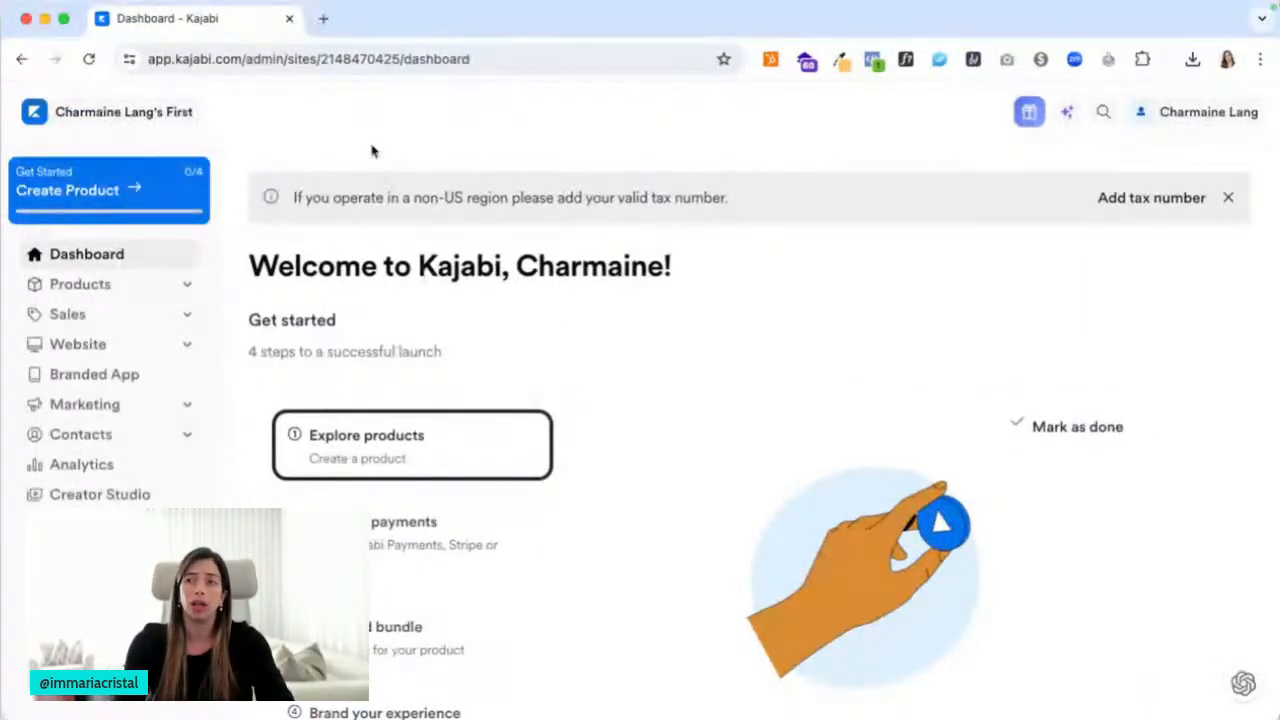
Load the creator's Kajabi free-trial offer page in a new browser tab
left_click(323, 18)
type("mariataveras.com/kaj")
key("Return")
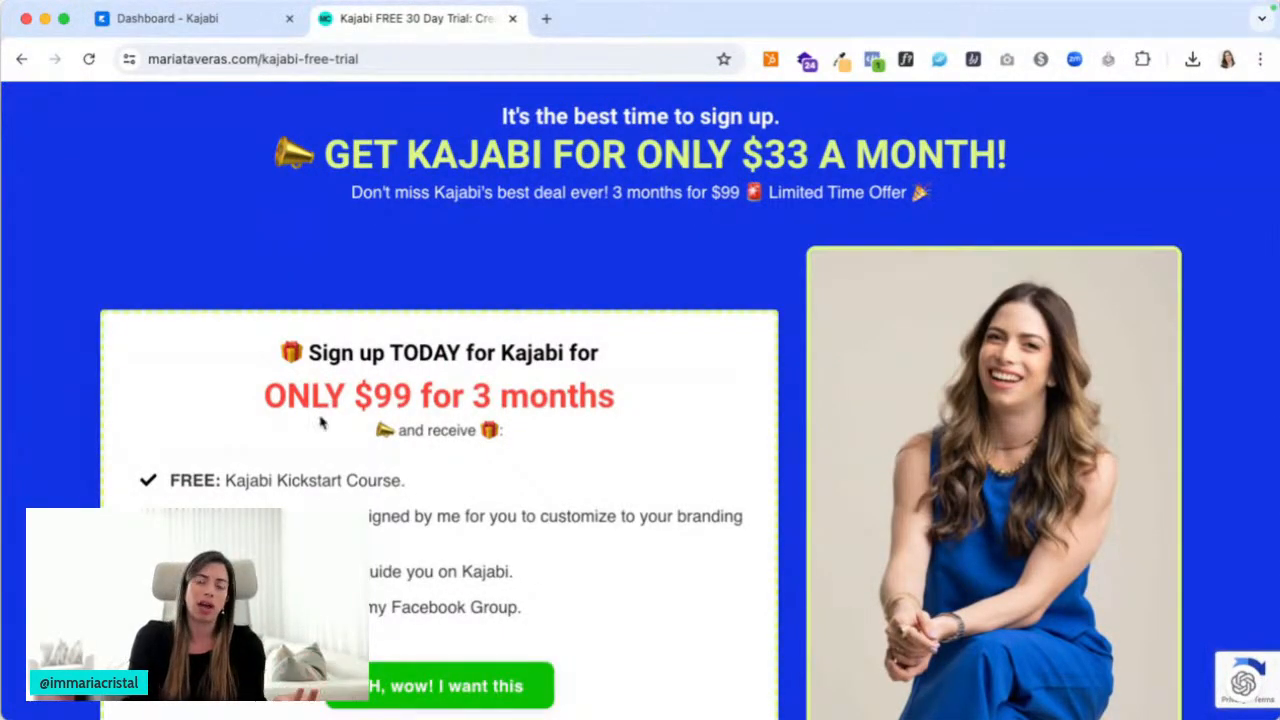
Review the $99-for-3-months offer page, then close its tab to get back to the dashboard
scroll(333, 405, "down", 2)
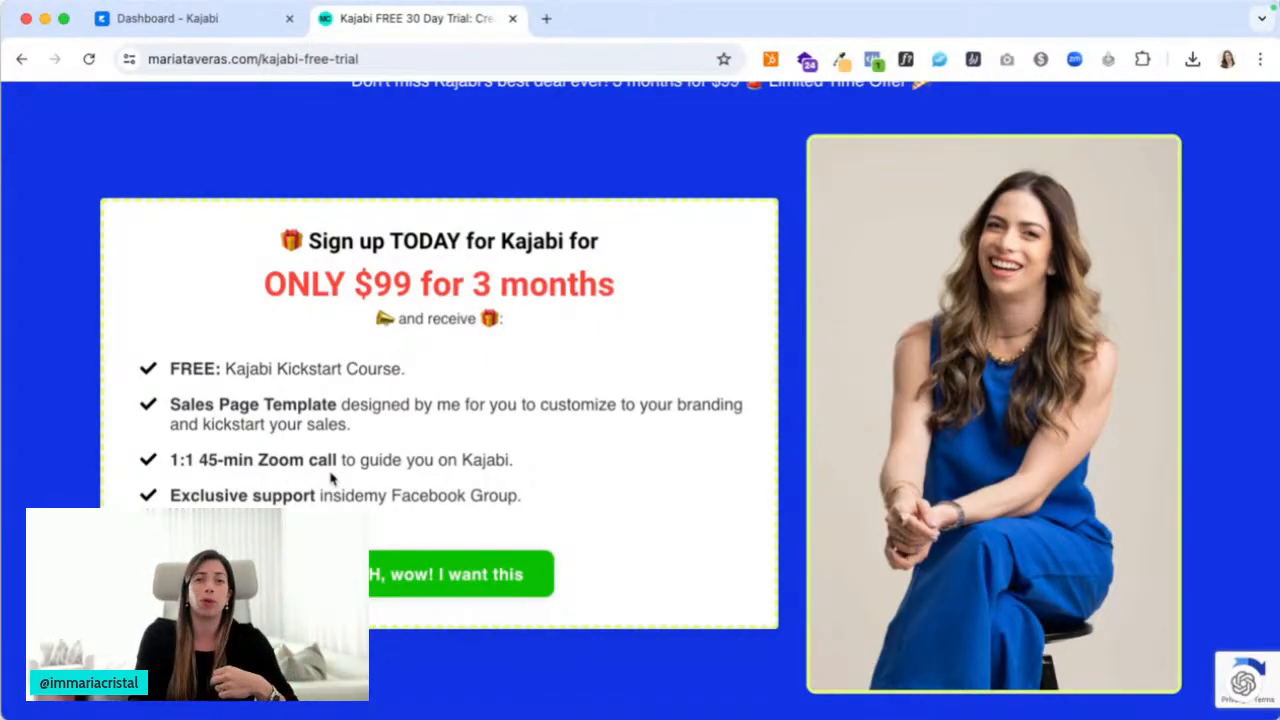
scroll(330, 479, "down", 15)
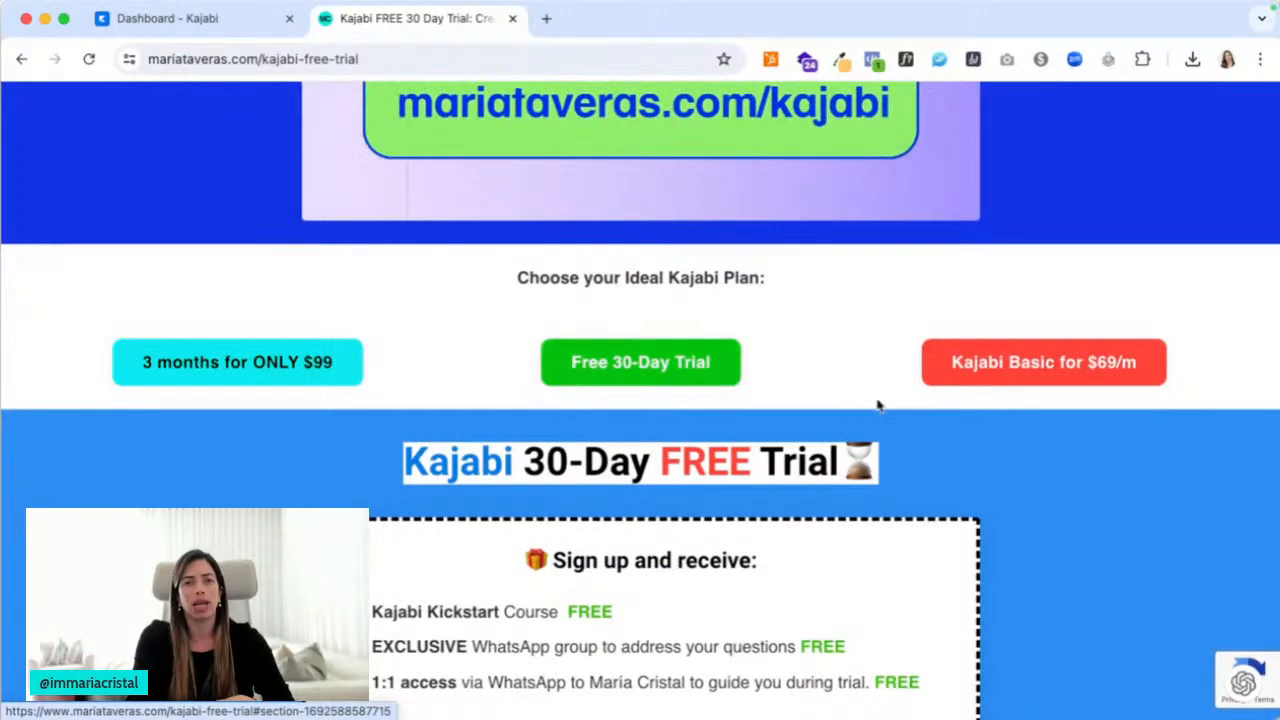
scroll(740, 365, "up", 5)
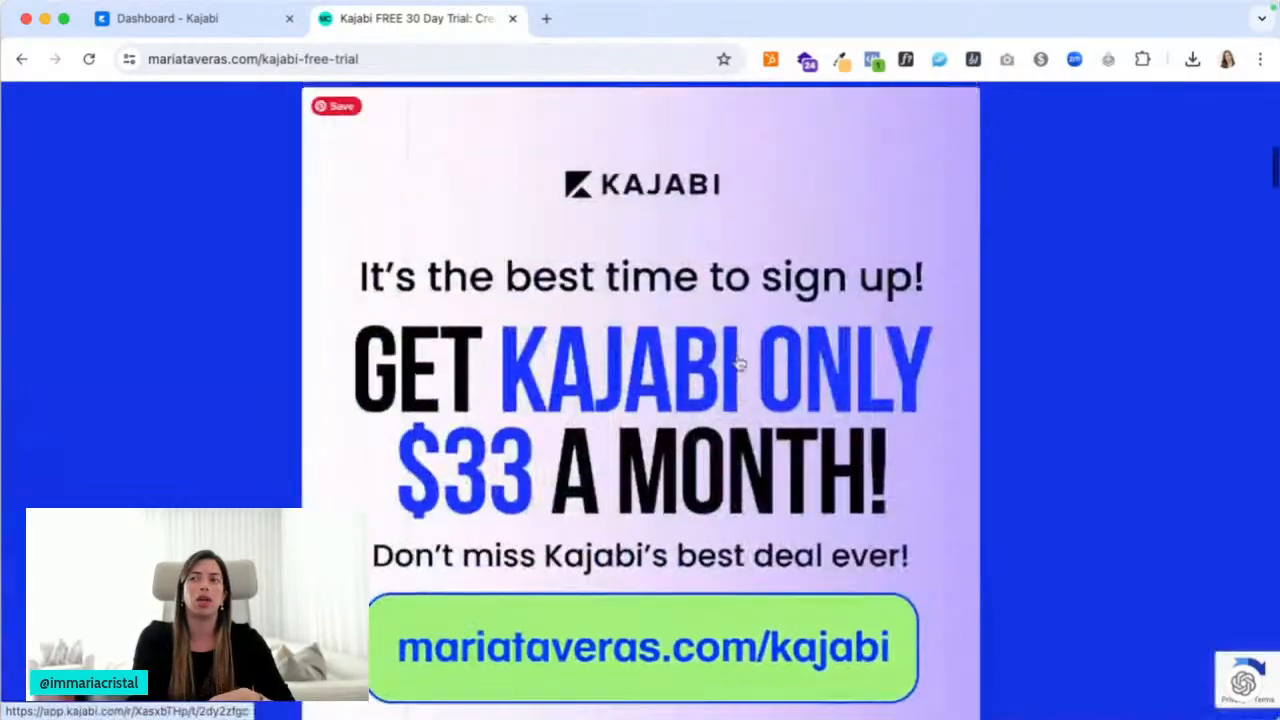
scroll(740, 365, "down", 5)
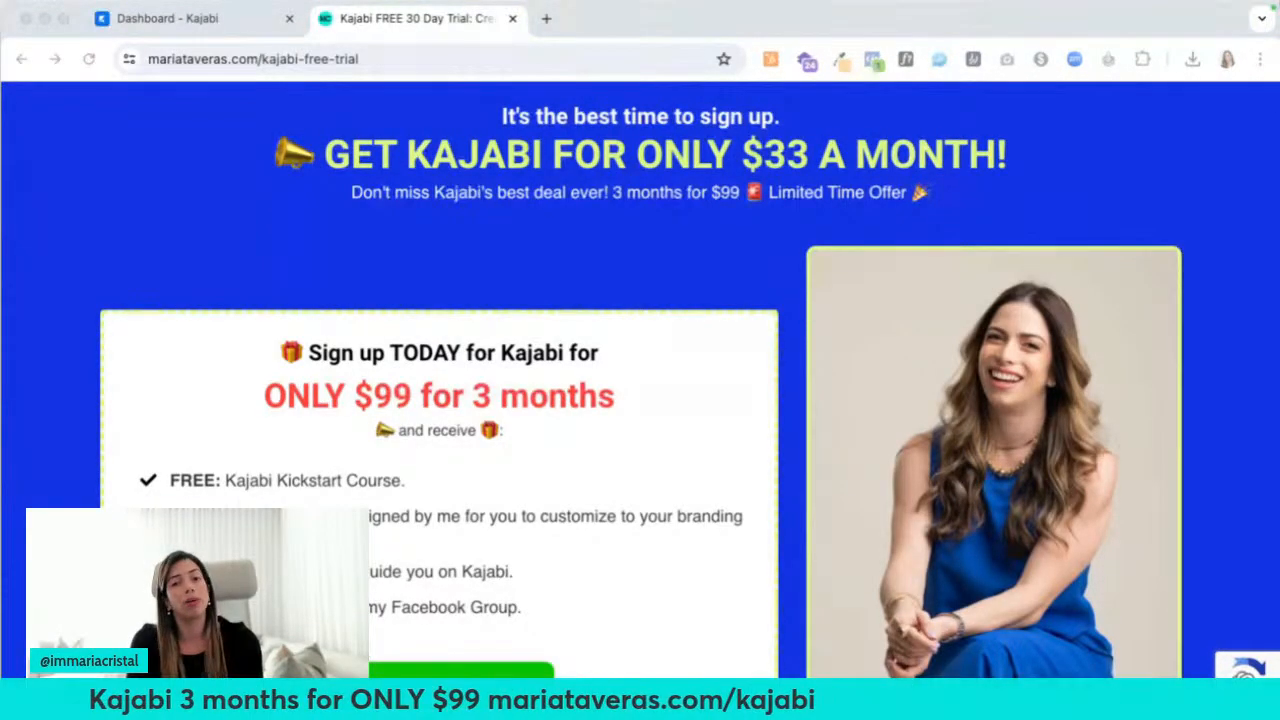
left_click(615, 292)
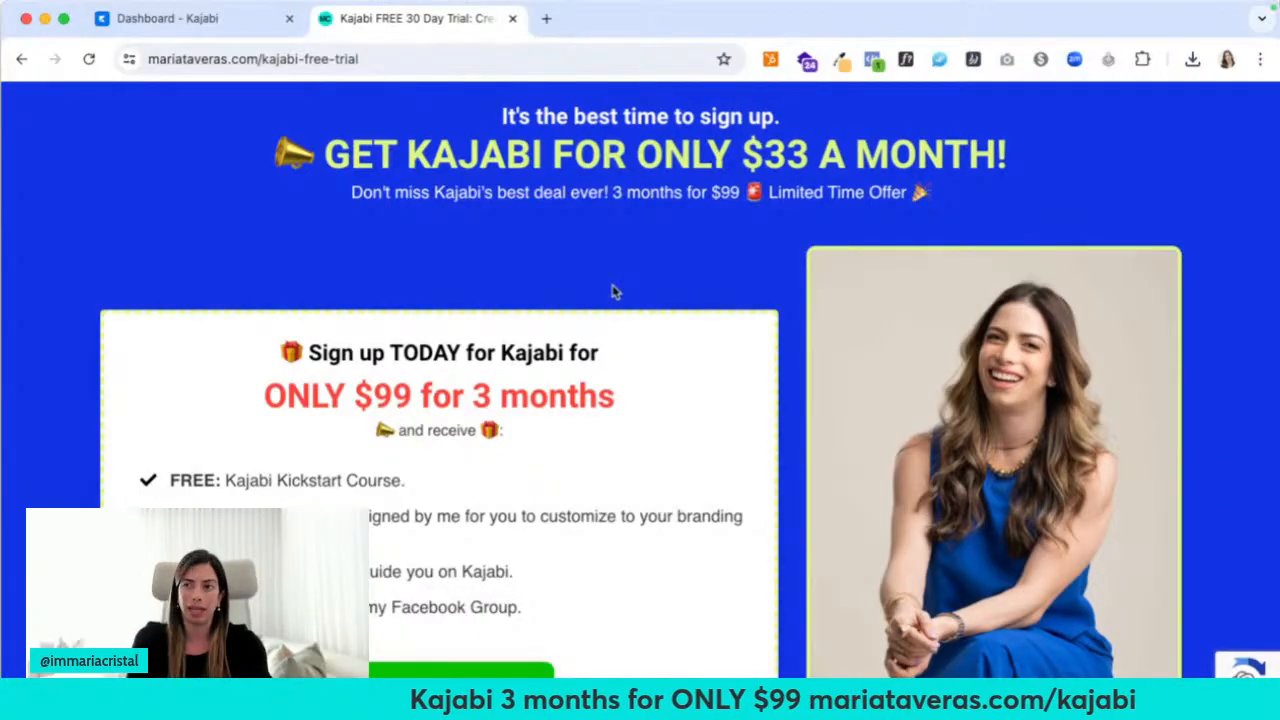
left_click(512, 18)
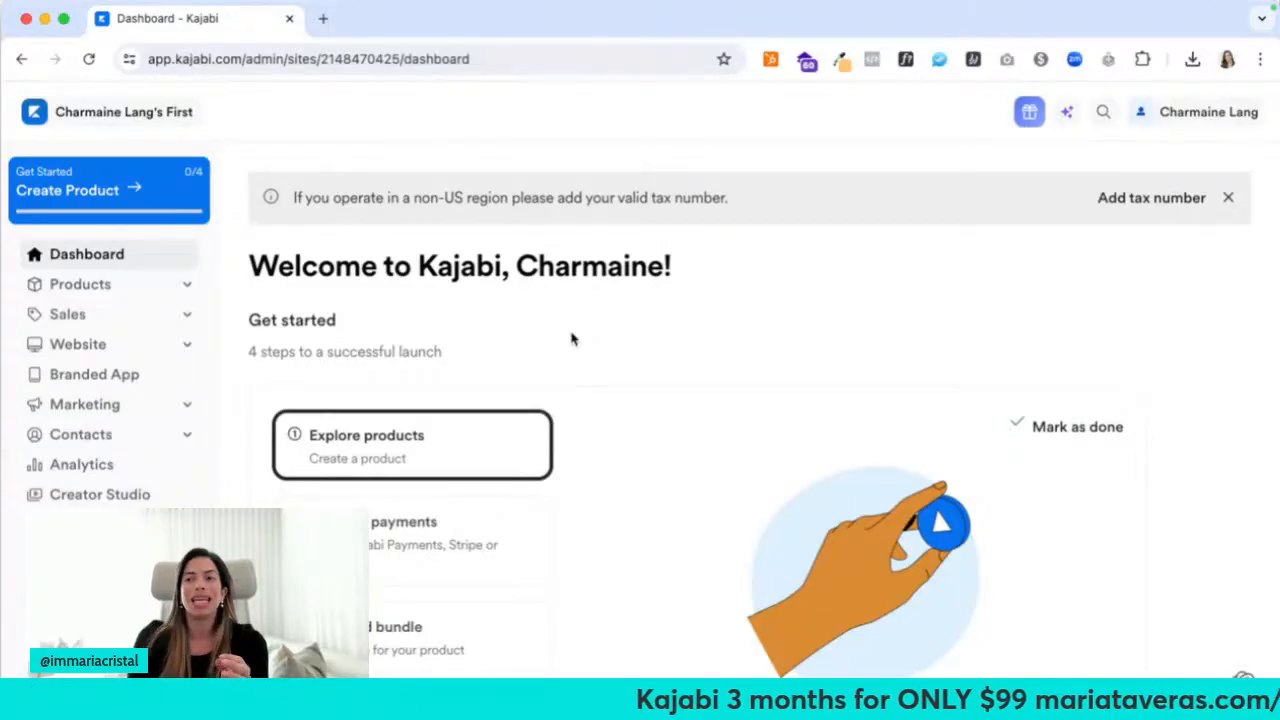
Scroll down through the dashboard's Get Started steps
scroll(571, 339, "down", 2)
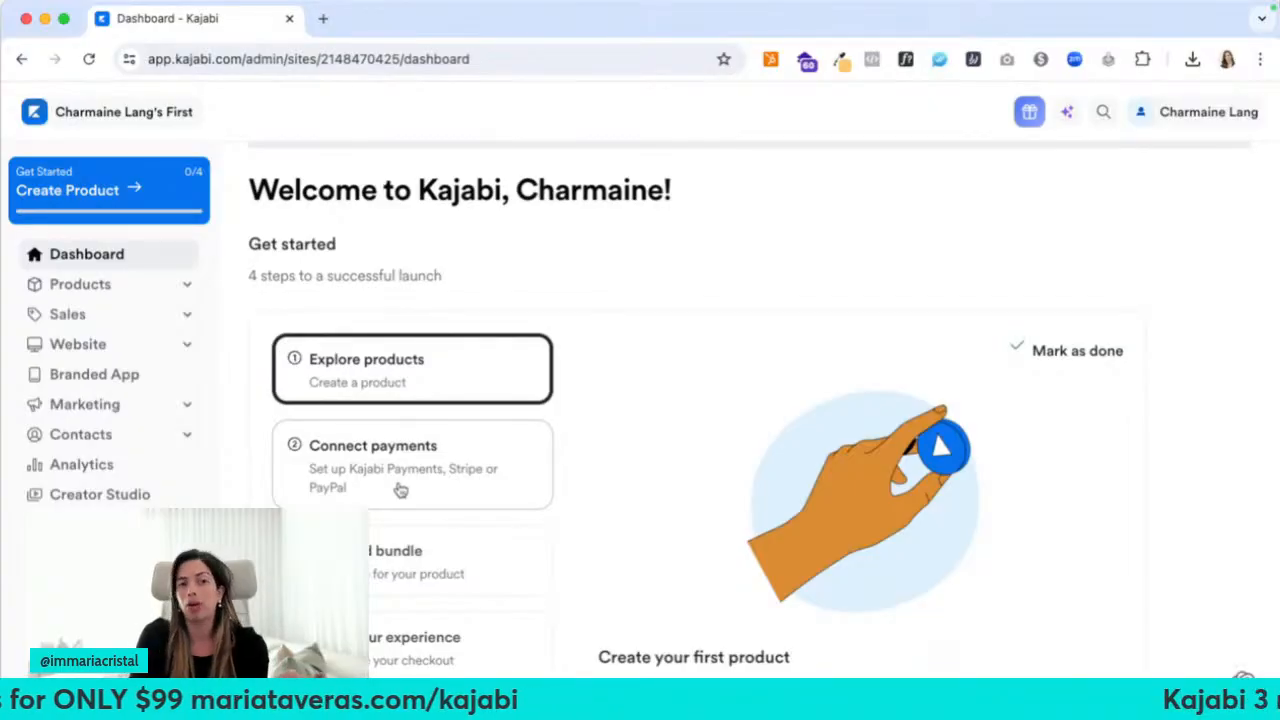
scroll(400, 490, "down", 2)
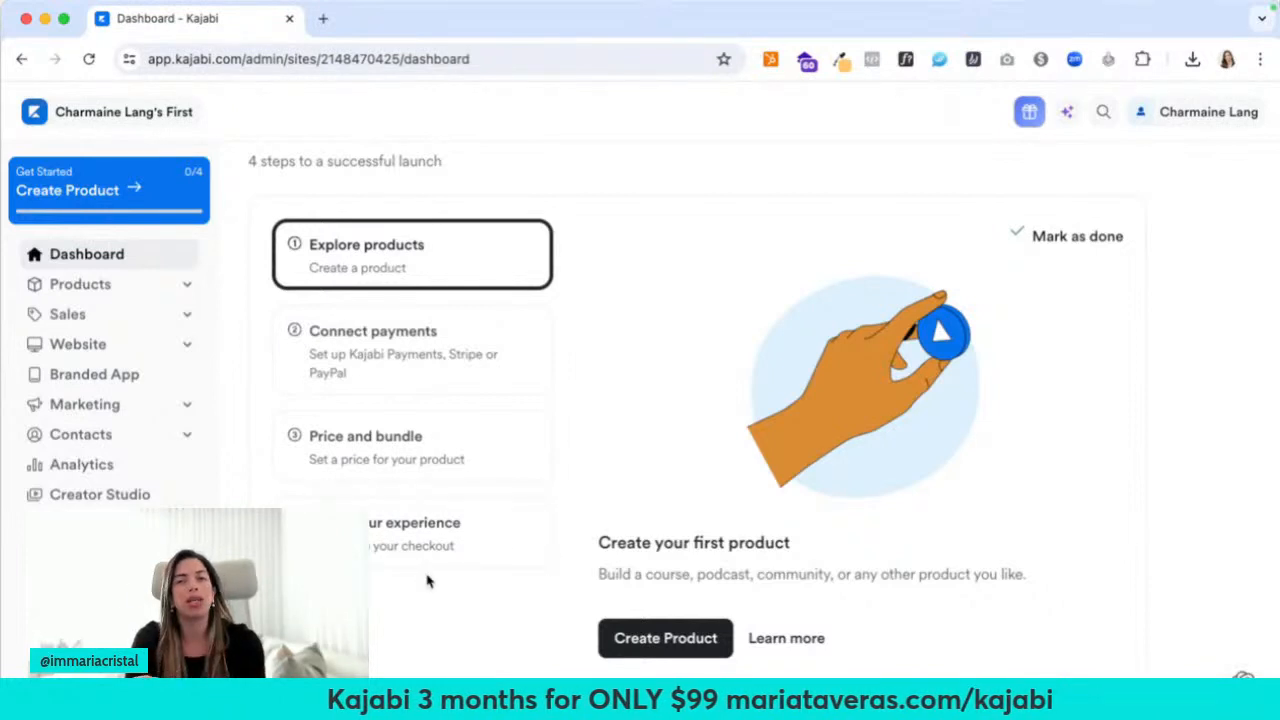
scroll(428, 582, "down", 5)
scroll(428, 580, "down", 2)
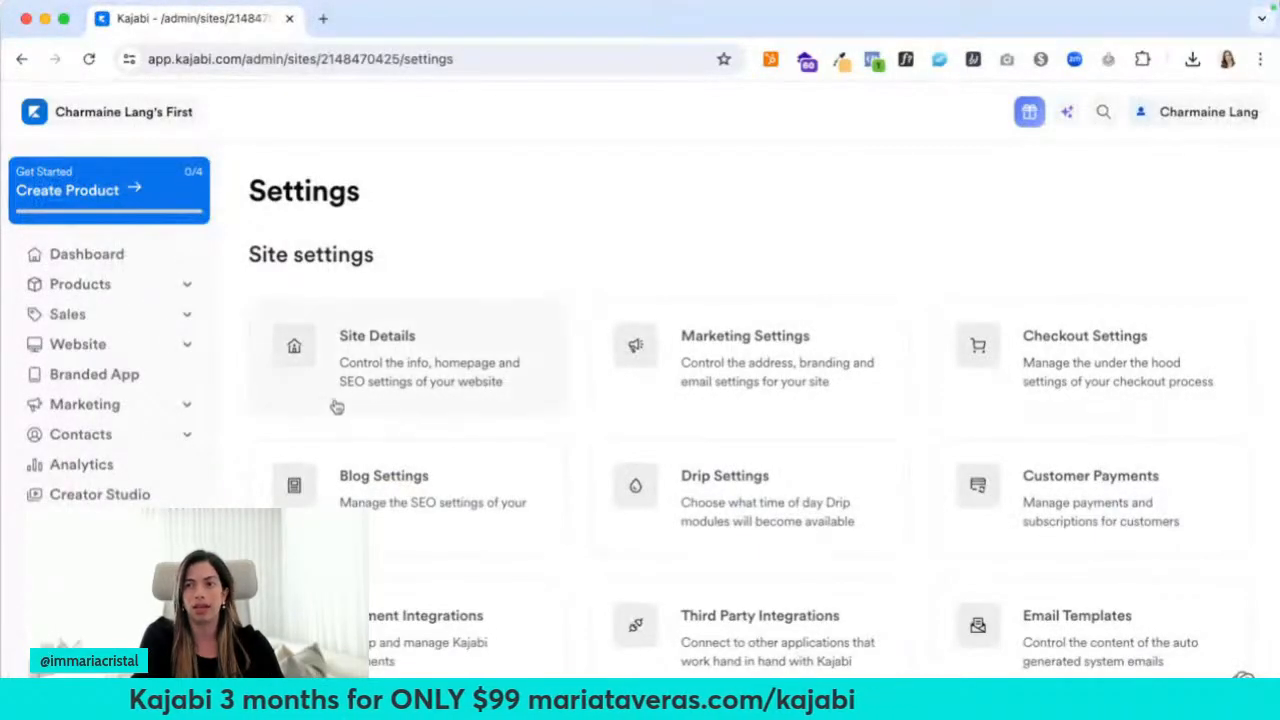
In Site Details, delete "'s First Site" from the title, leaving only the owner's name, and save
left_click(422, 408)
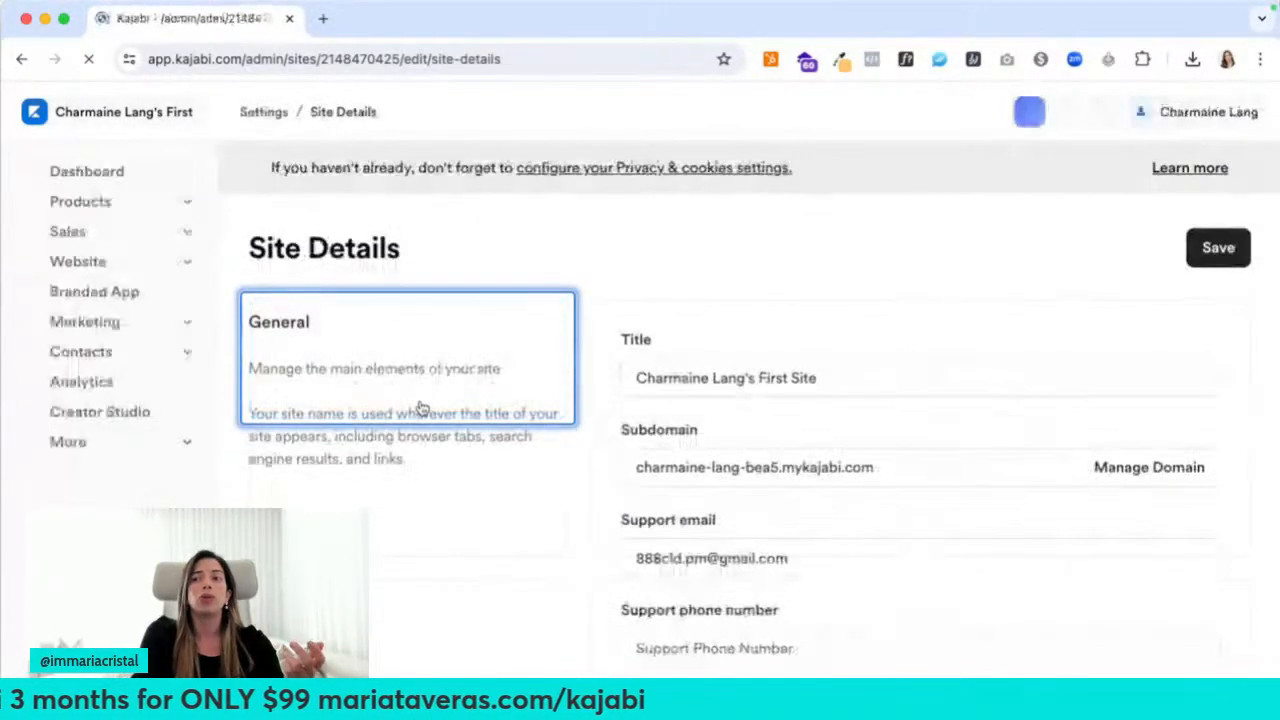
scroll(445, 560, "down", 2)
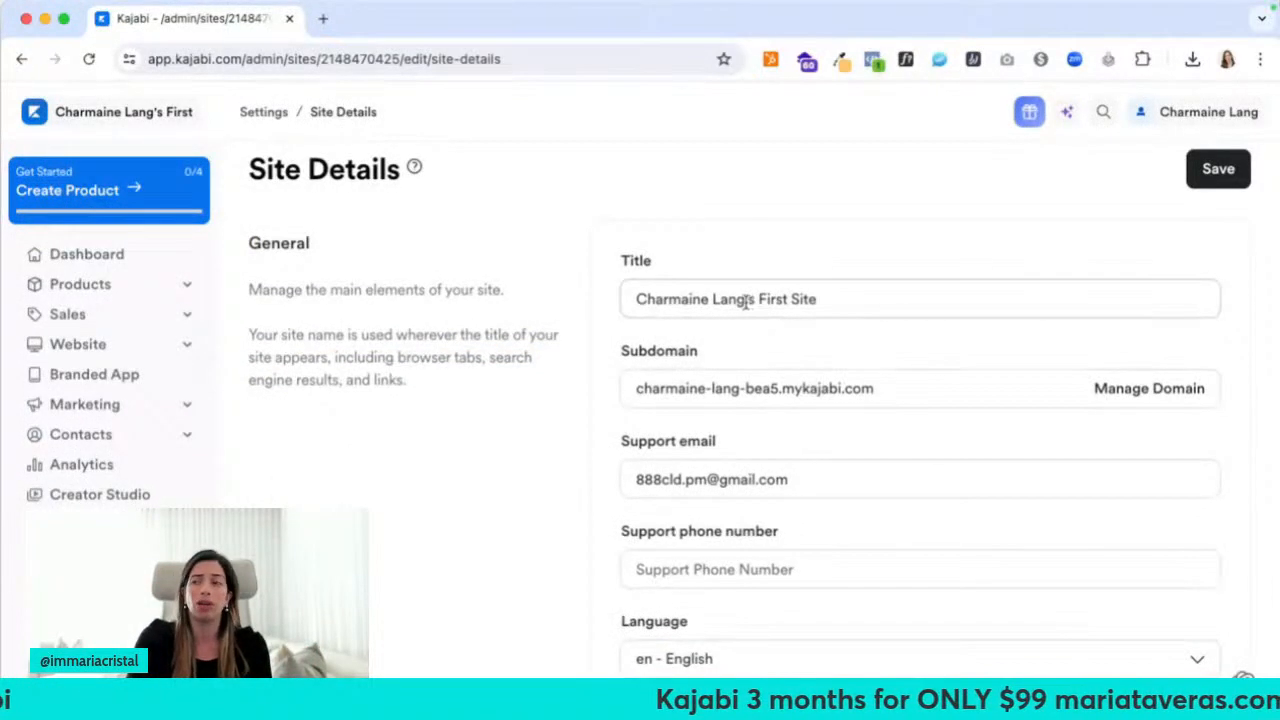
left_click_drag(746, 299, 821, 300)
key("BackSpace")
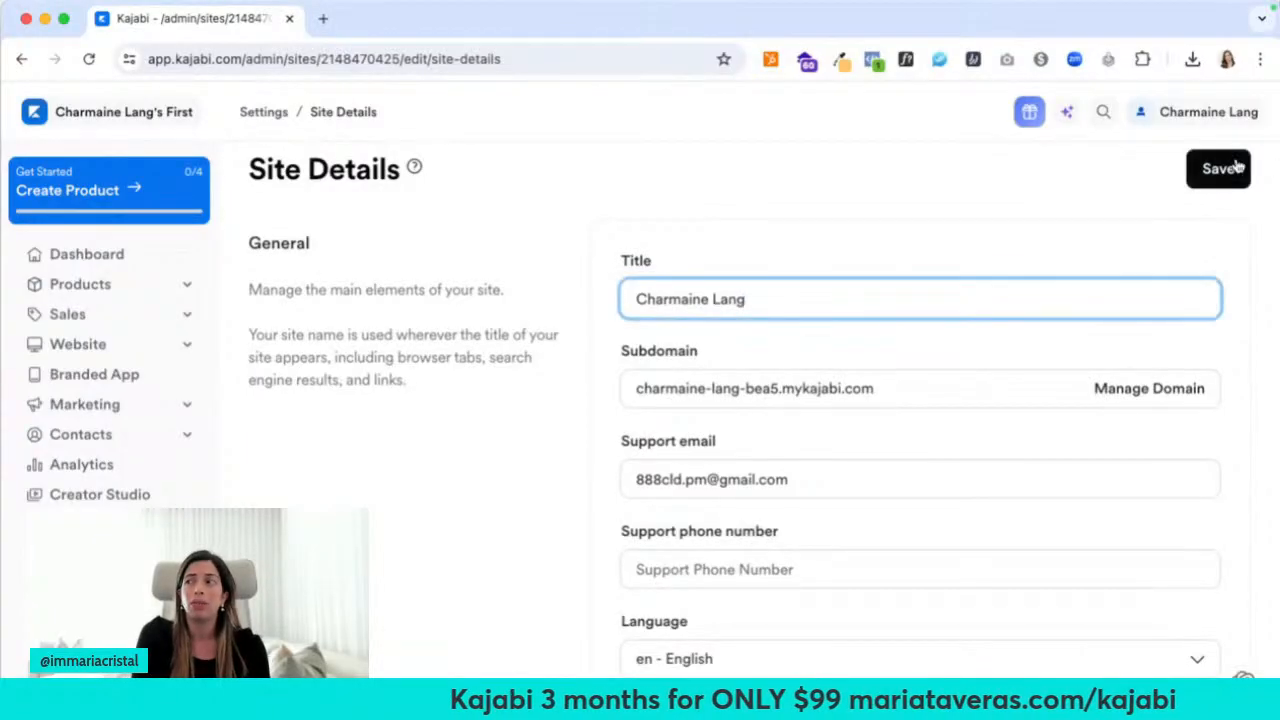
left_click(1230, 167)
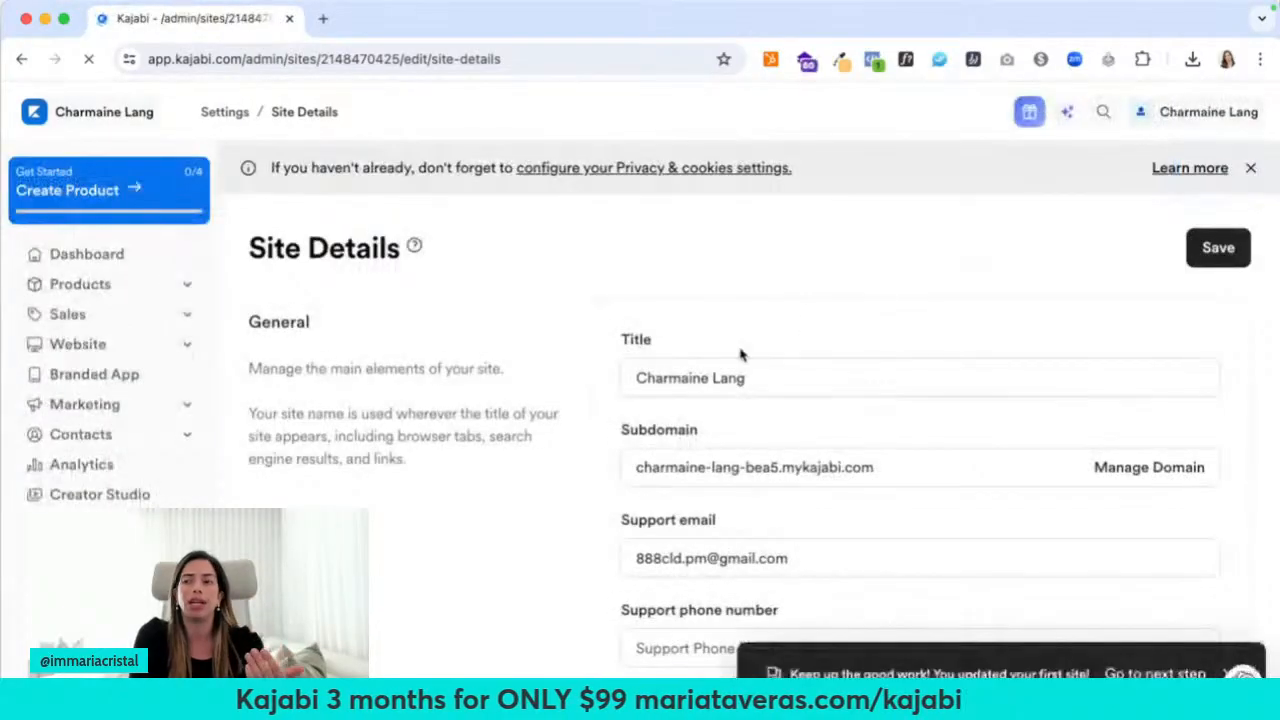
scroll(740, 352, "down", 5)
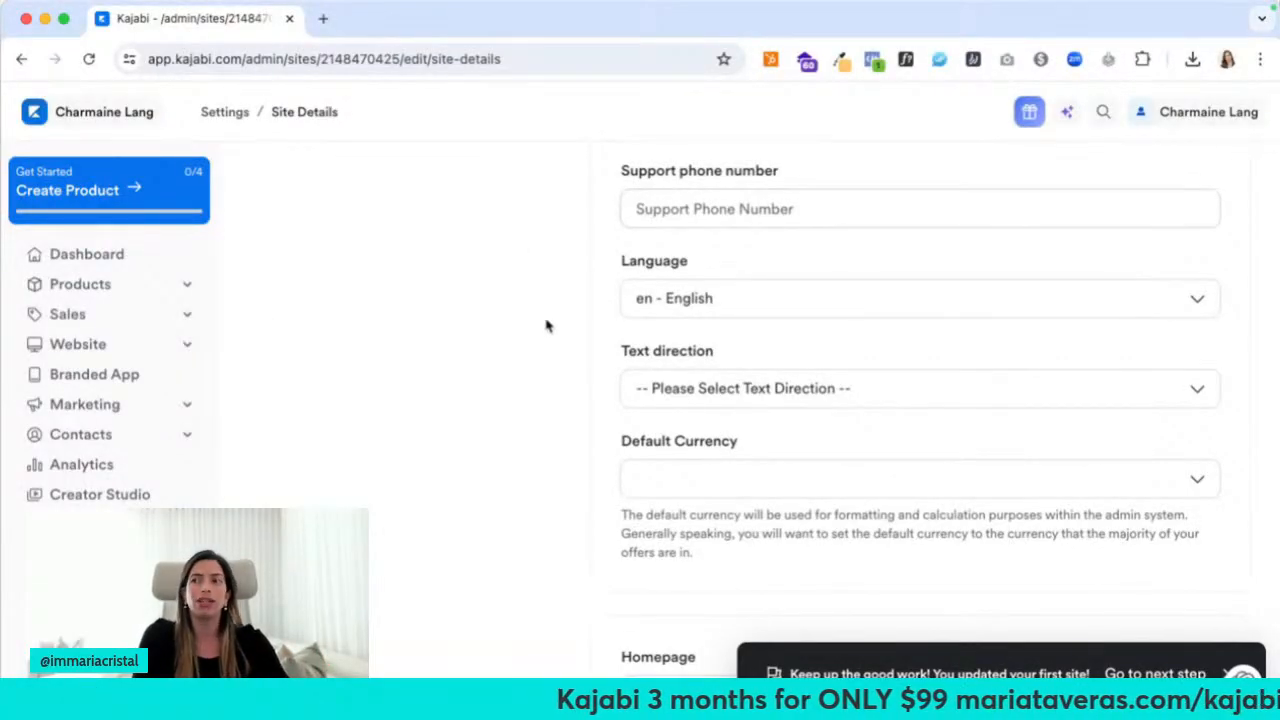
Keep language en - English, set text direction to Left to right, and leave default currency unset
left_click(654, 300)
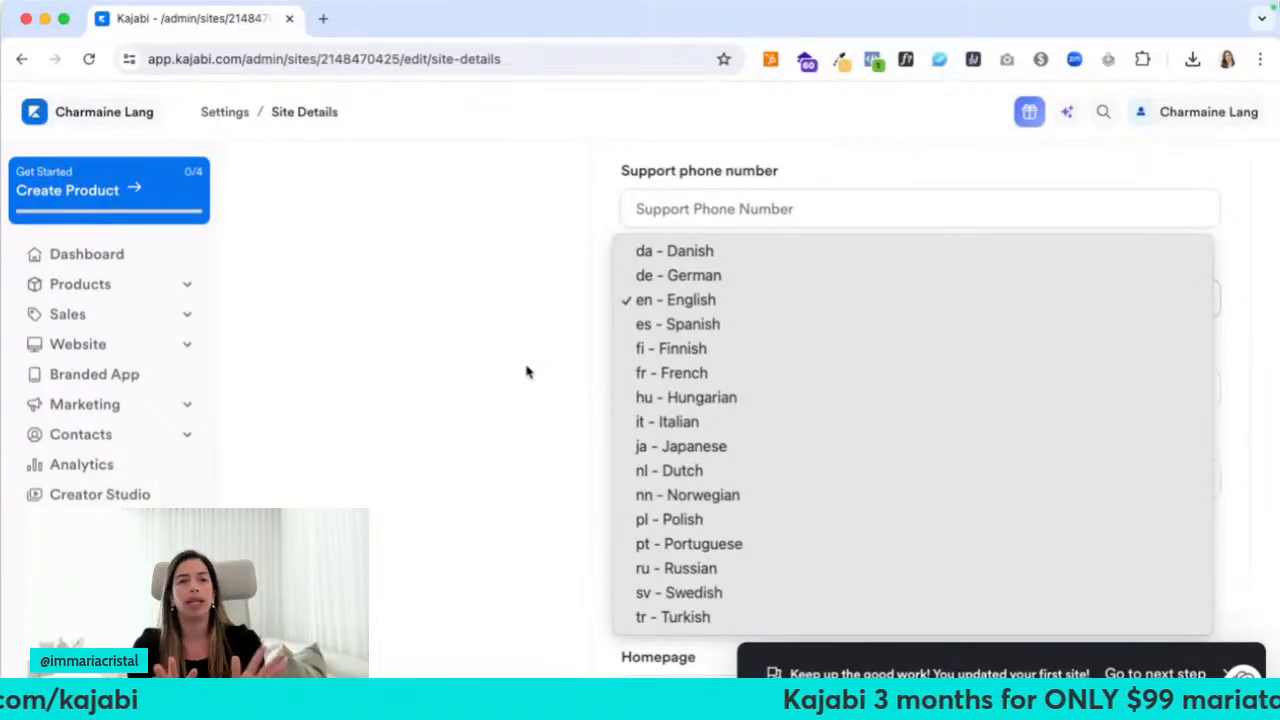
left_click(671, 299)
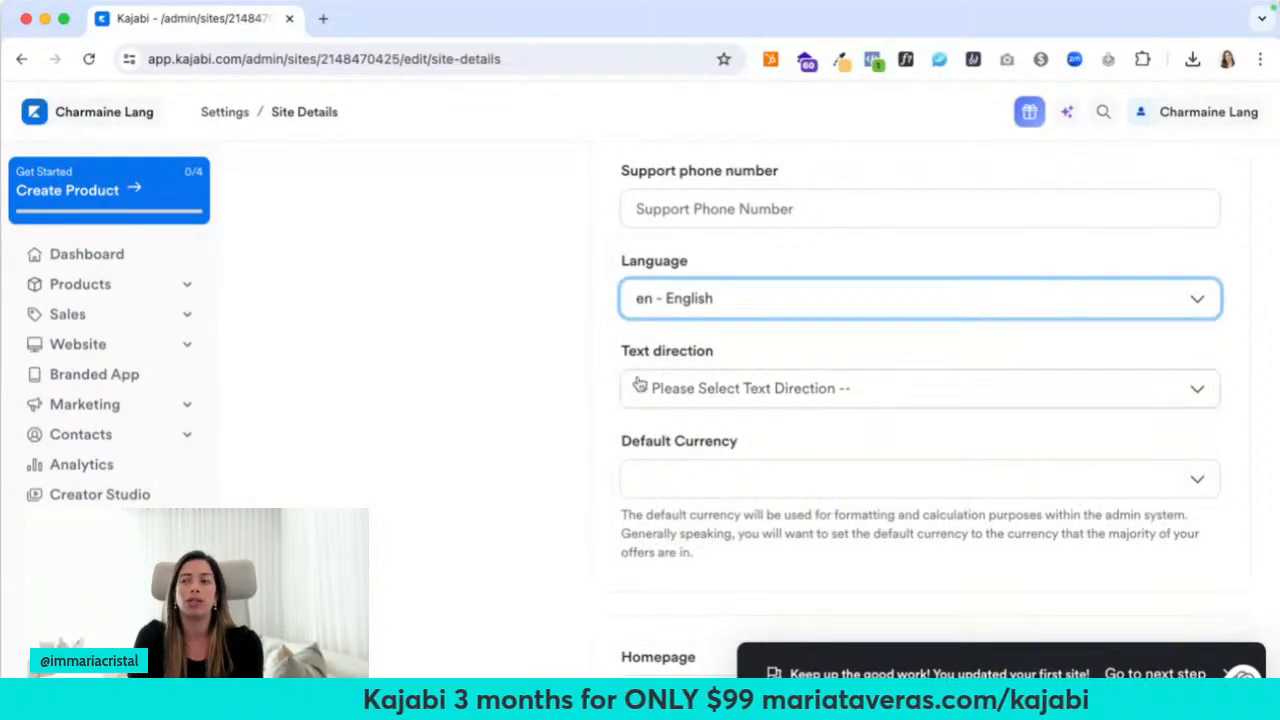
left_click(640, 388)
left_click(645, 437)
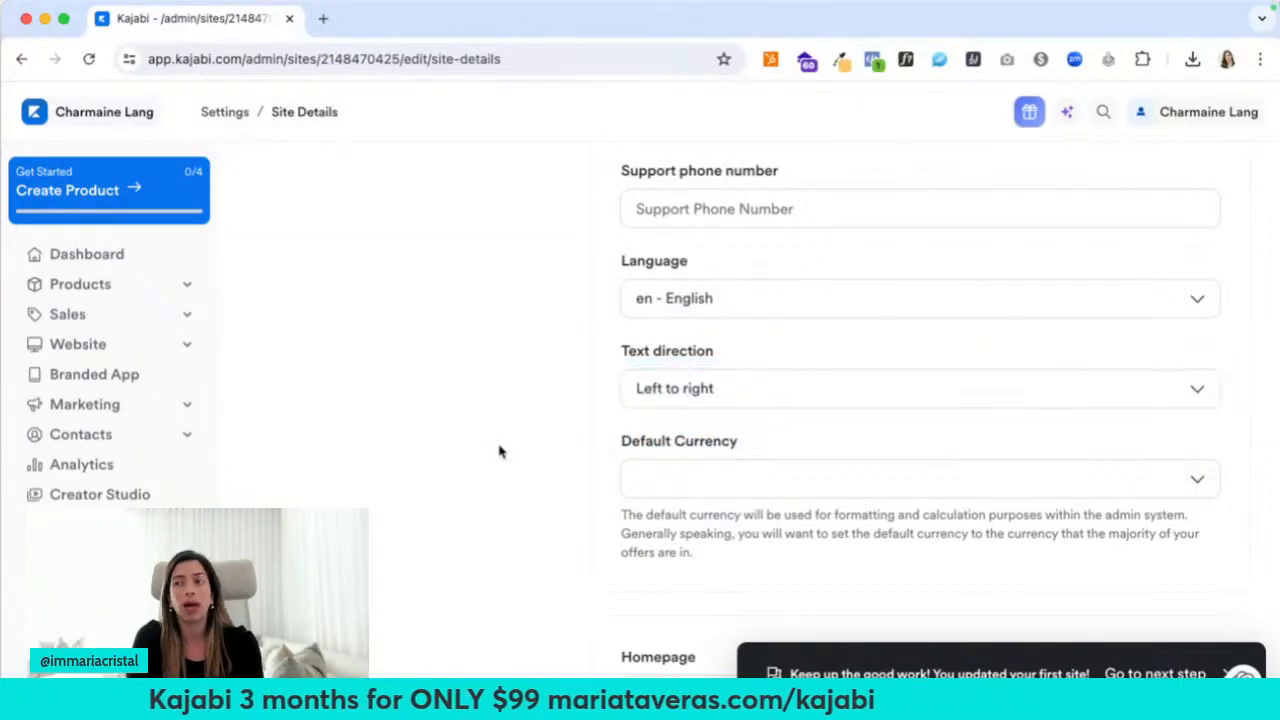
scroll(500, 450, "down", 3)
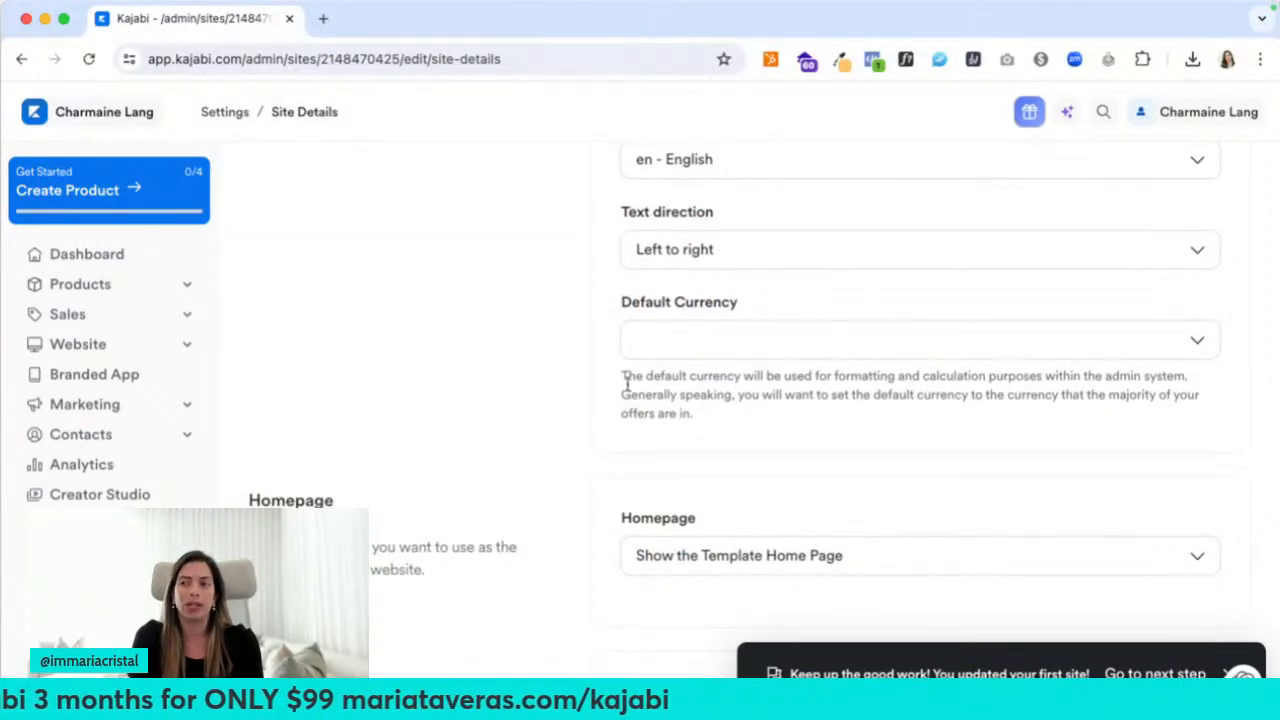
left_click(690, 351)
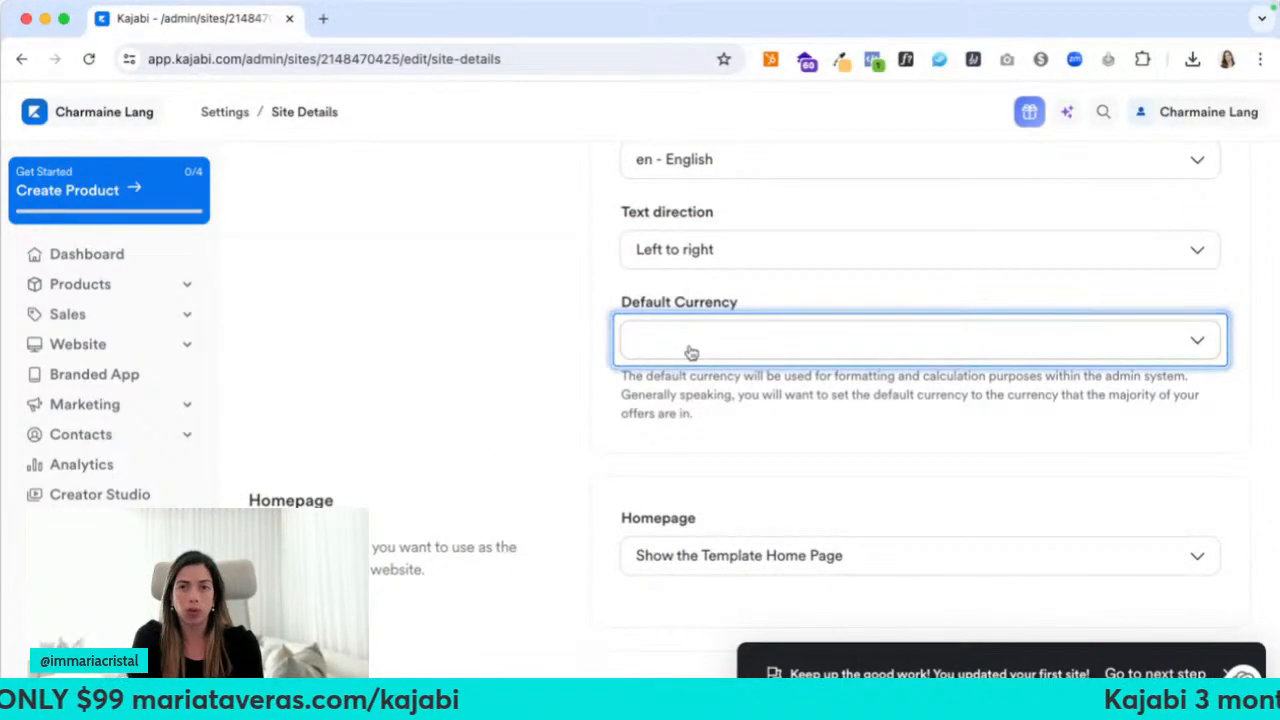
left_click(554, 366)
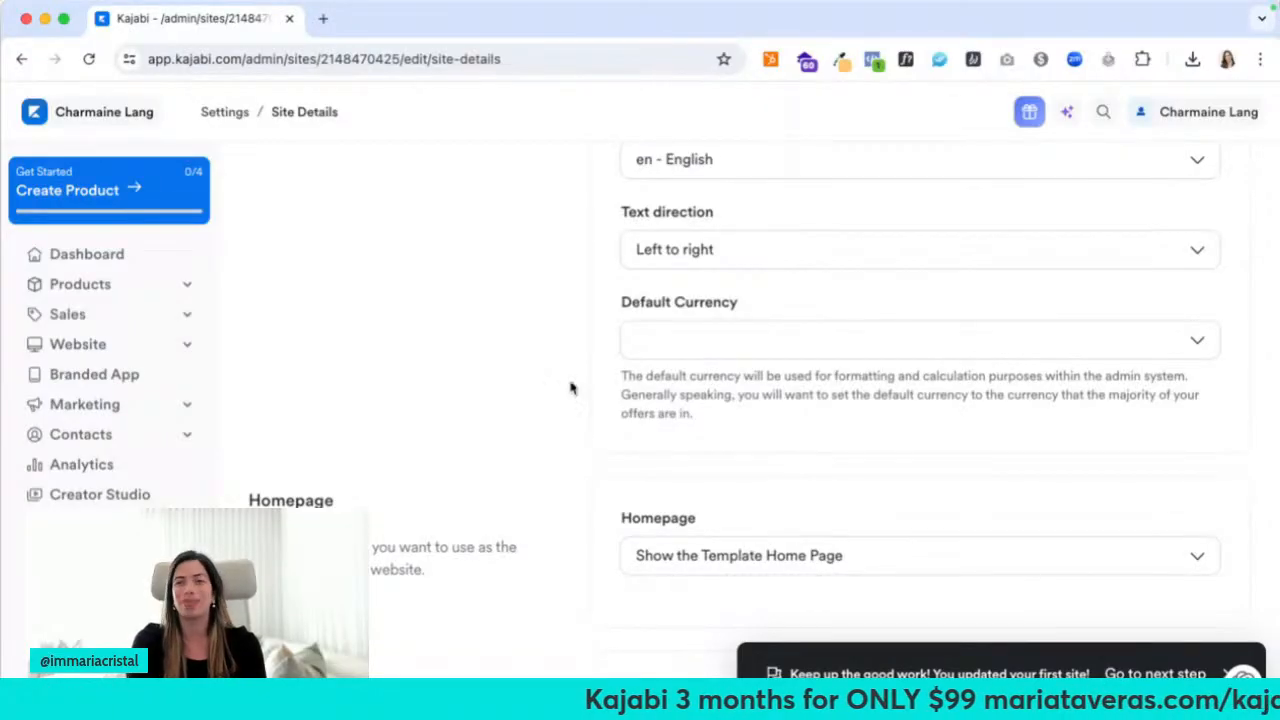
Keep Show the Template Home Page as the homepage and open a new browser tab
scroll(573, 394, "down", 1)
scroll(573, 394, "down", 2)
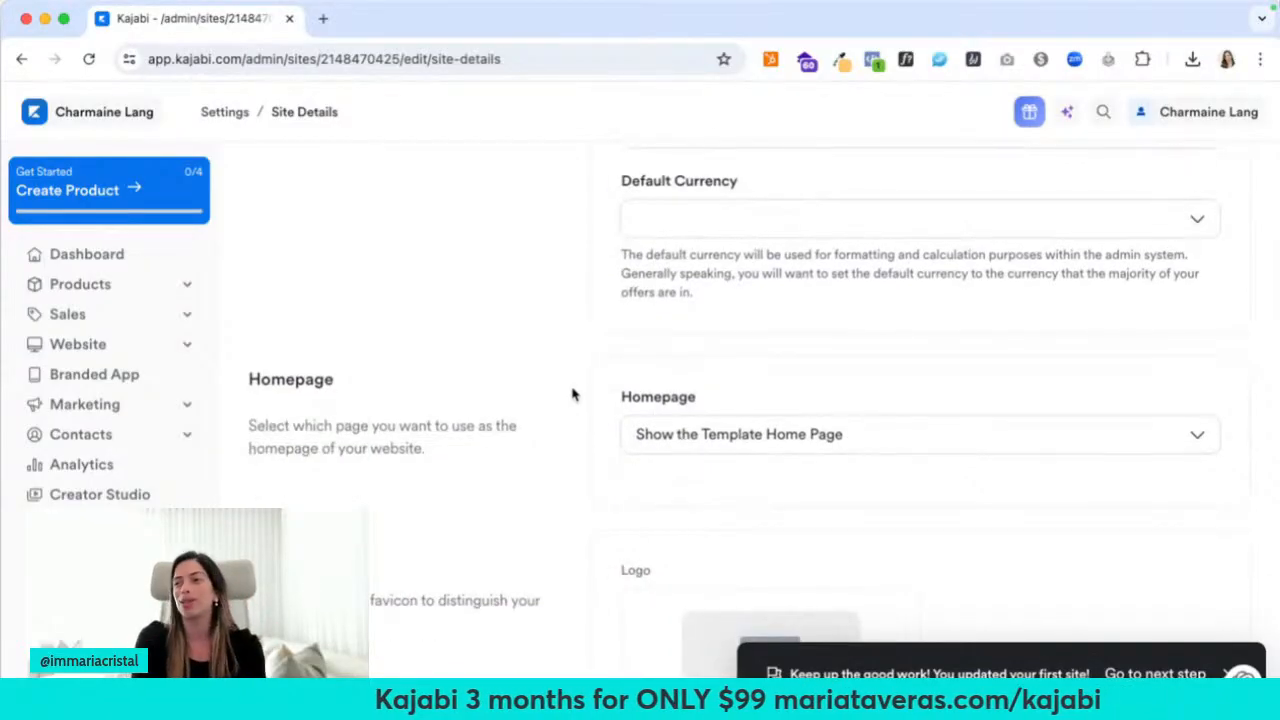
scroll(573, 394, "down", 3)
scroll(573, 394, "down", 1)
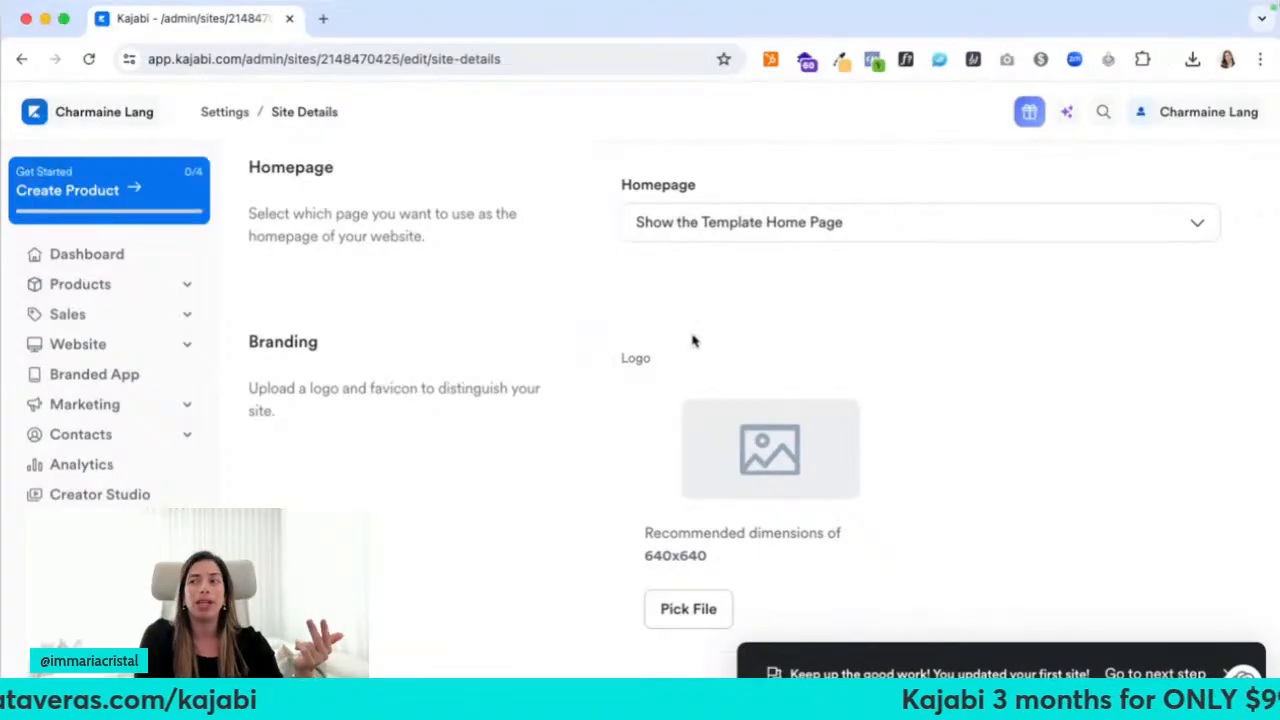
left_click(730, 222)
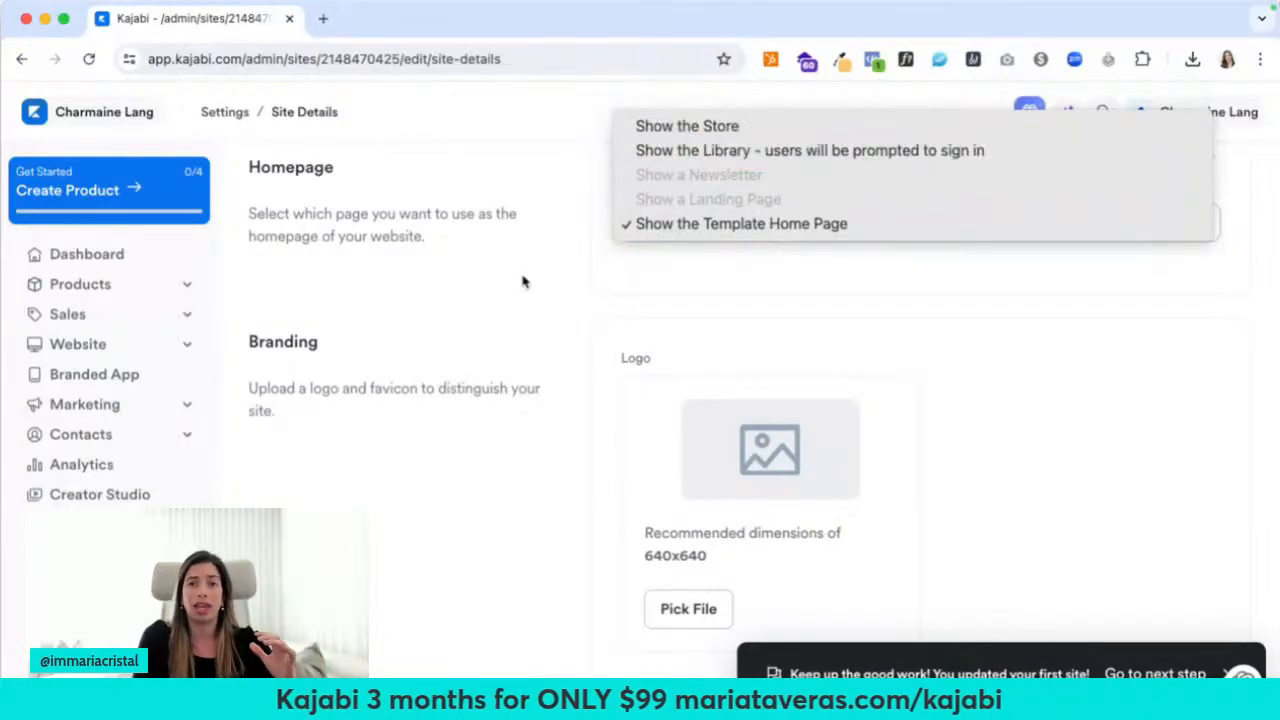
left_click(498, 302)
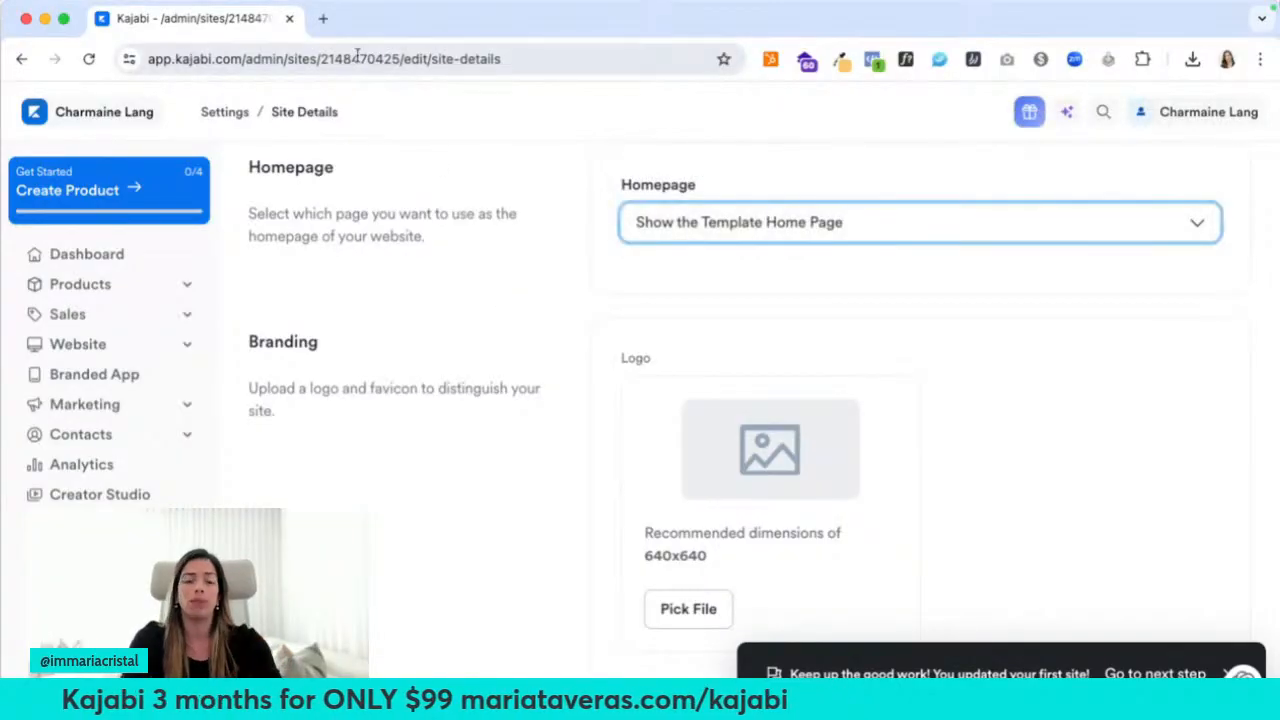
left_click(323, 18)
type("farasoa")
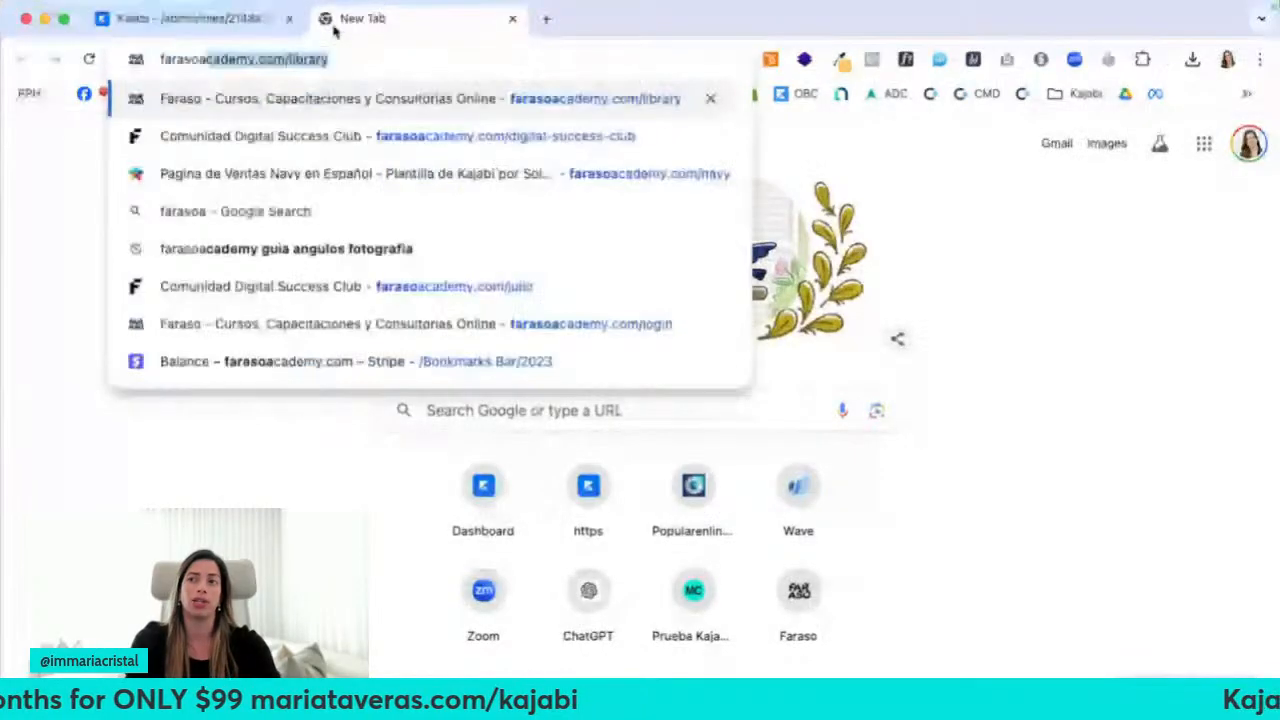
key("Return")
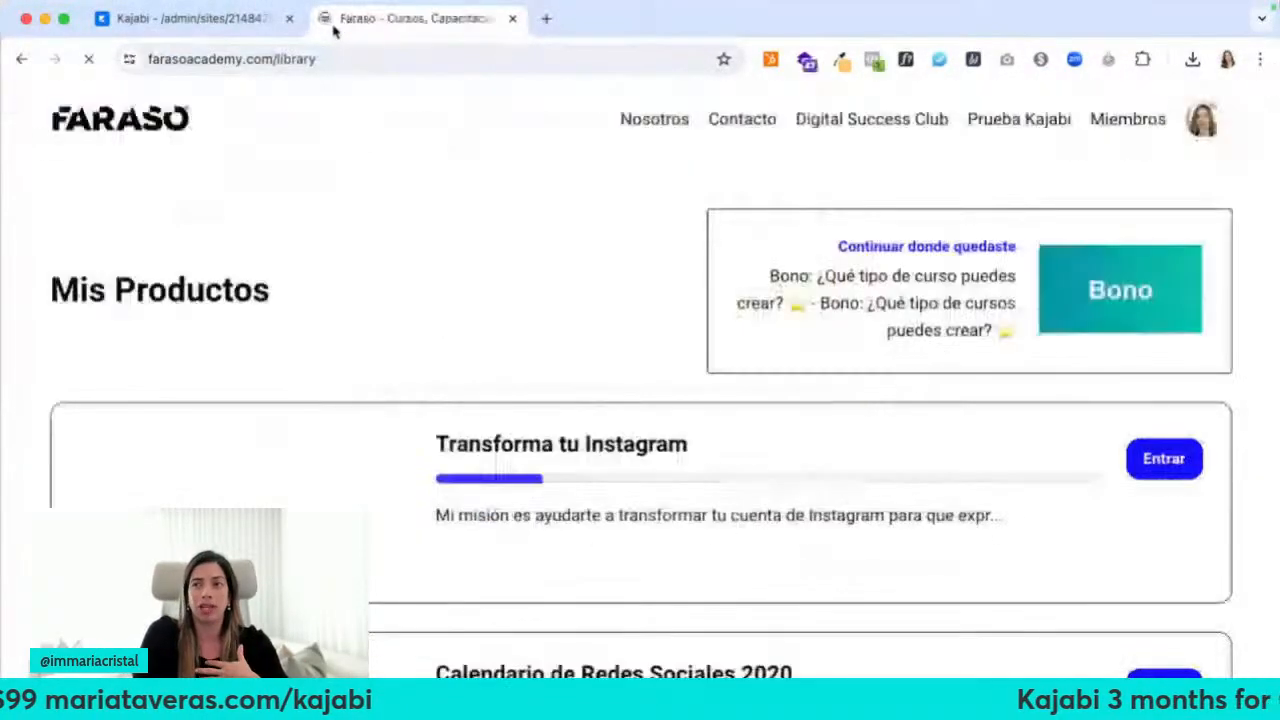
right_click(374, 244)
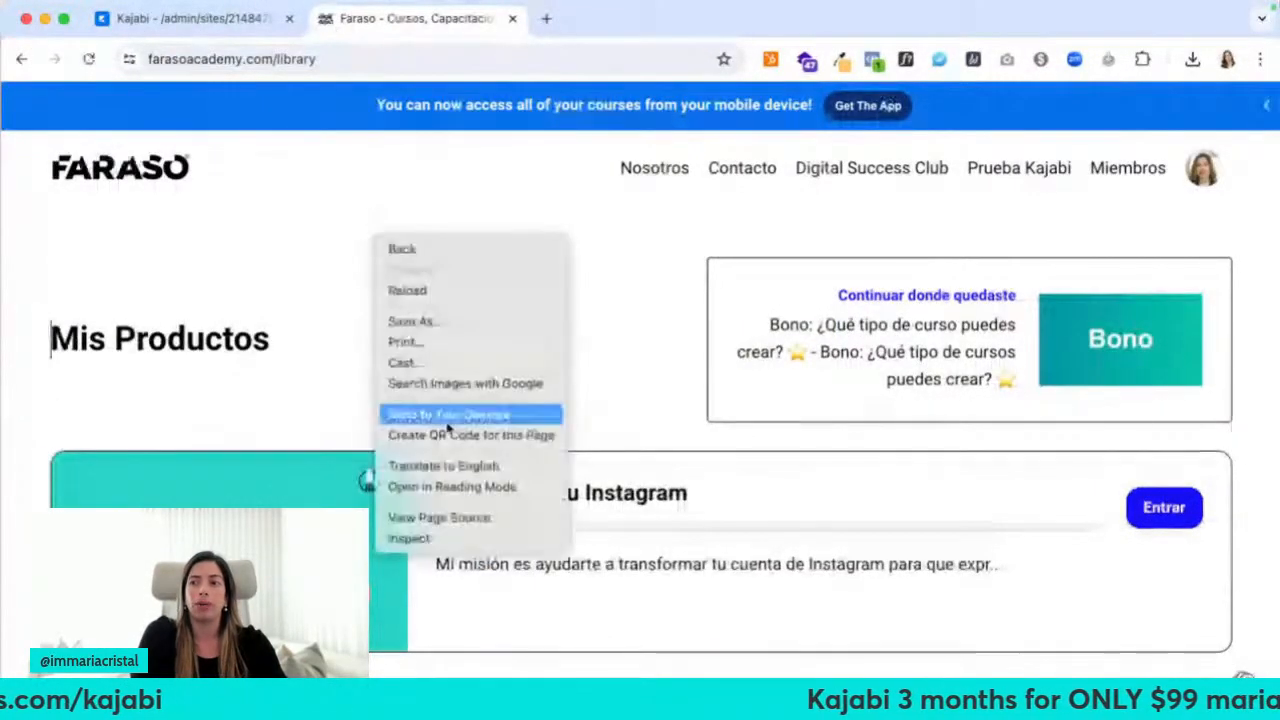
left_click(443, 468)
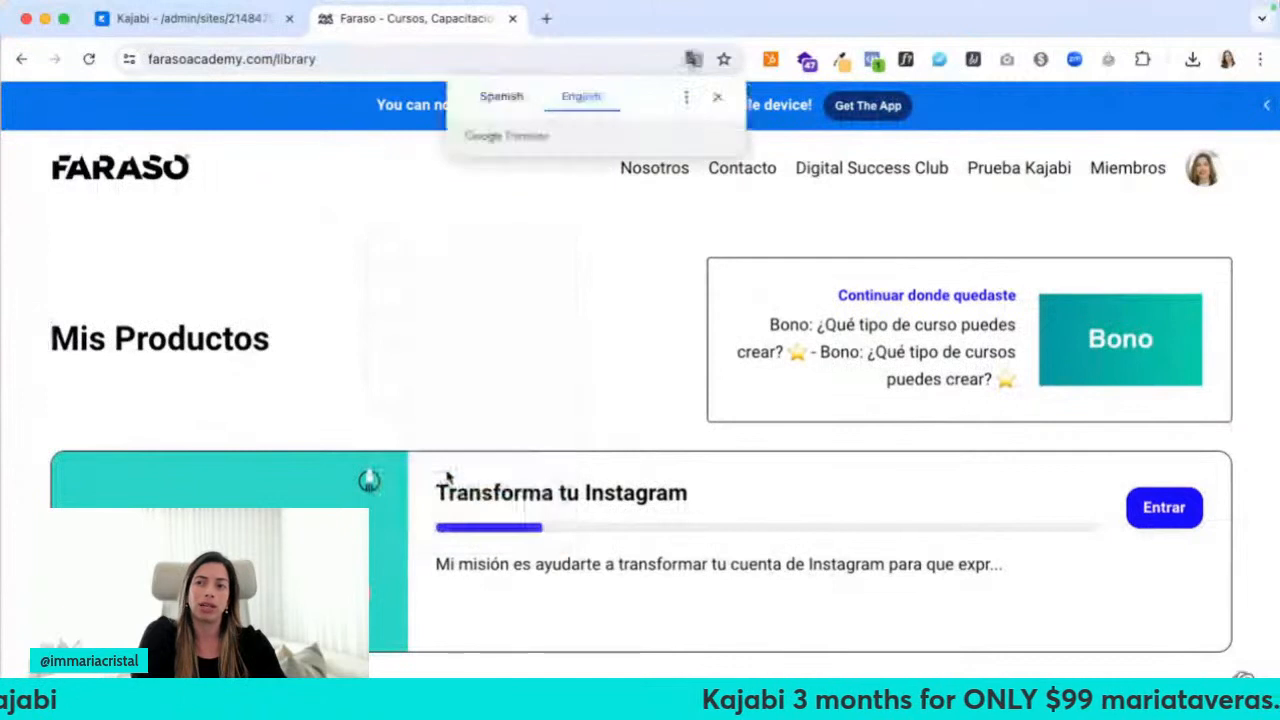
left_click(717, 96)
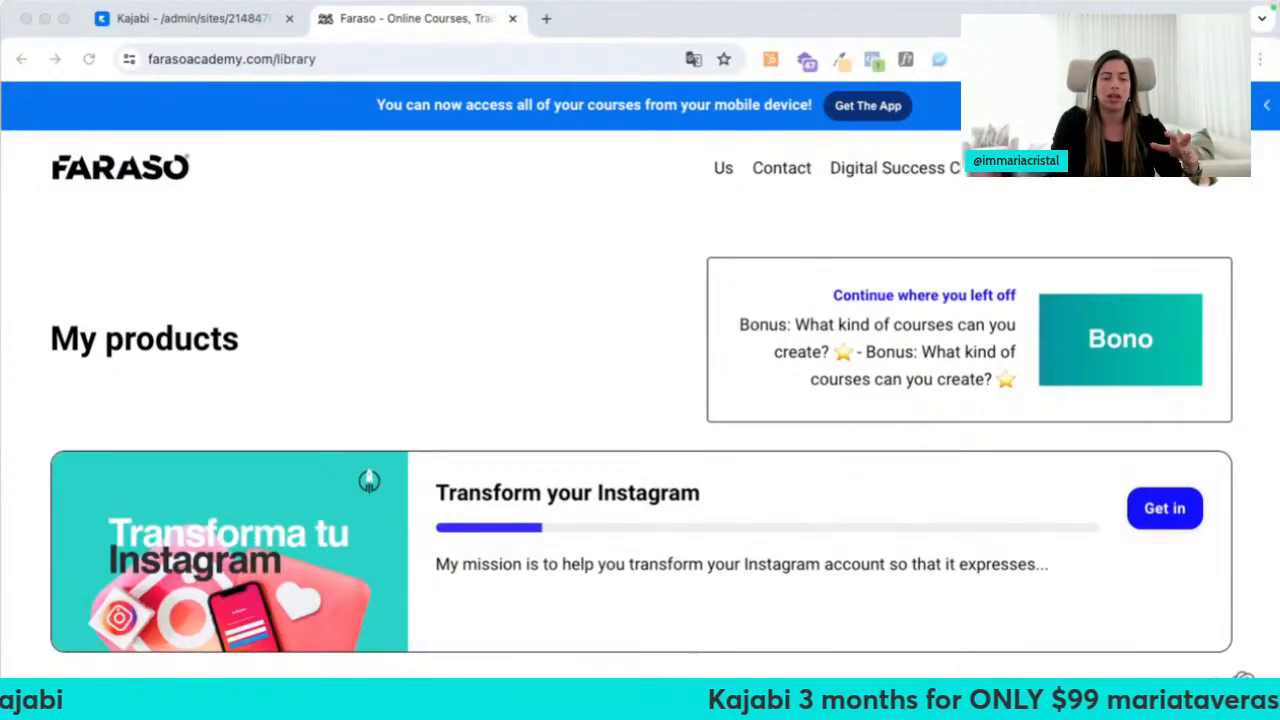
left_click(451, 274)
scroll(452, 280, "down", 2)
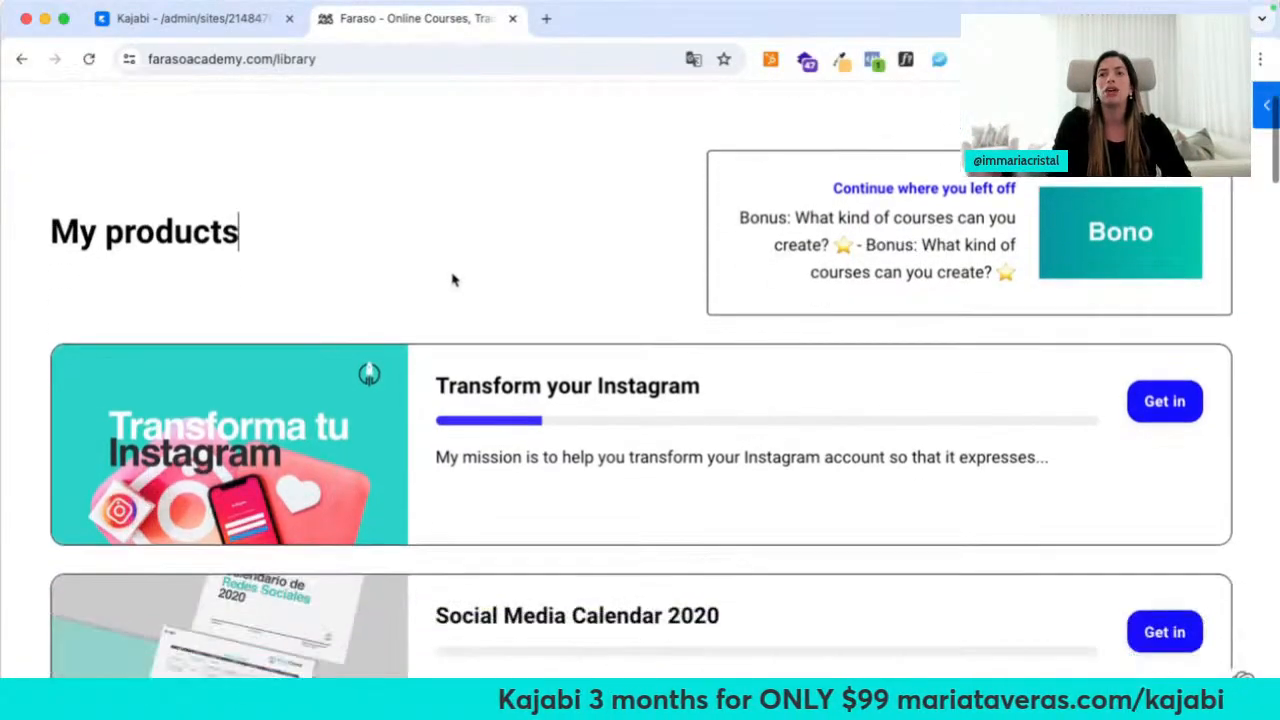
scroll(509, 320, "down", 3)
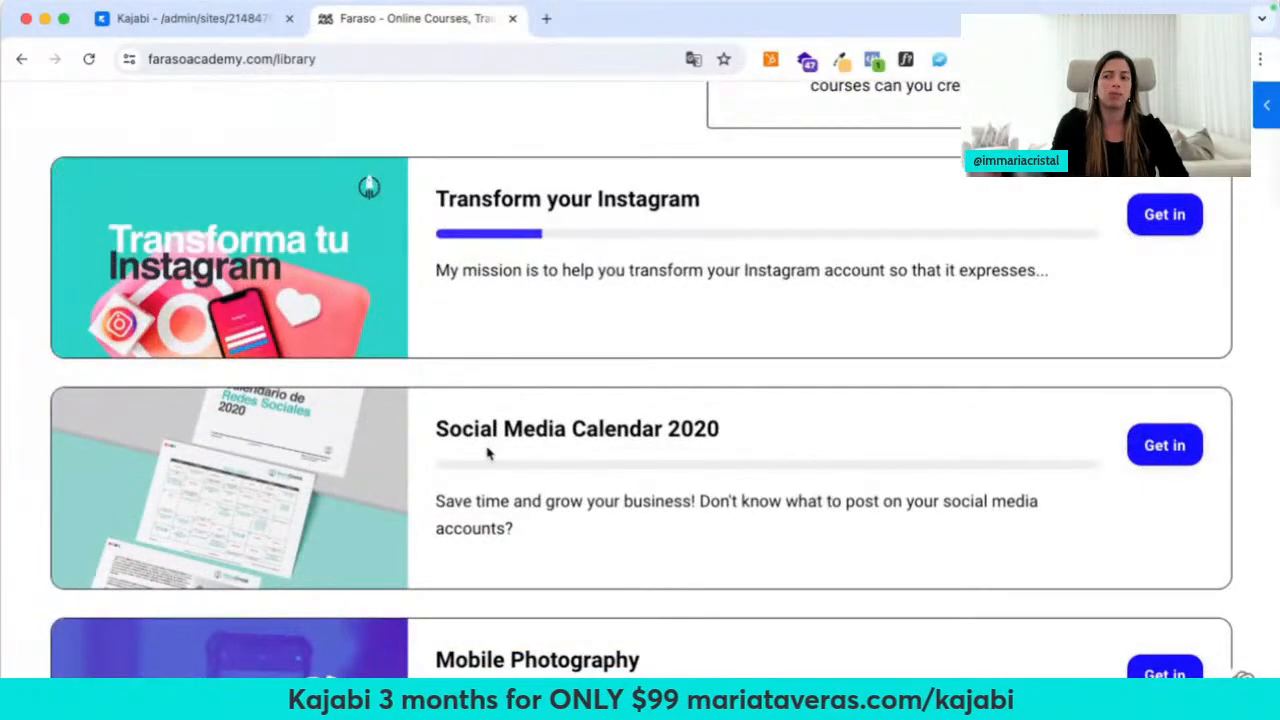
scroll(487, 453, "down", 15)
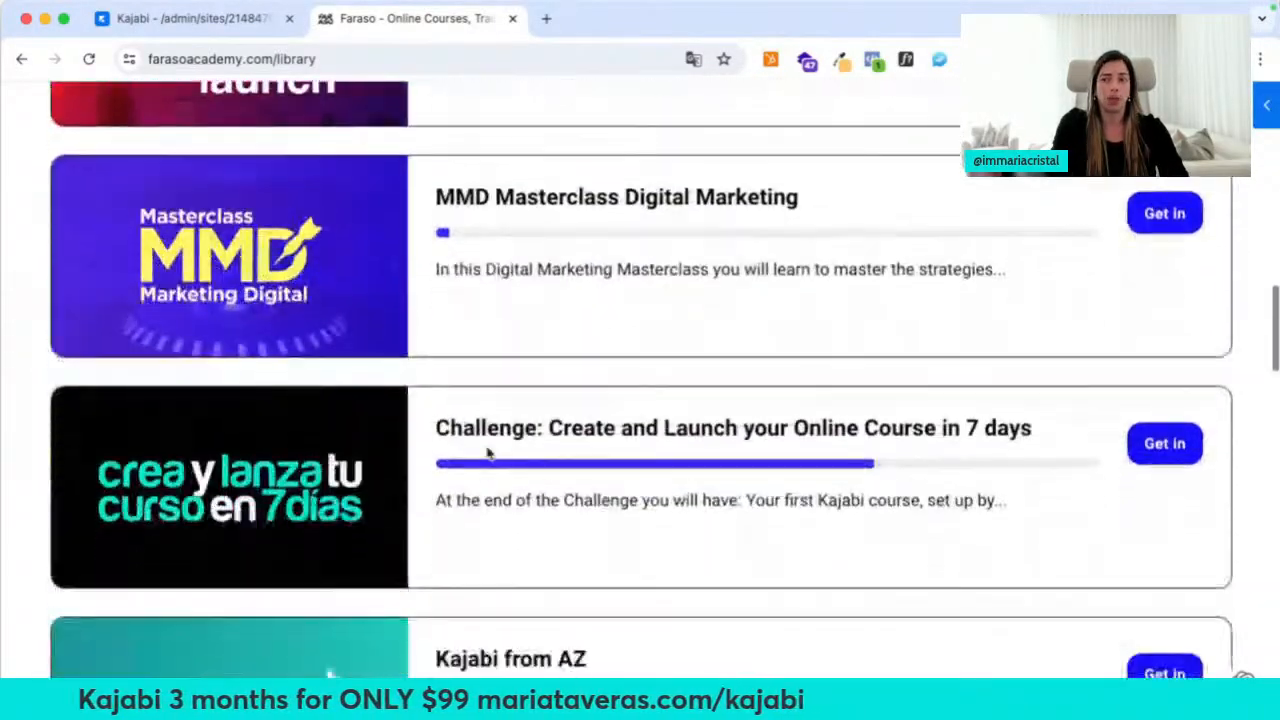
scroll(487, 453, "down", 12)
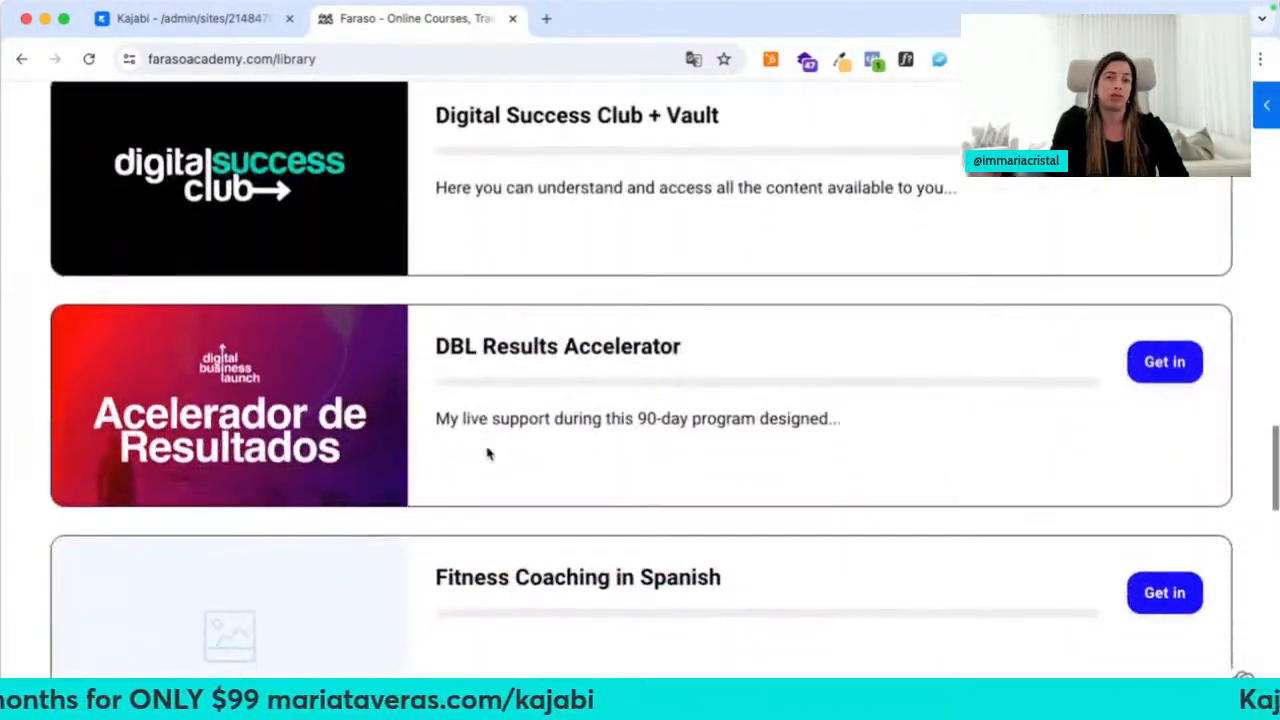
scroll(487, 453, "down", 5)
scroll(487, 453, "up", 20)
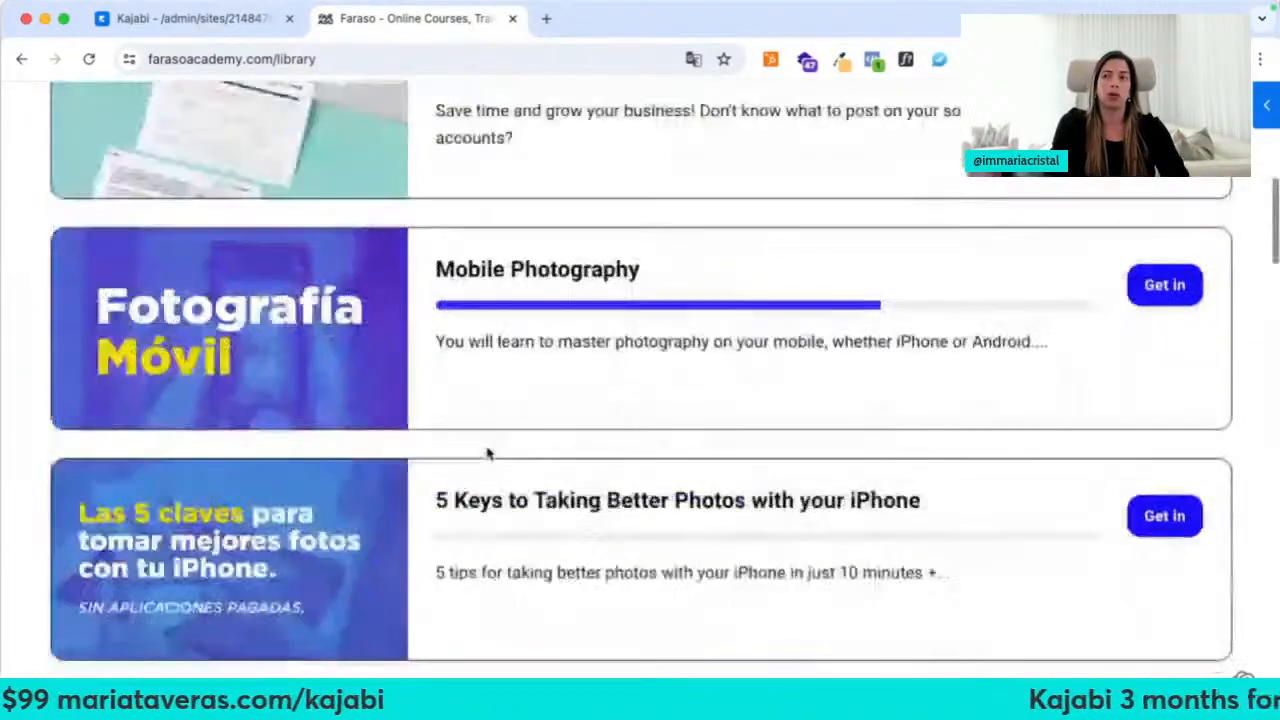
scroll(487, 453, "up", 10)
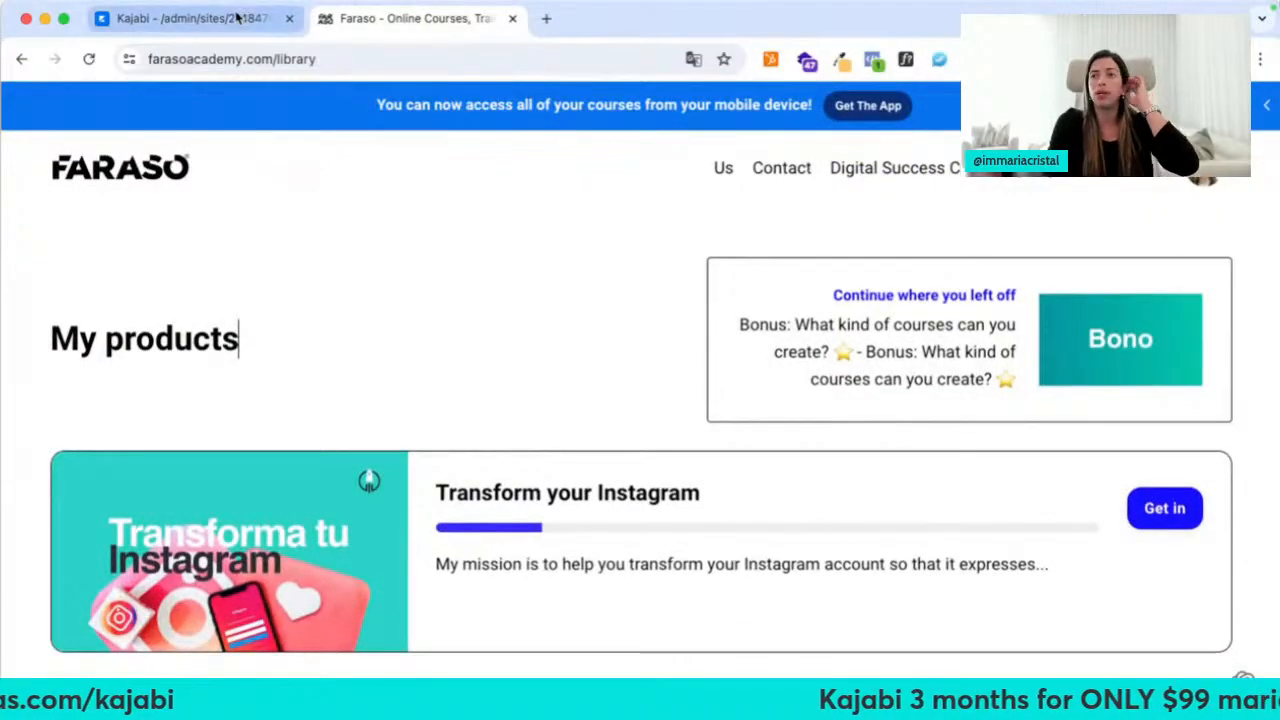
Back in Site Details, leave the homepage on the Template Home Page and scroll to Branding
left_click(235, 16)
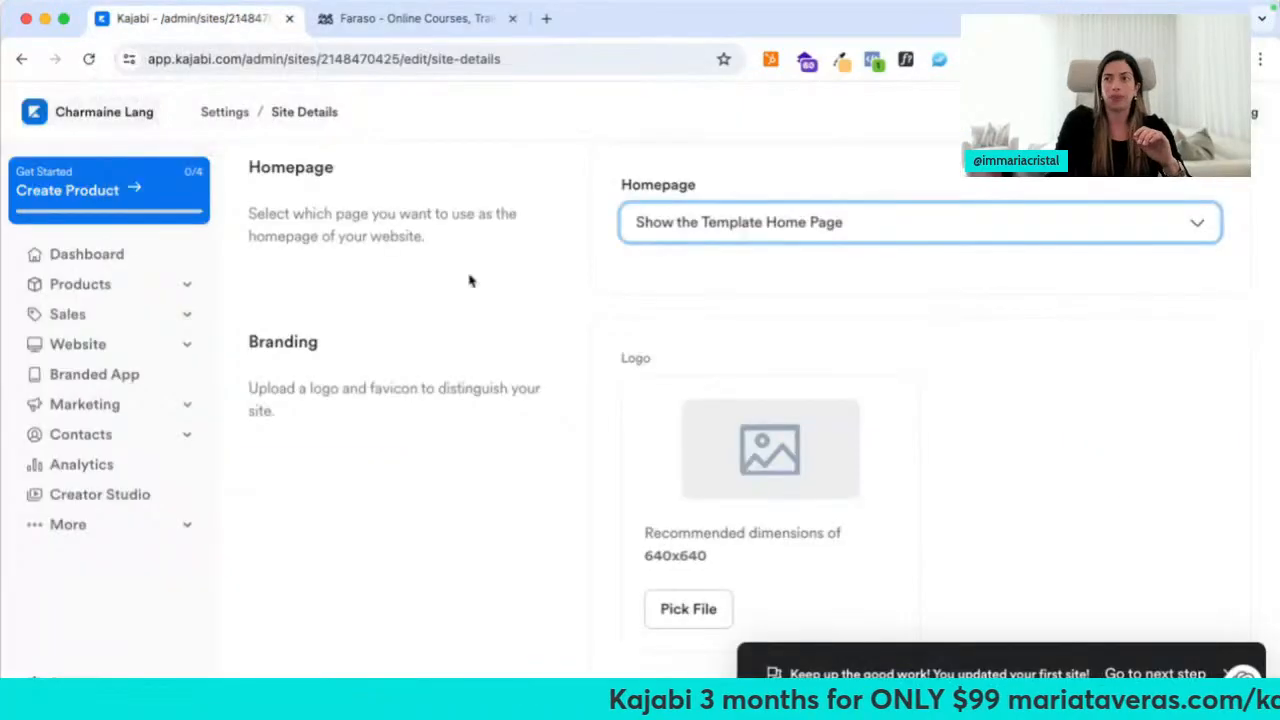
left_click(706, 222)
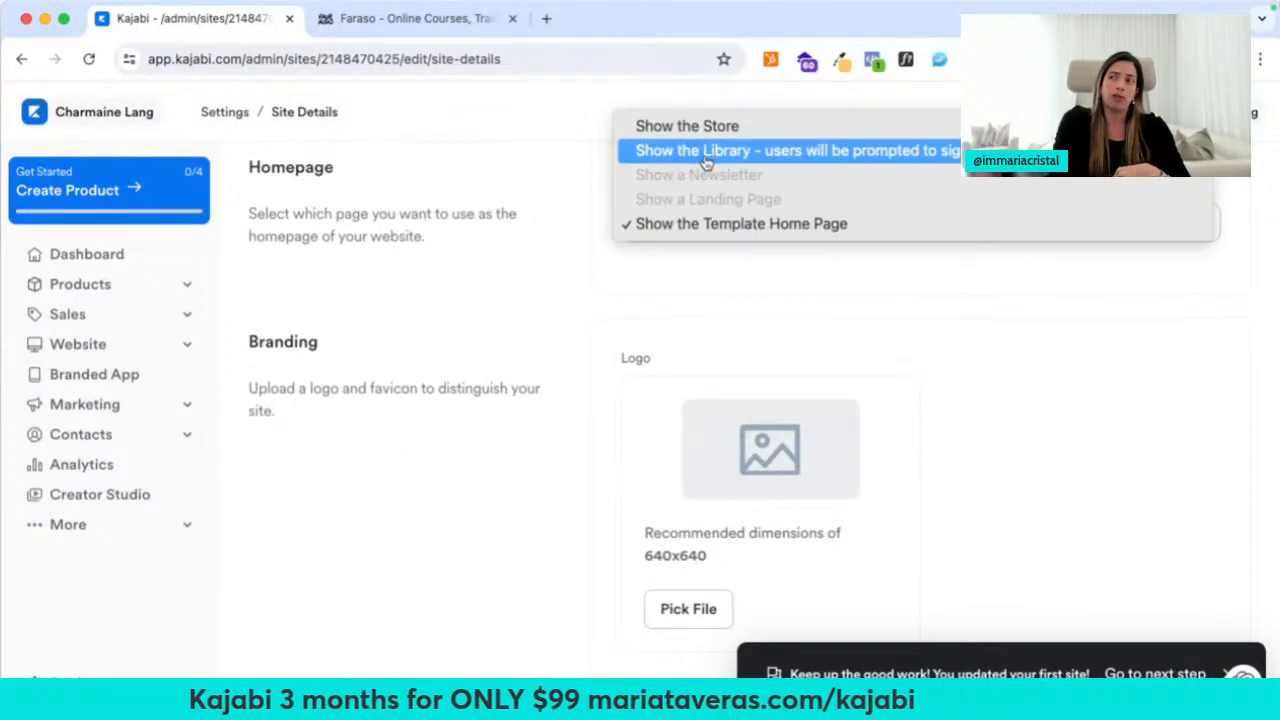
left_click(566, 208)
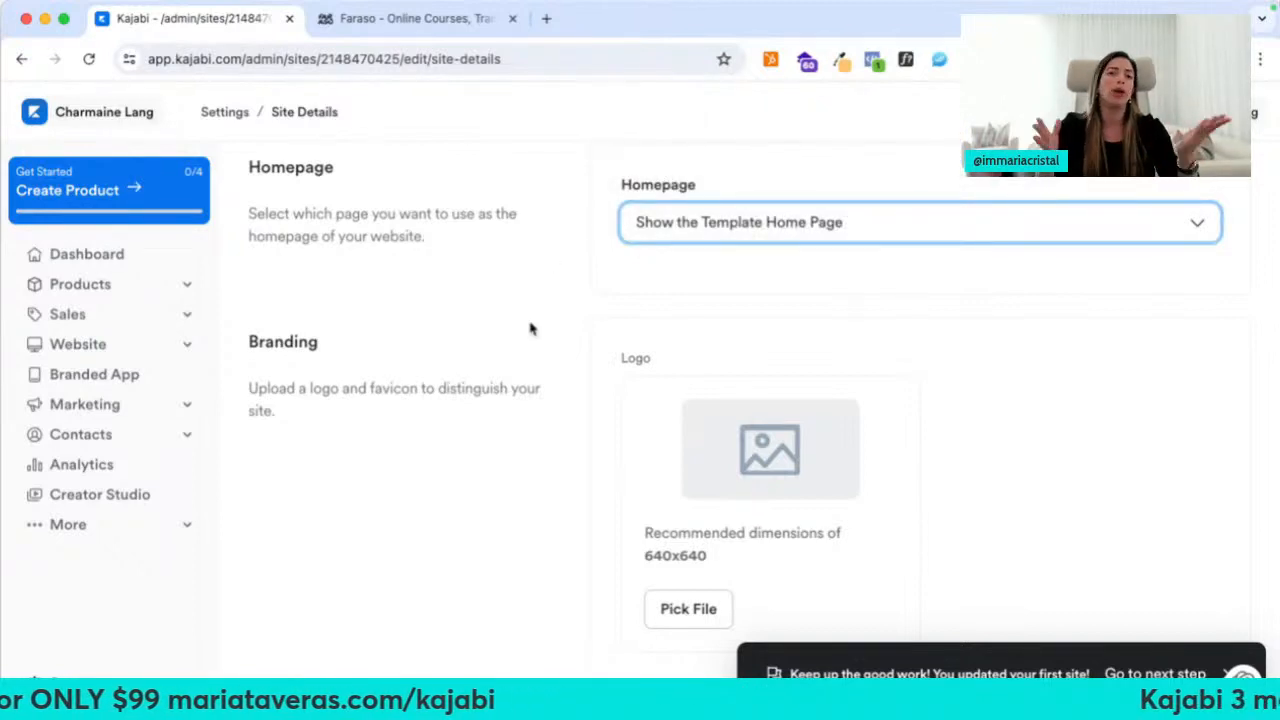
scroll(530, 329, "down", 1)
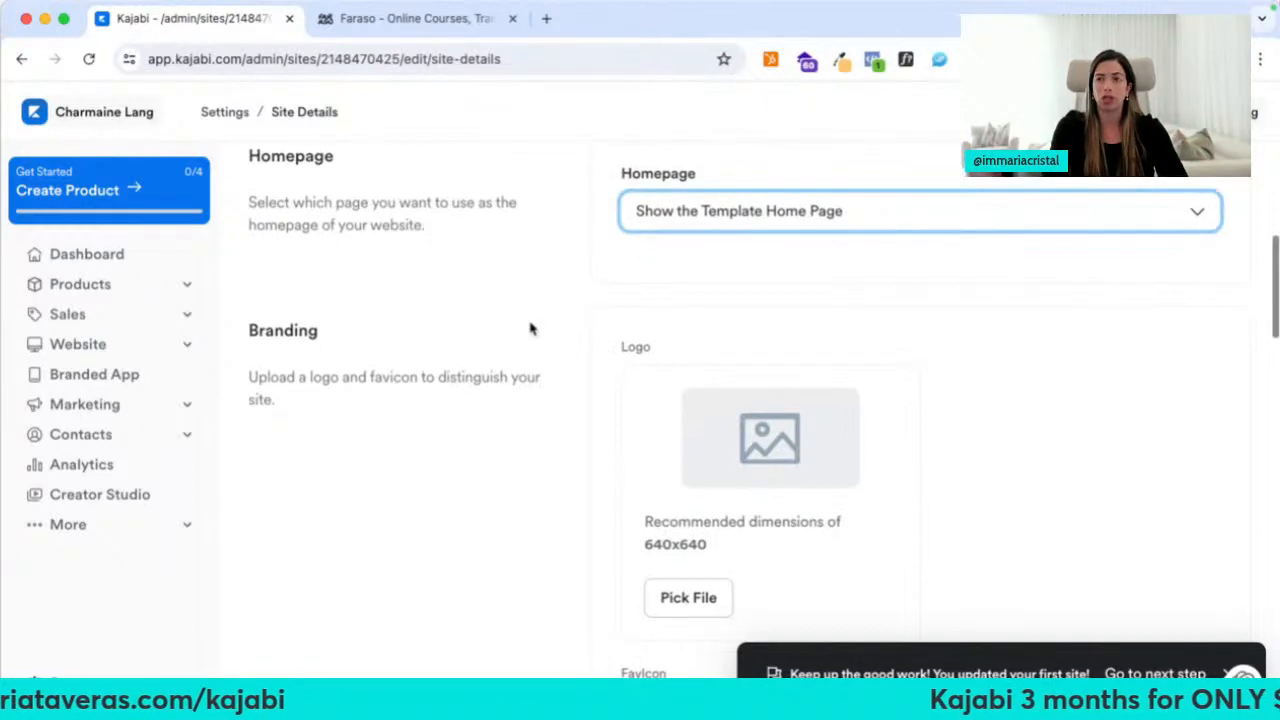
scroll(530, 329, "down", 1)
scroll(530, 329, "down", 1)
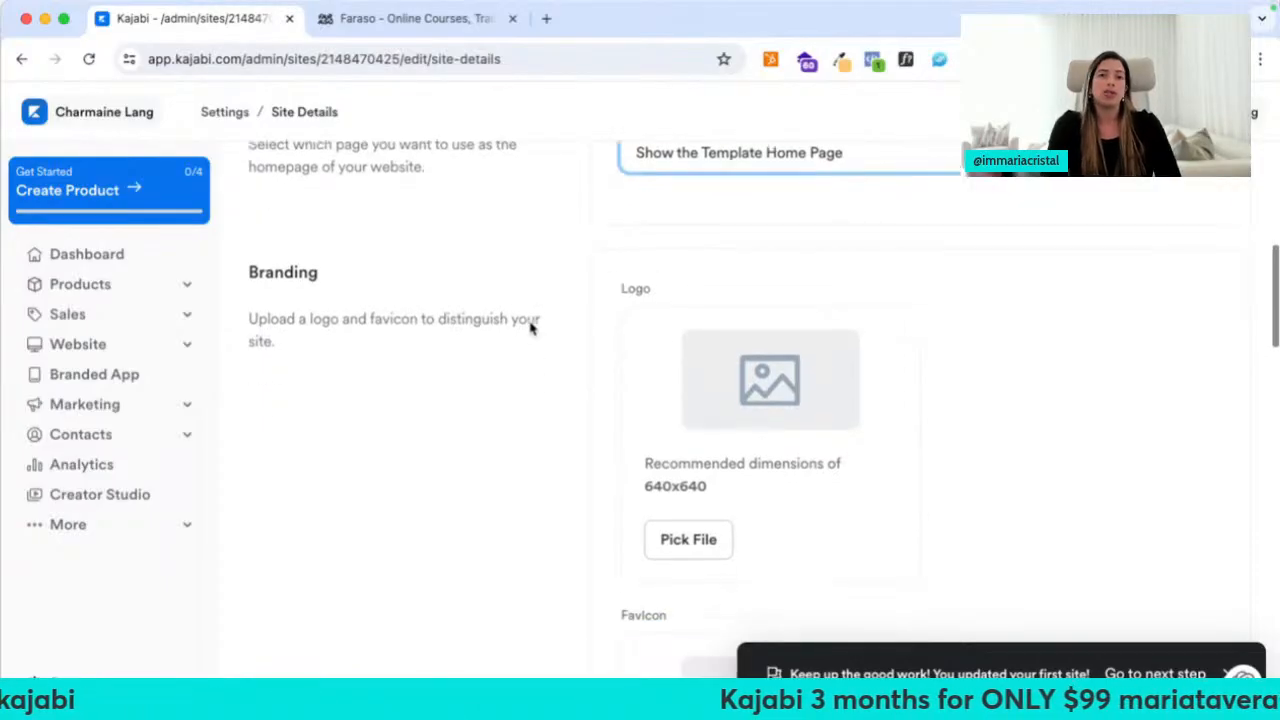
scroll(530, 329, "down", 2)
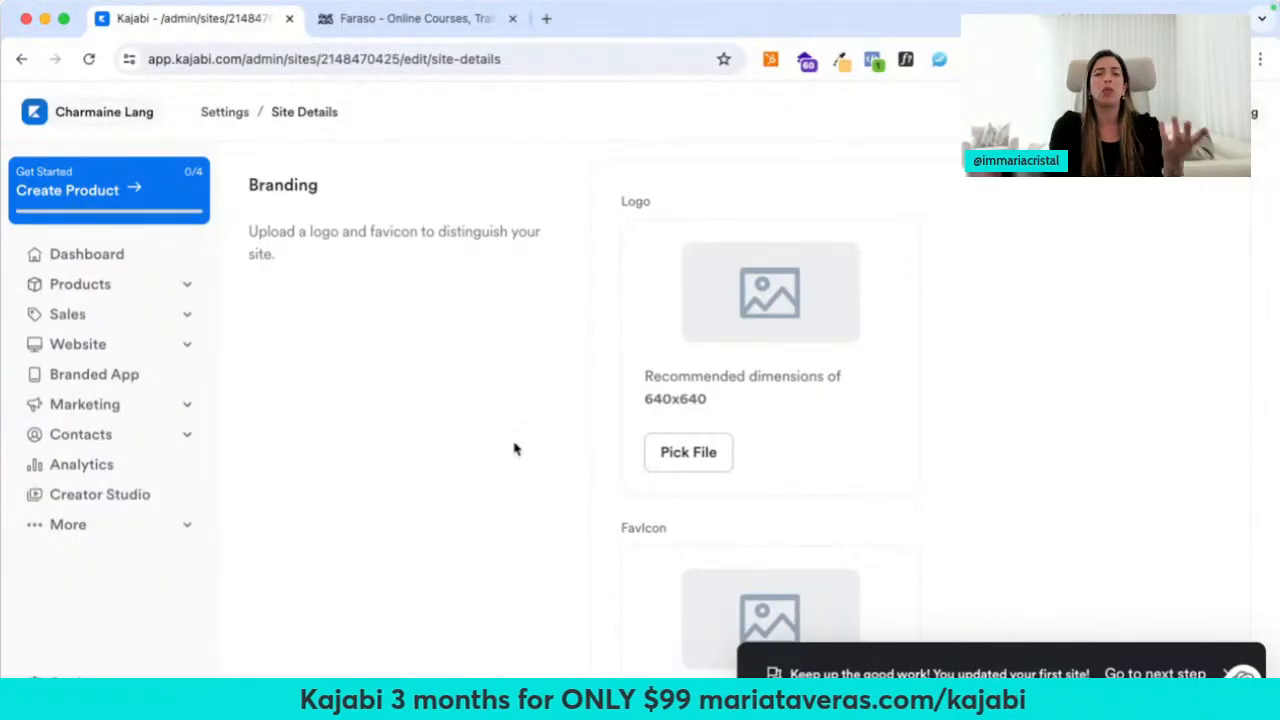
Open solusync.com in a new browser tab
key("super+t")
type("sal")
key("Return")
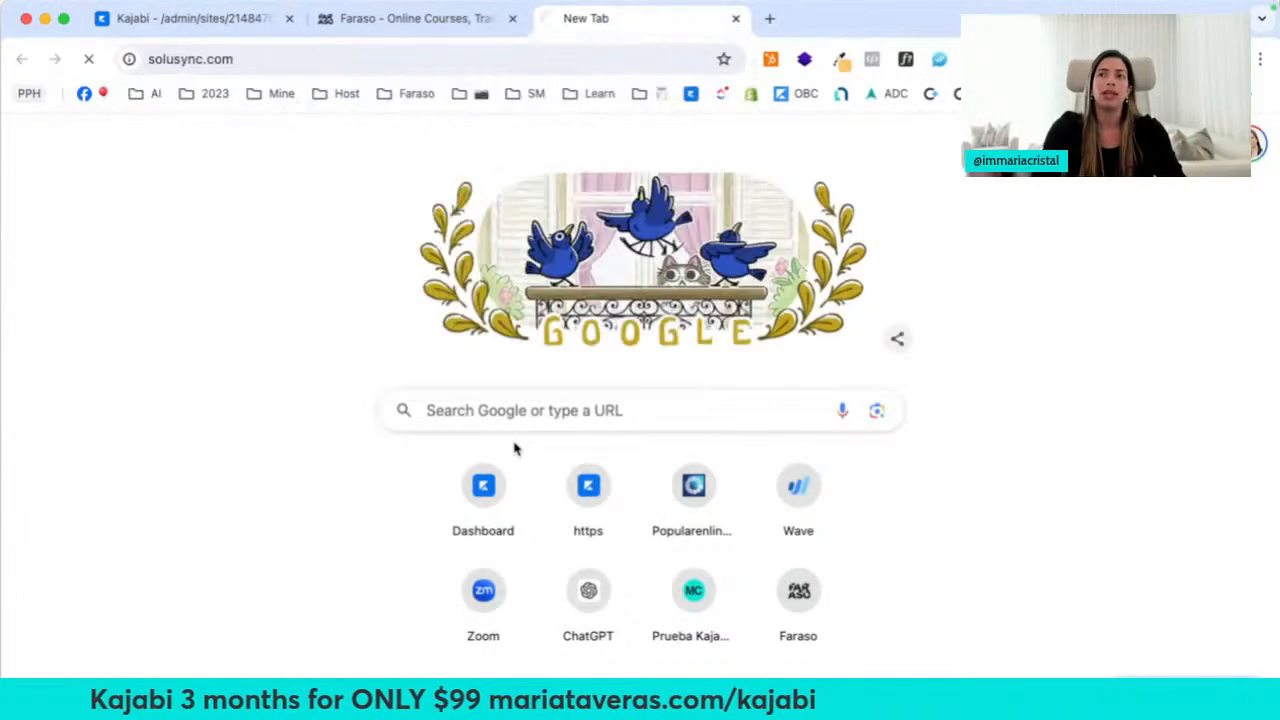
Open the creator's personal website and the farasoacademy.com homepage in new tabs as examples
key("super+t")
type("mariat")
key("Return")
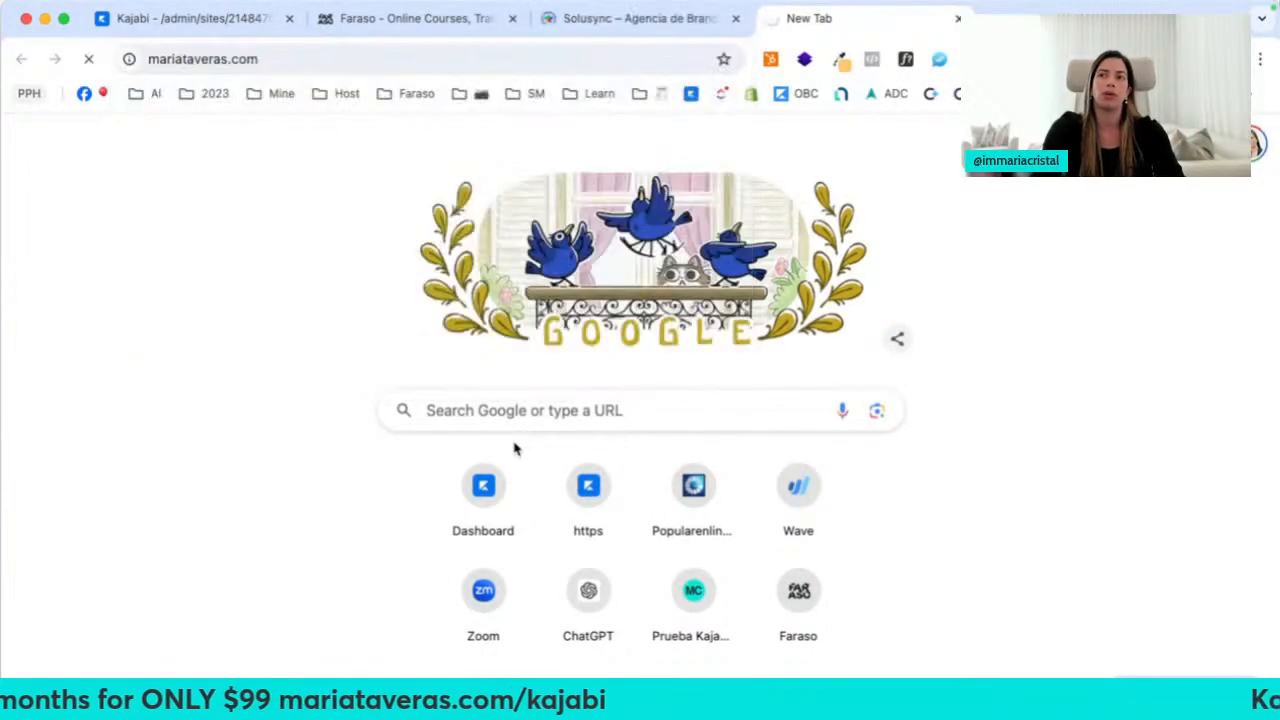
key("super+t")
type("farasoacademy")
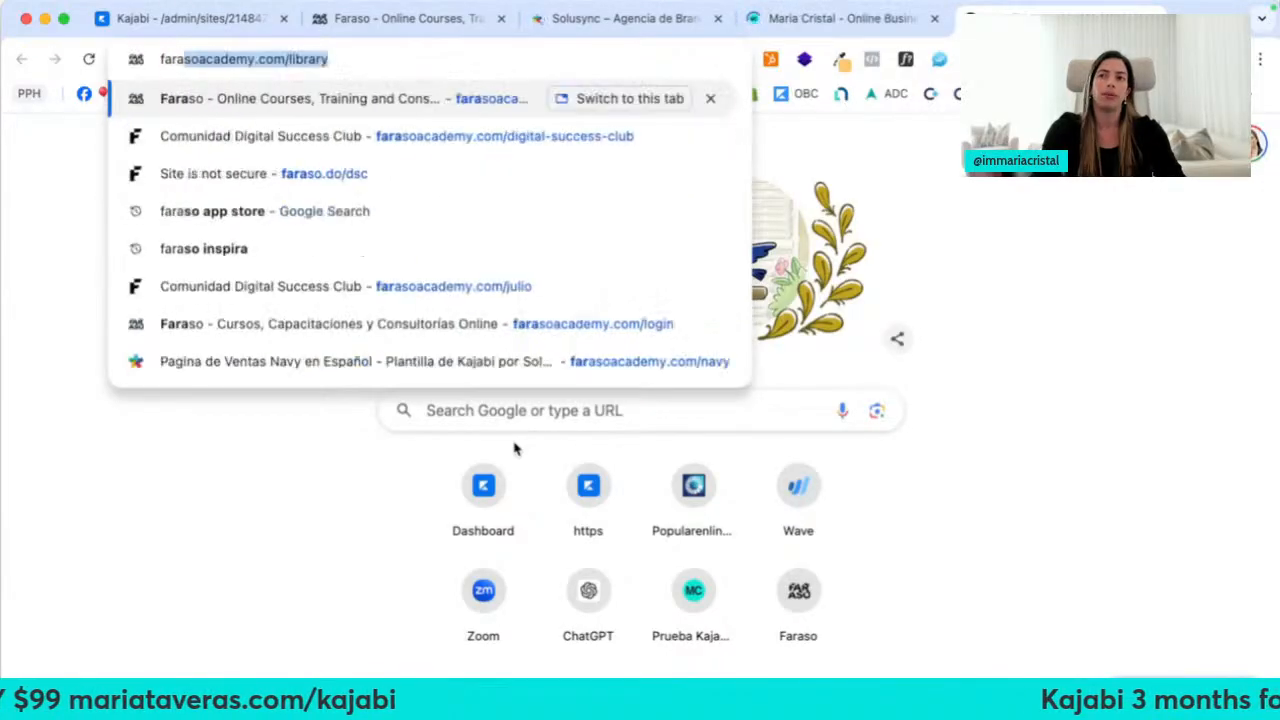
key("Right")
key("BackSpace")
key("BackSpace")
key("BackSpace")
key("BackSpace")
key("BackSpace")
key("BackSpace")
key("BackSpace")
key("BackSpace")
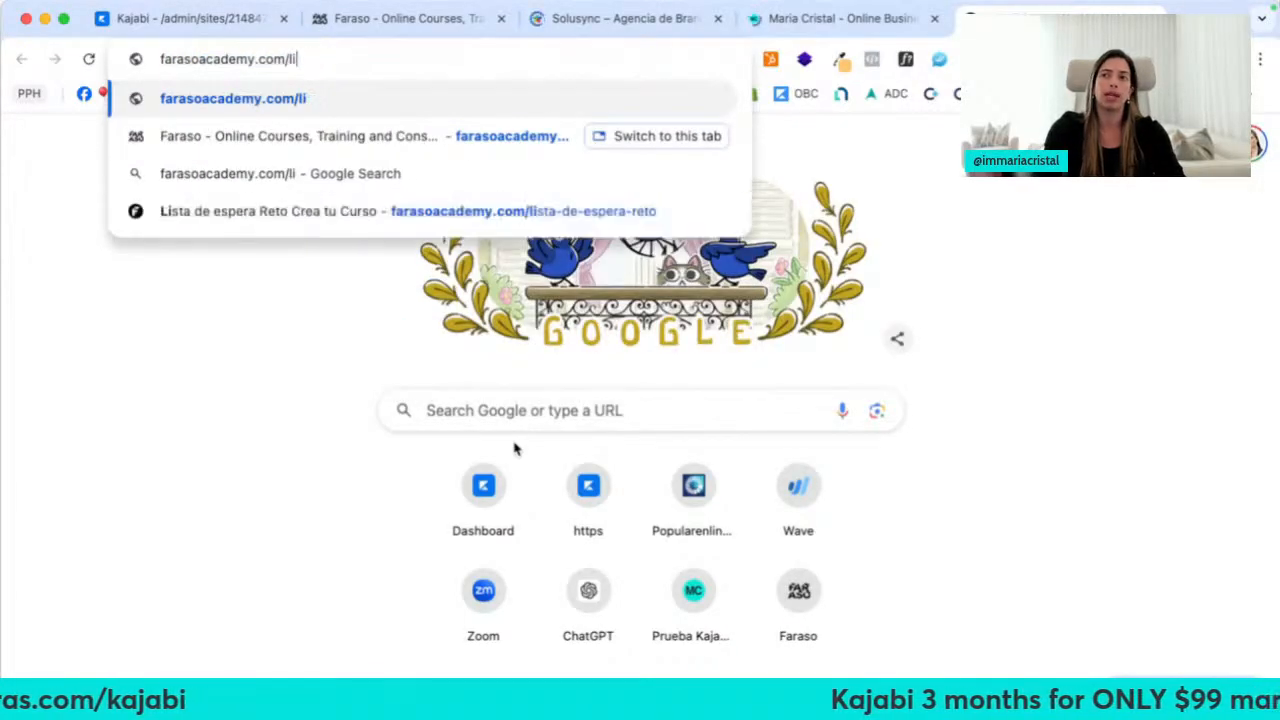
key("Return")
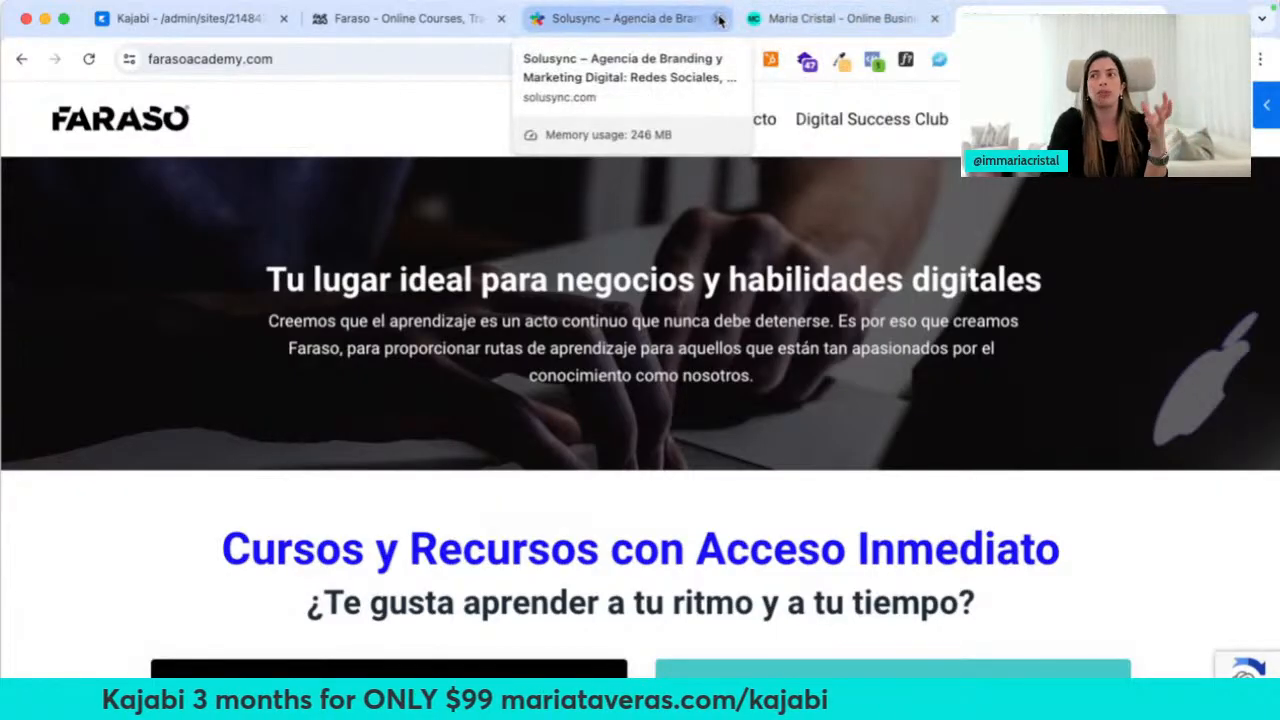
Close the extra example tabs and return to Kajabi's Site Details
left_click(720, 20)
left_click(716, 20)
left_click(720, 20)
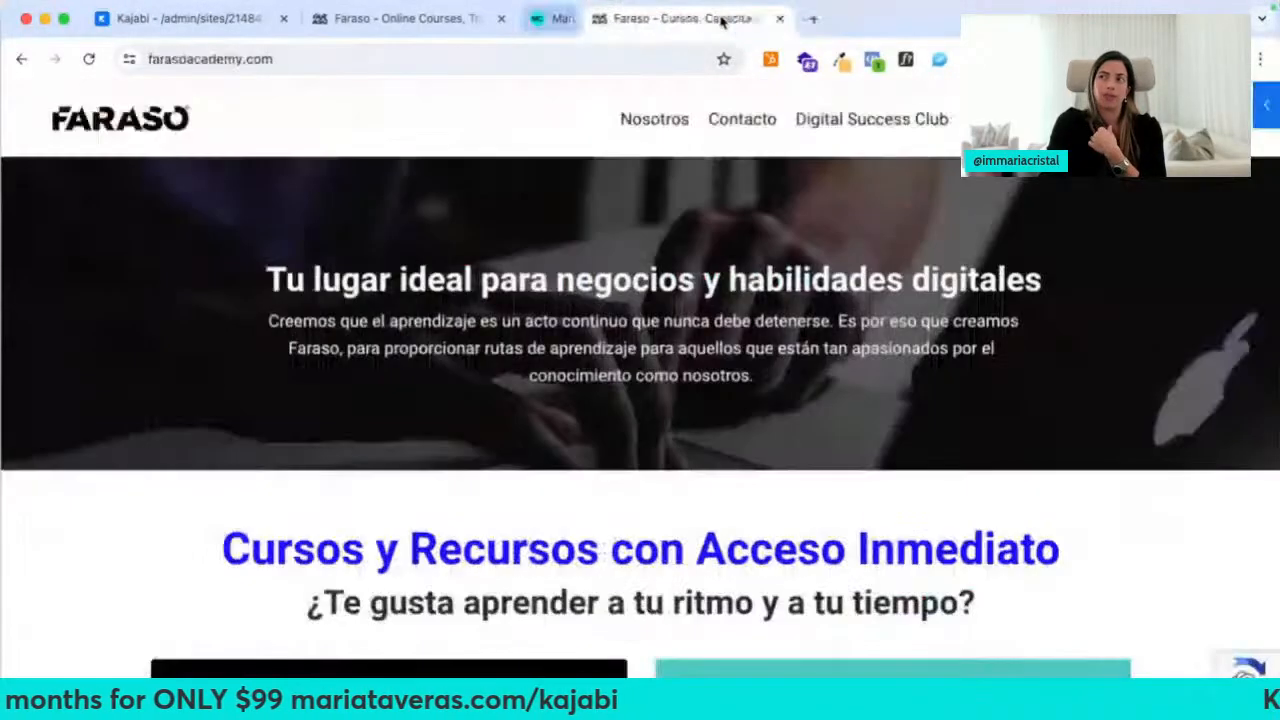
left_click(720, 20)
left_click(215, 18)
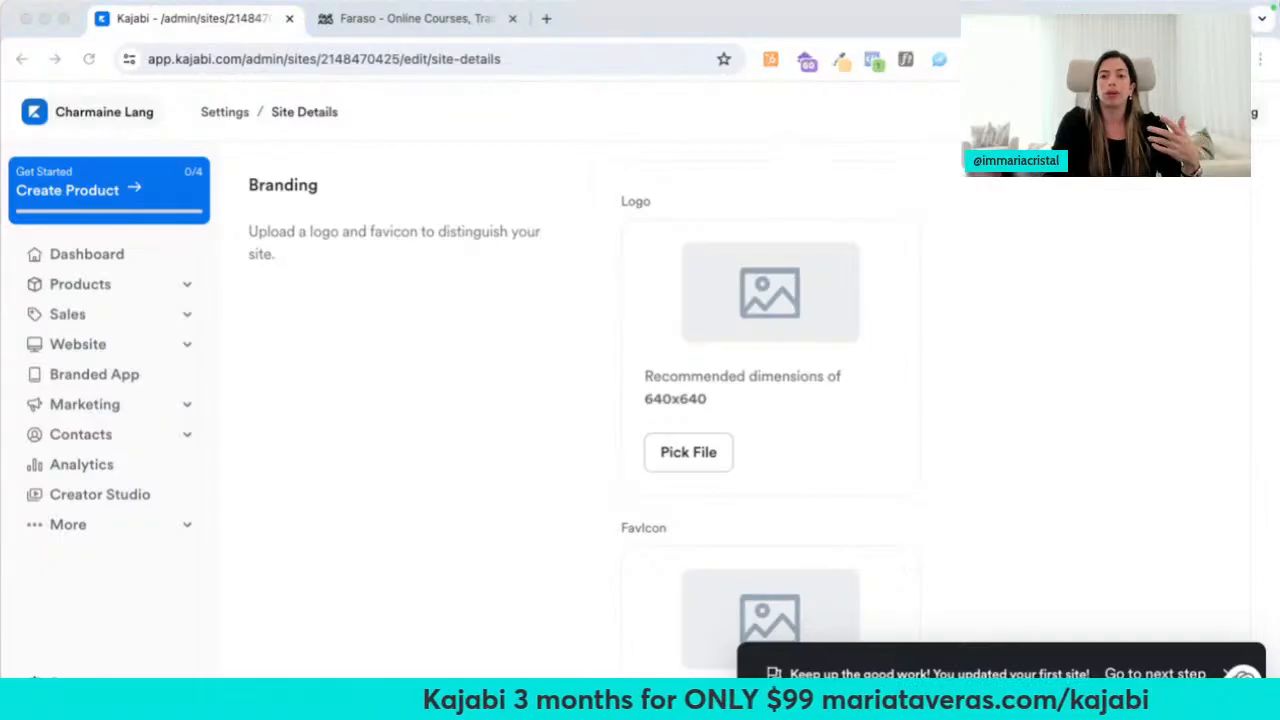
left_click(522, 341)
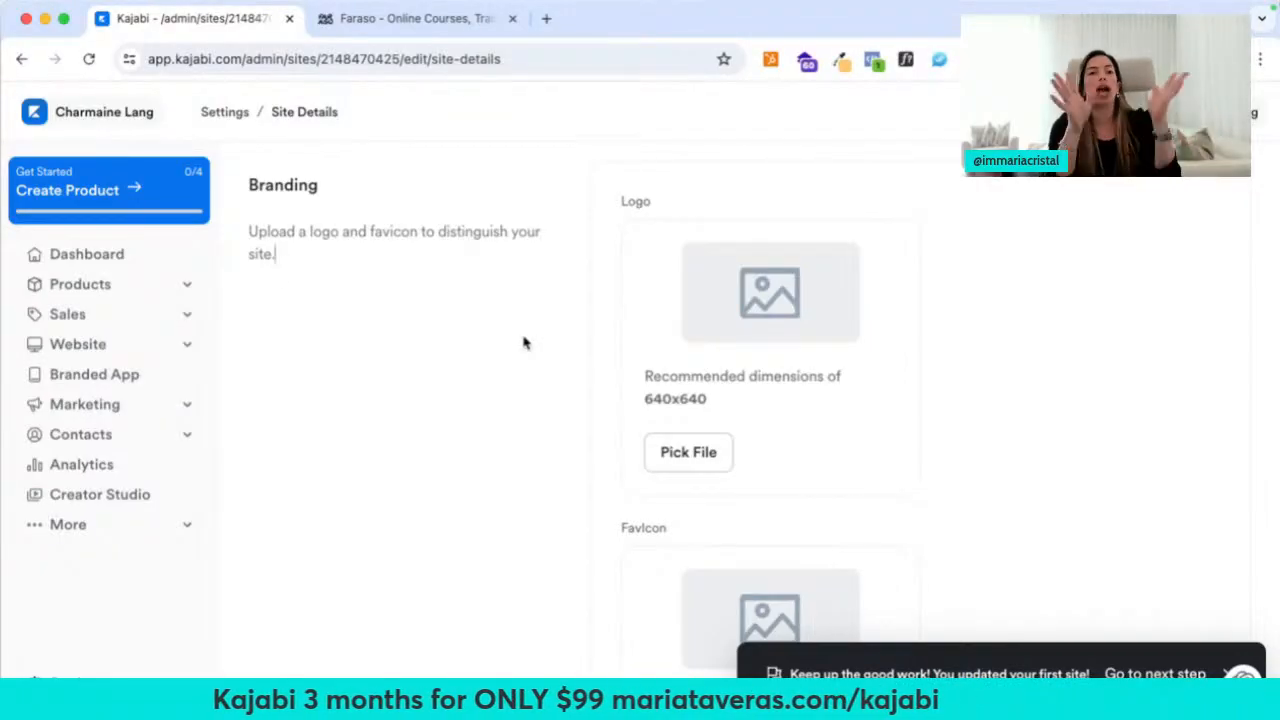
scroll(451, 509, "down", 7)
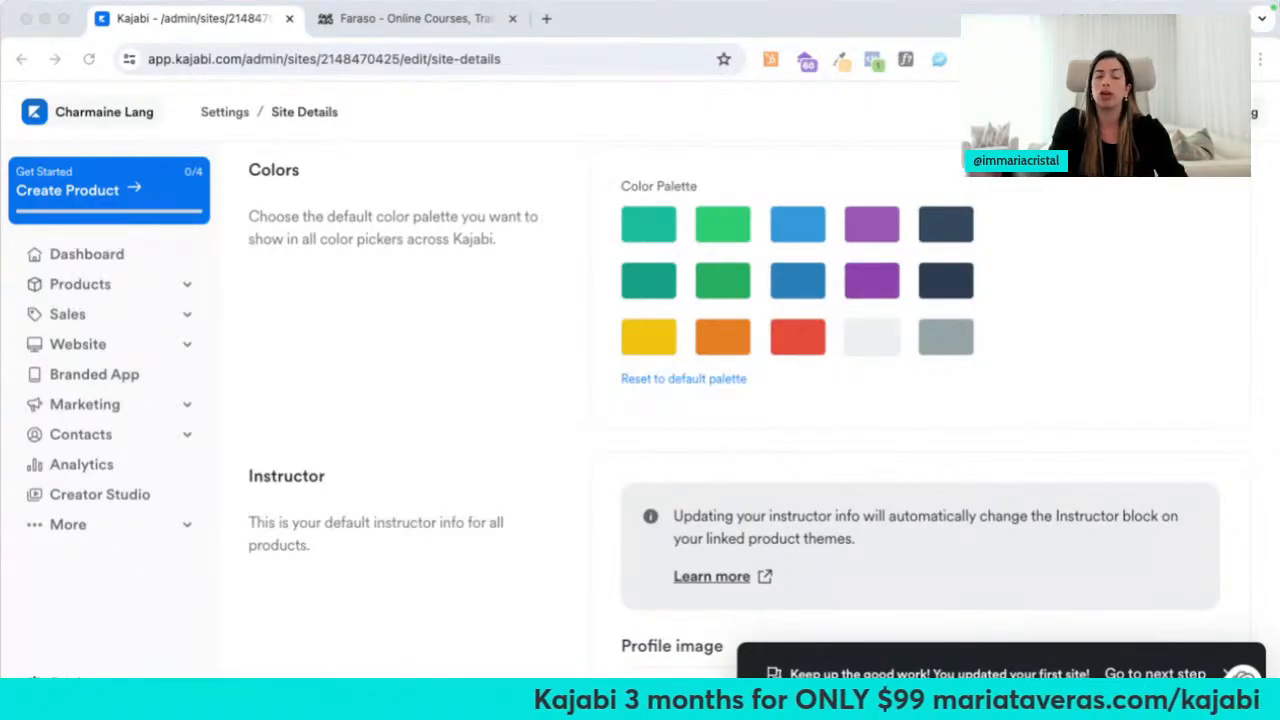
Replace the teal swatch with slate blue and the yellow #F1C40F swatch with navy
left_click(669, 228)
left_click(743, 482)
key("super+a")
key("super+v")
left_click(553, 432)
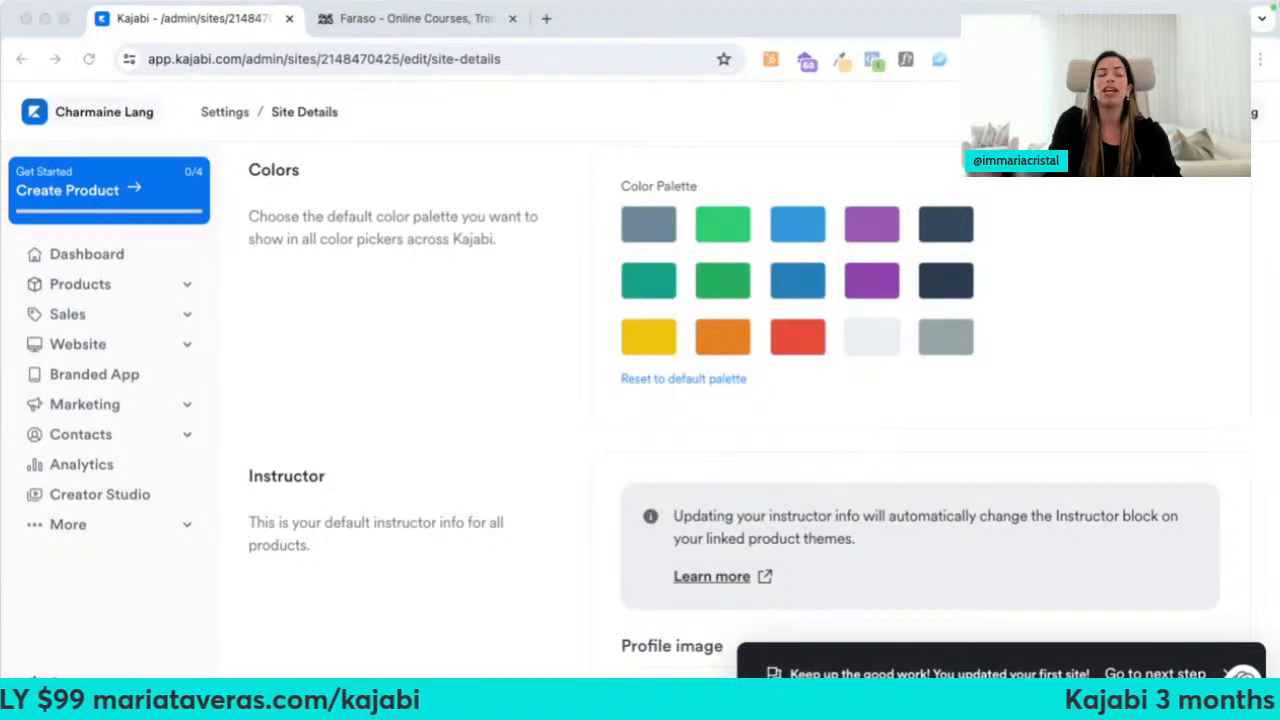
left_click(627, 333)
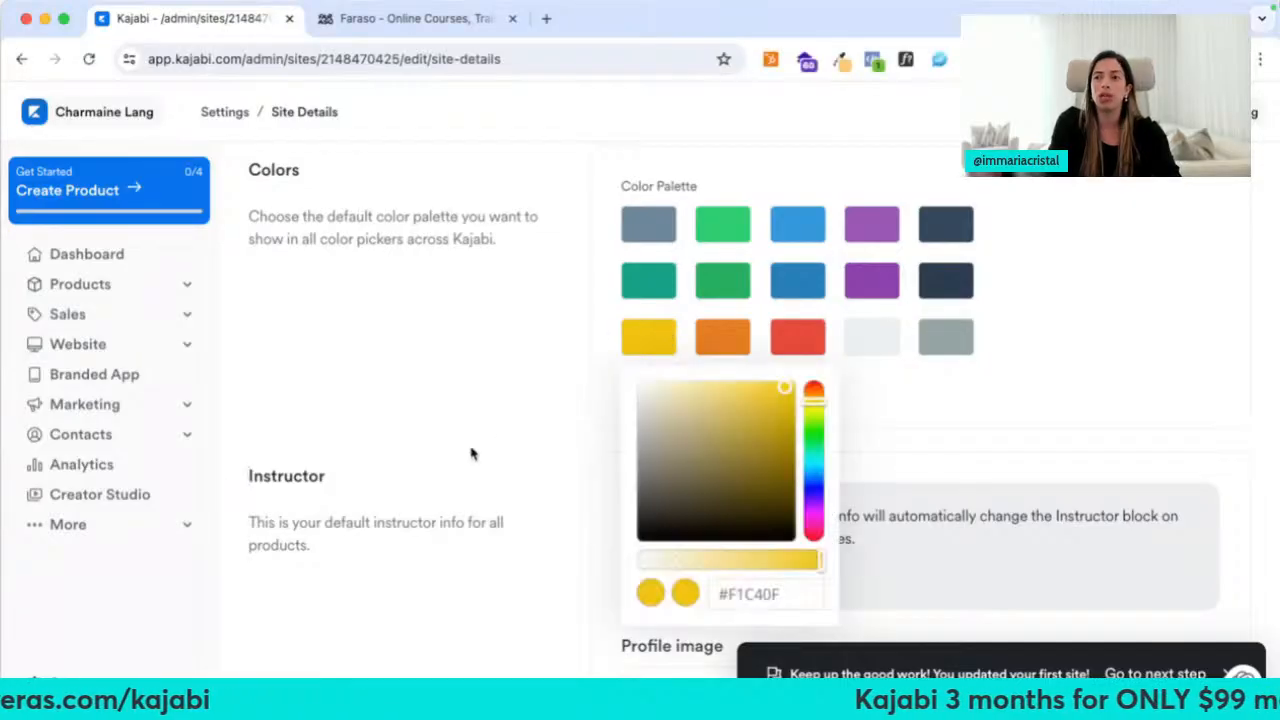
left_click(749, 593)
key("super+a")
type("#204577")
left_click(480, 434)
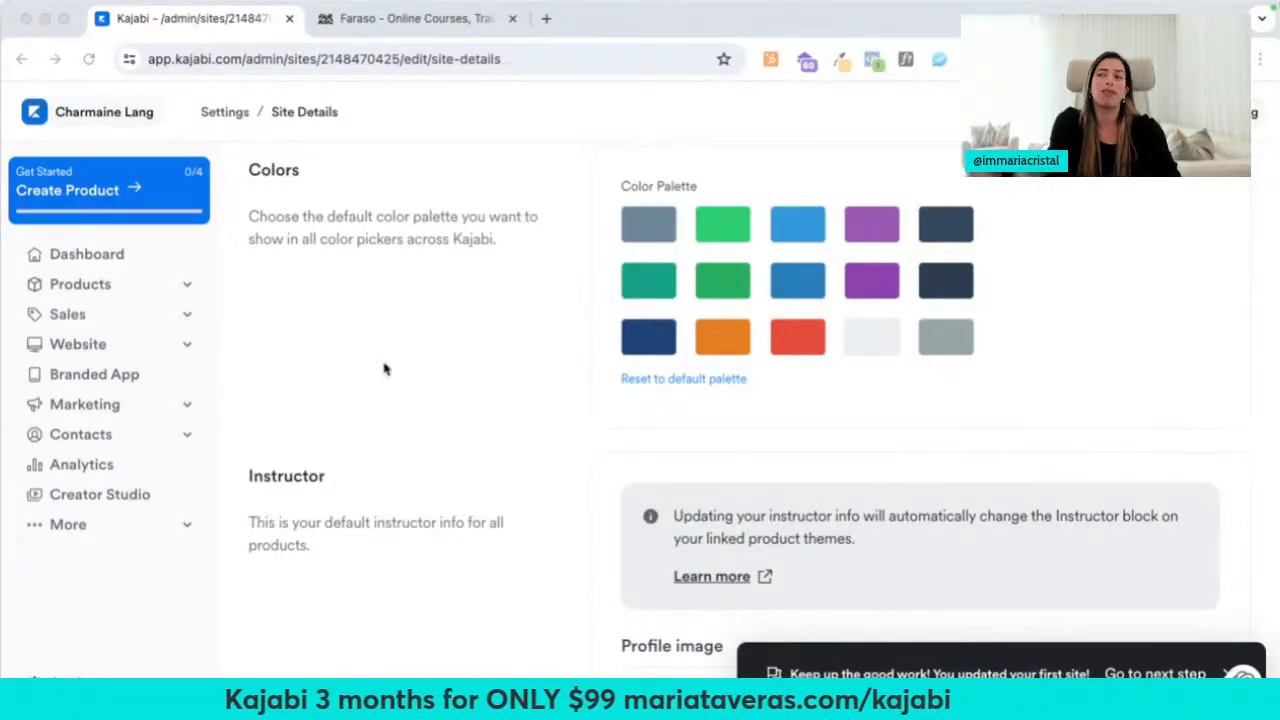
Change the orange swatch to pink #EB558E and the red swatch to light blue #51B2C7
left_click(748, 346)
left_click(815, 597)
key("super+a")
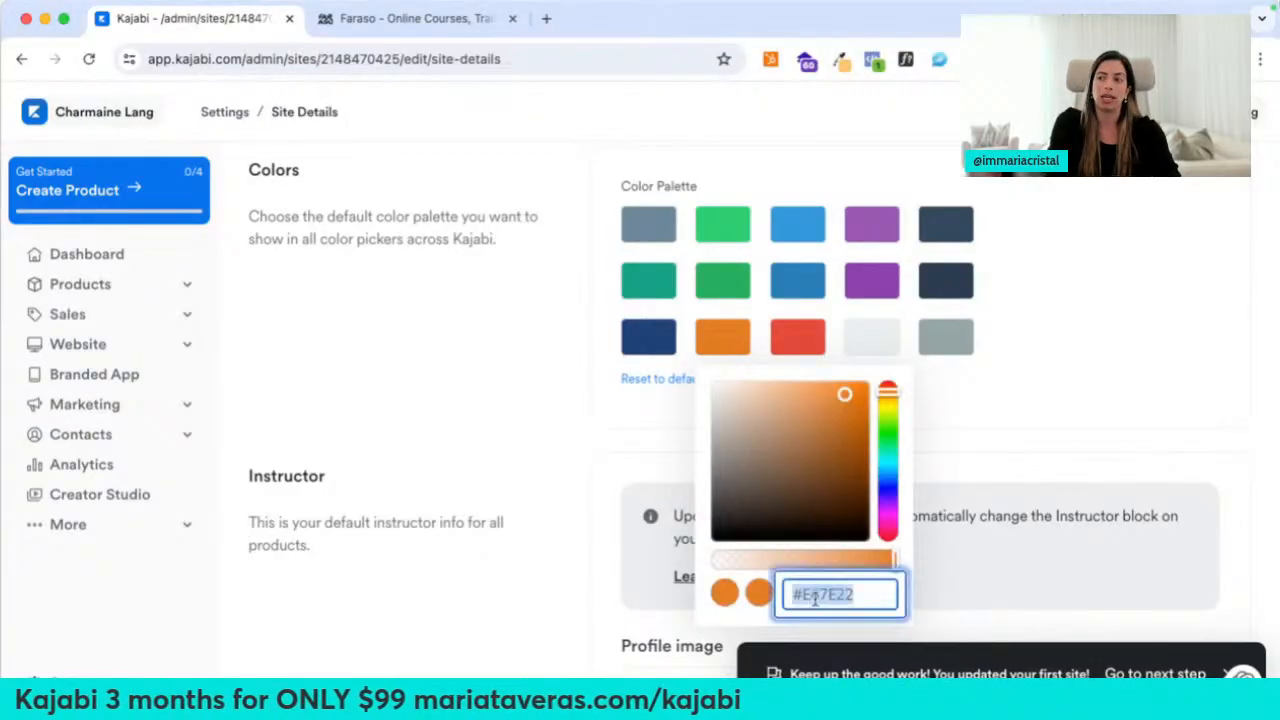
type("#EB558E")
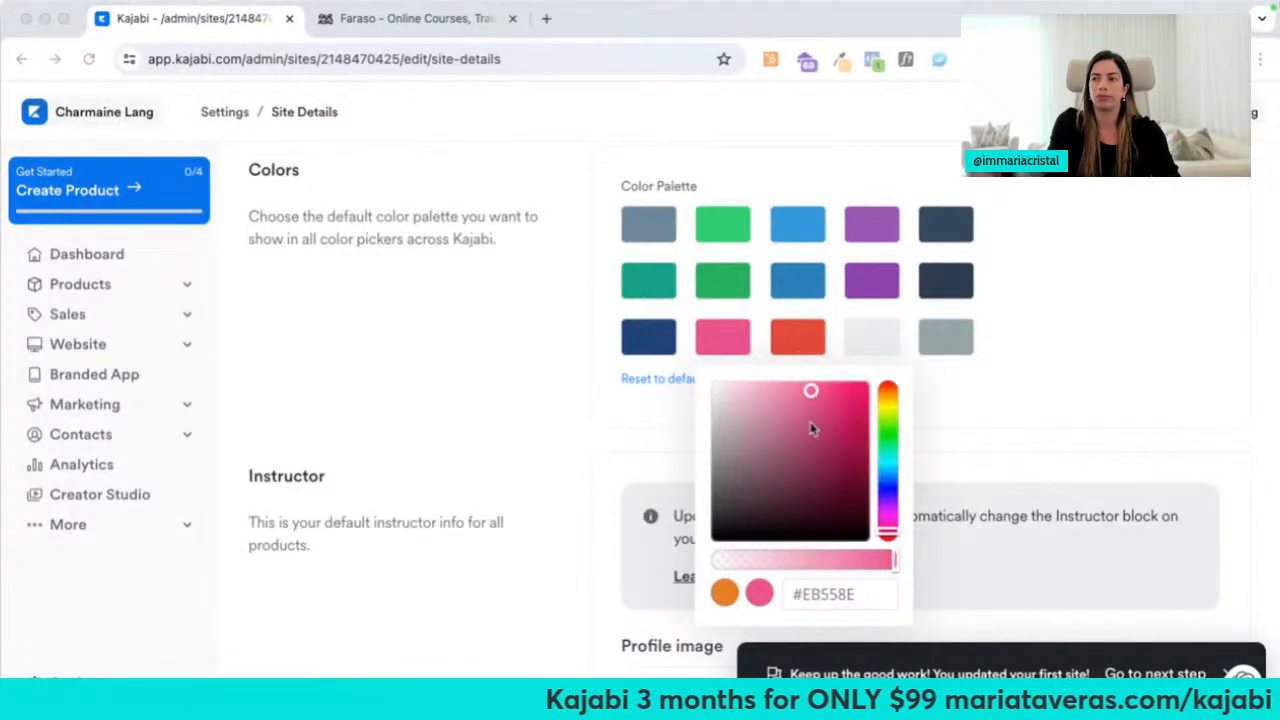
left_click(808, 347)
triple_click(919, 603)
type("#4BACC6")
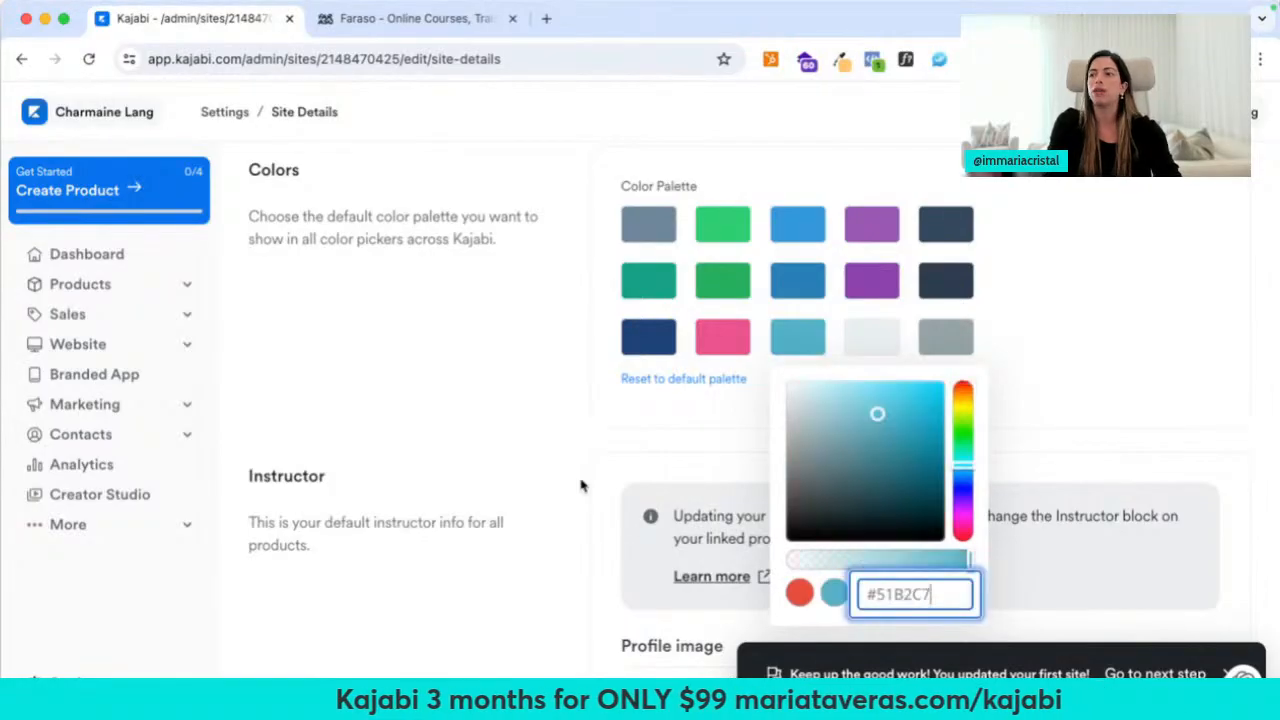
left_click(552, 458)
scroll(555, 453, "down", 5)
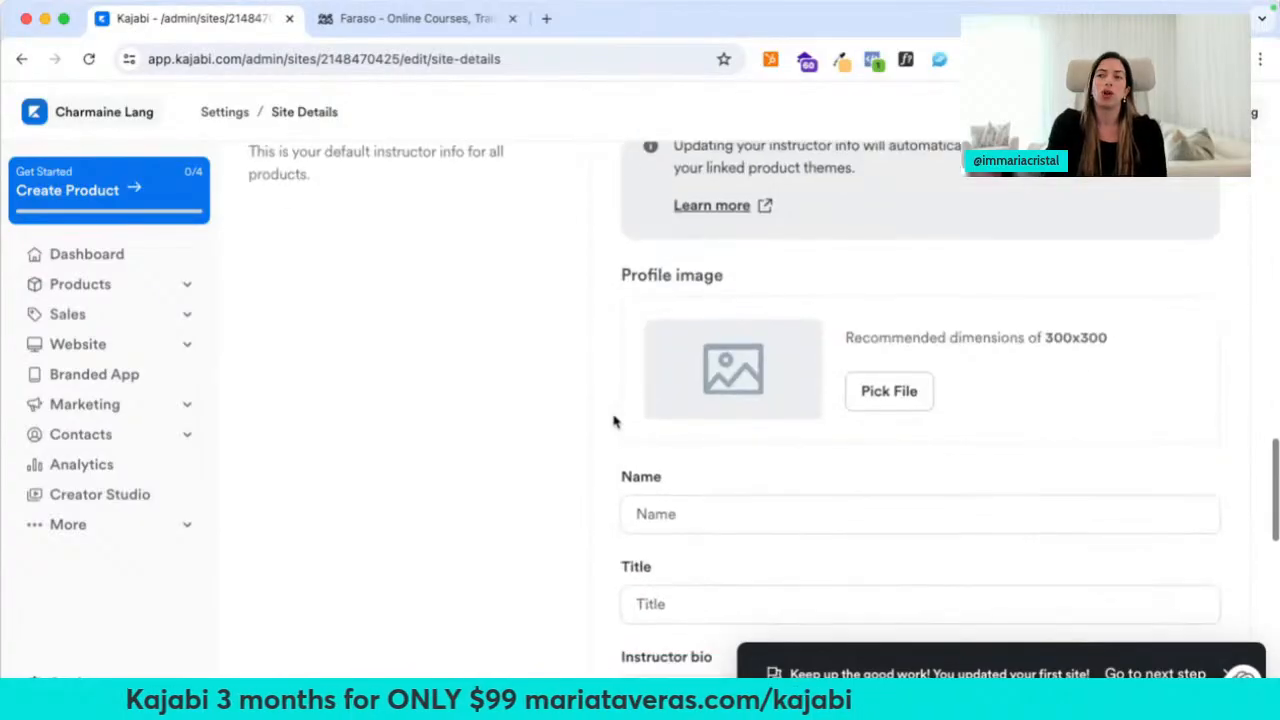
scroll(706, 378, "down", 2)
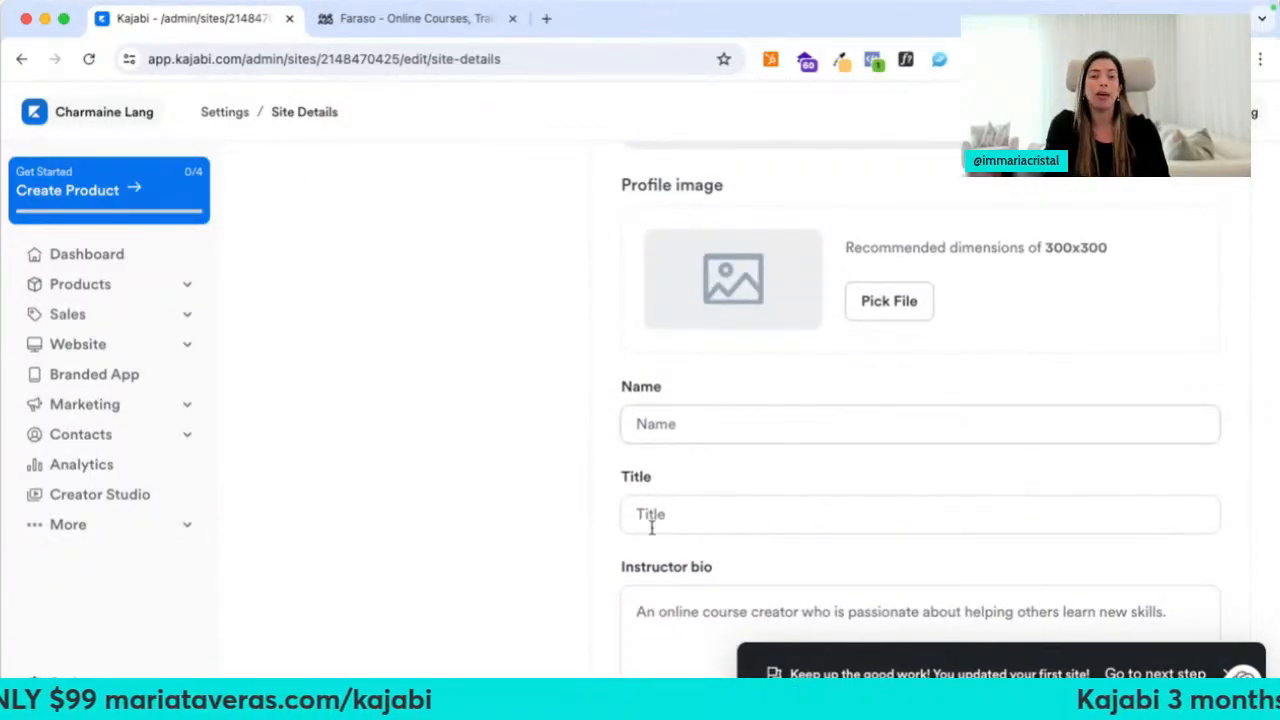
scroll(651, 525, "down", 1)
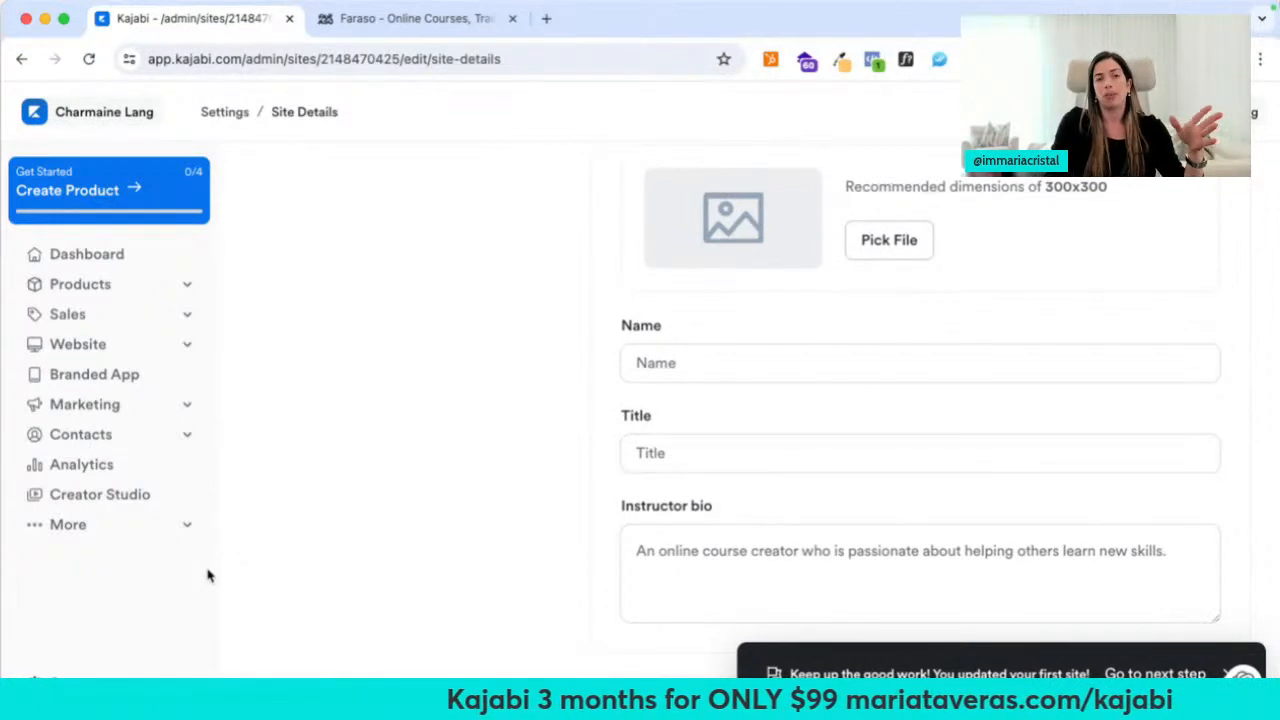
scroll(329, 537, "down", 5)
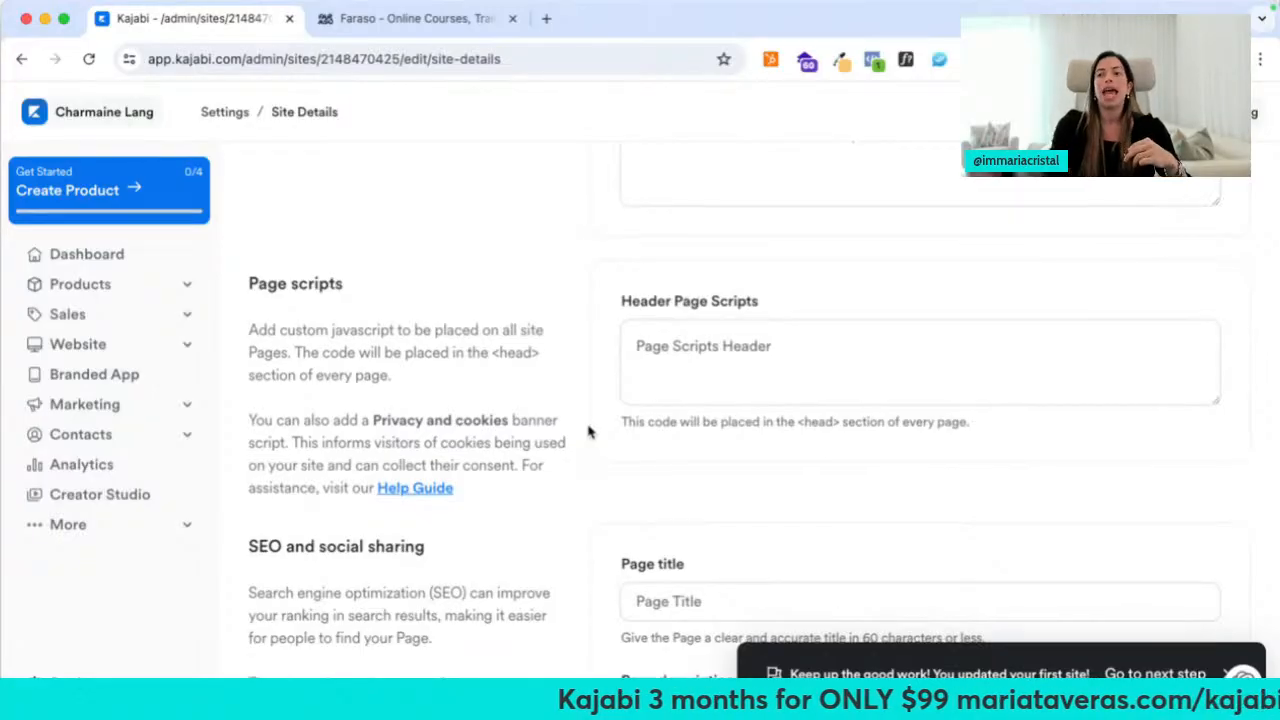
scroll(588, 432, "down", 5)
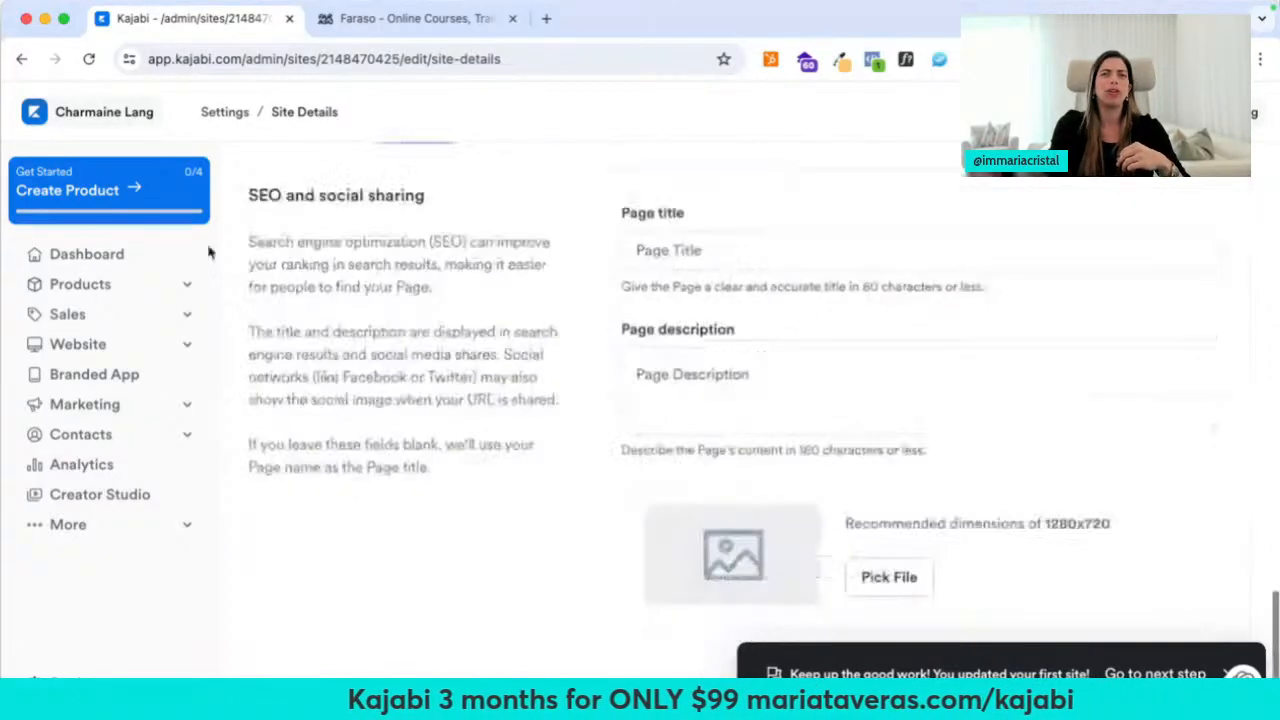
left_click_drag(249, 192, 288, 194)
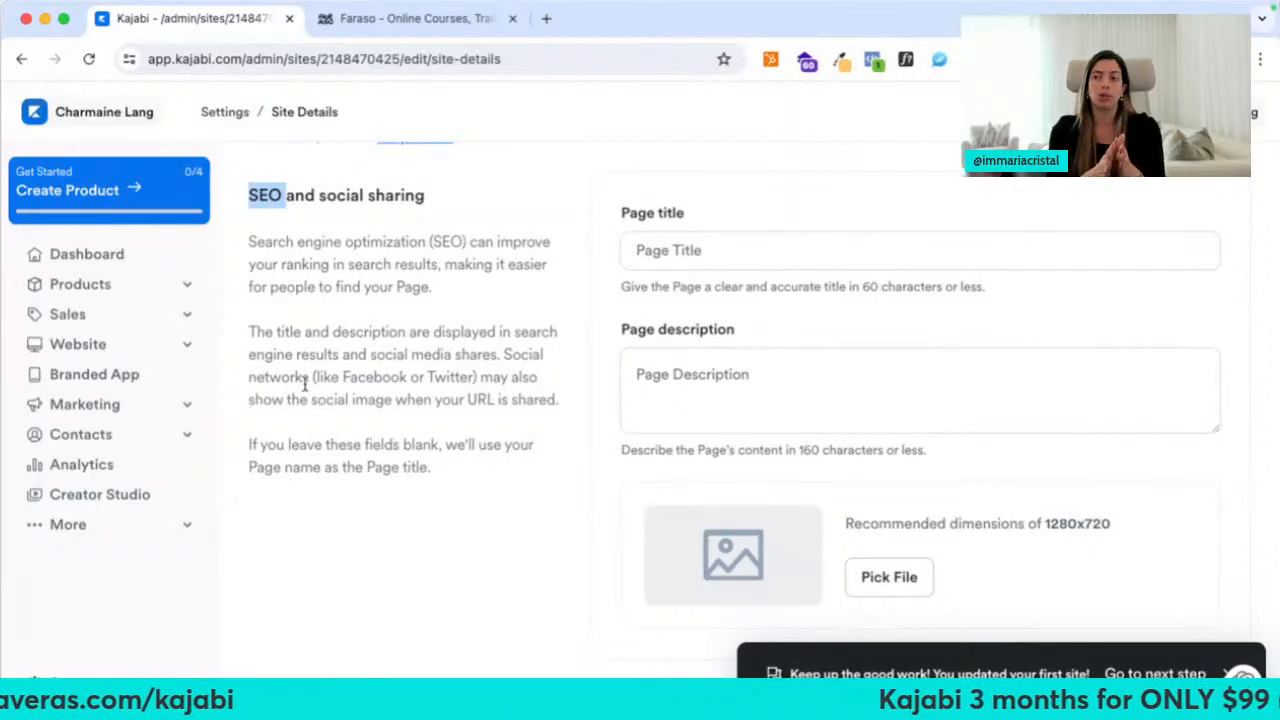
left_click(558, 541)
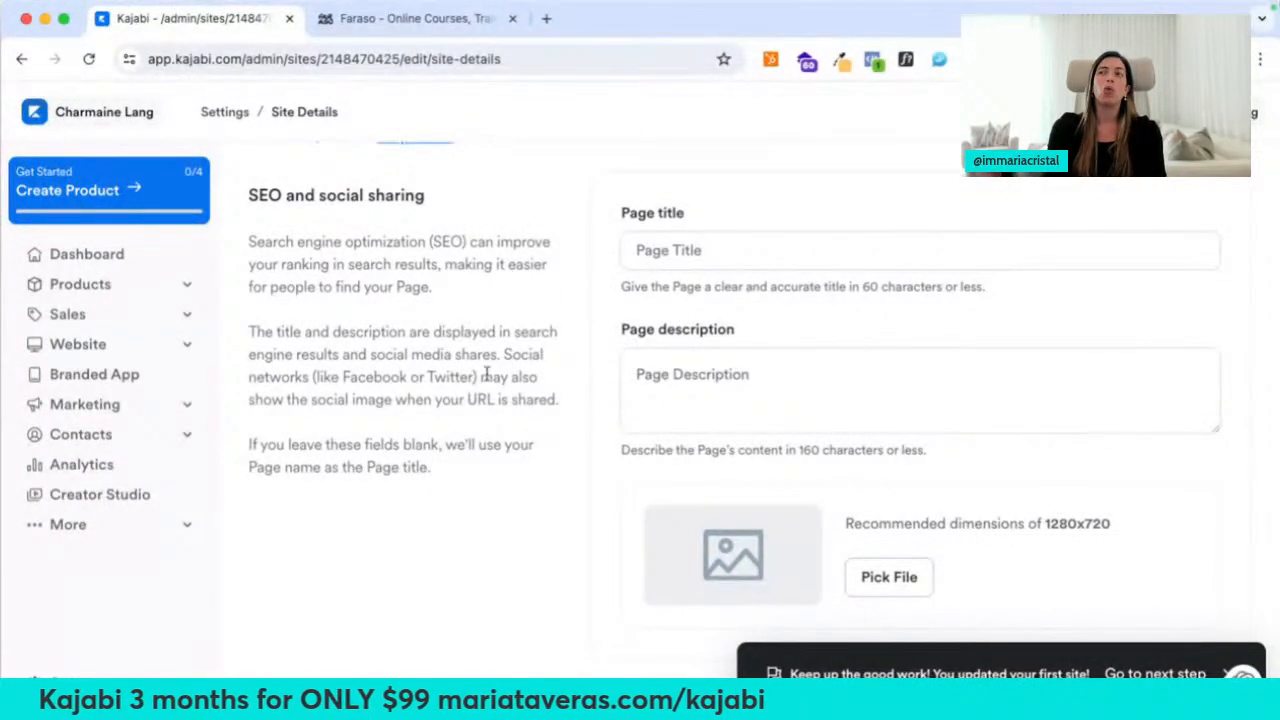
left_click(498, 575)
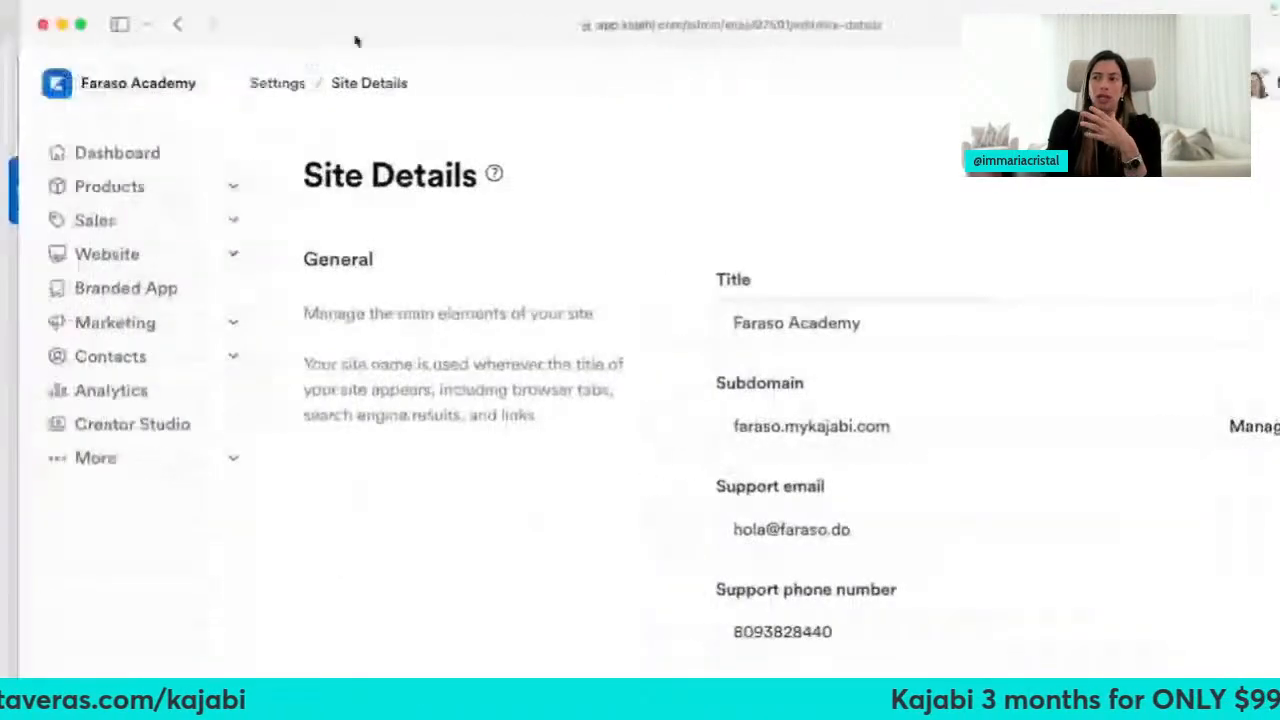
Review Faraso Academy's filled-in Site Details, then return to the new site's Settings overview
scroll(482, 558, "down", 3)
scroll(482, 558, "down", 6)
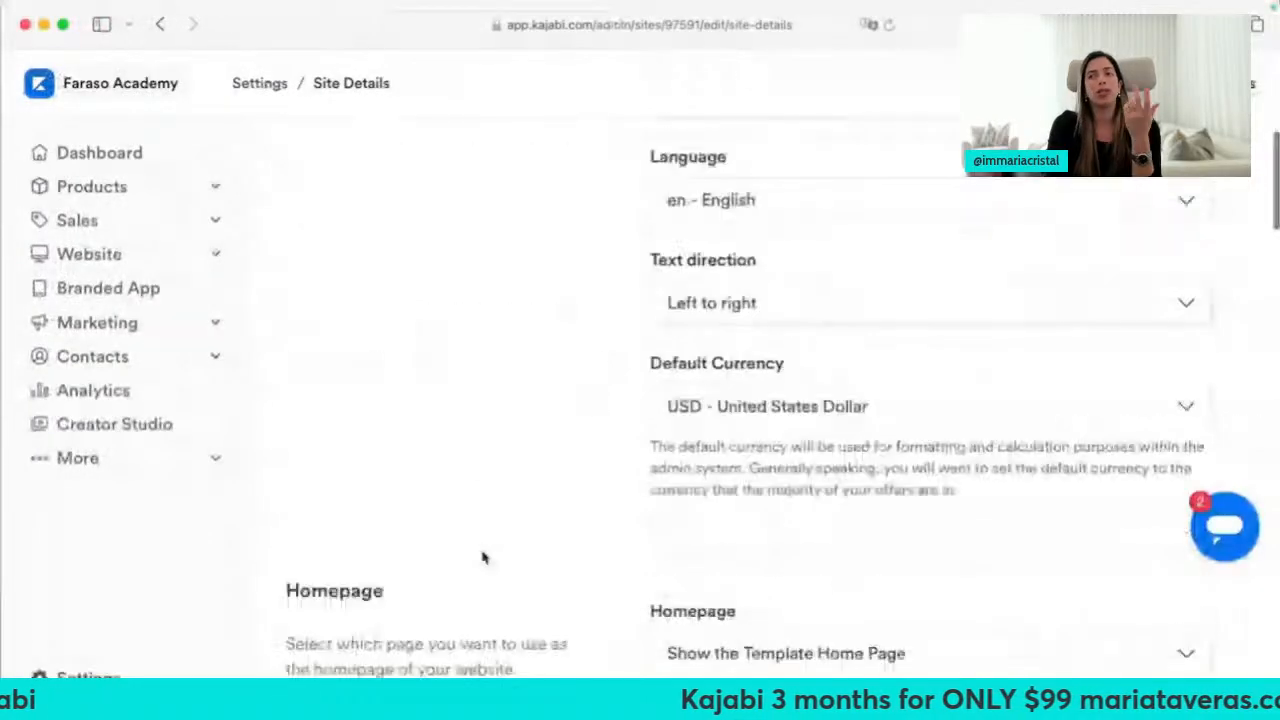
scroll(482, 558, "down", 6)
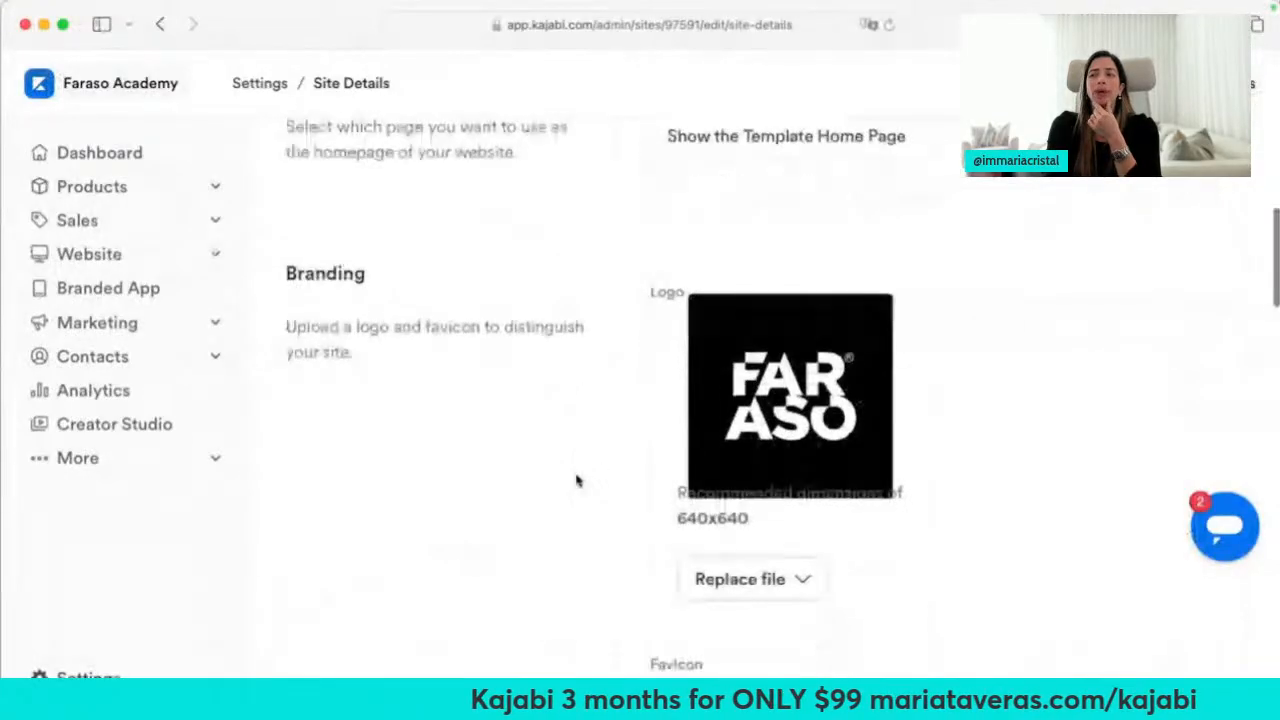
scroll(629, 389, "down", 6)
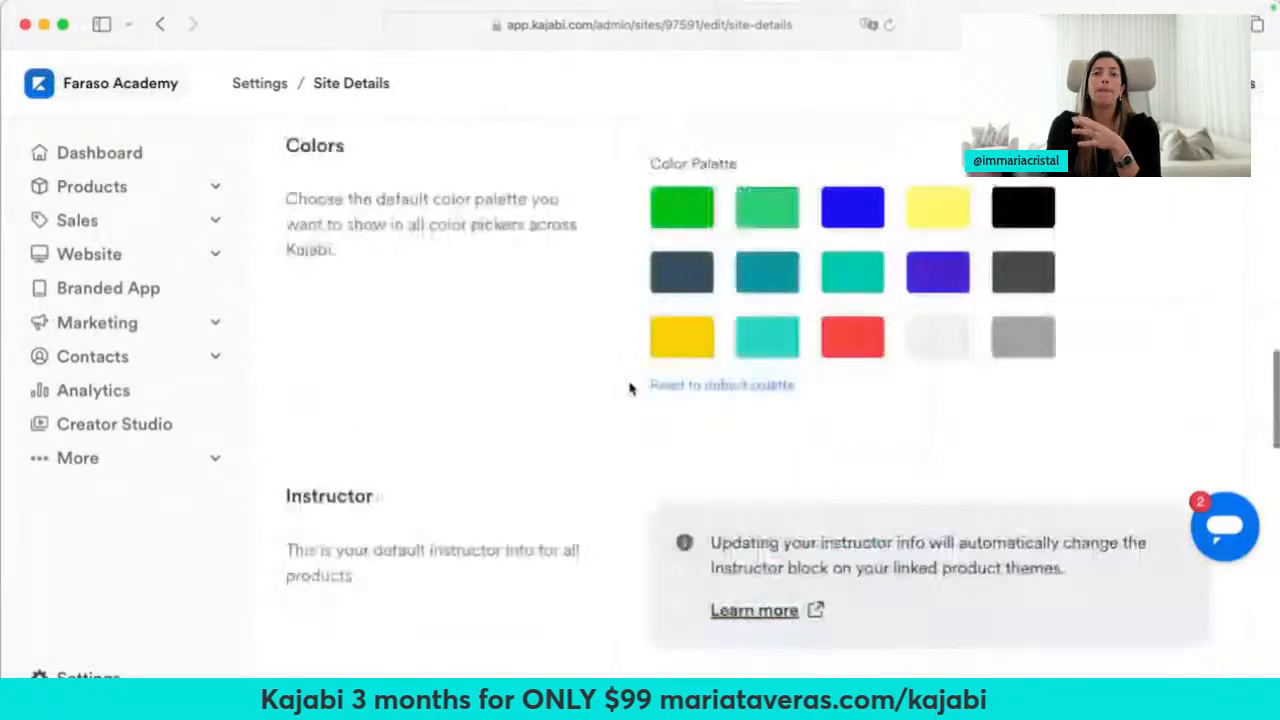
scroll(616, 383, "down", 6)
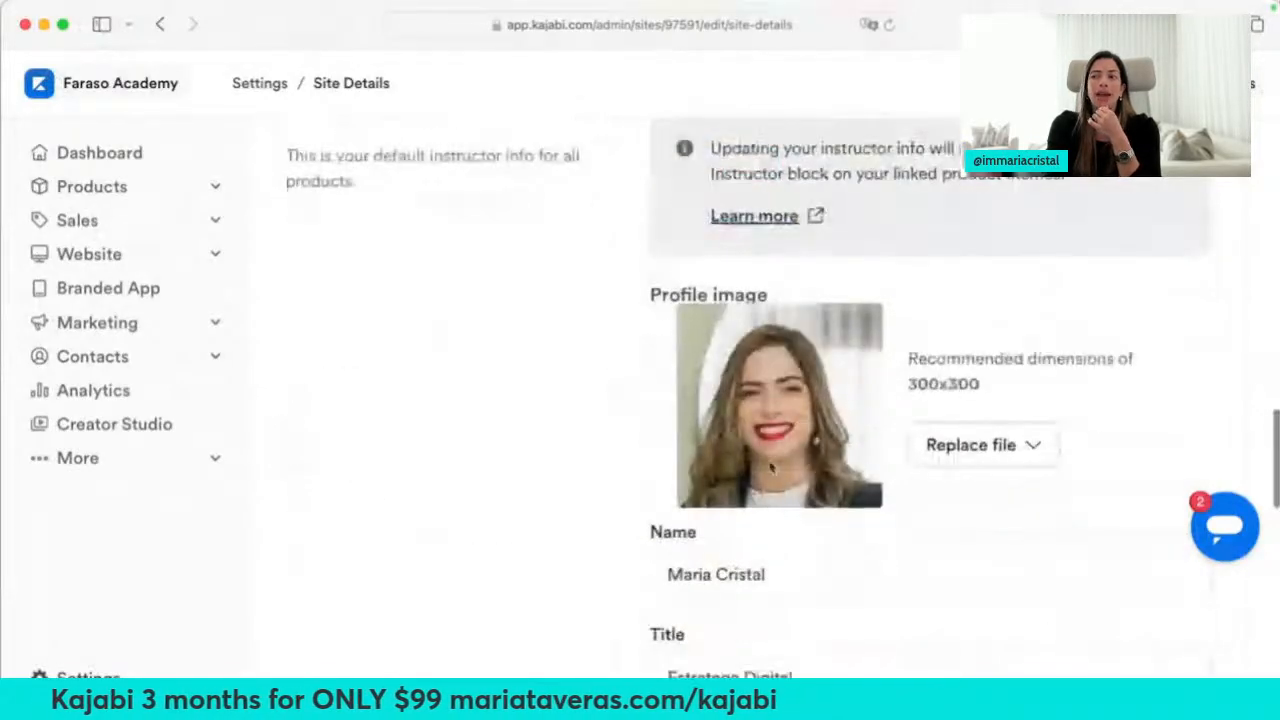
scroll(628, 554, "down", 1)
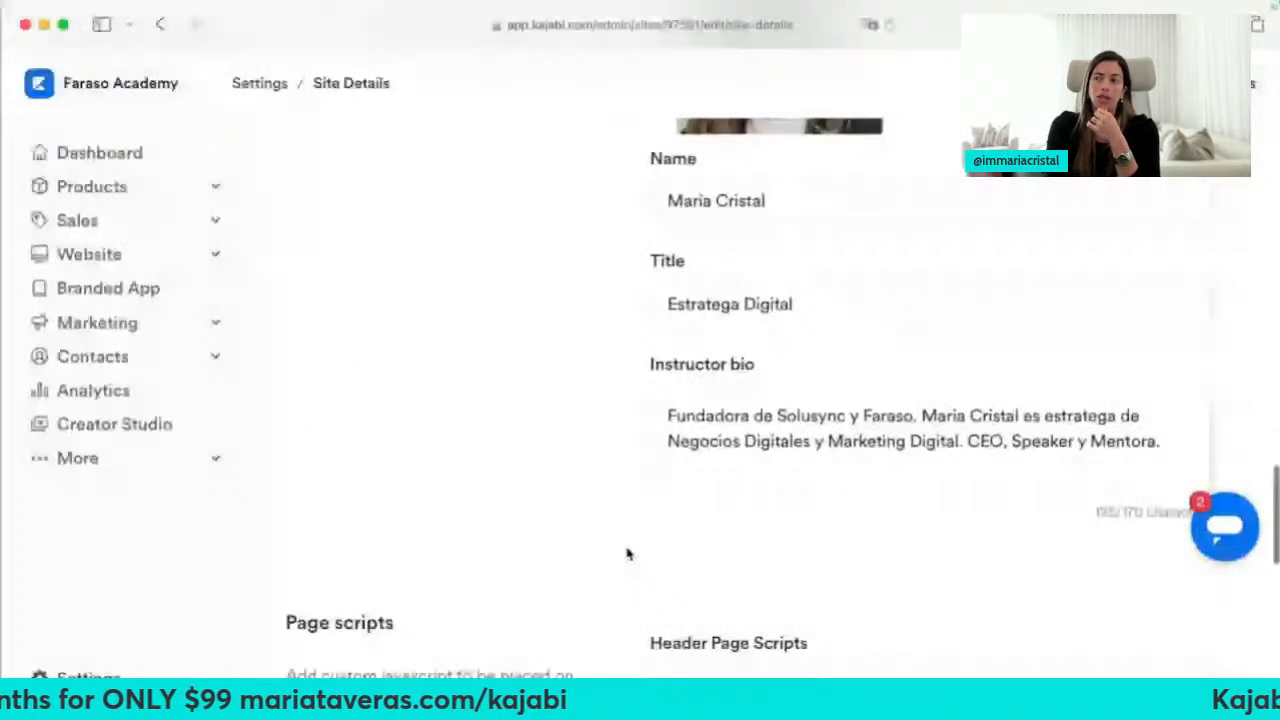
scroll(628, 554, "down", 4)
scroll(628, 554, "down", 4)
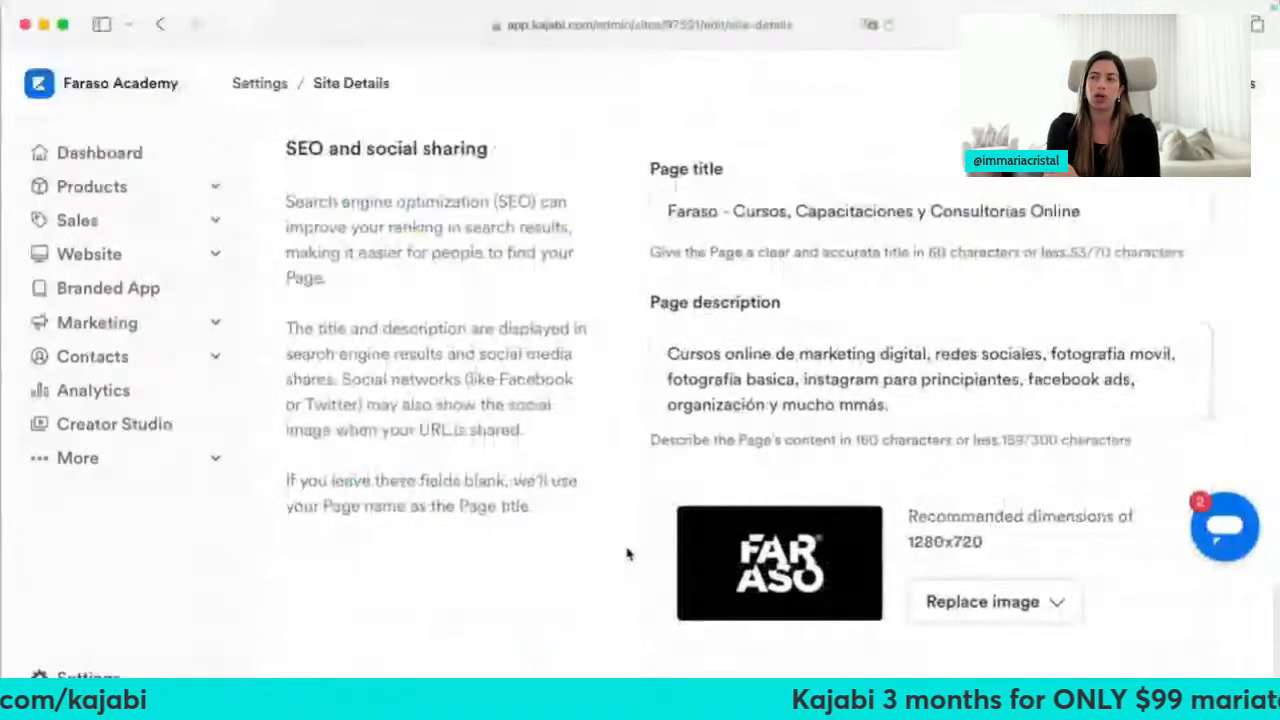
scroll(628, 554, "down", 3)
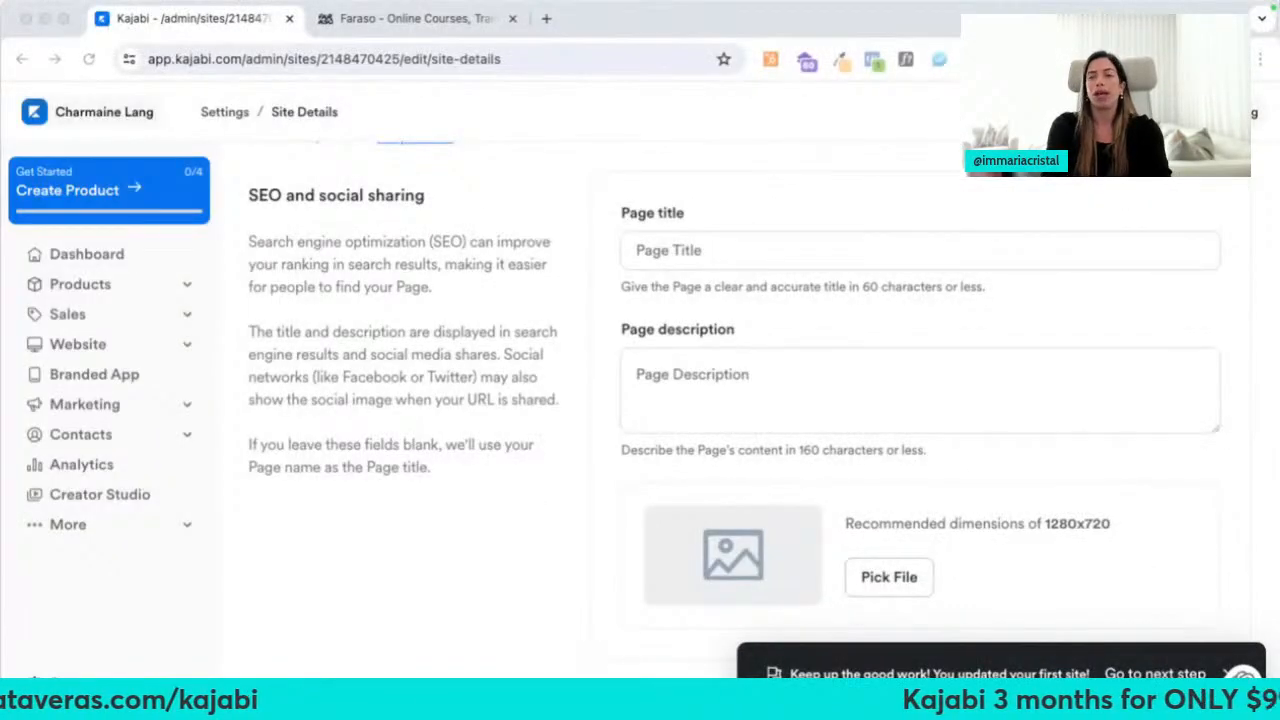
left_click(222, 115)
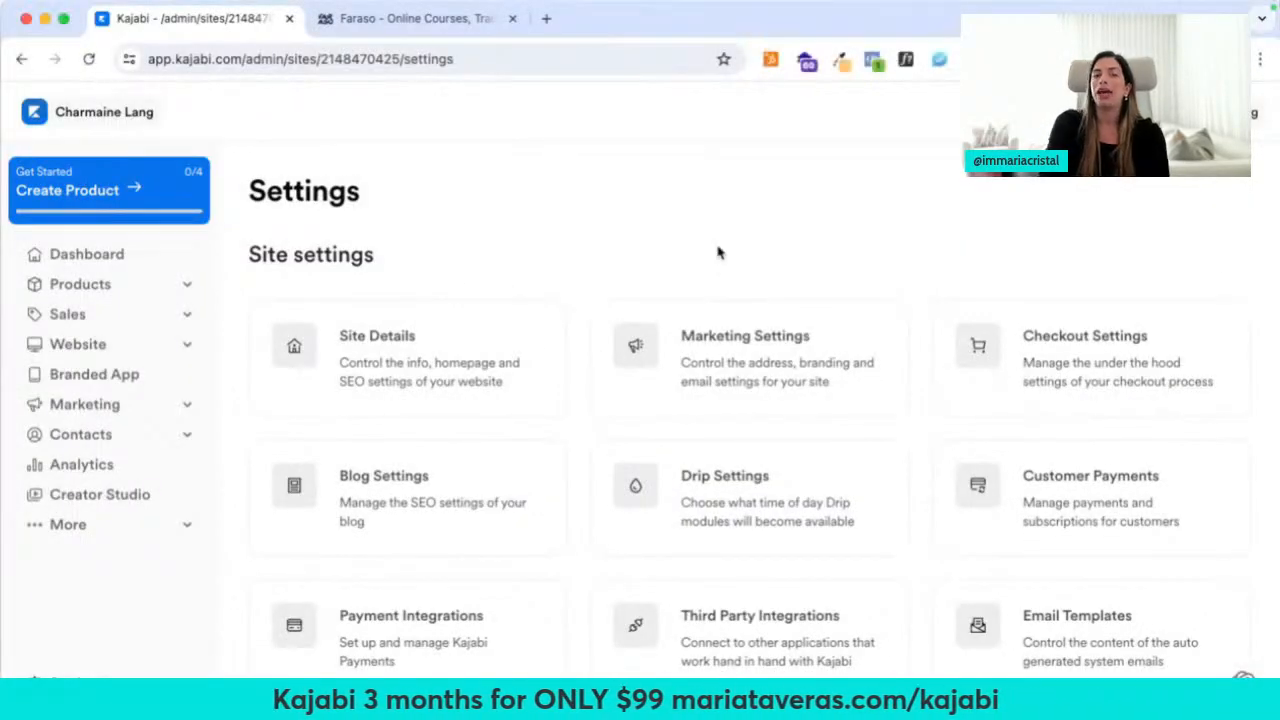
left_click(813, 363)
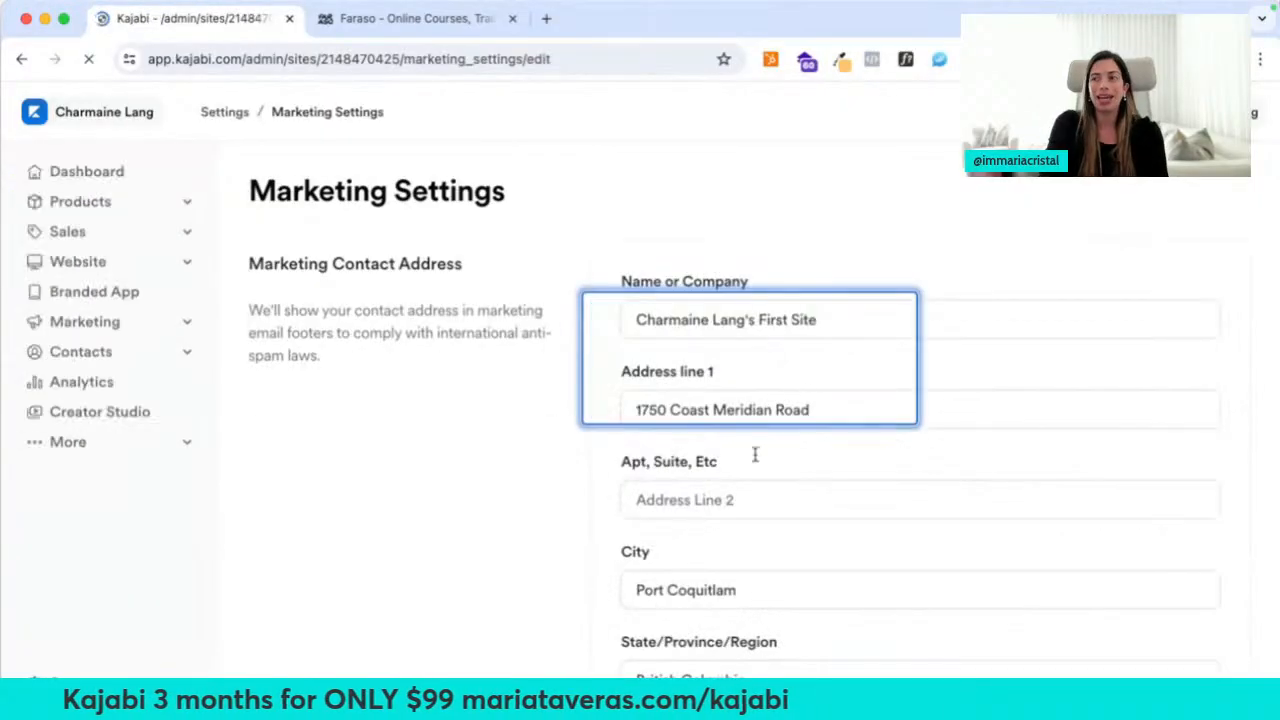
scroll(700, 500, "down", 10)
scroll(679, 589, "up", 3)
scroll(760, 470, "up", 1)
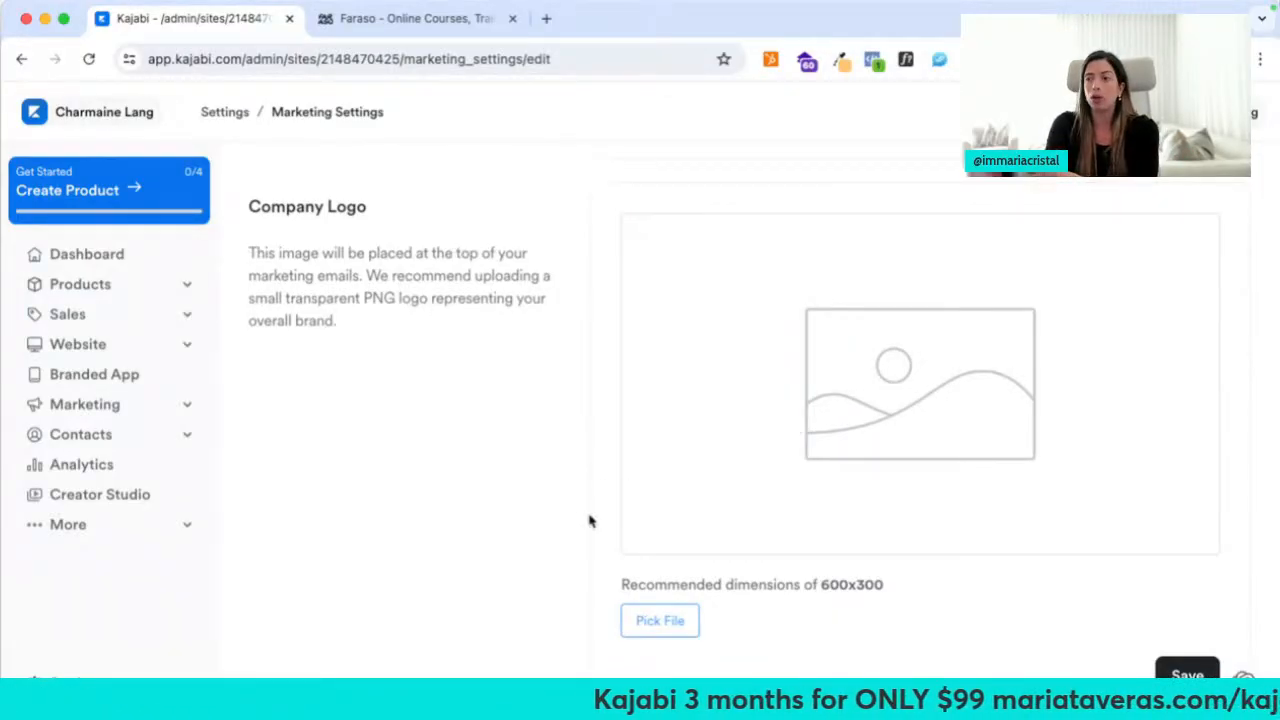
scroll(589, 520, "down", 10)
scroll(589, 520, "down", 10)
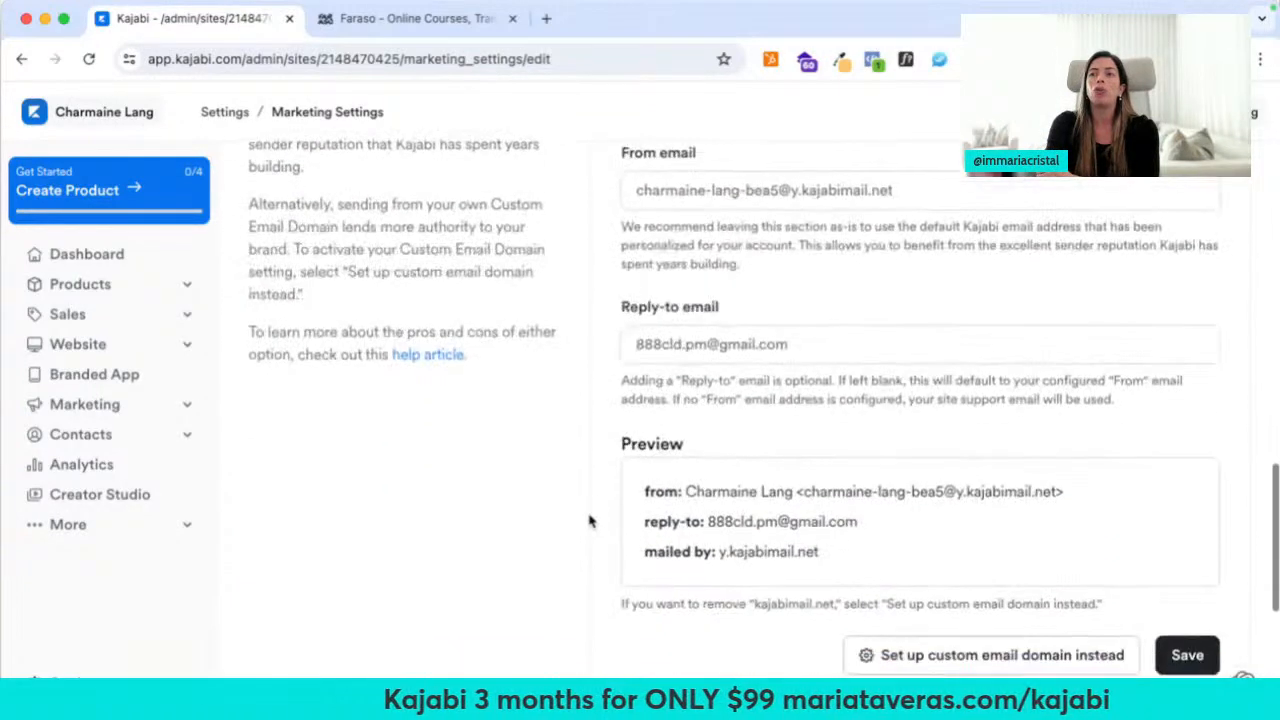
scroll(590, 520, "down", 3)
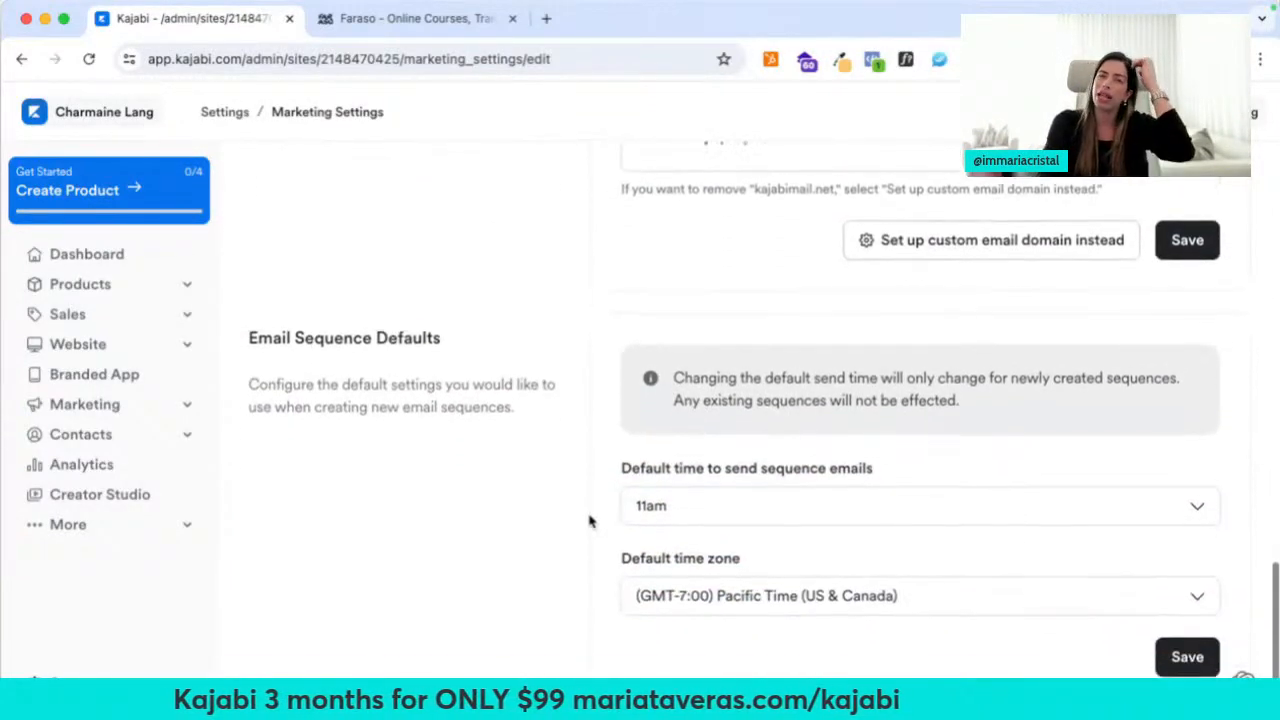
left_click(213, 114)
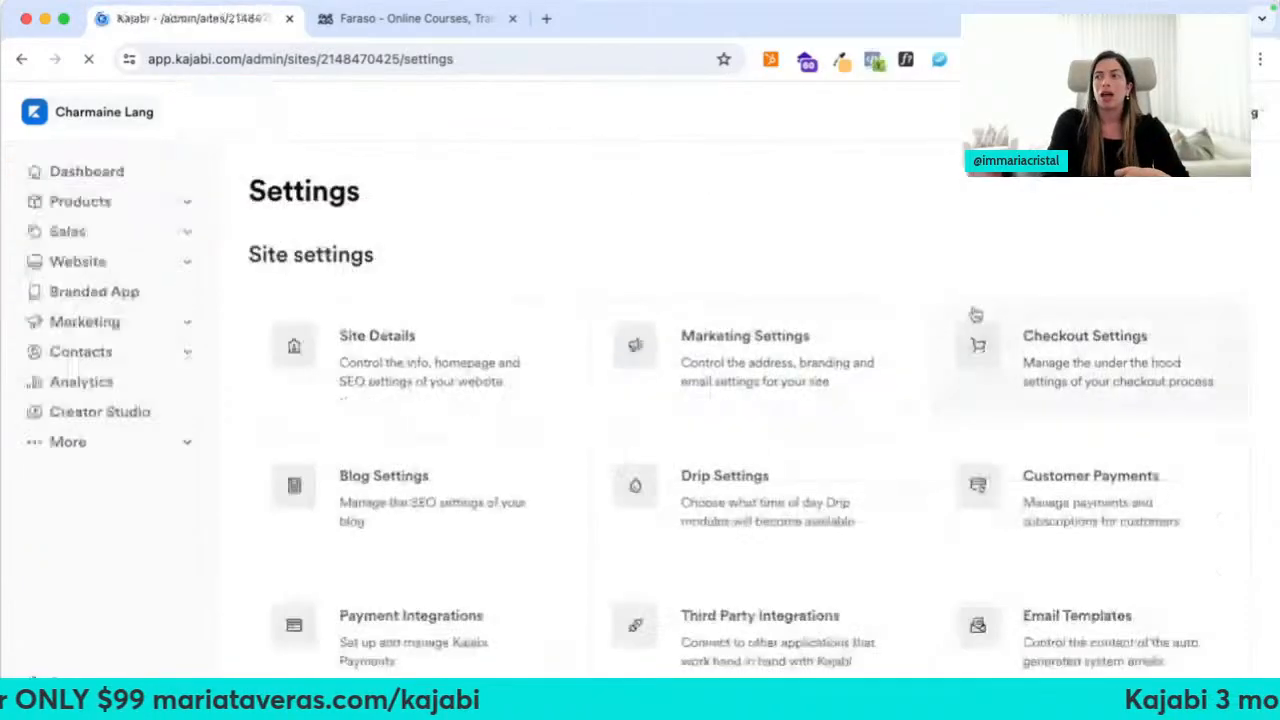
In Checkout Settings, enable the pre-checked email list opt-in and accept its risks
left_click(990, 364)
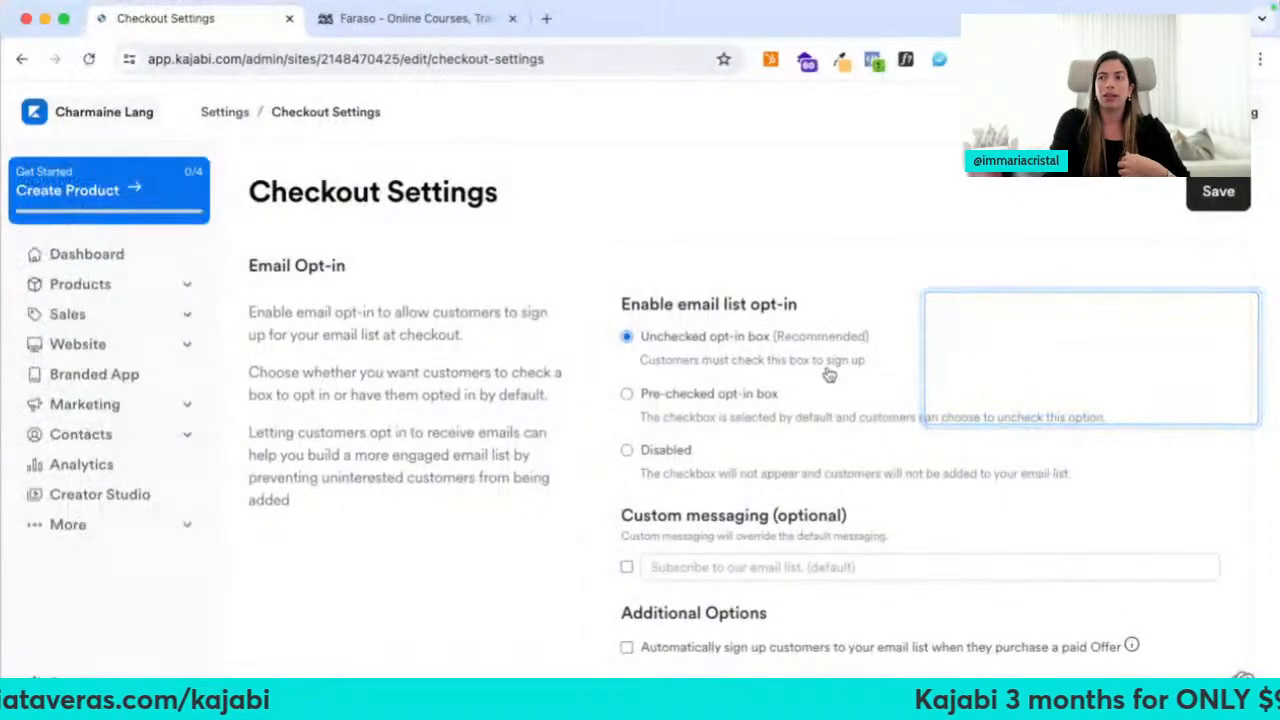
scroll(541, 318, "down", 2)
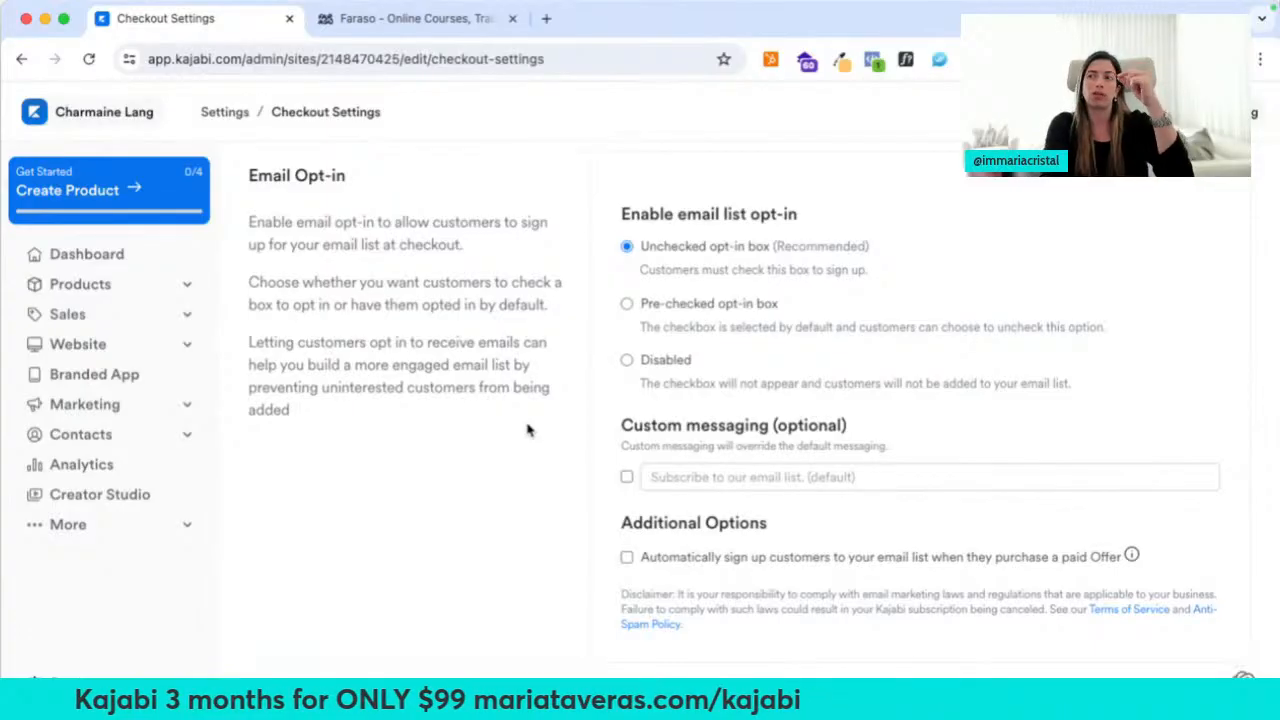
left_click(627, 303)
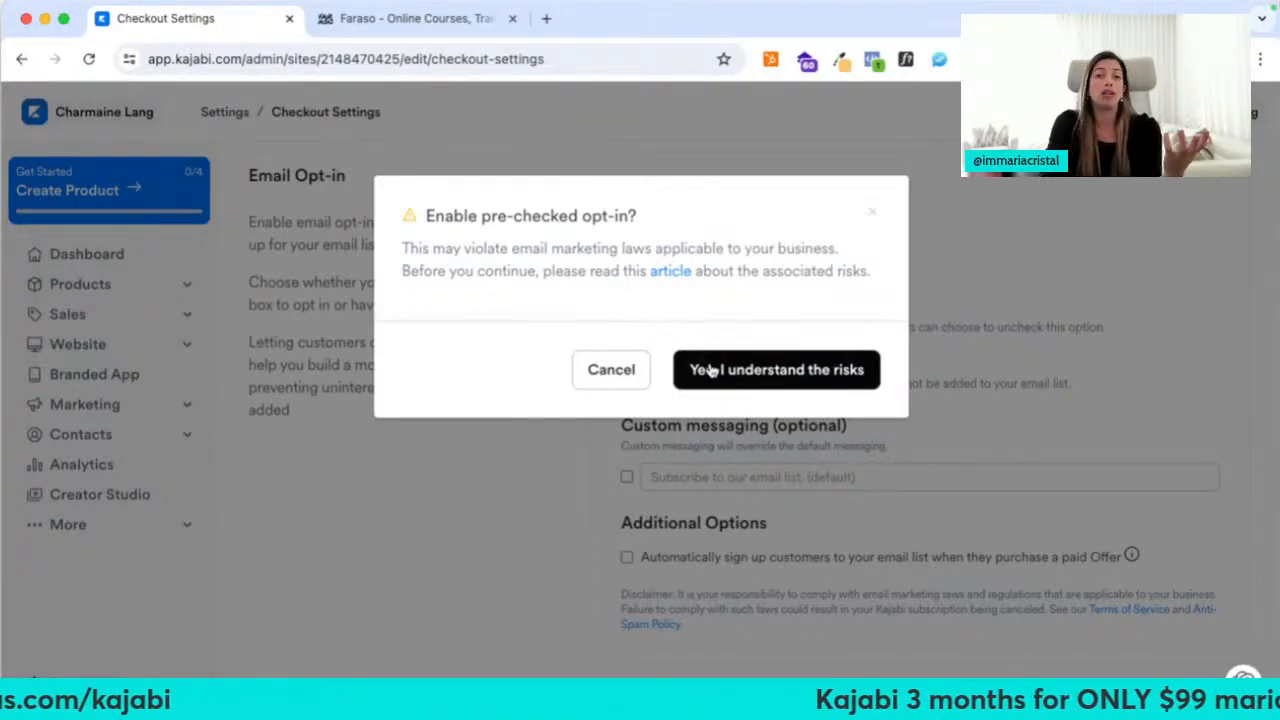
left_click(872, 213)
scroll(626, 300, "down", 2)
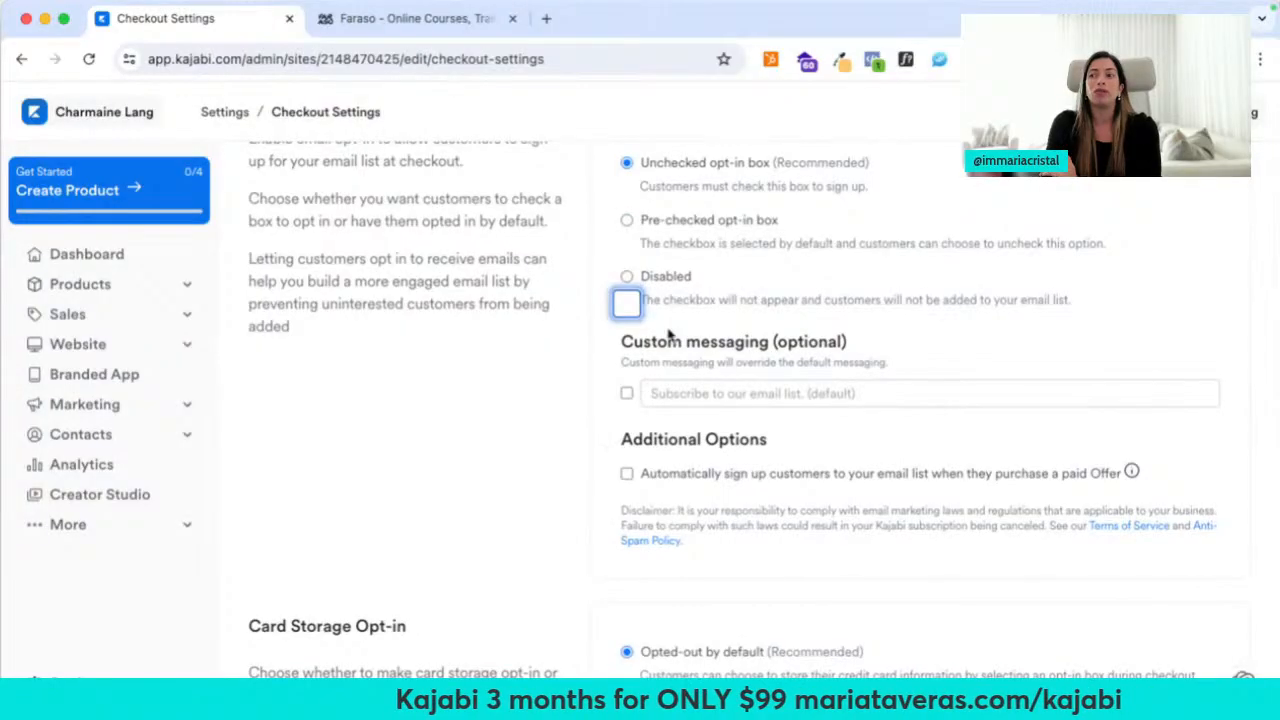
left_click(627, 221)
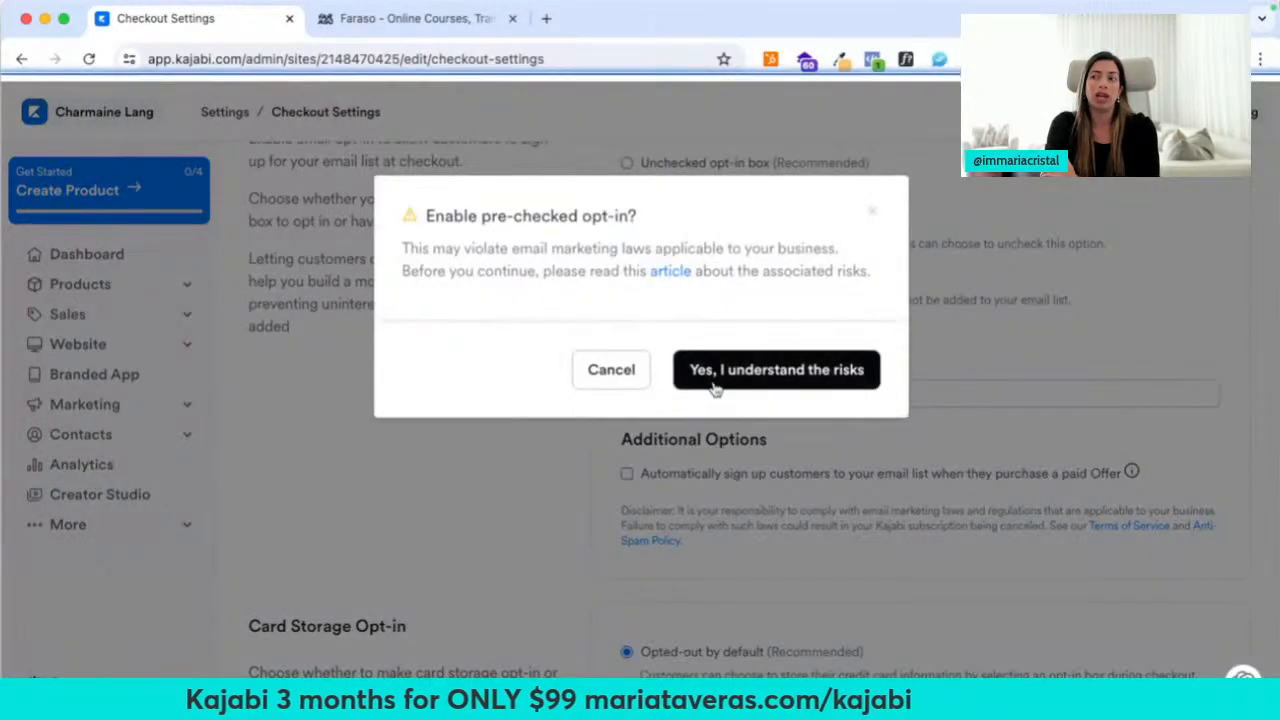
left_click(772, 370)
Turn on a custom opt-in message filled from a saved suggestion, minus its Spanish sentence
left_click(627, 395)
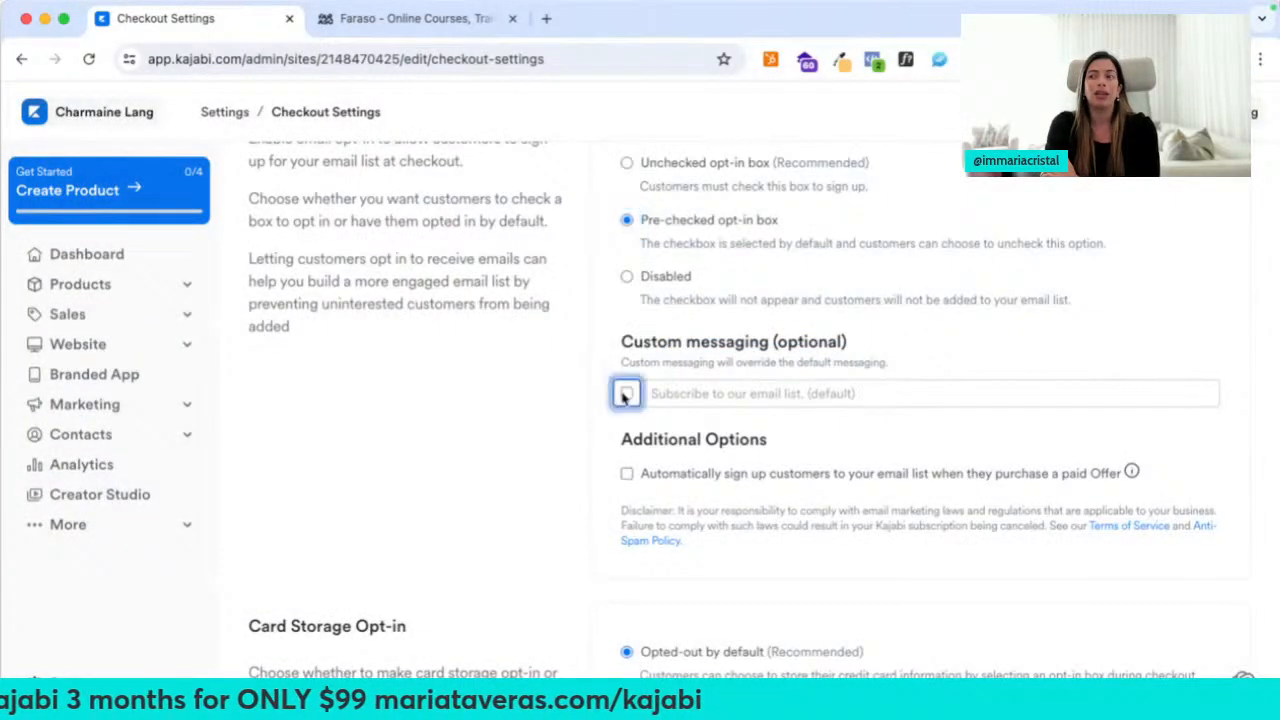
left_click(718, 400)
left_click(683, 396)
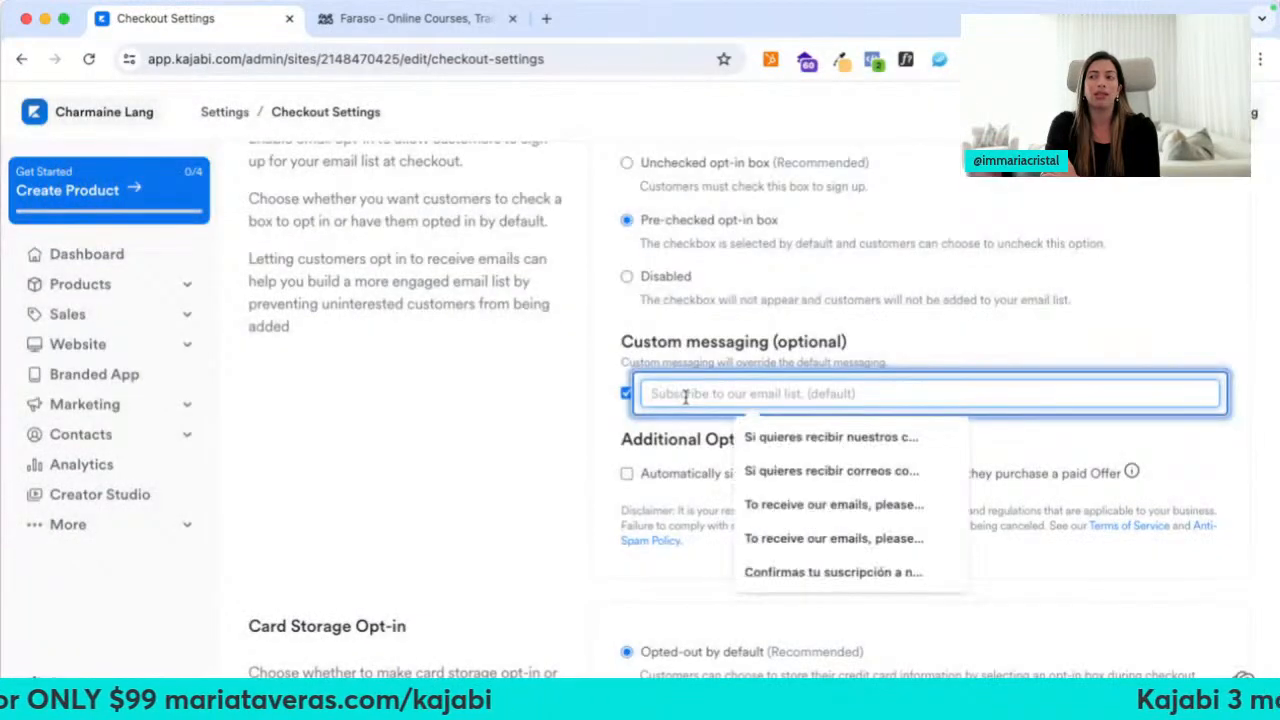
left_click(799, 546)
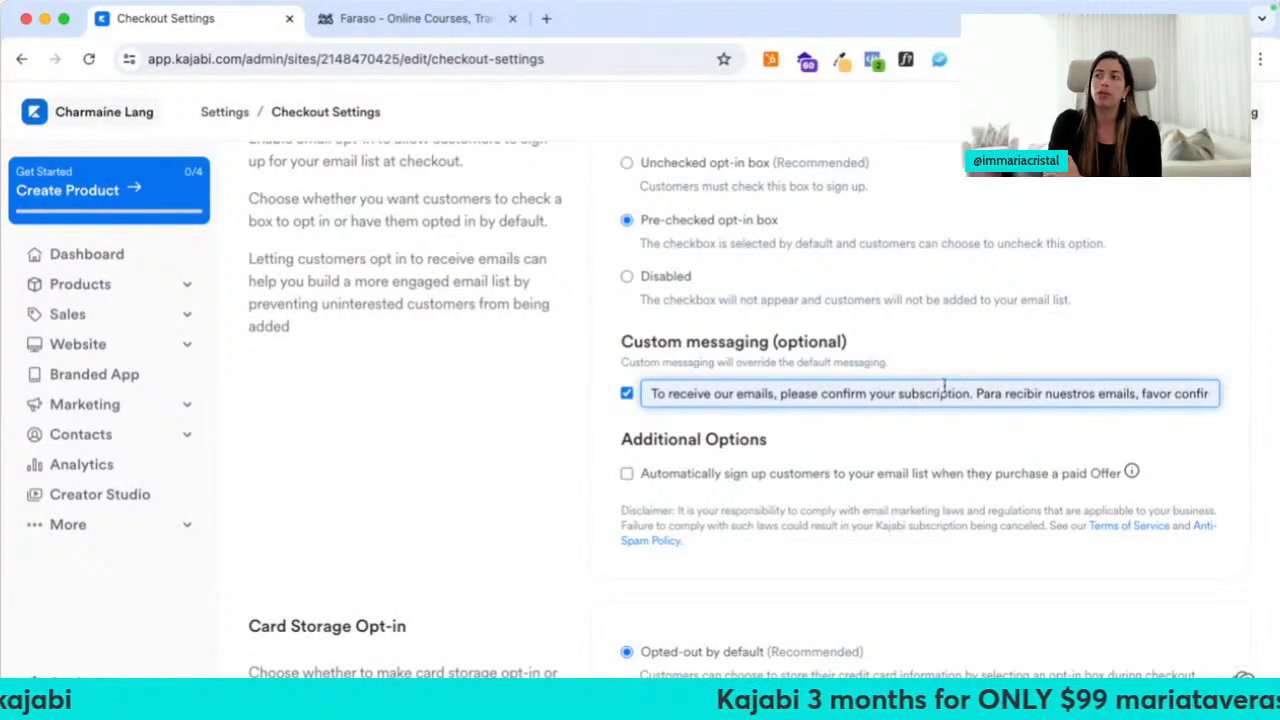
left_click_drag(978, 393, 1276, 387)
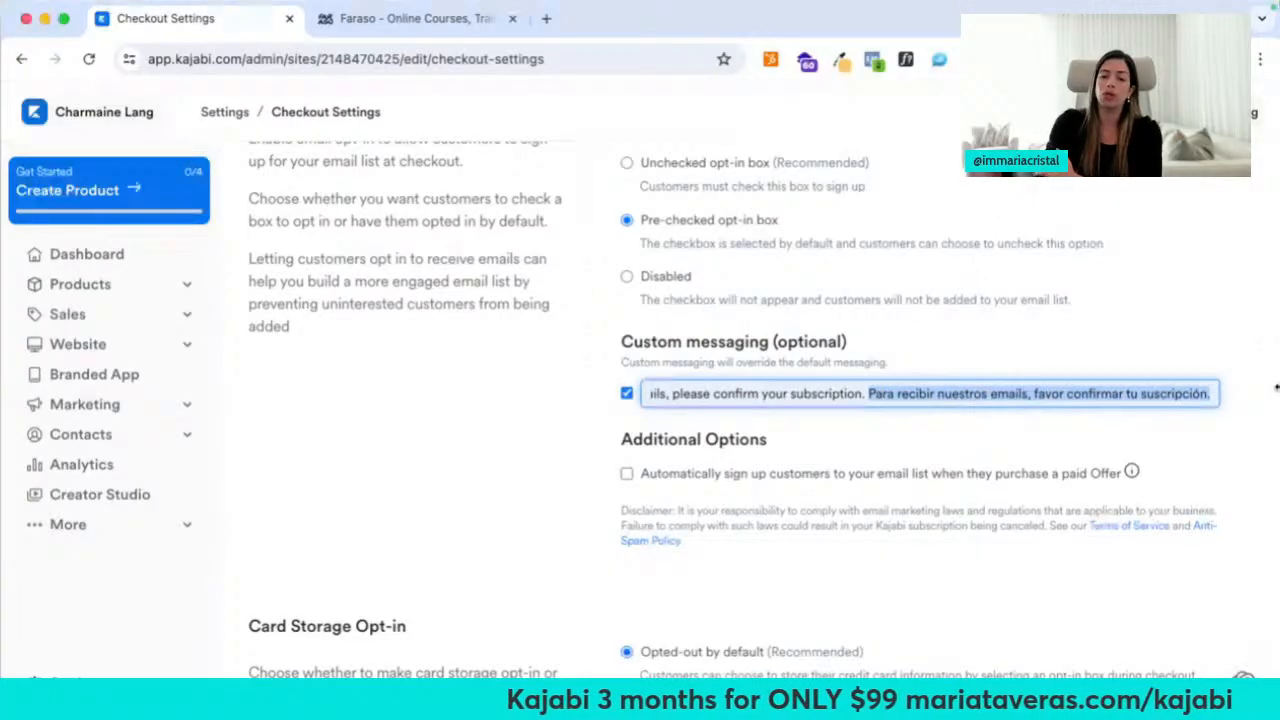
key("BackSpace")
left_click(535, 530)
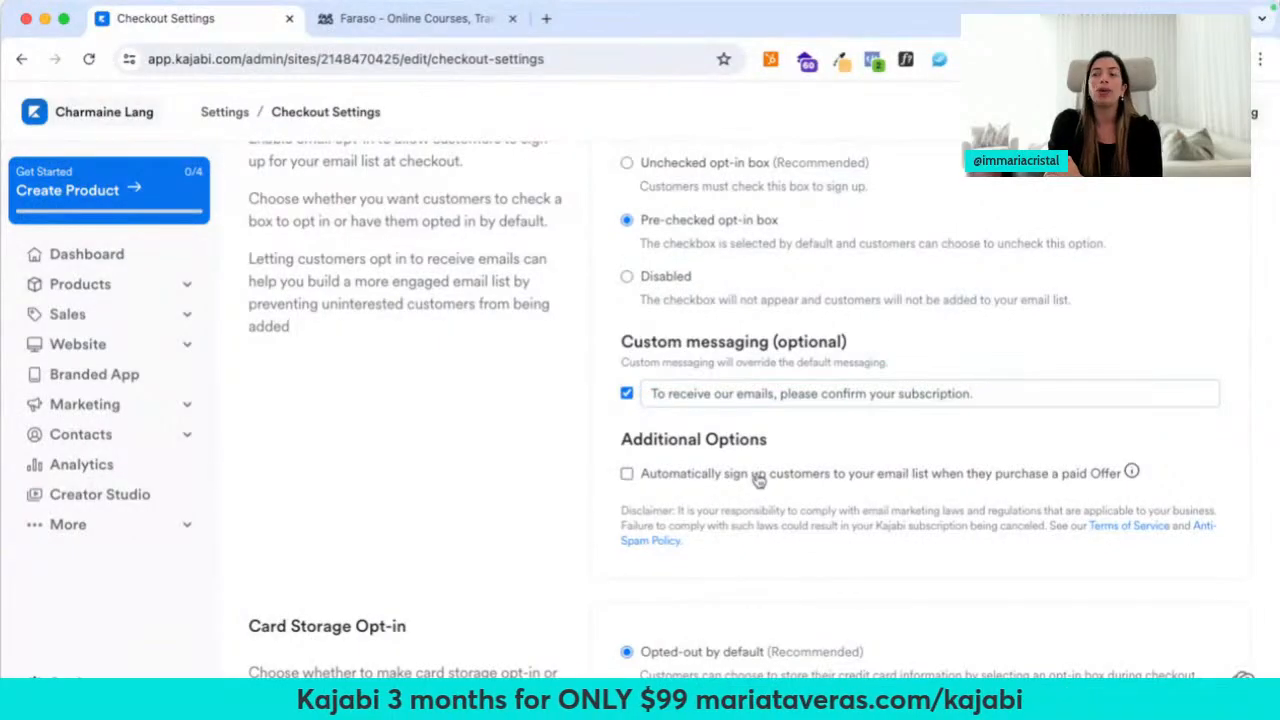
Automatically sign up paid-offer buyers to the email list and save the checkout settings
left_click(627, 473)
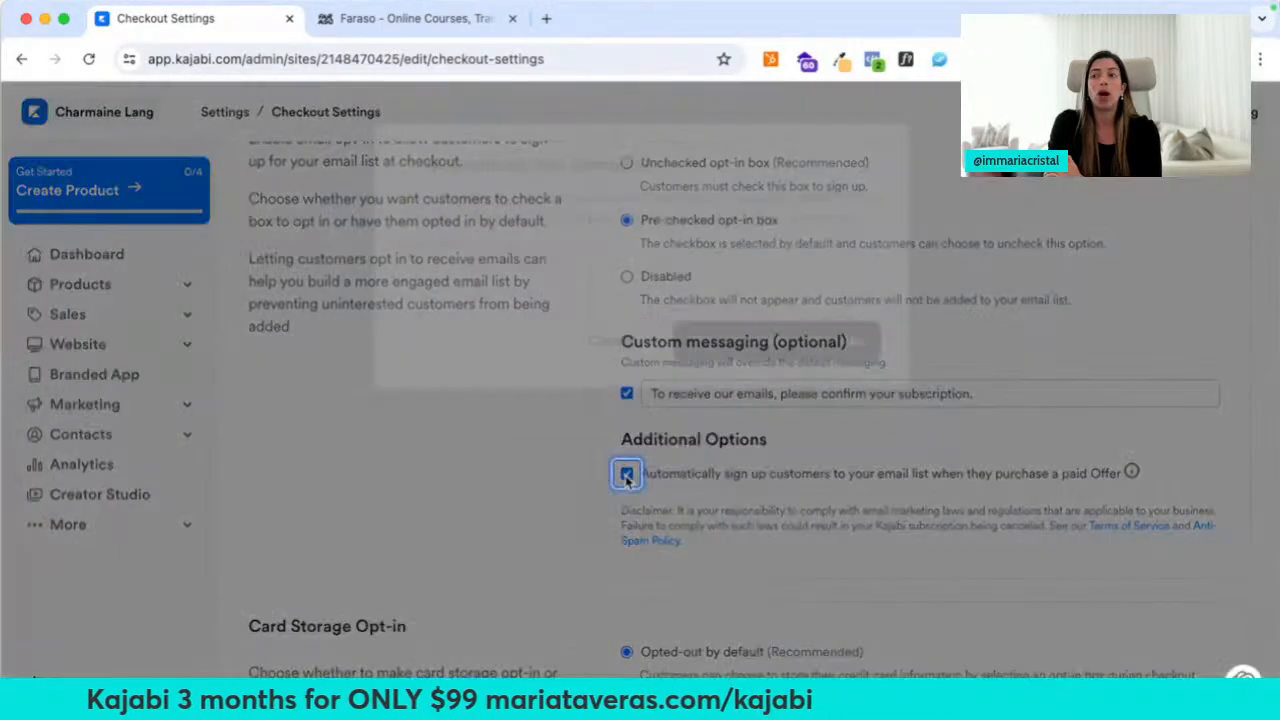
left_click(749, 404)
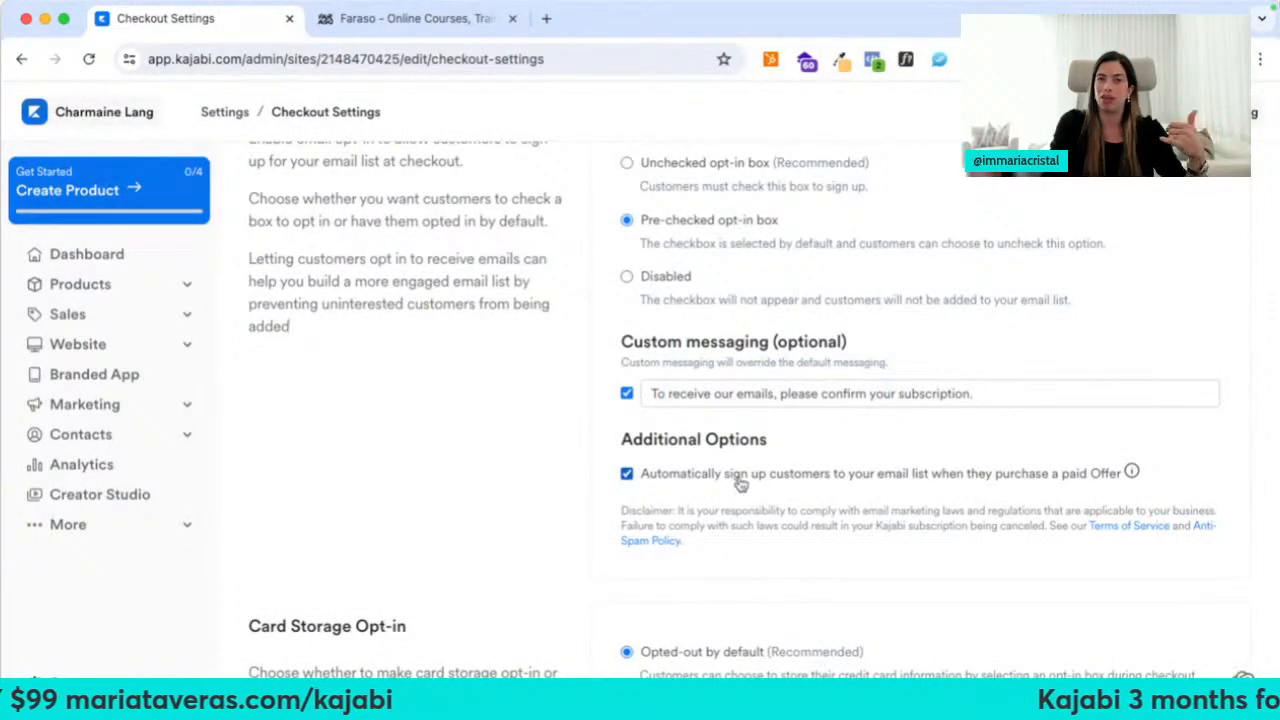
scroll(849, 400, "up", 3)
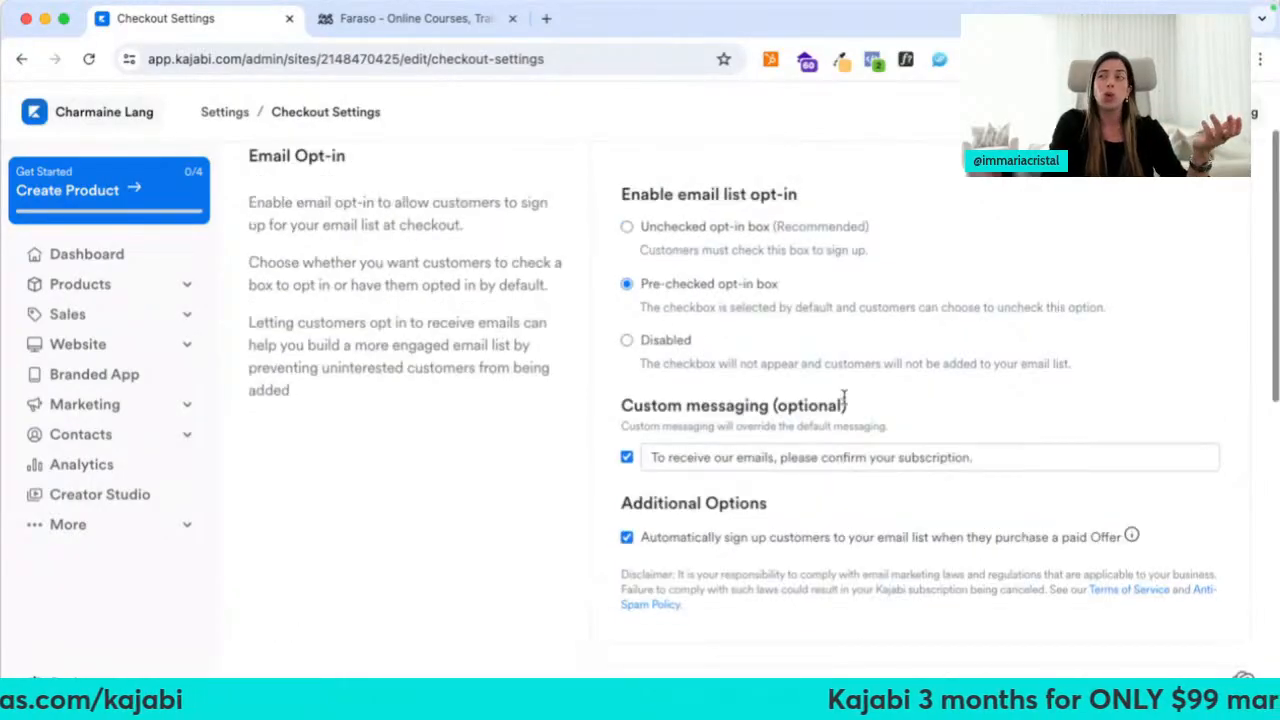
left_click(1205, 192)
scroll(523, 500, "down", 5)
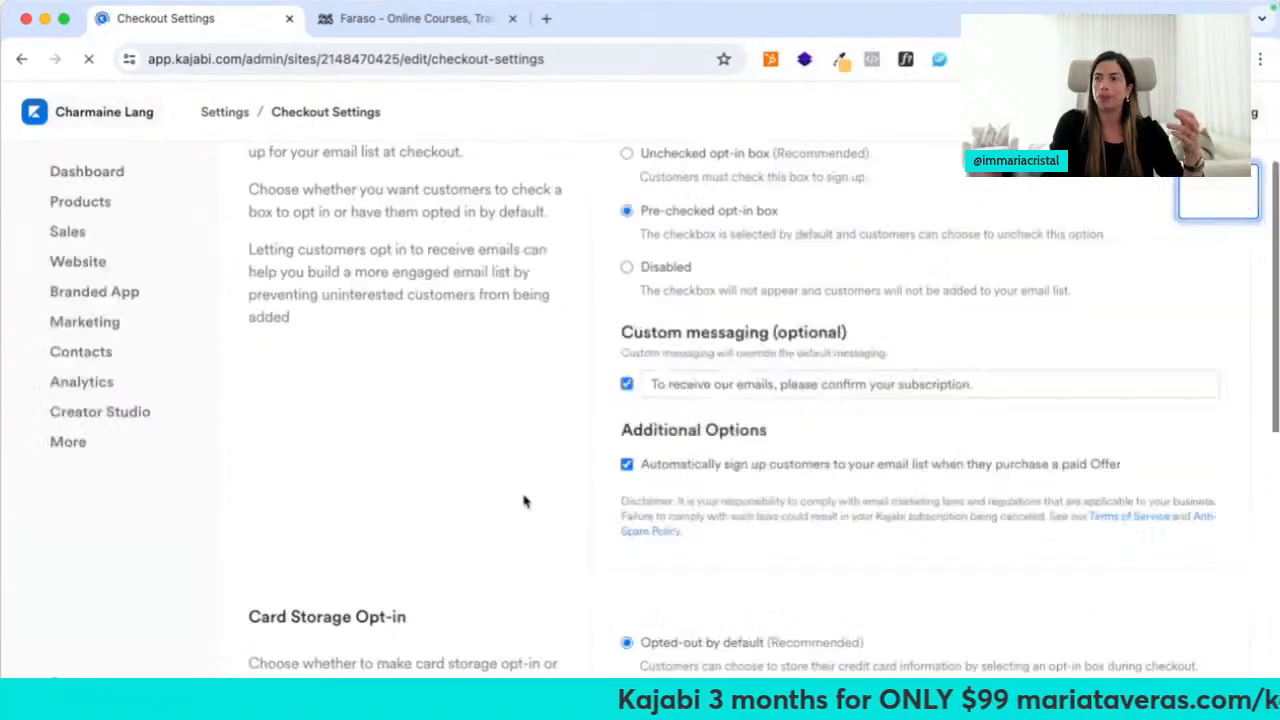
scroll(523, 500, "down", 2)
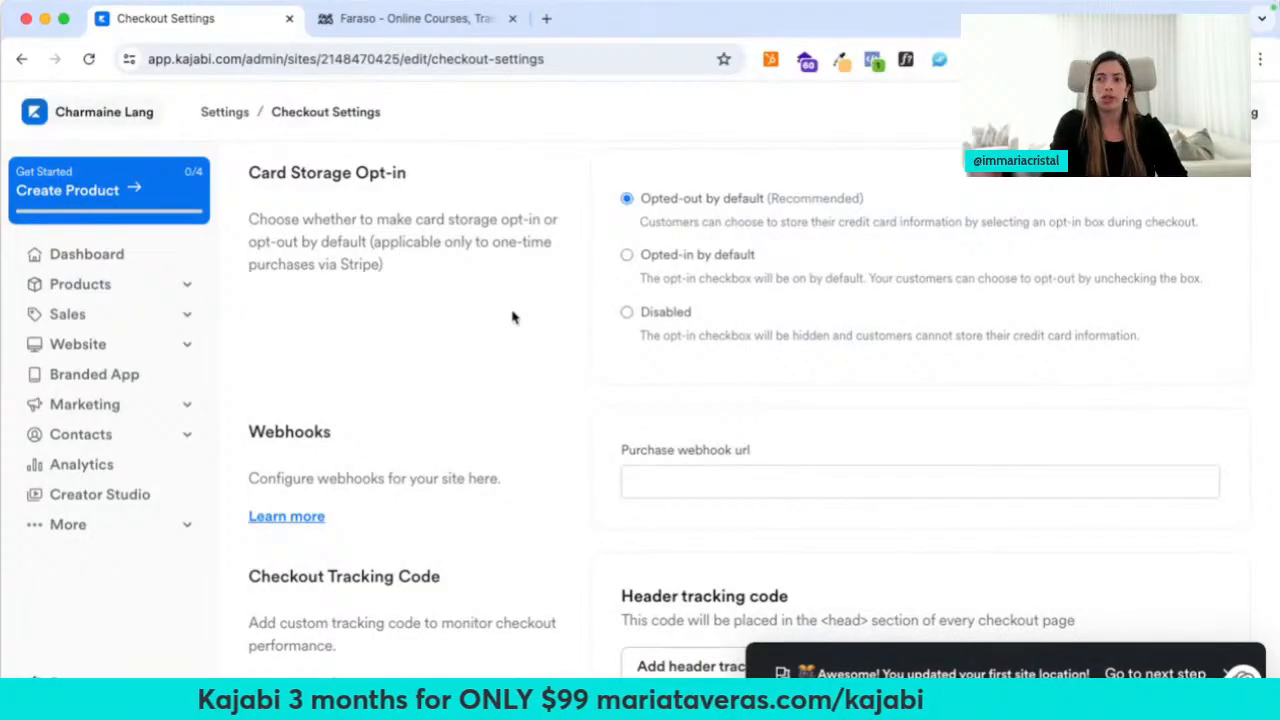
scroll(512, 317, "down", 4)
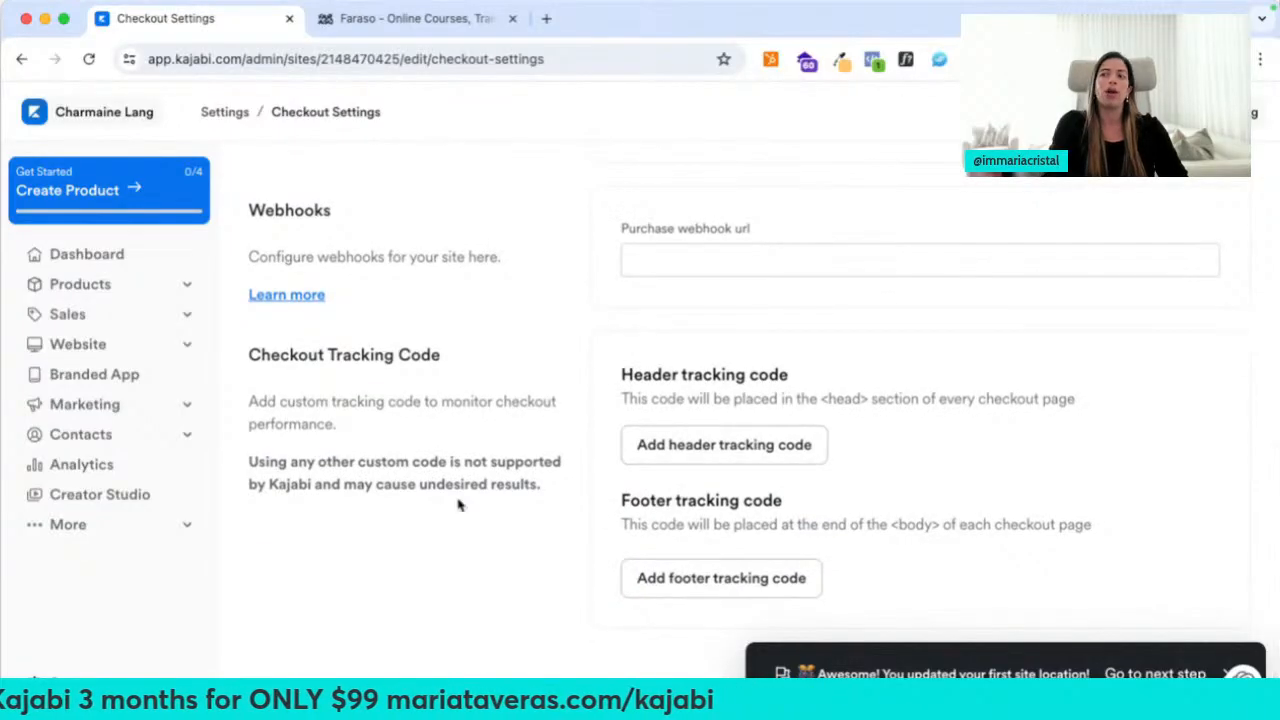
Review the Blog Settings and Drip Settings pages, returning to the Settings overview each time
left_click(226, 114)
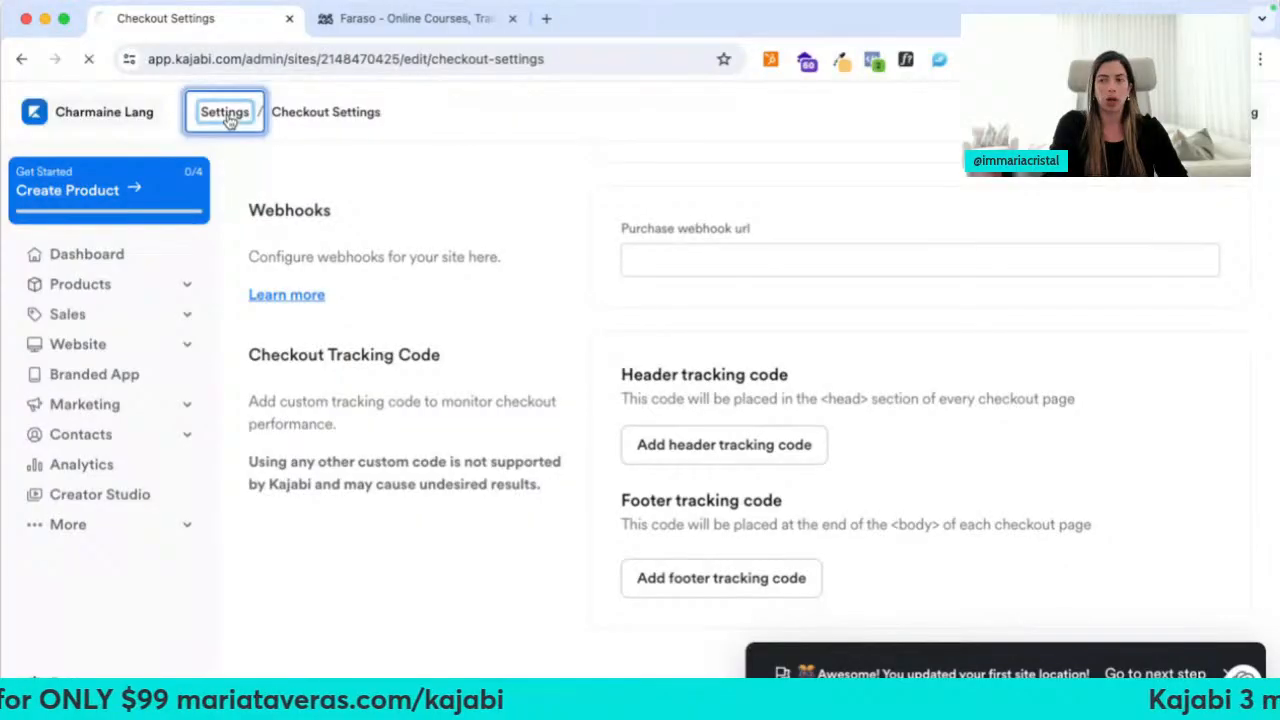
scroll(425, 450, "down", 2)
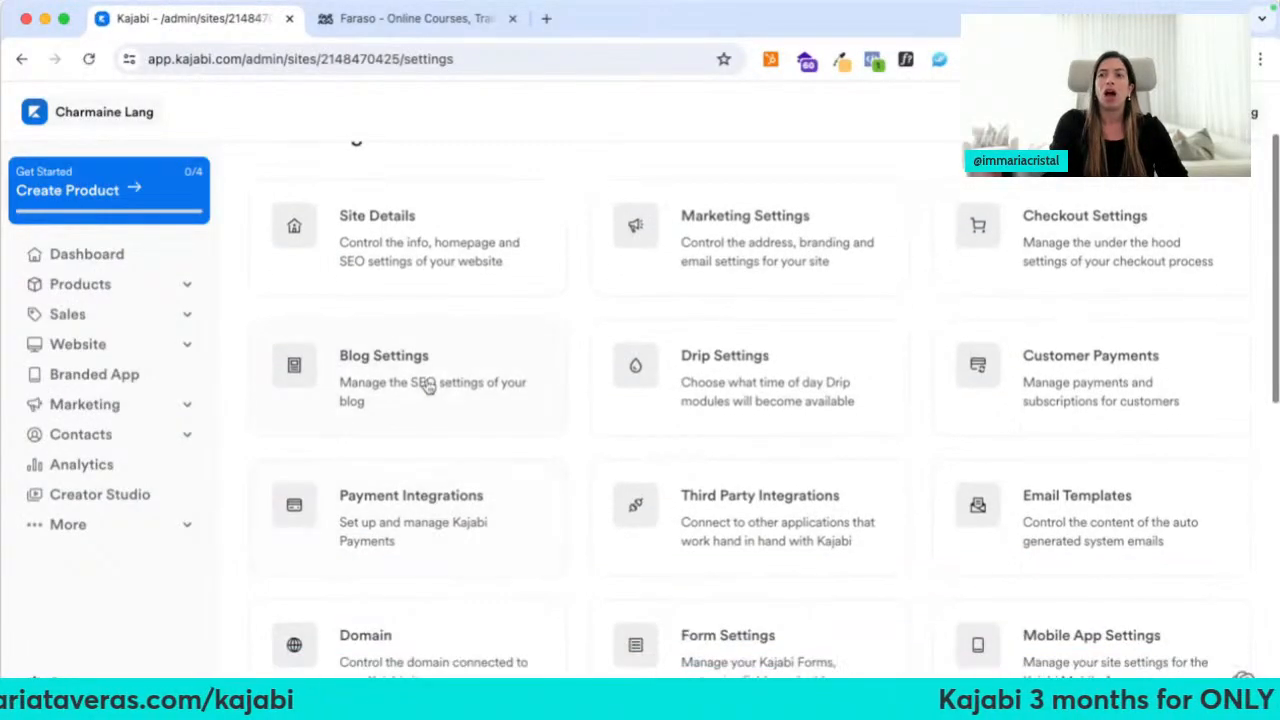
left_click(427, 385)
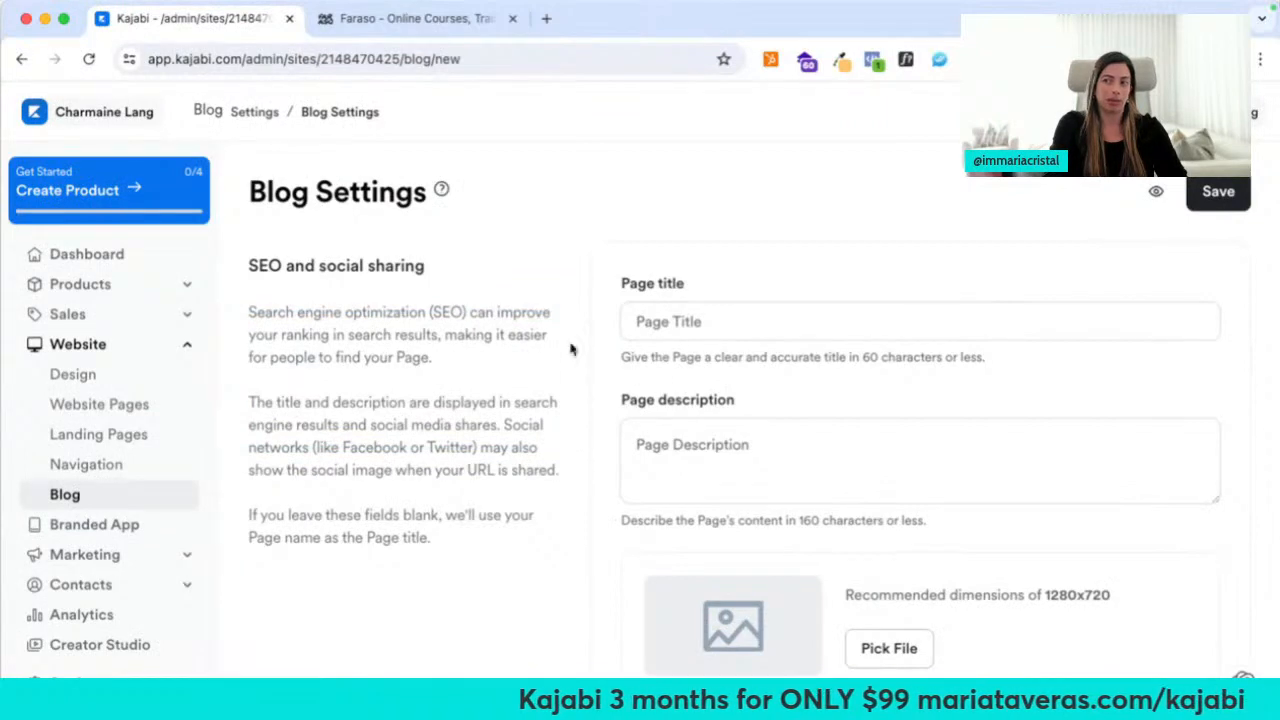
left_click(20, 62)
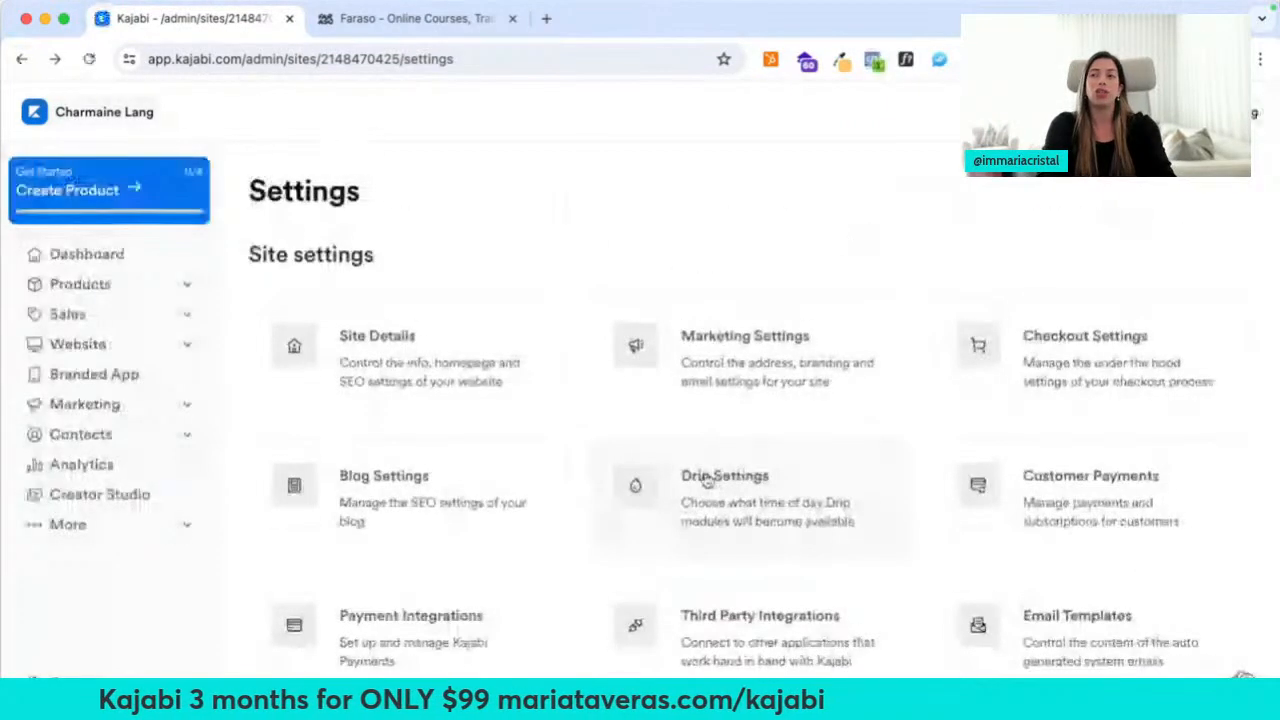
left_click(708, 483)
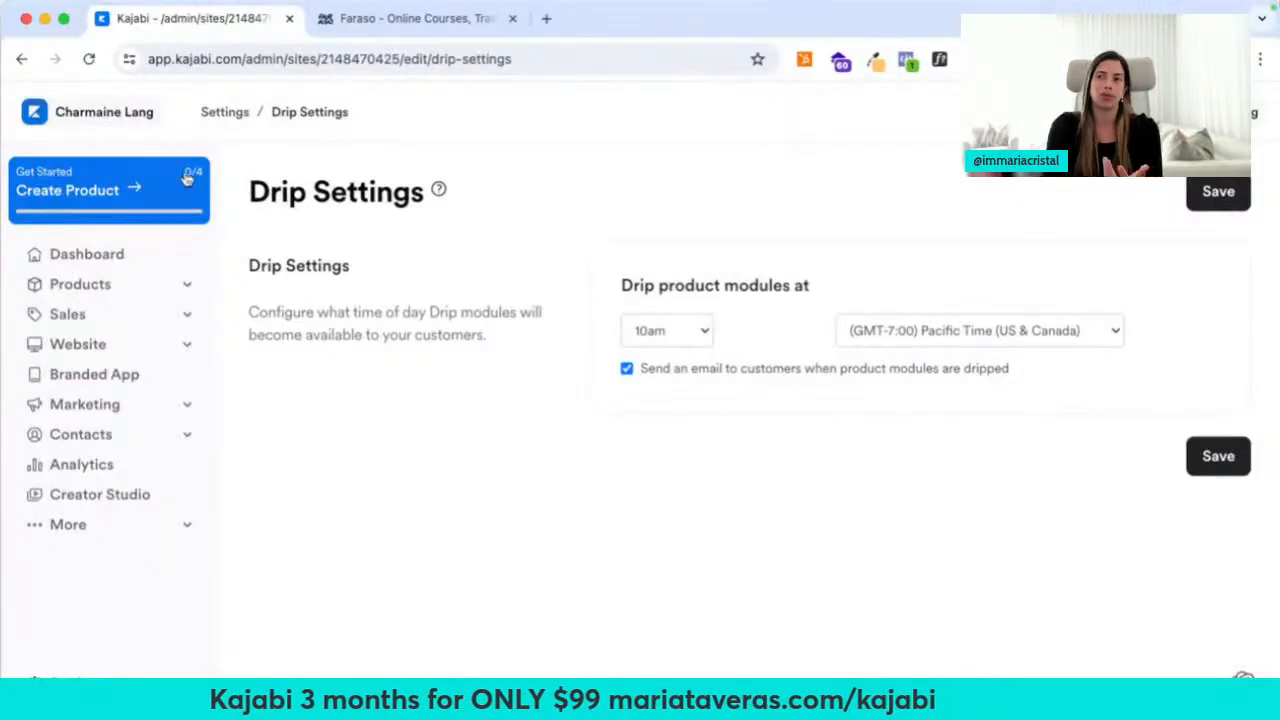
left_click(21, 58)
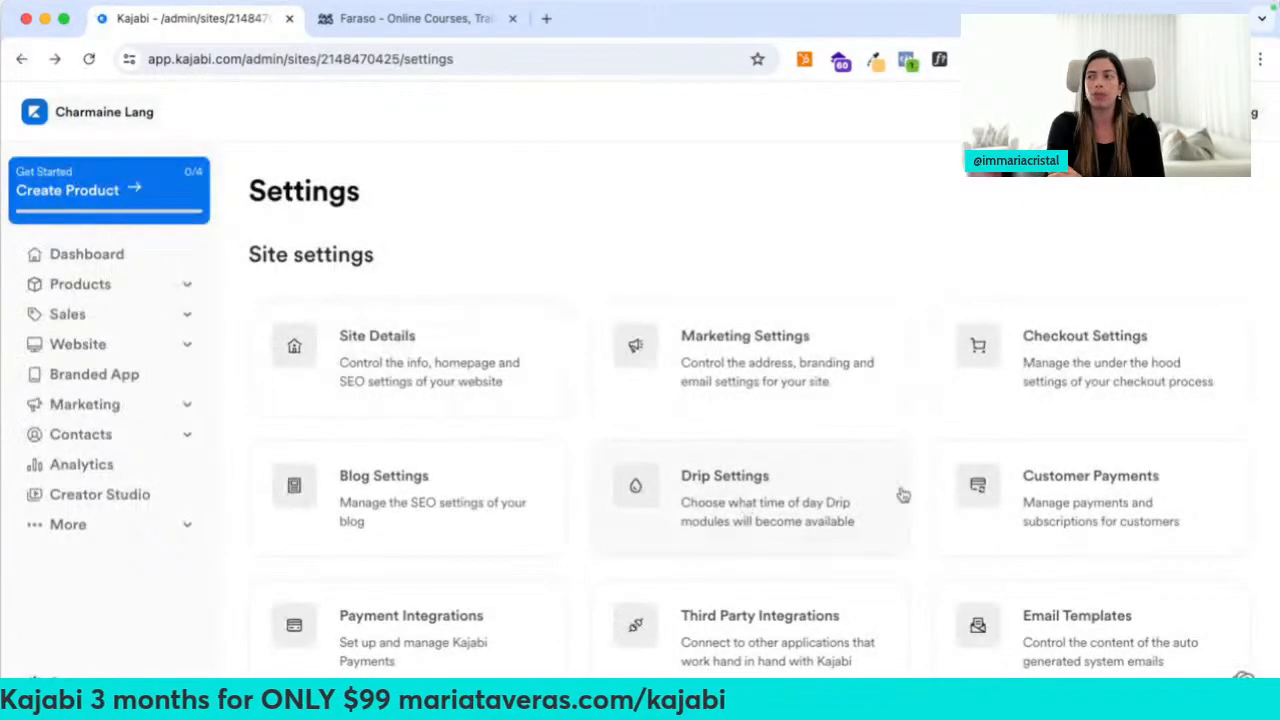
In Customer Payments, send receipts for all successful transactions and for refunds
left_click(975, 497)
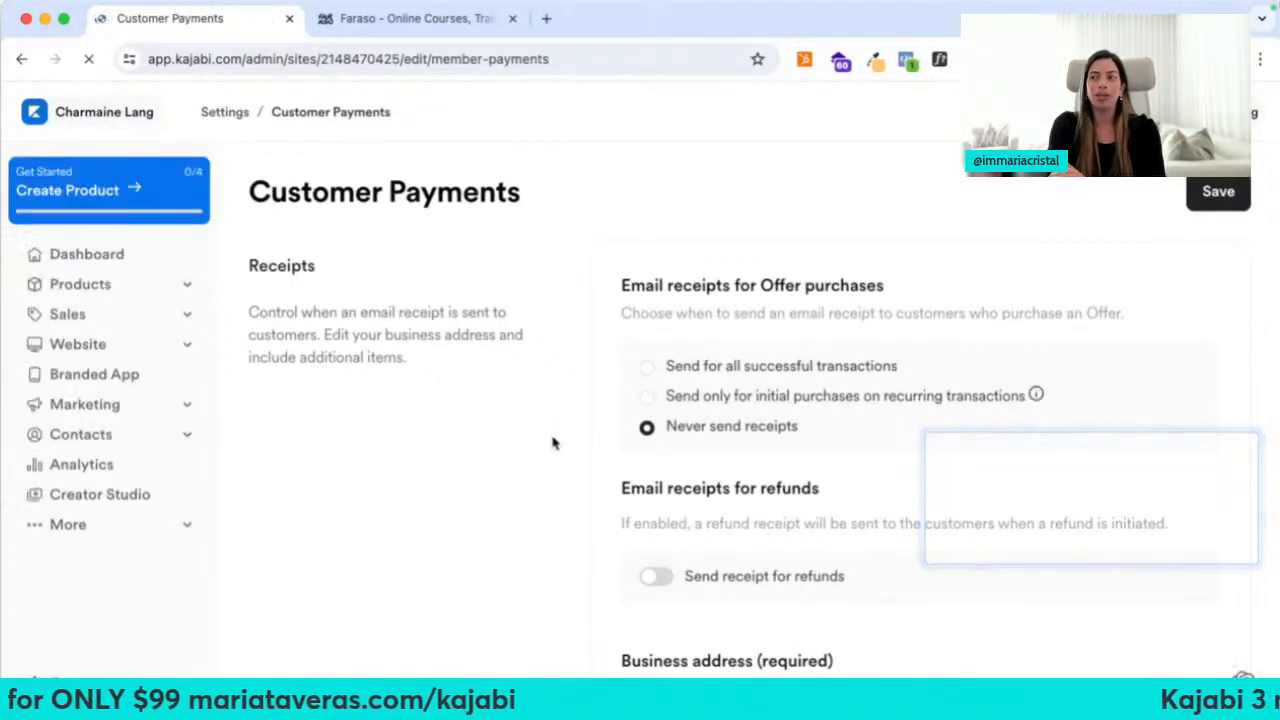
scroll(553, 443, "down", 3)
scroll(553, 443, "up", 2)
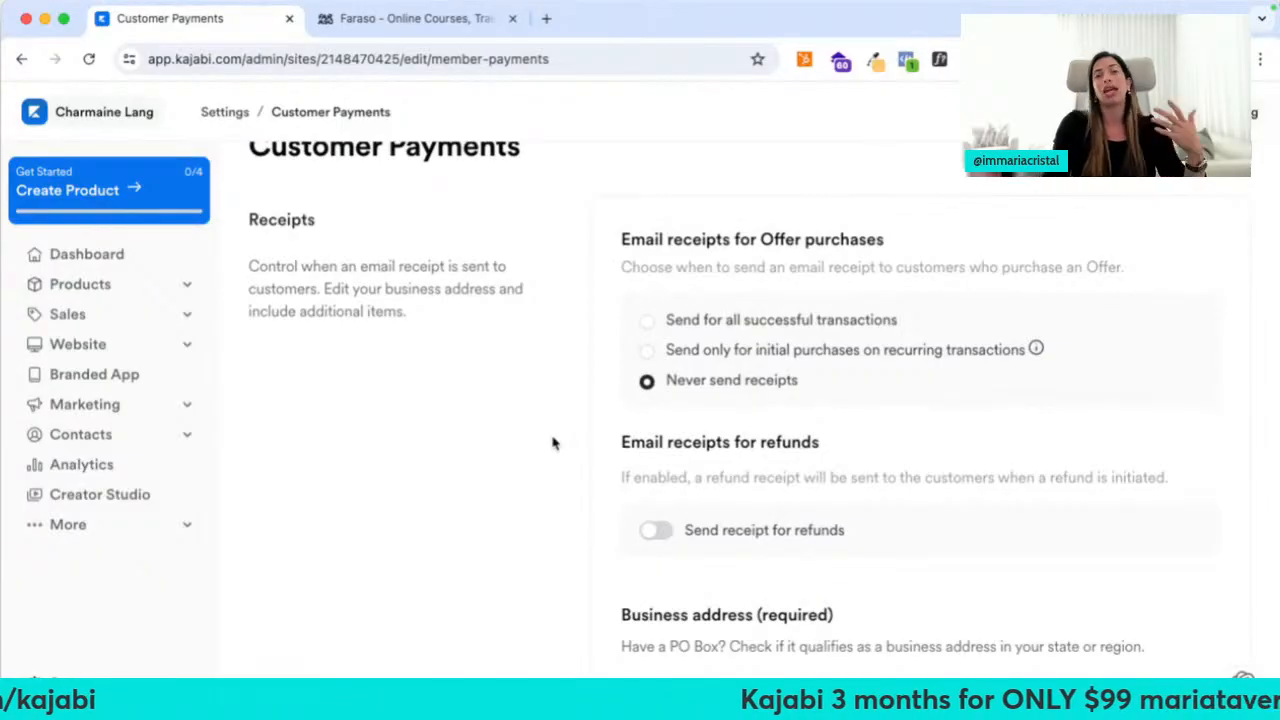
left_click(647, 321)
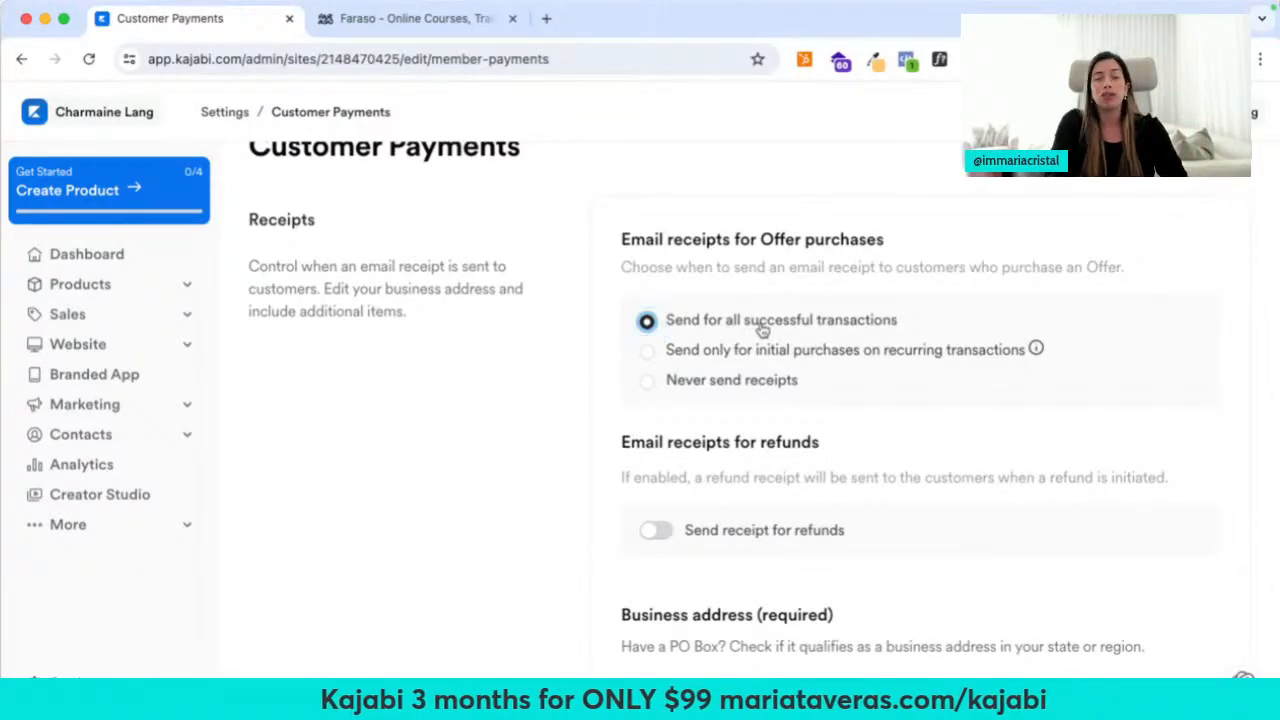
left_click(656, 531)
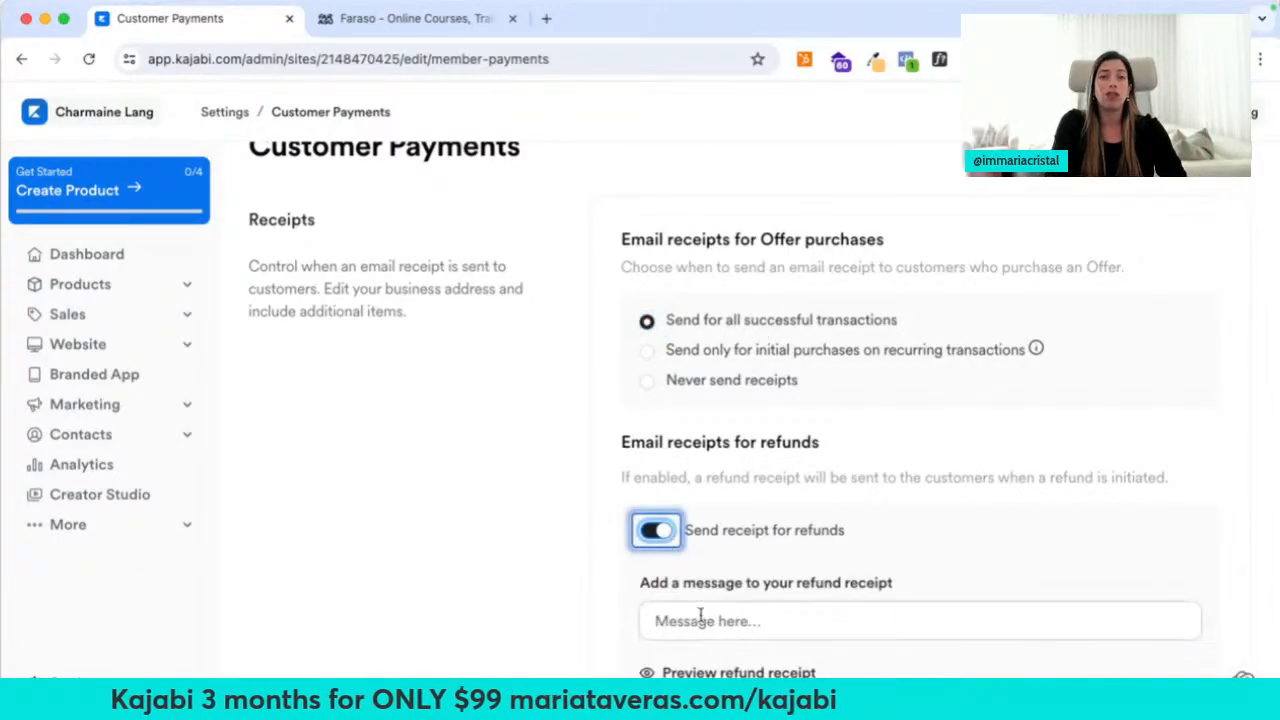
Preview the receipt email in a new tab, then close it and return to payments
scroll(686, 614, "down", 2)
scroll(686, 618, "down", 10)
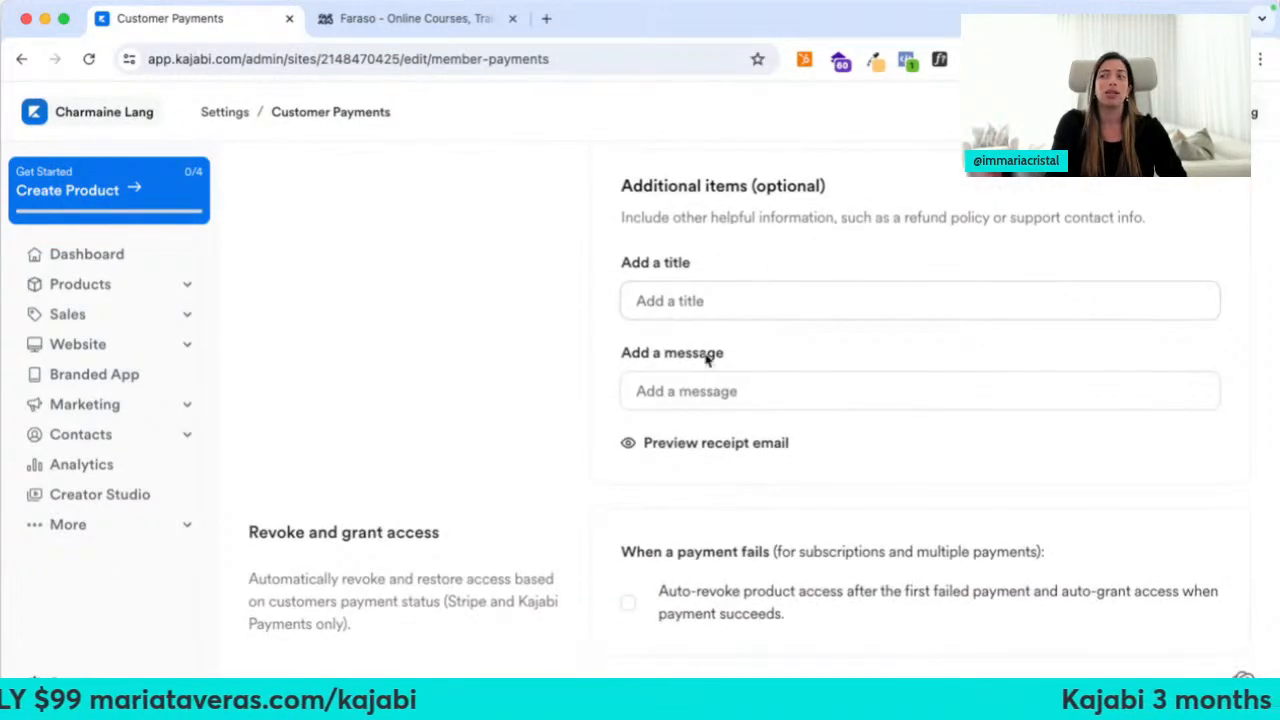
right_click(680, 440)
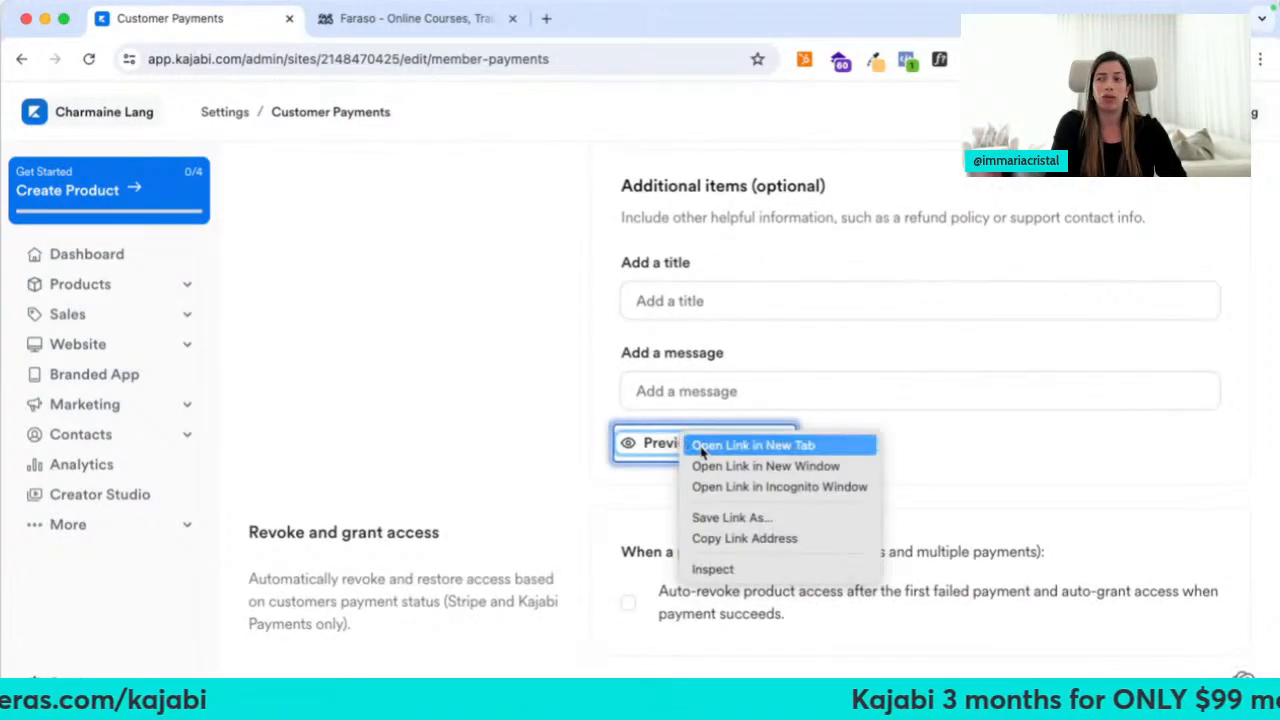
left_click(745, 444)
left_click(405, 19)
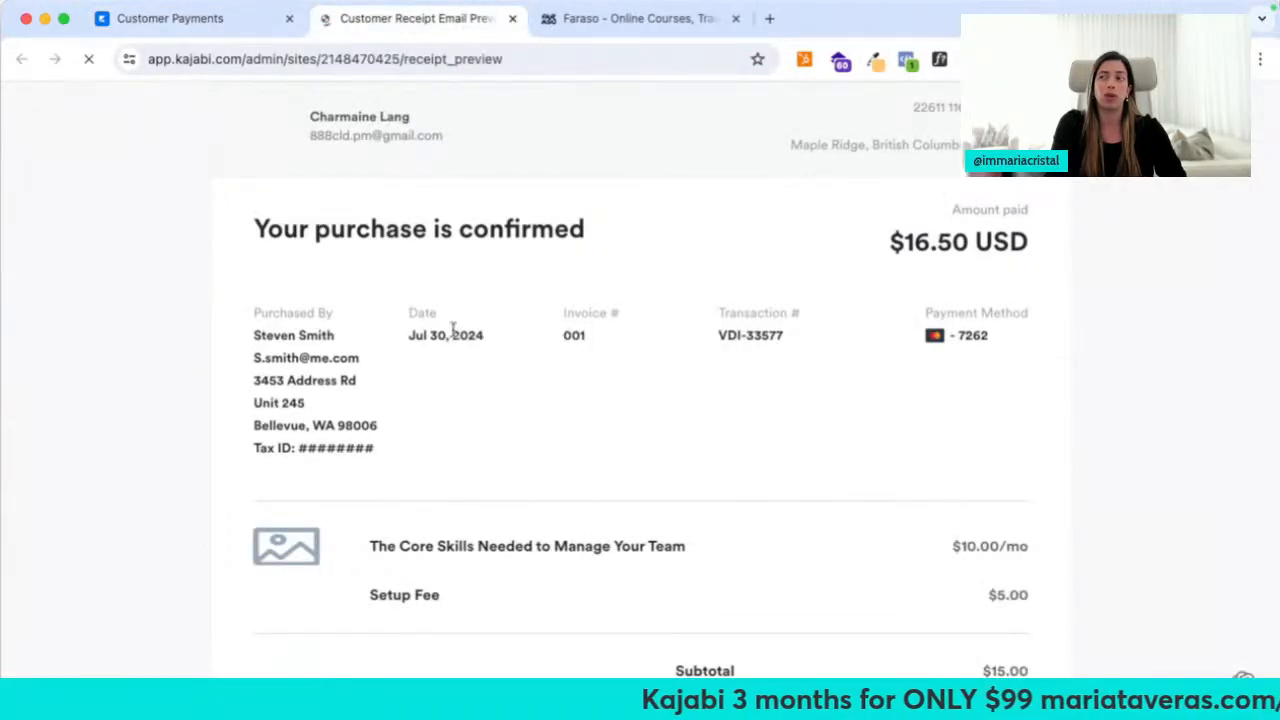
left_click(512, 18)
scroll(658, 600, "down", 3)
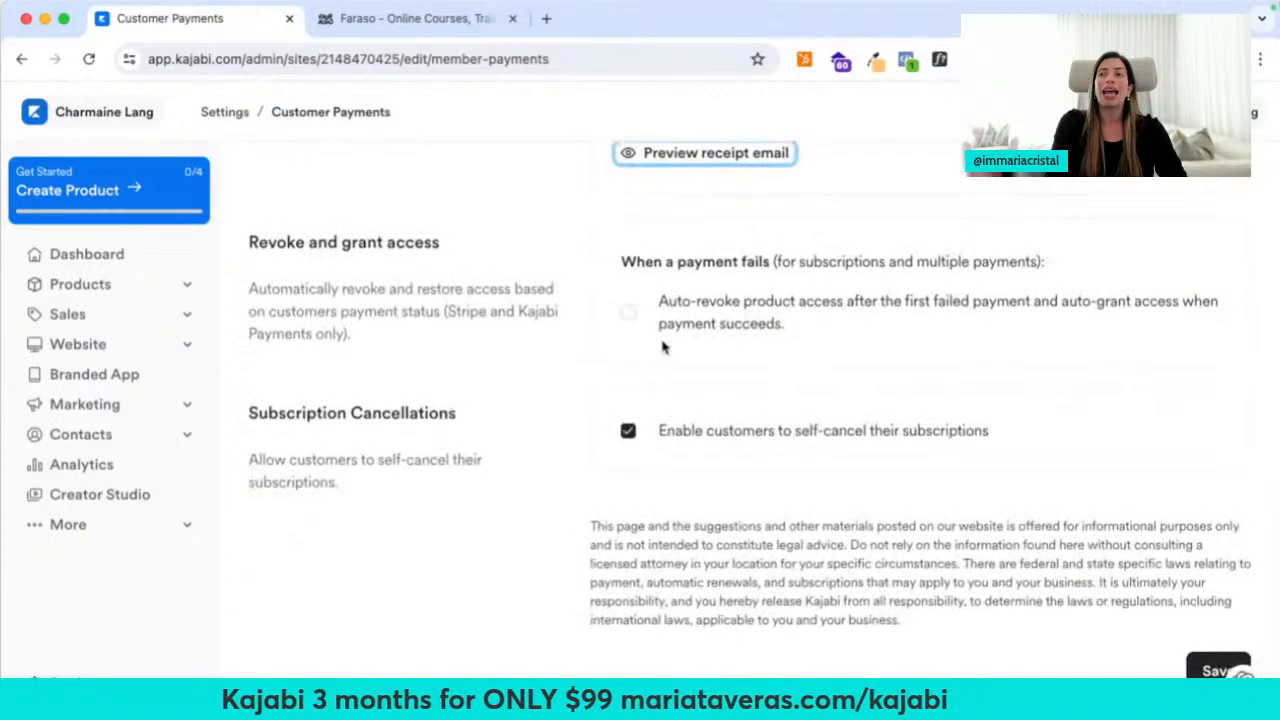
left_click_drag(458, 335, 226, 249)
left_click(447, 284)
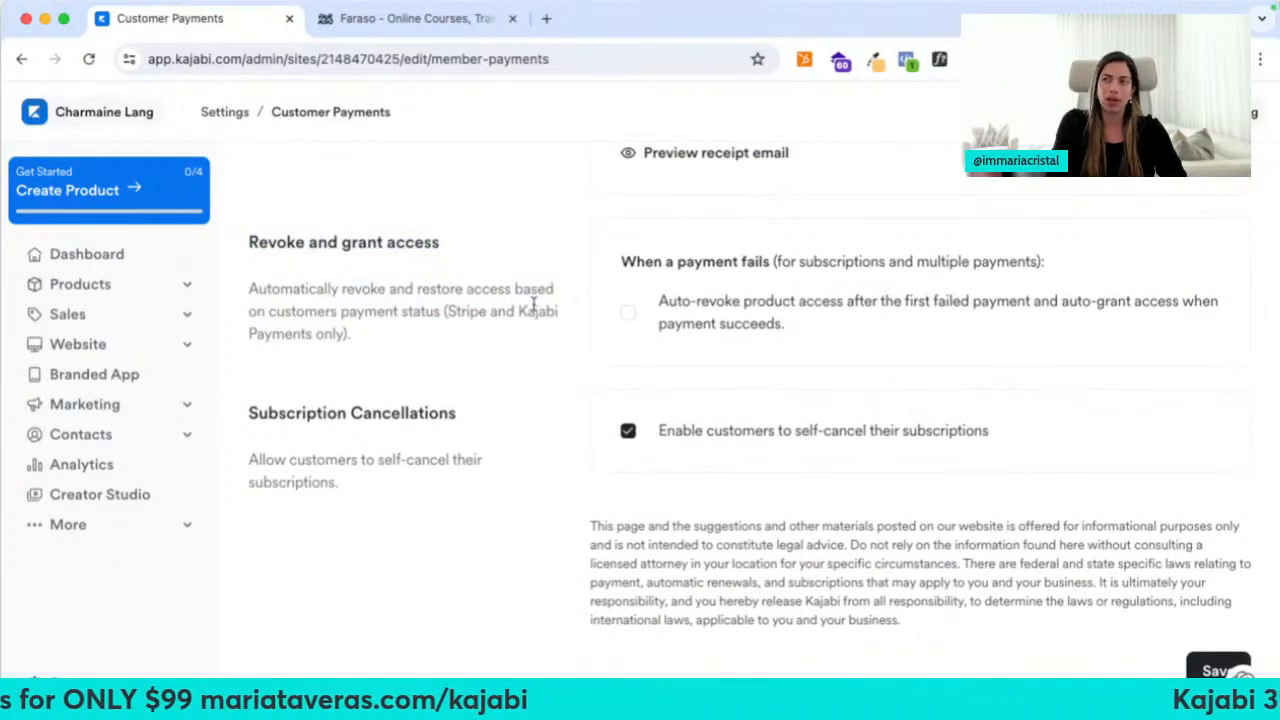
Enable auto-revoke of product access after a failed payment, save, and return to Settings
left_click(628, 313)
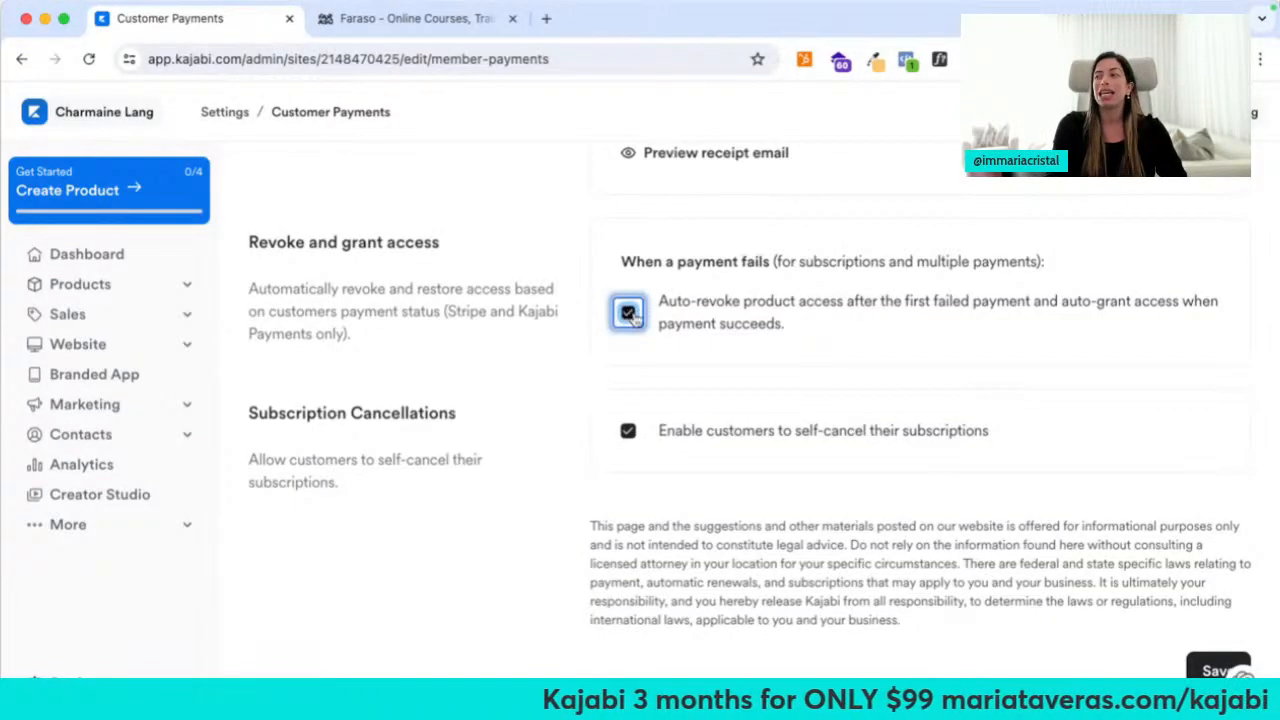
left_click(1238, 674)
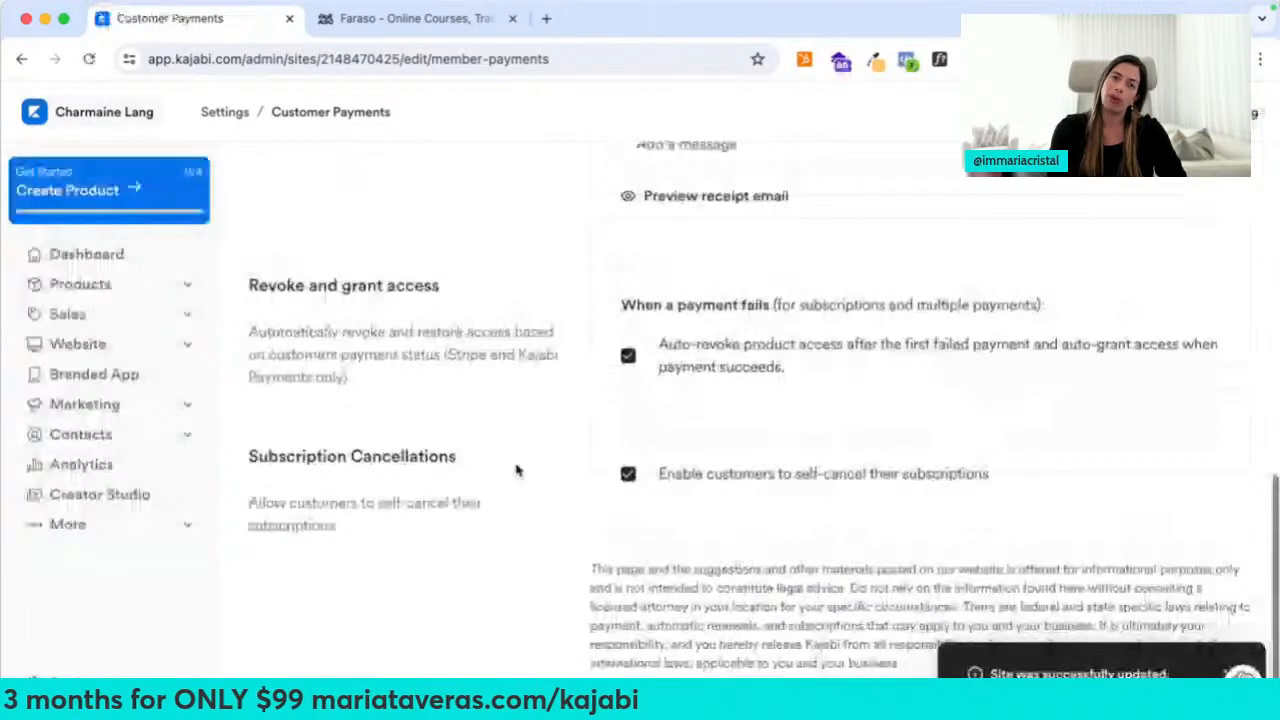
scroll(517, 470, "down", 1)
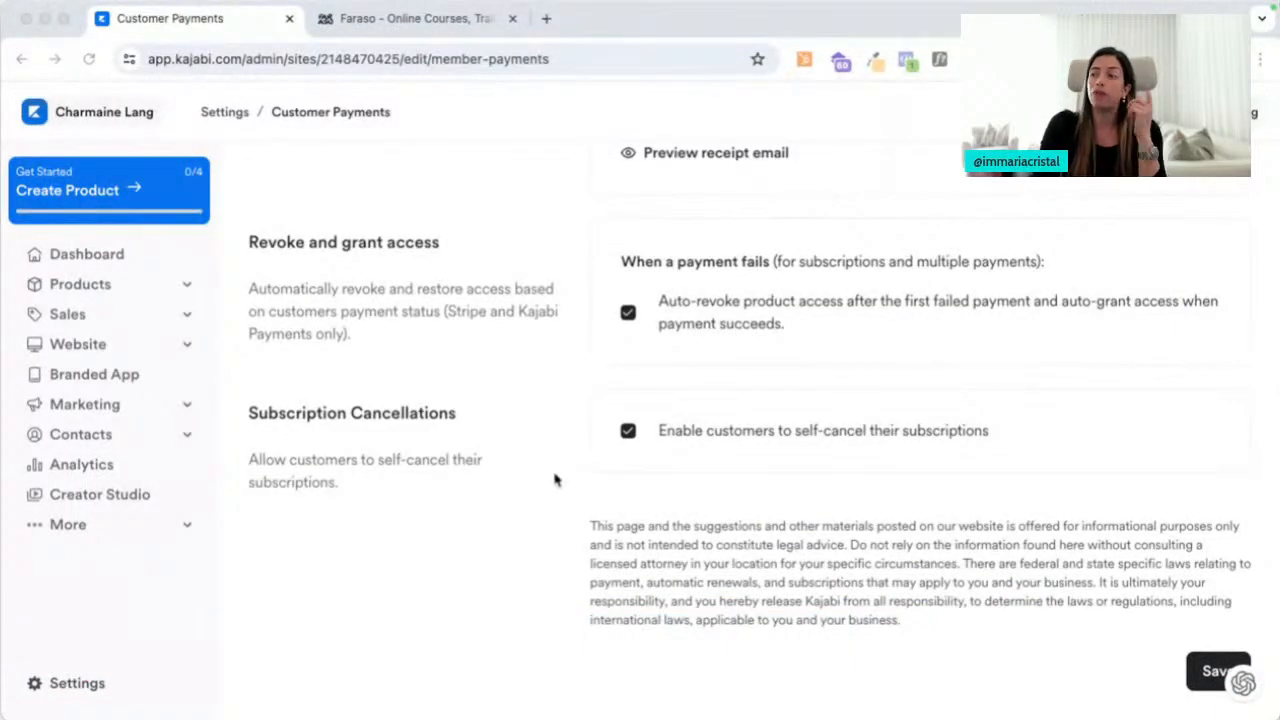
left_click(1208, 672)
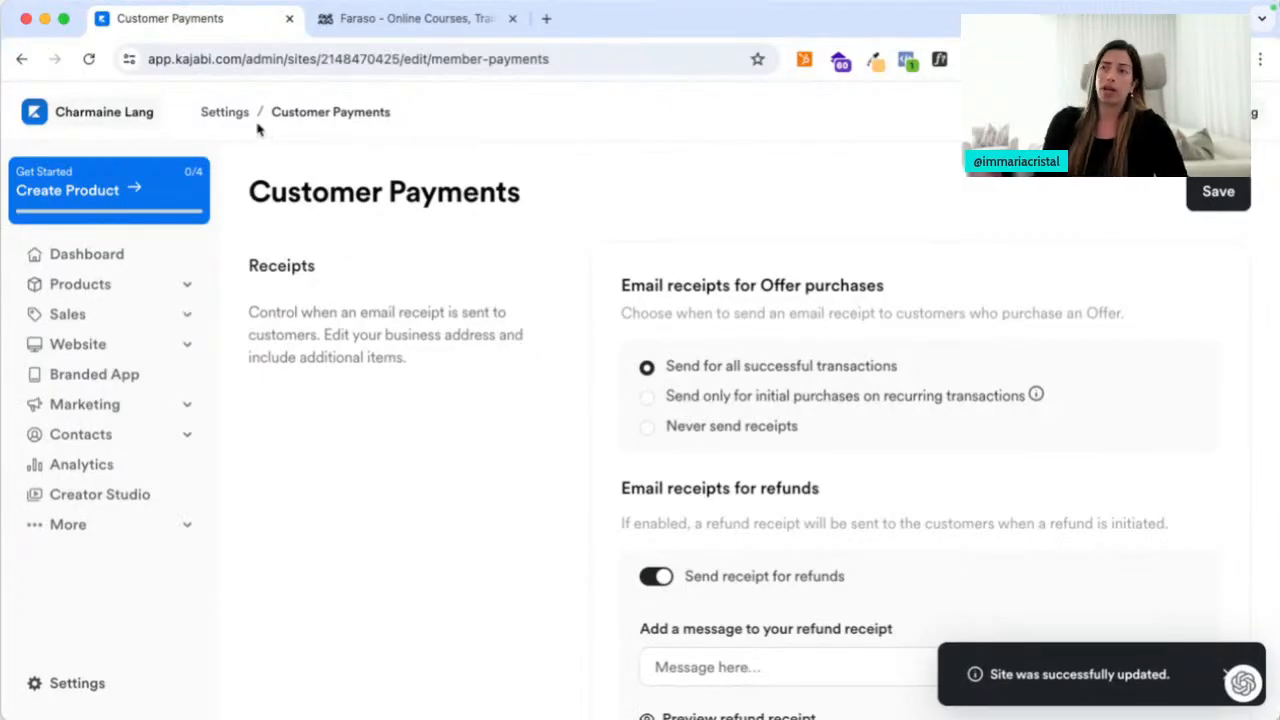
left_click(225, 114)
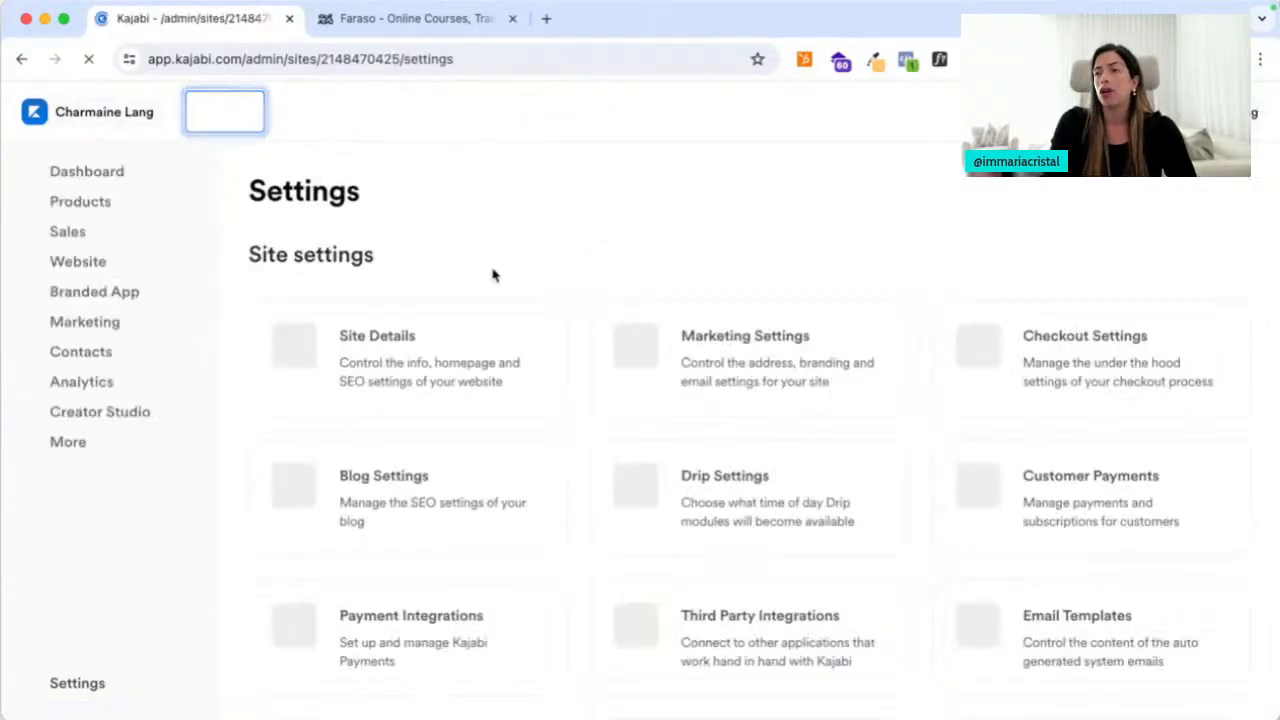
scroll(509, 546, "down", 3)
left_click(427, 403)
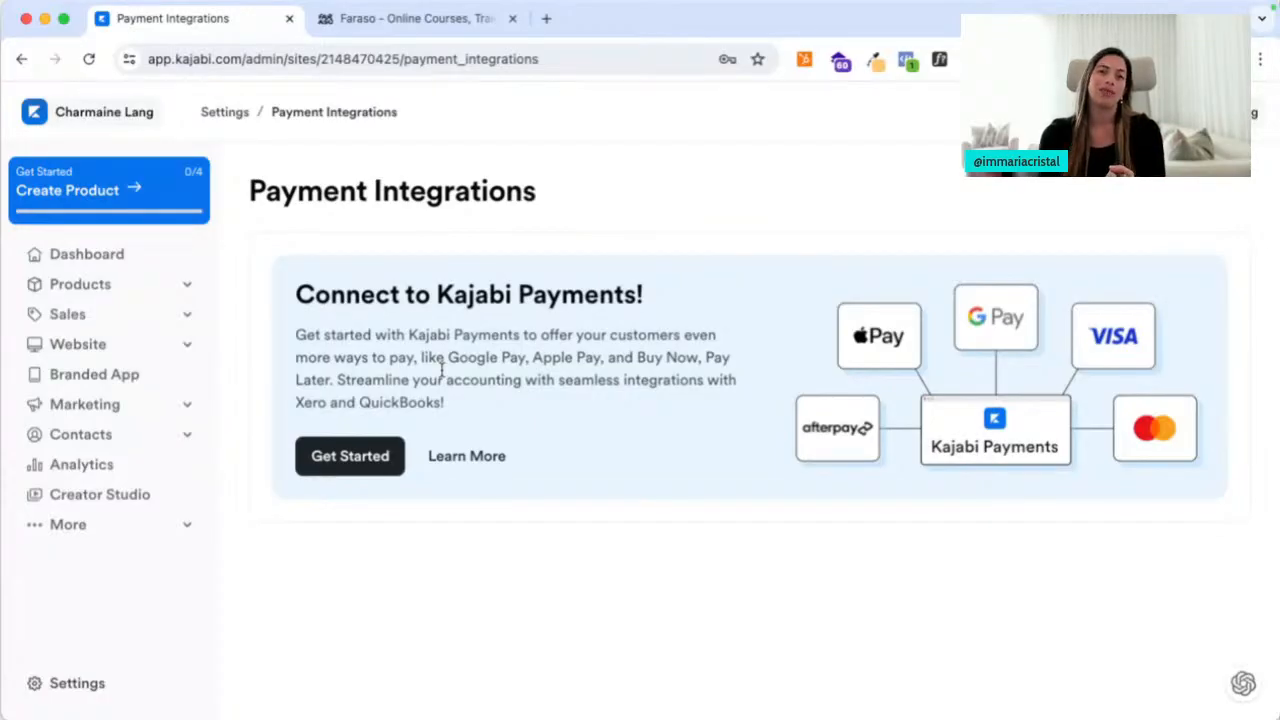
left_click(245, 118)
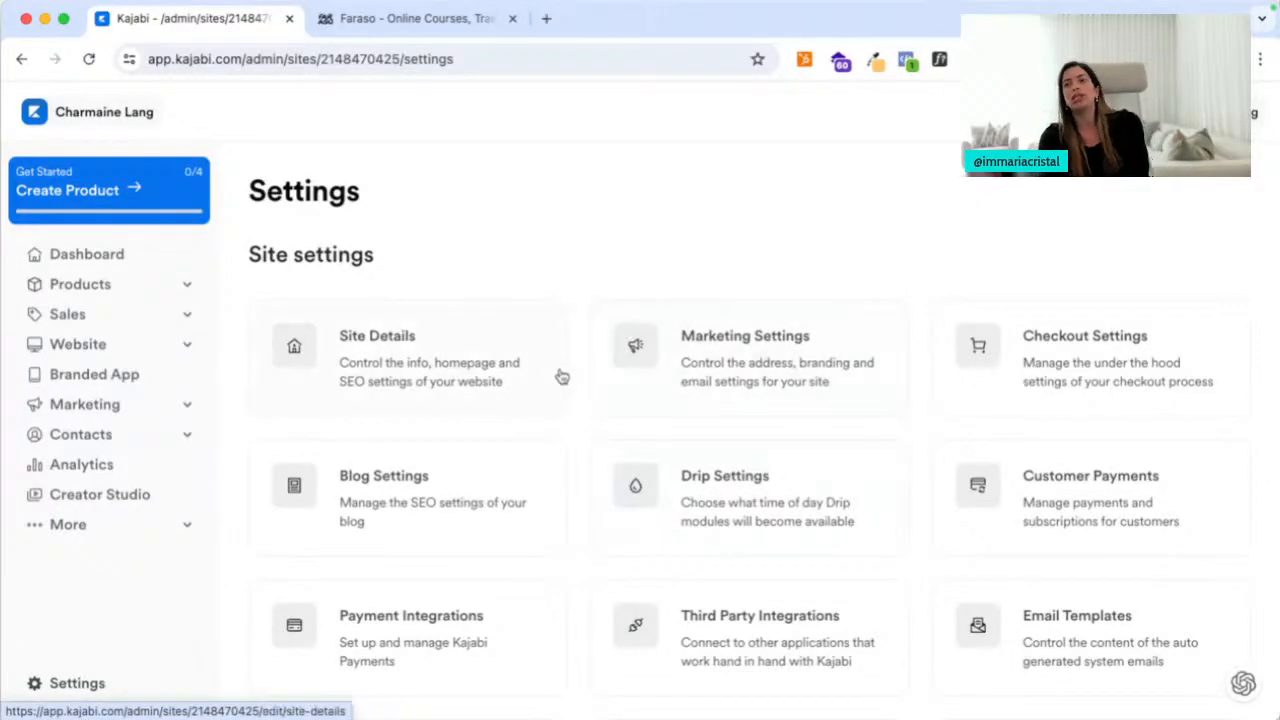
scroll(562, 376, "down", 3)
Scroll through the Third Party Integrations email, analytics and payment provider sections
left_click(687, 452)
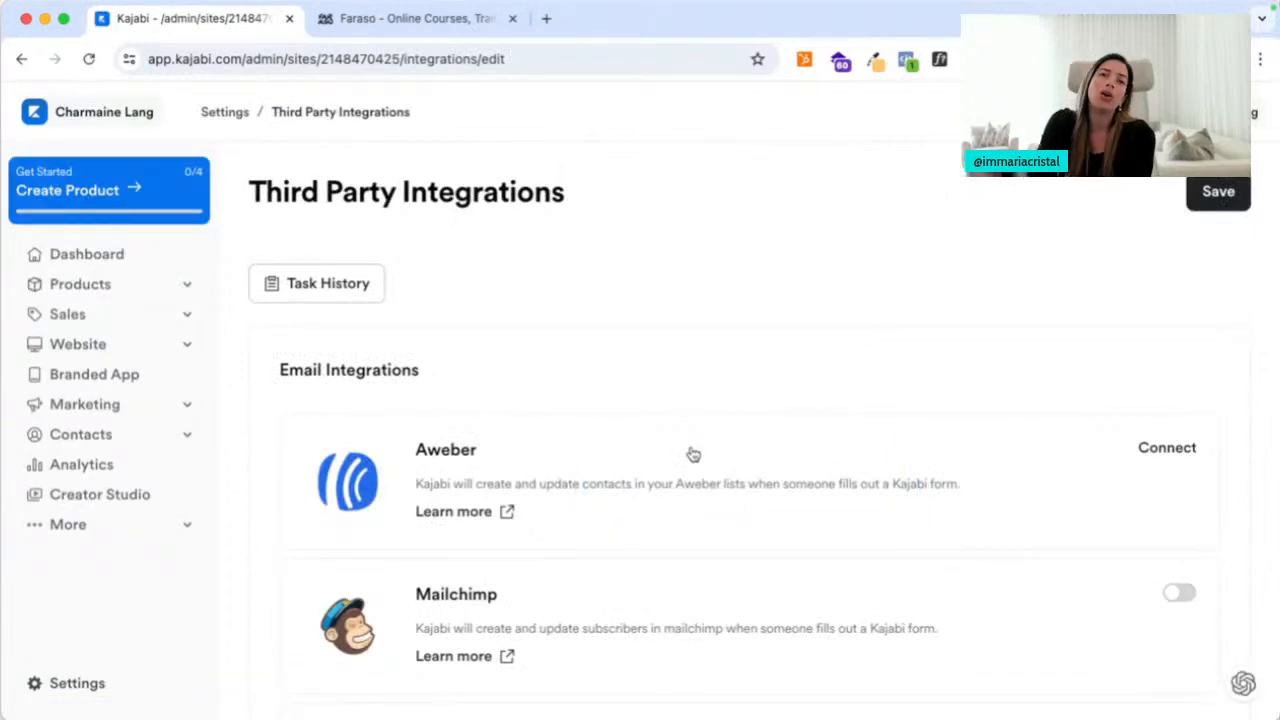
scroll(757, 480, "down", 3)
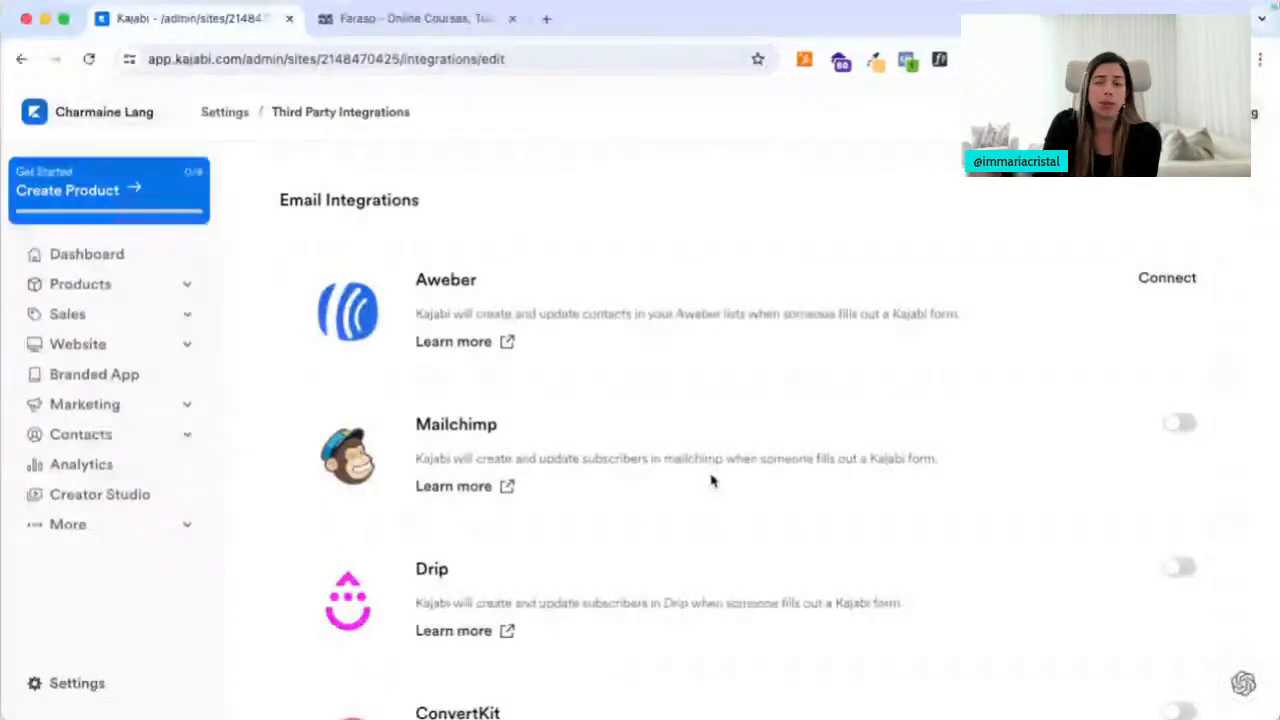
scroll(711, 481, "down", 9)
scroll(711, 481, "down", 6)
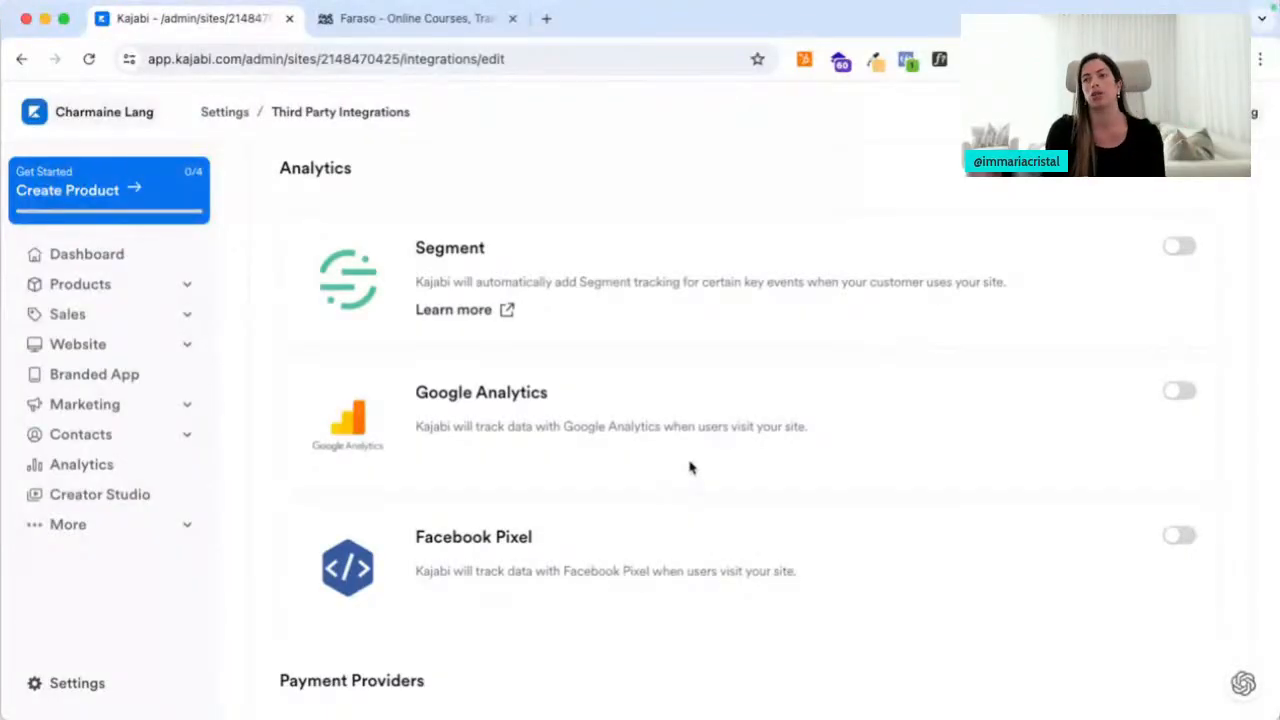
scroll(527, 557, "down", 1)
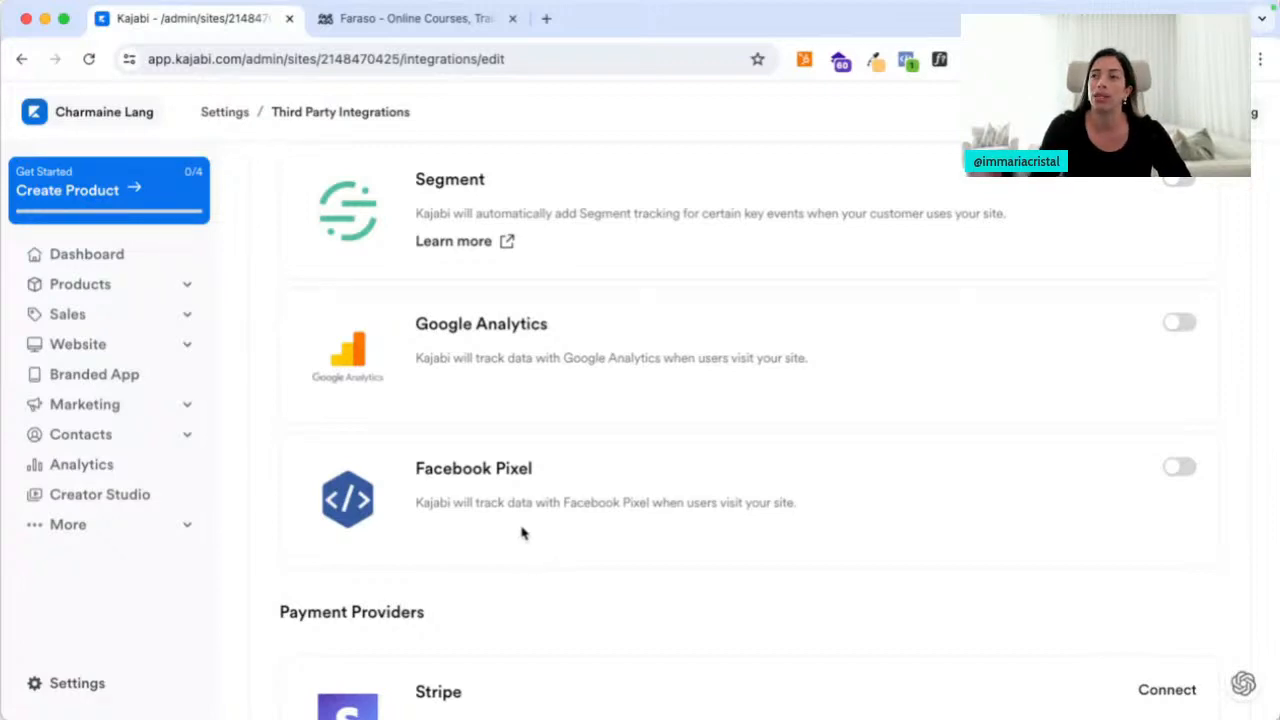
left_click(546, 18)
Visit the course creator's website, dismiss its sign-up pop-up, then close the tab
type("maria")
key("Return")
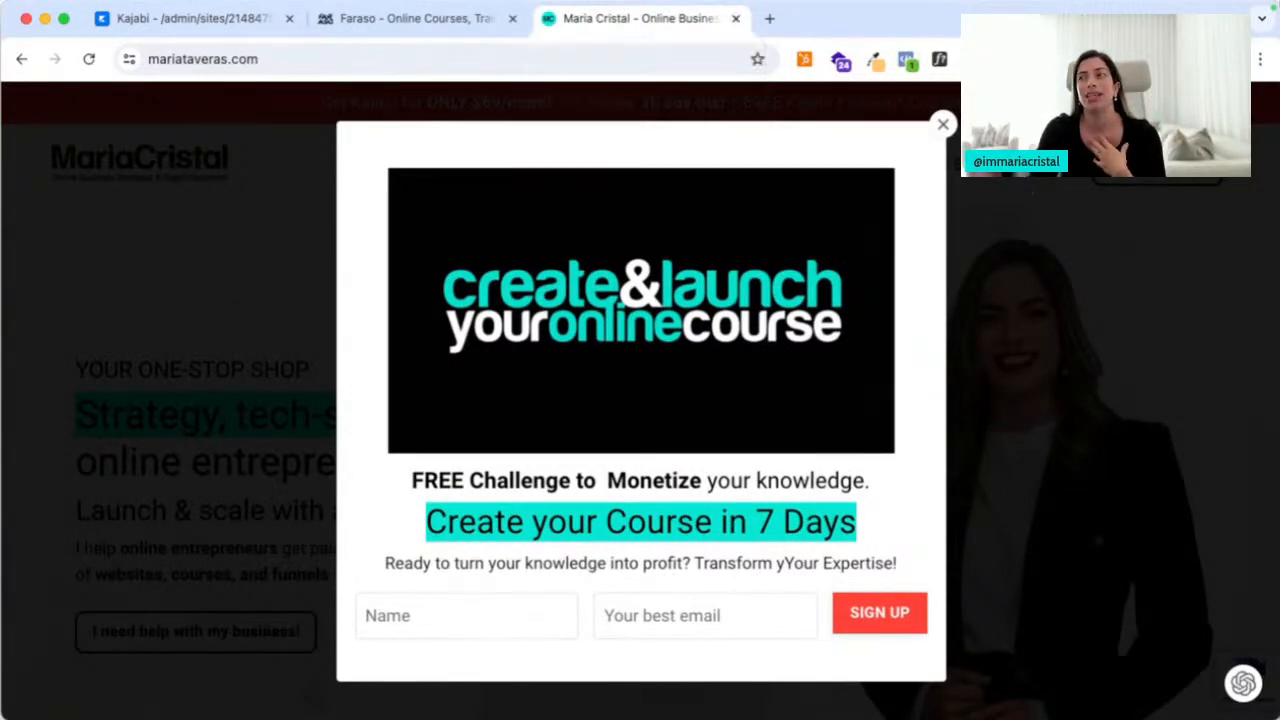
left_click(938, 127)
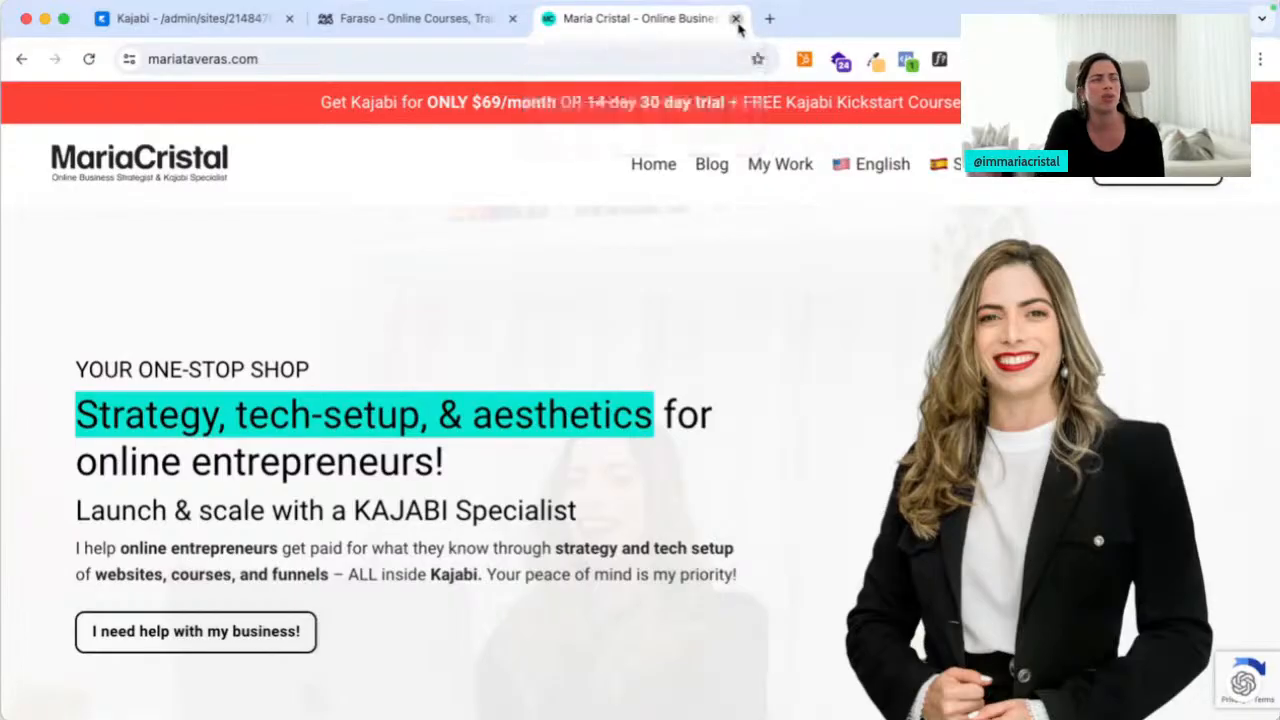
left_click(735, 20)
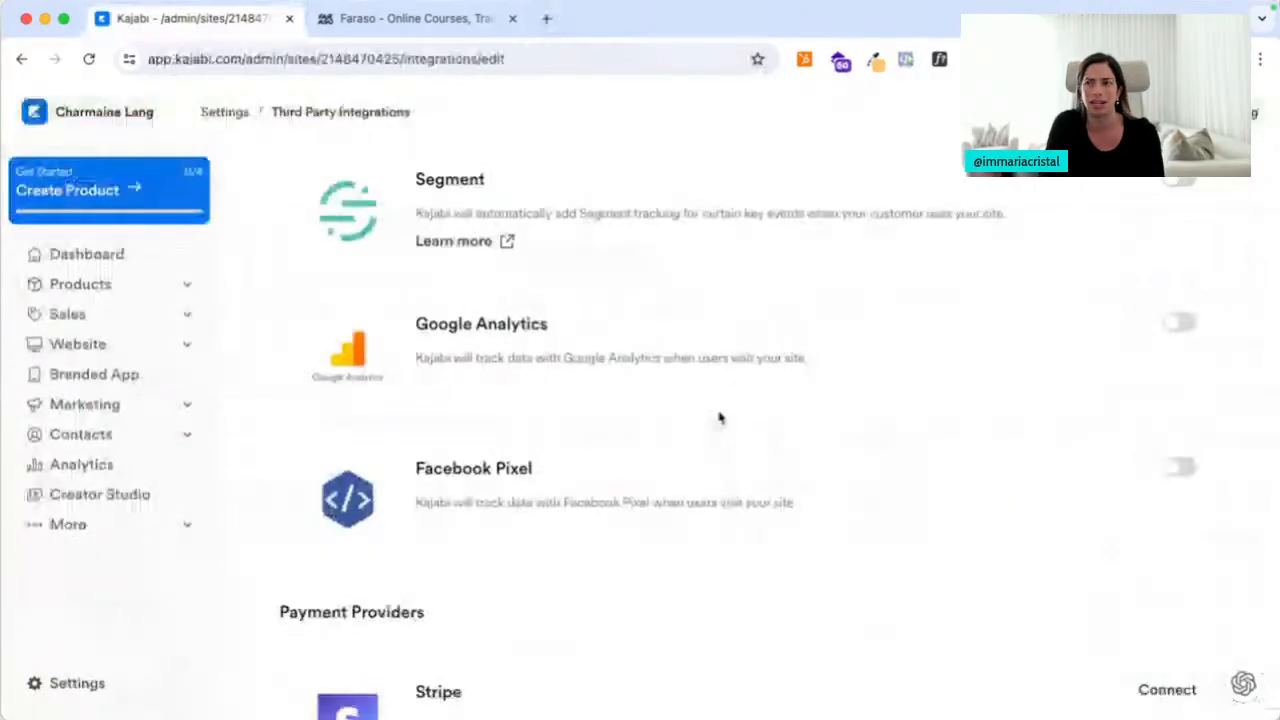
scroll(669, 508, "down", 3)
scroll(670, 515, "down", 3)
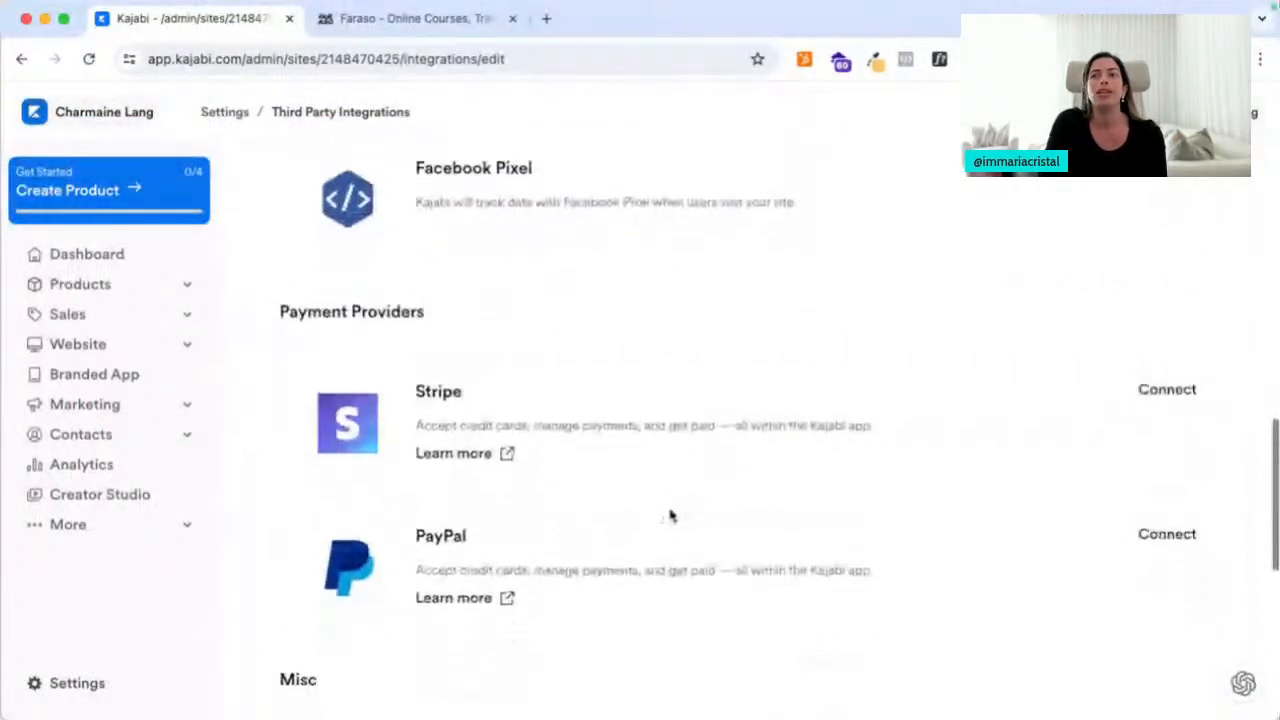
left_click_drag(280, 176, 451, 186)
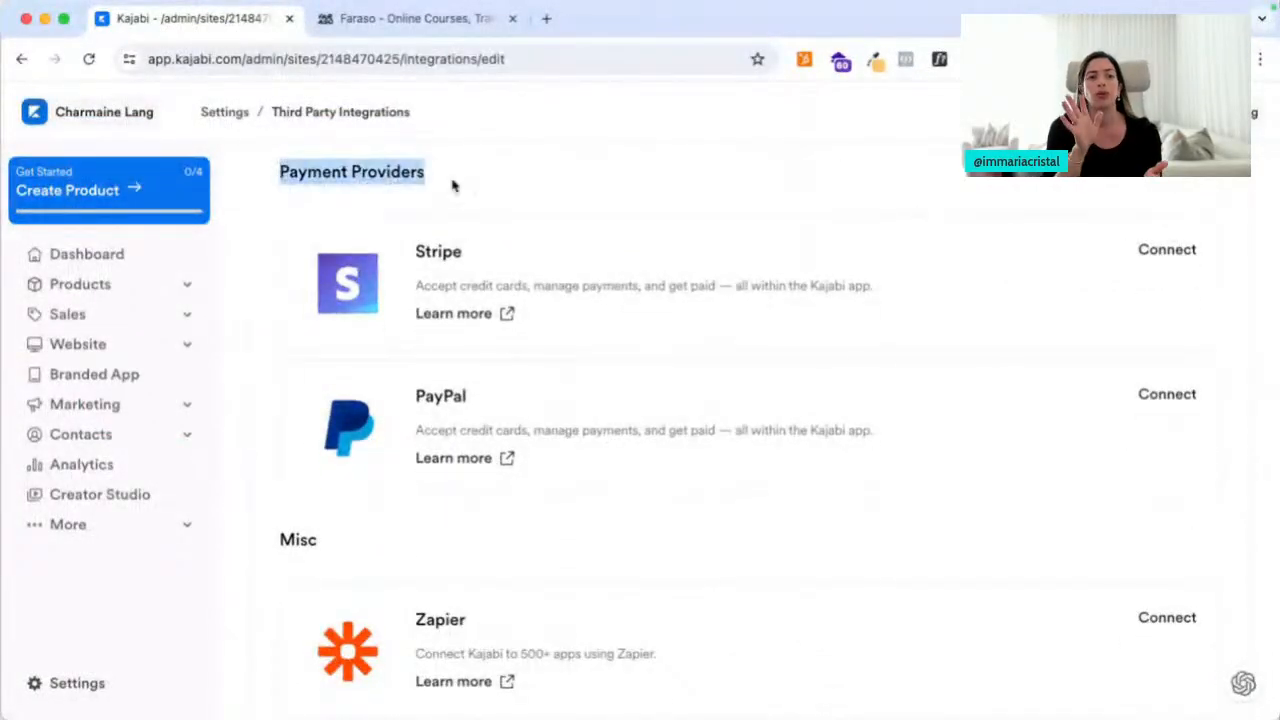
left_click(453, 185)
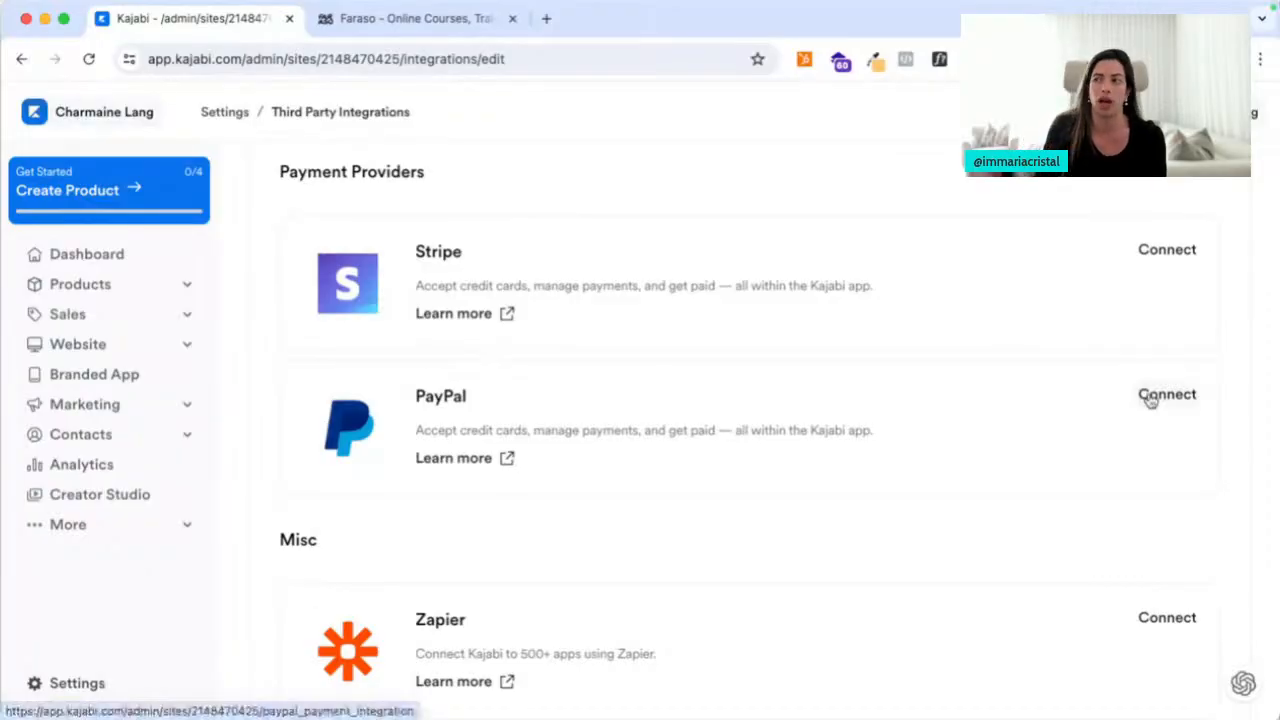
scroll(877, 554, "down", 3)
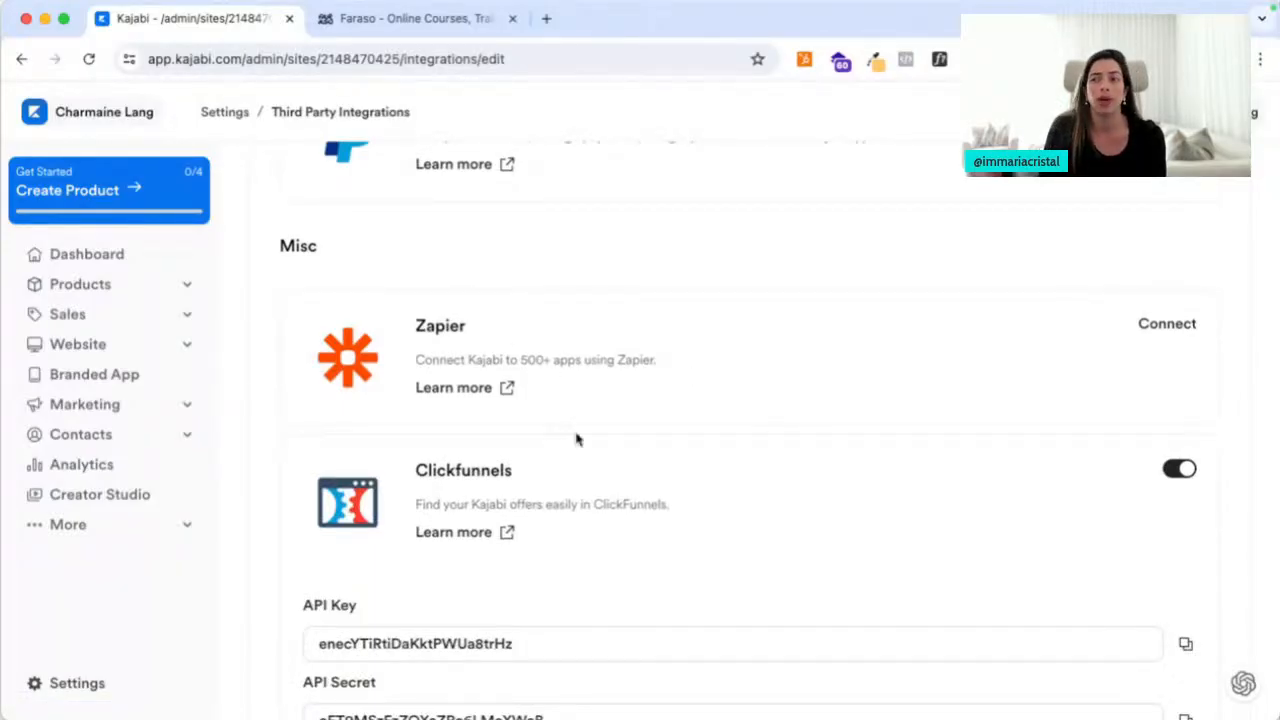
scroll(574, 437, "down", 2)
scroll(576, 440, "up", 10)
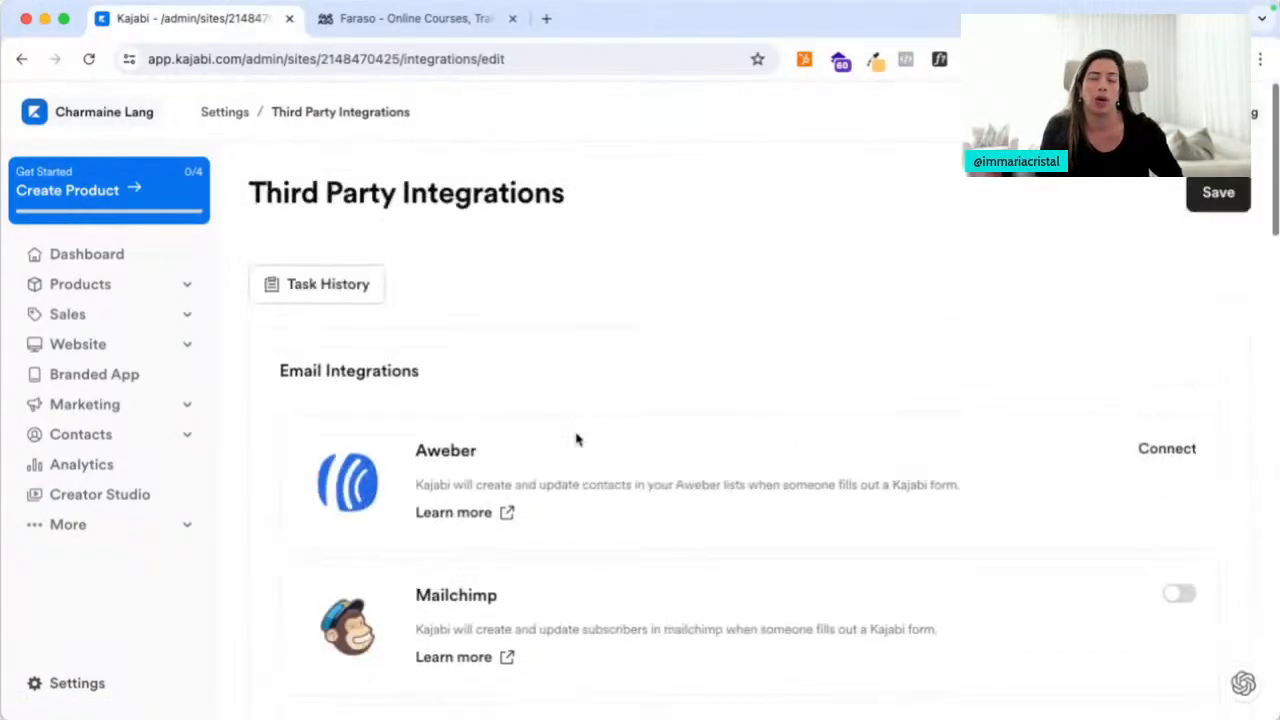
Go from the Settings overview to the Email Templates page and scroll its list
left_click(222, 112)
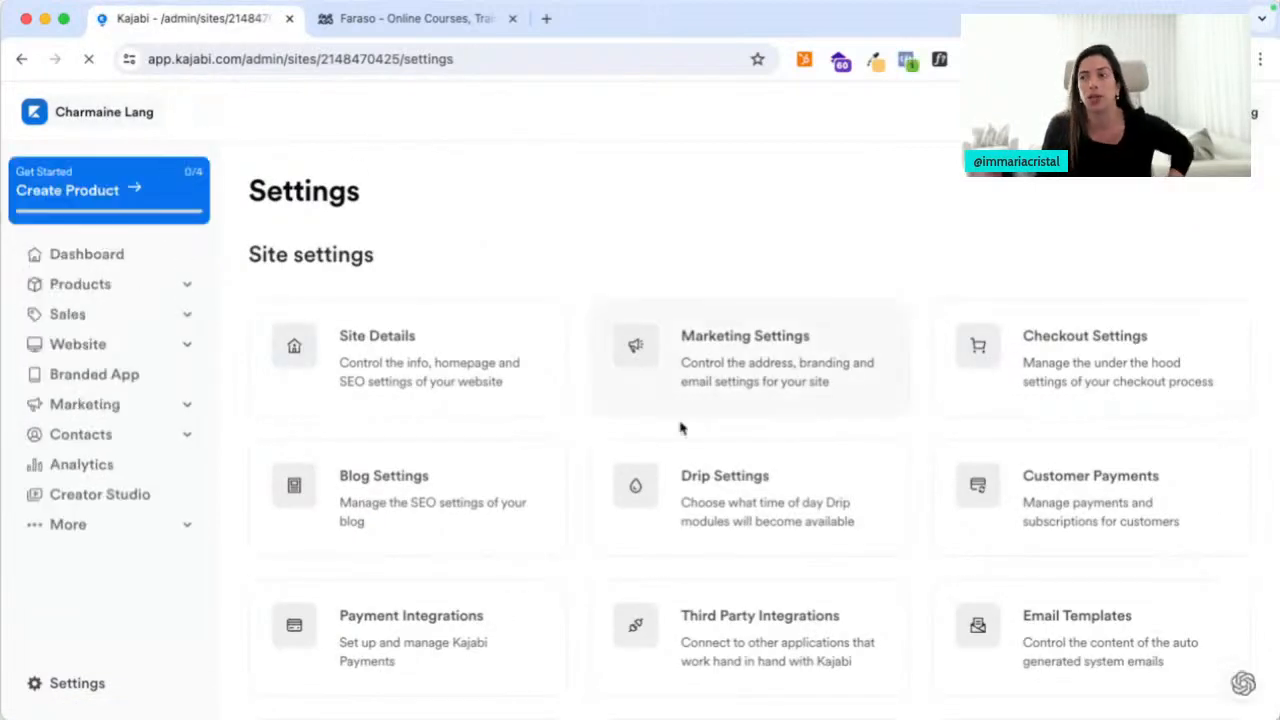
scroll(680, 428, "down", 3)
left_click(1038, 436)
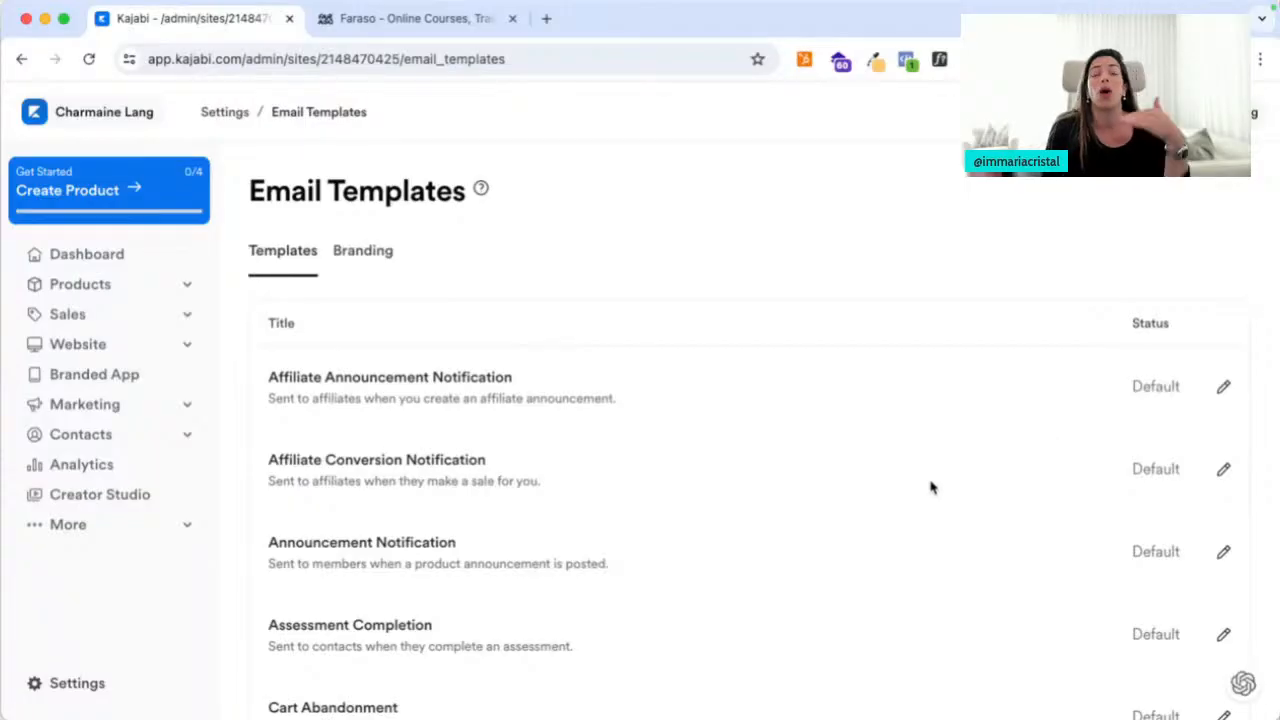
scroll(930, 487, "down", 3)
scroll(930, 487, "down", 10)
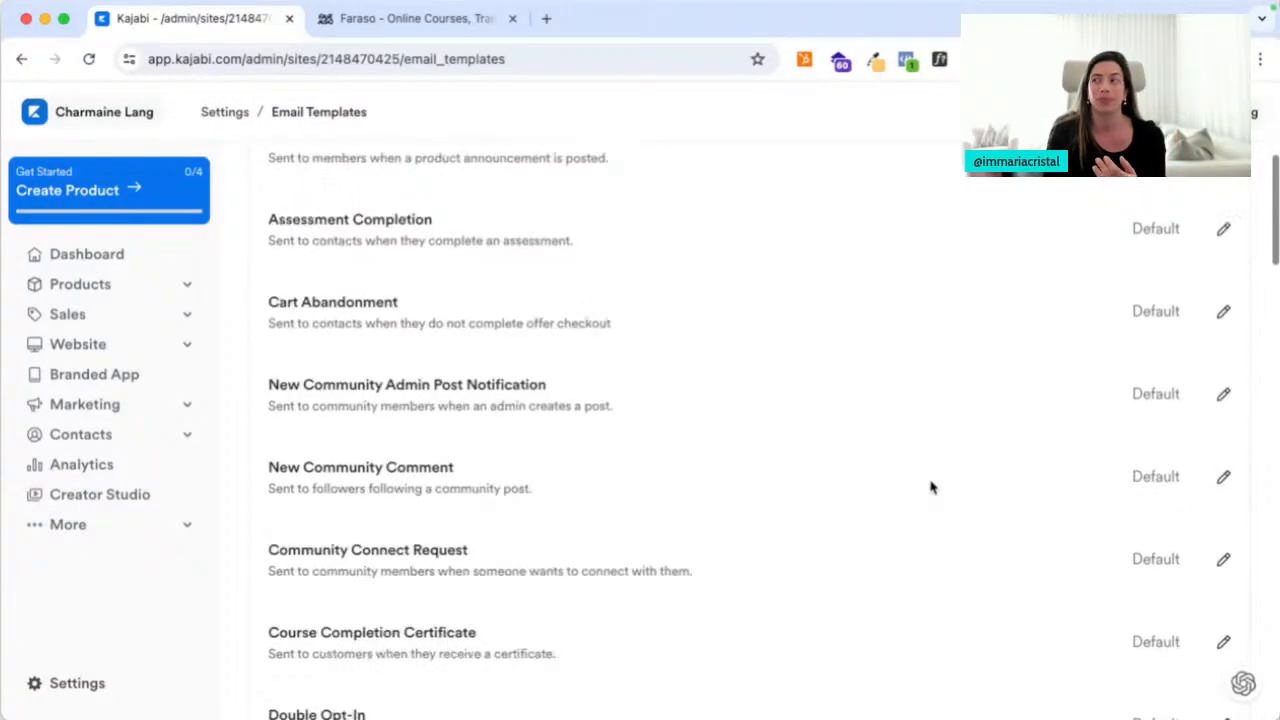
scroll(913, 518, "up", 15)
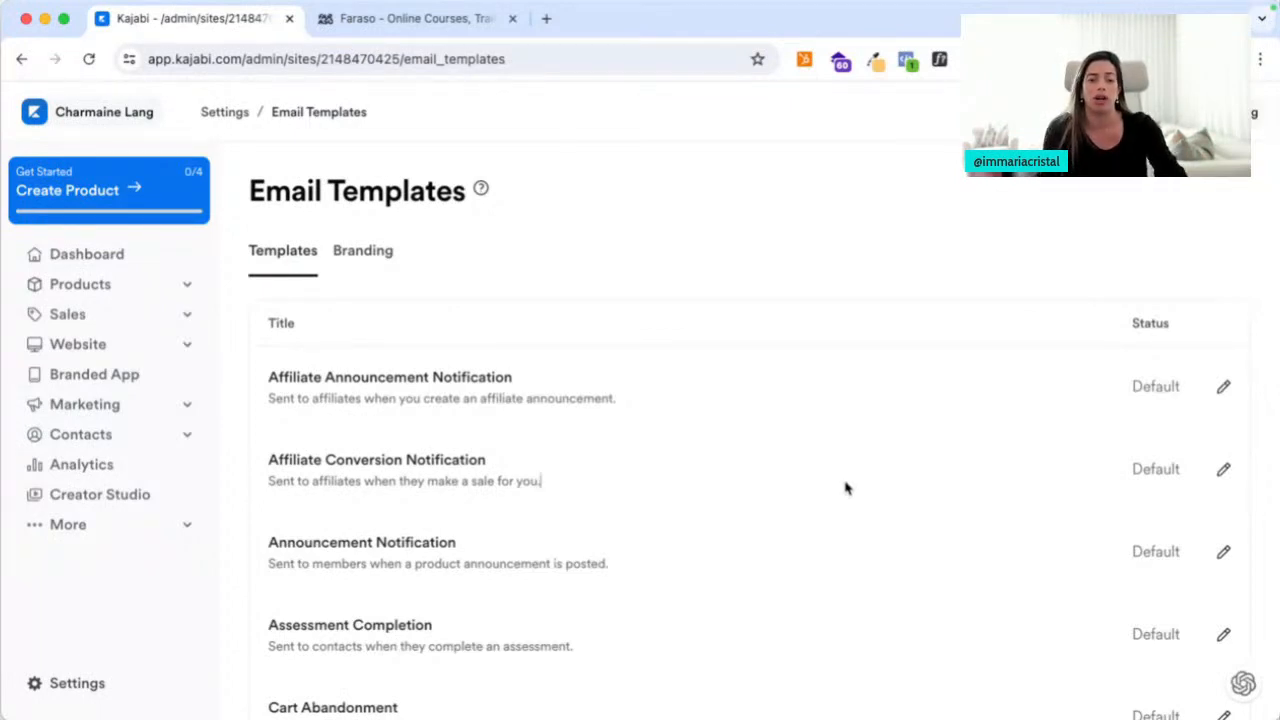
Search the page for 'member' and jump through the matching templates
key("ctrl+f")
type("member")
key("Return")
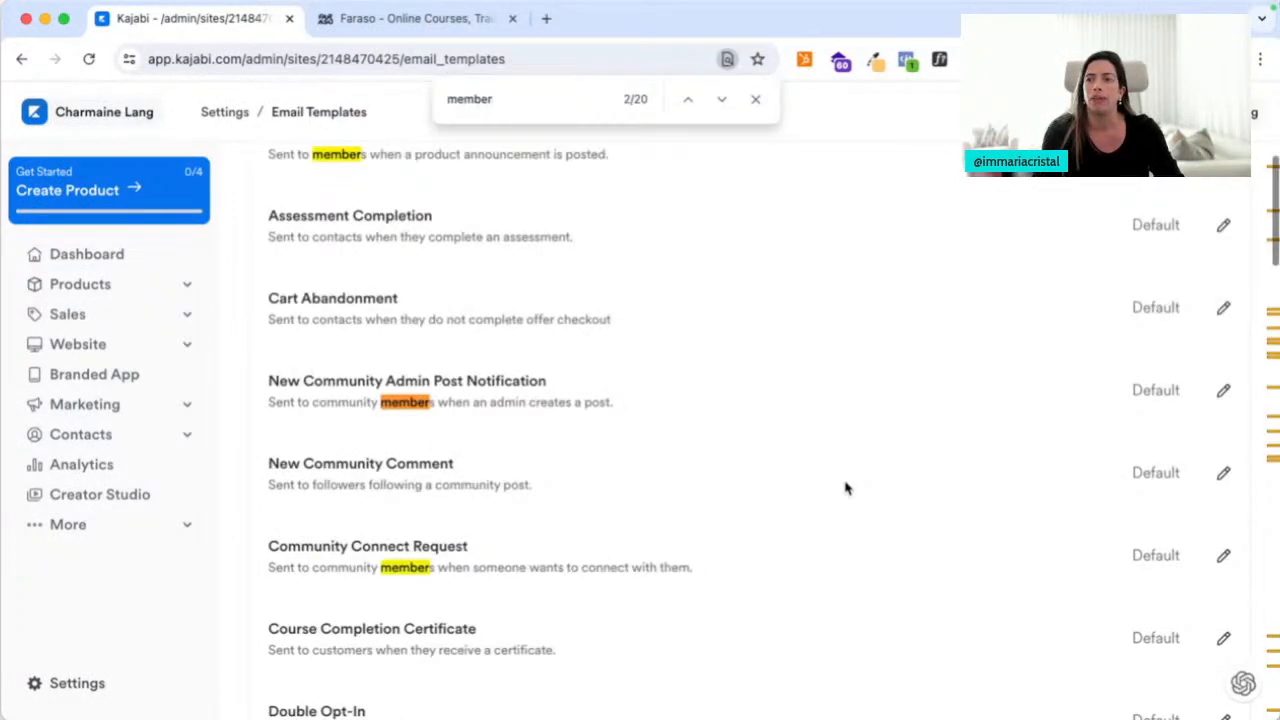
key("Return")
key("Return")
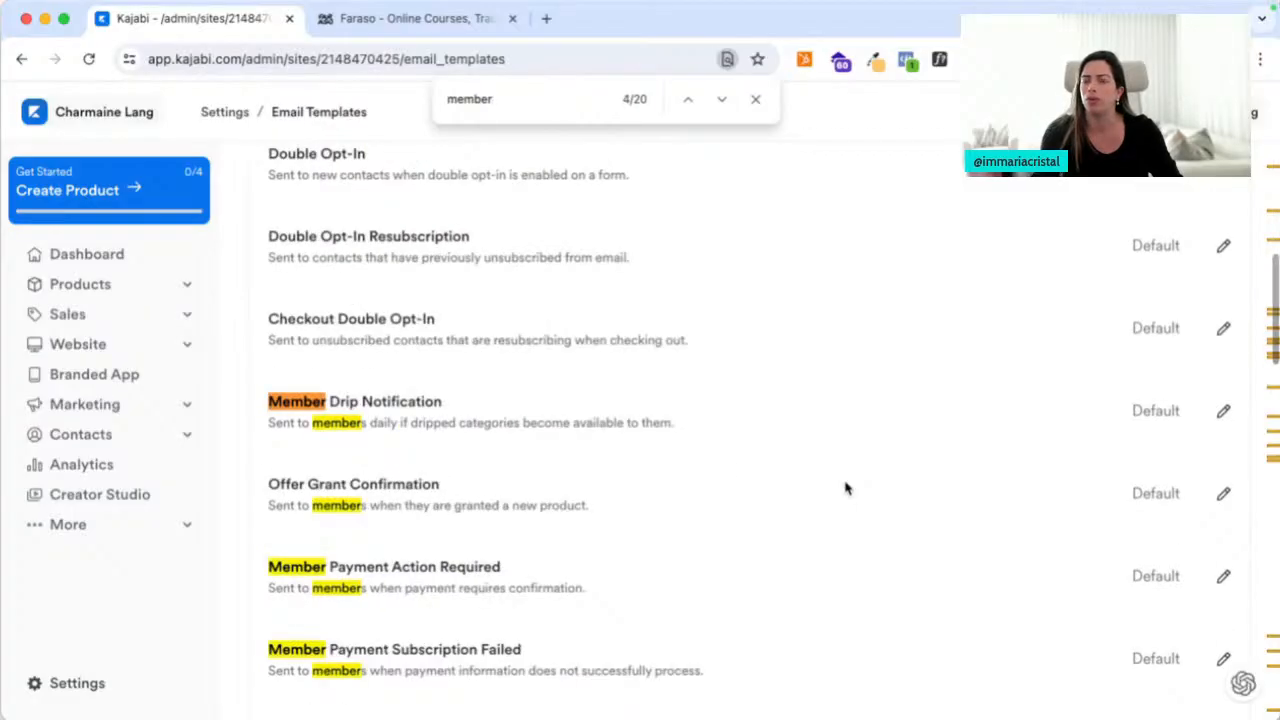
Inspect the Offer Grant Confirmation subject and its offer title placeholder, then return to the templates
left_click(391, 489)
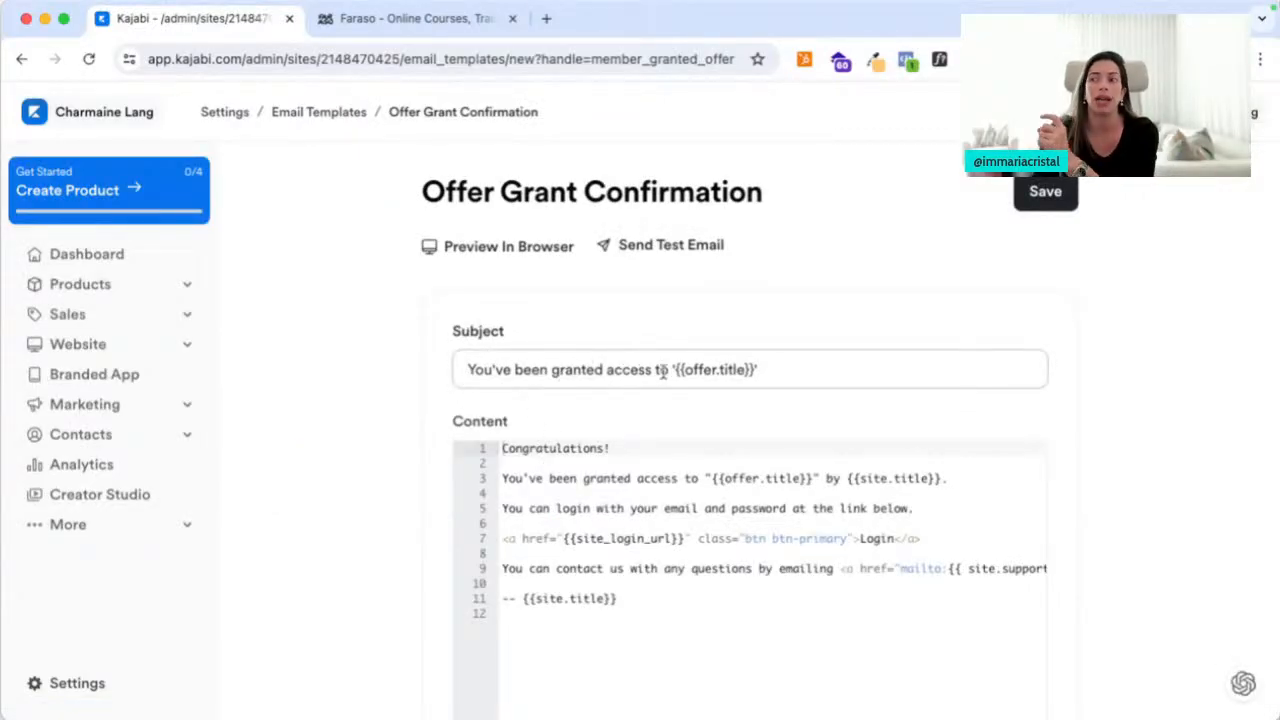
left_click_drag(677, 370, 776, 370)
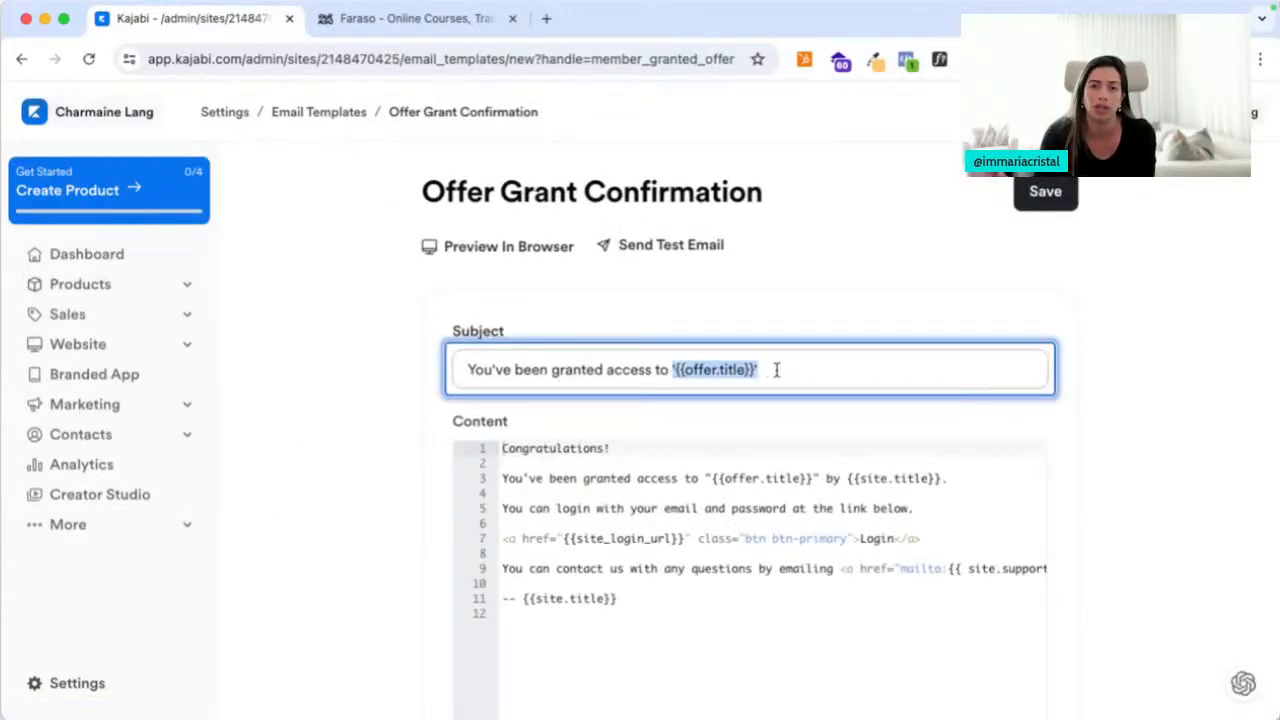
left_click_drag(628, 367, 543, 368)
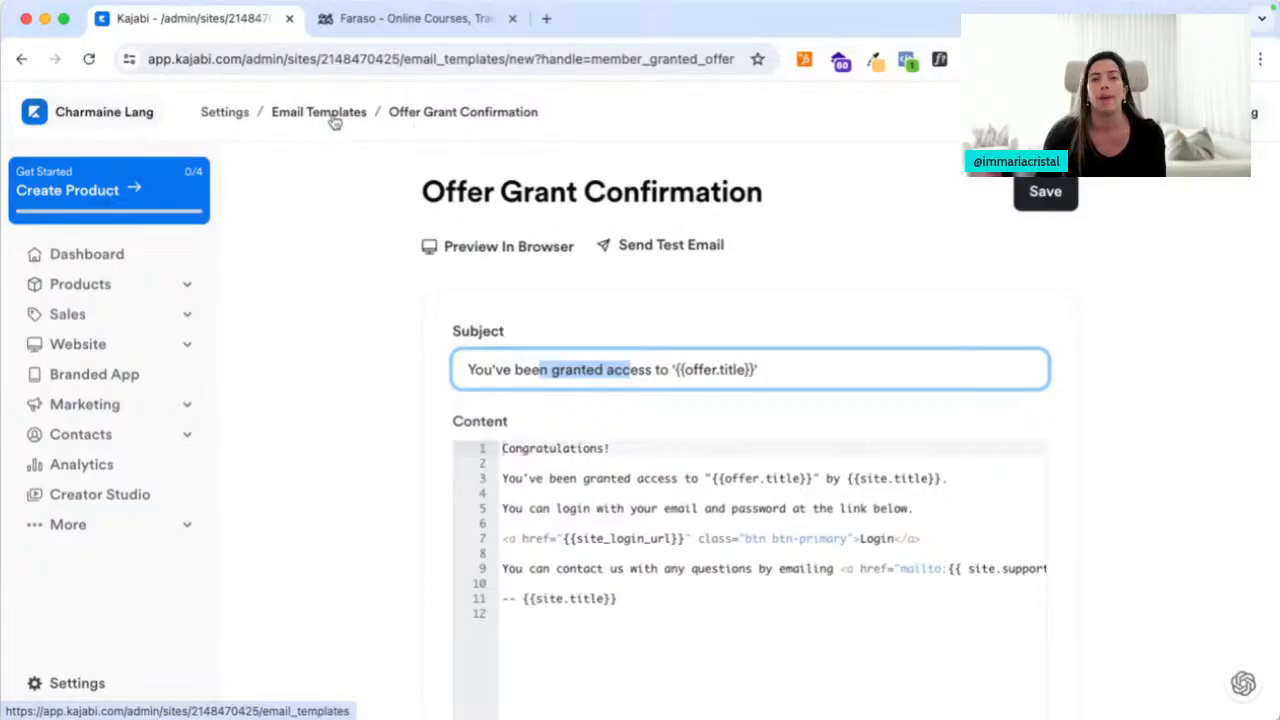
left_click(333, 119)
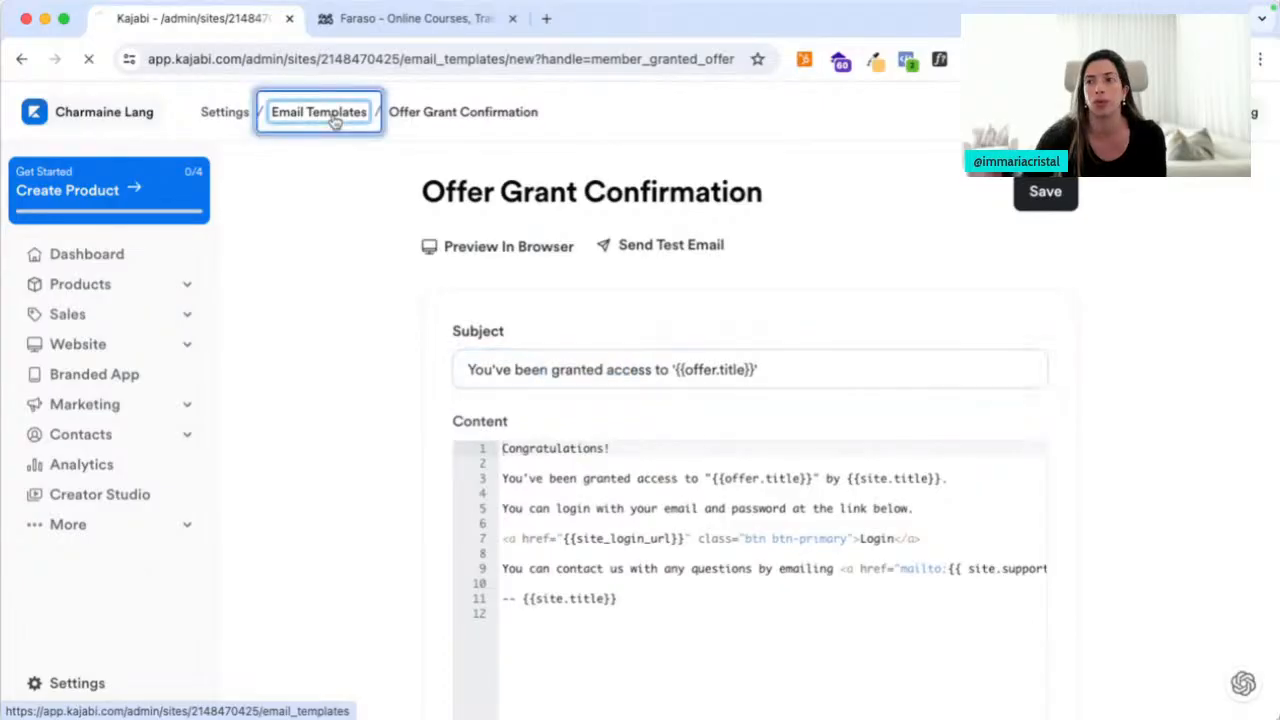
Set the email Branding Button Color to the purple preset and save it
left_click(358, 263)
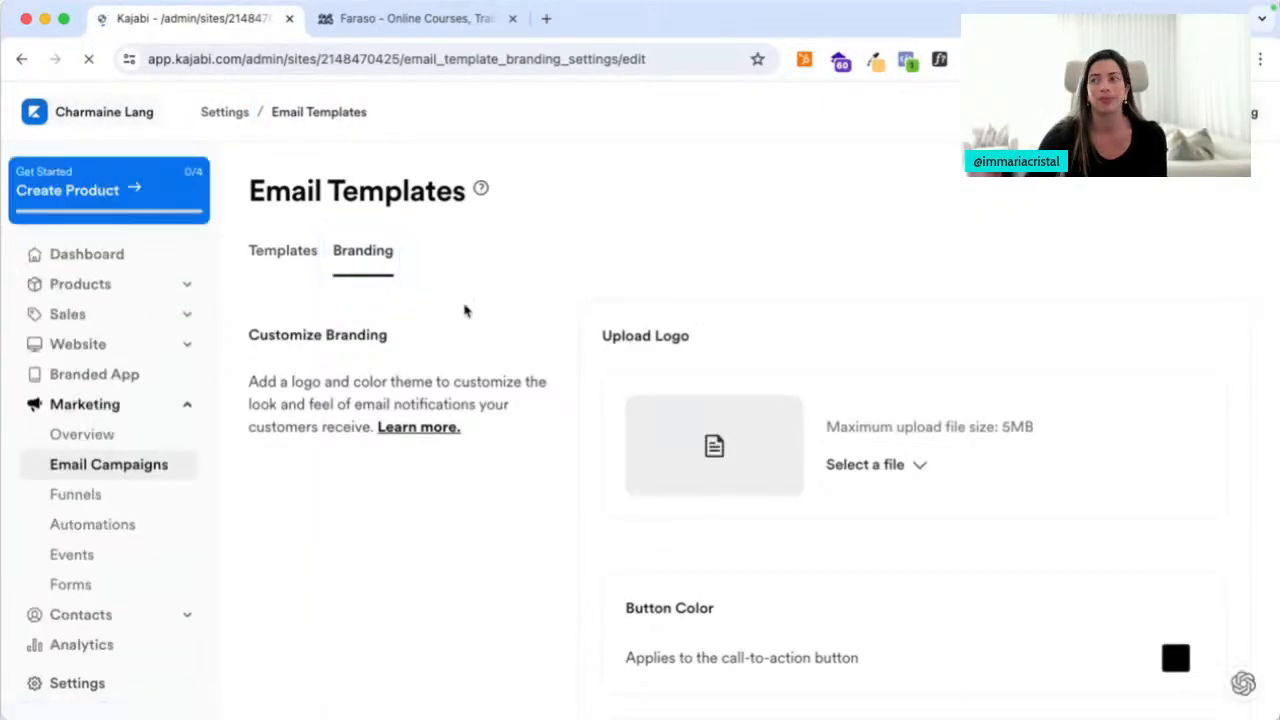
scroll(463, 309, "down", 2)
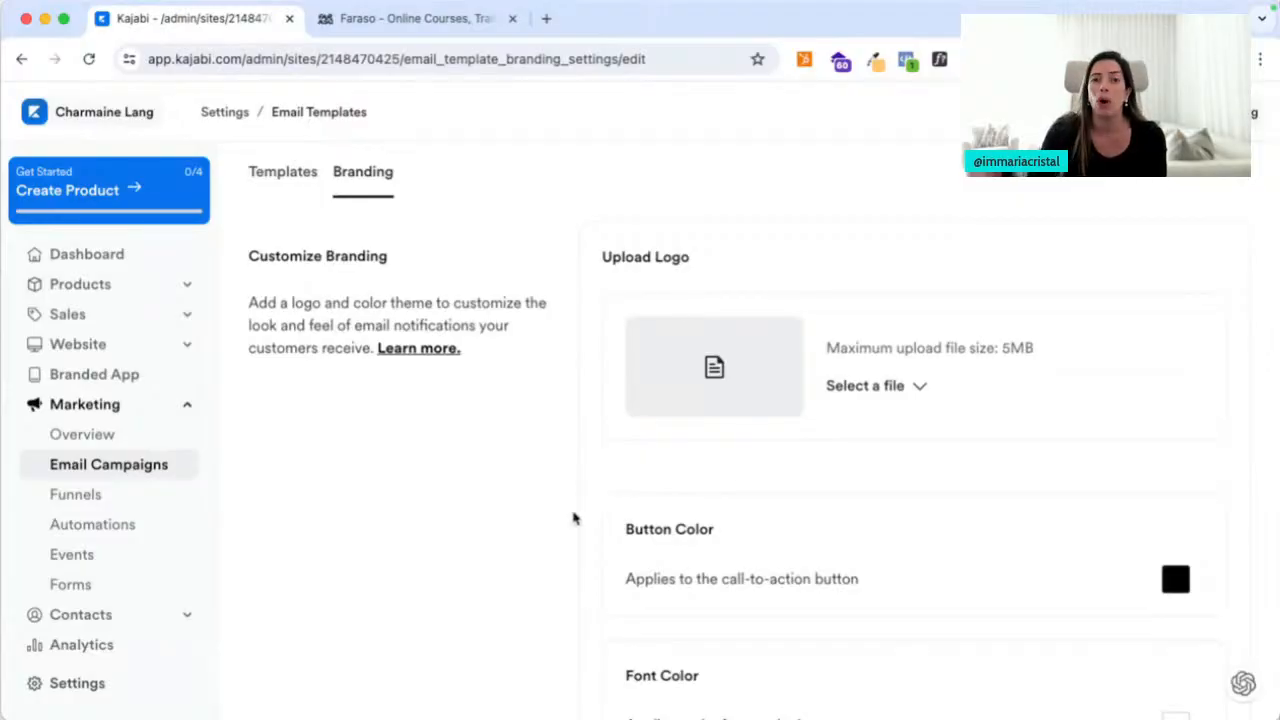
scroll(574, 517, "down", 3)
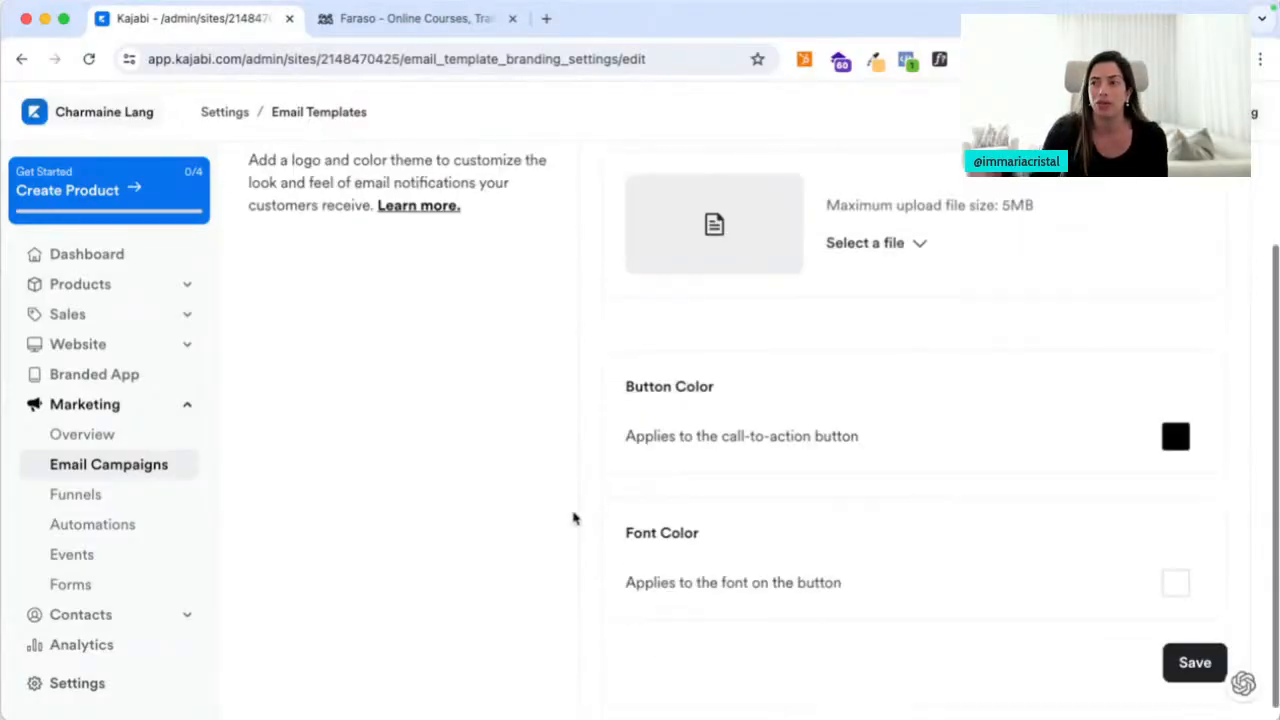
left_click(1176, 440)
scroll(1068, 580, "down", 1)
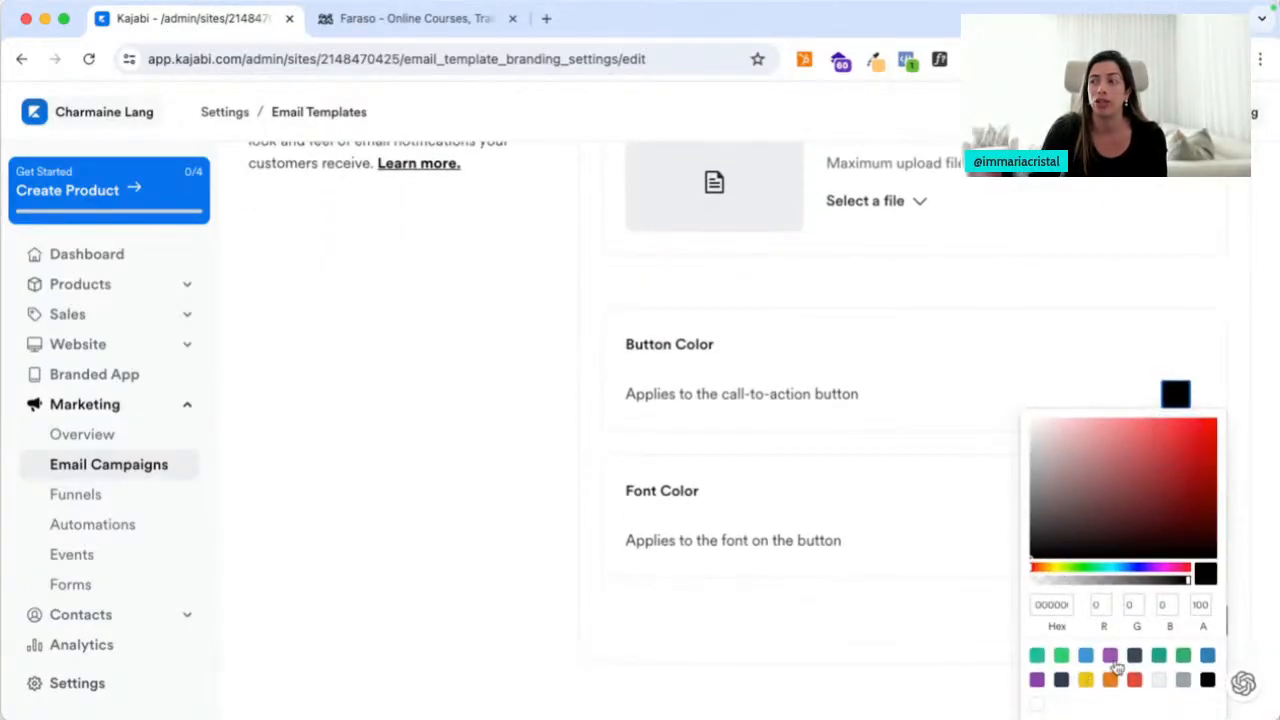
left_click(1112, 658)
left_click(786, 397)
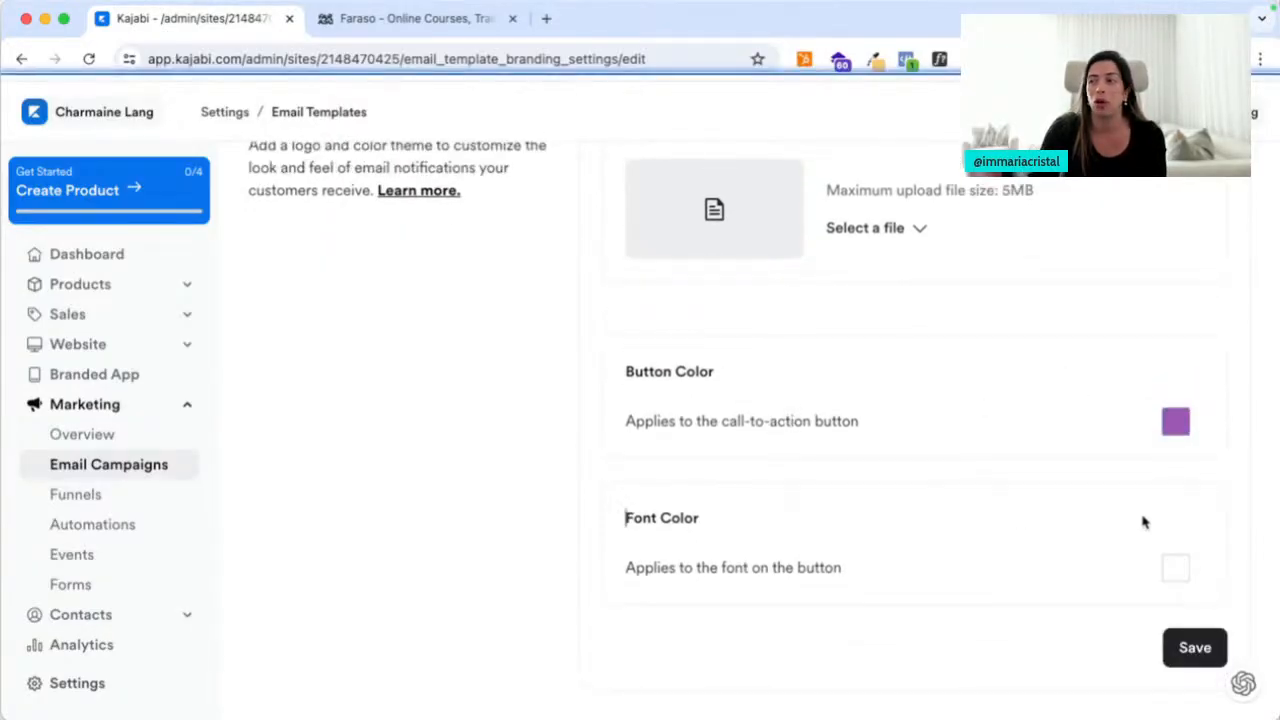
left_click(1175, 646)
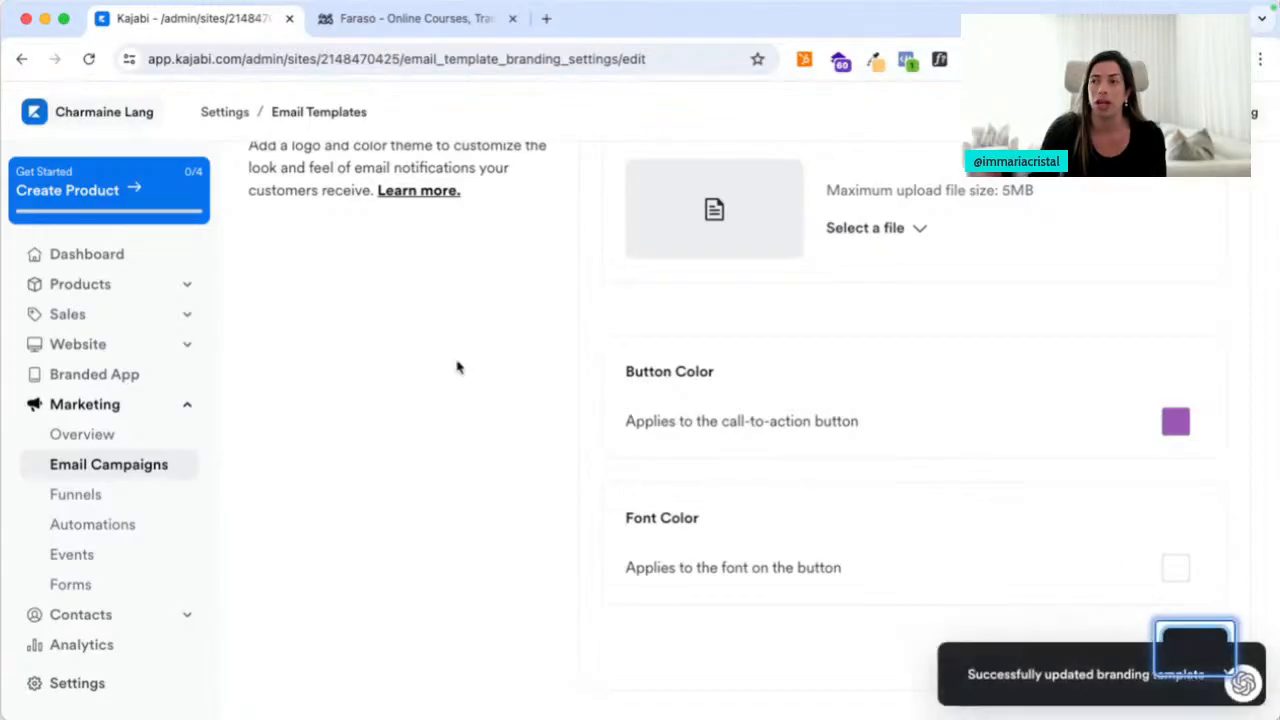
scroll(457, 368, "up", 5)
left_click(298, 253)
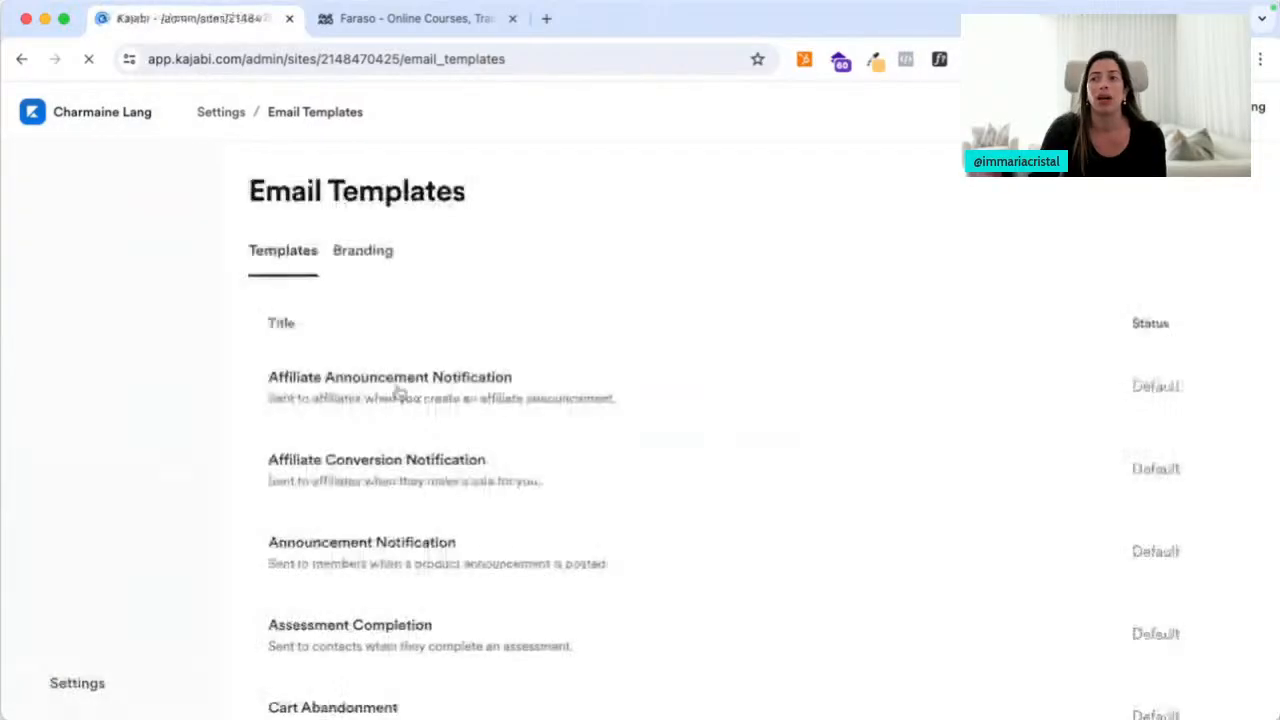
Preview the Offer Purchase Confirmation email in the browser, then close the preview
scroll(551, 500, "down", 15)
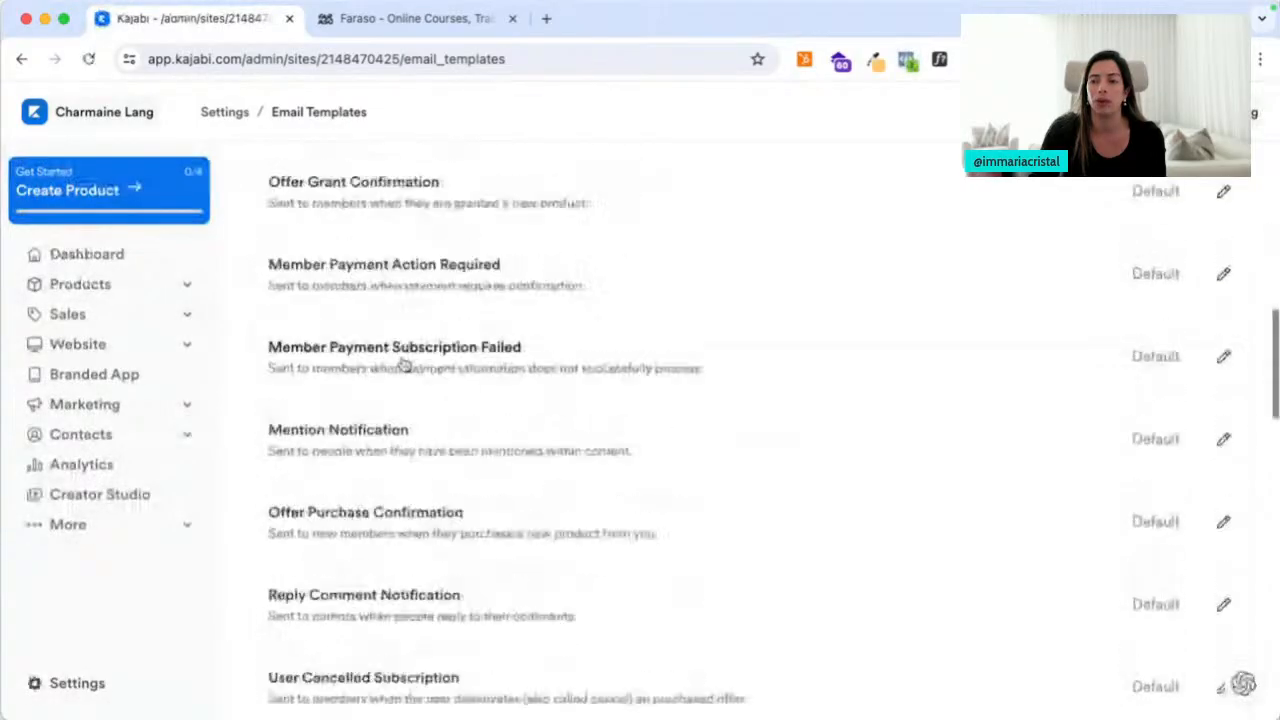
left_click(386, 518)
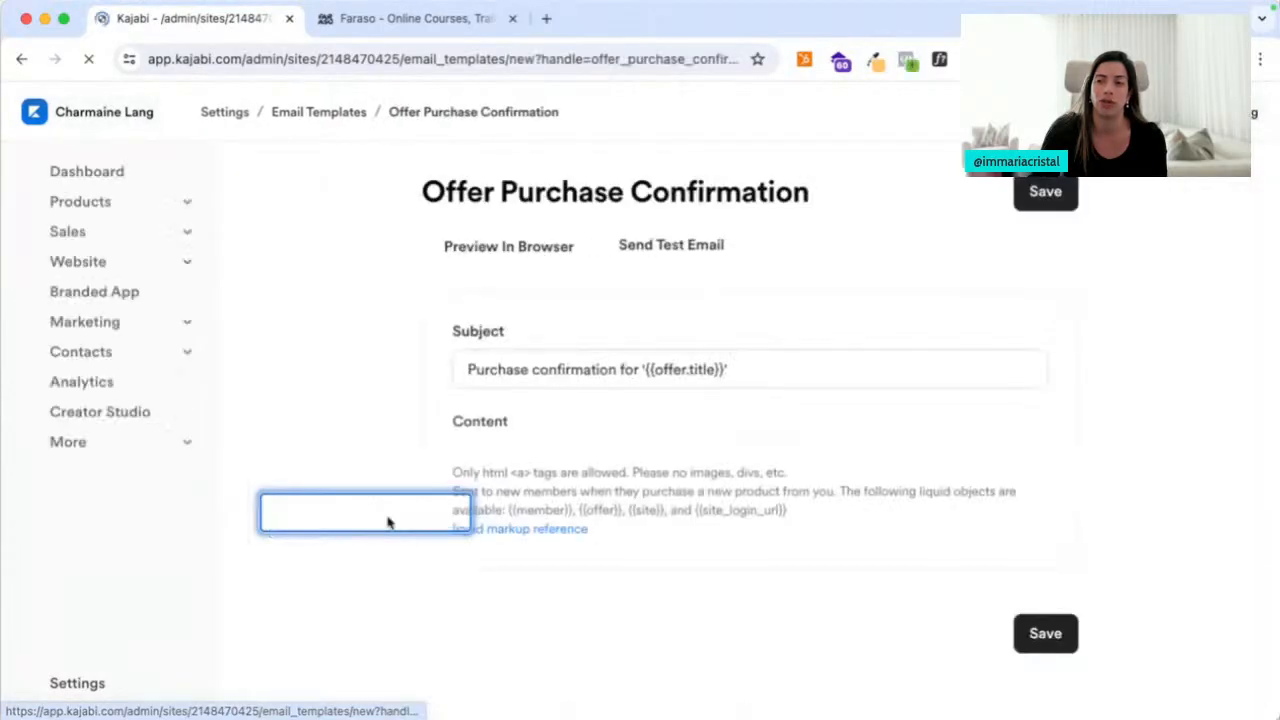
left_click(537, 257)
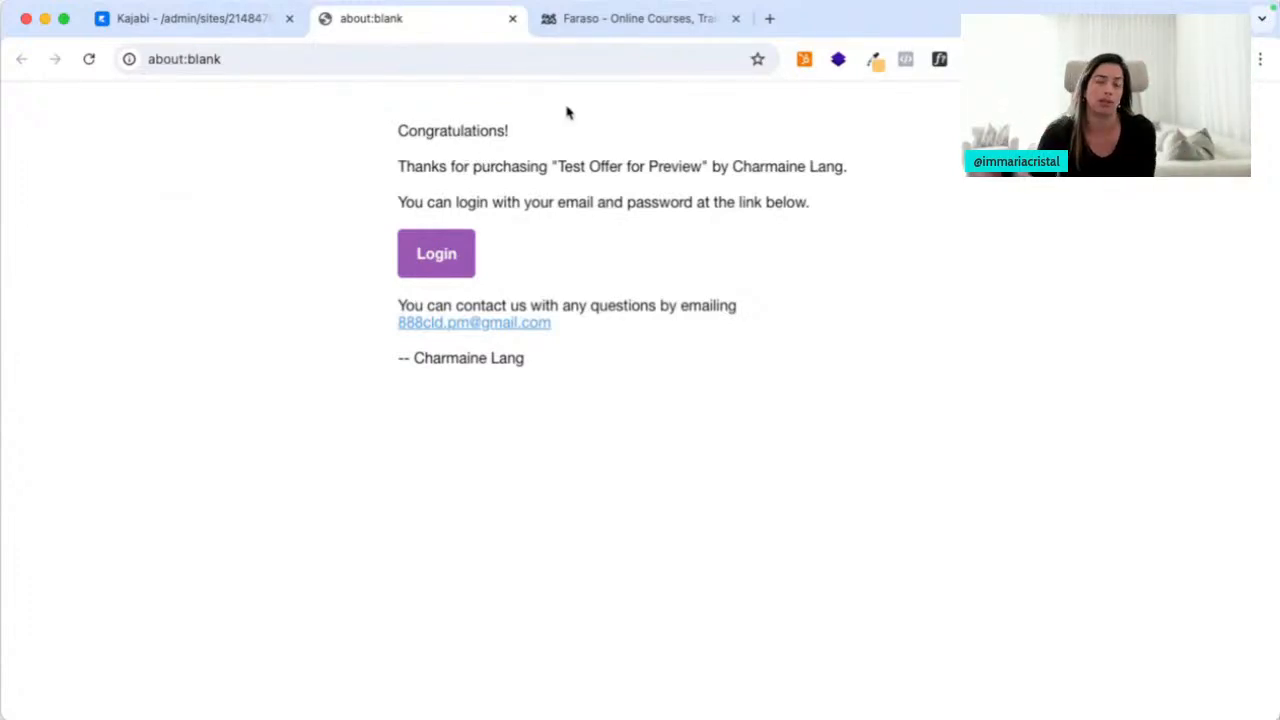
left_click(512, 18)
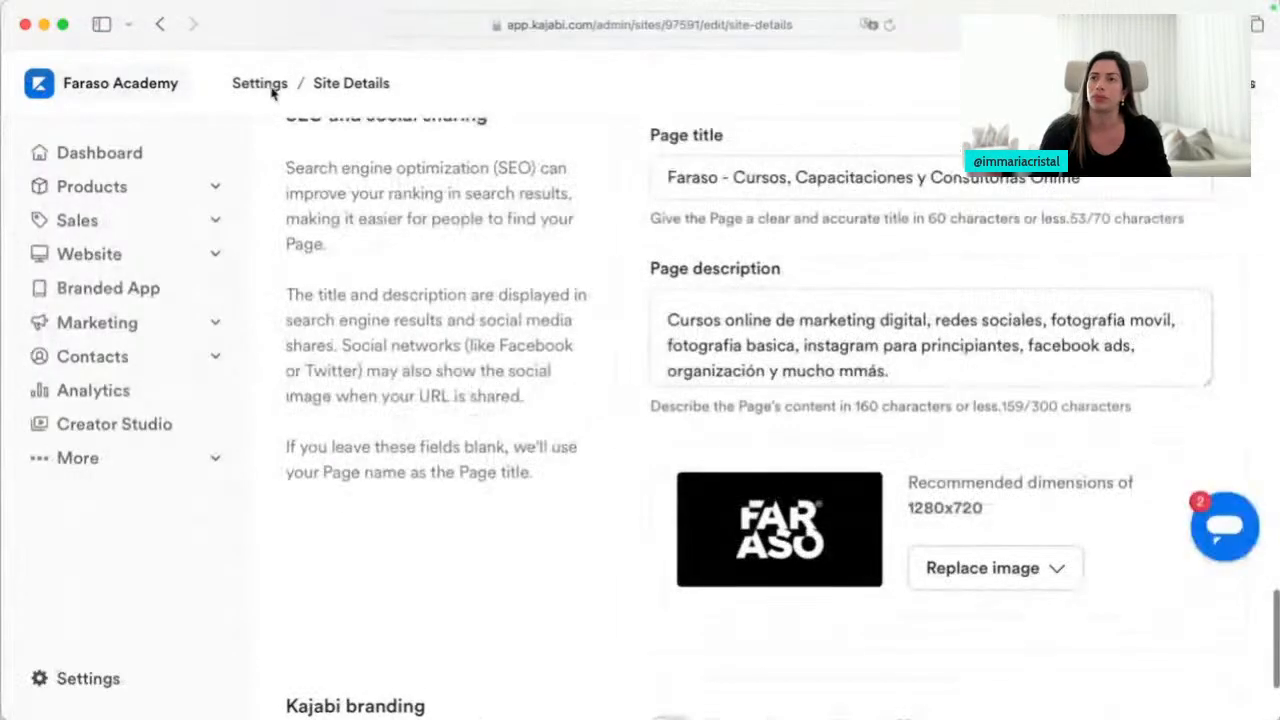
From Settings, open the Cart Abandonment template and preview its email, then close the preview
left_click(262, 85)
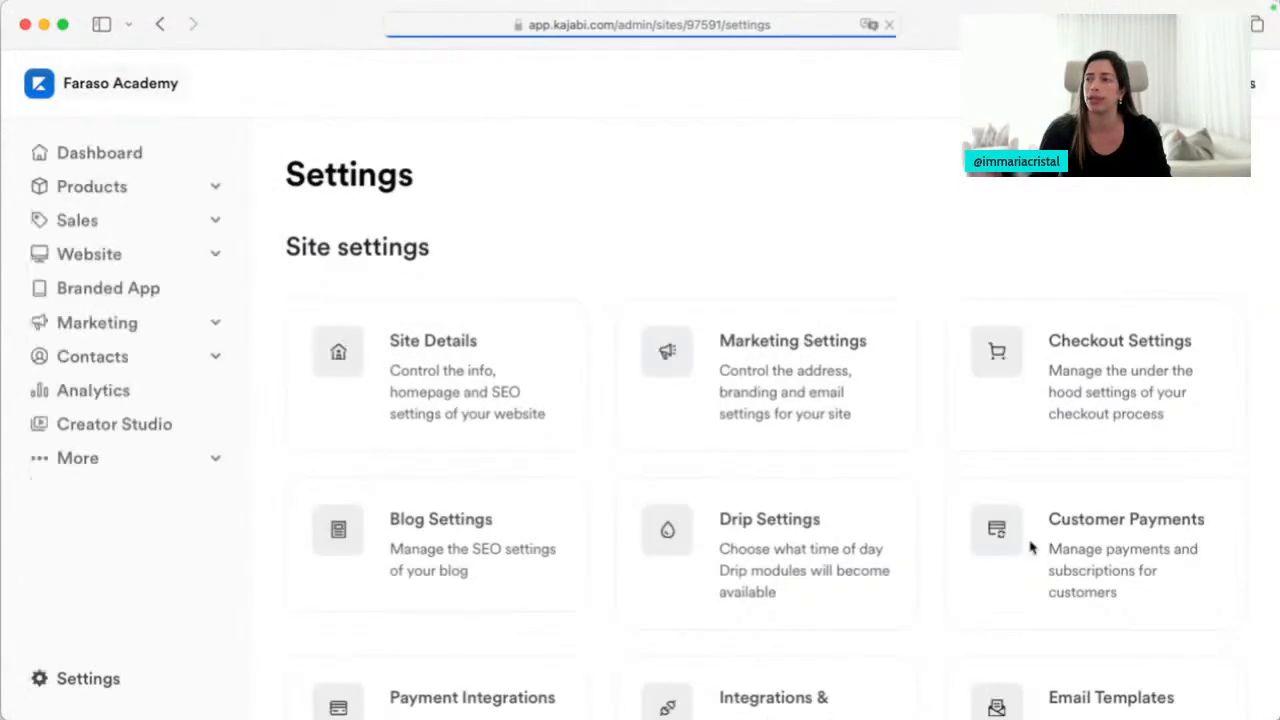
scroll(1031, 549, "down", 3)
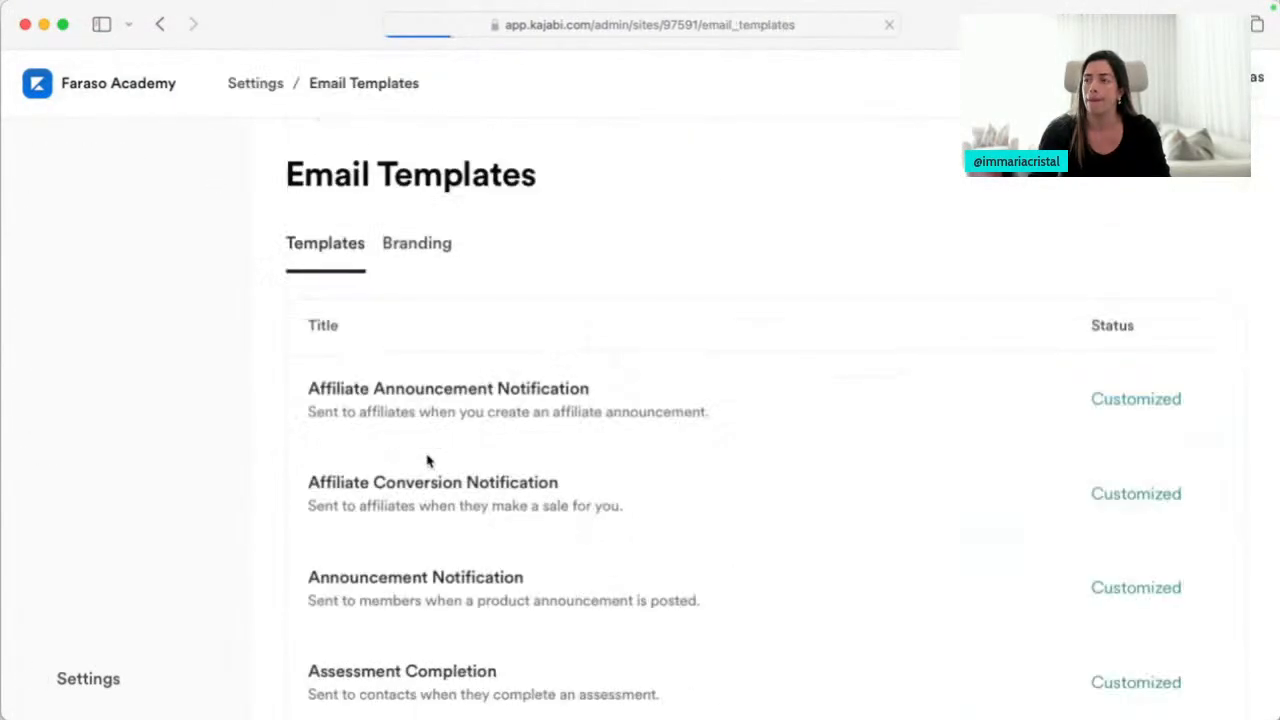
scroll(634, 580, "down", 5)
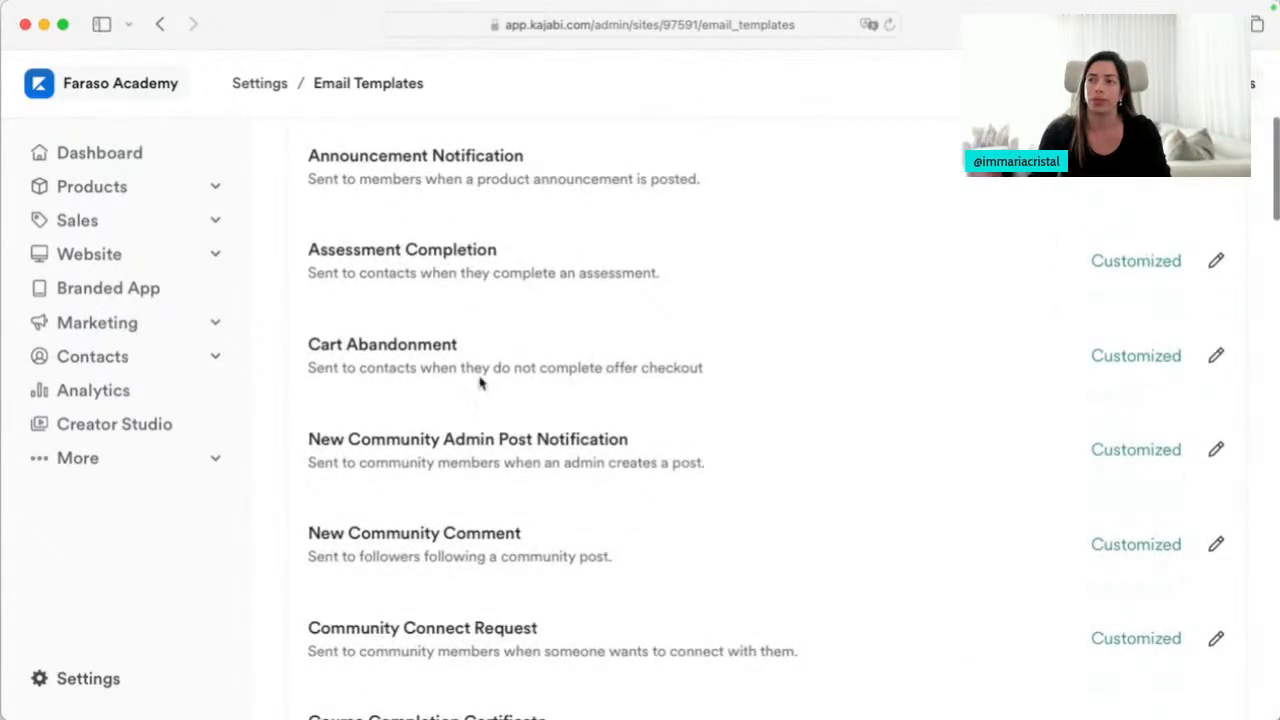
left_click(432, 358)
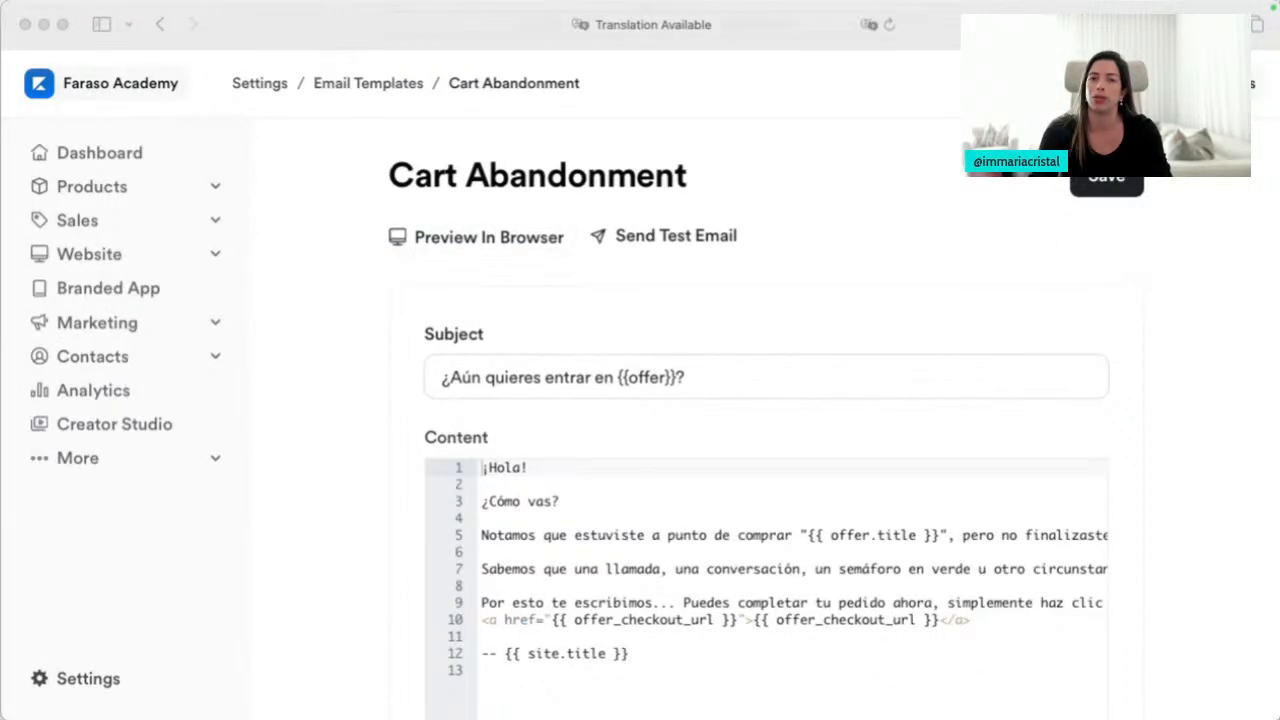
left_click(489, 237)
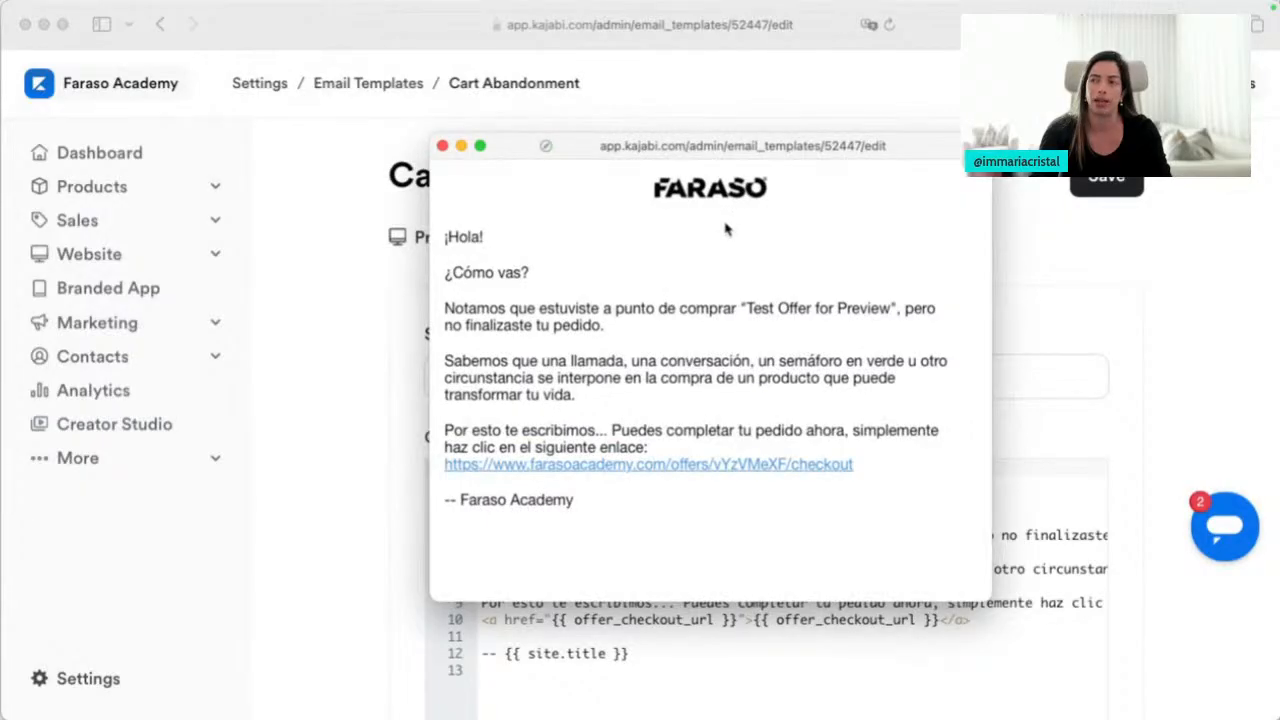
key("super+w")
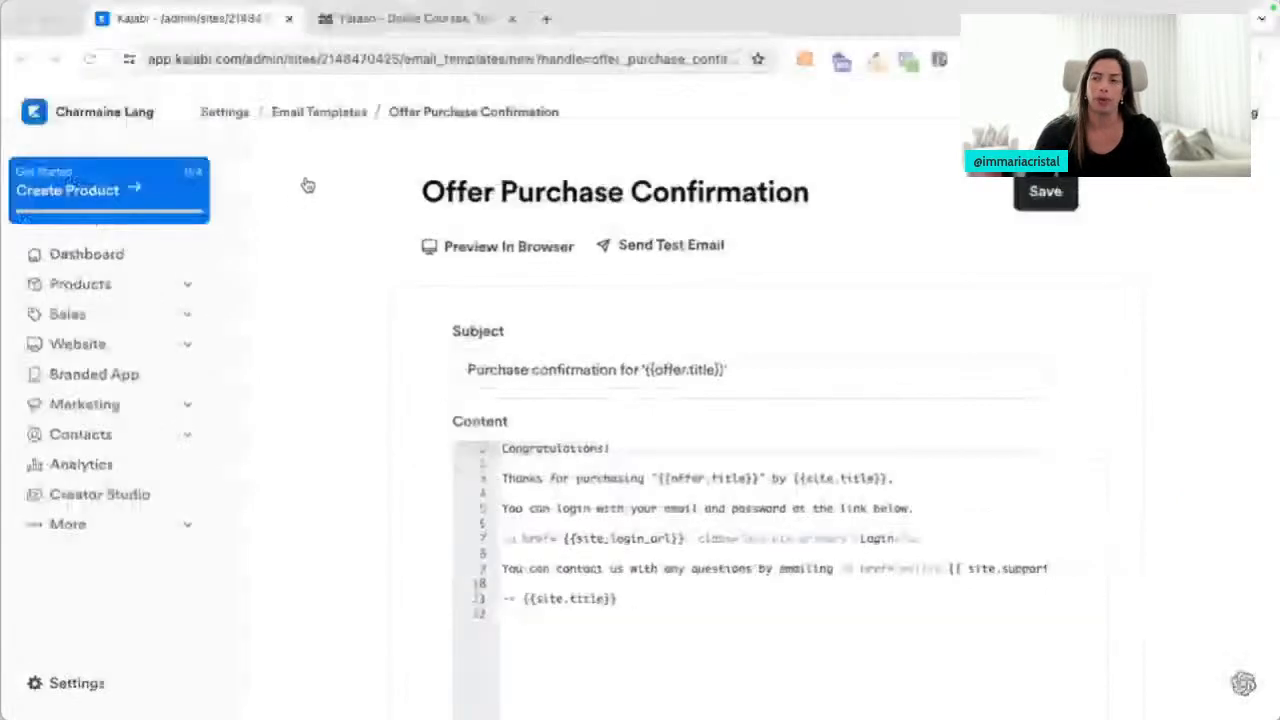
Go from the Settings overview to the Domain settings and dismiss the webmail warning
left_click(218, 113)
scroll(460, 590, "down", 3)
scroll(464, 608, "down", 2)
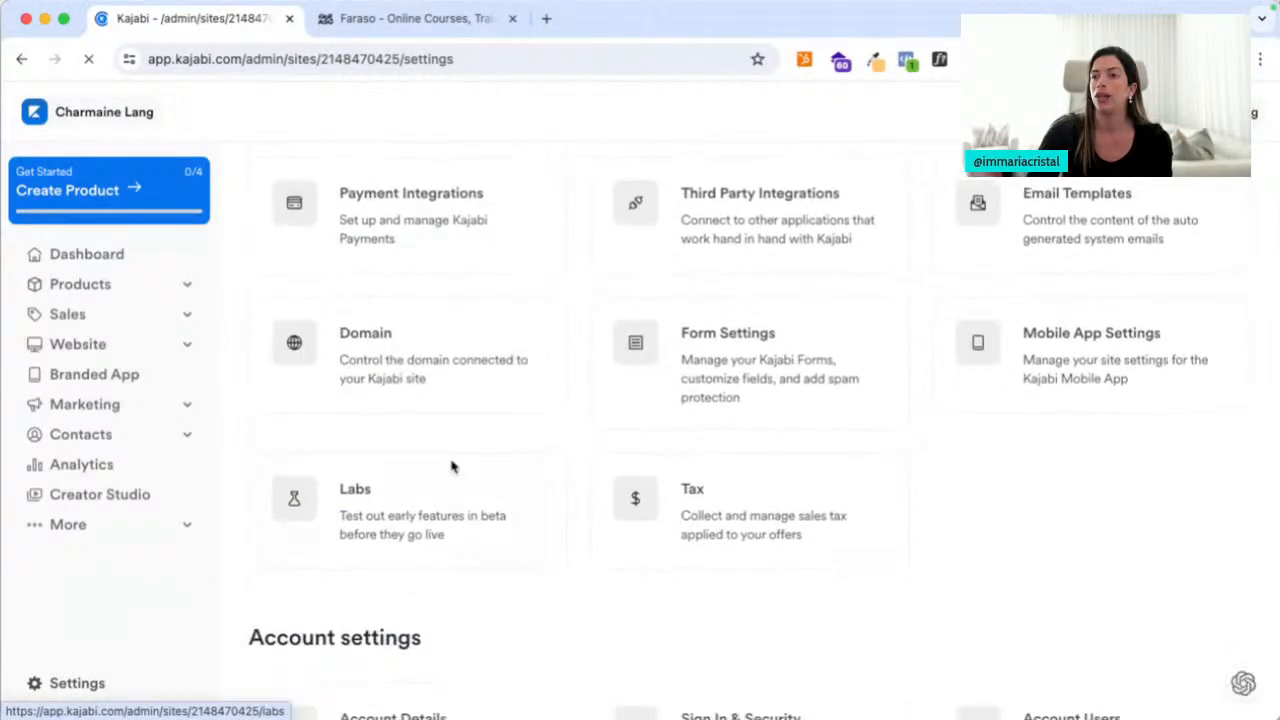
left_click(446, 389)
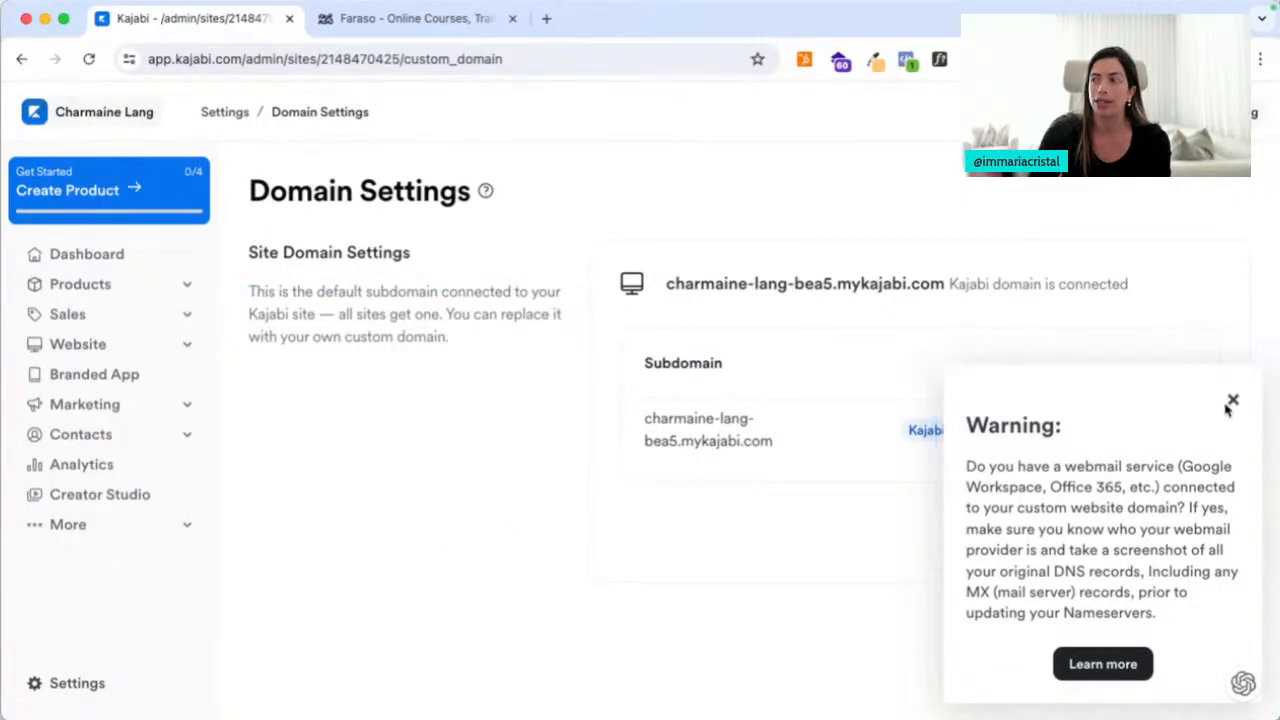
left_click(1233, 399)
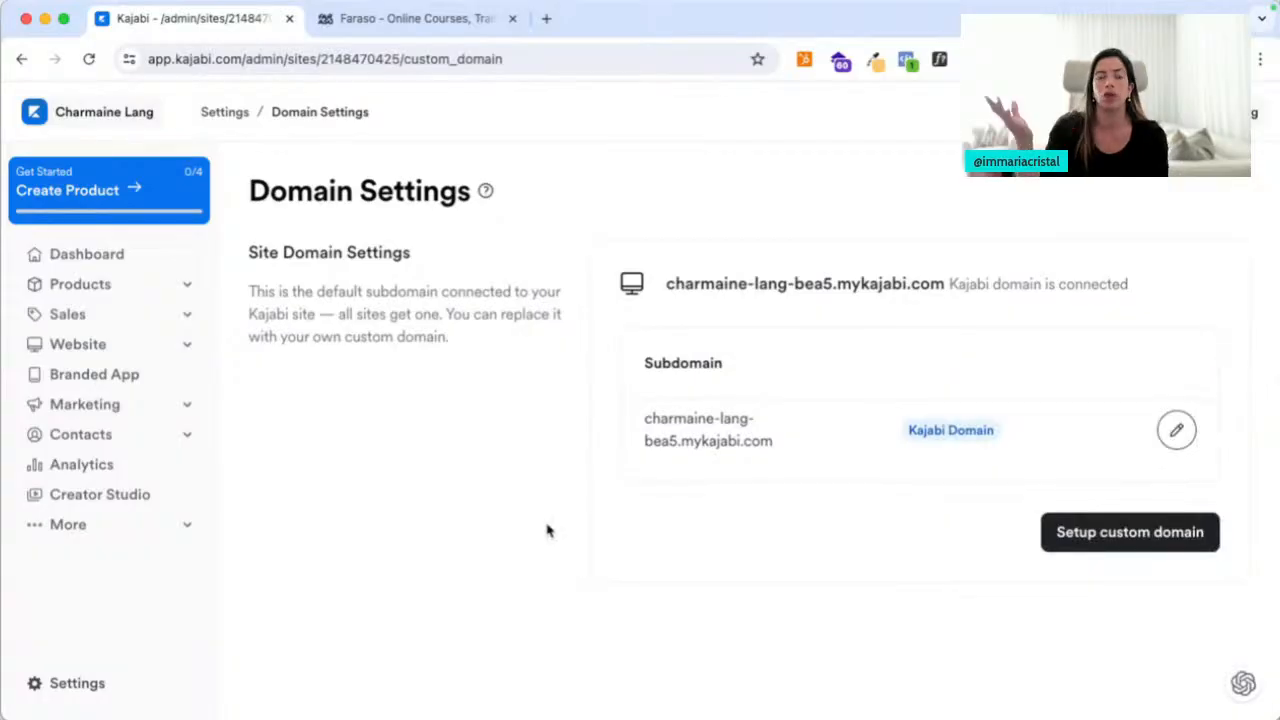
Start custom domain setup, then switch to the Create subdomain form instead
left_click(1116, 548)
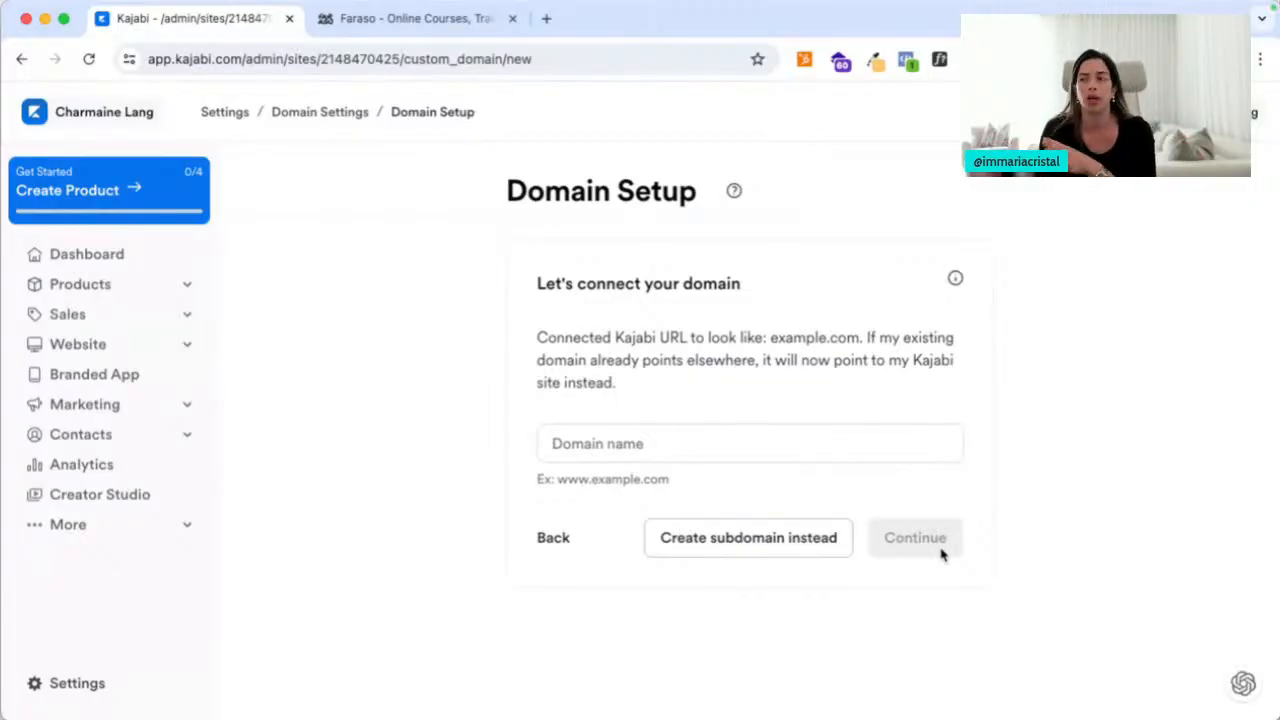
left_click(784, 533)
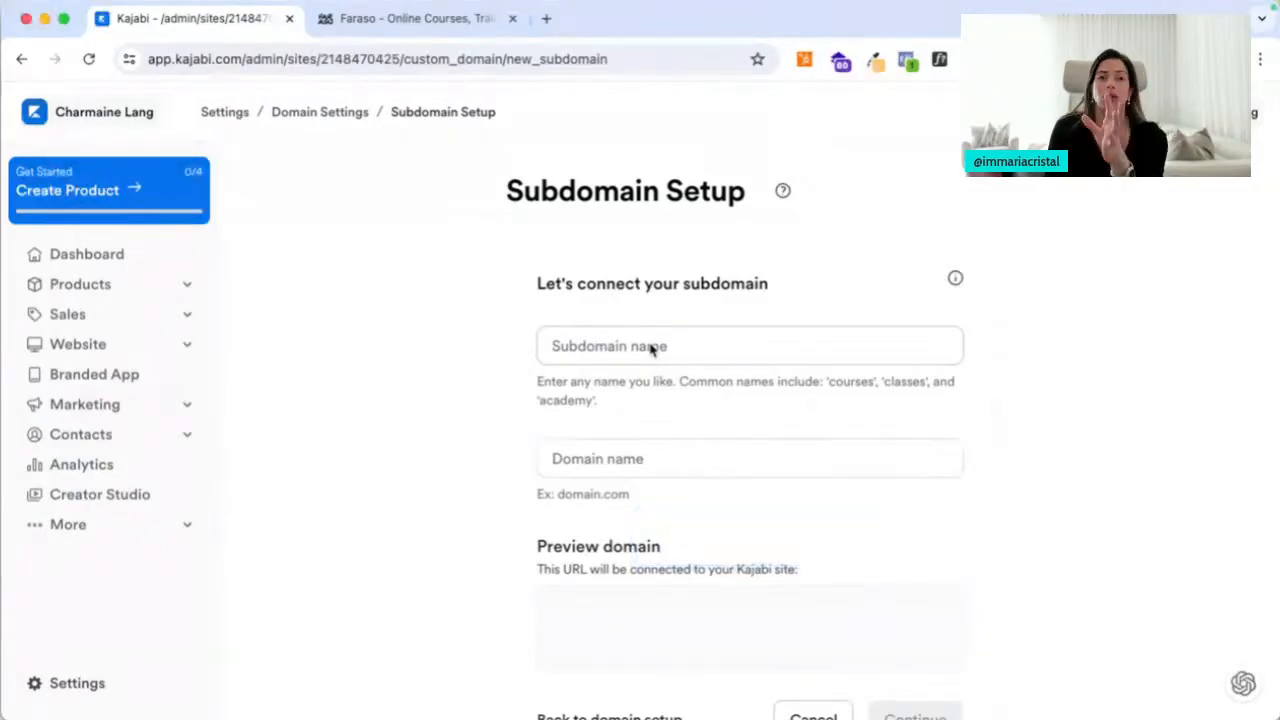
scroll(676, 508, "down", 2)
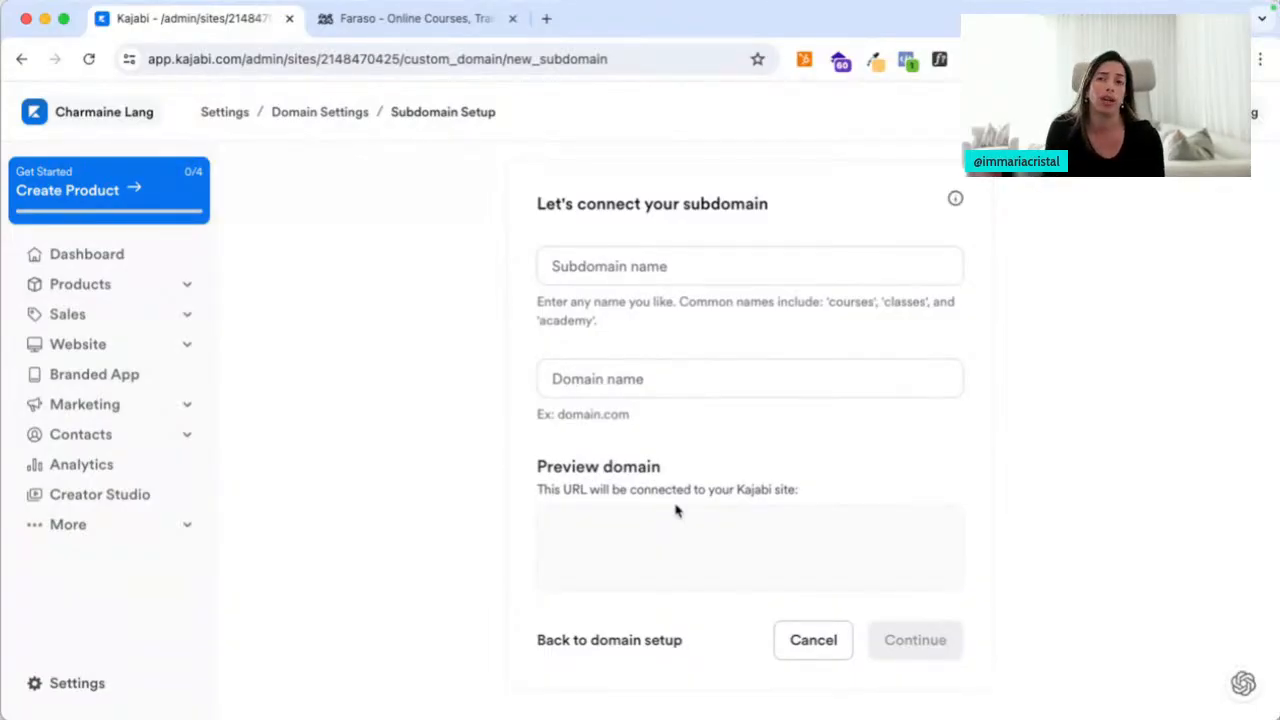
scroll(617, 320, "up", 2)
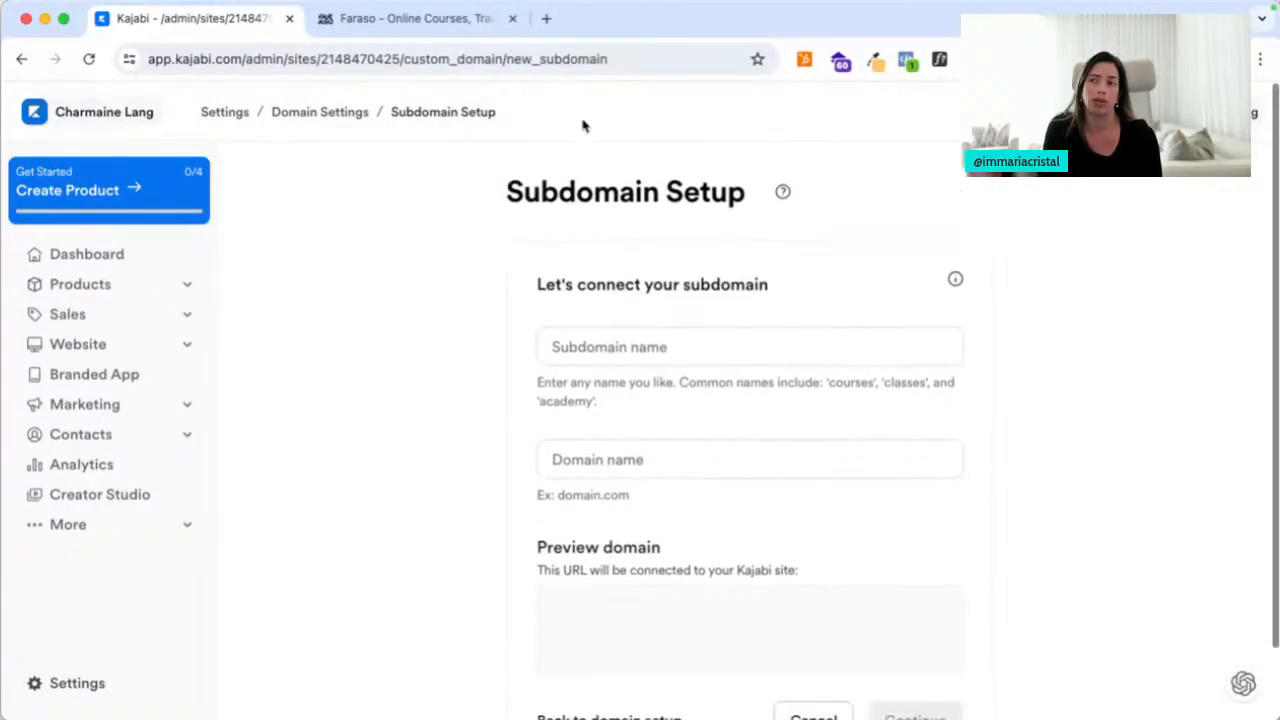
left_click(546, 18)
type("youtu")
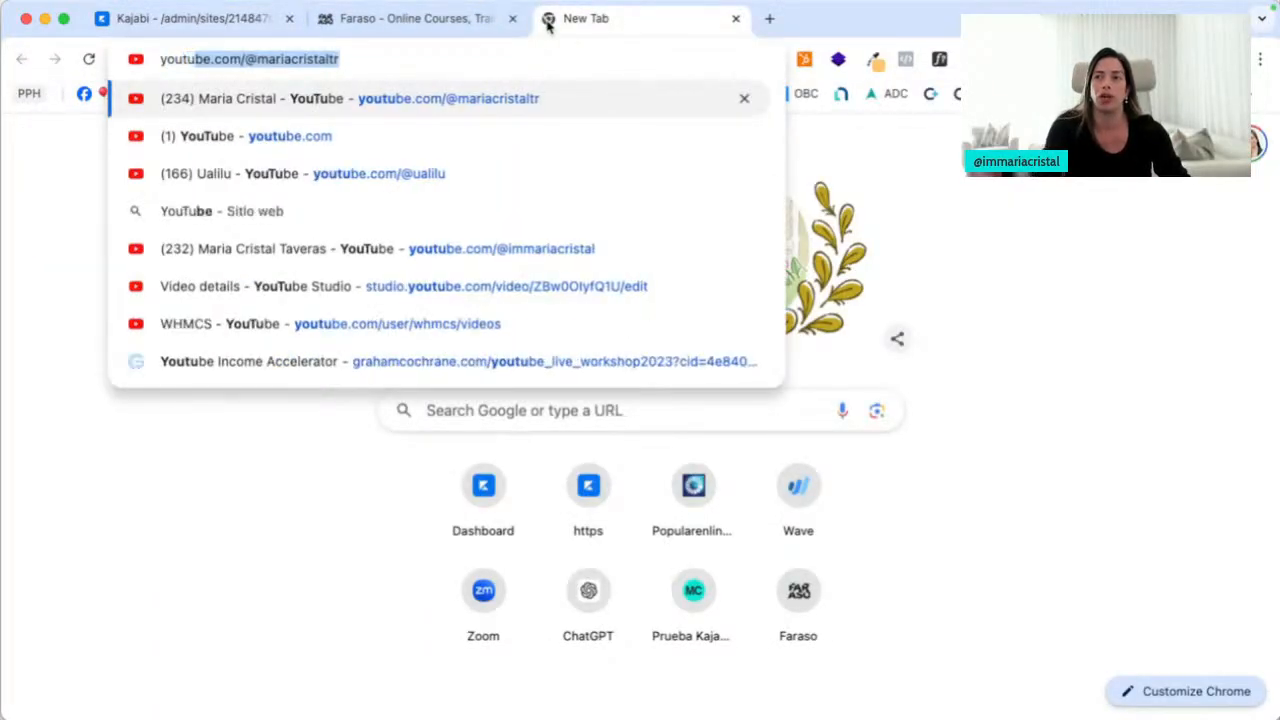
type("be.com/")
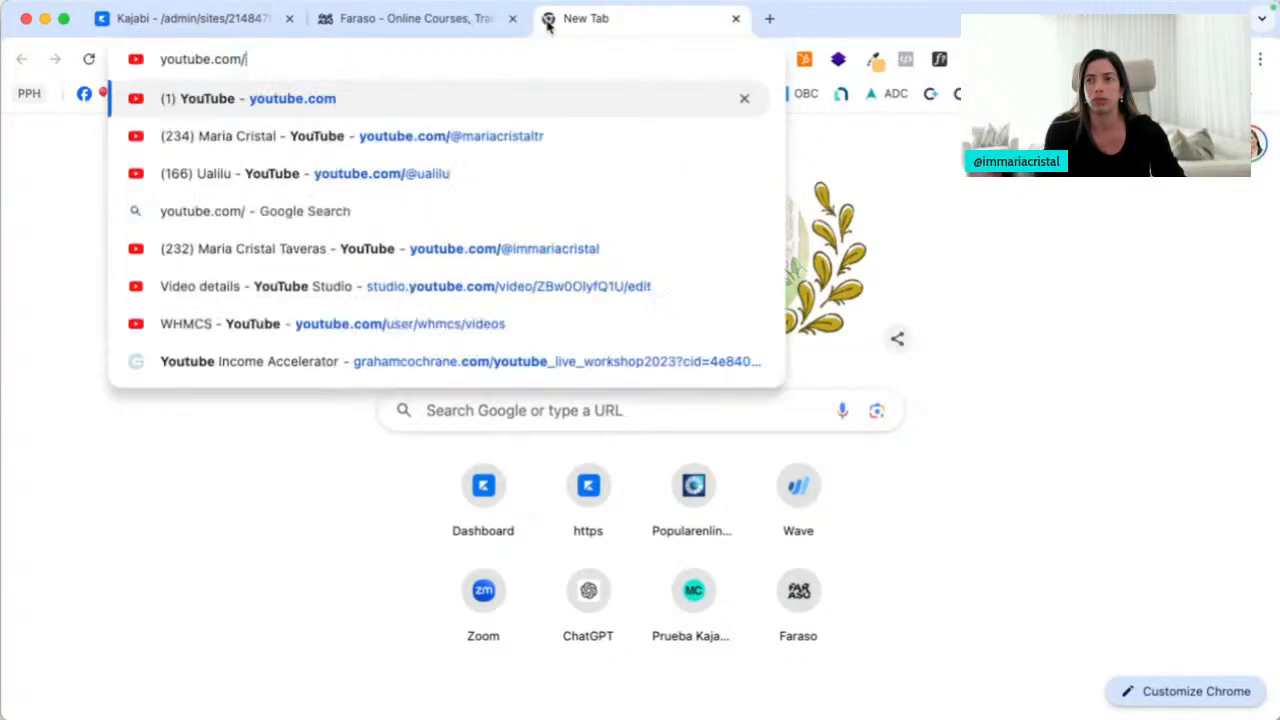
type("@im")
key("Return")
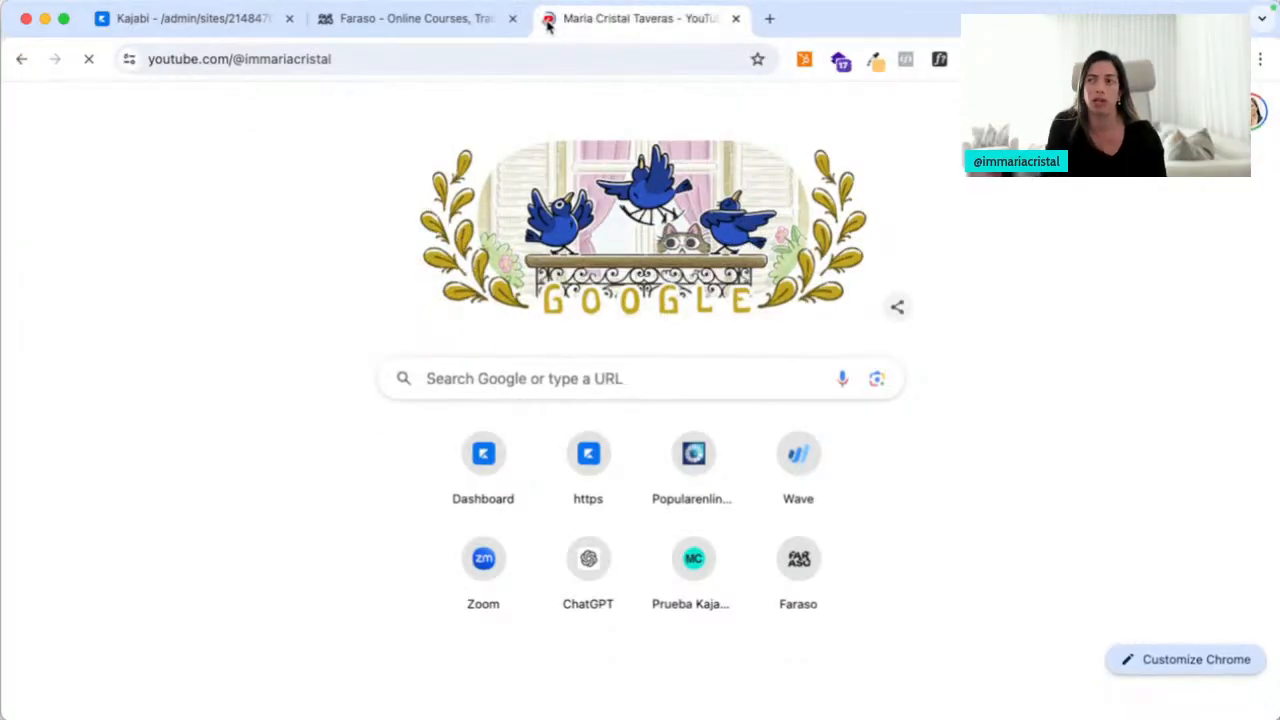
left_click(352, 528)
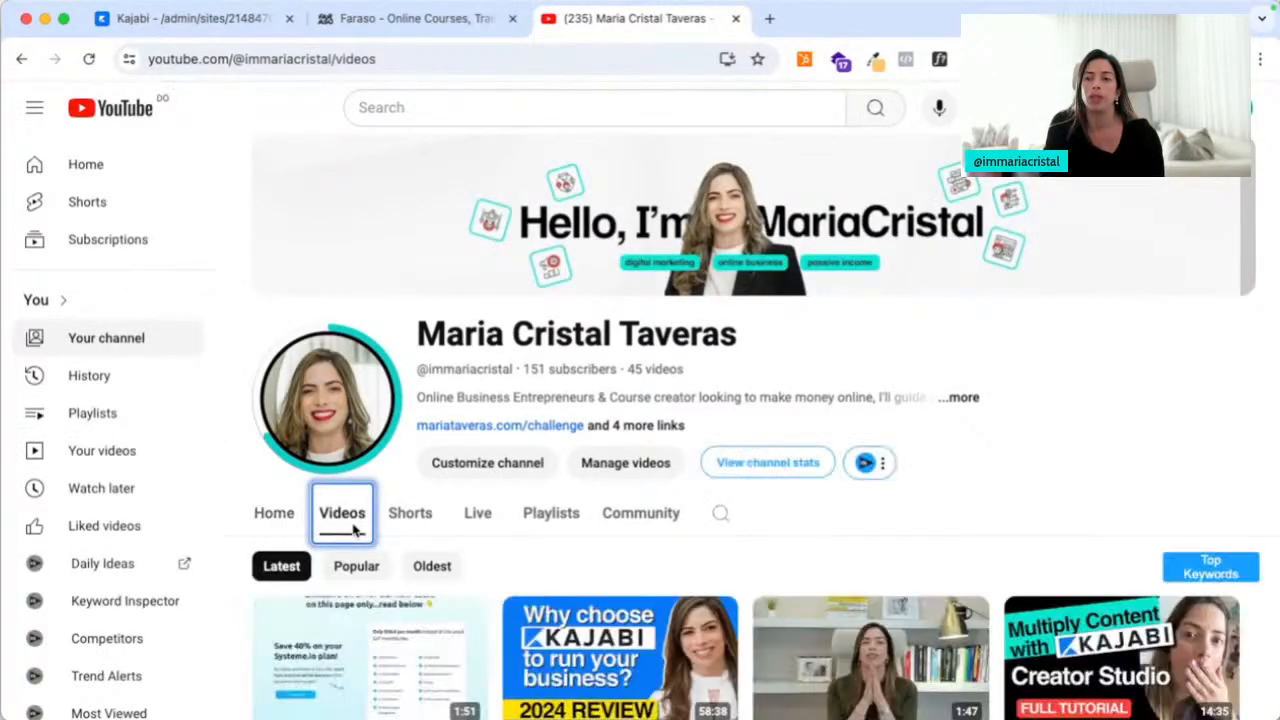
scroll(352, 528, "down", 5)
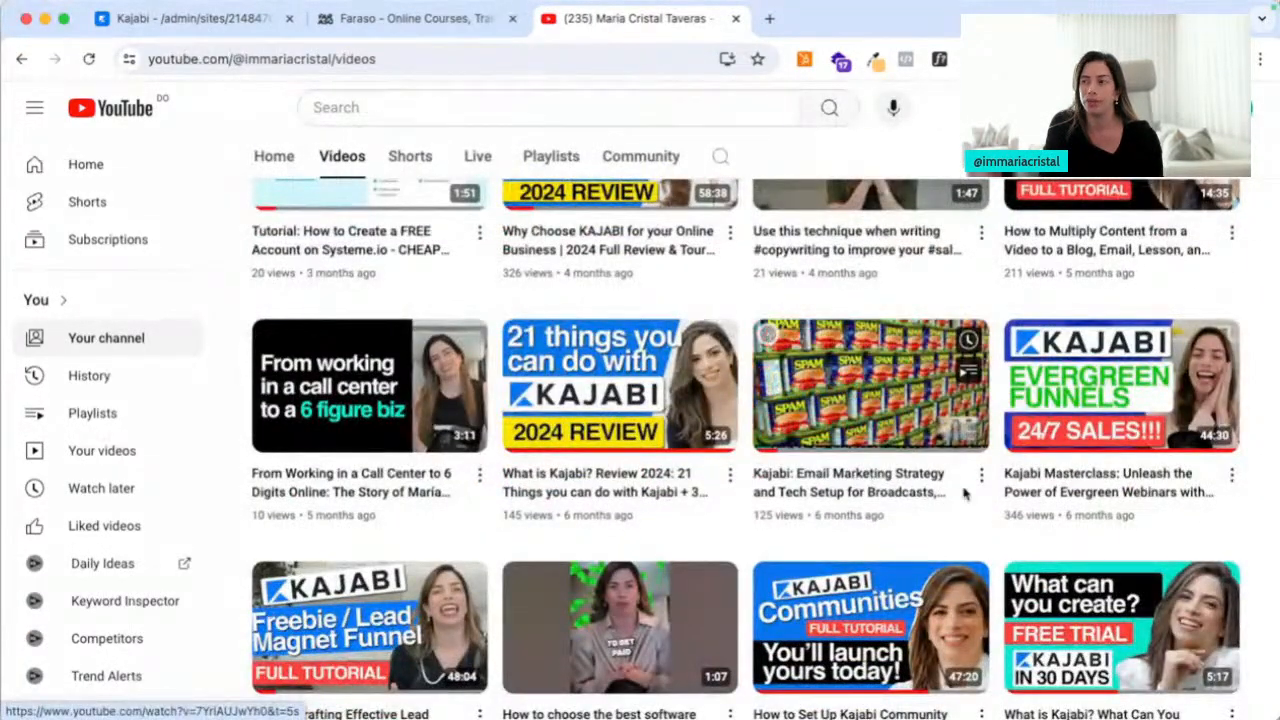
scroll(965, 492, "down", 4)
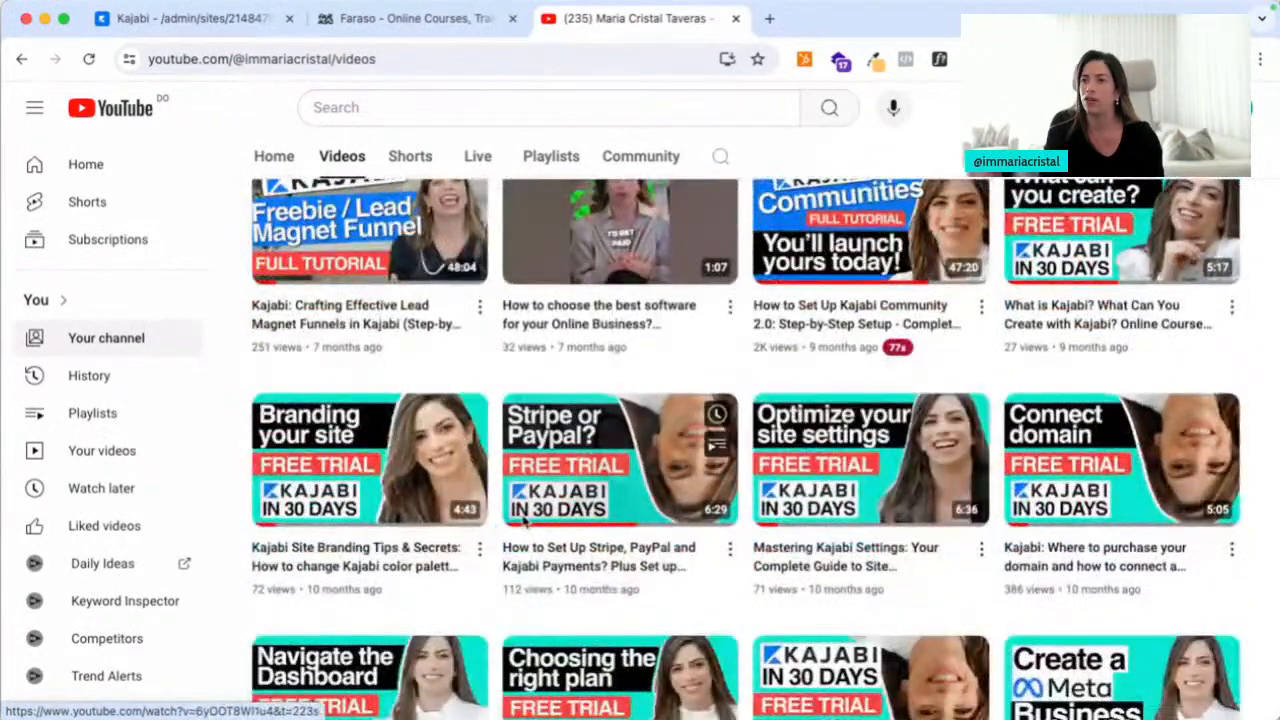
mouse_move(1080, 445)
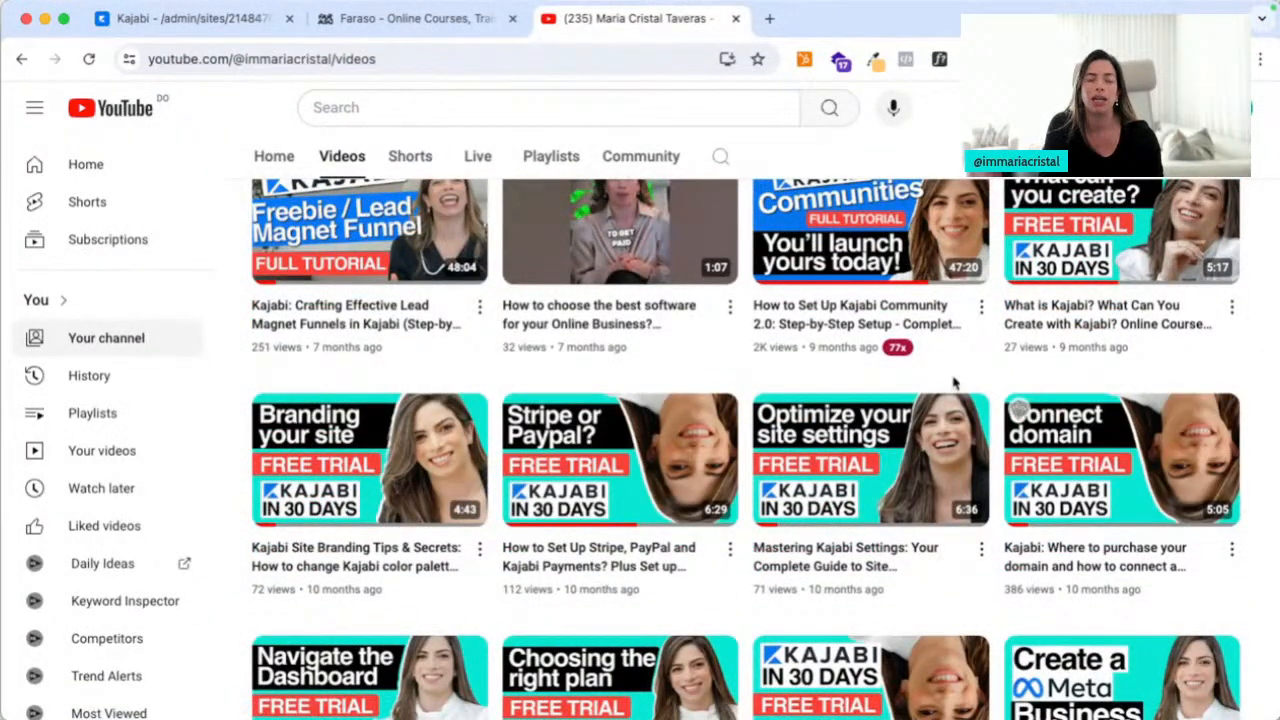
Close the YouTube tab and open Form Settings from the Settings overview
left_click(735, 18)
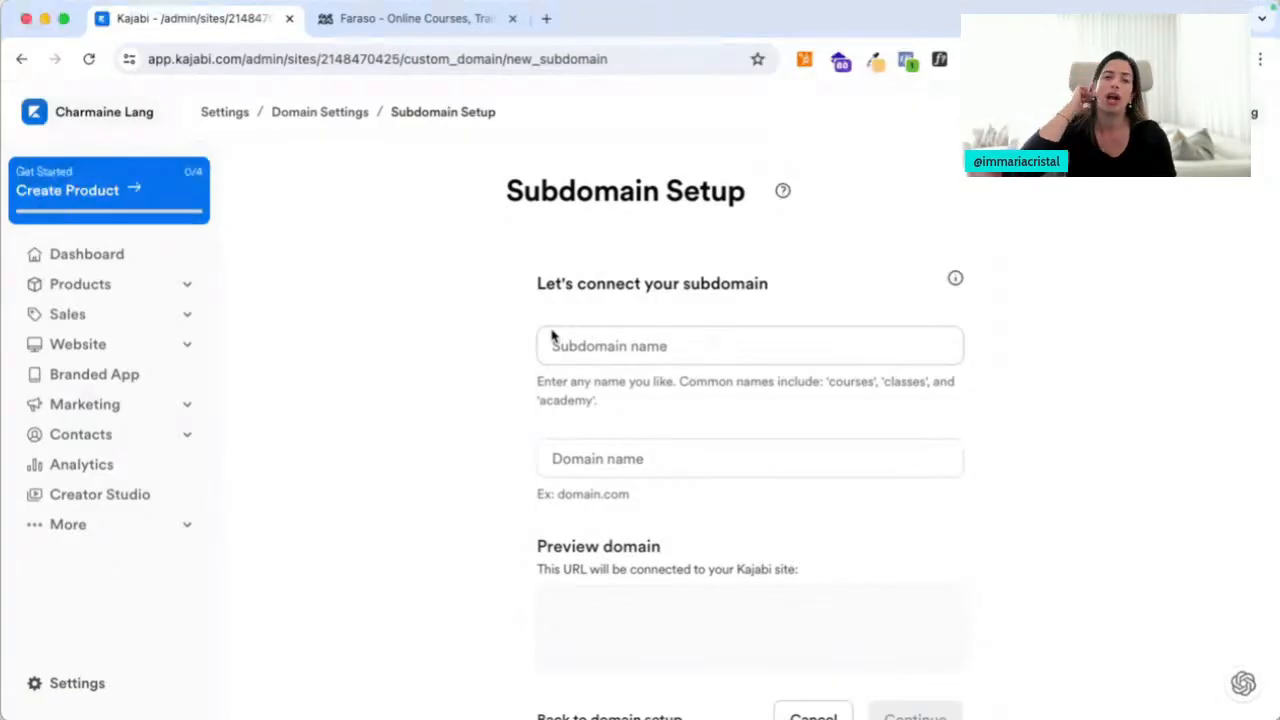
left_click(310, 114)
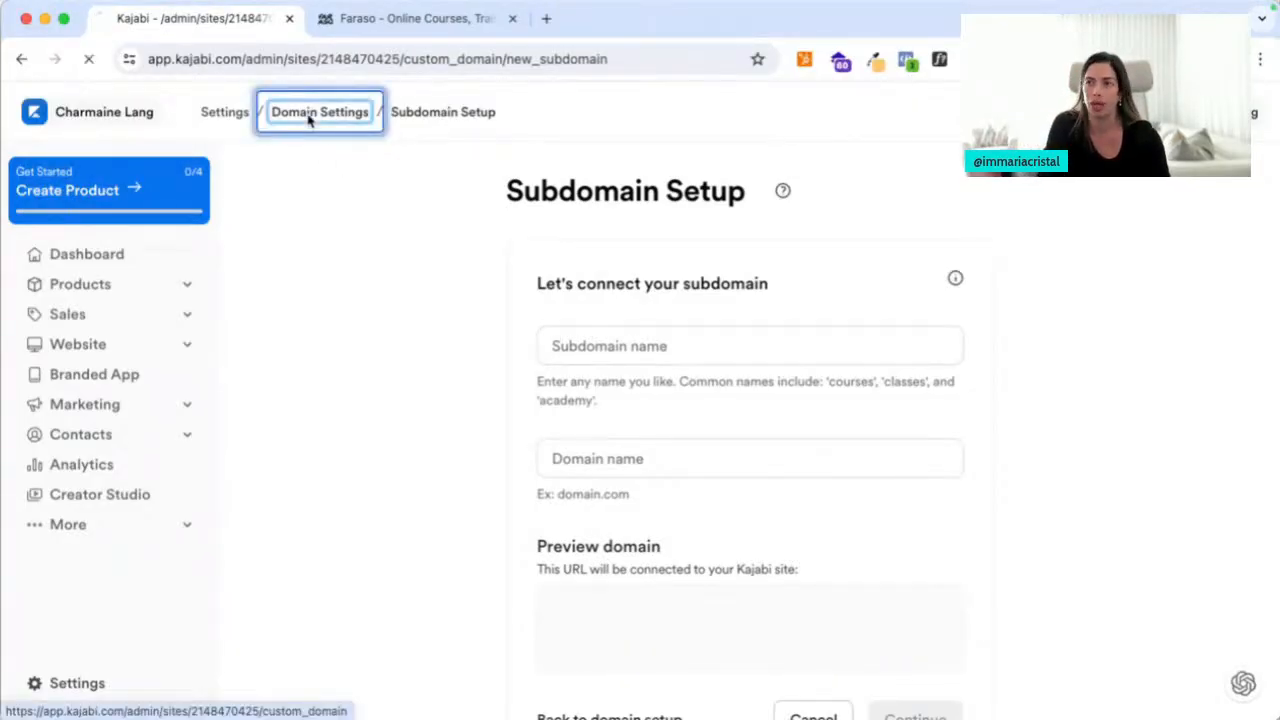
left_click(239, 118)
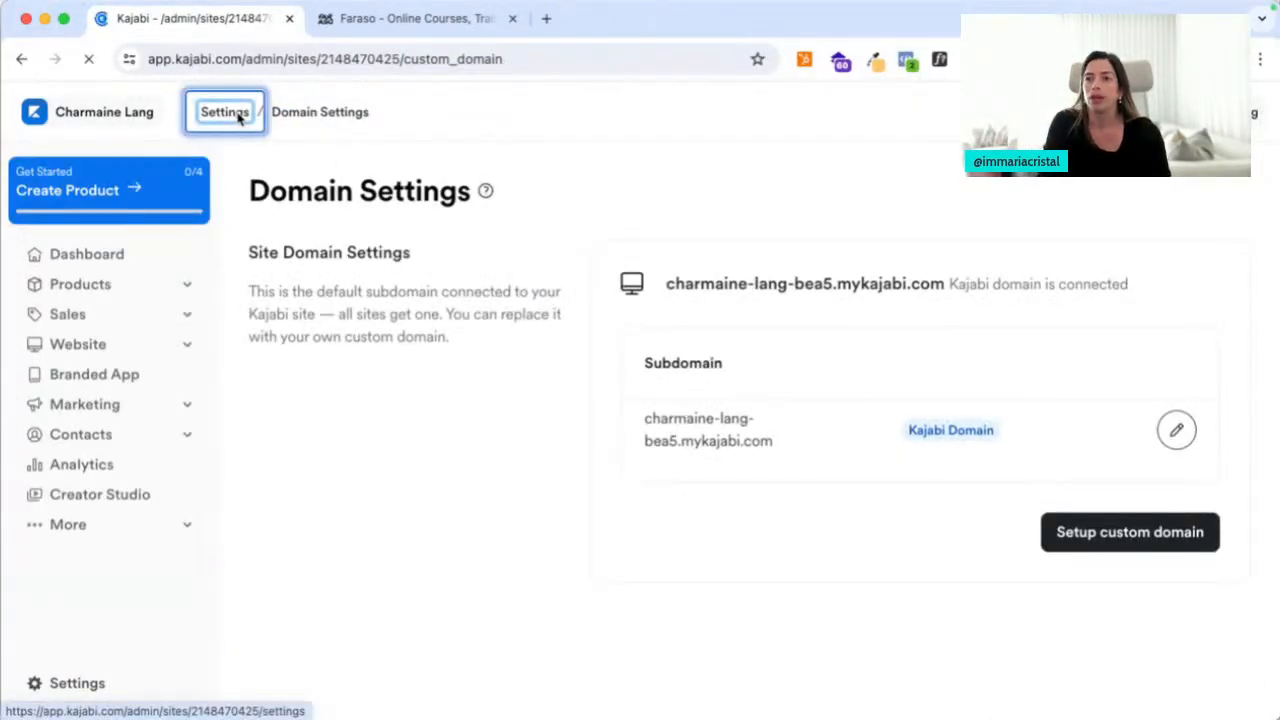
scroll(554, 594, "down", 5)
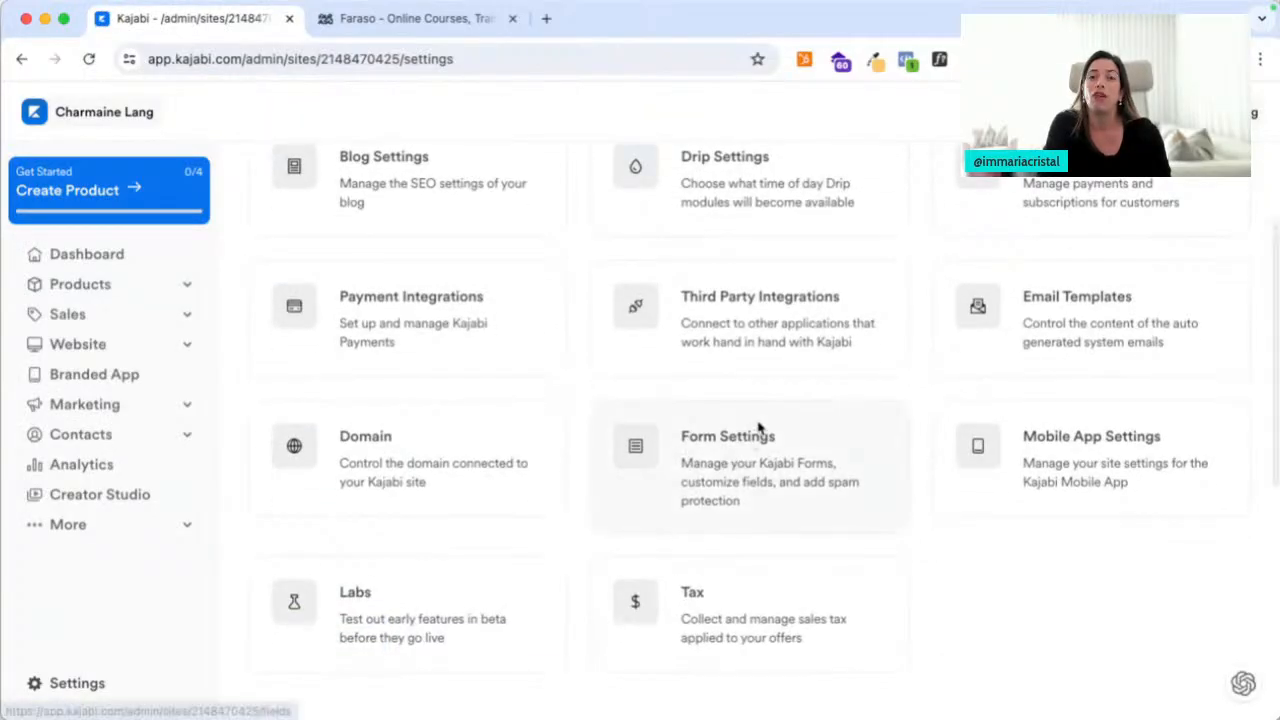
left_click(749, 447)
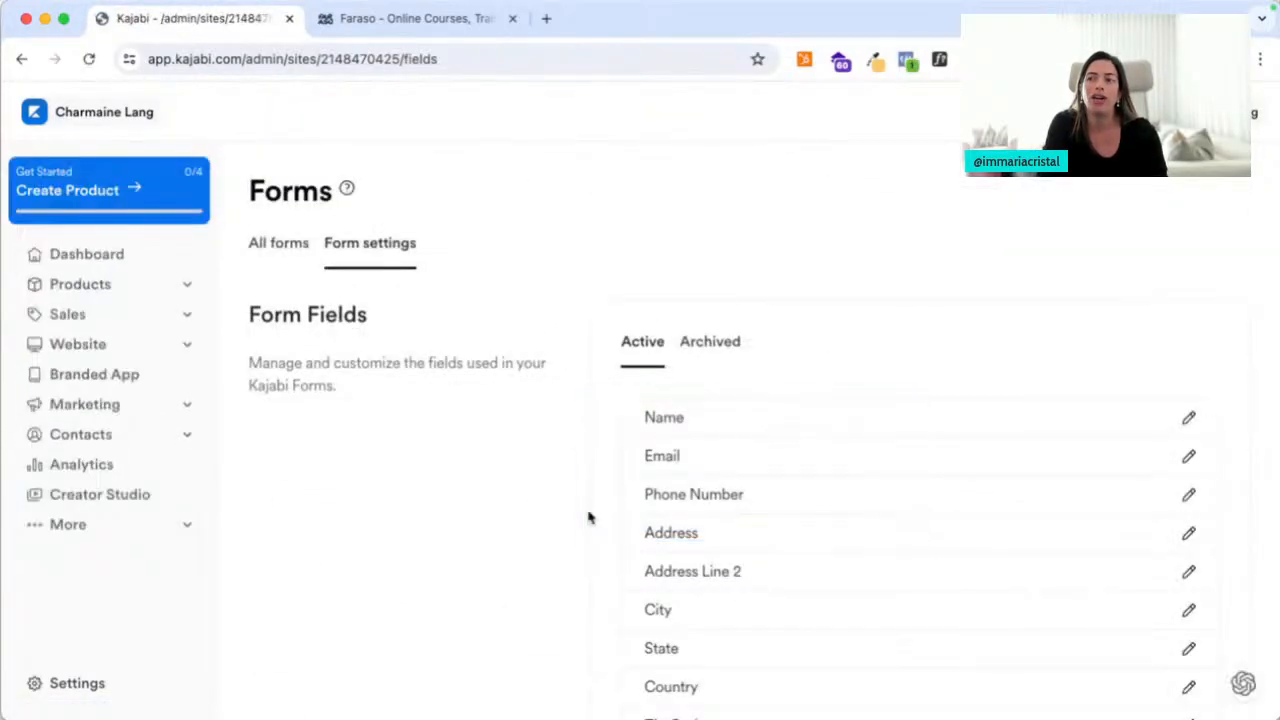
Start a custom form field of Checkbox type, then close the form without saving
scroll(589, 517, "down", 3)
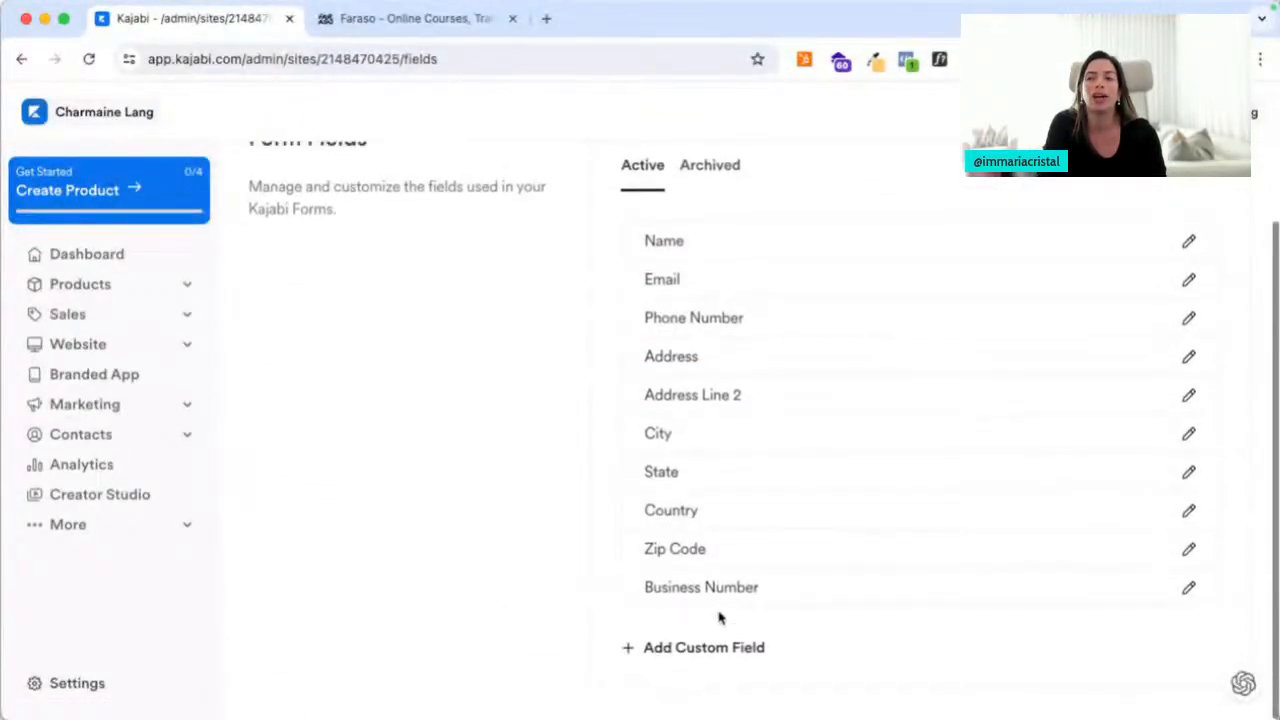
left_click(708, 650)
left_click(546, 286)
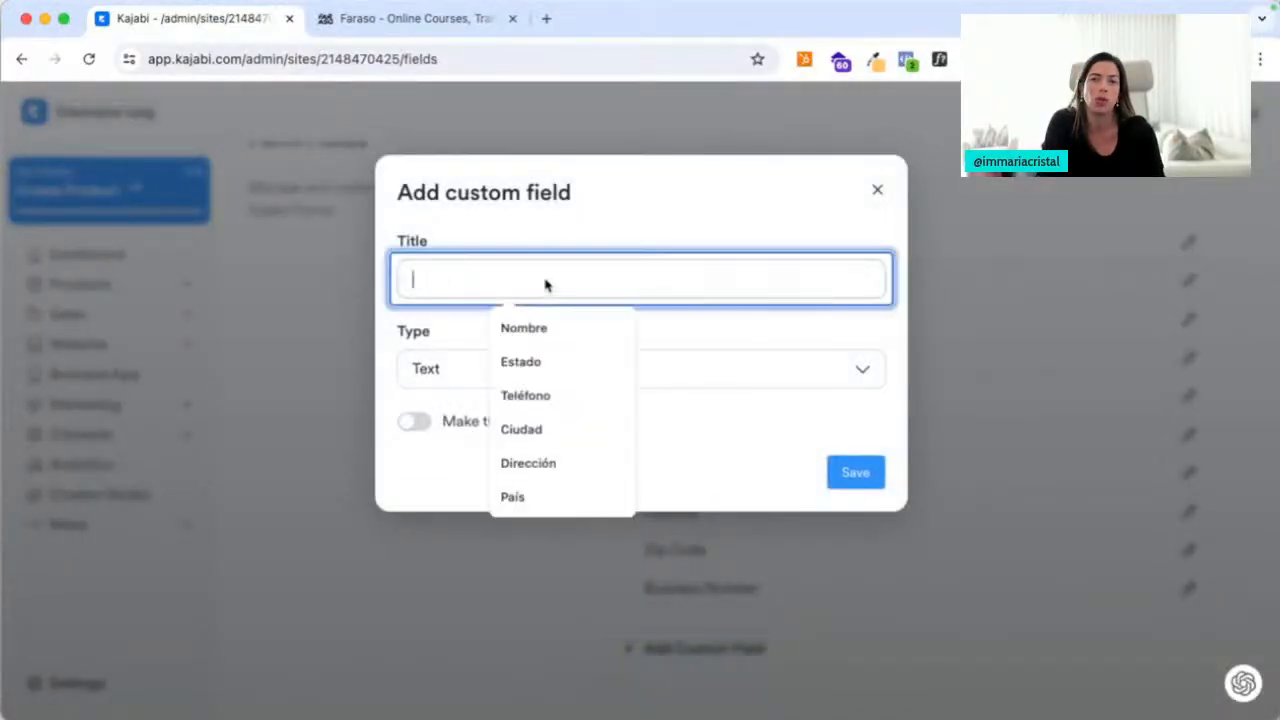
left_click(724, 370)
left_click(552, 477)
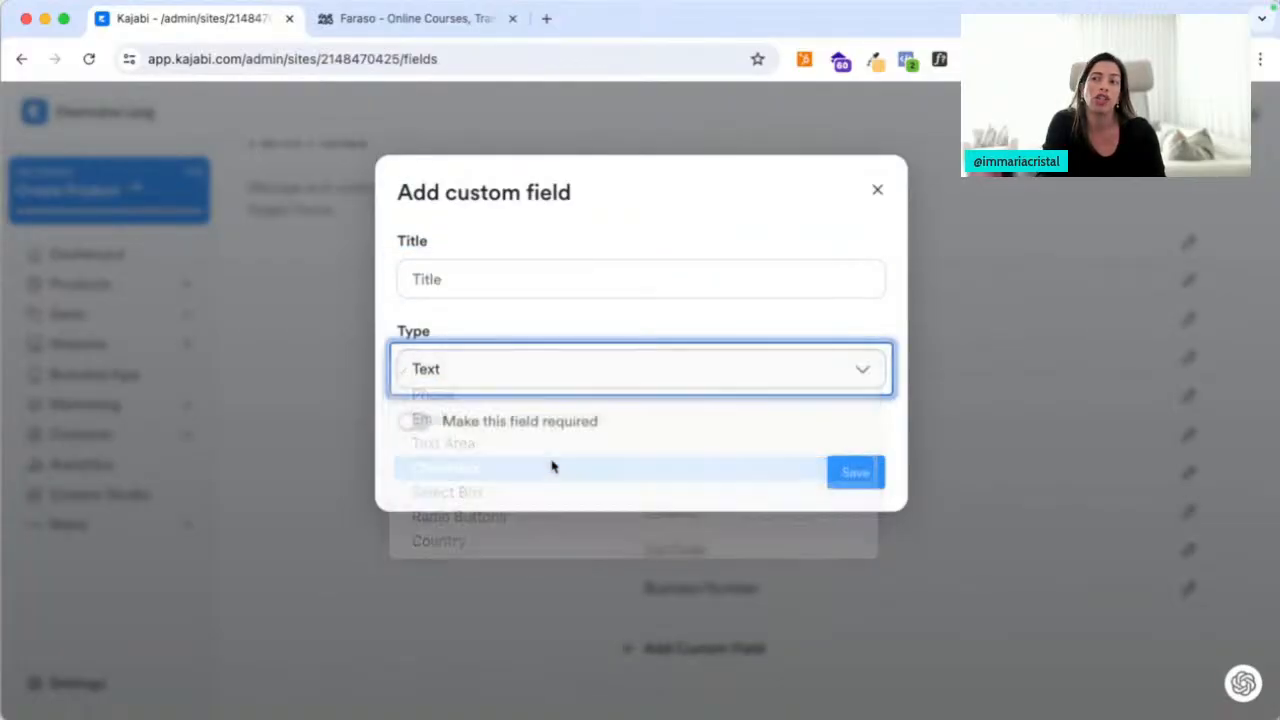
left_click(526, 284)
left_click(583, 228)
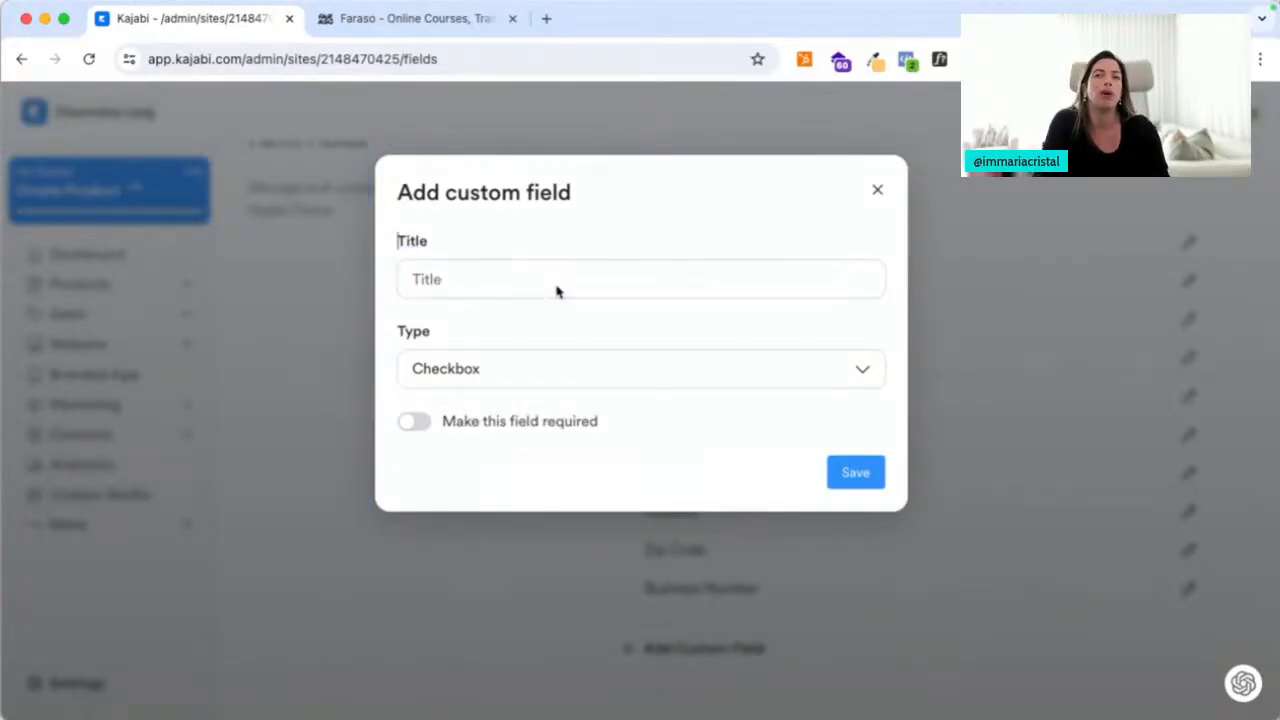
left_click(877, 190)
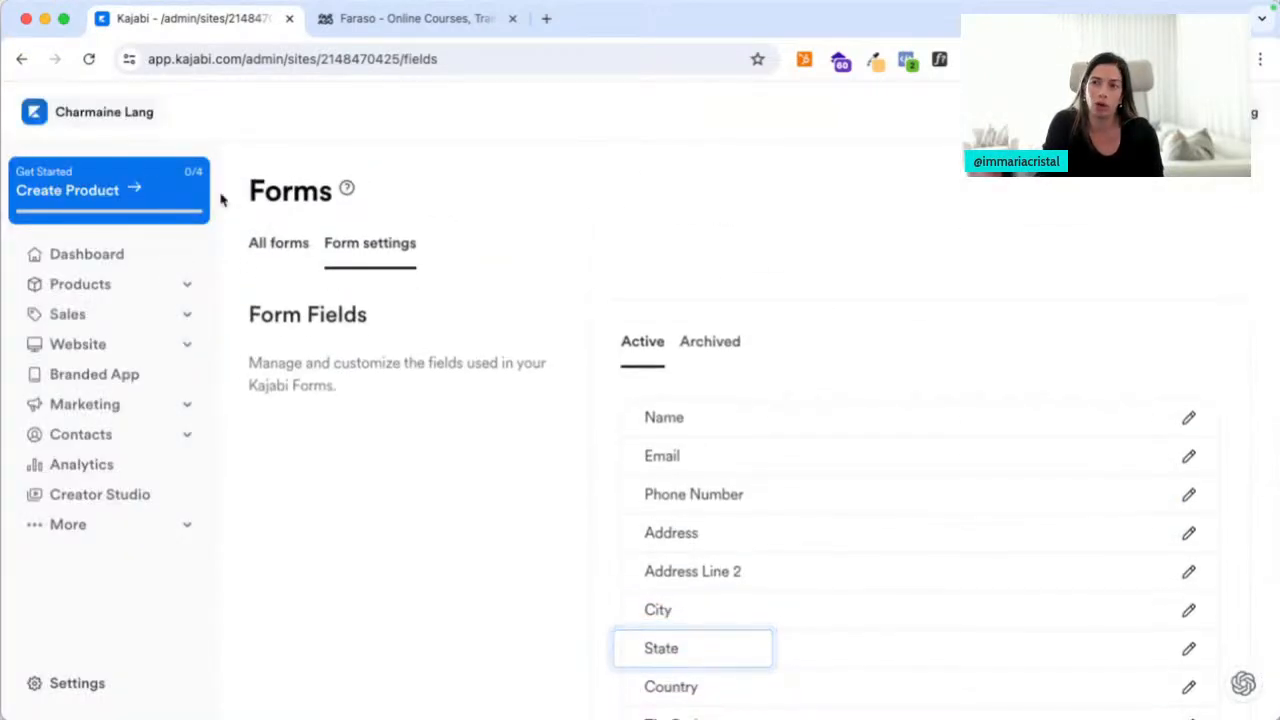
Open Mobile App Settings from the site Settings overview
left_click(62, 700)
scroll(551, 583, "down", 5)
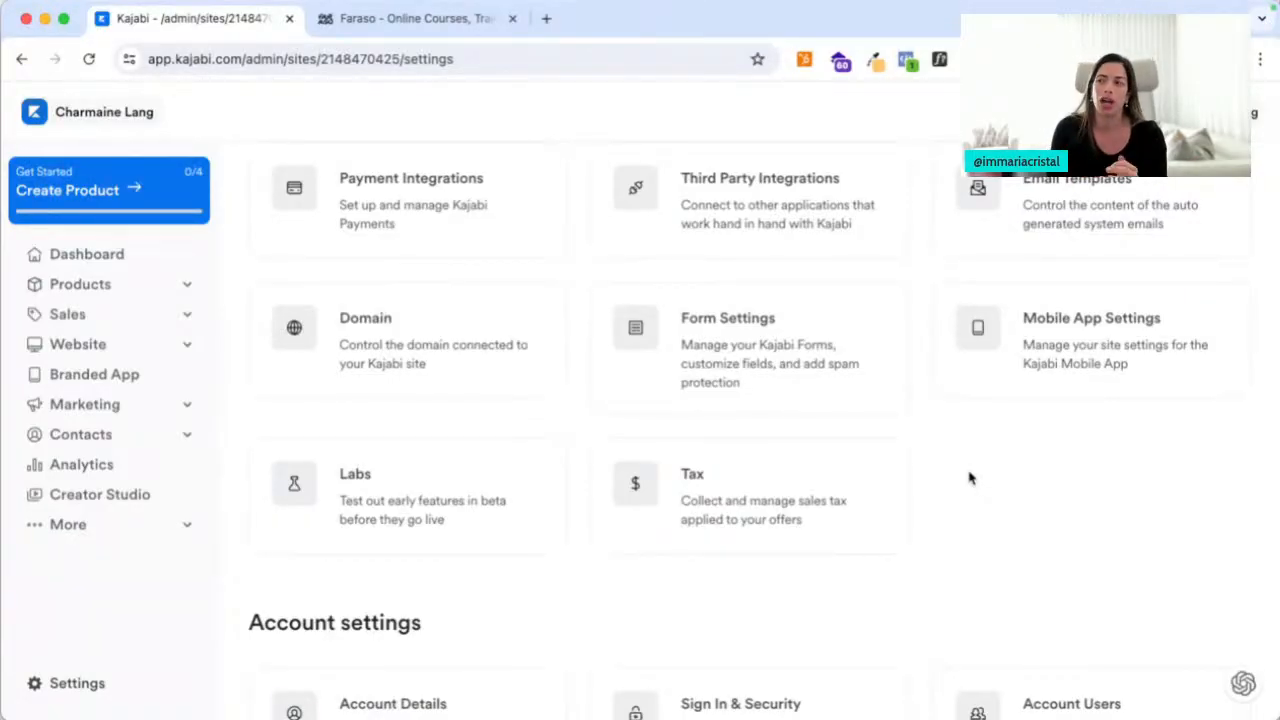
left_click(1037, 372)
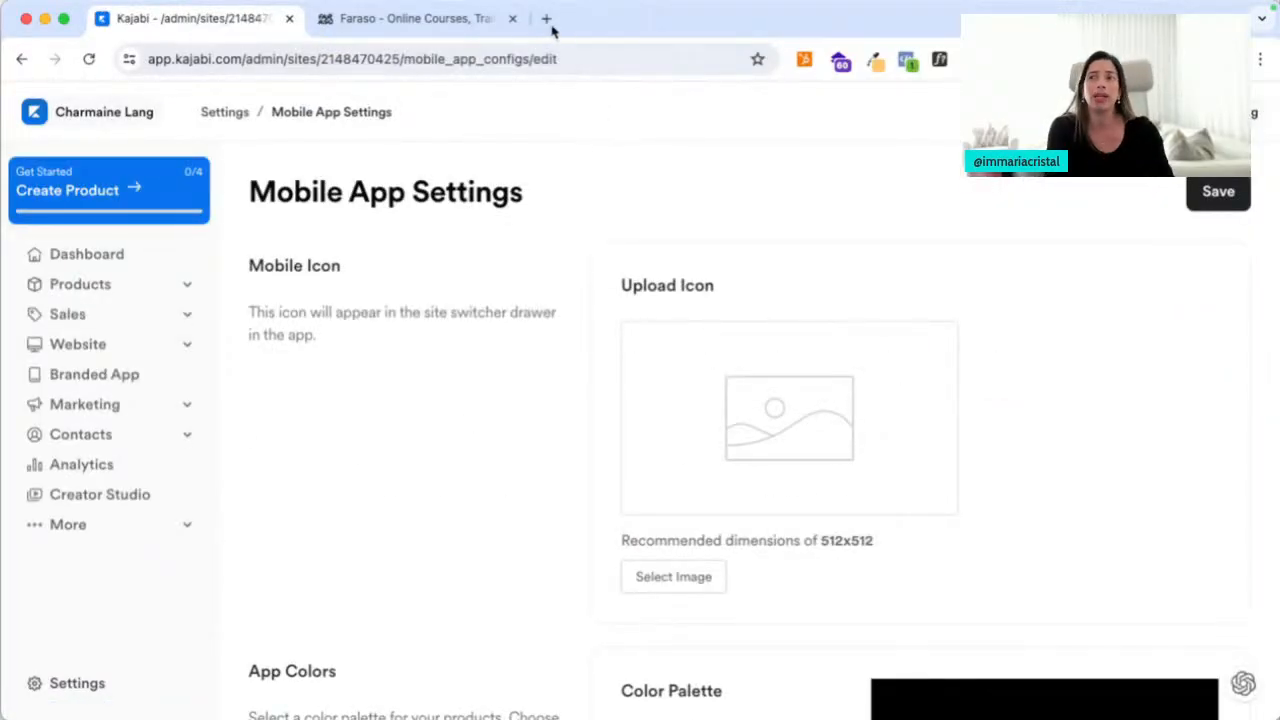
left_click(420, 19)
Search 'kajabi app store' and open the Kajabi app's App Store listing to view its screenshots
left_click(434, 58)
type("ka")
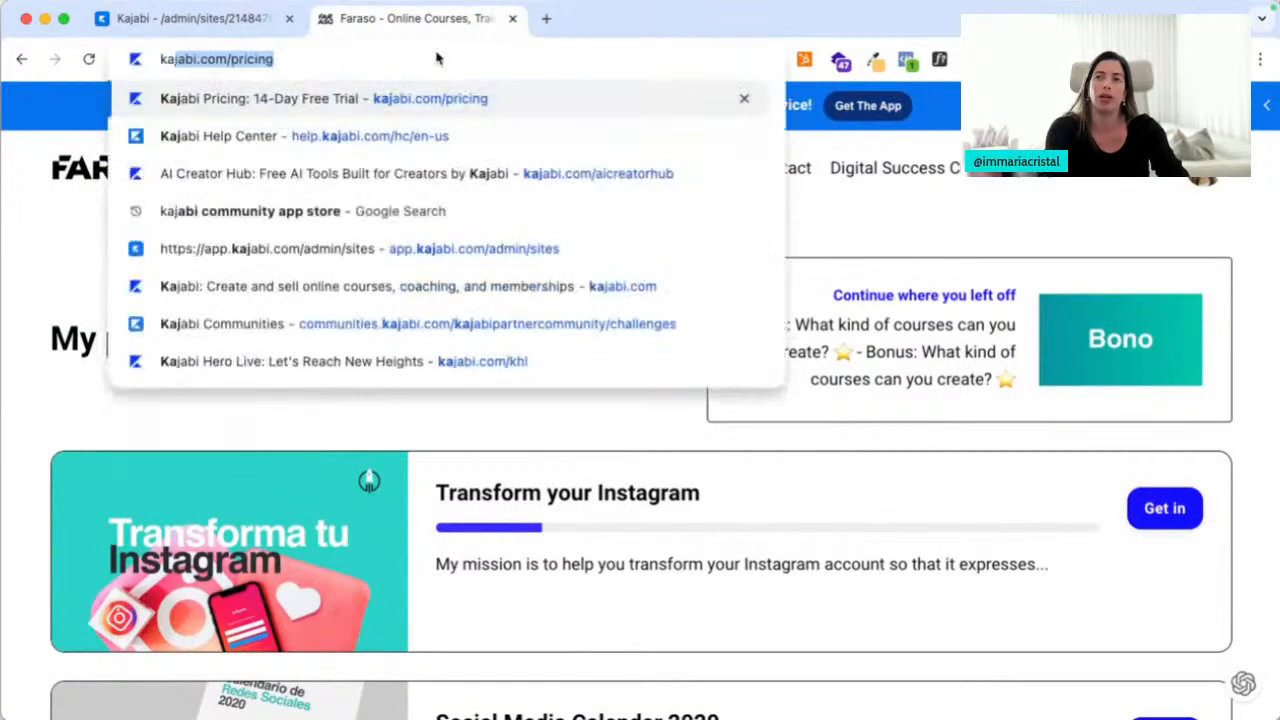
type("jabi app store")
key("Return")
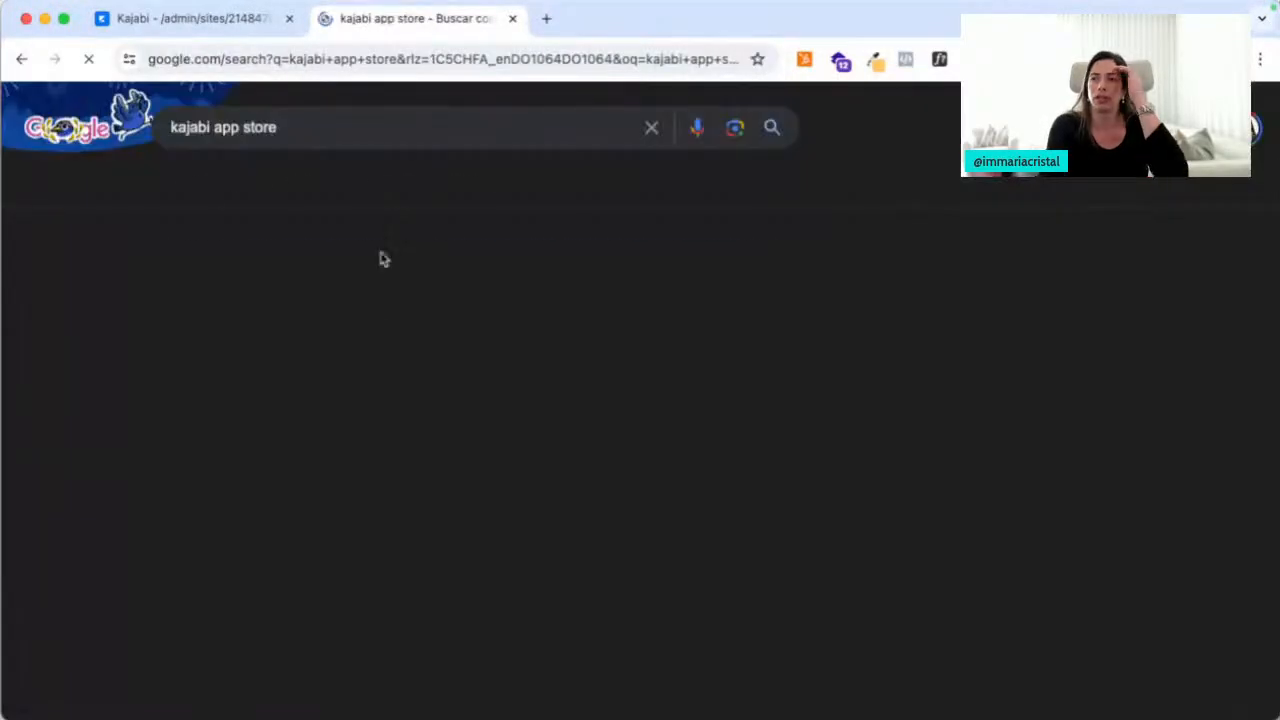
left_click(315, 368)
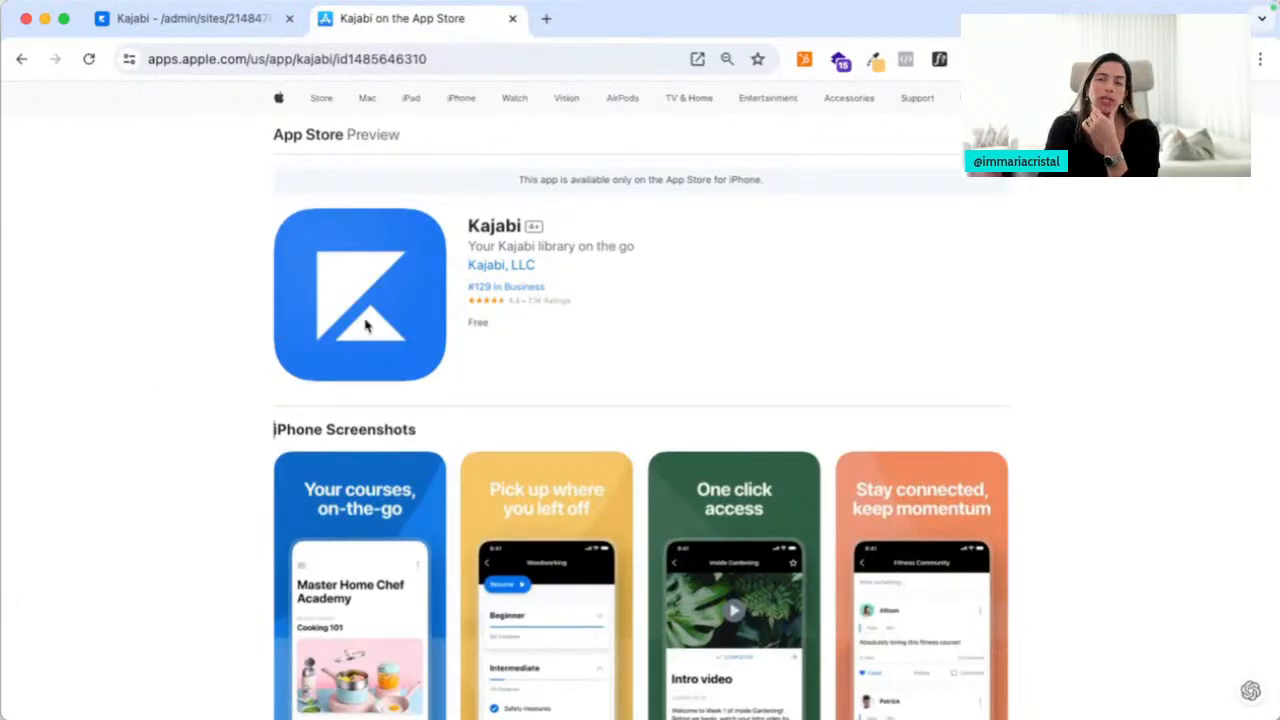
scroll(488, 285, "down", 2)
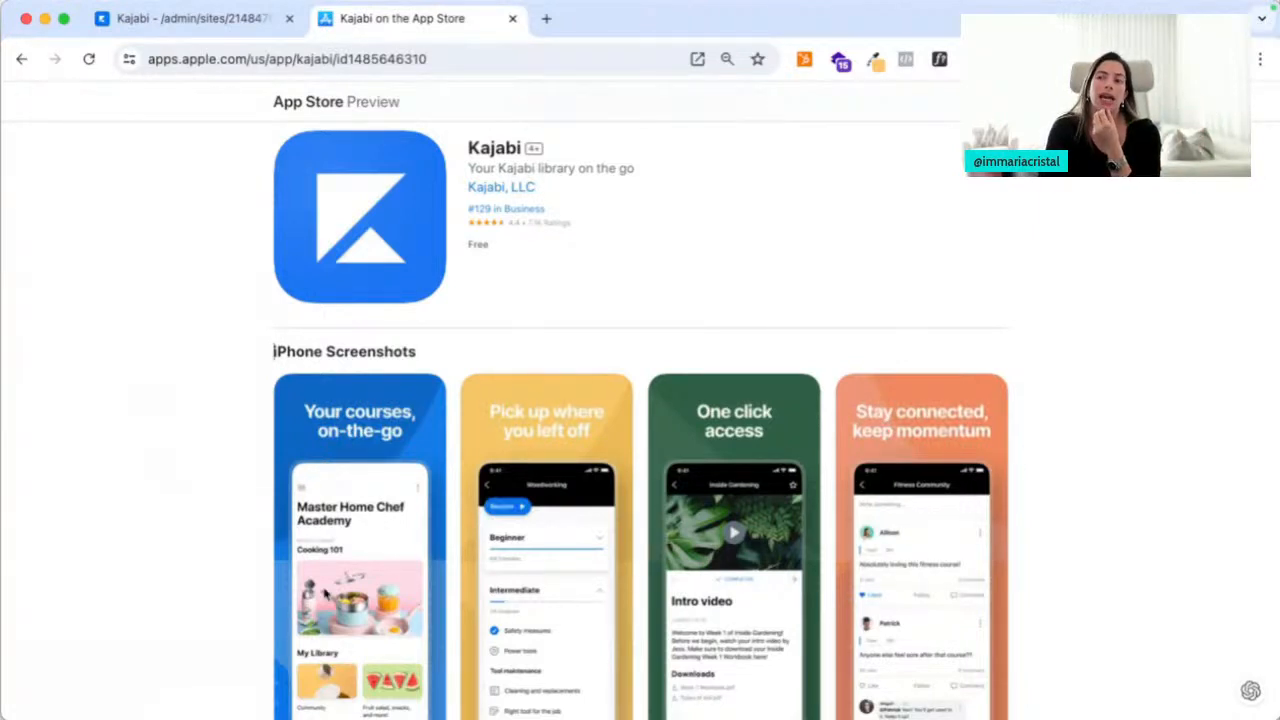
scroll(401, 560, "down", 2)
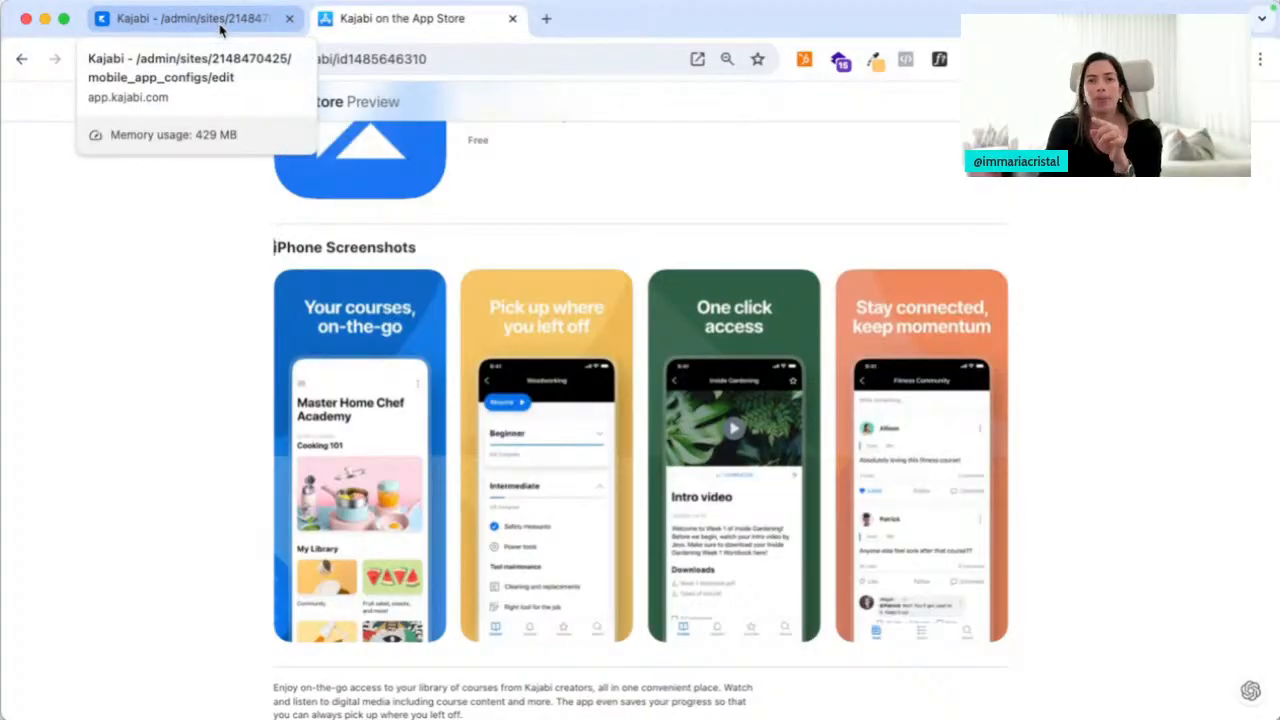
From Mobile App Settings, open the Branded App page in a new tab and close the App Store tab
left_click(221, 30)
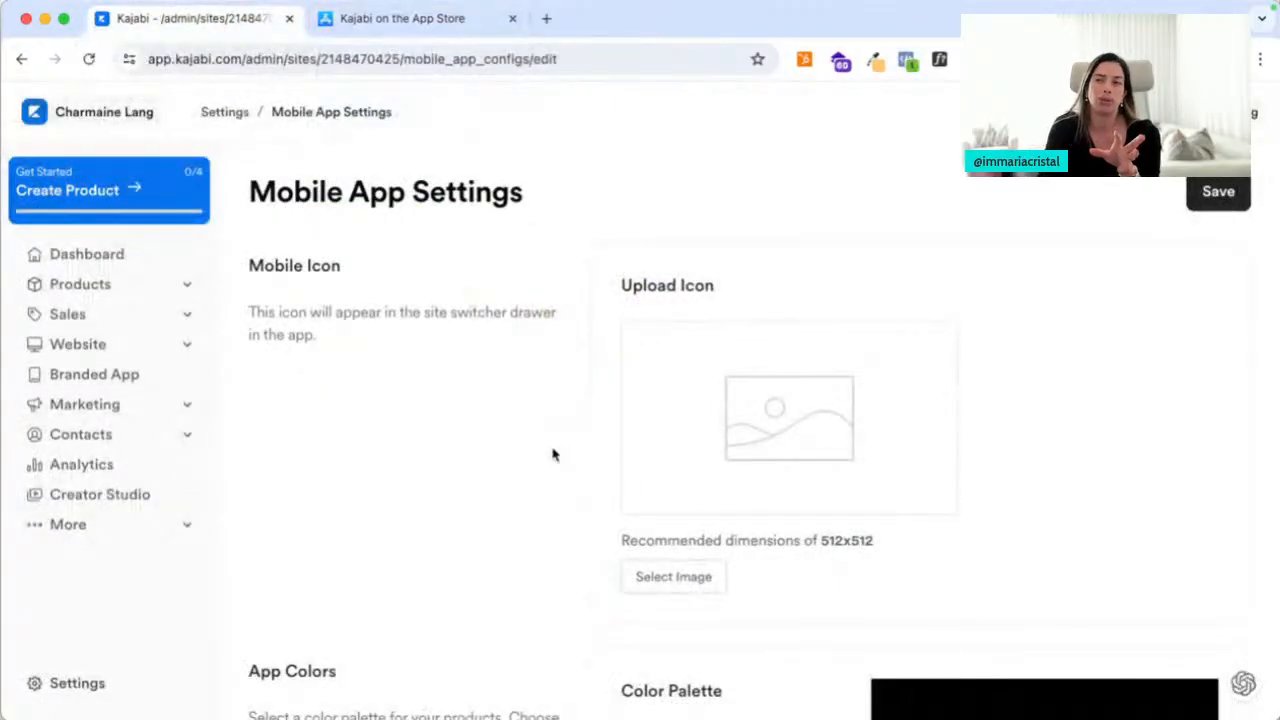
scroll(686, 500, "down", 5)
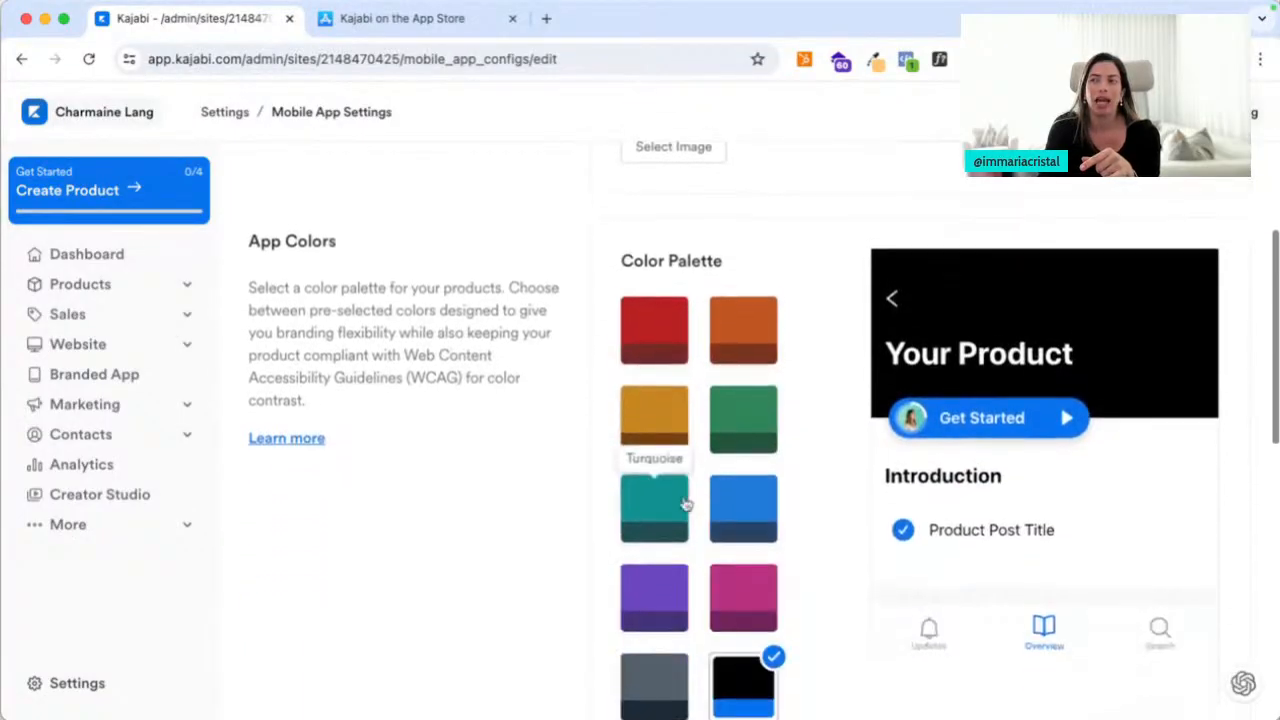
scroll(686, 500, "down", 2)
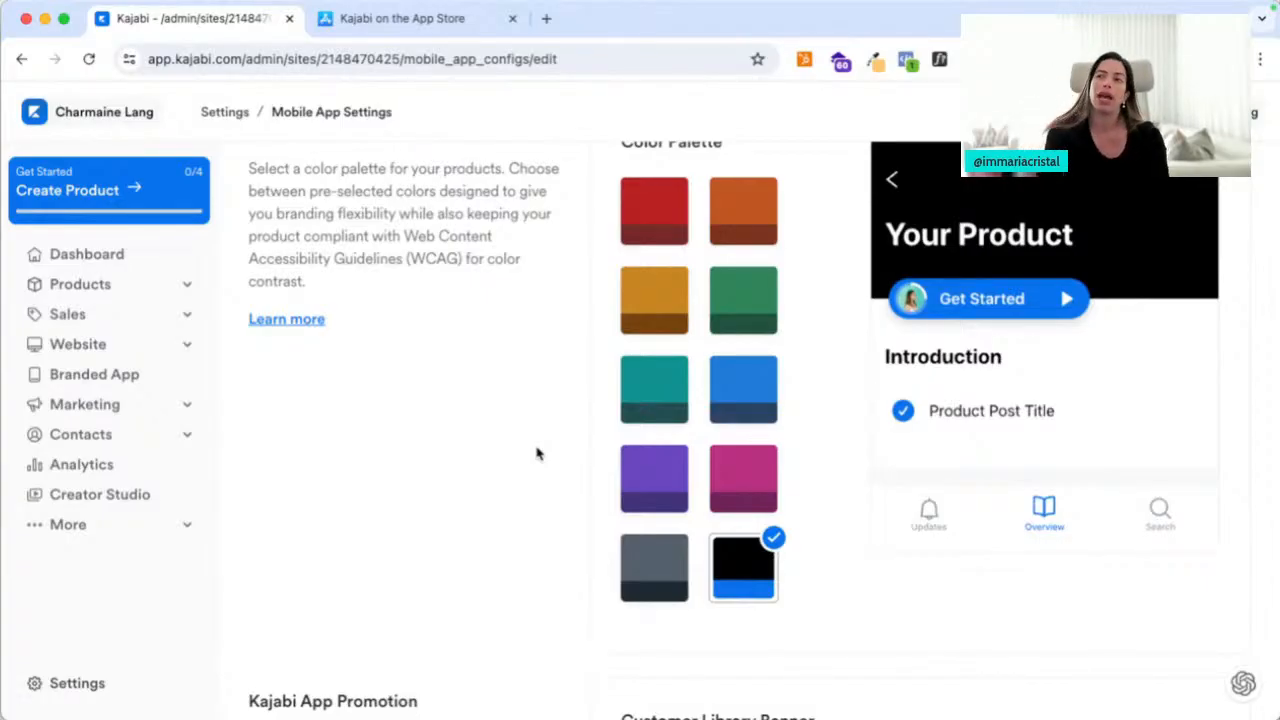
right_click(53, 375)
left_click(80, 386)
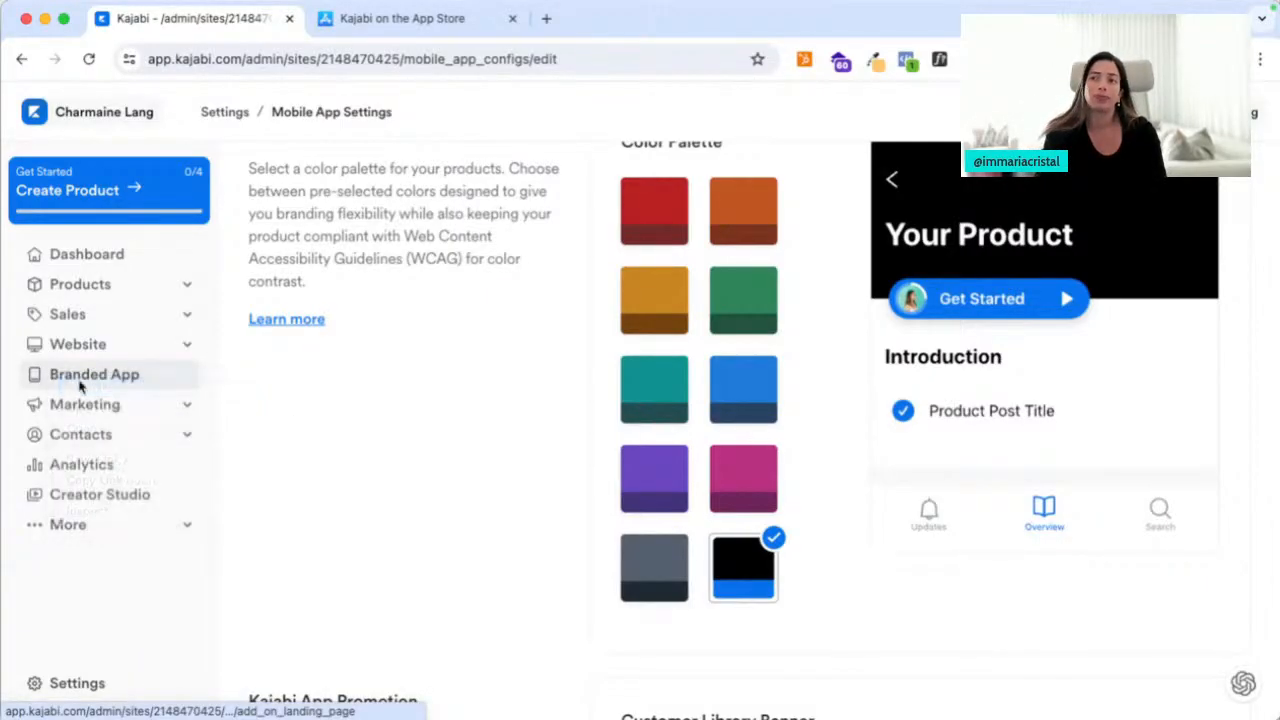
left_click(737, 19)
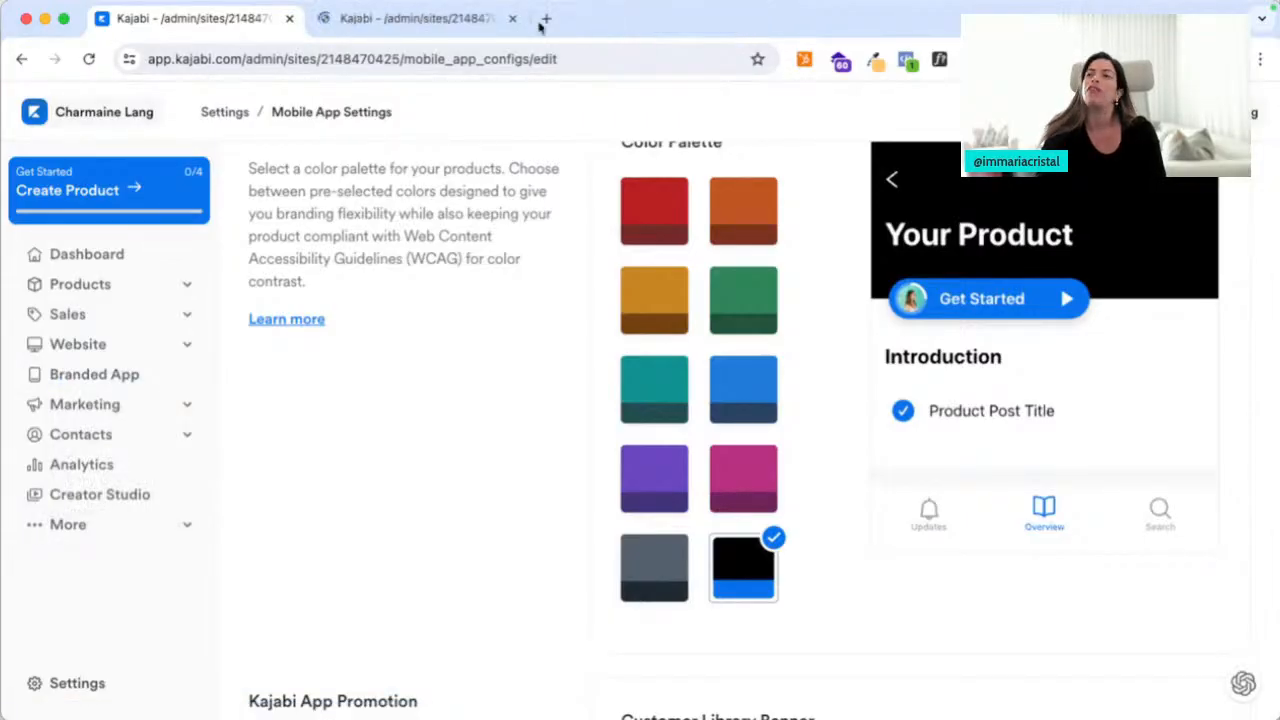
Review the Branded App offer and pricing, then close its tab
left_click(432, 22)
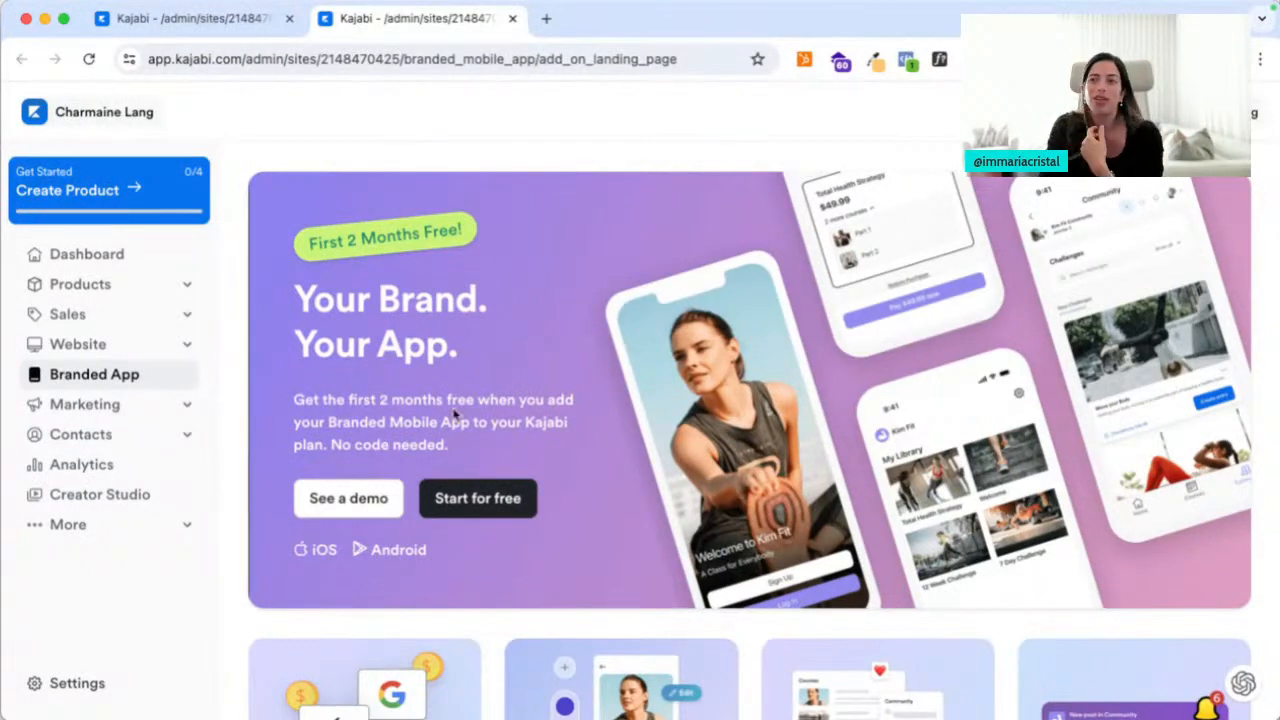
scroll(455, 415, "down", 3)
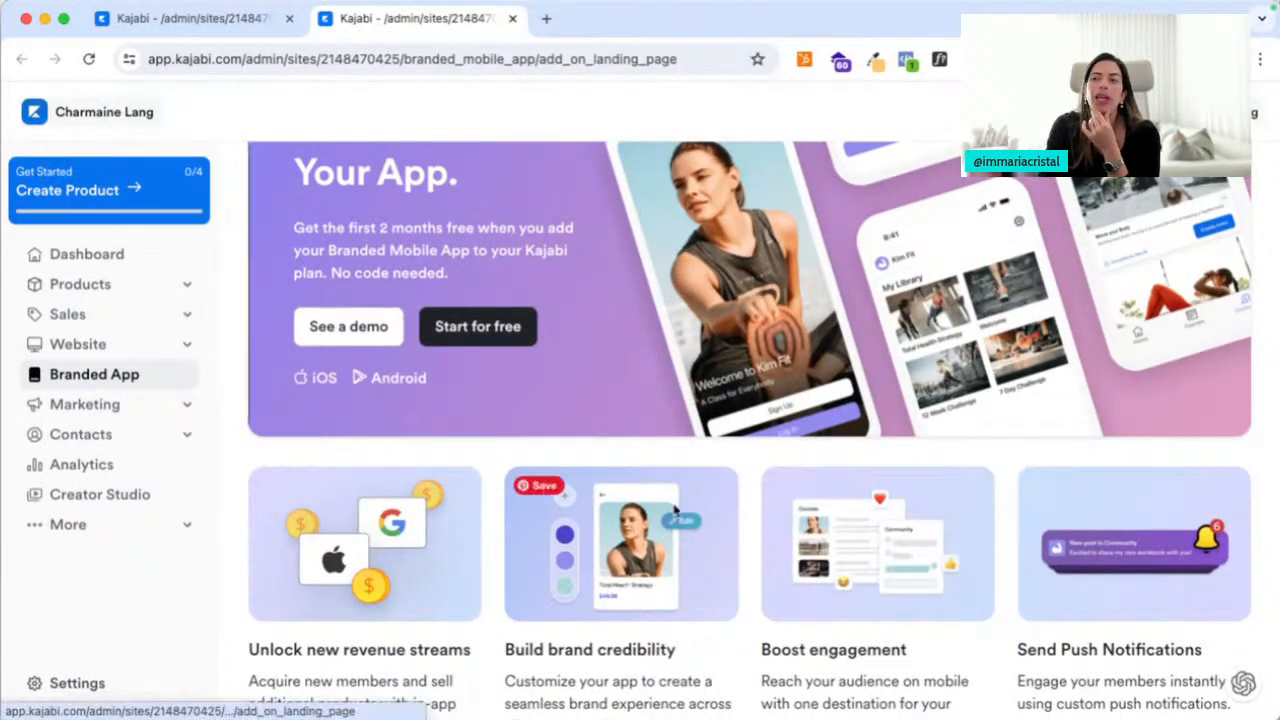
scroll(676, 509, "down", 10)
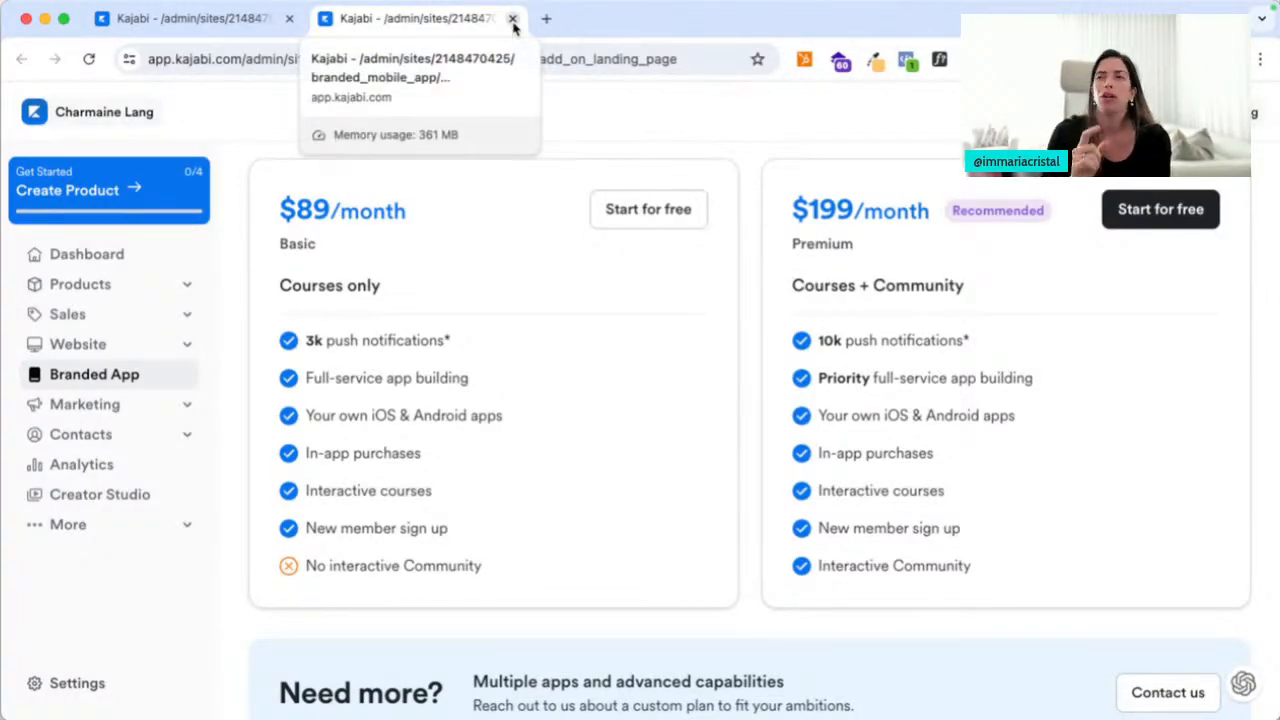
left_click(512, 20)
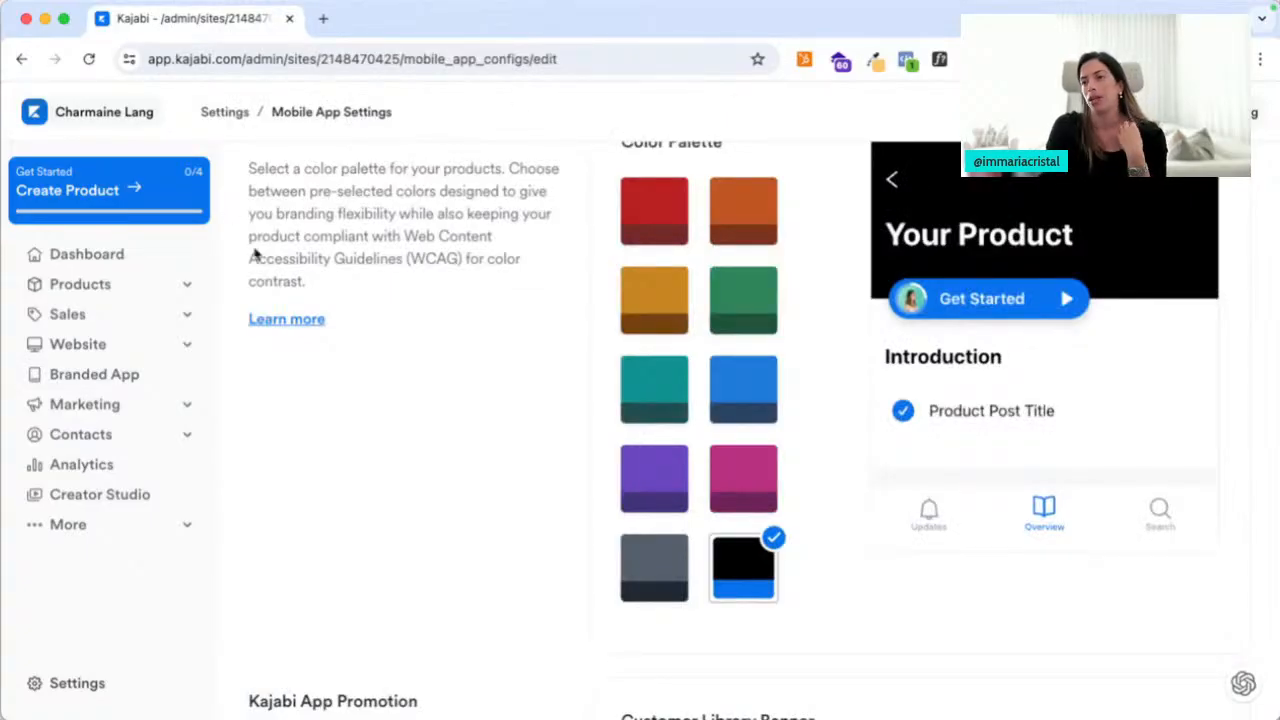
Back on Settings, open Tax in a new tab and Labs in the current tab
scroll(334, 363, "down", 1)
left_click(225, 112)
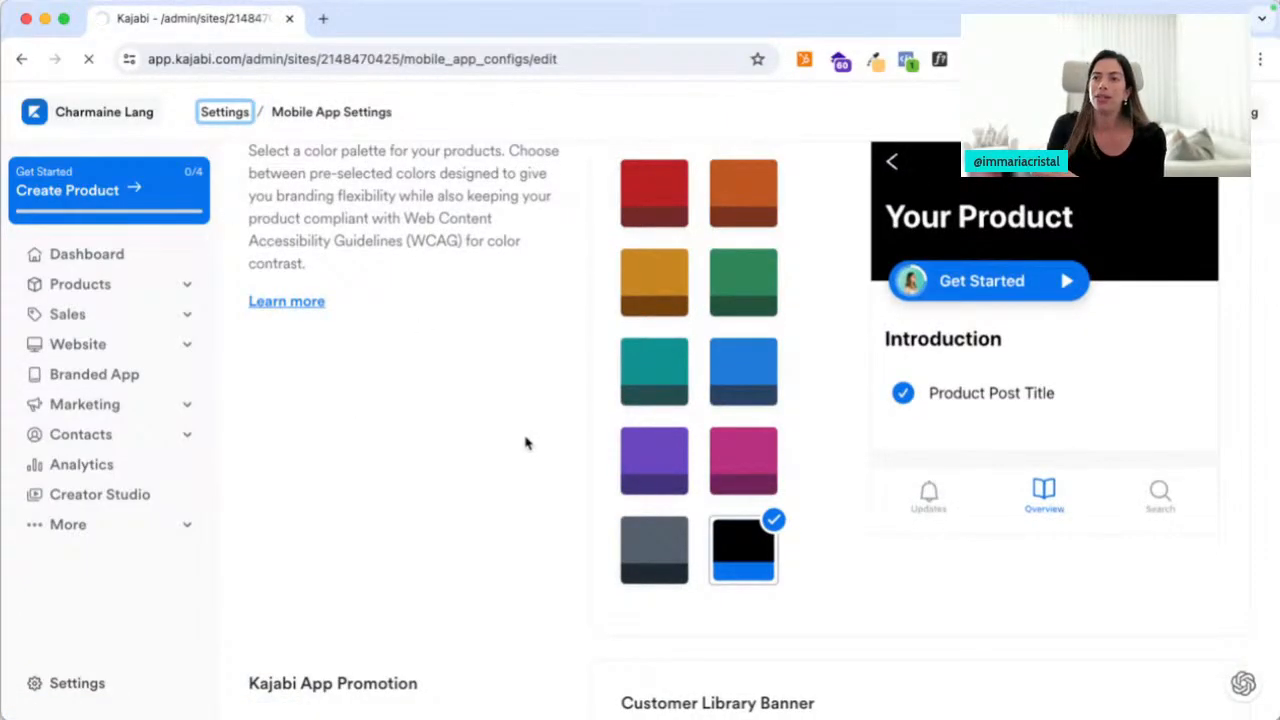
scroll(526, 443, "down", 5)
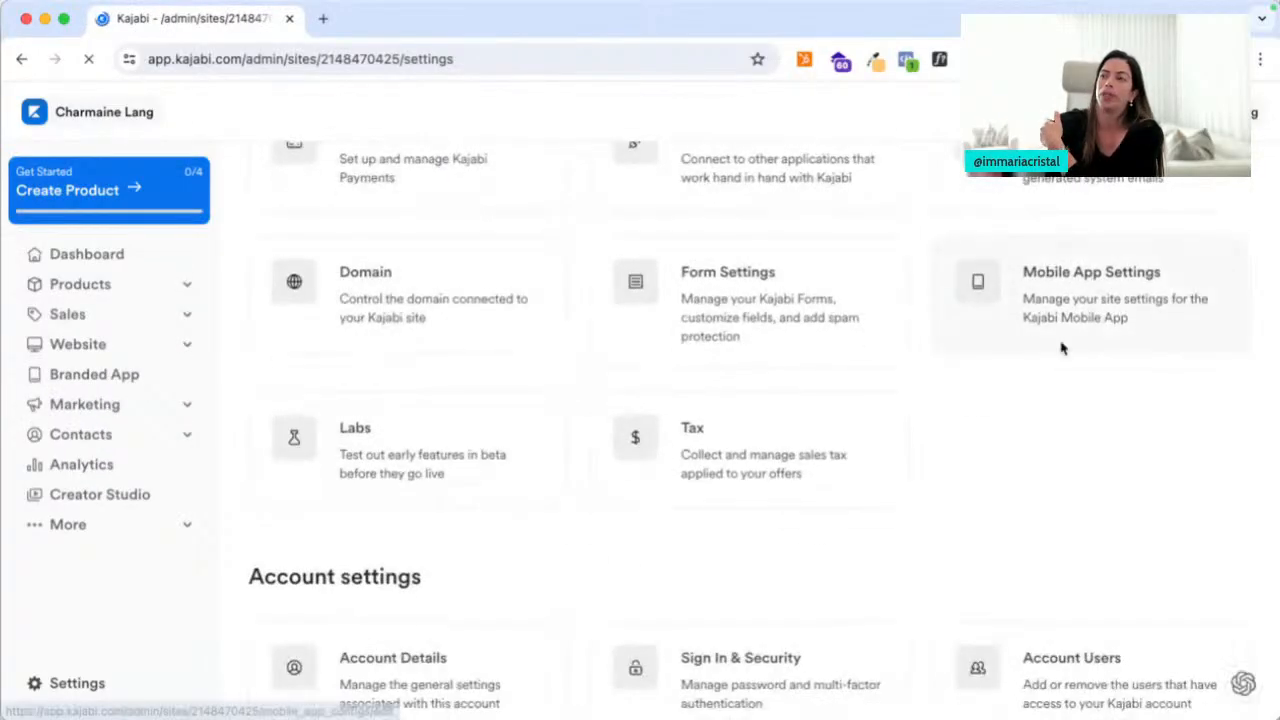
right_click(670, 453)
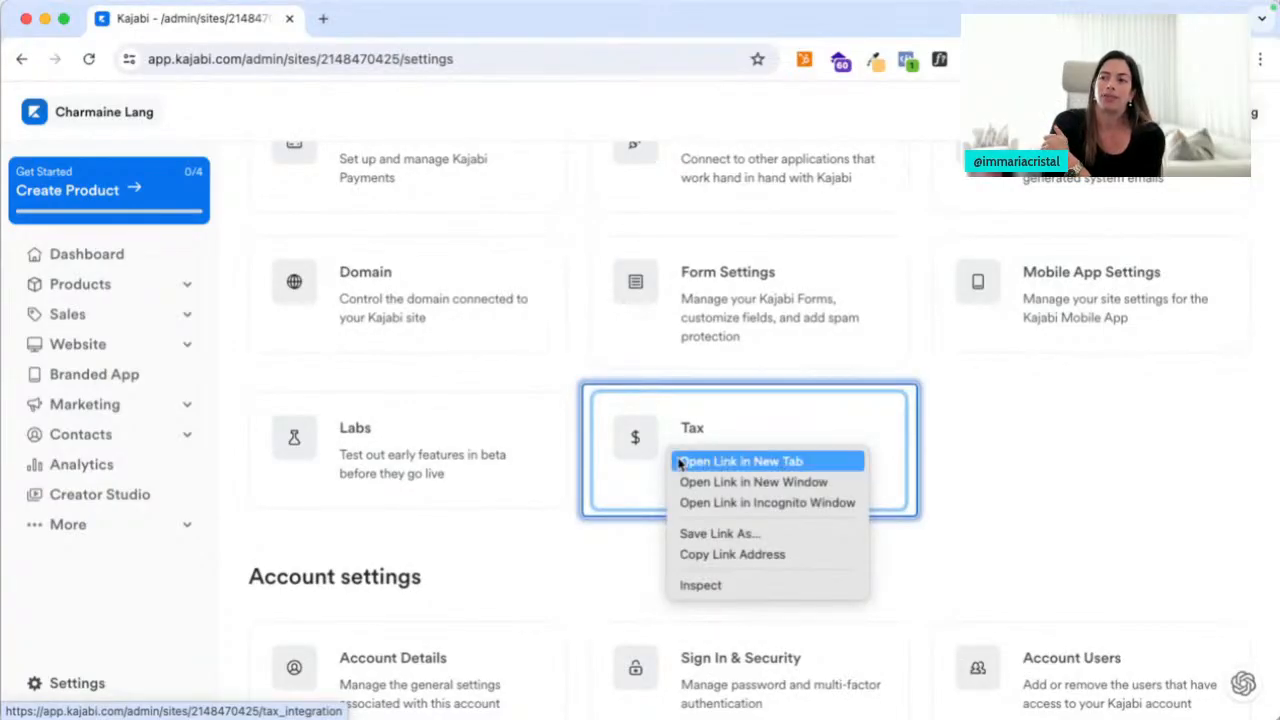
left_click(679, 462)
left_click(430, 457)
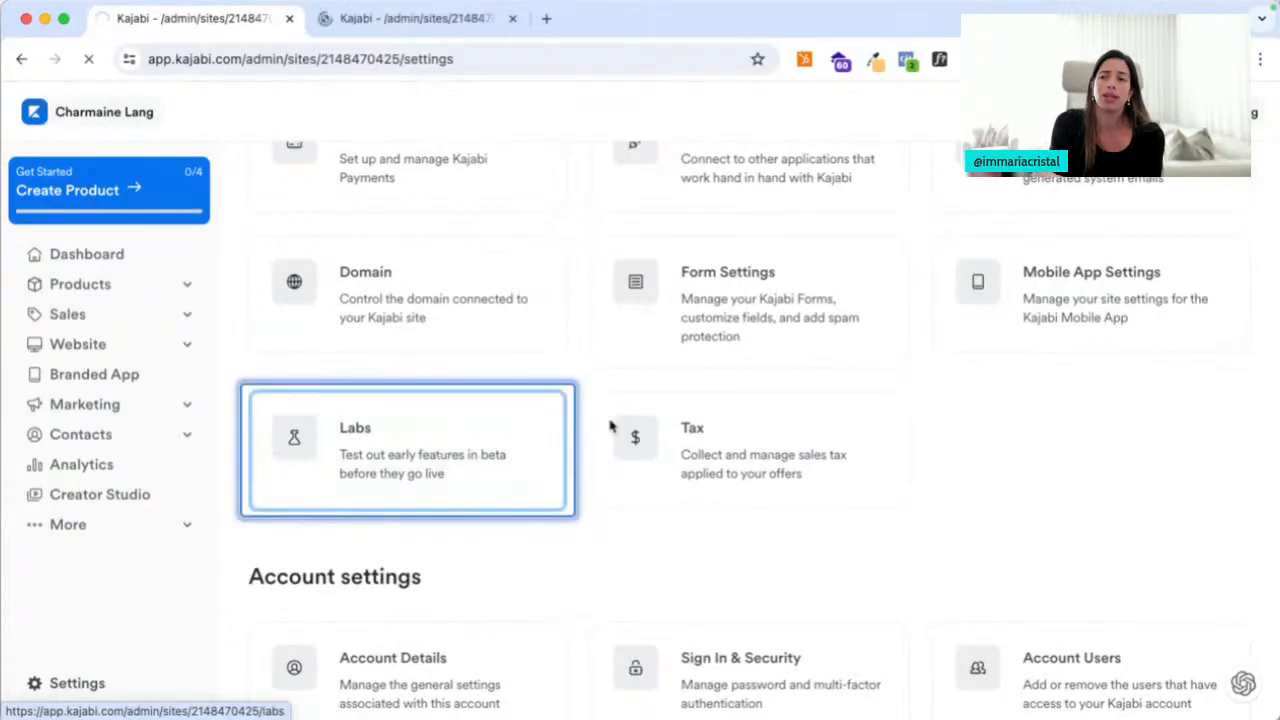
Check the Tax page, close its tab, and return from Labs to the Settings overview
left_click(410, 18)
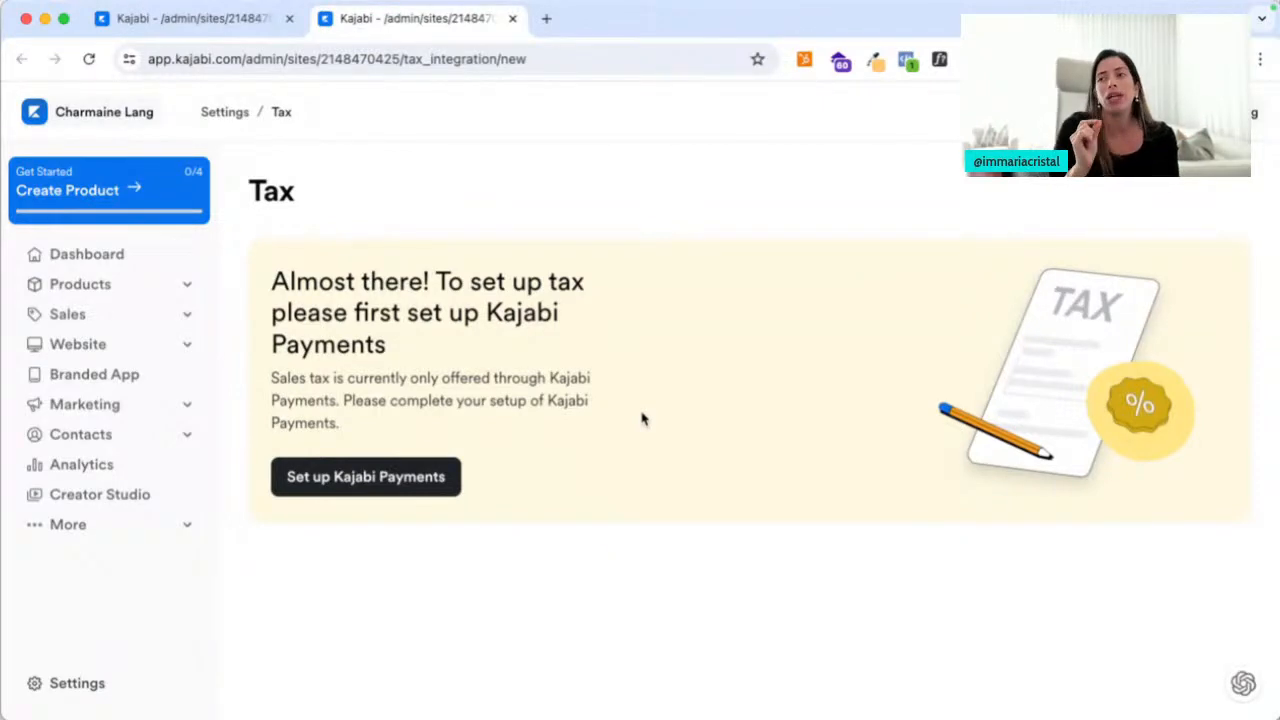
left_click(487, 312)
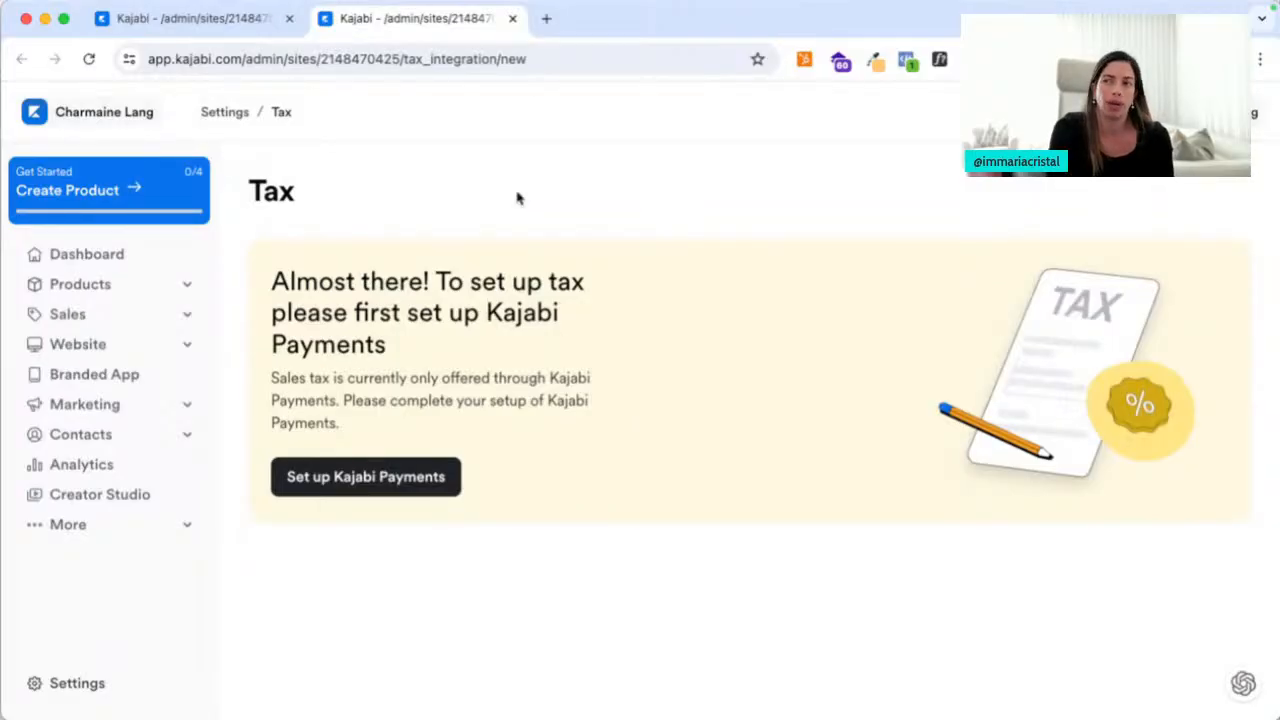
left_click(512, 19)
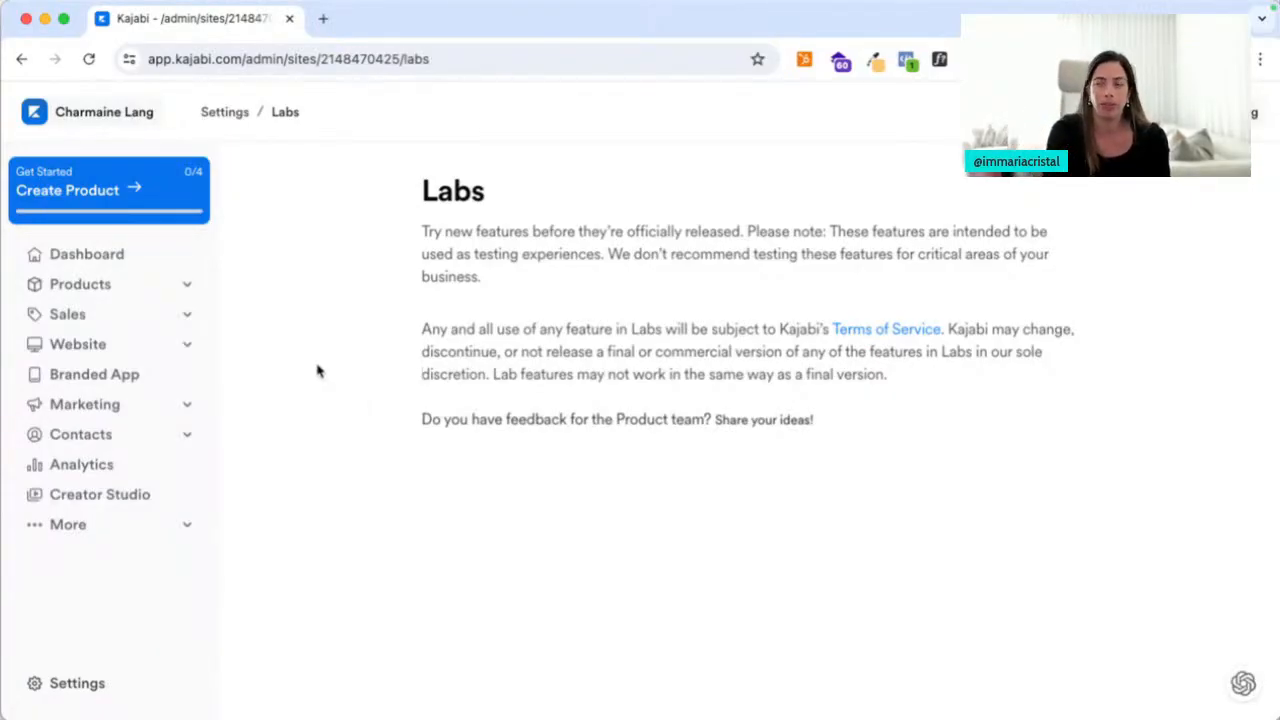
left_click(225, 113)
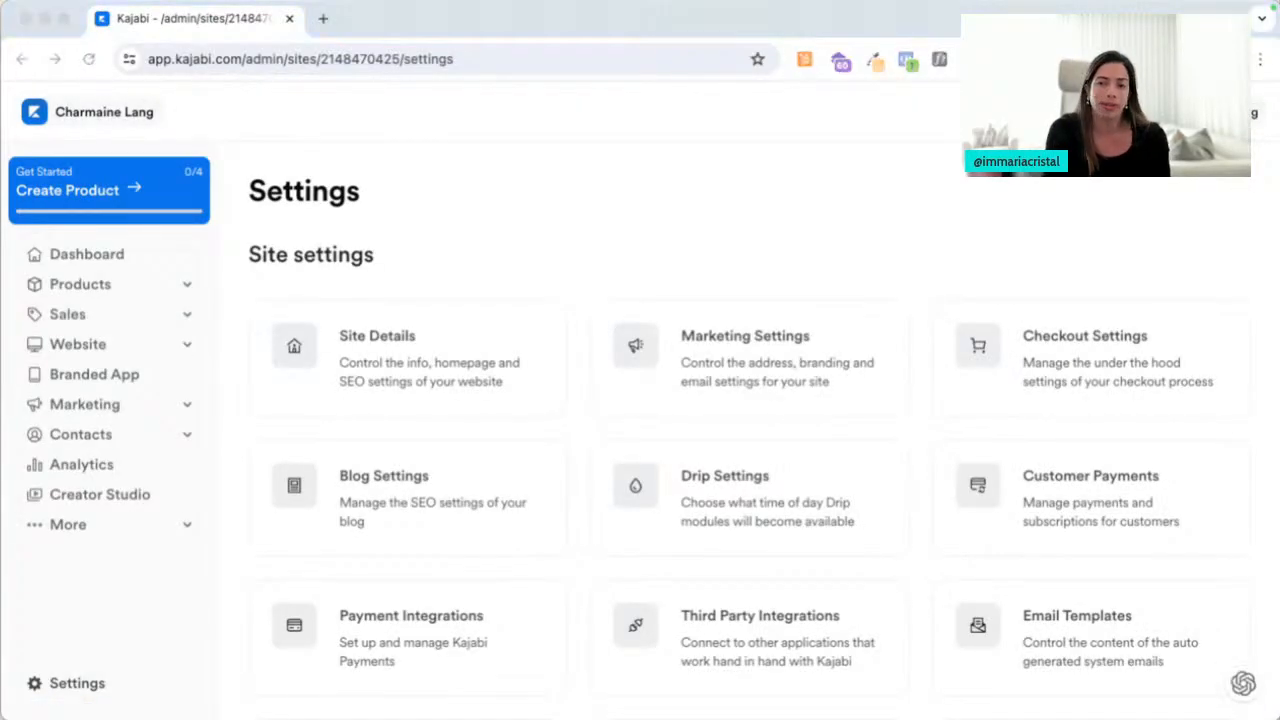
left_click(646, 271)
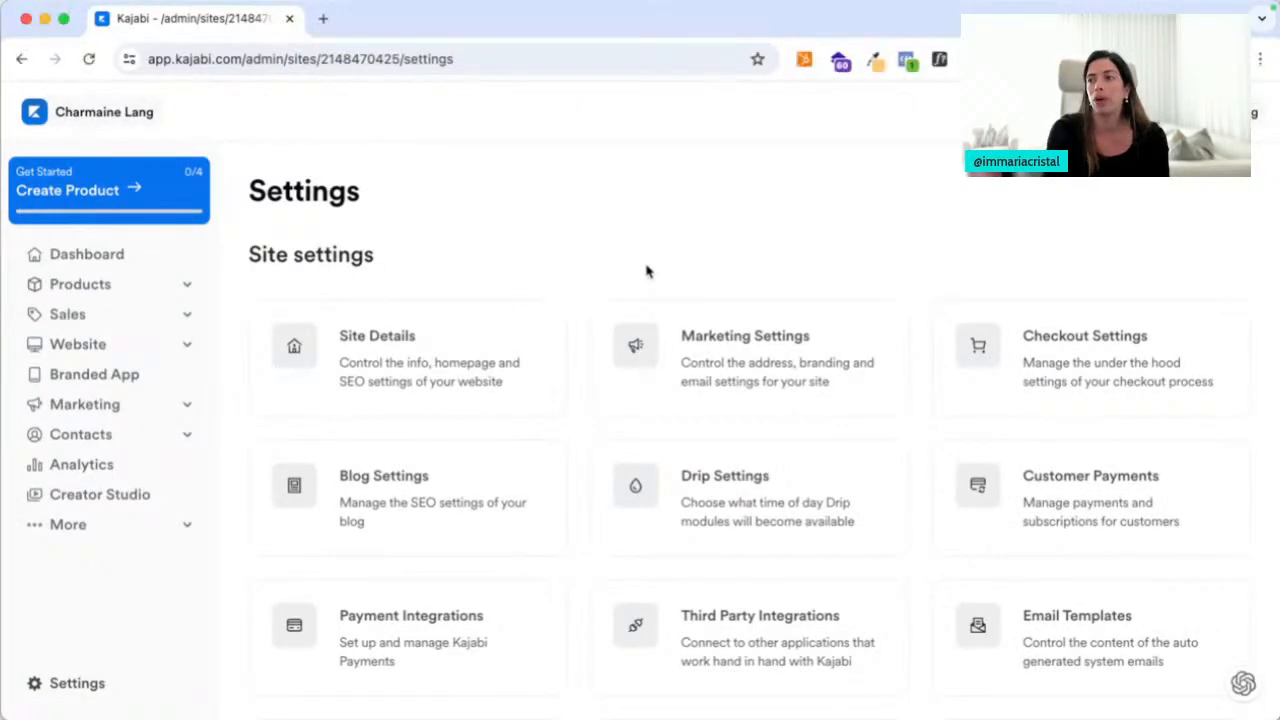
scroll(646, 271, "down", 7)
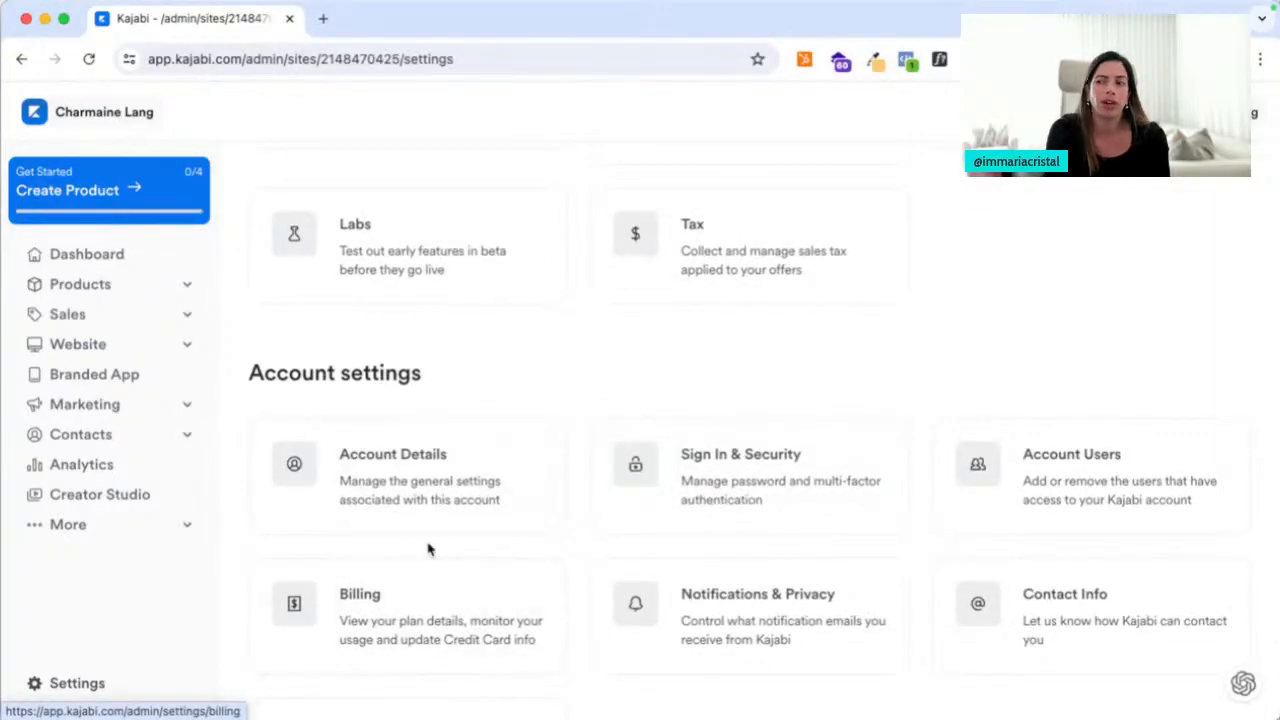
scroll(428, 548, "down", 2)
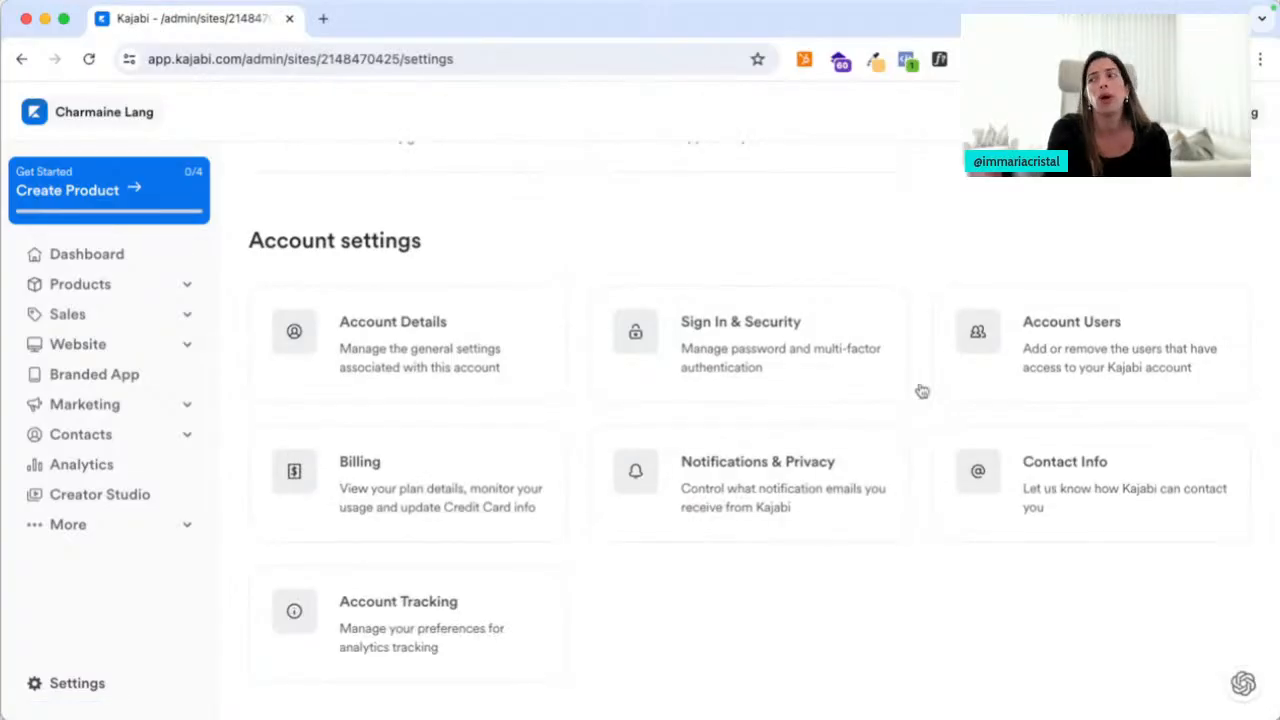
left_click(1033, 358)
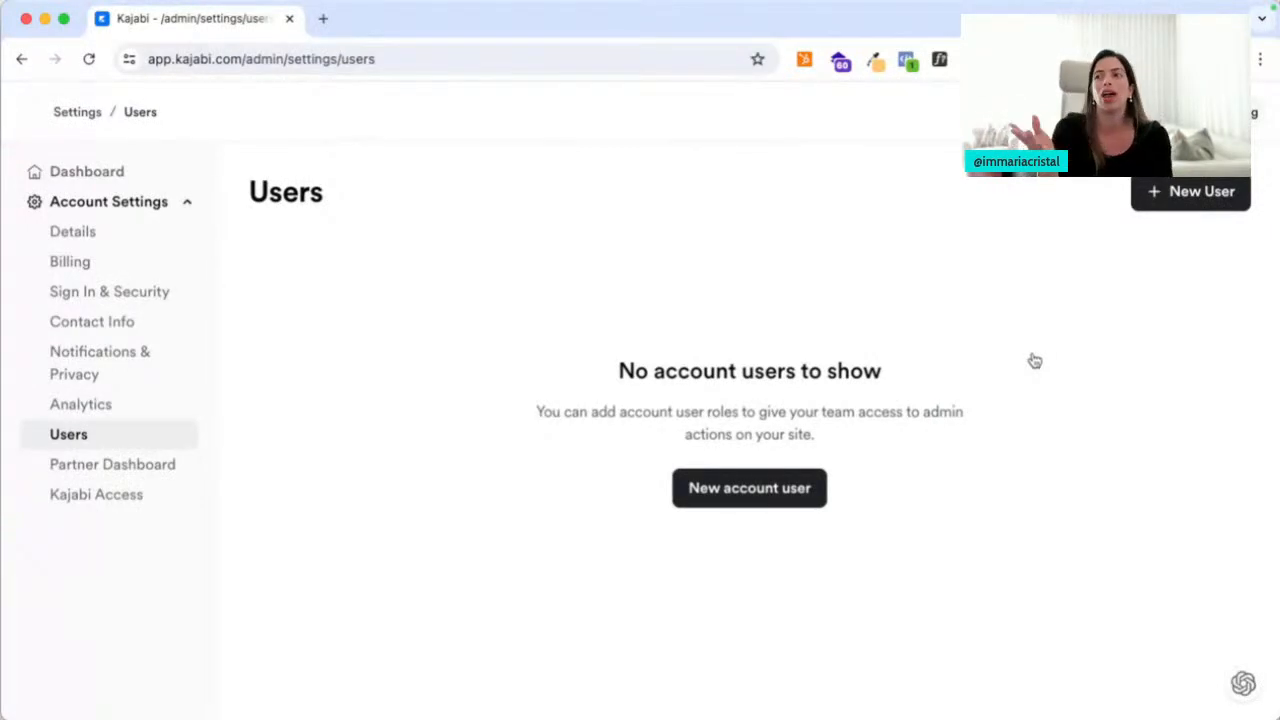
left_click(773, 493)
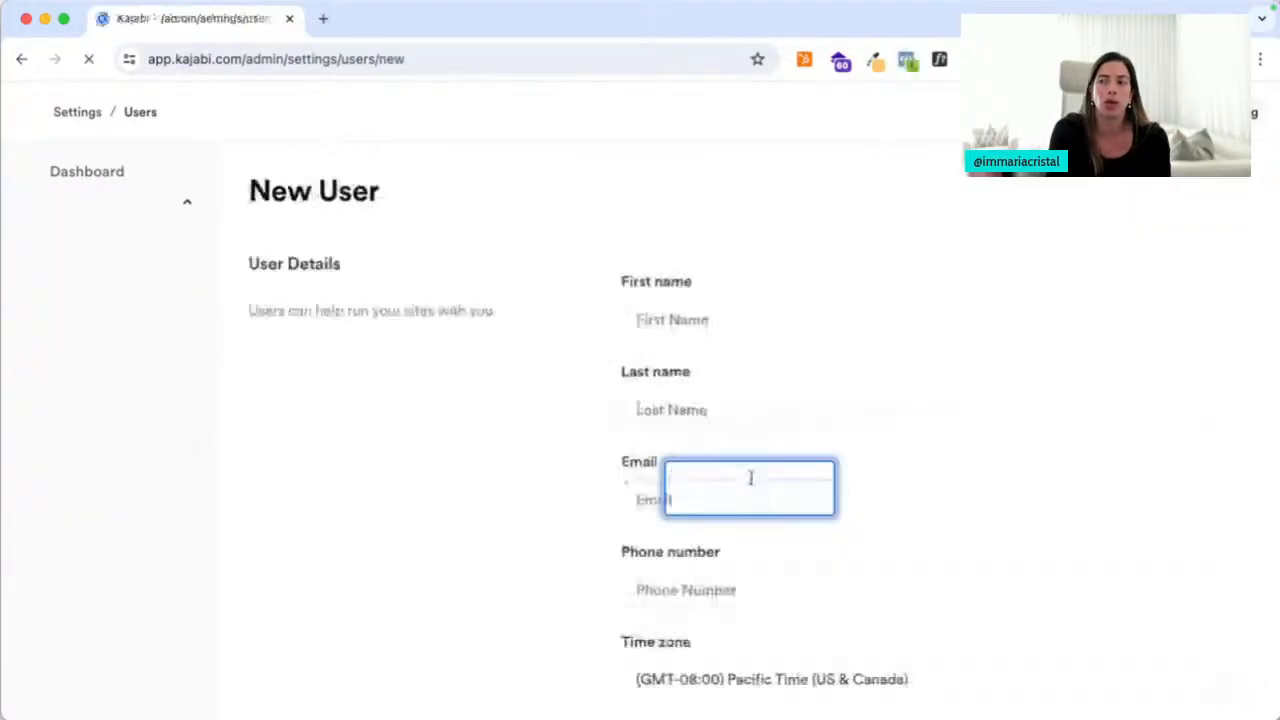
scroll(703, 535, "down", 10)
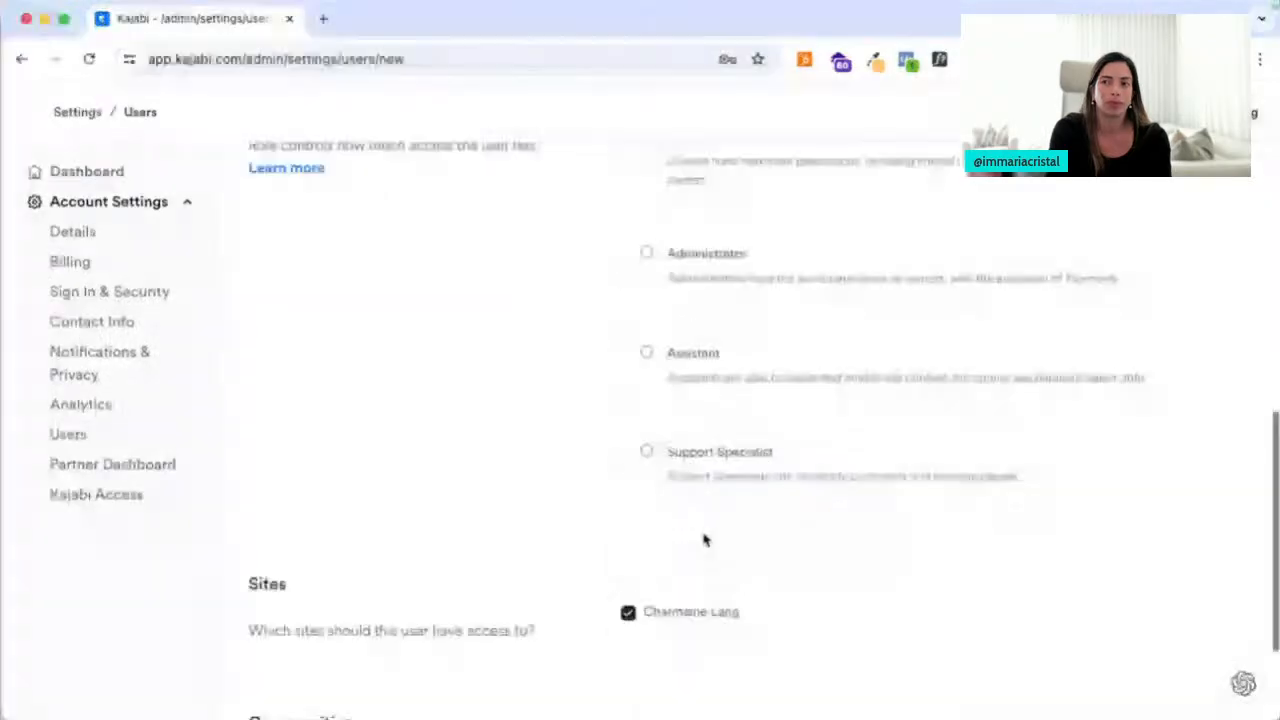
scroll(703, 535, "up", 10)
left_click(77, 111)
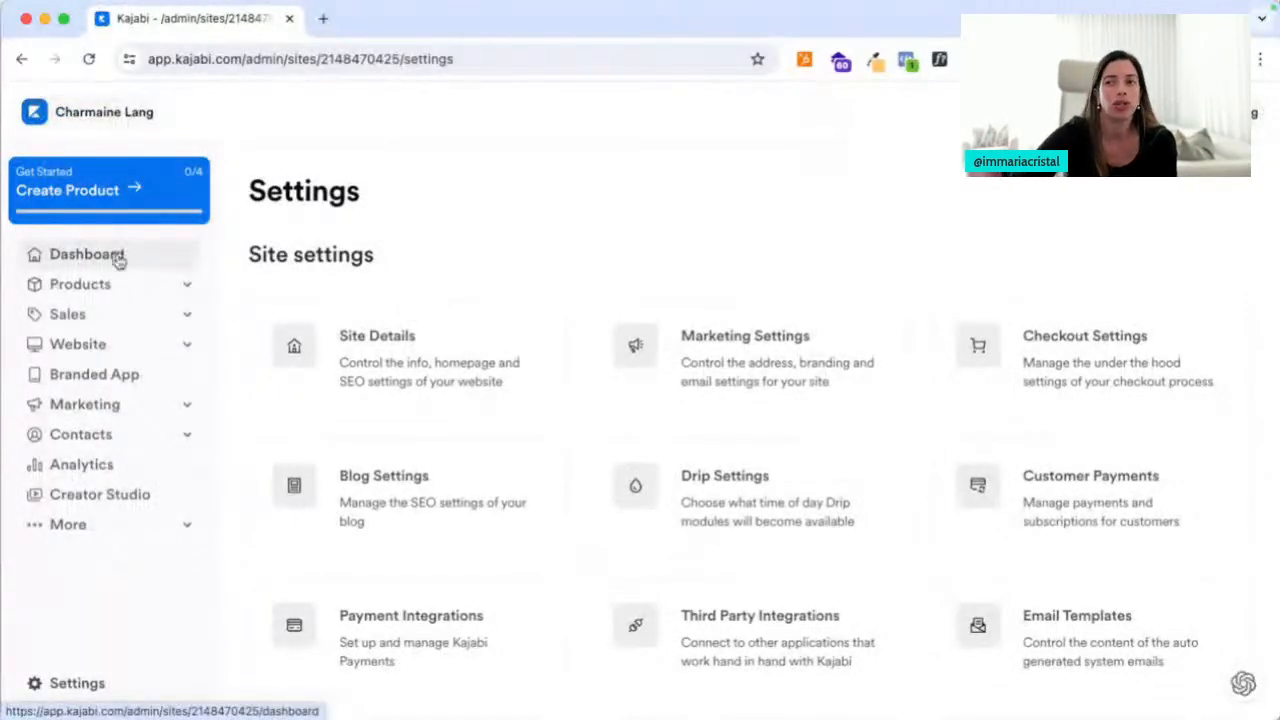
Go to Products > Courses and begin a new course with Get Started
left_click(114, 287)
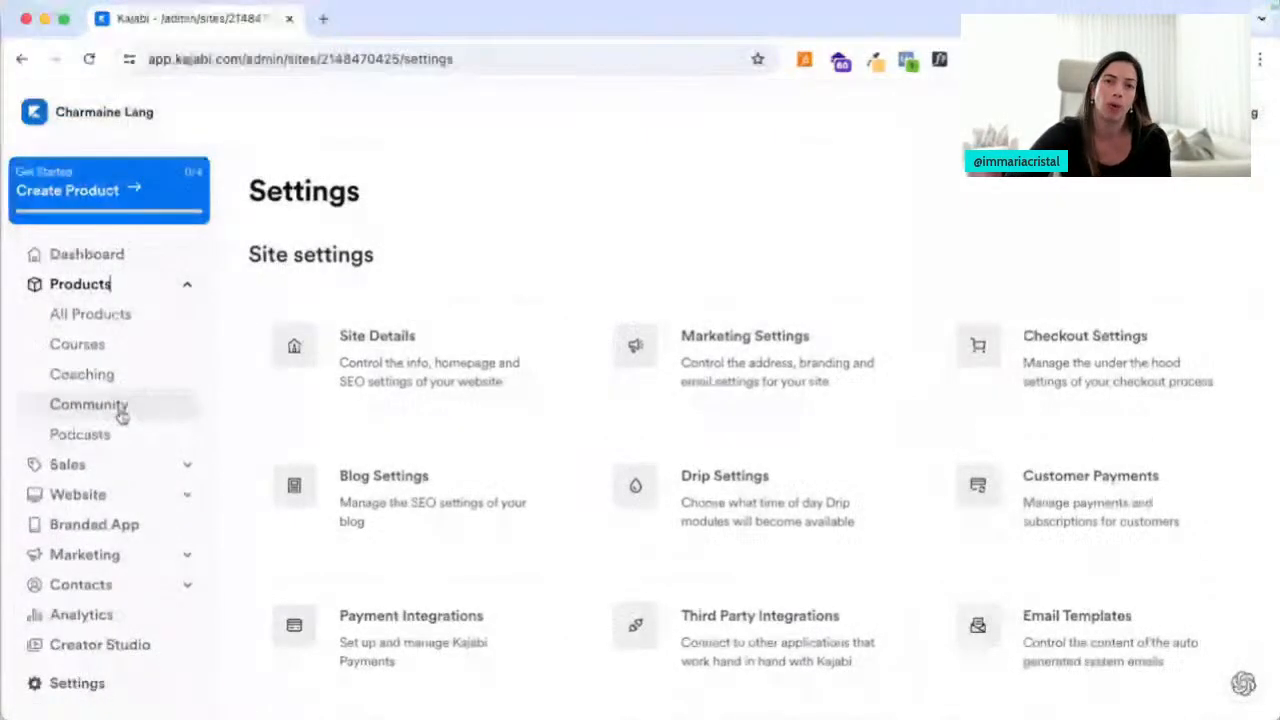
left_click(116, 352)
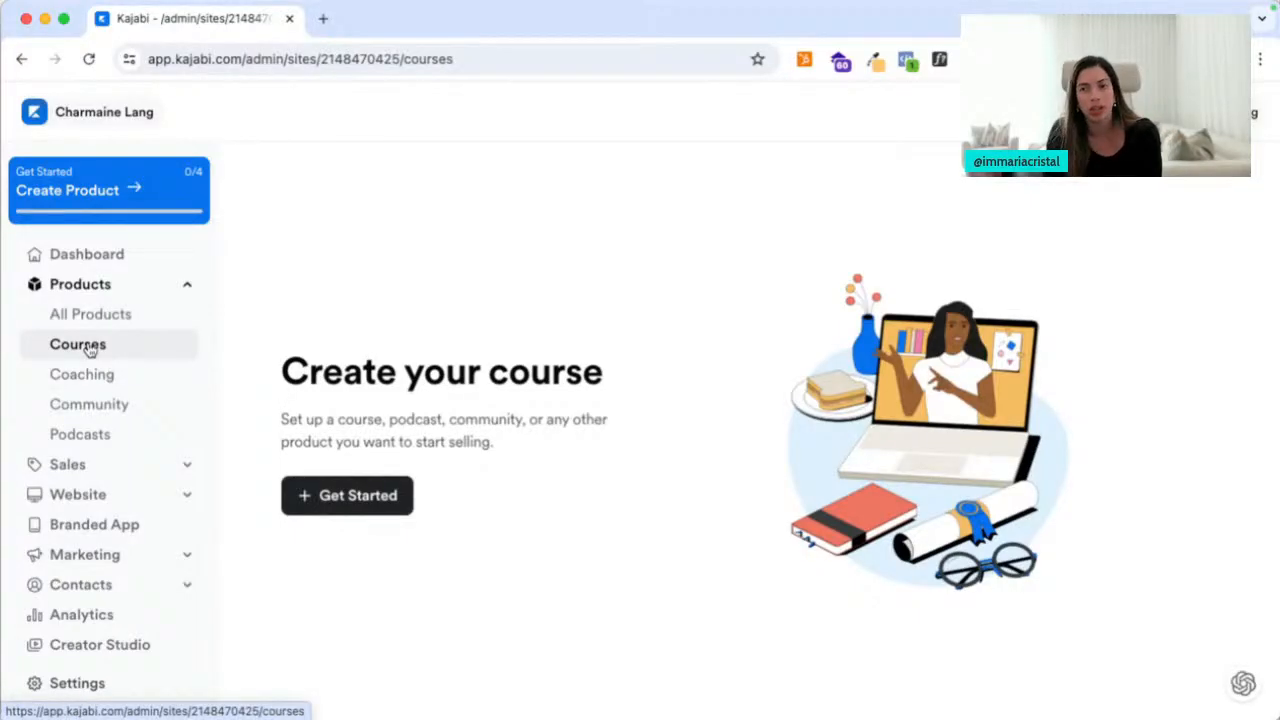
left_click(340, 512)
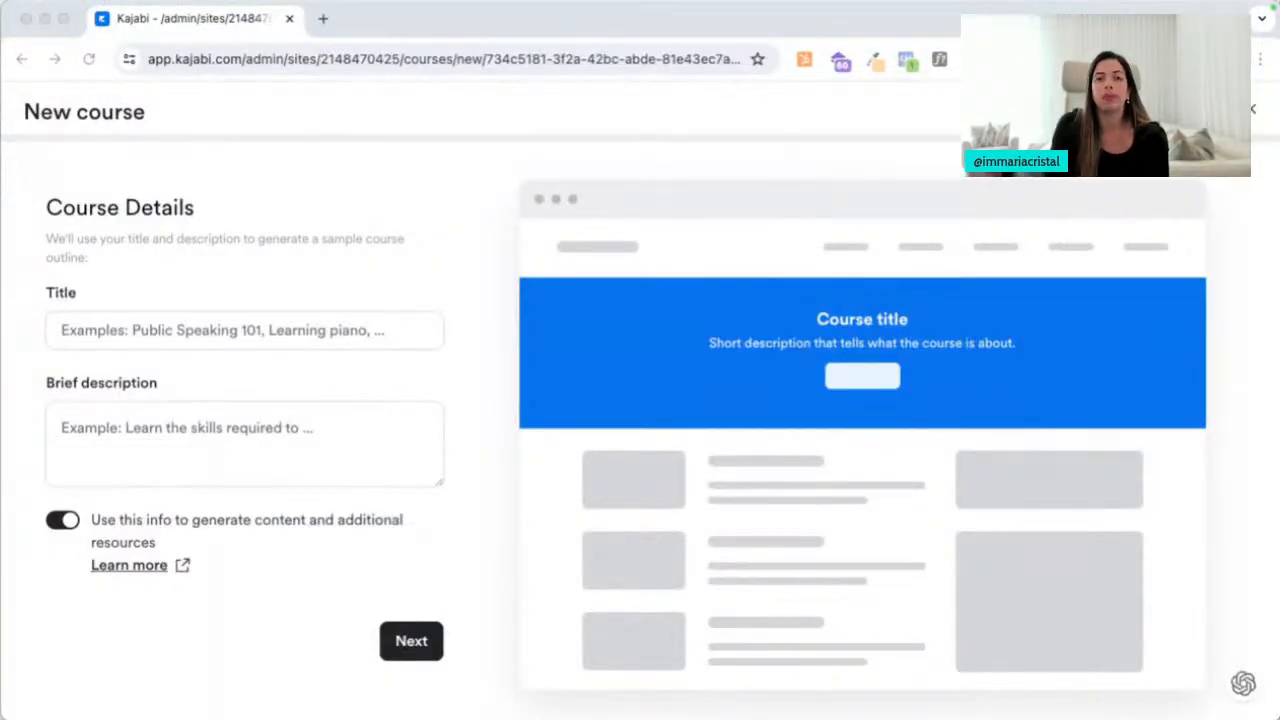
Title the course 'DesignAlign', paste its description, keep content generation on, and continue
left_click(159, 319)
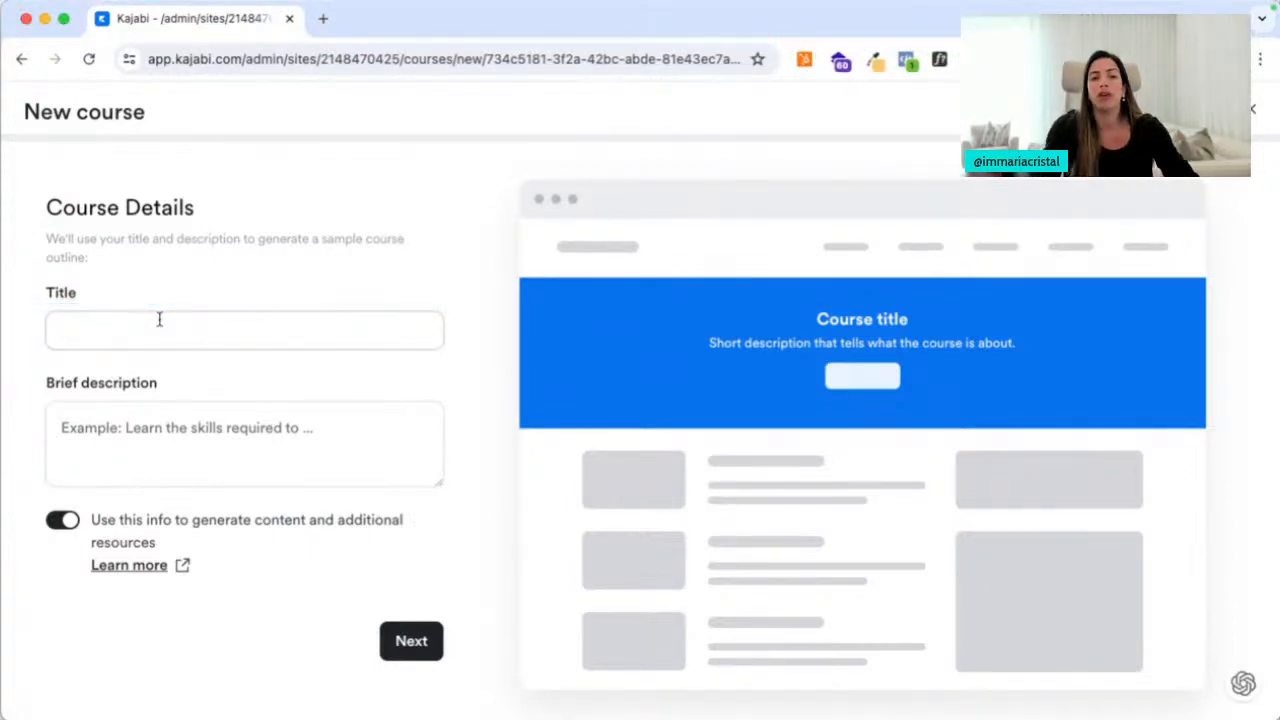
type("DesignAlign")
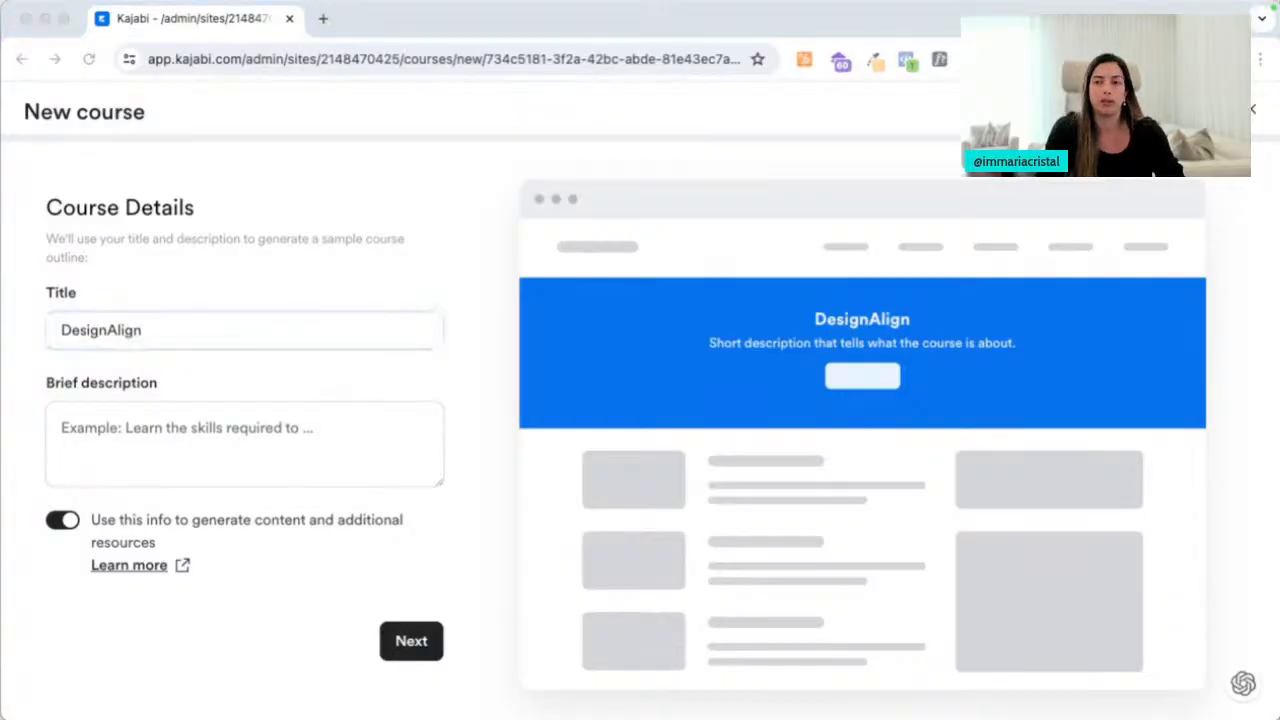
left_click(229, 454)
key("super+v")
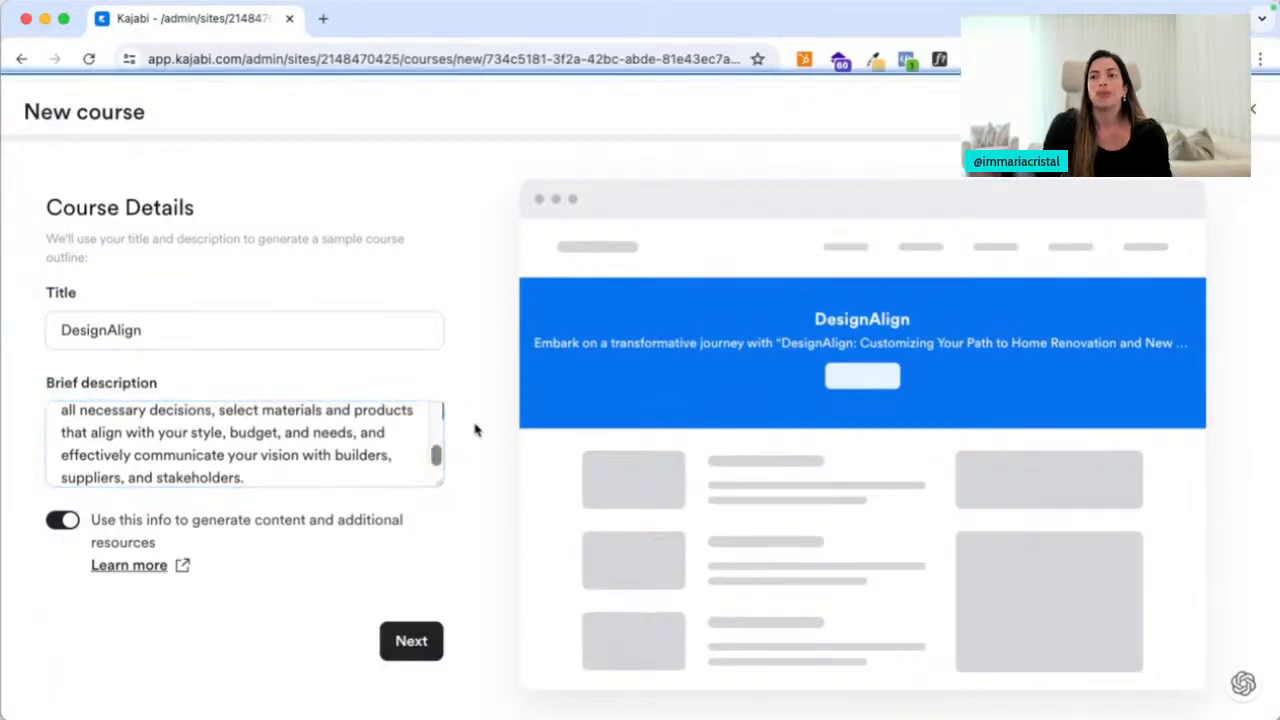
left_click(62, 521)
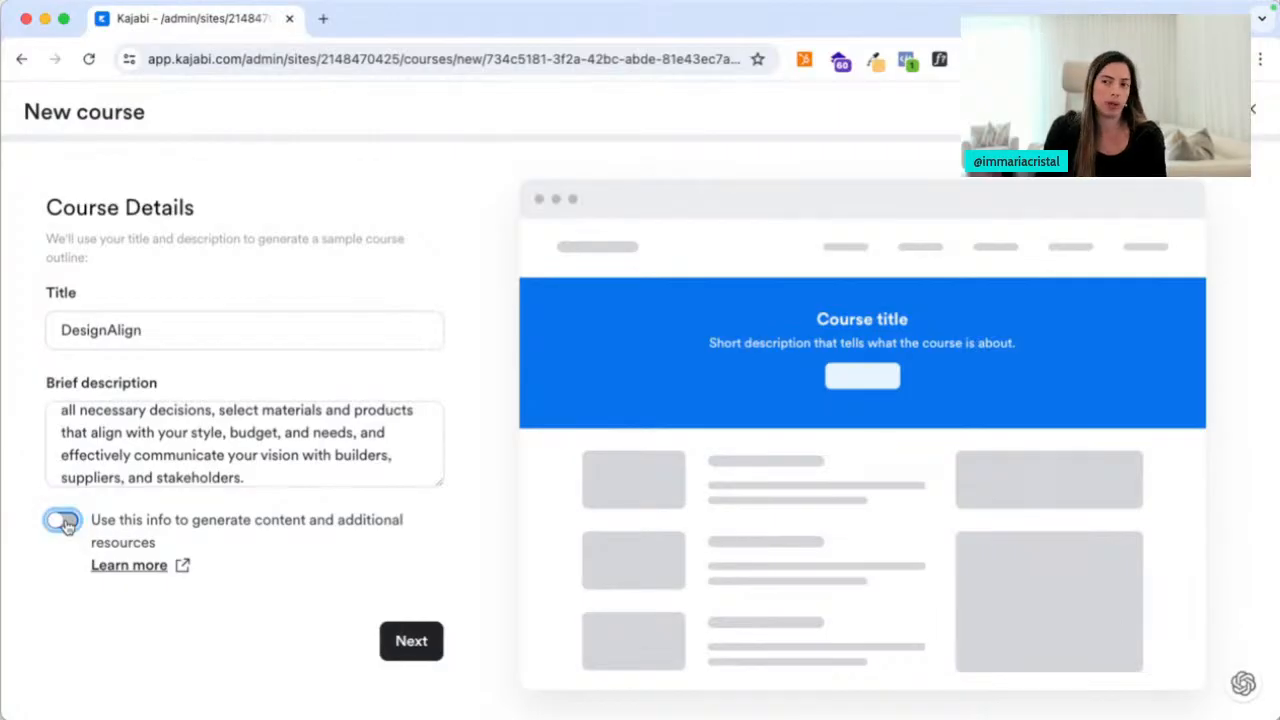
left_click(64, 521)
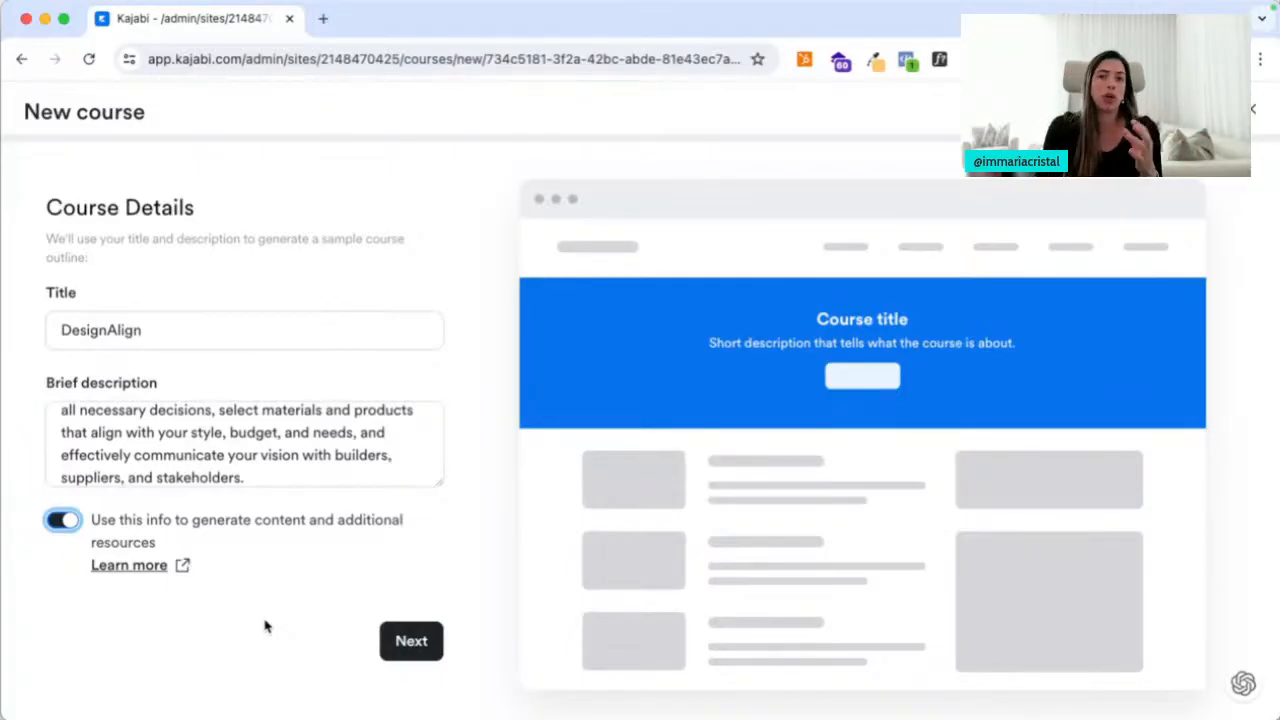
left_click(390, 652)
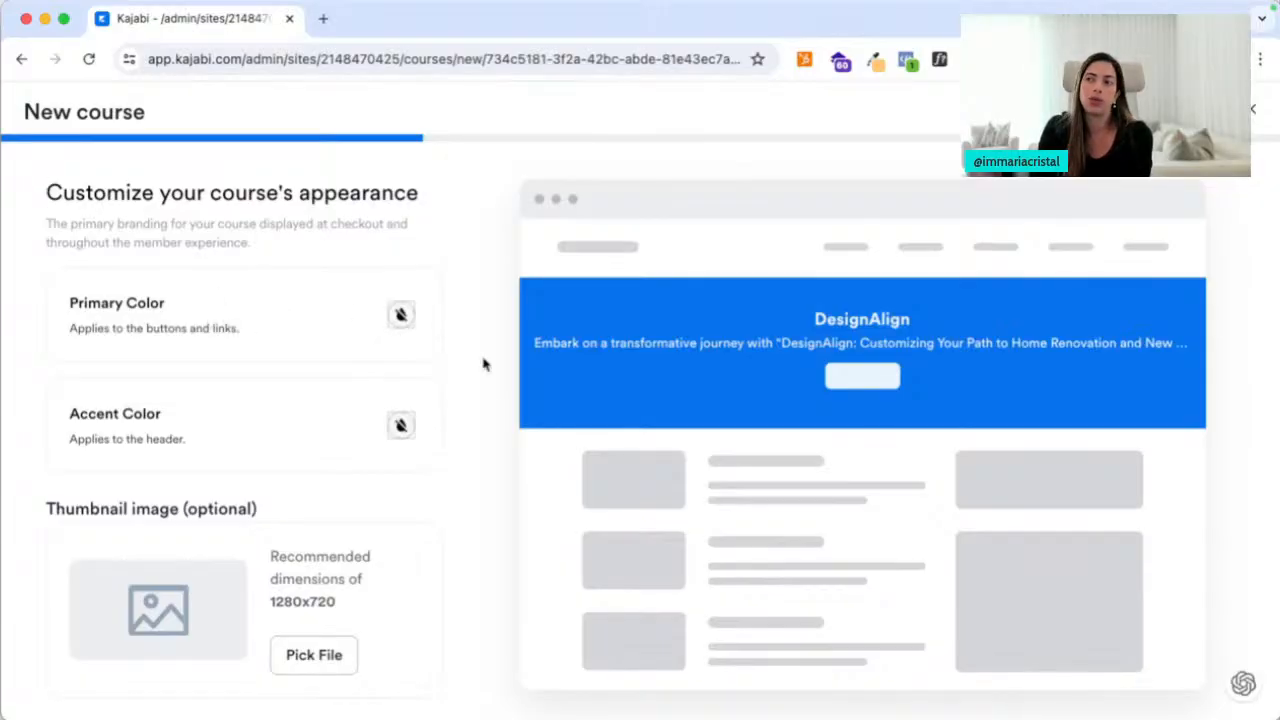
Set the accent colour to dark navy and the primary button colour to red, then pick a thumbnail file
left_click(396, 430)
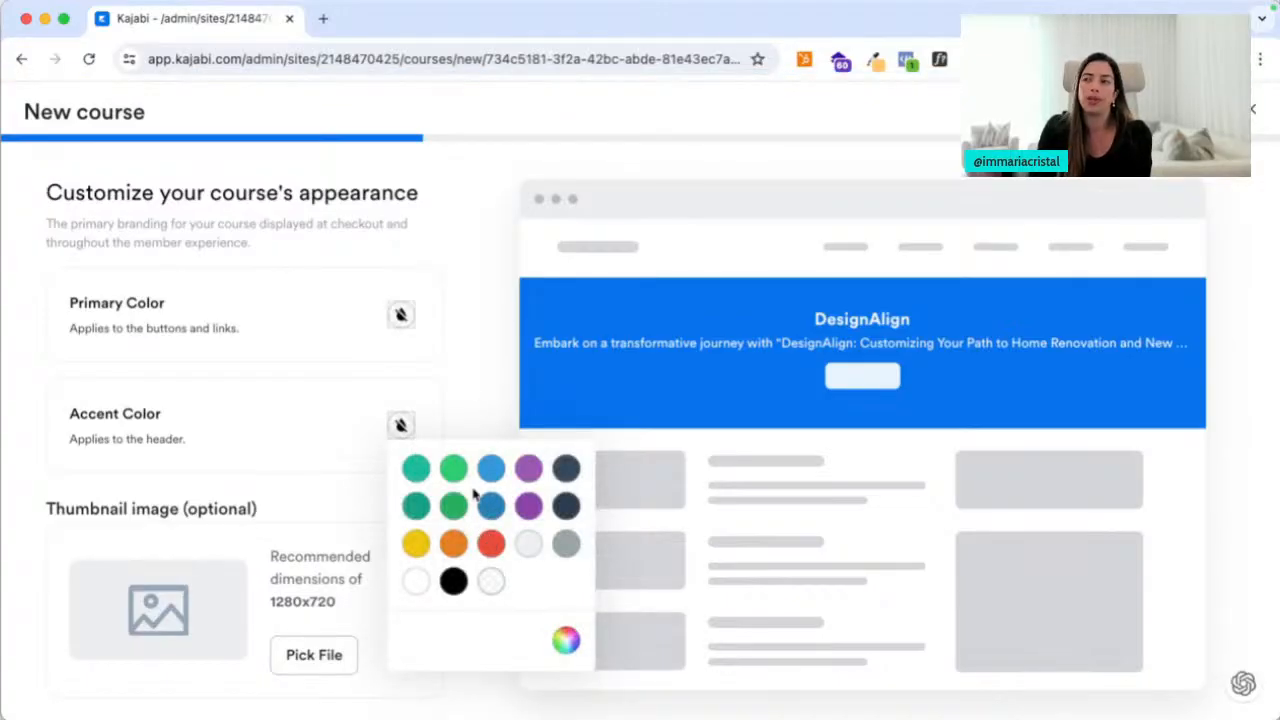
left_click(565, 474)
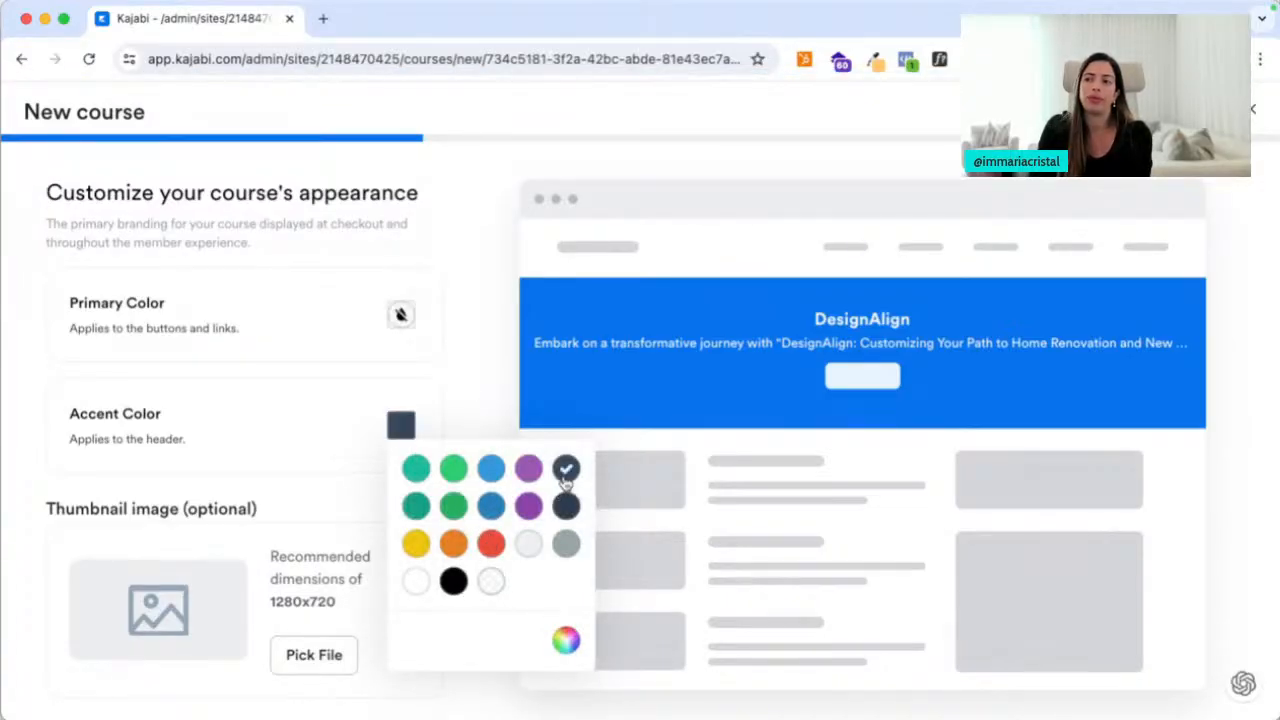
left_click(400, 316)
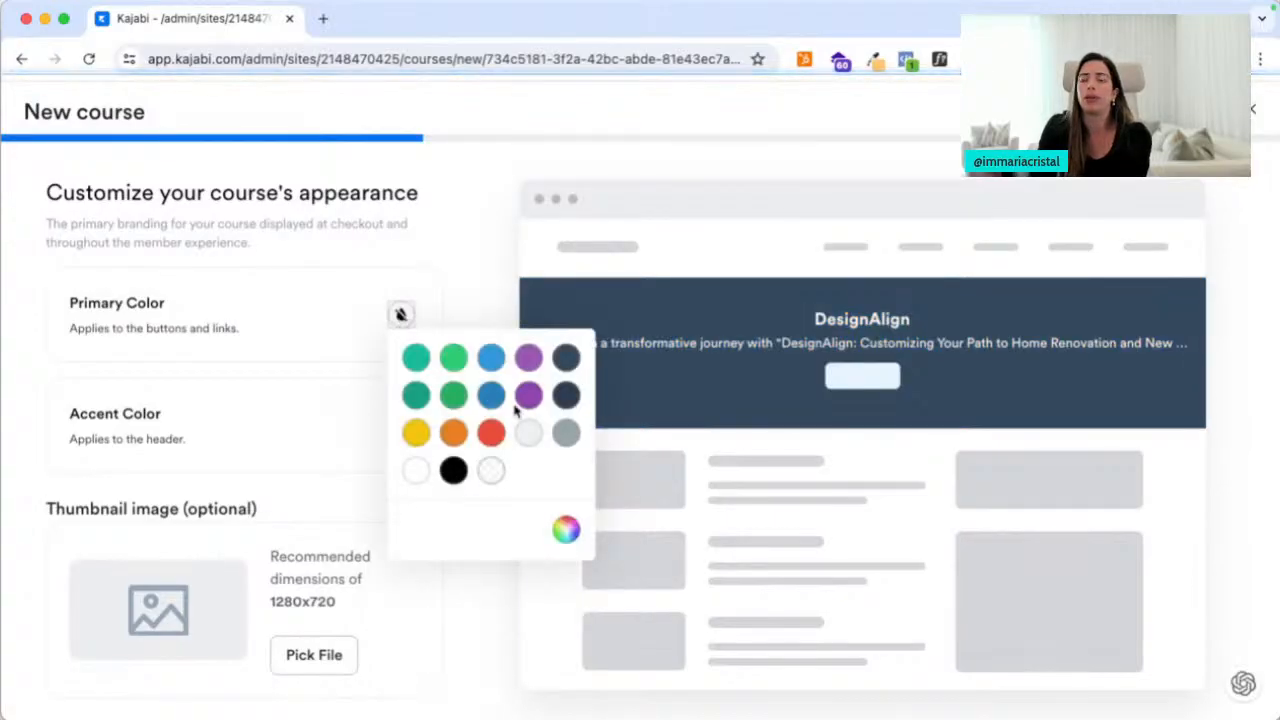
left_click(416, 432)
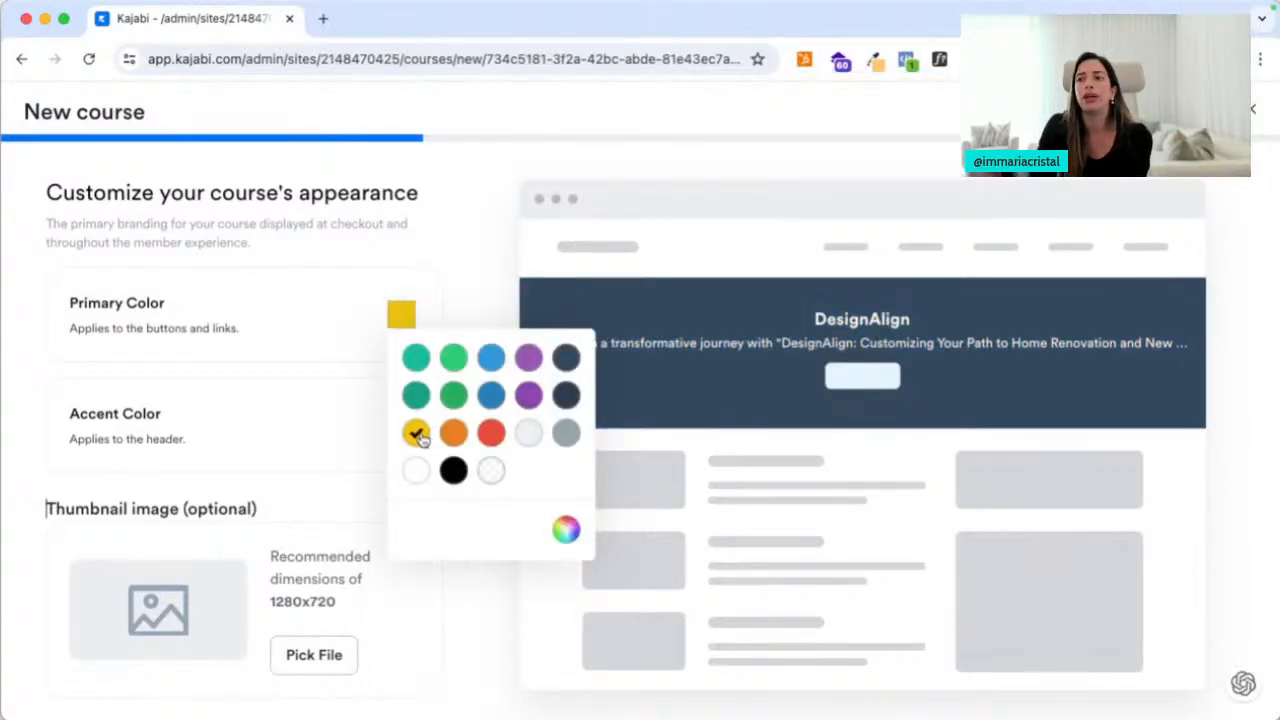
left_click(398, 324)
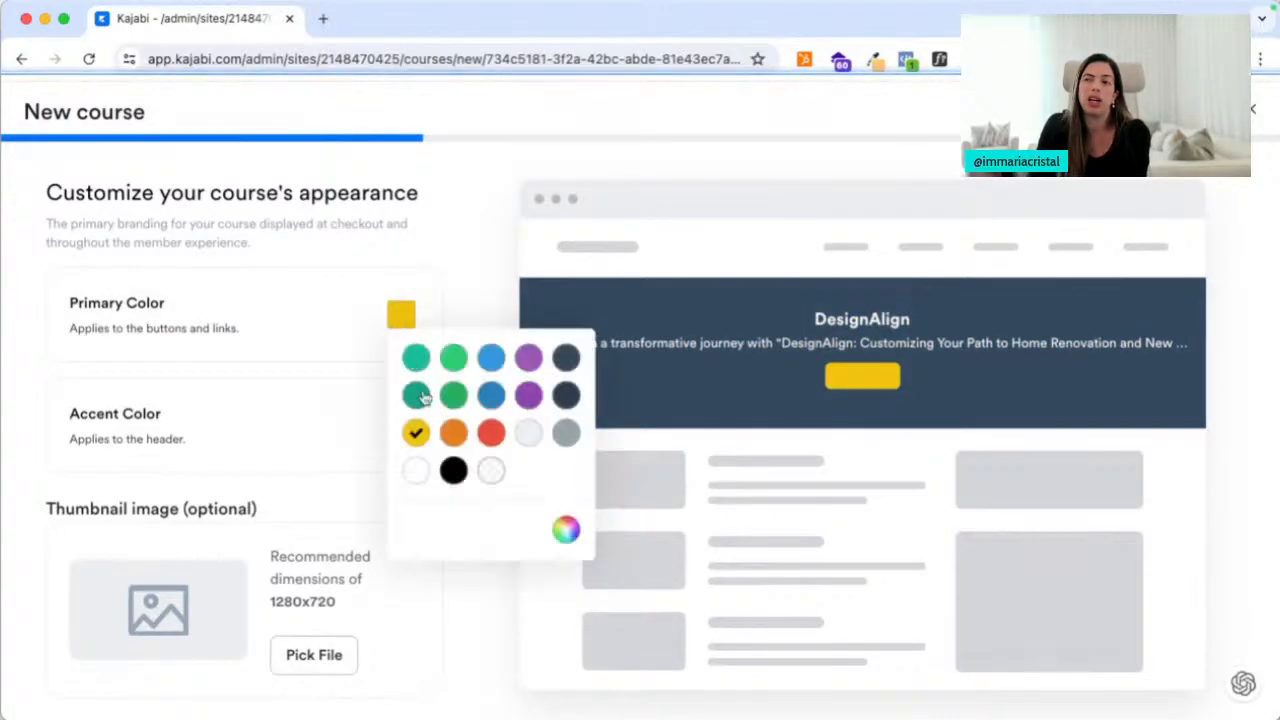
left_click(528, 360)
left_click(491, 432)
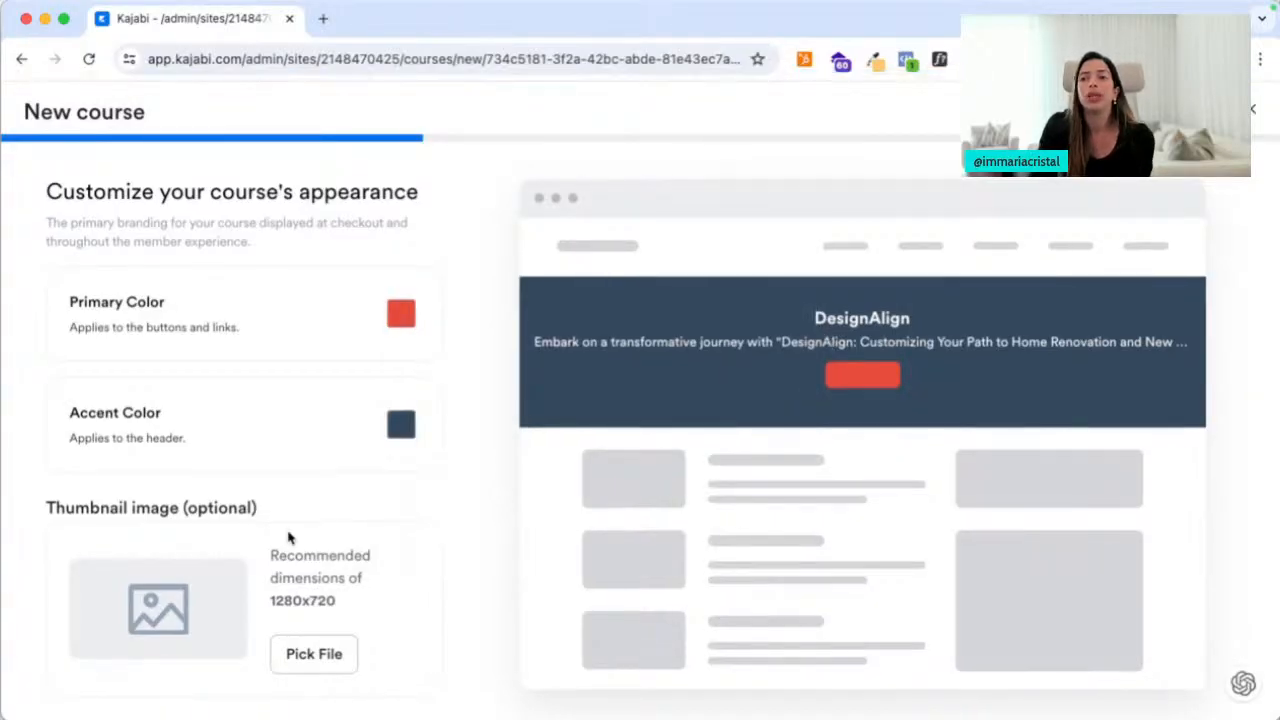
scroll(283, 537, "down", 2)
left_click(287, 590)
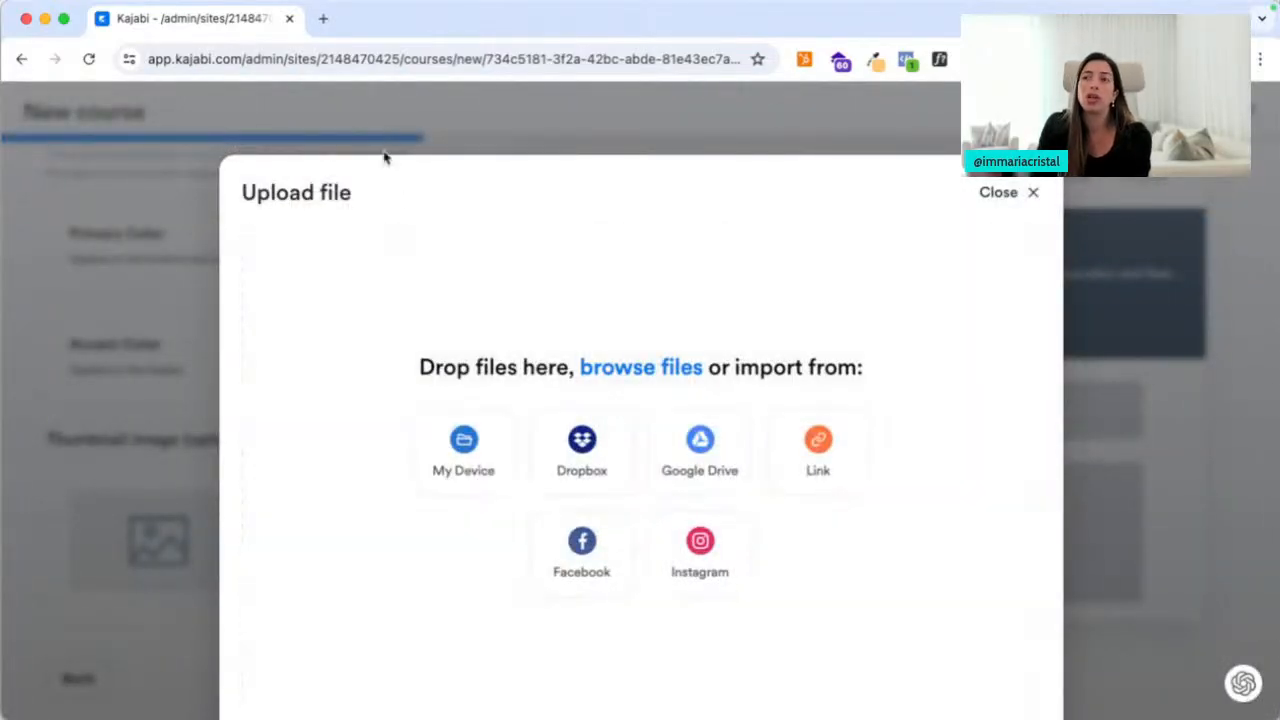
Load the Faraso Academy library page (farasoacademy.com/library) in a new browser tab
left_click(323, 19)
type("farasoa")
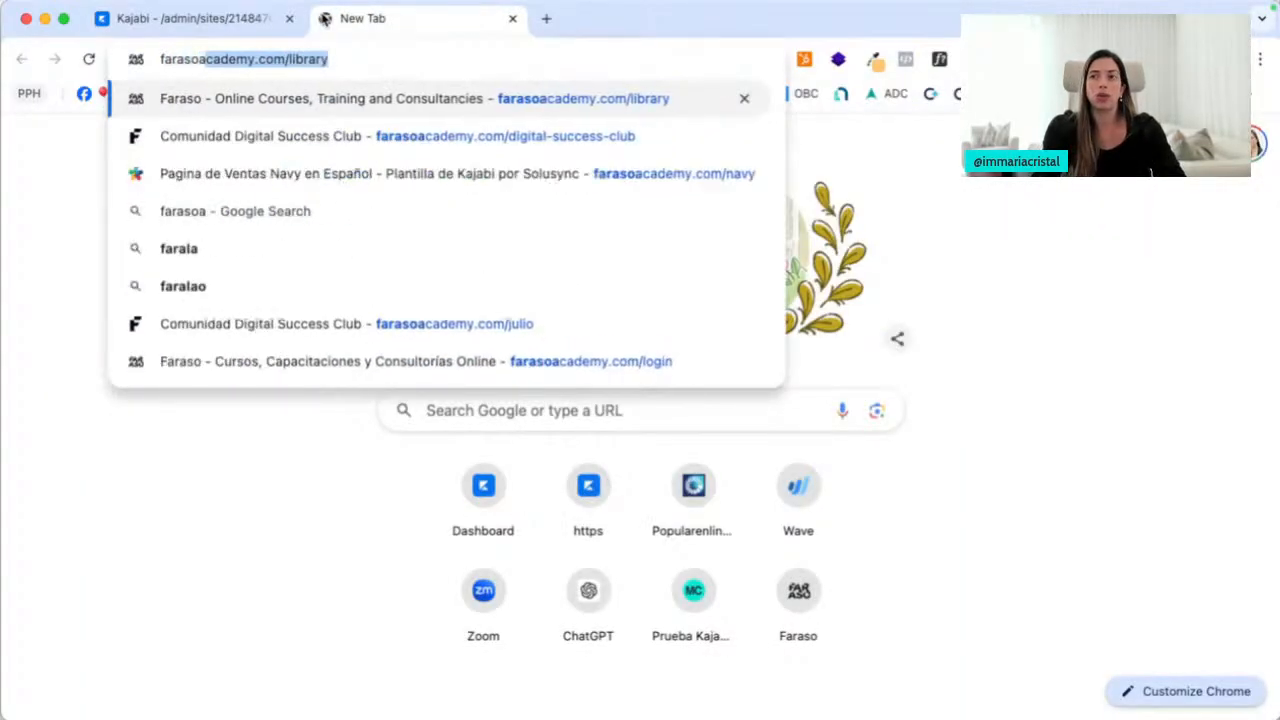
key("Return")
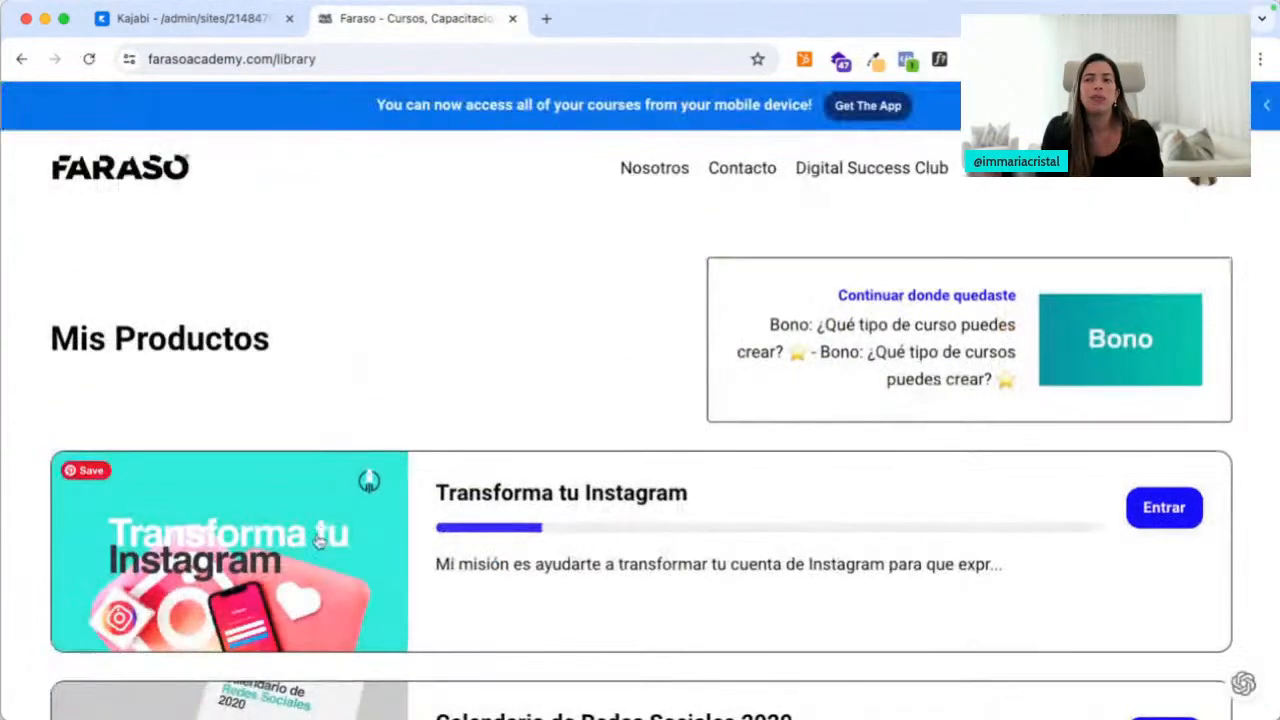
Scroll through the Faraso Academy course cards, then go back to the Kajabi tab
scroll(345, 440, "down", 3)
scroll(300, 440, "down", 5)
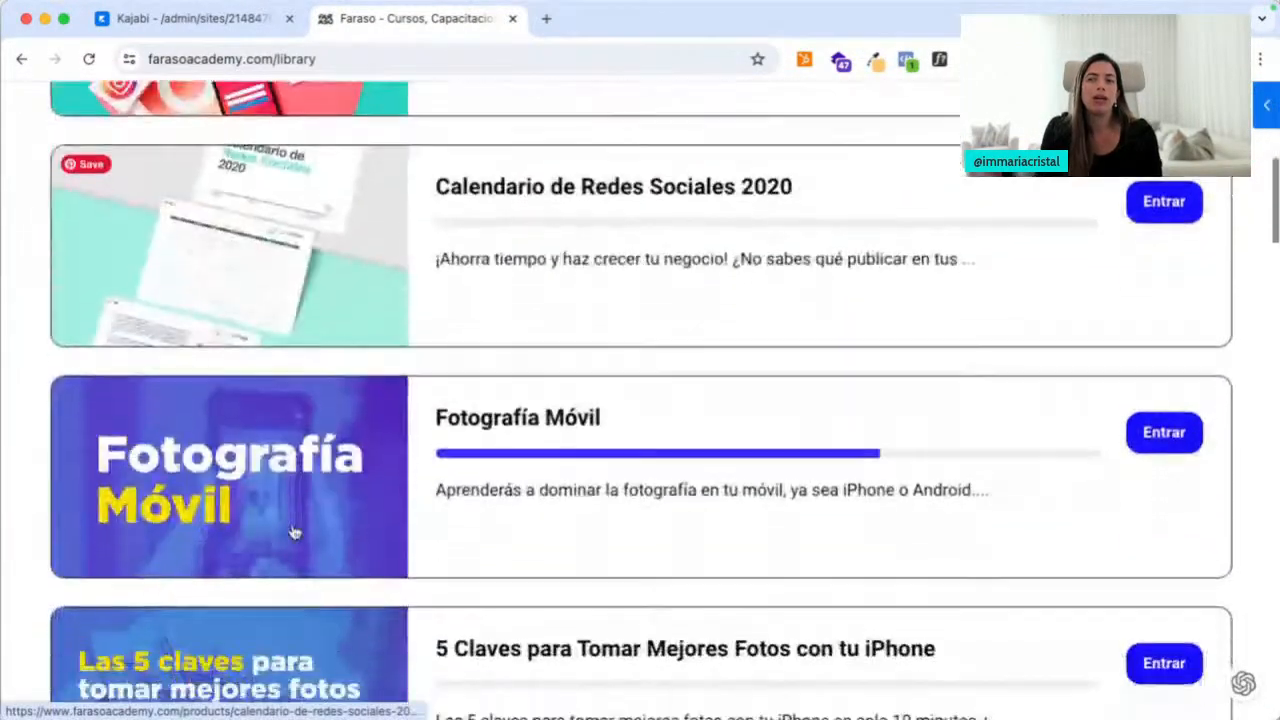
scroll(285, 557, "down", 4)
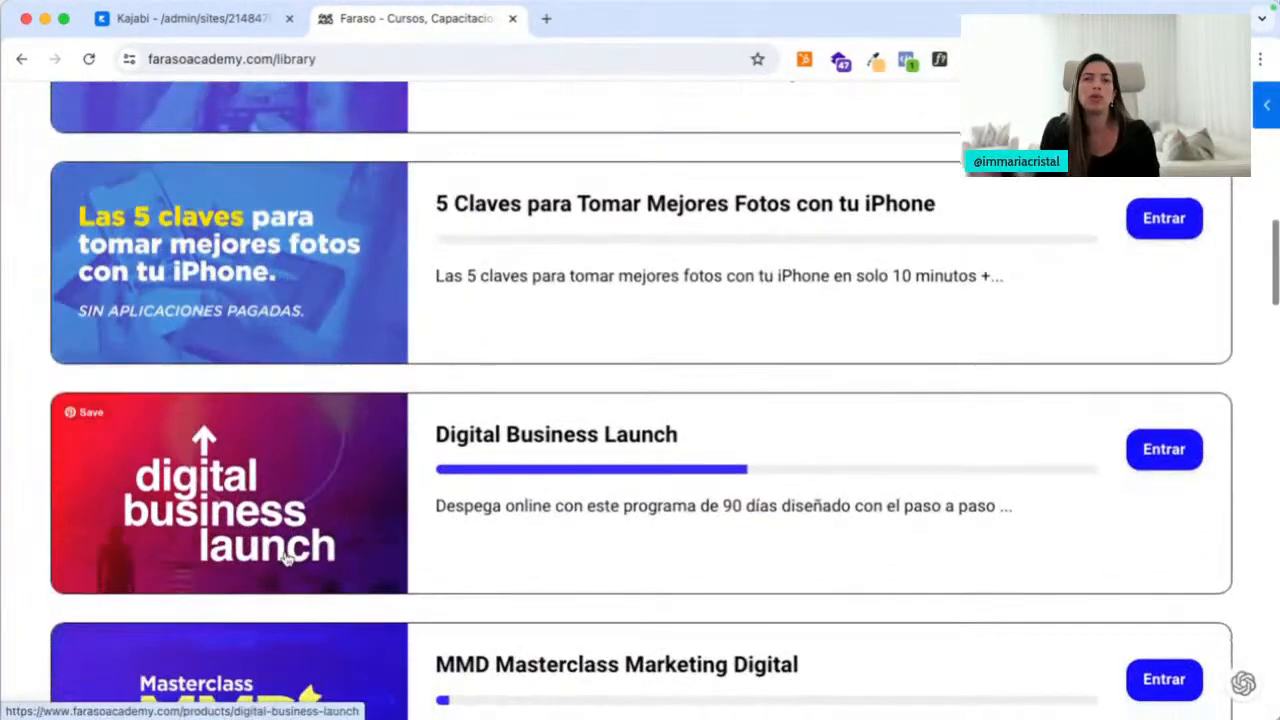
scroll(290, 510, "down", 8)
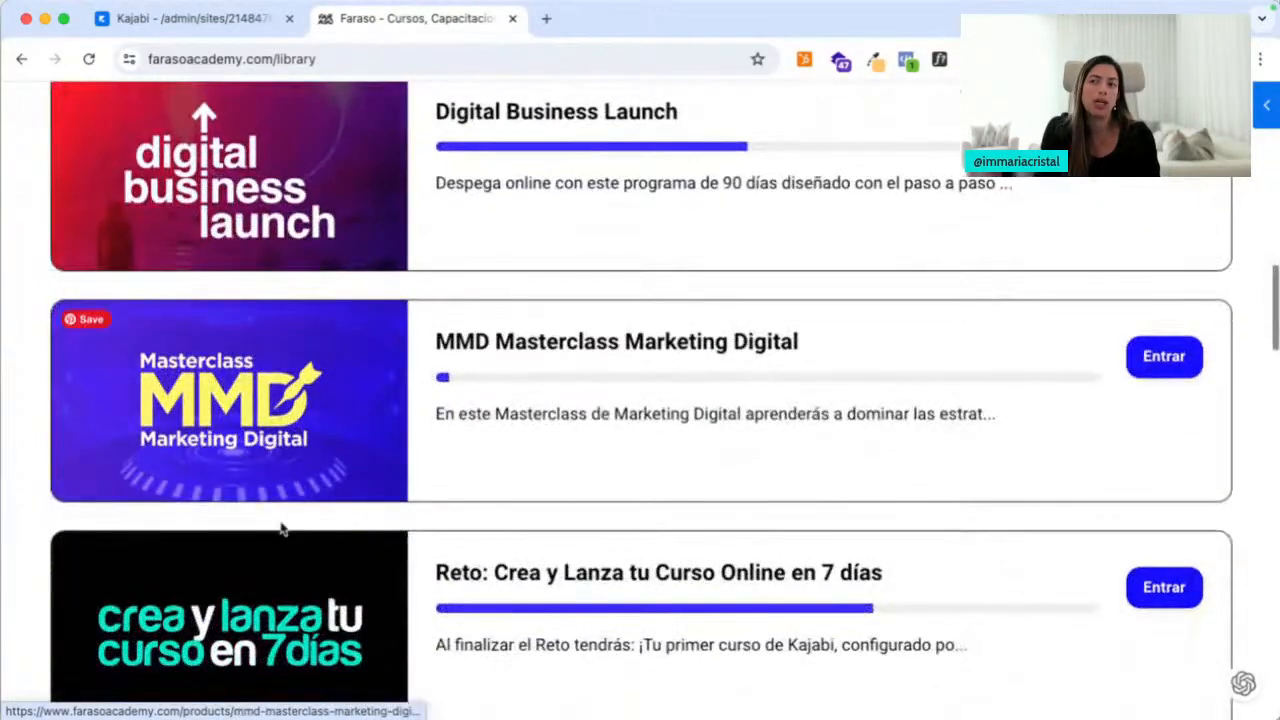
scroll(283, 530, "up", 14)
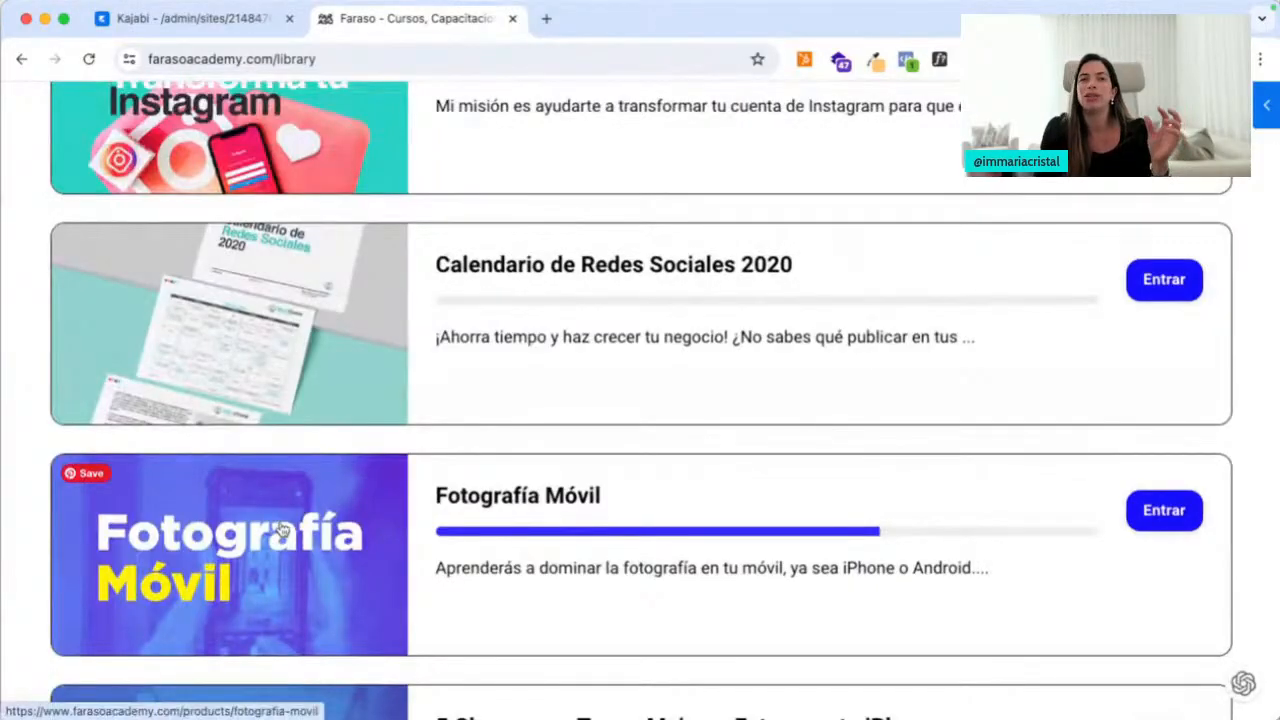
scroll(283, 530, "down", 5)
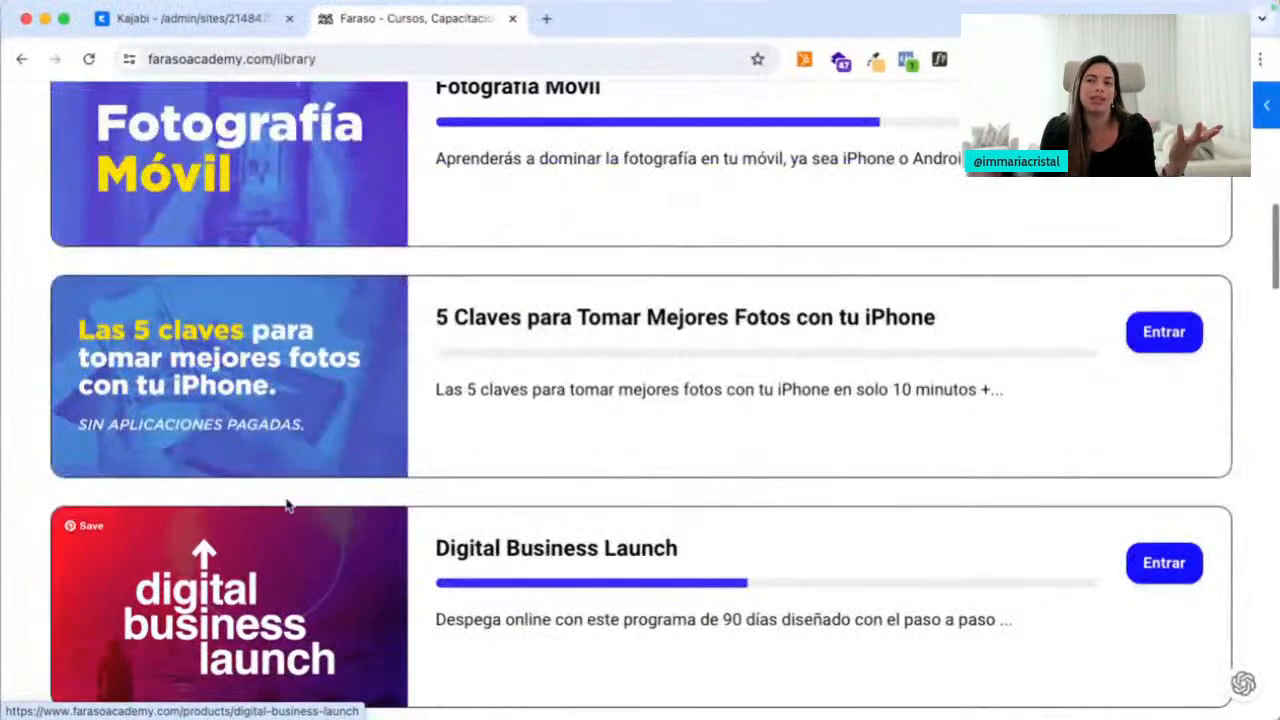
scroll(286, 500, "down", 2)
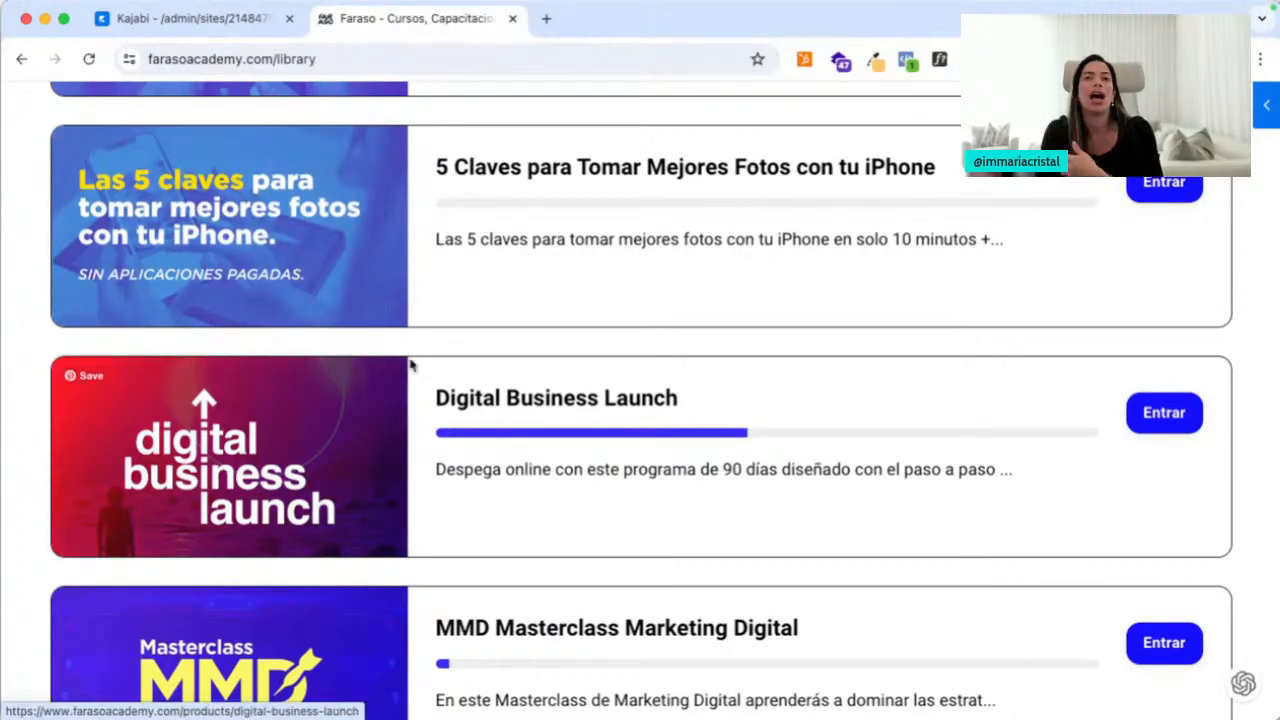
scroll(409, 363, "up", 6)
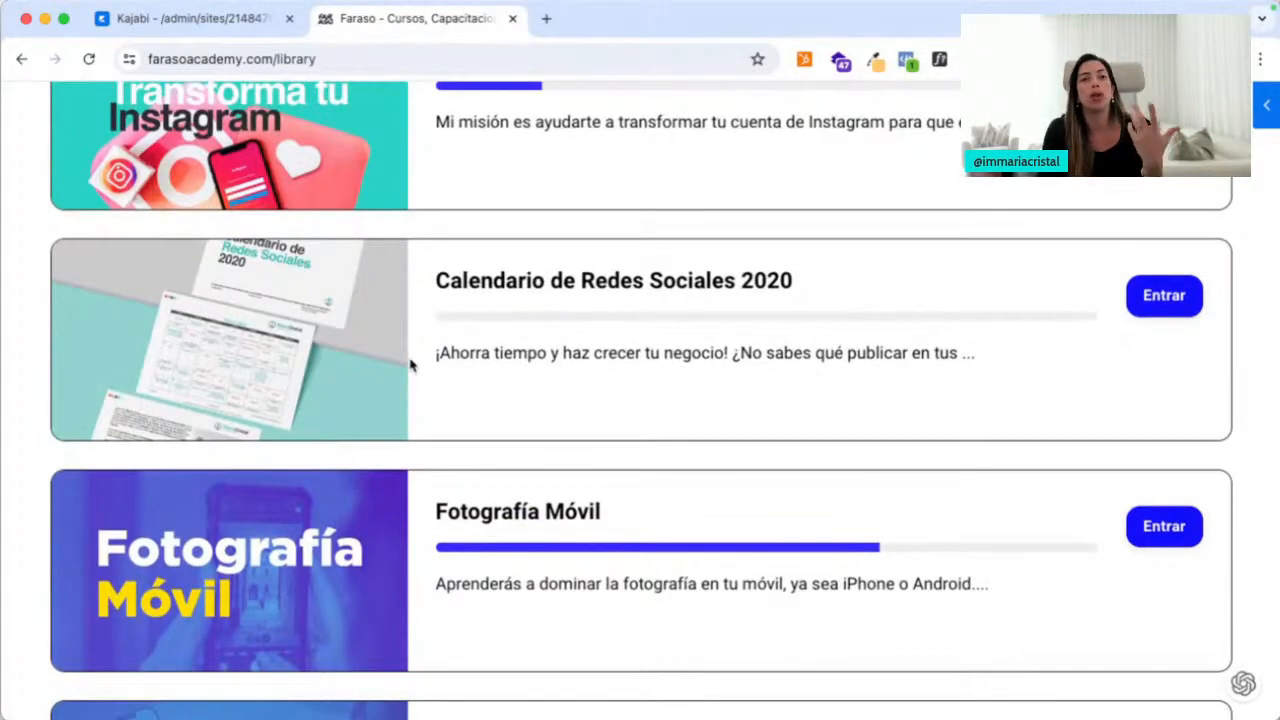
scroll(371, 189, "up", 3)
left_click(253, 27)
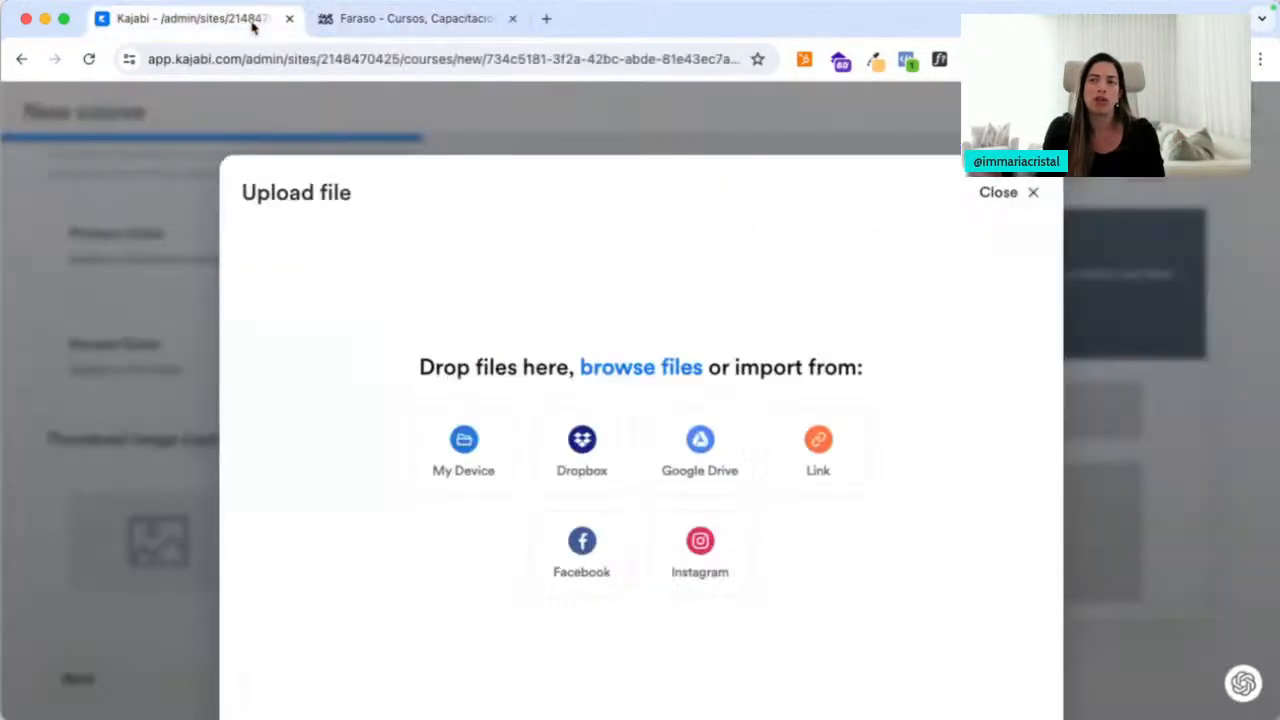
Pick Design Align.jpeg from this computer as the thumbnail and save it unedited
left_click(466, 445)
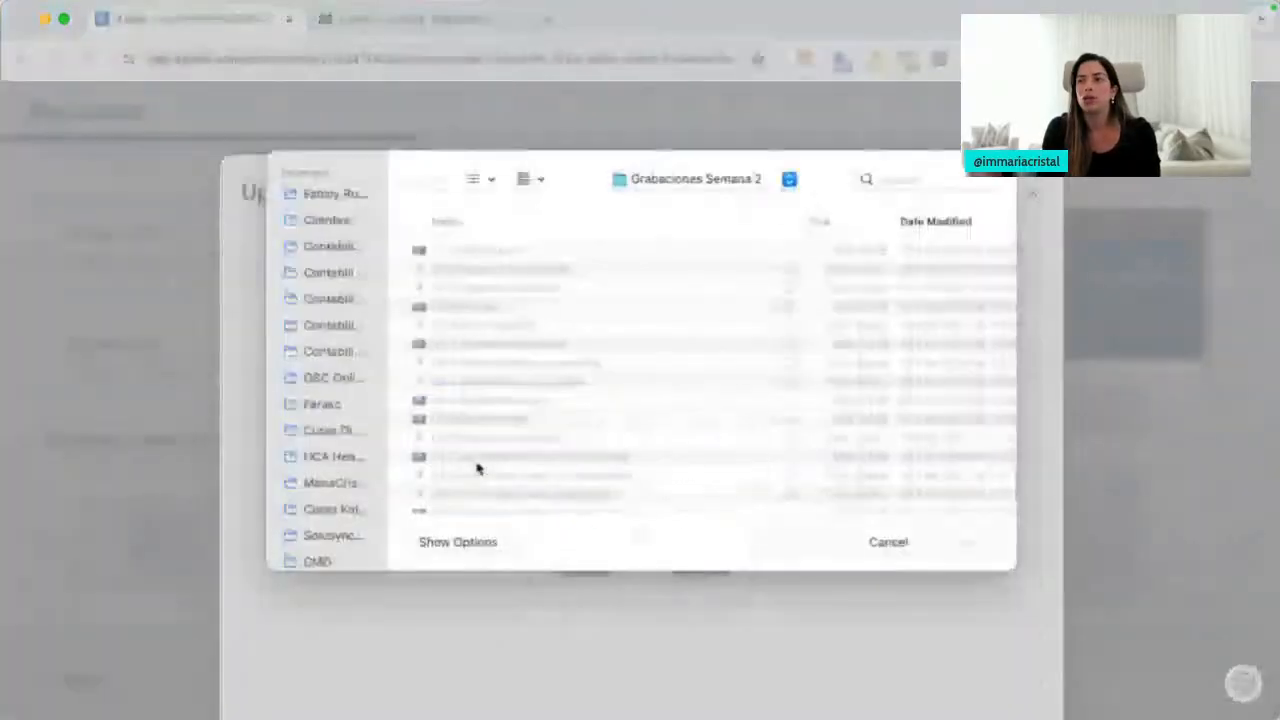
left_click(676, 178)
left_click(673, 352)
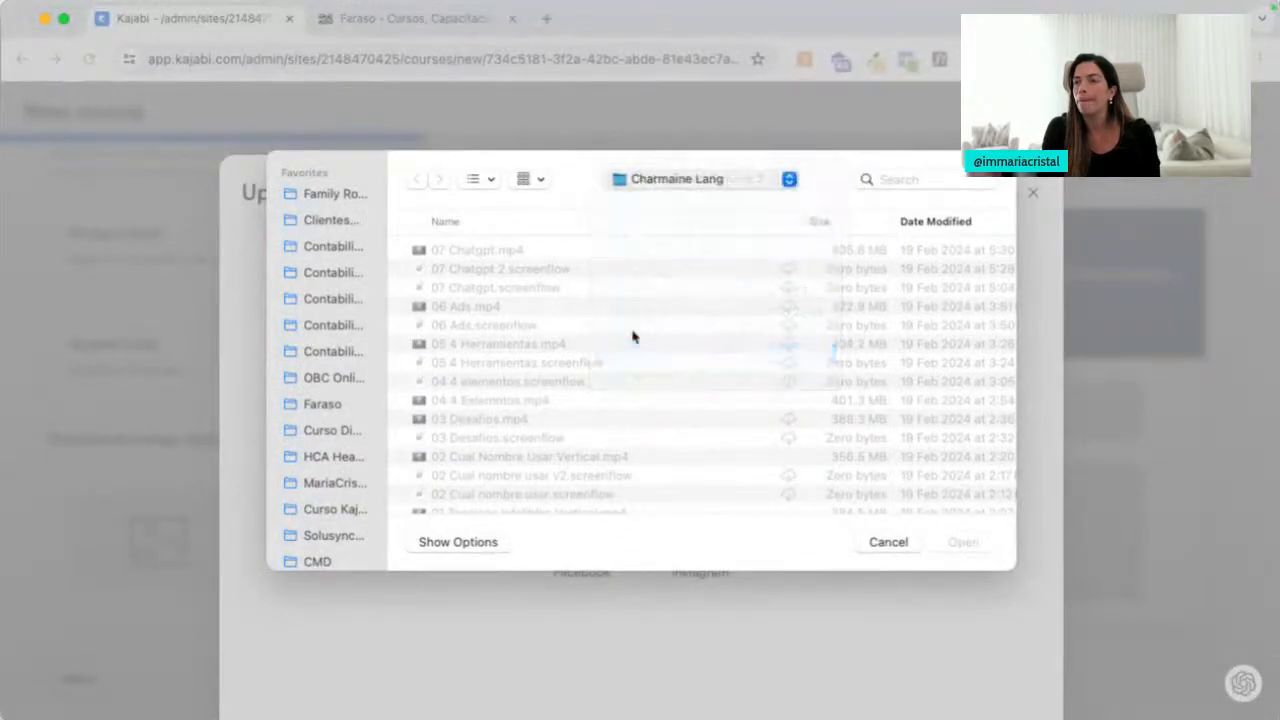
double_click(470, 305)
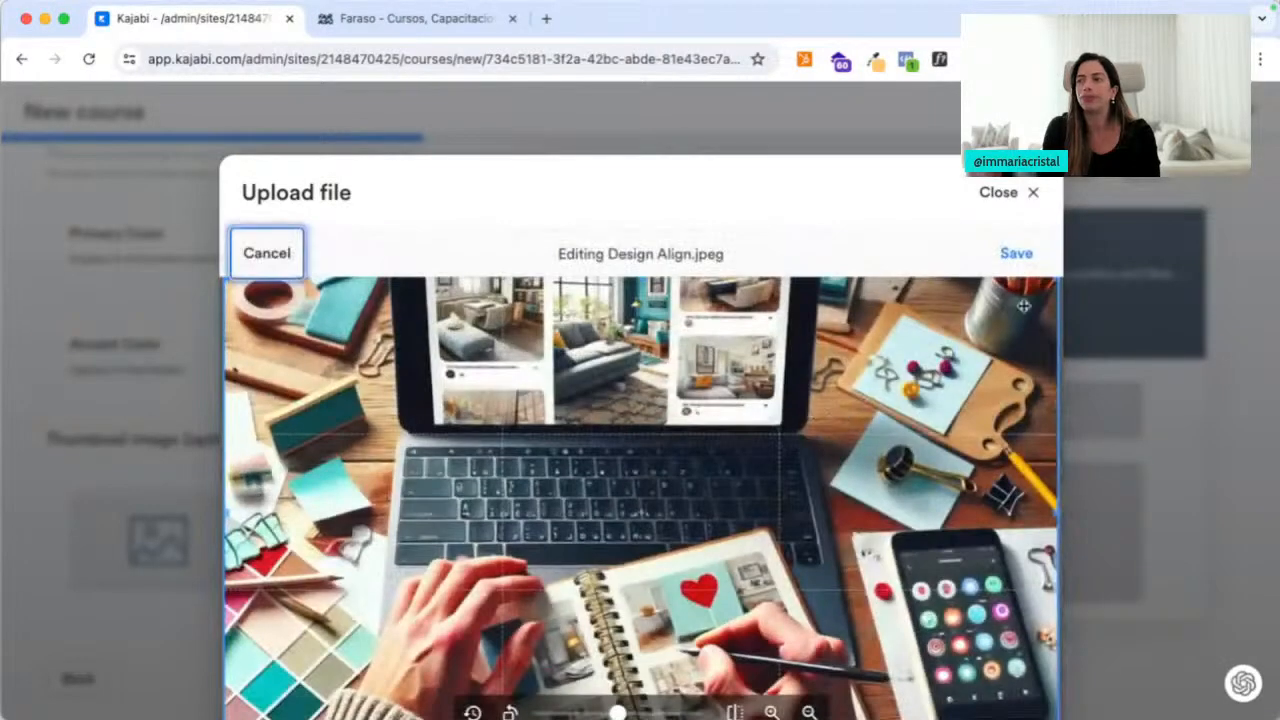
left_click(1026, 256)
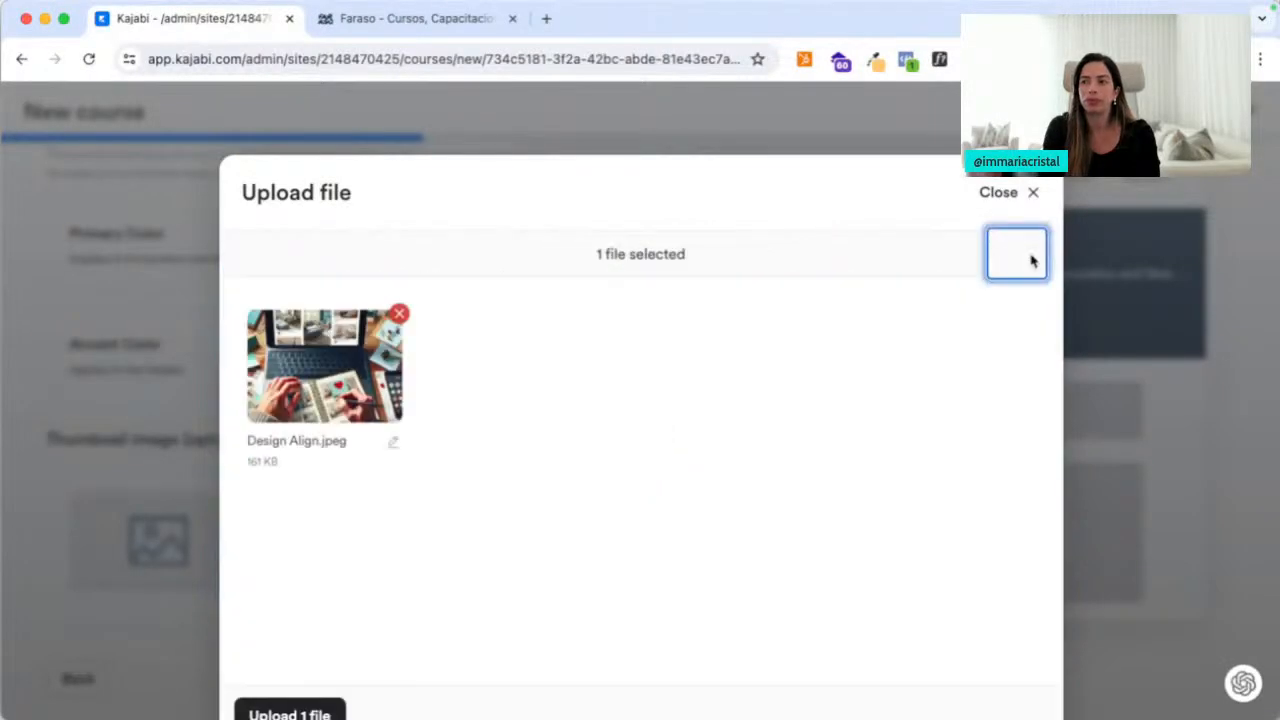
Upload the thumbnail file and move on to the Price your Course step
left_click(289, 712)
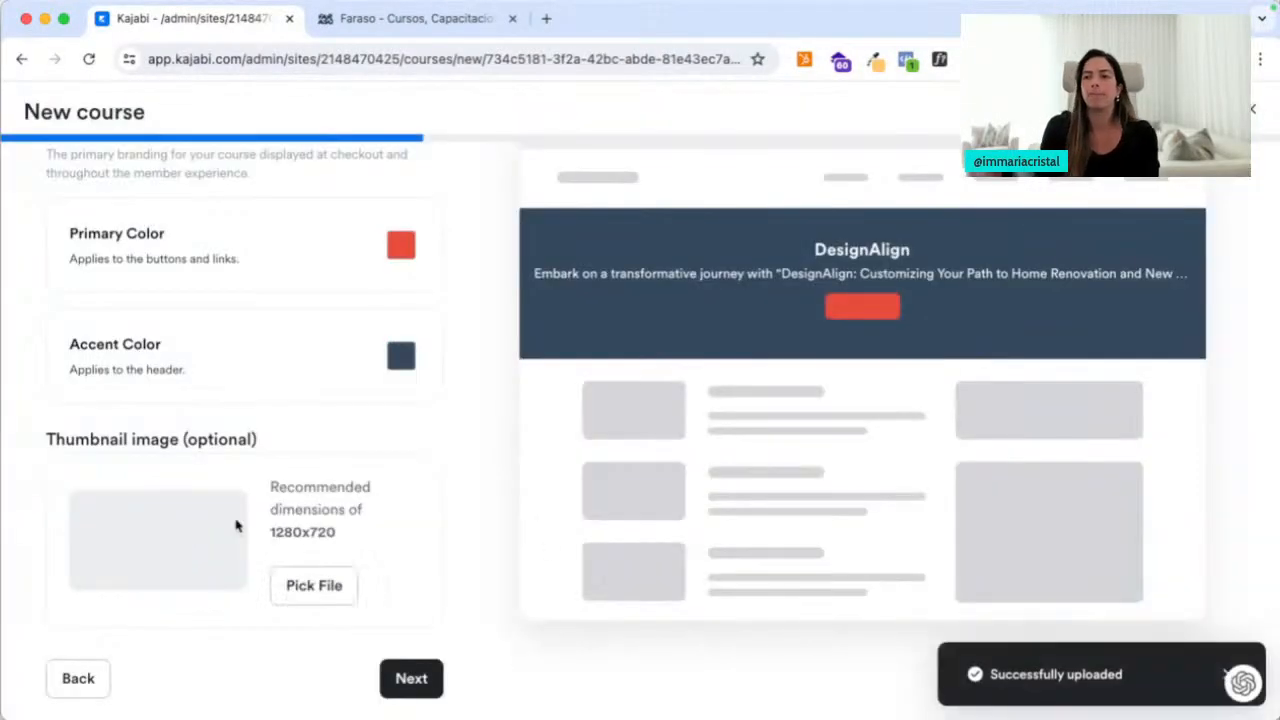
left_click(423, 688)
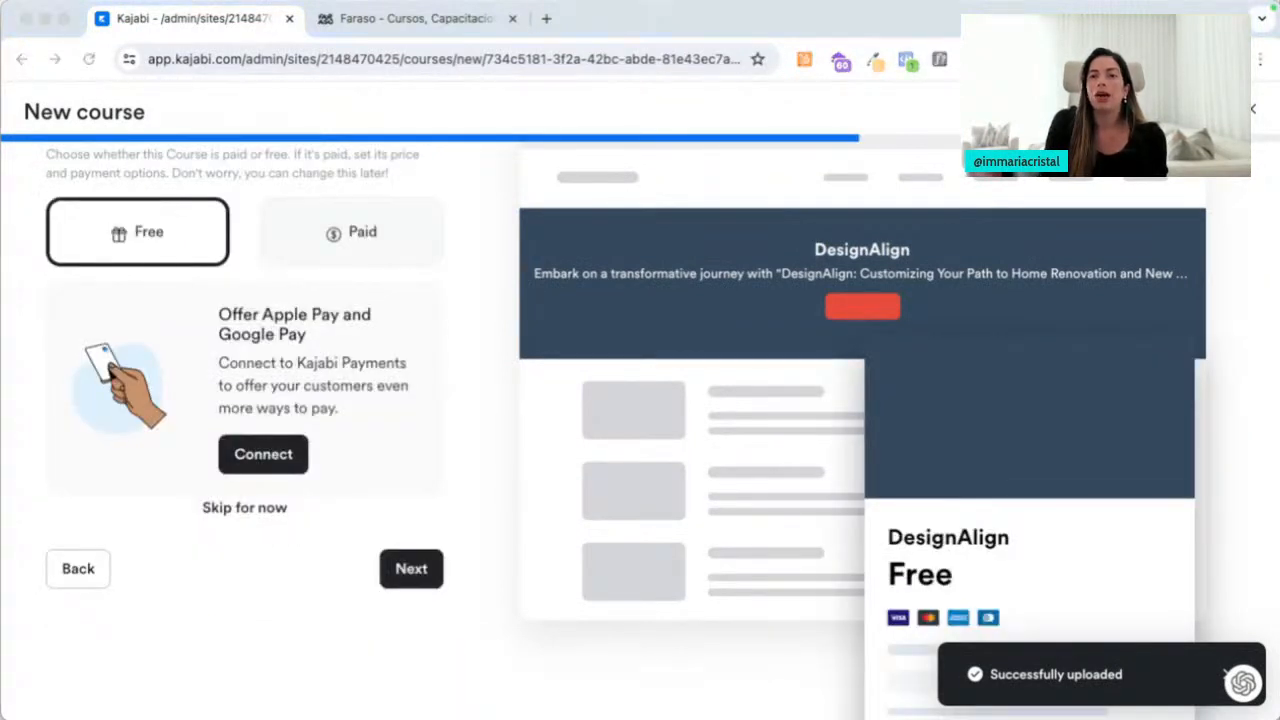
left_click(474, 299)
scroll(463, 300, "up", 1)
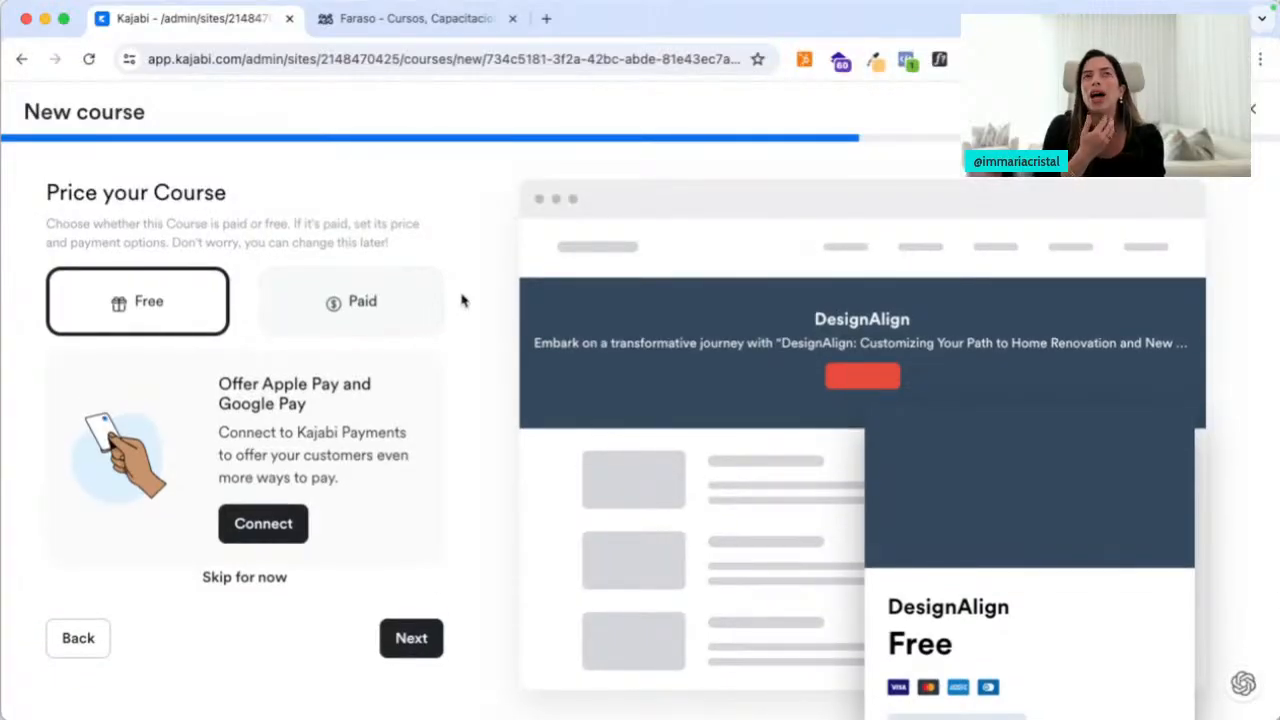
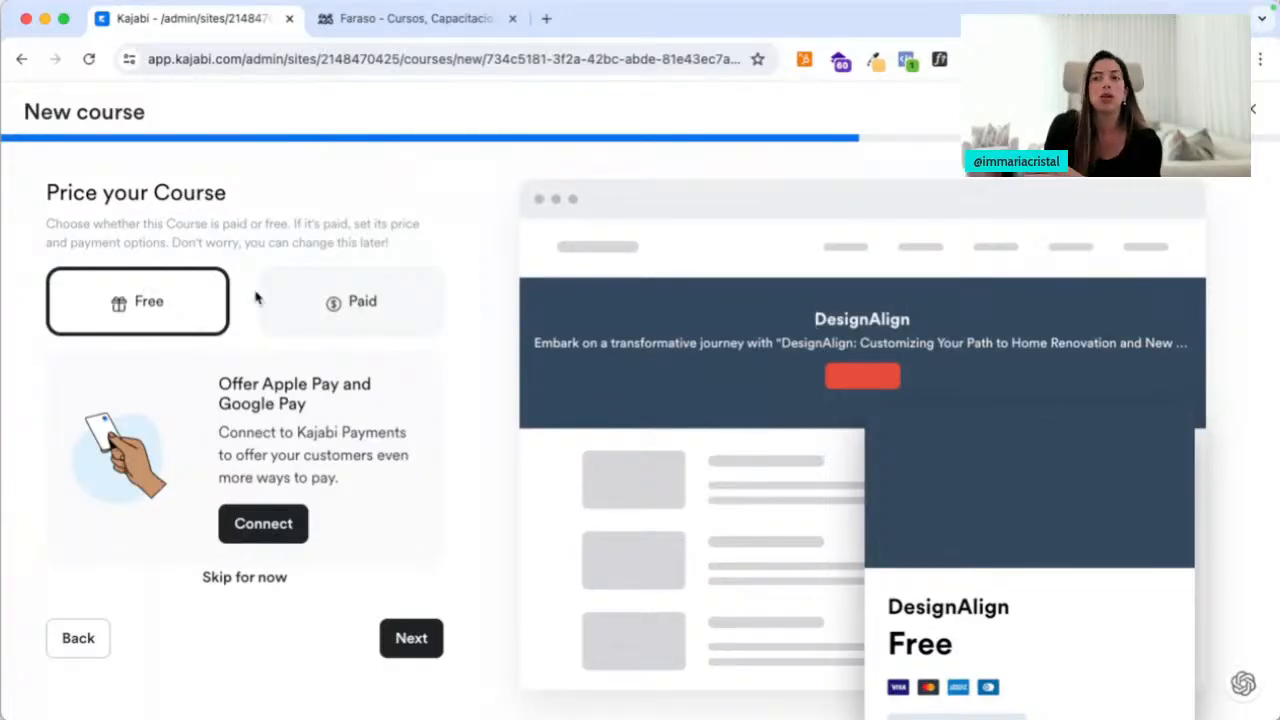
Leave the DesignAlign course set to Free and continue past the pricing step
left_click(409, 645)
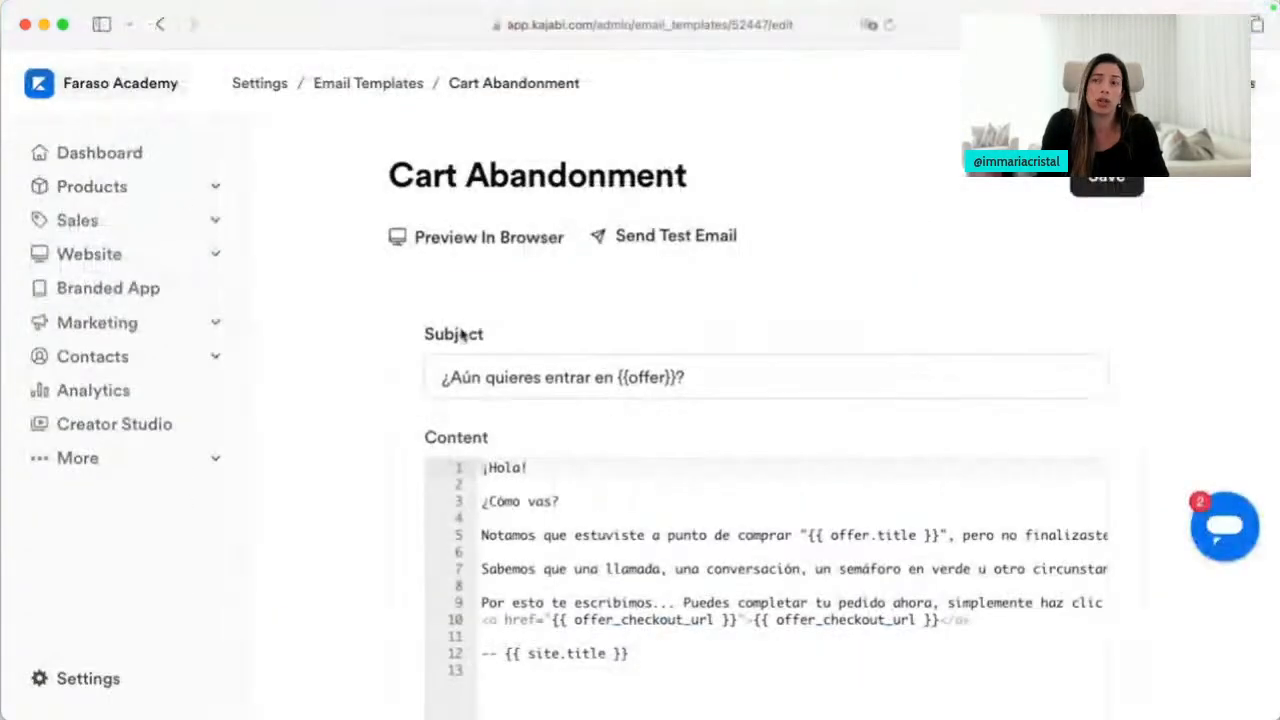
Go to Sales > Offers and open the ENTRENAMIENTO offer's Pricing tab
left_click(152, 221)
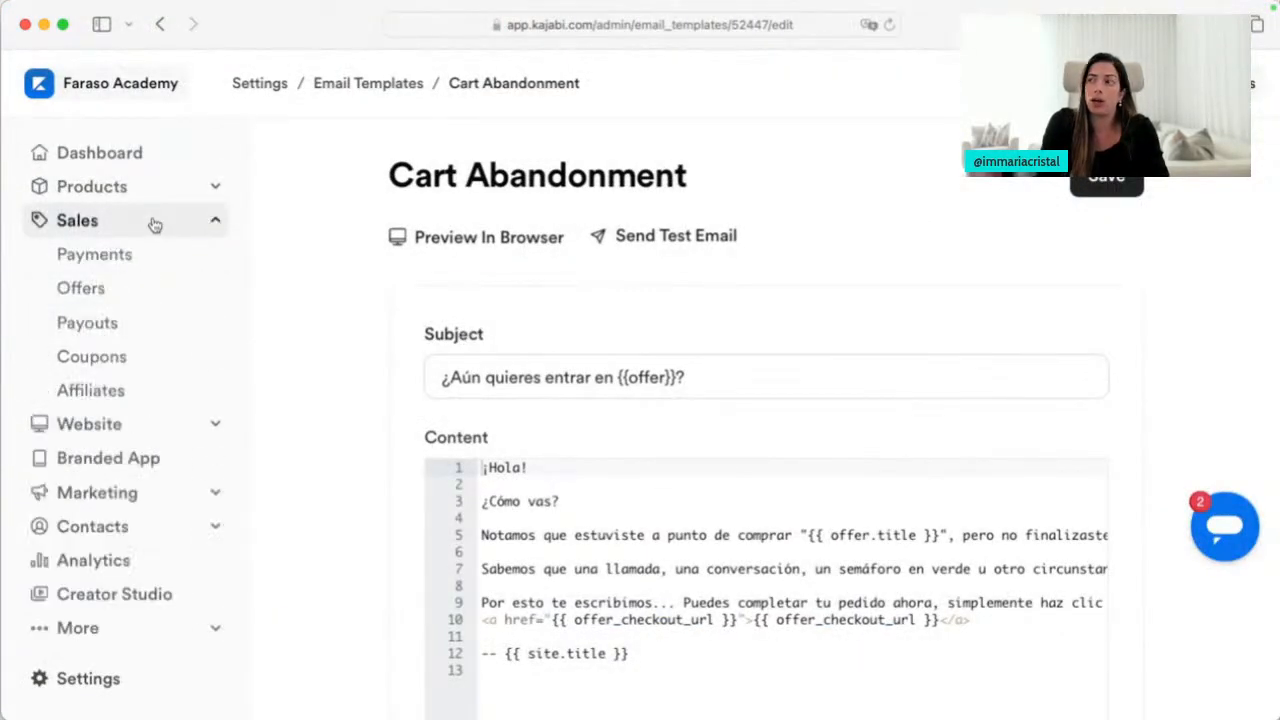
left_click(132, 293)
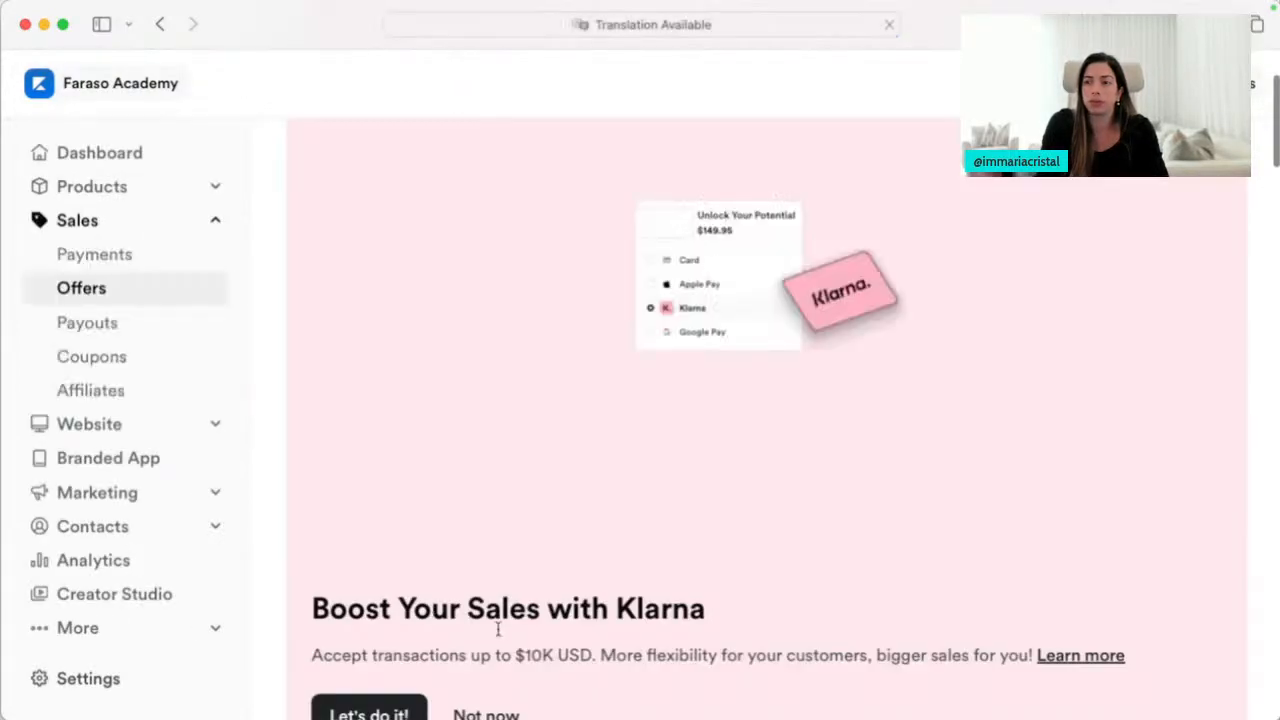
scroll(498, 628, "down", 10)
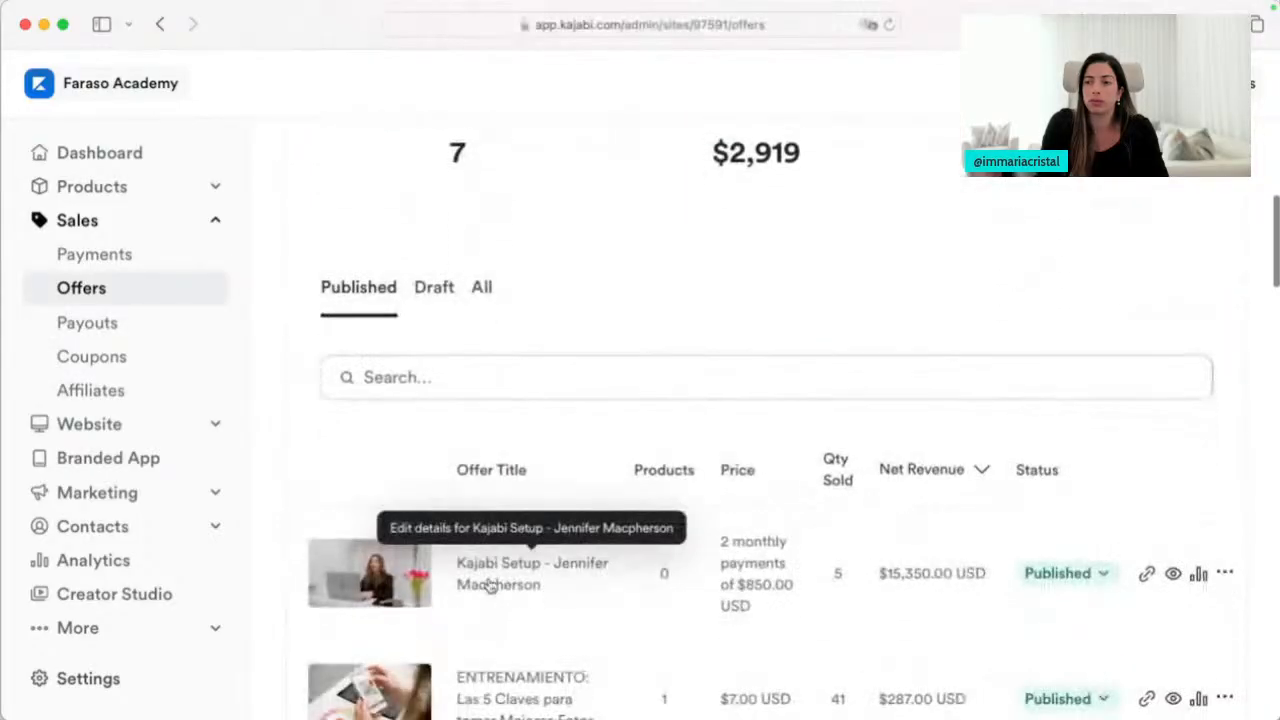
scroll(490, 586, "down", 3)
left_click(506, 585)
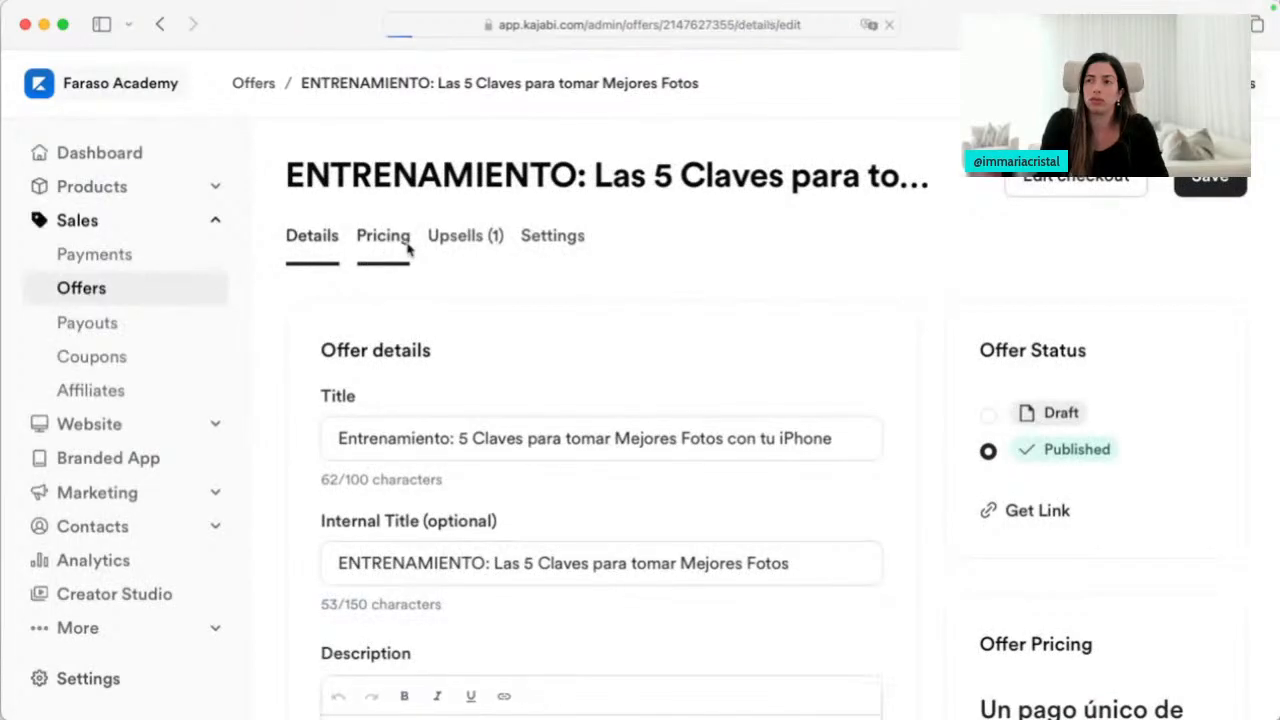
left_click(405, 248)
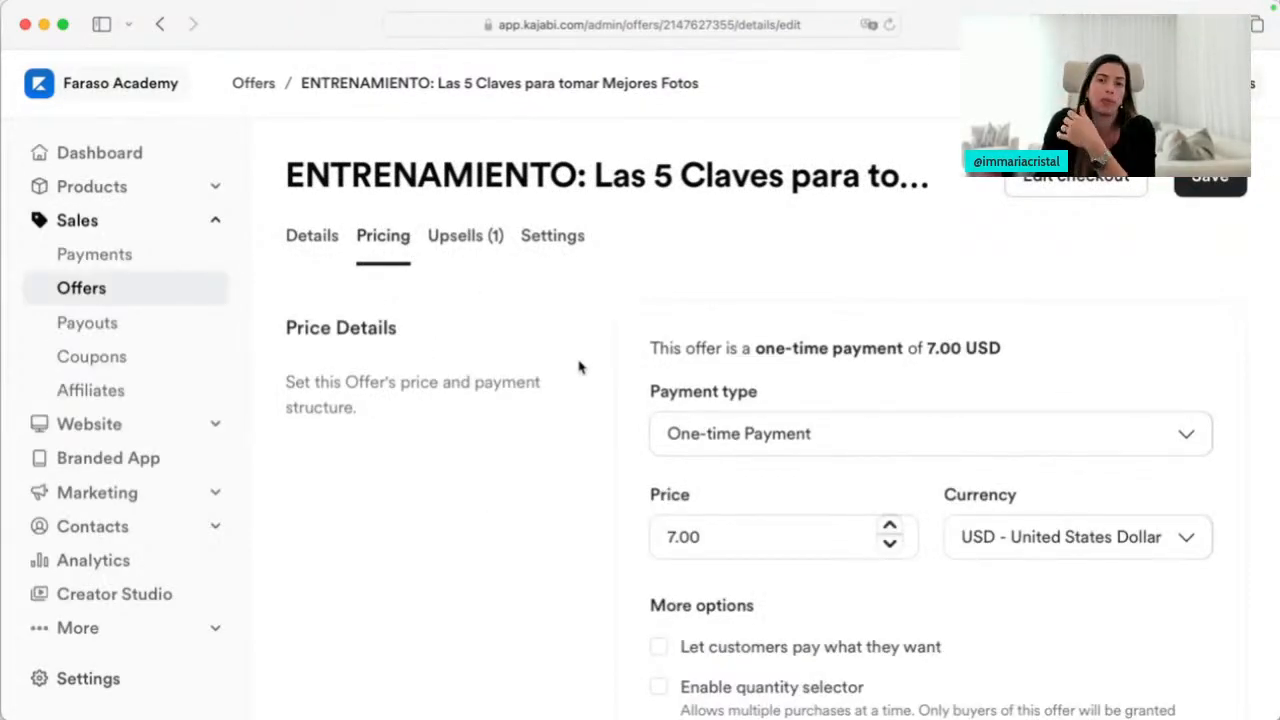
Keep one-time payment and try the quantity selector and pay-what-you-want, leaving both off
scroll(628, 386, "down", 3)
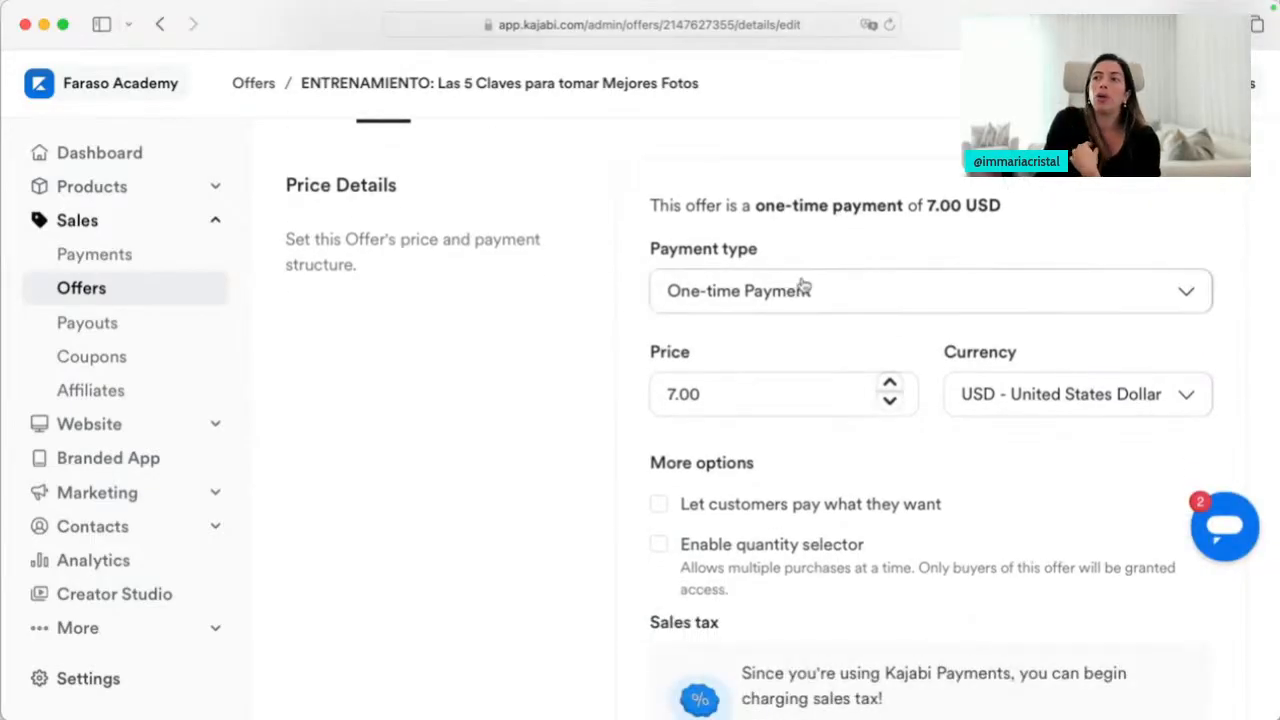
left_click(803, 288)
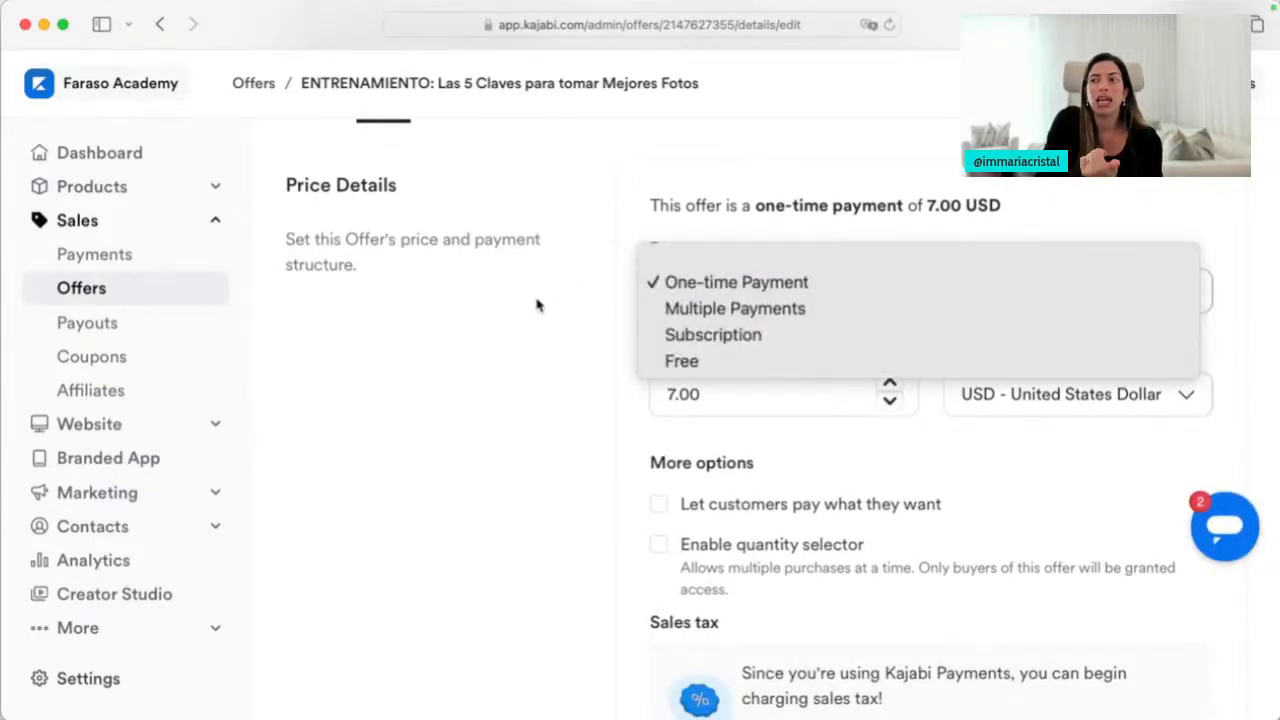
left_click(536, 305)
scroll(536, 305, "down", 2)
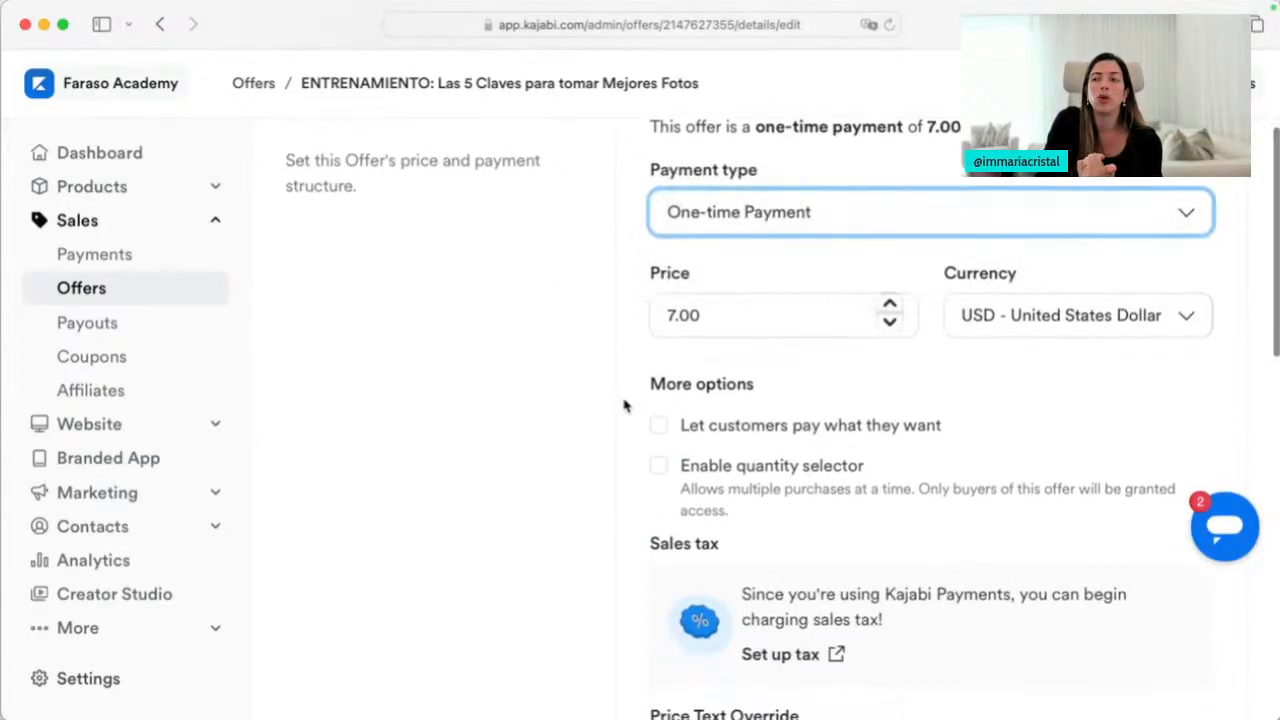
left_click(659, 468)
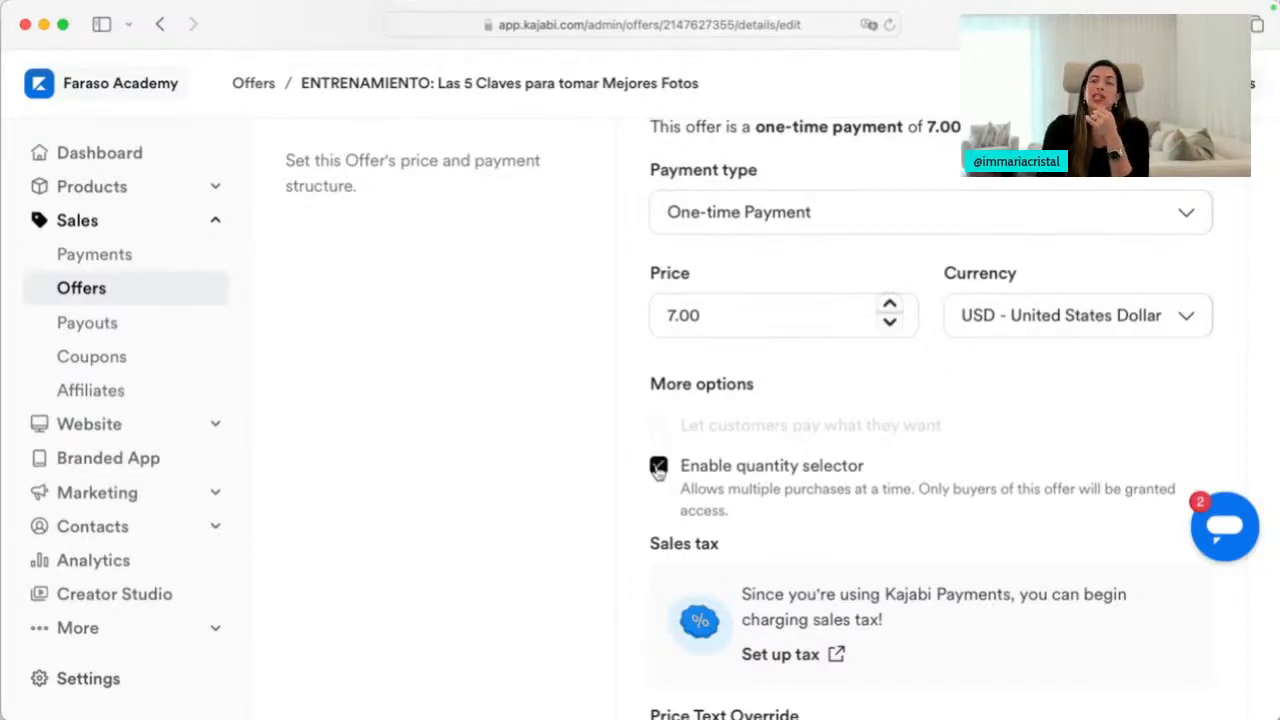
left_click(658, 466)
left_click(659, 426)
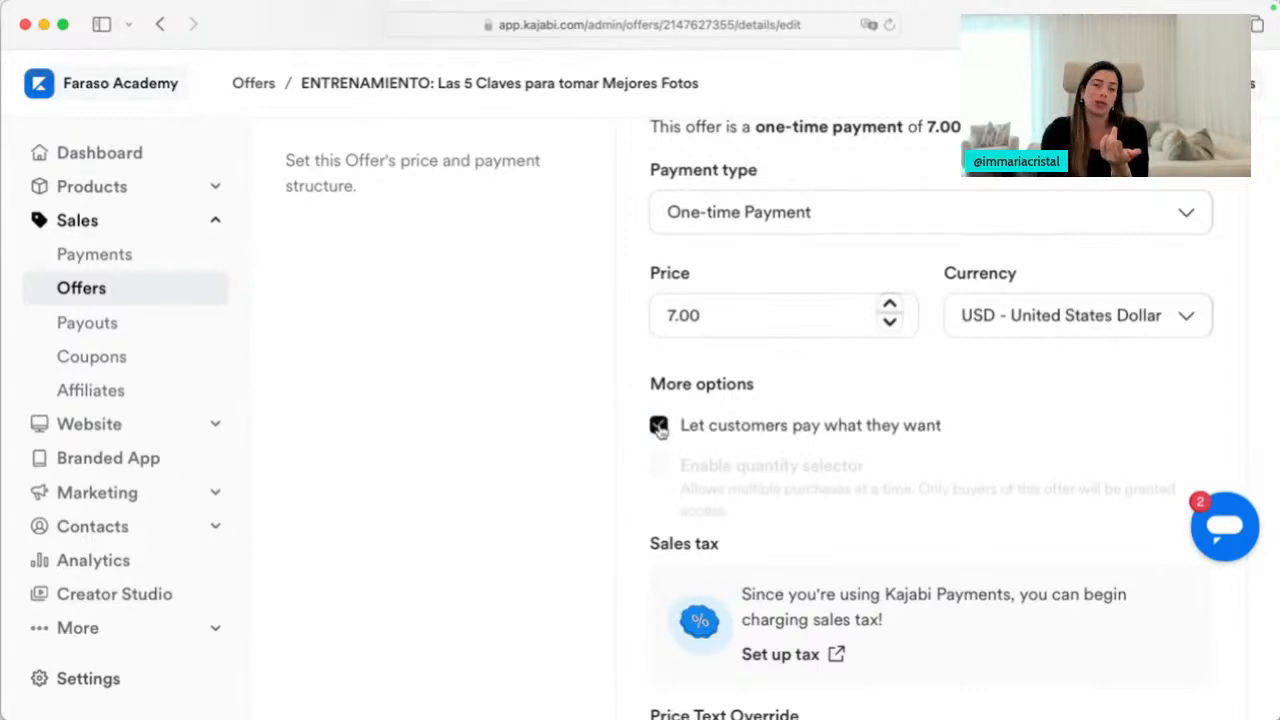
left_click_drag(720, 318, 661, 318)
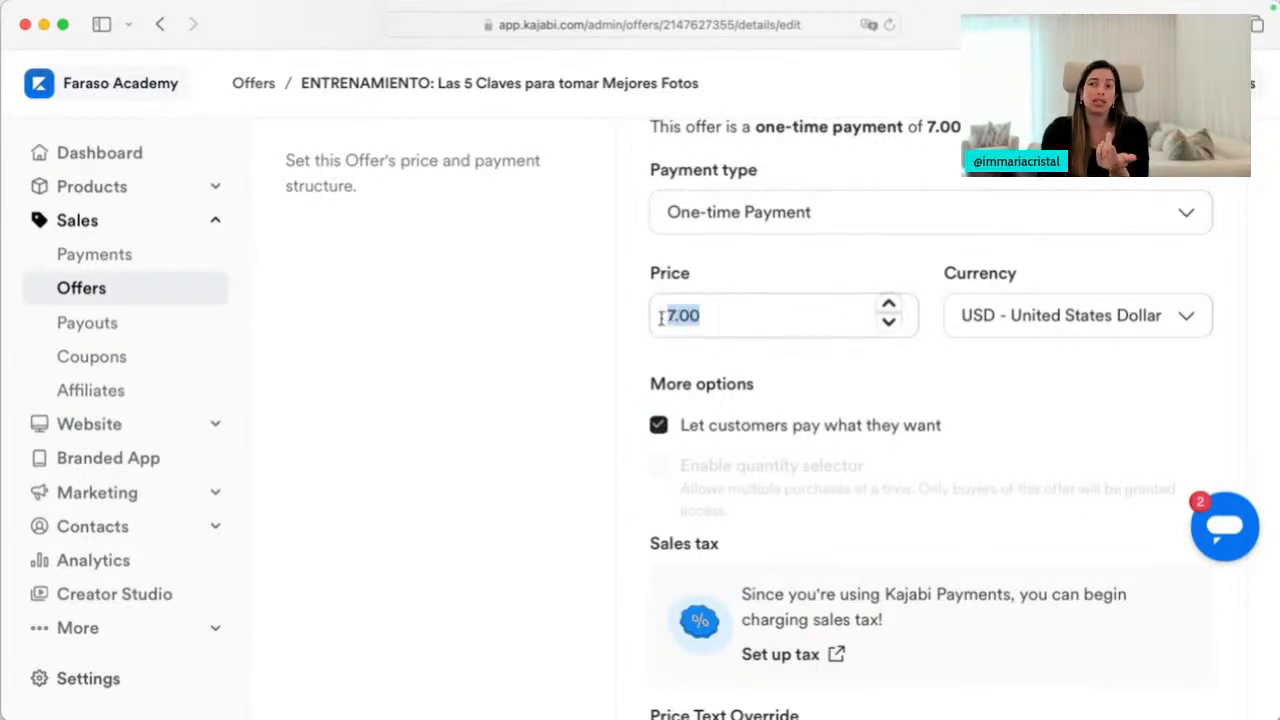
left_click(660, 427)
Replace the 7.00 price with 997
left_click_drag(712, 320, 580, 323)
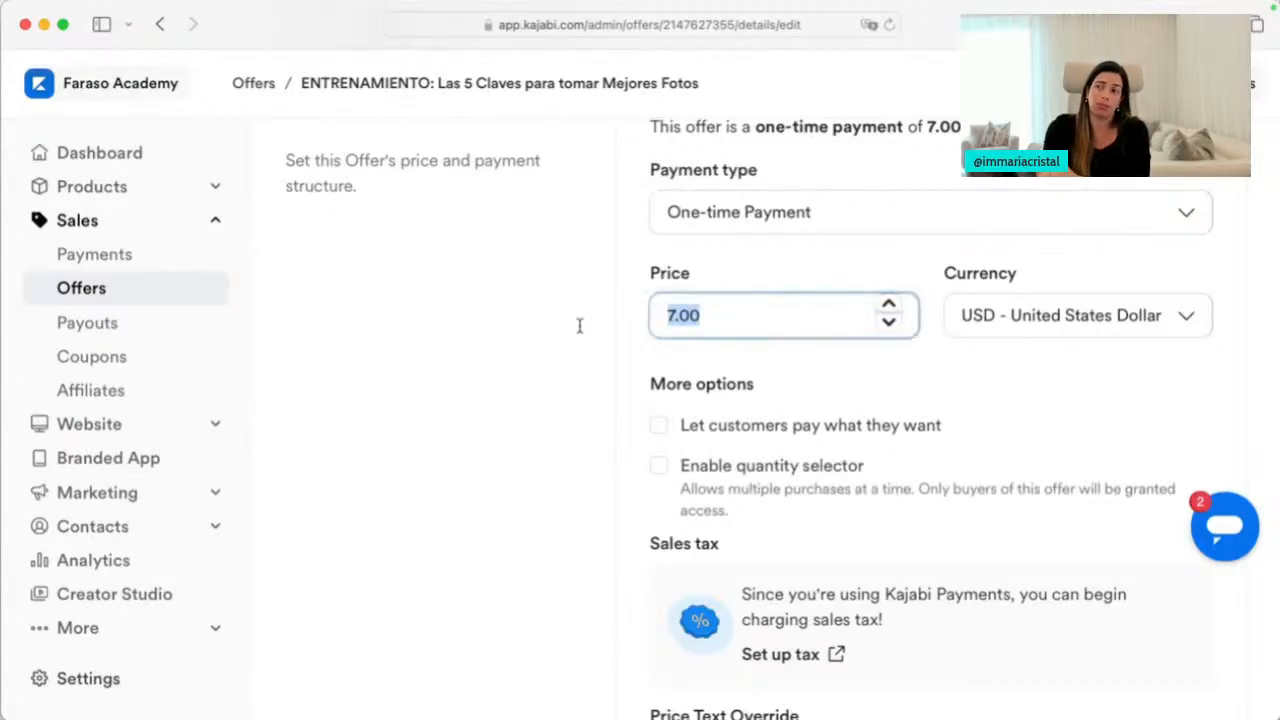
type("997")
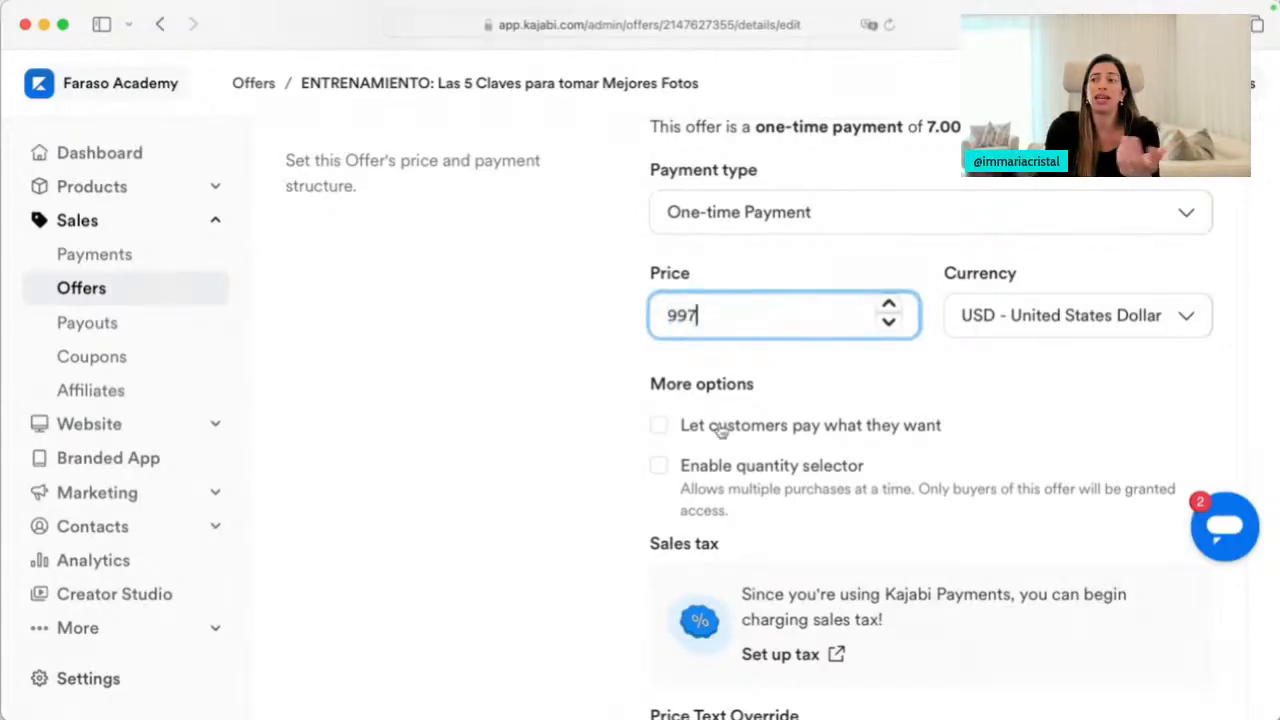
left_click(578, 484)
scroll(578, 484, "up", 1)
scroll(578, 484, "up", 1)
left_click(740, 300)
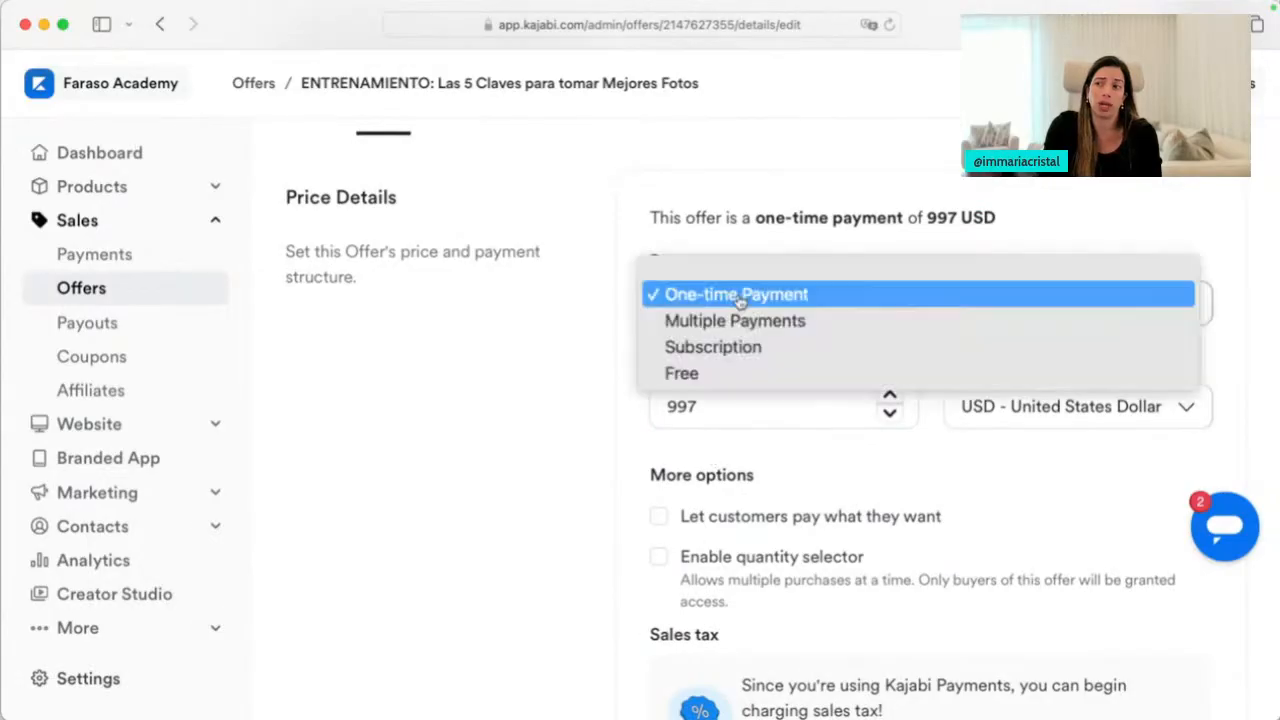
Switch to Multiple Payments: 3 payments of 97, billed monthly
left_click(740, 323)
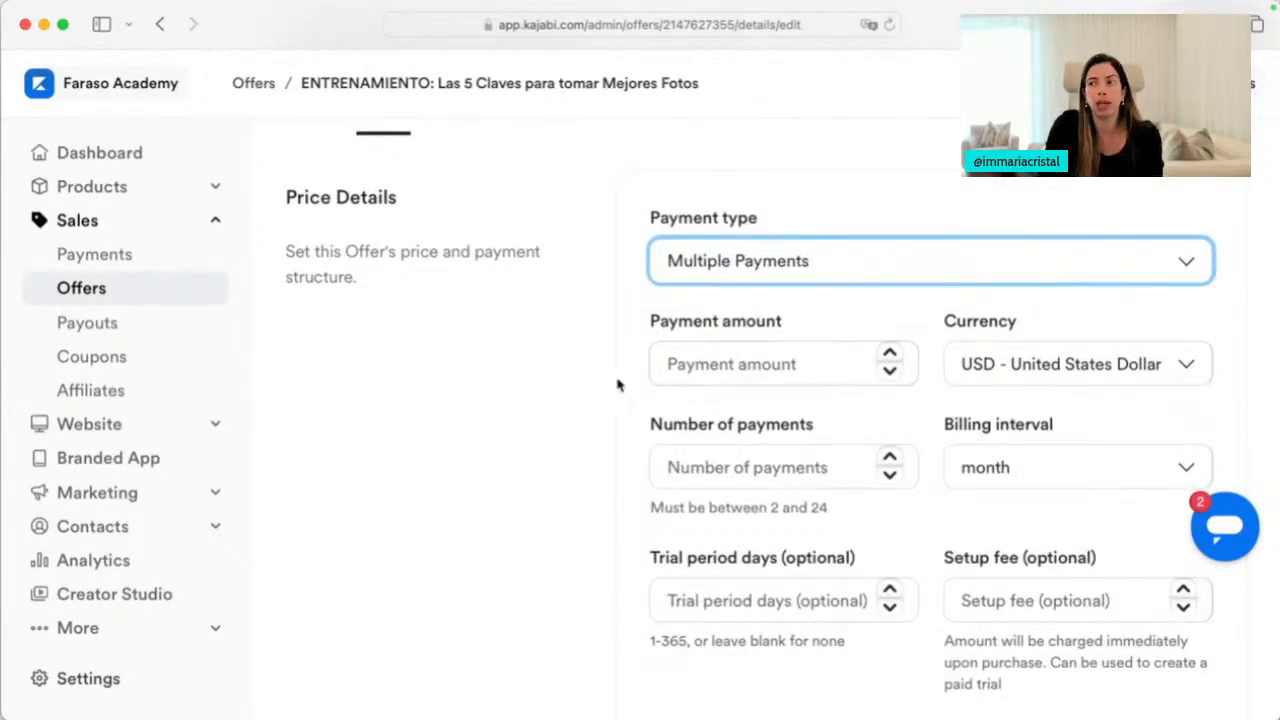
left_click(687, 364)
type("97")
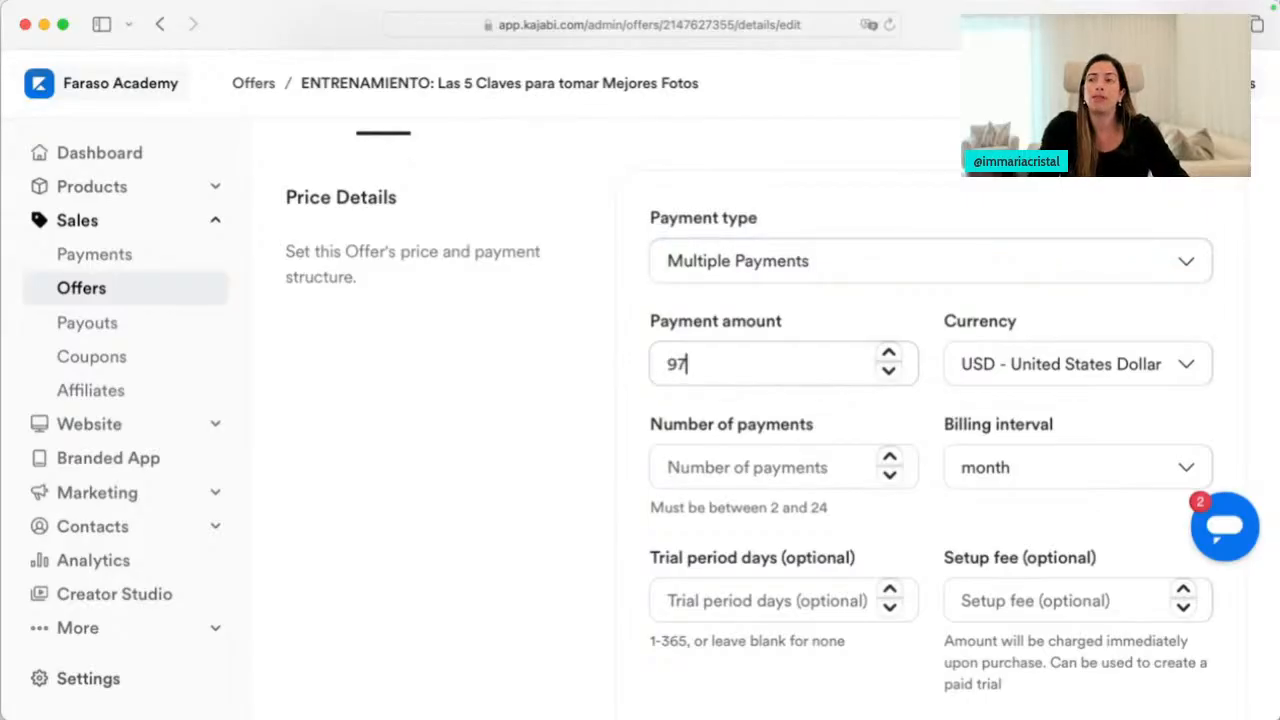
key("Tab")
key("Tab")
type("3")
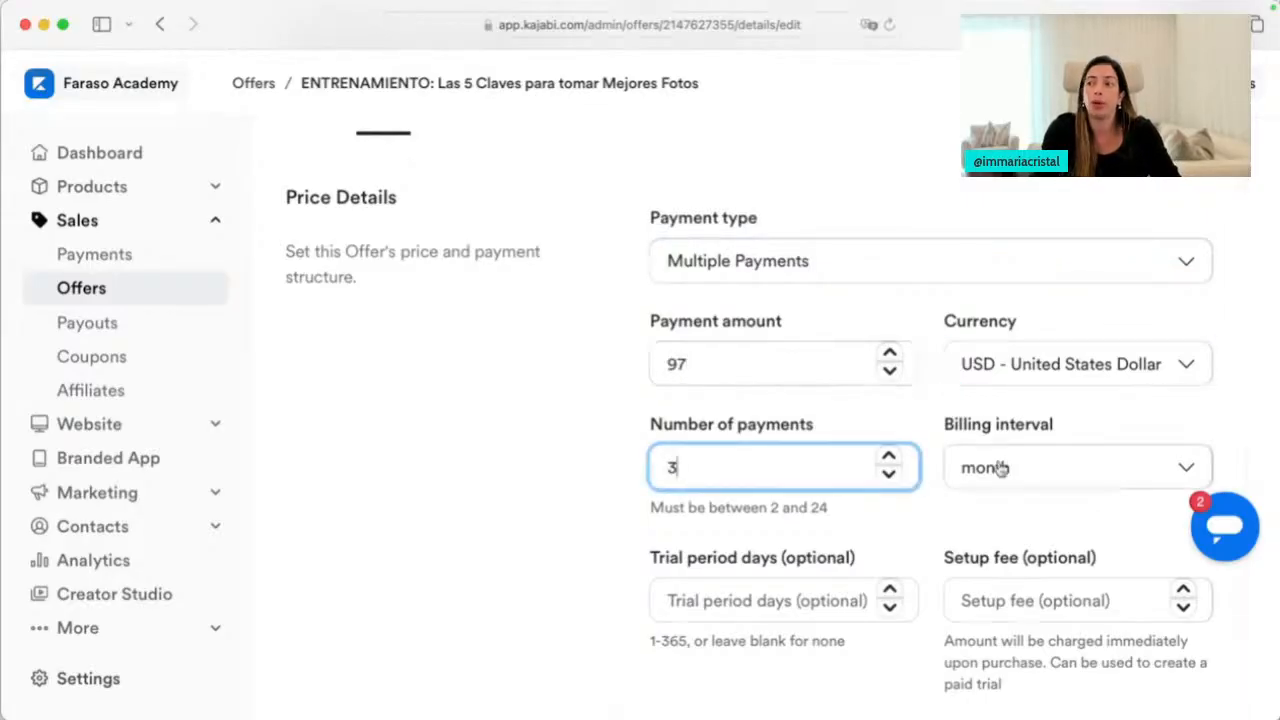
left_click(1000, 467)
left_click(568, 552)
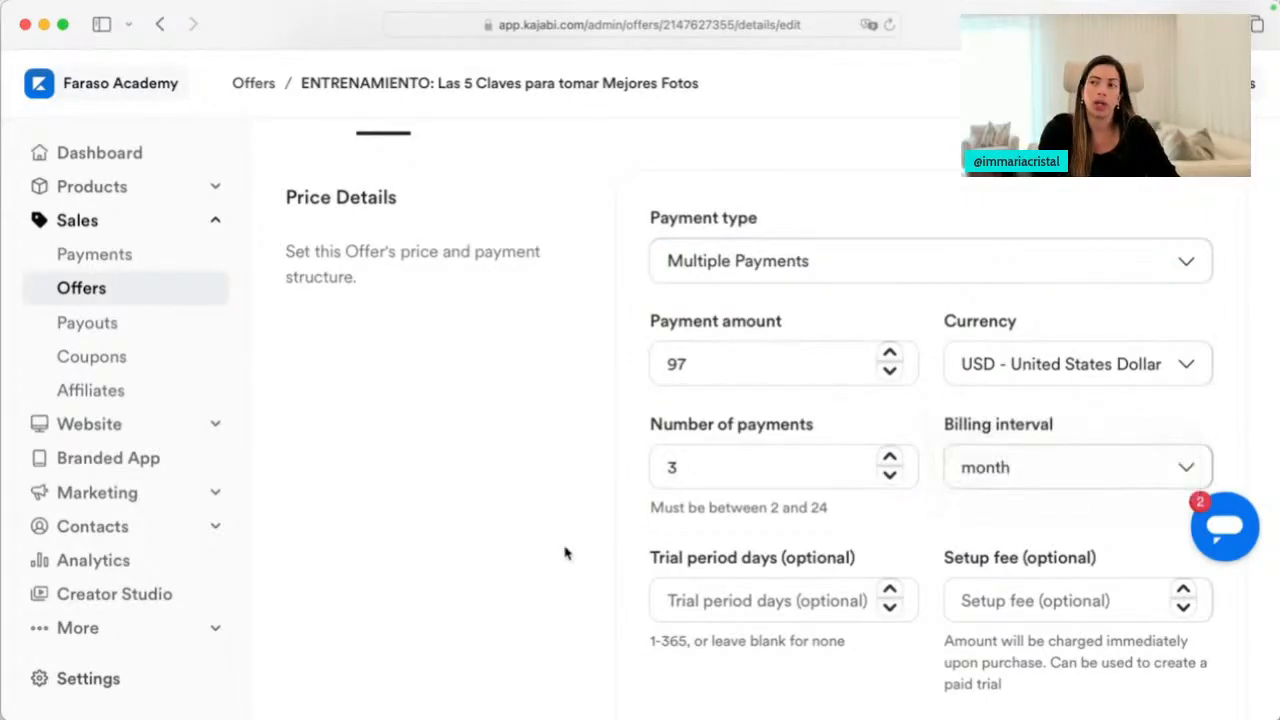
Add a 7-day trial and a 297 setup fee, then change the payment type to Subscription
scroll(563, 551, "down", 2)
left_click(728, 519)
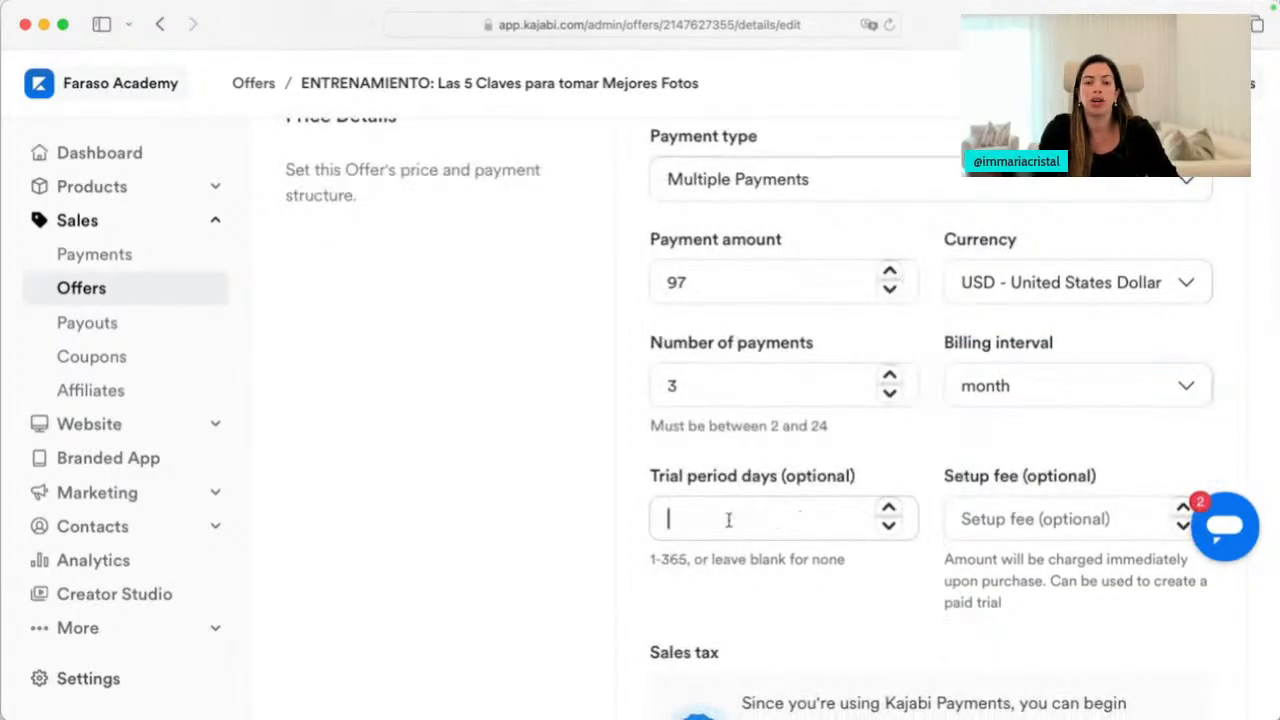
type("7")
left_click(614, 561)
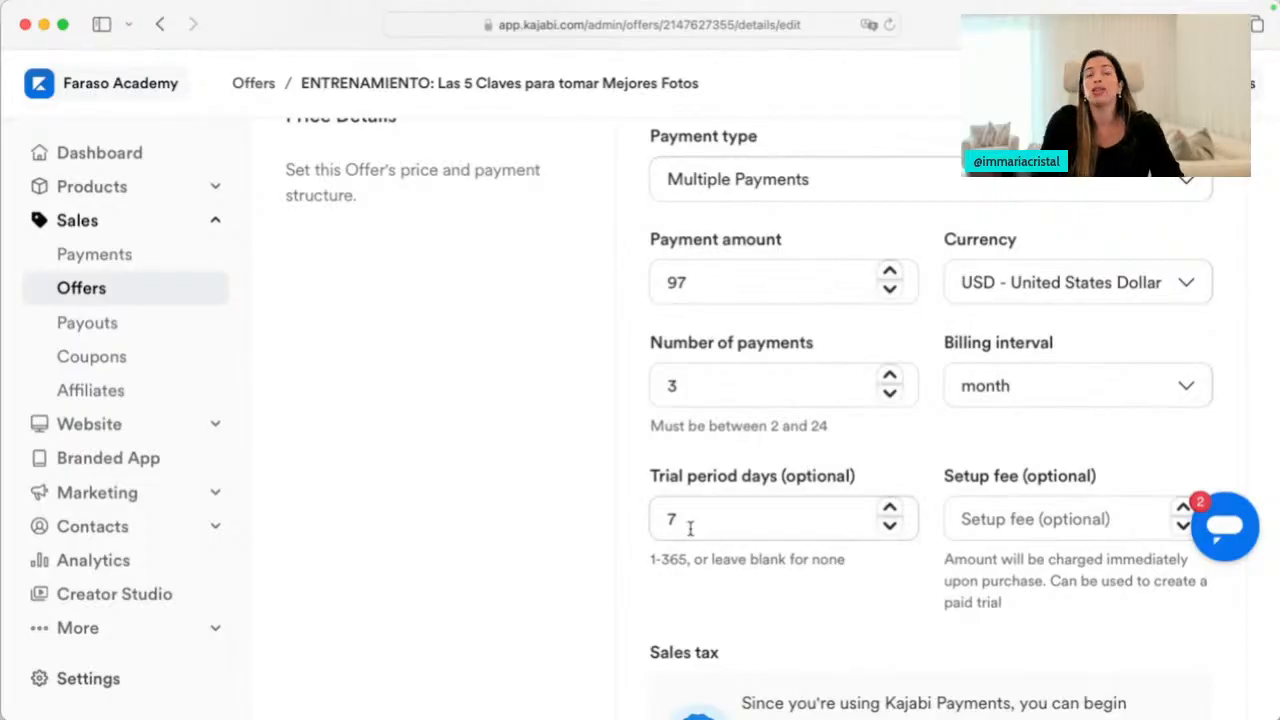
left_click(959, 521)
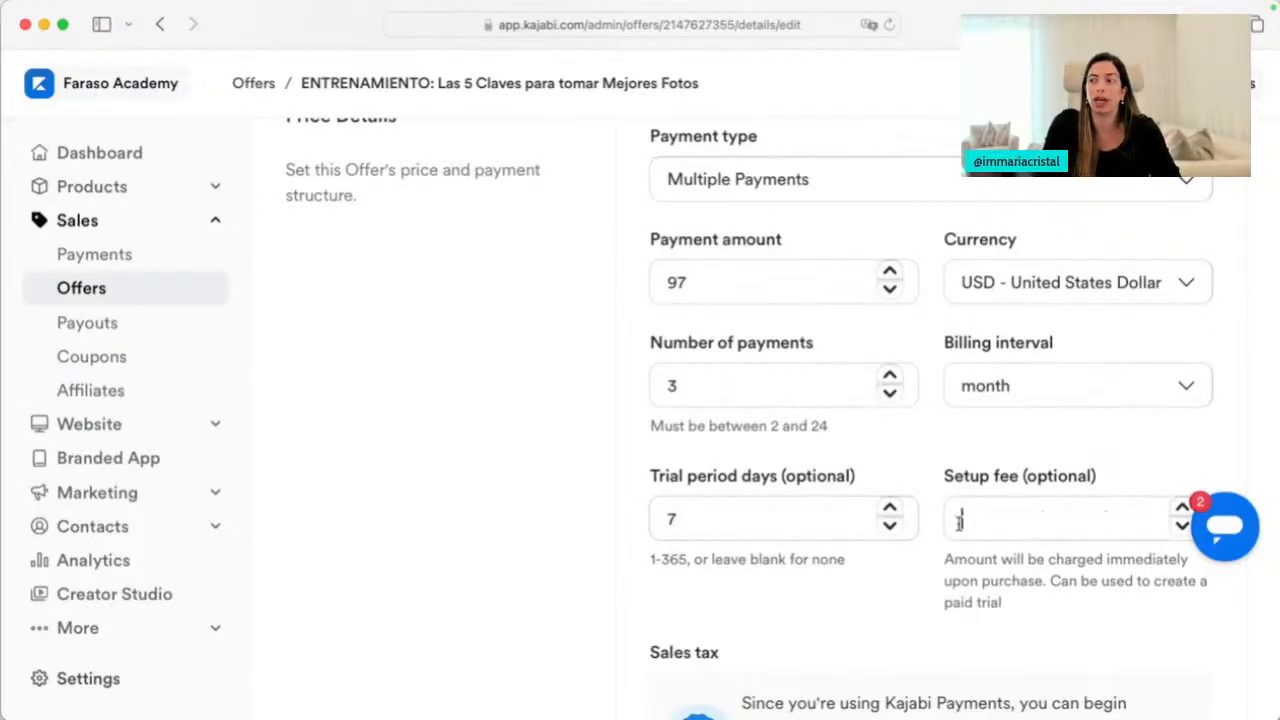
type("297")
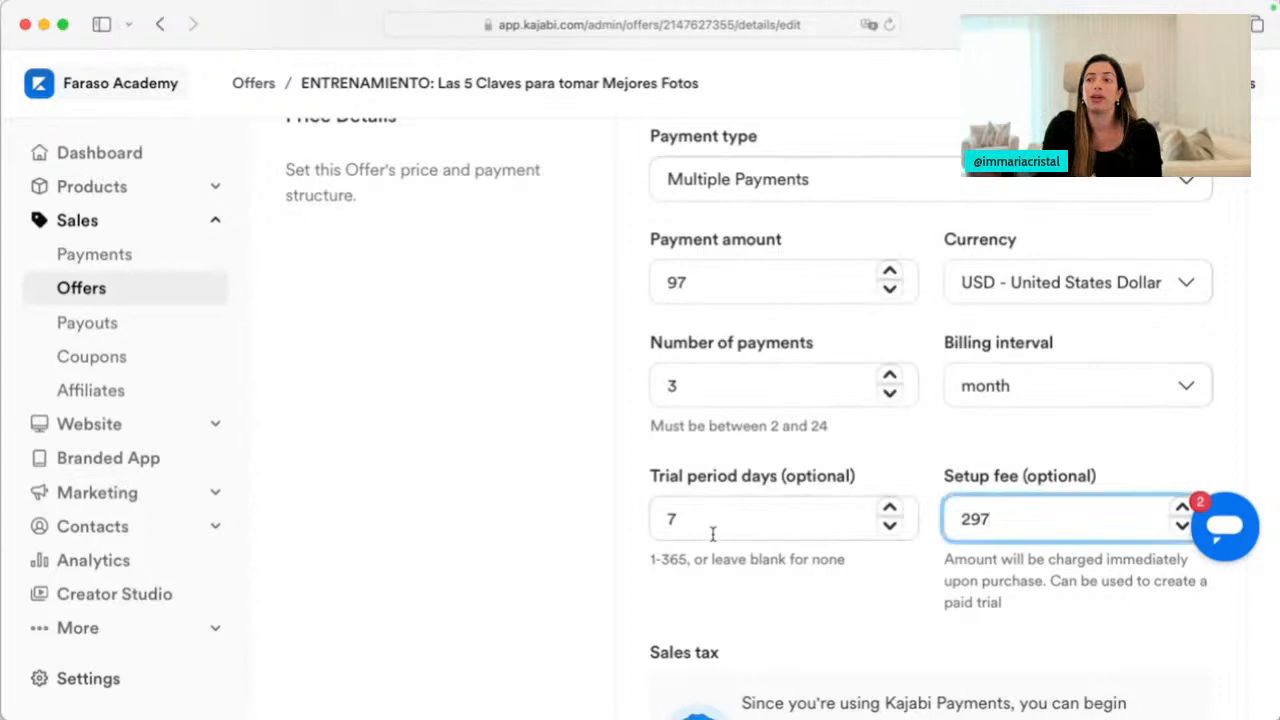
left_click(457, 538)
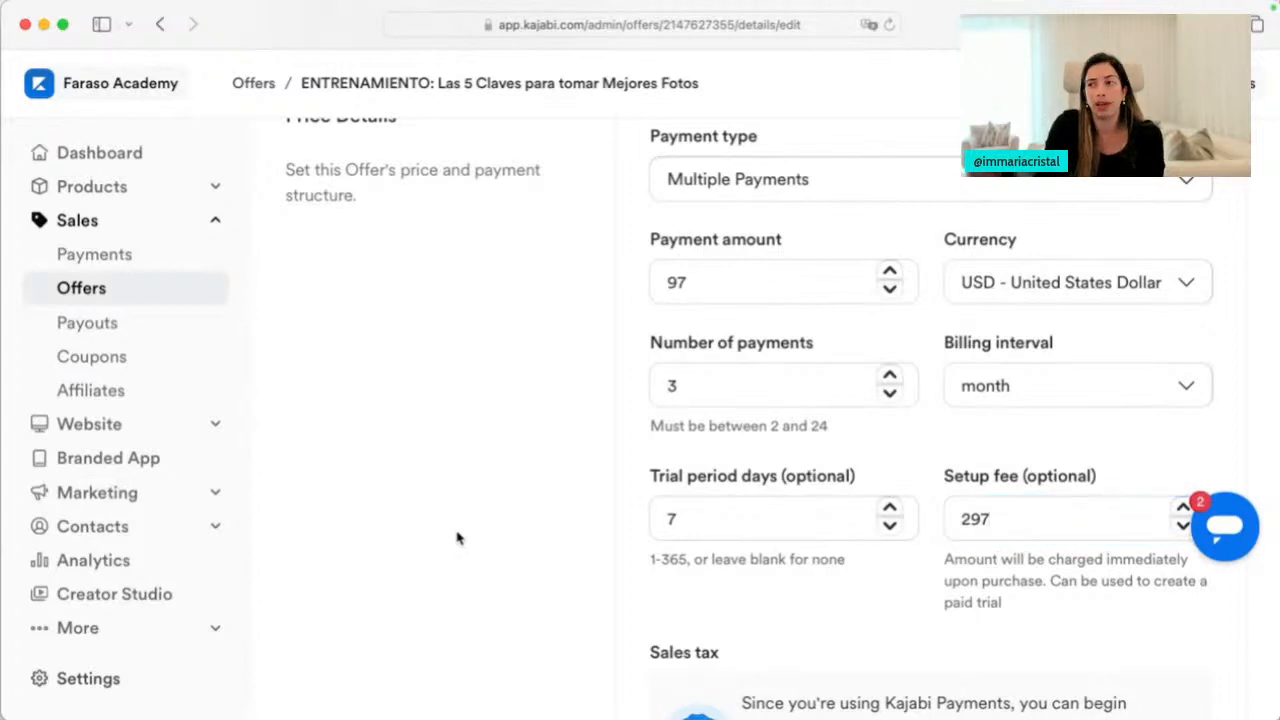
left_click(749, 183)
left_click(744, 197)
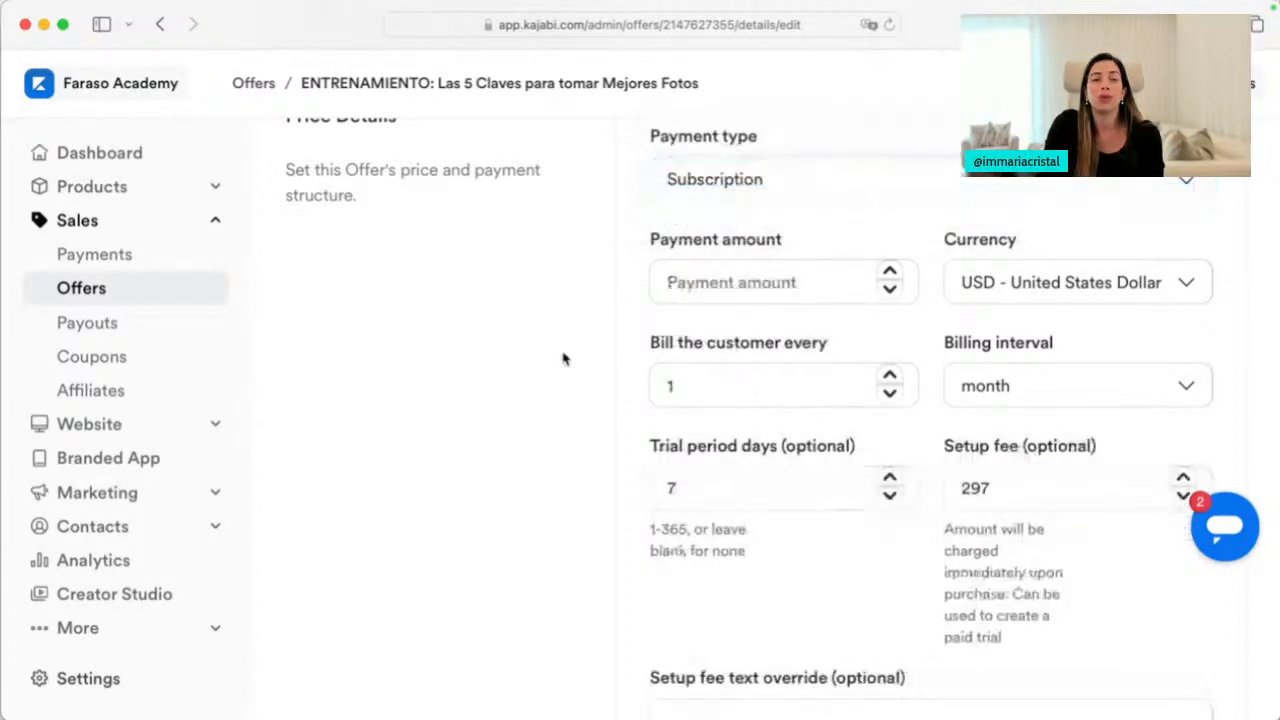
Set the monthly subscription amount to 27 and clear the trial days and setup fee
left_click(736, 280)
type("27")
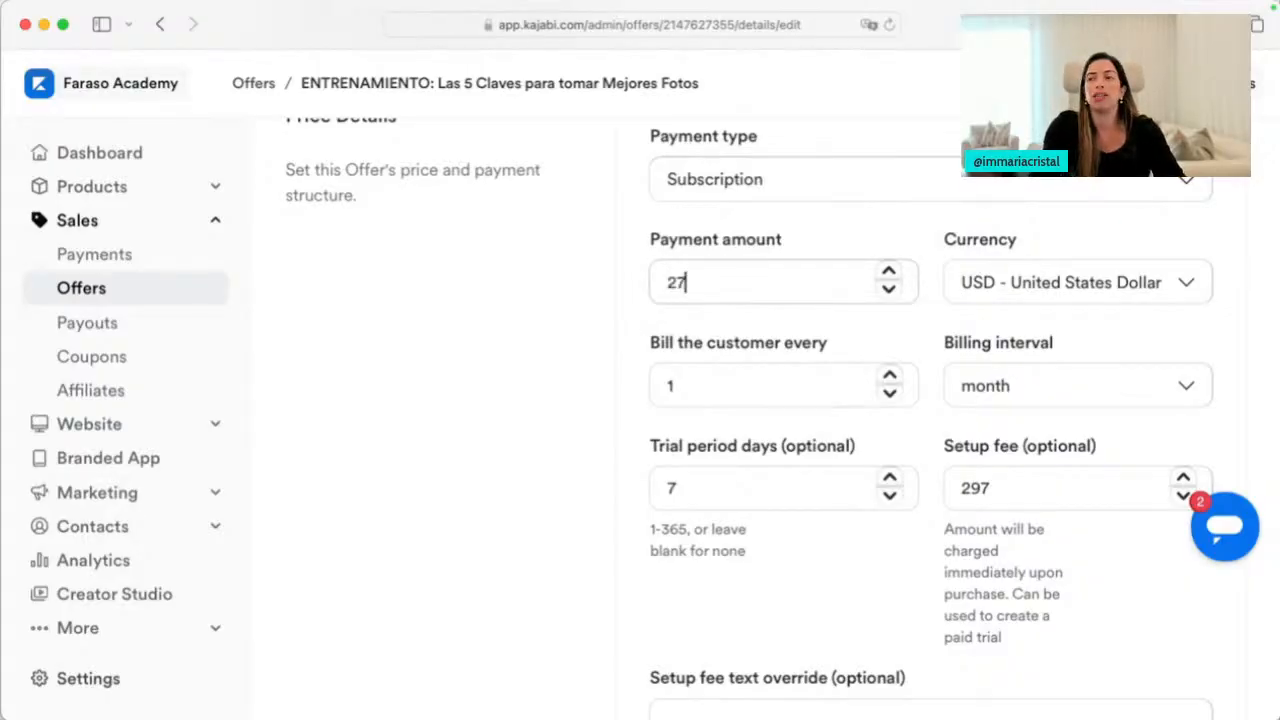
left_click(1035, 385)
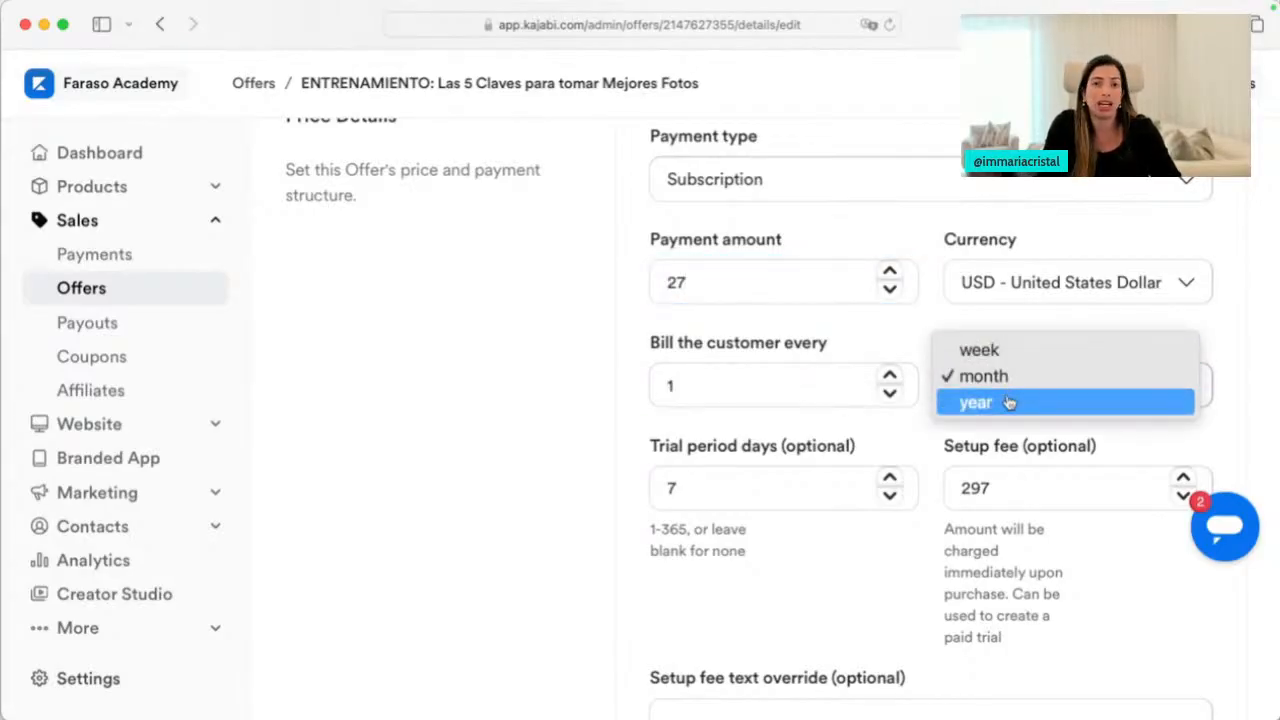
left_click(727, 492)
key("super+a")
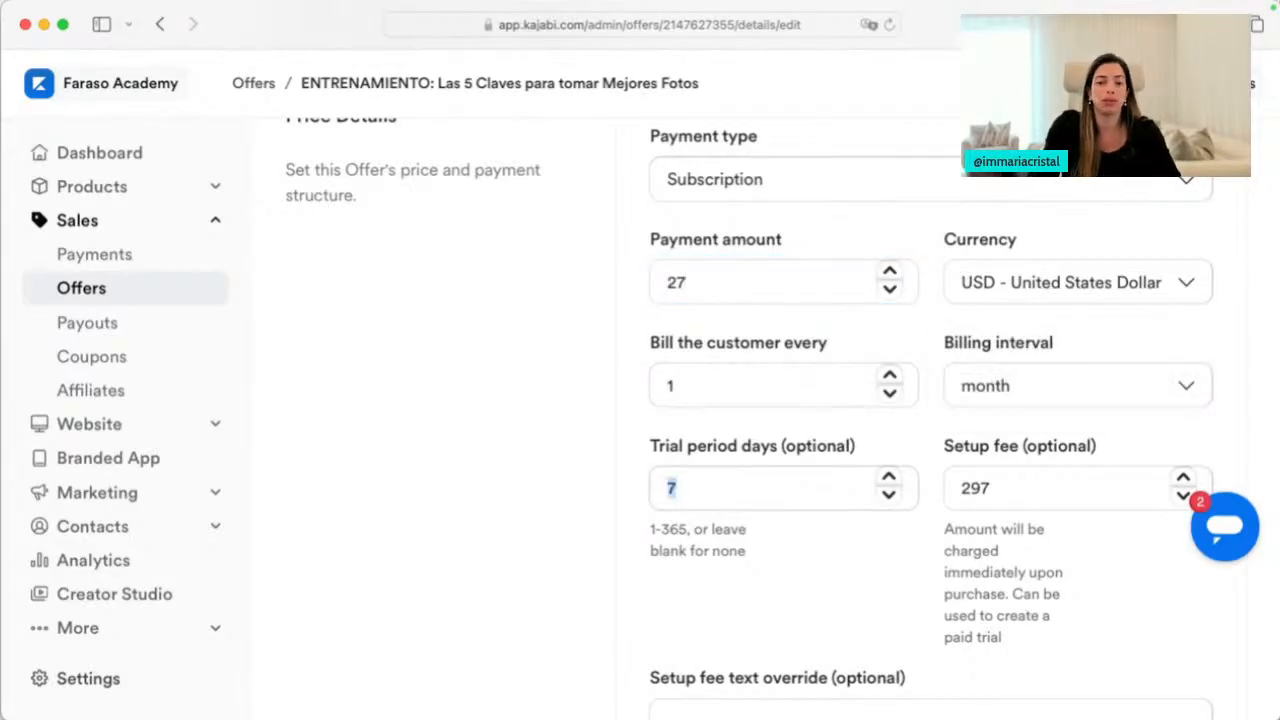
key("Tab")
key("BackSpace")
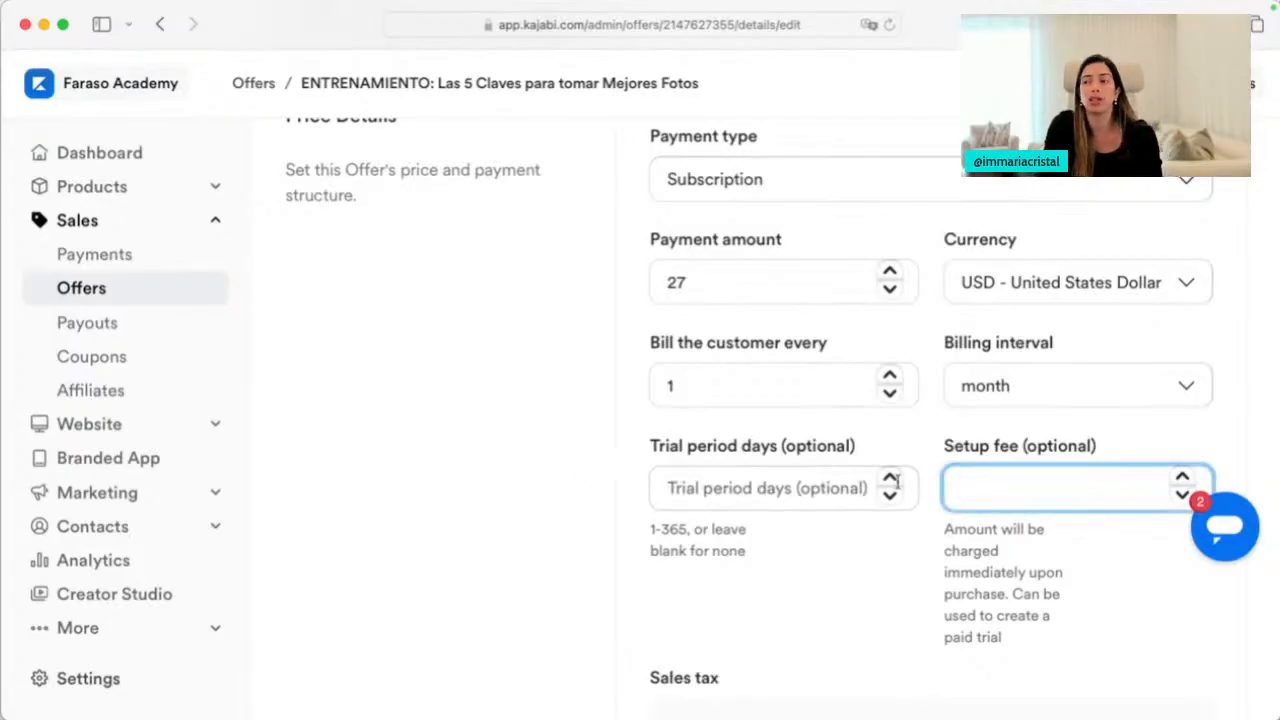
Leave the setup fee blank and scroll back up the Pricing tab
scroll(563, 567, "down", 2)
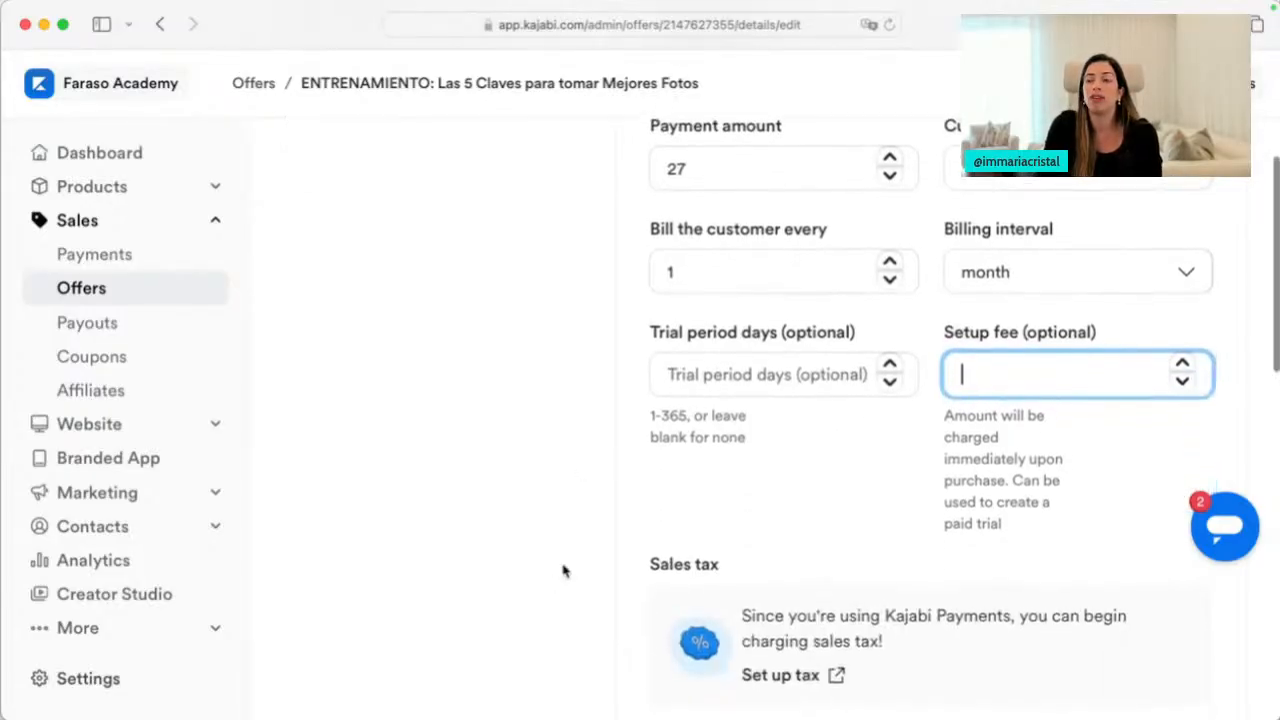
scroll(834, 651, "down", 3)
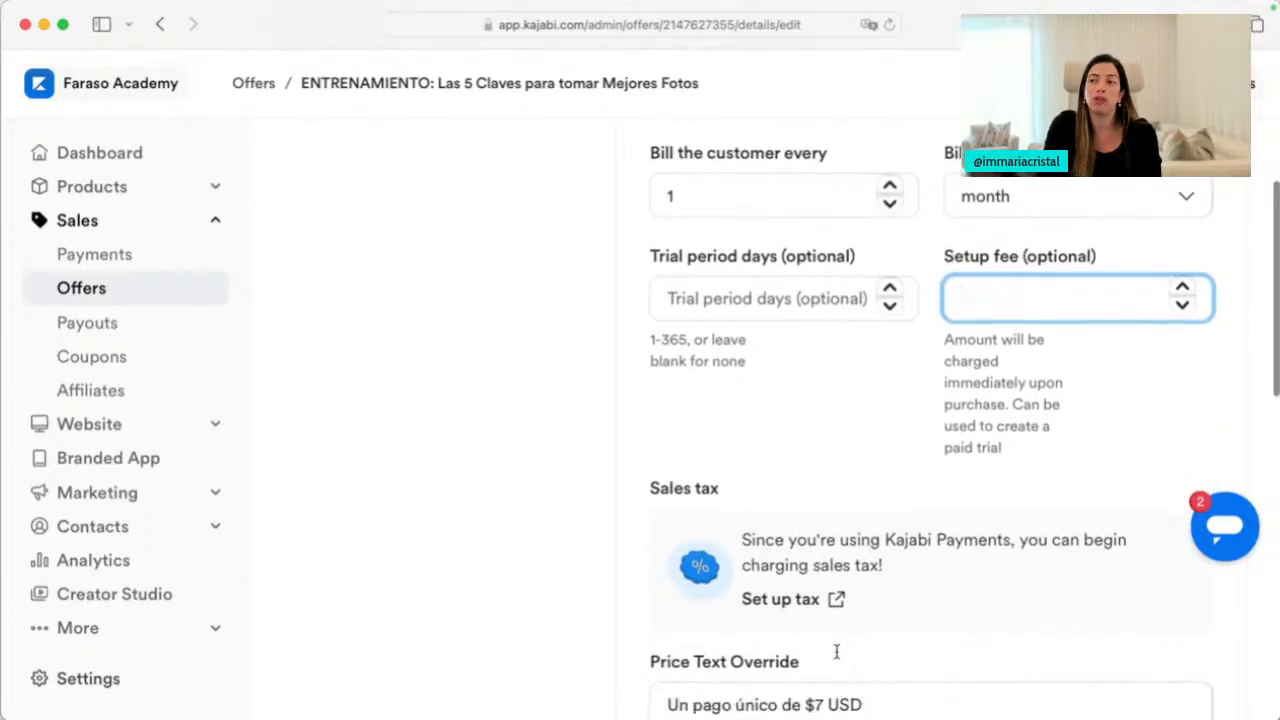
scroll(837, 543, "up", 3)
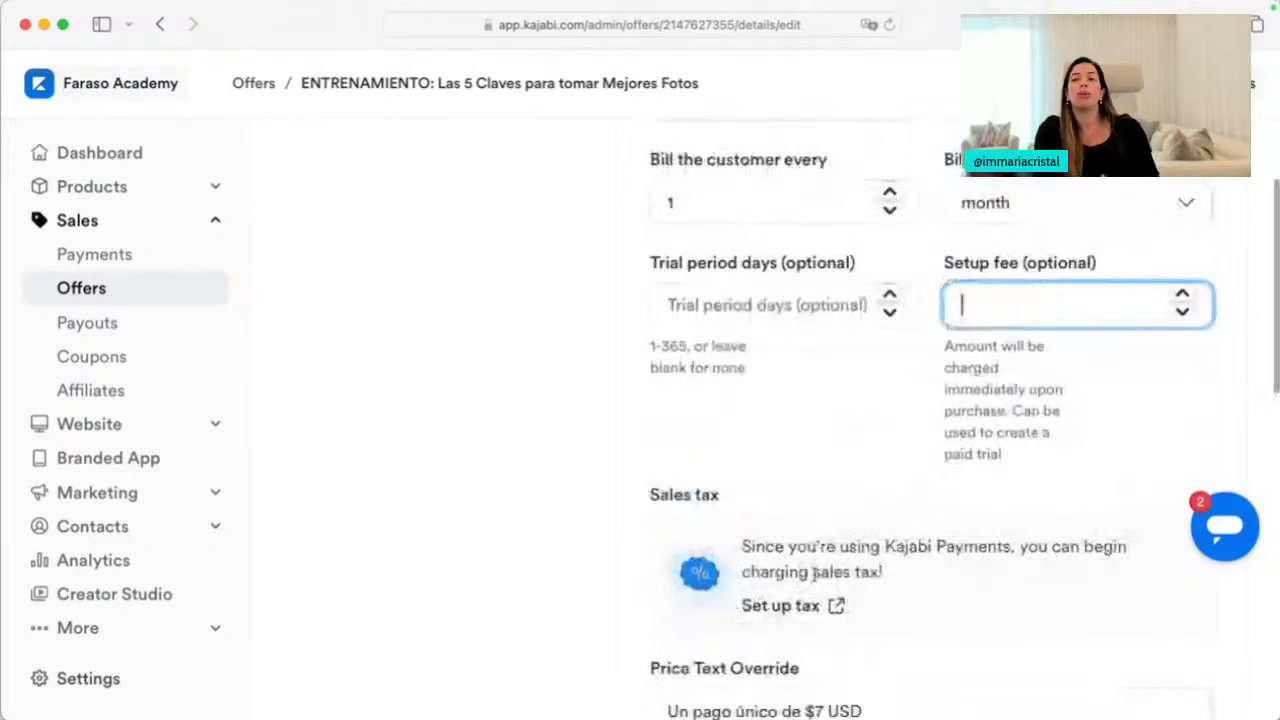
left_click(408, 481)
scroll(408, 481, "up", 5)
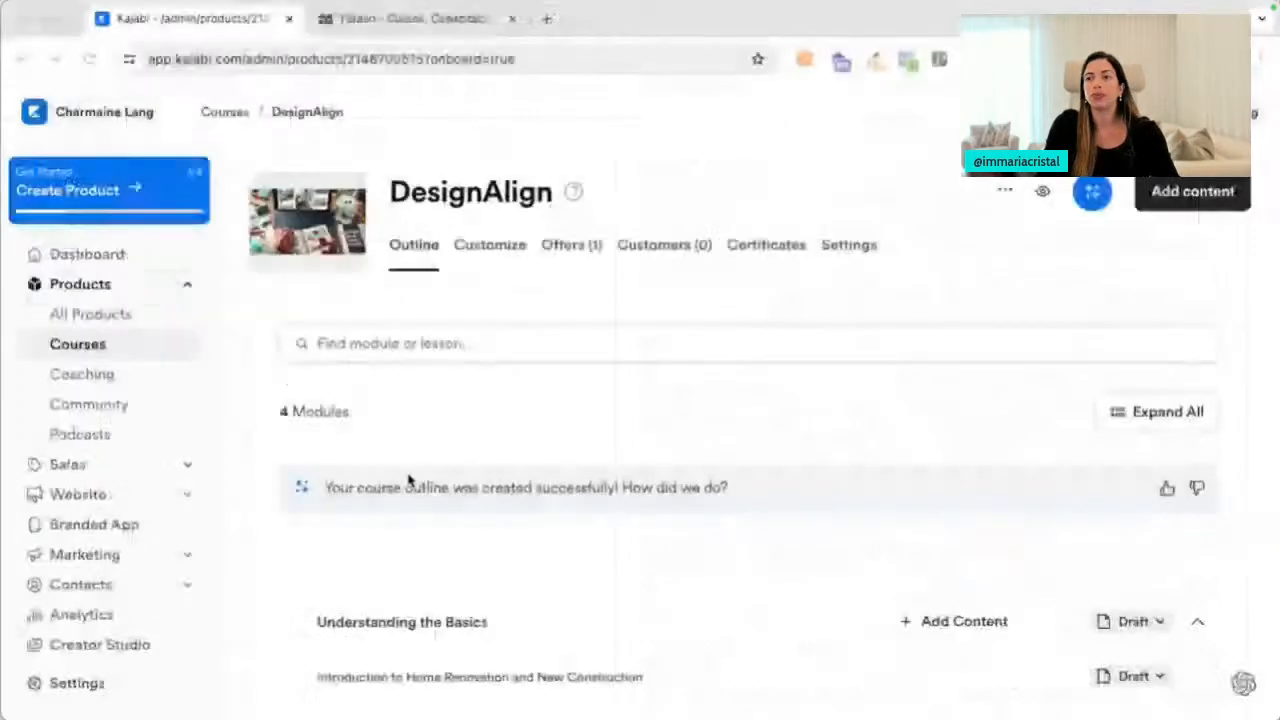
scroll(654, 456, "down", 2)
scroll(653, 457, "up", 2)
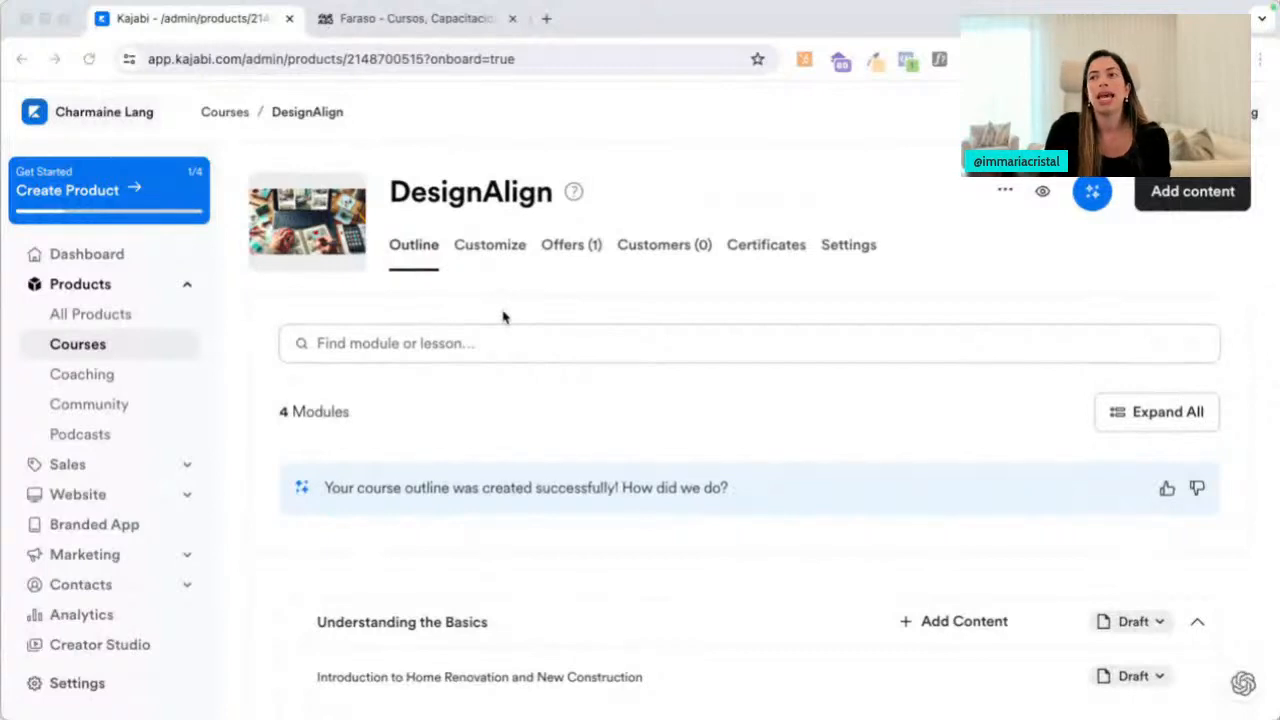
Expand Effective Communication, Product Knowledge and Selection, and The DesignAlign Signature System to show their lessons
scroll(500, 371, "down", 4)
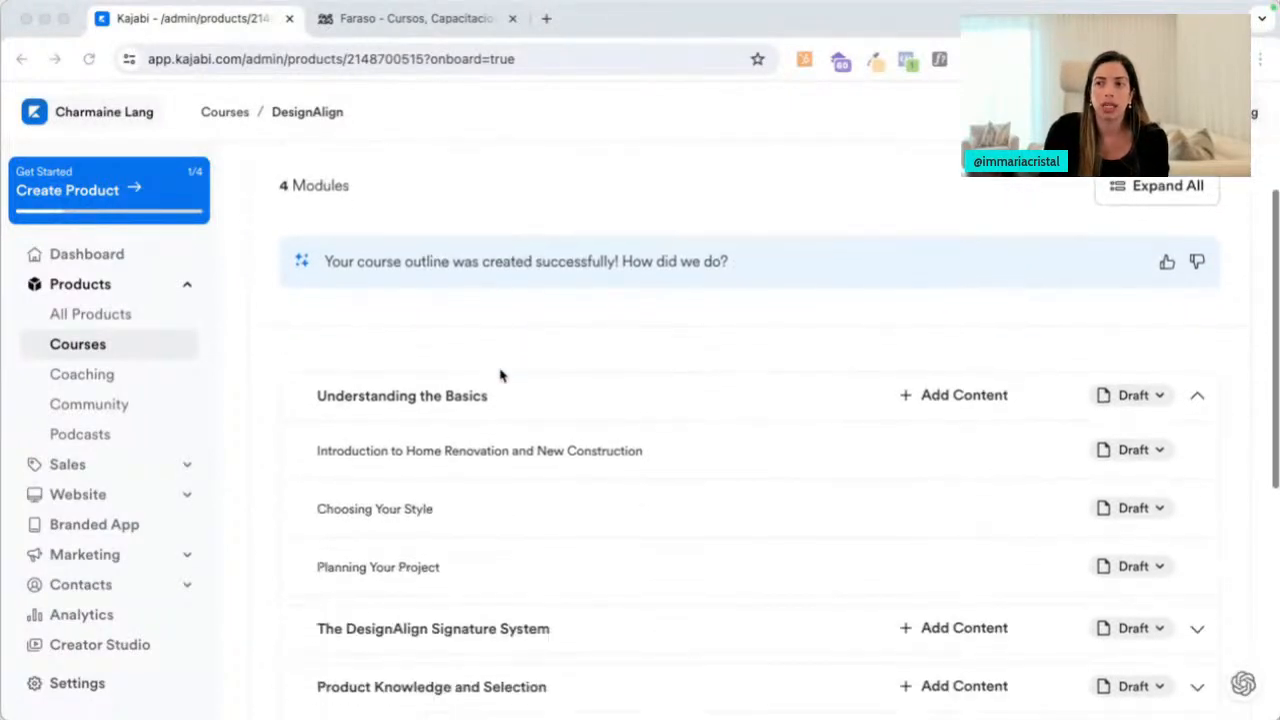
scroll(500, 371, "down", 3)
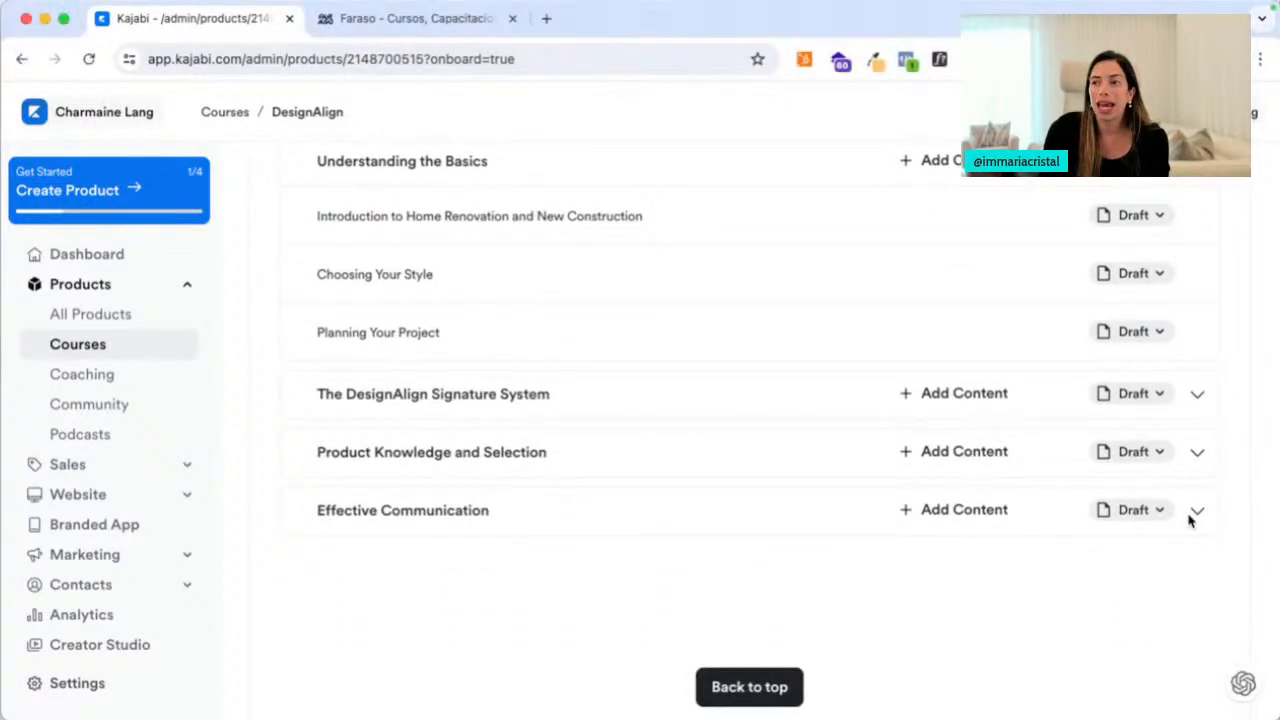
left_click(1195, 514)
left_click(1197, 452)
left_click(1197, 394)
scroll(923, 506, "up", 2)
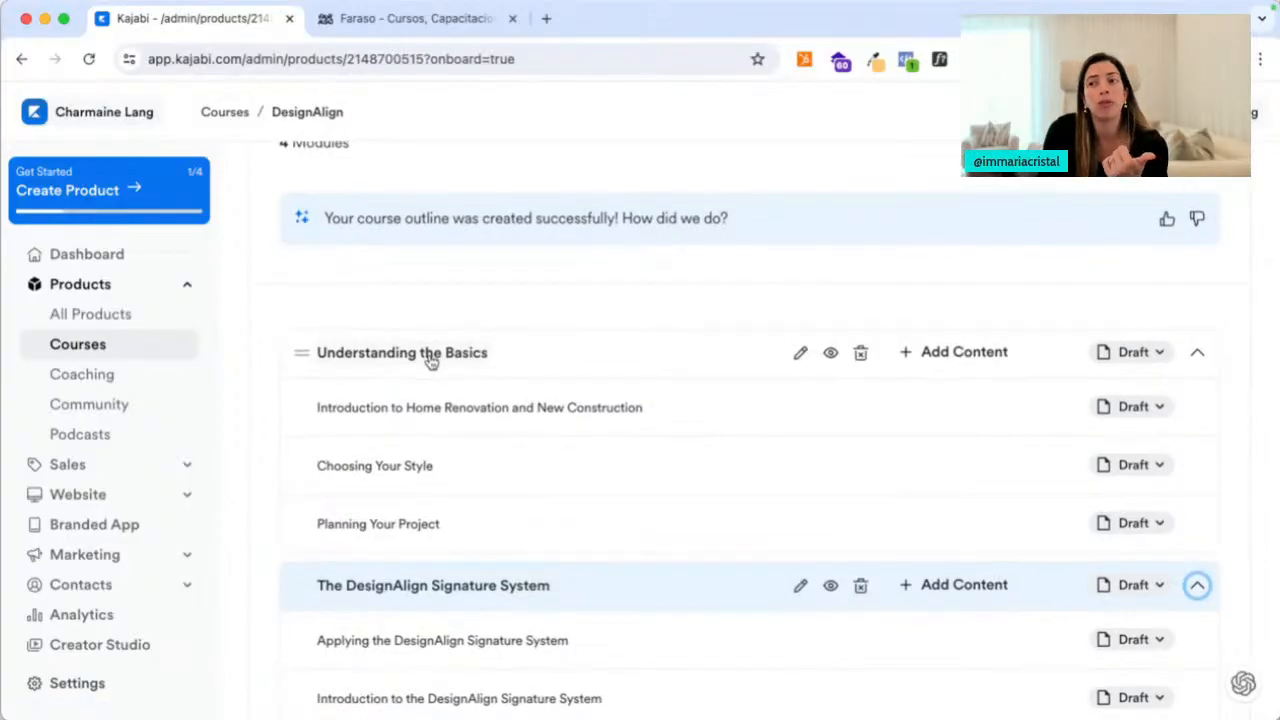
scroll(430, 362, "down", 2)
scroll(430, 362, "down", 1)
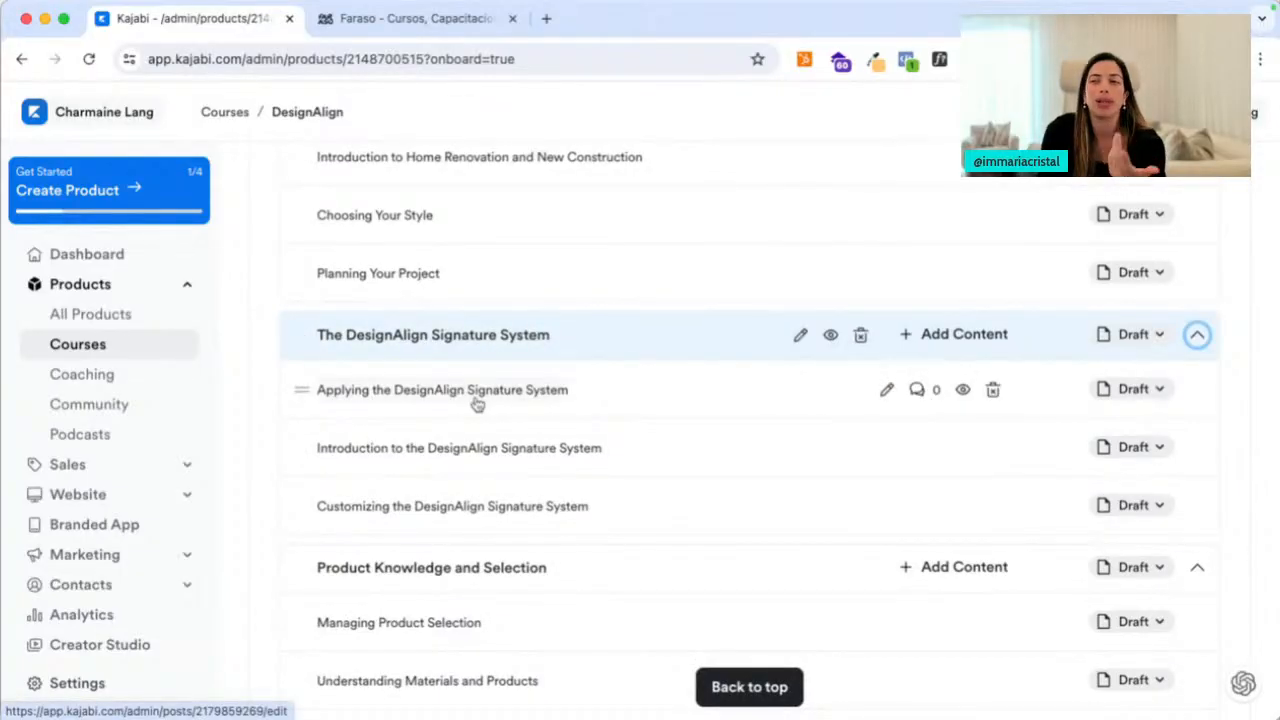
scroll(475, 403, "down", 1)
scroll(460, 495, "down", 1)
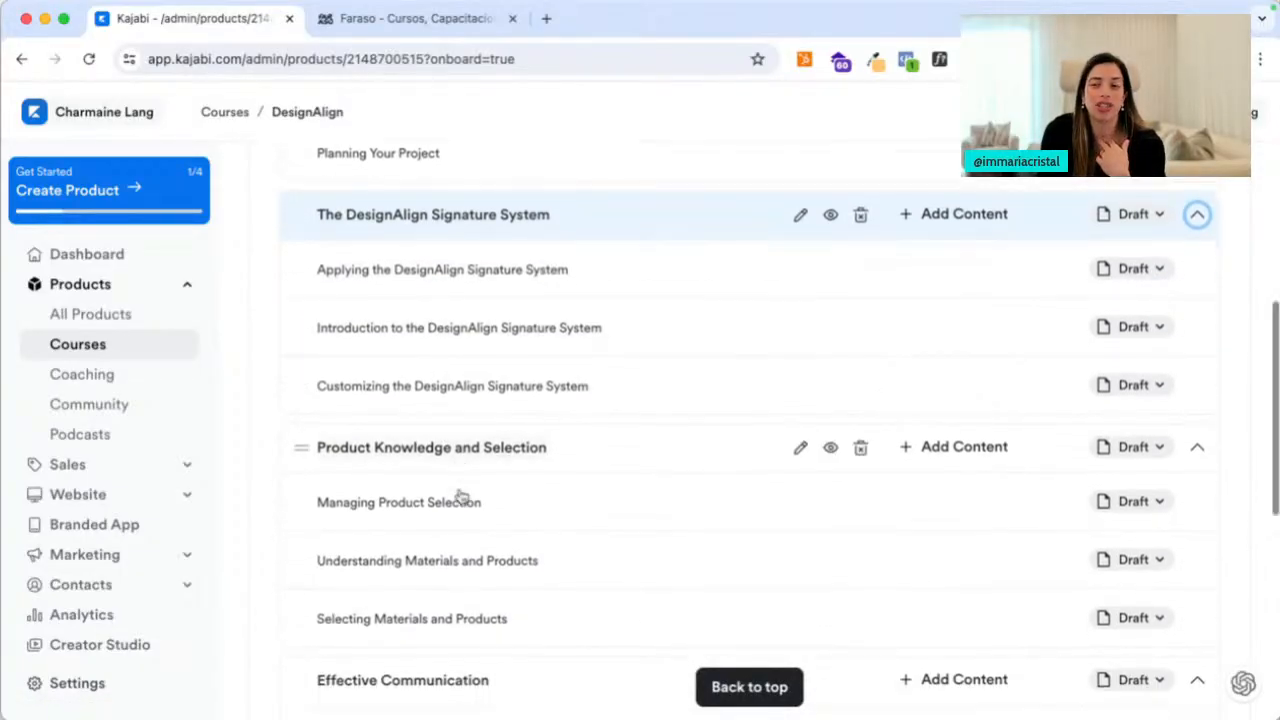
scroll(445, 515, "down", 2)
scroll(417, 571, "down", 2)
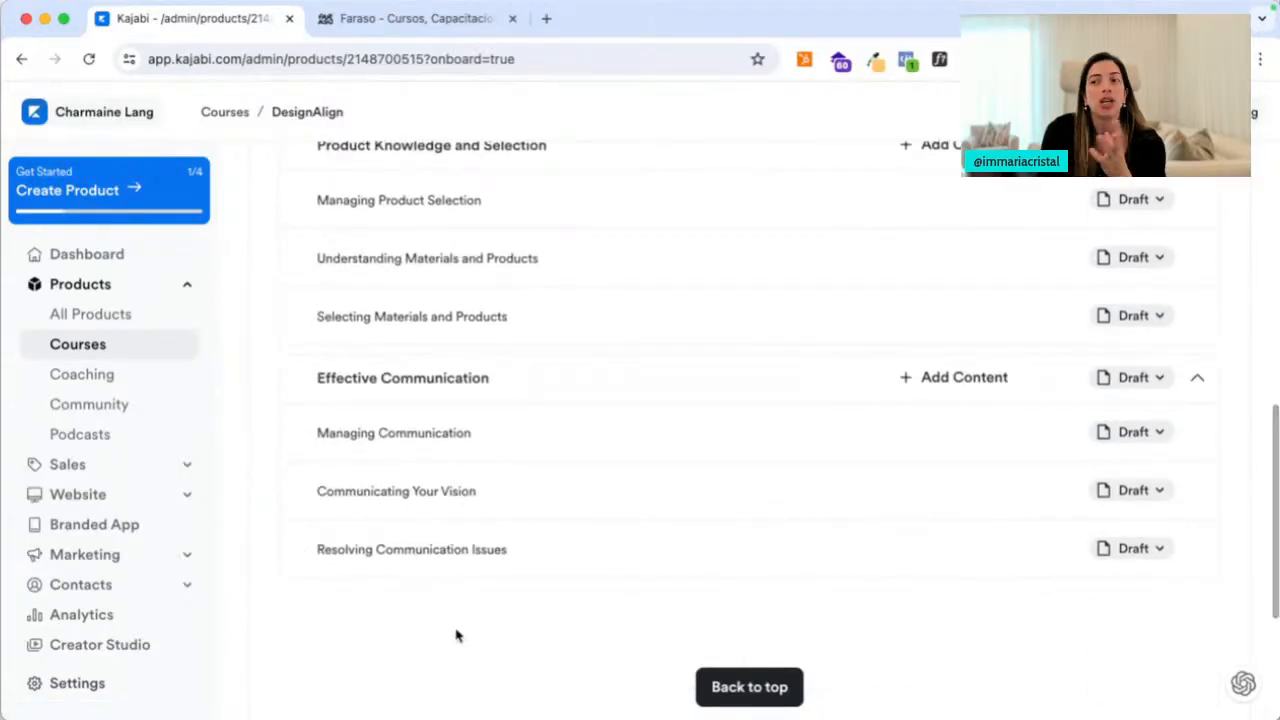
scroll(455, 636, "up", 5)
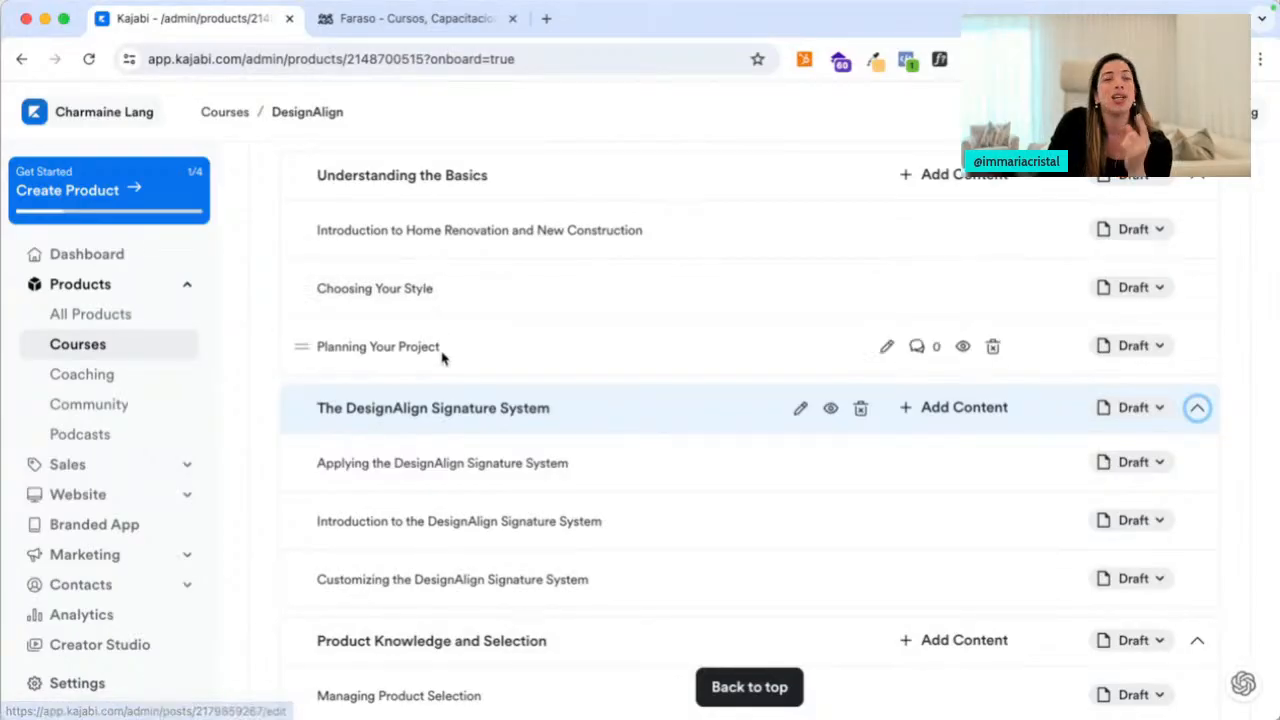
Open and review the Introduction to Home Renovation and New Construction lesson
left_click(408, 236)
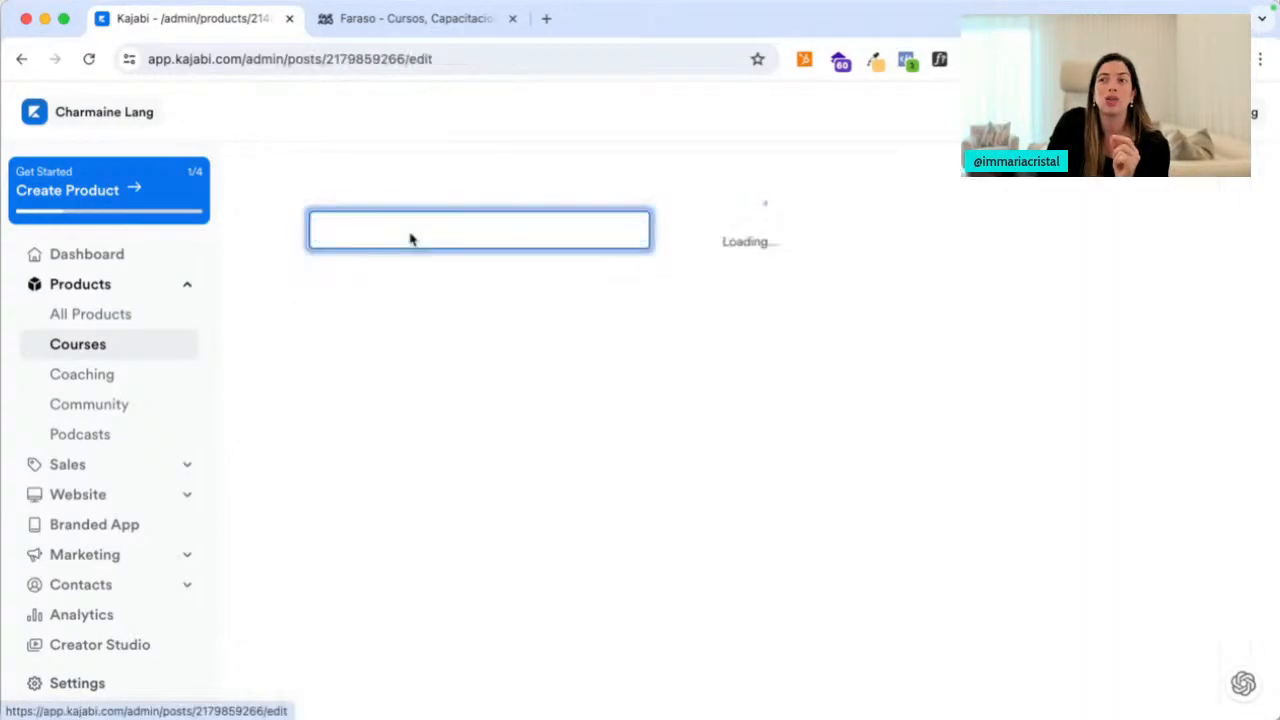
scroll(470, 560, "down", 10)
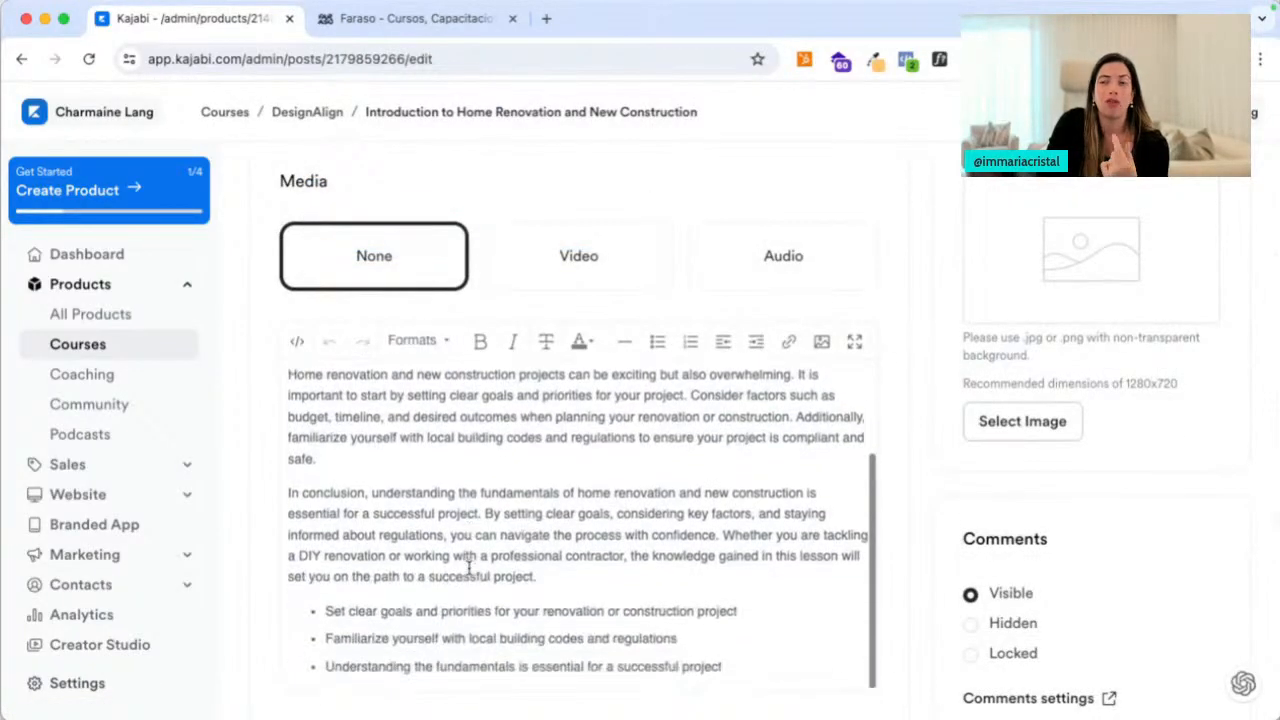
scroll(469, 560, "up", 15)
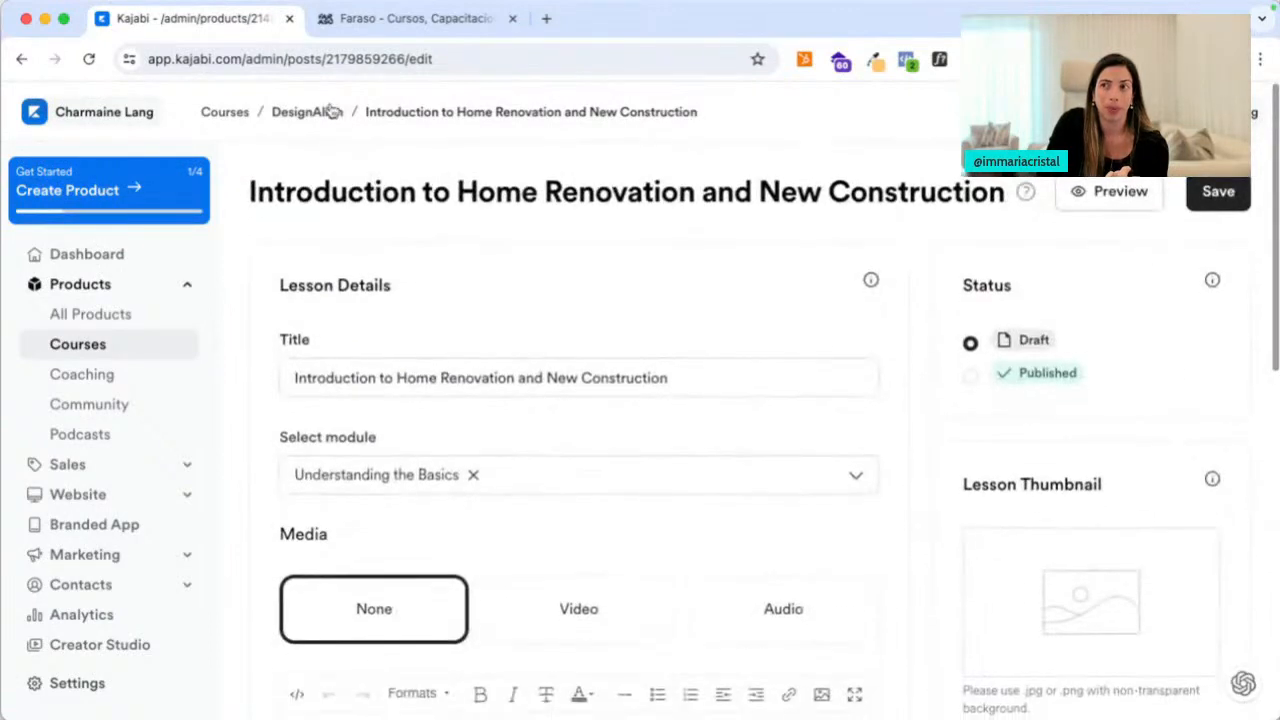
Return to the DesignAlign outline and show the Add content choices
left_click(325, 112)
scroll(623, 400, "up", 3)
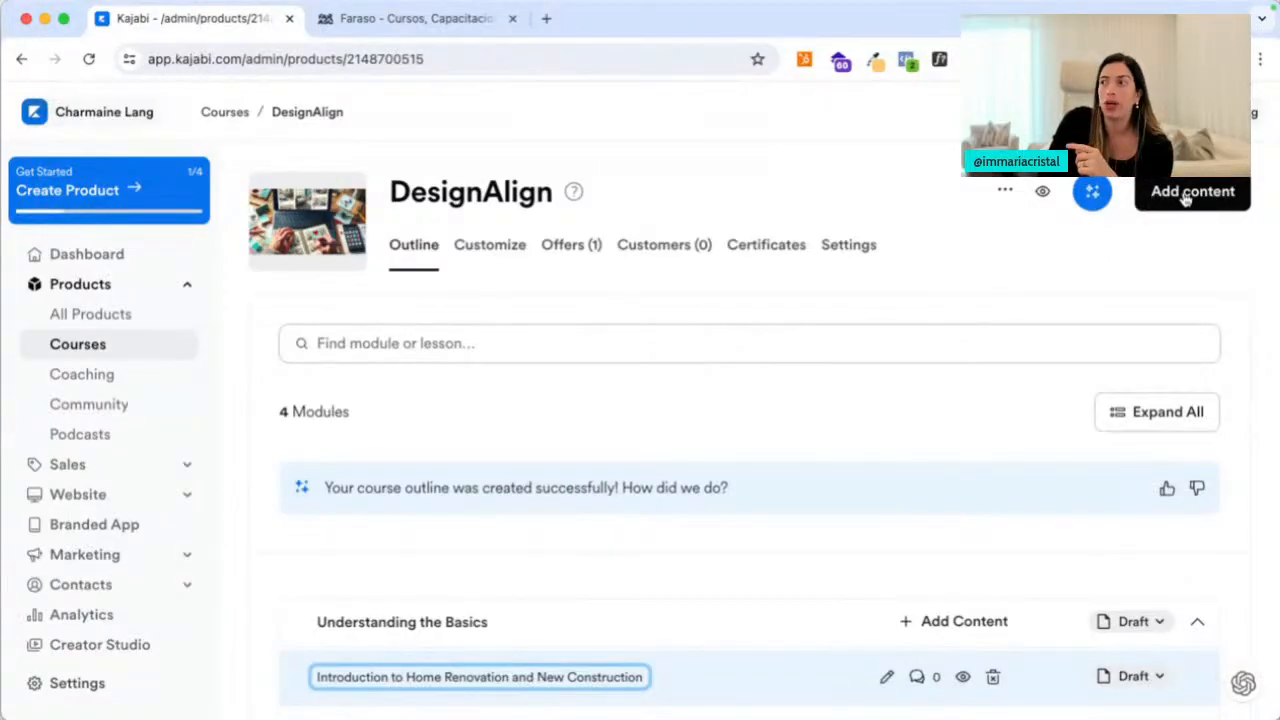
left_click(1185, 199)
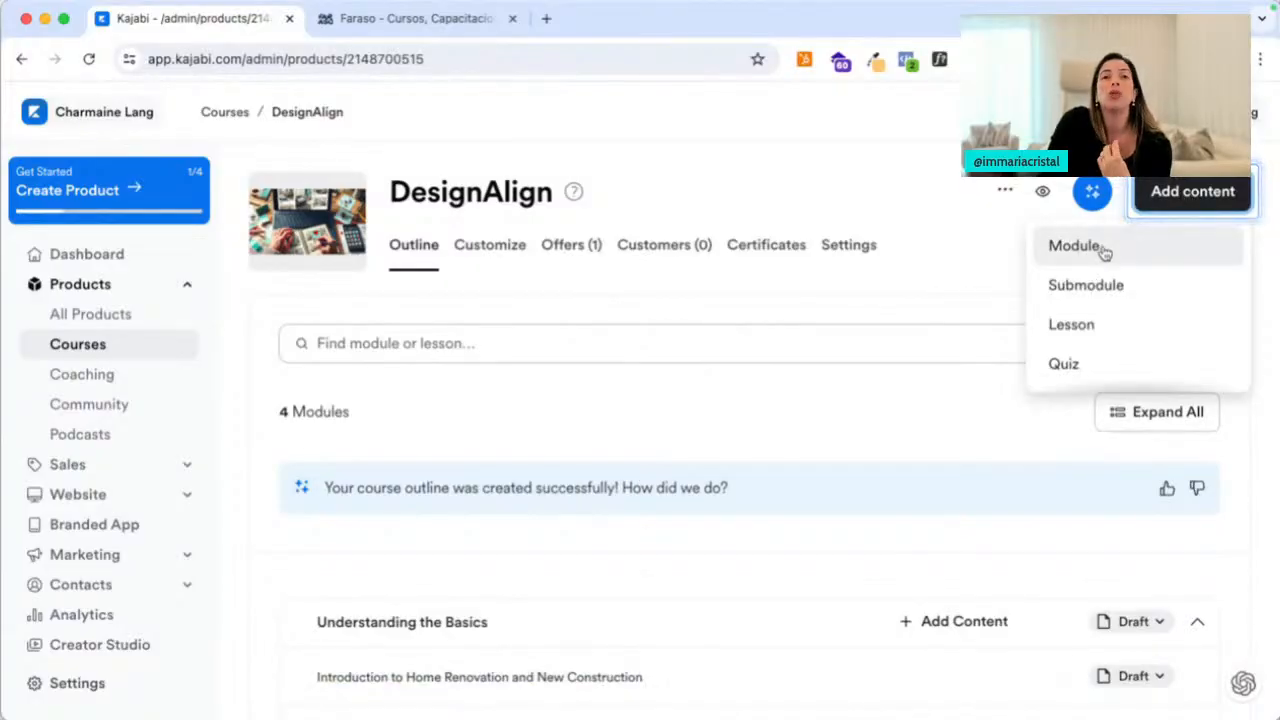
Create a 'Welcome to Design Align' module without a cover image and drag it to the top
left_click(1104, 252)
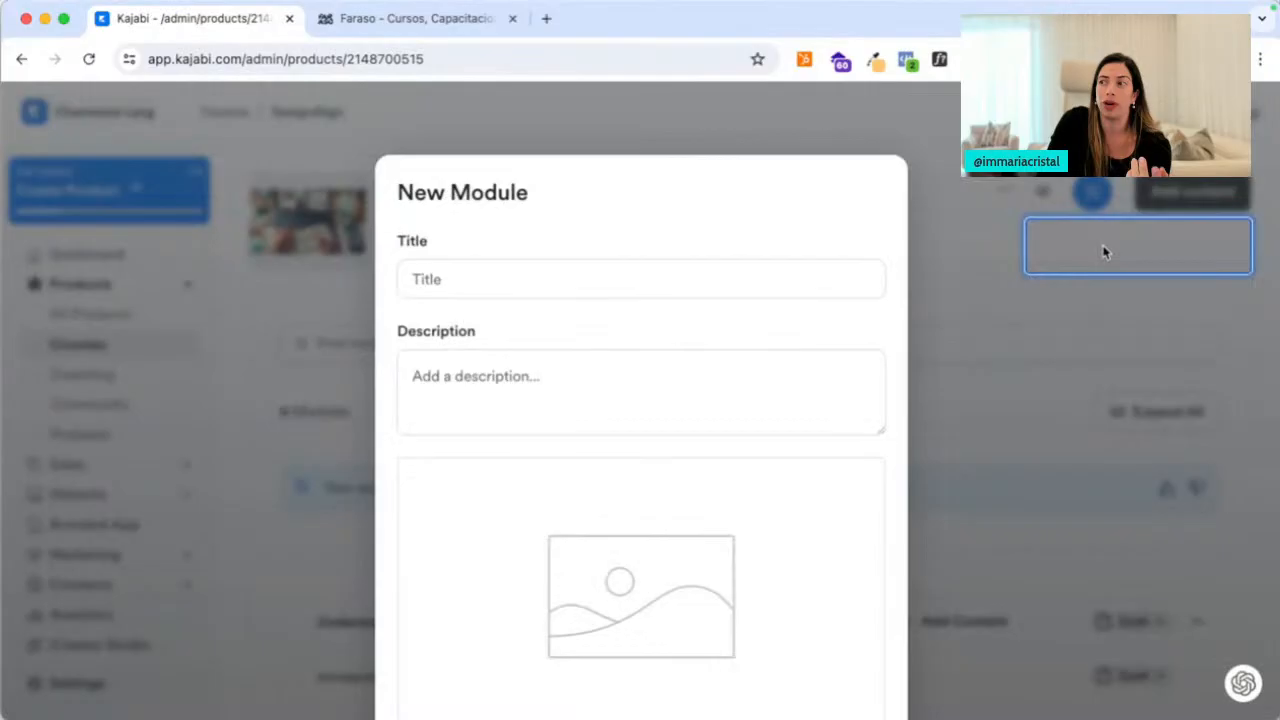
left_click(557, 283)
type("Welcome to Design")
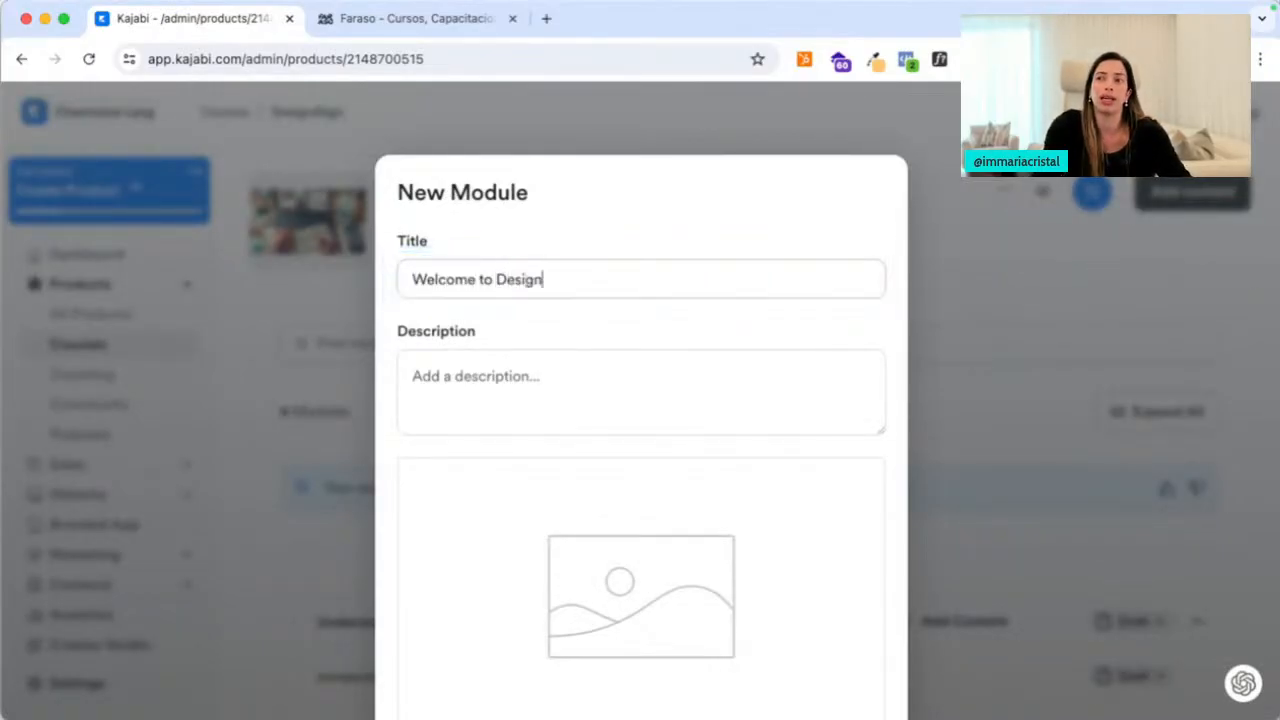
type(" Align")
scroll(549, 366, "down", 3)
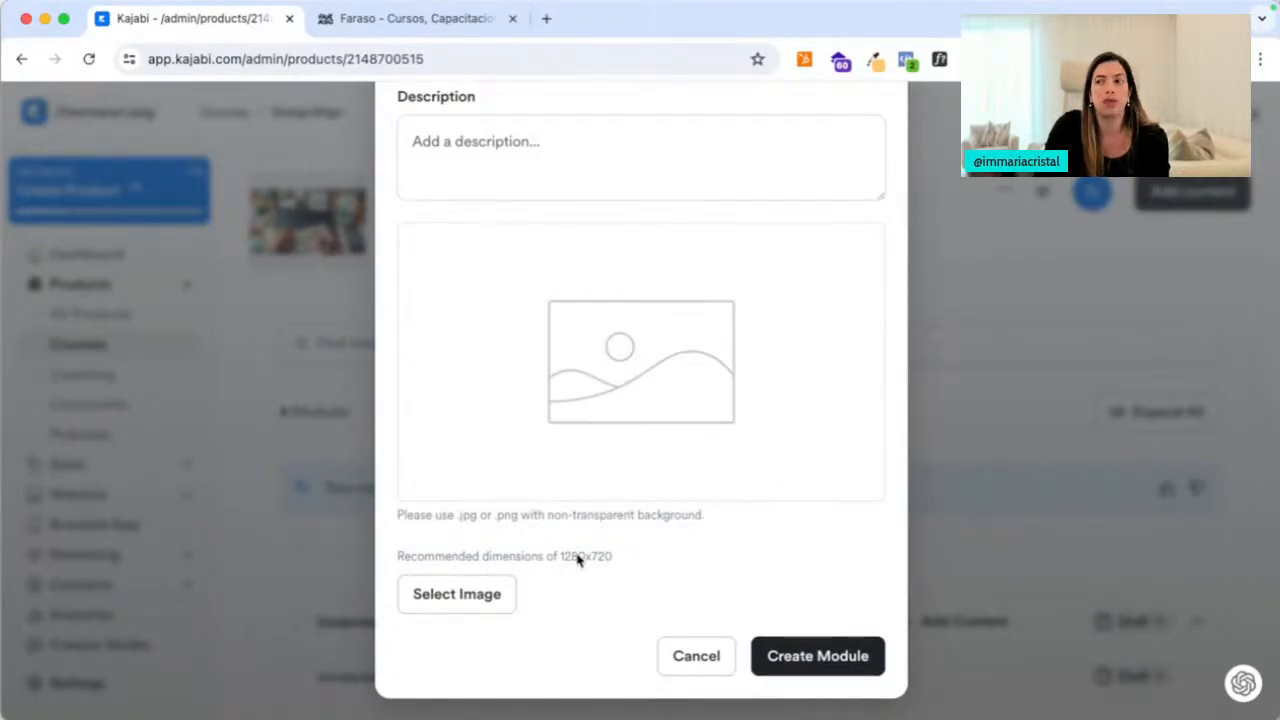
left_click(475, 596)
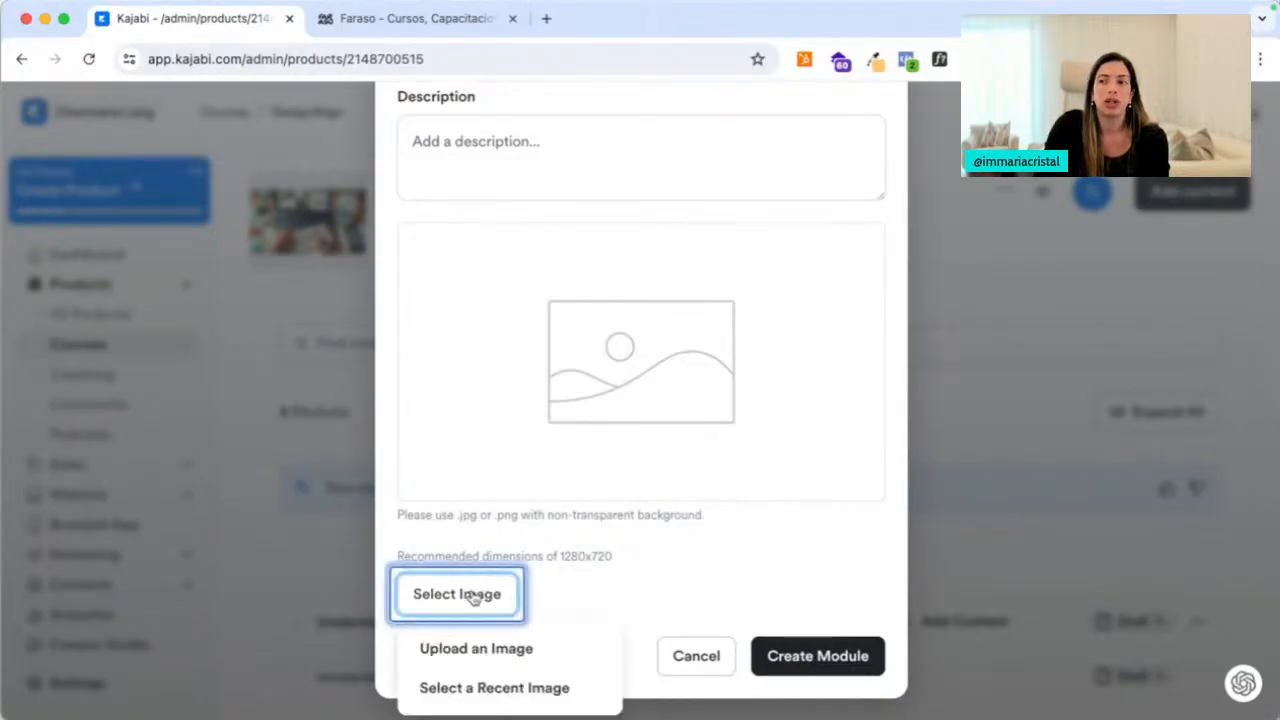
left_click(609, 594)
left_click(810, 654)
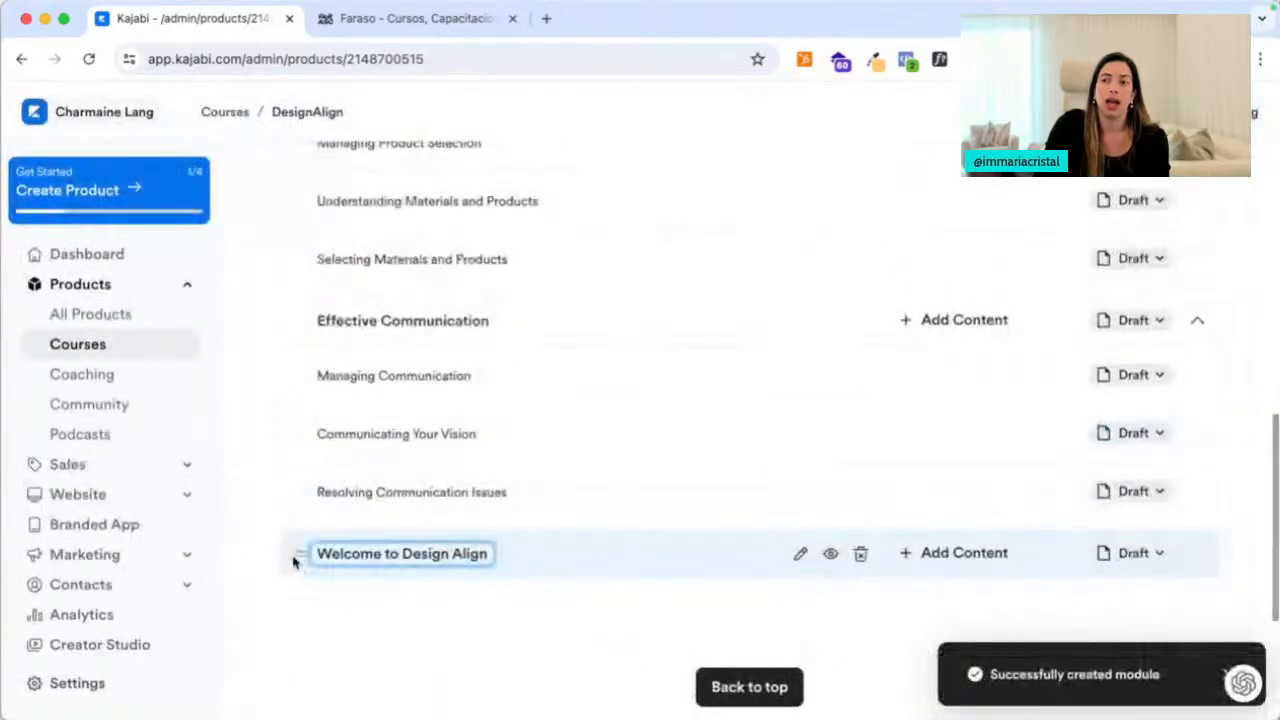
left_click_drag(294, 558, 330, 420)
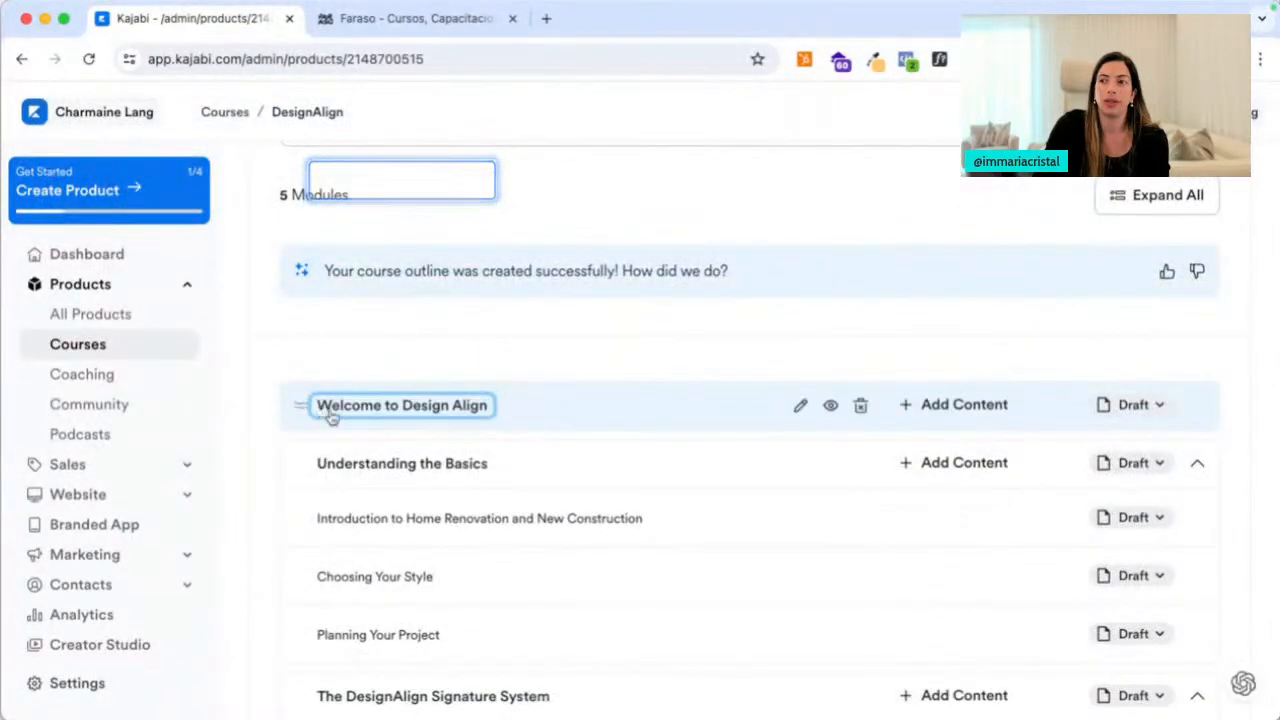
left_click(932, 414)
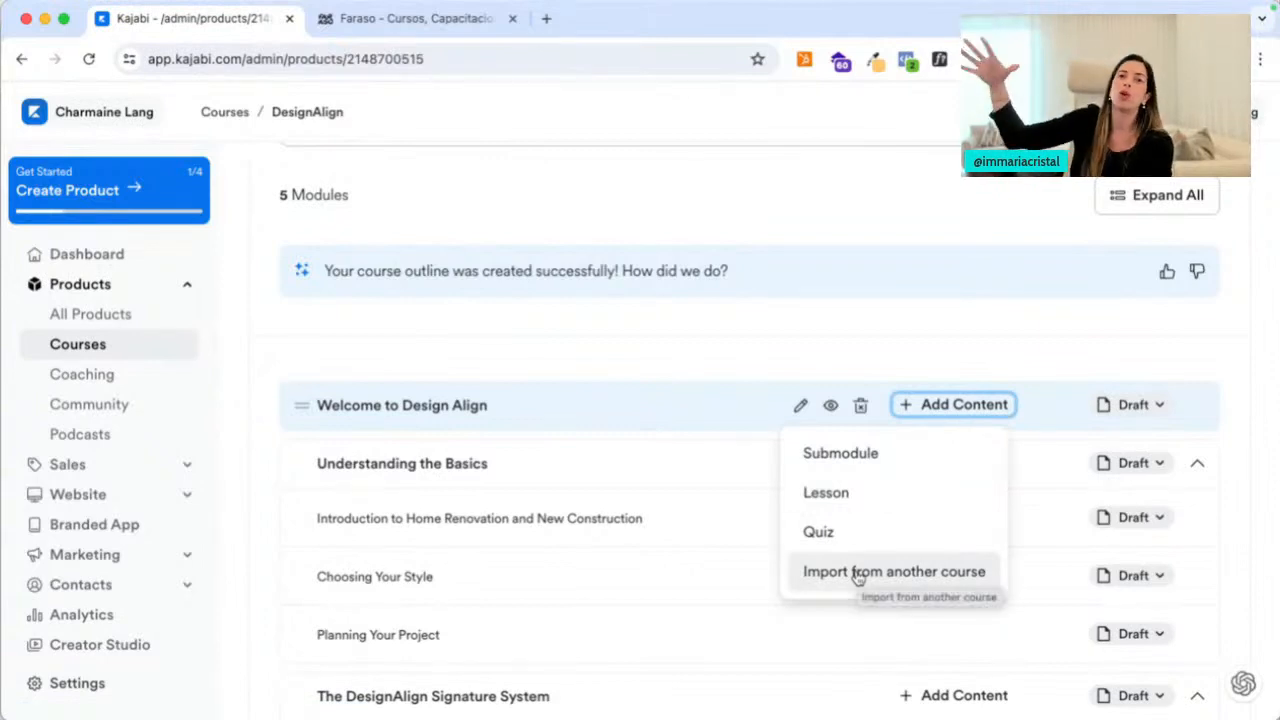
Create a 'Meet your Coach' lesson in the Welcome module and open it in the editor
left_click(840, 492)
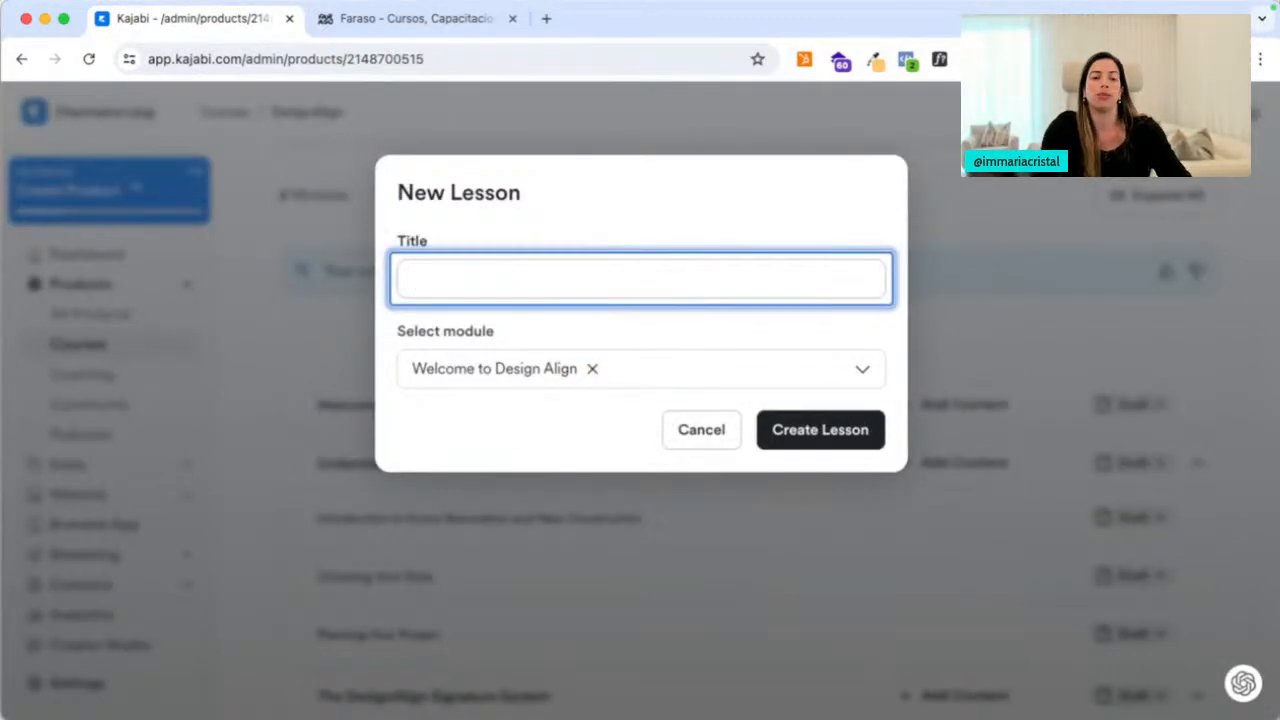
type("Meet your C/oach")
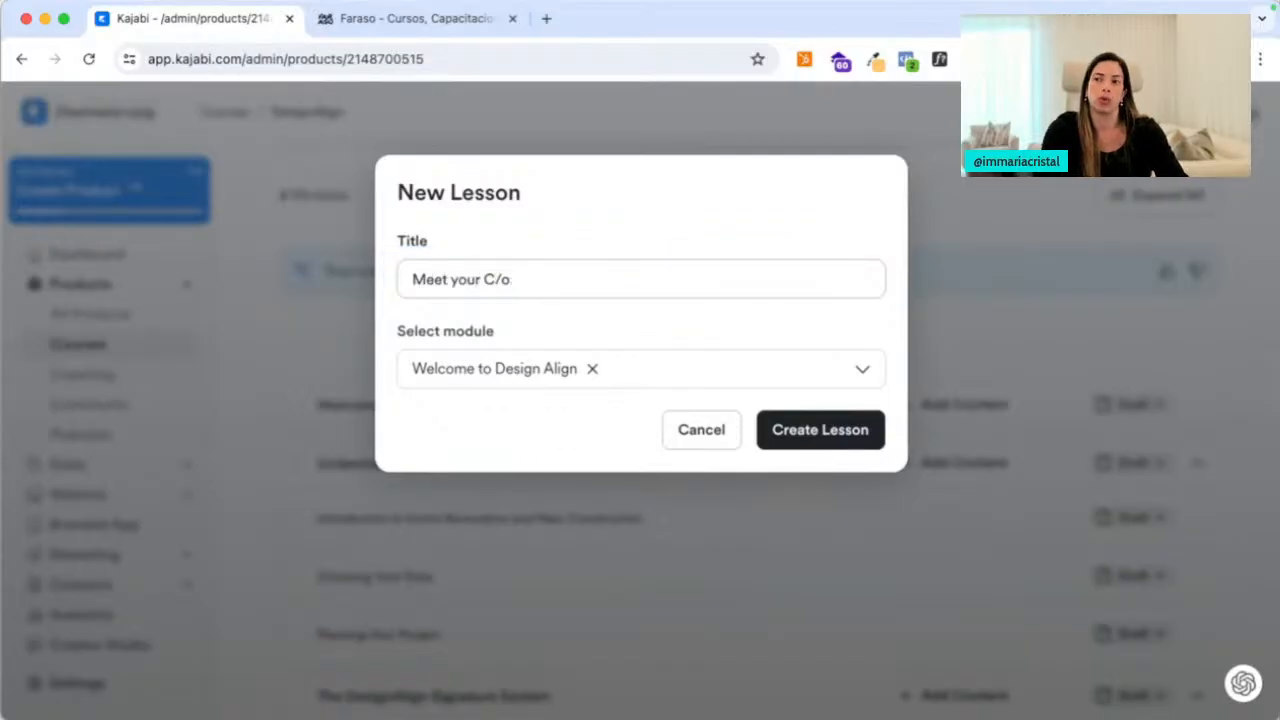
left_click(837, 437)
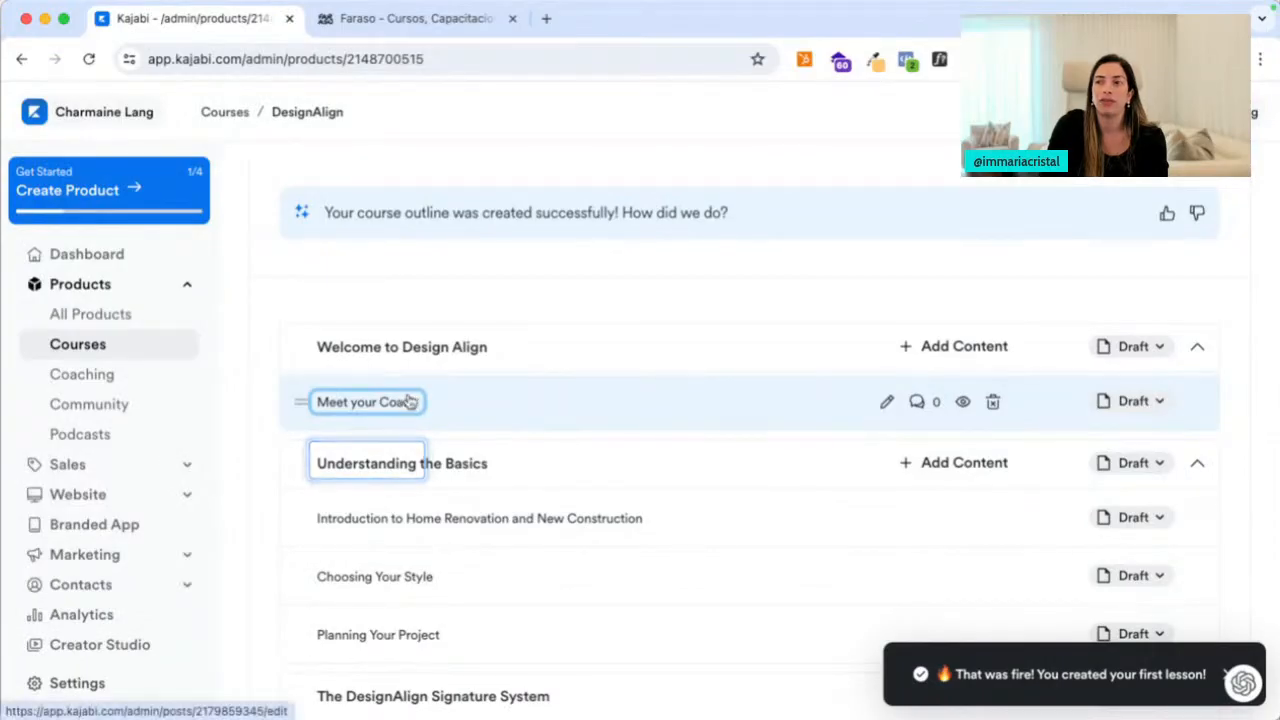
left_click(409, 403)
scroll(549, 611, "down", 3)
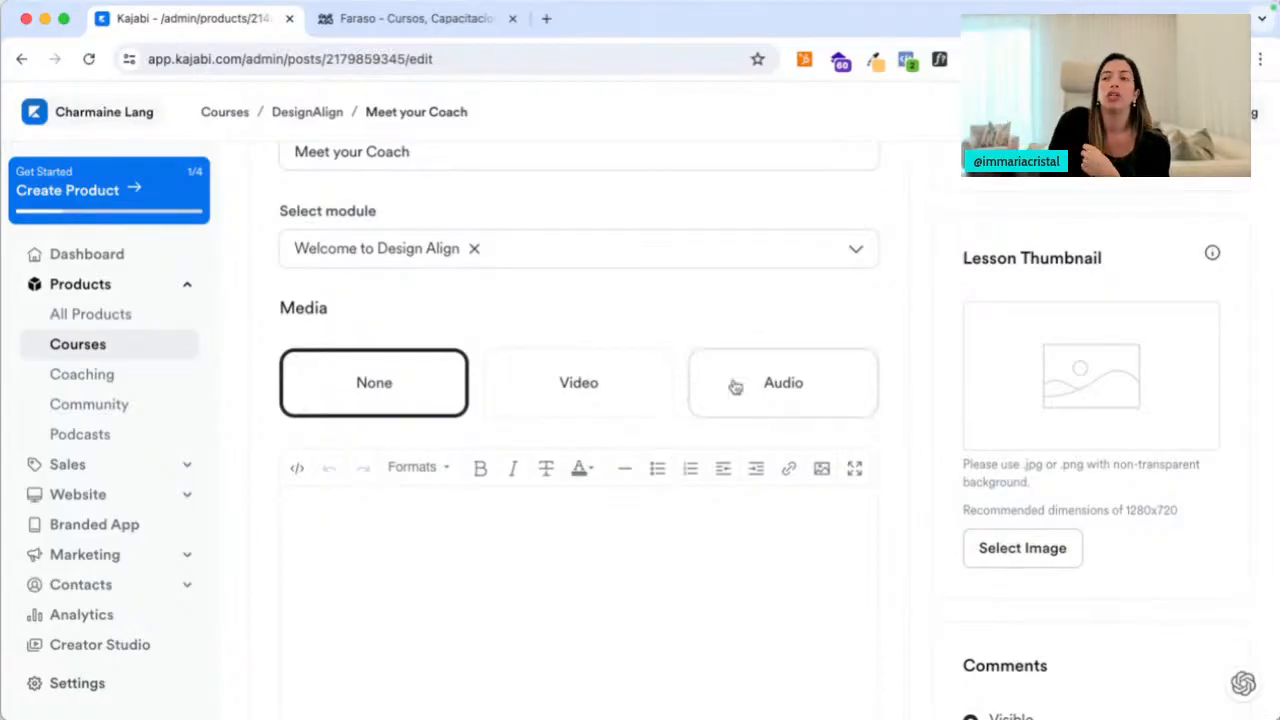
left_click(506, 543)
scroll(506, 543, "down", 3)
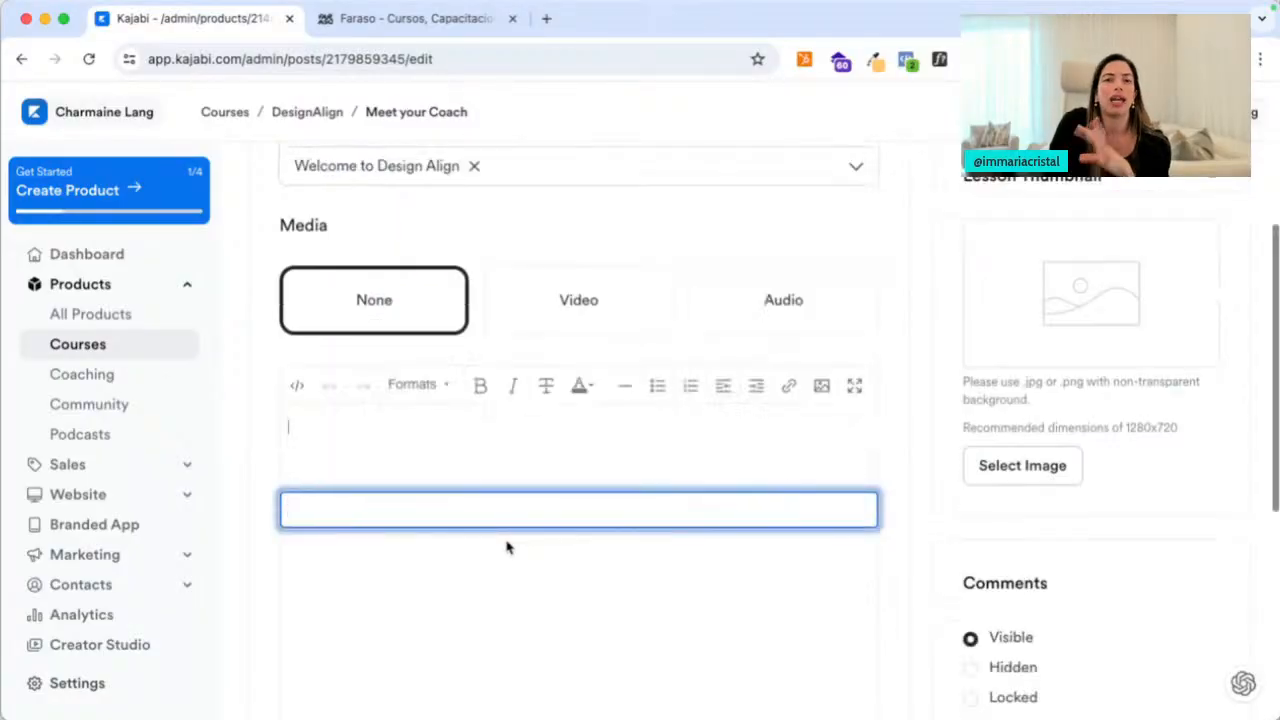
scroll(533, 490, "down", 5)
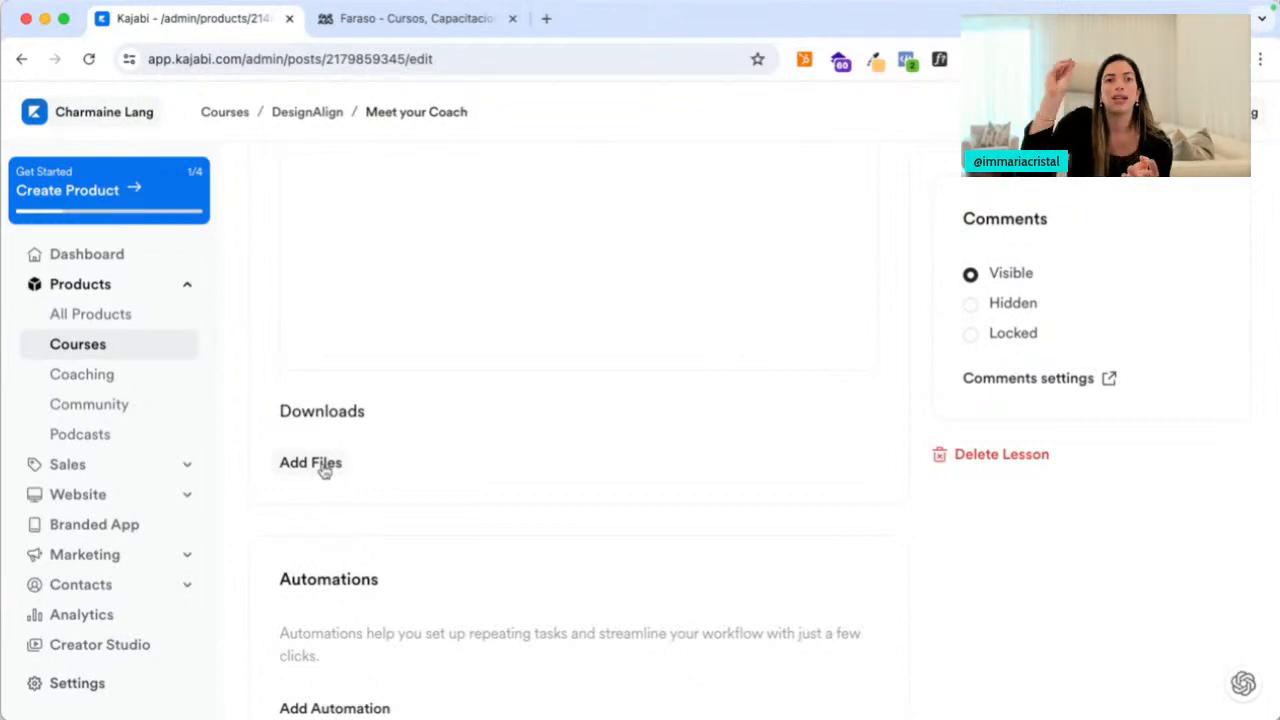
scroll(640, 446, "up", 3)
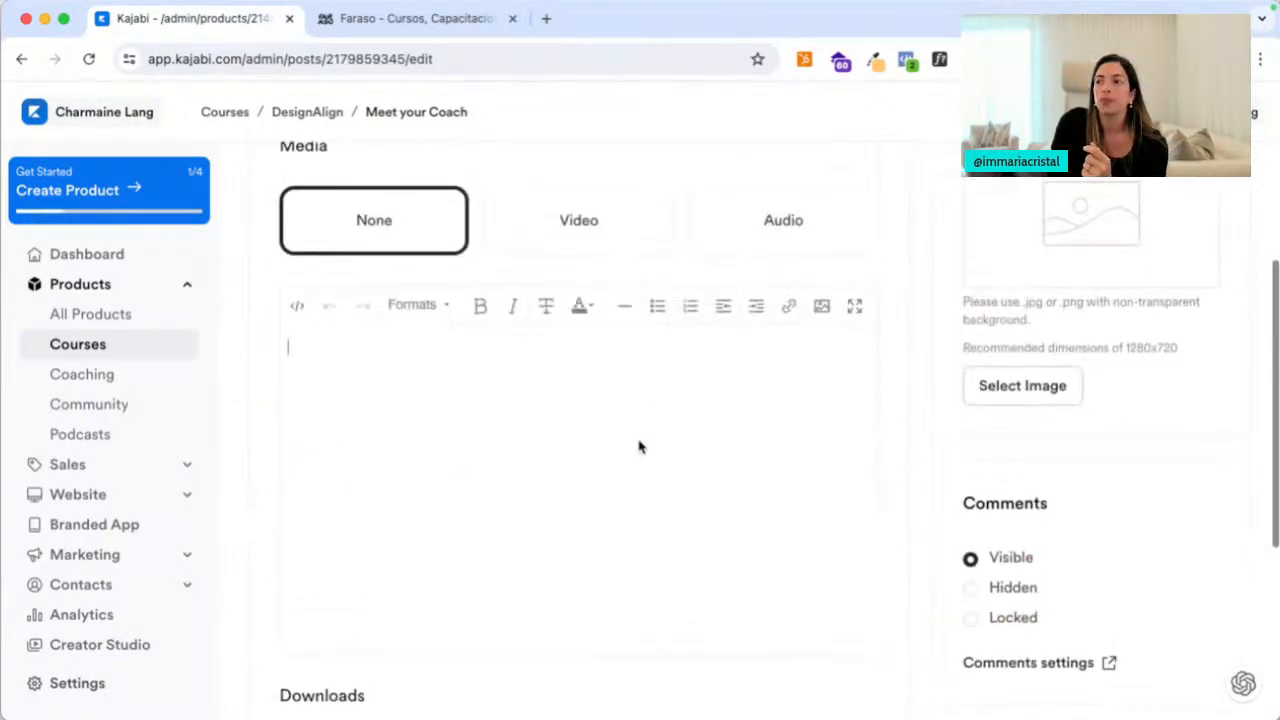
scroll(600, 440, "down", 4)
left_click(335, 619)
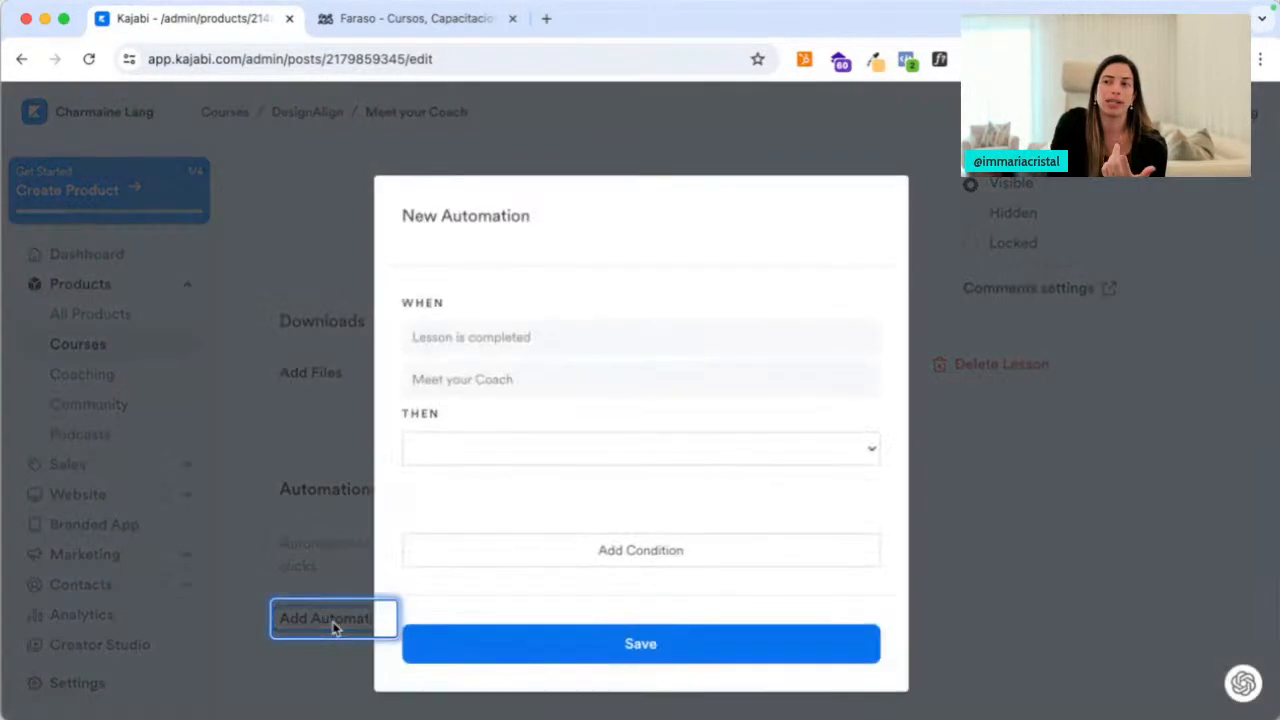
left_click(499, 460)
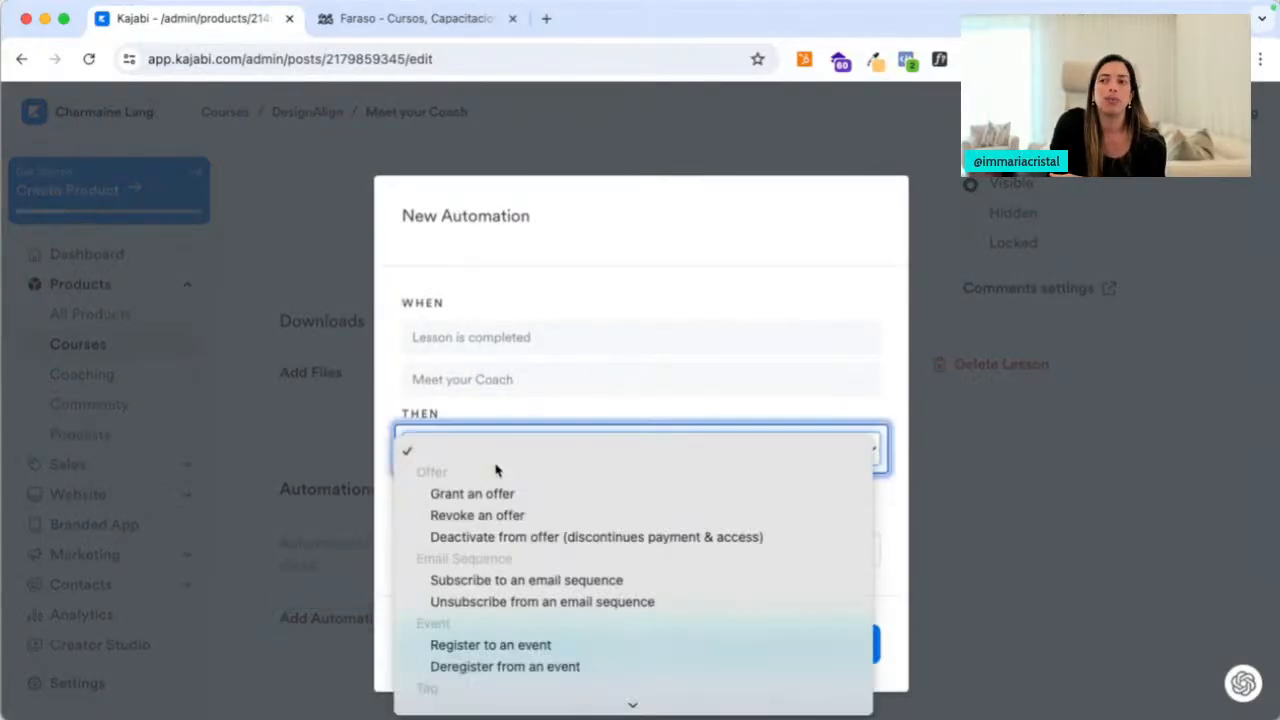
left_click(512, 614)
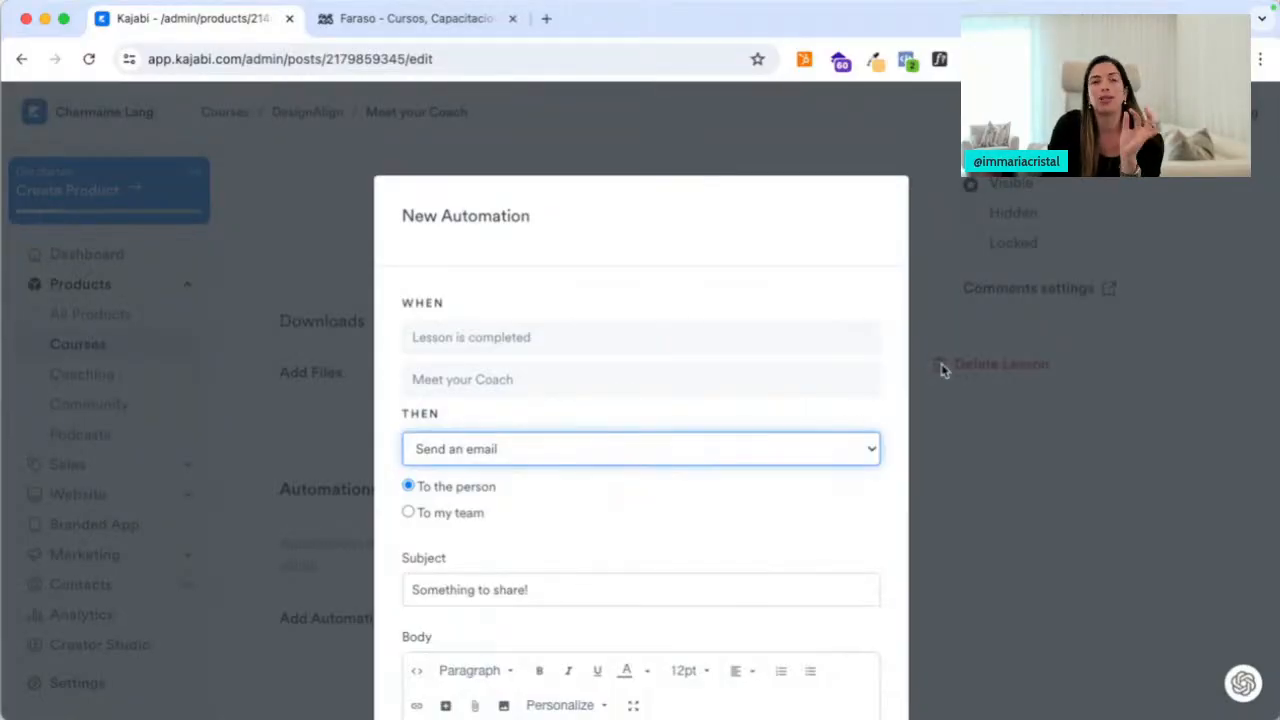
left_click(997, 376)
scroll(779, 473, "up", 10)
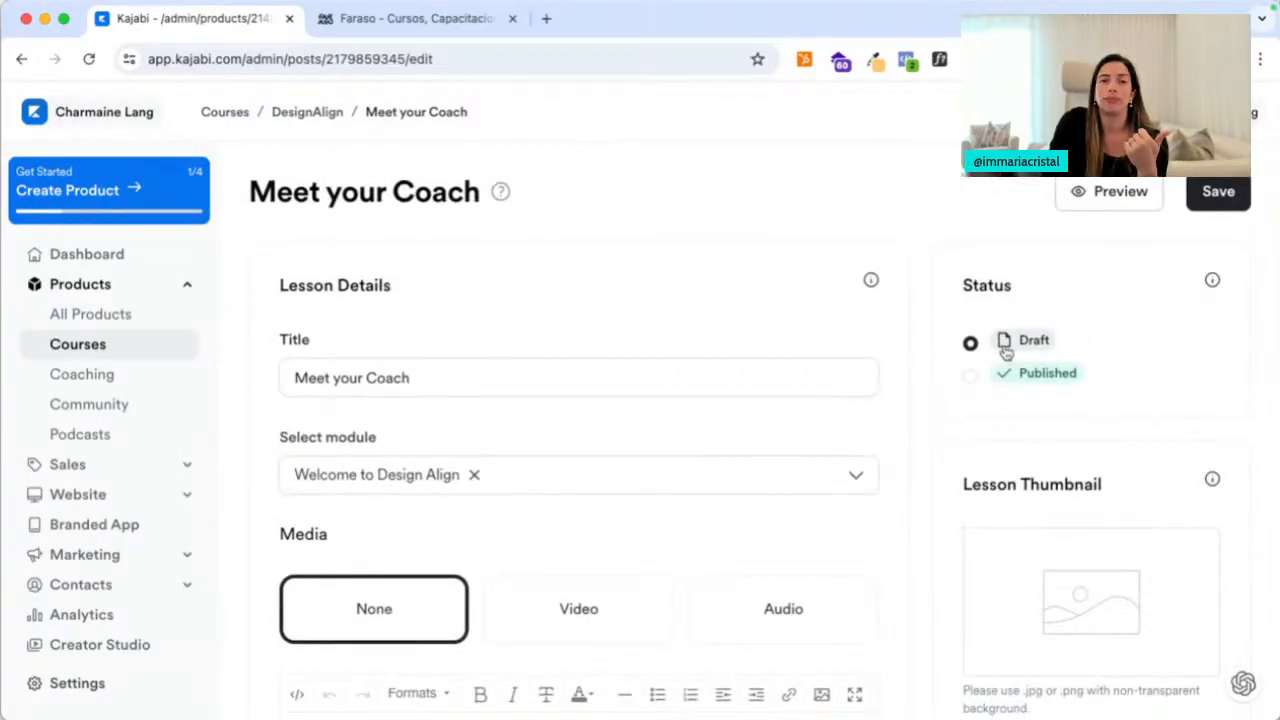
Review the Meet your Coach lesson and save it
scroll(1014, 418, "down", 5)
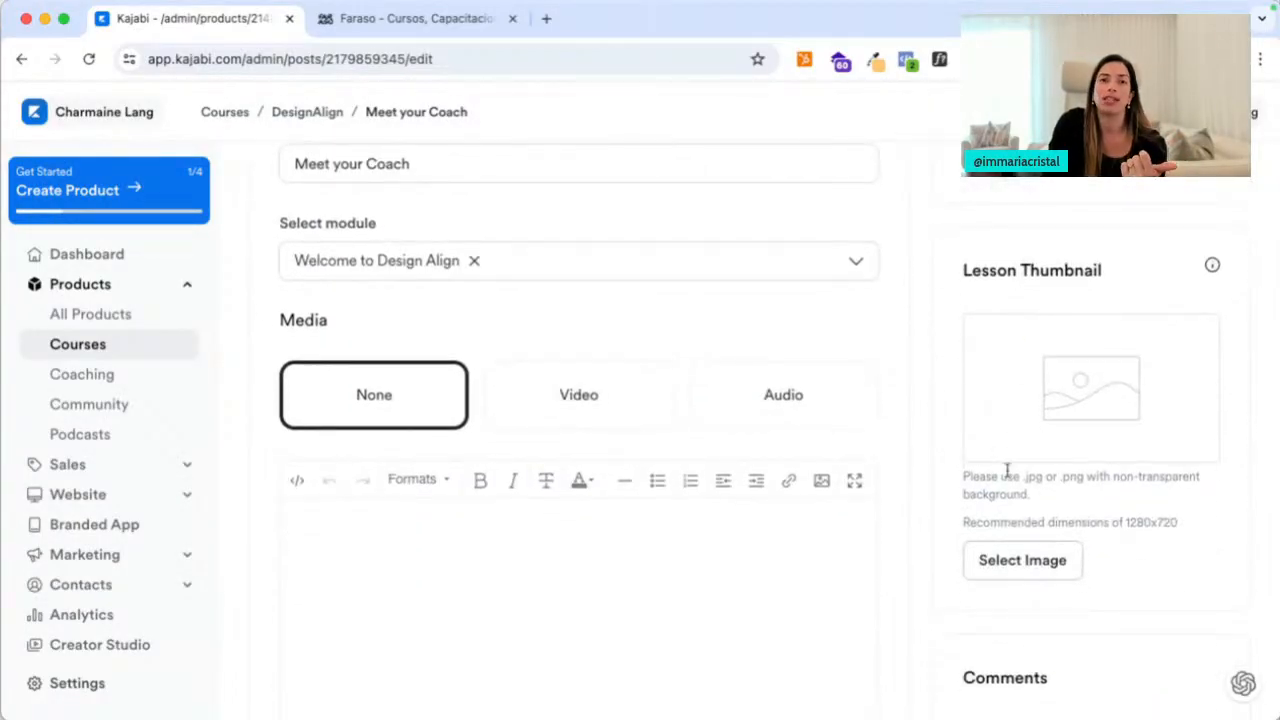
scroll(1010, 465, "down", 2)
scroll(1000, 510, "down", 3)
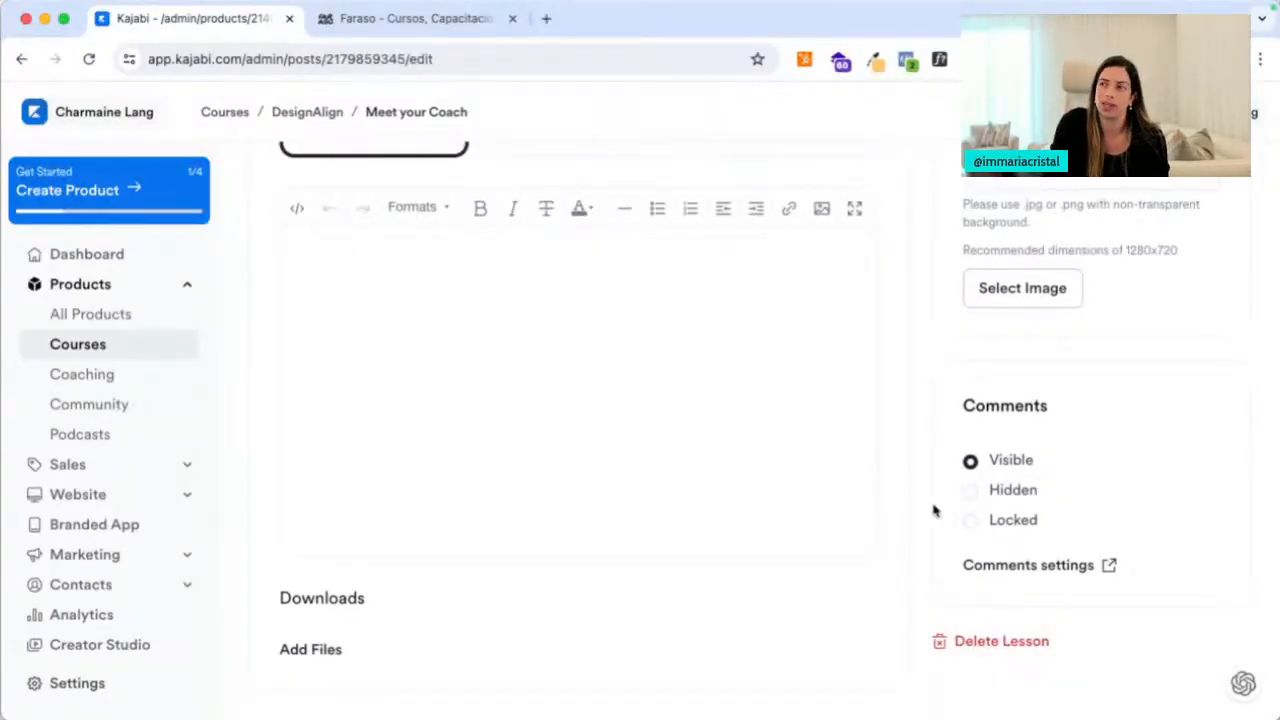
scroll(931, 508, "up", 5)
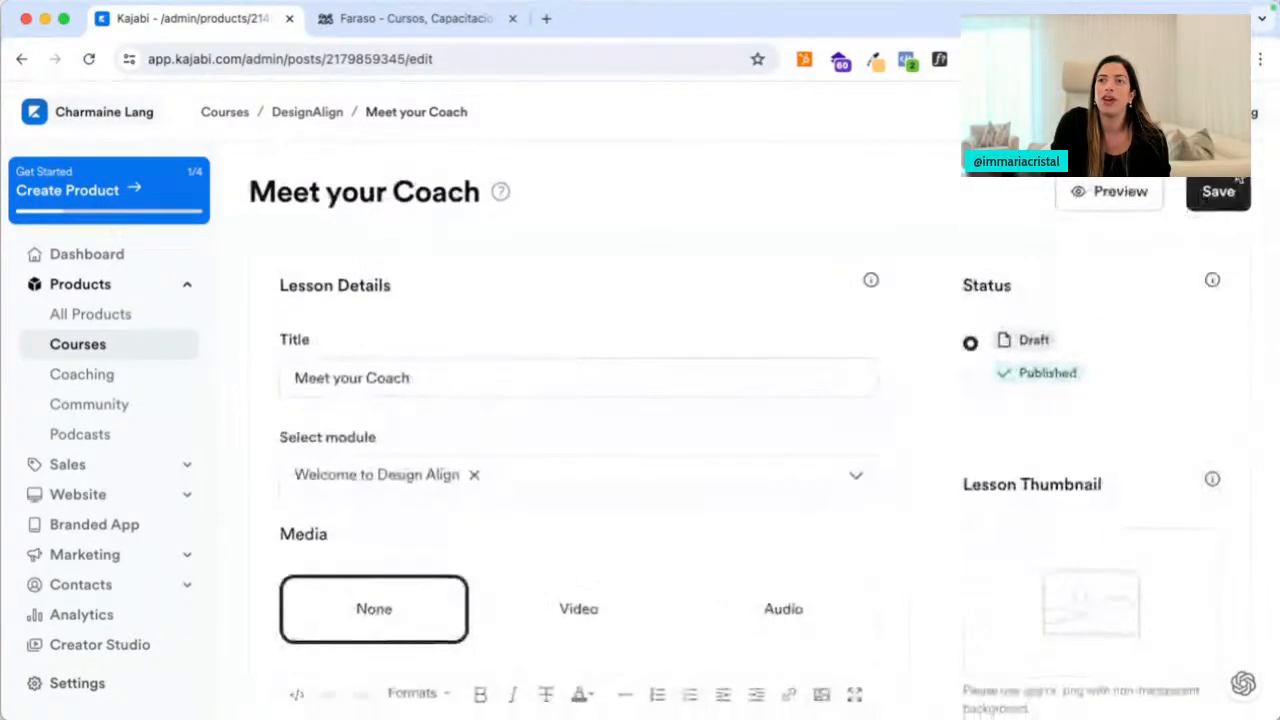
left_click(1218, 197)
Return to the DesignAlign outline and open the course preview in a new tab
left_click(307, 112)
scroll(737, 443, "down", 9)
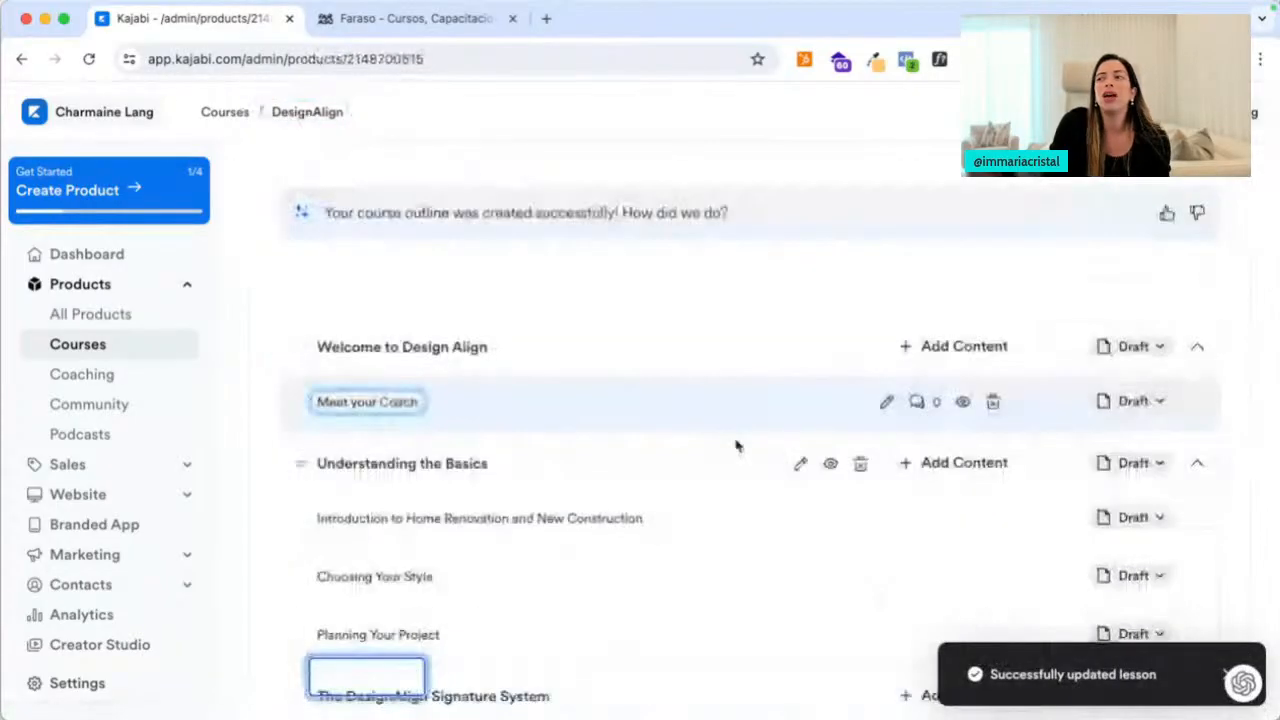
scroll(737, 443, "up", 1)
scroll(735, 446, "up", 10)
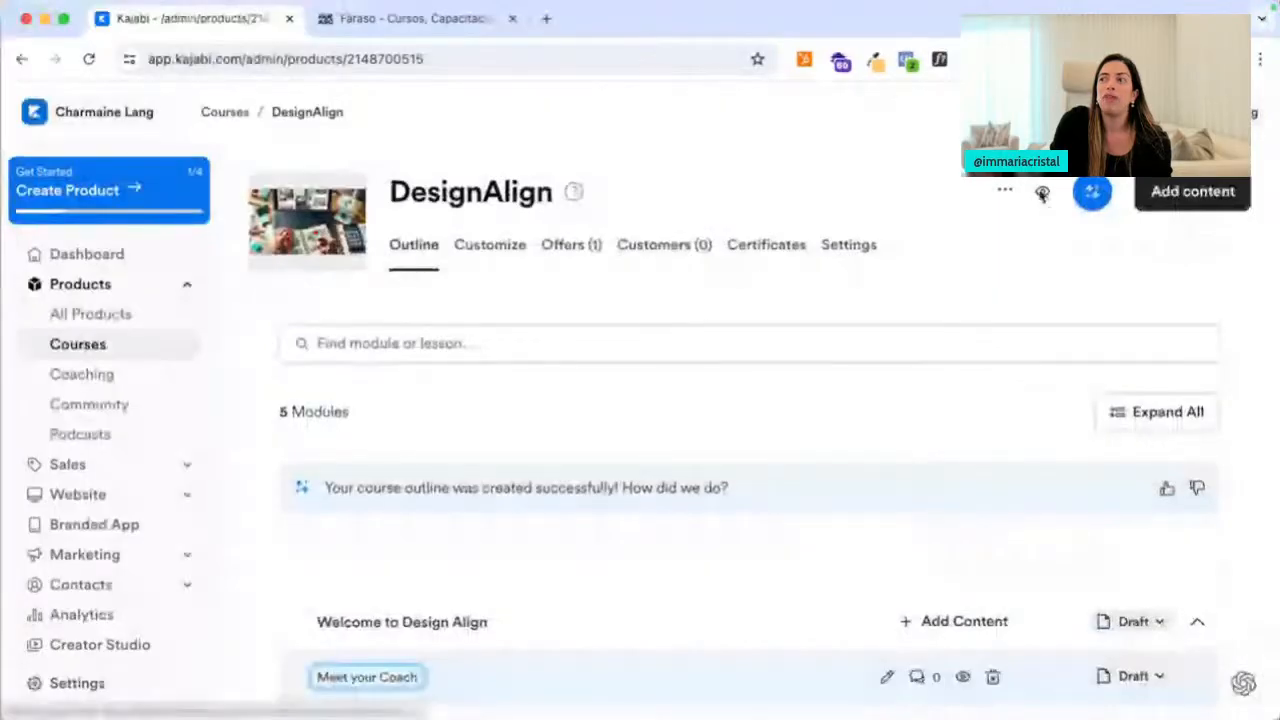
right_click(1042, 192)
left_click(1100, 198)
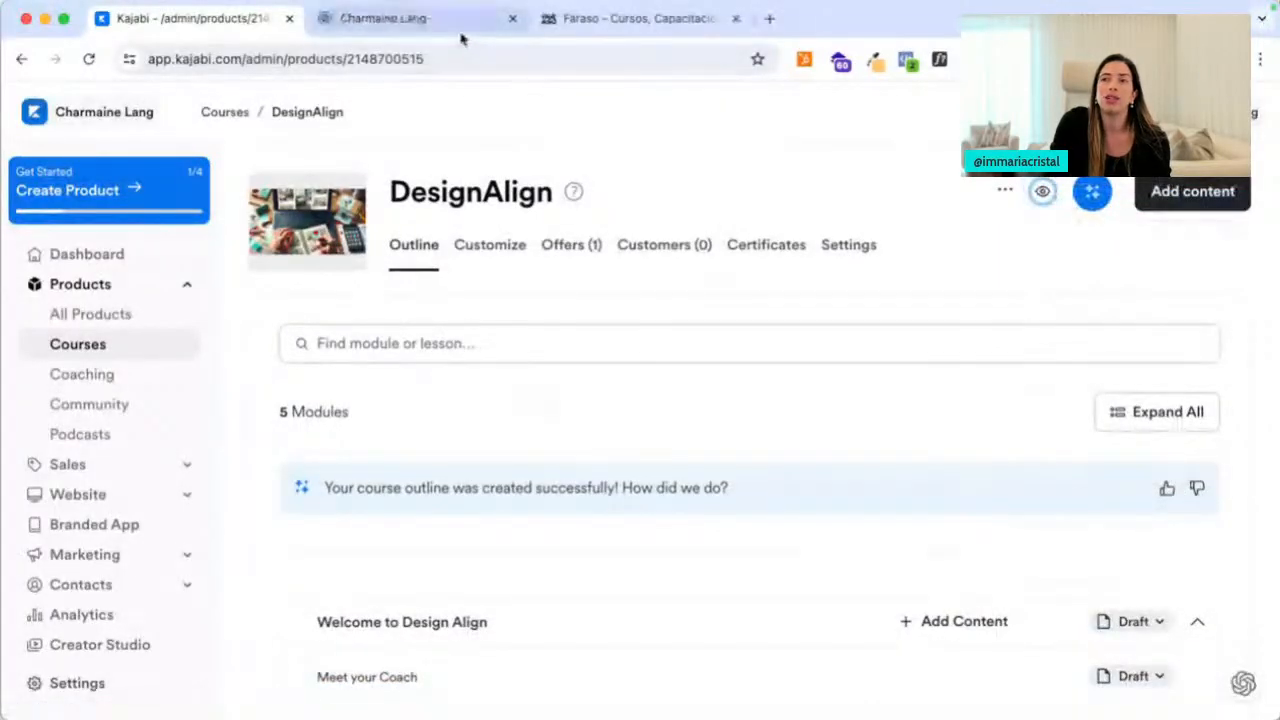
left_click(462, 34)
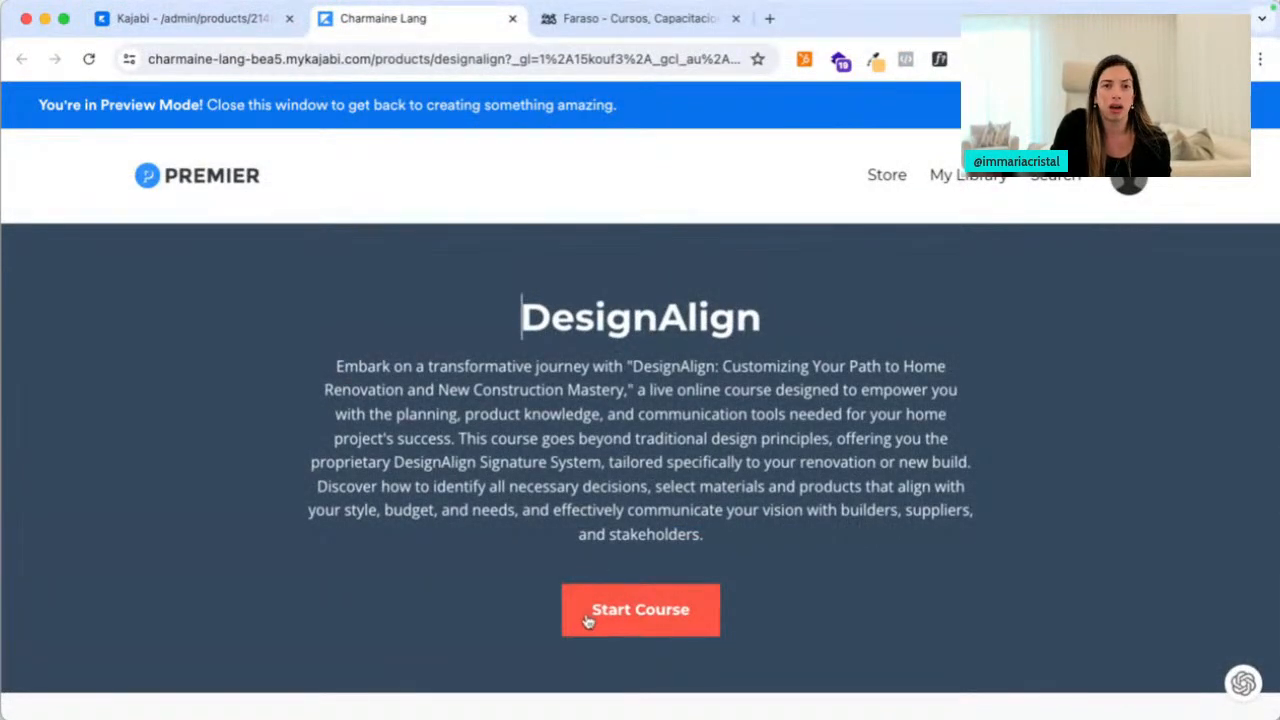
scroll(587, 621, "down", 5)
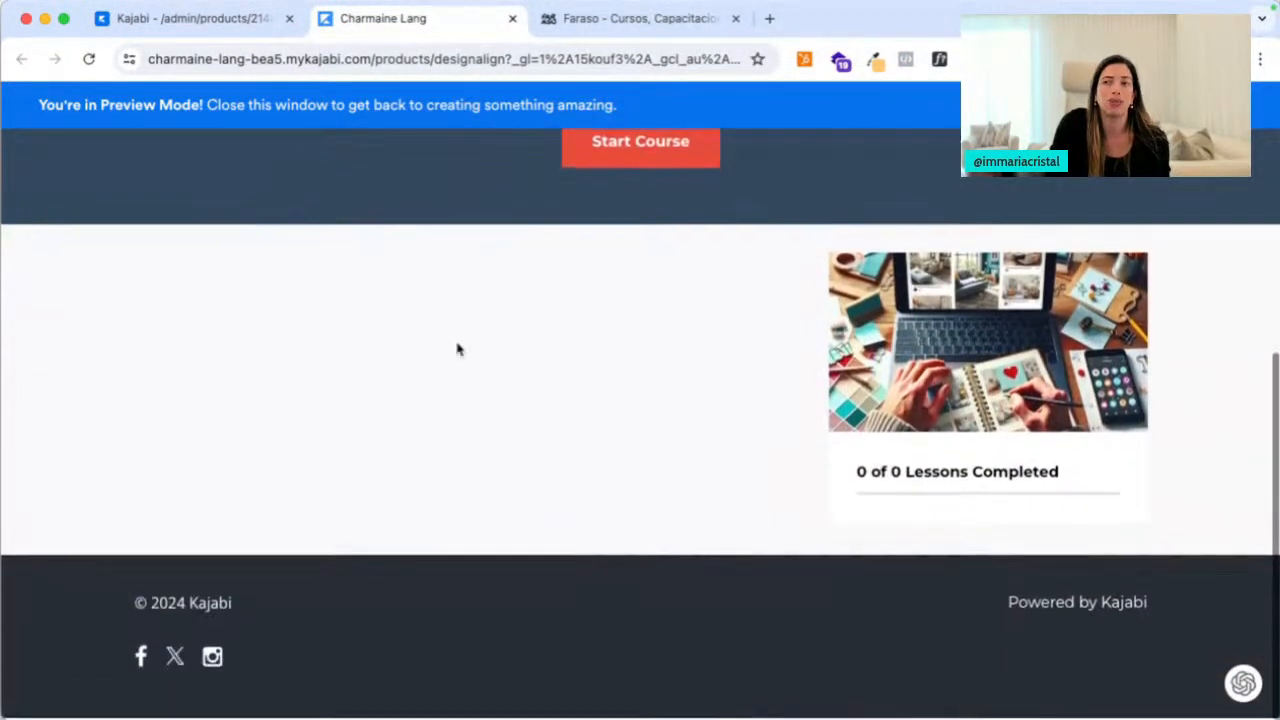
left_click(257, 20)
scroll(668, 488, "down", 3)
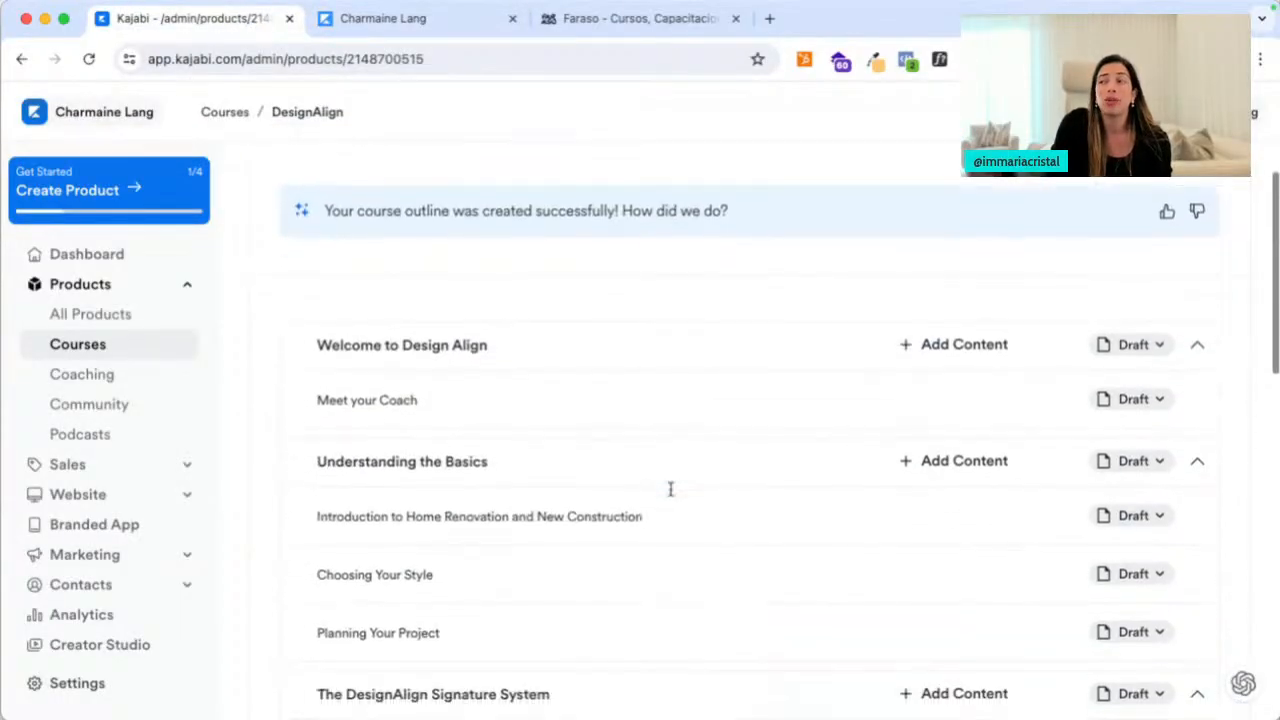
Publish the Welcome to Design Align module, its Meet your Coach lesson and the Understanding the Basics module
left_click(1131, 333)
left_click(1050, 420)
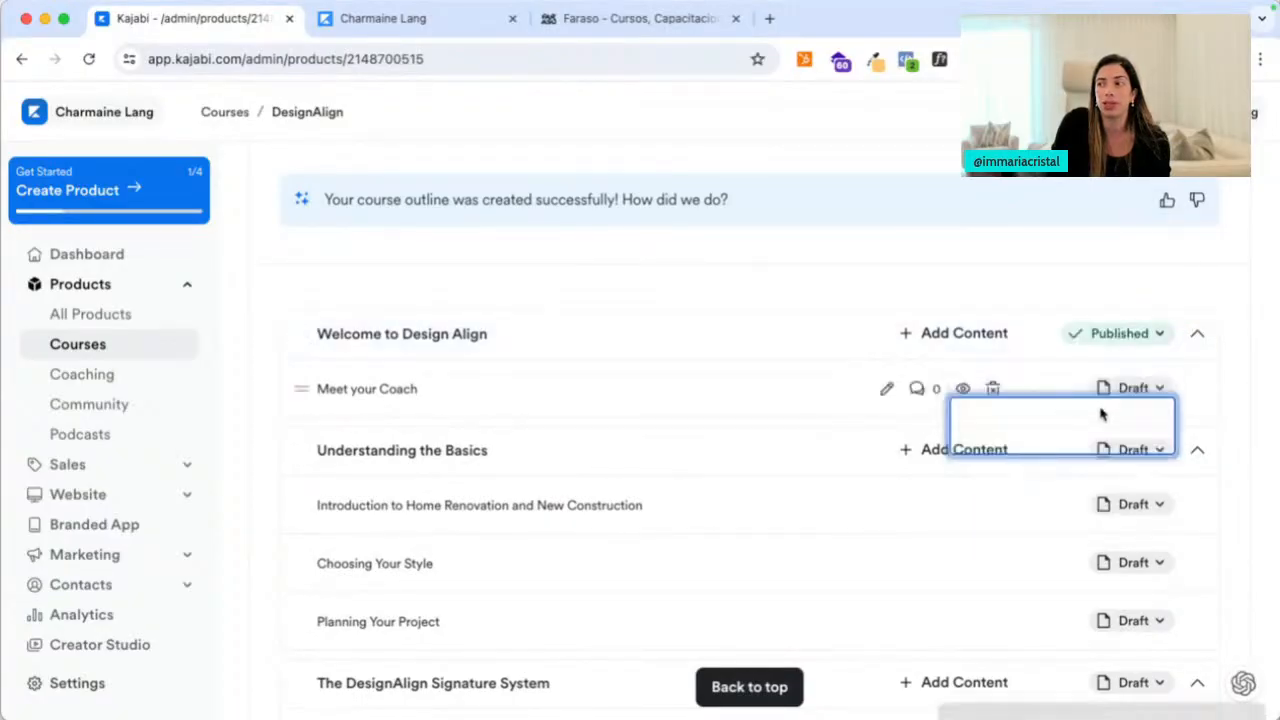
left_click(1133, 388)
left_click(1066, 478)
left_click(1128, 450)
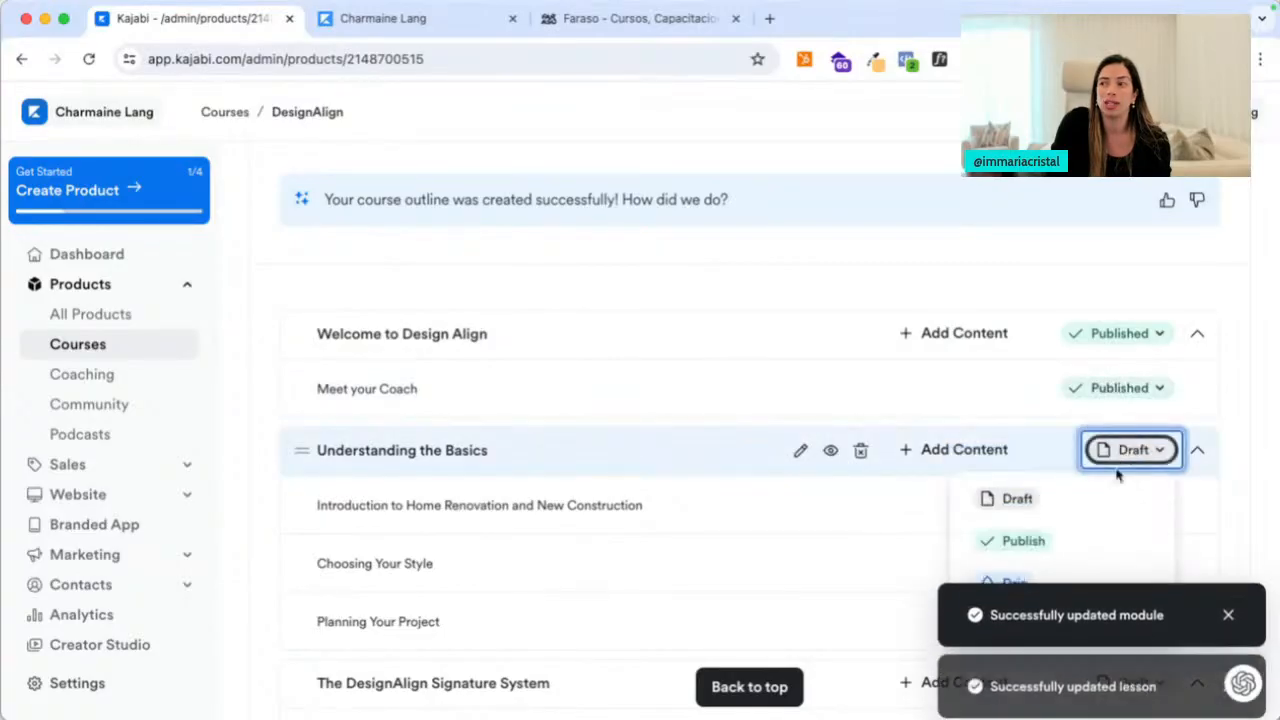
left_click(1066, 541)
Publish the introduction, Choosing Your Style and Planning Your Project lessons, then go to the course preview
scroll(1066, 540, "down", 2)
left_click(1130, 277)
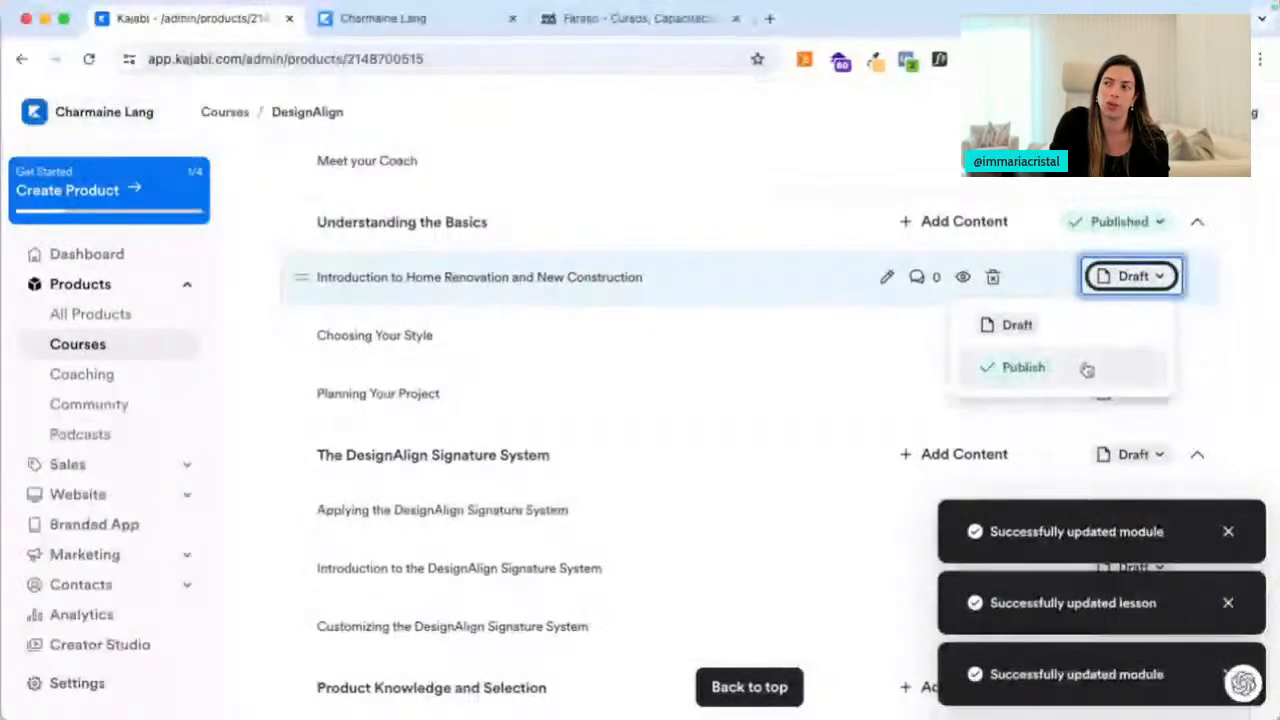
left_click(1086, 369)
left_click(1125, 338)
left_click(1068, 420)
scroll(1066, 423, "down", 2)
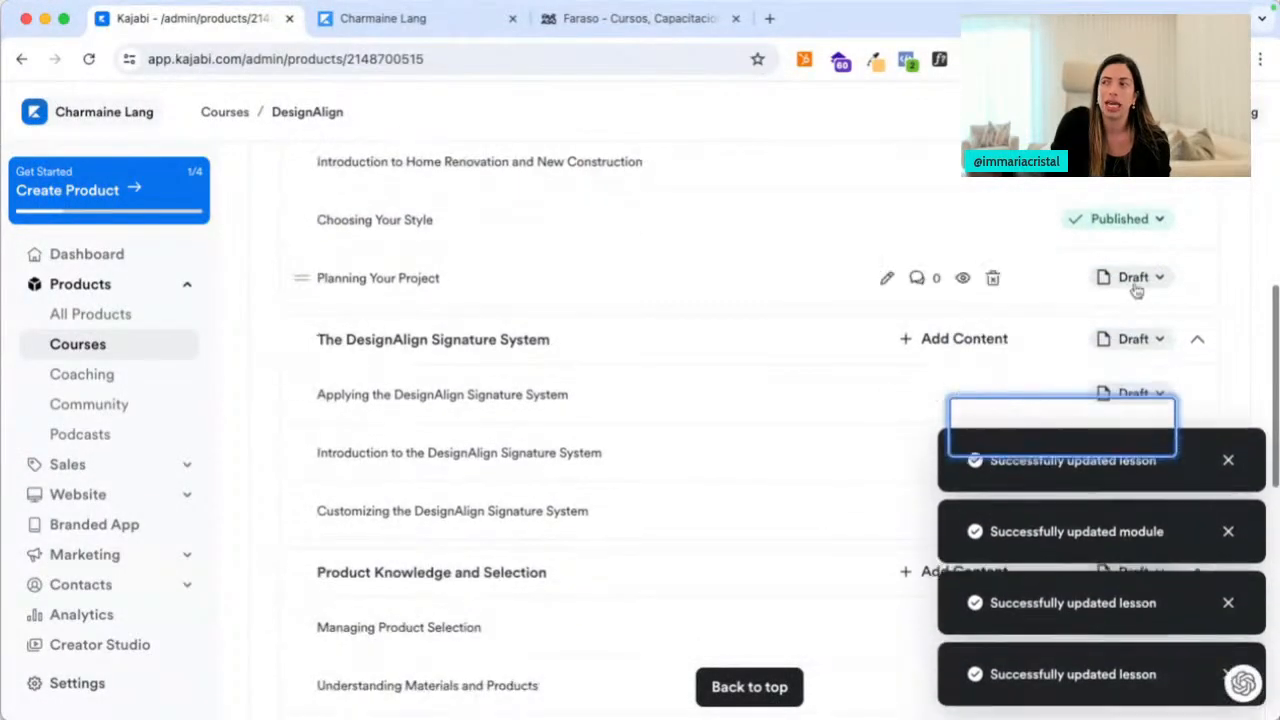
left_click(1130, 279)
left_click(1110, 326)
scroll(1086, 357, "up", 10)
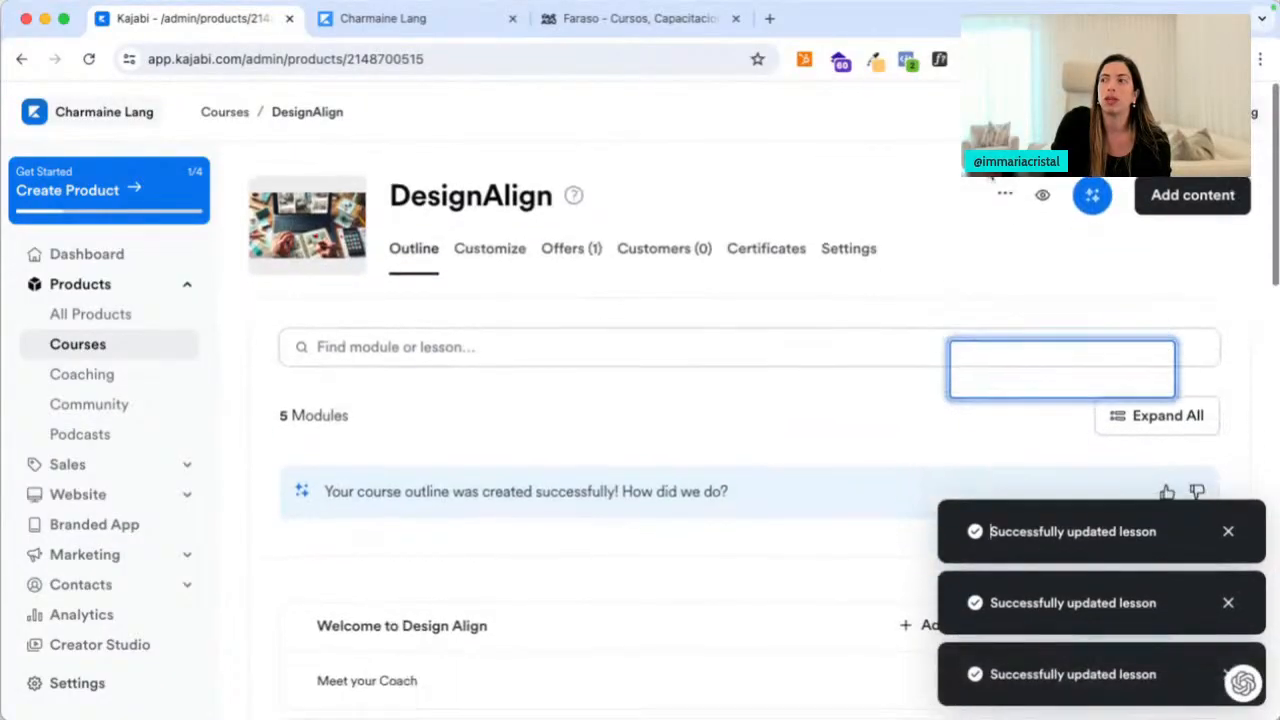
left_click(425, 24)
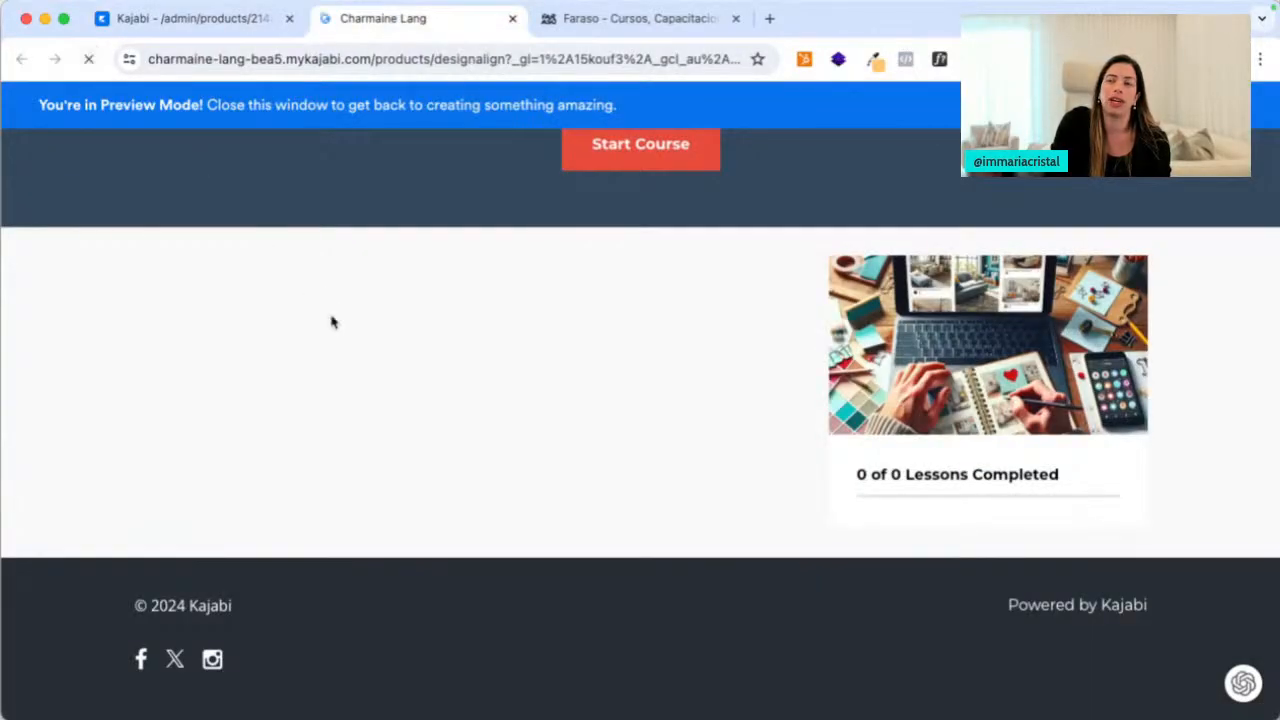
In the preview, review the two modules' four lessons and the introduction lesson page, then return to the admin outline
scroll(500, 529, "down", 5)
scroll(500, 530, "up", 10)
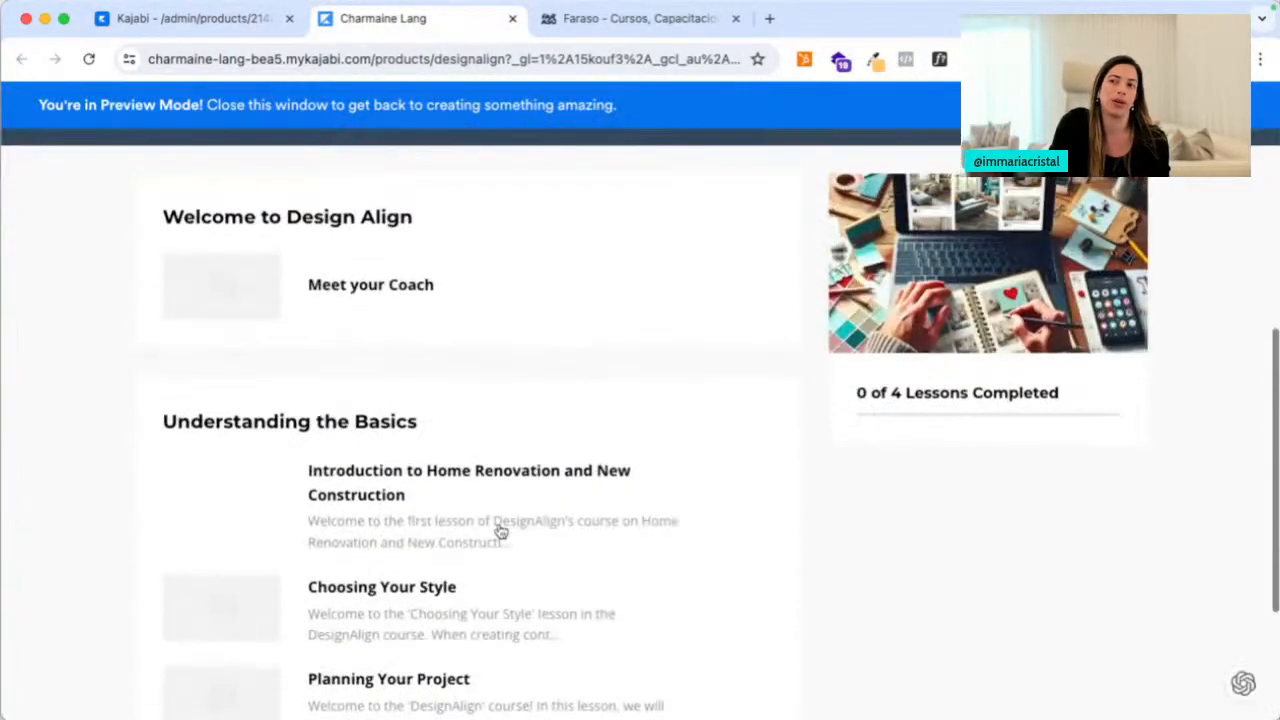
scroll(423, 497, "down", 5)
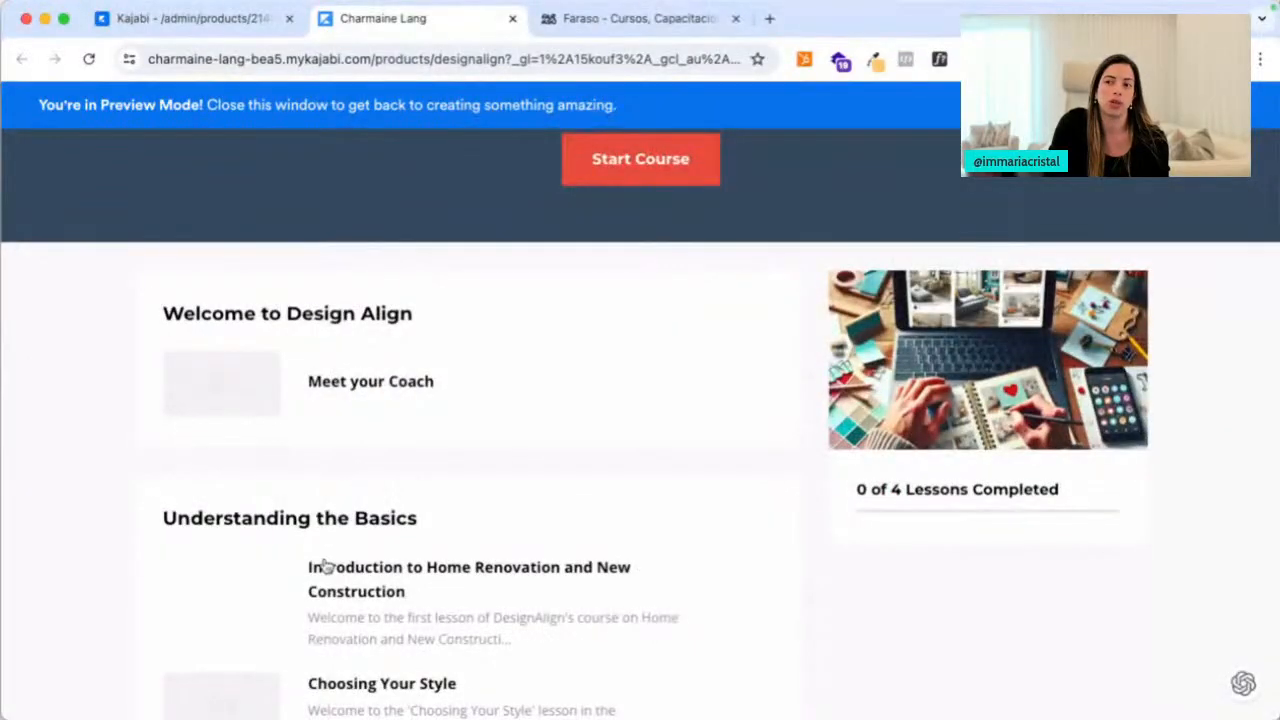
left_click(352, 566)
scroll(443, 600, "down", 5)
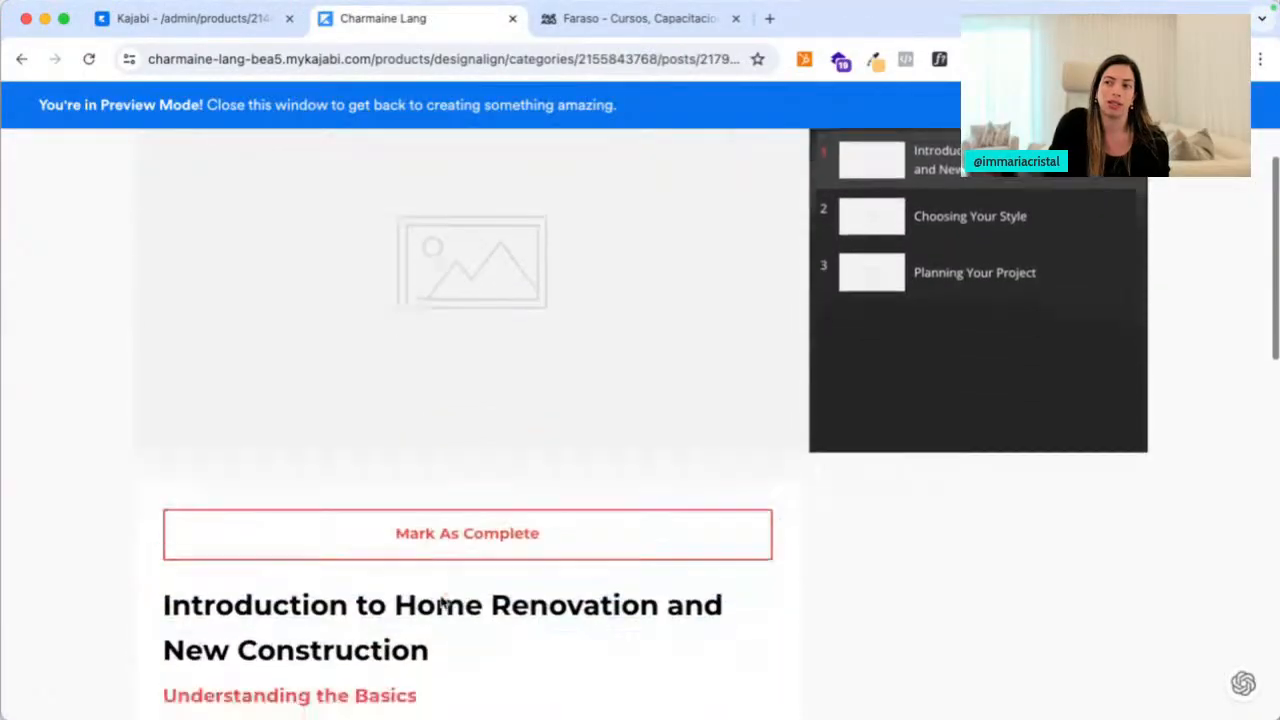
scroll(443, 602, "up", 5)
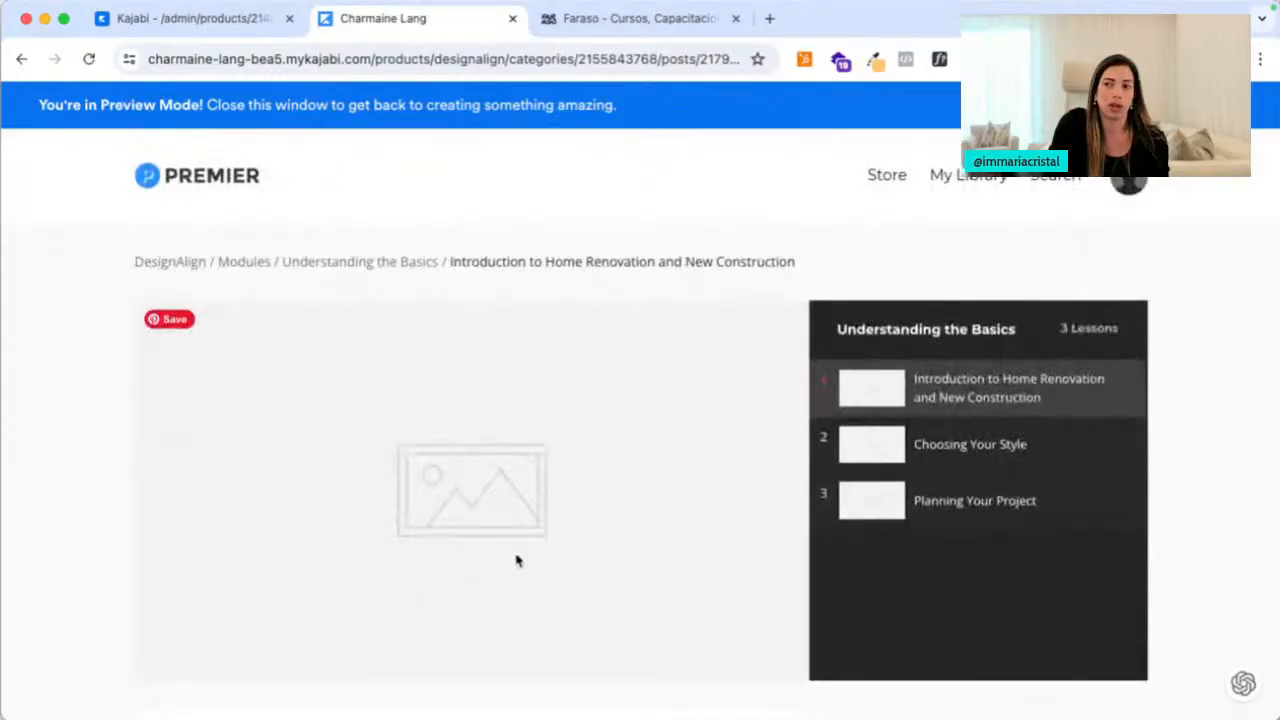
scroll(497, 521, "down", 15)
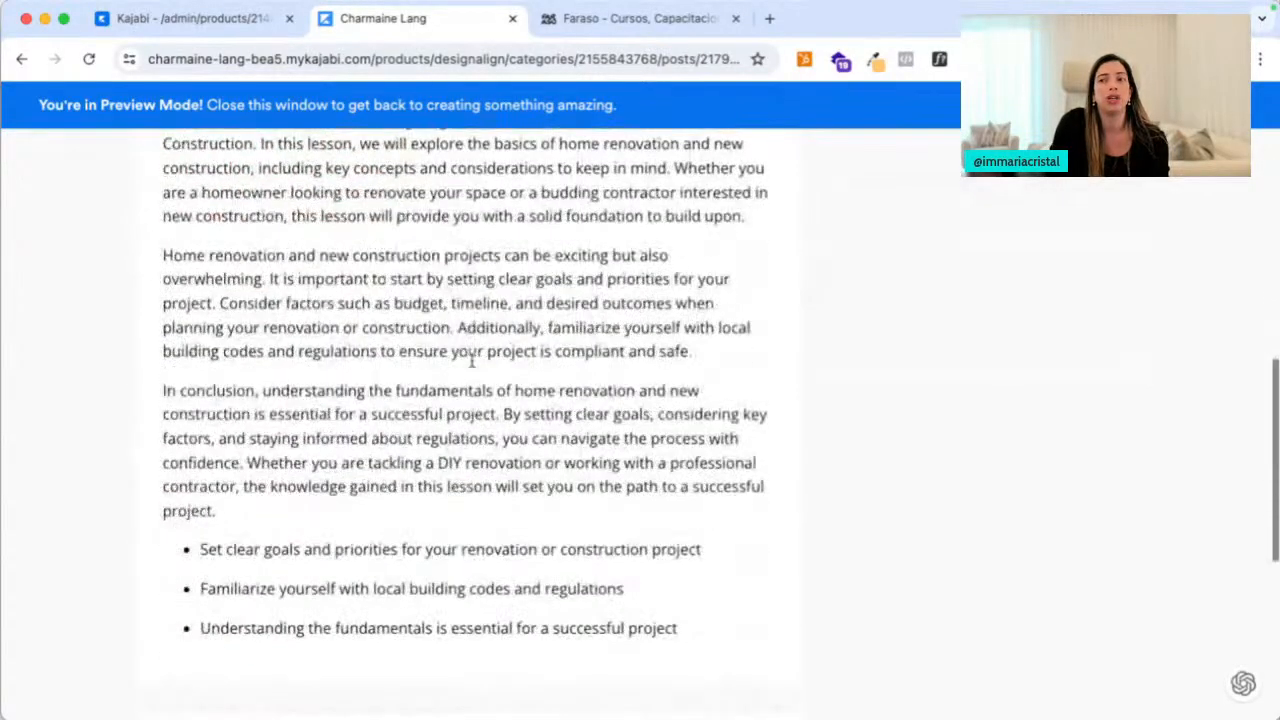
scroll(306, 217, "up", 3)
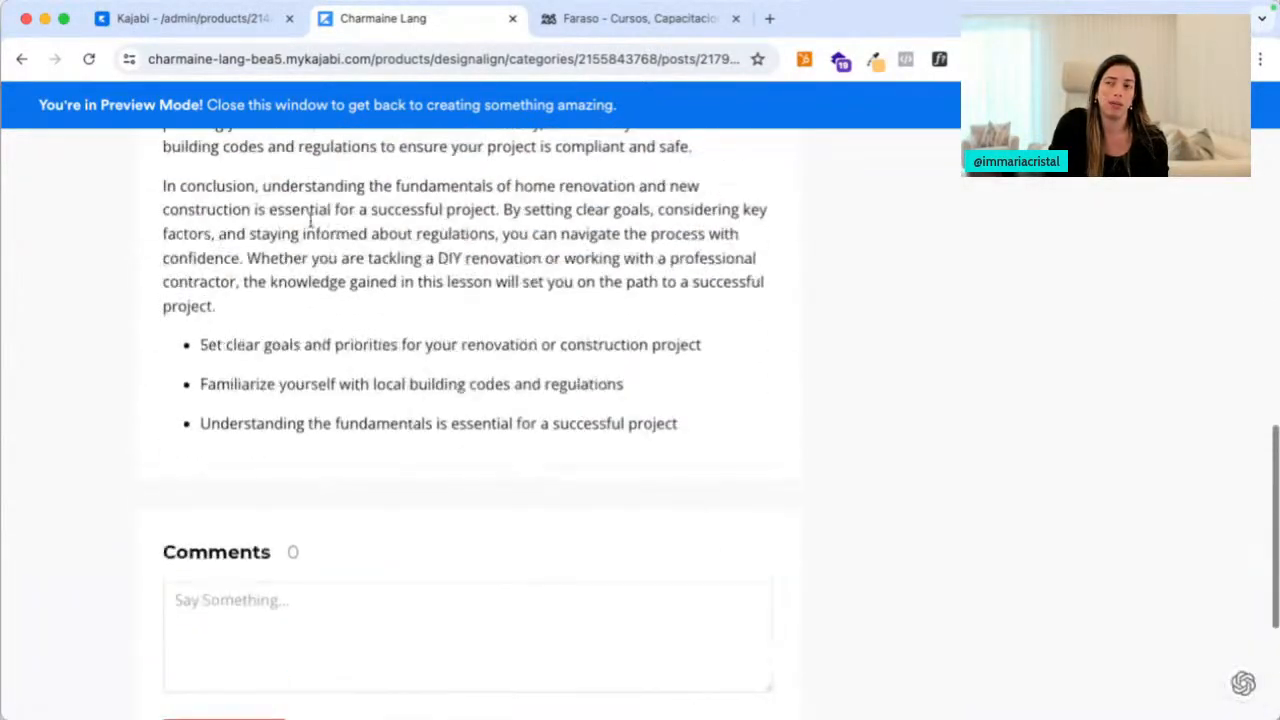
left_click(277, 22)
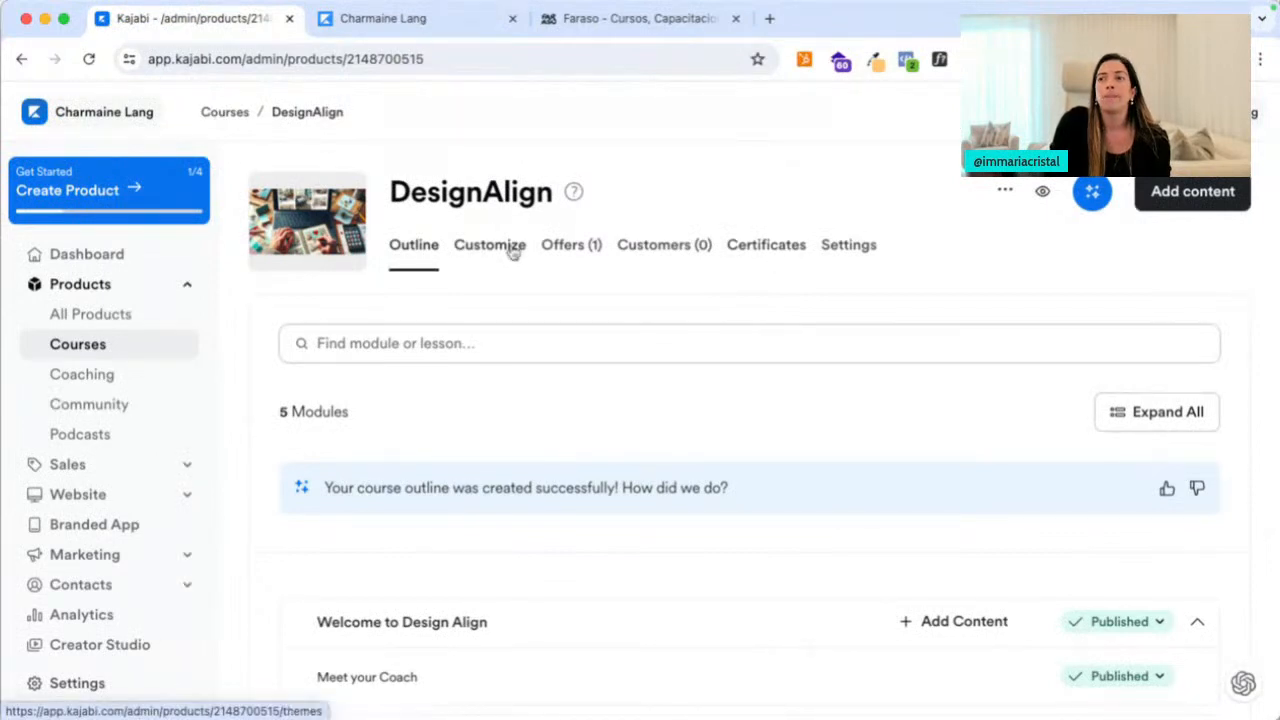
Open the DesignAlign course Settings and scroll down to the Live Rooms and community options
left_click(846, 253)
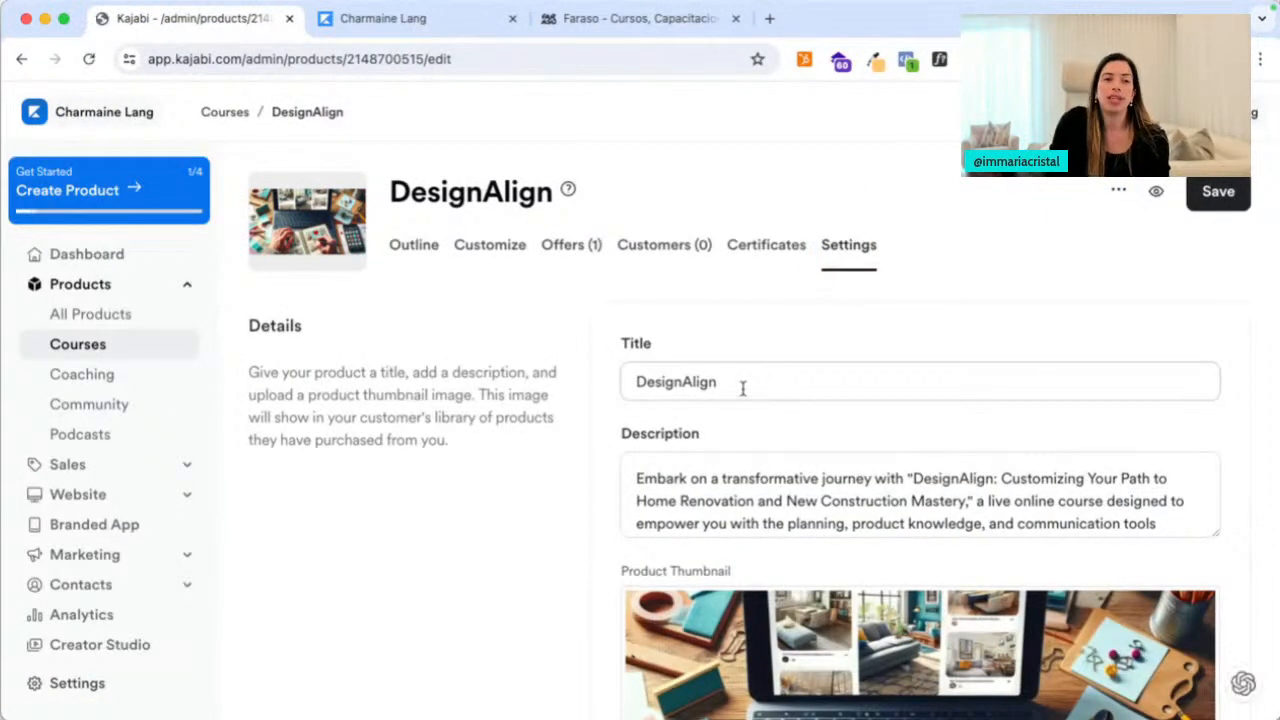
scroll(743, 388, "down", 3)
scroll(740, 349, "down", 5)
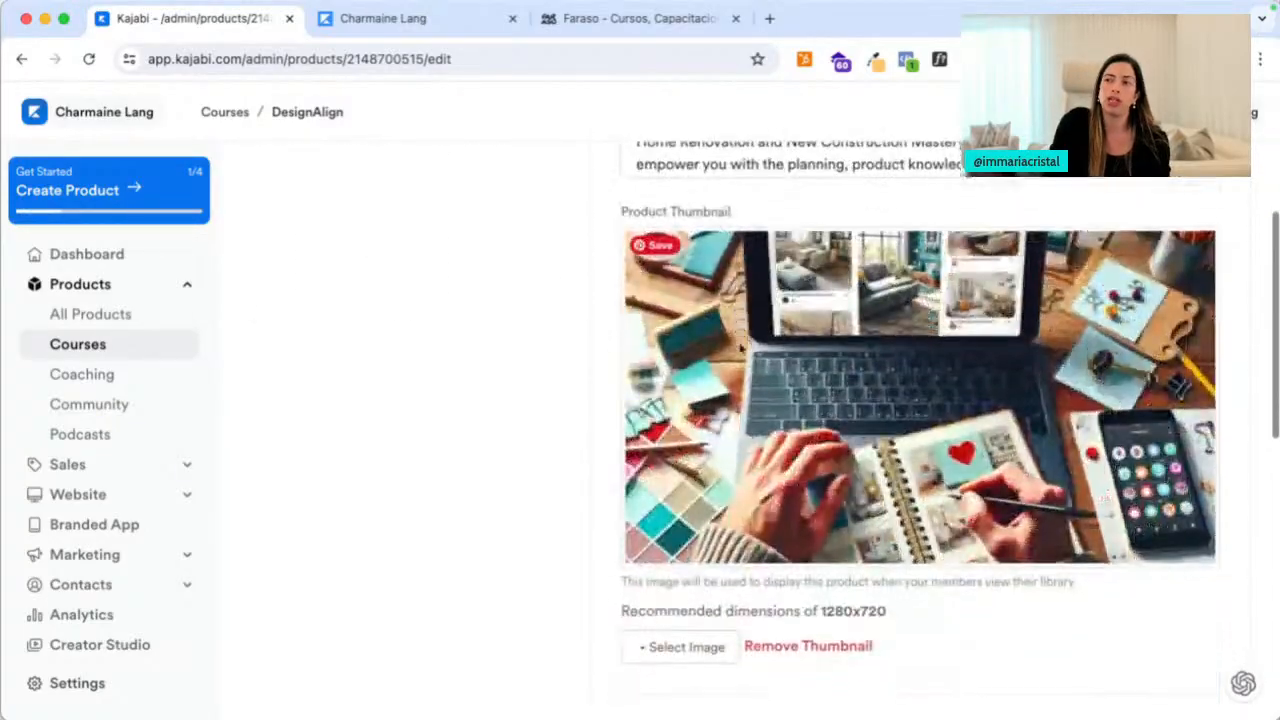
scroll(740, 349, "down", 3)
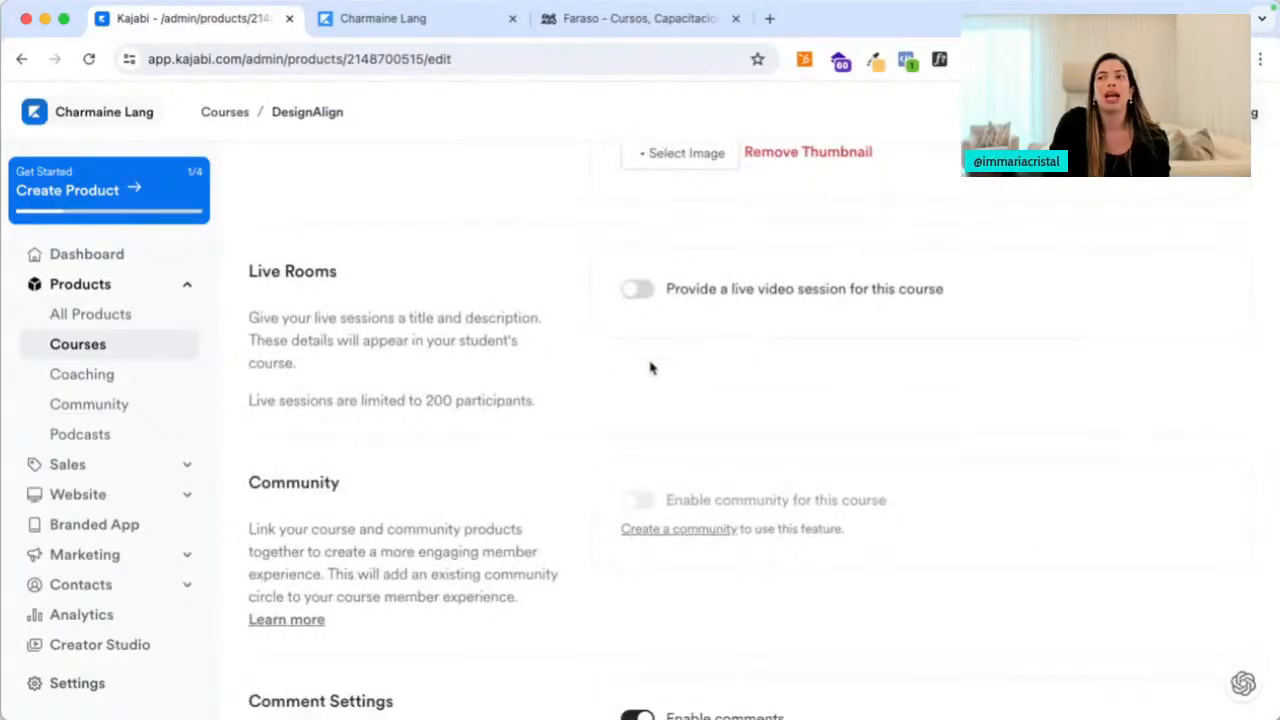
scroll(650, 367, "down", 1)
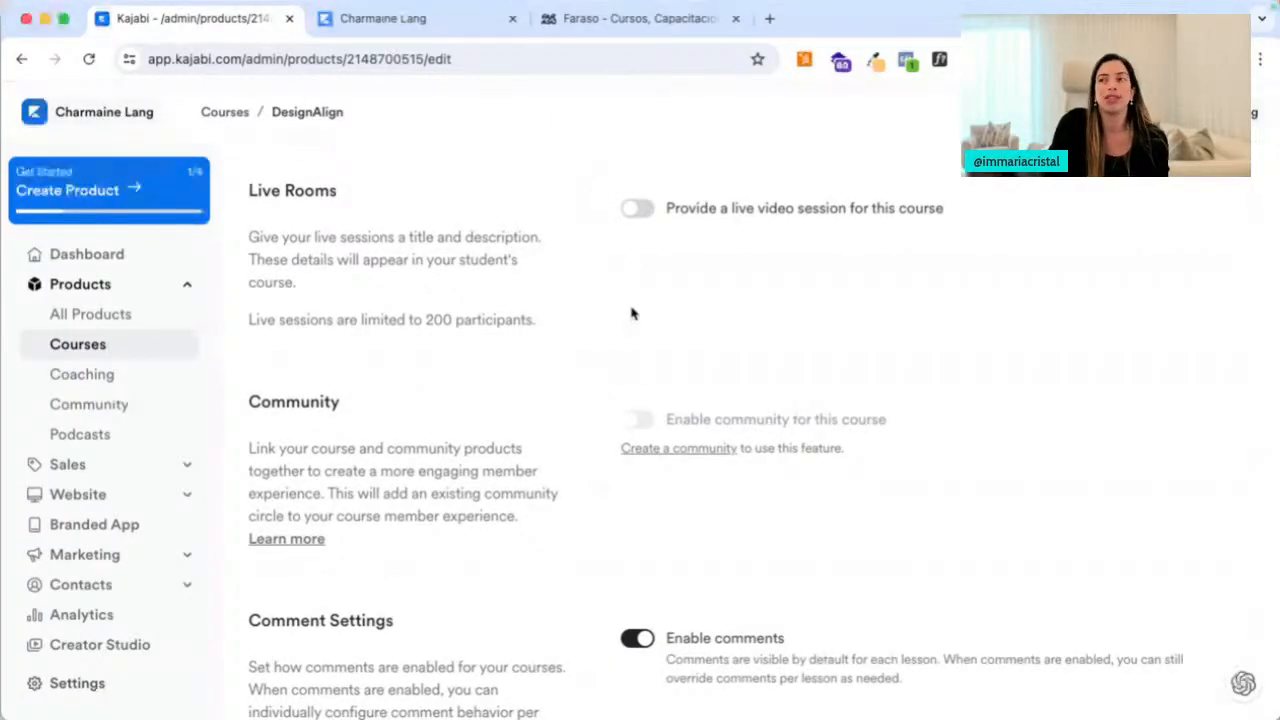
Turn on a live video session with premium video, scheduled 6:00 PM - 8:00 PM Pacific Time
left_click(641, 214)
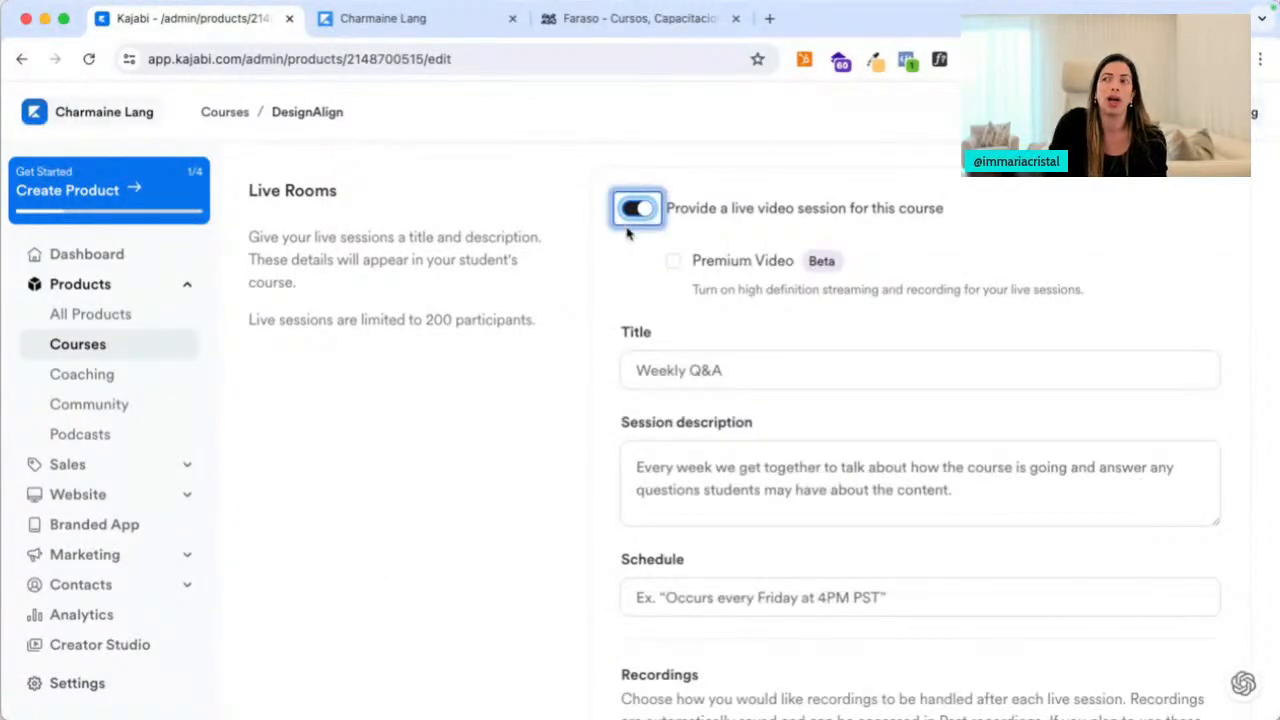
left_click(675, 263)
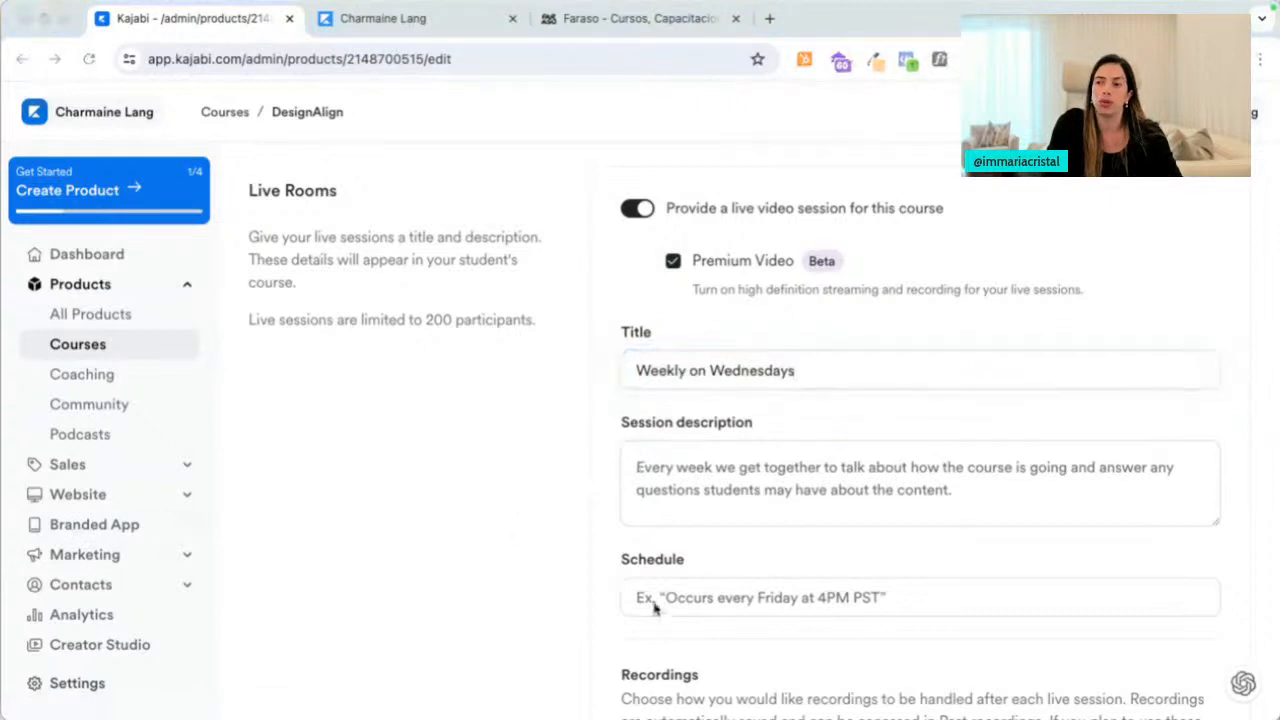
left_click(726, 612)
left_click(709, 600)
left_click(800, 517)
Upload session recordings automatically as lessons, publishing them and notifying members
scroll(476, 580, "down", 2)
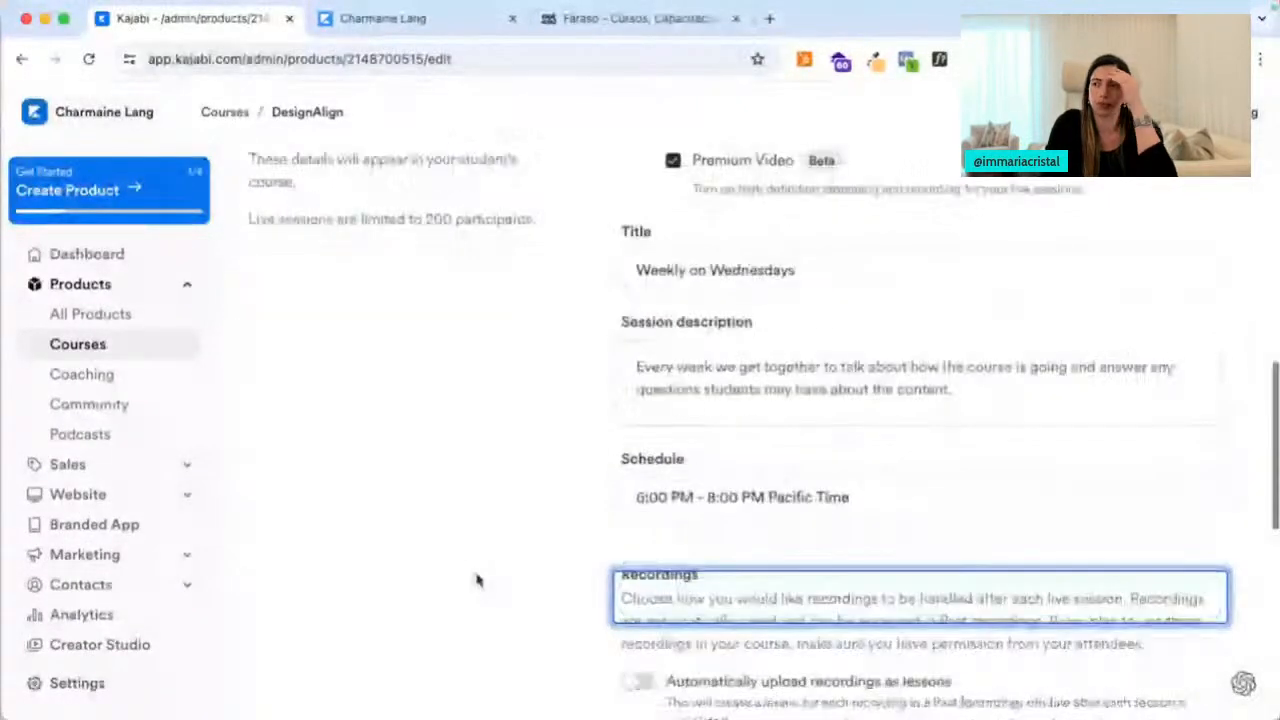
scroll(476, 580, "down", 3)
scroll(476, 580, "down", 2)
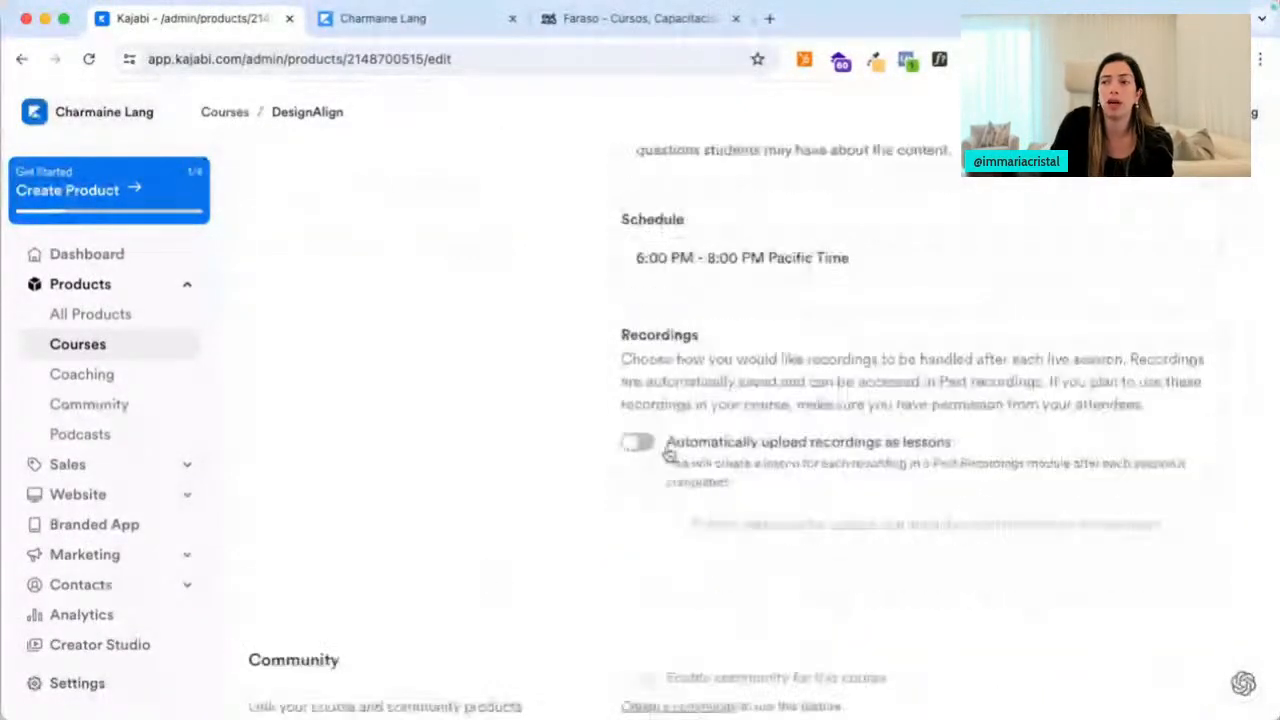
left_click(645, 447)
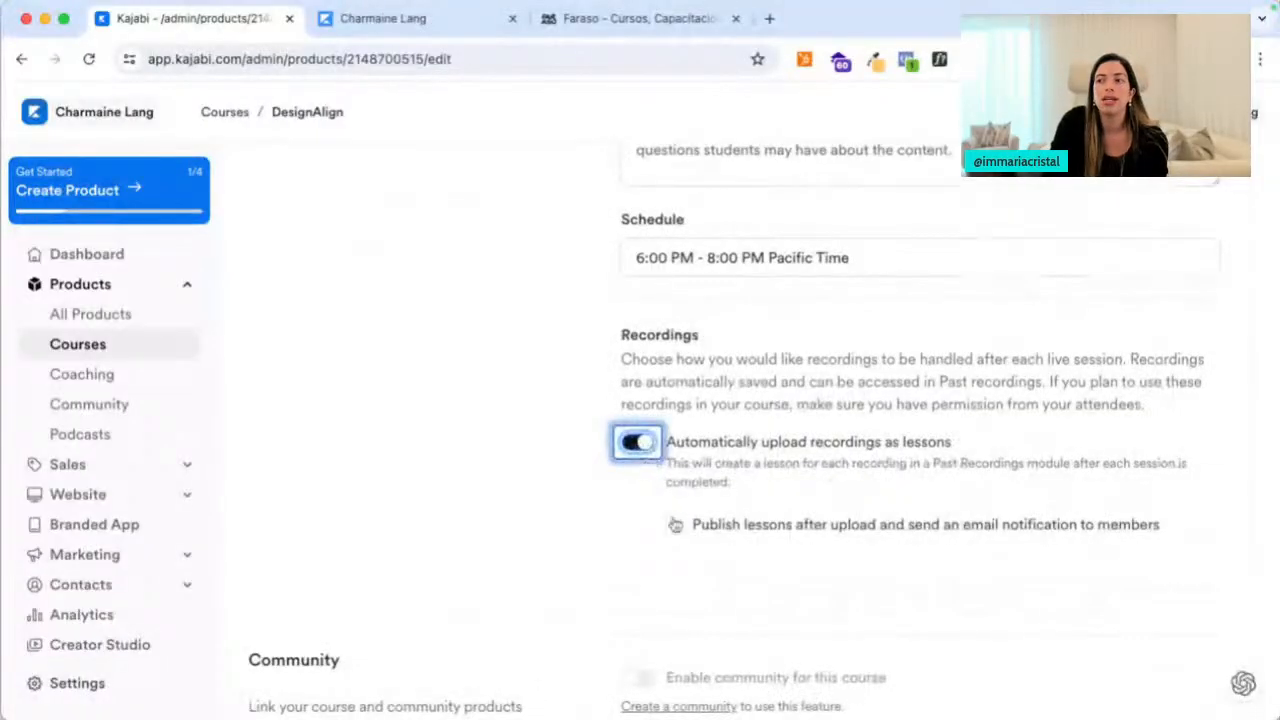
left_click(672, 524)
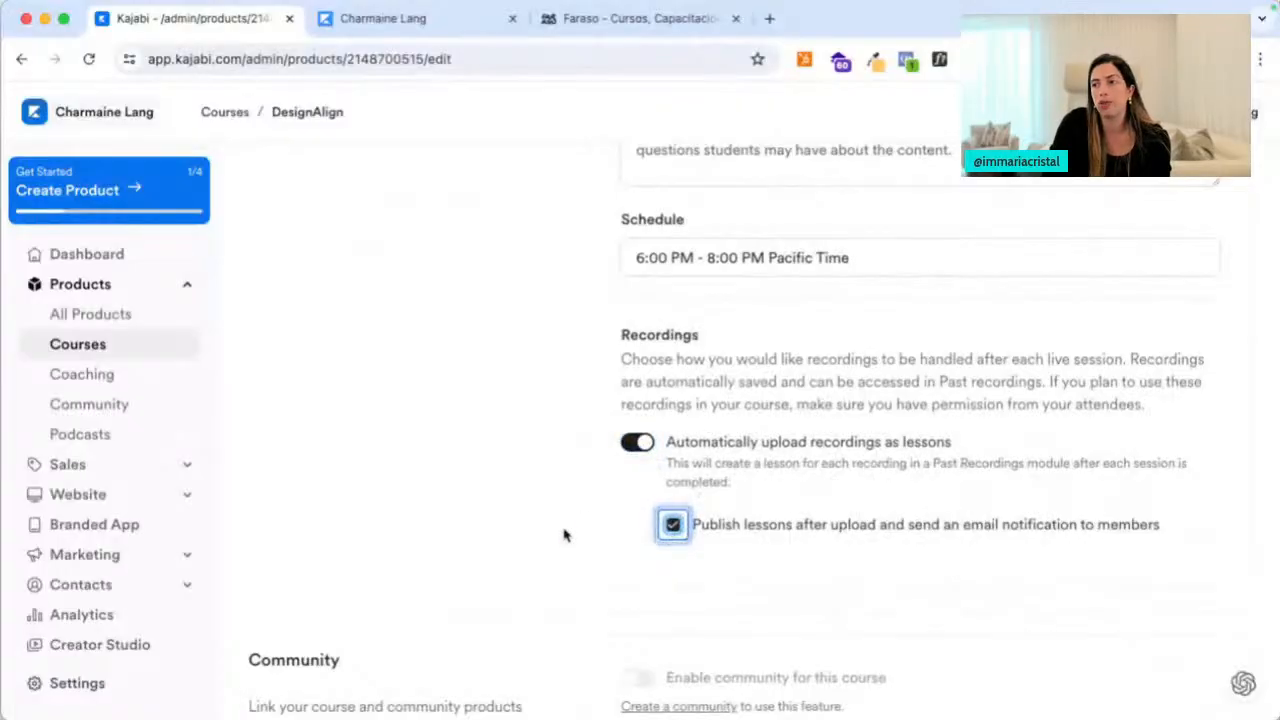
Keep lesson comments enabled with all comments unlocked, and save the course settings
scroll(566, 531, "down", 6)
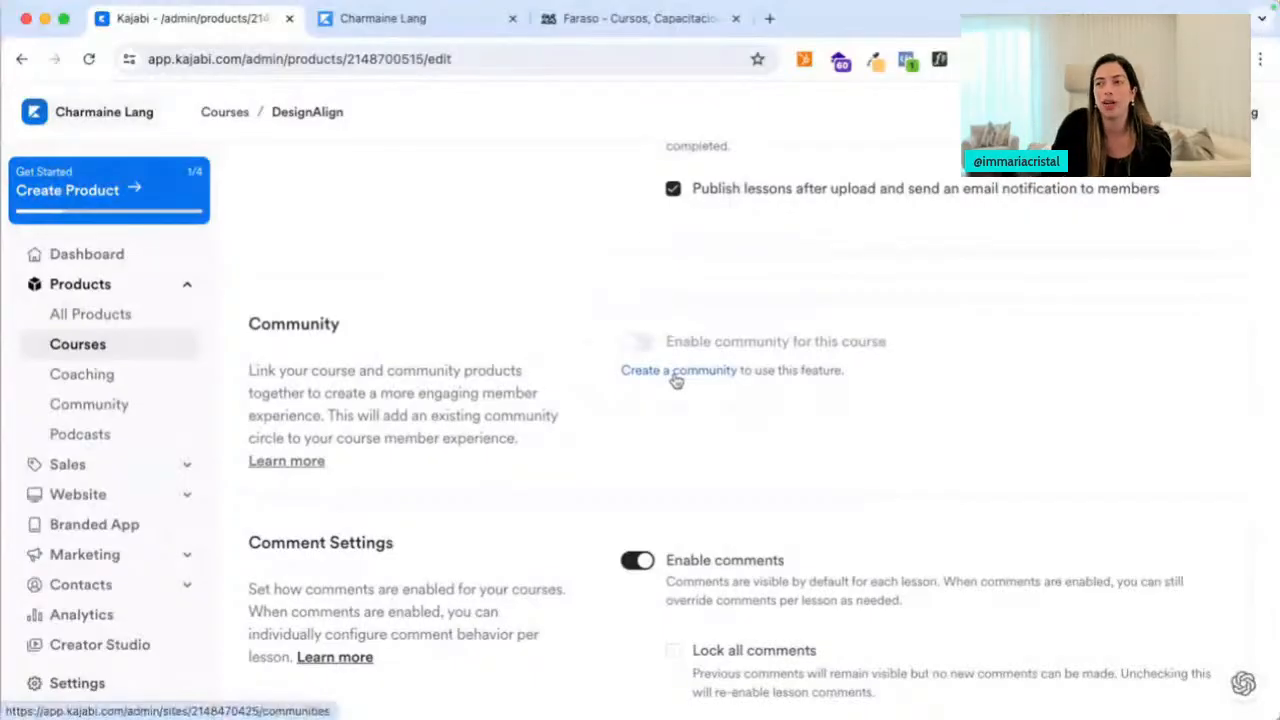
scroll(676, 379, "down", 2)
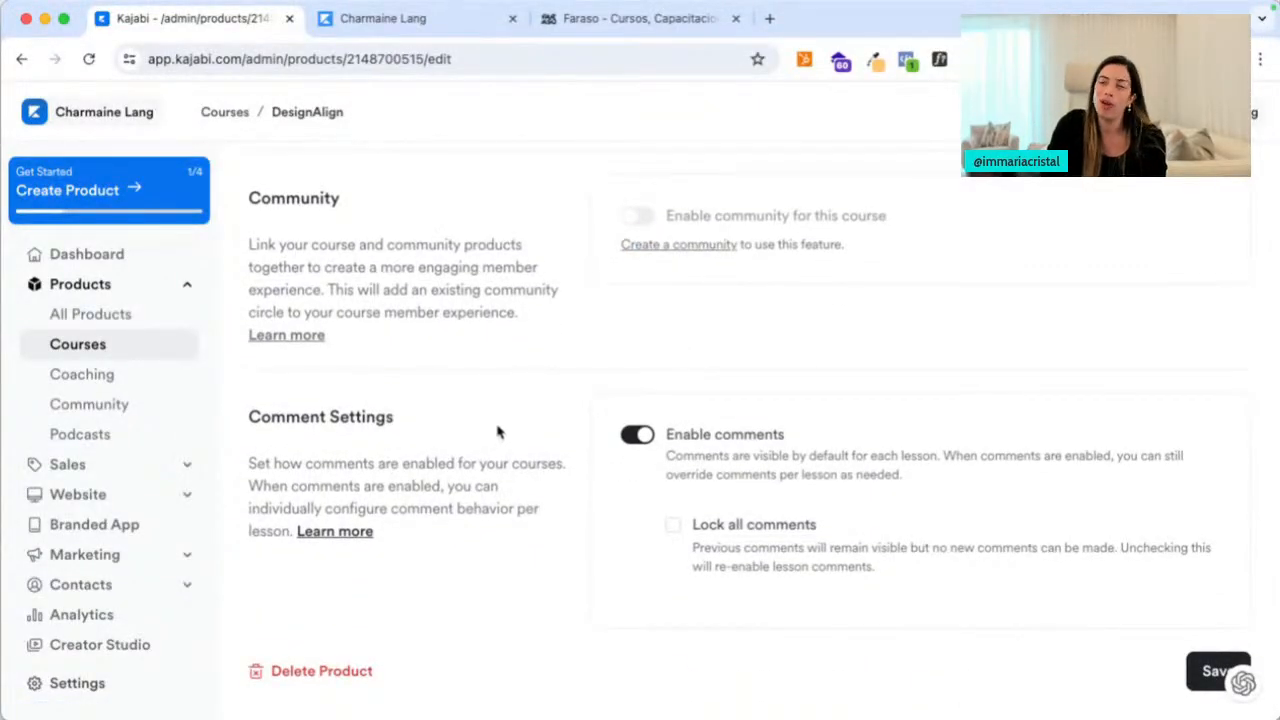
left_click(636, 436)
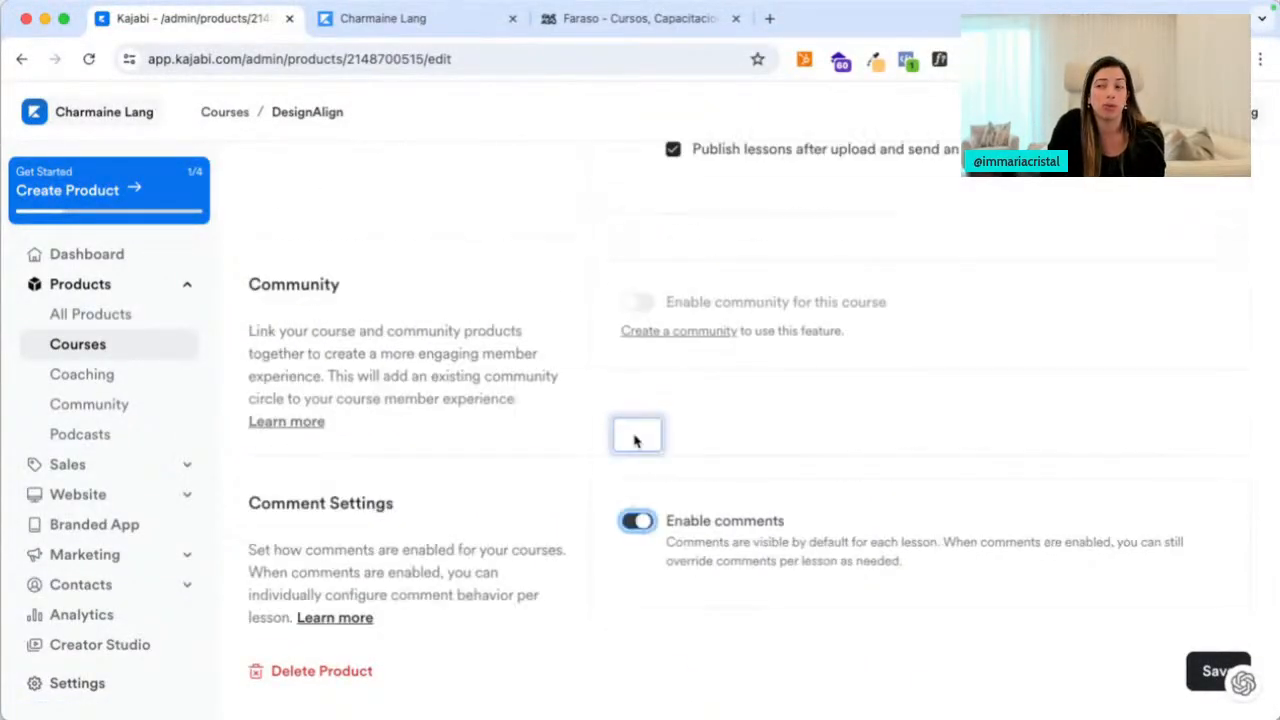
left_click(638, 521)
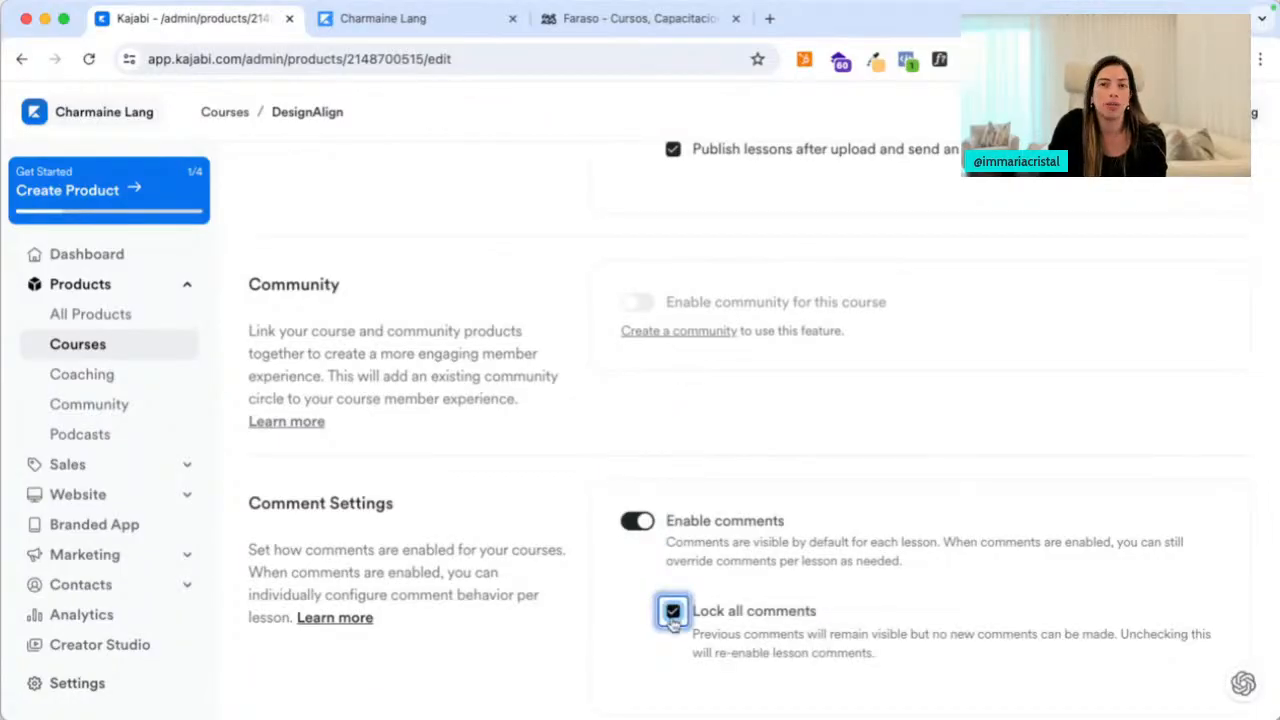
left_click(672, 614)
scroll(643, 640, "down", 2)
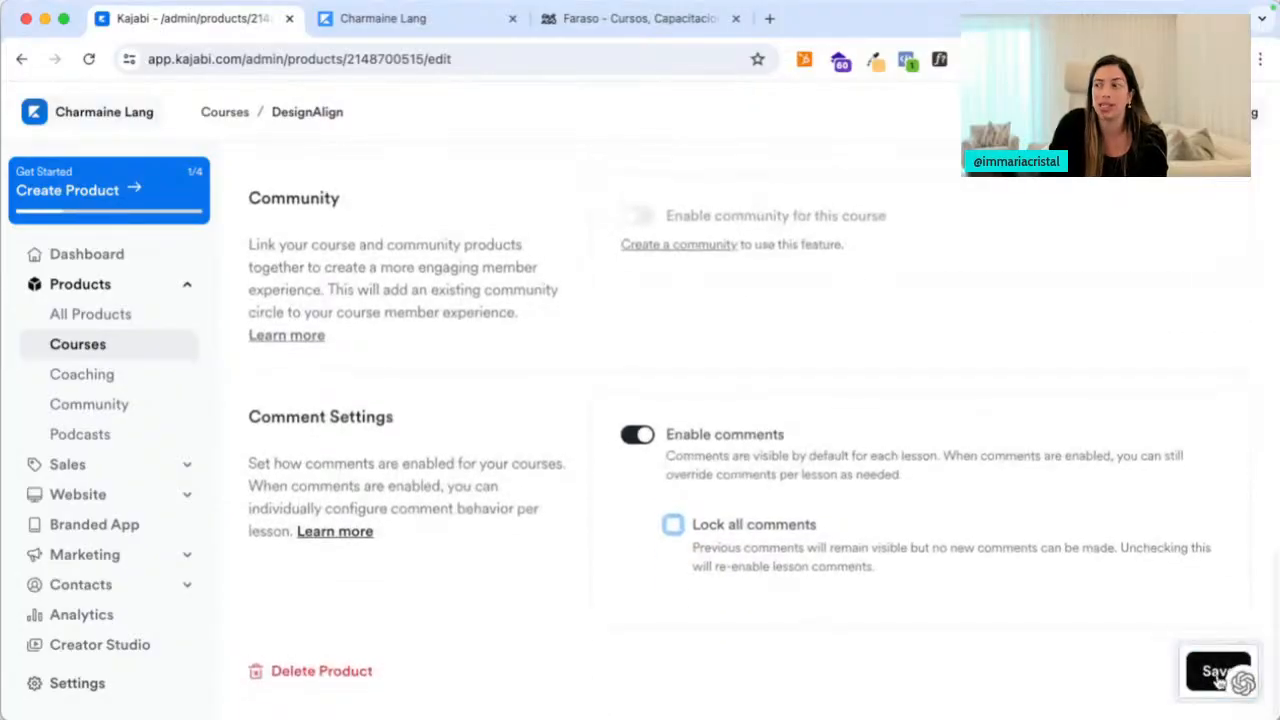
left_click(1218, 671)
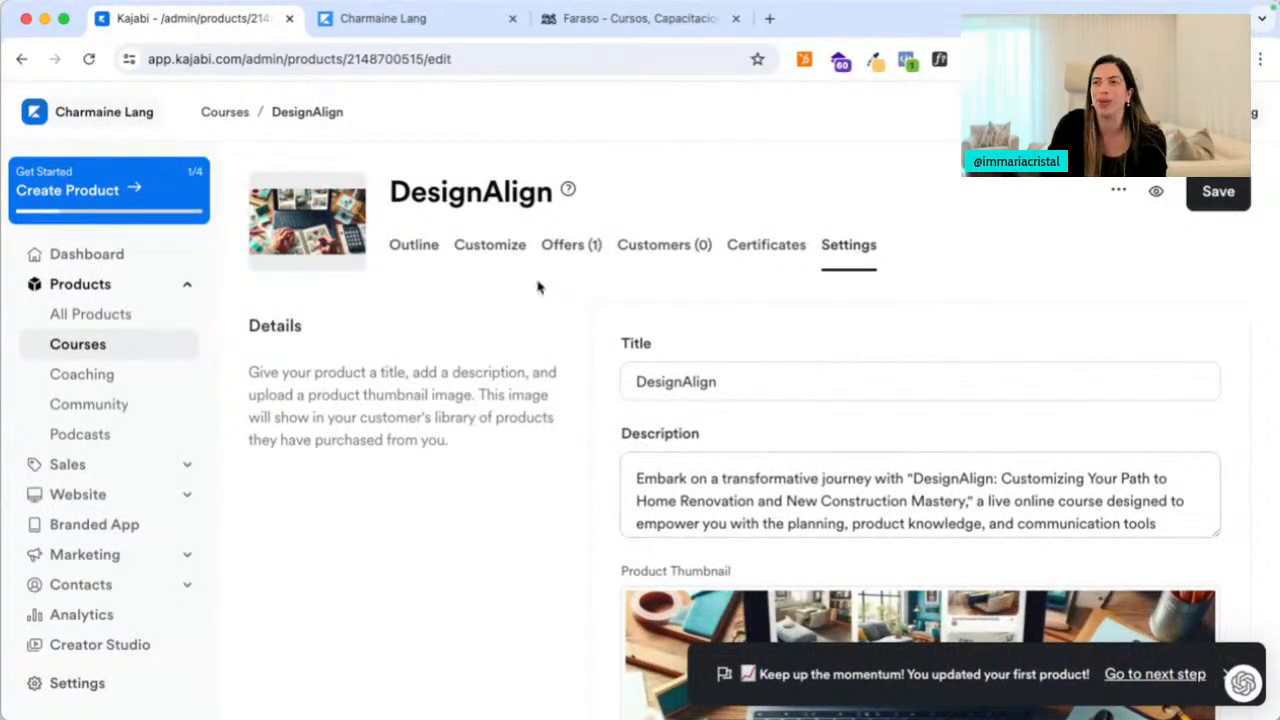
left_click(490, 247)
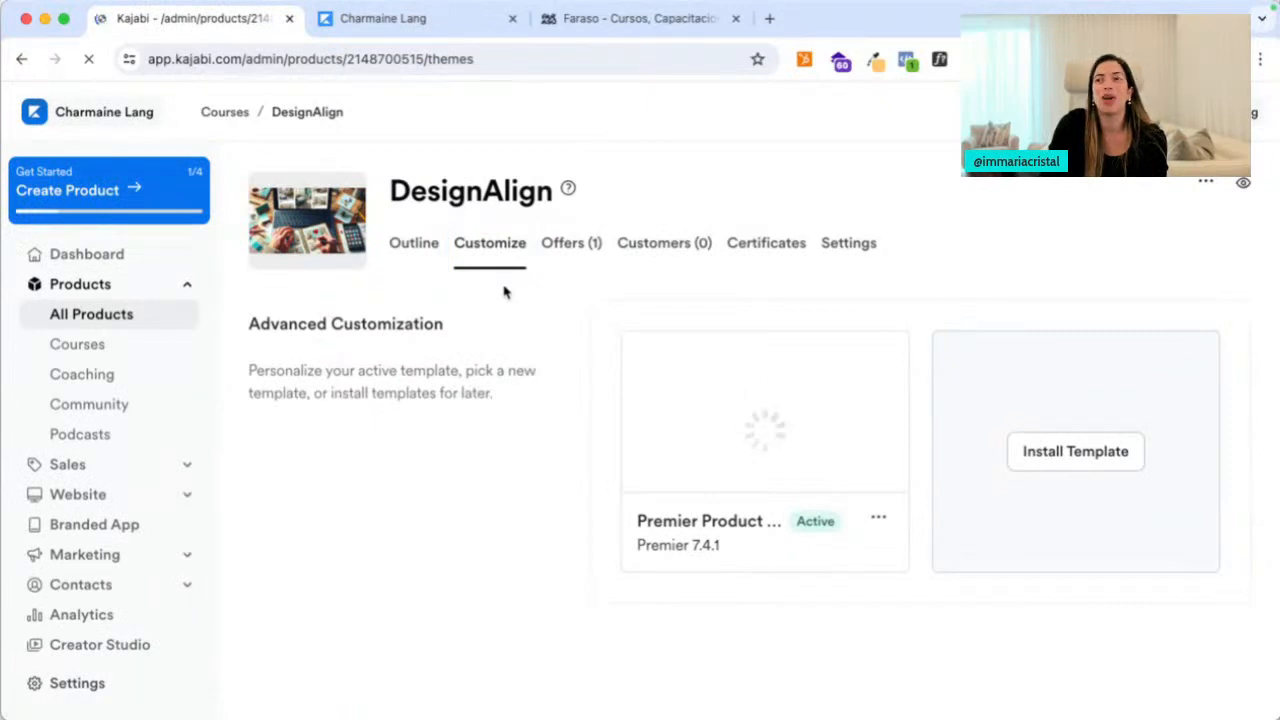
Browse the installable course templates and preview Gamify Lite with Sidebar
left_click(1089, 467)
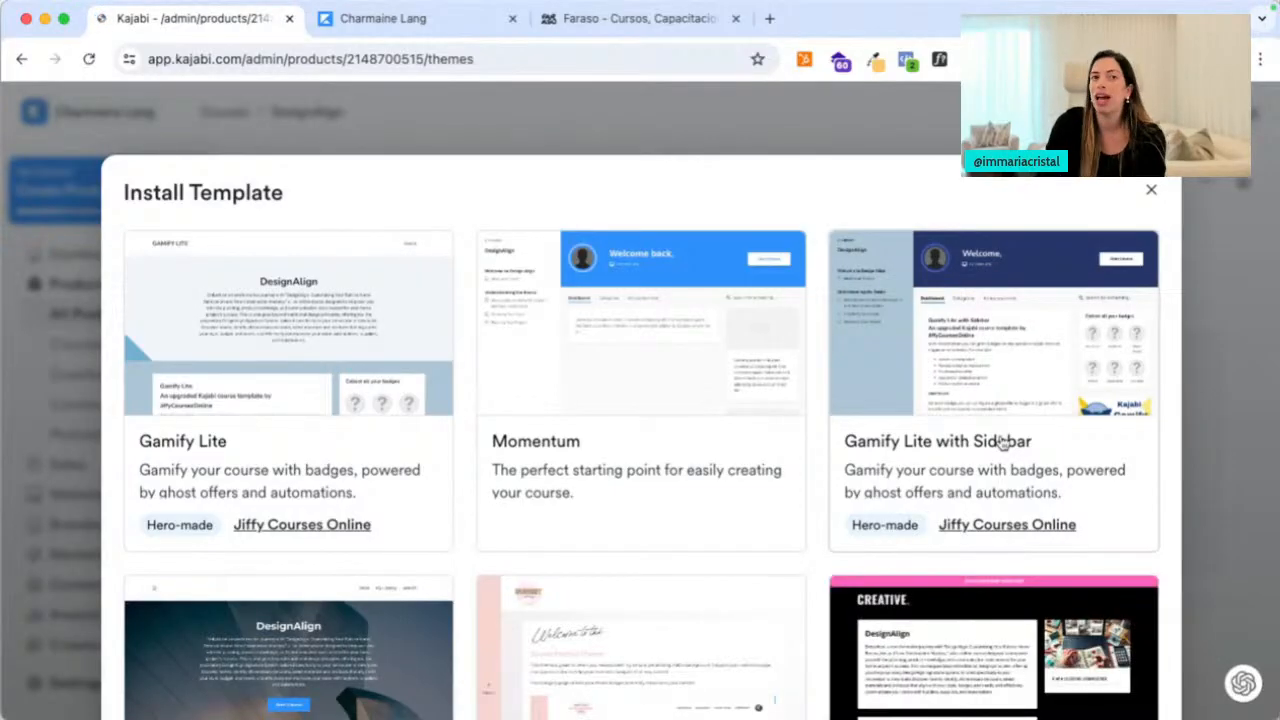
mouse_move(1014, 348)
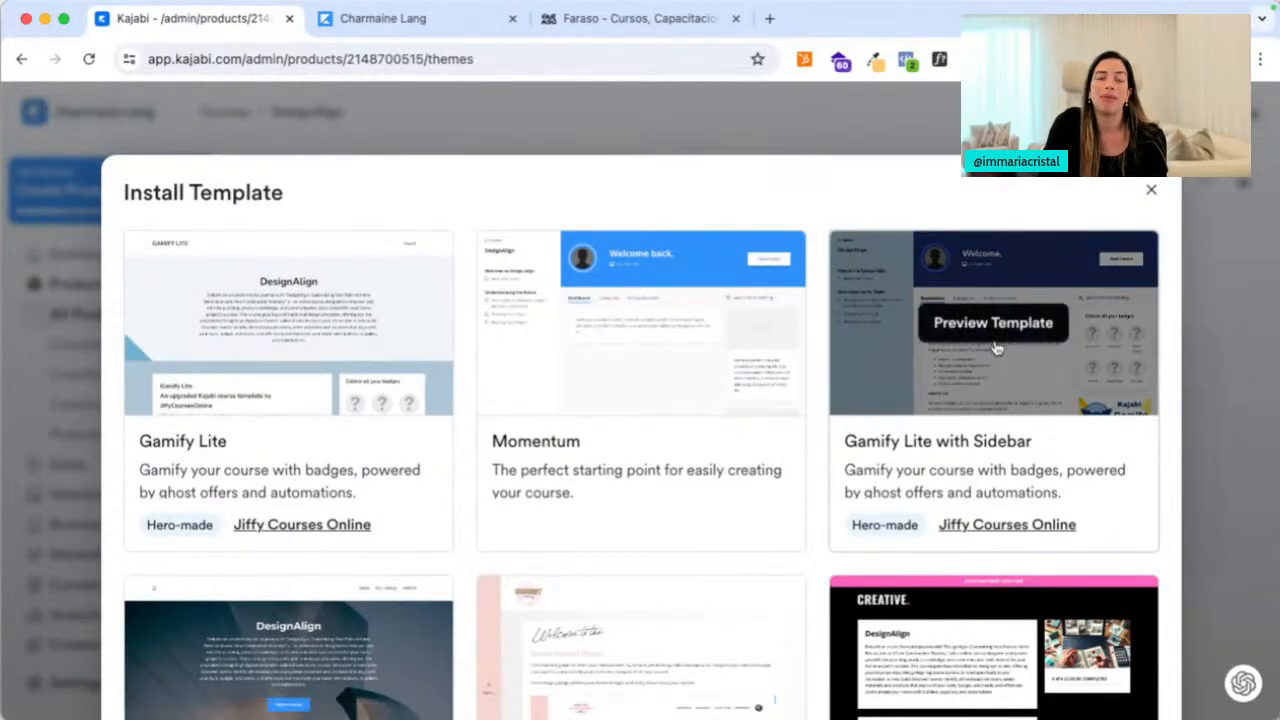
left_click(995, 340)
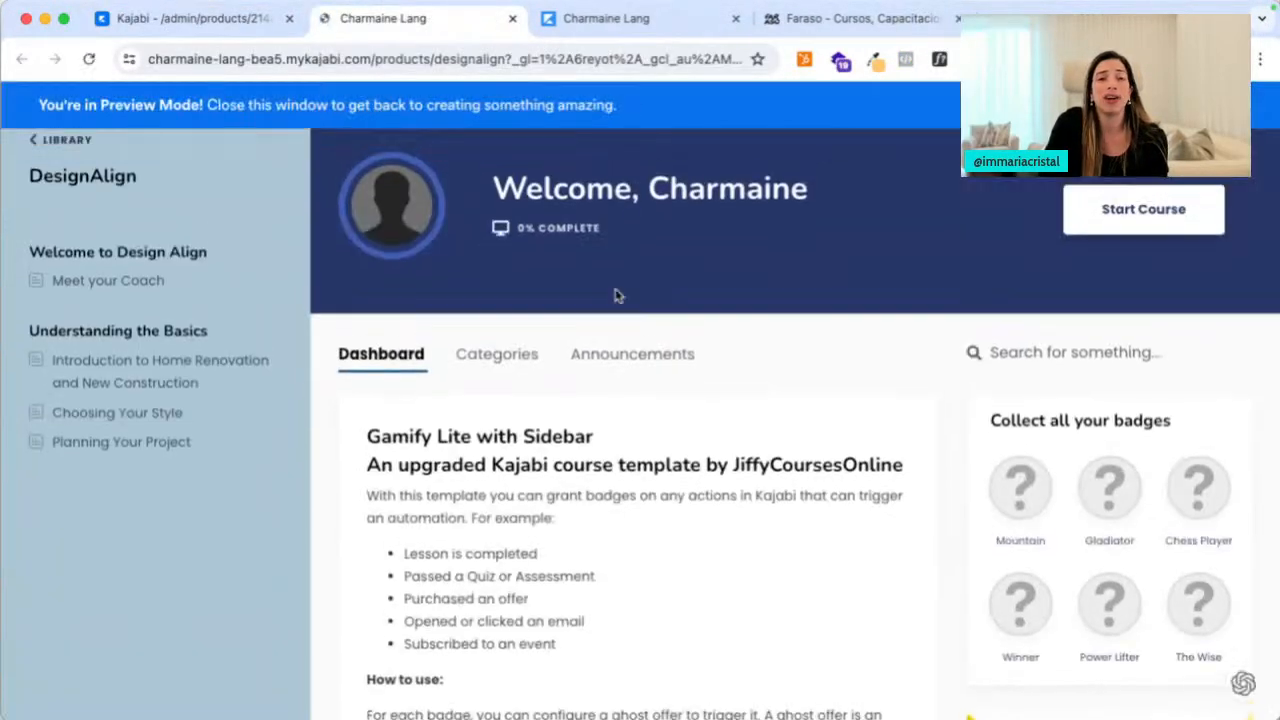
Scroll through the Gamify Lite with Sidebar preview, then open a new browser tab
scroll(797, 434, "down", 3)
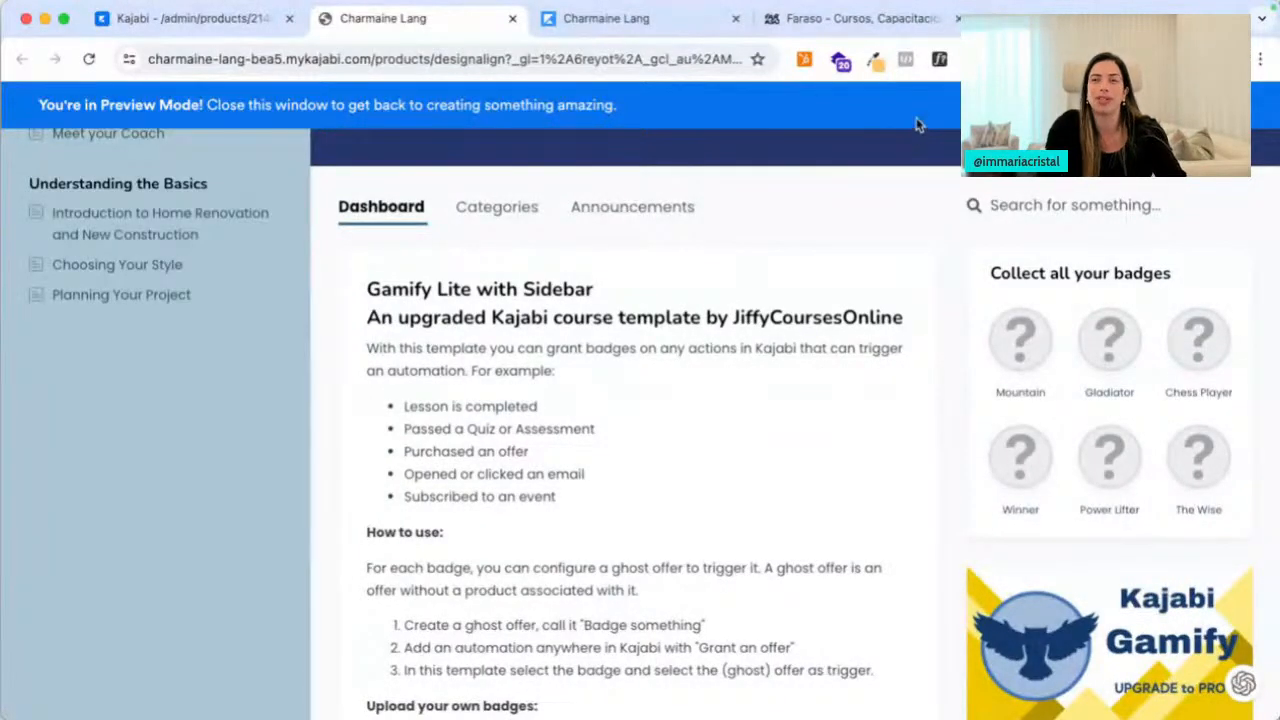
key("ctrl+t")
type("wyze cameras")
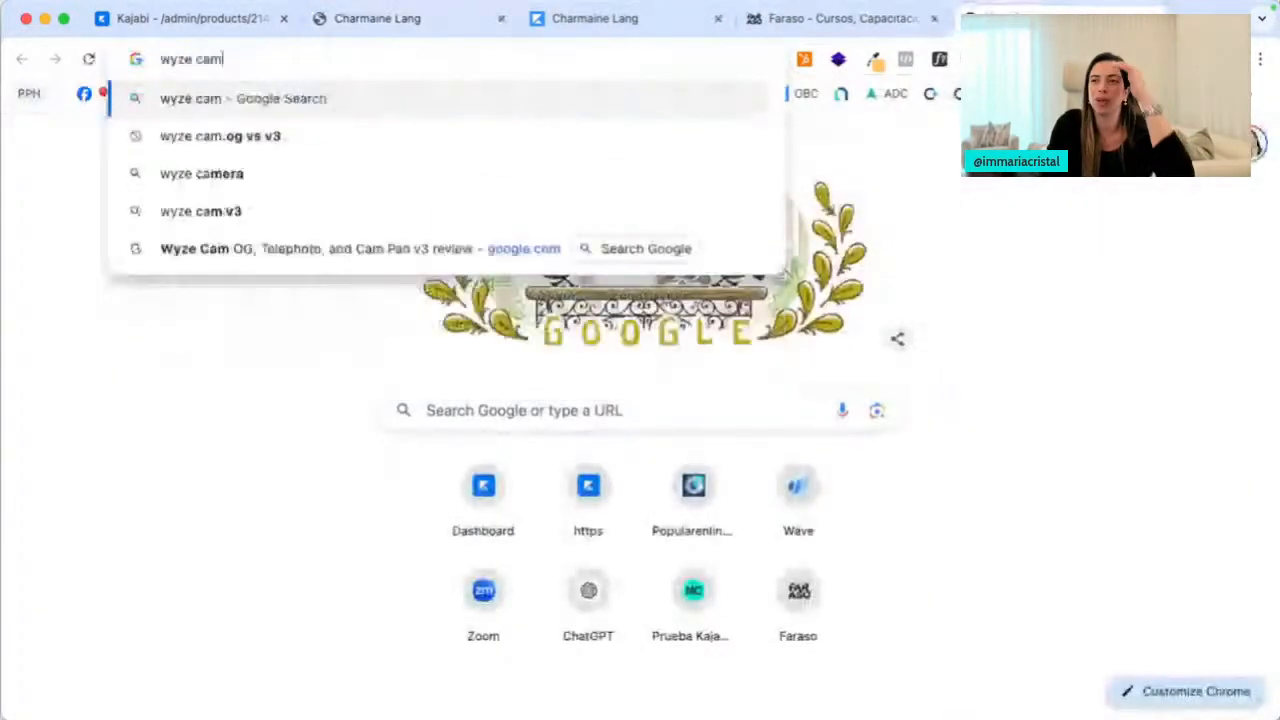
key("Return")
left_click(250, 192)
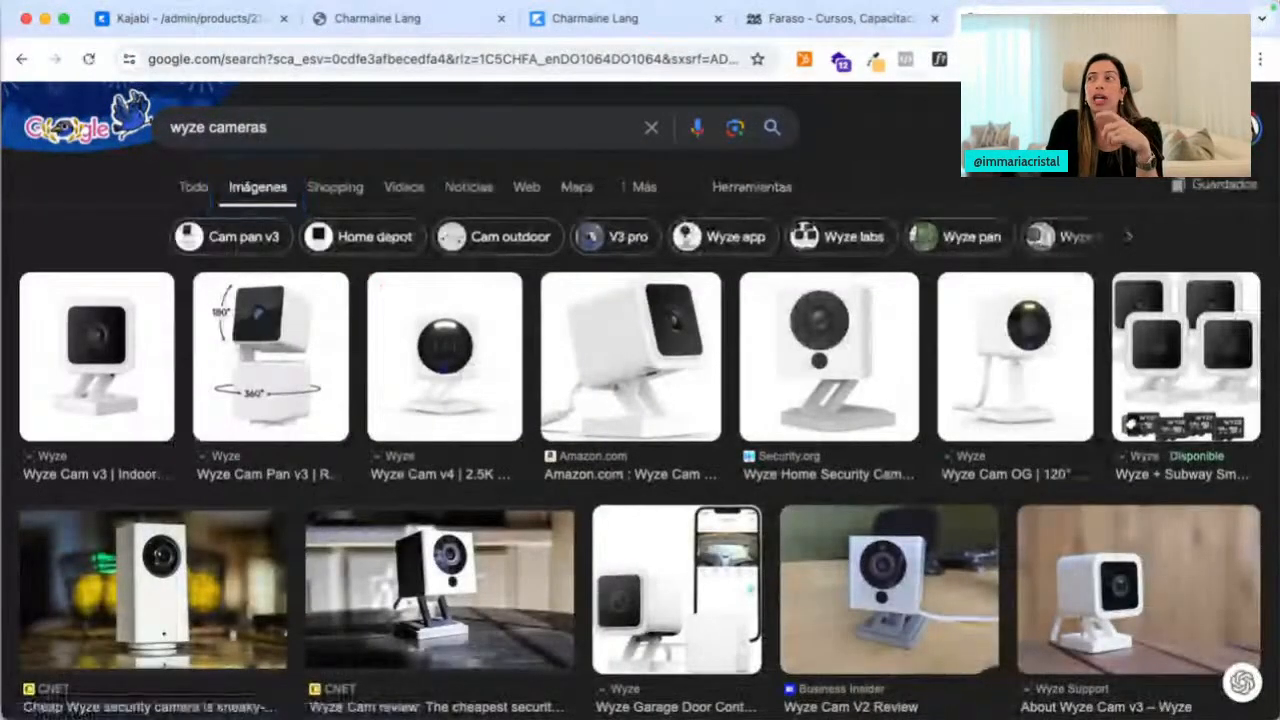
key("super+w")
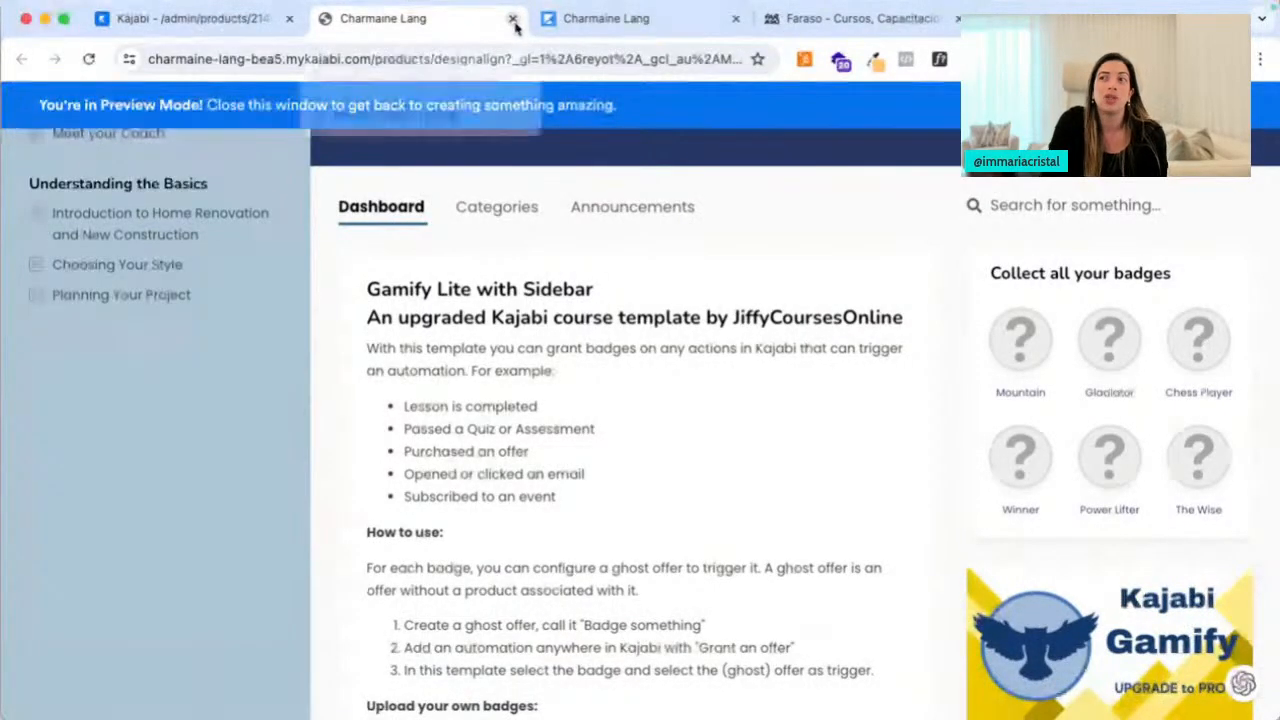
Close the template preview and cancel the Install Template gallery, keeping Premier as the active template
left_click(512, 19)
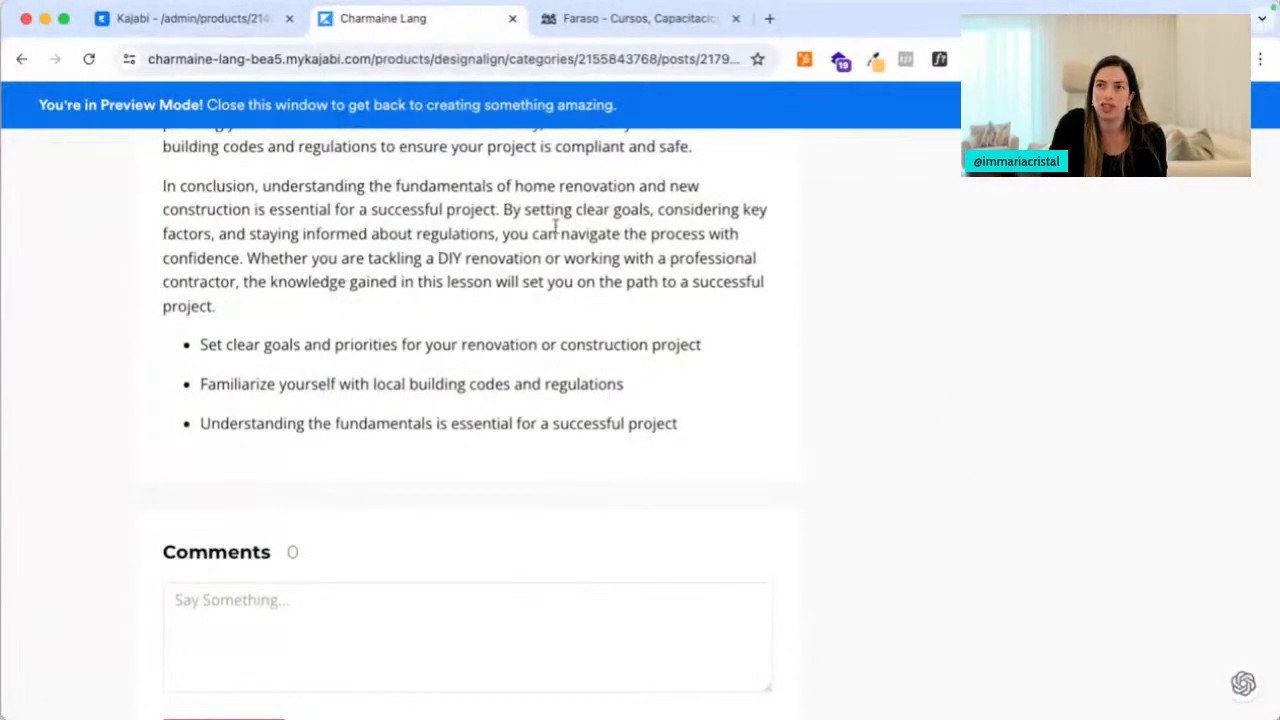
scroll(555, 225, "up", 15)
left_click(200, 18)
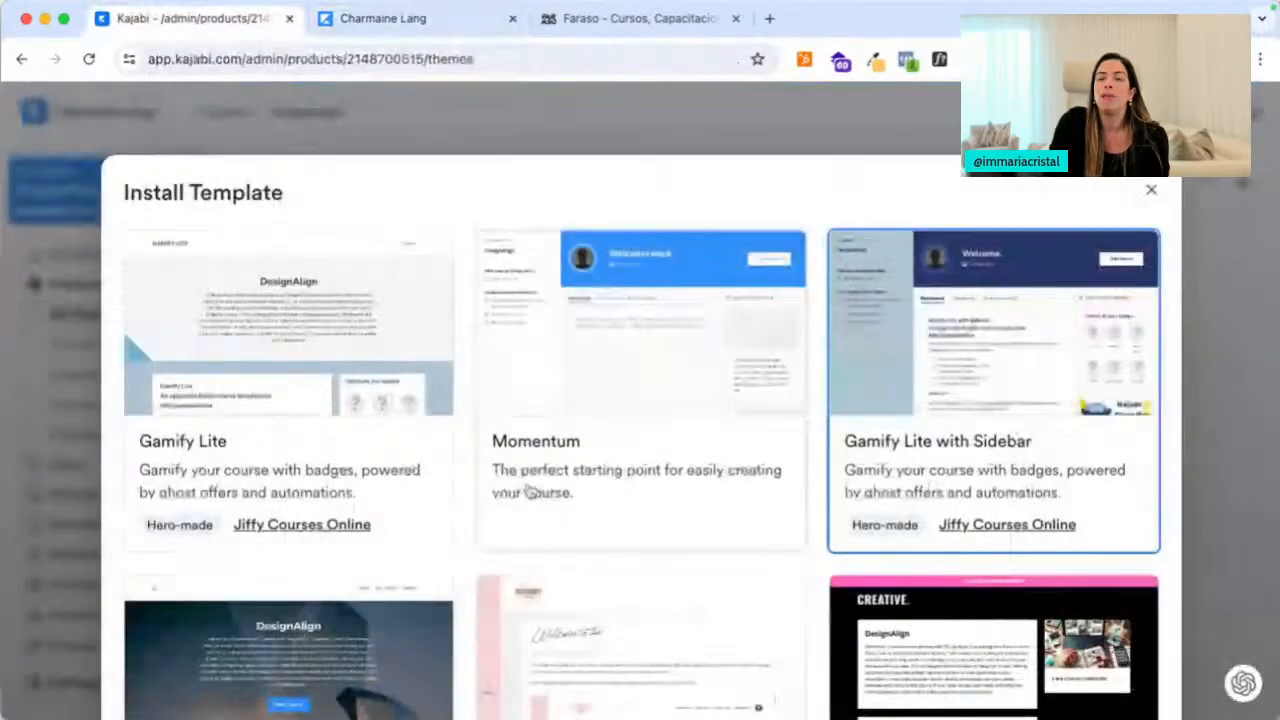
scroll(530, 480, "down", 3)
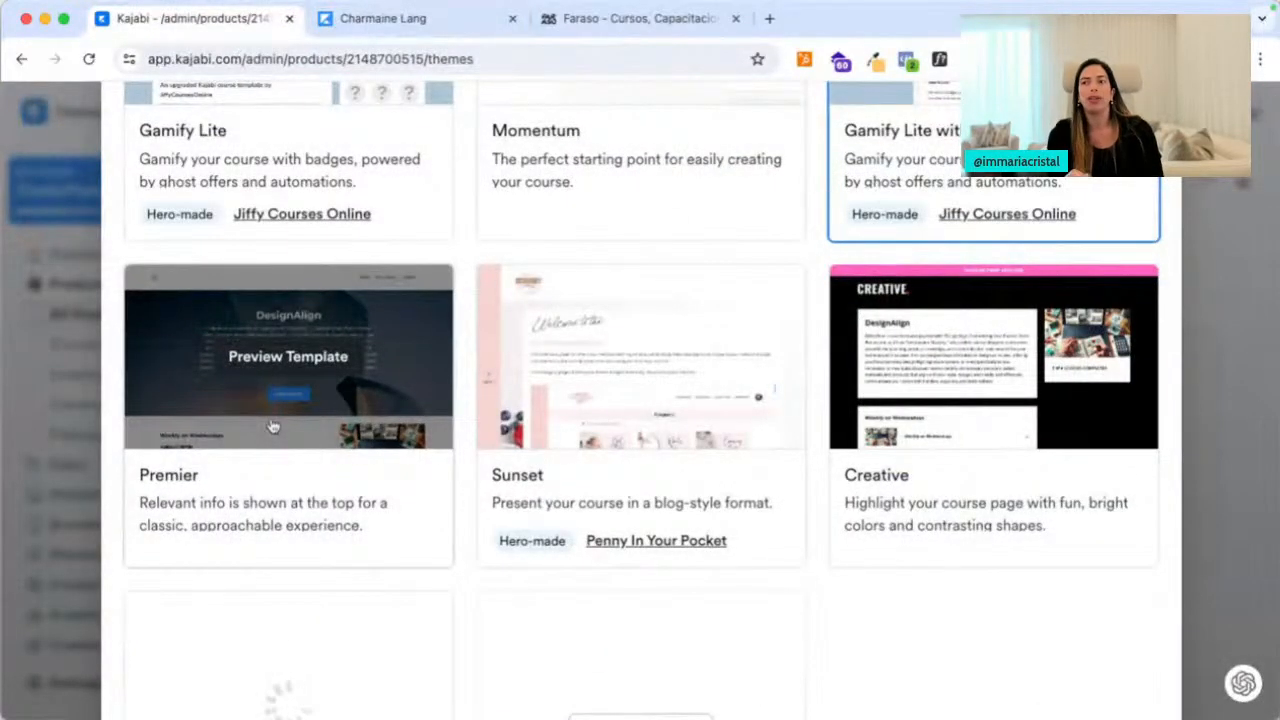
scroll(834, 591, "down", 2)
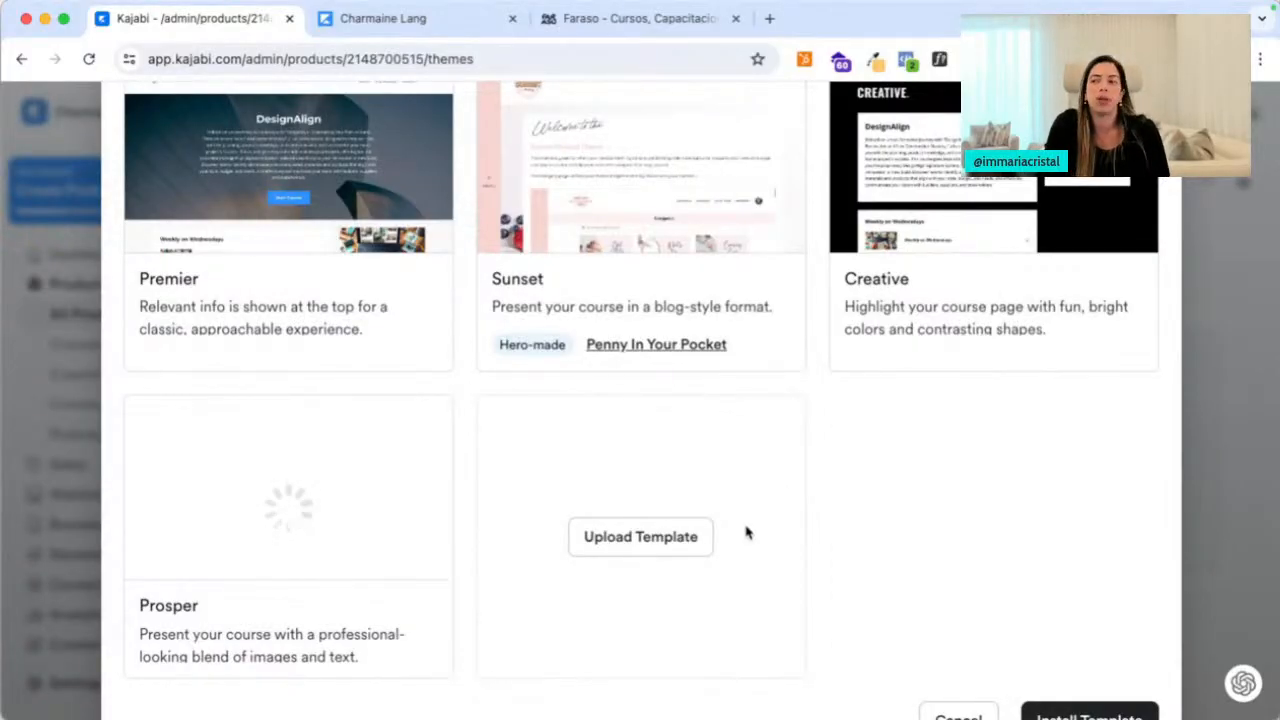
scroll(840, 563, "down", 1)
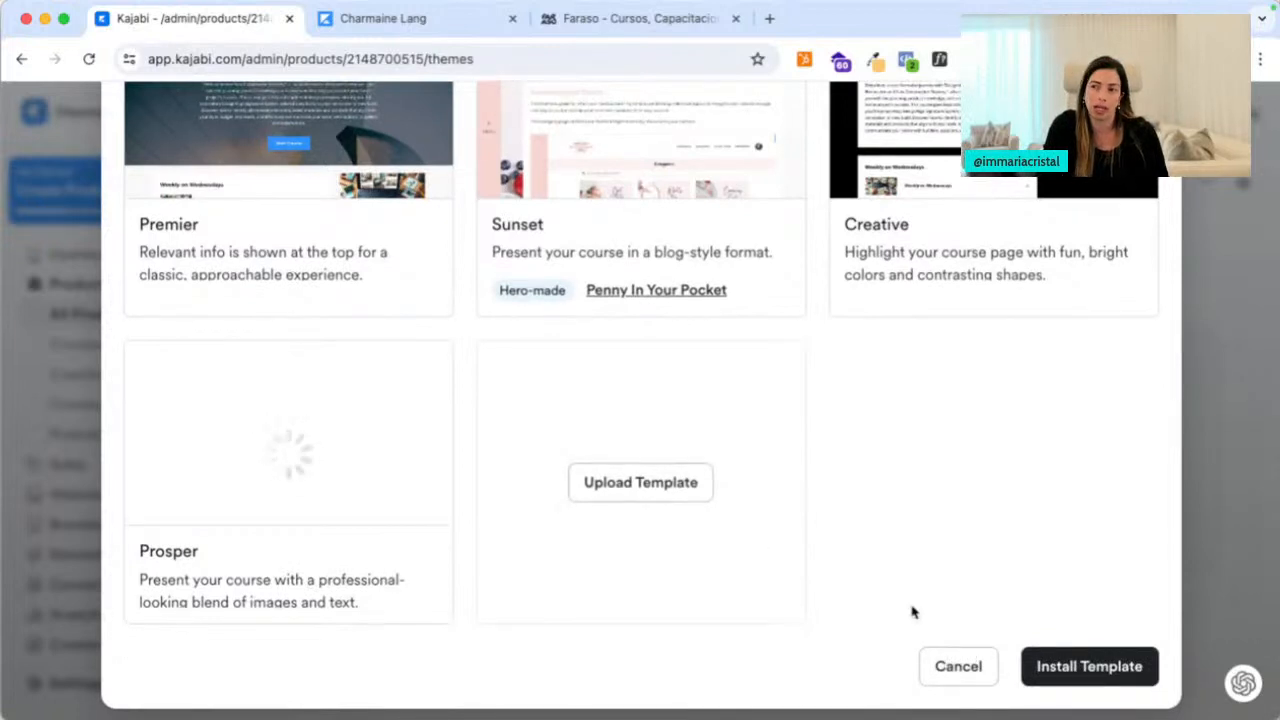
left_click(957, 668)
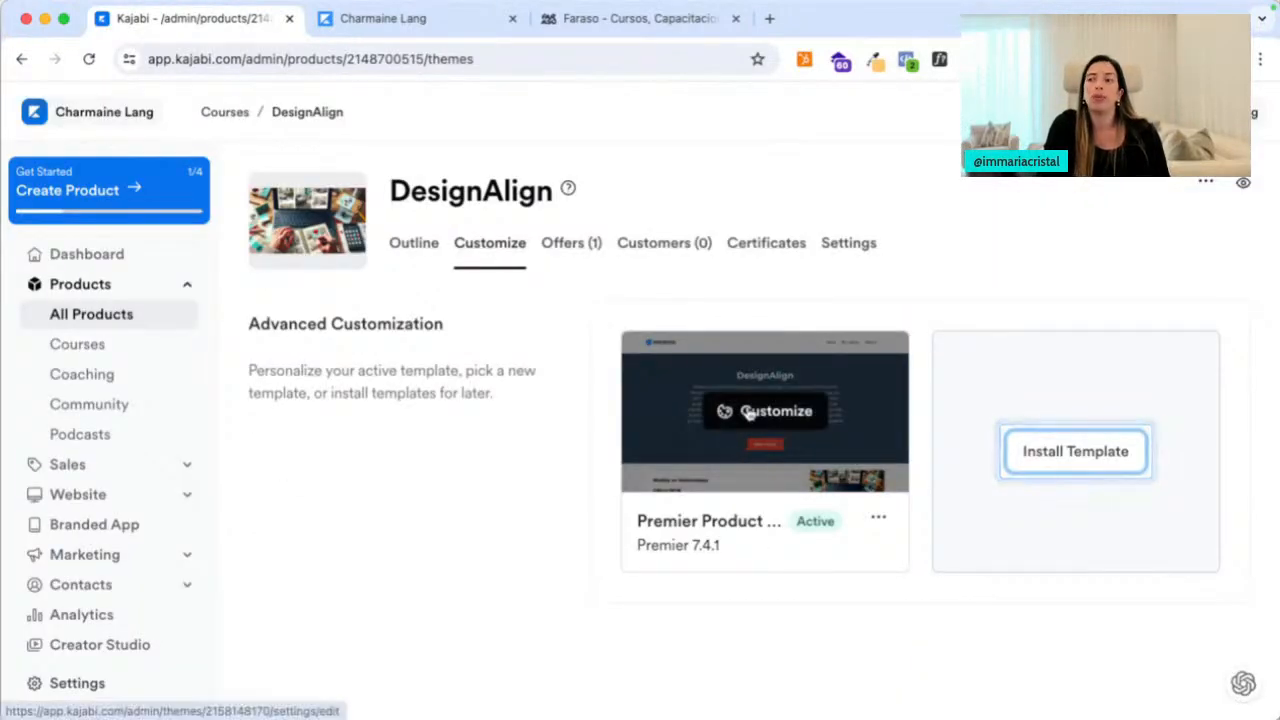
Start customizing the active Premier template and check its favicon settings
left_click(745, 412)
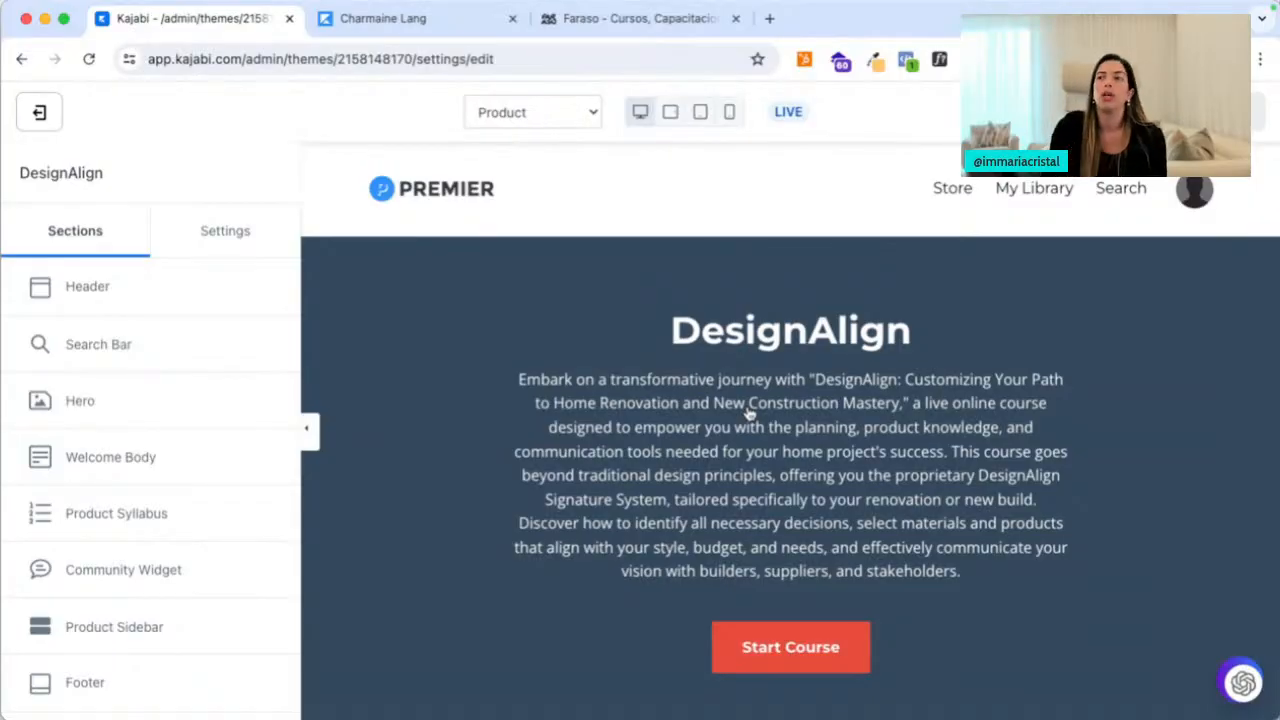
left_click(220, 230)
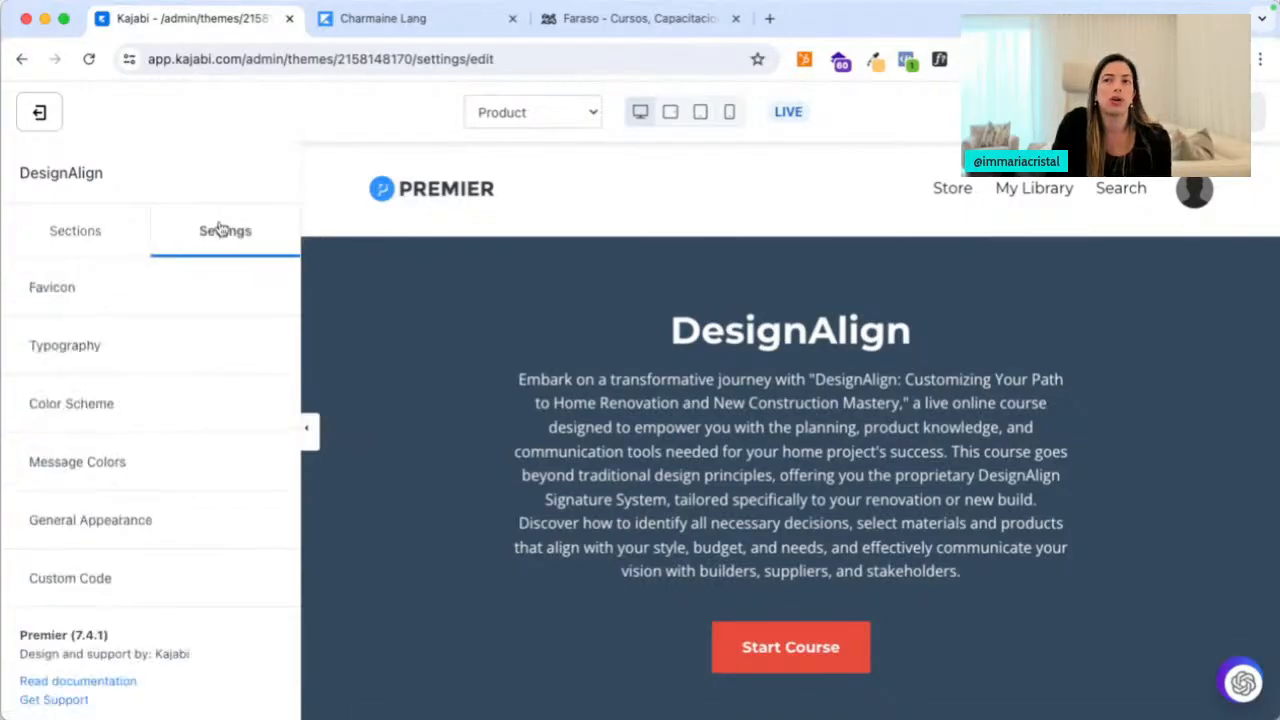
left_click(126, 285)
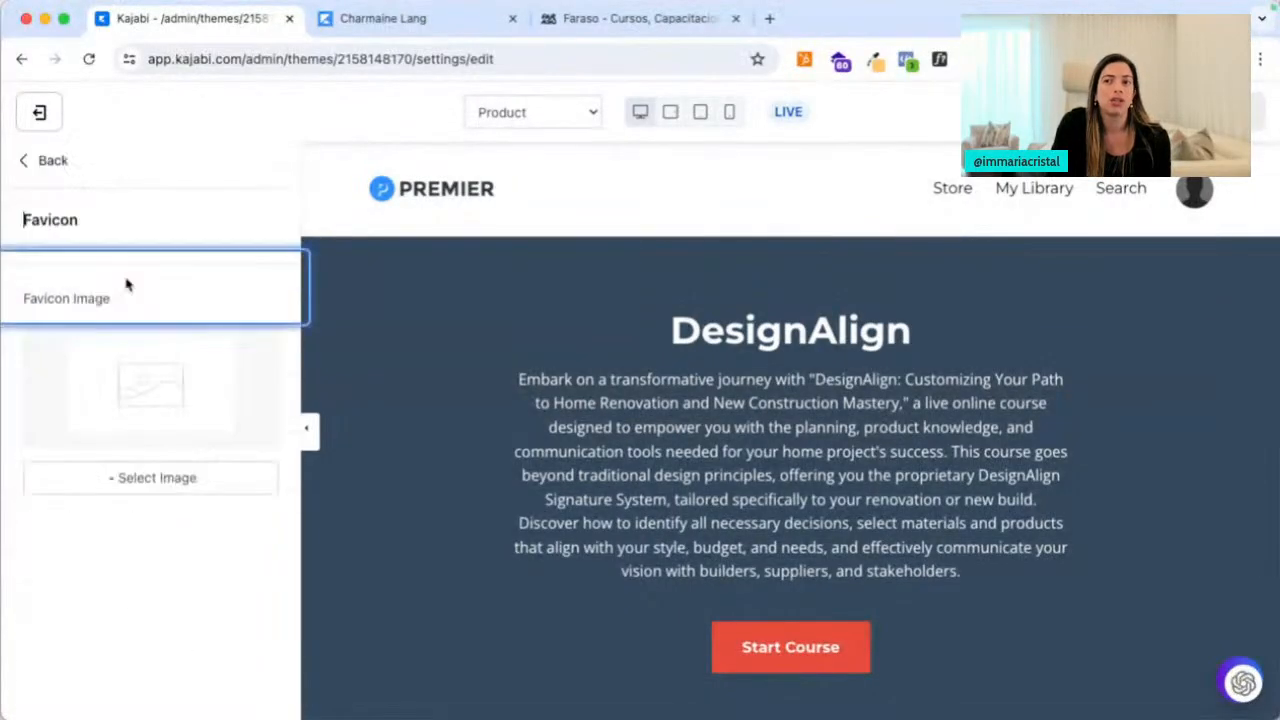
left_click(40, 160)
Set the heading font family to Playfair Display in Typography
left_click(118, 345)
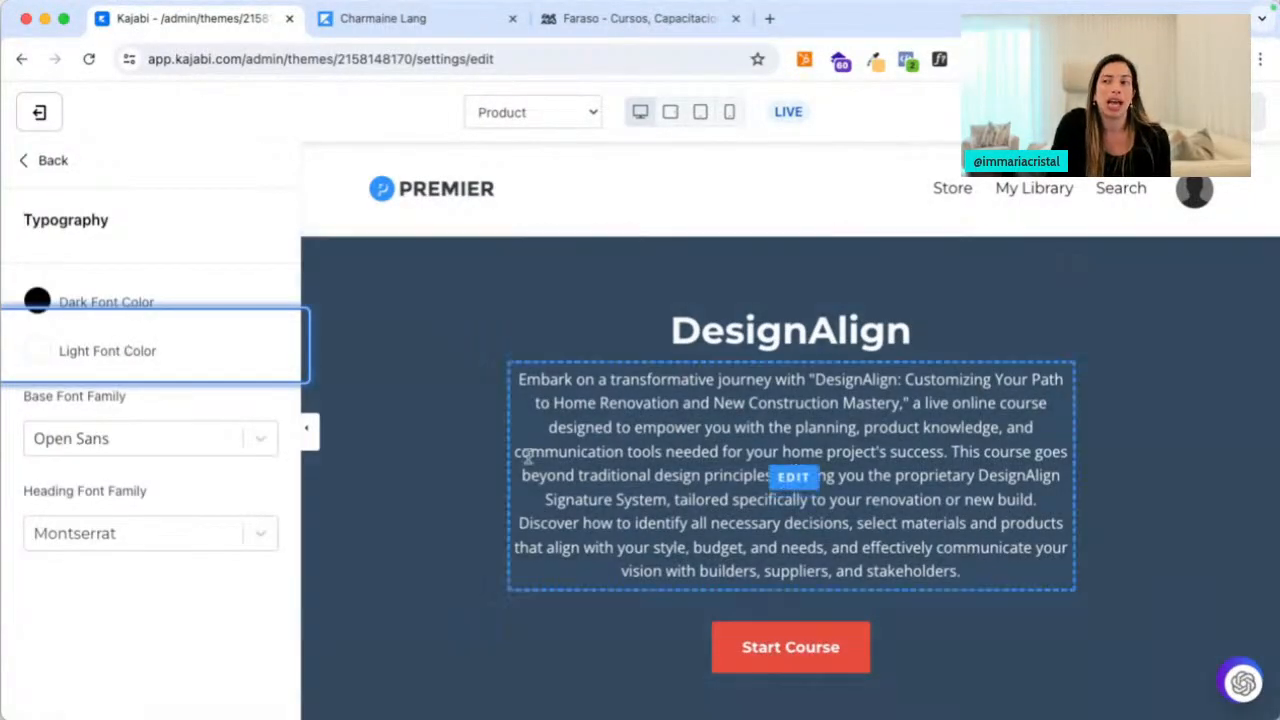
scroll(534, 466, "down", 2)
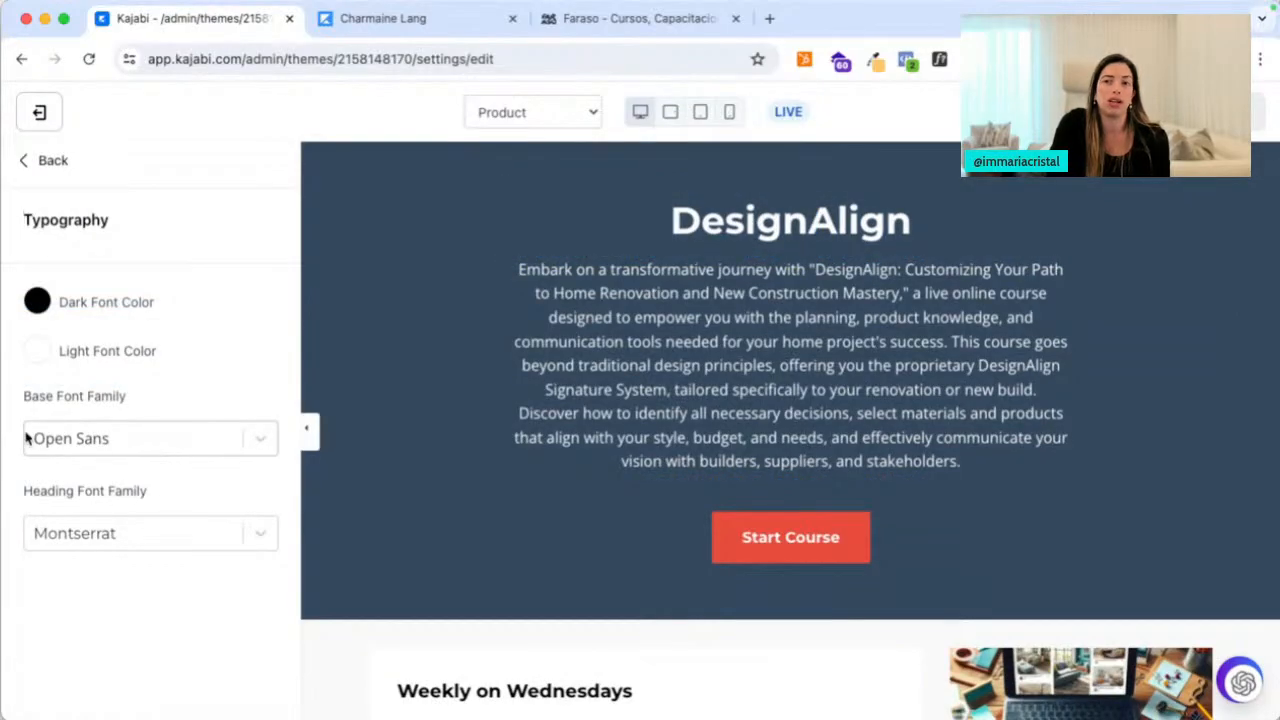
left_click(150, 535)
scroll(171, 608, "down", 5)
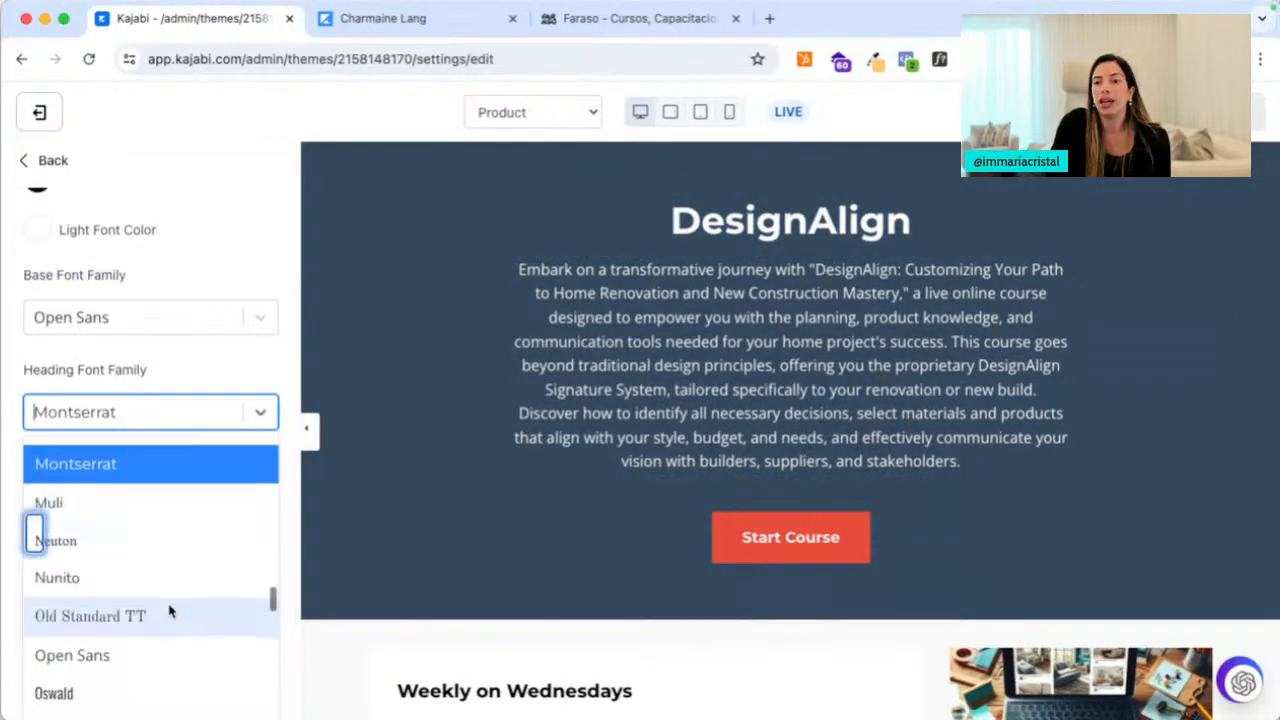
scroll(171, 611, "down", 3)
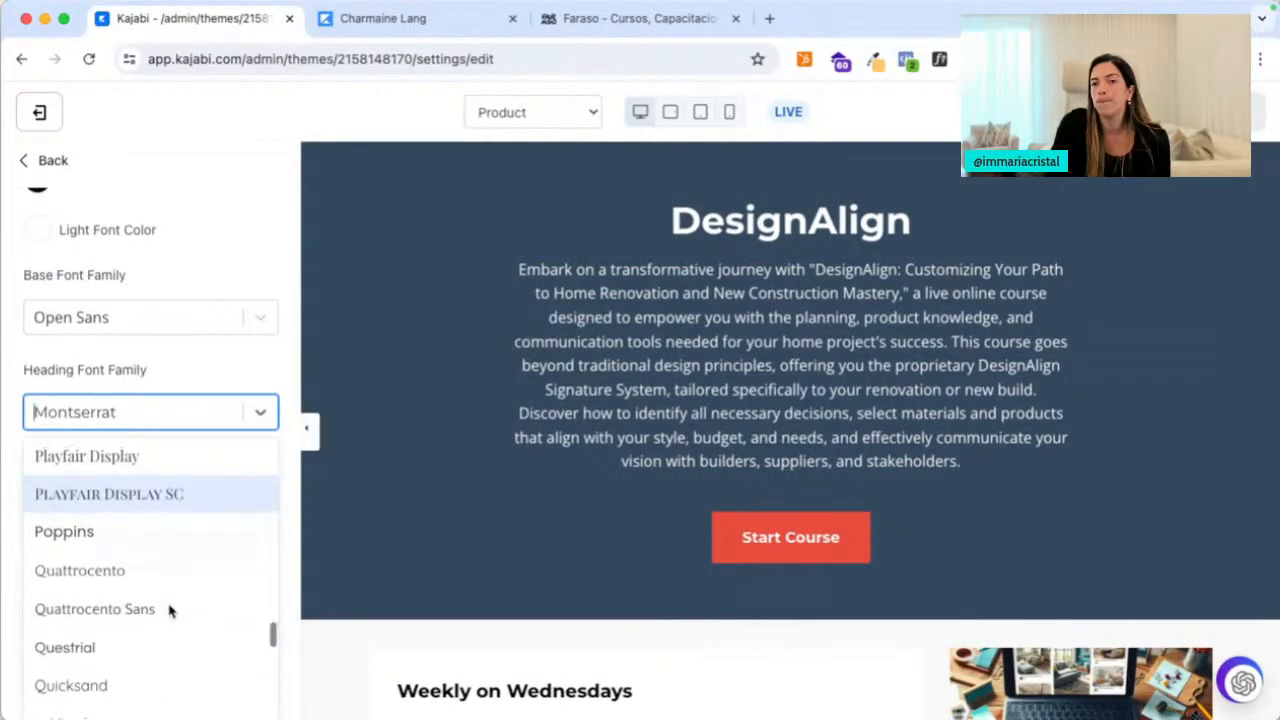
left_click(149, 472)
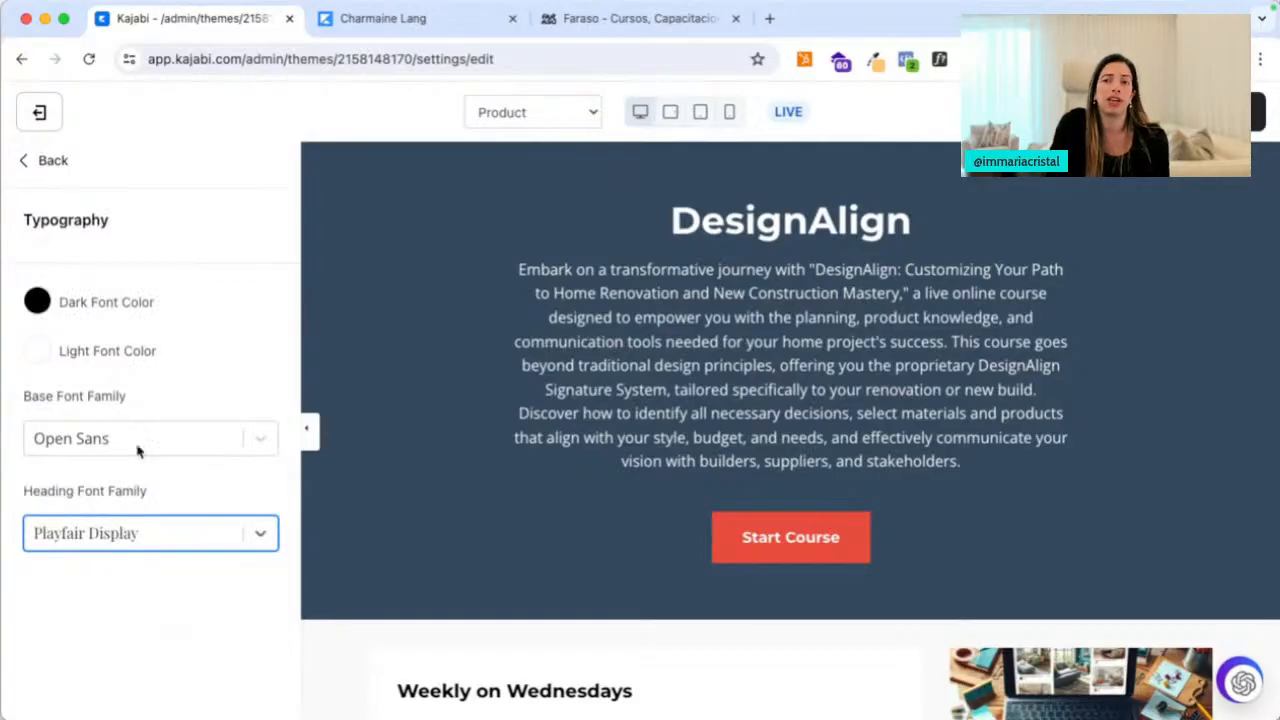
Set the base font family to Nunito, leaving the dark font colour black
left_click(134, 430)
scroll(151, 606, "down", 3)
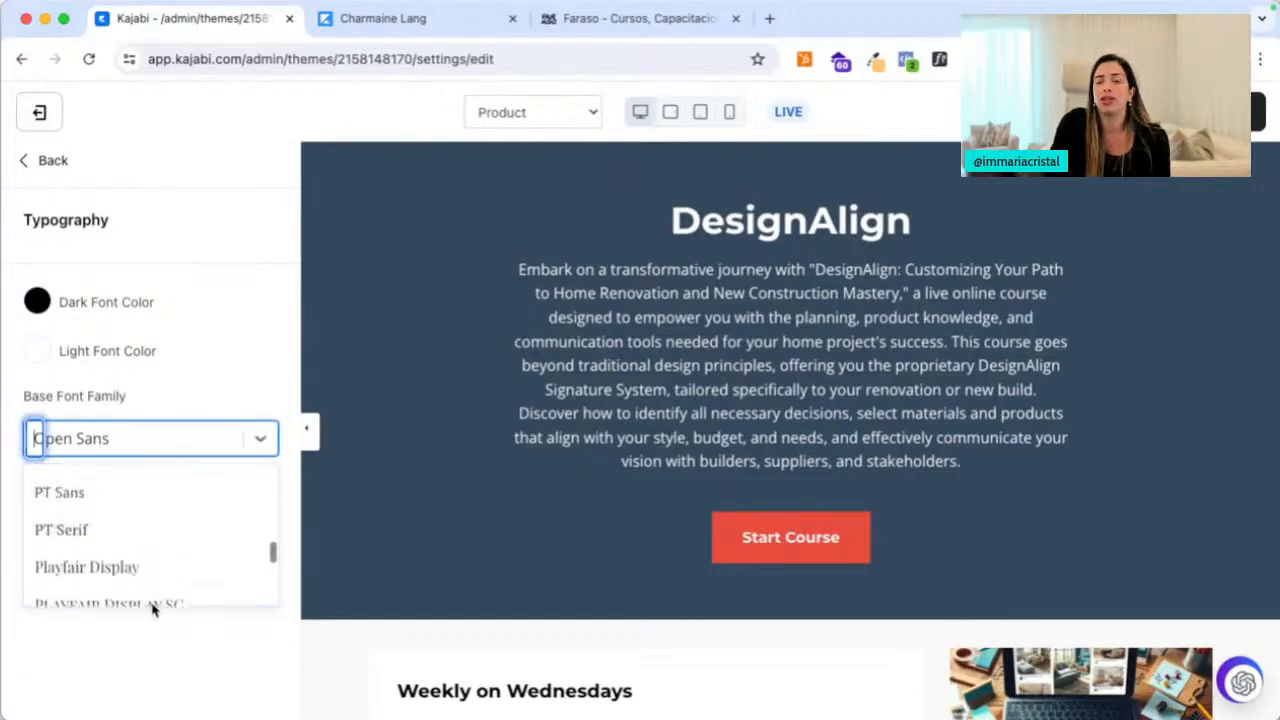
scroll(160, 523, "up", 3)
left_click(157, 512)
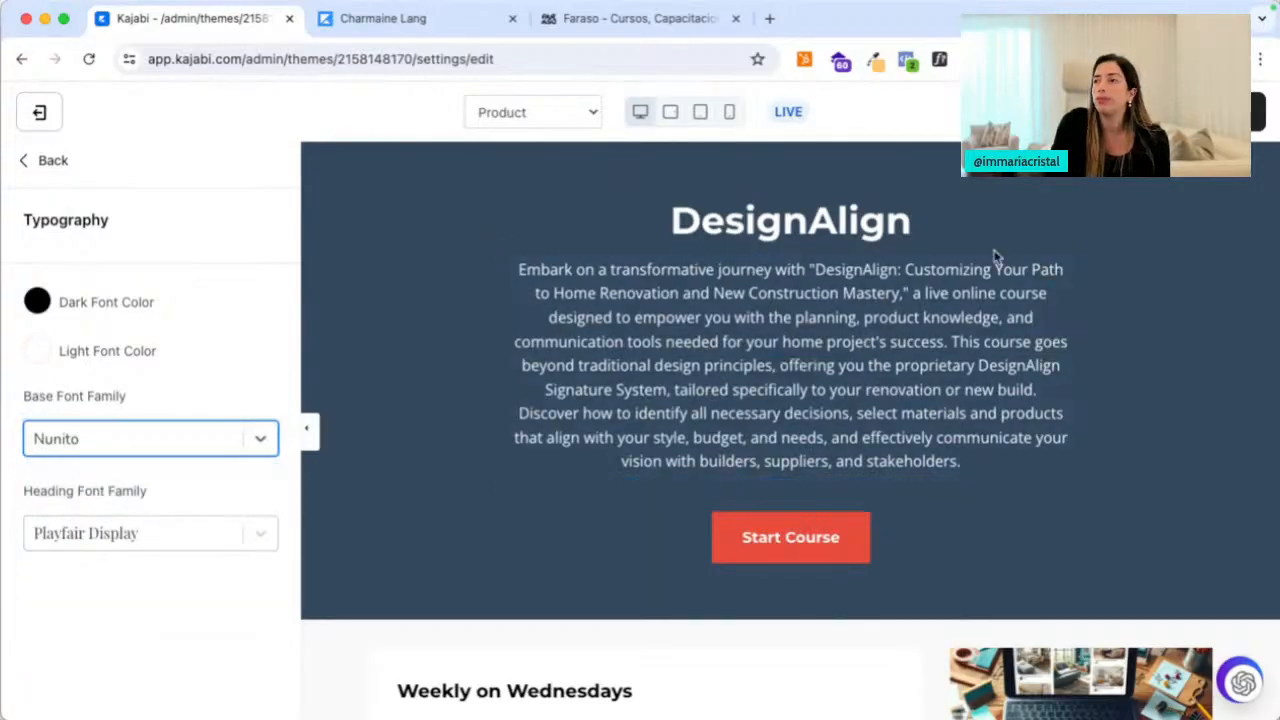
scroll(460, 394, "down", 5)
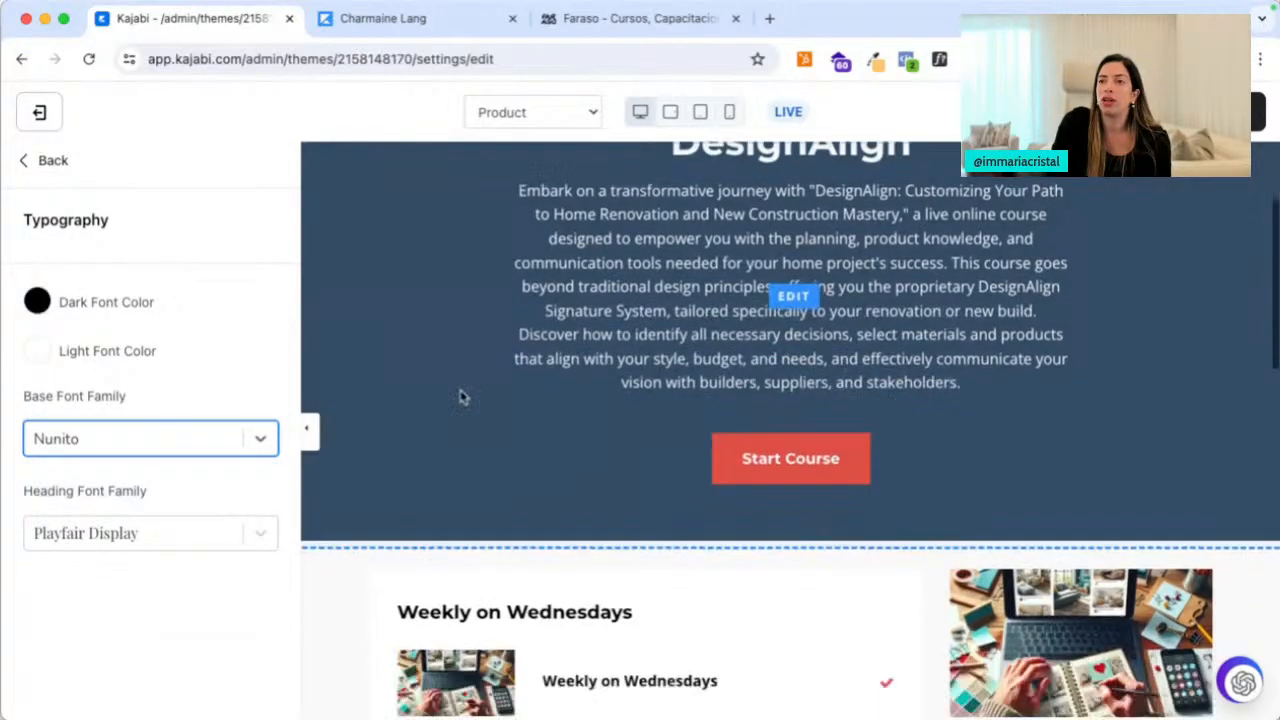
left_click(38, 303)
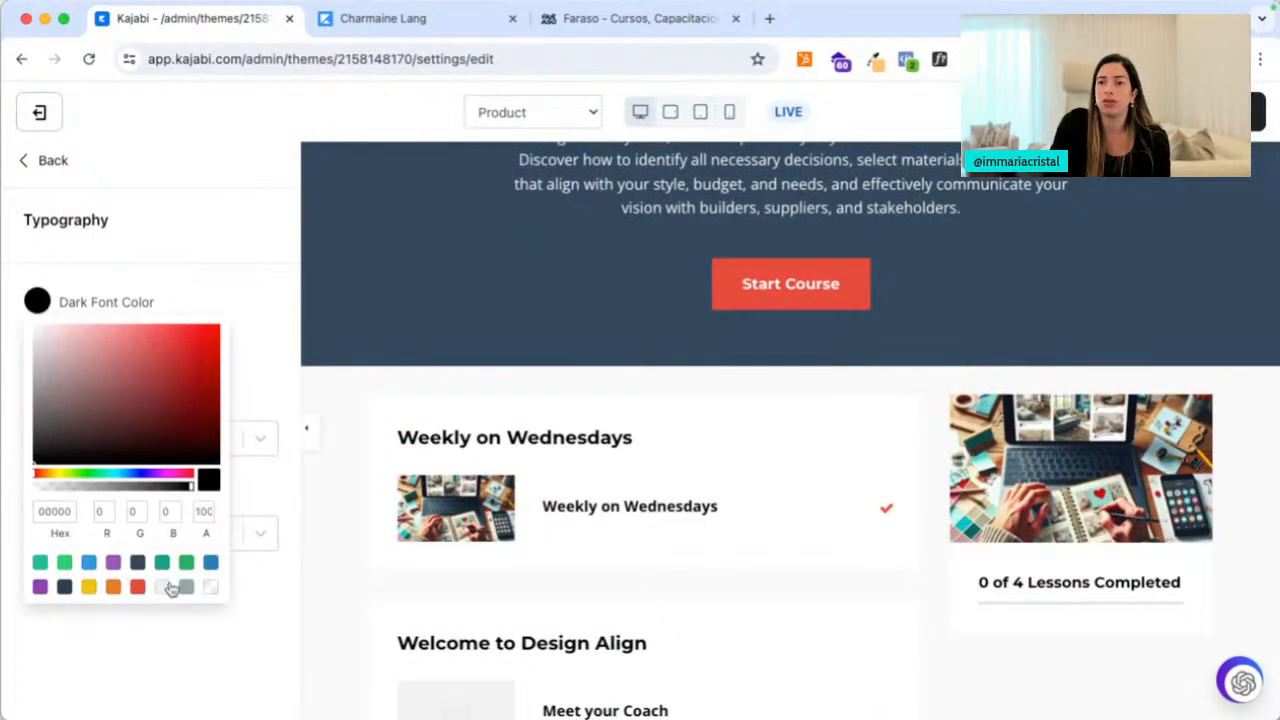
left_click(269, 667)
scroll(837, 354, "up", 5)
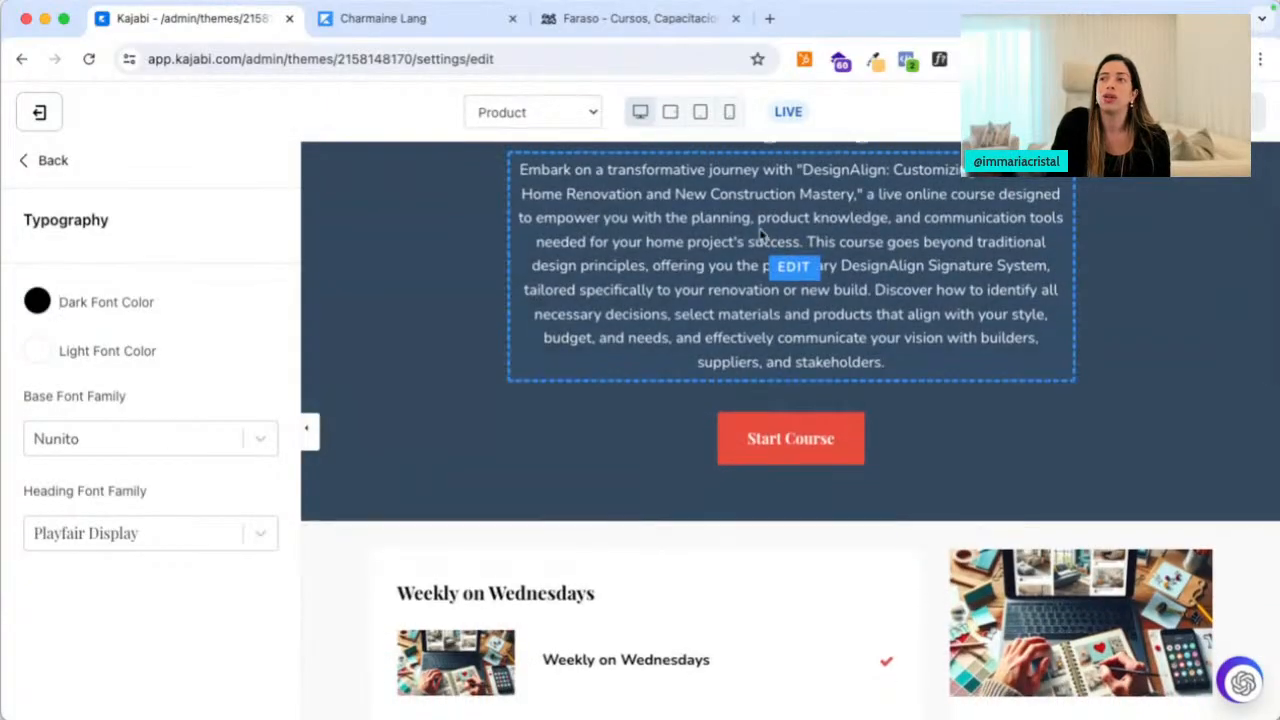
scroll(604, 466, "up", 3)
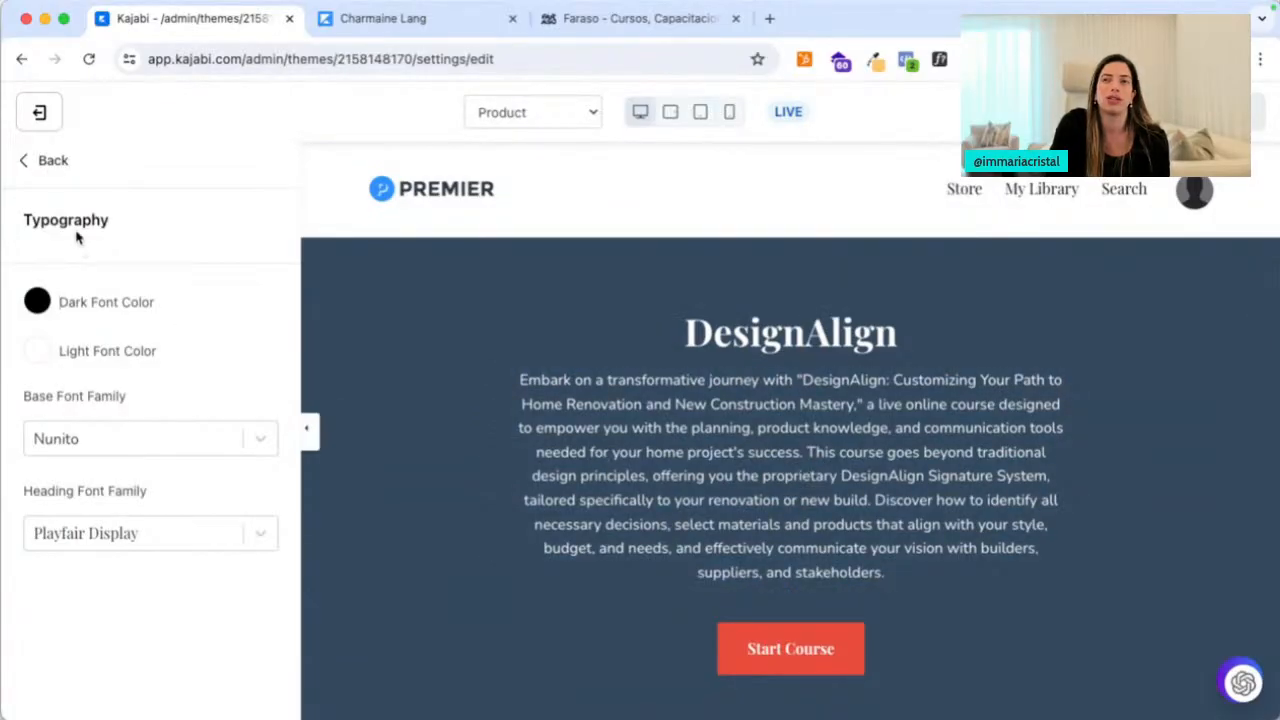
Change the theme's Primary colour from red to the green preset in Color Scheme
left_click(45, 160)
left_click(68, 402)
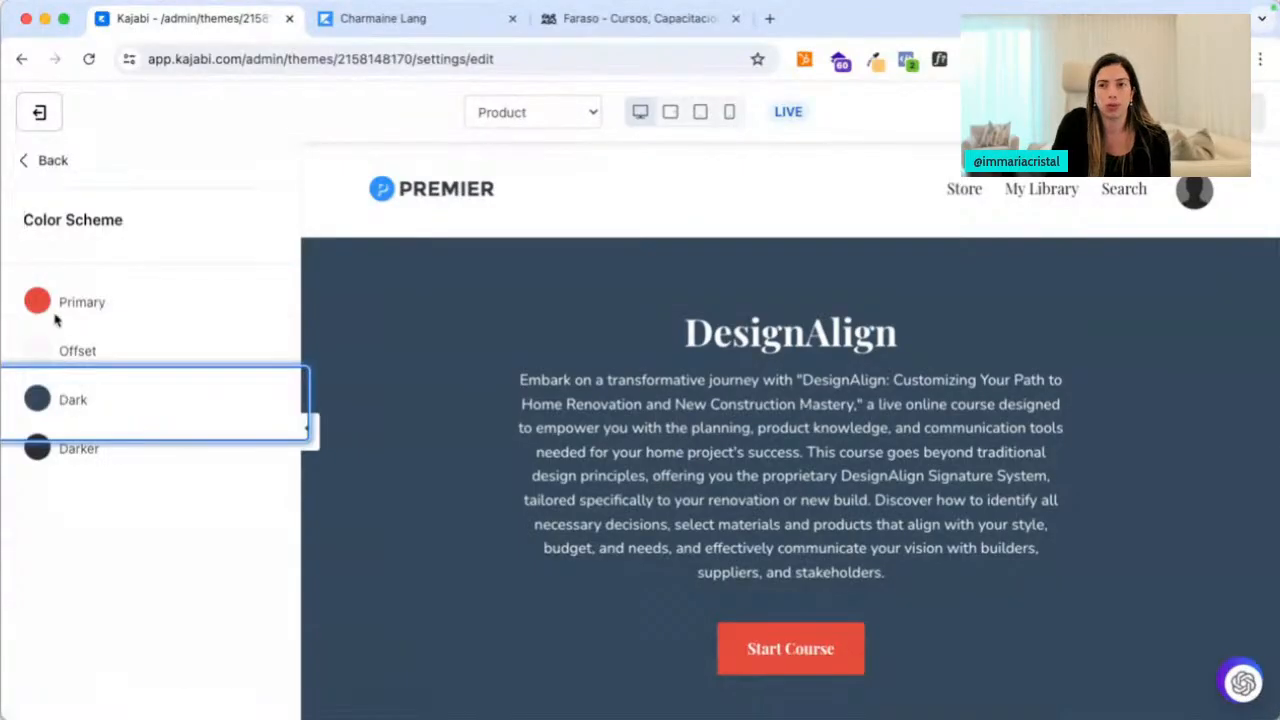
scroll(460, 589, "down", 2)
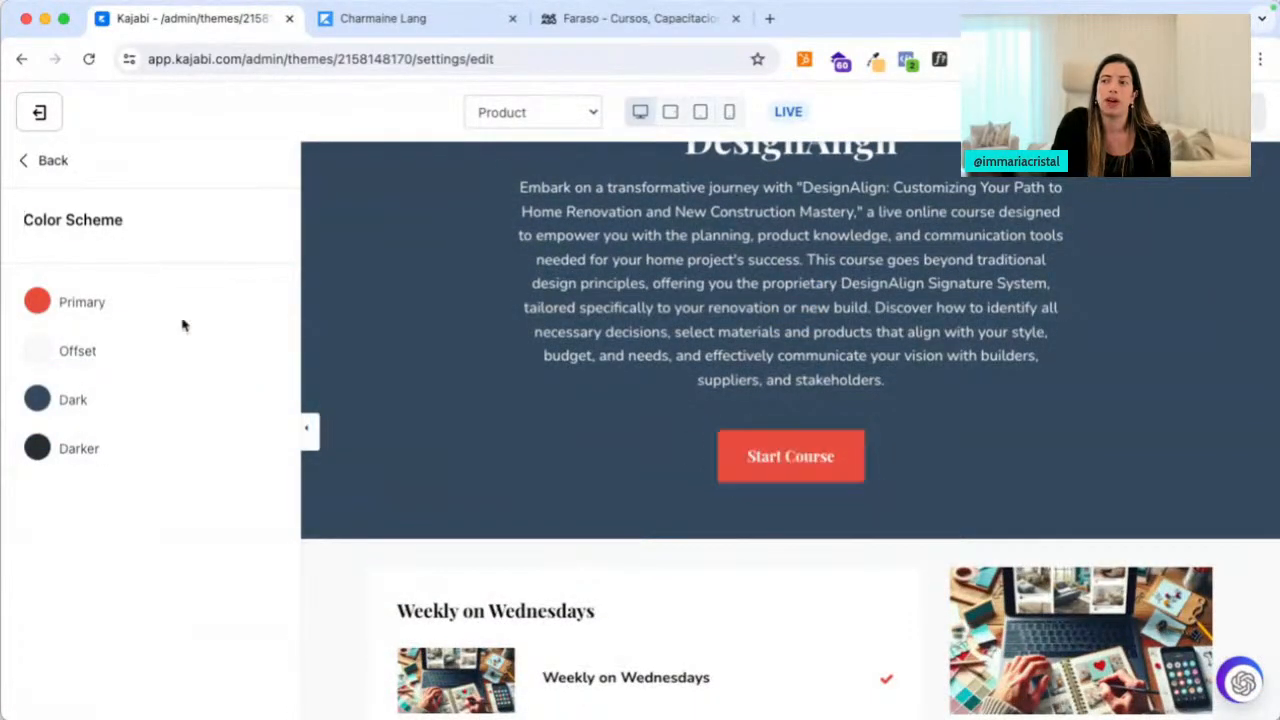
left_click(36, 300)
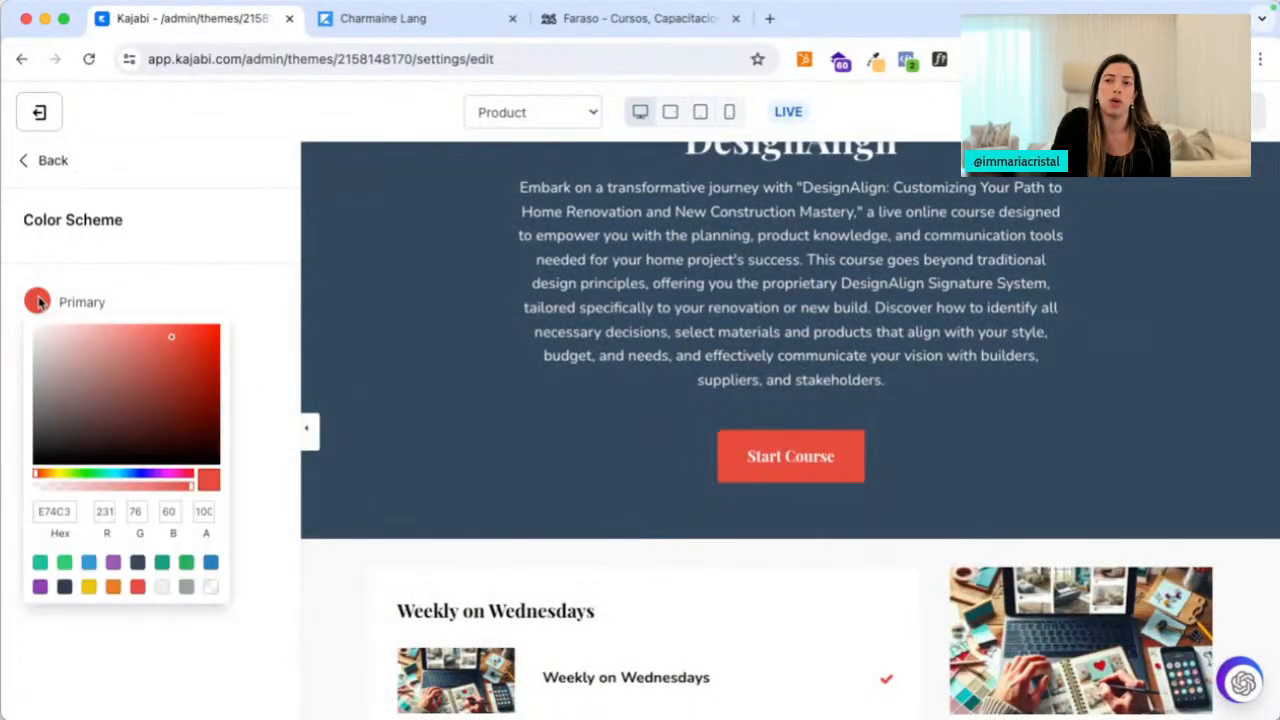
left_click(65, 563)
key("Escape")
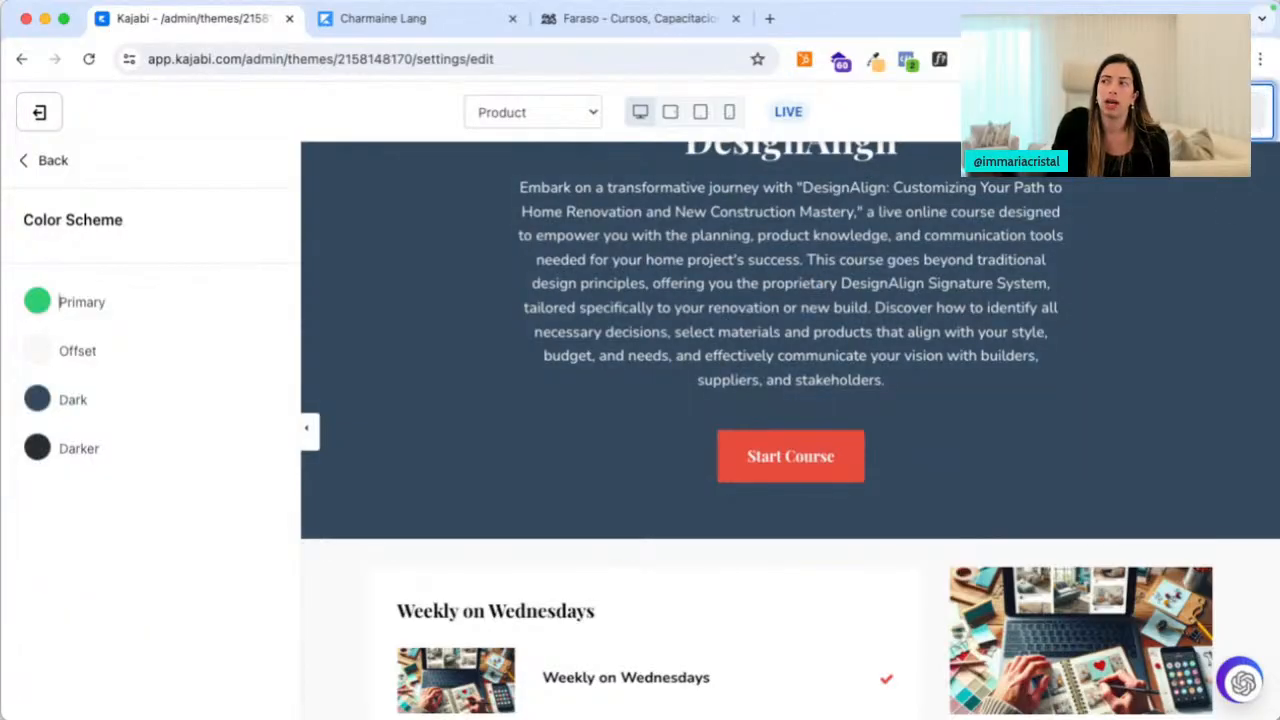
Look over the General Appearance settings, then open a new browser tab
left_click(47, 166)
left_click(124, 518)
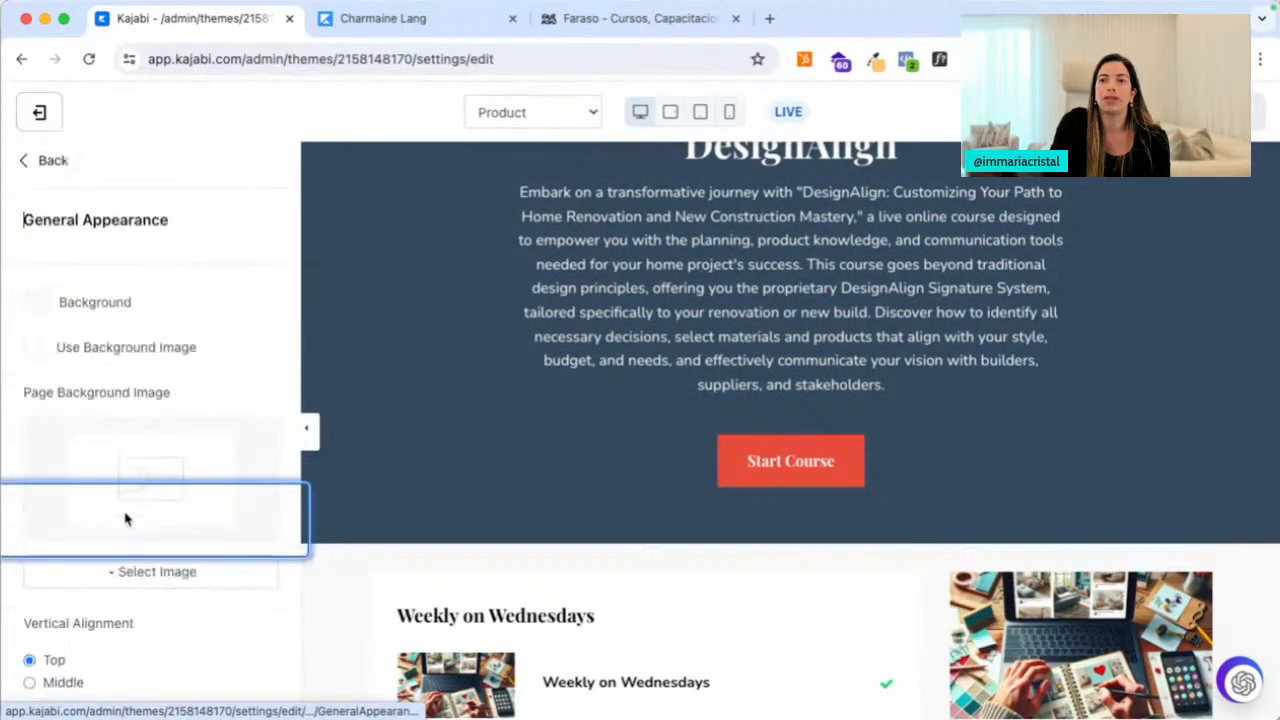
scroll(171, 420, "down", 2)
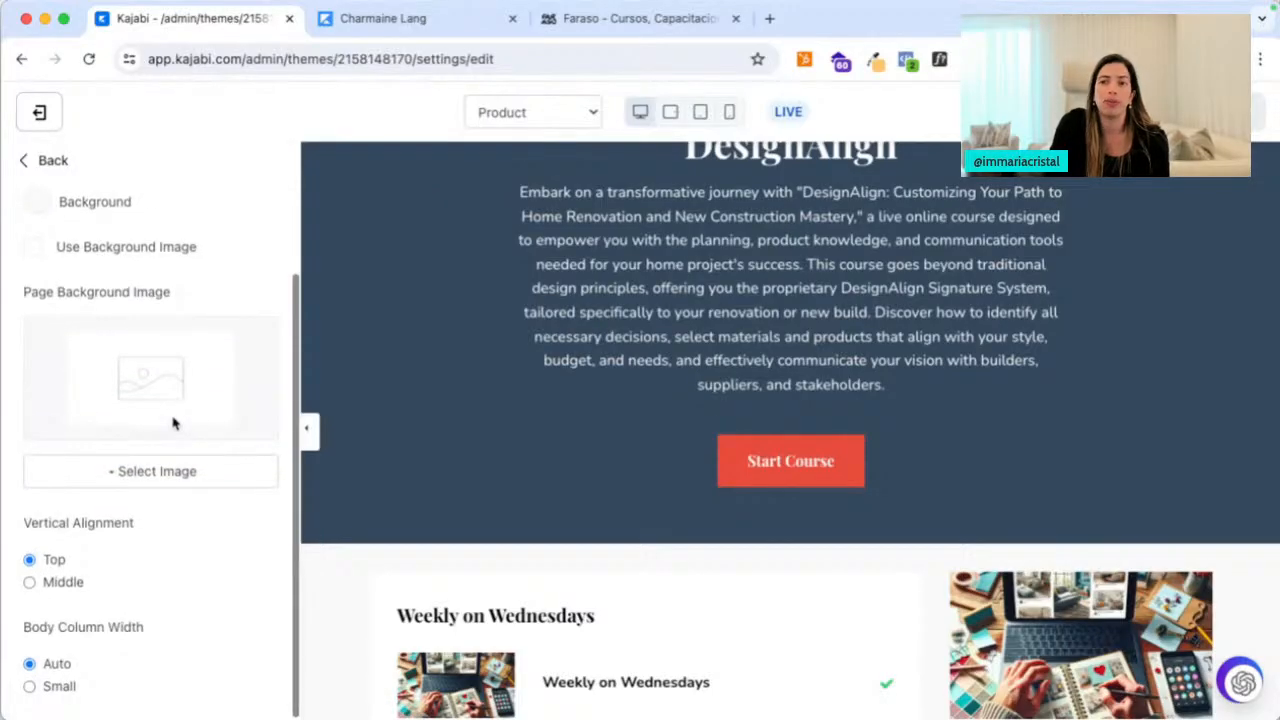
left_click(769, 25)
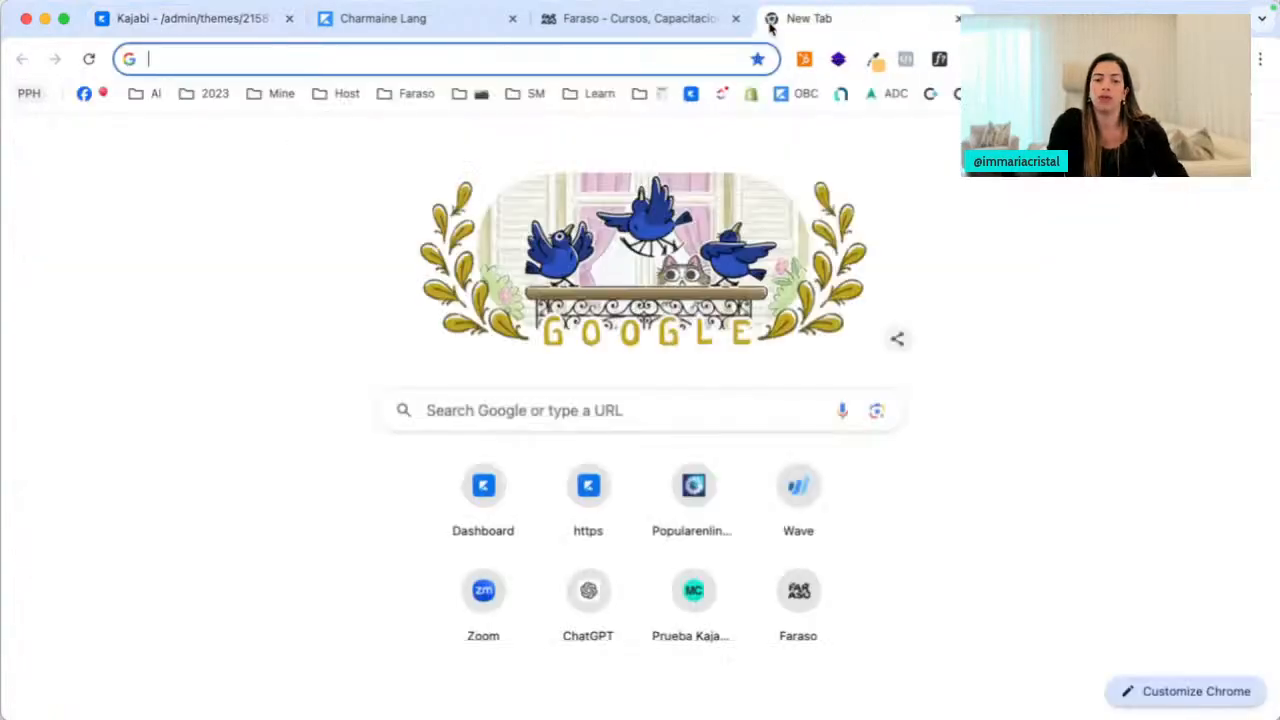
type("mariacristal.com")
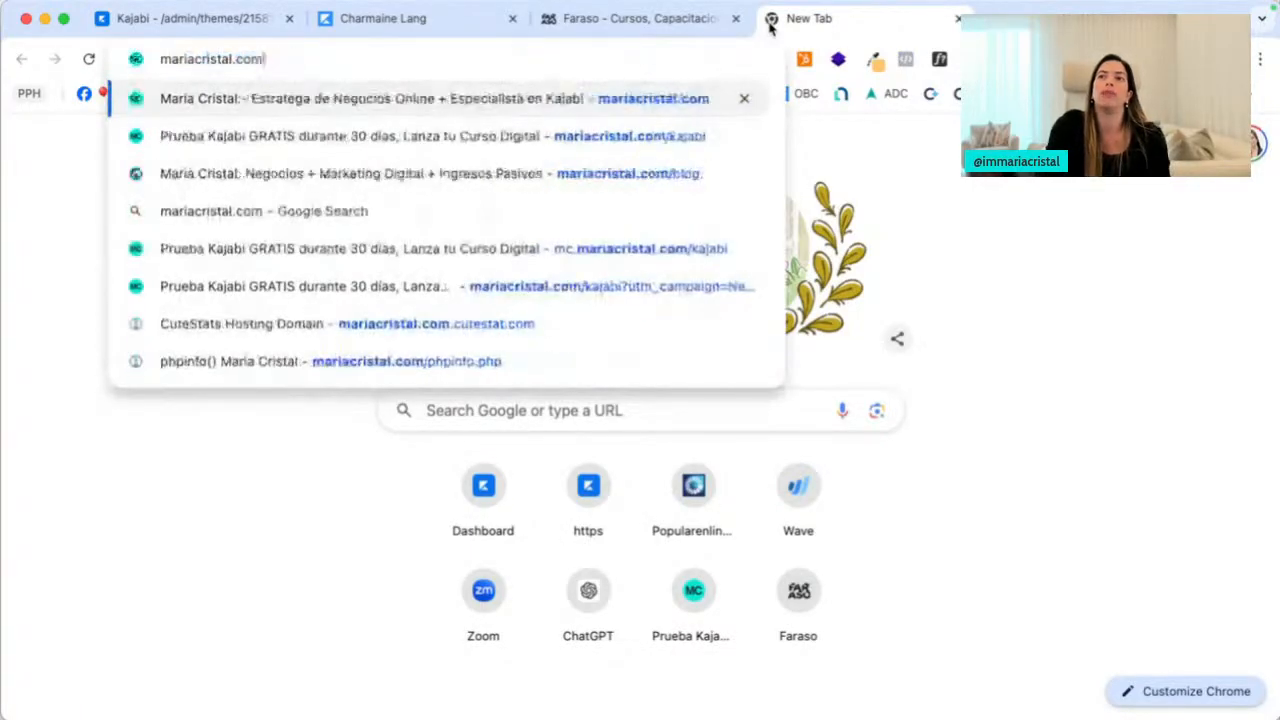
key("Return")
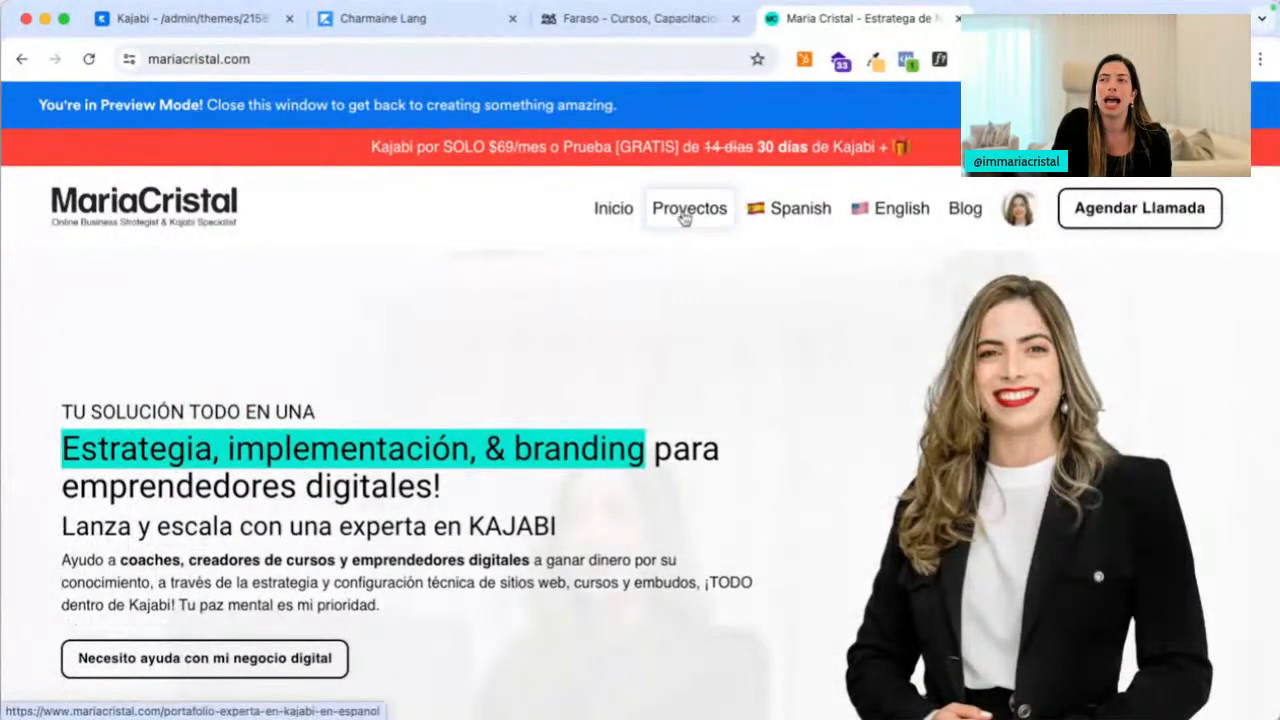
left_click(689, 210)
scroll(672, 537, "down", 10)
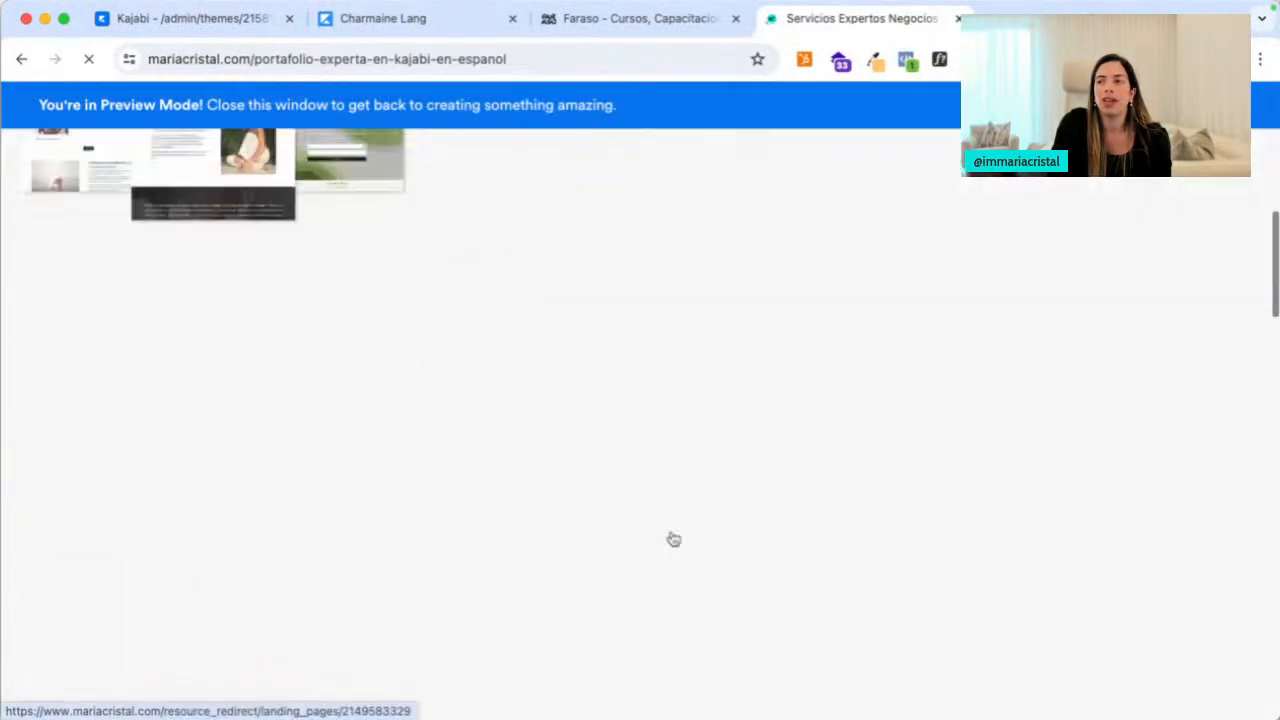
scroll(673, 540, "up", 3)
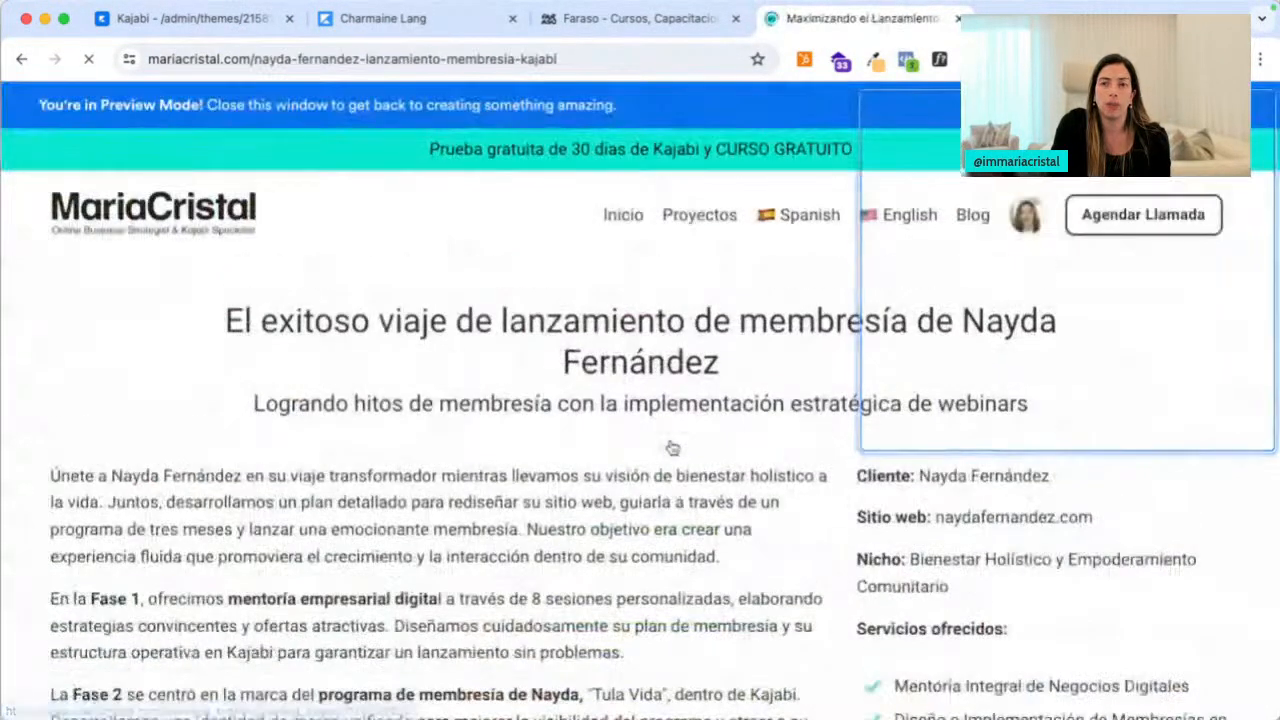
scroll(606, 471, "down", 10)
scroll(607, 476, "down", 15)
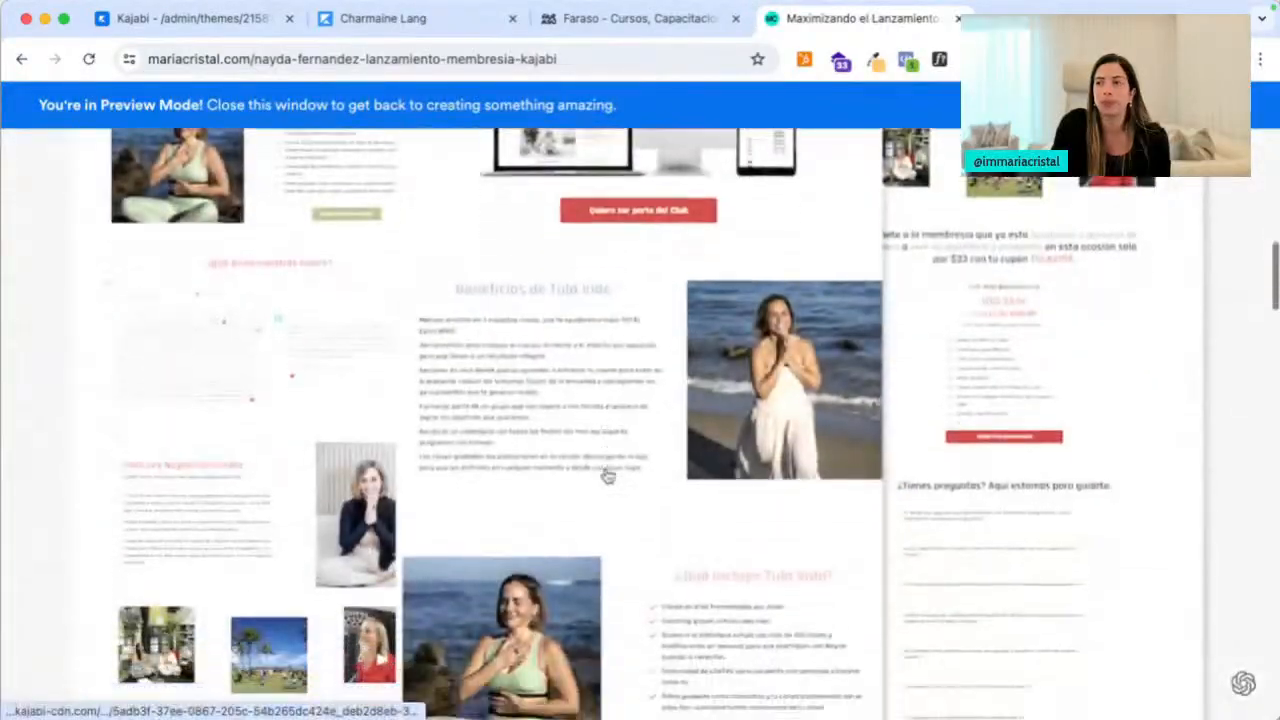
left_click(493, 363)
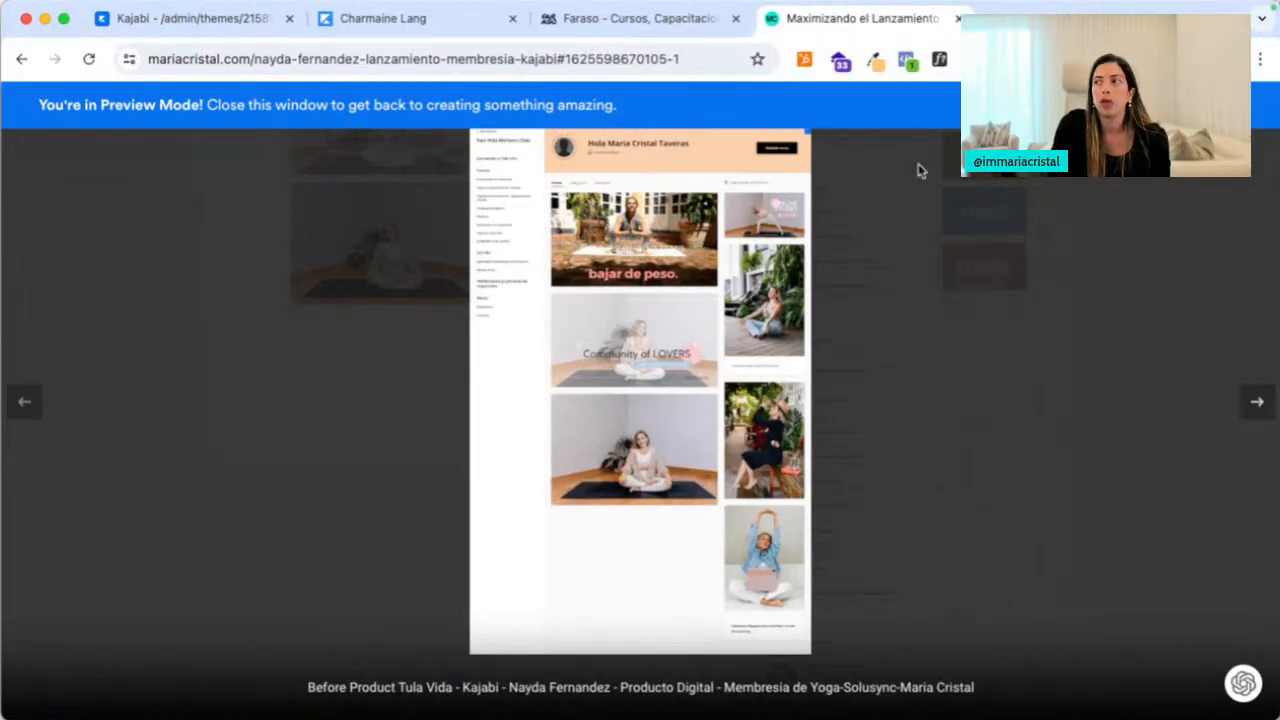
key("Right")
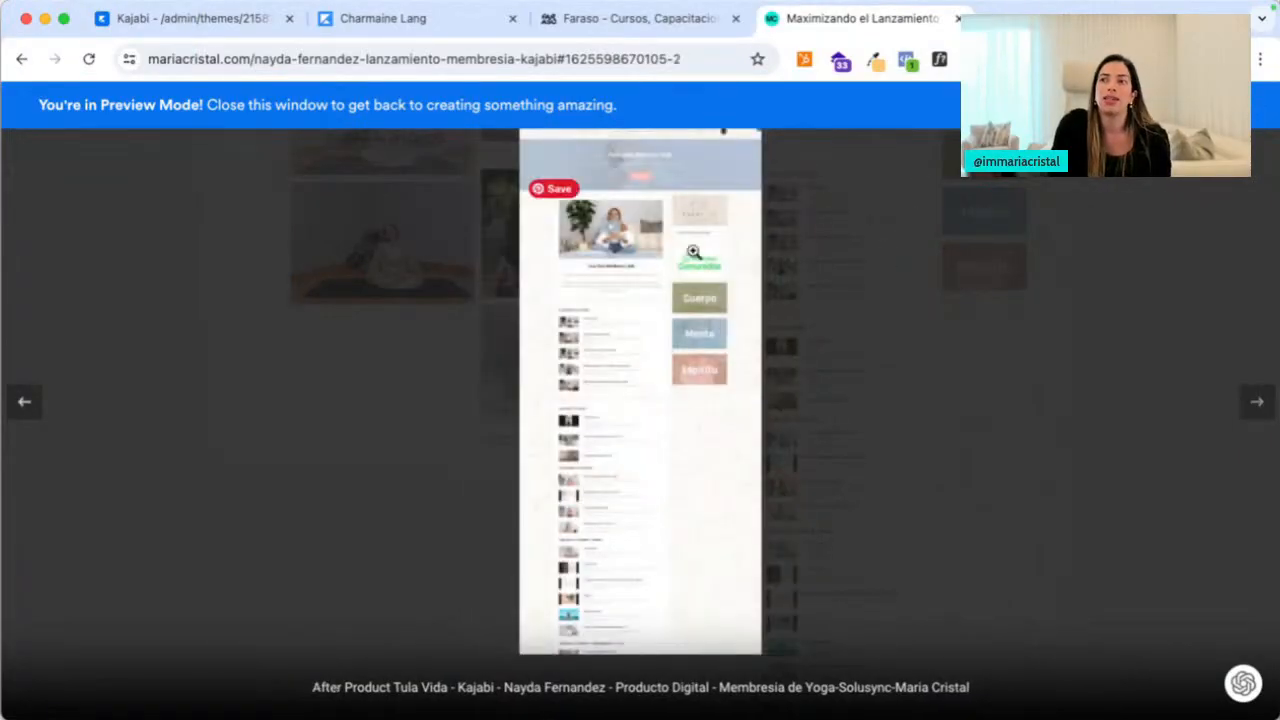
left_click(629, 368)
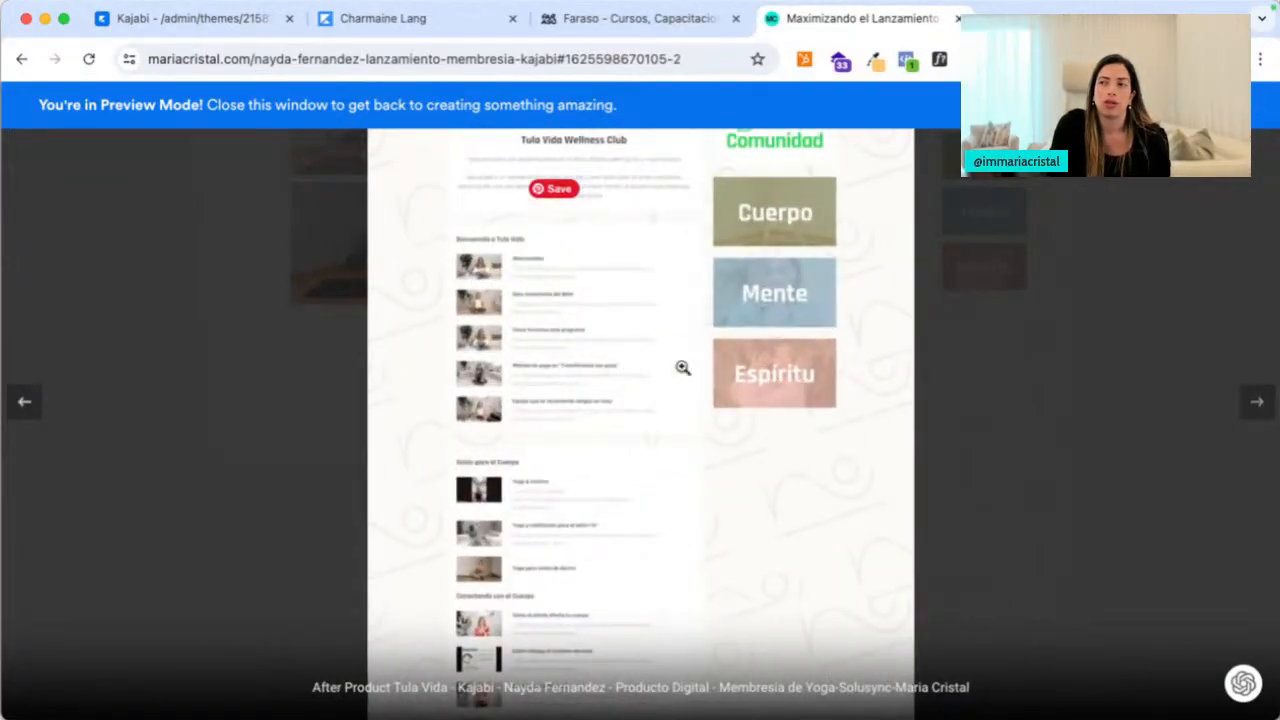
left_click(683, 366)
left_click(683, 368)
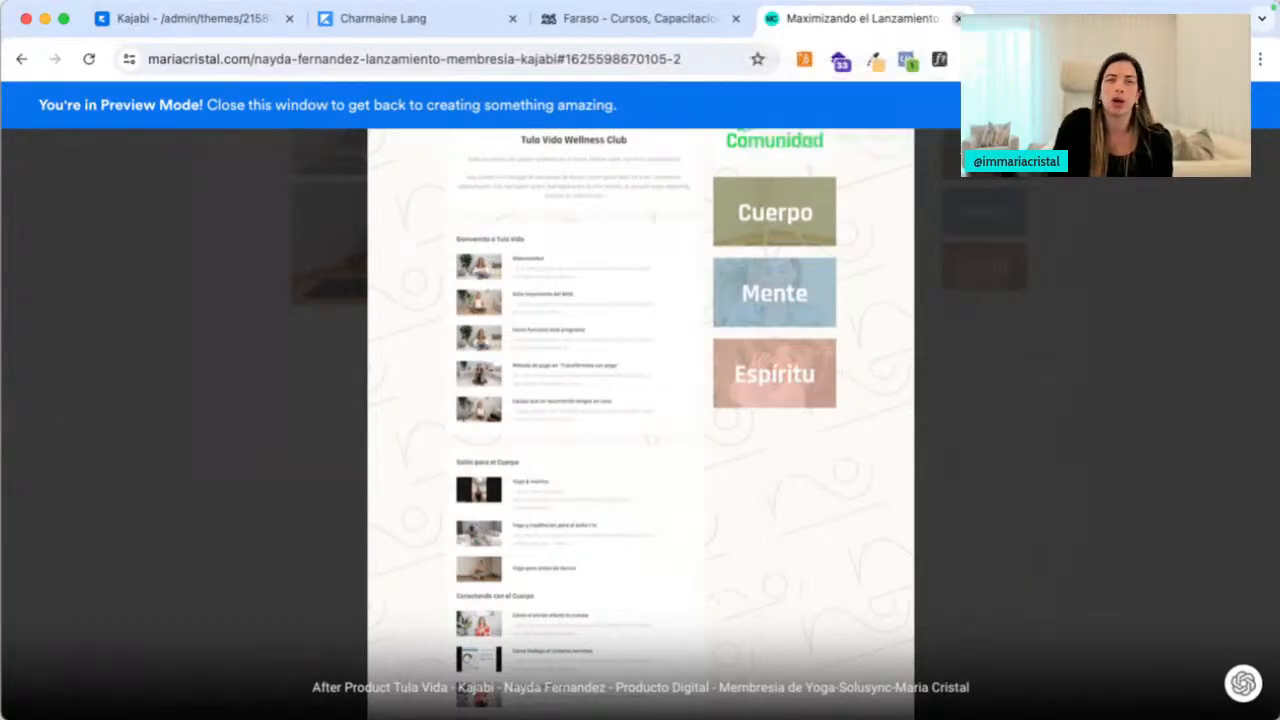
left_click(957, 18)
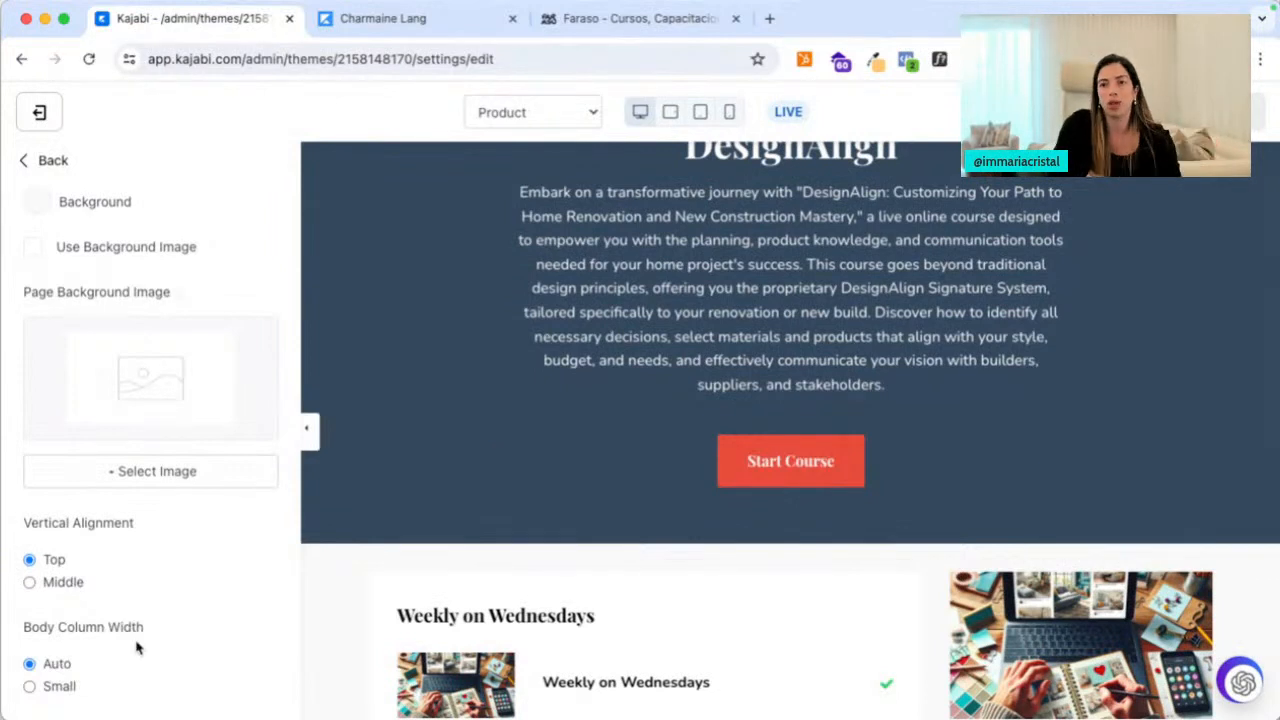
Open the Header section settings in the theme editor
left_click(50, 160)
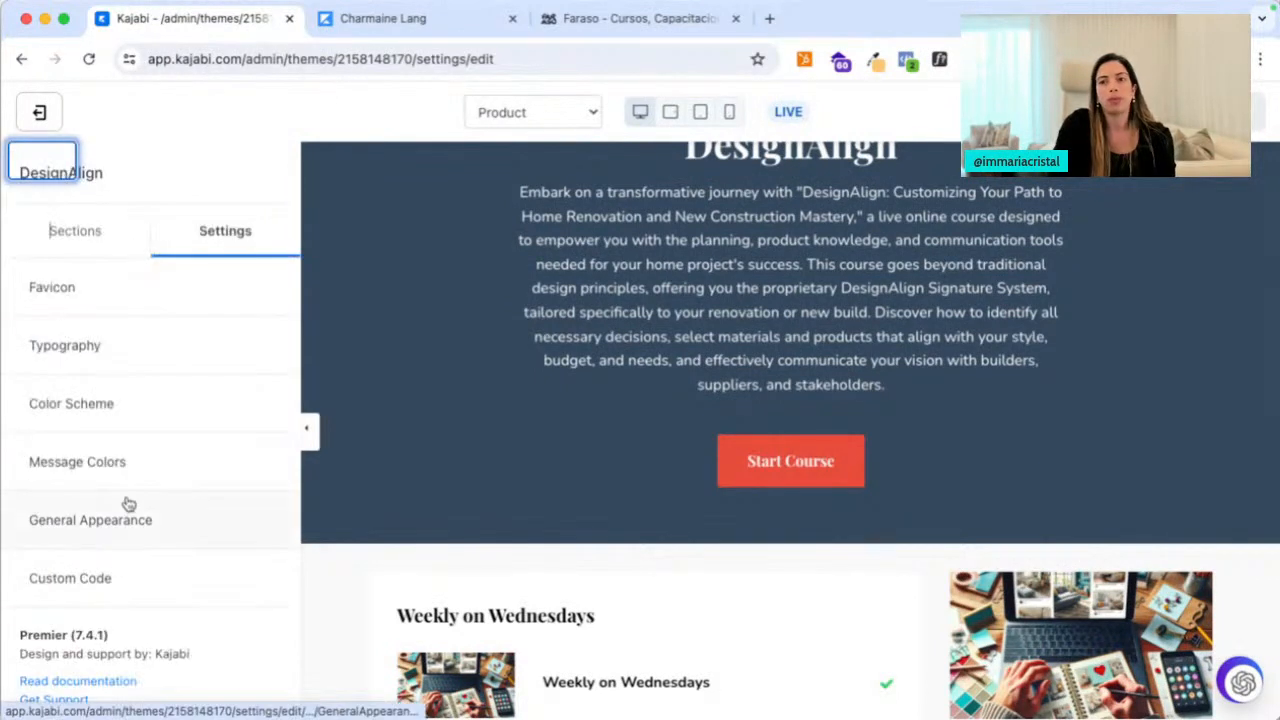
scroll(129, 490, "down", 2)
scroll(120, 303, "up", 2)
left_click(103, 240)
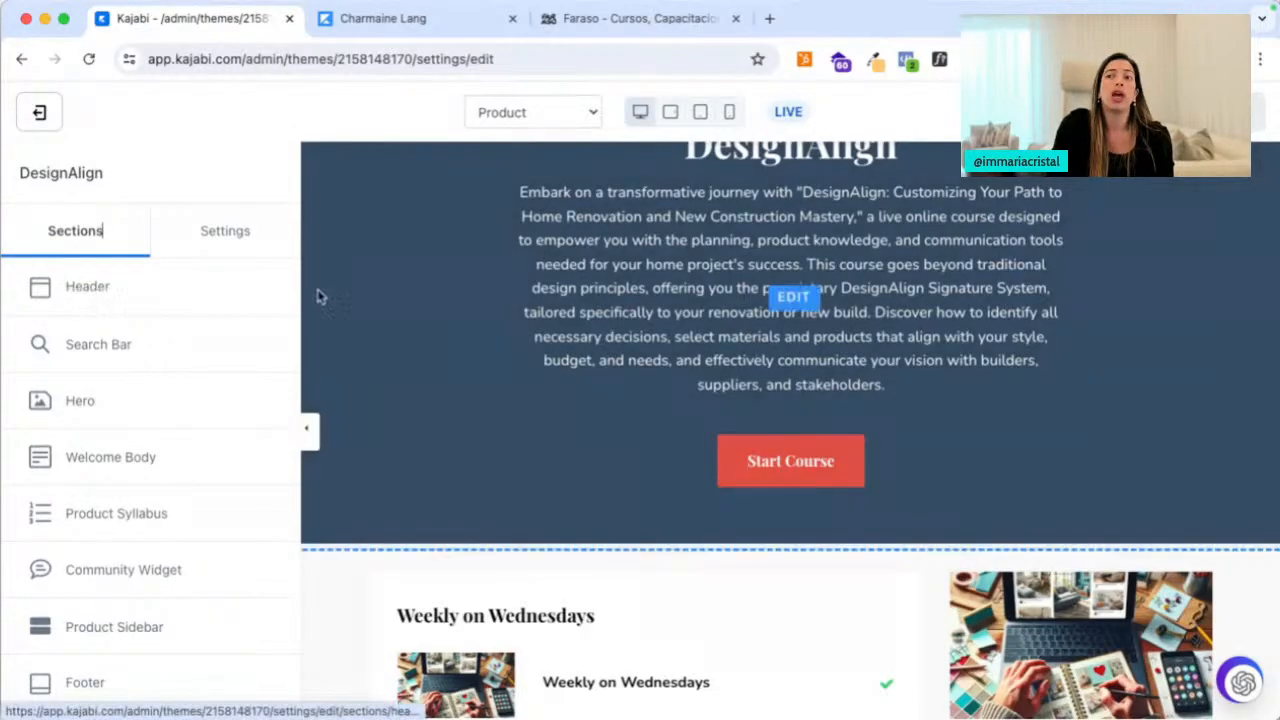
scroll(459, 290, "up", 3)
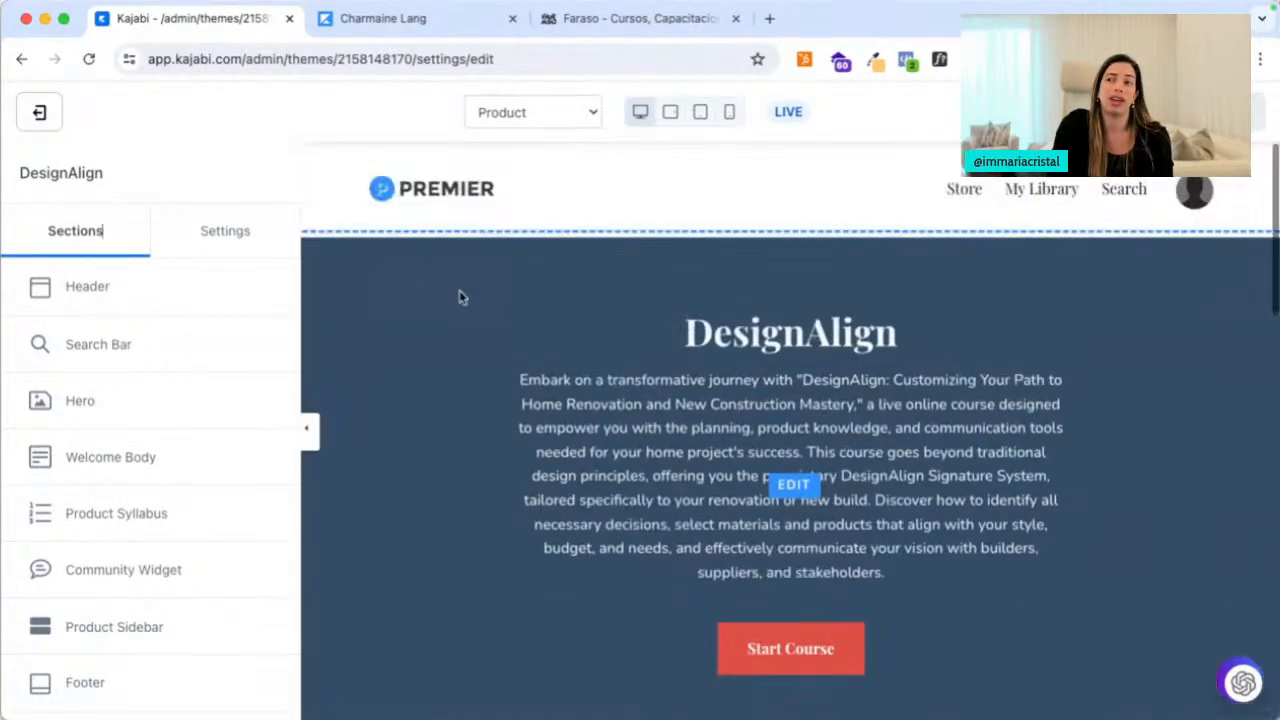
left_click(92, 287)
scroll(77, 484, "down", 10)
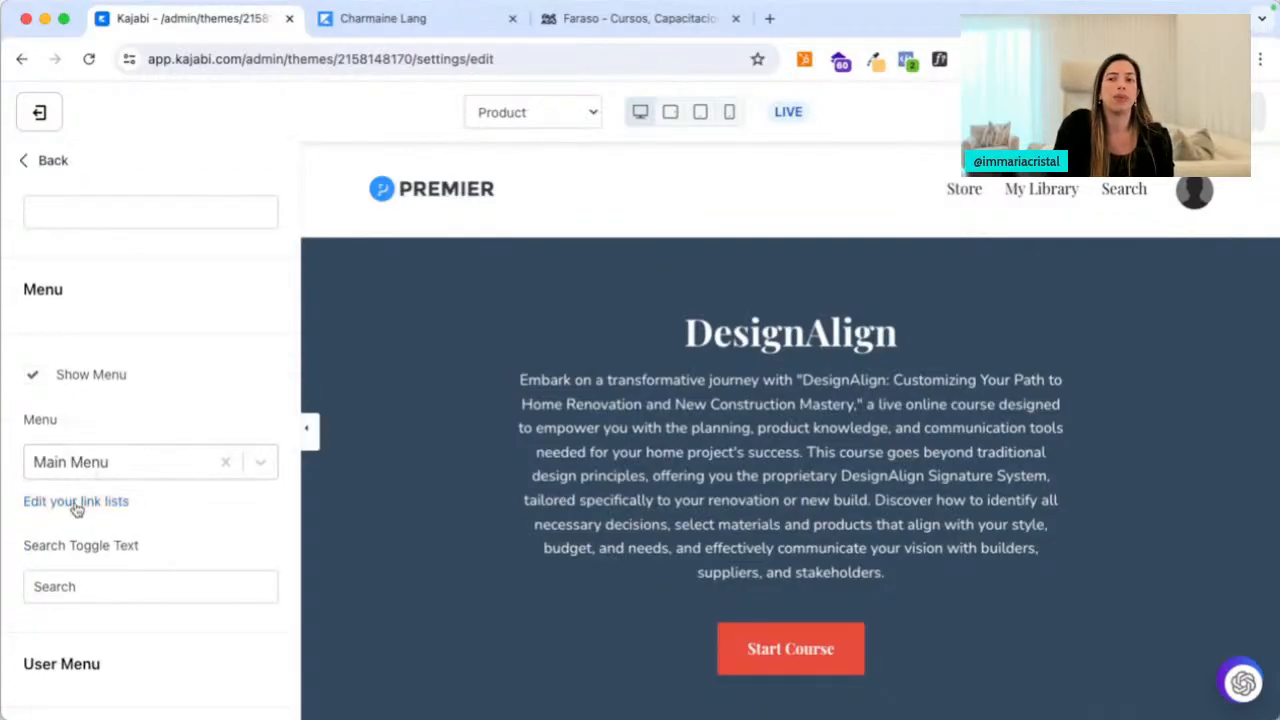
Create an empty custom navigation menu titled 'Members' in the link lists editor and return to the theme editor
right_click(75, 502)
left_click(155, 402)
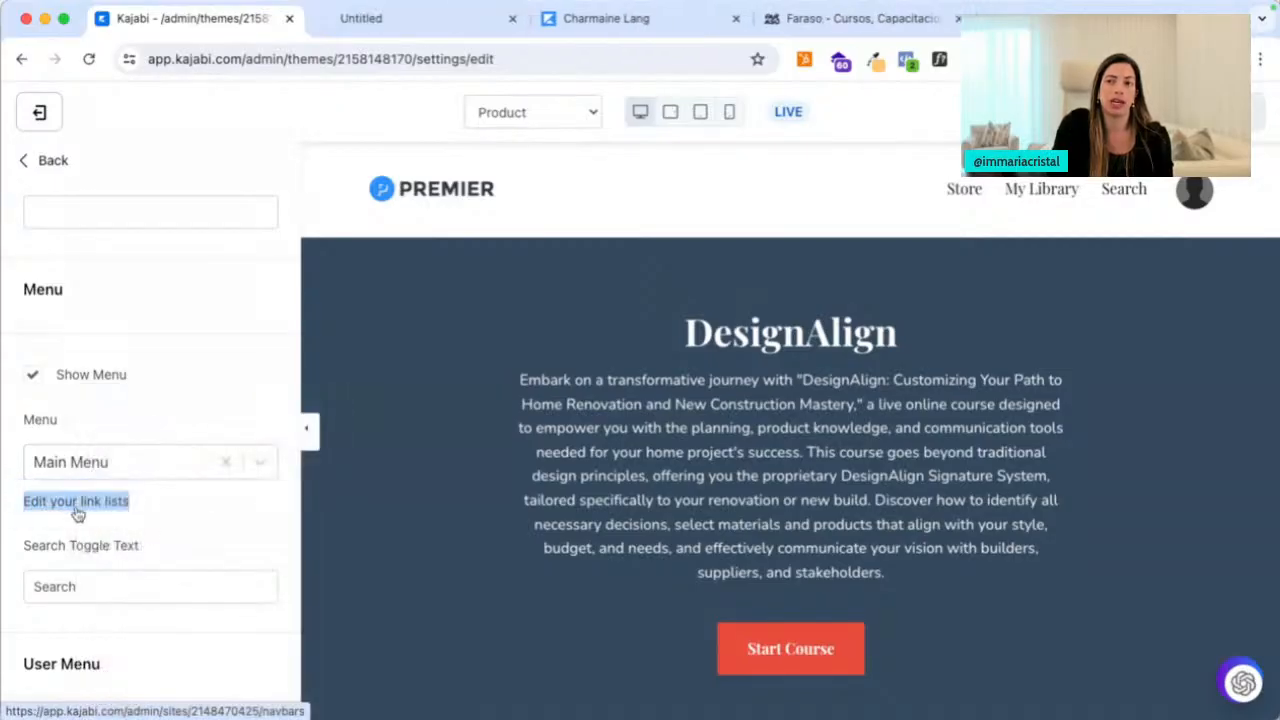
left_click(425, 20)
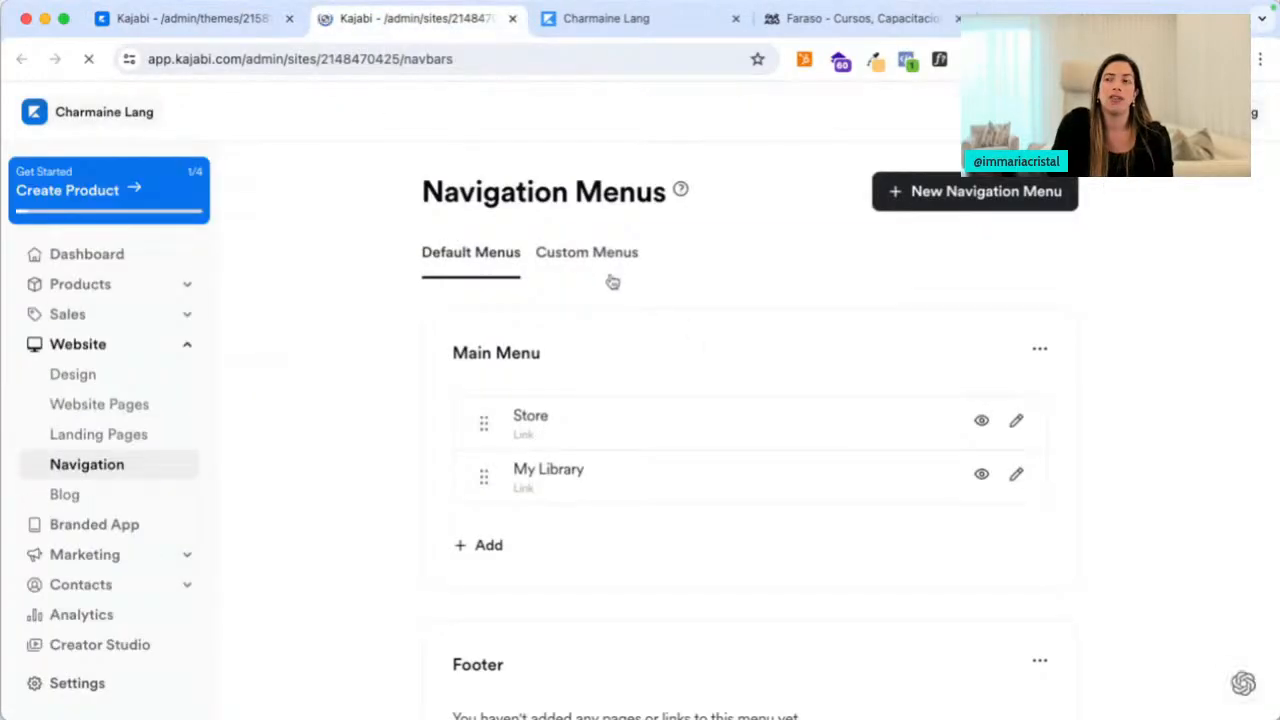
left_click(598, 258)
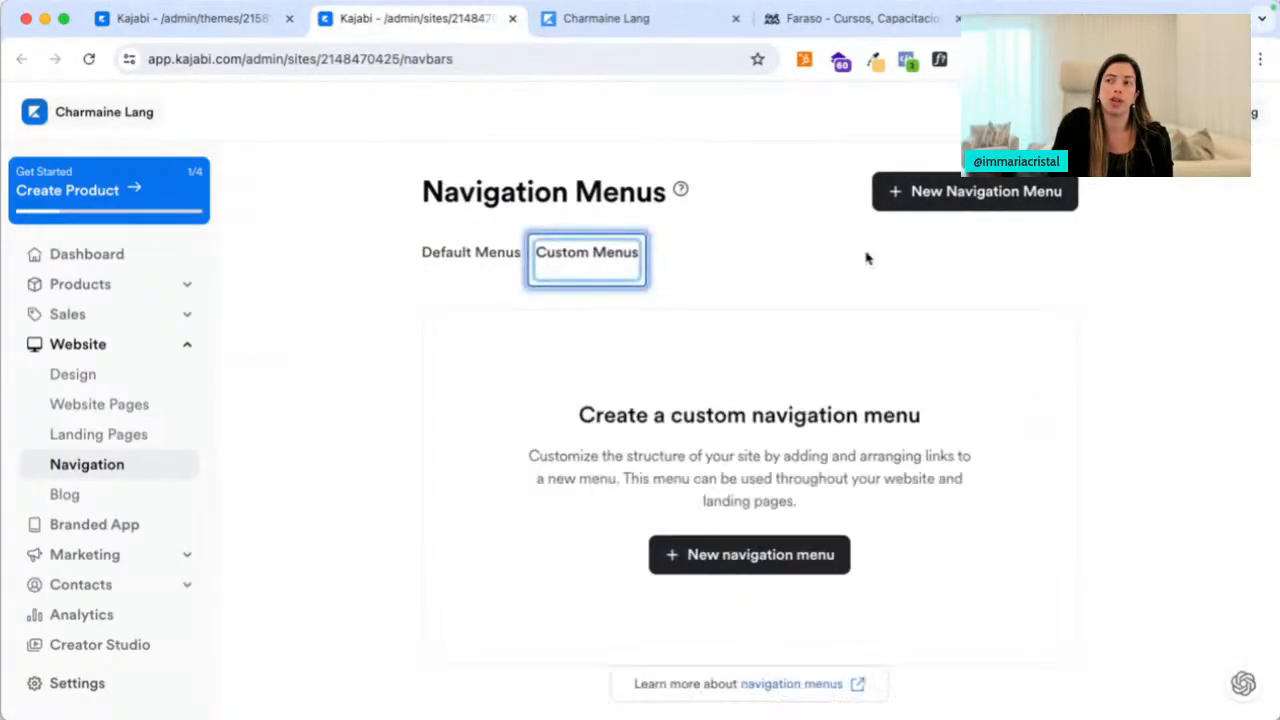
left_click(924, 206)
left_click(615, 284)
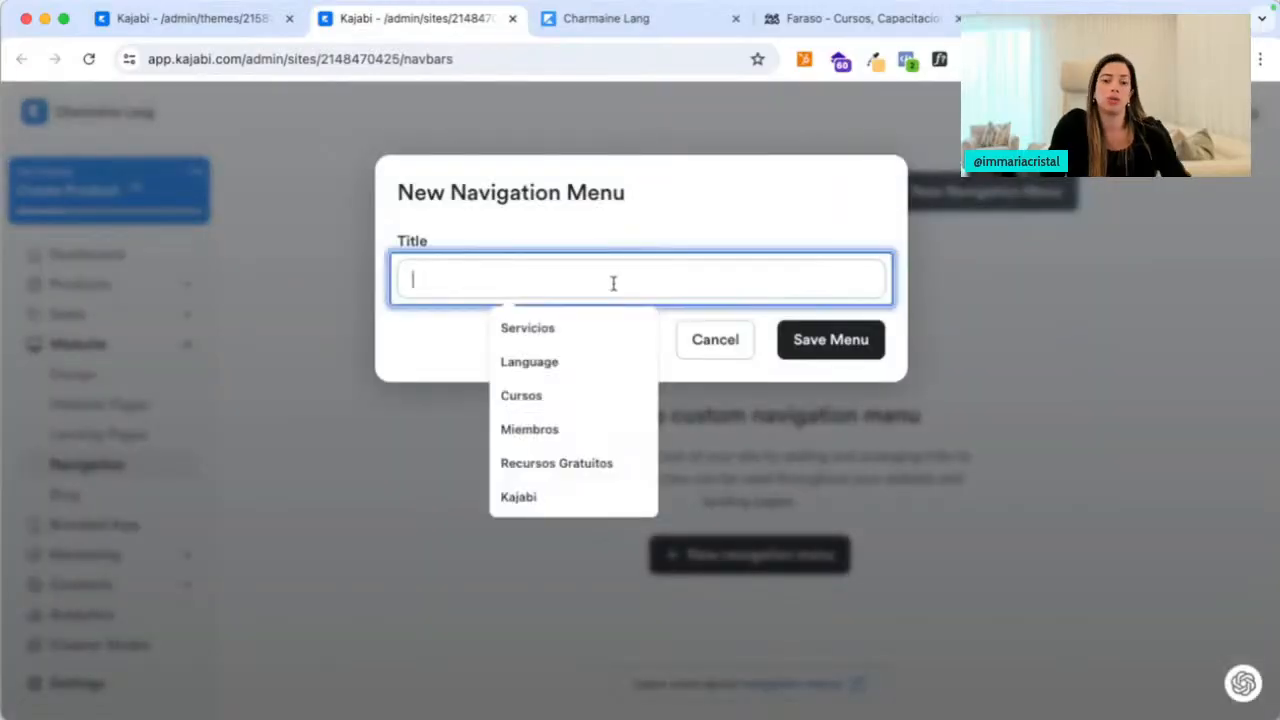
type("Members")
left_click(812, 340)
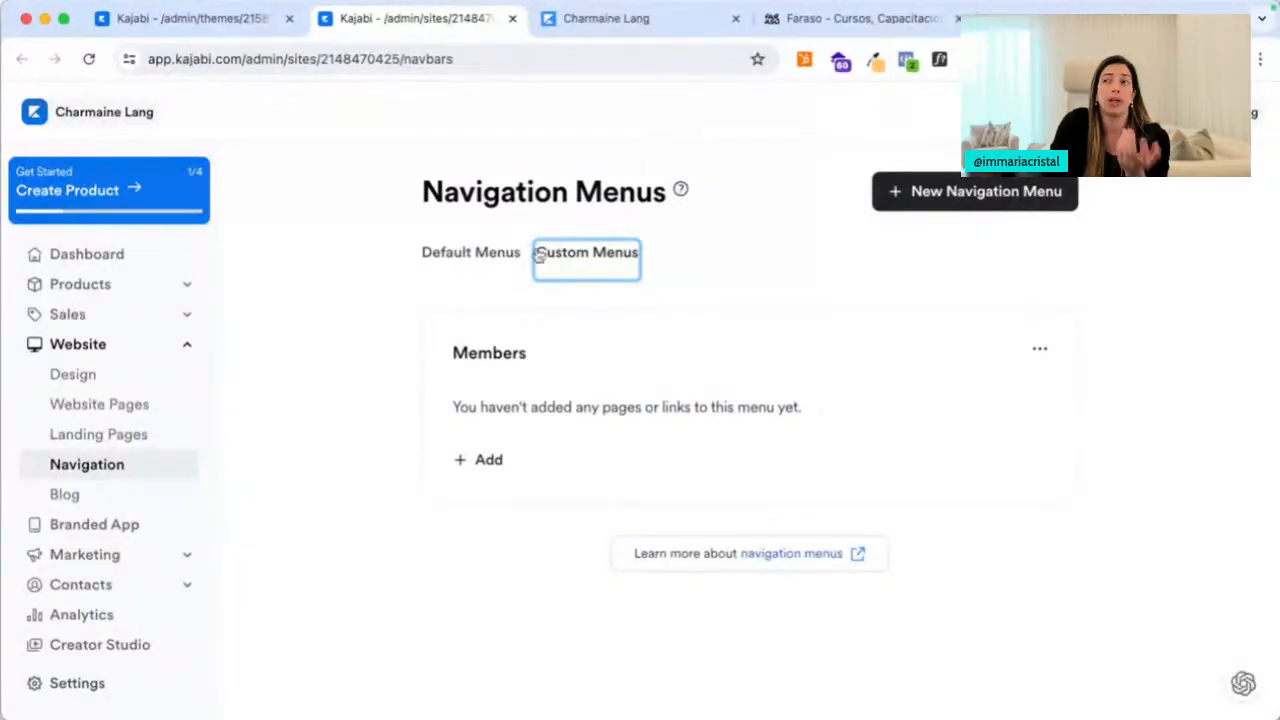
left_click(512, 18)
Turn on Show Announcement in the Optional Announcement settings and save the product page
scroll(186, 508, "down", 6)
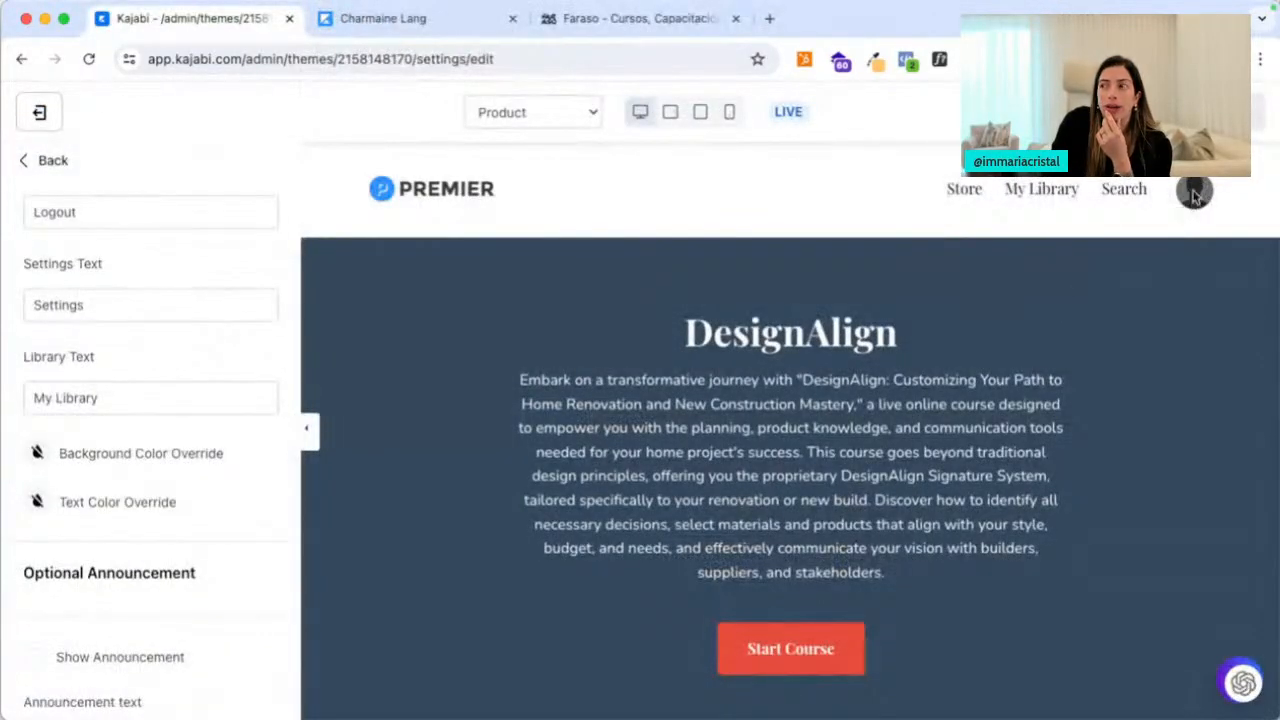
scroll(215, 375, "up", 3)
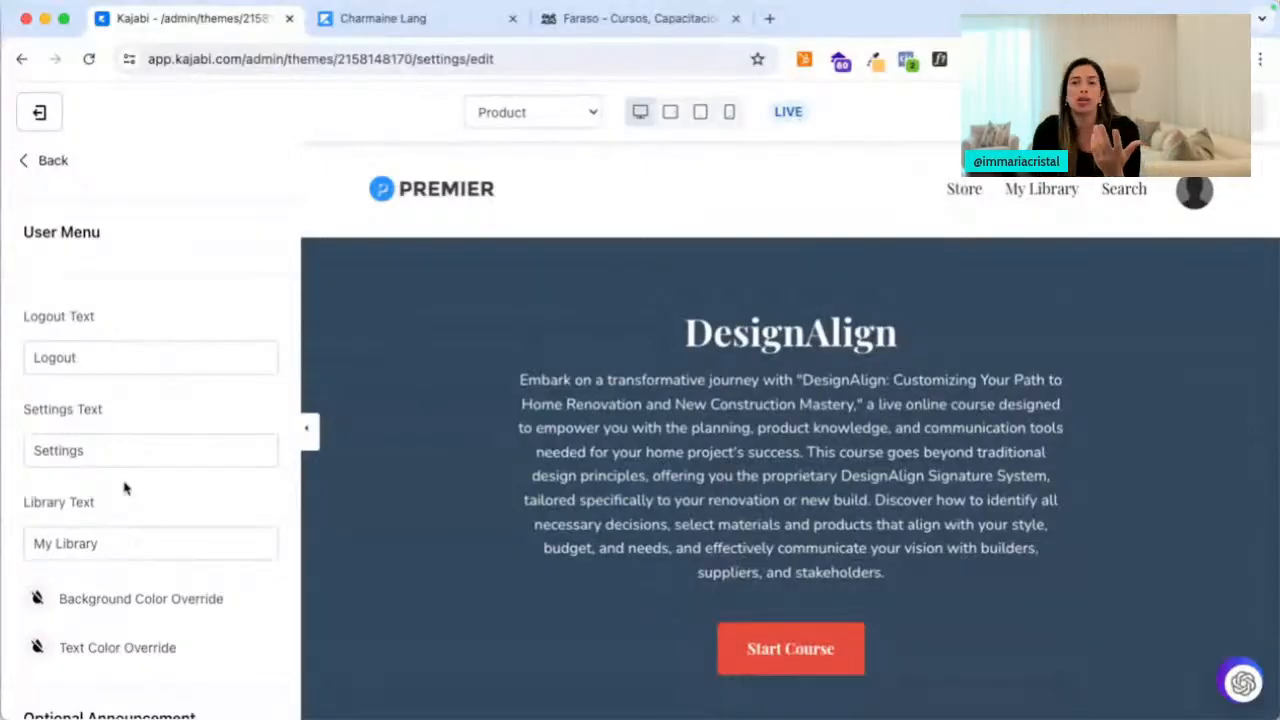
scroll(171, 528, "down", 5)
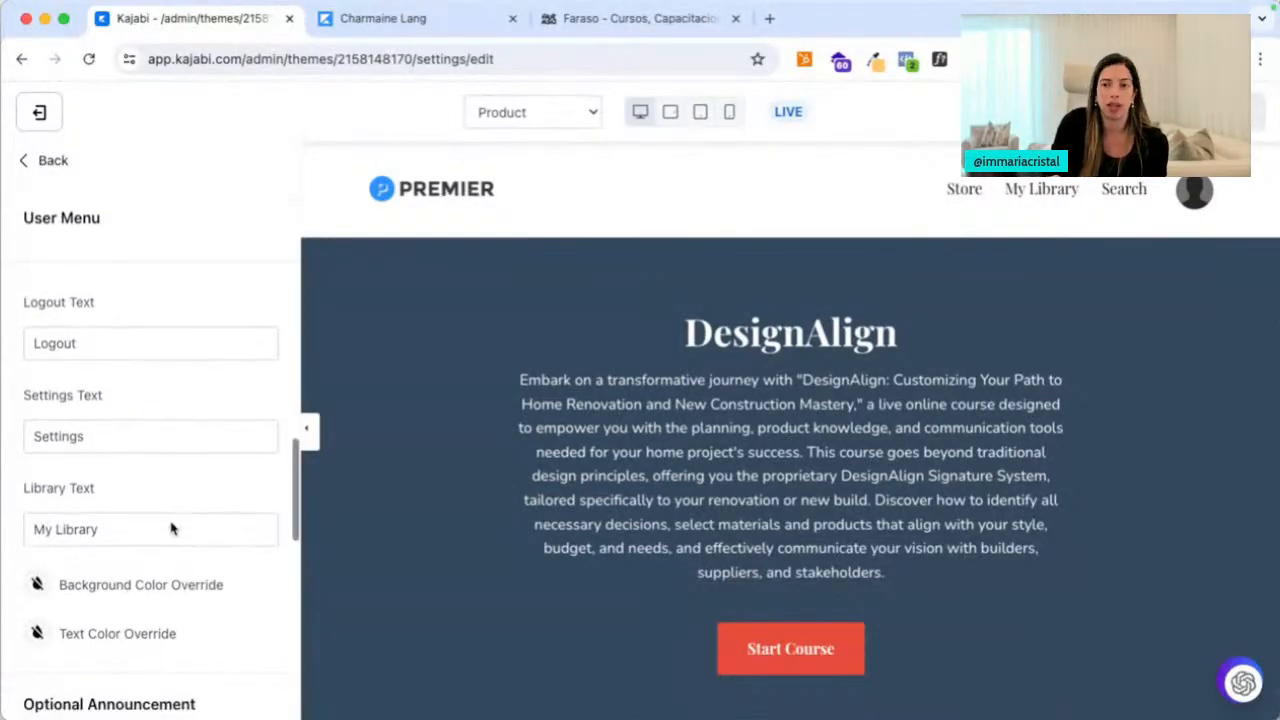
left_click(32, 288)
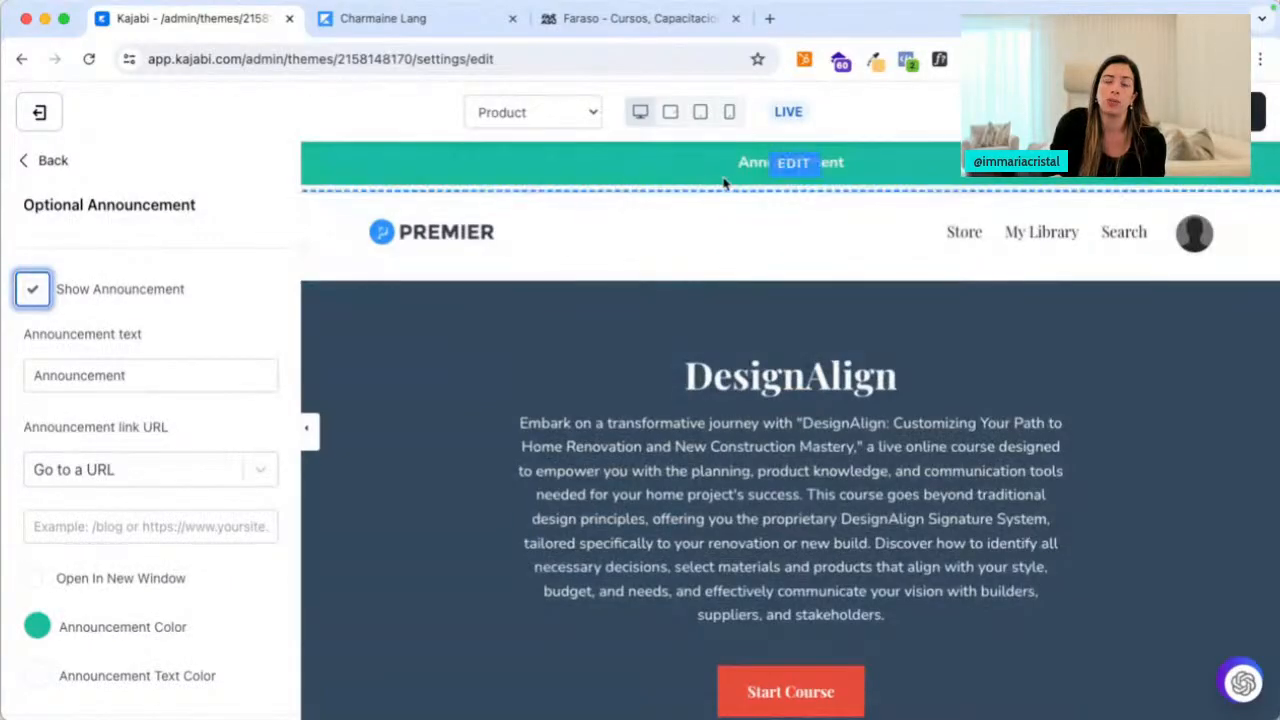
left_click(159, 409)
scroll(218, 565, "down", 5)
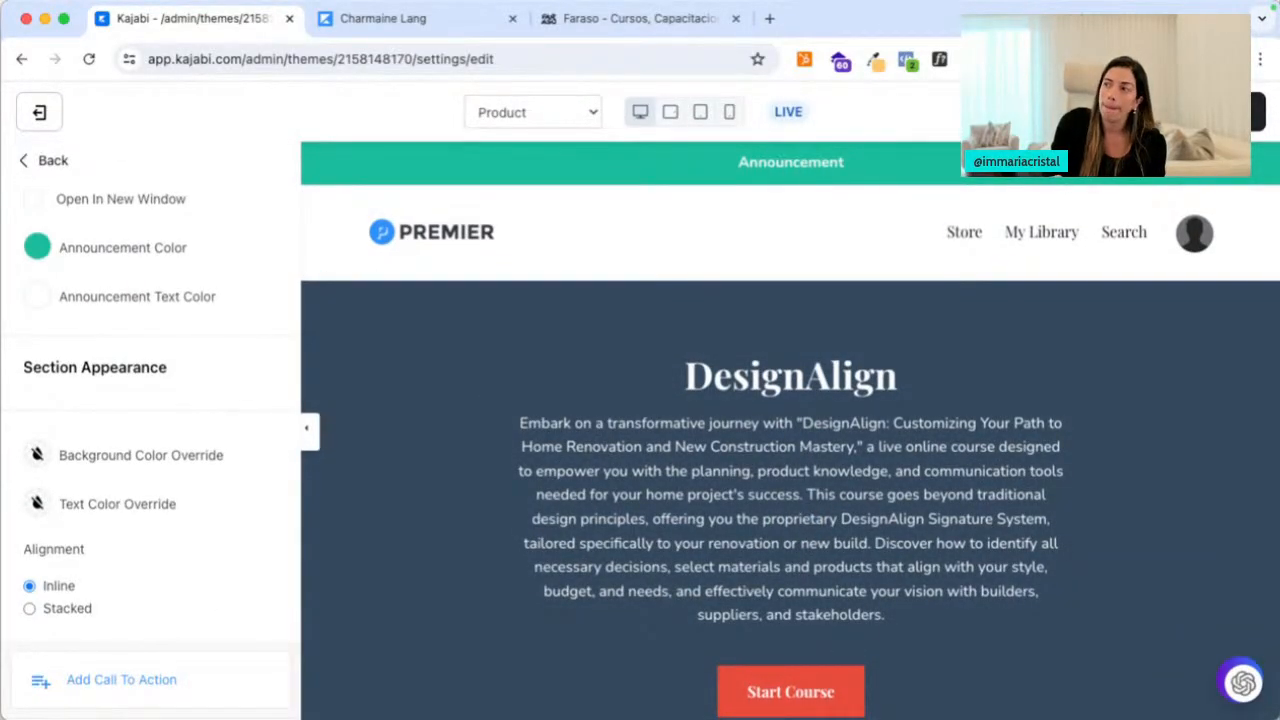
left_click(1266, 112)
Check the Search Bar section settings, then return to the page sections list
left_click(50, 160)
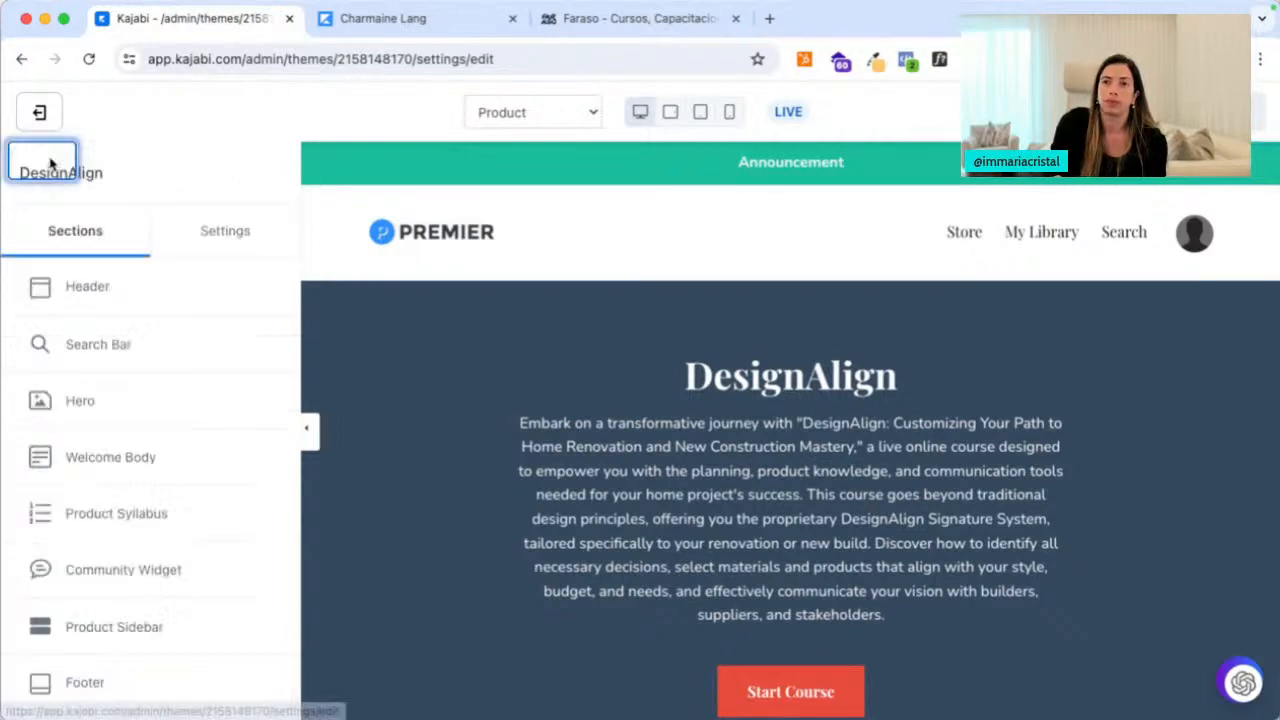
left_click(105, 348)
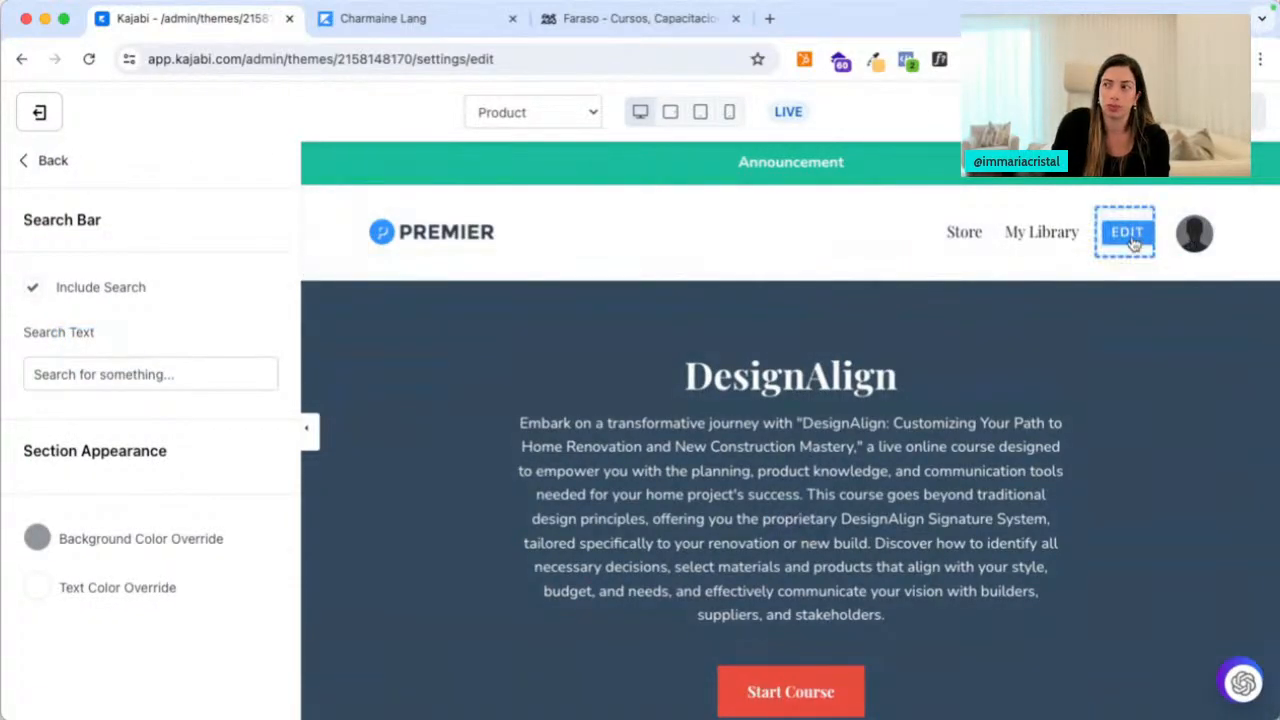
left_click(51, 162)
scroll(445, 455, "down", 2)
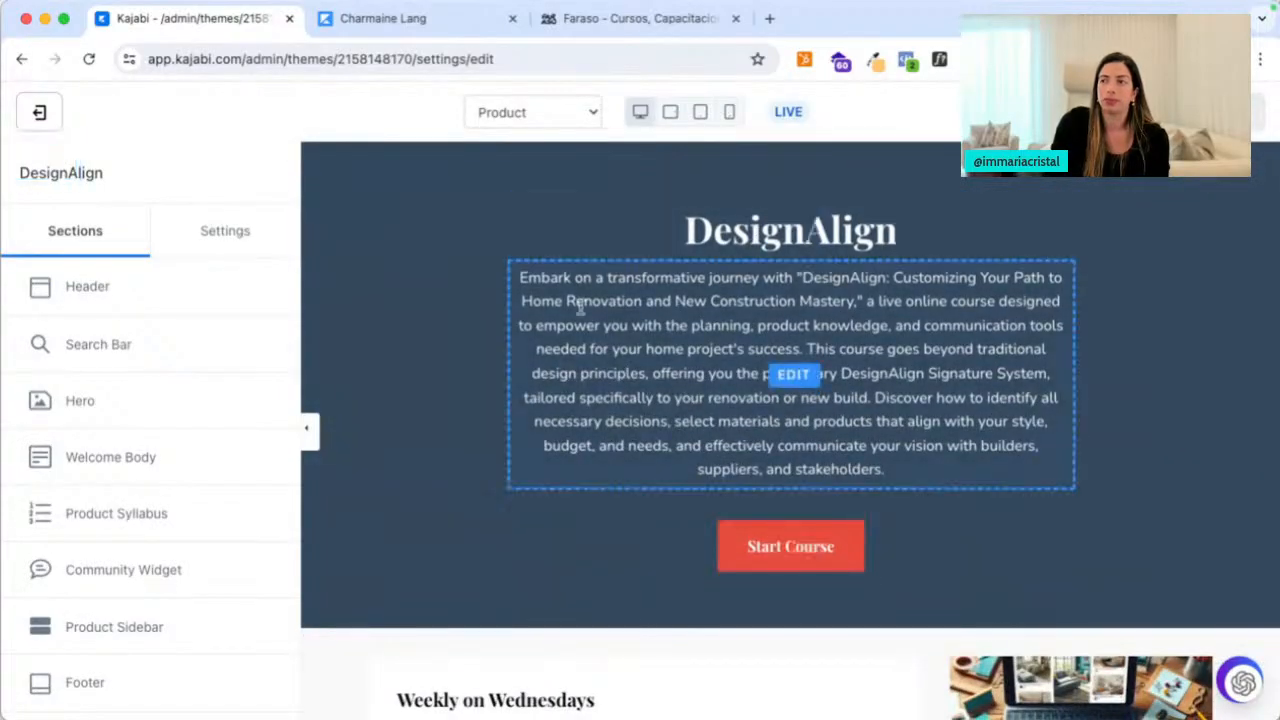
Set the hero background to the design desk photo from recently used images
left_click(80, 403)
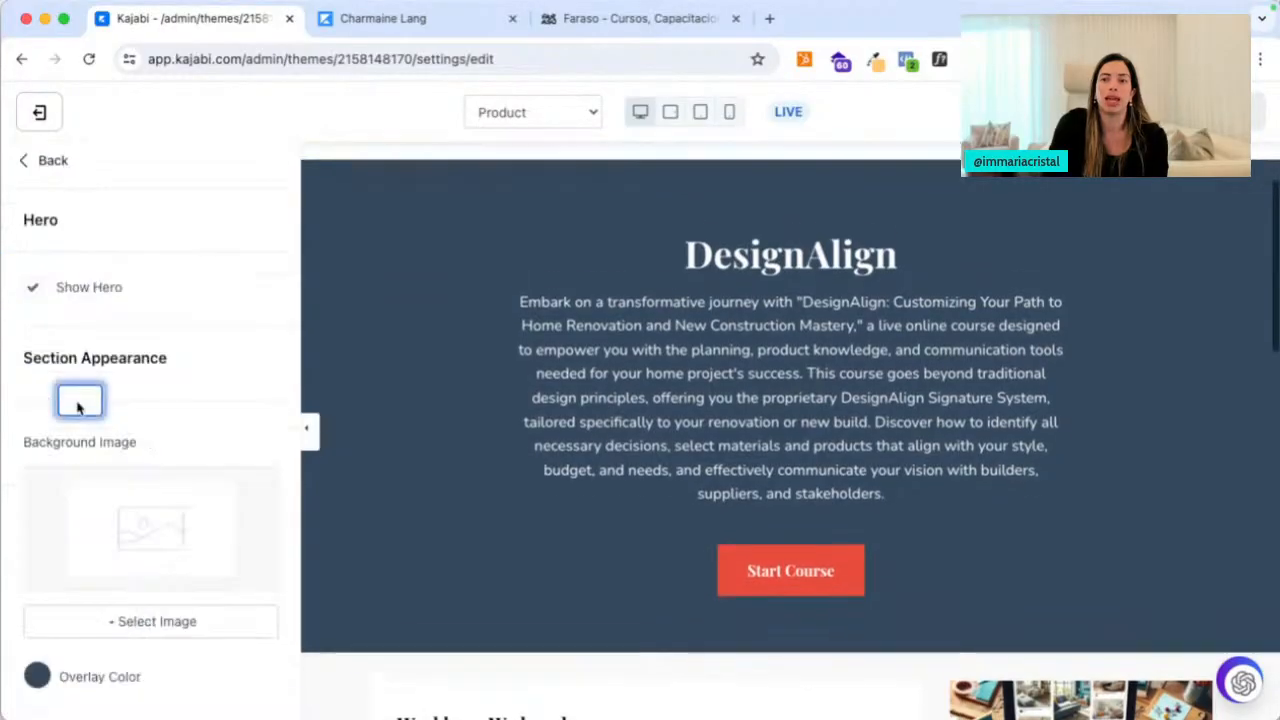
scroll(183, 428, "down", 3)
left_click(162, 447)
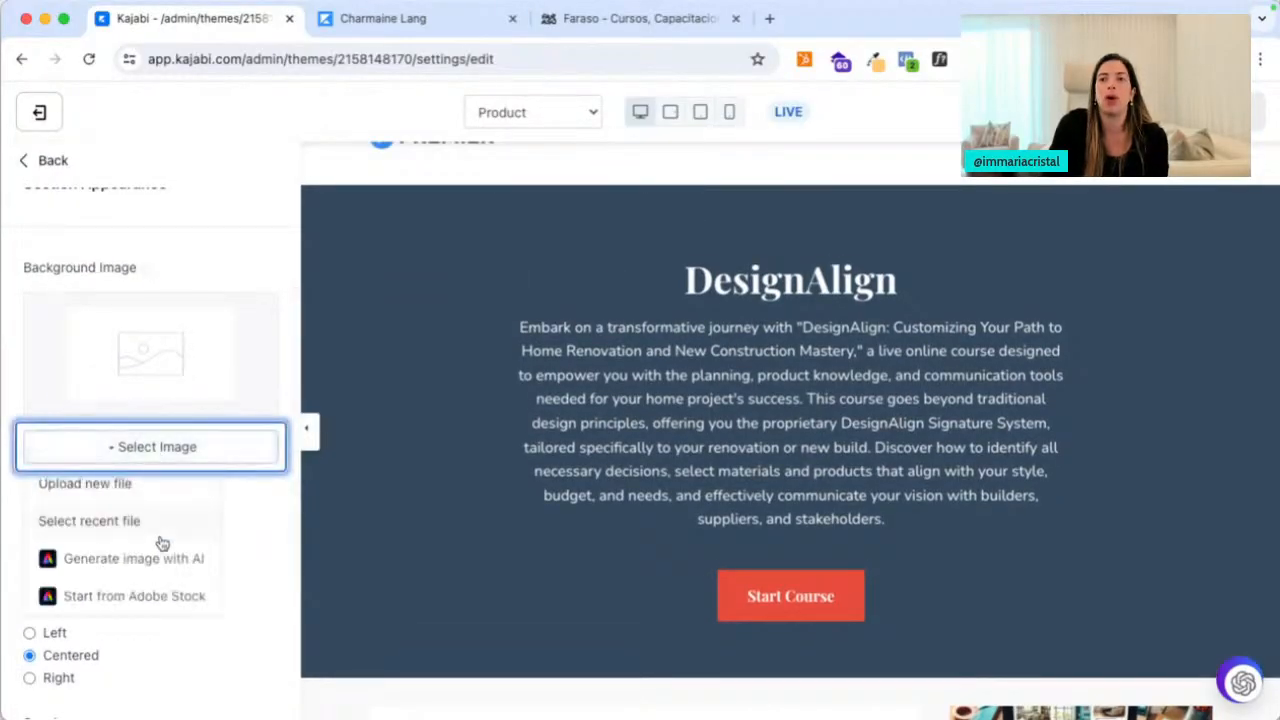
left_click(157, 532)
left_click(375, 358)
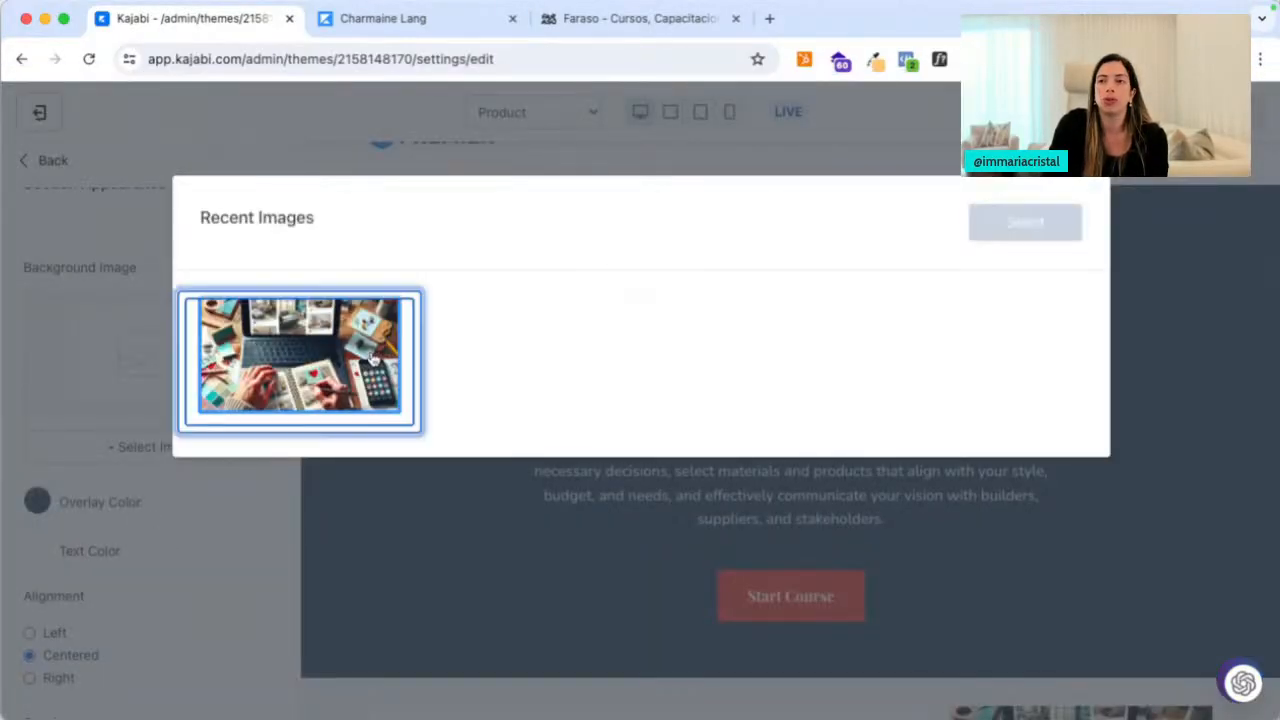
left_click(1024, 220)
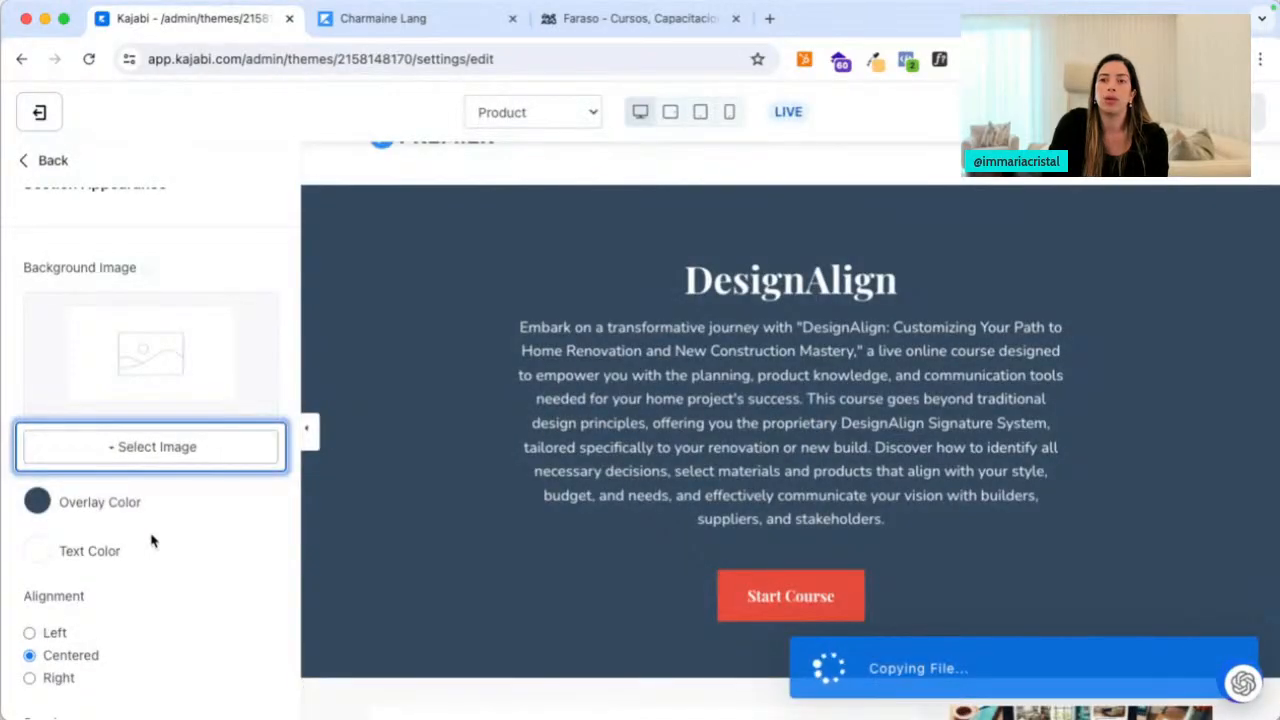
Lower the hero overlay colour opacity to 80, then start generating a background image with AI
scroll(157, 537, "down", 1)
left_click(37, 465)
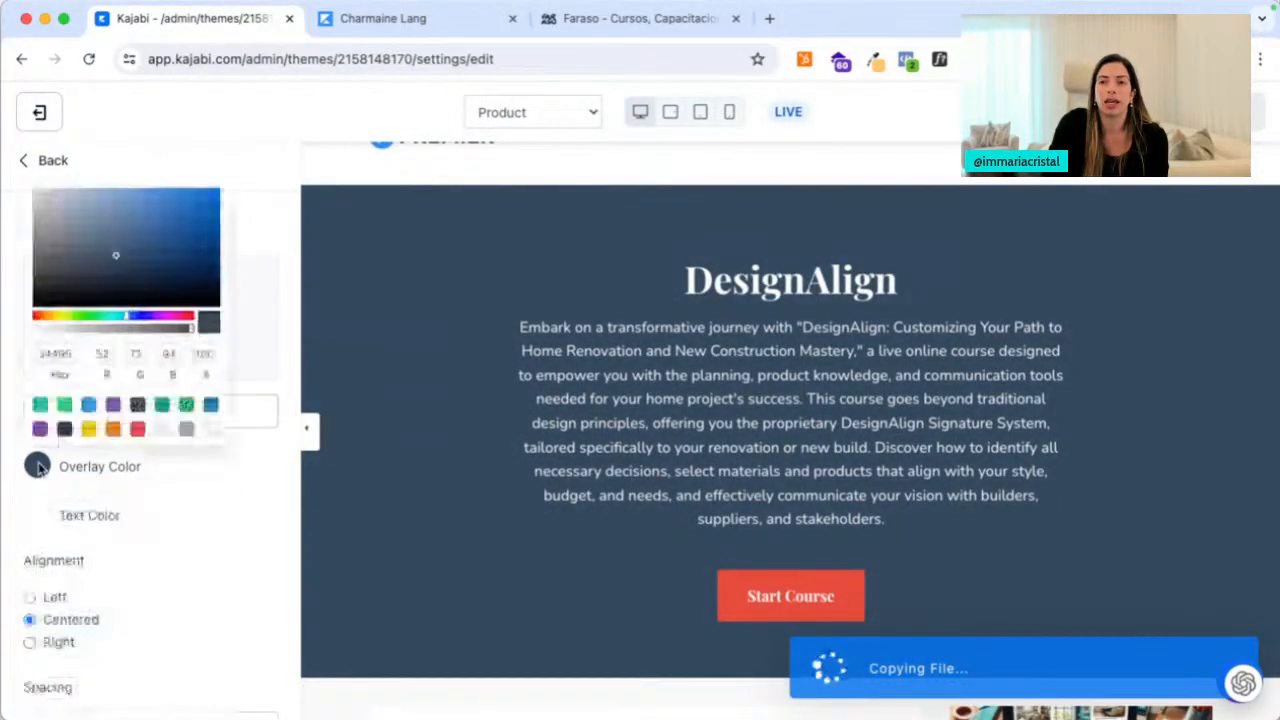
left_click(161, 330)
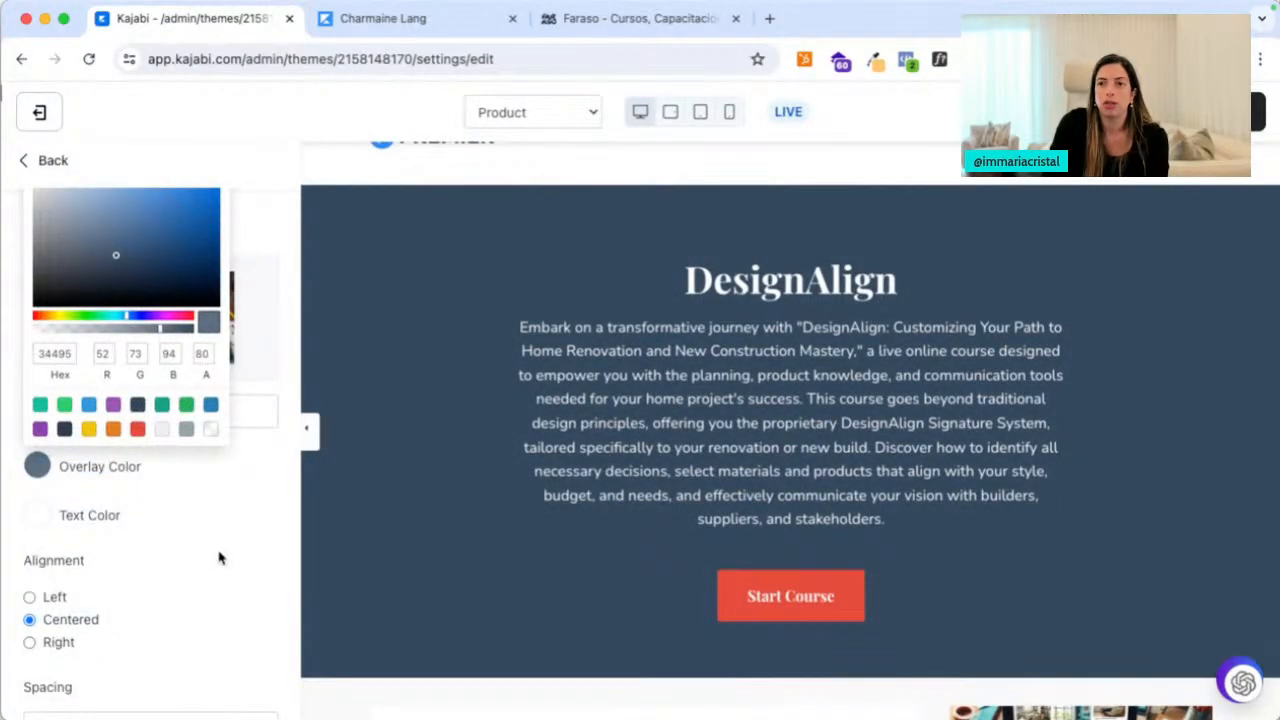
left_click(220, 558)
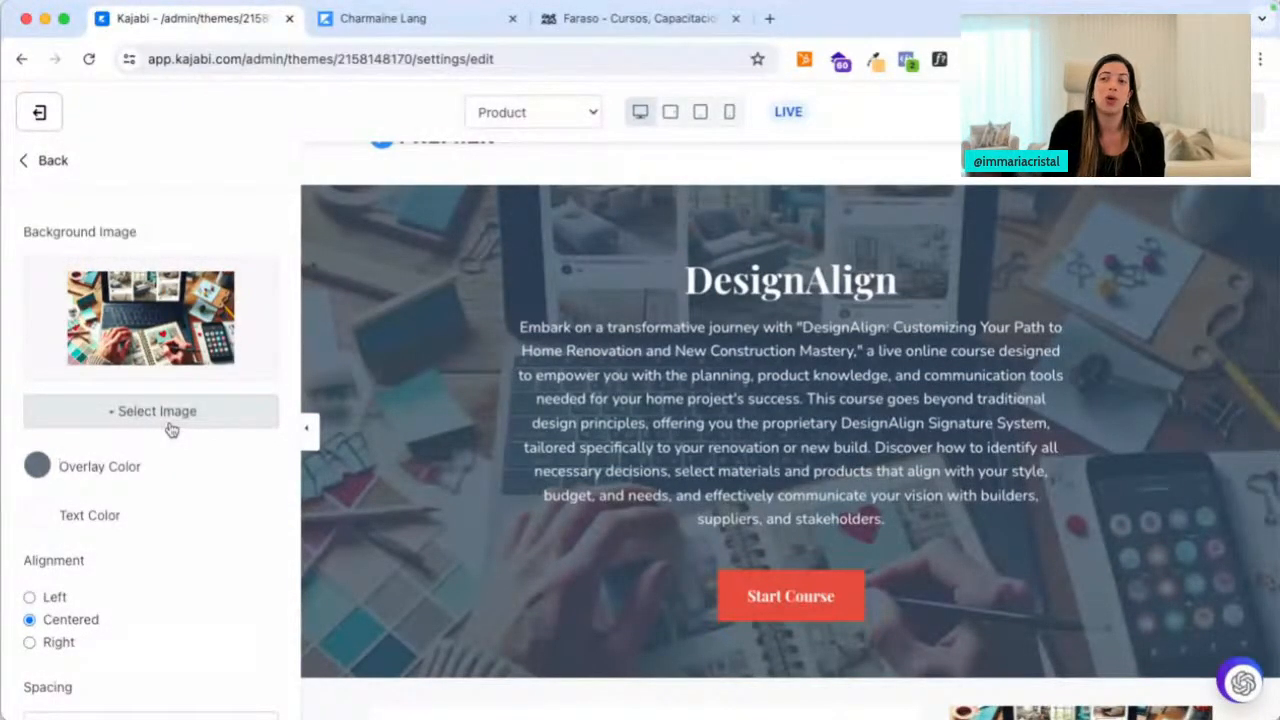
left_click(171, 429)
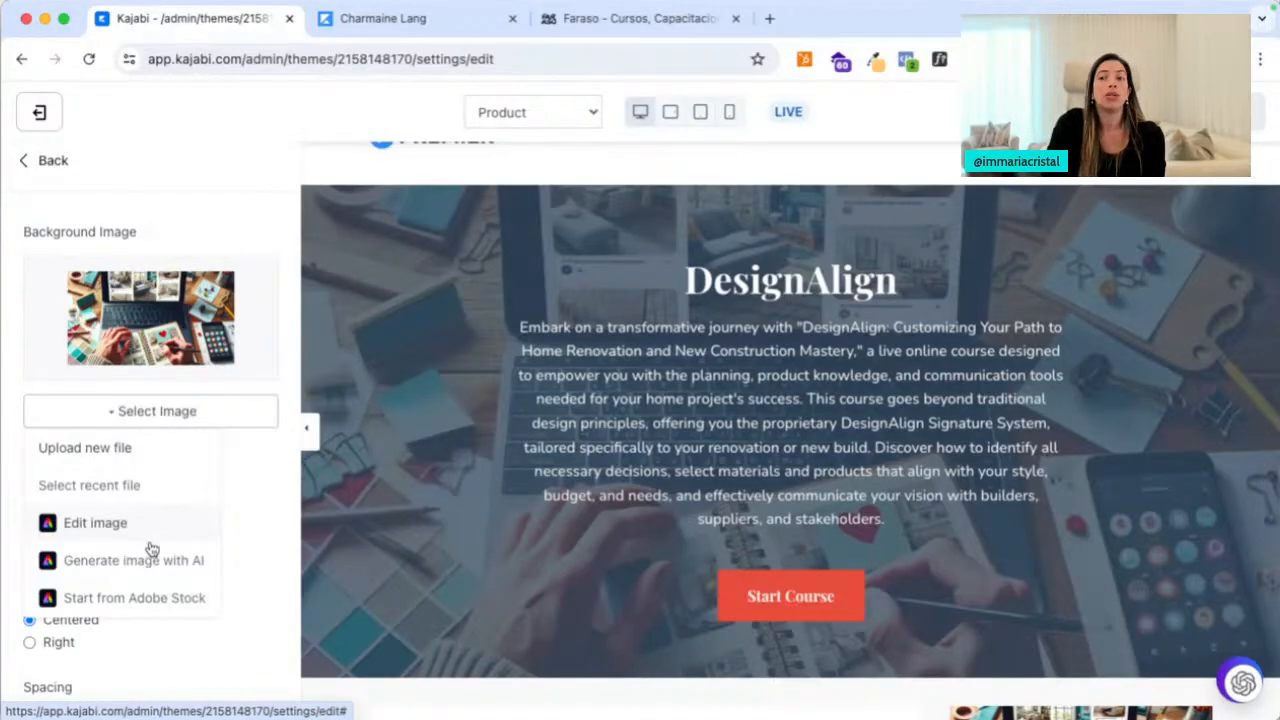
left_click(148, 561)
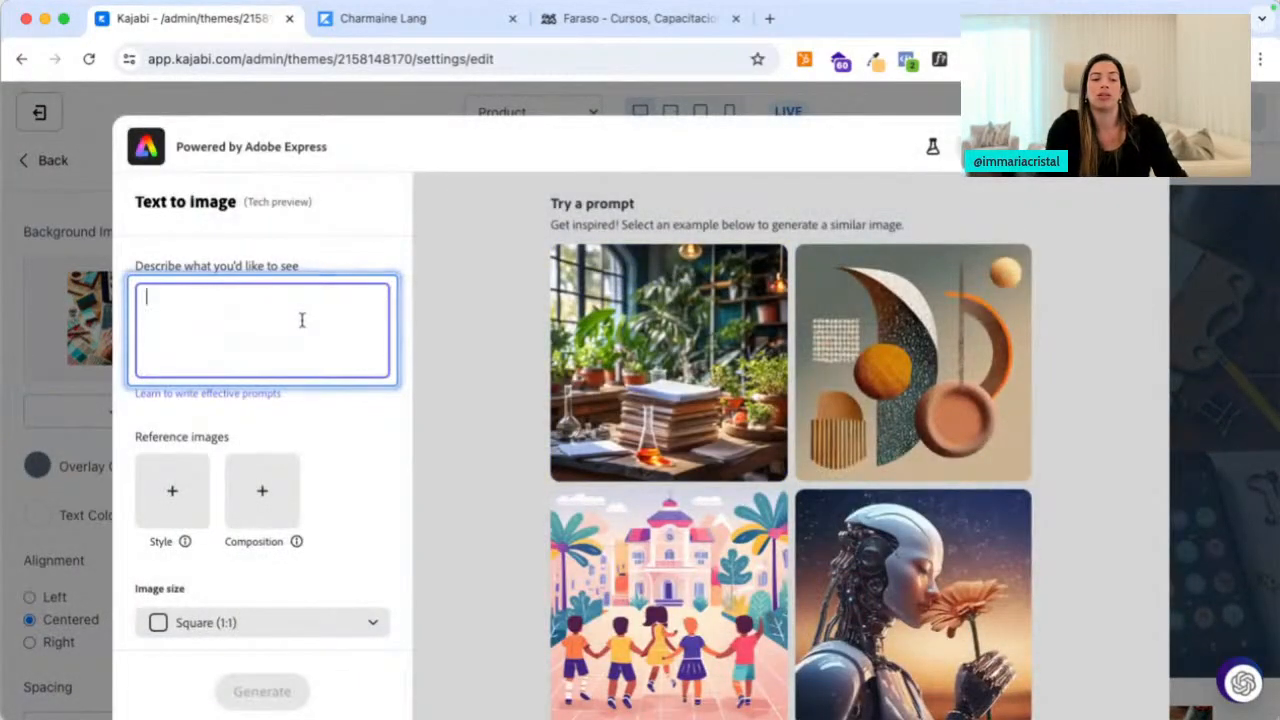
Generate Landscape (4:3) Photo images from a 'des' prompt, then close the generator
type("design align coaching program")
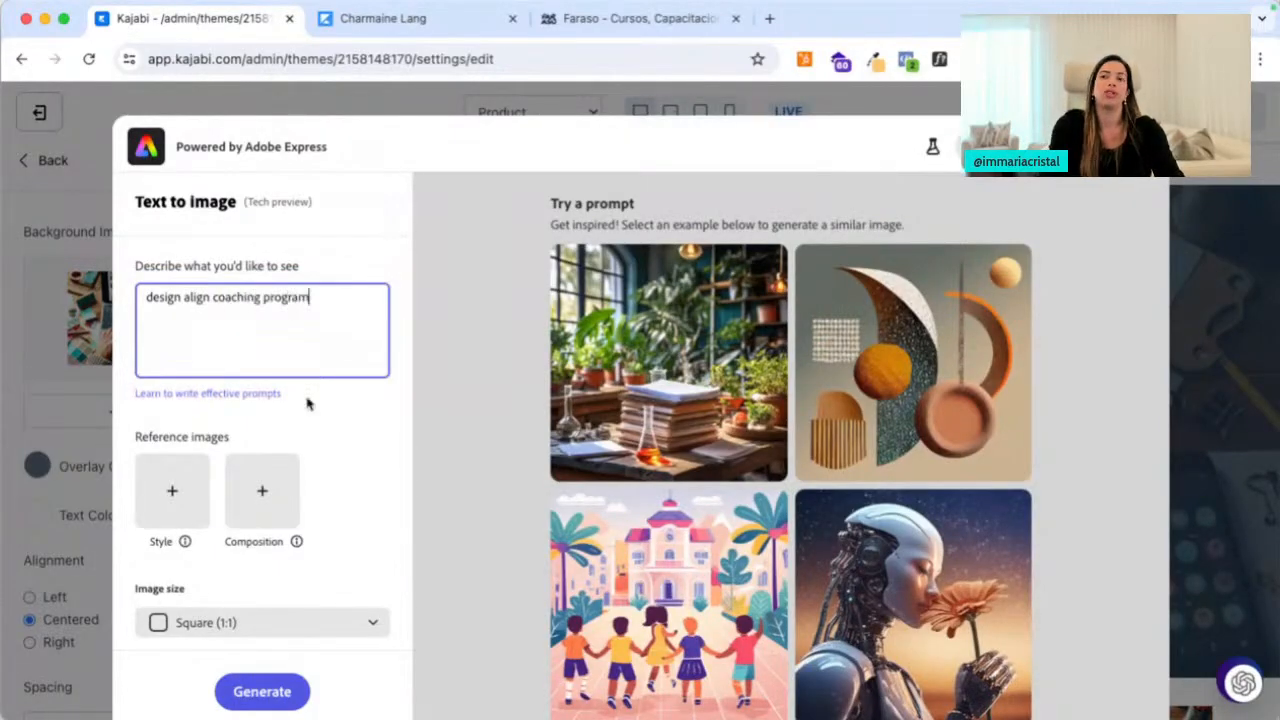
scroll(294, 477, "down", 3)
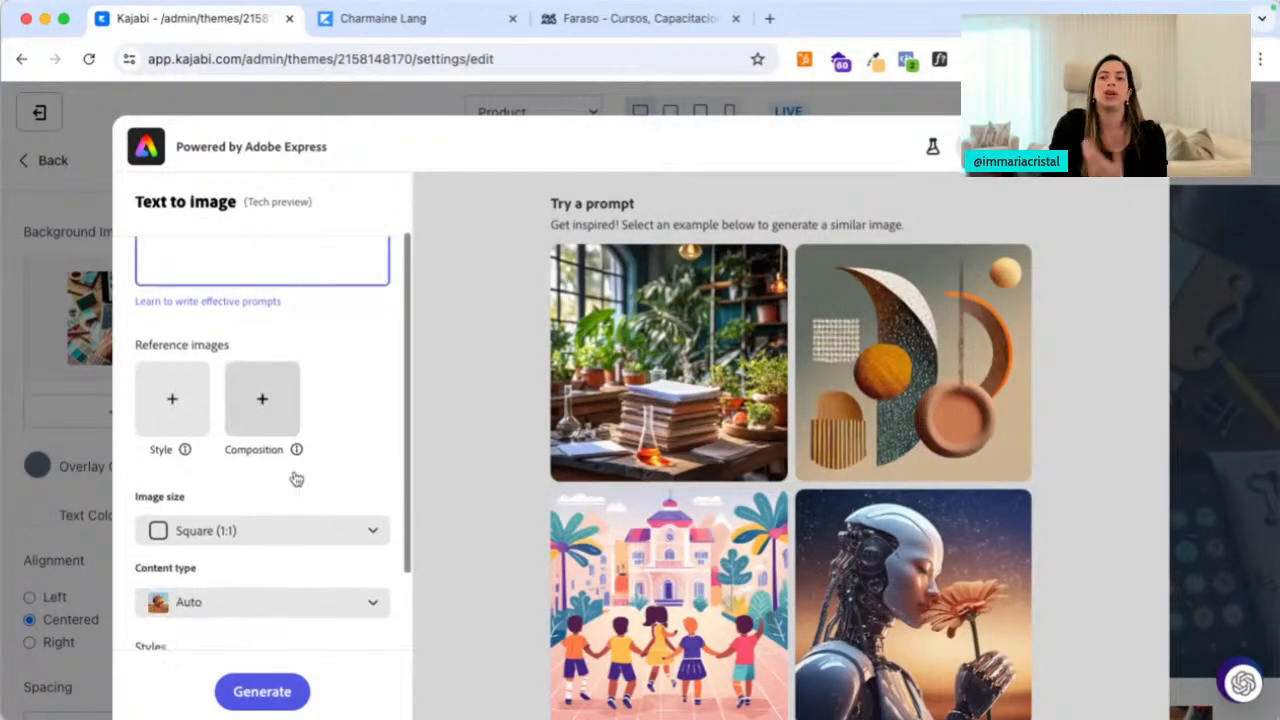
left_click(276, 516)
left_click(264, 657)
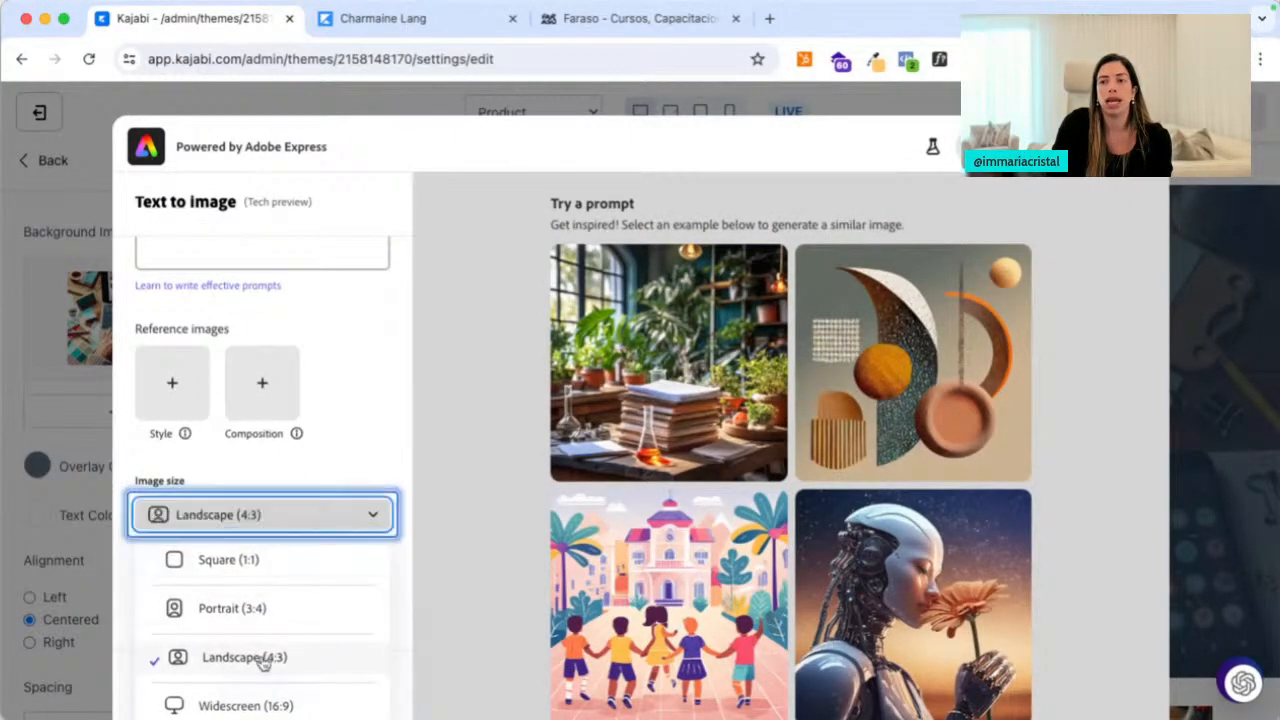
left_click(281, 585)
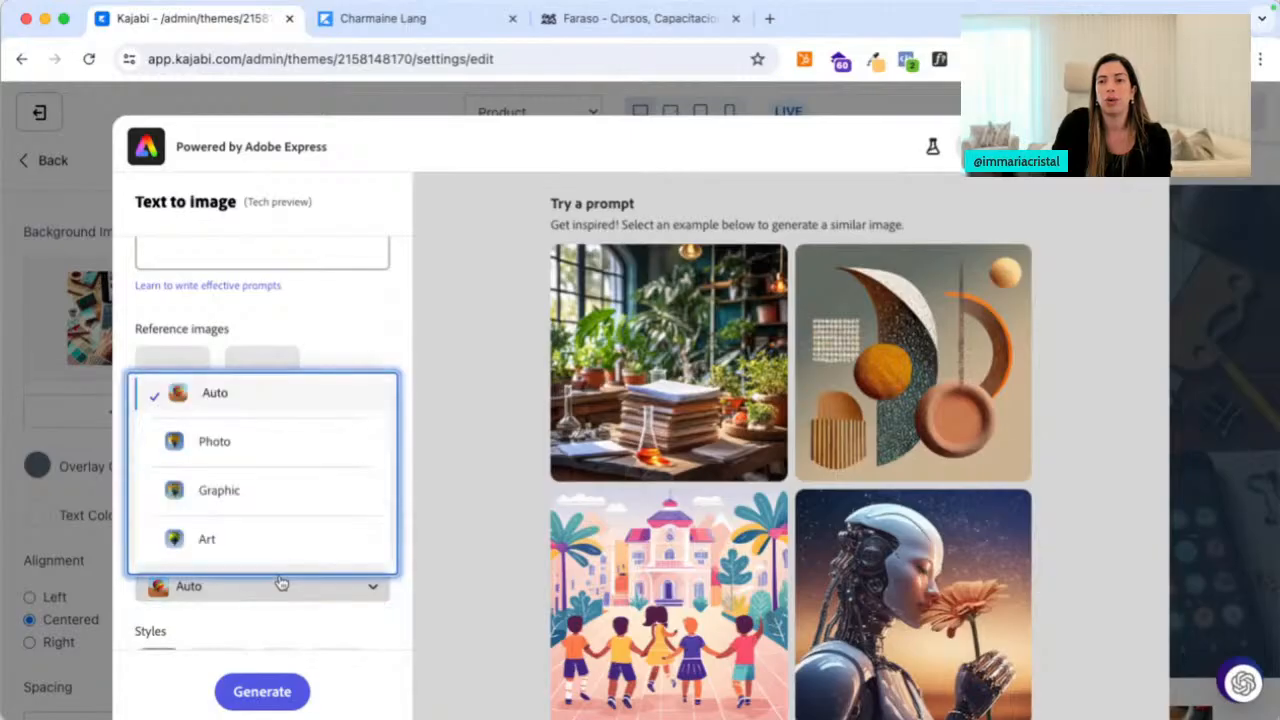
left_click(272, 441)
scroll(331, 457, "down", 5)
left_click(276, 694)
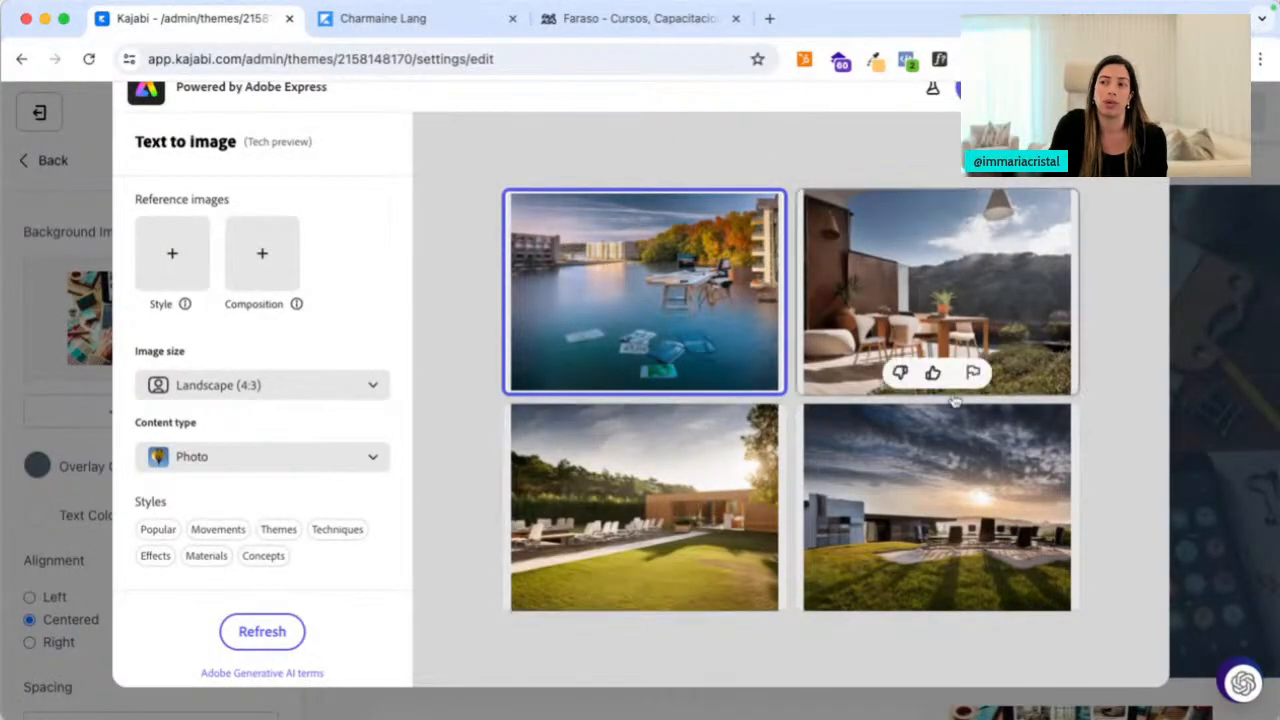
scroll(955, 400, "up", 1)
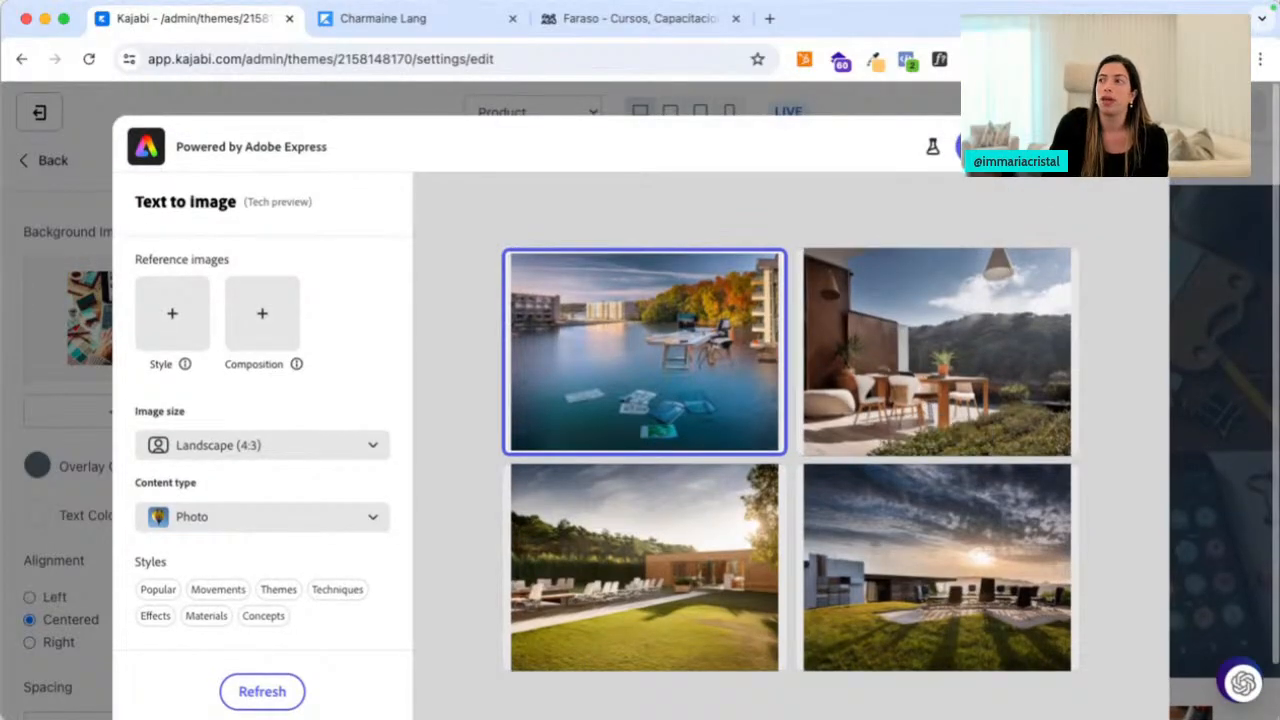
left_click(1139, 147)
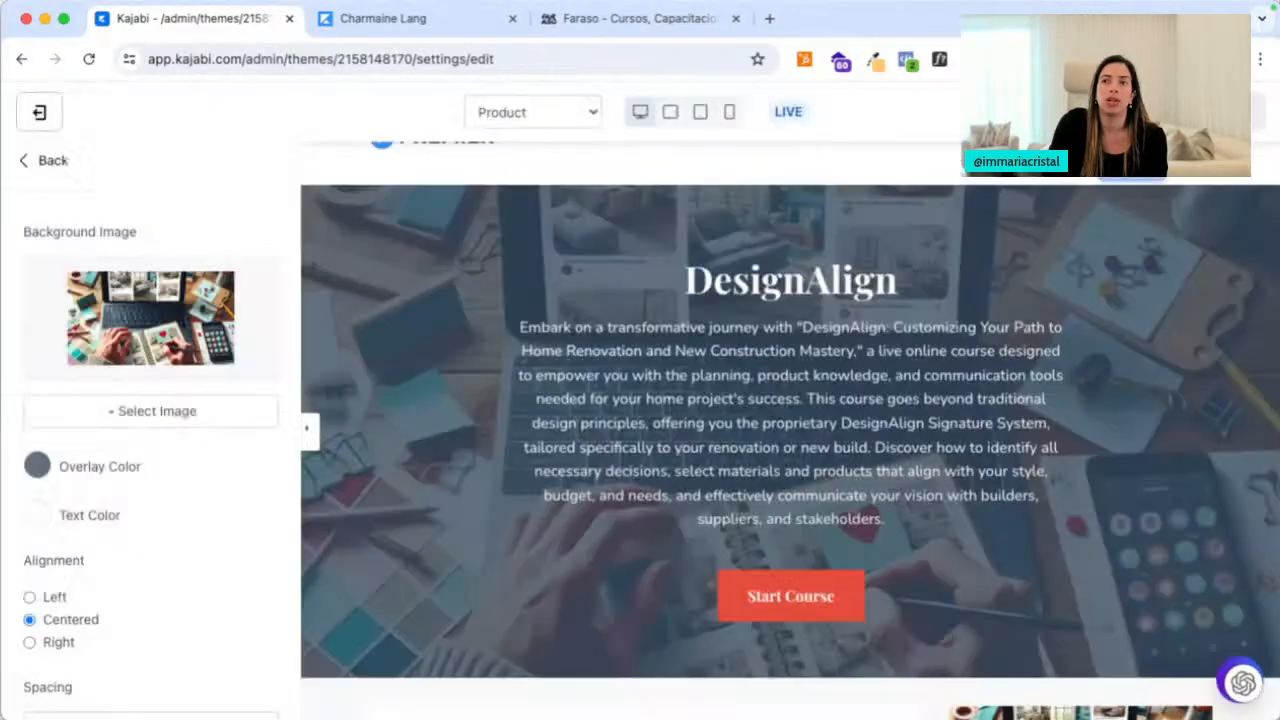
Search Adobe Stock media for 'home renovation' and page through the photo results
left_click(130, 411)
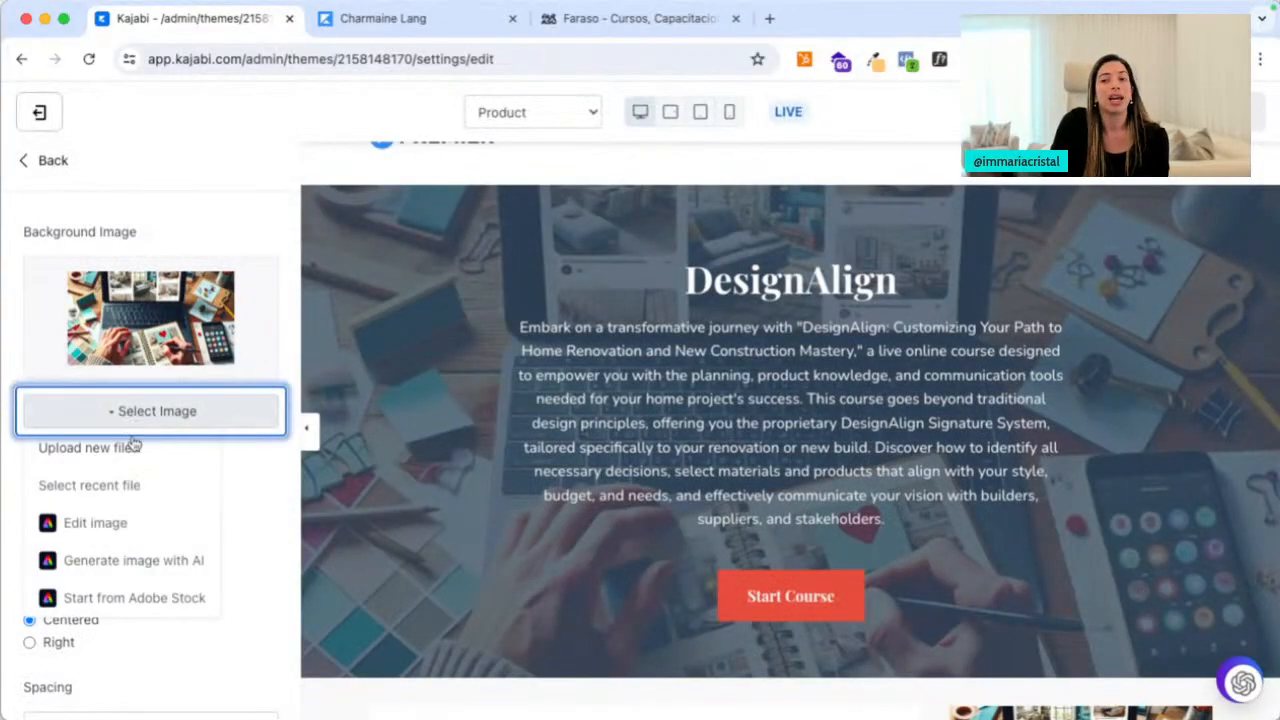
left_click(155, 606)
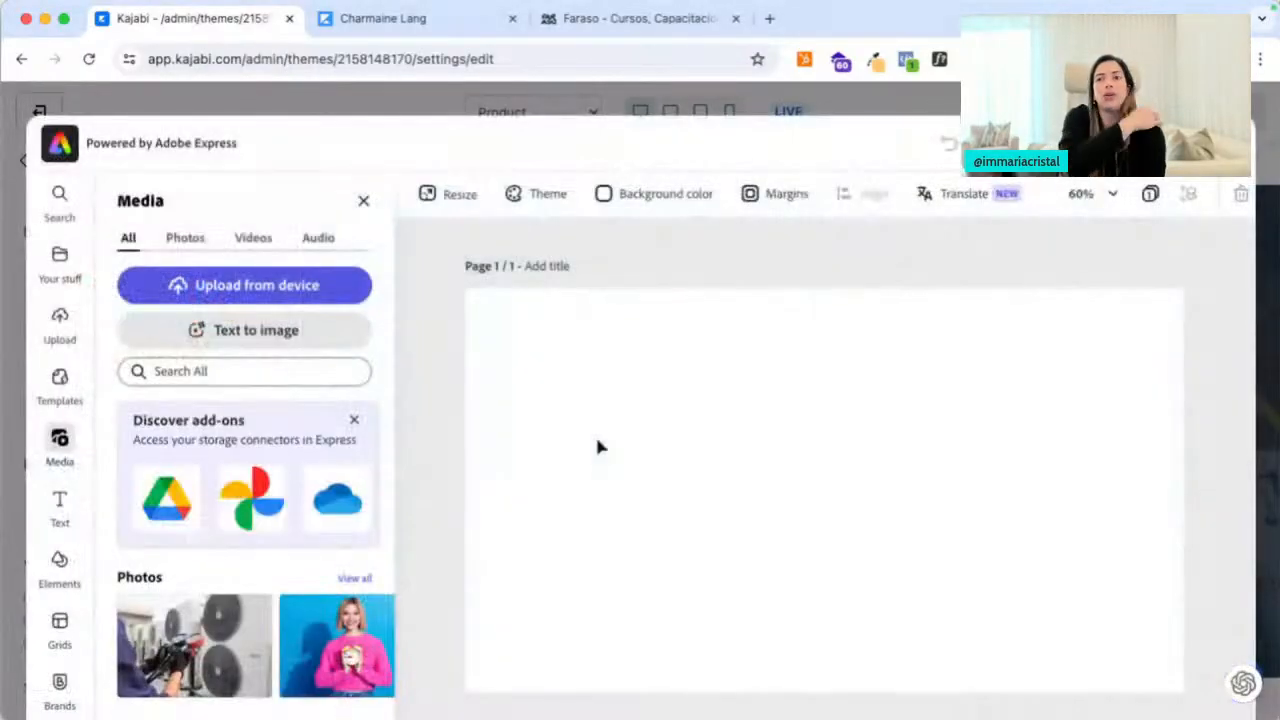
left_click(224, 374)
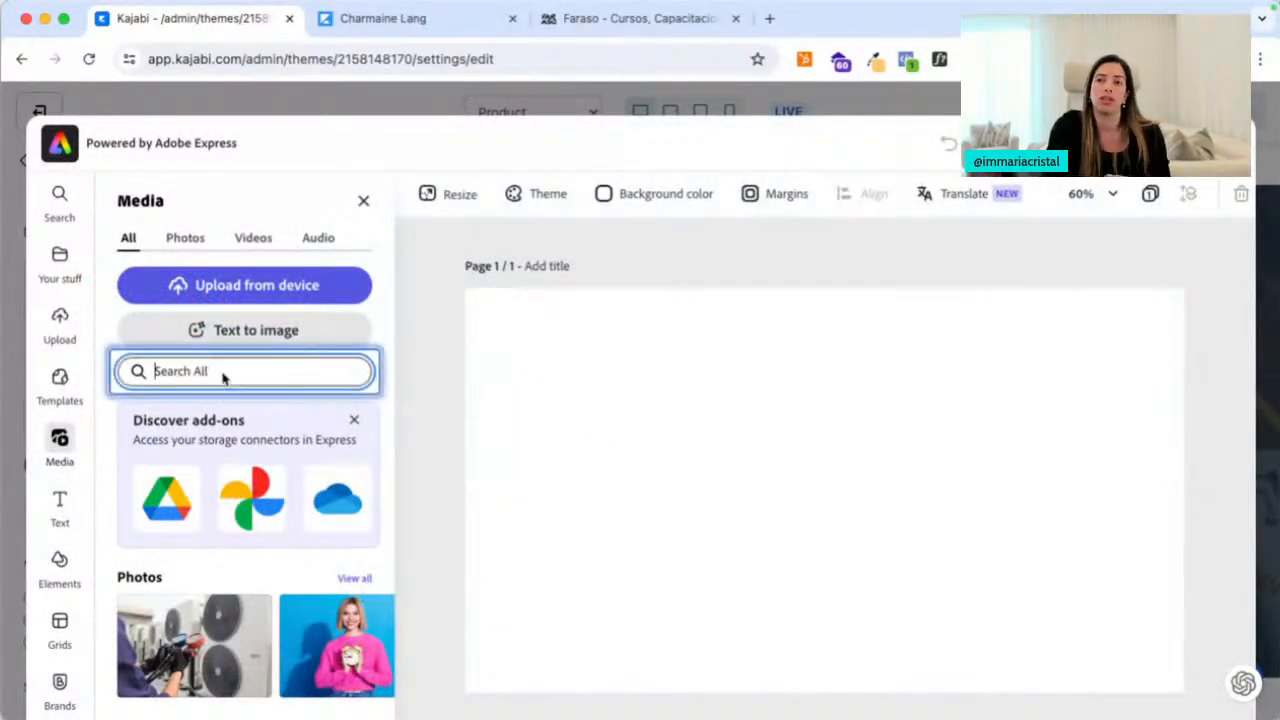
type("home renovation")
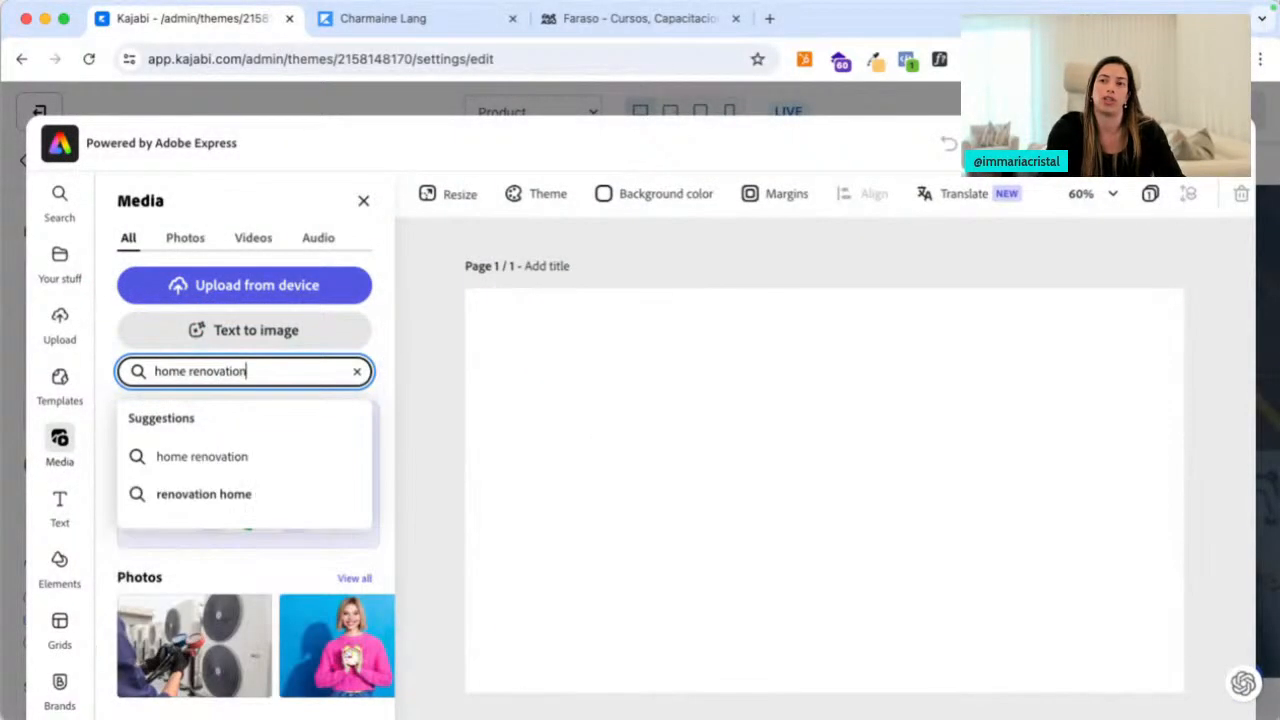
key("Return")
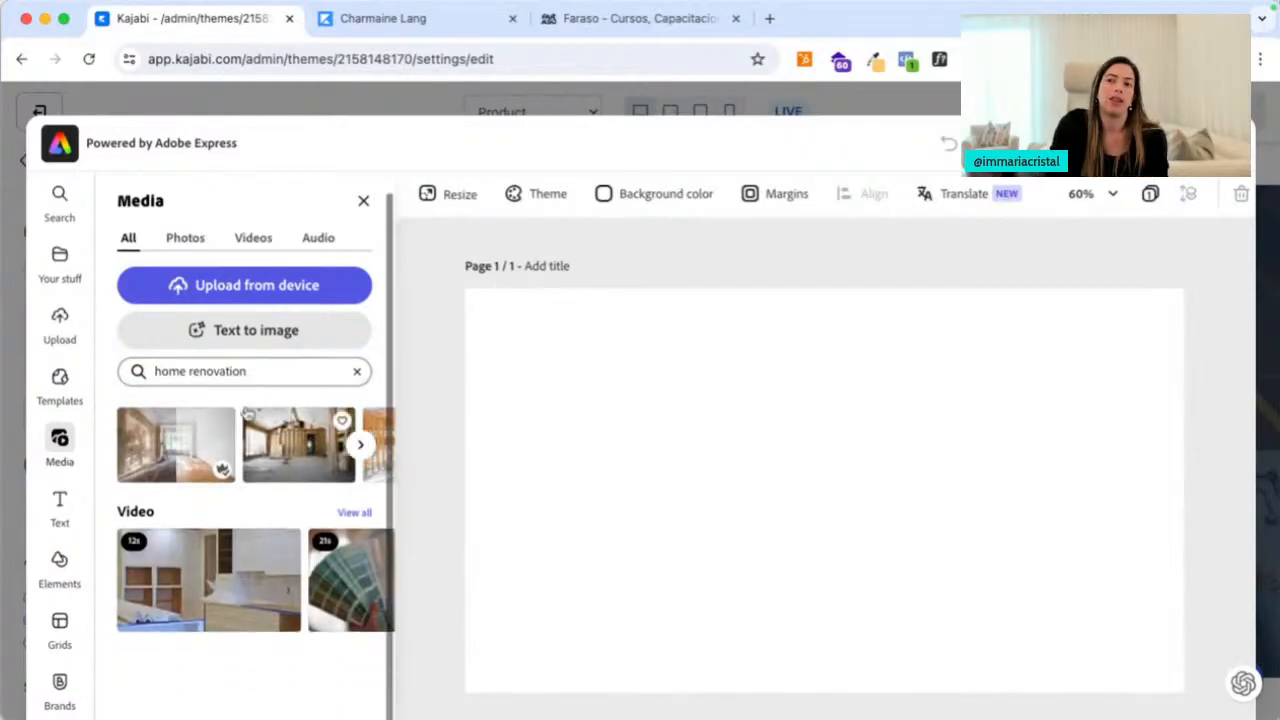
left_click(362, 447)
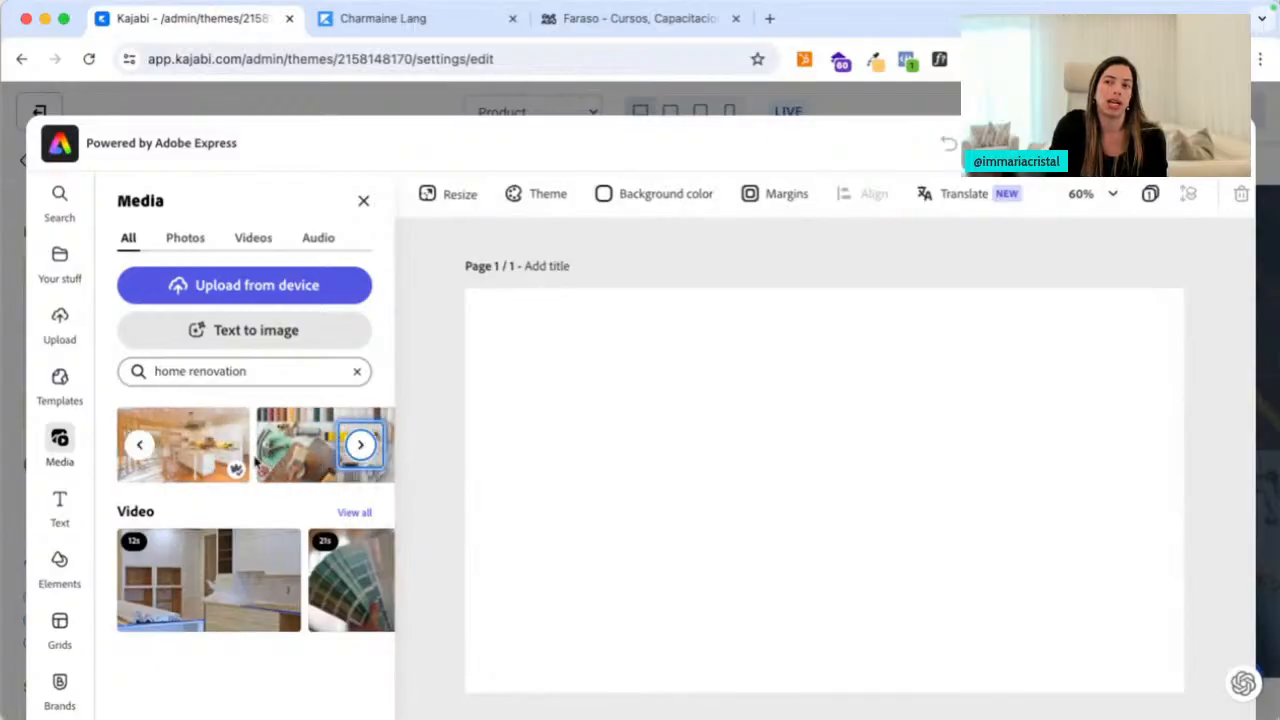
left_click(362, 446)
left_click(362, 446)
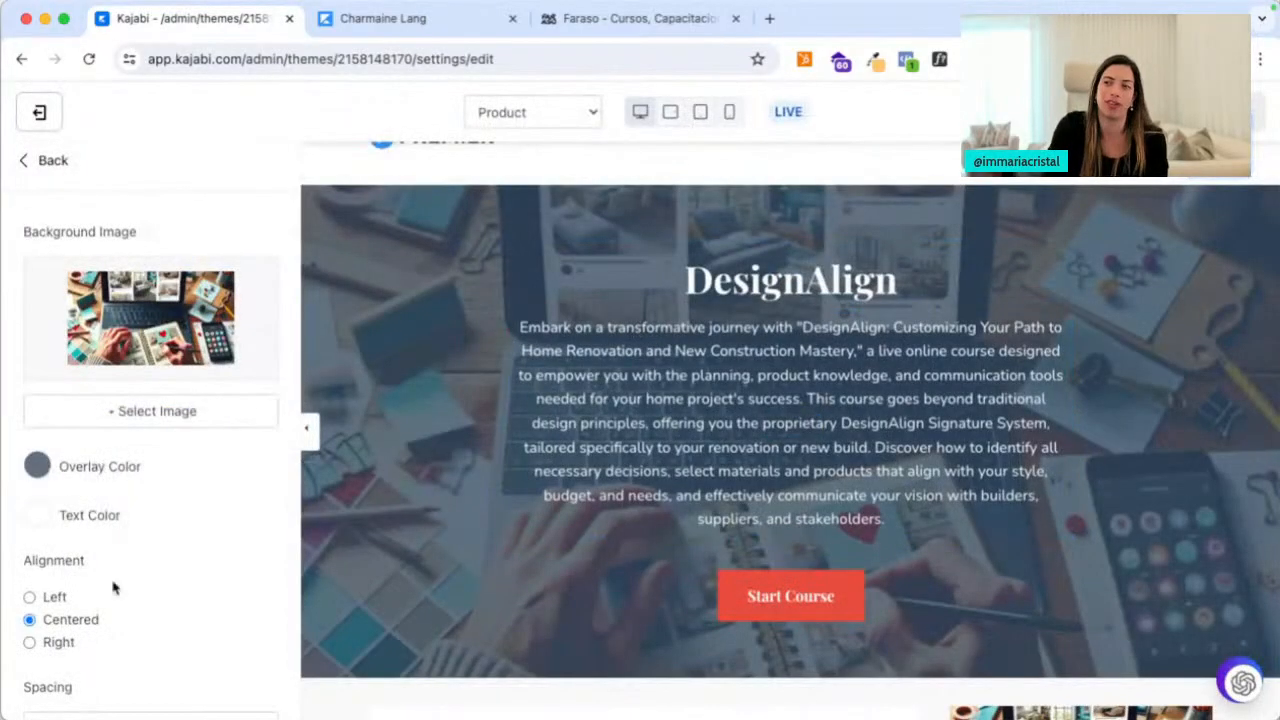
Set the hero Spacing to Extra Small and go back to the sections list
scroll(113, 588, "down", 4)
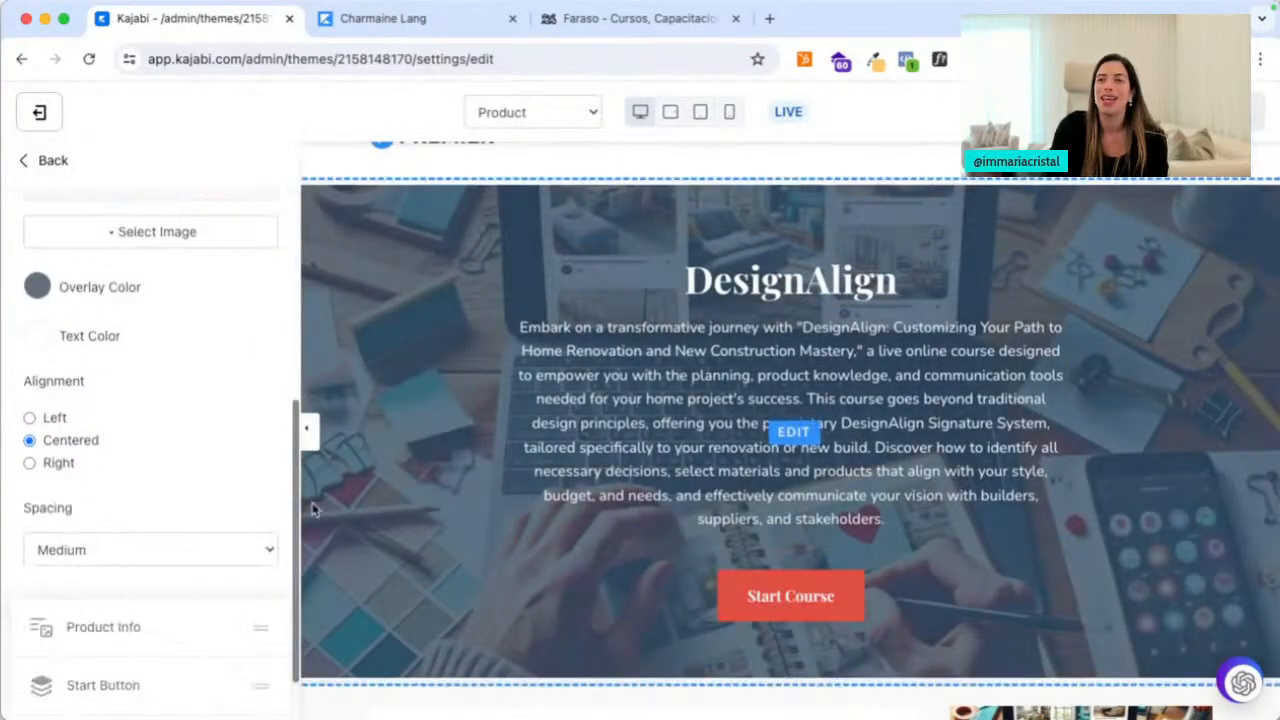
scroll(137, 500, "up", 1)
scroll(137, 500, "down", 3)
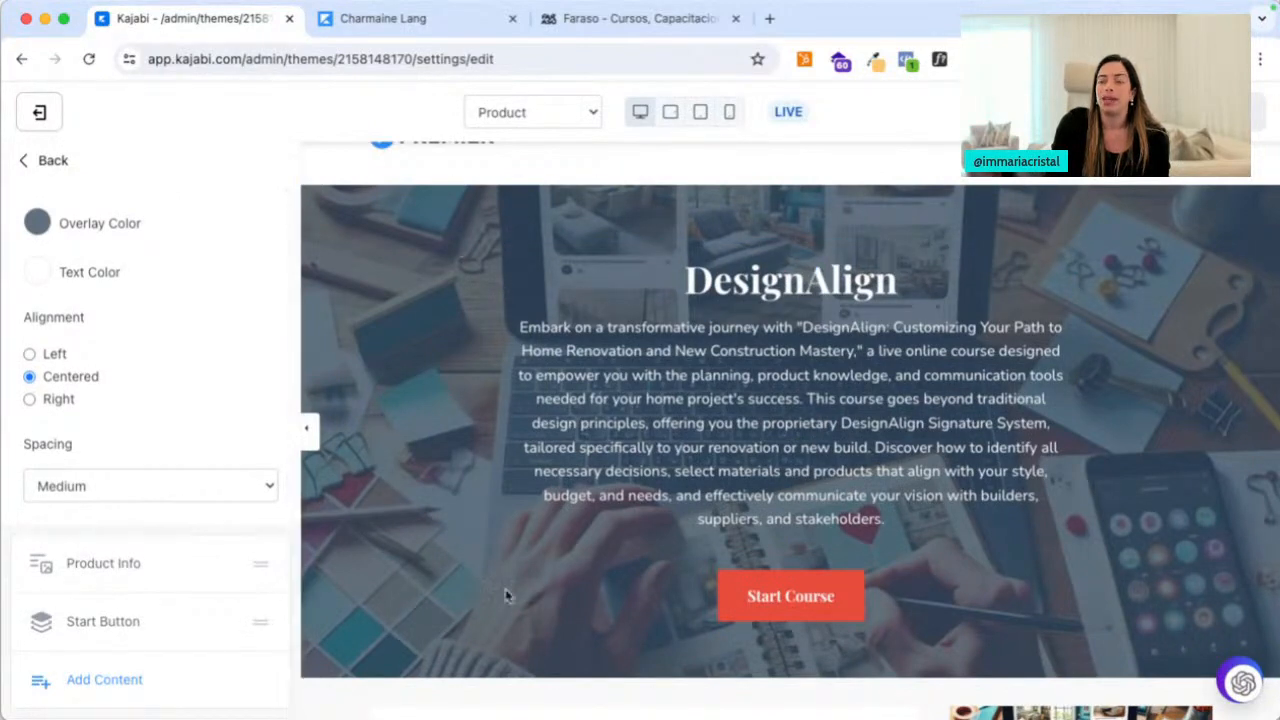
left_click(118, 498)
left_click(114, 445)
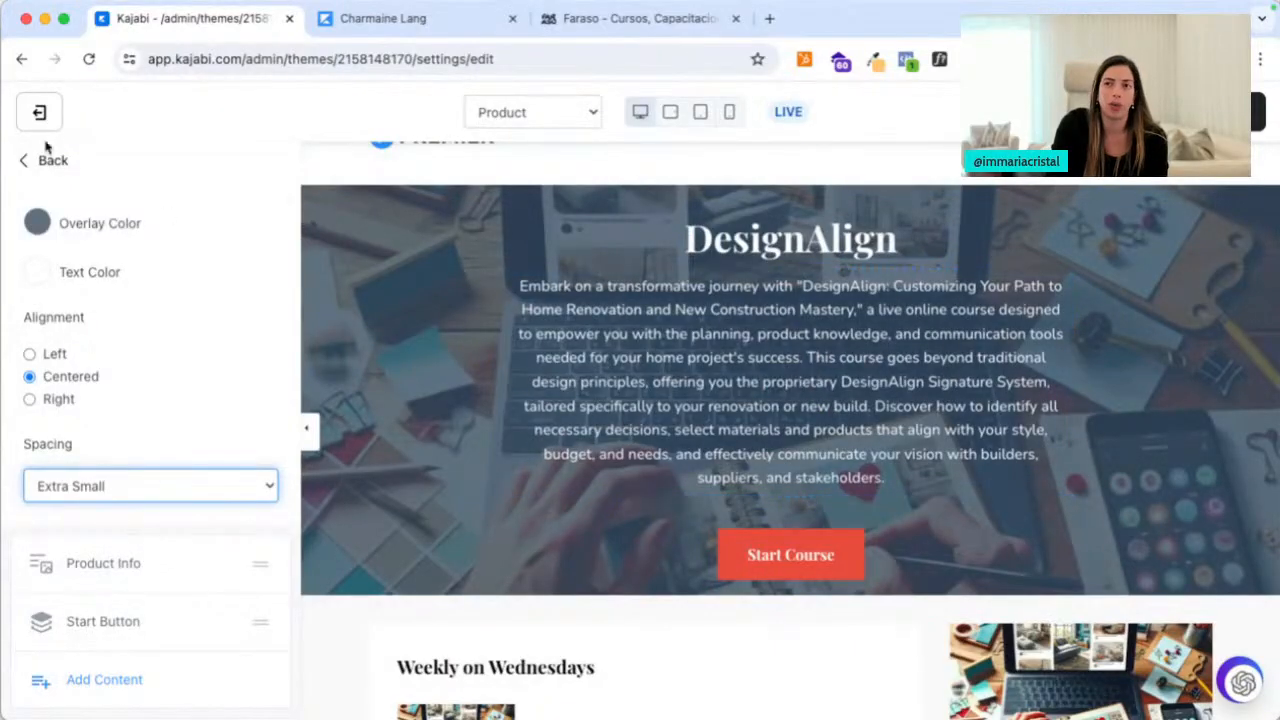
left_click(44, 162)
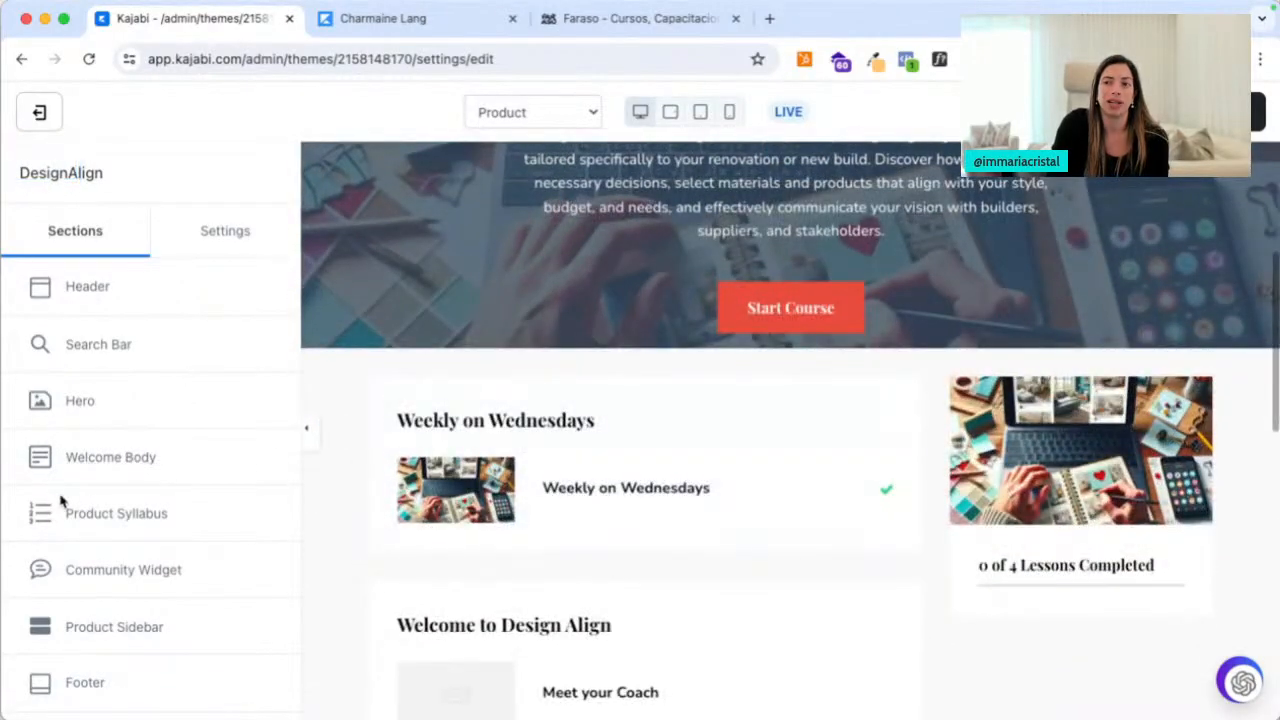
Leave the Welcome Body hidden after toggling it, then open the Product Syllabus settings
left_click(85, 458)
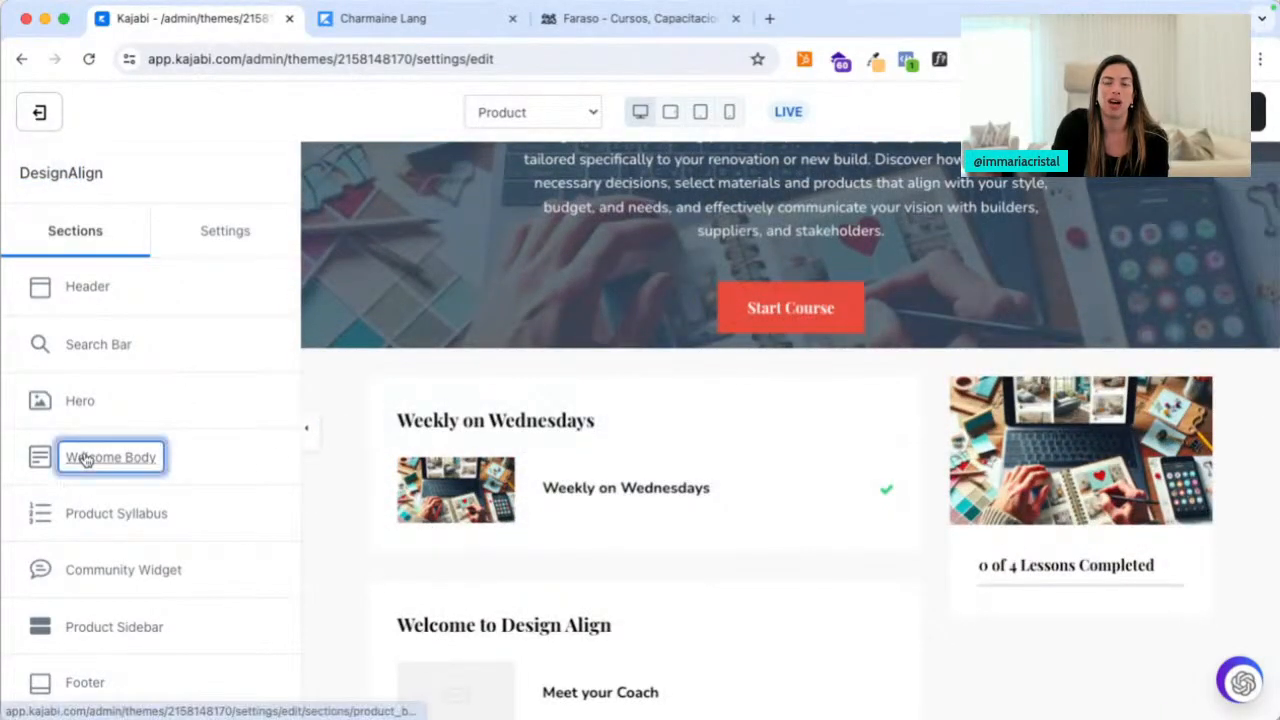
left_click(32, 287)
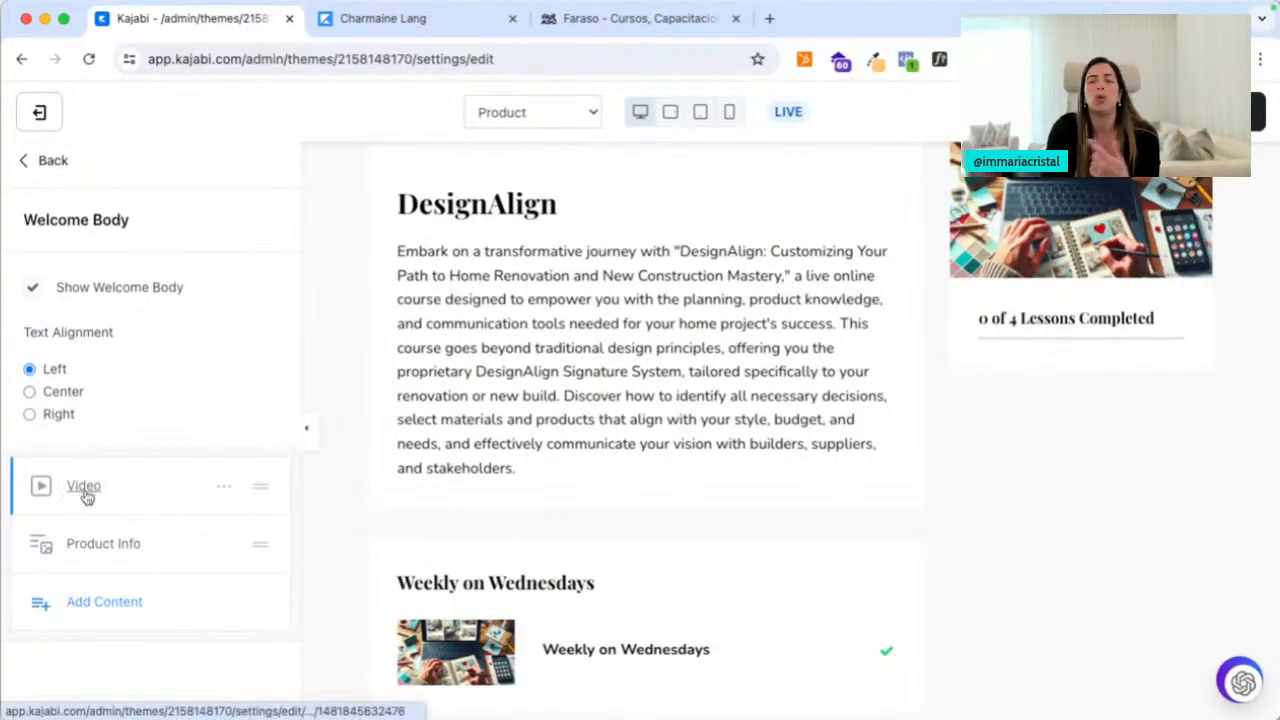
left_click(35, 290)
left_click(34, 163)
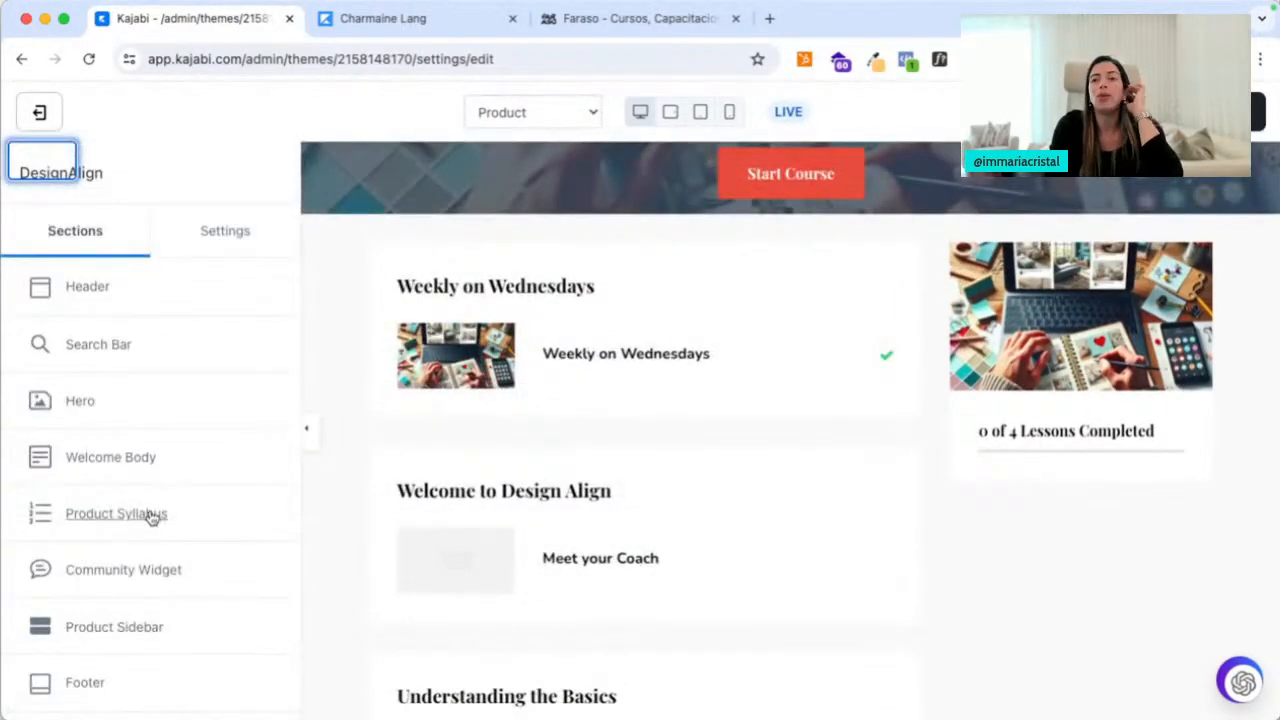
scroll(547, 592, "down", 3)
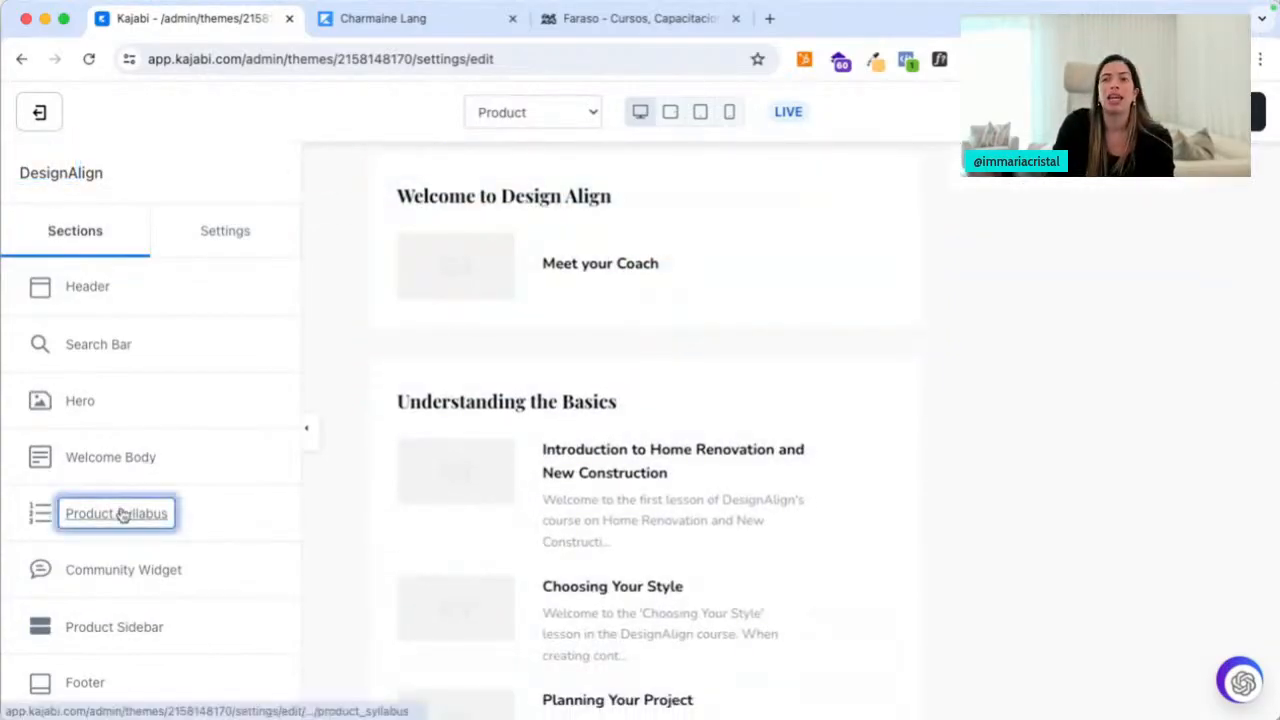
left_click(120, 513)
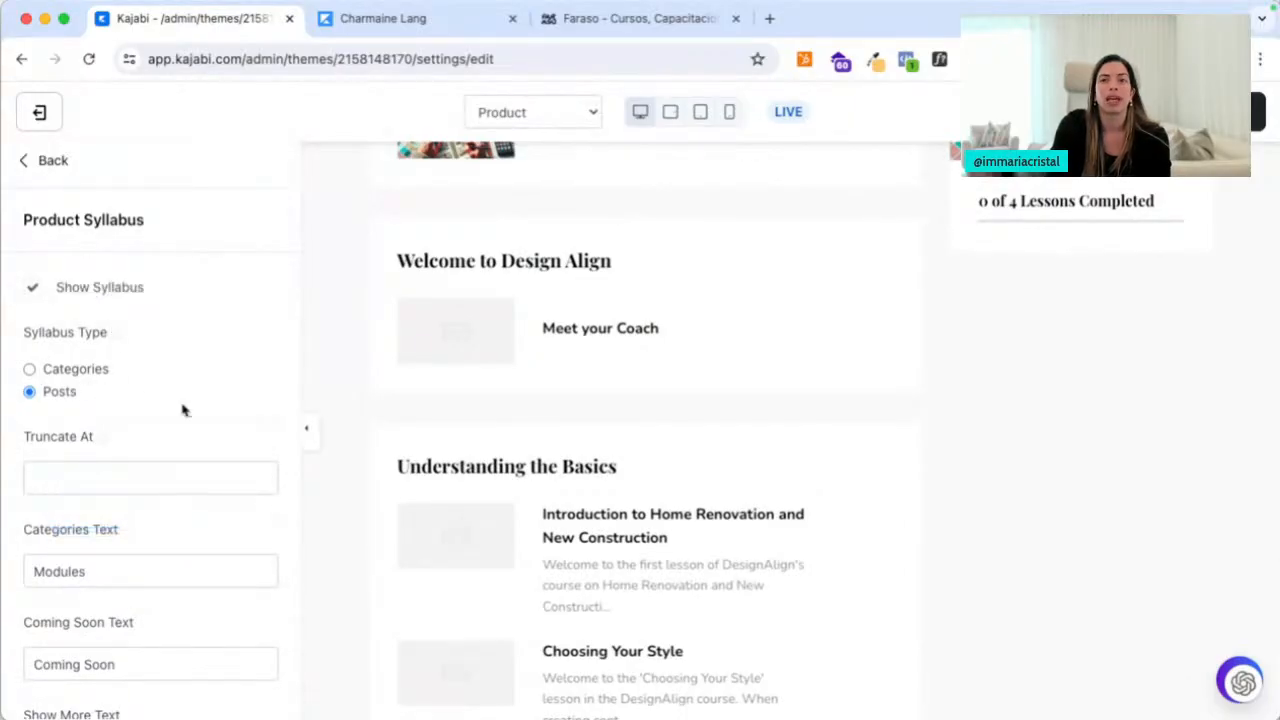
Try the Categories syllabus type, switch back to Posts, and return to the sections list
scroll(182, 410, "down", 2)
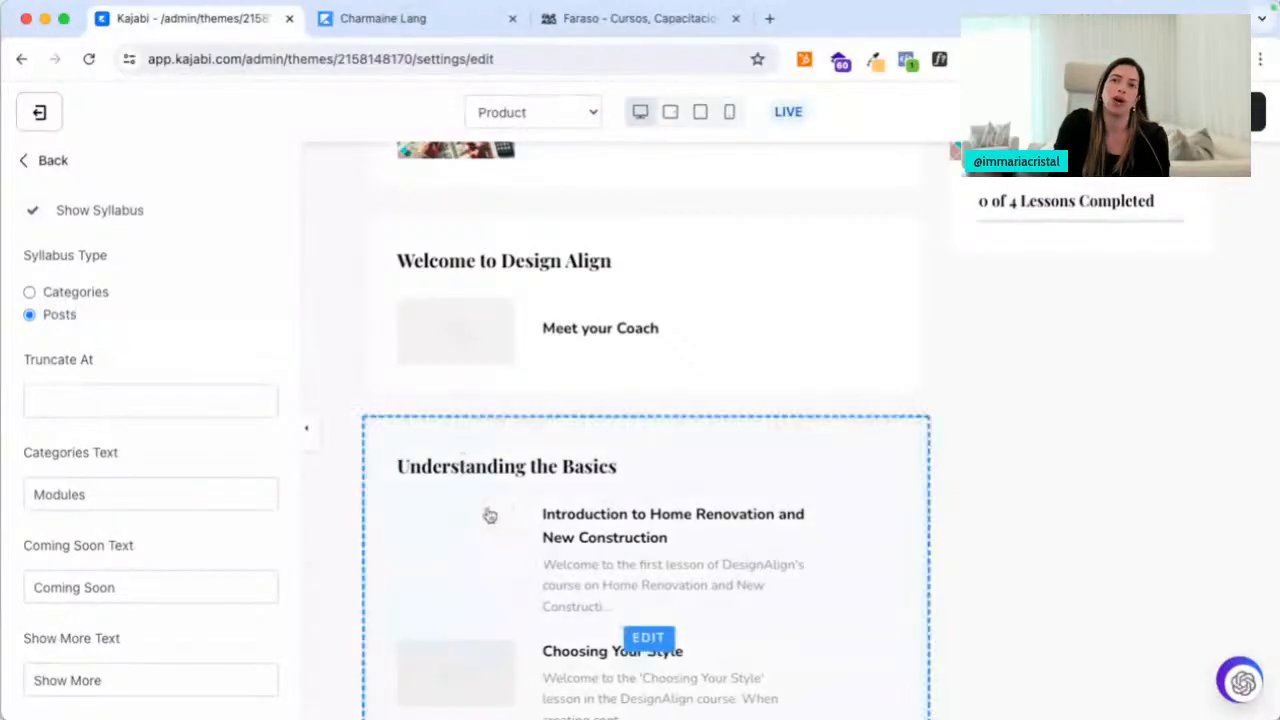
left_click(30, 293)
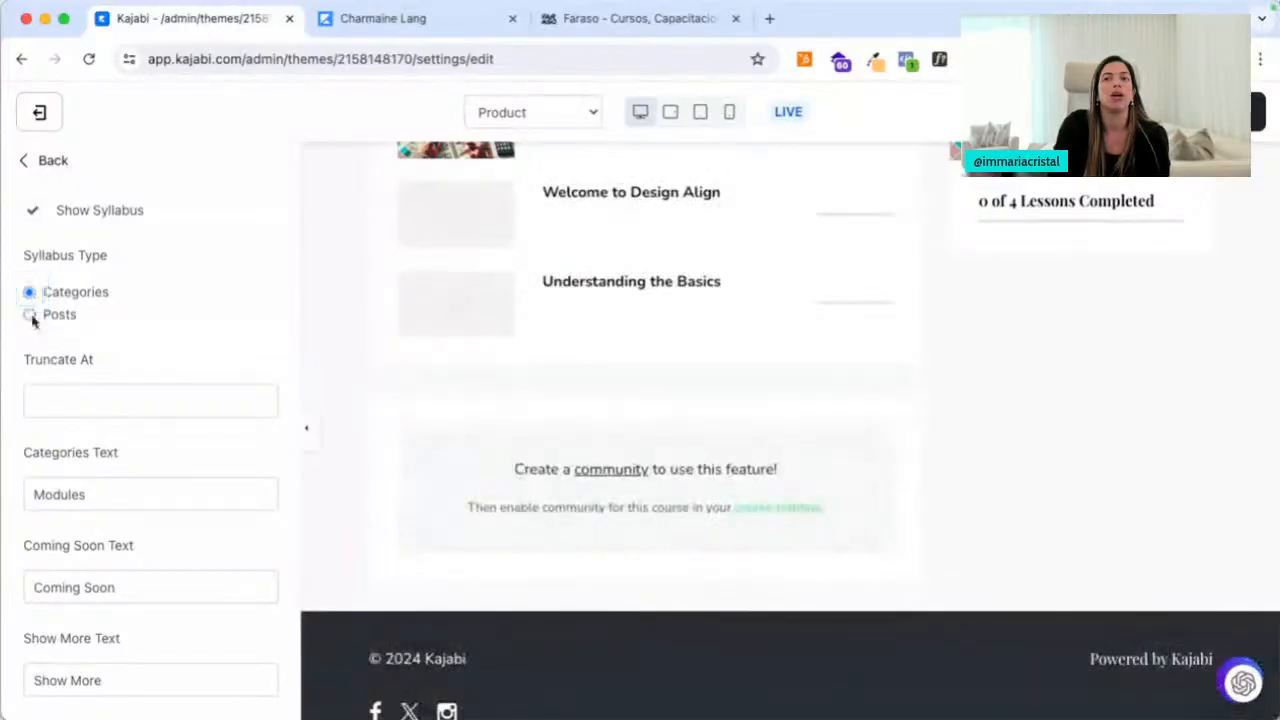
left_click(30, 315)
scroll(471, 609, "down", 3)
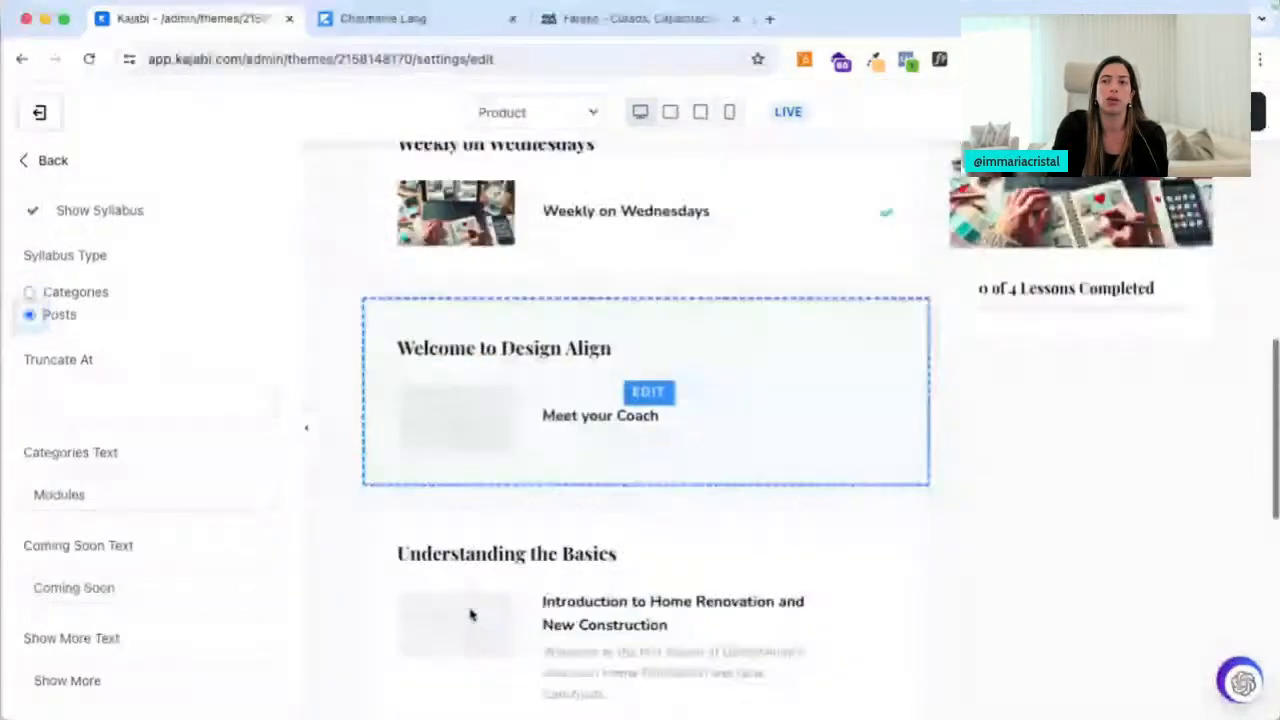
scroll(468, 580, "down", 3)
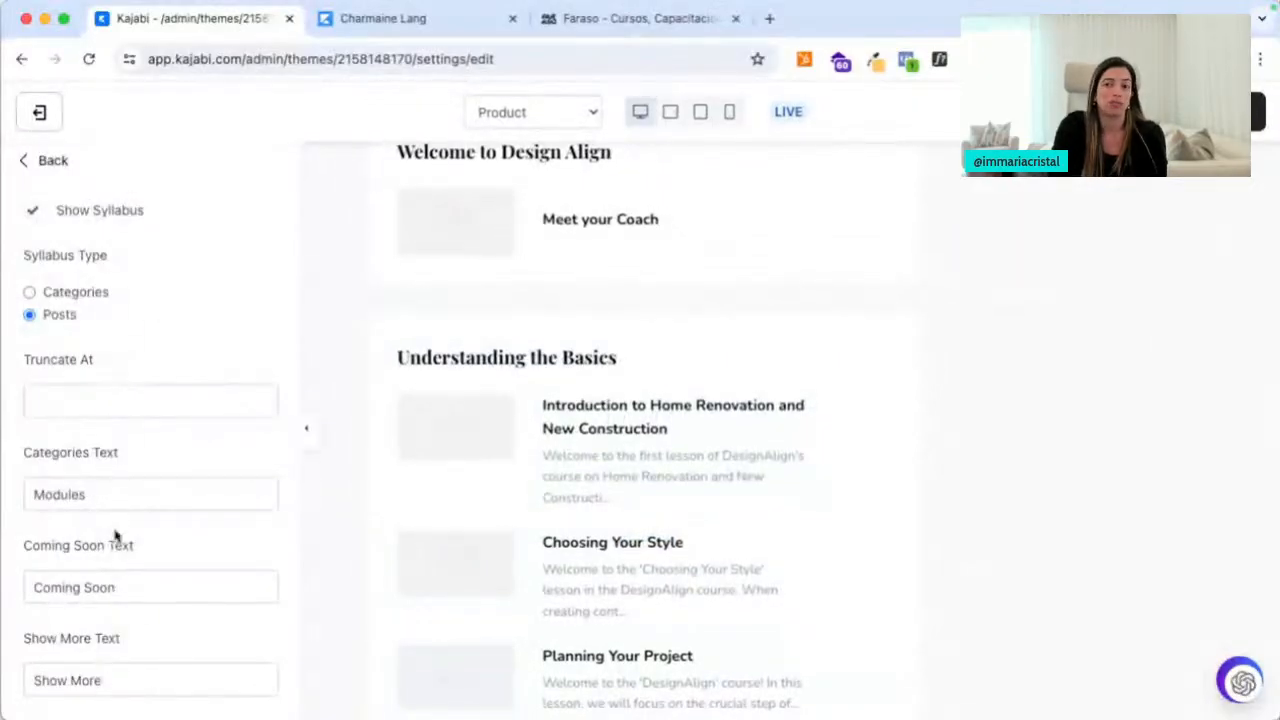
scroll(280, 383, "up", 2)
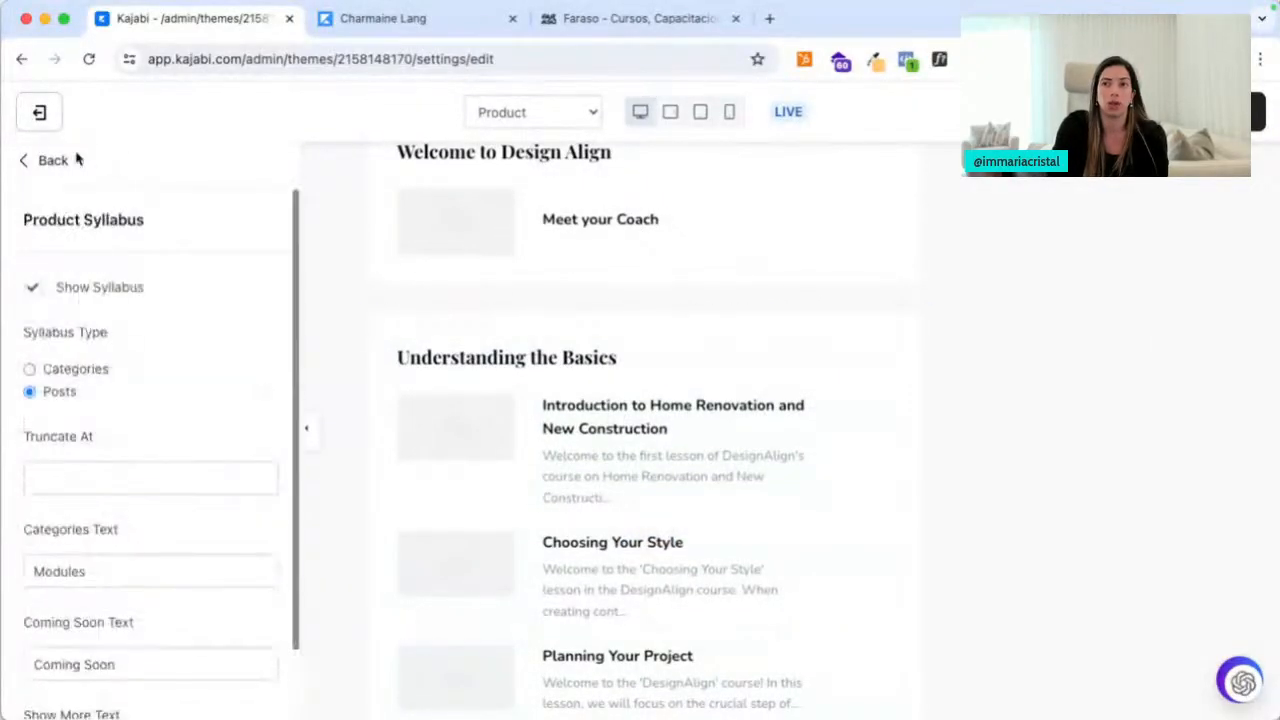
left_click(43, 158)
scroll(654, 574, "down", 5)
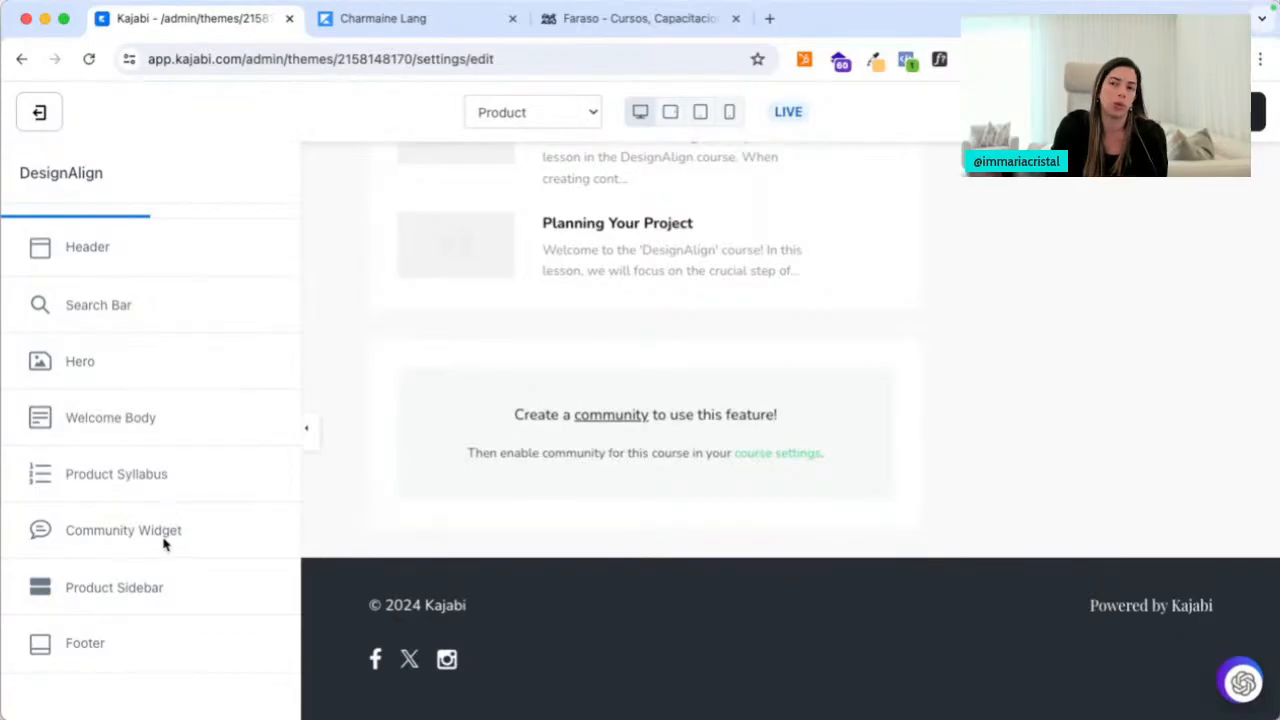
Add an Instructor block to the Product Sidebar
scroll(1025, 345, "up", 10)
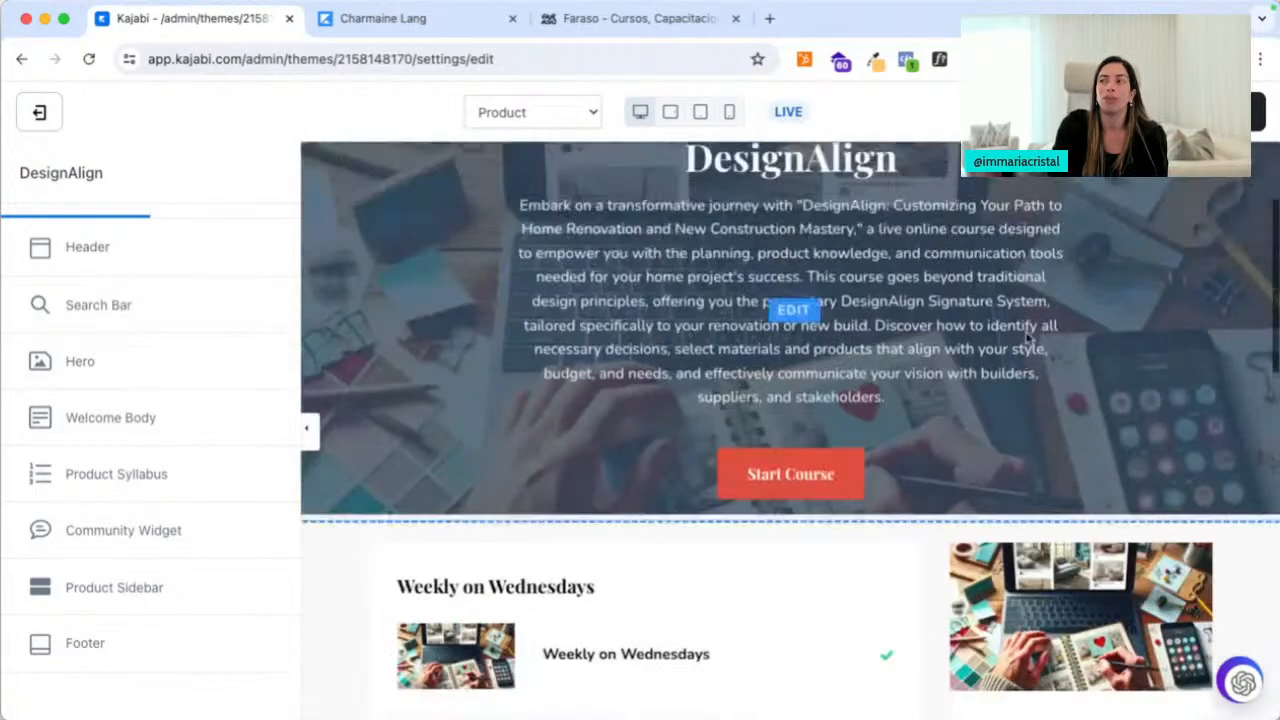
scroll(963, 594, "down", 3)
left_click(116, 589)
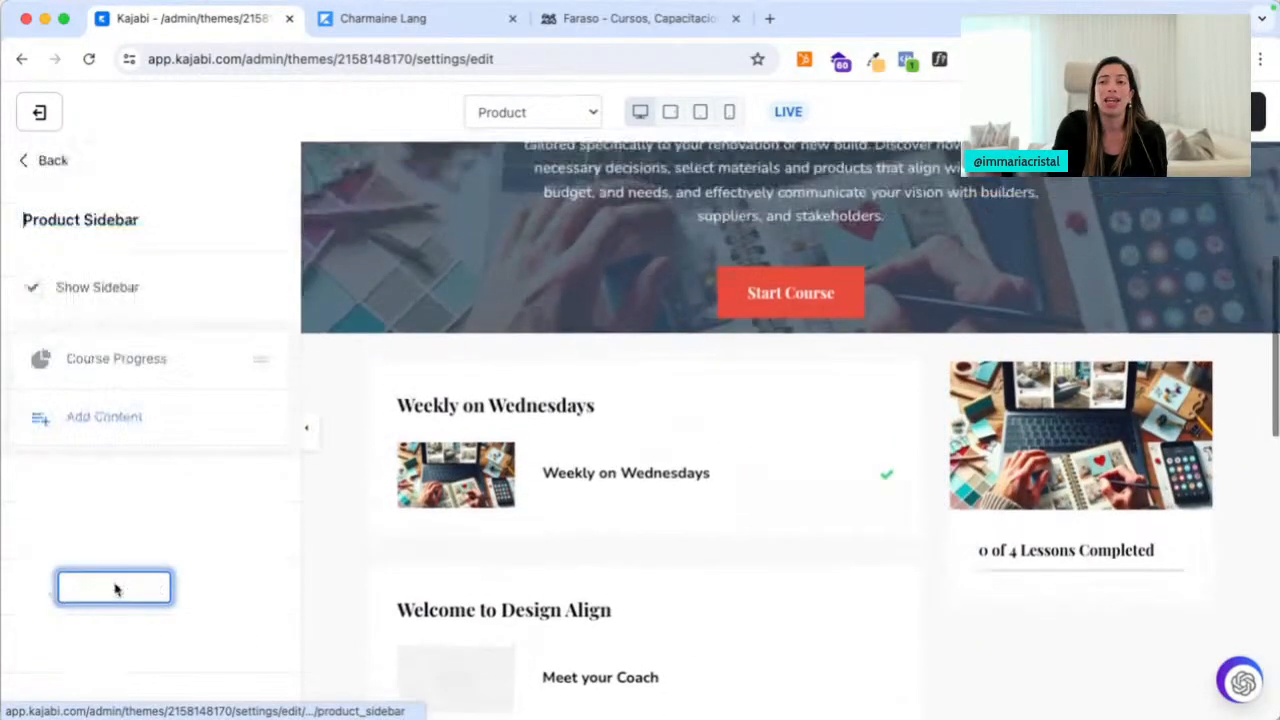
left_click(112, 417)
left_click(93, 400)
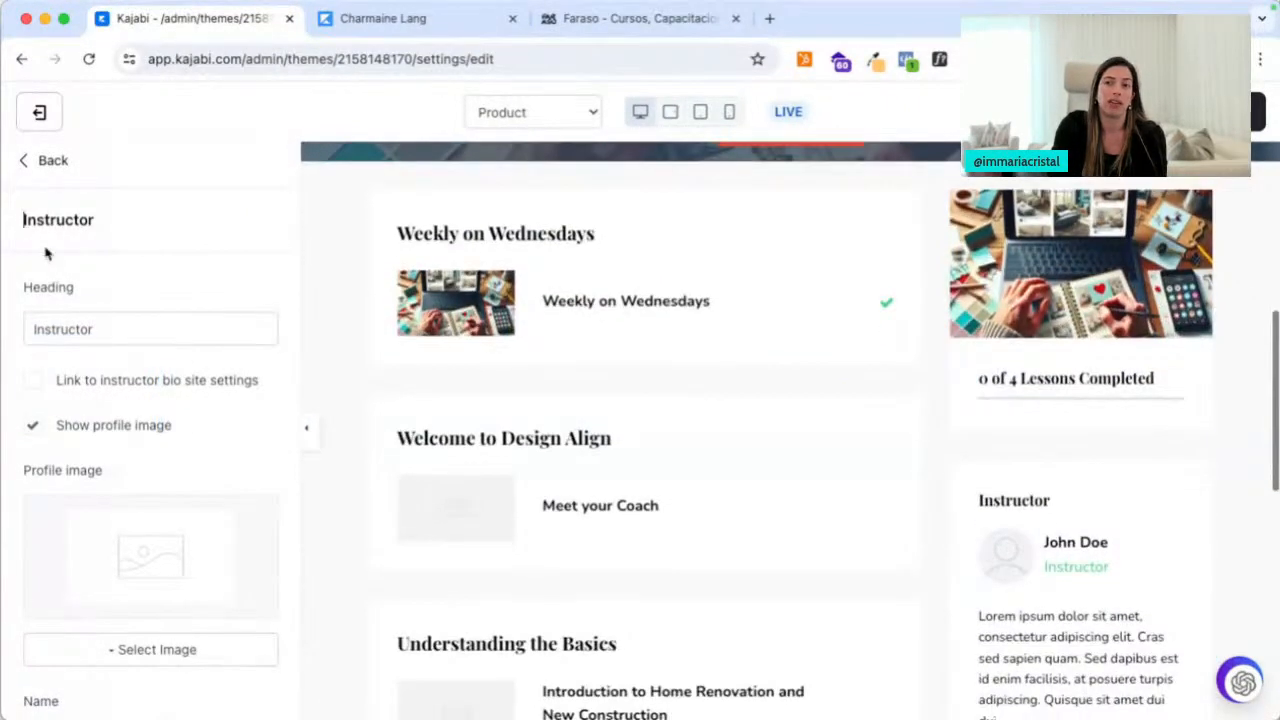
Close the block choices without adding anything, then switch to the Faraso Academy tab
left_click(40, 163)
left_click(106, 490)
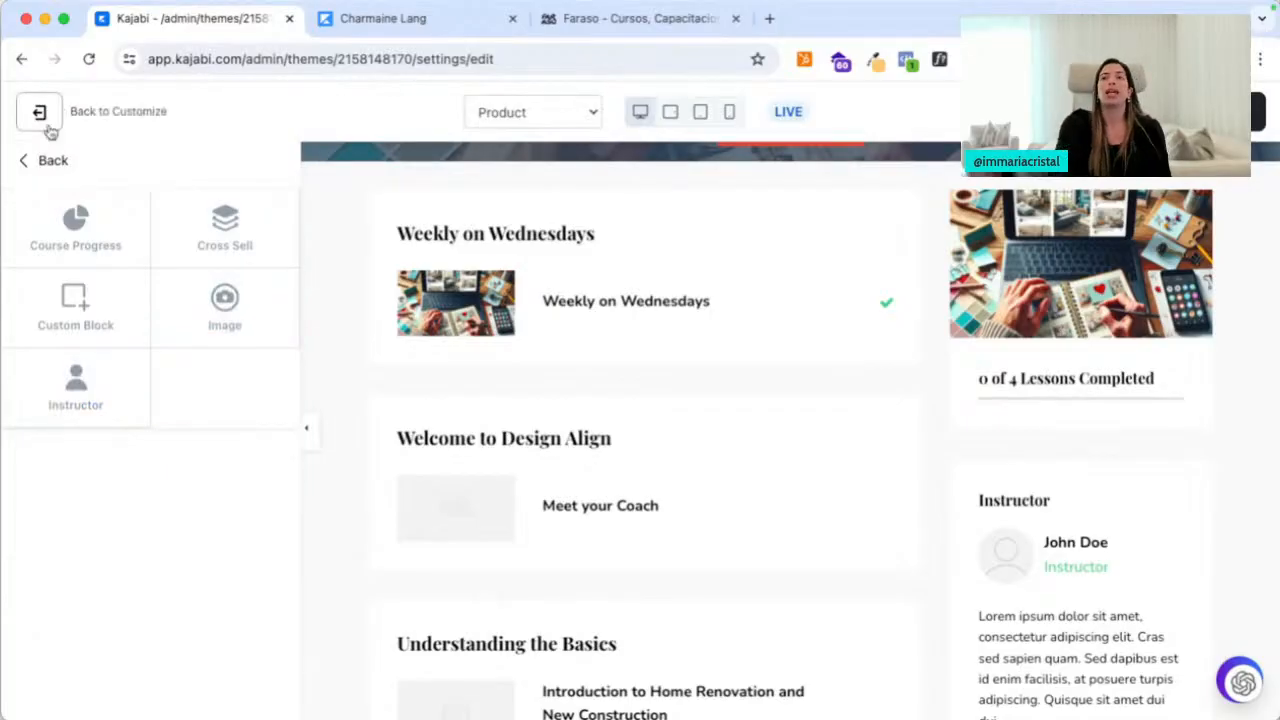
left_click(48, 161)
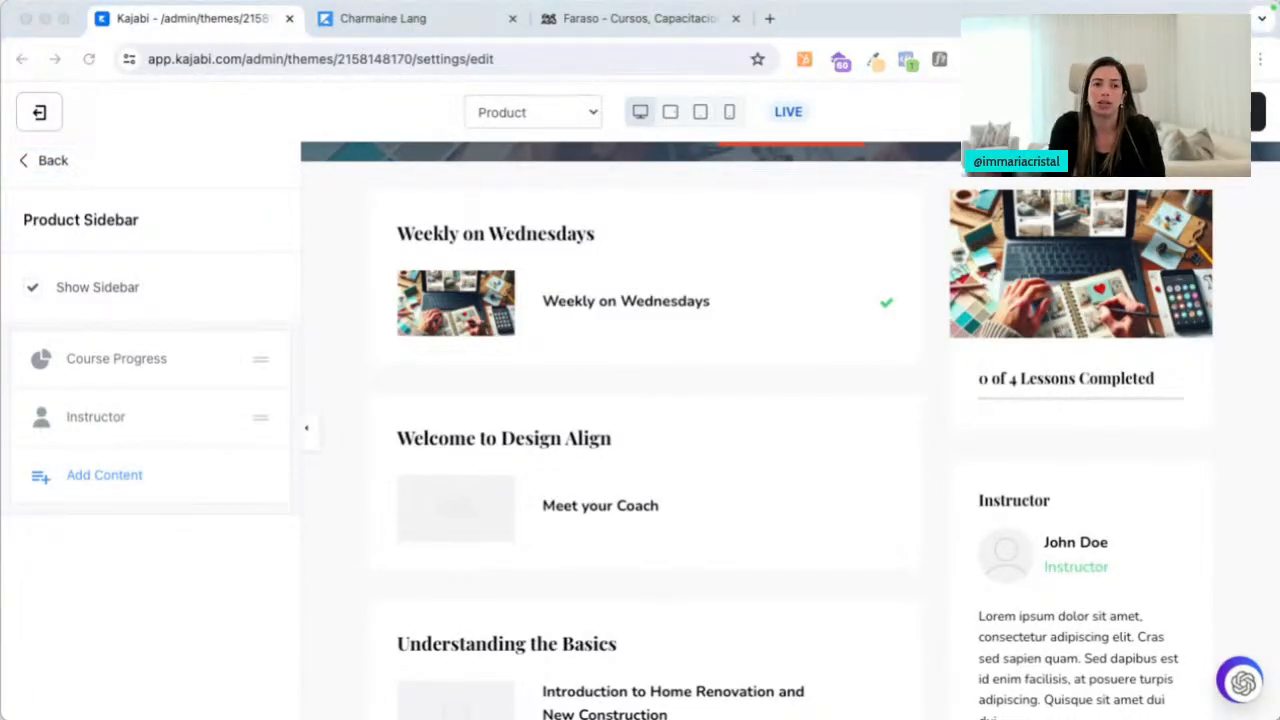
left_click(630, 18)
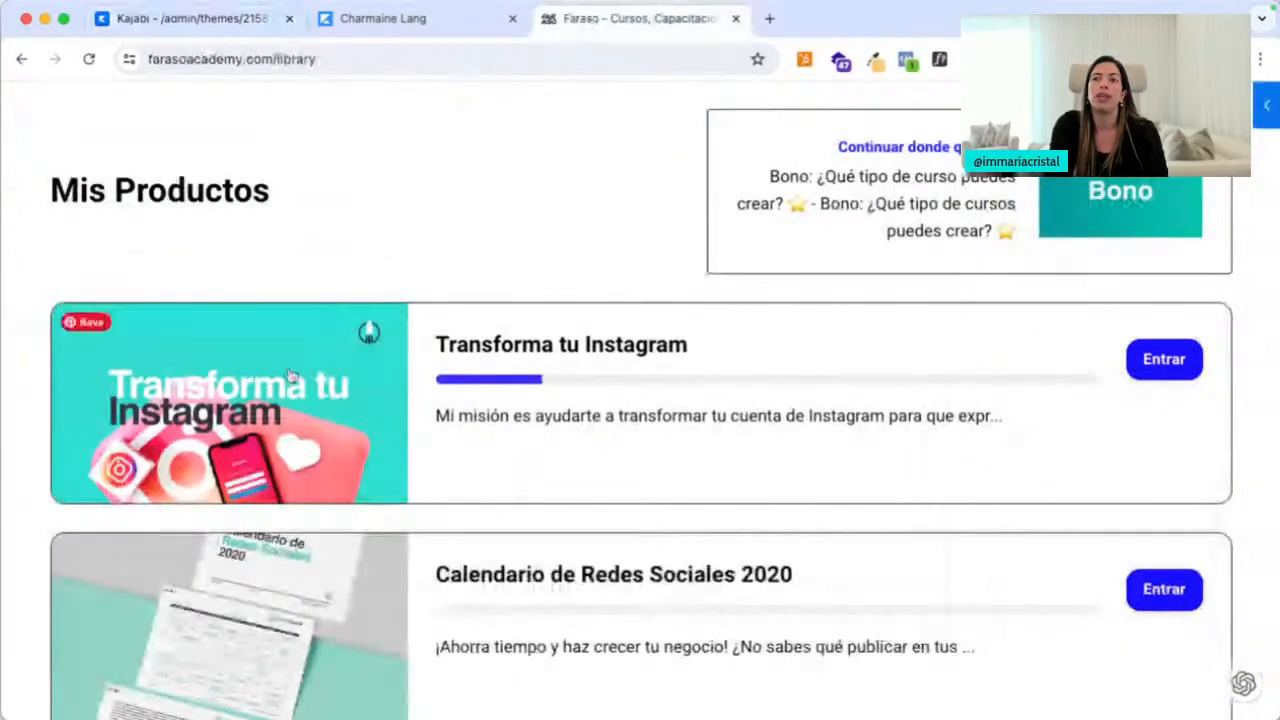
Open the Digital Business Launch course in a new tab
scroll(290, 375, "down", 1)
scroll(290, 375, "down", 5)
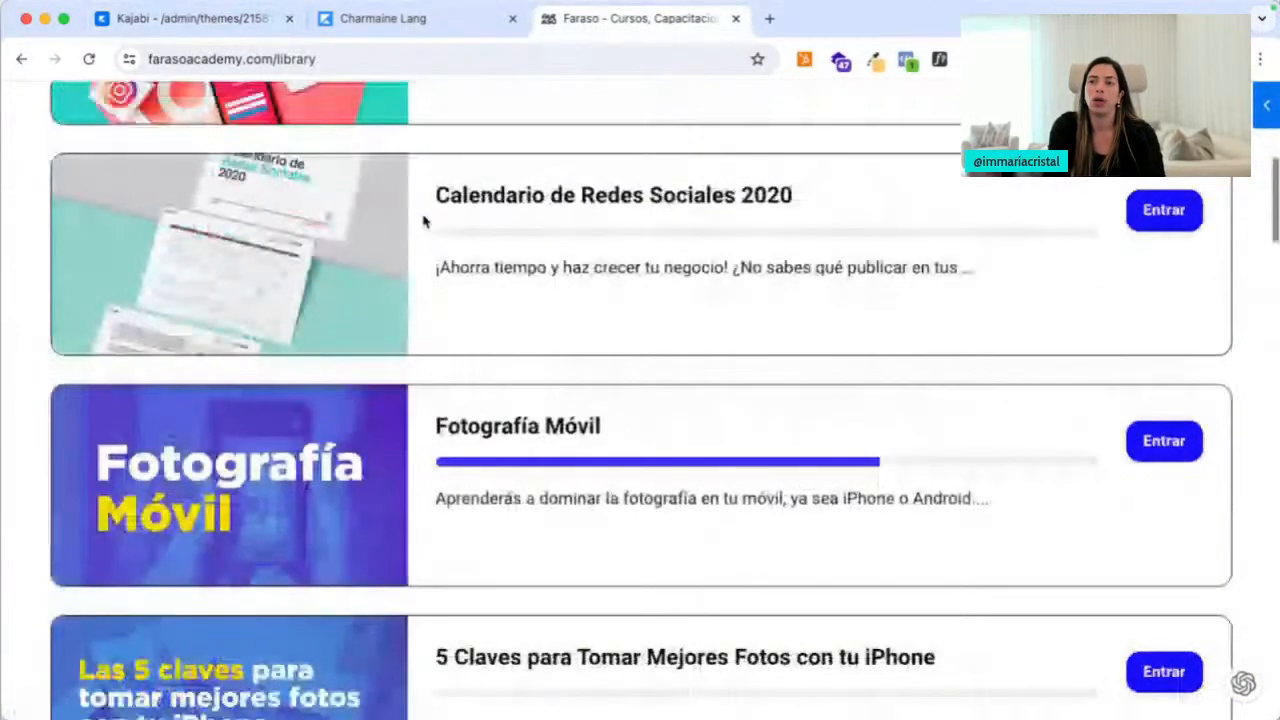
scroll(477, 388, "down", 7)
right_click(502, 376)
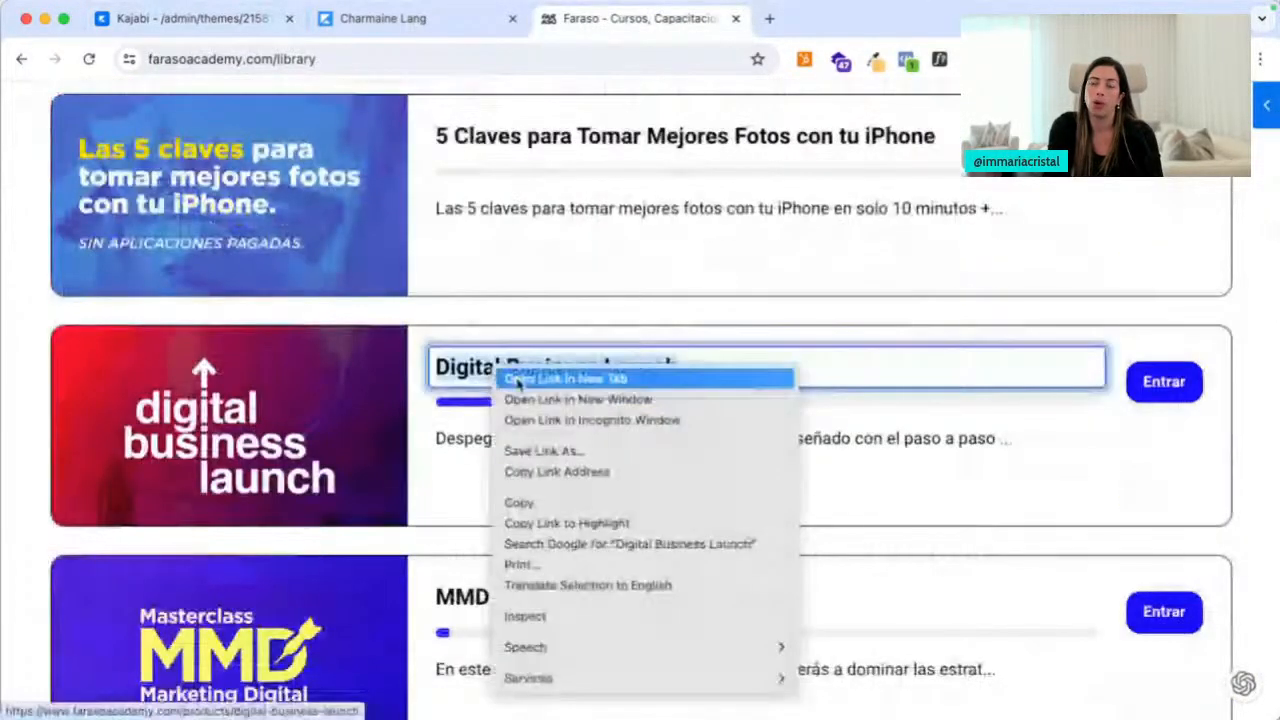
left_click(515, 376)
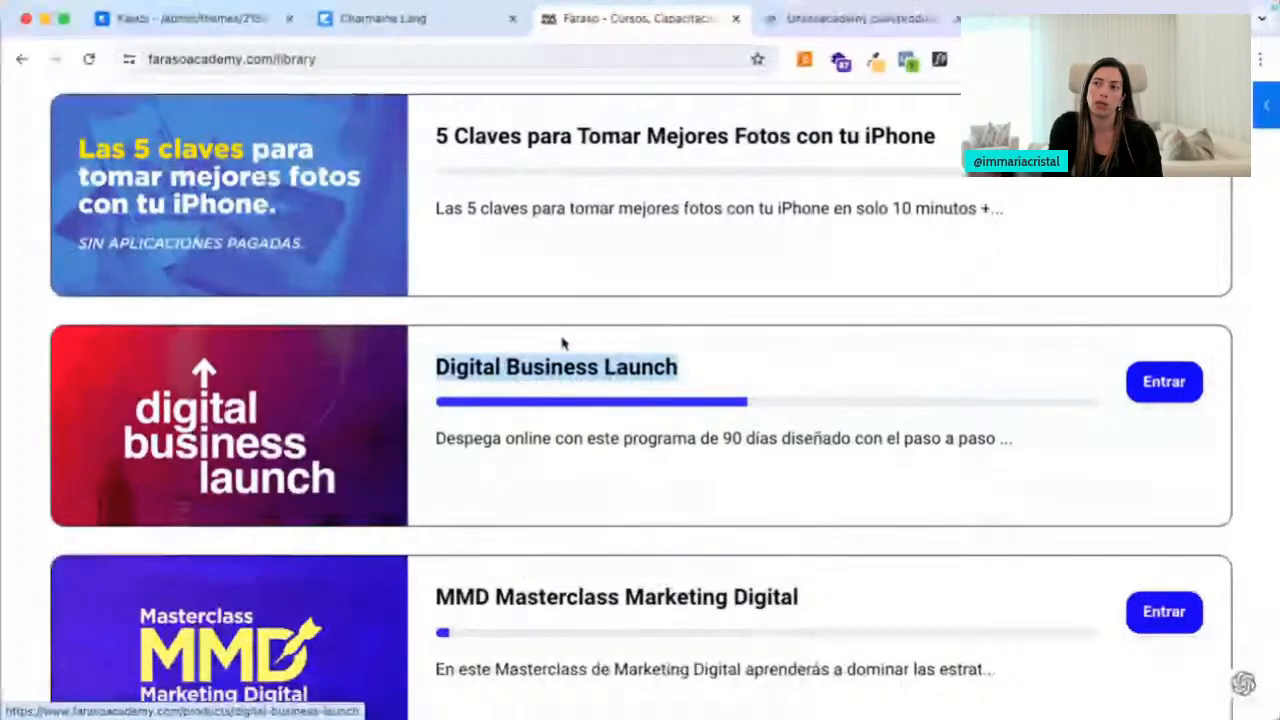
left_click(546, 316)
Open Digital Success Club + Bóveda in a new tab, then view the Digital Business Launch tab
scroll(531, 480, "down", 1)
scroll(531, 480, "down", 12)
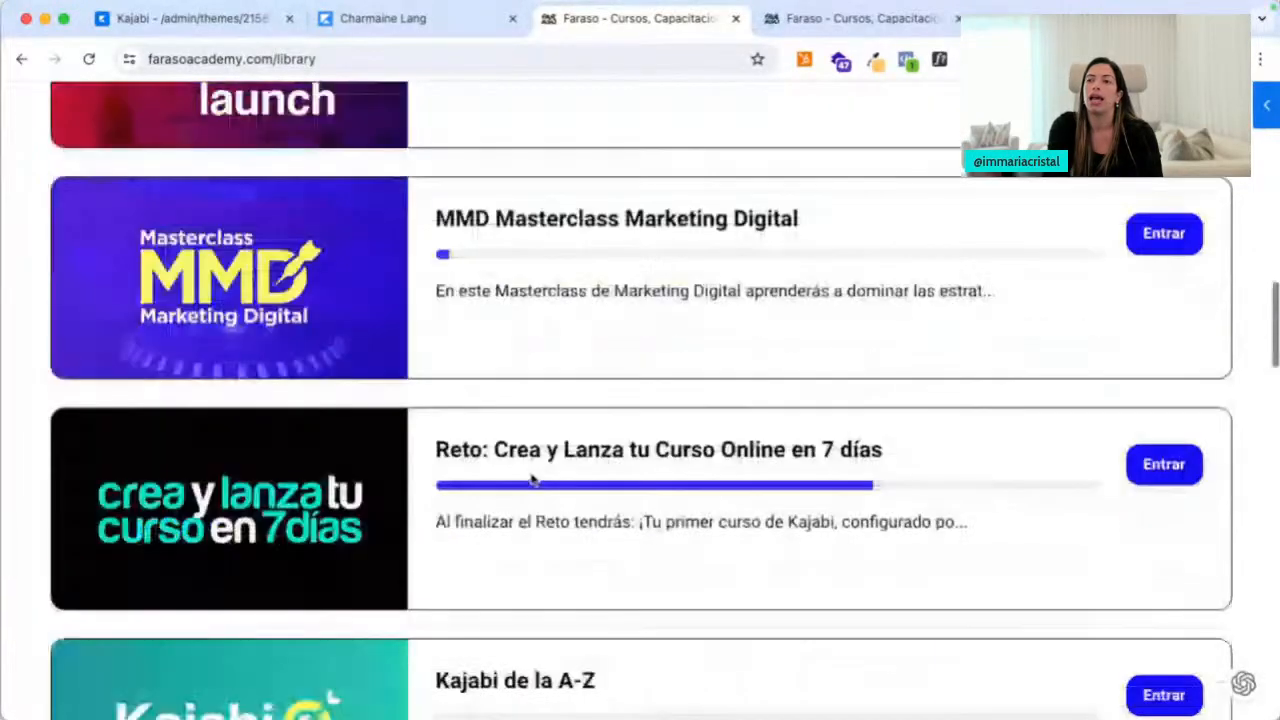
scroll(531, 480, "down", 4)
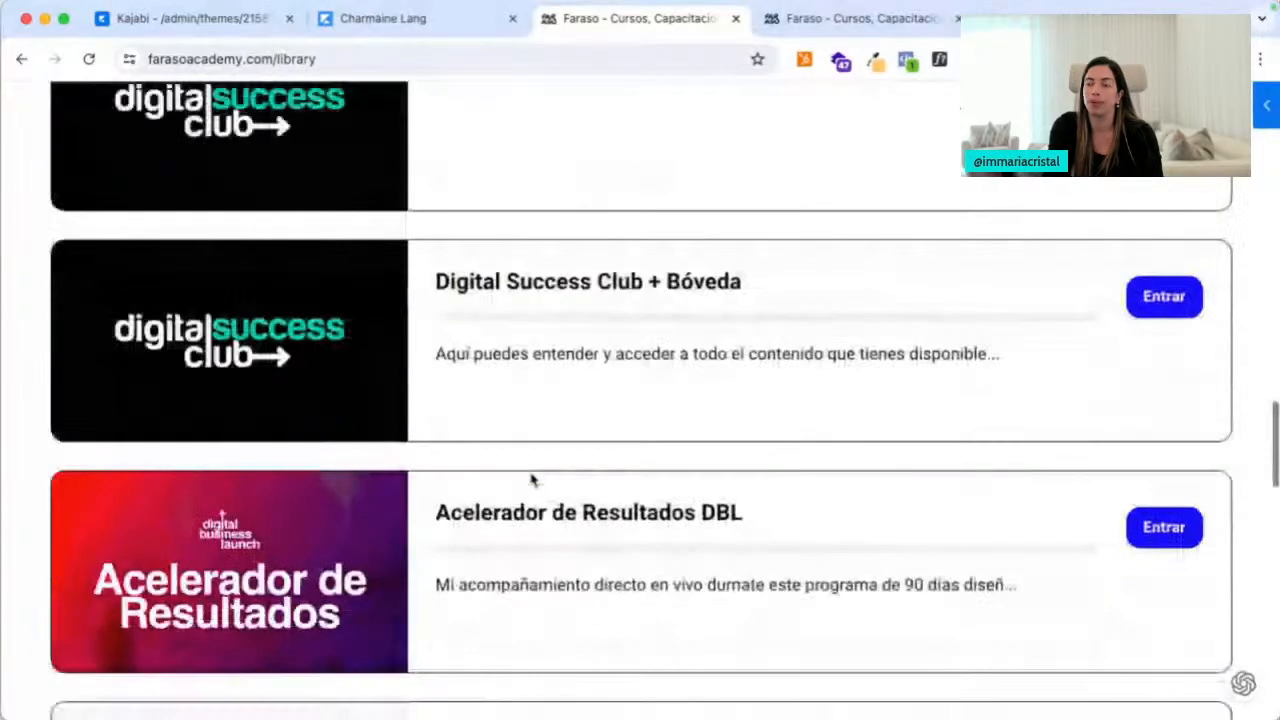
right_click(568, 258)
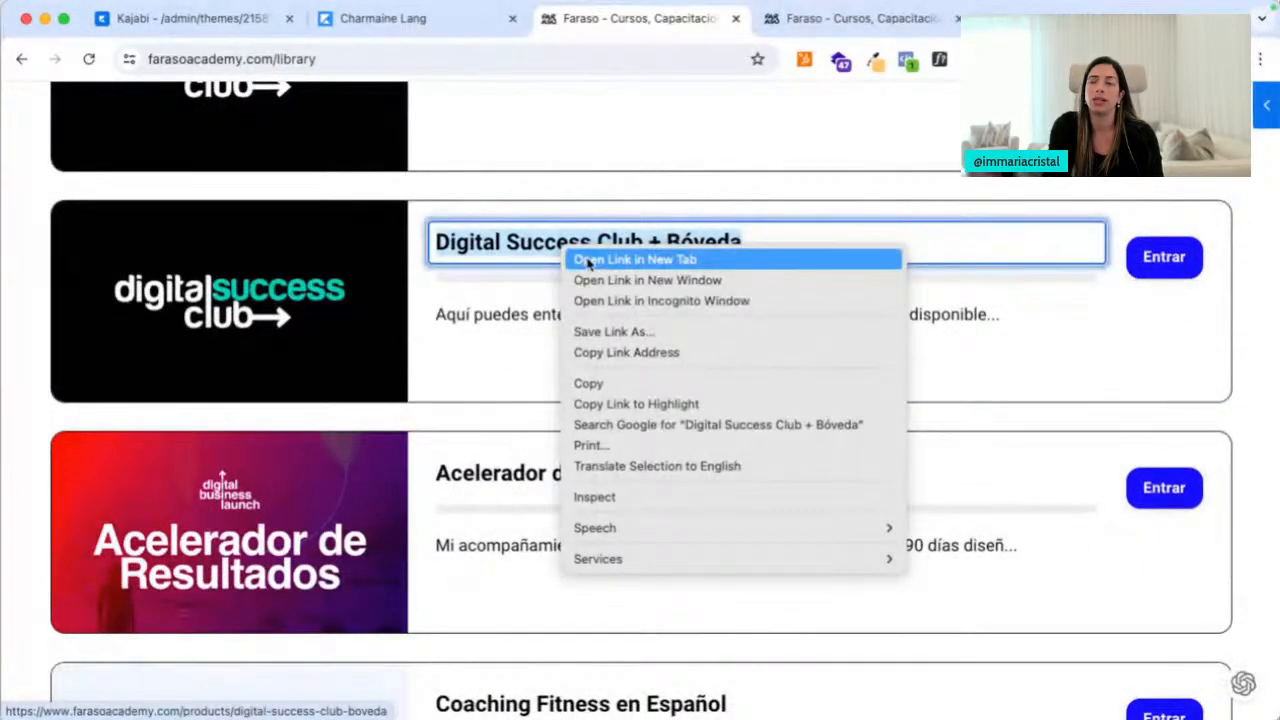
left_click(588, 260)
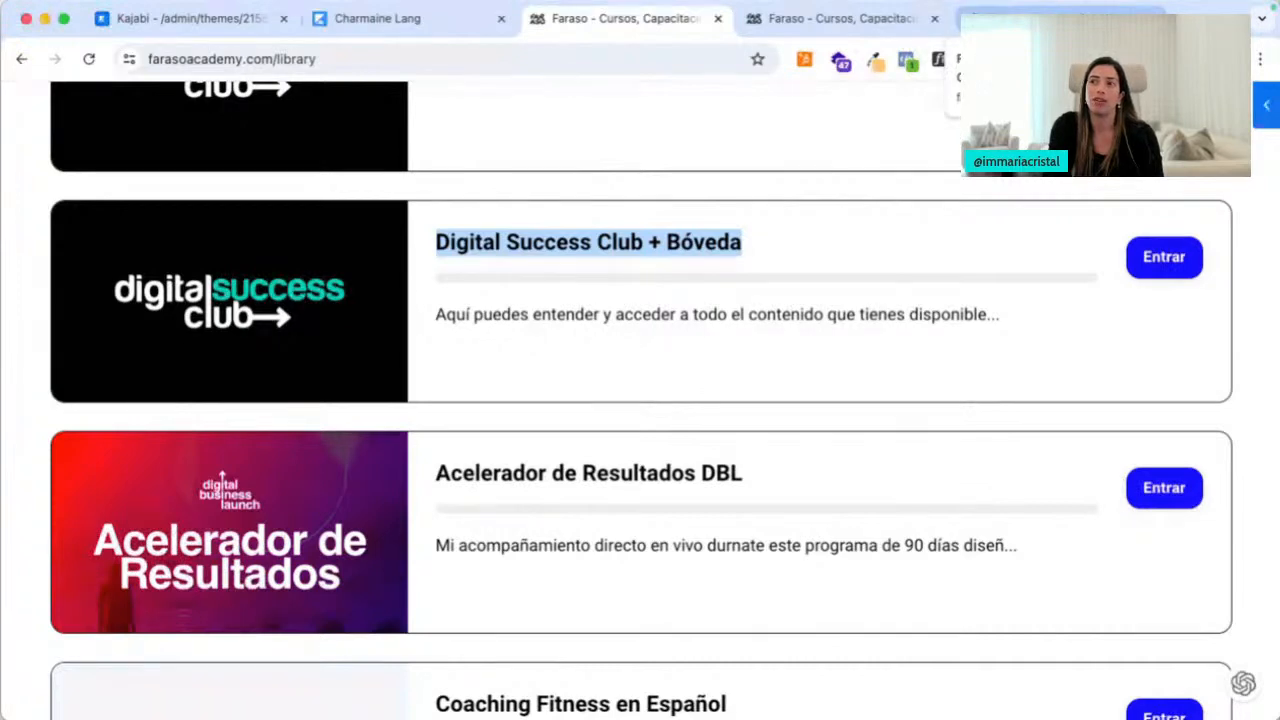
left_click(880, 19)
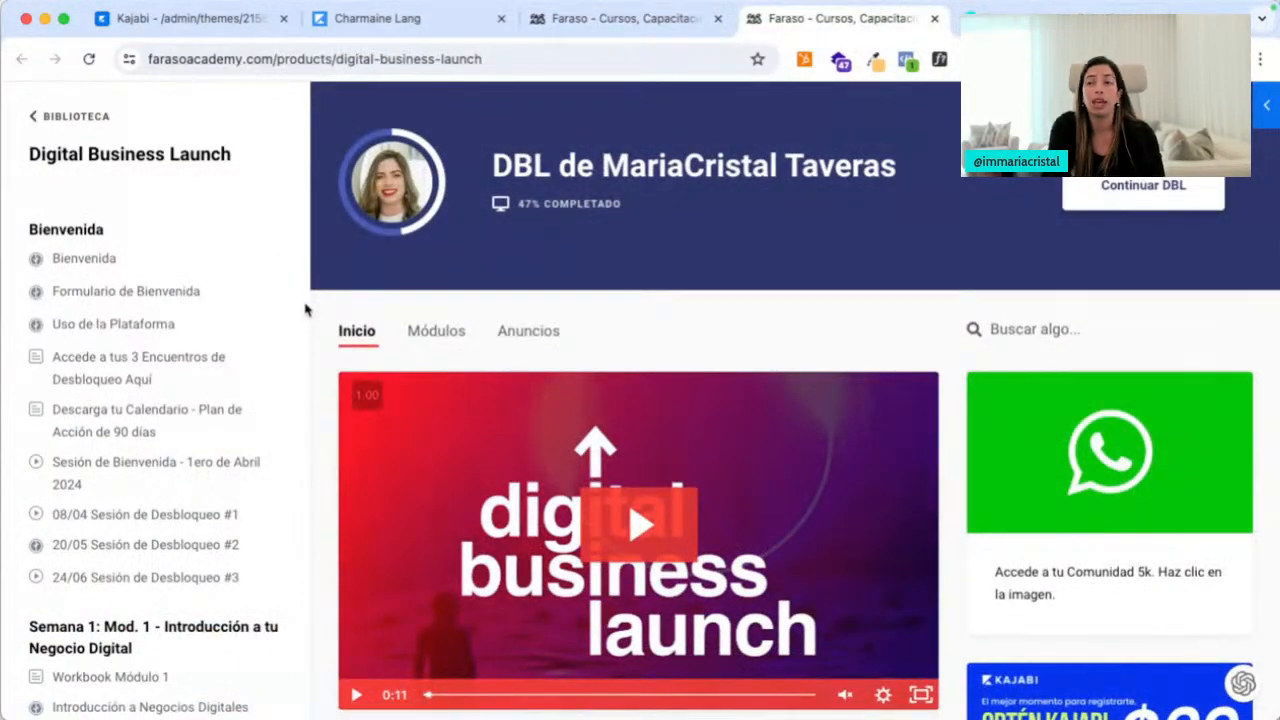
Scroll through the Digital Business Launch page, then return to the library's Kajabi de la A-Z card
scroll(170, 429, "down", 10)
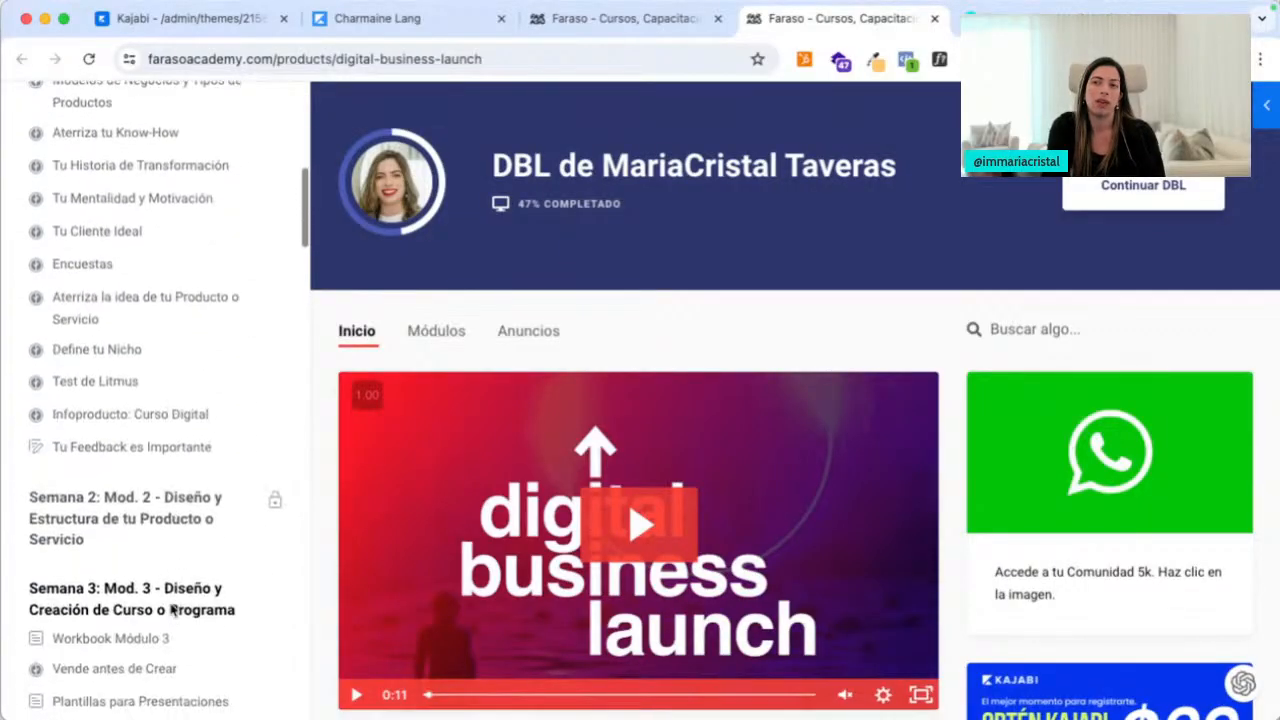
scroll(193, 450, "down", 1)
scroll(640, 354, "down", 3)
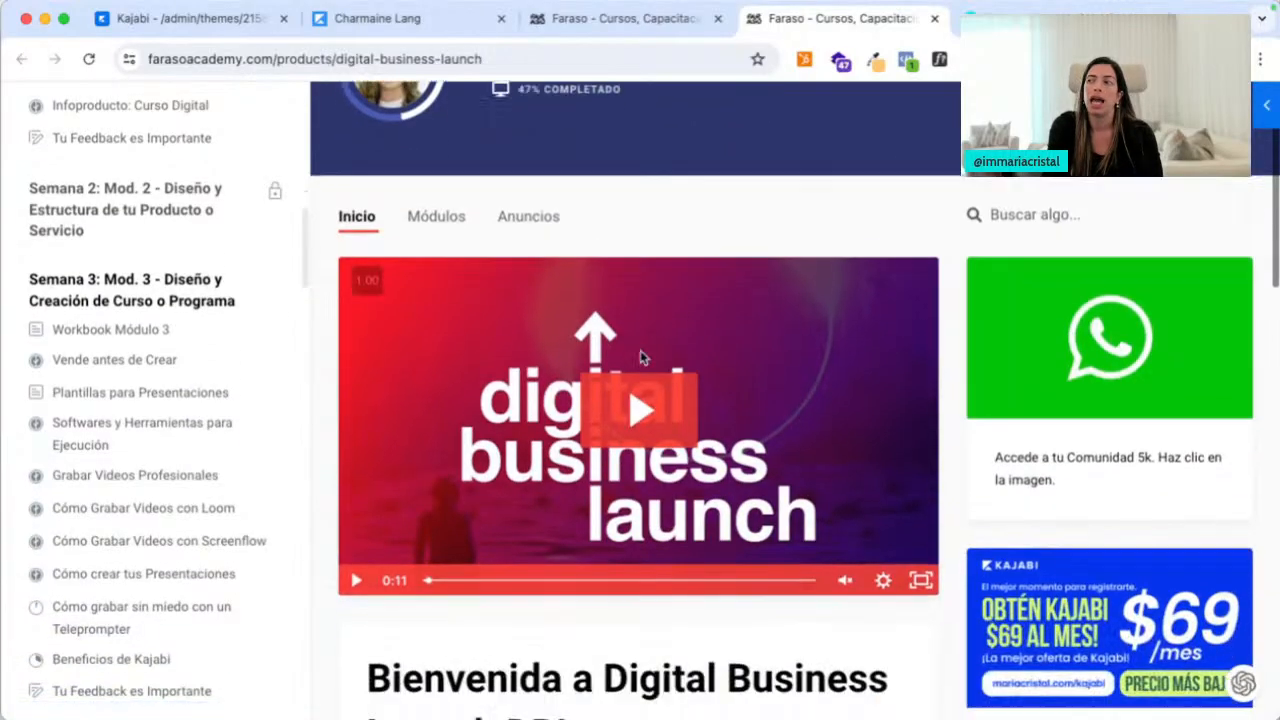
scroll(1064, 385, "down", 4)
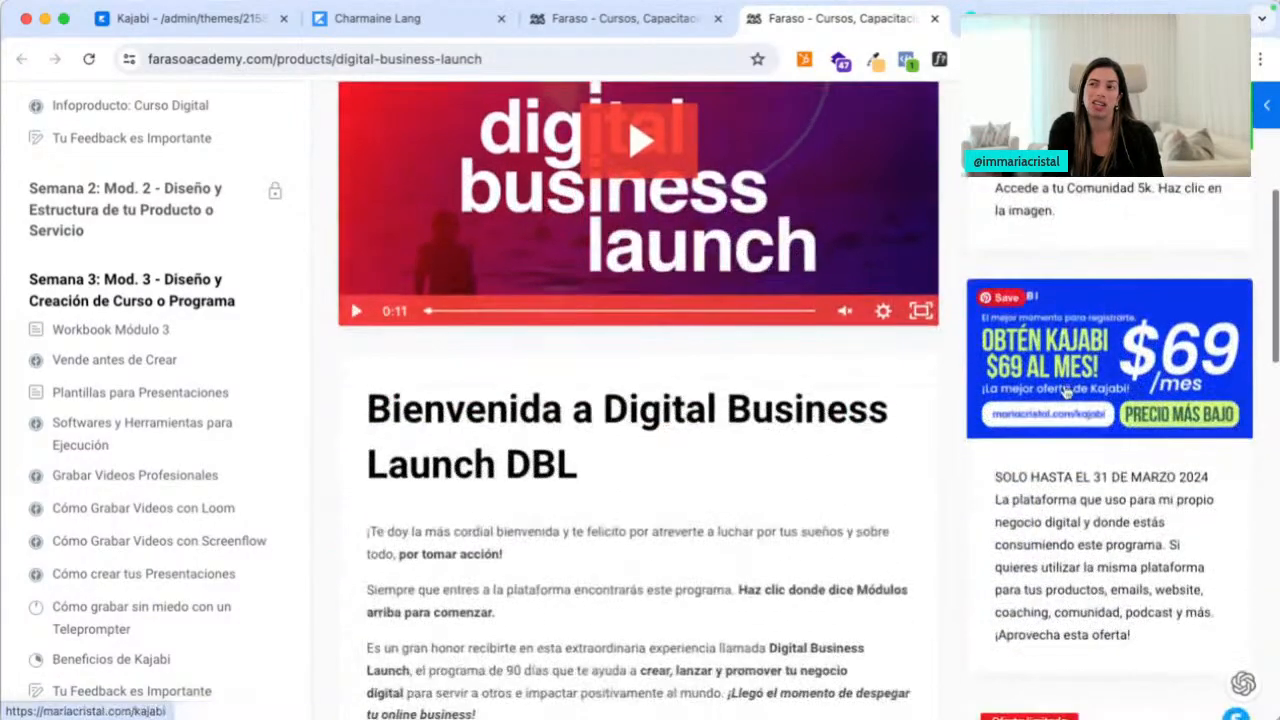
scroll(1040, 507, "down", 5)
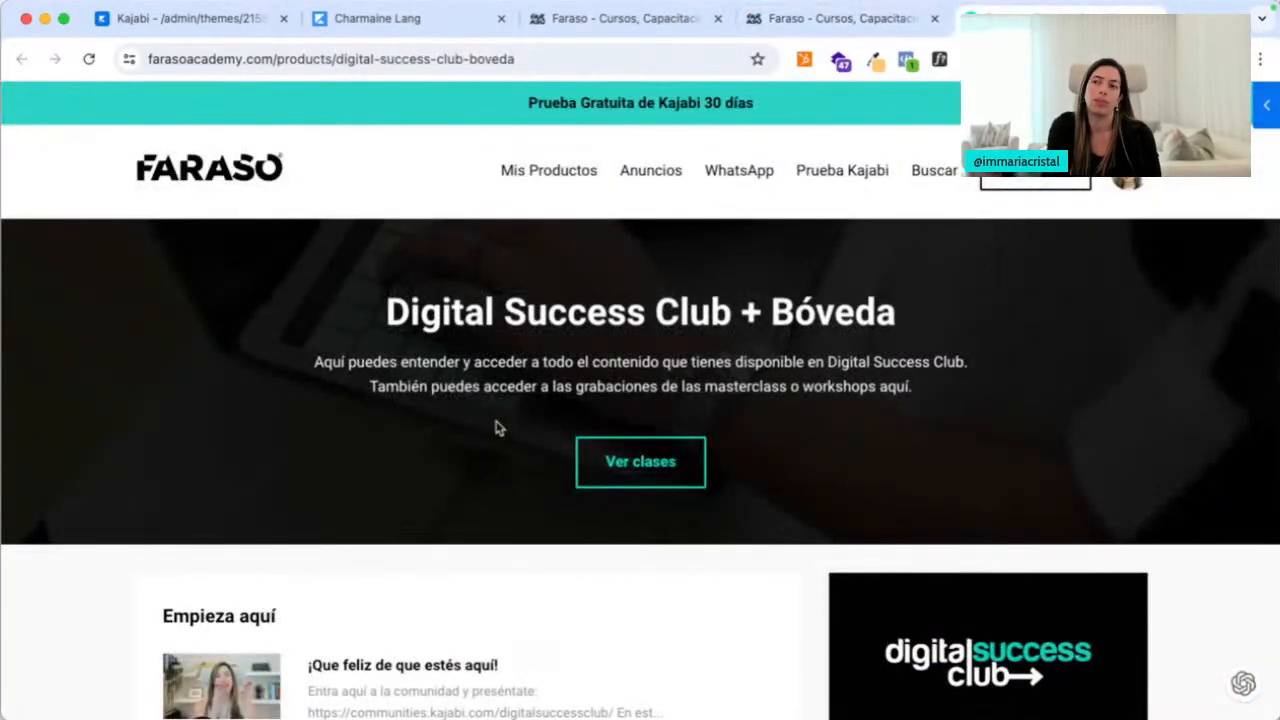
scroll(497, 428, "down", 10)
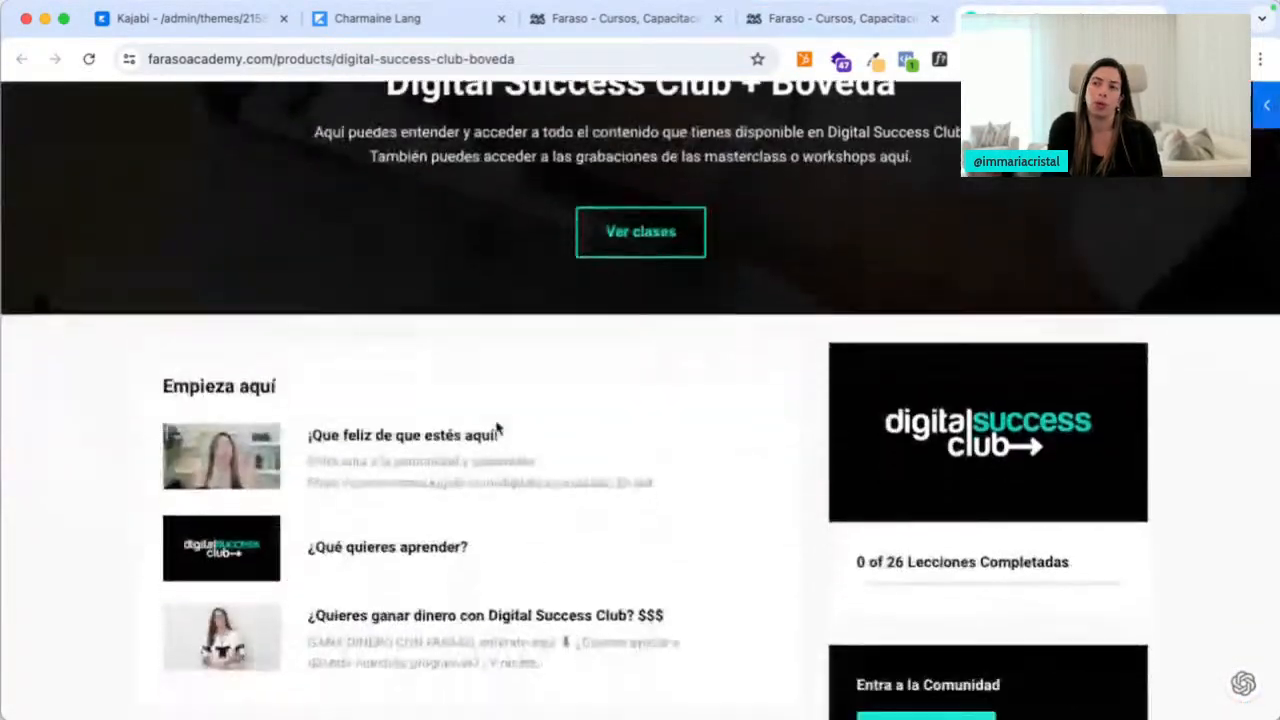
scroll(912, 390, "down", 6)
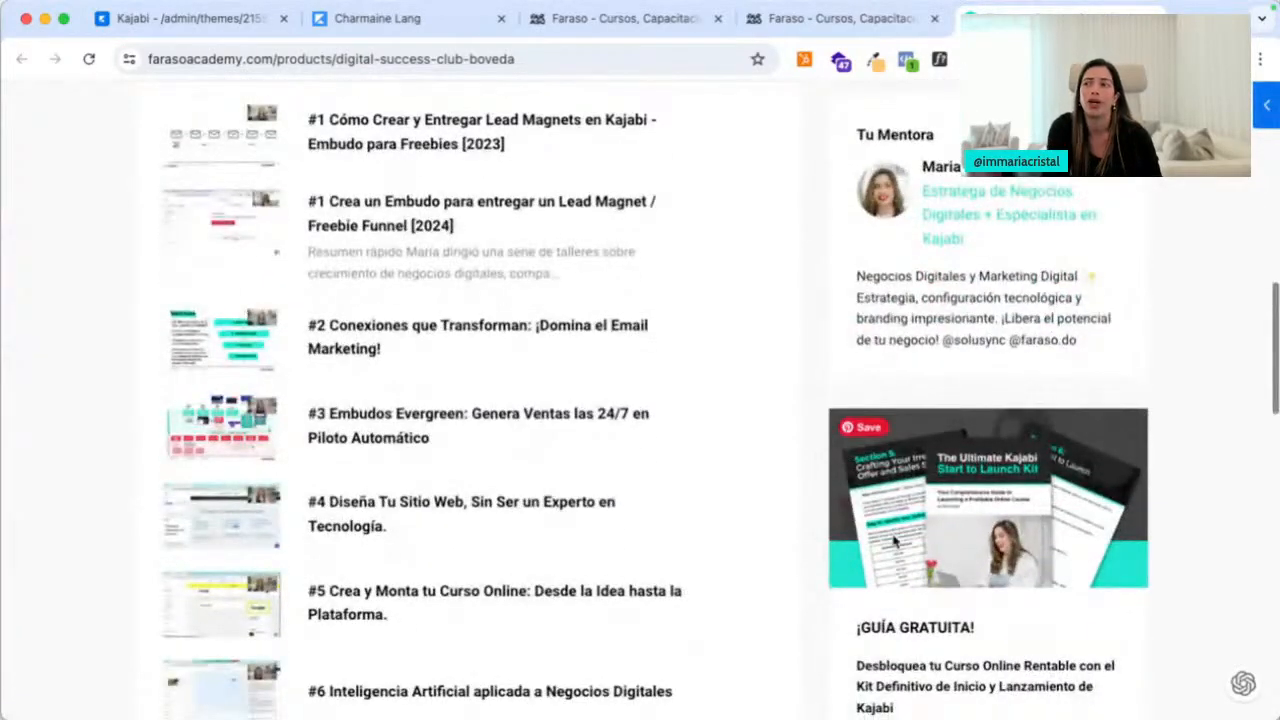
scroll(900, 500, "down", 11)
scroll(893, 535, "up", 20)
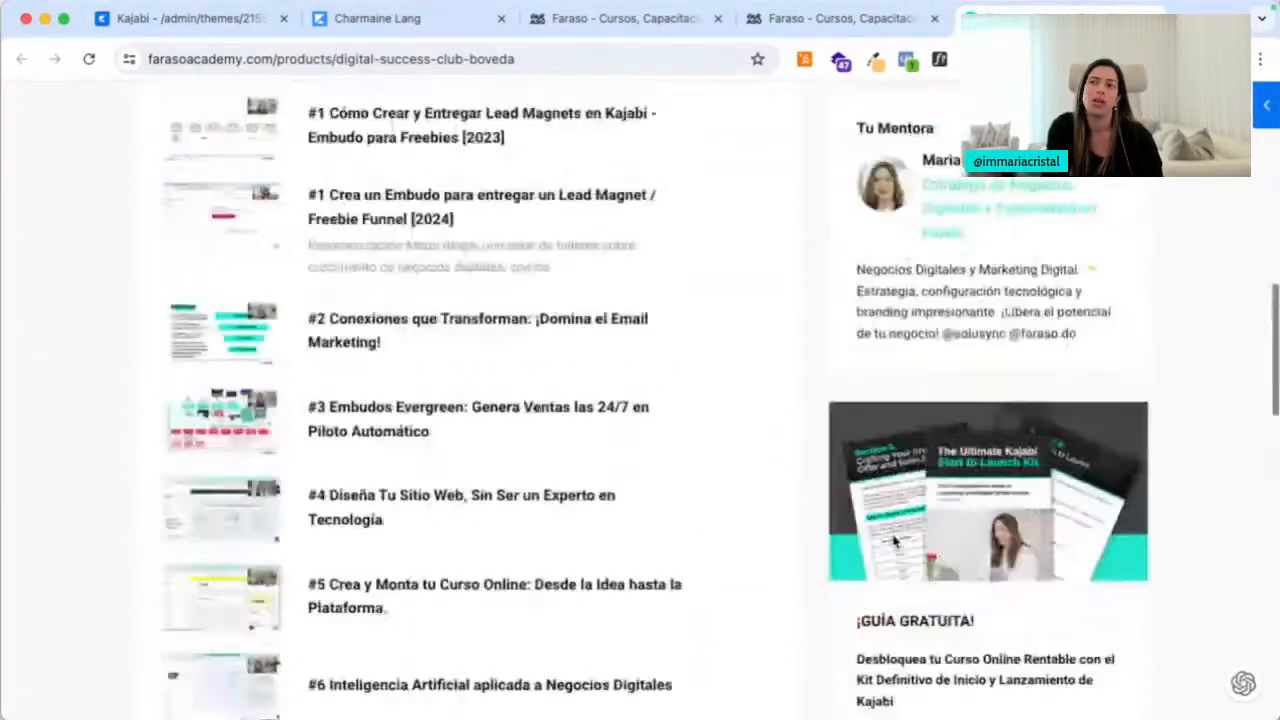
left_click(880, 36)
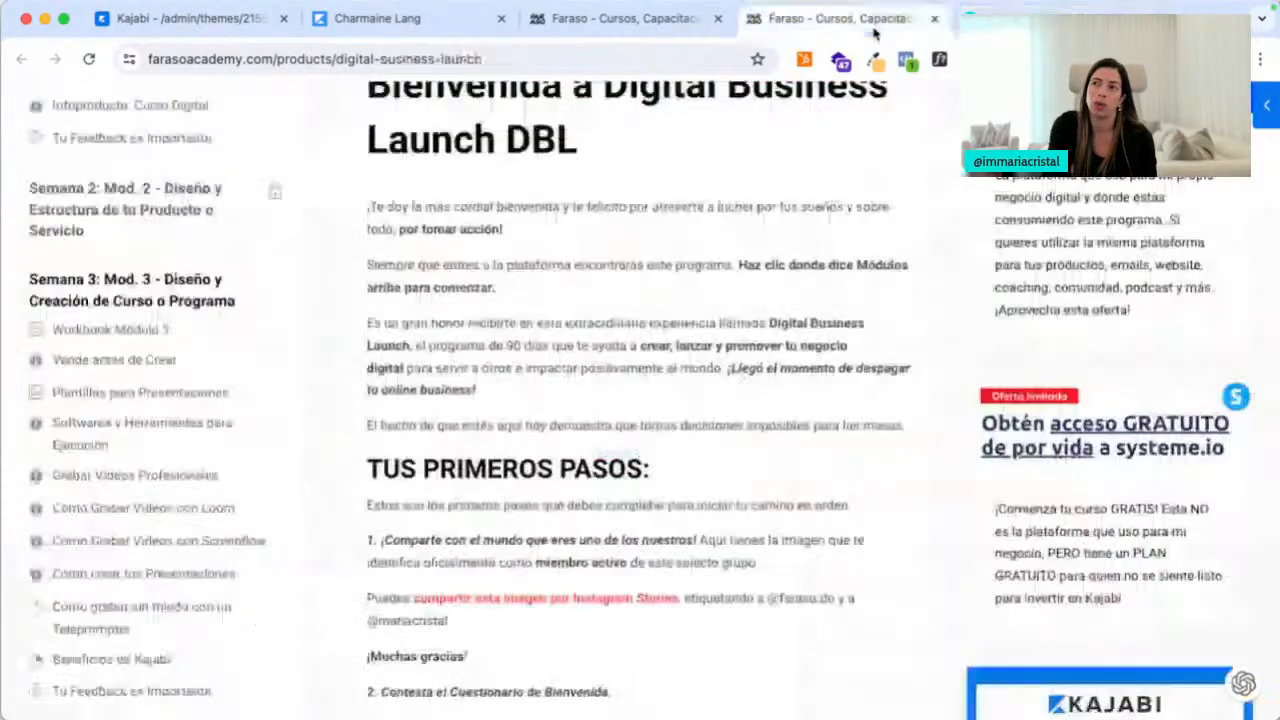
left_click(643, 38)
scroll(553, 336, "up", 3)
scroll(548, 340, "up", 3)
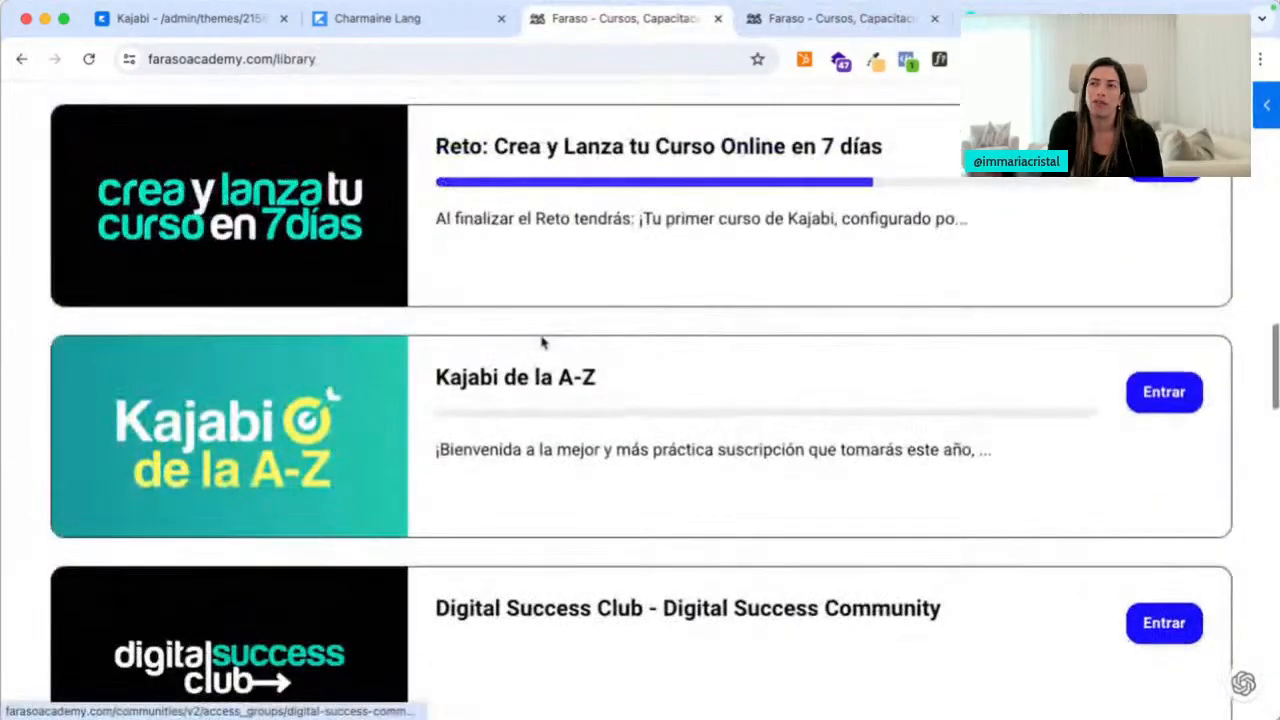
Open the Kajabi de la A-Z course in a new tab and scroll through its page
right_click(507, 373)
left_click(527, 390)
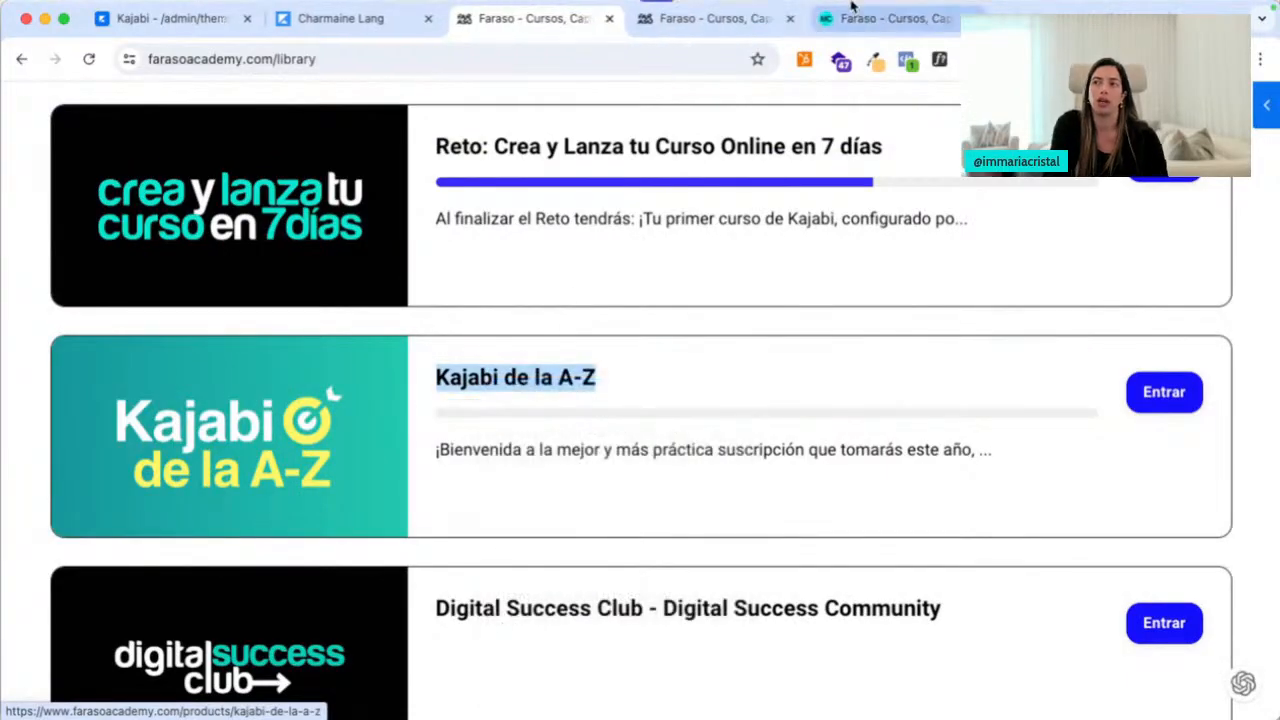
left_click(712, 18)
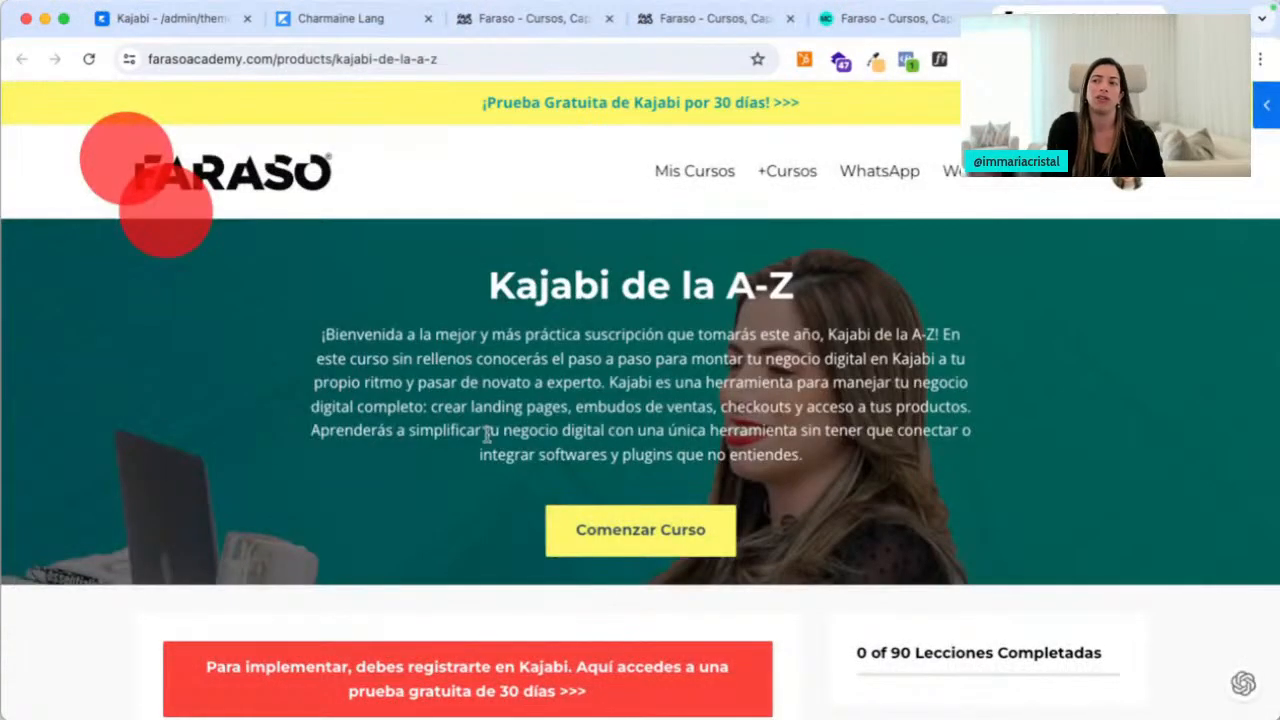
scroll(640, 380, "down", 2)
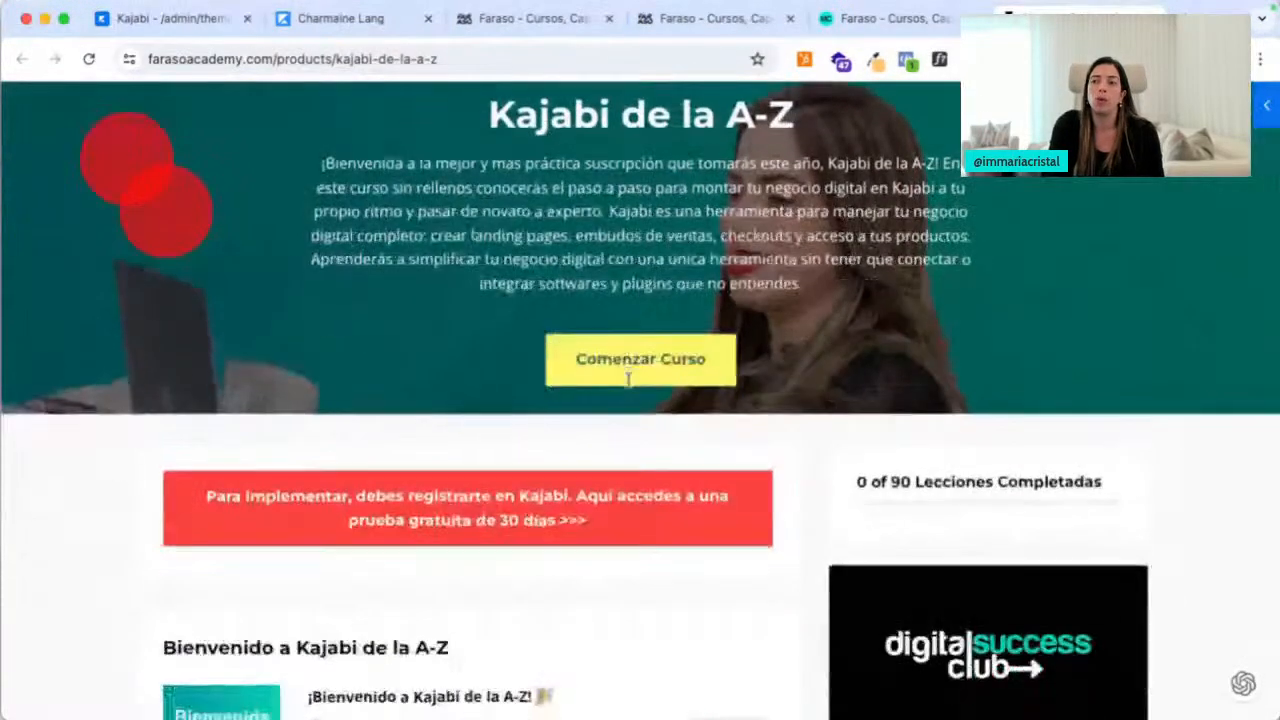
scroll(526, 489, "down", 2)
scroll(985, 483, "down", 5)
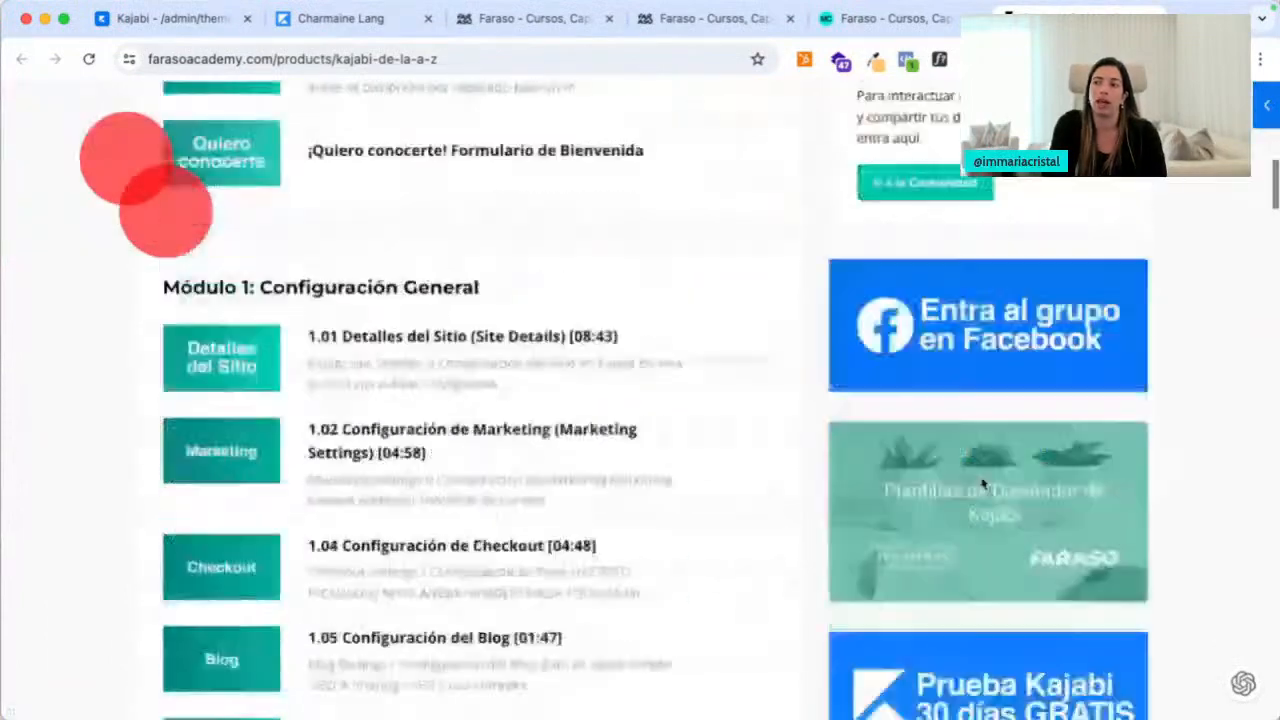
scroll(1005, 360, "down", 2)
scroll(1005, 360, "down", 1)
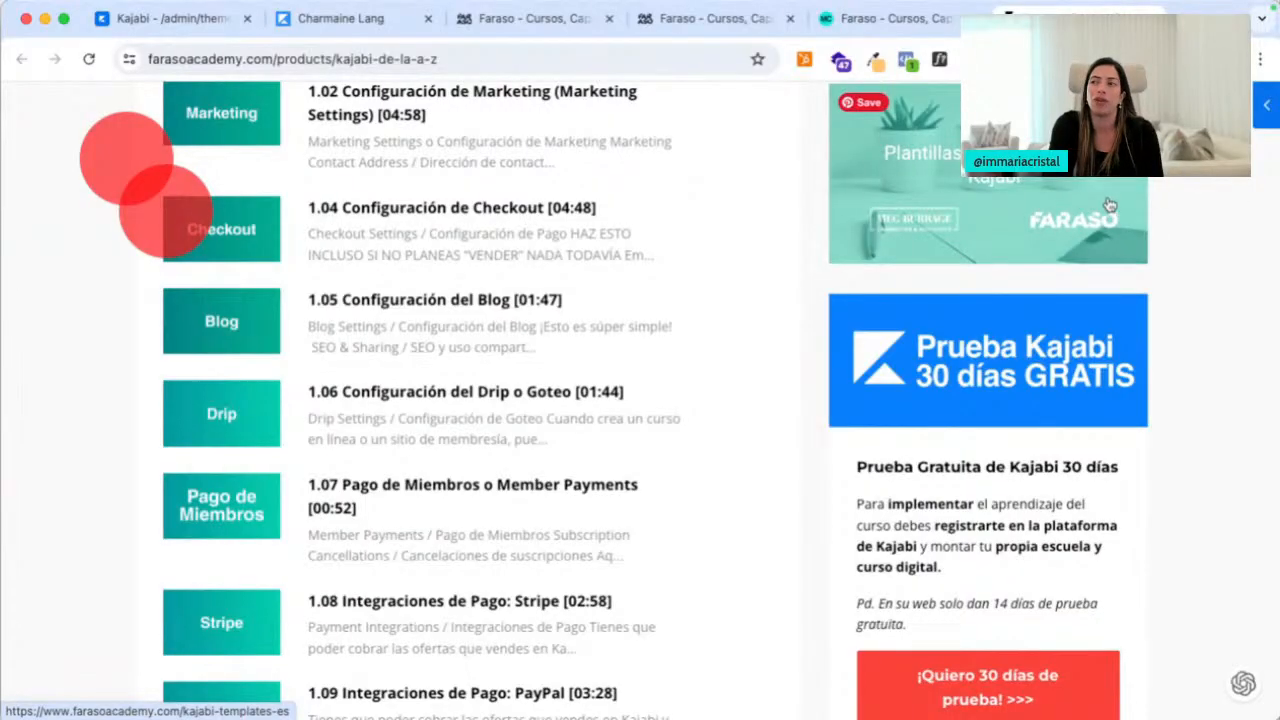
scroll(1086, 244, "down", 9)
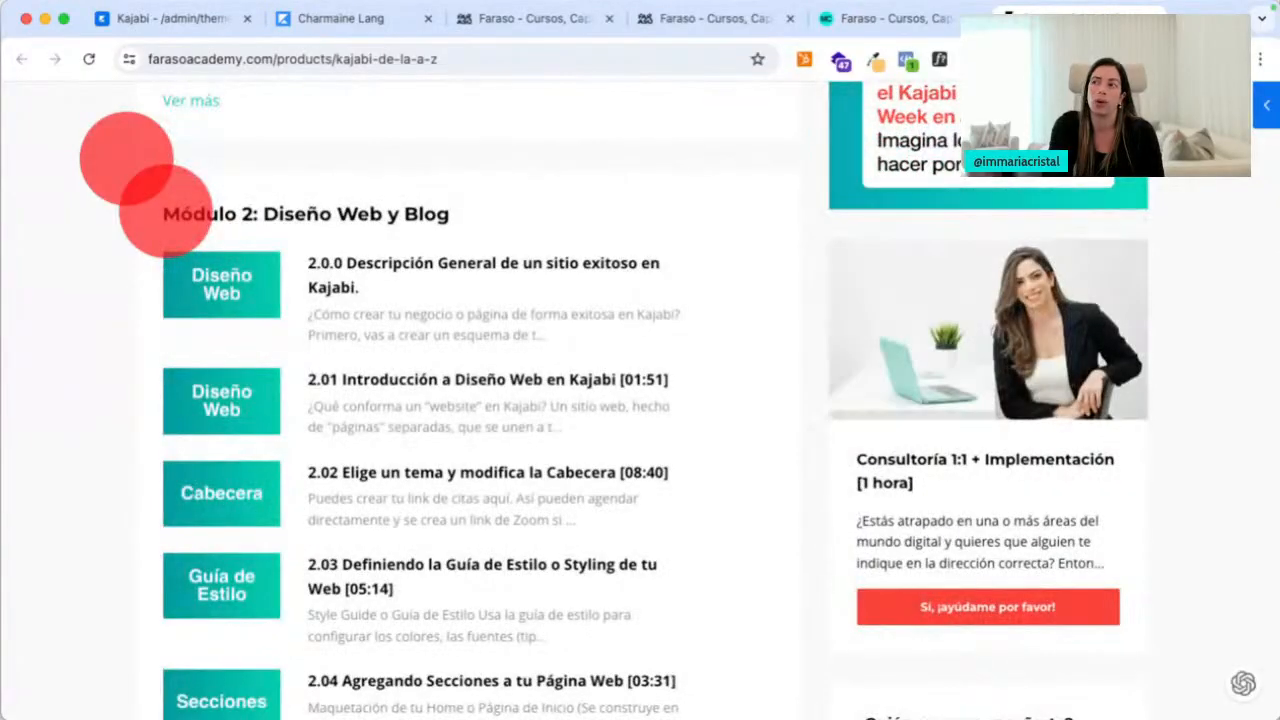
Close the Kajabi de la A-Z, Digital Success Club and Digital Business Launch tabs
left_click(938, 30)
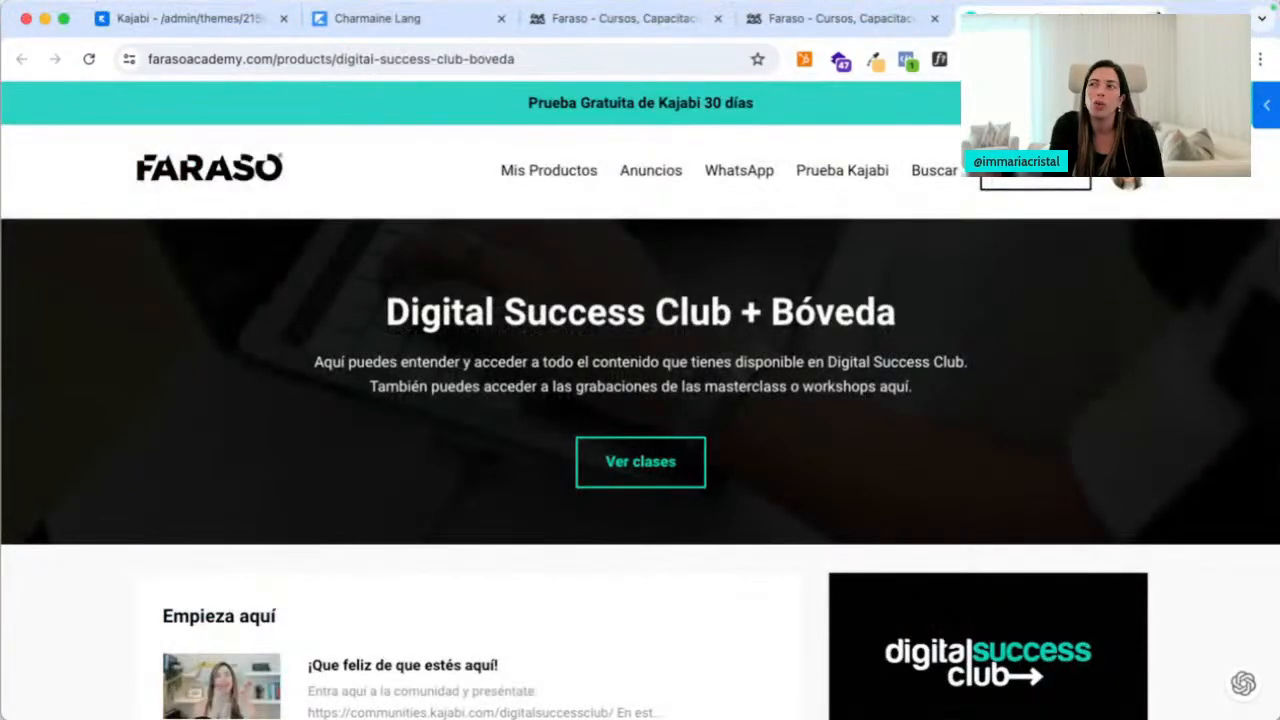
key("super+w")
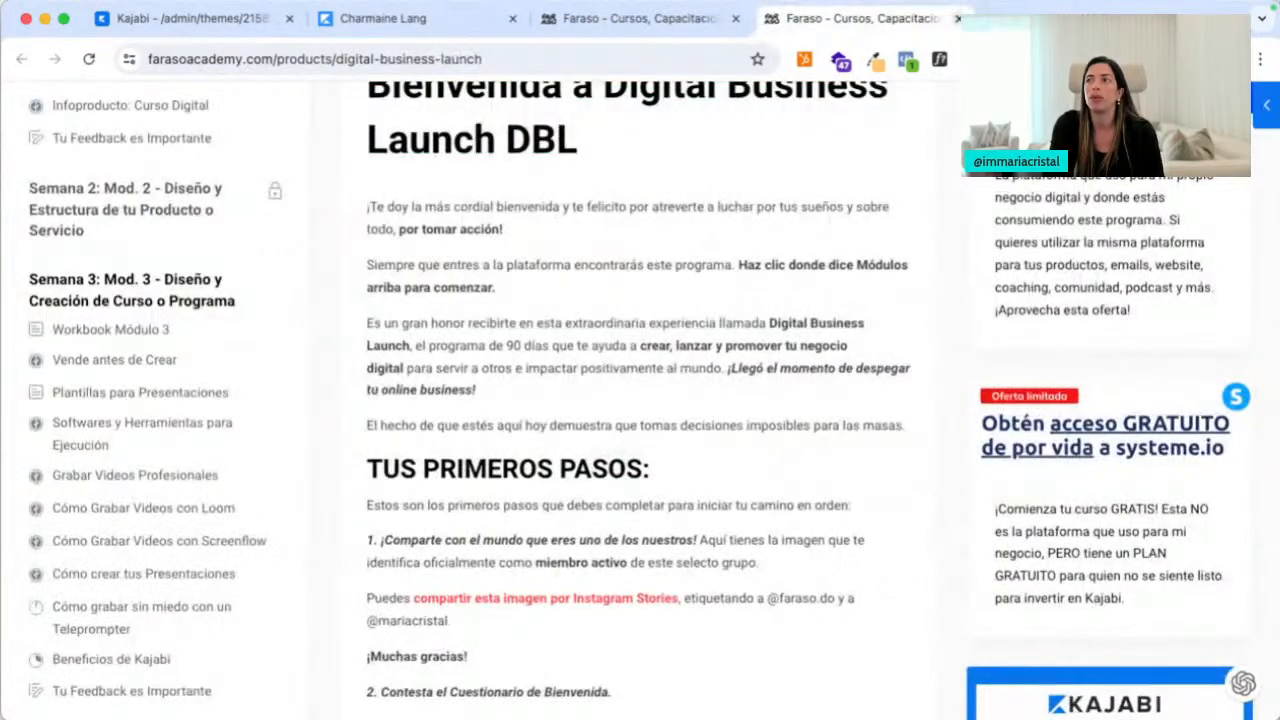
left_click(957, 18)
scroll(526, 354, "up", 5)
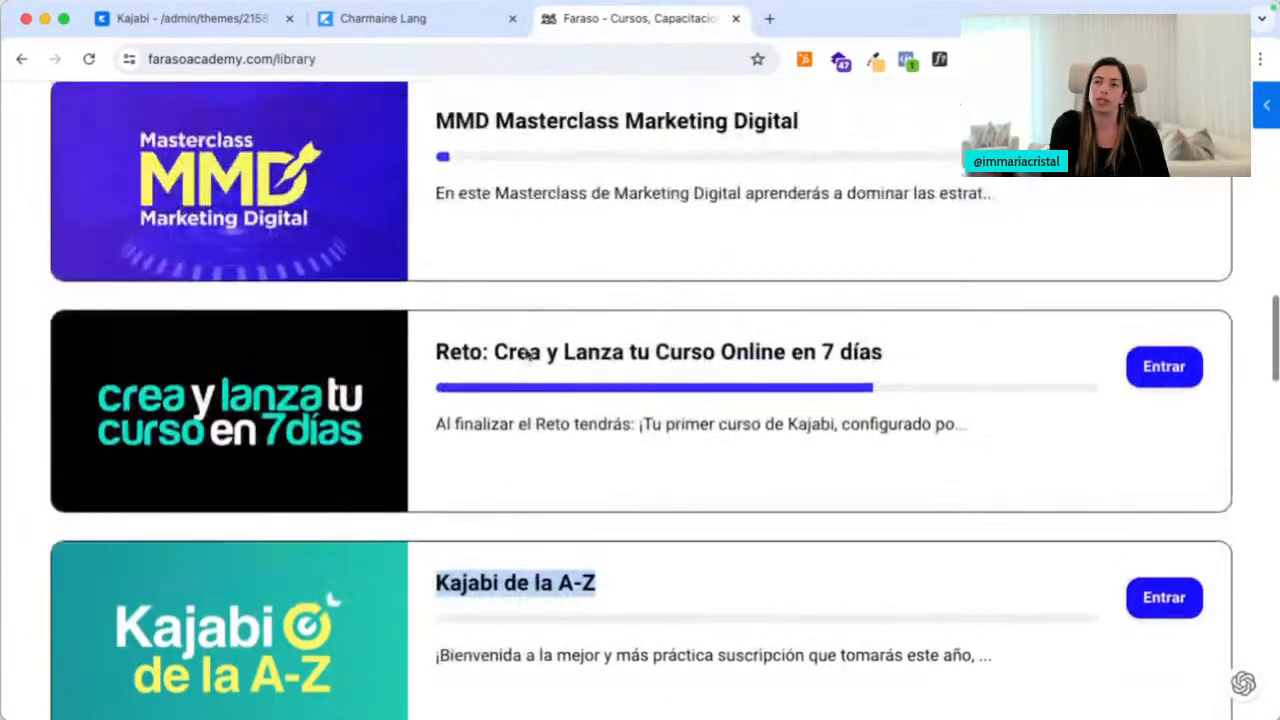
scroll(527, 356, "up", 1)
Queue MMD Masterclass in a background tab, close the lesson preview, and return to the editor's sections
left_click(590, 359)
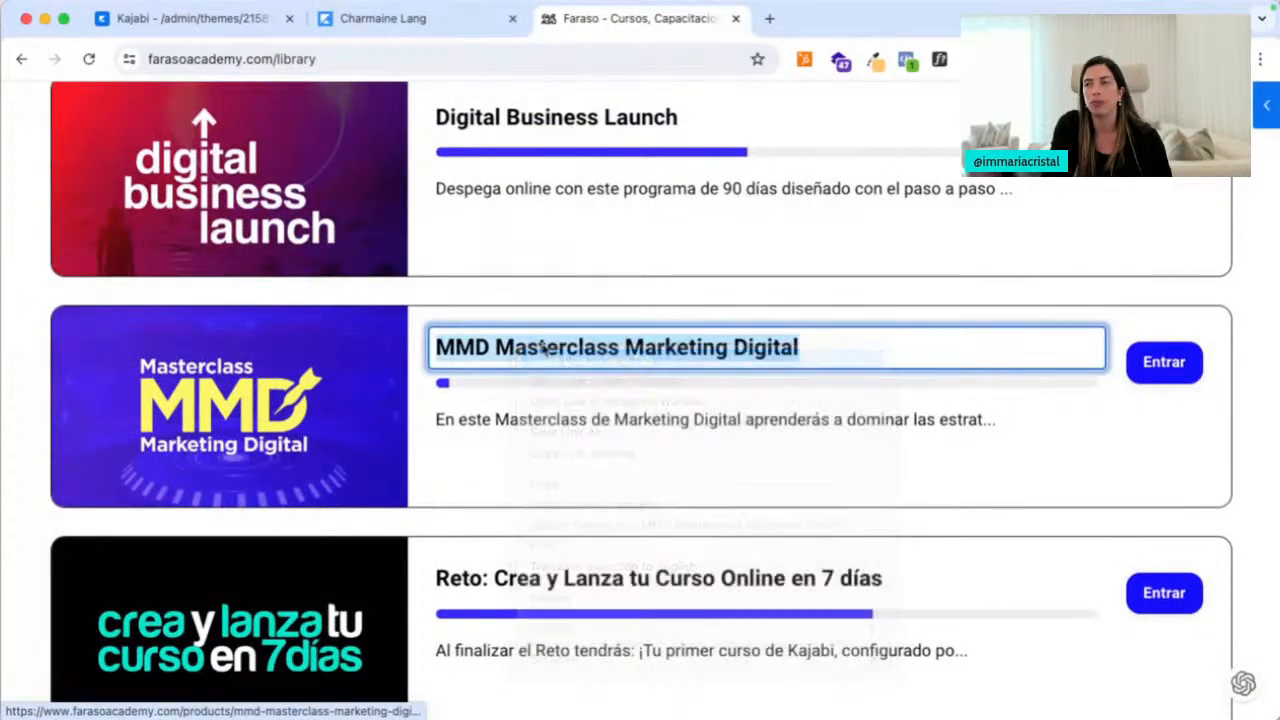
left_click(424, 35)
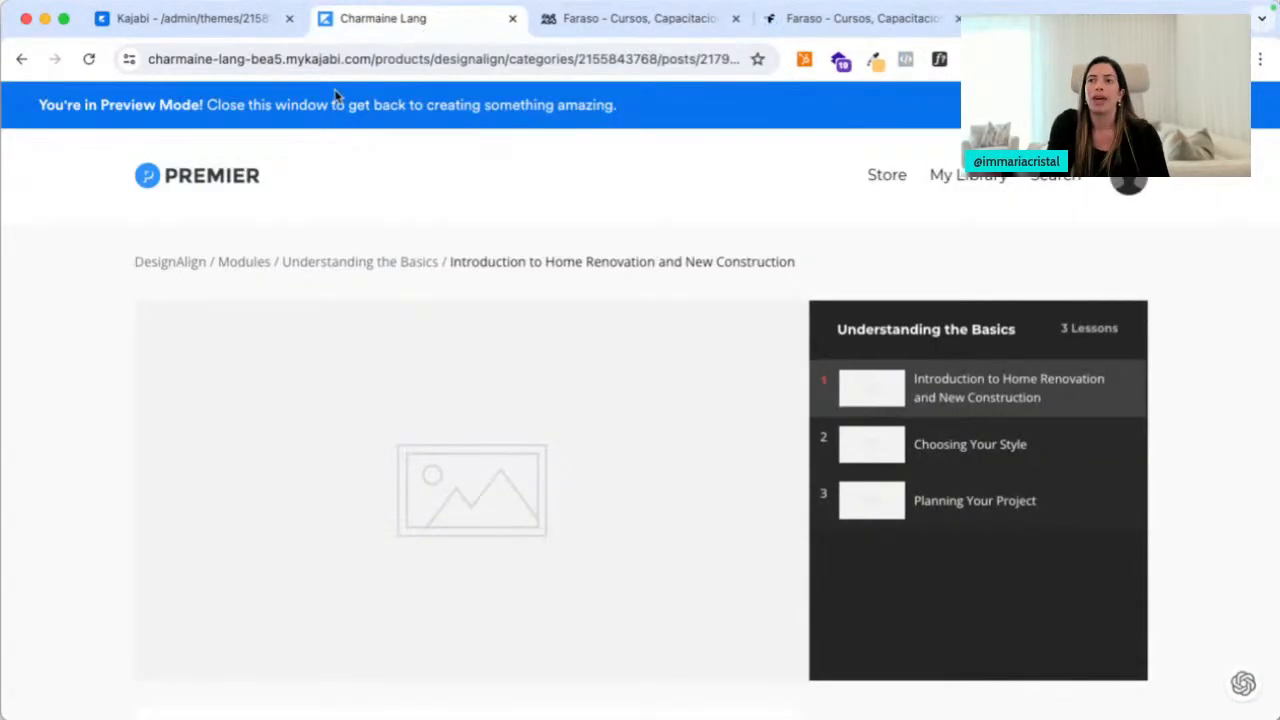
left_click(512, 18)
left_click(250, 22)
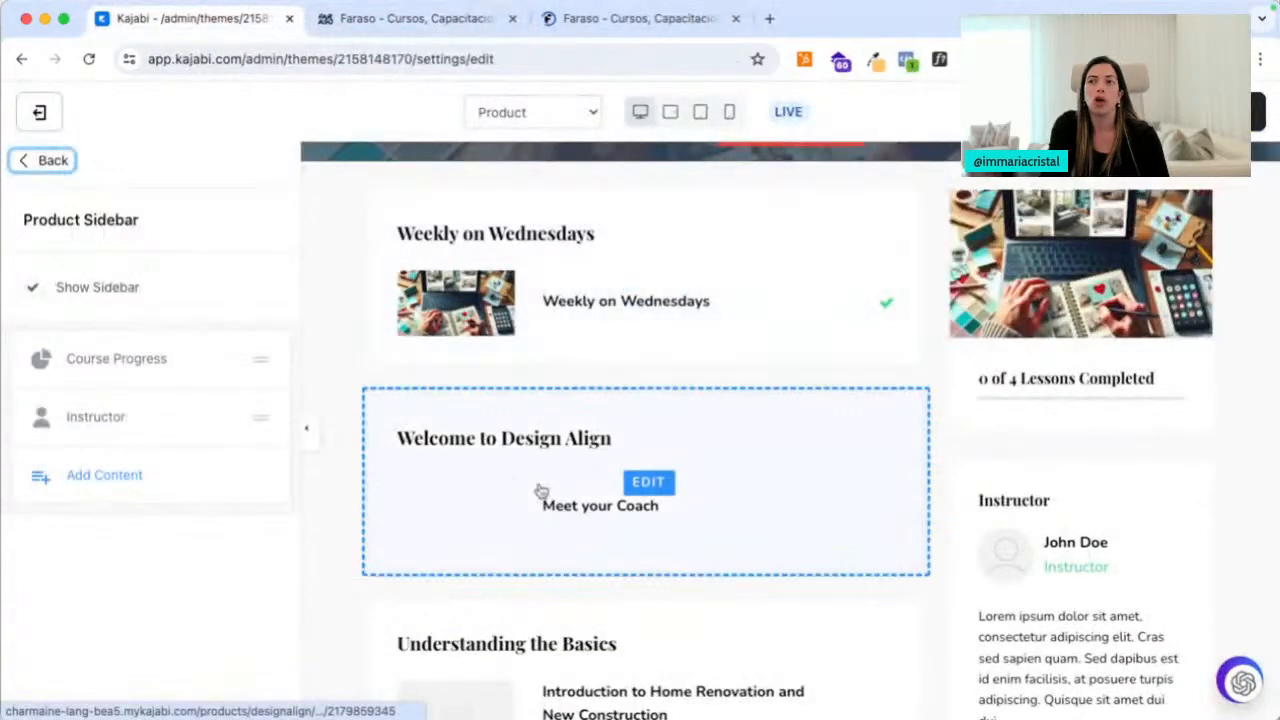
left_click(55, 160)
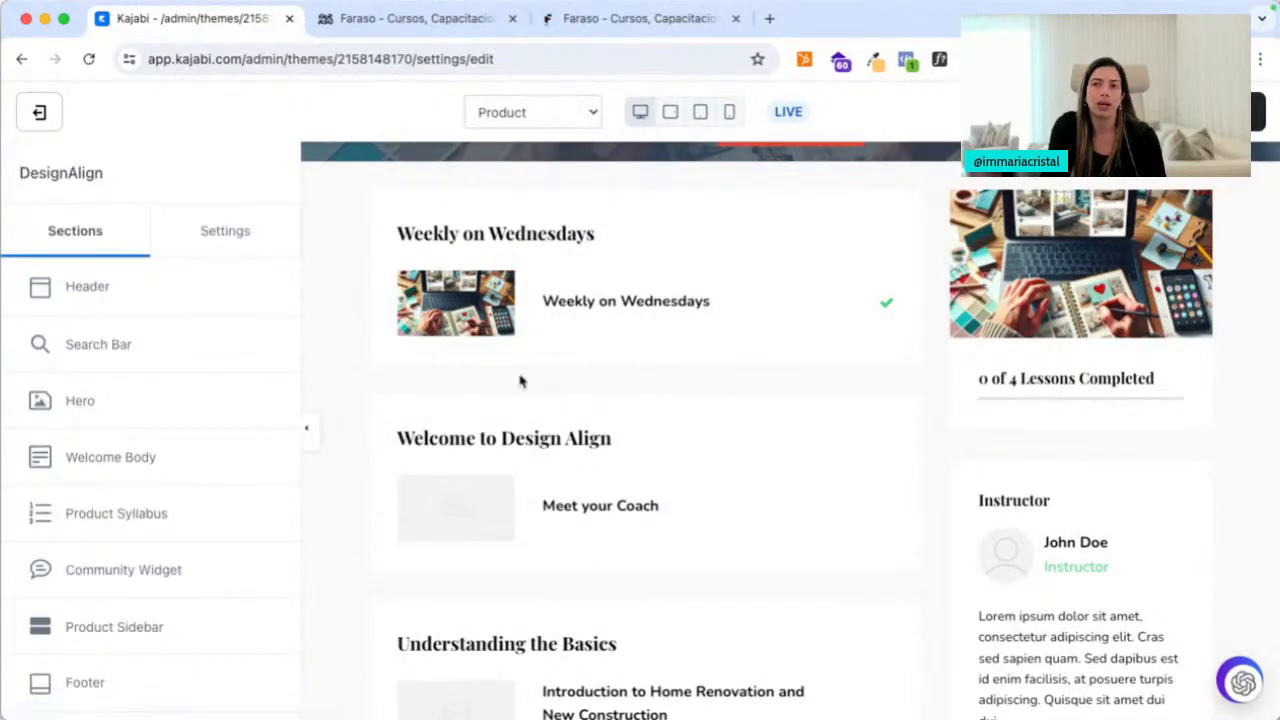
scroll(591, 523, "up", 5)
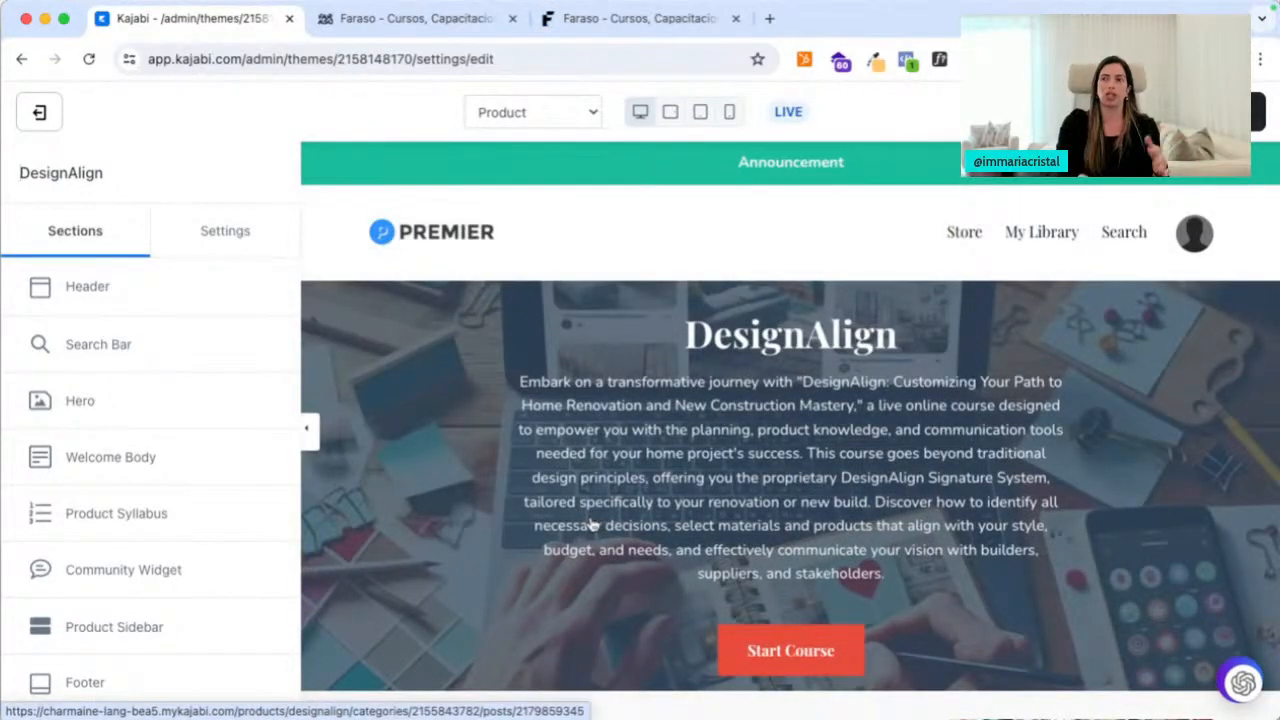
Switch the editor template to Categories, leaving without saving, then to Post
left_click(537, 112)
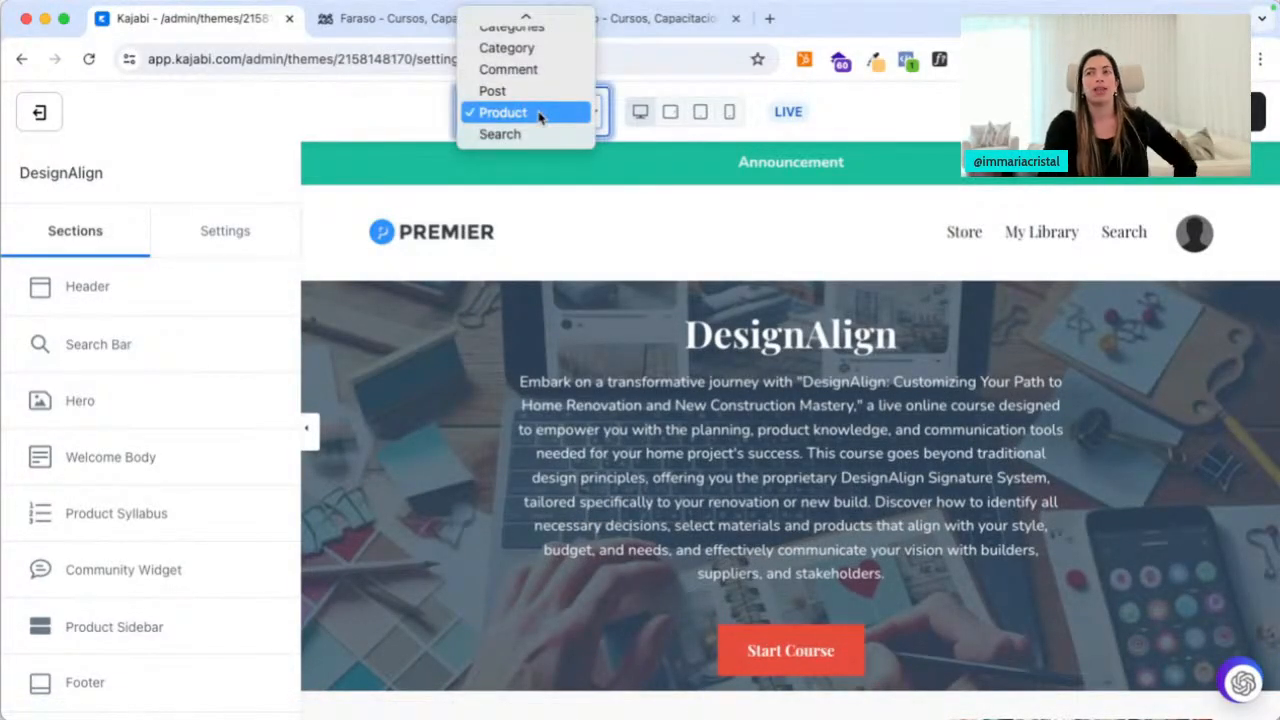
scroll(540, 117, "up", 1)
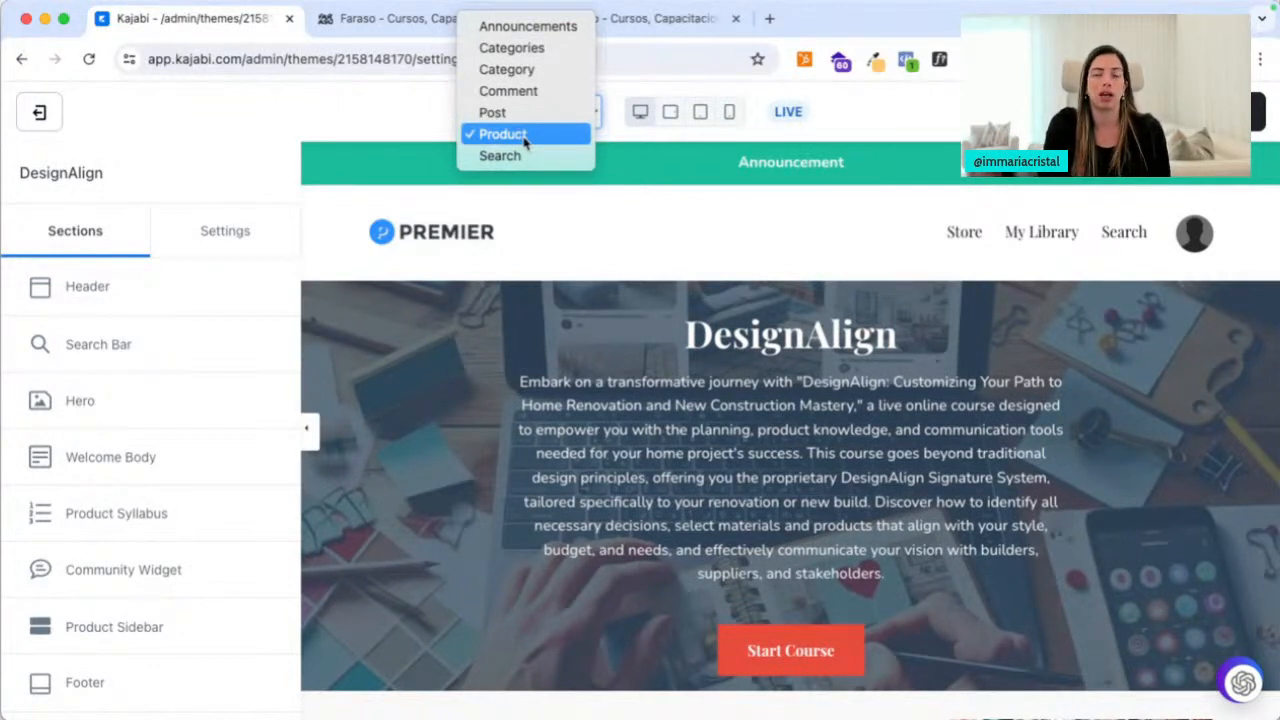
left_click(534, 50)
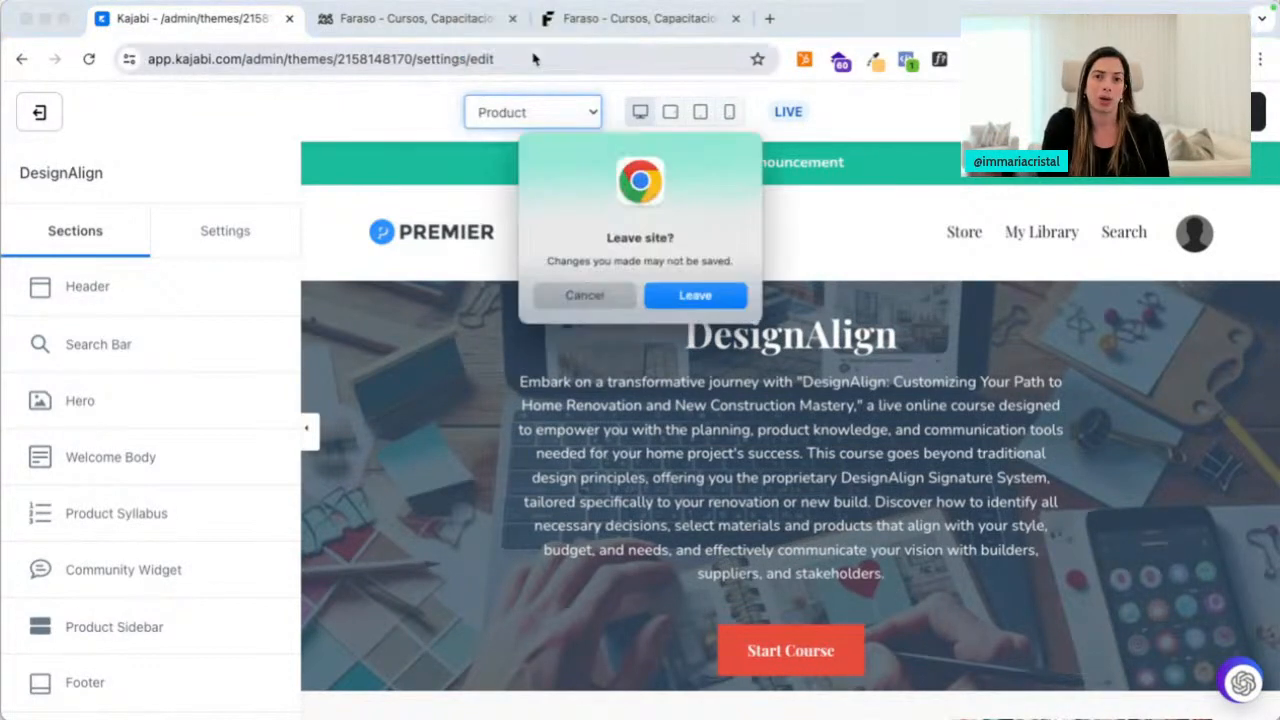
key("Return")
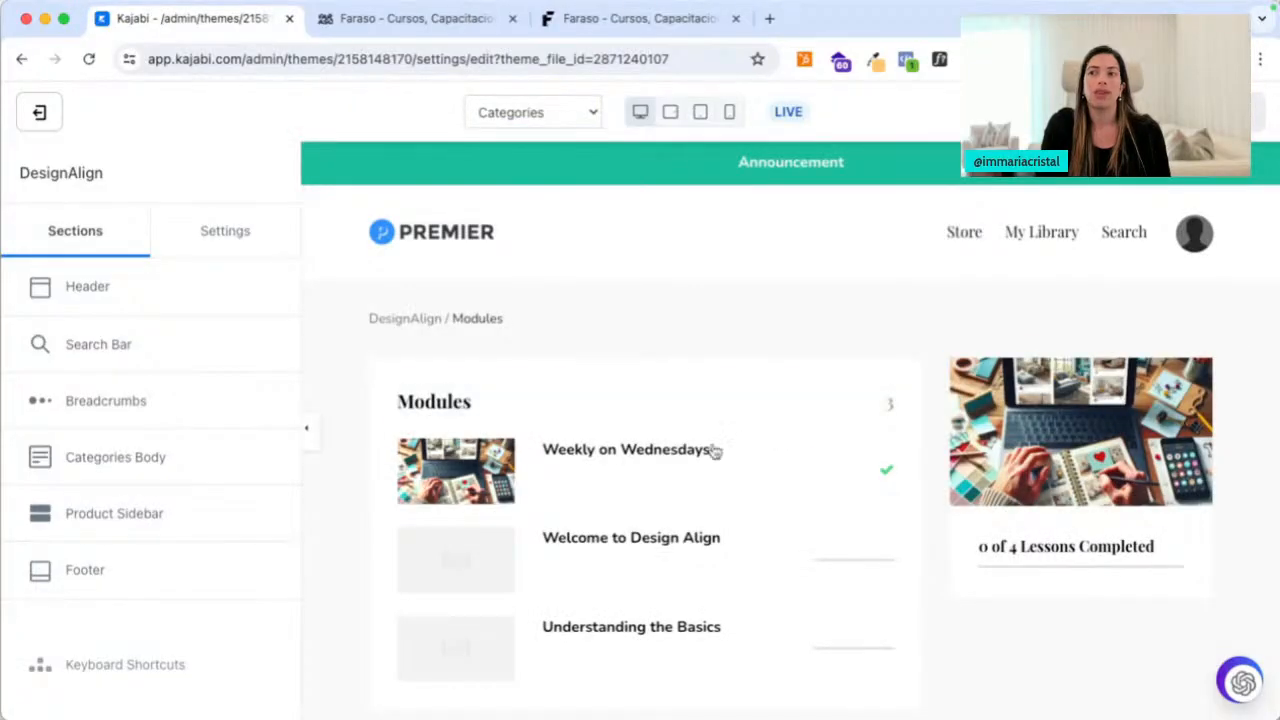
scroll(694, 323, "down", 4)
scroll(557, 449, "up", 2)
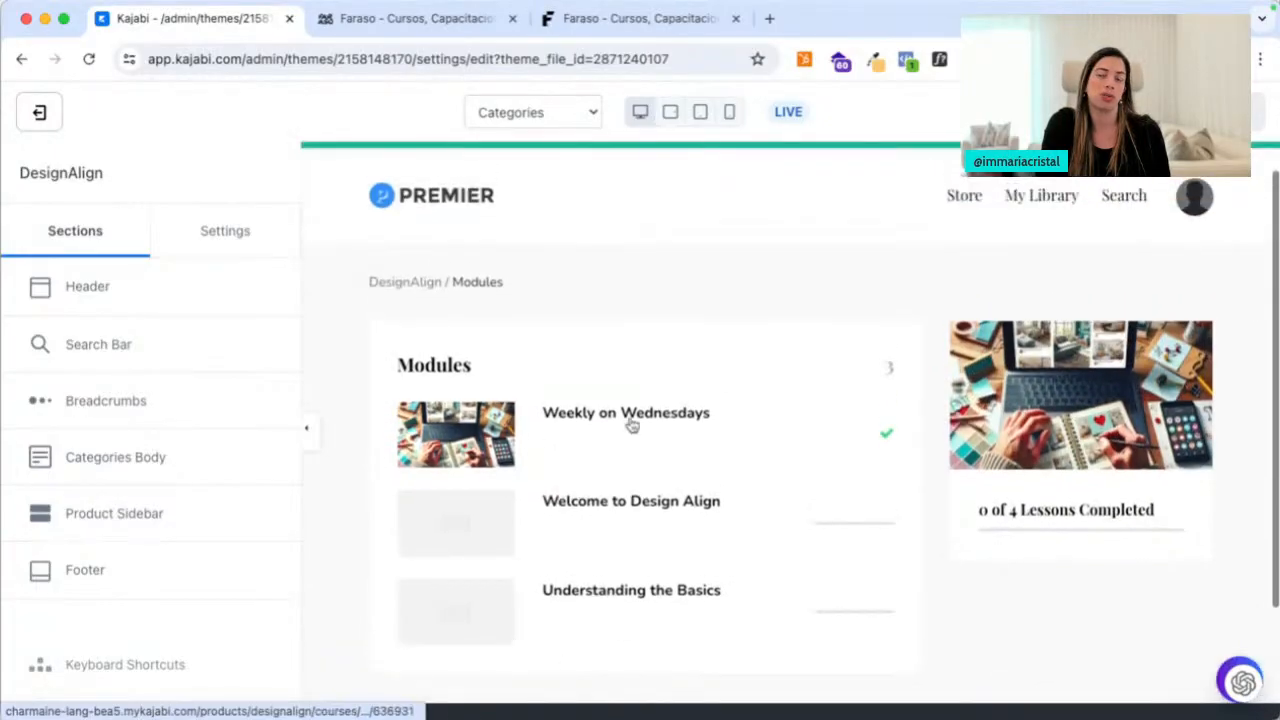
left_click(541, 120)
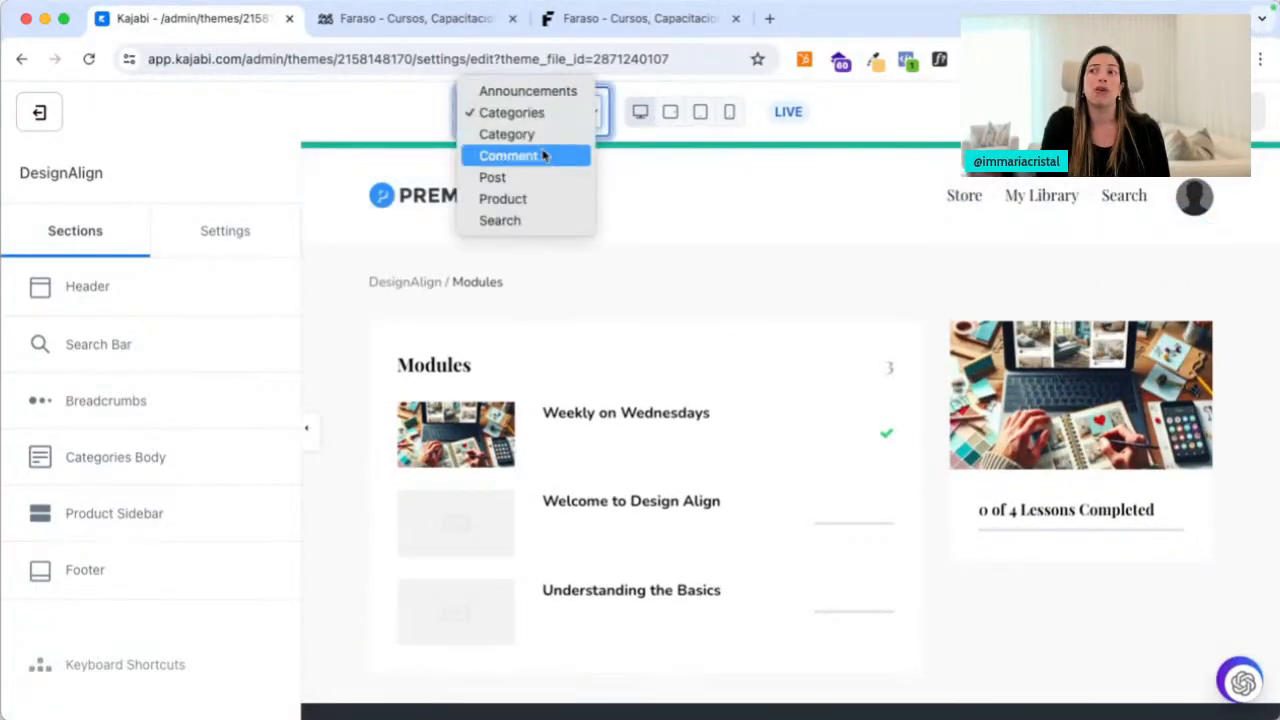
left_click(544, 180)
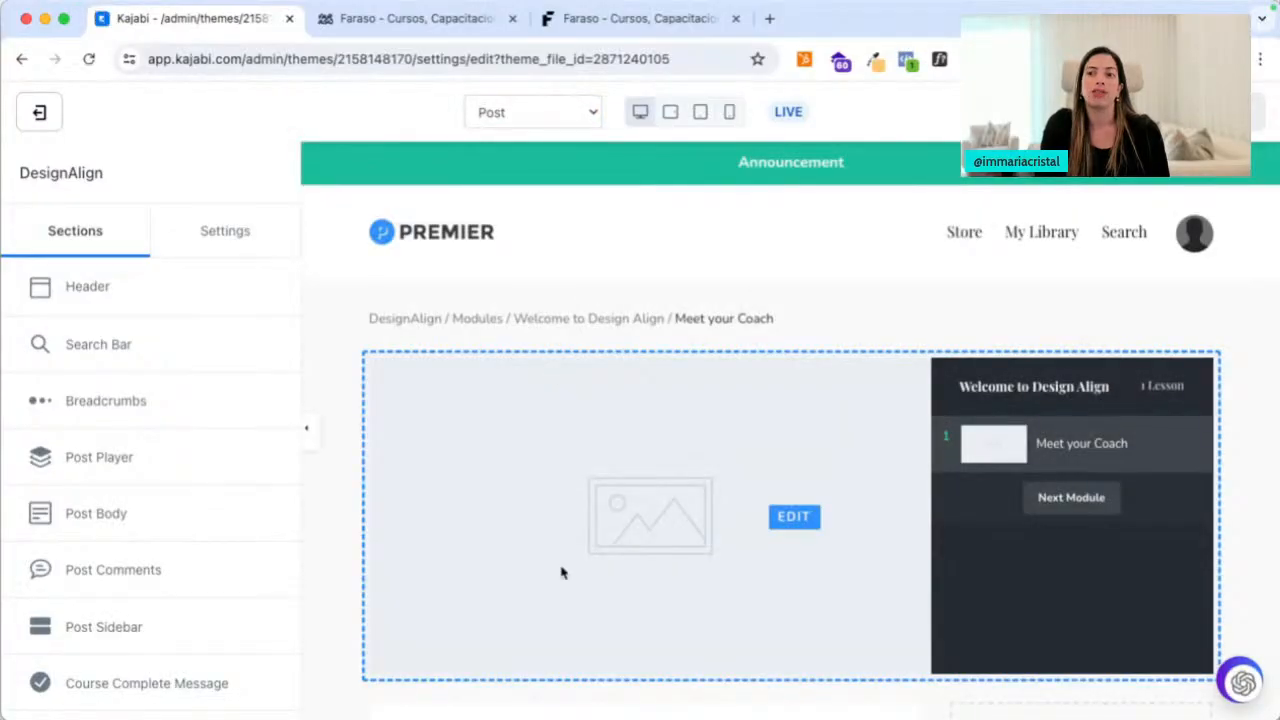
Set the Post Player background colour to teal, then view the MMD Masterclass course page
left_click(110, 570)
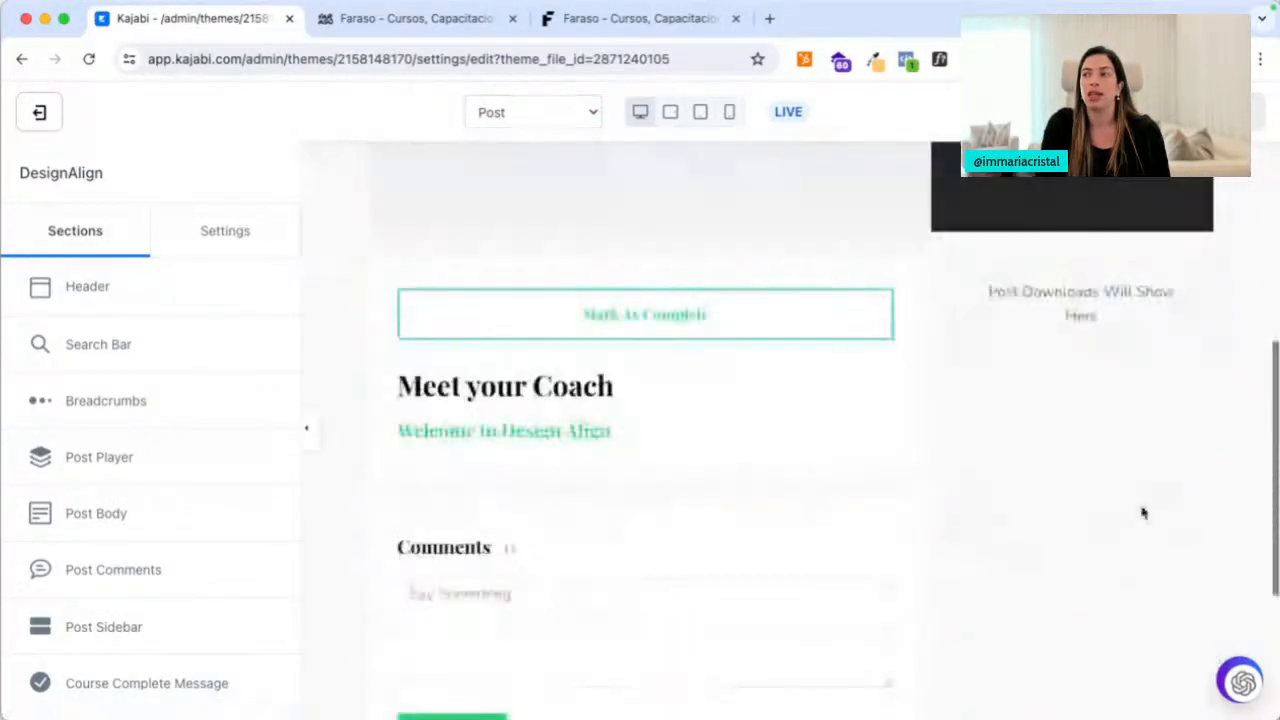
scroll(1078, 448, "up", 4)
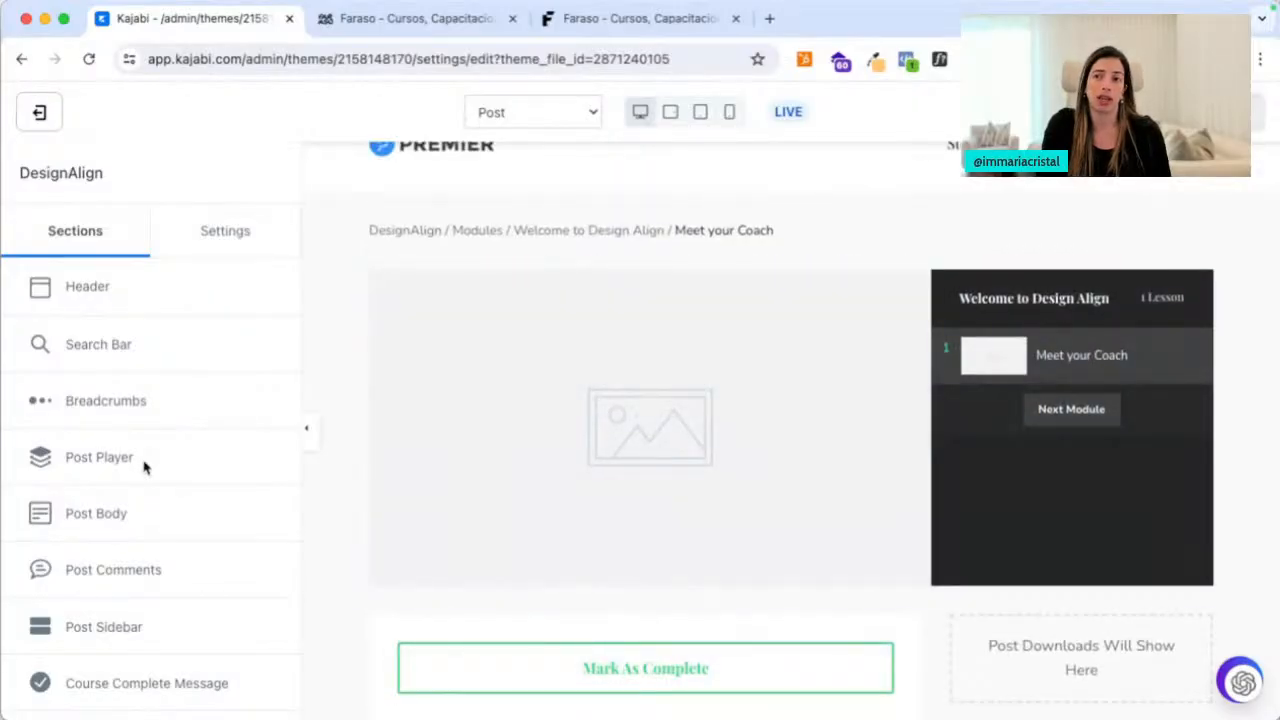
left_click(110, 458)
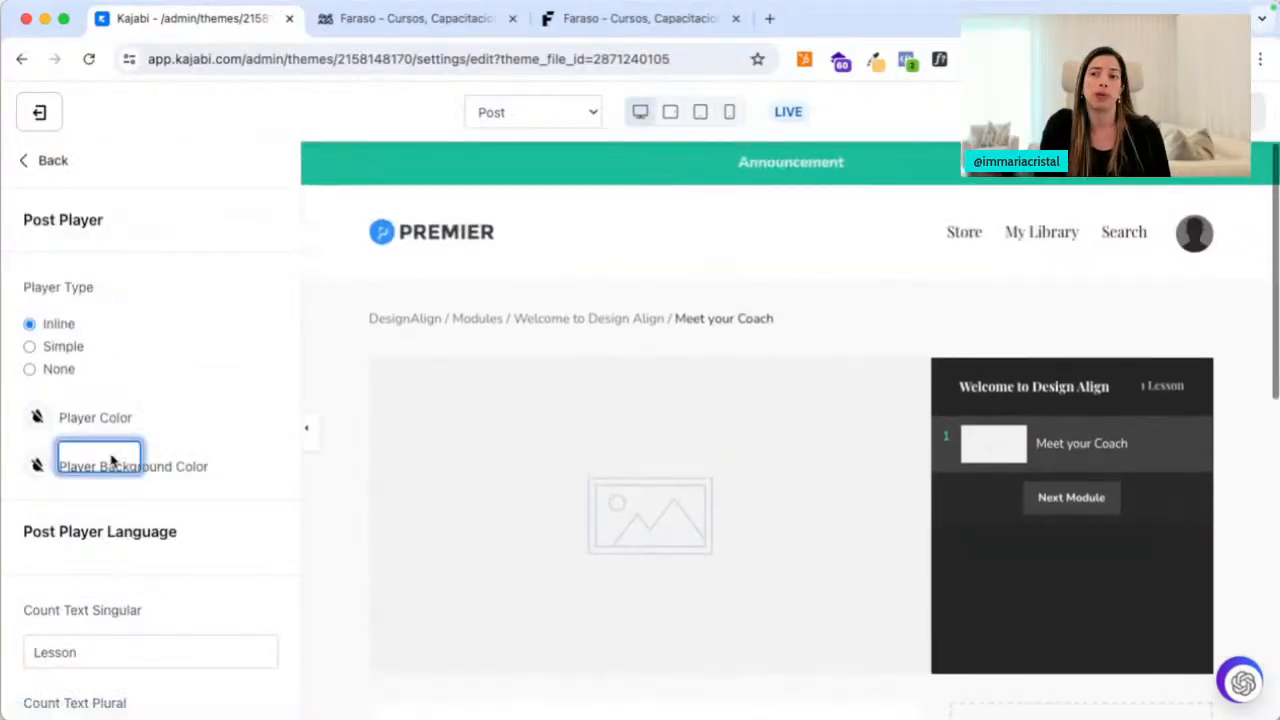
left_click(38, 466)
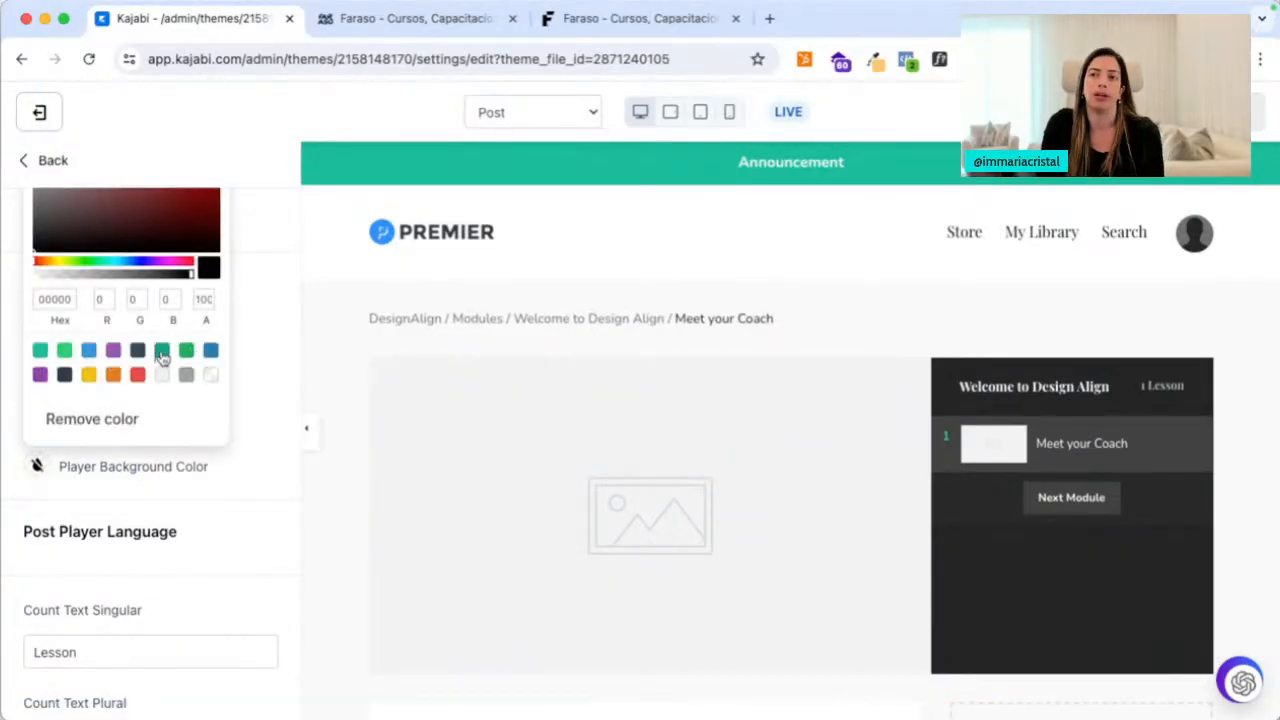
left_click(162, 356)
left_click(268, 342)
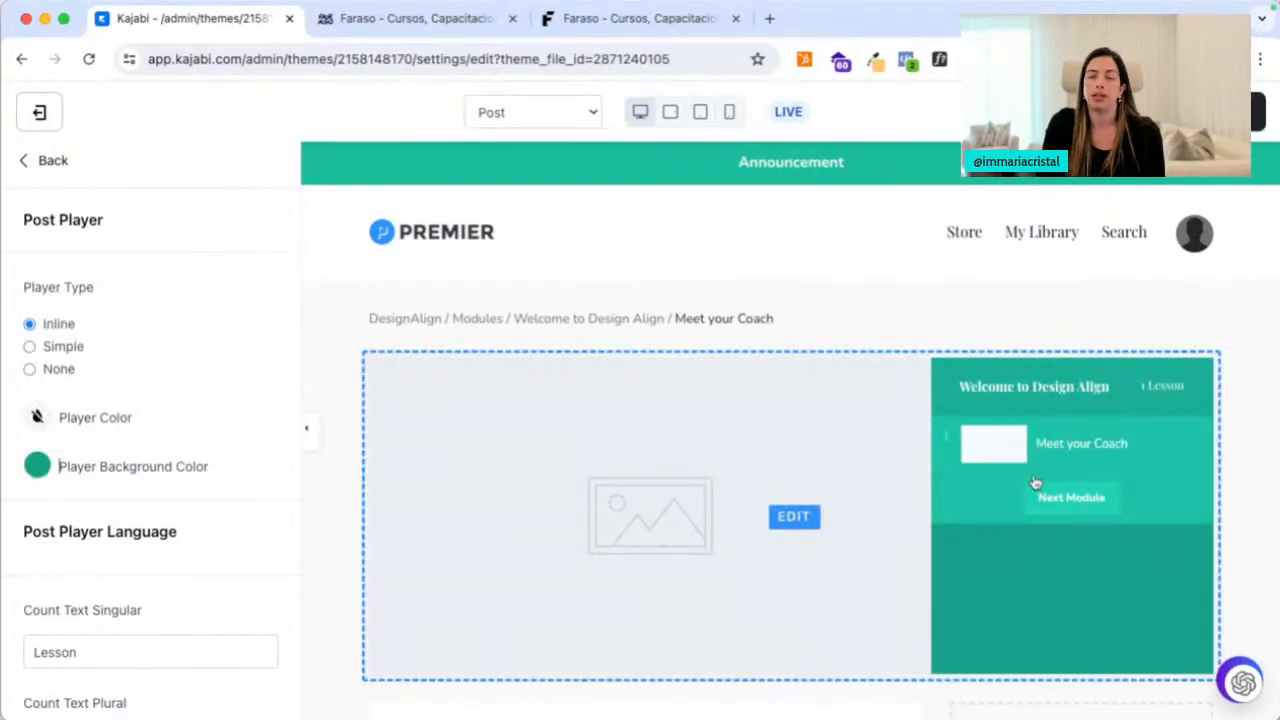
left_click(657, 20)
scroll(586, 449, "down", 5)
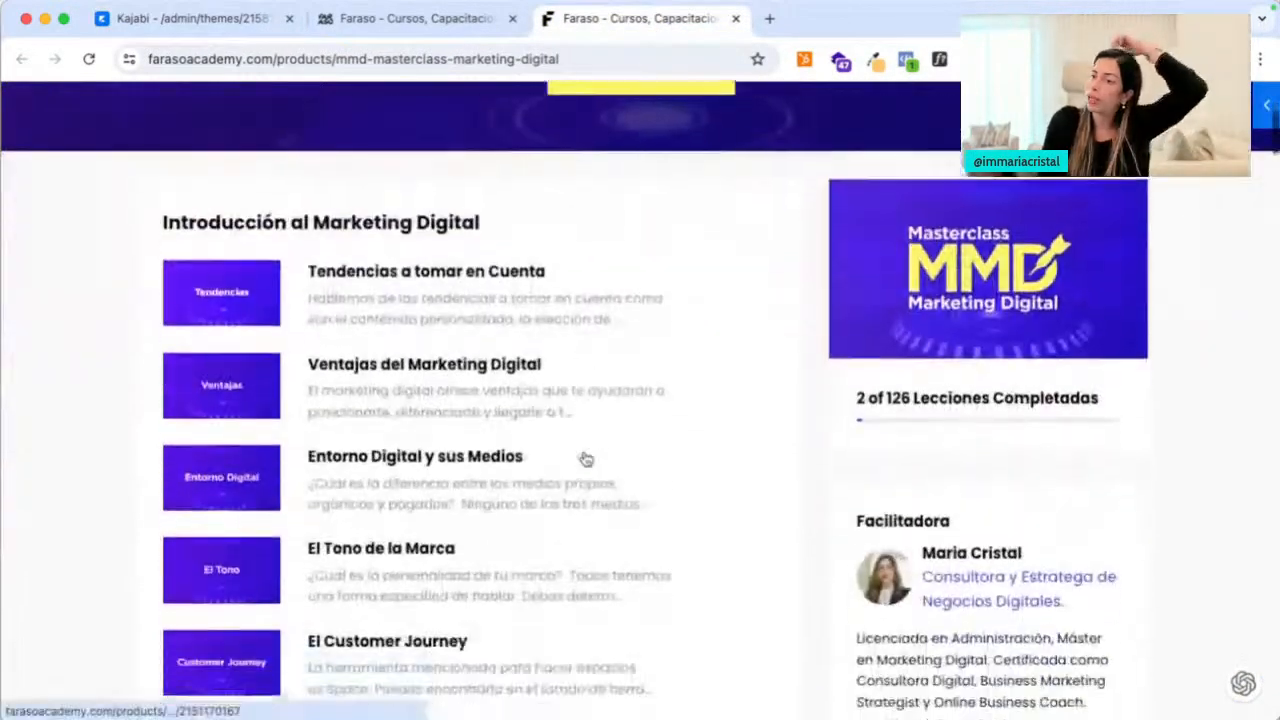
Open the Ventajas del Marketing Digital lesson, then return to the course library
left_click(441, 360)
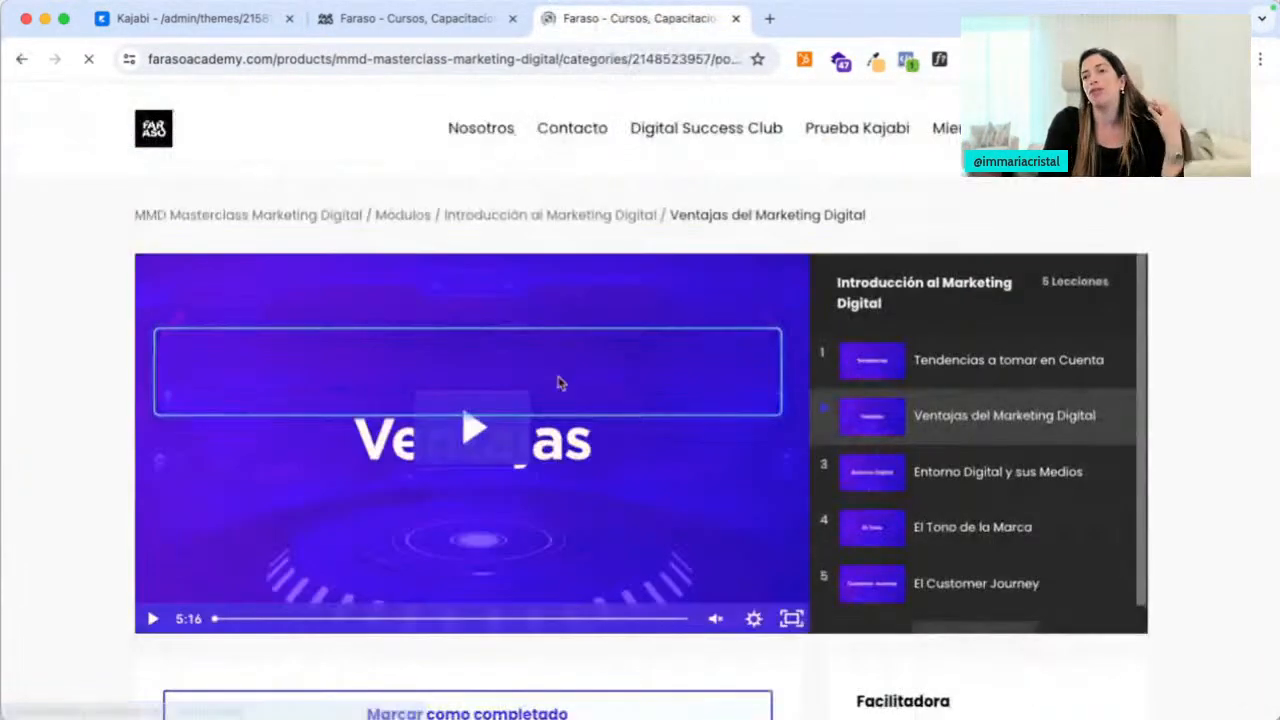
scroll(677, 274, "down", 5)
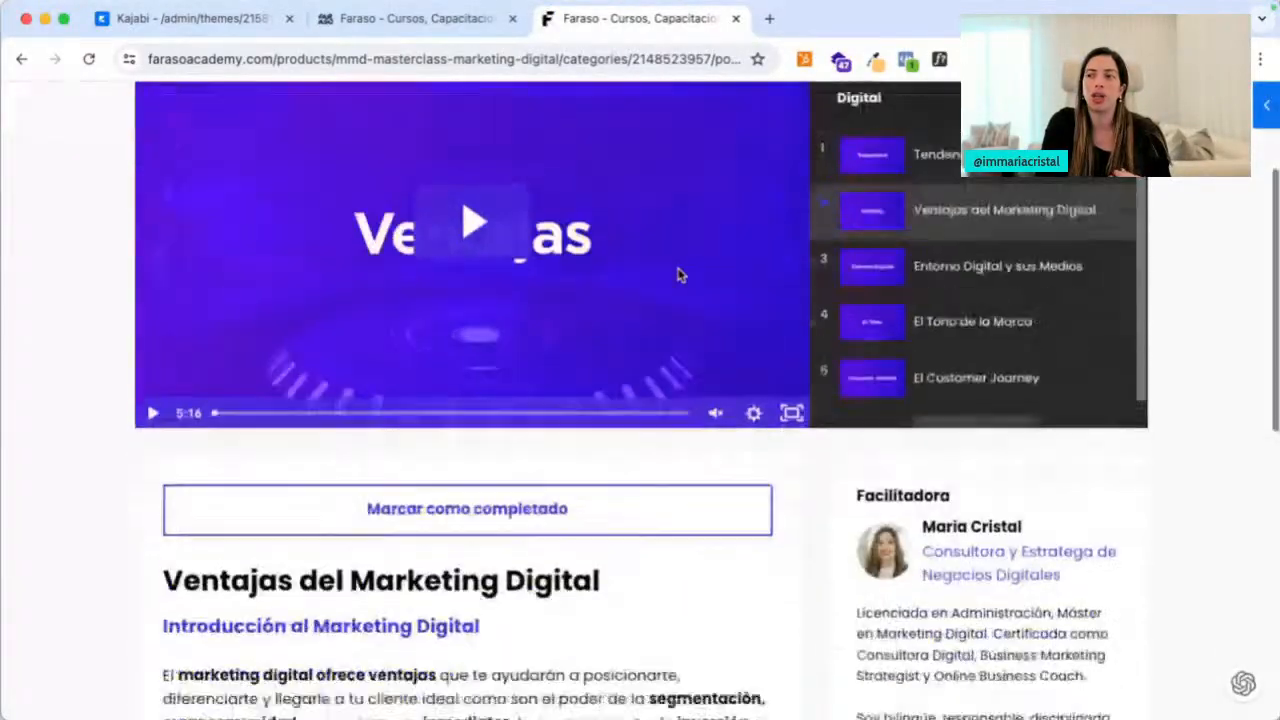
scroll(677, 274, "up", 5)
left_click(452, 30)
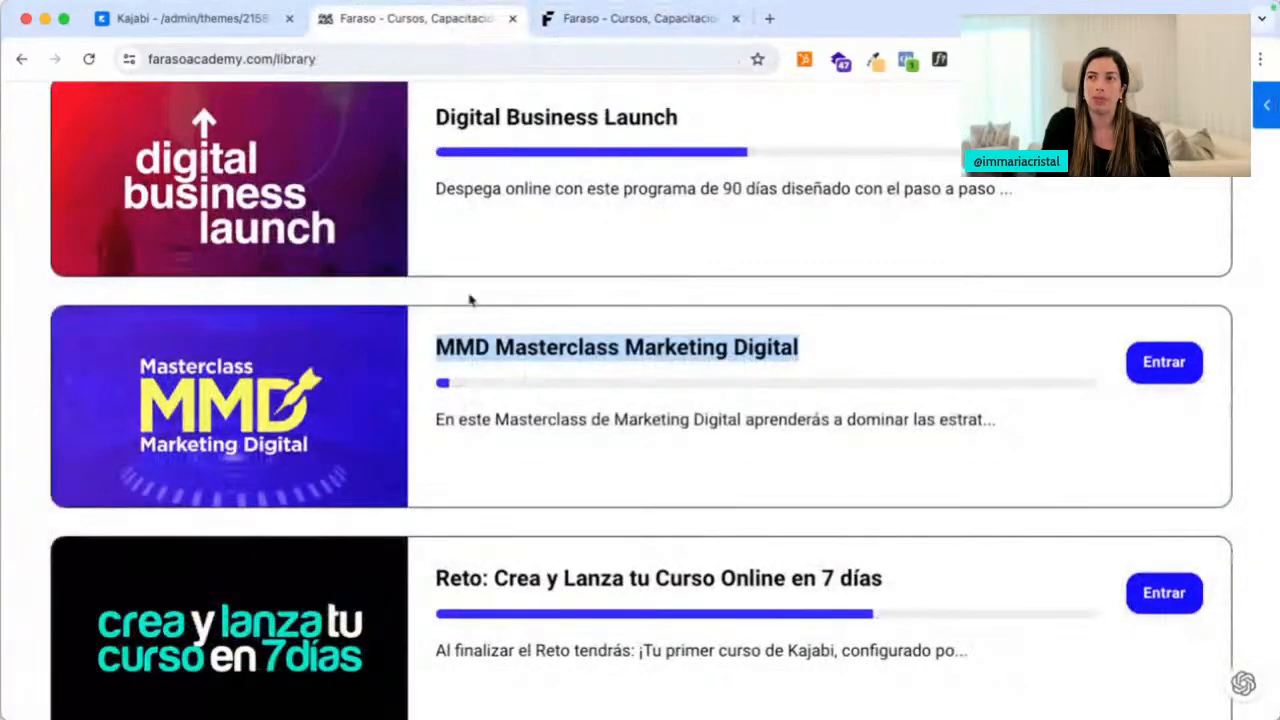
Open Digital Business Launch and Fotografía Móvil in new tabs and view Fotografía Móvil
right_click(500, 118)
left_click(520, 121)
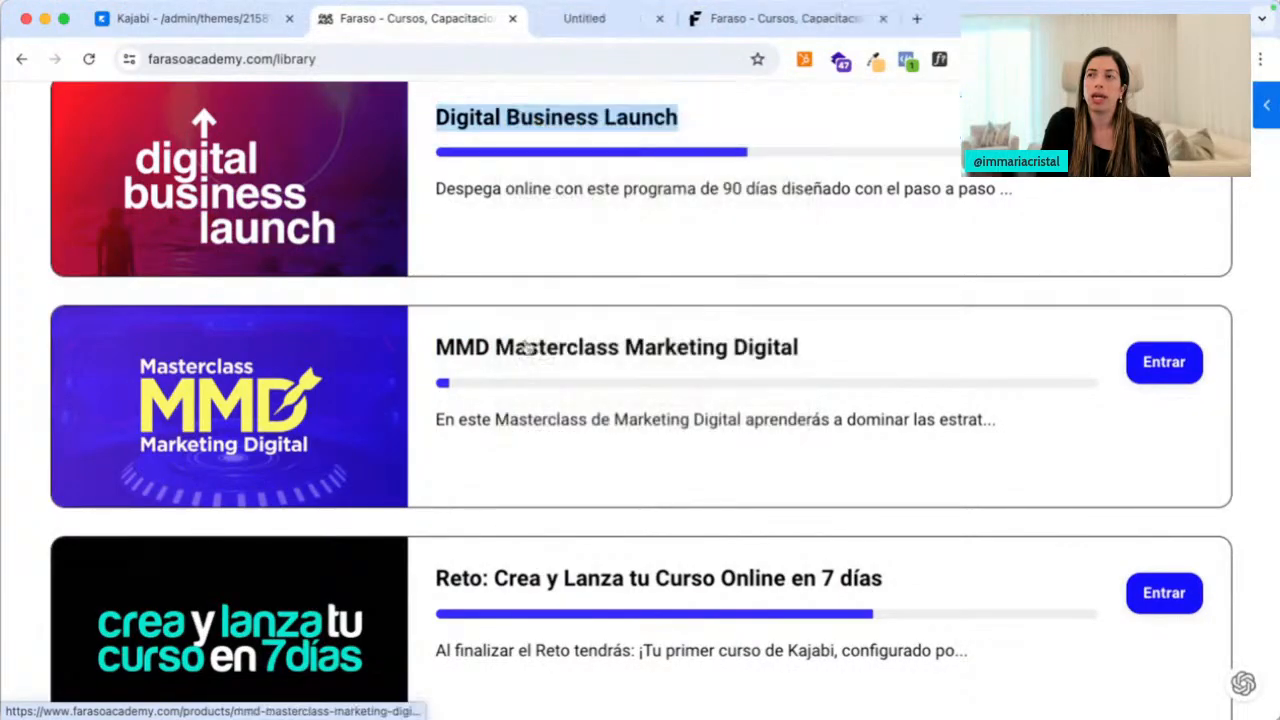
scroll(503, 240, "up", 6)
right_click(500, 216)
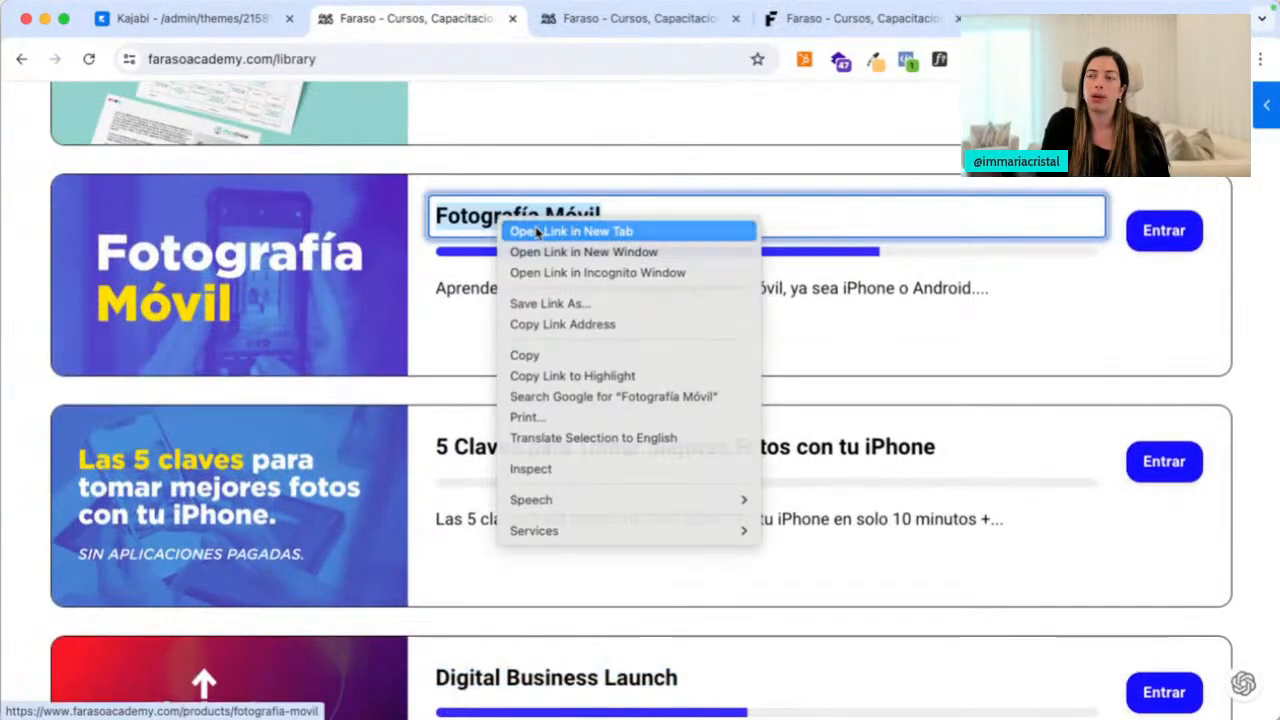
left_click(515, 232)
left_click(855, 30)
Open Fotografía Móvil lesson 03 and scroll through it with its teal player sidebar
scroll(393, 515, "down", 4)
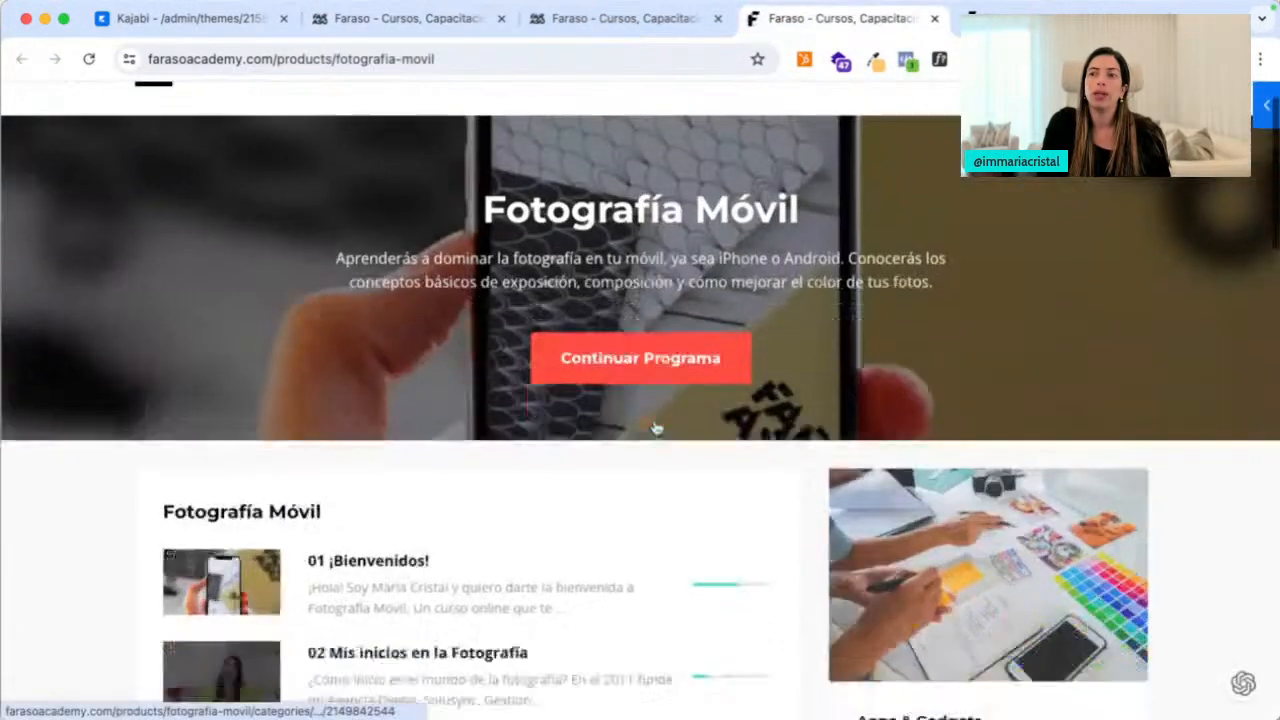
left_click(393, 515)
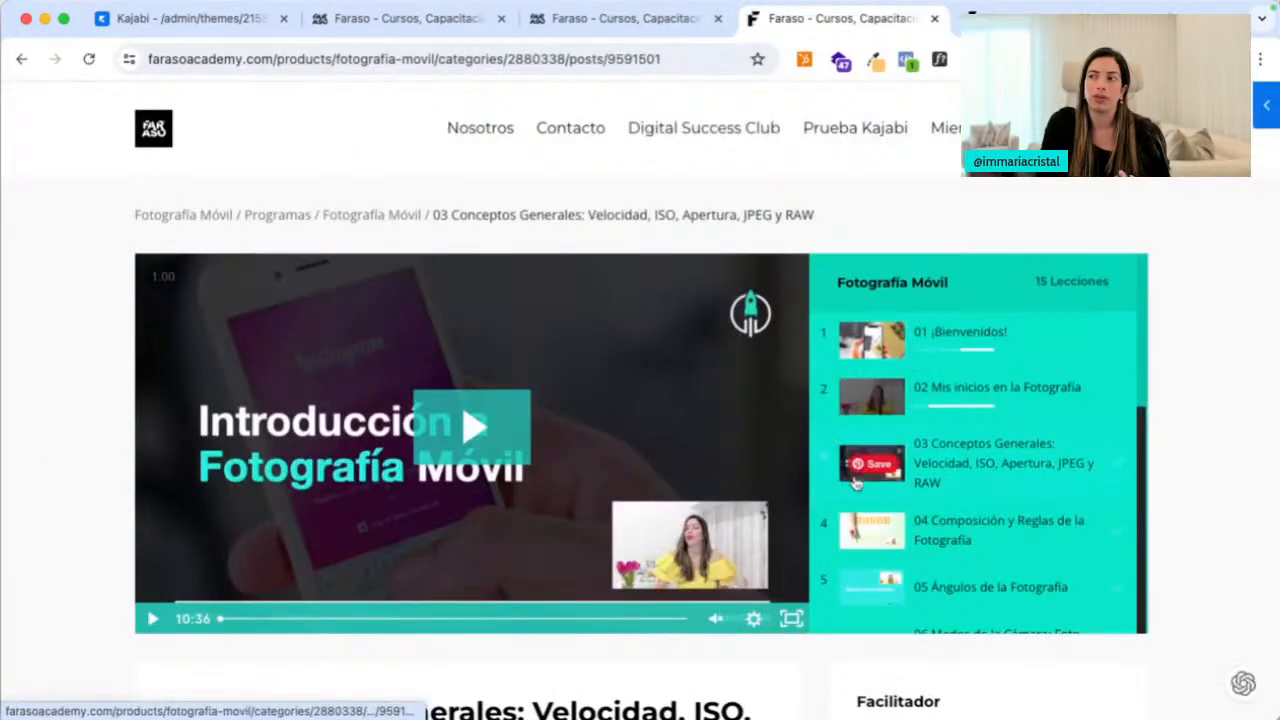
scroll(903, 540, "down", 3)
scroll(903, 540, "down", 3)
scroll(789, 686, "down", 8)
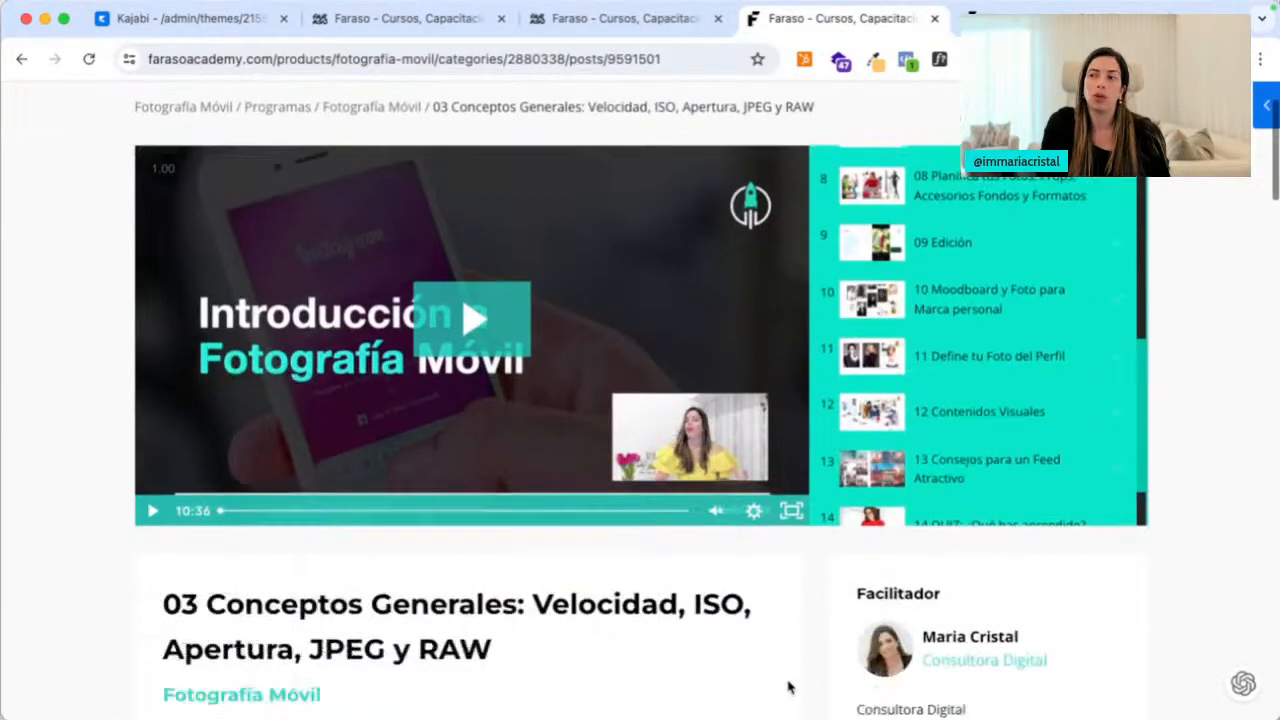
scroll(870, 284, "down", 3)
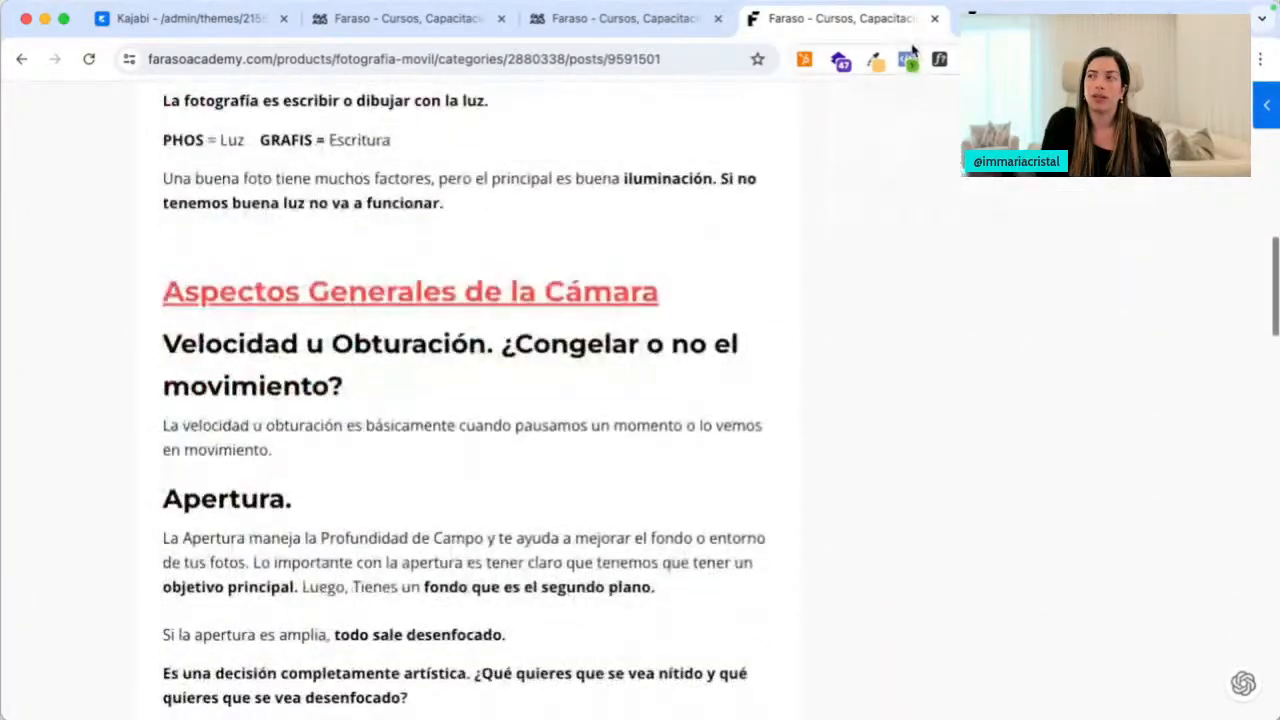
Review the Tu Historia de Transformación lesson in Digital Business Launch, then close that tab
left_click(680, 21)
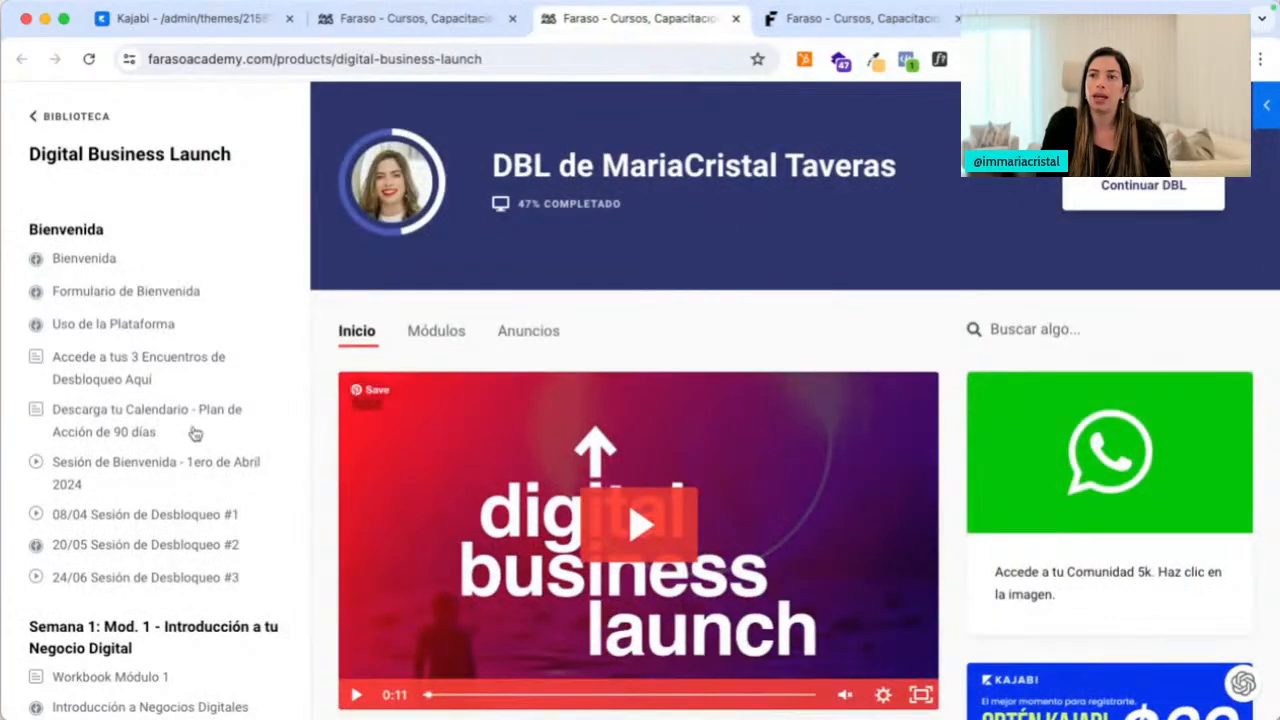
scroll(195, 432, "down", 1)
scroll(195, 432, "down", 5)
left_click(124, 490)
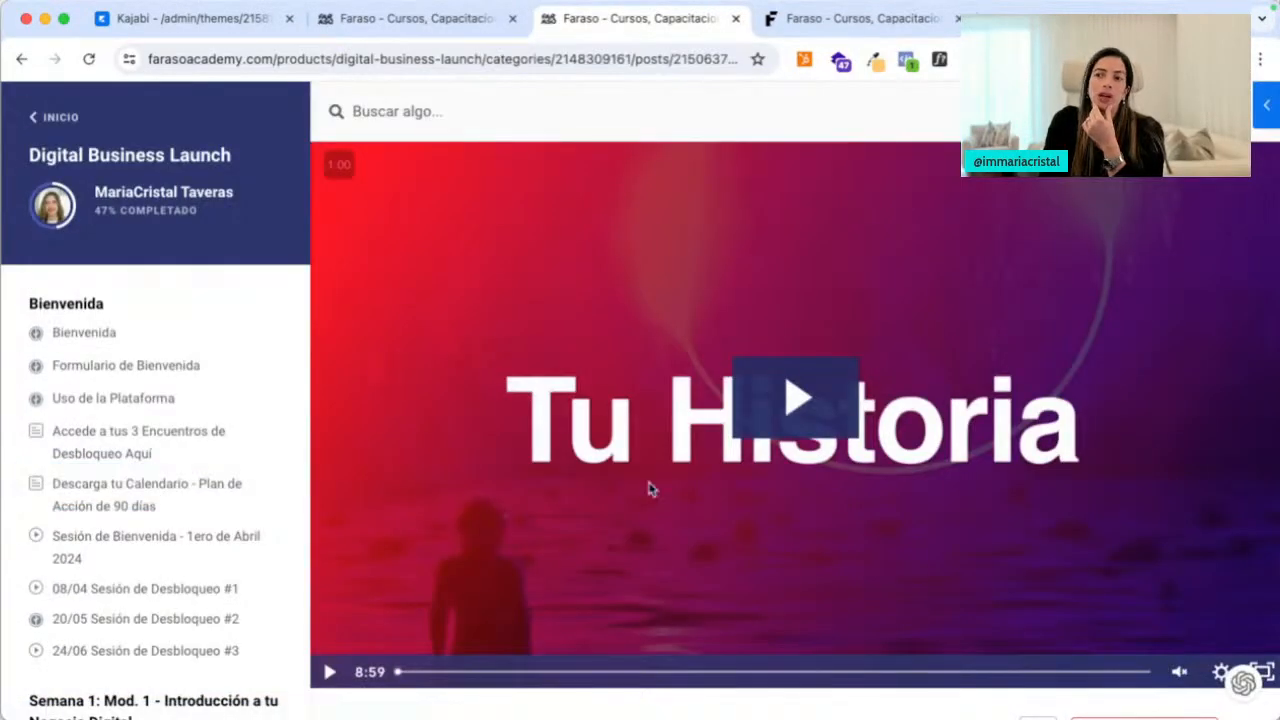
scroll(670, 390, "down", 3)
scroll(713, 370, "up", 2)
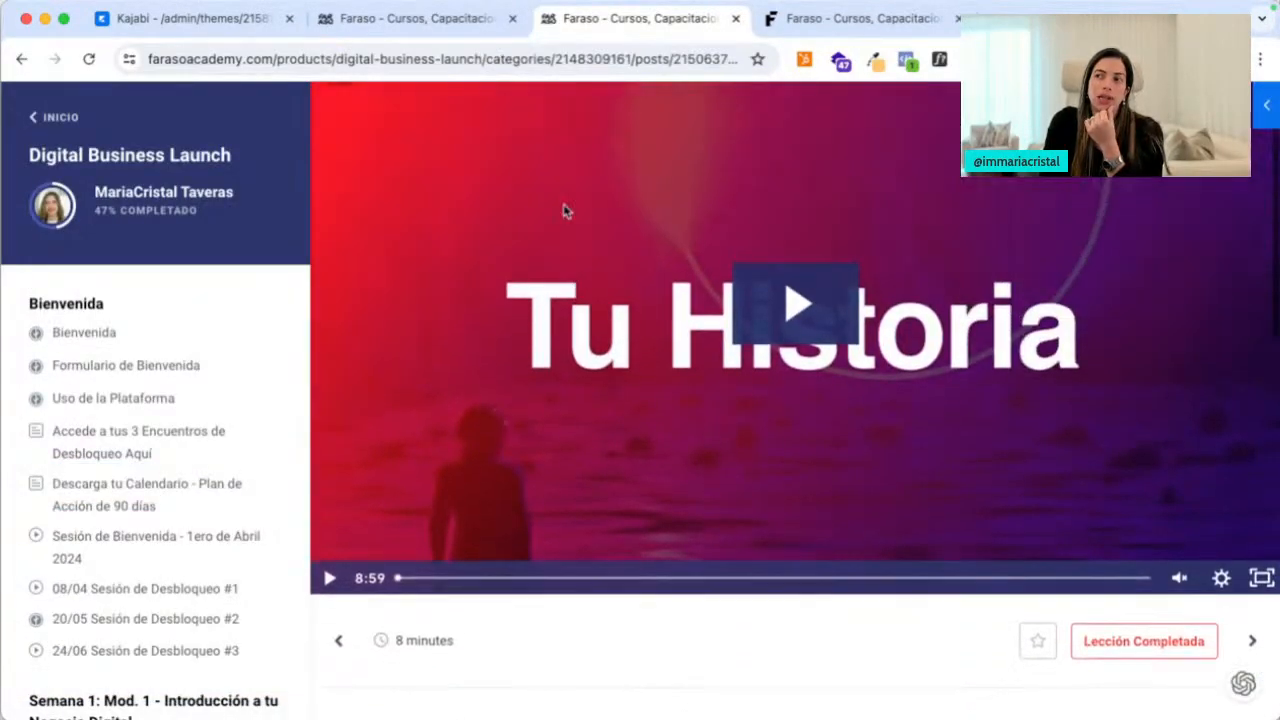
scroll(663, 265, "down", 10)
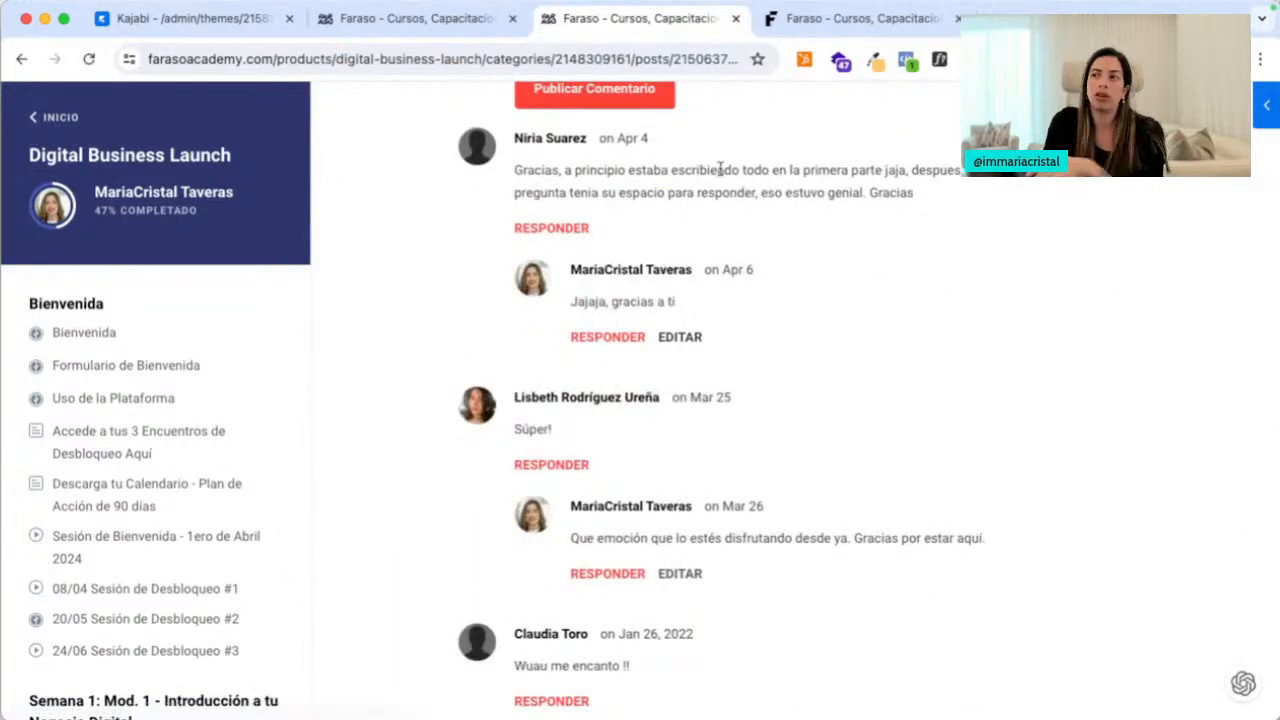
left_click(736, 18)
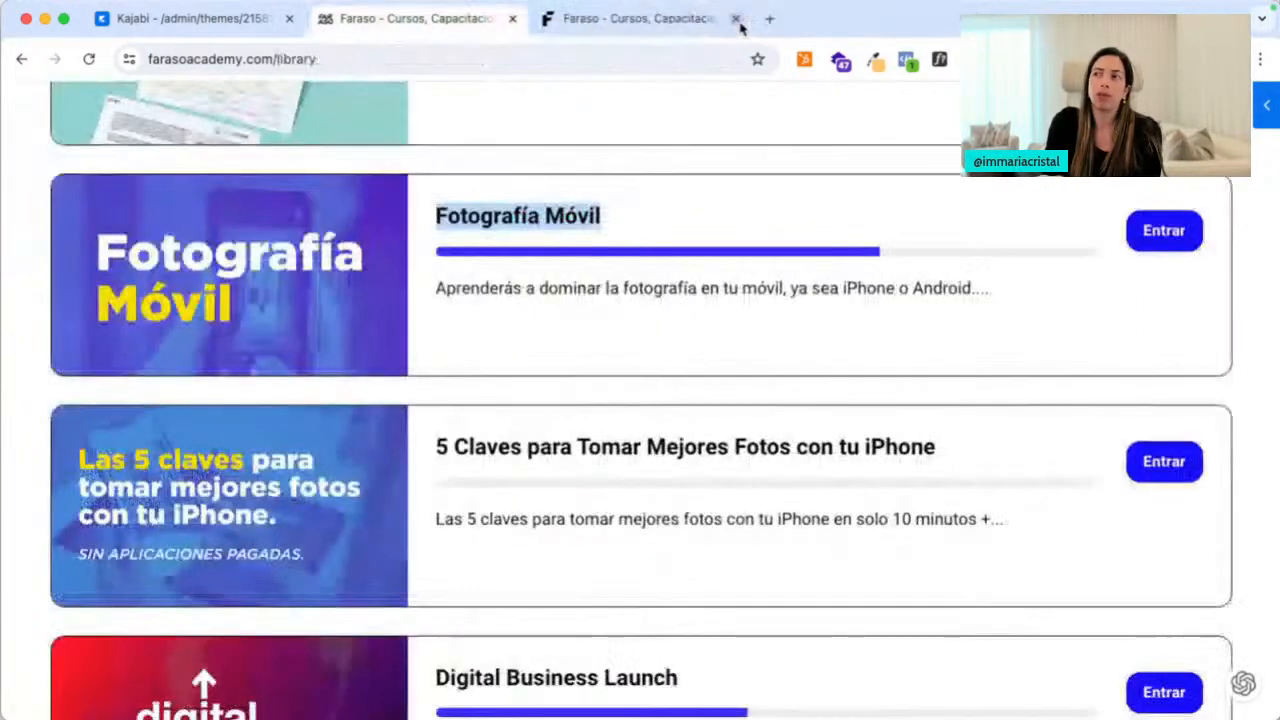
Return to the Kajabi theme editor, scroll the Post page, and keep the Post template selected
left_click(192, 20)
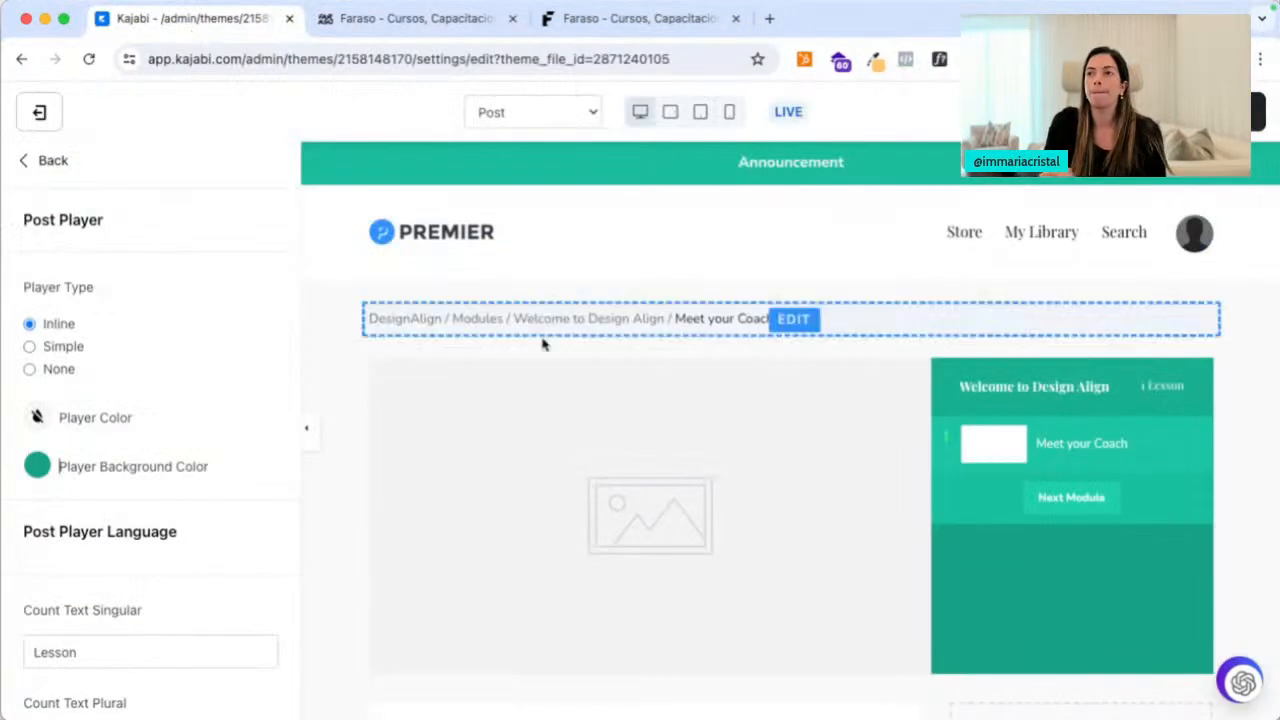
scroll(114, 550, "down", 5)
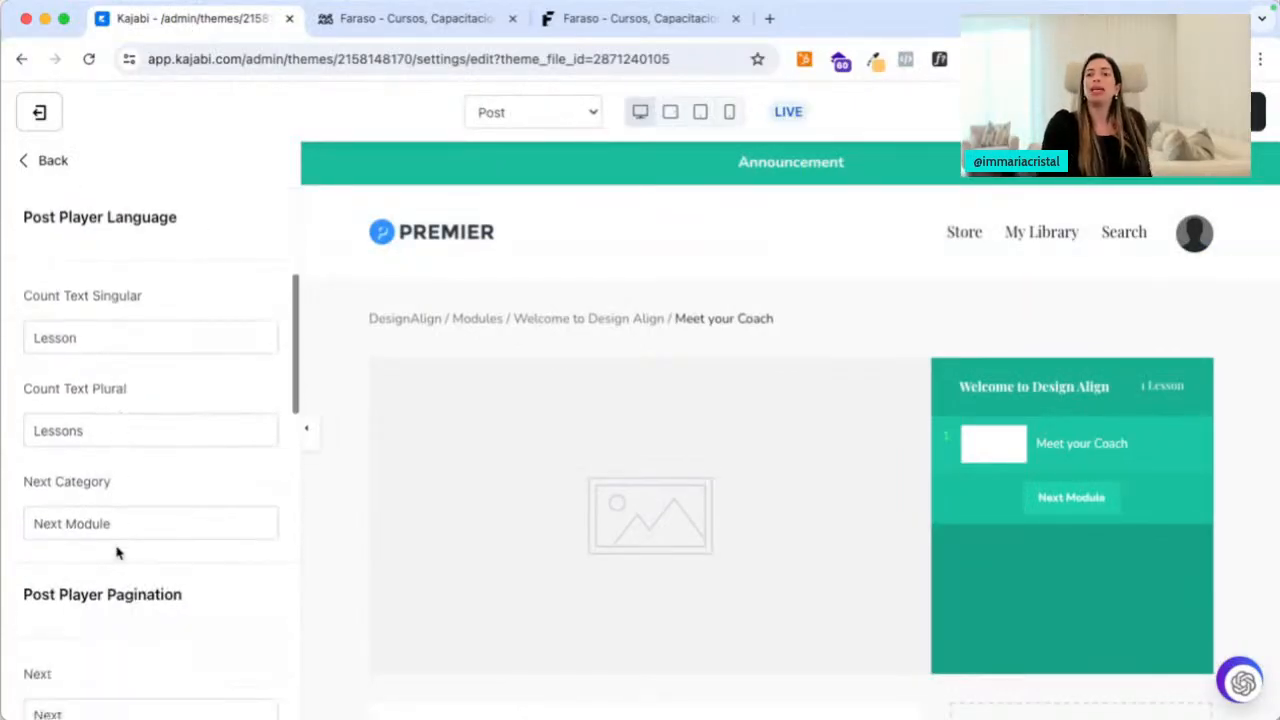
scroll(116, 546, "down", 10)
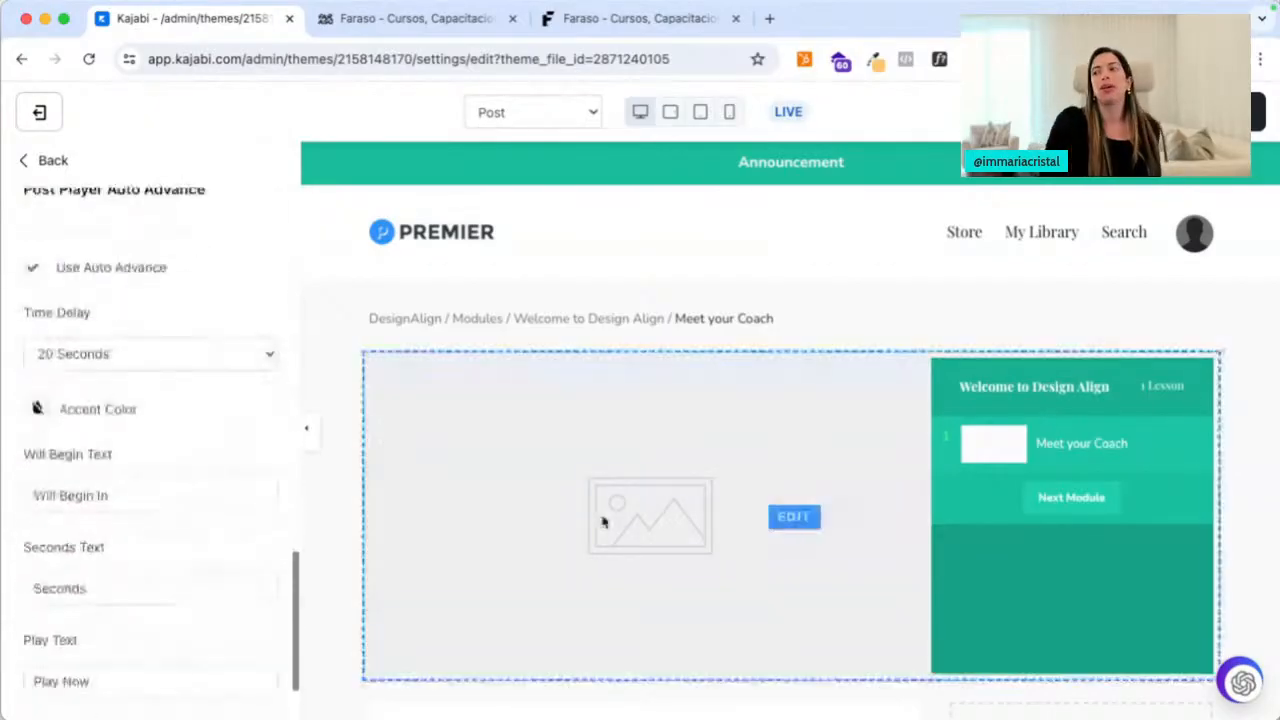
scroll(672, 521, "down", 1)
scroll(672, 521, "down", 5)
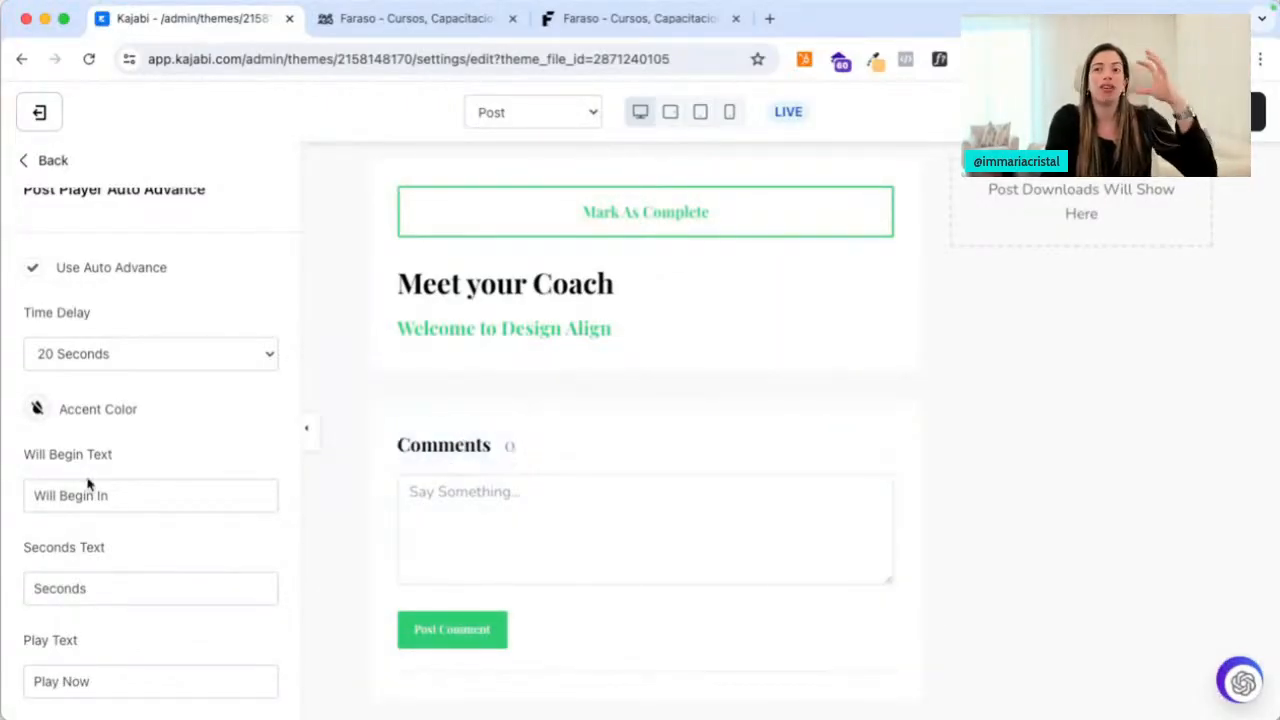
scroll(503, 369, "up", 5)
left_click(580, 112)
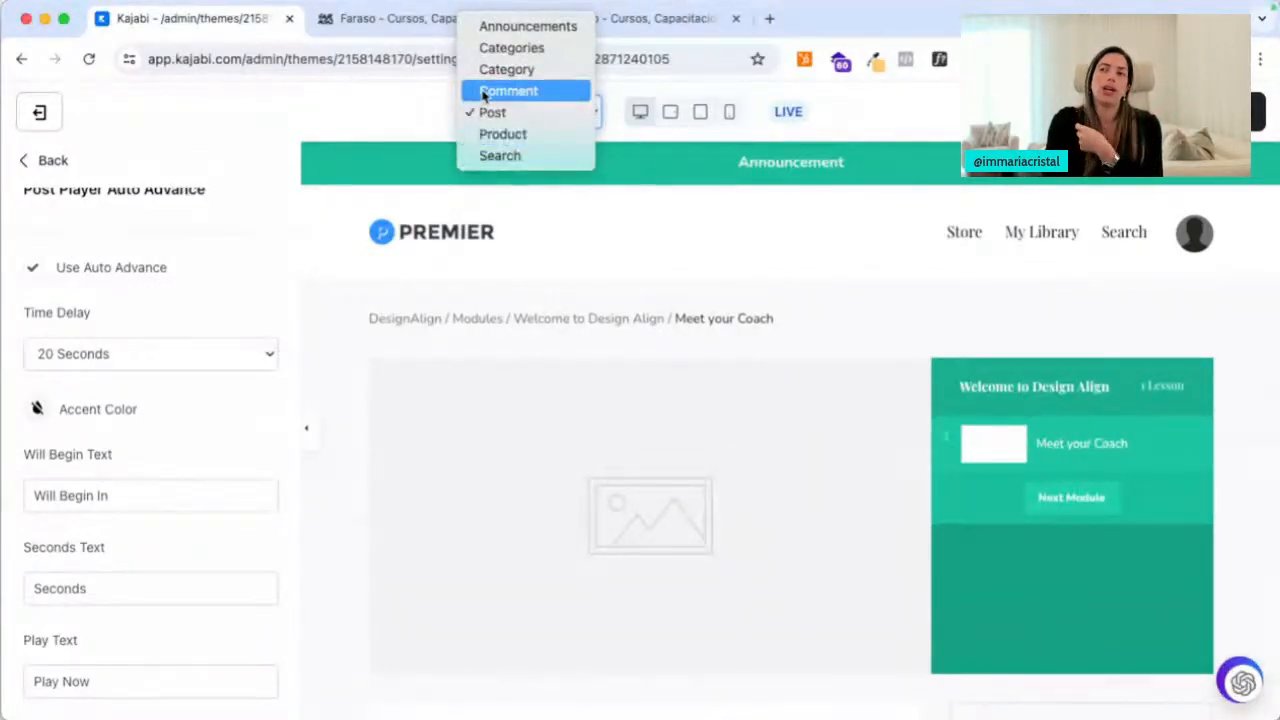
left_click(348, 271)
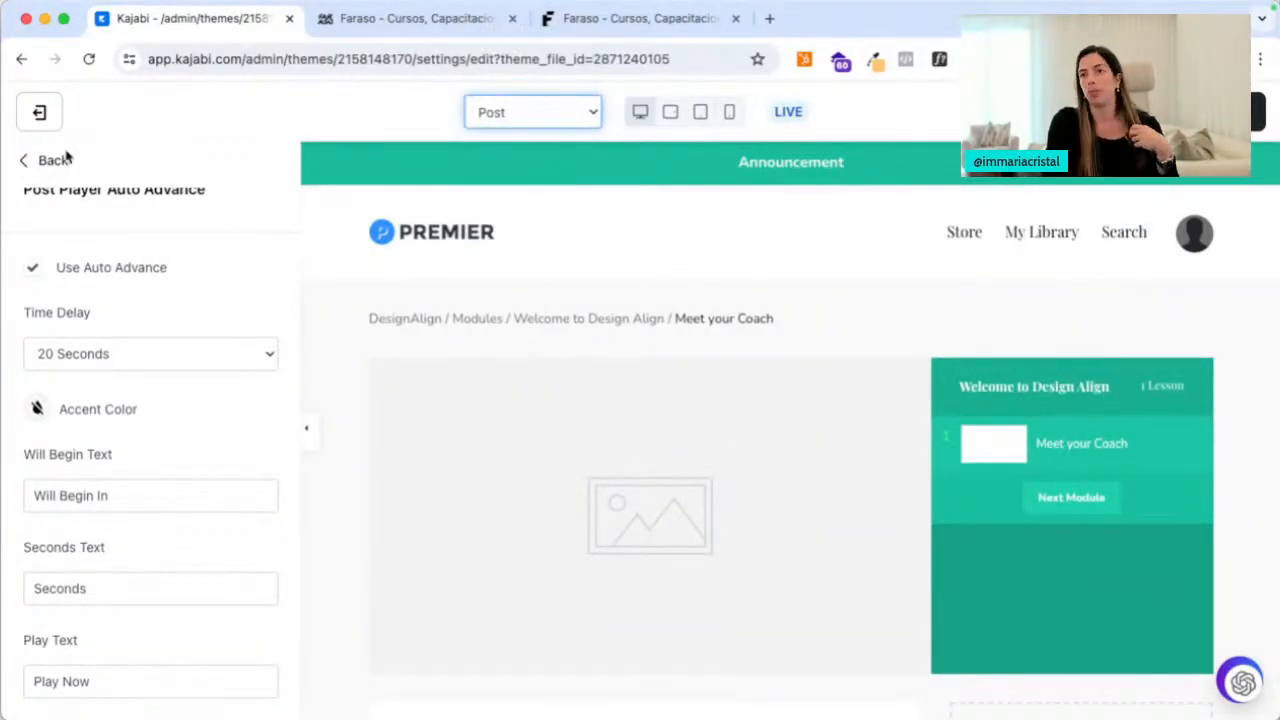
Preview the Meet your Coach lesson page at phone and tablet widths, then back on desktop
left_click(727, 112)
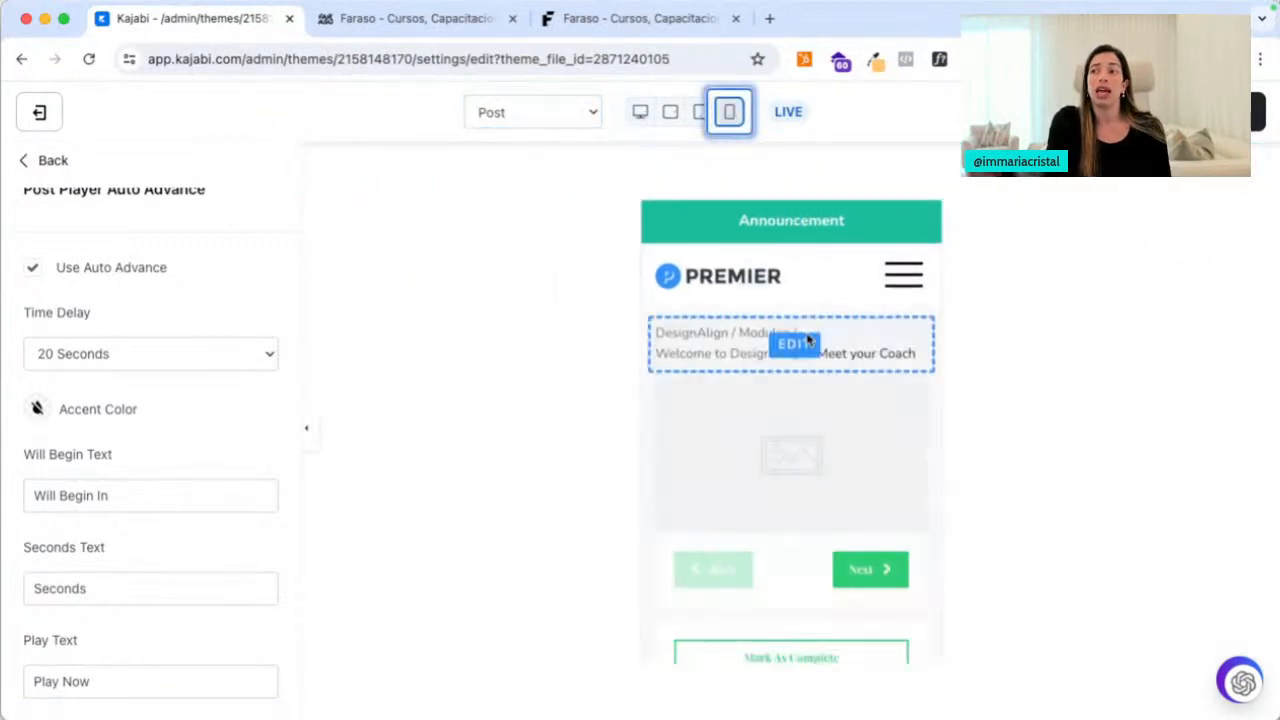
scroll(786, 460, "down", 10)
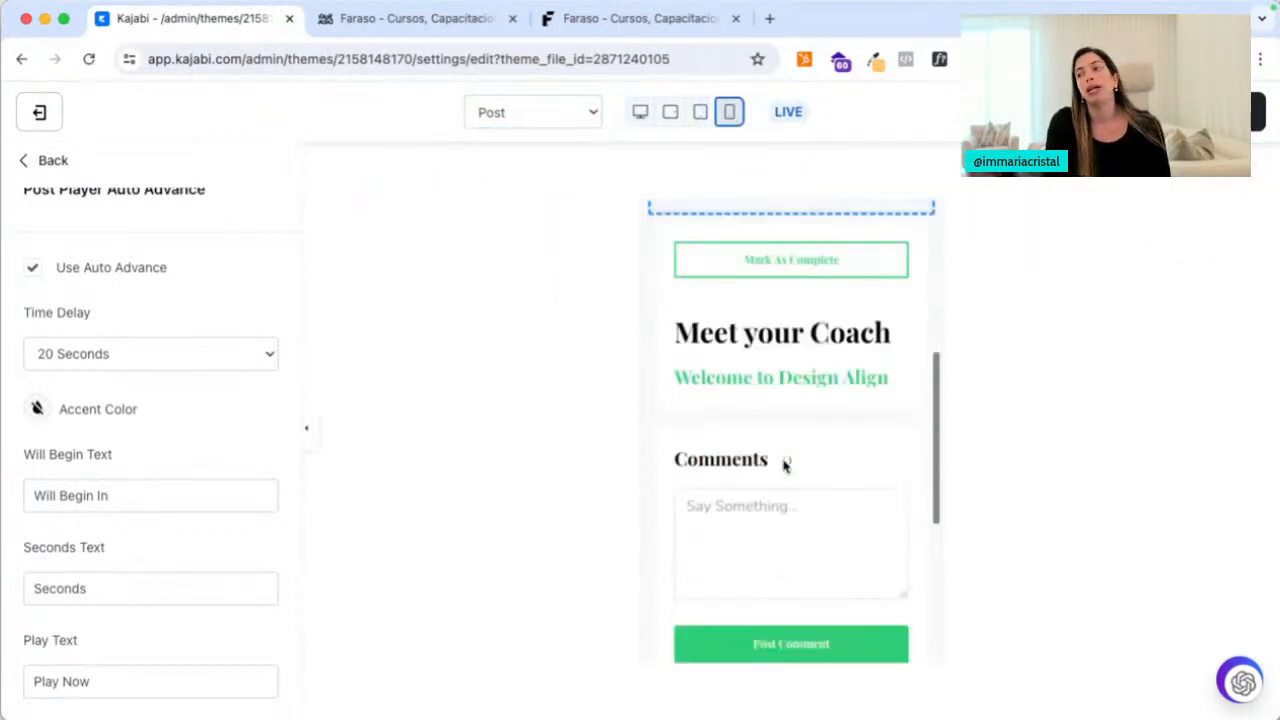
scroll(786, 400, "up", 10)
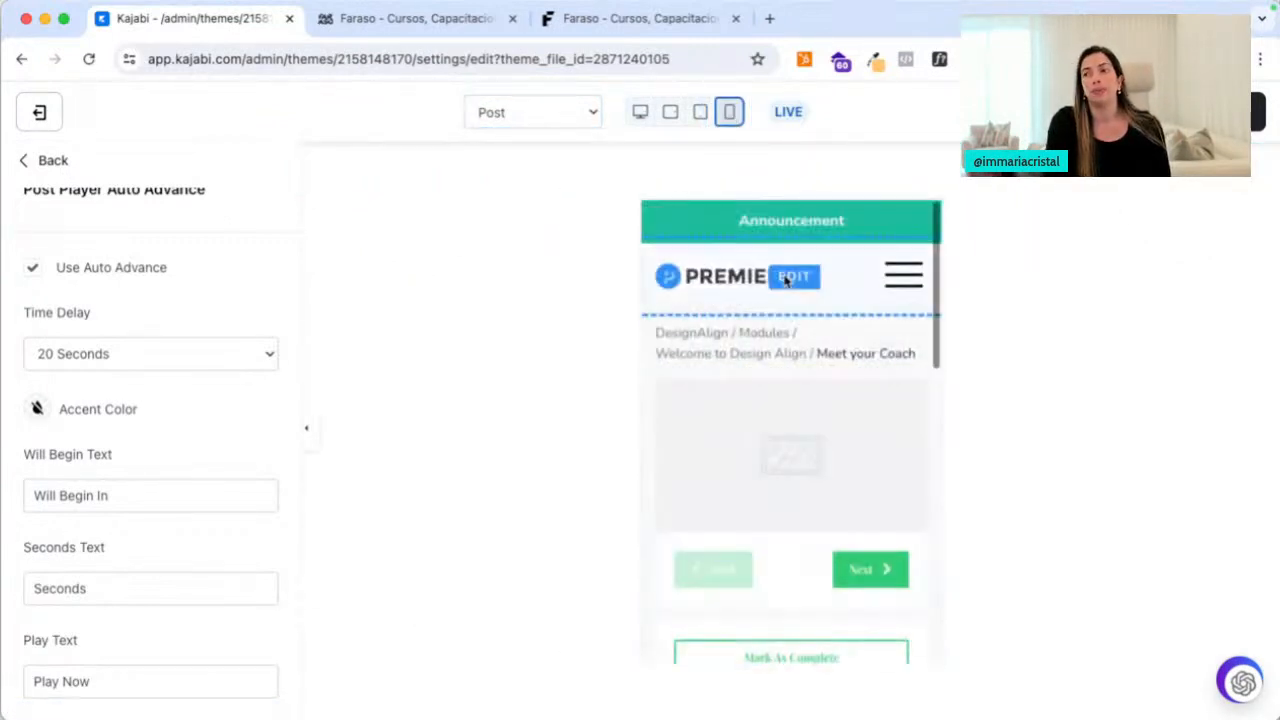
left_click(670, 112)
left_click(700, 112)
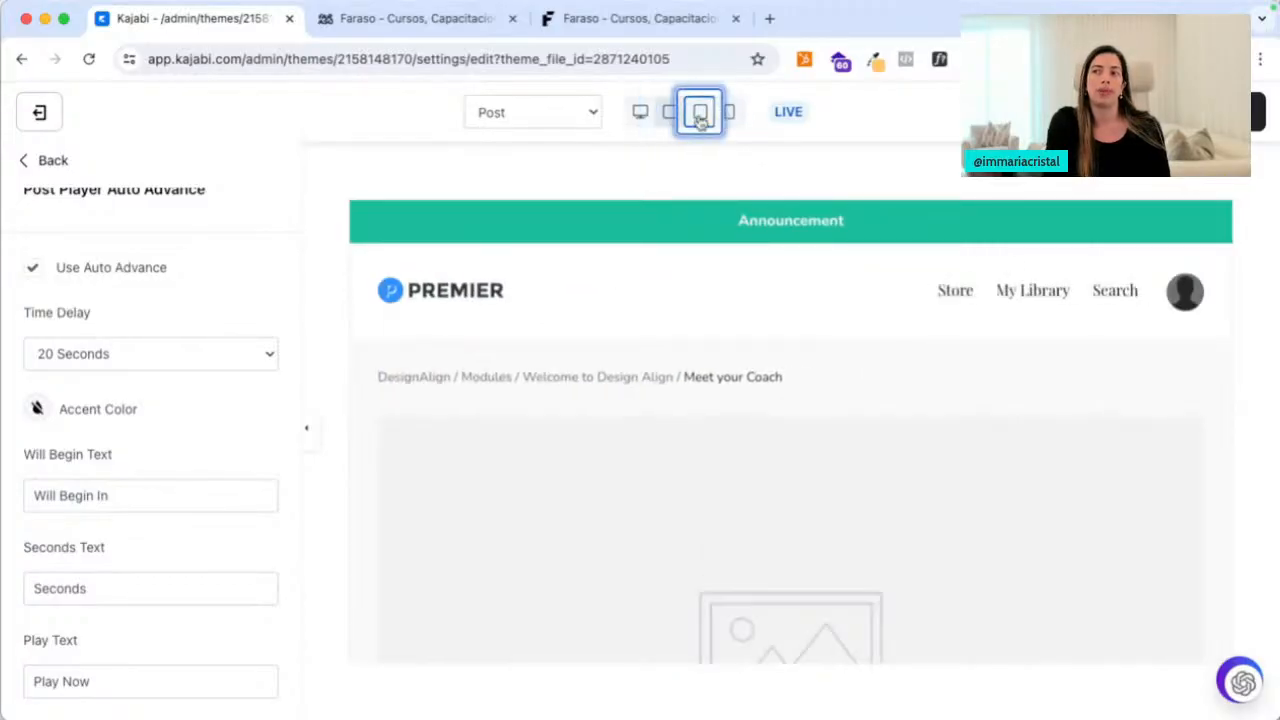
left_click(640, 112)
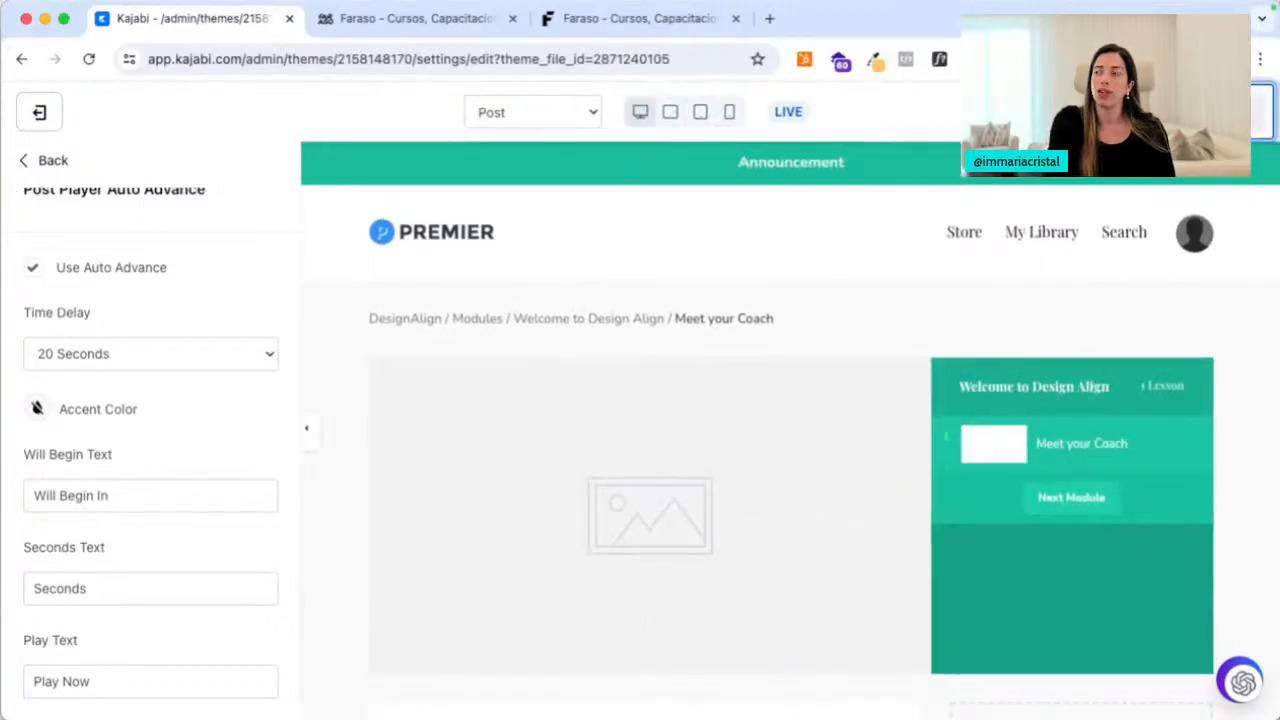
Leave the theme editor and show the DesignAlign course's Offers (1) tab
left_click(37, 110)
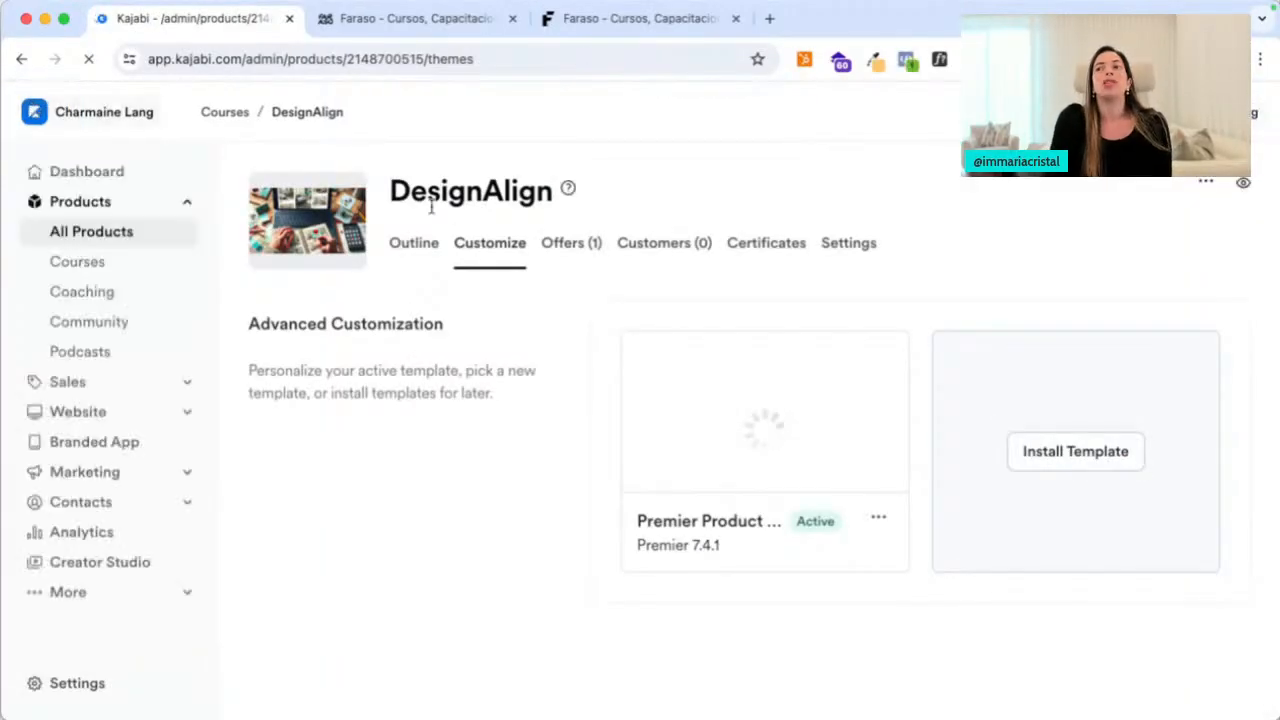
left_click(572, 252)
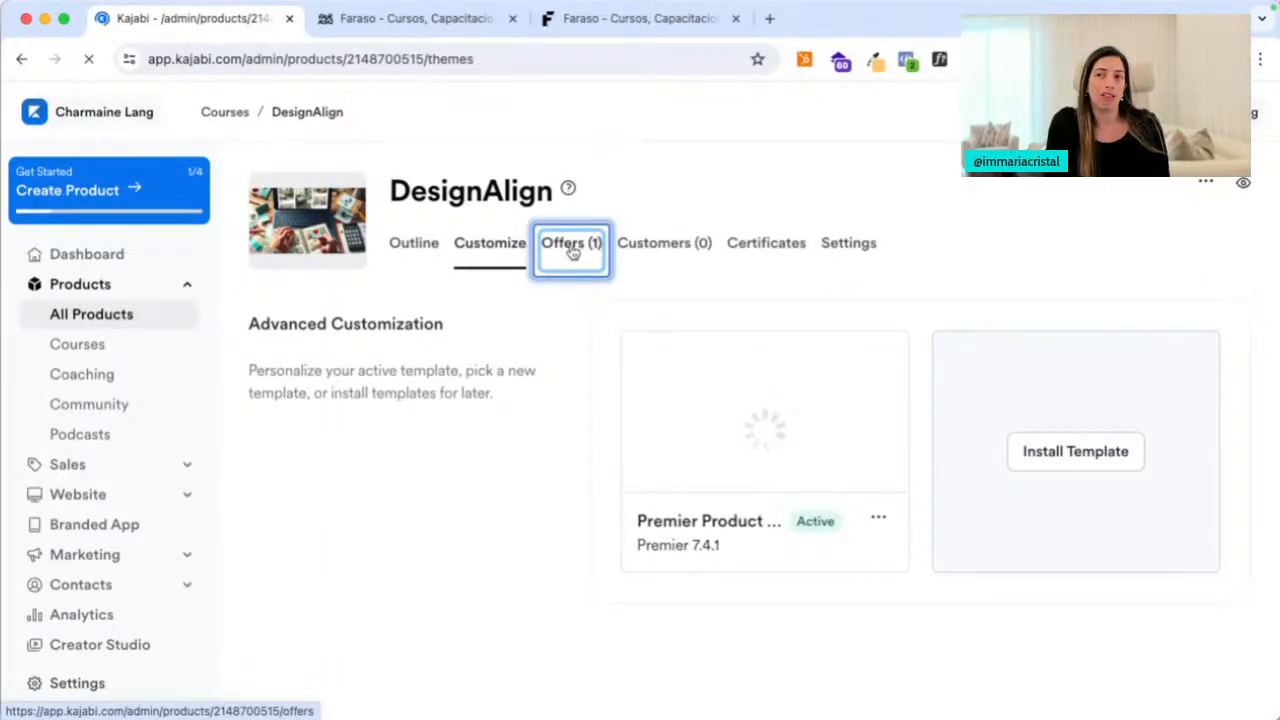
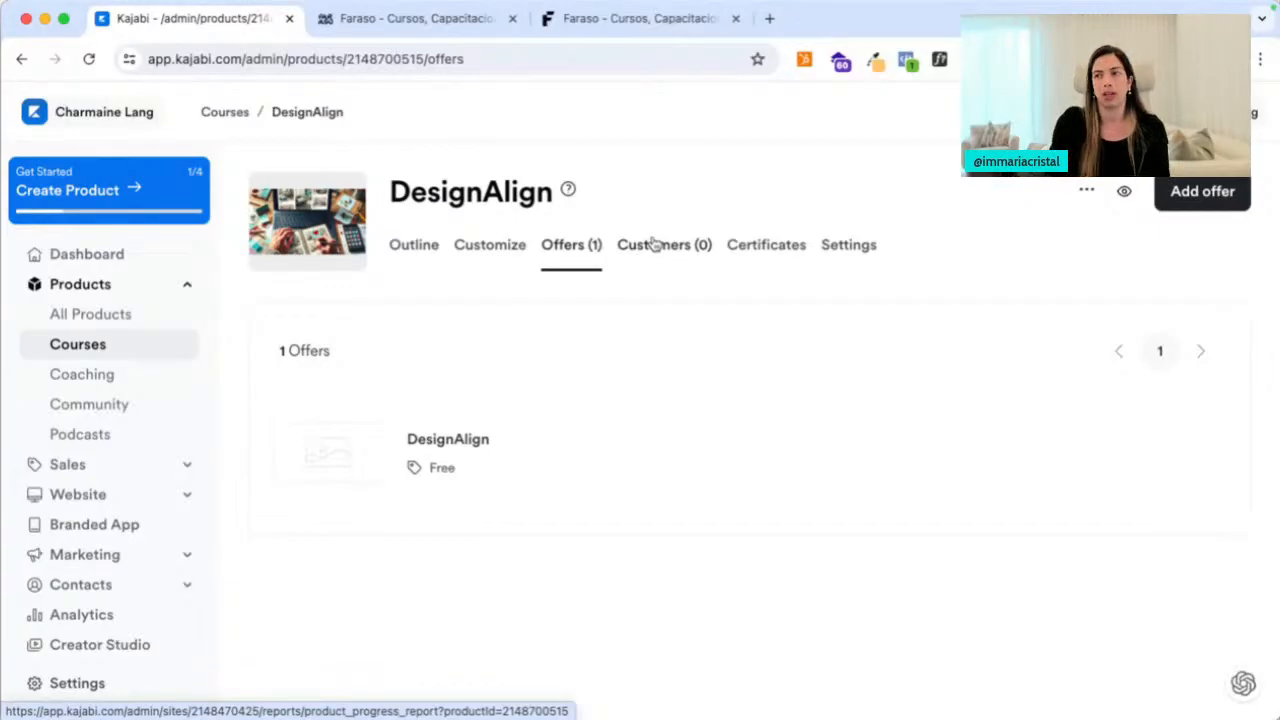
Glance at the DesignAlign customers report, then return and open the course's Certificates tab
left_click(652, 244)
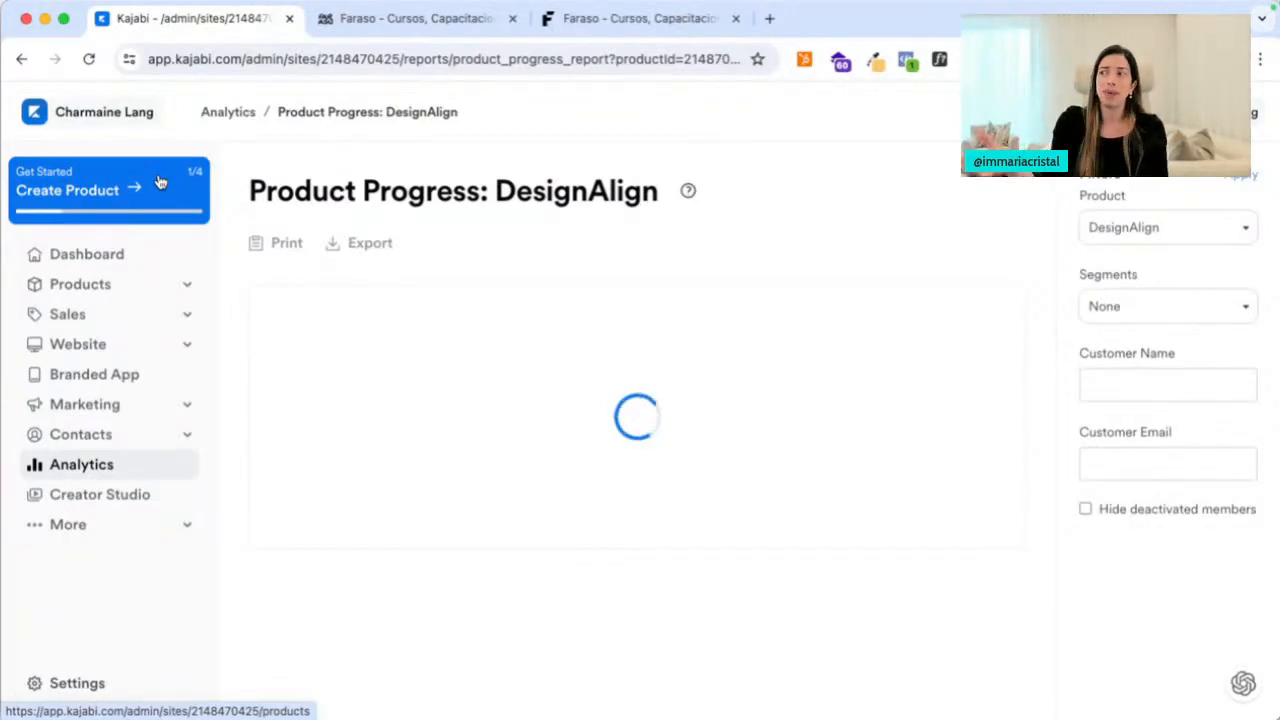
left_click(21, 59)
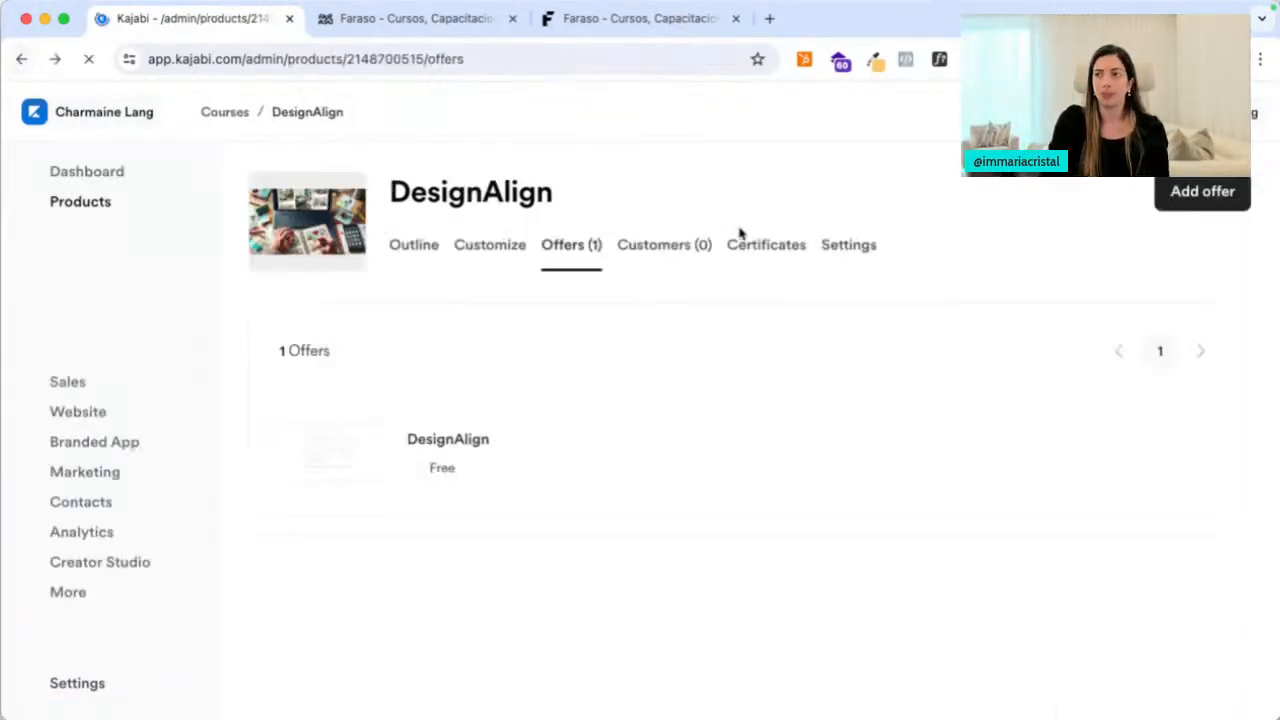
left_click(770, 258)
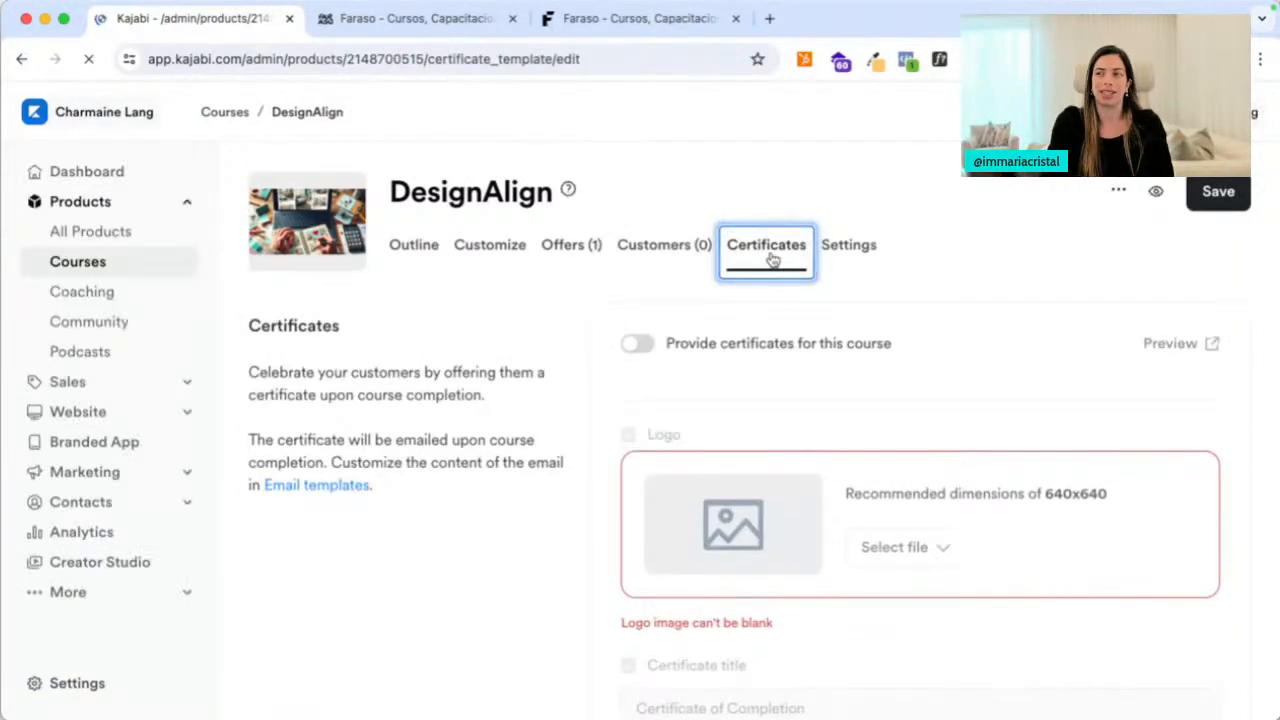
Switch on Provide certificates for DesignAlign, leaving the certificate background off
left_click(640, 345)
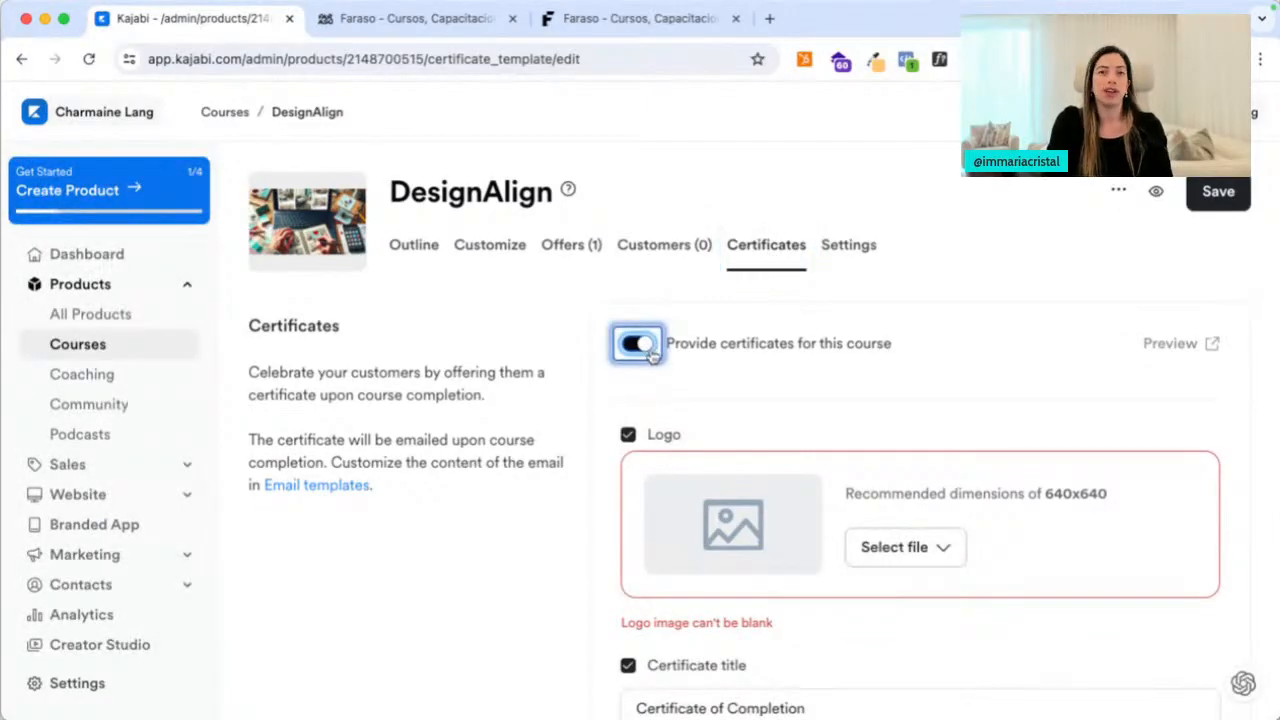
scroll(645, 355, "down", 2)
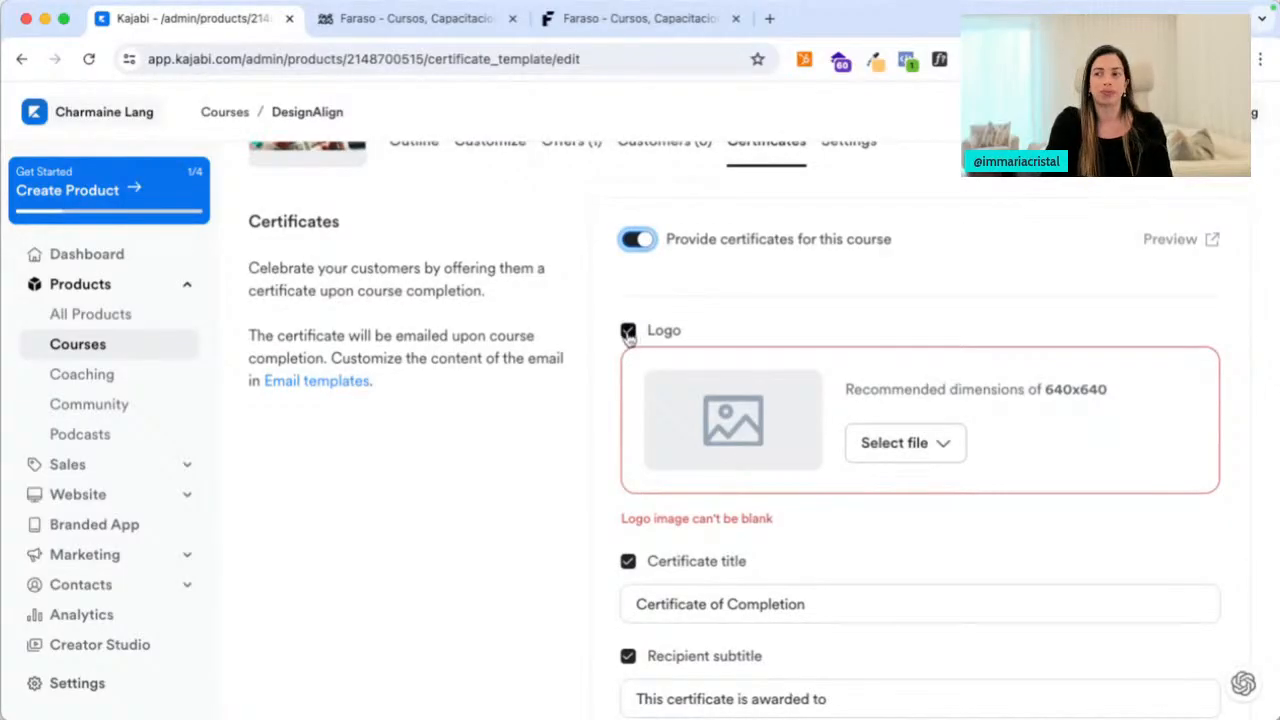
scroll(705, 480, "down", 4)
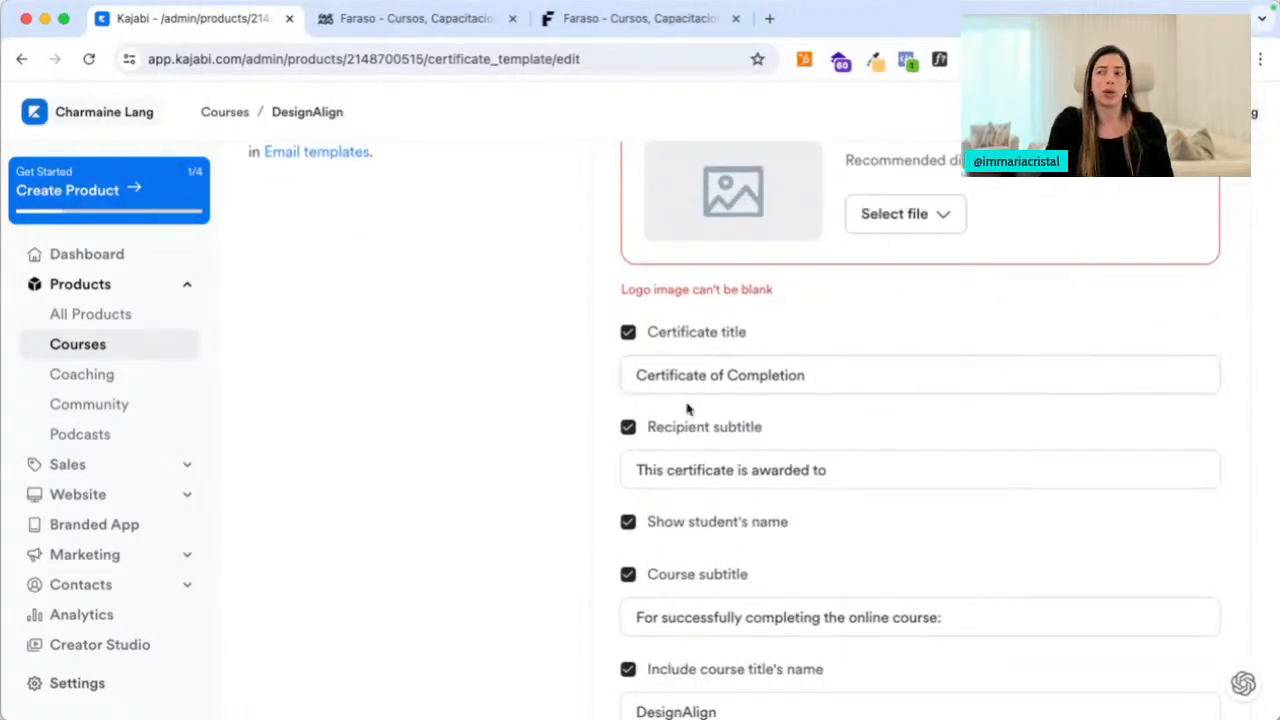
scroll(716, 455, "down", 3)
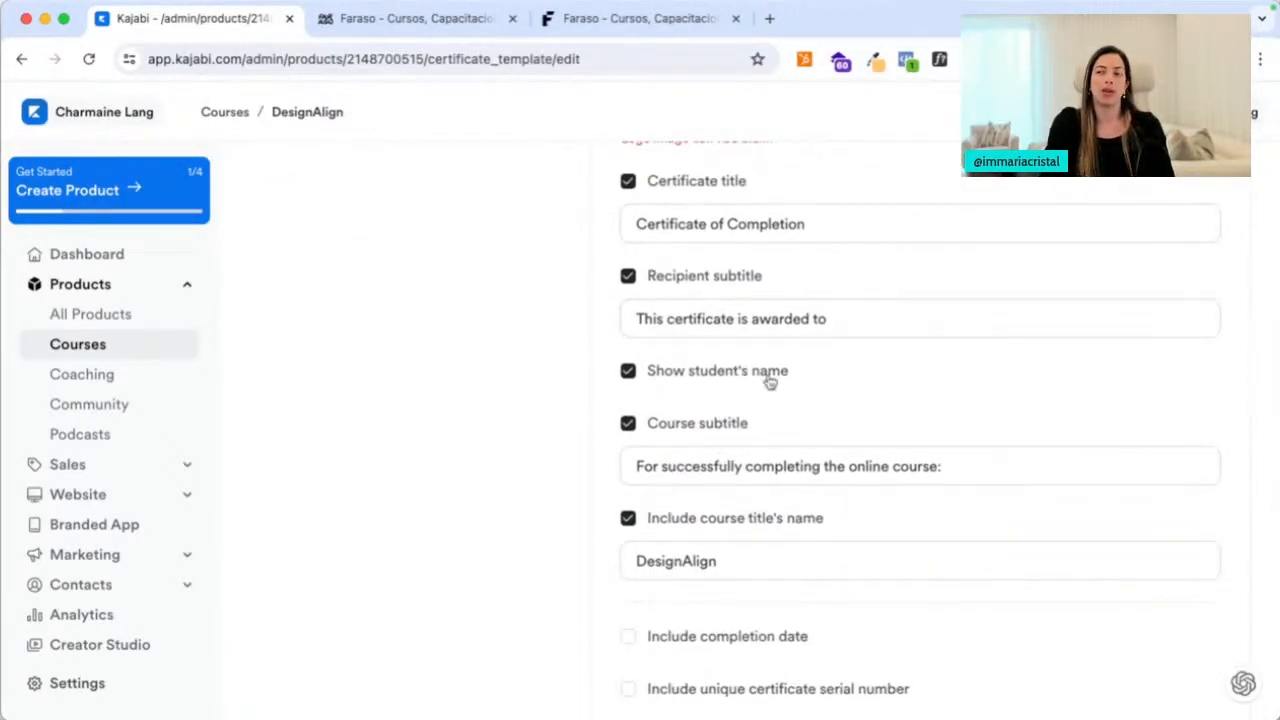
scroll(642, 473, "down", 4)
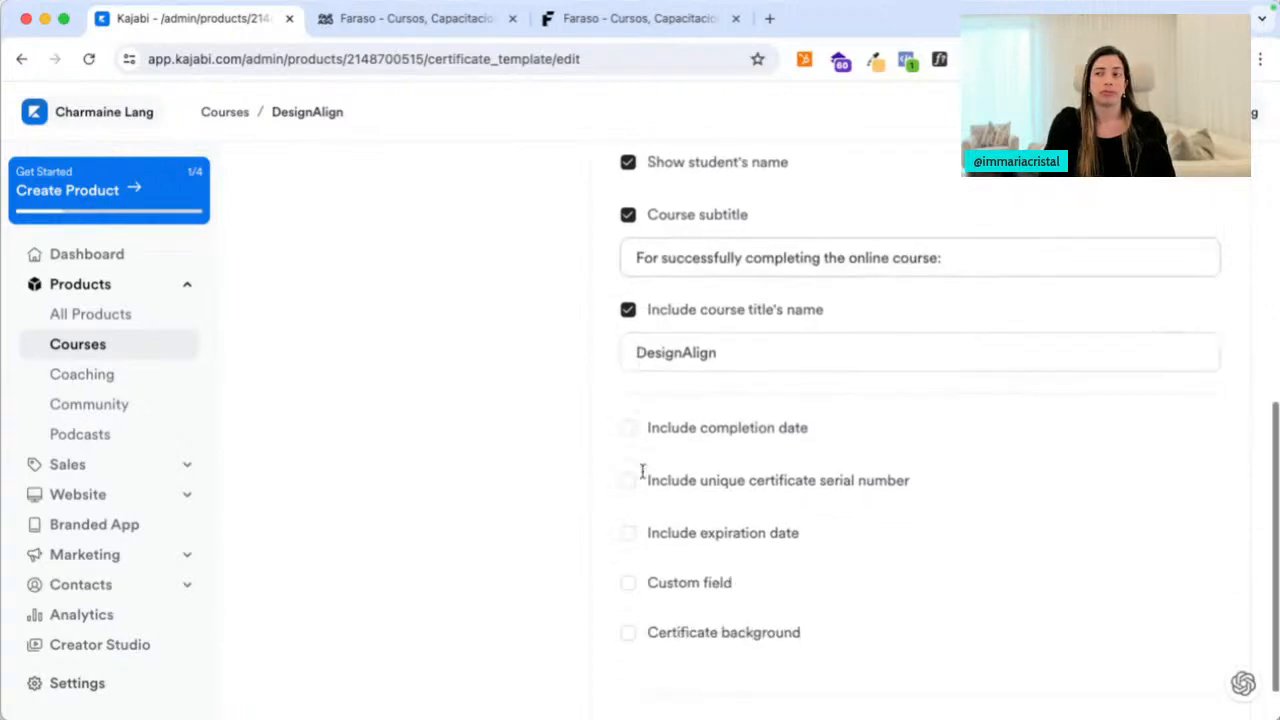
scroll(642, 480, "down", 1)
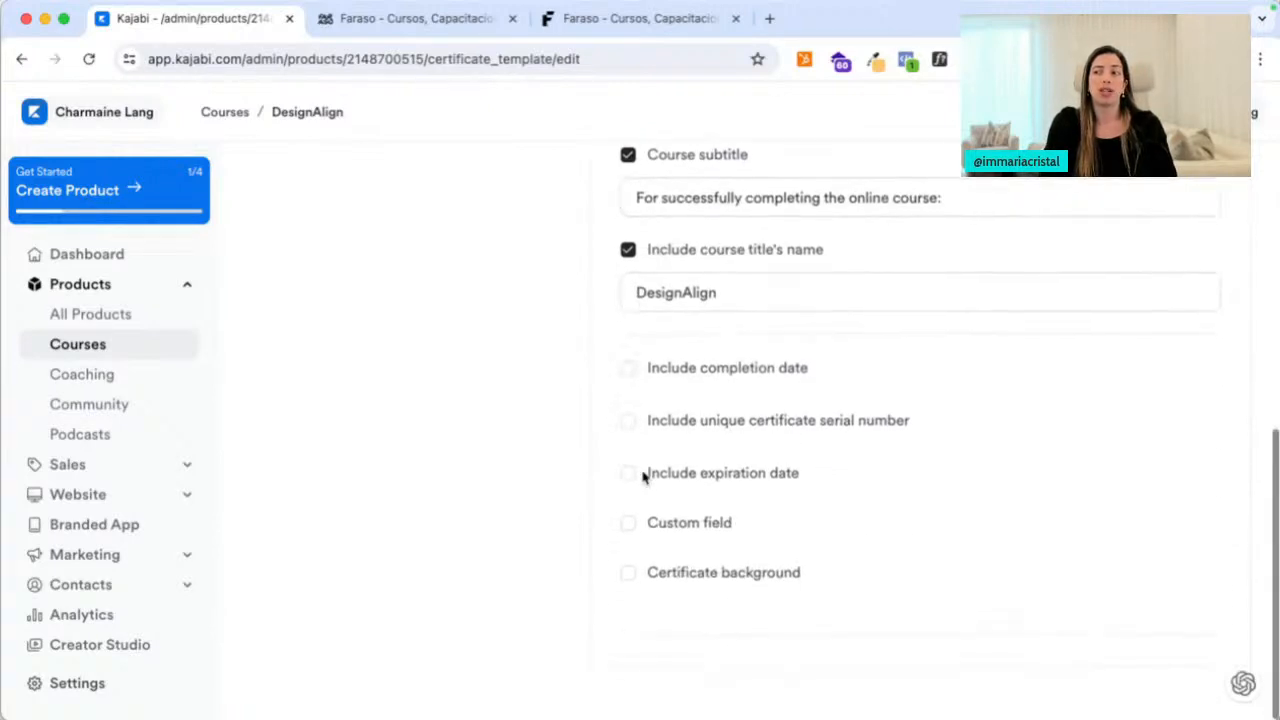
left_click(628, 576)
scroll(670, 620, "down", 3)
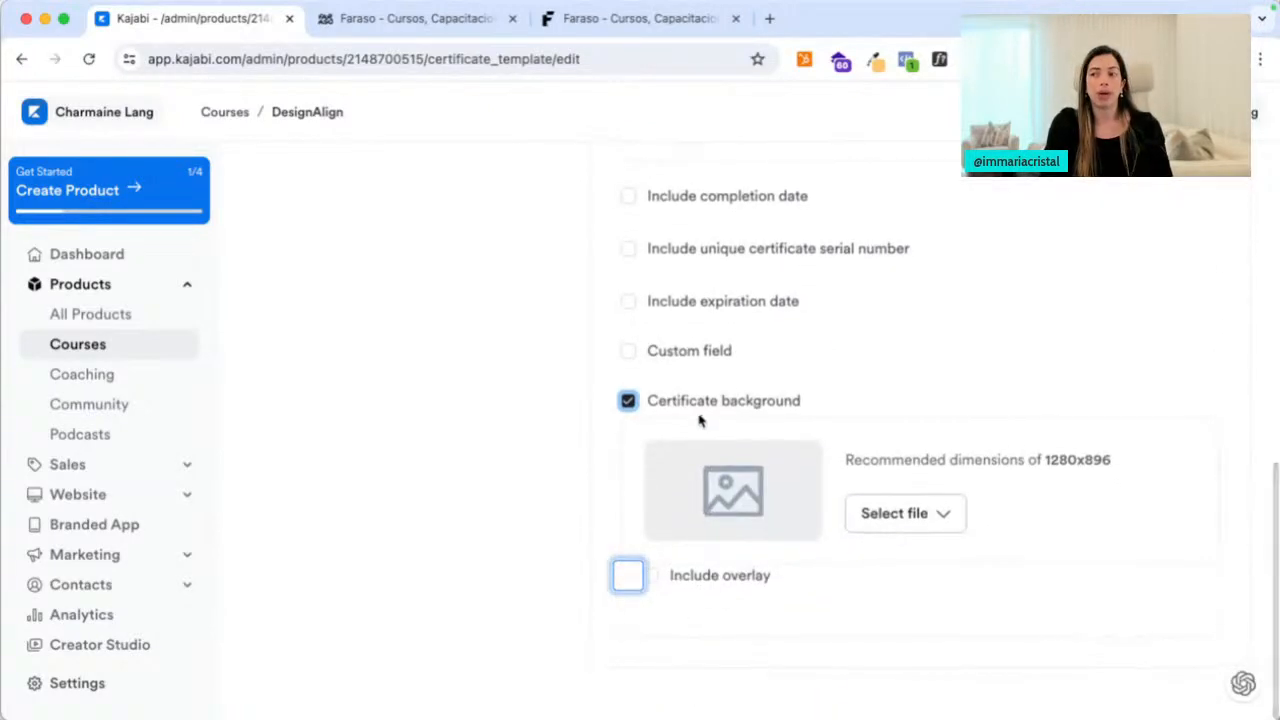
left_click(628, 400)
Leave the logo off the certificate and save the certificate settings
scroll(934, 403, "up", 10)
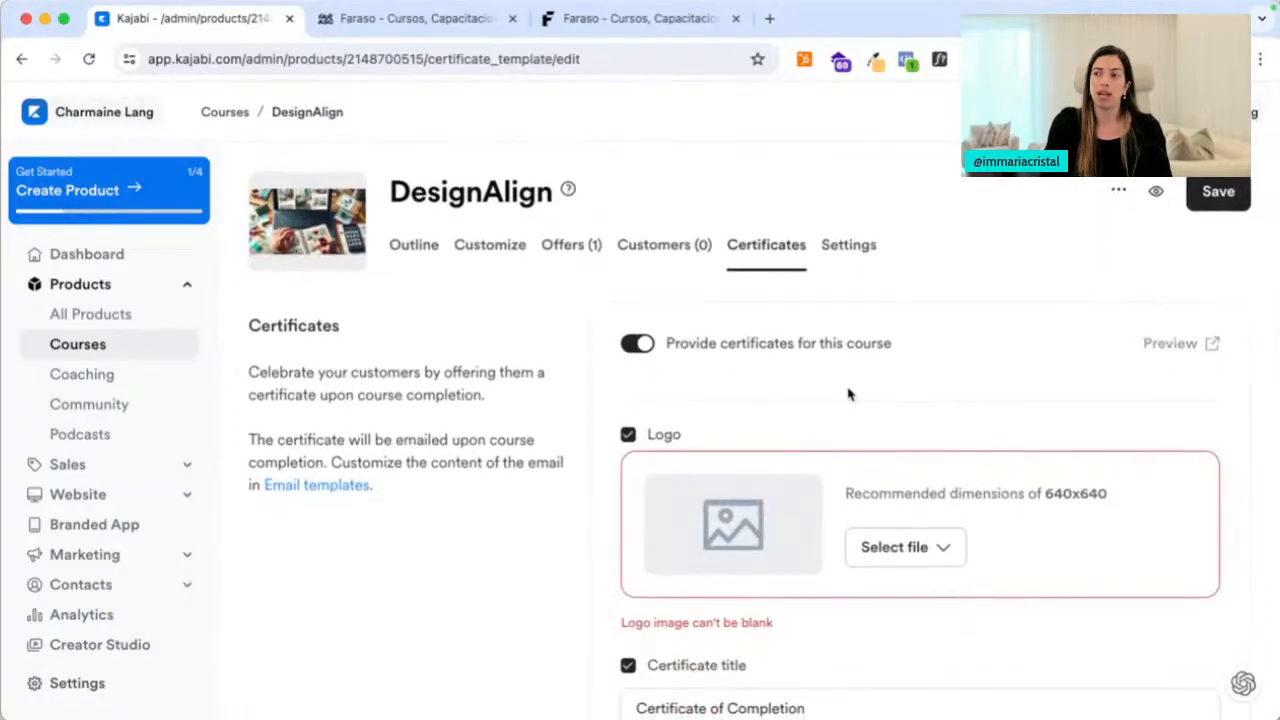
scroll(848, 394, "down", 4)
left_click(628, 200)
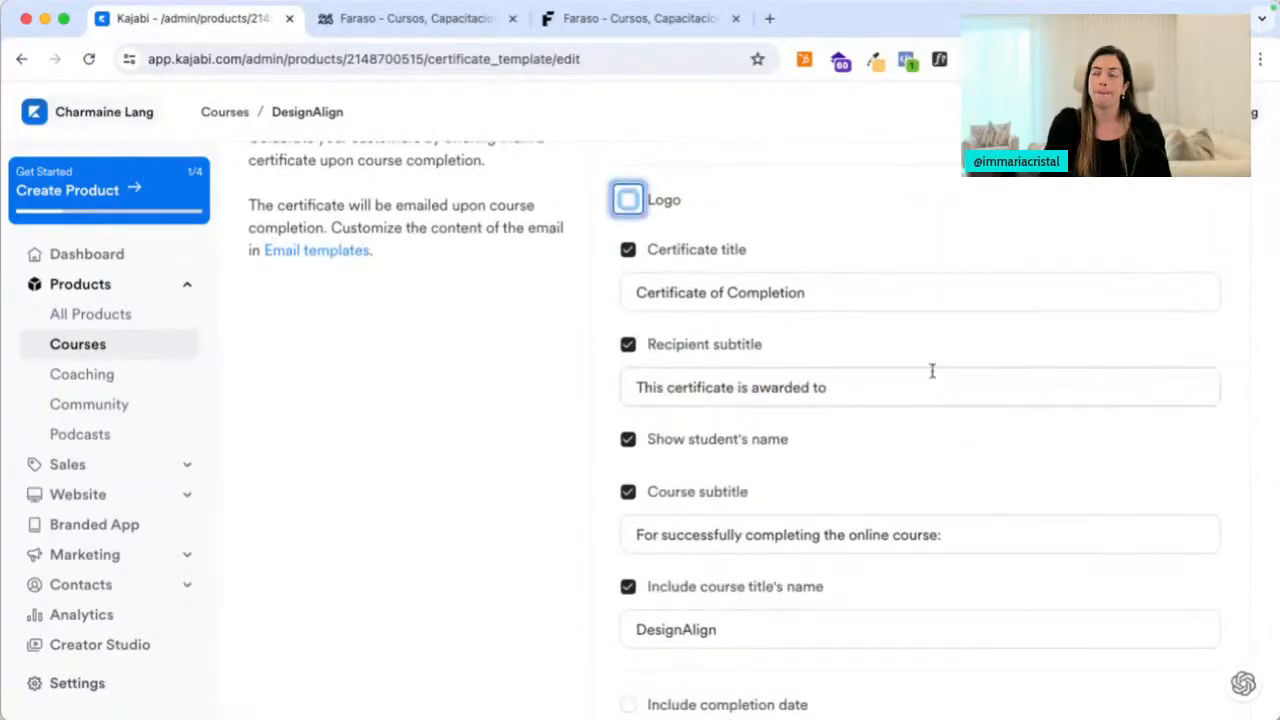
scroll(932, 371, "up", 4)
left_click(1214, 200)
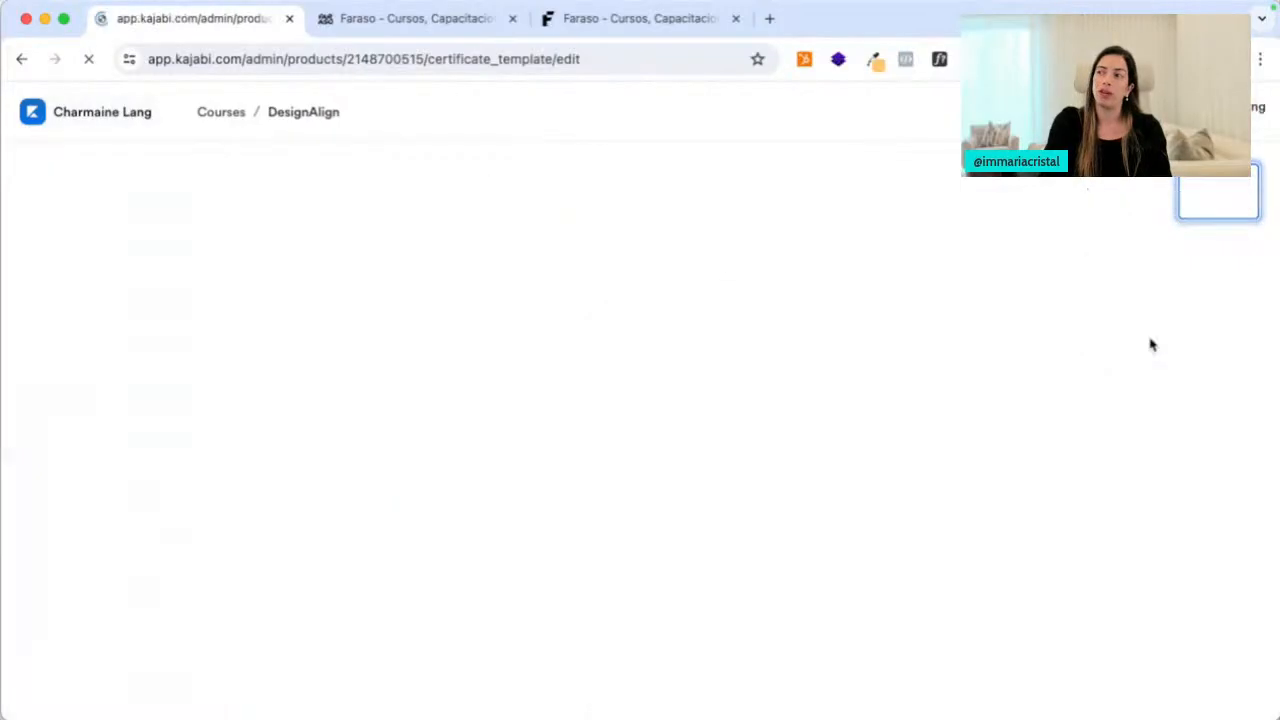
Preview the Certificate of Completion in a new tab, review its wording, then close it
right_click(1143, 343)
left_click(1117, 347)
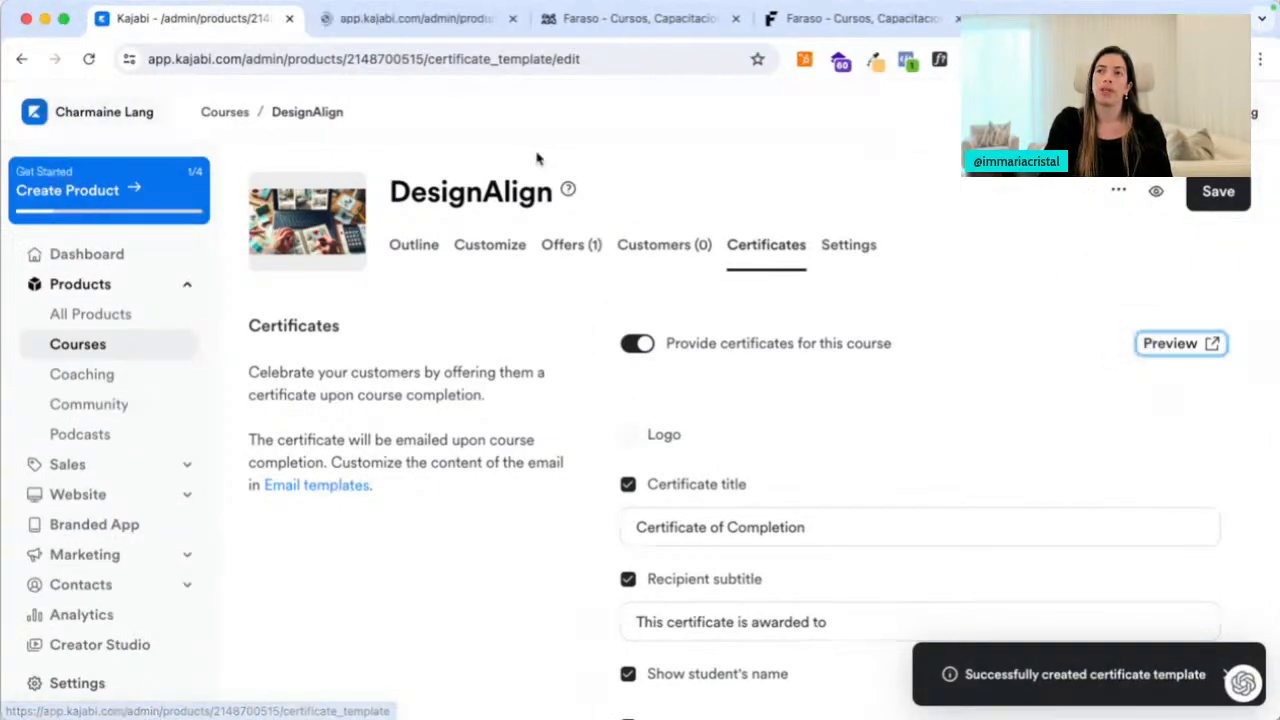
left_click(432, 19)
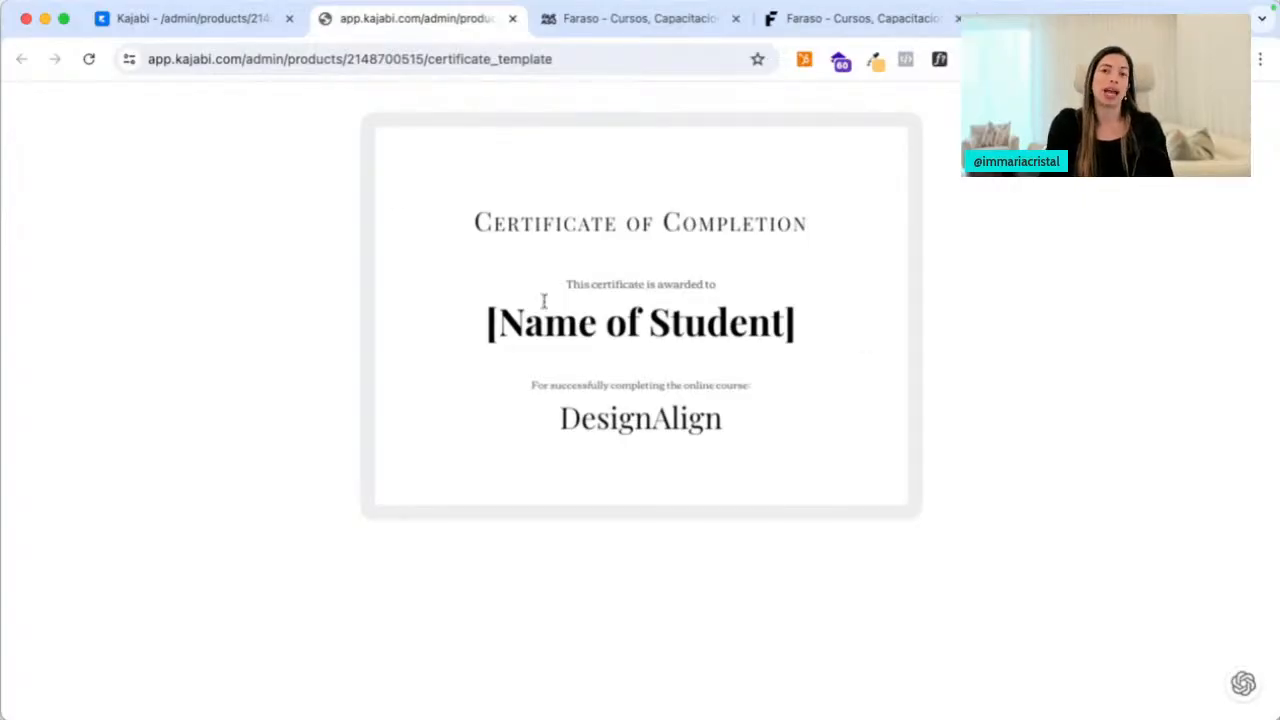
left_click_drag(500, 248, 687, 430)
left_click(481, 148)
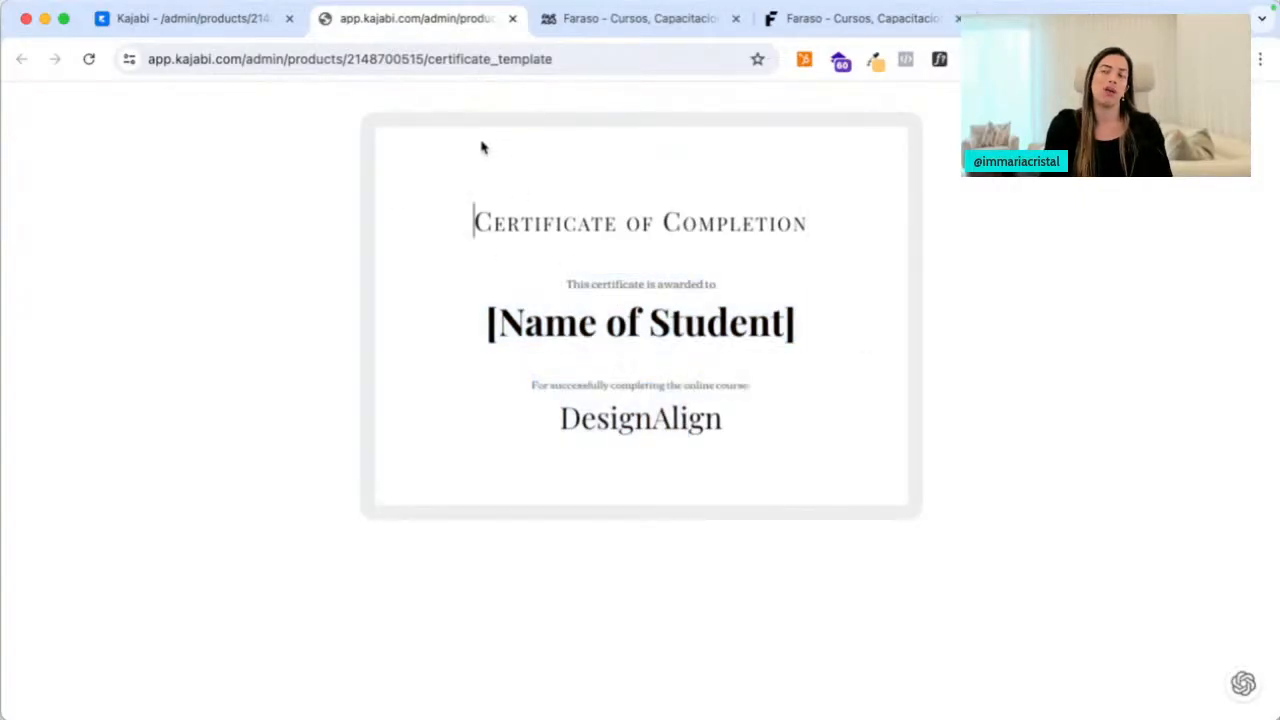
left_click(512, 20)
scroll(809, 417, "down", 4)
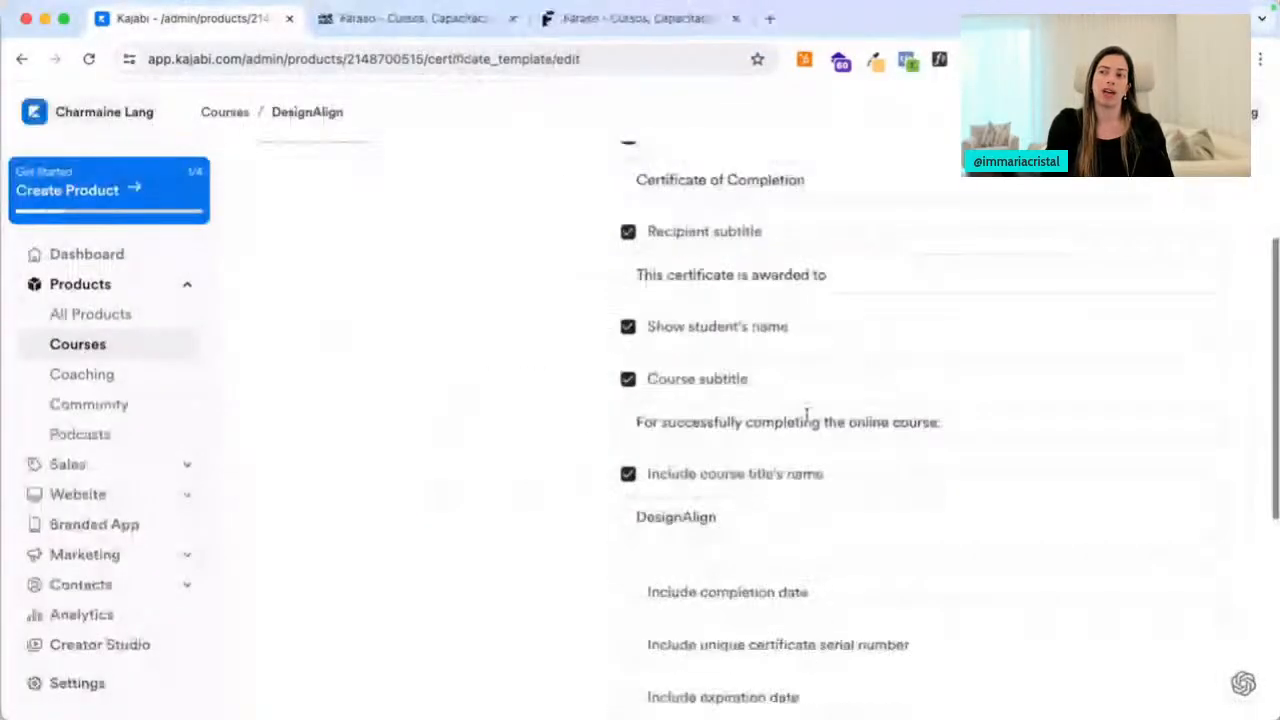
scroll(737, 471, "down", 2)
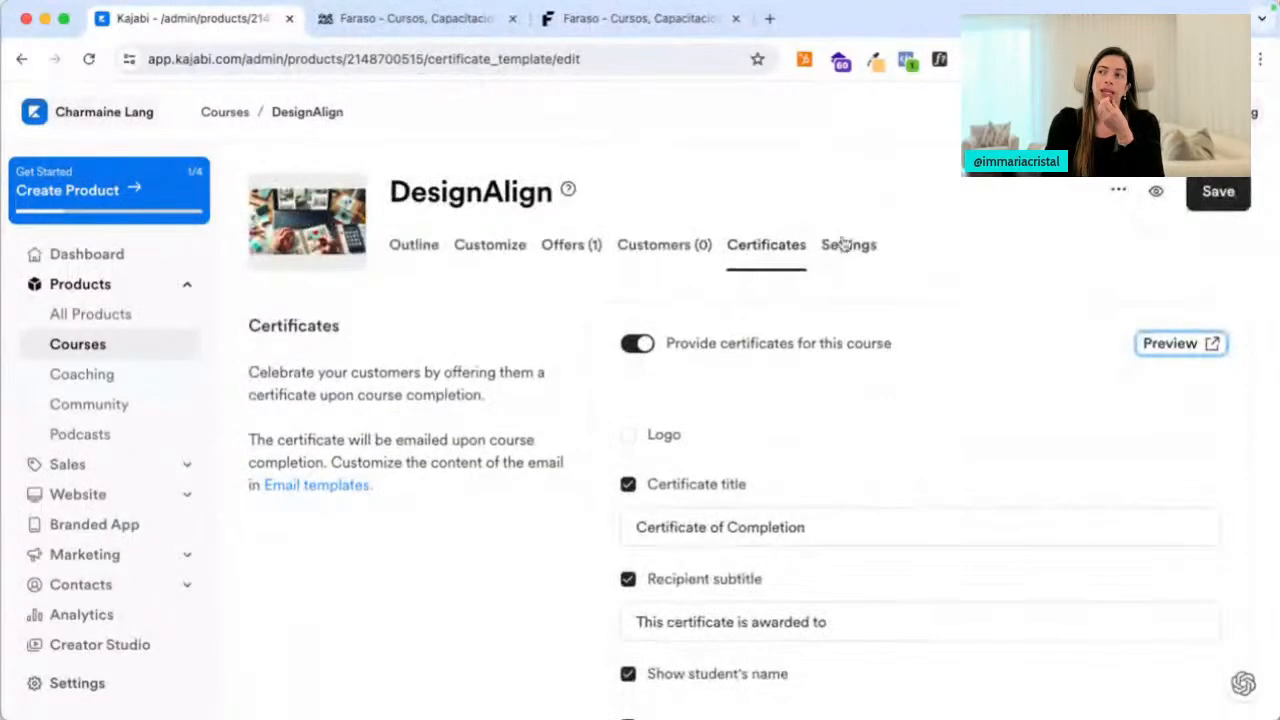
Go from the course's Settings to its Offers (1) list and open the DesignAlign offer
left_click(849, 245)
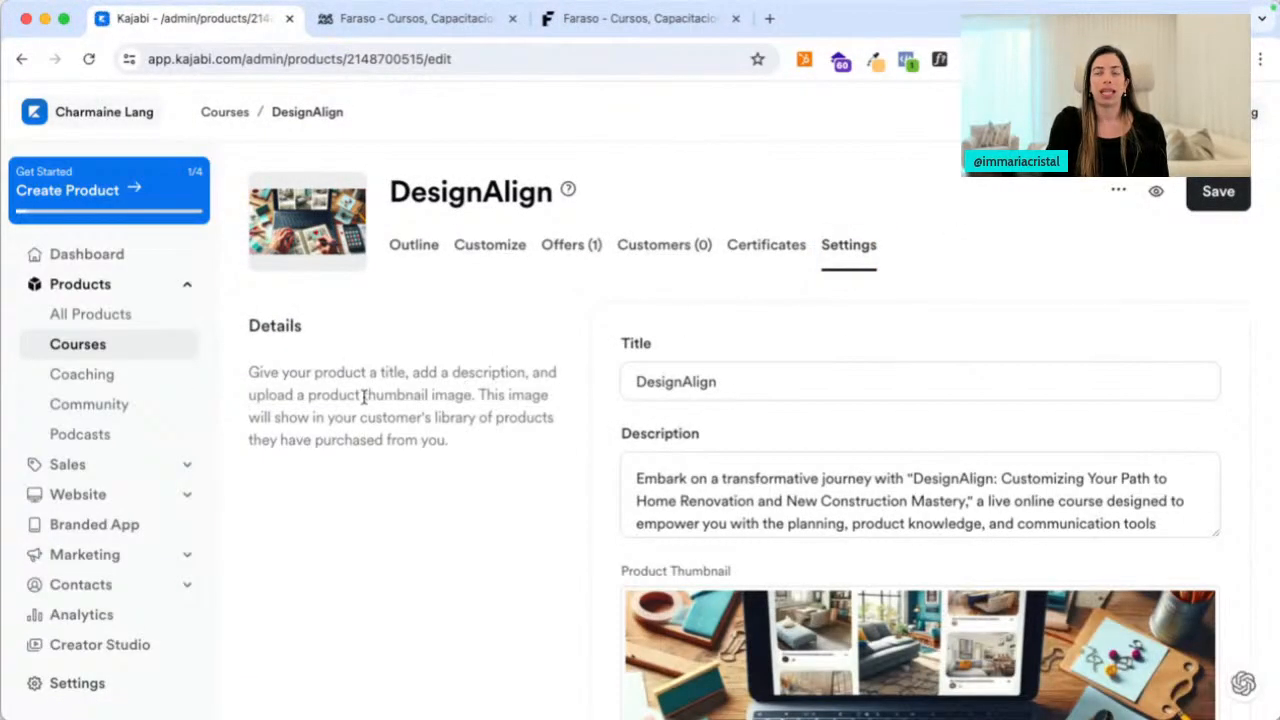
left_click(582, 257)
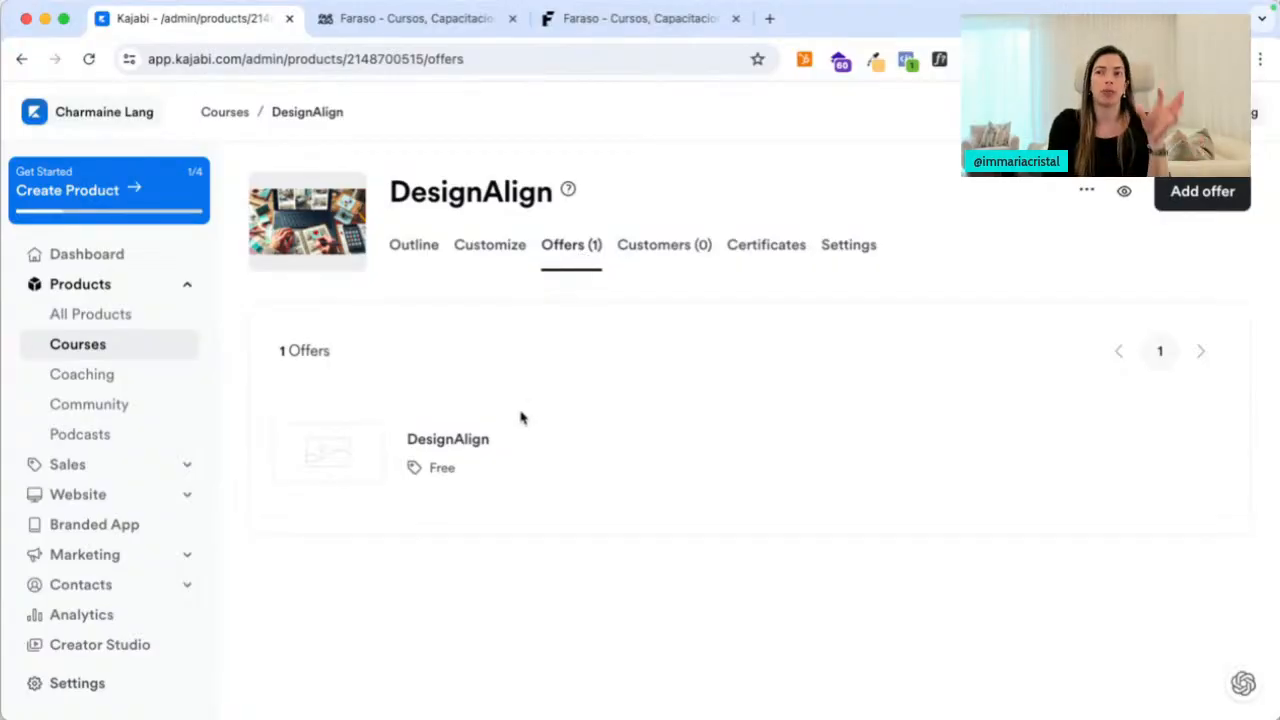
left_click(465, 454)
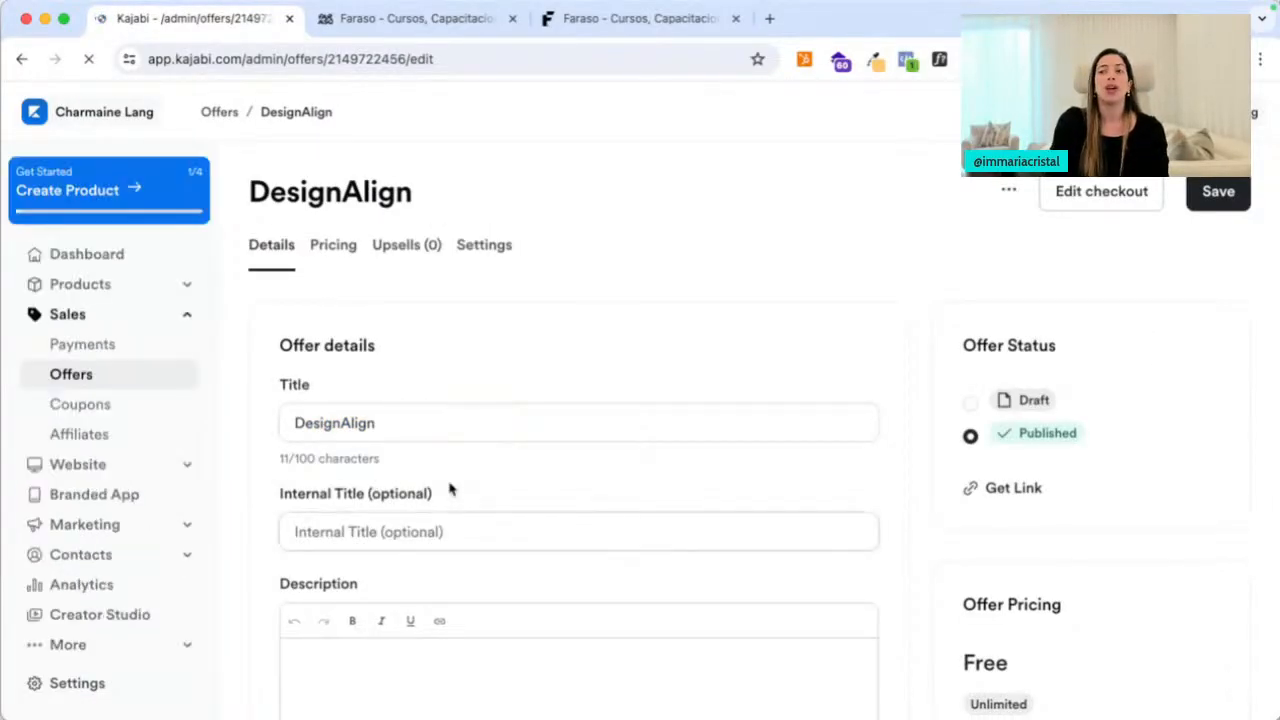
Expand Products in the sidebar and set the offer's internal title to 'DesignAlign $599'
left_click(184, 288)
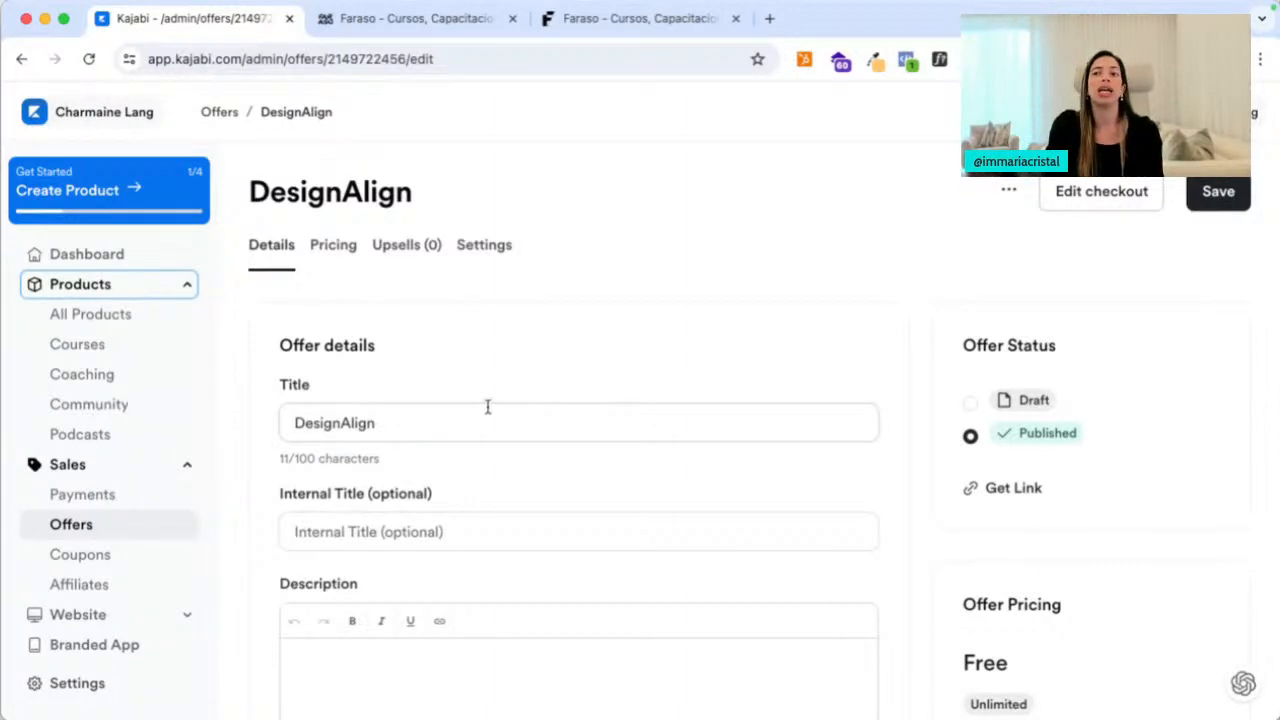
scroll(483, 408, "down", 3)
left_click(391, 177)
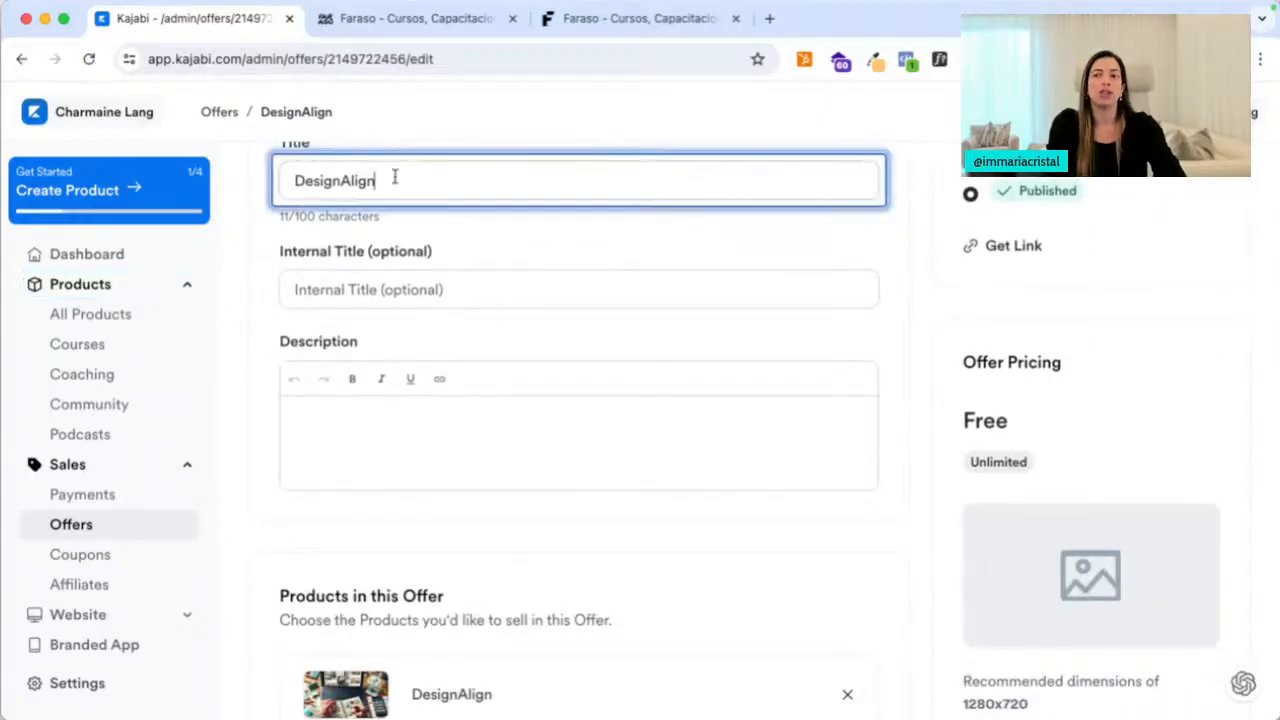
double_click(391, 177)
key("super+c")
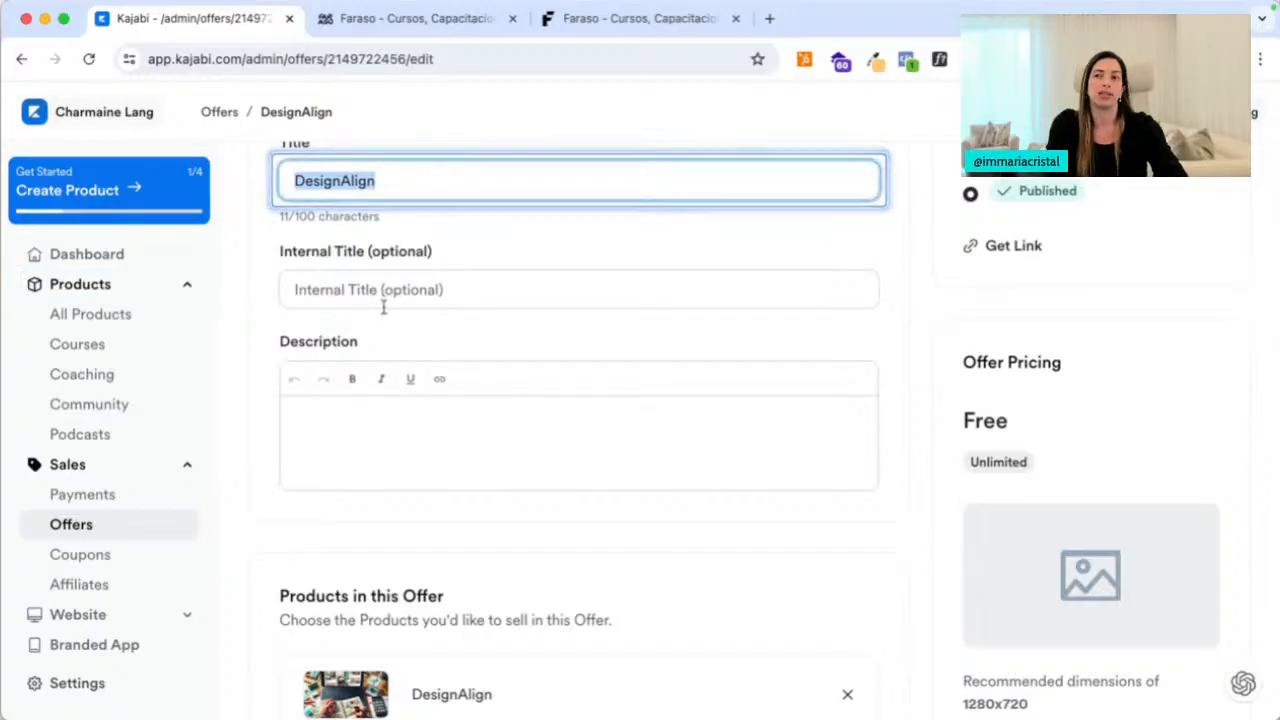
left_click(383, 303)
key("super+v")
left_click(468, 340)
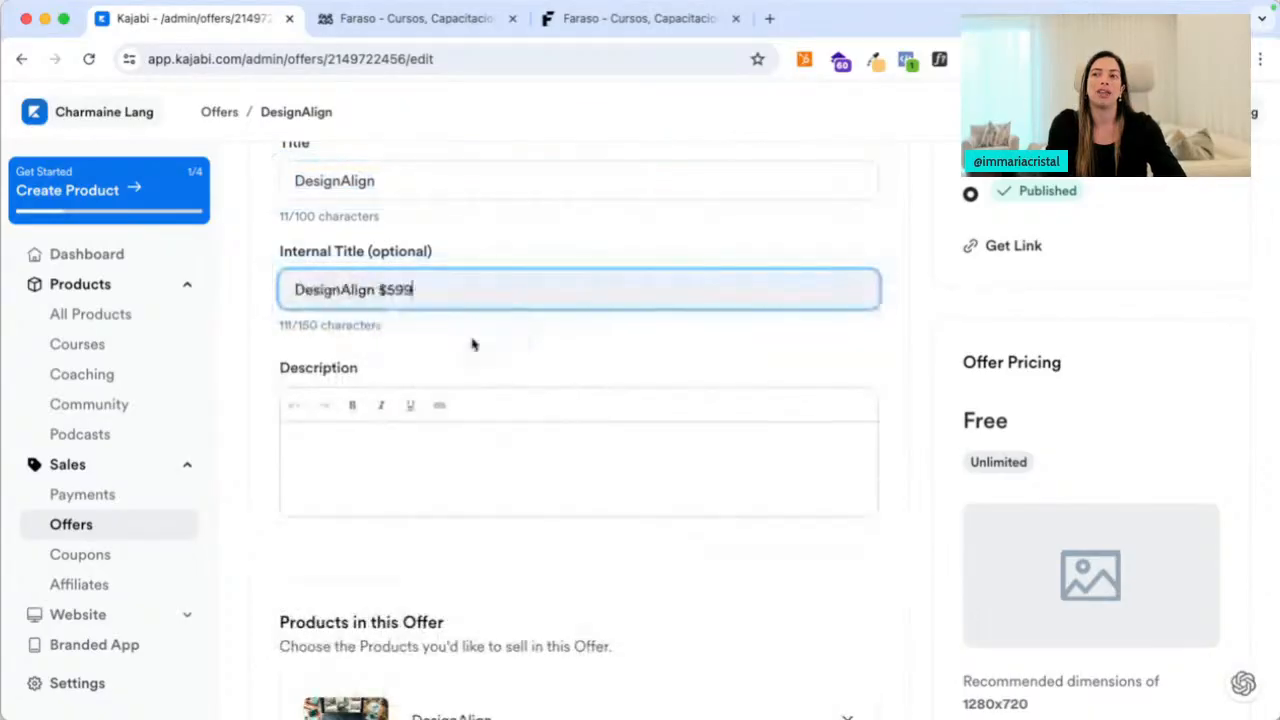
left_click(431, 443)
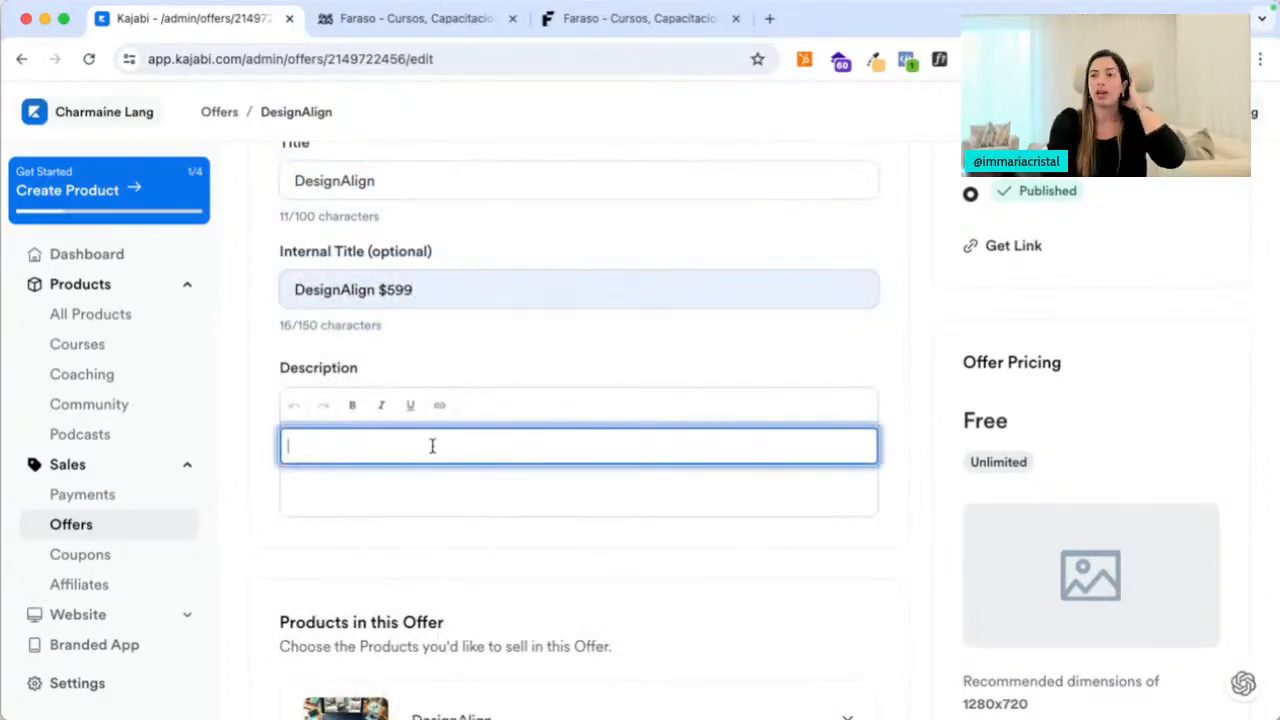
scroll(421, 510, "down", 5)
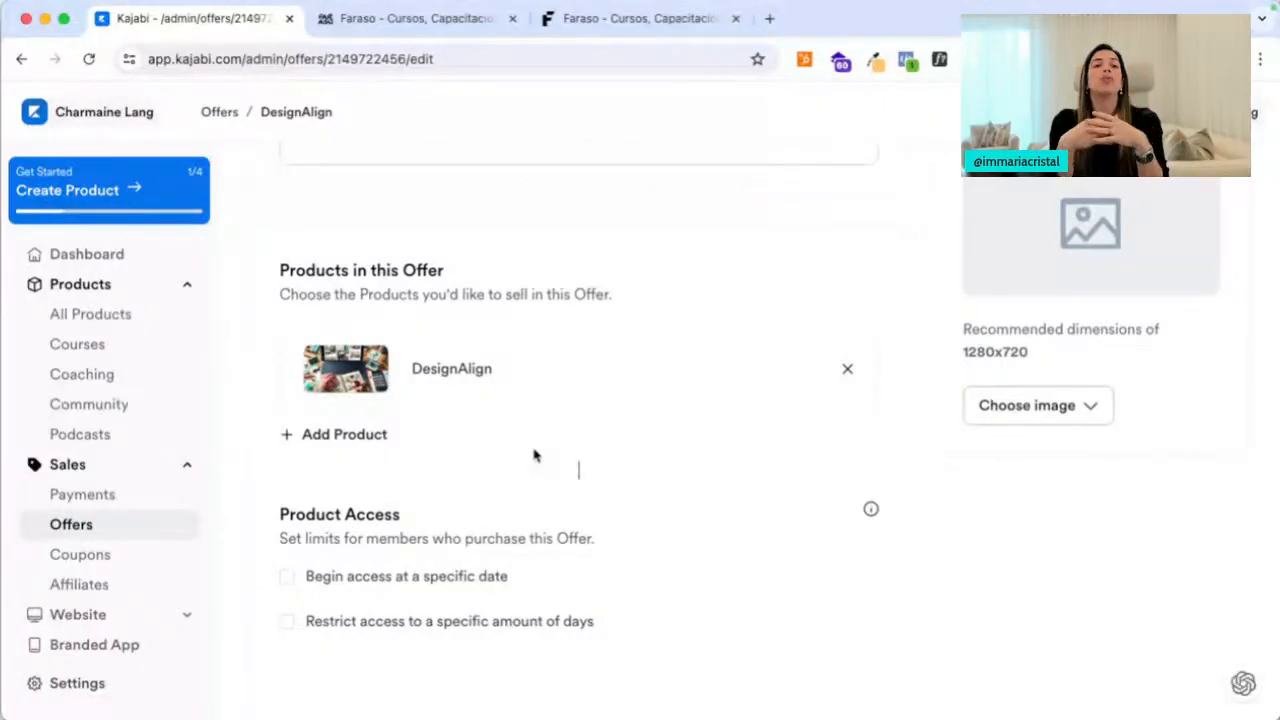
Re-add DesignAlign as the offer's product and make access begin on a specific date (2024-07-30)
left_click(838, 383)
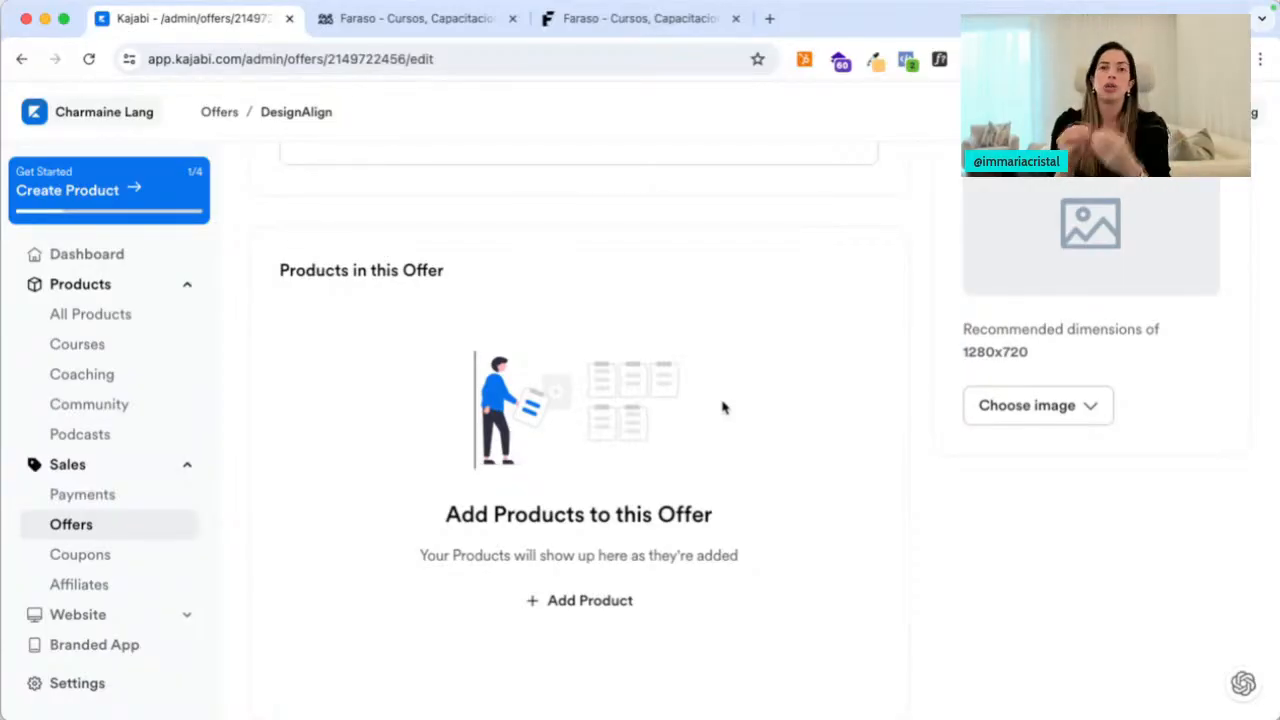
scroll(722, 407, "down", 2)
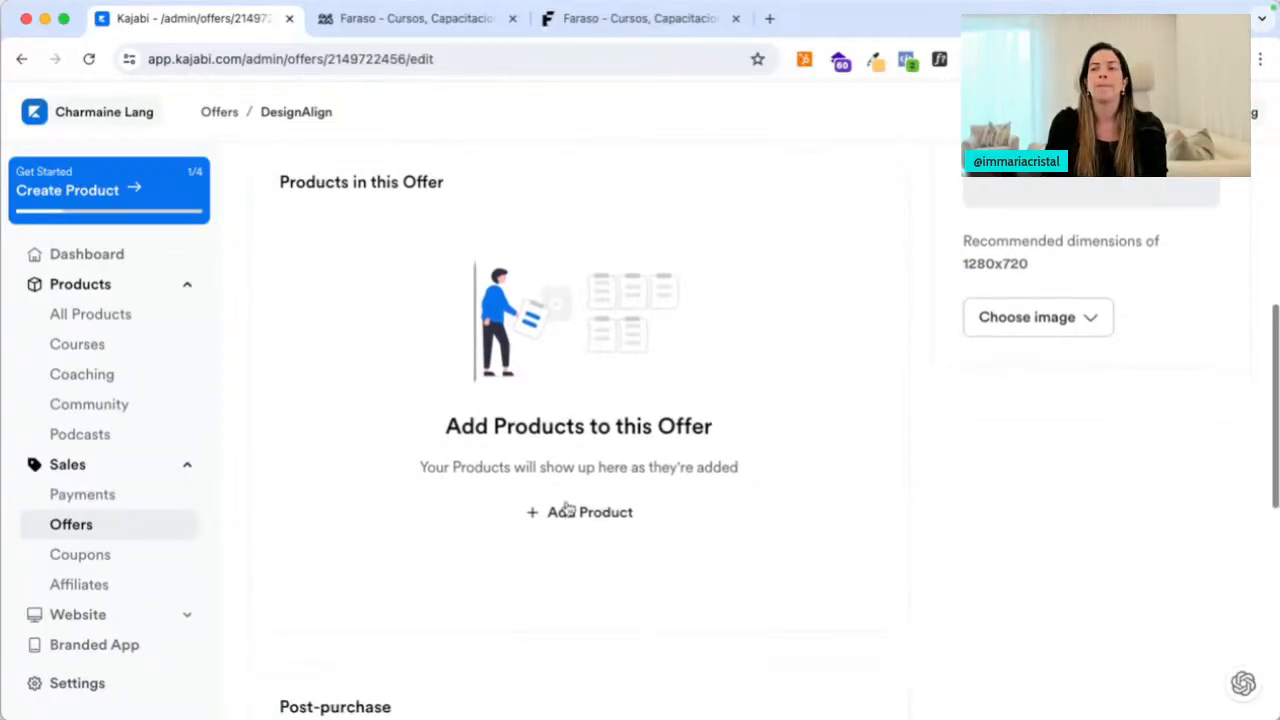
left_click(566, 512)
left_click(560, 519)
left_click(489, 483)
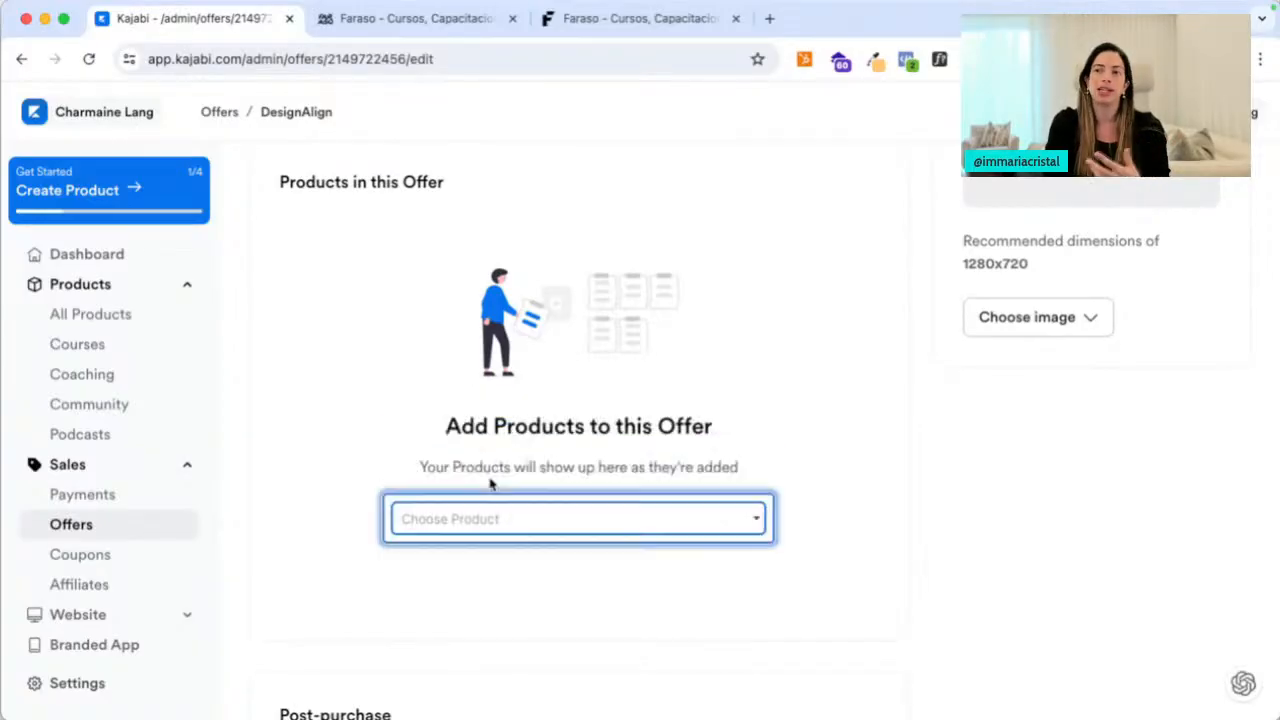
scroll(366, 470, "down", 3)
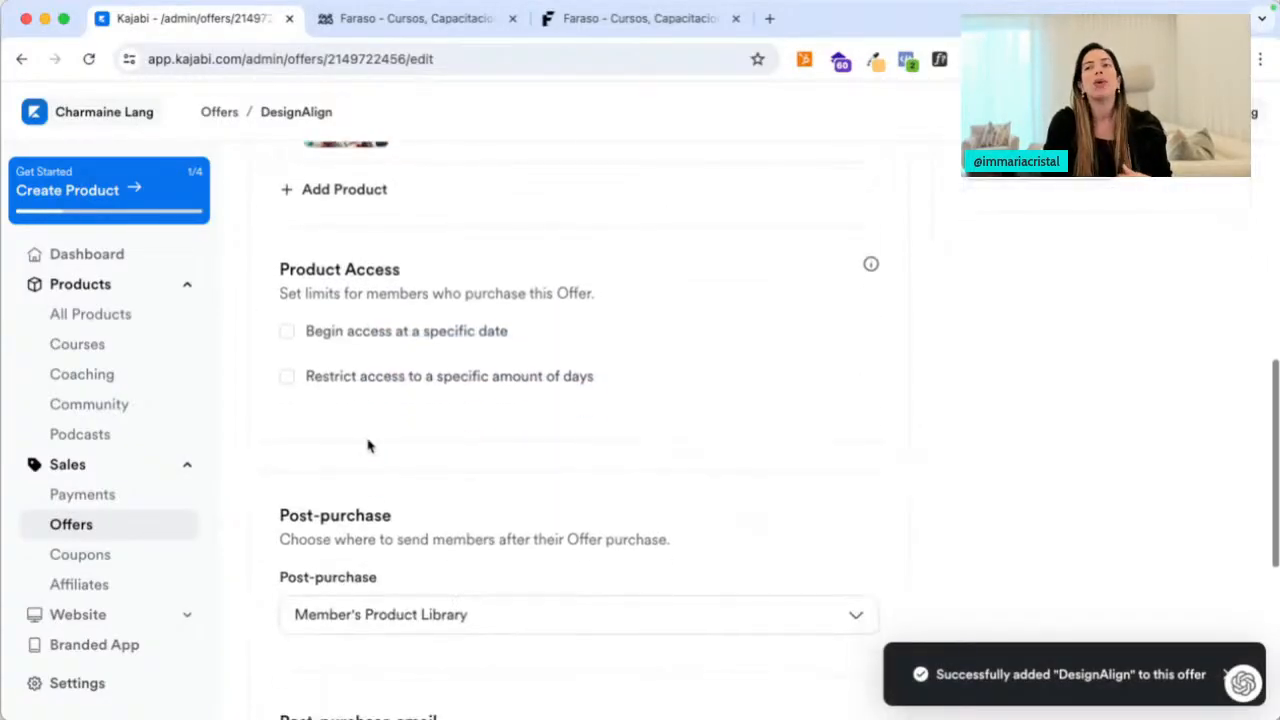
left_click(287, 332)
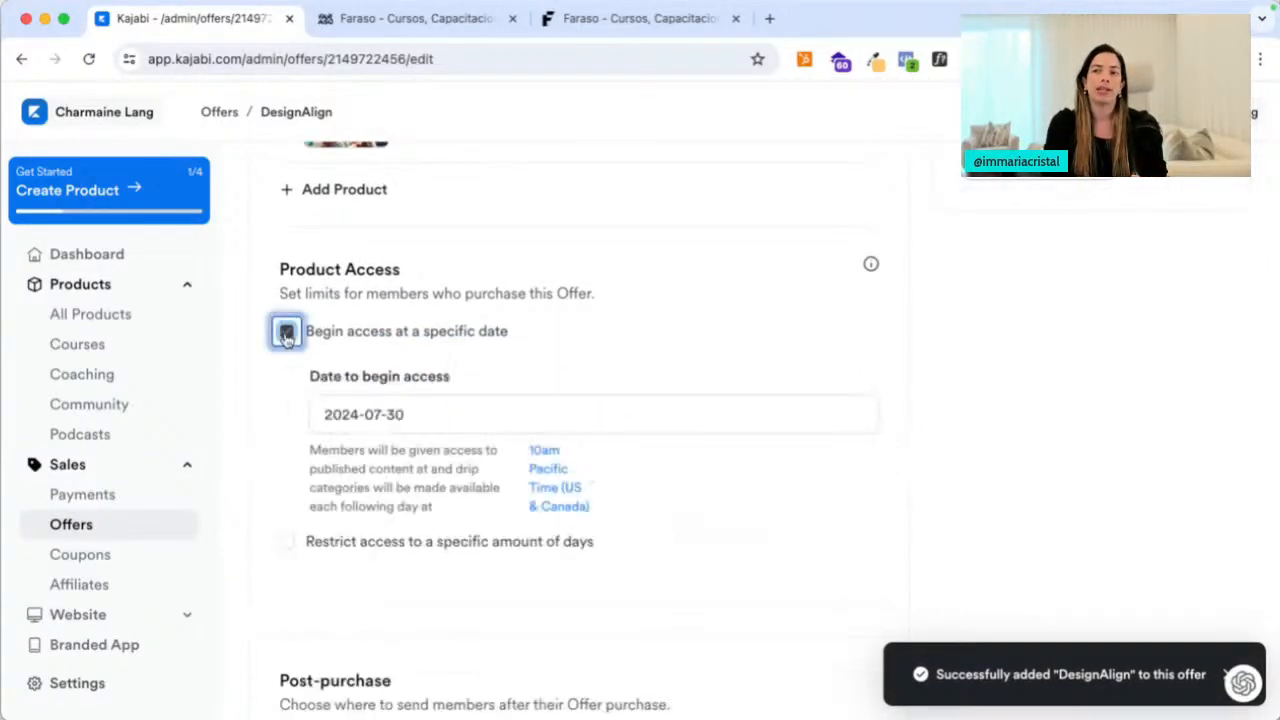
key("super+t")
Load cristinabaez.com in the new tab, translate it to English, and return to Kajabi
type("cris")
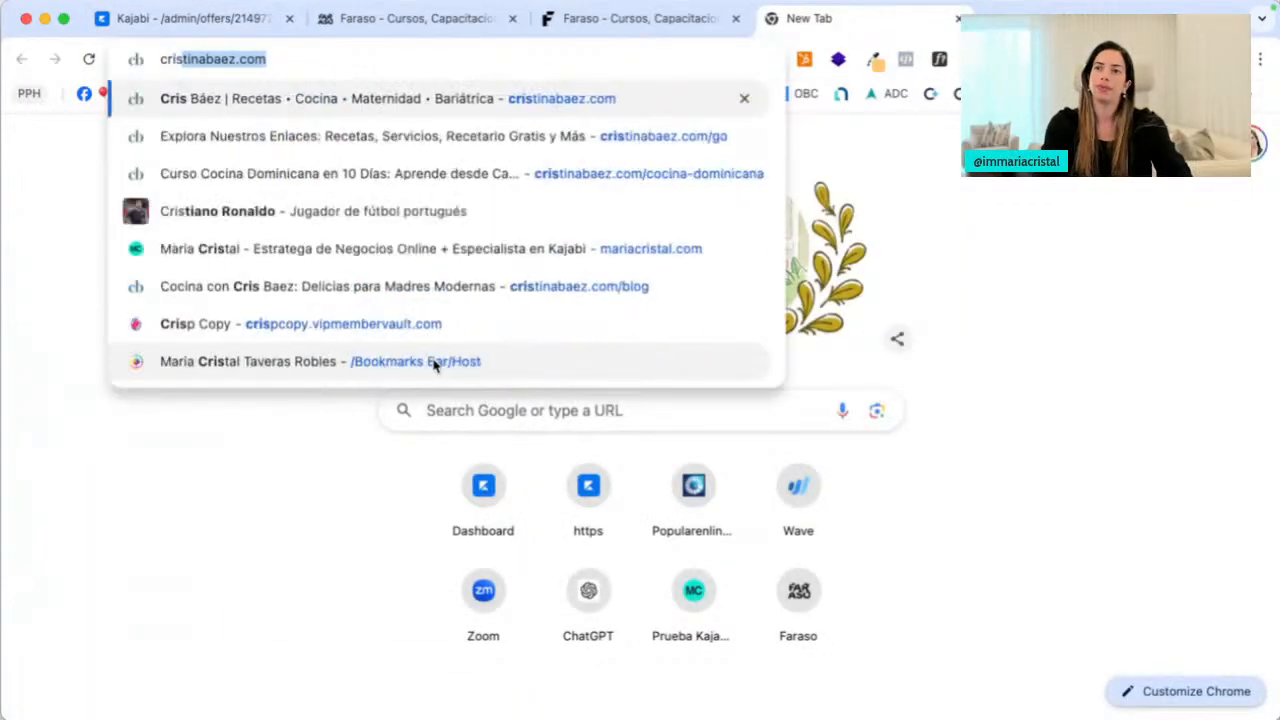
key("Return")
right_click(318, 198)
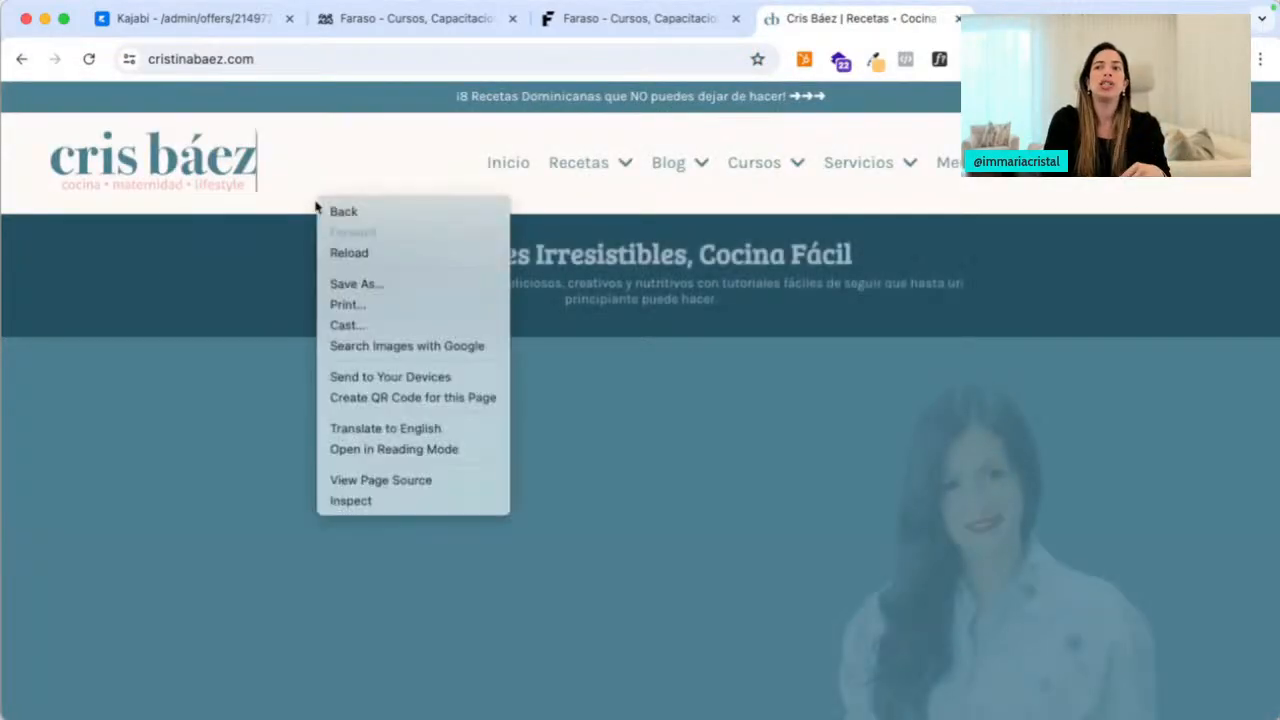
left_click(395, 430)
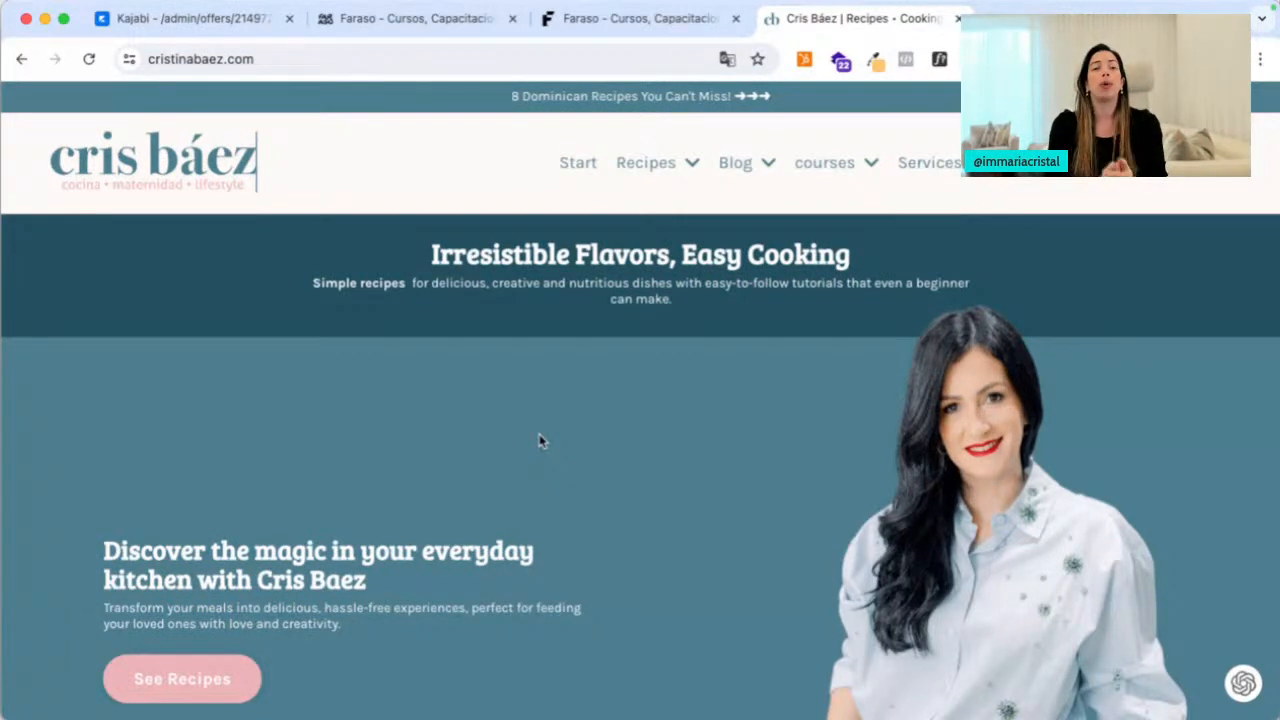
left_click(262, 20)
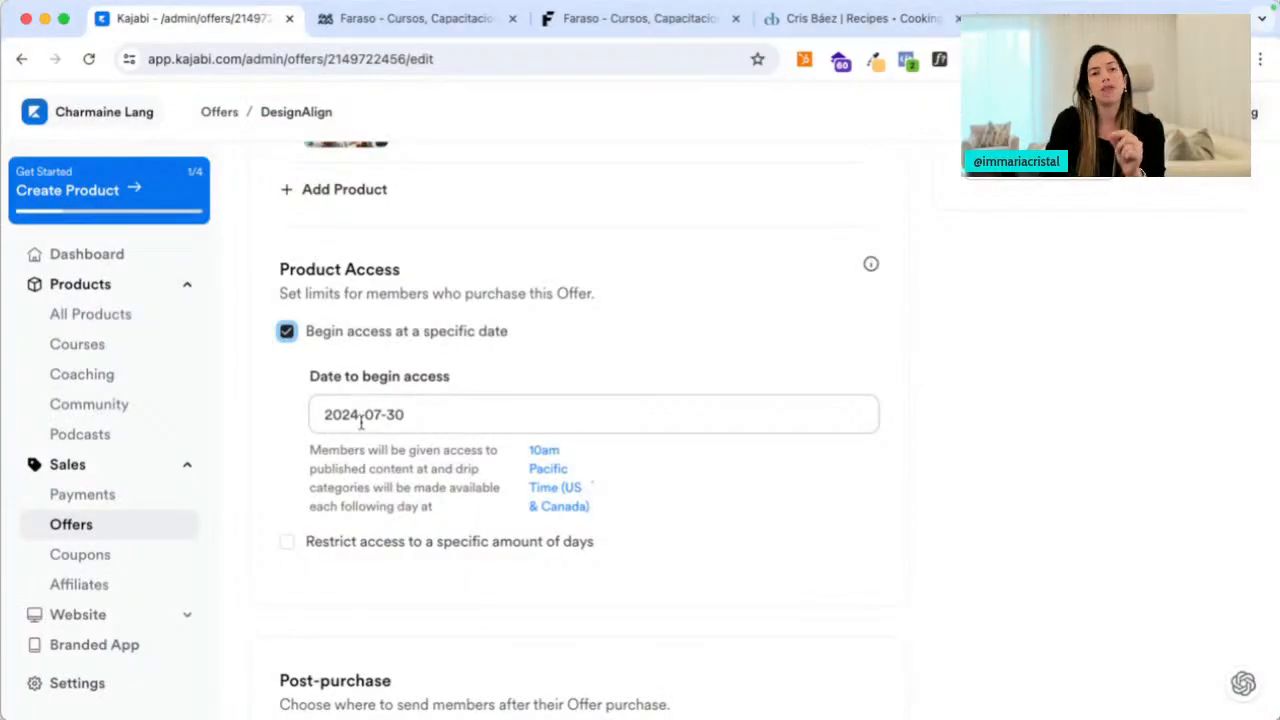
Clear the specific start date, try a 365-day access restriction, then remove it again
scroll(352, 464, "down", 2)
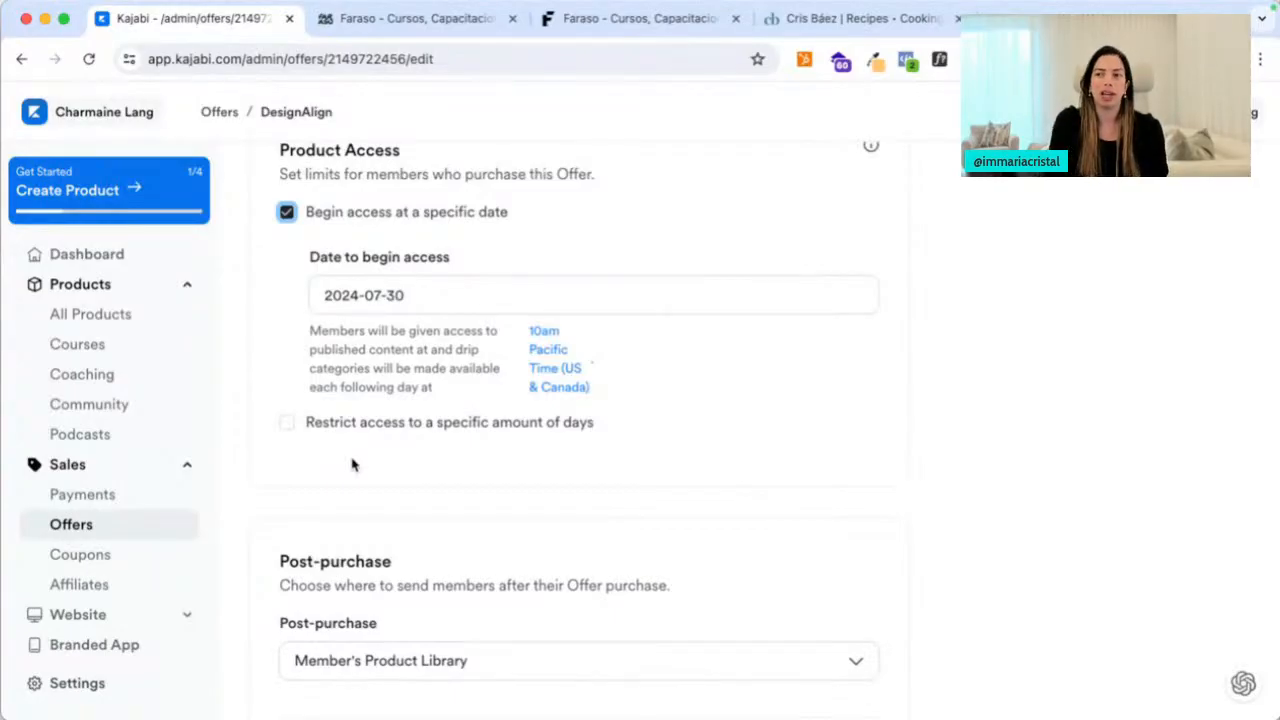
left_click(287, 212)
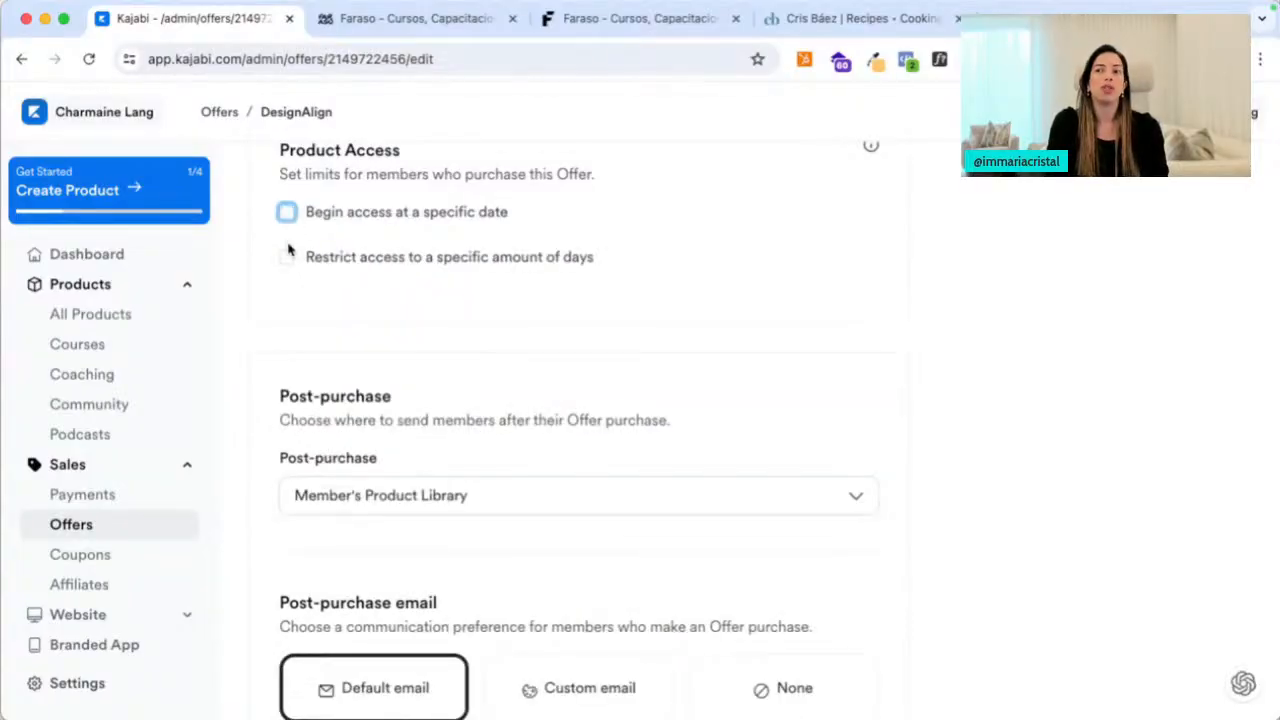
left_click(287, 256)
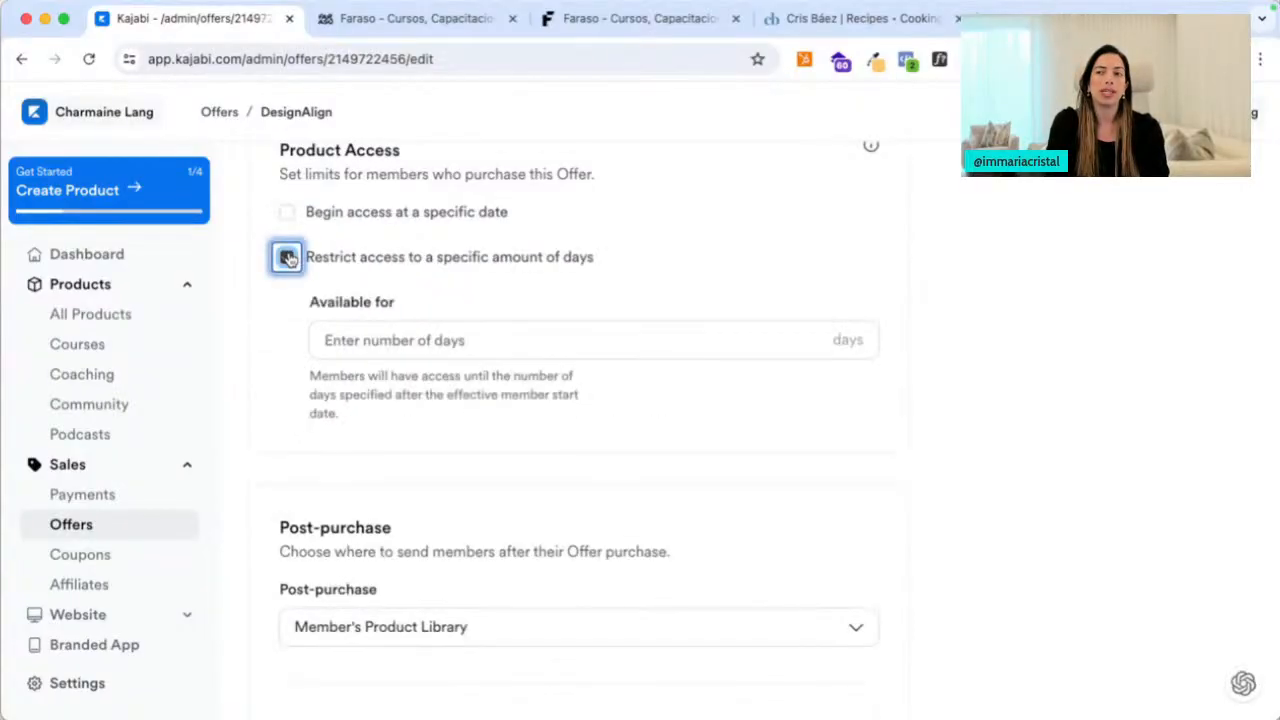
left_click(391, 338)
type("365")
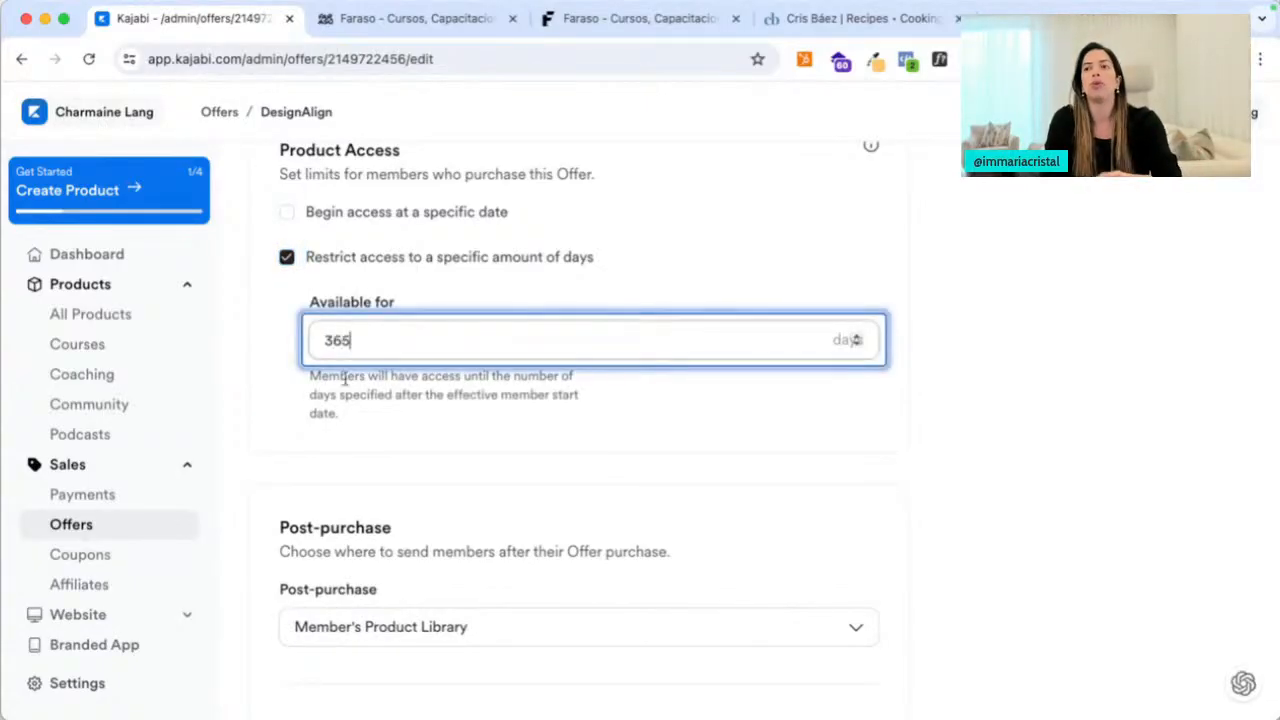
left_click(267, 408)
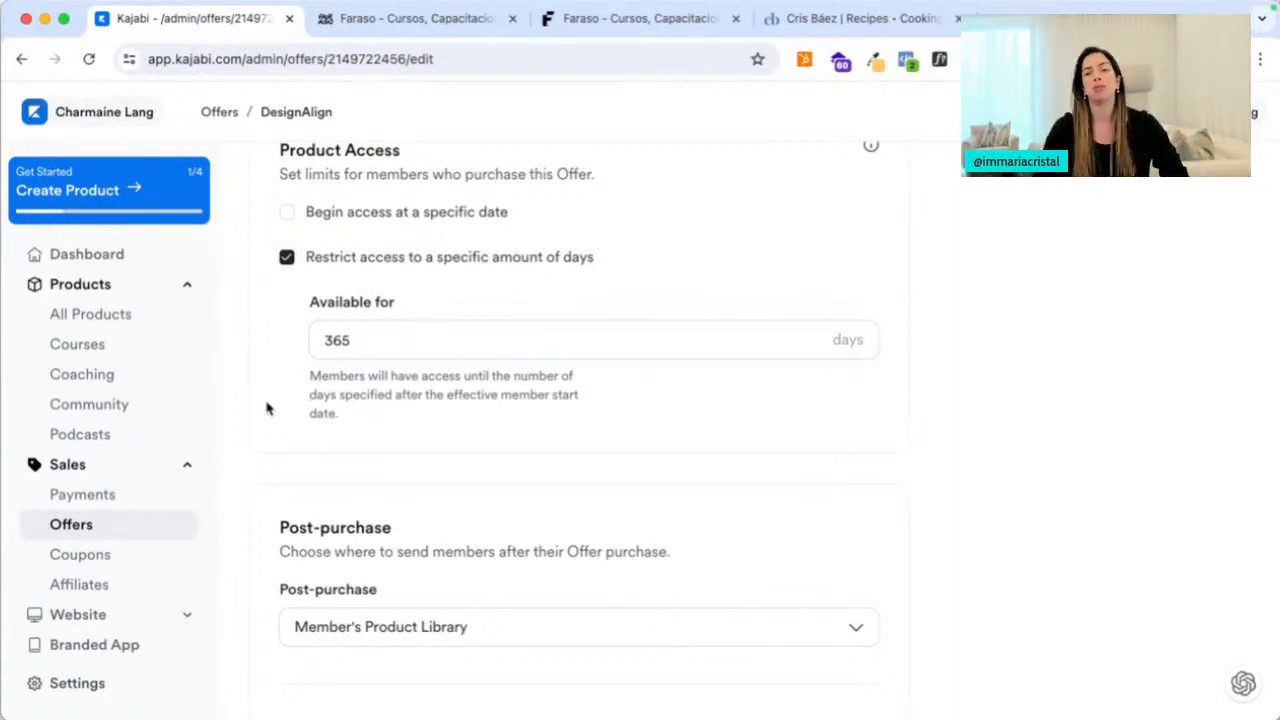
left_click(286, 257)
scroll(280, 443, "down", 3)
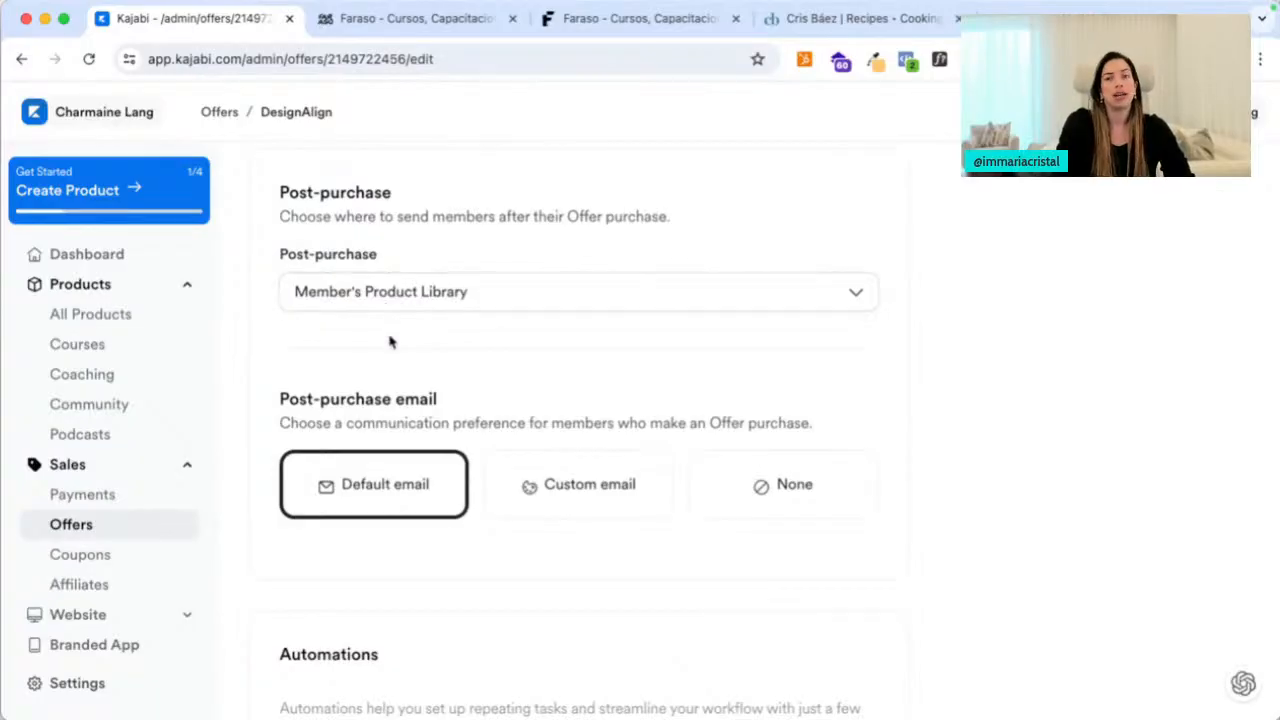
Keep Member's Product Library as the post-purchase destination and begin adding an automation
left_click(389, 304)
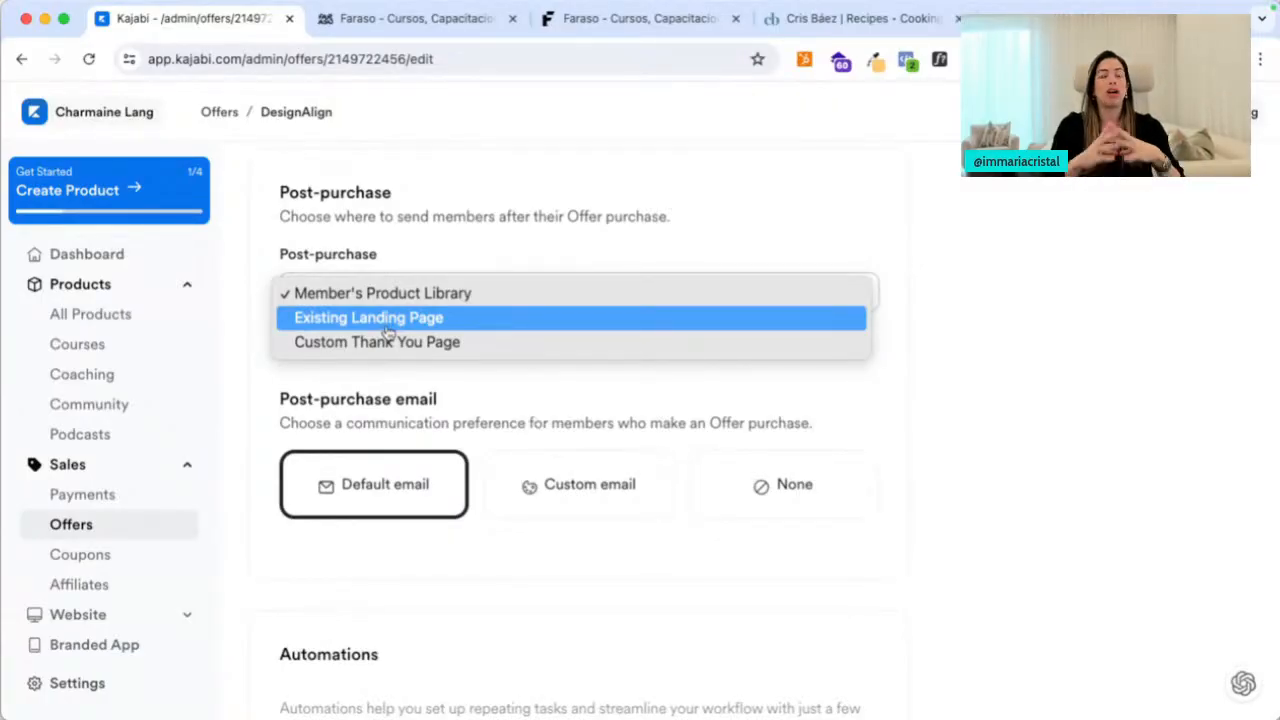
left_click(357, 419)
scroll(390, 410, "down", 1)
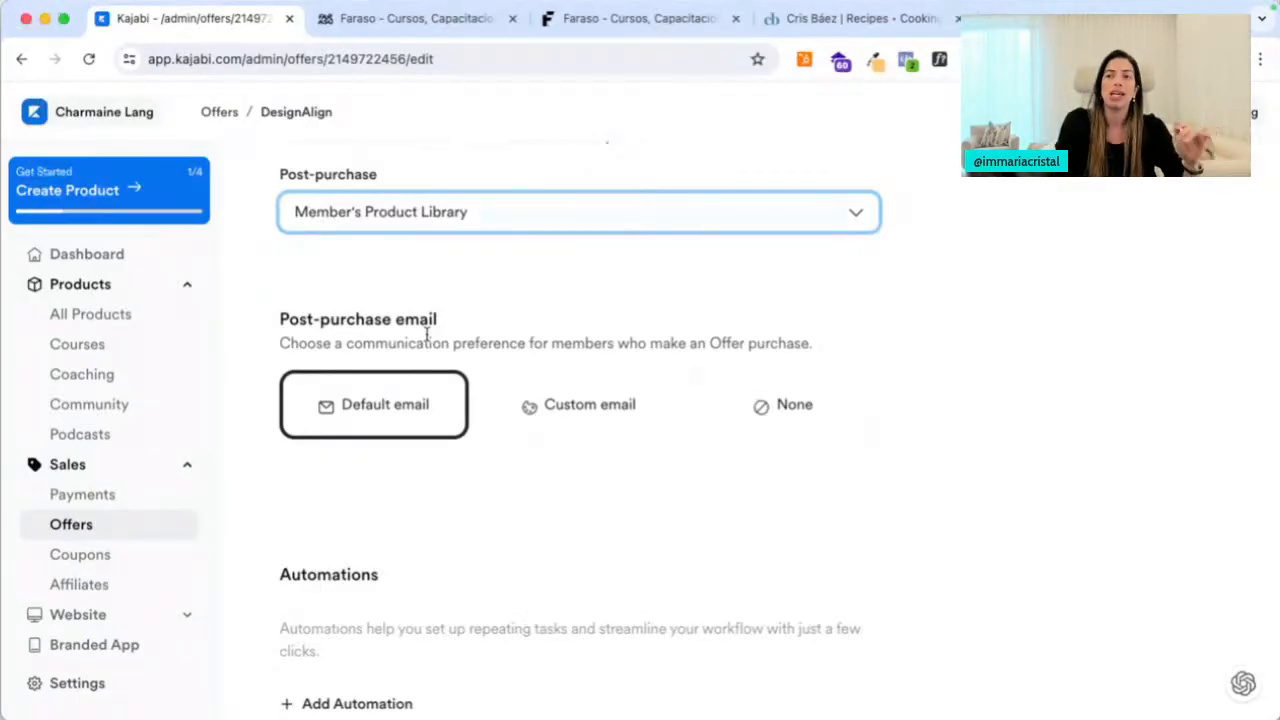
scroll(428, 335, "down", 1)
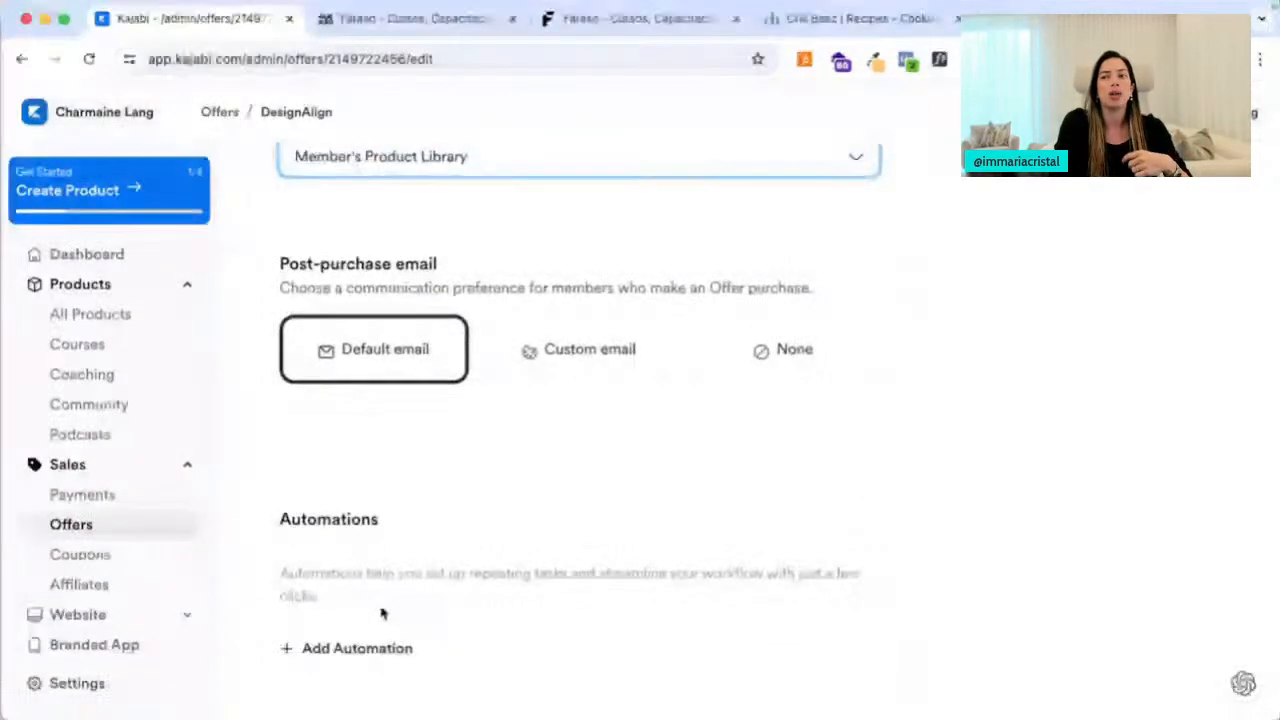
left_click(357, 648)
Configure an 'Offer is purchased' → 'Add a tag' automation, then close it unsaved
left_click(497, 340)
left_click(503, 340)
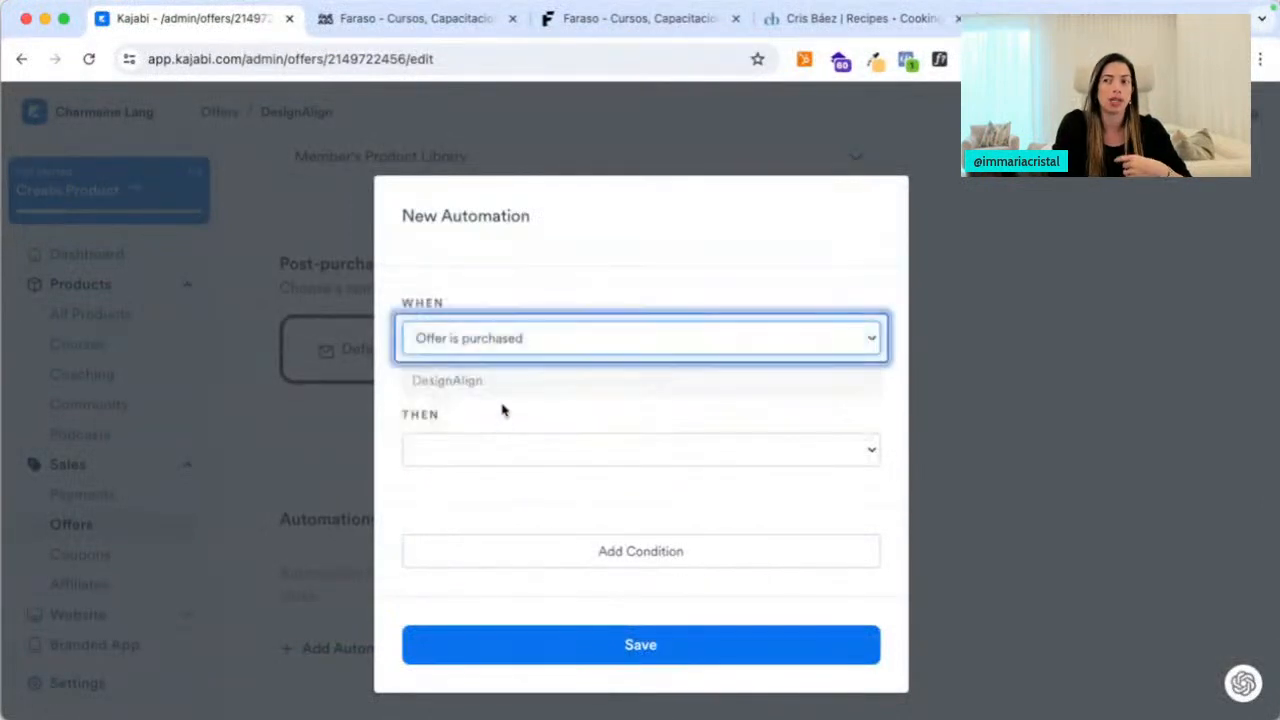
left_click(500, 445)
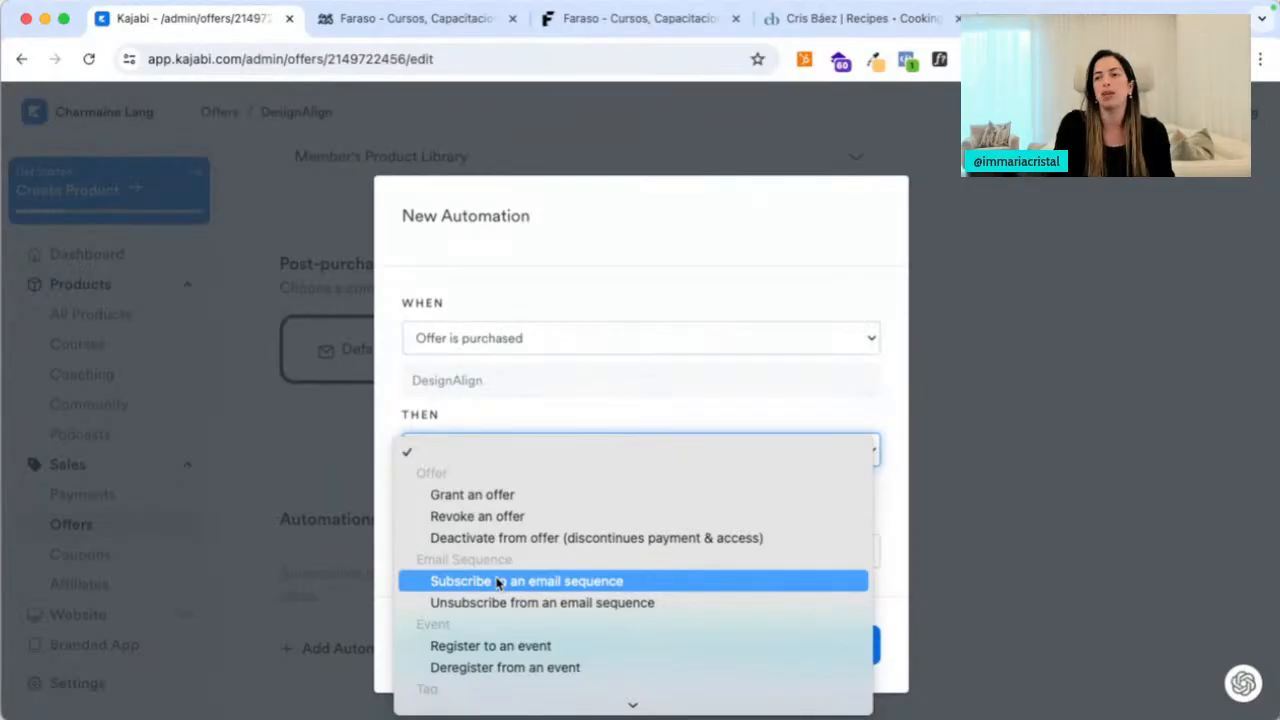
scroll(497, 583, "down", 3)
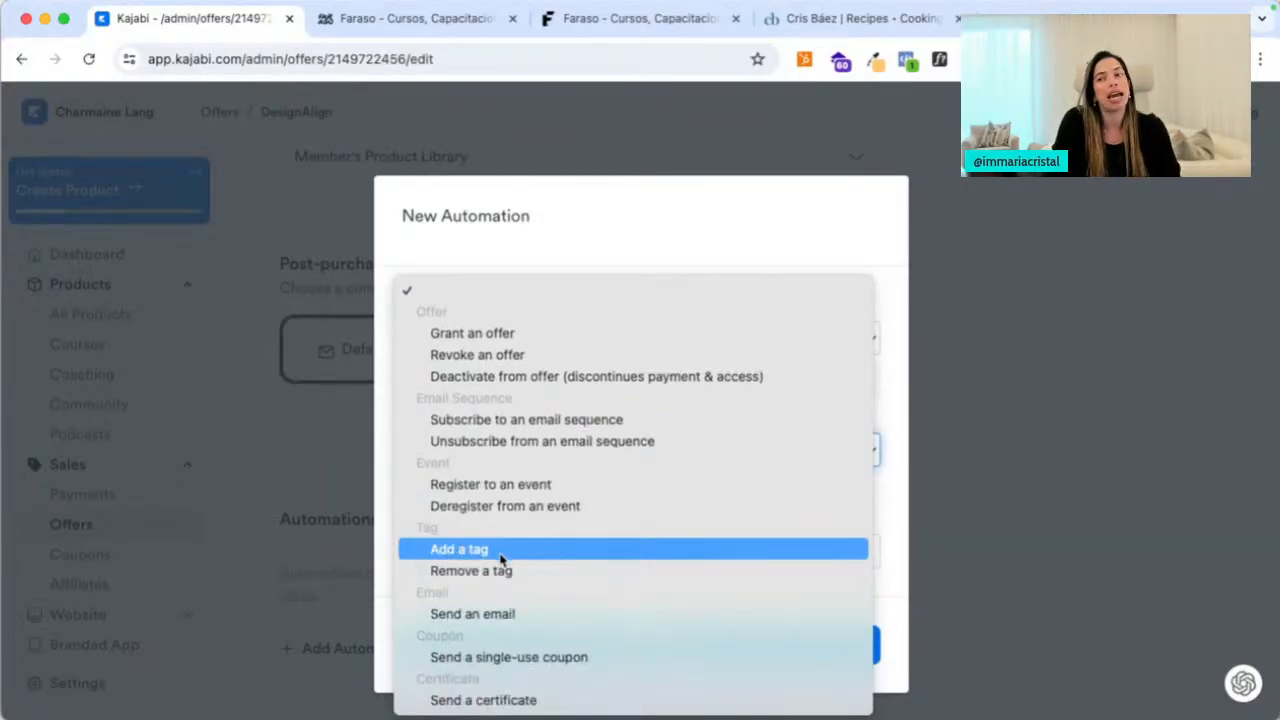
left_click(501, 556)
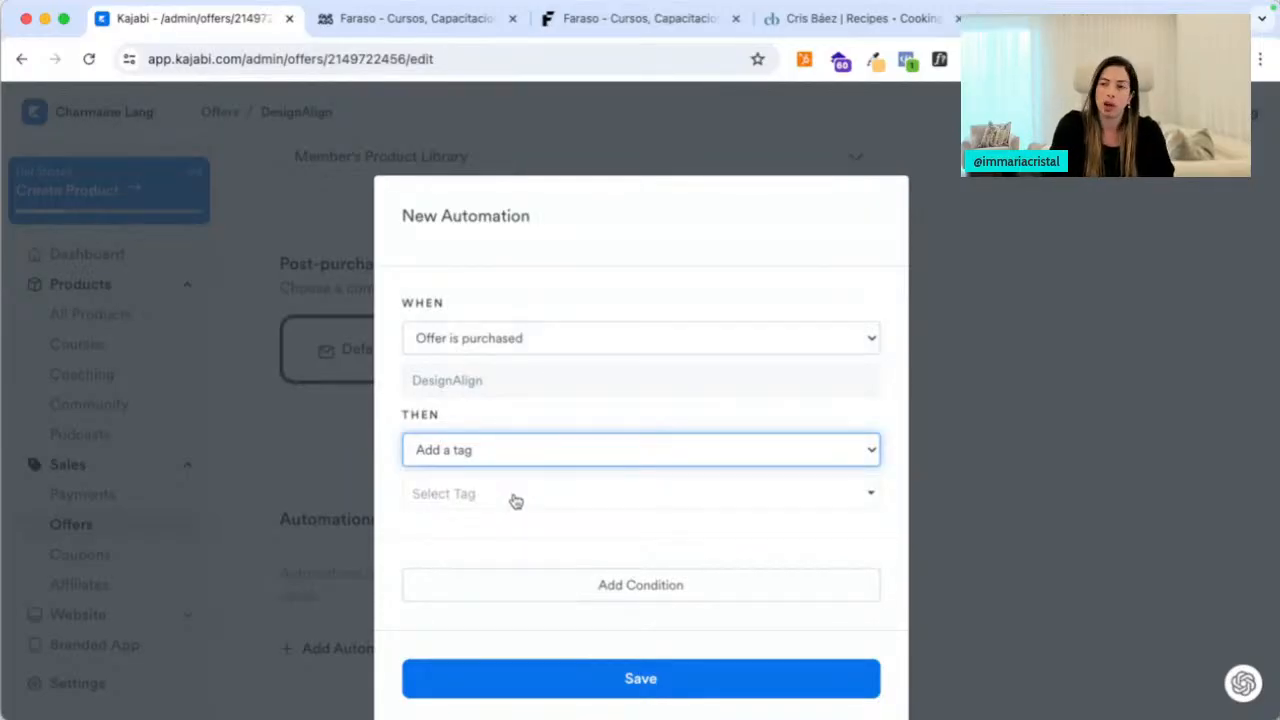
left_click(951, 526)
scroll(977, 486, "up", 6)
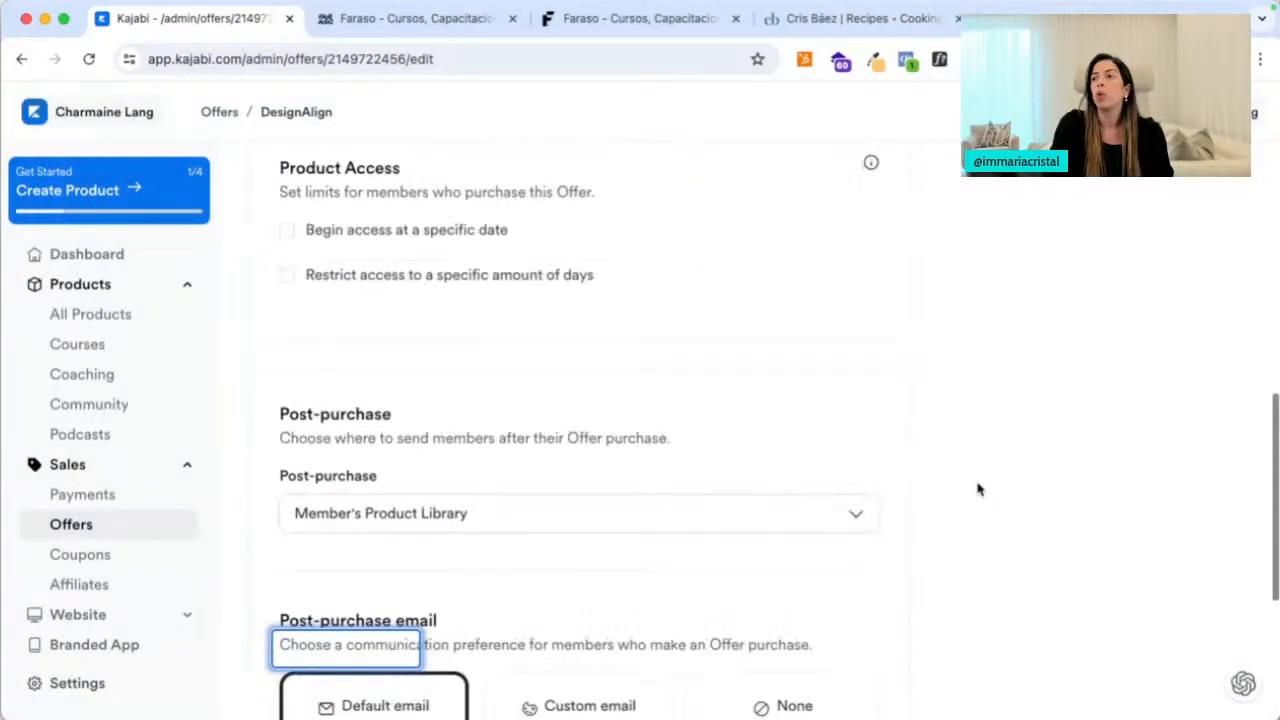
Set the recent laptop-and-desk image as the offer image and save the offer
scroll(977, 486, "up", 5)
scroll(974, 490, "down", 4)
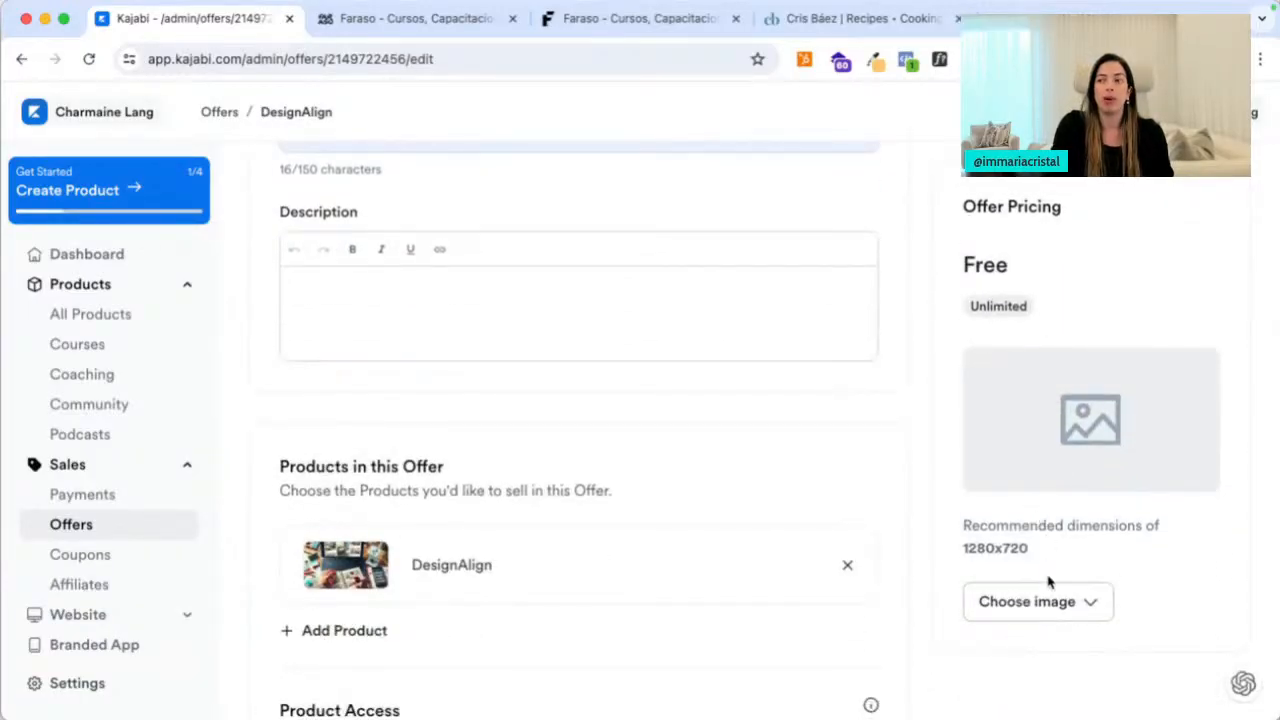
left_click(1042, 601)
left_click(1010, 535)
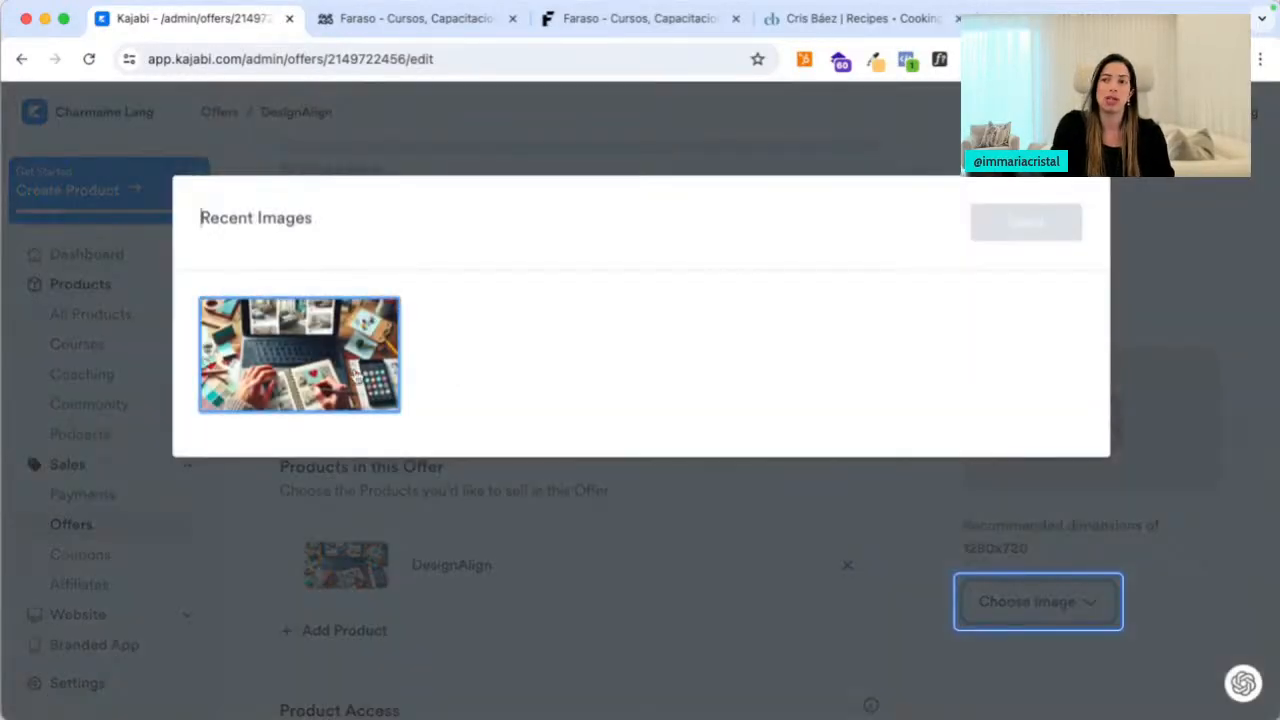
left_click(1025, 223)
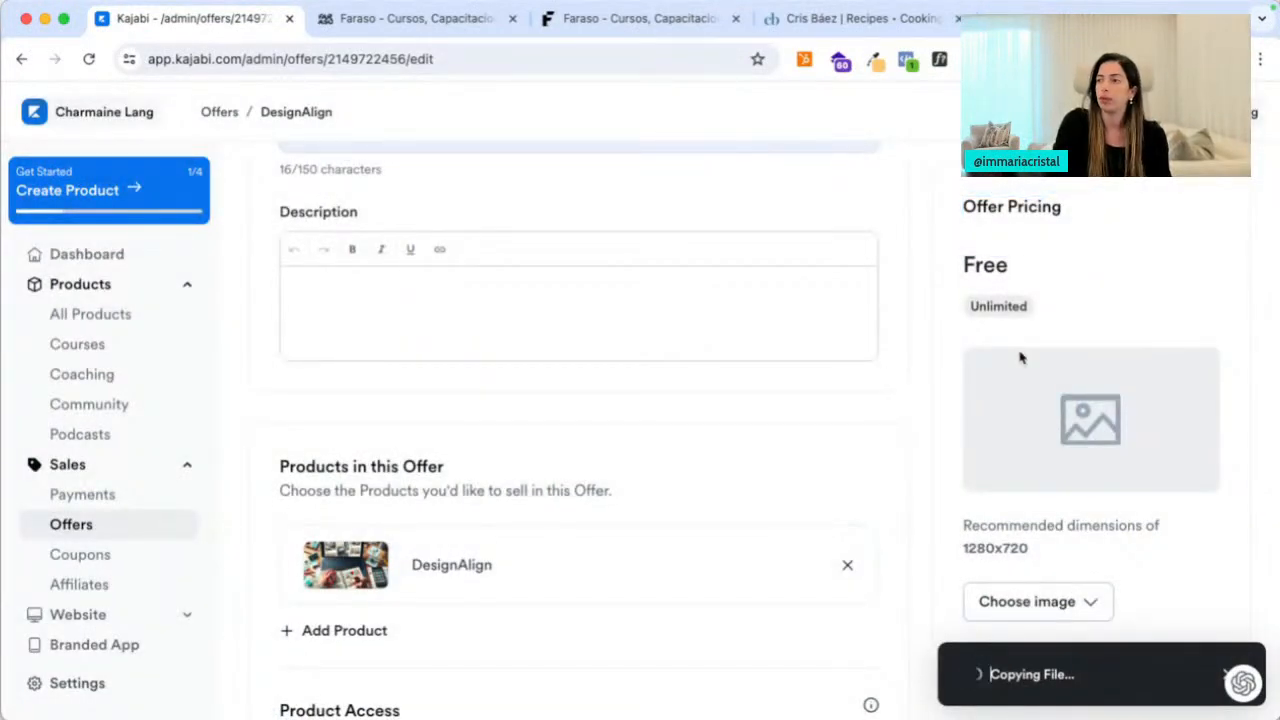
scroll(1060, 300, "up", 5)
left_click(1215, 191)
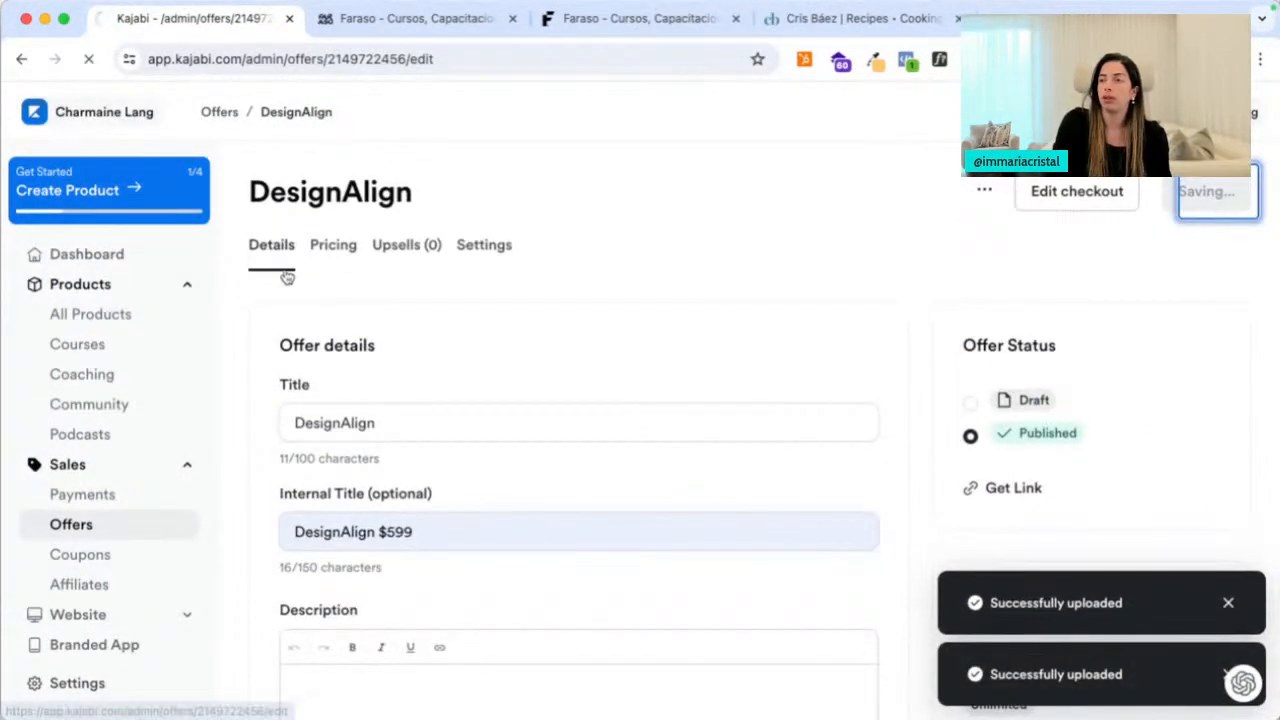
left_click(325, 253)
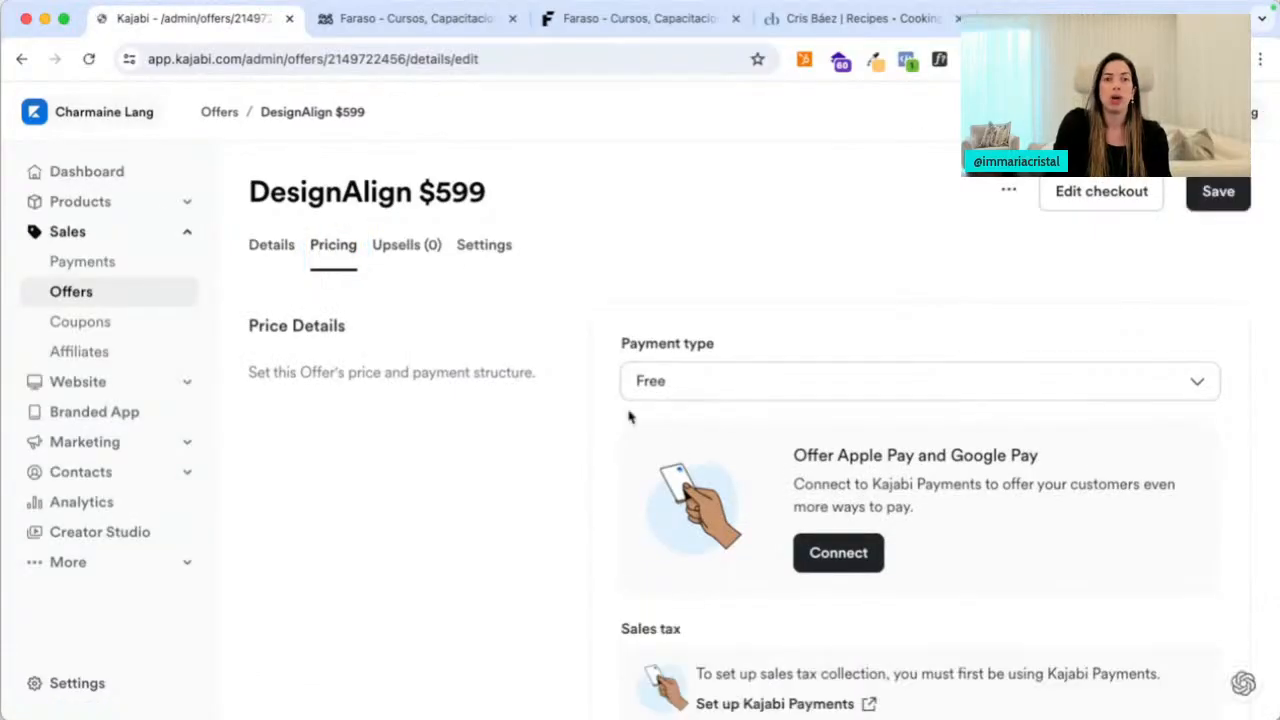
Cap the DesignAlign $599 offer at 10 purchases, leaving the remaining-count display off
scroll(690, 405, "down", 3)
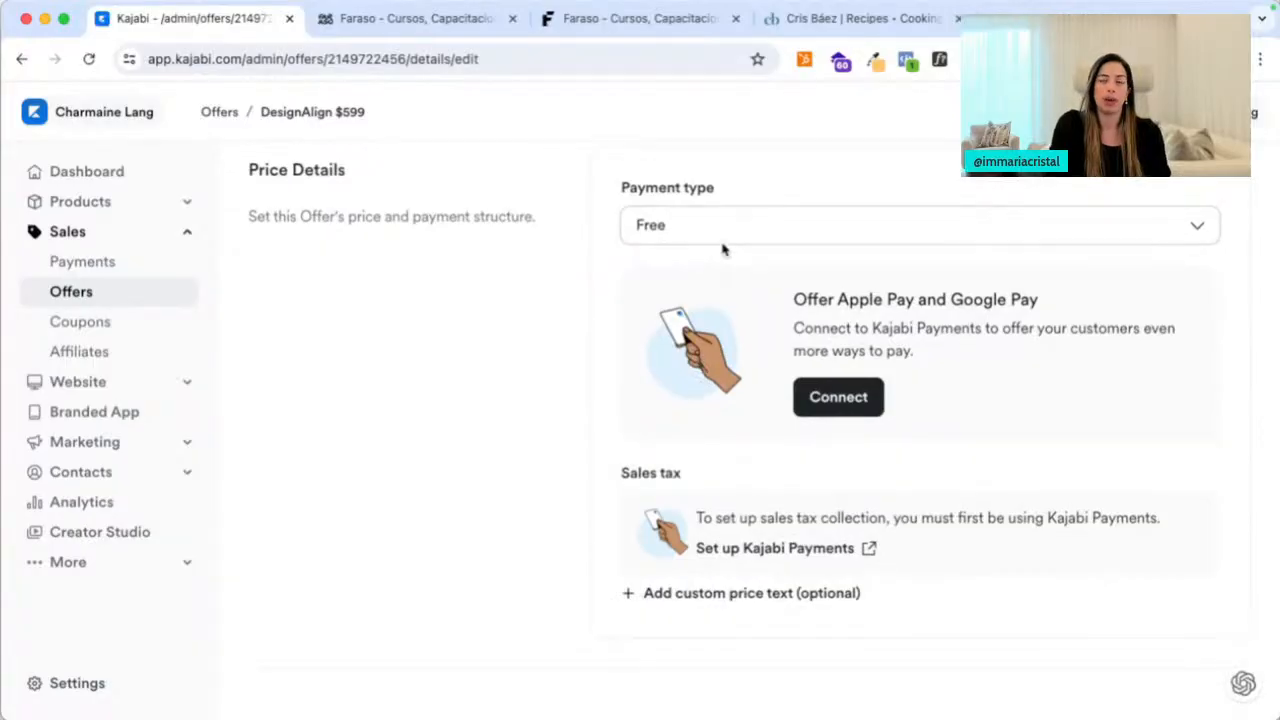
scroll(694, 266, "down", 3)
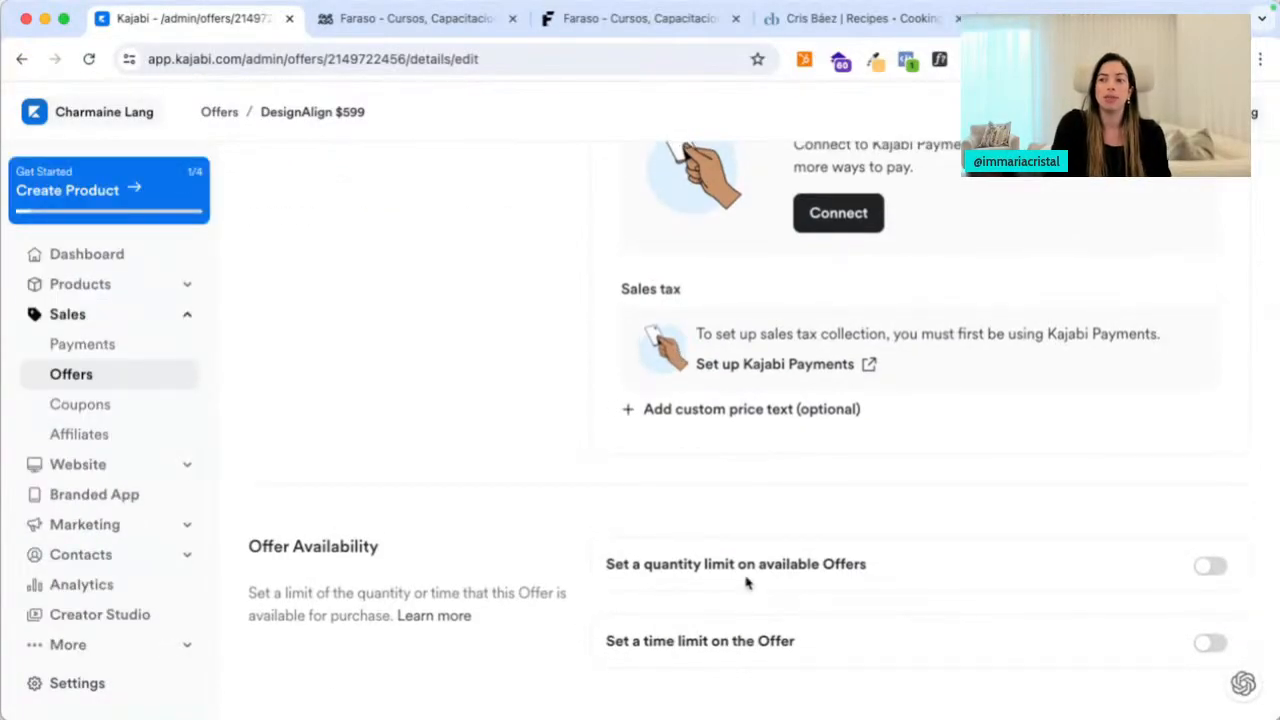
left_click(1205, 566)
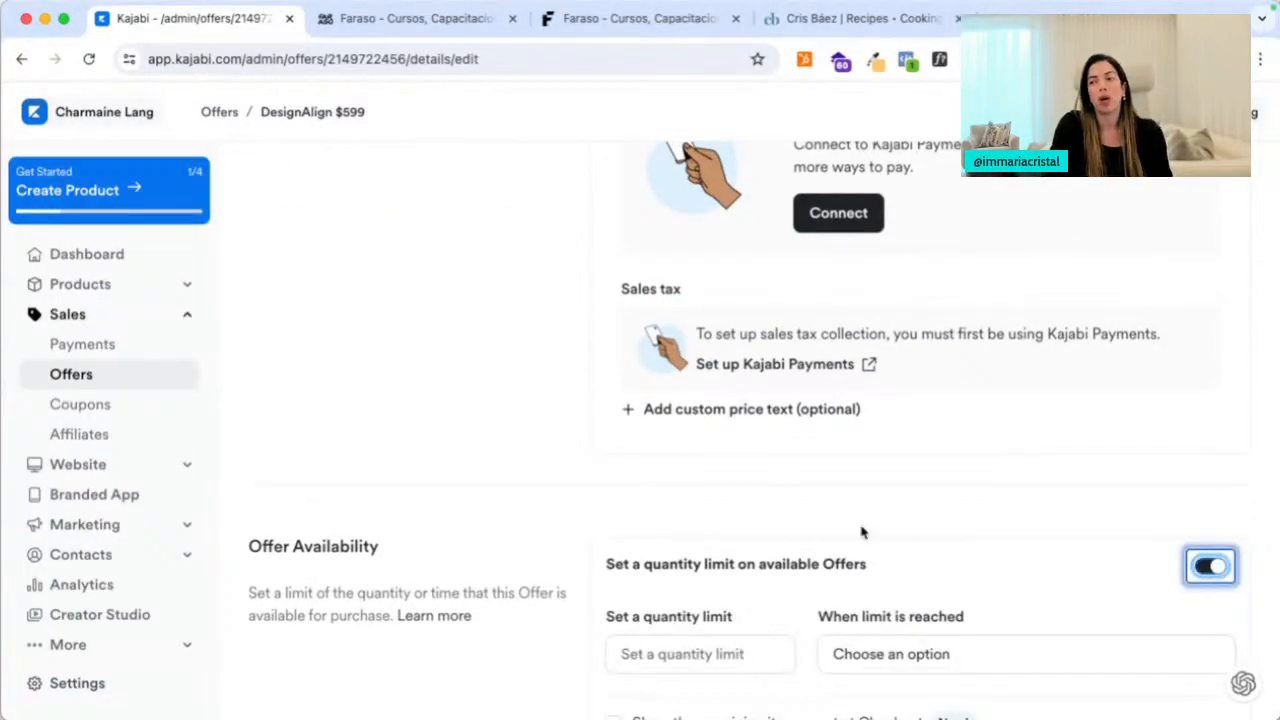
scroll(863, 533, "down", 3)
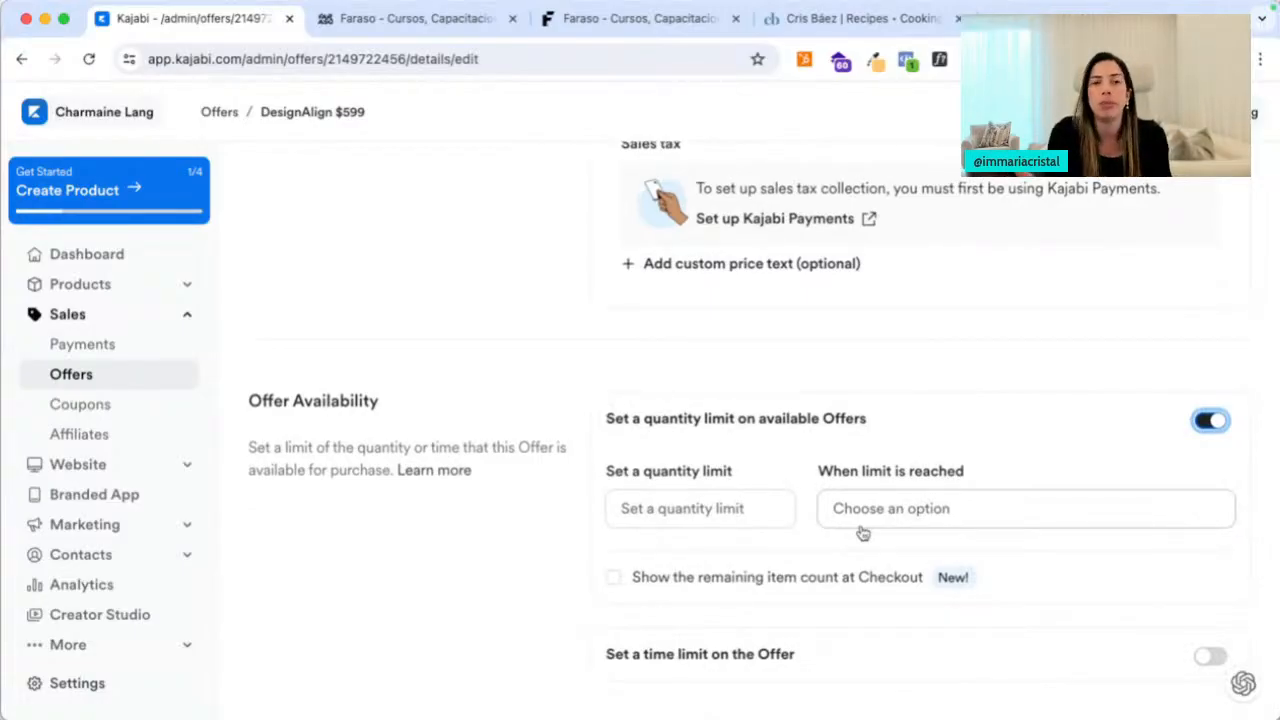
left_click(720, 507)
type("10")
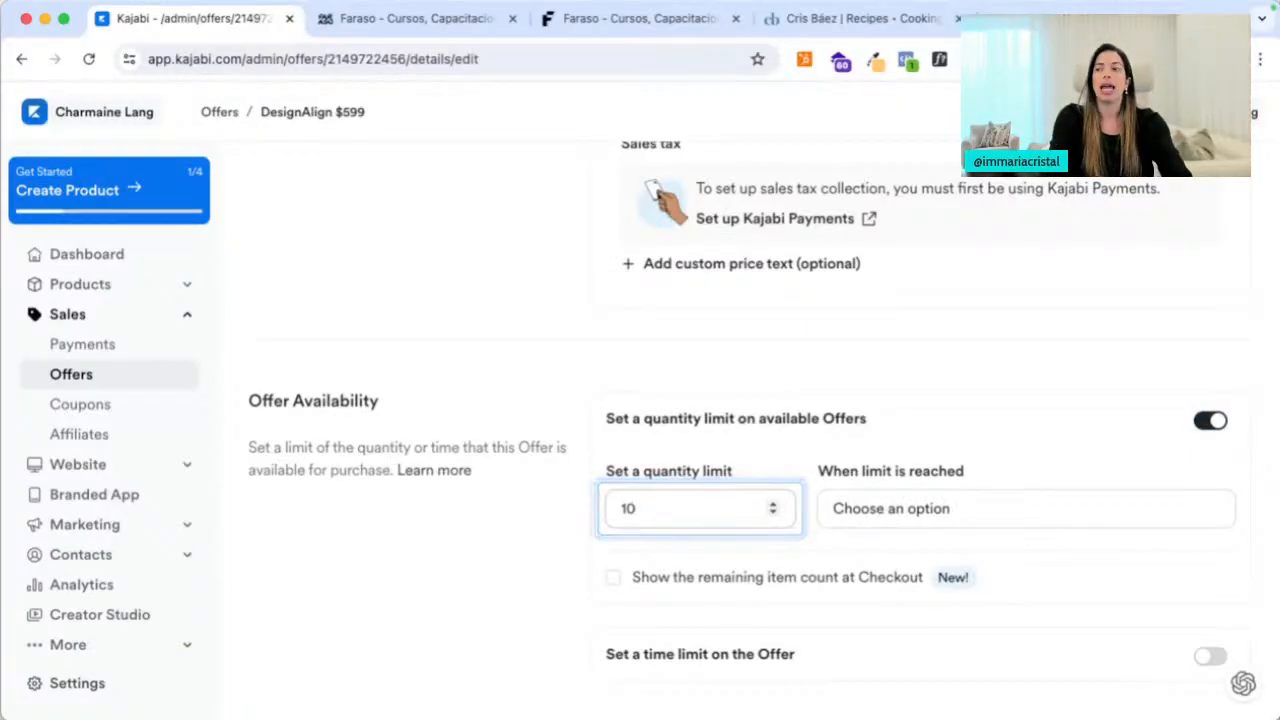
left_click(905, 520)
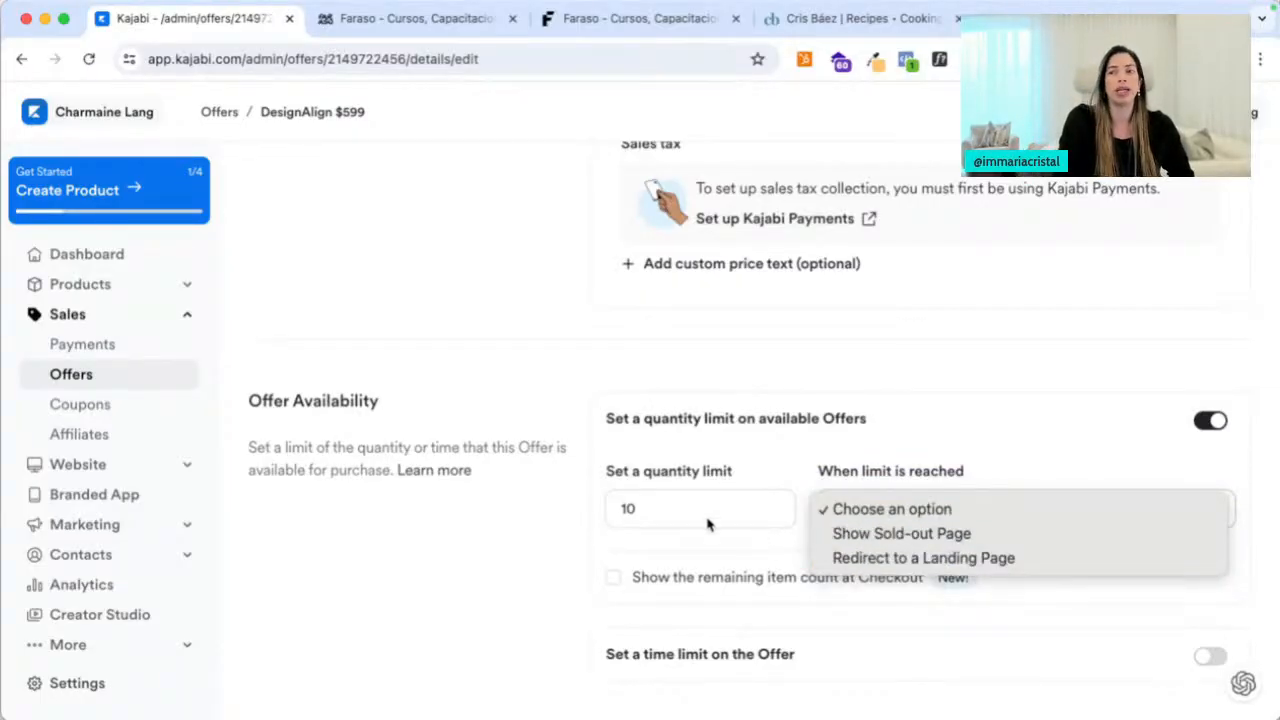
left_click(530, 537)
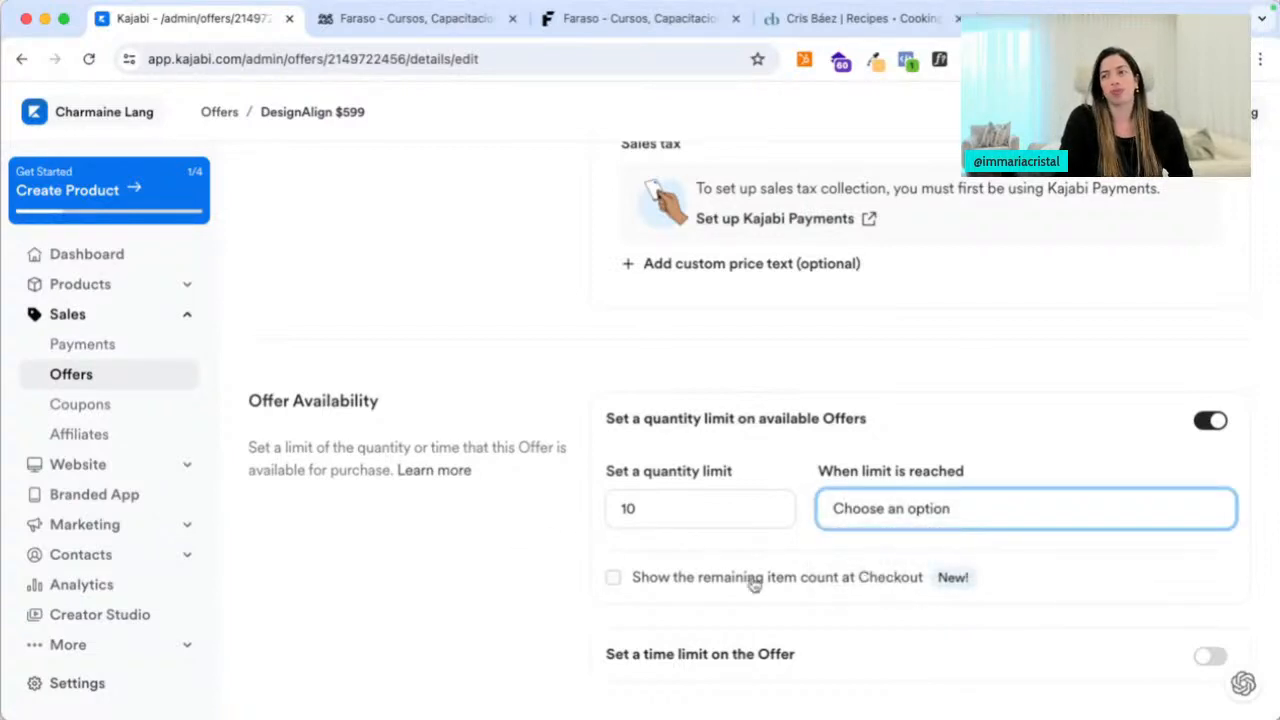
left_click(614, 579)
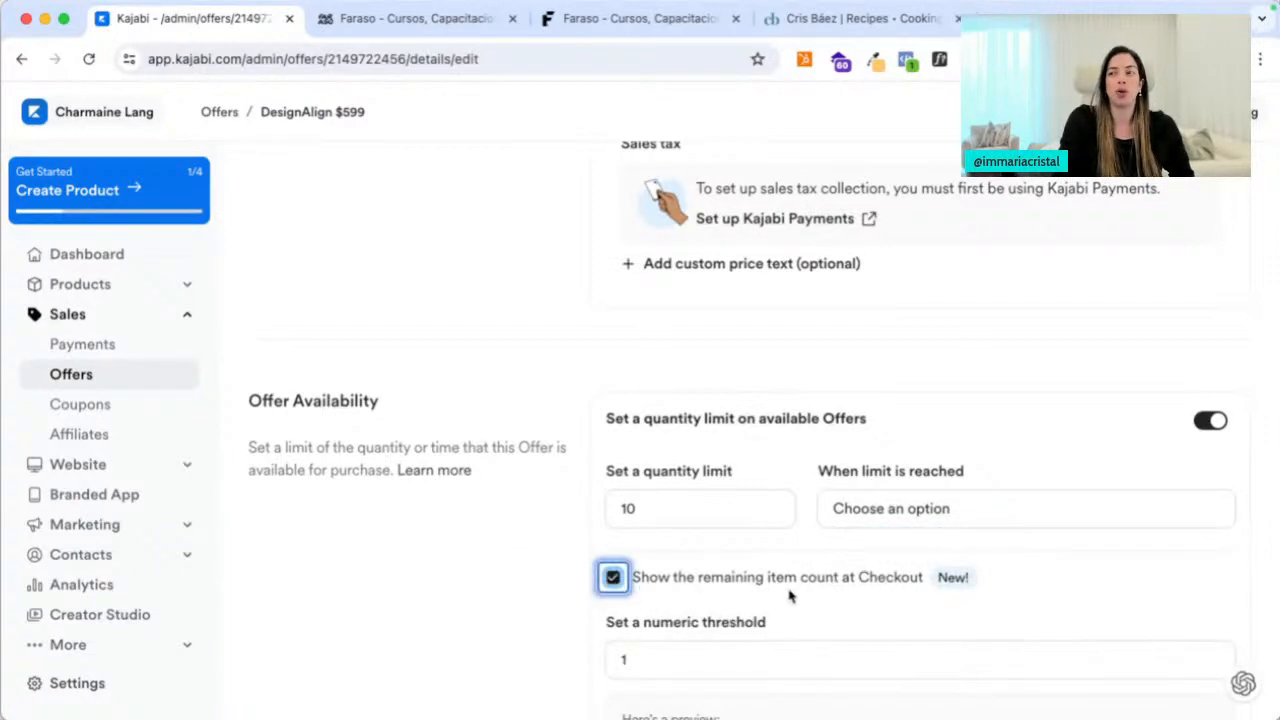
left_click(613, 578)
Switch on 'Set a time limit on the Offer'
scroll(900, 600, "down", 1)
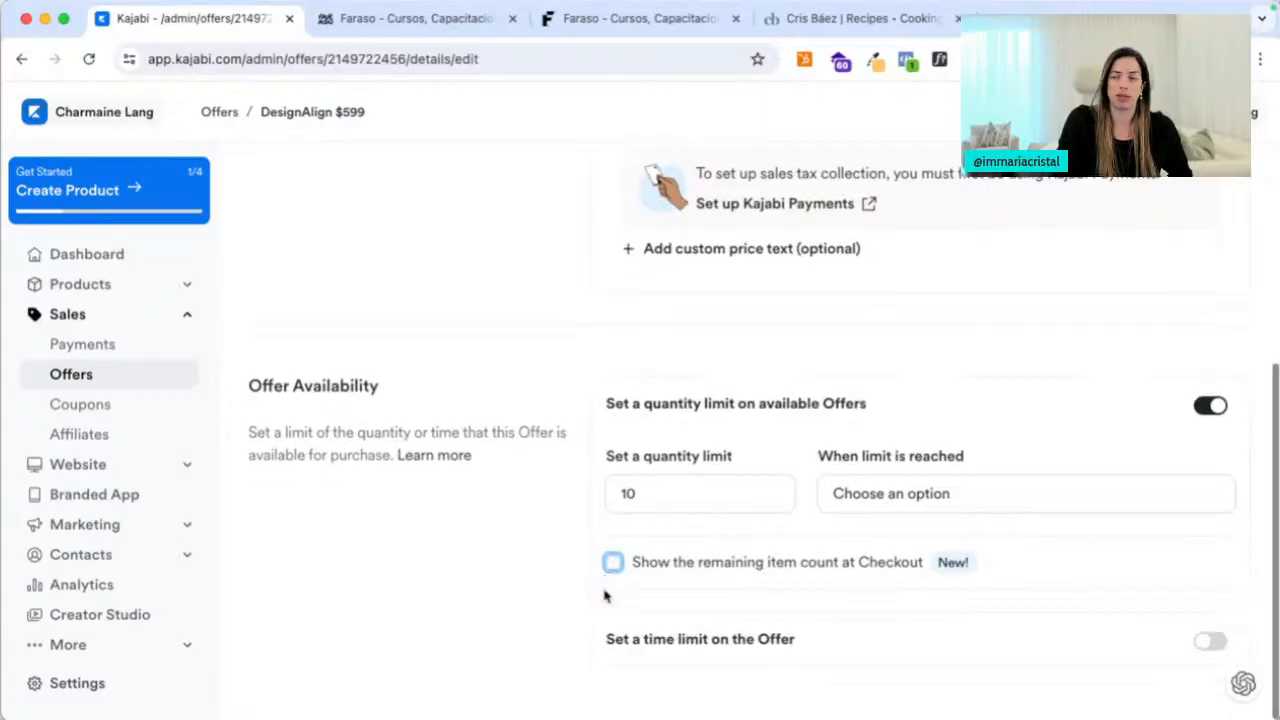
left_click(1210, 641)
scroll(820, 650, "down", 3)
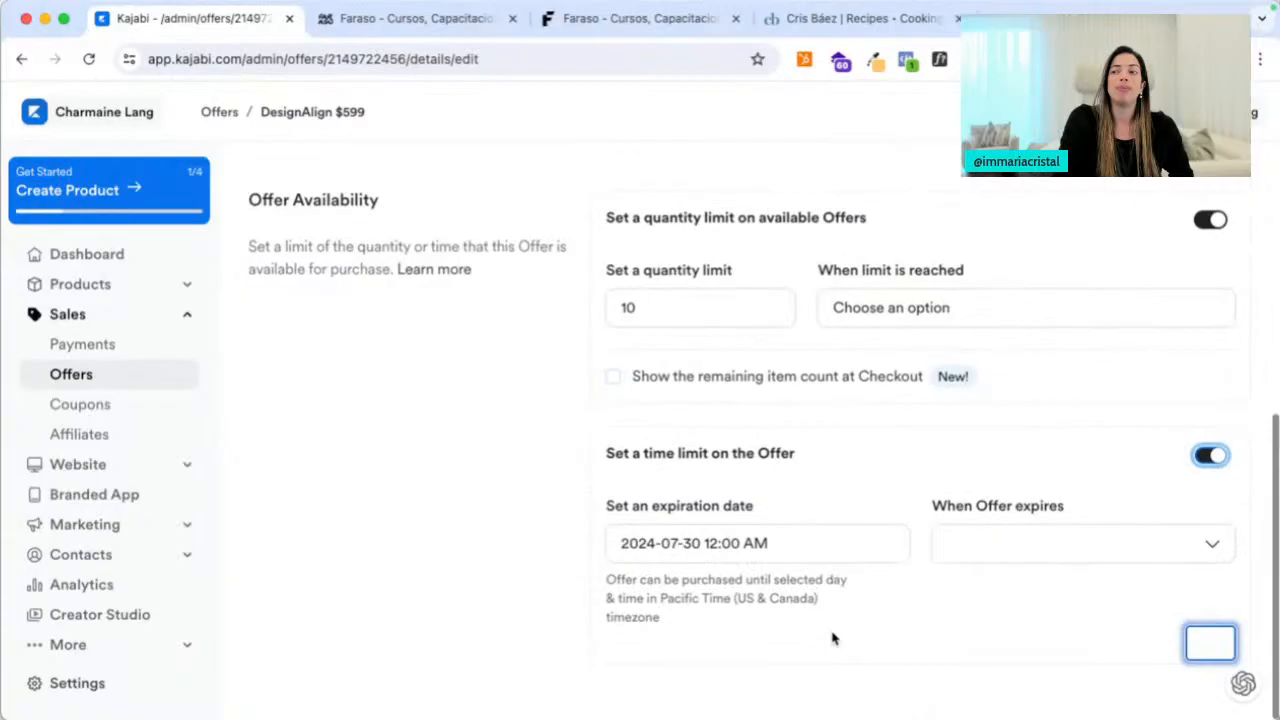
Remove the quantity limit and set the offer to expire on 2024-07-31
left_click(1207, 221)
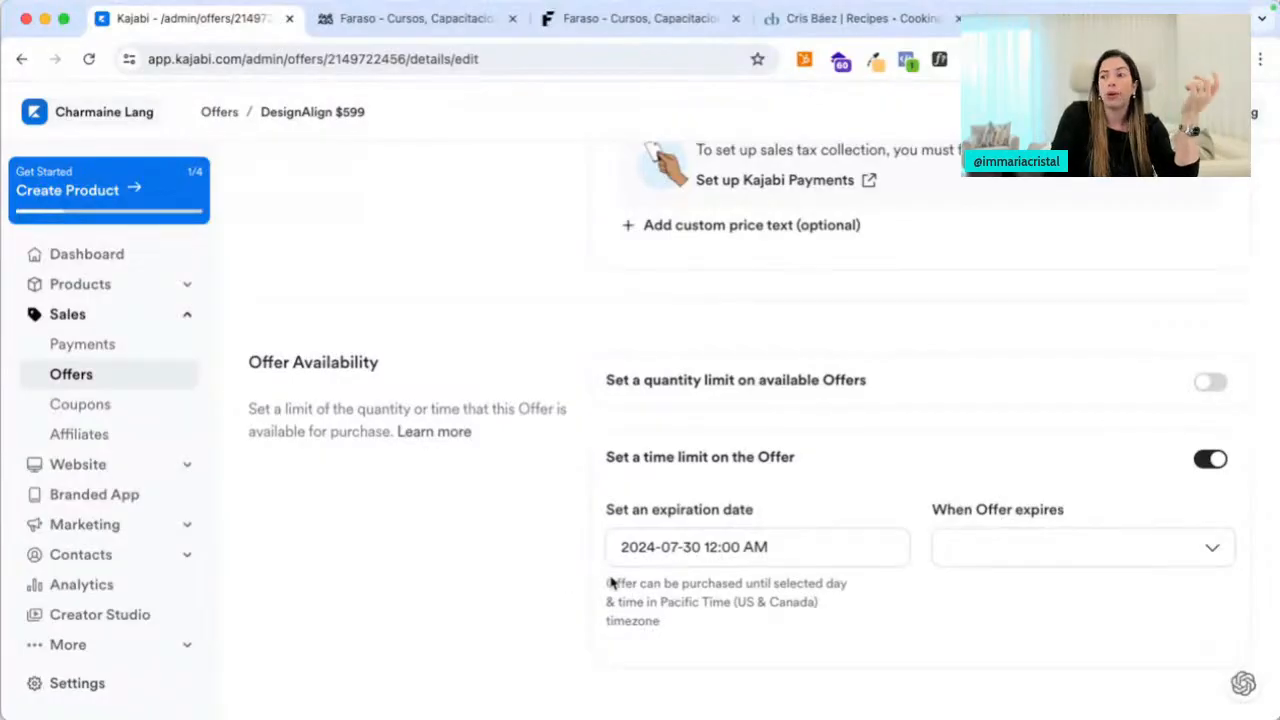
left_click(654, 541)
scroll(700, 560, "down", 5)
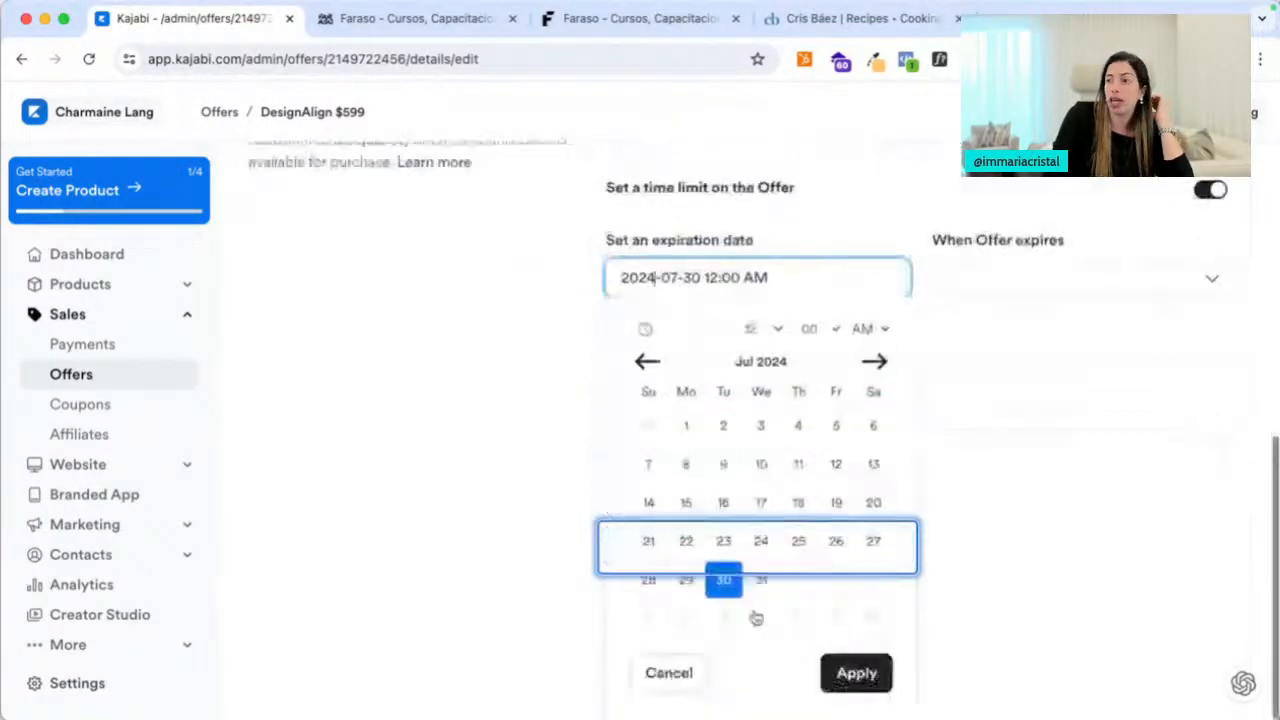
left_click(762, 586)
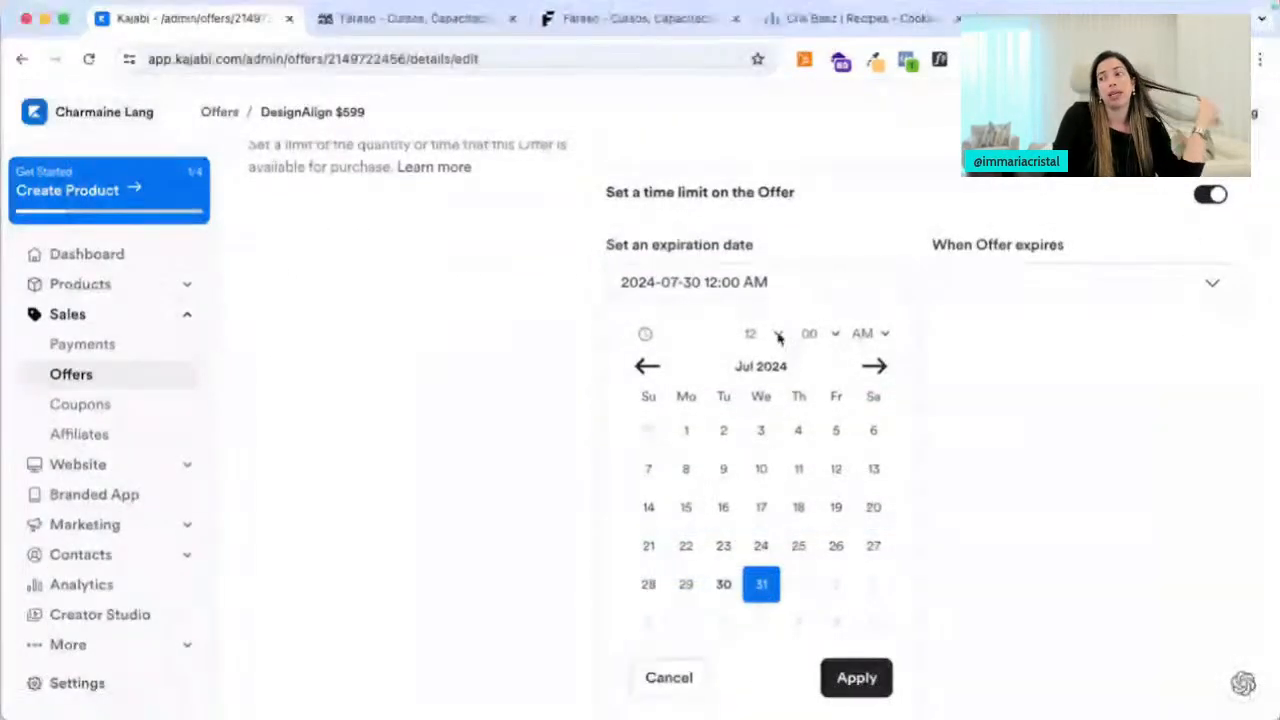
left_click(978, 317)
Send buyers to a Landing Page when the offer expires, and save the availability changes
left_click(975, 545)
left_click(955, 569)
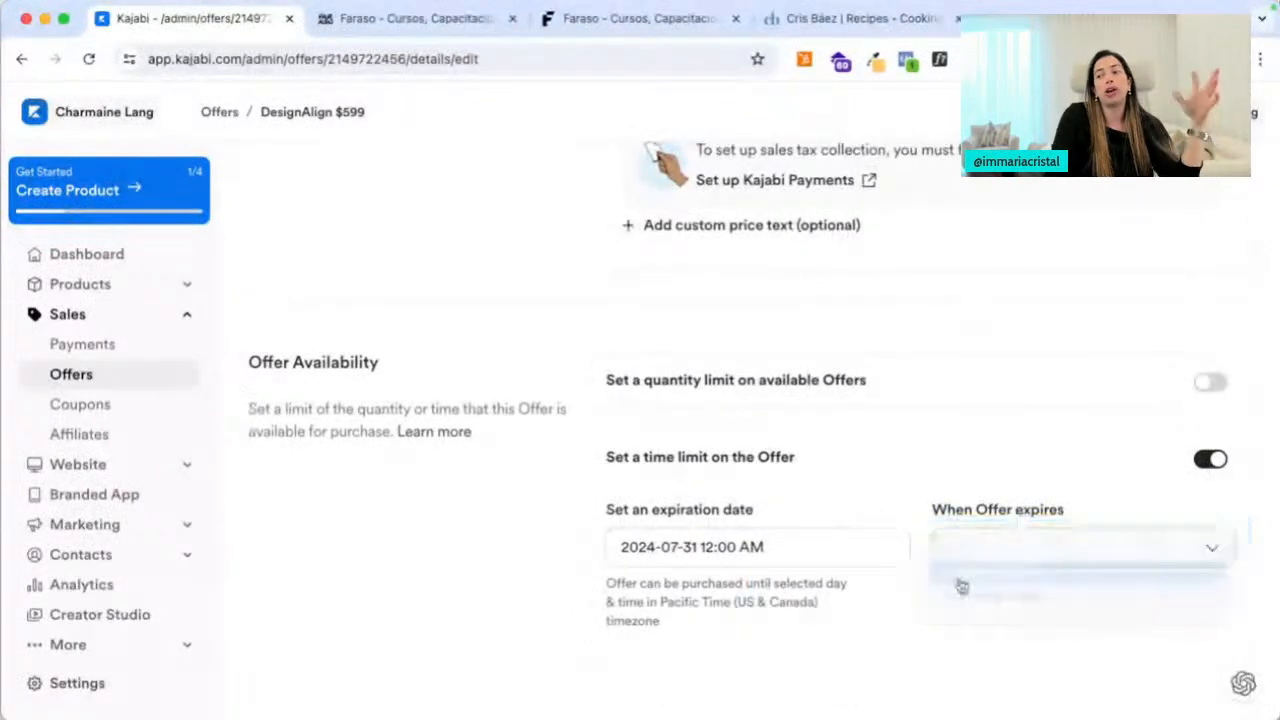
scroll(843, 615, "down", 3)
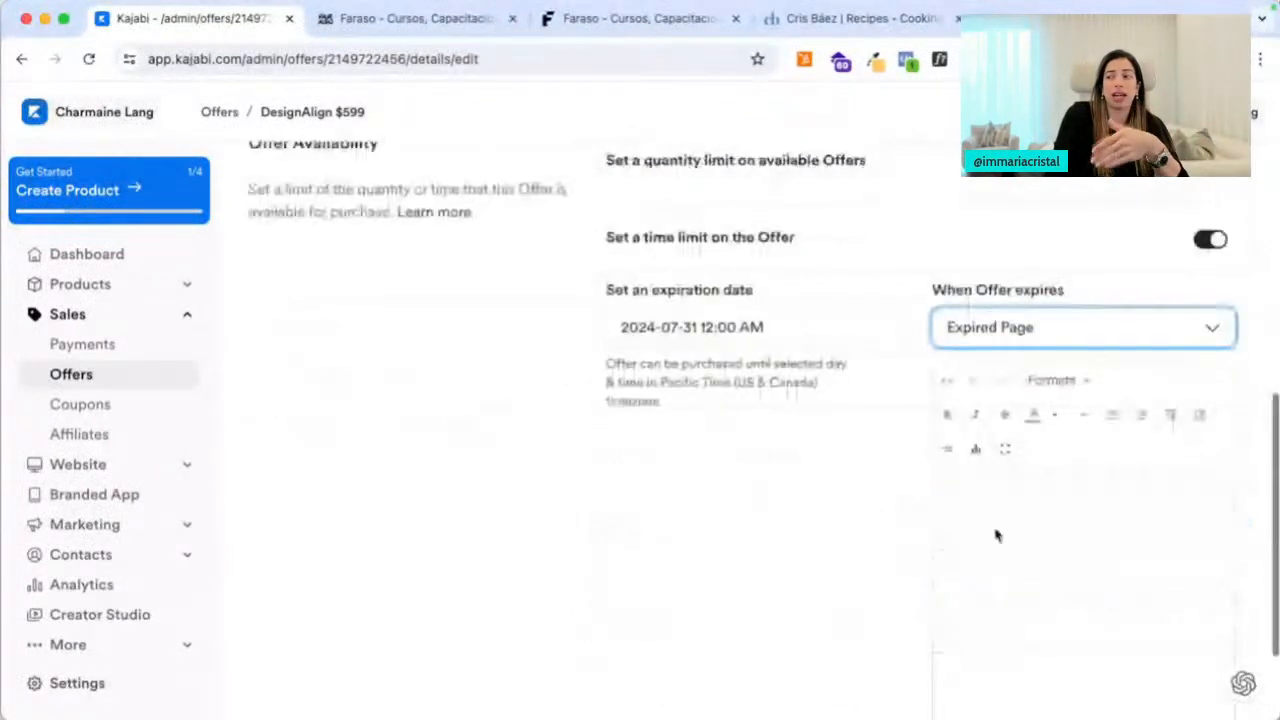
left_click(980, 330)
left_click(985, 355)
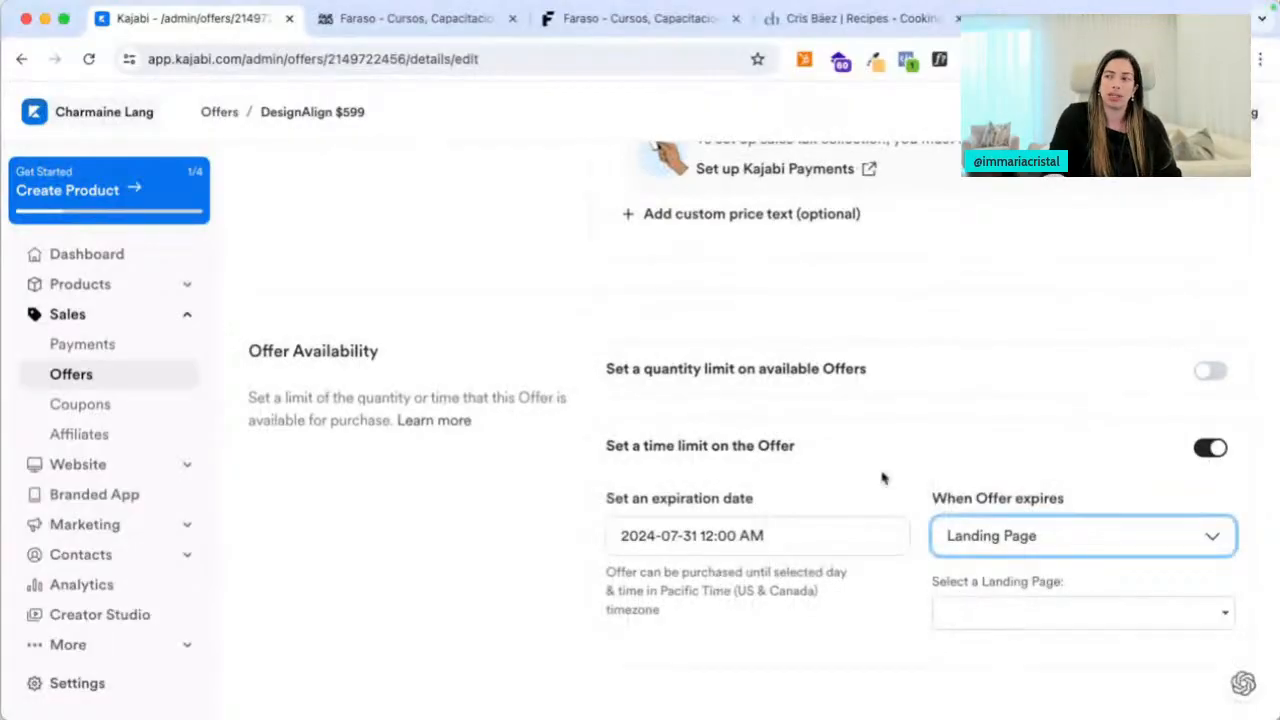
scroll(1197, 465, "up", 6)
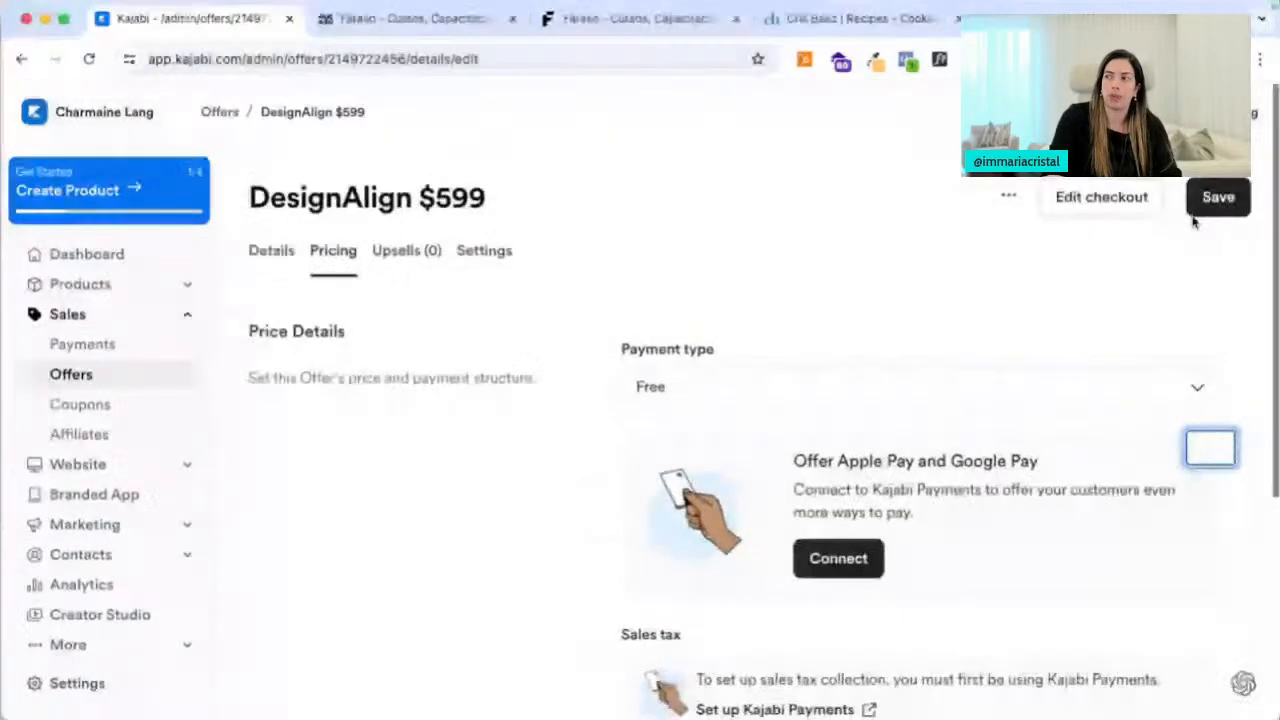
left_click(1195, 185)
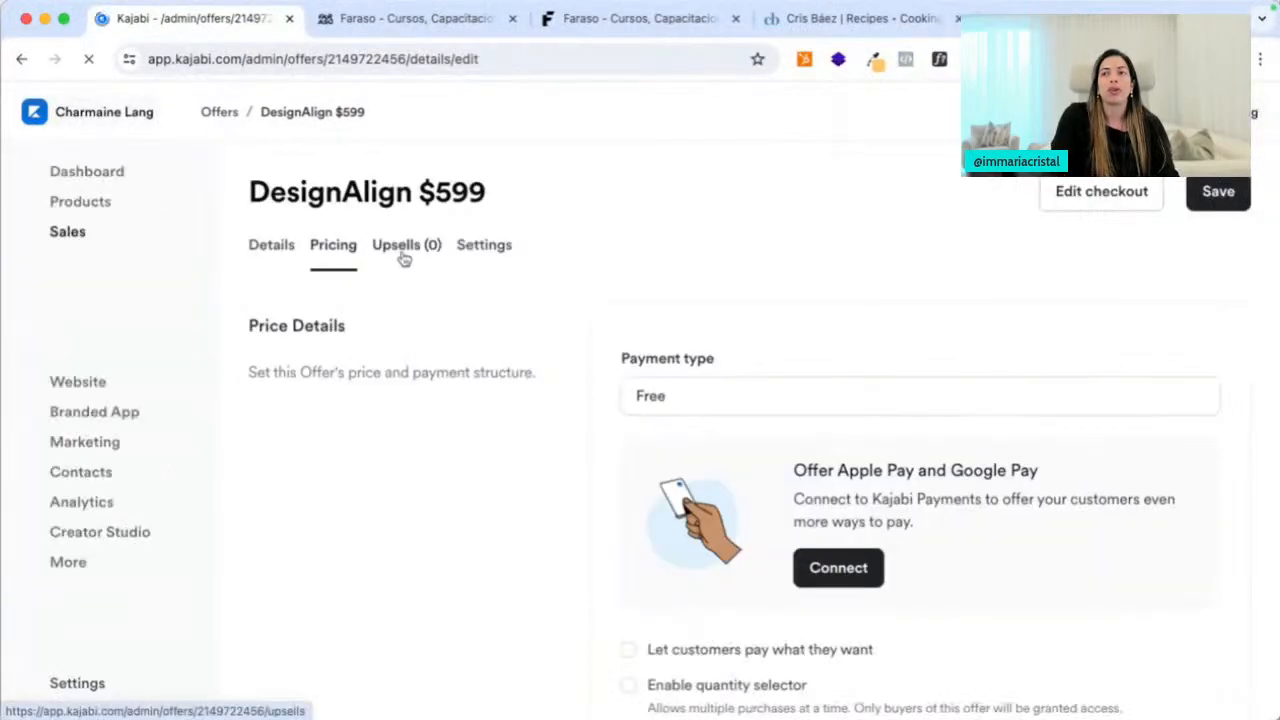
left_click(404, 259)
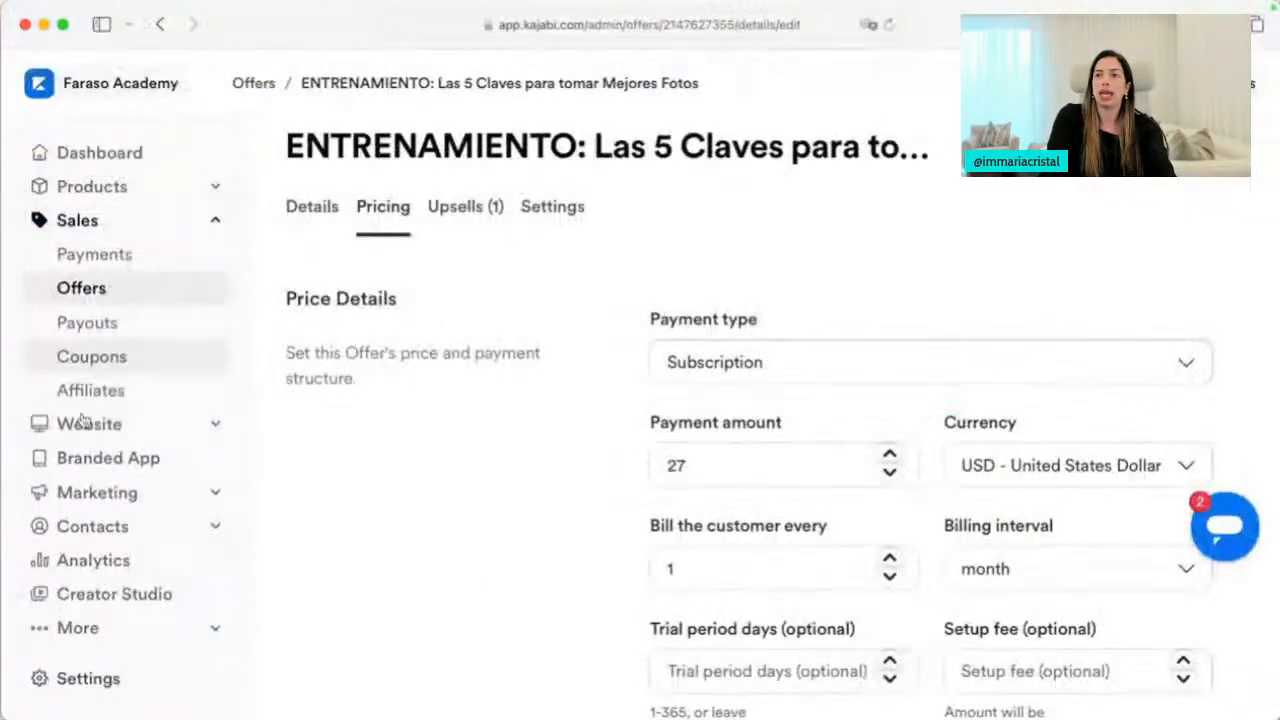
Review the ENTRENAMIENTO offer's Upsells flow with the $47.00 Curso Práctico de Fotografía Móvil upsell
left_click_drag(115, 291, 200, 300)
left_click(460, 207)
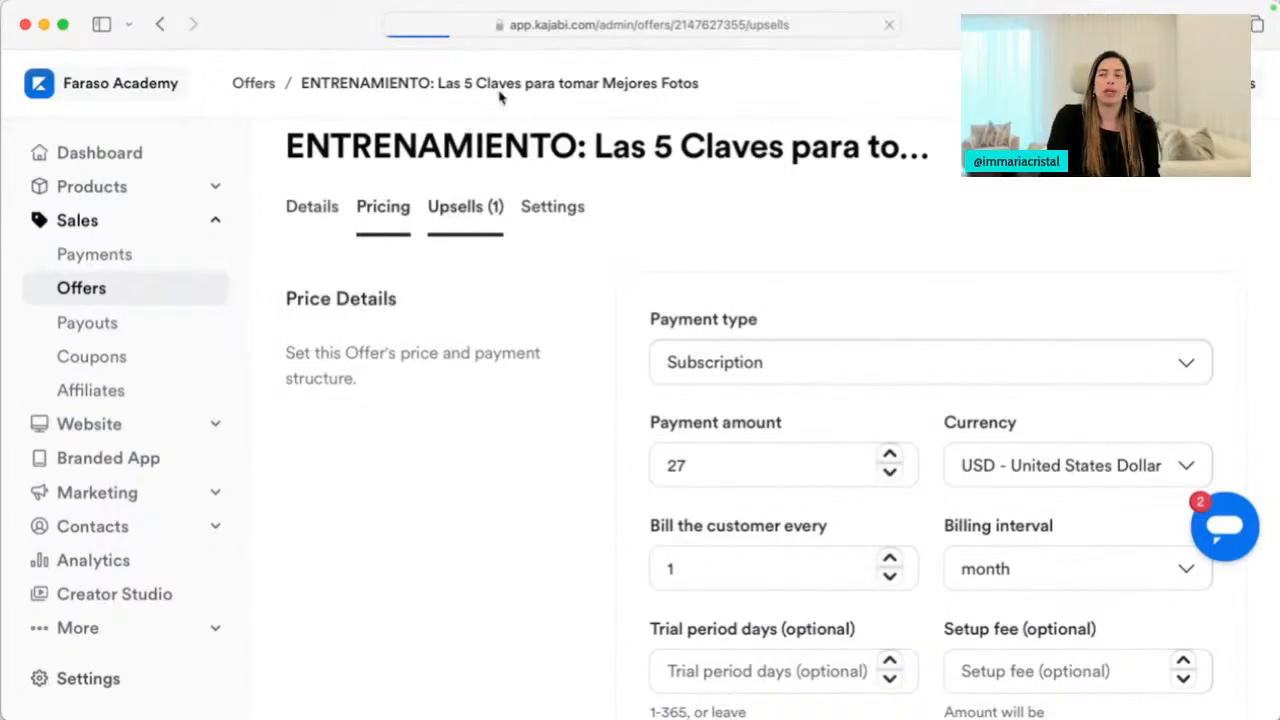
scroll(528, 505, "down", 1)
scroll(528, 505, "up", 2)
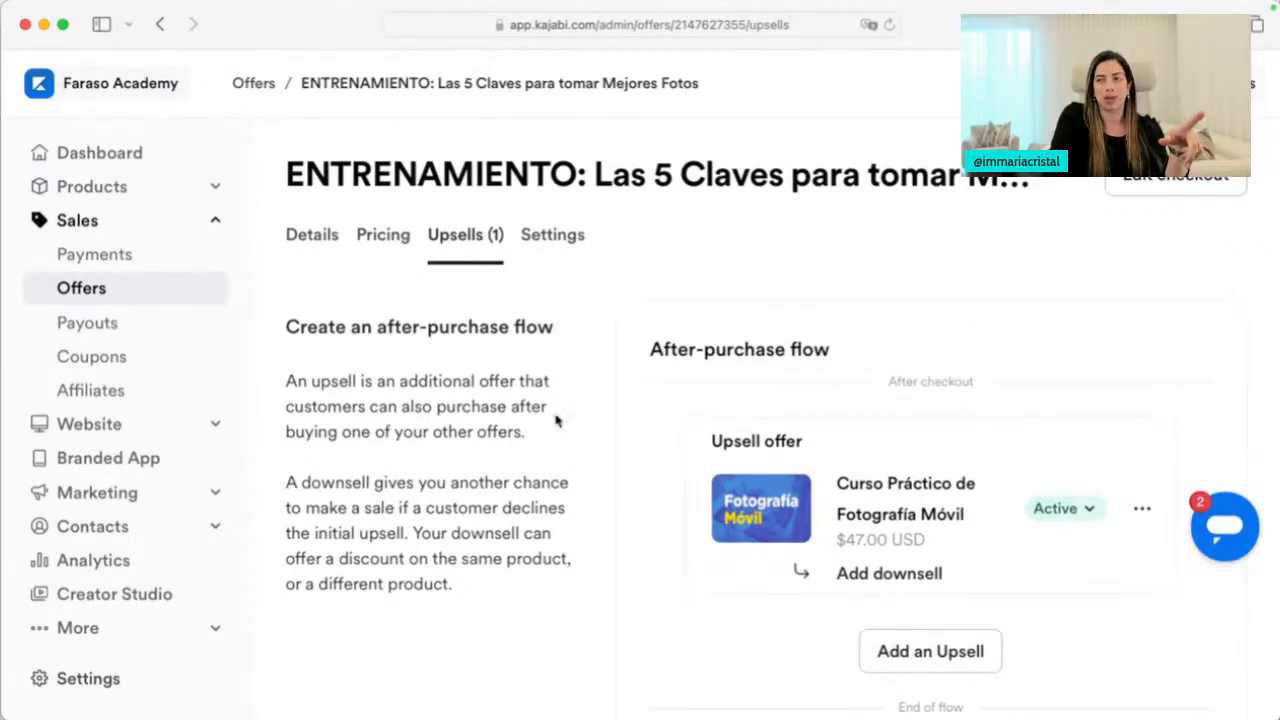
scroll(557, 421, "down", 2)
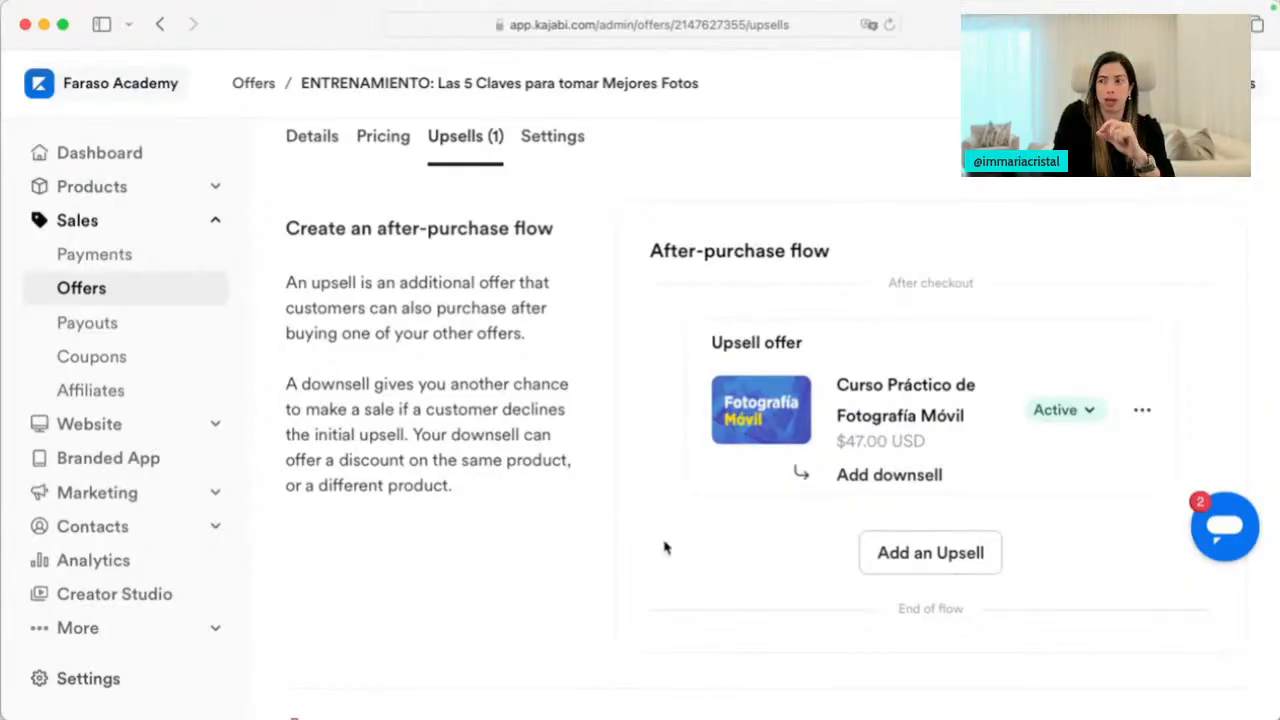
scroll(746, 586, "down", 1)
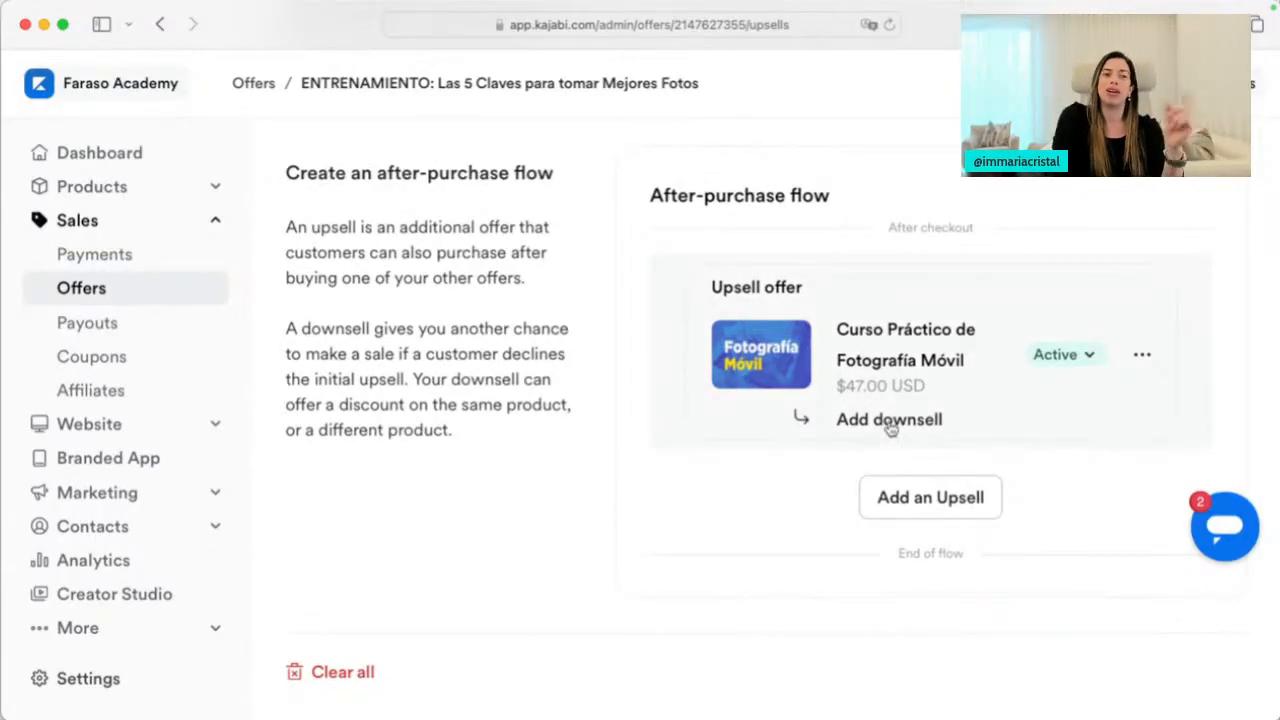
Open the Fotografía Móvil upsell's preview in a new browser tab
left_click(1140, 354)
right_click(1060, 408)
left_click(1080, 419)
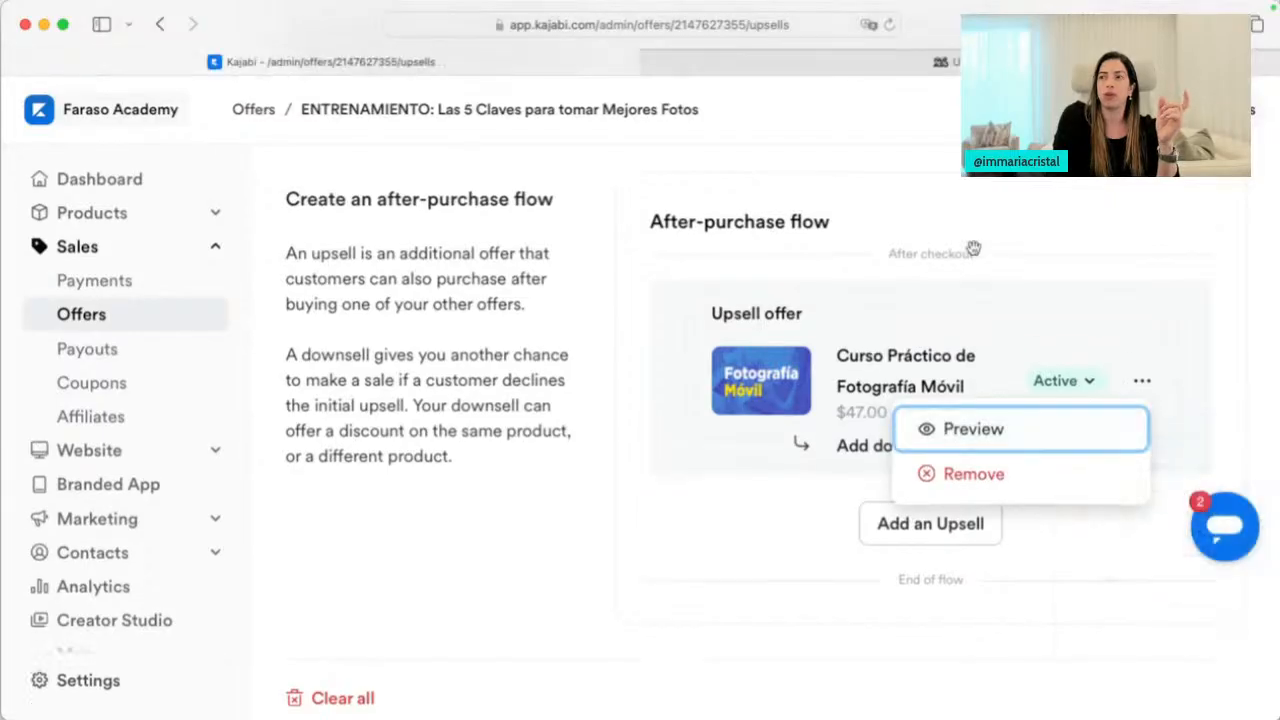
left_click(823, 66)
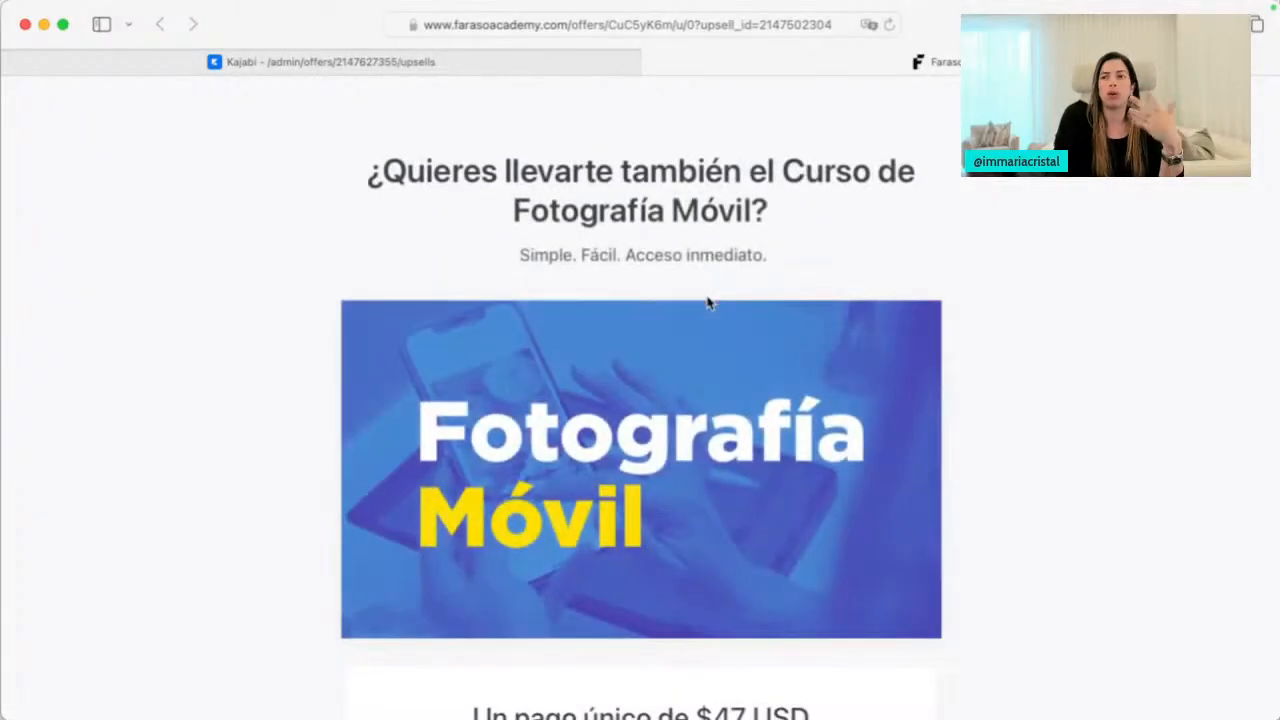
Scroll through the one-time $47 USD upsell page, then return to the Kajabi admin tab
scroll(677, 404, "down", 2)
scroll(677, 404, "down", 5)
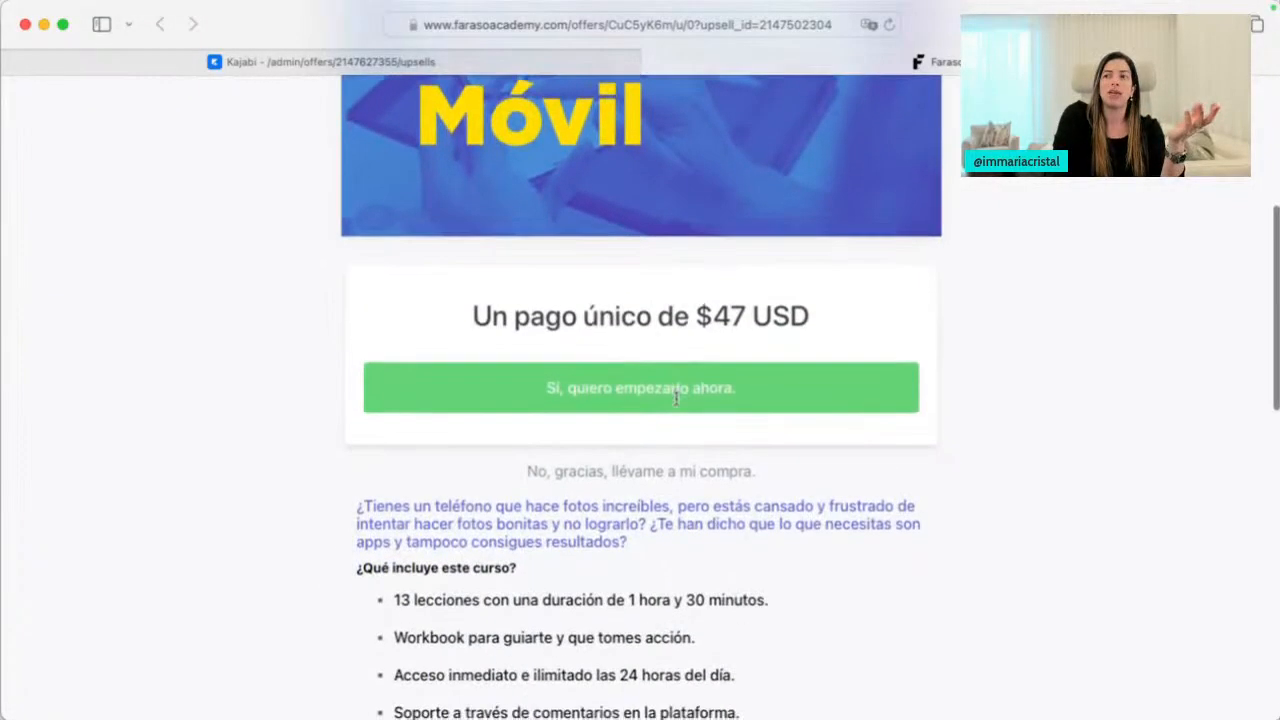
right_click(290, 478)
left_click(166, 480)
right_click(172, 443)
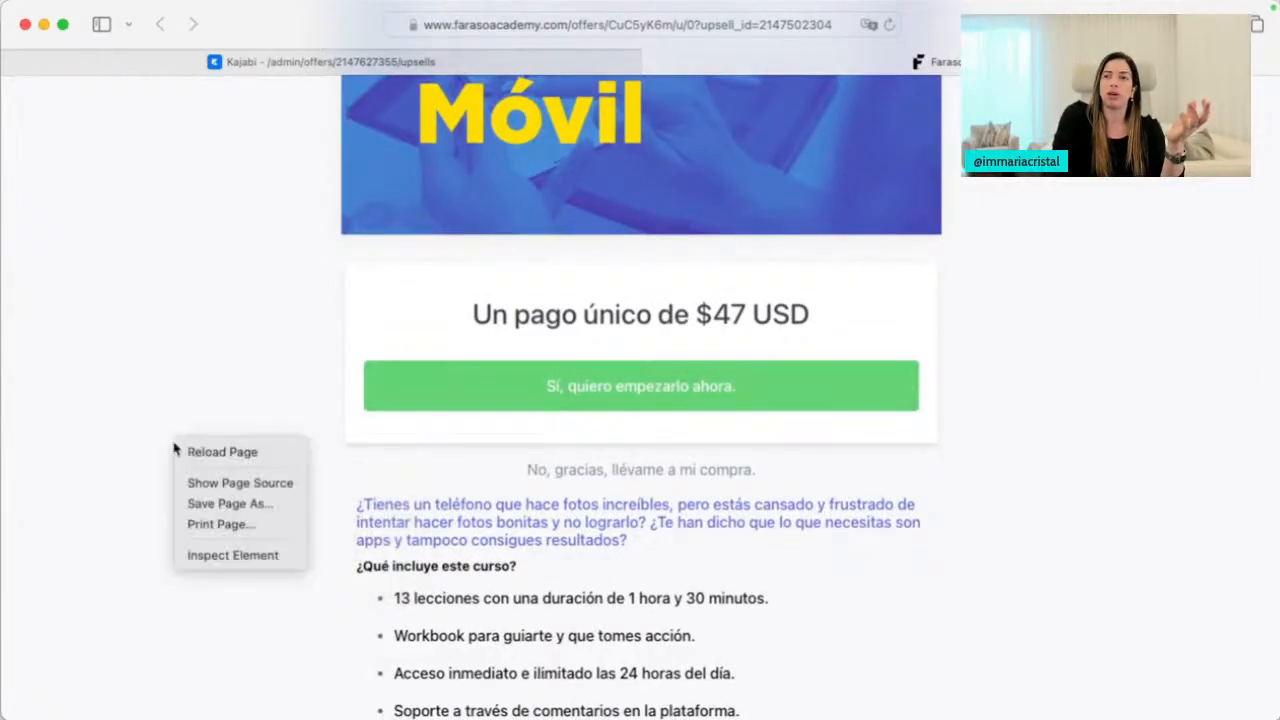
left_click(126, 443)
scroll(397, 437, "up", 5)
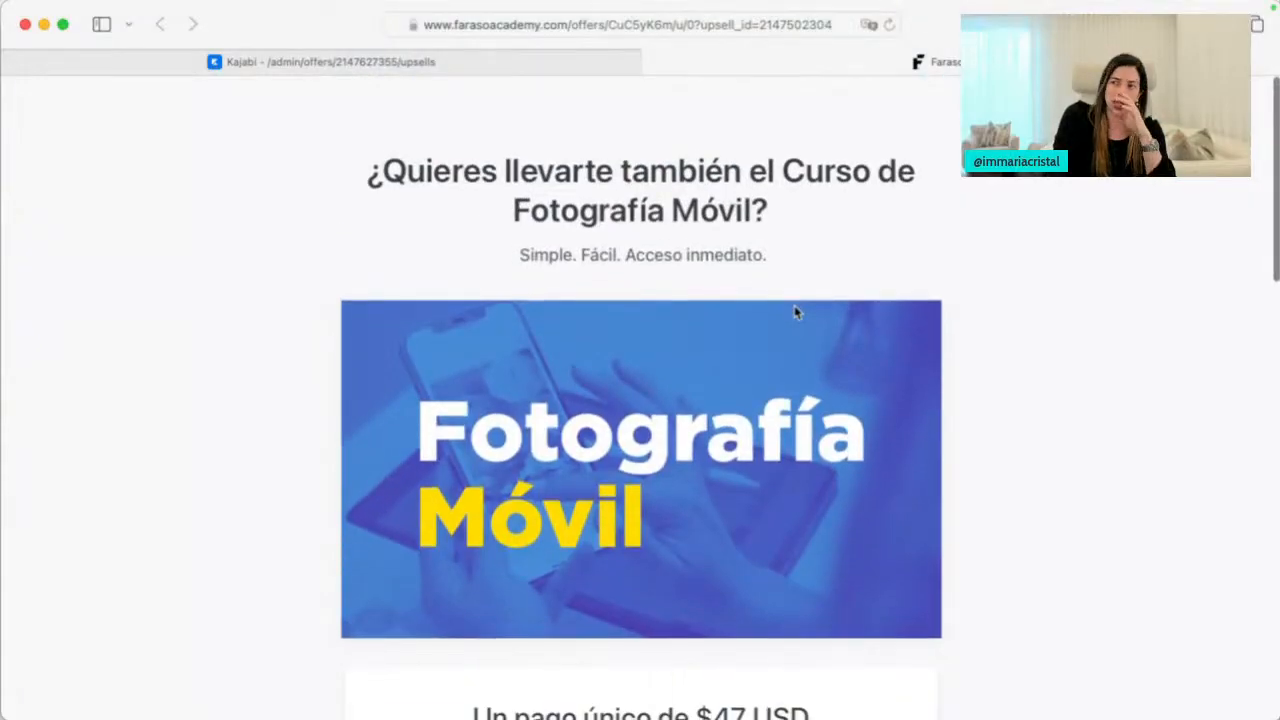
scroll(795, 311, "down", 2)
scroll(796, 313, "down", 6)
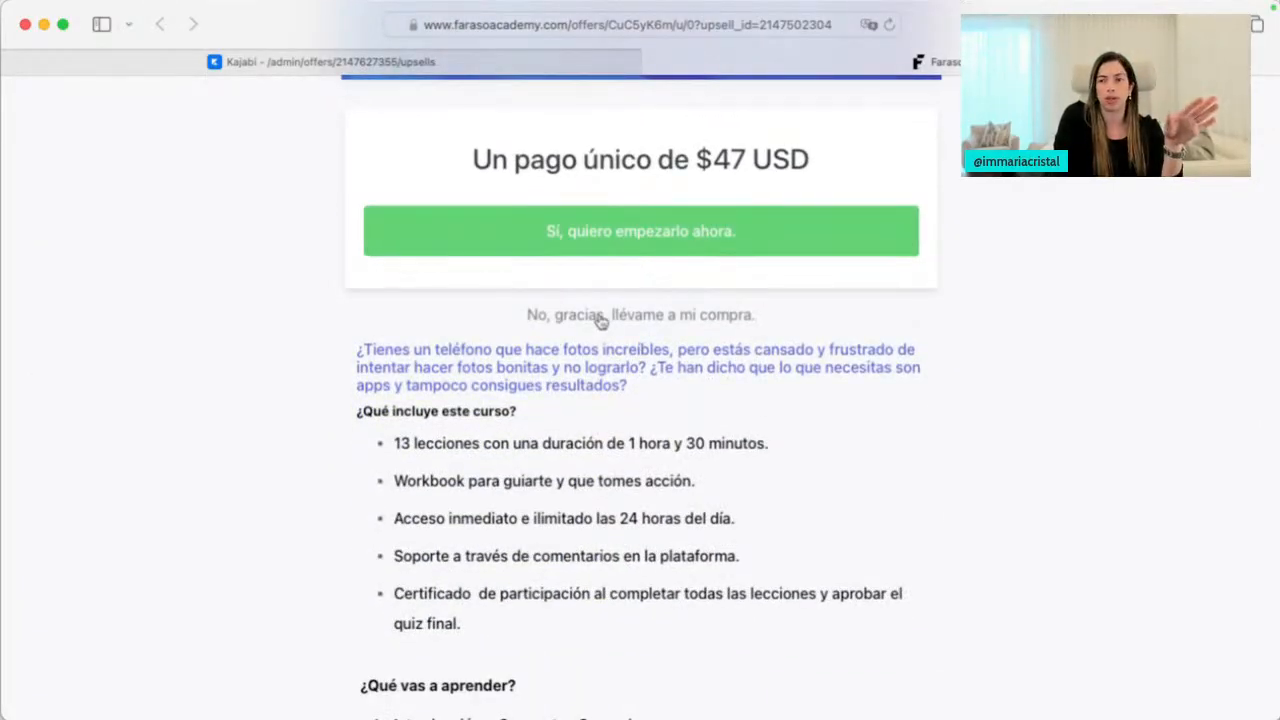
scroll(610, 432, "down", 10)
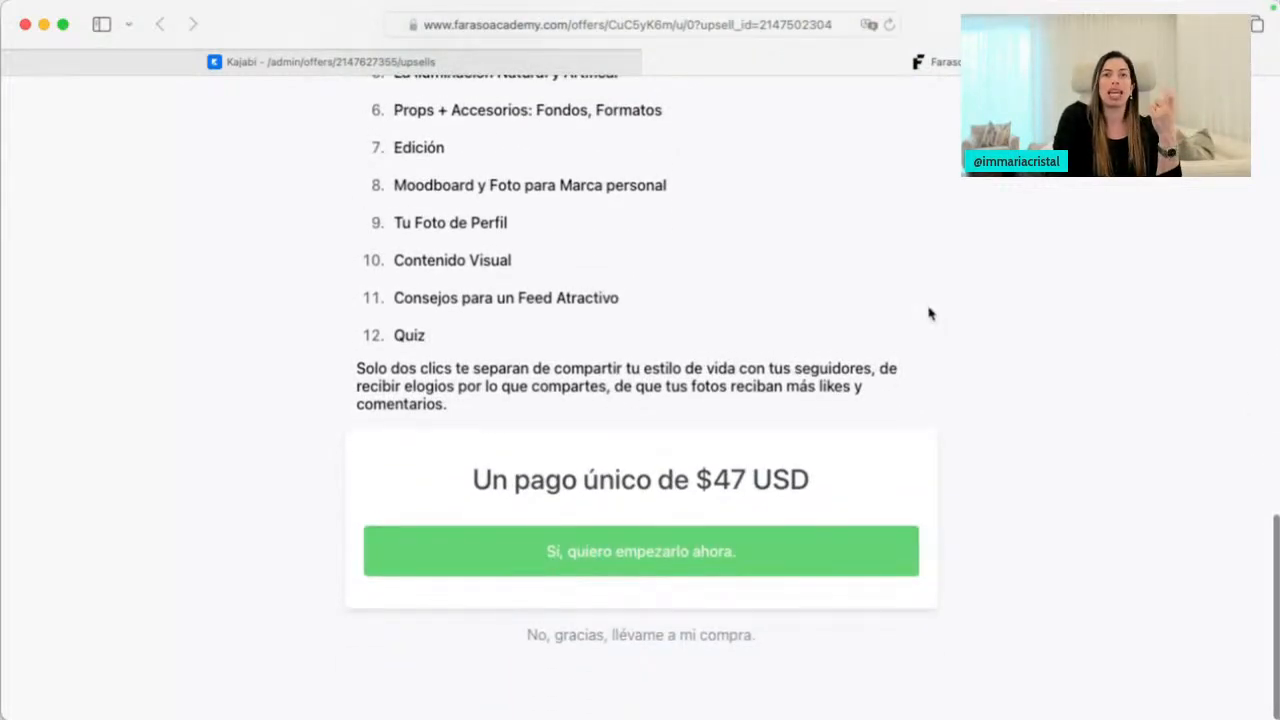
left_click(645, 60)
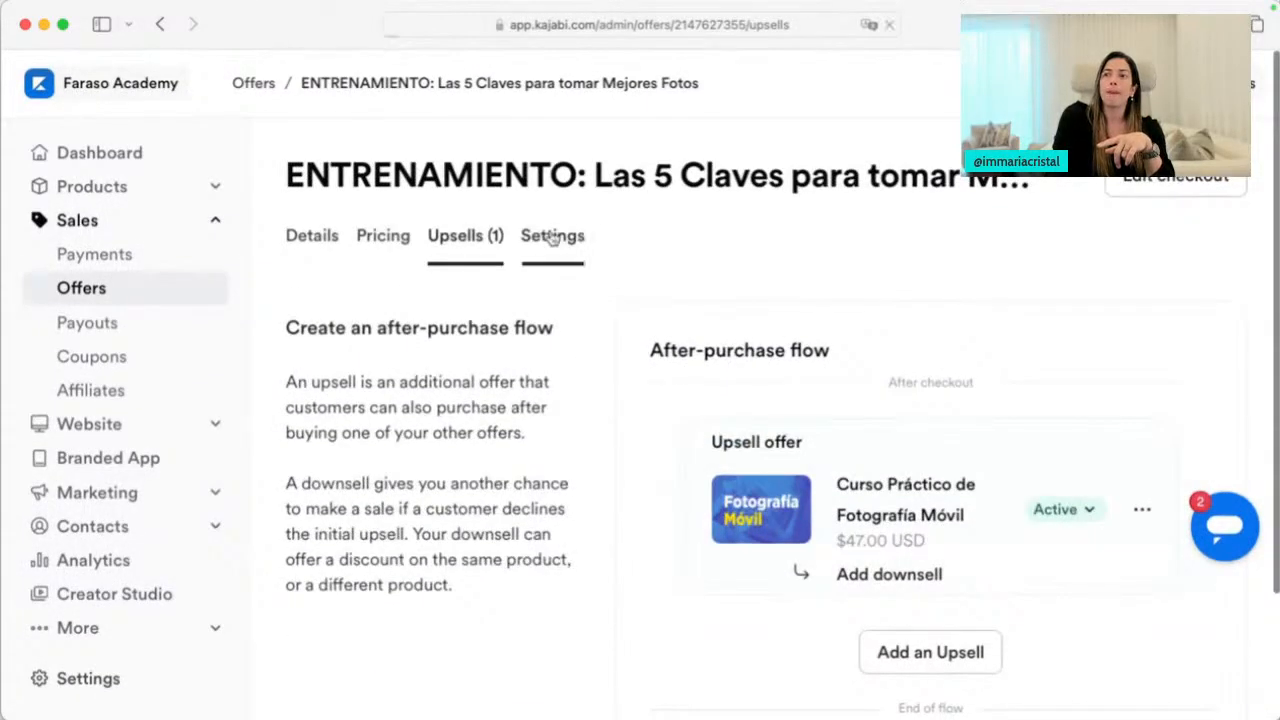
In the offer's Settings, activate 'Affiliate commissions for this Offer', then go back to Details
left_click(553, 237)
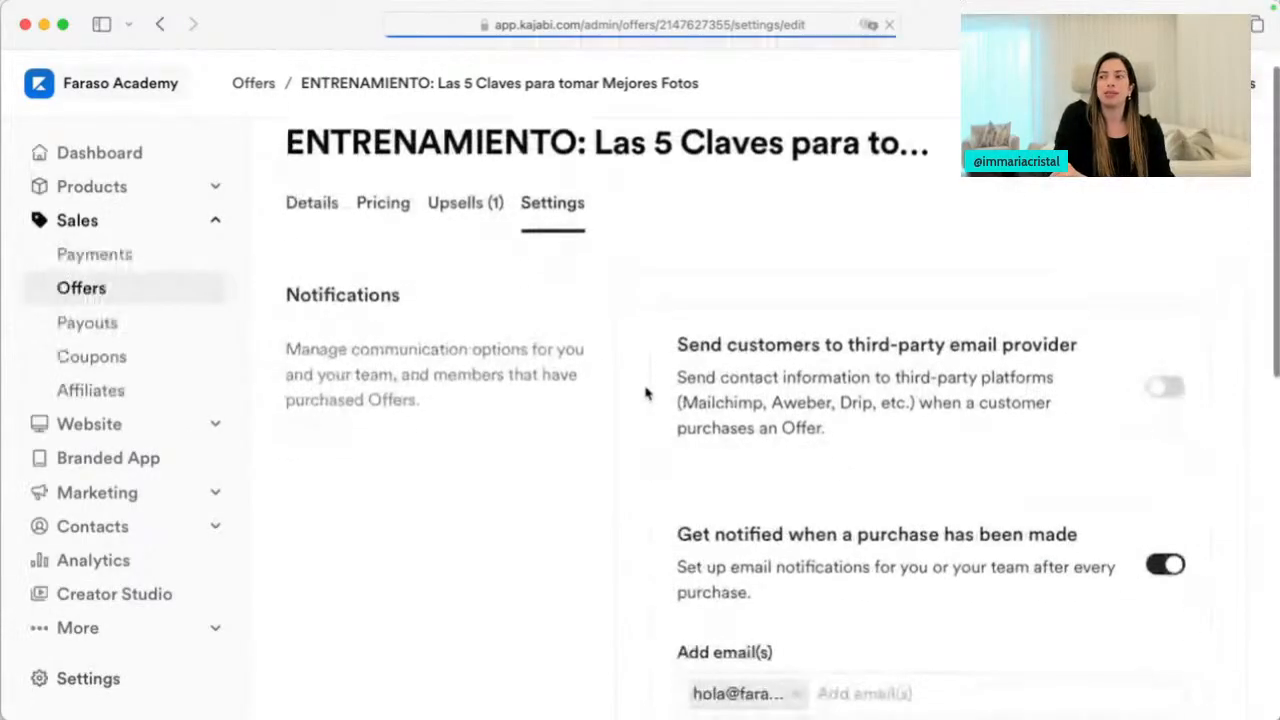
scroll(933, 568, "down", 2)
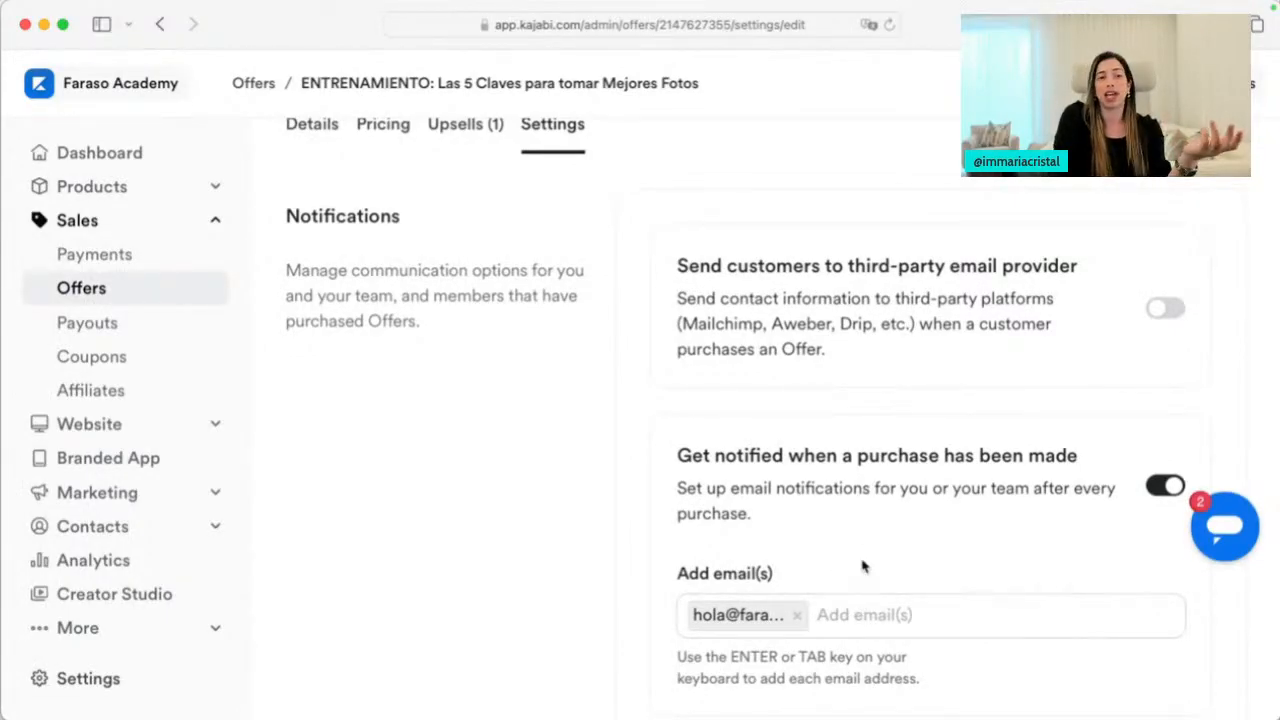
scroll(863, 567, "down", 5)
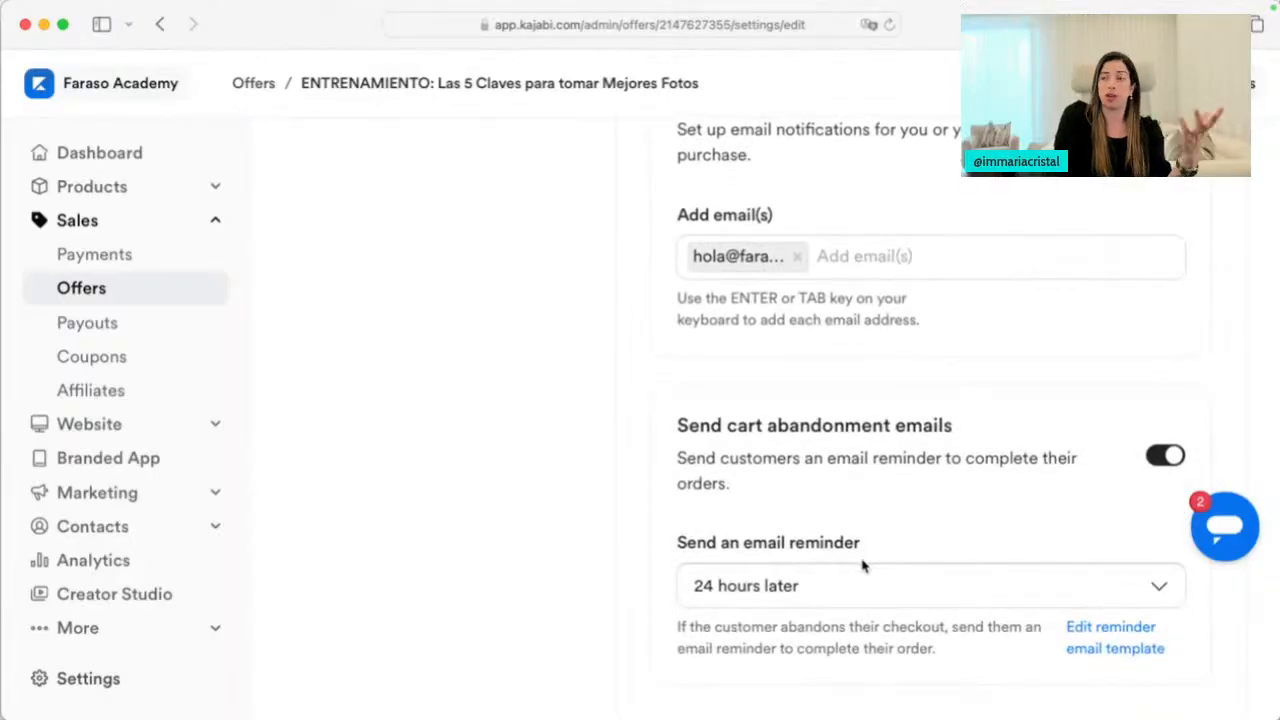
scroll(880, 522, "down", 3)
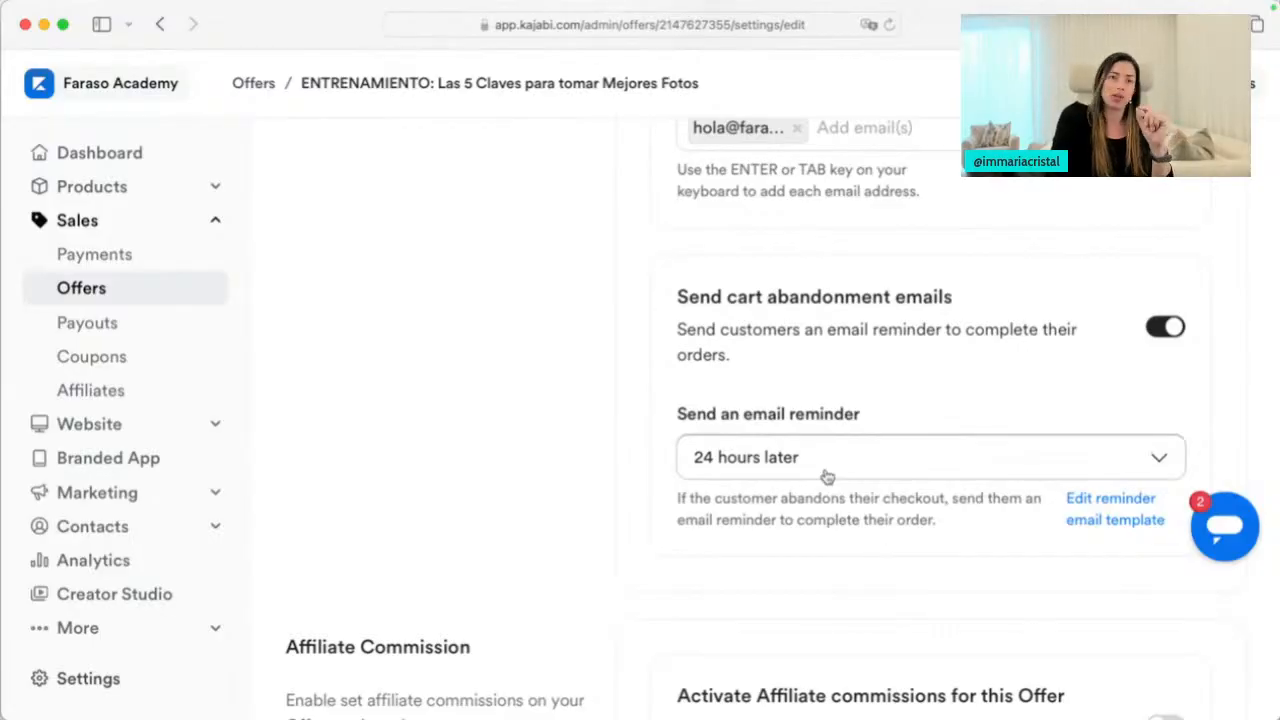
scroll(826, 476, "down", 4)
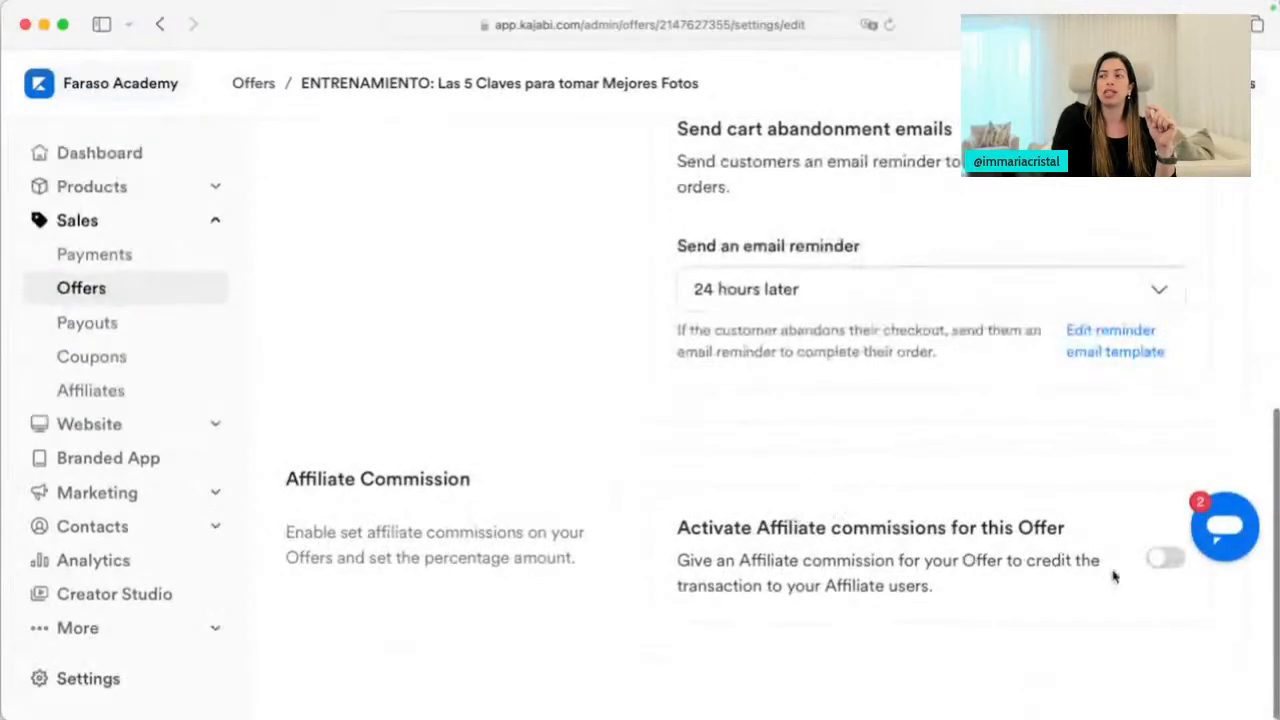
left_click(1165, 560)
scroll(850, 670, "down", 3)
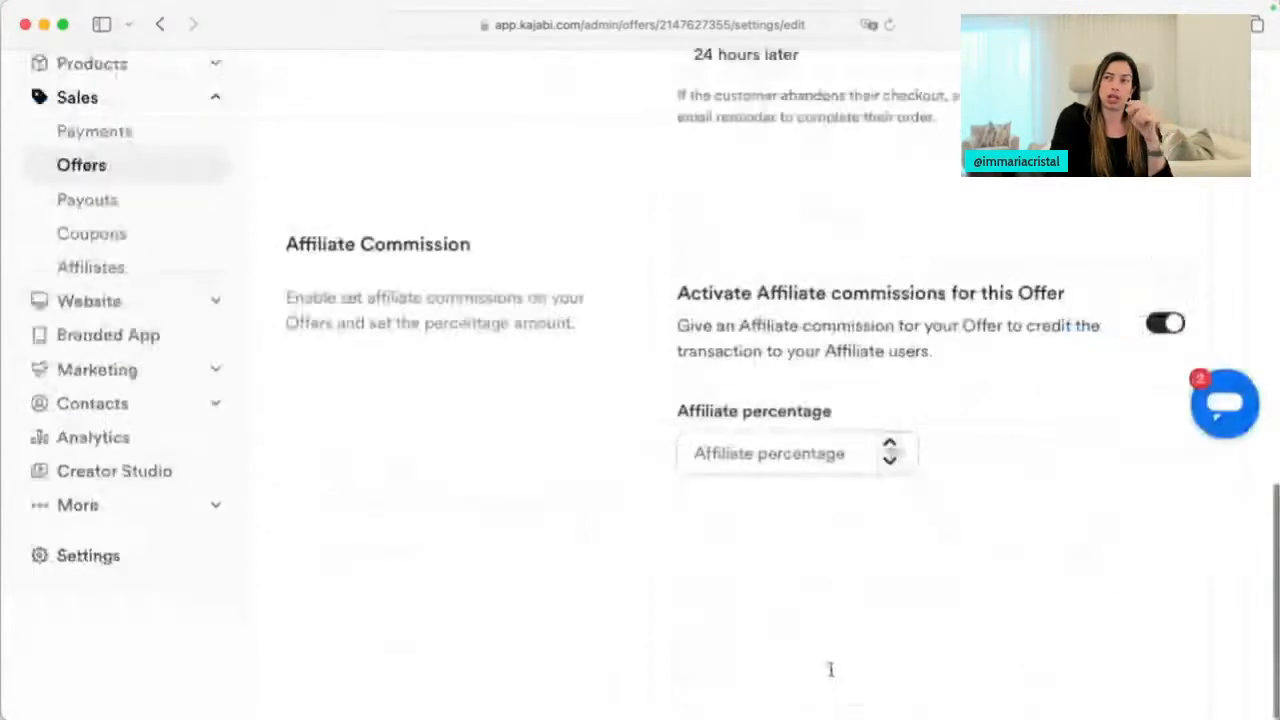
scroll(803, 510, "up", 10)
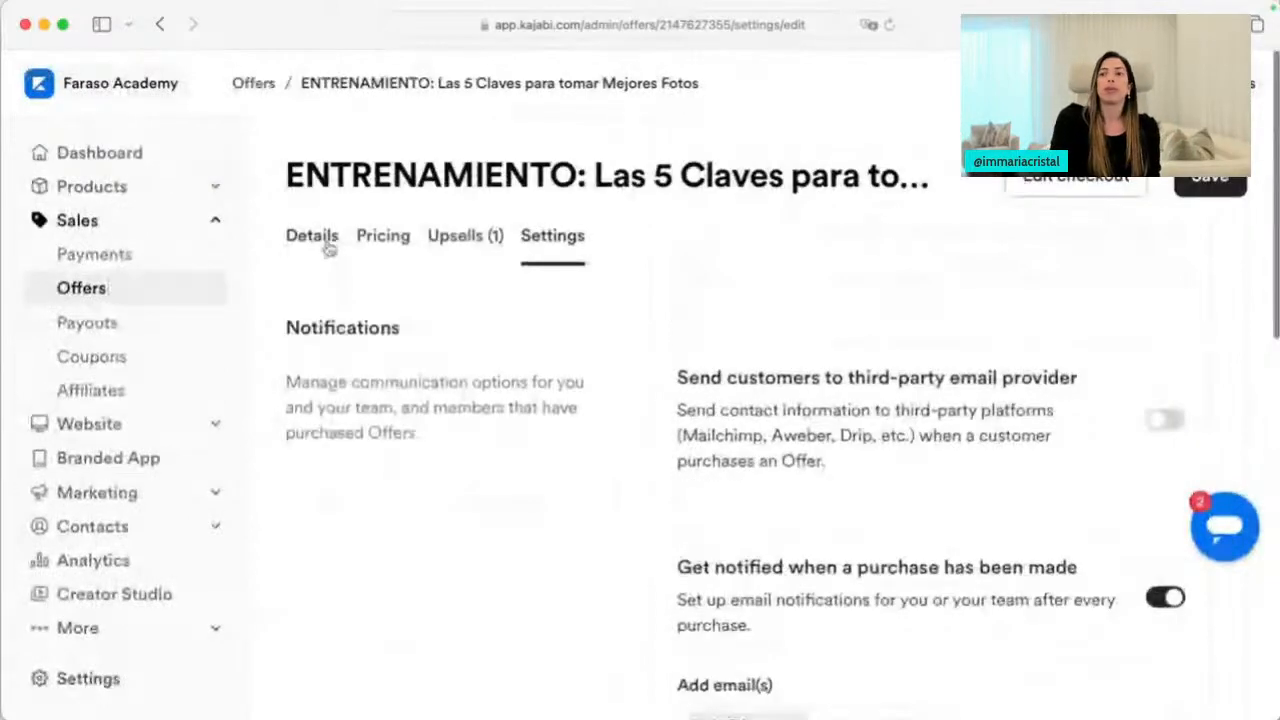
left_click(329, 248)
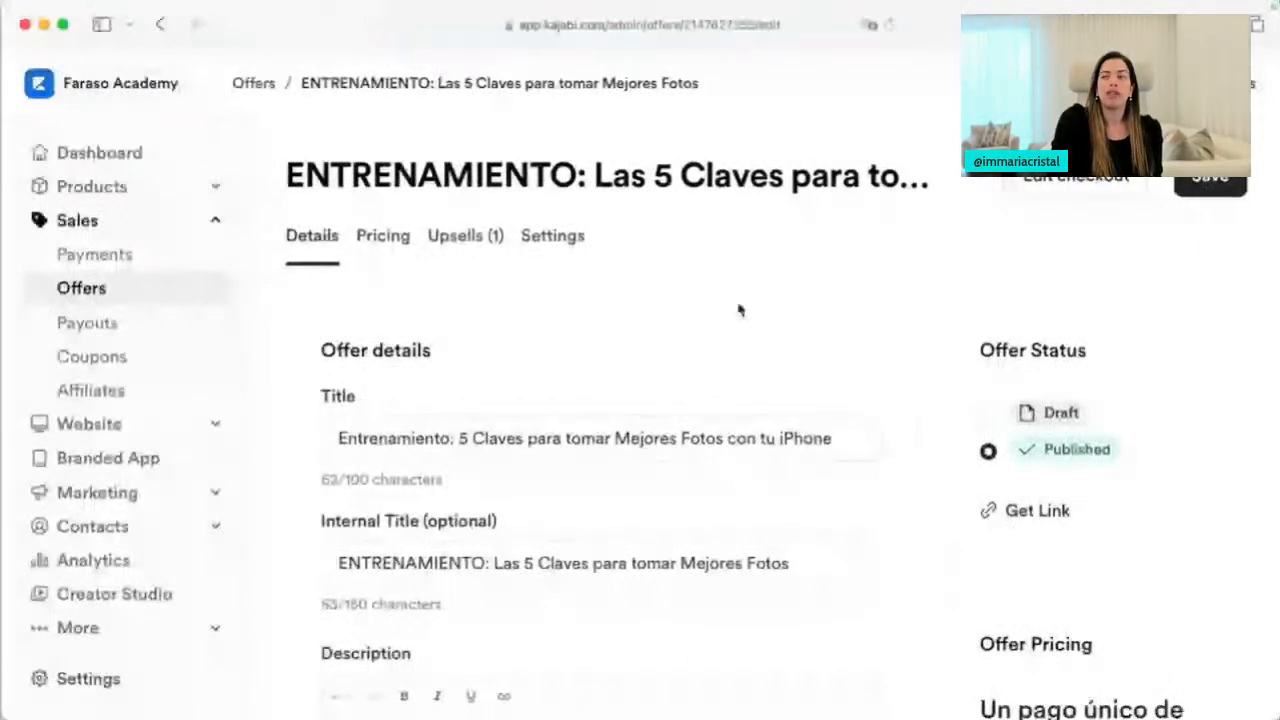
Go to the DesignAlign $599 offer's Details and open its Edit checkout page
left_click(1049, 193)
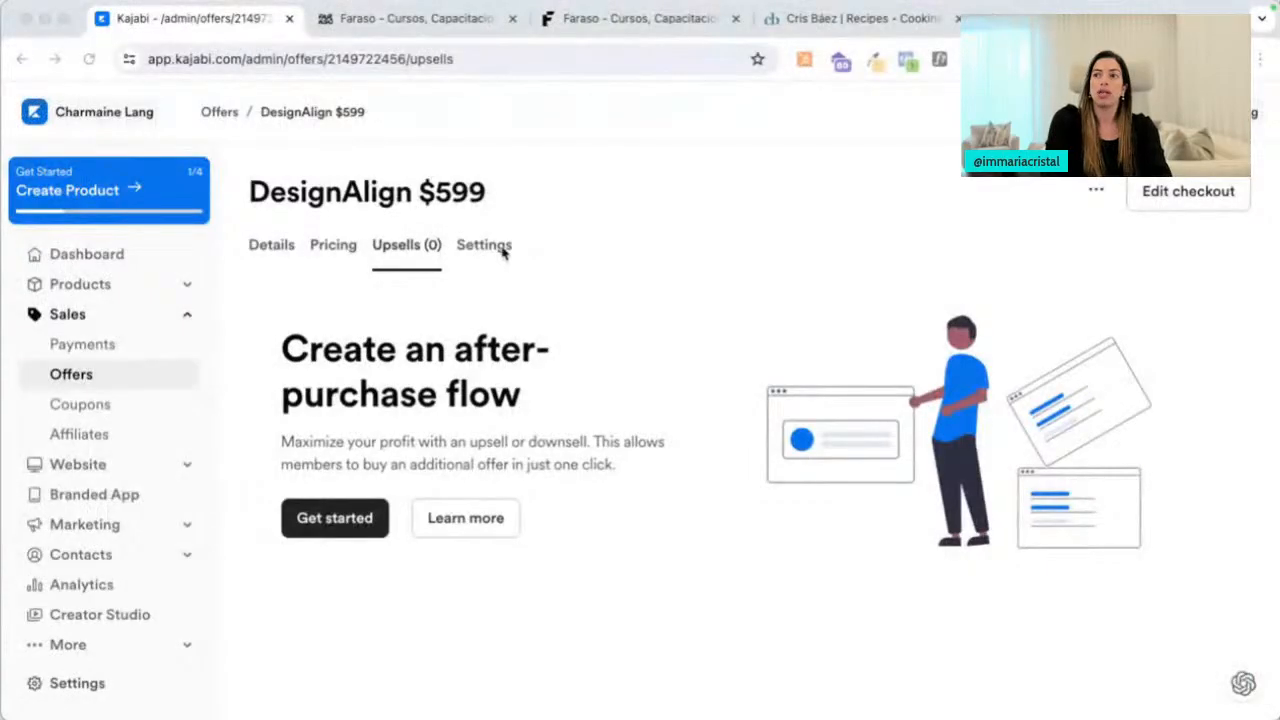
left_click(278, 248)
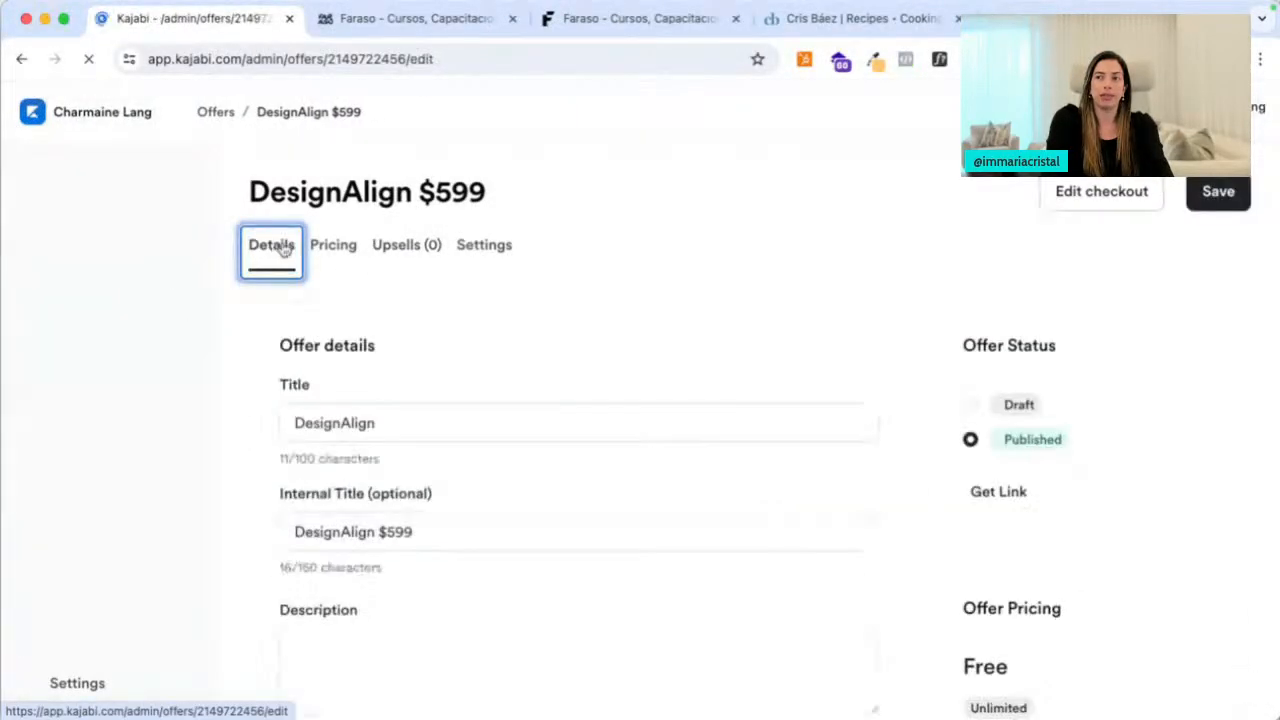
left_click(1083, 196)
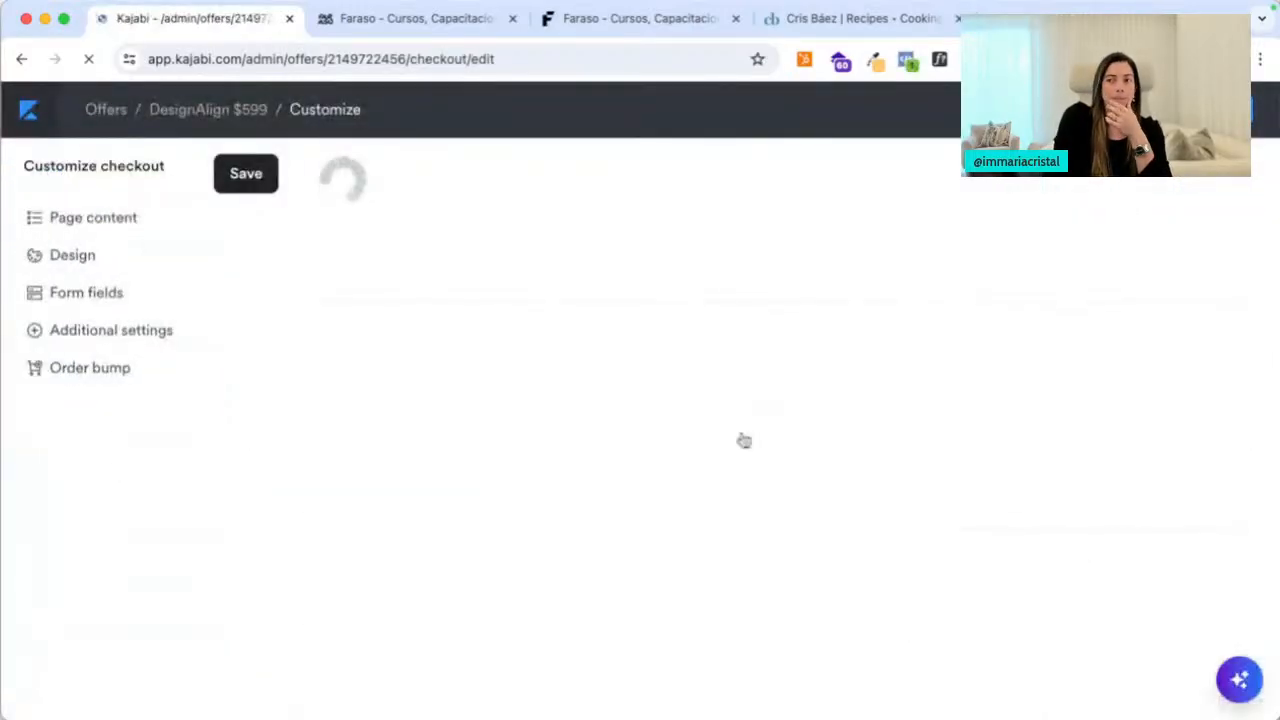
Show Page content, inspect the placeholder Checkout description bullets, and bring up the Ama assistant
left_click(100, 219)
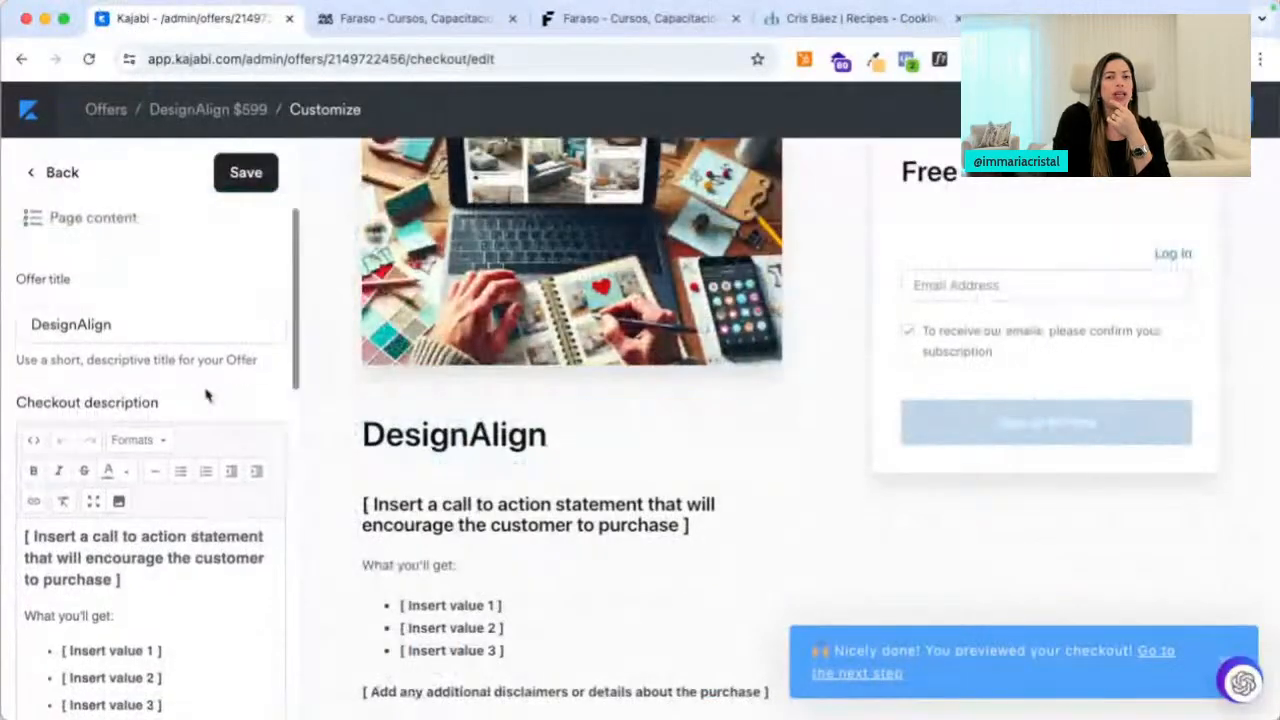
scroll(205, 397, "down", 3)
scroll(343, 594, "down", 1)
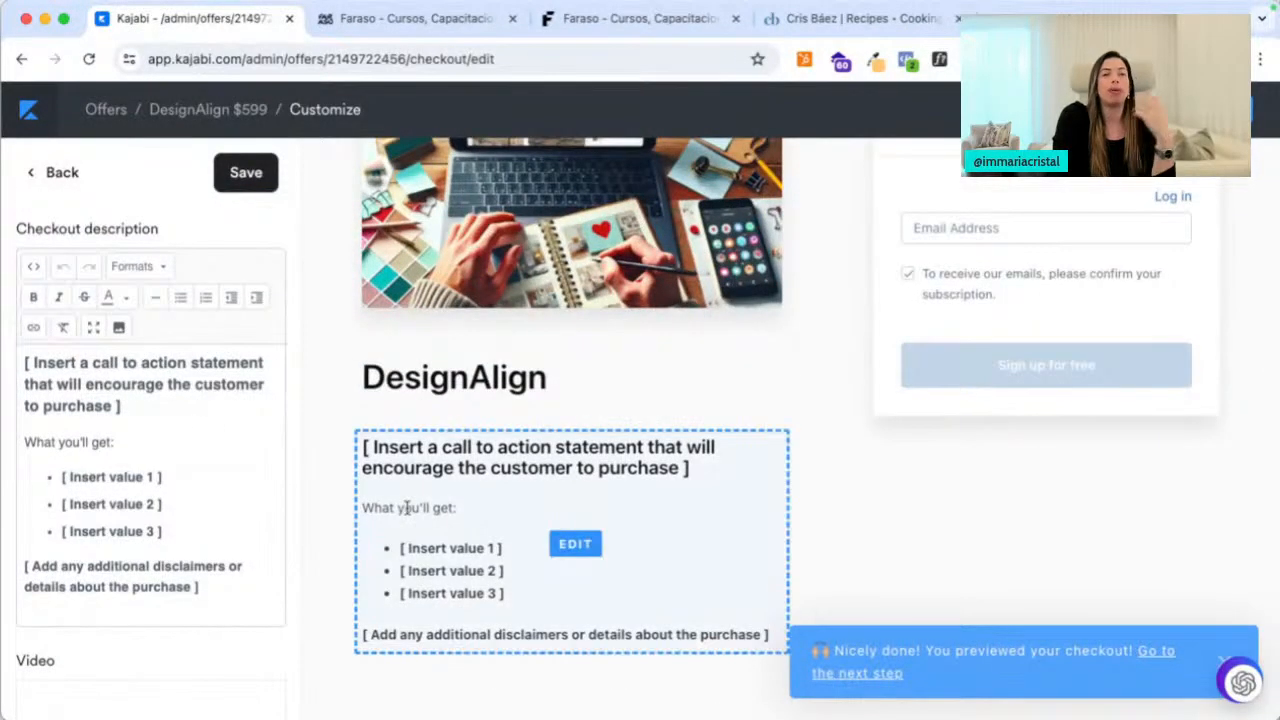
left_click(157, 407)
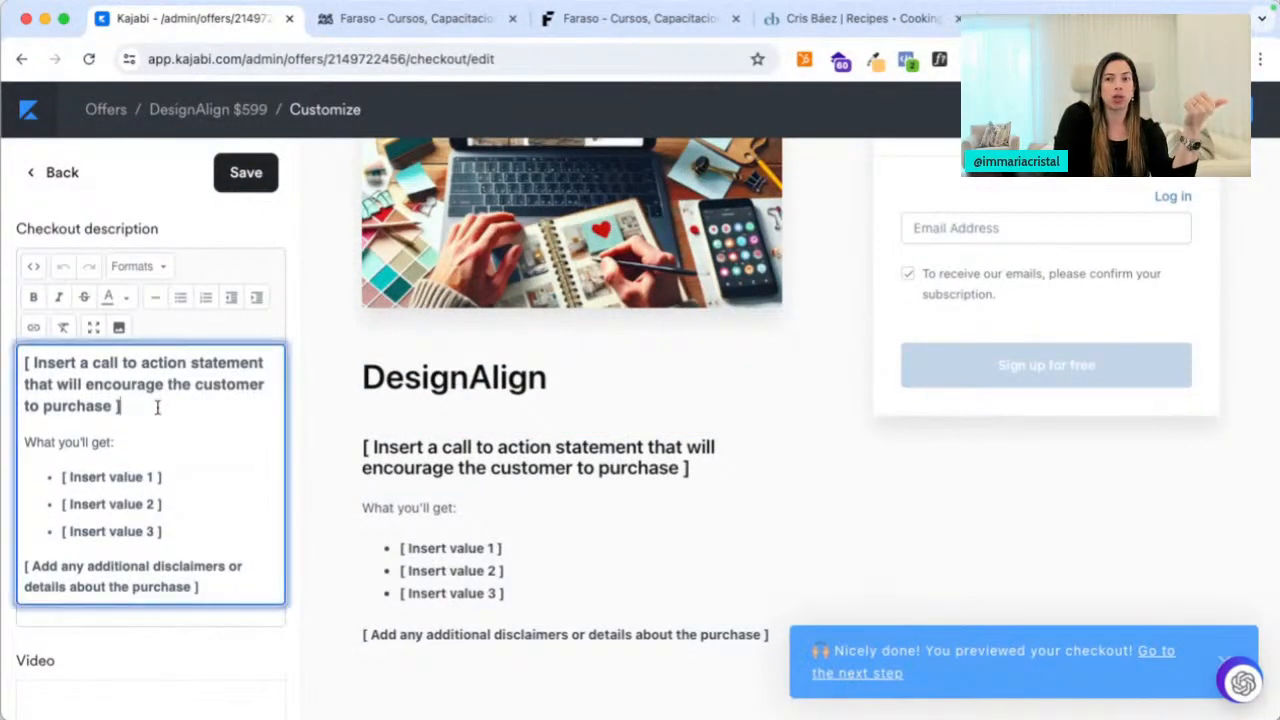
left_click_drag(189, 492, 189, 529)
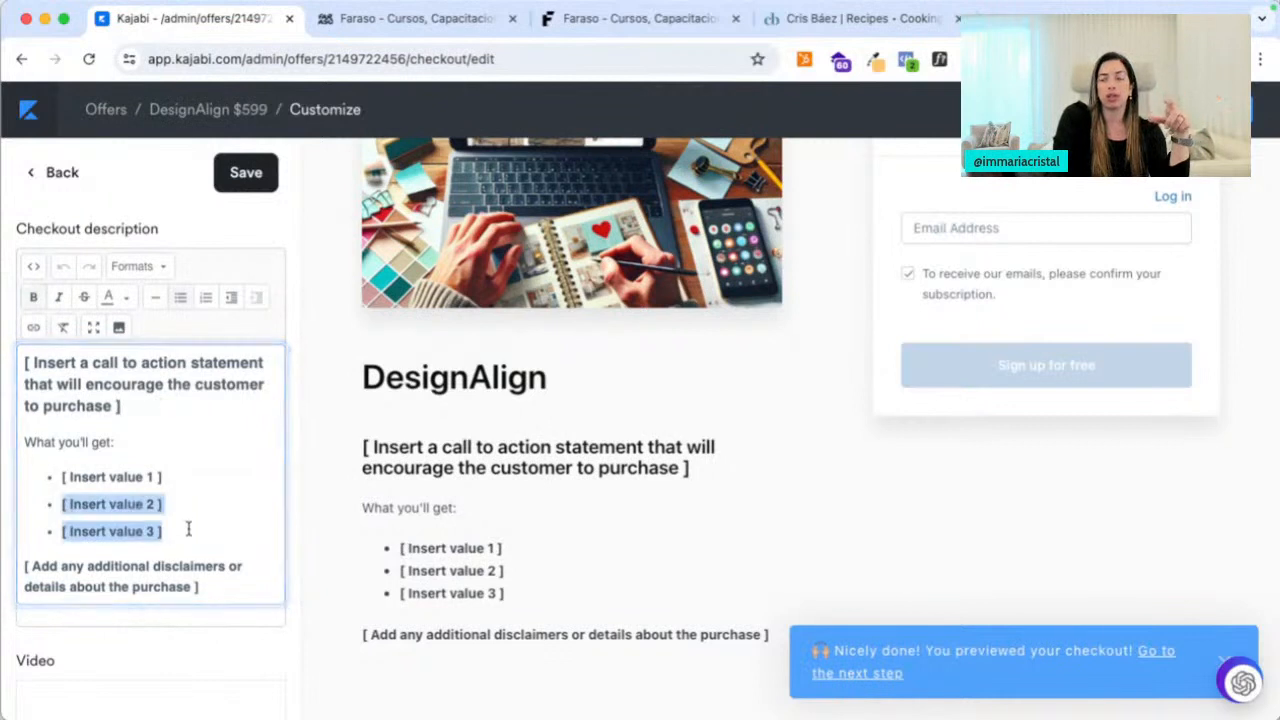
left_click(215, 587)
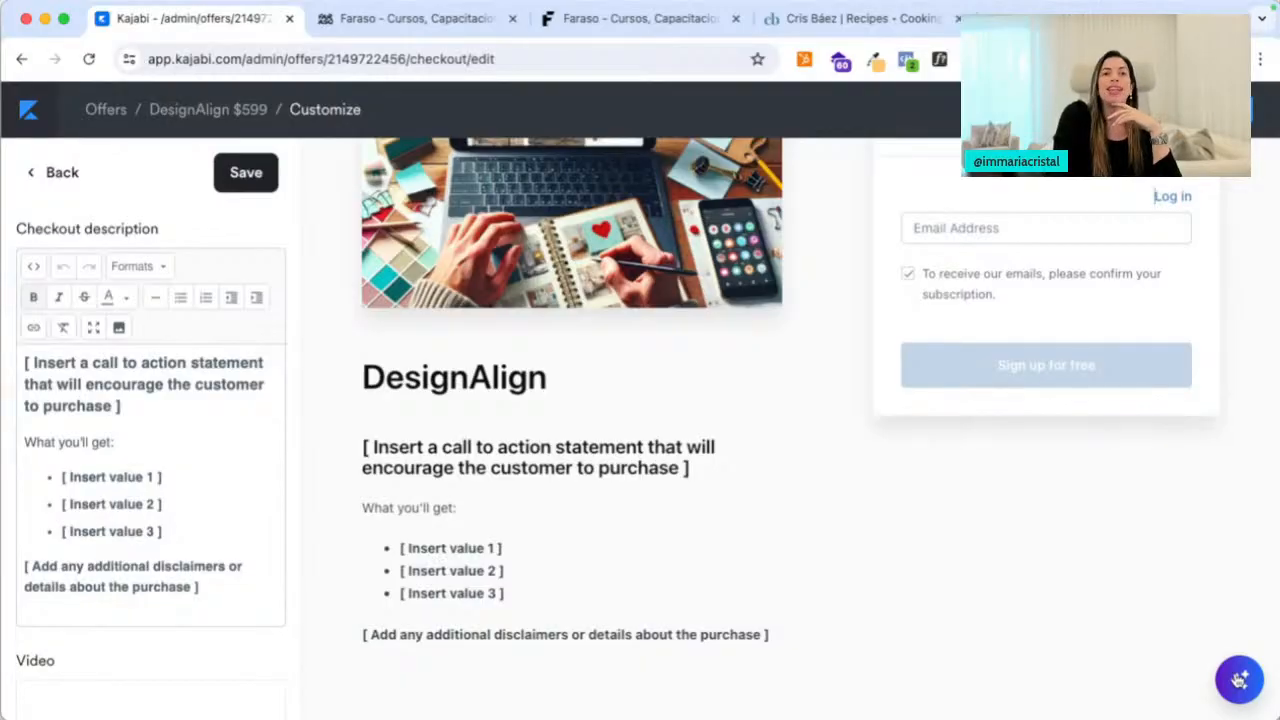
left_click(1240, 680)
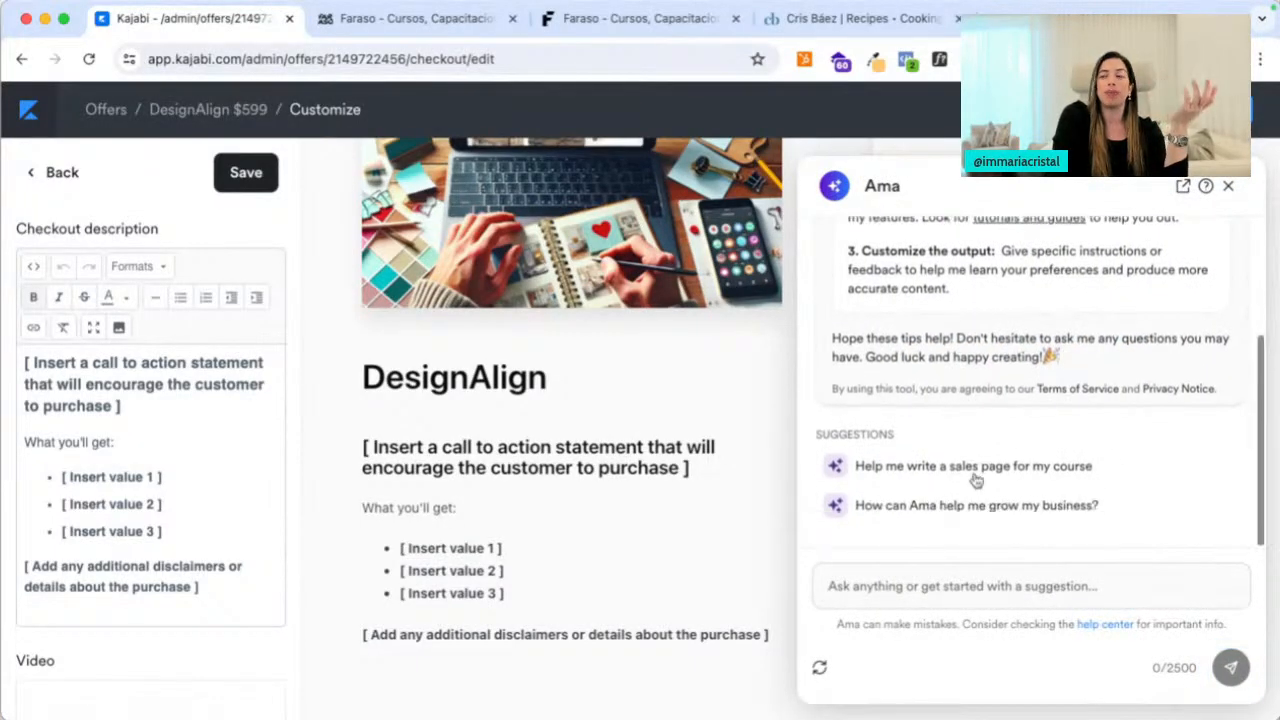
Write an Ama prompt: pasted course description, 'The price tag is 599 CAD.', and a checkout-copy request
left_click(955, 590)
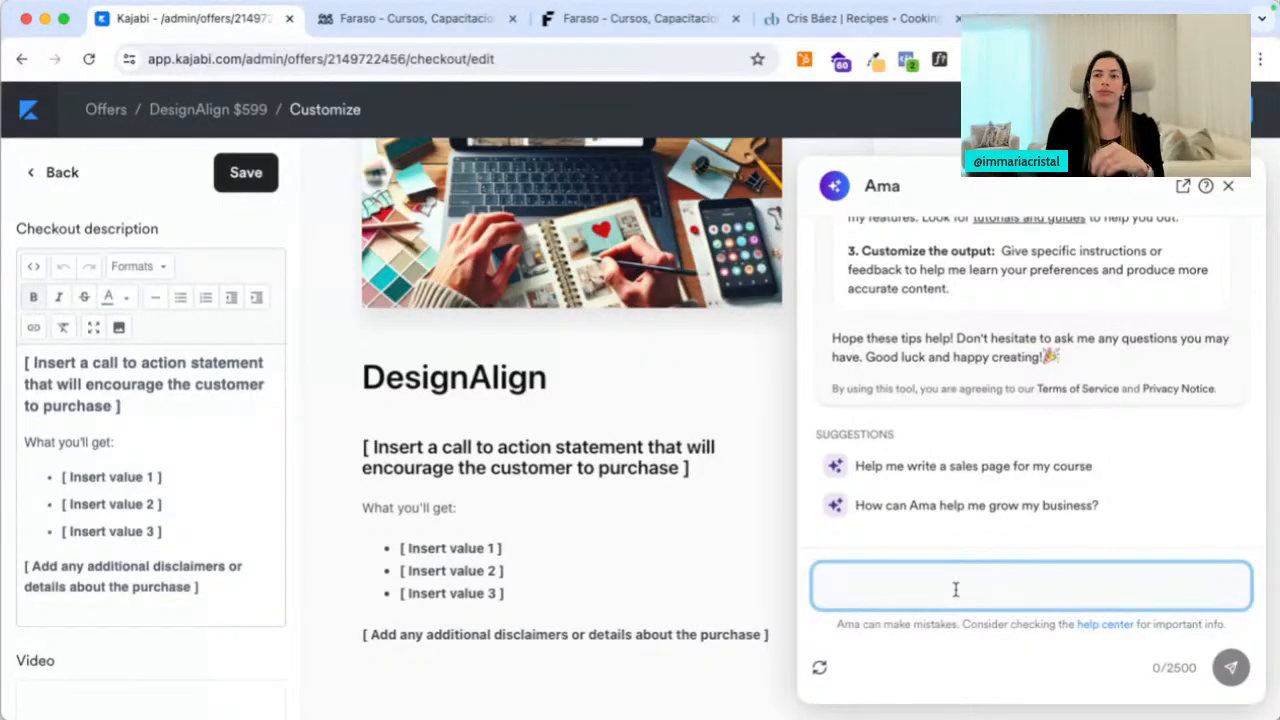
left_click(215, 395)
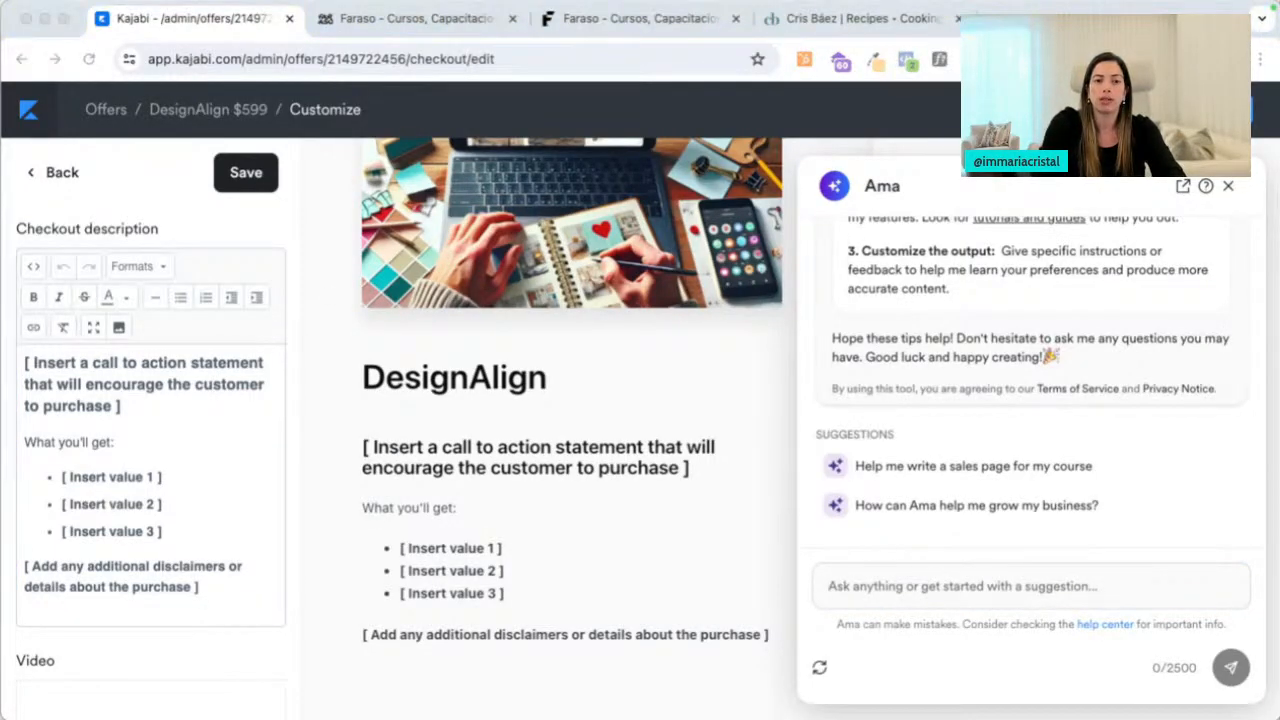
left_click(870, 588)
type("I'm creatin")
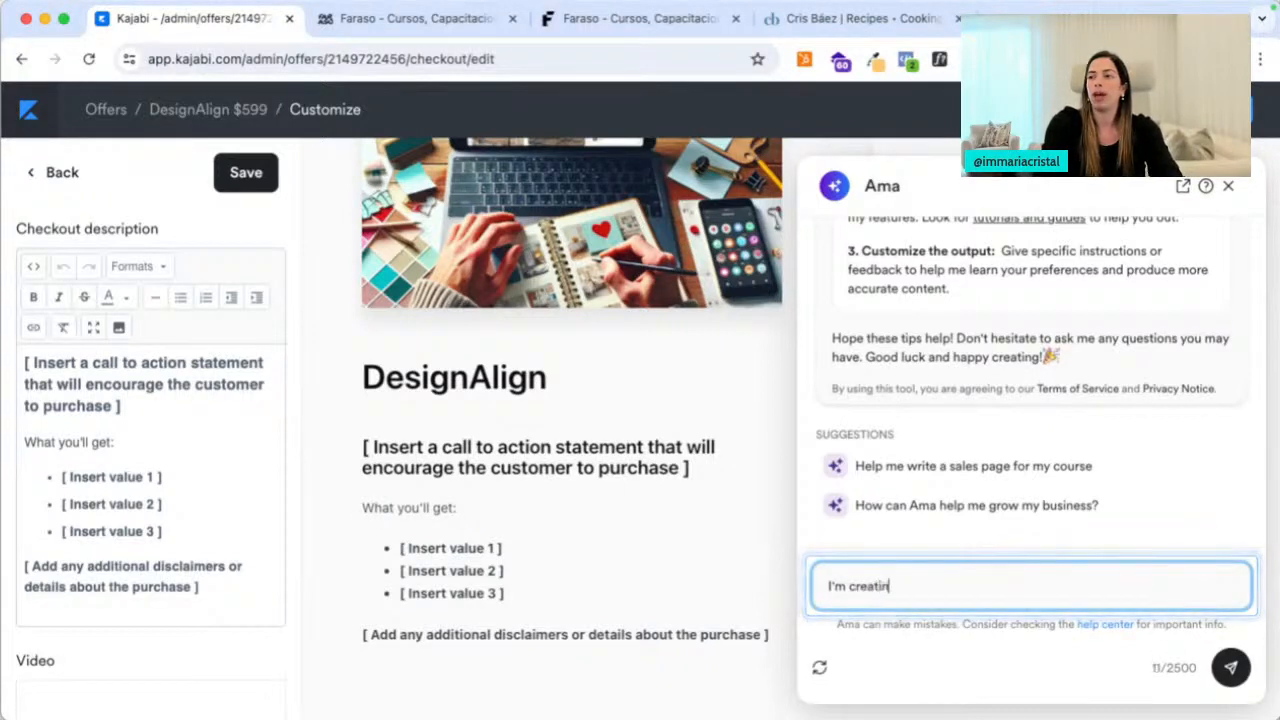
type("g an online cour")
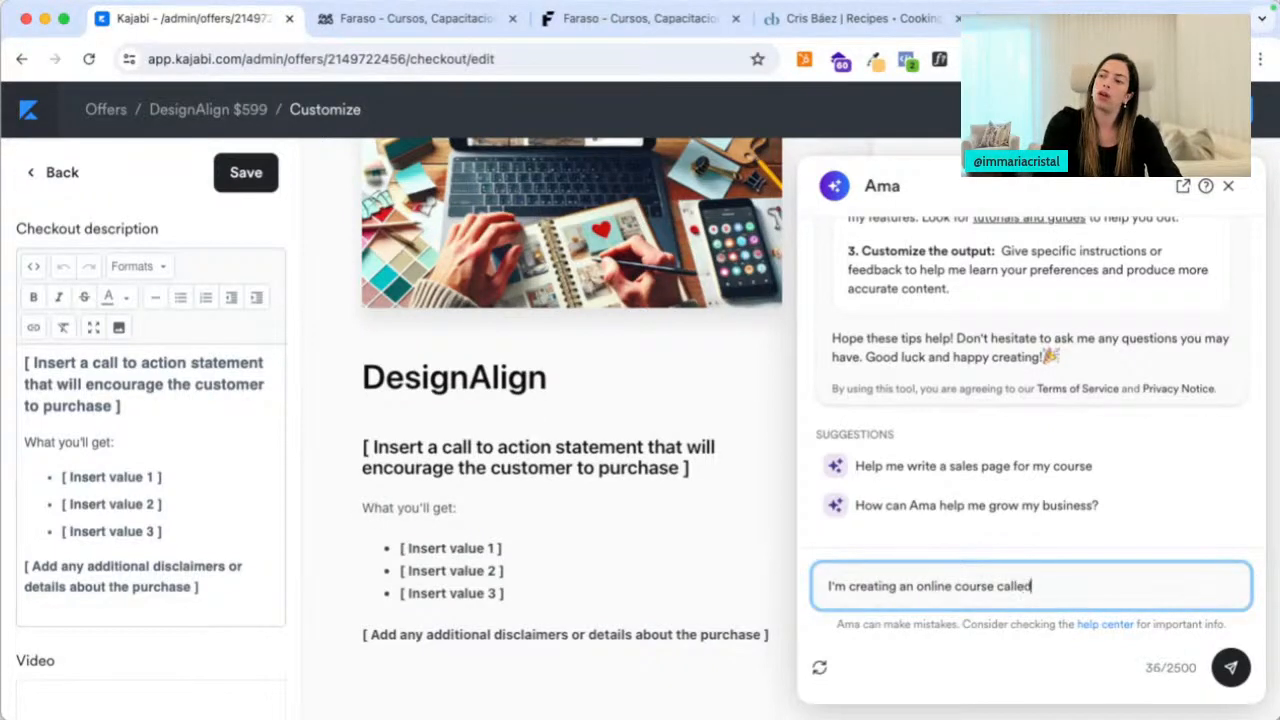
type("se called")
key("ctrl+a")
key("BackSpace")
key("ctrl+v")
key("shift+Return")
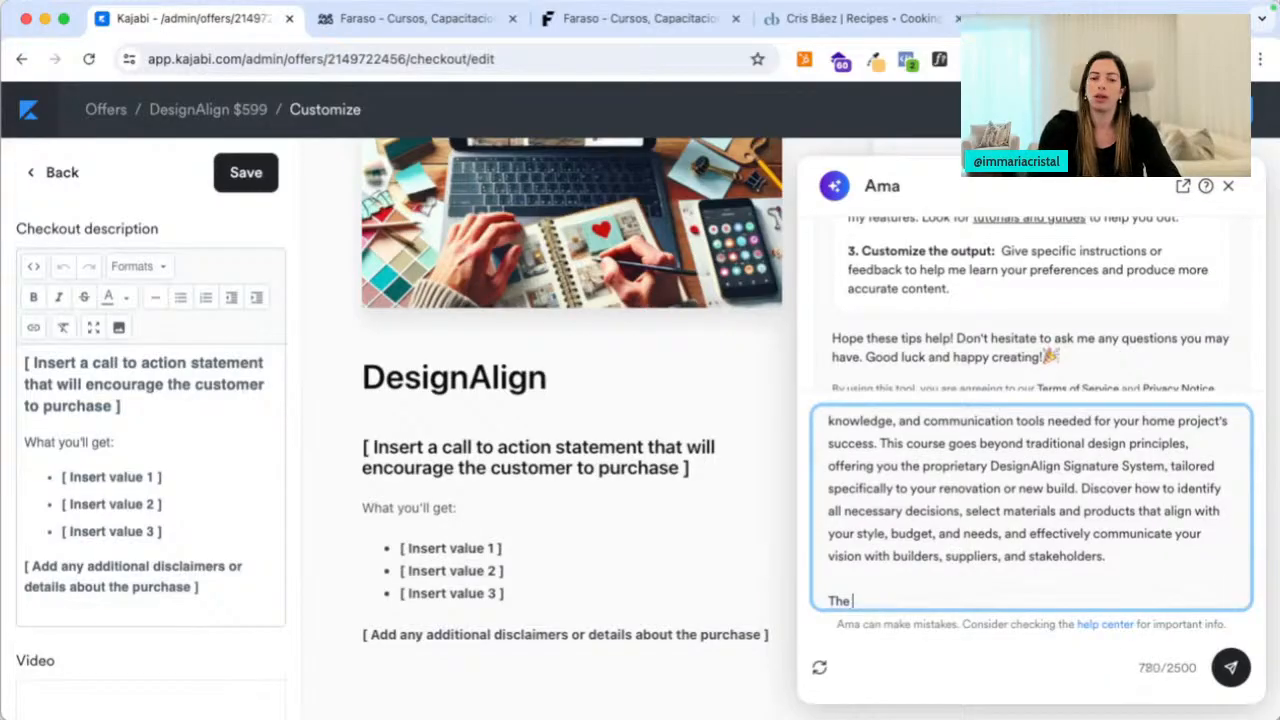
type("The price tag is ")
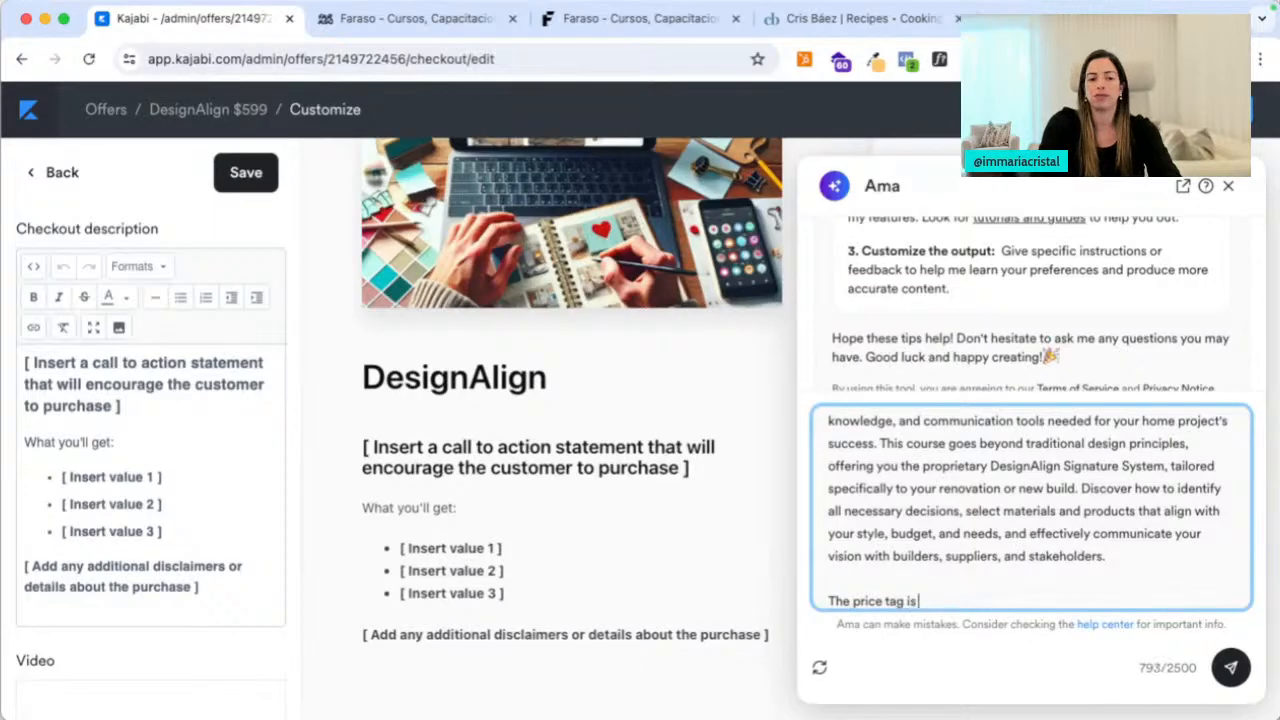
type("599 CAD.")
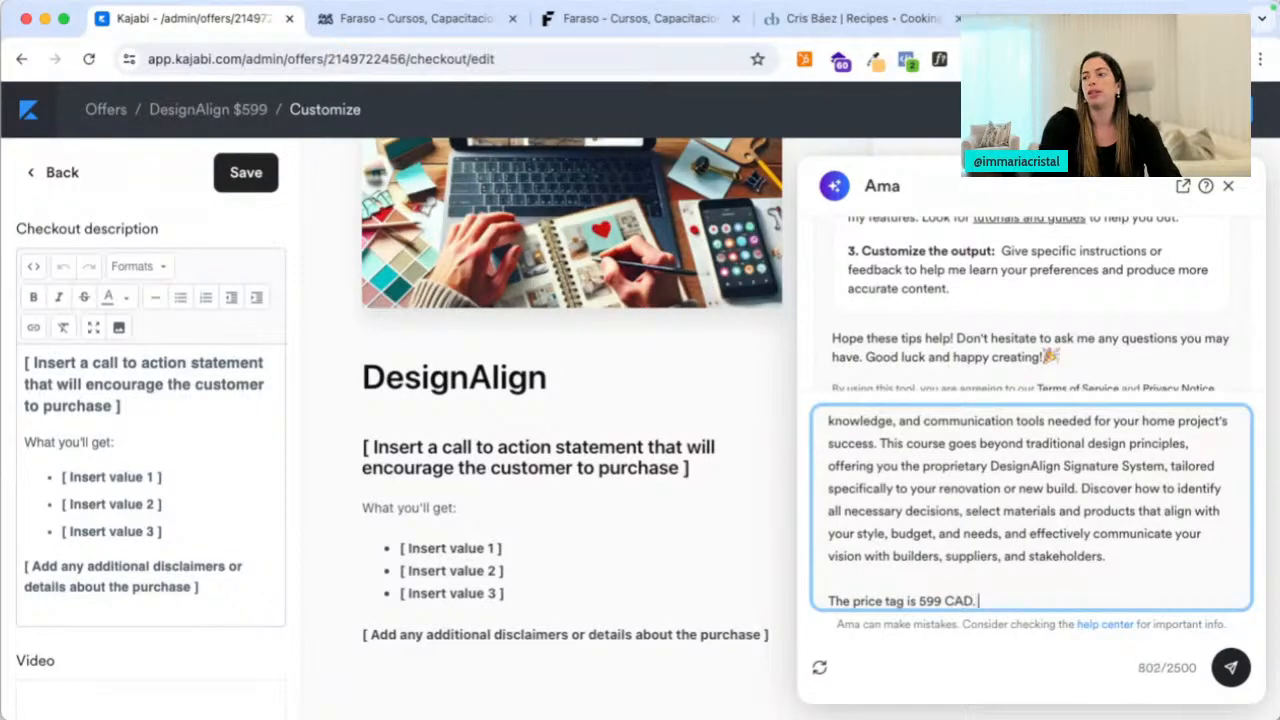
key("shift+Return")
key("shift+Return")
type("PLEASE HELP")
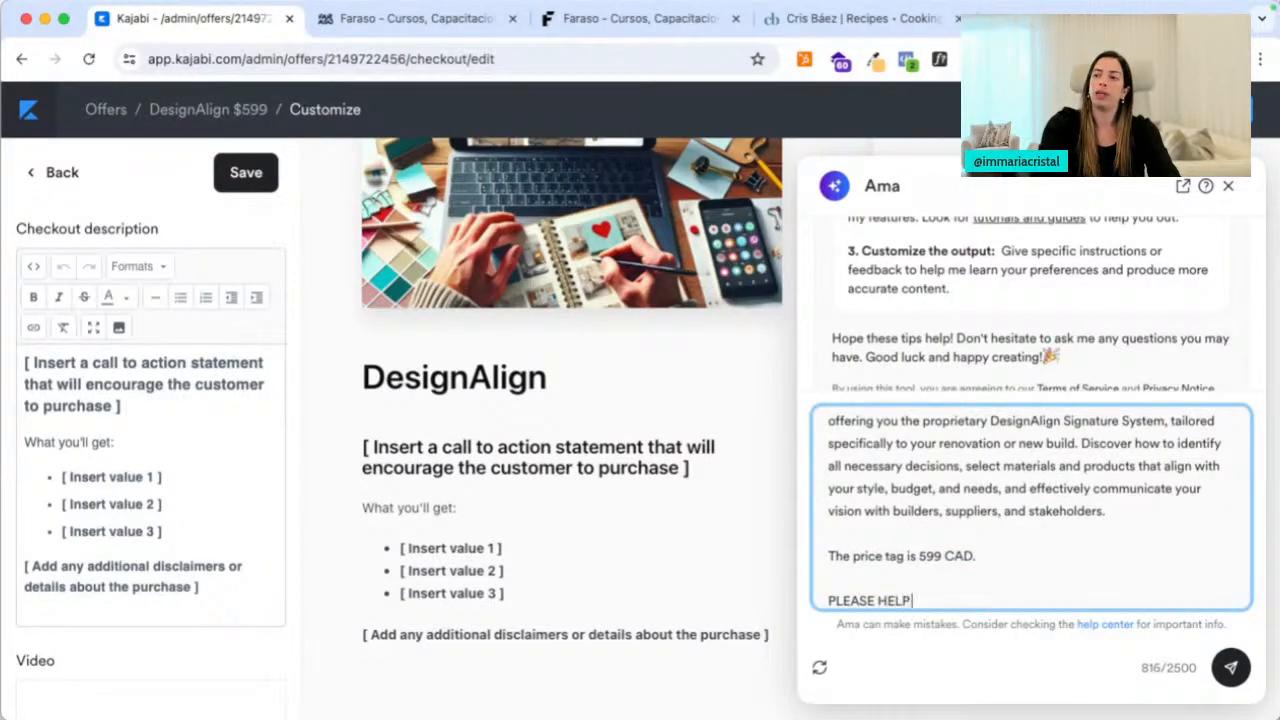
type(" ME BUILD MY CHECKOUT COPY.")
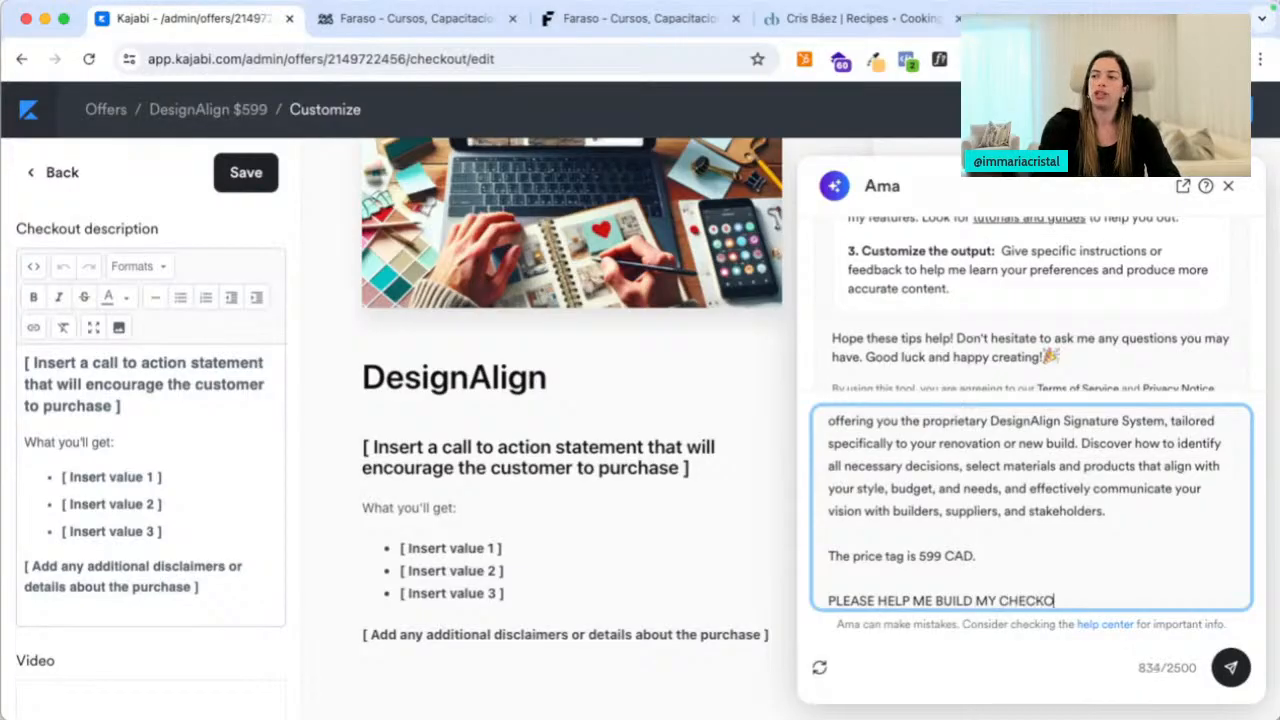
key("BackSpace")
key("BackSpace")
type("base")
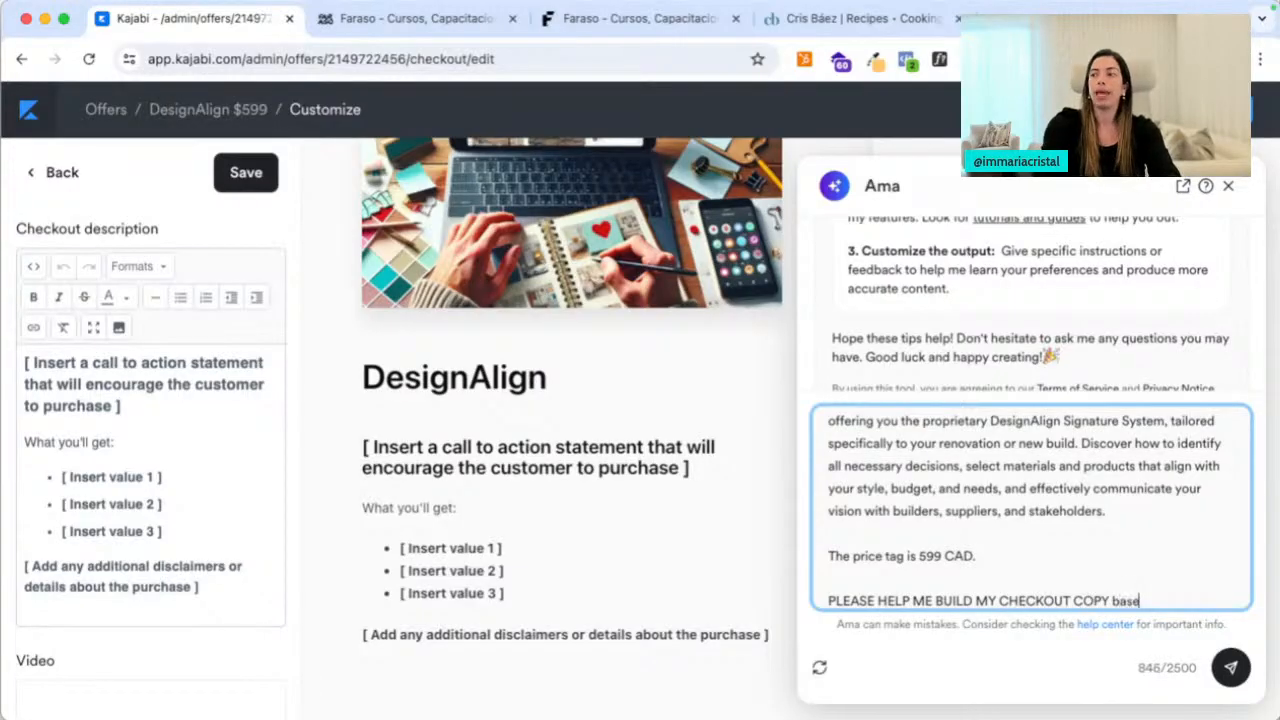
type("d on this structure")
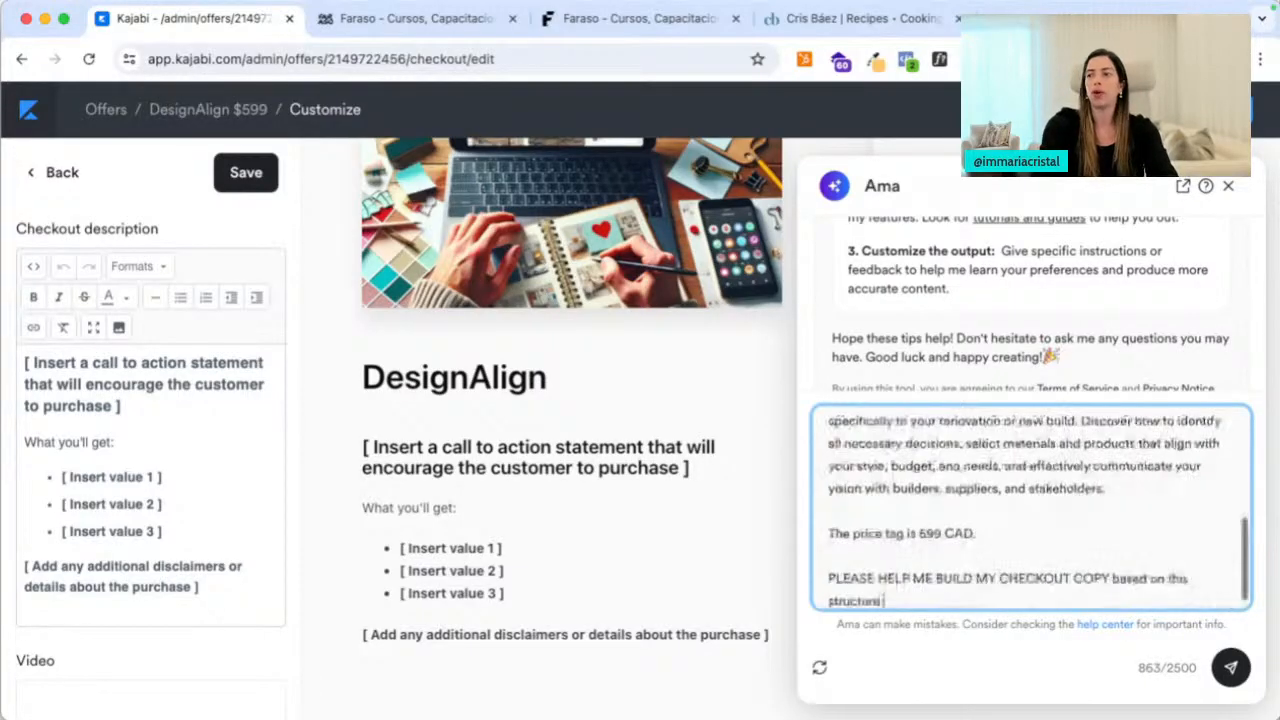
type(":")
key("Return")
key("Return")
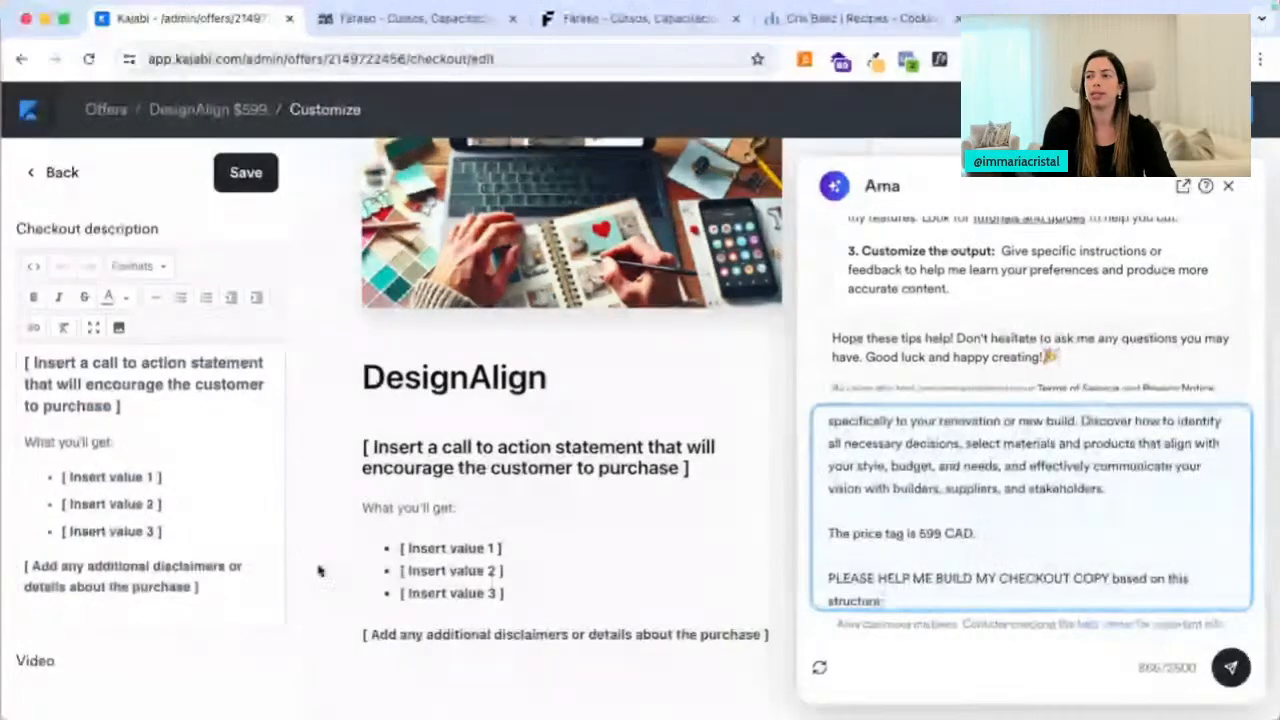
Copy the Checkout description template and paste it into the Ama prompt
left_click(240, 520)
key("ctrl+a")
key("ctrl+c")
left_click(946, 578)
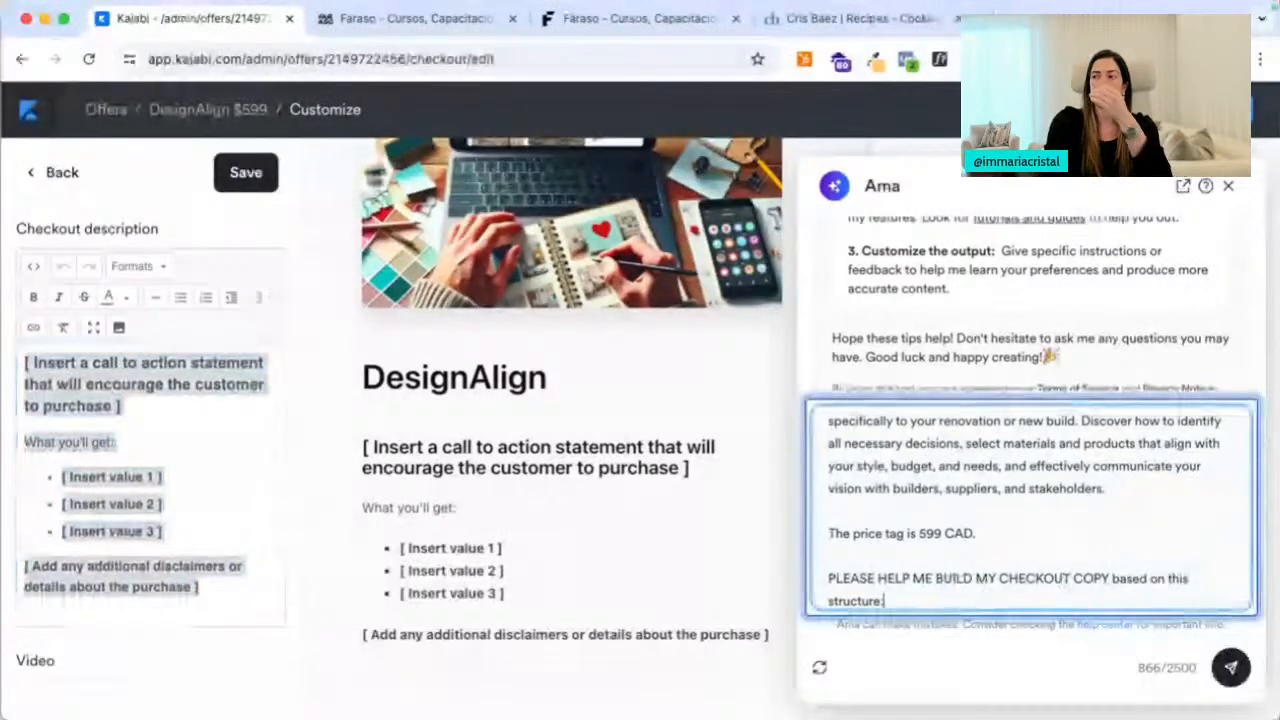
key("ctrl+v")
Send the prompt and select Ama's full 'Unlock Your Dream Home Today!' checkout copy
left_click(1233, 668)
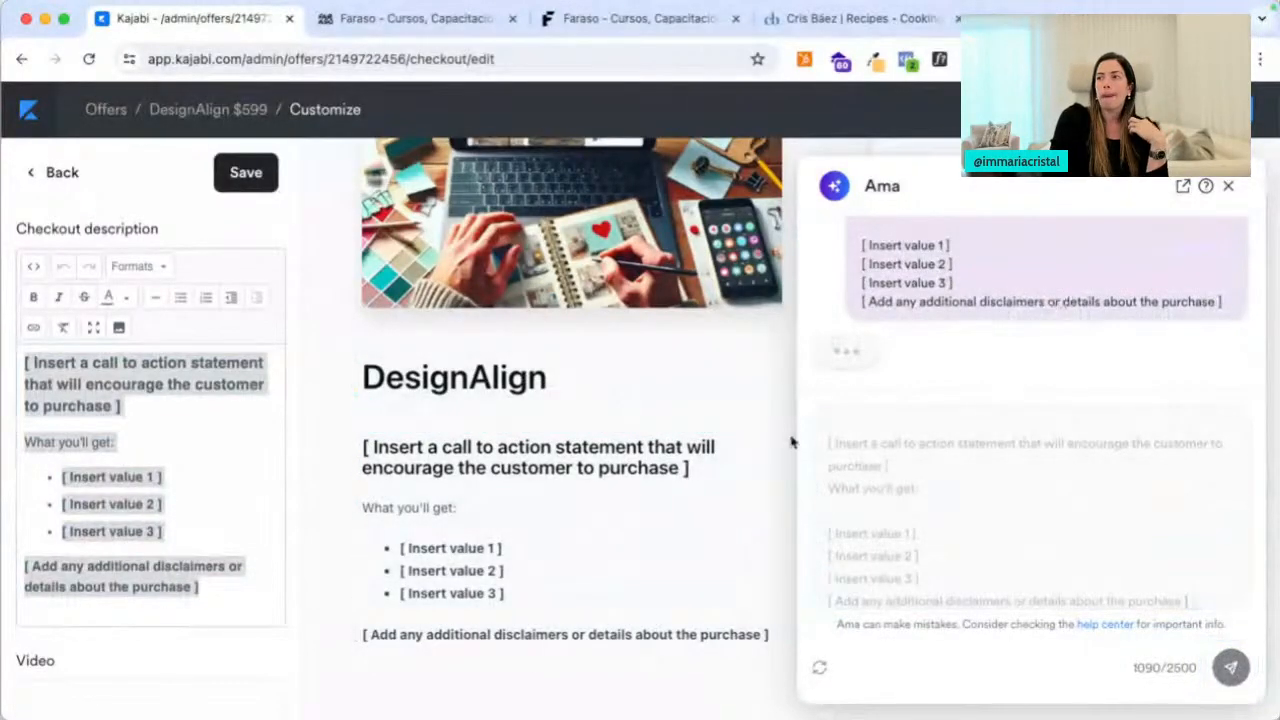
scroll(197, 525, "down", 5)
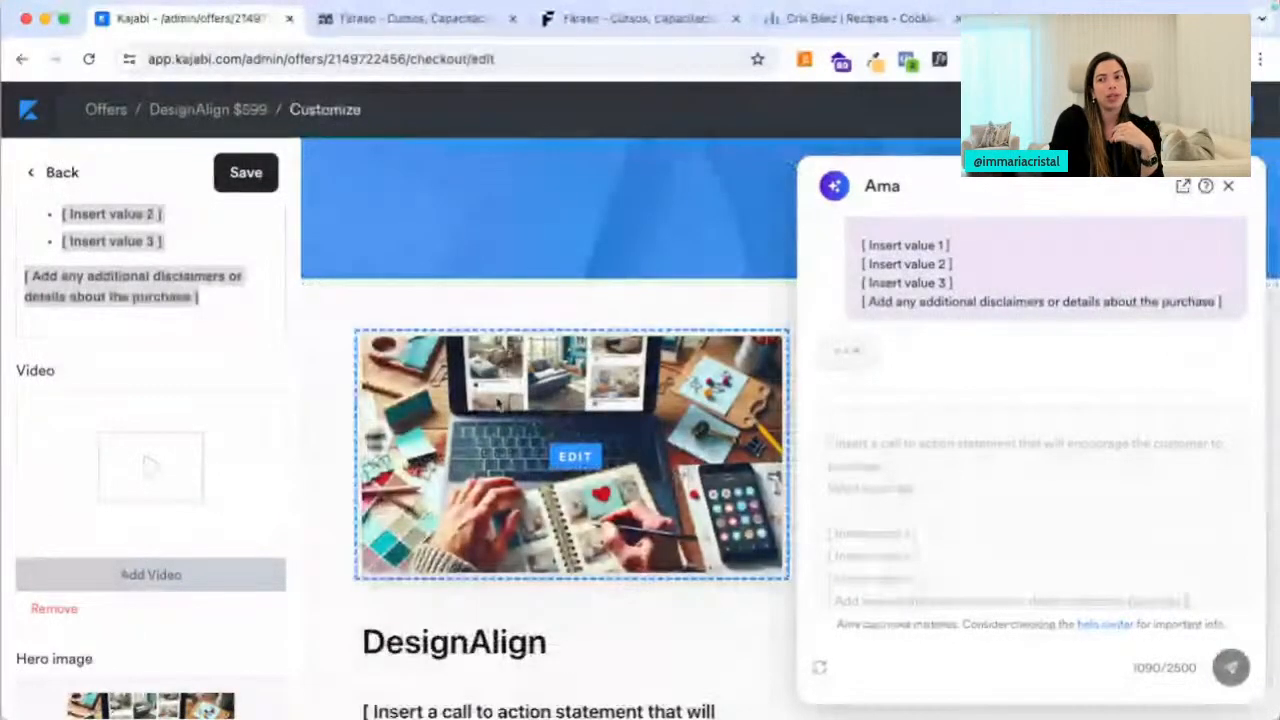
scroll(138, 511, "down", 4)
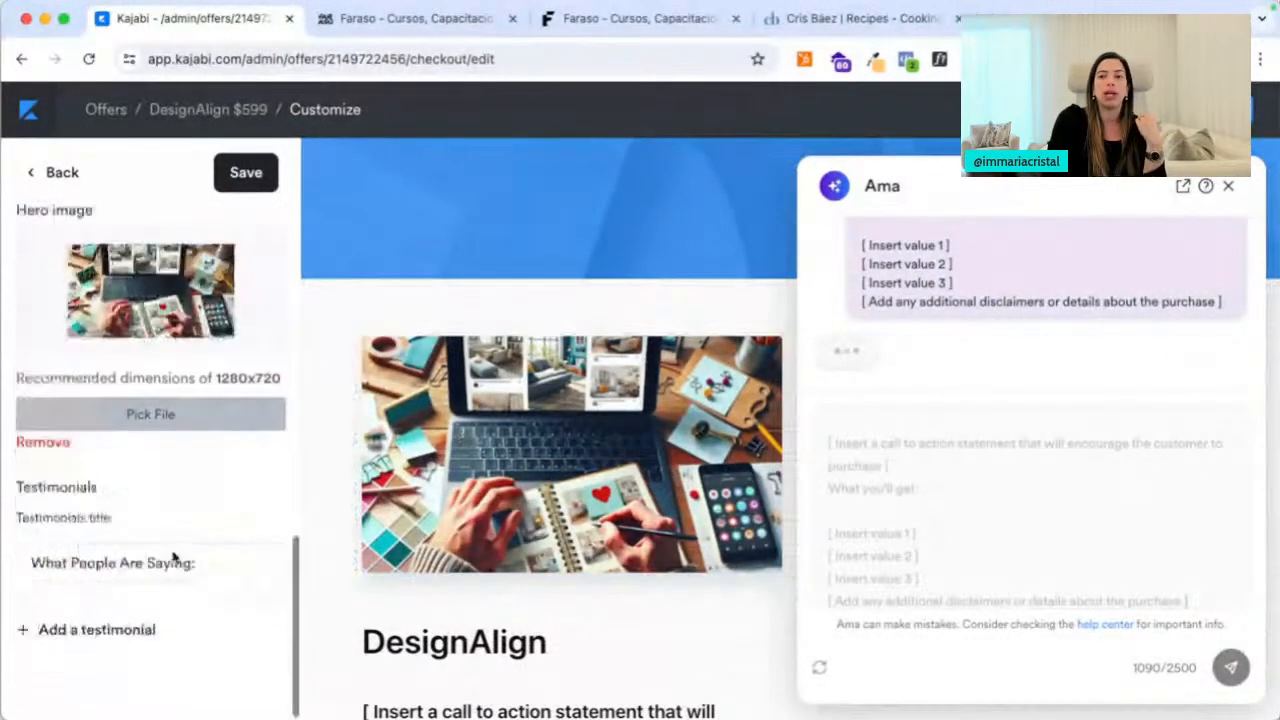
scroll(165, 565, "down", 2)
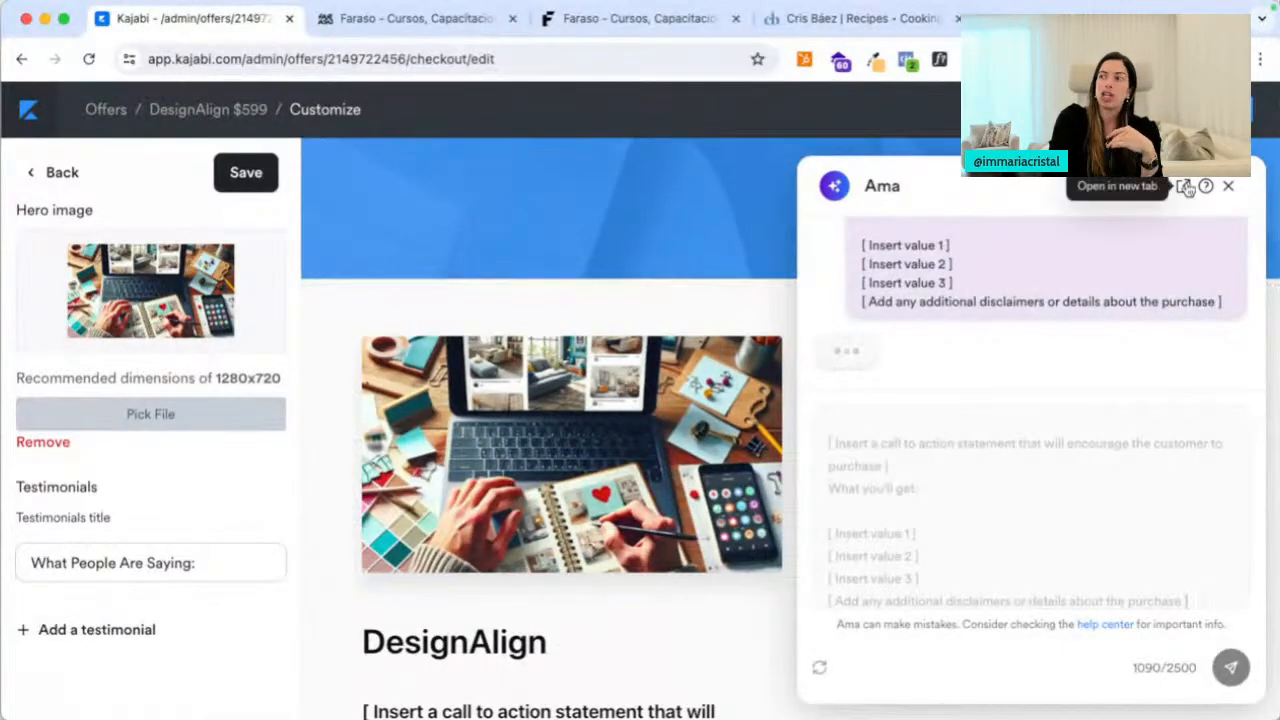
scroll(996, 380, "up", 6)
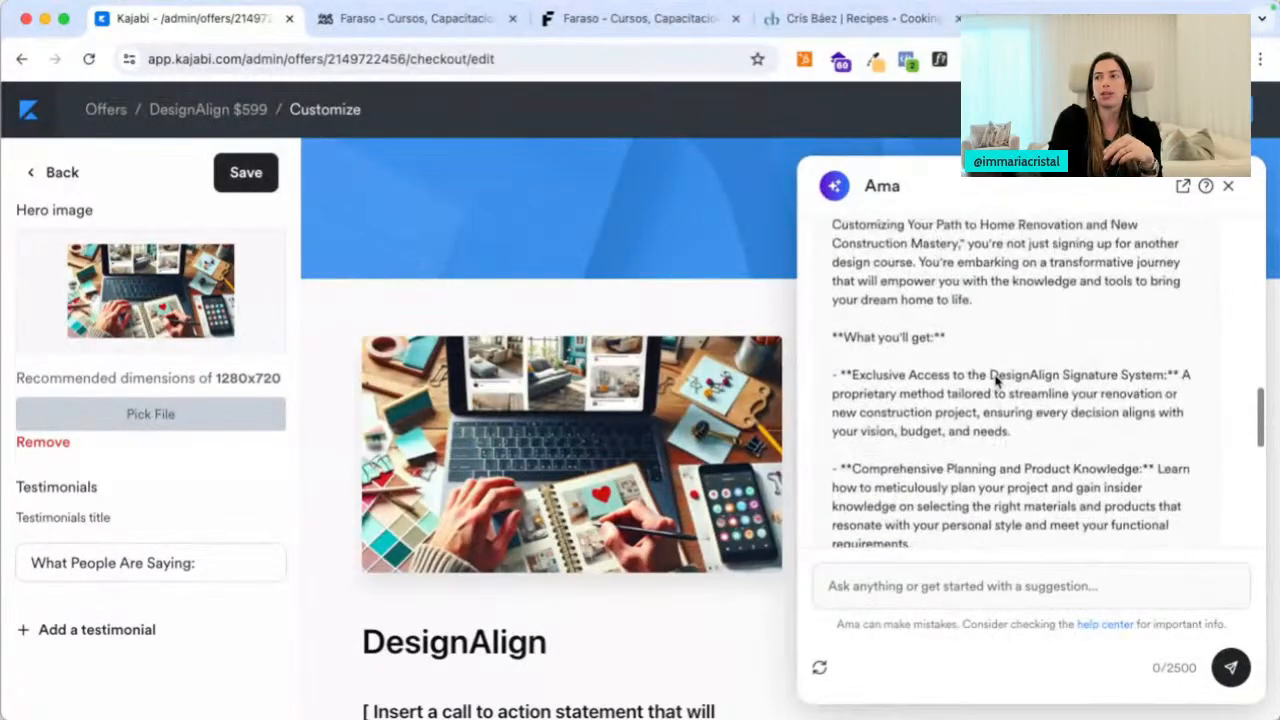
scroll(995, 378, "up", 5)
scroll(900, 400, "down", 1)
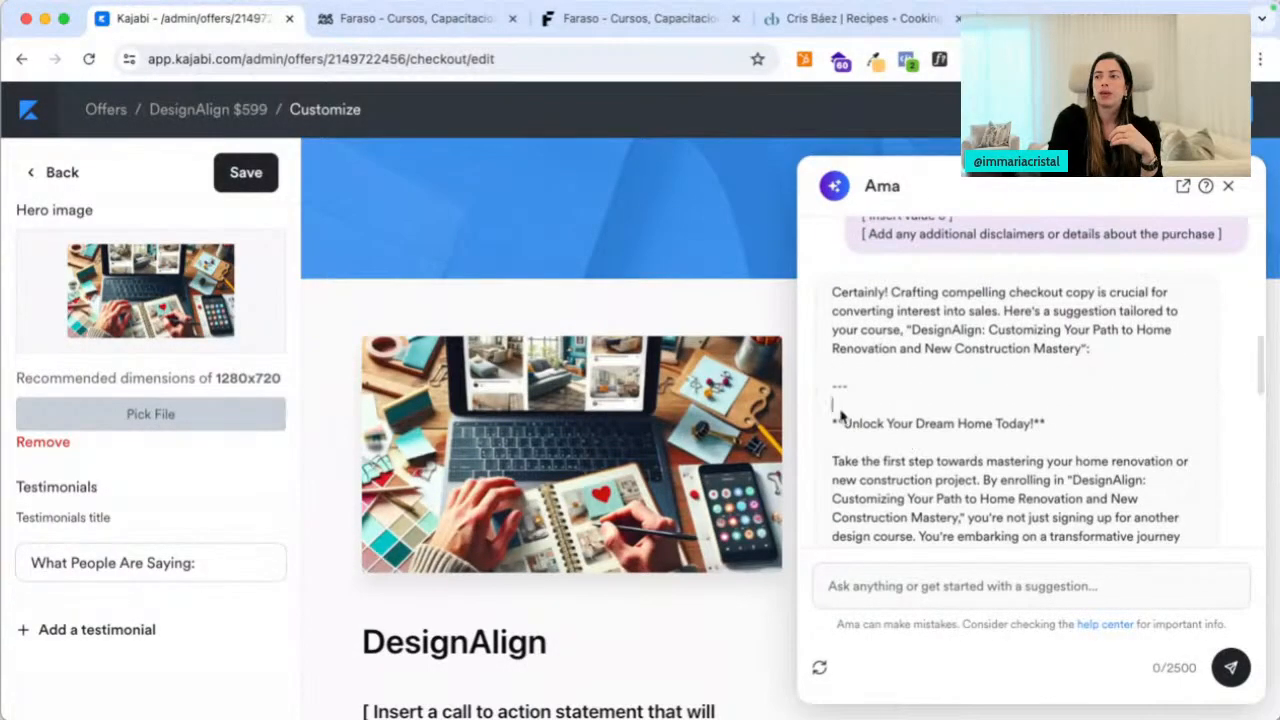
left_click_drag(840, 415, 900, 460)
scroll(960, 440, "down", 10)
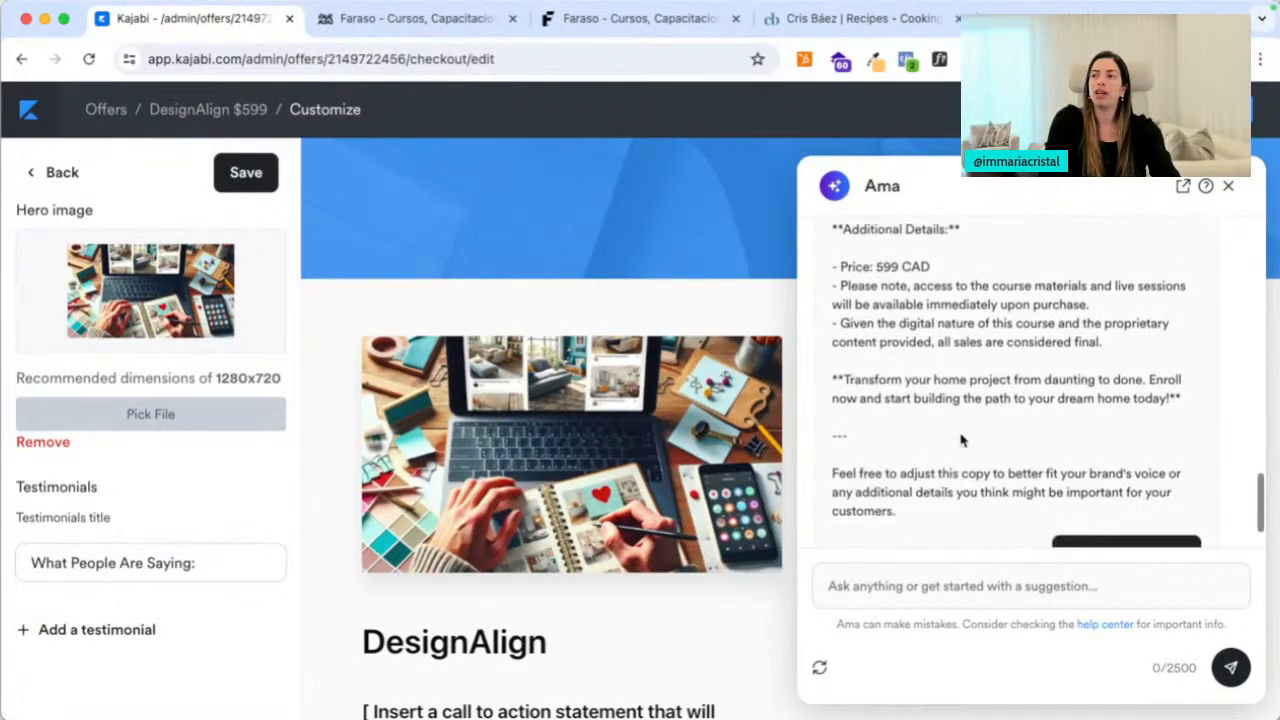
left_click_drag(969, 455, 959, 428)
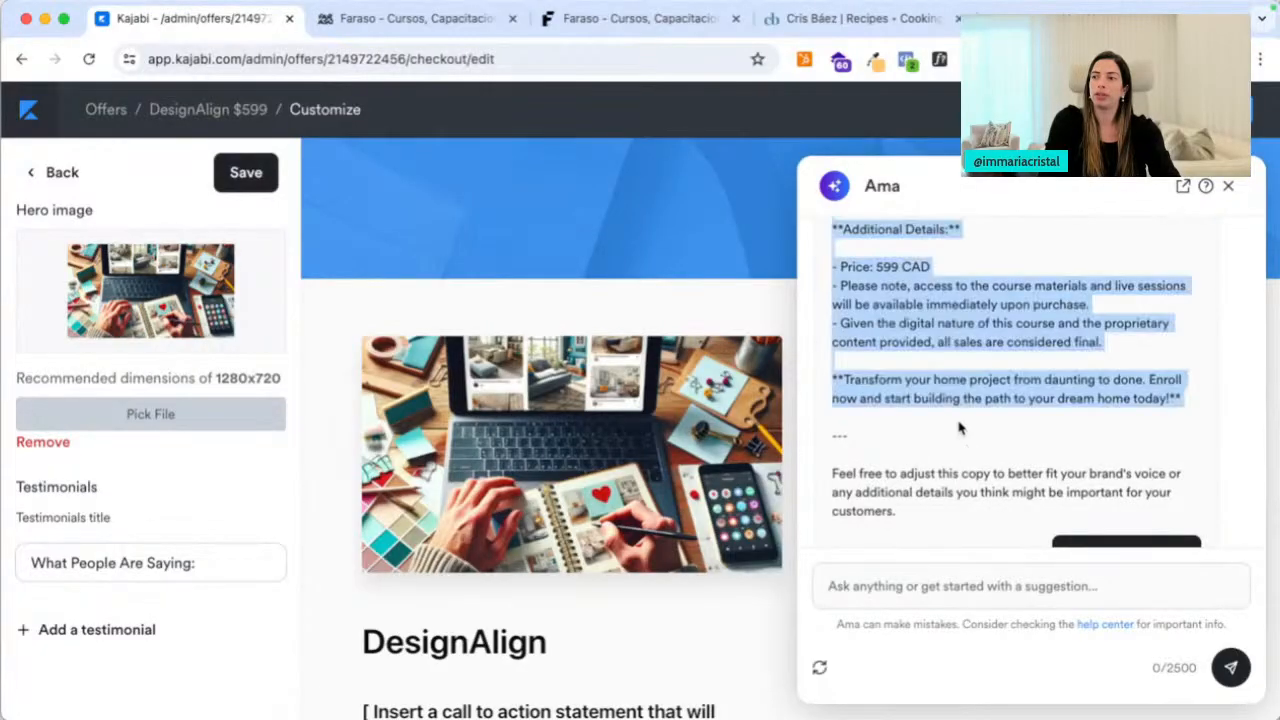
left_click(571, 457)
Paste Ama's checkout copy into the description, with 'Unlock Your Dream Home Today!' as the opening heading
scroll(571, 460, "down", 3)
left_click(557, 463)
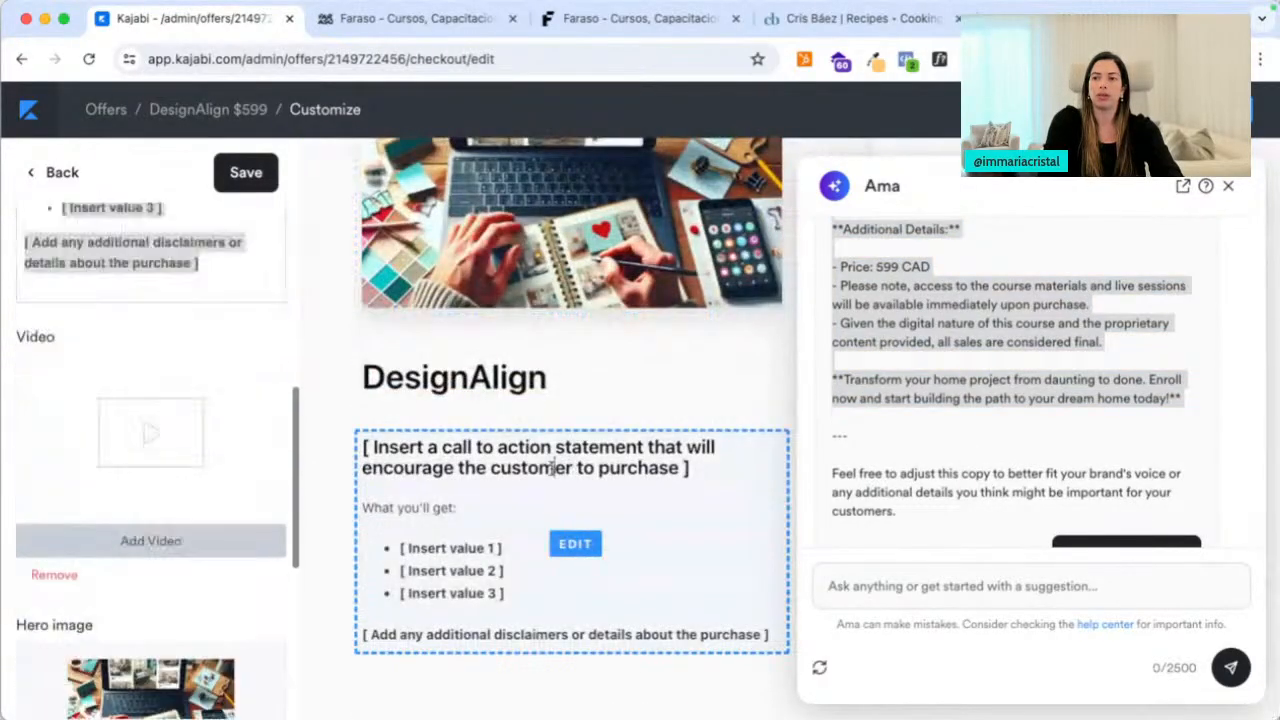
scroll(70, 552, "down", 3)
scroll(120, 450, "up", 5)
left_click(229, 336)
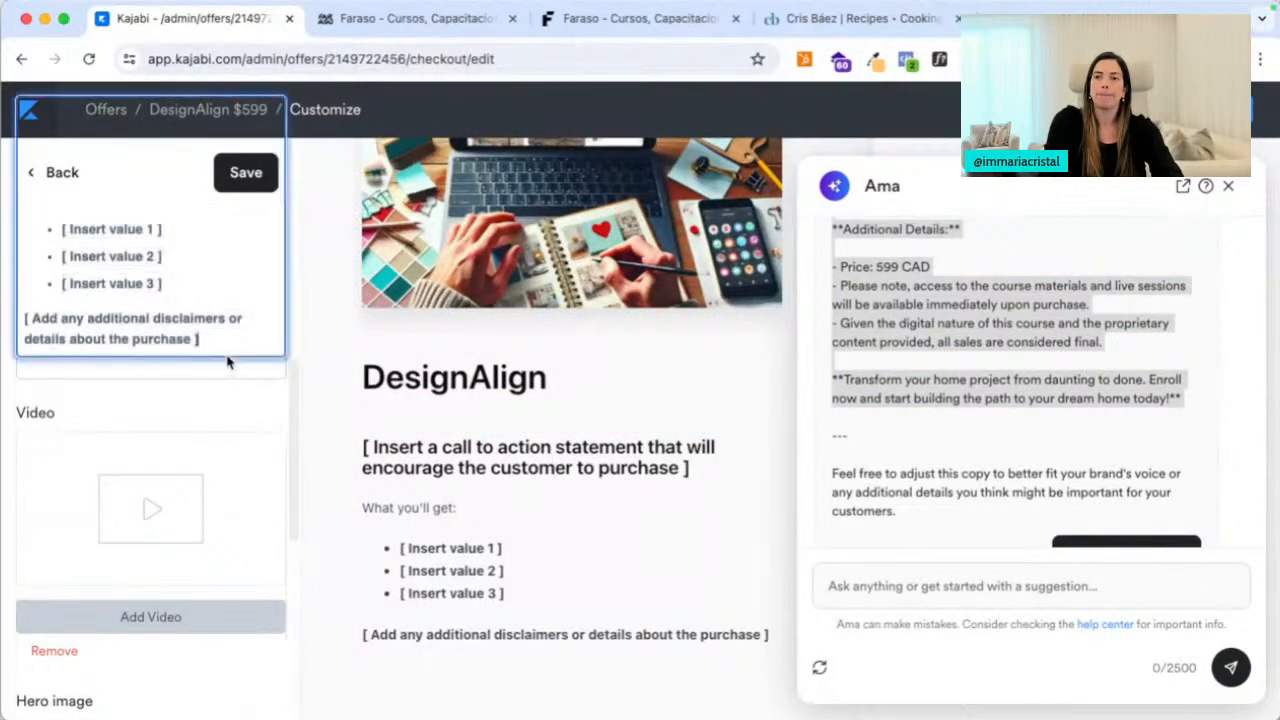
key("Return")
key("super+v")
scroll(176, 289, "up", 5)
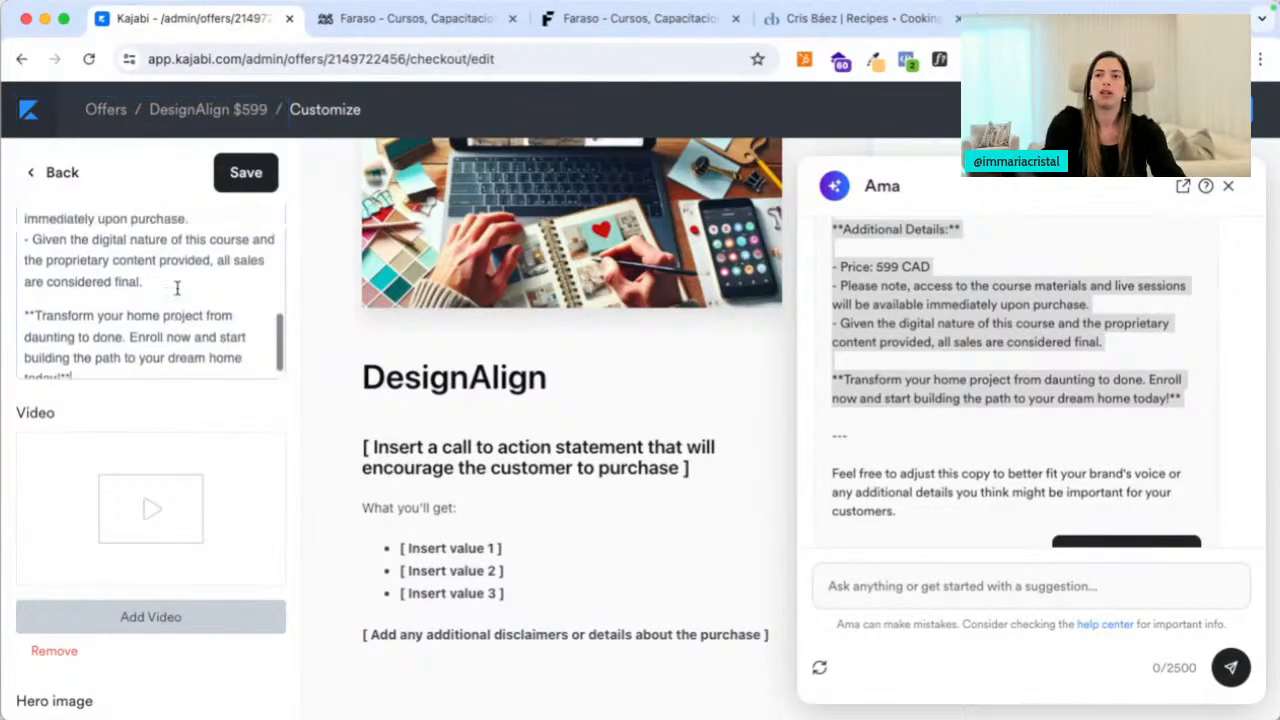
scroll(176, 289, "up", 10)
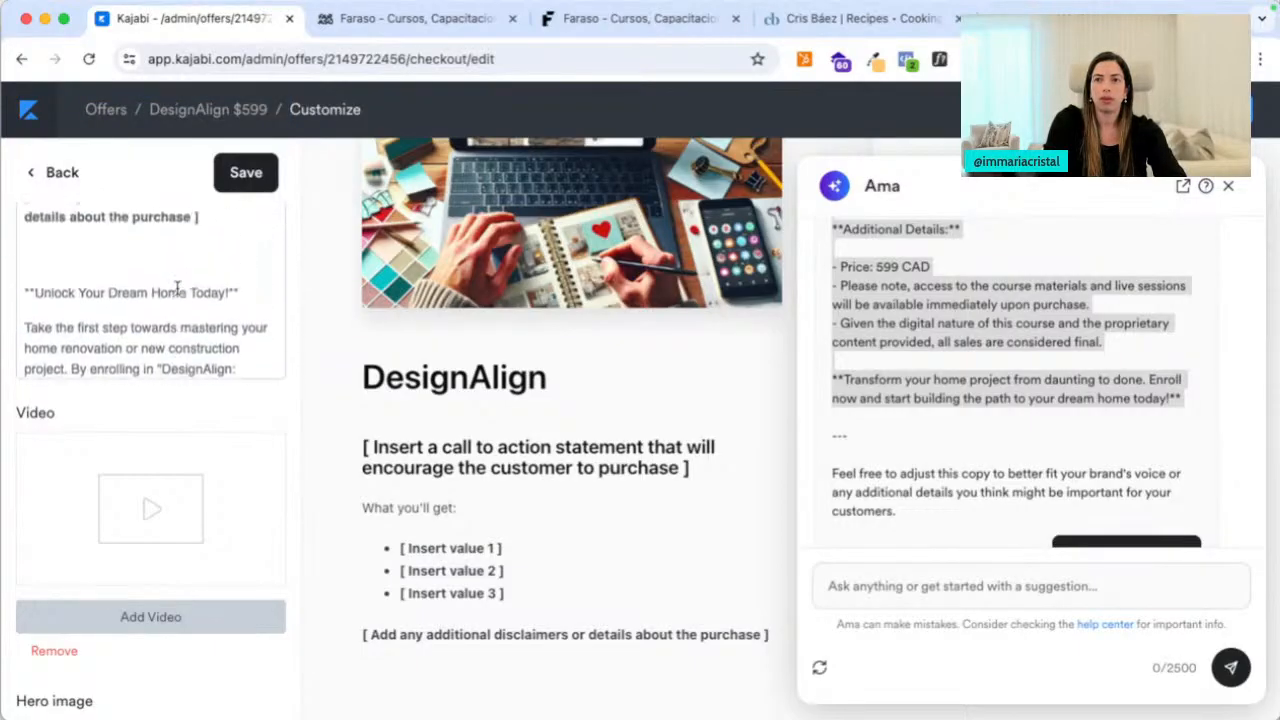
left_click_drag(231, 296, 28, 294)
key("super+c")
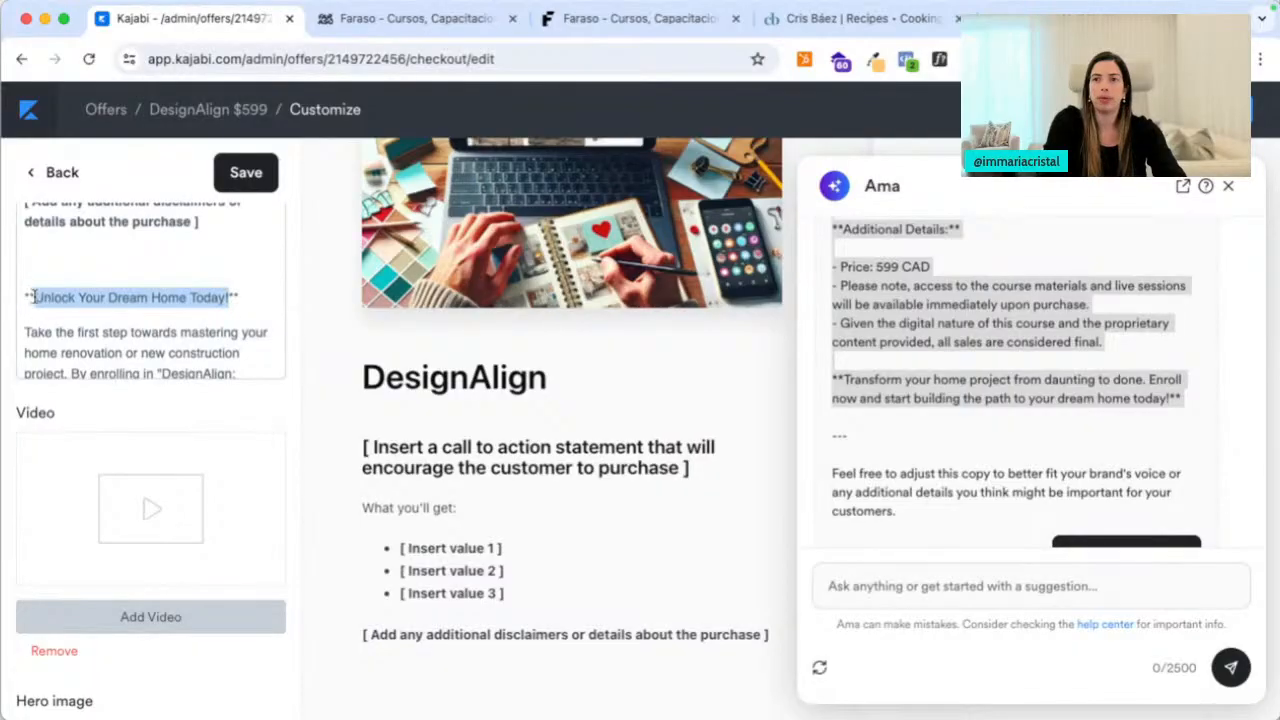
key("BackSpace")
key("super+z")
scroll(86, 236, "up", 10)
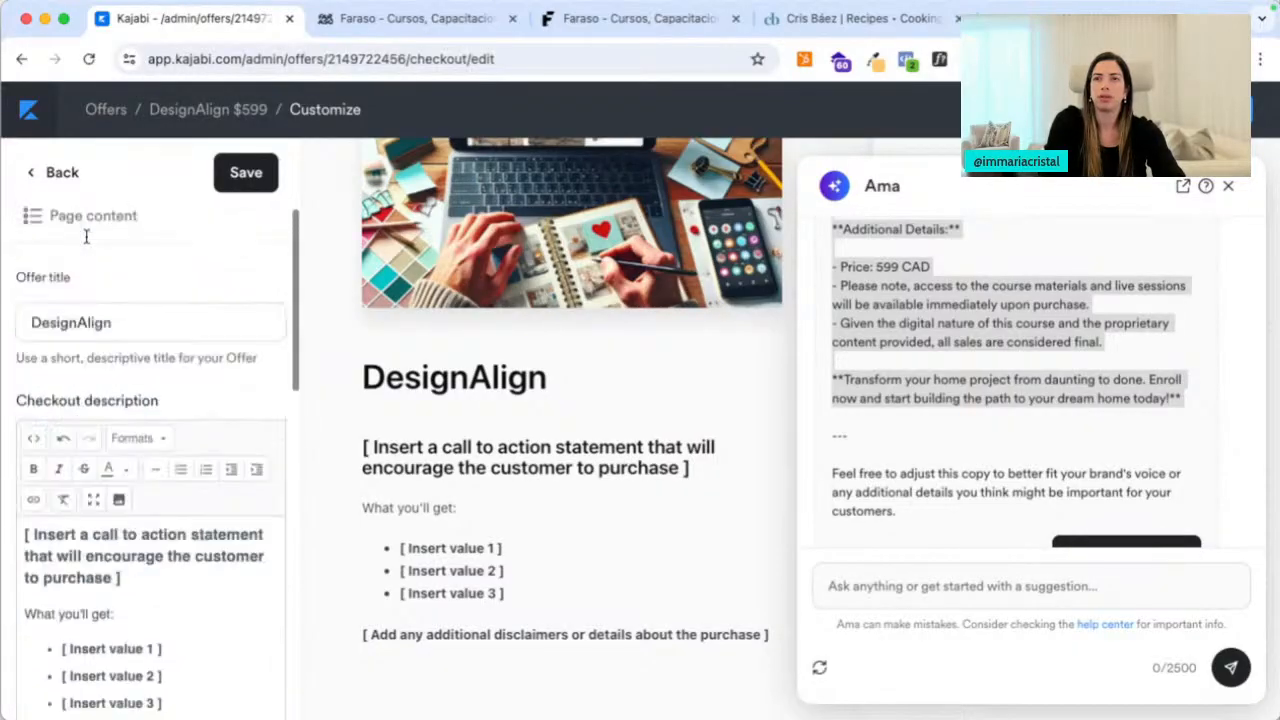
key("super+v")
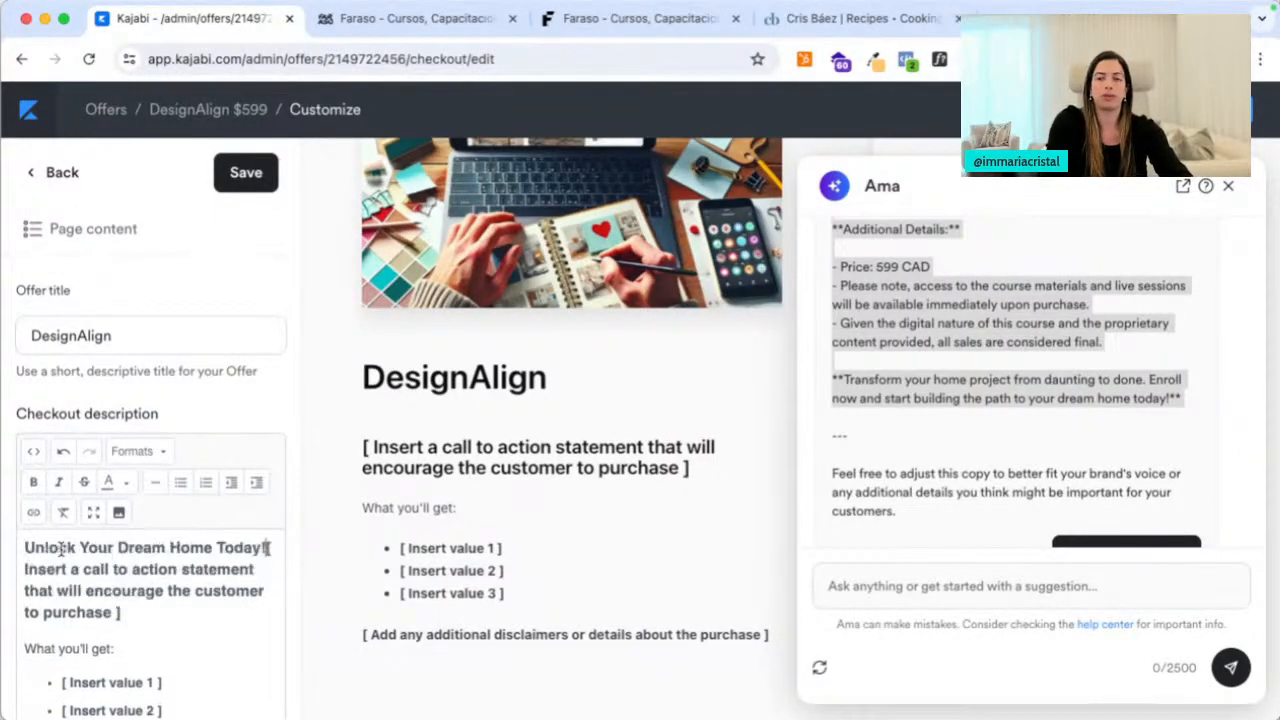
Replace the call-to-action placeholder with the 'Take the first step' sentence below the heading
left_click(161, 610, "shift")
key("BackSpace")
key("super+v")
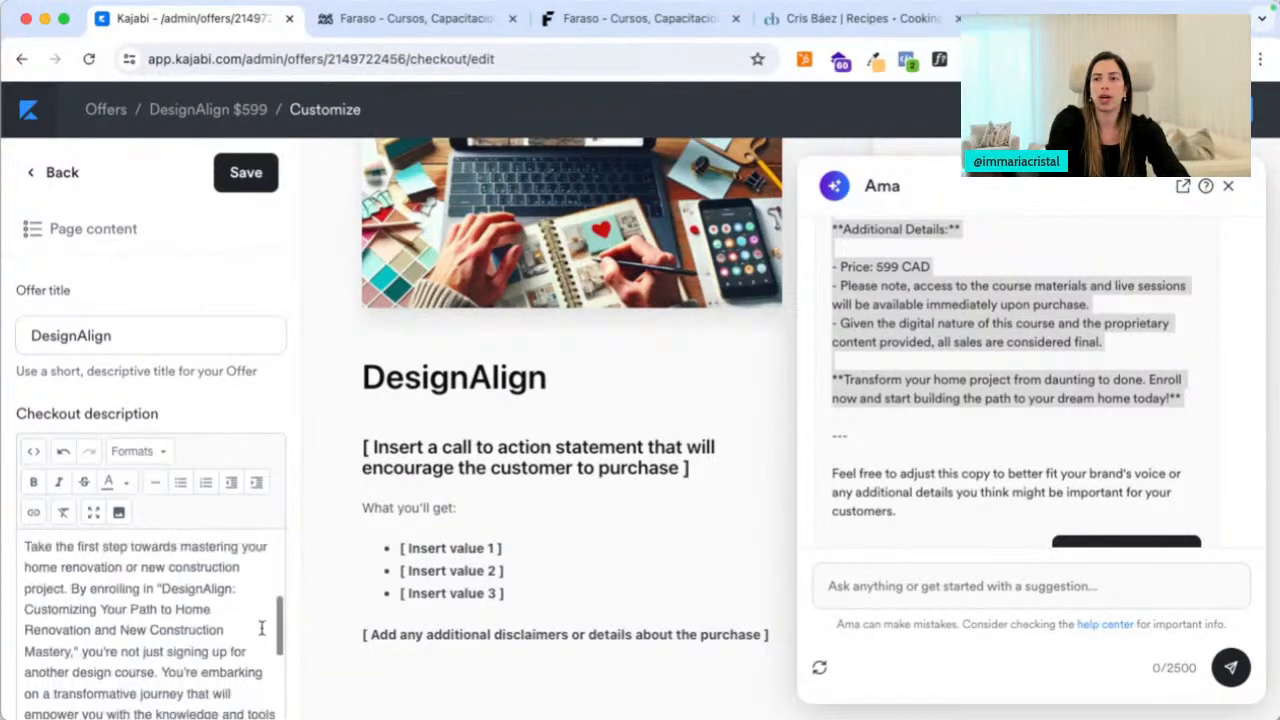
scroll(261, 627, "down", 5)
scroll(261, 627, "up", 6)
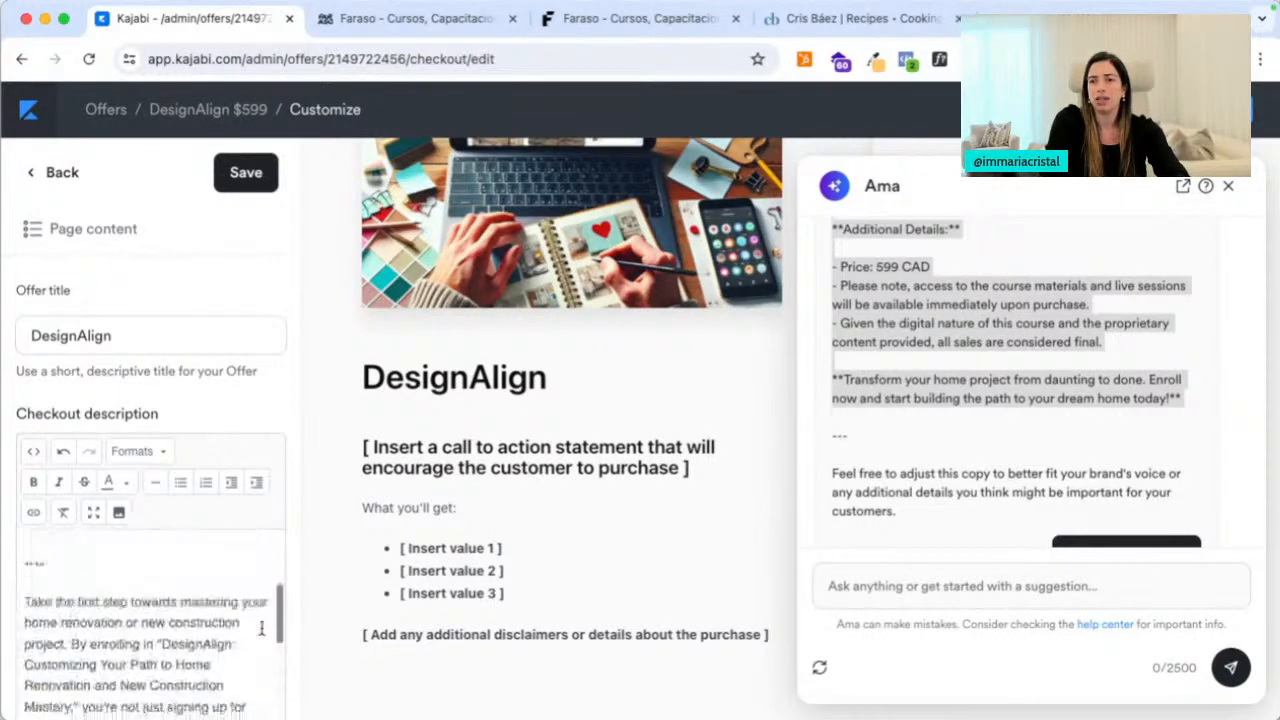
left_click_drag(66, 608, 4, 566)
key("super+c")
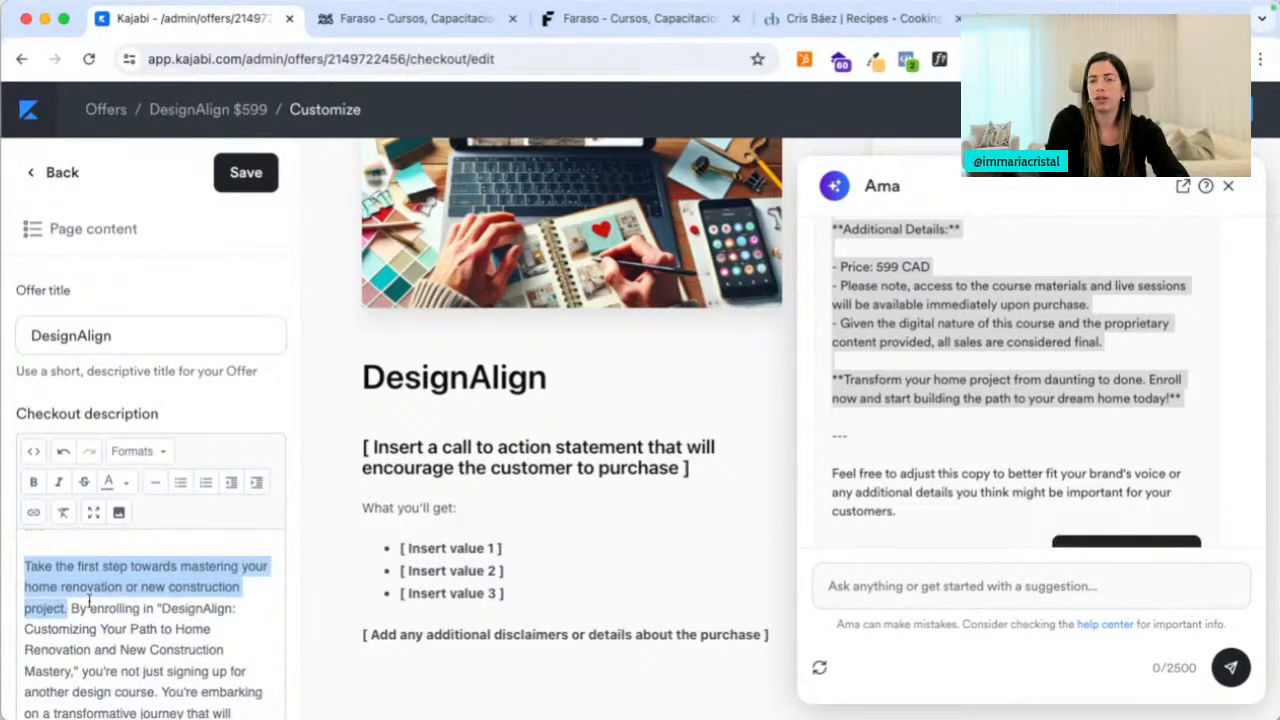
key("super+z")
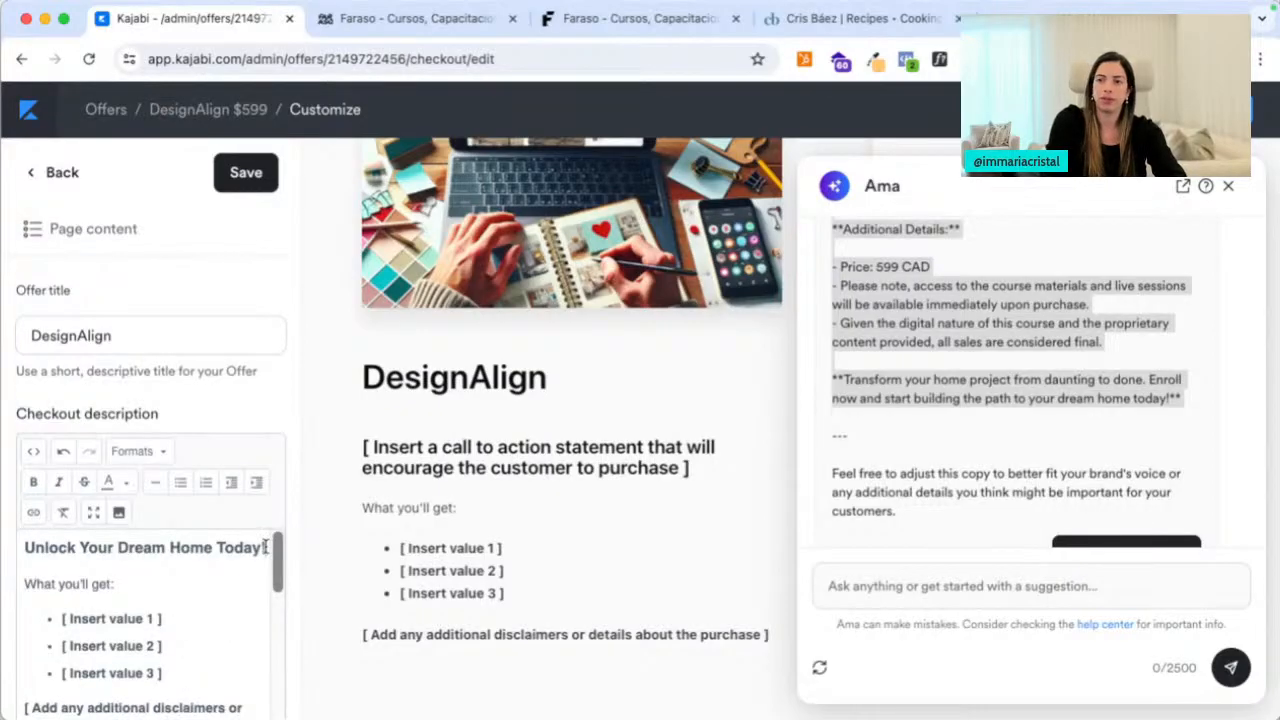
left_click(265, 547)
key("Return")
key("super+v")
Fill the first bullet with the Exclusive Access title in place of '[ Insert value 1 ]'
scroll(219, 627, "down", 5)
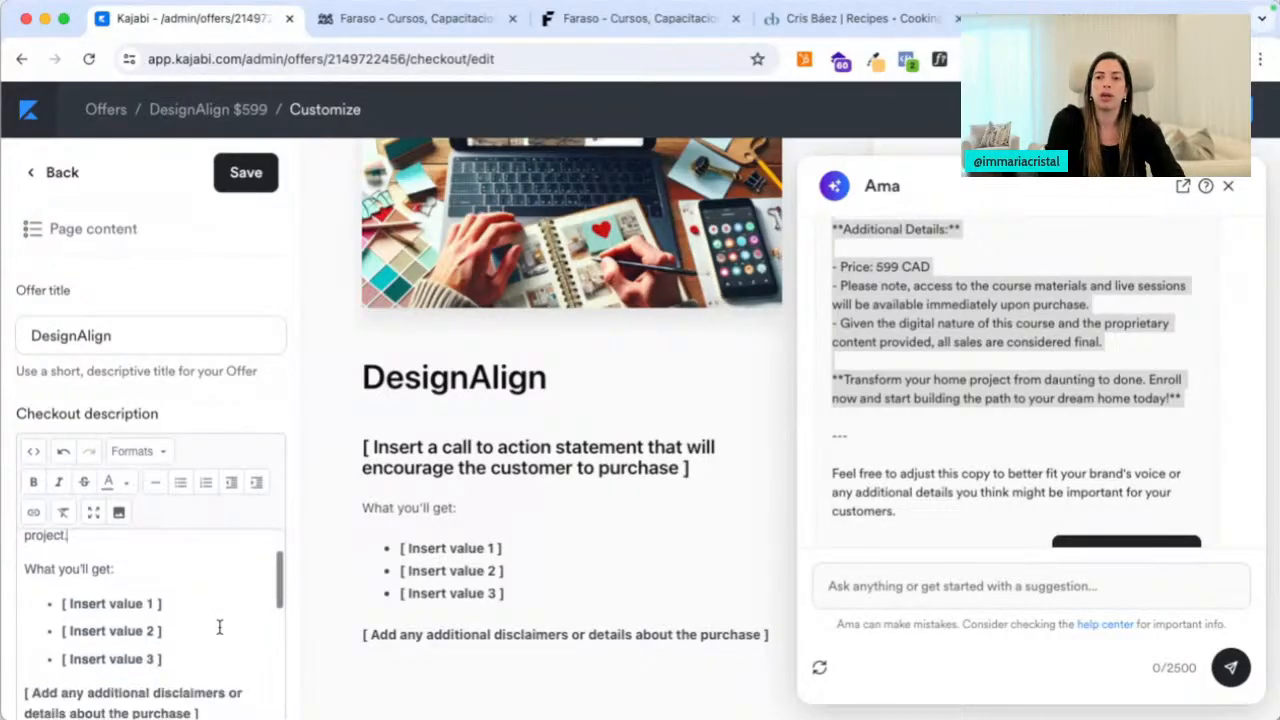
scroll(171, 655, "down", 2)
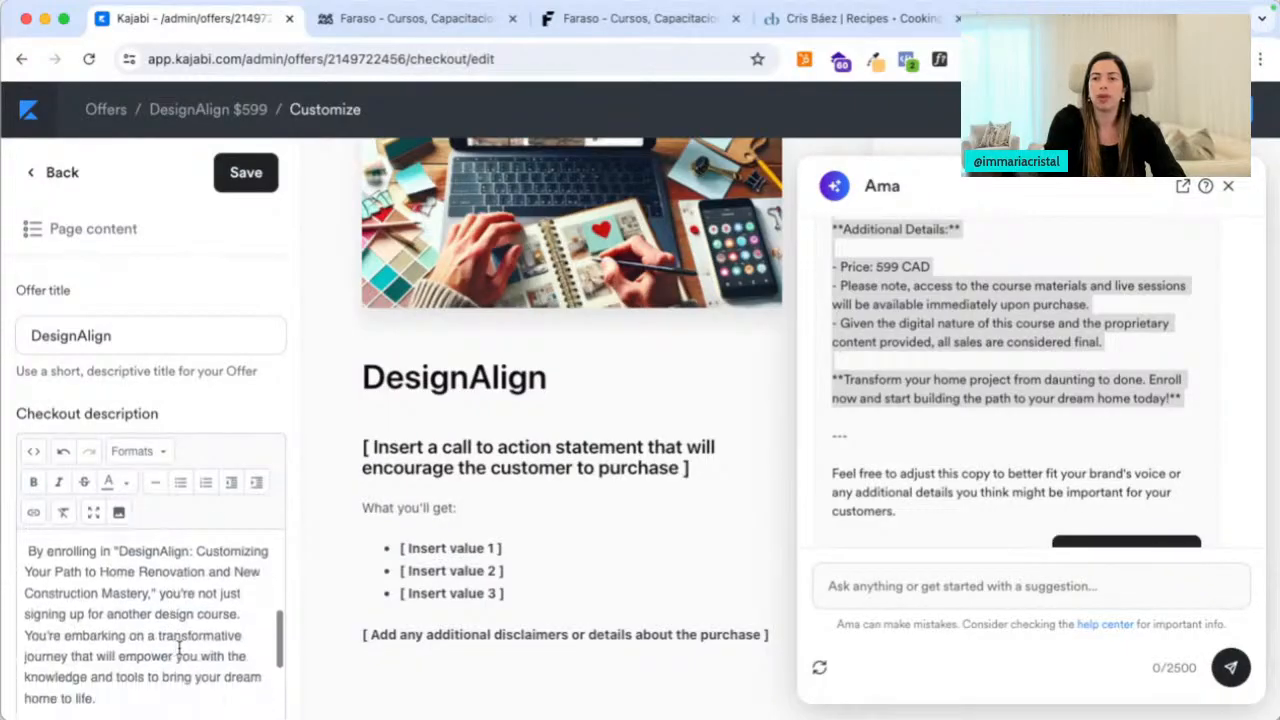
triple_click(171, 646)
scroll(169, 646, "down", 3)
scroll(162, 643, "up", 3)
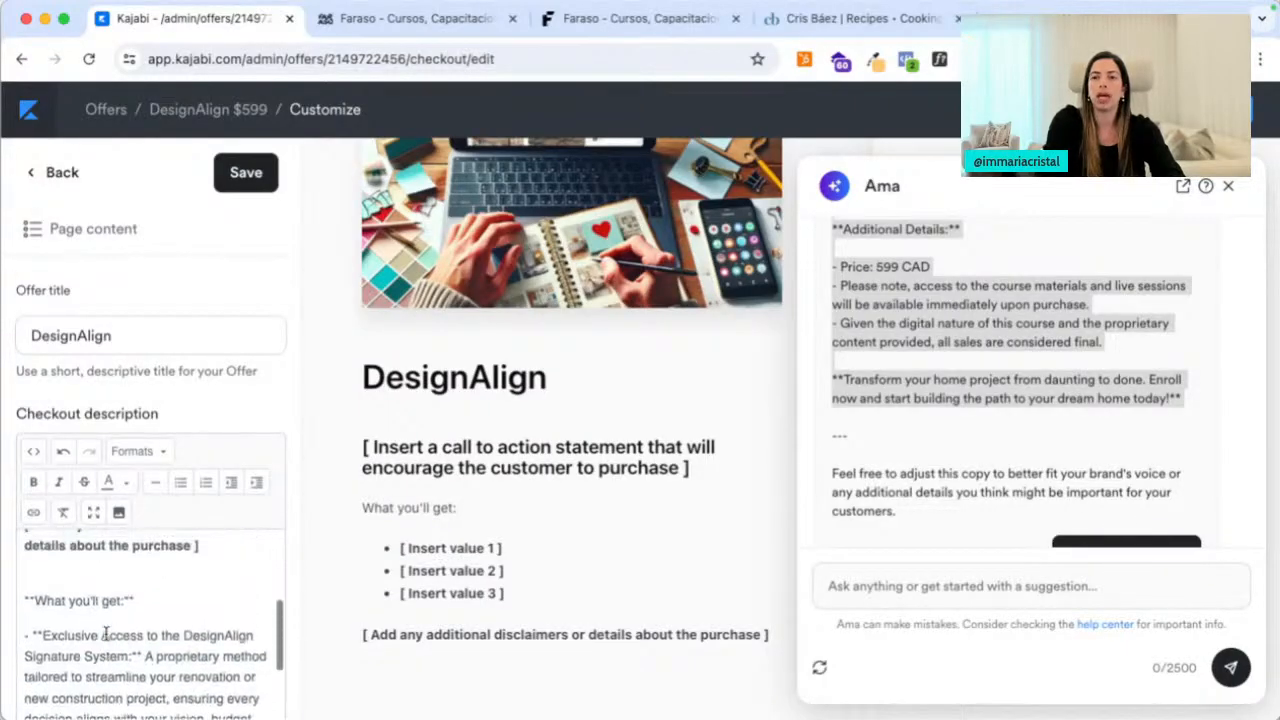
mouse_move(42, 673)
left_mouse_down()
mouse_move(93, 700)
mouse_move(130, 698)
left_mouse_up()
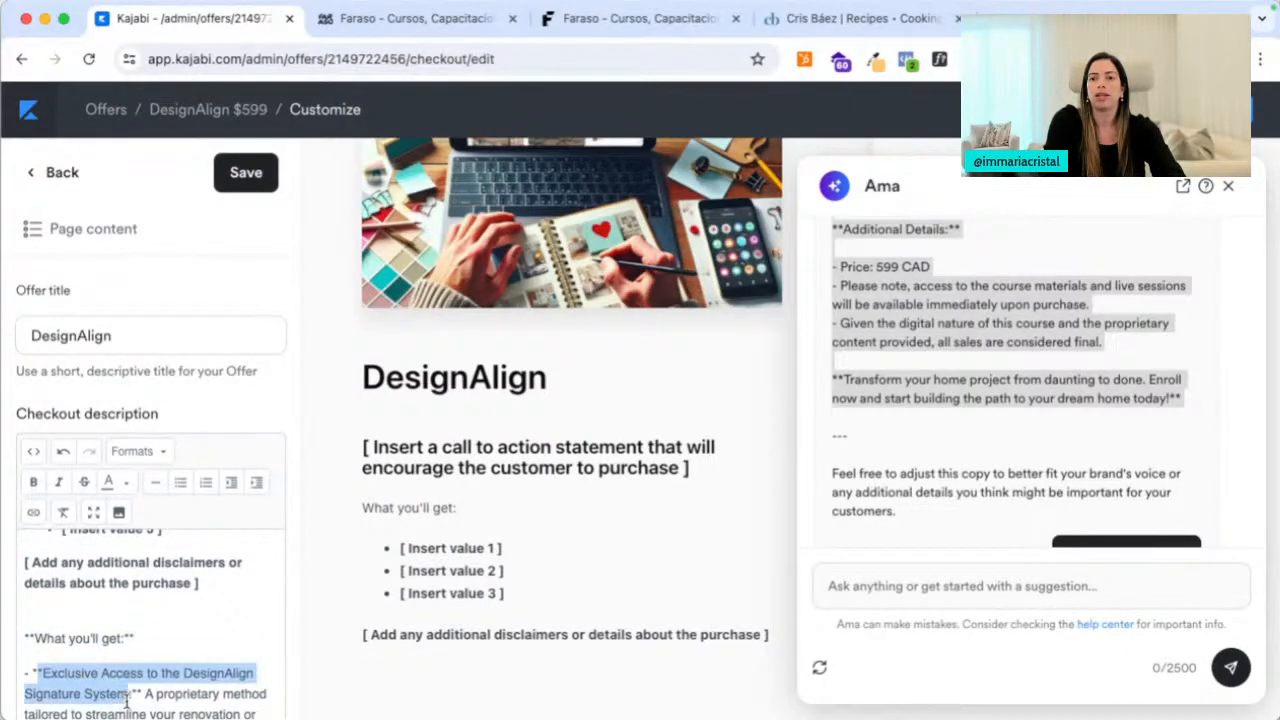
key("super+x")
scroll(129, 698, "up", 3)
left_click_drag(180, 600, 52, 598)
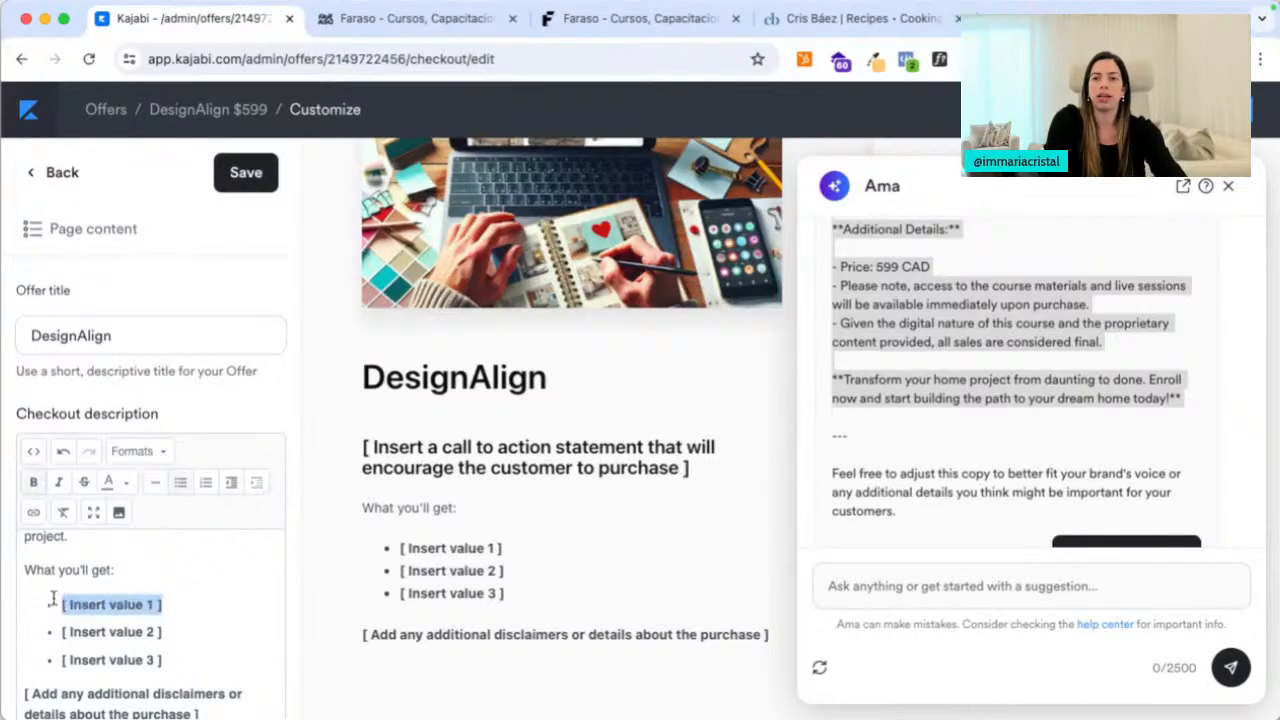
key("super+v")
key("super+z")
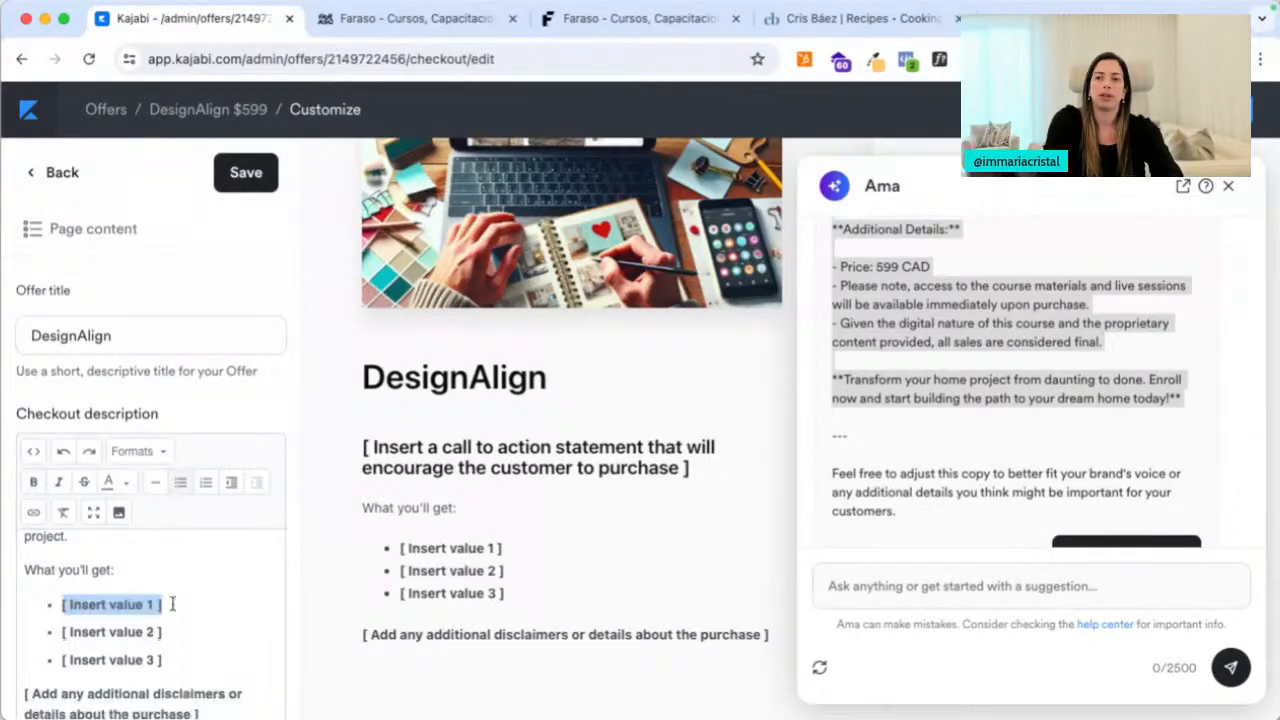
left_click(226, 603)
key("super+v")
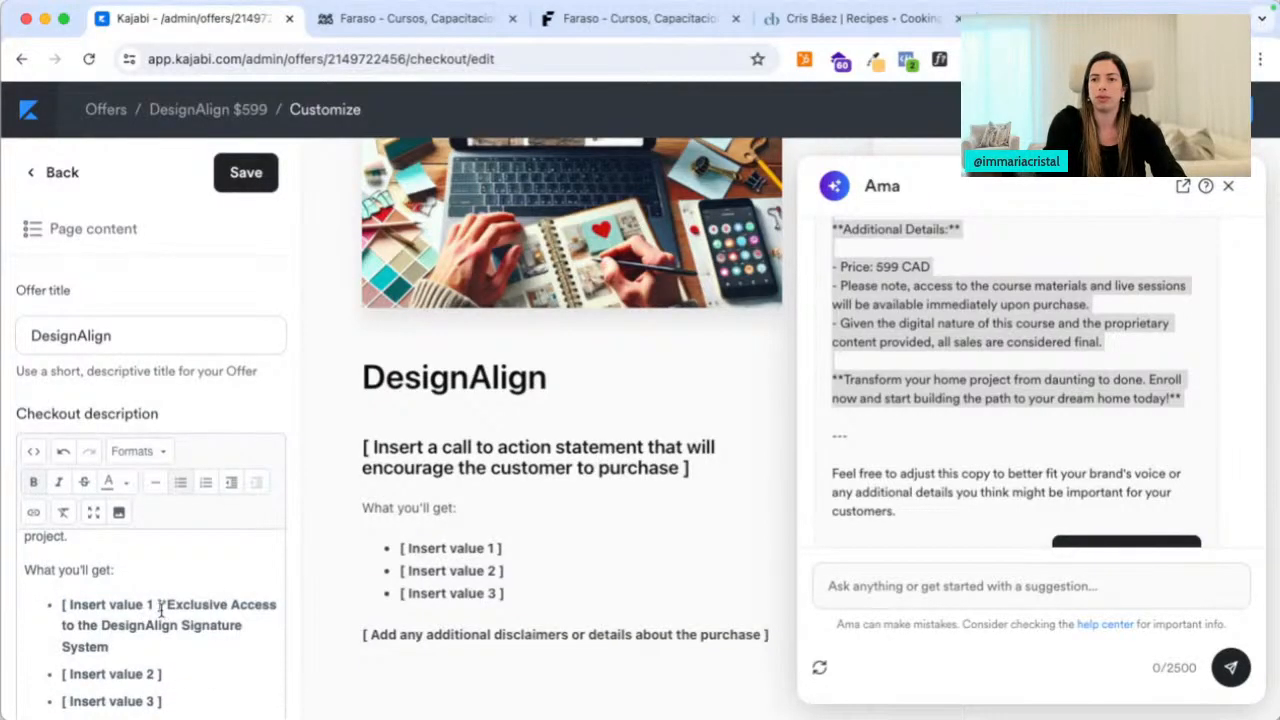
left_click_drag(162, 605, 62, 605)
key("BackSpace")
Put the Comprehensive Planning and Product Knowledge title in the second bullet, drop the third bullet, and save
scroll(161, 662, "down", 1)
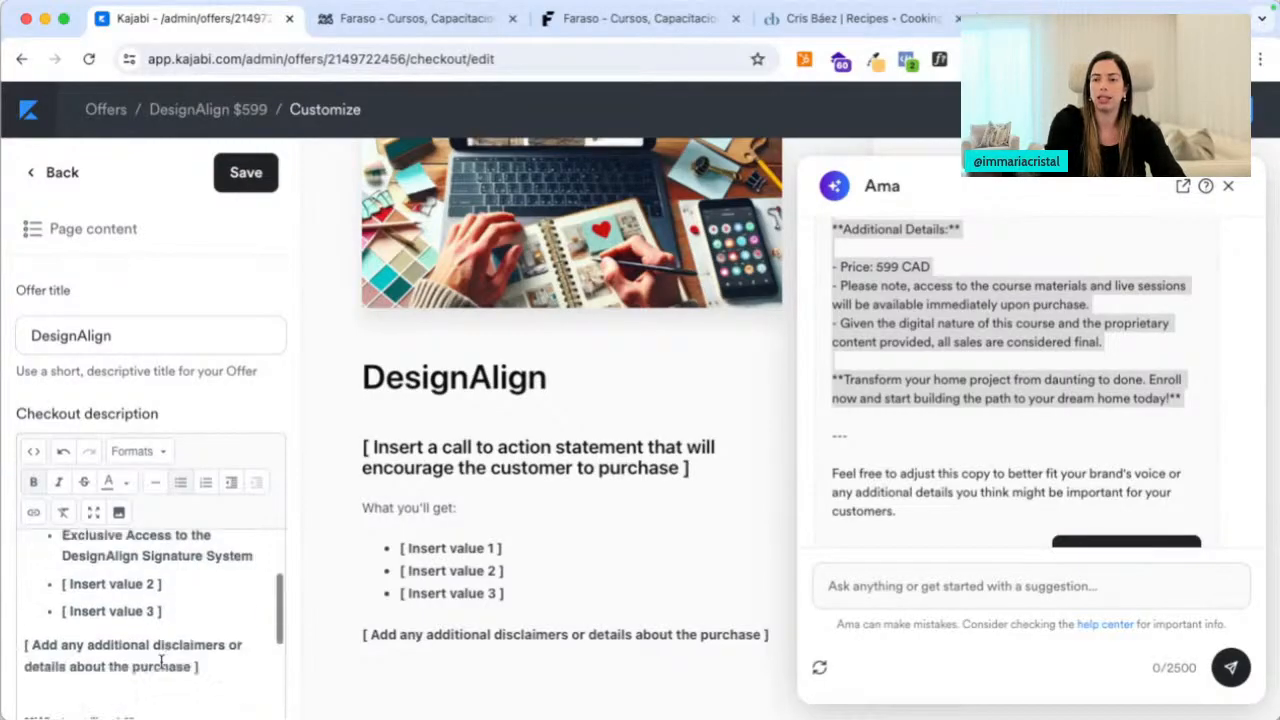
scroll(161, 662, "down", 4)
scroll(70, 665, "down", 2)
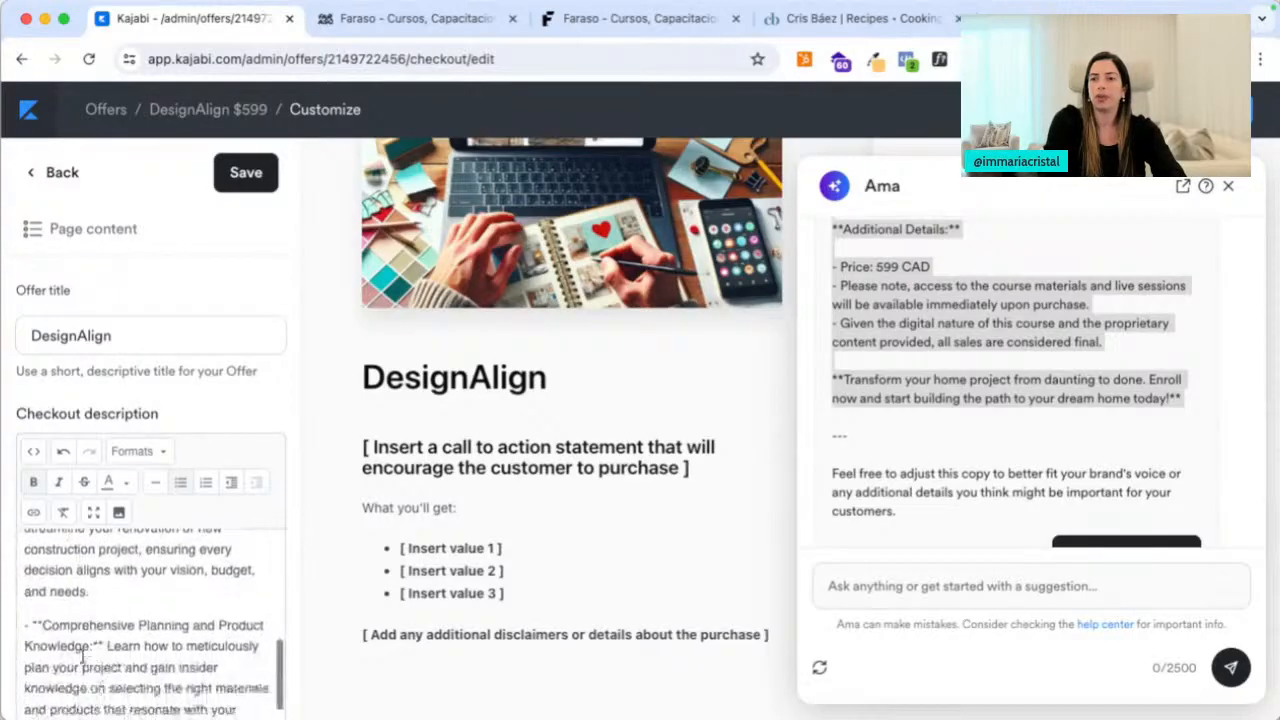
left_click_drag(90, 646, 41, 618)
key("ctrl+x")
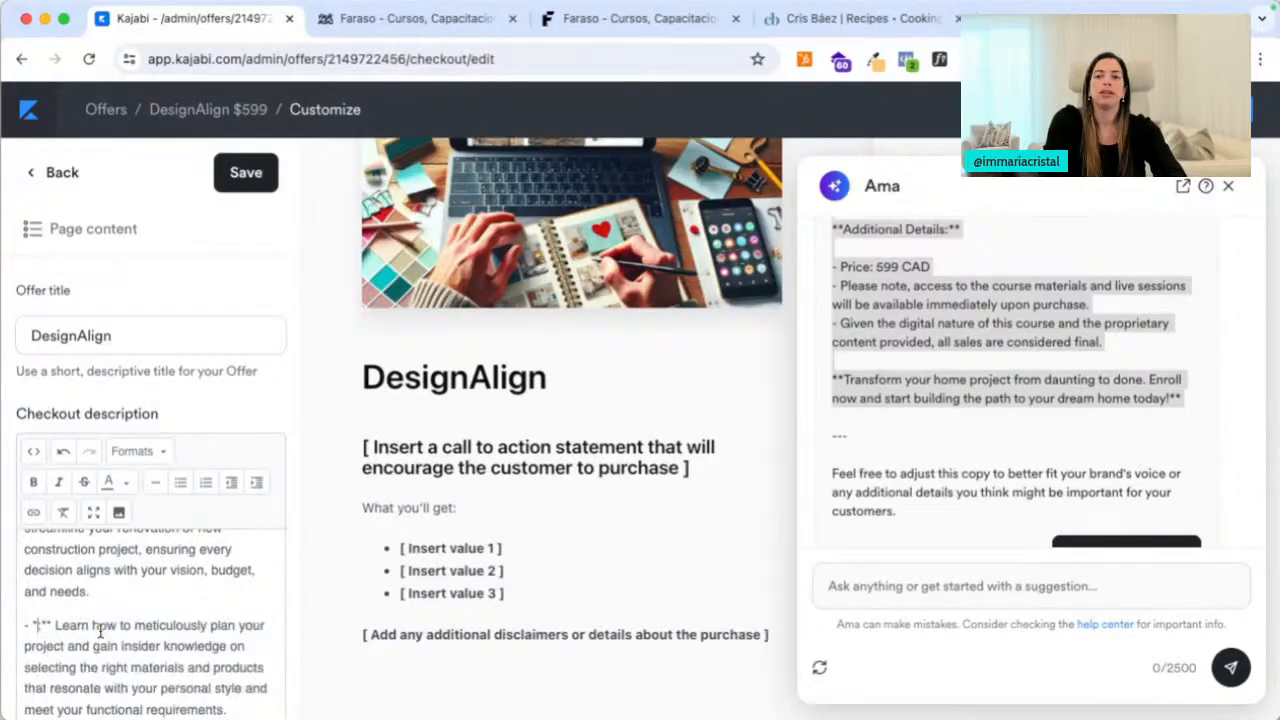
scroll(140, 625, "up", 3)
left_click(189, 566)
key("ctrl+v")
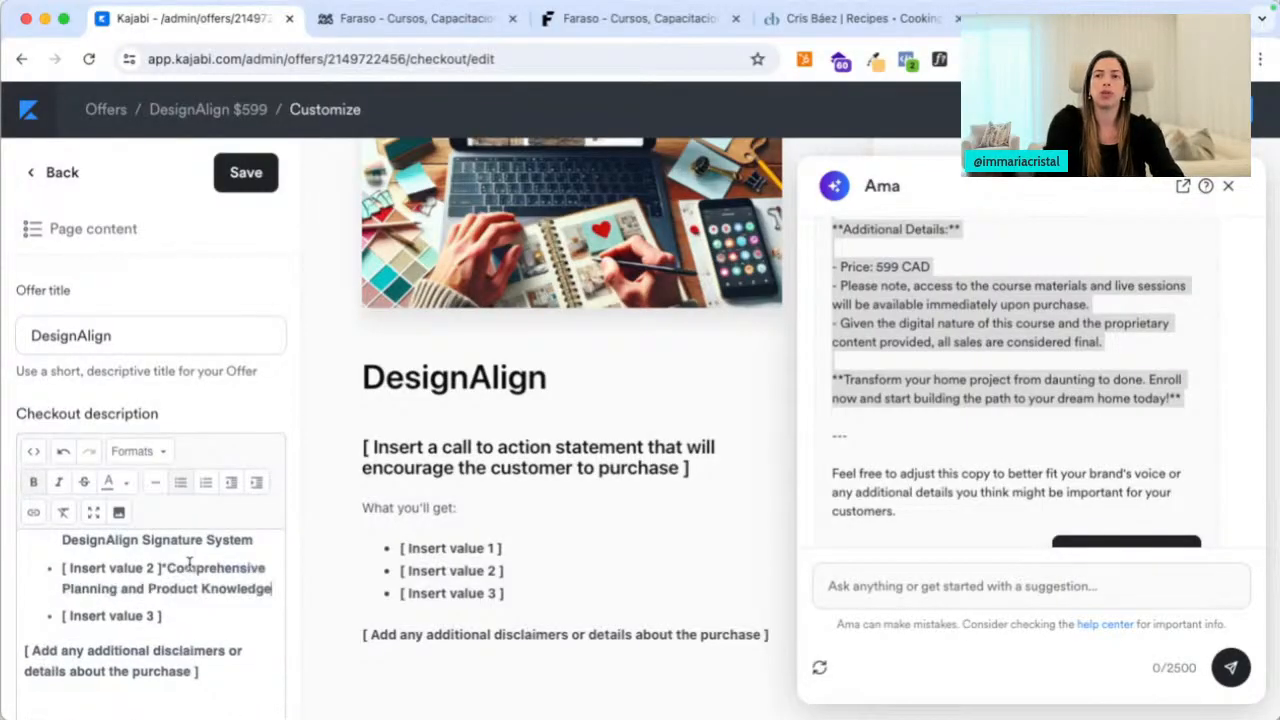
left_click_drag(166, 567, 61, 567)
key("BackSpace")
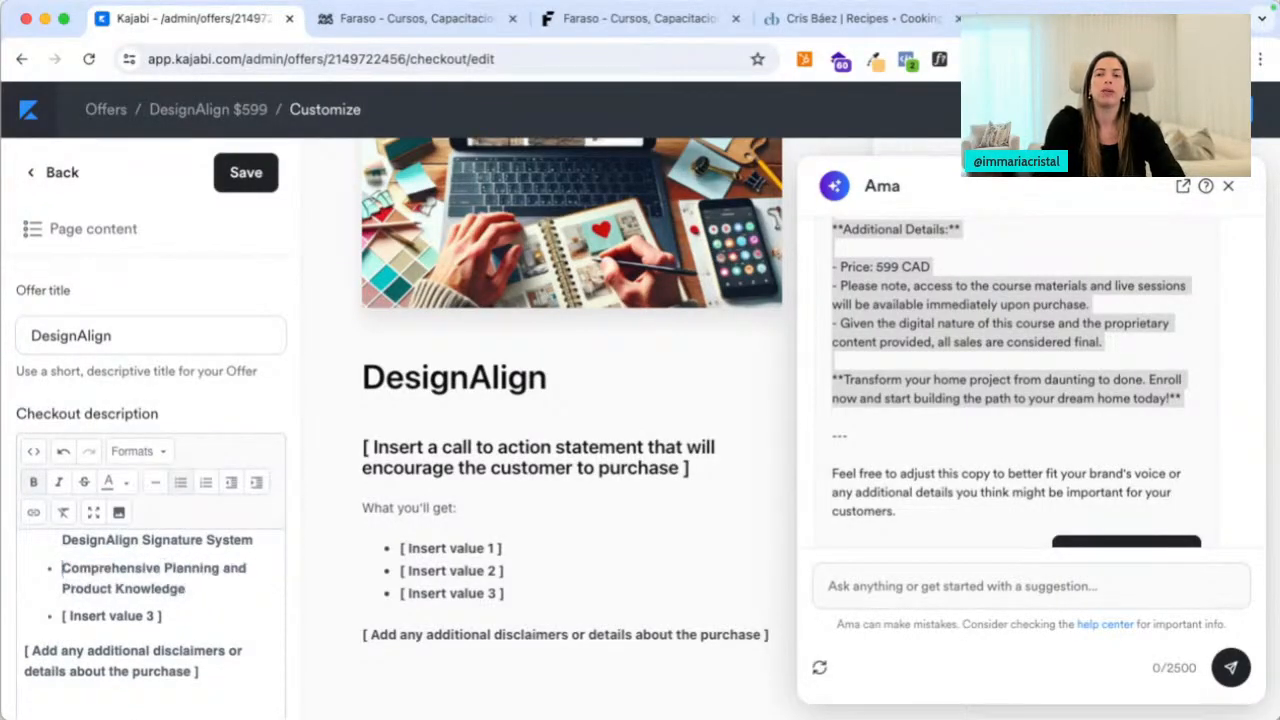
left_click_drag(165, 616, 62, 616)
key("BackSpace")
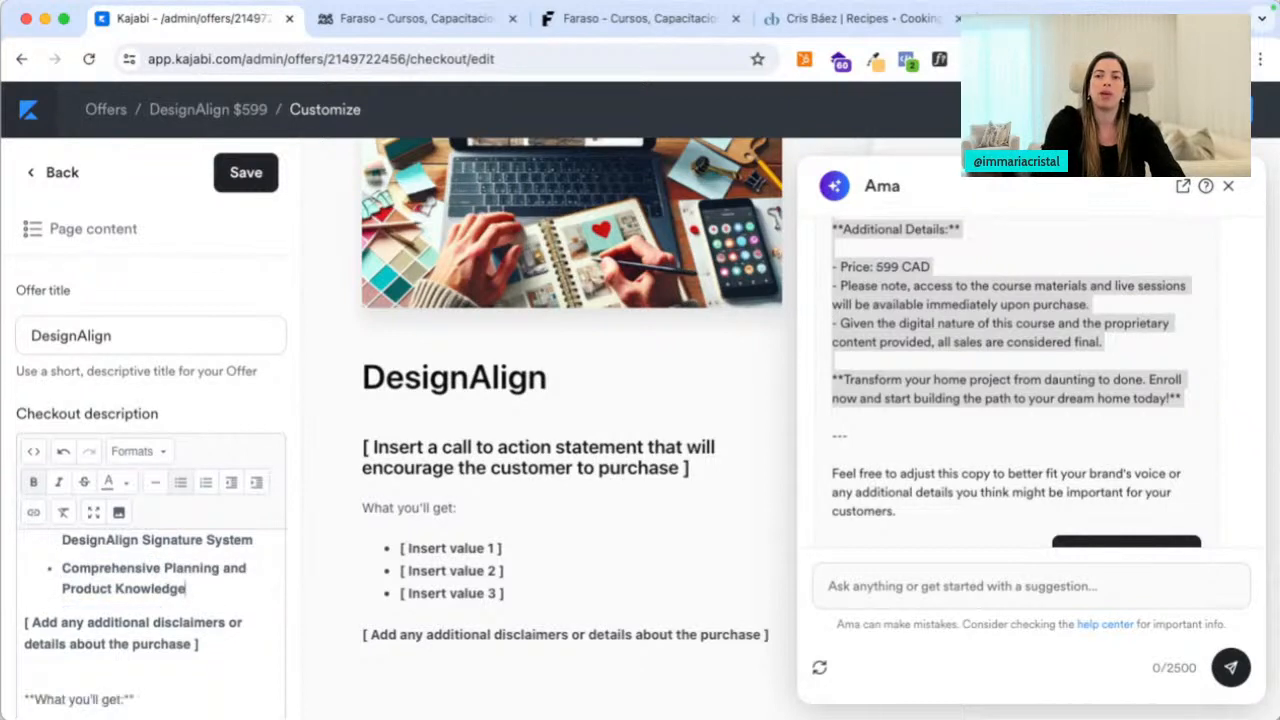
left_click(246, 172)
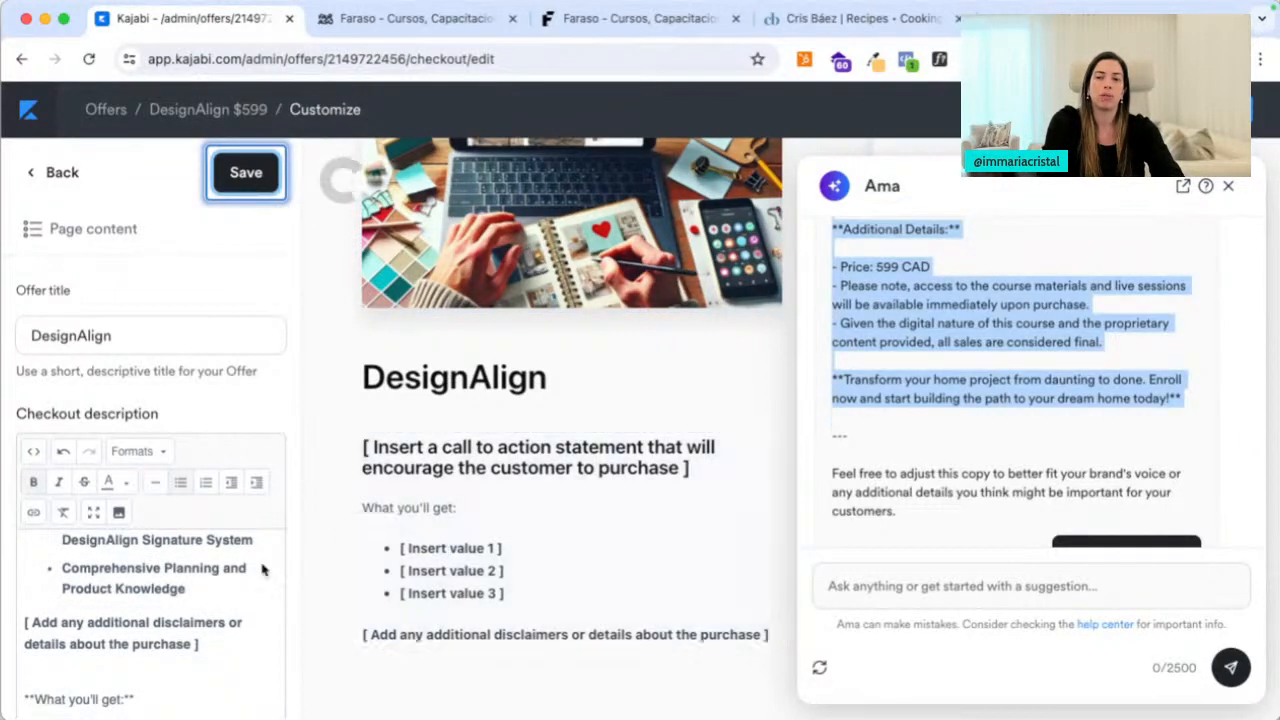
scroll(143, 620, "down", 3)
scroll(113, 543, "up", 1)
Delete the Additional Details heading, the price line and the course-access paragraph
left_click(113, 554)
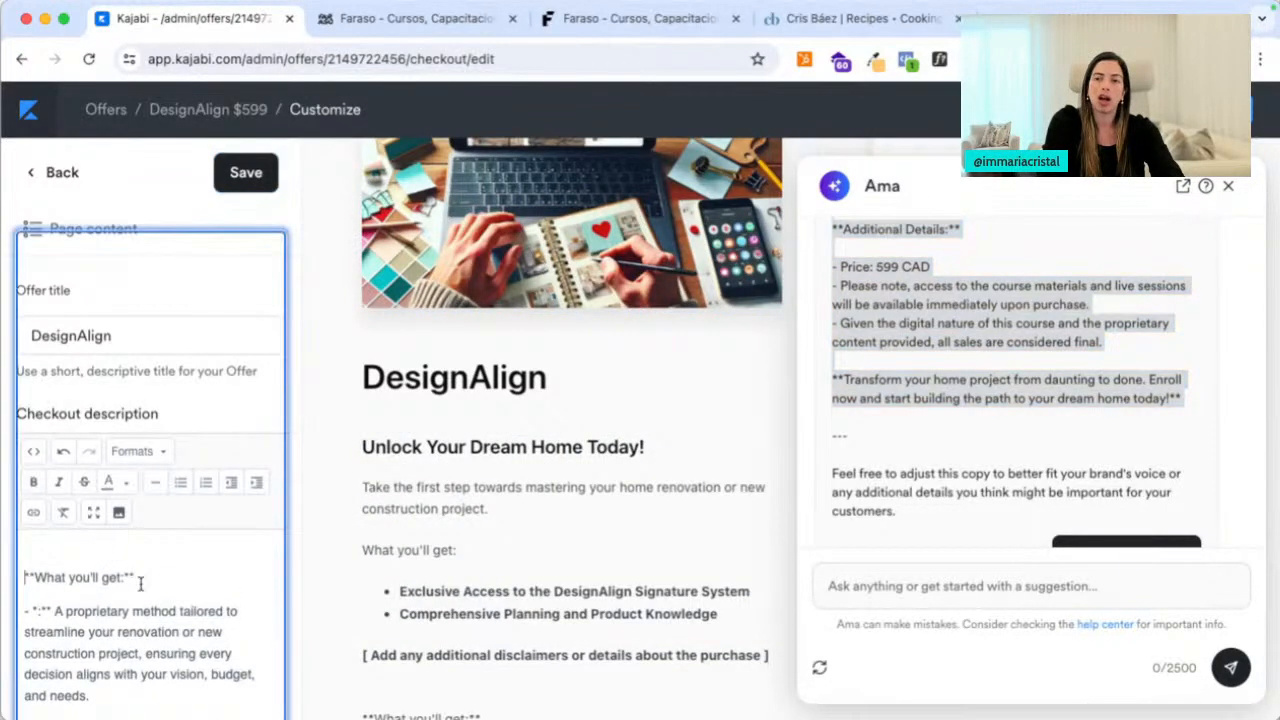
scroll(128, 568, "down", 10)
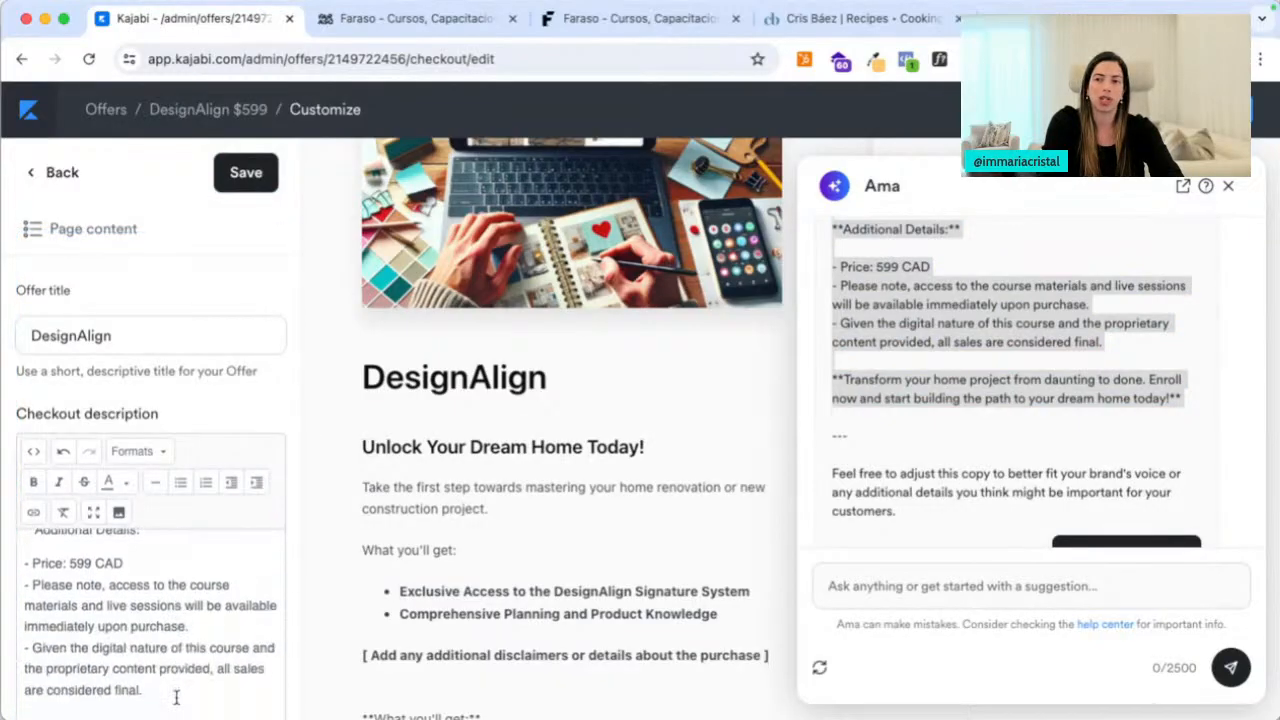
triple_click(148, 549)
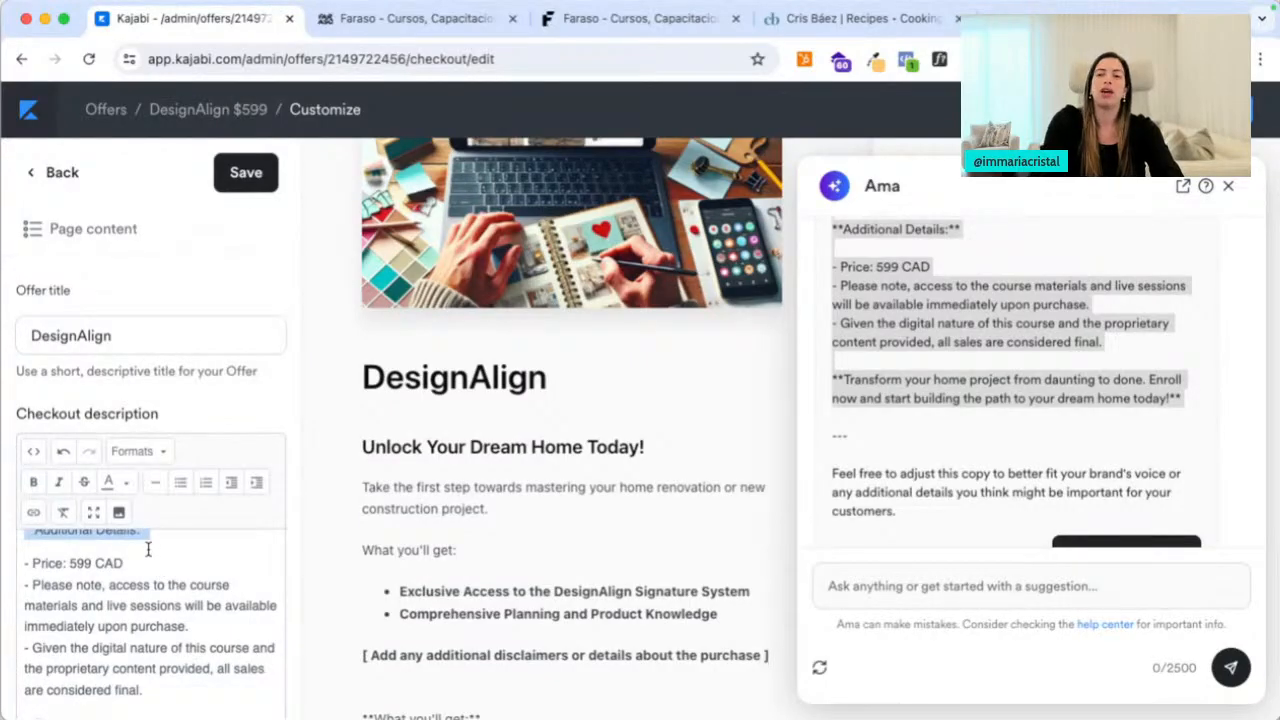
key("shift+Down")
key("BackSpace")
scroll(175, 580, "up", 1)
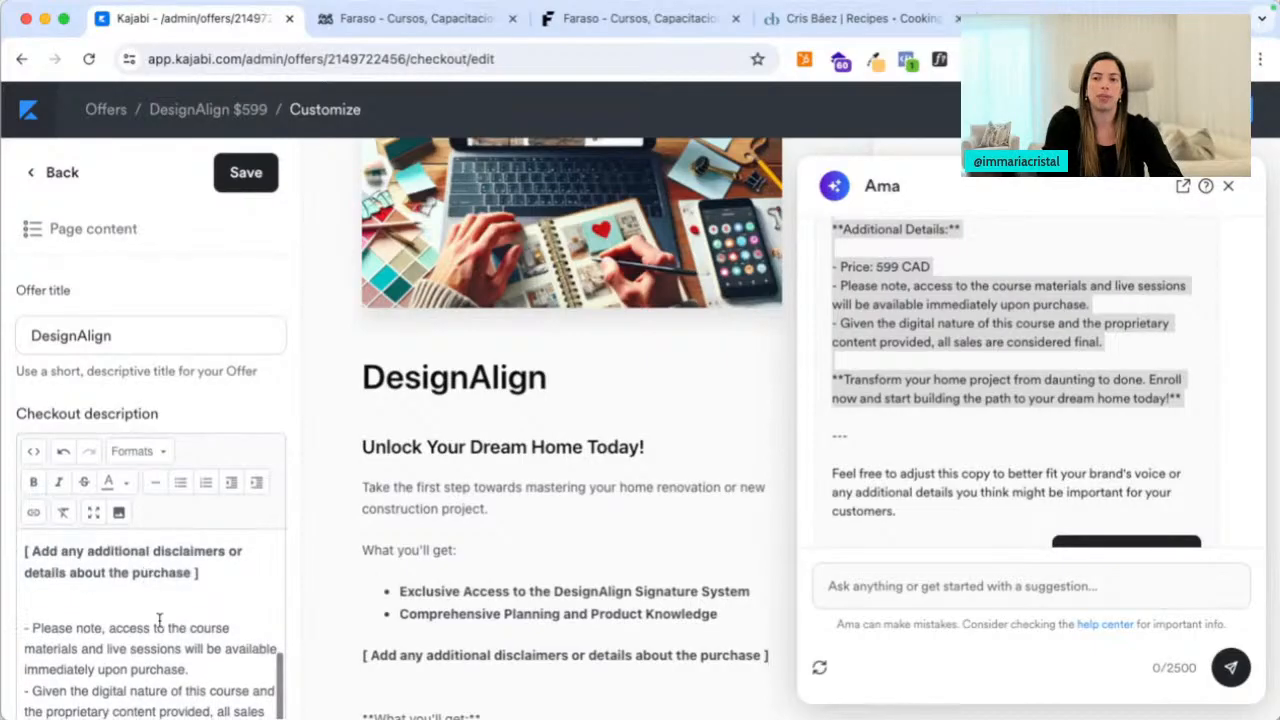
left_click(212, 652, "shift")
key("BackSpace")
key("BackSpace")
key("BackSpace")
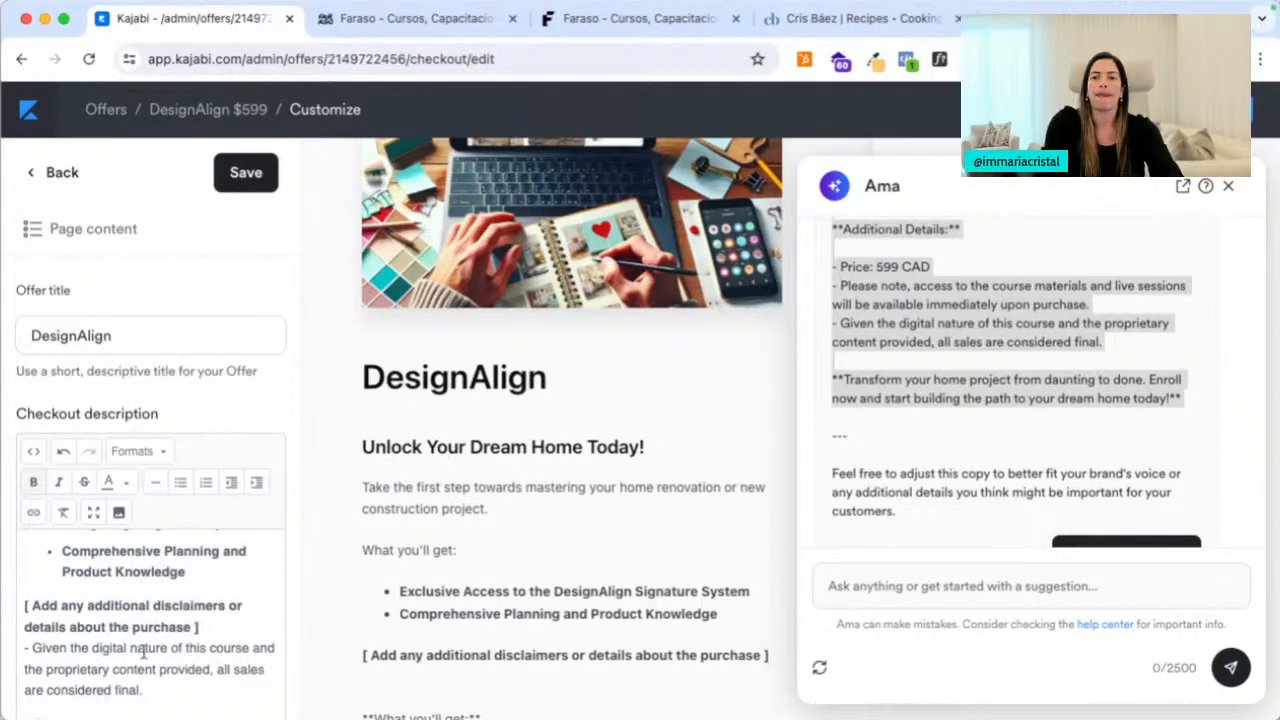
left_click_drag(168, 696, 46, 650)
key("BackSpace")
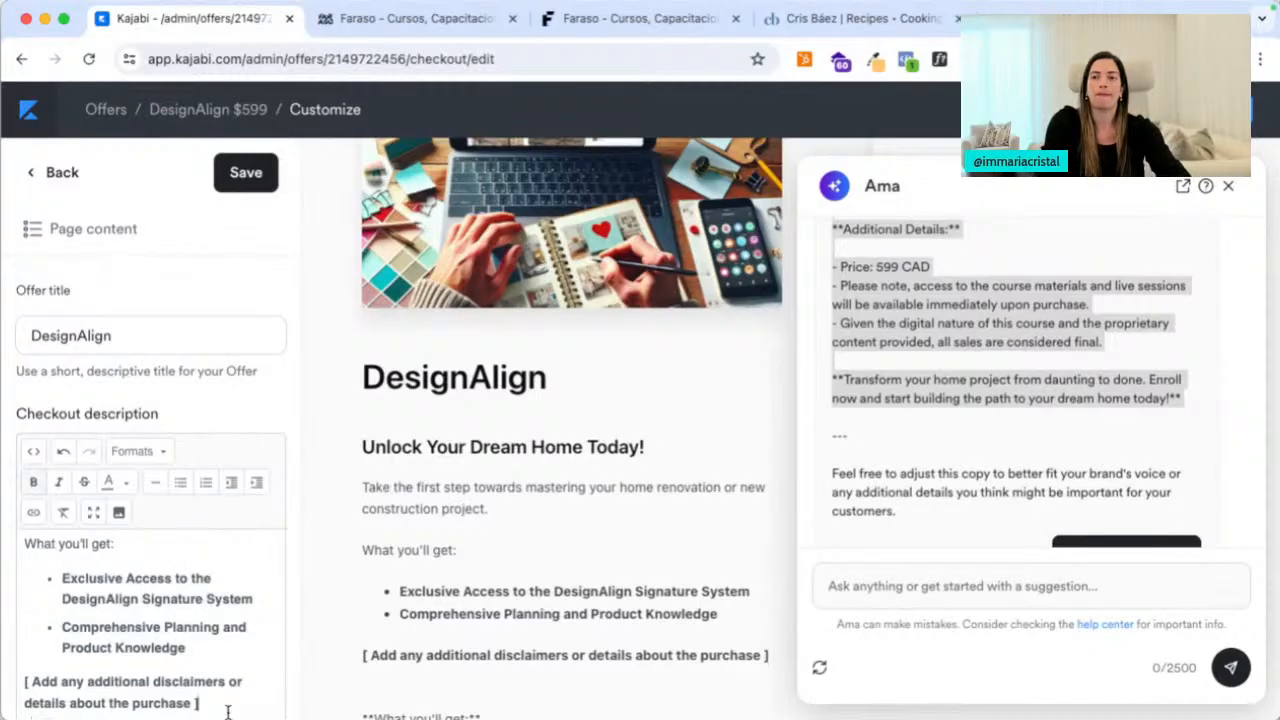
Replace the disclaimer placeholder with the all-sales-final paragraph, save, and close Ama
scroll(205, 700, "down", 1)
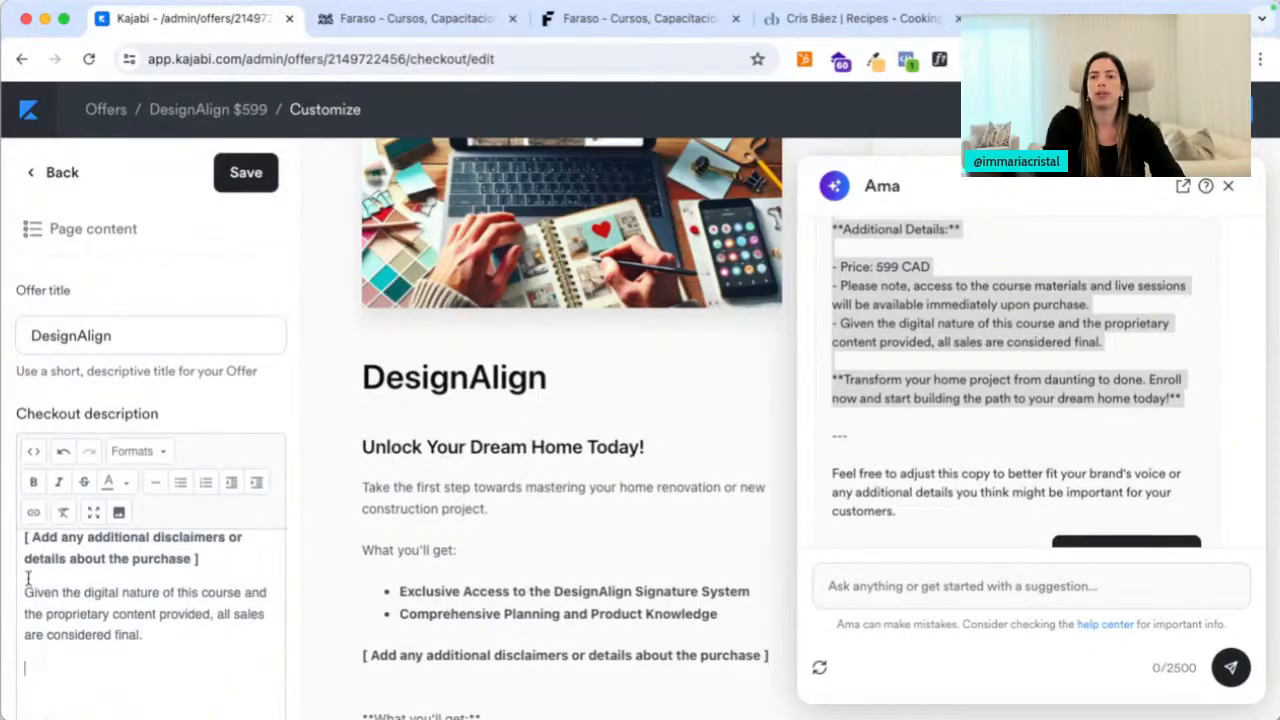
left_click(33, 537)
type("Given the digital nature of this course and the proprietary content provided, all sales are considered final.")
key("super+z")
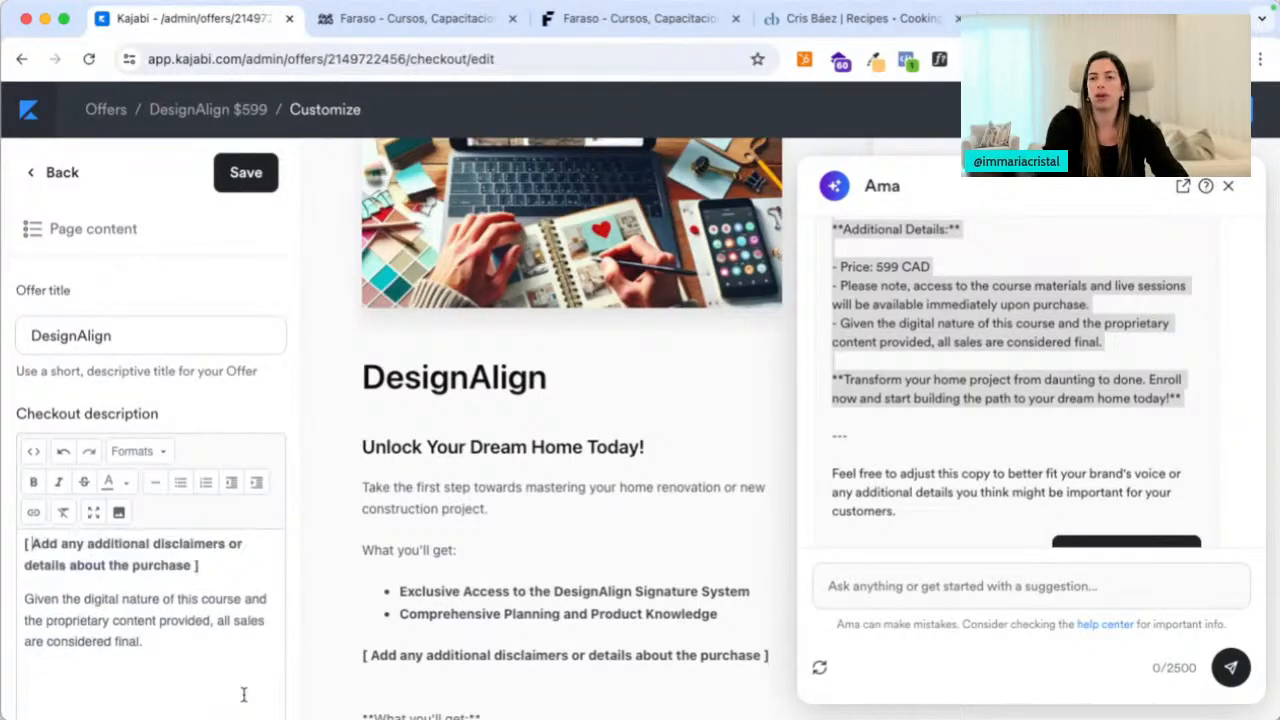
left_click_drag(228, 567, 25, 543)
key("BackSpace")
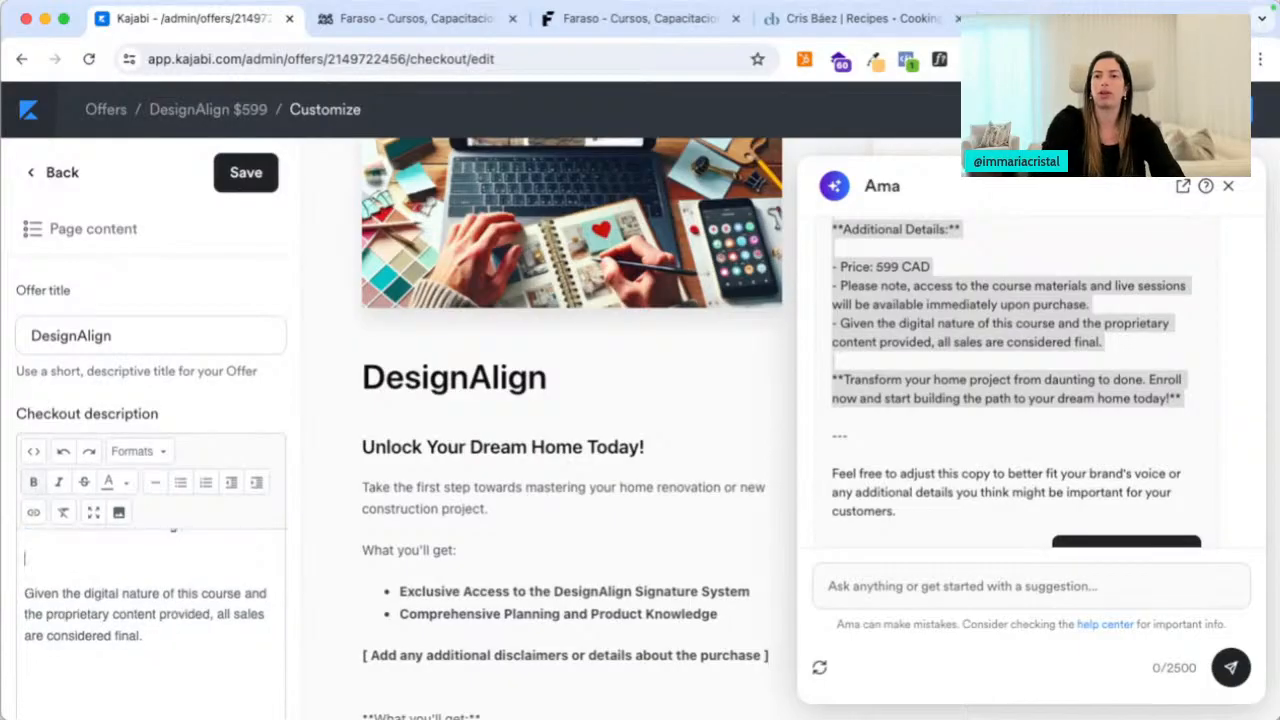
type("Comprehensive Planning and Product Knowledge")
left_click(258, 176)
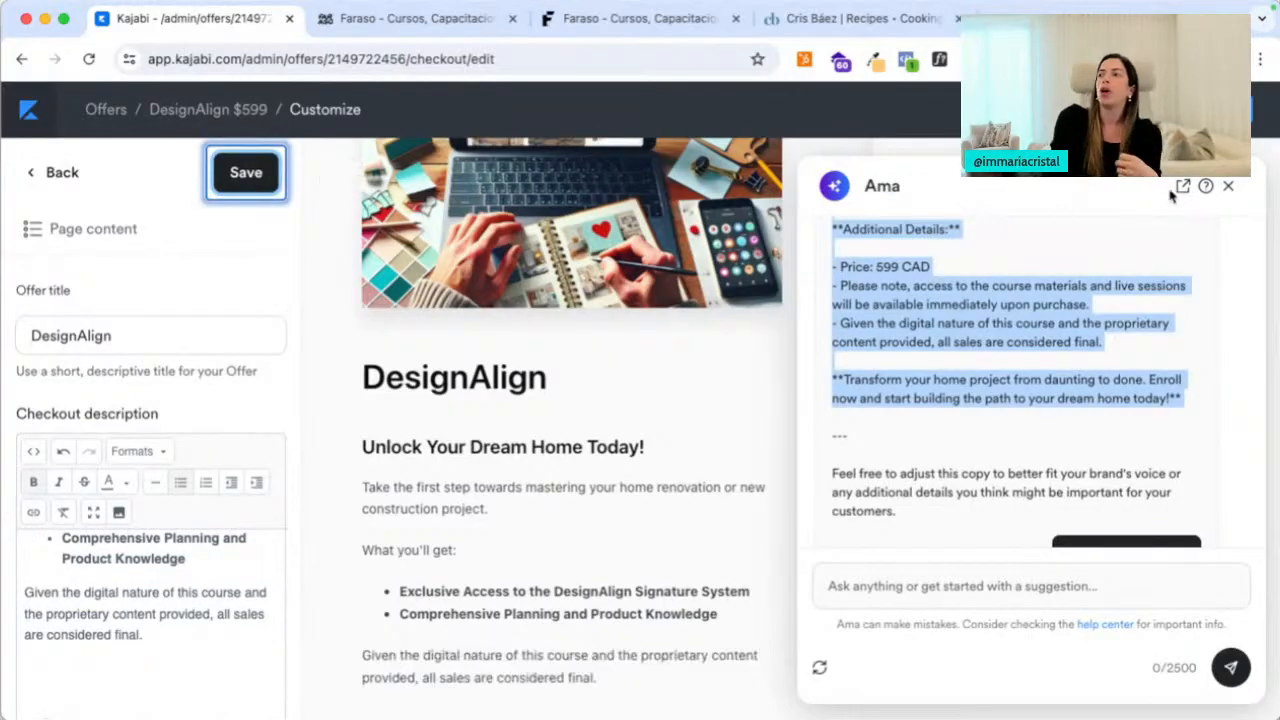
left_click(1228, 186)
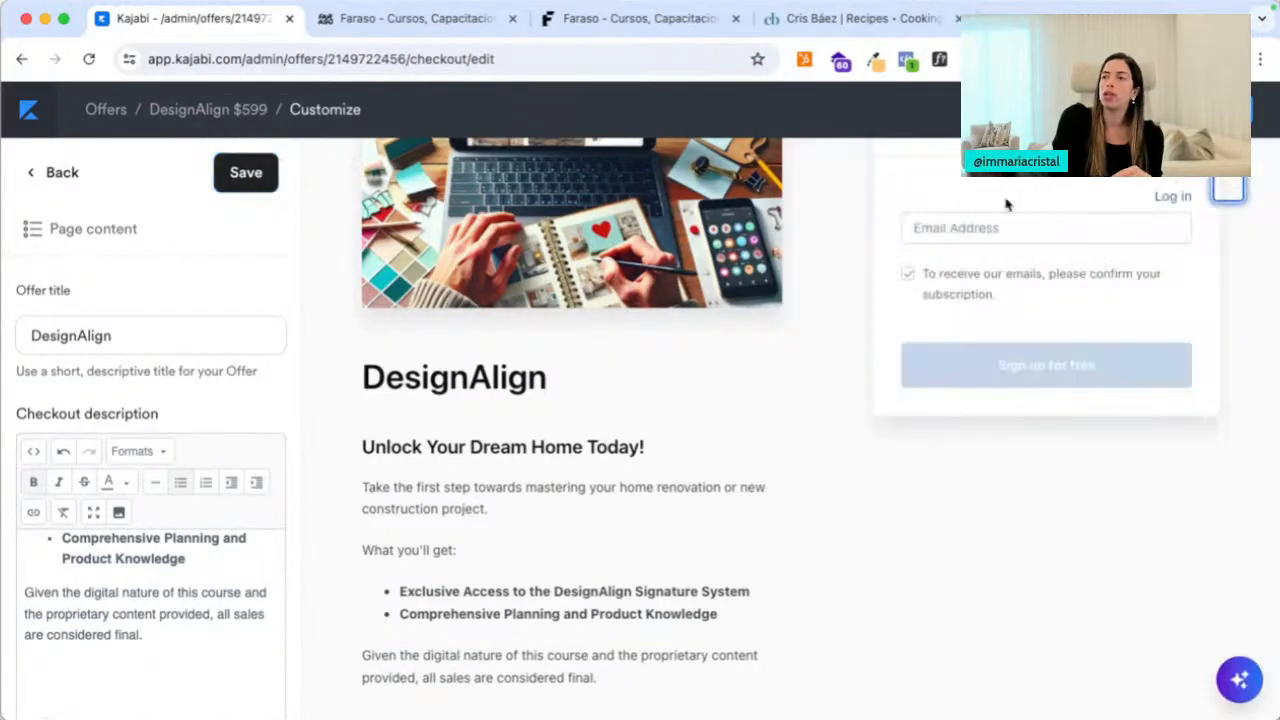
Make the checkout's Action Button green in the Design settings
left_click(49, 180)
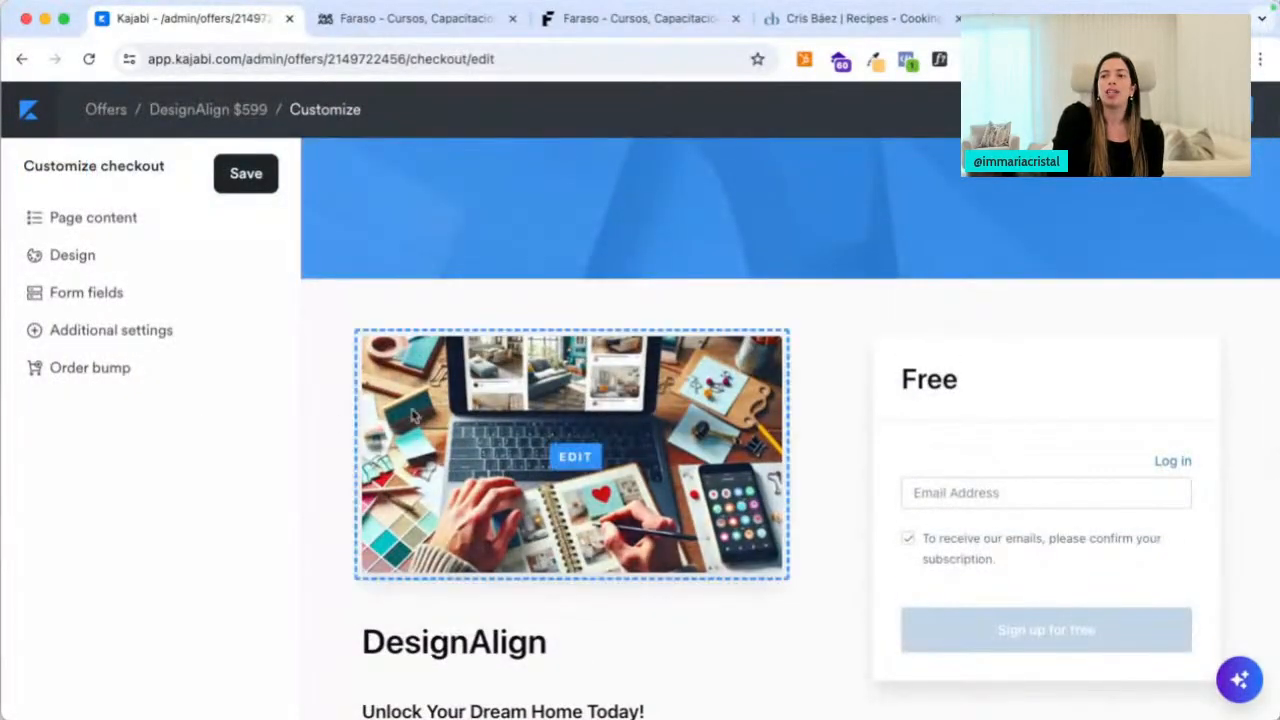
left_click(145, 253)
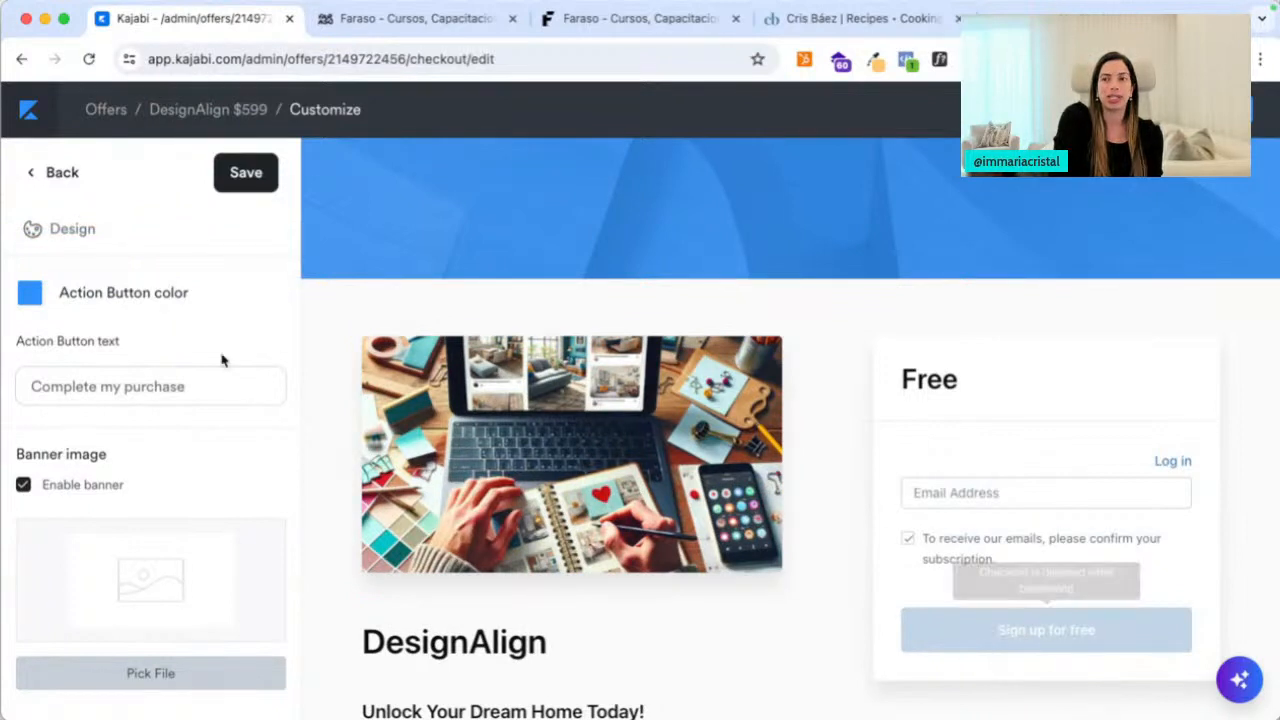
left_click(27, 304)
left_click(83, 336)
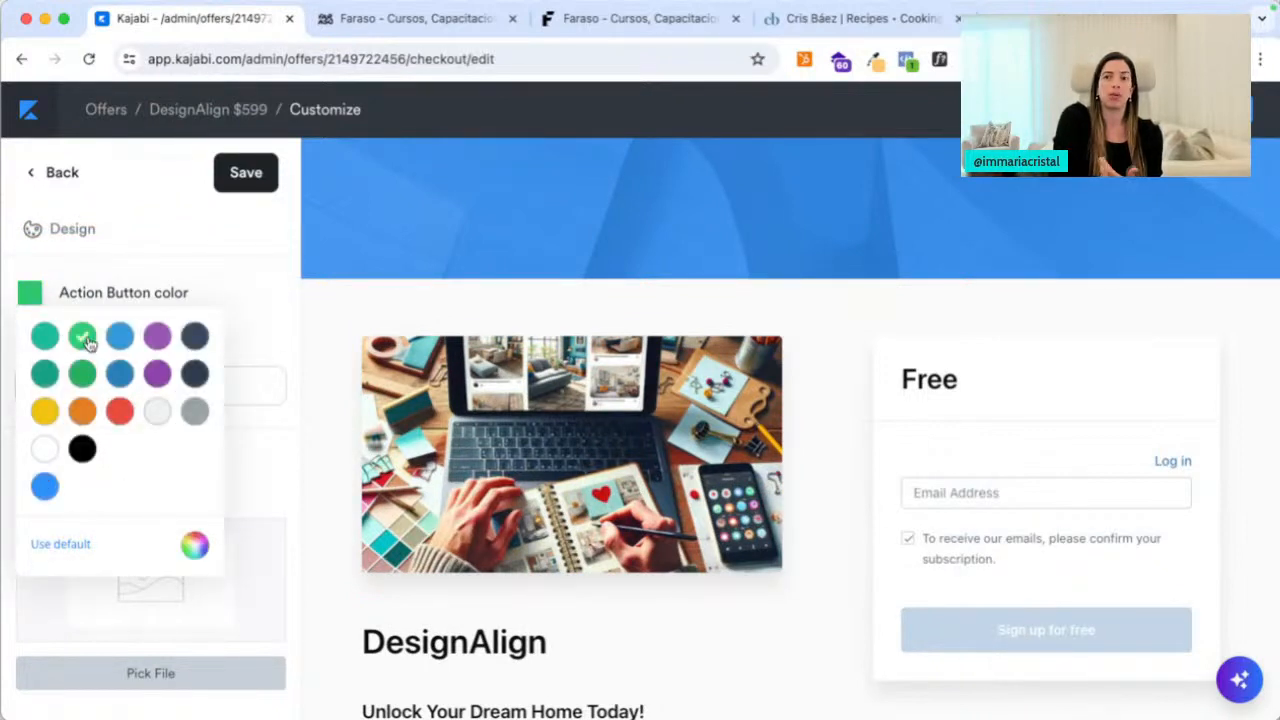
left_click(222, 296)
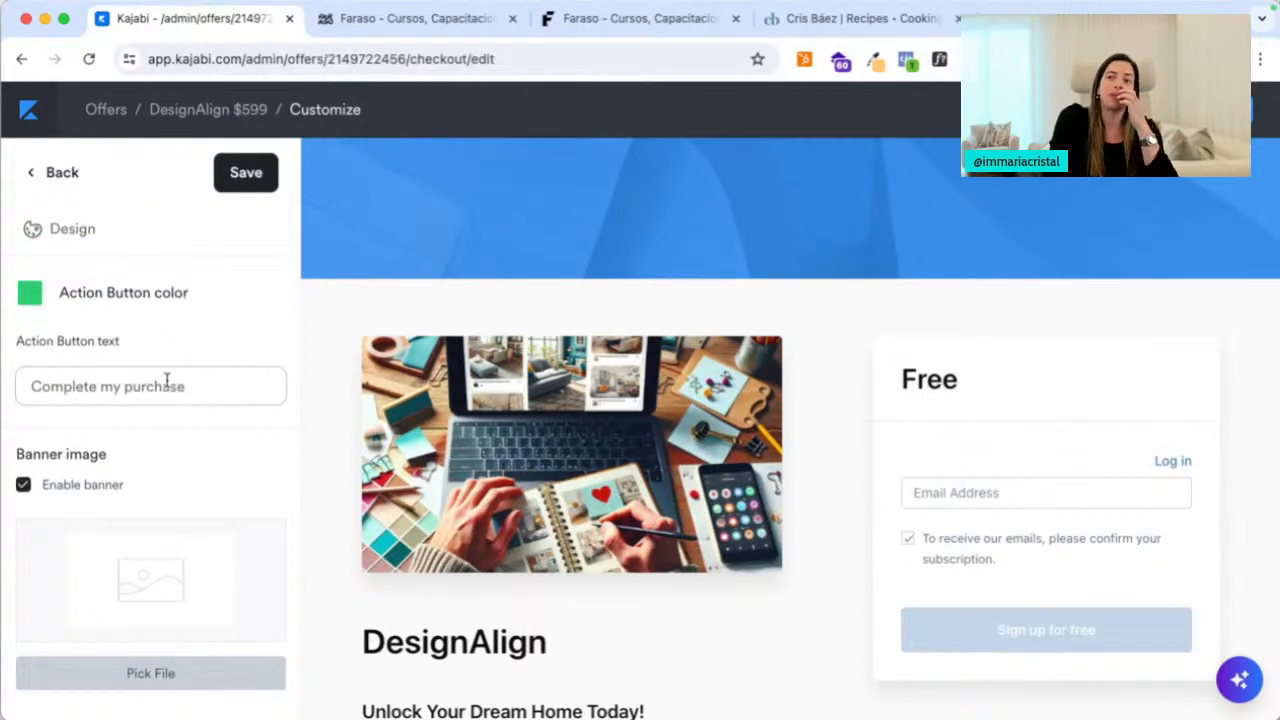
Set the Action Button text to 'Start learning!' and save the design
left_click(167, 381)
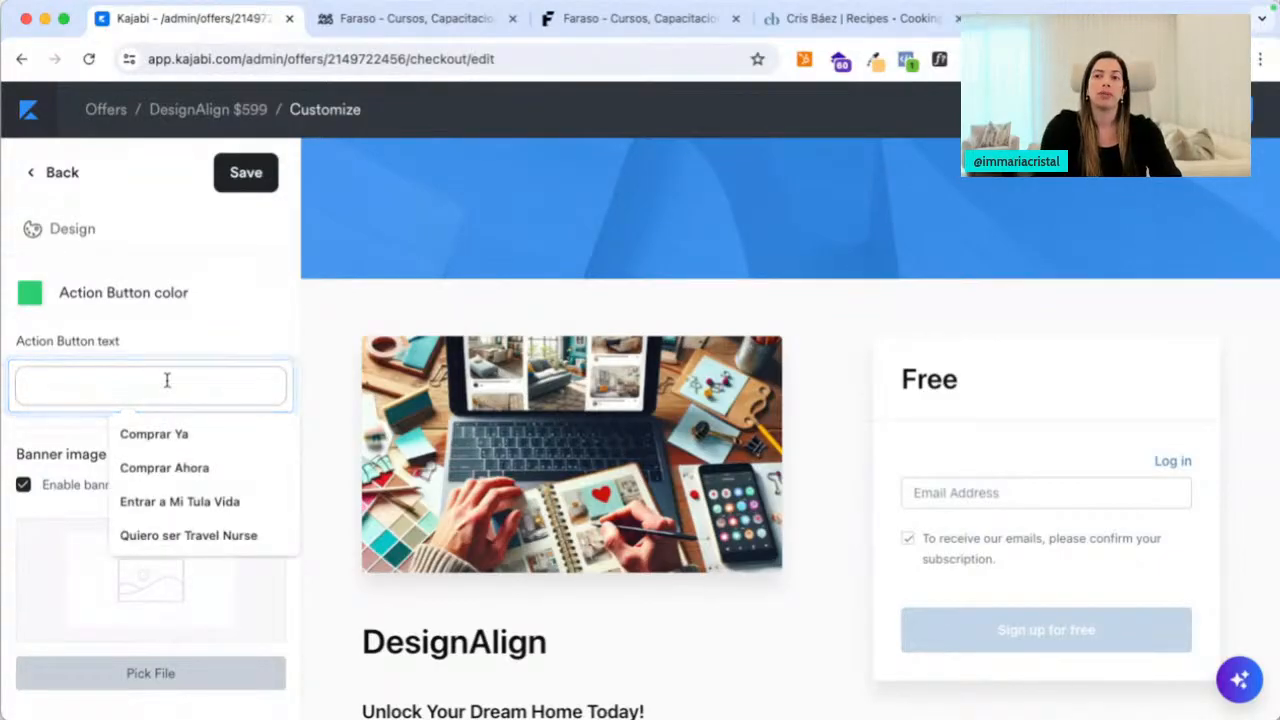
type("Start my renovtio")
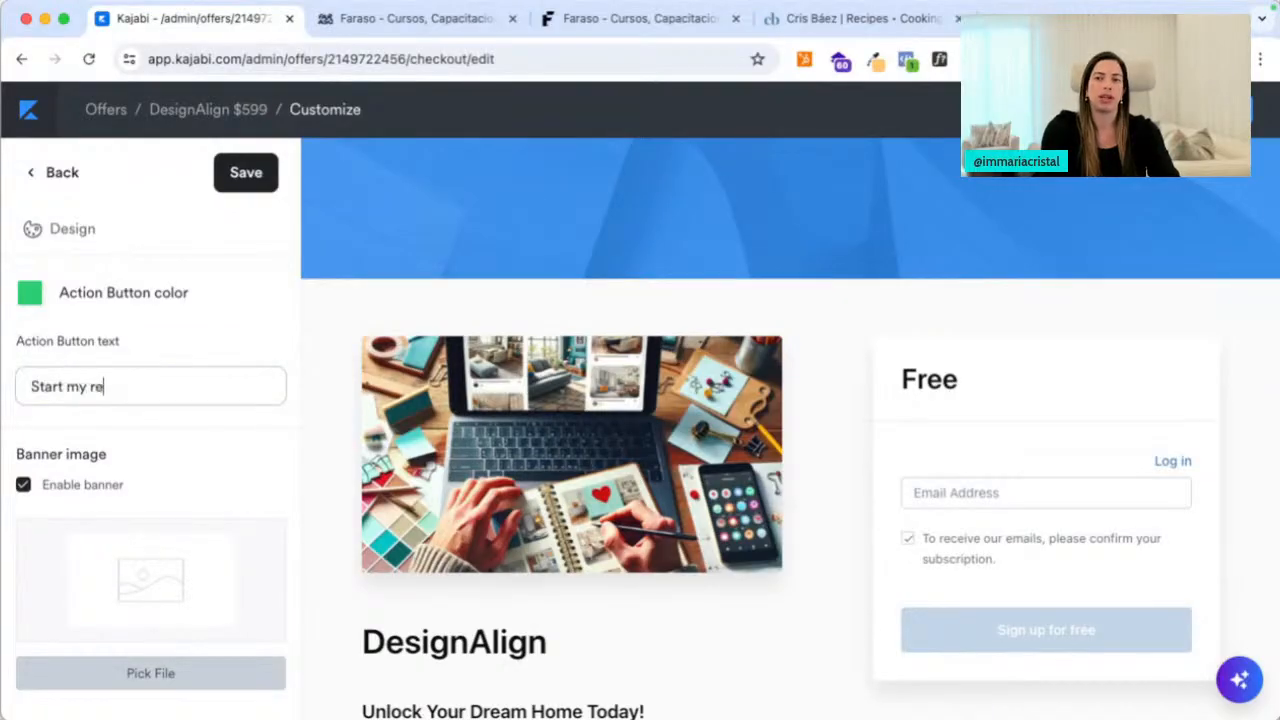
key("BackSpace")
key("BackSpace")
type("atio")
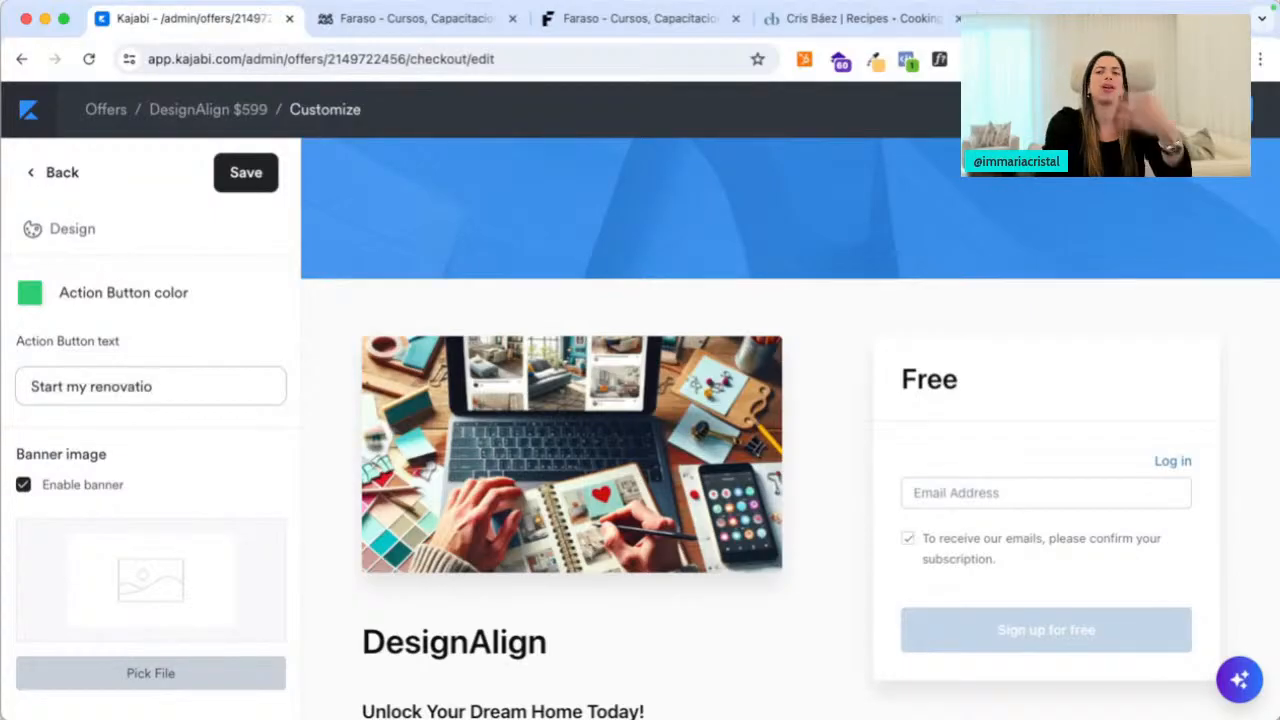
type("n")
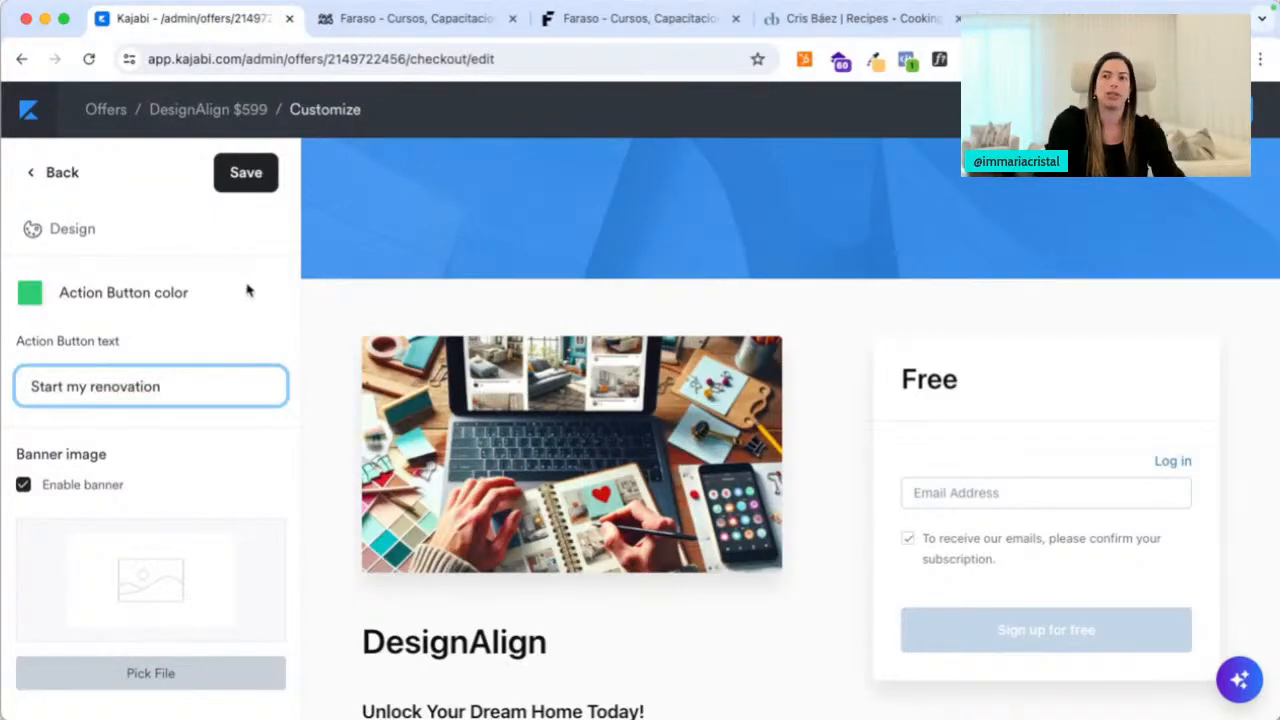
key("super+a")
type("Start lear")
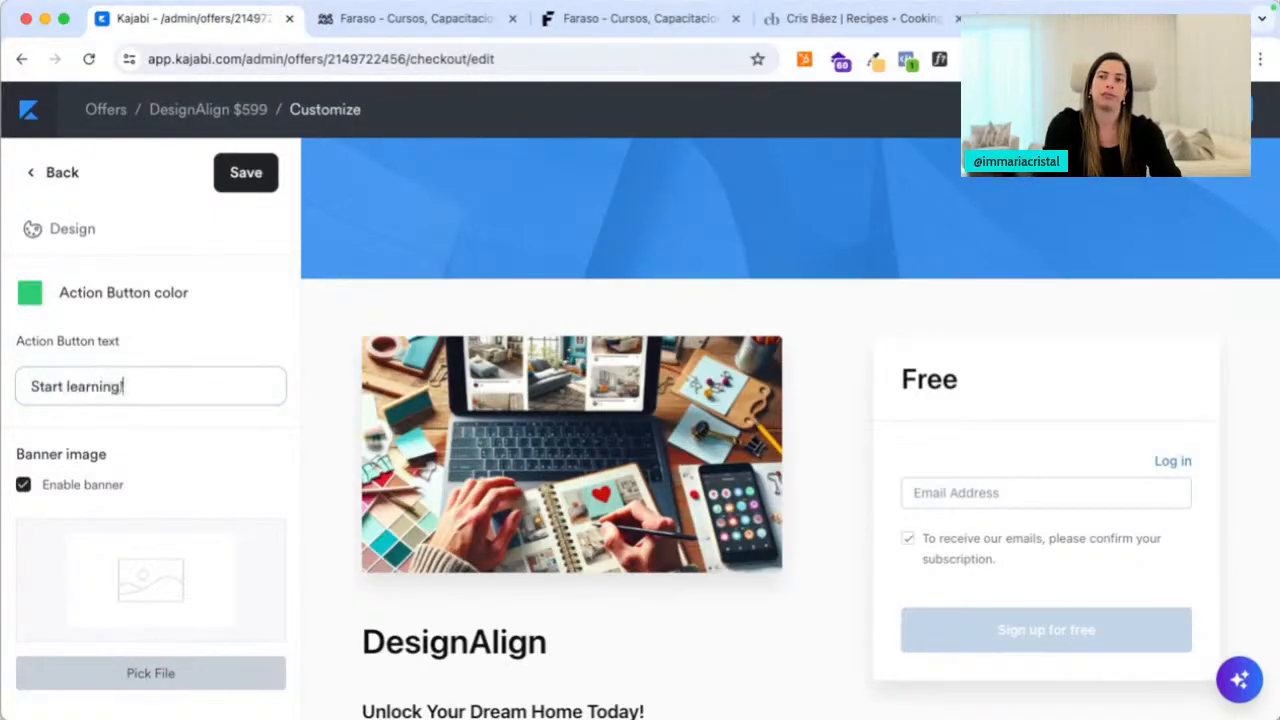
left_click(246, 172)
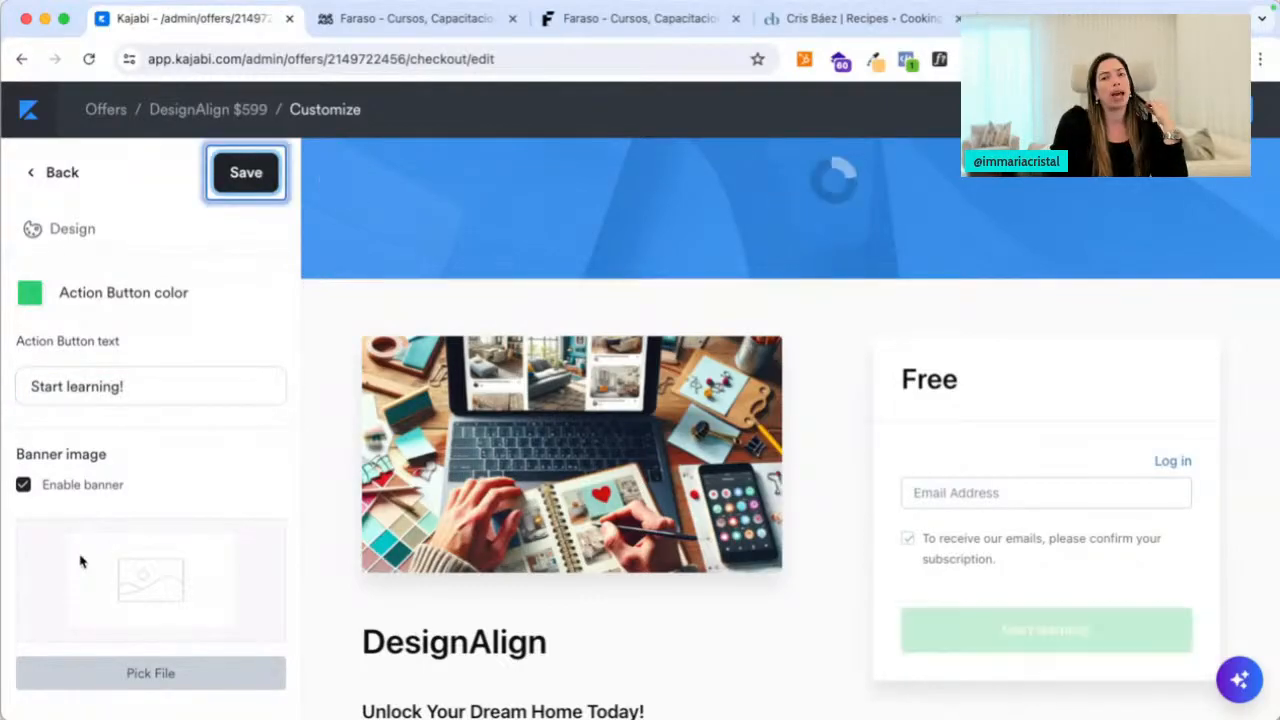
scroll(80, 560, "down", 3)
scroll(133, 460, "down", 3)
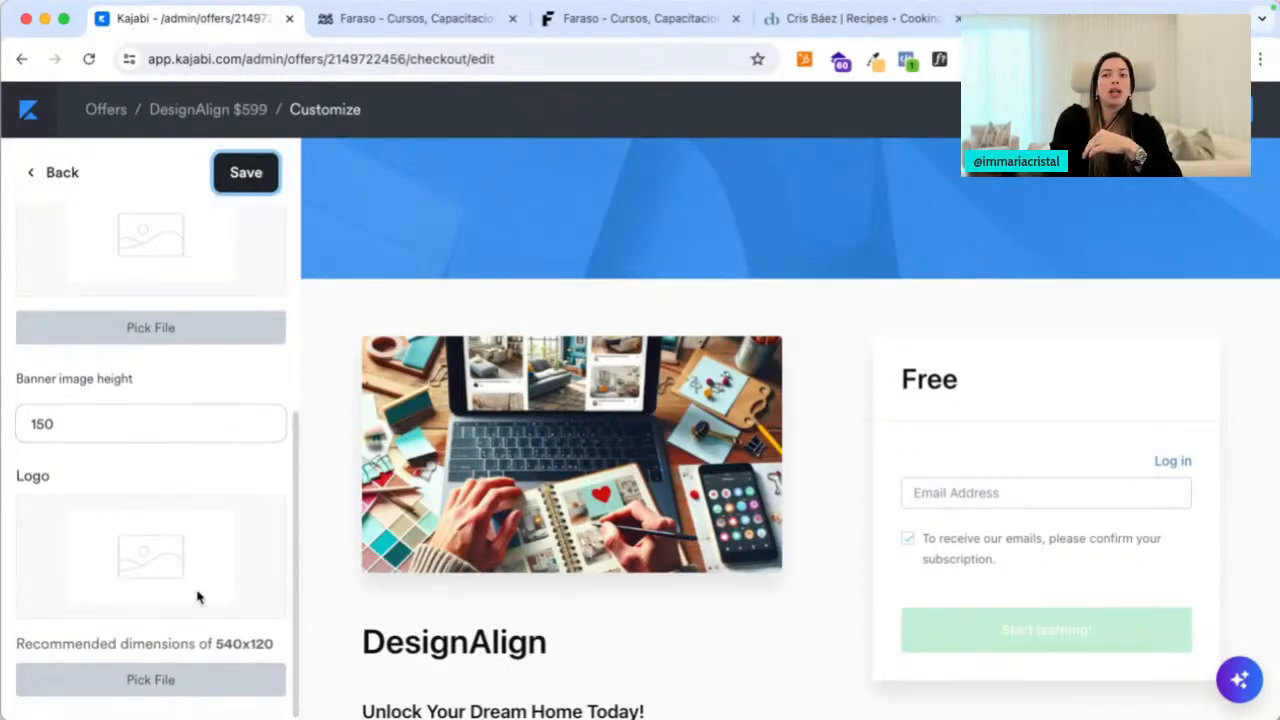
scroll(167, 597, "up", 5)
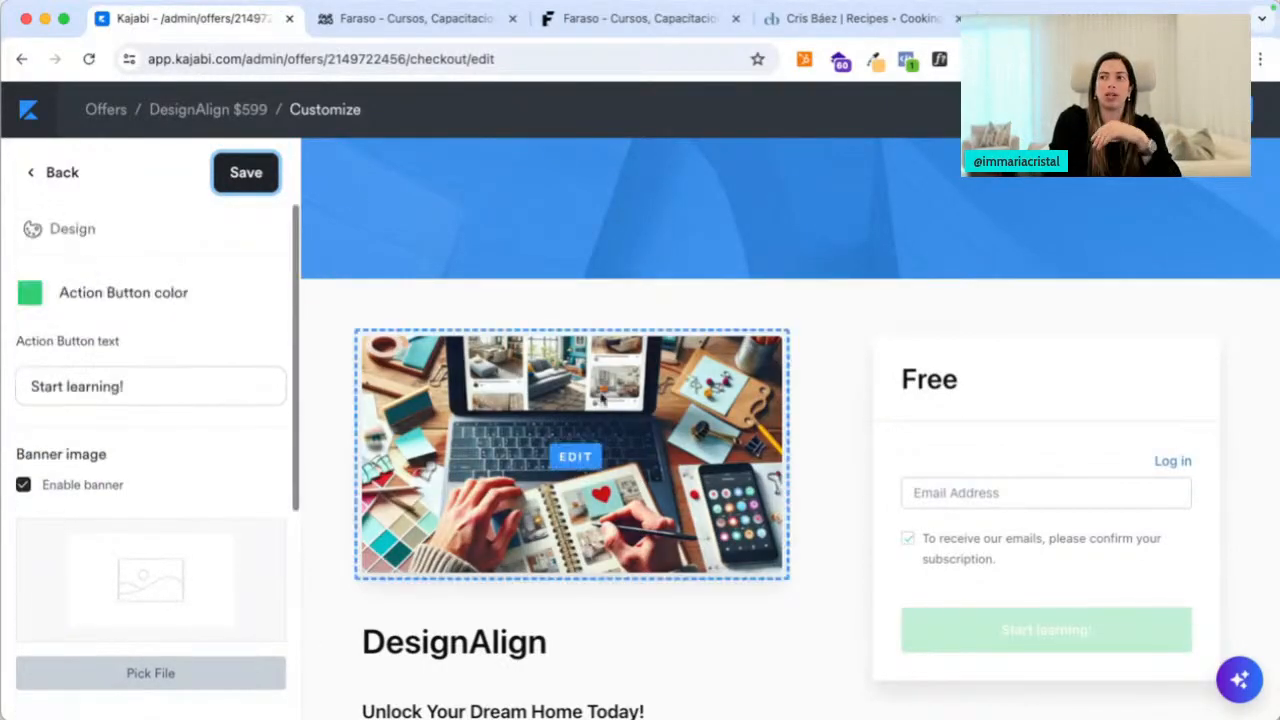
left_click(48, 175)
Turn on Collect name, Collect address and Collect phone number in Form fields and save
left_click(163, 288)
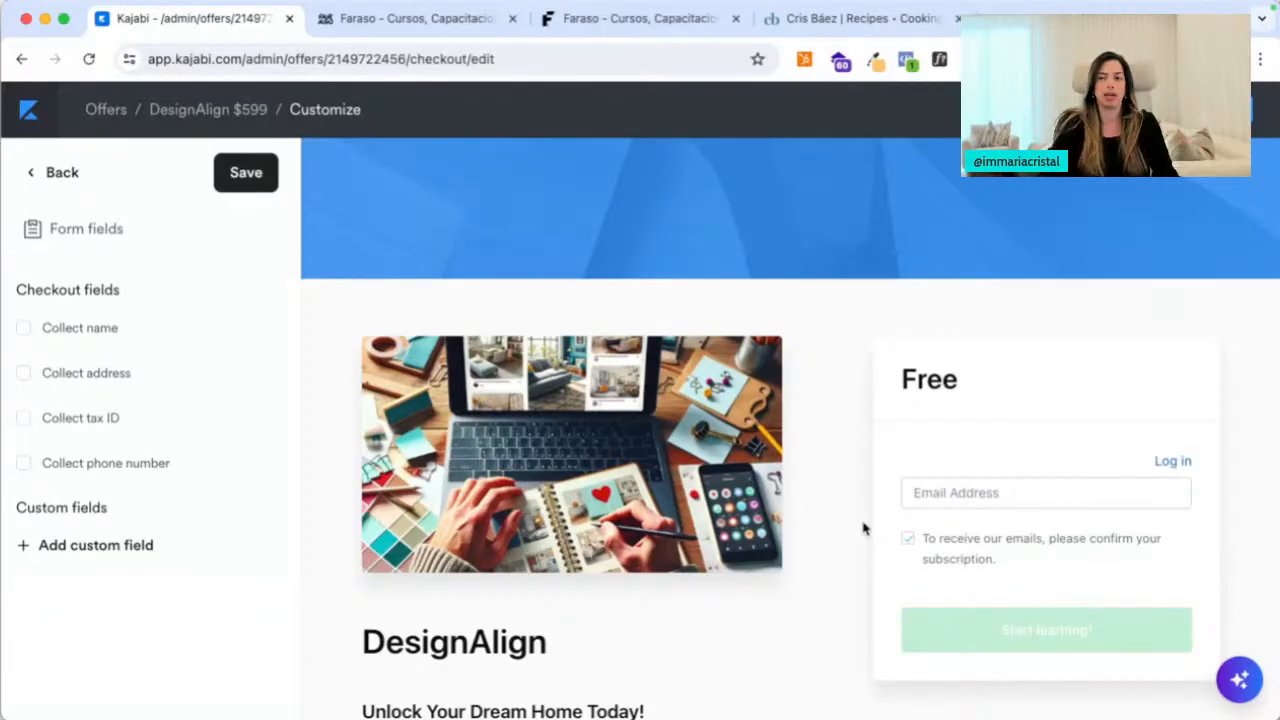
left_click(24, 328)
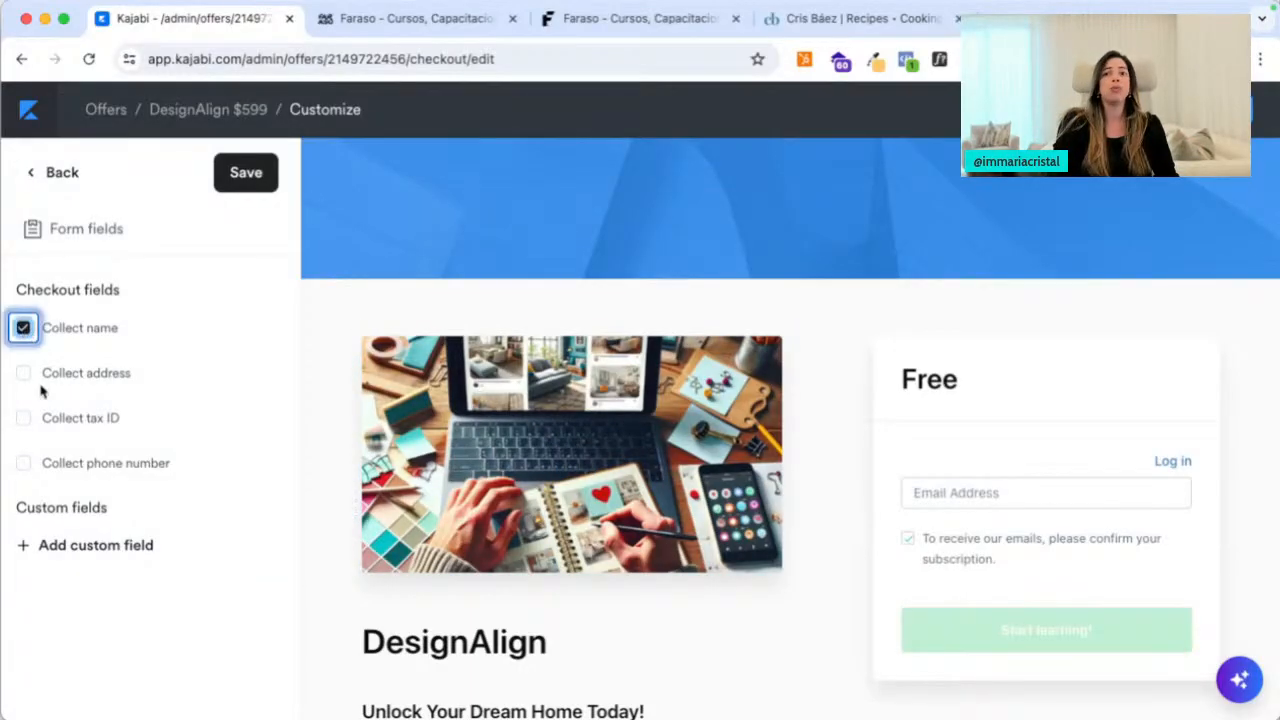
left_click(23, 373)
left_click(270, 180)
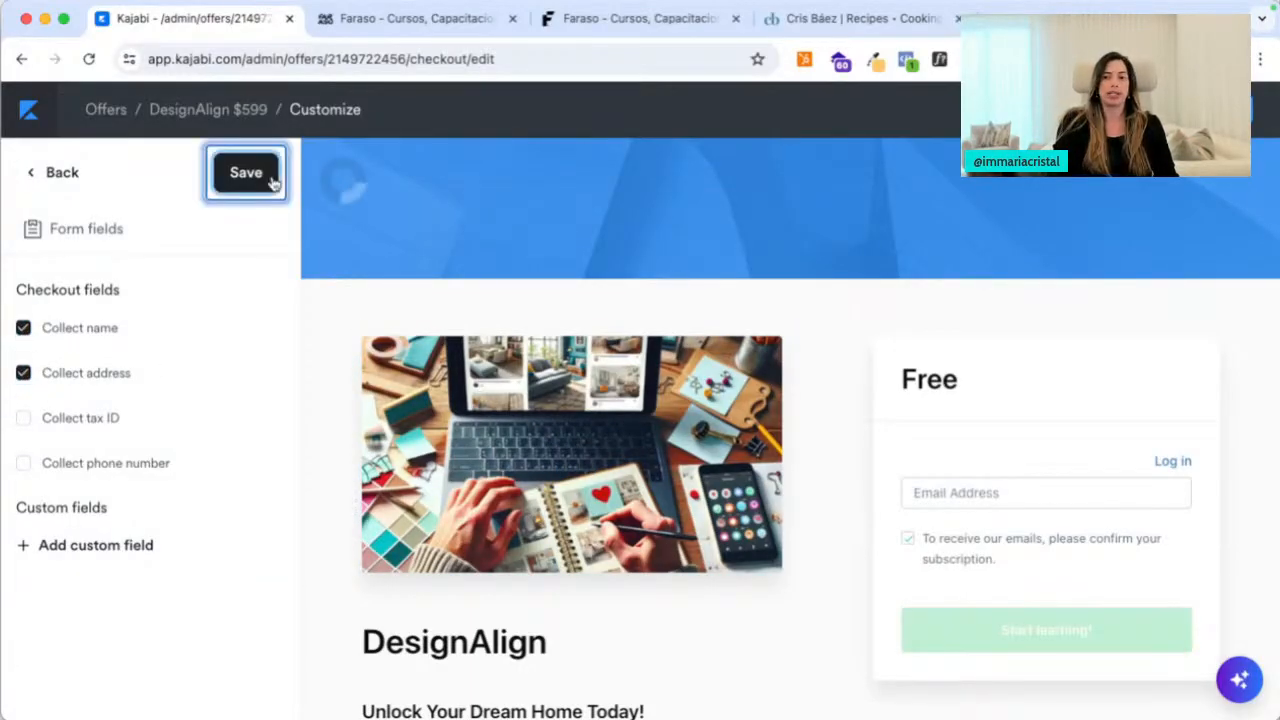
left_click(23, 463)
left_click(262, 192)
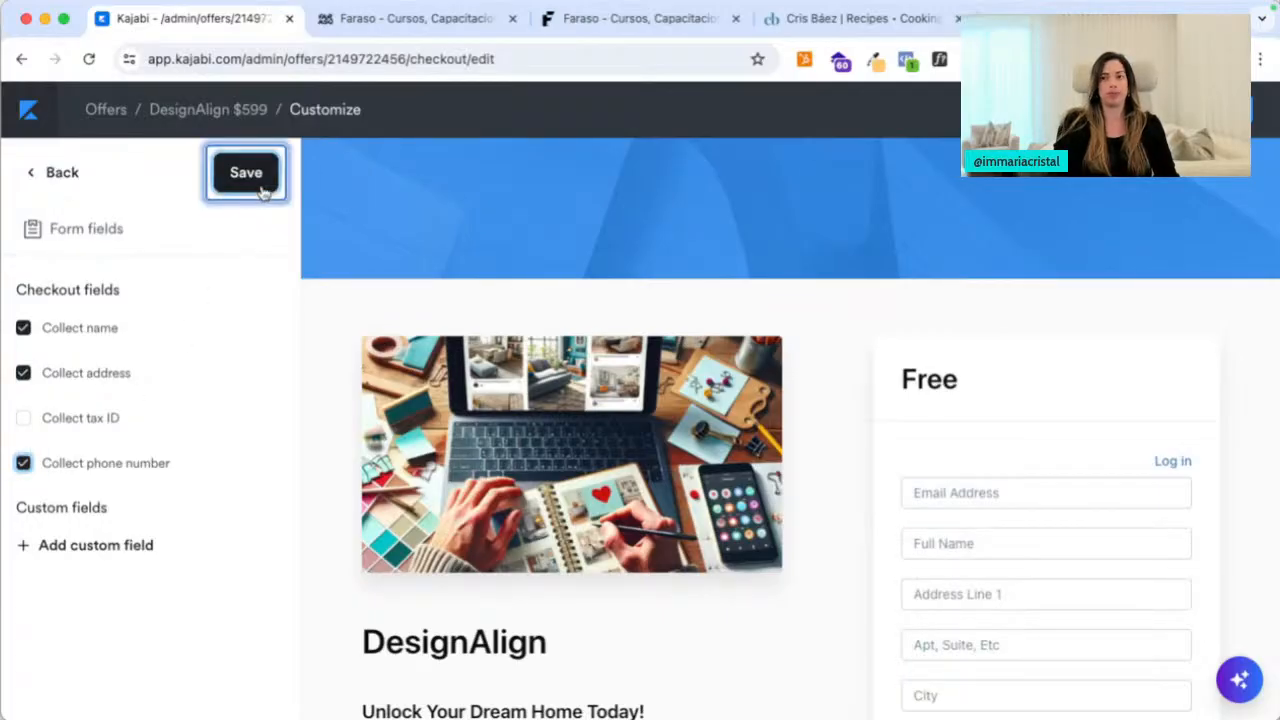
Uncheck Enable banner for the checkout and save
scroll(600, 400, "down", 1)
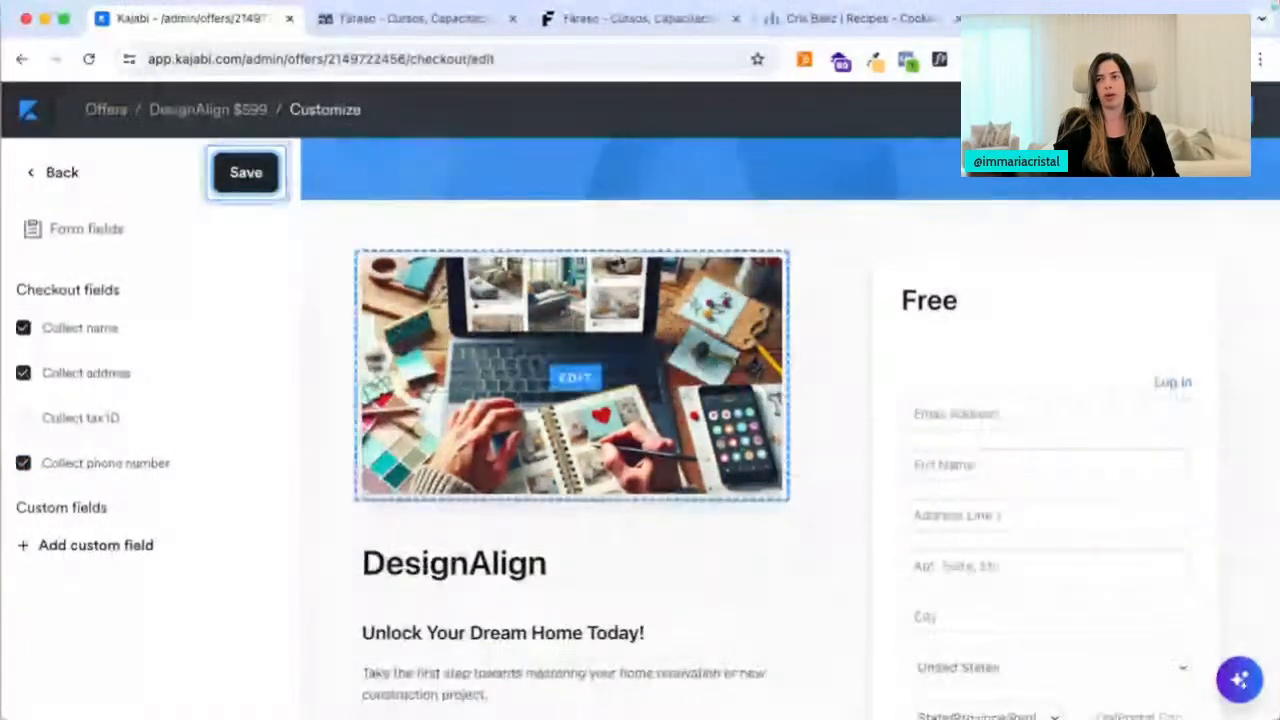
left_click(570, 163)
scroll(150, 300, "down", 1)
left_click(23, 319)
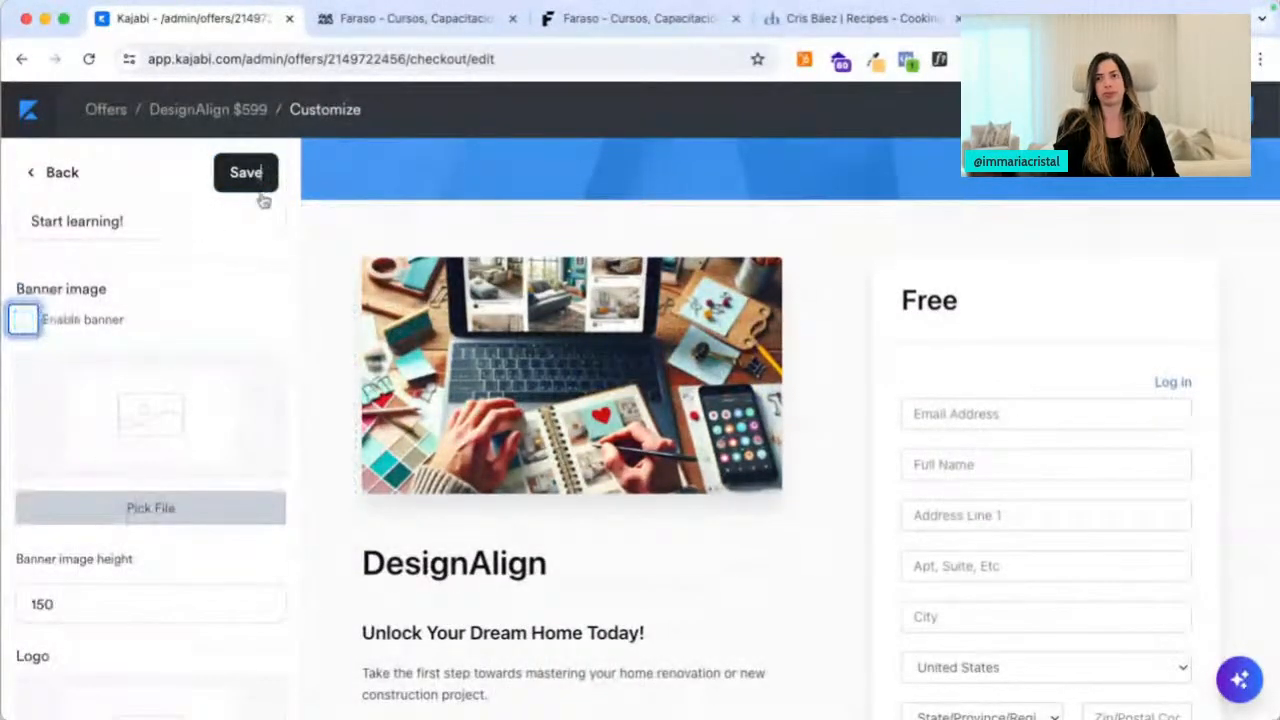
left_click(250, 180)
In Additional settings, require returning members to log in and collect new member passwords, then save
left_click(60, 177)
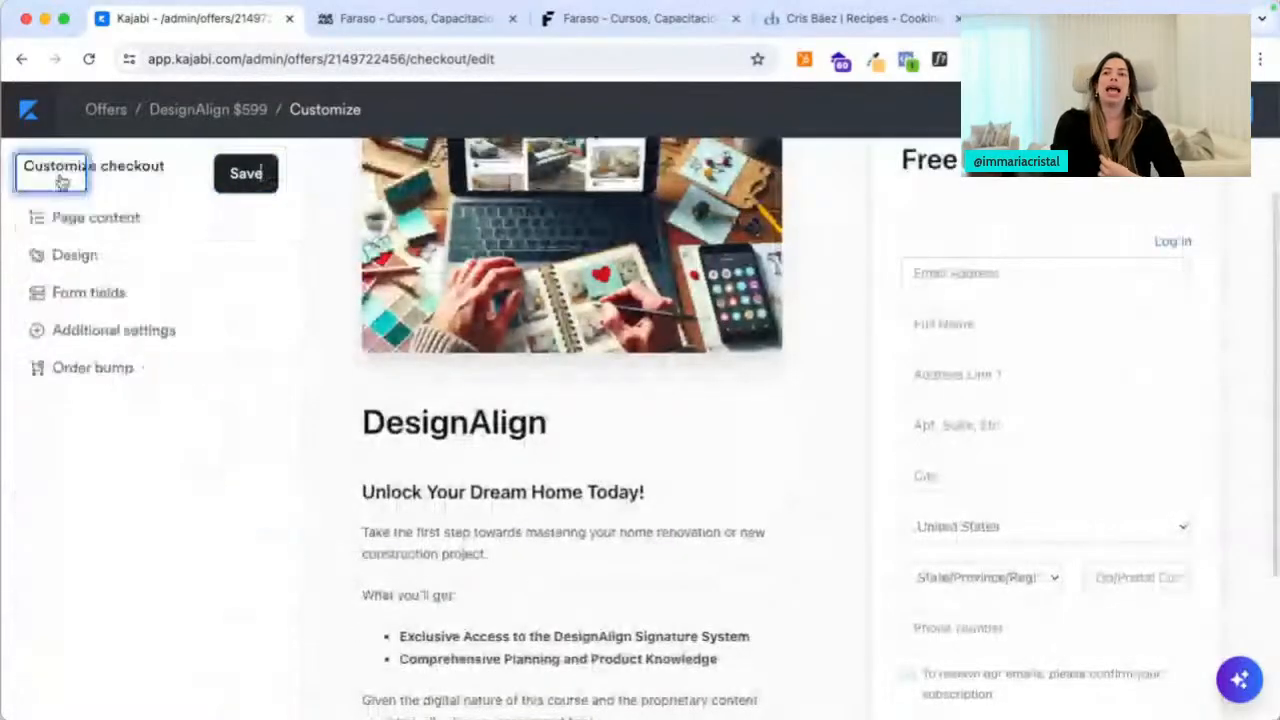
left_click(120, 332)
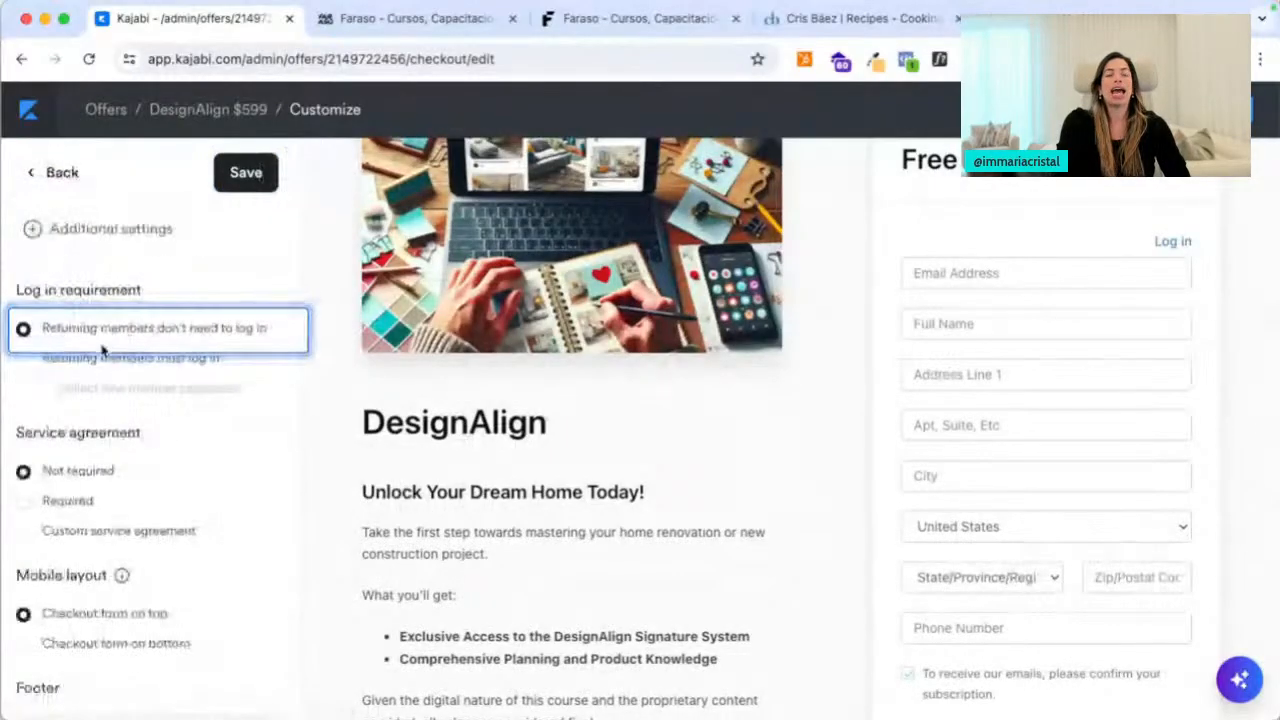
left_click(22, 358)
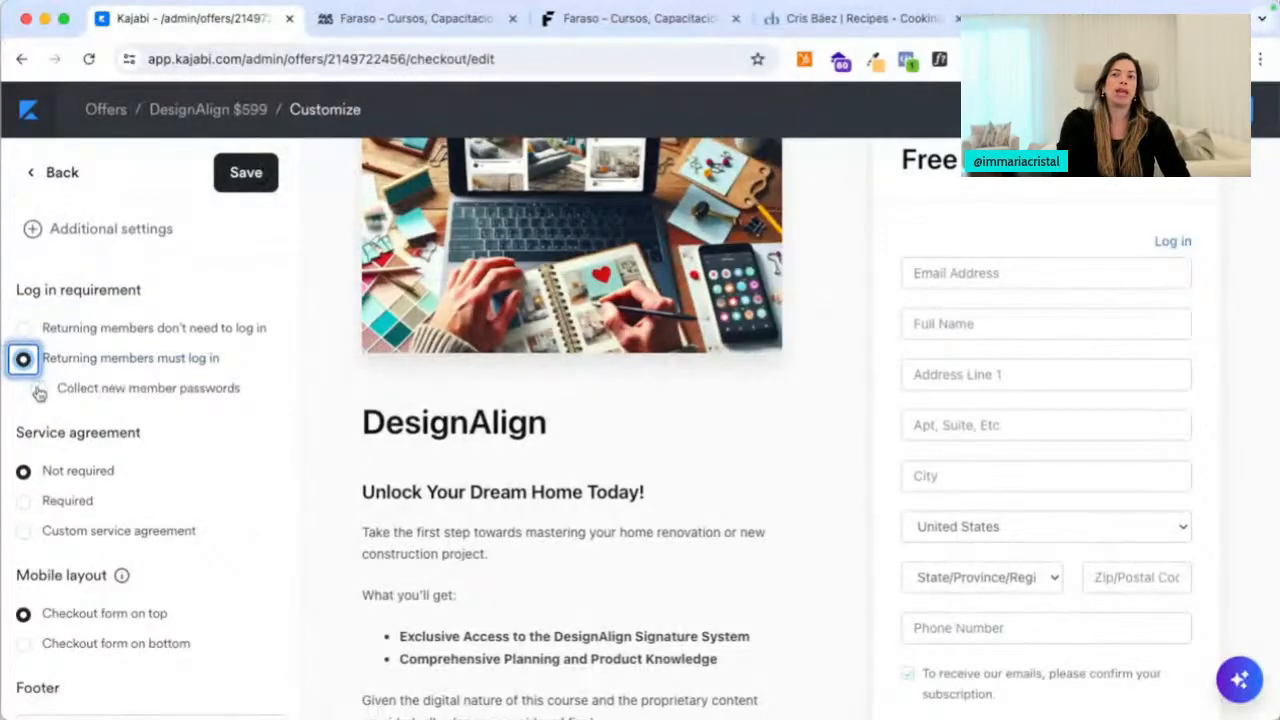
left_click(38, 388)
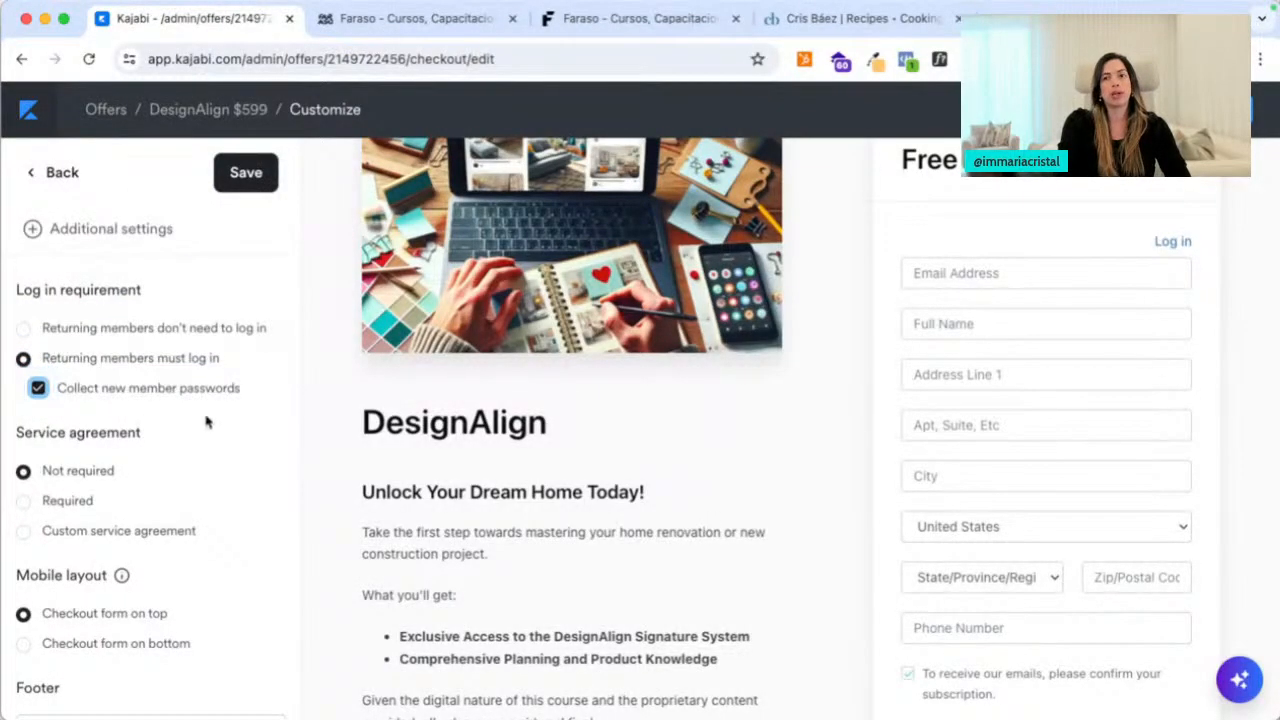
scroll(206, 422, "down", 1)
left_click(256, 188)
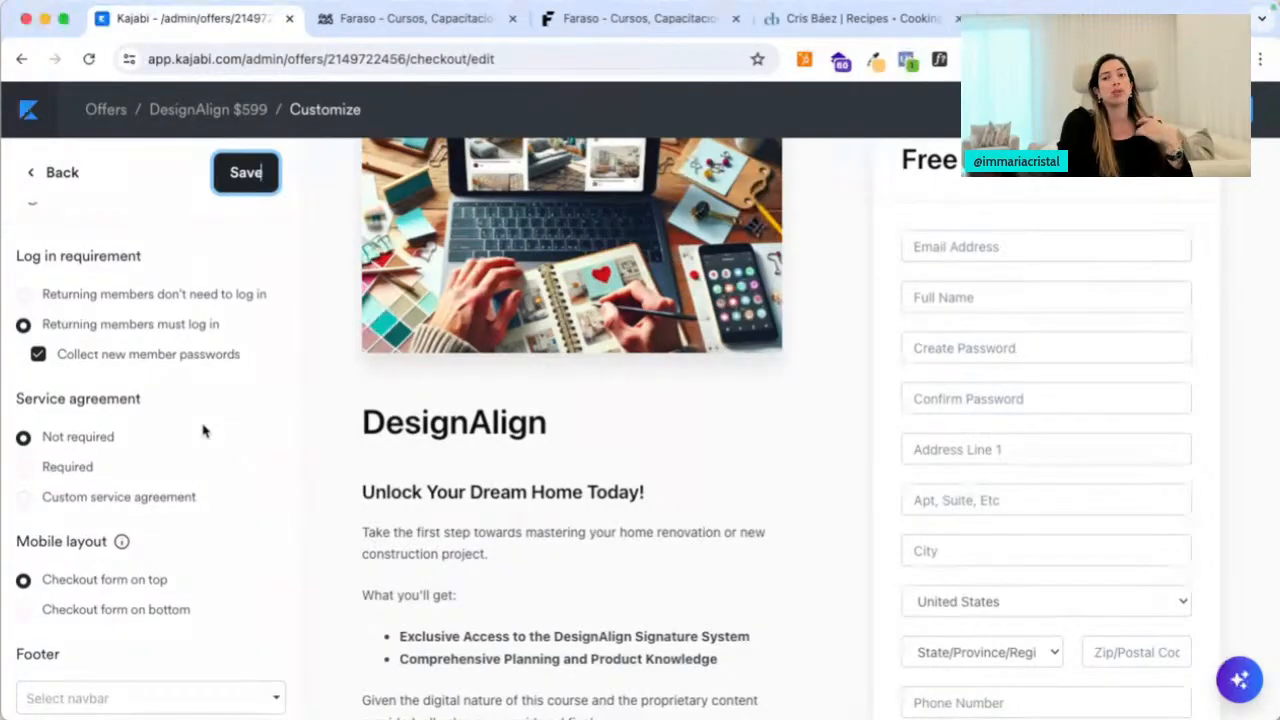
Turn off the service agreement and set Mobile layout to 'Checkout form on bottom', then save
scroll(203, 430, "down", 1)
left_click(25, 444)
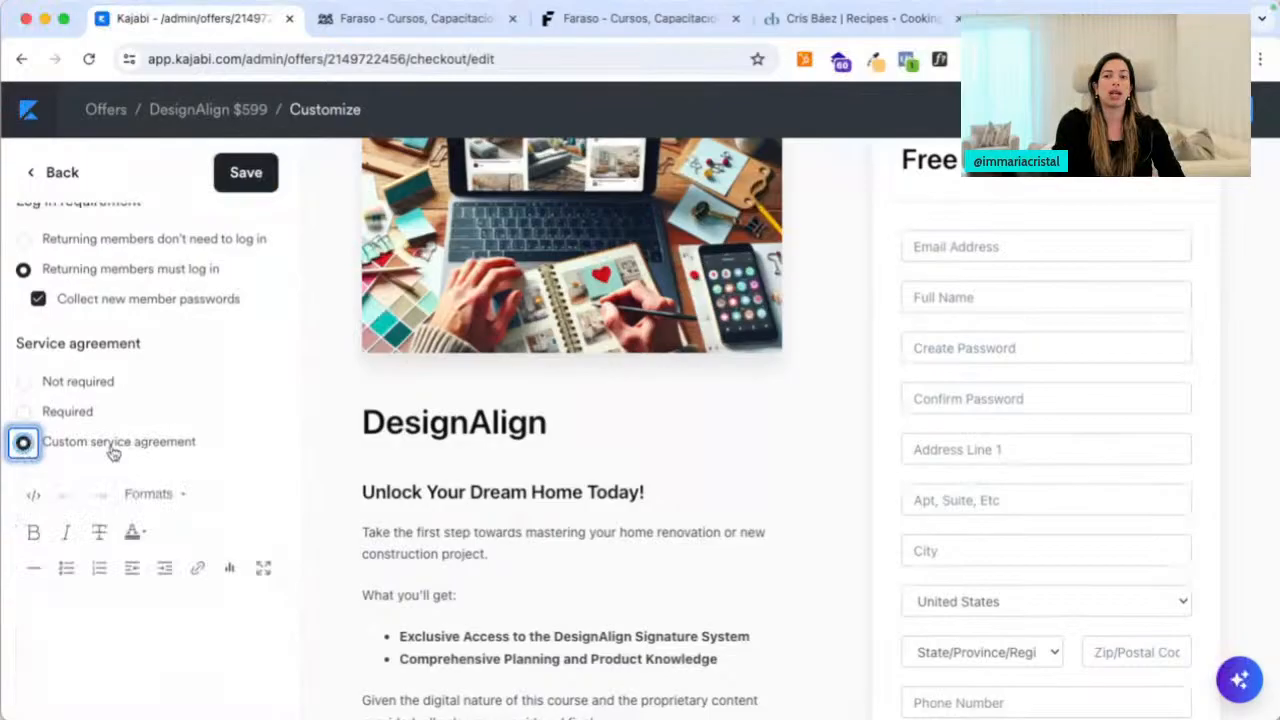
left_click(142, 603)
type("Here's all the content")
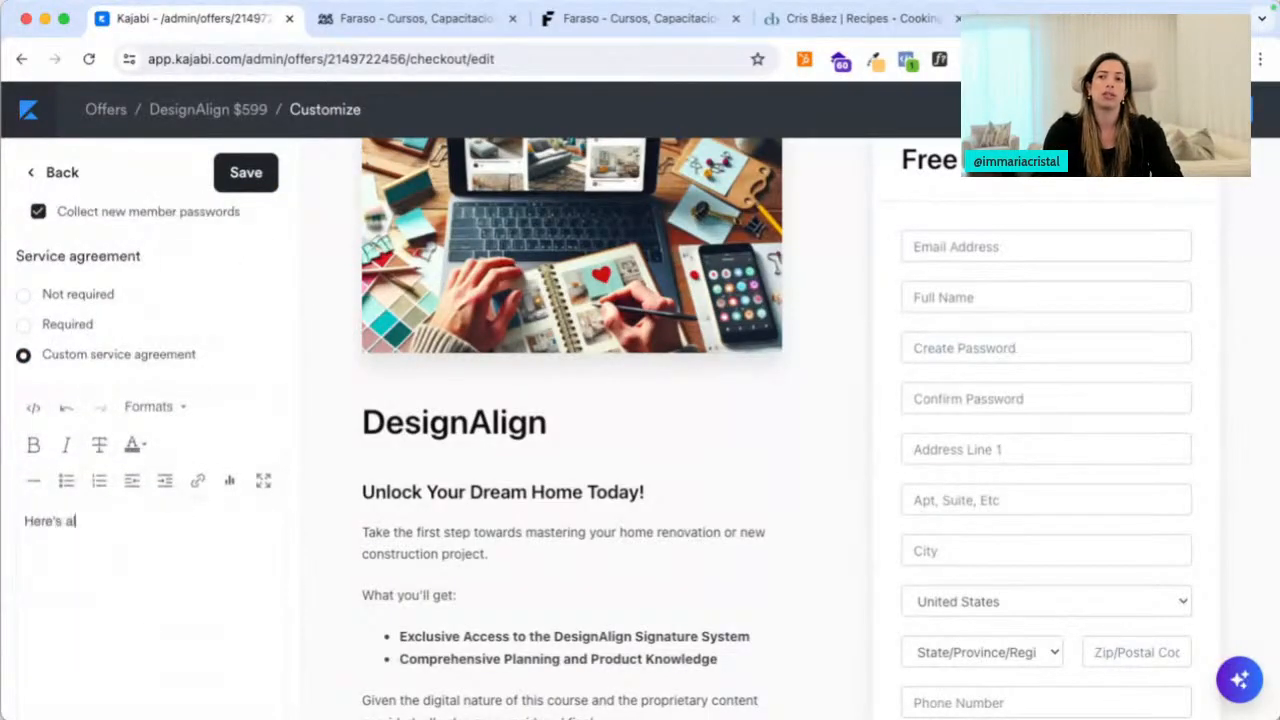
left_click(254, 175)
scroll(890, 495, "down", 1)
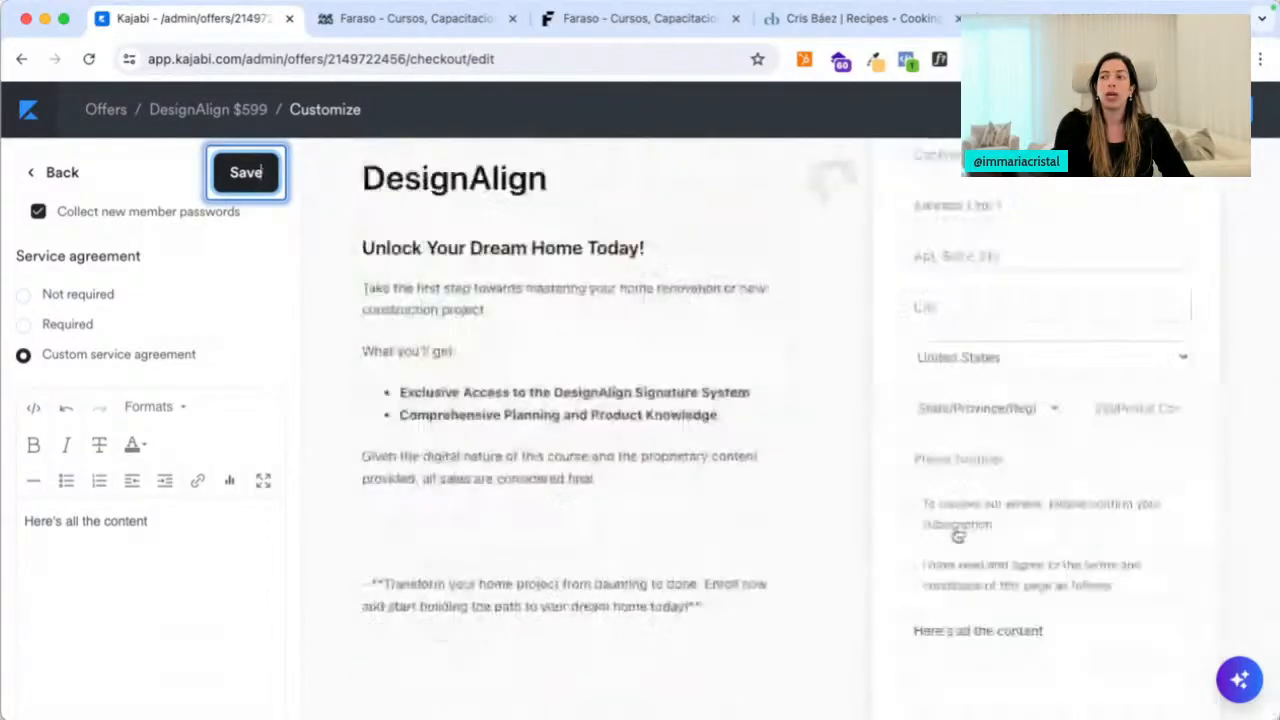
scroll(945, 620, "down", 2)
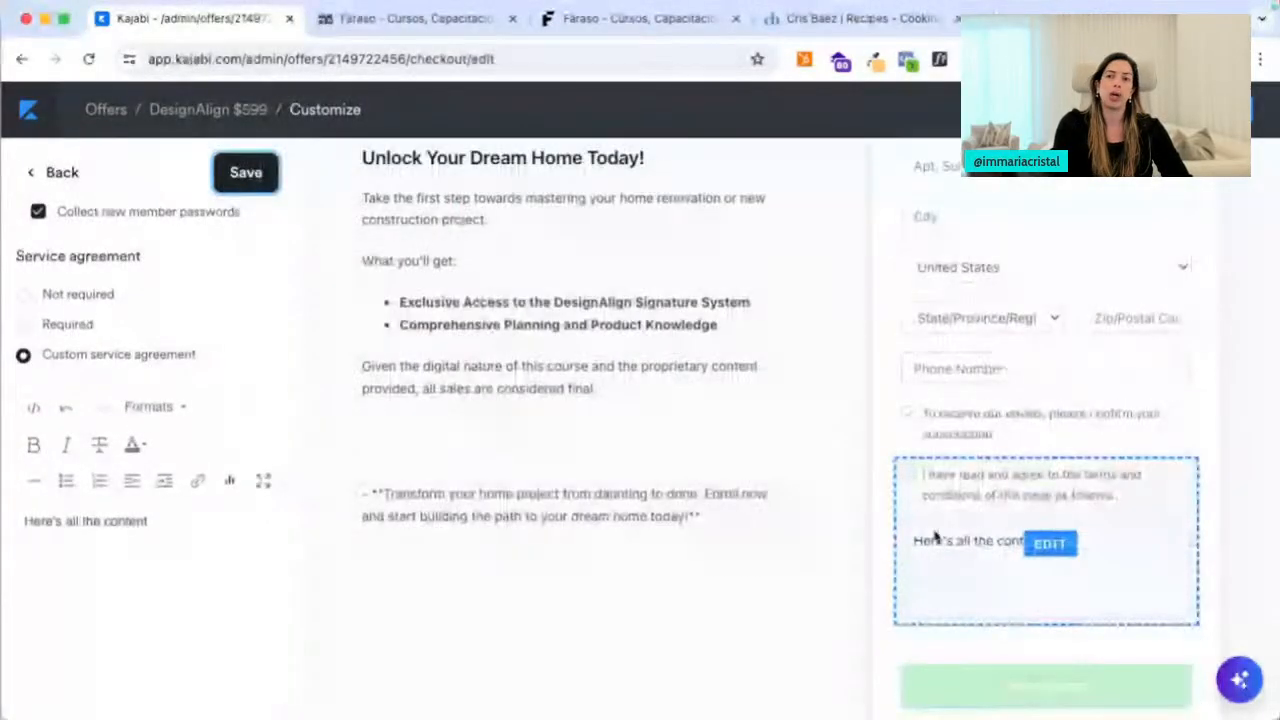
left_click(24, 294)
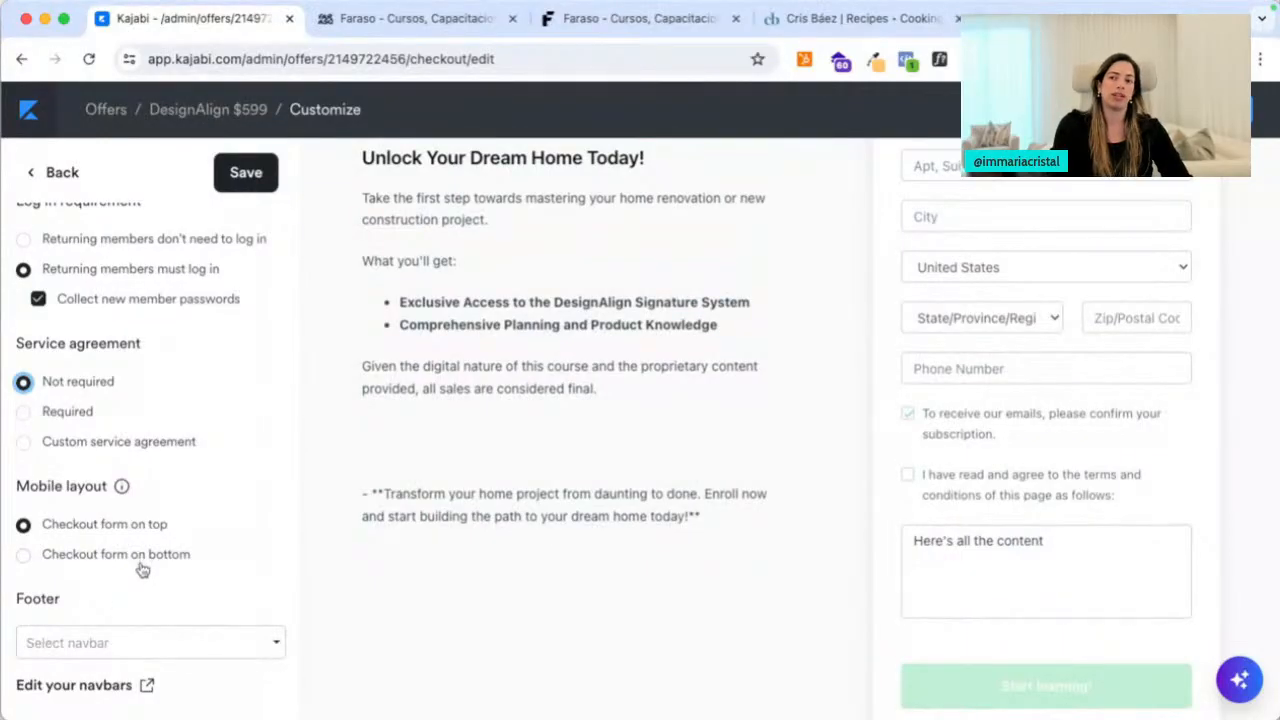
left_click(24, 556)
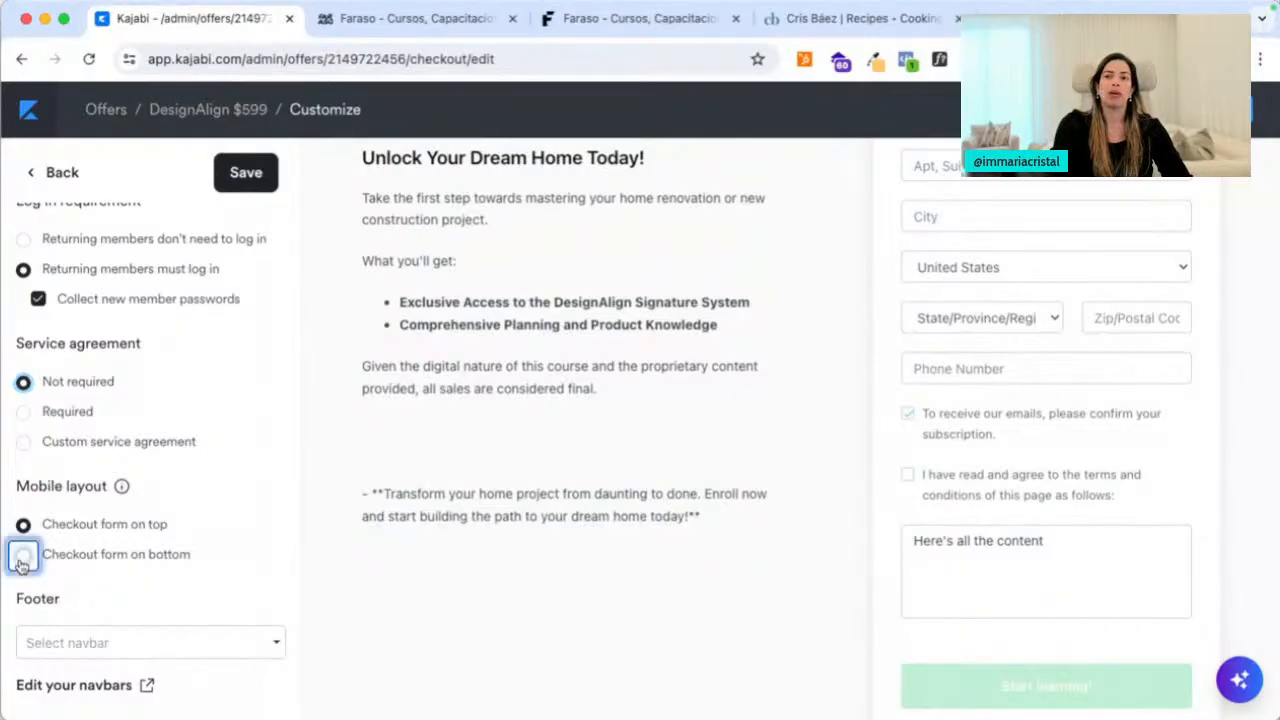
left_click(268, 172)
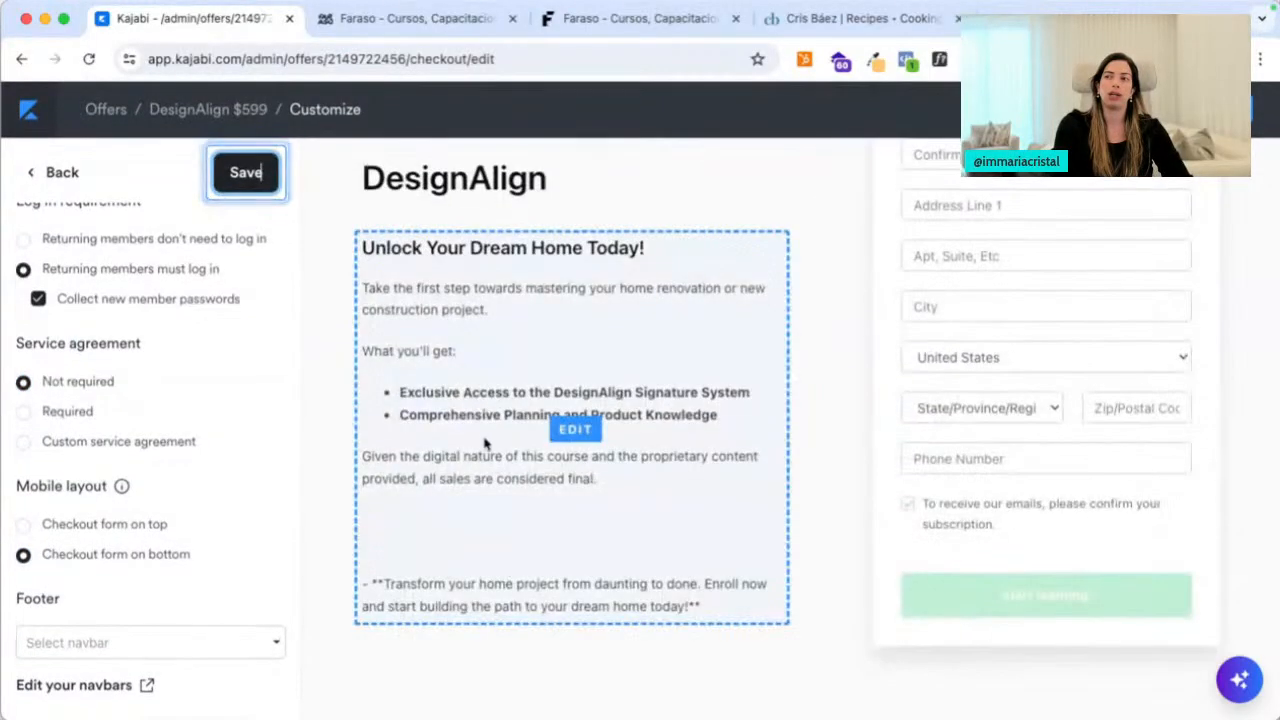
left_click(52, 174)
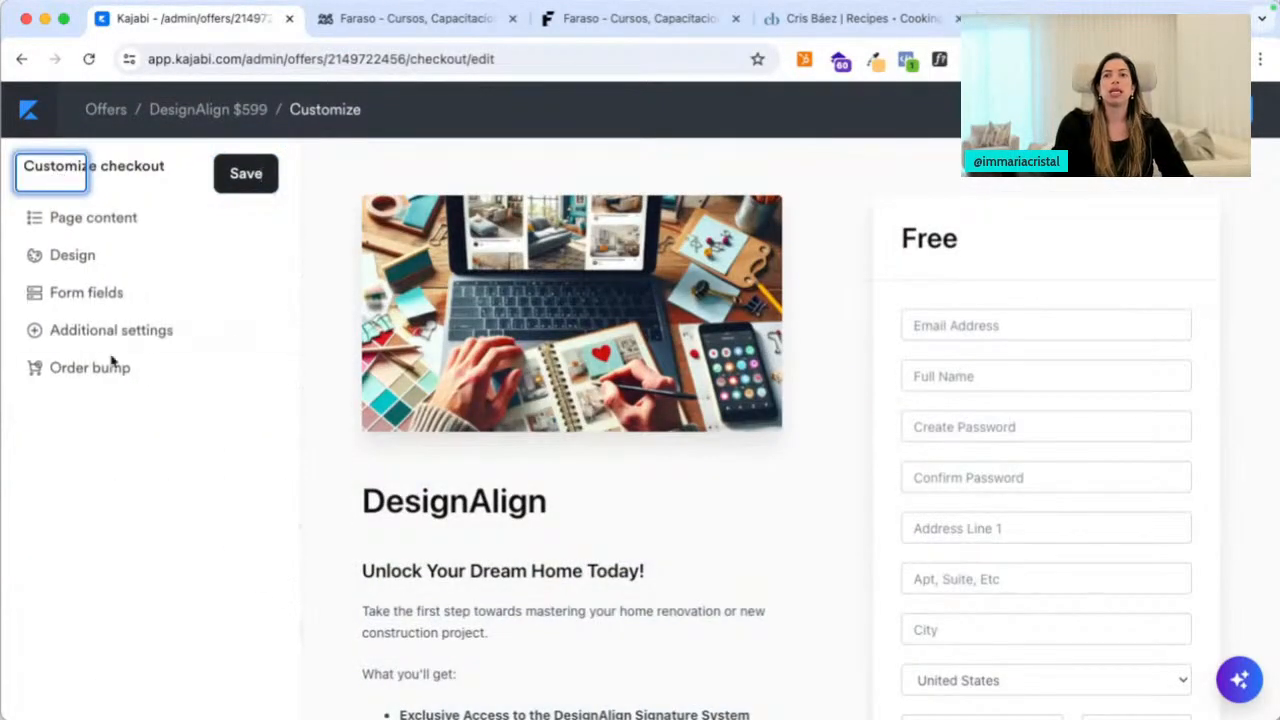
Open the Order bump section in the Customize checkout sidebar
left_click(114, 370)
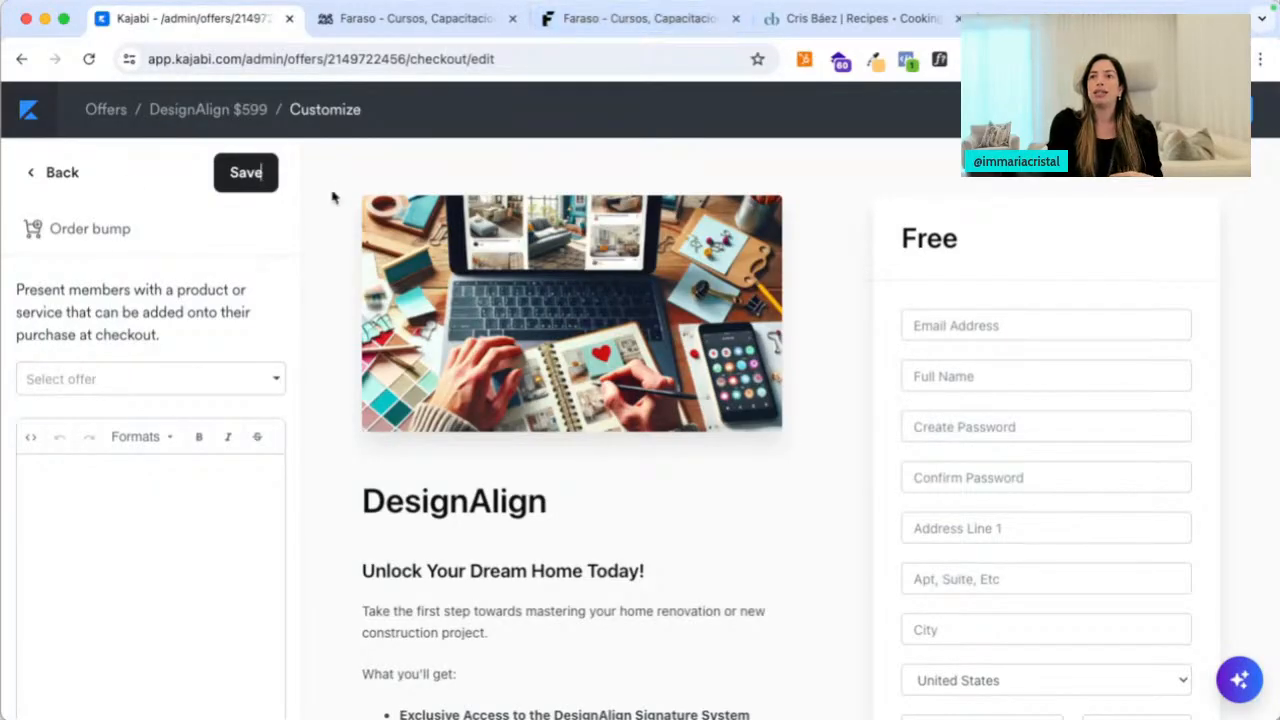
Save the checkout, go back, and view then close its Get Link dialog
left_click(249, 186)
left_click(30, 178)
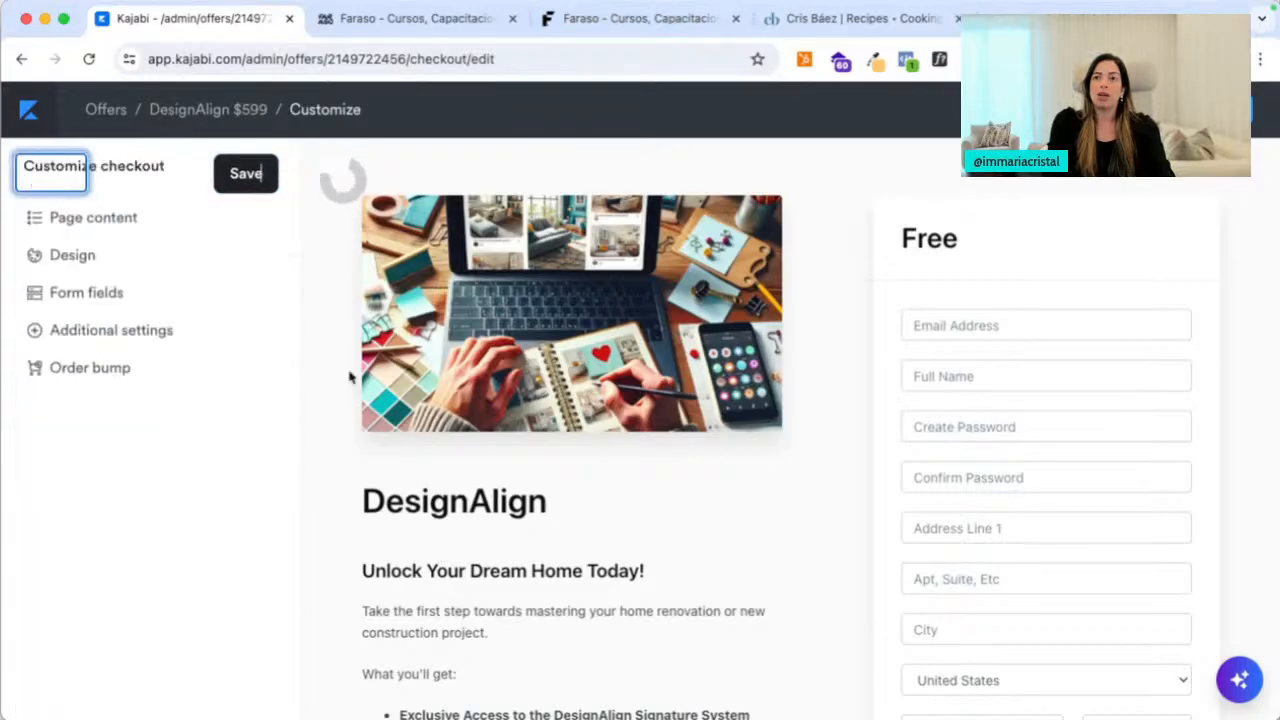
left_click(1208, 110)
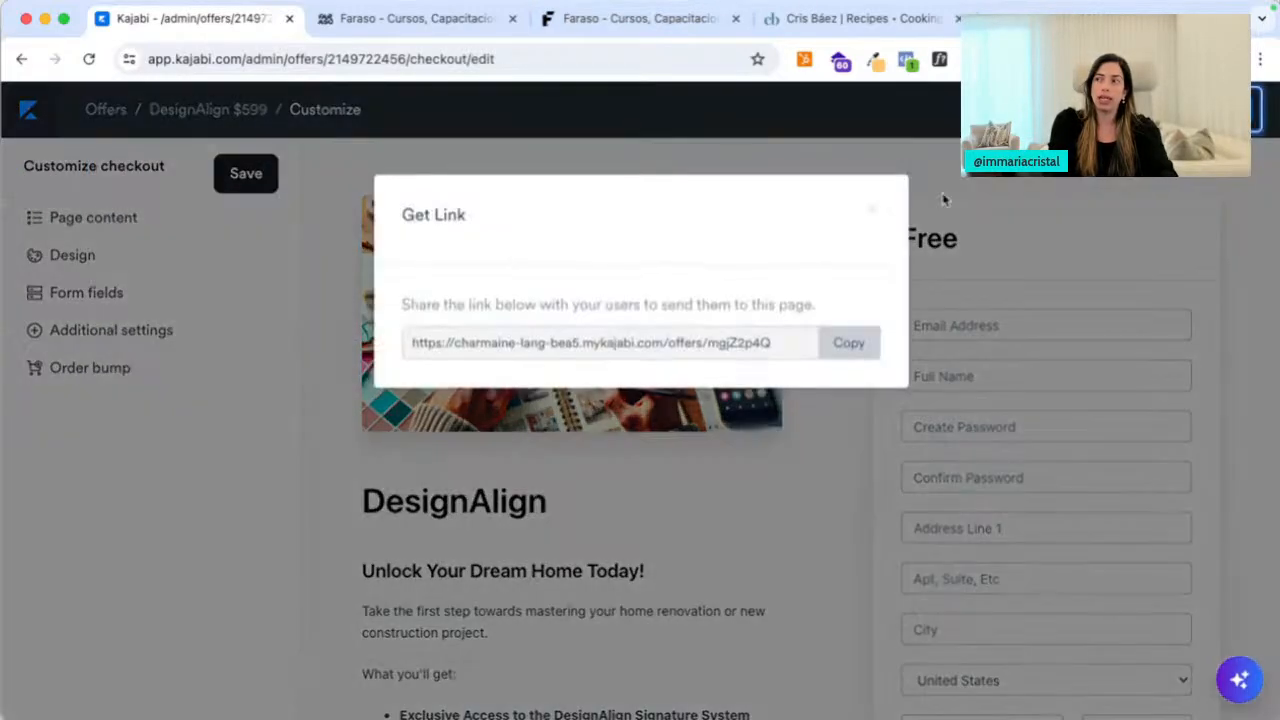
left_click(867, 213)
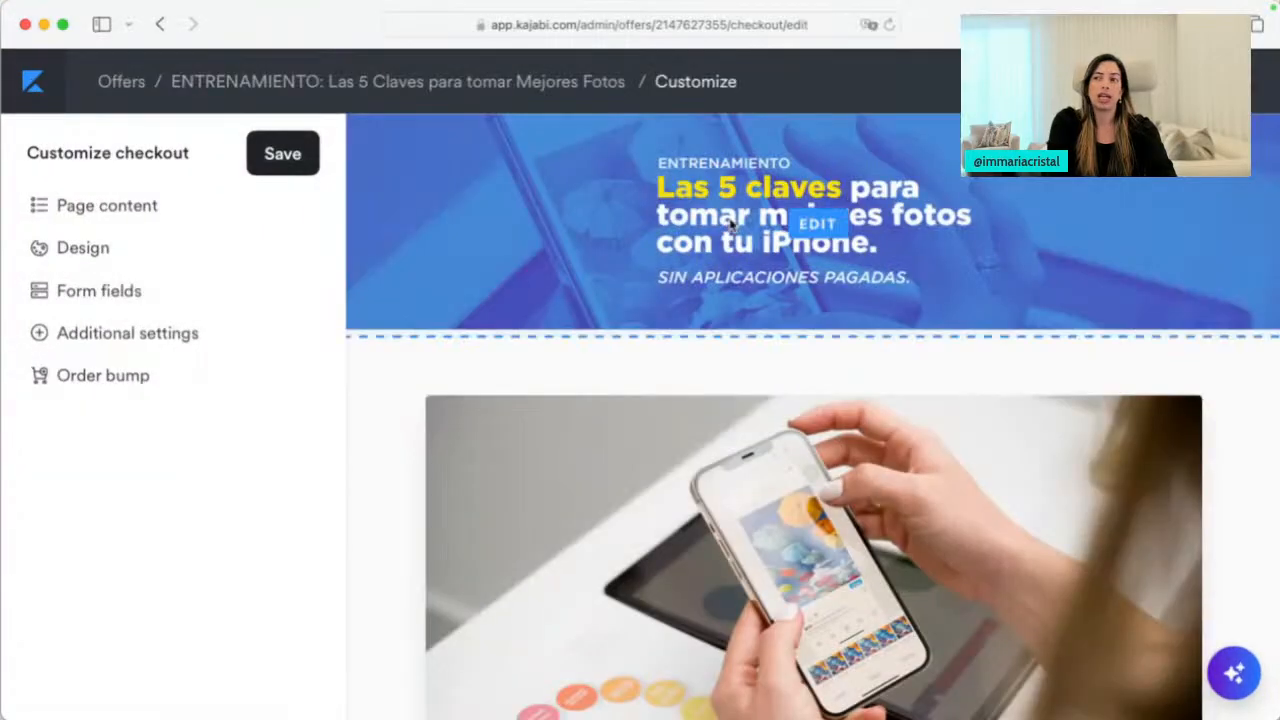
Preview the ENTRENAMIENTO checkout with its $7 payment, then close it and return to the offer page
left_click(1110, 82)
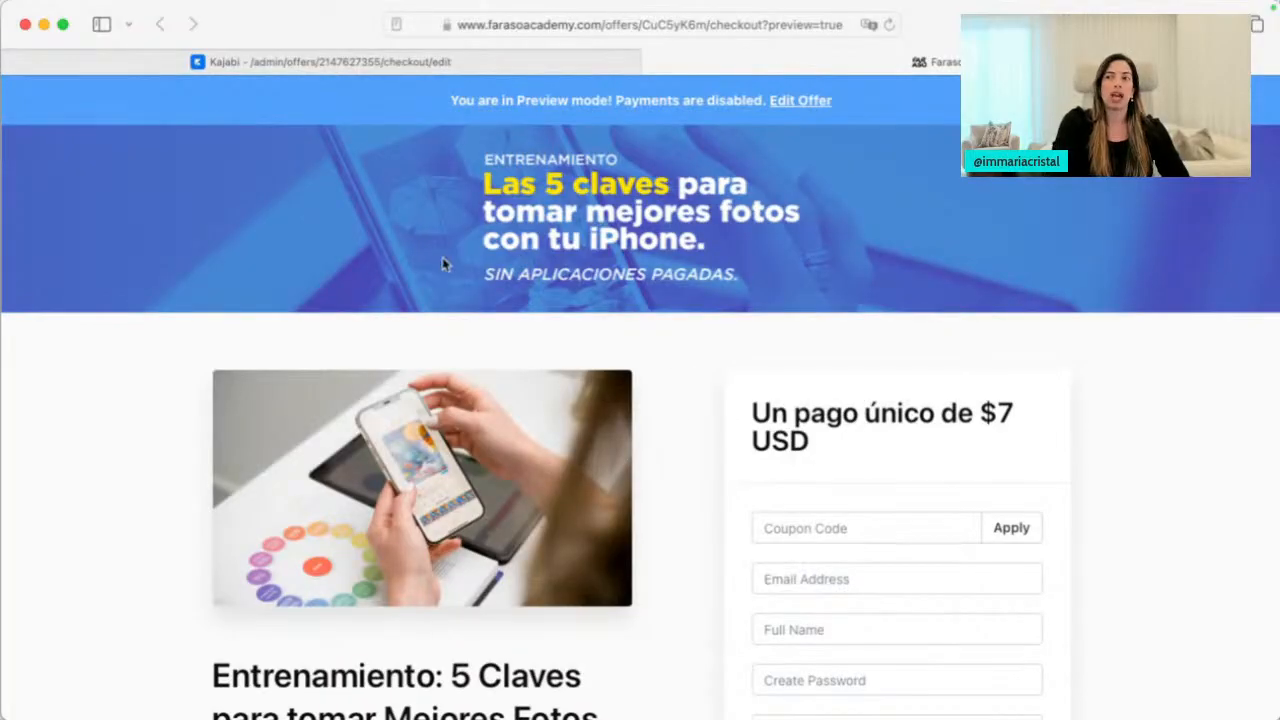
scroll(593, 225, "down", 6)
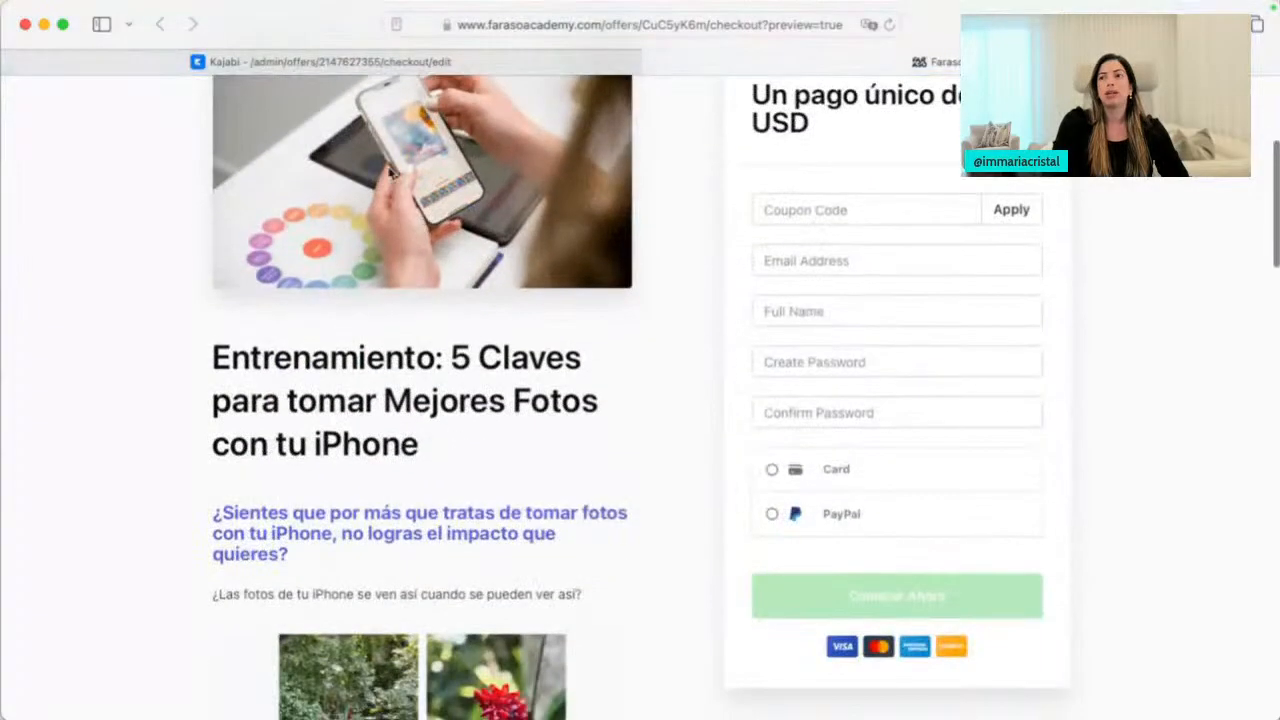
scroll(480, 240, "down", 1)
scroll(501, 253, "down", 5)
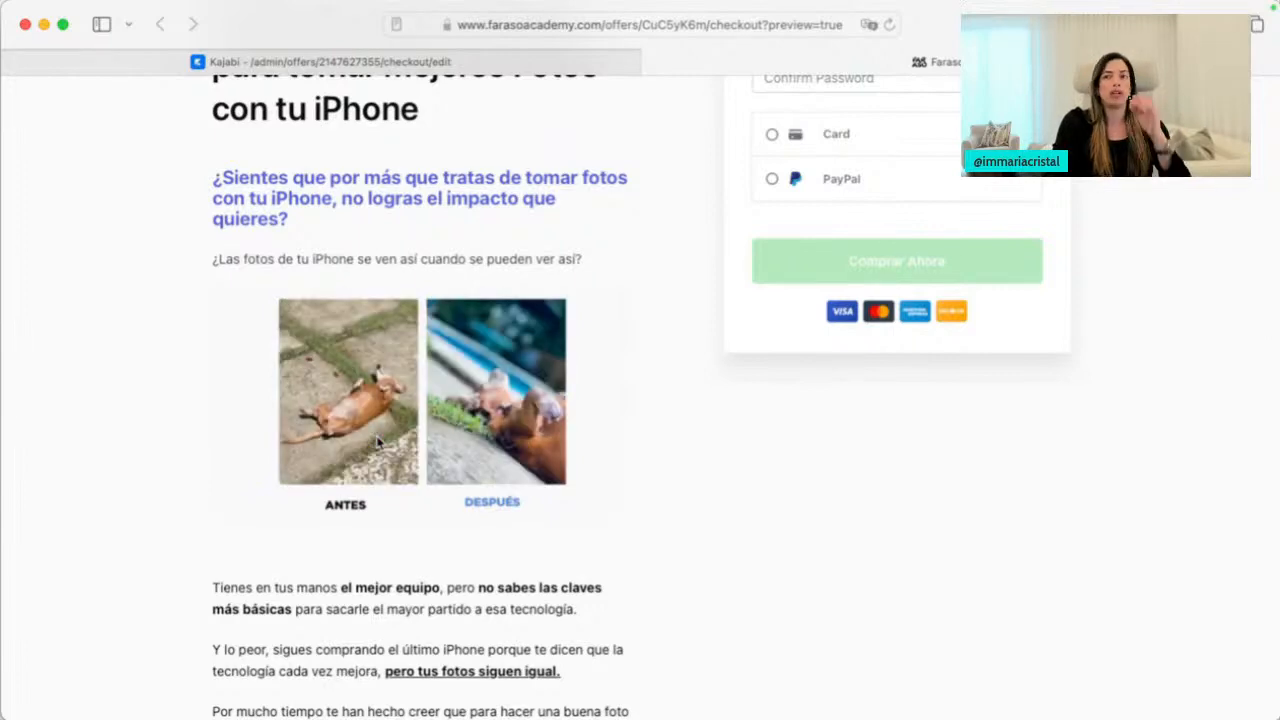
scroll(489, 286, "up", 3)
right_click(495, 262)
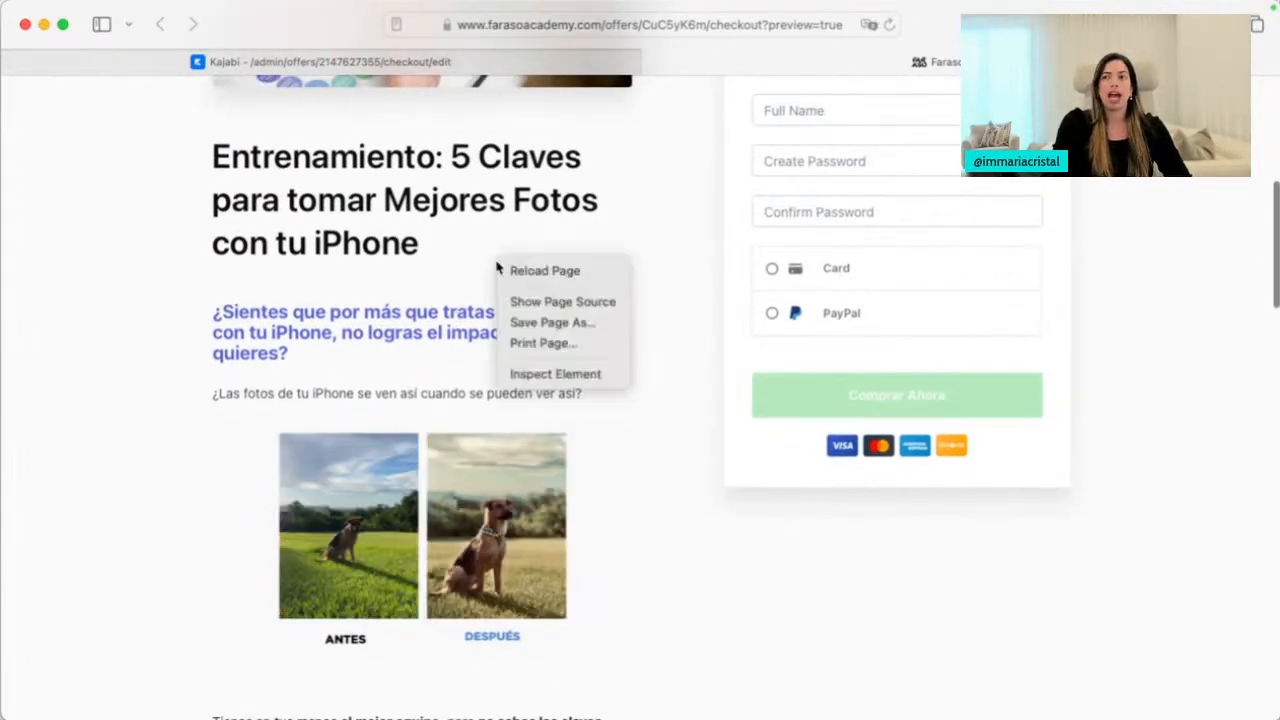
left_click(594, 417)
scroll(642, 471, "down", 1)
scroll(642, 471, "down", 10)
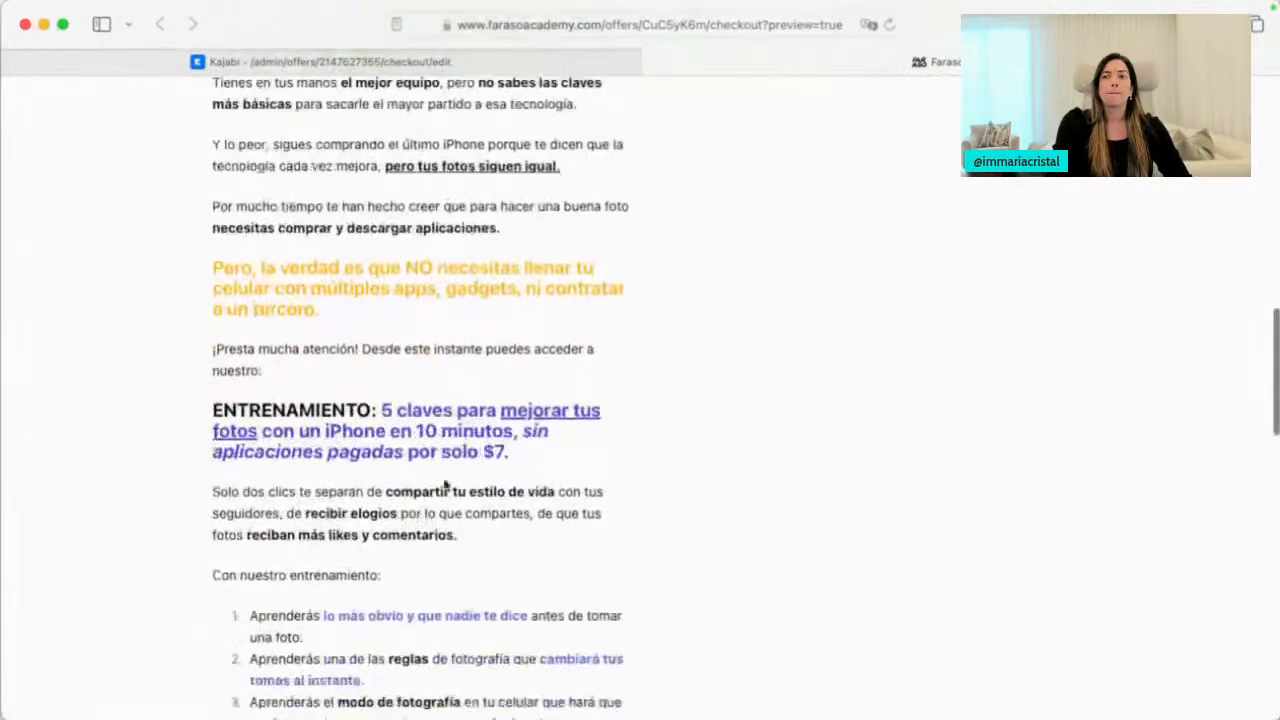
scroll(457, 310, "down", 12)
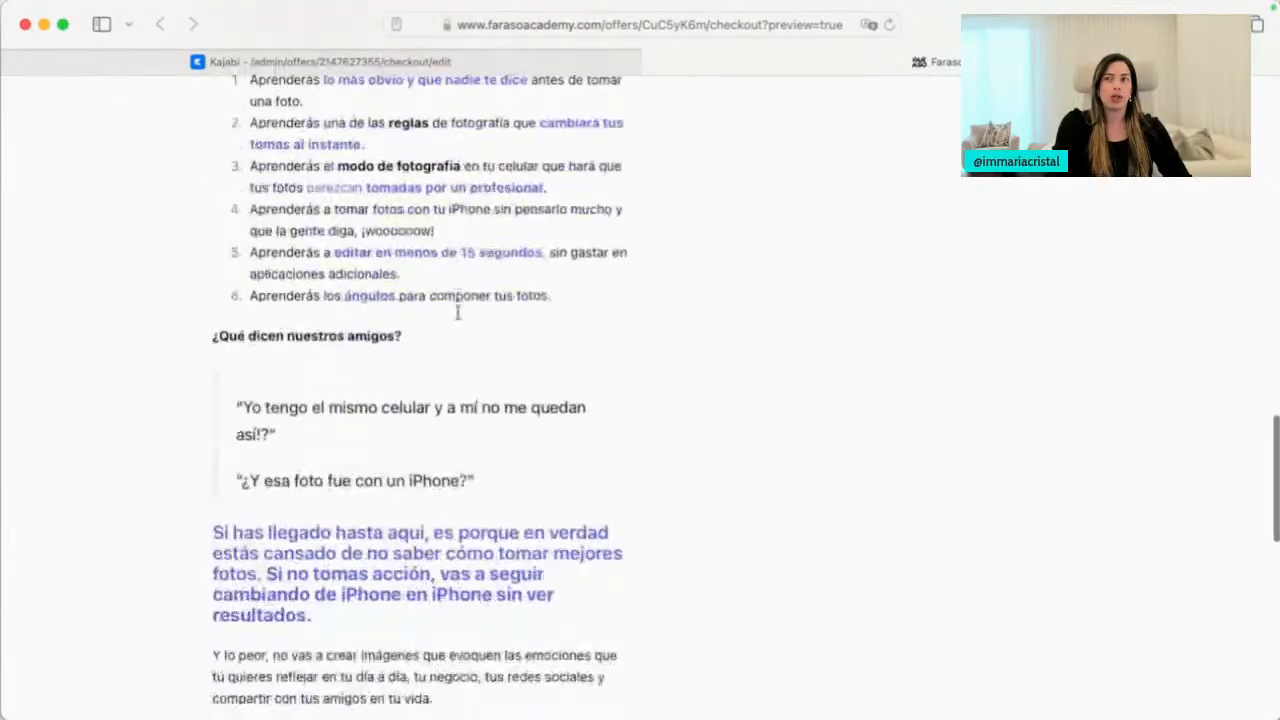
scroll(457, 310, "down", 2)
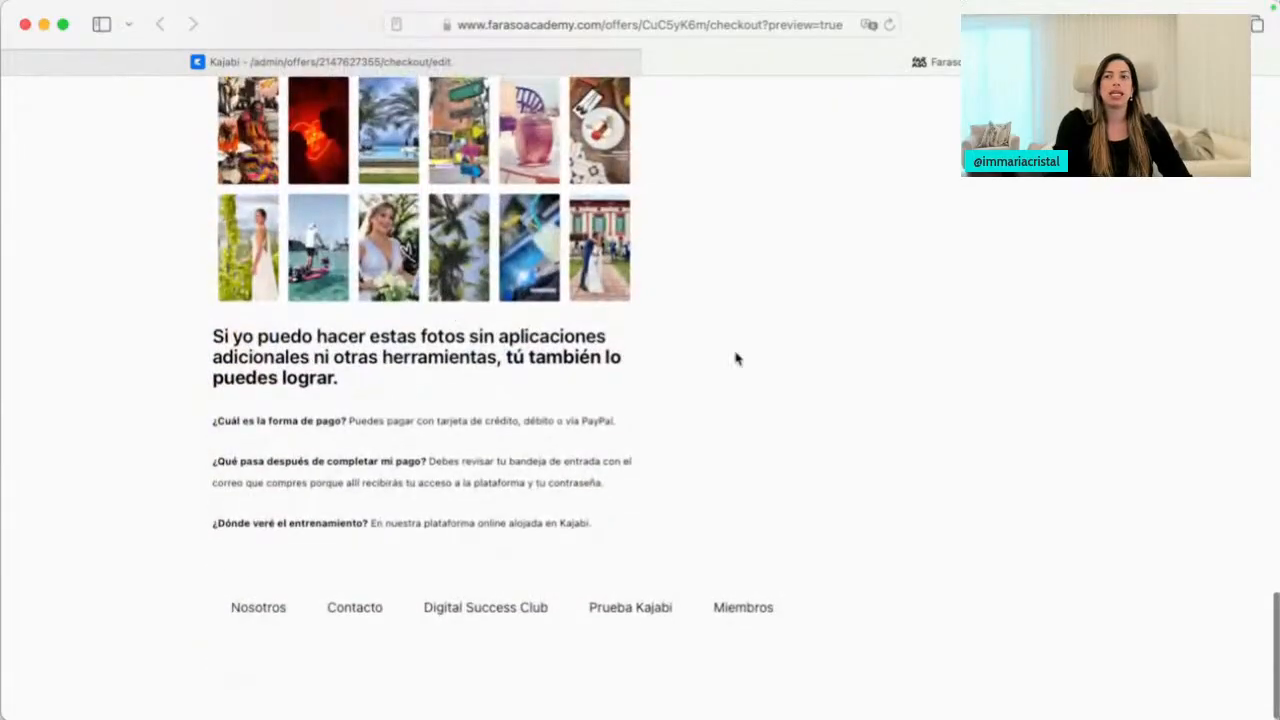
scroll(735, 358, "up", 20)
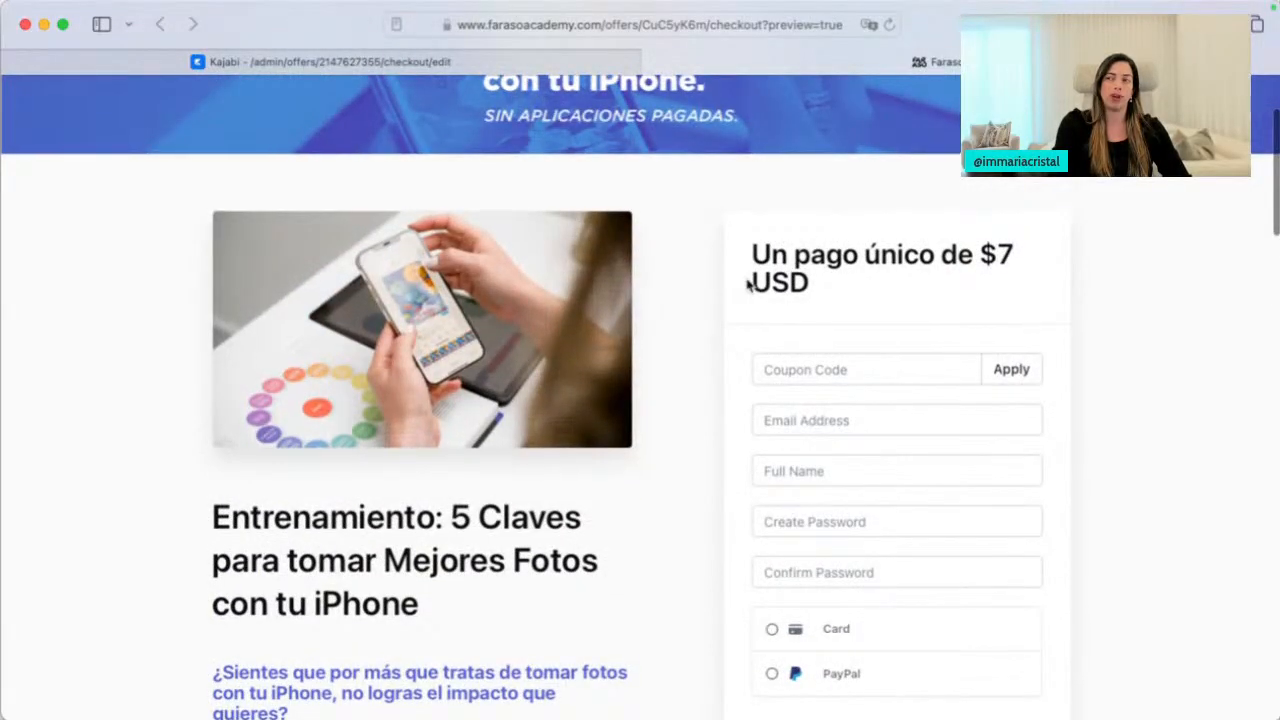
scroll(703, 286, "up", 1)
scroll(703, 280, "down", 4)
left_click(652, 63)
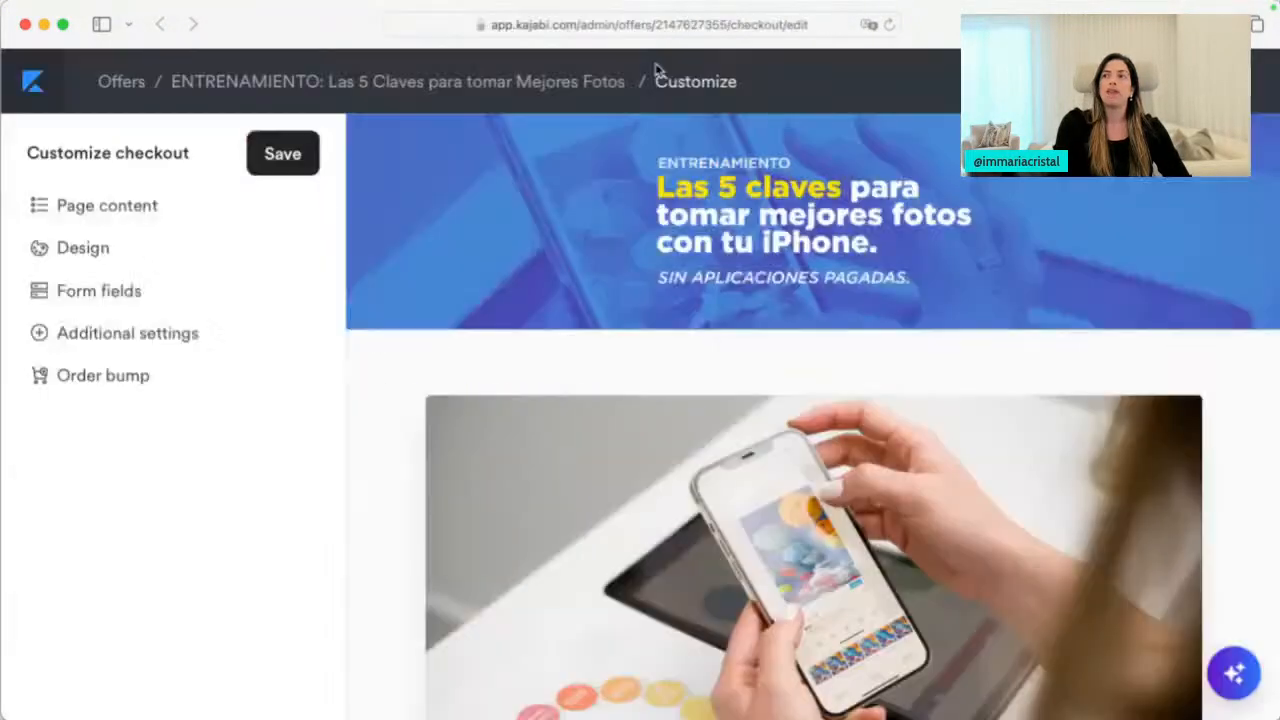
left_click(30, 88)
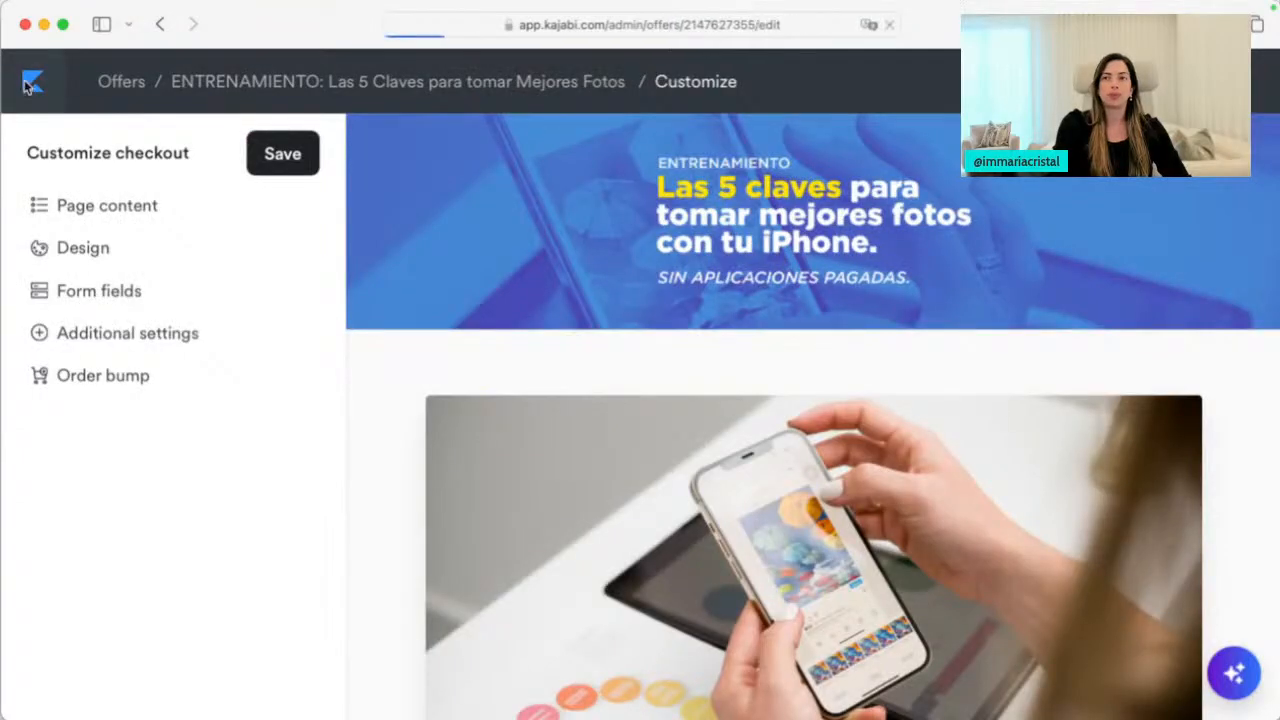
Open faraso.do/mmd in a new tab and go to the MMD Masterclass checkout page
key("super+t")
type("faraso.d")
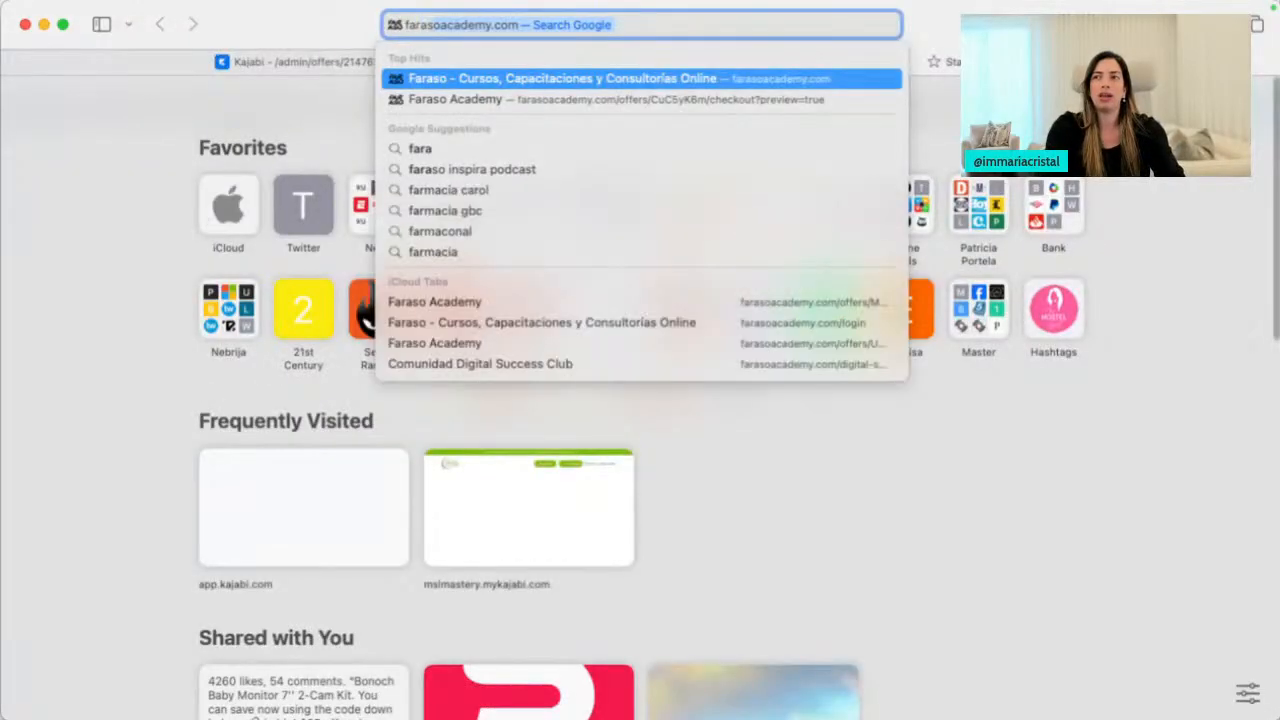
type("o")
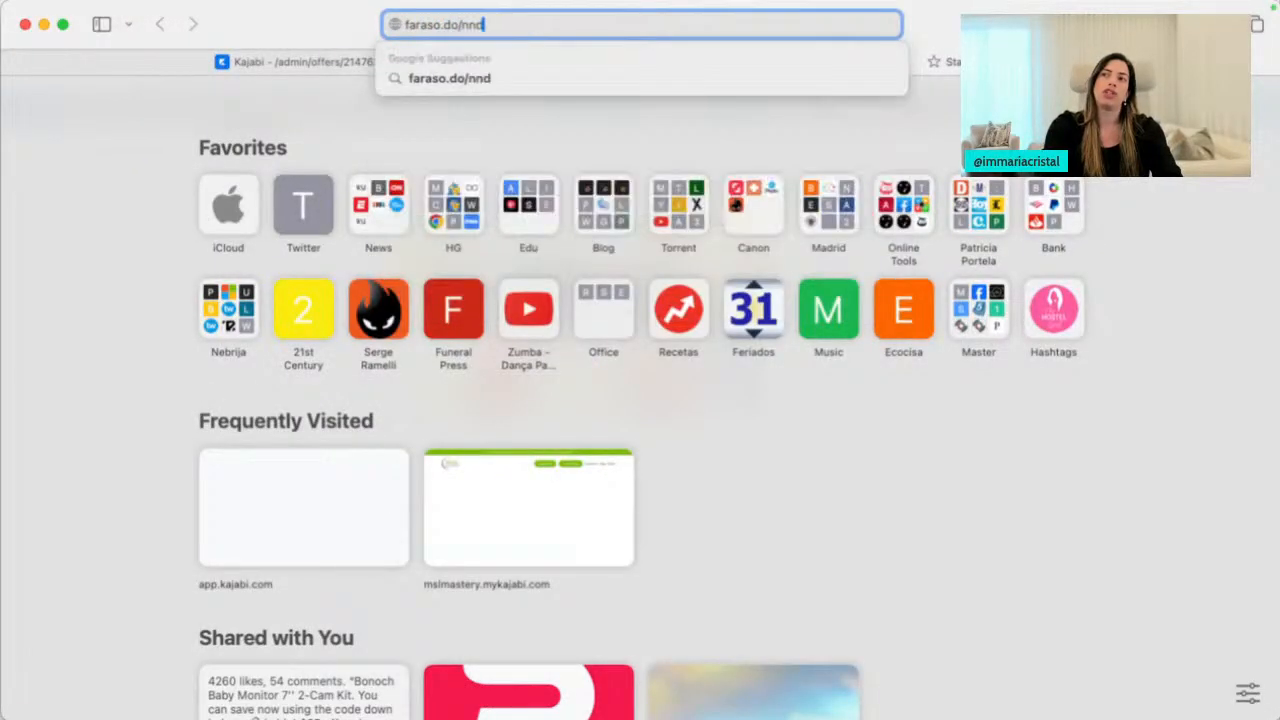
type("/mmd")
key("Return")
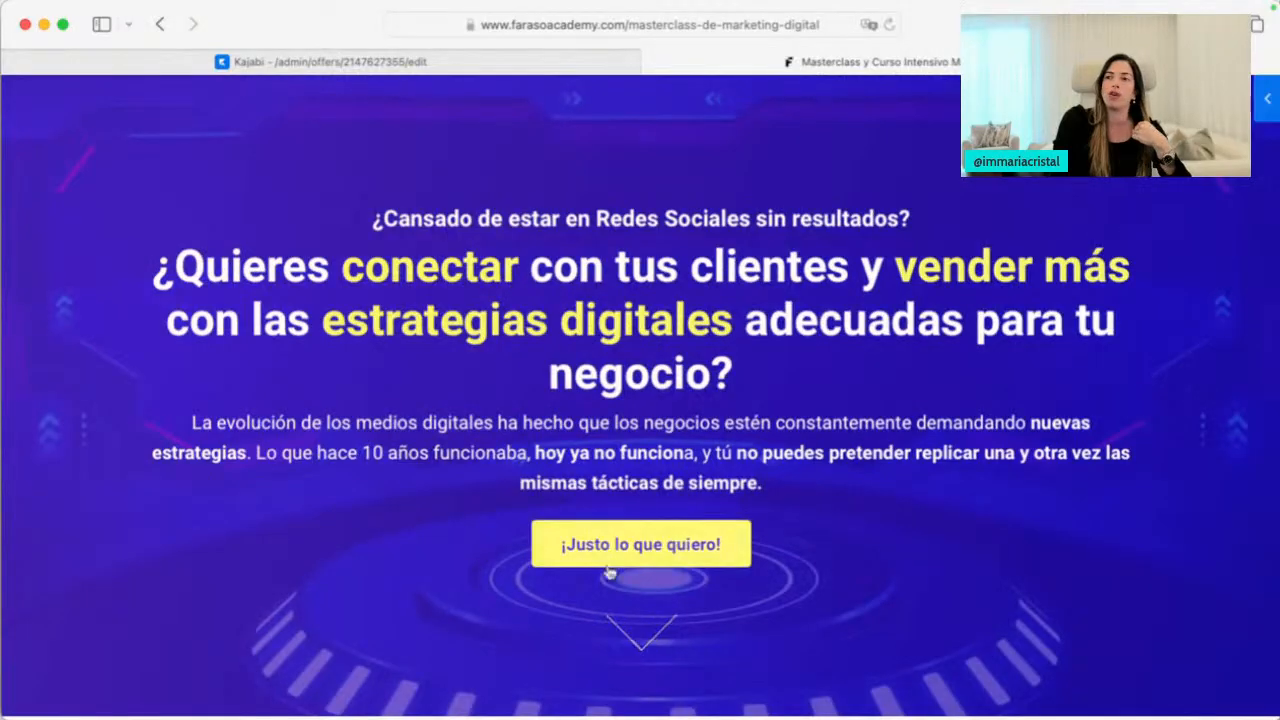
left_click(609, 563)
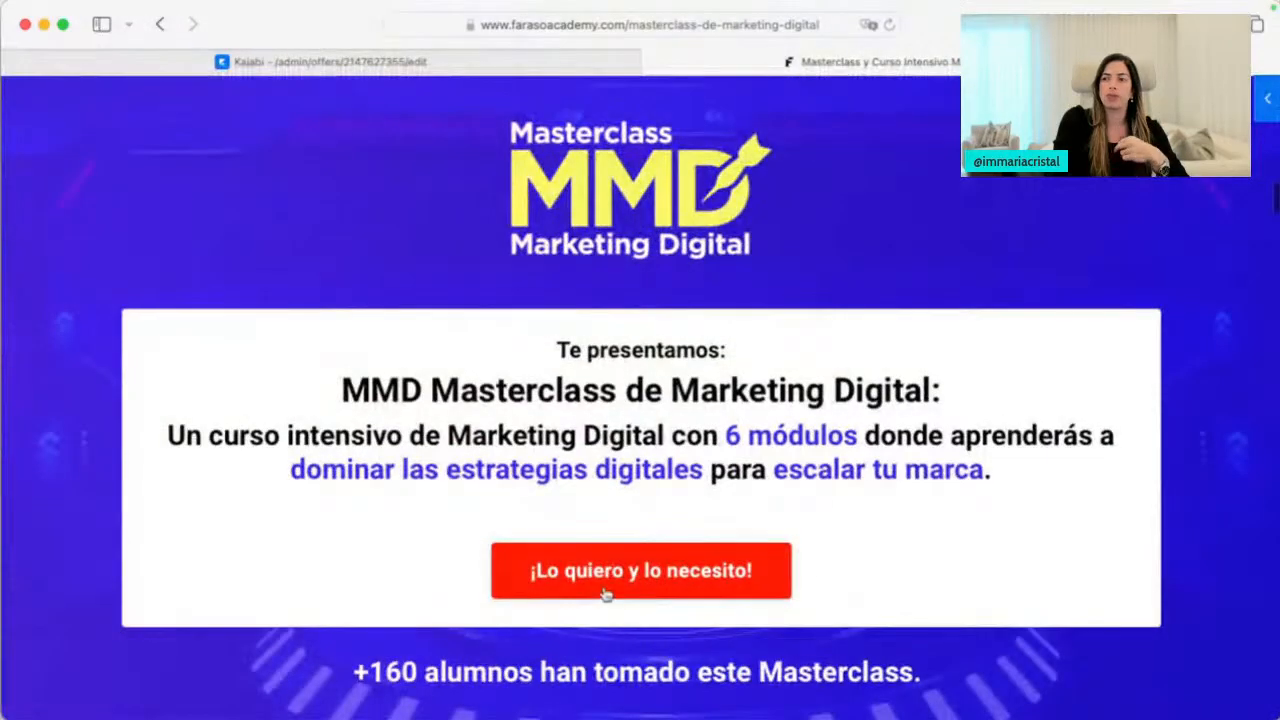
left_click(606, 591)
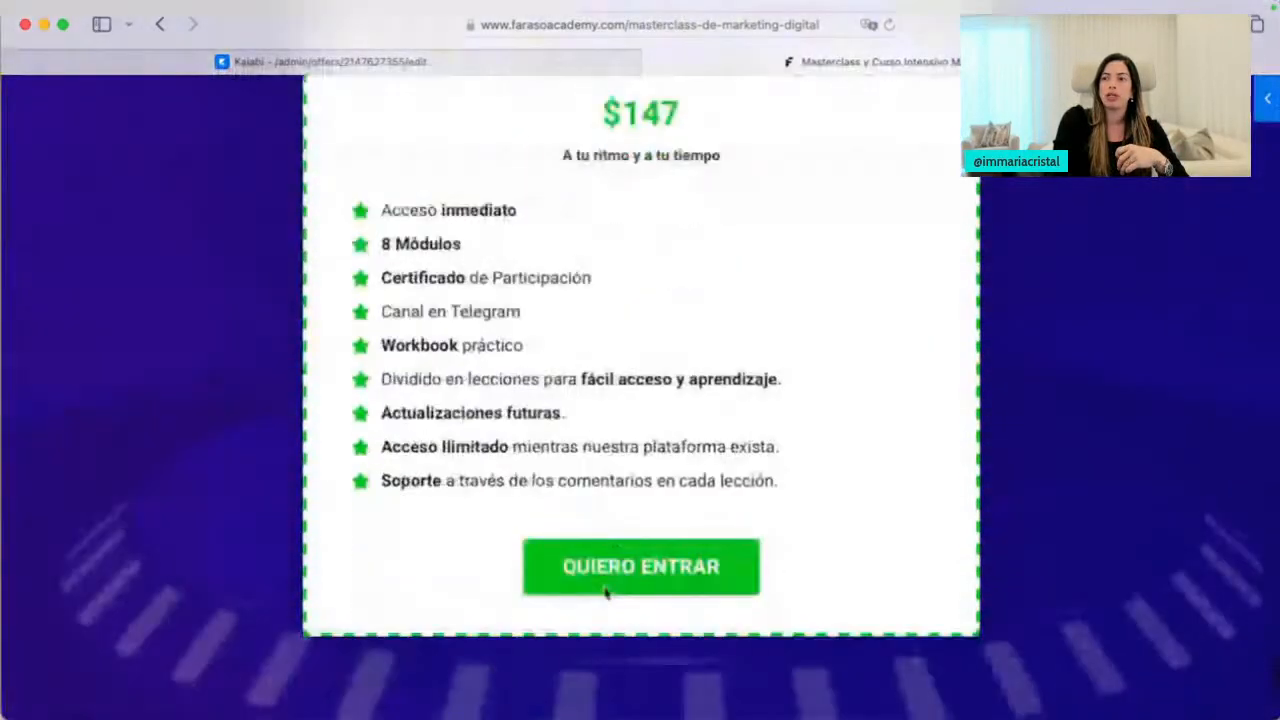
left_click(605, 590)
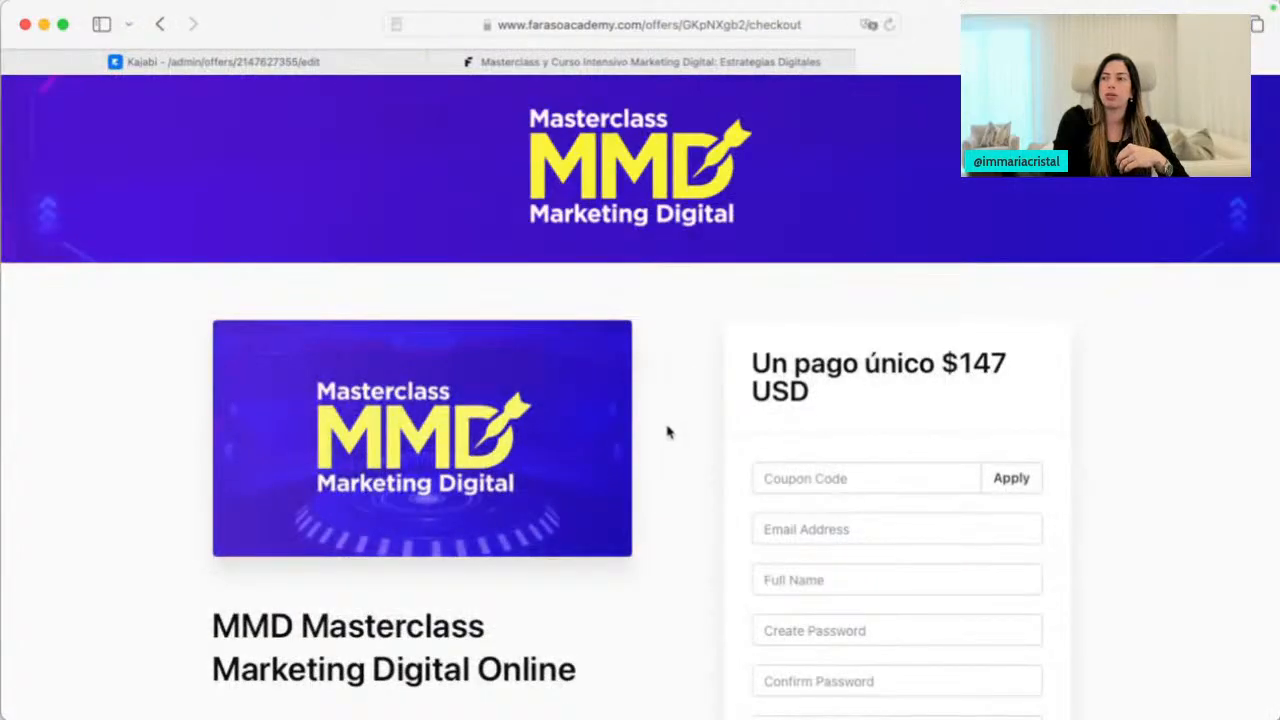
Inspect the example checkout's $147 price and $47 Fotografía Móvil order bump
scroll(686, 533, "down", 10)
scroll(686, 533, "down", 2)
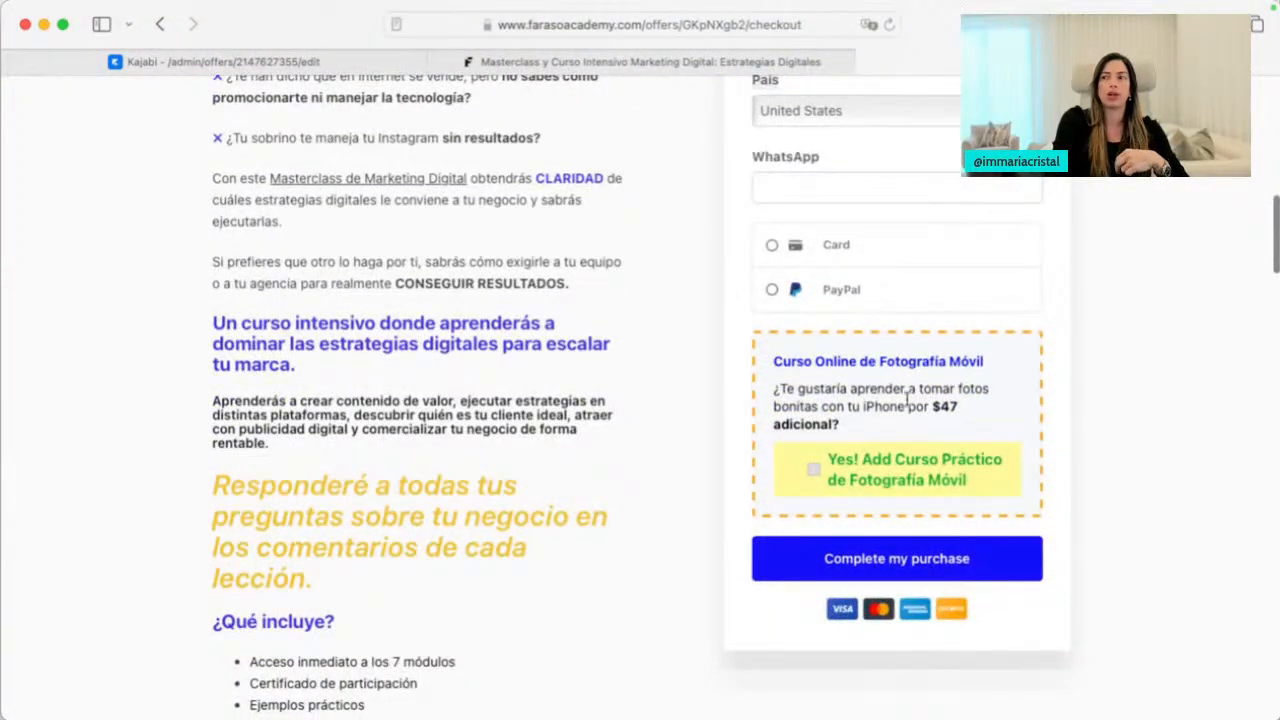
scroll(858, 432, "up", 10)
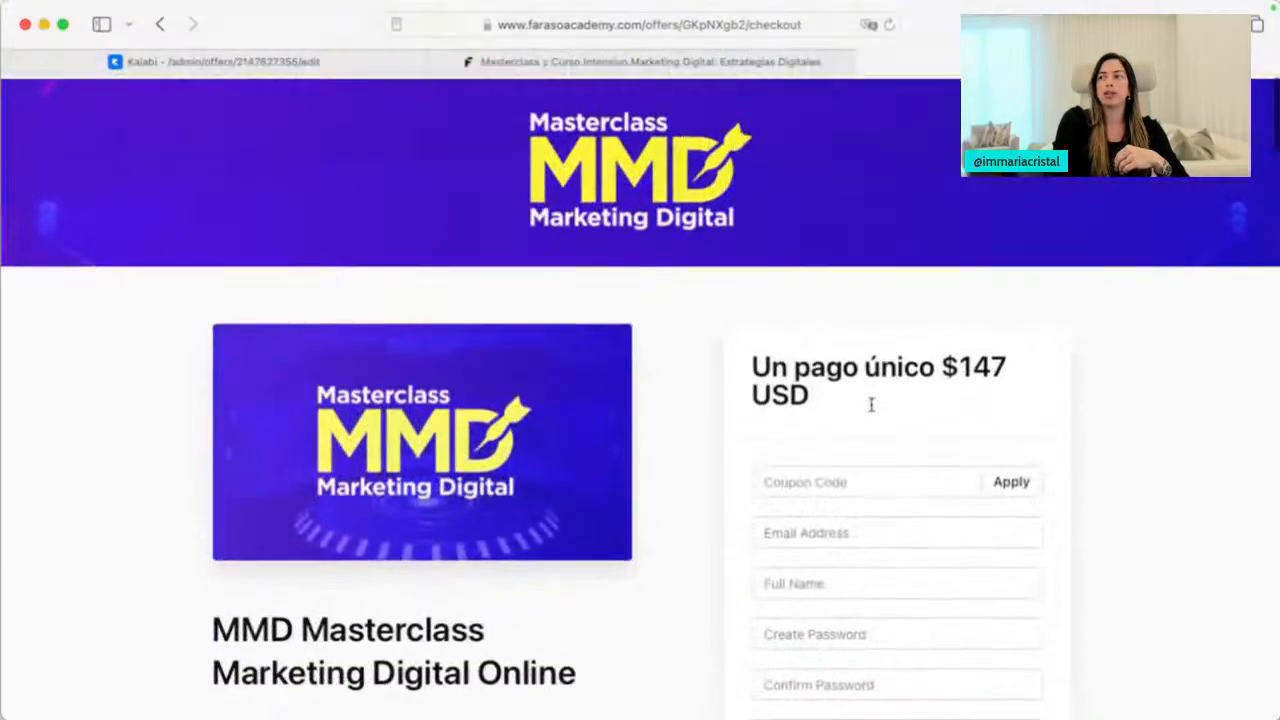
scroll(973, 376, "down", 3)
scroll(973, 376, "down", 10)
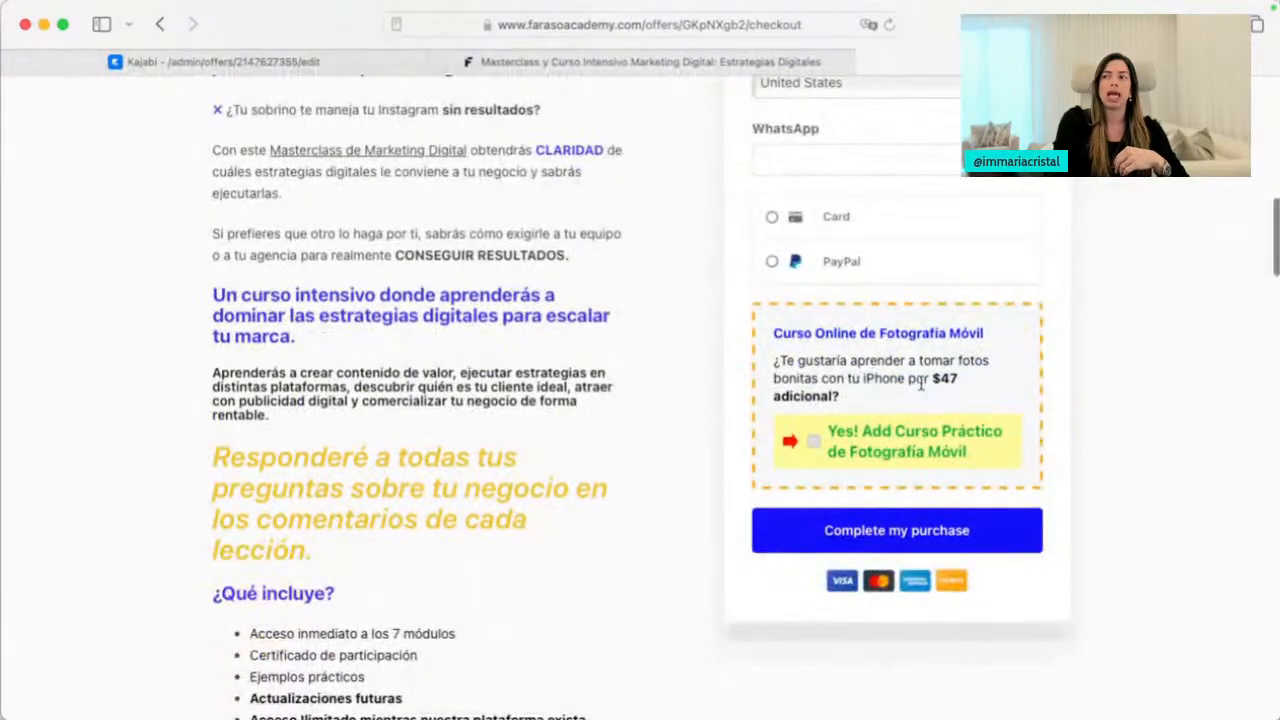
right_click(918, 378)
key("Escape")
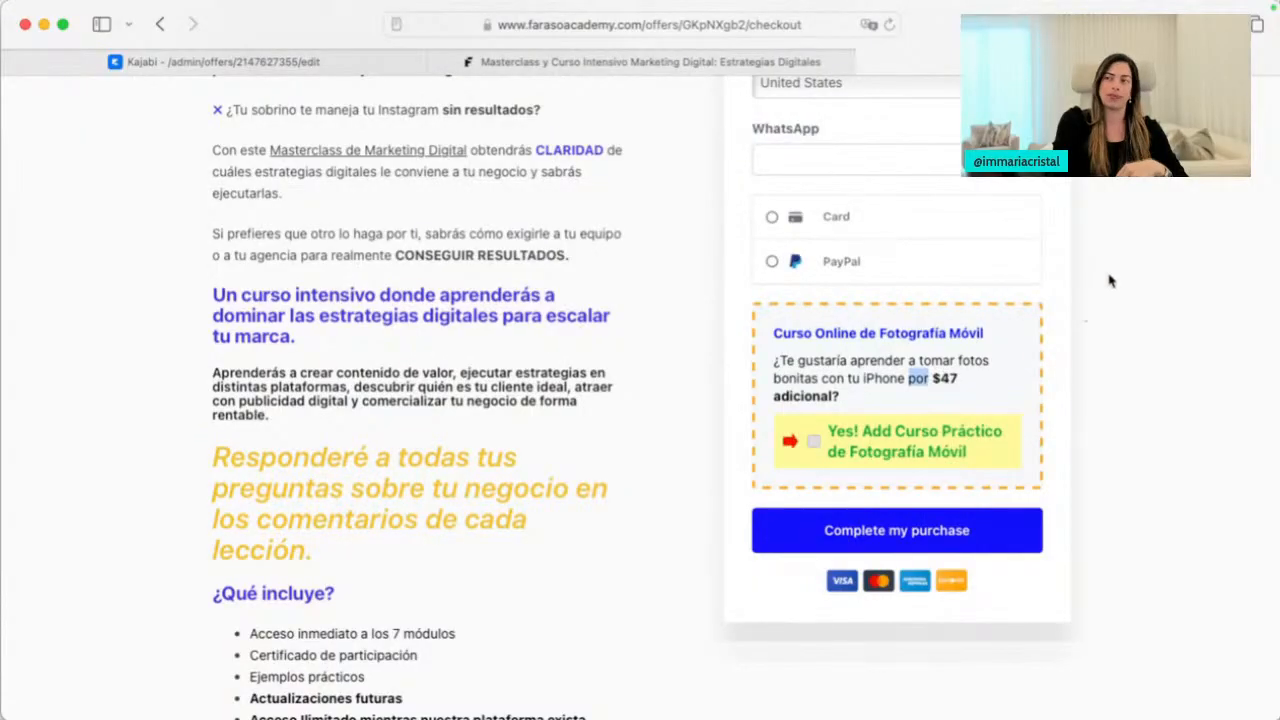
left_click(1108, 281)
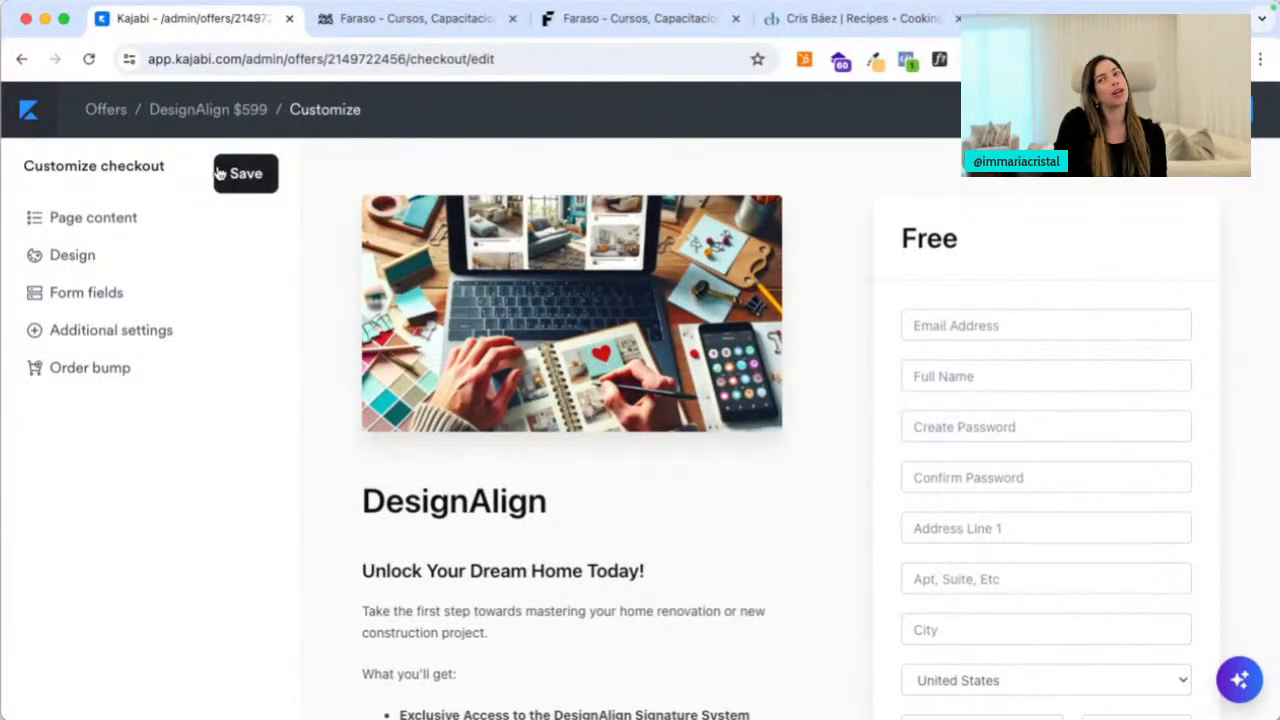
Save the DesignAlign checkout customizations and go to the Offers list
left_click(240, 173)
left_click(18, 124)
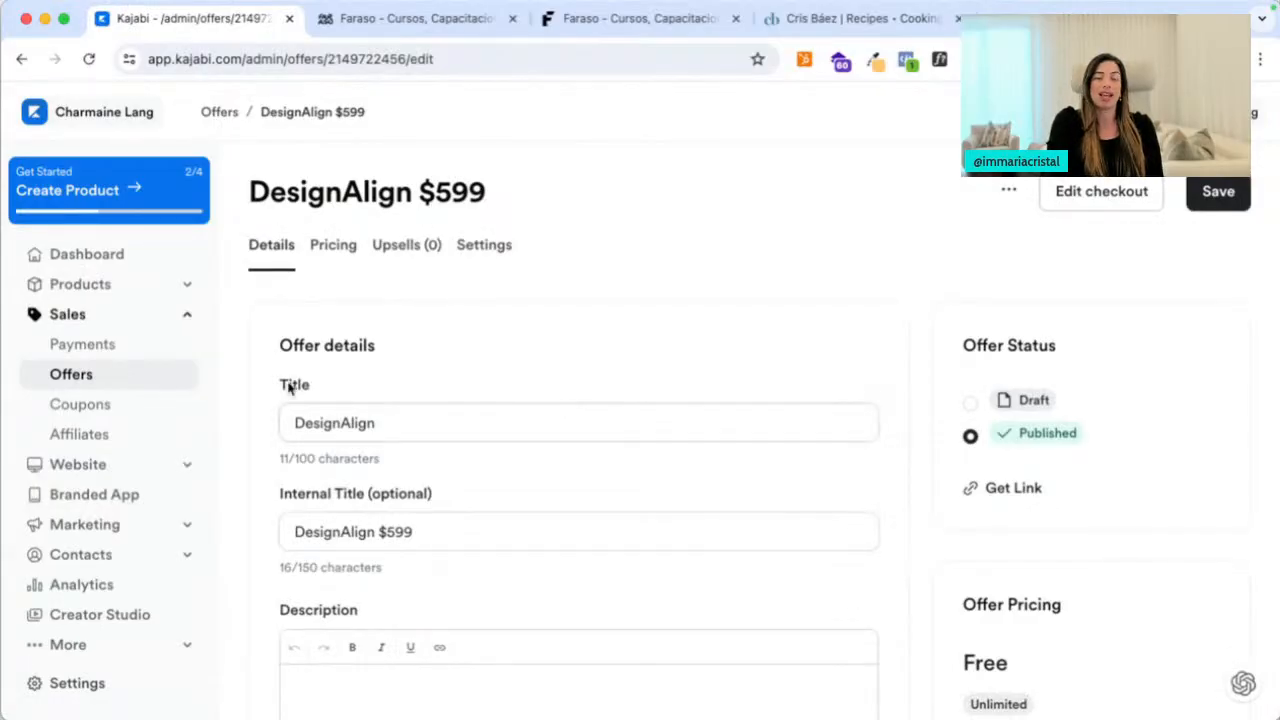
left_click(62, 374)
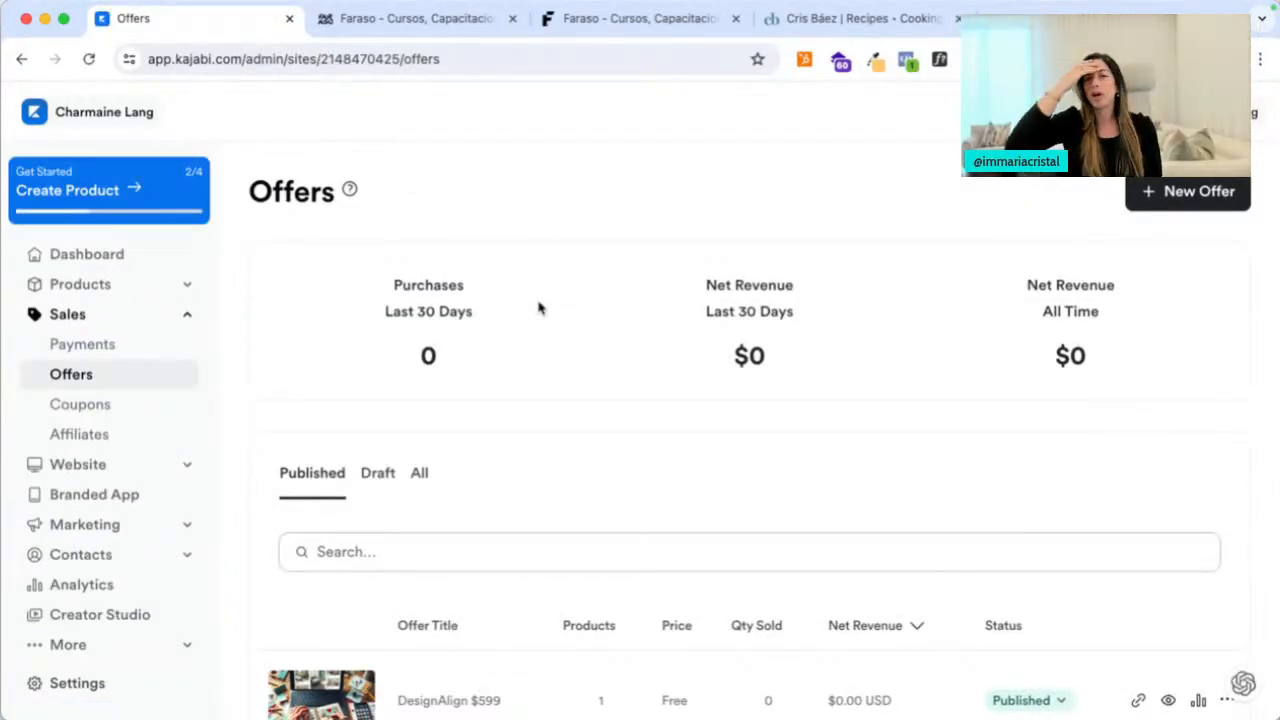
Check the DesignAlign offer's actions menu, then go to Products > Coaching
scroll(600, 330, "down", 3)
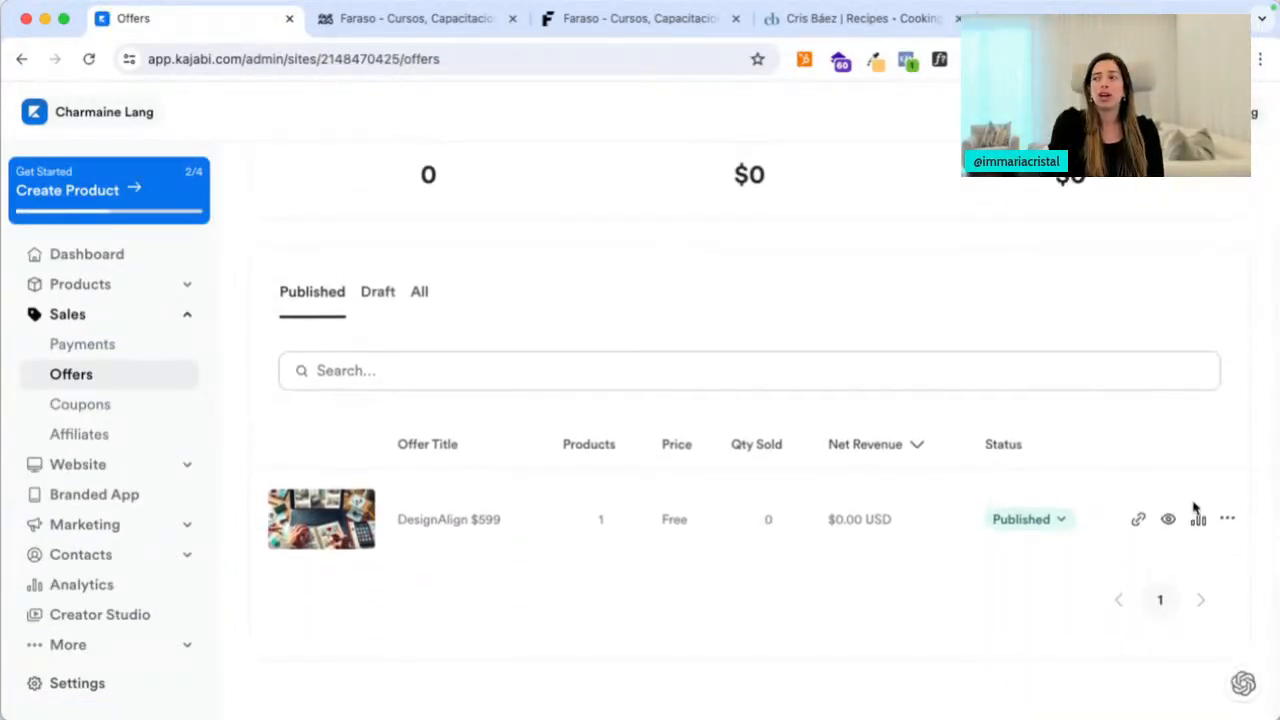
left_click(1229, 520)
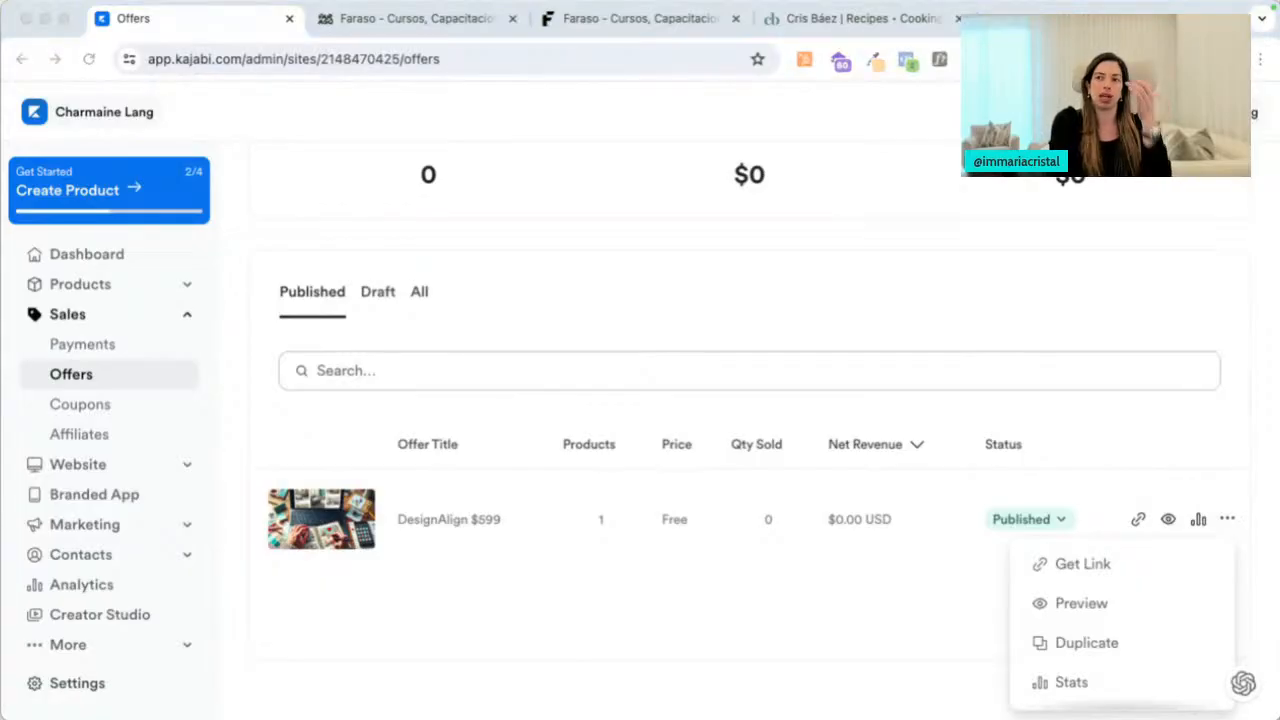
left_click(107, 285)
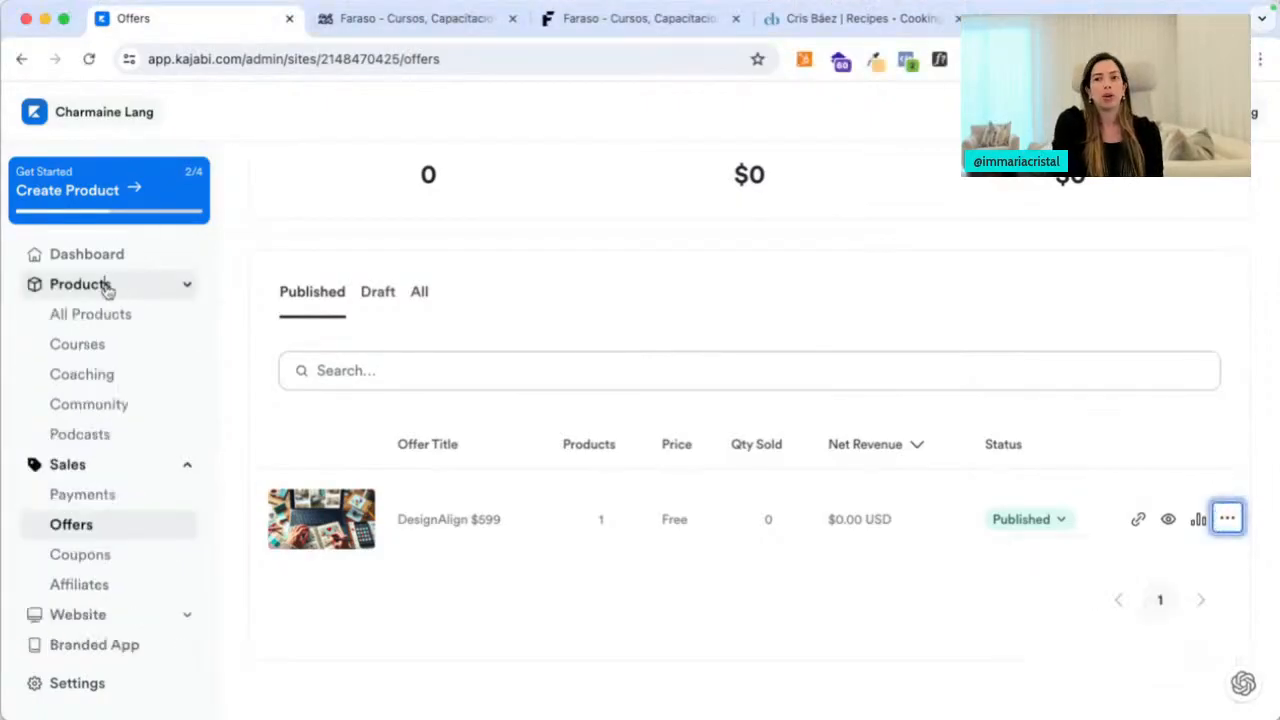
left_click(92, 385)
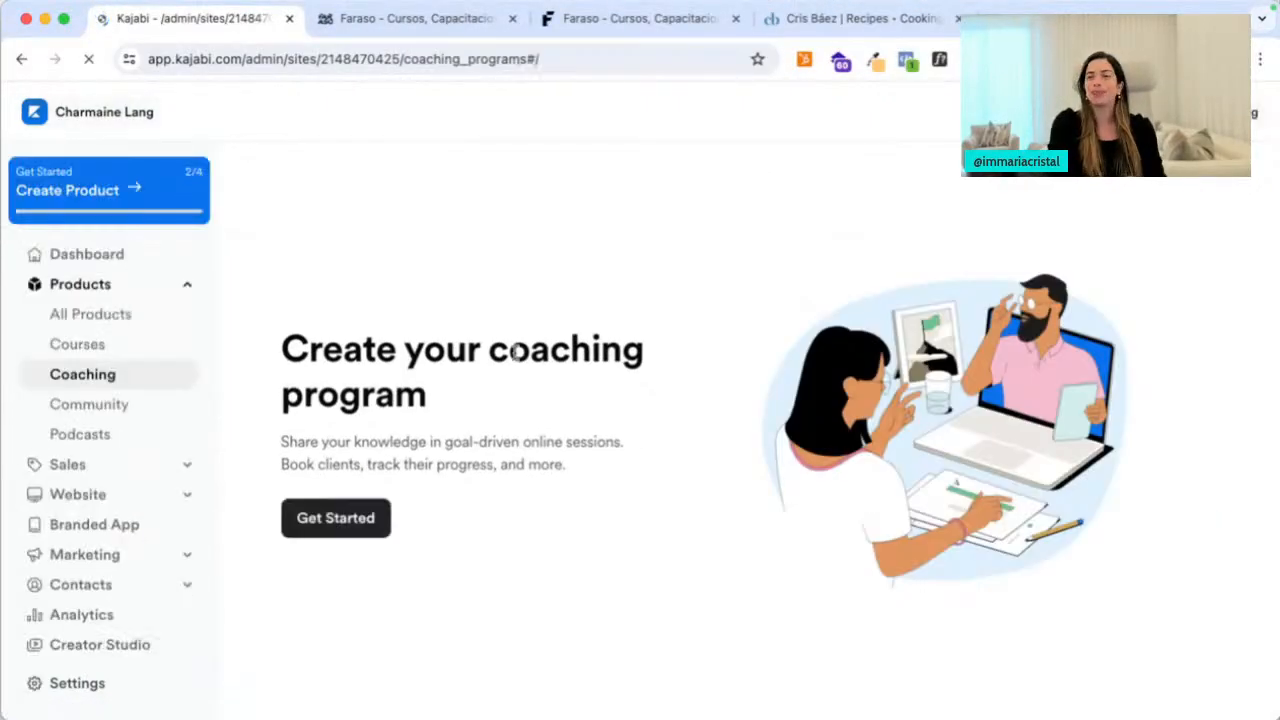
Create a coaching program titled 'Renovation Strategic Session' with the coach's name, then continue
left_click(338, 519)
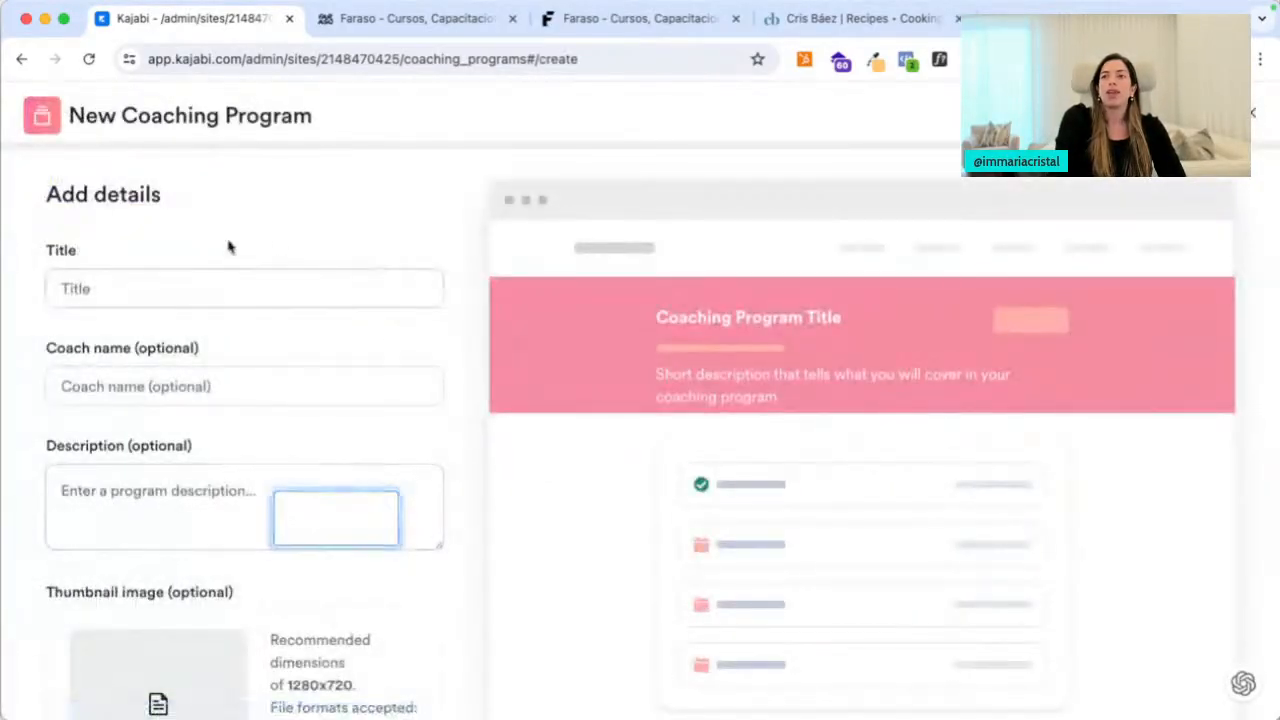
left_click(216, 280)
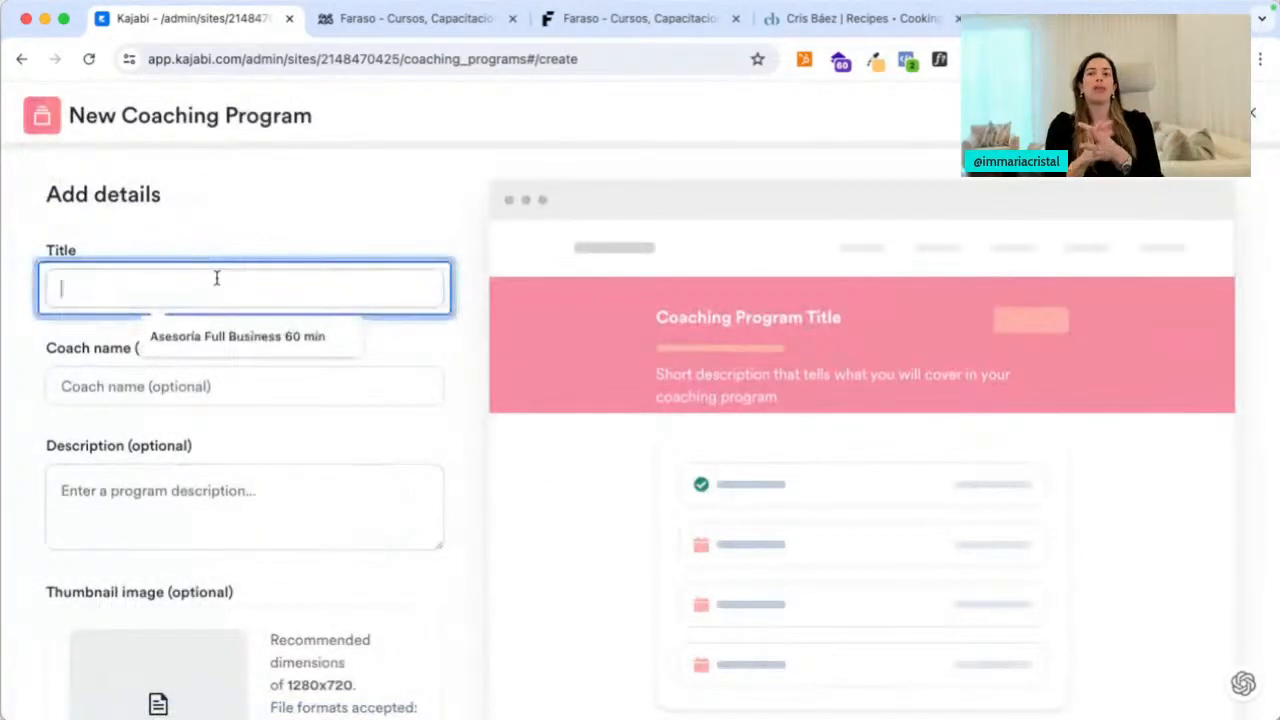
type("Renovation")
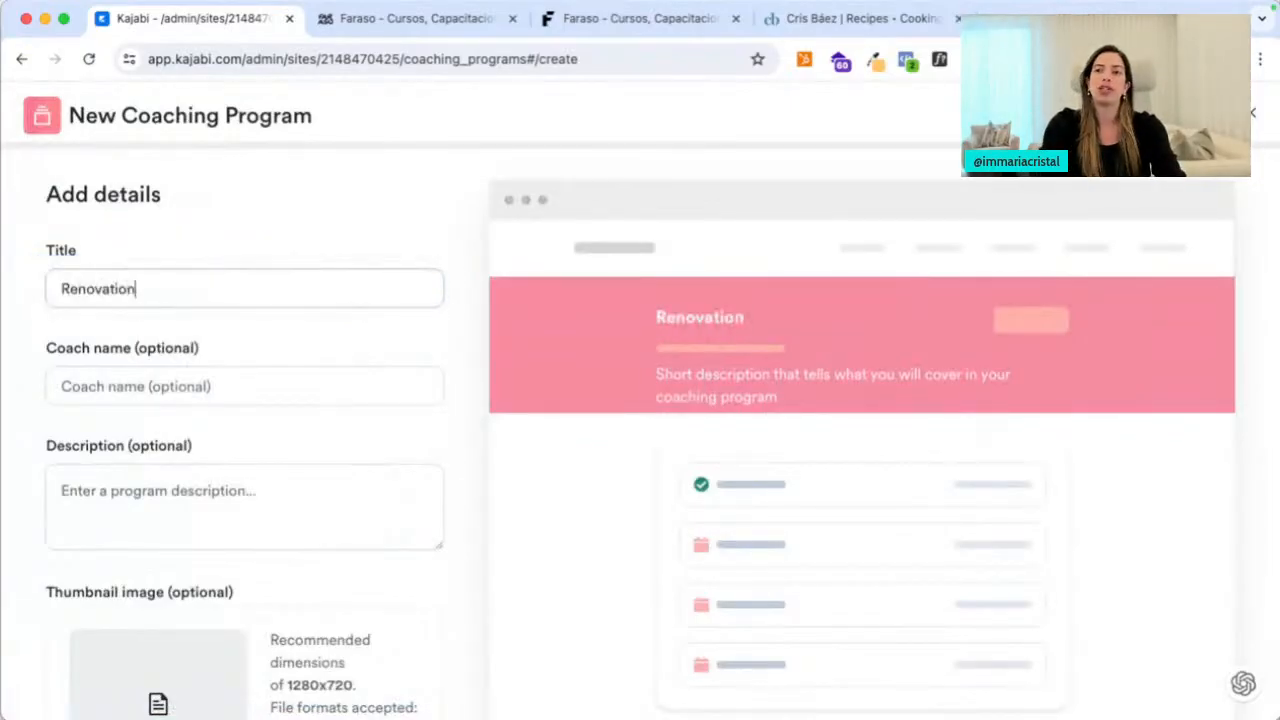
type(" Ses")
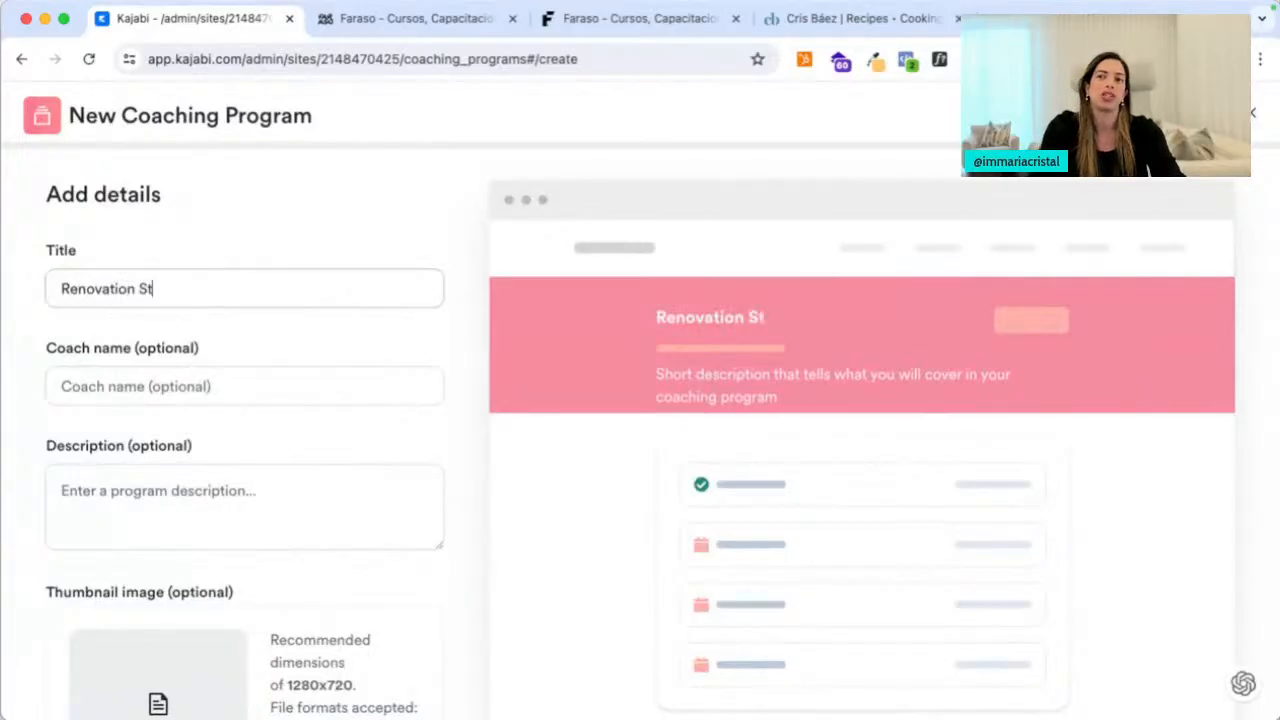
type("rategic Sesion")
key("BackSpace")
key("BackSpace")
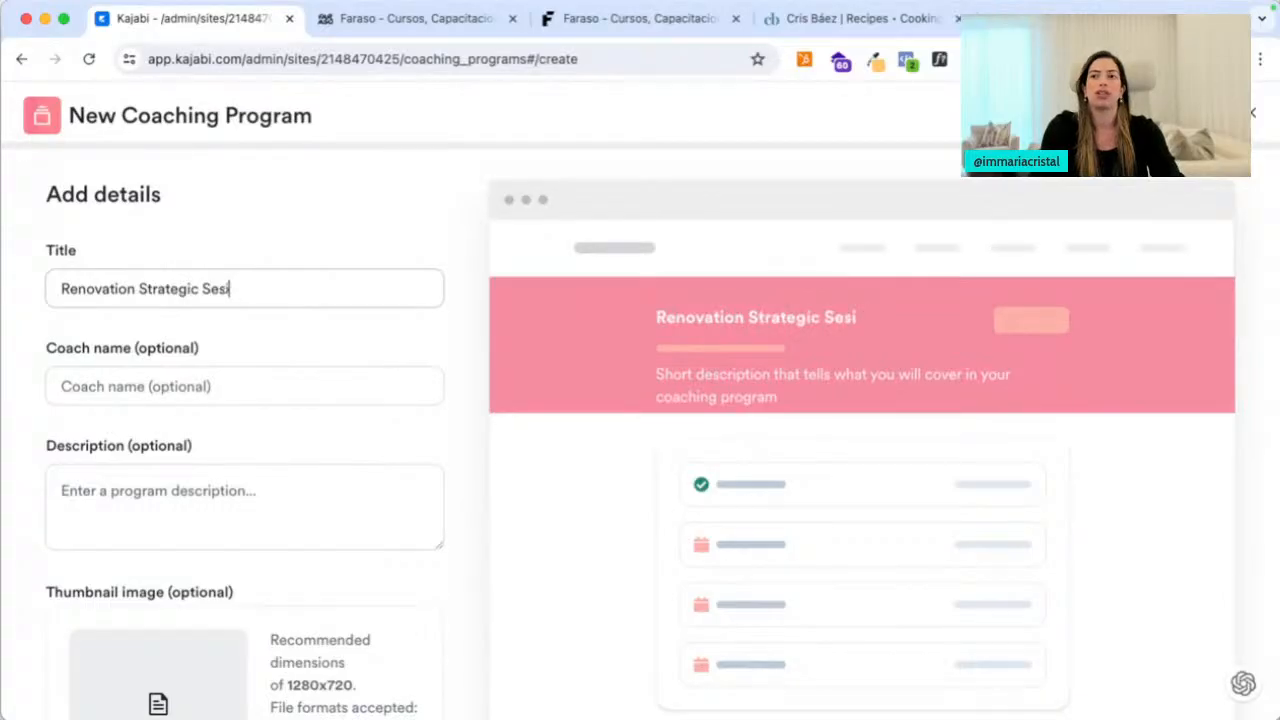
key("BackSpace")
type("sion")
key("Tab")
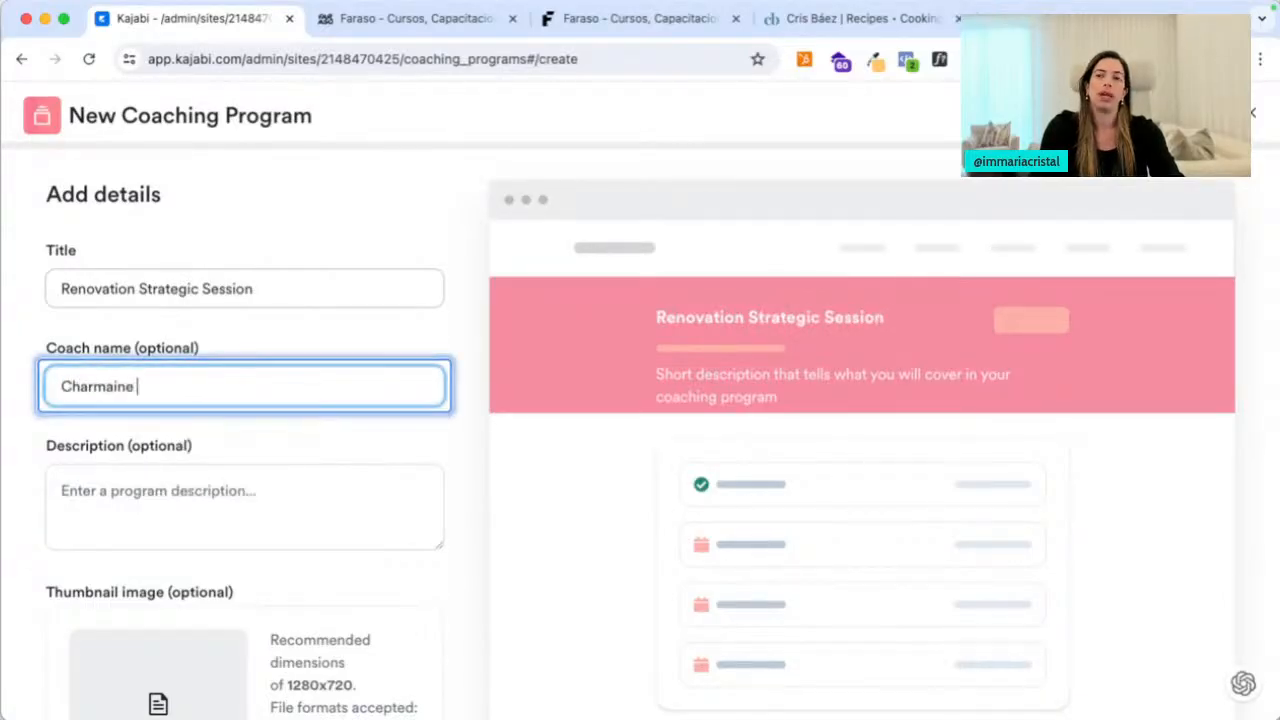
key("Tab")
scroll(450, 430, "down", 2)
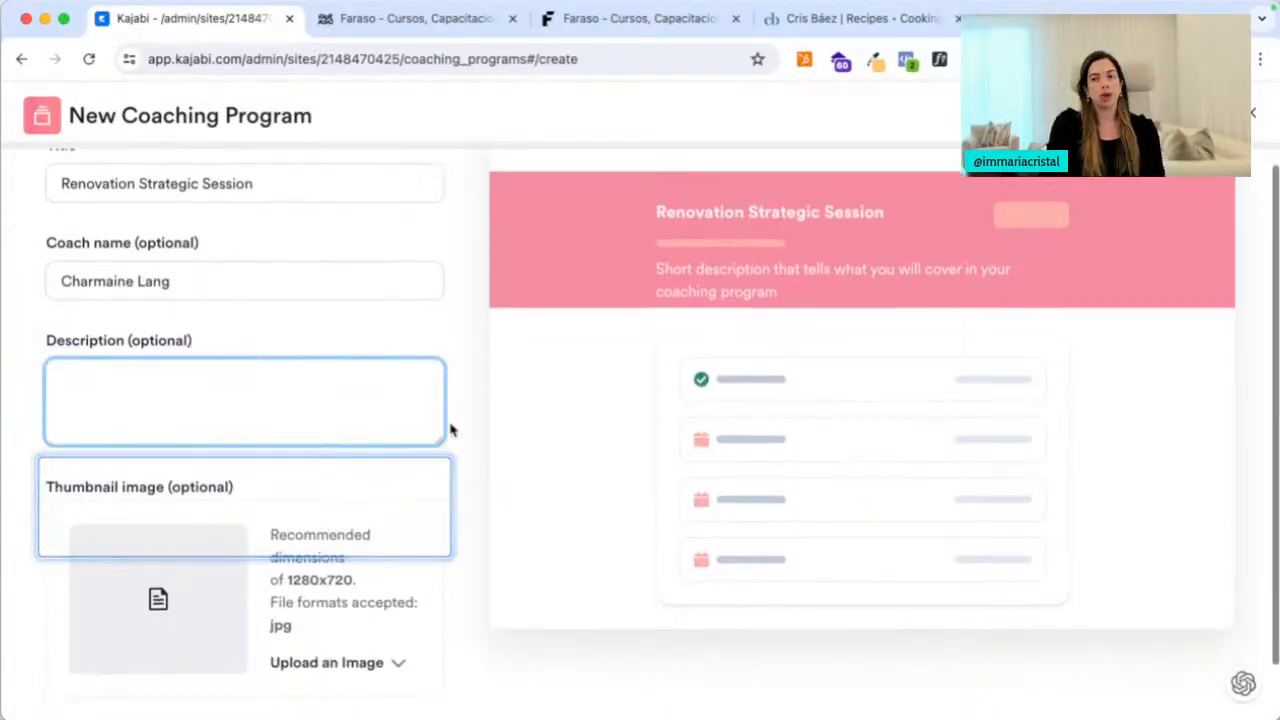
scroll(450, 430, "down", 1)
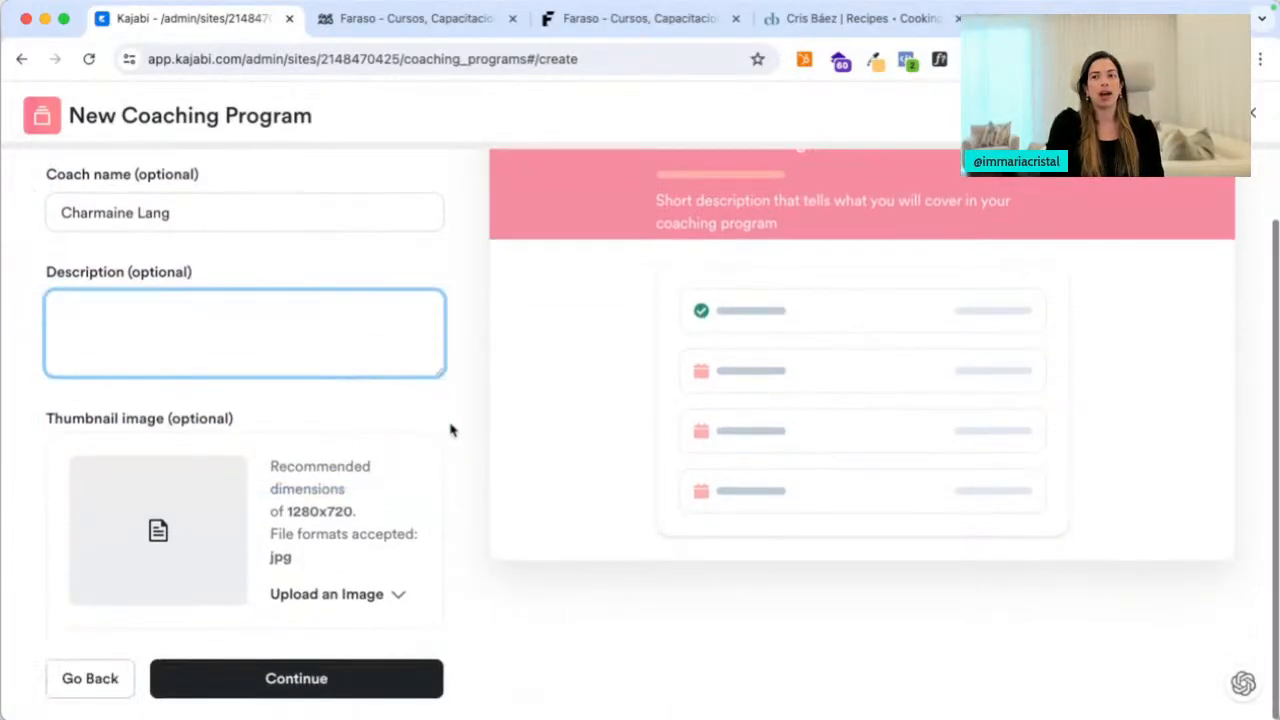
left_click(317, 680)
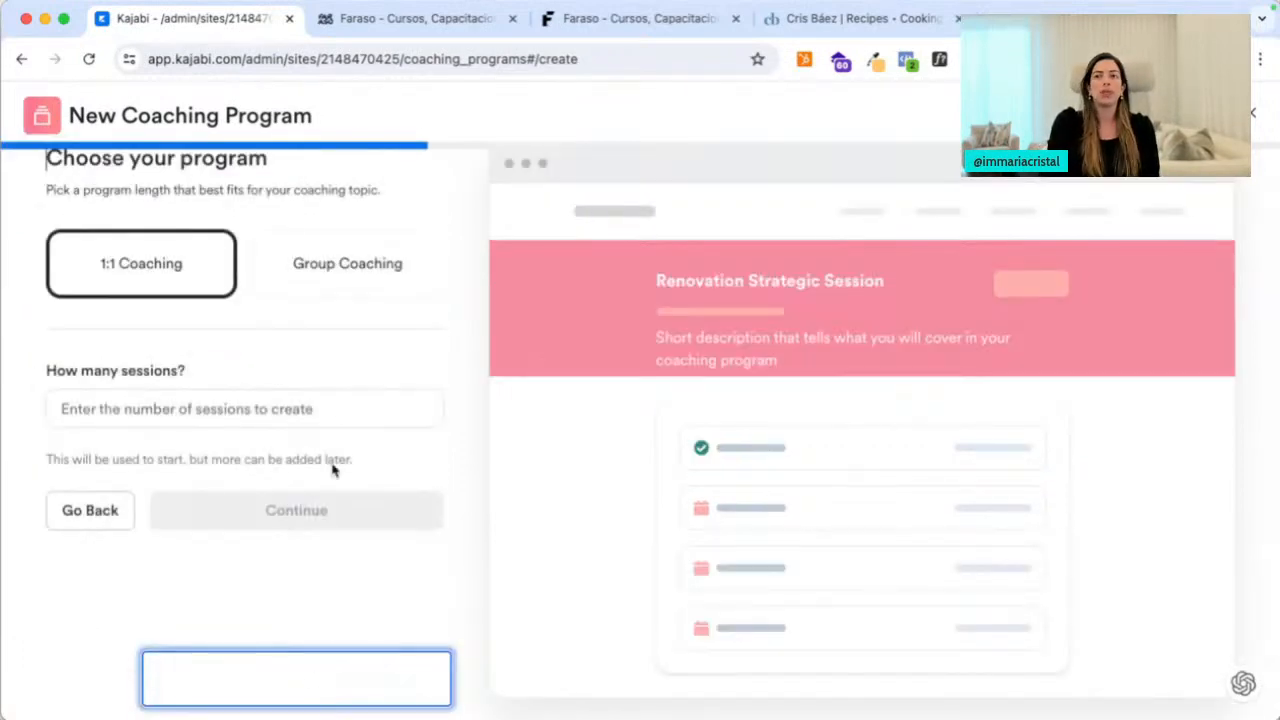
Enter 1 as the number of sessions for the program
scroll(473, 322, "up", 1)
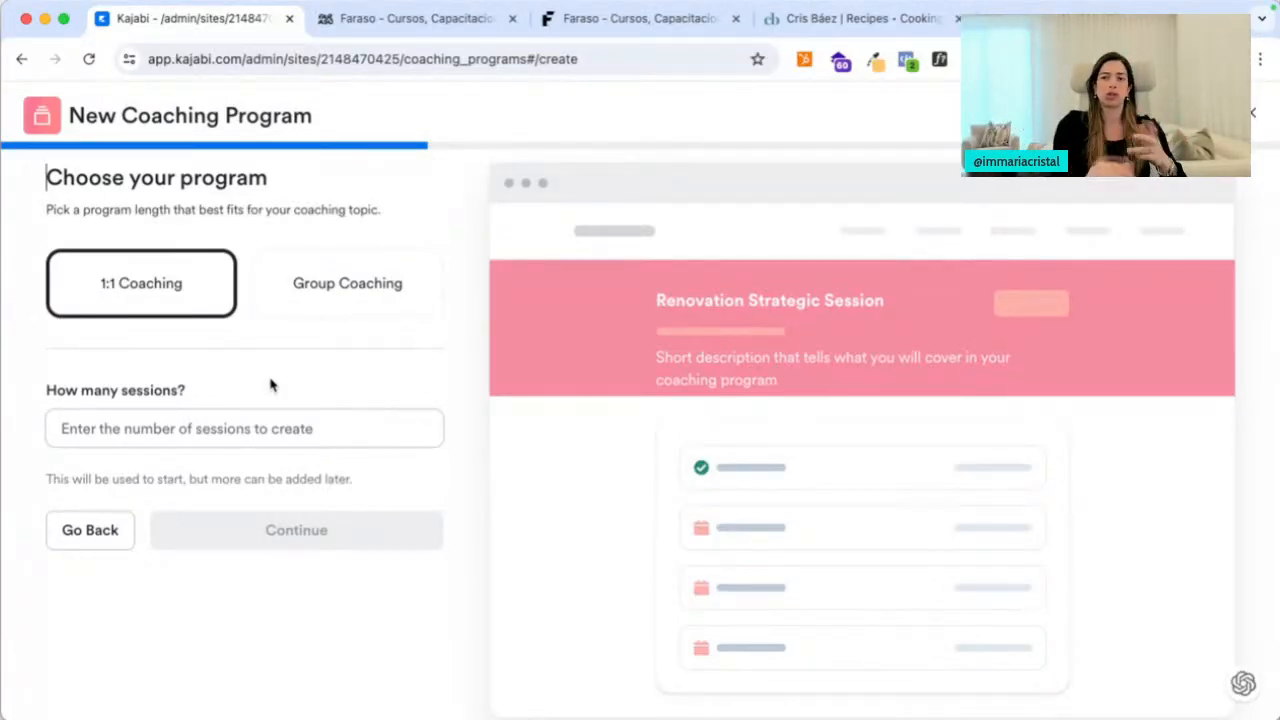
left_click(240, 430)
type("1")
left_click(462, 364)
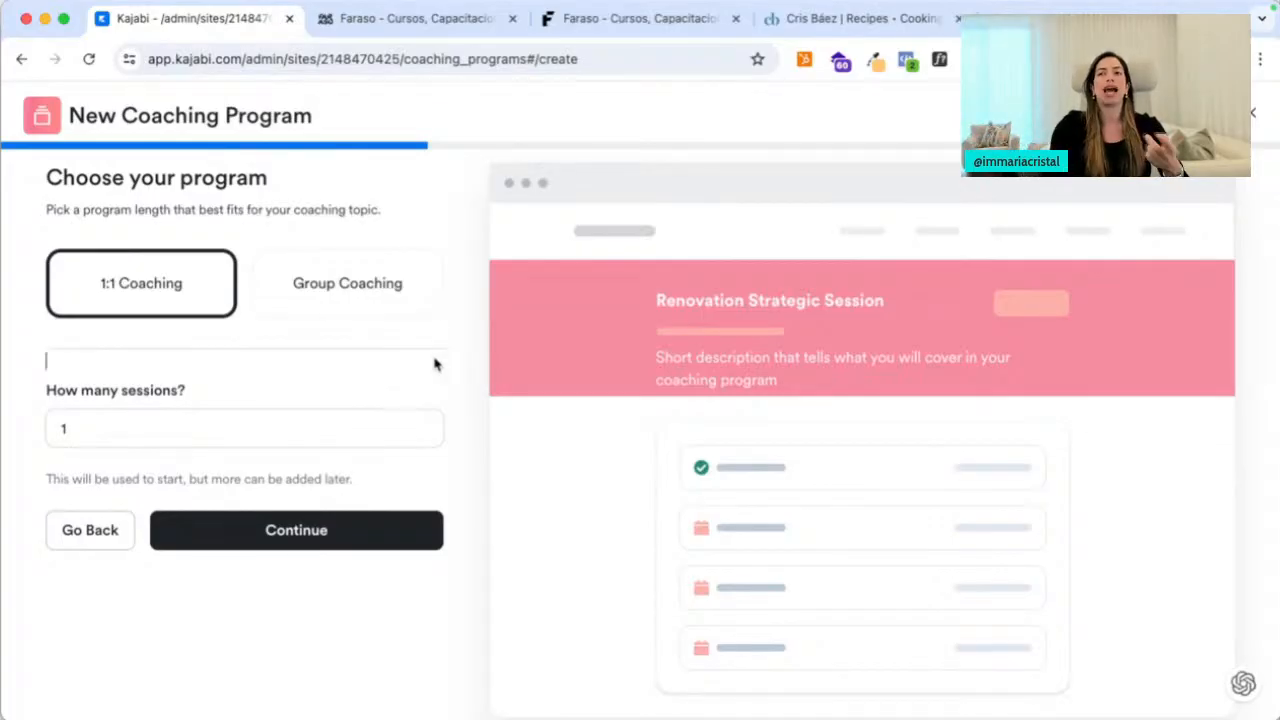
left_click(334, 422)
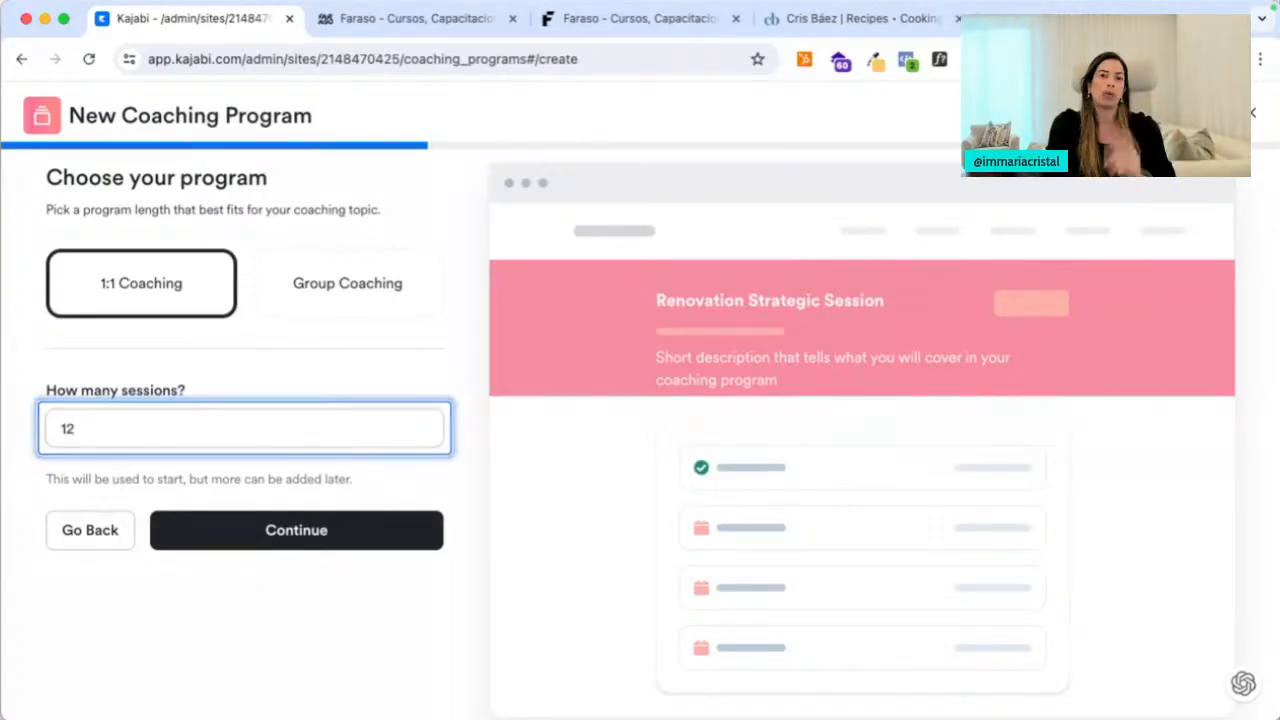
Try Group Coaching, then switch back to 1:1 Coaching with 1 session
left_click(366, 288)
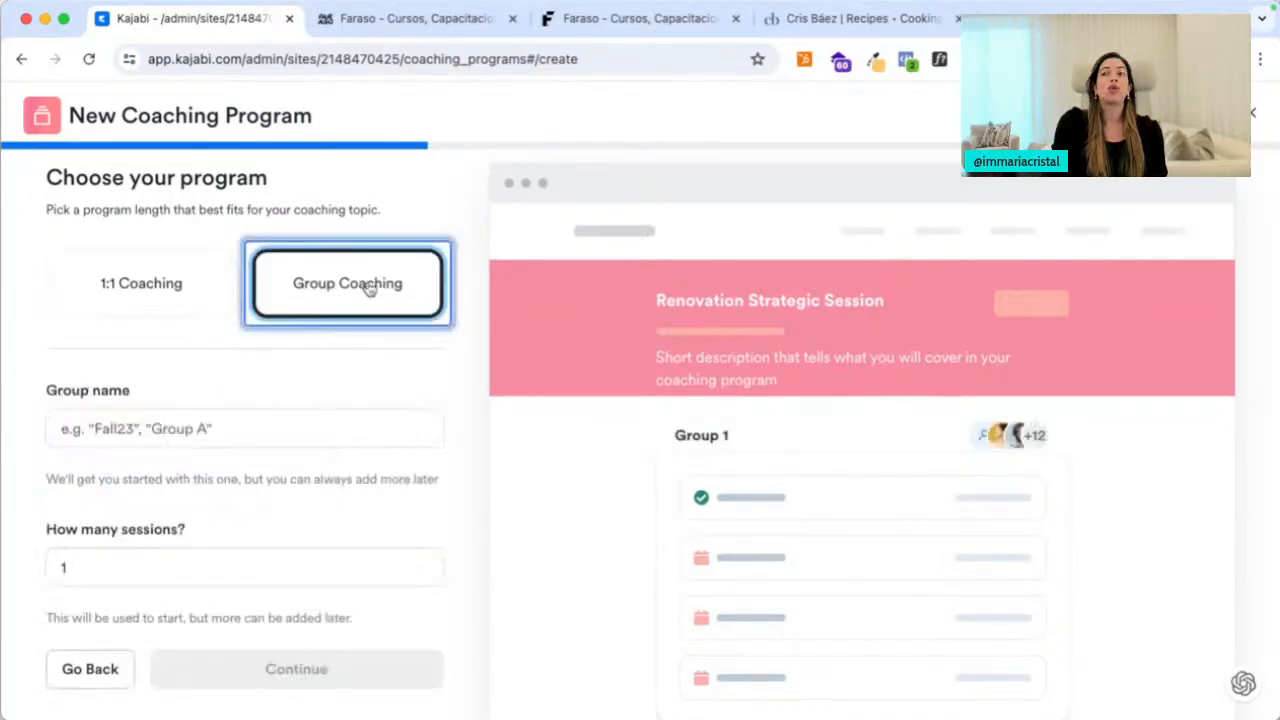
scroll(292, 408, "down", 1)
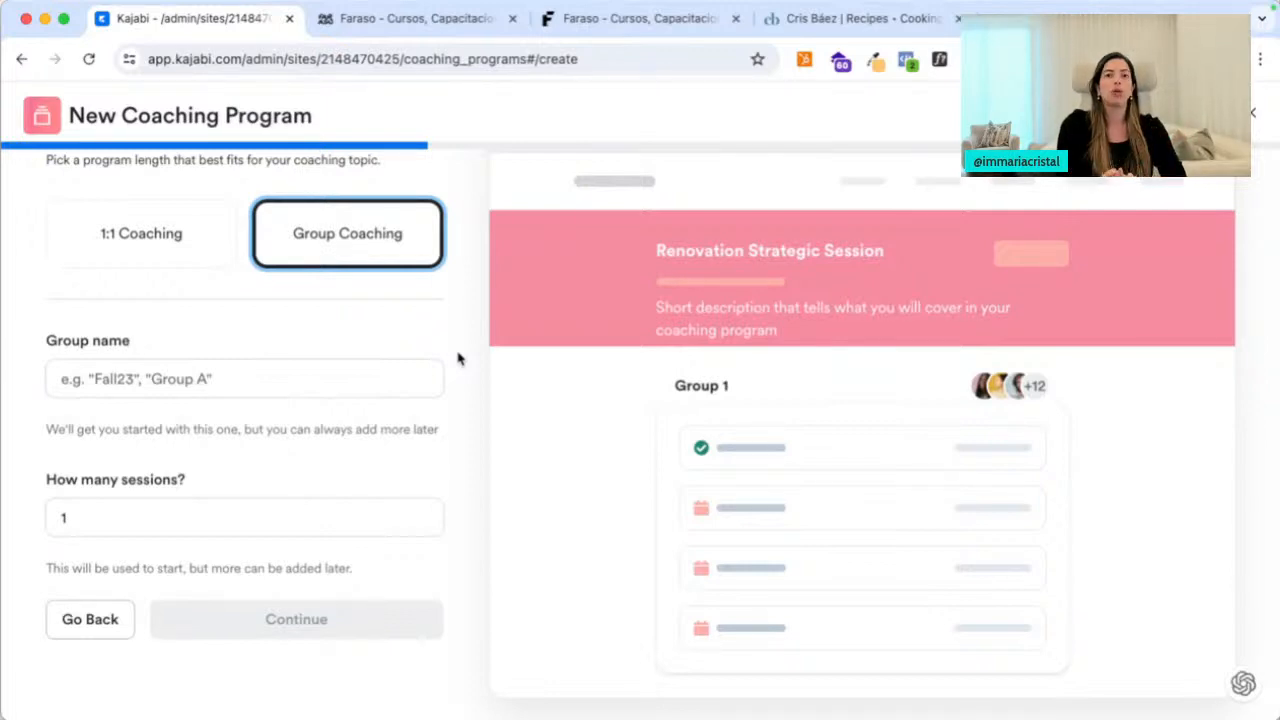
left_click(276, 510)
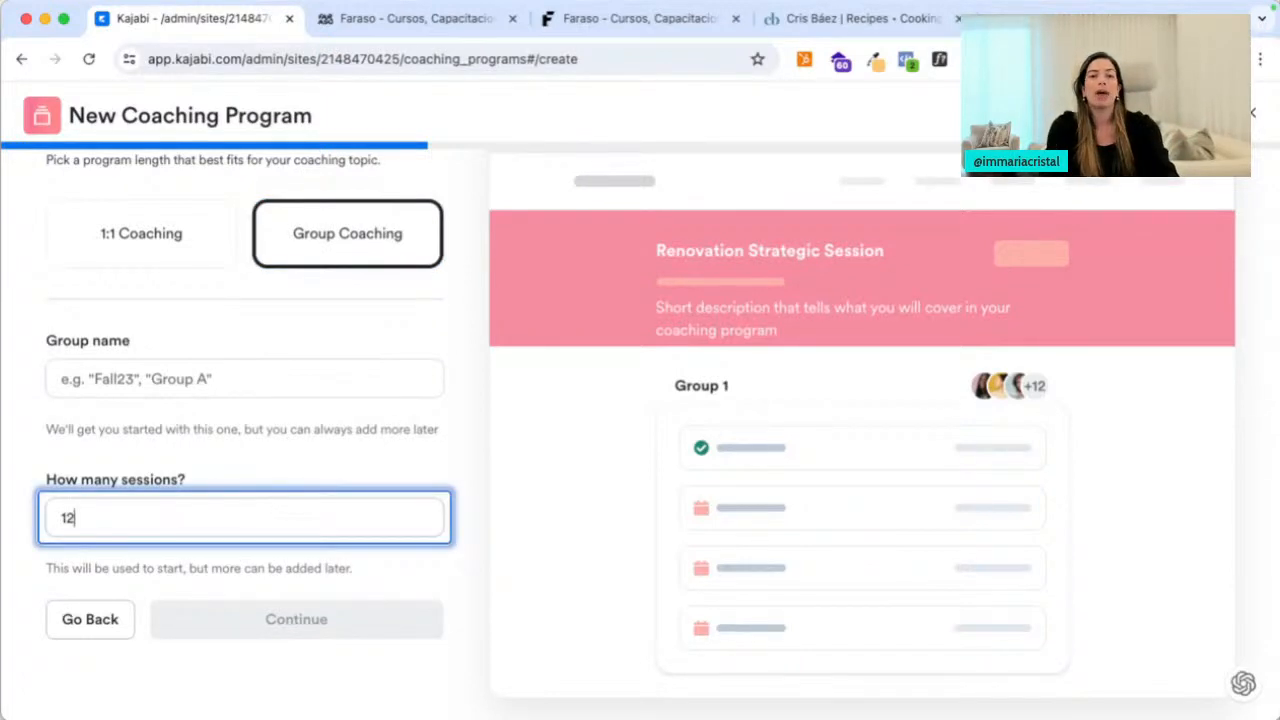
left_click(158, 245)
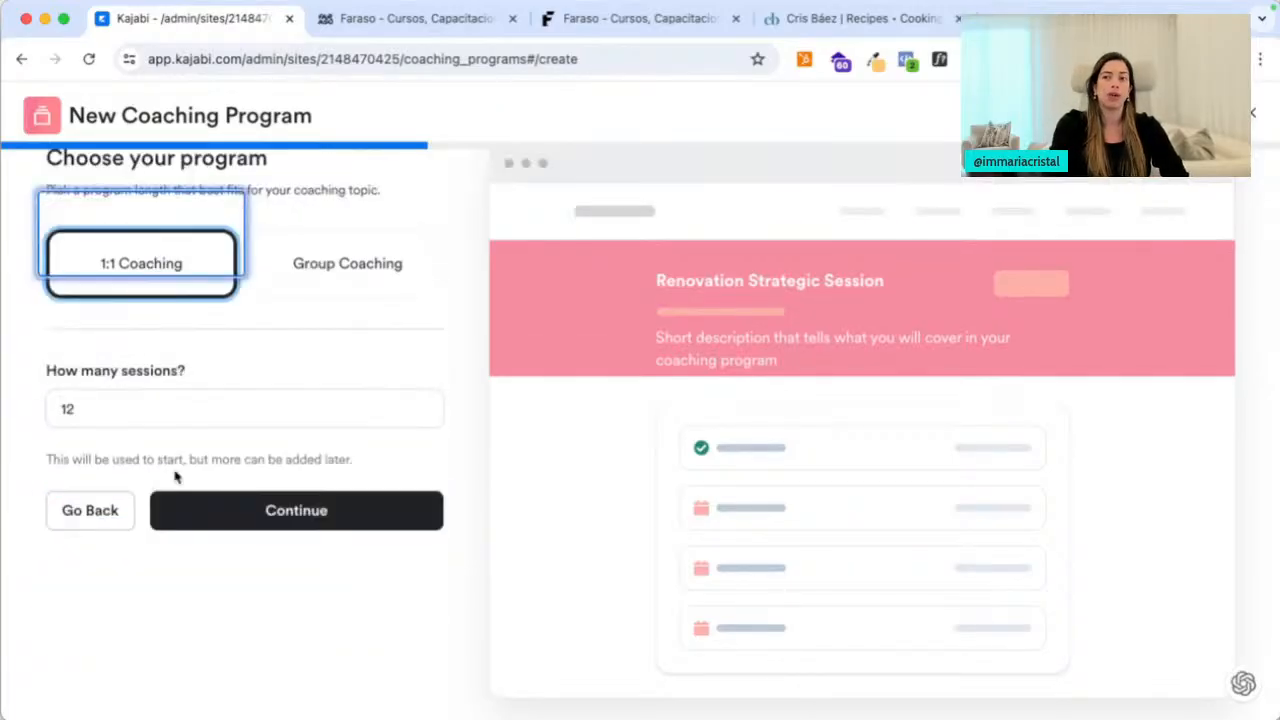
left_click(113, 412)
type("1")
left_click(116, 628)
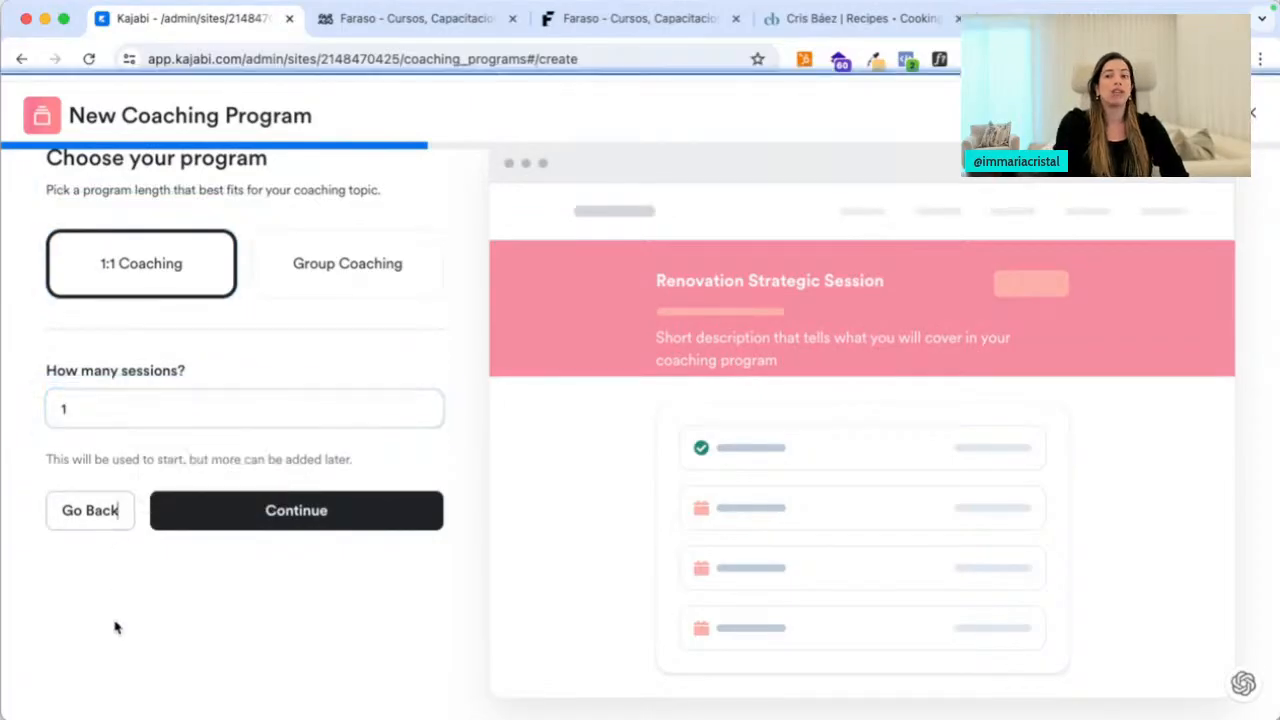
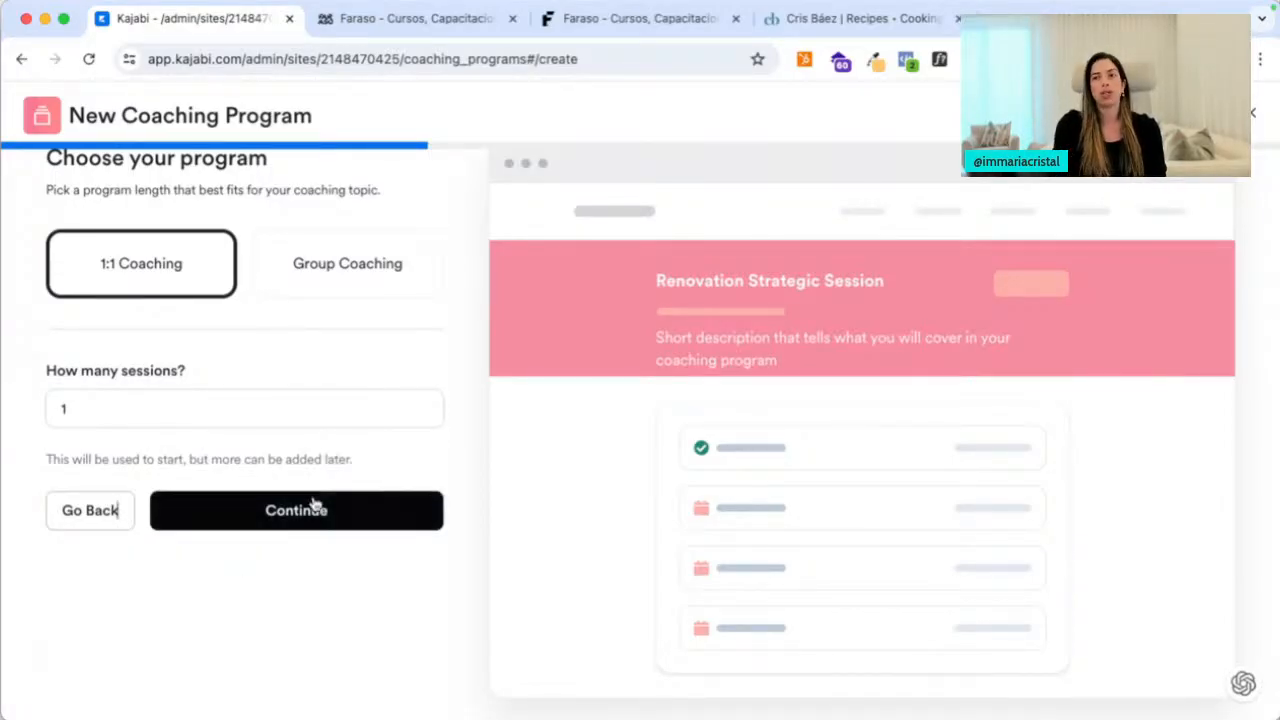
Confirm 1:1 Coaching with 1 session and advance to the scheduling preferences step
left_click(256, 527)
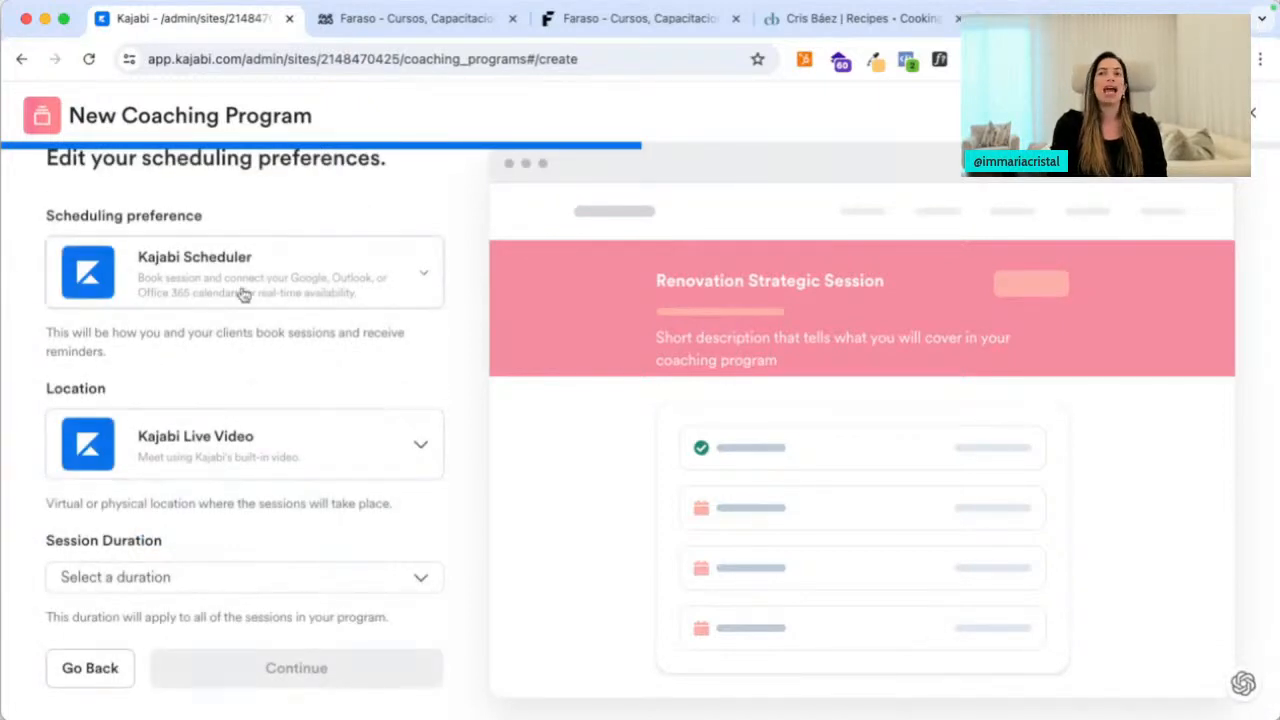
Keep Kajabi Scheduler as the booking method for sessions
left_click(243, 293)
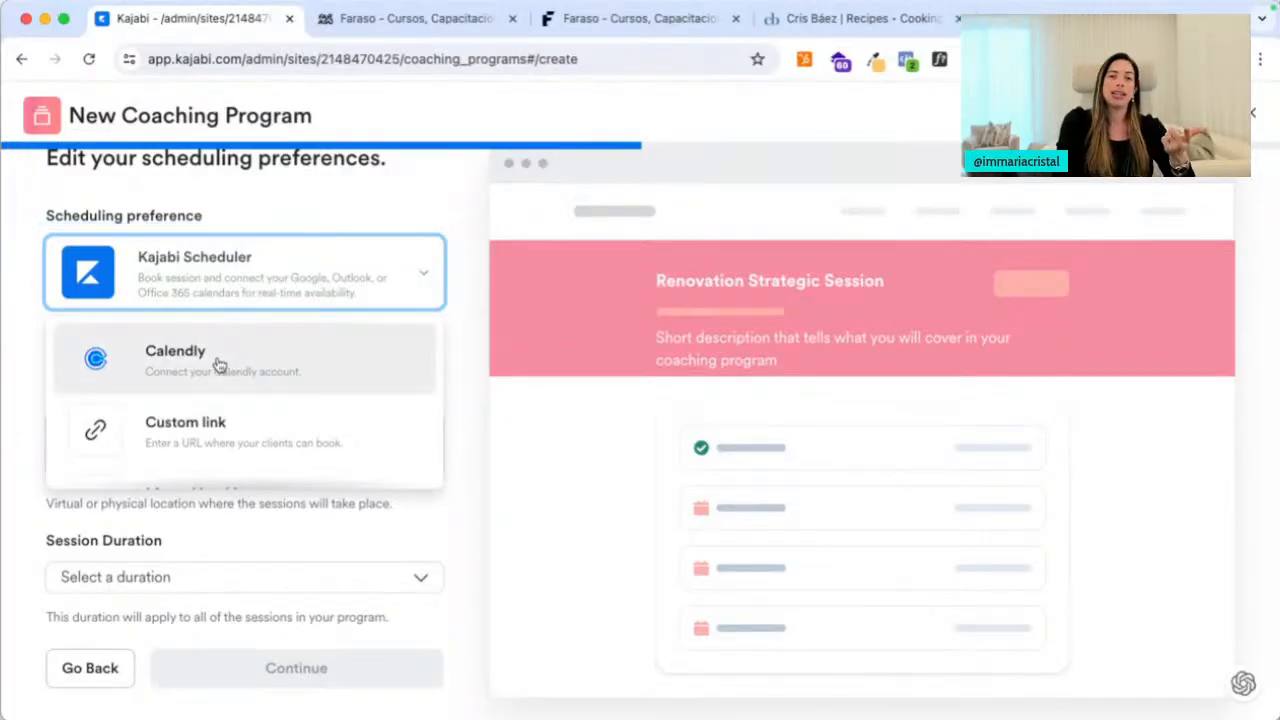
scroll(240, 372, "down", 2)
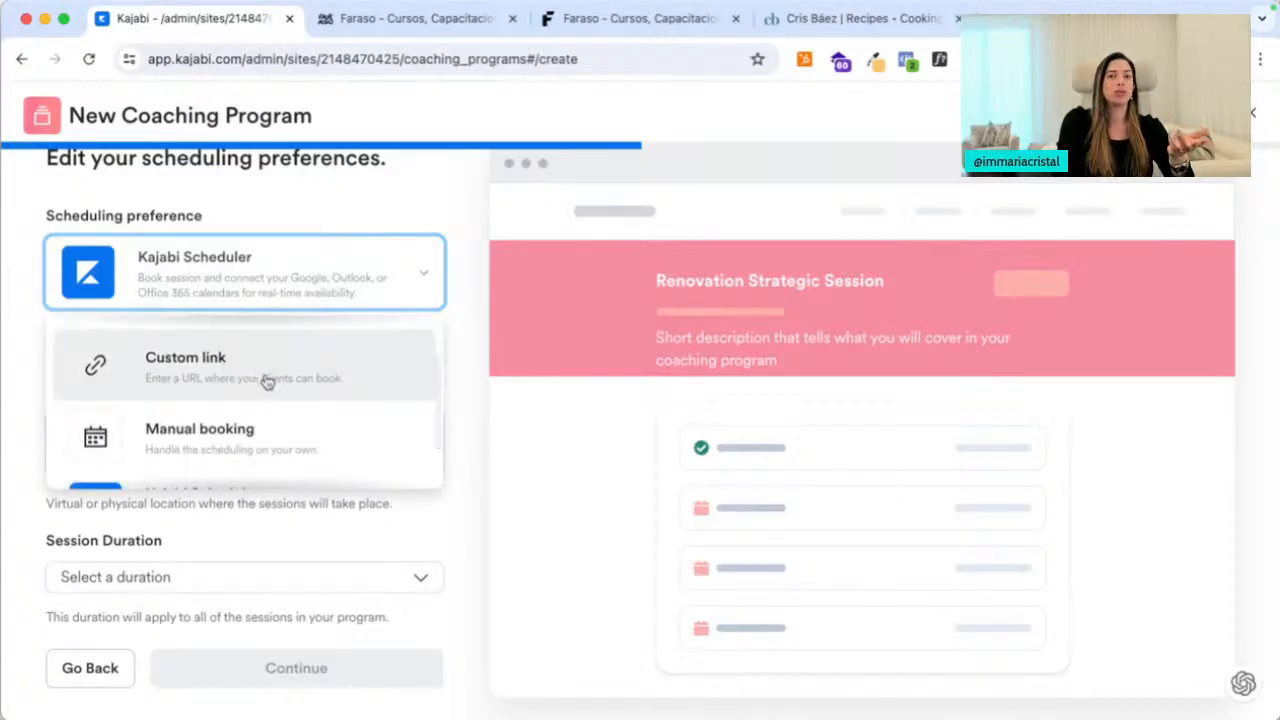
scroll(266, 380, "down", 2)
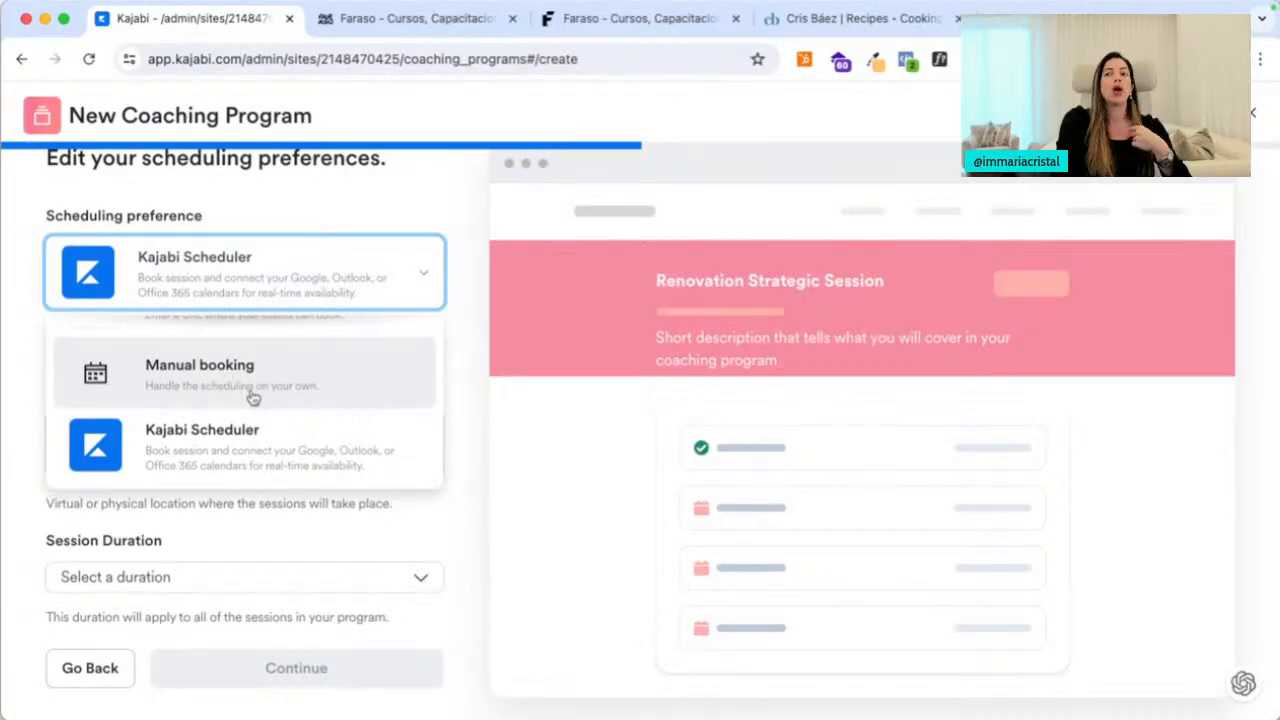
left_click(255, 440)
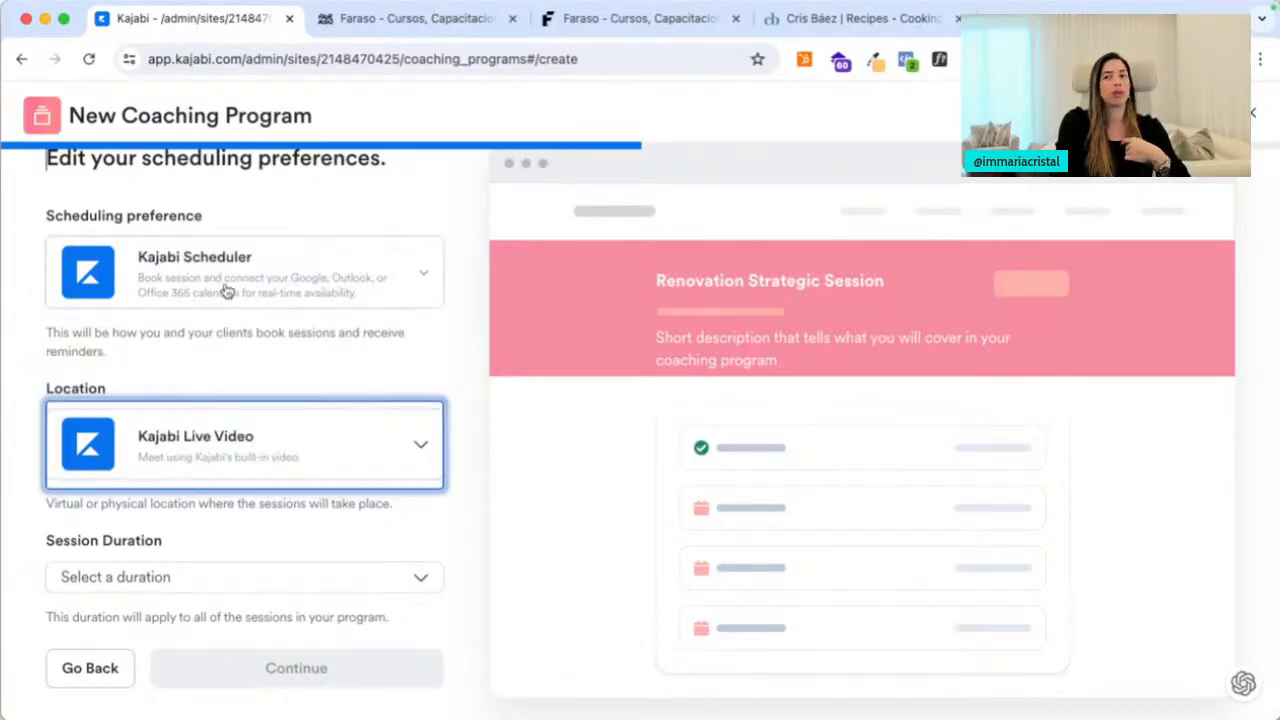
Set the session location back to Kajabi Live Video after trying a custom location
left_click(270, 444)
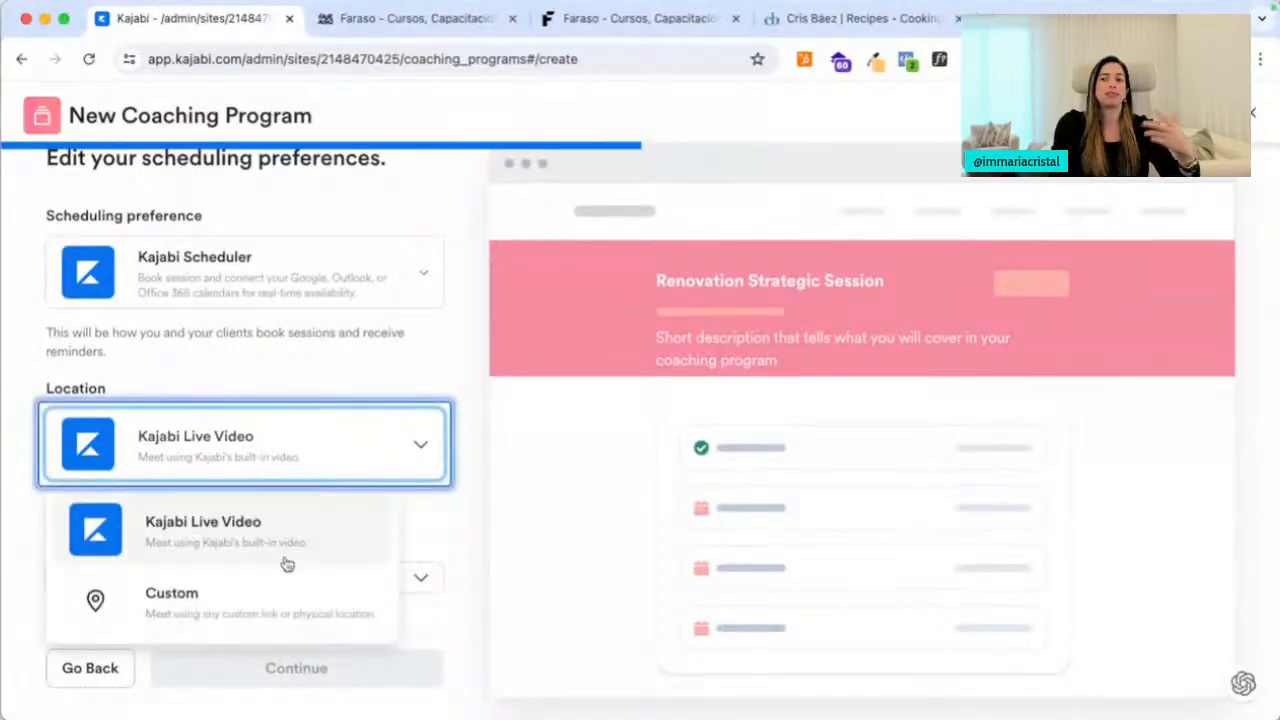
left_click(283, 615)
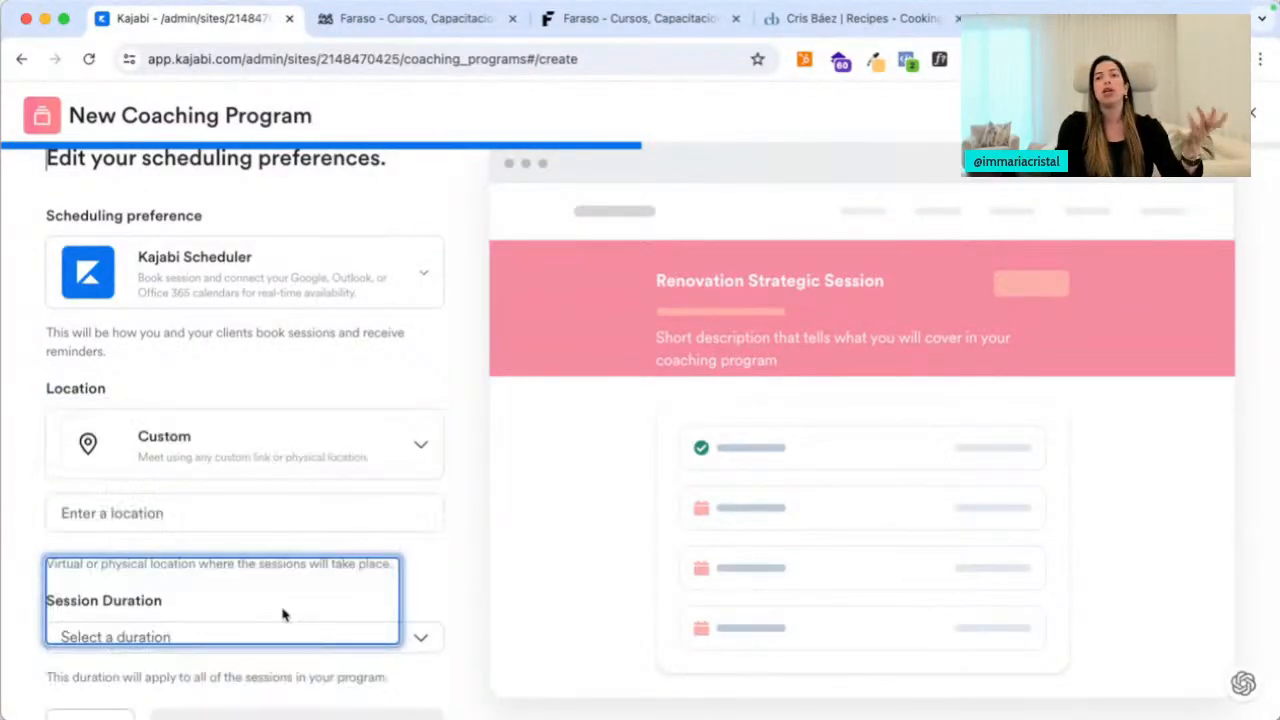
left_click(207, 470)
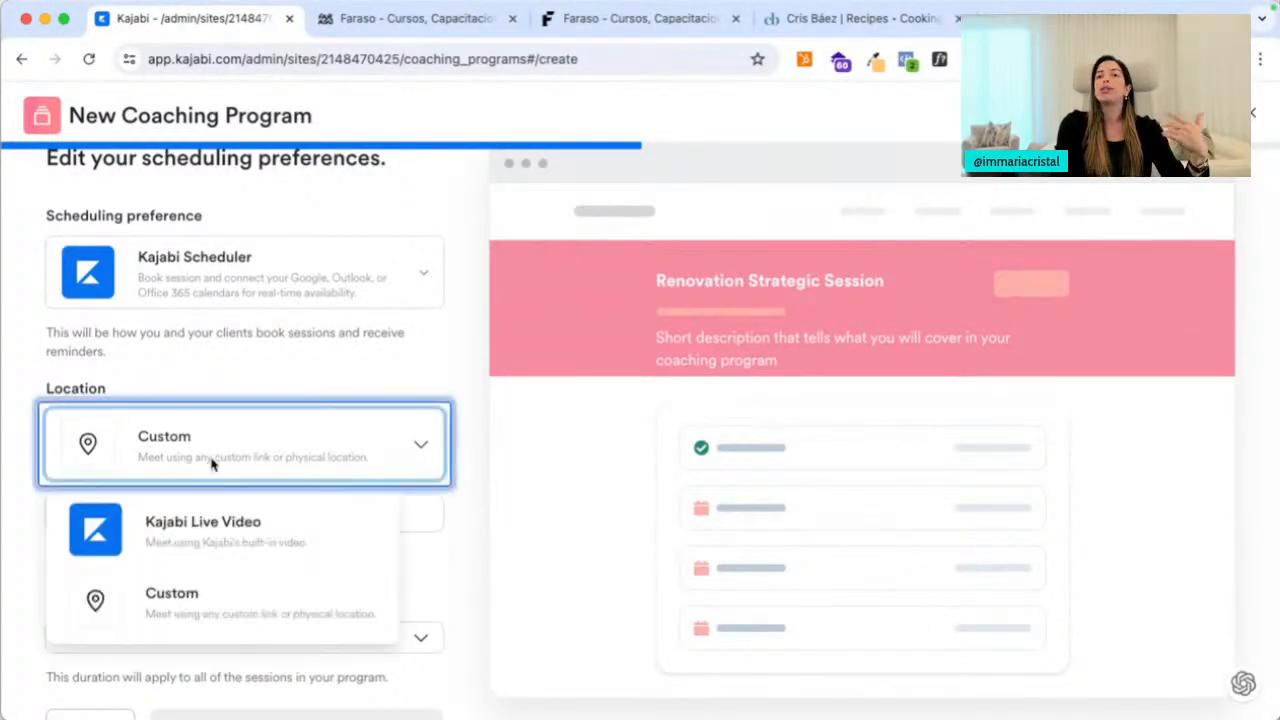
scroll(210, 560, "up", 1)
left_click(188, 634)
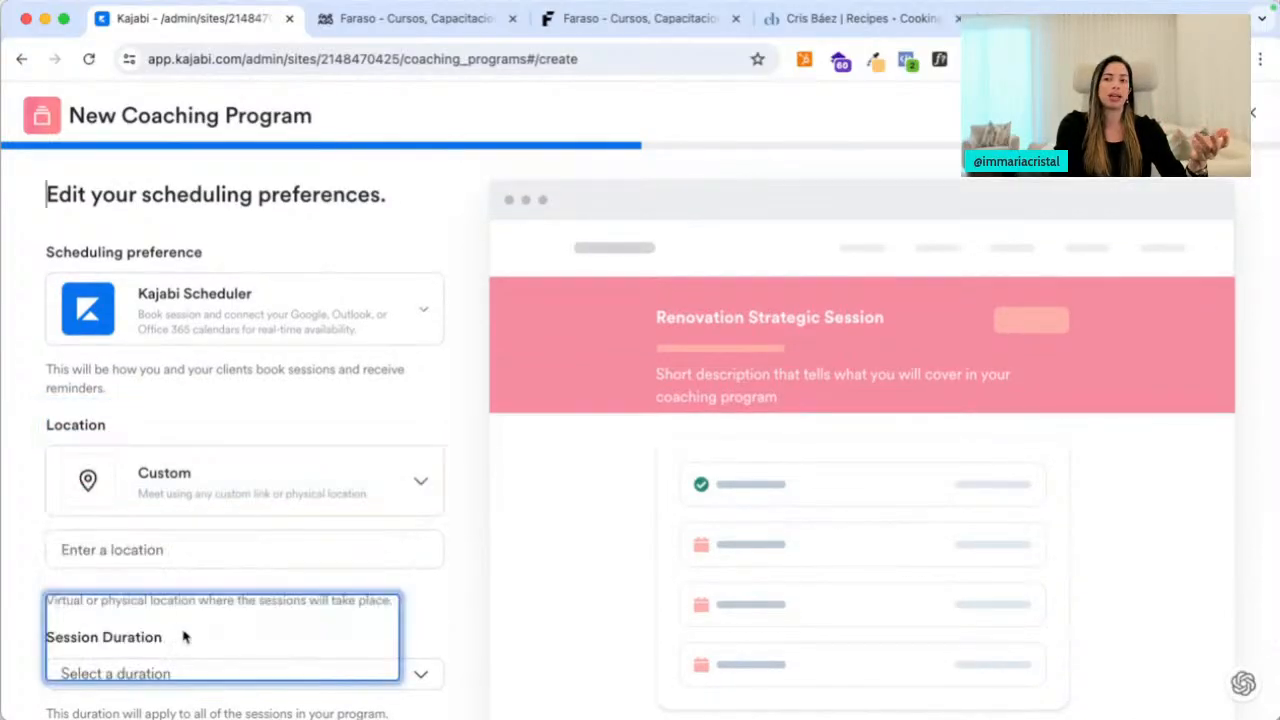
left_click(220, 492)
left_click(217, 545)
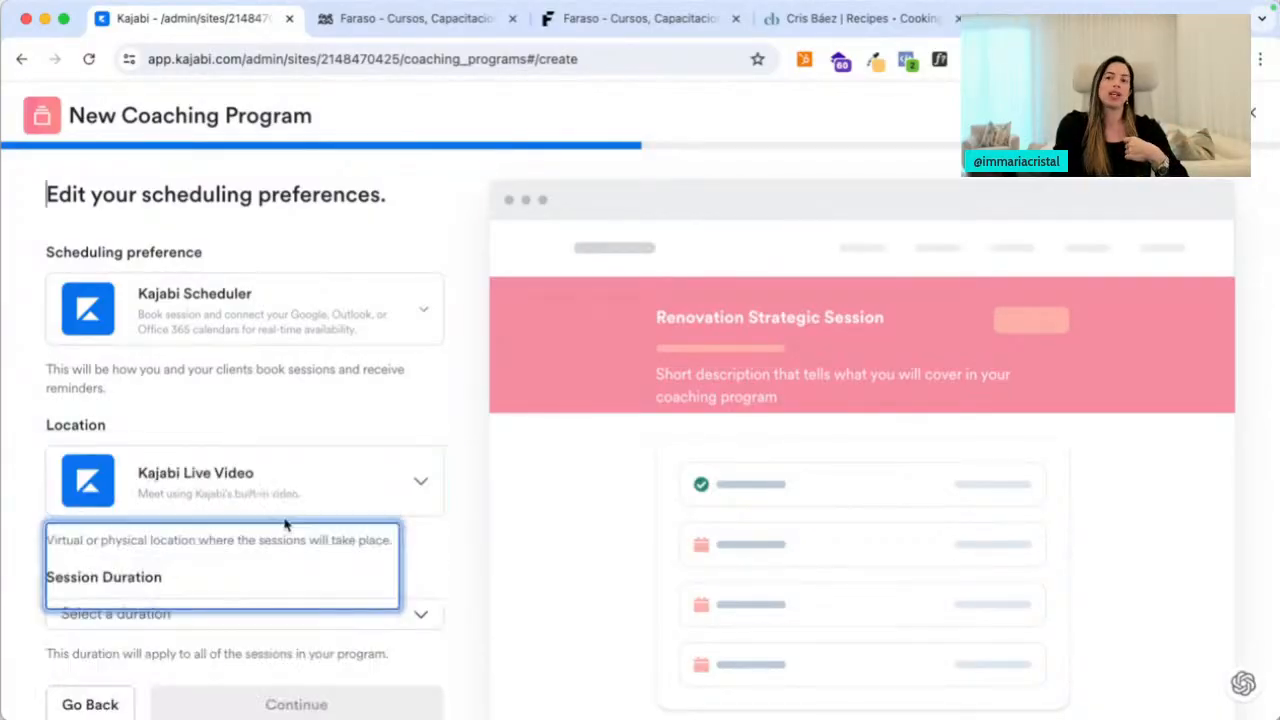
Make each session 60 minutes long and continue to the appearance step
scroll(417, 410, "down", 1)
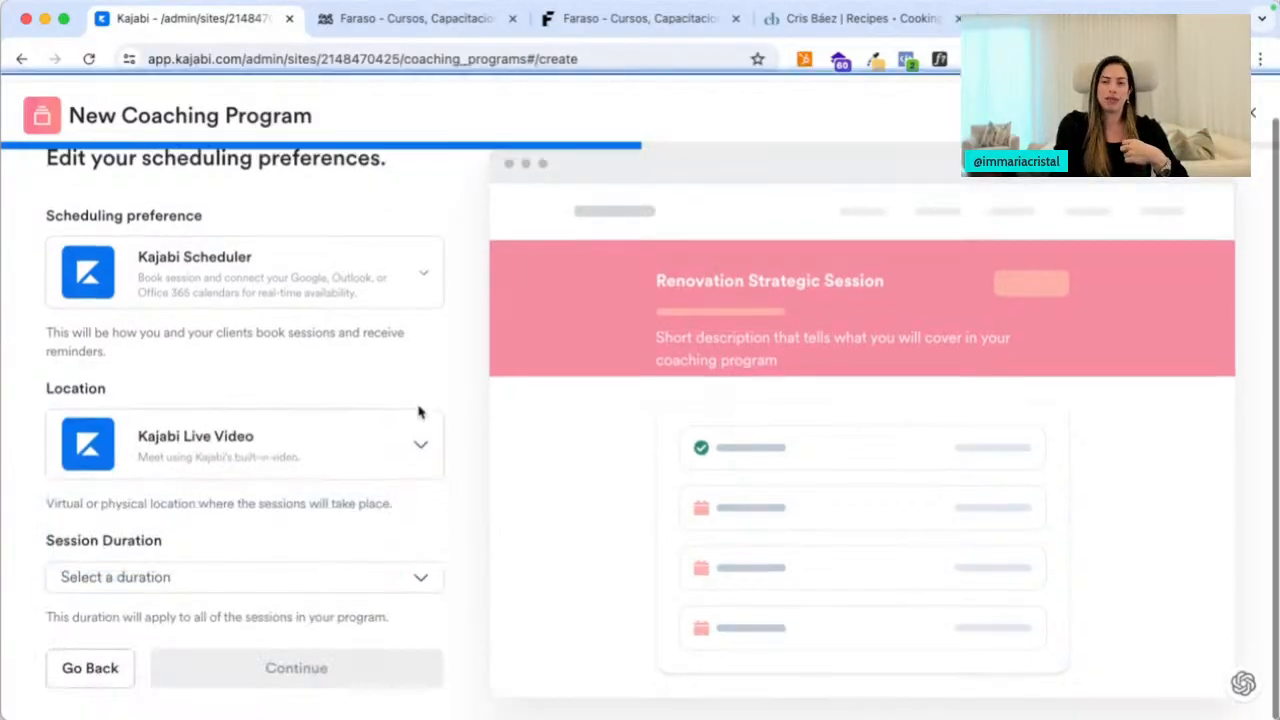
left_click(220, 580)
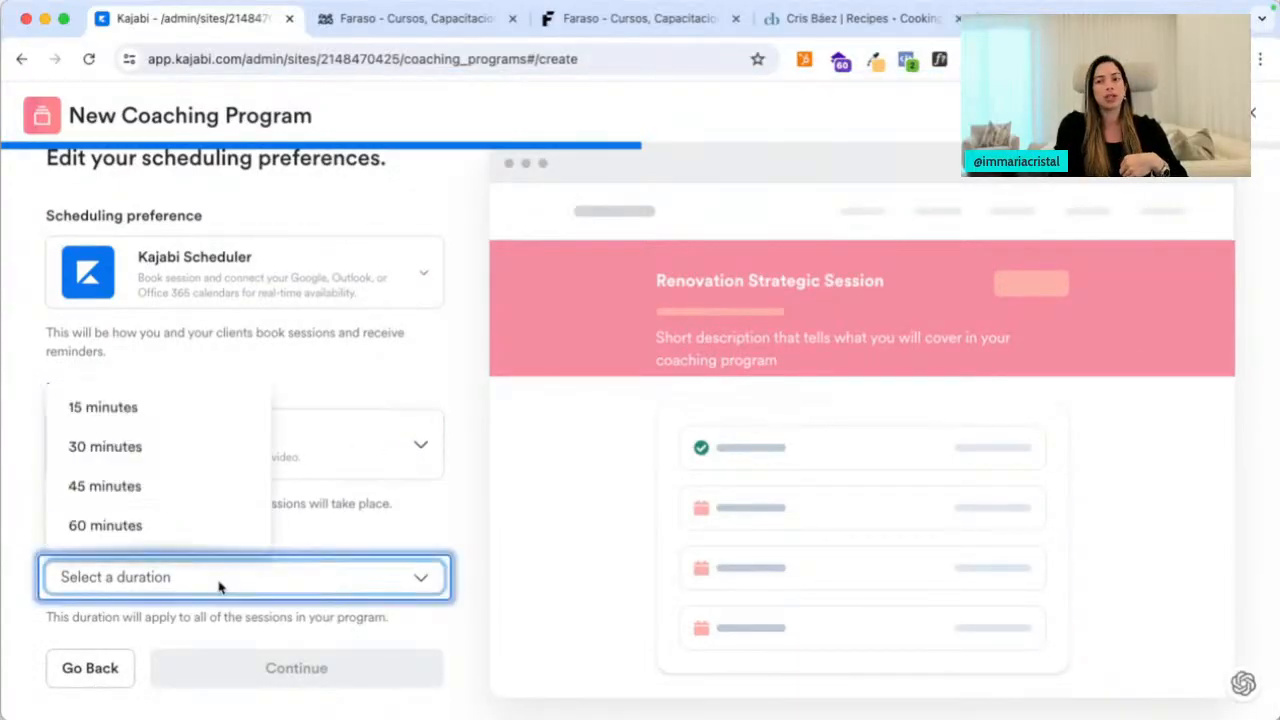
left_click(186, 526)
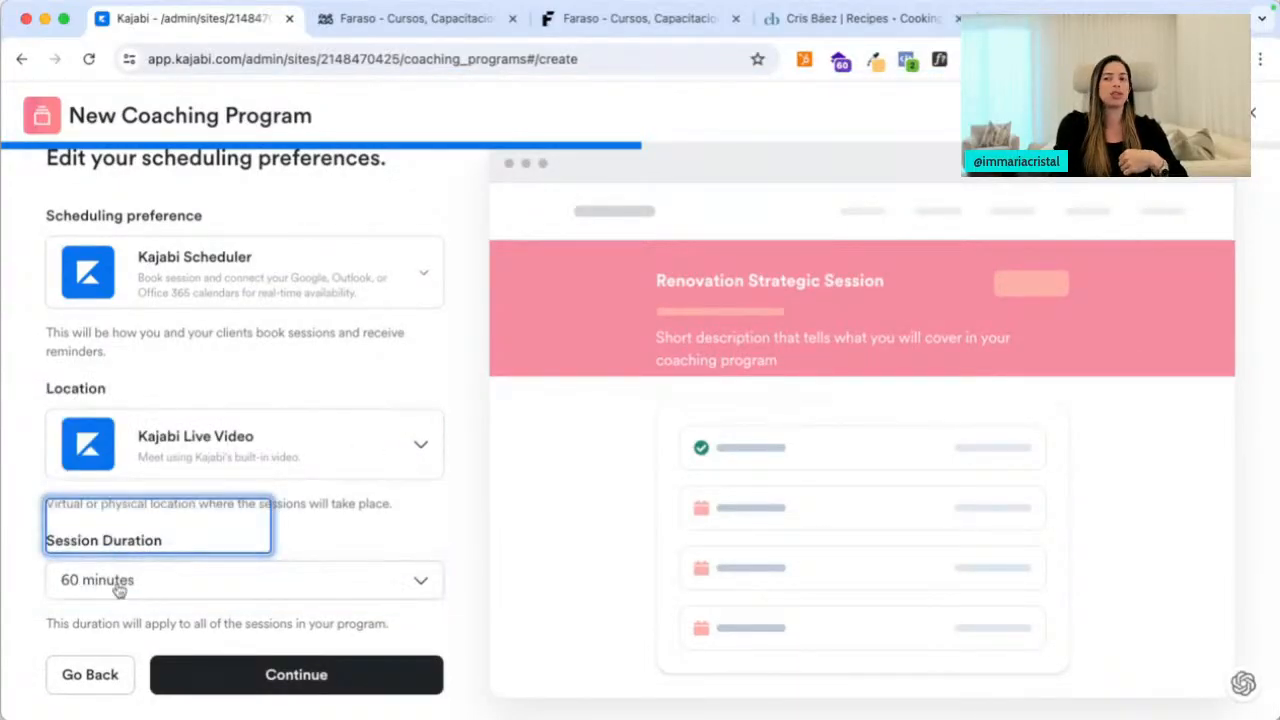
left_click(190, 670)
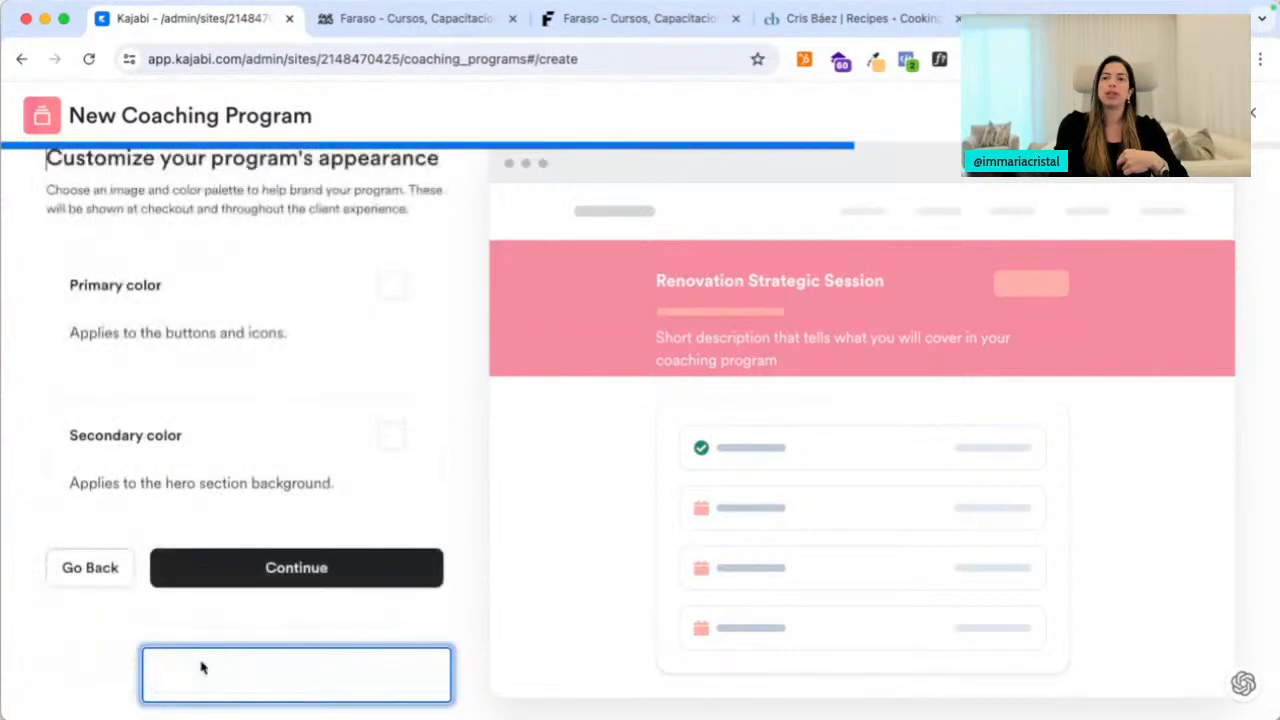
Choose a dark slate secondary and green primary colour, keep pricing Free, and save
left_click(391, 434)
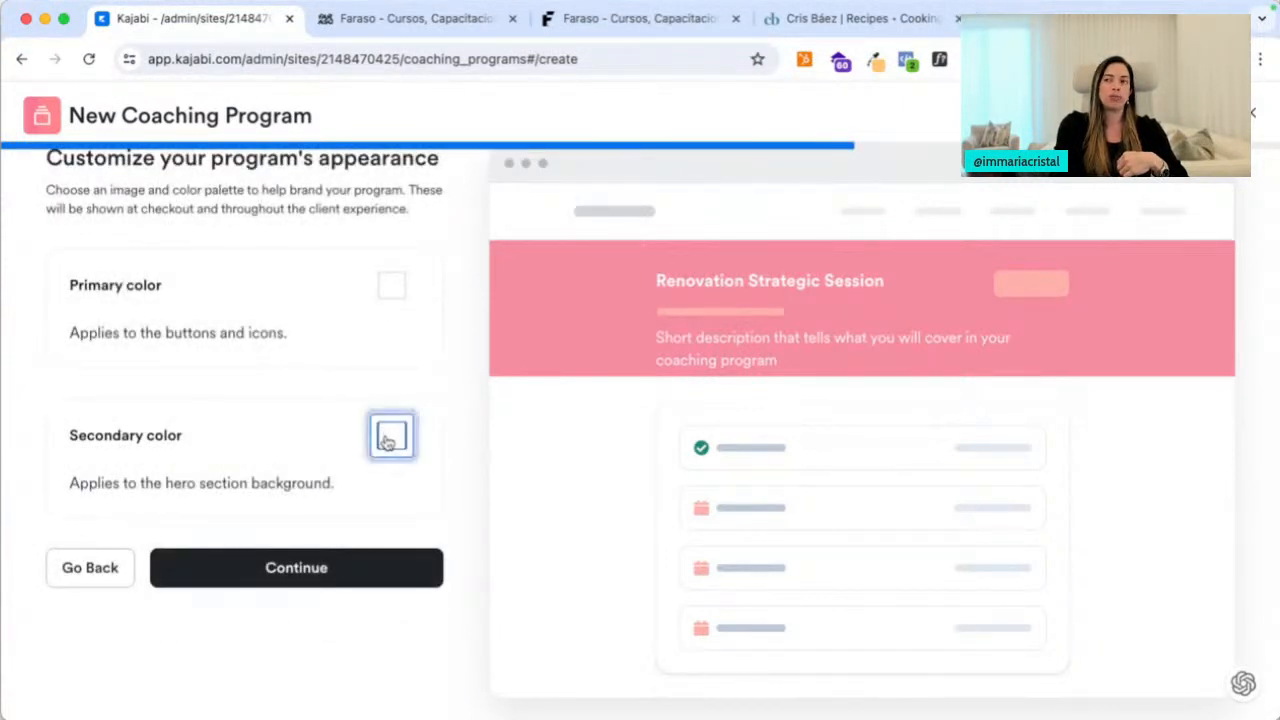
left_click(351, 697)
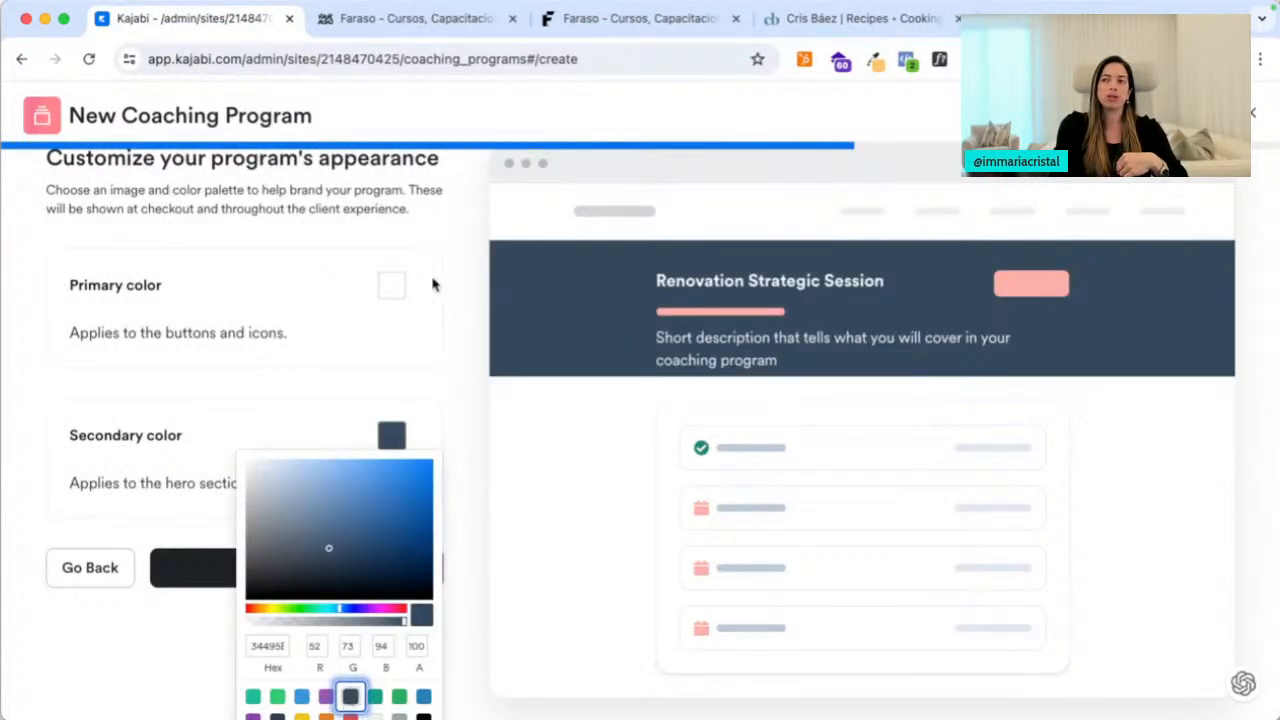
left_click(462, 272)
left_click(393, 289)
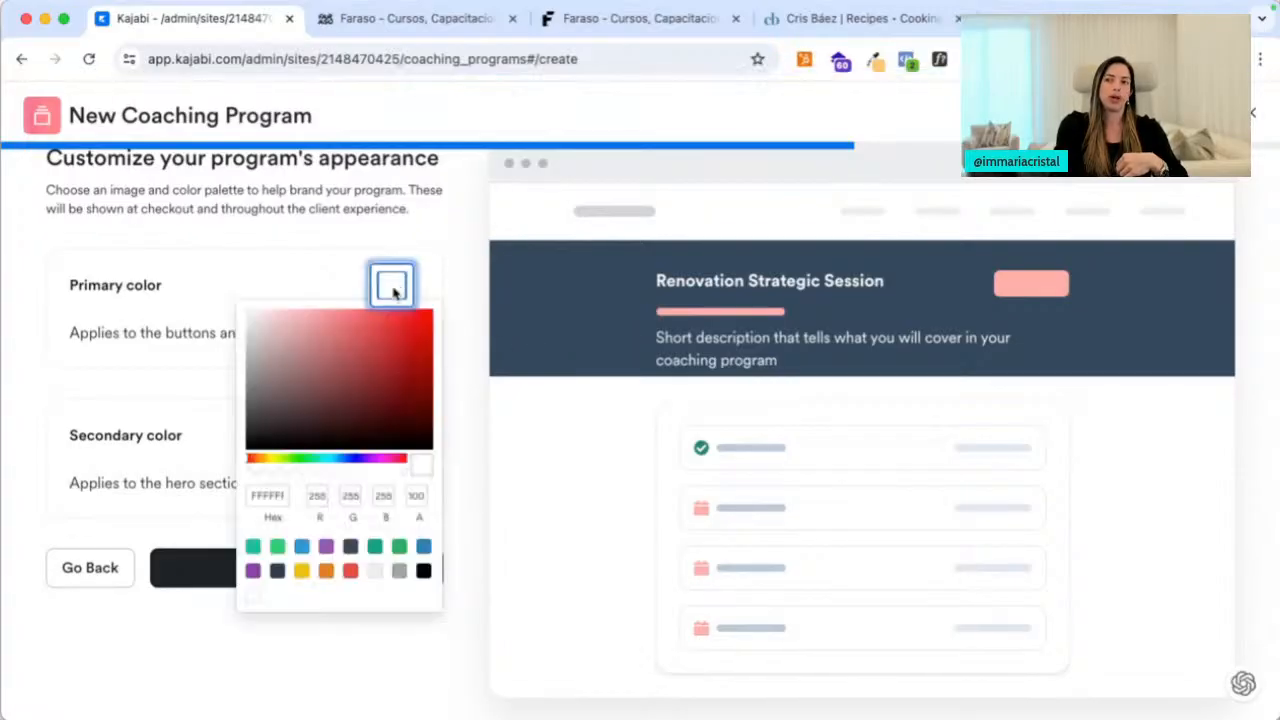
left_click(277, 546)
left_click(478, 303)
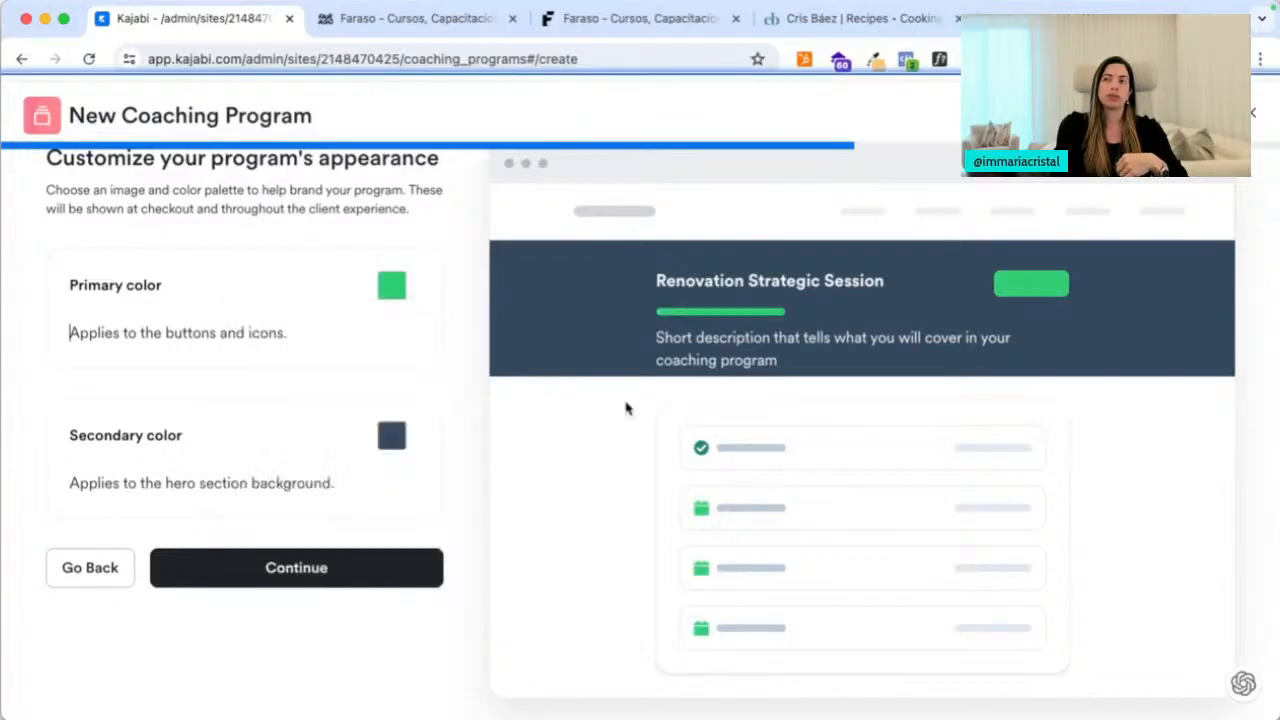
left_click(328, 580)
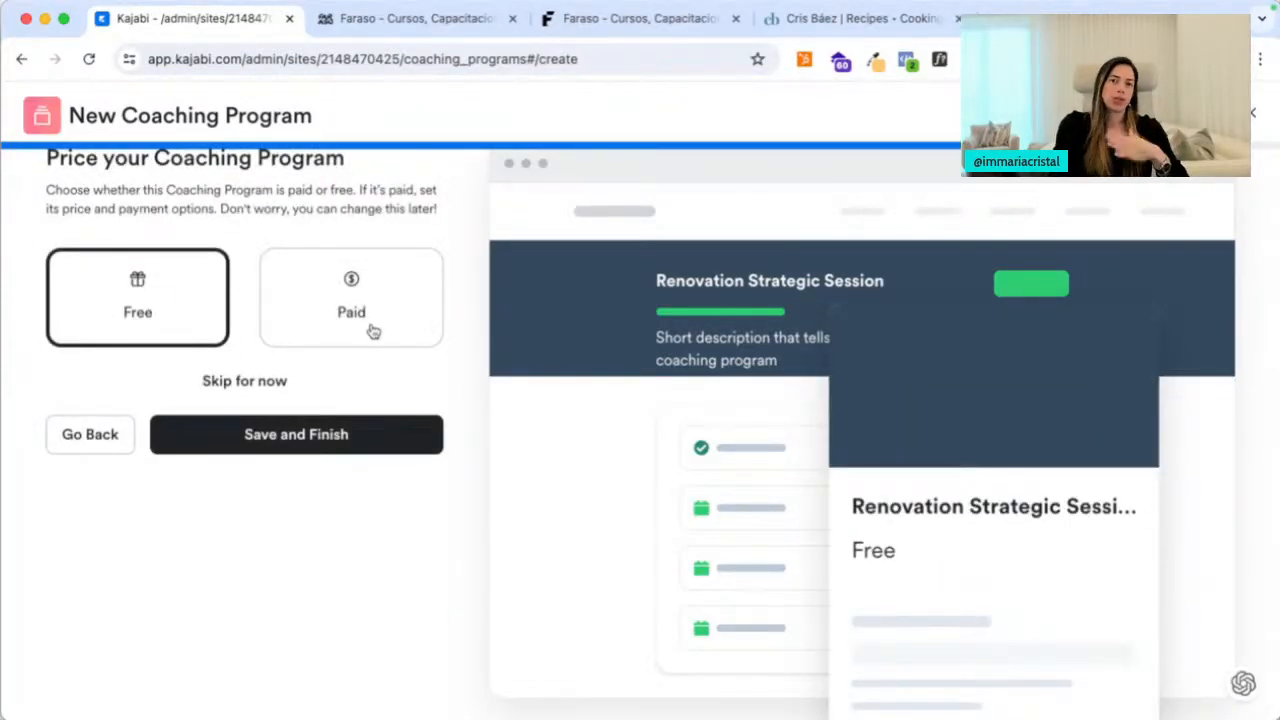
left_click(257, 446)
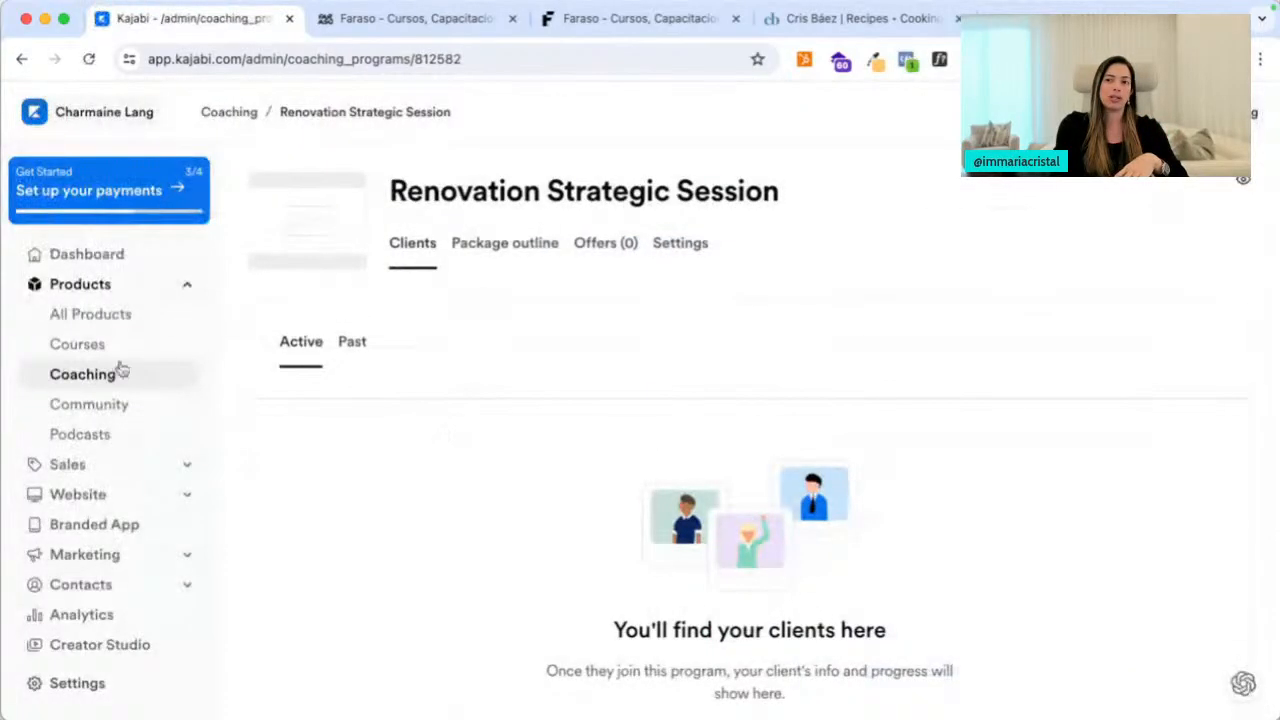
Open the Courses page in a new tab and open the DesignAlign course
right_click(111, 343)
left_click(140, 347)
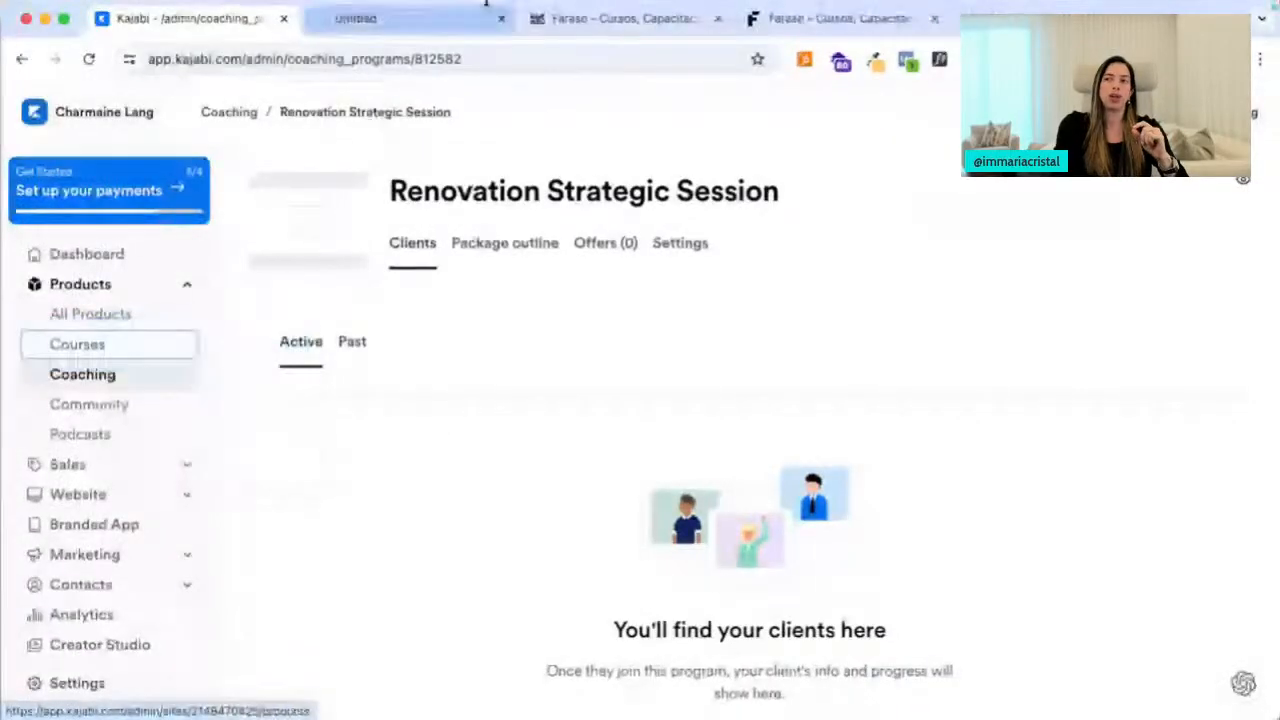
left_click(409, 24)
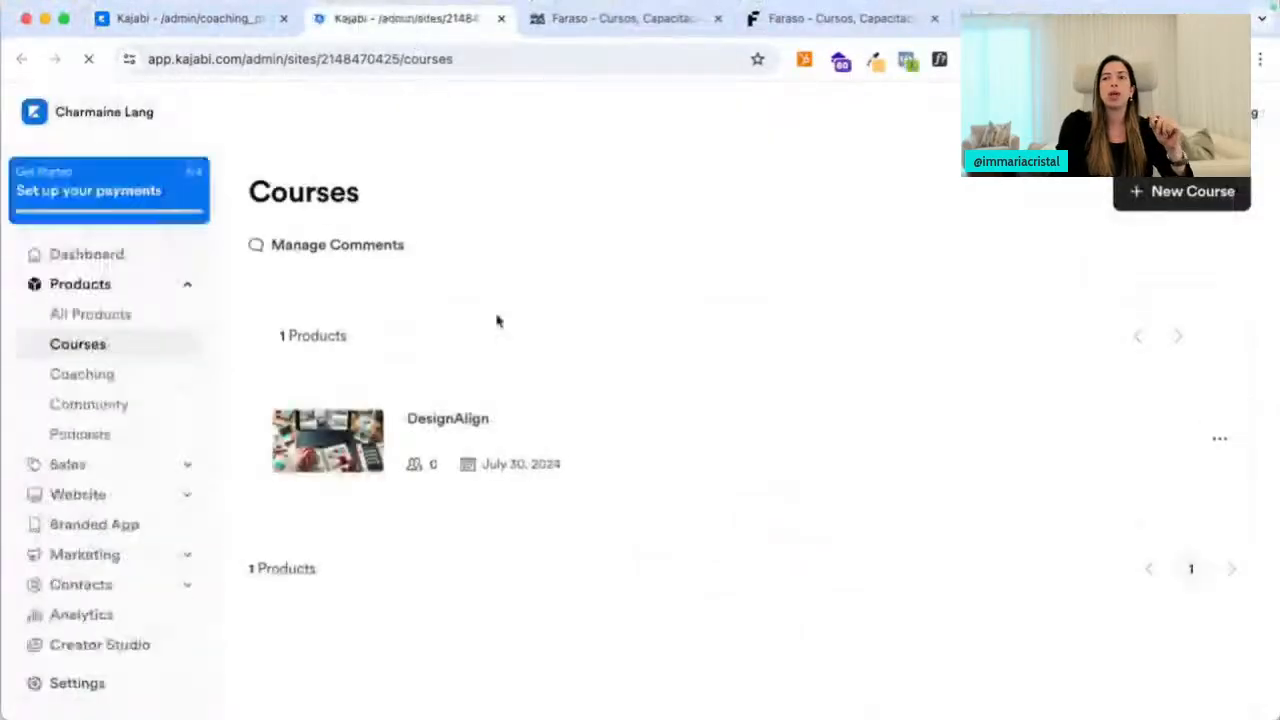
left_click(430, 424)
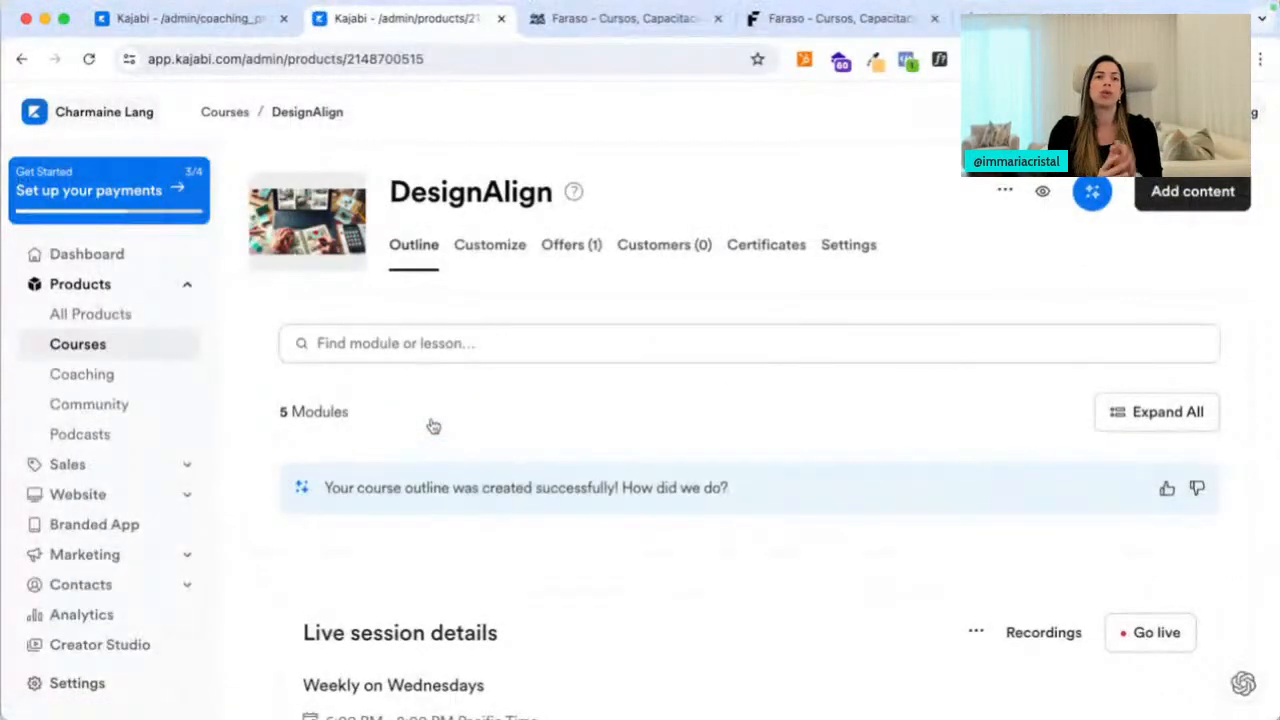
Go live on DesignAlign's session without notifying members
scroll(433, 426, "down", 5)
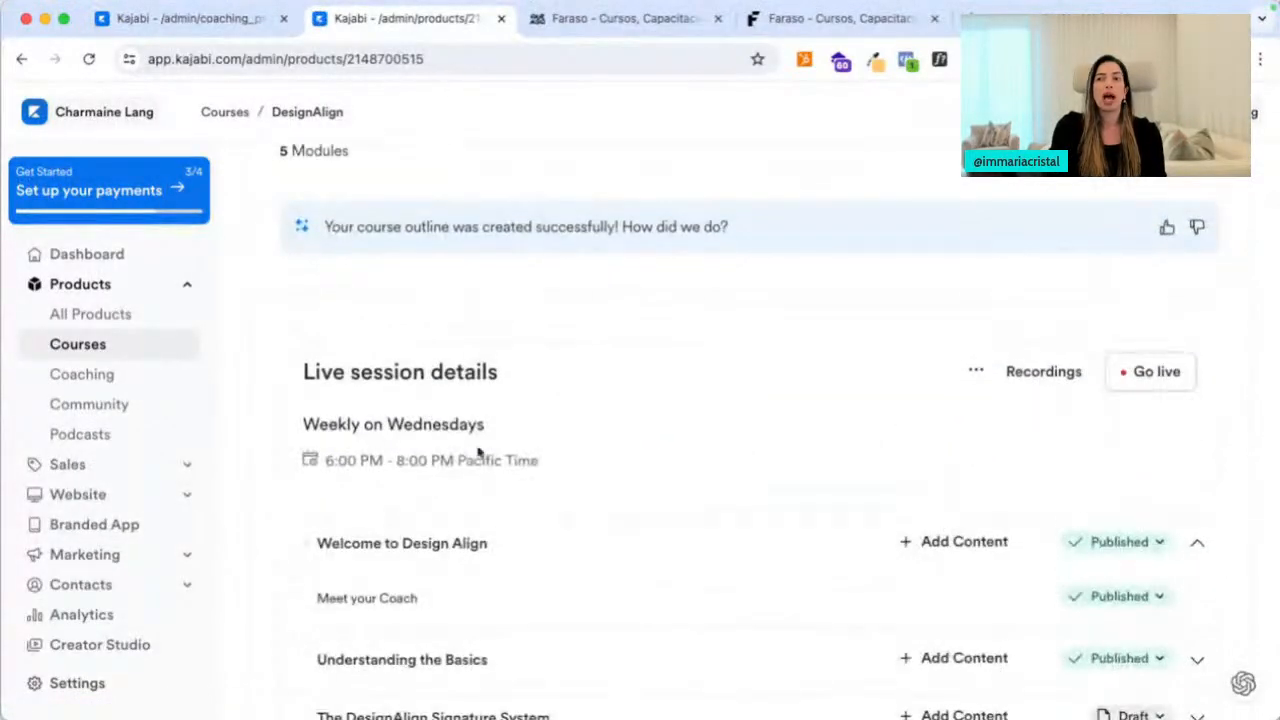
scroll(459, 455, "down", 2)
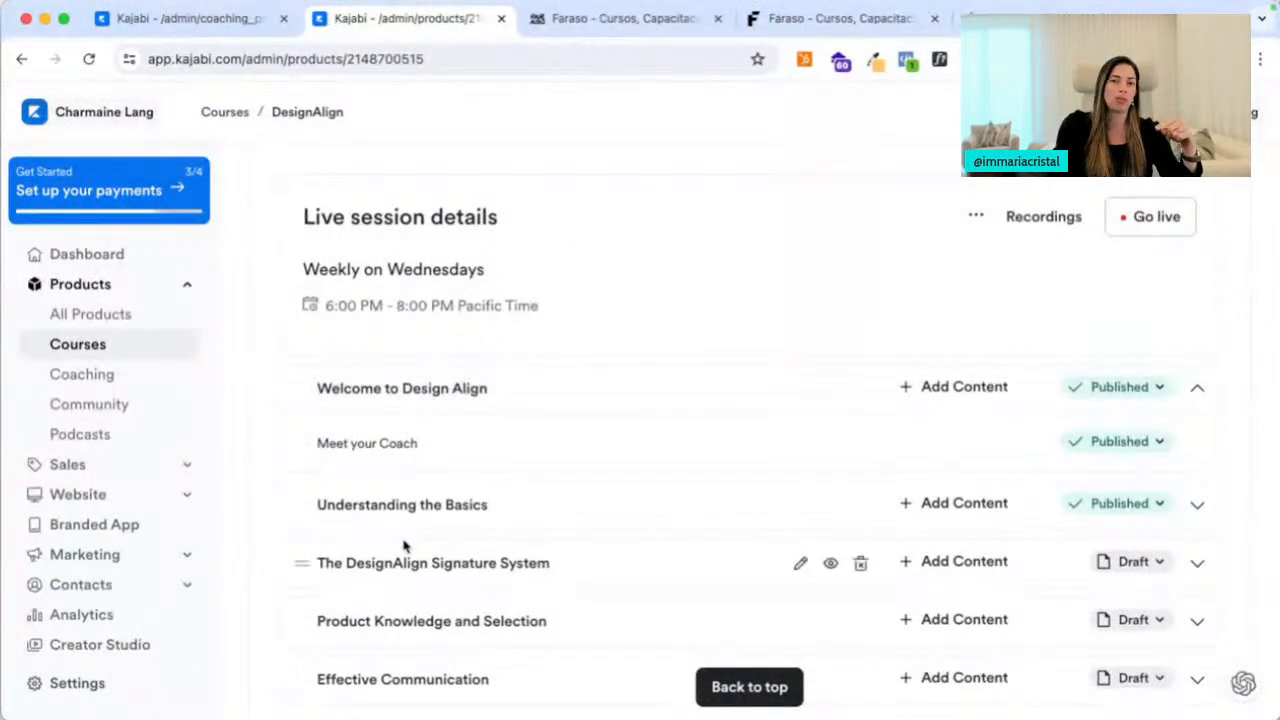
scroll(432, 474, "up", 1)
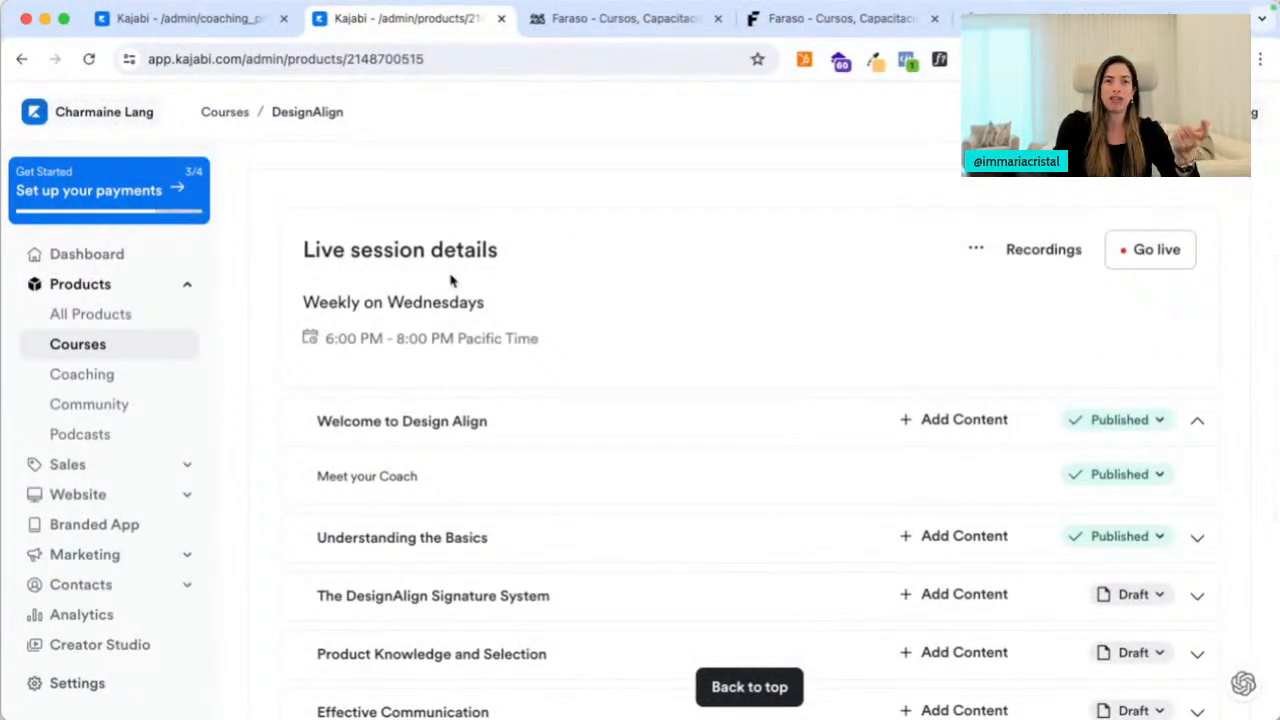
left_click(1133, 258)
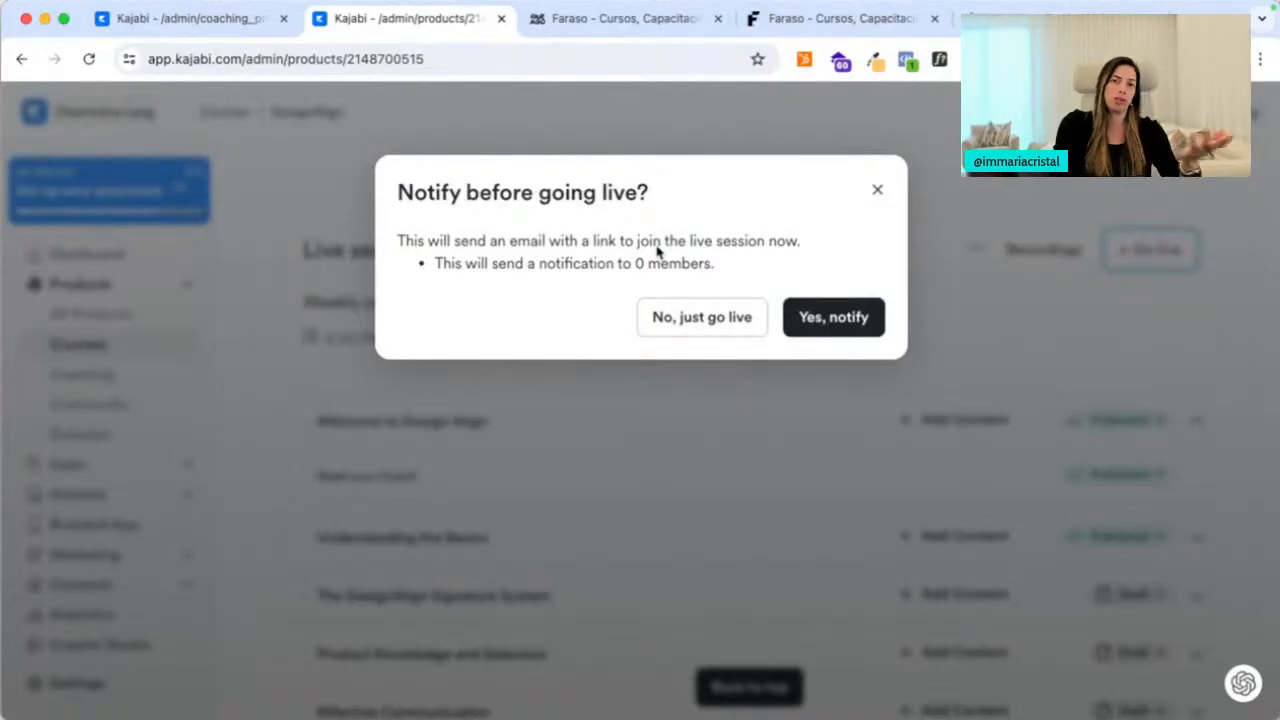
left_click(681, 326)
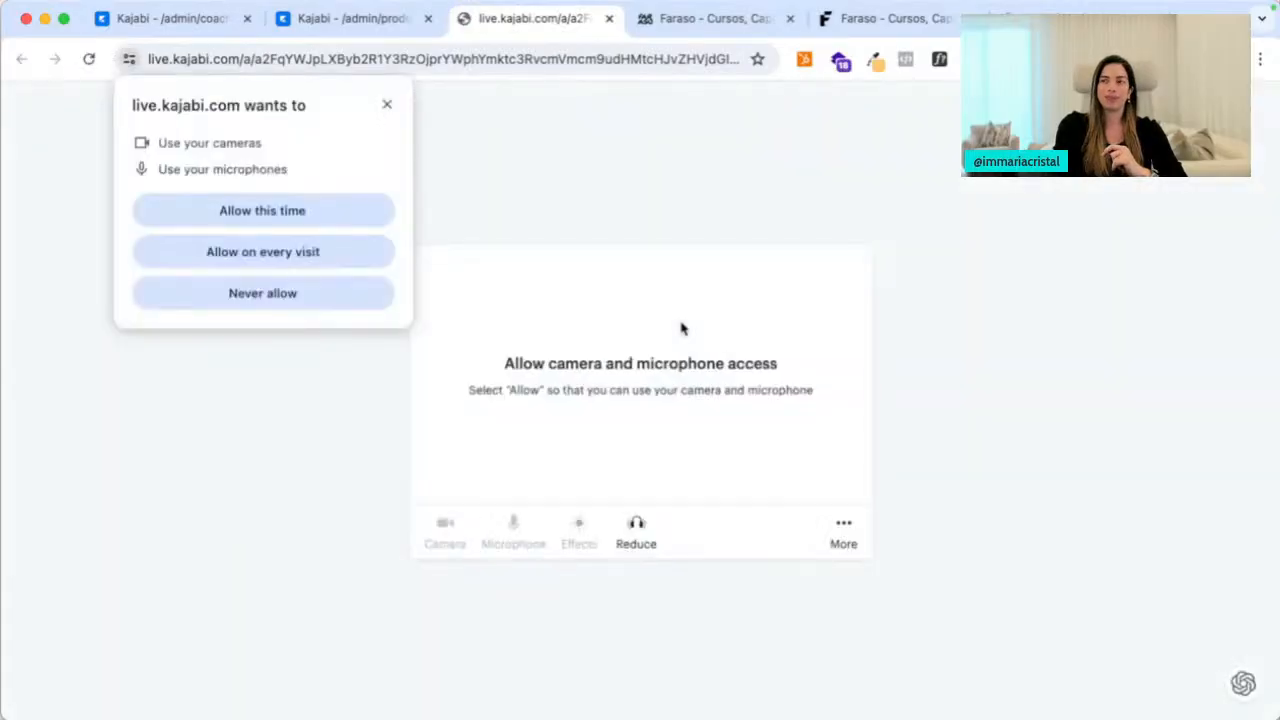
Allow camera and mic access, keep the Logitech BRIO camera, and choose the RODE NT-USB microphone
left_click(292, 218)
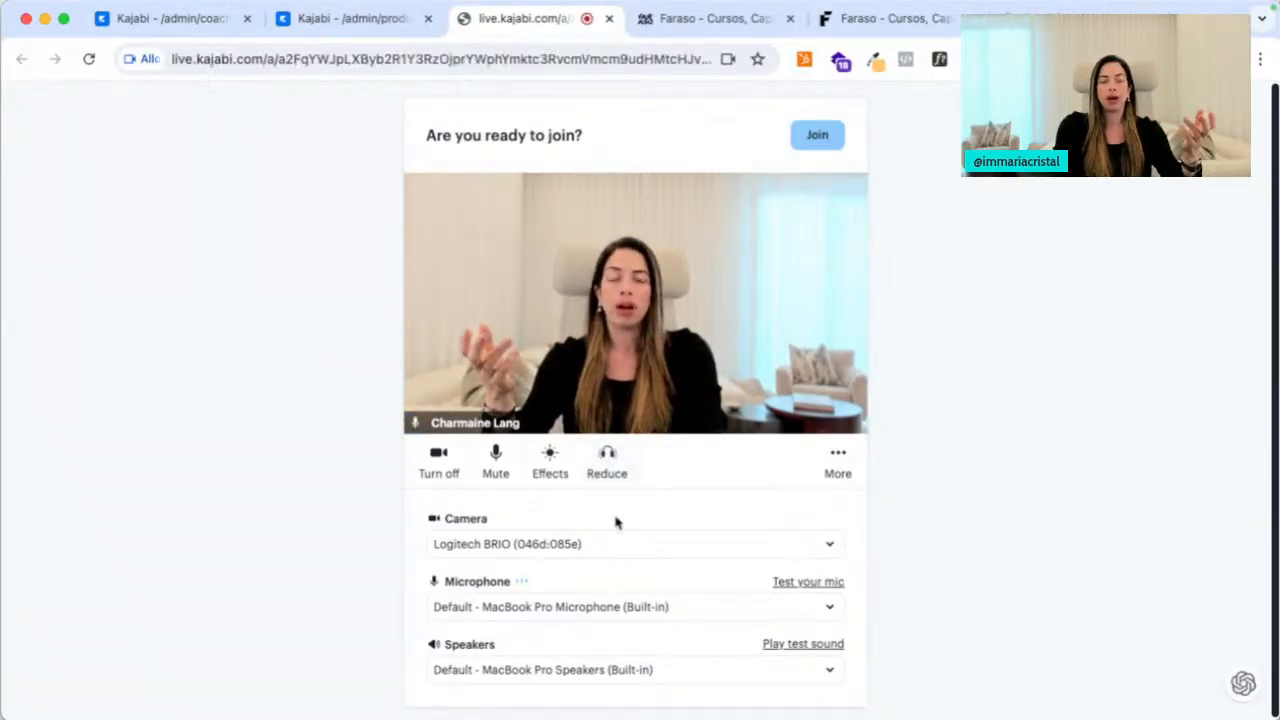
left_click(540, 543)
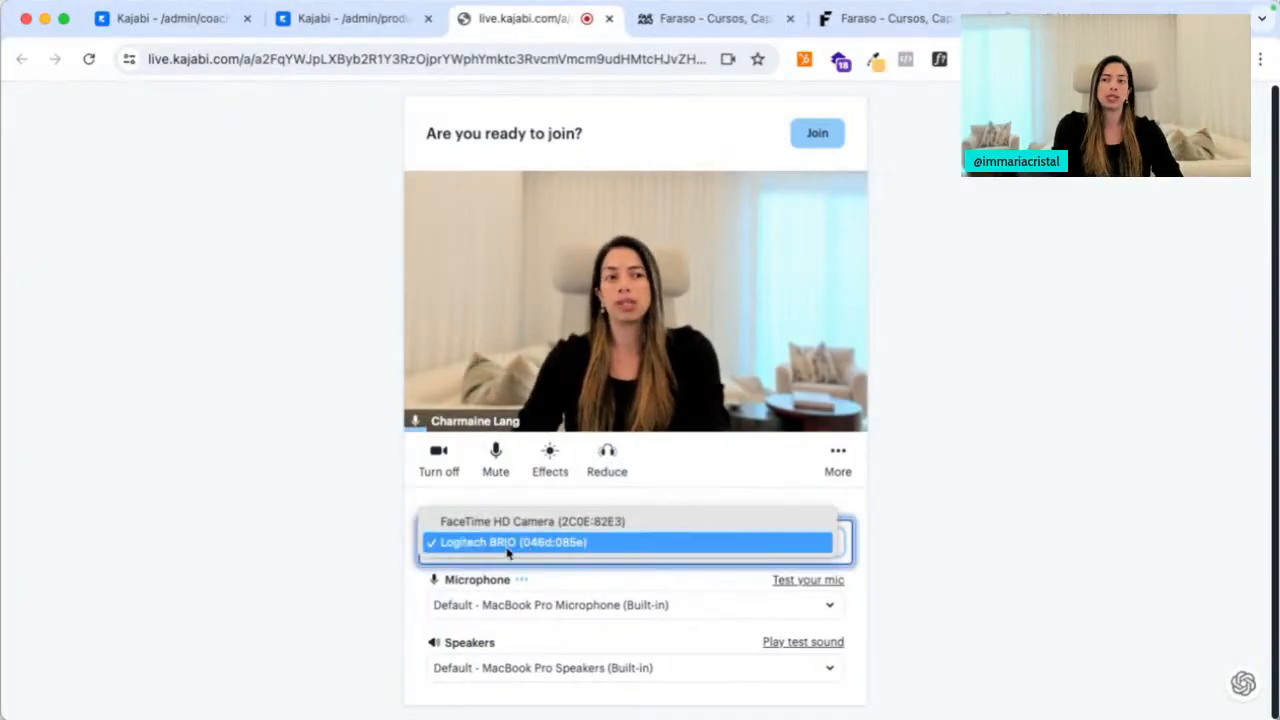
left_click(521, 521)
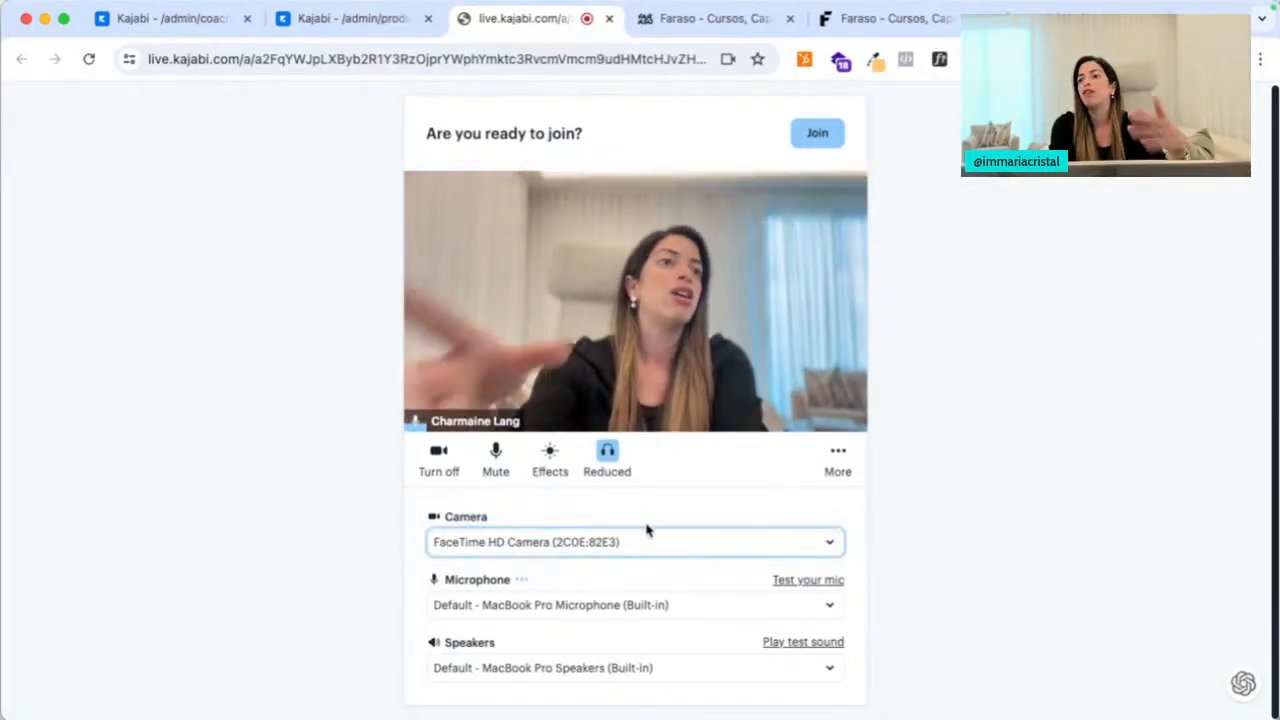
left_click(643, 536)
left_click(622, 564)
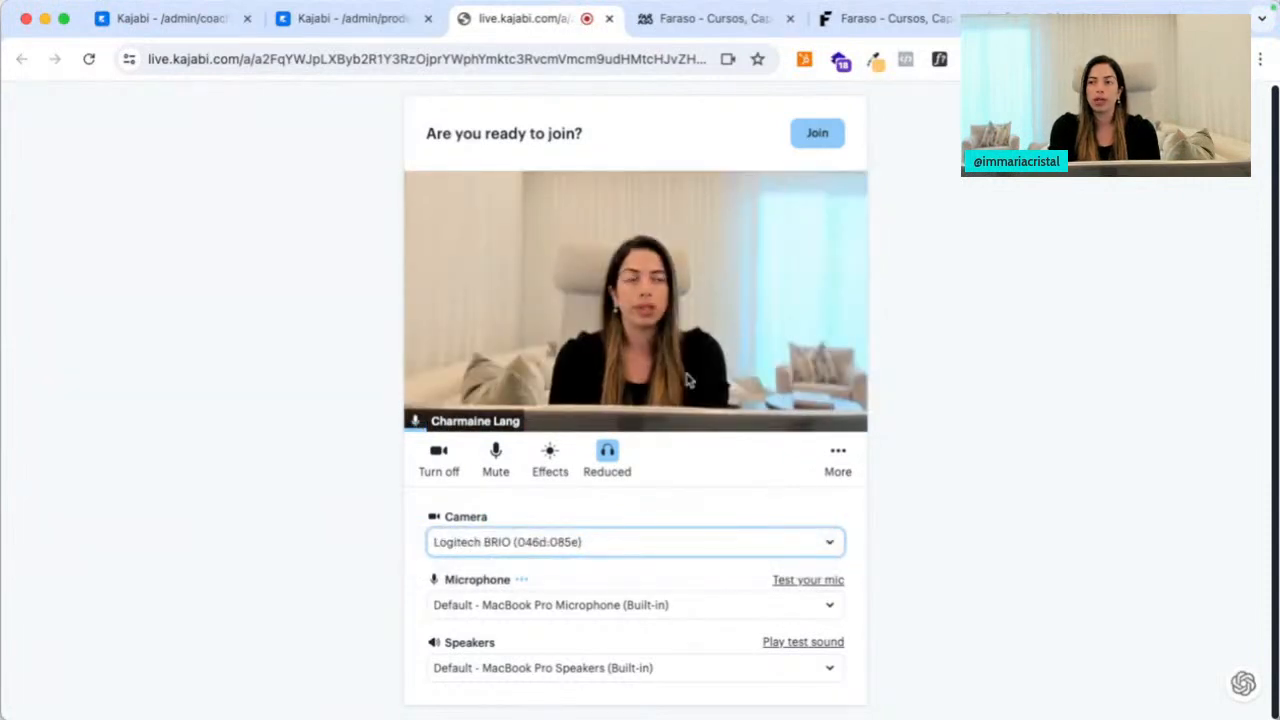
left_click(651, 606)
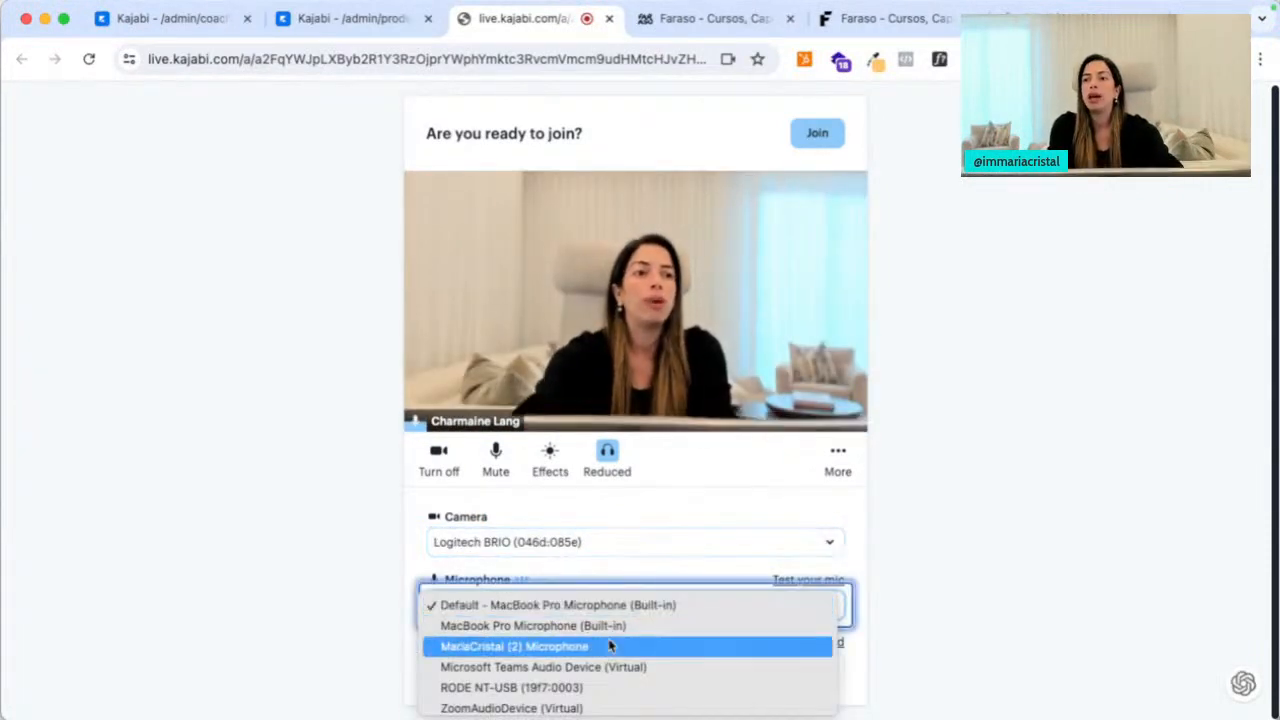
left_click(571, 689)
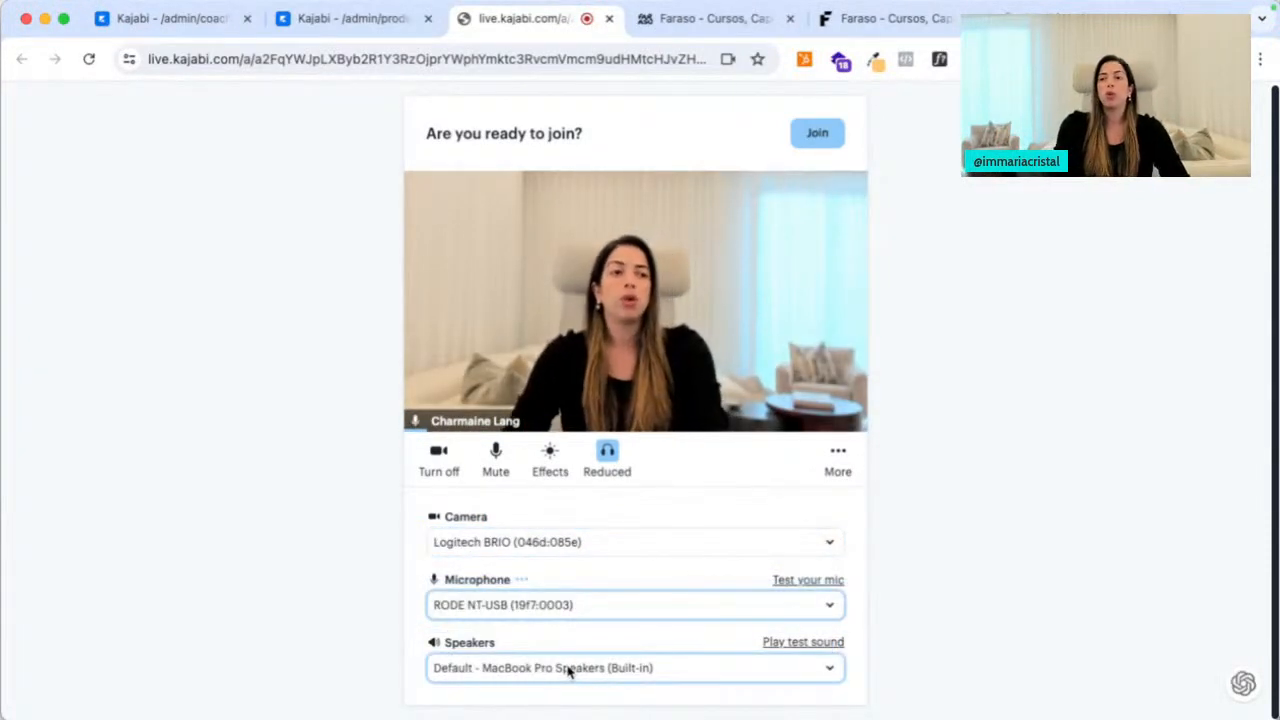
Try the strong blur and Forest background effects
left_click(549, 466)
left_click(687, 510)
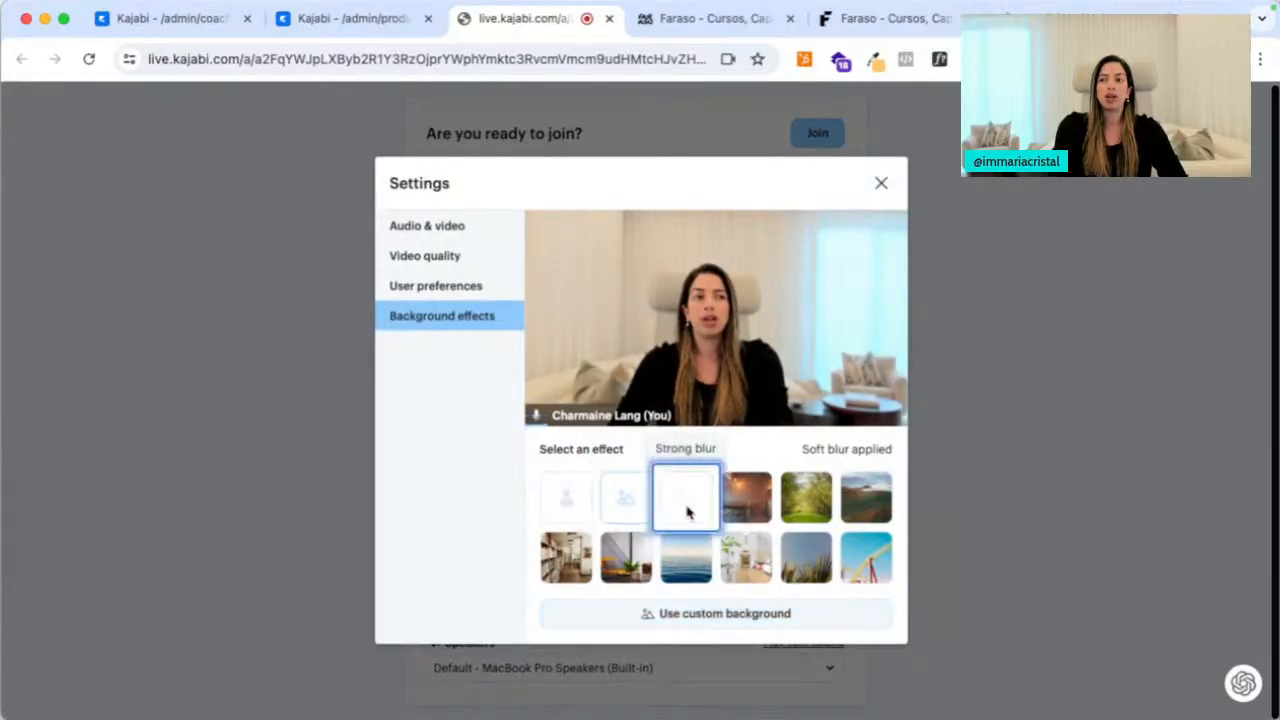
left_click(793, 505)
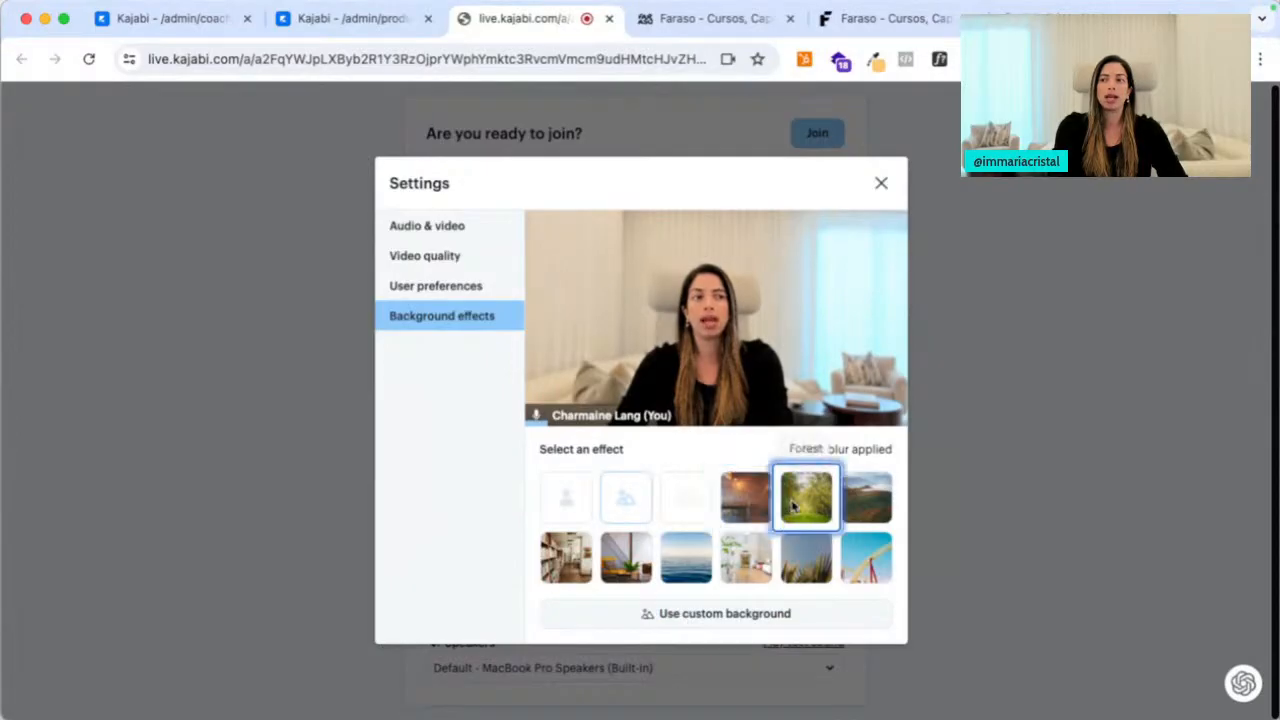
Keep English as the call language, review video quality, and close the settings
left_click(452, 286)
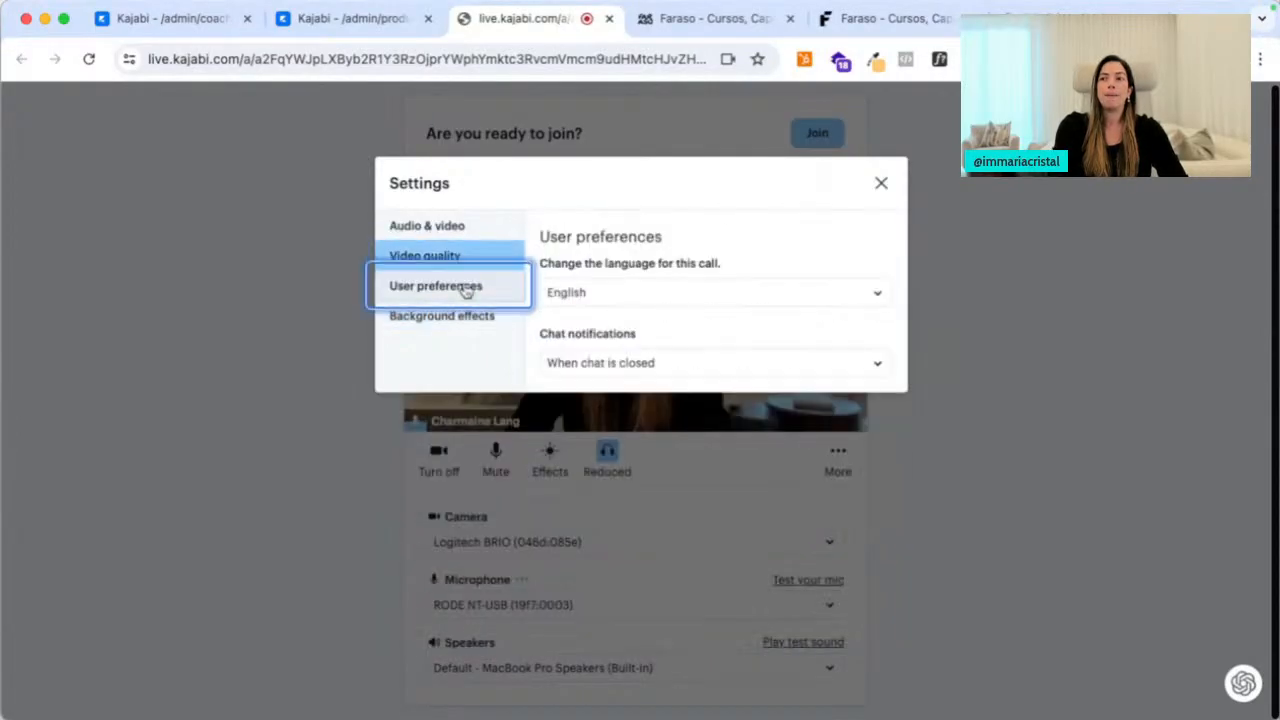
left_click(633, 295)
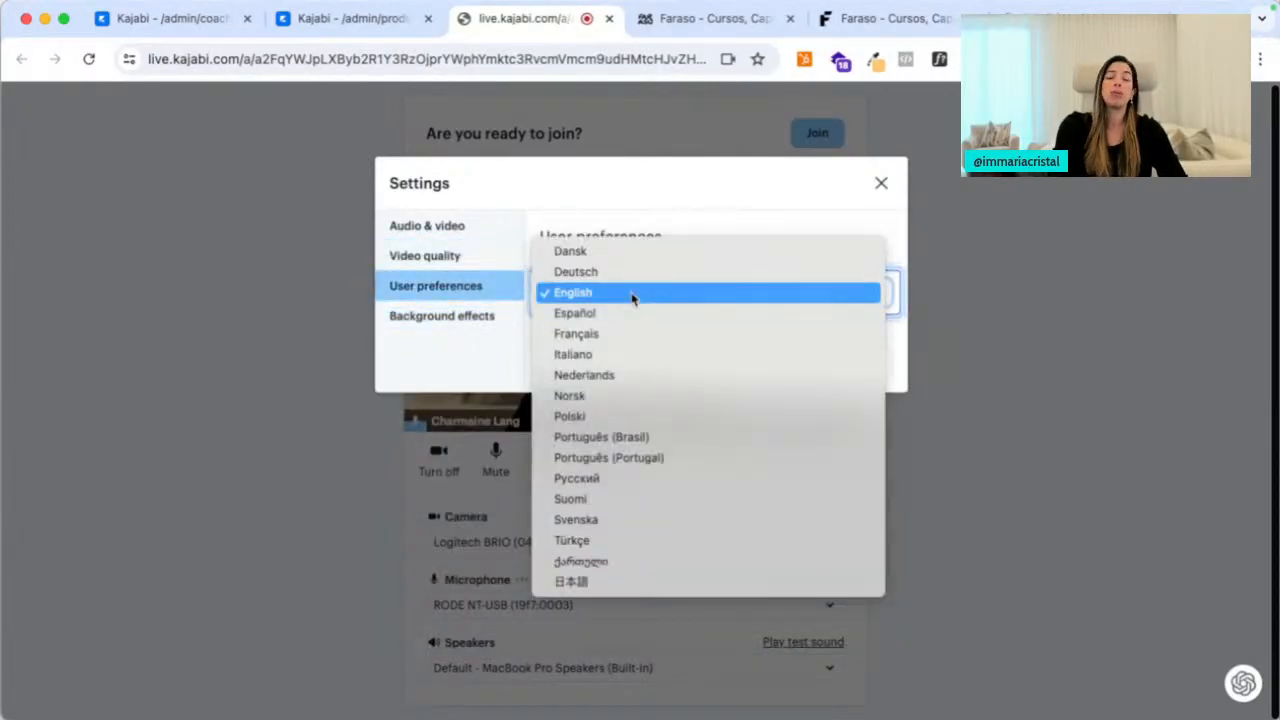
left_click(481, 379)
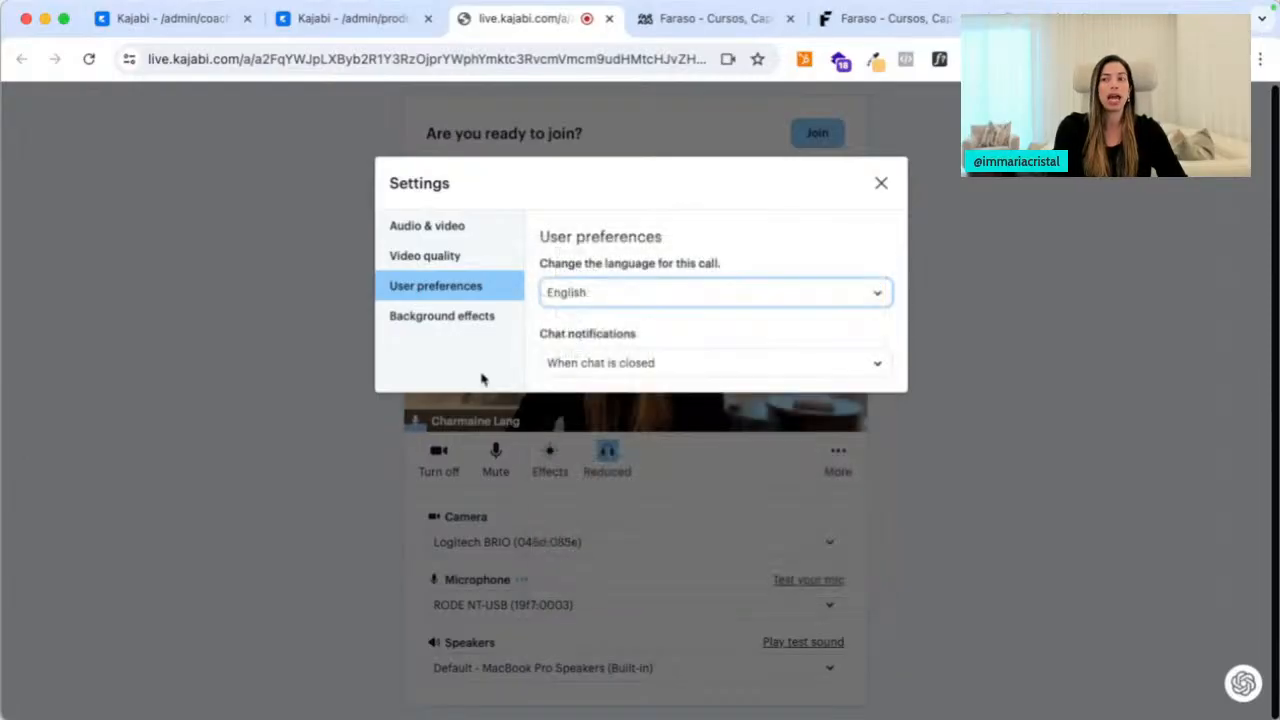
left_click(446, 258)
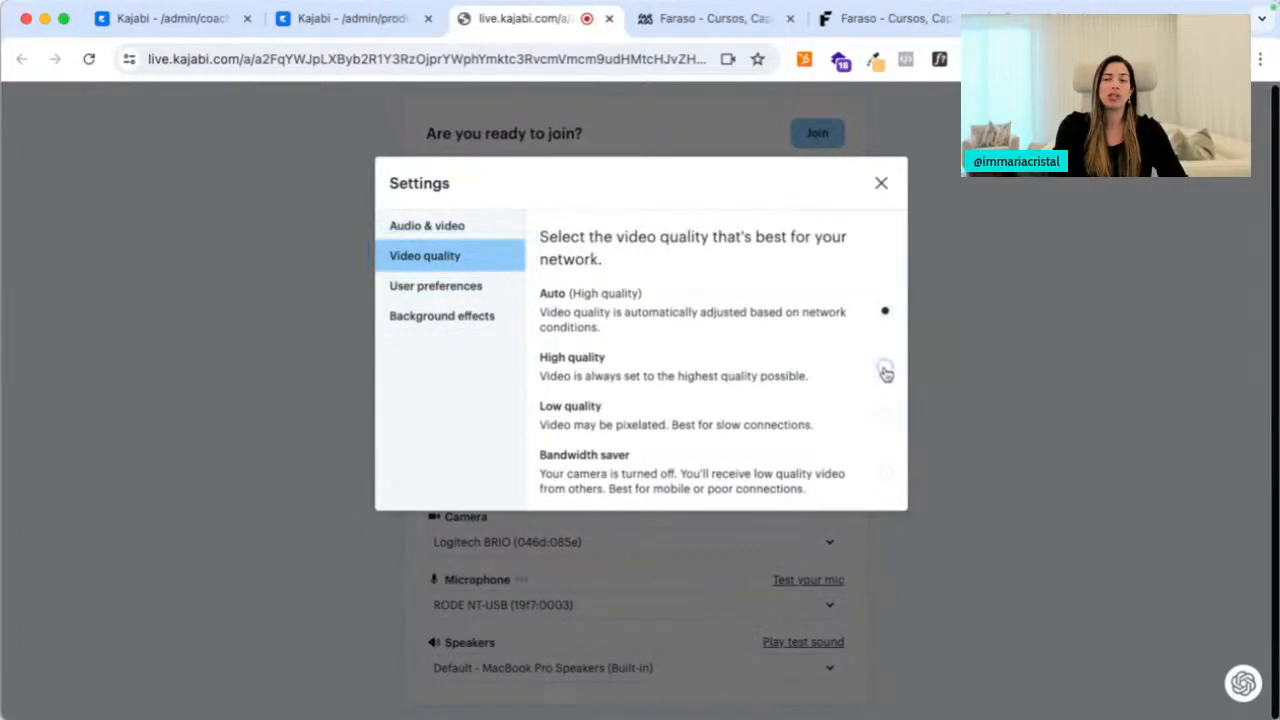
left_click(881, 184)
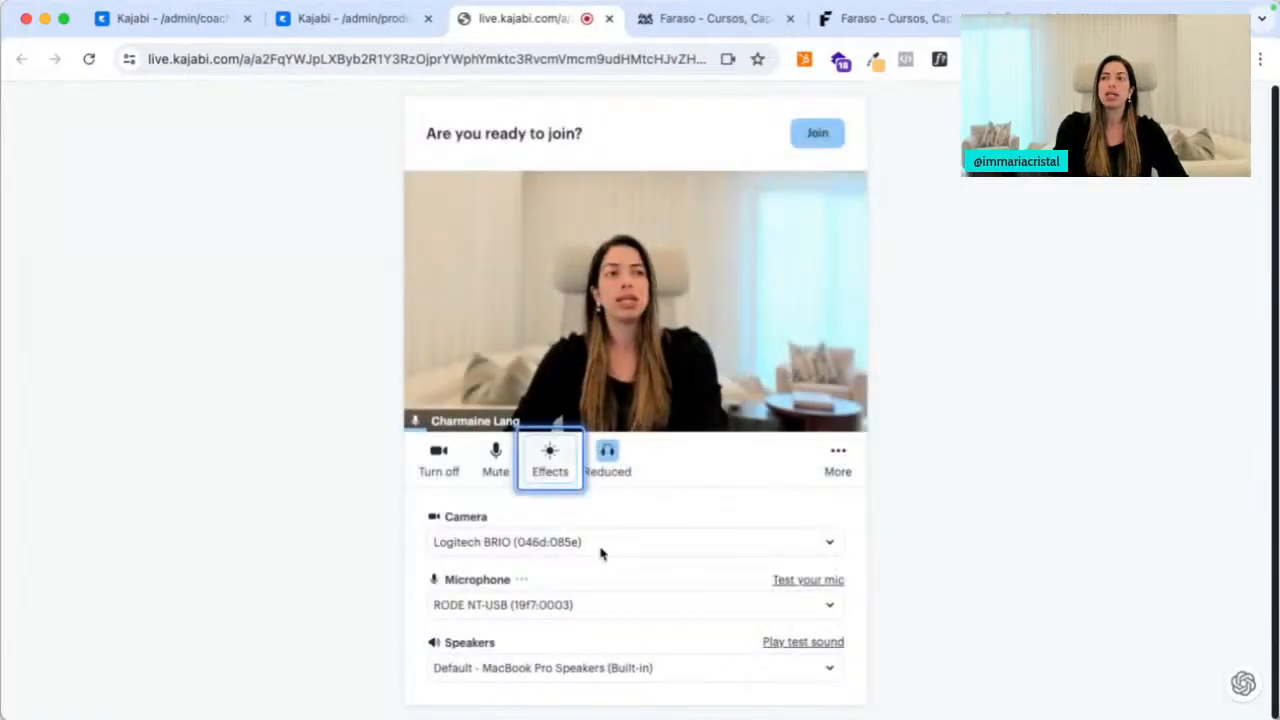
Join the call, test camera and mute toggles, and view the people list
left_click(818, 128)
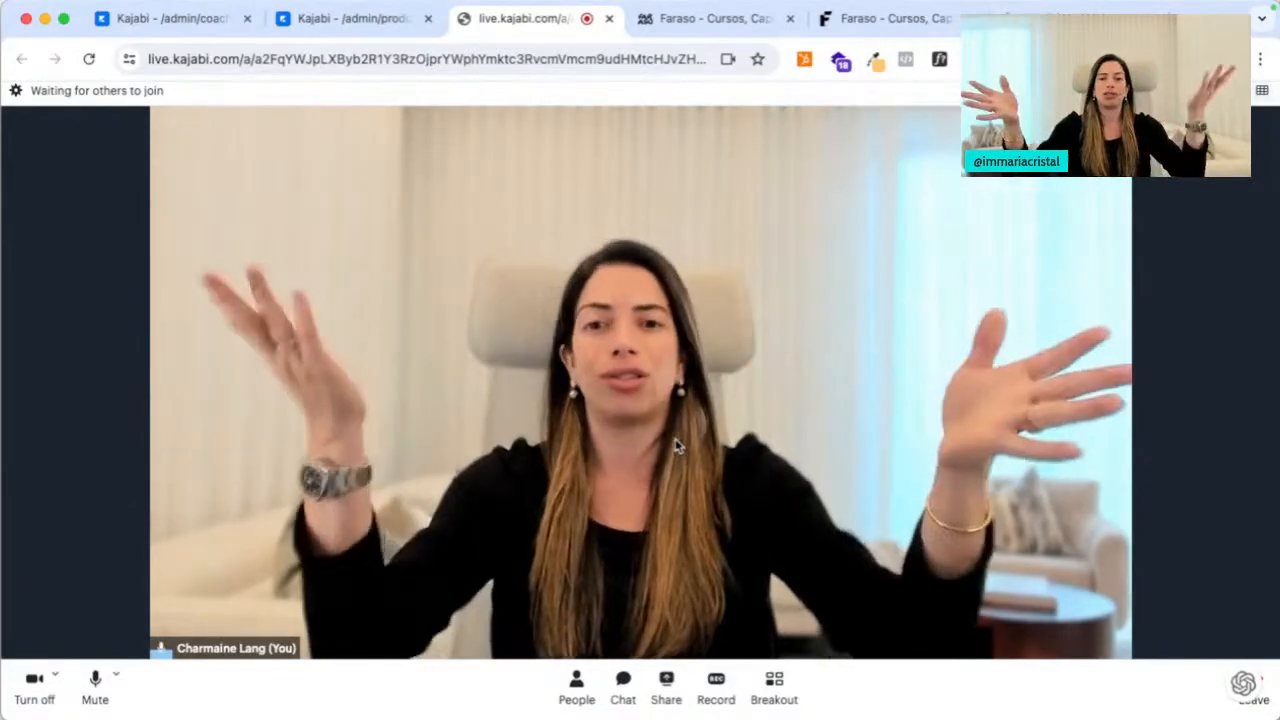
left_click(34, 684)
left_click(34, 684)
left_click(95, 684)
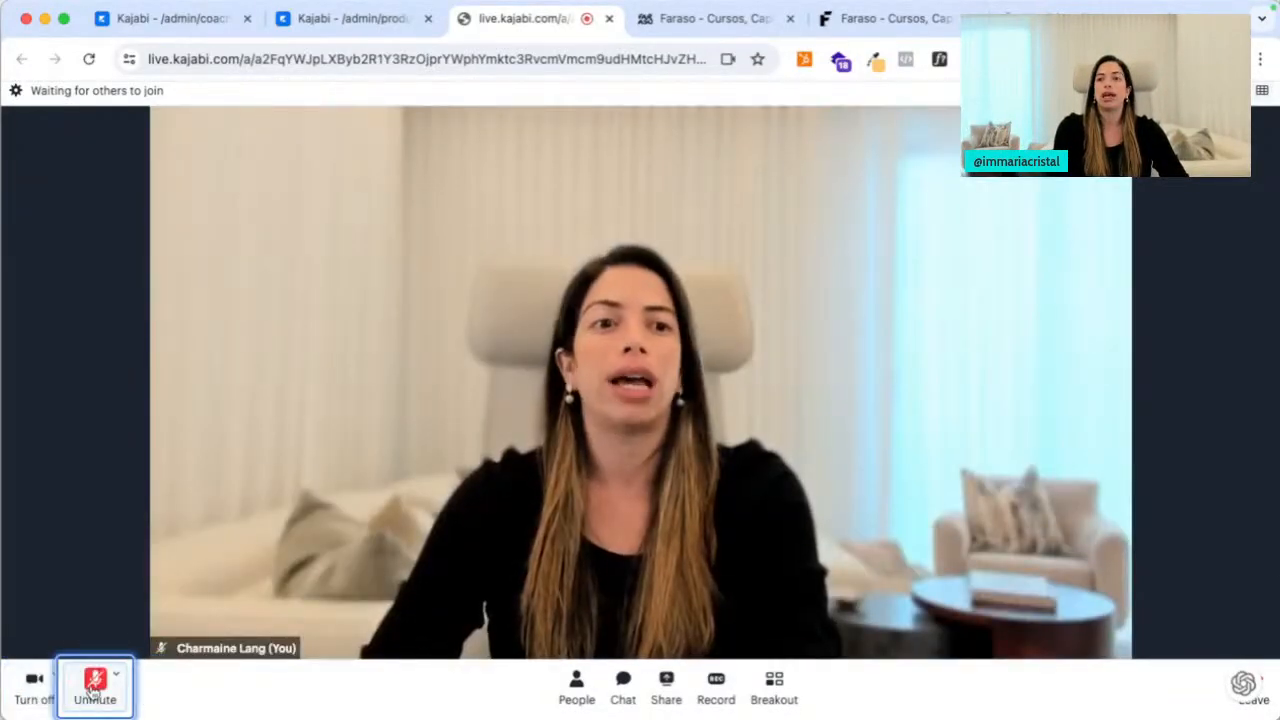
left_click(95, 684)
left_click(576, 688)
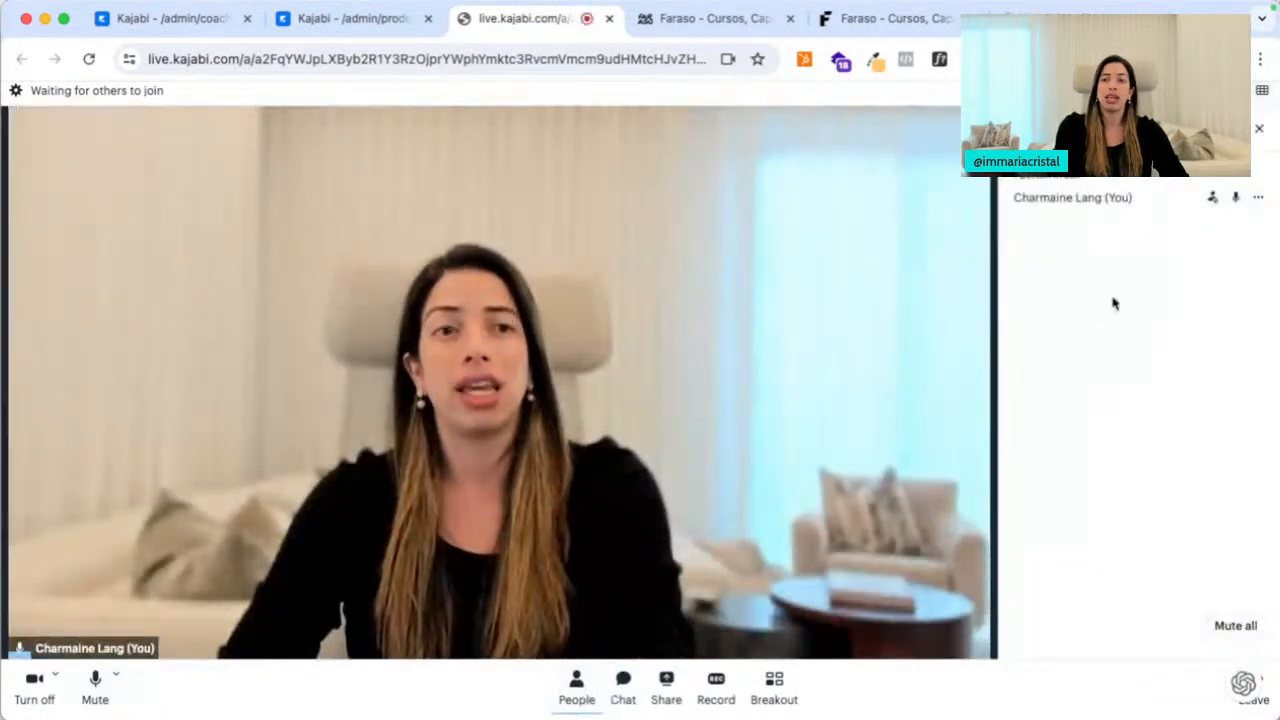
Post the greeting 'Heleveryone' in the call chat and view the breakout panel
left_click(623, 688)
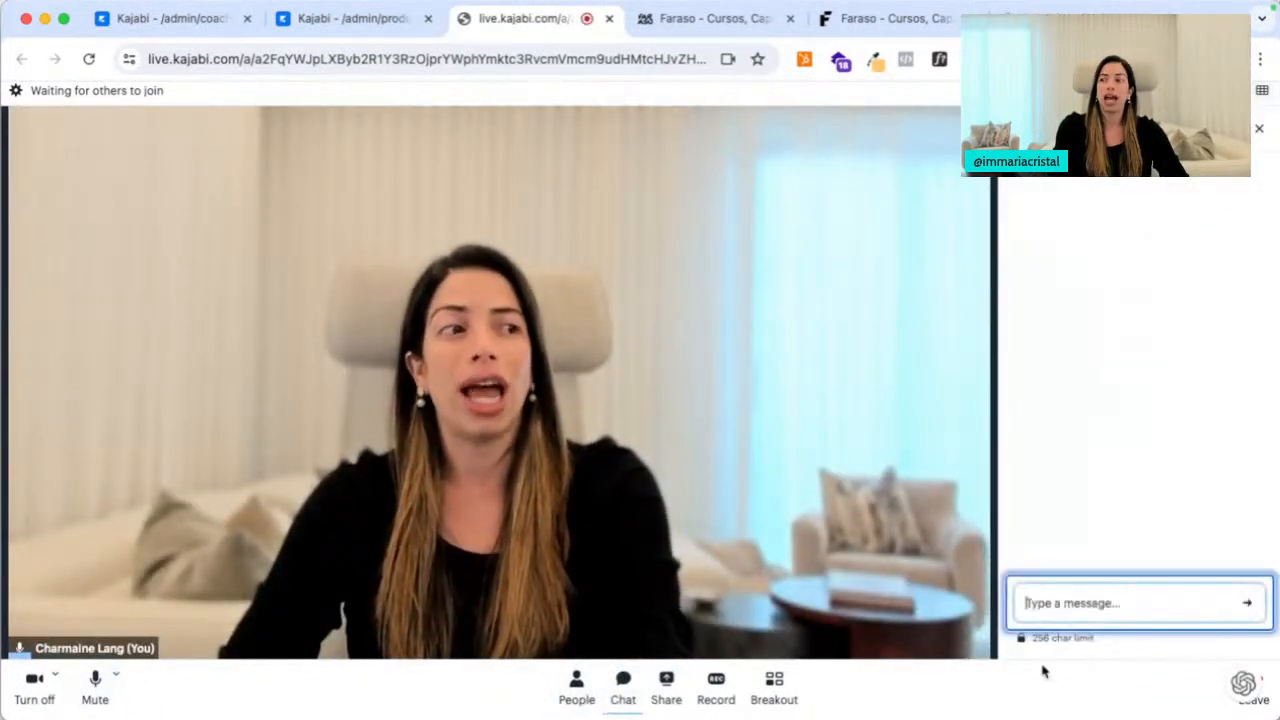
type("Hel")
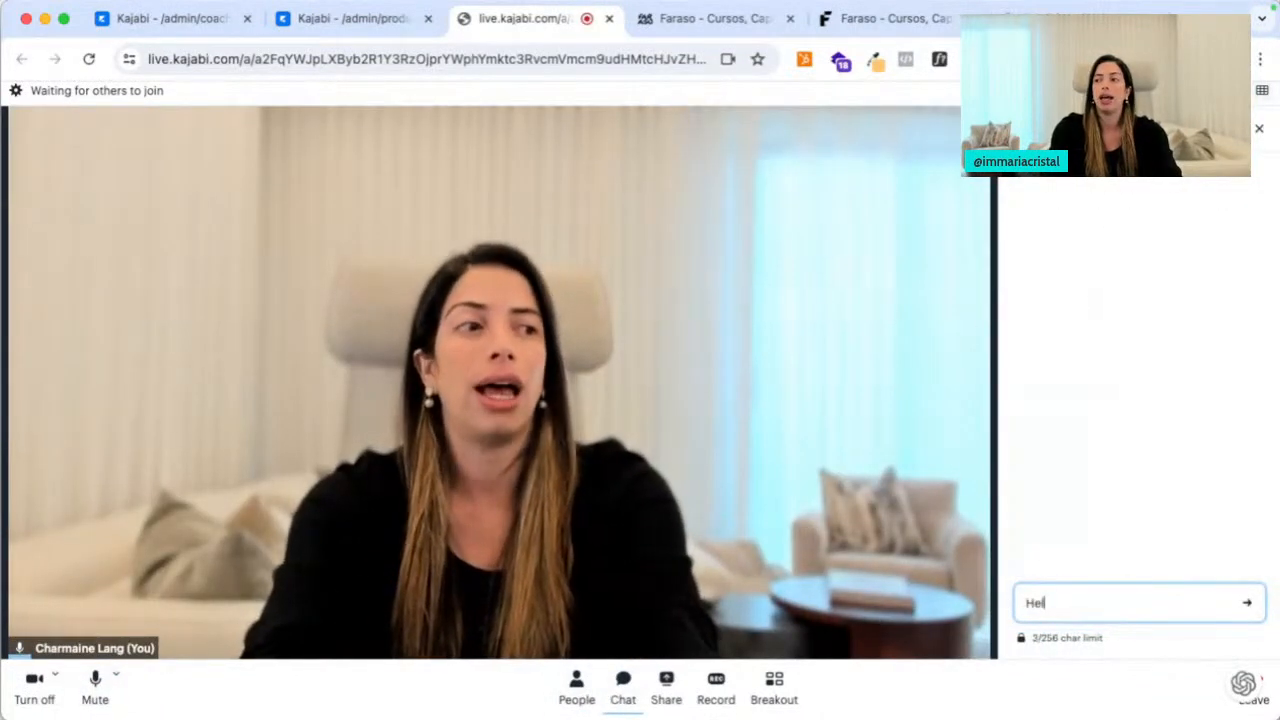
type("everyon")
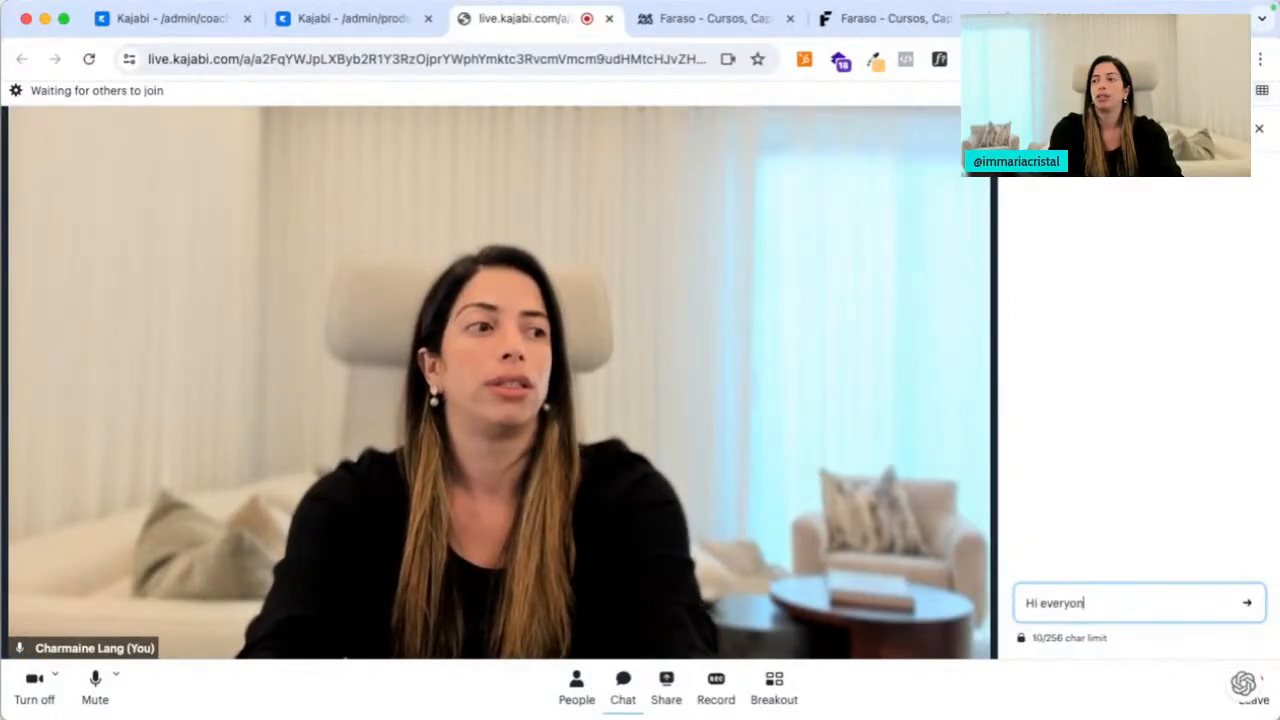
type("e")
key("Return")
left_click(774, 688)
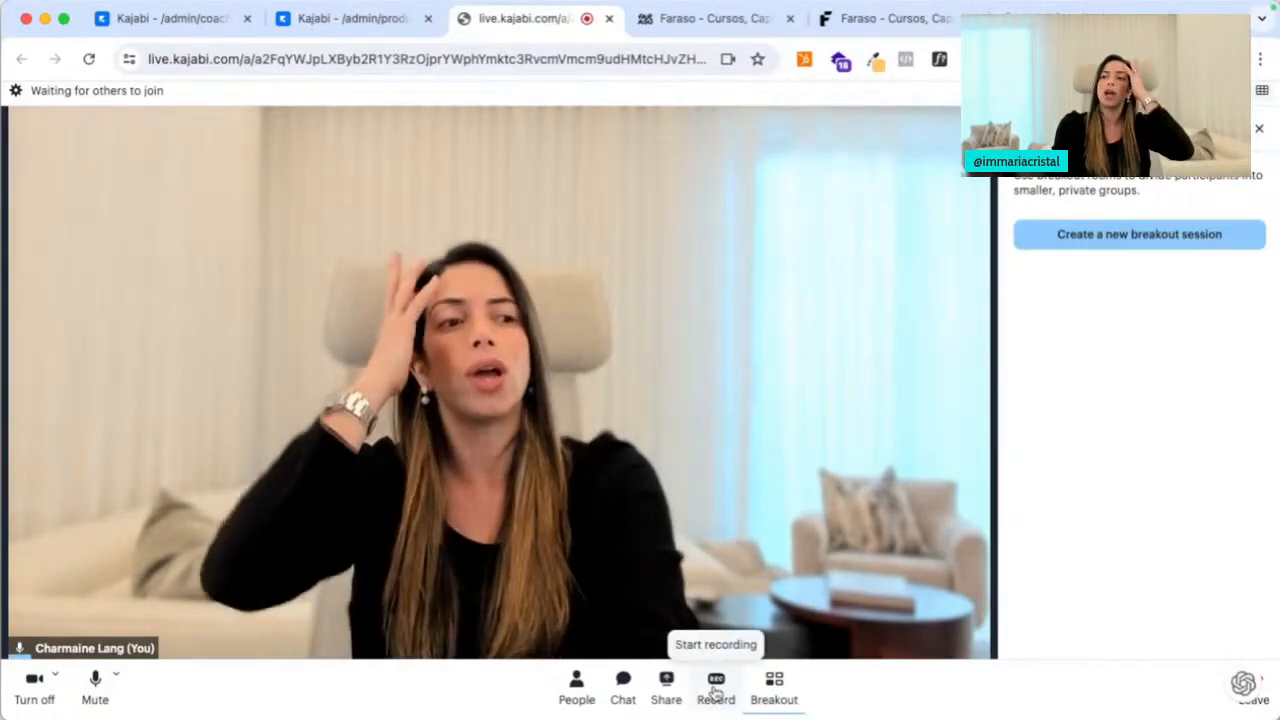
Share the welcome-session slide window, stop sharing, and leave the call
left_click(666, 688)
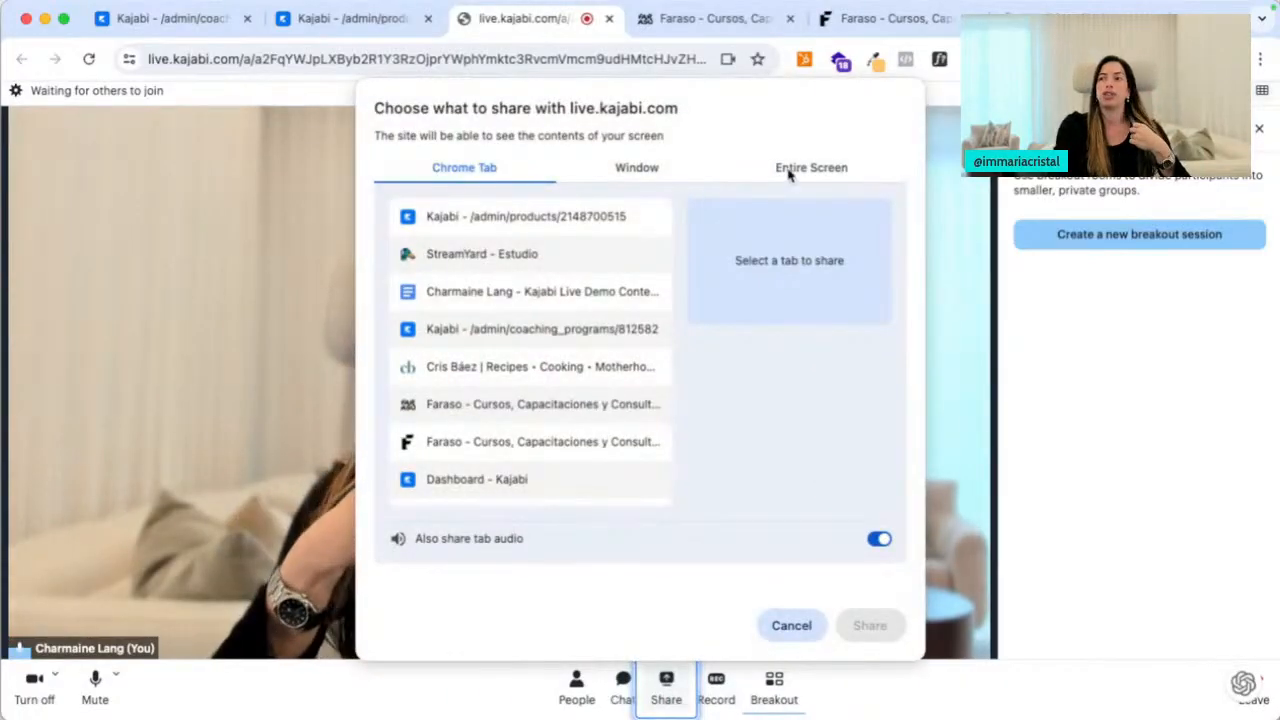
left_click(659, 163)
scroll(706, 384, "down", 10)
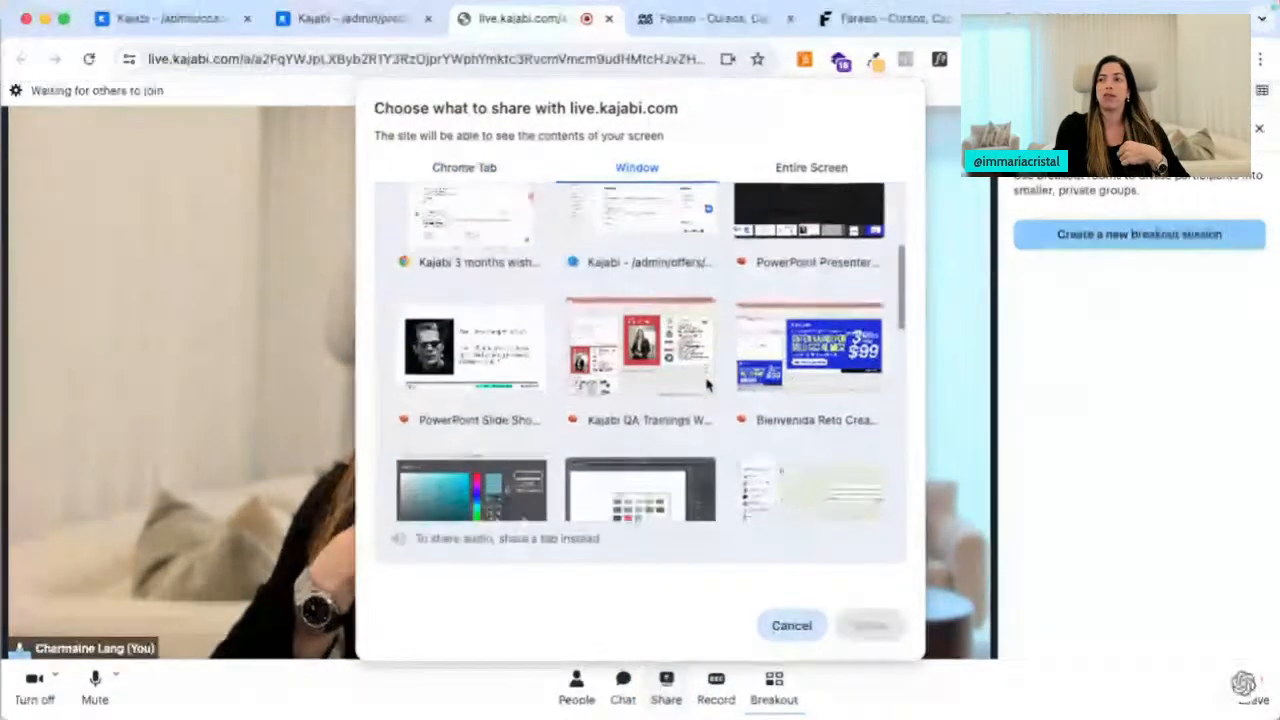
scroll(706, 384, "down", 5)
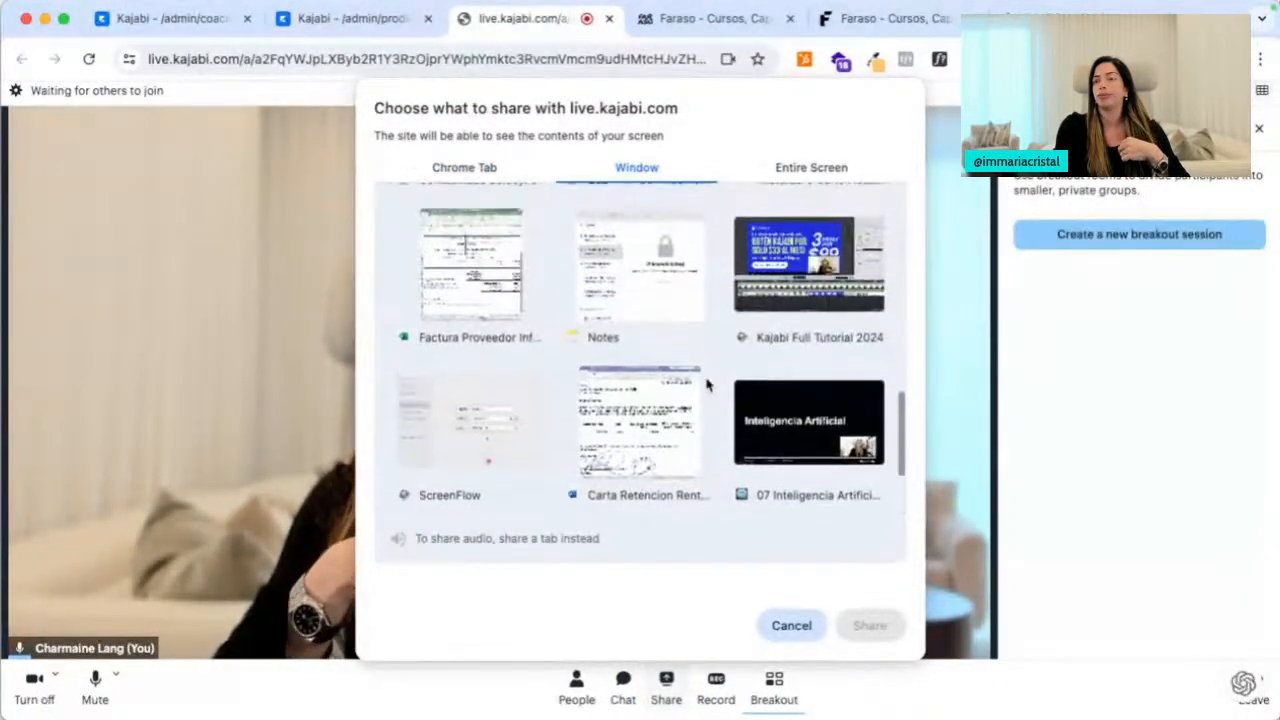
left_click(487, 447)
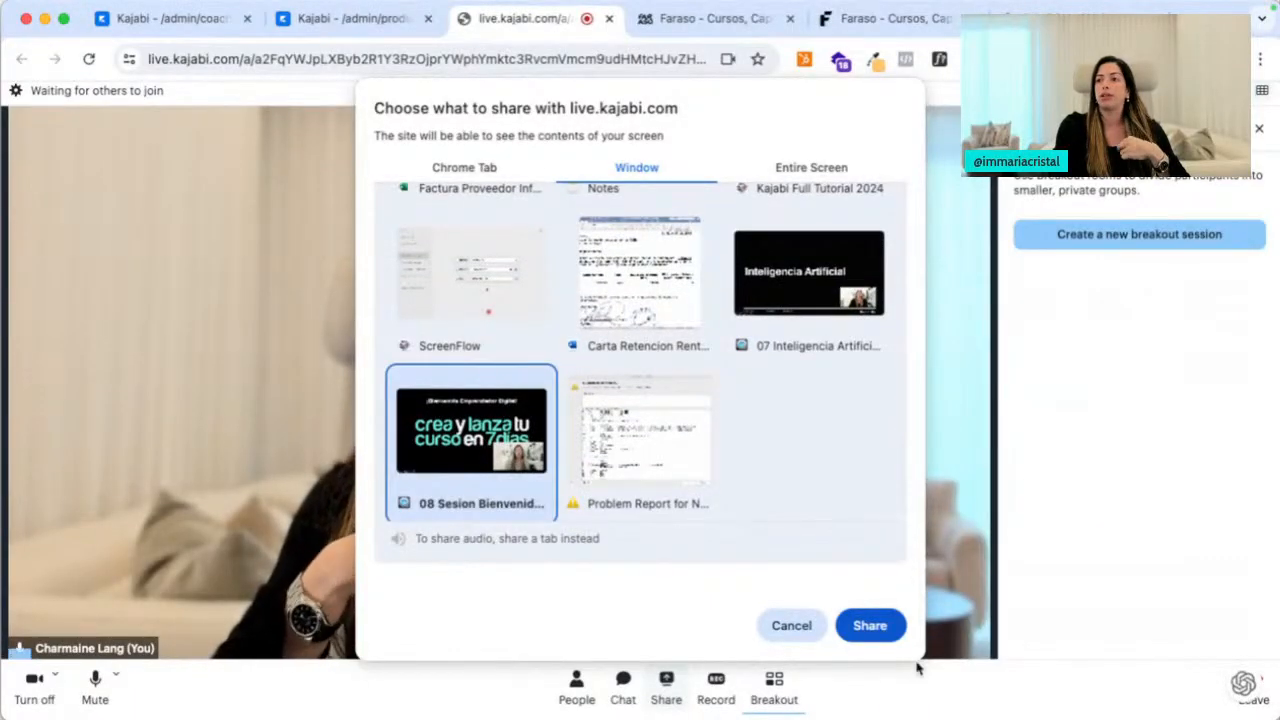
left_click(869, 625)
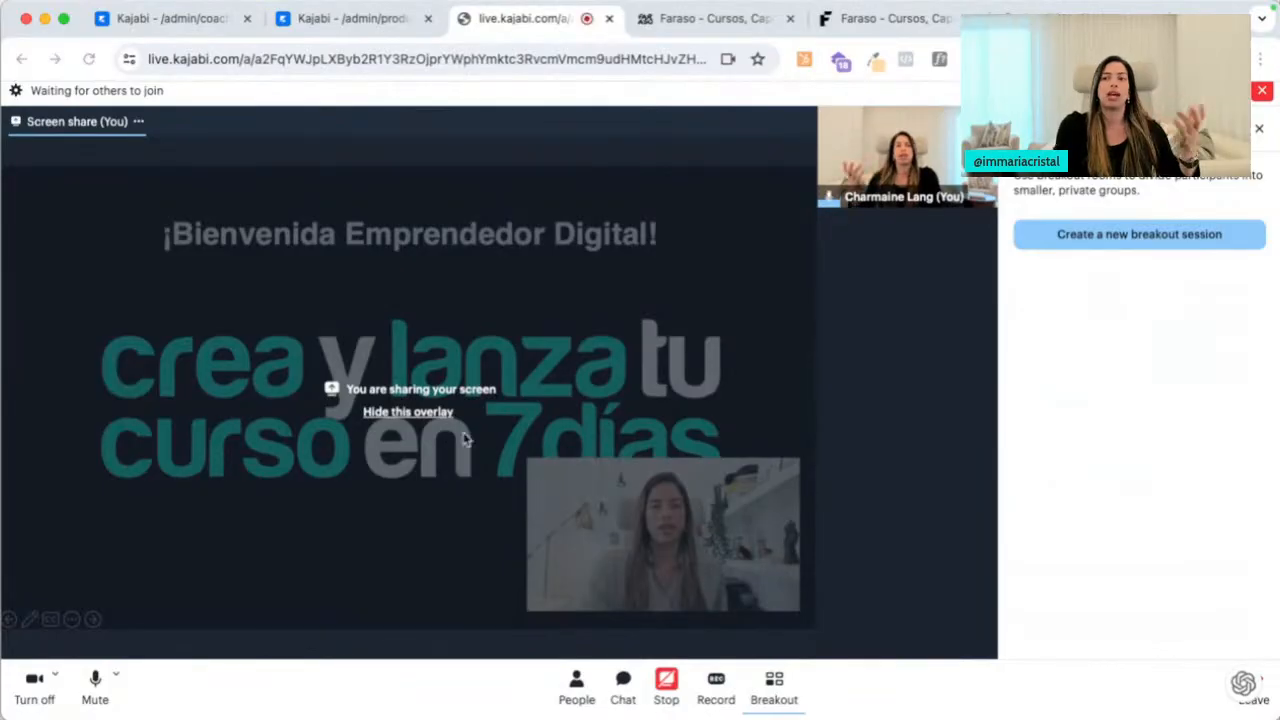
left_click(410, 411)
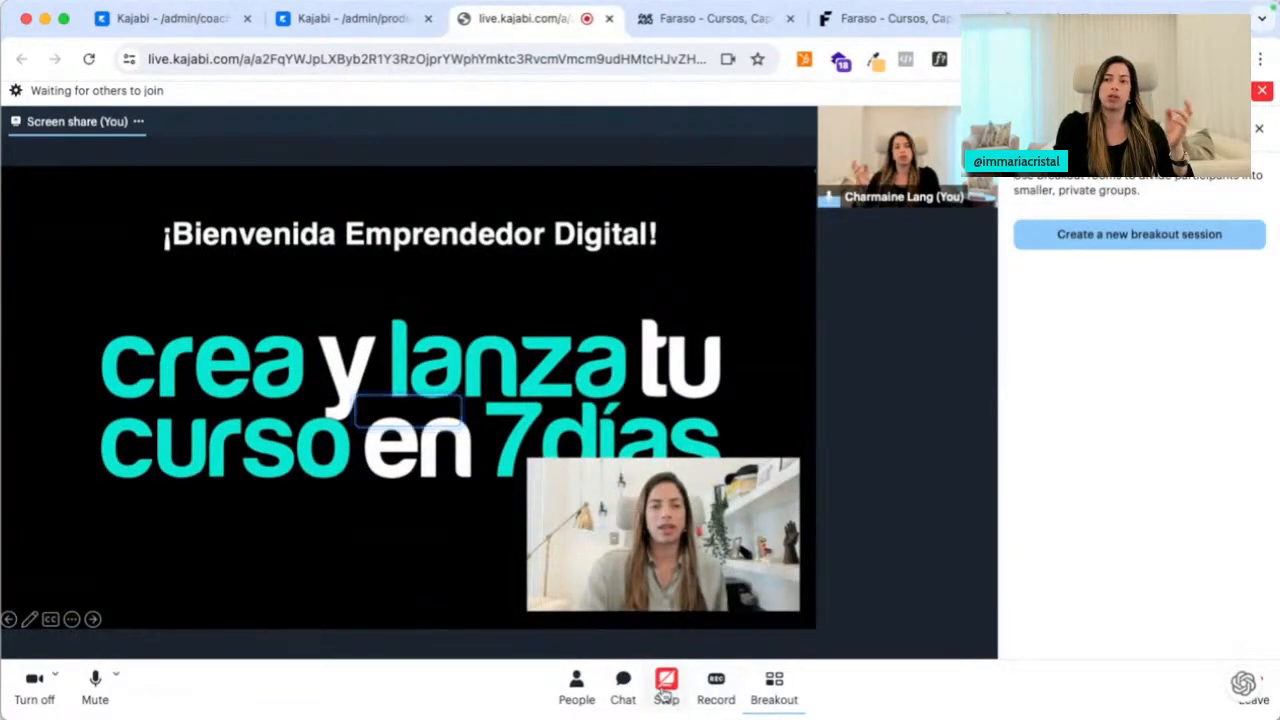
left_click(666, 690)
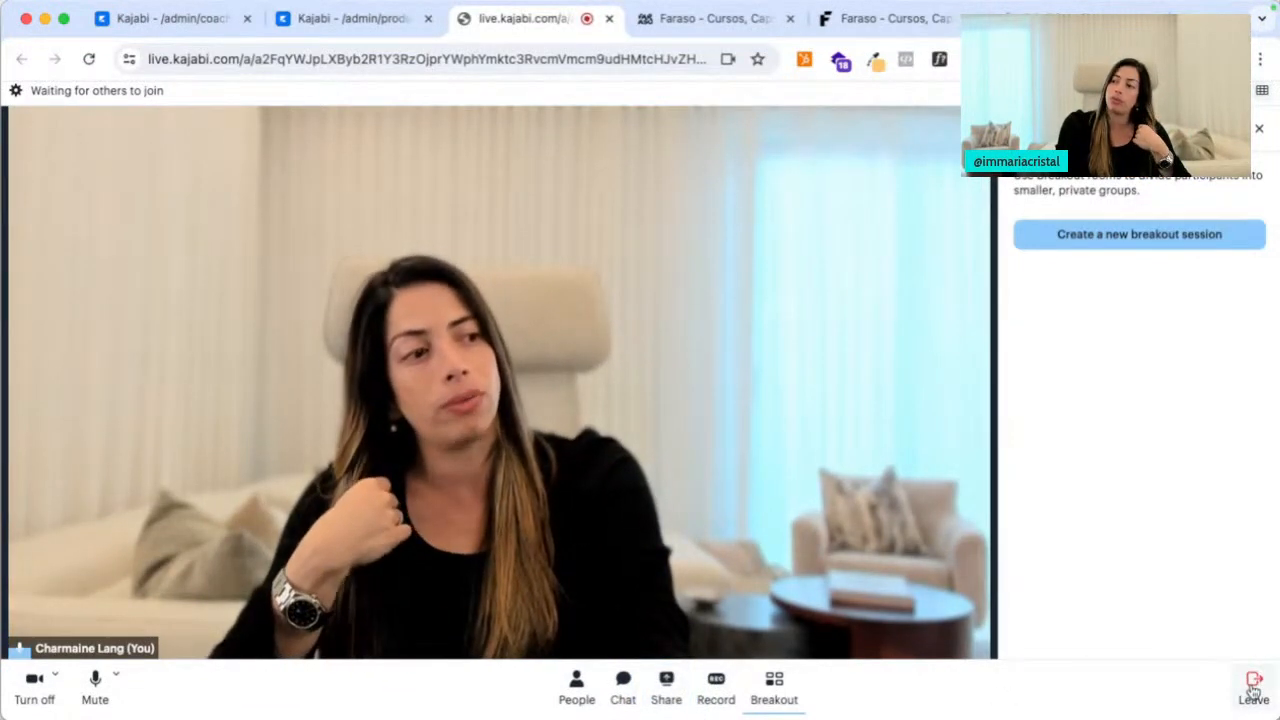
left_click(1253, 688)
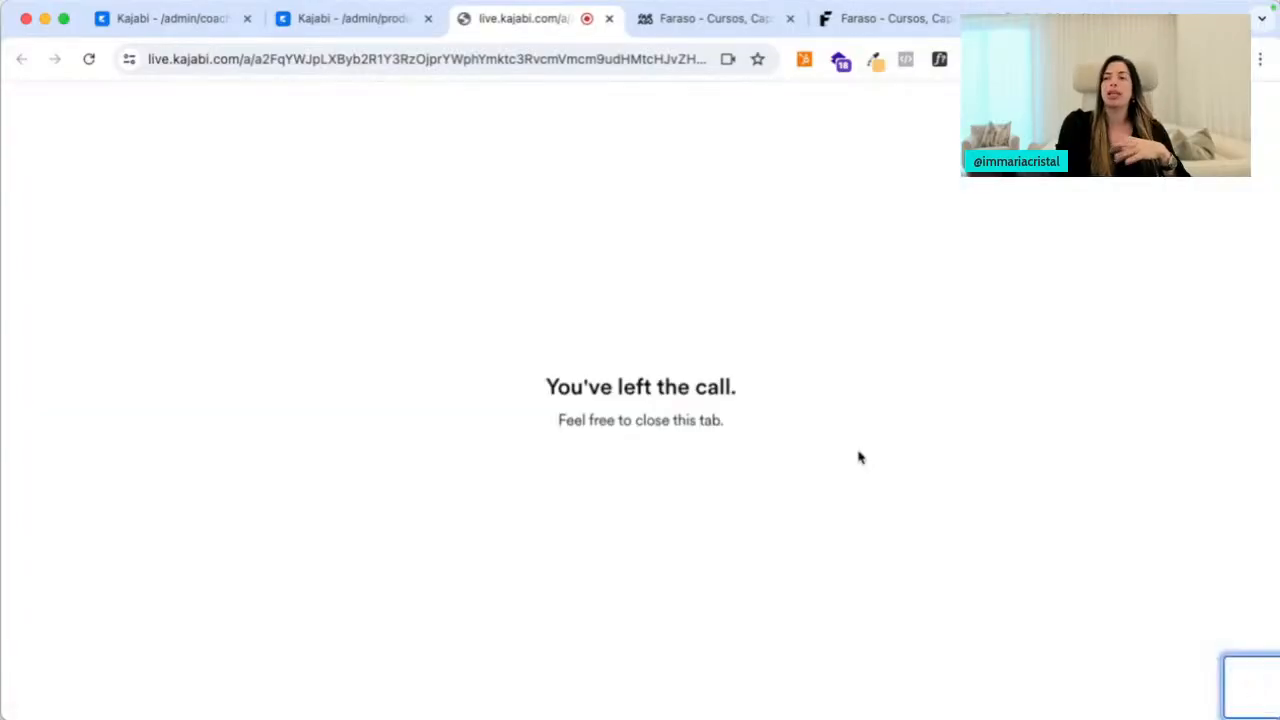
Return to the Renovation Strategic Session page and open its package outline
left_click(609, 20)
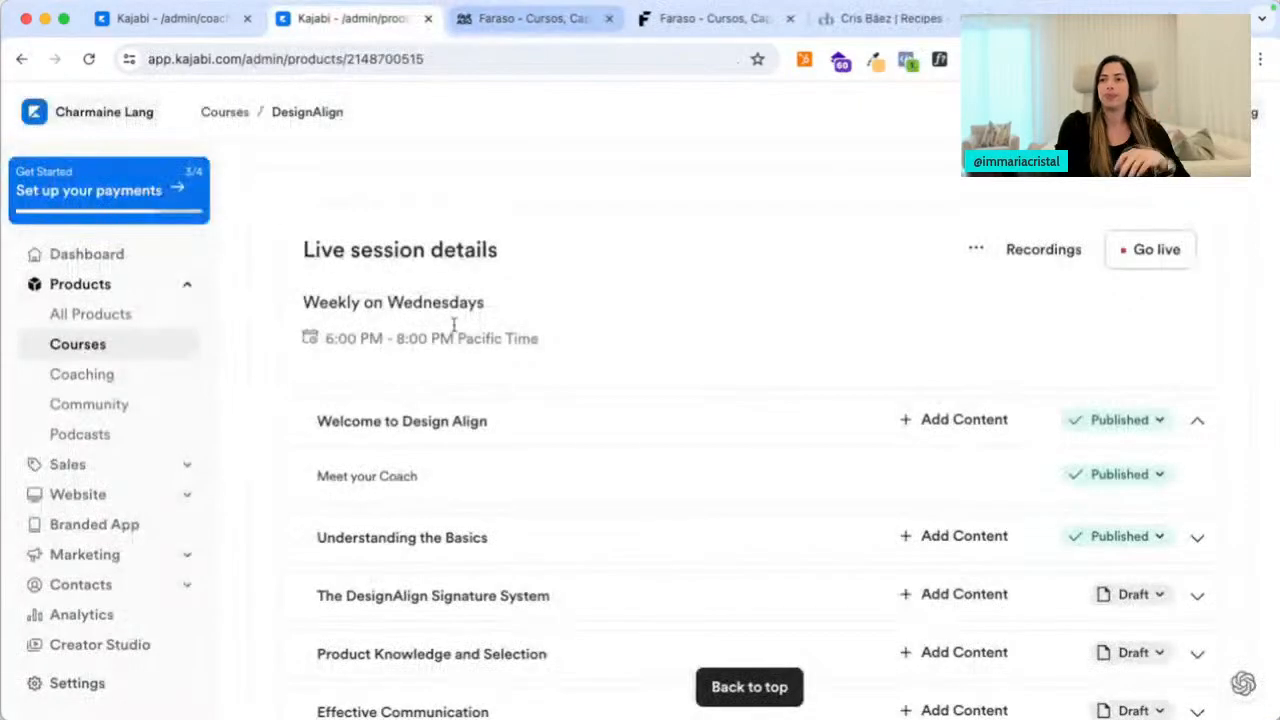
left_click(501, 18)
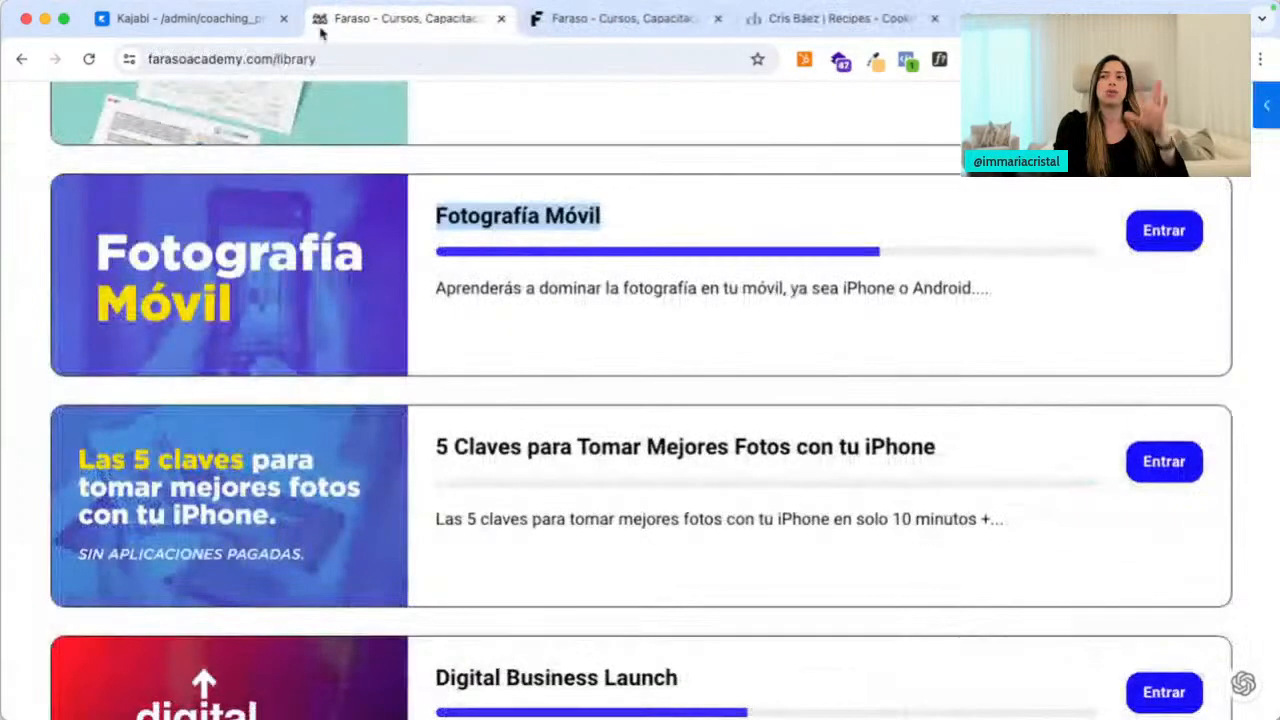
left_click(268, 32)
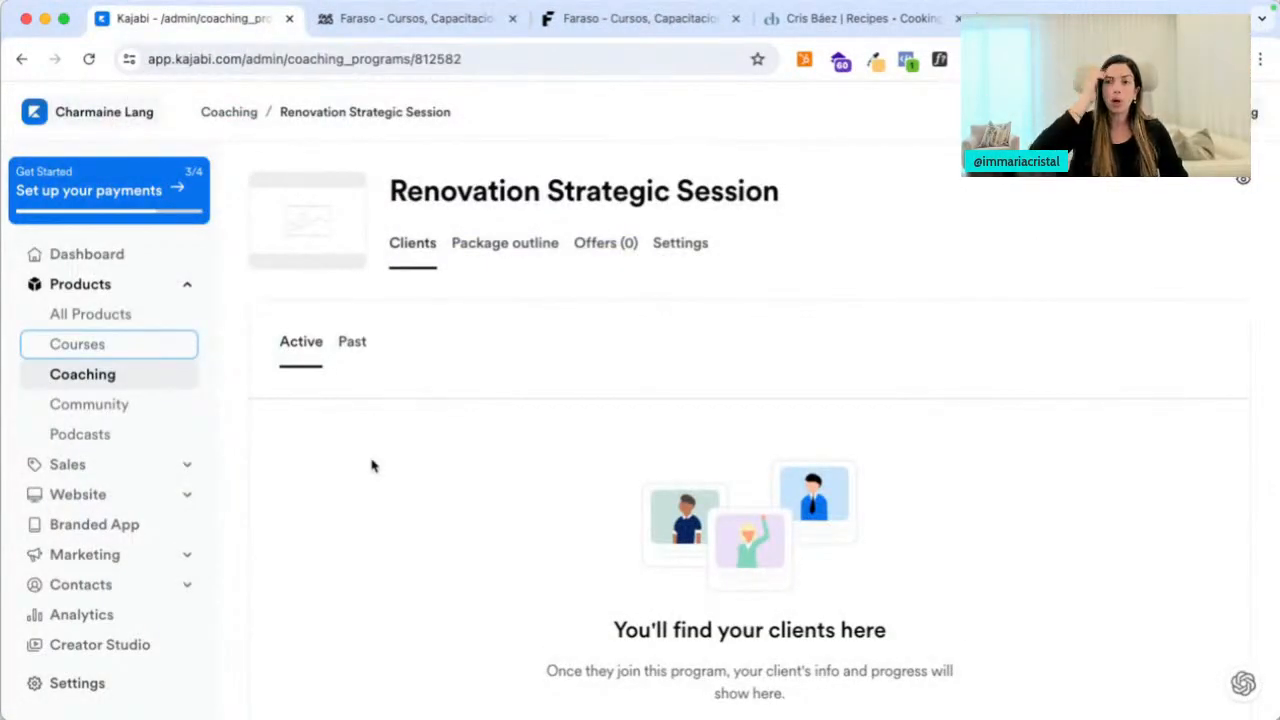
scroll(371, 463, "down", 2)
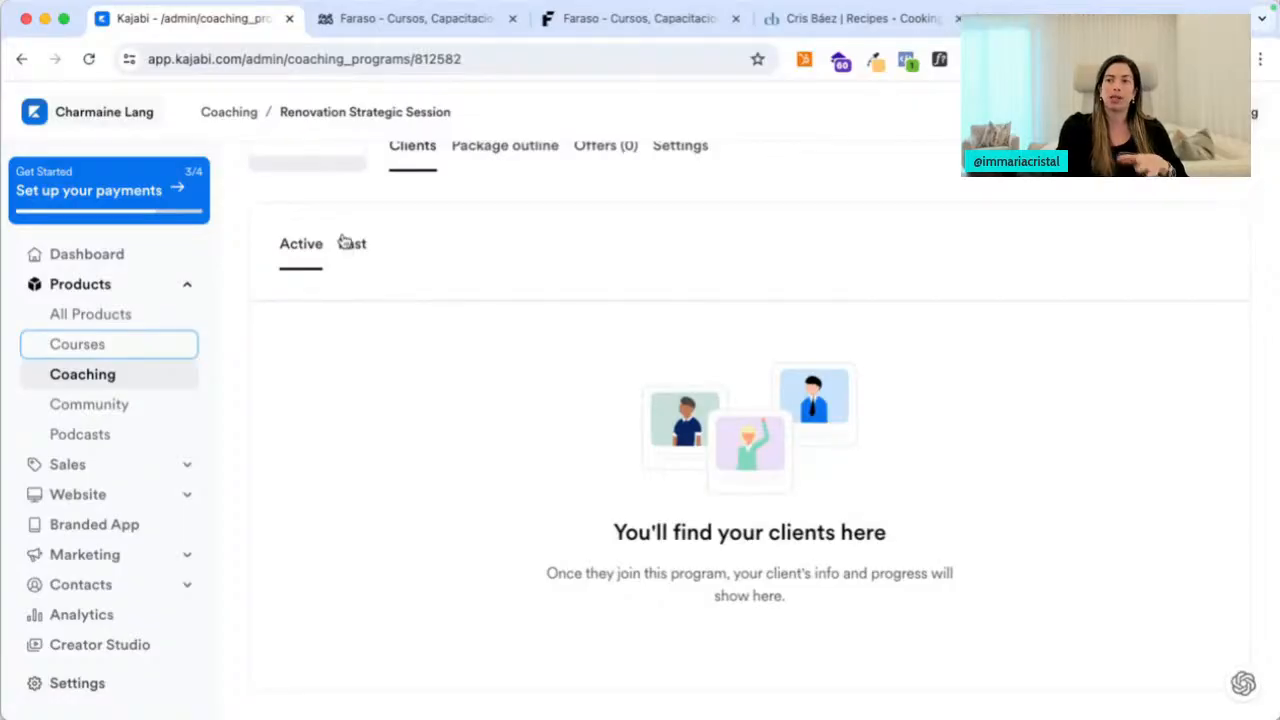
left_click(352, 243)
left_click(487, 249)
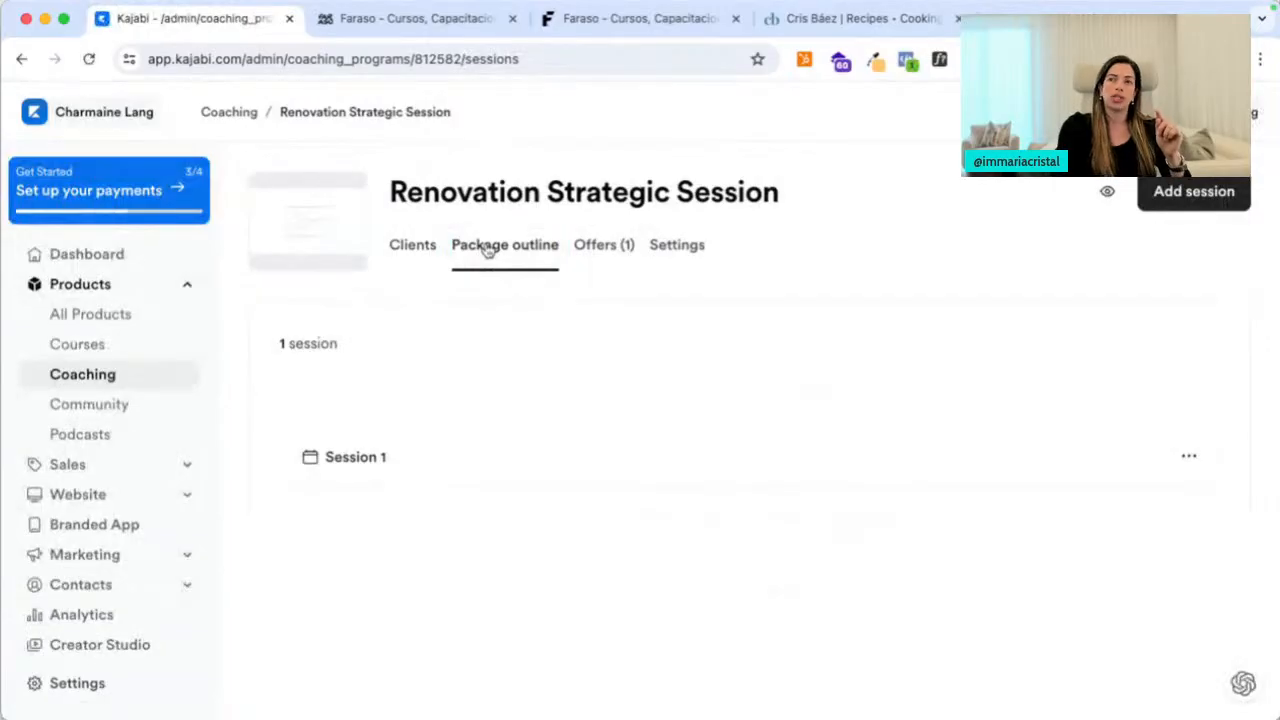
Extend Session 1's title with ': Get to know our DesignAlign System'
left_click(357, 460)
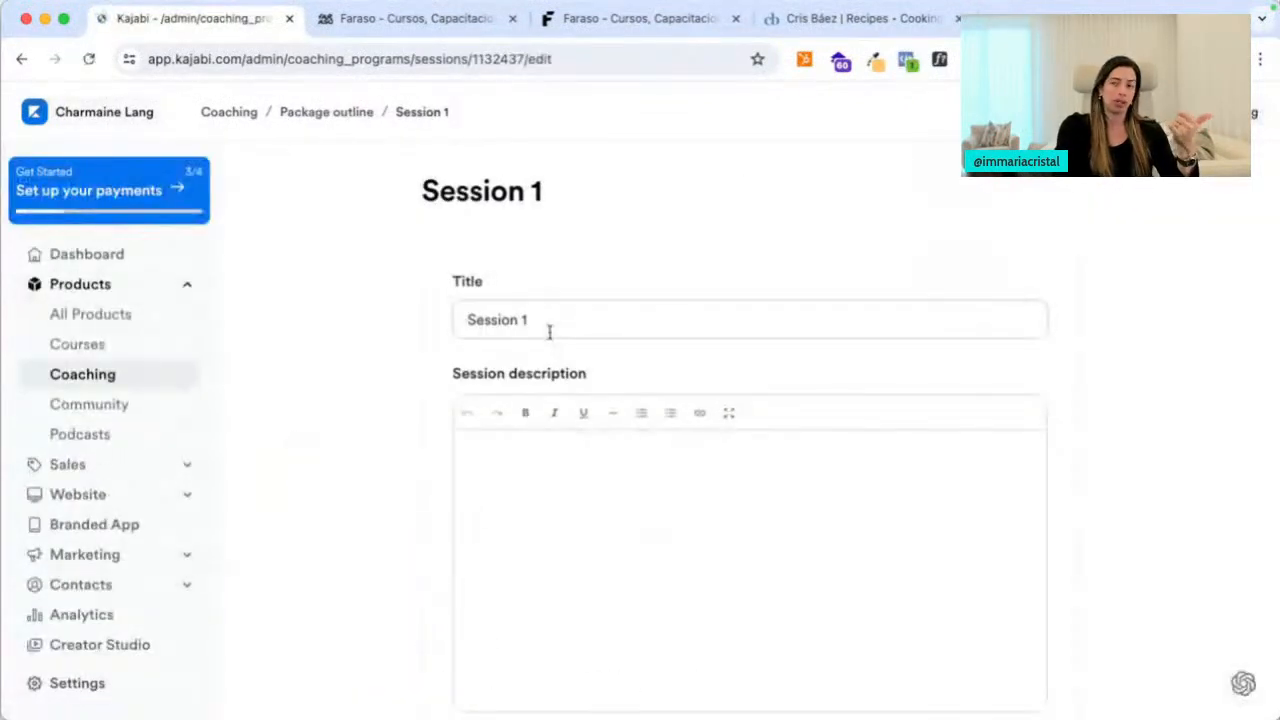
left_click(562, 322)
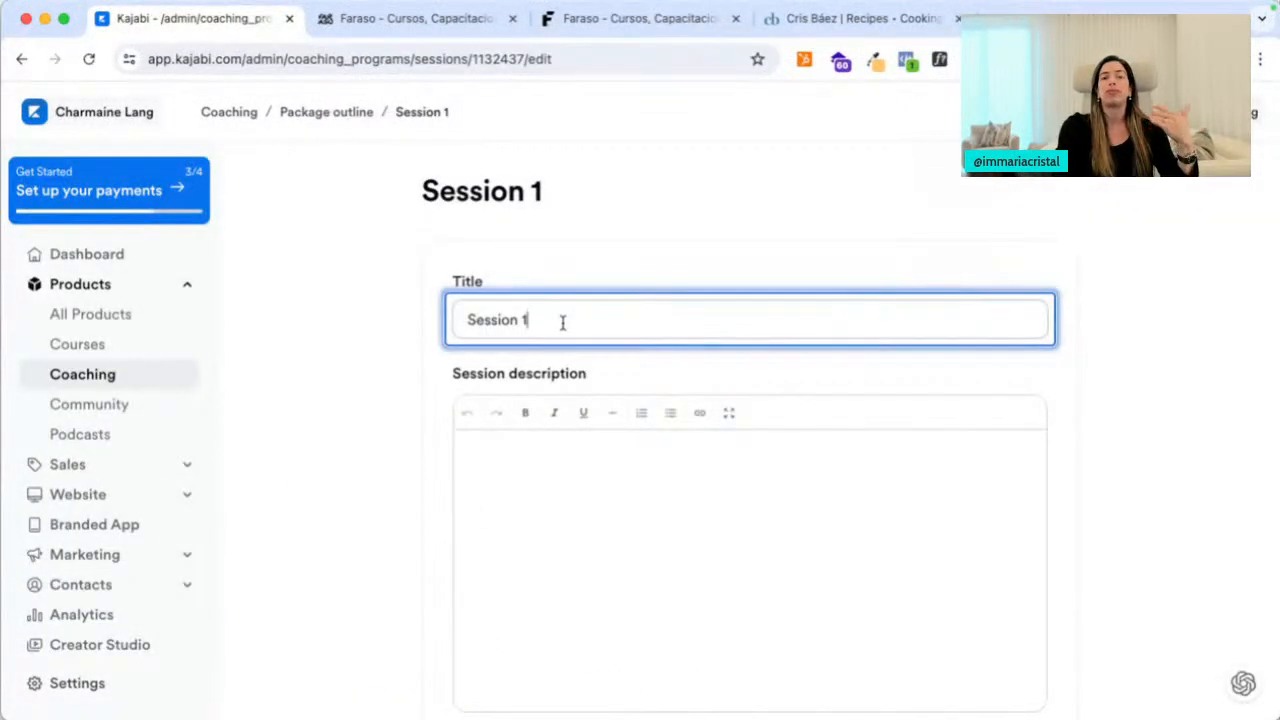
type(": Get to know our")
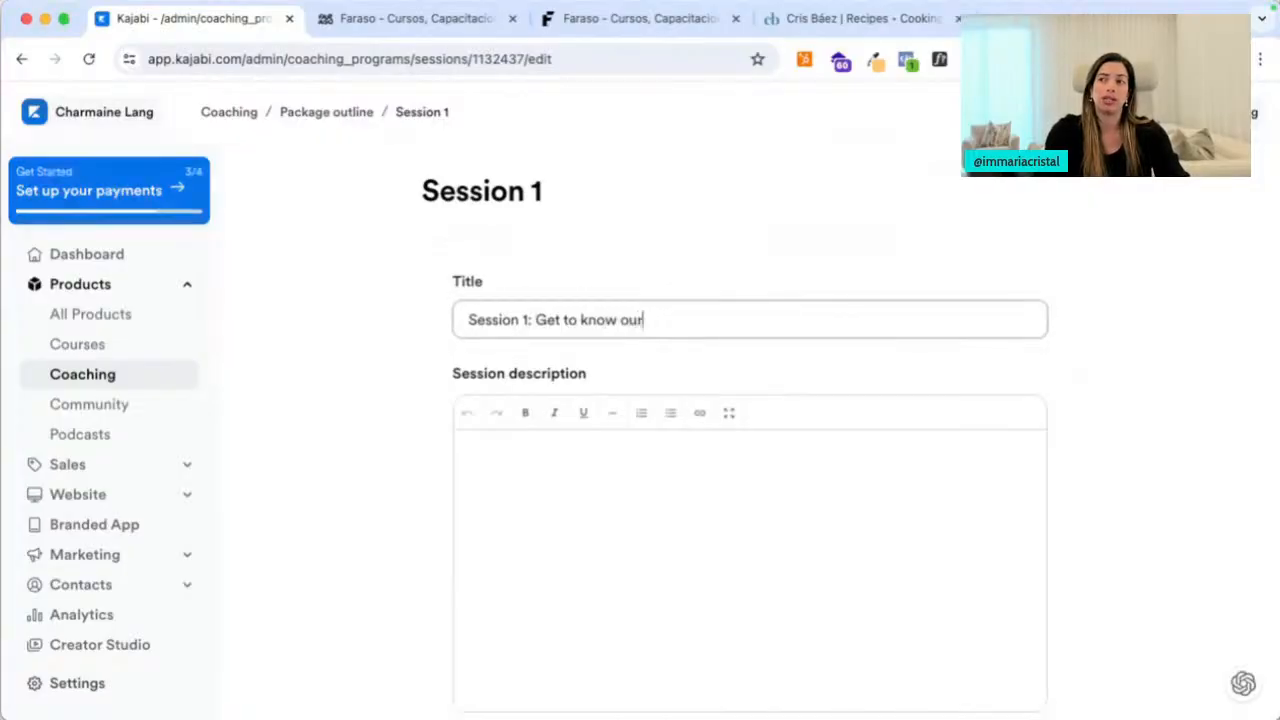
type(" DesignAlign System")
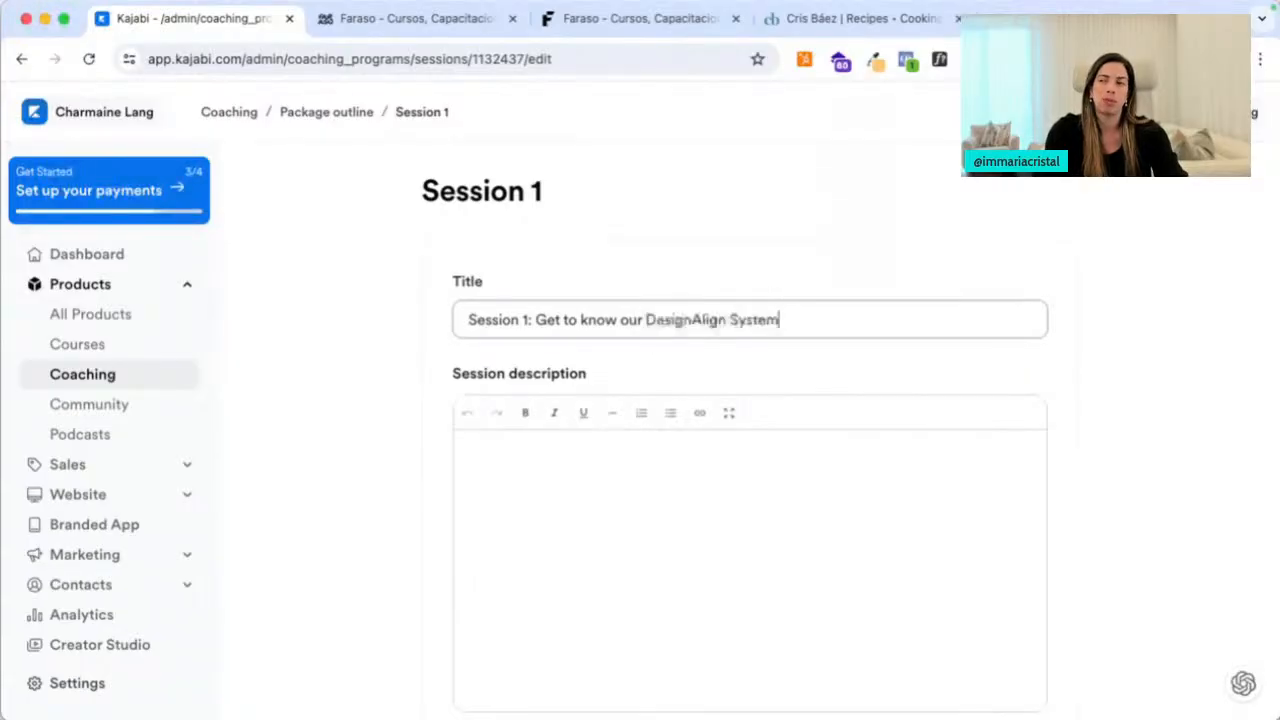
left_click(522, 521)
Add 'Understanding the system' as an agenda item for Session 1
scroll(546, 462, "down", 5)
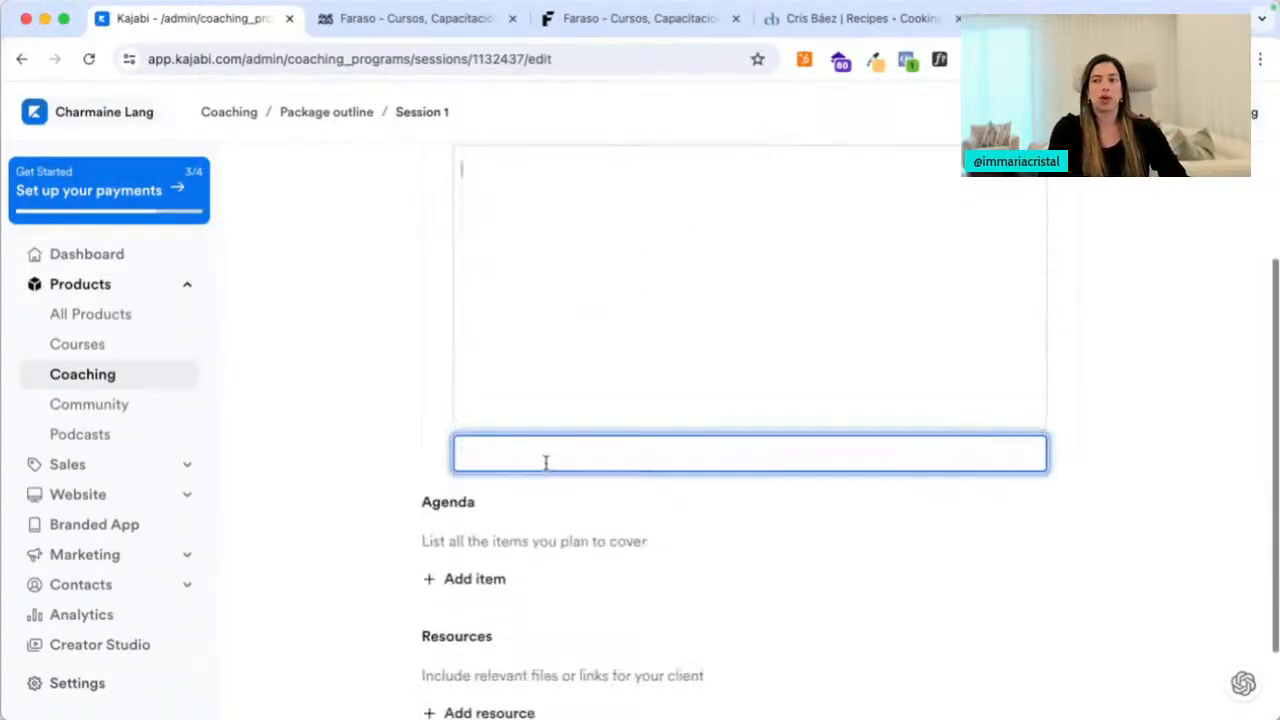
left_click(476, 477)
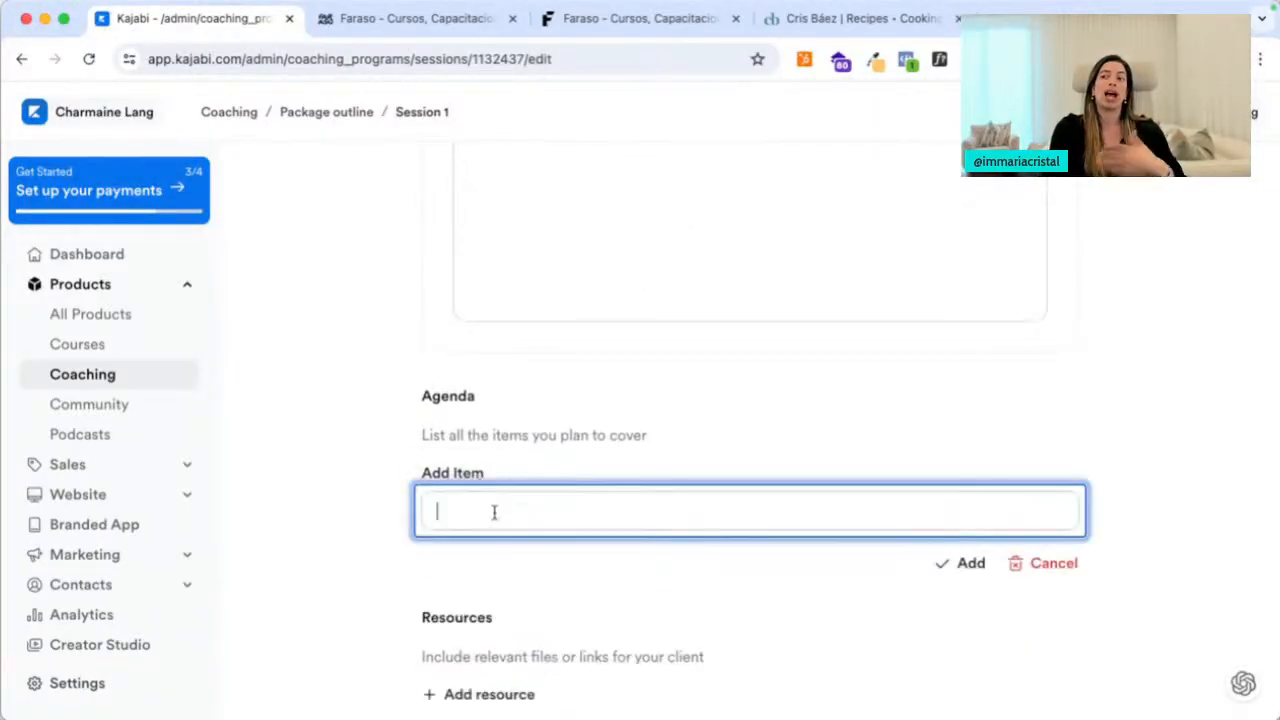
left_click(494, 511)
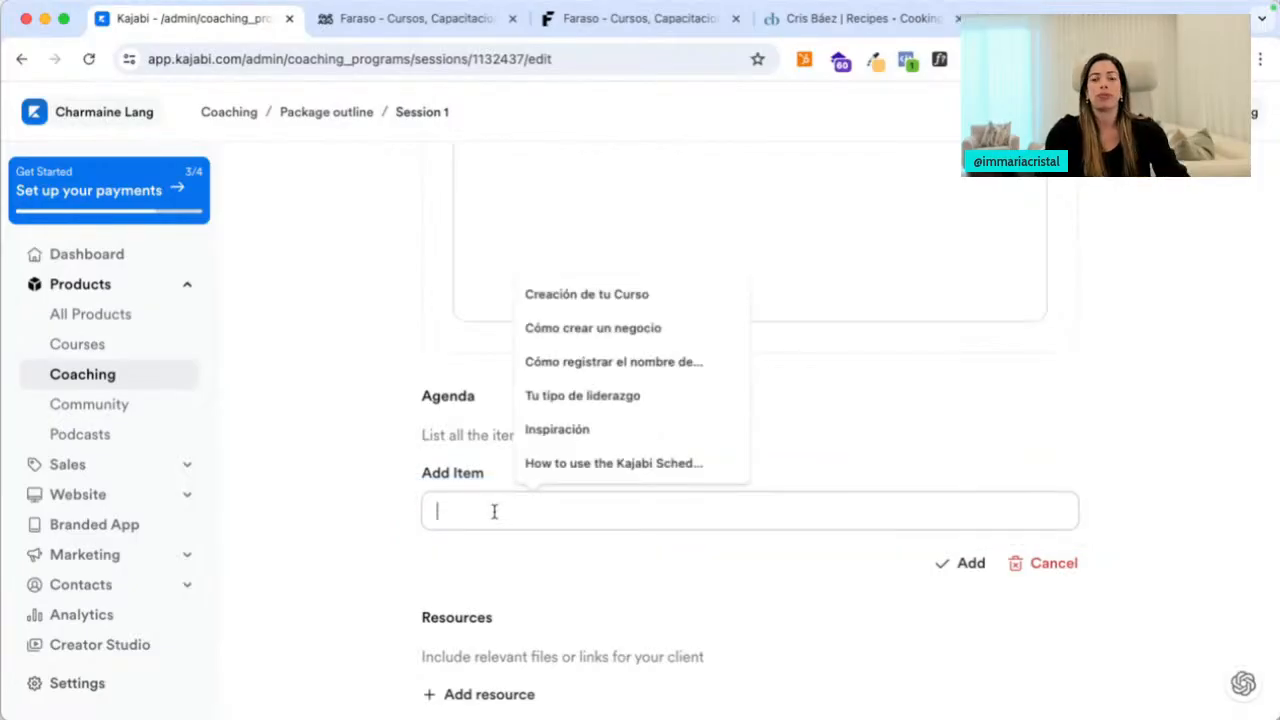
type("Understanding the system")
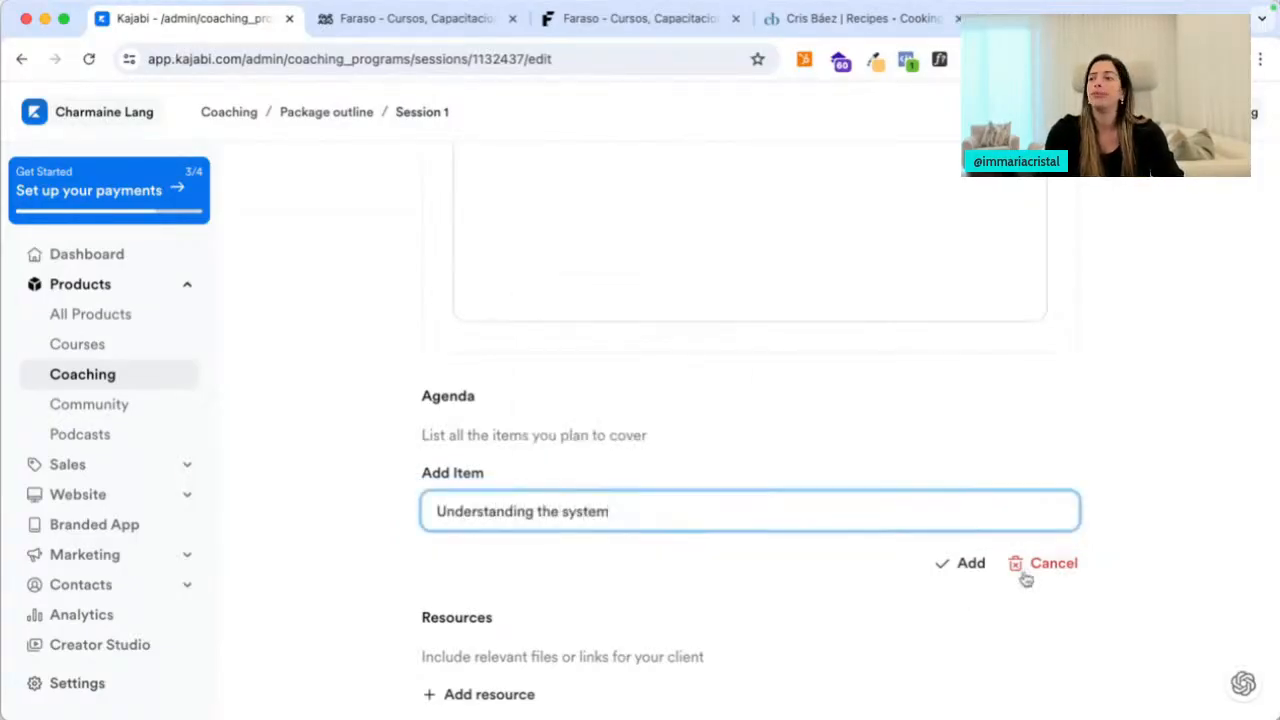
left_click(958, 564)
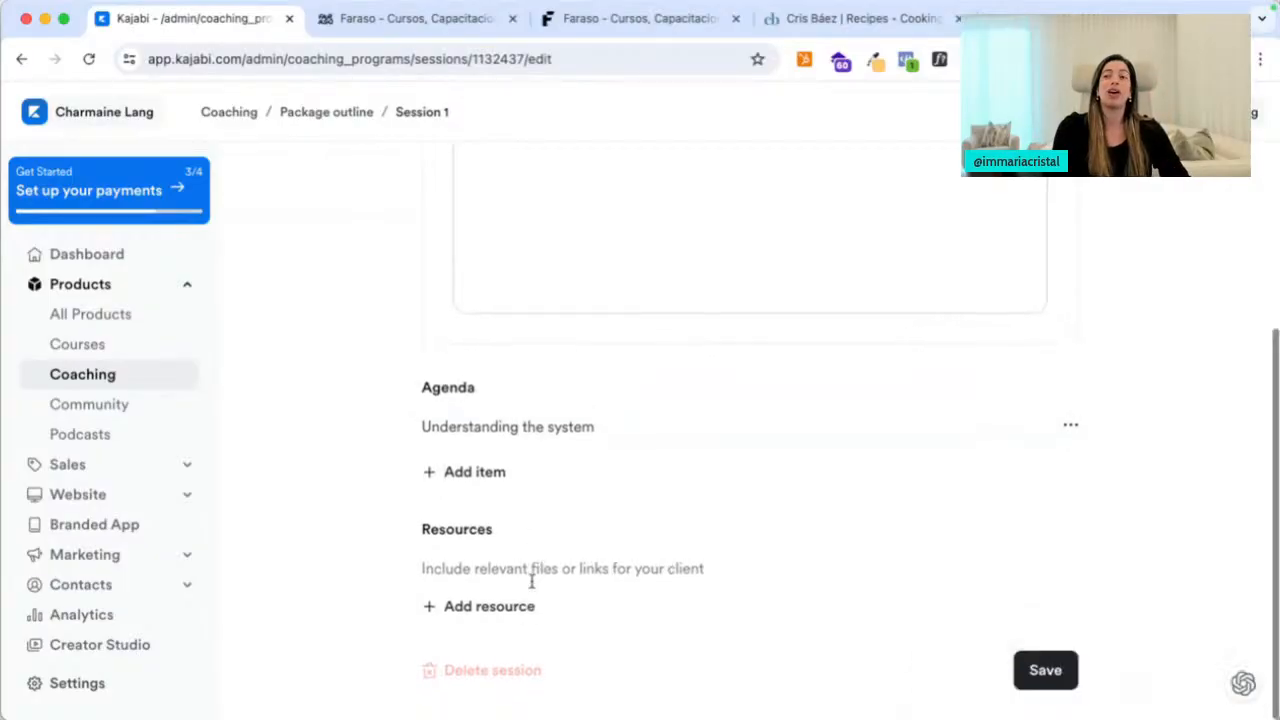
Add a link resource named External Resources with a placeholder example.com URL
left_click(527, 610)
left_click(506, 550)
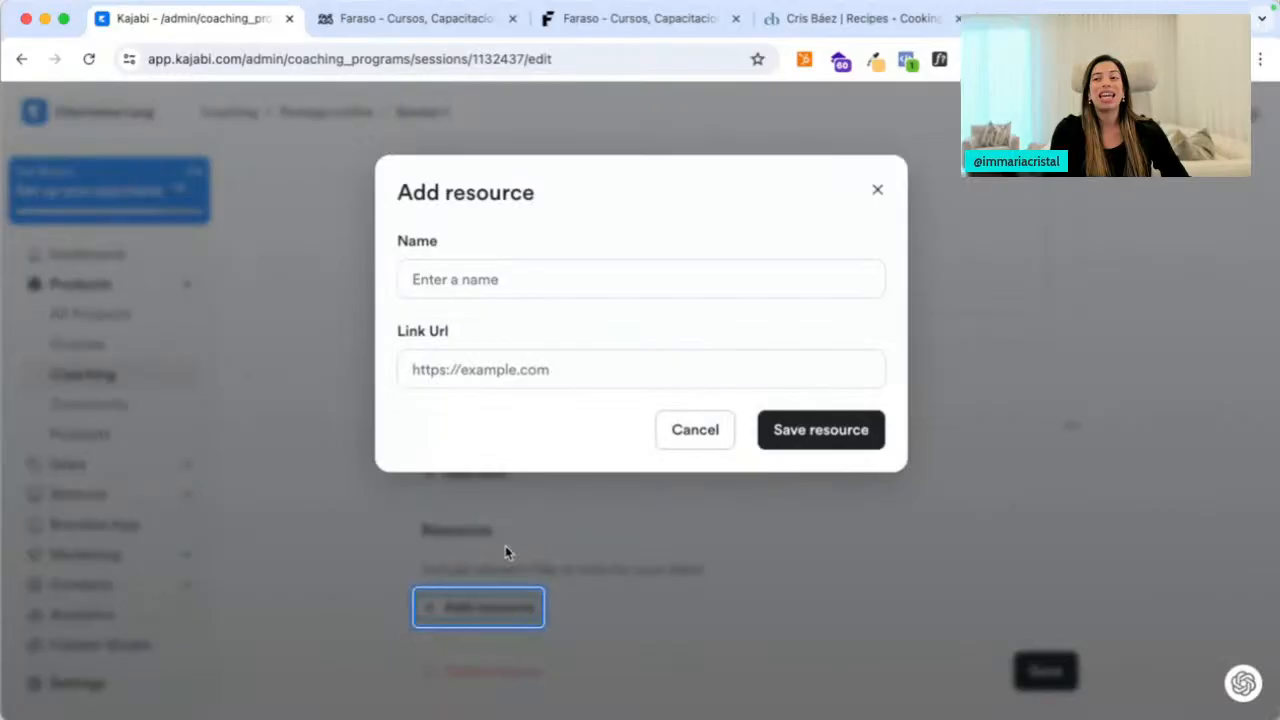
left_click(559, 282)
type("External Resources")
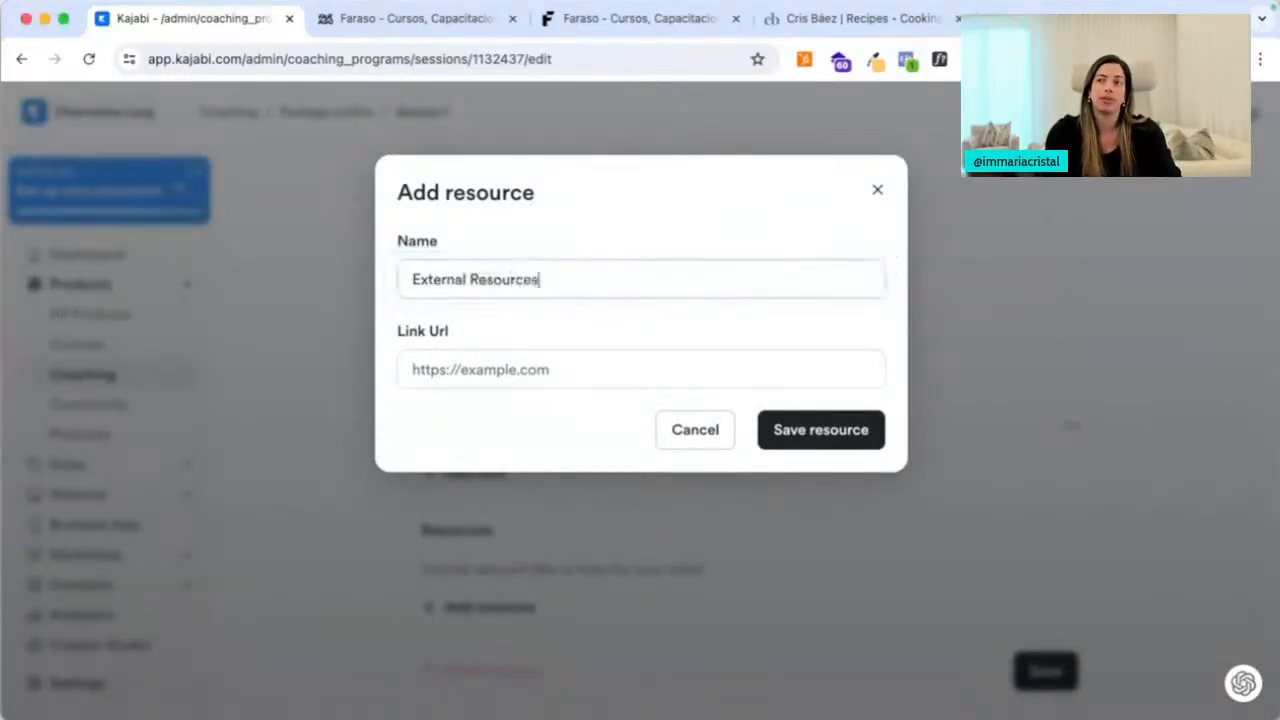
left_click(415, 369)
type("example")
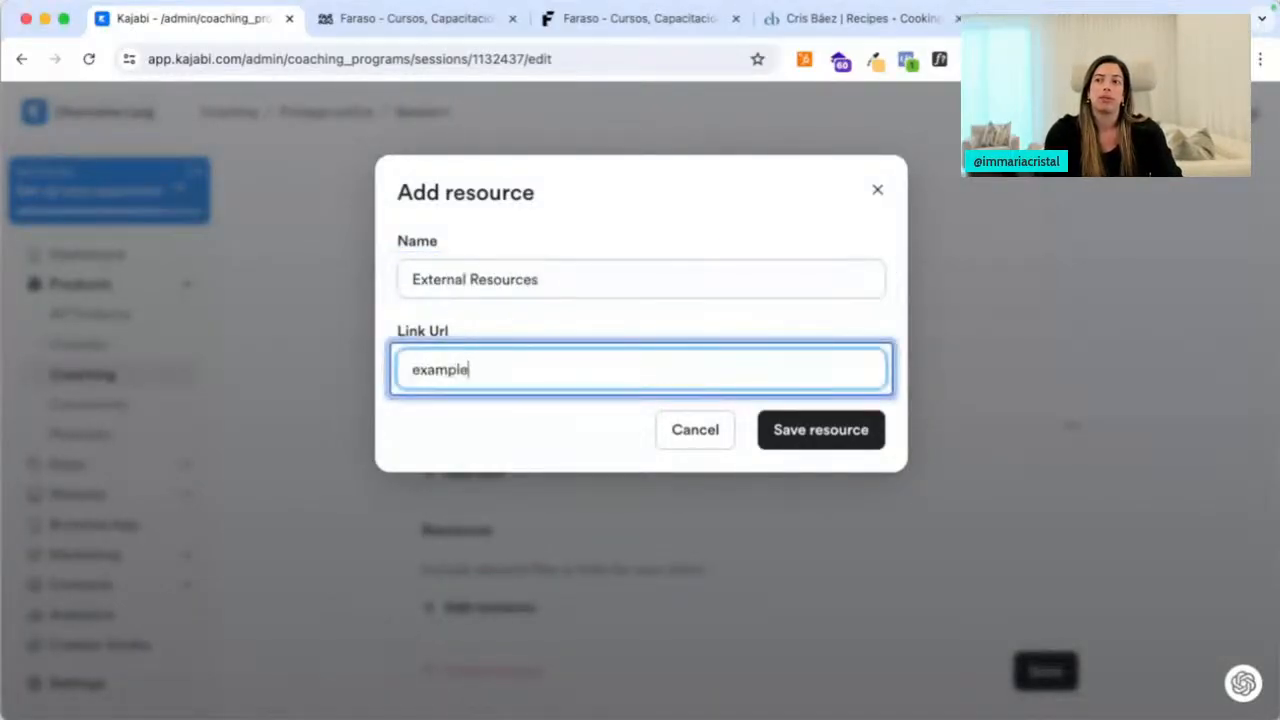
type(".com")
left_click(789, 430)
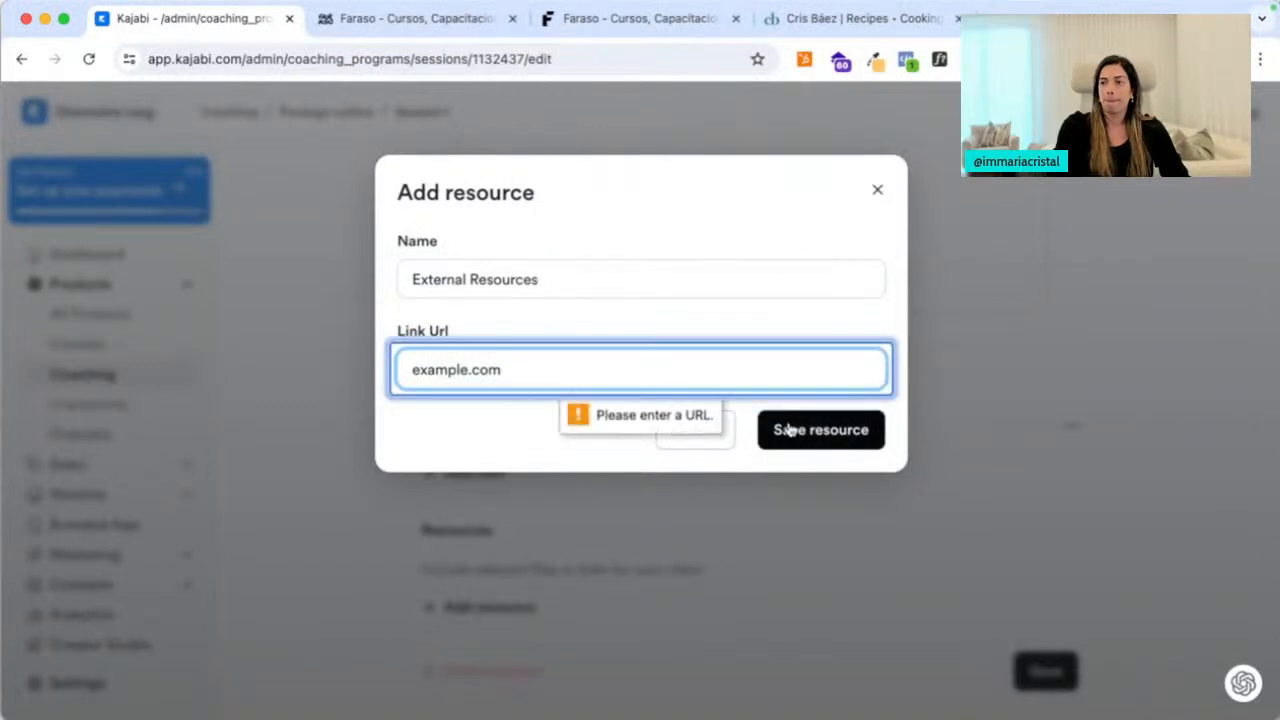
Replace the placeholder with the copied landing page address and save the link
key("super+t")
type("mc.mariacristal.com/kajabi")
key("super+a")
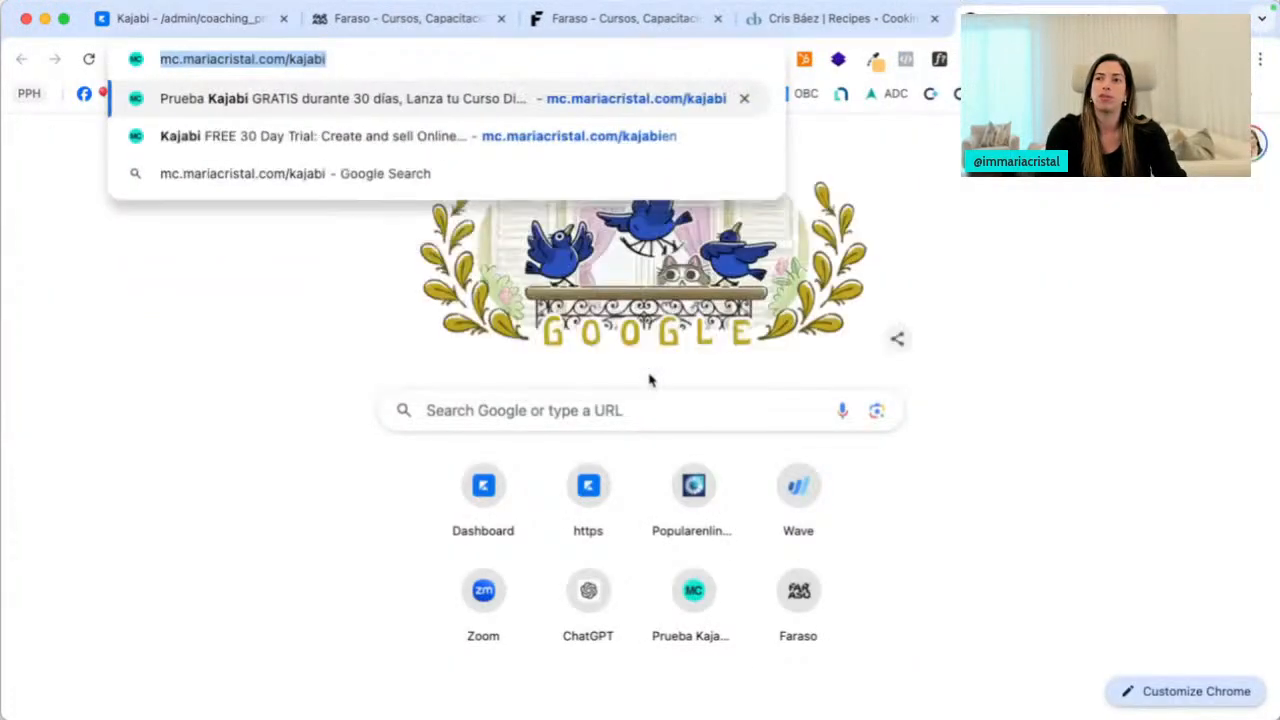
key("super+c")
key("super+w")
key("super+a")
key("super+v")
left_click(846, 430)
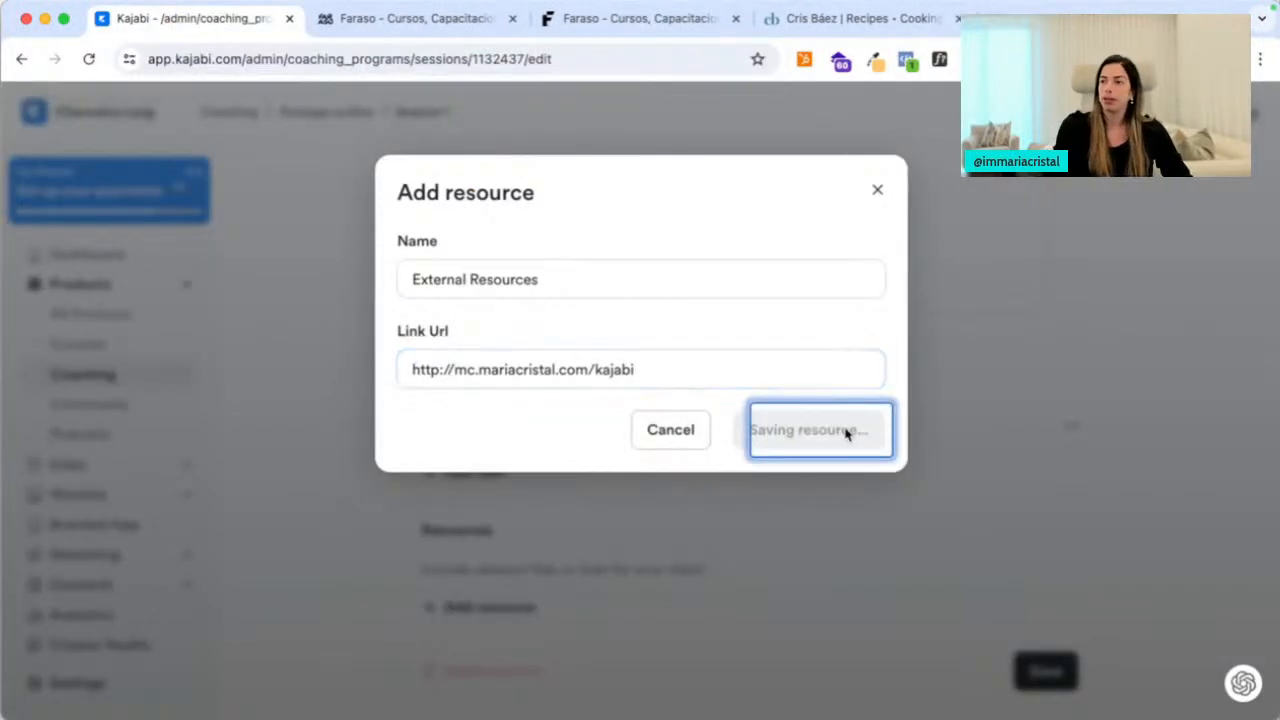
Save the Session 1 changes and review the program's single free offer
scroll(789, 557, "up", 5)
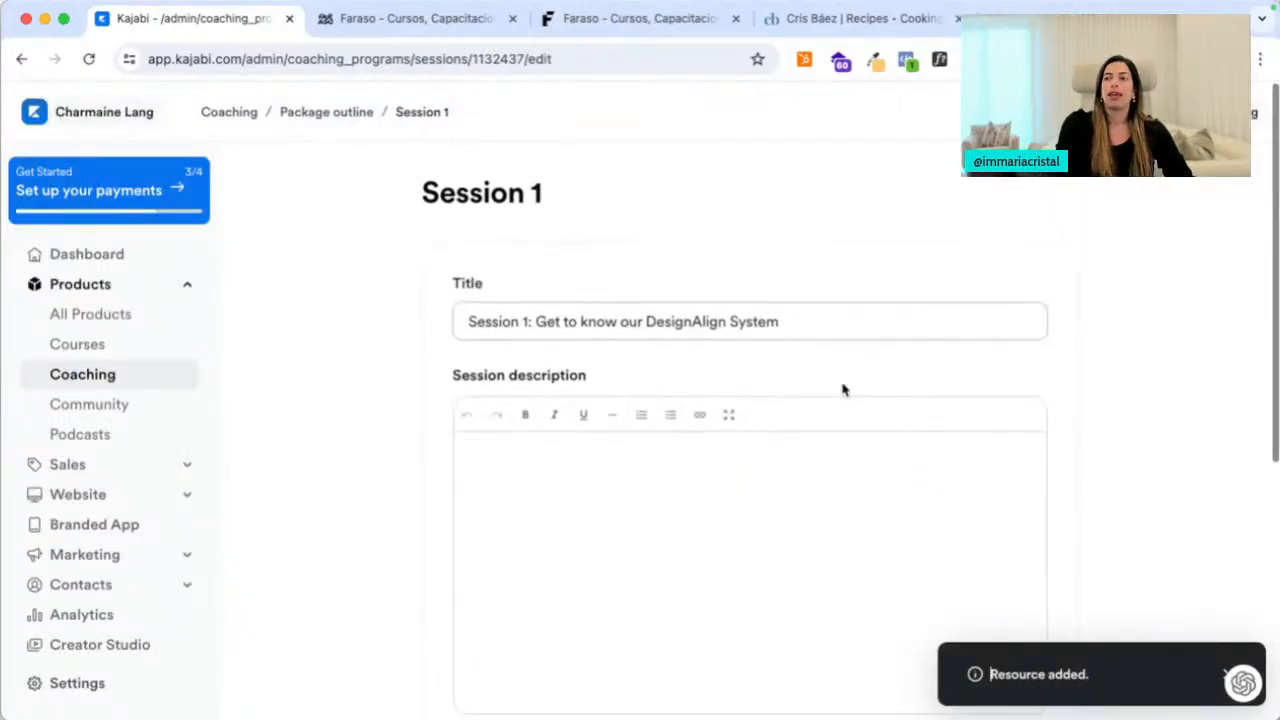
scroll(840, 395, "down", 5)
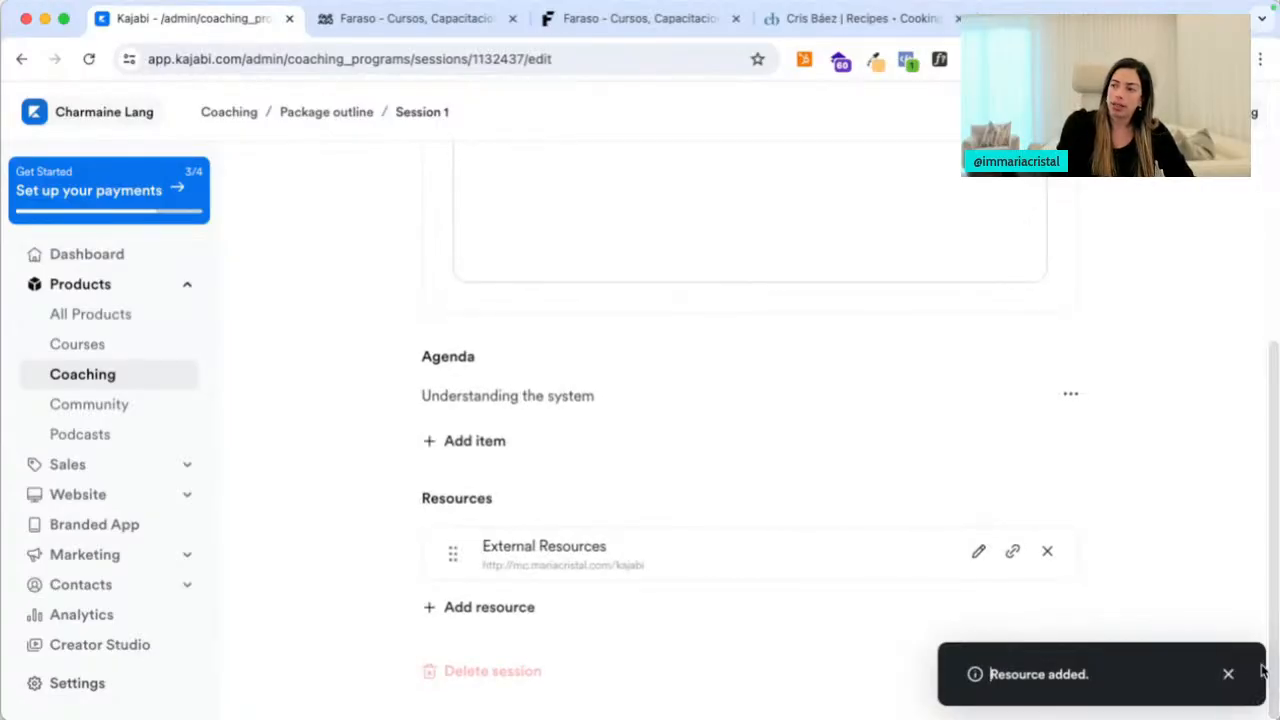
left_click(1229, 674)
left_click(1046, 671)
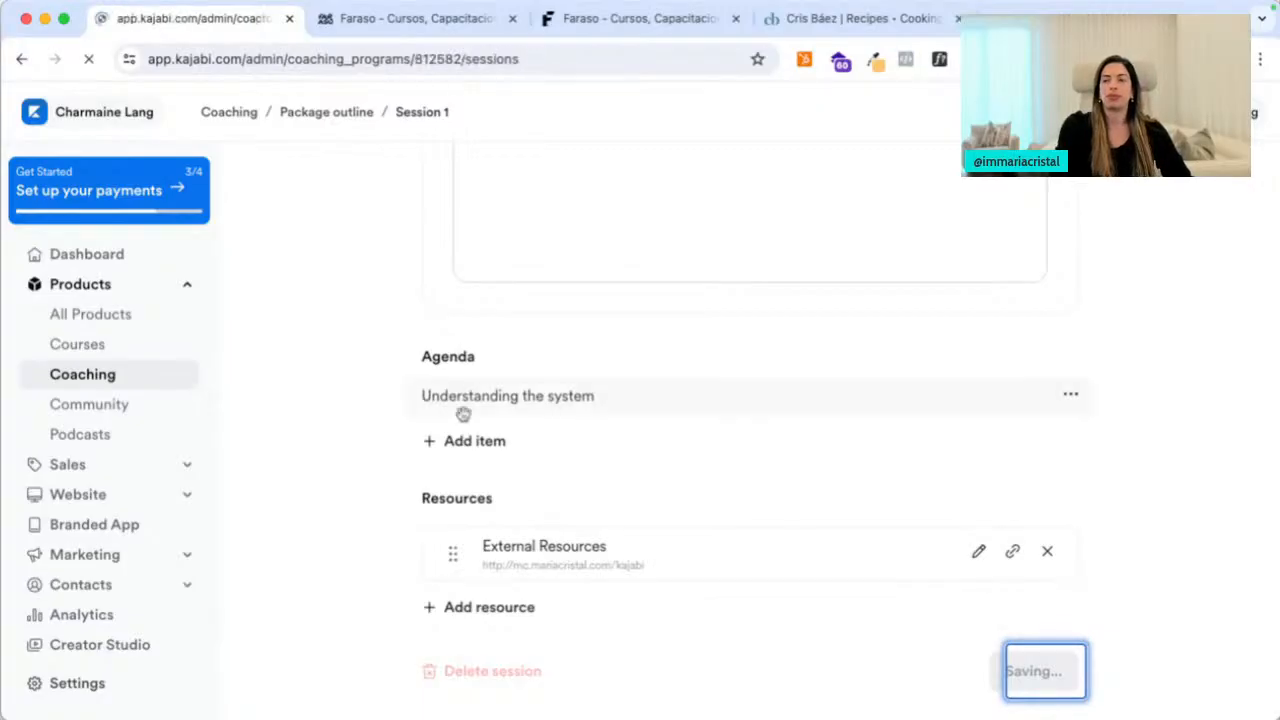
left_click(603, 250)
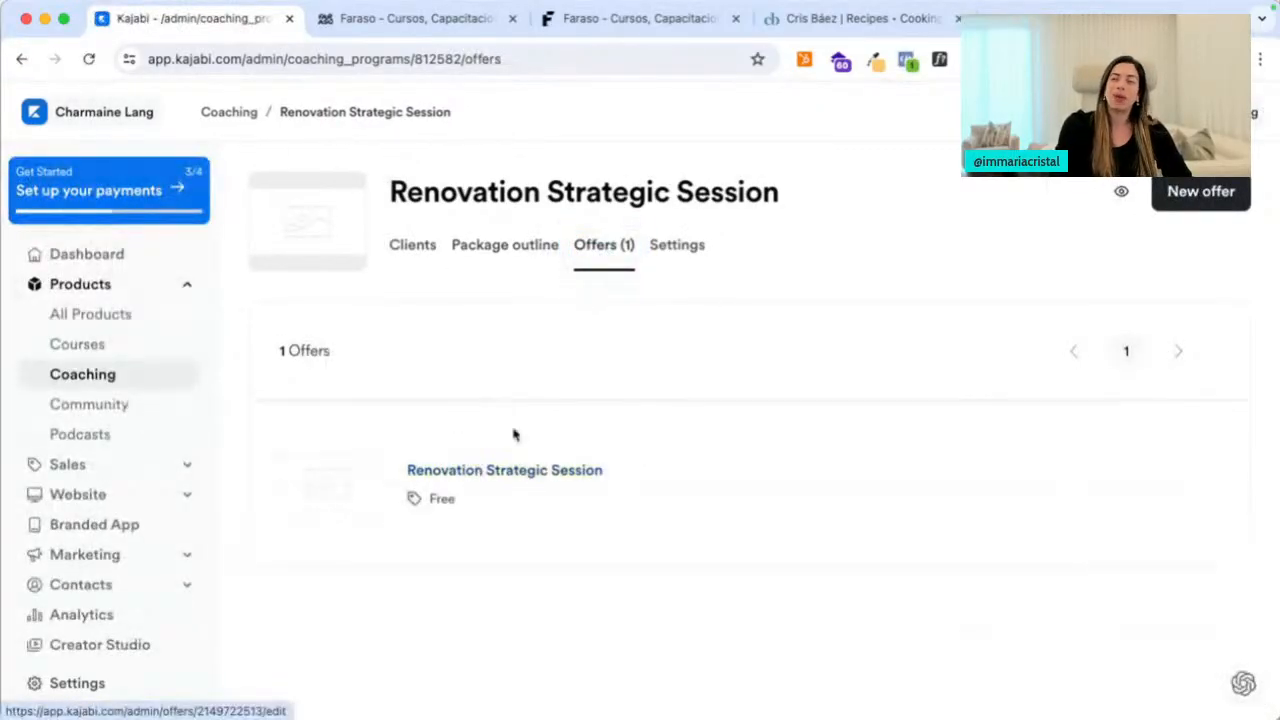
left_click(674, 251)
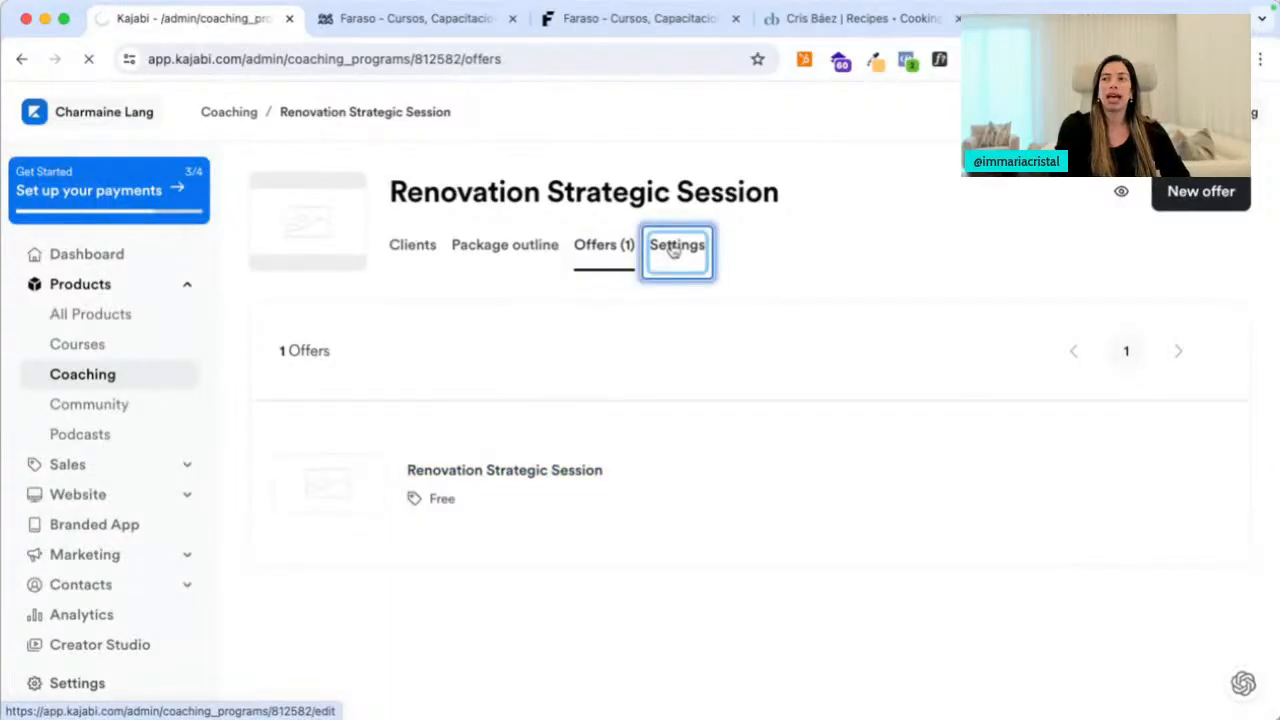
Keep Kajabi as the program's scheduling method in settings
scroll(483, 486, "down", 2)
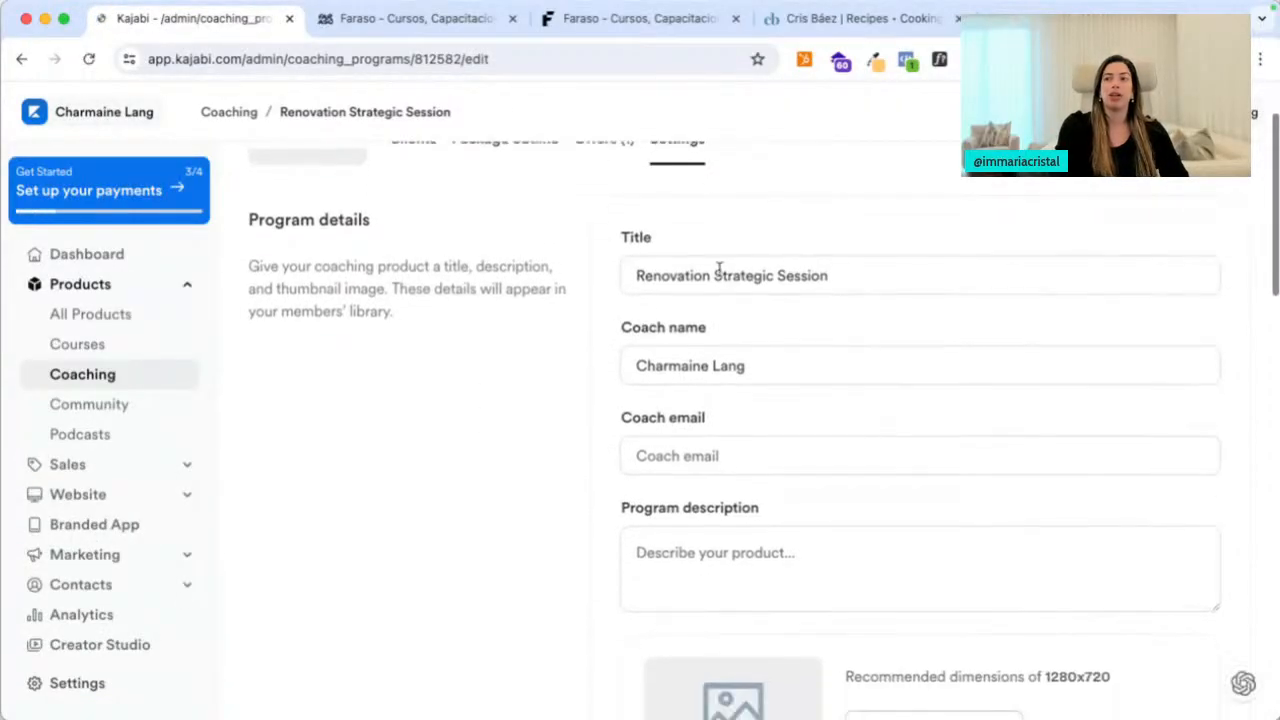
scroll(679, 375, "down", 2)
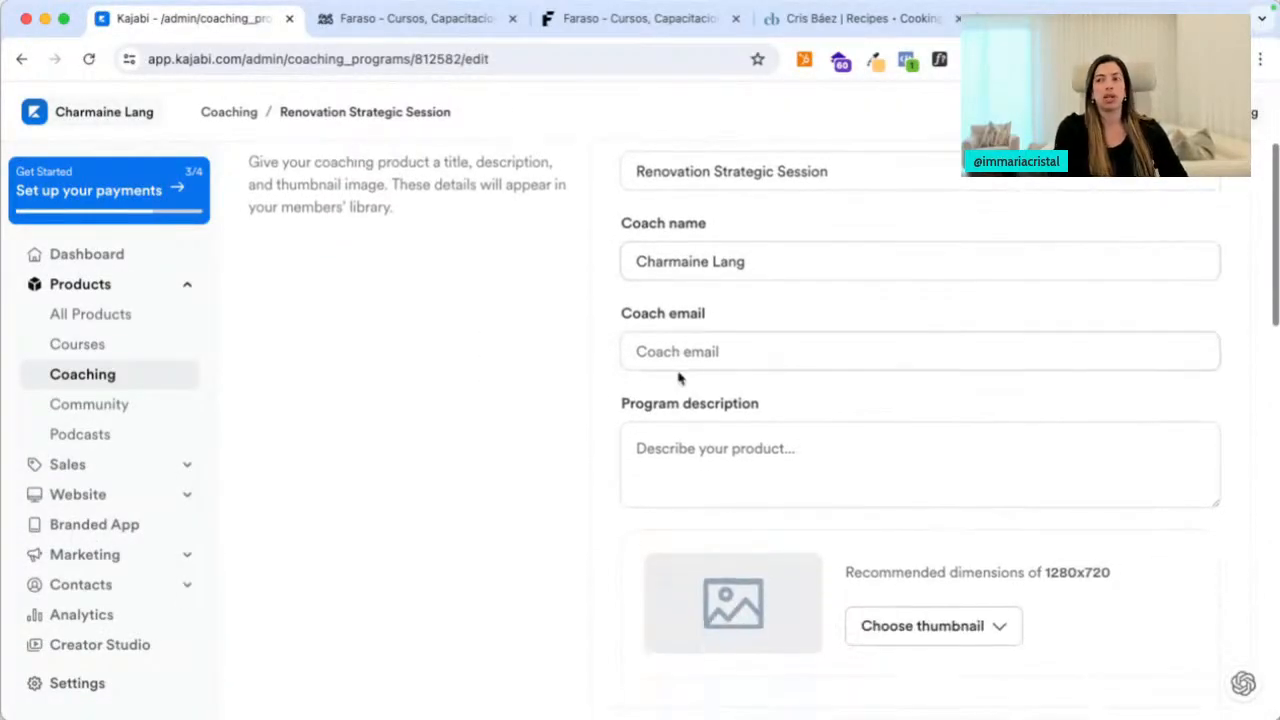
scroll(680, 470, "down", 4)
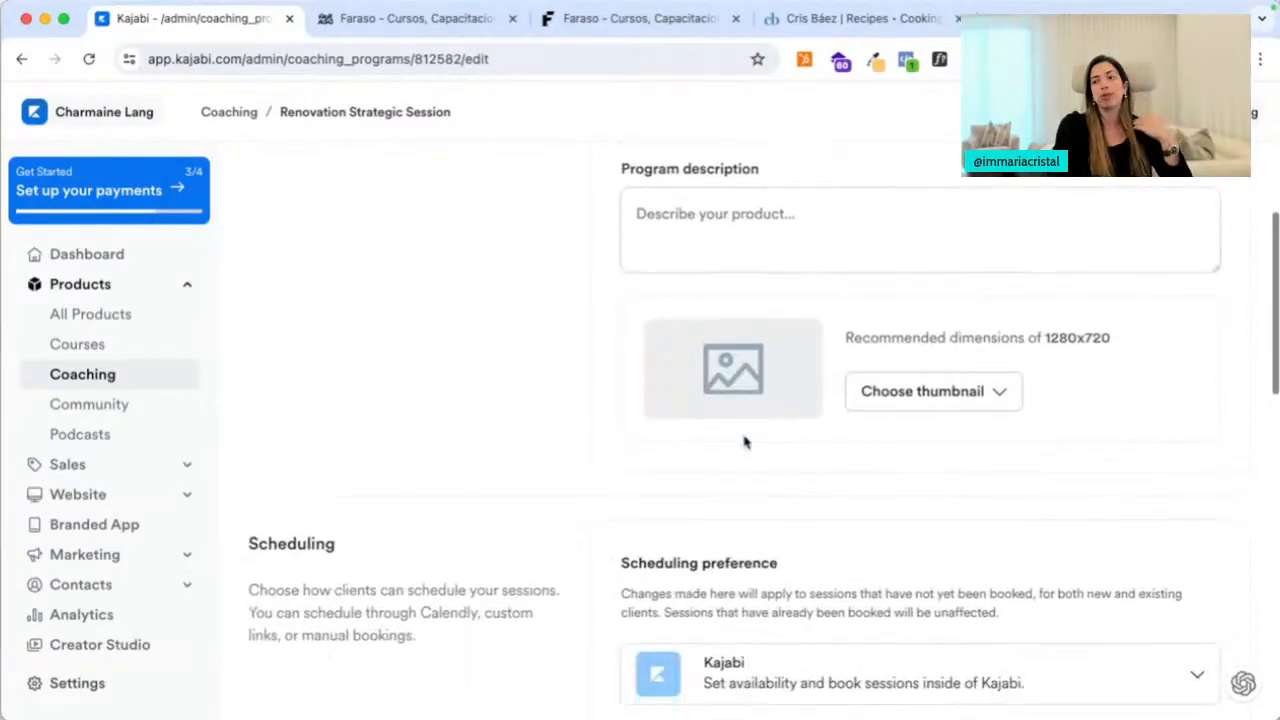
scroll(758, 410, "down", 4)
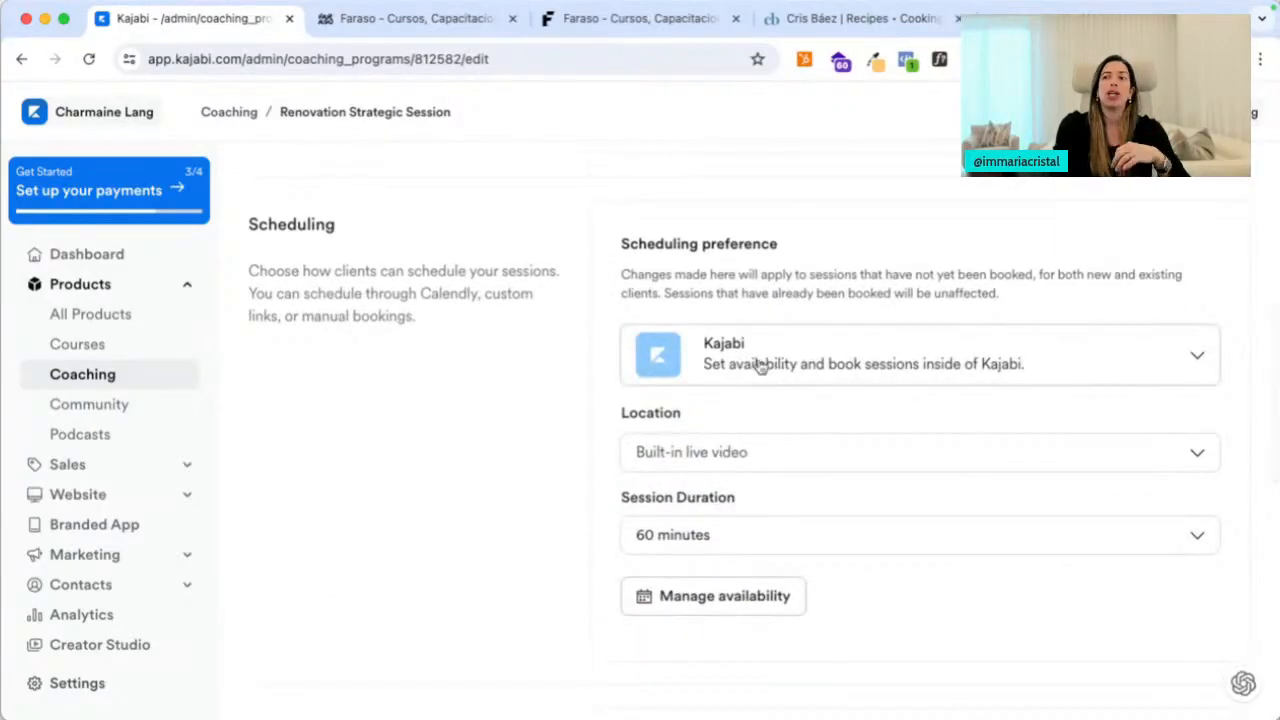
left_click(760, 365)
left_click(703, 428)
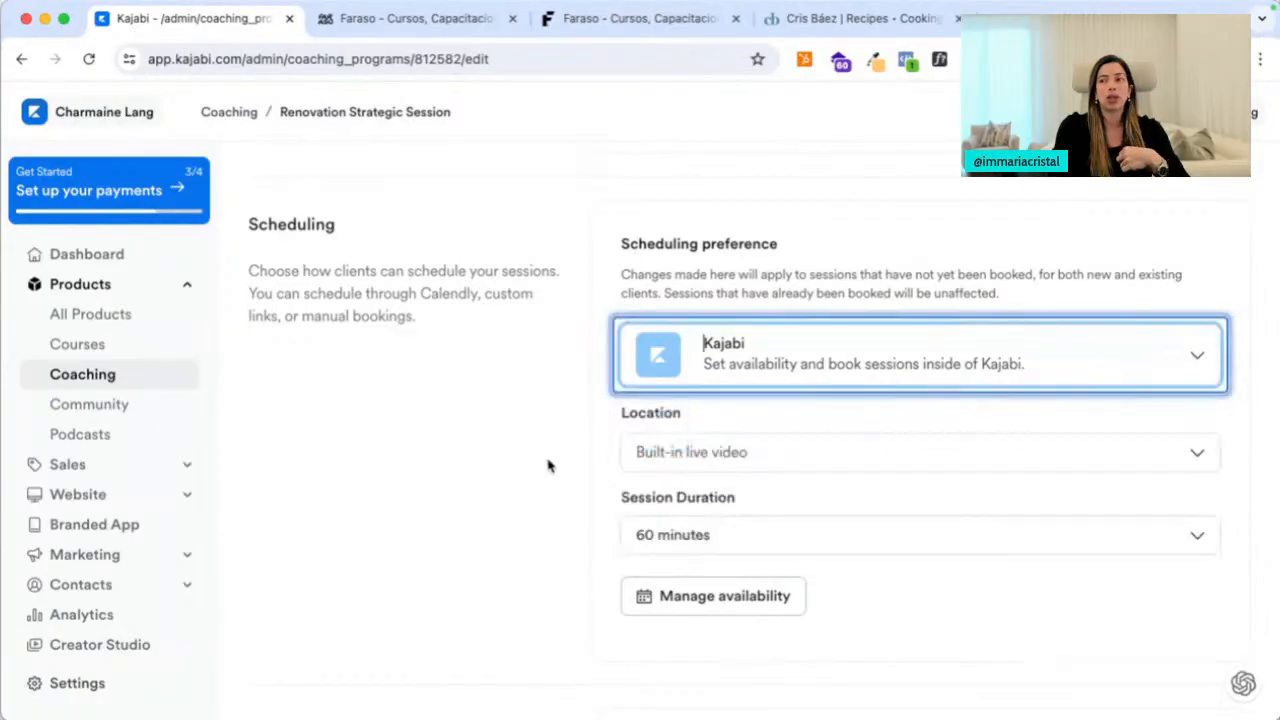
Turn on automatic Kajabi Live recording upload and the post-session upsell button
scroll(548, 465, "down", 2)
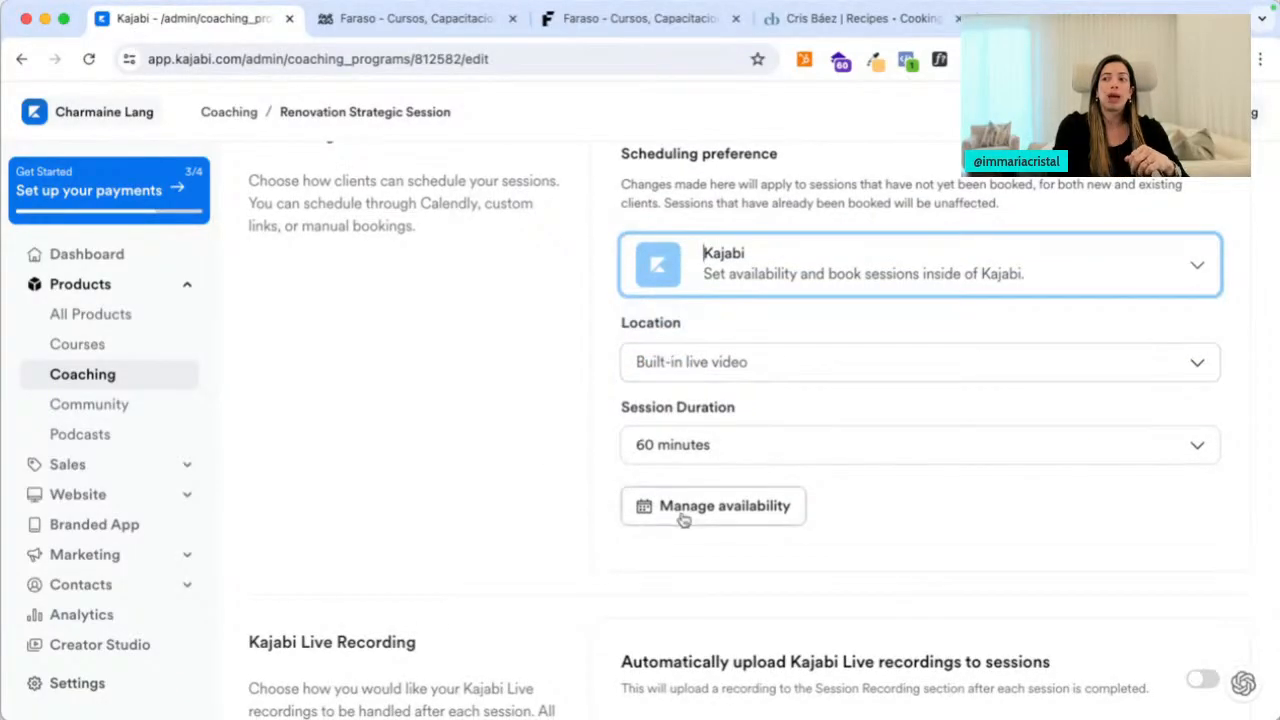
scroll(537, 503, "down", 5)
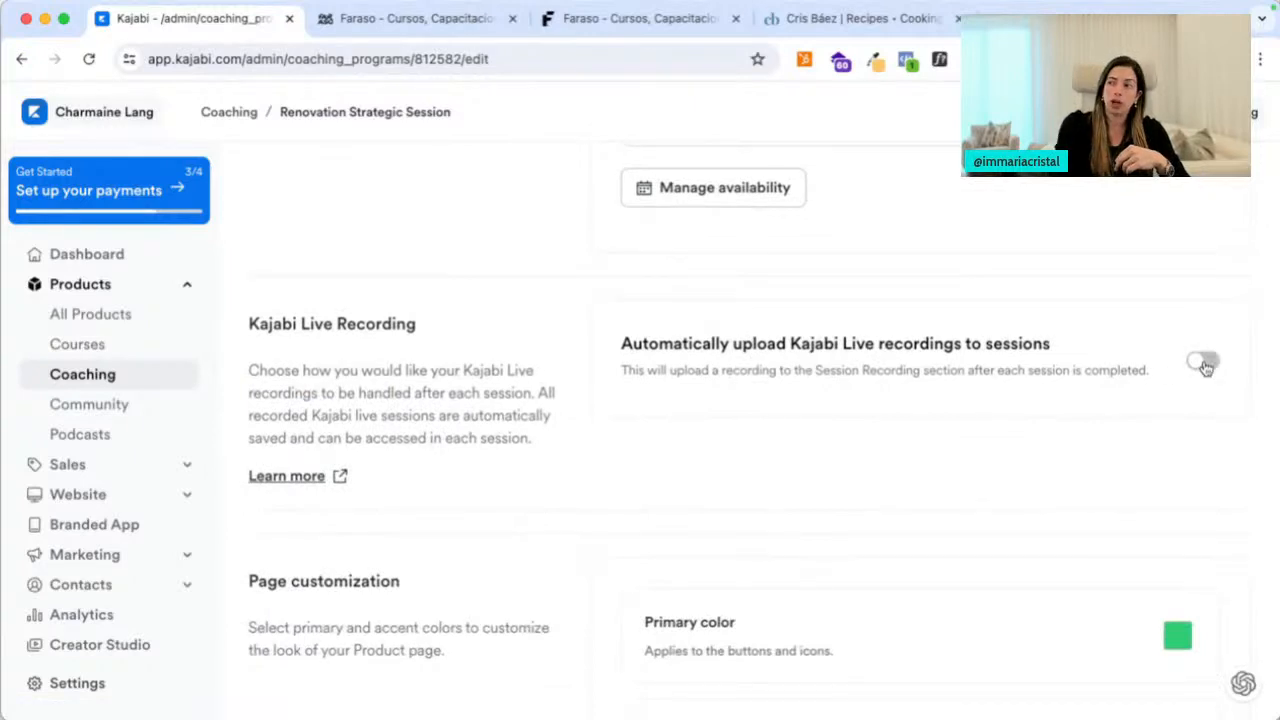
left_click(1204, 364)
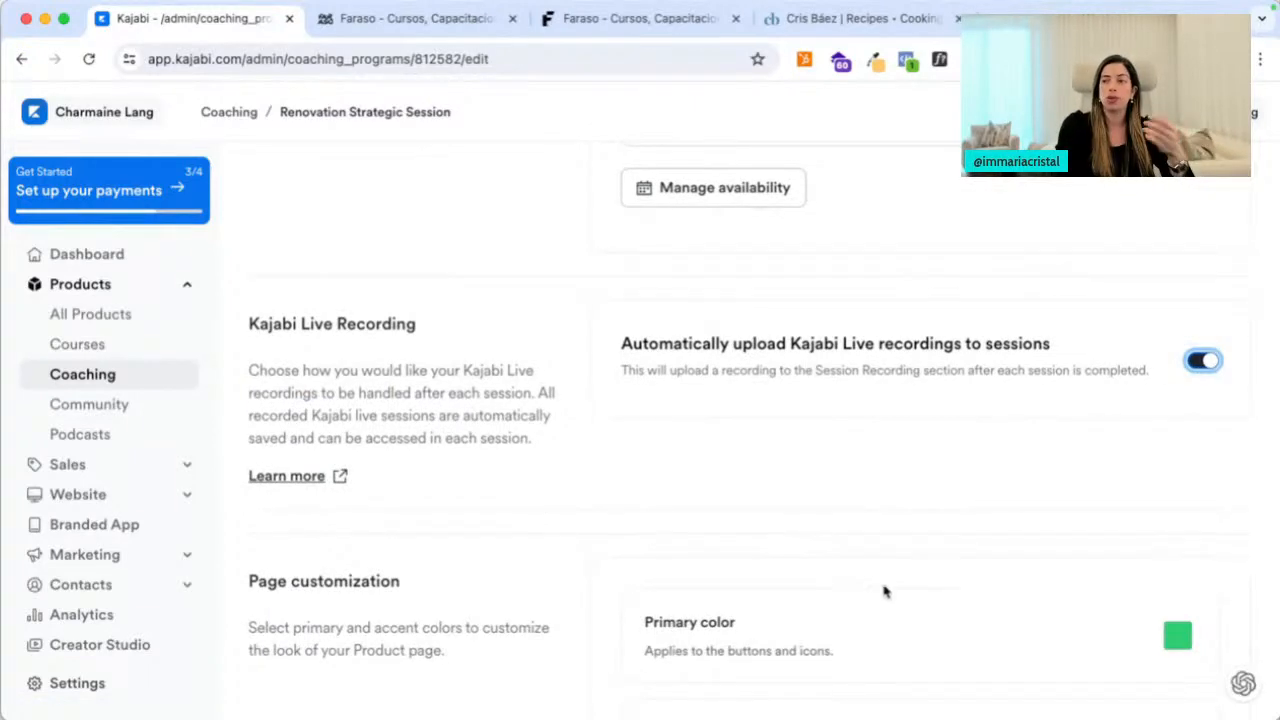
scroll(884, 592, "down", 5)
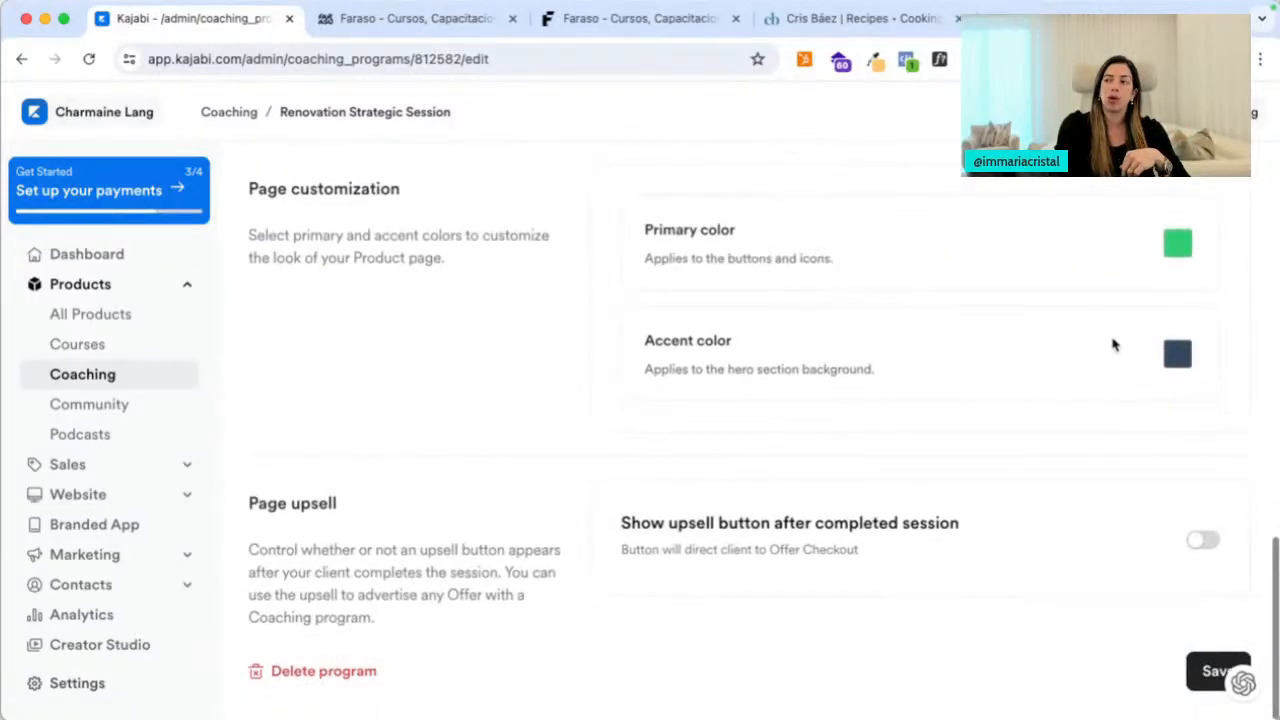
left_click(1204, 542)
Open the Manage availability settings for coaching
scroll(822, 590, "down", 3)
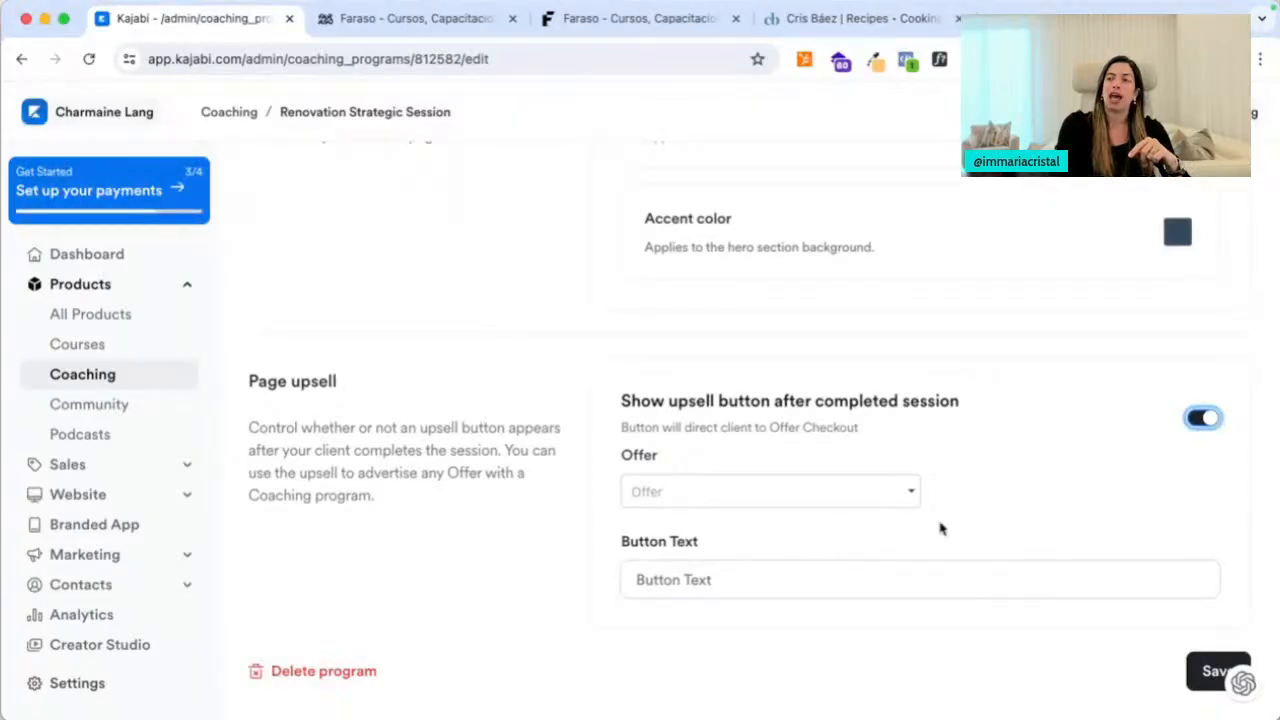
scroll(934, 449, "up", 10)
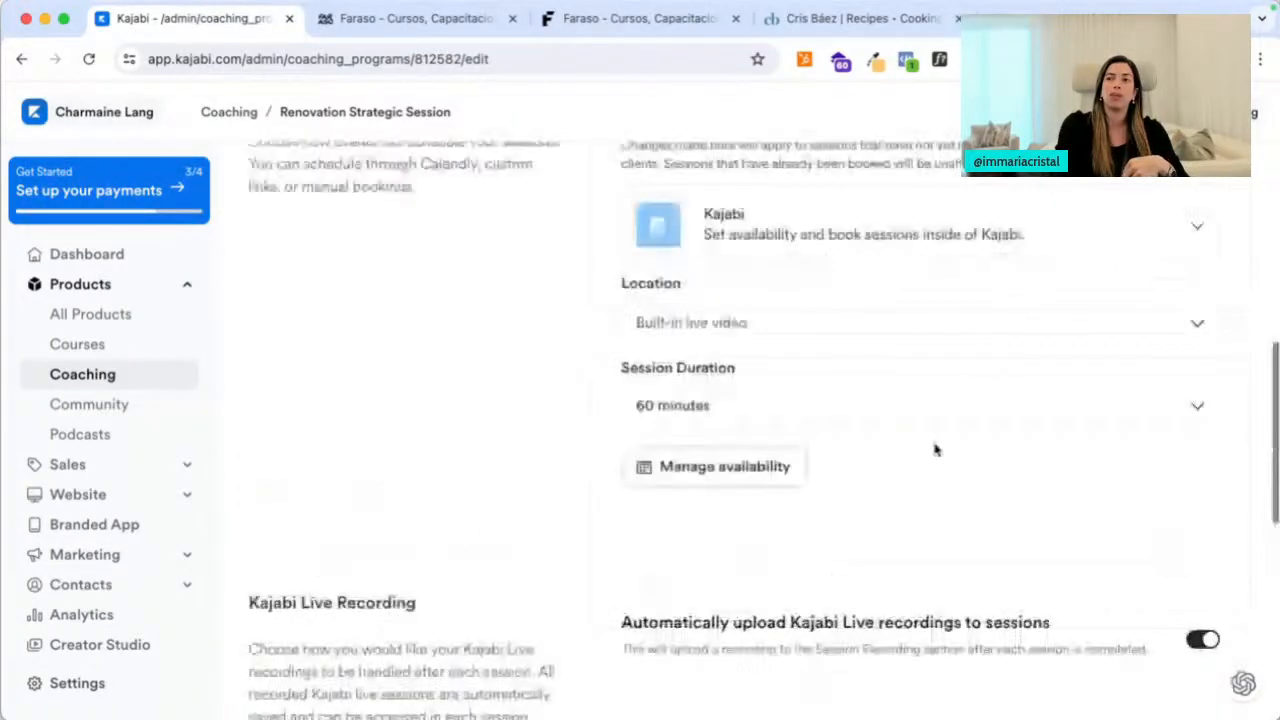
left_click(689, 554)
scroll(380, 508, "down", 3)
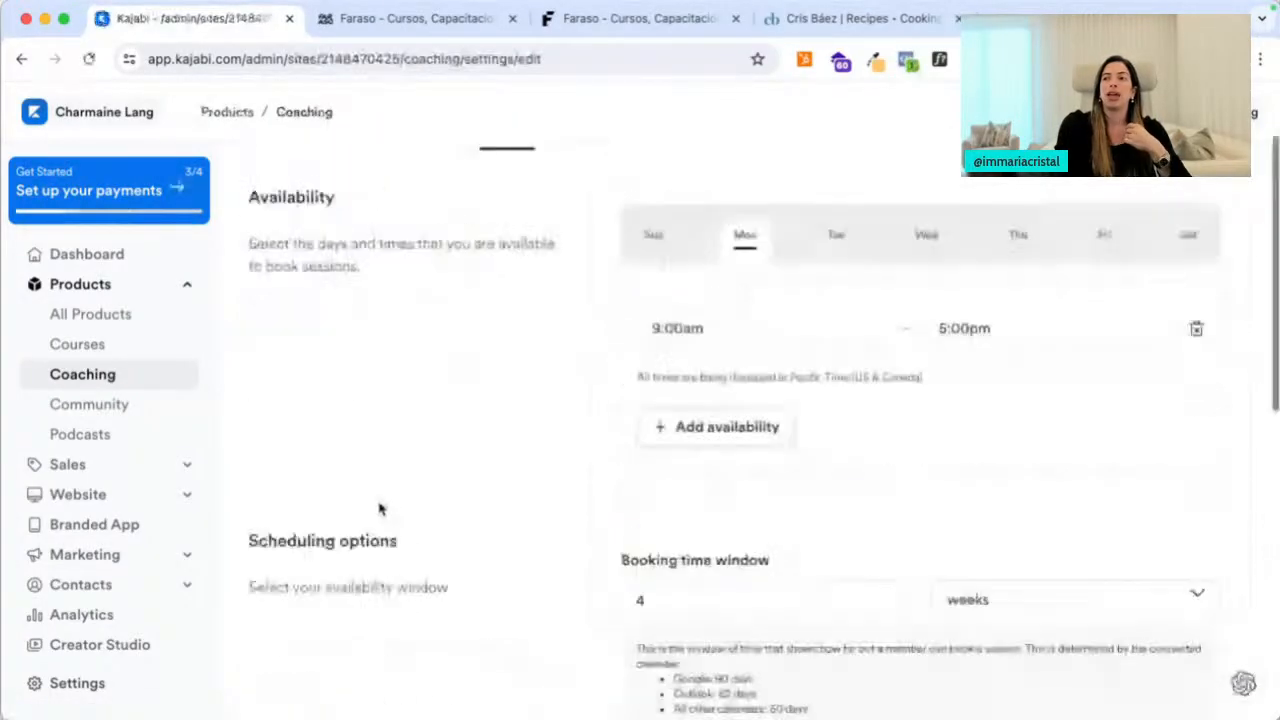
Set Monday availability to start at 11:00am and end later in the evening
left_click(760, 314)
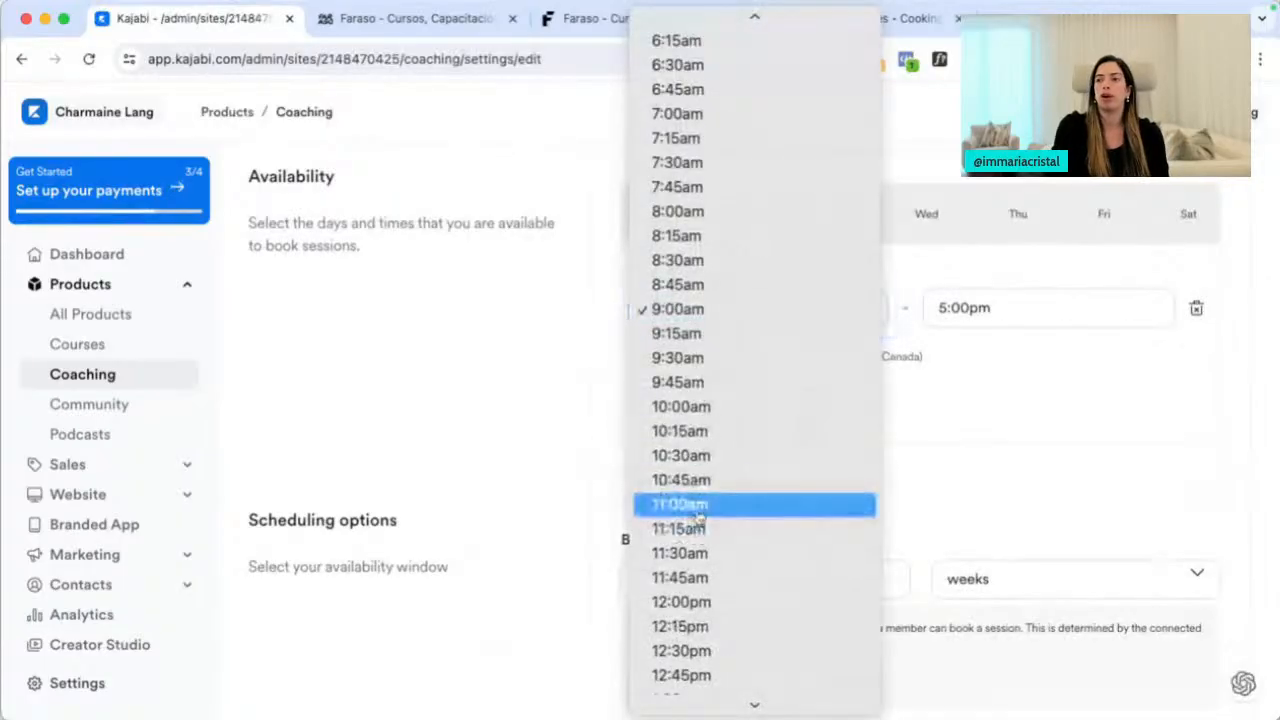
left_click(698, 512)
left_click(964, 308)
scroll(975, 551, "down", 5)
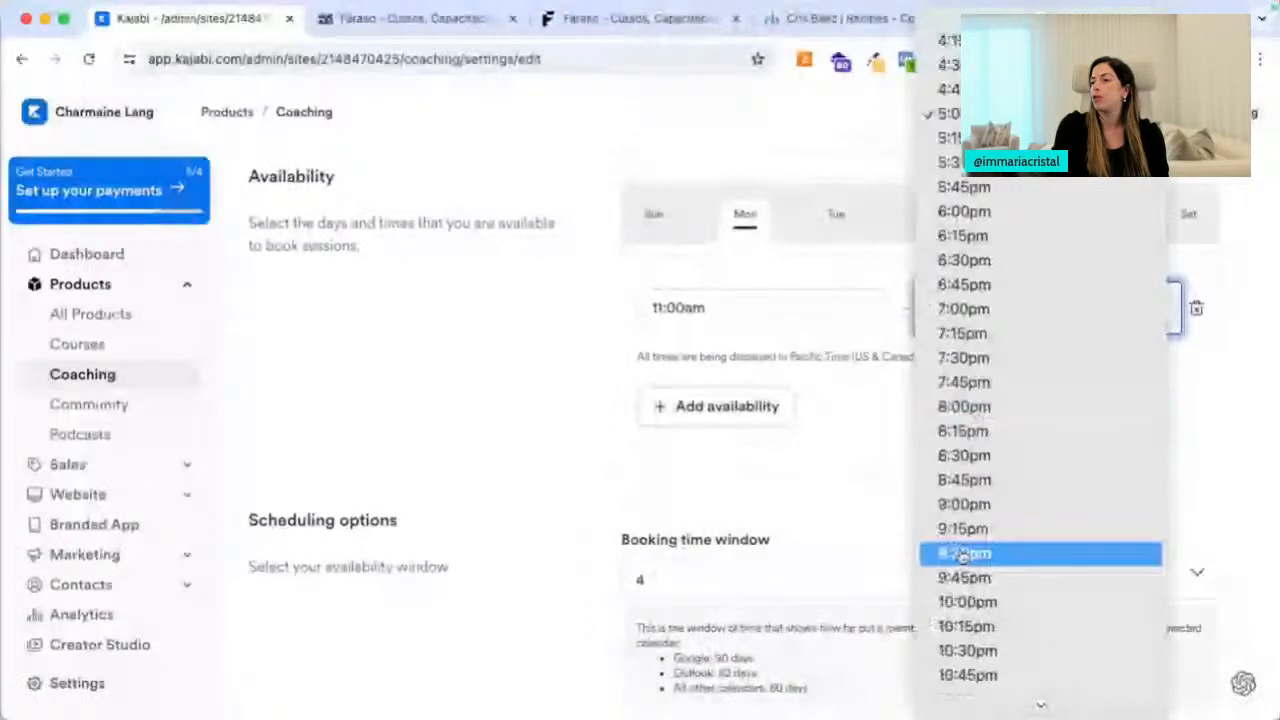
left_click(966, 697)
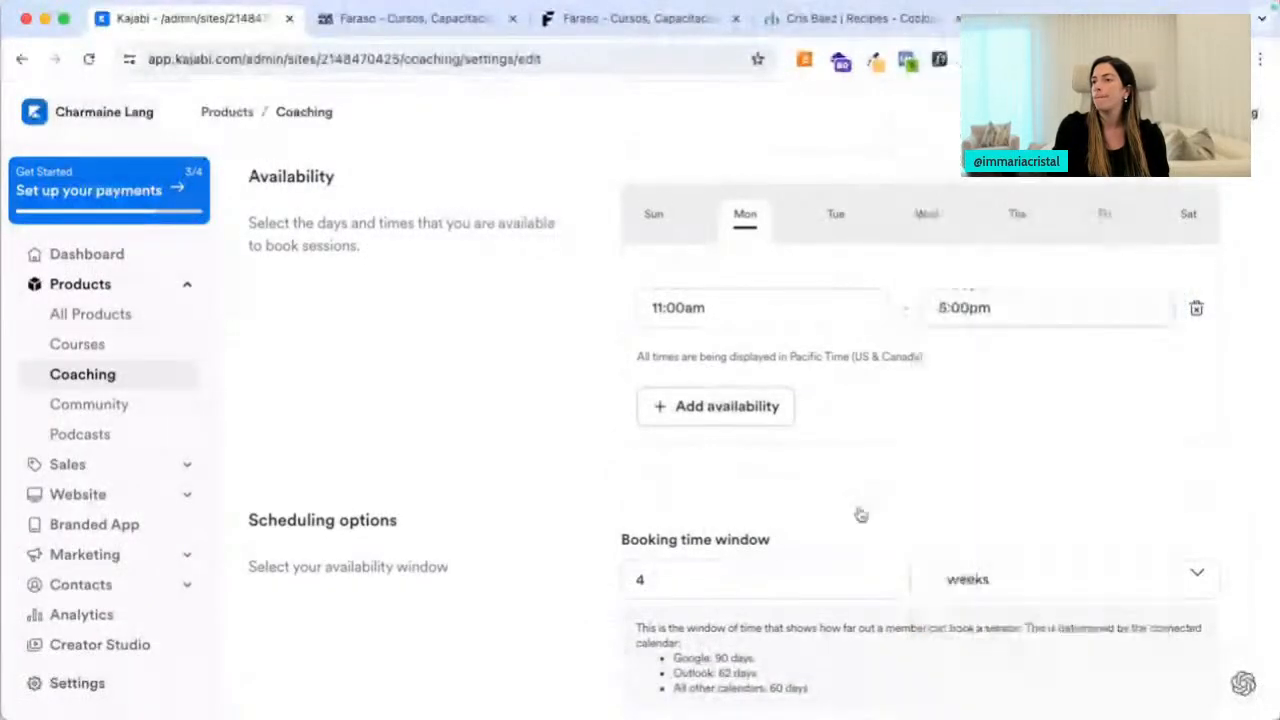
Review Tuesday's 9:00am–5:00pm hours and keep the booking window in weeks
left_click(840, 225)
scroll(843, 354, "down", 3)
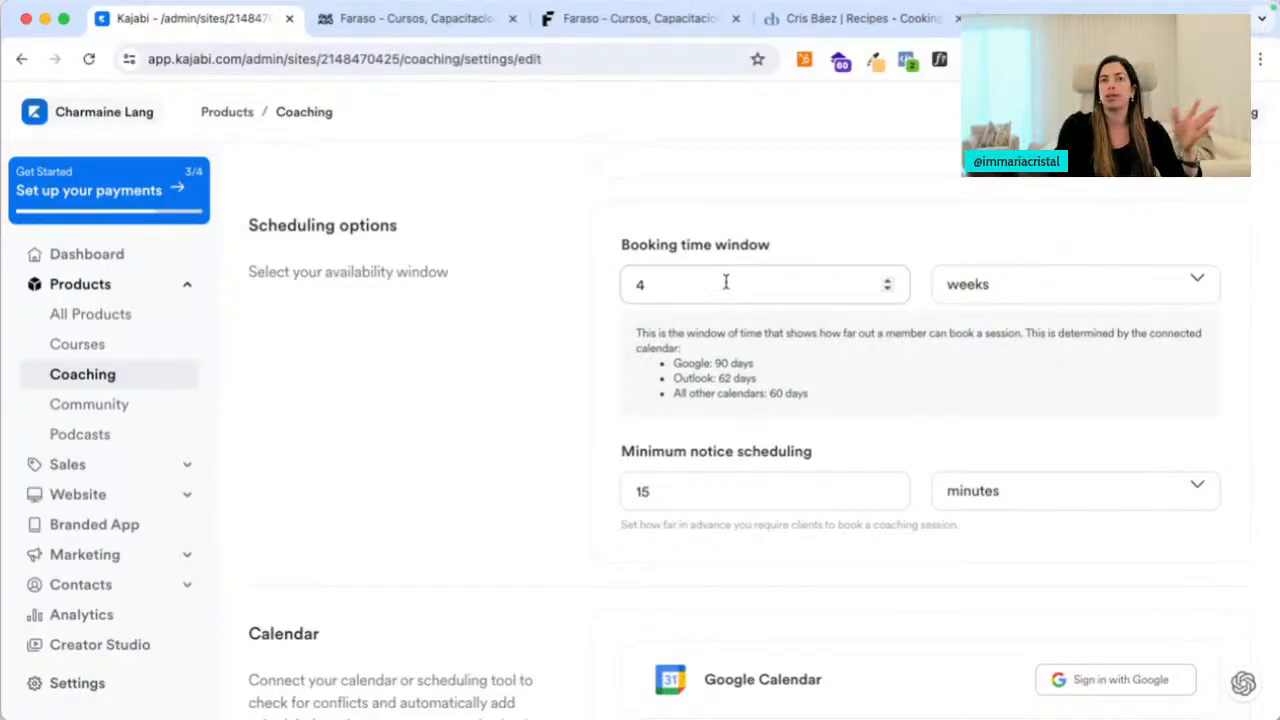
left_click(966, 282)
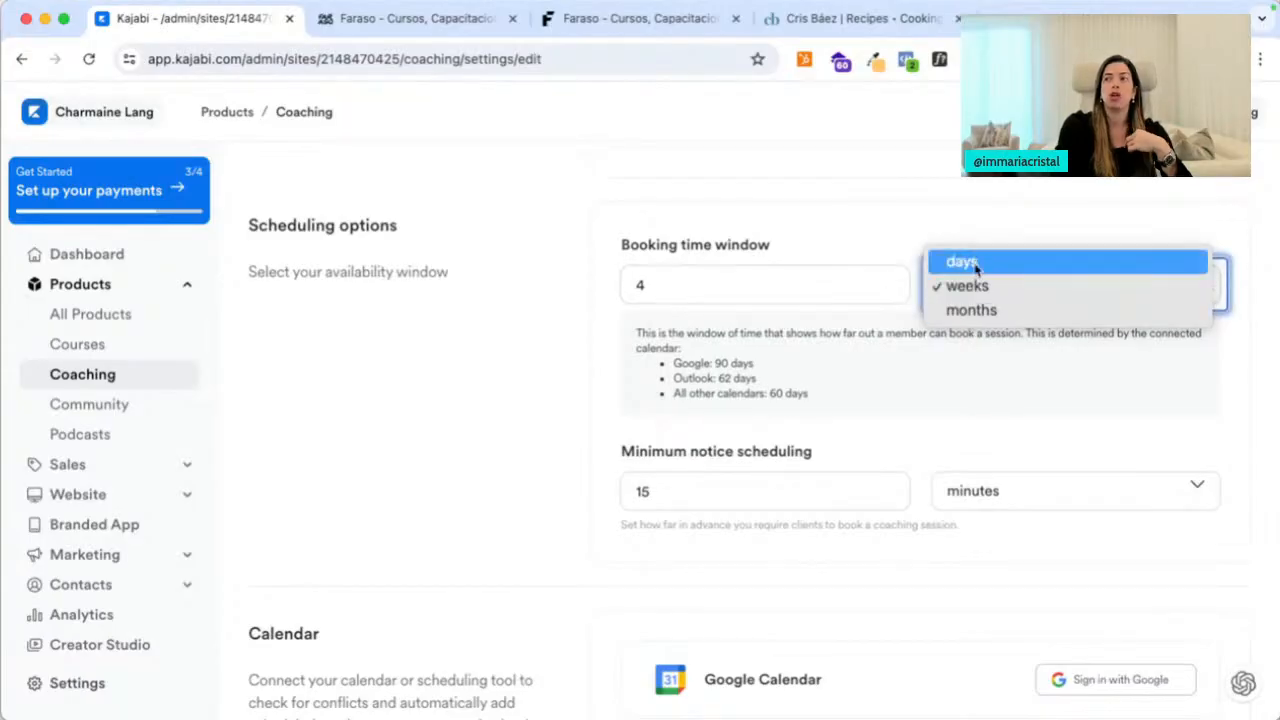
left_click(503, 440)
scroll(505, 442, "down", 3)
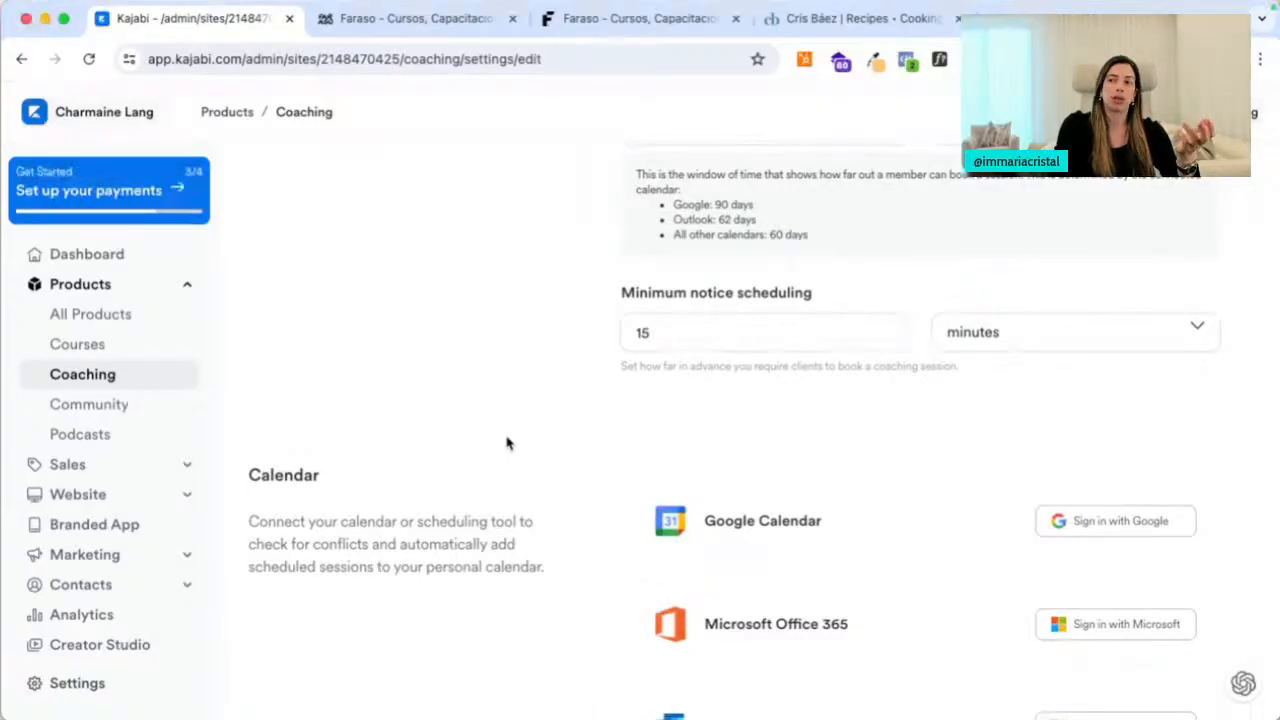
scroll(766, 374, "down", 5)
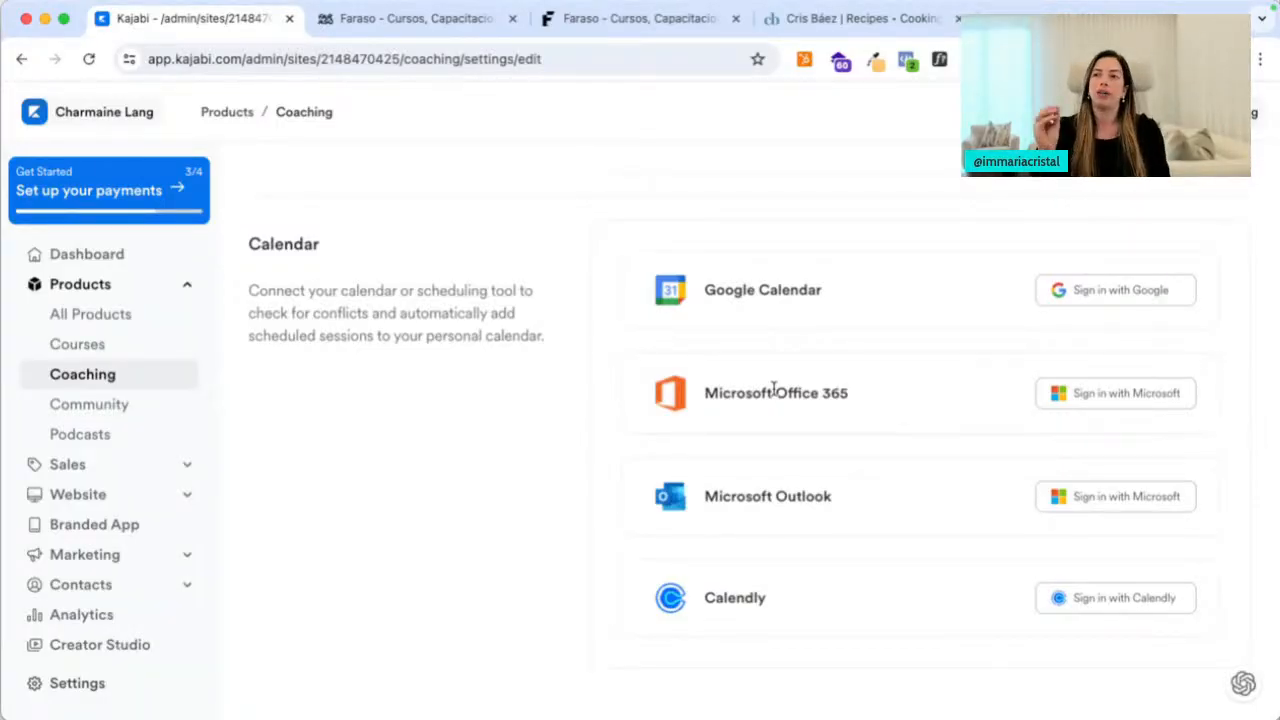
scroll(771, 389, "up", 10)
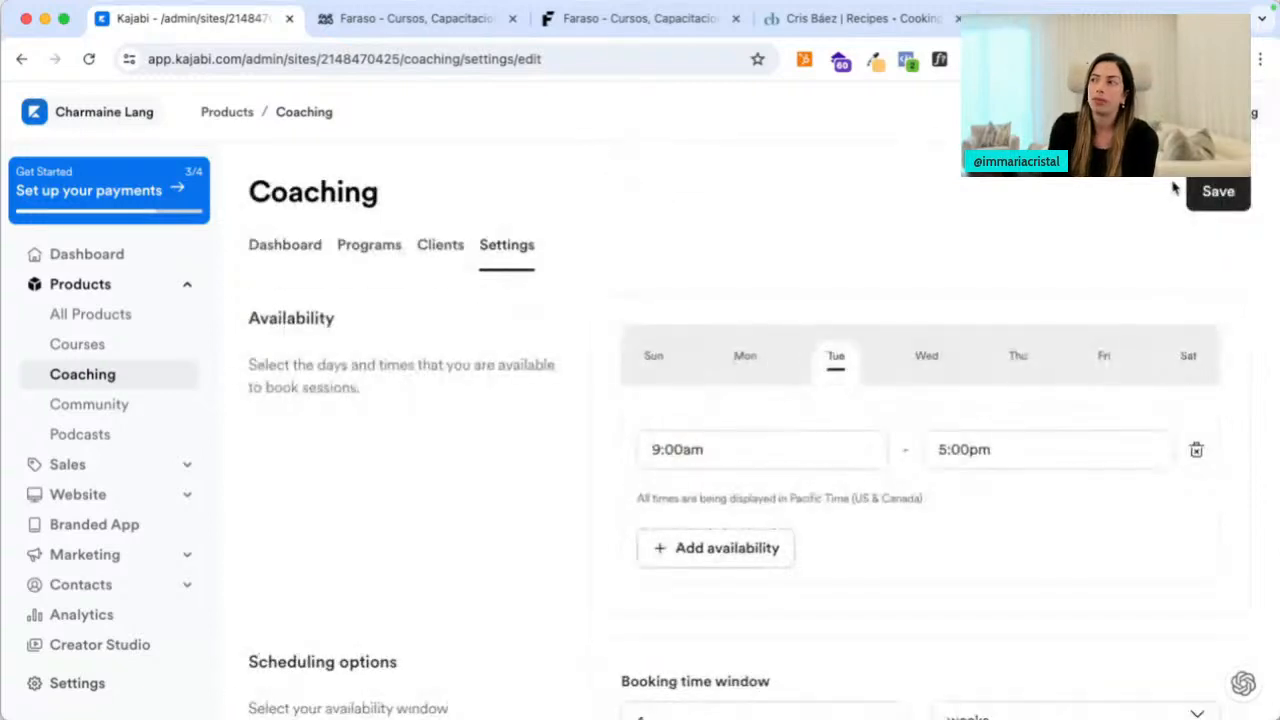
Save the new availability and preview Renovation Strategic Session as a client
left_click(1215, 191)
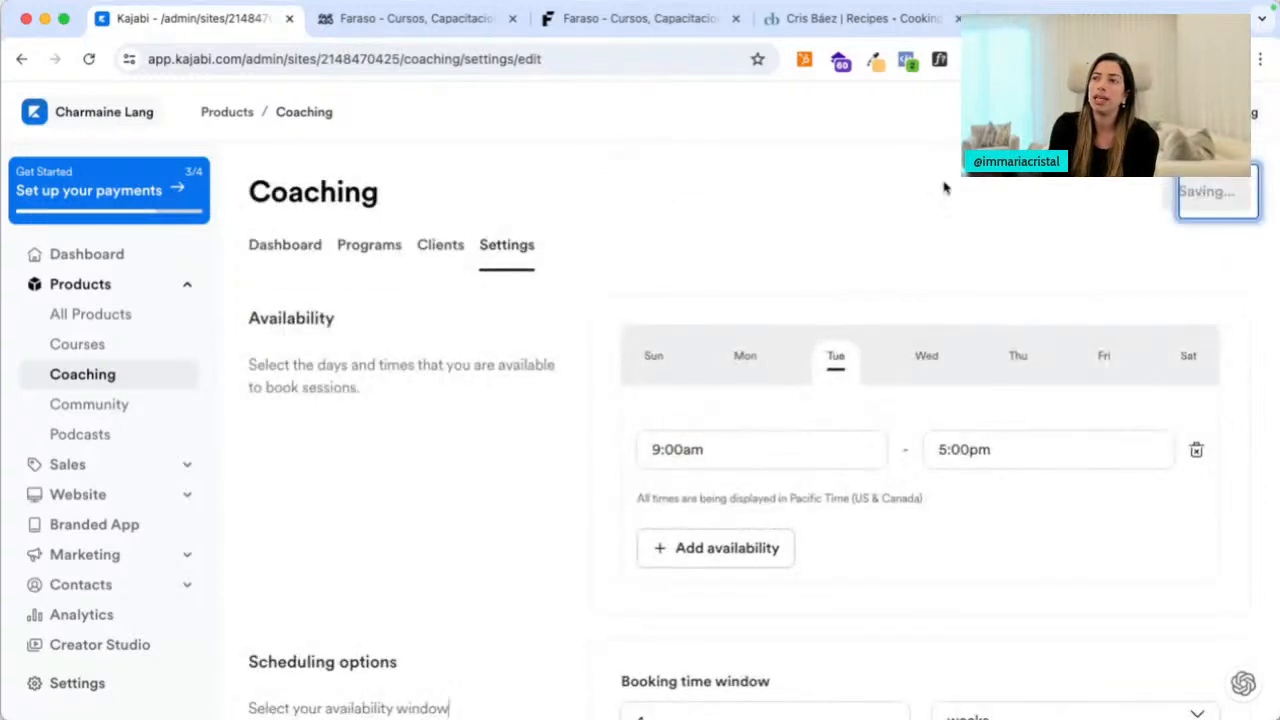
left_click(312, 250)
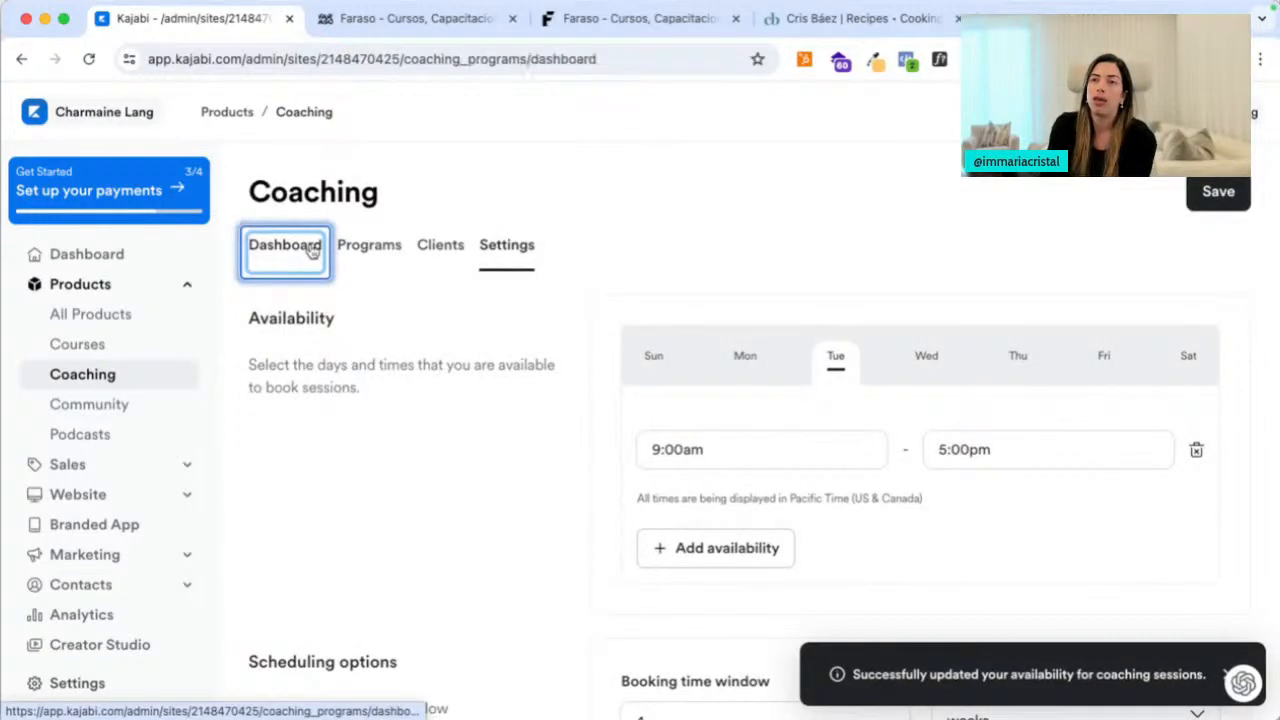
left_click(361, 252)
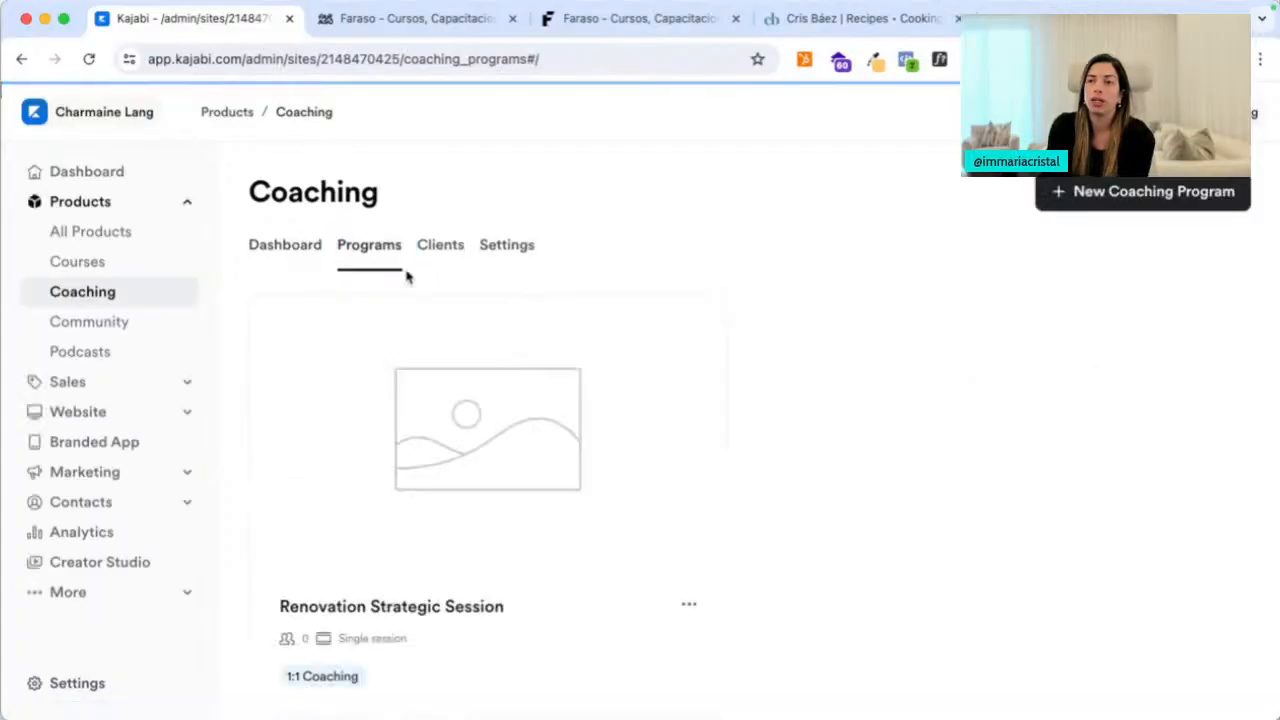
left_click(689, 613)
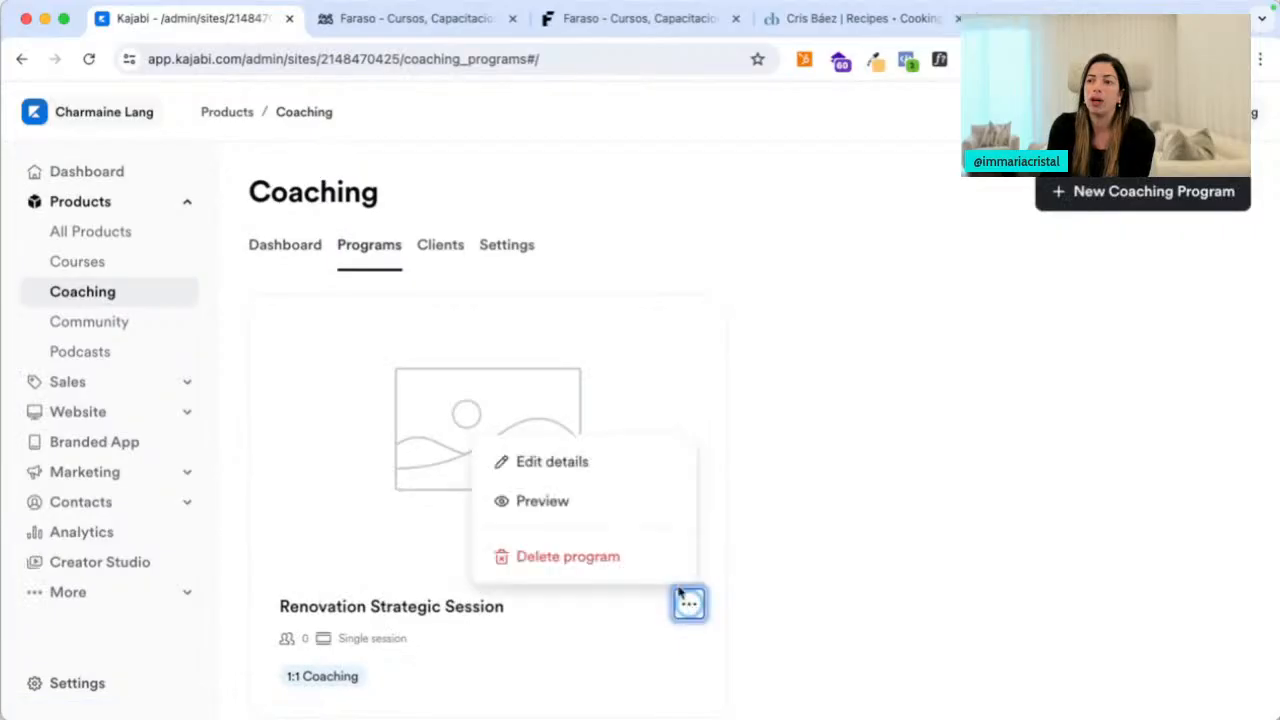
left_click(584, 502)
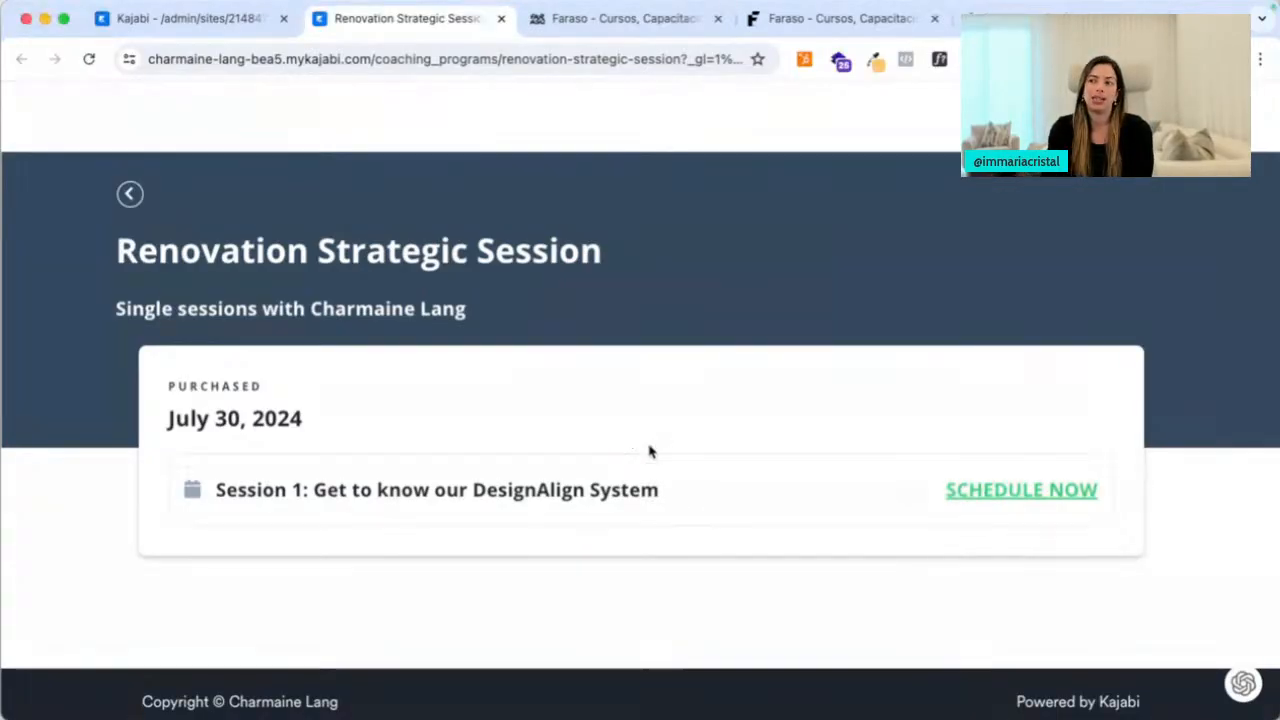
Try scheduling Session 1, which shows a booking-unavailable message
left_click(987, 497)
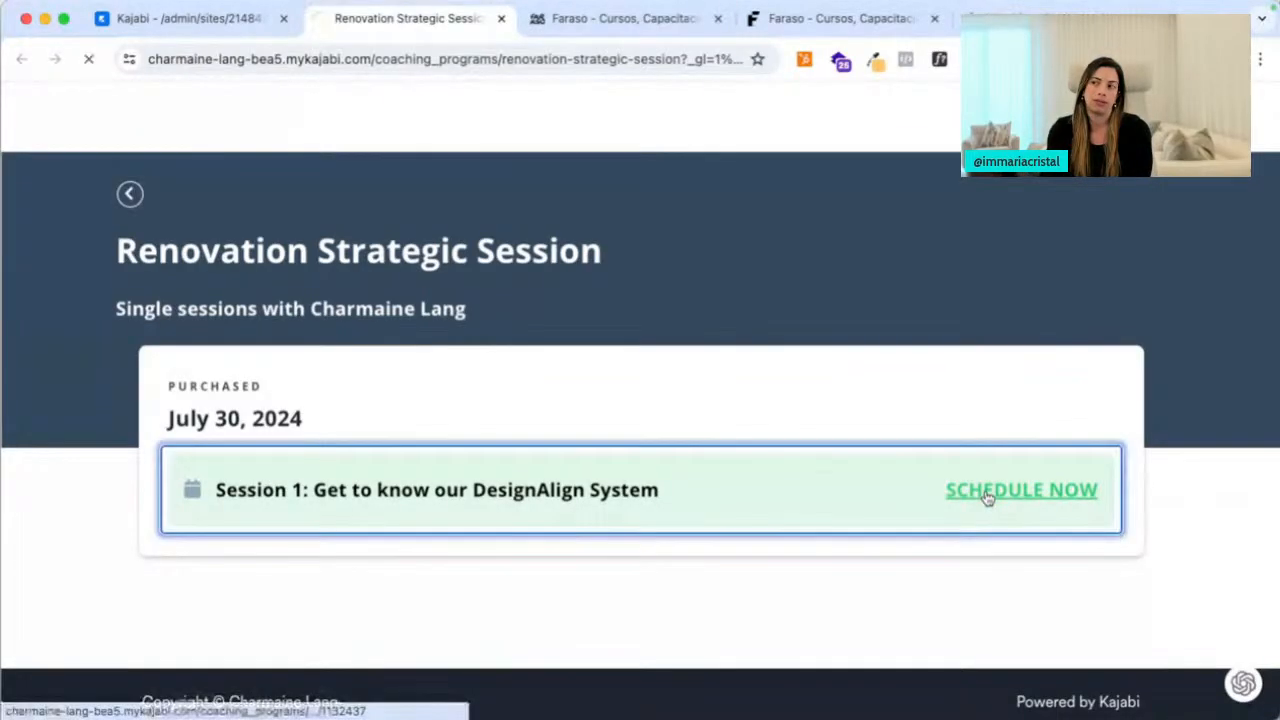
left_click(995, 254)
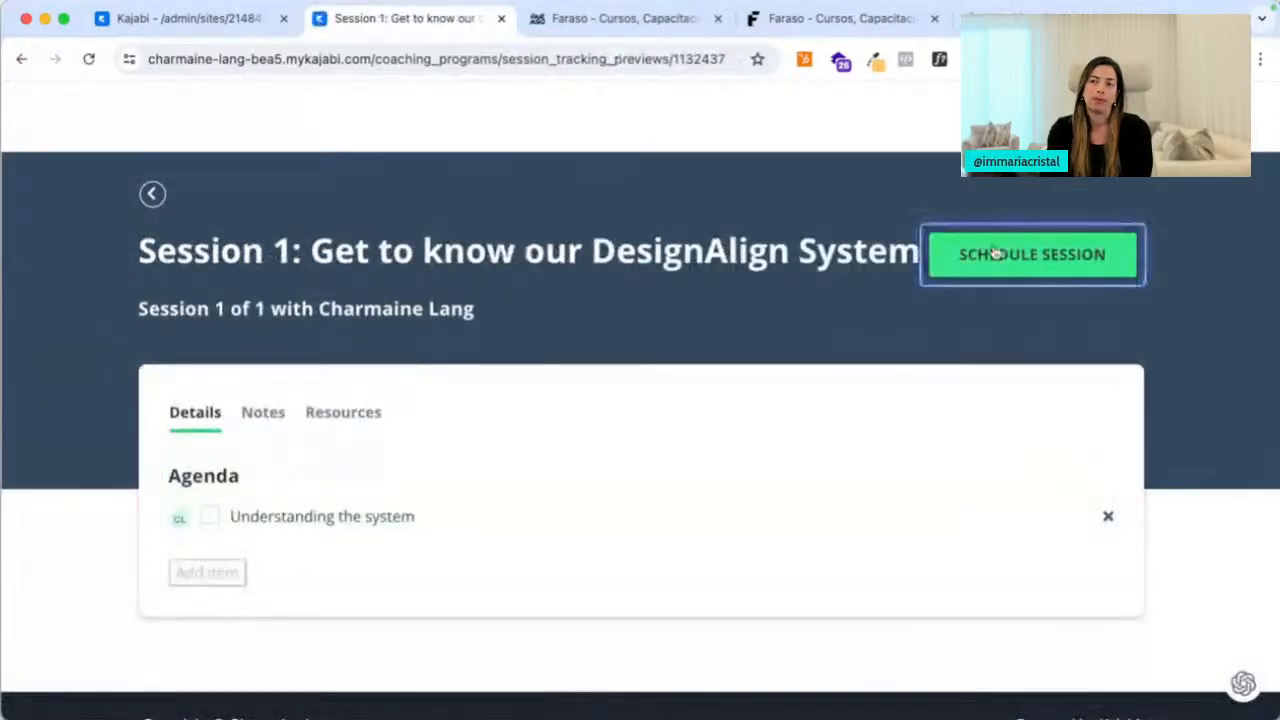
left_click_drag(612, 272, 476, 276)
left_click(424, 272)
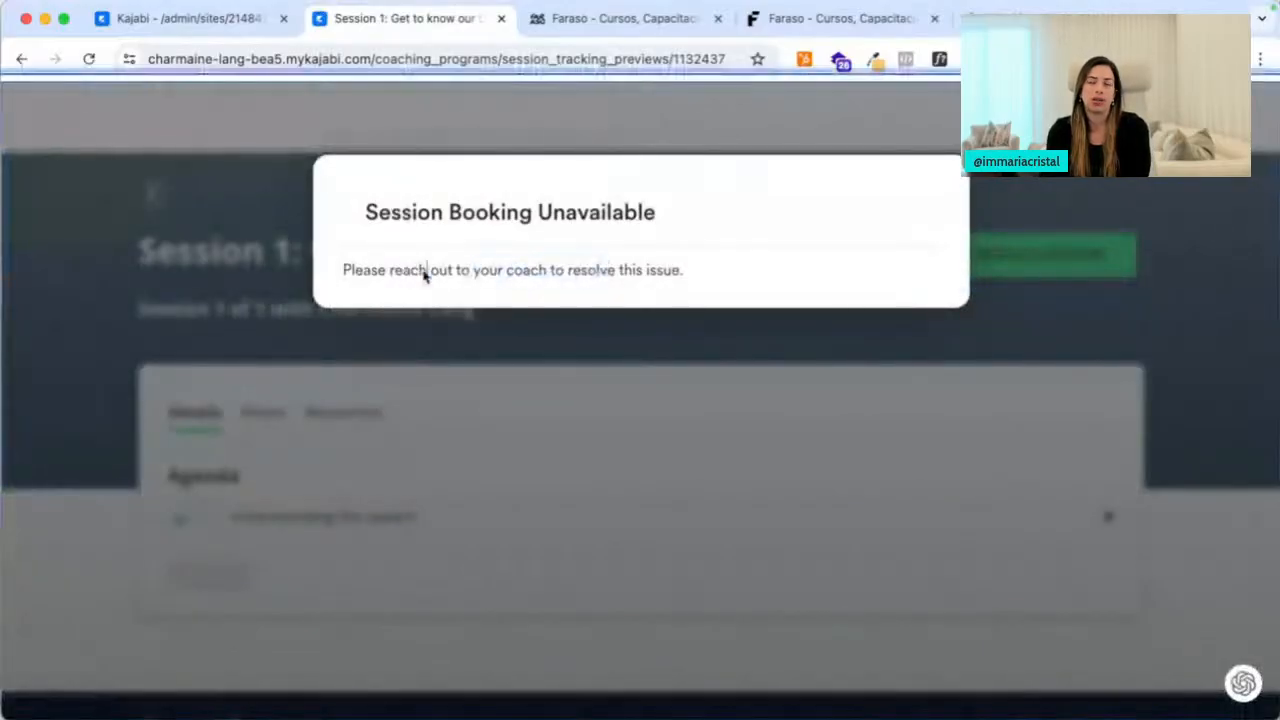
left_click(534, 220)
Close the client preview tab and reload the Coaching dashboard
left_click(502, 20)
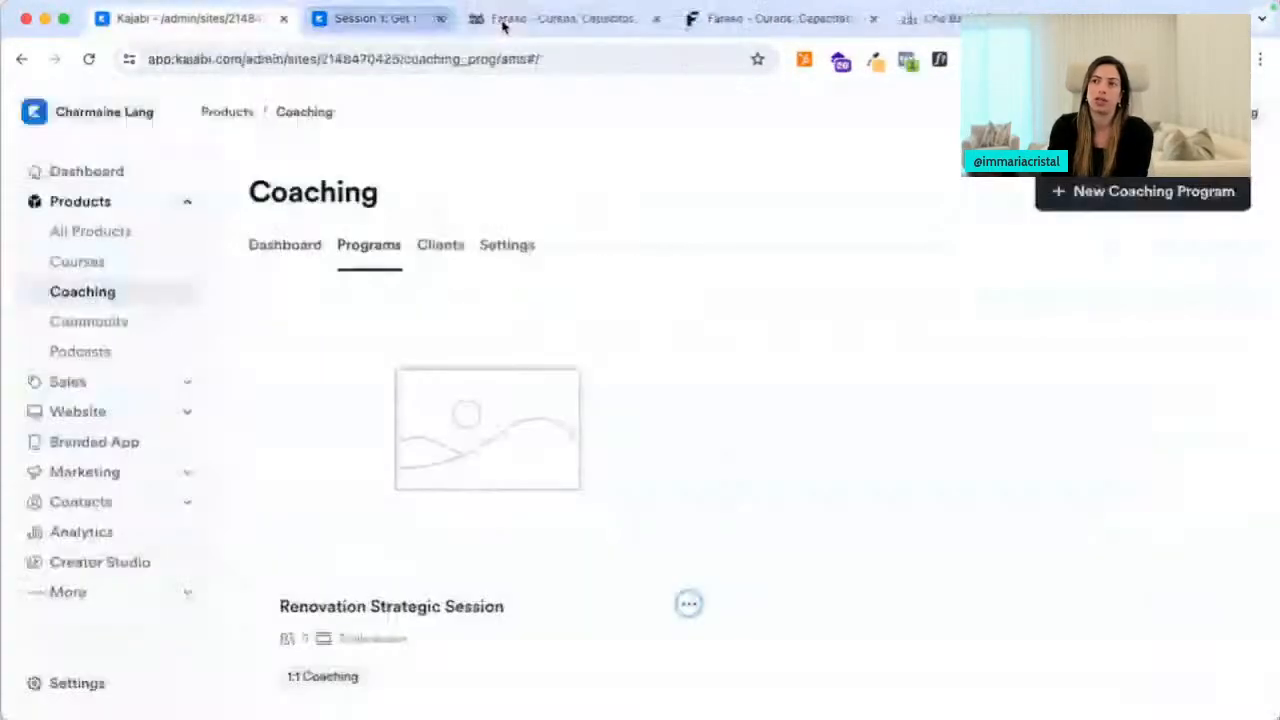
left_click(140, 294)
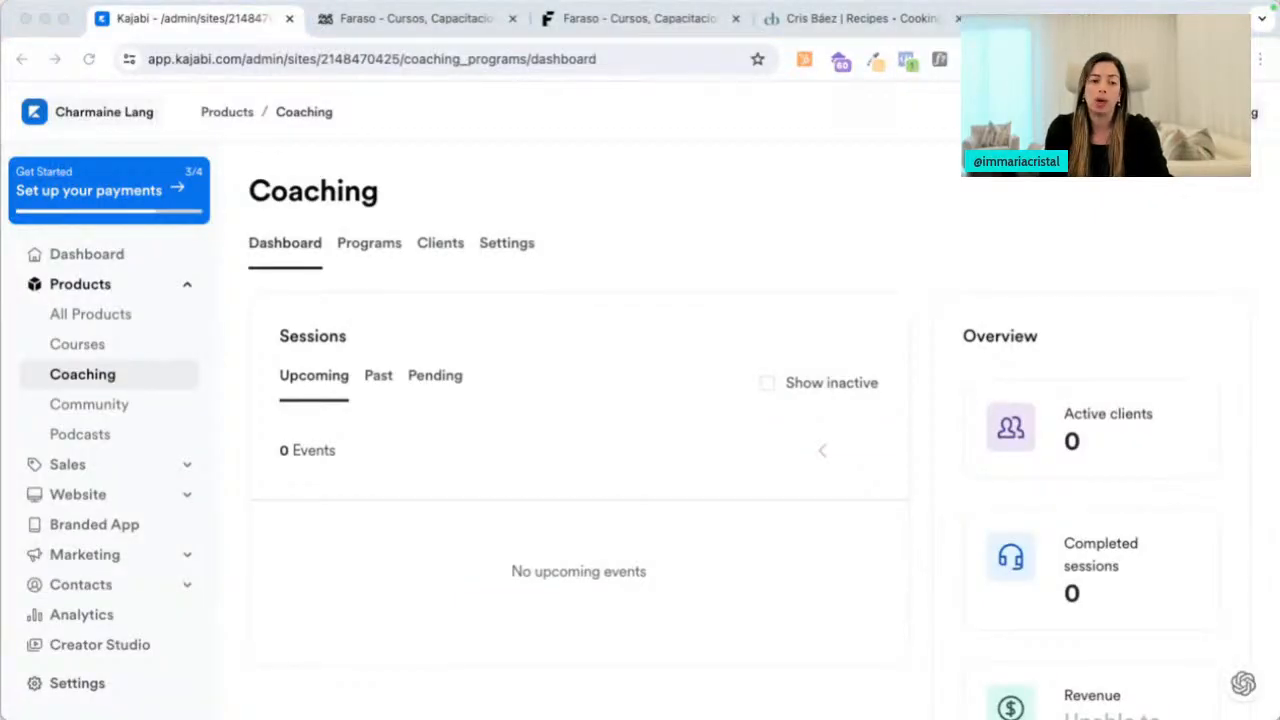
left_click(663, 160)
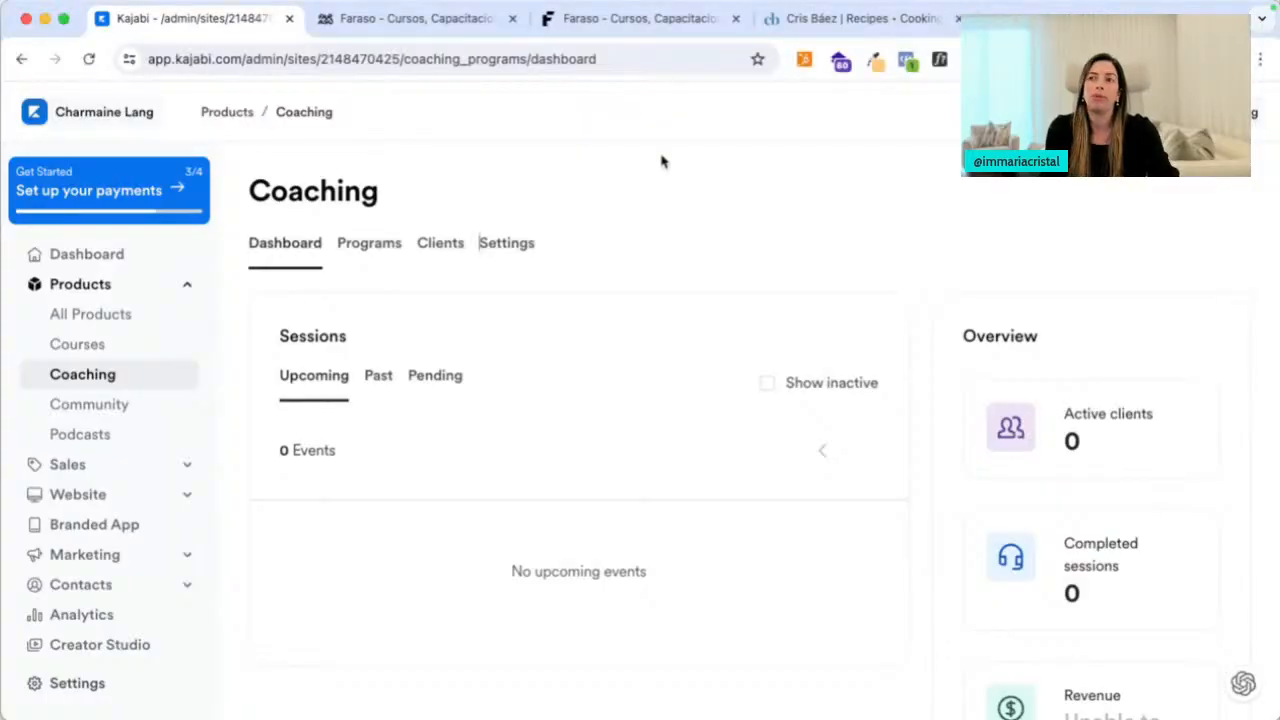
Load mariataveras.com/kajabi in a new tab and scroll to the 'Choose your Ideal Kajabi Plan' section
key("super+t")
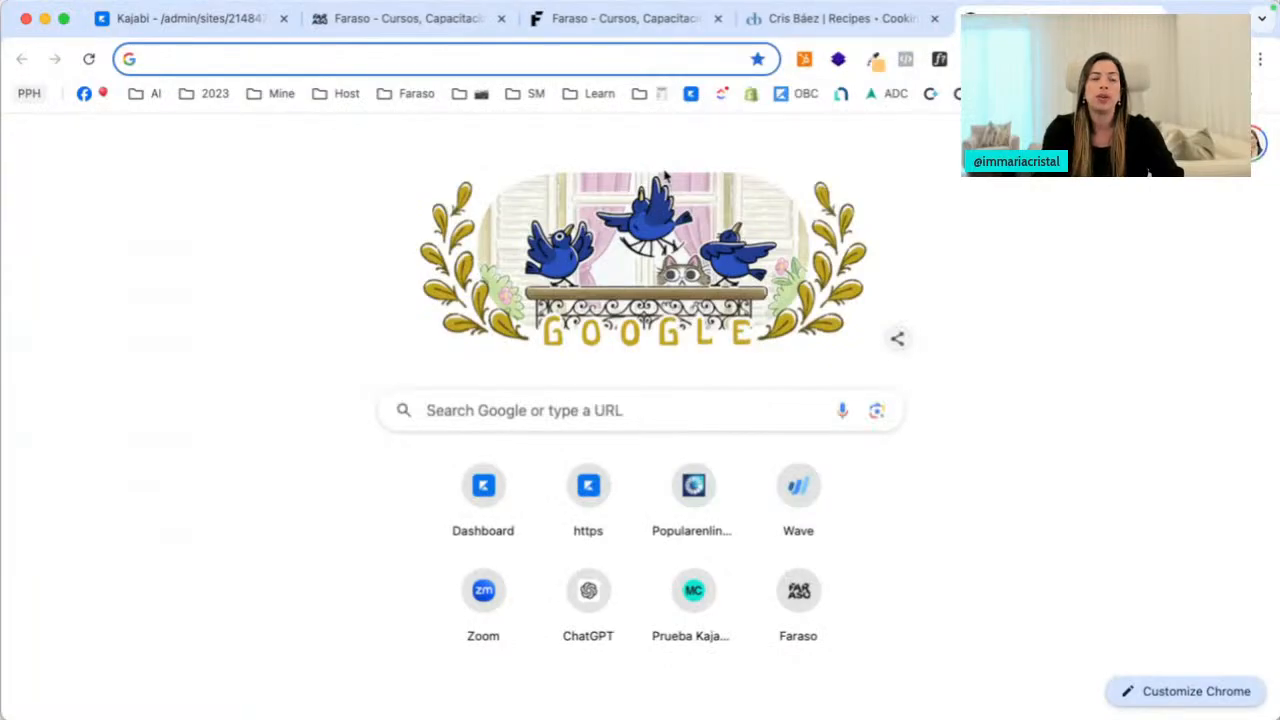
type("mariataveras.com/kajabi")
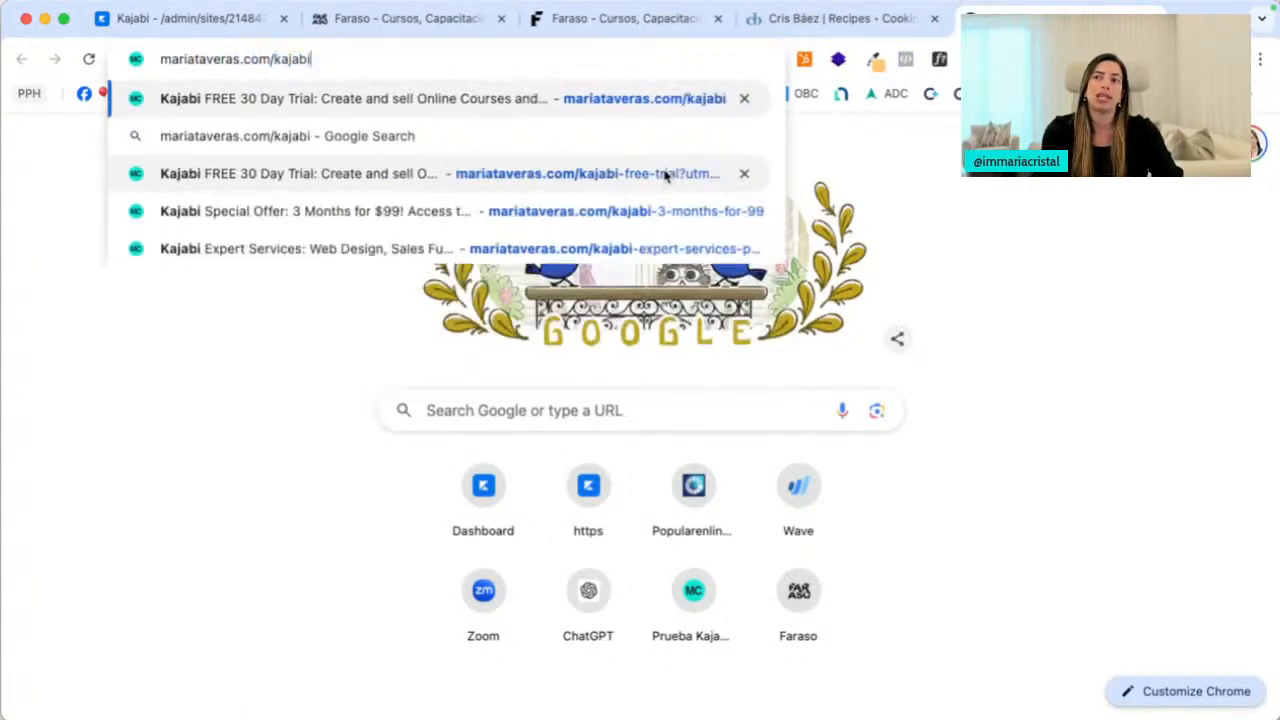
key("Return")
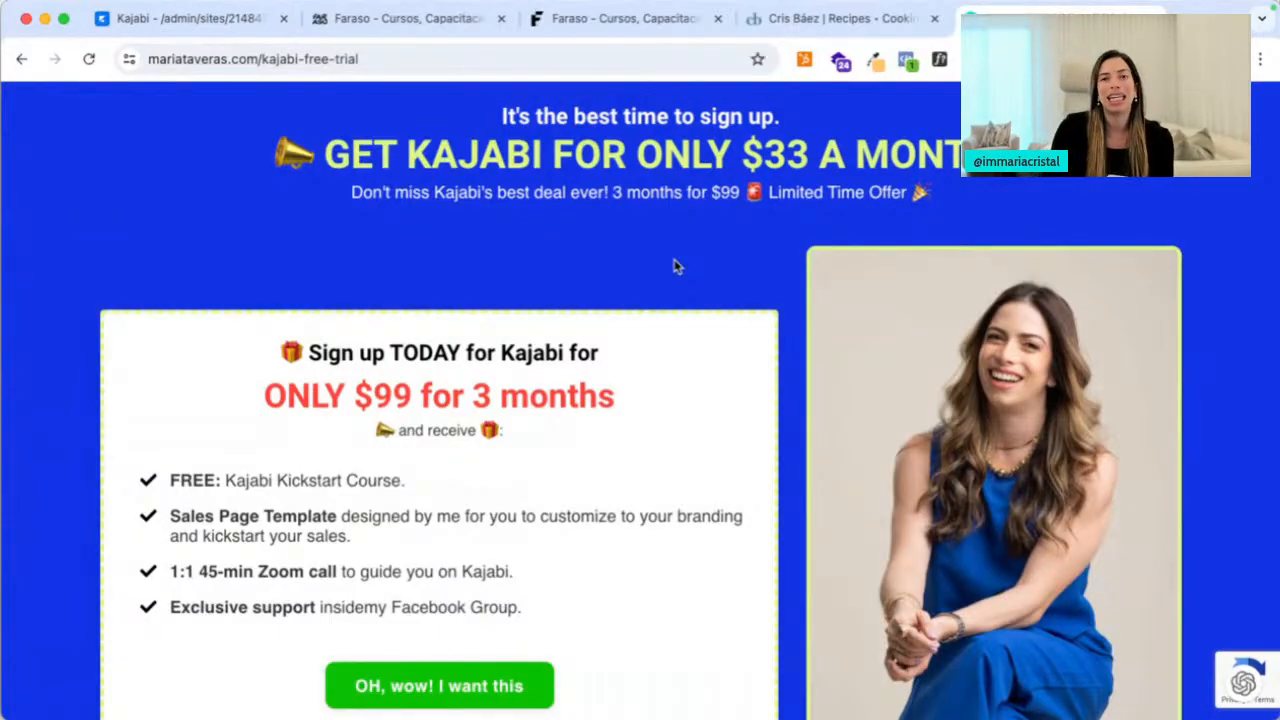
scroll(637, 329, "down", 2)
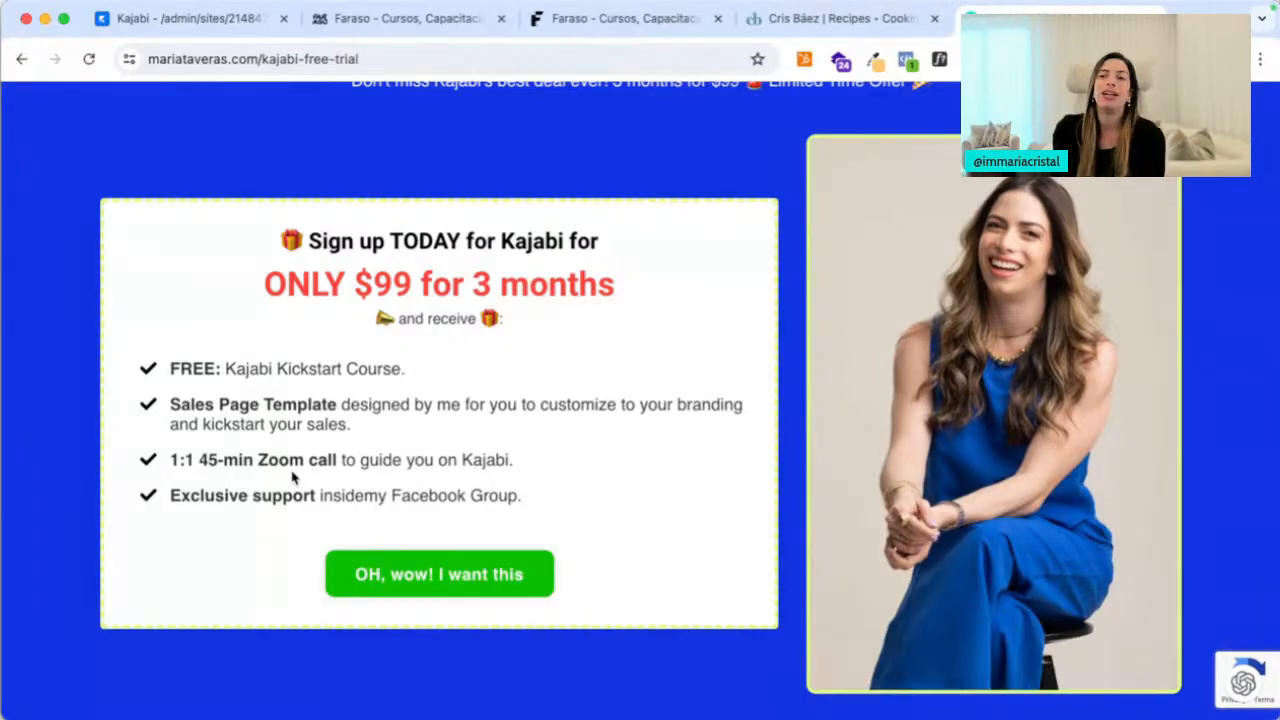
scroll(296, 548, "down", 10)
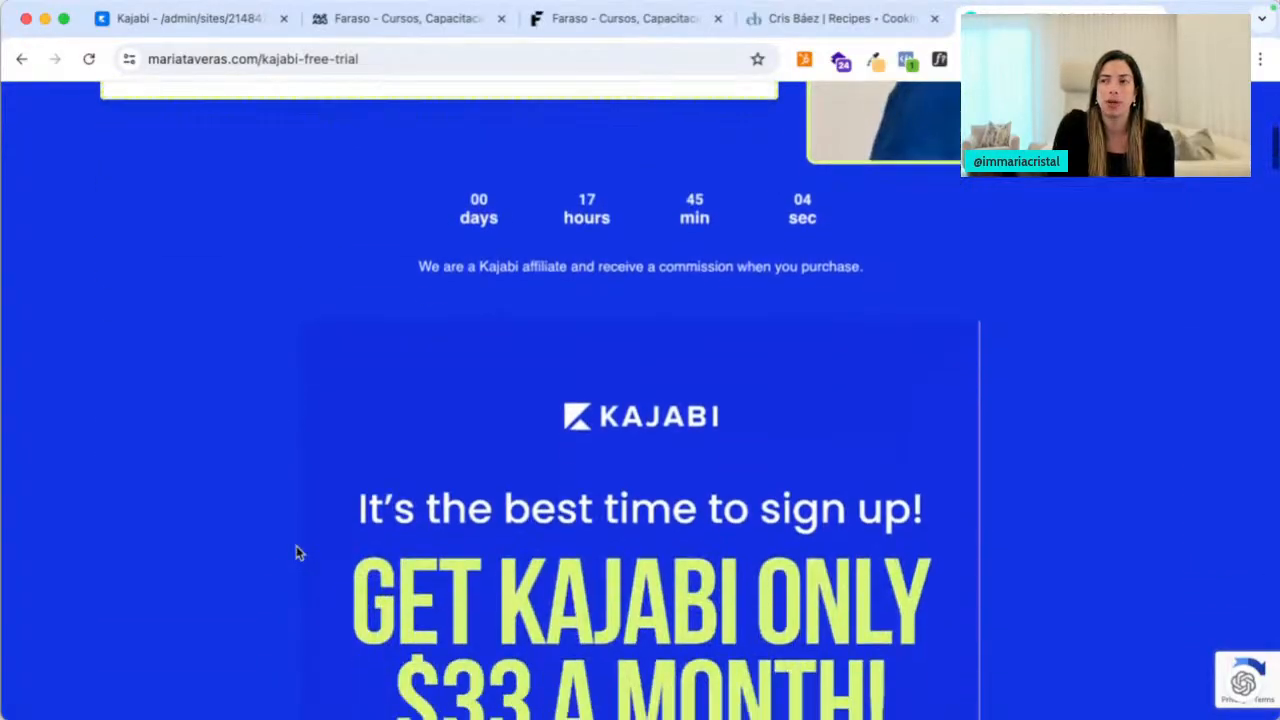
scroll(296, 552, "down", 5)
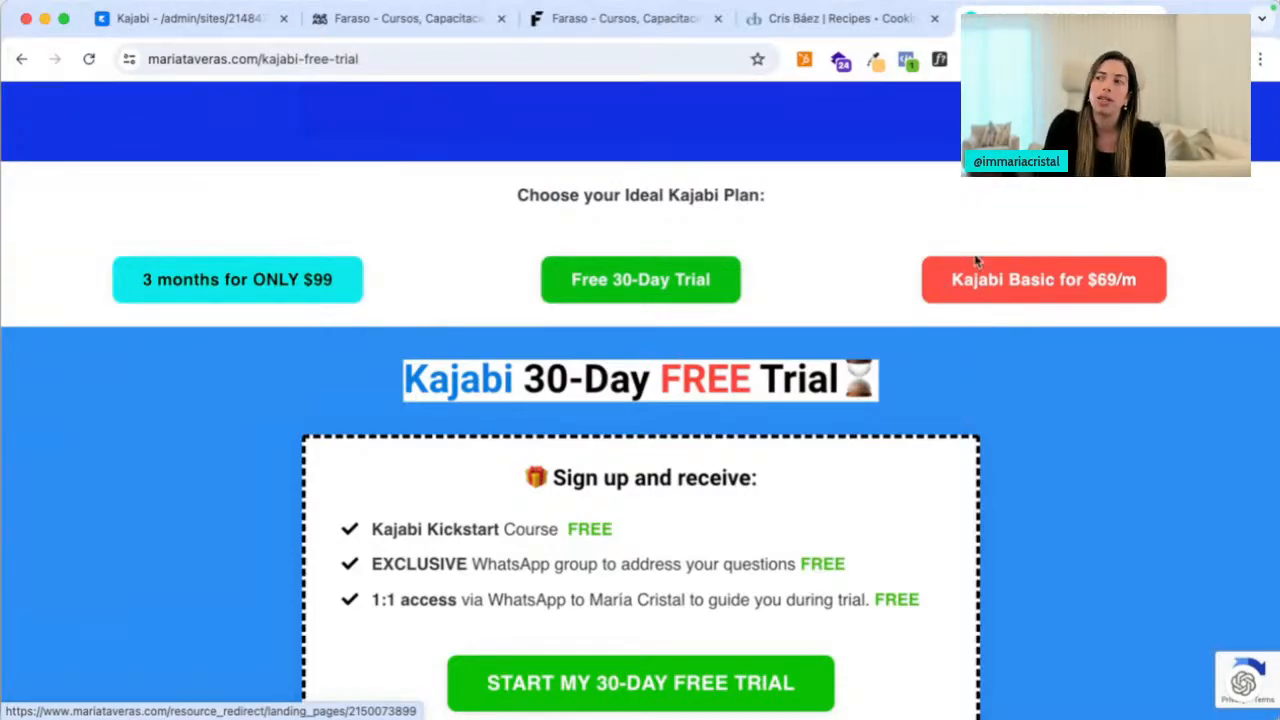
scroll(997, 274, "up", 10)
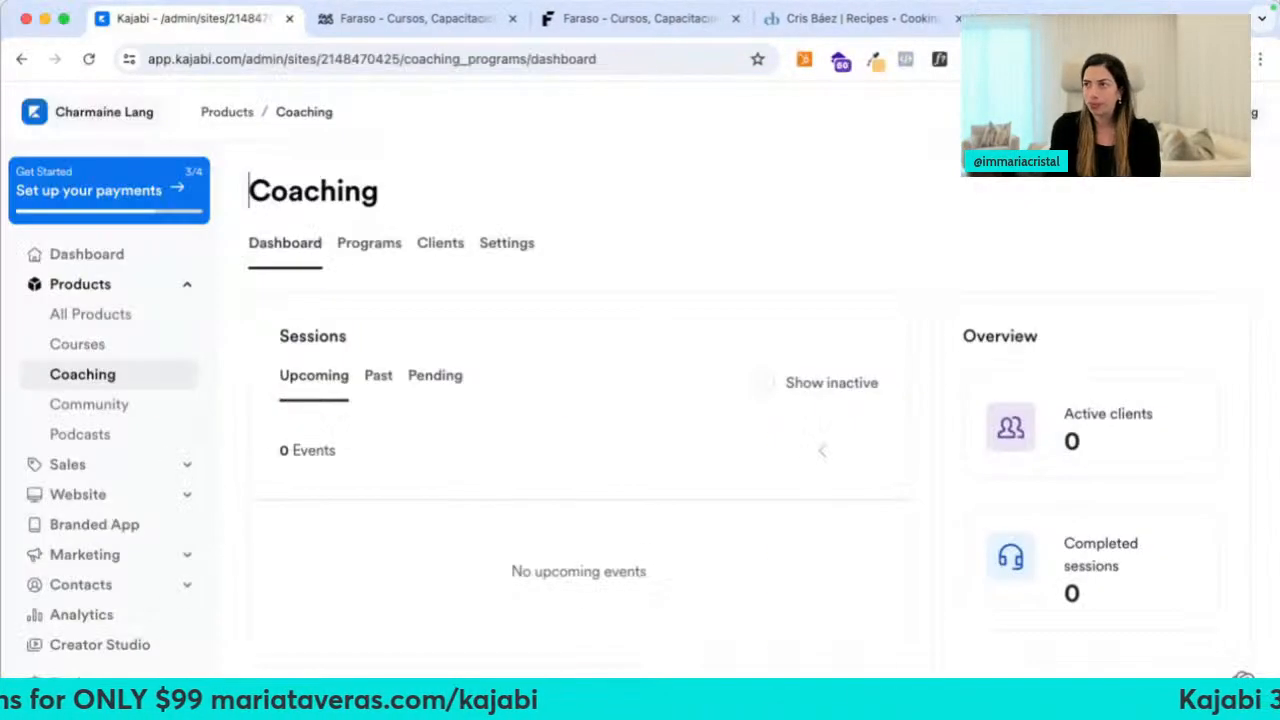
Close the Cris Báez Recipes tab and open Products > Community
left_click(957, 18)
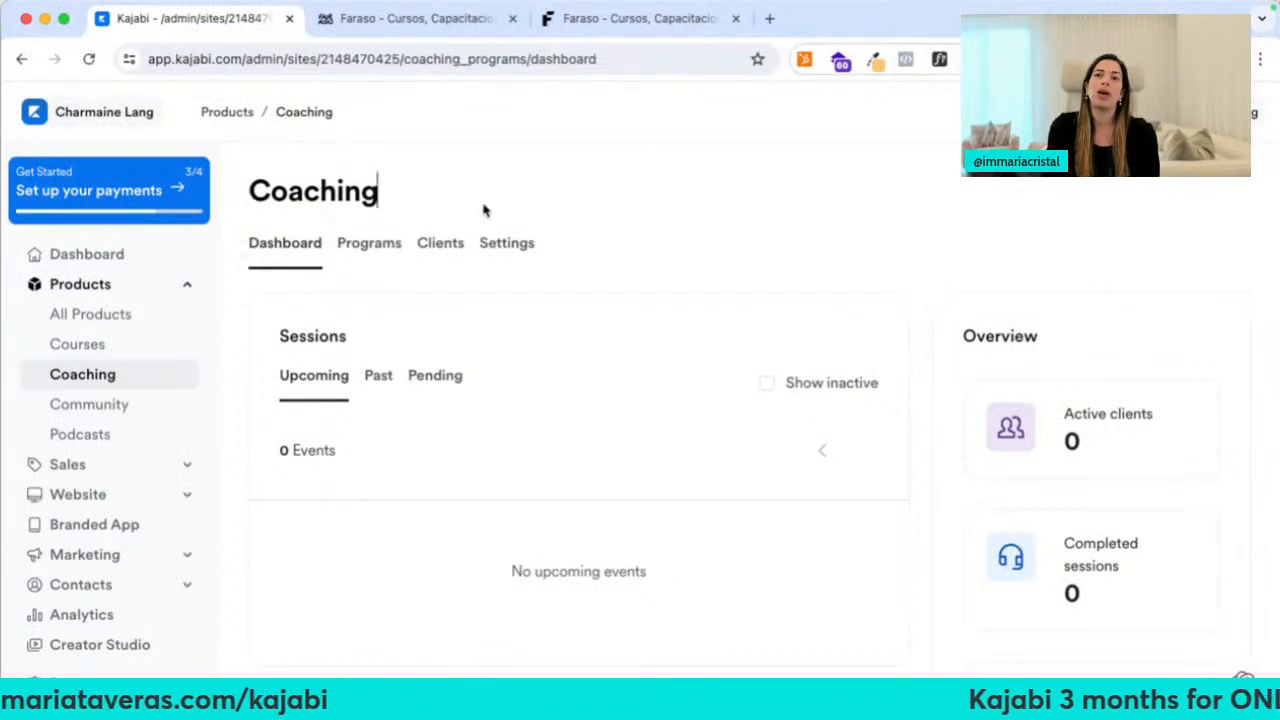
left_click(110, 404)
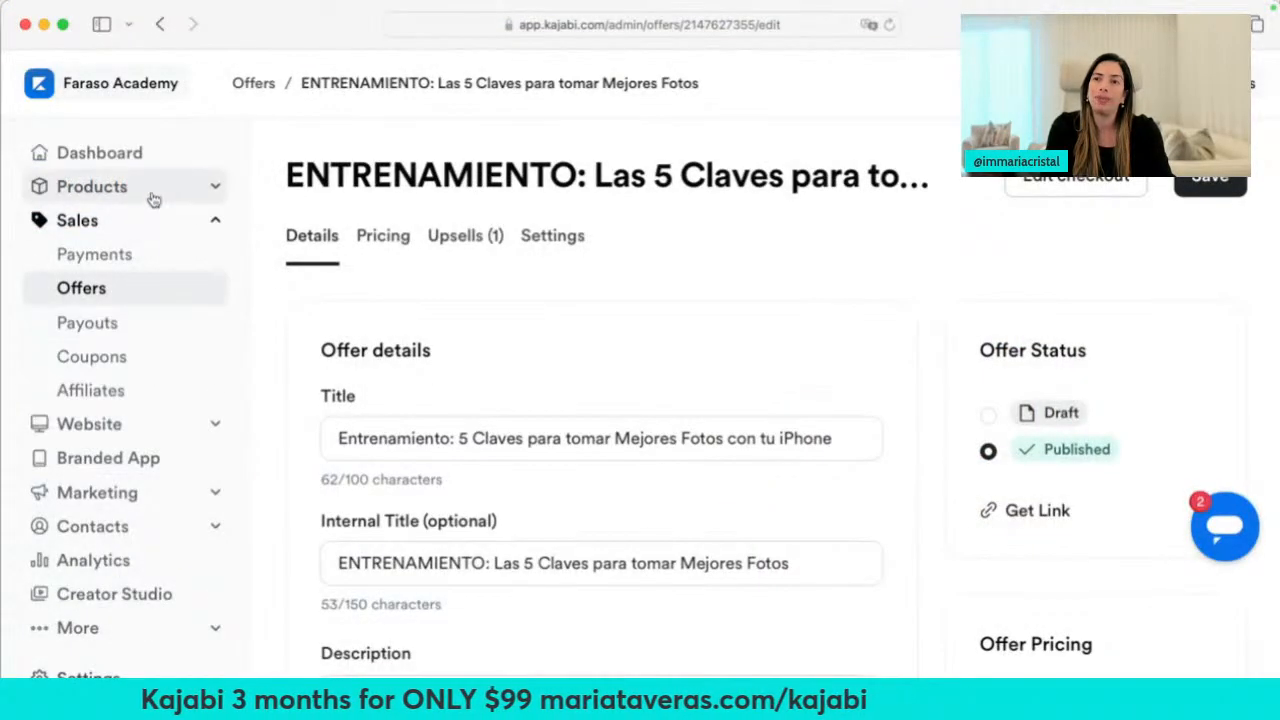
Open the Digital Success Club community dashboard, then scroll the Faraso Academy member library
left_click(150, 188)
left_click(127, 320)
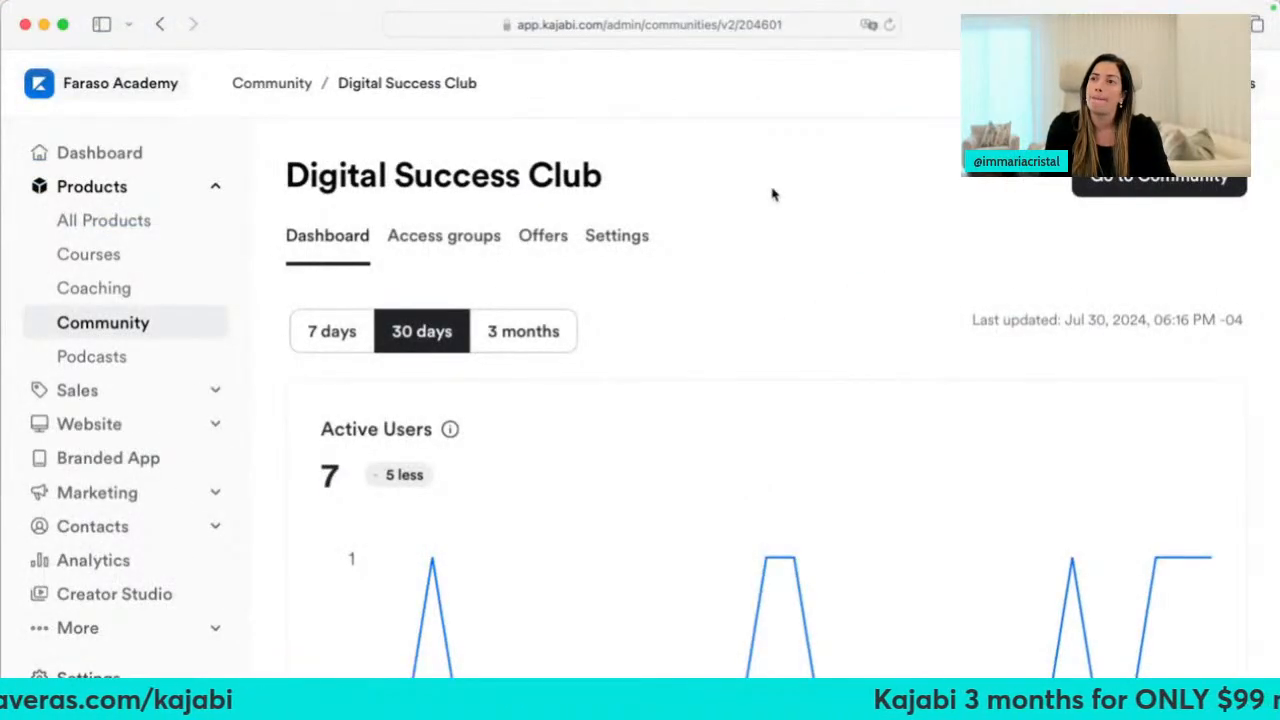
scroll(772, 194, "down", 1)
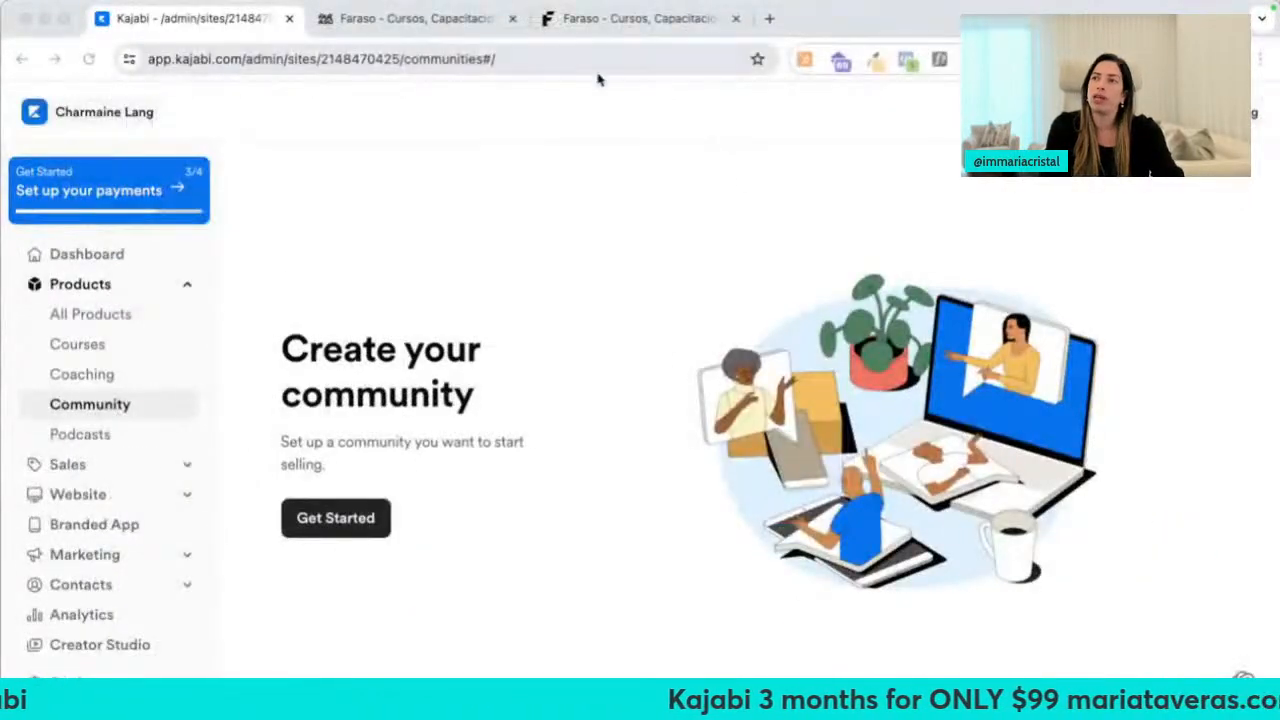
left_click(470, 22)
scroll(645, 331, "down", 1)
scroll(645, 331, "down", 12)
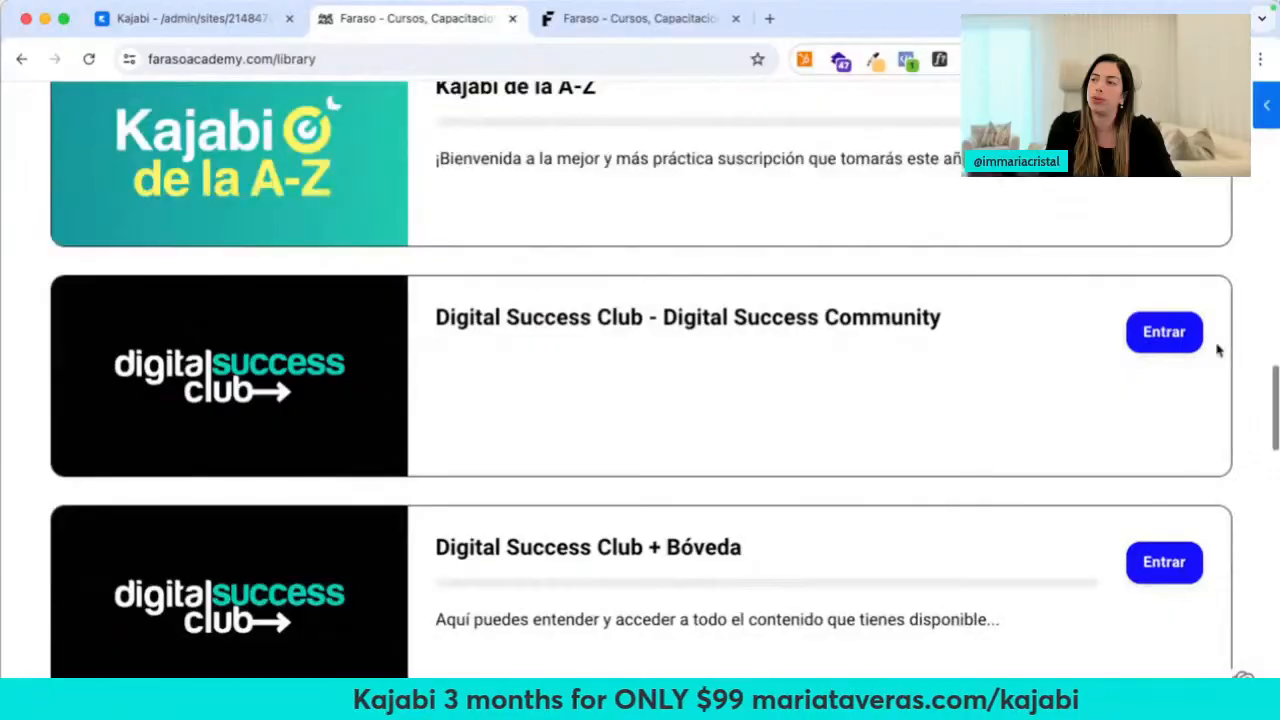
Enter the Digital Success Club community and dismiss the Google Translate prompt
left_click(1164, 332)
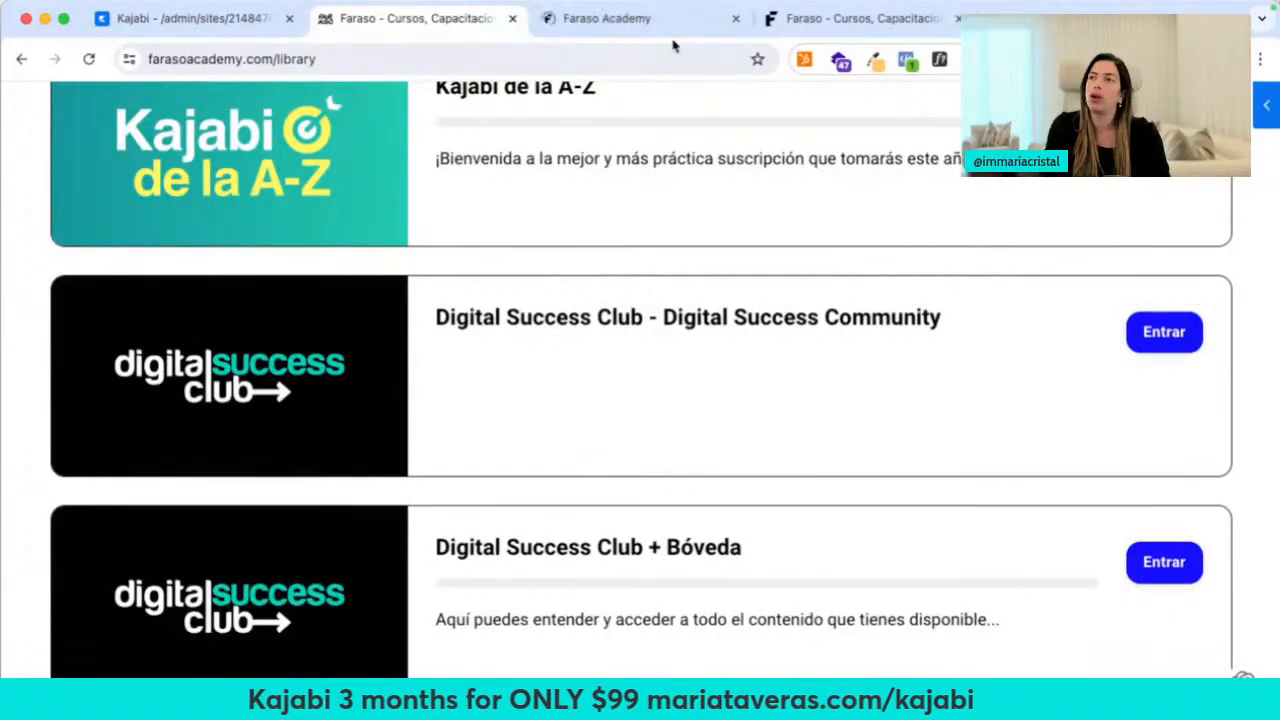
left_click(668, 31)
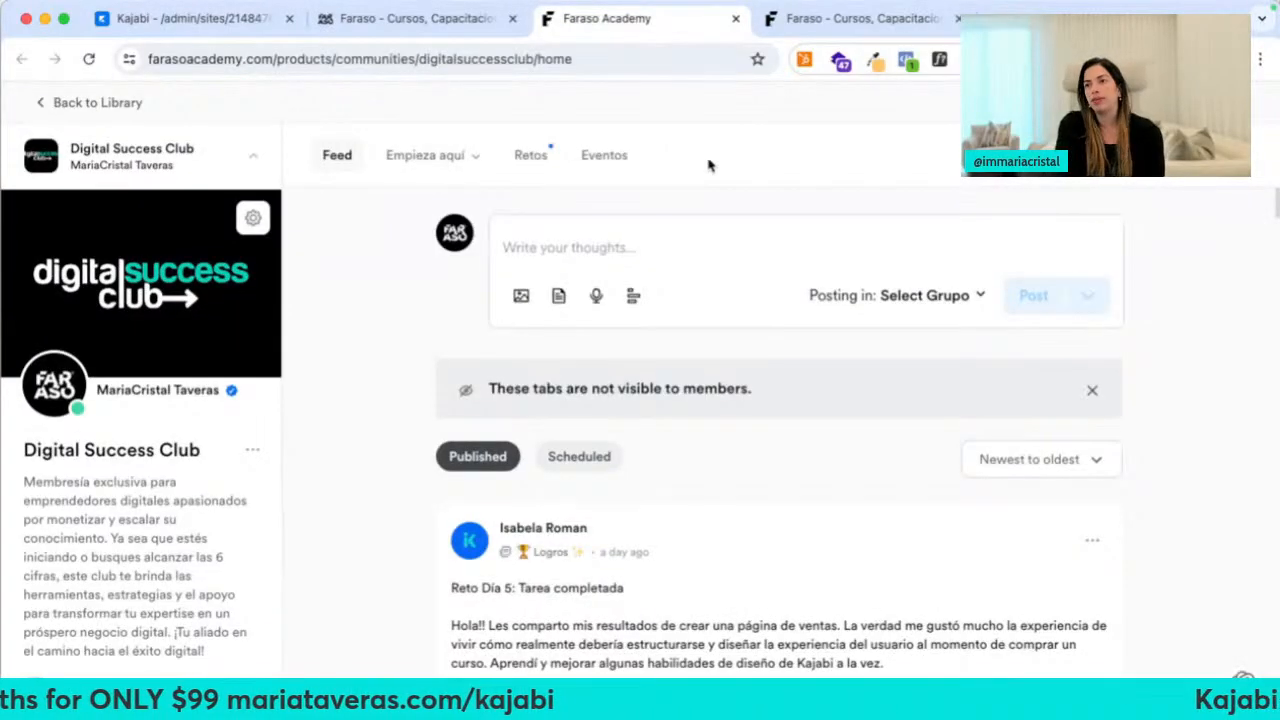
right_click(709, 163)
left_click(775, 388)
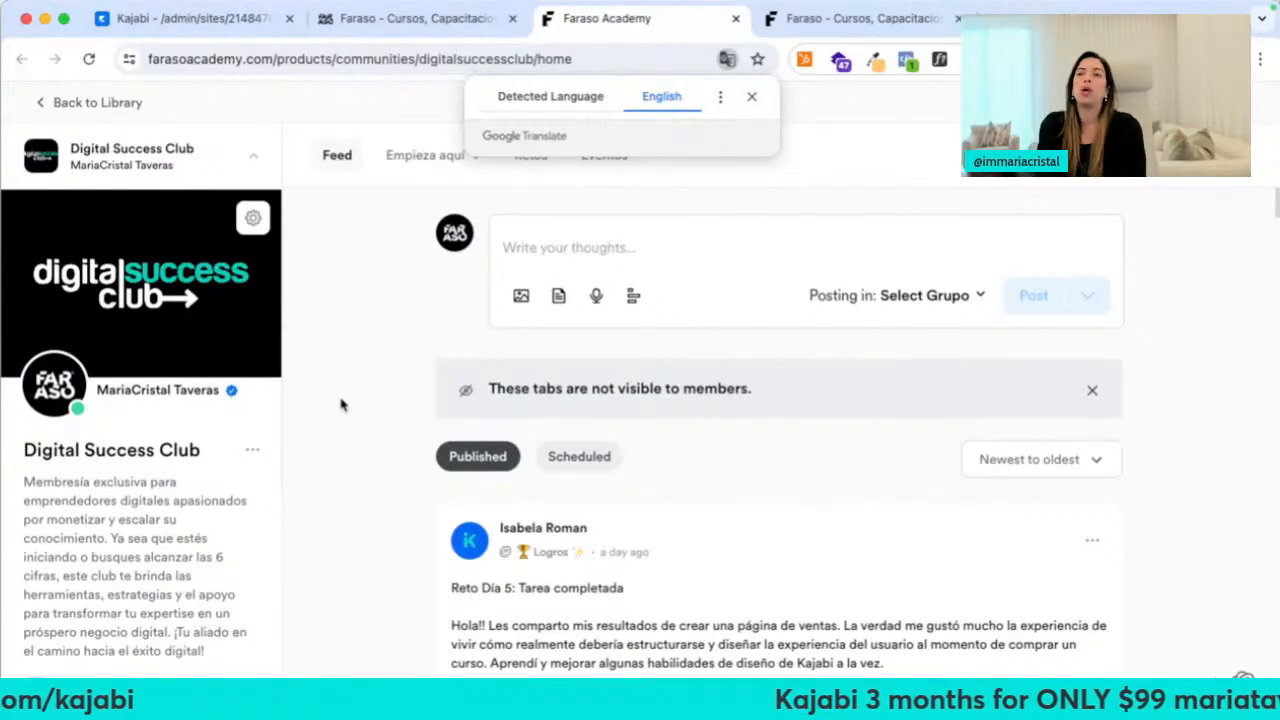
left_click(752, 97)
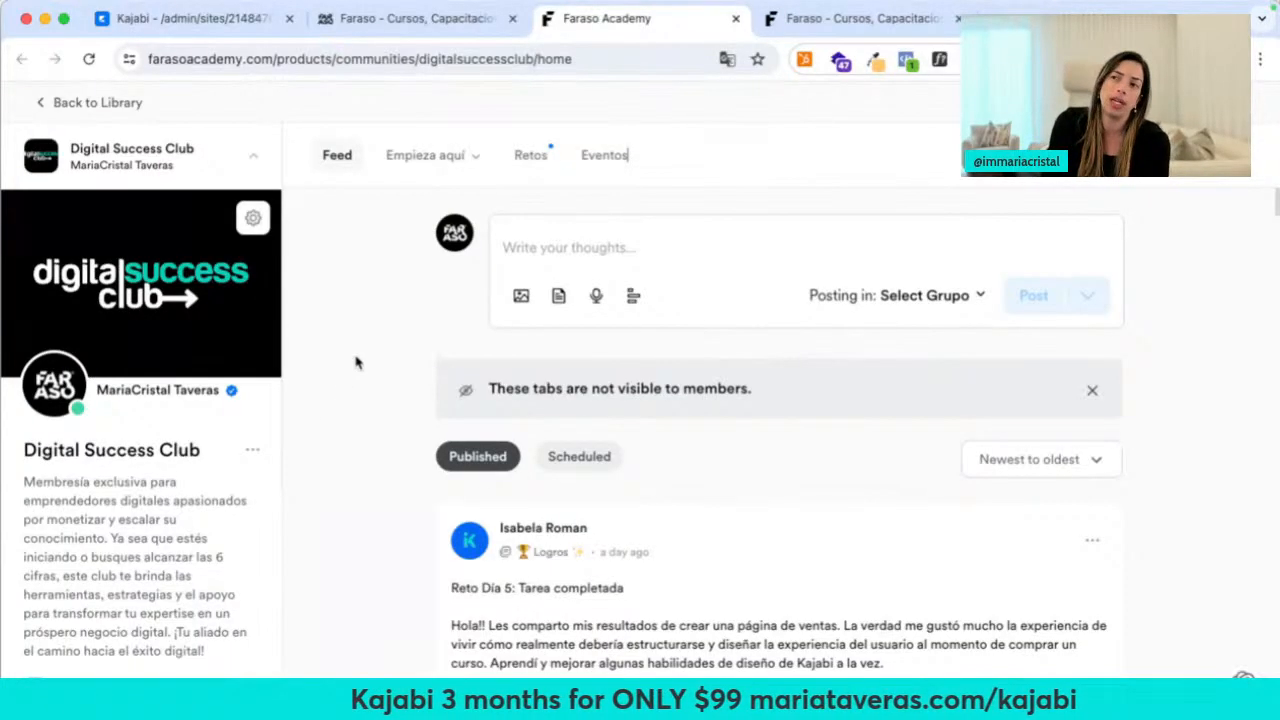
Open Empieza aquí > Empieza aquí and scroll through the numbered getting-started steps
left_click(429, 155)
left_click(363, 260)
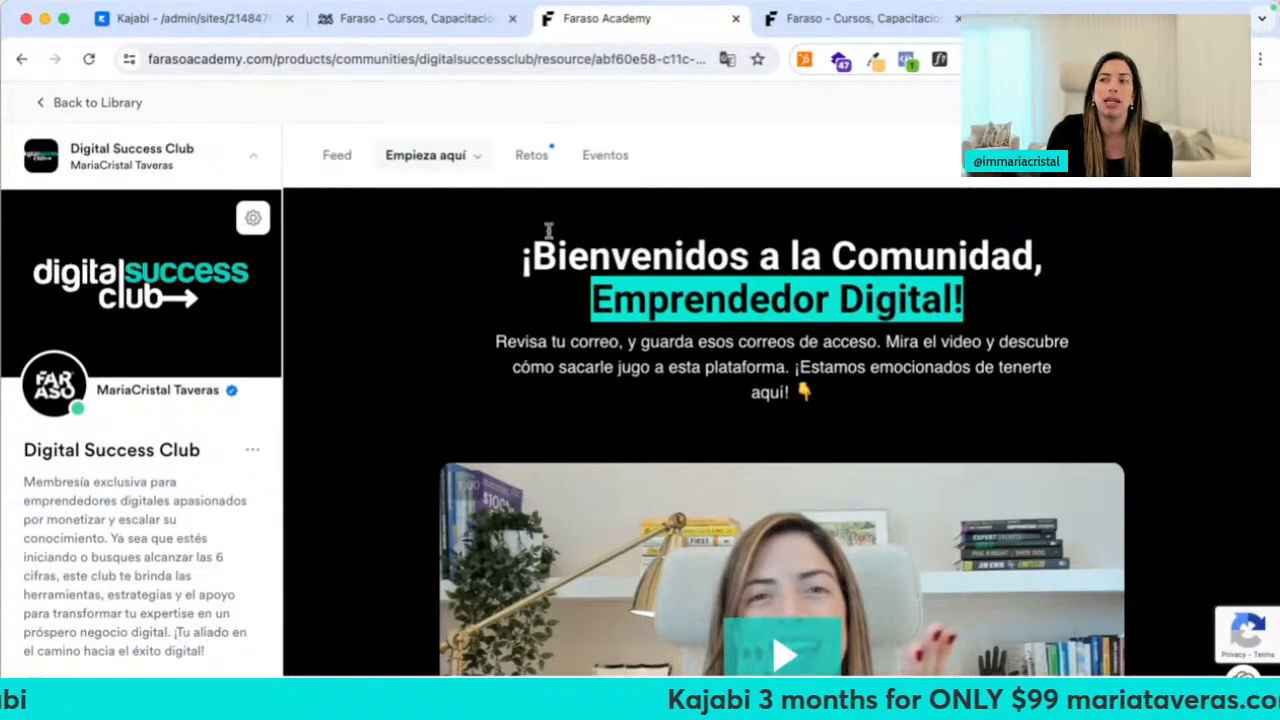
scroll(590, 348, "down", 3)
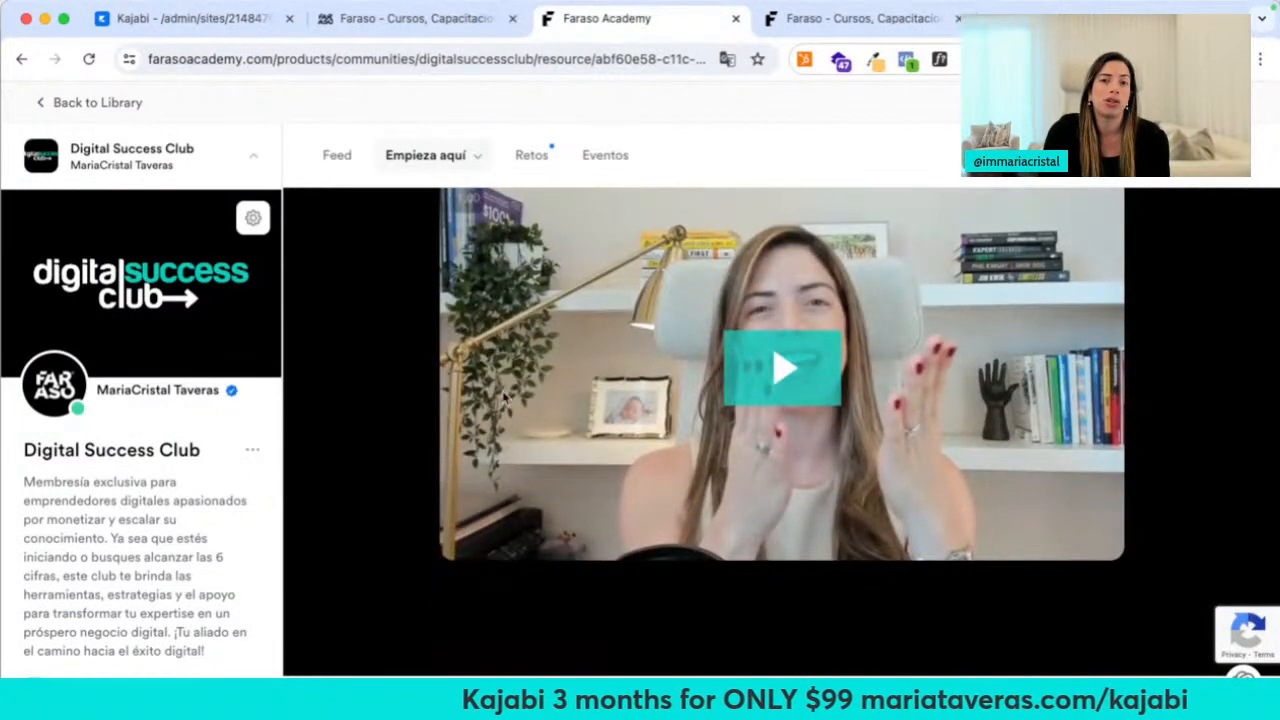
scroll(503, 396, "down", 5)
scroll(680, 300, "up", 1)
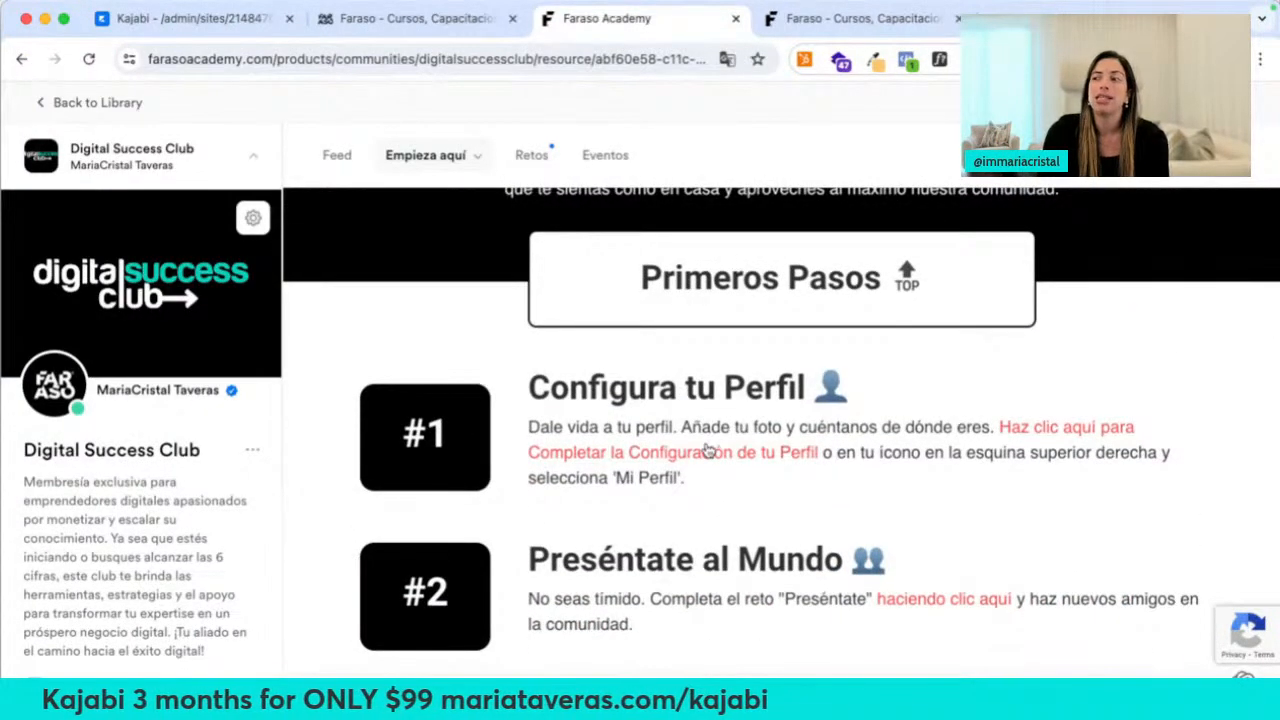
scroll(707, 450, "down", 1)
scroll(707, 450, "down", 1)
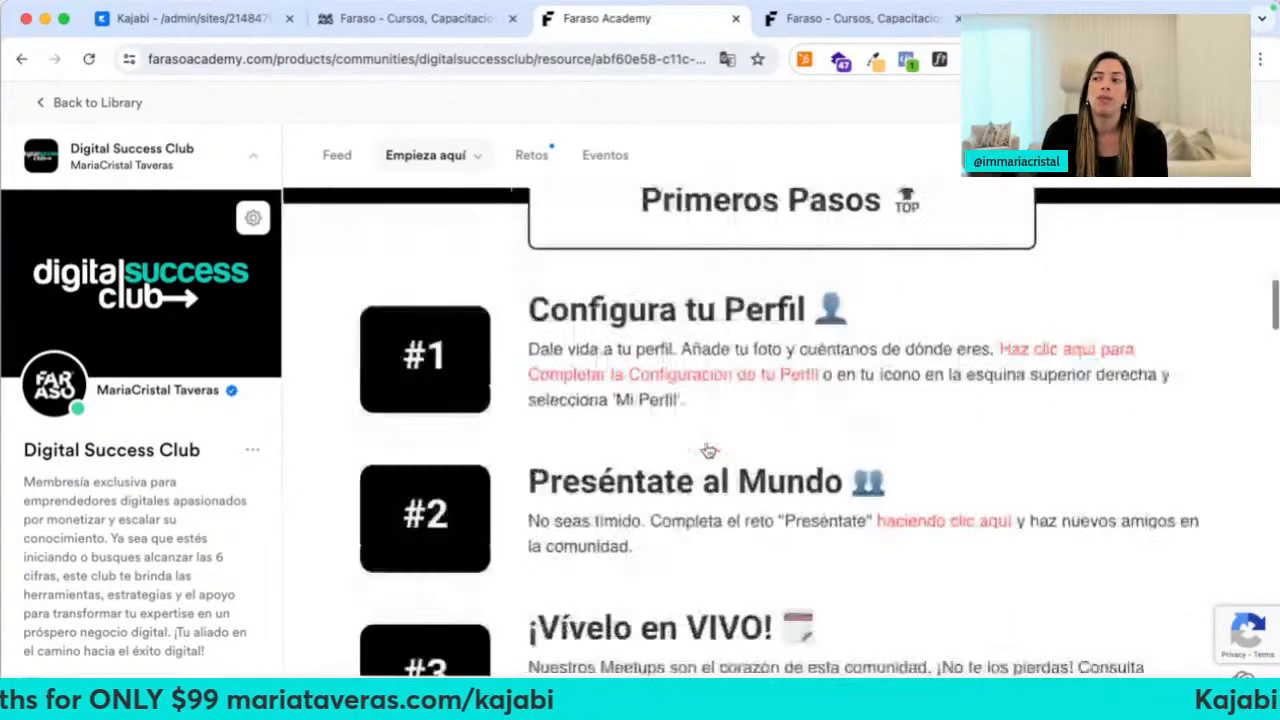
scroll(707, 450, "down", 1)
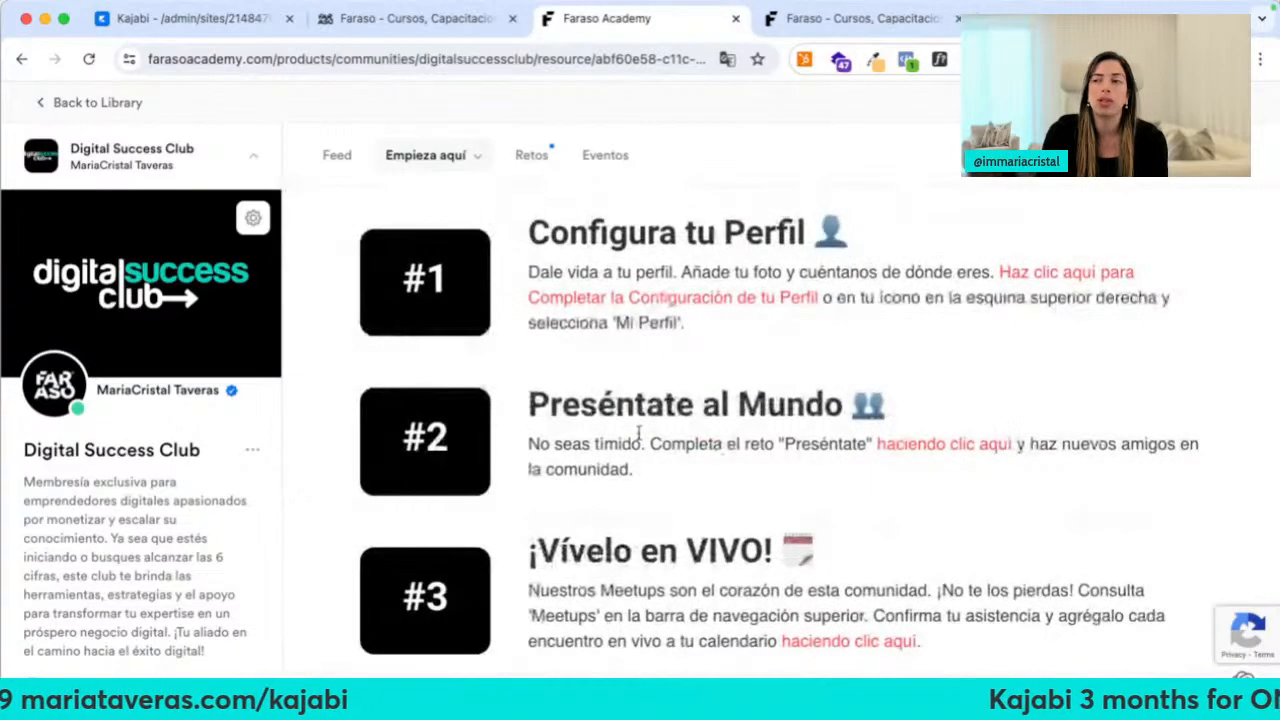
scroll(637, 432, "down", 3)
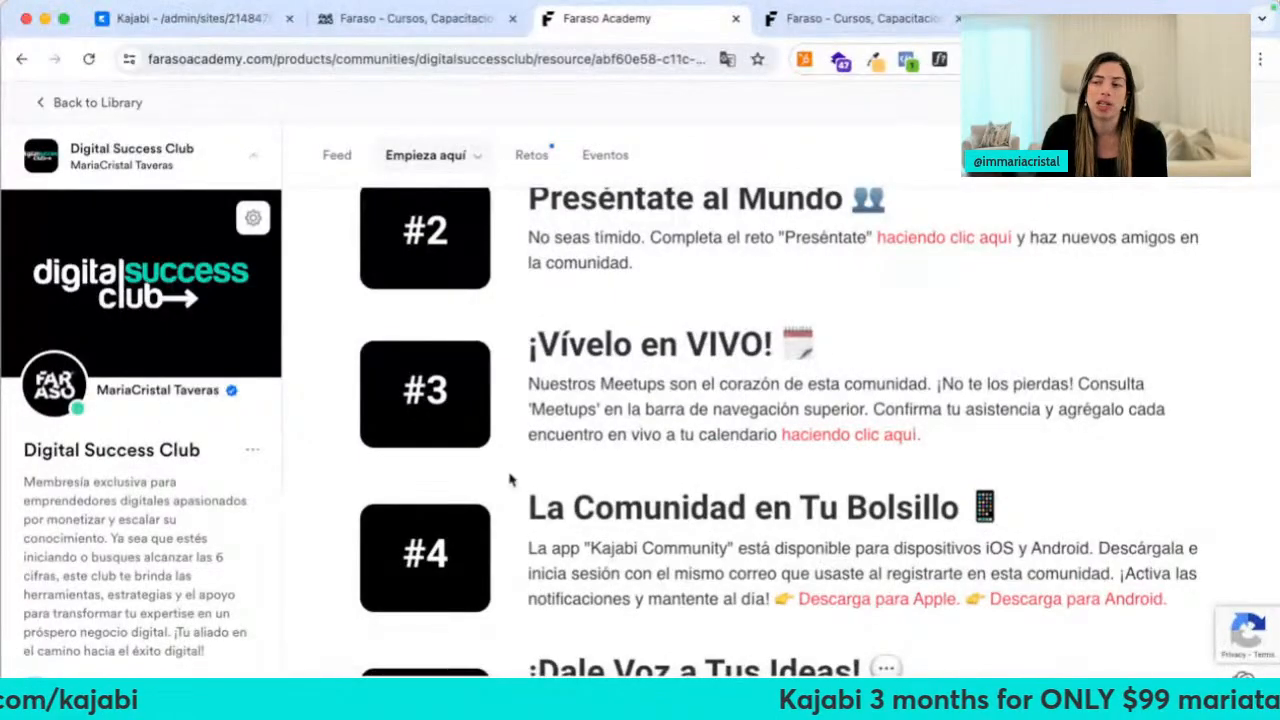
scroll(509, 480, "up", 10)
scroll(207, 443, "down", 2)
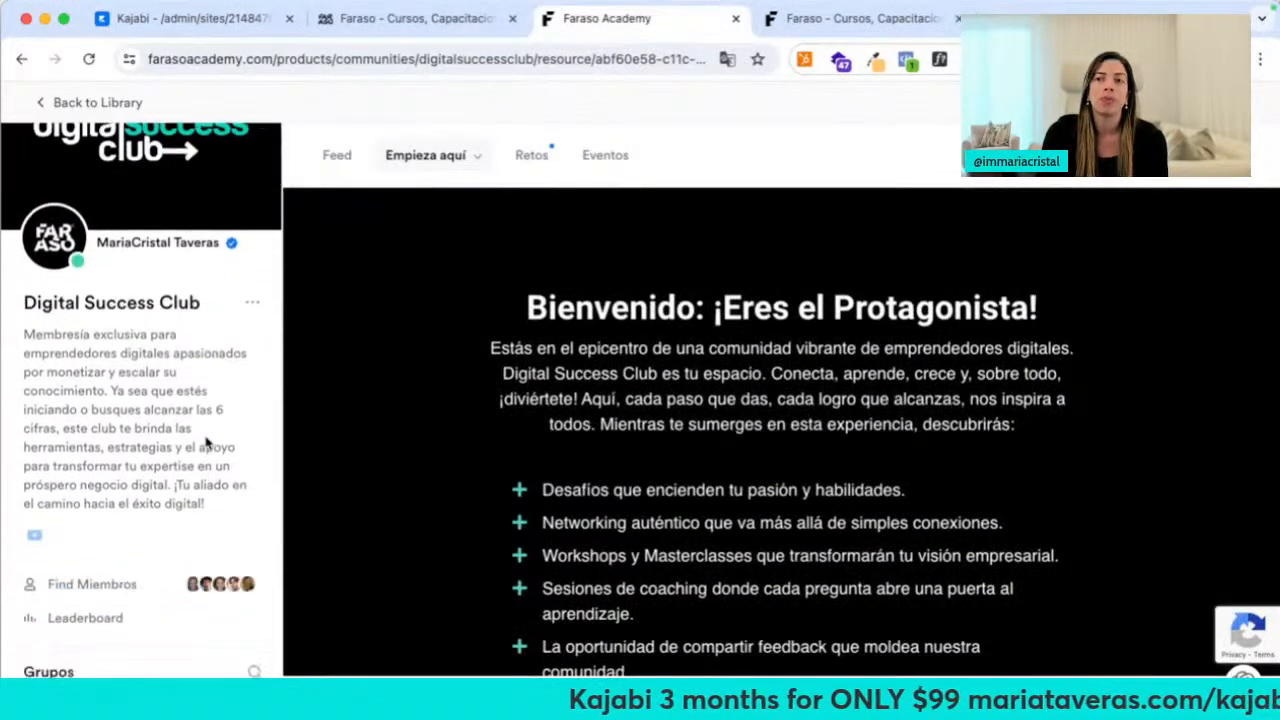
scroll(58, 195, "up", 3)
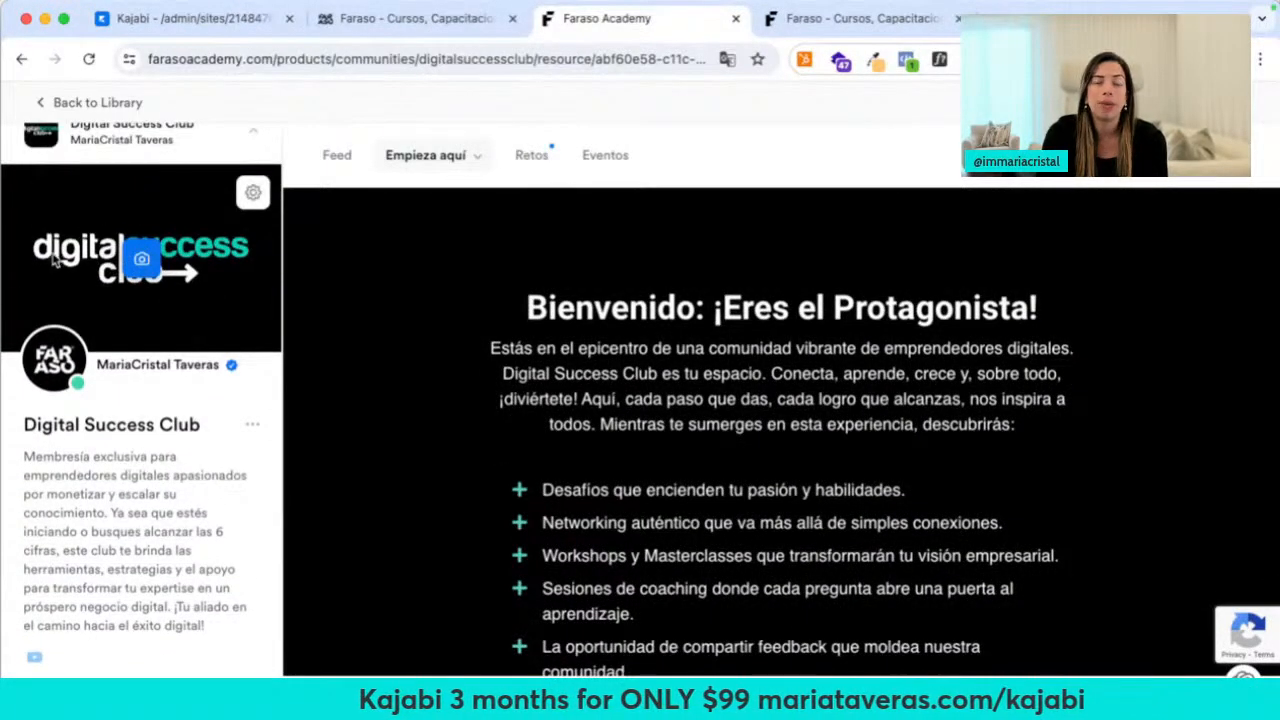
scroll(135, 430, "down", 3)
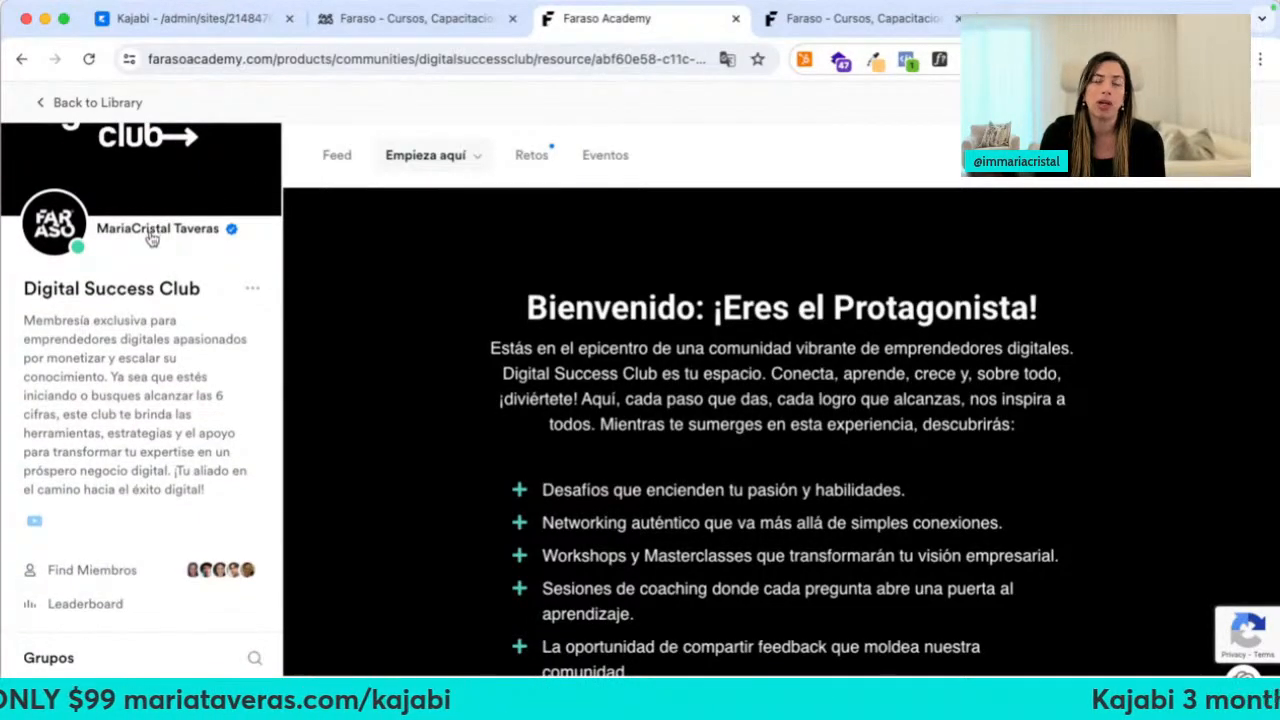
left_click_drag(78, 339, 110, 472)
View the 1460-member list and the Monthly leaderboard, then open Chat Comunidad
scroll(113, 480, "down", 3)
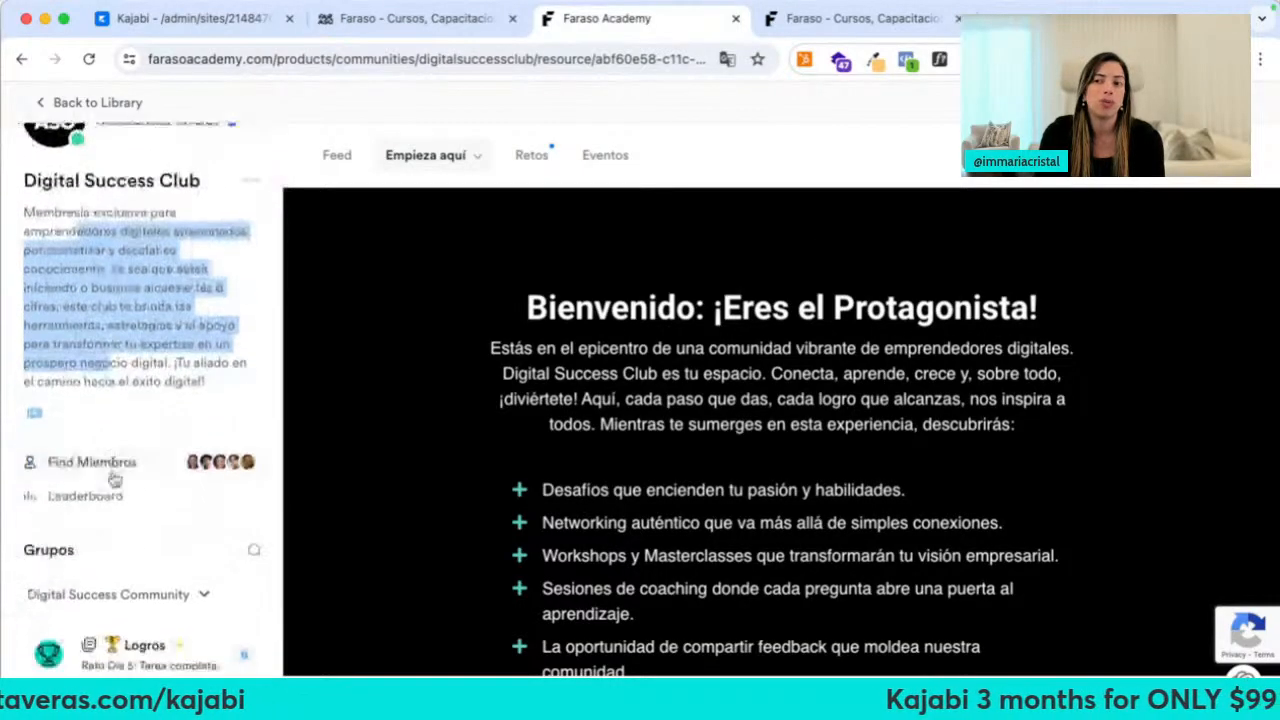
left_click(111, 476)
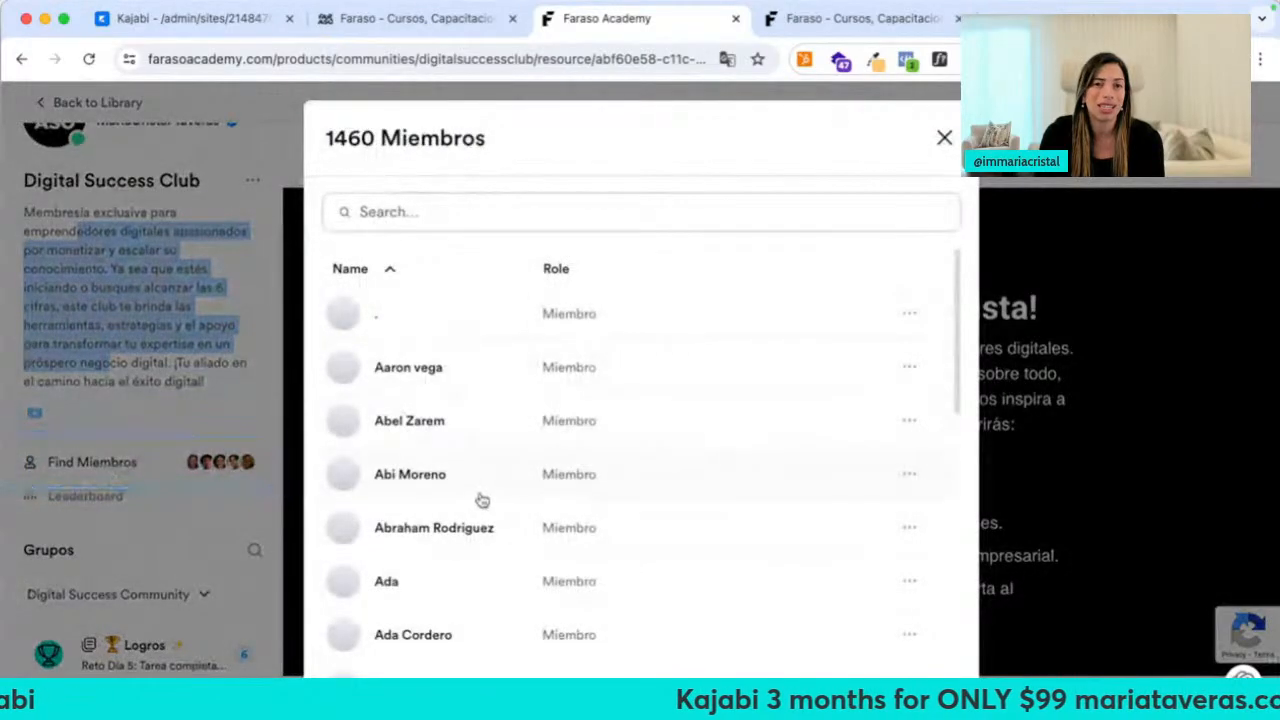
left_click(210, 376)
left_click(100, 497)
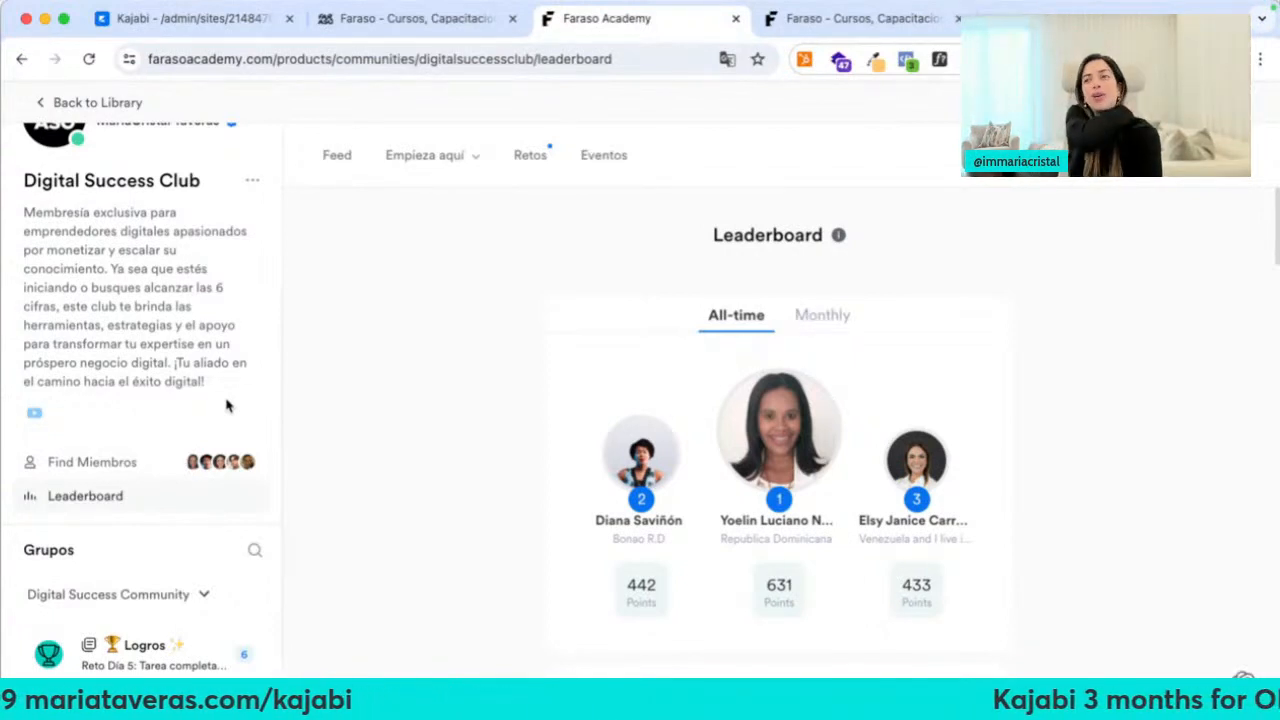
left_click(826, 315)
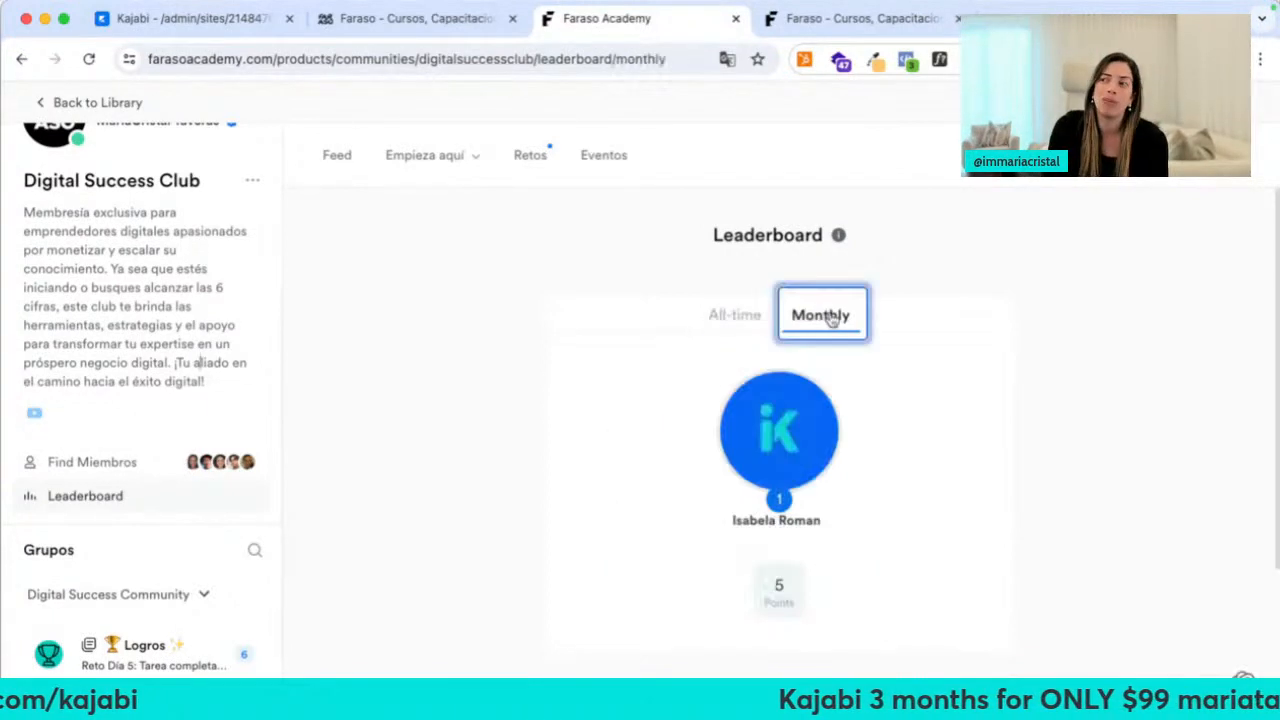
scroll(110, 500, "down", 2)
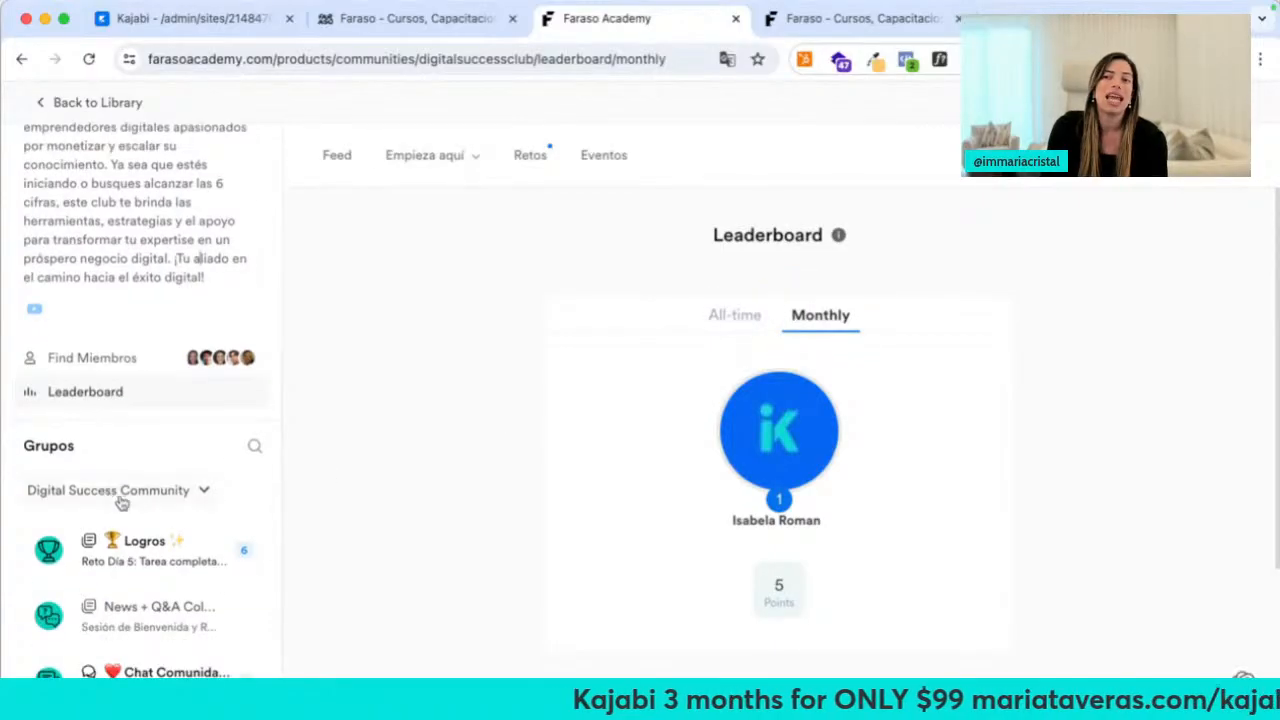
left_click(158, 671)
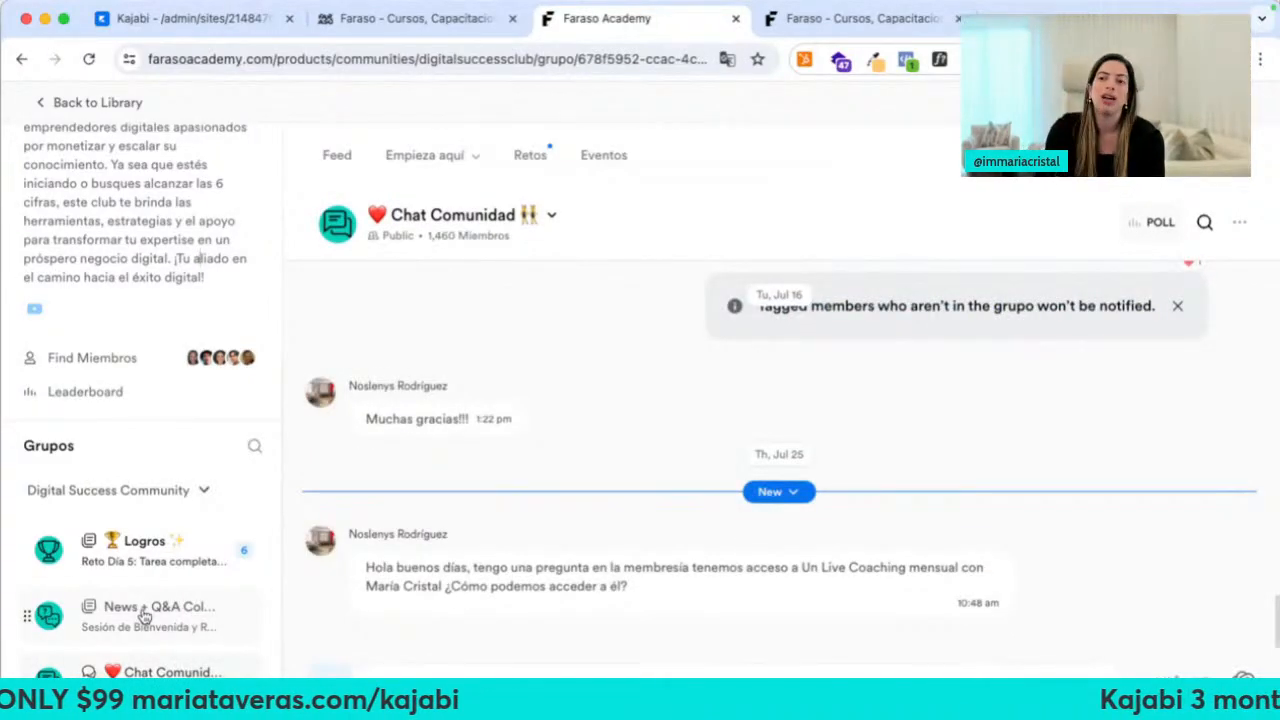
Browse the News + Q&A and Logros group feeds, then go via Feed to Retos
left_click(145, 615)
left_click(177, 568)
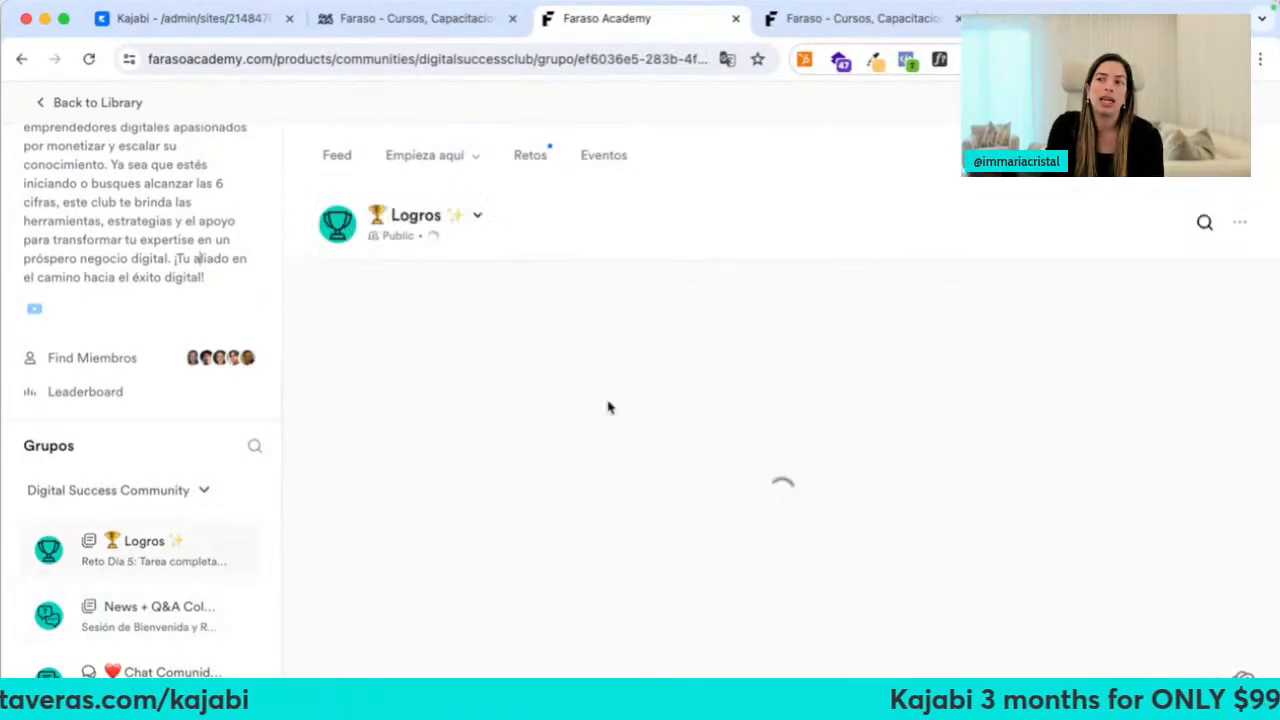
scroll(585, 380, "down", 3)
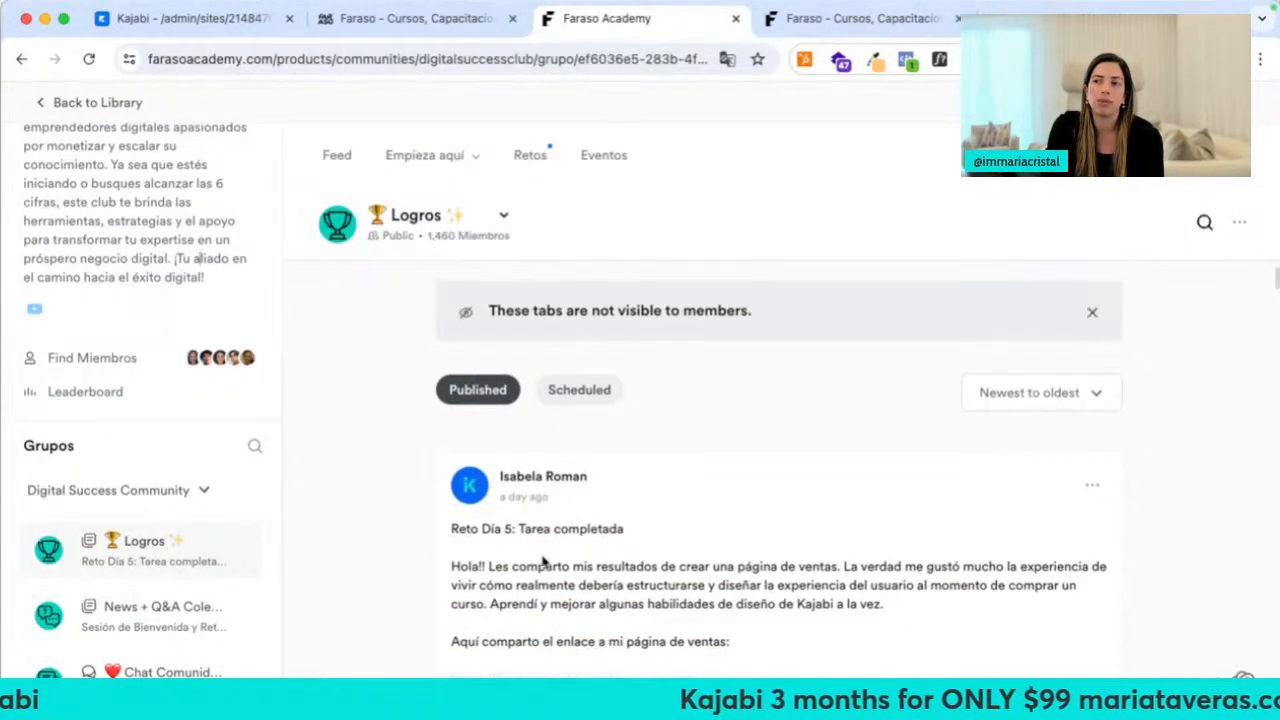
scroll(541, 600, "down", 3)
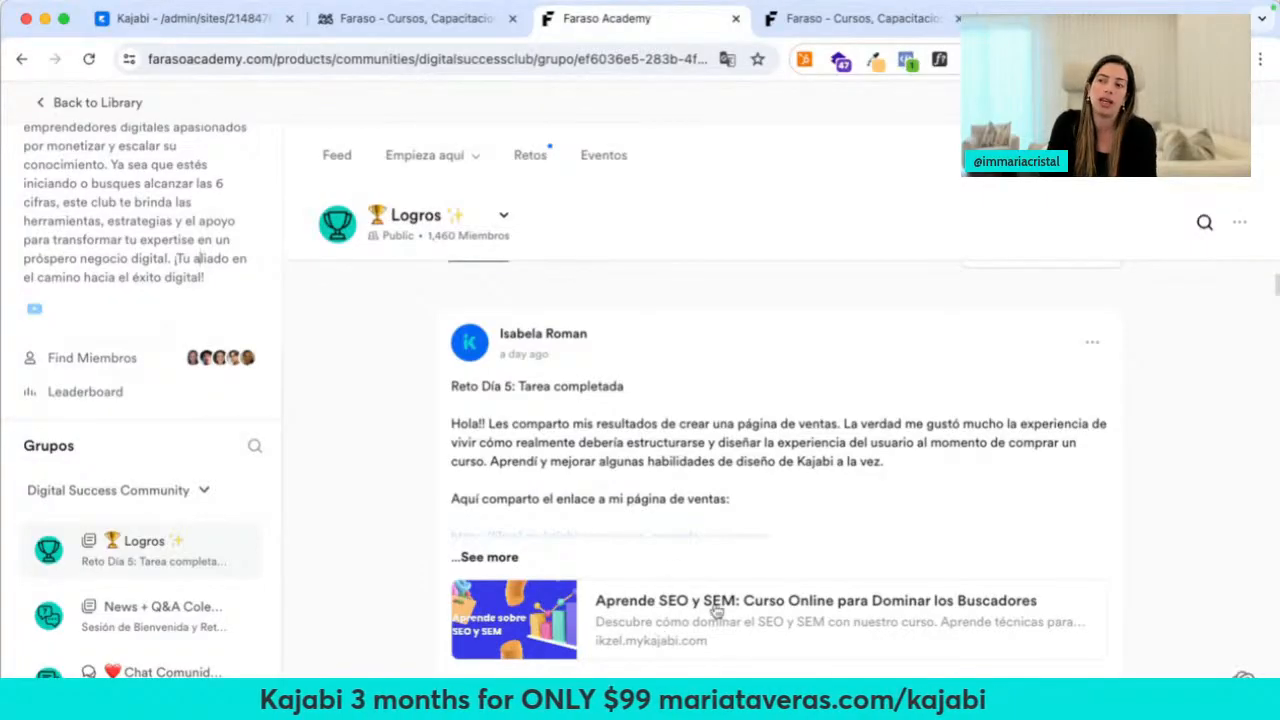
mouse_move(599, 535)
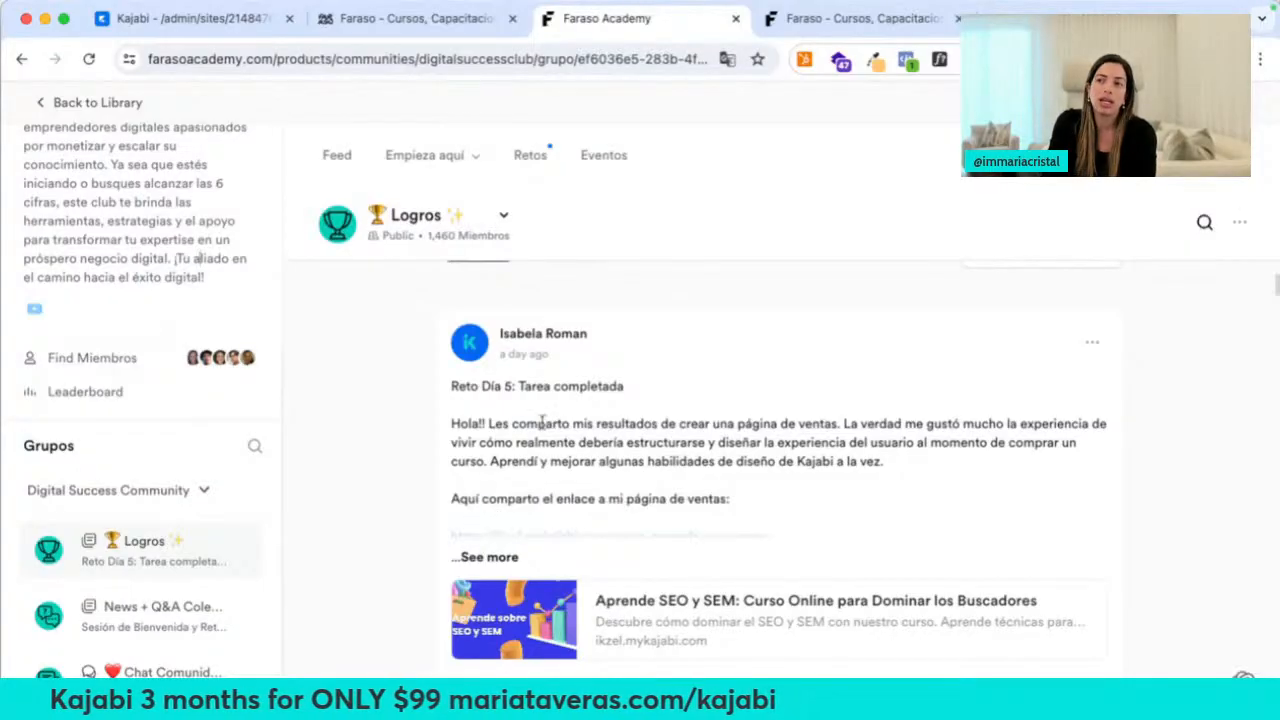
scroll(525, 425, "up", 3)
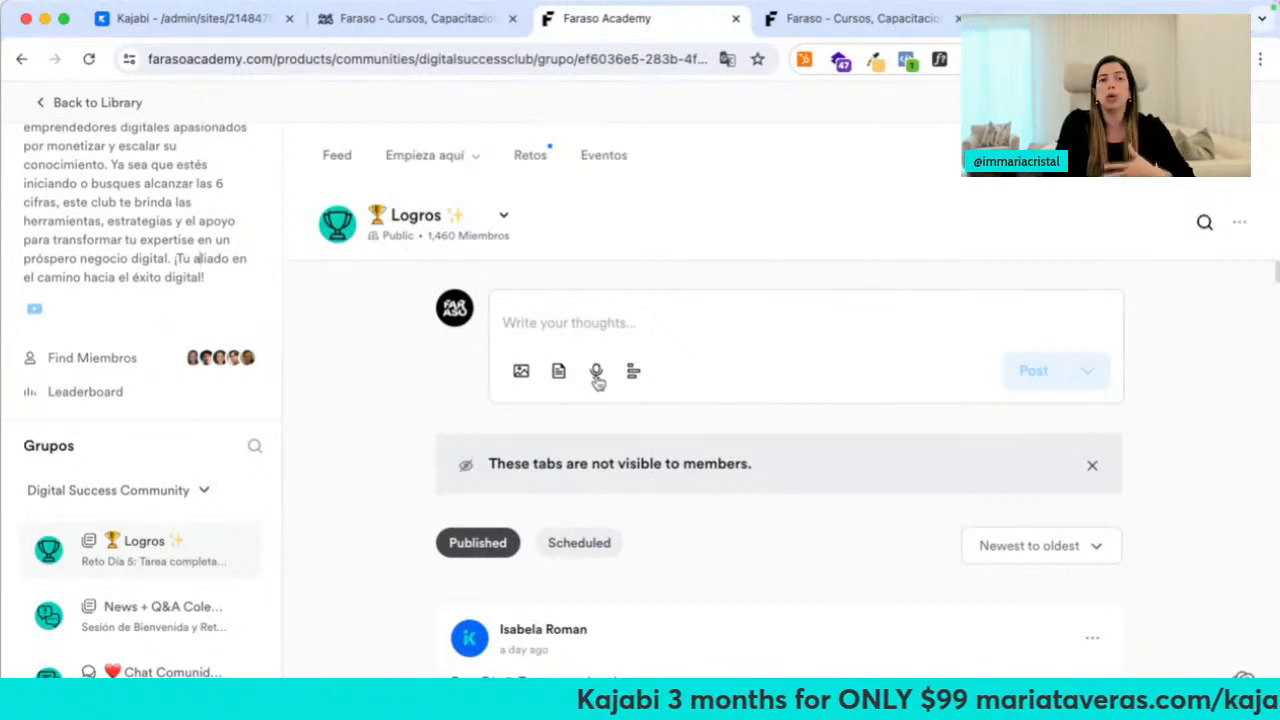
left_click(340, 157)
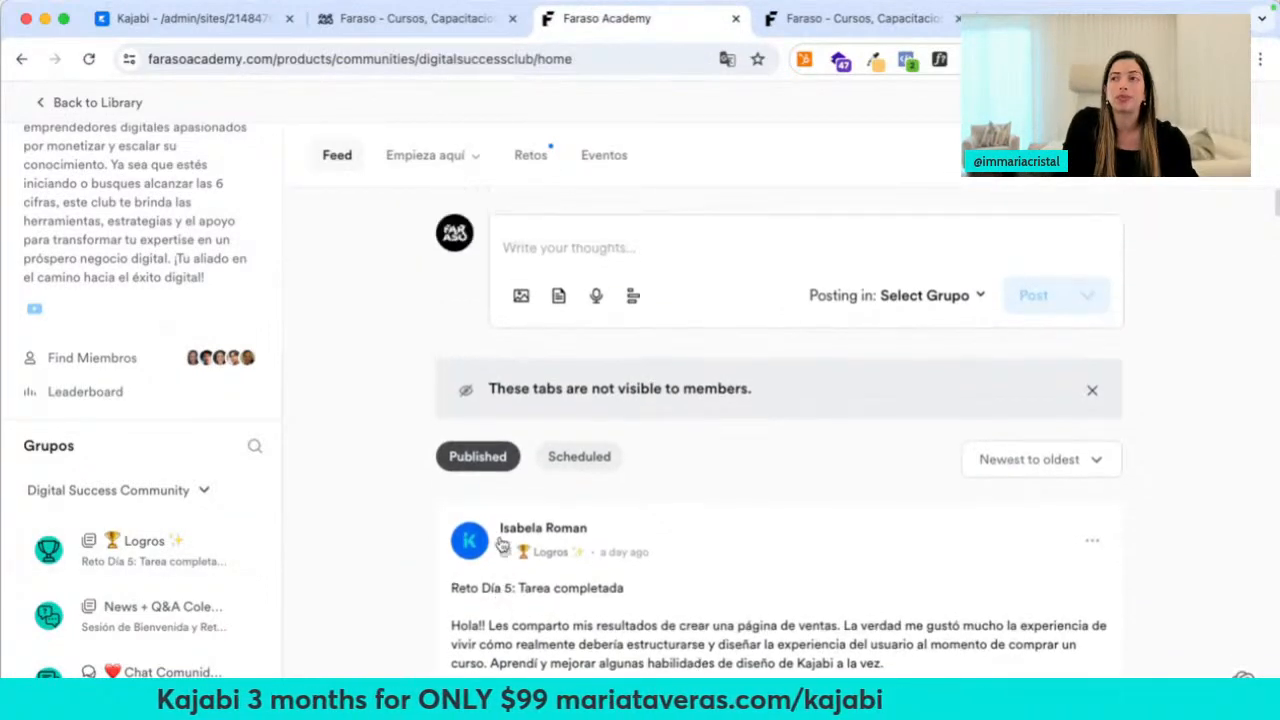
left_click(532, 170)
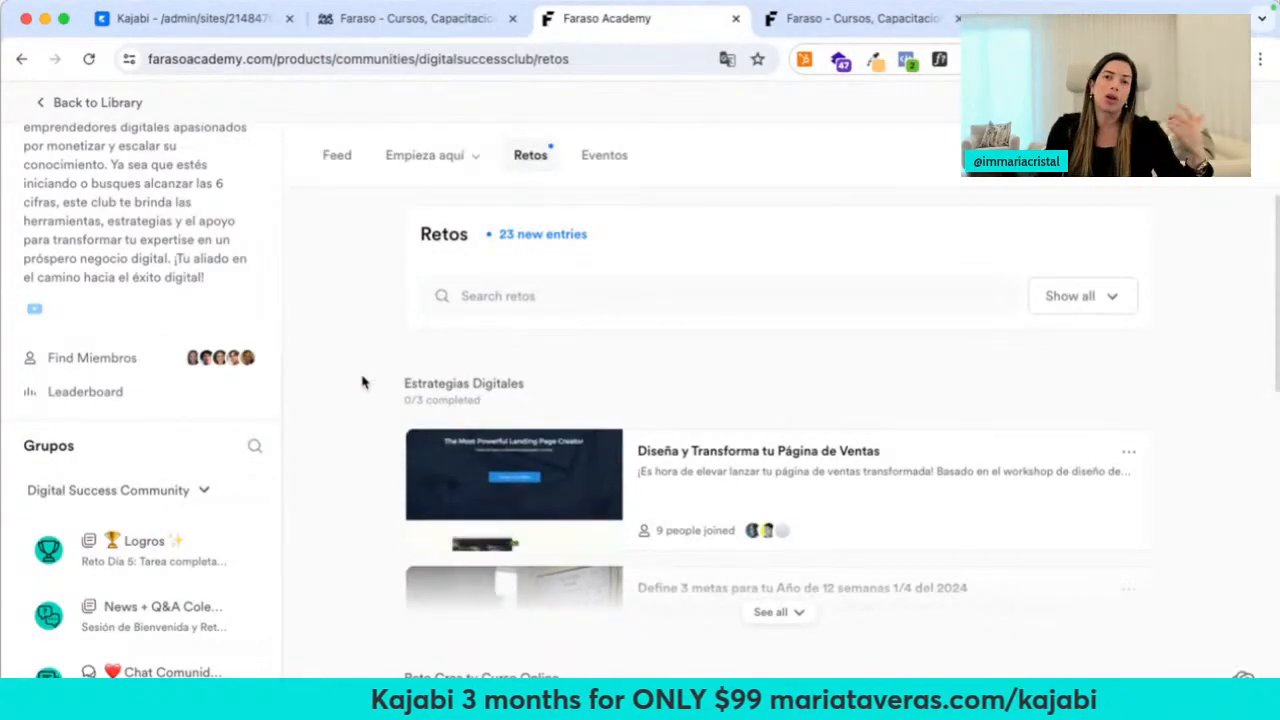
Expand all Estrategias Digitales challenges with See all, then open the Eventos page
scroll(480, 440, "down", 2)
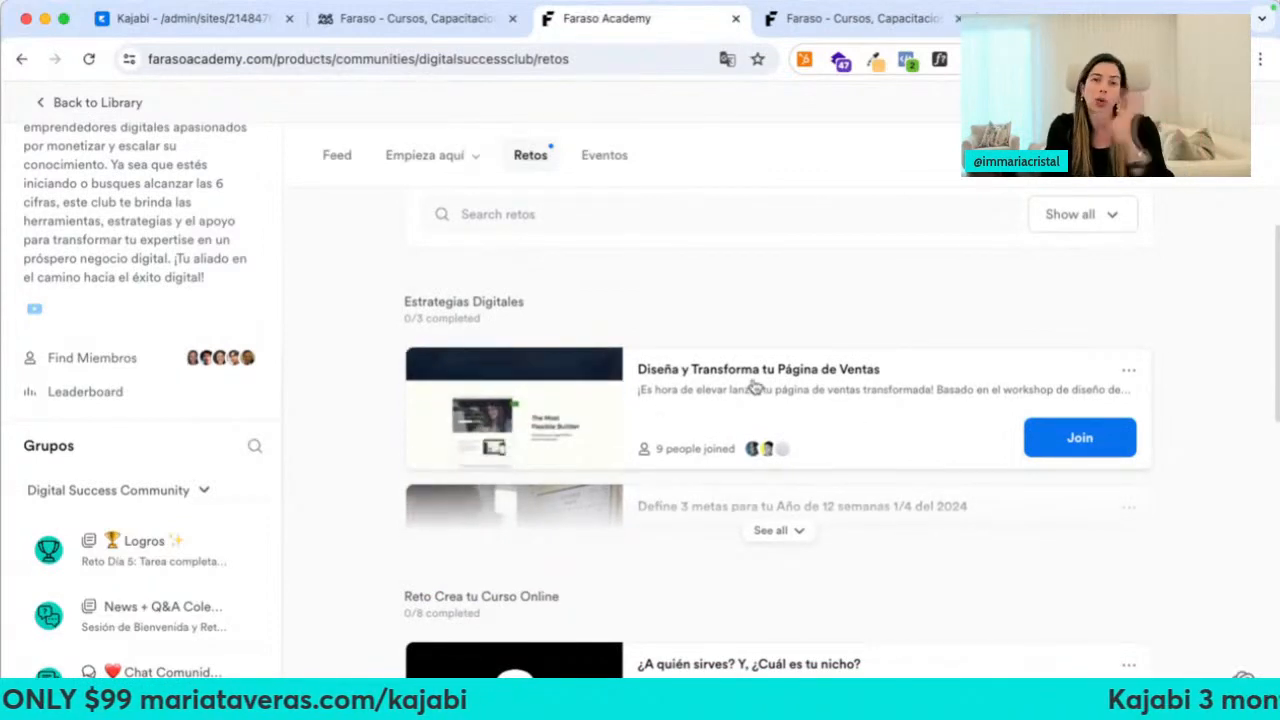
left_click(772, 530)
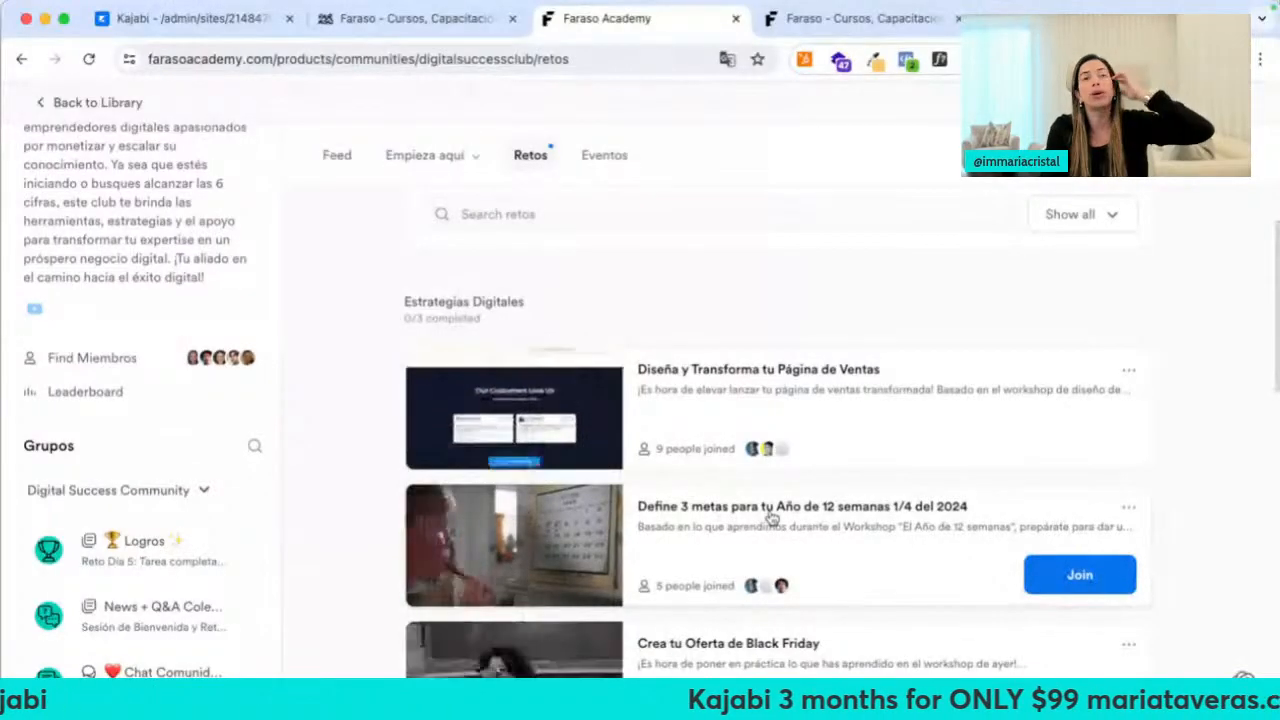
scroll(770, 516, "down", 3)
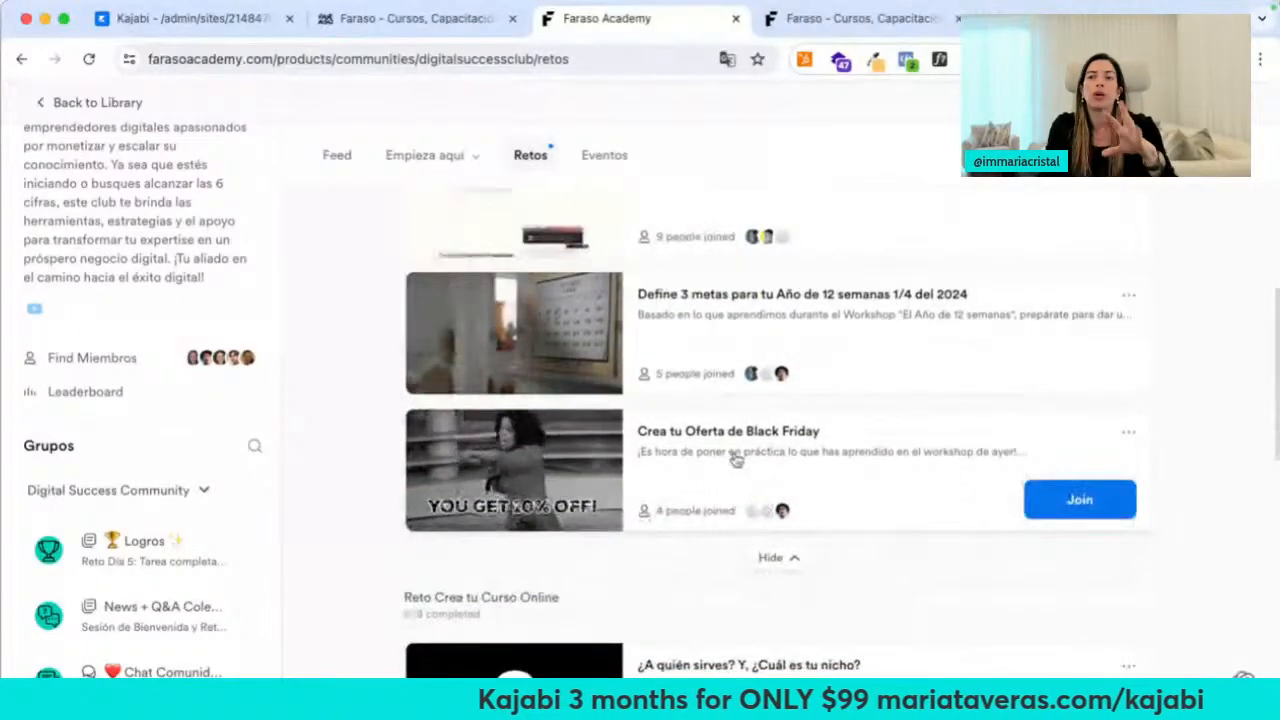
scroll(735, 458, "down", 3)
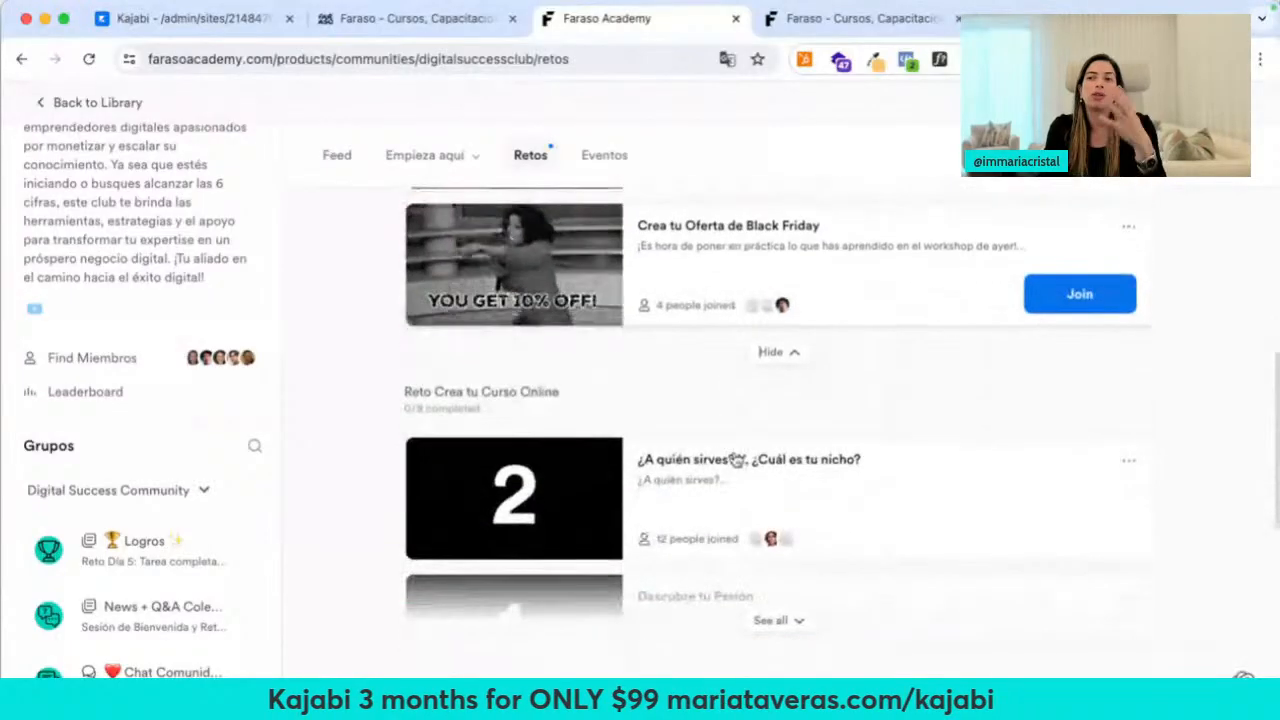
scroll(735, 458, "up", 5)
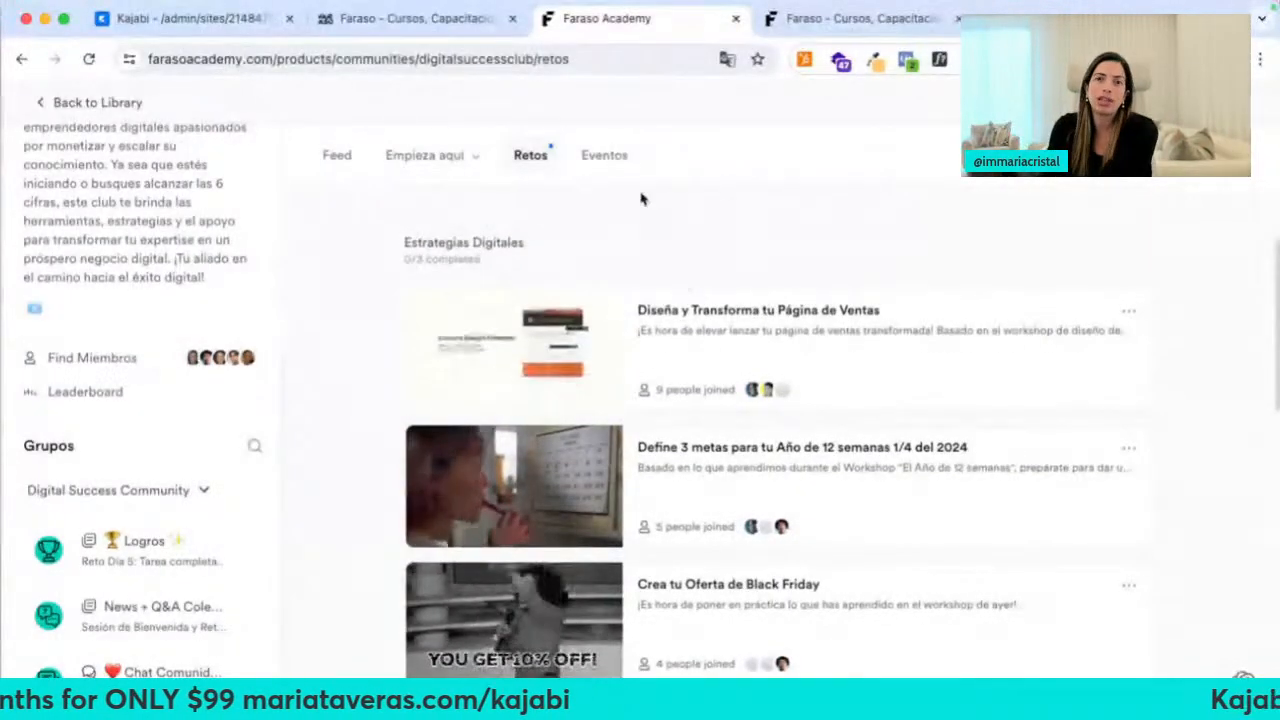
left_click(612, 160)
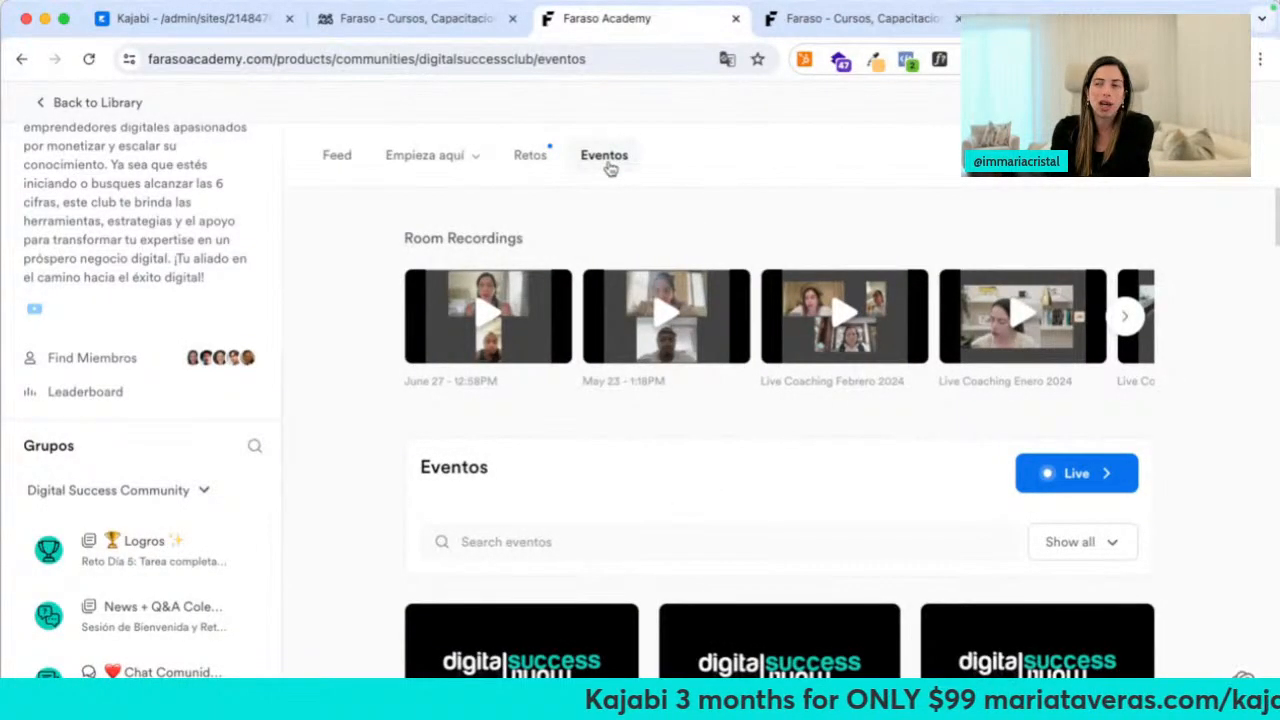
Start a new meetup and set its location to Live
scroll(537, 440, "down", 2)
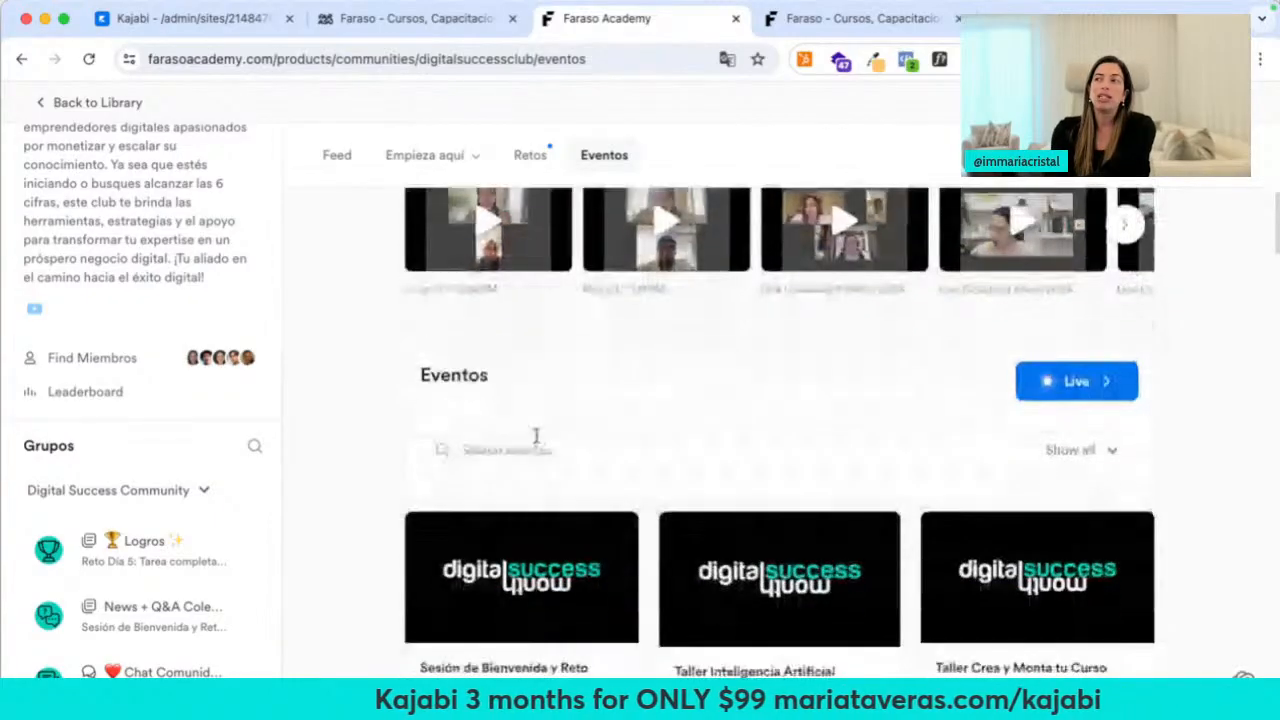
scroll(537, 440, "down", 4)
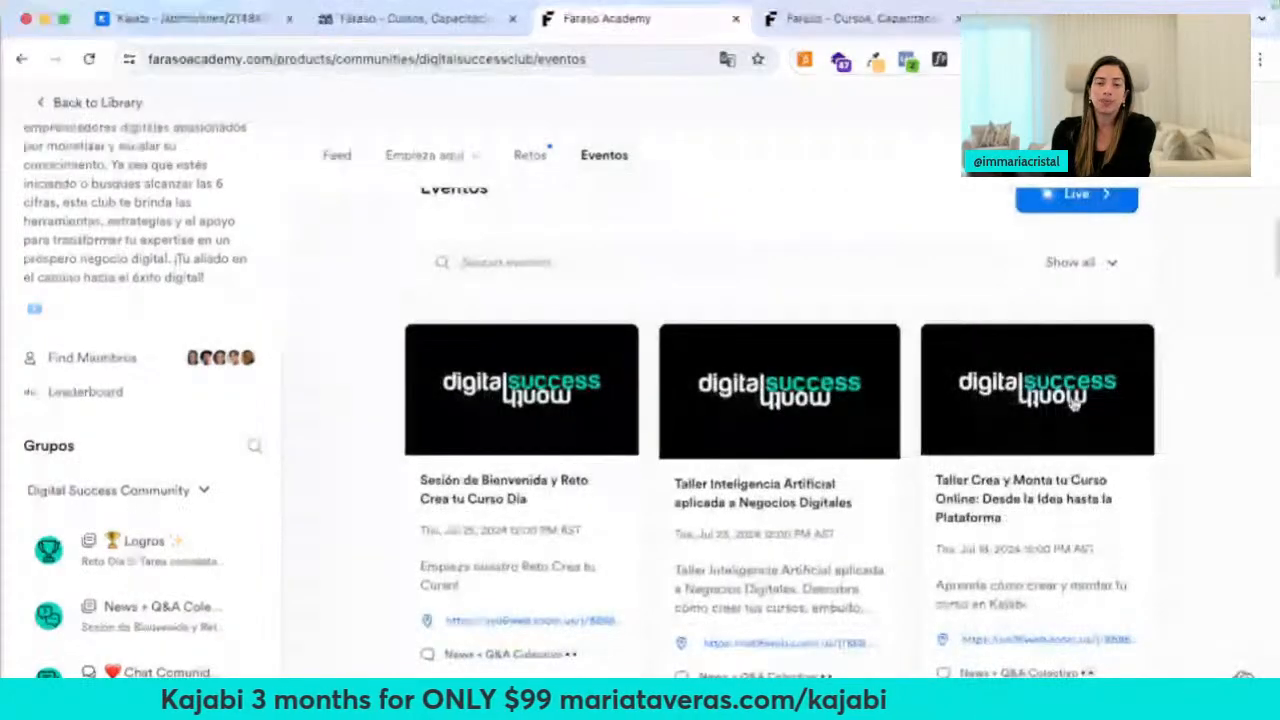
scroll(543, 526, "up", 4)
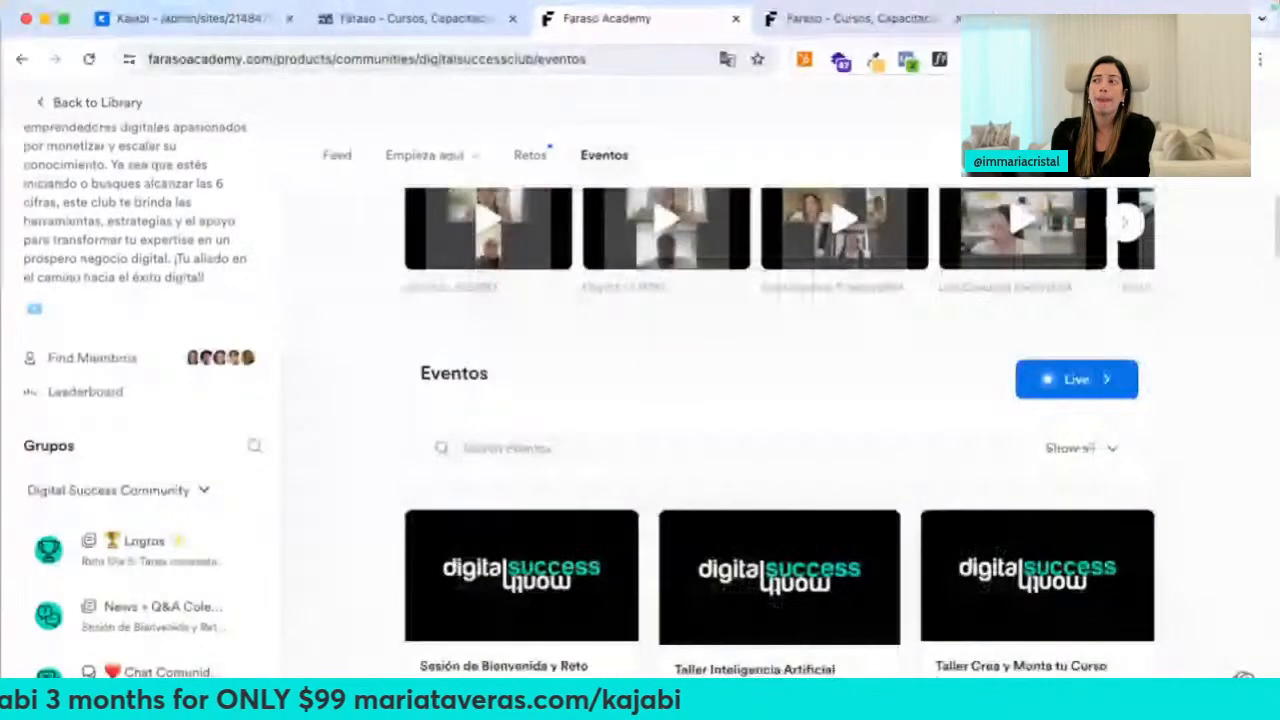
left_click(1076, 379)
left_click(950, 420)
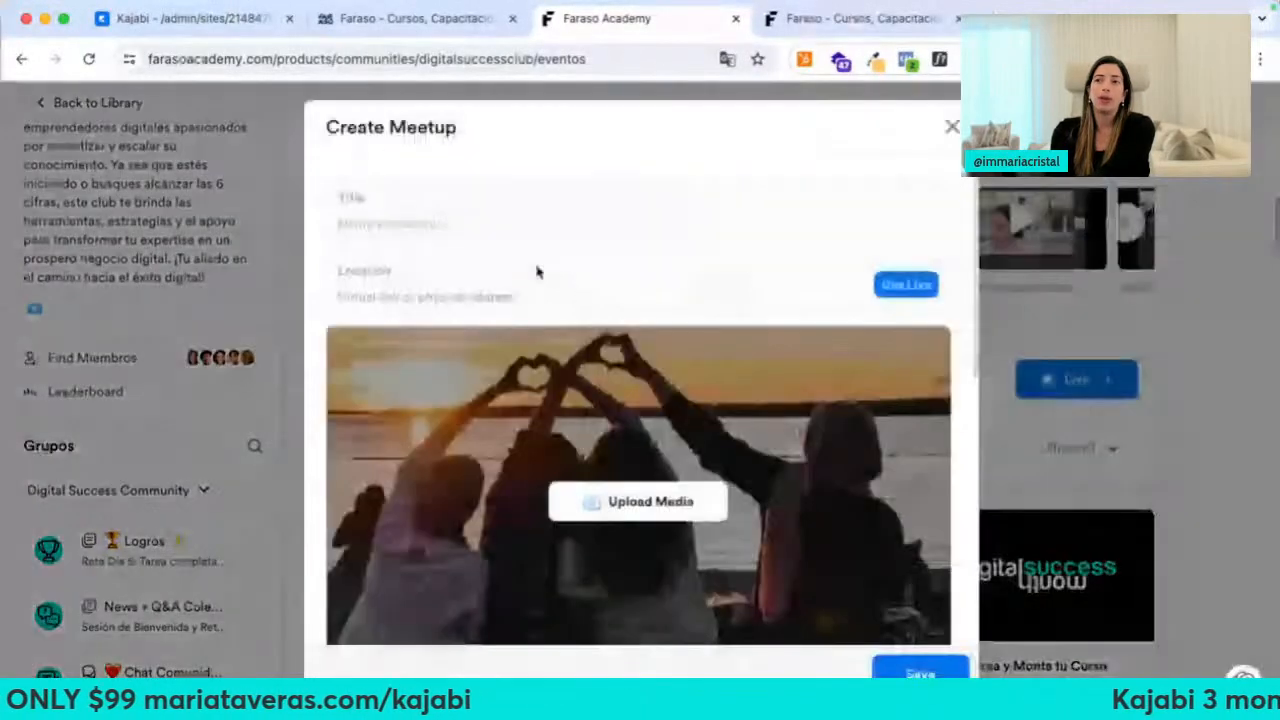
left_click(423, 290)
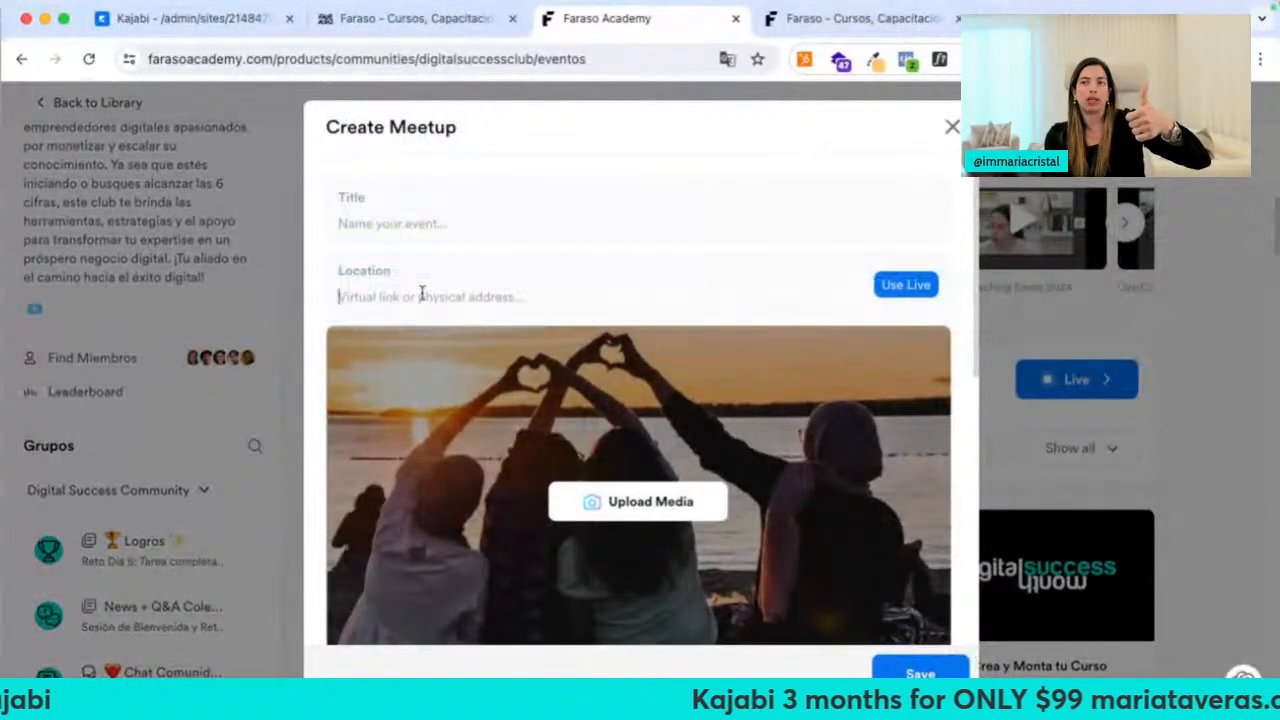
left_click(908, 286)
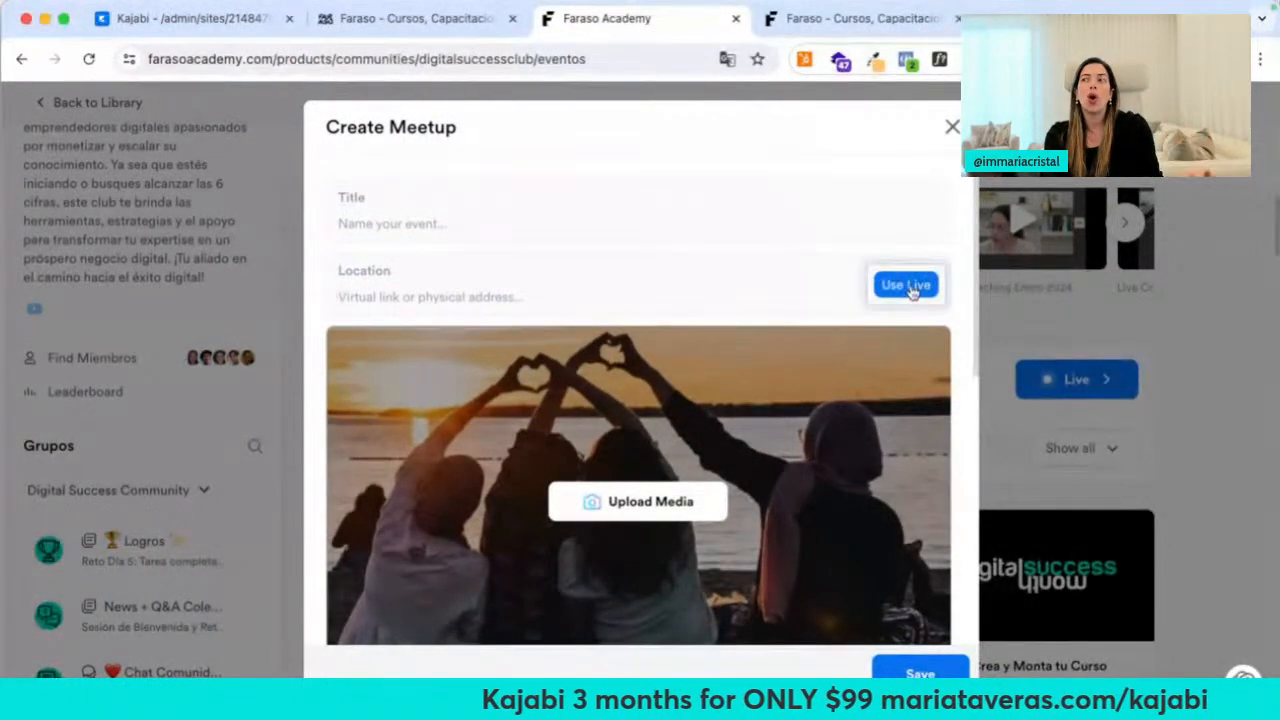
left_click(589, 463)
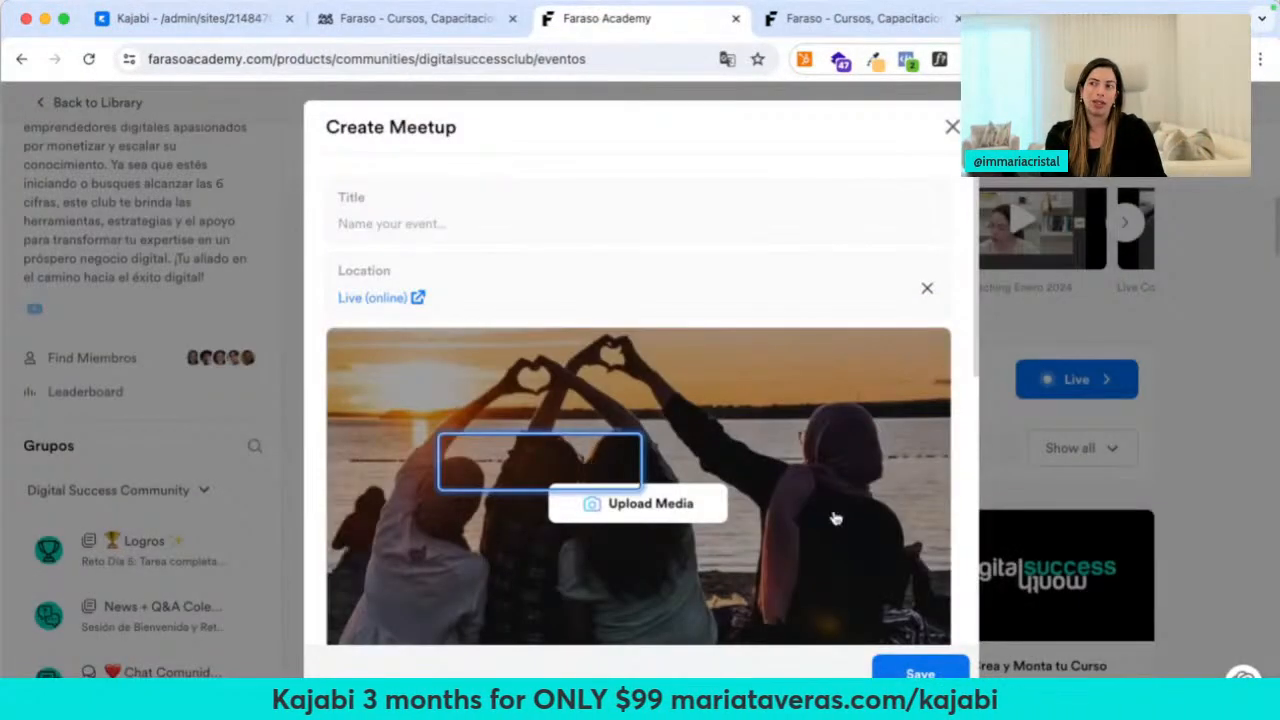
Toggle the weekly repeat on and off, then discard the unsaved meetup draft
scroll(831, 517, "down", 3)
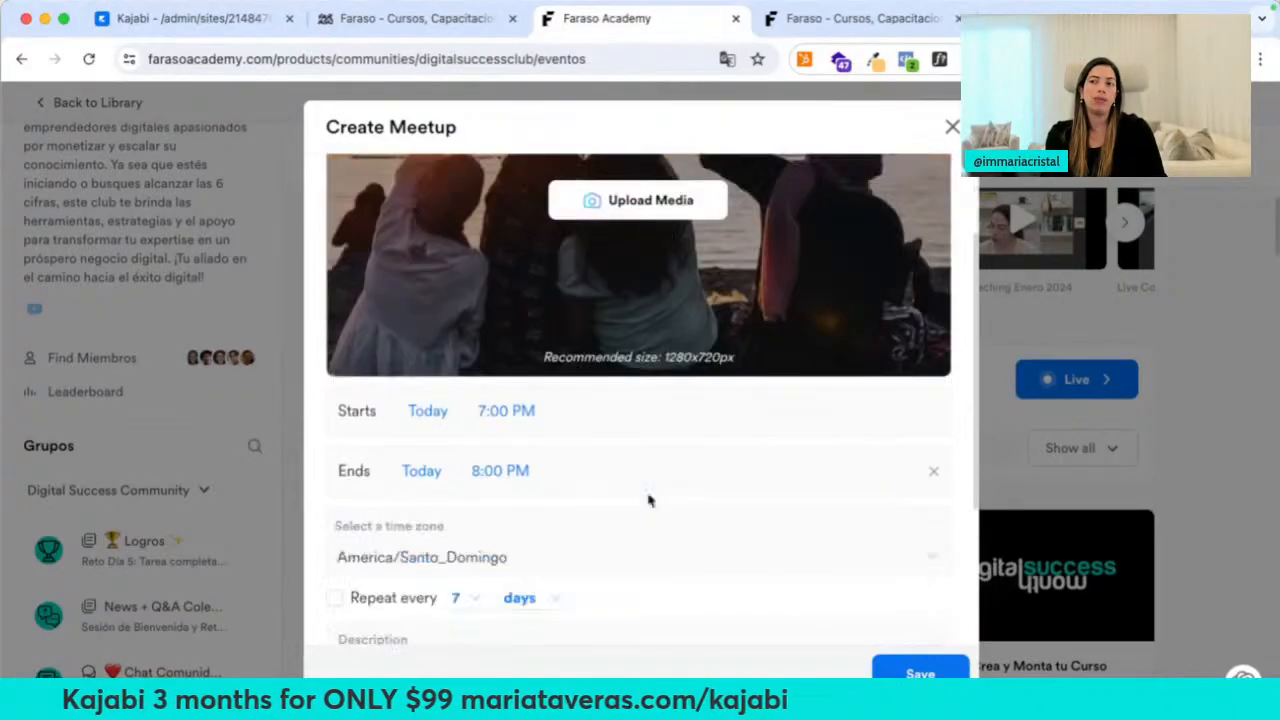
scroll(646, 497, "down", 5)
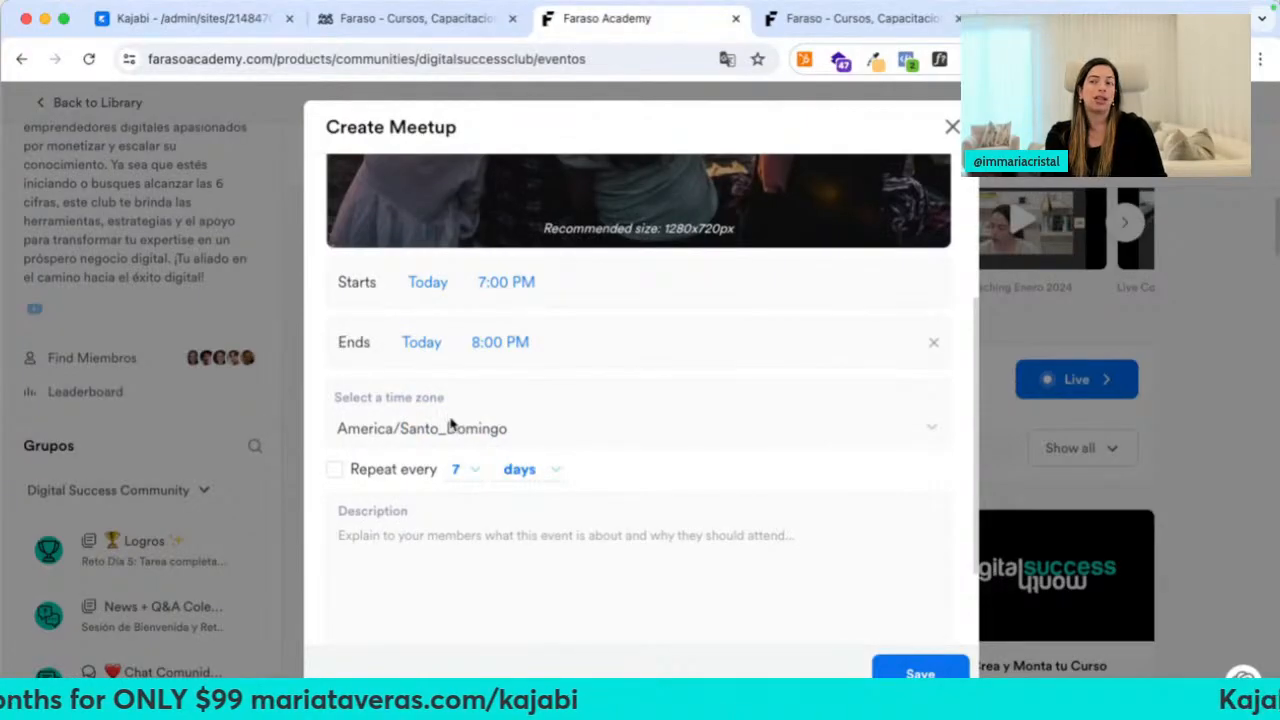
left_click(435, 530)
scroll(430, 563, "down", 2)
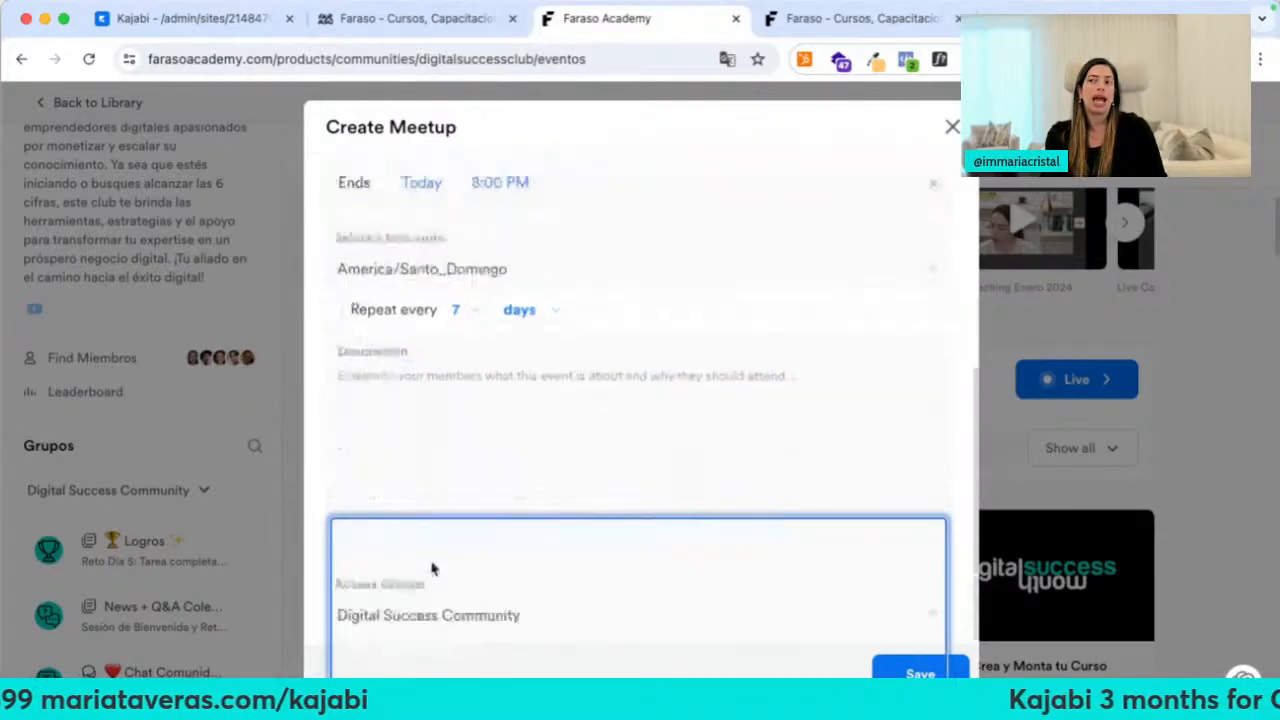
left_click(435, 280)
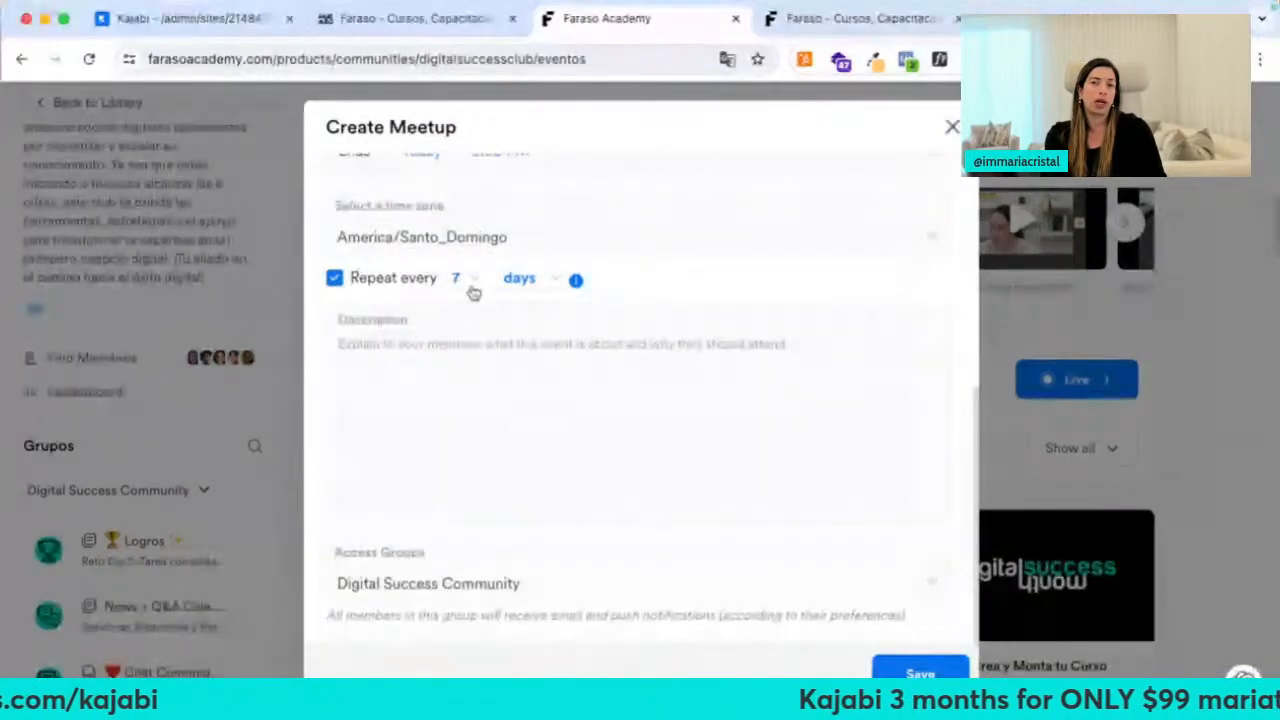
left_click(335, 279)
scroll(500, 514, "down", 2)
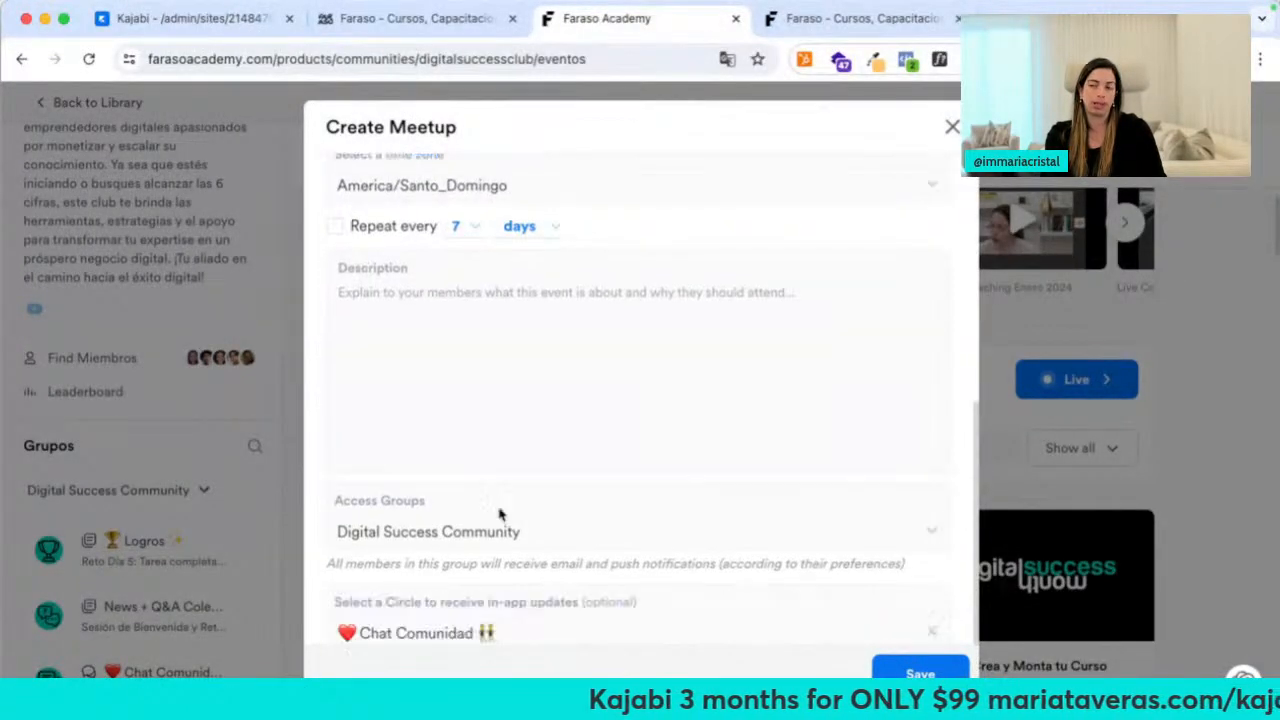
left_click(952, 127)
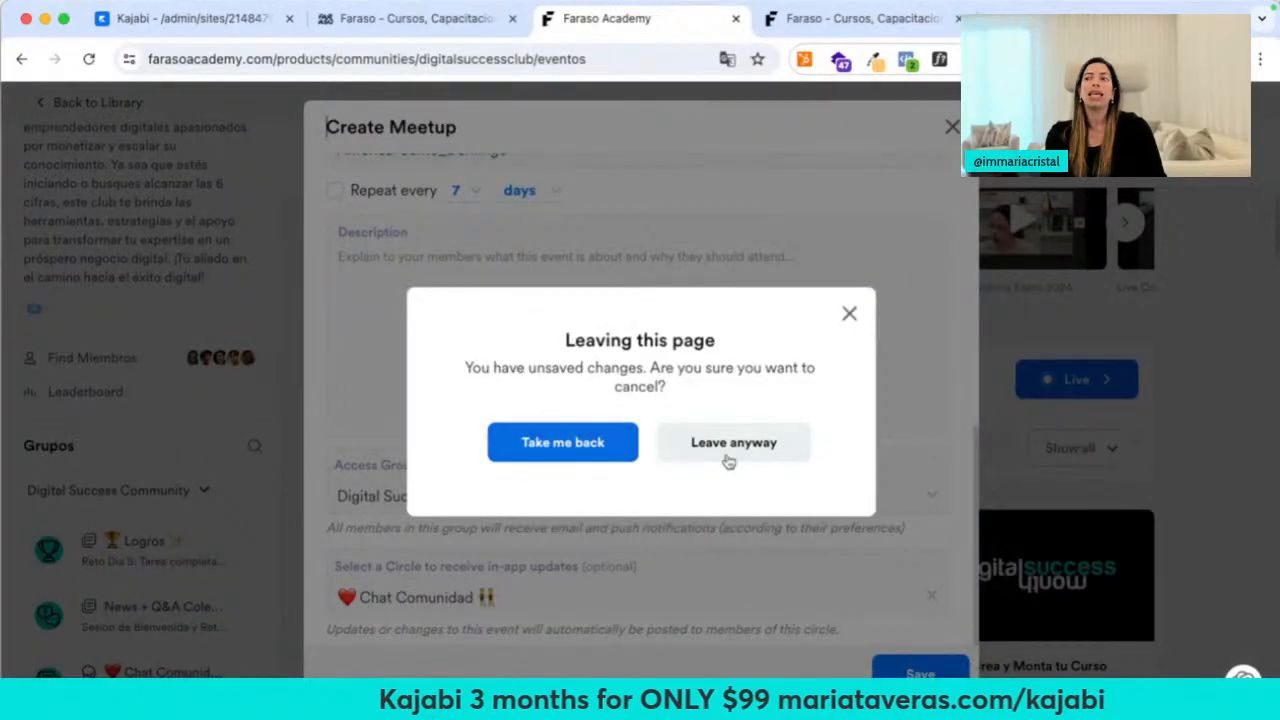
left_click(728, 458)
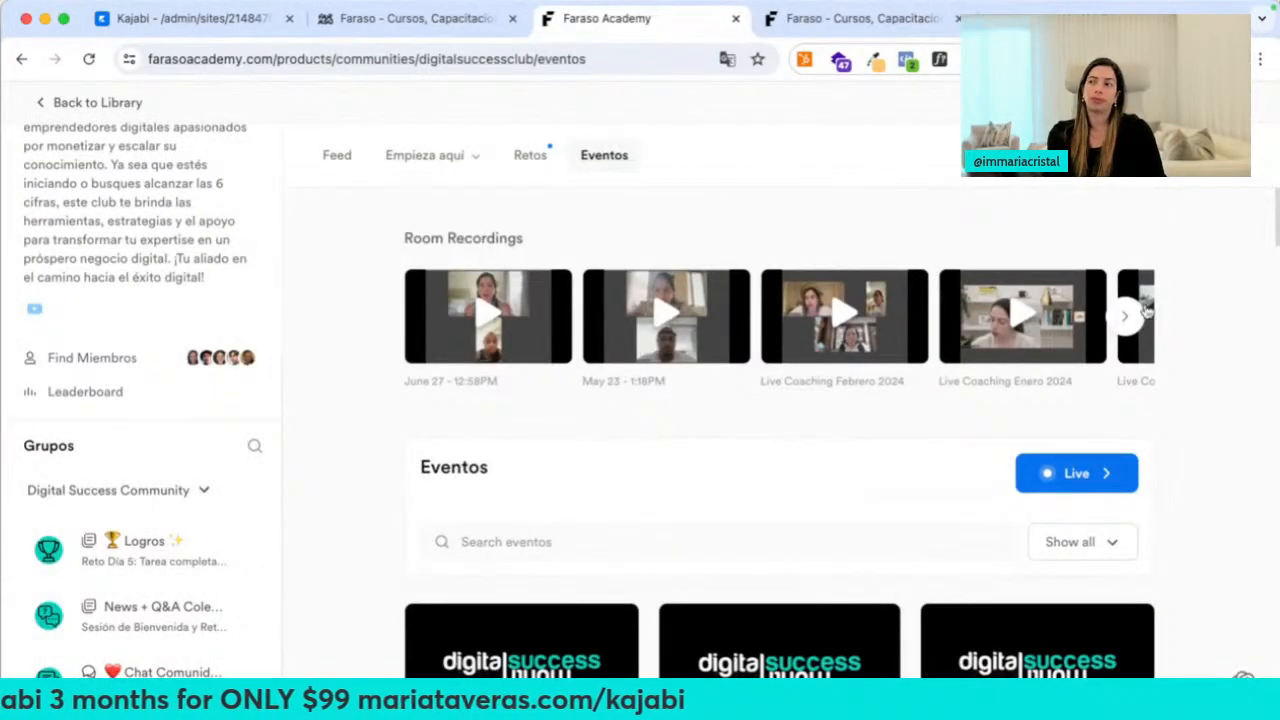
Page the Room Recordings forward to Live Coaching #2 and #1
double_click(1127, 317)
left_click(1127, 317)
left_click(1126, 318)
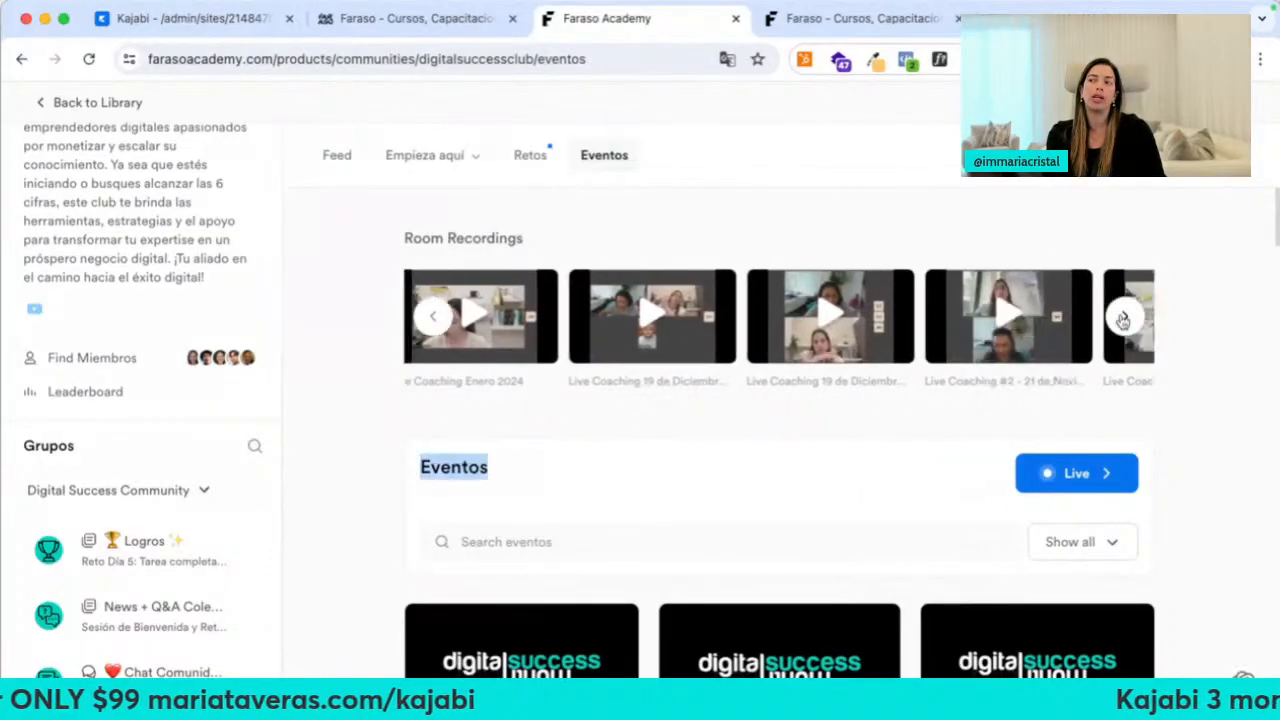
double_click(1124, 319)
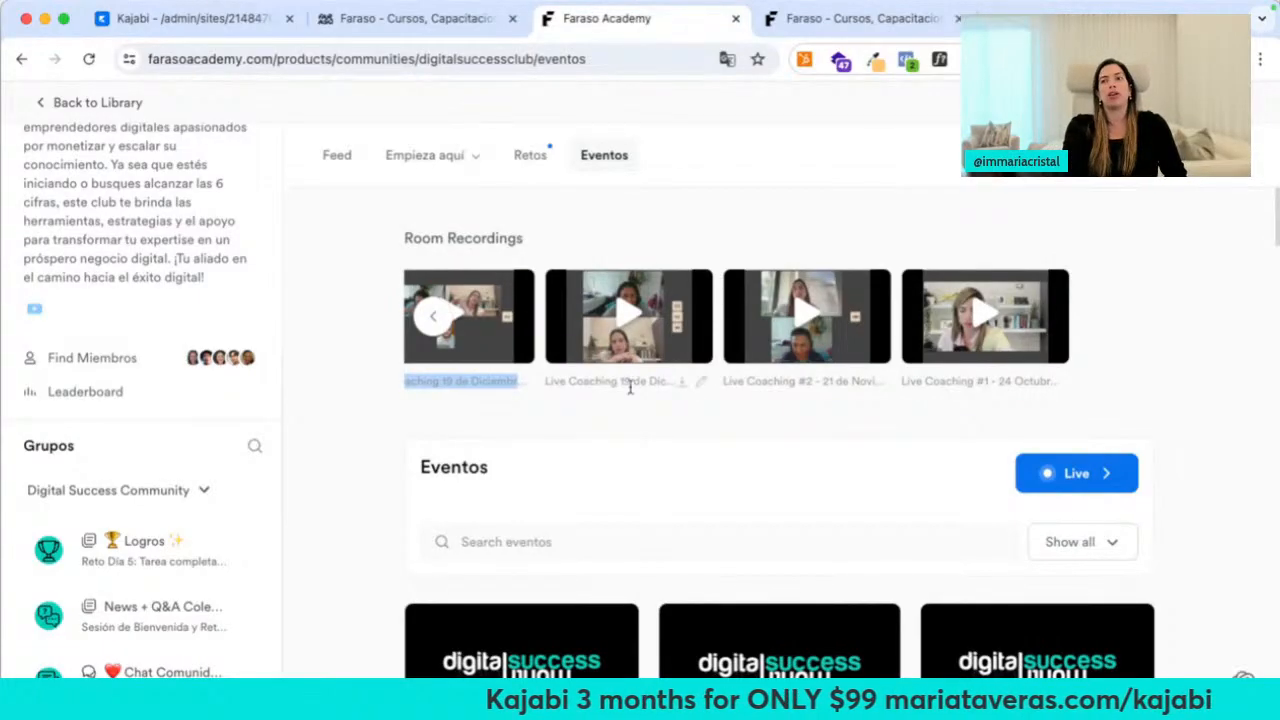
Search the member list by name, open a member's profile, and try chat and video call
left_click(98, 362)
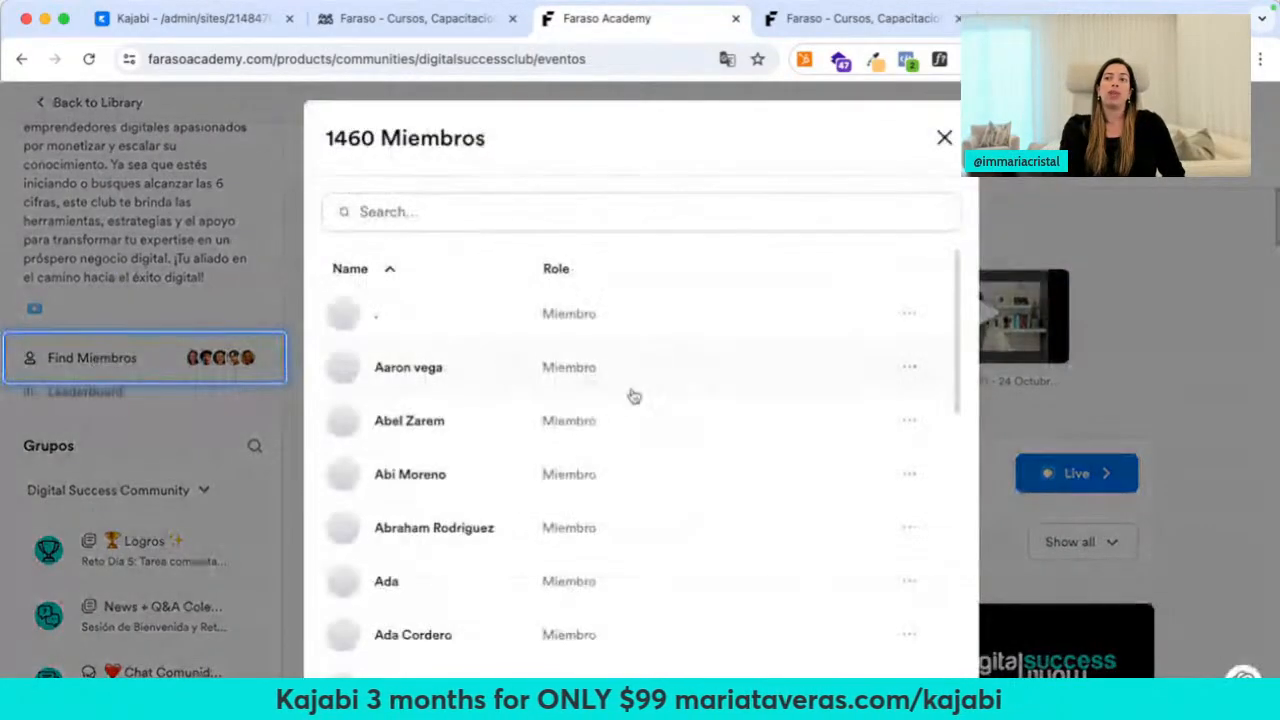
left_click(433, 205)
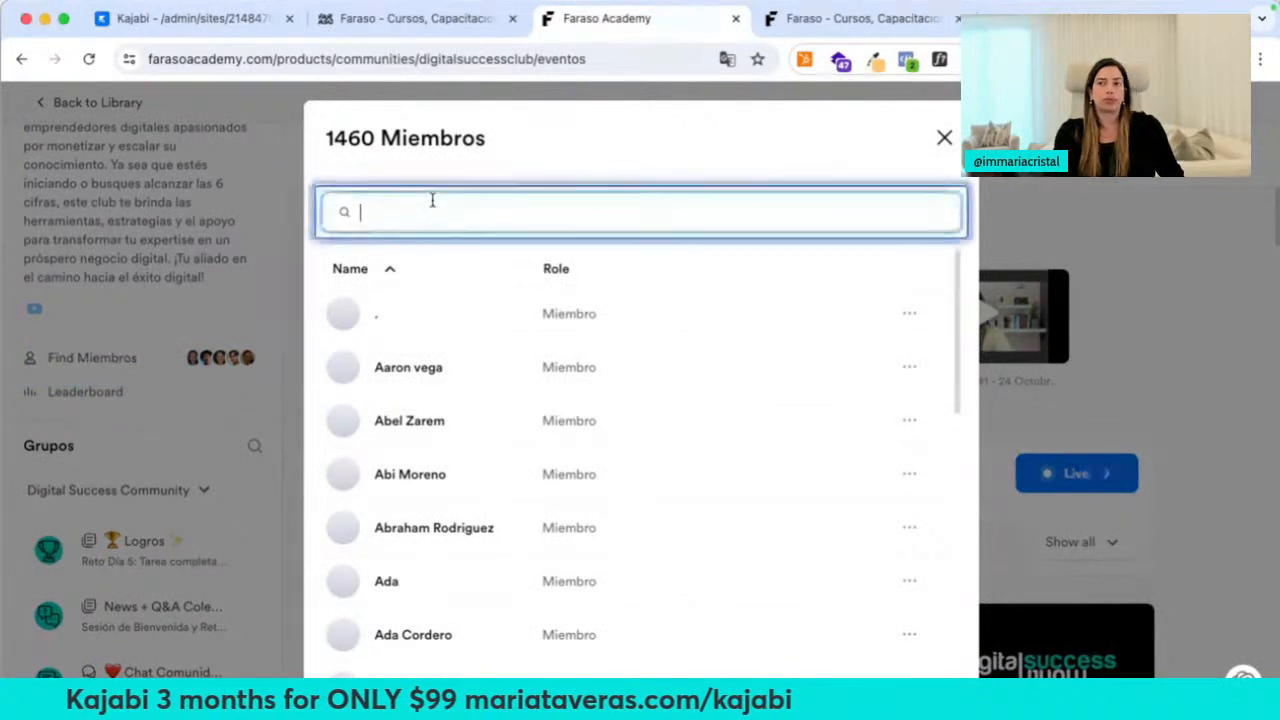
type("isabel")
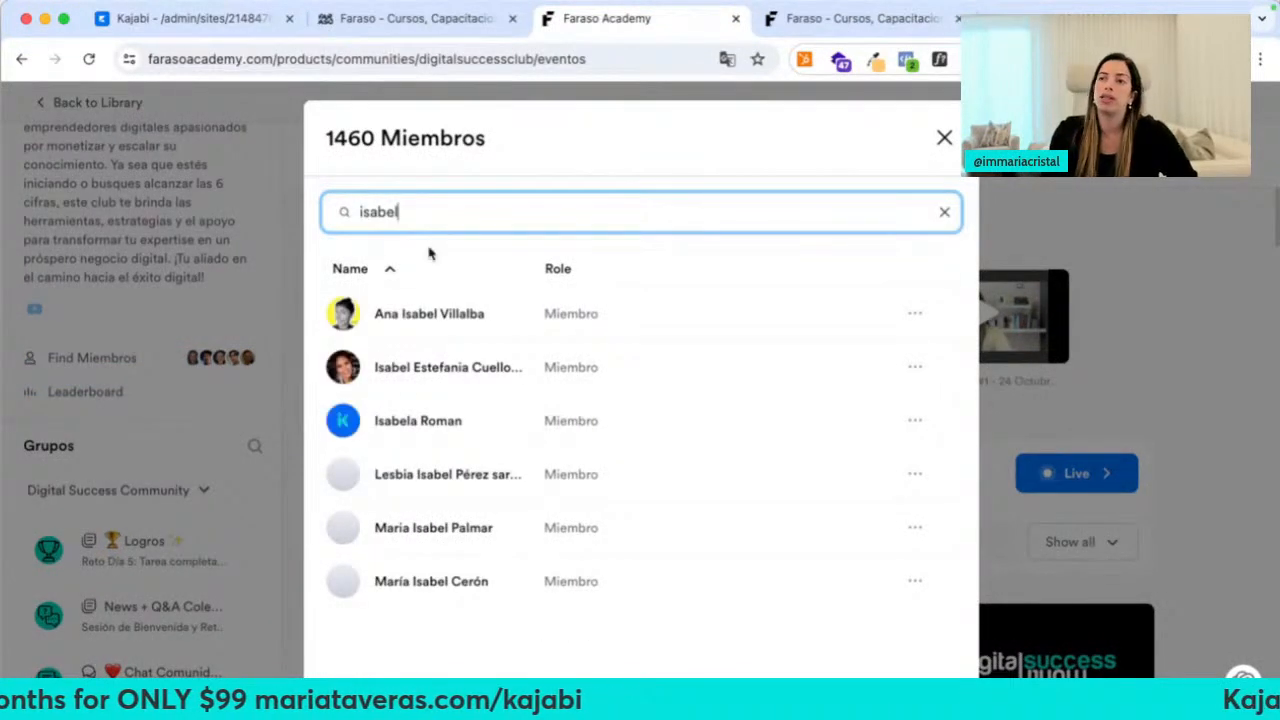
left_click(426, 314)
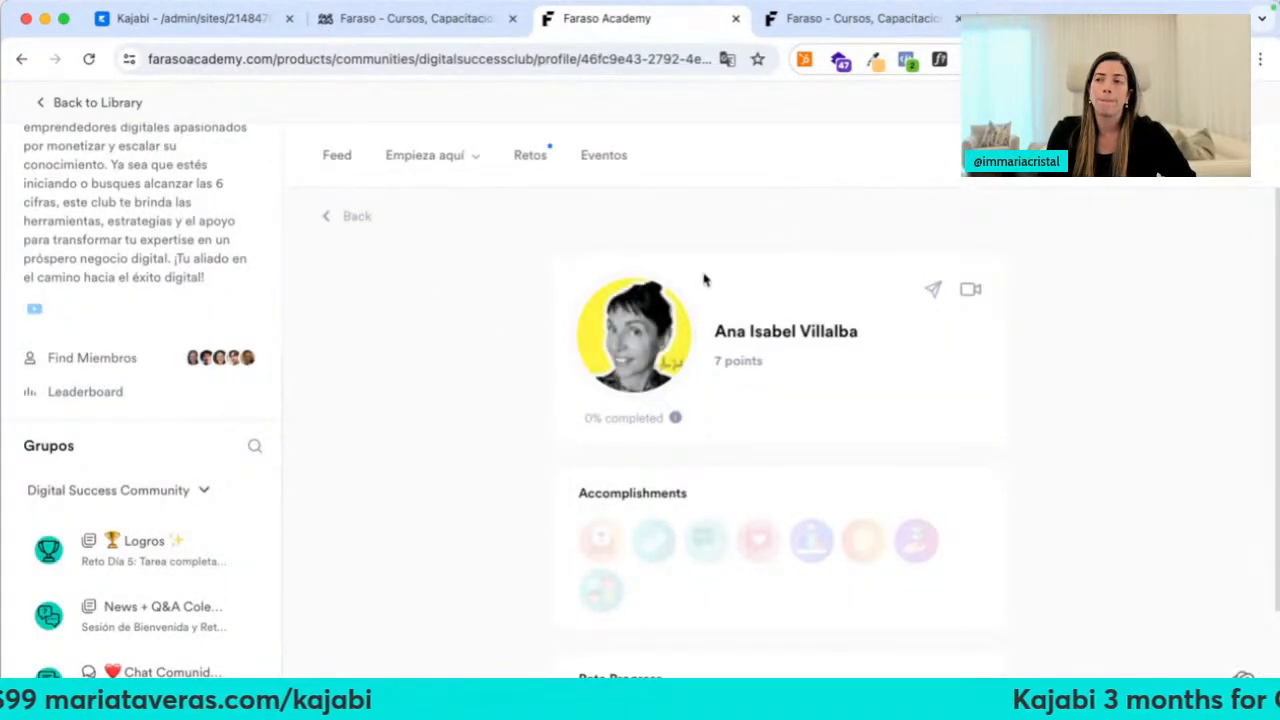
scroll(717, 409, "down", 1)
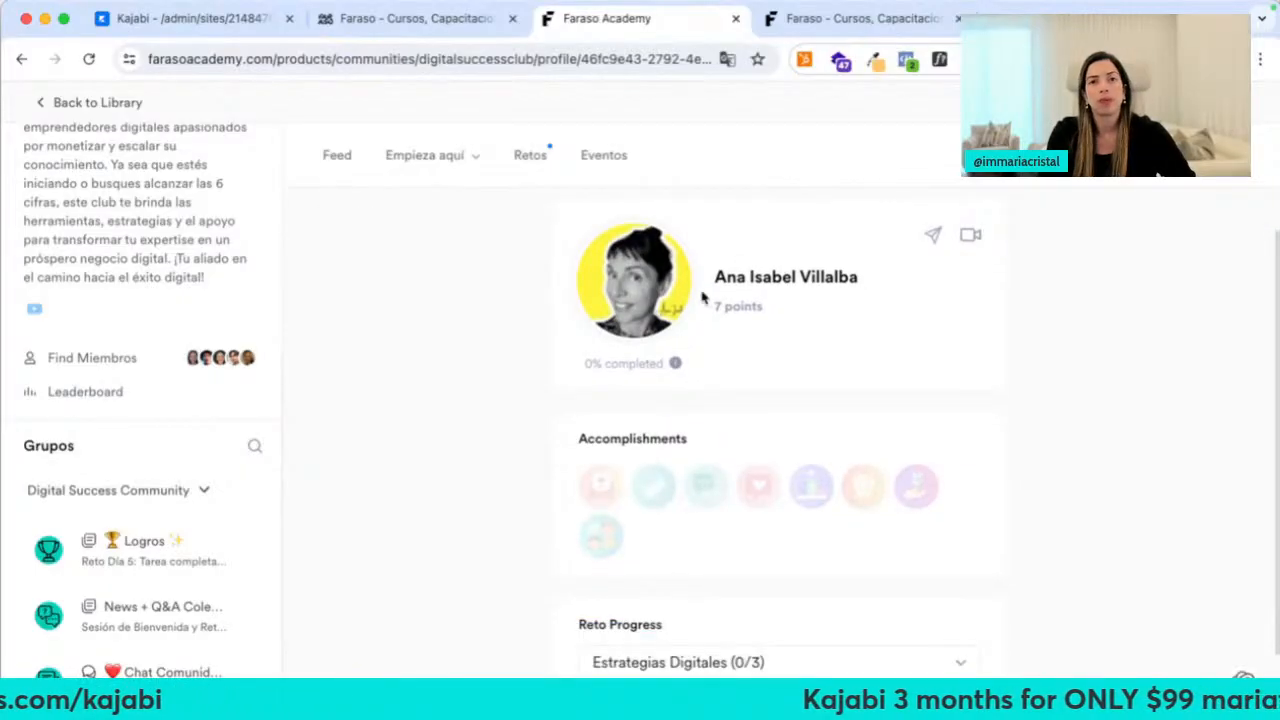
left_click(933, 238)
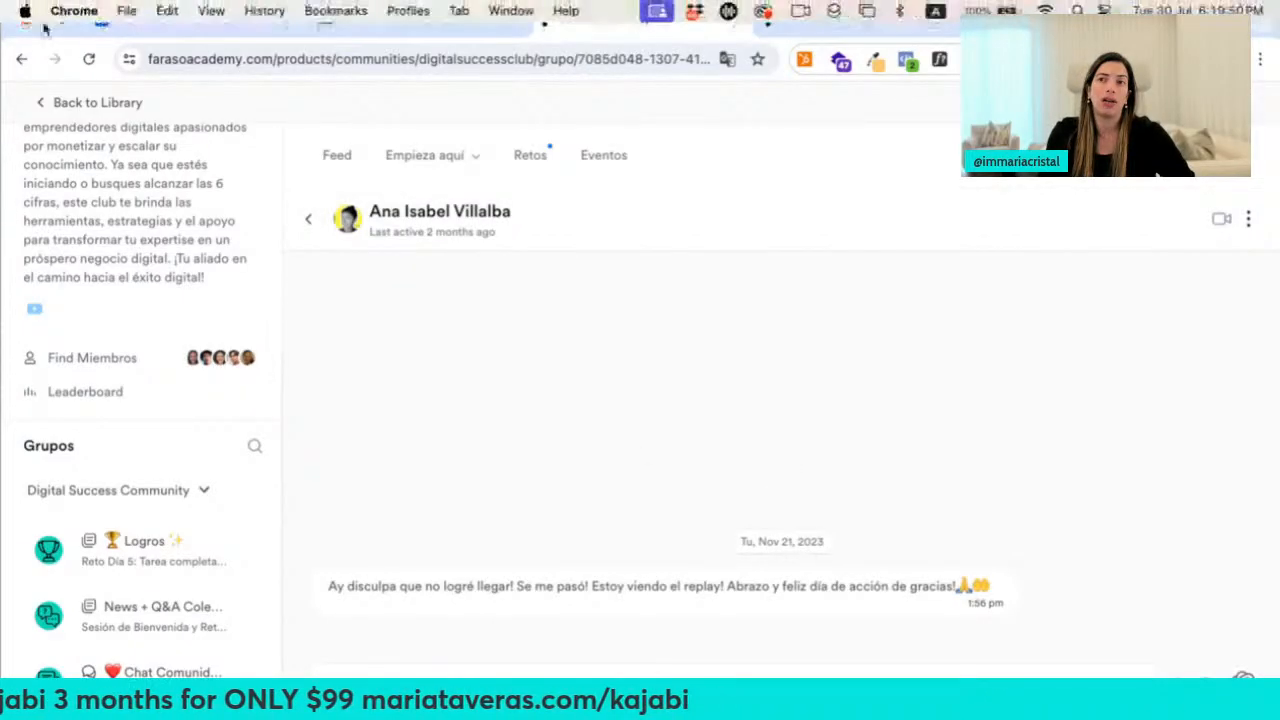
left_click(21, 59)
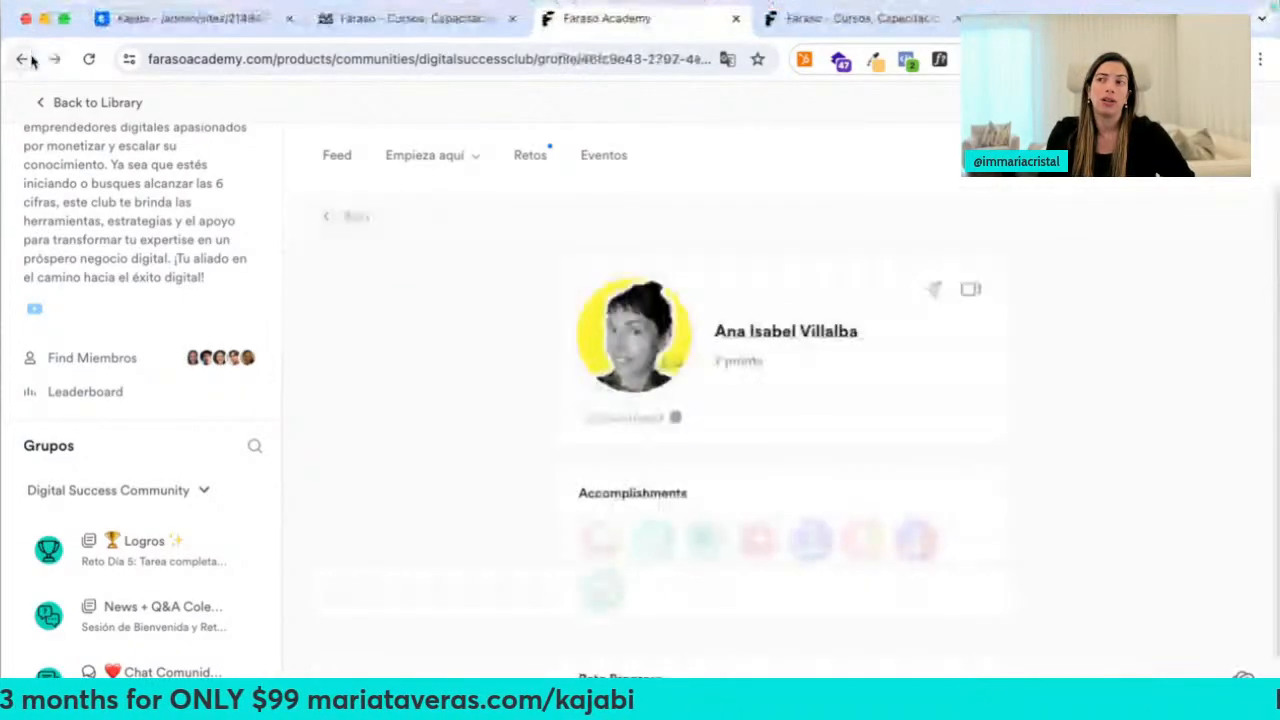
left_click(968, 291)
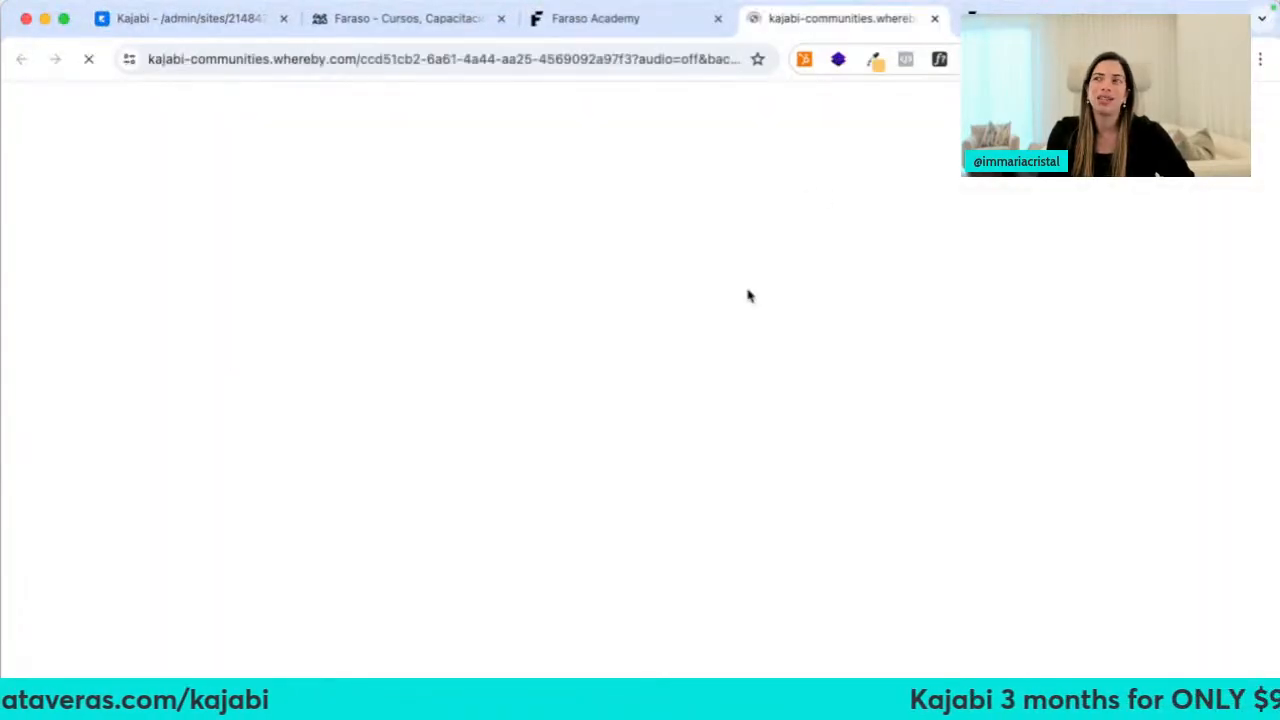
left_click(935, 20)
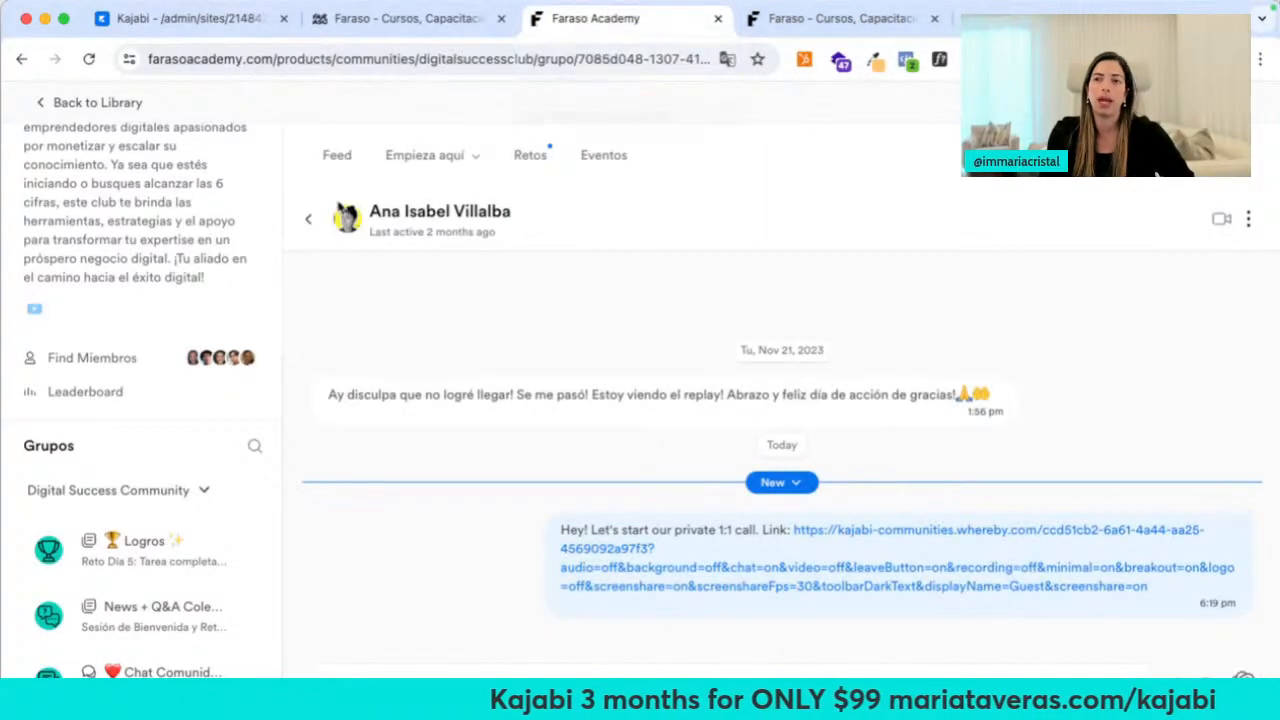
left_click(322, 158)
Close the Faraso course tab and open Products > Podcasts in the Kajabi admin
left_click(735, 24)
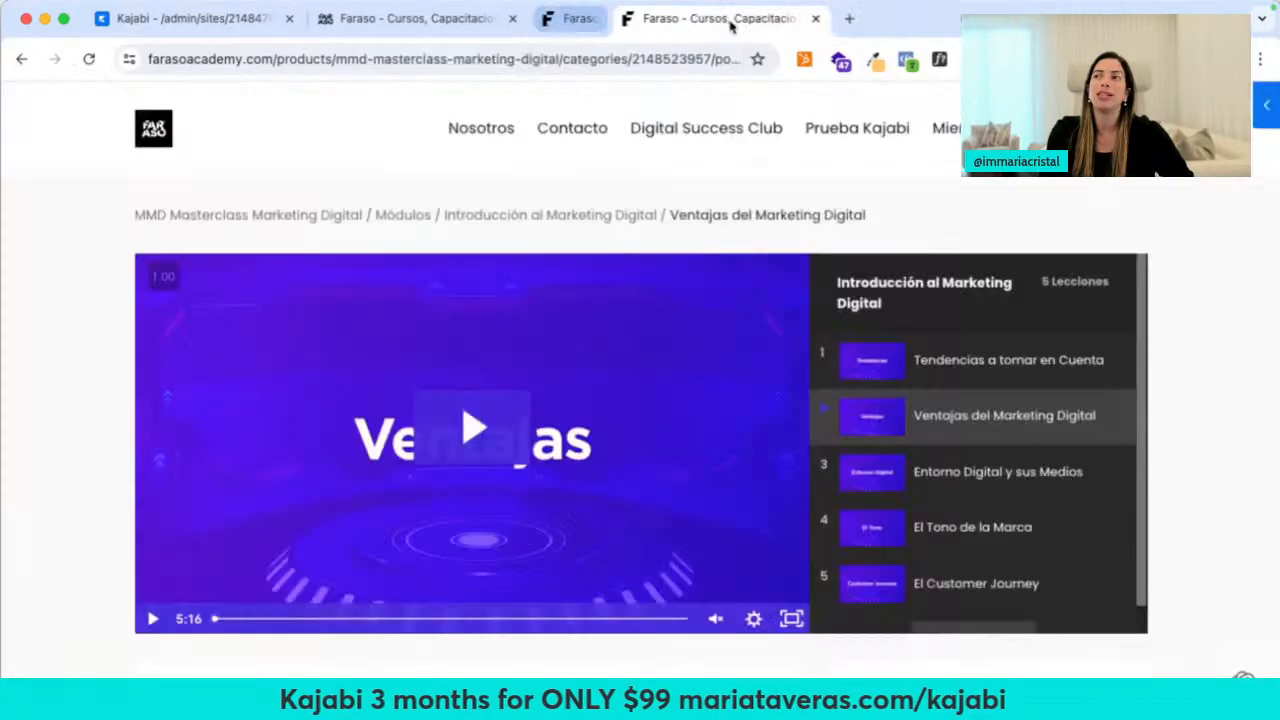
left_click(734, 18)
left_click(190, 18)
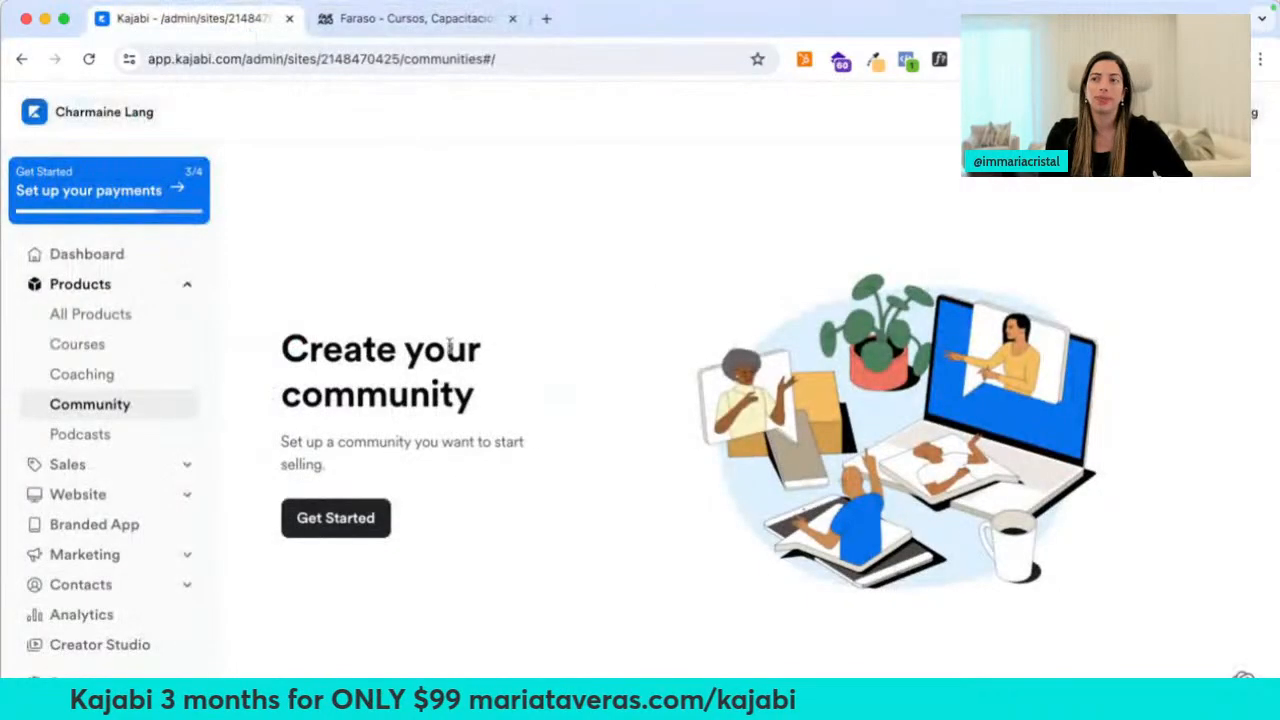
left_click(108, 436)
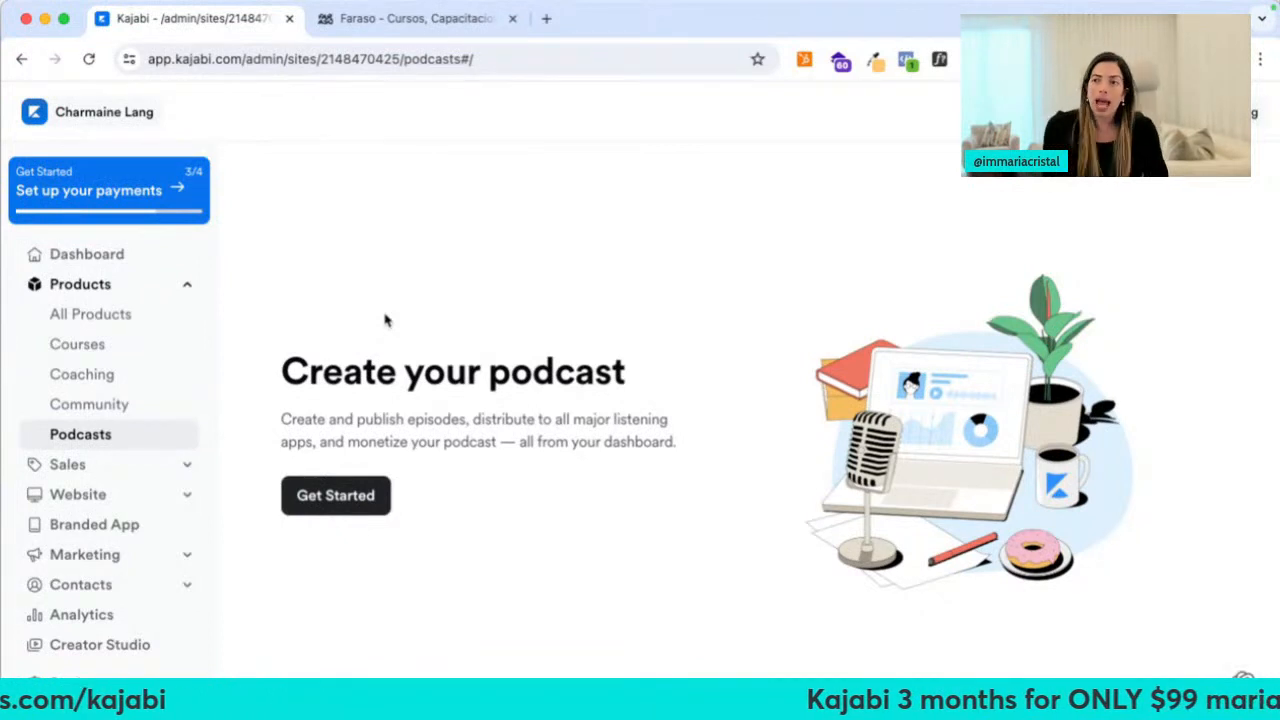
Start a podcast, look at the import option, then create a new podcast from scratch instead
left_click(343, 495)
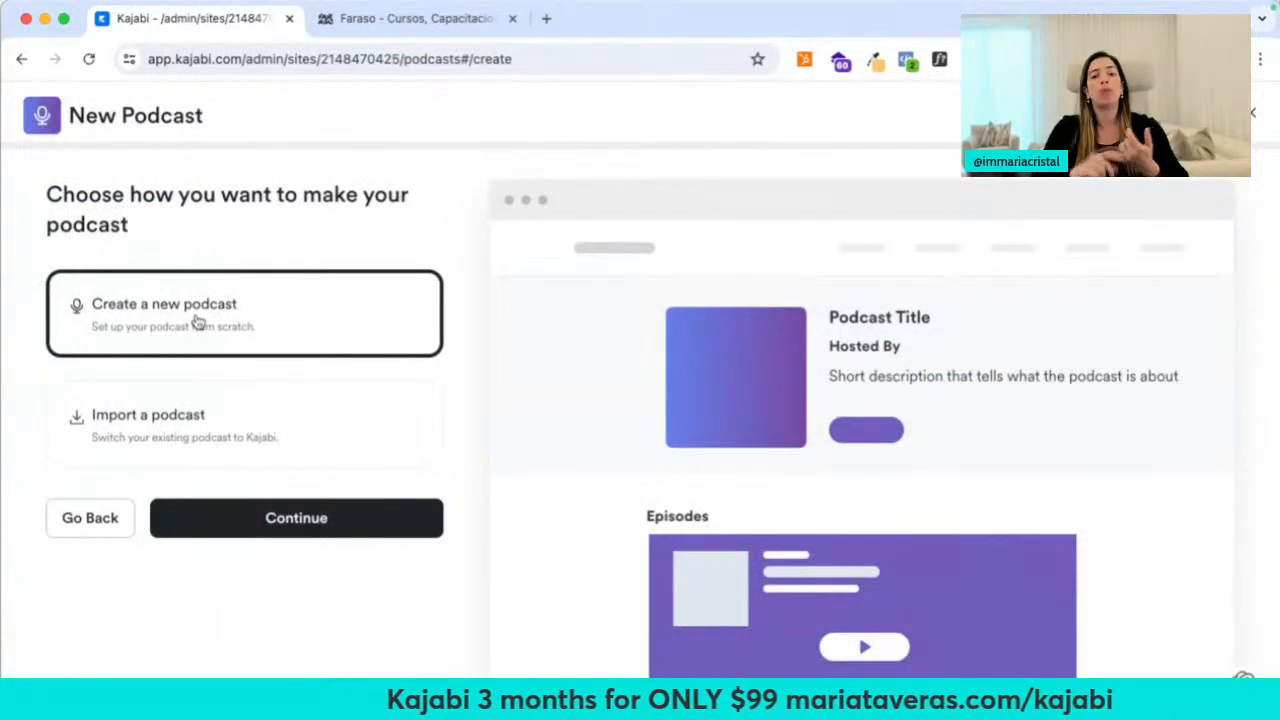
left_click(226, 416)
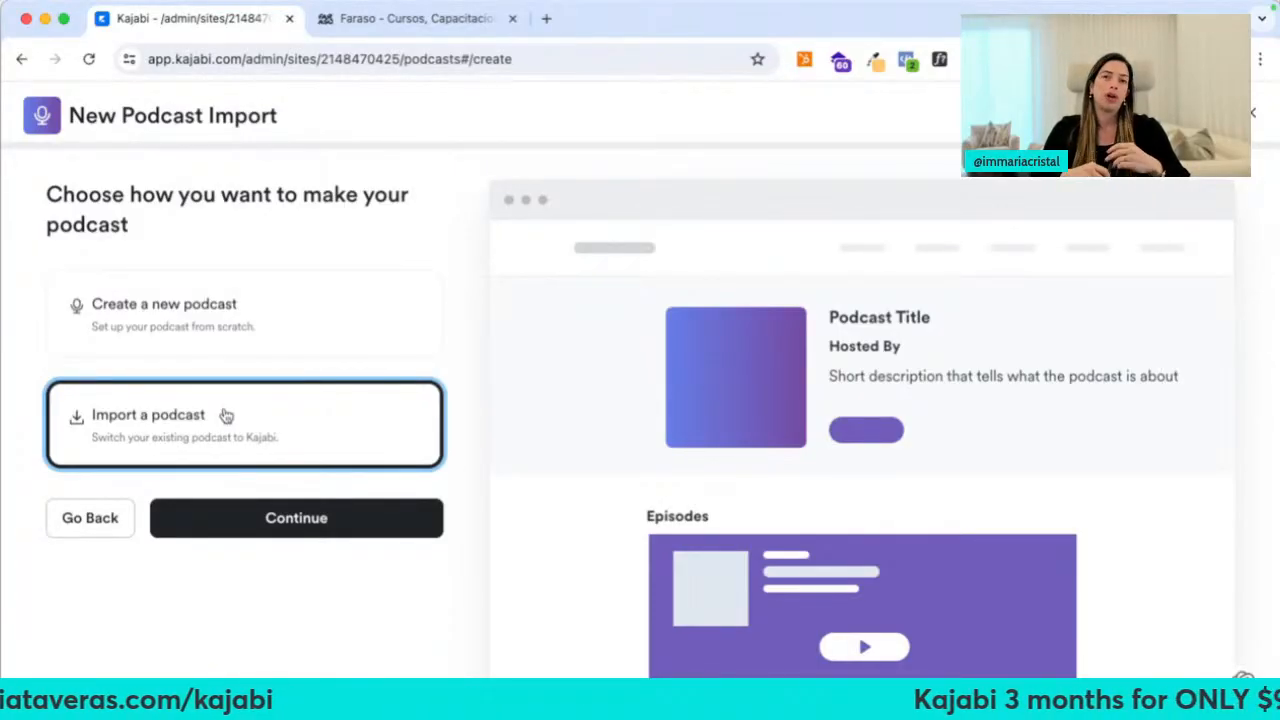
left_click(257, 519)
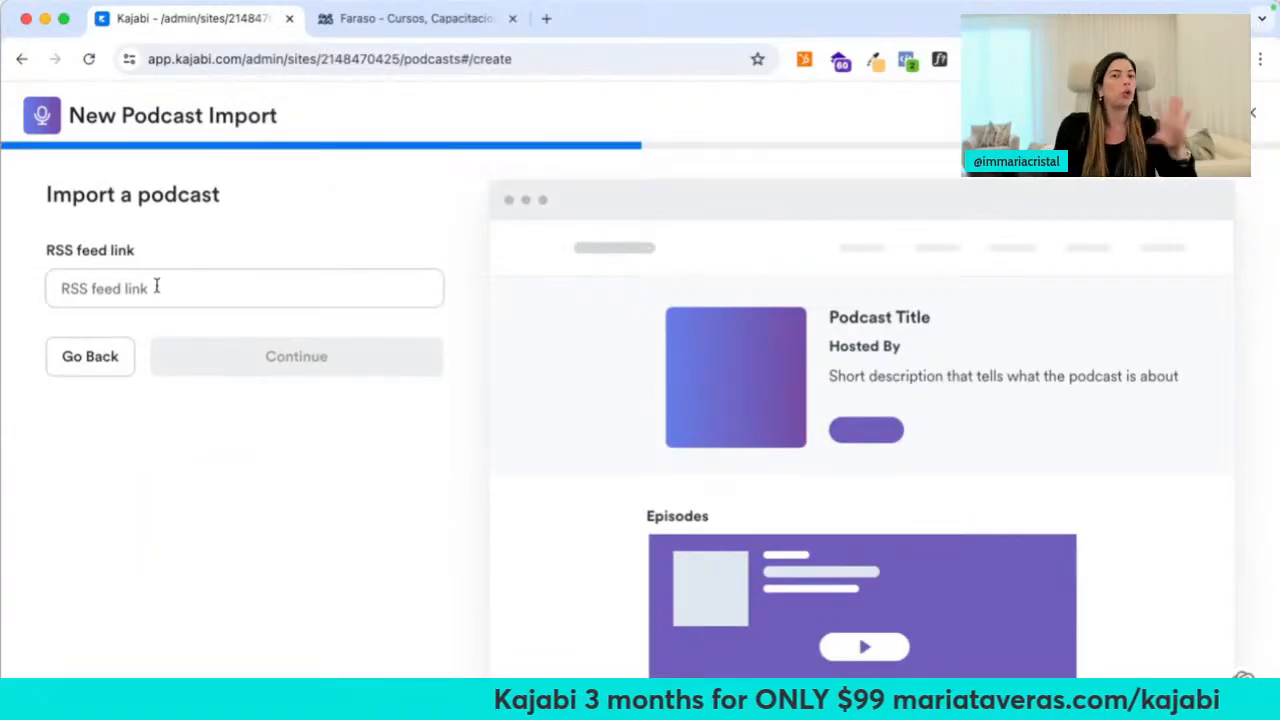
left_click(106, 355)
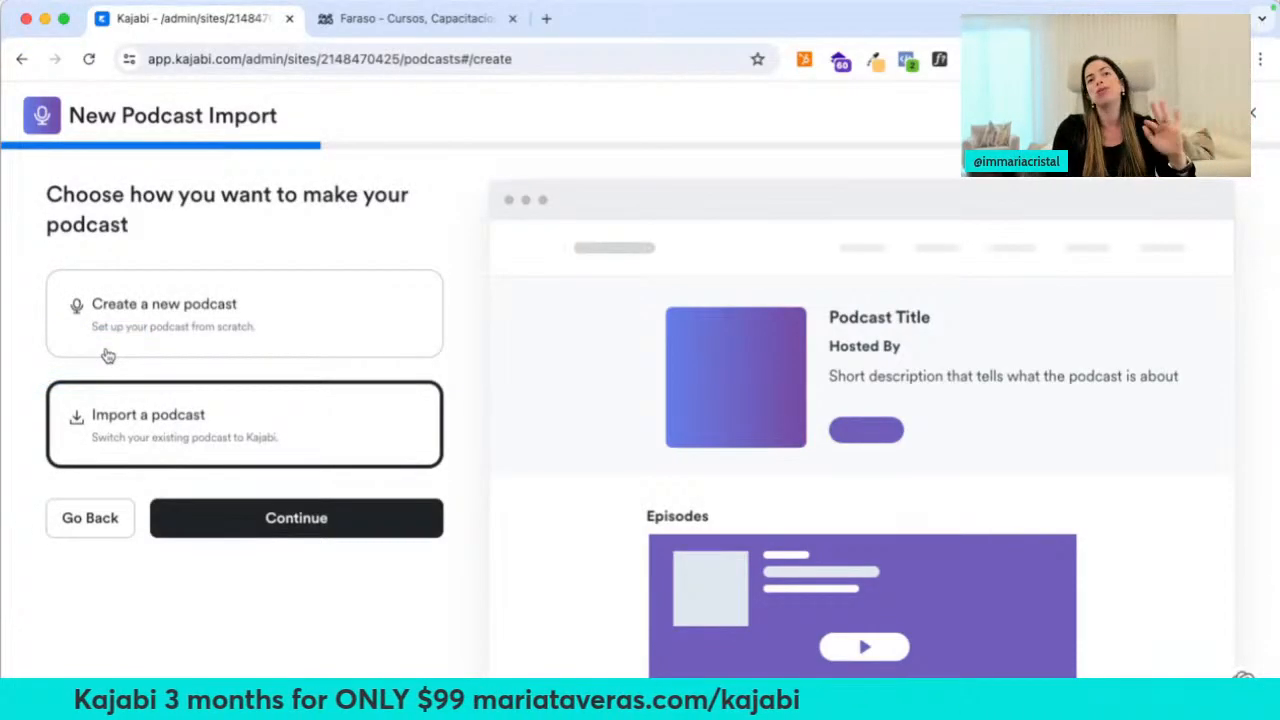
left_click(107, 354)
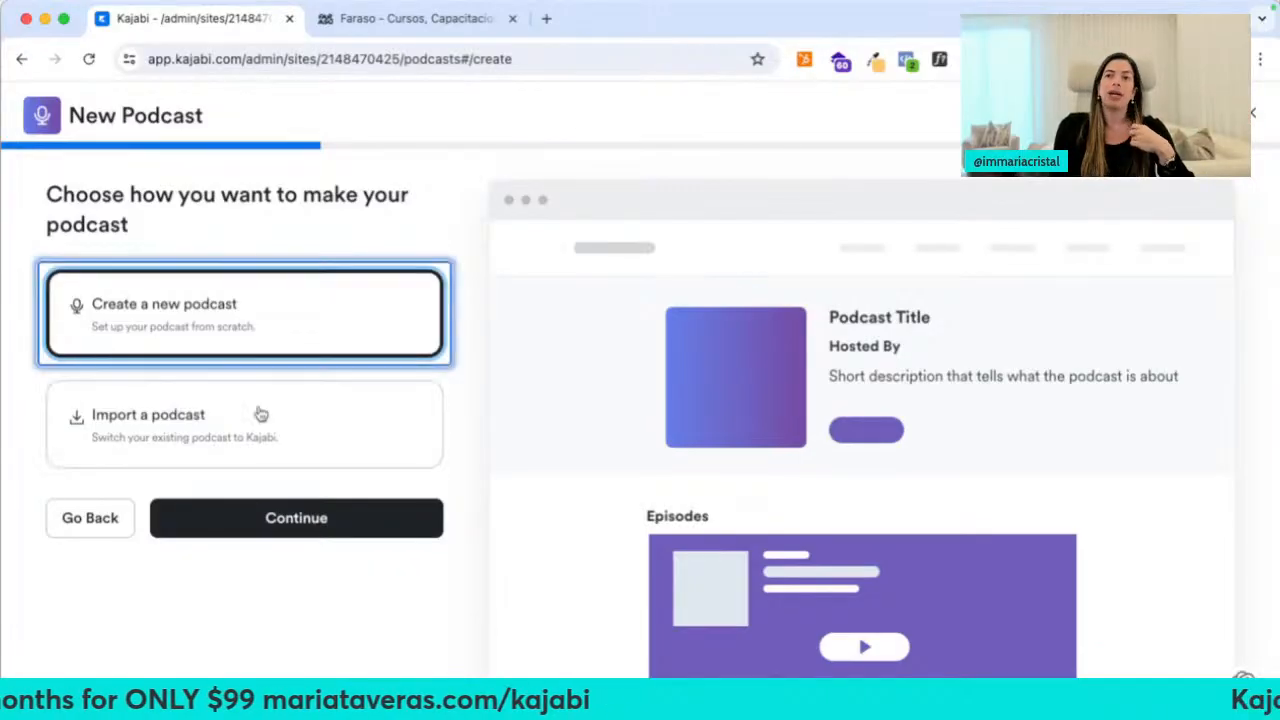
left_click(231, 524)
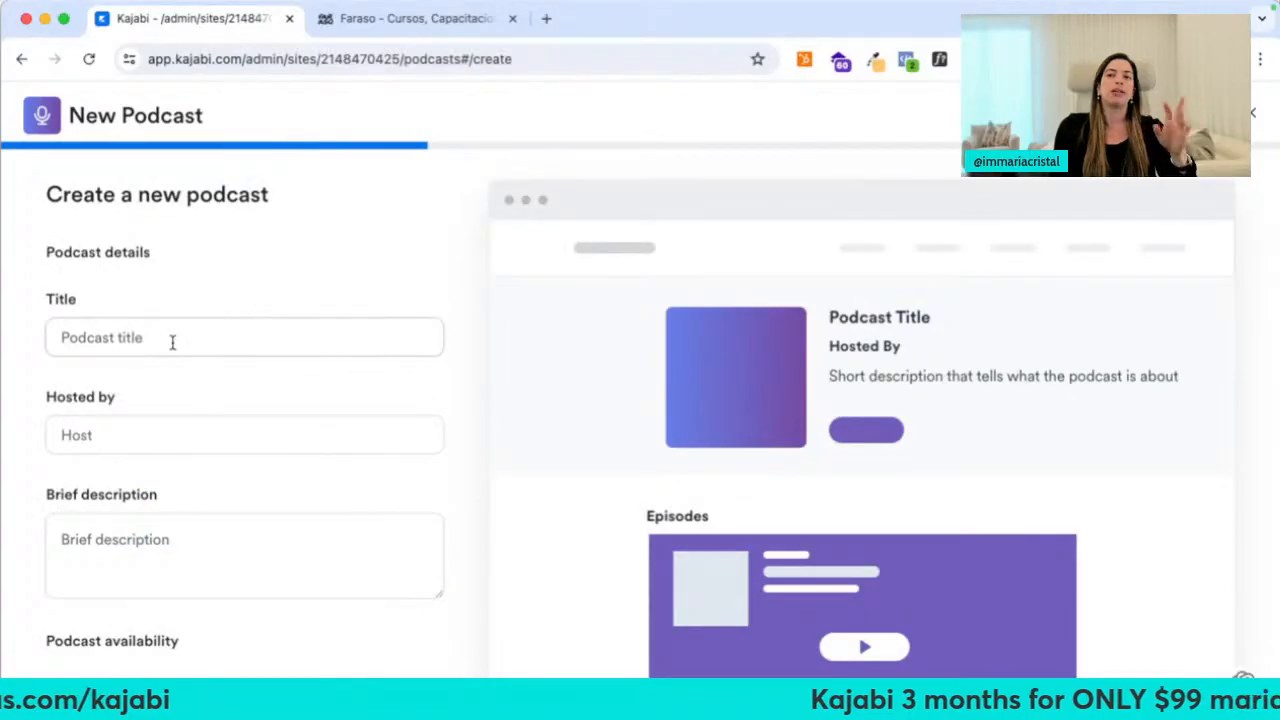
Title the podcast 'Home Renovations' and make it publicly available
left_click(172, 342)
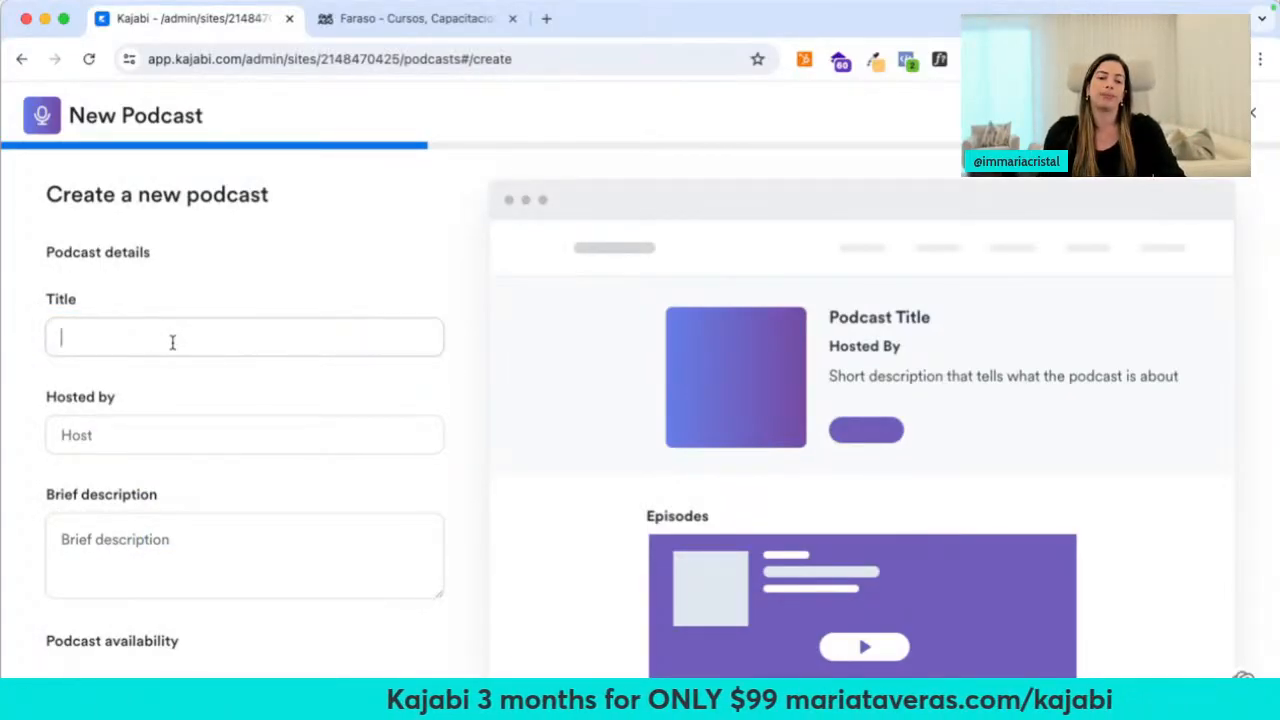
type("Home Renovat")
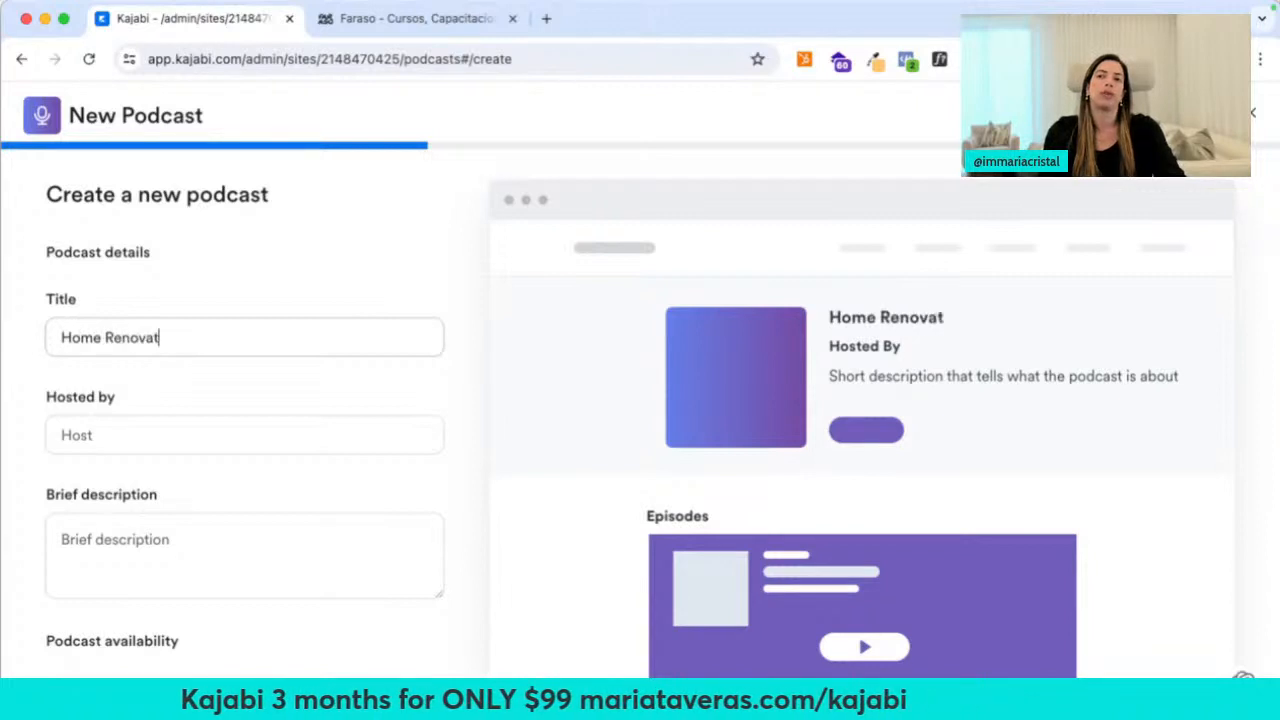
type("ions")
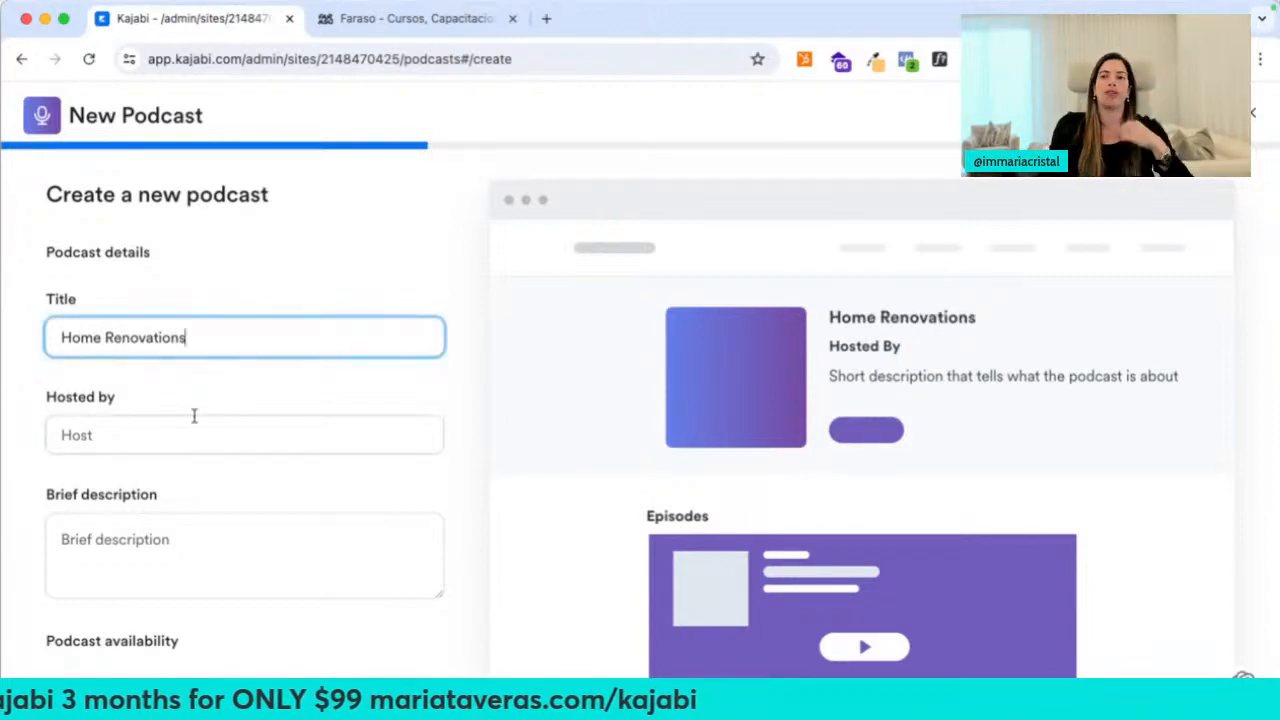
scroll(234, 545, "down", 3)
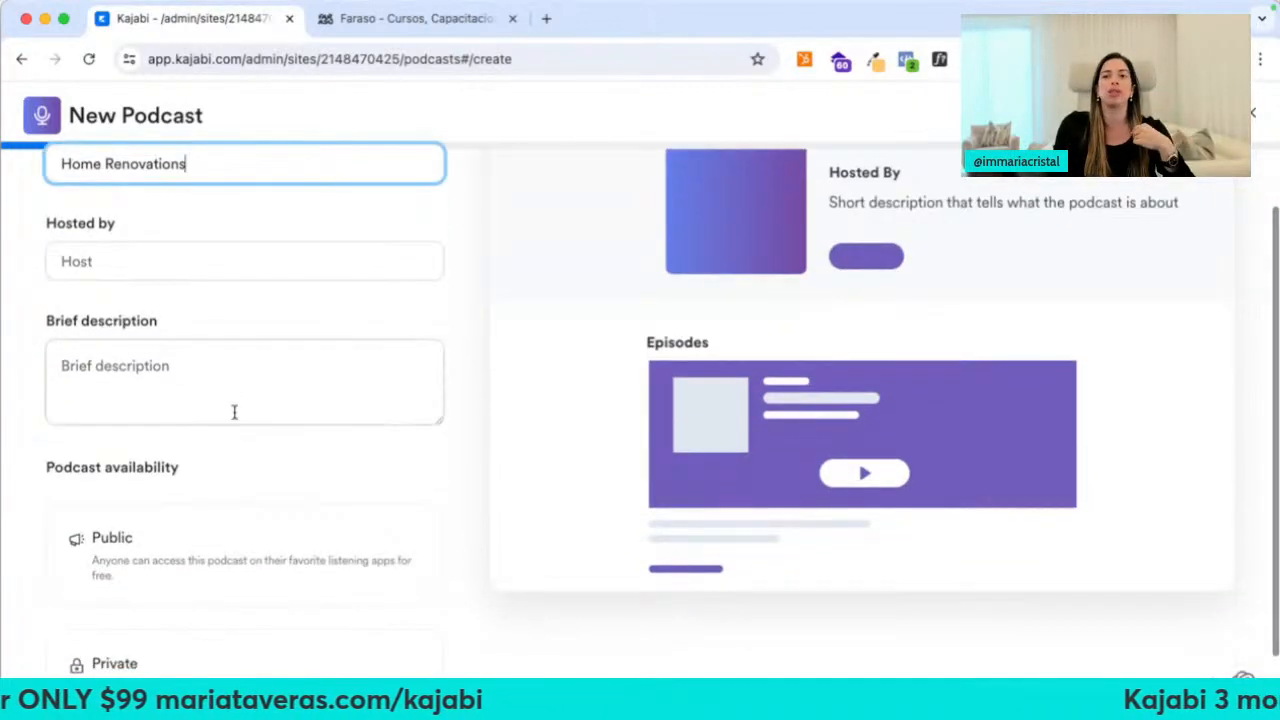
scroll(220, 495, "down", 2)
left_click(220, 462)
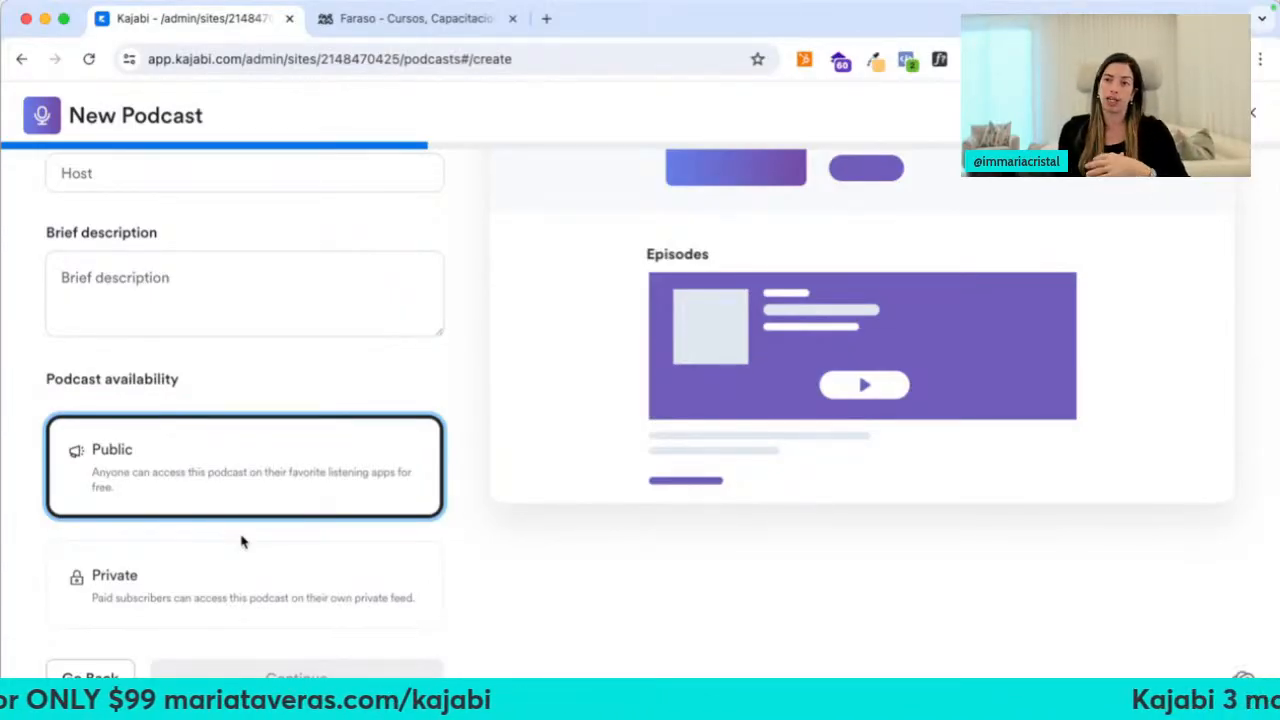
Enter the host's name and a placeholder '#' description, then continue
scroll(251, 608, "up", 4)
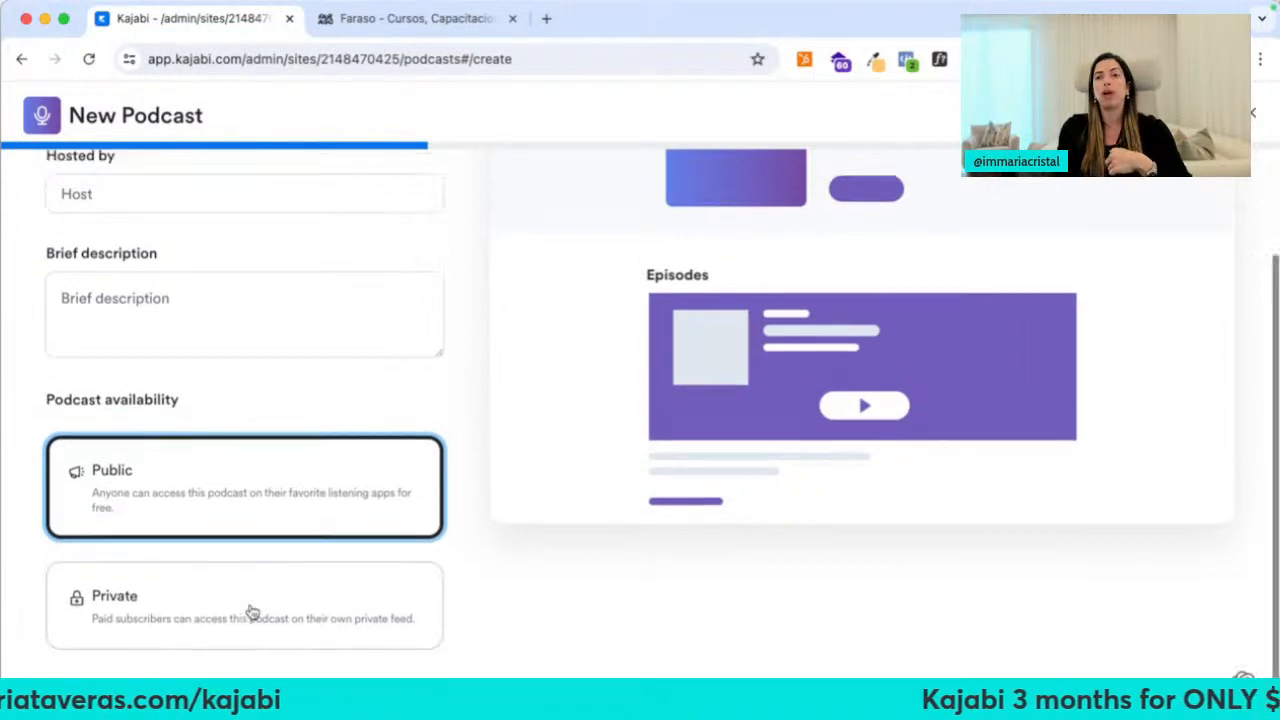
left_click(214, 336)
type("Ca")
key("BackSpace")
key("BackSpace")
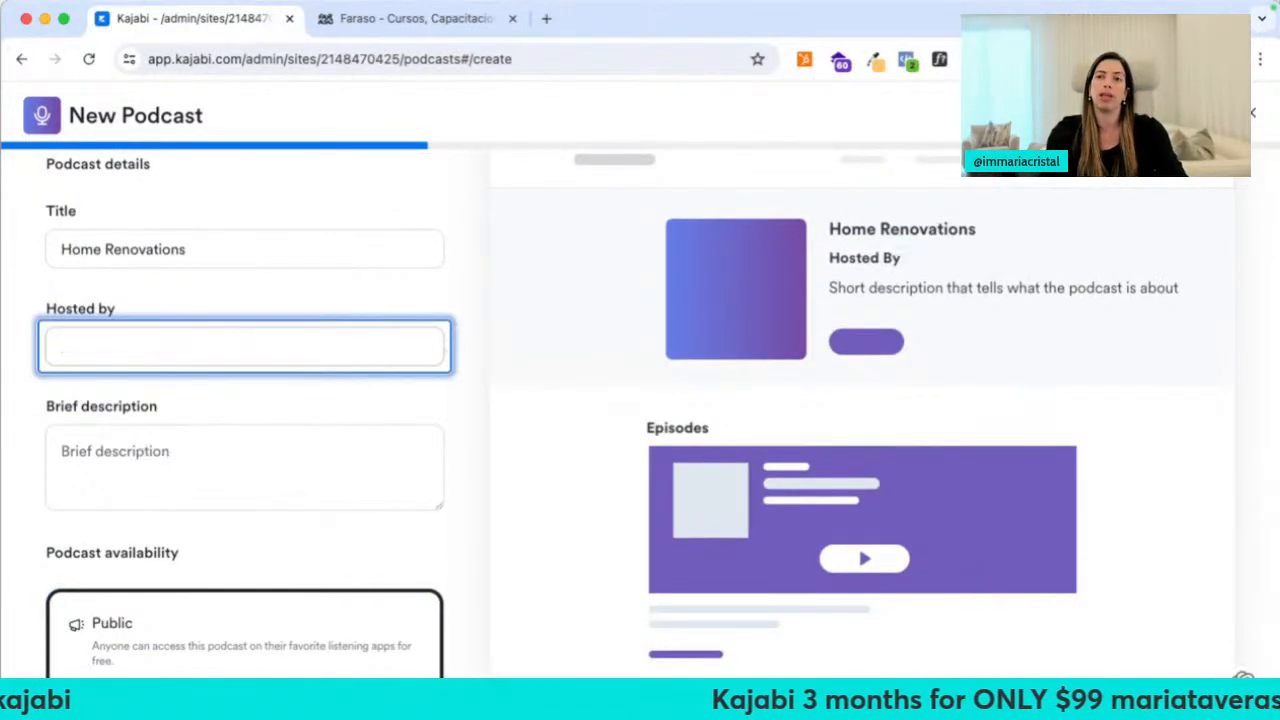
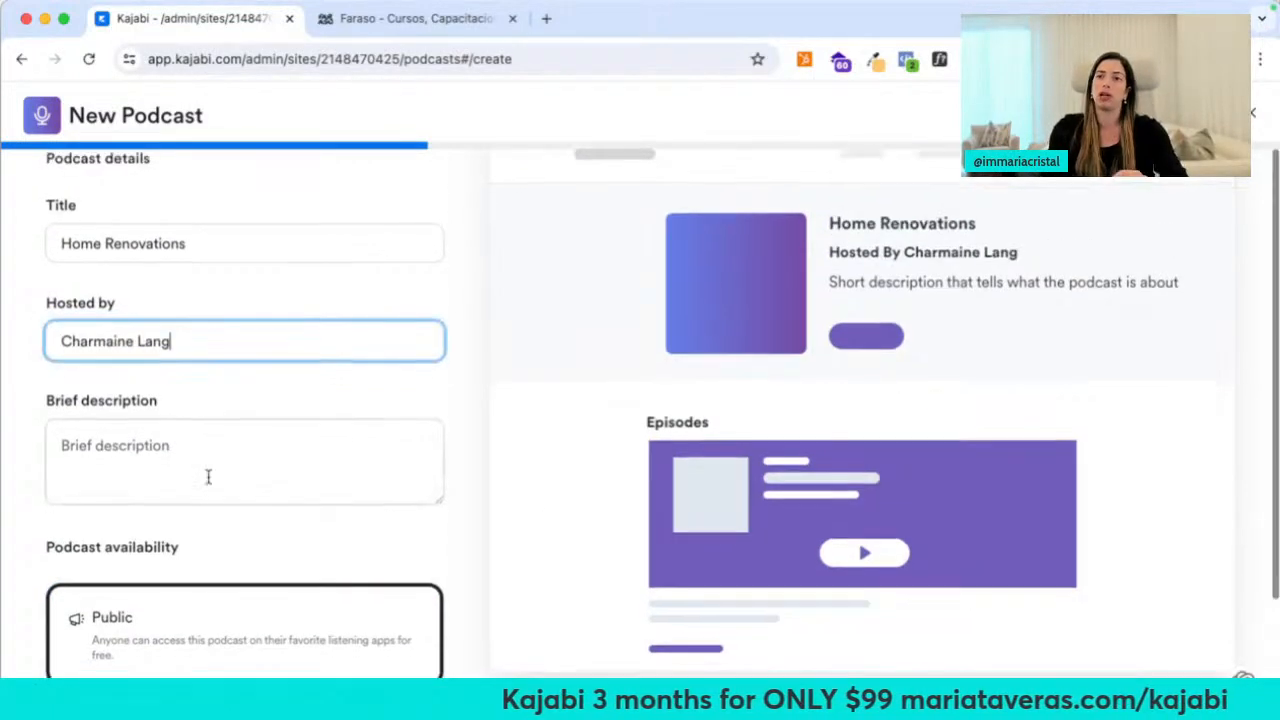
scroll(206, 477, "down", 4)
left_click(279, 283)
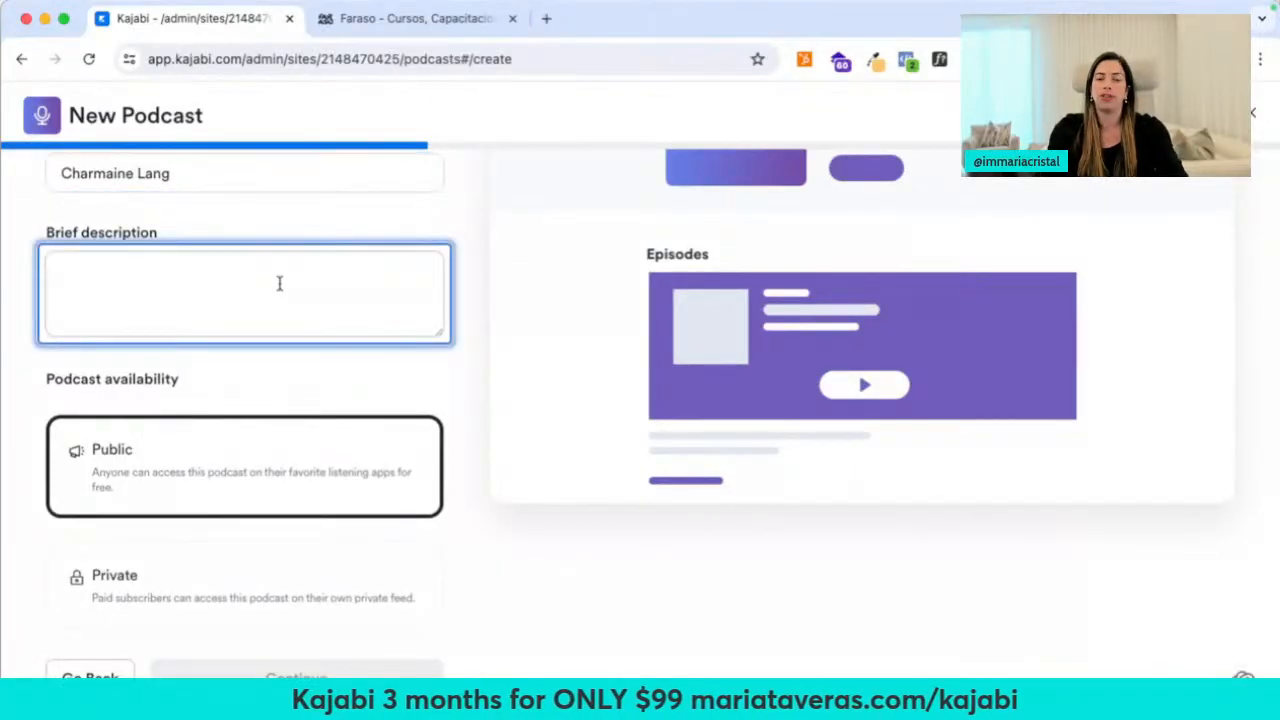
type("#")
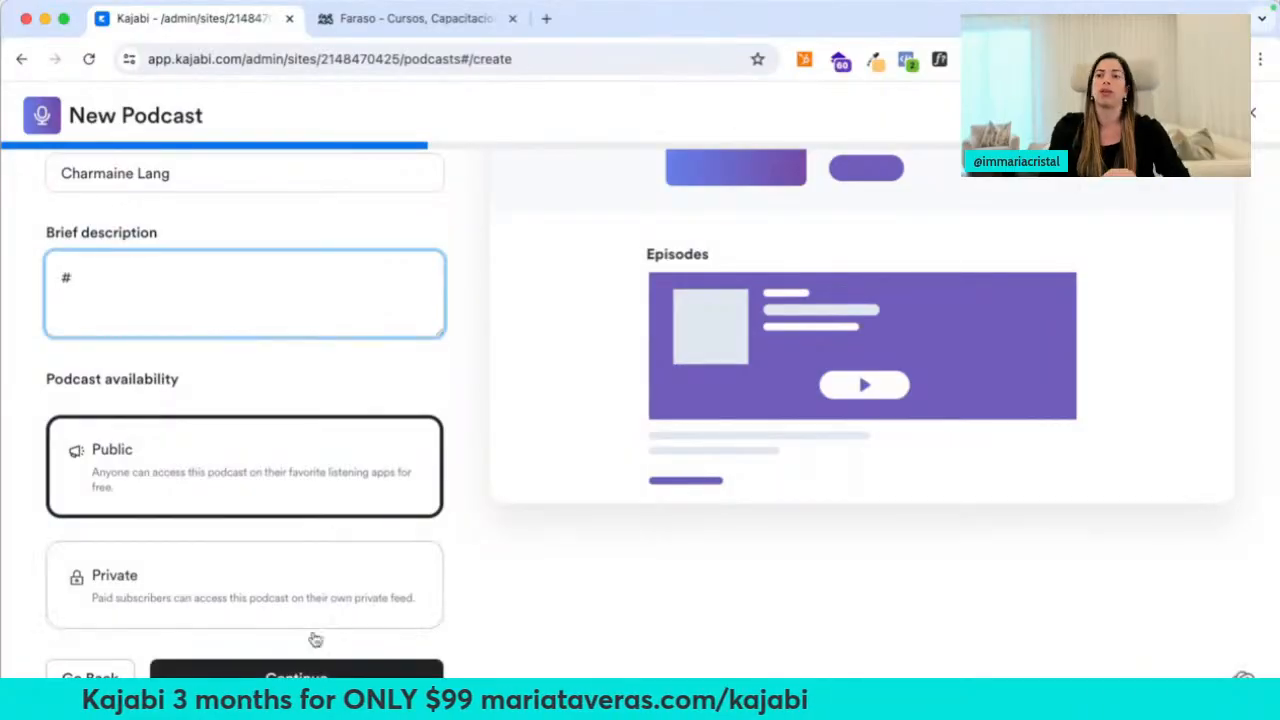
left_click(300, 668)
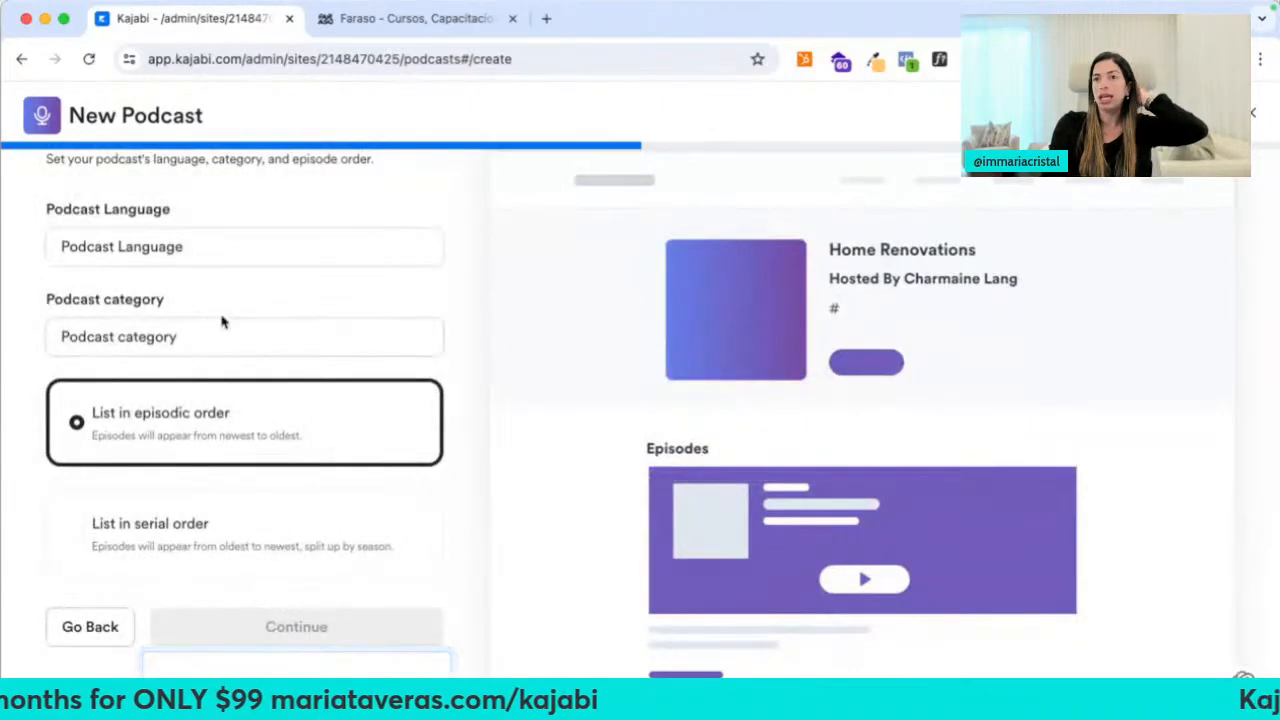
Set the podcast language to English
left_click(177, 248)
scroll(166, 494, "down", 10)
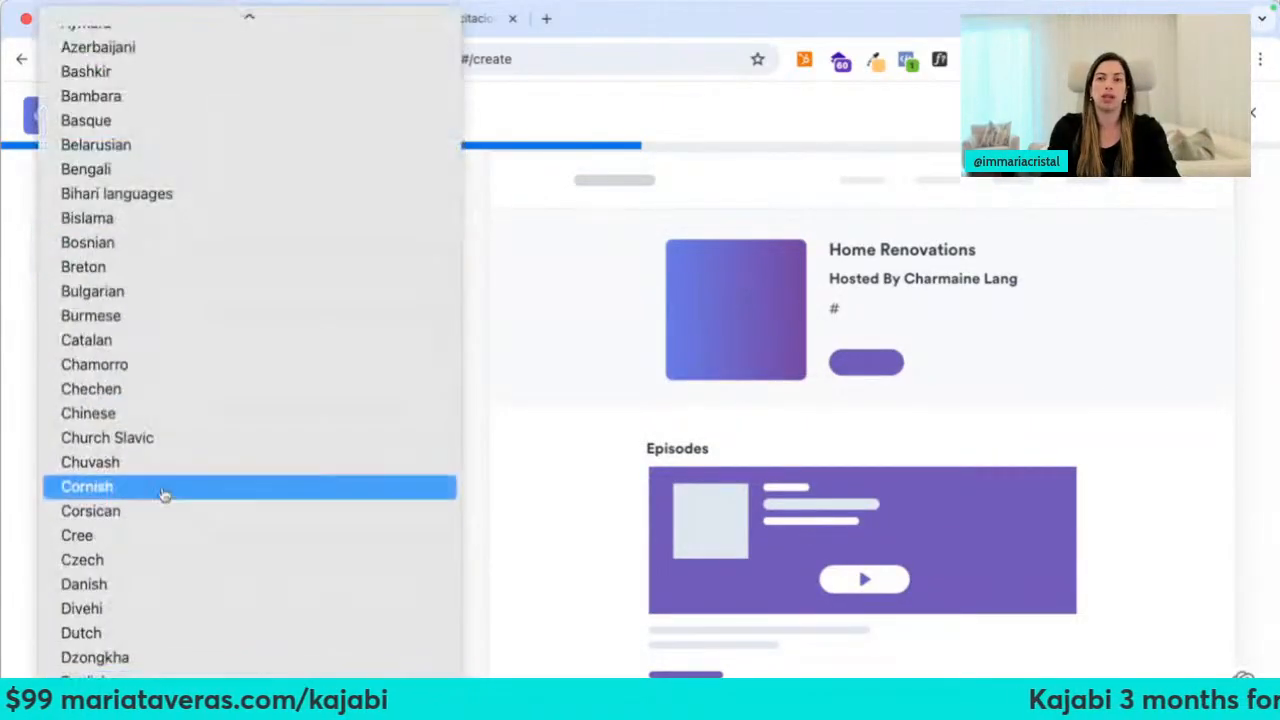
left_click(177, 464)
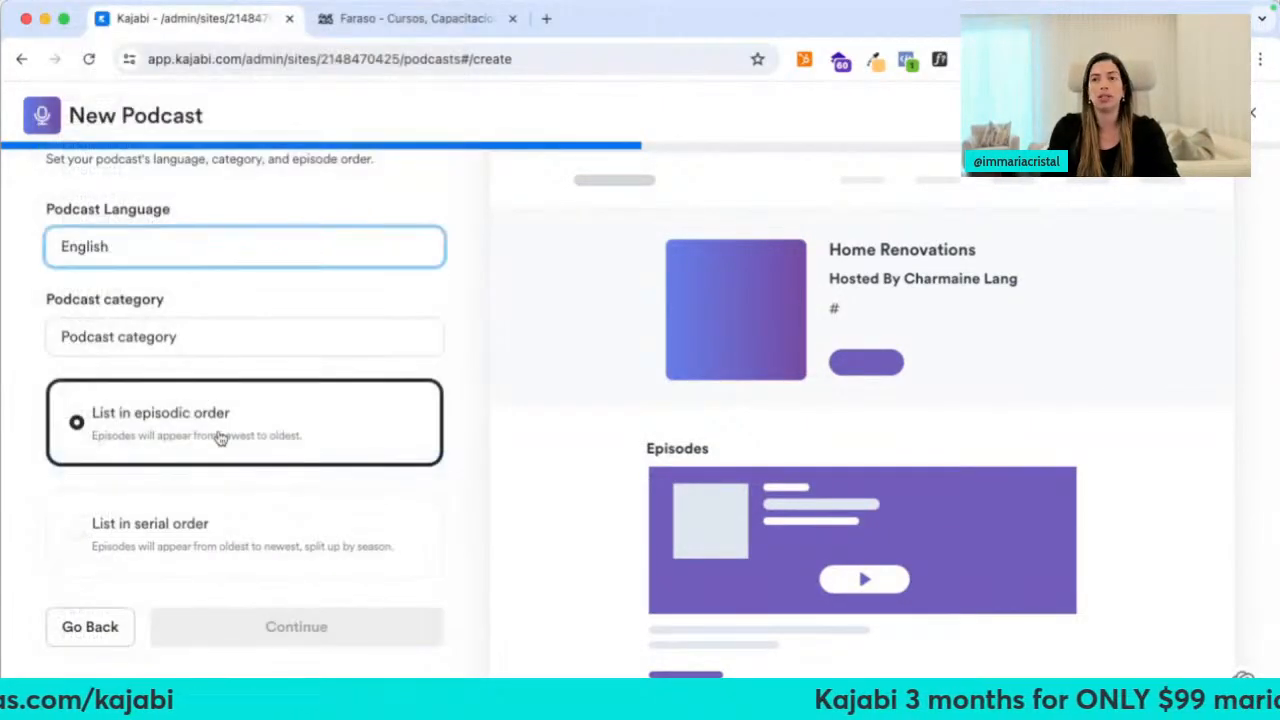
Choose Leisure / Home & Garden as the podcast category and continue to branding
left_click(195, 345)
scroll(225, 428, "down", 5)
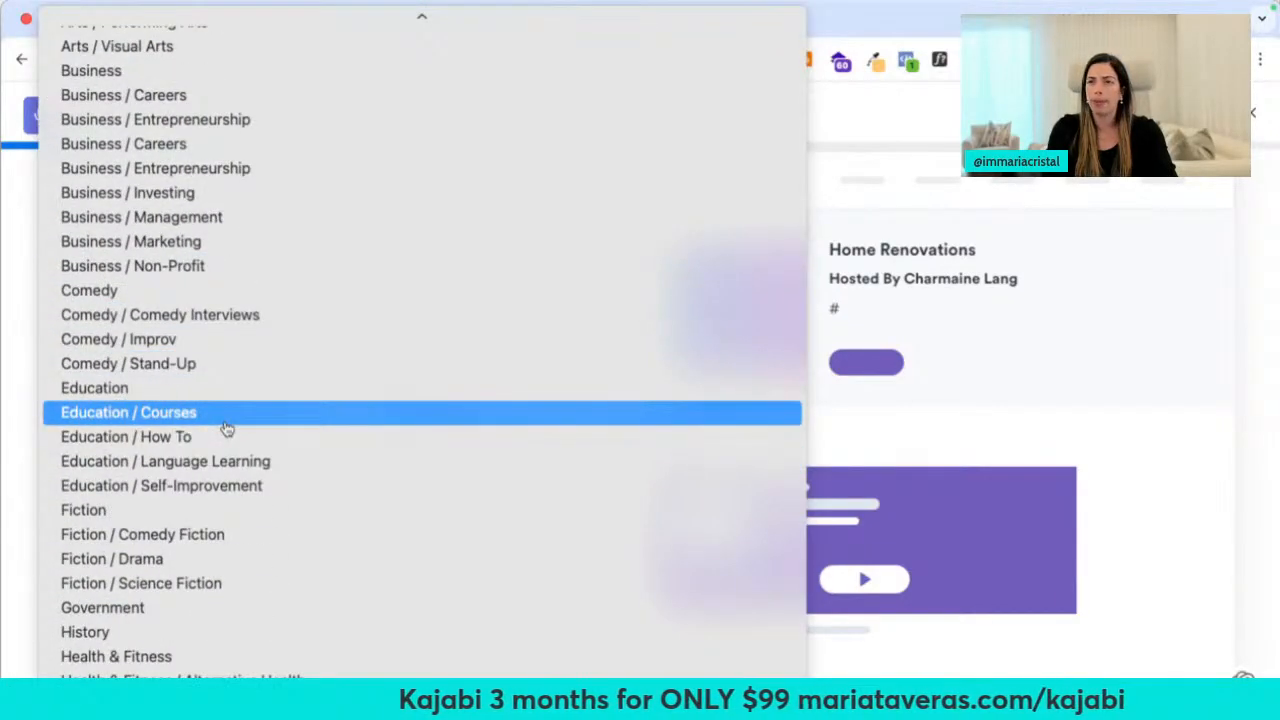
scroll(226, 533, "down", 15)
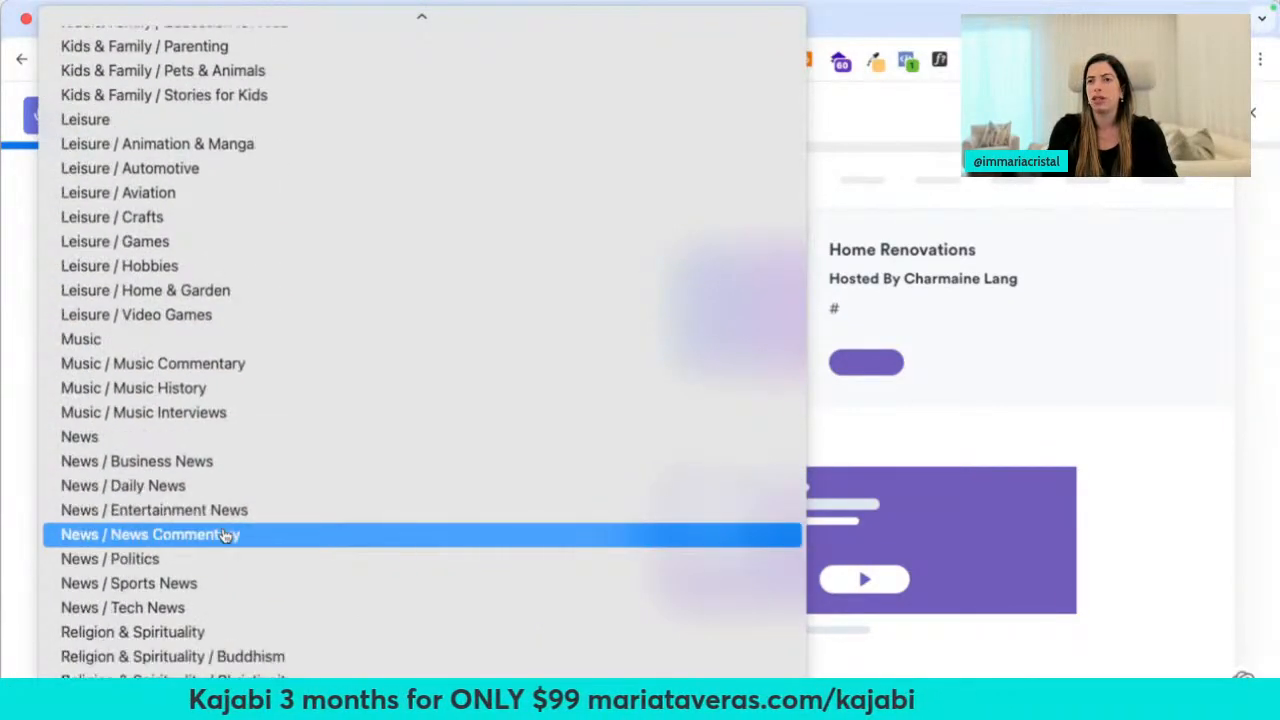
scroll(226, 536, "down", 15)
scroll(226, 536, "up", 5)
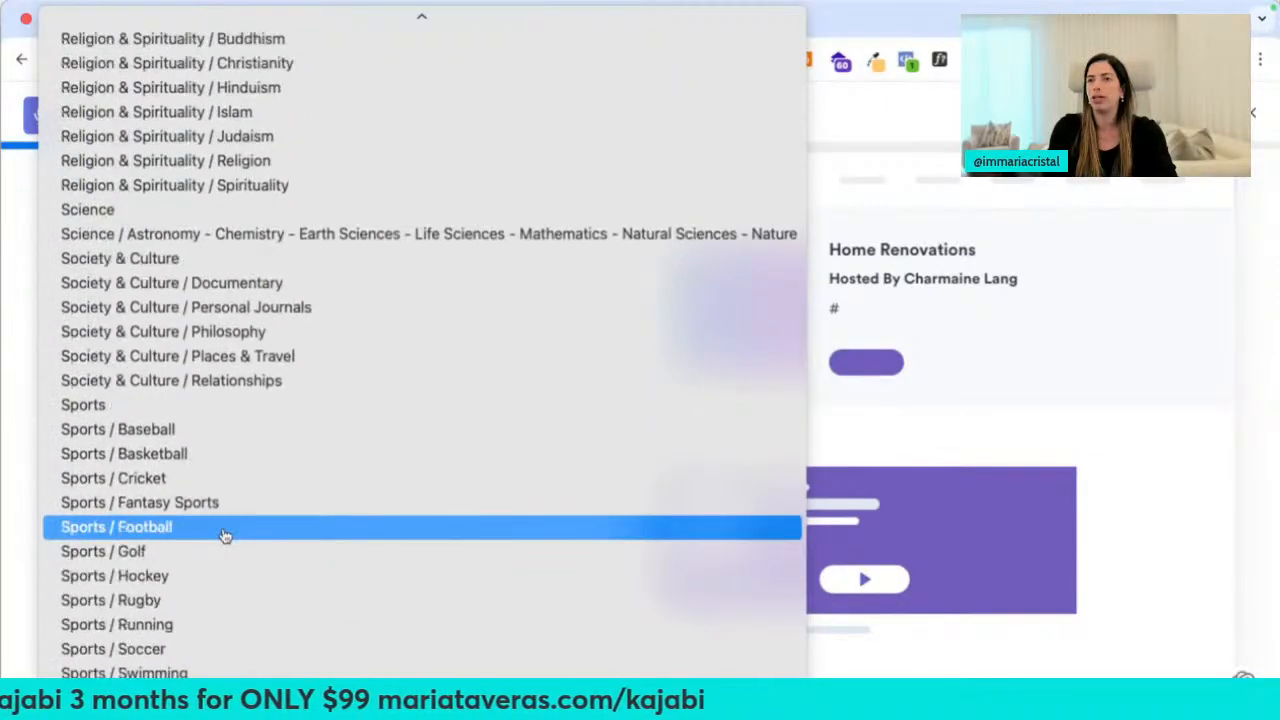
scroll(226, 536, "up", 12)
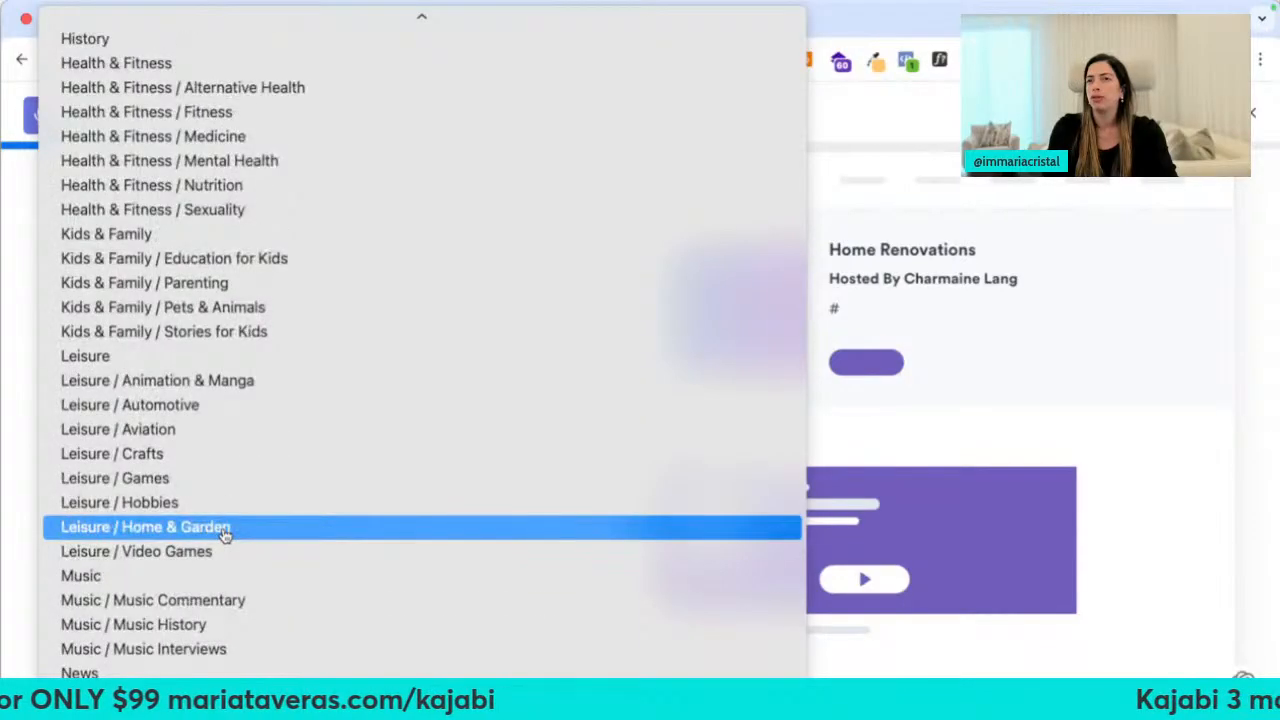
left_click(225, 535)
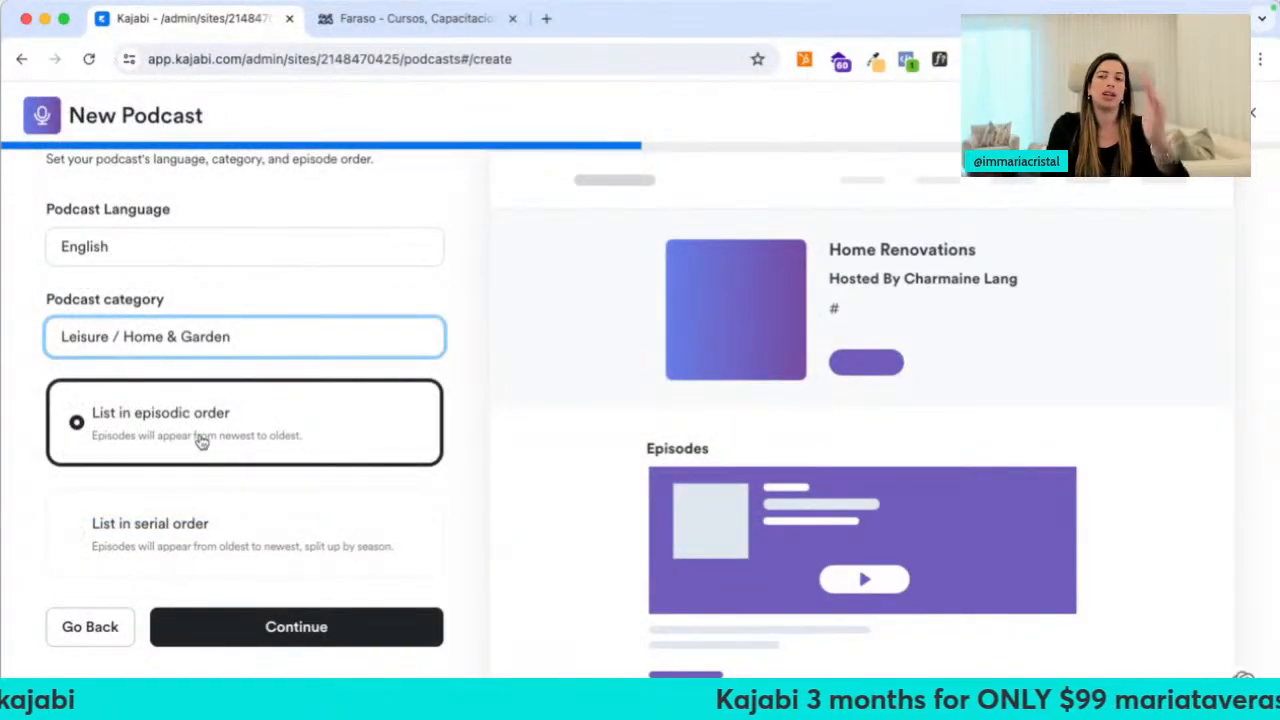
left_click(266, 640)
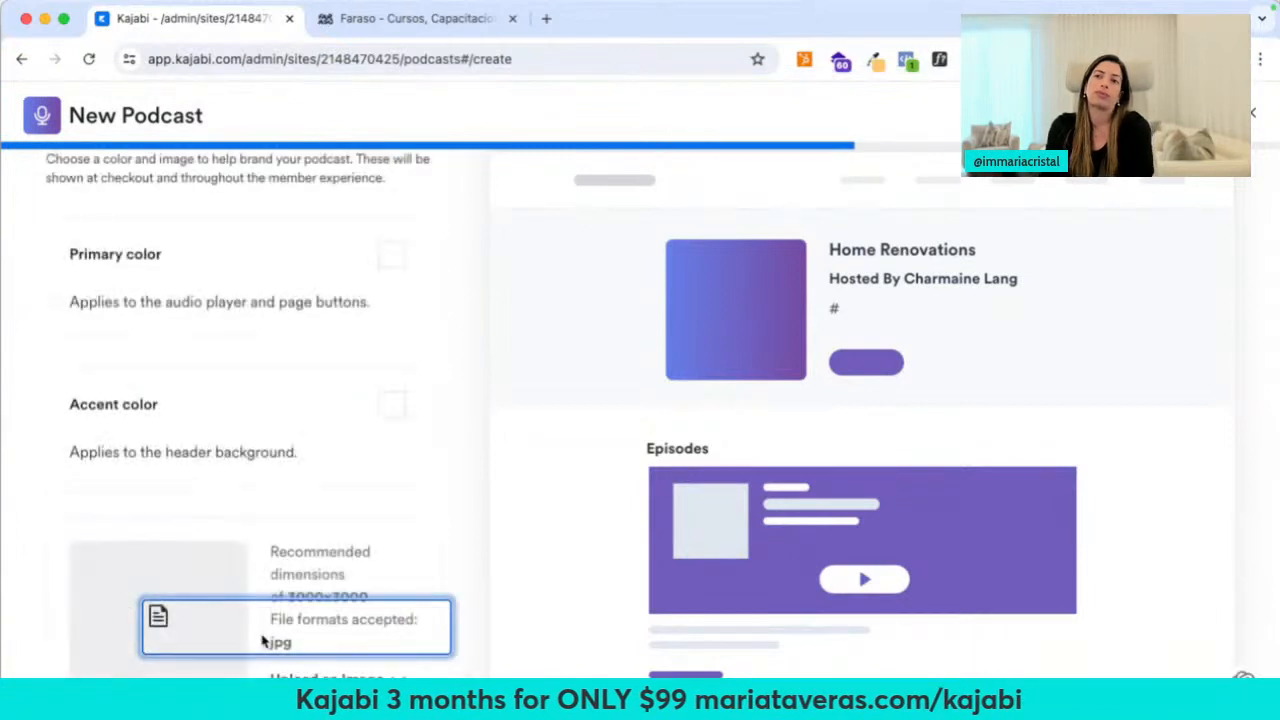
scroll(383, 617, "down", 1)
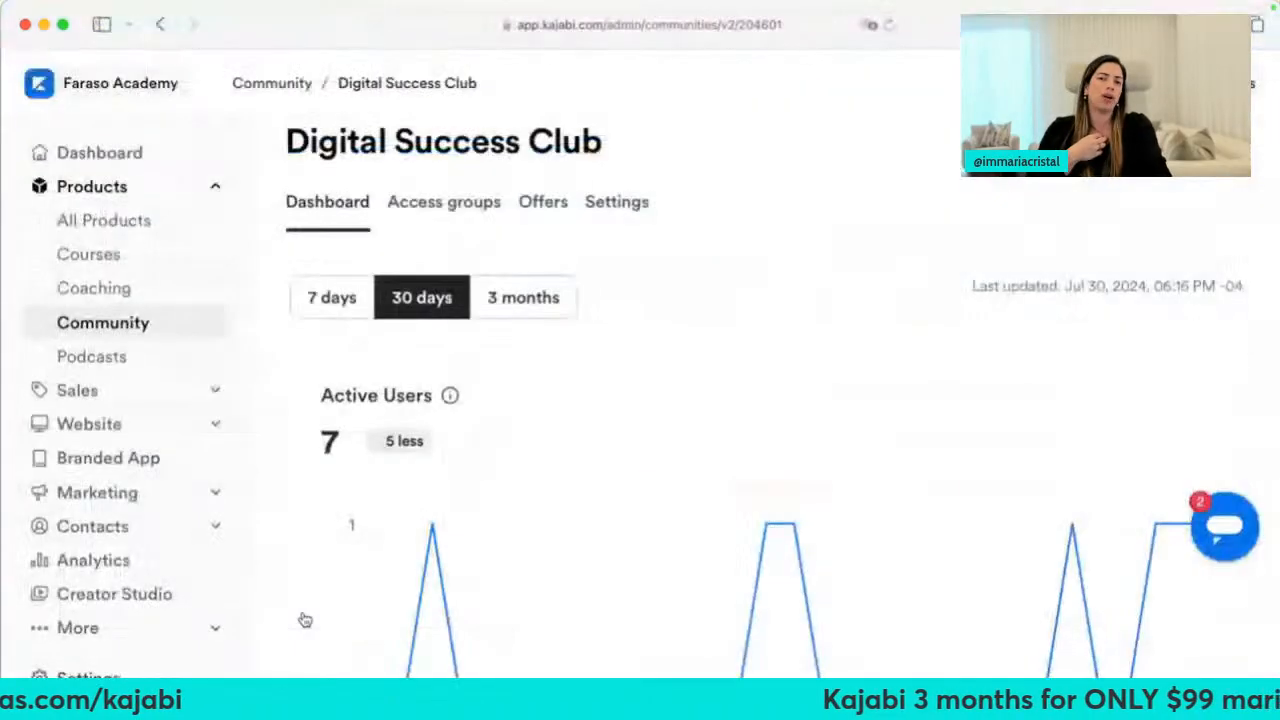
Open the Faraso Inspira podcast and browse its three published episodes
left_click(120, 358)
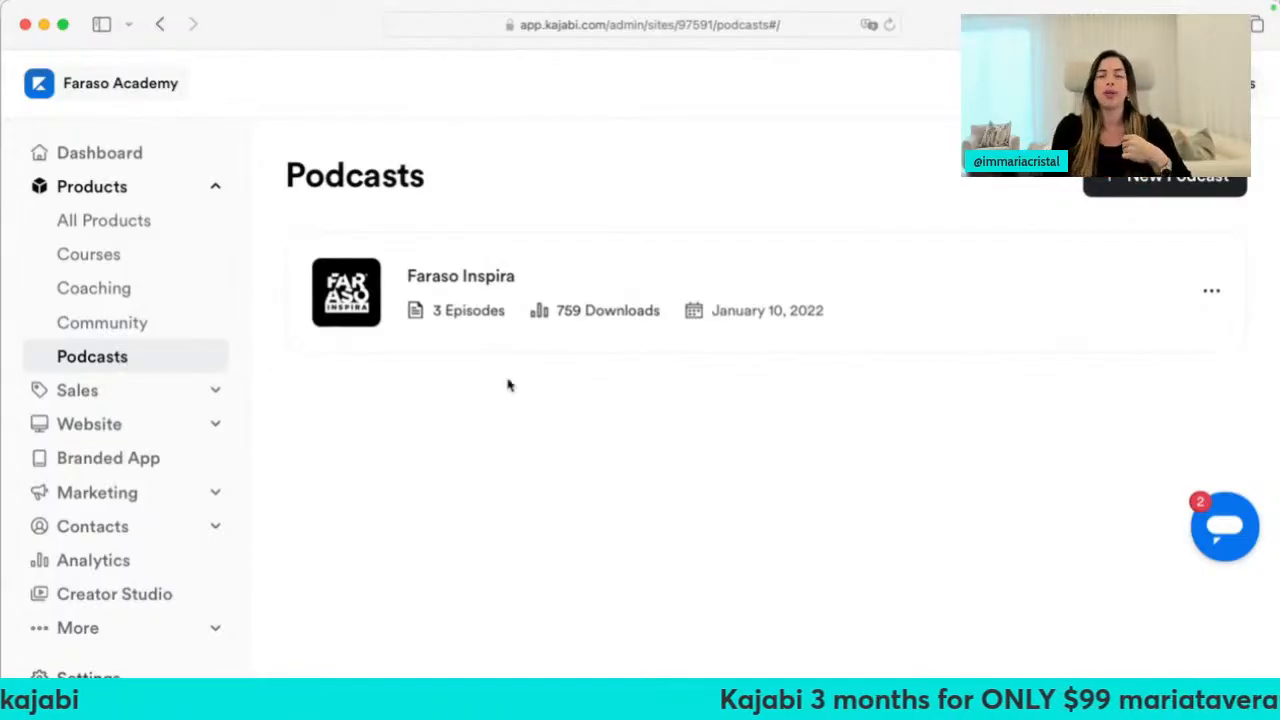
left_click(482, 284)
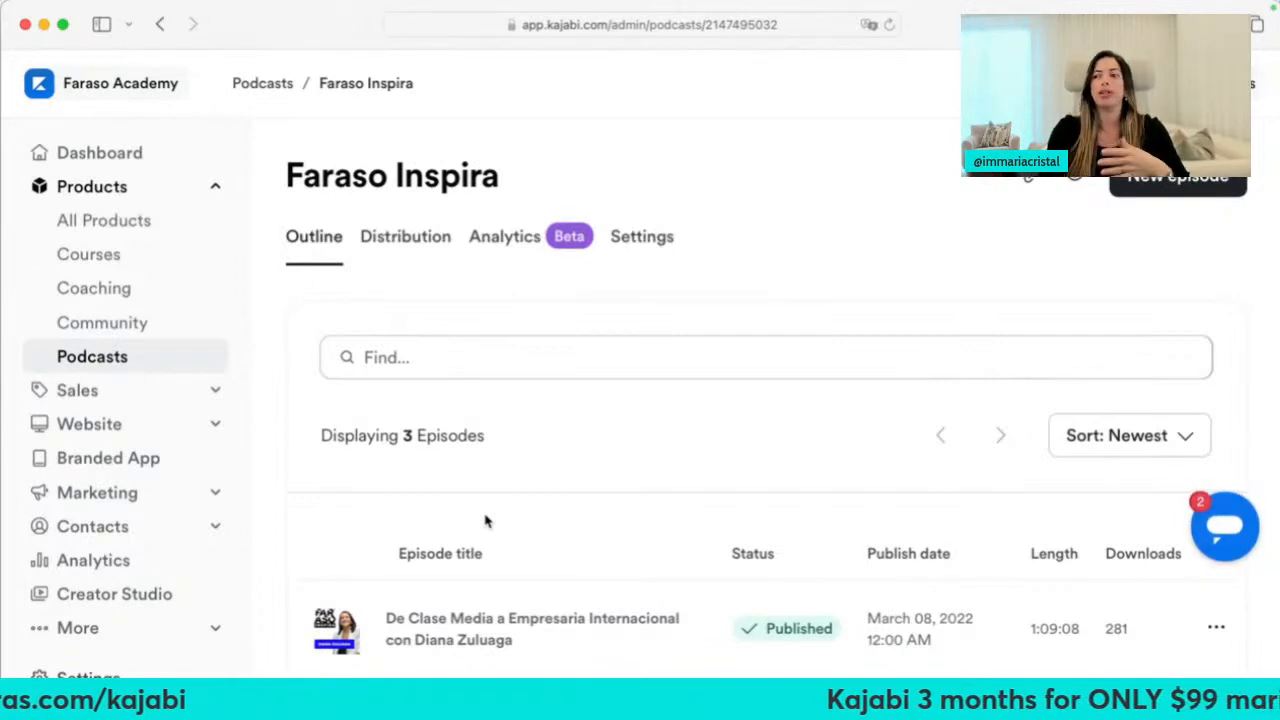
scroll(486, 520, "down", 2)
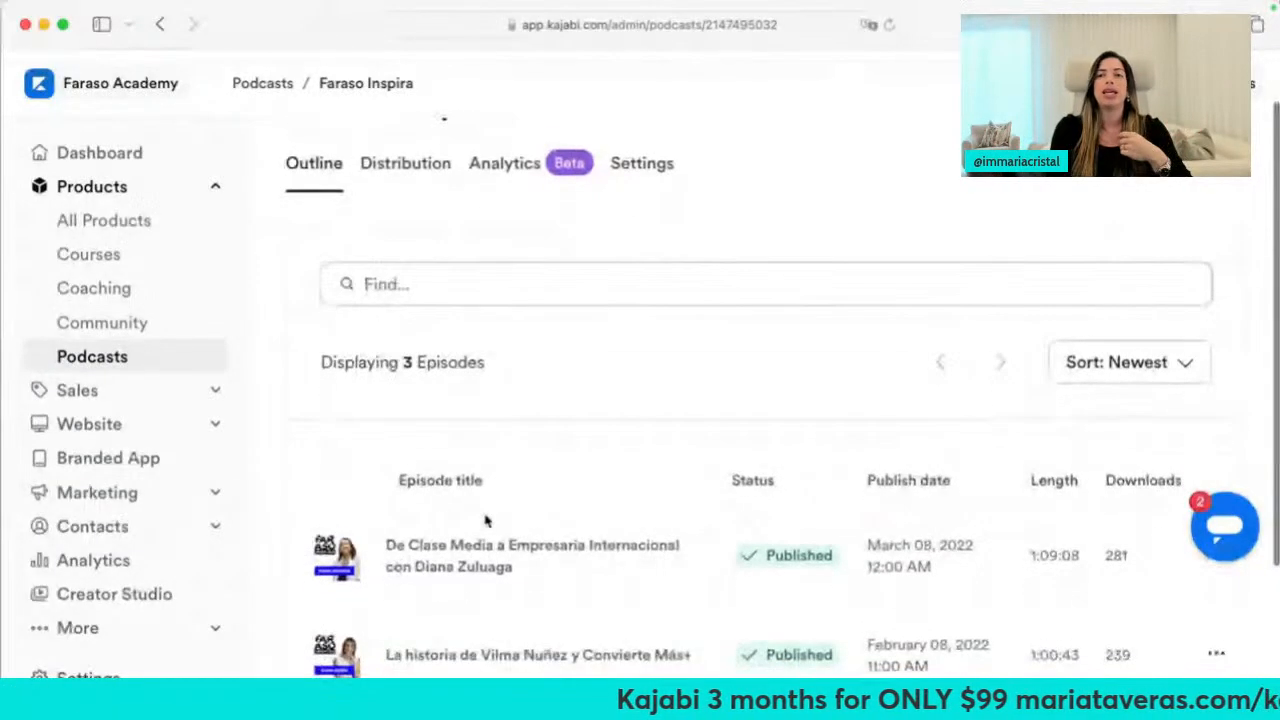
scroll(486, 520, "down", 5)
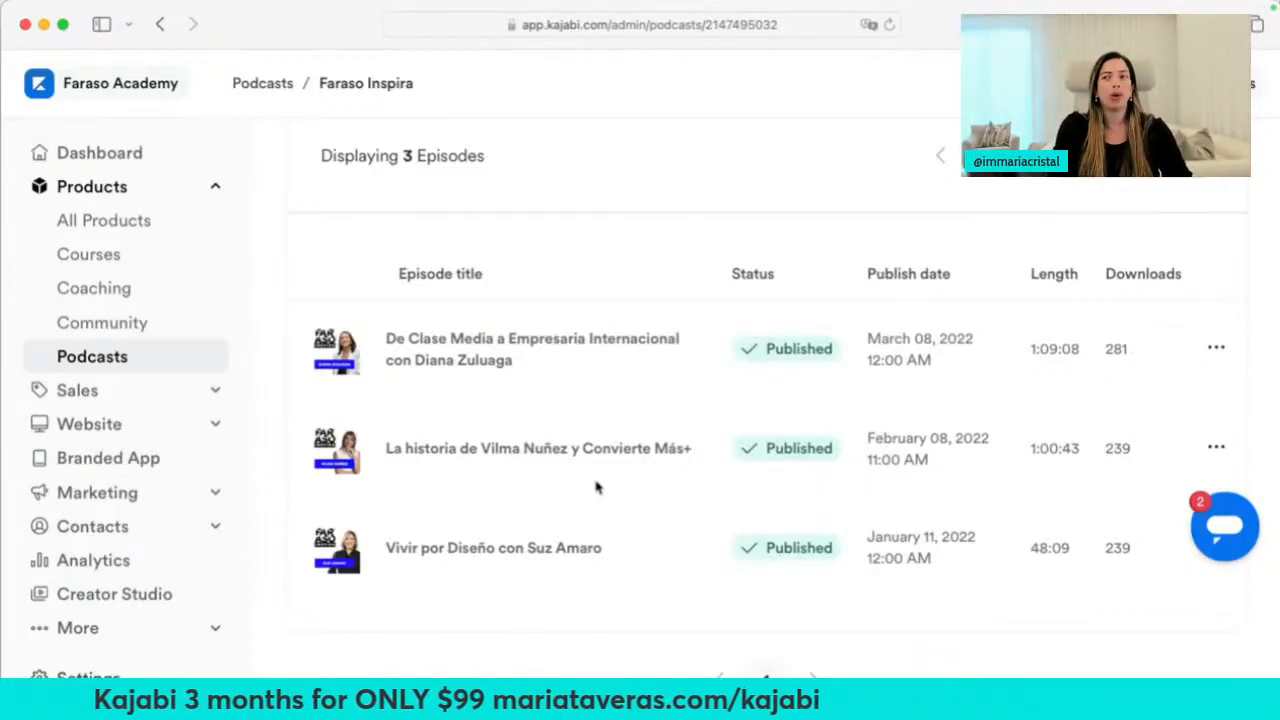
scroll(595, 487, "up", 5)
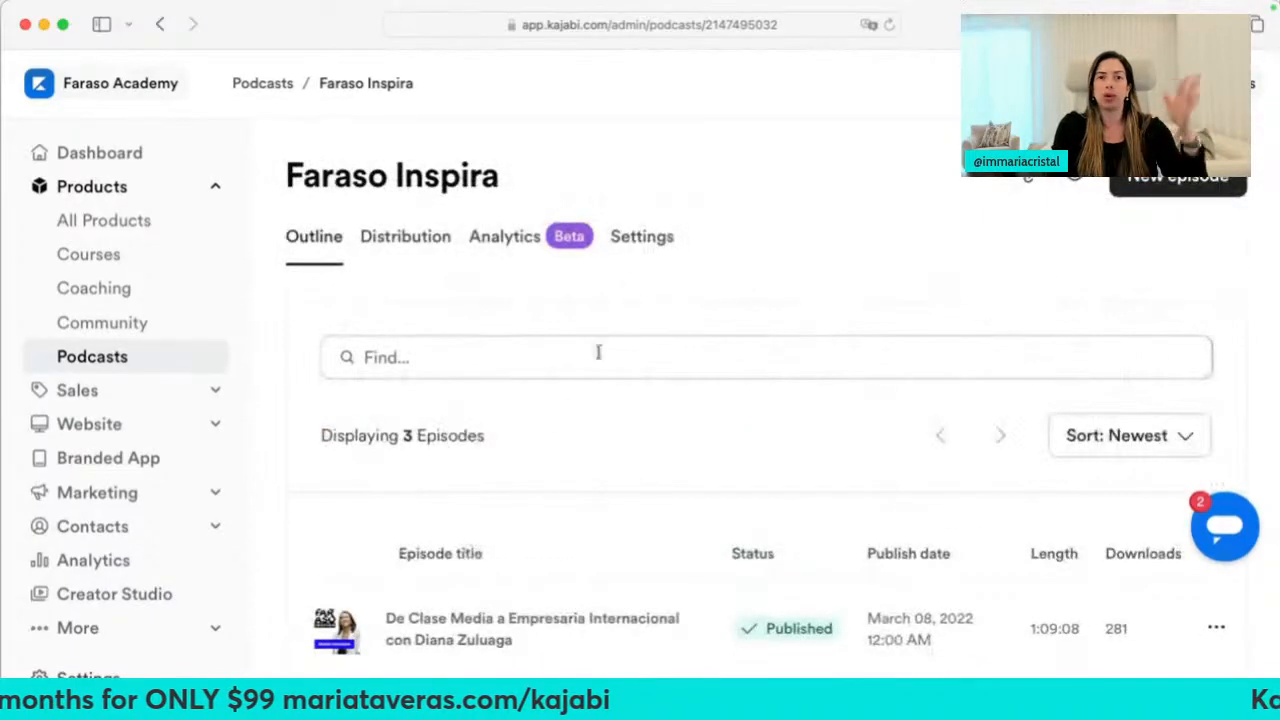
Review the Faraso Inspira Settings form, highlighting the text about redirecting subscribers
left_click(628, 250)
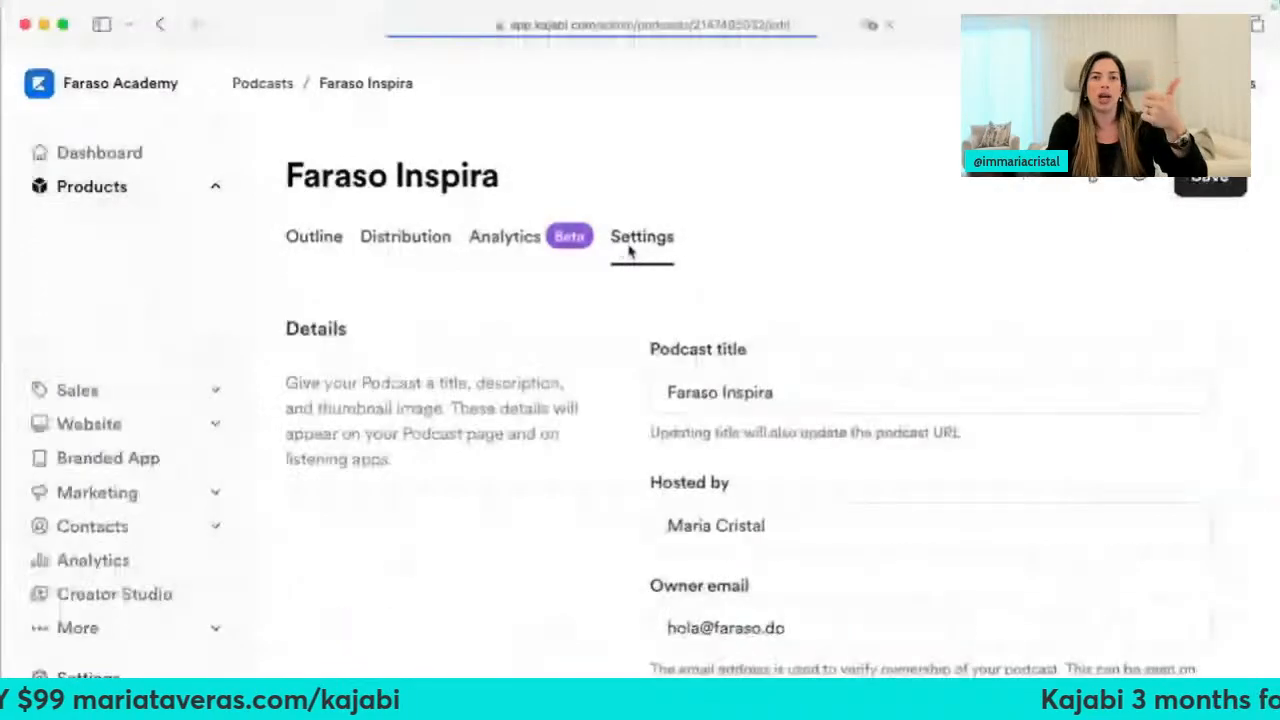
scroll(743, 380, "down", 5)
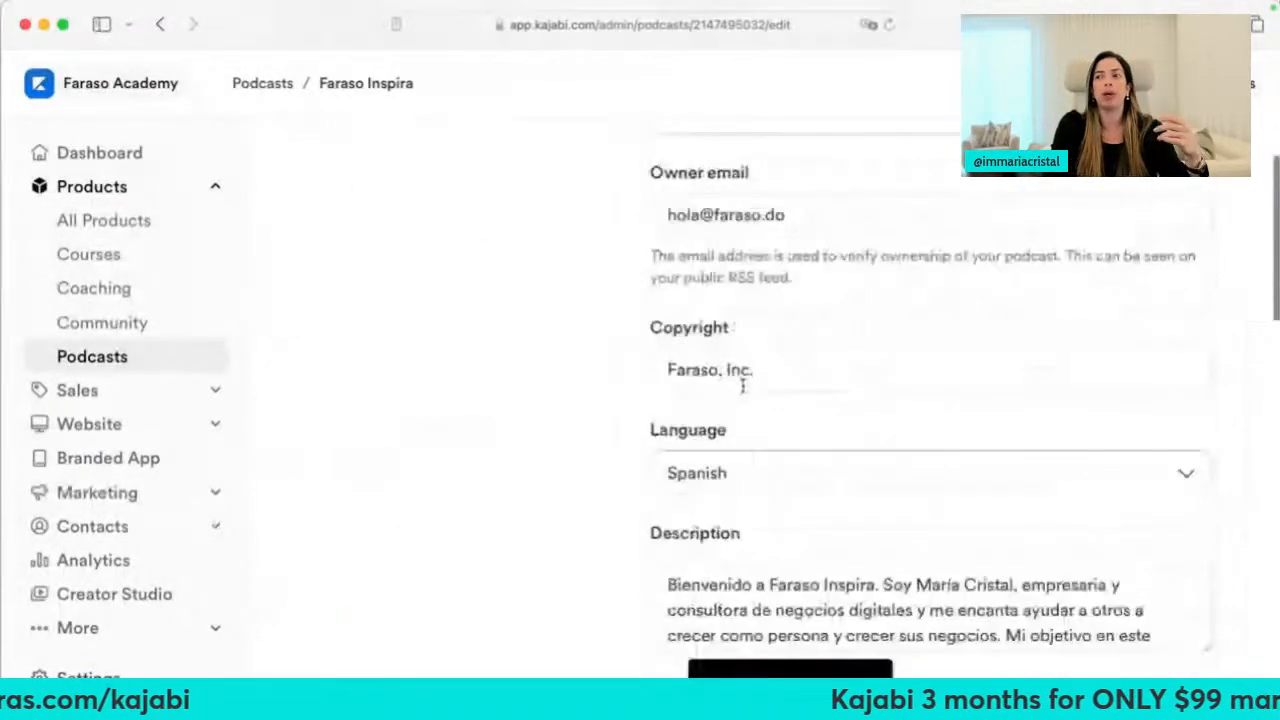
scroll(743, 385, "down", 8)
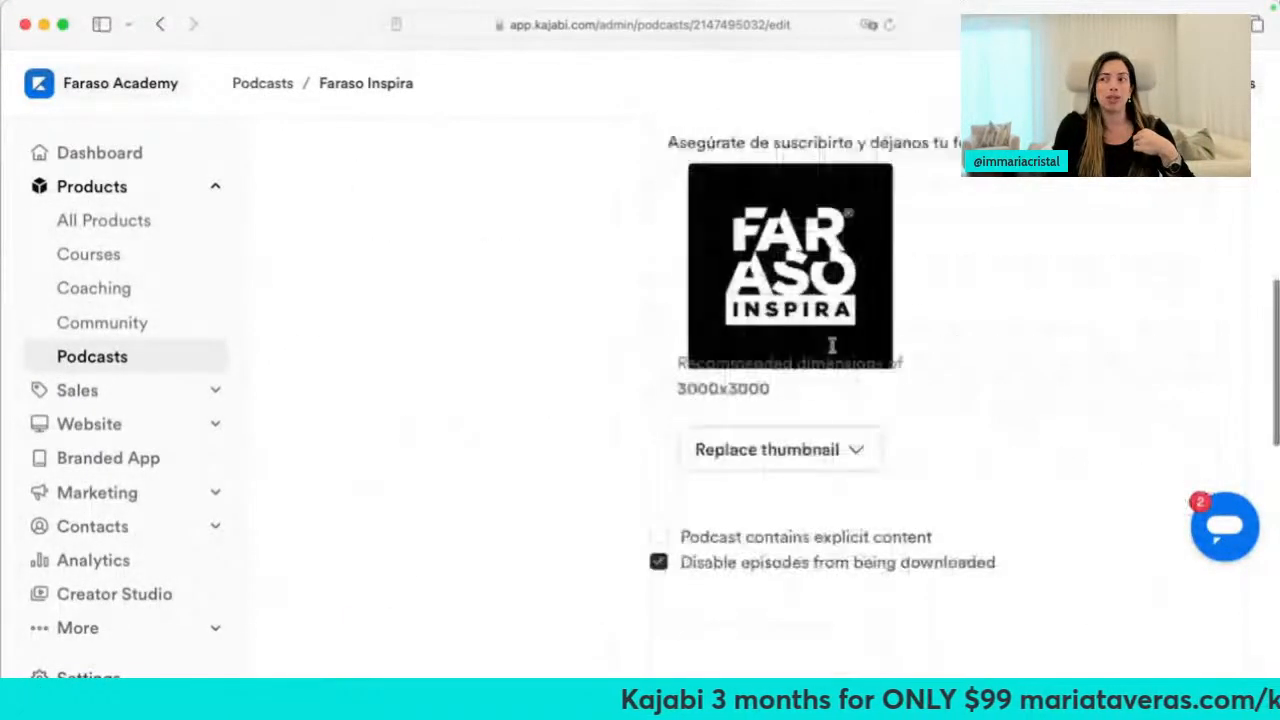
scroll(941, 323, "down", 2)
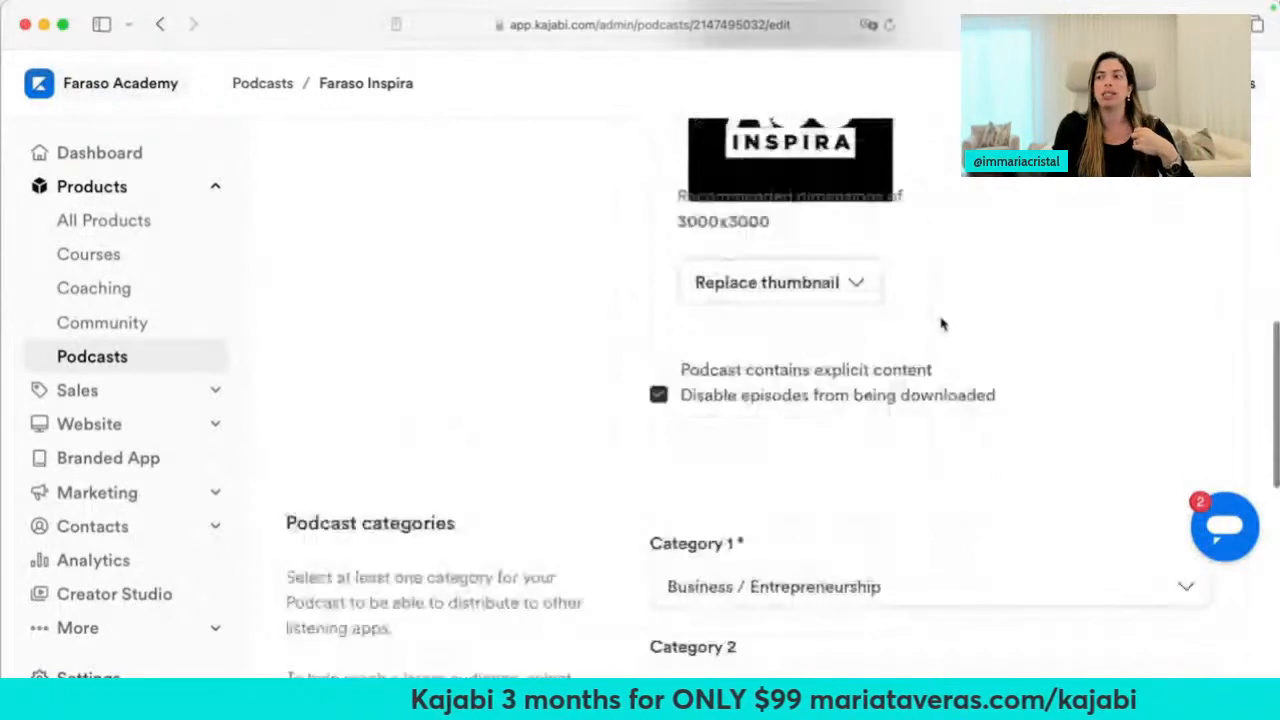
scroll(941, 323, "down", 4)
scroll(731, 574, "down", 5)
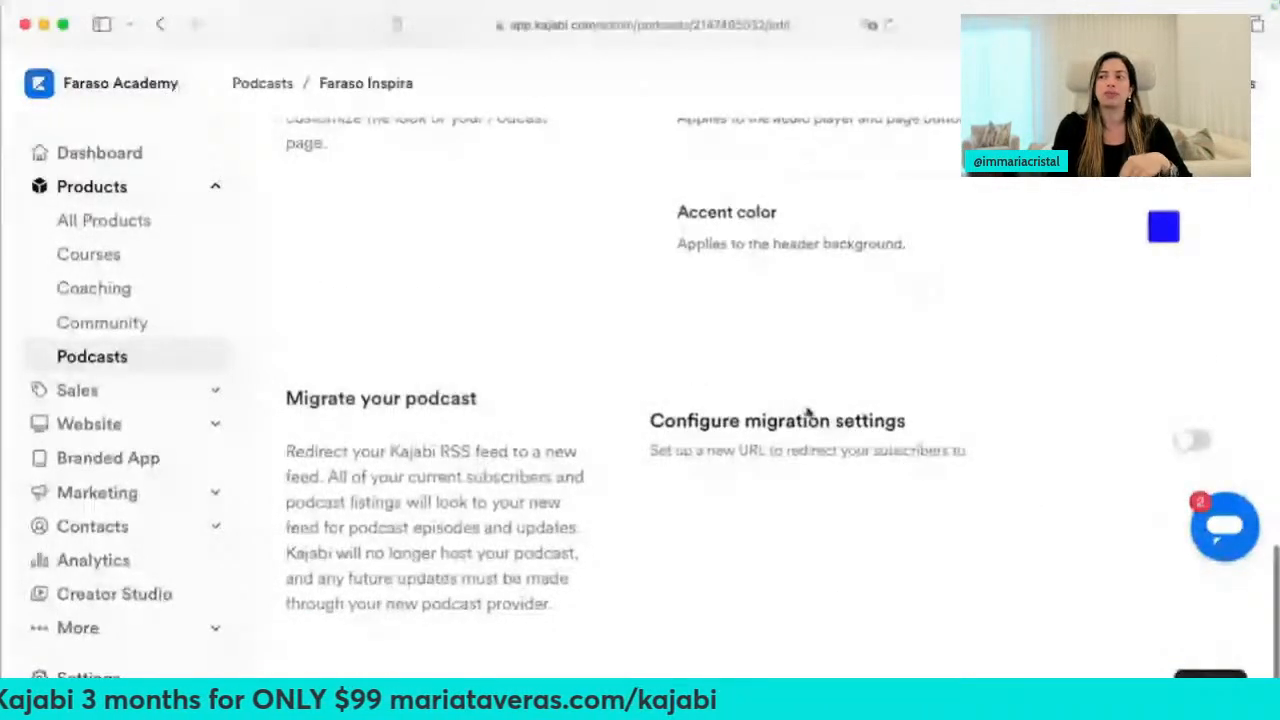
scroll(808, 413, "down", 1)
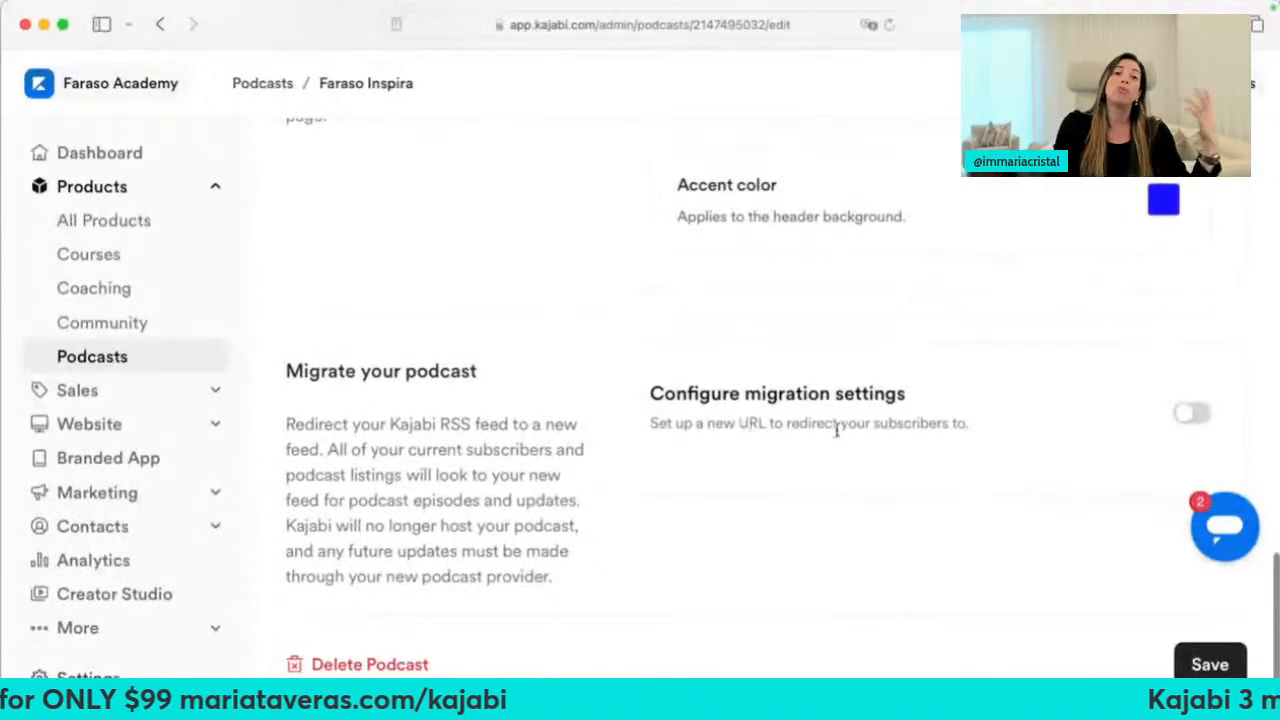
left_click_drag(786, 423, 882, 423)
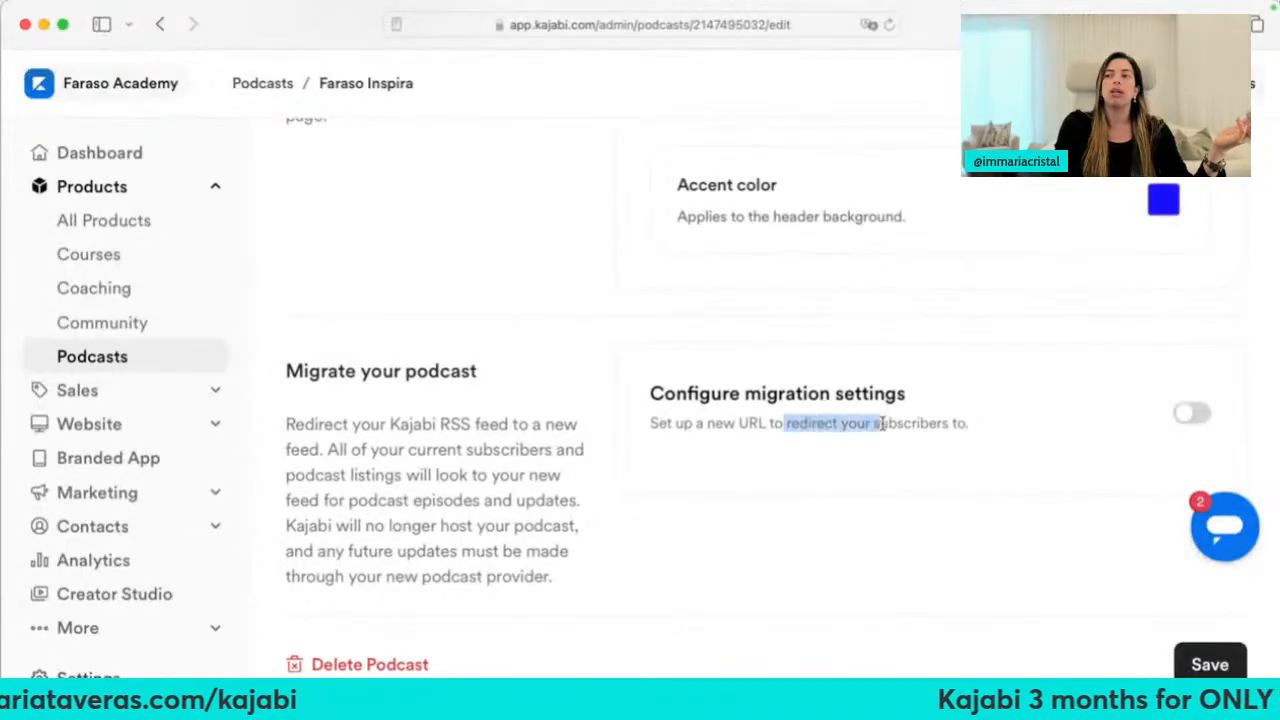
scroll(530, 455, "up", 15)
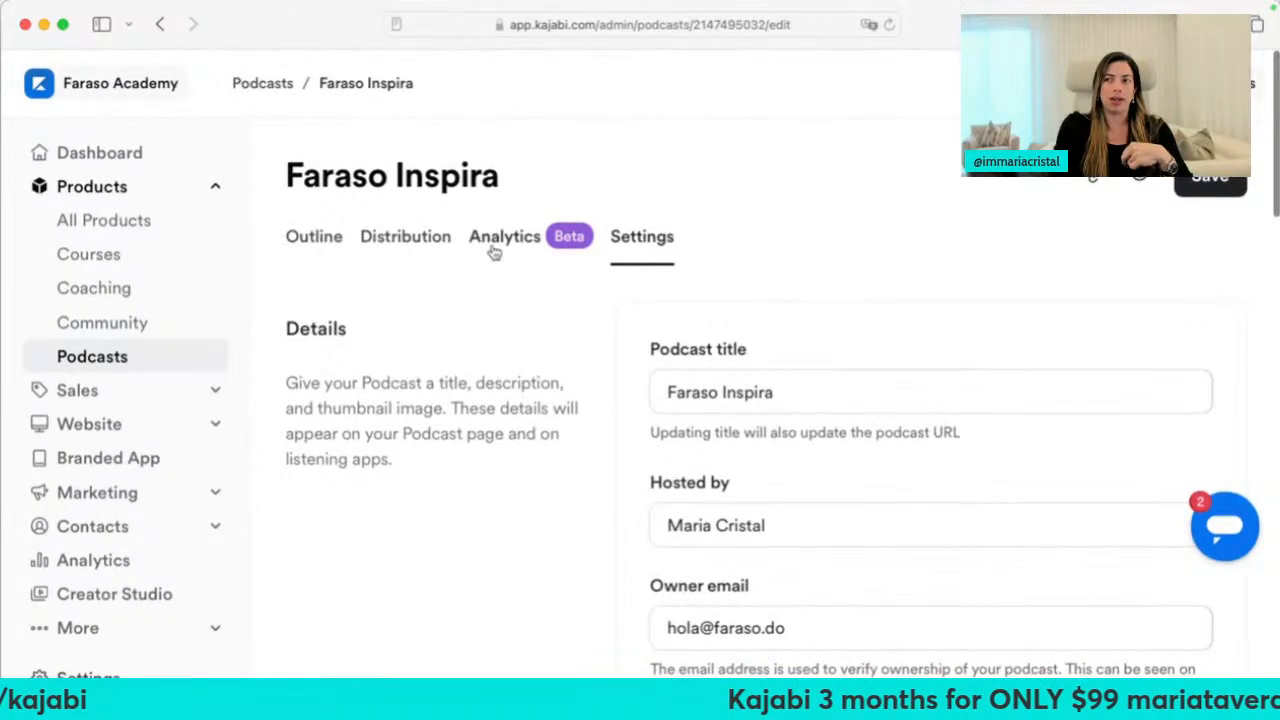
View the Distribution page showing Apple Podcasts and Spotify connected and the RSS feed URL
left_click(392, 248)
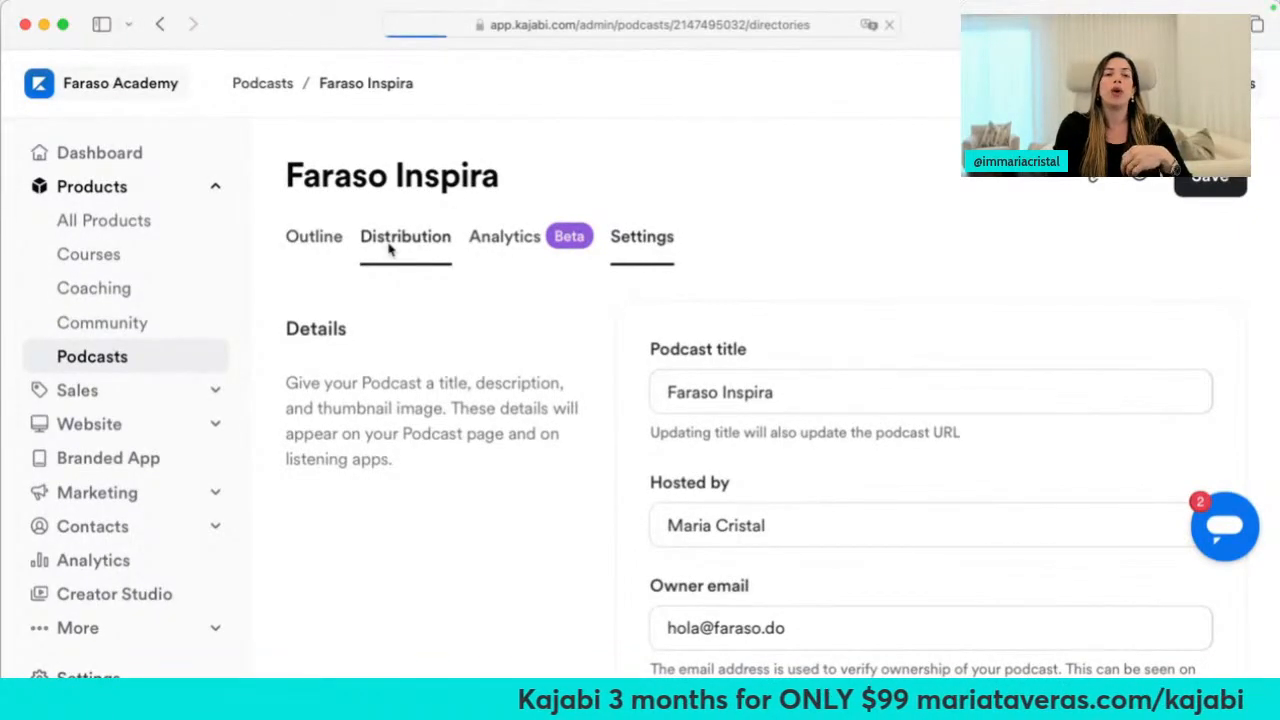
scroll(437, 504, "down", 5)
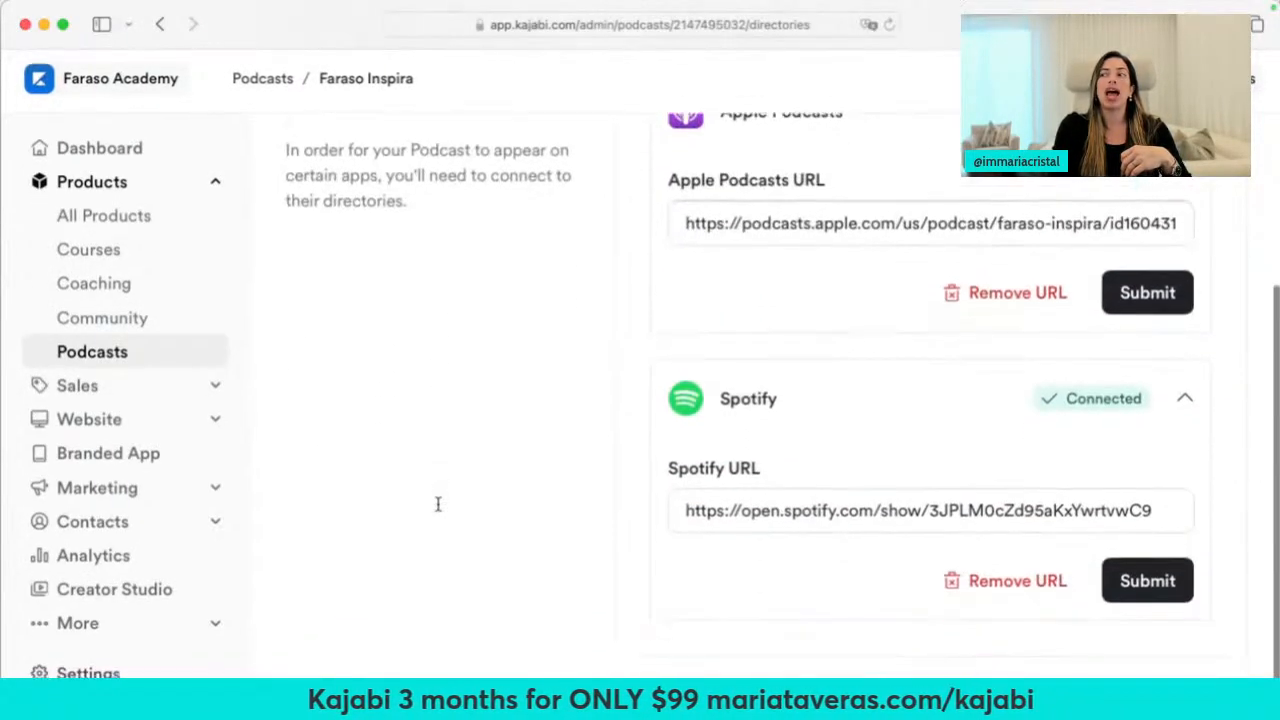
scroll(437, 504, "up", 2)
scroll(437, 511, "up", 2)
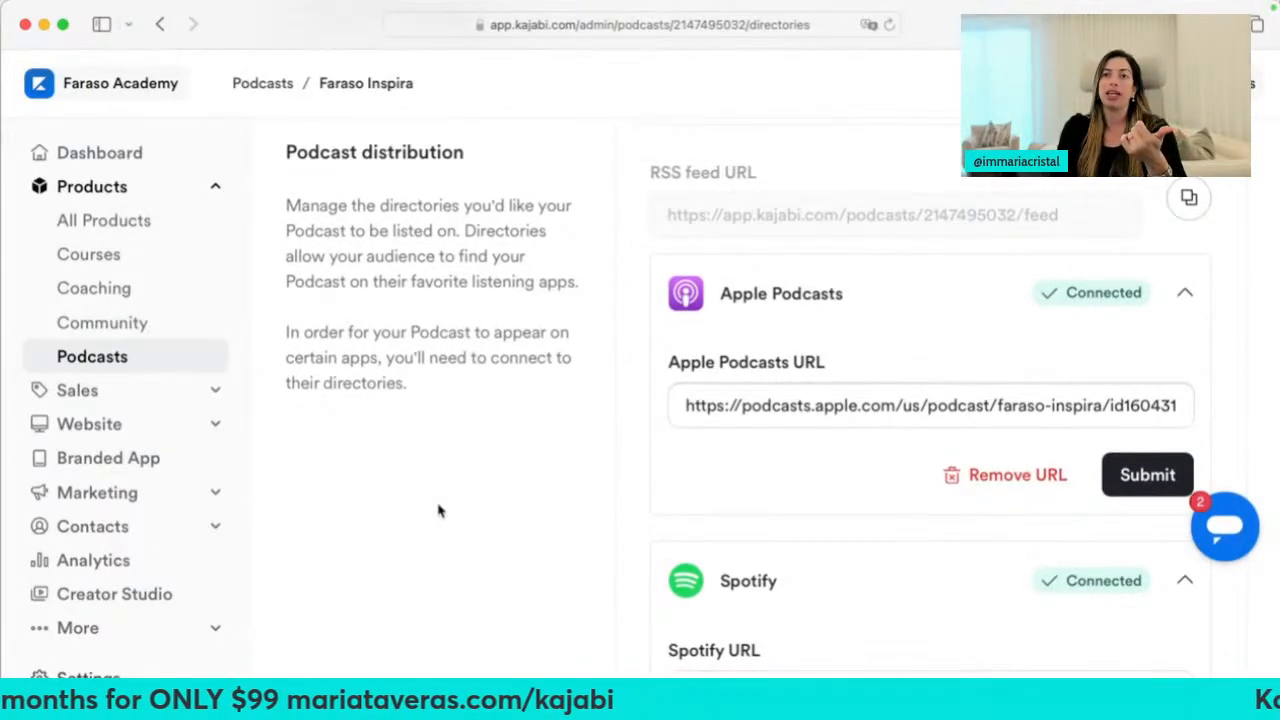
scroll(910, 562, "up", 3)
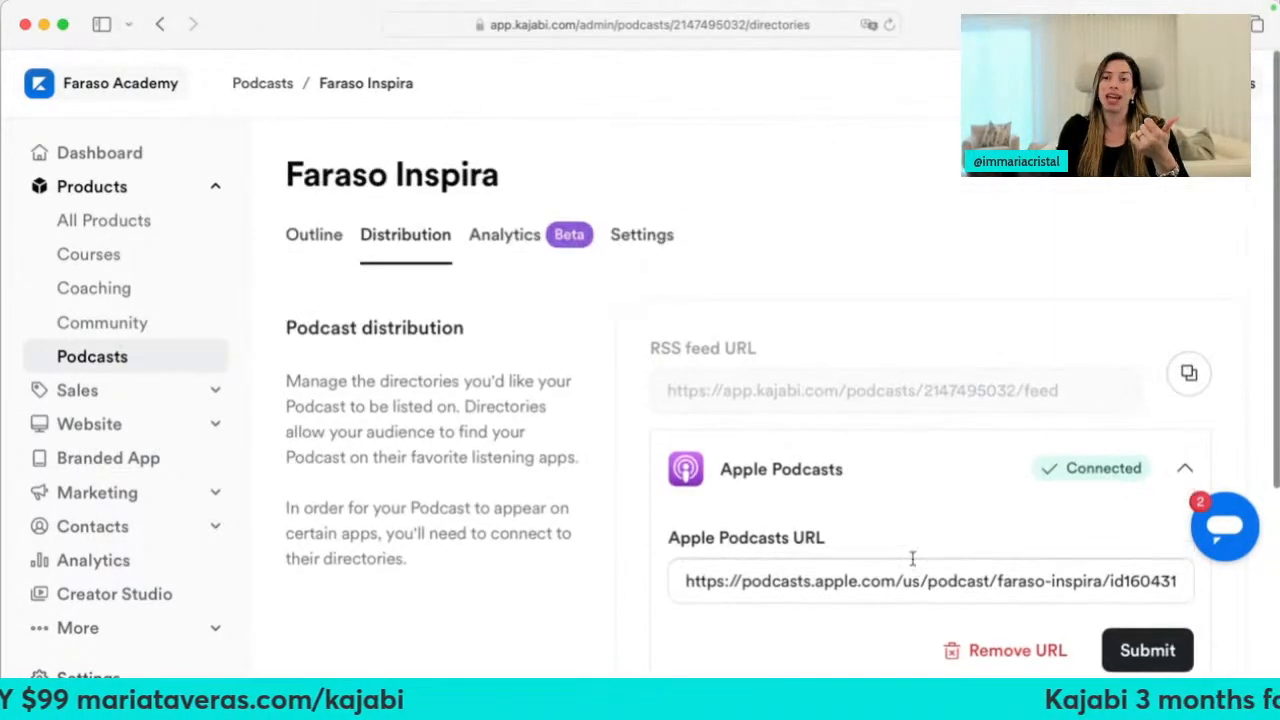
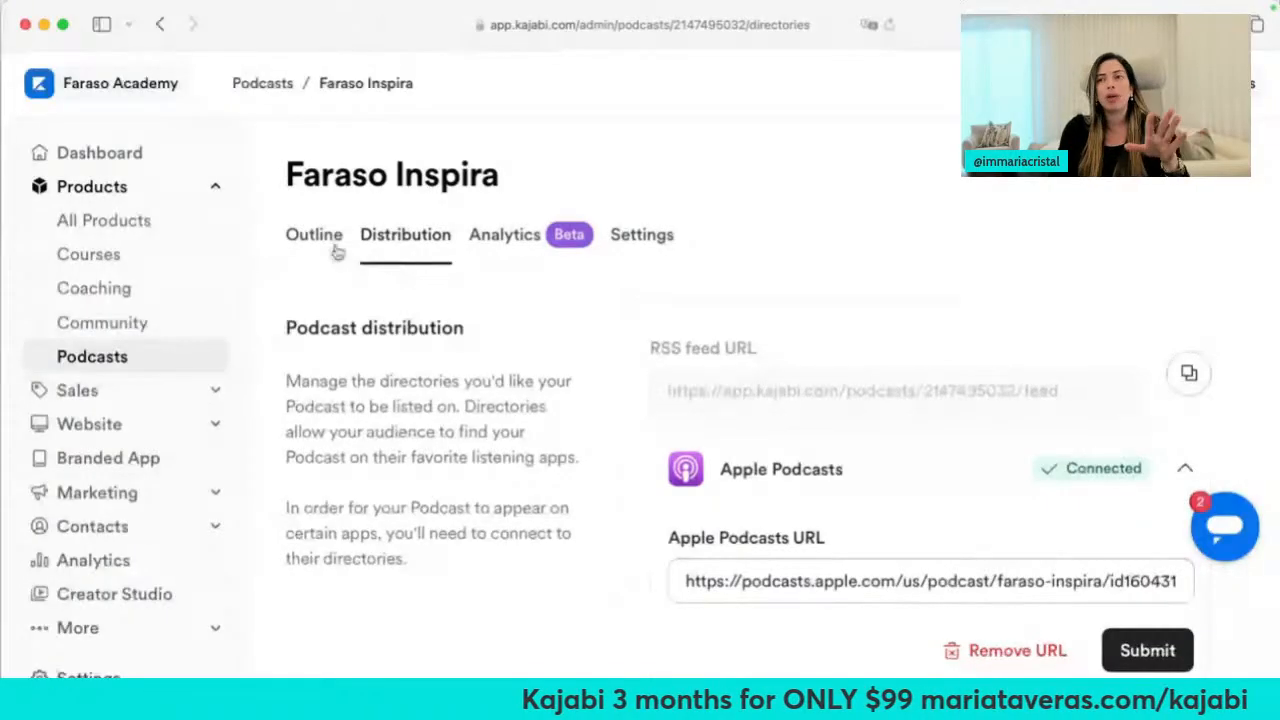
Show the Faraso Inspira three-episode outline, then start an Episode-type entry and cancel it
left_click(327, 246)
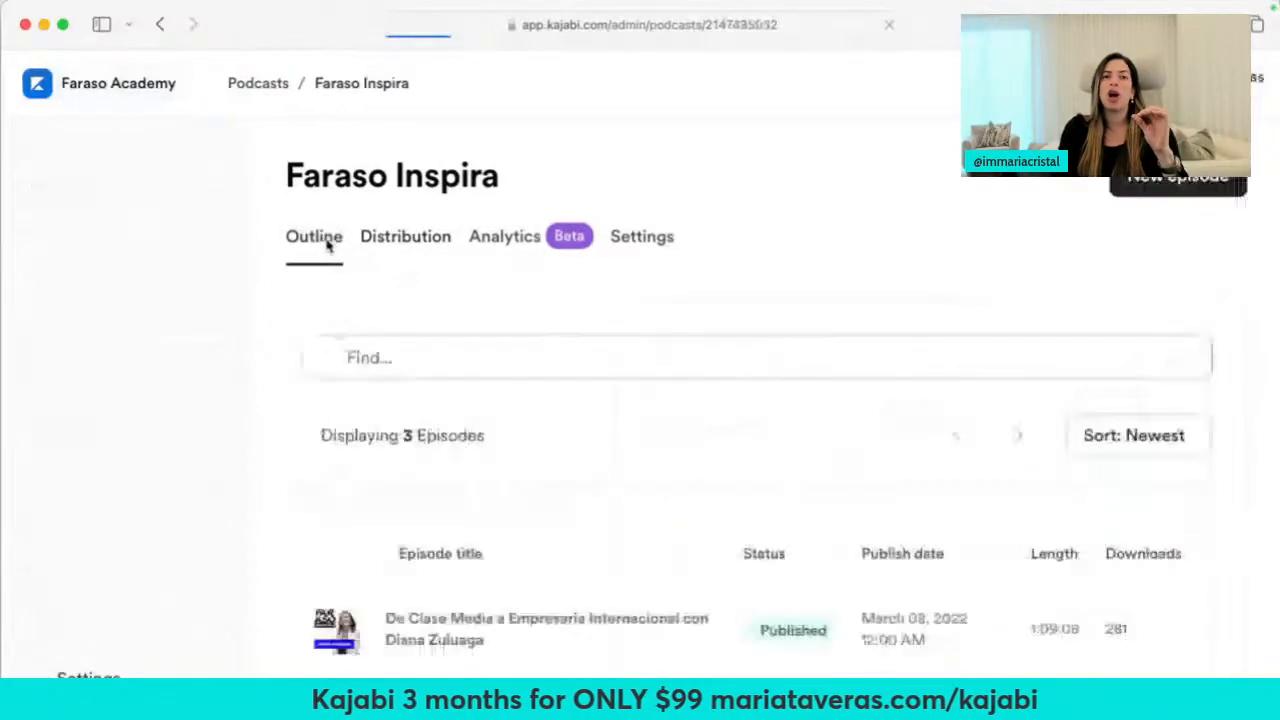
left_click(1143, 188)
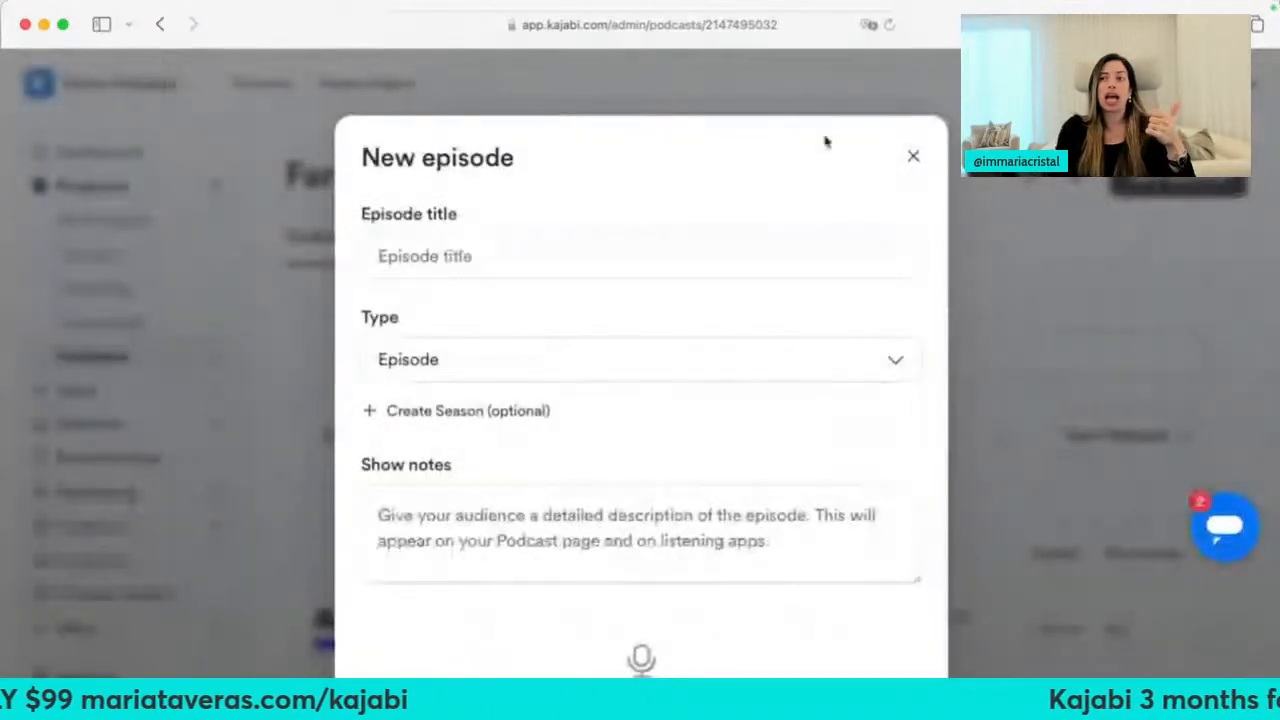
left_click(568, 367)
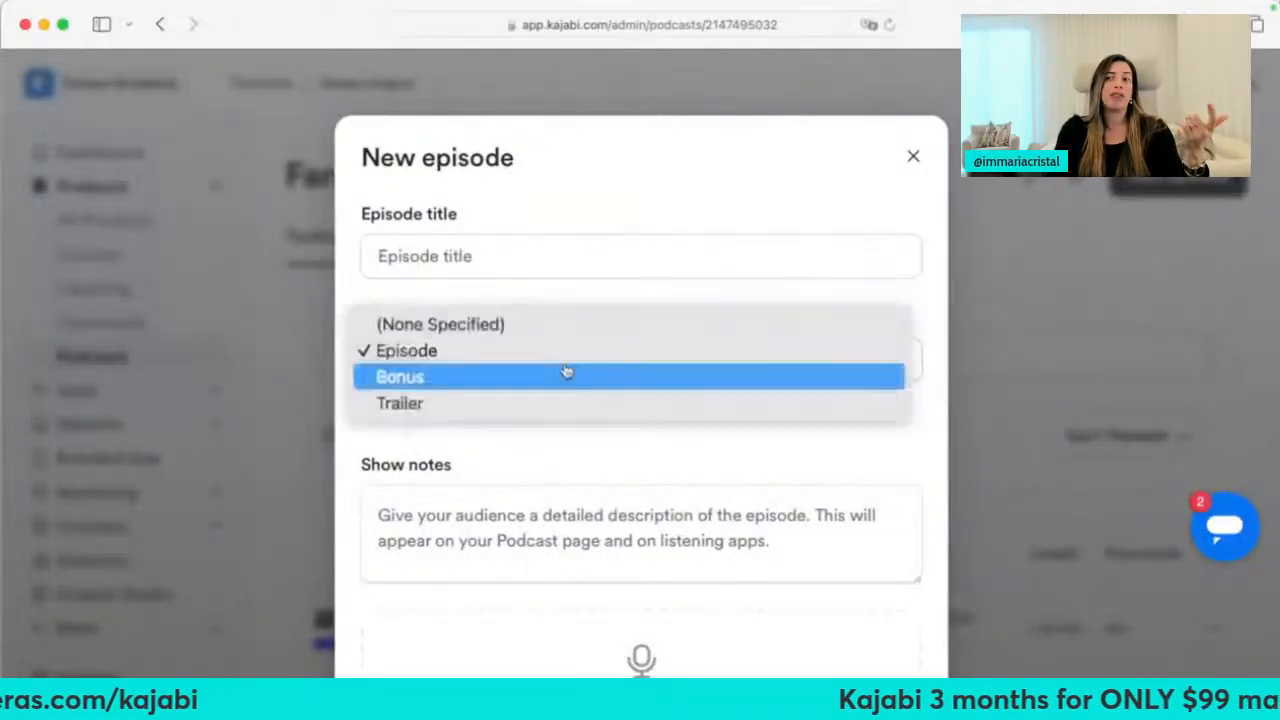
left_click(497, 446)
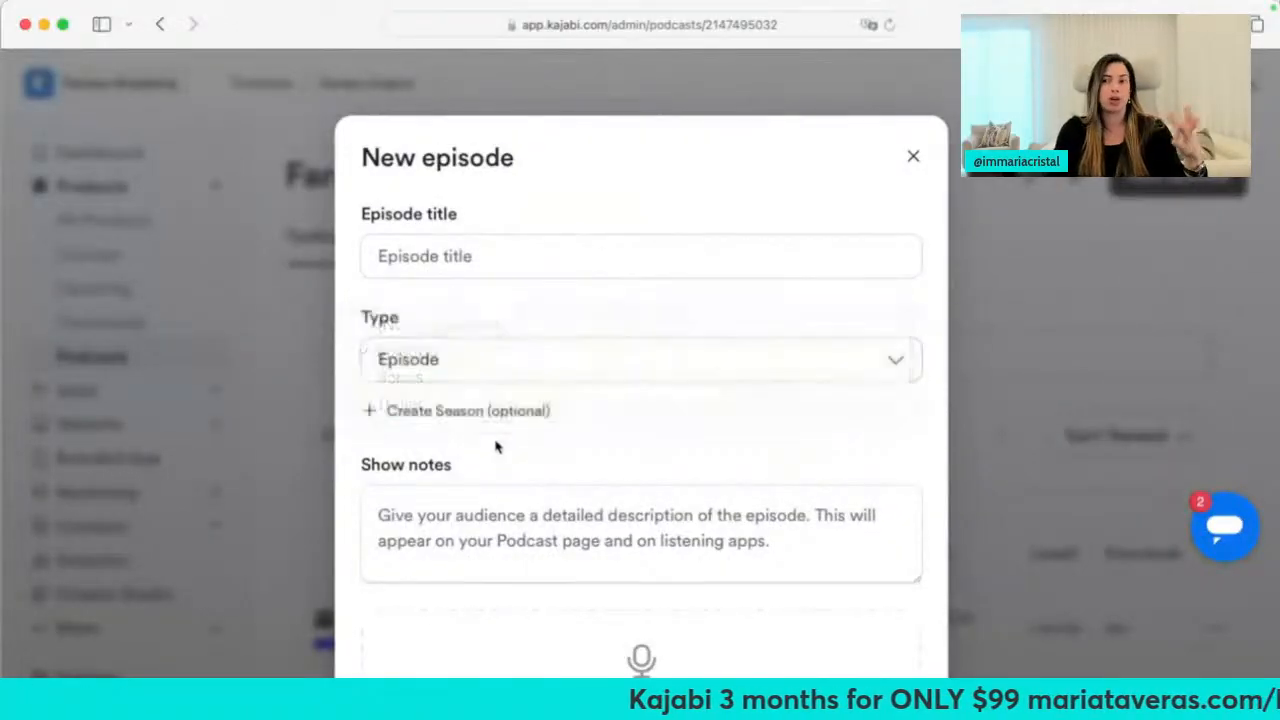
scroll(497, 446, "down", 5)
scroll(502, 318, "down", 2)
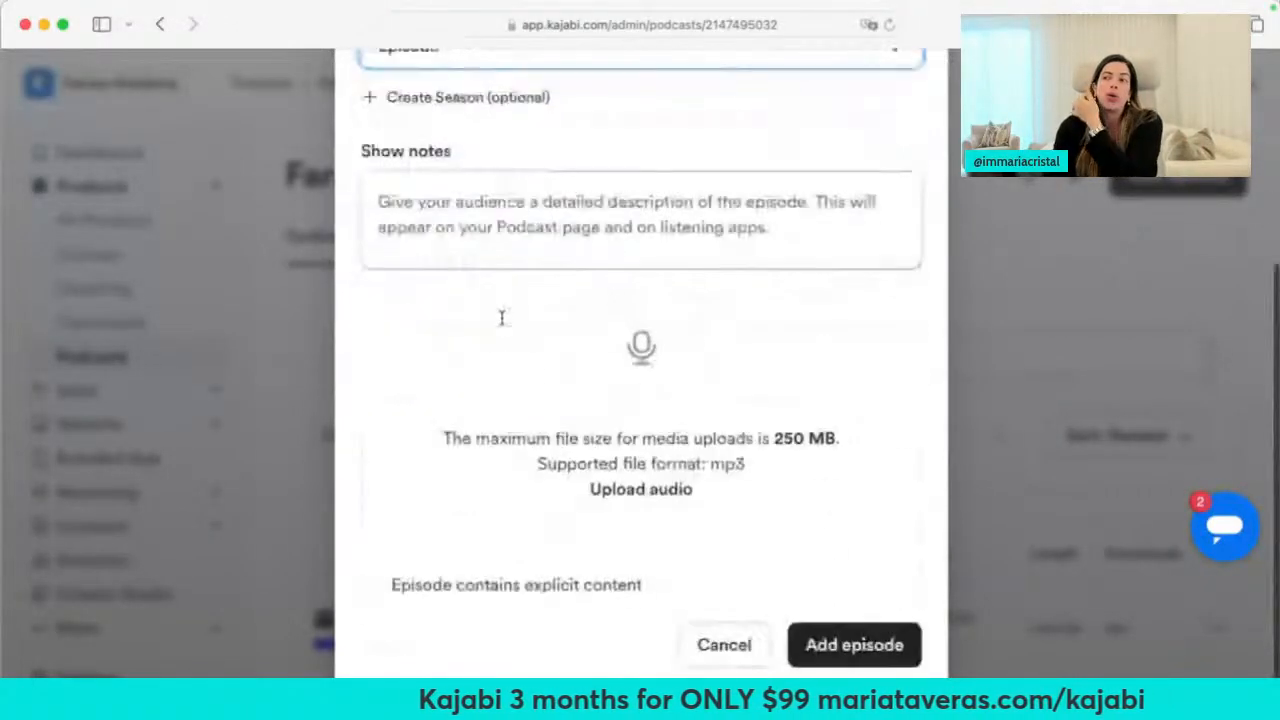
left_click(1014, 432)
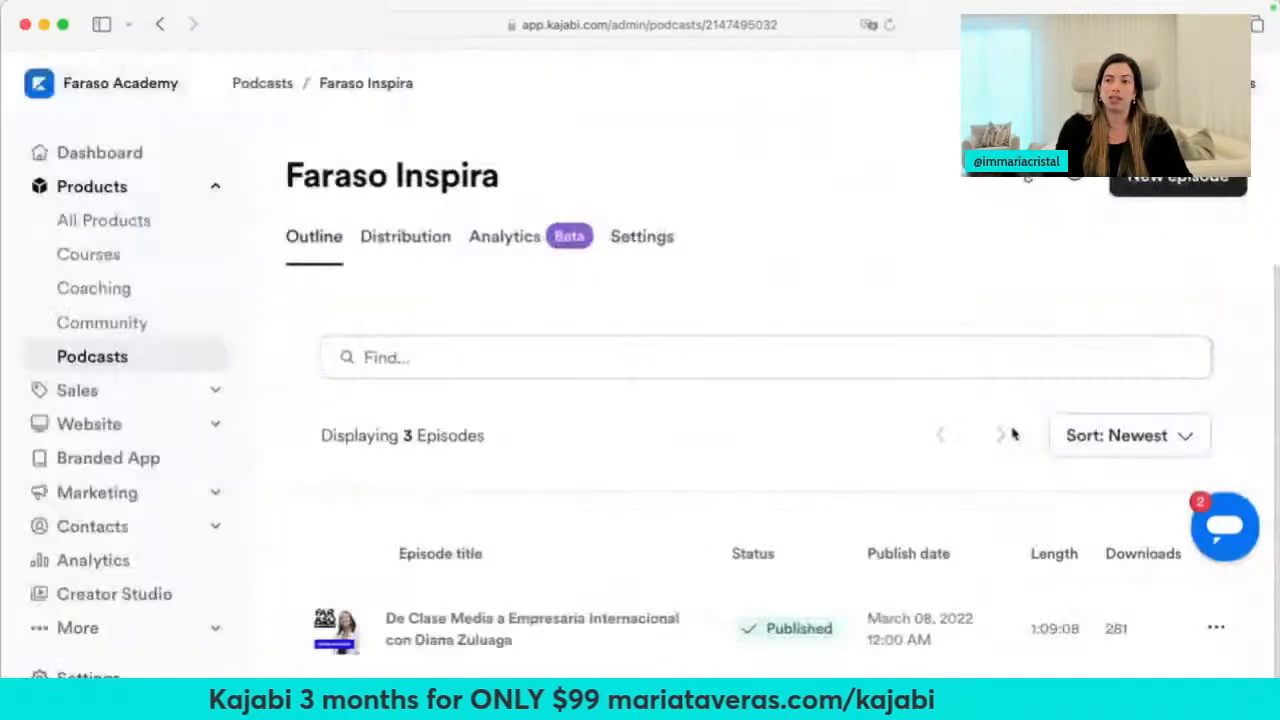
Review the March 08, 2022 interview episode's details and open its public preview in a new tab
scroll(534, 486, "down", 4)
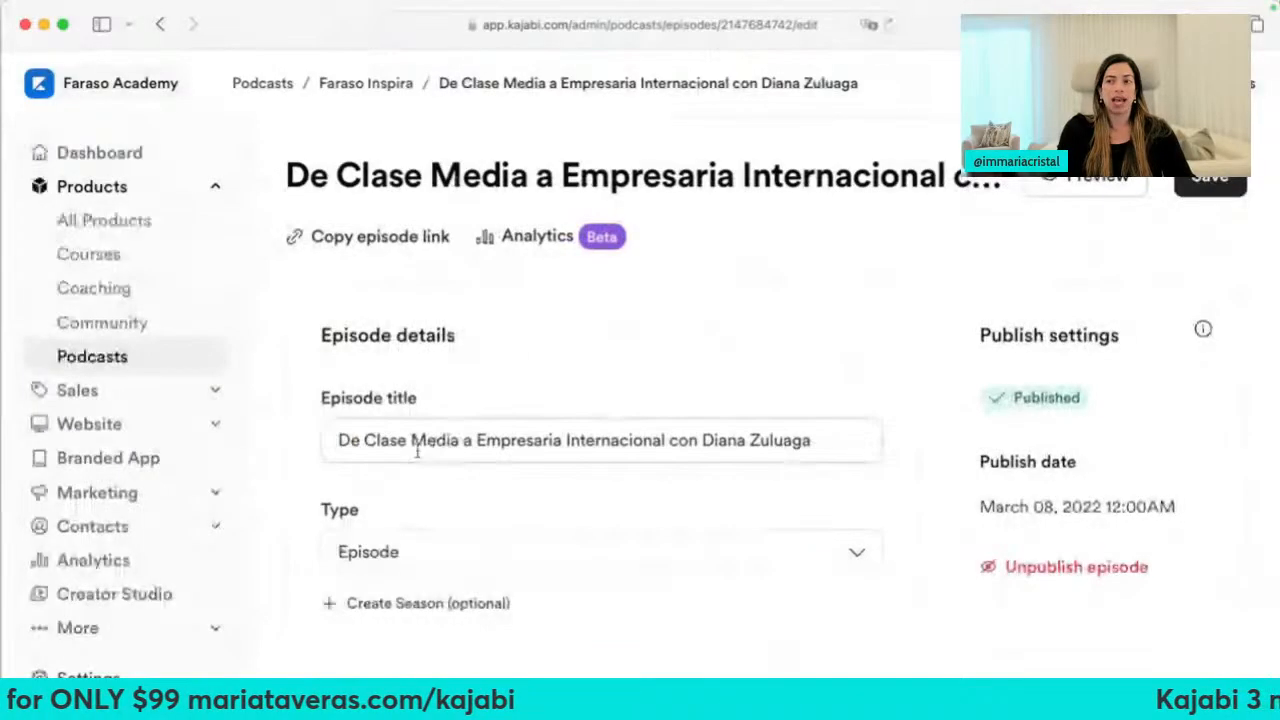
scroll(428, 443, "down", 5)
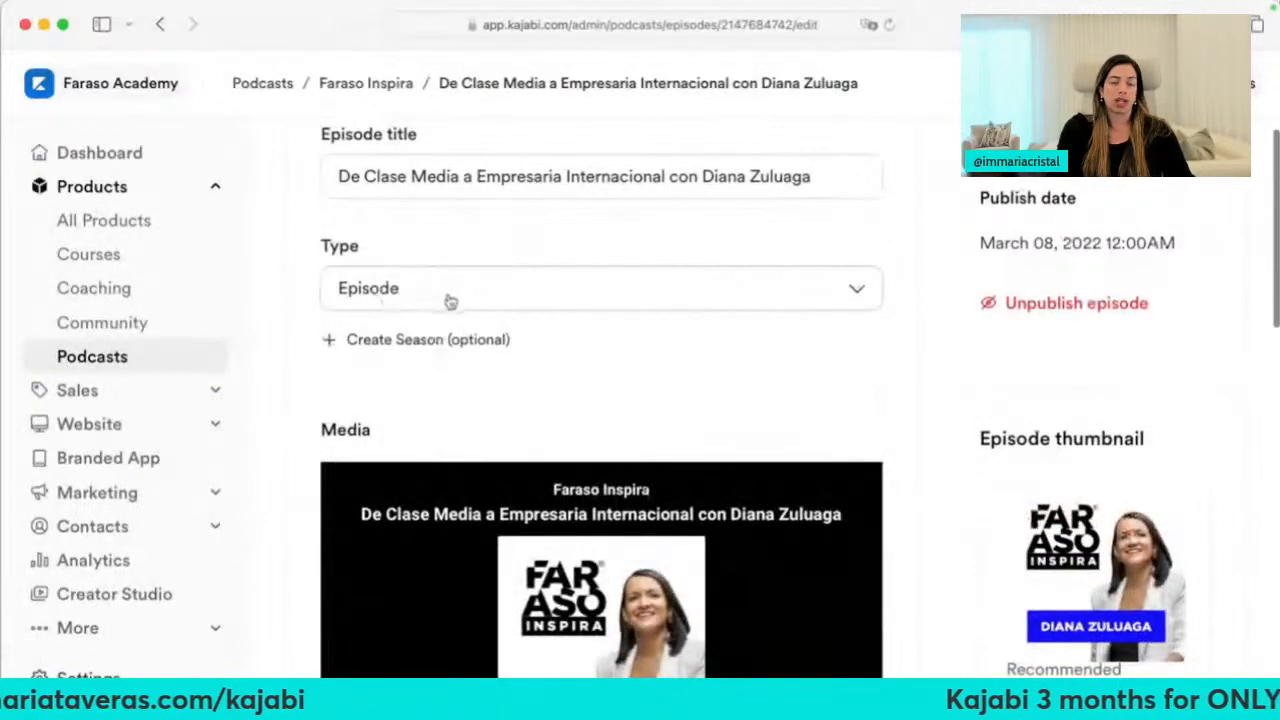
scroll(491, 366, "down", 5)
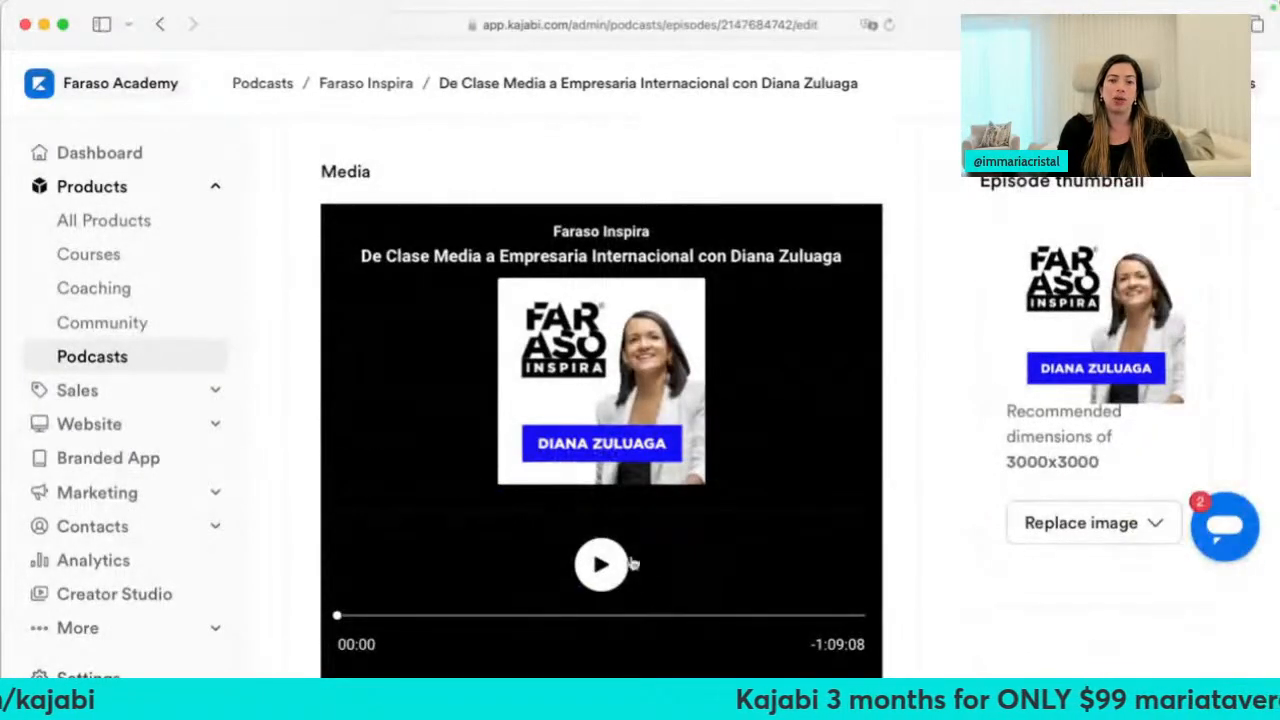
scroll(634, 575, "down", 10)
scroll(634, 571, "up", 3)
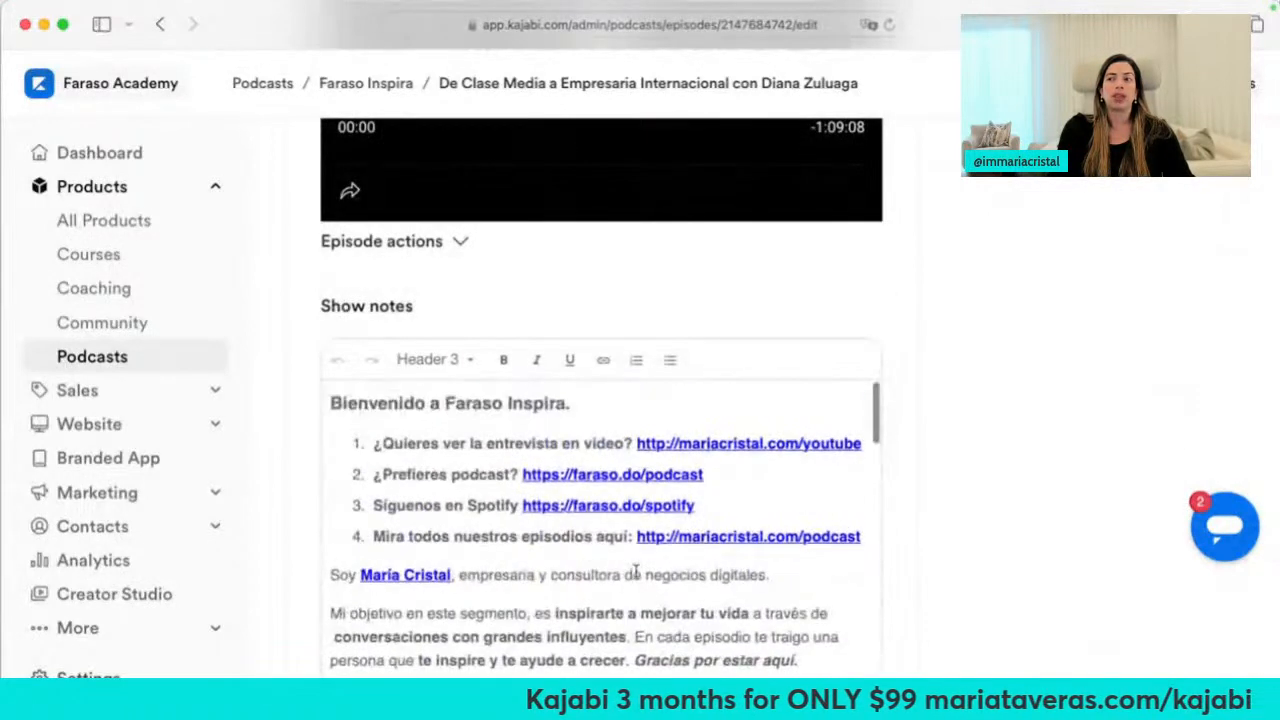
scroll(1037, 406, "down", 2)
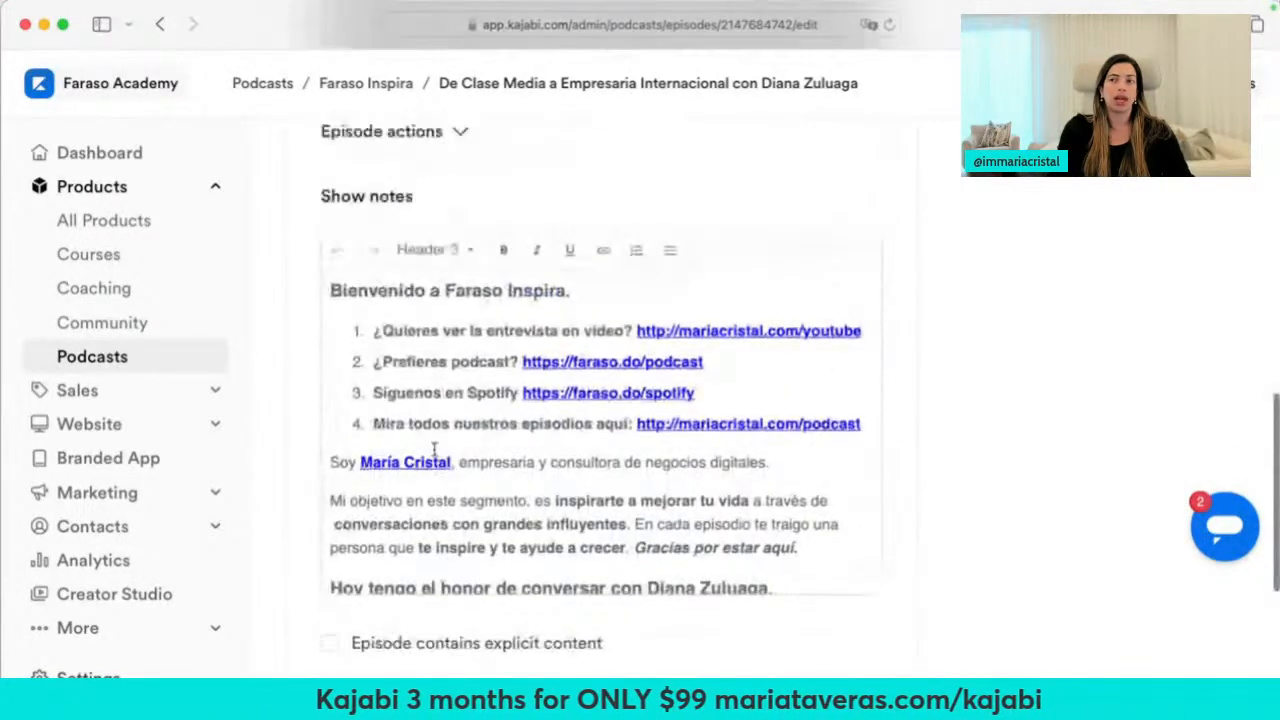
scroll(430, 455, "down", 12)
scroll(434, 450, "down", 15)
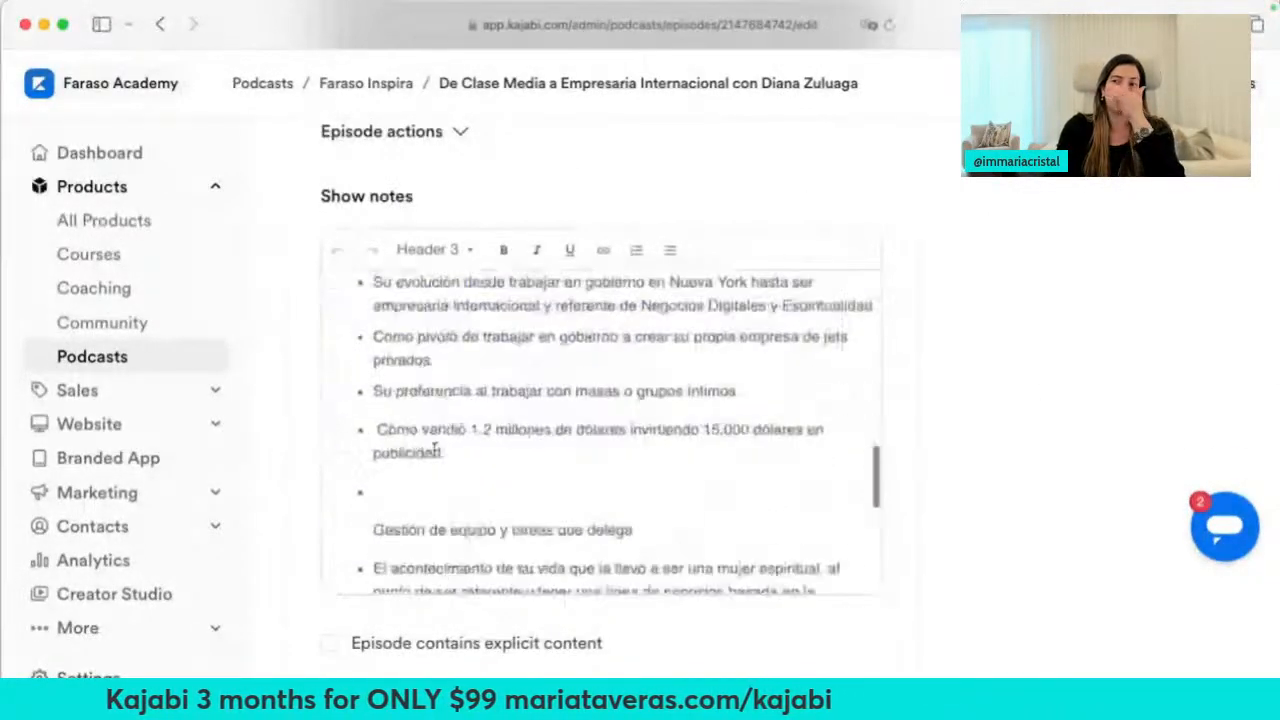
scroll(722, 452, "down", 5)
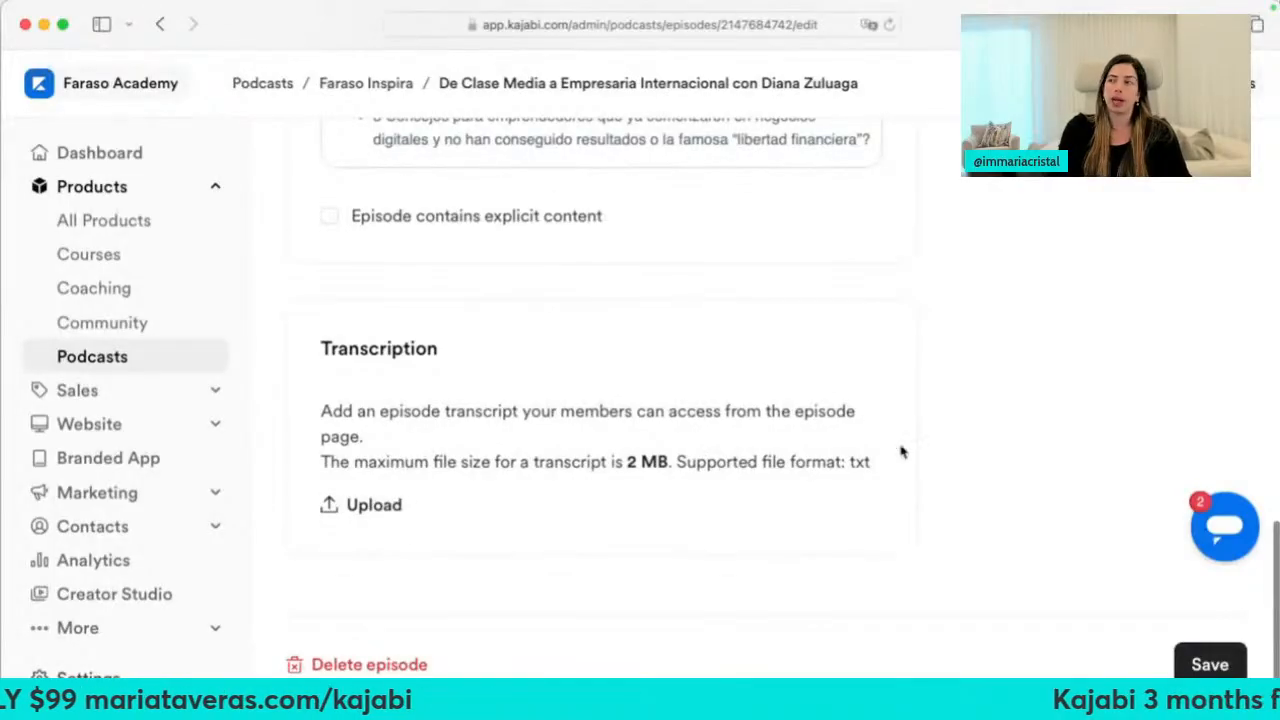
scroll(902, 452, "up", 15)
scroll(1020, 316, "up", 3)
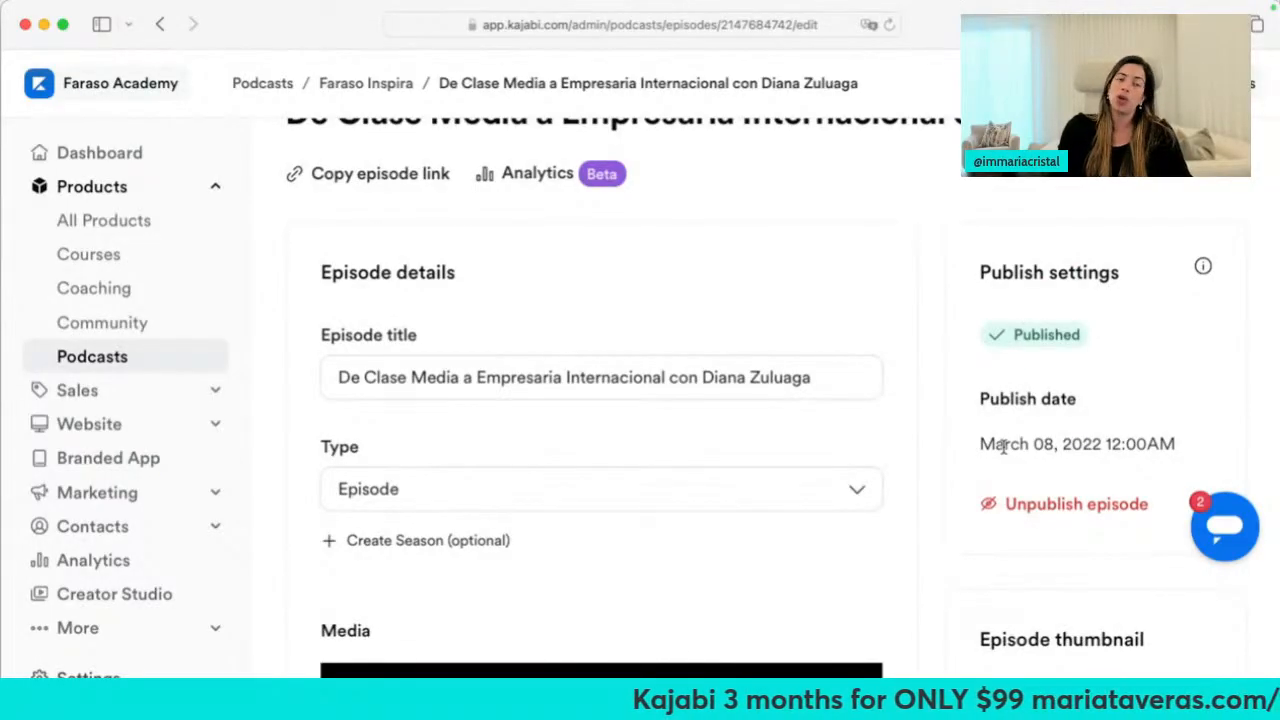
scroll(1003, 447, "down", 8)
scroll(1038, 365, "up", 10)
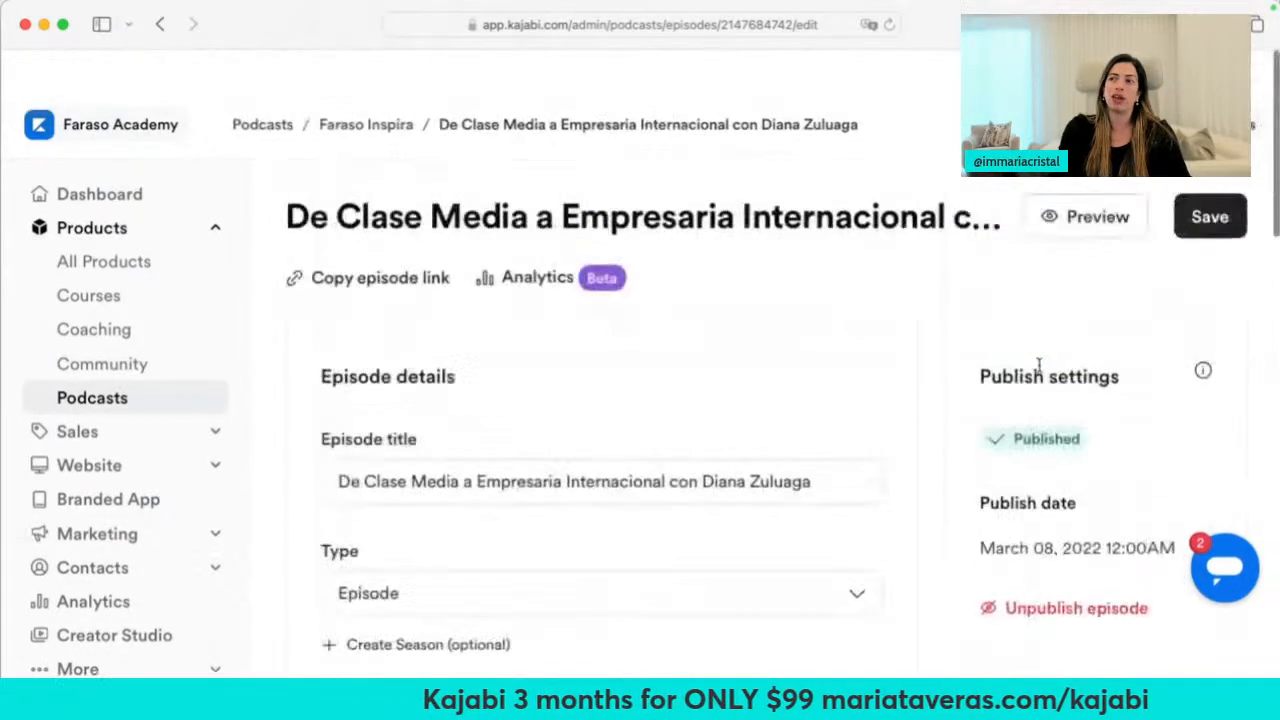
right_click(1066, 179)
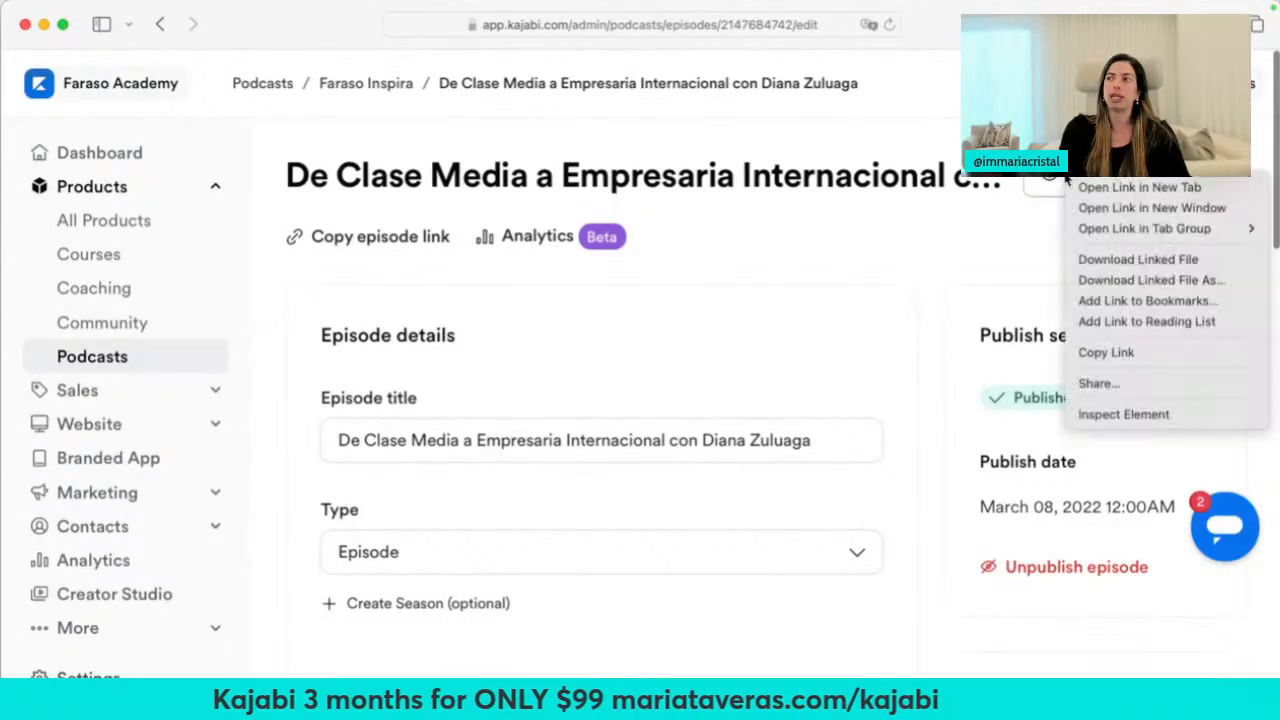
left_click(1085, 187)
Switch to the interview episode's public page and scroll through it
left_click(814, 62)
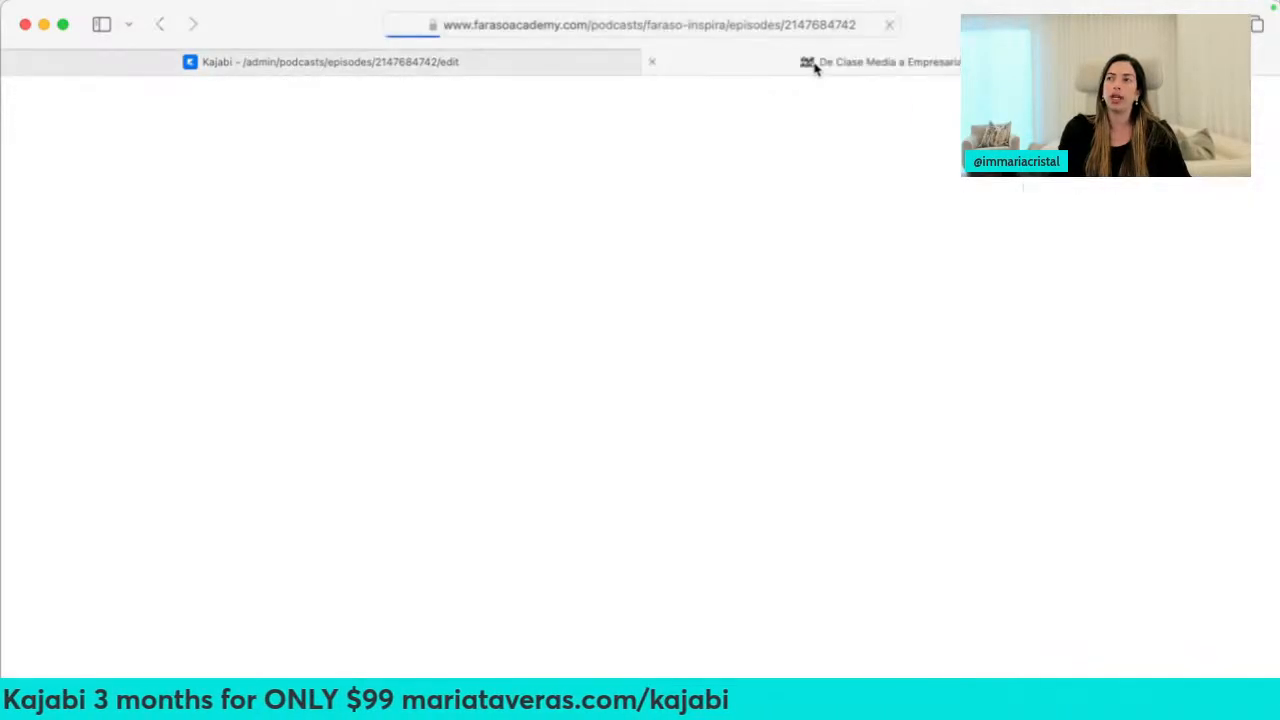
right_click(84, 385)
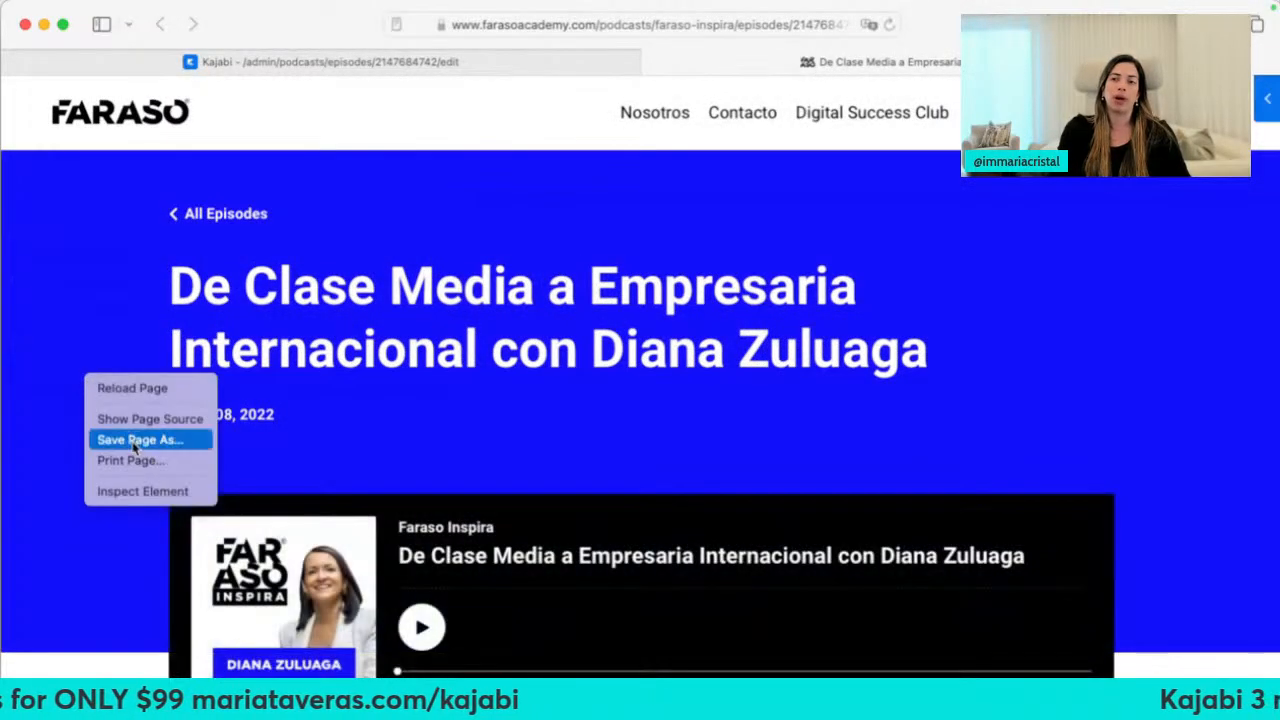
left_click(3, 430)
scroll(440, 410, "down", 3)
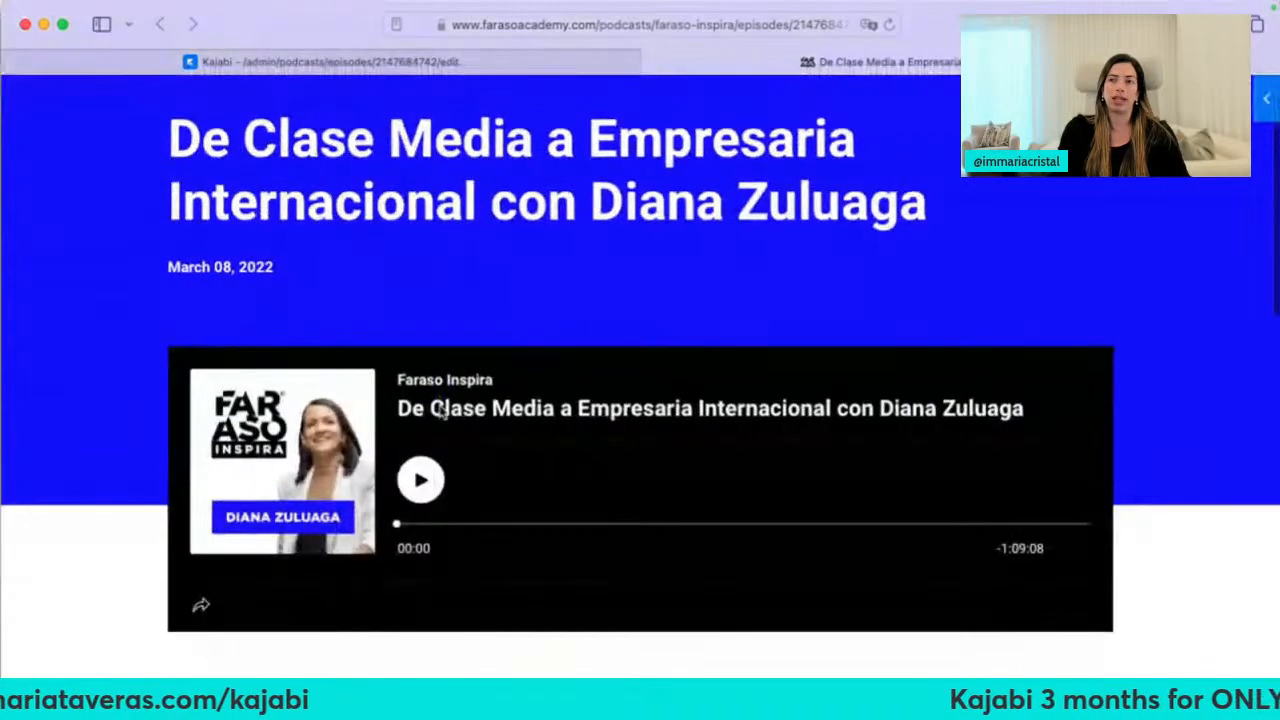
scroll(440, 410, "up", 3)
Open All Episodes and browse the Faraso Inspira episode list with its audio players
left_click(208, 214)
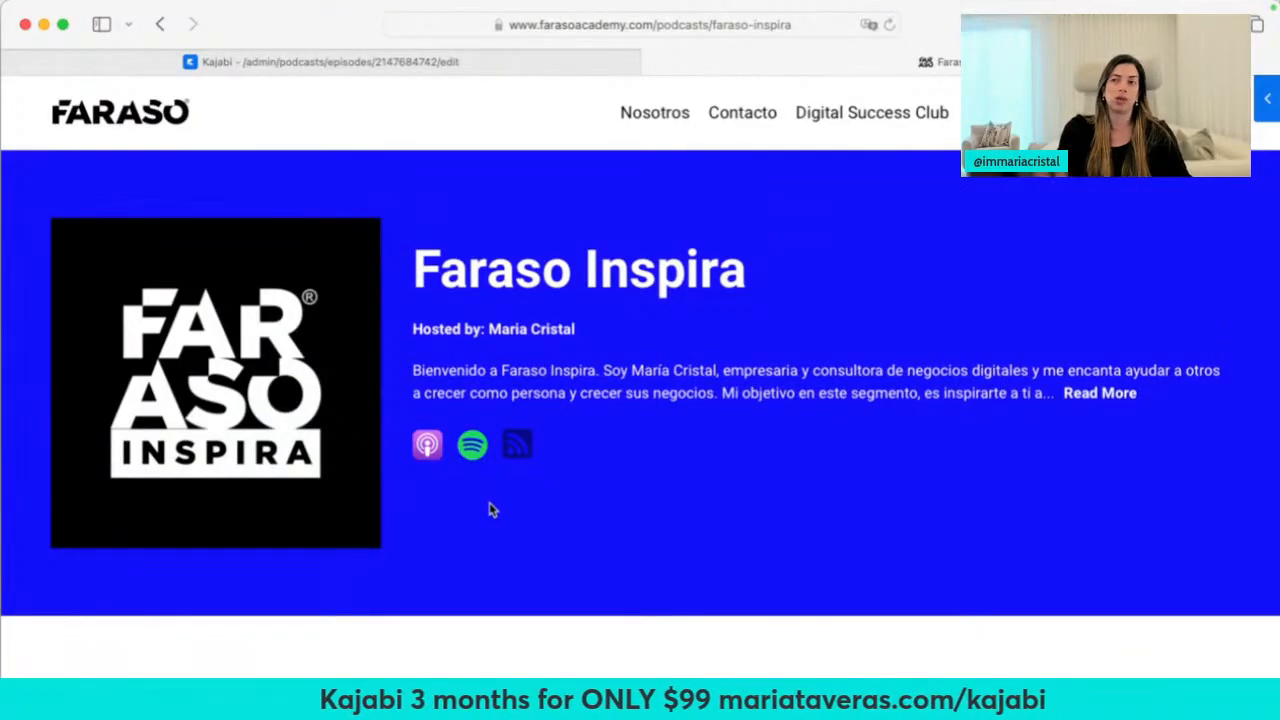
scroll(490, 510, "down", 15)
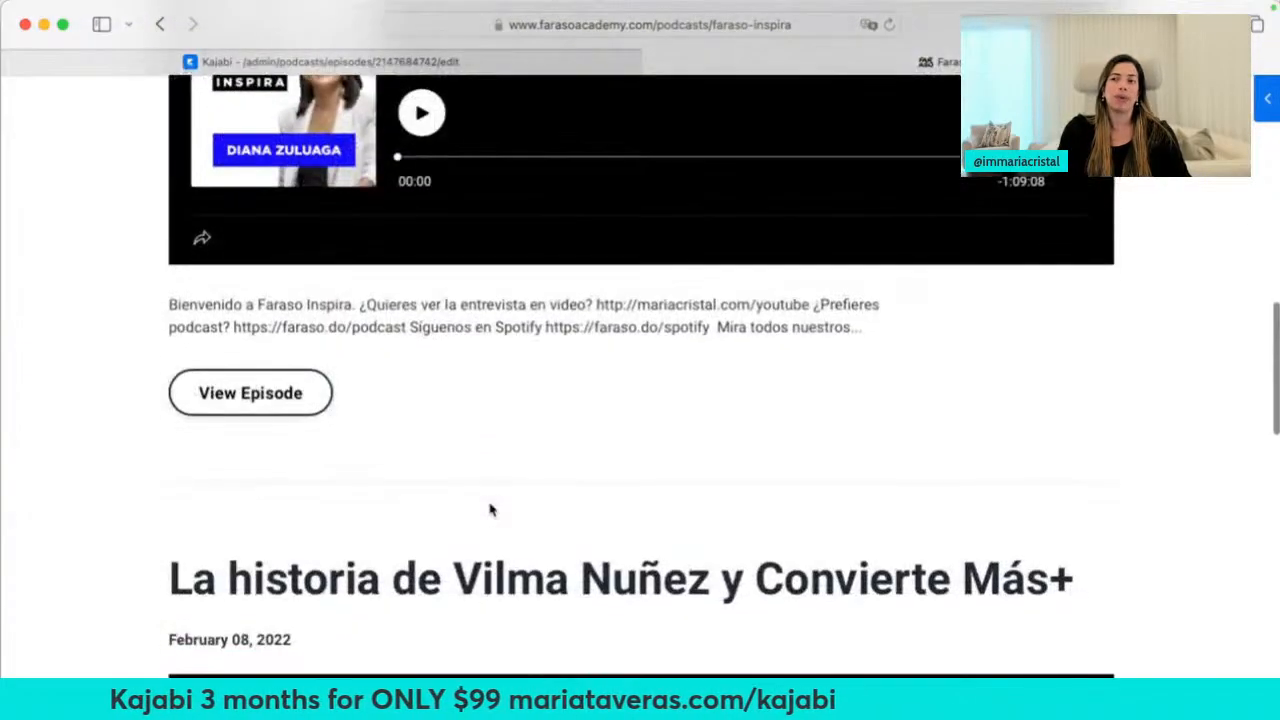
scroll(490, 510, "down", 12)
scroll(490, 510, "up", 3)
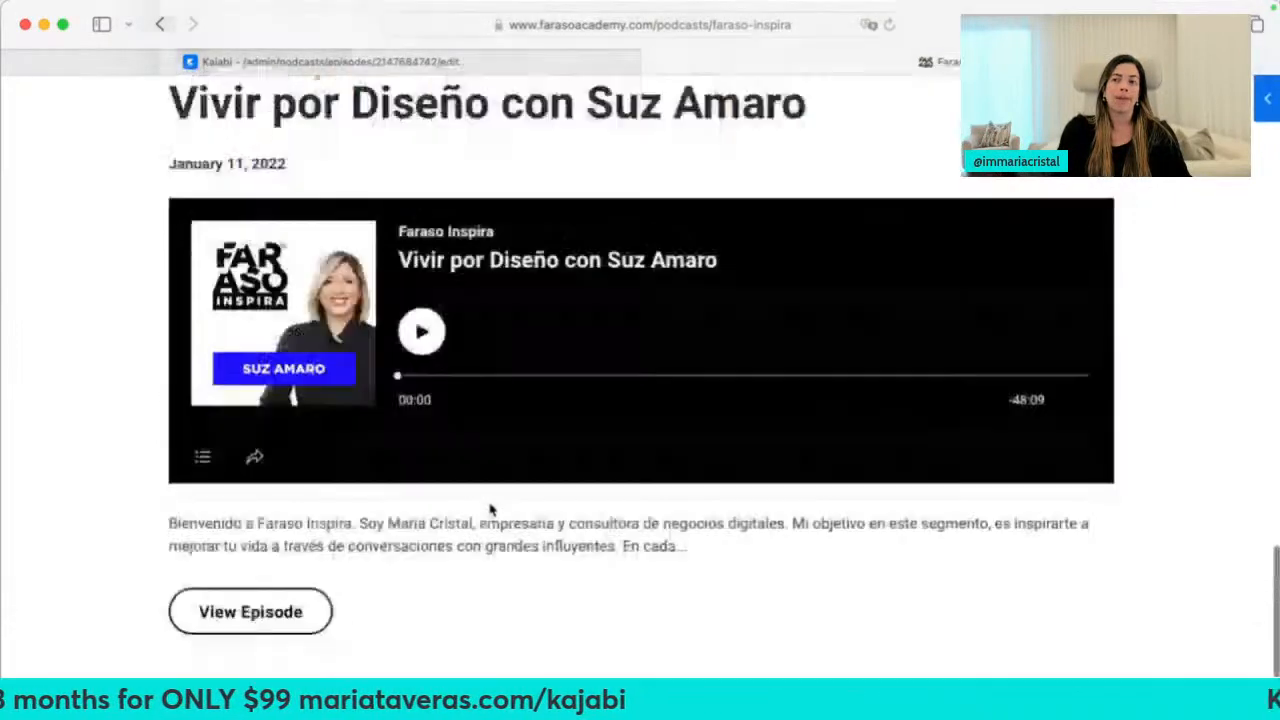
scroll(490, 510, "up", 20)
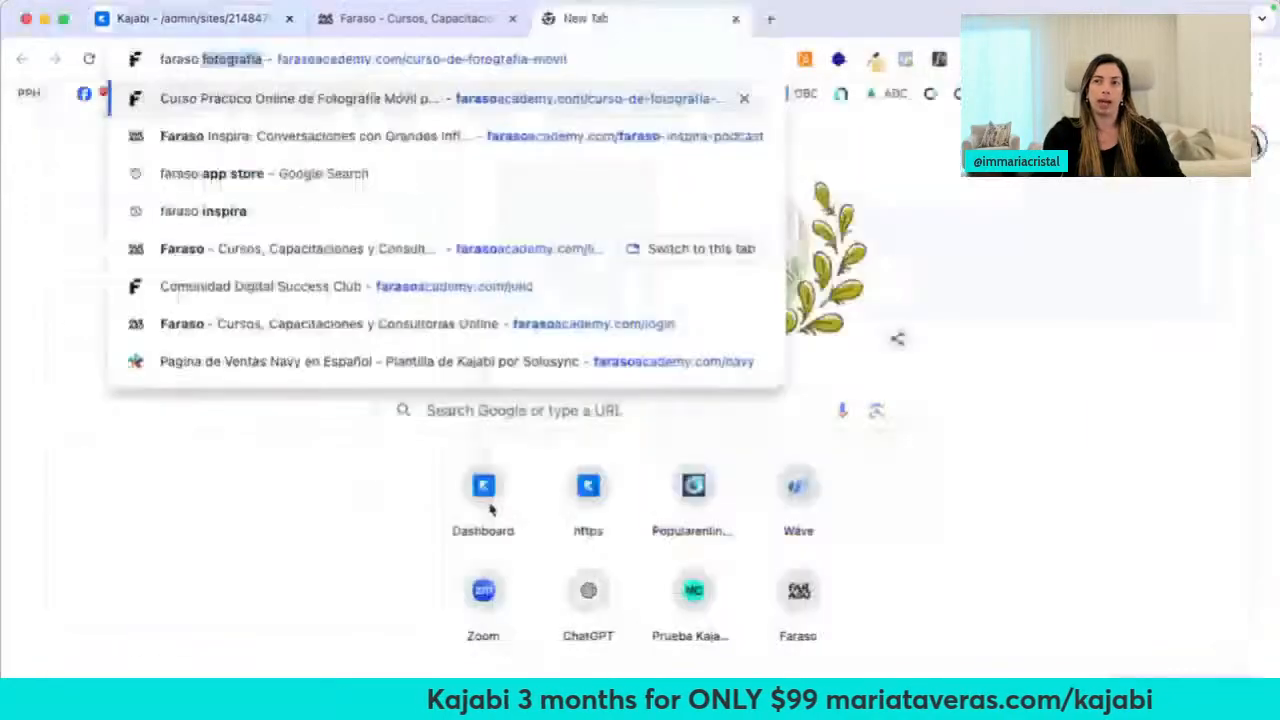
Search for 'inspira', open the Faraso Academy podcast page and translate it into English
type("inspira")
key("Return")
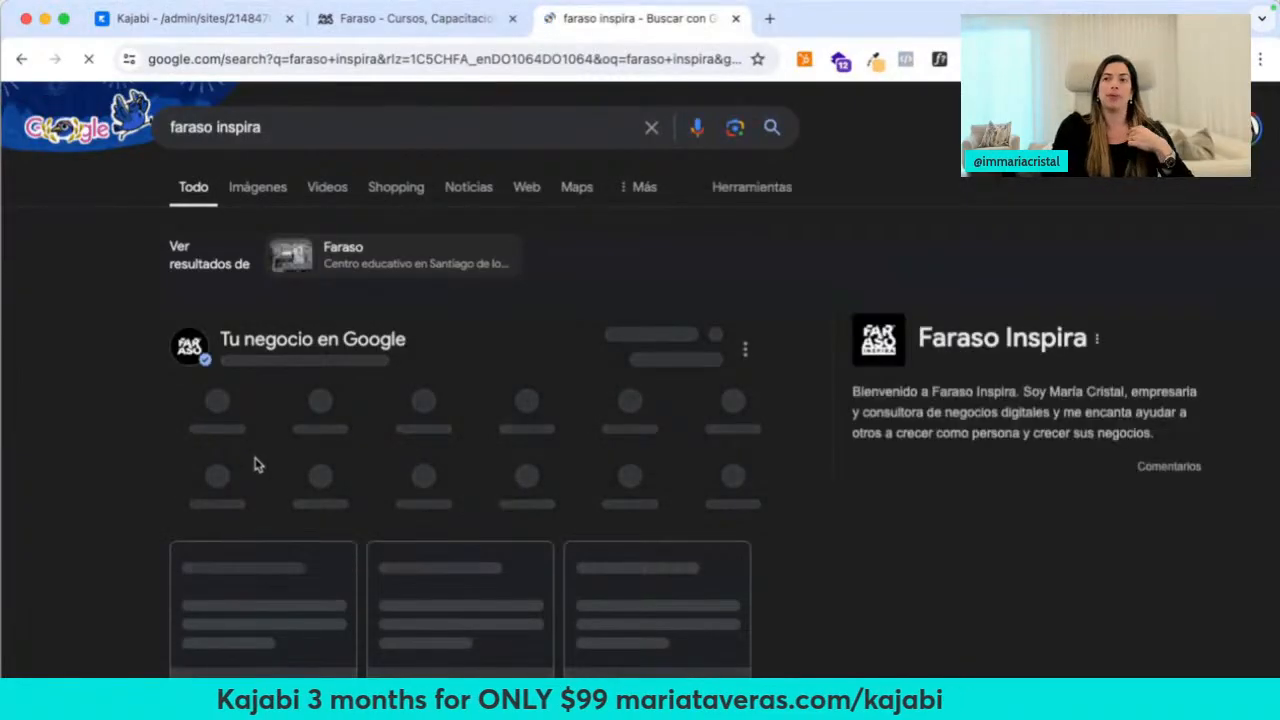
scroll(77, 423, "down", 5)
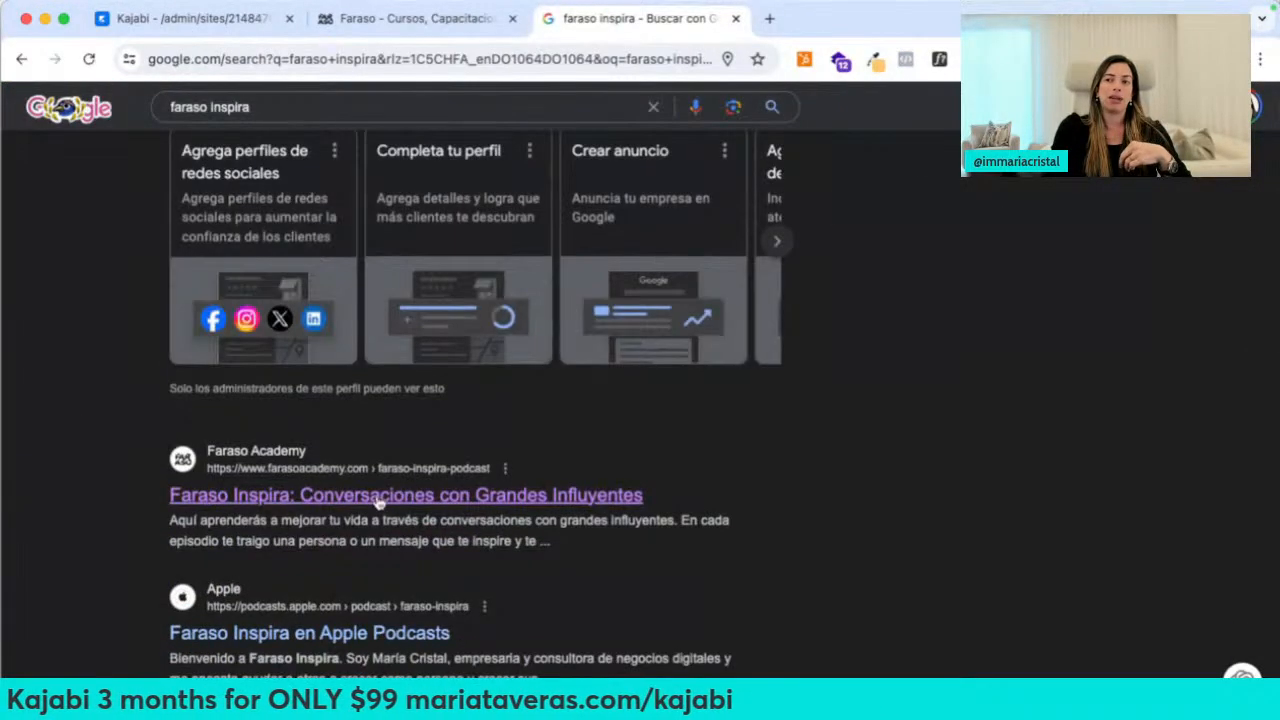
left_click(378, 500)
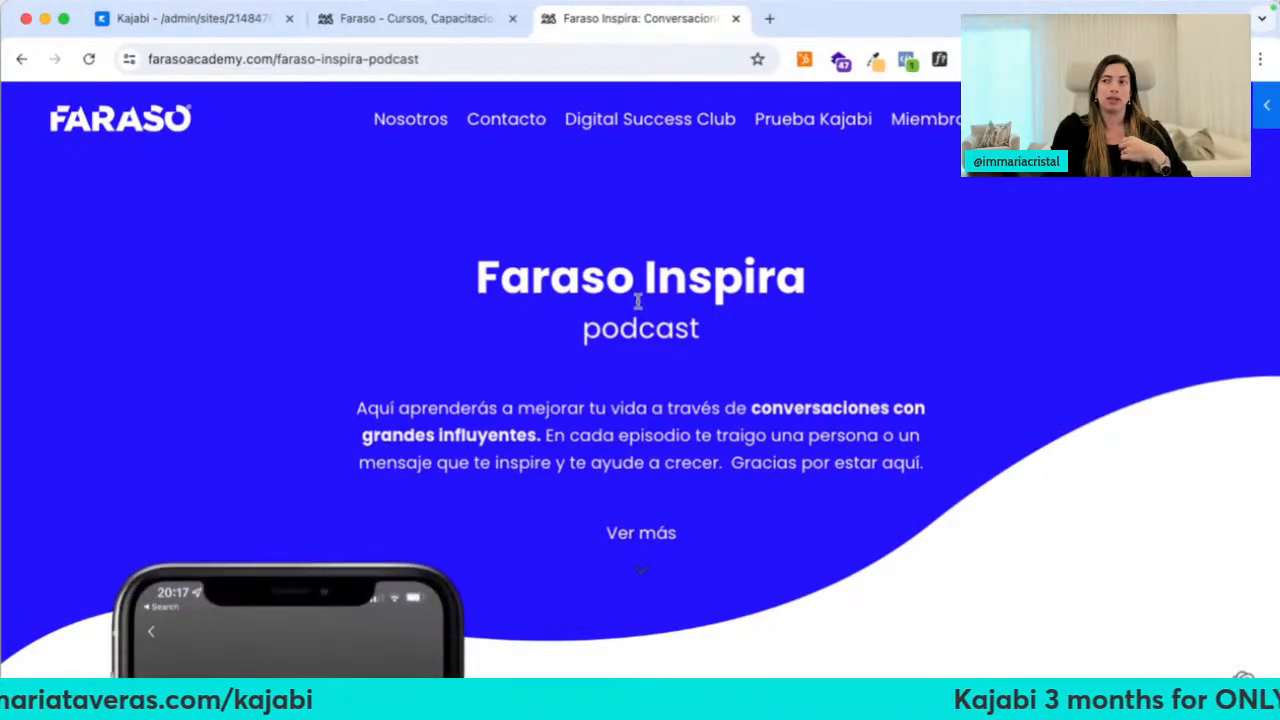
right_click(312, 308)
left_click(392, 526)
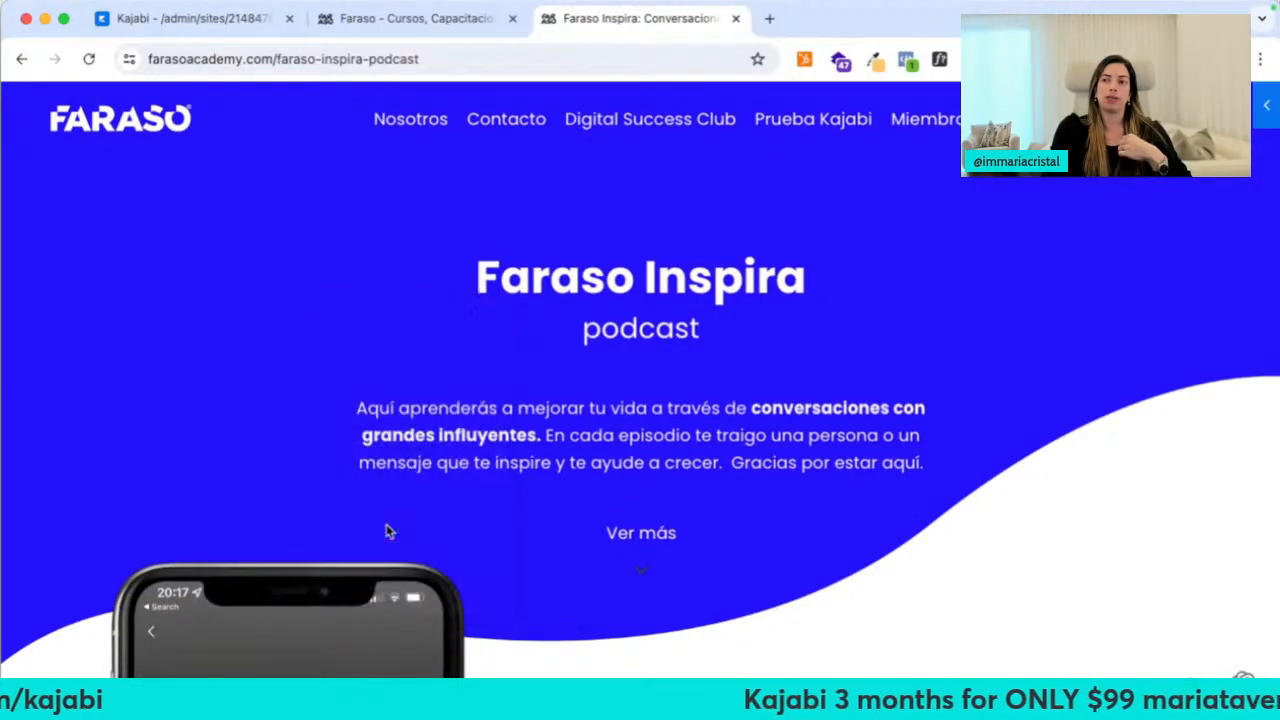
left_click(750, 100)
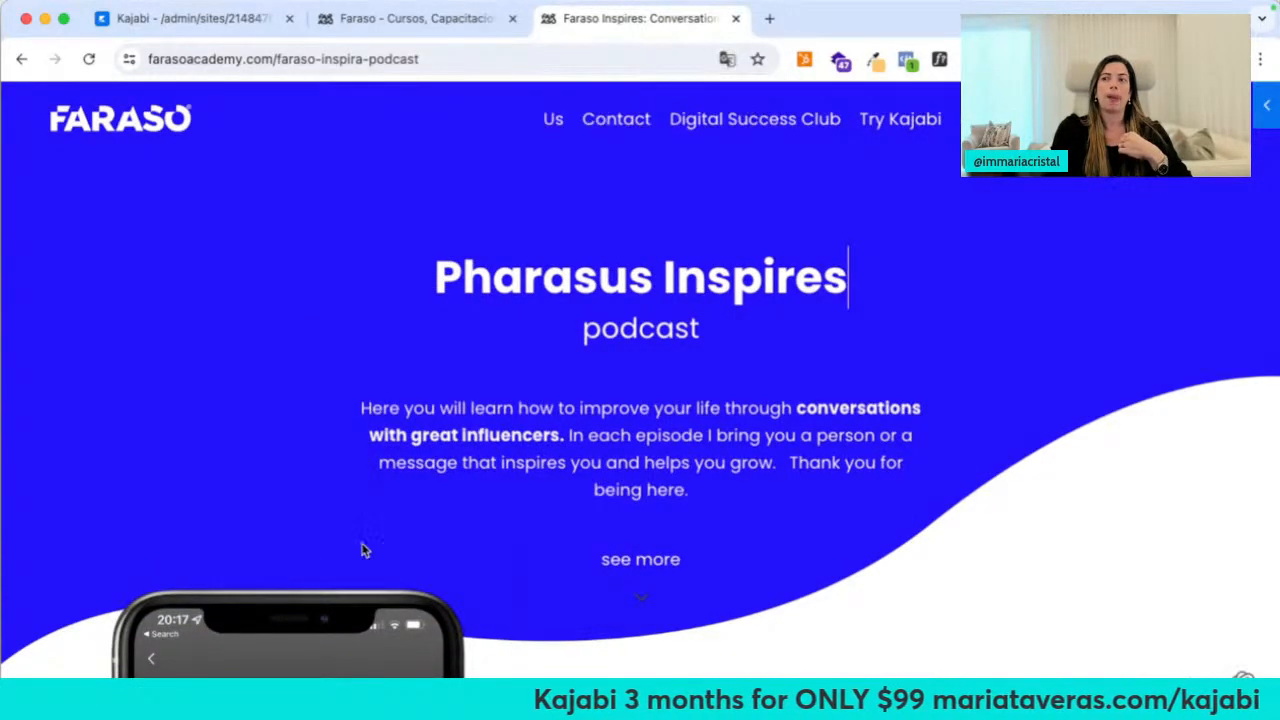
Play the third episode, Vilma Nuñez and Suz Amaro interview videos, then return to the header
scroll(360, 549, "down", 5)
scroll(330, 496, "down", 3)
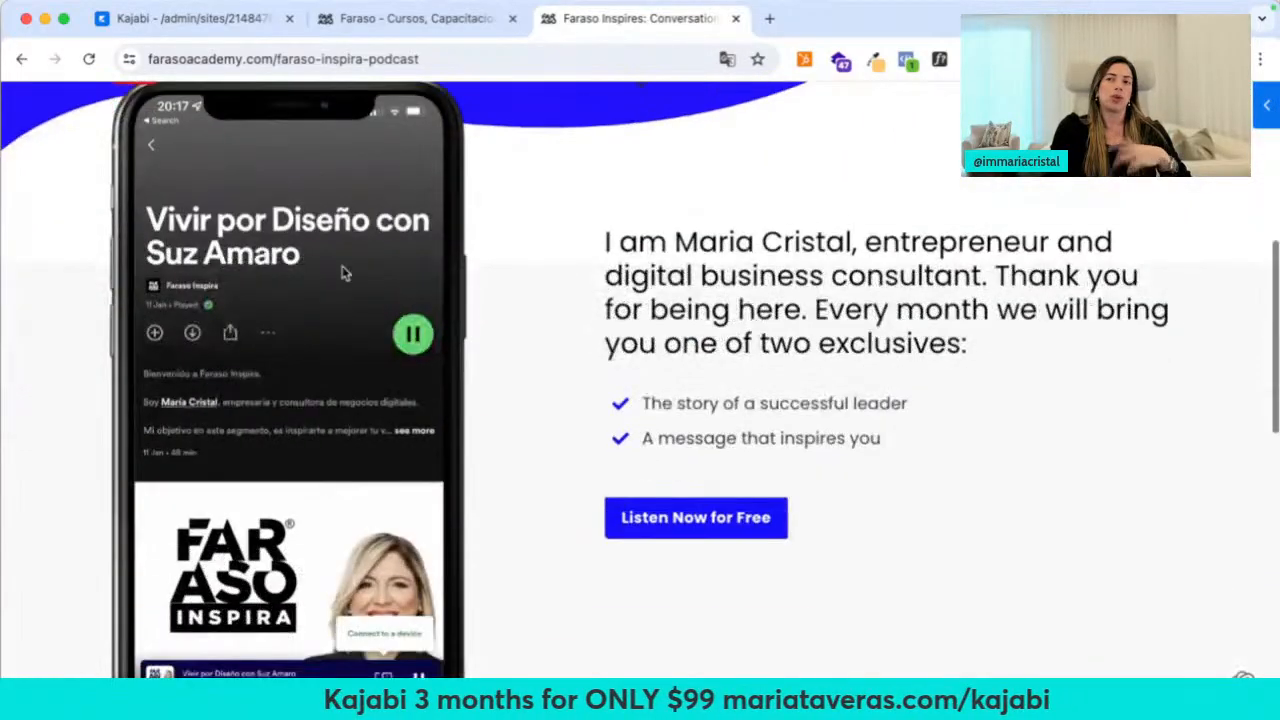
scroll(530, 350, "down", 4)
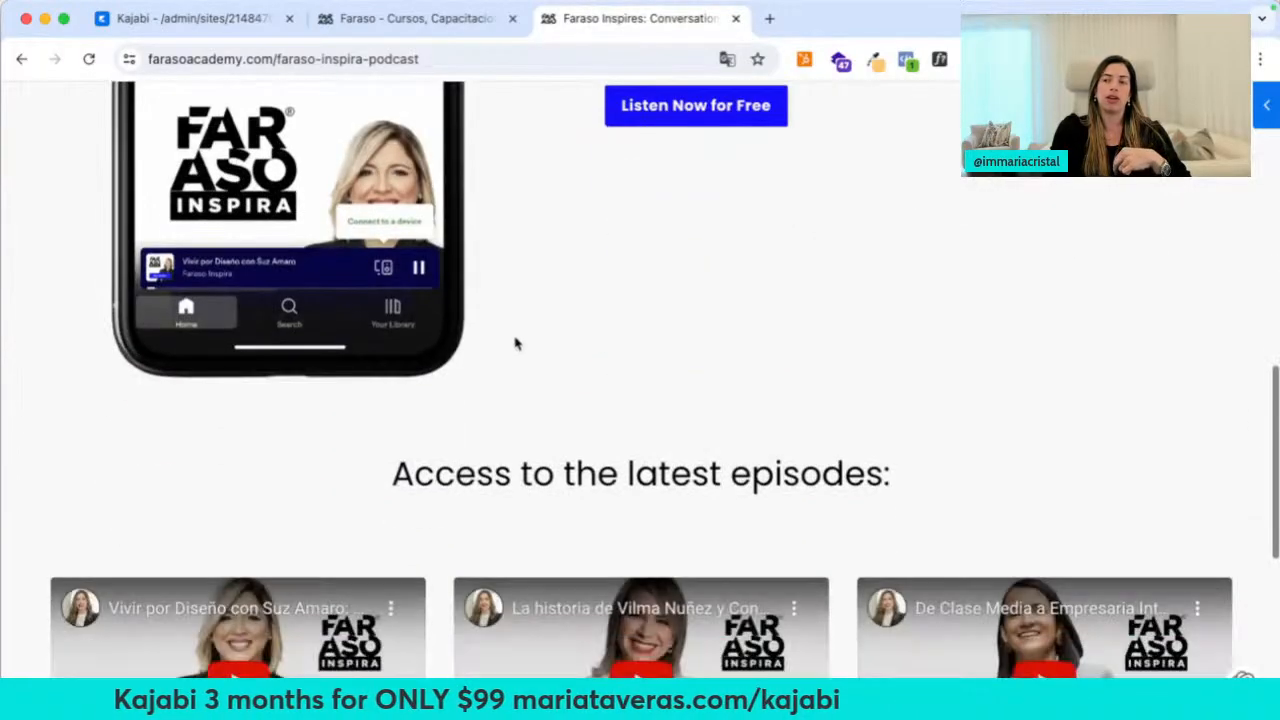
scroll(457, 368, "down", 5)
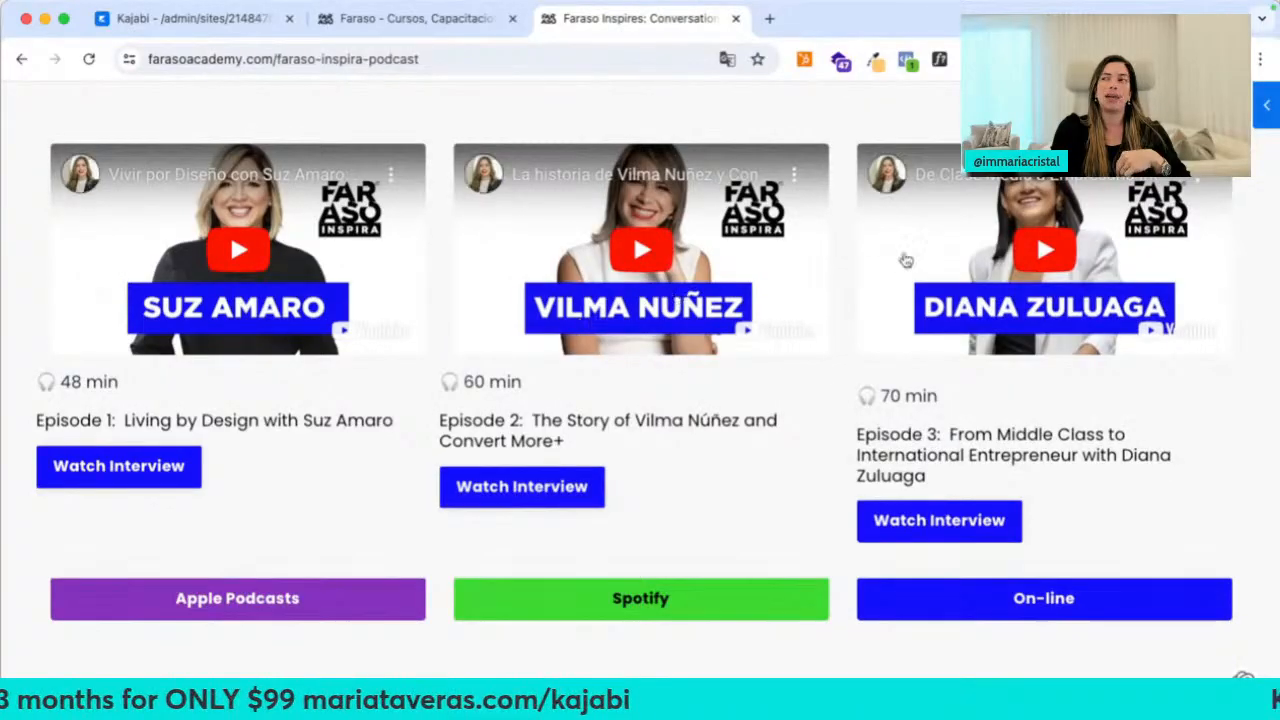
left_click(935, 340)
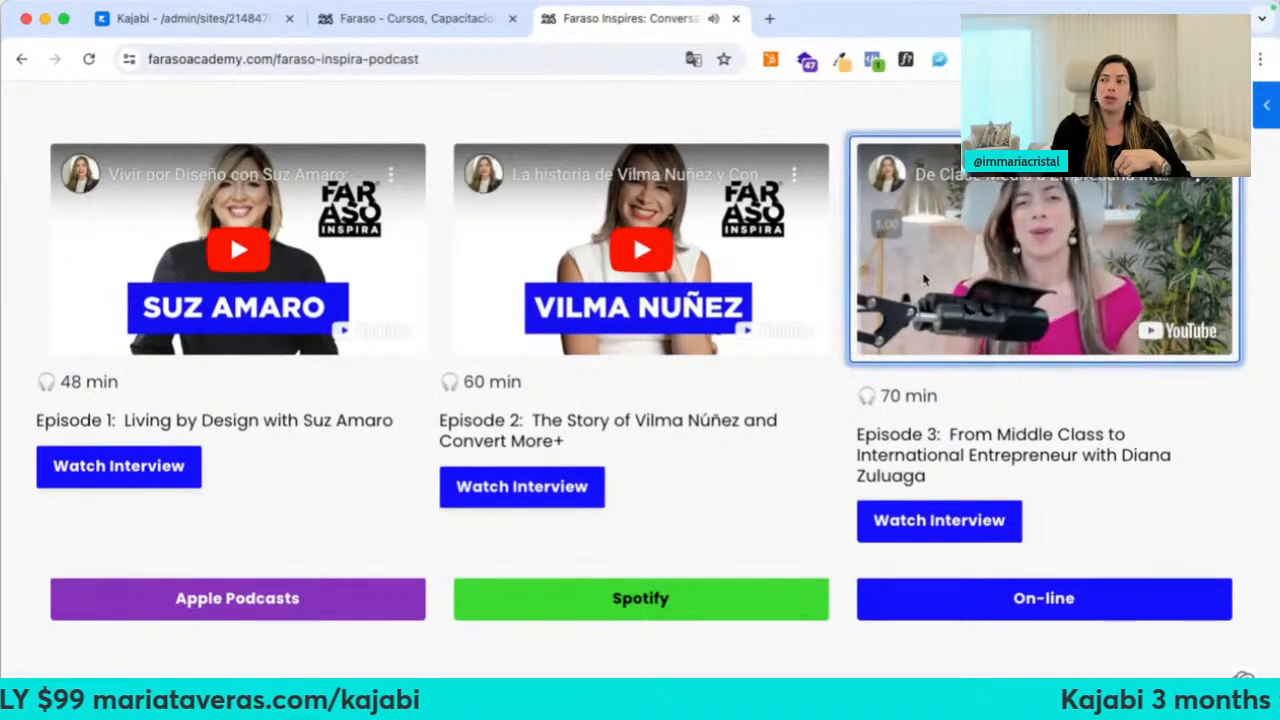
left_click(652, 266)
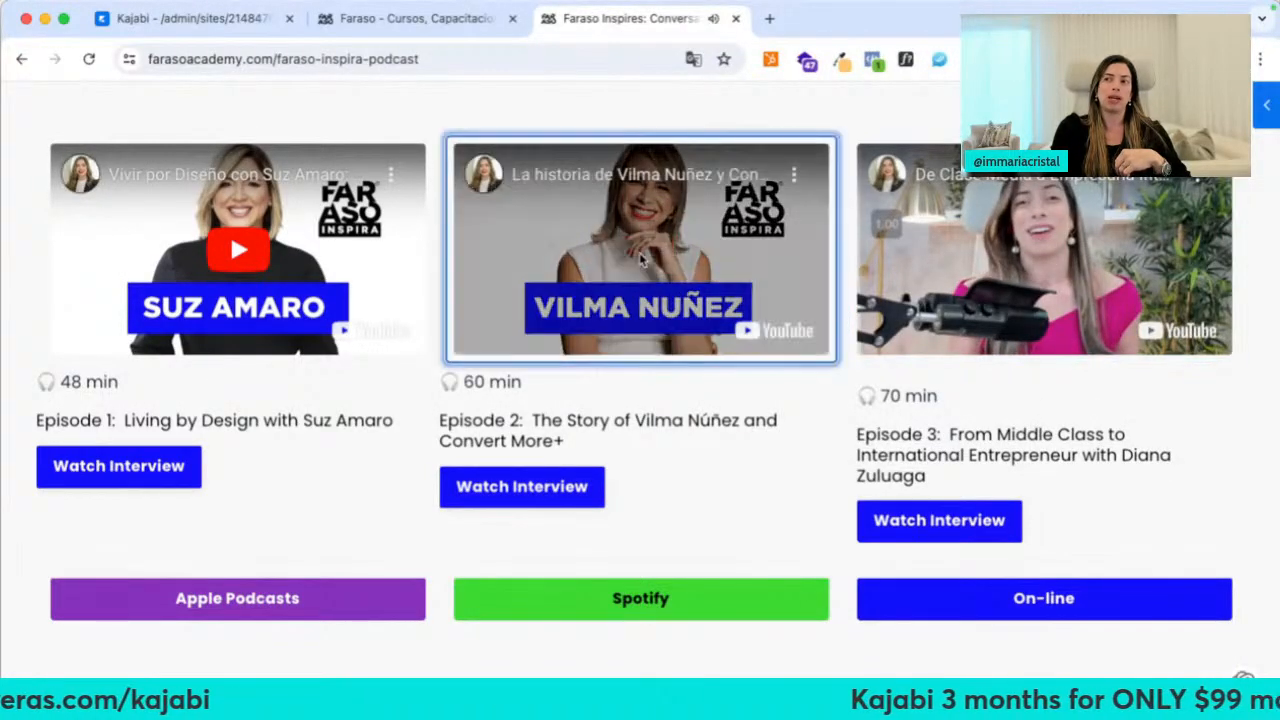
left_click(262, 282)
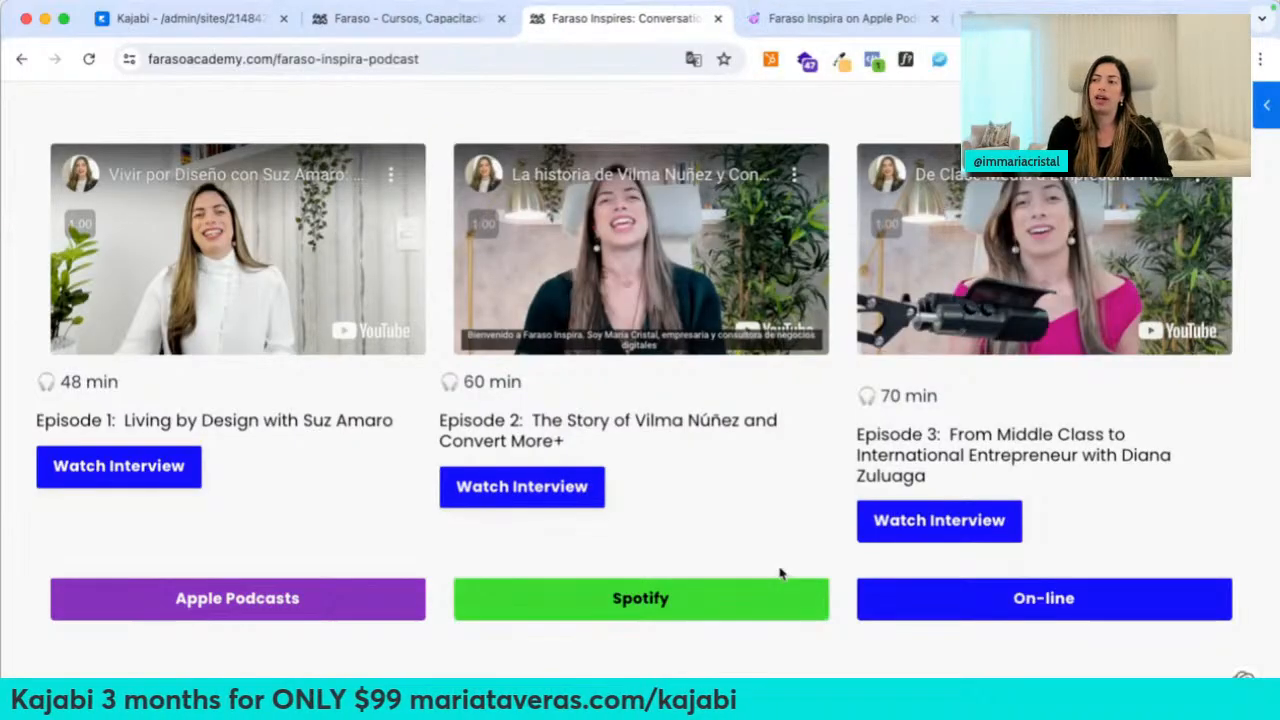
scroll(818, 218, "up", 10)
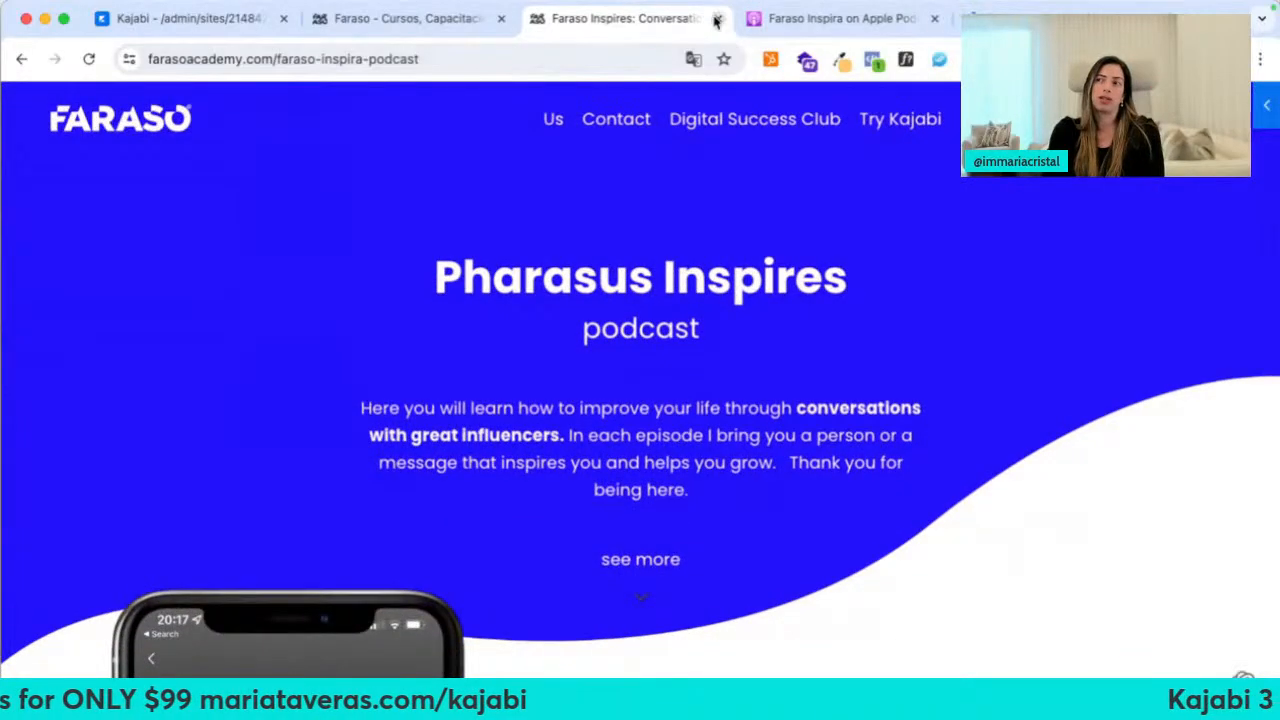
Close the Faraso Inspires, Apple Podcasts and Spotify tabs to return to Kajabi
left_click(717, 20)
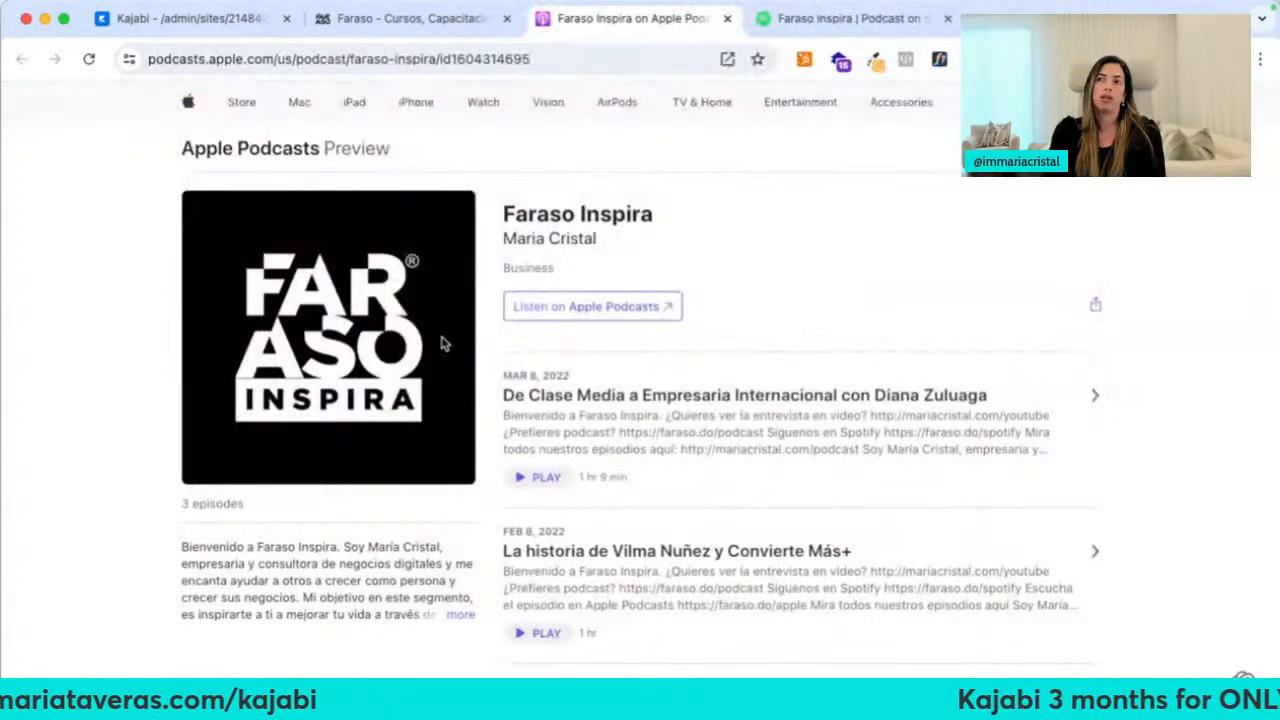
scroll(576, 432, "down", 5)
scroll(576, 432, "up", 5)
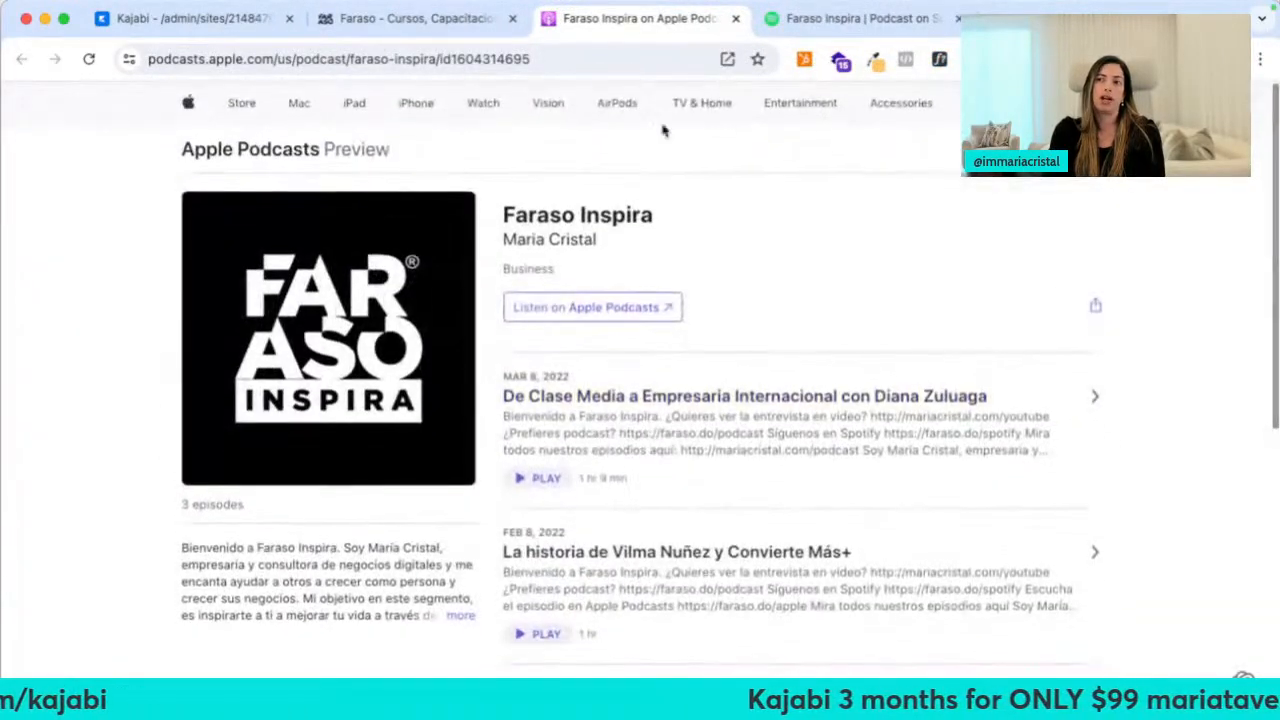
left_click(736, 19)
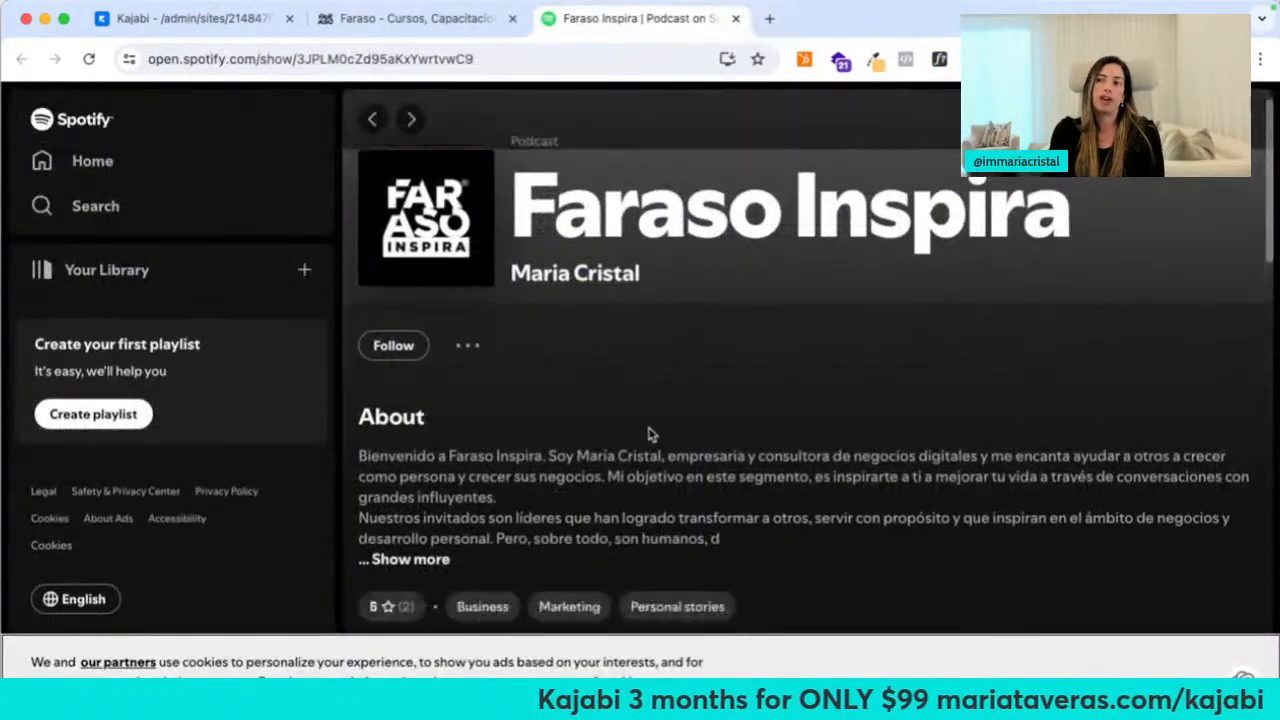
scroll(651, 437, "down", 5)
left_click(736, 19)
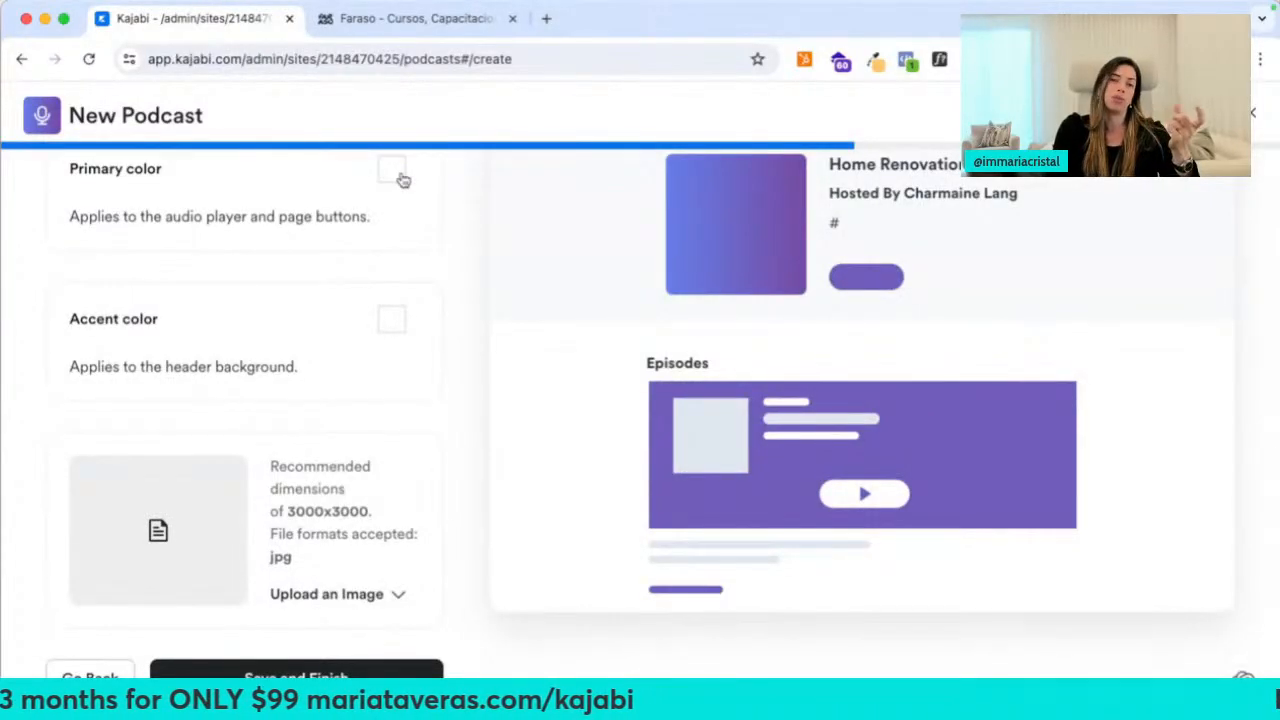
Close the Faraso Academy library tab and go back one step in the New Podcast setup
left_click(480, 20)
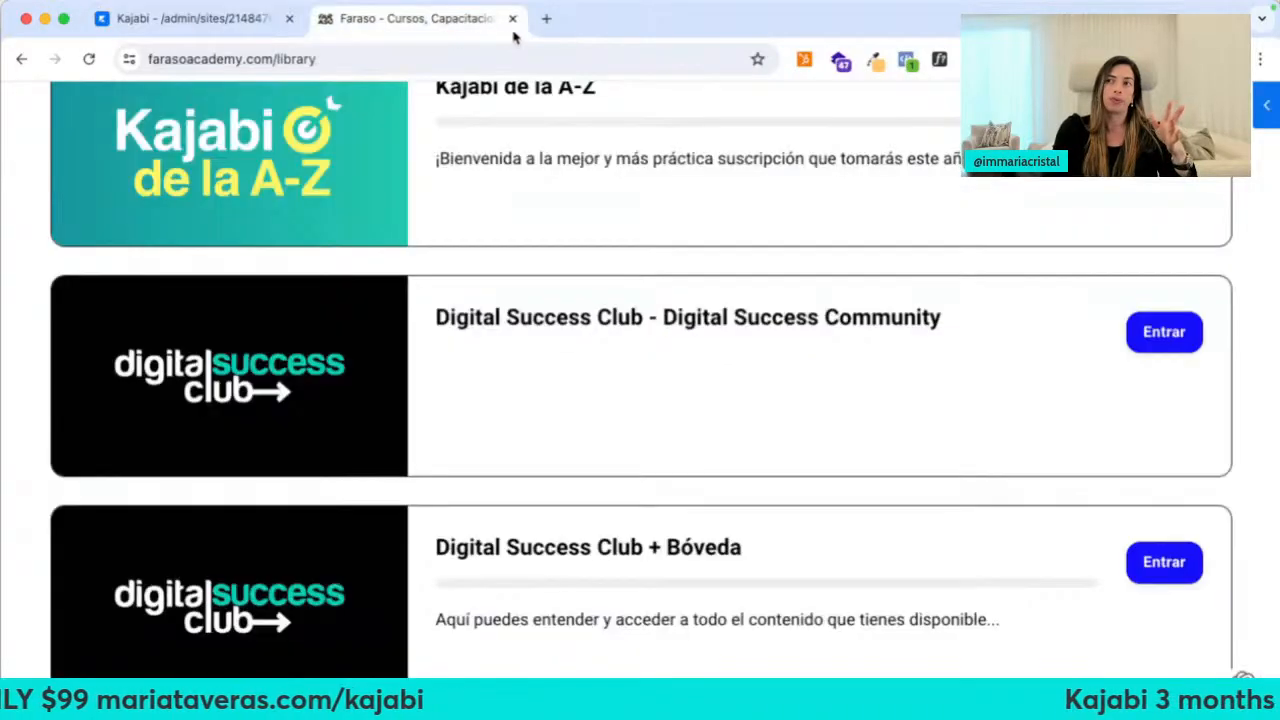
left_click(512, 19)
scroll(117, 264, "up", 2)
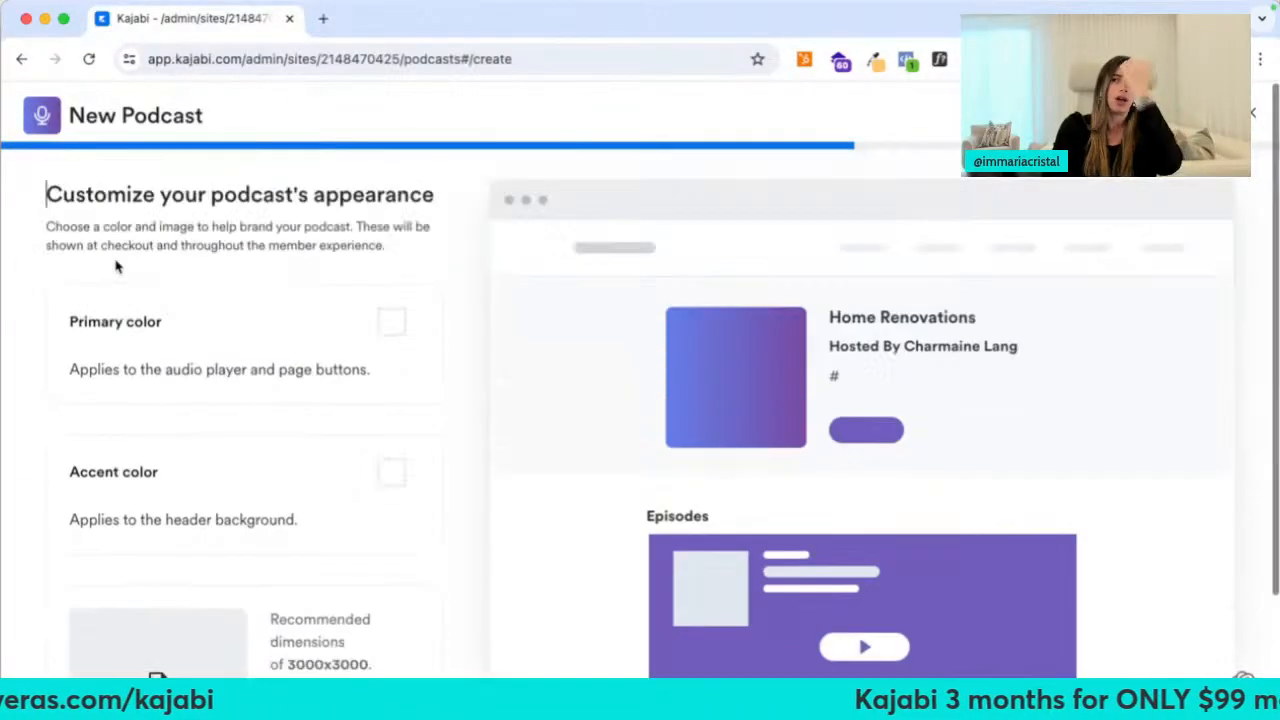
left_click(94, 173)
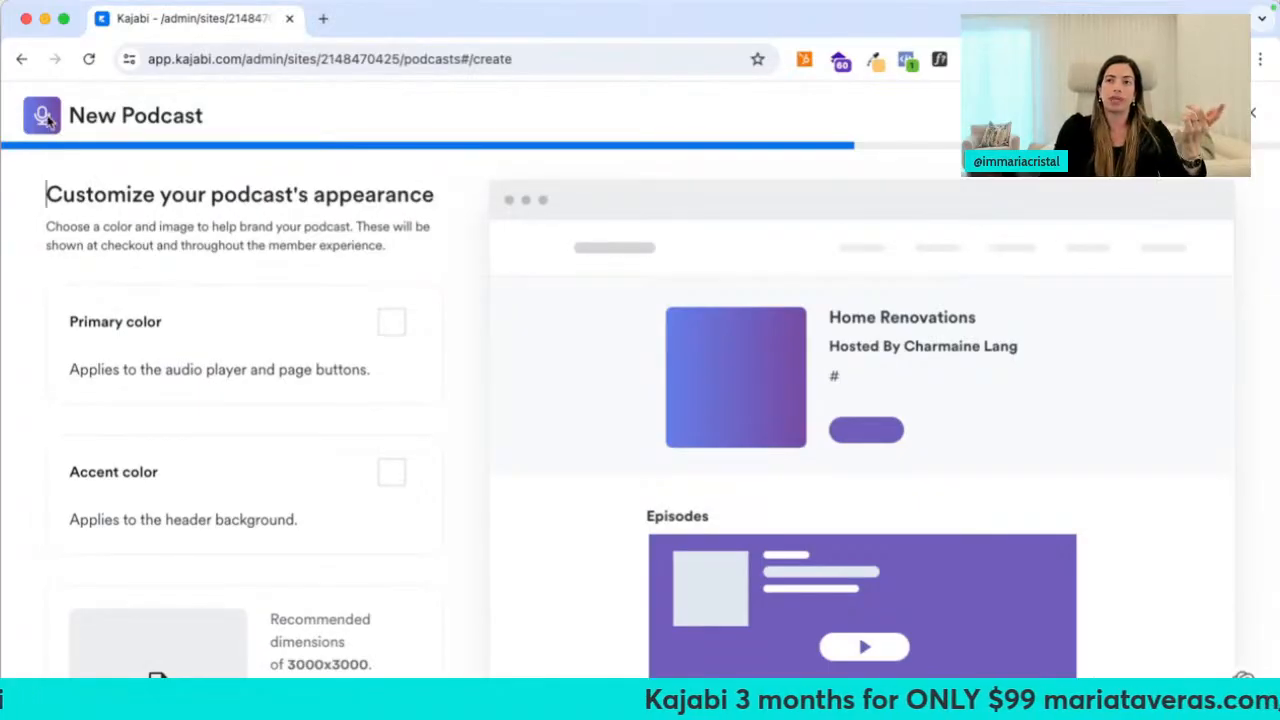
scroll(123, 492, "down", 3)
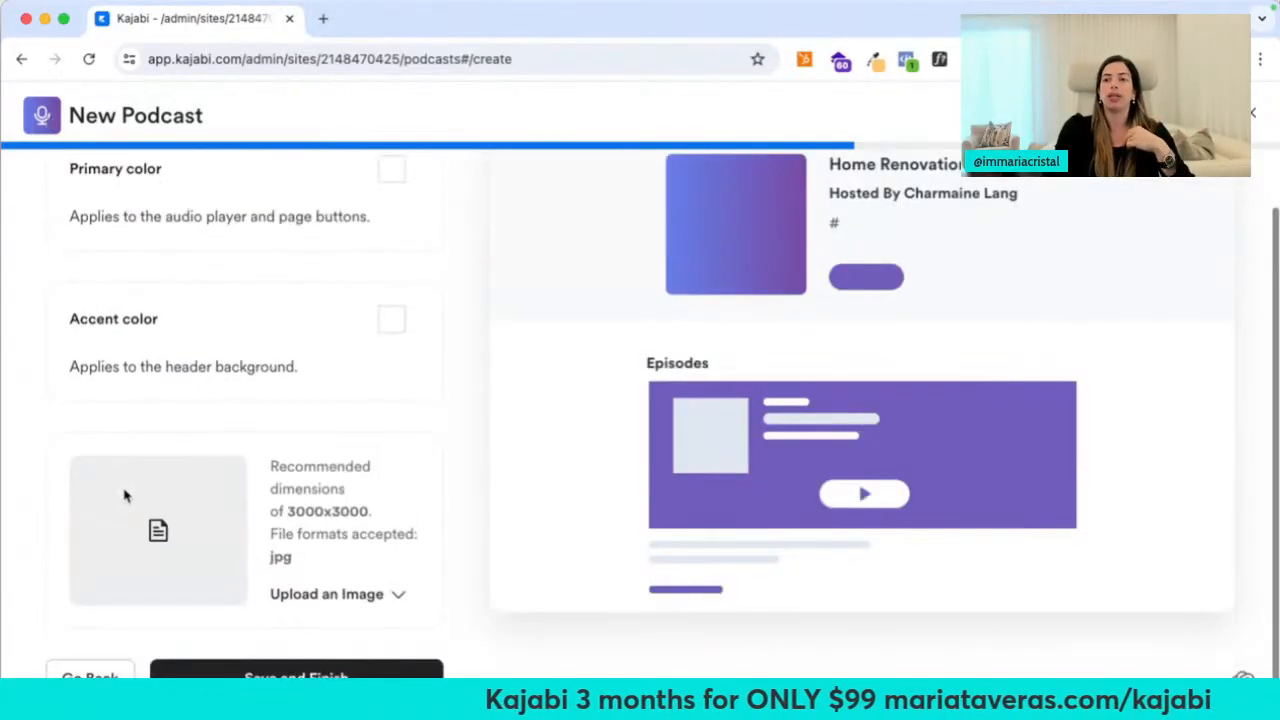
left_click(87, 674)
Go to the Kajabi admin dashboard via the 'sit' address entry and expand Products
left_click(214, 59)
type("sit")
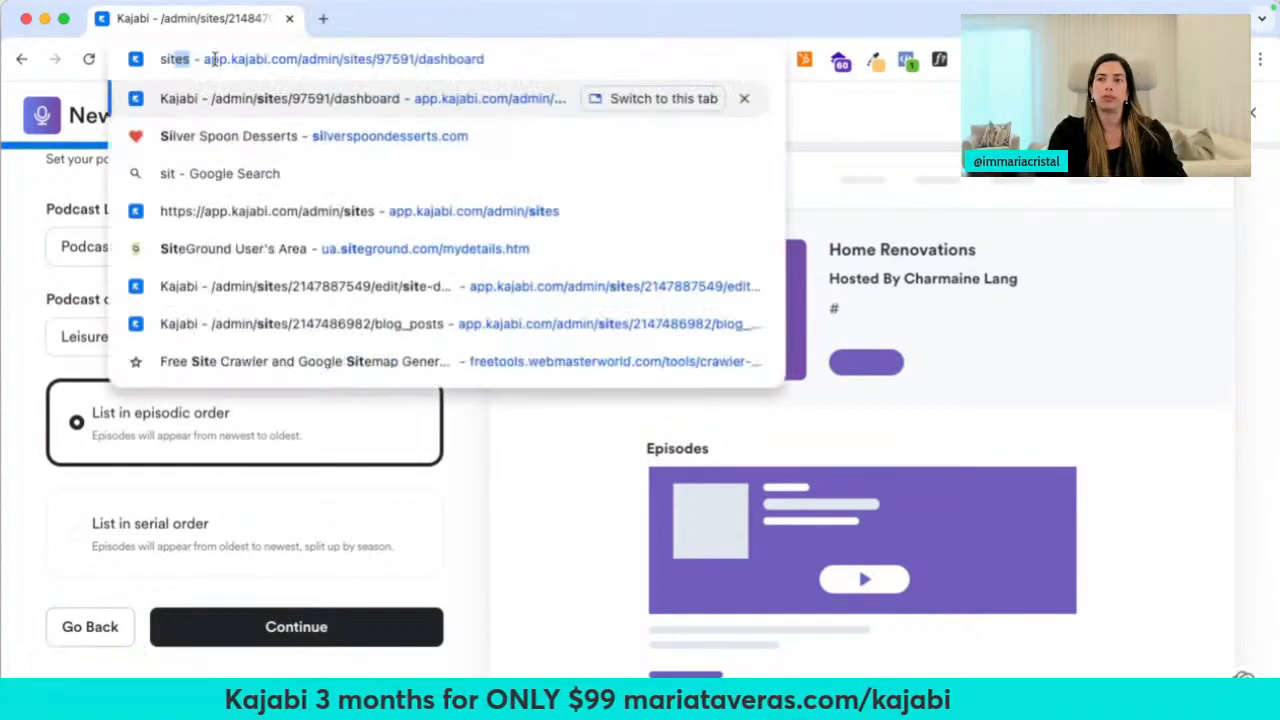
key("Return")
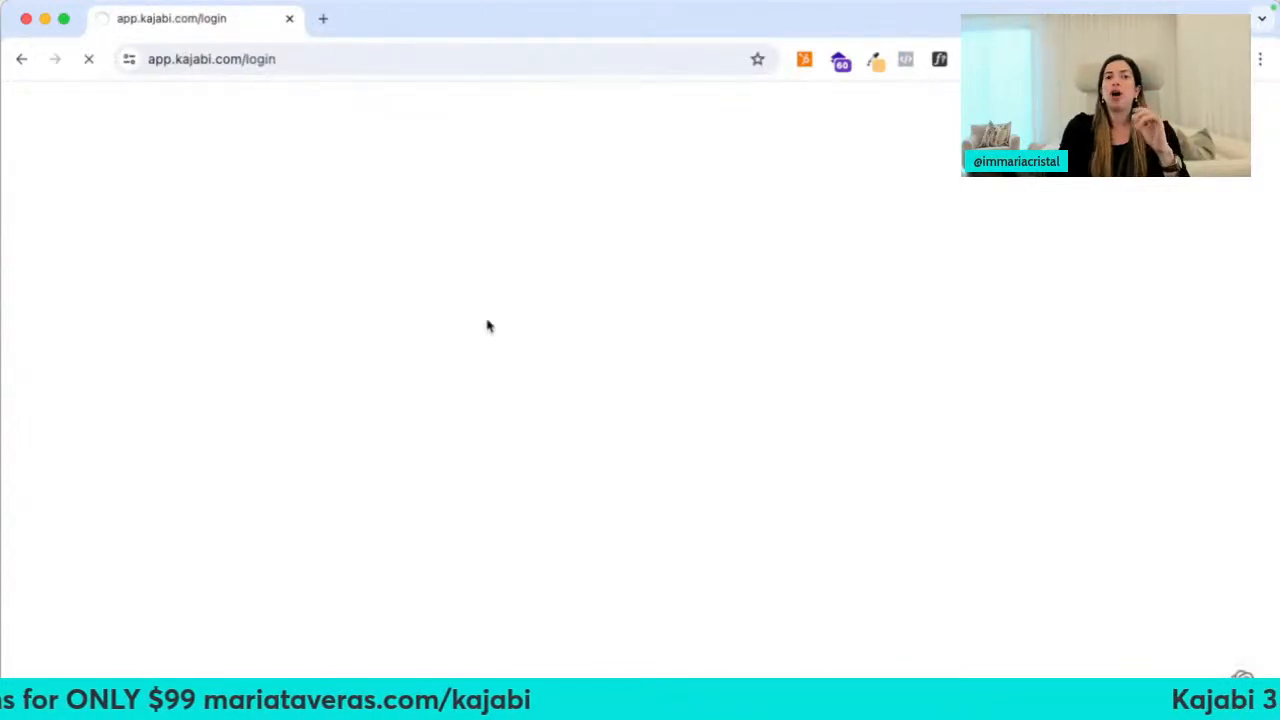
left_click(82, 288)
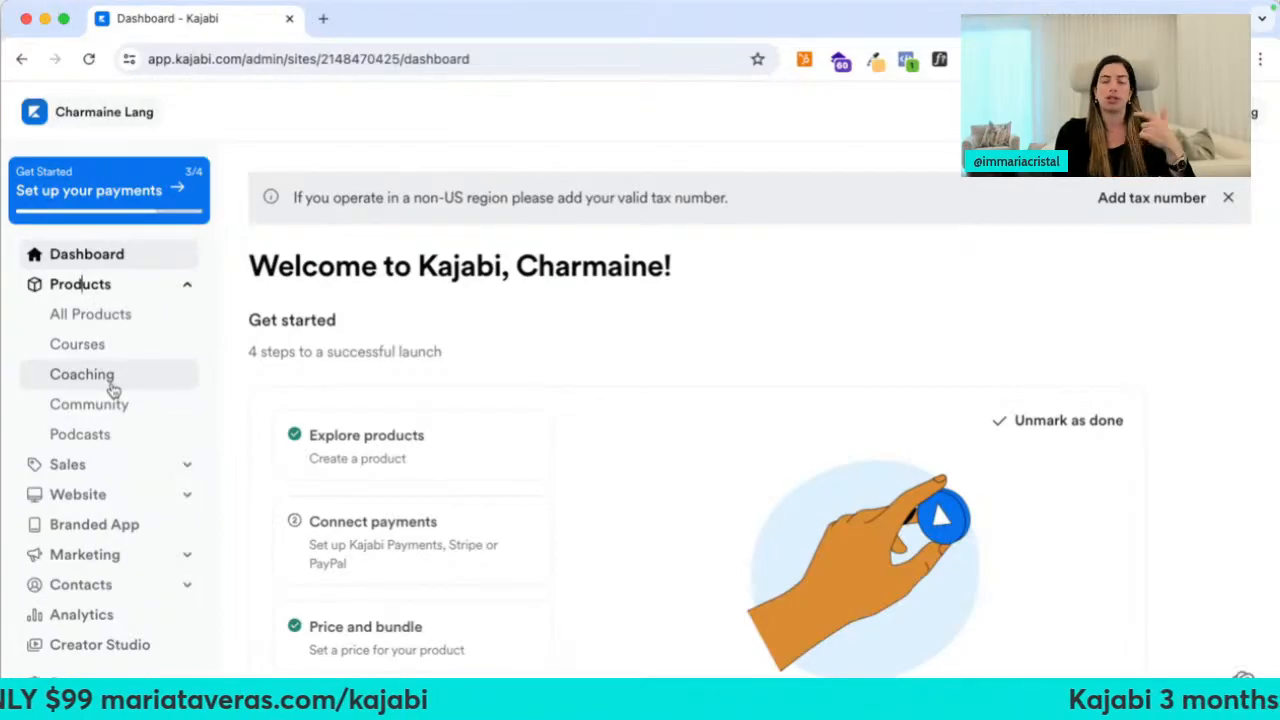
Under Sales, view the Payments and Offers pages, then the empty Coupons page
left_click(140, 465)
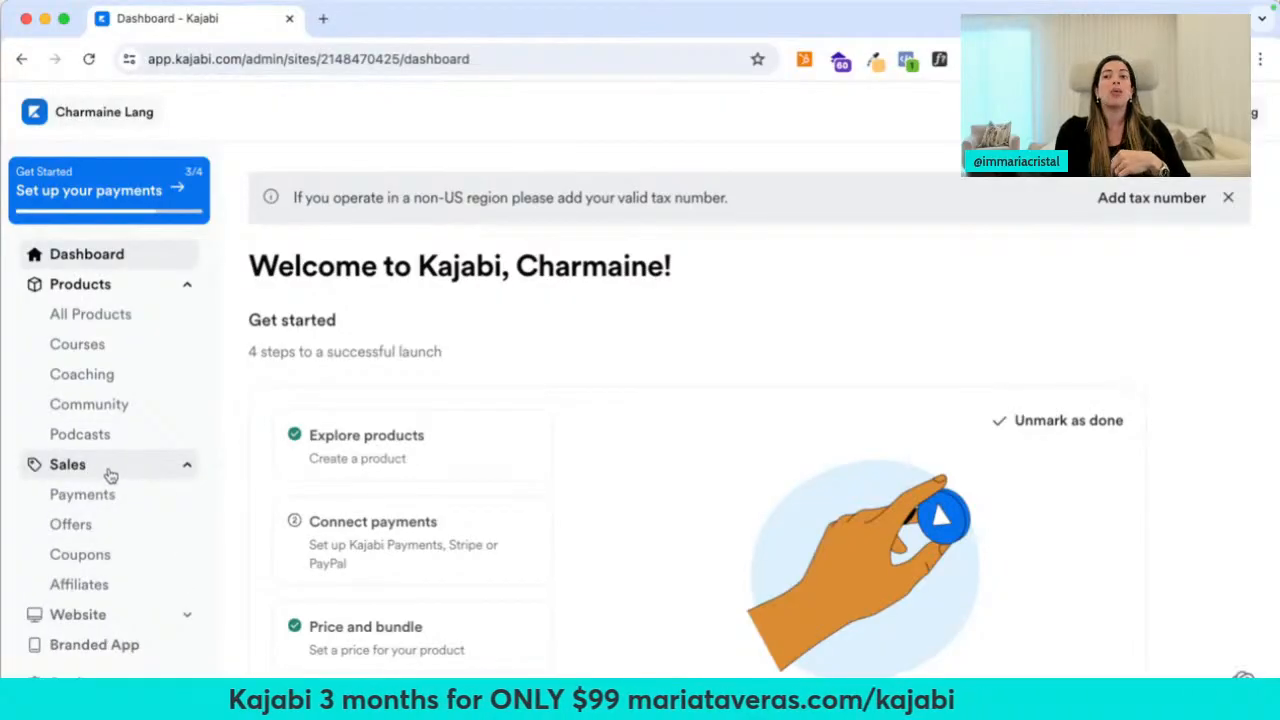
scroll(110, 475, "down", 3)
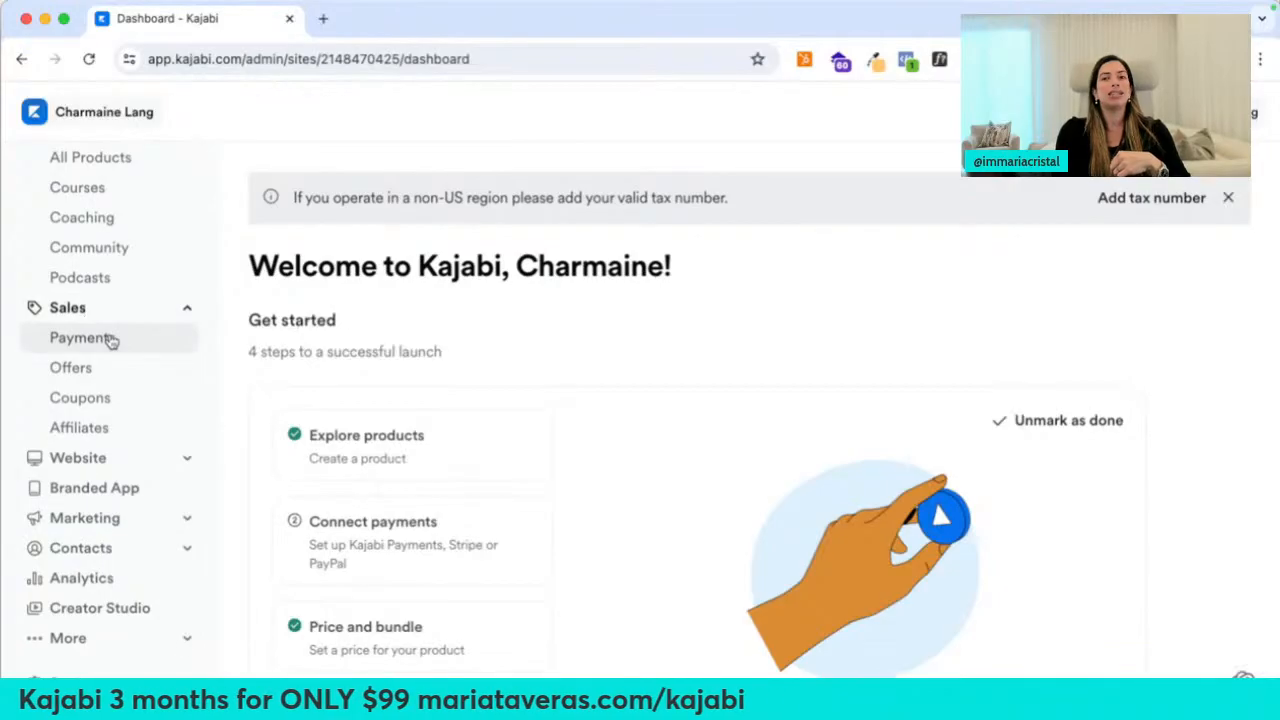
left_click(110, 340)
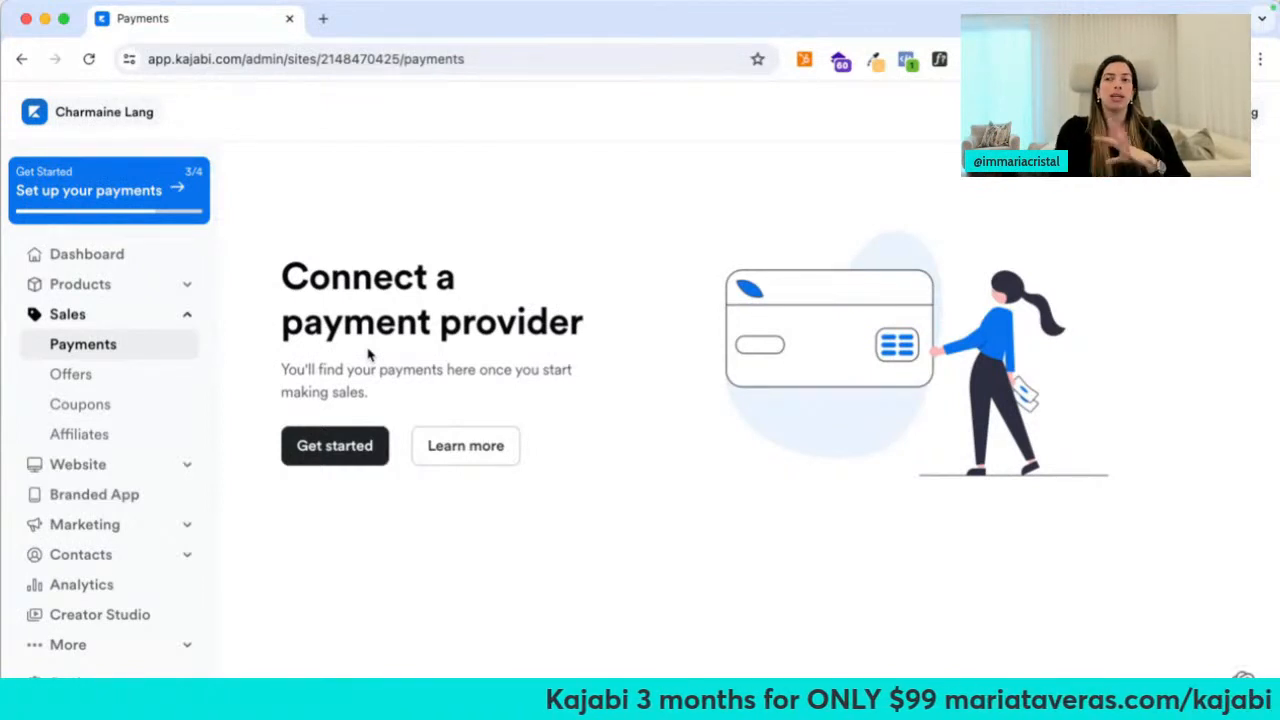
left_click(130, 390)
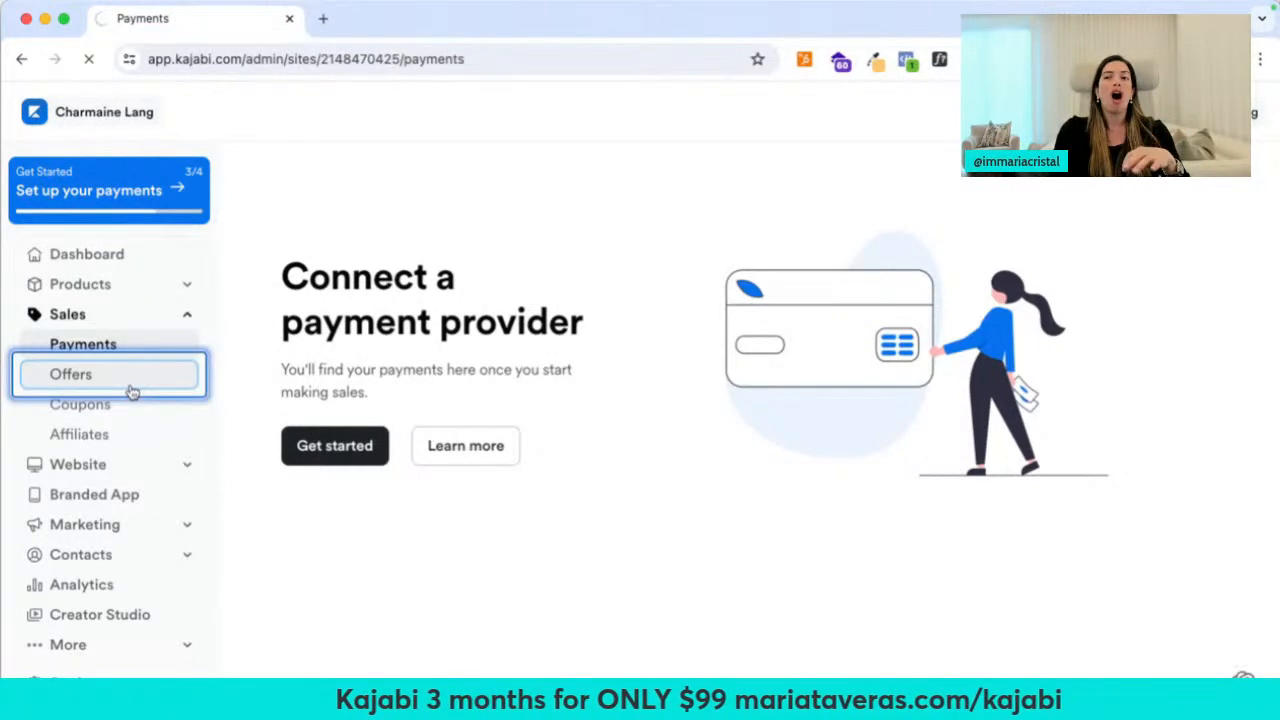
scroll(414, 575, "down", 5)
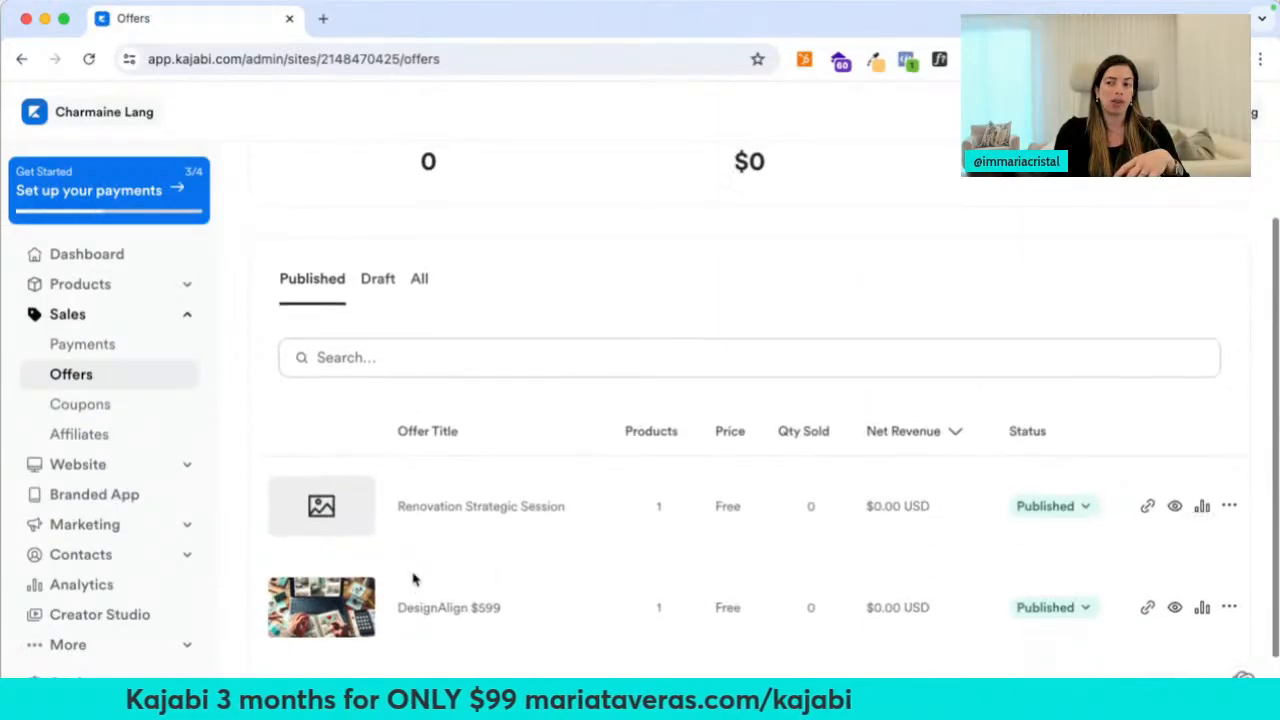
scroll(414, 578, "up", 2)
left_click(118, 416)
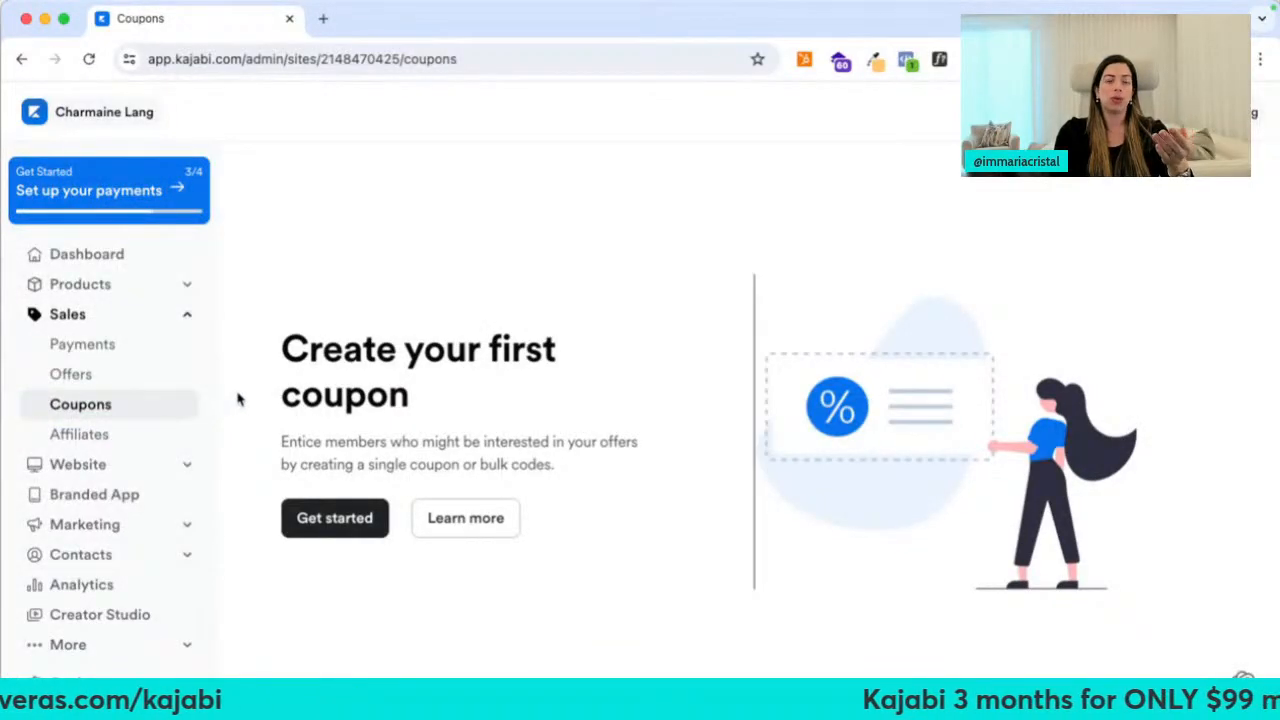
Start a new coupon with the code JULY50
left_click(340, 508)
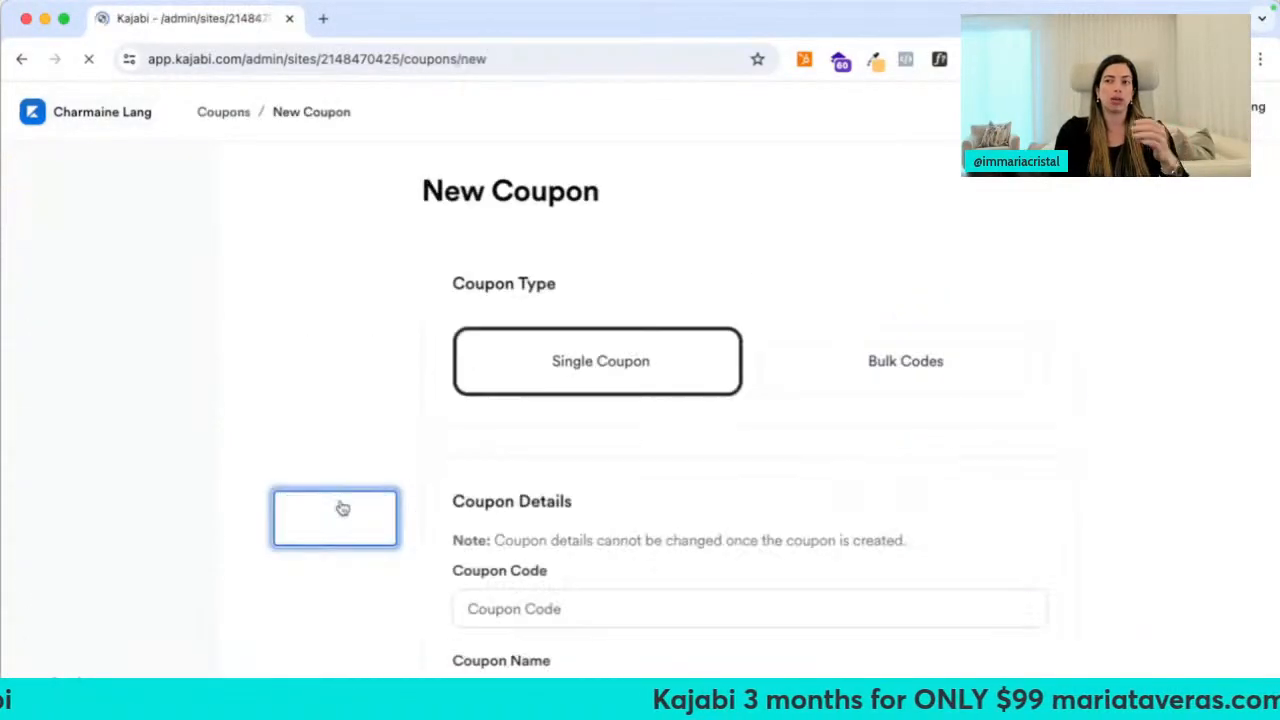
scroll(499, 413, "down", 3)
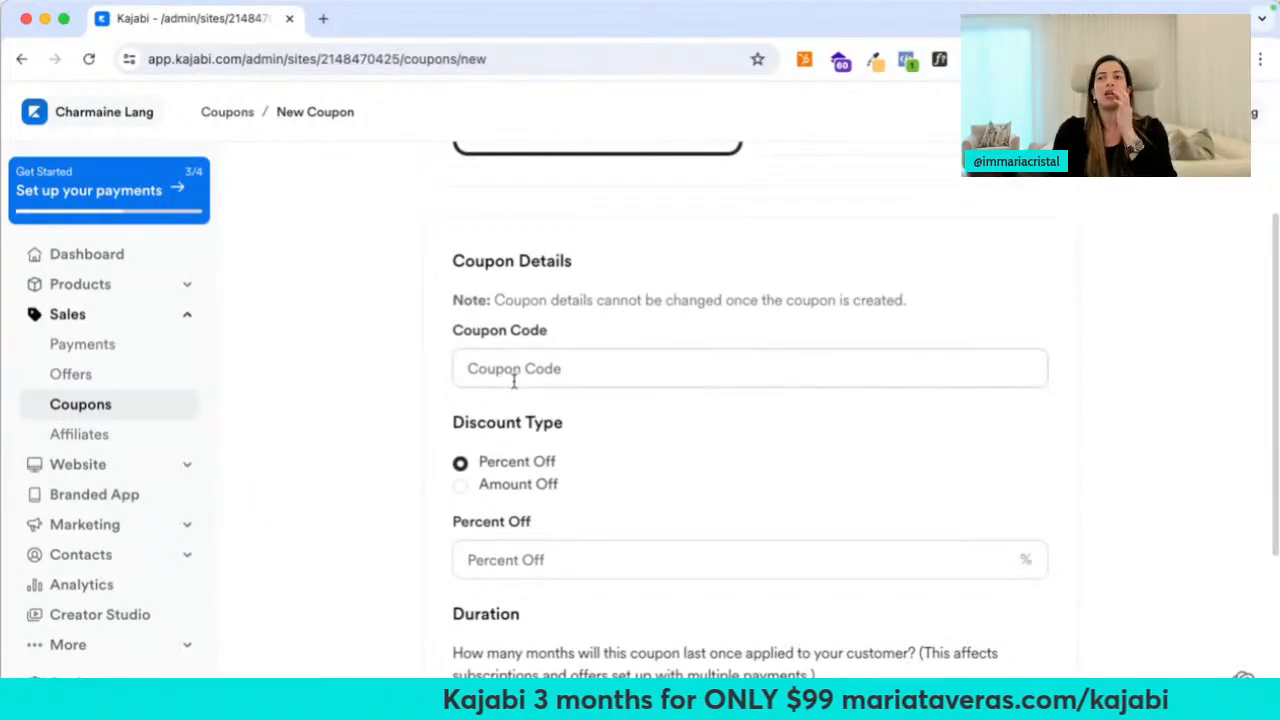
left_click(506, 371)
type("JULY50")
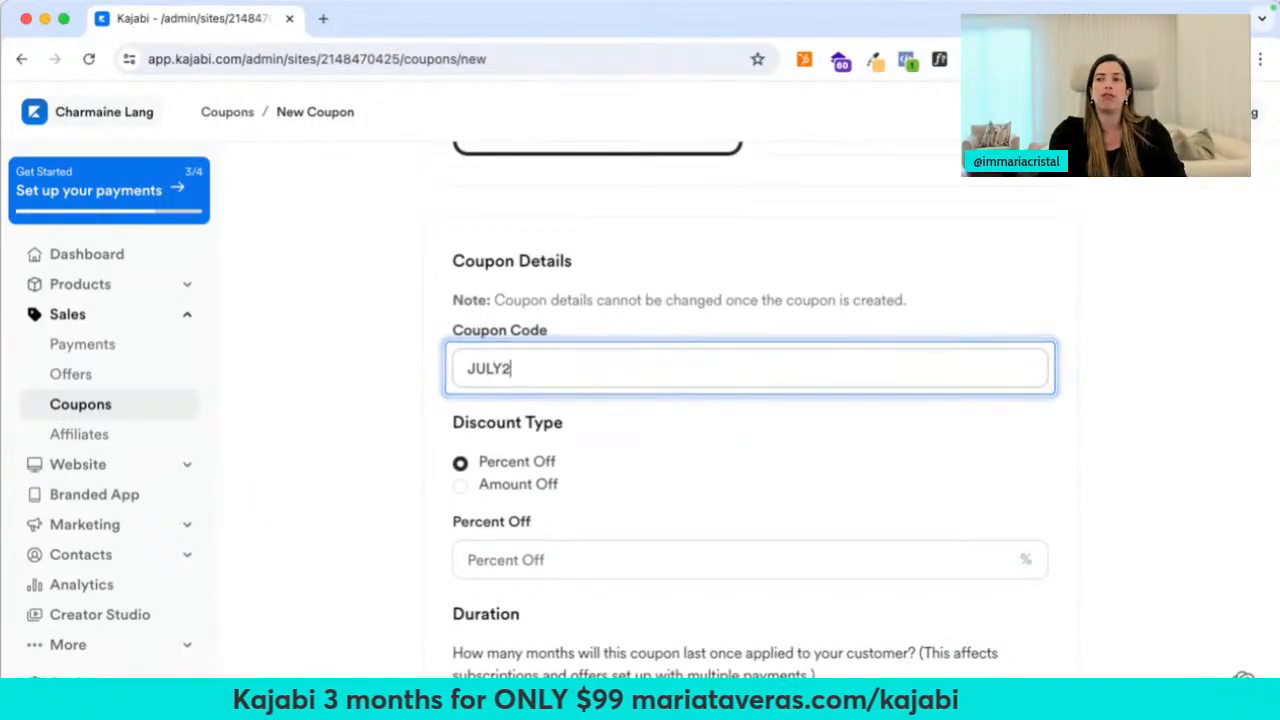
left_click(396, 402)
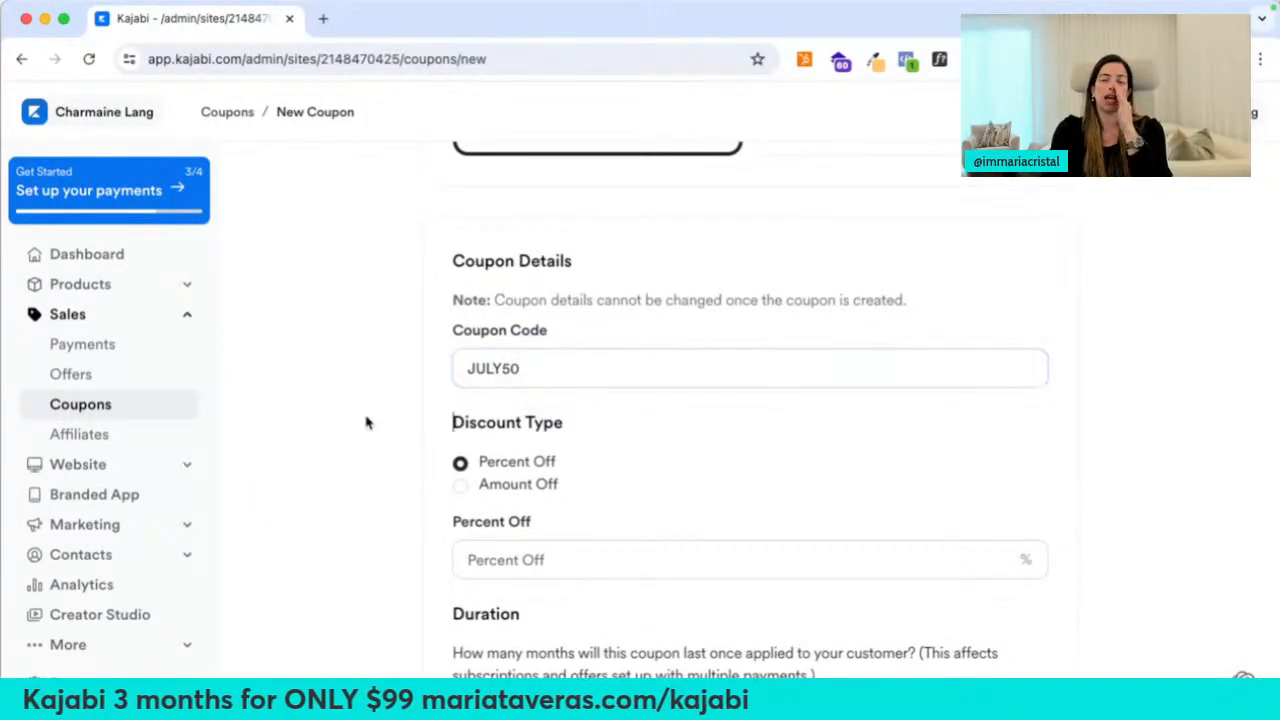
scroll(366, 423, "down", 3)
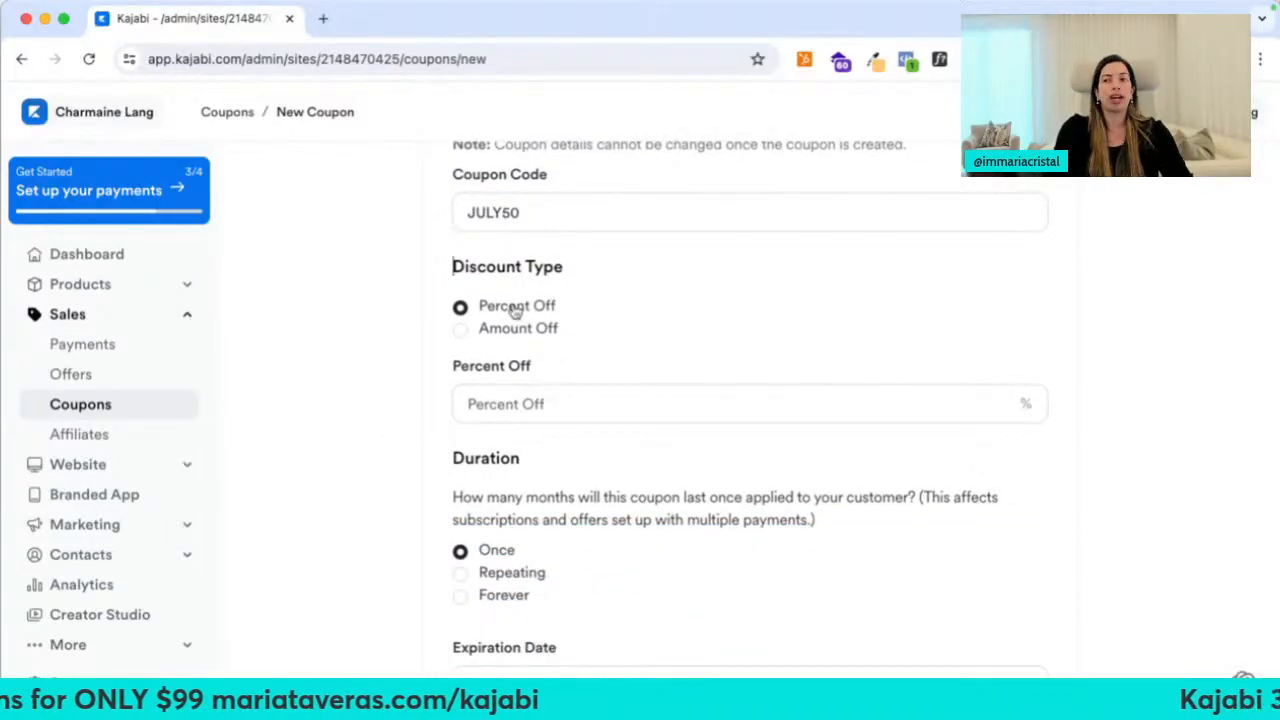
Set the coupon discount to 50 percent off, after briefly trying a fixed amount
left_click(507, 408)
type("50")
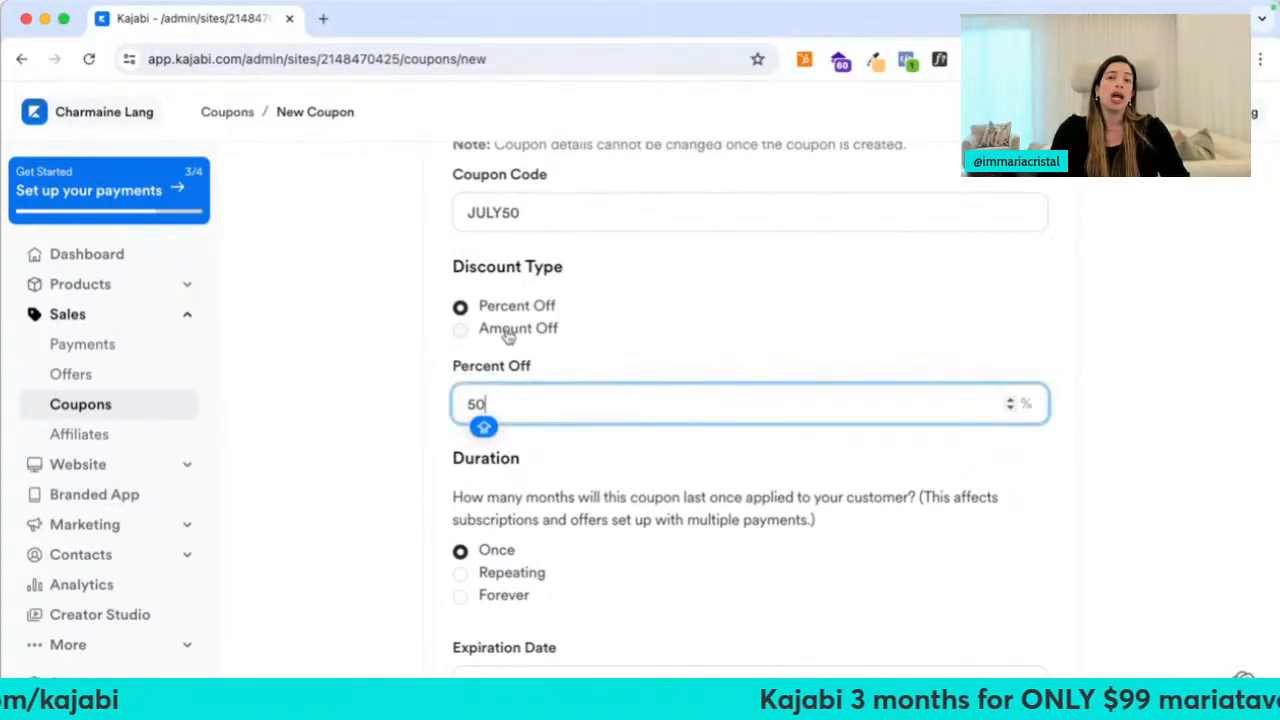
left_click(471, 330)
left_click(491, 401)
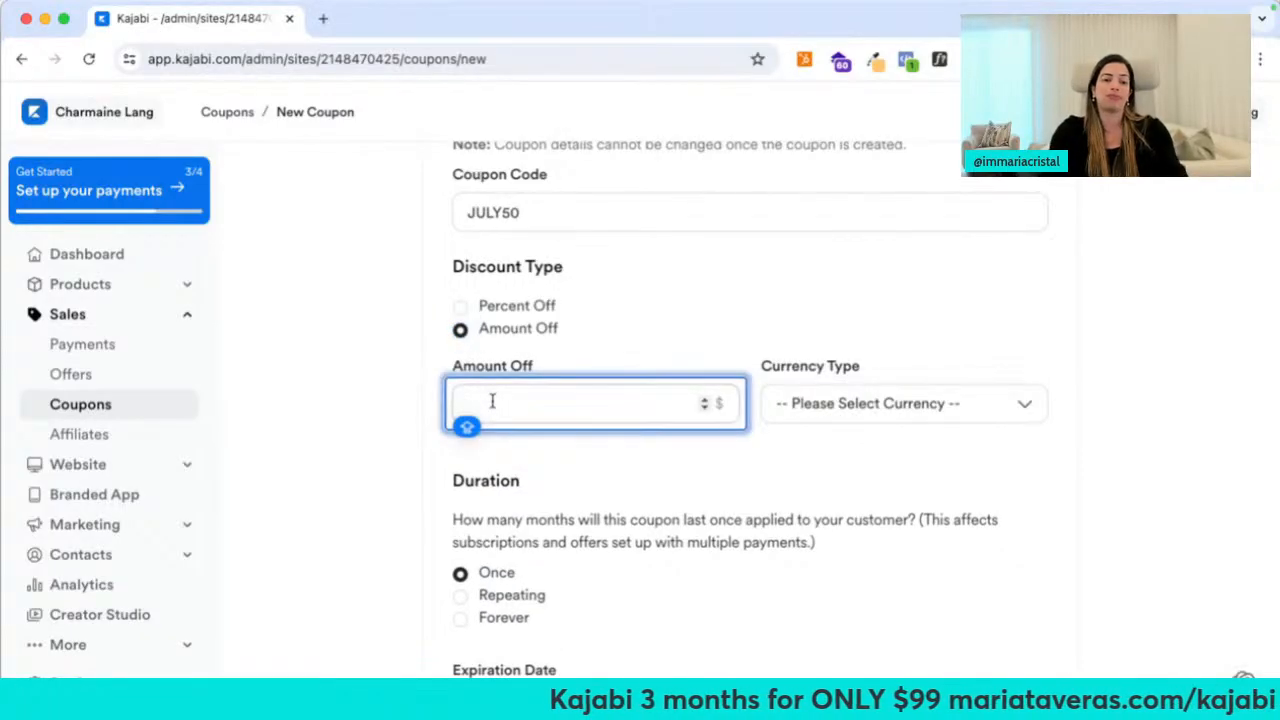
type("50")
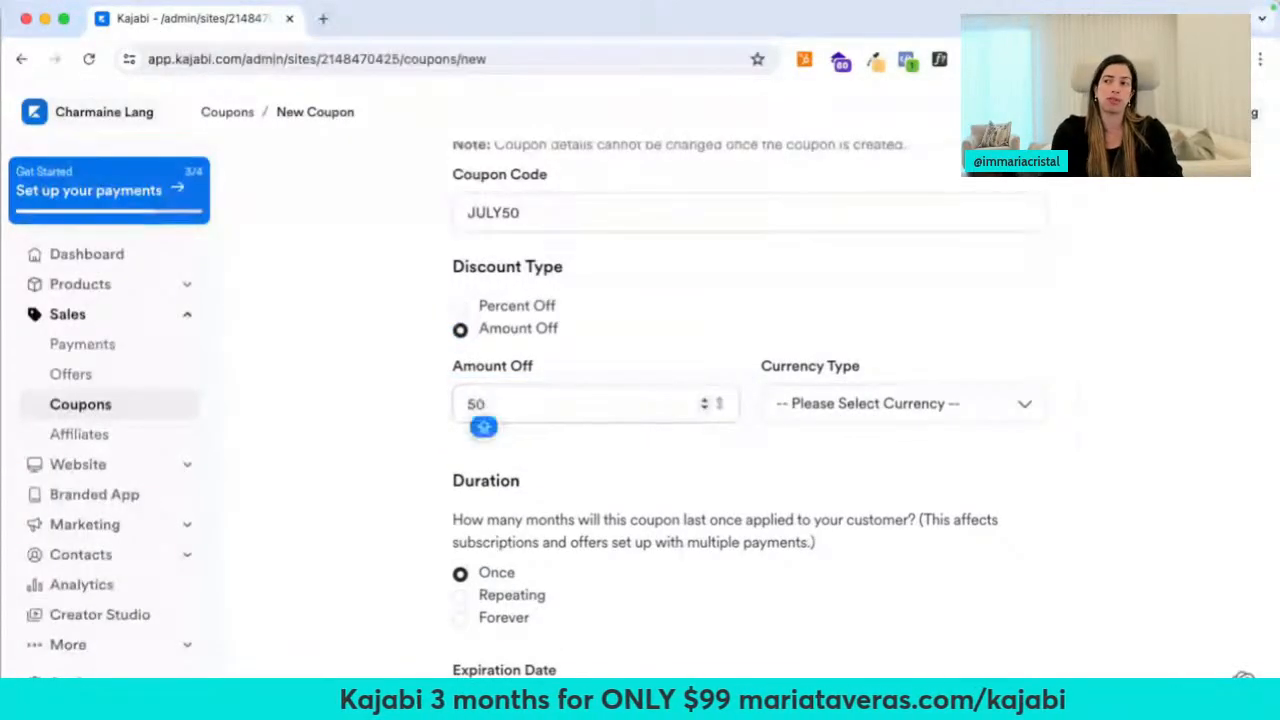
left_click(878, 403)
left_click(465, 318)
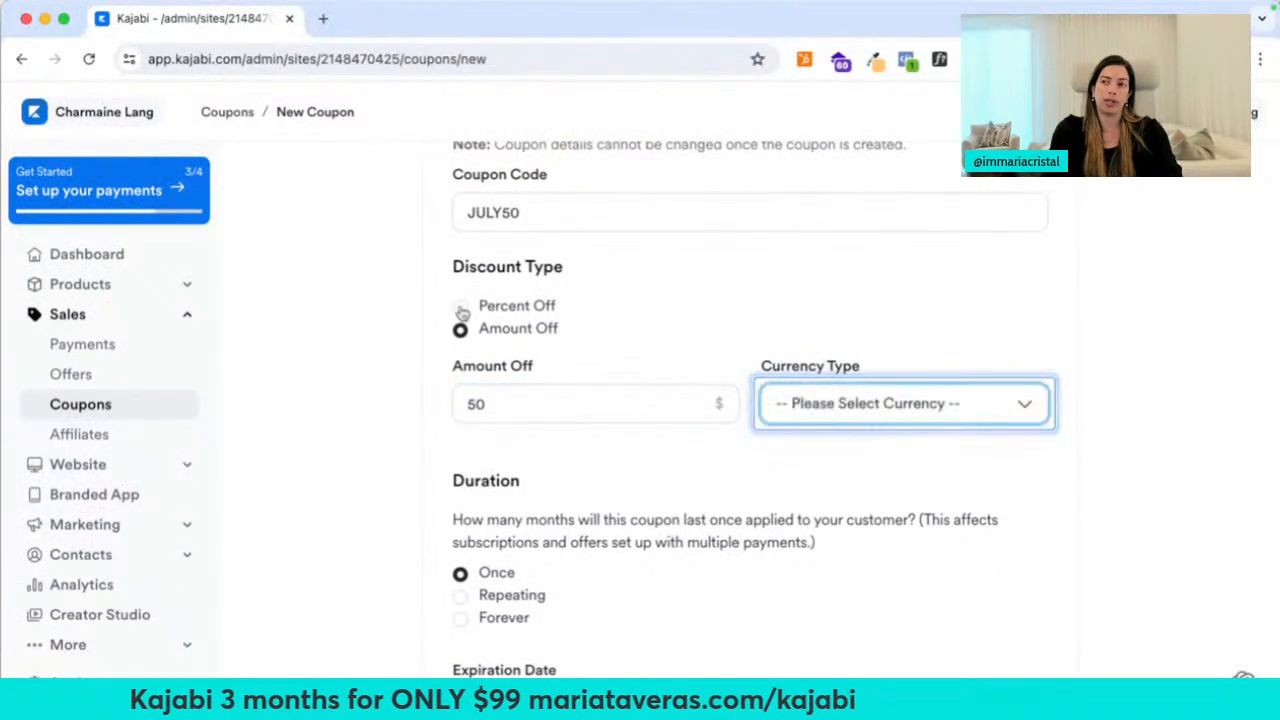
left_click(460, 307)
left_click(490, 386)
scroll(371, 509, "down", 3)
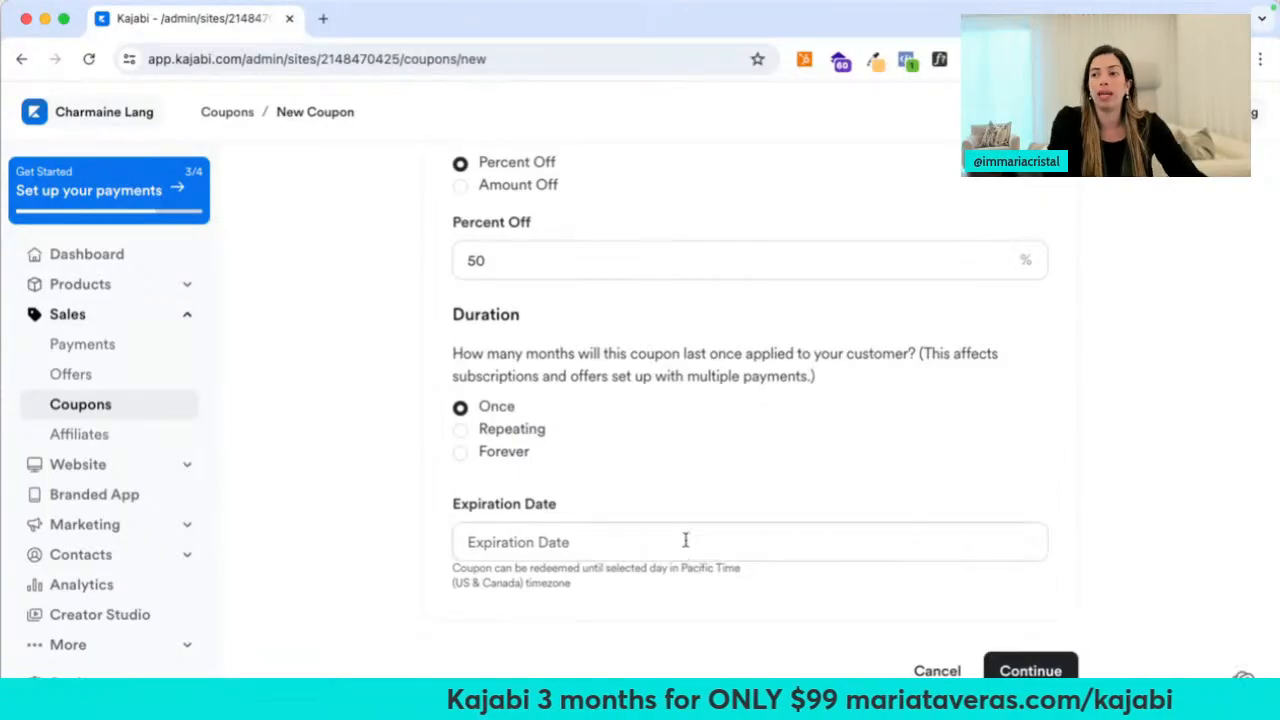
Set duration to Forever, expiration to July 31, 2024, and save the coupon
left_click(462, 452)
left_click(551, 548)
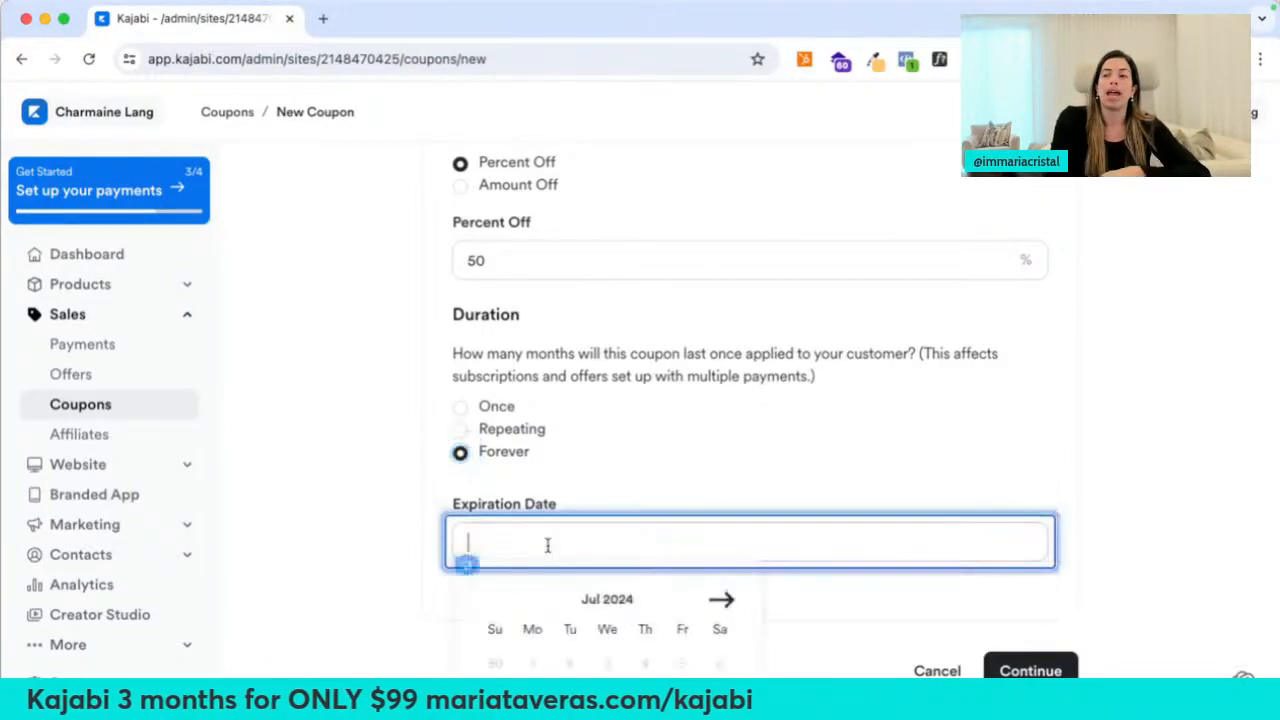
scroll(700, 500, "down", 3)
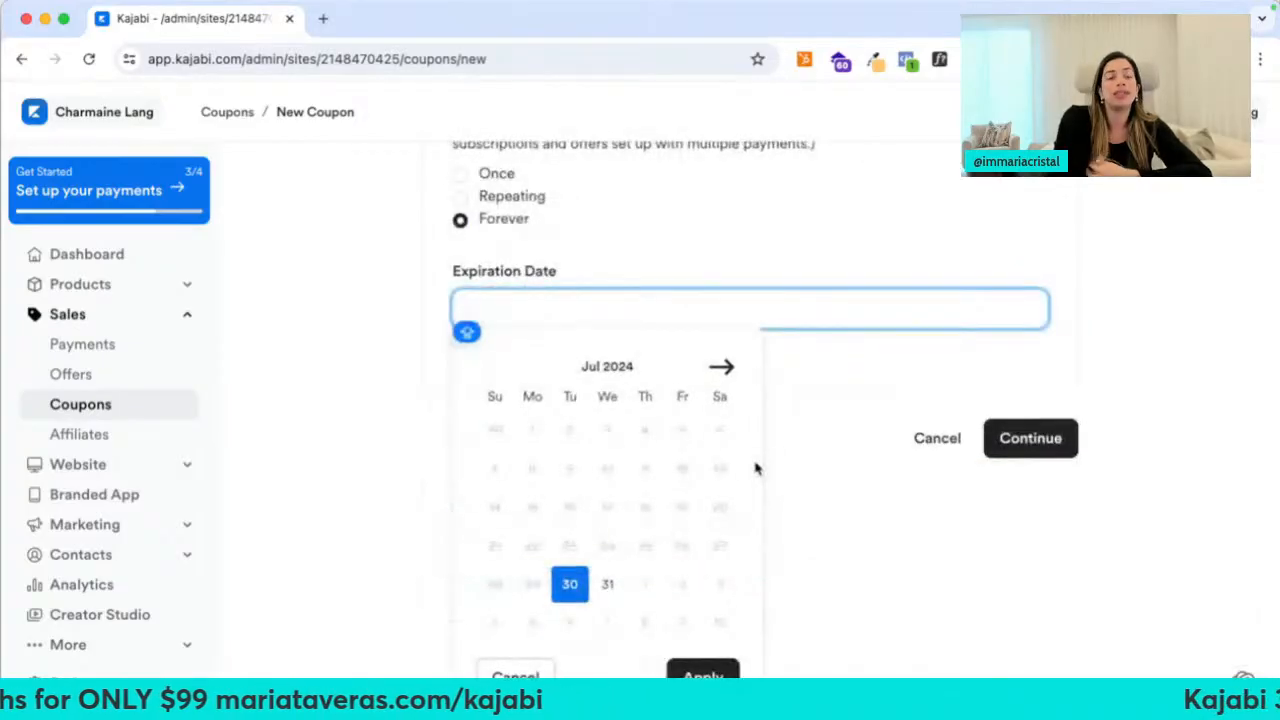
left_click(607, 584)
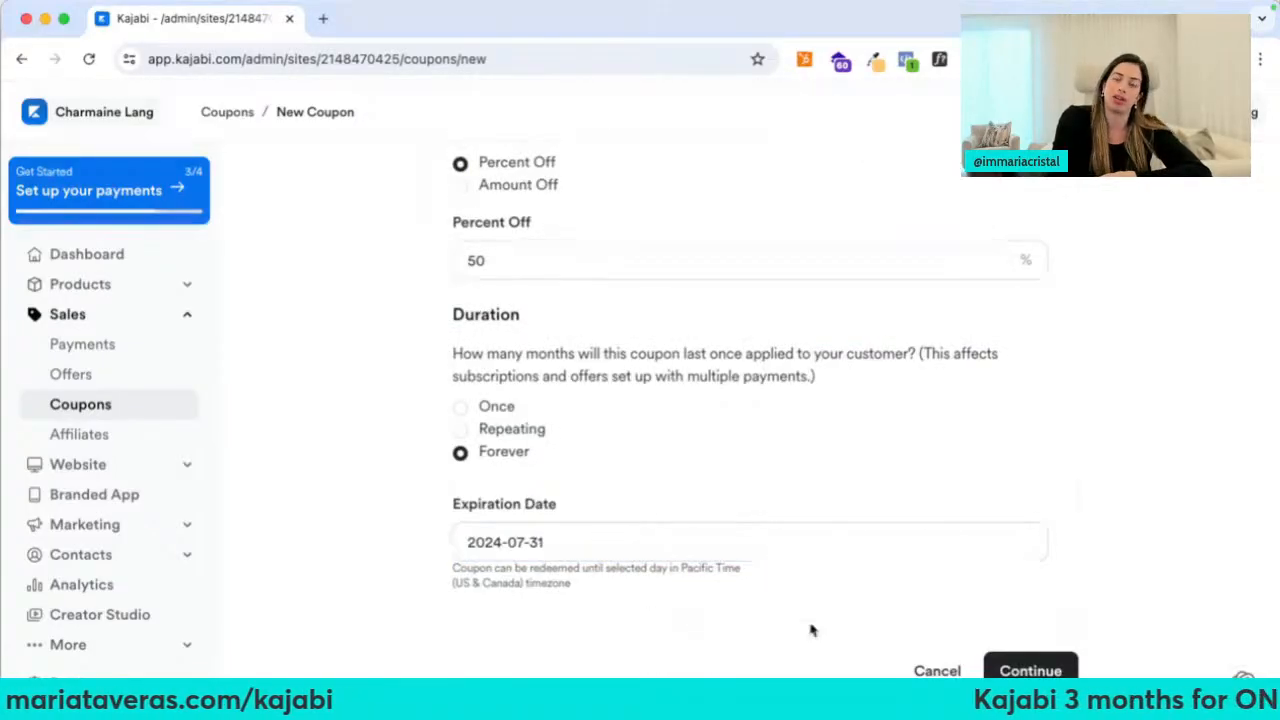
left_click(1010, 668)
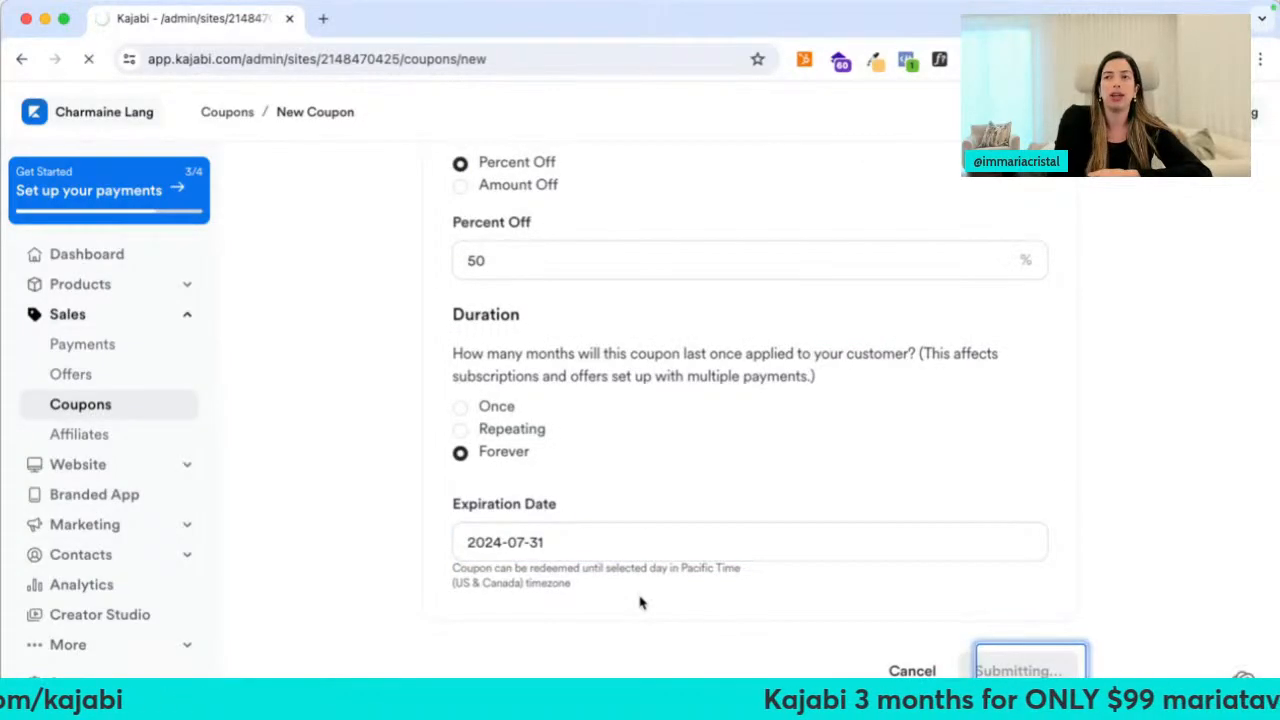
scroll(640, 600, "down", 3)
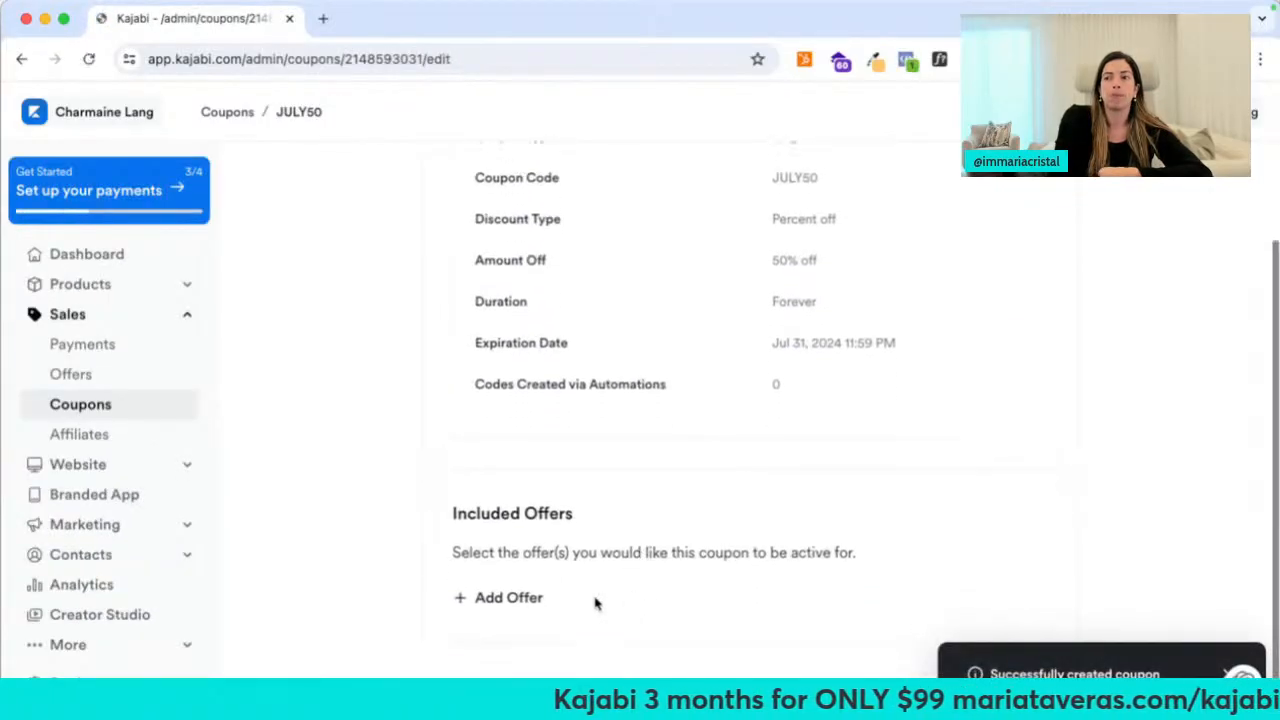
Check JULY50 for attachable offers, find none, and switch to the Faraso Academy admin tab
left_click(510, 600)
left_click(518, 603)
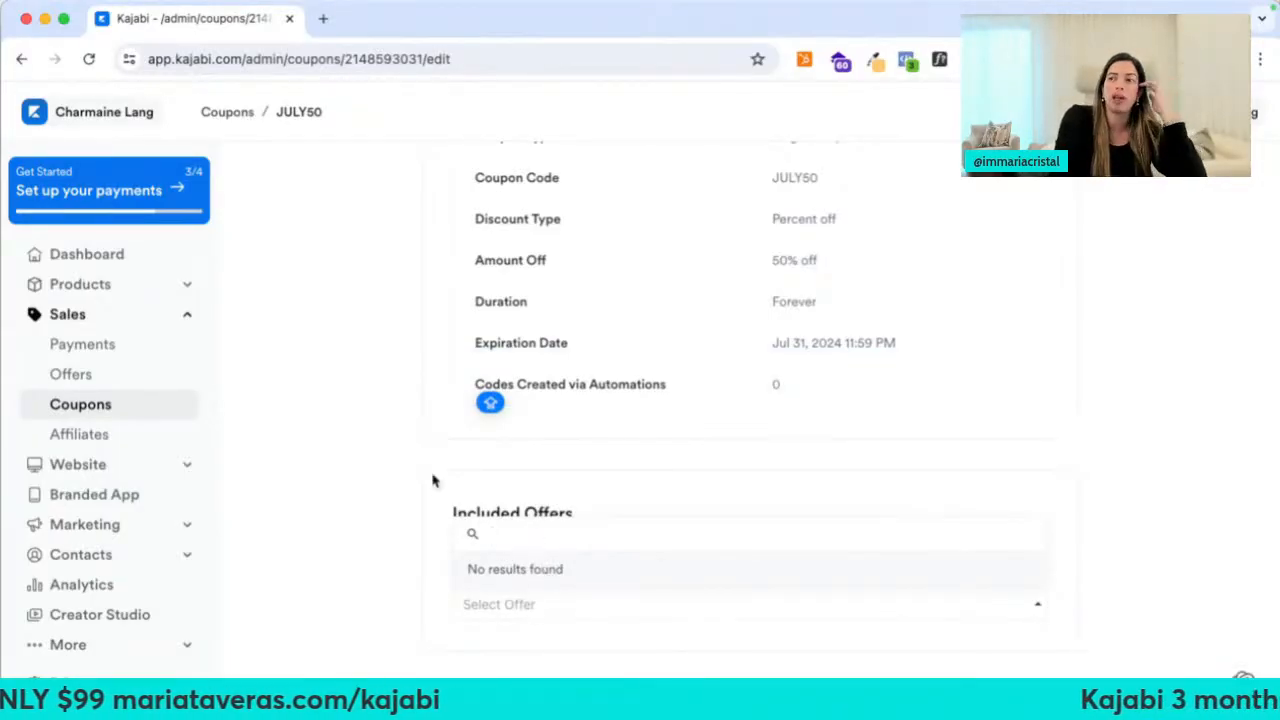
left_click(376, 478)
scroll(376, 478, "up", 3)
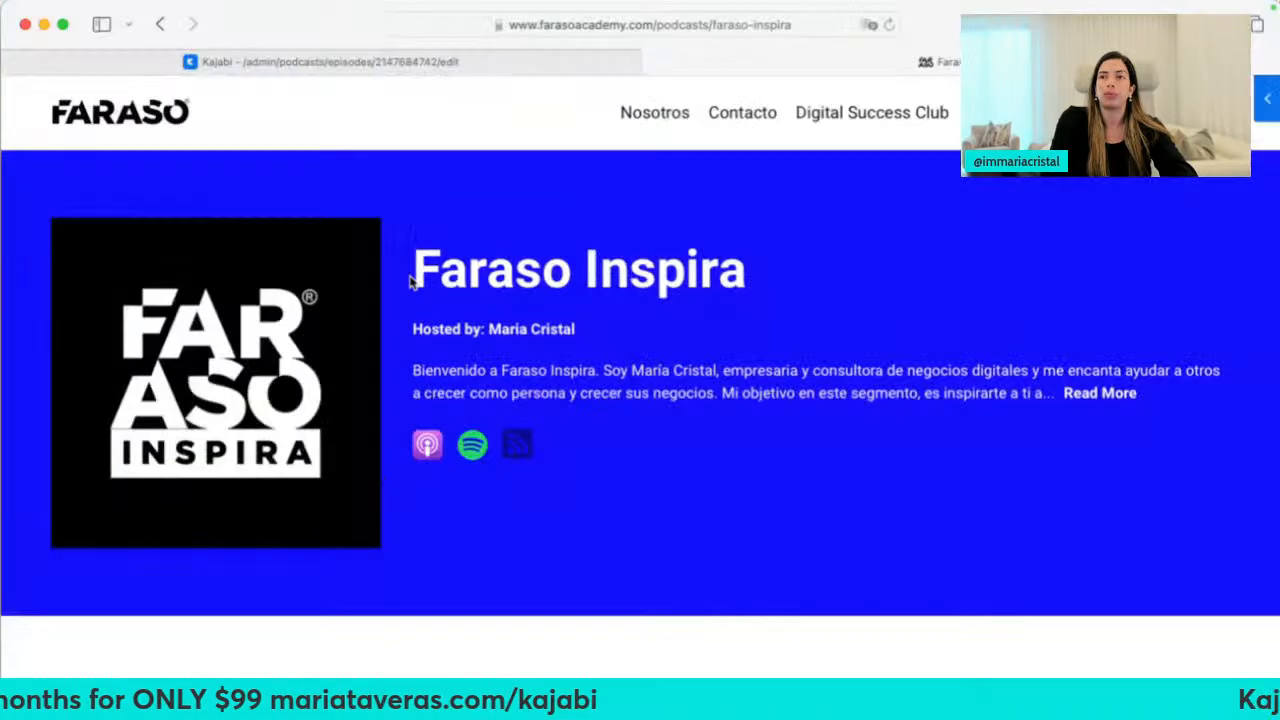
left_click(370, 62)
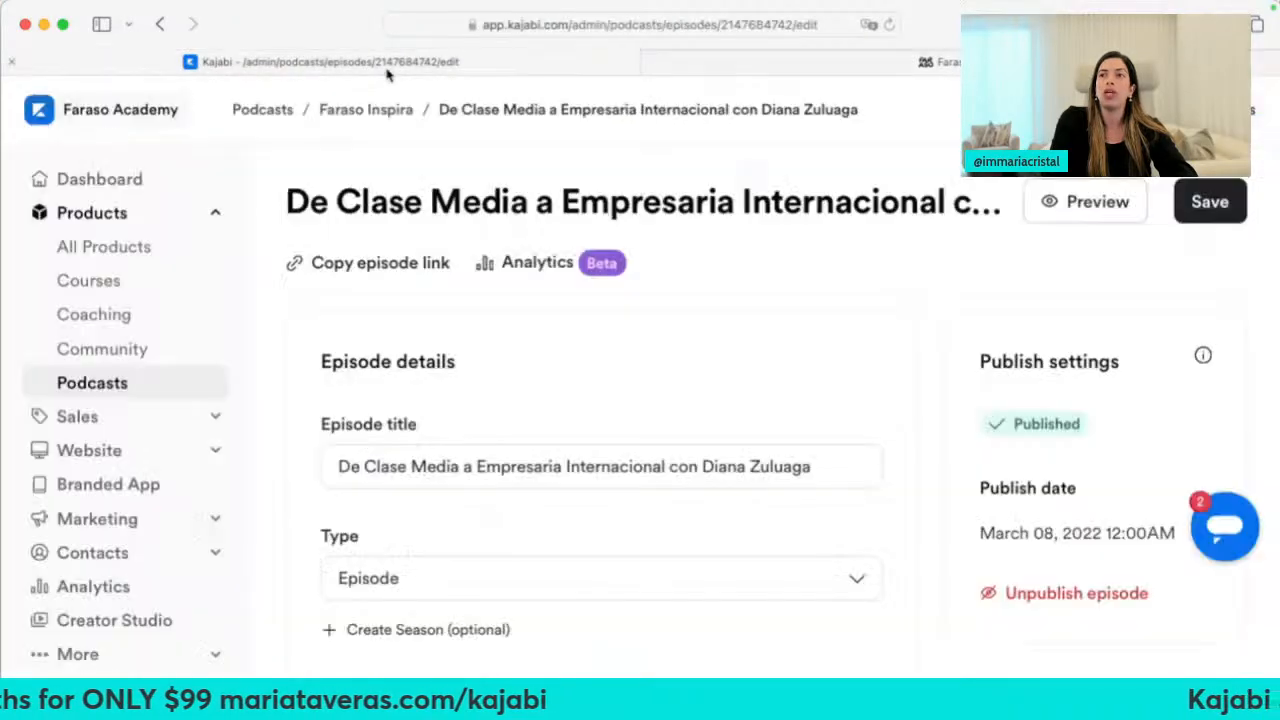
Copy the JULIO50 coupon's discount link for the 970 annual offer from Sales > Coupons
left_click(100, 417)
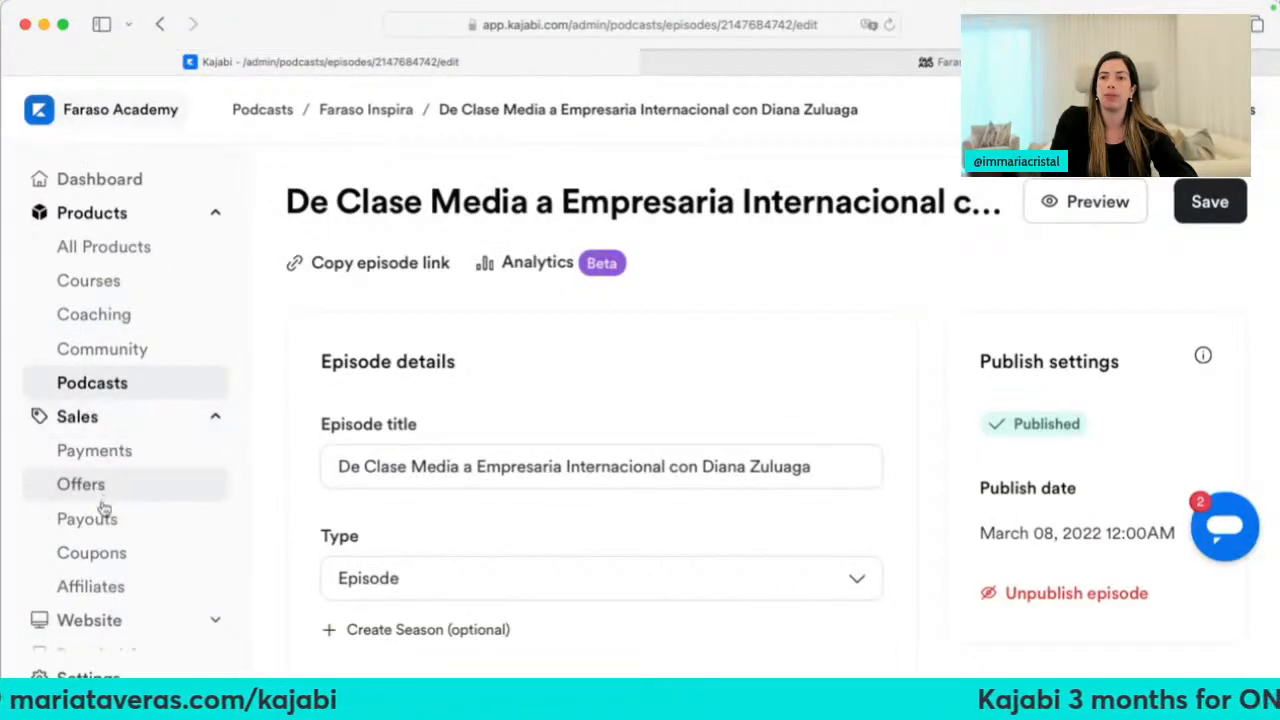
left_click(90, 555)
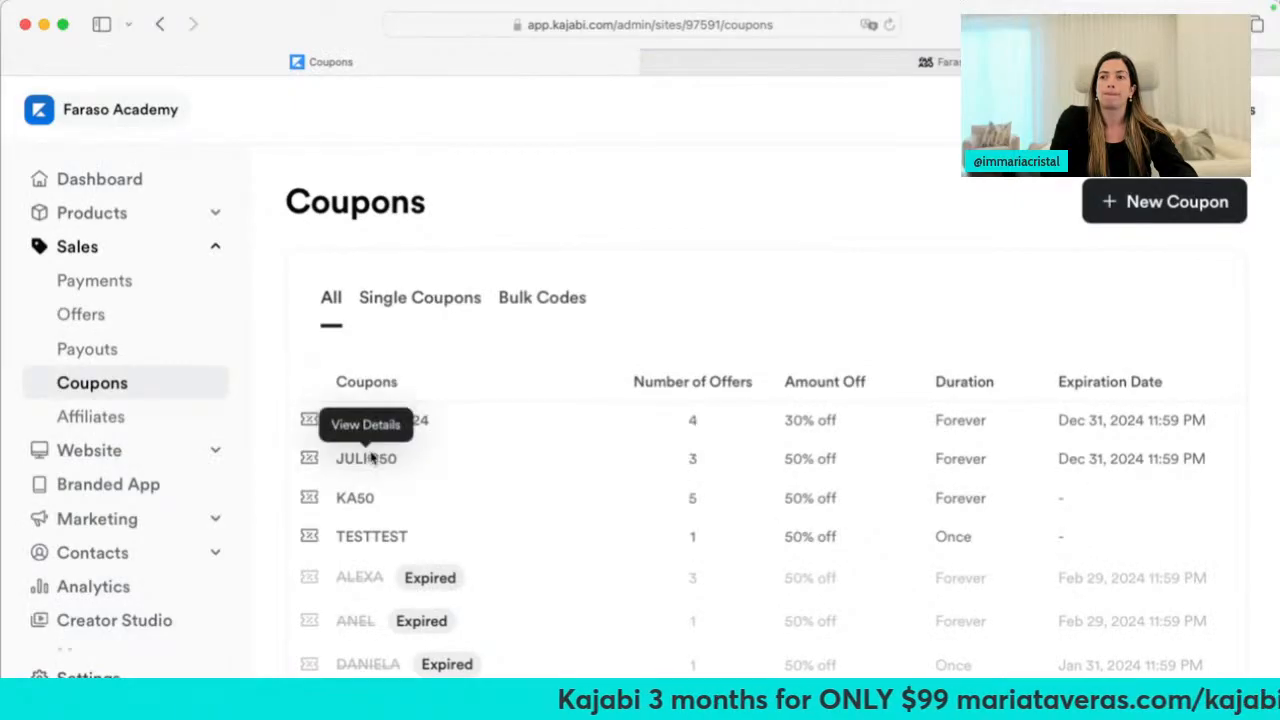
left_click(370, 457)
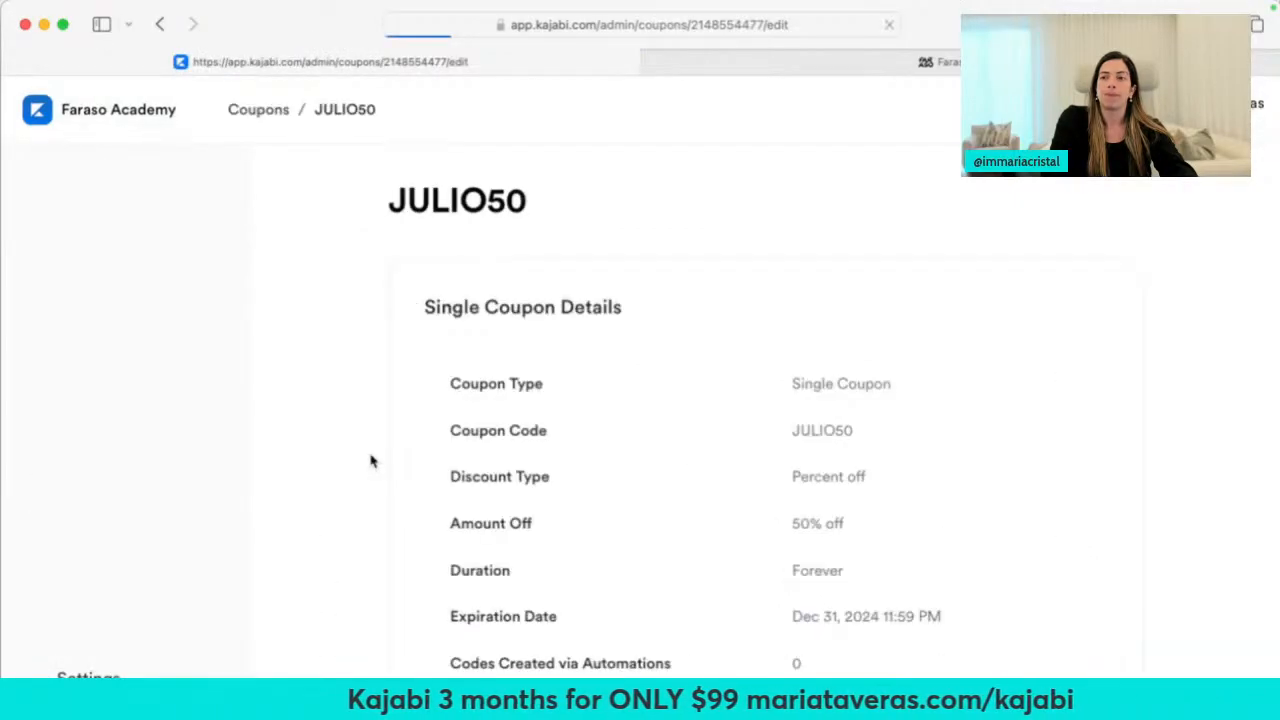
scroll(651, 458, "down", 5)
scroll(651, 458, "down", 3)
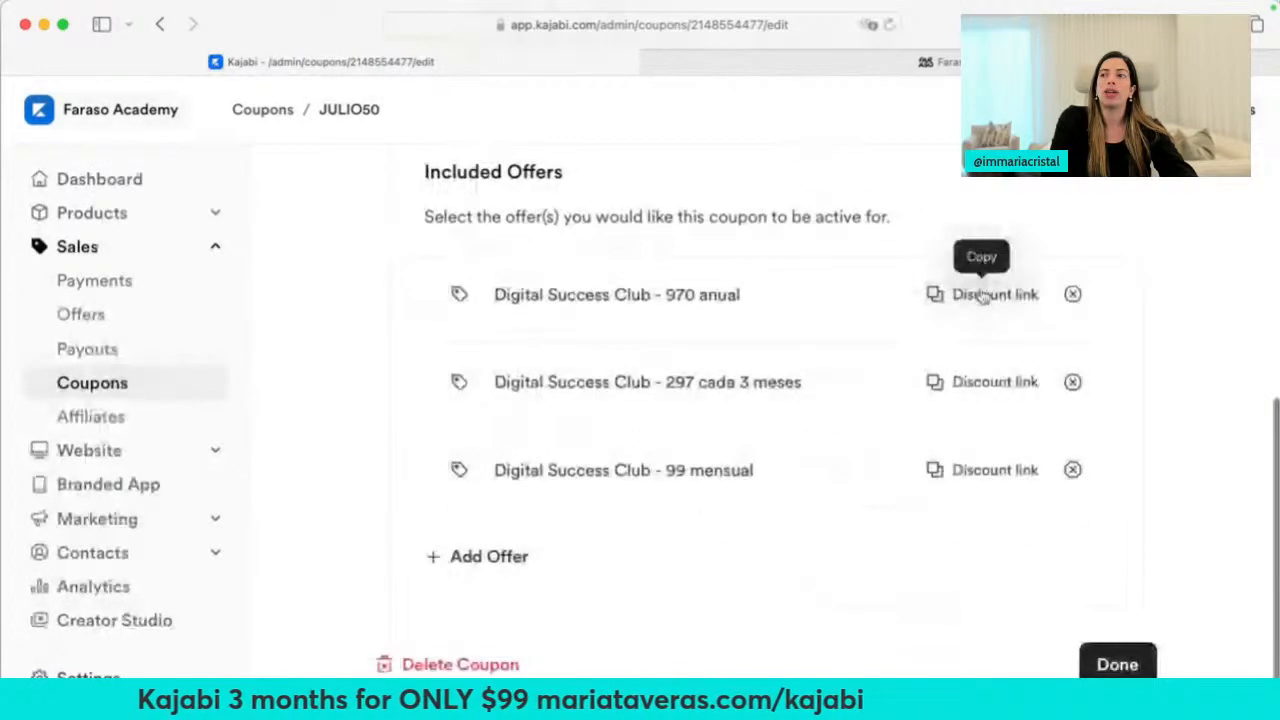
left_click(978, 296)
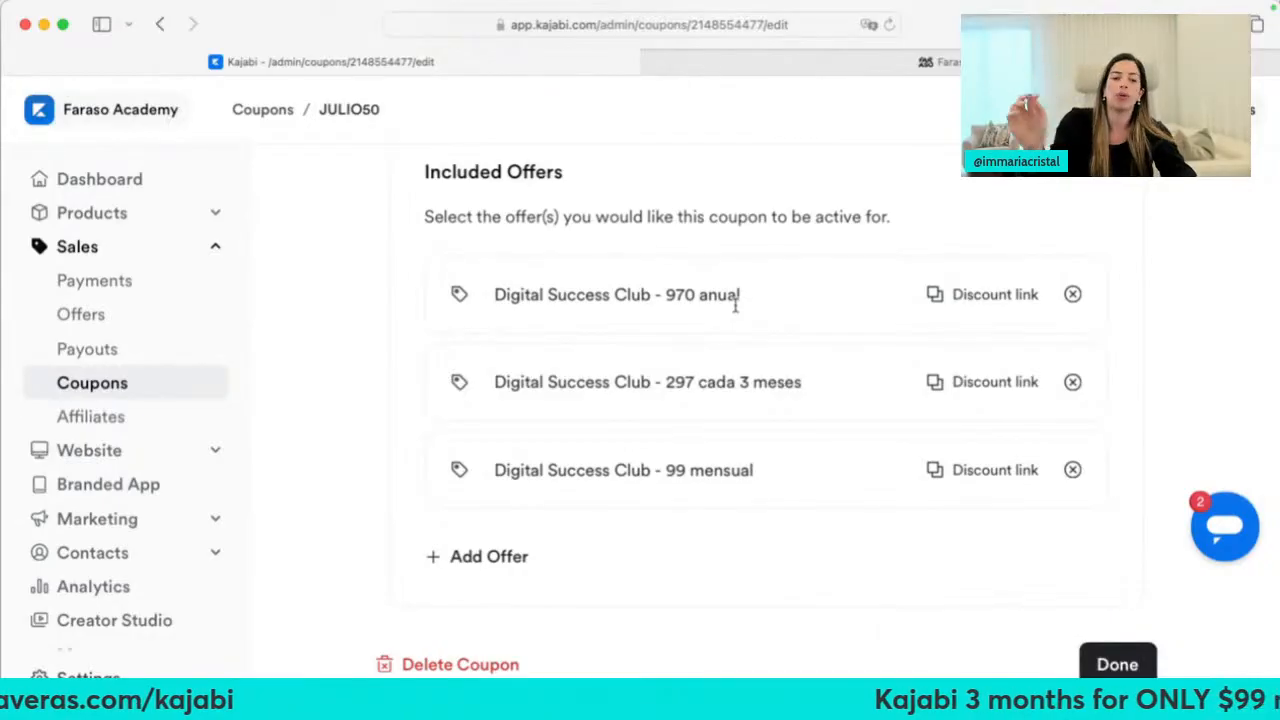
Load the JULIO50 link in Safari to preview the 50%-off checkout, then start a new Chrome tab
key("super+l")
type("https://www.farasoacademy.com/offers/pCVNFLE9?coupon_code=JULIO50")
key("Return")
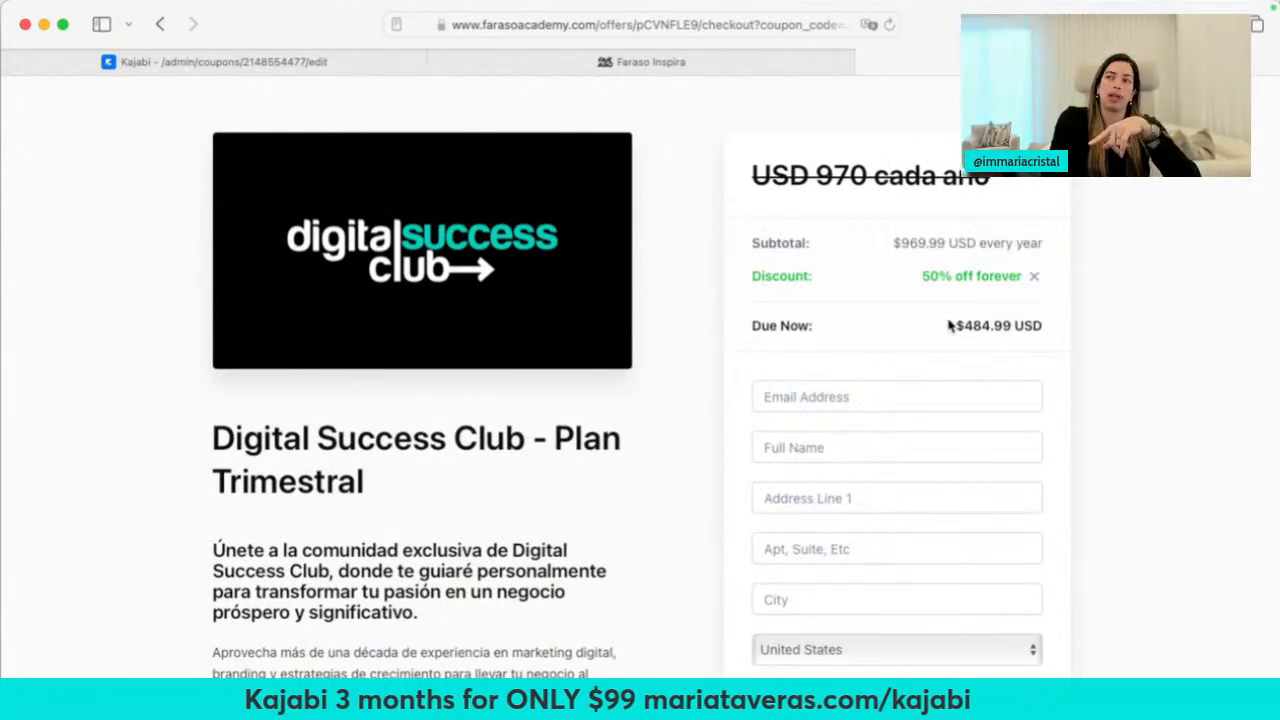
left_click(845, 62)
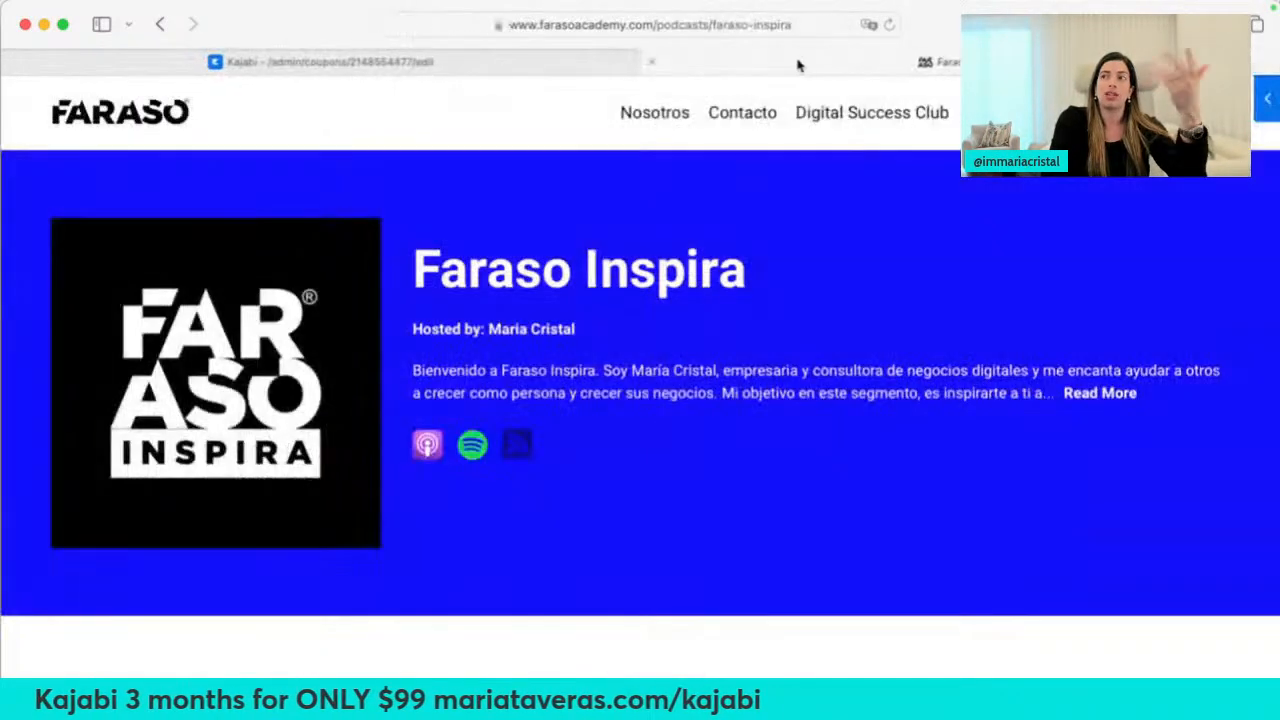
left_click(662, 25)
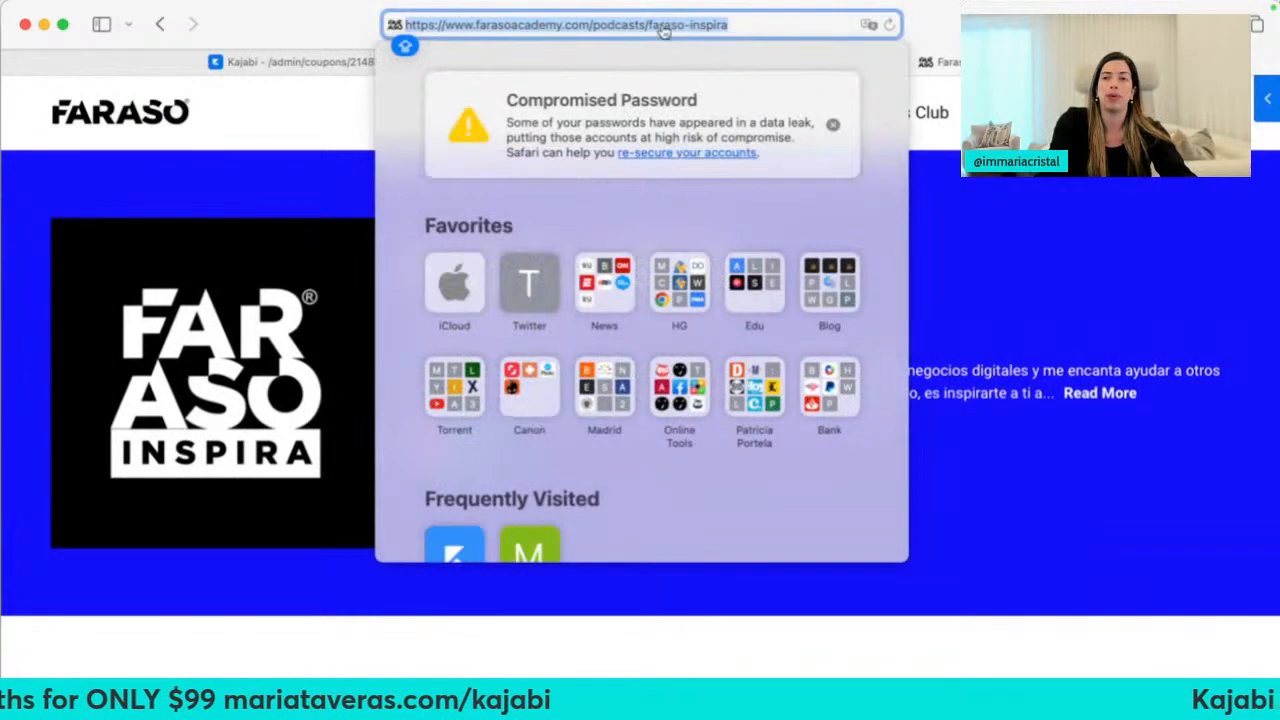
key("super+Tab")
left_click(322, 18)
Open farasoacademy.com/digital-success-club and join the monthly payment plan from the pricing section
type("farasoacademy.com/library")
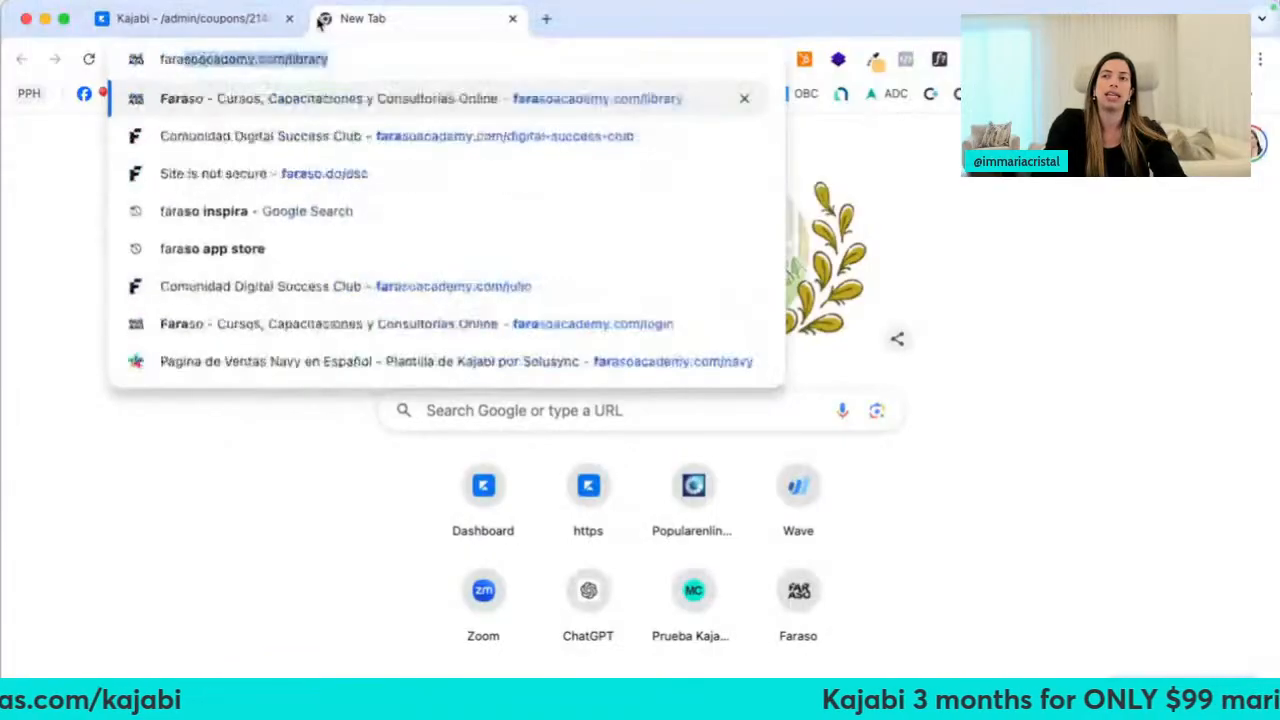
key("Right")
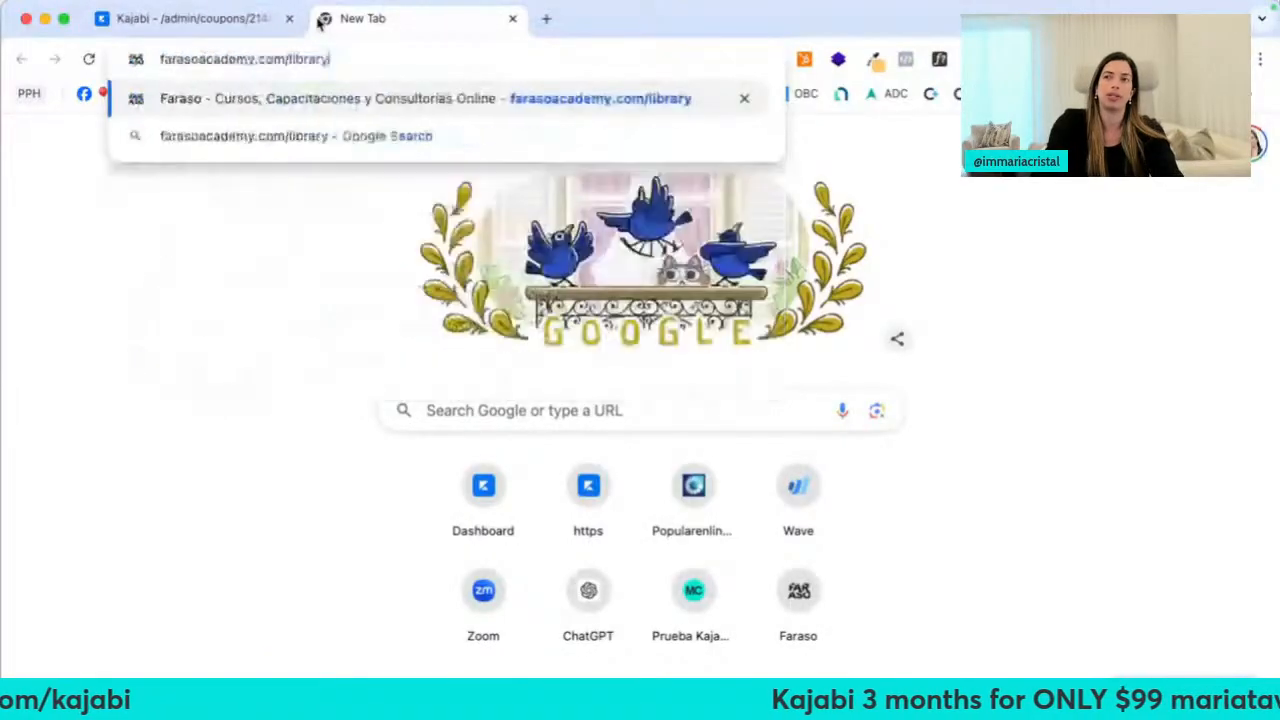
key("BackSpace")
key("BackSpace")
key("BackSpace")
key("BackSpace")
key("BackSpace")
key("BackSpace")
key("BackSpace")
type("digi")
key("Return")
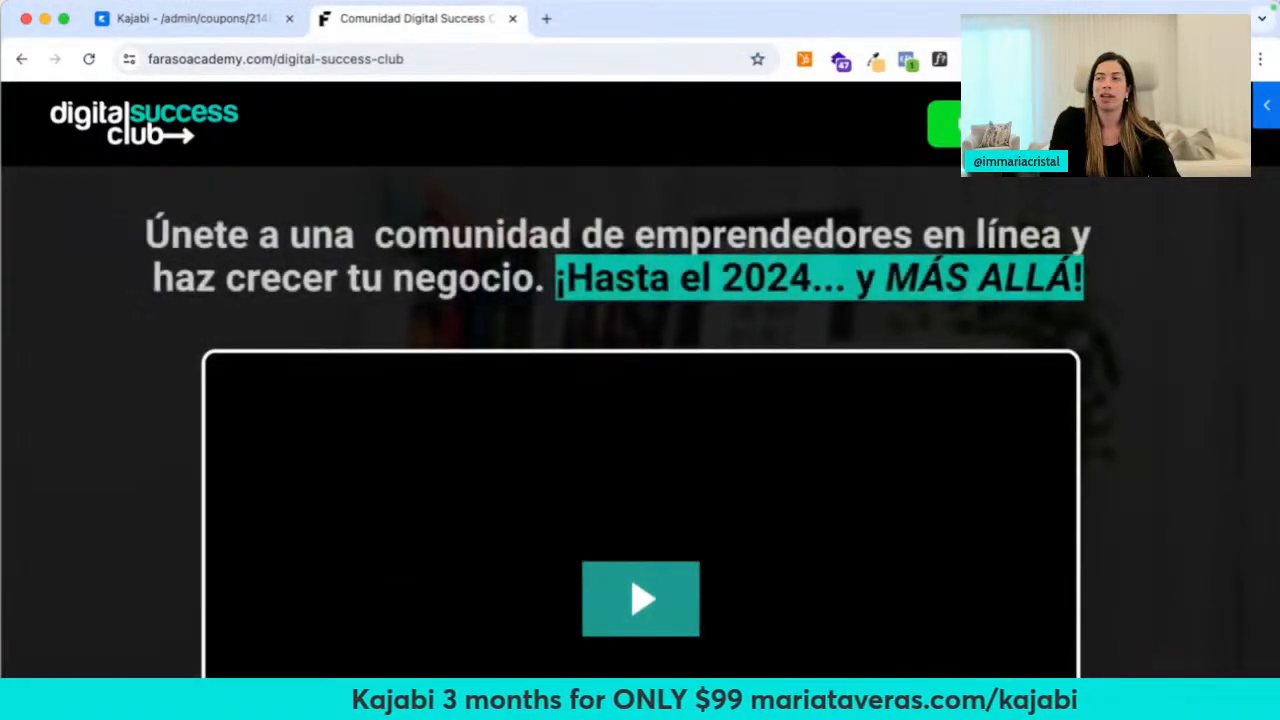
left_click(941, 148)
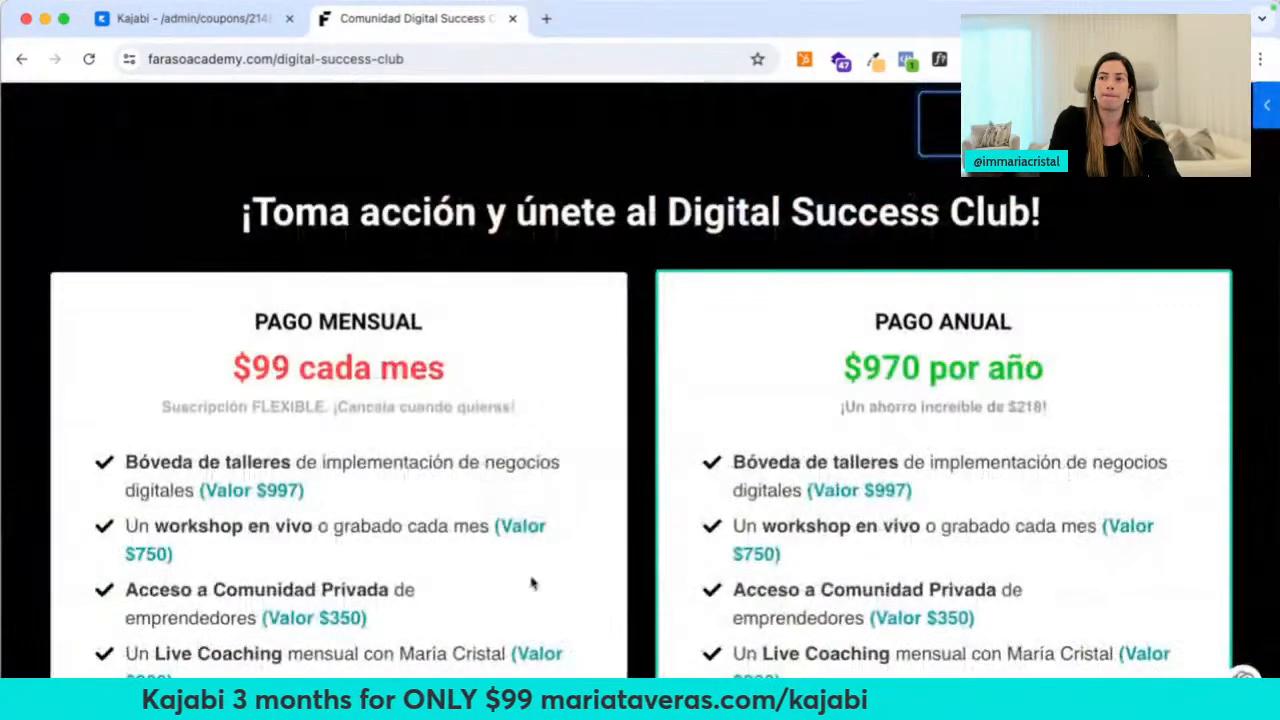
scroll(531, 583, "down", 6)
scroll(534, 503, "up", 2)
left_click(378, 465)
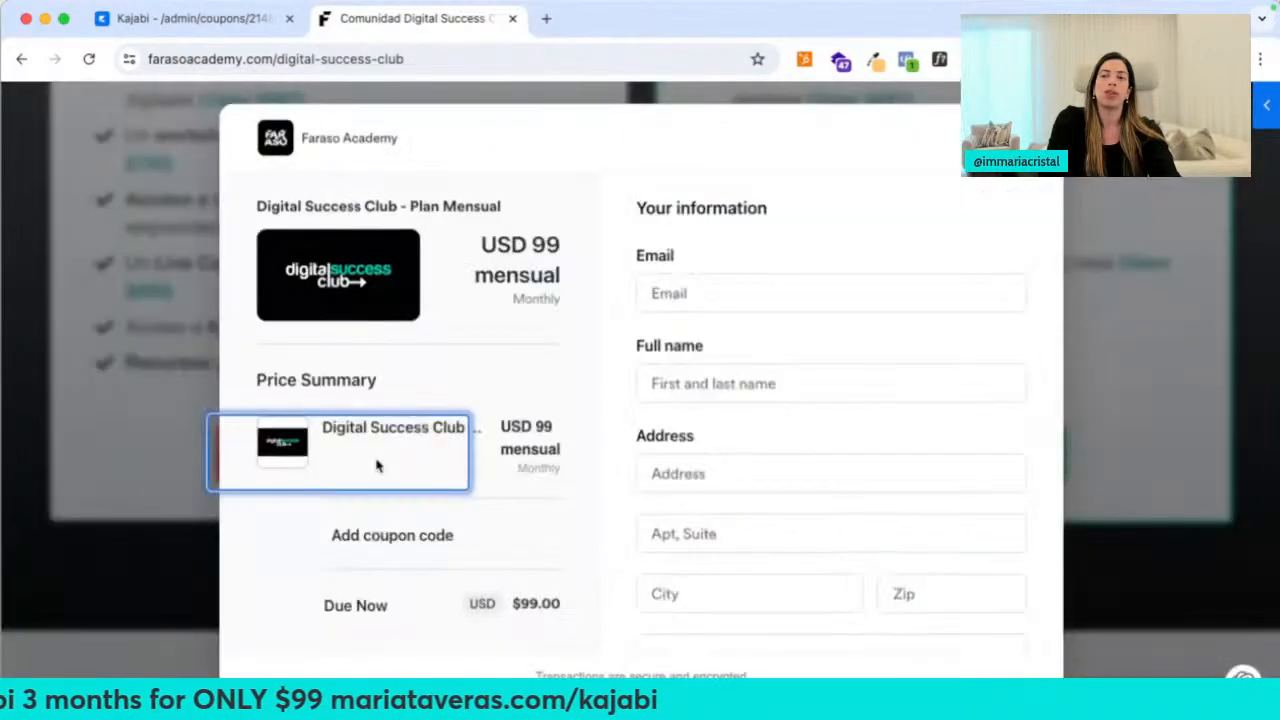
Apply coupon JULIO50 at checkout to get $49.50, then close the popup and tab
left_click(416, 537)
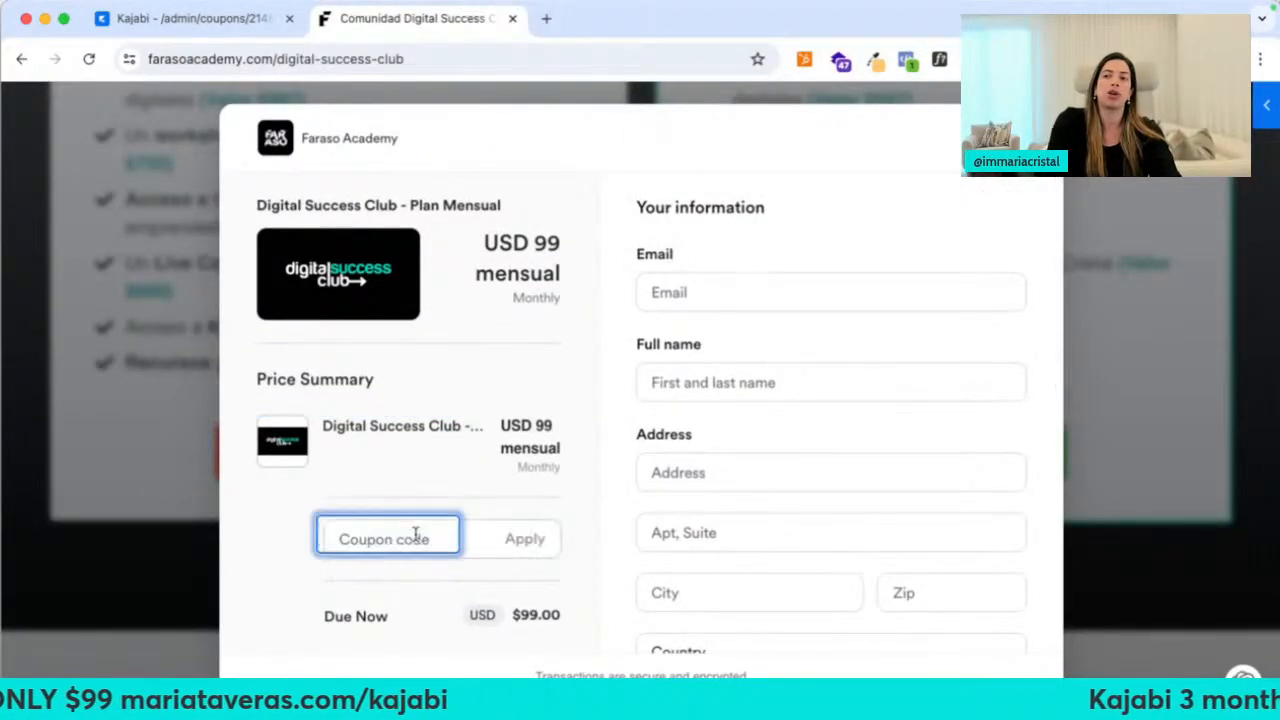
left_click(414, 531)
type("JULIO50")
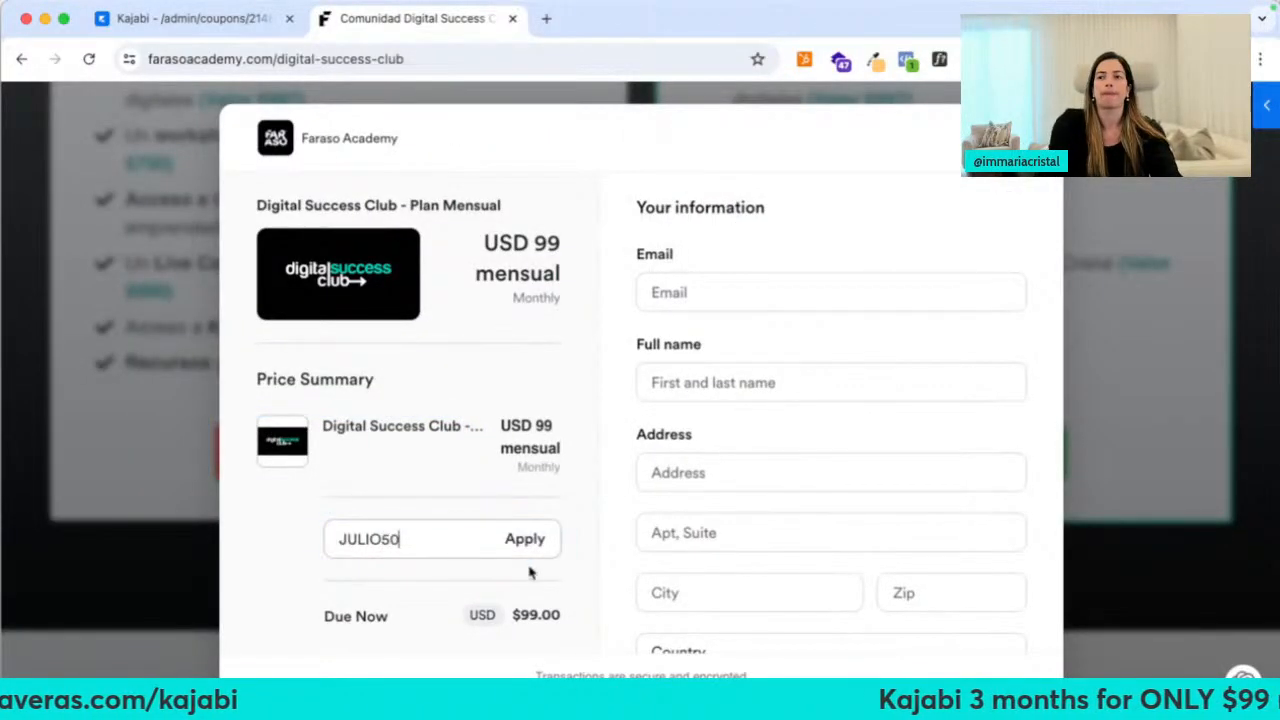
left_click(525, 538)
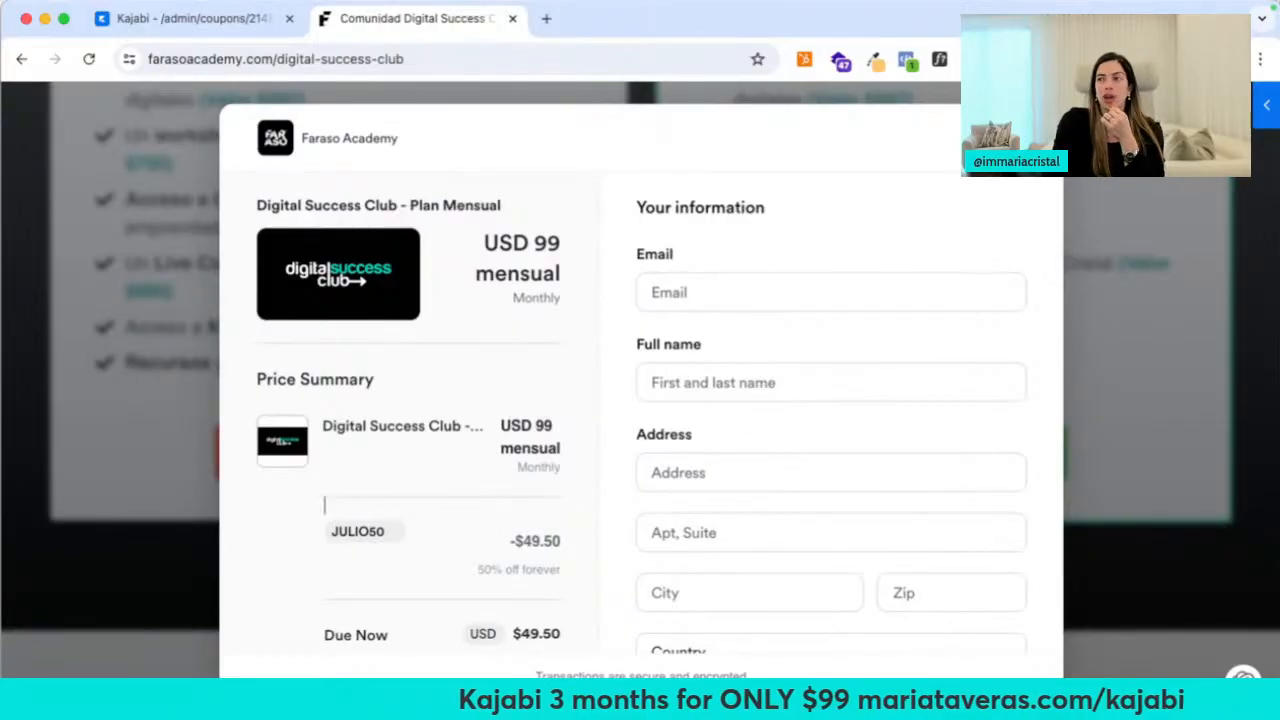
left_click(1027, 138)
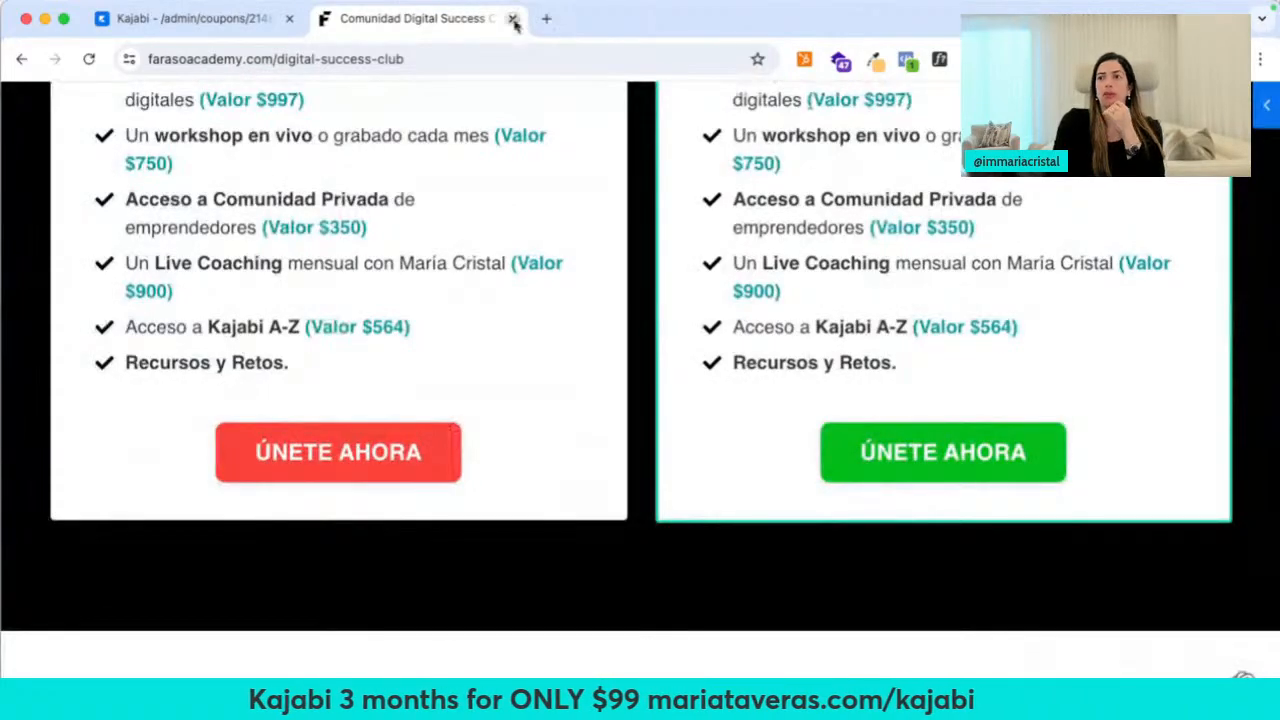
left_click(513, 19)
scroll(343, 429, "down", 3)
scroll(343, 429, "up", 2)
scroll(343, 429, "down", 2)
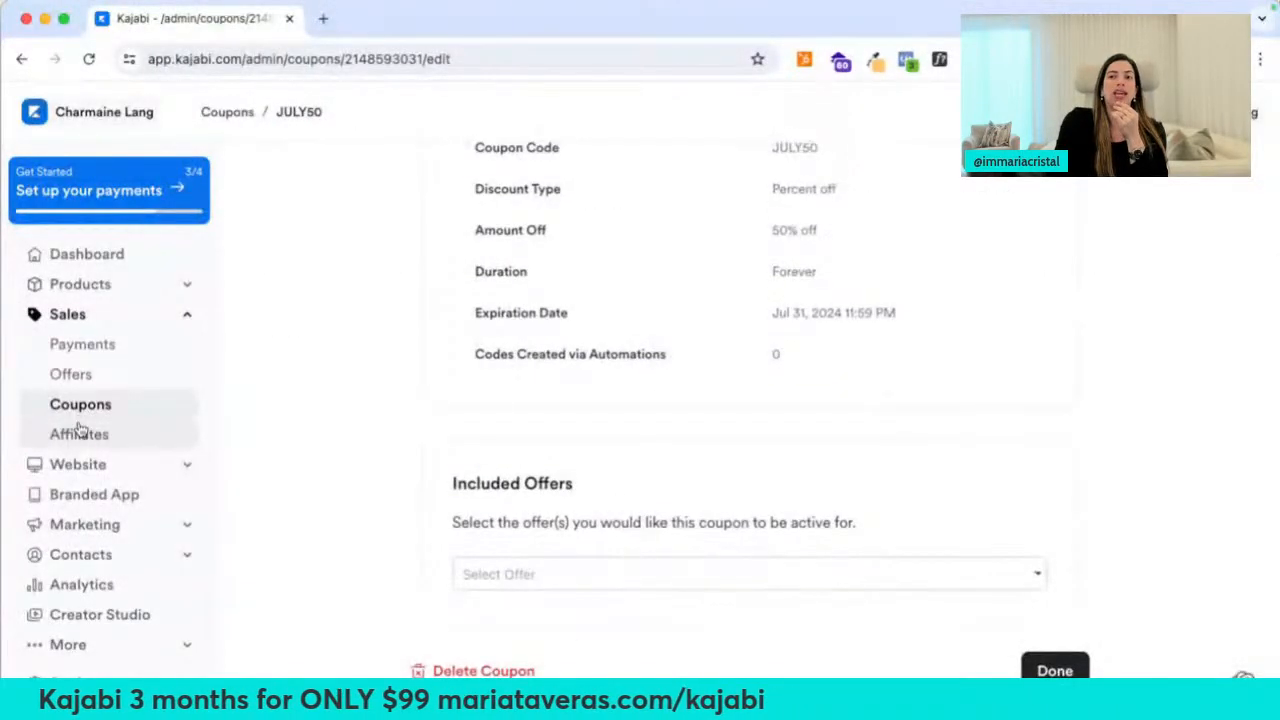
Copy the affiliate signup link from Affiliates and try it in a new tab
left_click(80, 434)
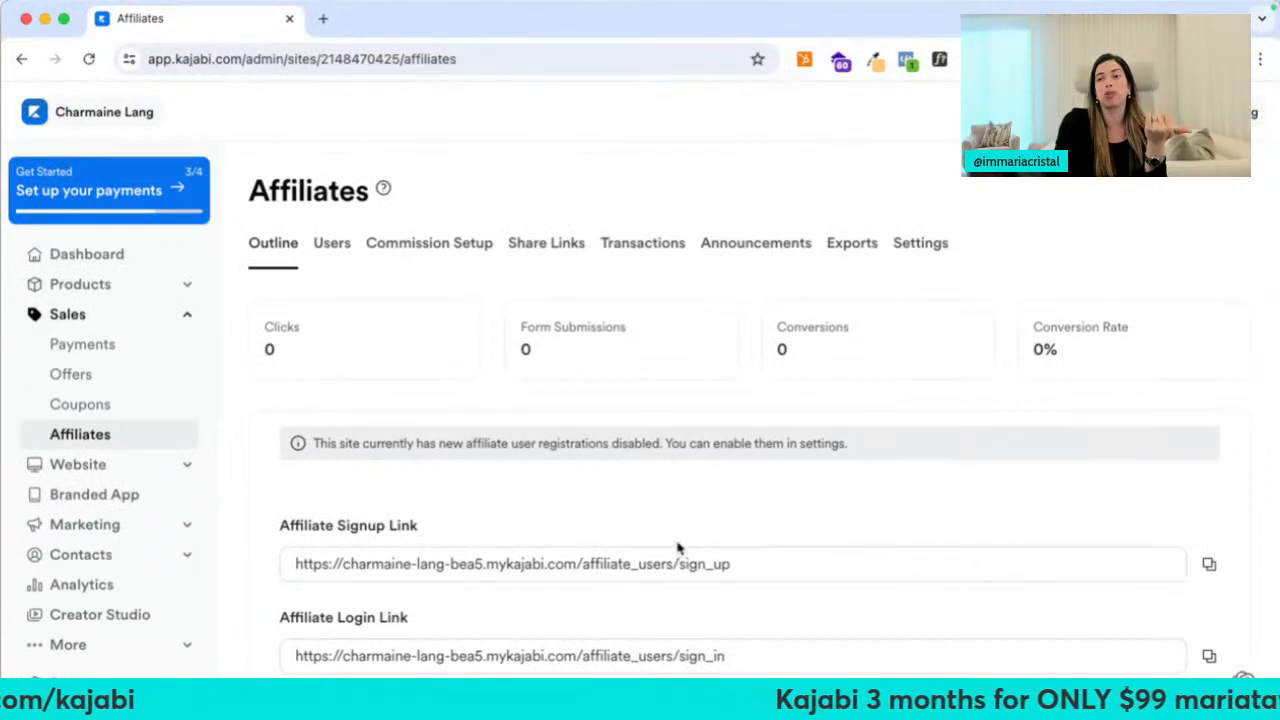
left_click(1209, 563)
key("super+t")
key("super+v")
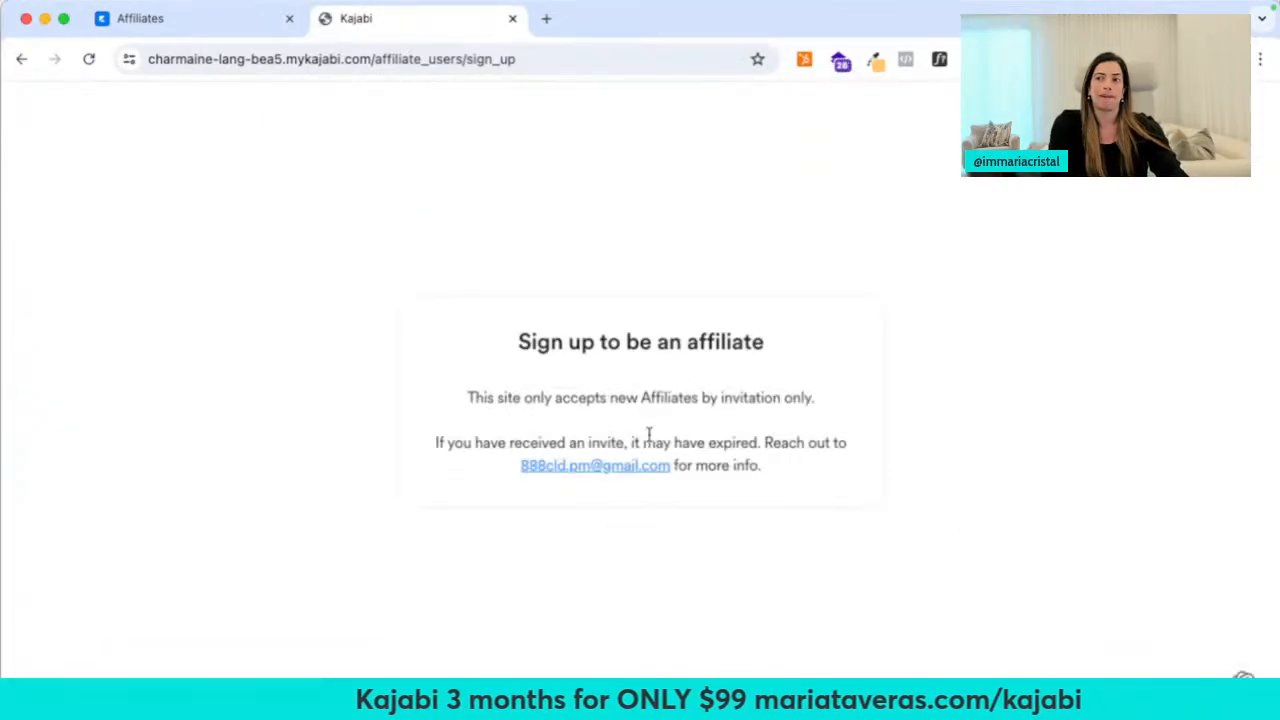
key("super+w")
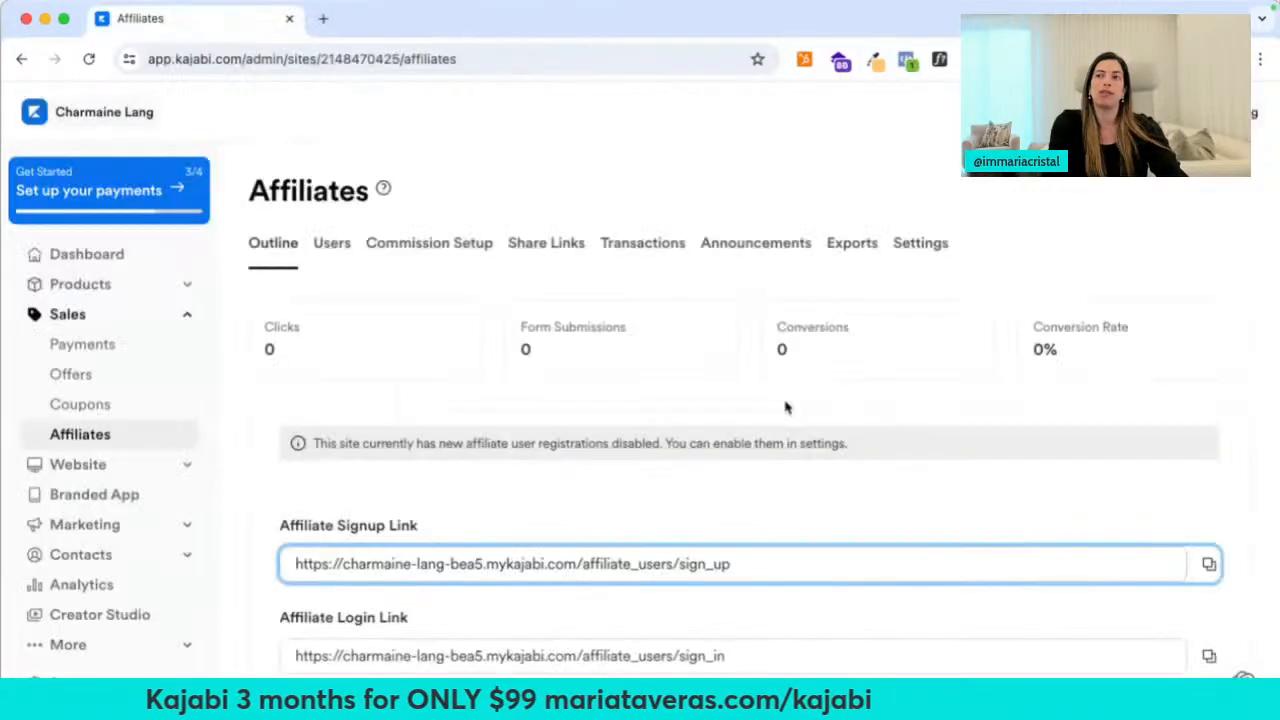
Turn on affiliate self-registrations in the affiliate settings and save
left_click(920, 248)
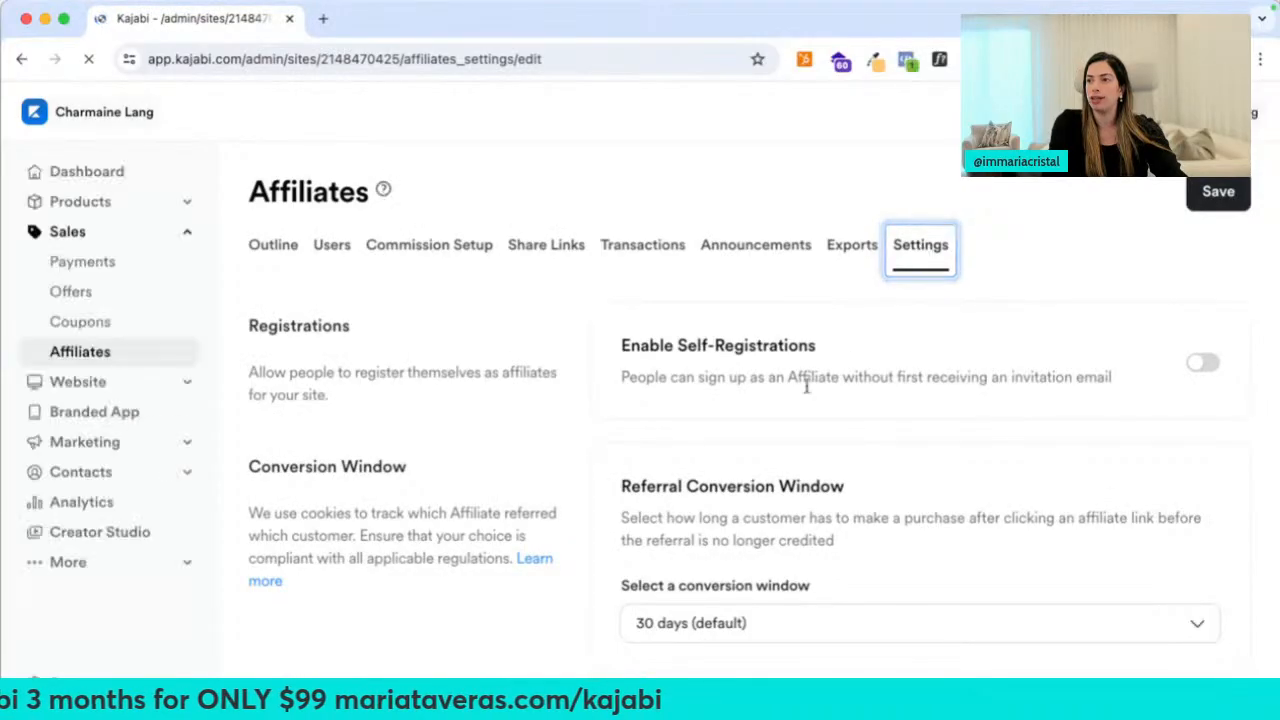
left_click(1203, 364)
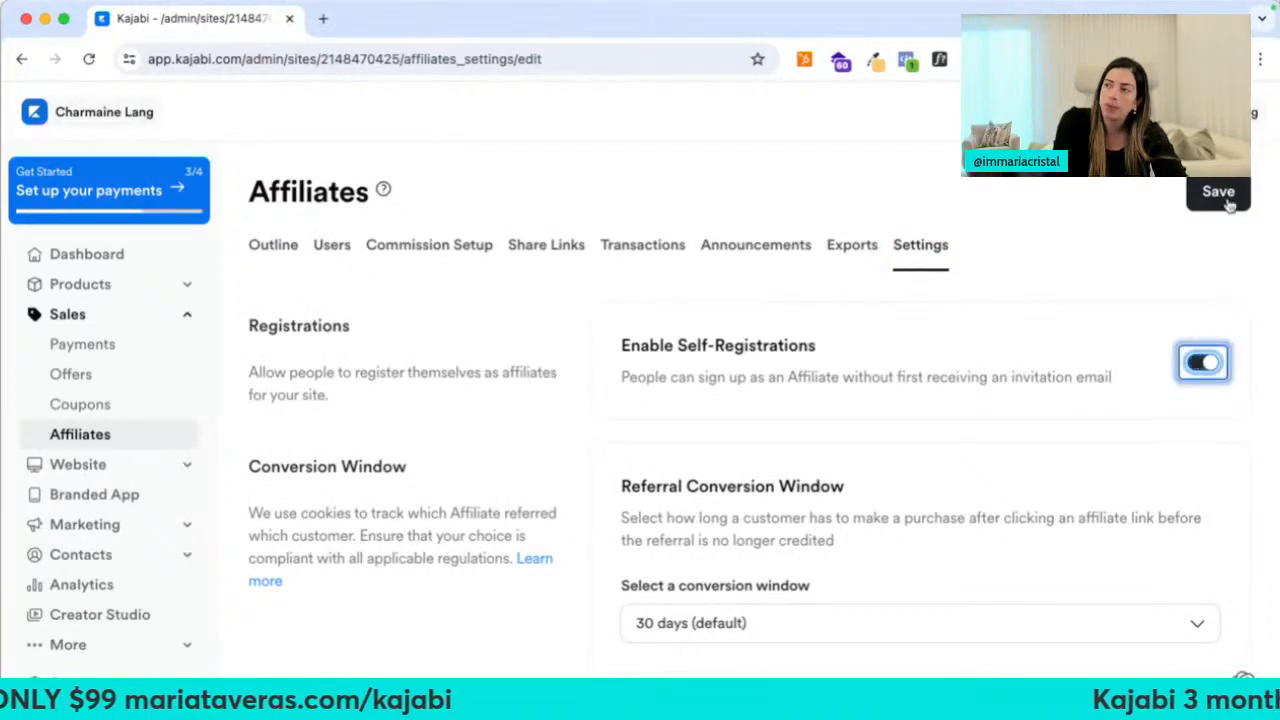
left_click(1216, 192)
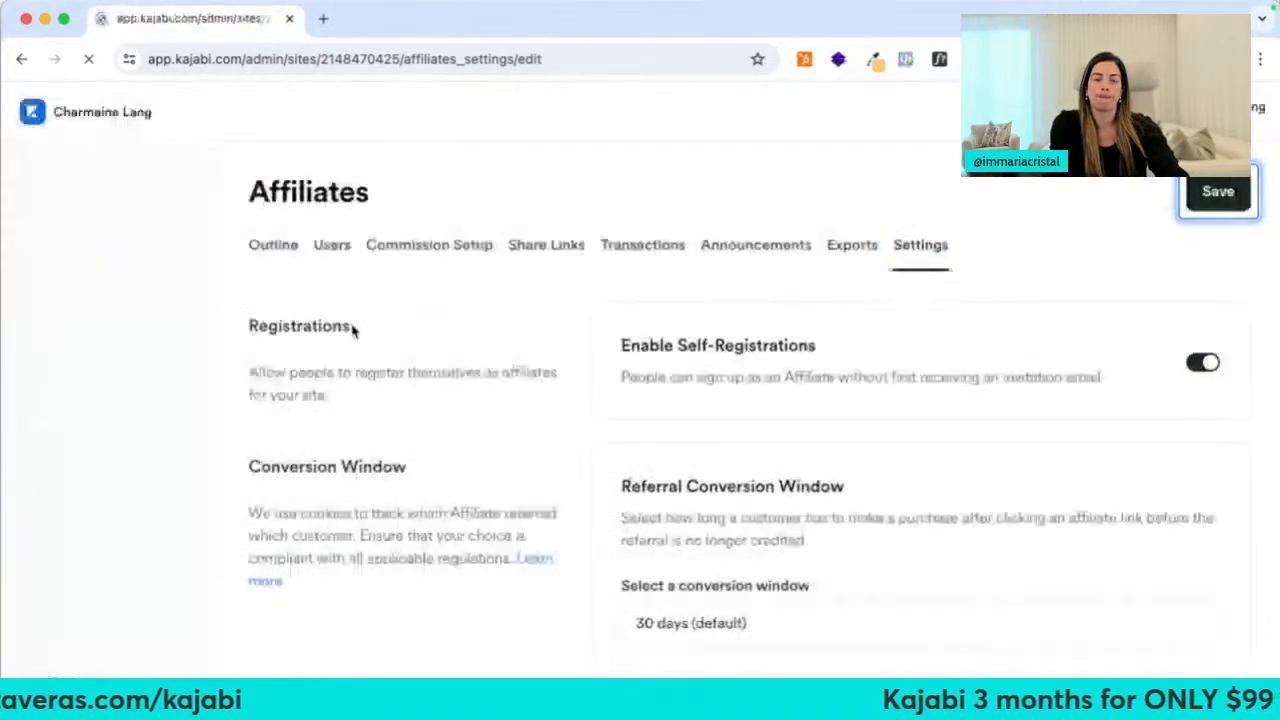
Load the affiliate signup page in a new tab, review it, then close it
key("super+t")
key("super+v")
key("Return")
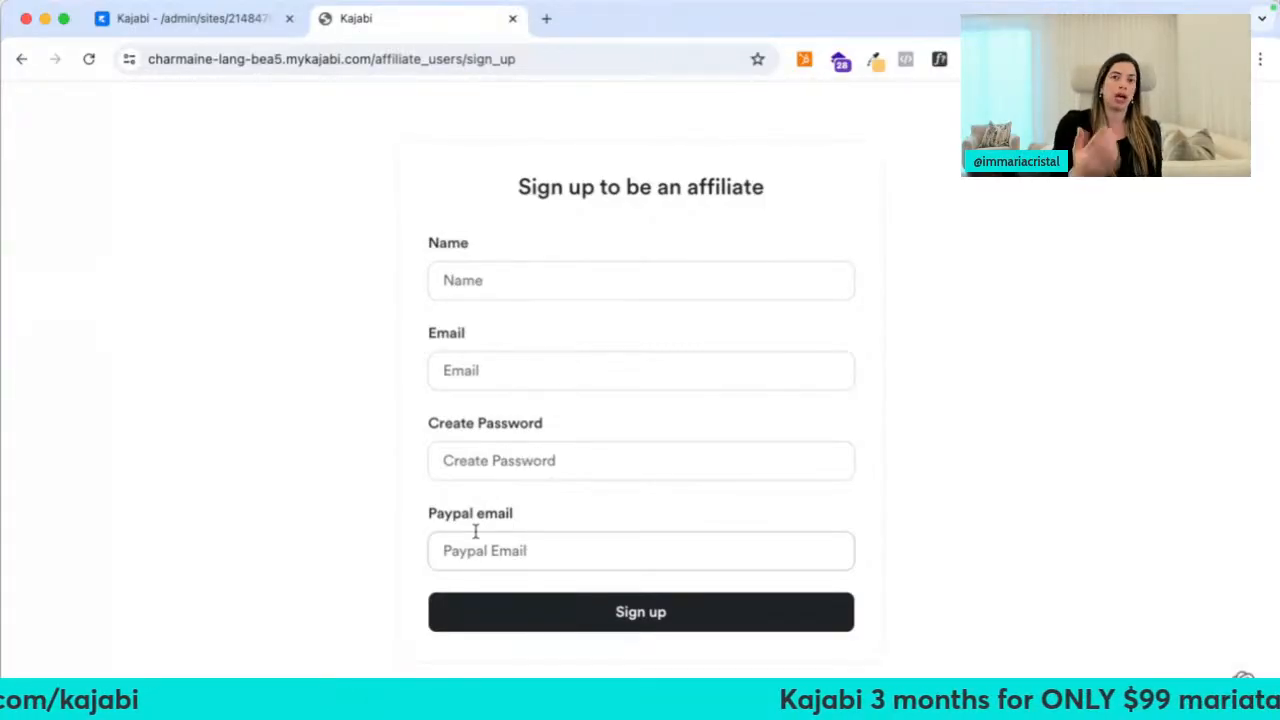
left_click(512, 21)
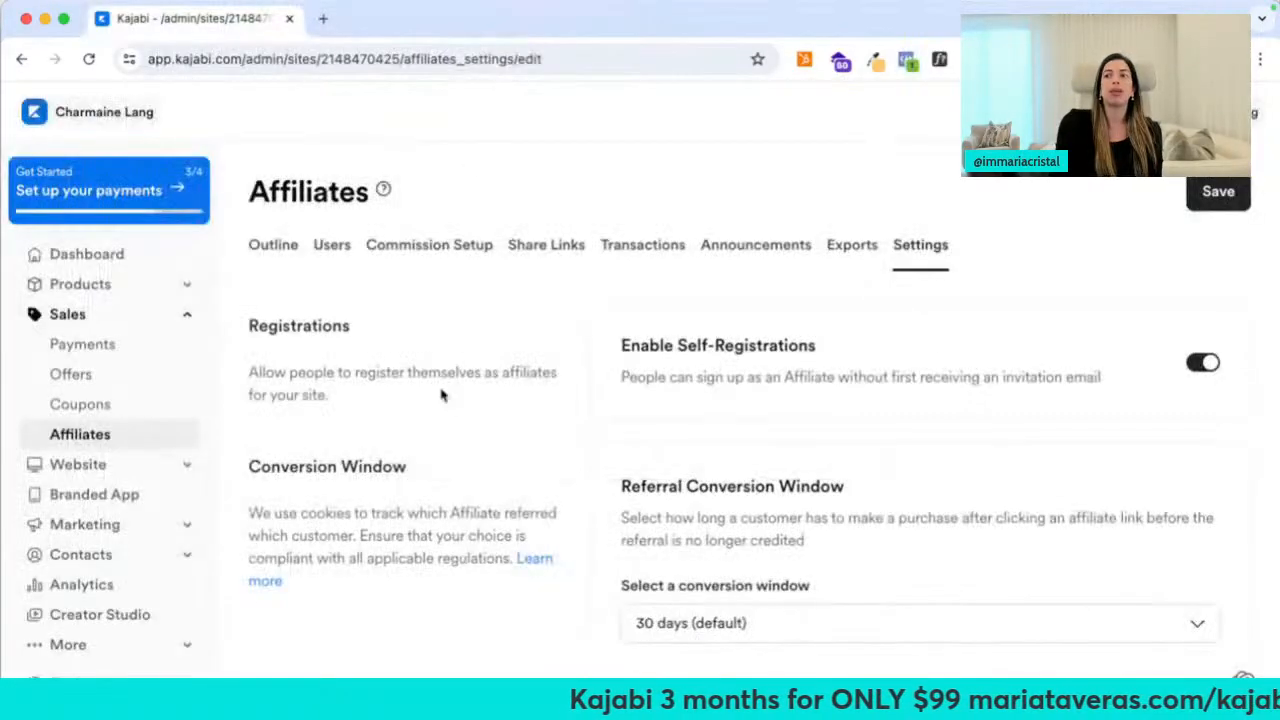
scroll(430, 398, "down", 3)
scroll(421, 390, "up", 3)
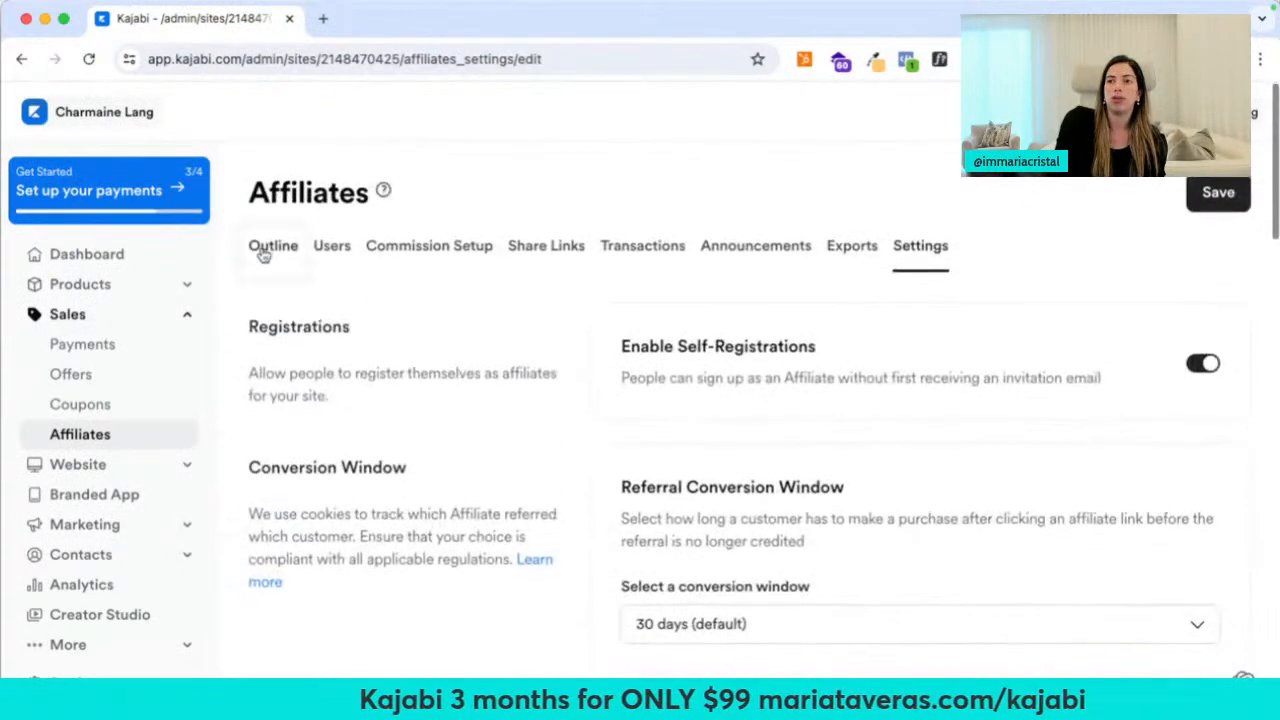
Review the affiliate Outline and Users, and enable commission for the DesignAlign $599 offer
left_click(272, 250)
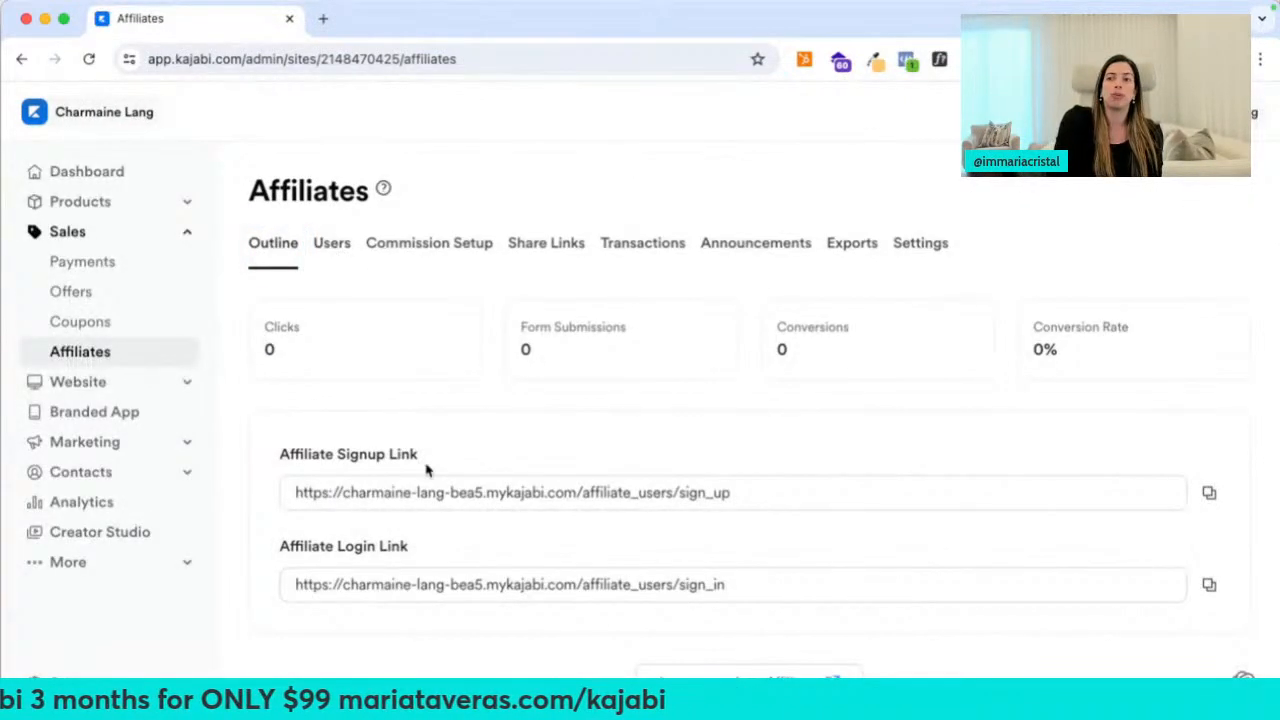
left_click(340, 255)
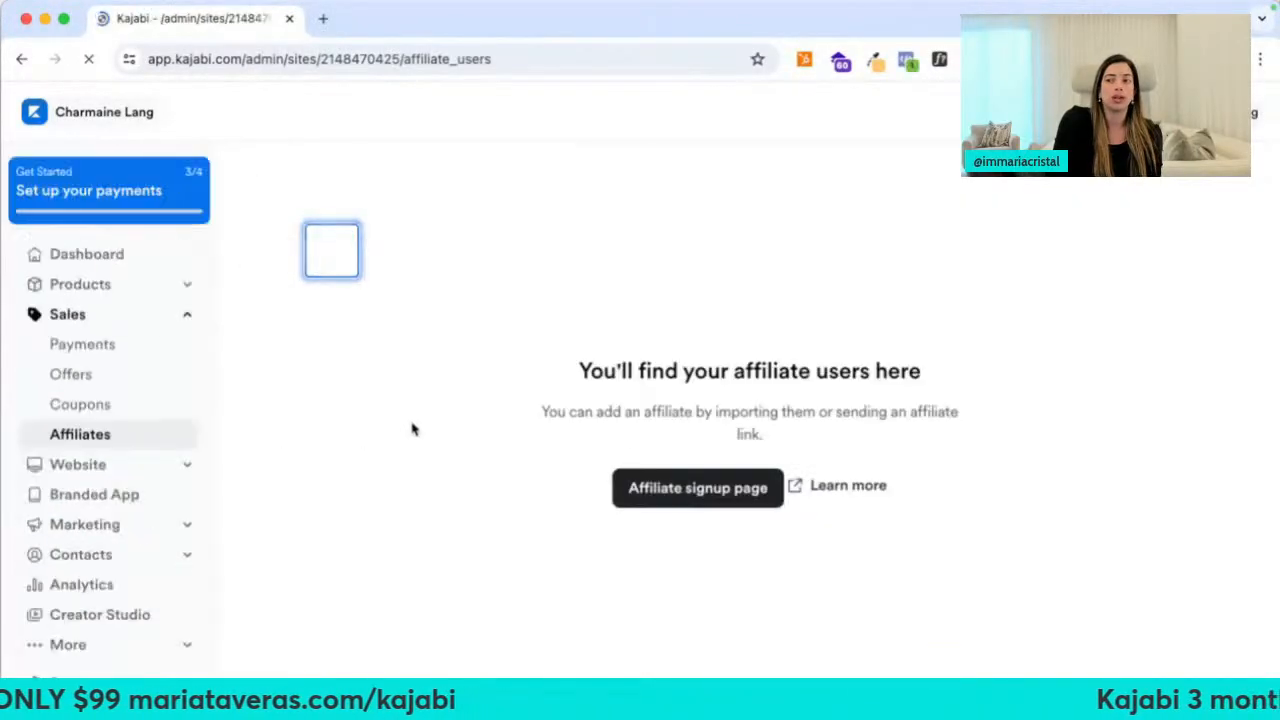
left_click(20, 59)
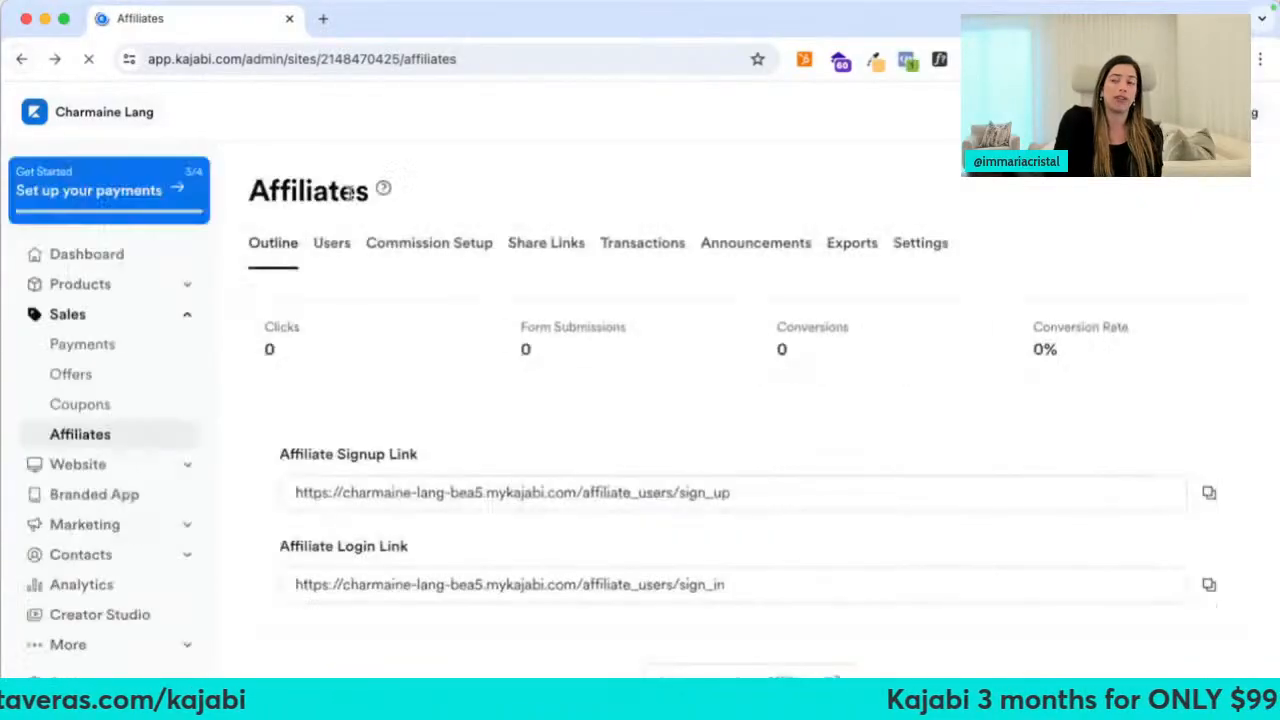
left_click(401, 253)
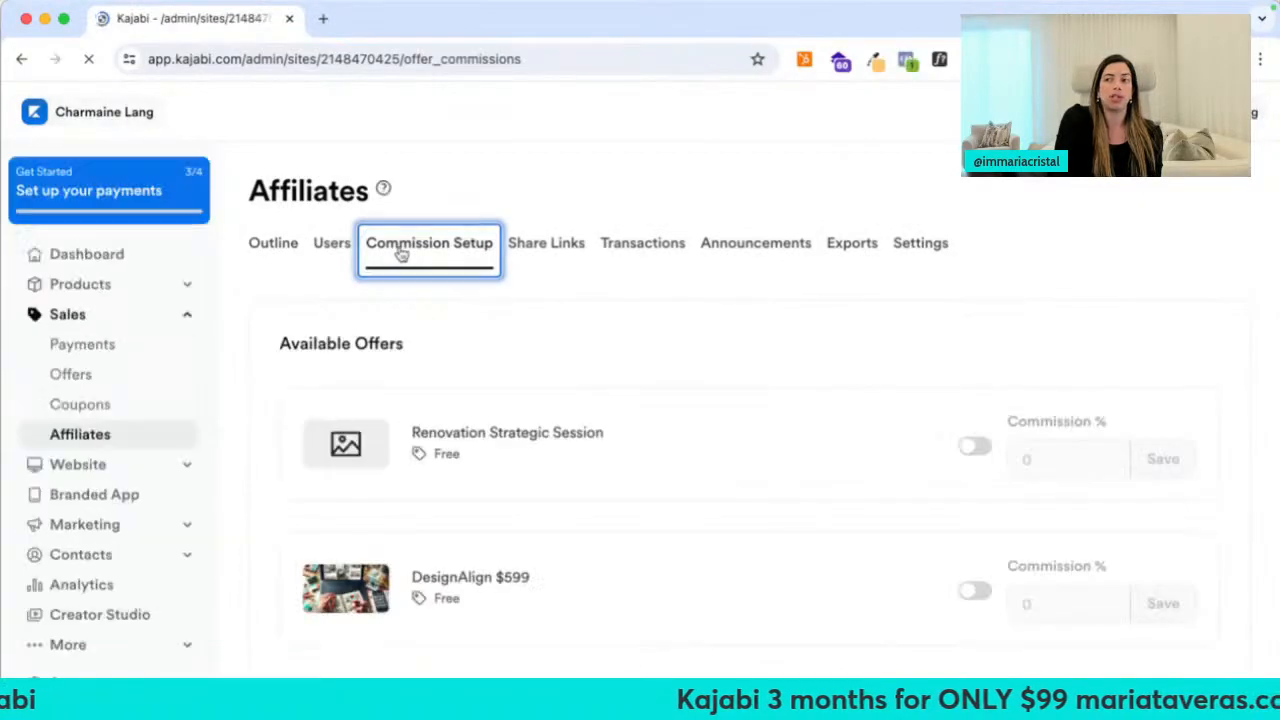
left_click(910, 591)
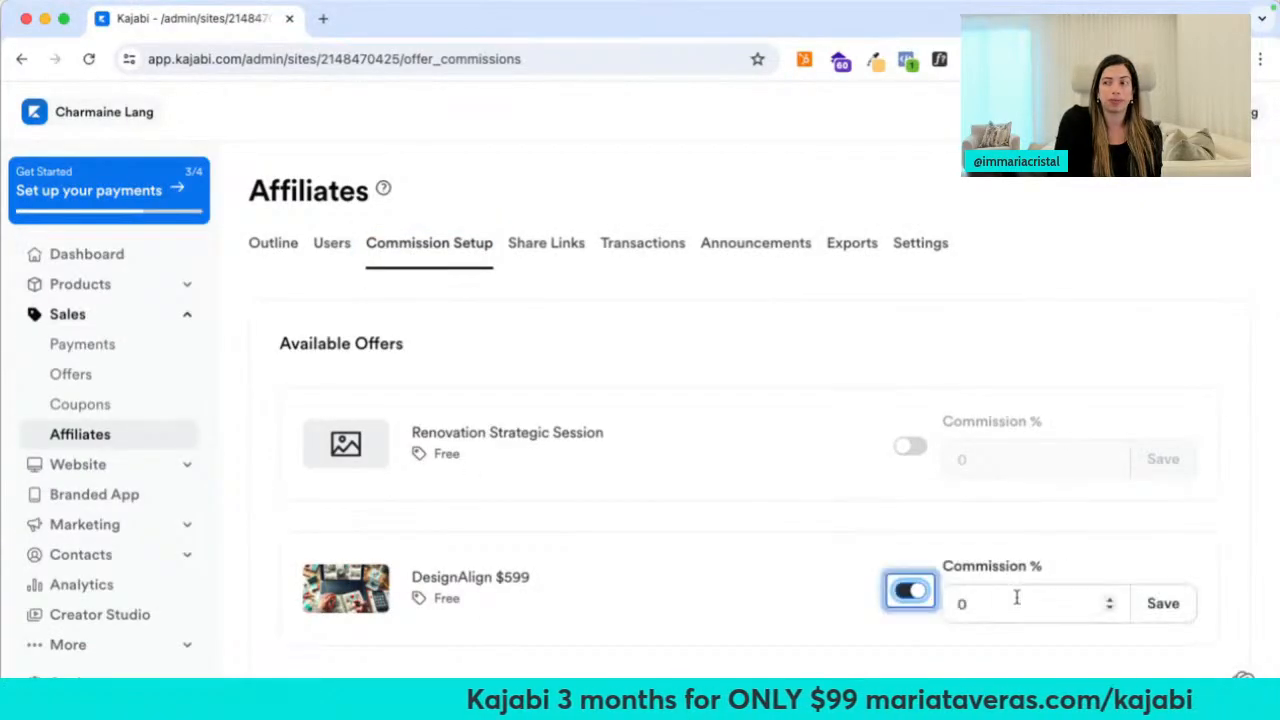
Explore Share Links, checking the redirect destinations available for a new affiliate link
left_click(548, 246)
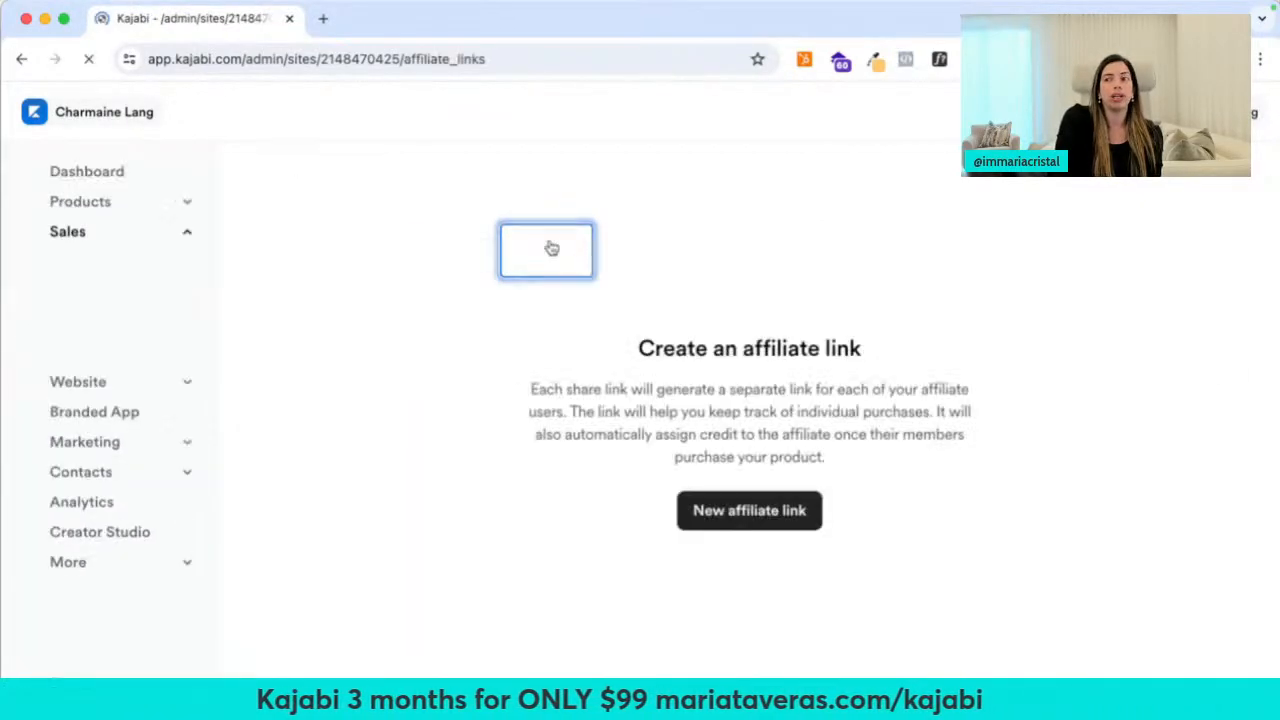
left_click(733, 525)
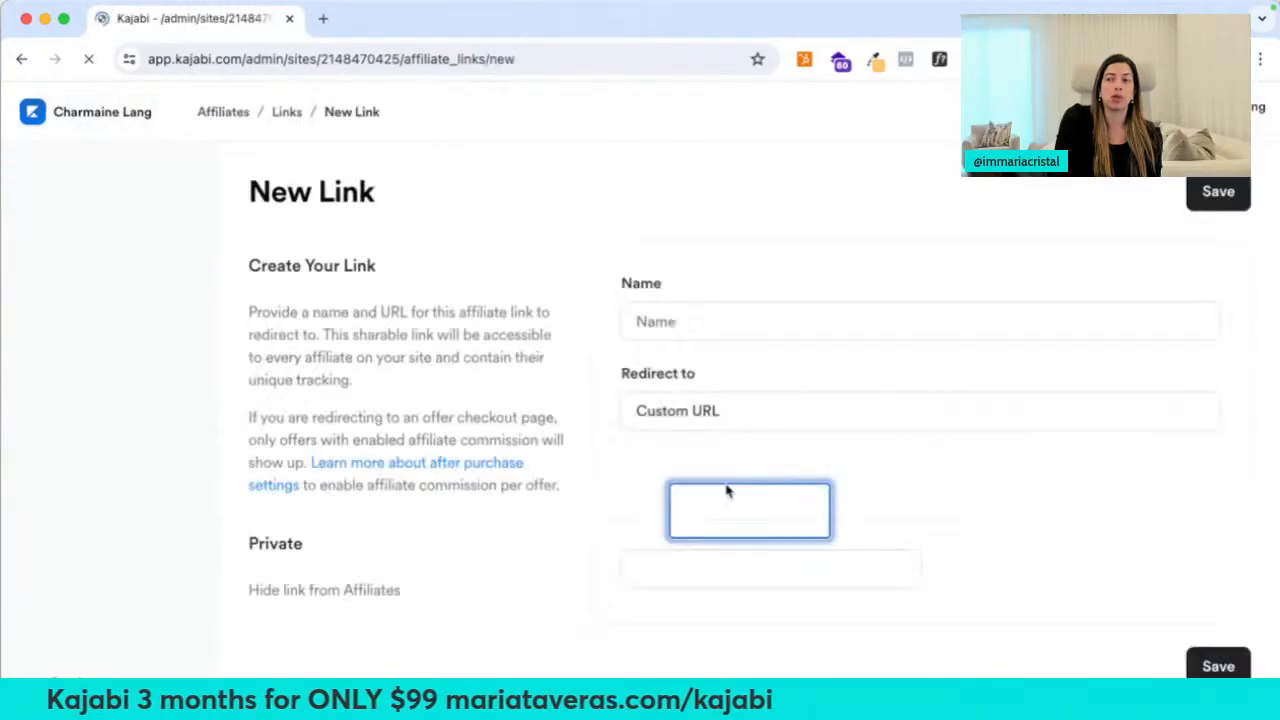
left_click(695, 420)
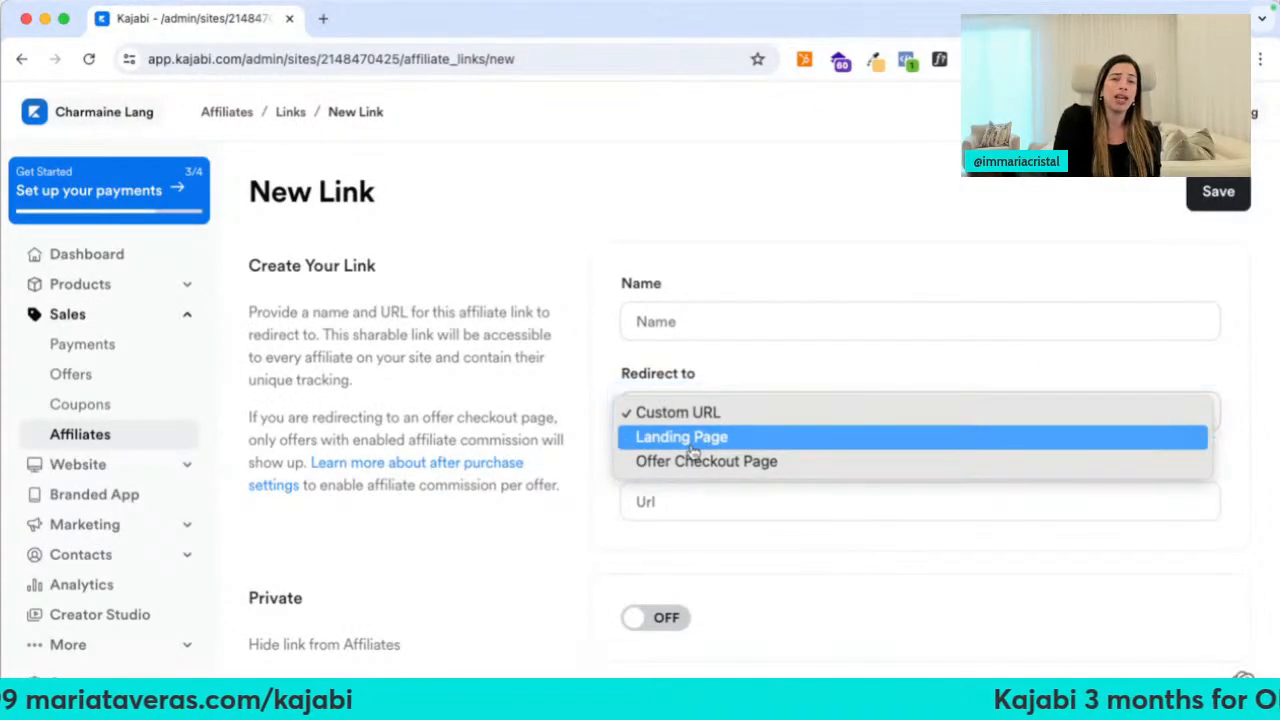
left_click(21, 58)
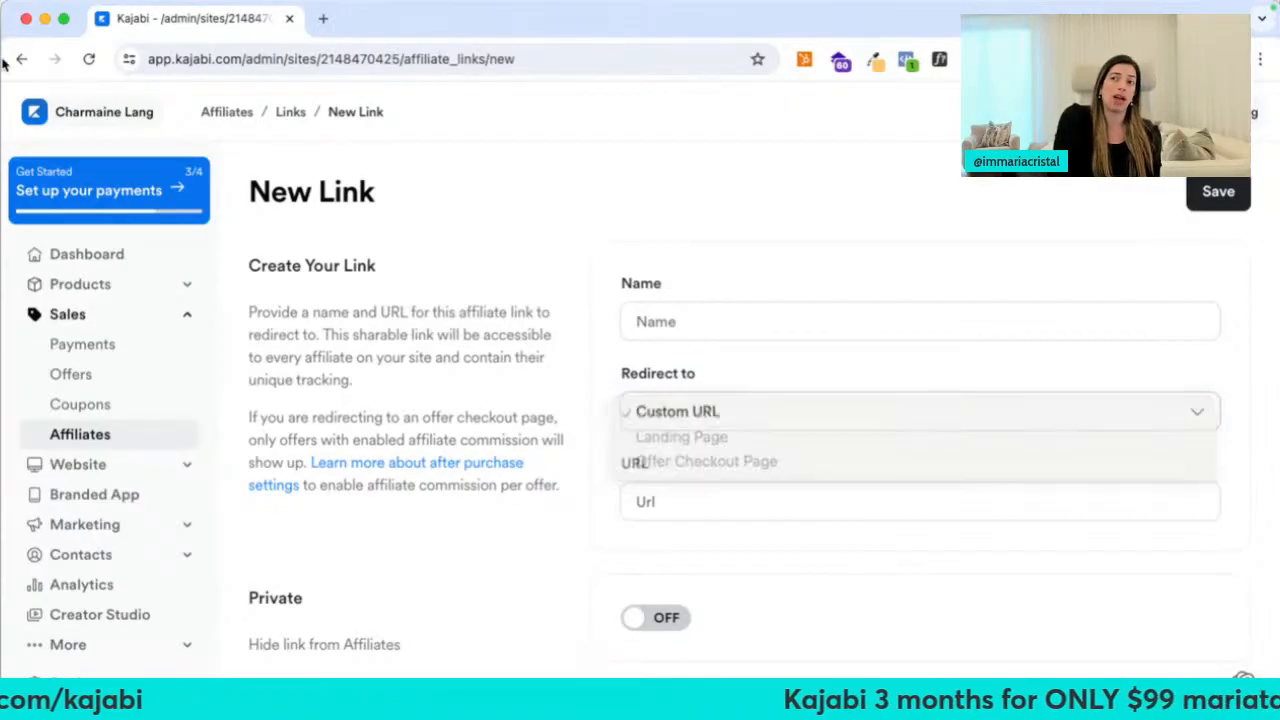
left_click(21, 58)
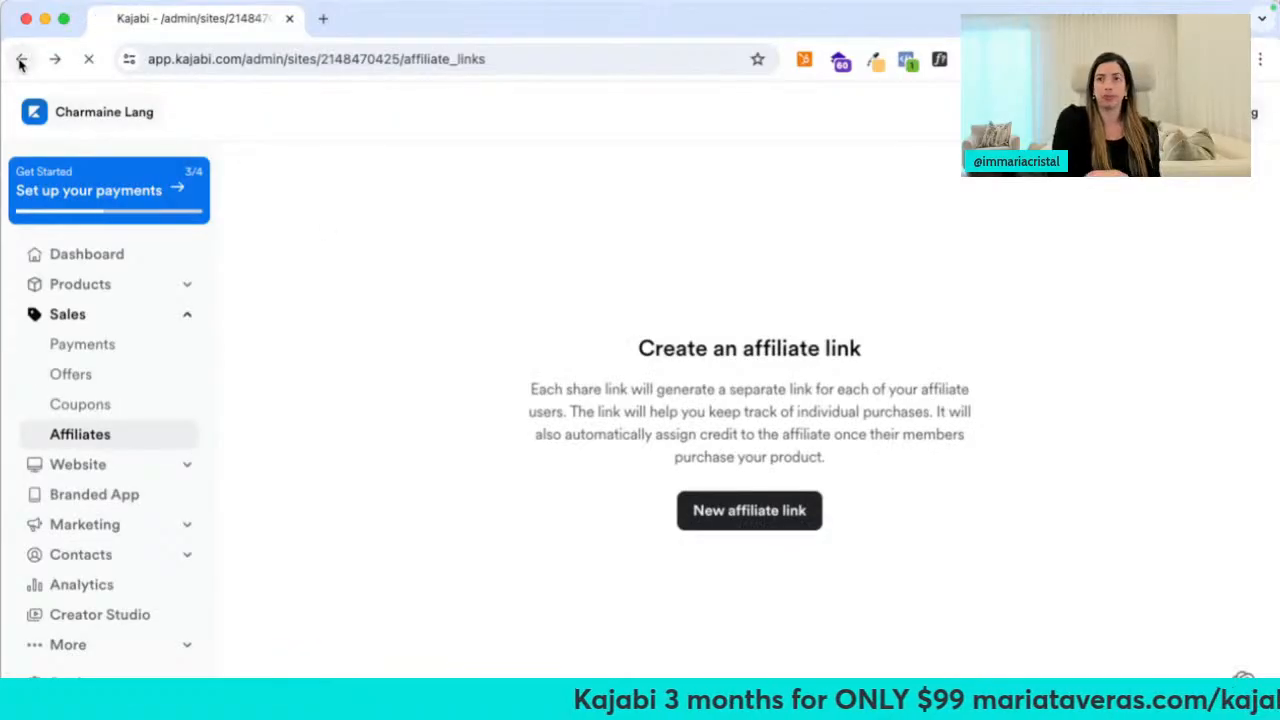
left_click(21, 58)
Look over the affiliate Transactions and Announcements sections
left_click(628, 257)
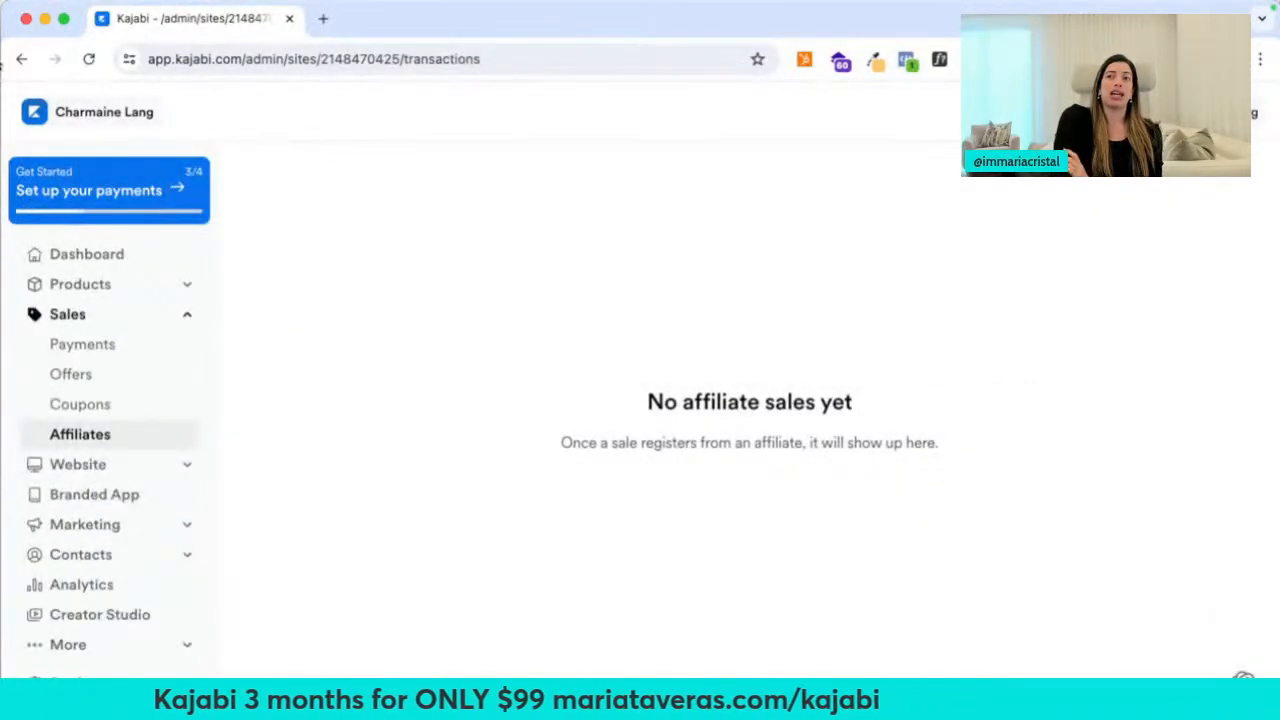
left_click(21, 58)
left_click(737, 250)
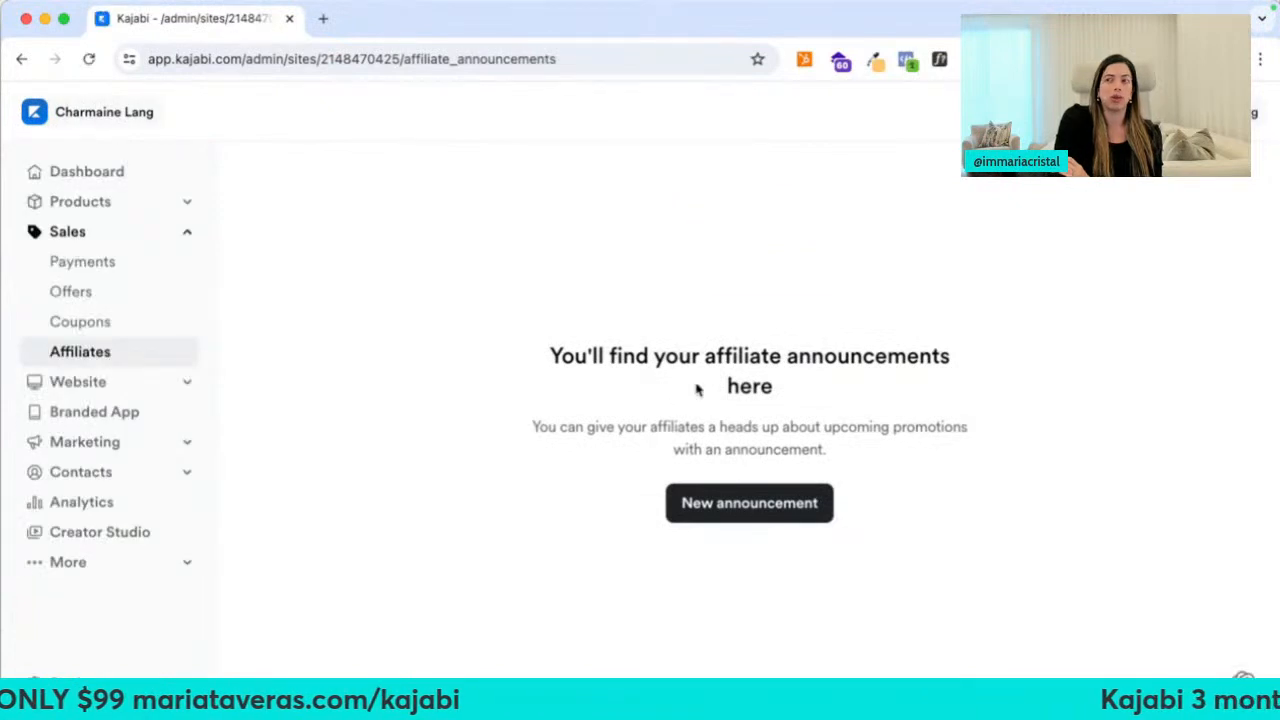
left_click(21, 58)
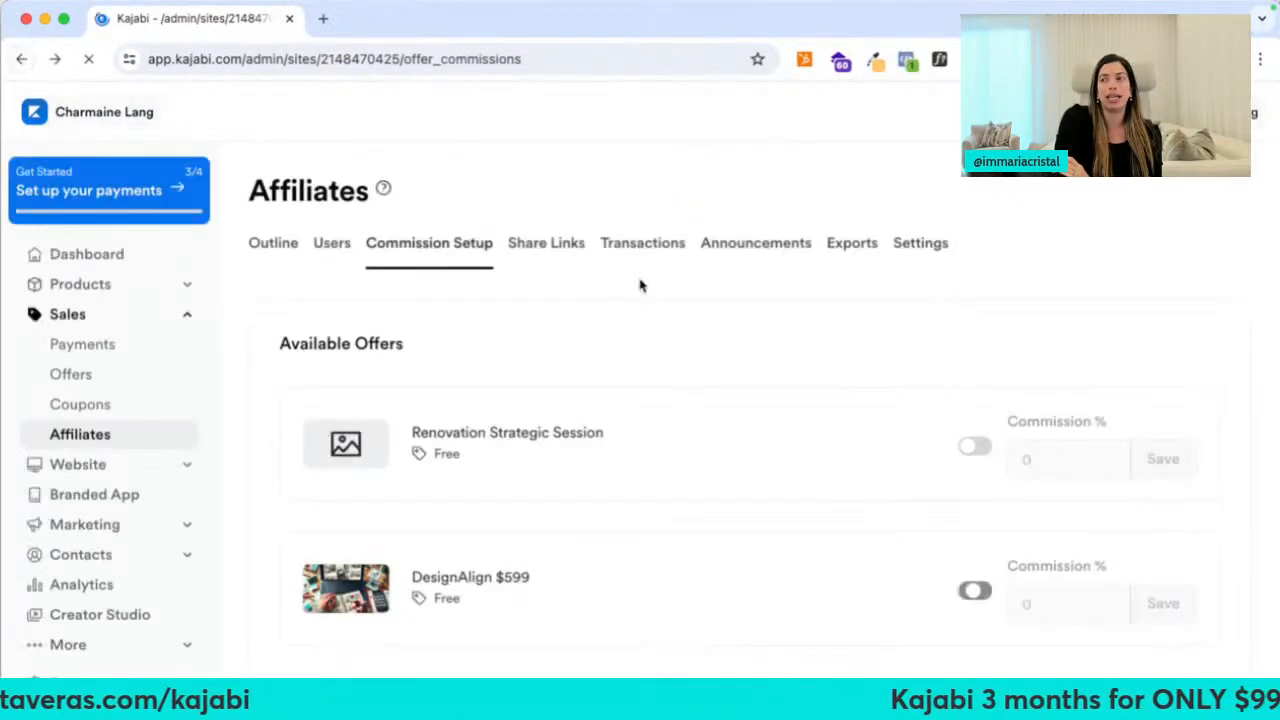
Set the affiliate conversion window to 90 days in Settings, then open a new tab
left_click(921, 251)
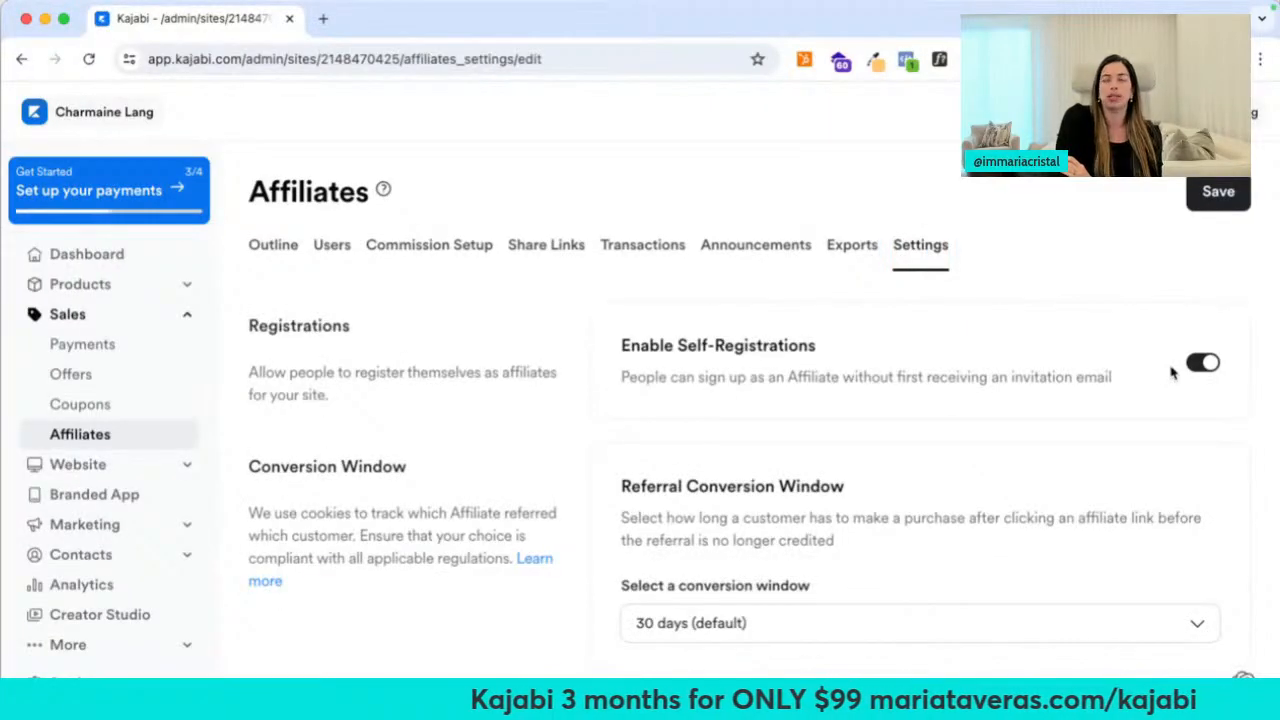
scroll(926, 427, "down", 2)
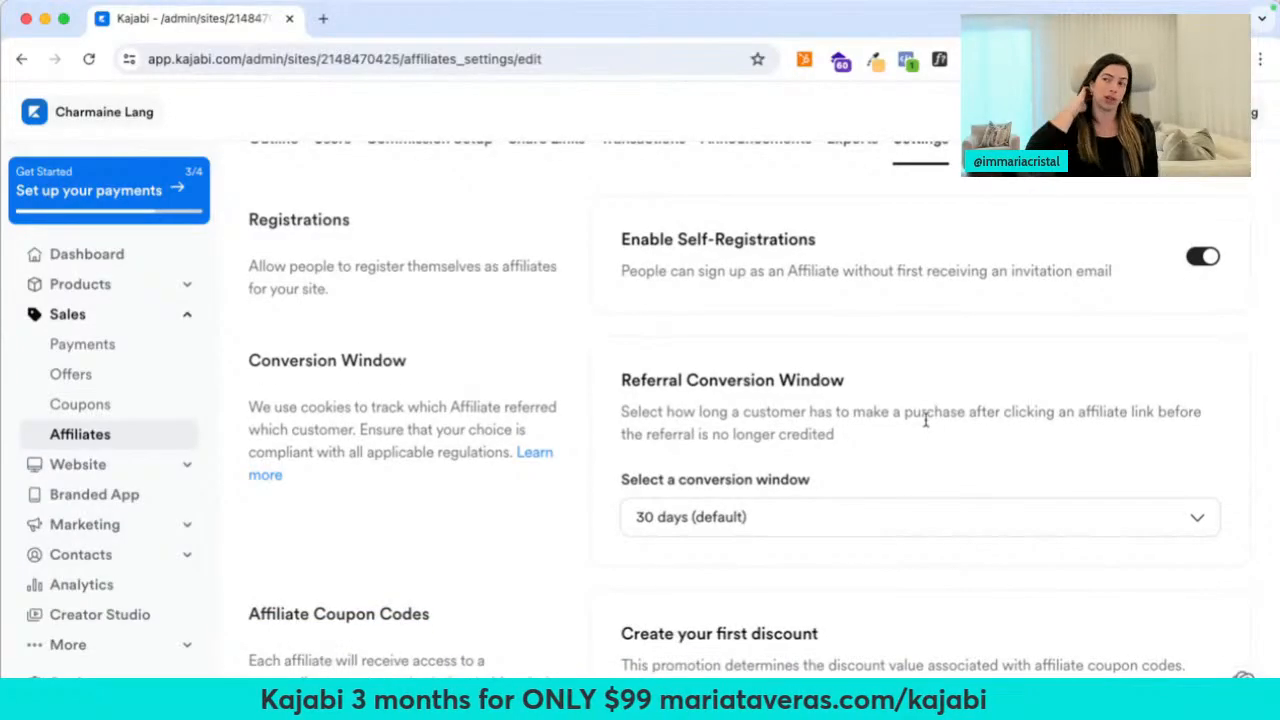
scroll(926, 420, "down", 3)
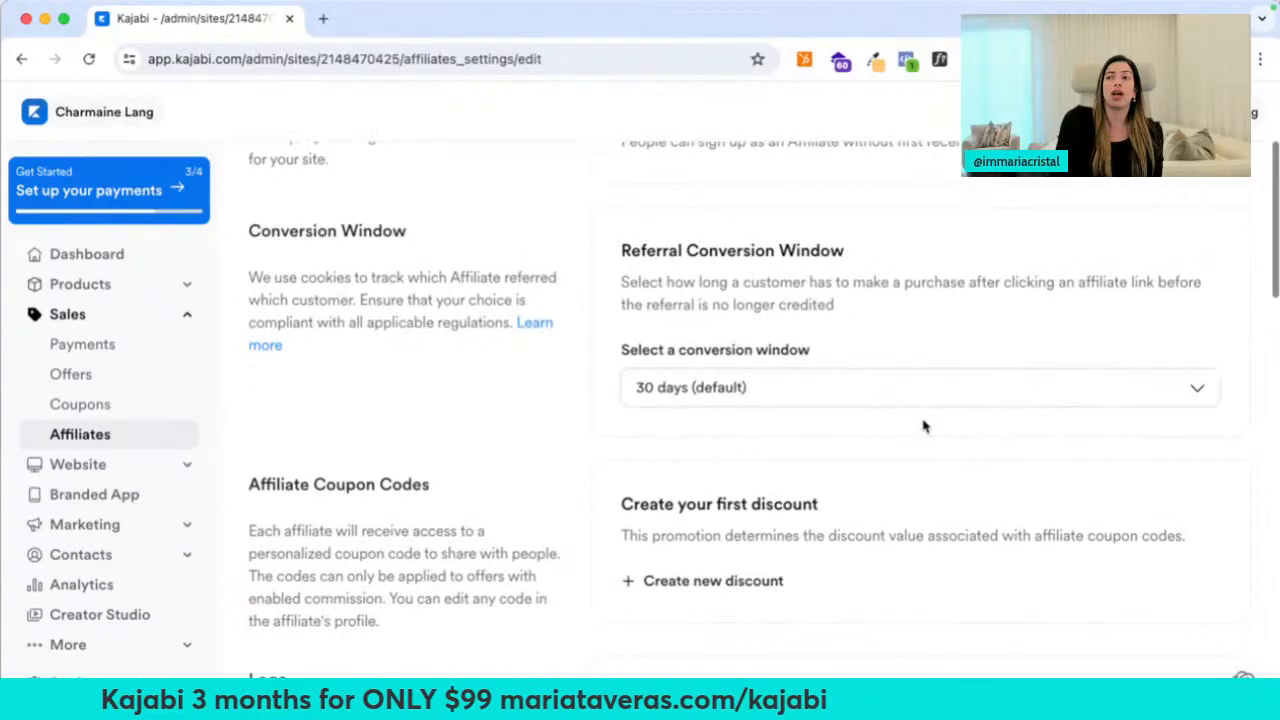
left_click(820, 390)
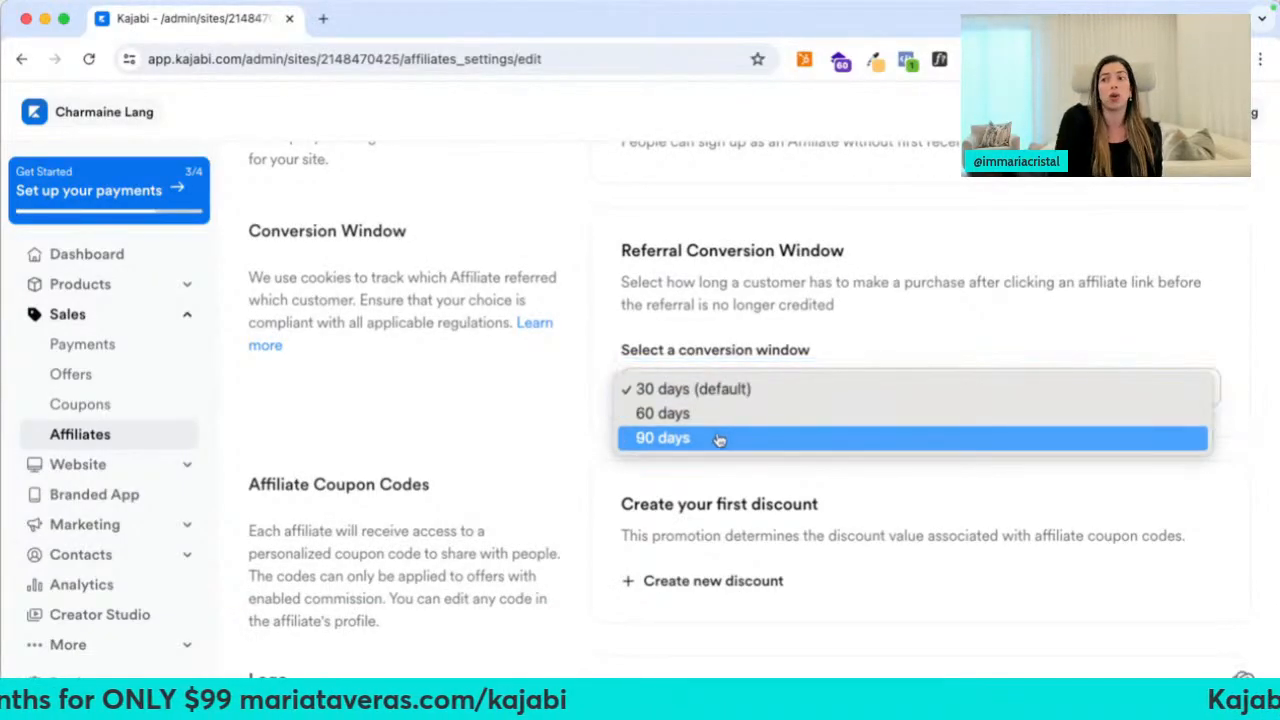
left_click(720, 438)
scroll(540, 466, "down", 1)
scroll(533, 468, "down", 9)
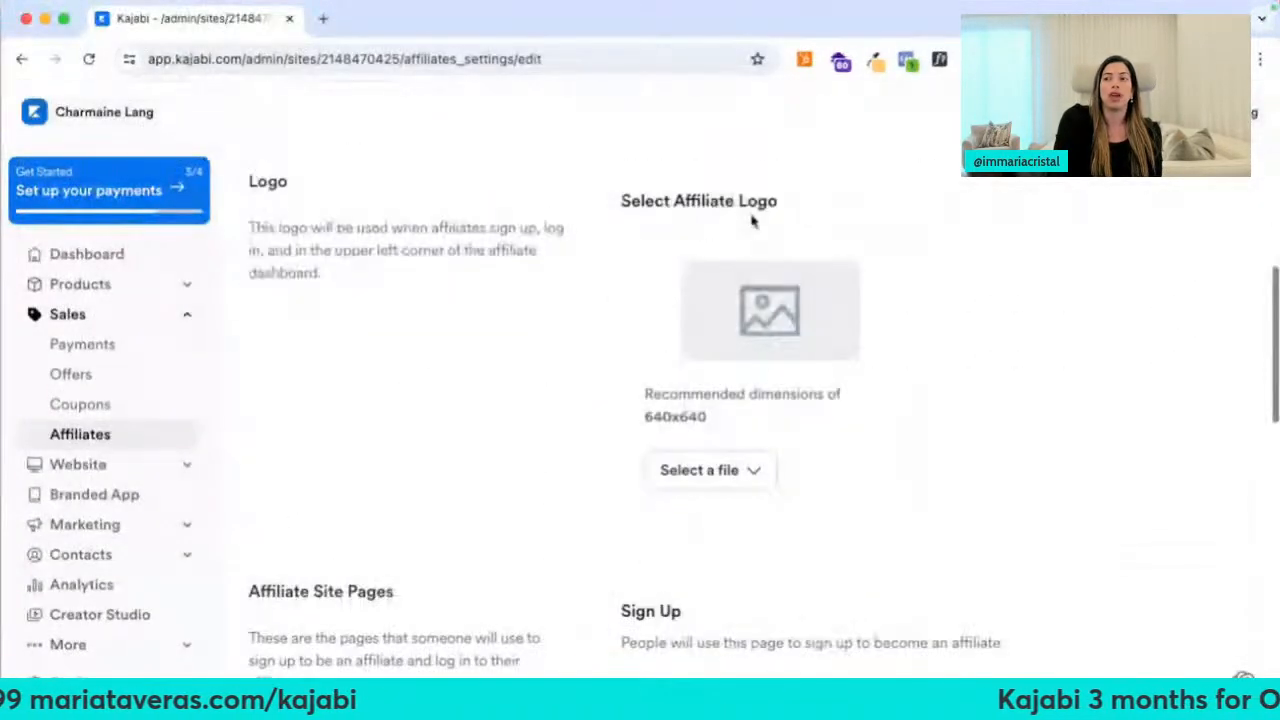
scroll(760, 441, "down", 1)
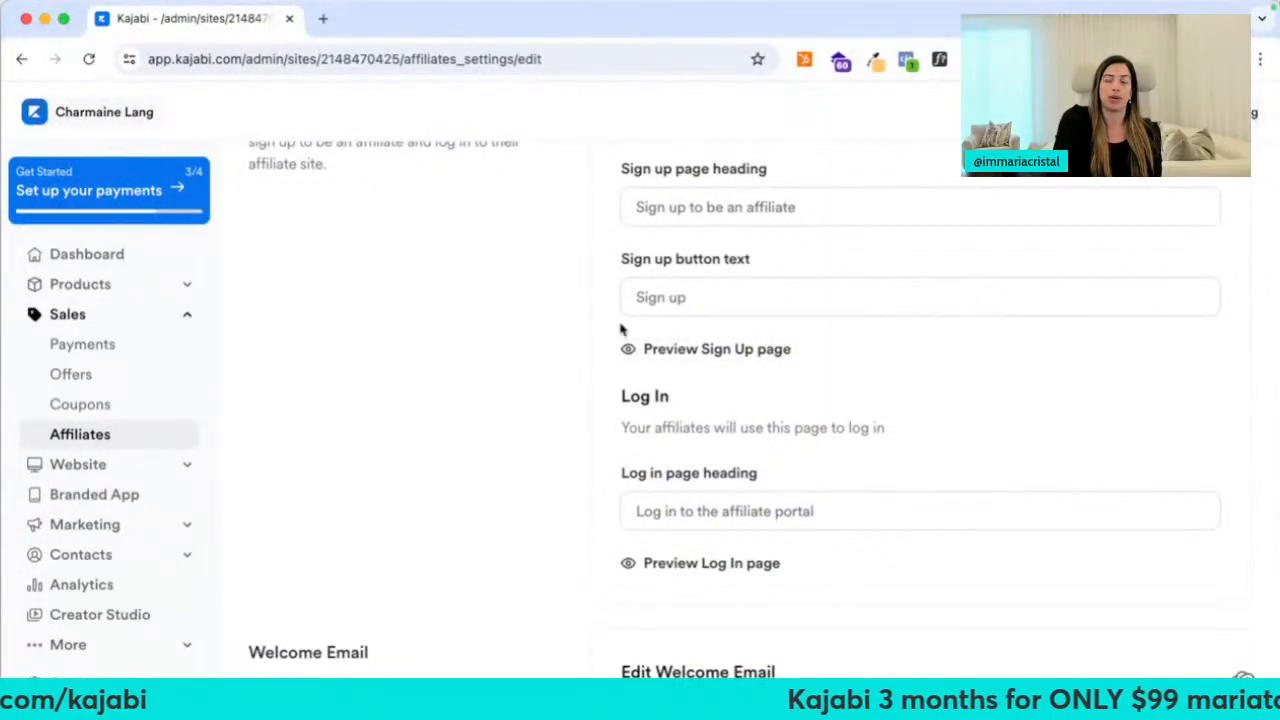
left_click(323, 18)
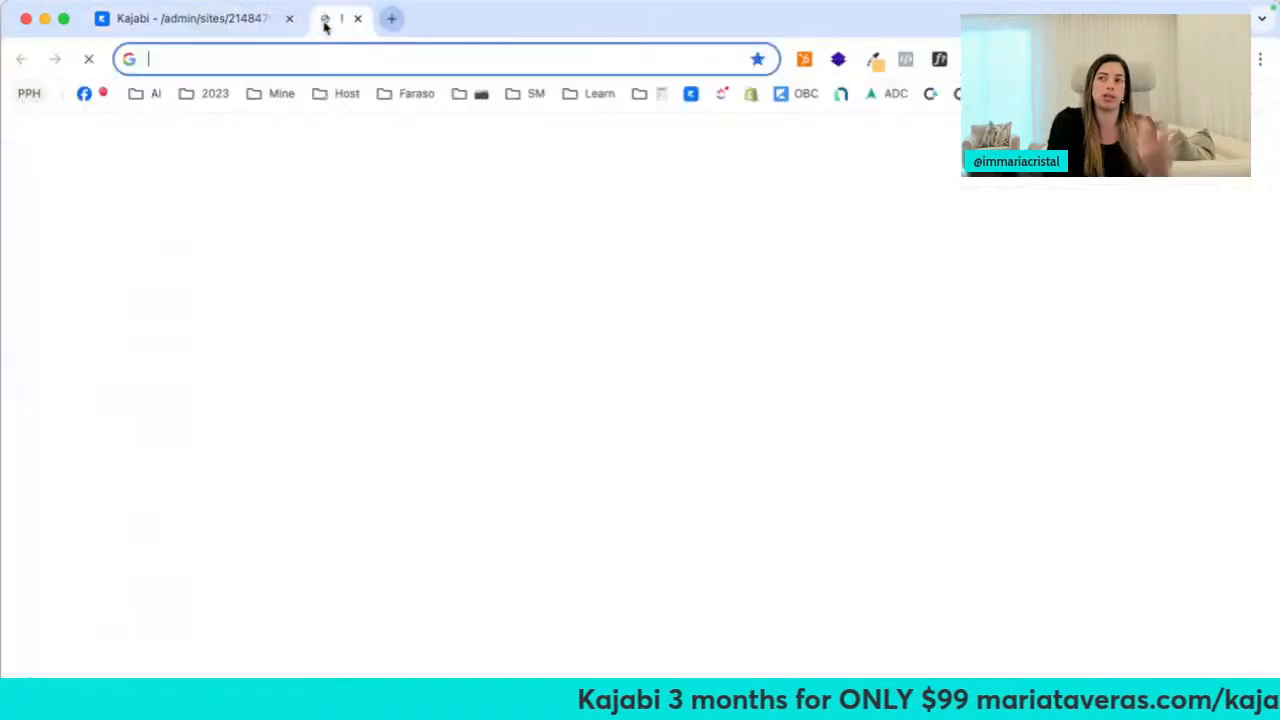
Load farasoacademy.com/afiliados and translate the affiliate page into English
type("farasoa")
key("Right")
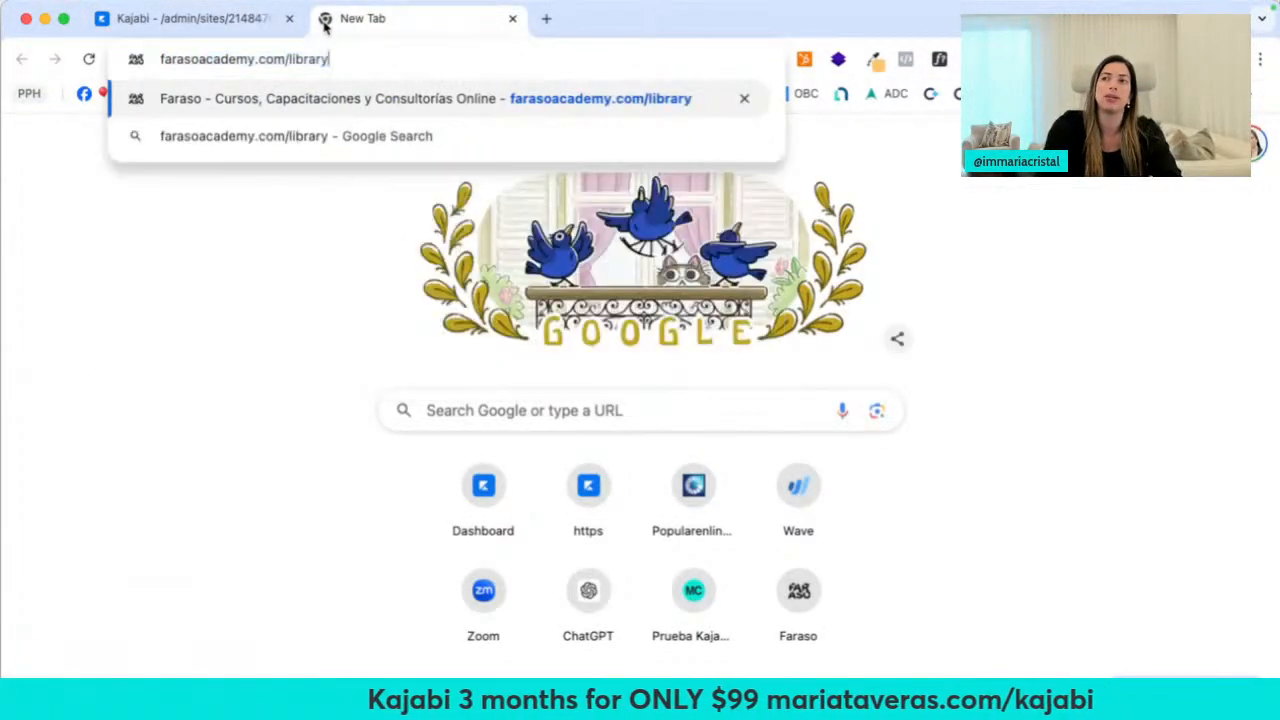
key("BackSpace")
key("BackSpace")
key("BackSpace")
key("BackSpace")
key("BackSpace")
key("BackSpace")
key("BackSpace")
type("a")
key("Return")
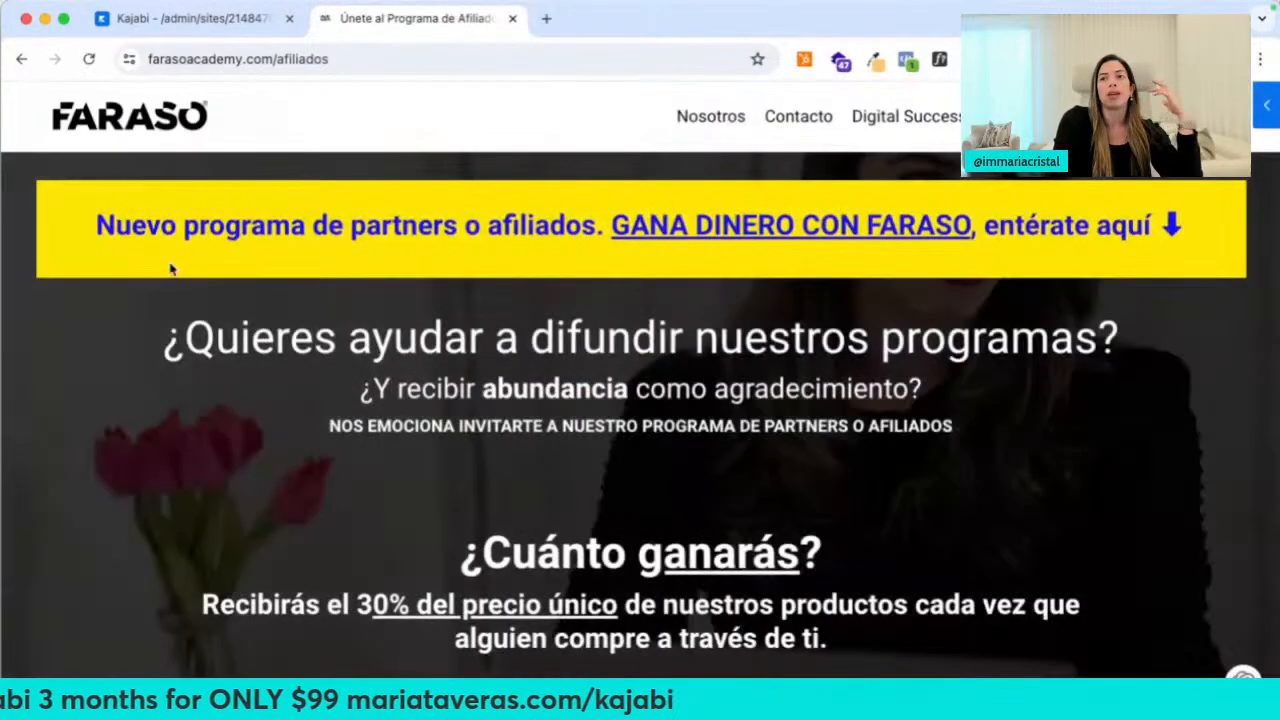
right_click(63, 362)
left_click(128, 591)
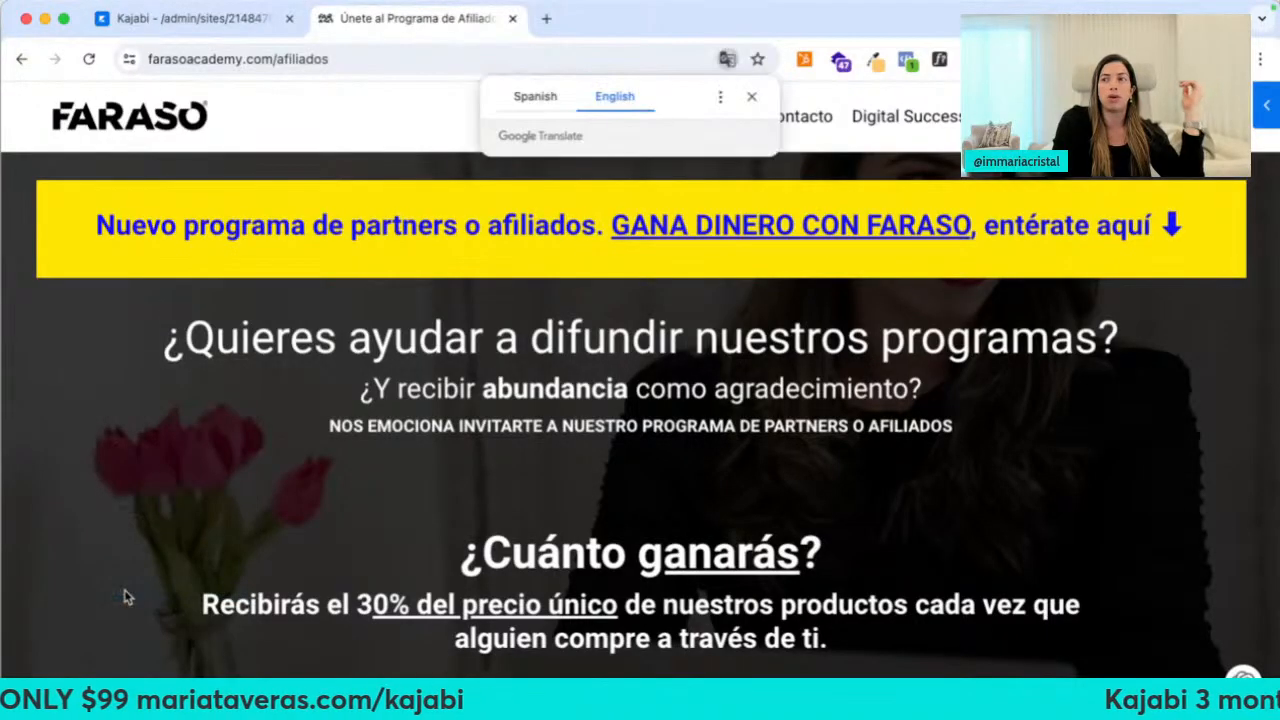
left_click(753, 96)
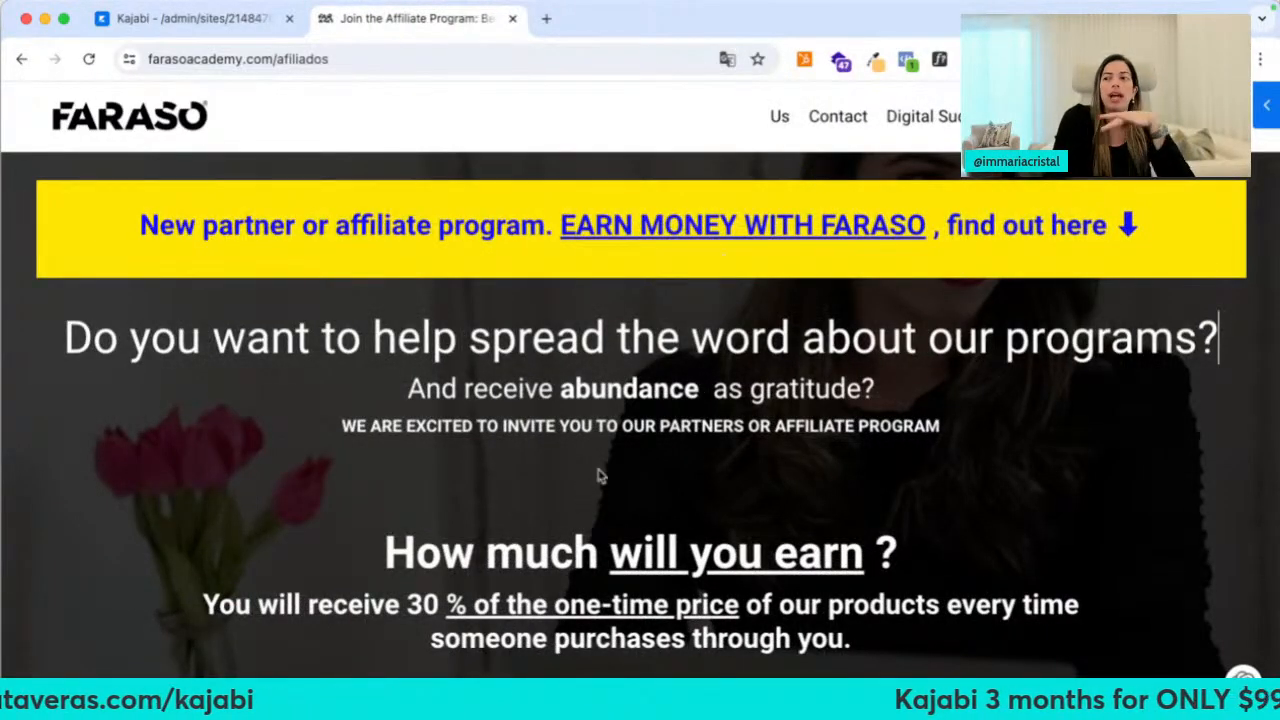
Scroll through the translated affiliate page and open the partner registration form
scroll(598, 476, "down", 2)
scroll(646, 460, "down", 6)
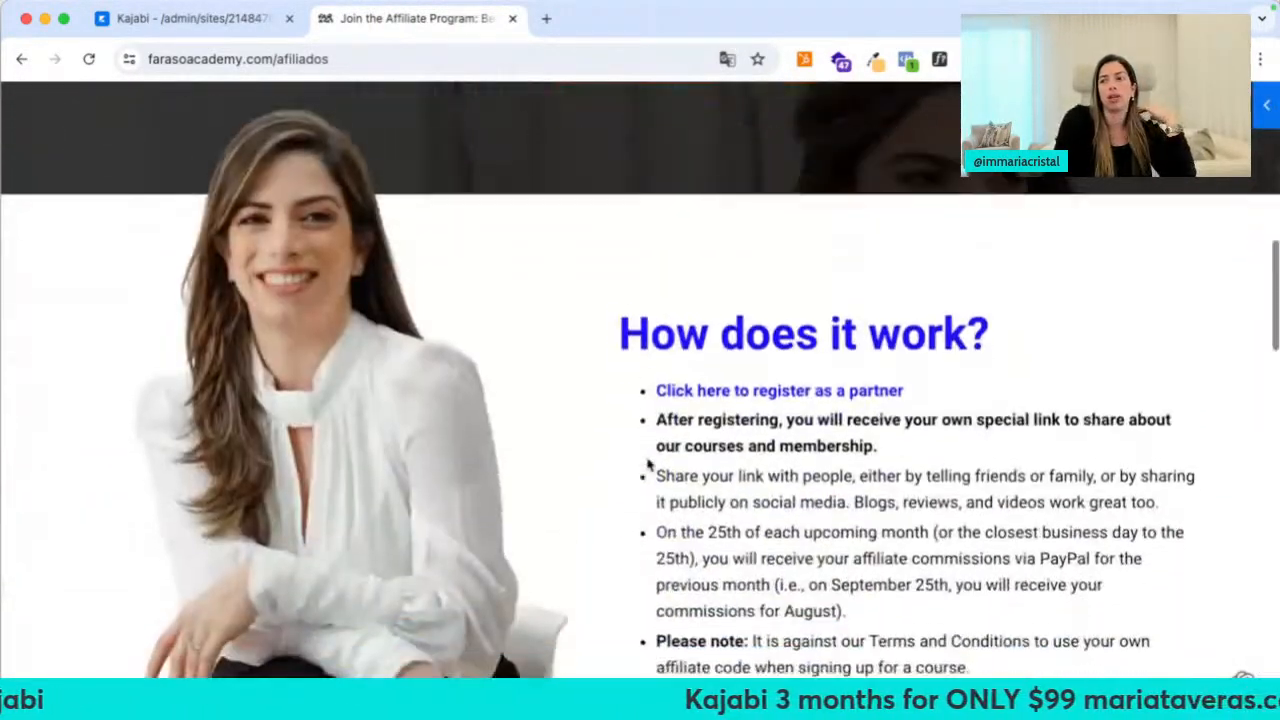
scroll(648, 464, "down", 10)
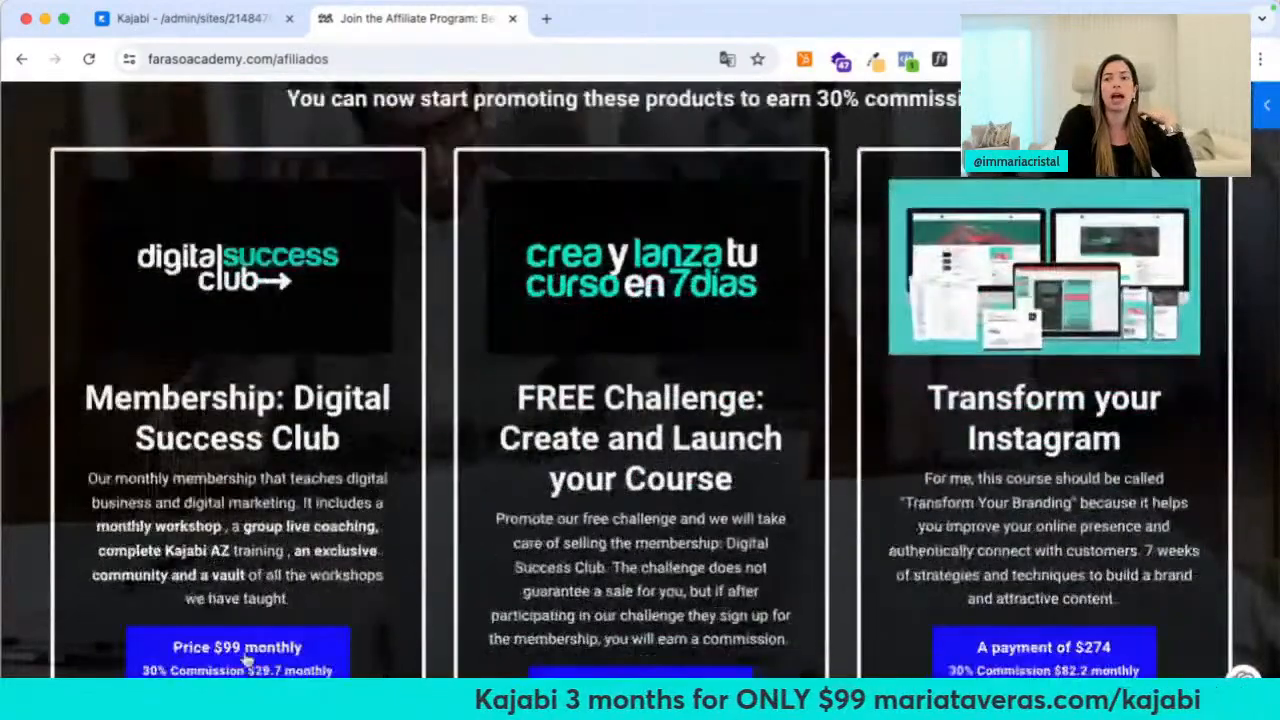
scroll(943, 537, "down", 2)
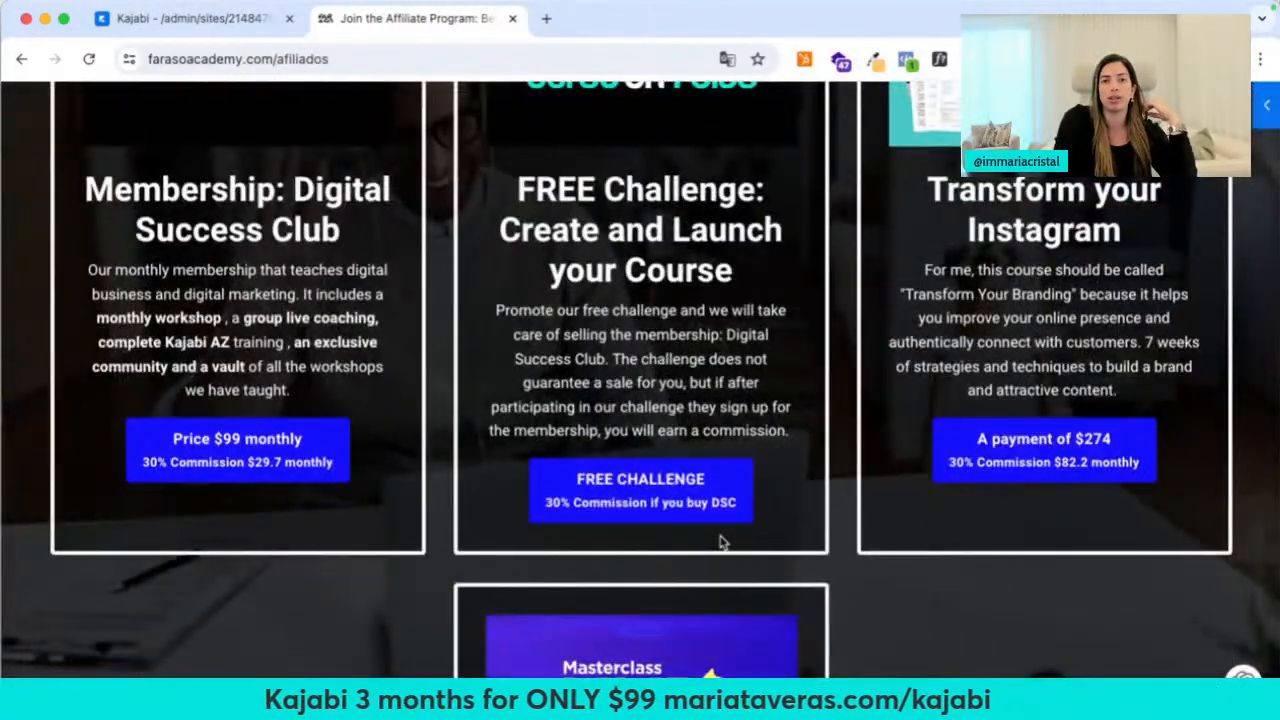
scroll(720, 540, "down", 7)
scroll(703, 463, "up", 12)
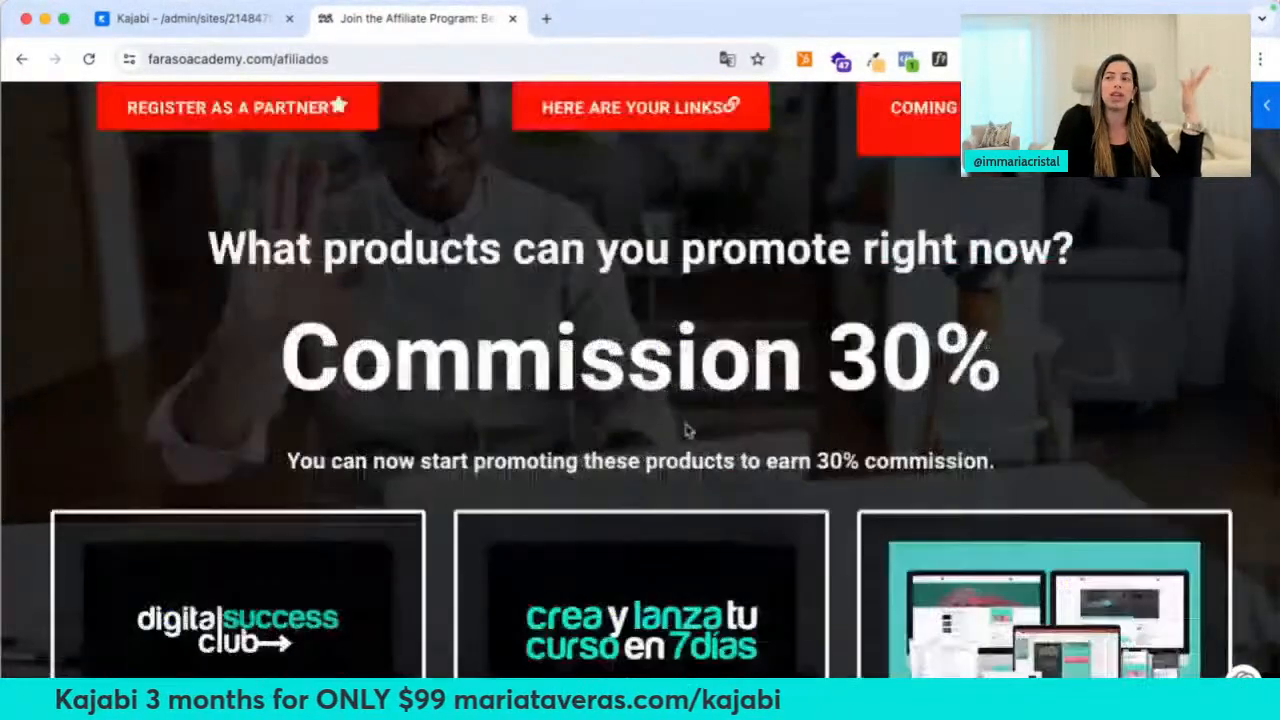
scroll(686, 430, "up", 3)
left_click(337, 414)
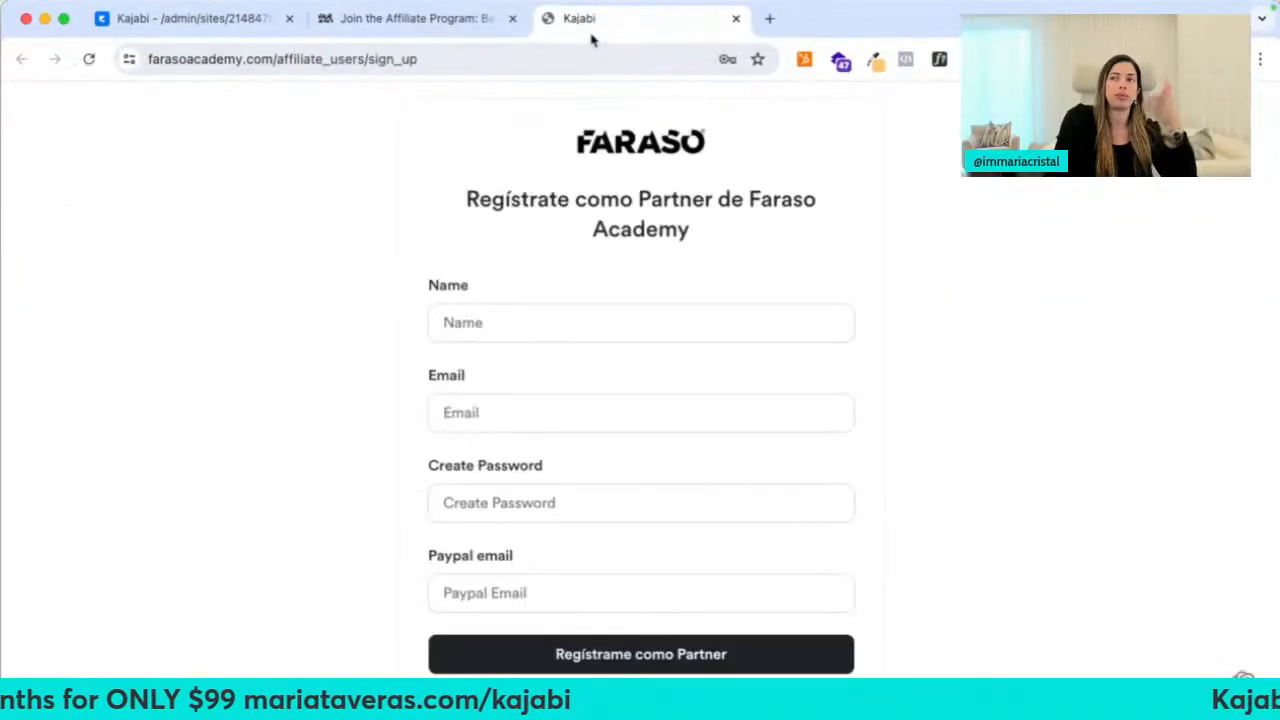
Close both Faraso Academy tabs and expand Website in the Kajabi sidebar
left_click(513, 19)
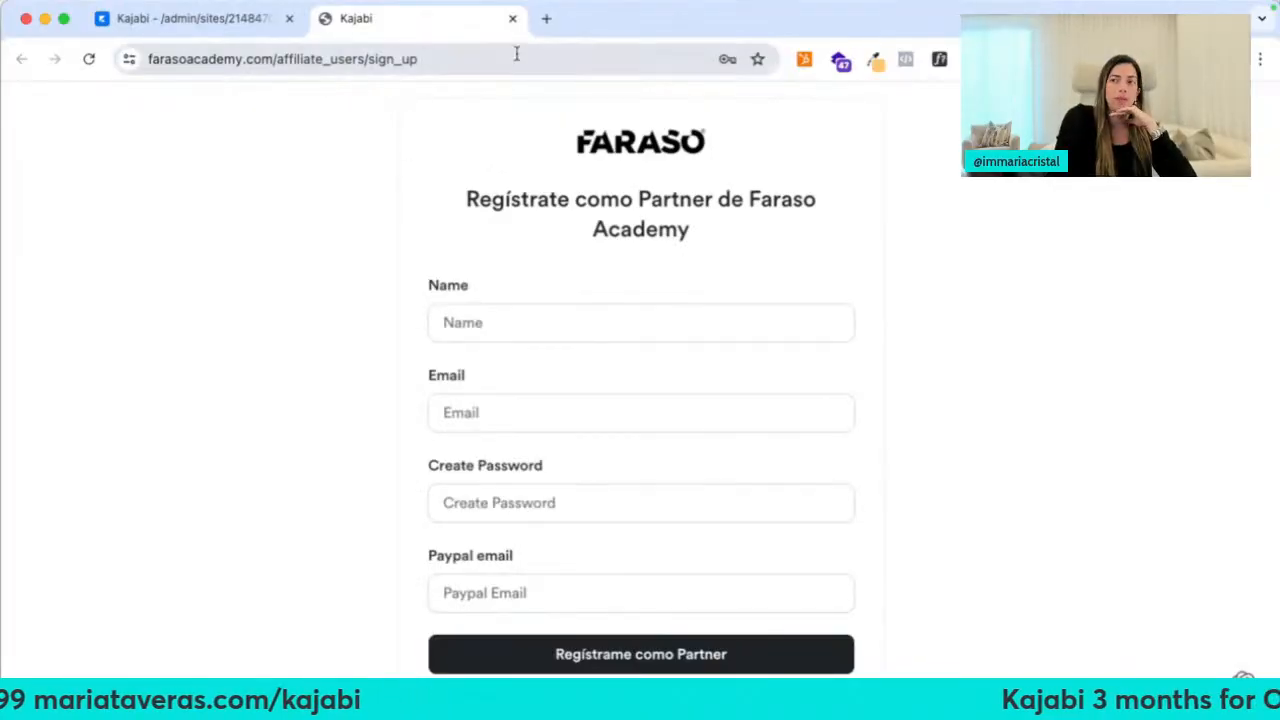
left_click(513, 20)
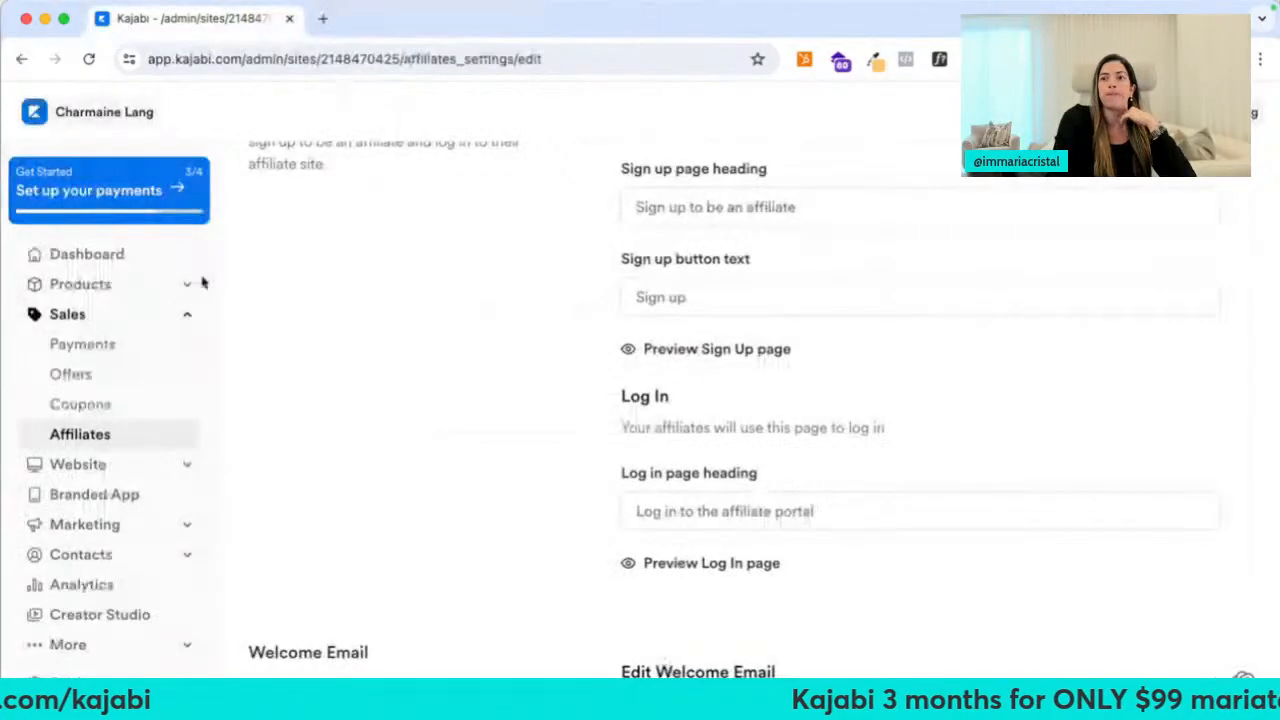
left_click(80, 465)
Go to Website > Design and browse the Template Store's available templates
left_click(80, 510)
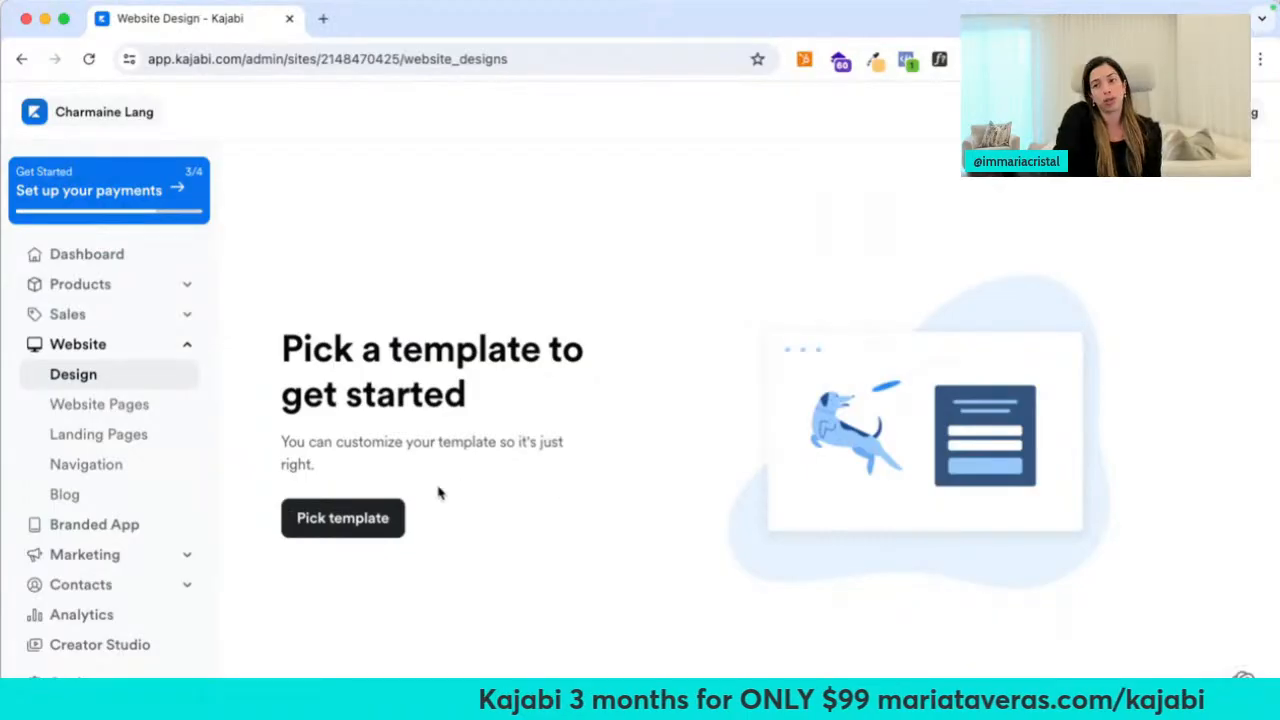
left_click(345, 518)
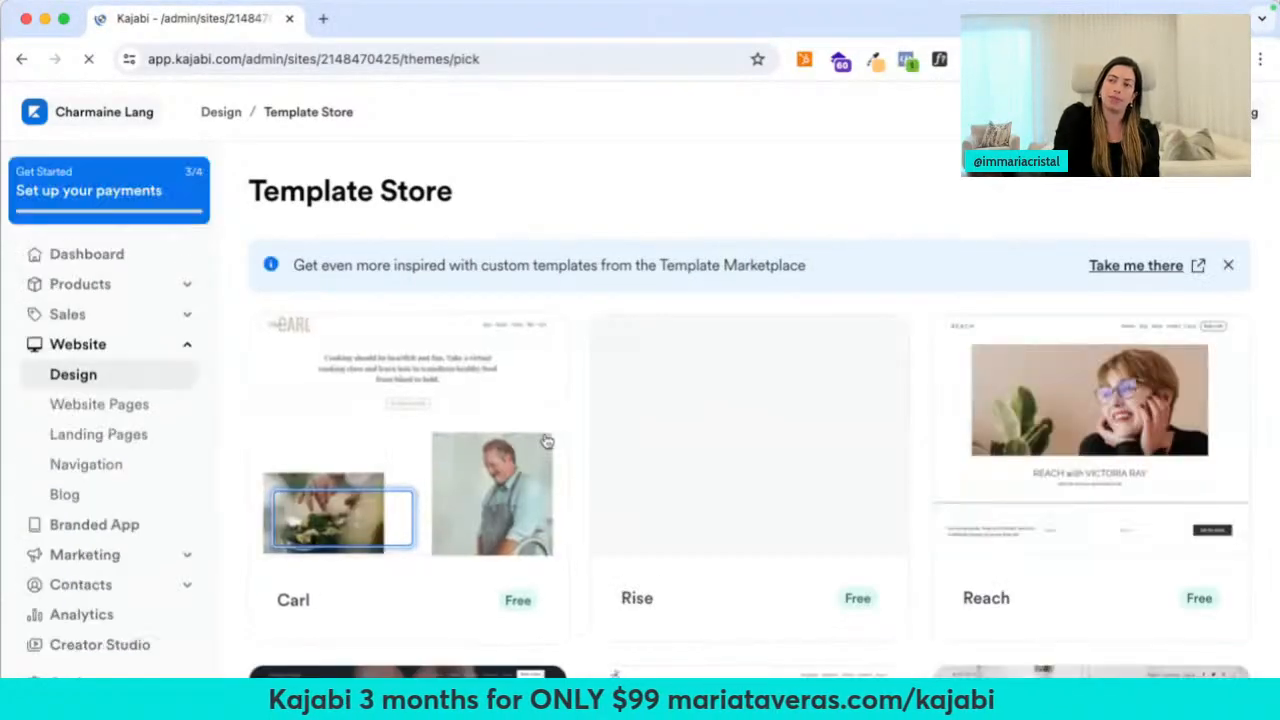
scroll(1103, 409, "down", 3)
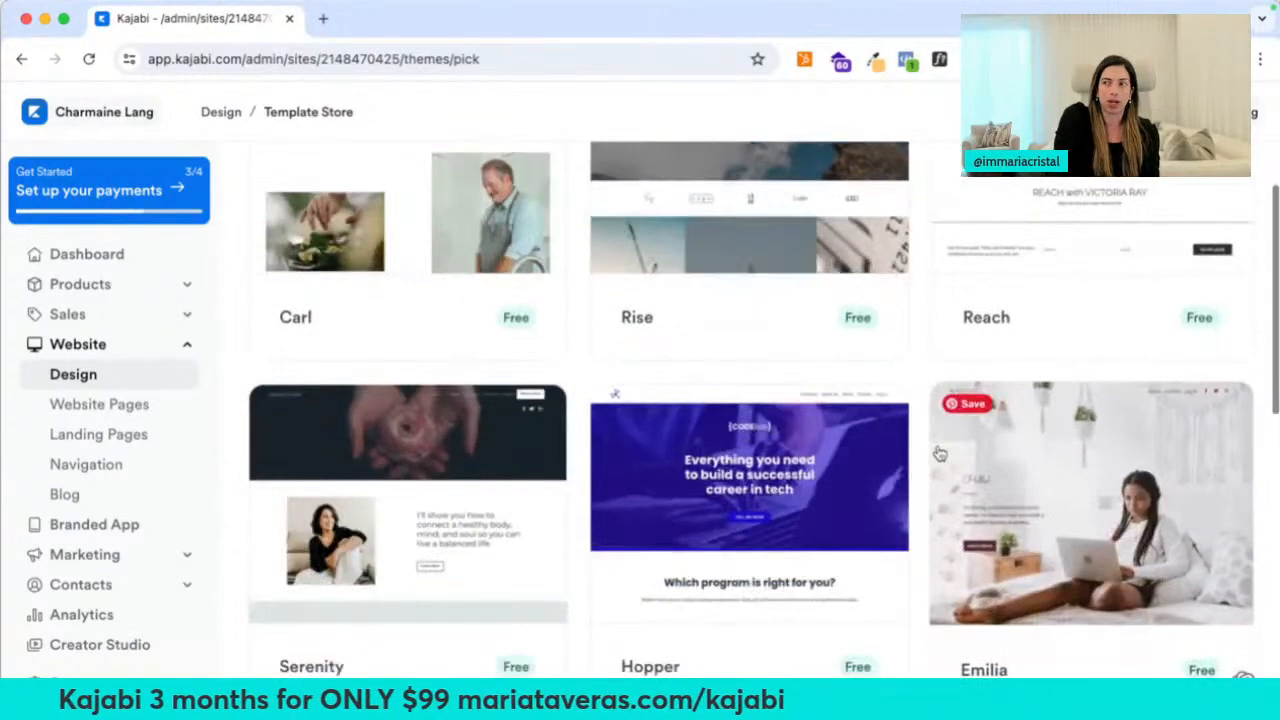
scroll(540, 520, "down", 7)
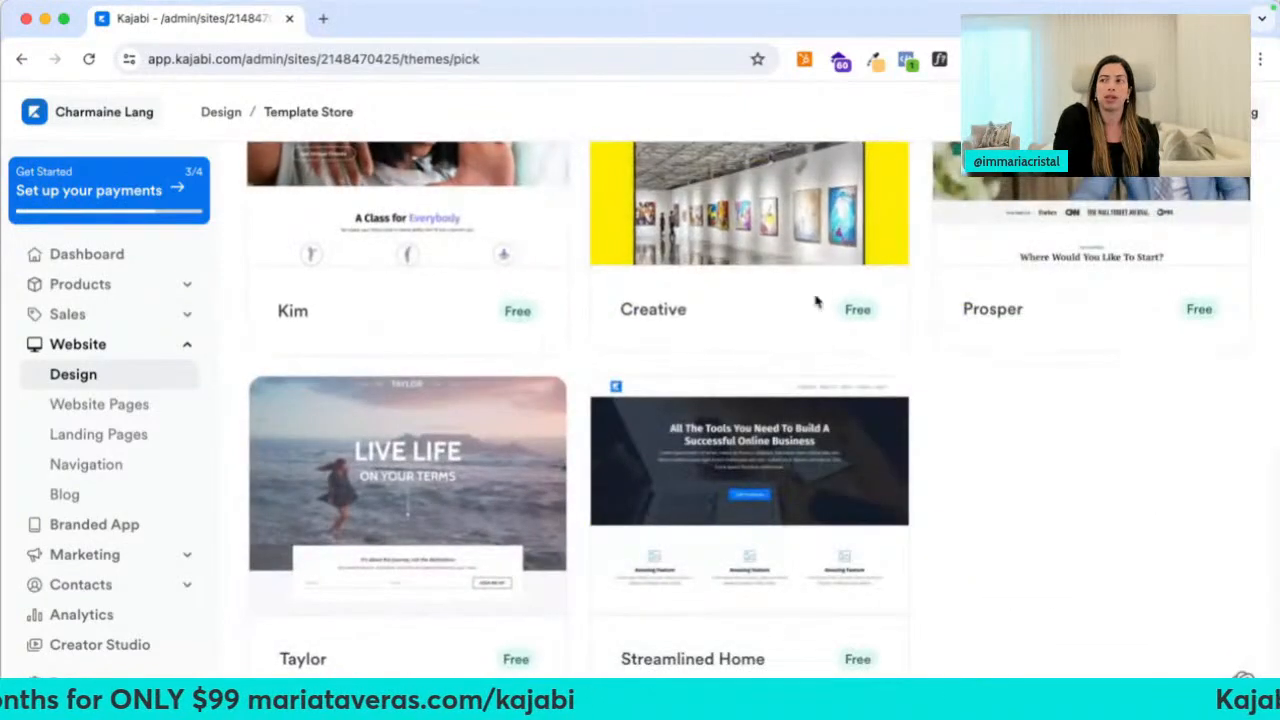
scroll(385, 594, "down", 2)
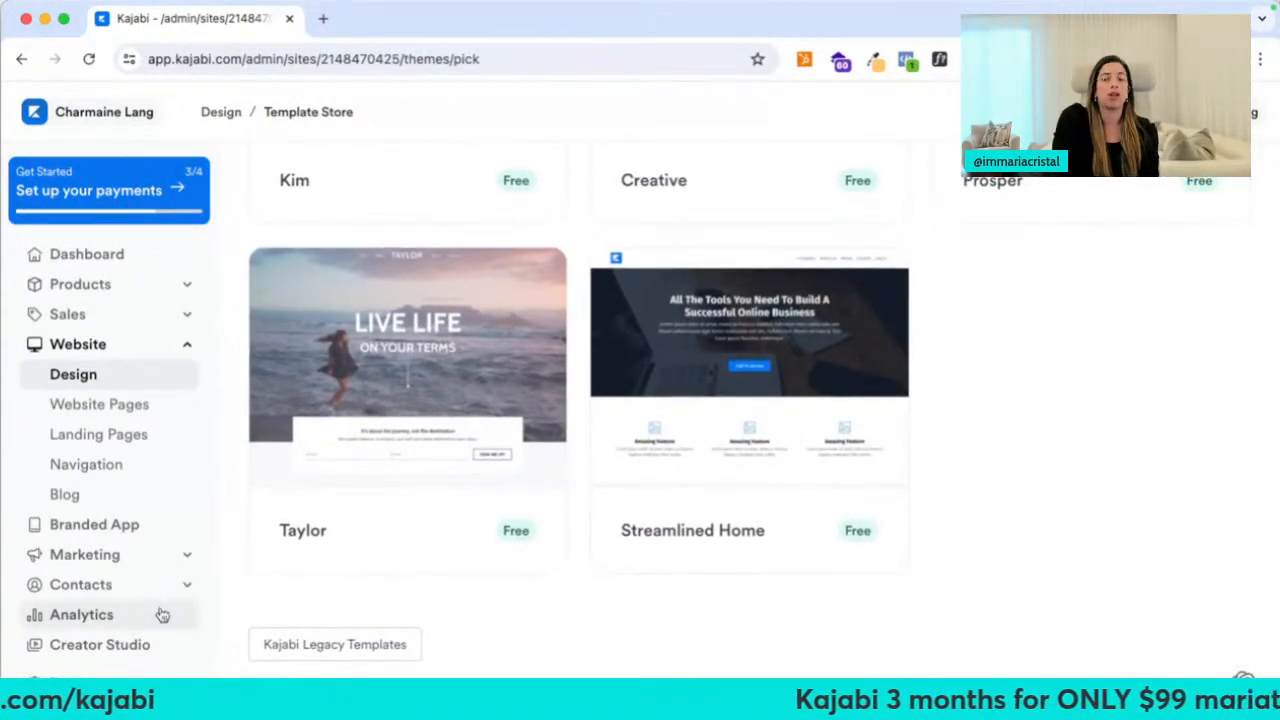
scroll(694, 411, "up", 10)
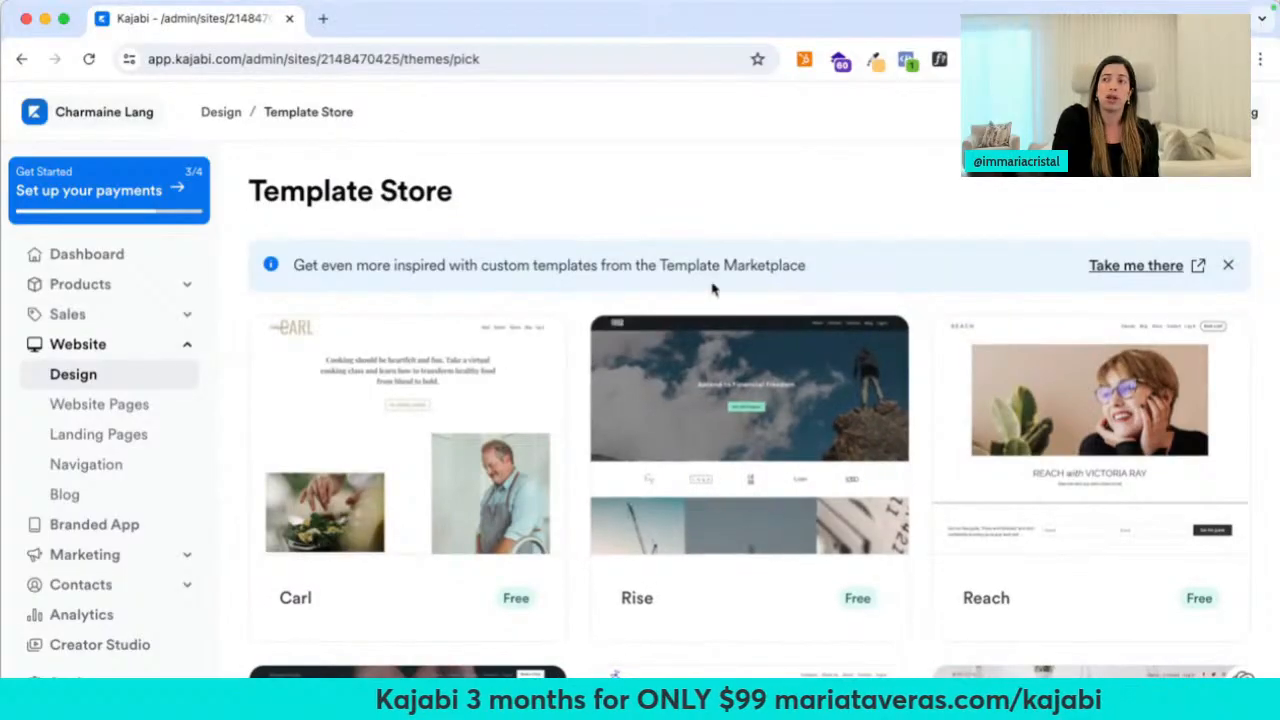
View the Template Marketplace in a separate tab, then close it
right_click(1135, 266)
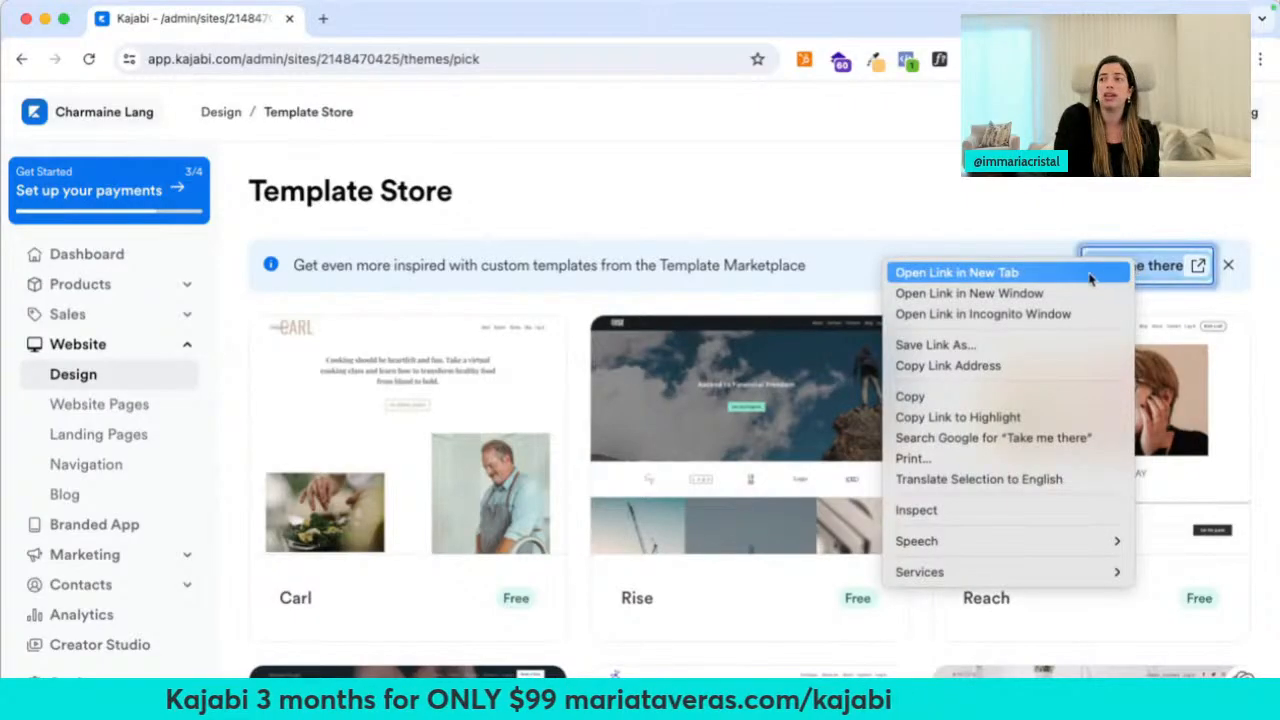
left_click(935, 271)
left_click(370, 20)
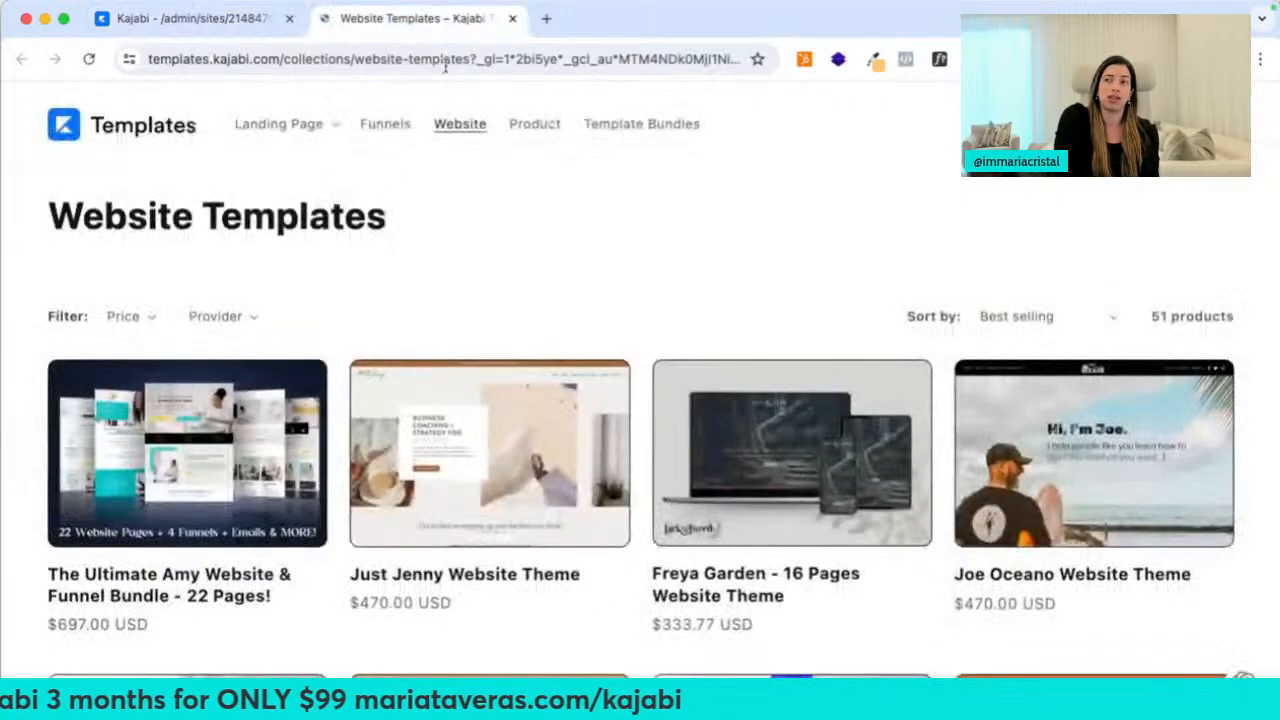
scroll(483, 434, "down", 5)
scroll(481, 434, "down", 3)
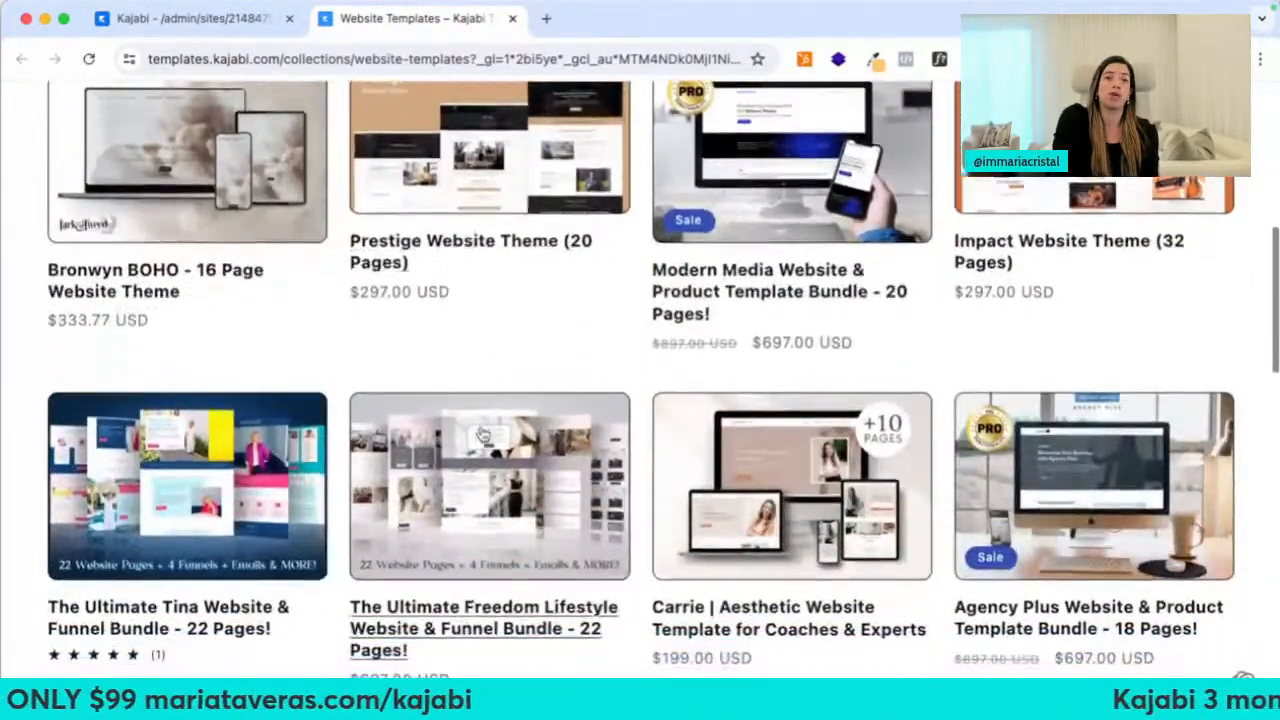
left_click(512, 19)
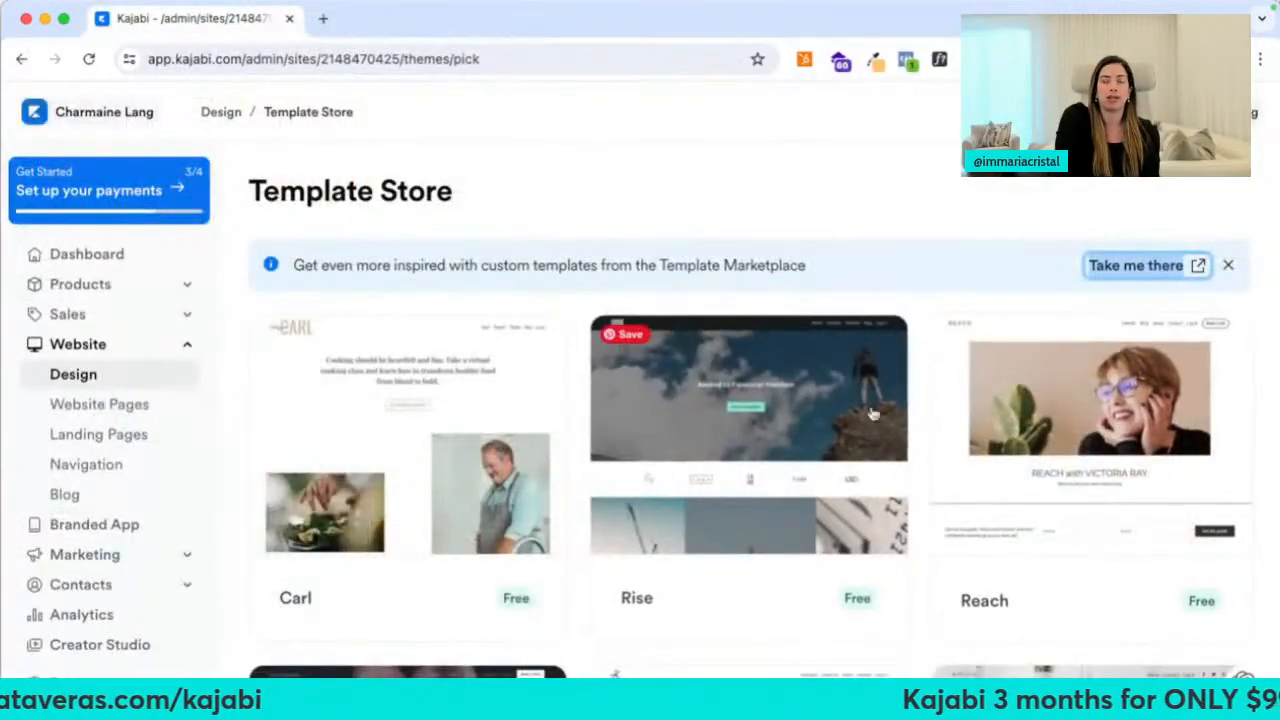
left_click(631, 220)
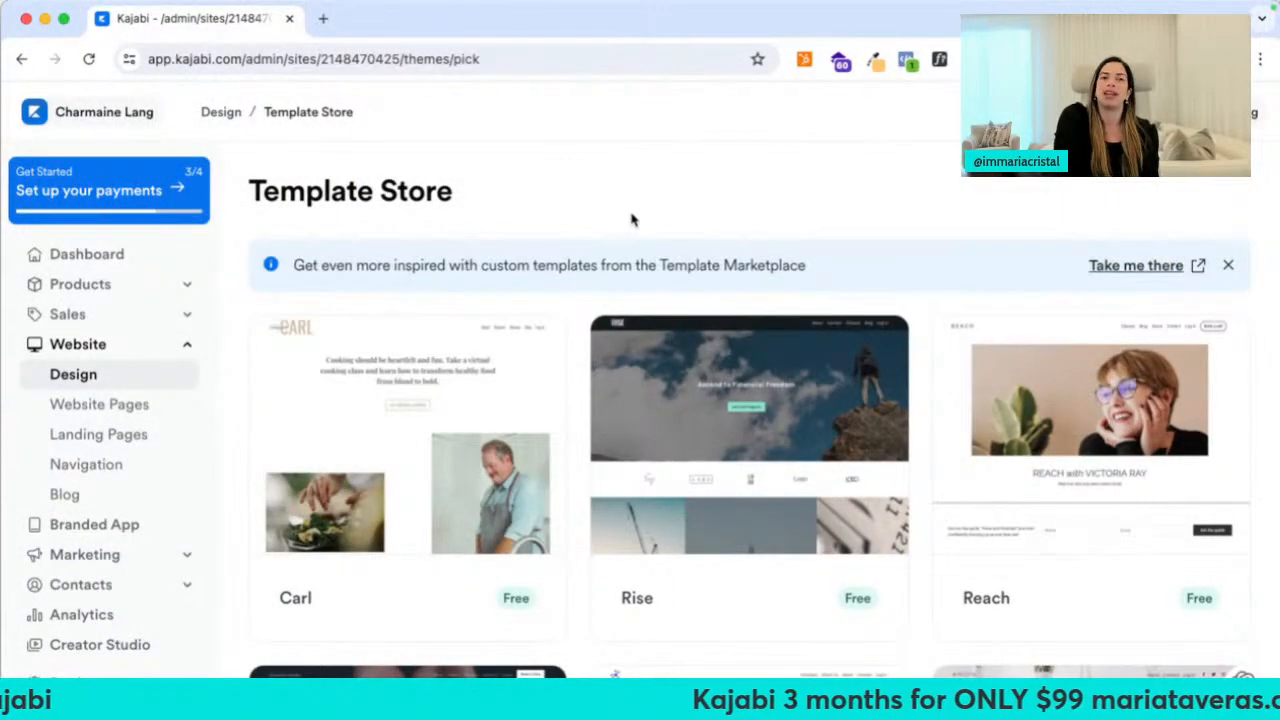
Open mariataveras.com in a new tab
key("ctrl+t")
type("maria")
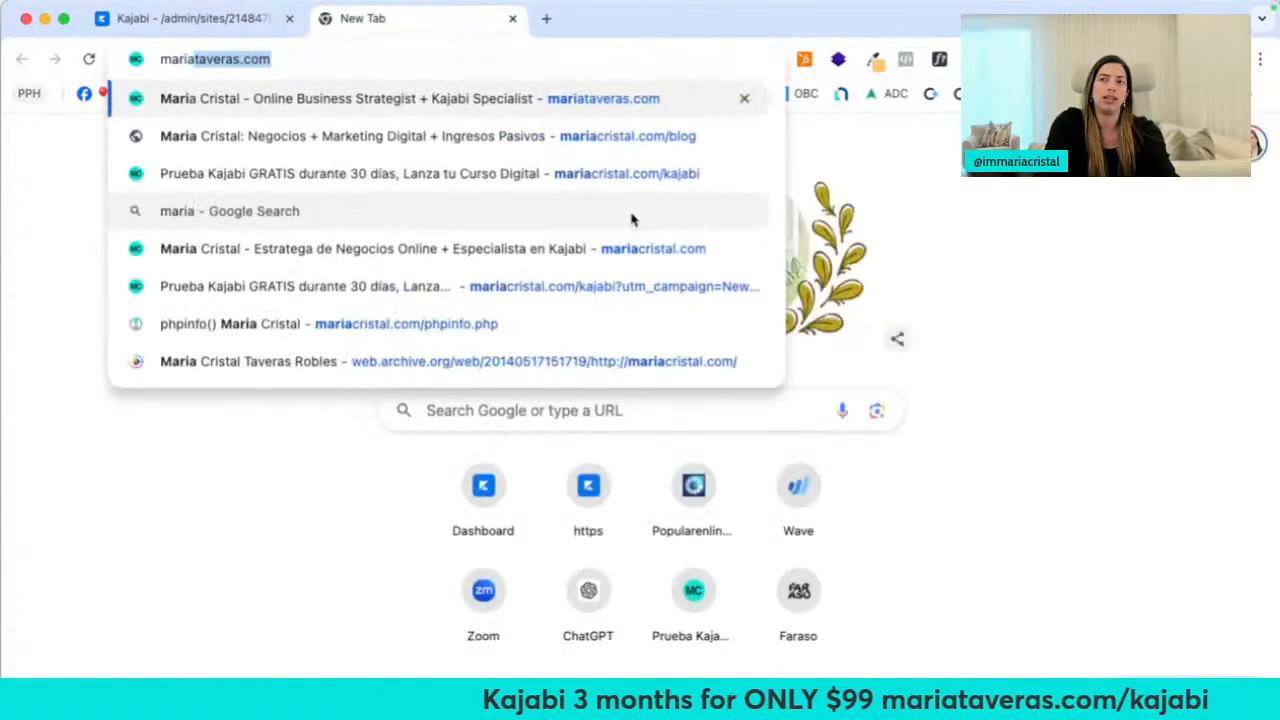
key("Return")
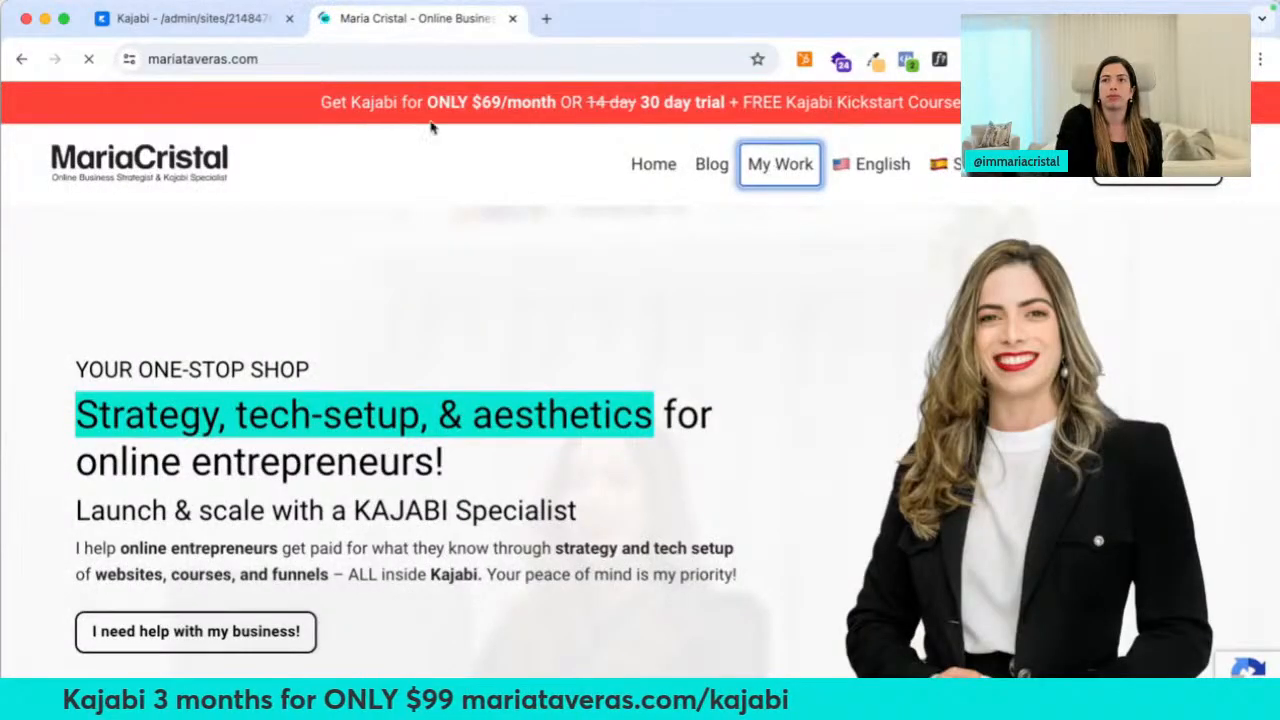
Scroll the mariataveras.com portfolio gallery of client sites, briefly glancing back at the Template Store
scroll(308, 290, "down", 5)
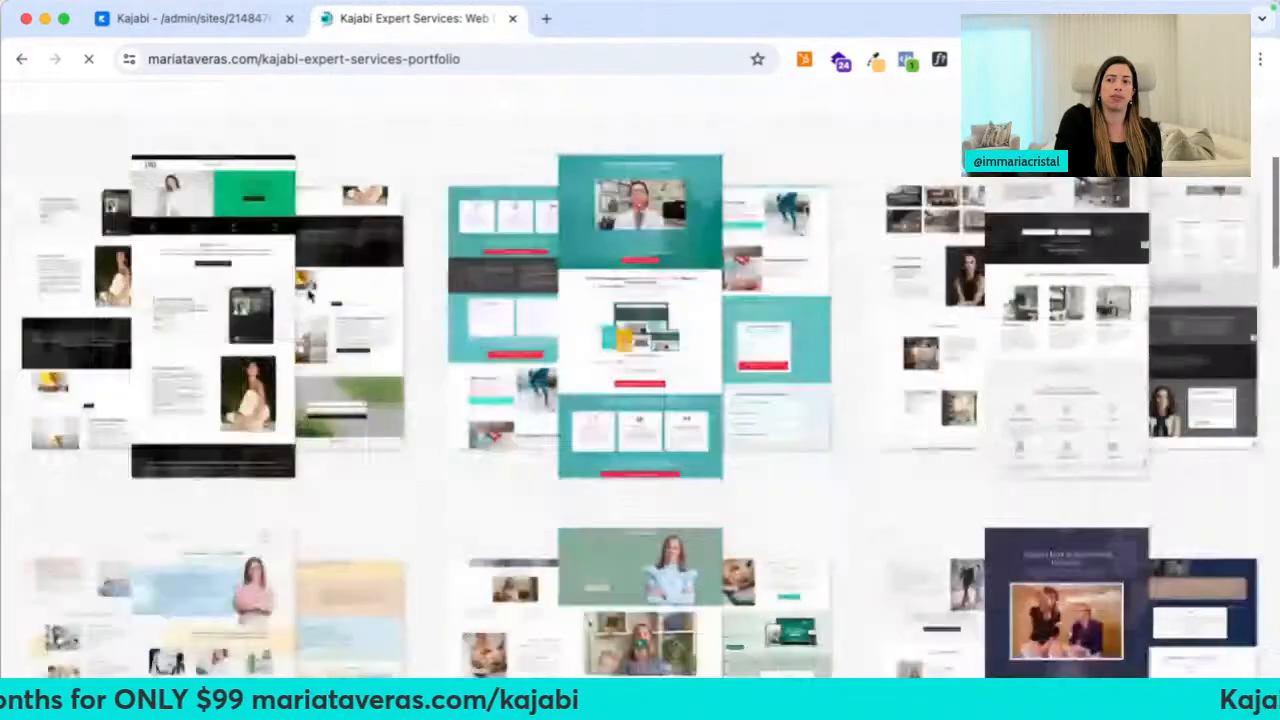
key("ctrl+shift+Tab")
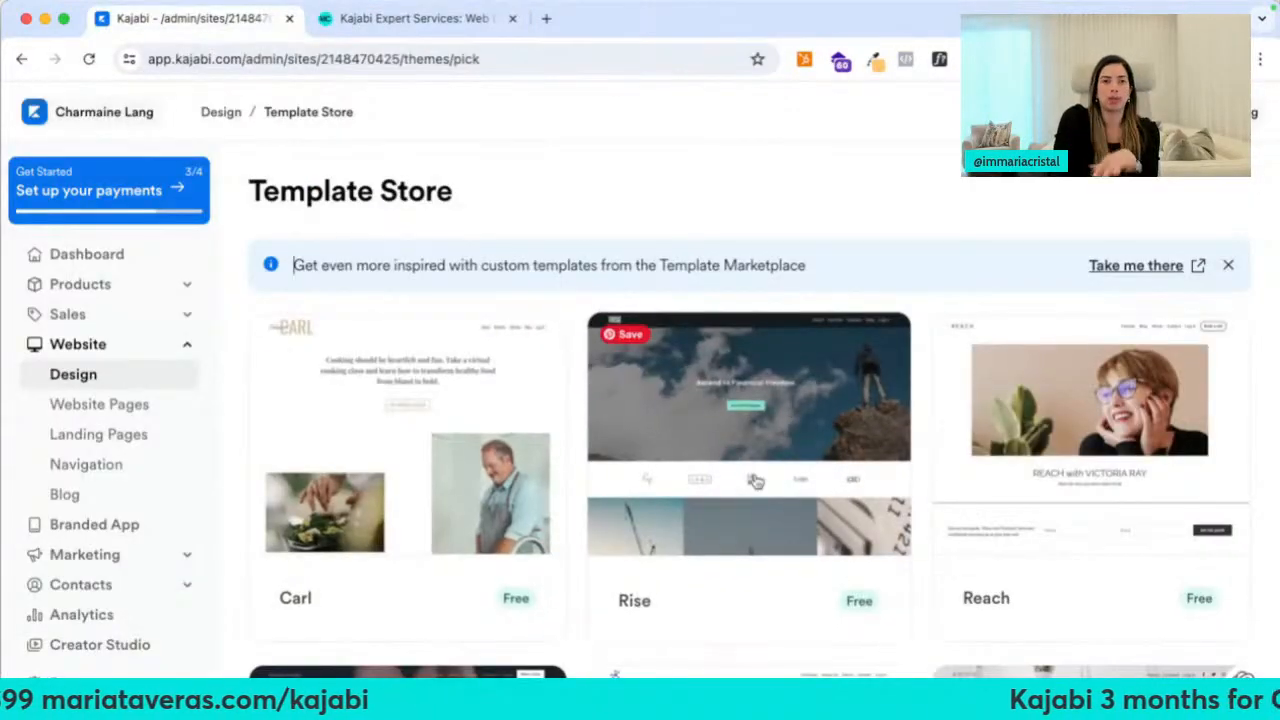
scroll(755, 481, "down", 5)
left_click(456, 24)
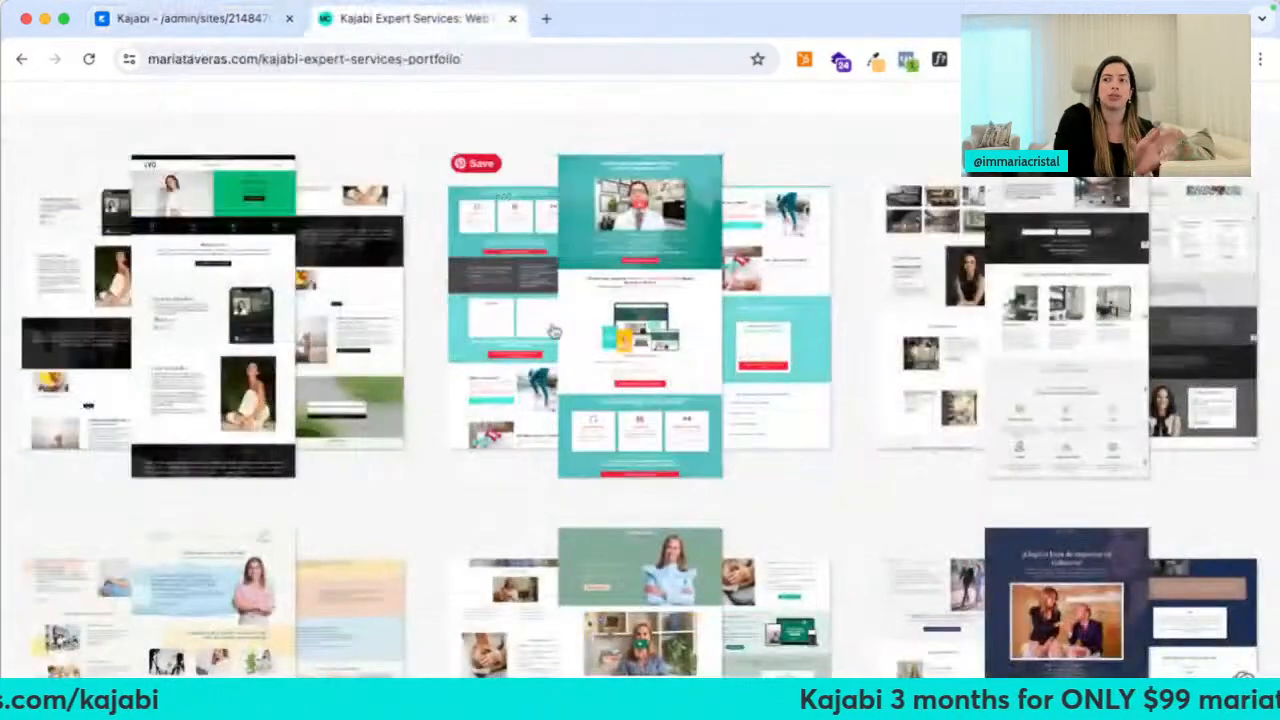
scroll(840, 510, "down", 3)
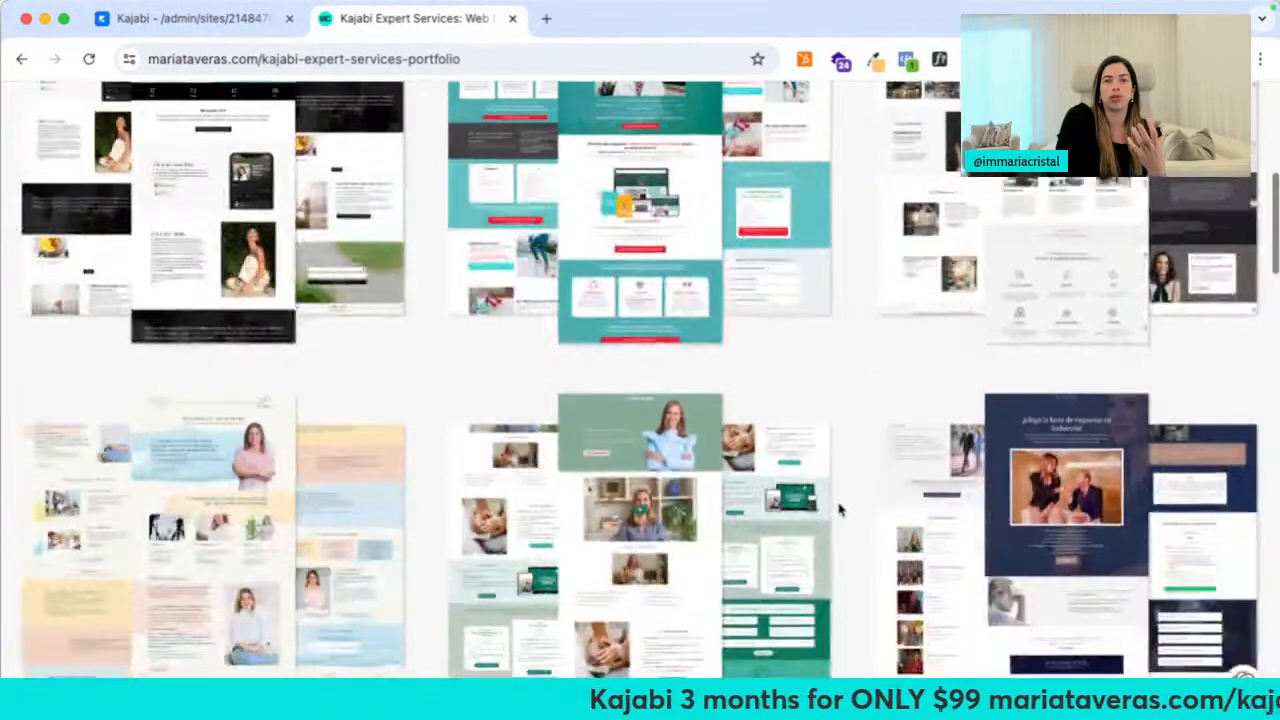
scroll(840, 510, "down", 2)
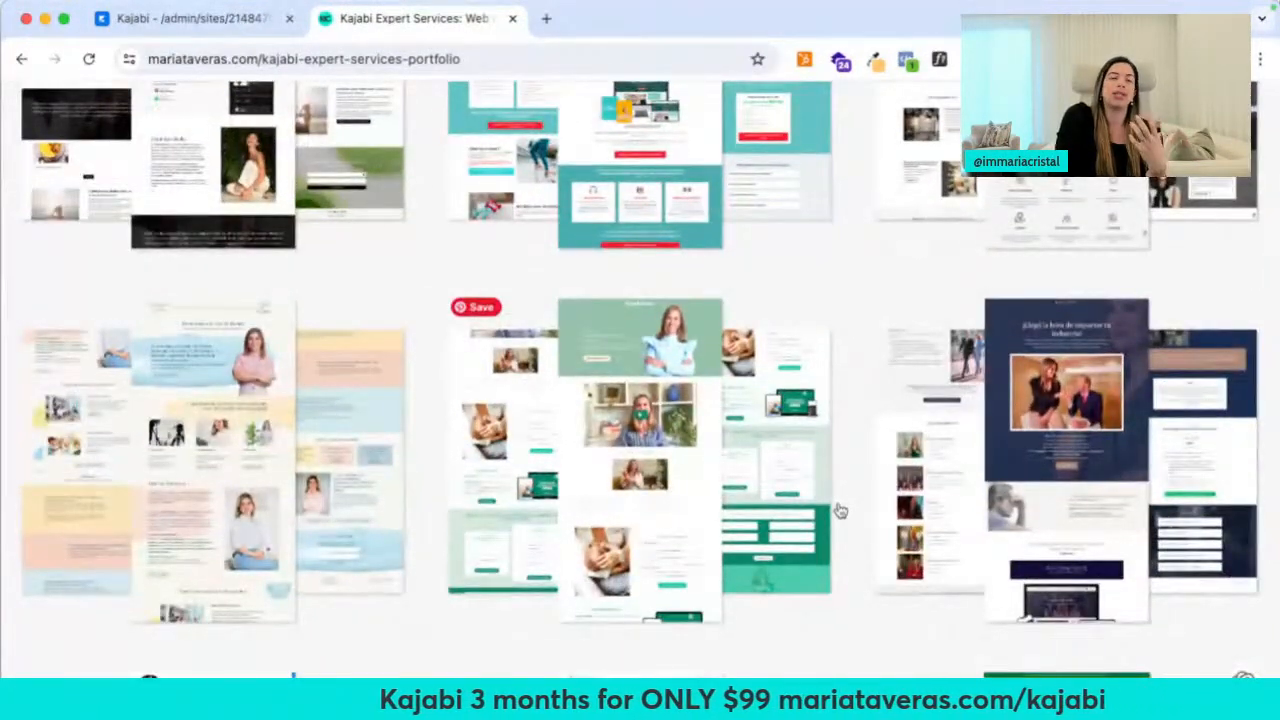
scroll(840, 510, "down", 5)
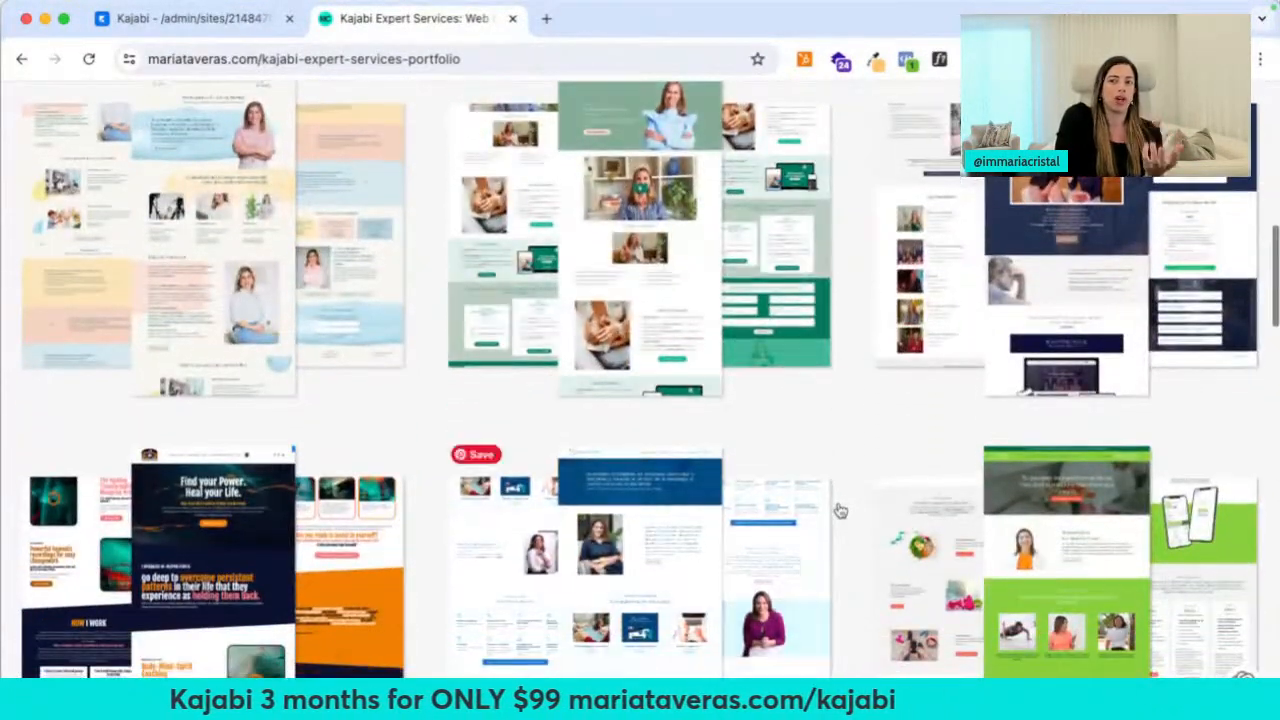
scroll(860, 465, "down", 4)
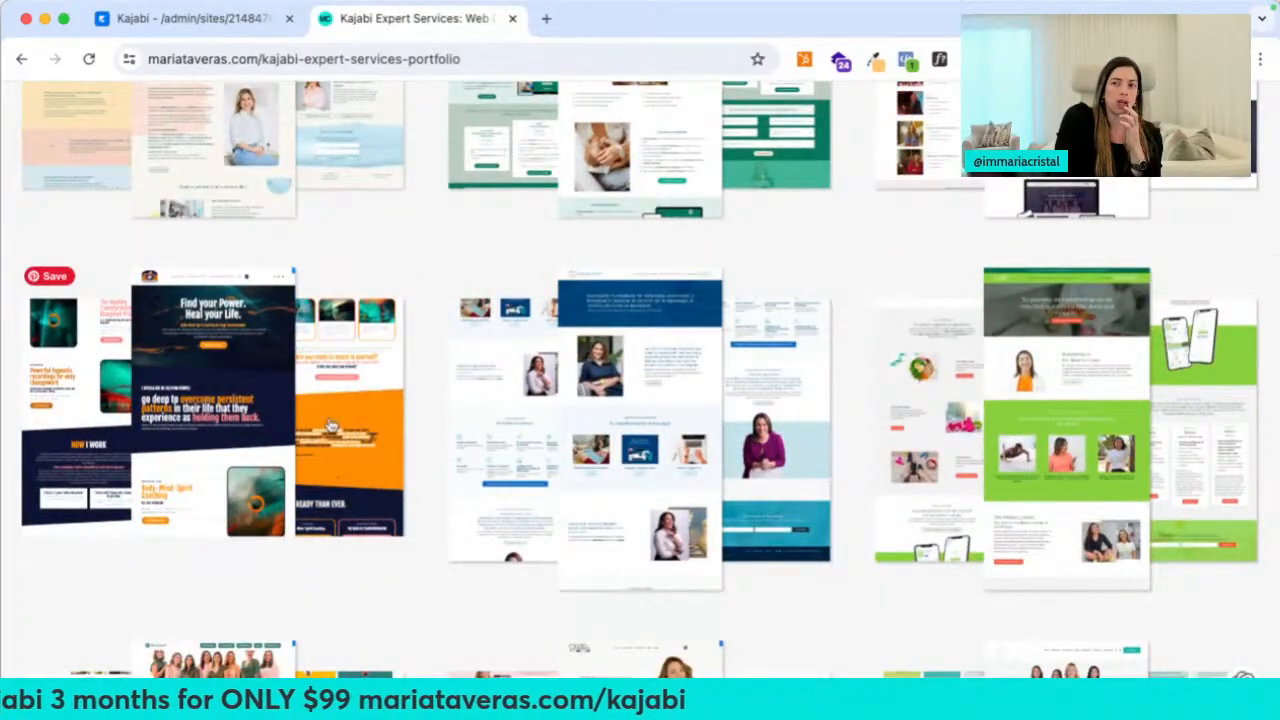
Preview the Creative template in the Kajabi Template Store
left_click(190, 18)
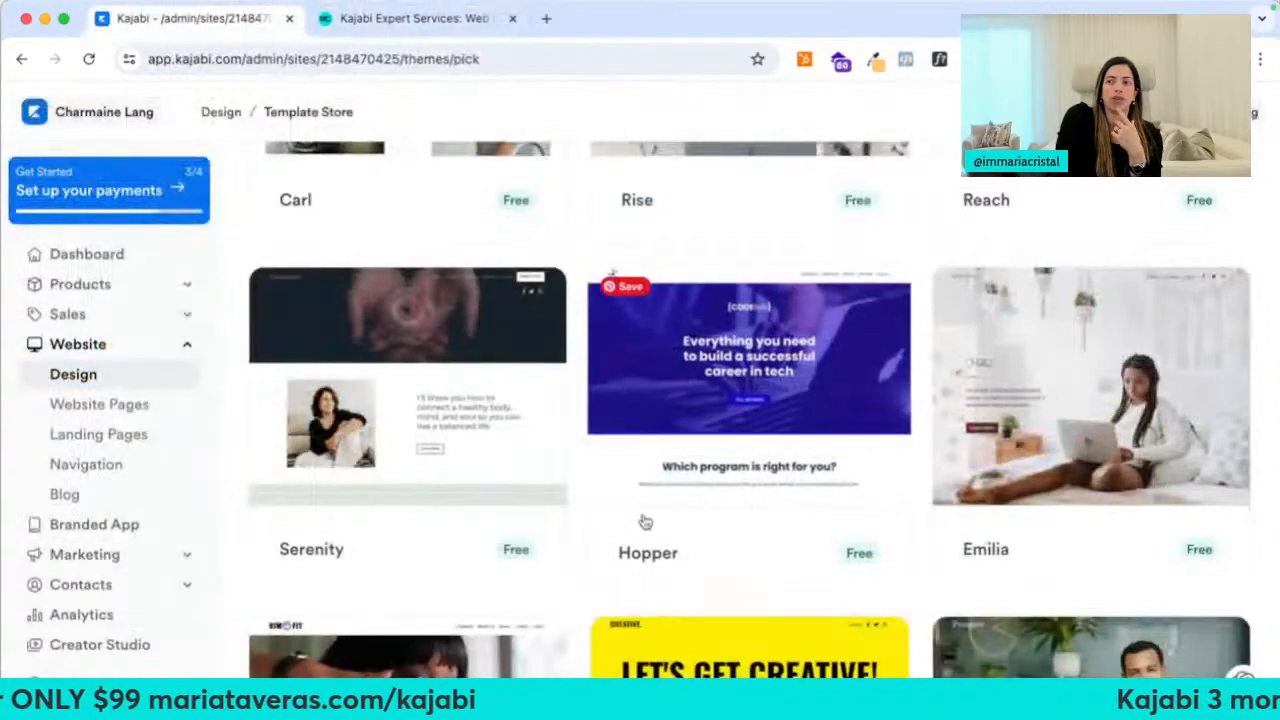
scroll(645, 521, "down", 12)
scroll(648, 555, "up", 7)
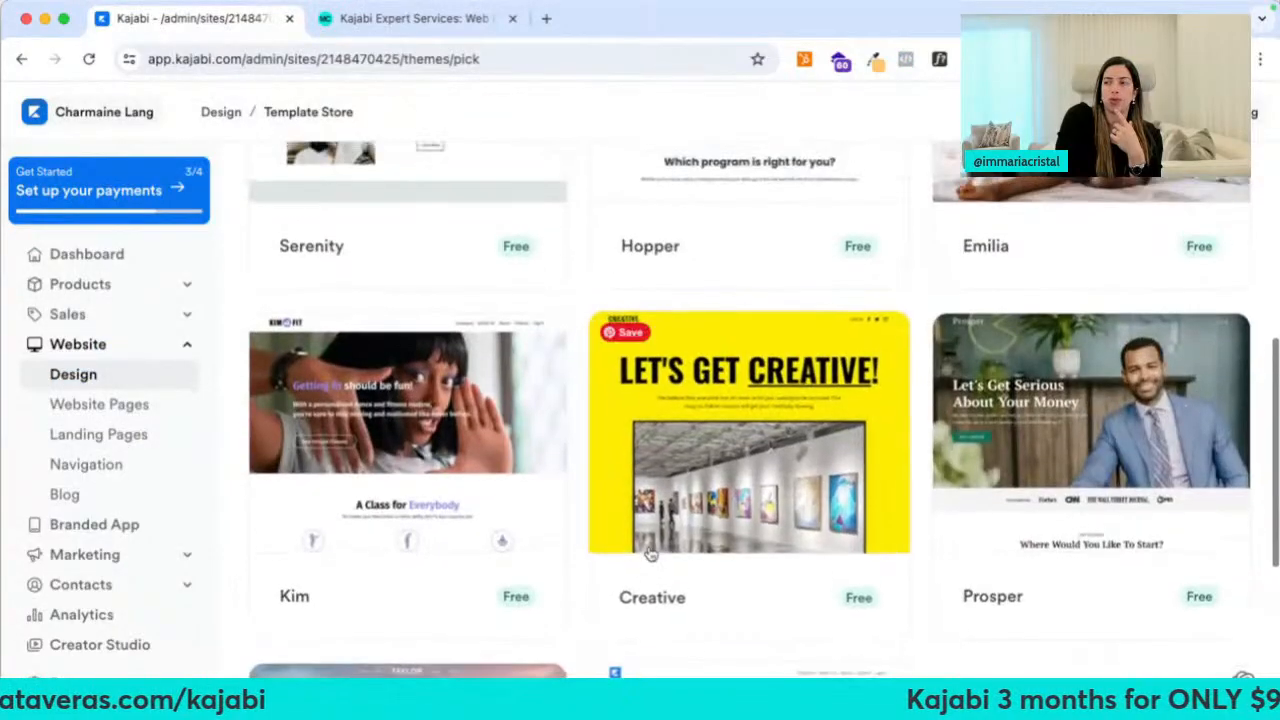
left_click(650, 552)
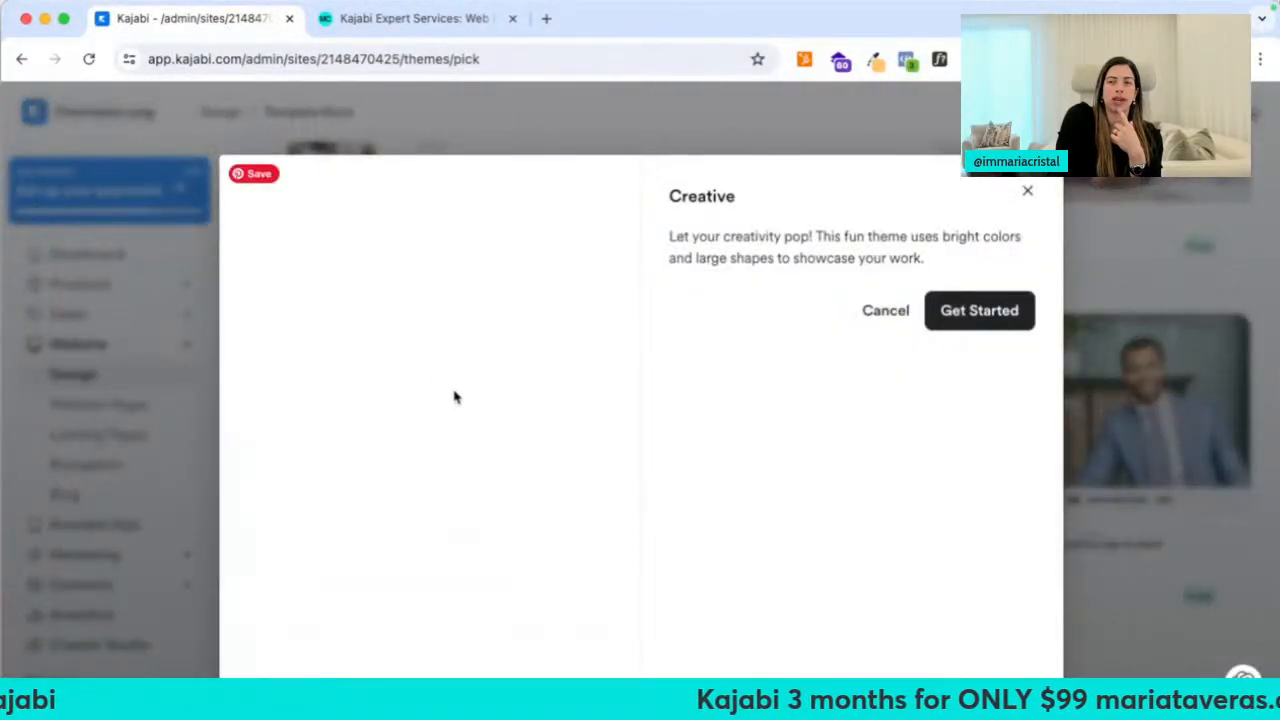
scroll(460, 400, "down", 5)
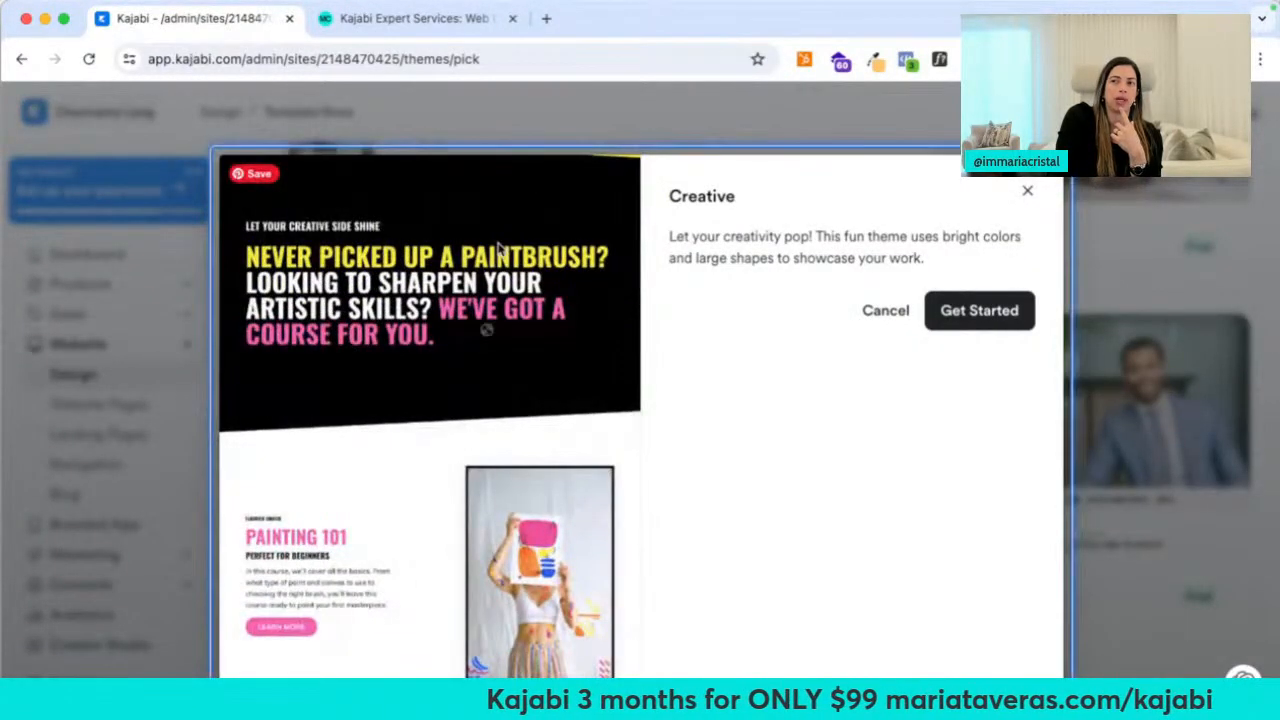
Check the Solusync booking page from the client portfolio, then close it
left_click(410, 18)
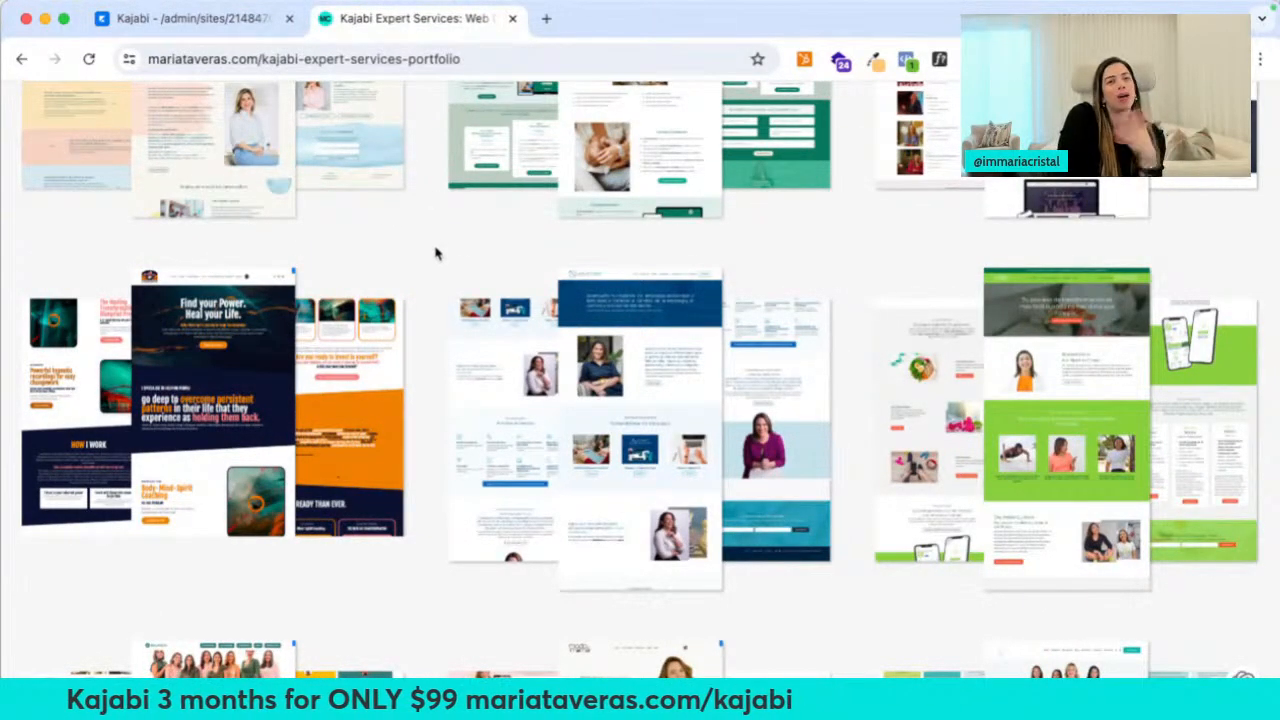
scroll(435, 253, "up", 15)
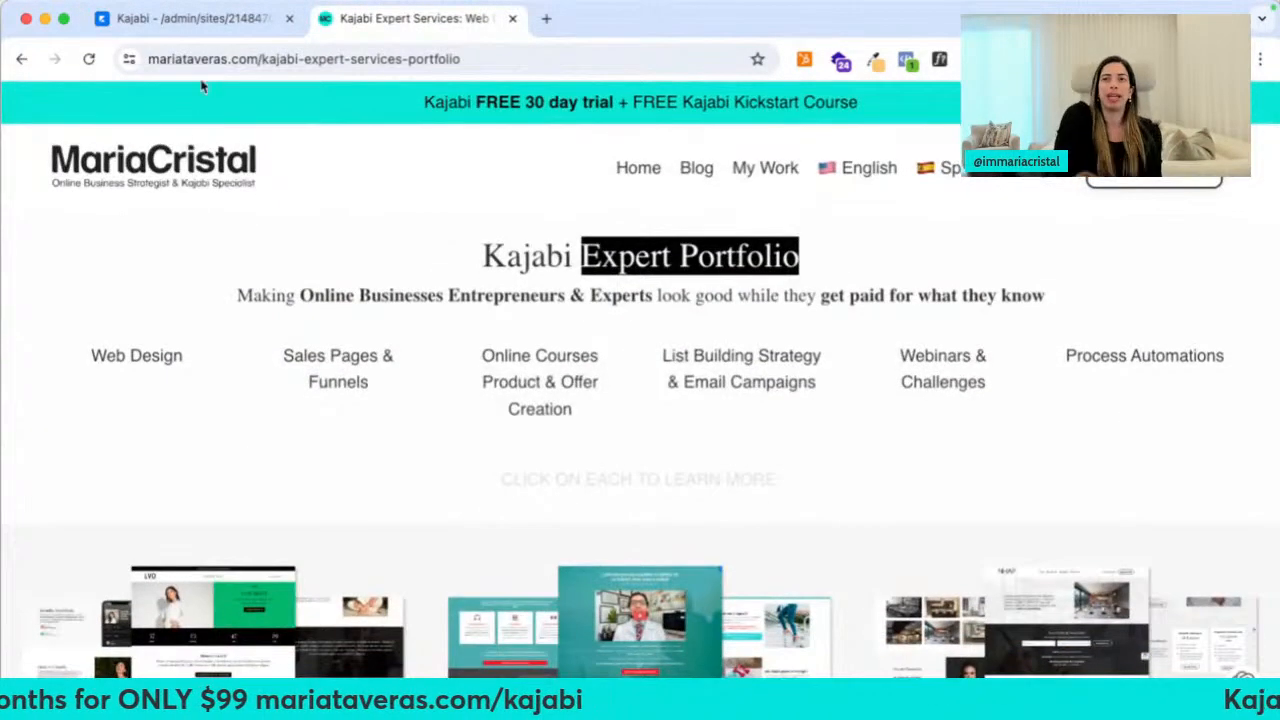
left_click(1102, 176)
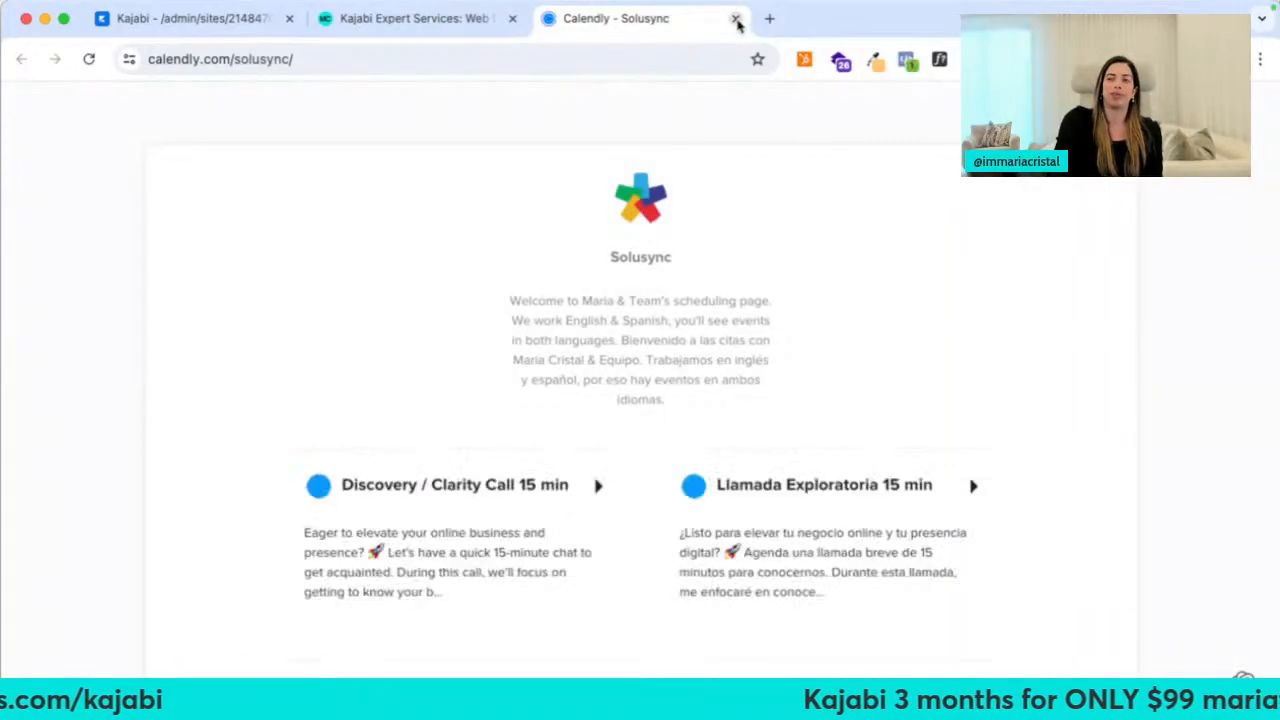
left_click(735, 19)
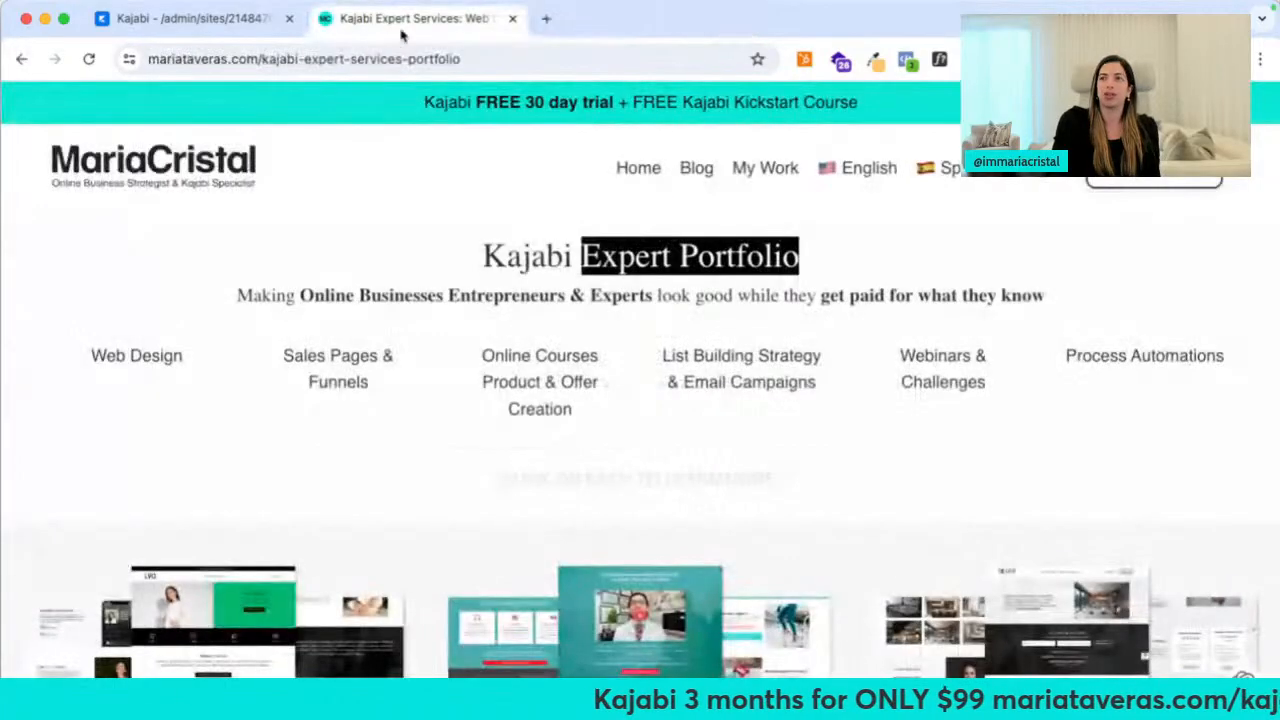
Close the Creative preview and preview the Reach template instead
left_click(257, 20)
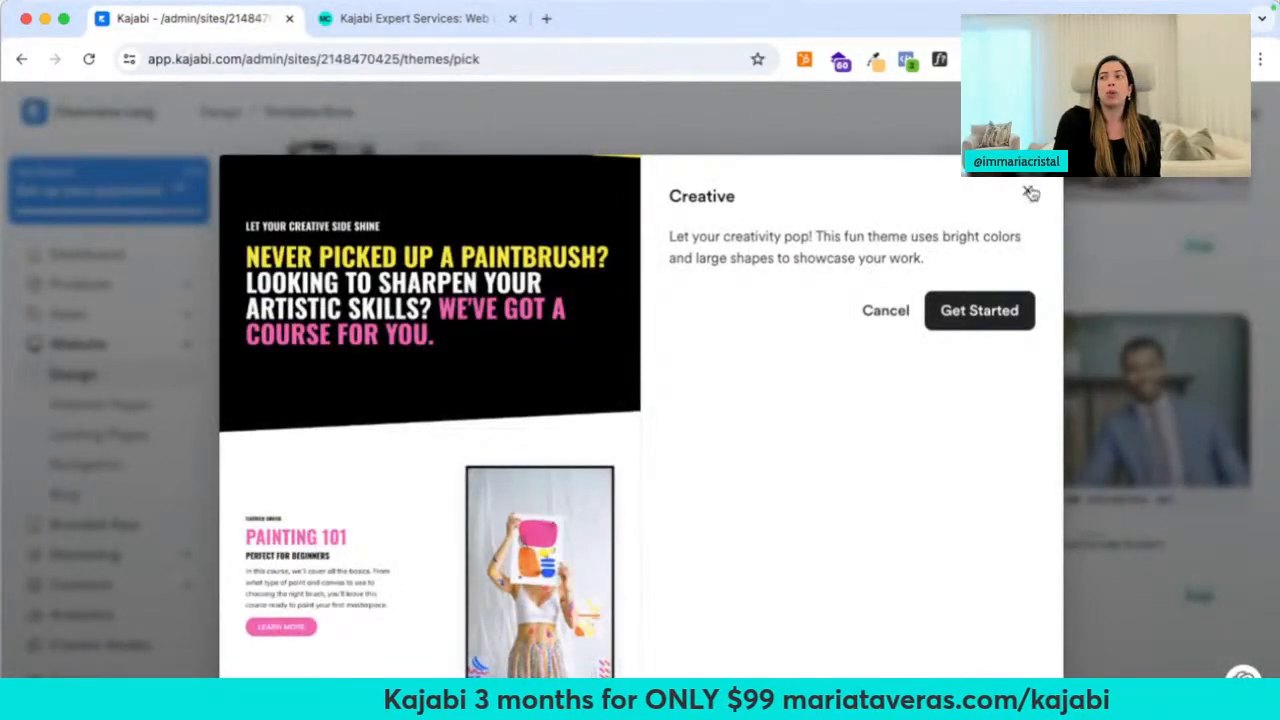
left_click(1028, 191)
scroll(1025, 193, "up", 3)
left_click(1034, 414)
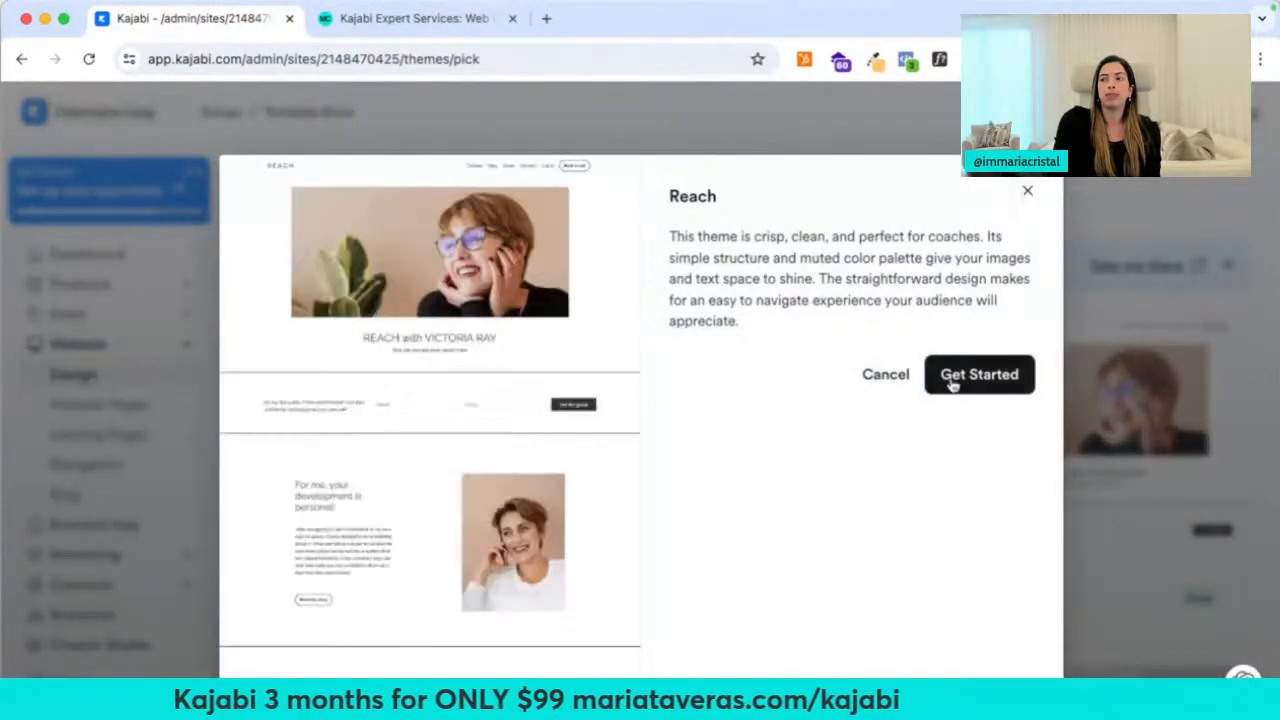
Apply Reach (Encore 1.5.6) as the live theme and scroll to the empty Saved Templates area
left_click(953, 386)
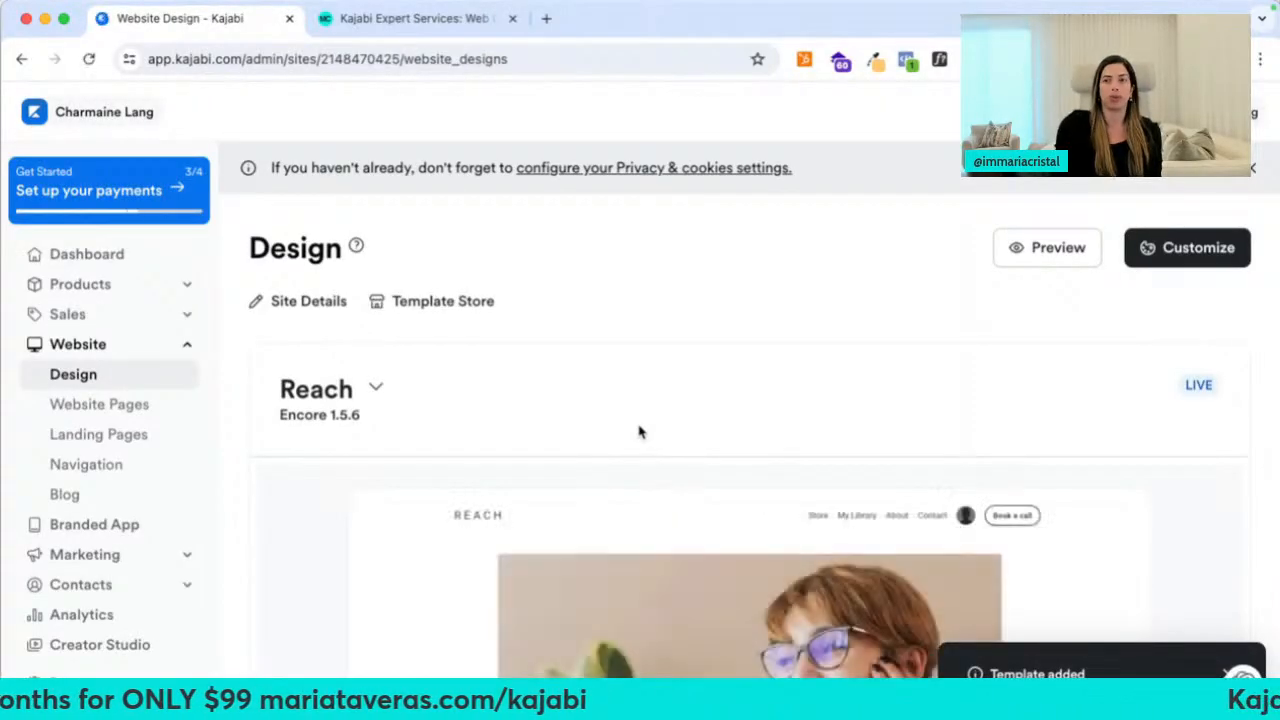
scroll(523, 443, "down", 5)
scroll(614, 487, "up", 3)
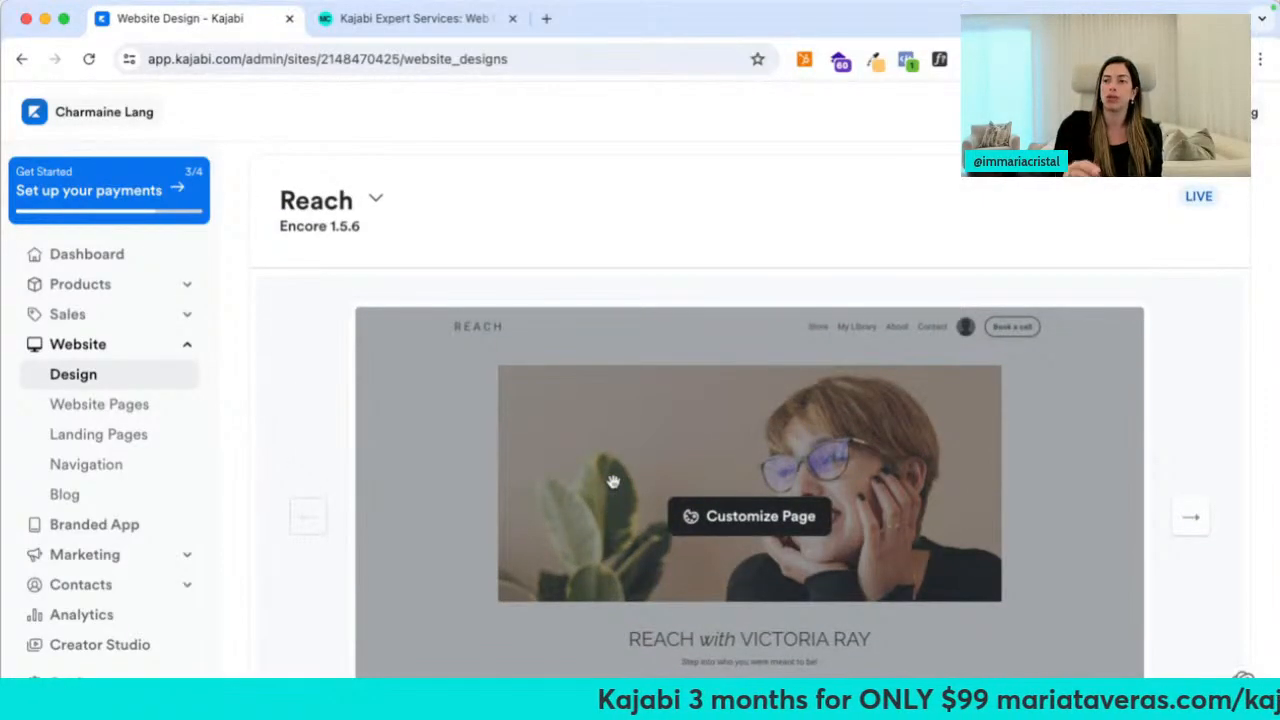
scroll(613, 482, "down", 5)
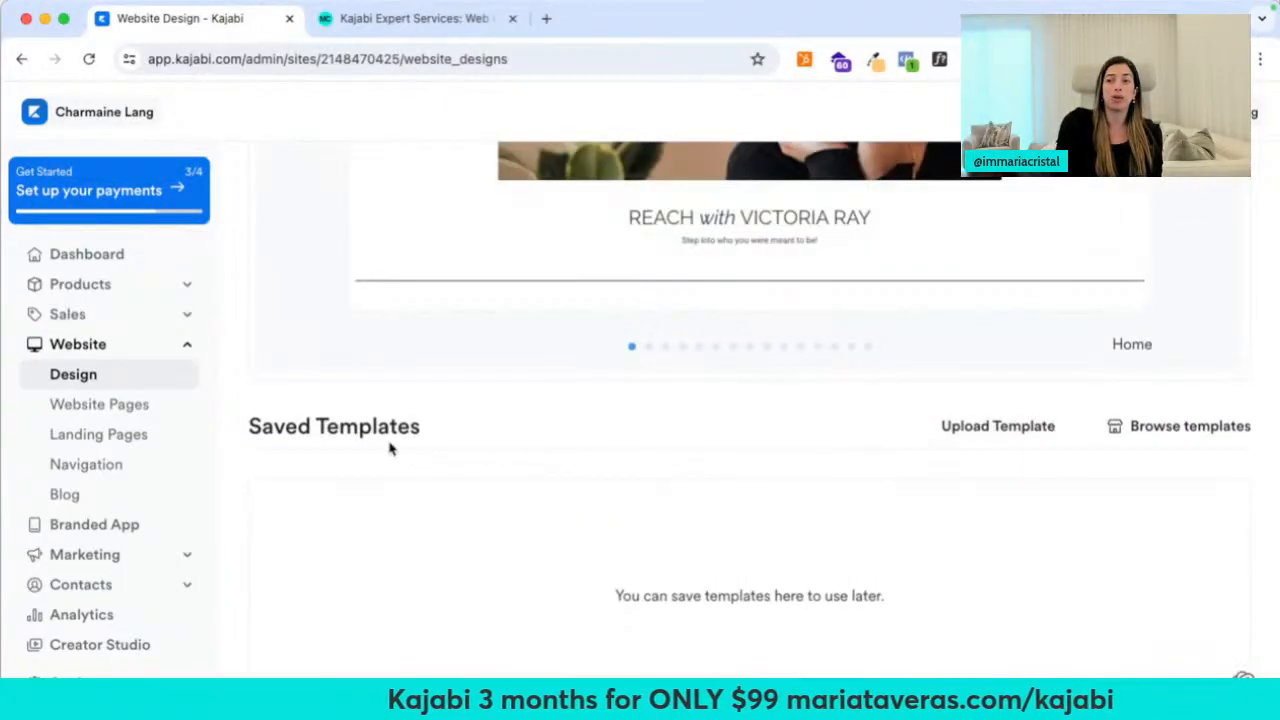
Upload the theme .zip from My Device and confirm it appears under Saved Templates
left_click(1007, 432)
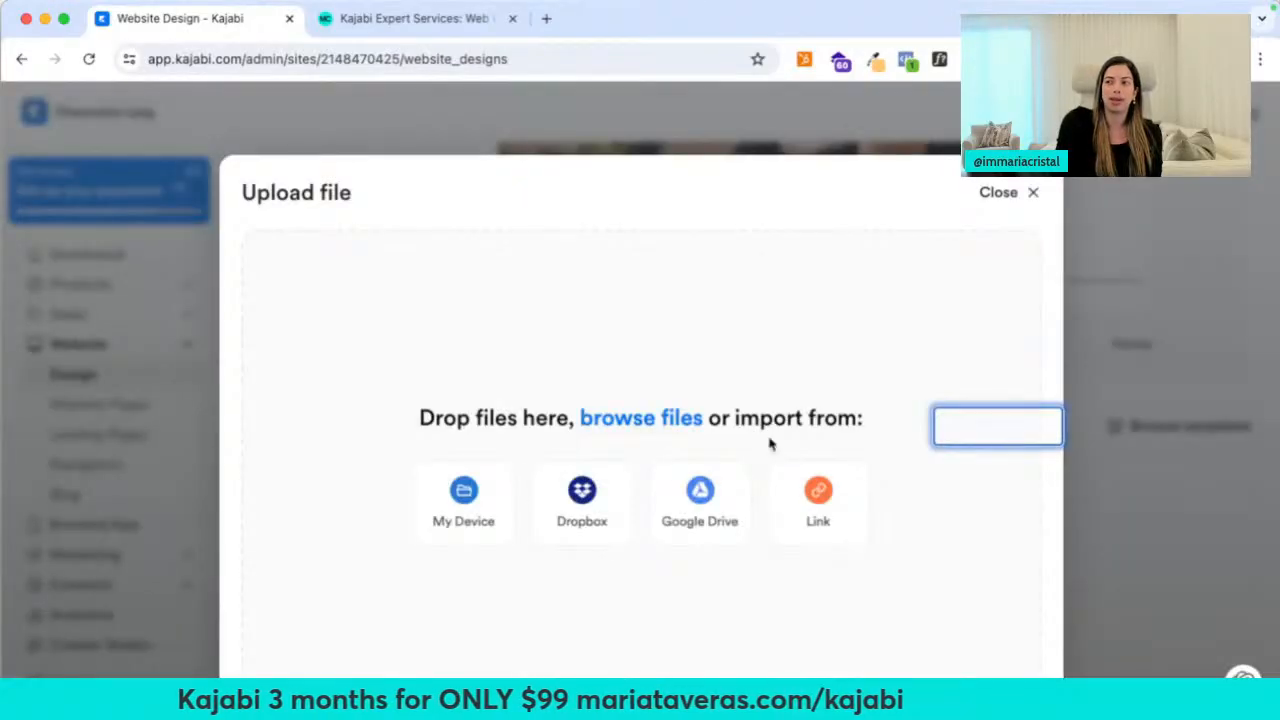
left_click(462, 510)
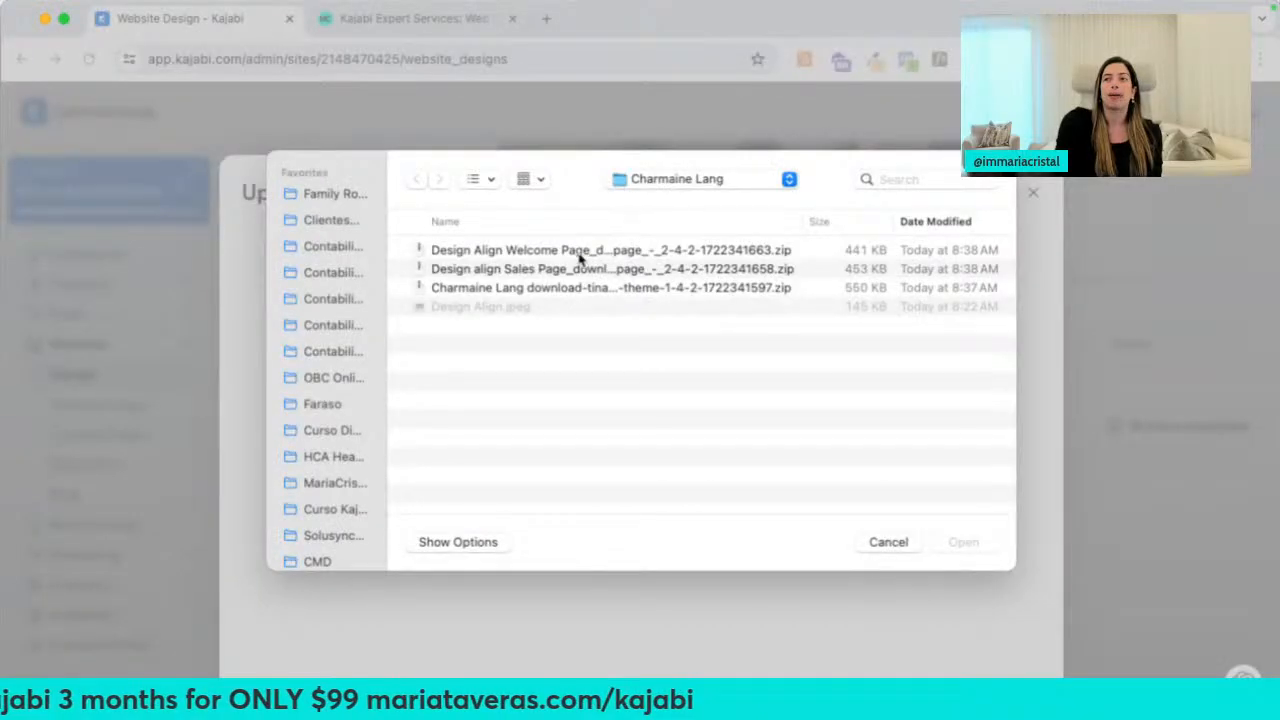
double_click(530, 288)
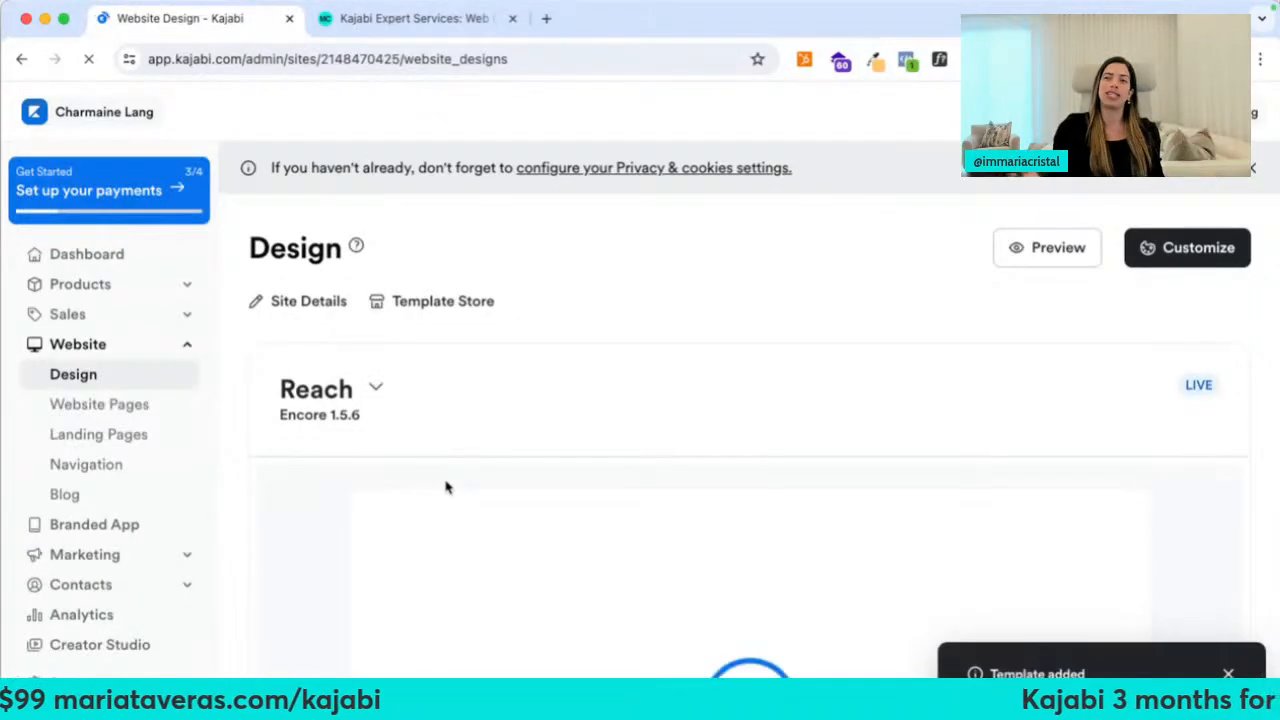
scroll(446, 487, "down", 3)
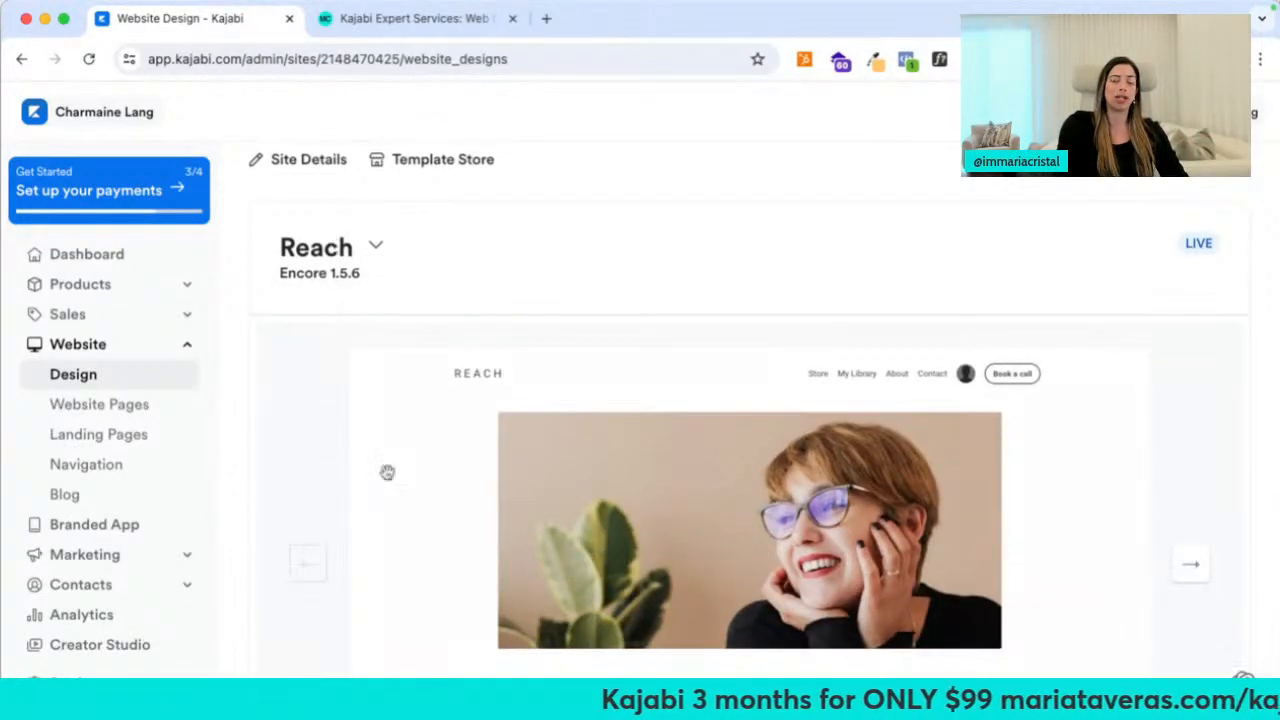
scroll(386, 471, "down", 10)
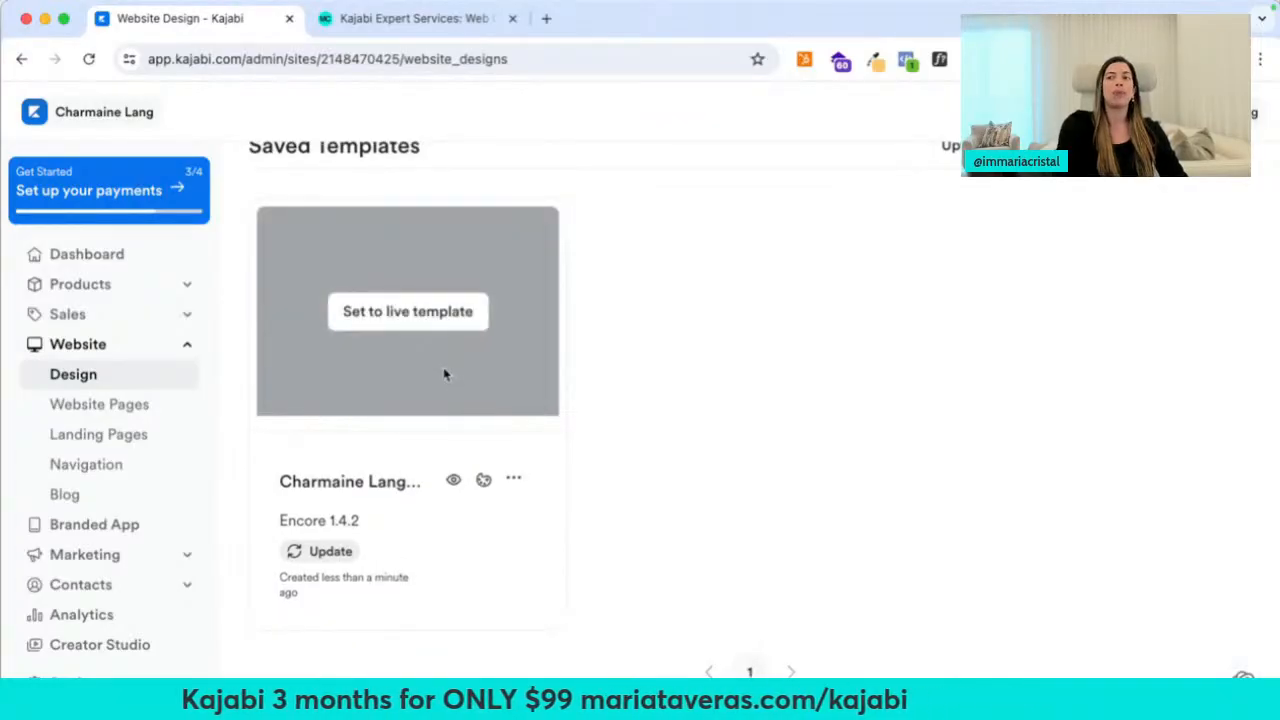
scroll(702, 493, "up", 10)
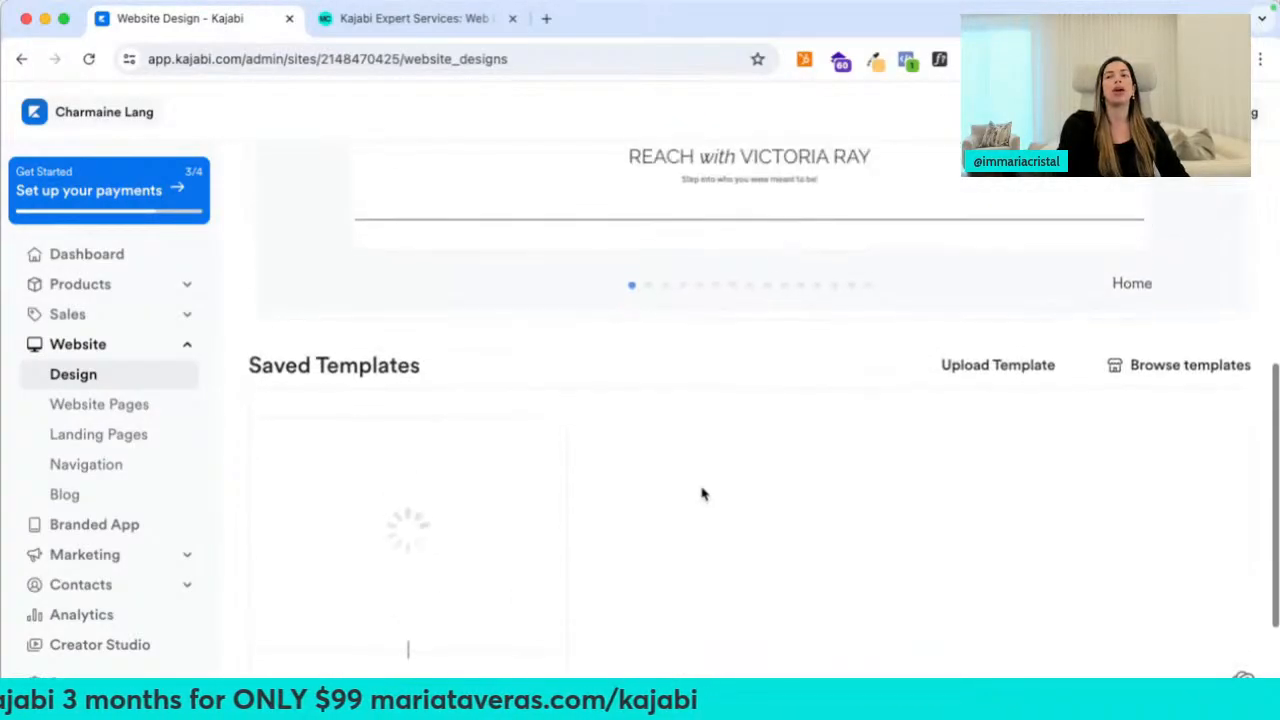
scroll(701, 490, "down", 2)
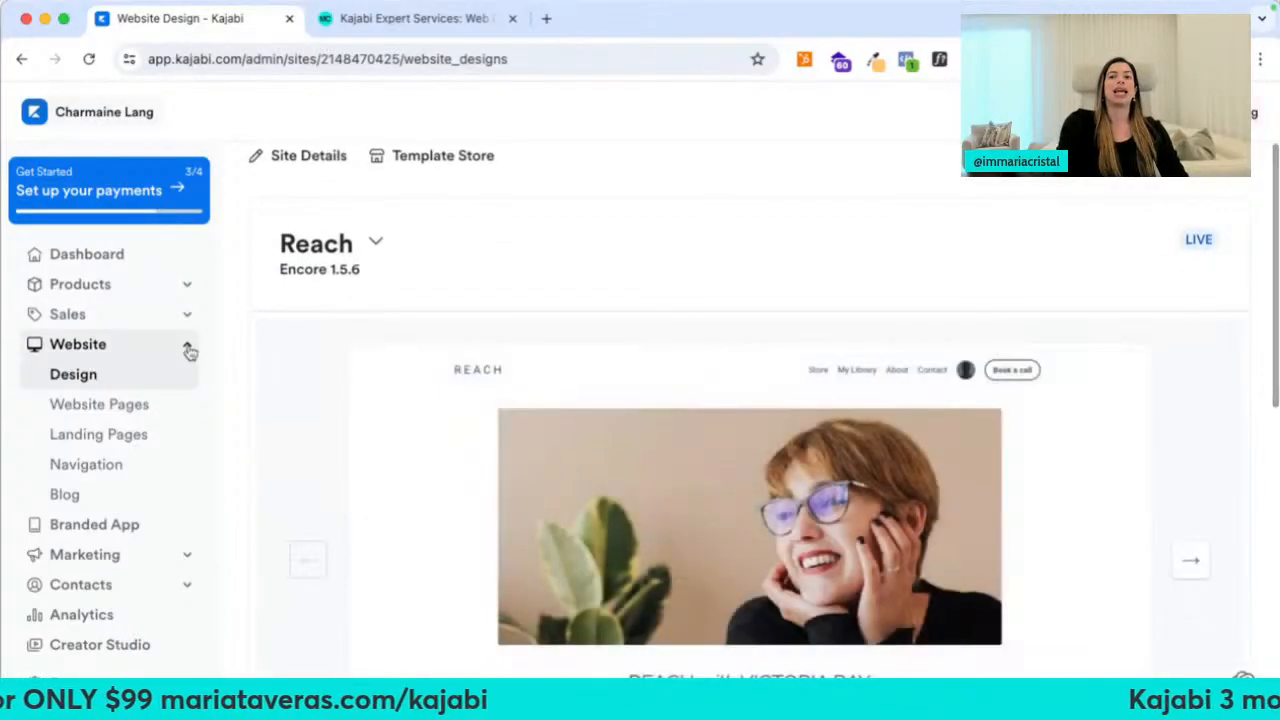
Show the Website Pages list and scroll to its system pages such as Store, Login and Library
left_click(100, 406)
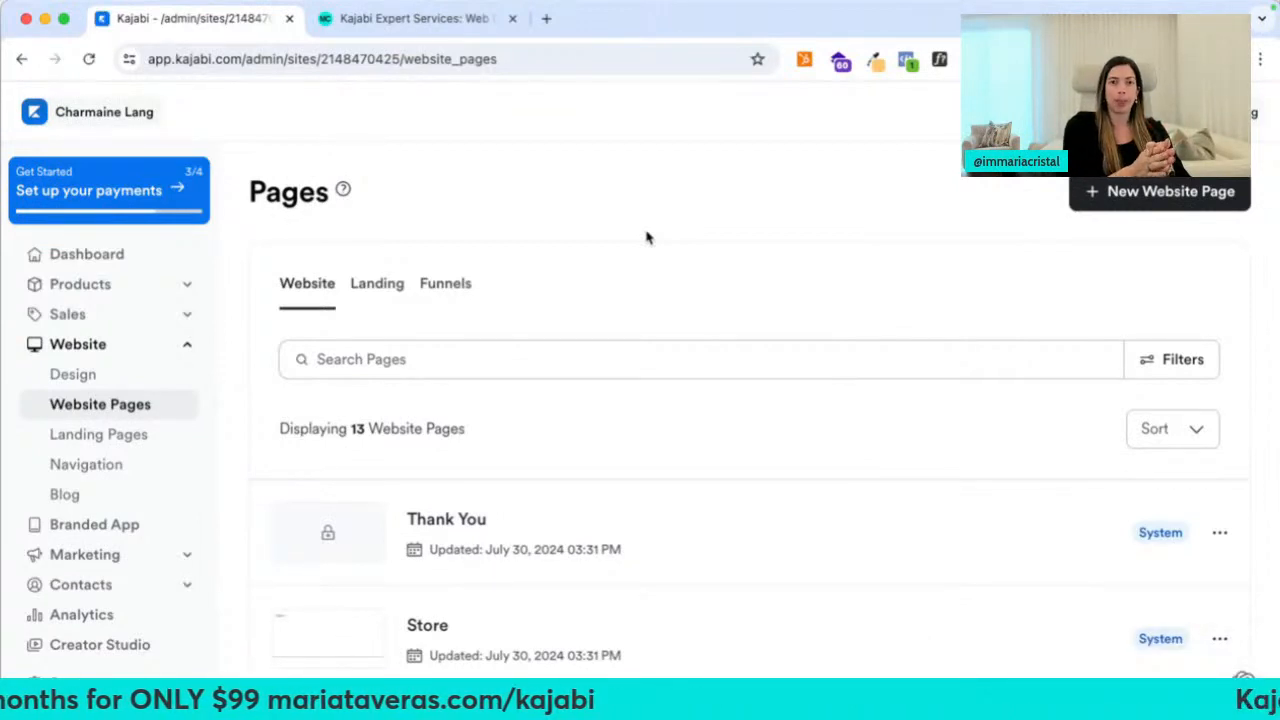
scroll(646, 237, "down", 5)
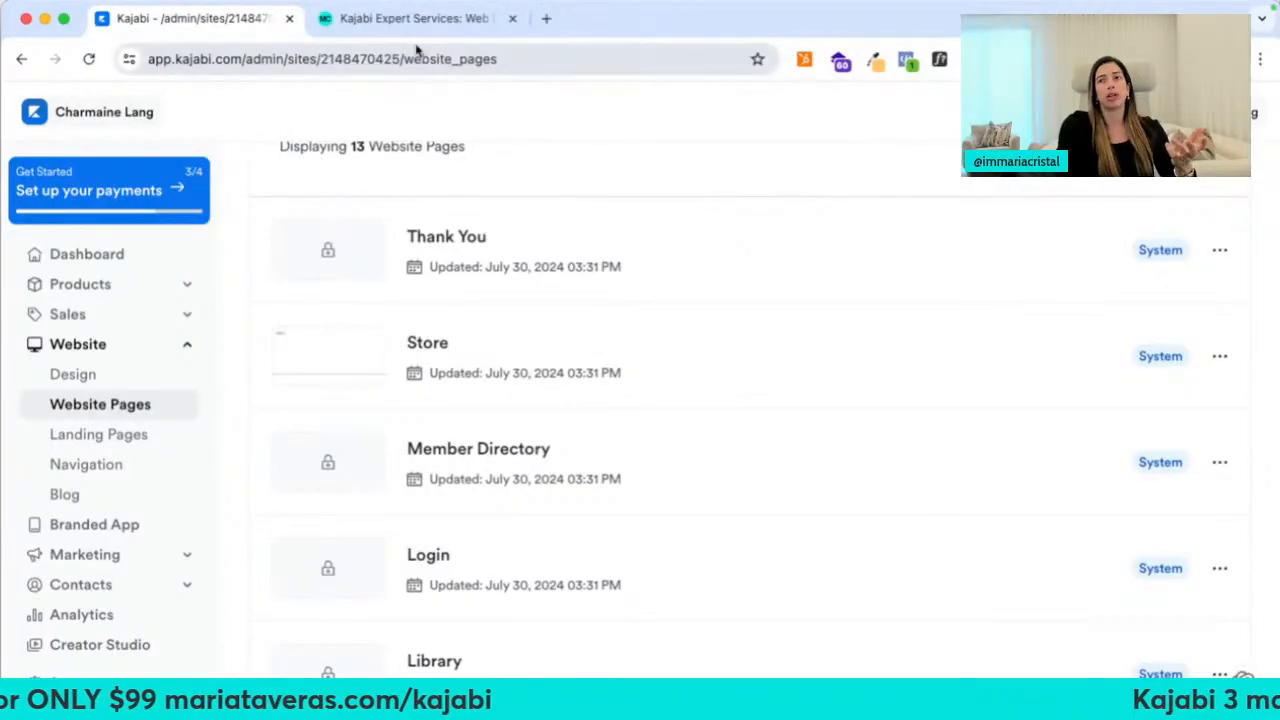
Open a Wix-to-Kajabi migration case study from the client portfolio and translate it into English
left_click(405, 20)
scroll(625, 420, "down", 6)
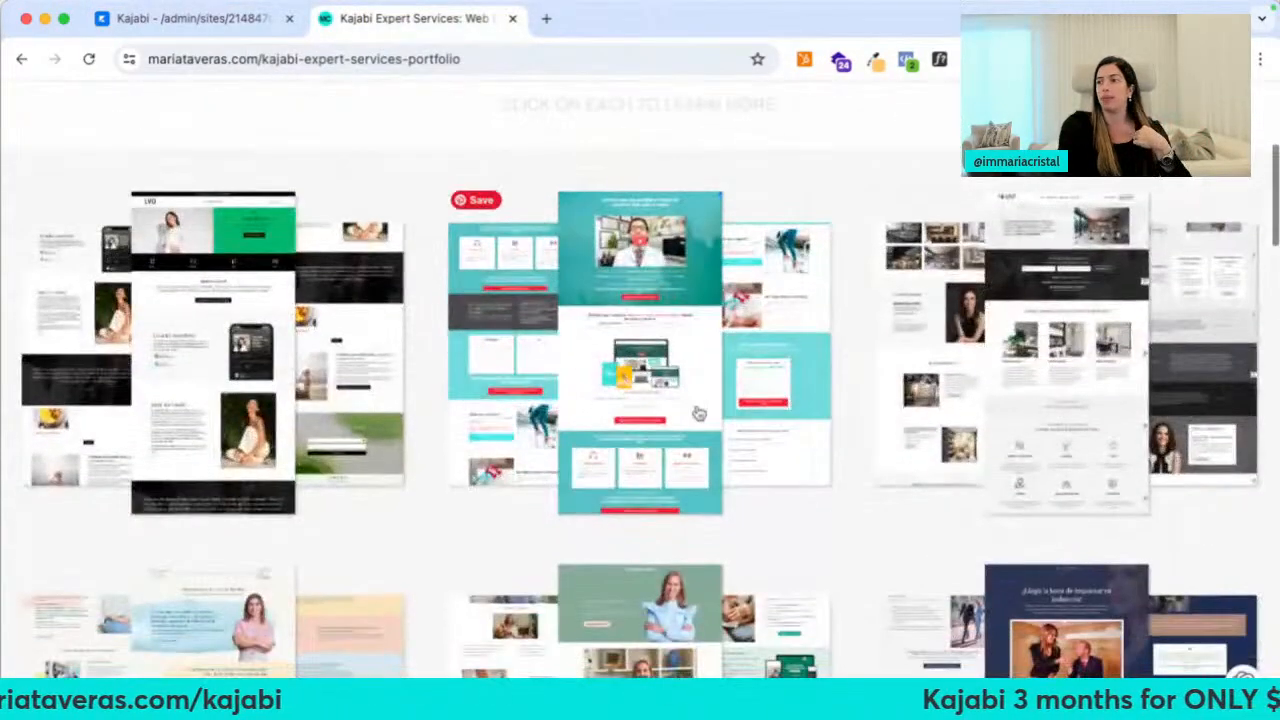
scroll(698, 412, "down", 3)
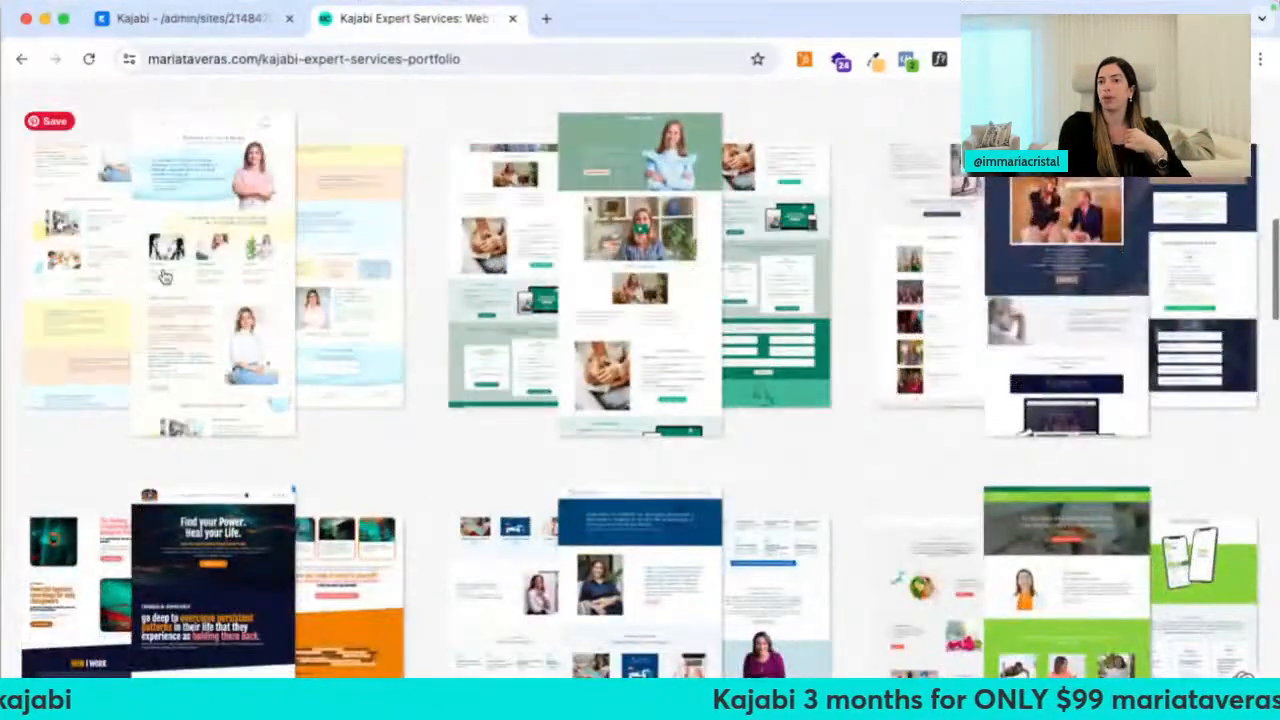
left_click(228, 282)
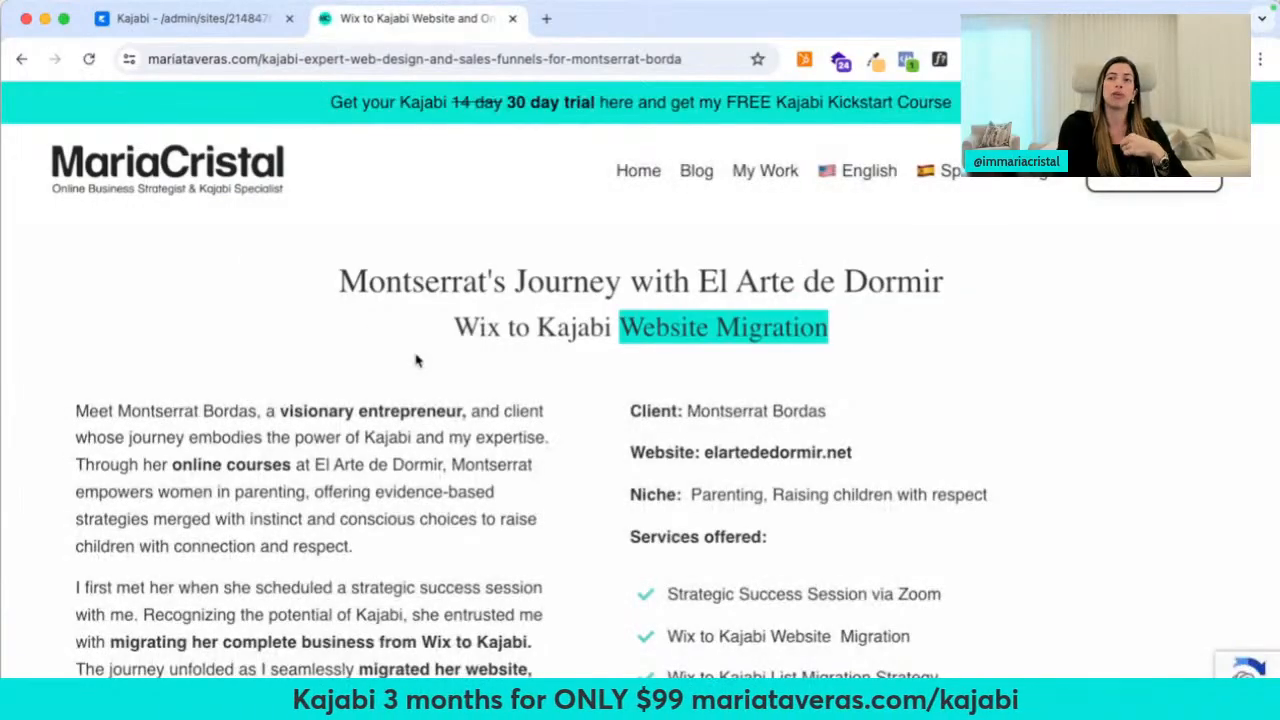
right_click(418, 361)
left_click(483, 580)
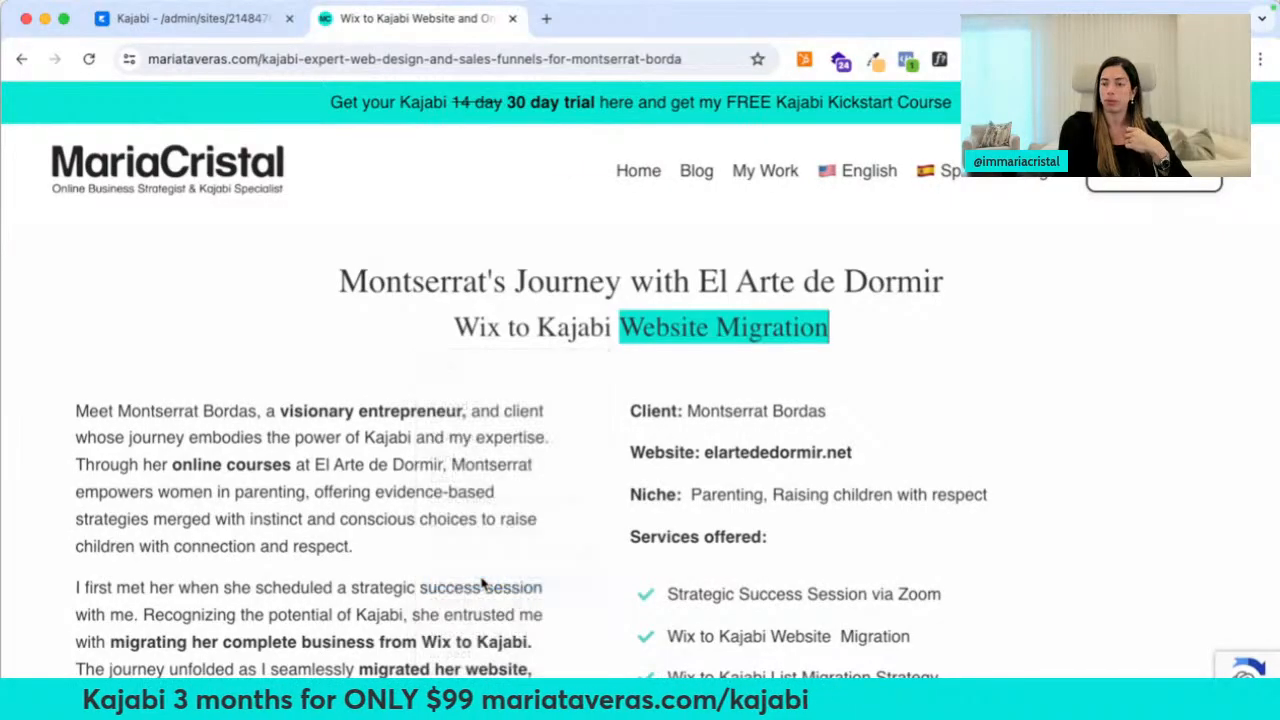
Read through the translated case study, then go back to Kajabi's Website Pages list
scroll(483, 585, "down", 2)
left_click(350, 60)
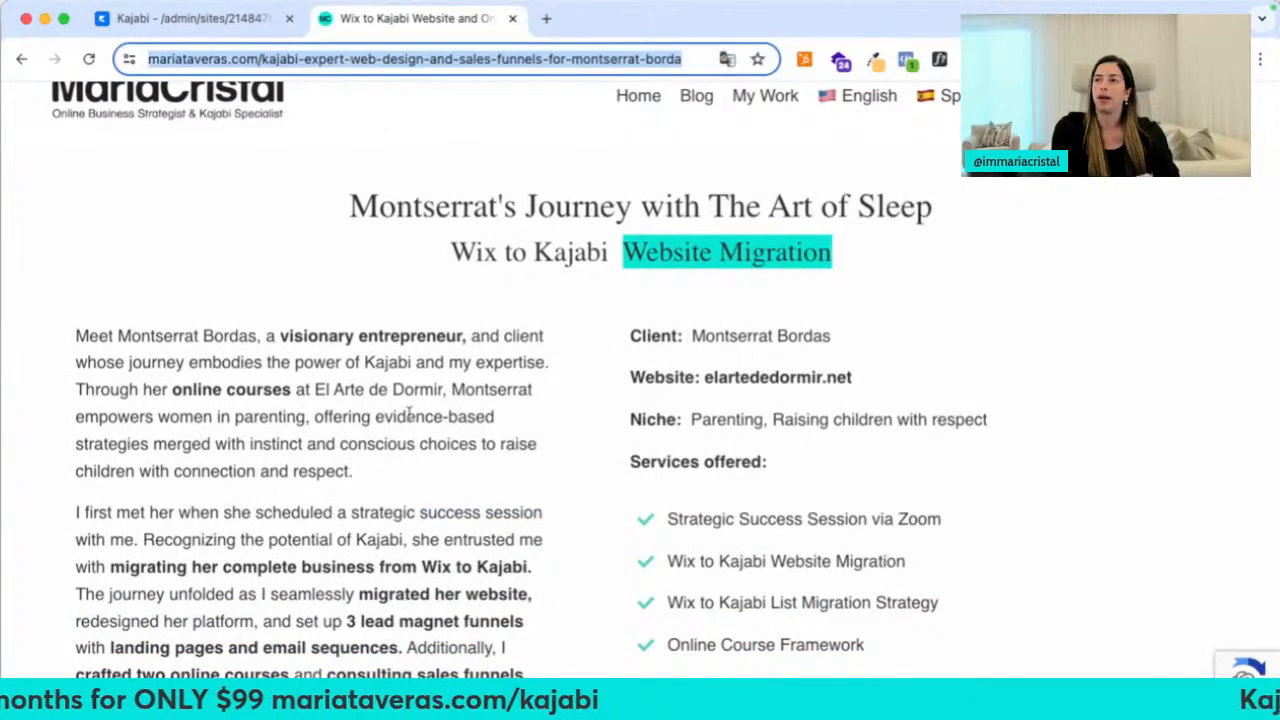
scroll(408, 413, "down", 10)
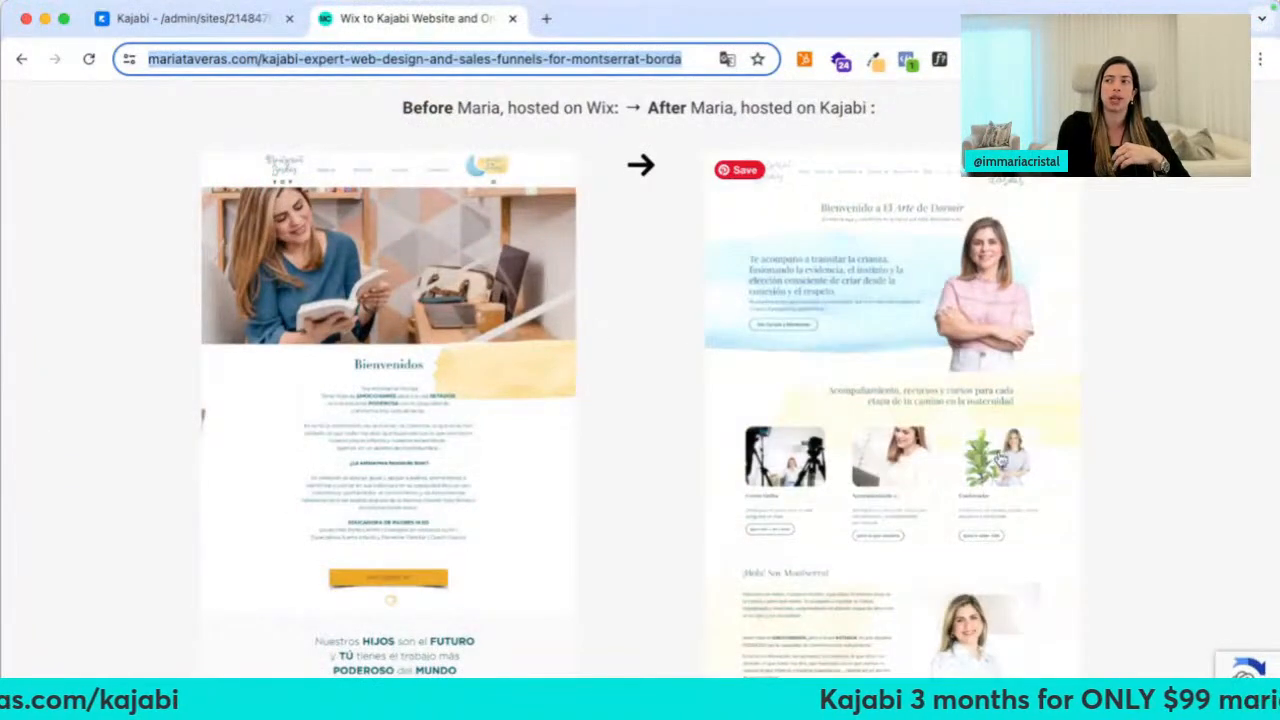
scroll(1125, 274, "down", 10)
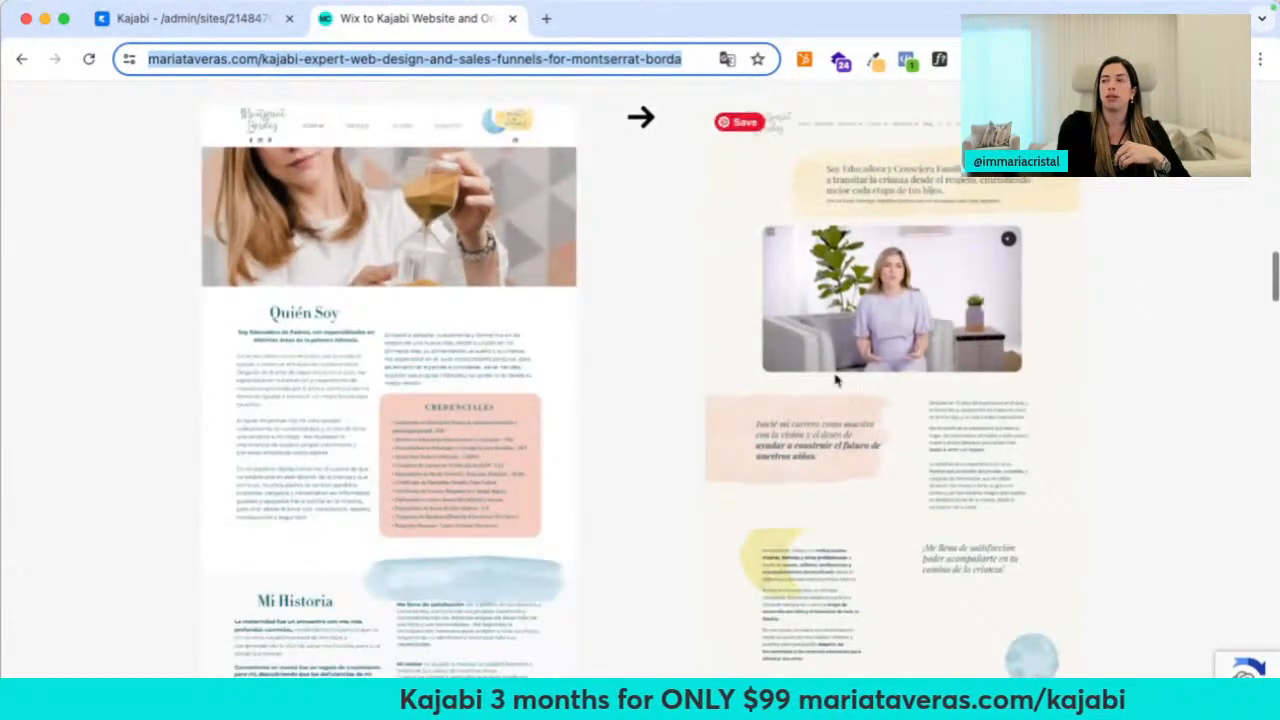
scroll(1153, 310, "down", 15)
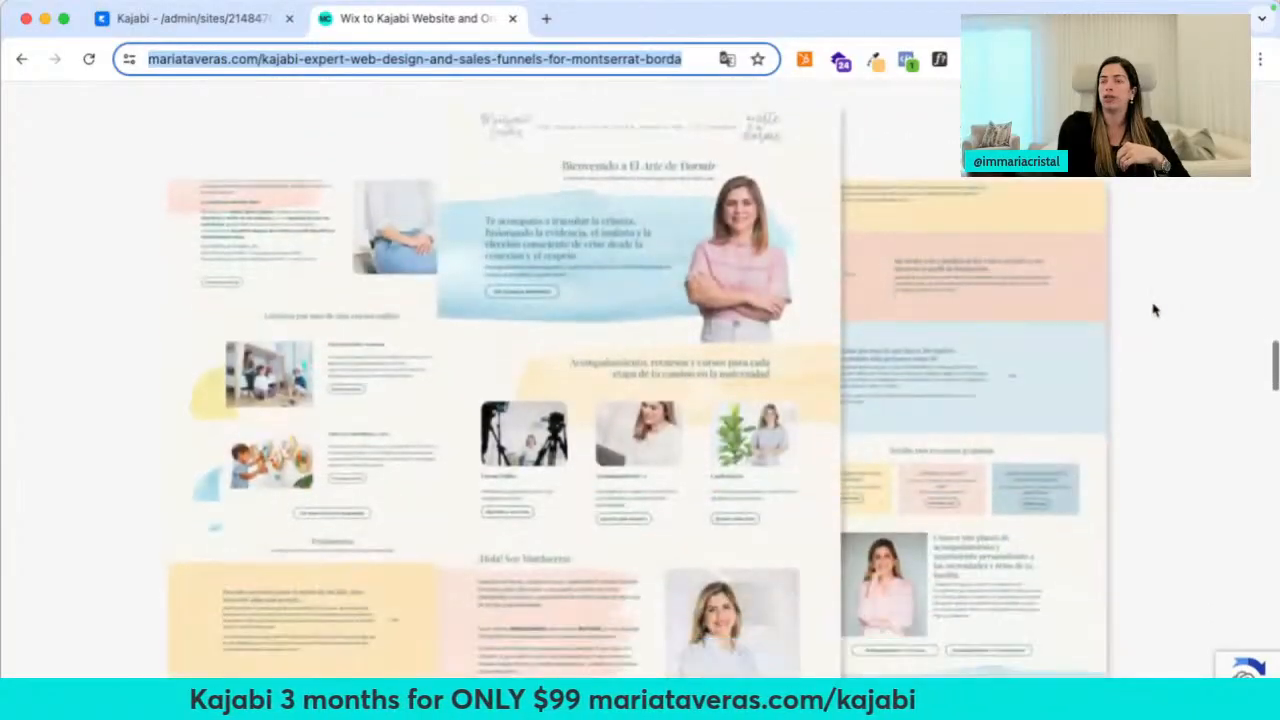
scroll(1153, 310, "down", 5)
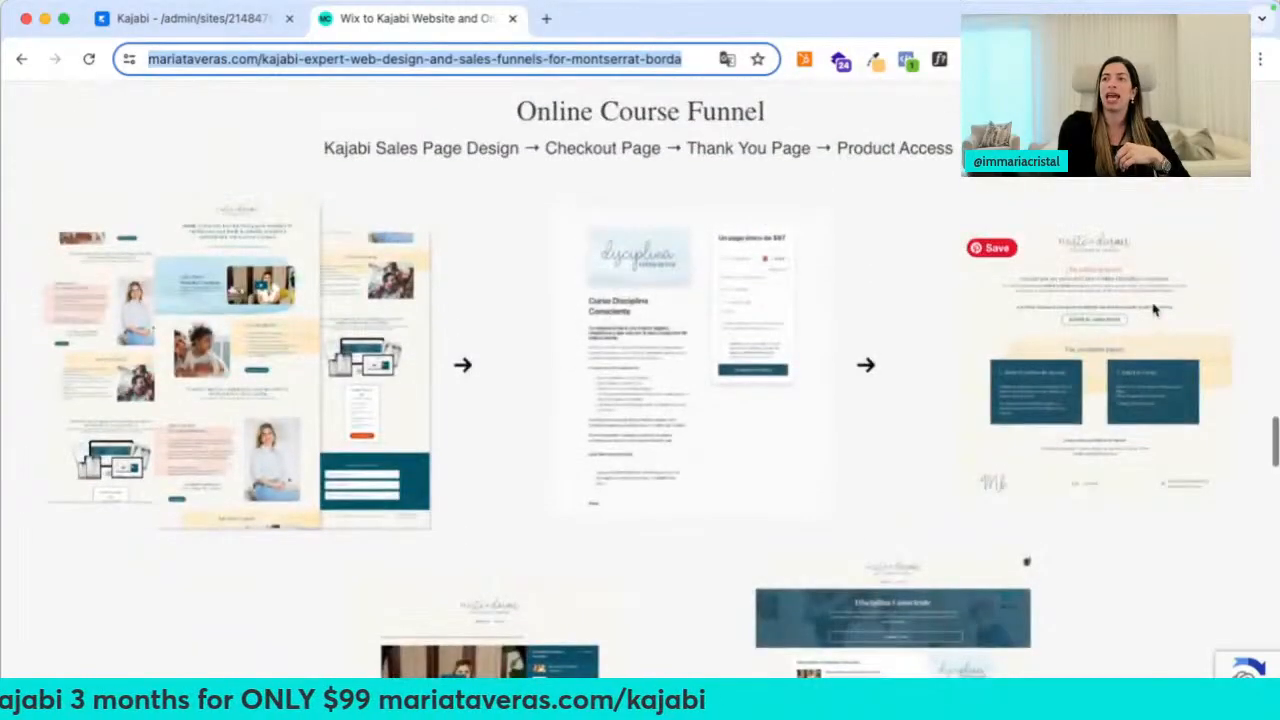
scroll(465, 269, "down", 12)
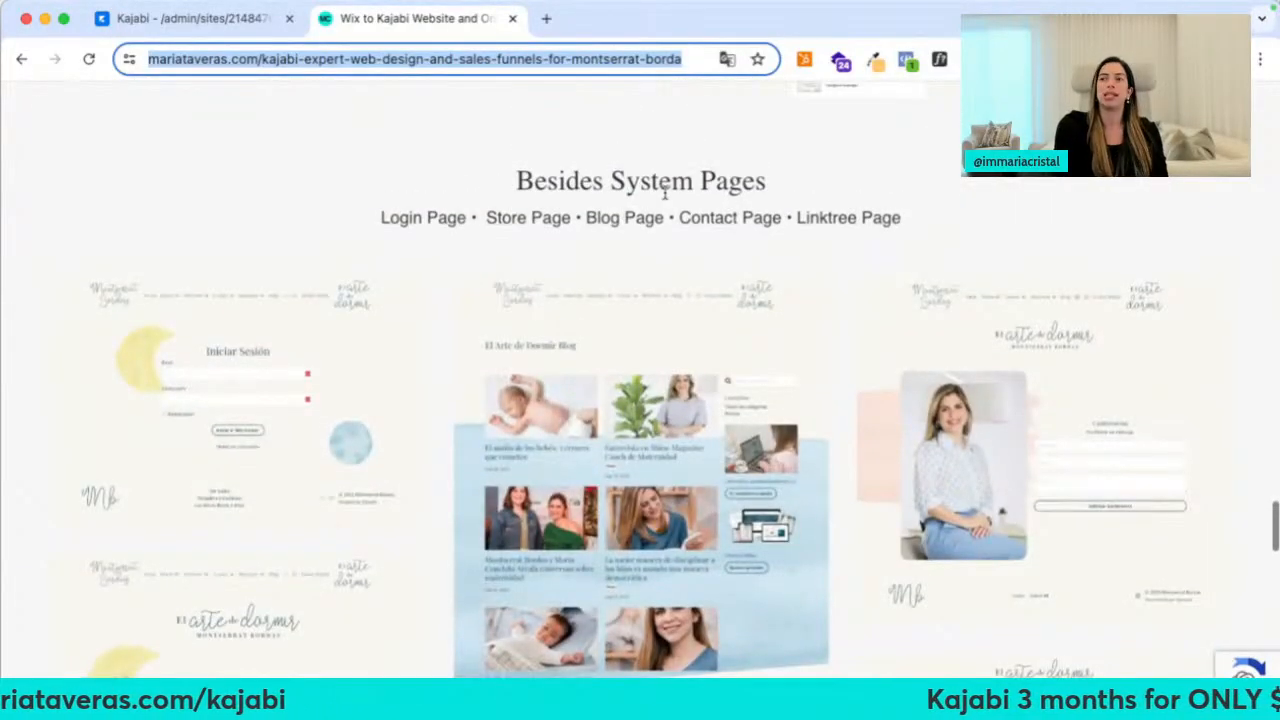
scroll(457, 320, "down", 3)
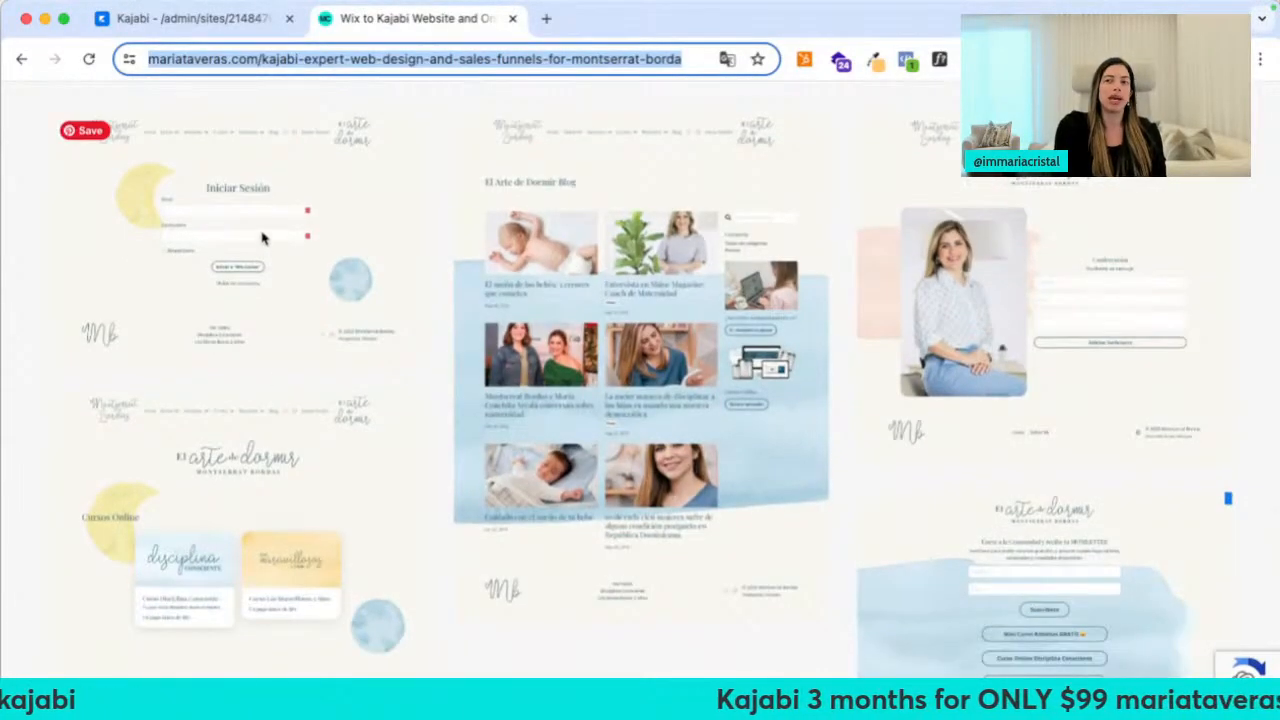
left_click(245, 27)
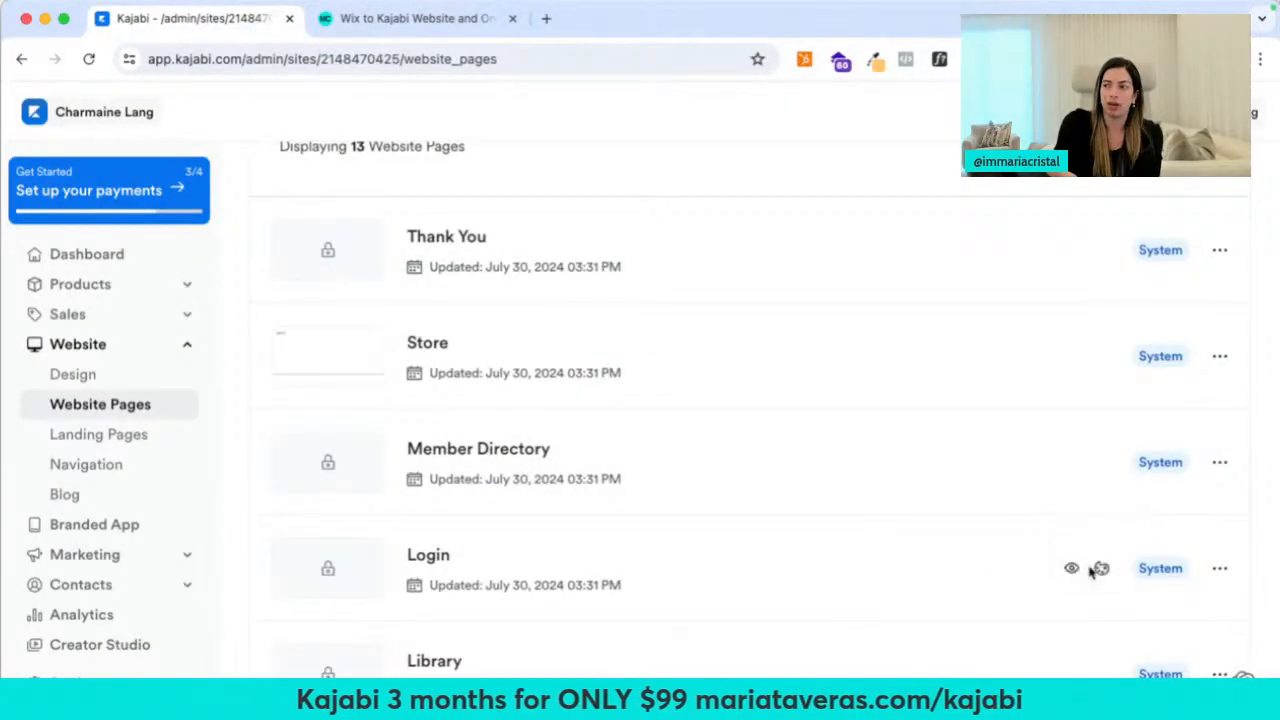
Preview the Reach Login page in its own new tab
right_click(1073, 569)
left_click(940, 574)
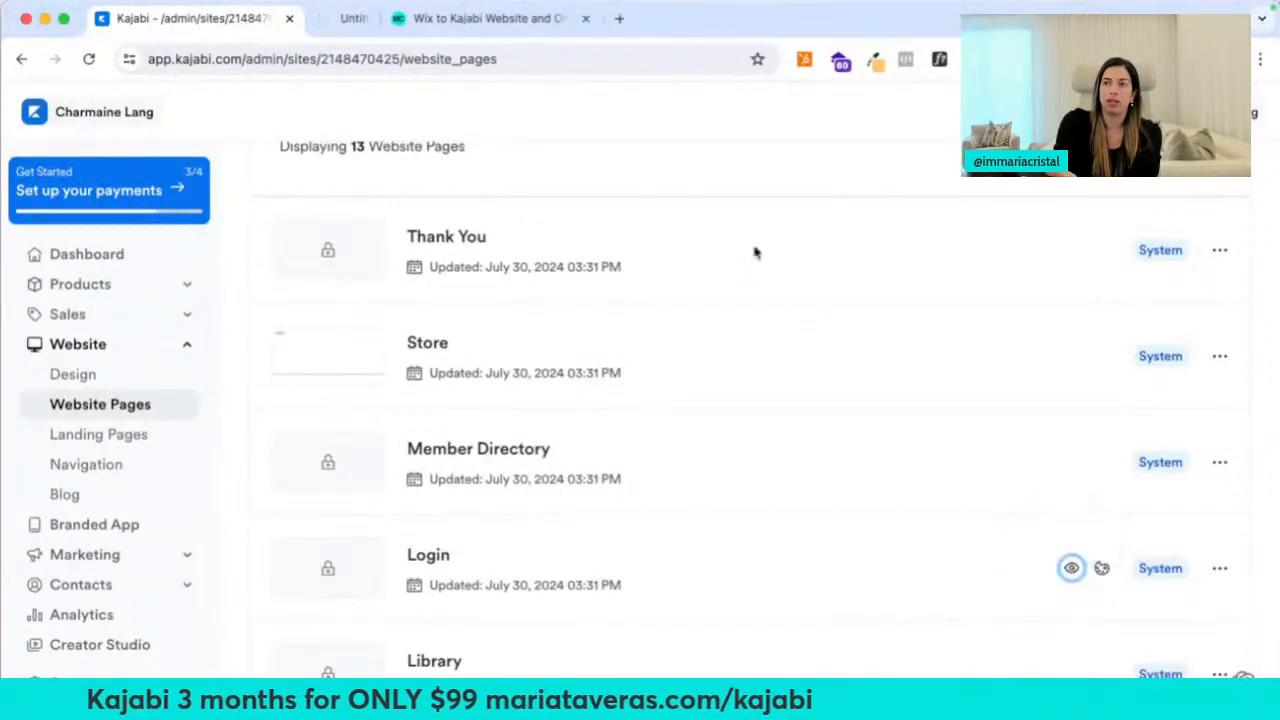
left_click(418, 24)
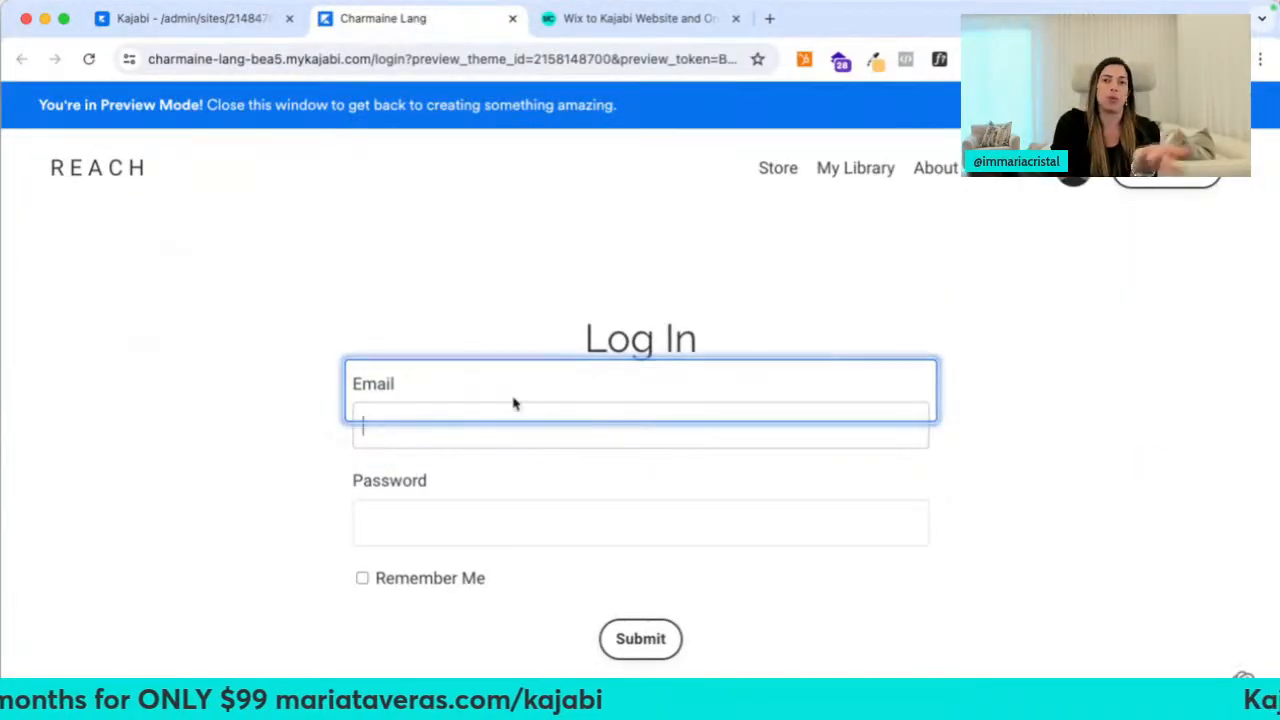
scroll(686, 450, "down", 2)
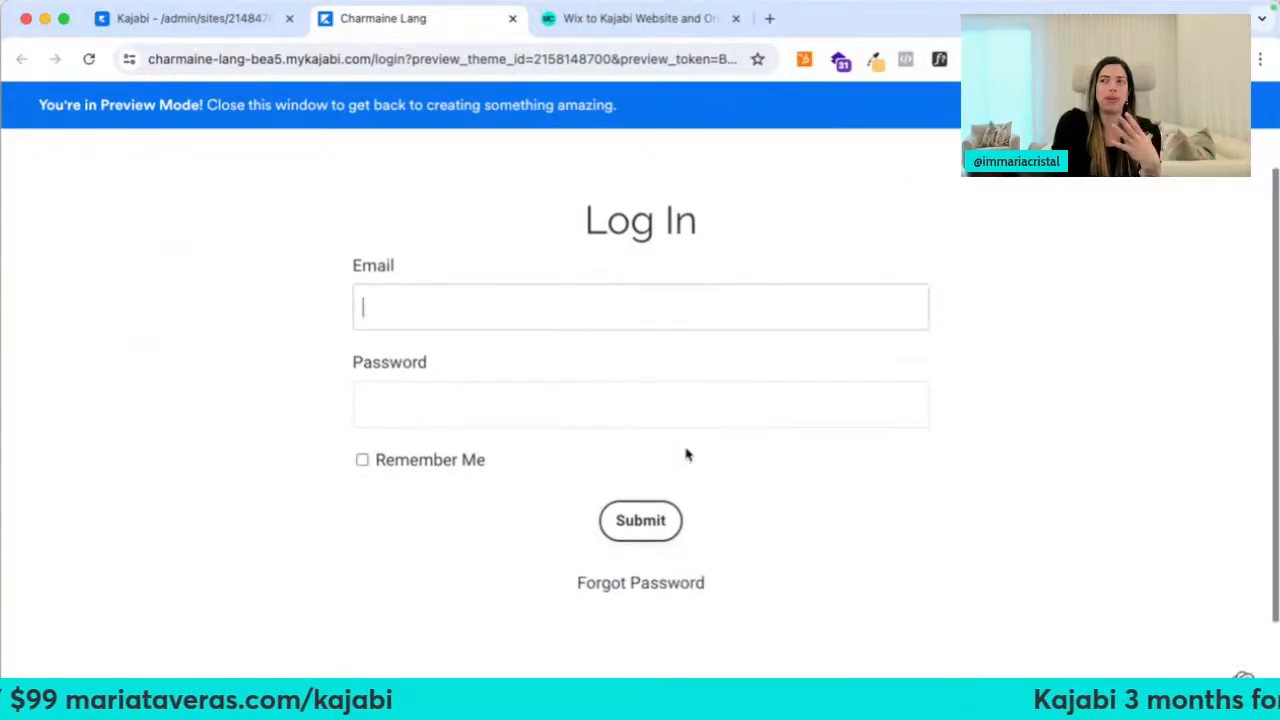
scroll(686, 450, "up", 2)
Return to the case study, then open a new tab and begin entering elartededormir.net
left_click(629, 22)
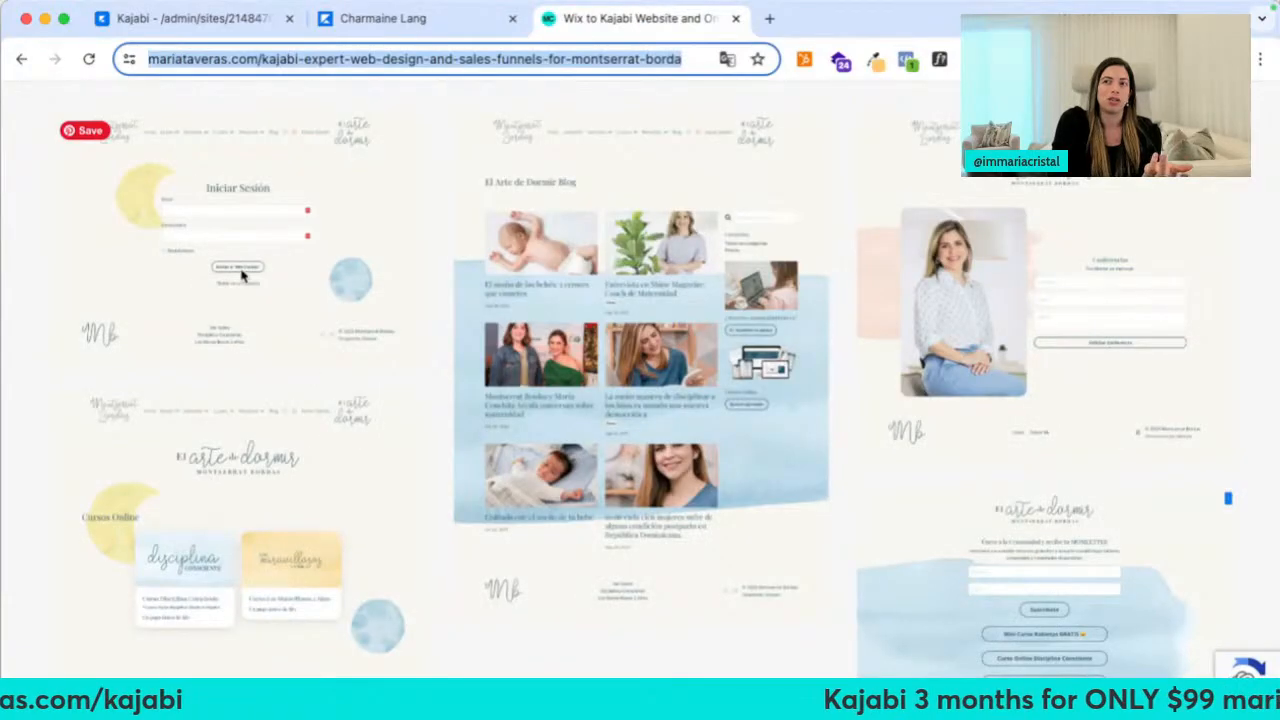
left_click(259, 235)
key("ctrl+t")
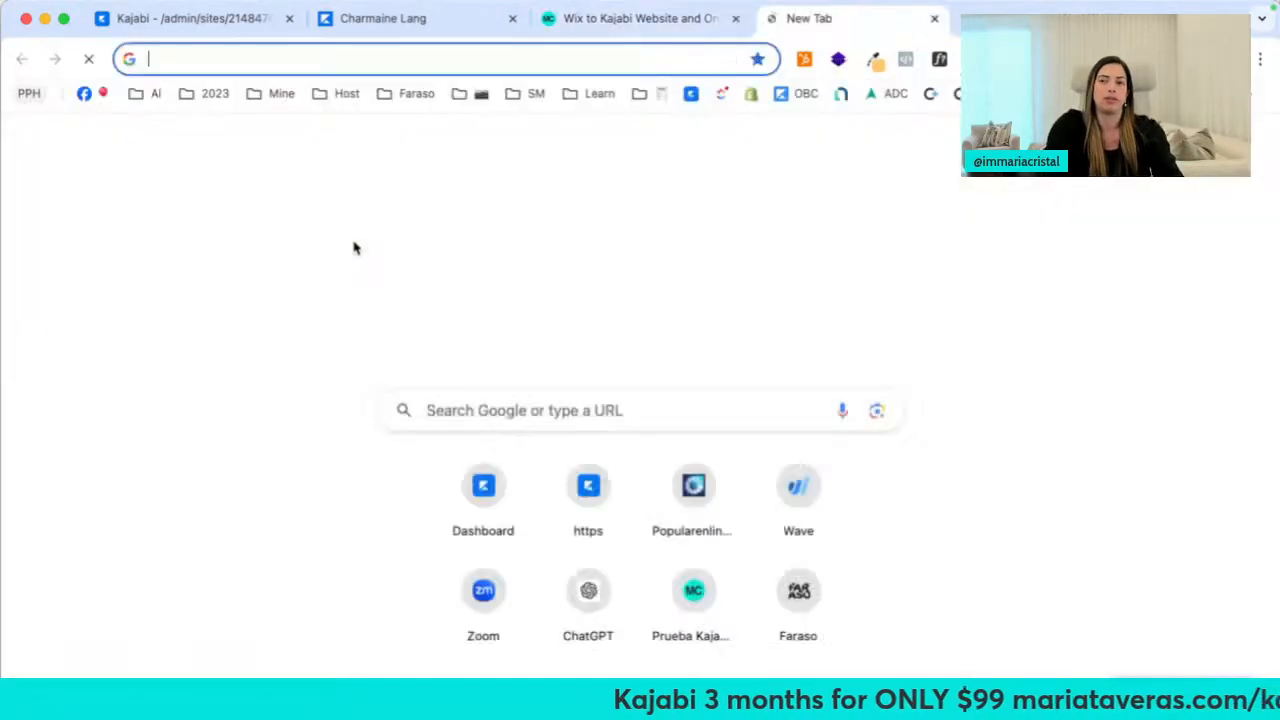
type("elartededormir.net/w")
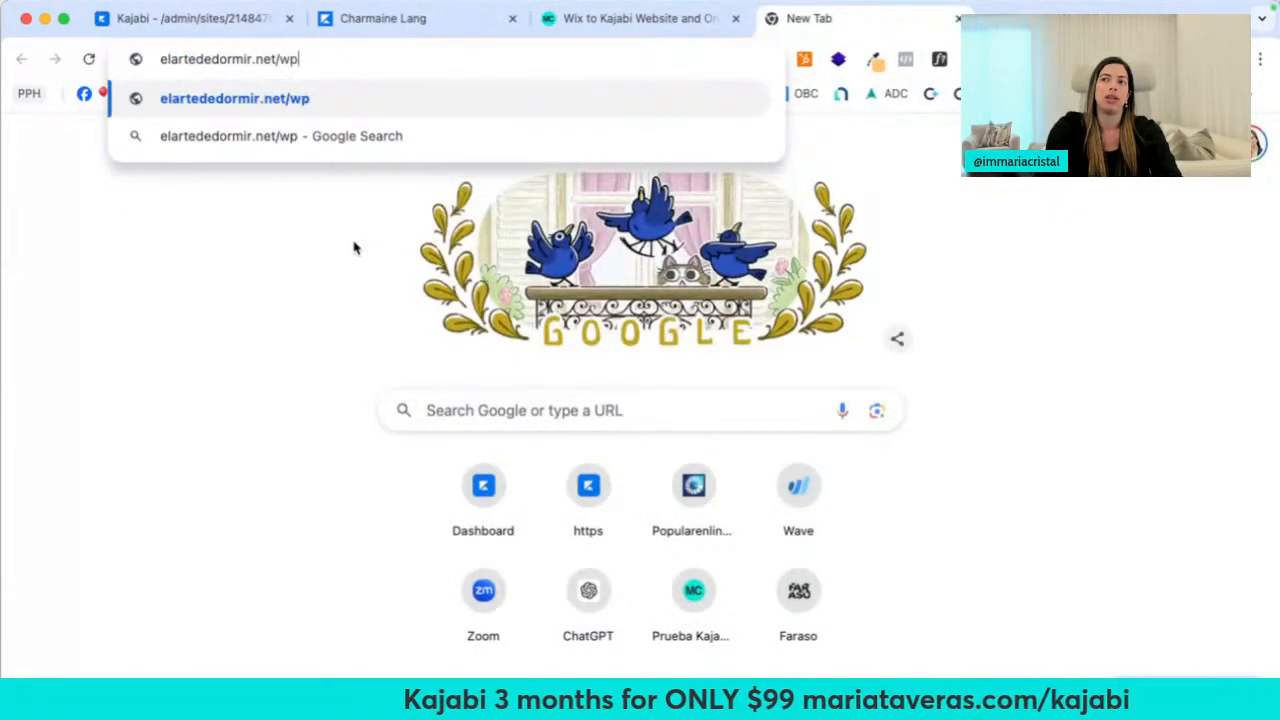
type("p")
Load the elartededormir.net/login page, then carolaleon.com/login in the same tab
key("BackSpace")
key("BackSpace")
type("log")
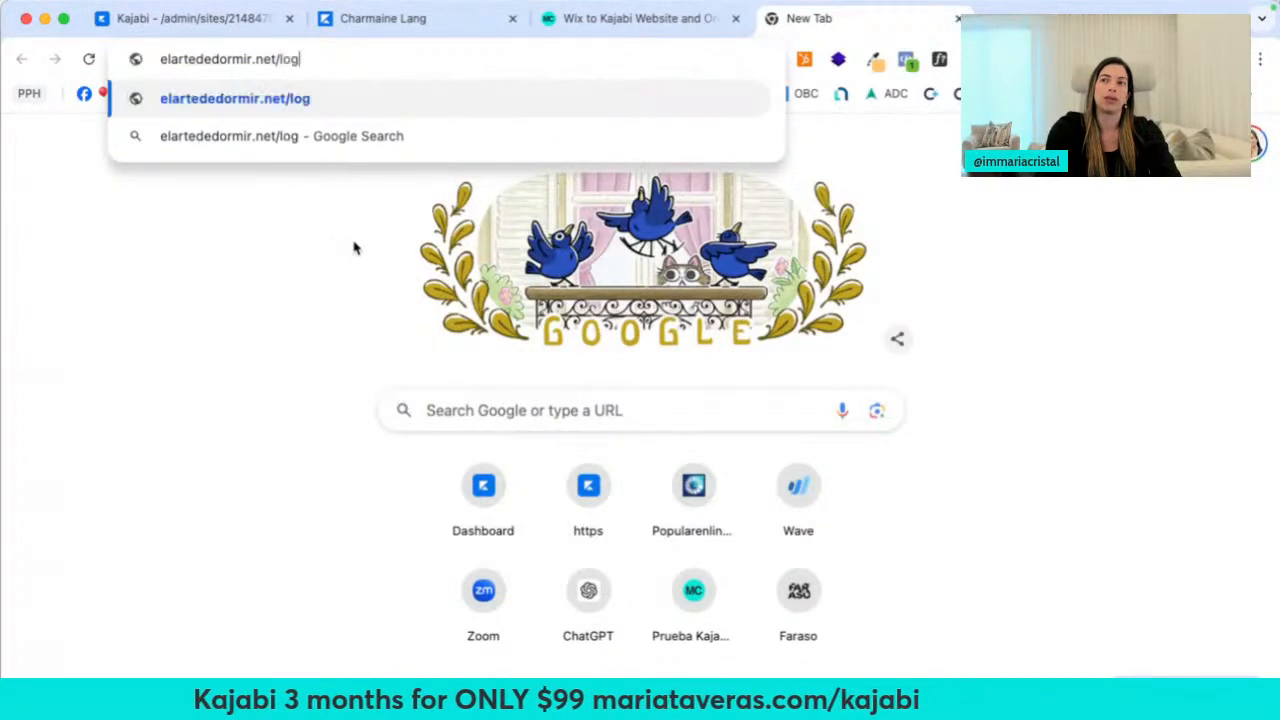
type("in")
key("Return")
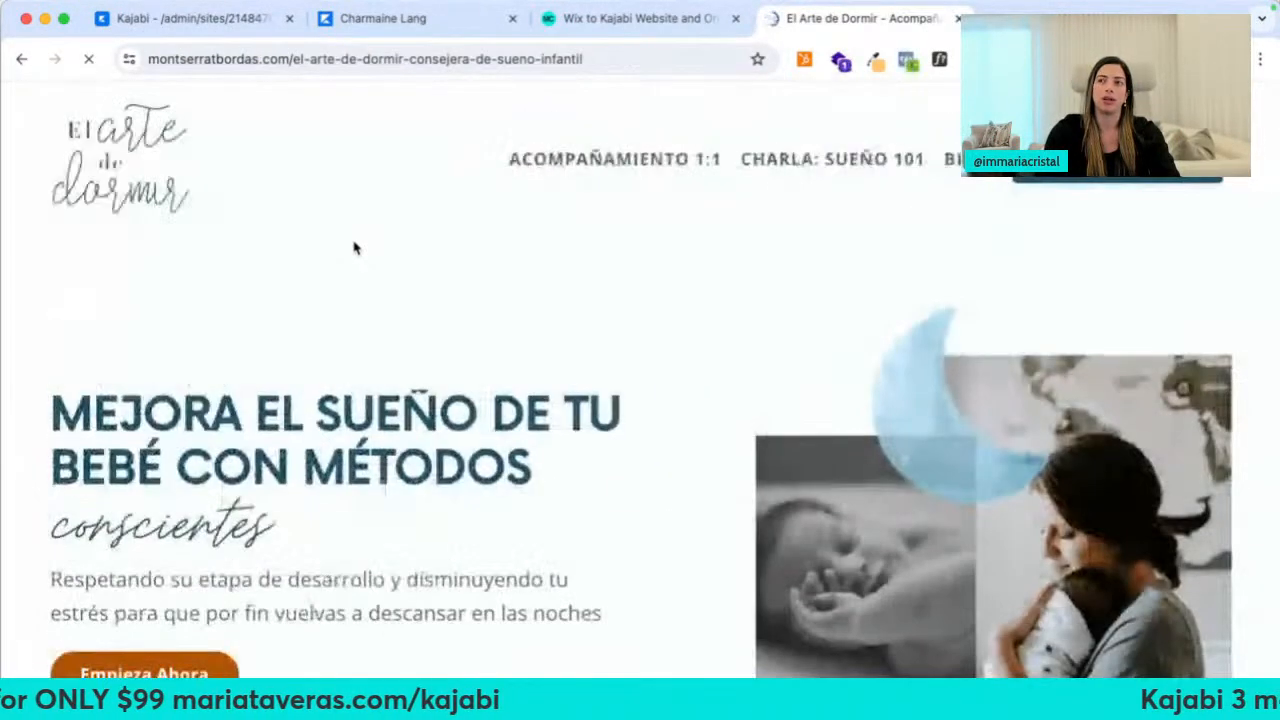
left_click(245, 58)
type("elartededormir.net/login")
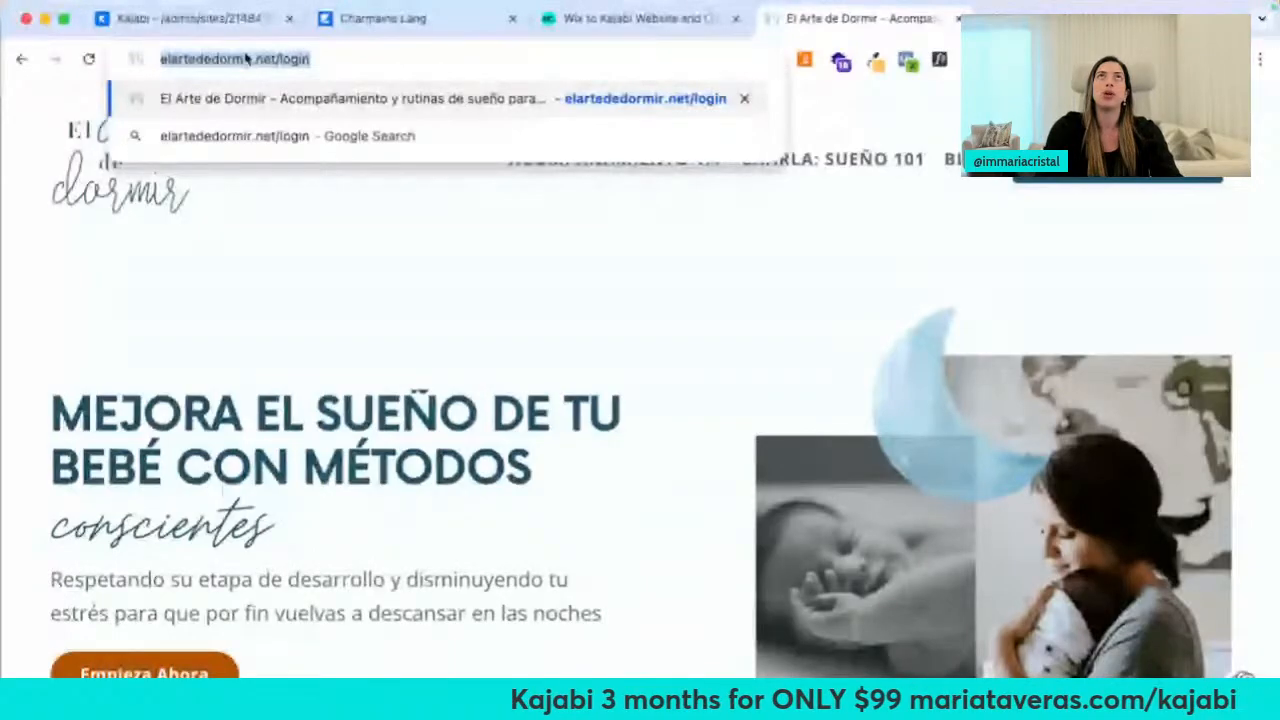
type("carolaleon.com/login")
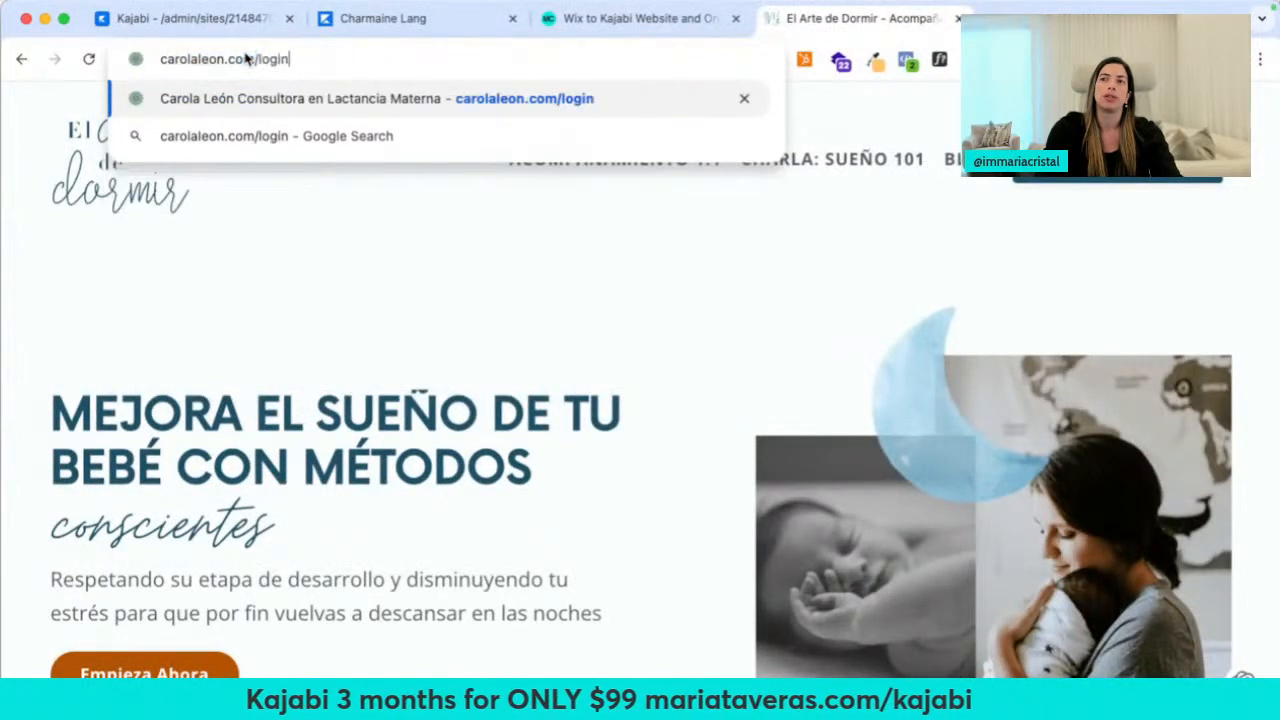
key("Return")
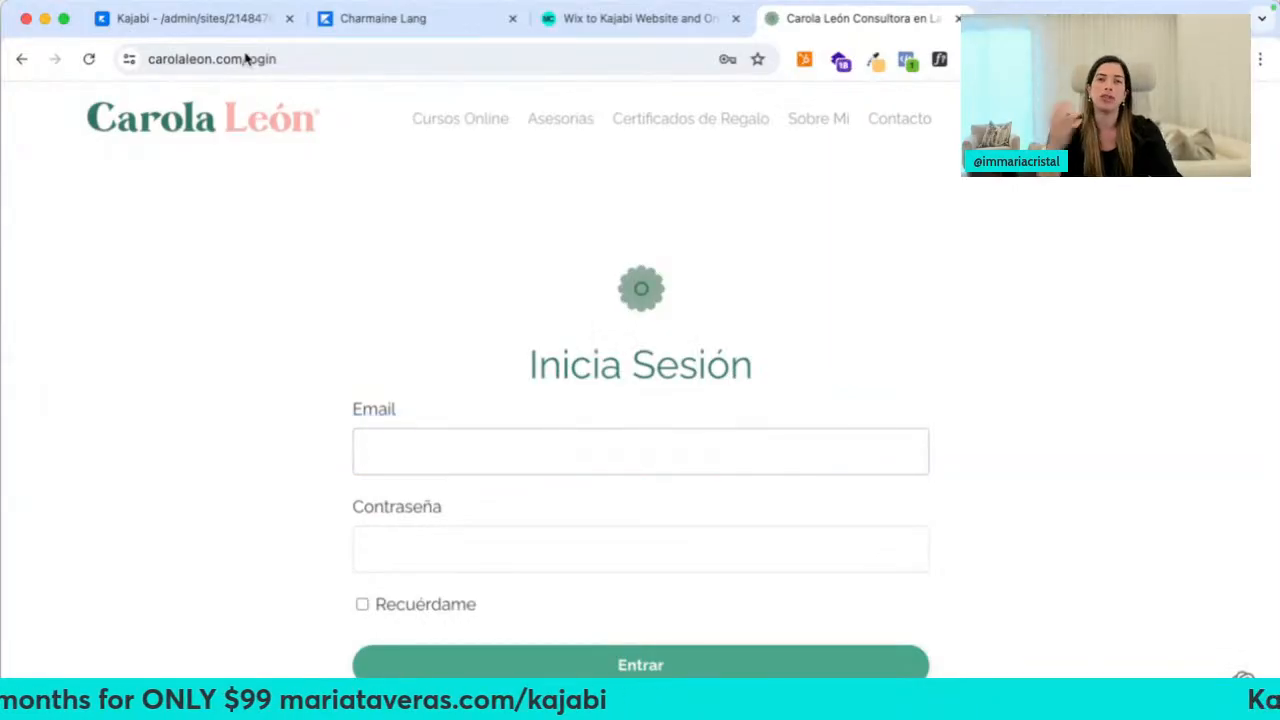
Open peakperformershuddle.com/login and dianenurseacademy.com/login in two new tabs
key("super+t")
type("peakperformershuddle.com/log")
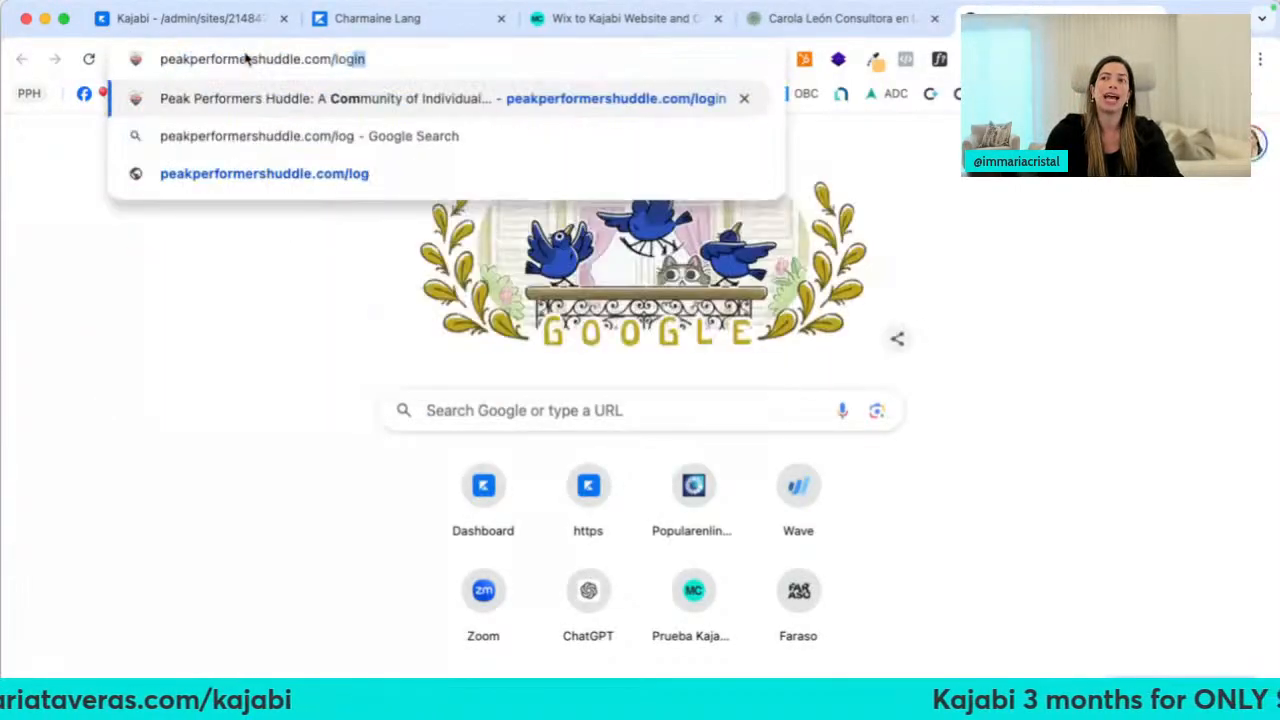
key("Return")
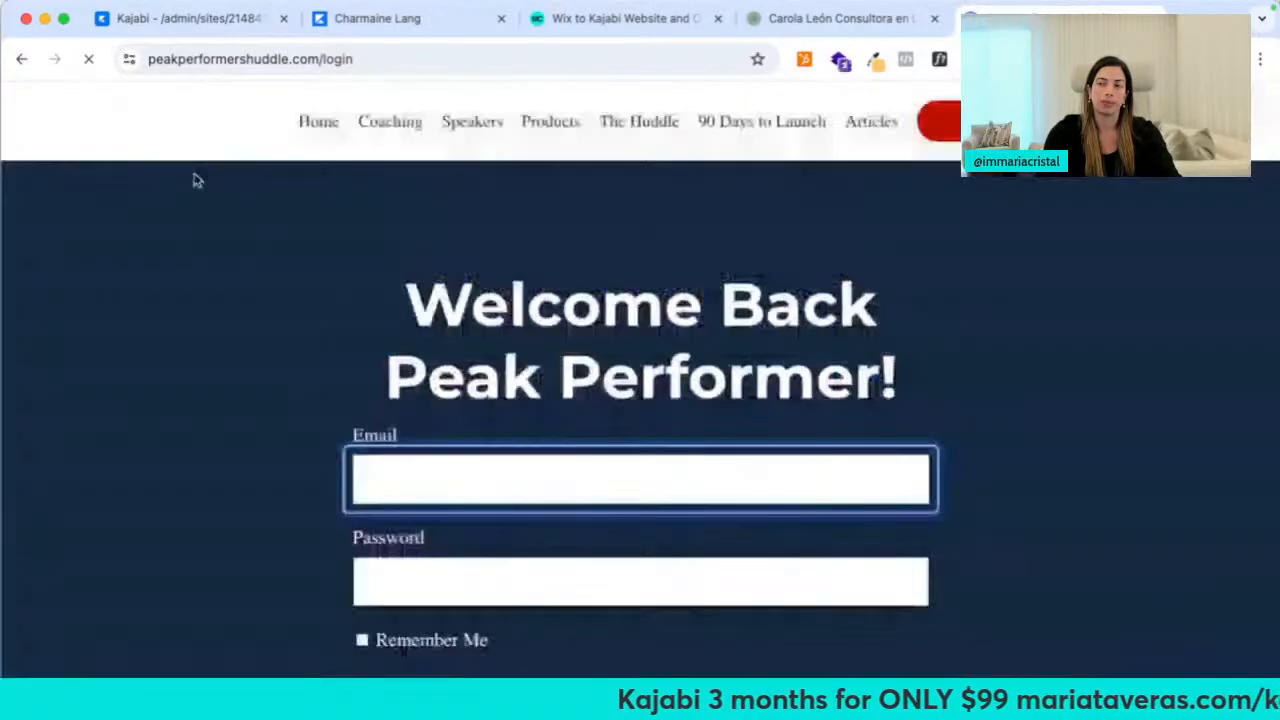
key("ctrl+t")
type("dia")
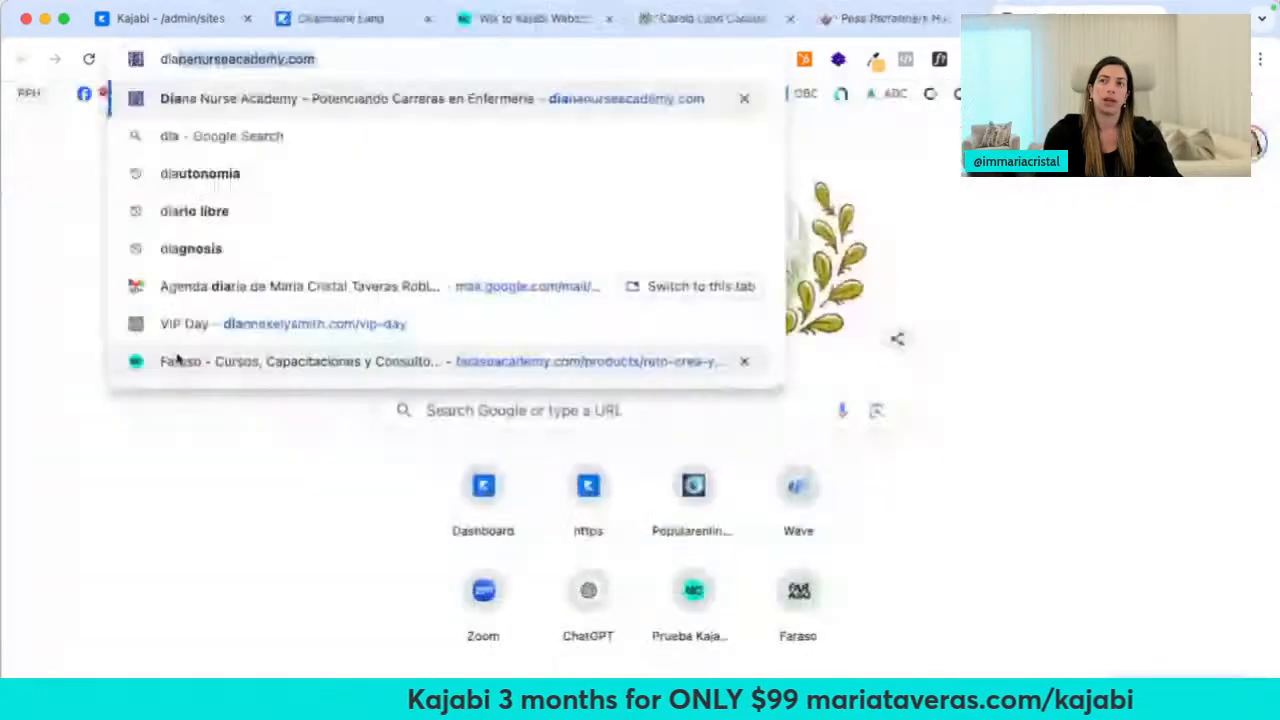
key("Right")
type("/login")
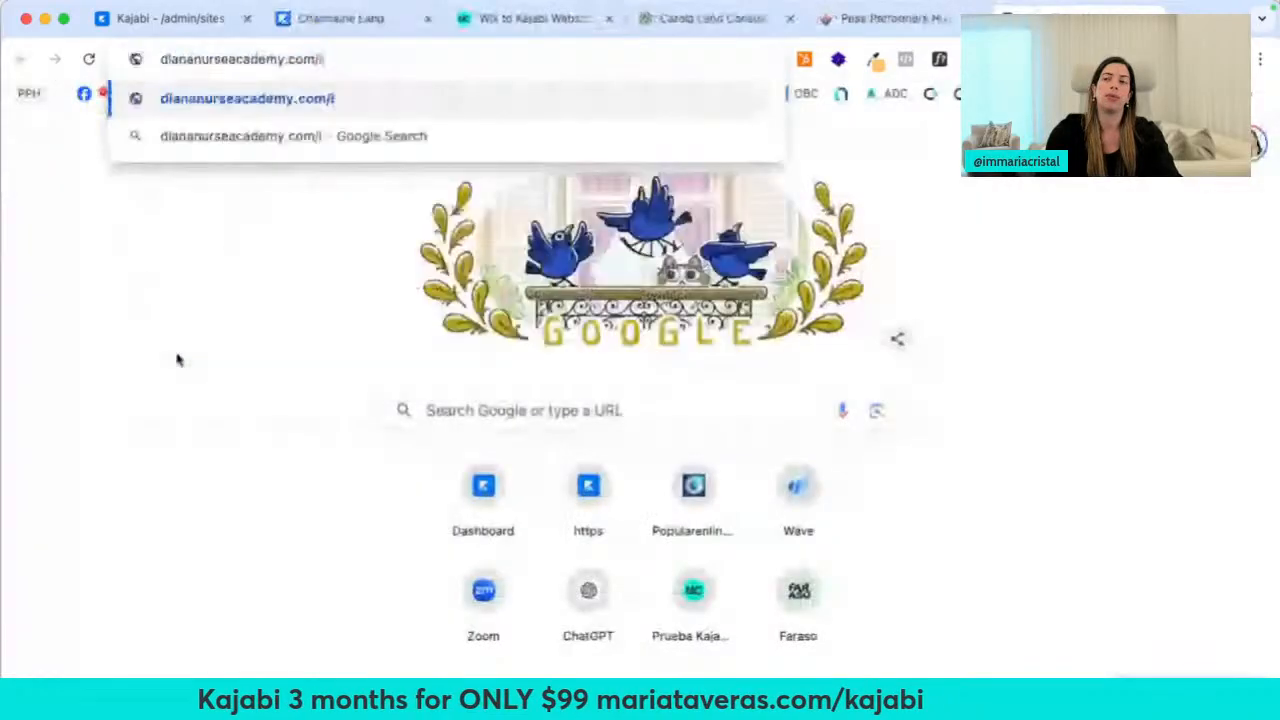
key("Return")
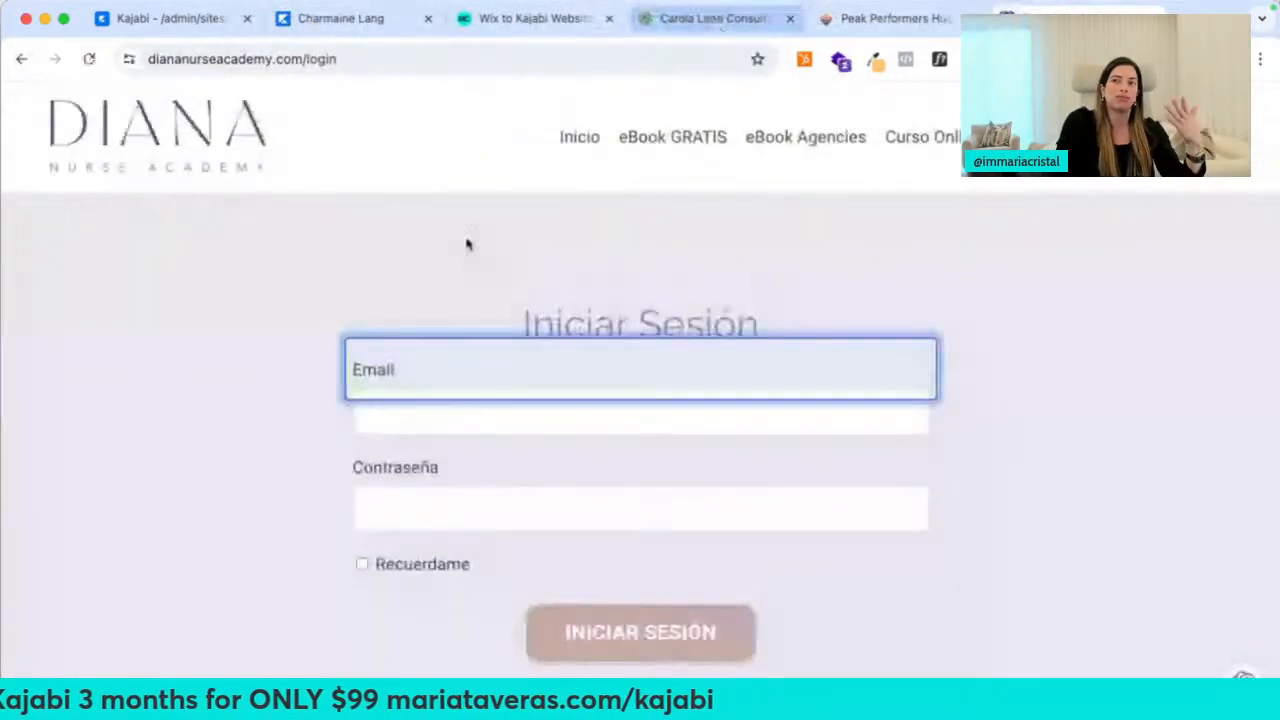
Close the Diana Nurse Academy and Carola León login tabs and return to Website Pages
scroll(381, 272, "down", 3)
scroll(381, 270, "up", 3)
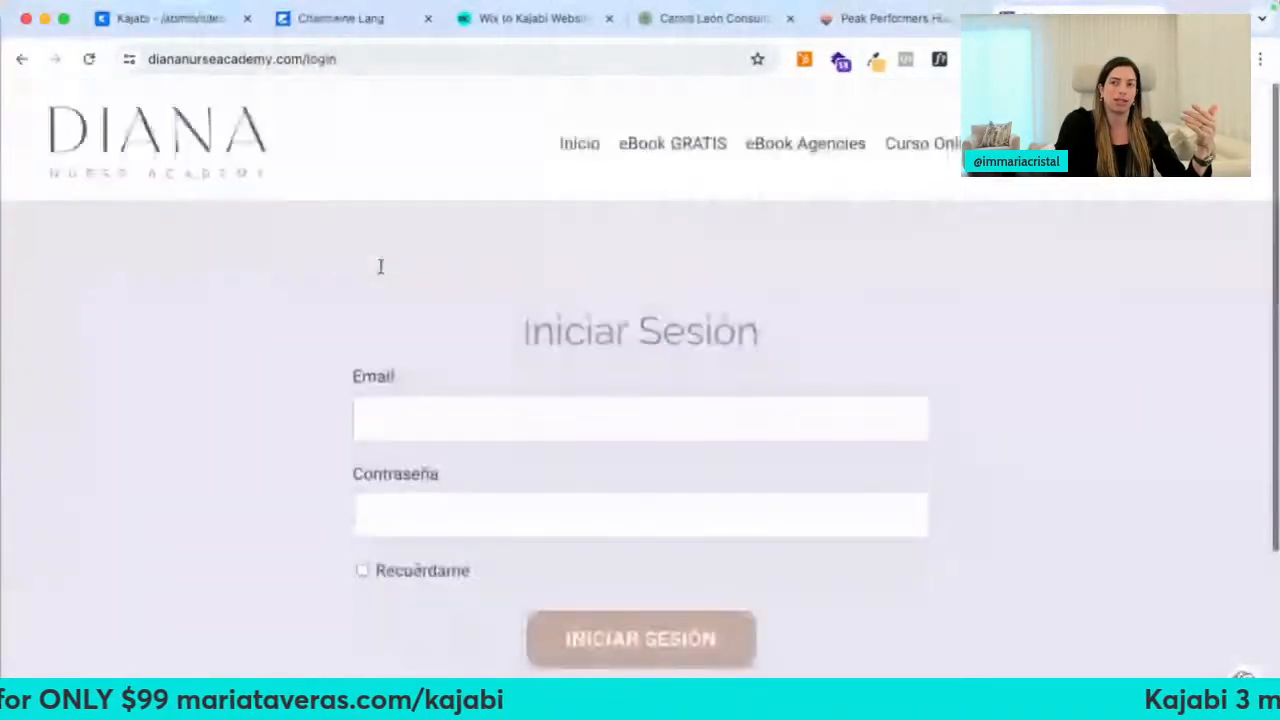
key("ctrl+w")
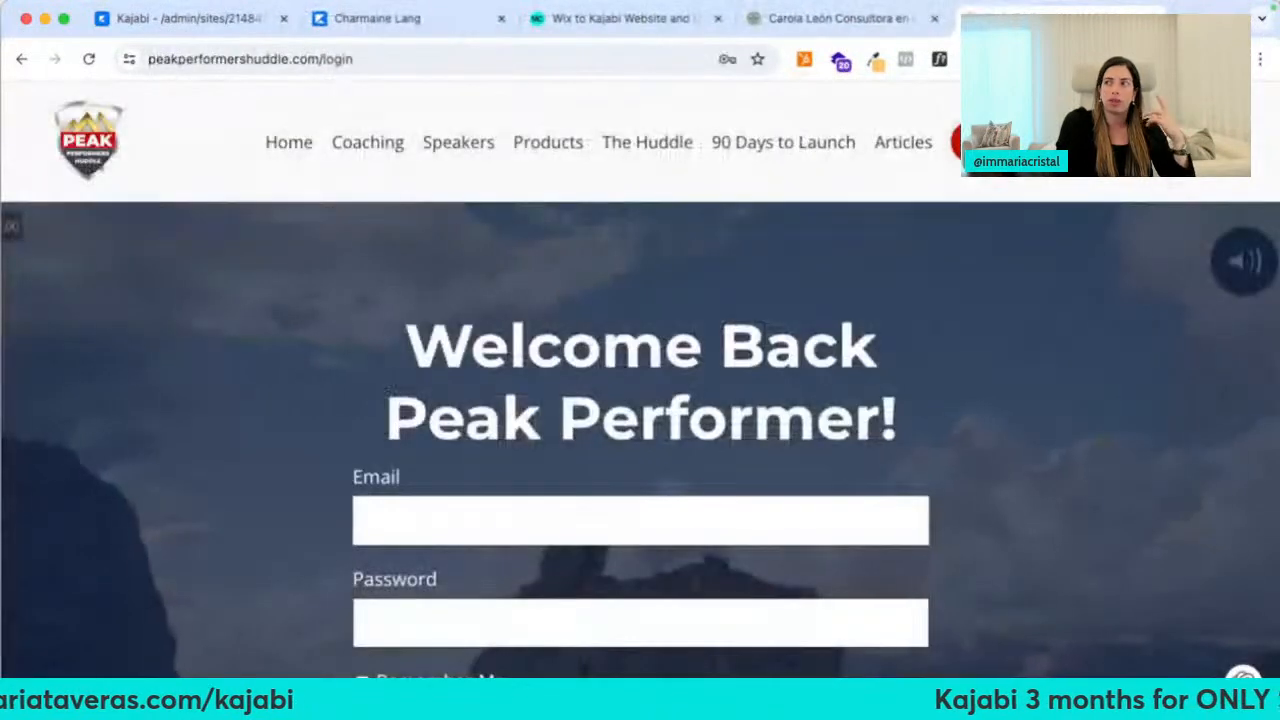
scroll(777, 388, "down", 3)
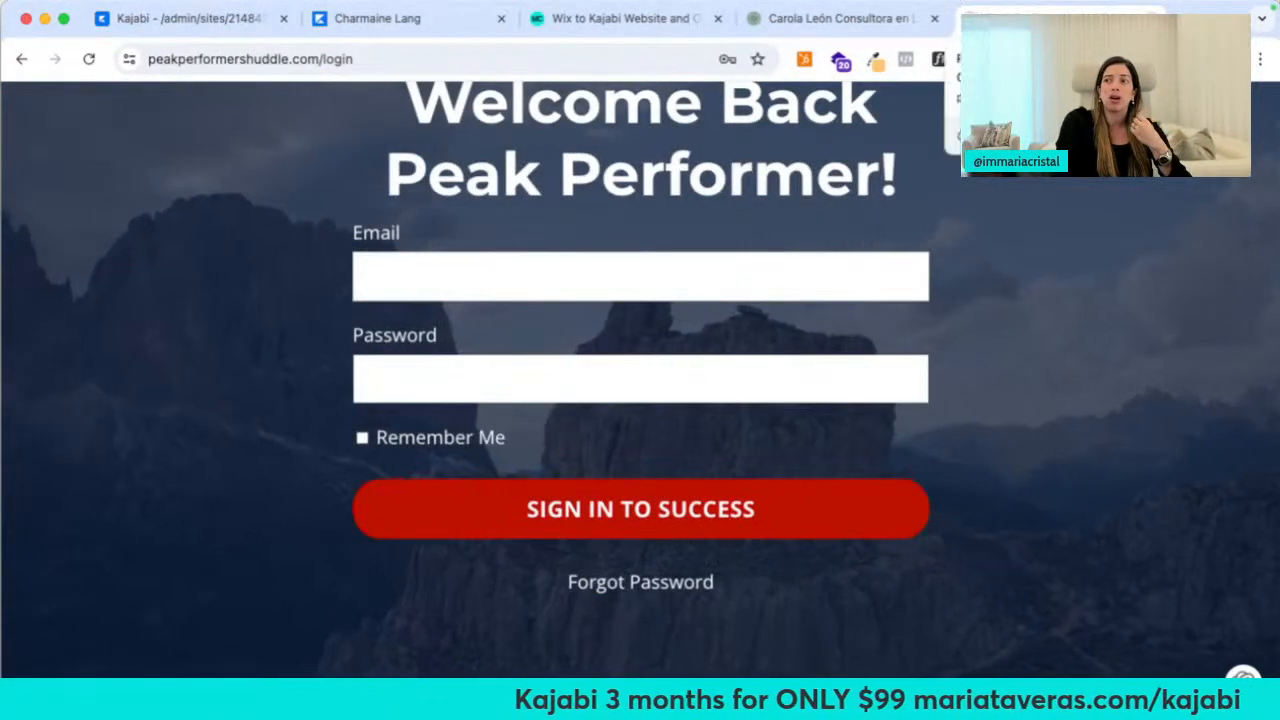
left_click_drag(443, 137, 752, 180)
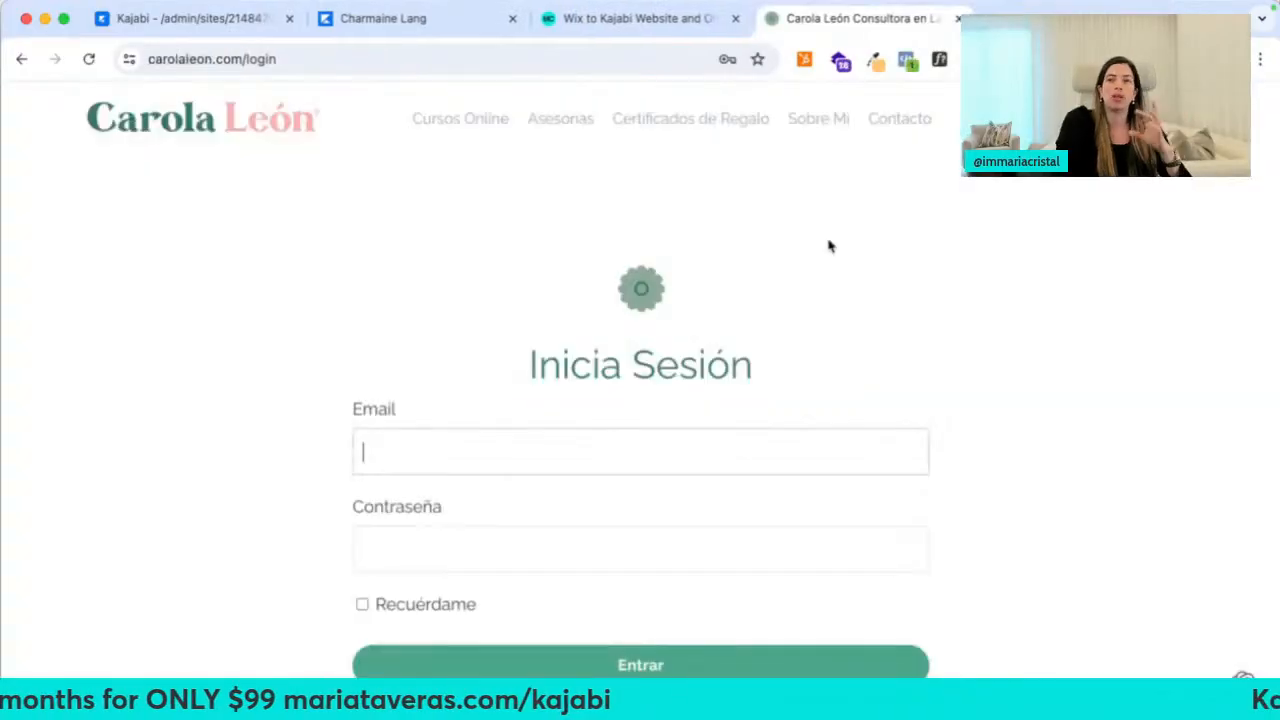
left_click(958, 18)
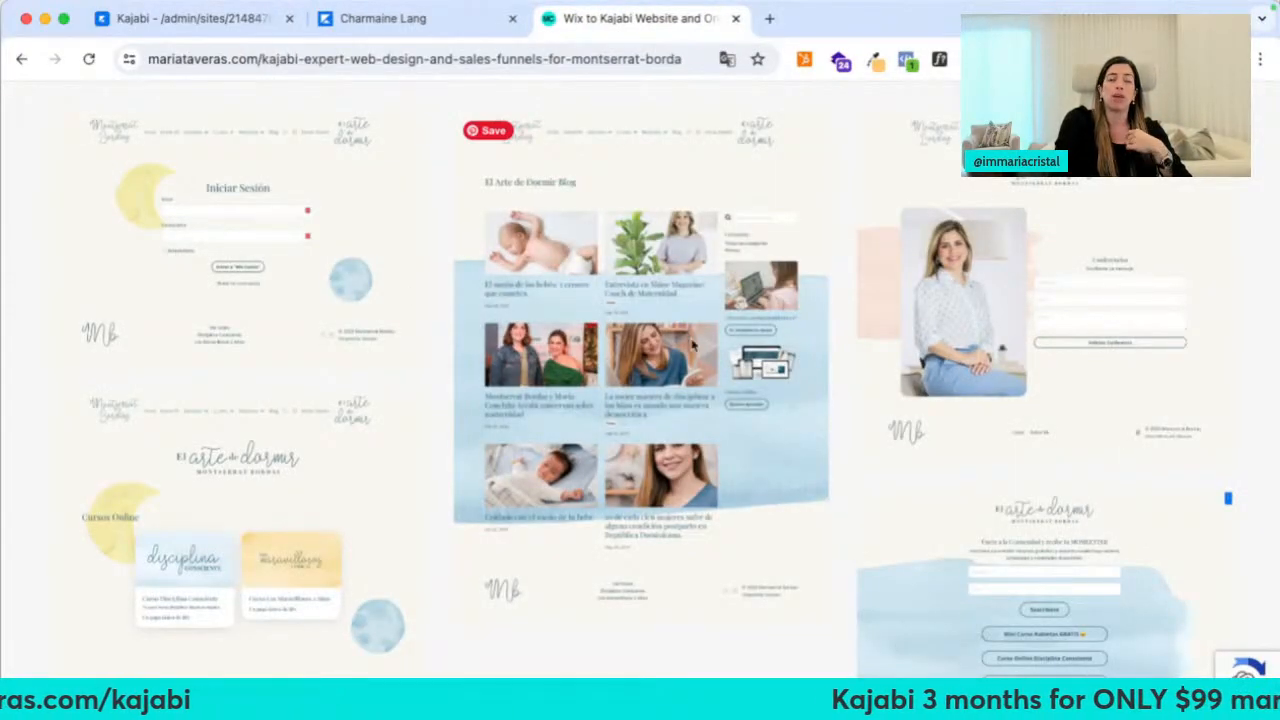
scroll(935, 389, "down", 10)
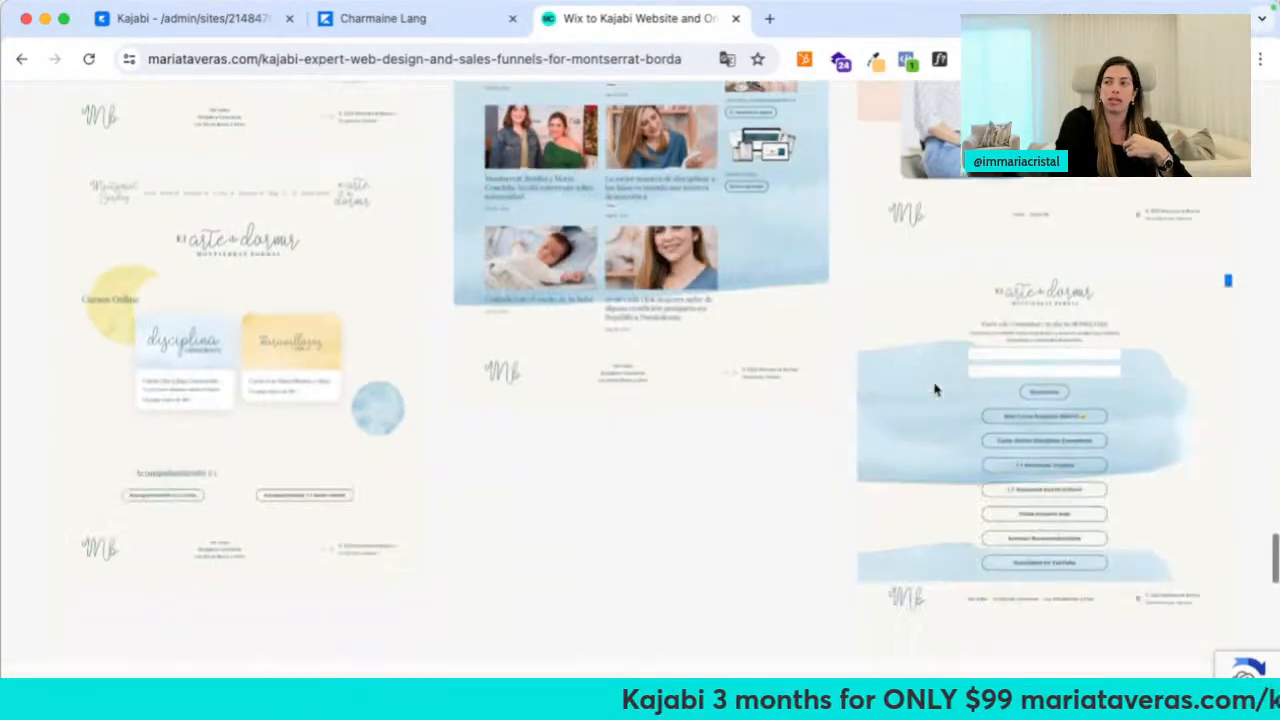
mouse_move(740, 18)
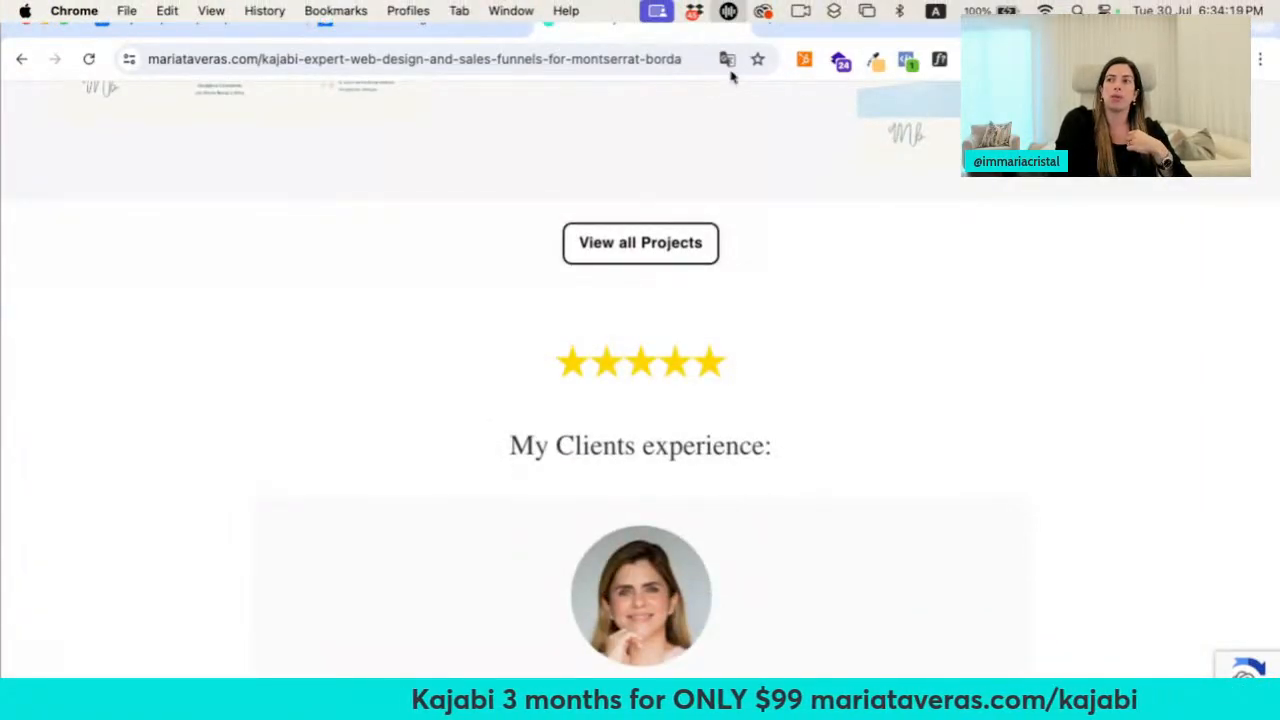
left_click(244, 22)
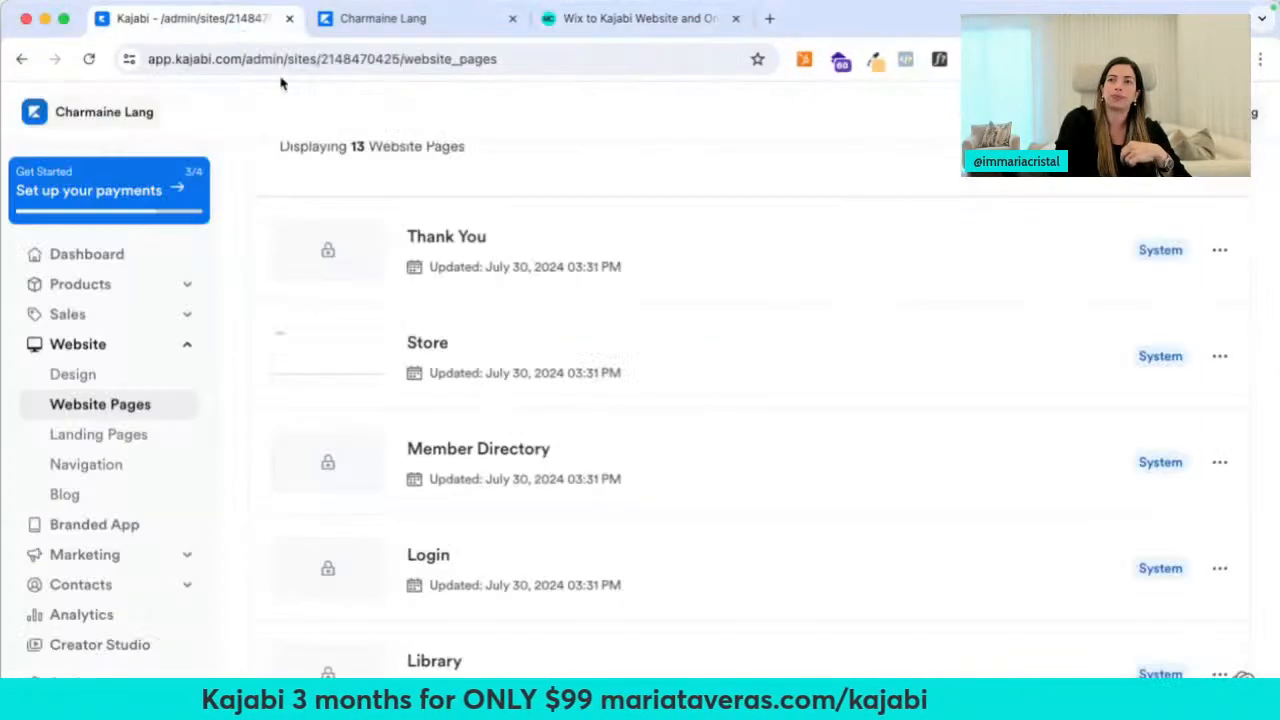
Preview the Reach Store page in a new tab, look it over, then close it
scroll(660, 278, "up", 1)
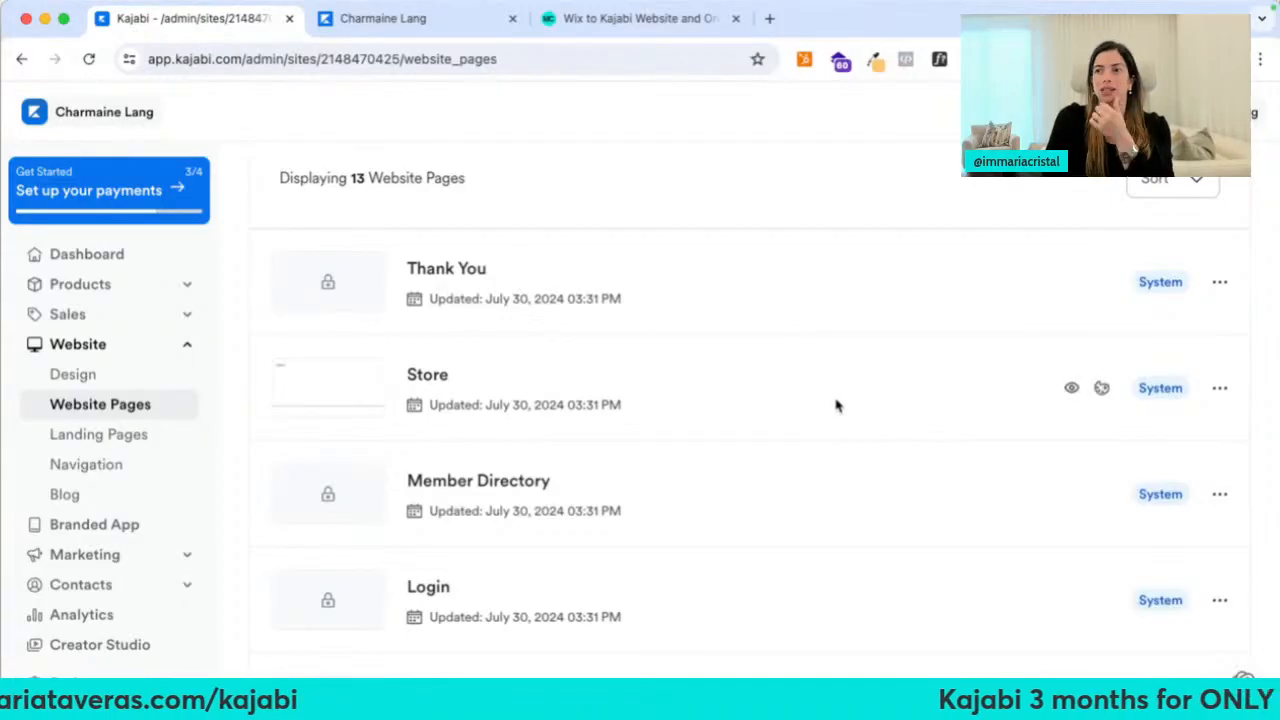
scroll(800, 406, "down", 3)
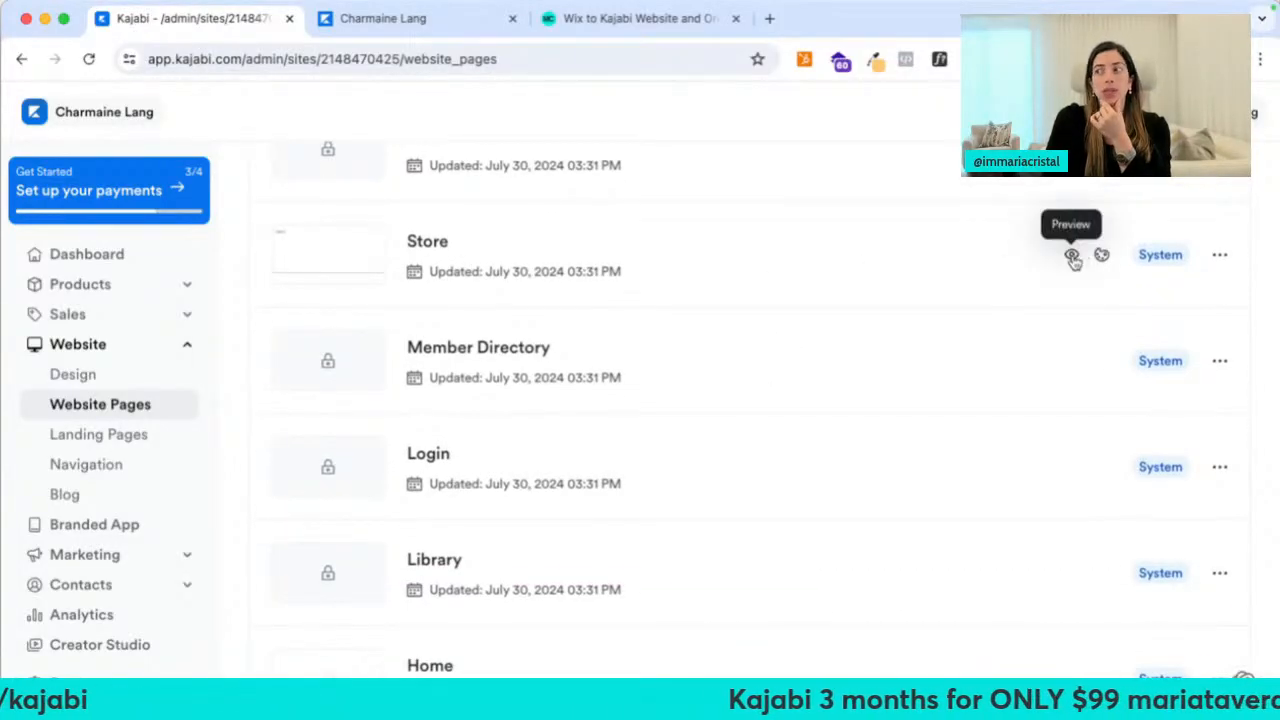
right_click(1073, 258)
left_click(945, 266)
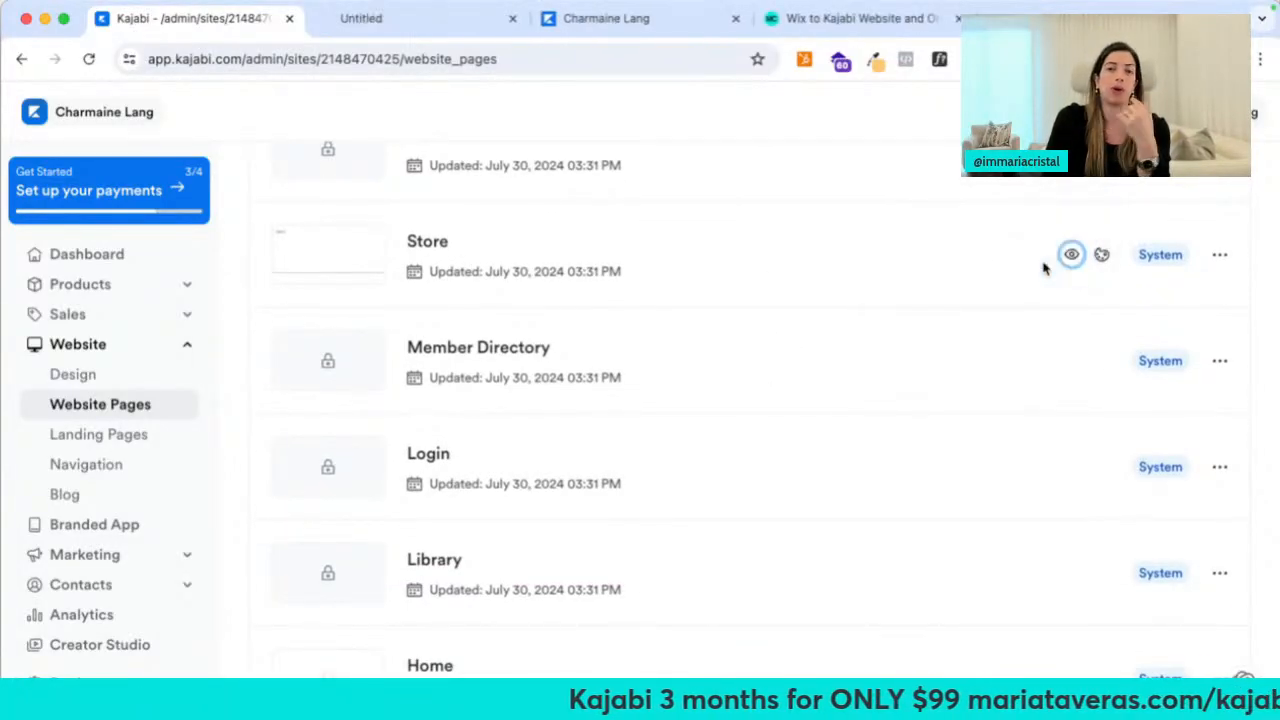
left_click(447, 37)
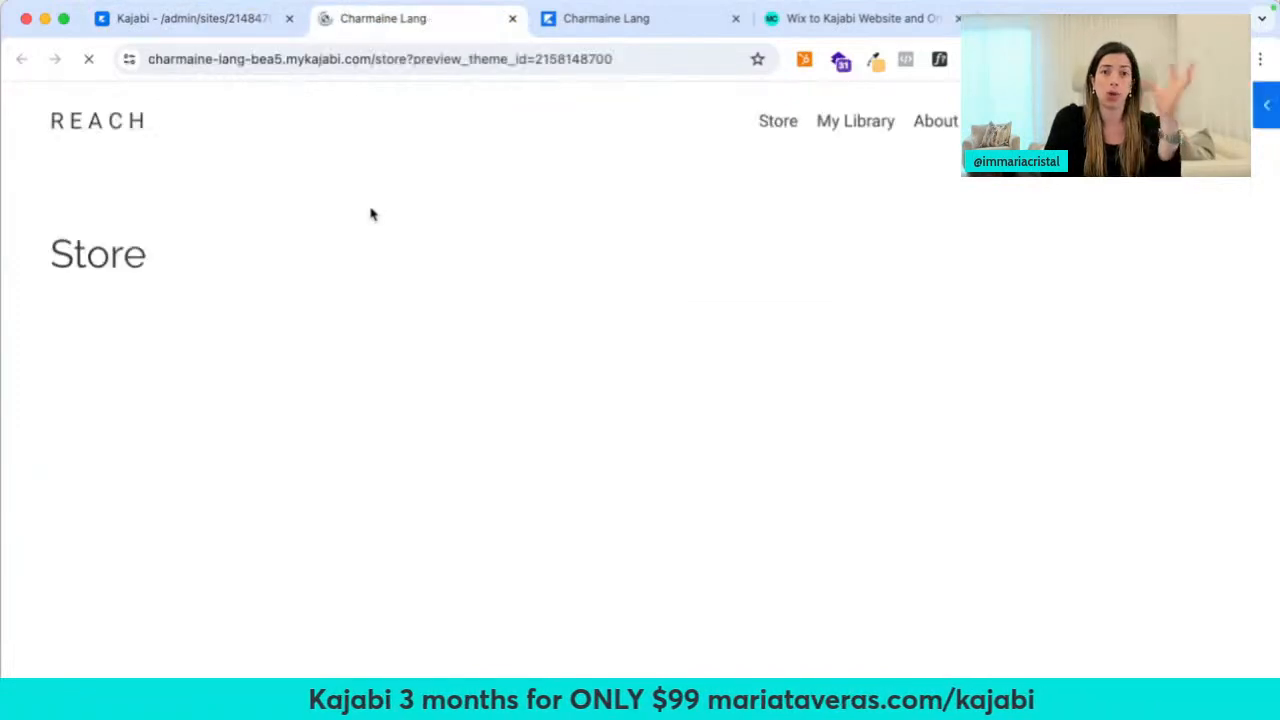
scroll(376, 418, "down", 5)
scroll(374, 425, "down", 5)
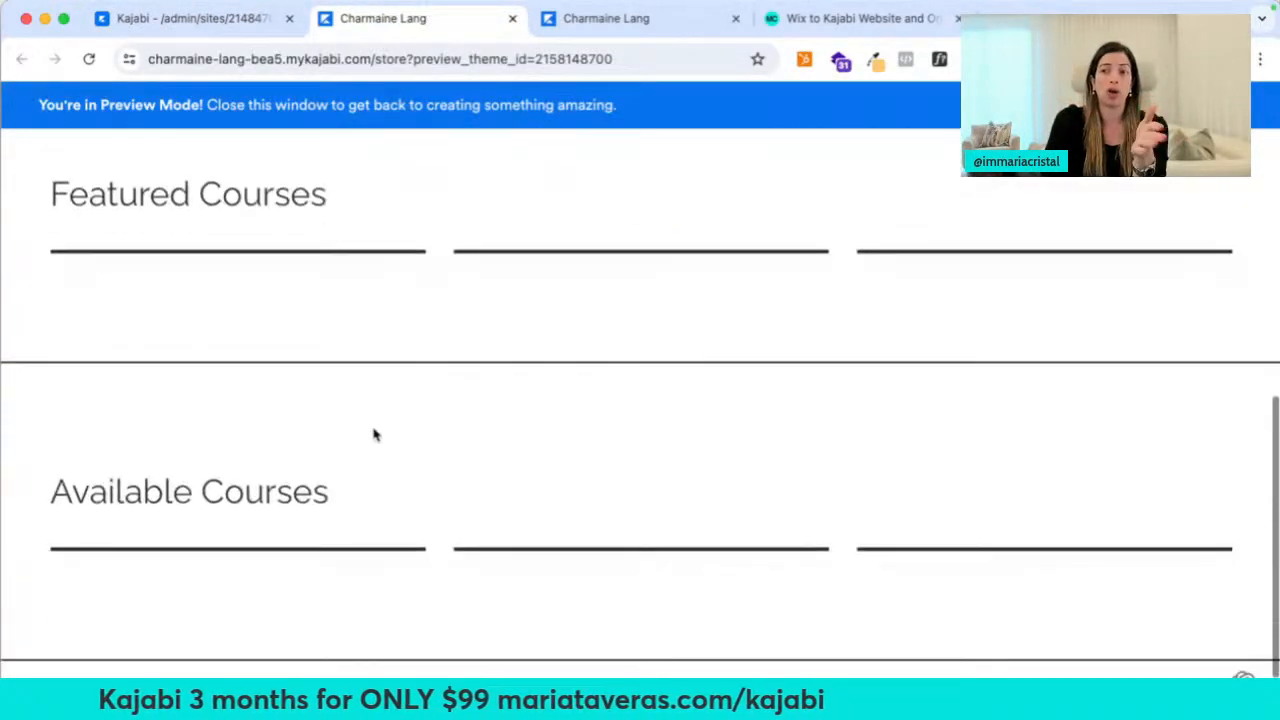
left_click(512, 18)
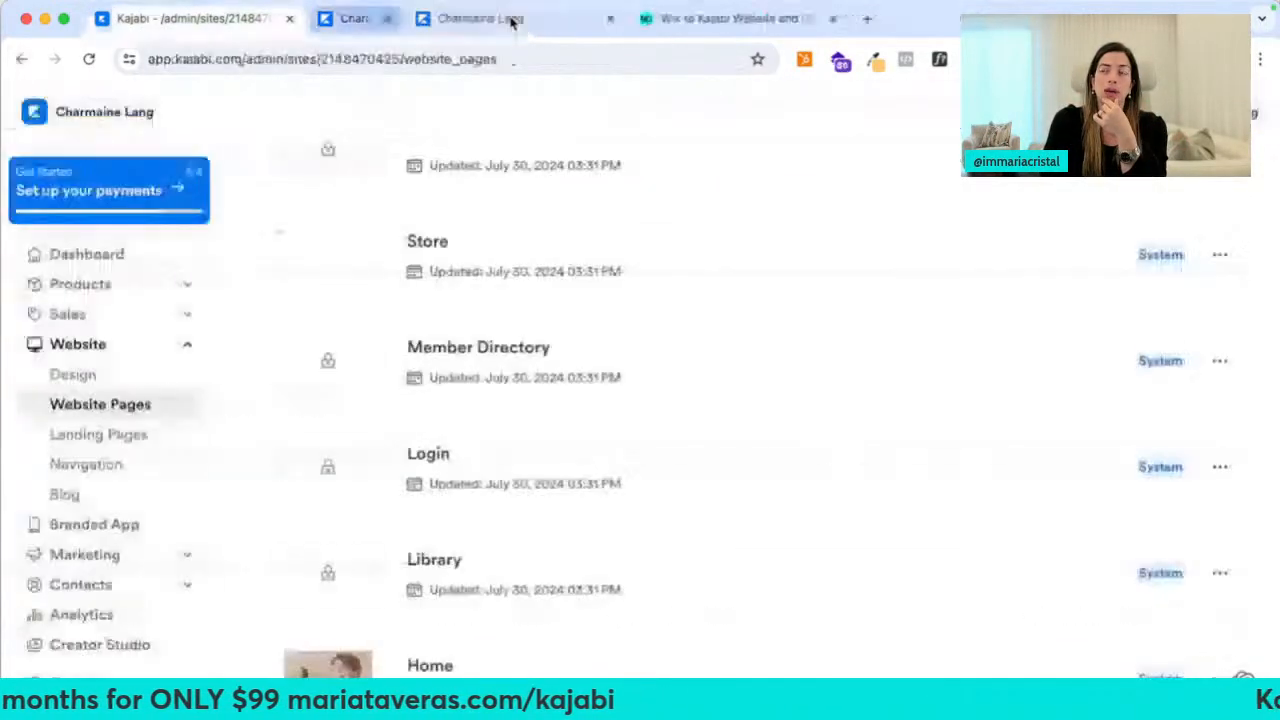
Open the Library page preview, headed Reach Resources, in its own tab alongside a fresh tab
scroll(517, 515, "down", 2)
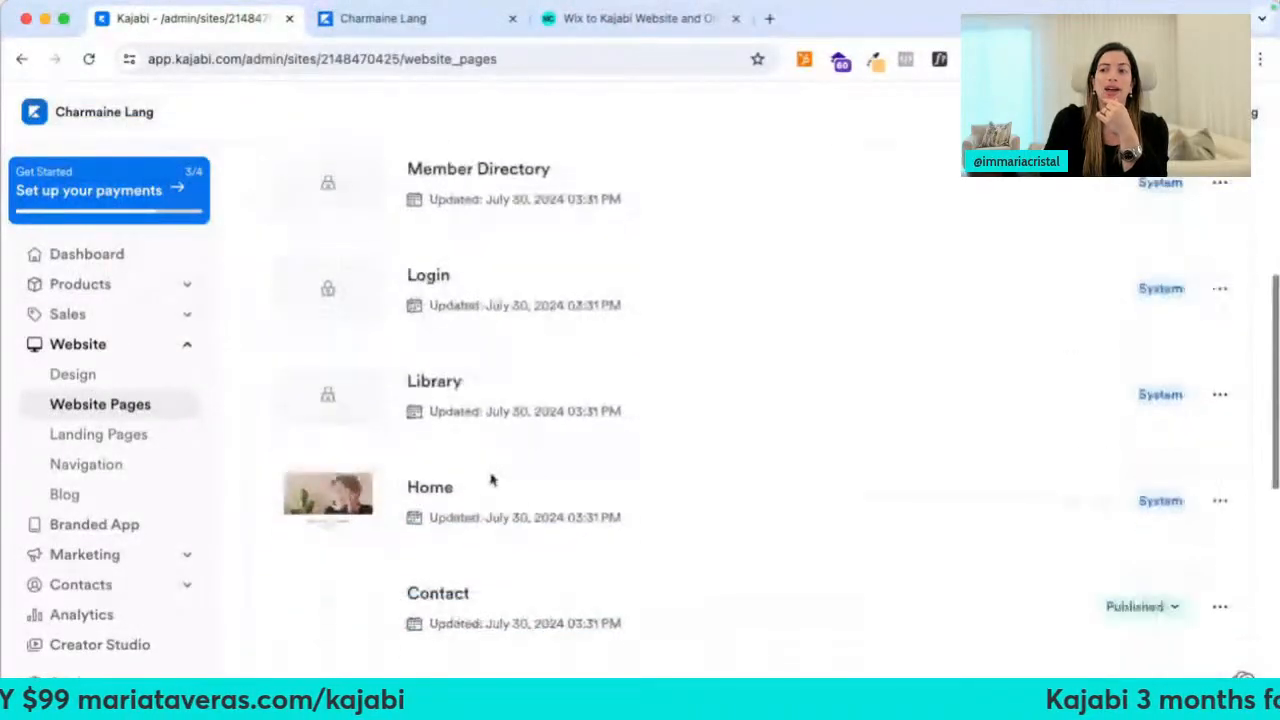
right_click(1070, 396)
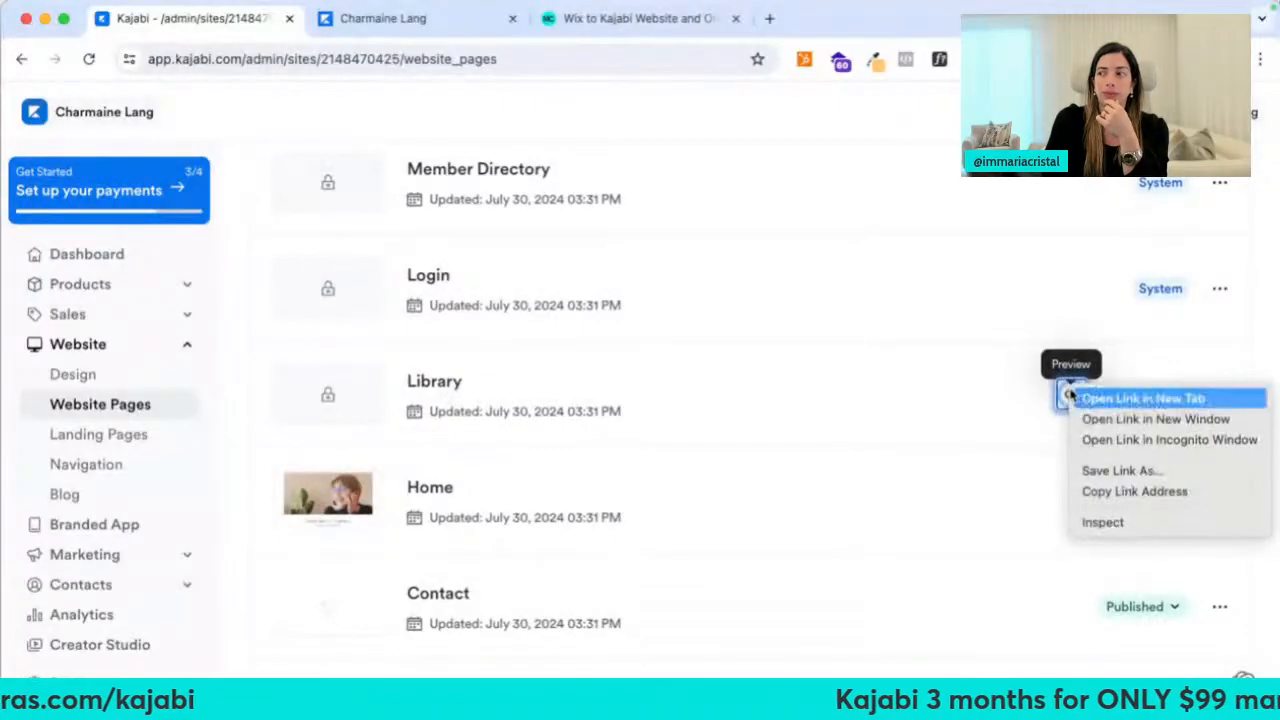
left_click(1110, 397)
left_click(420, 18)
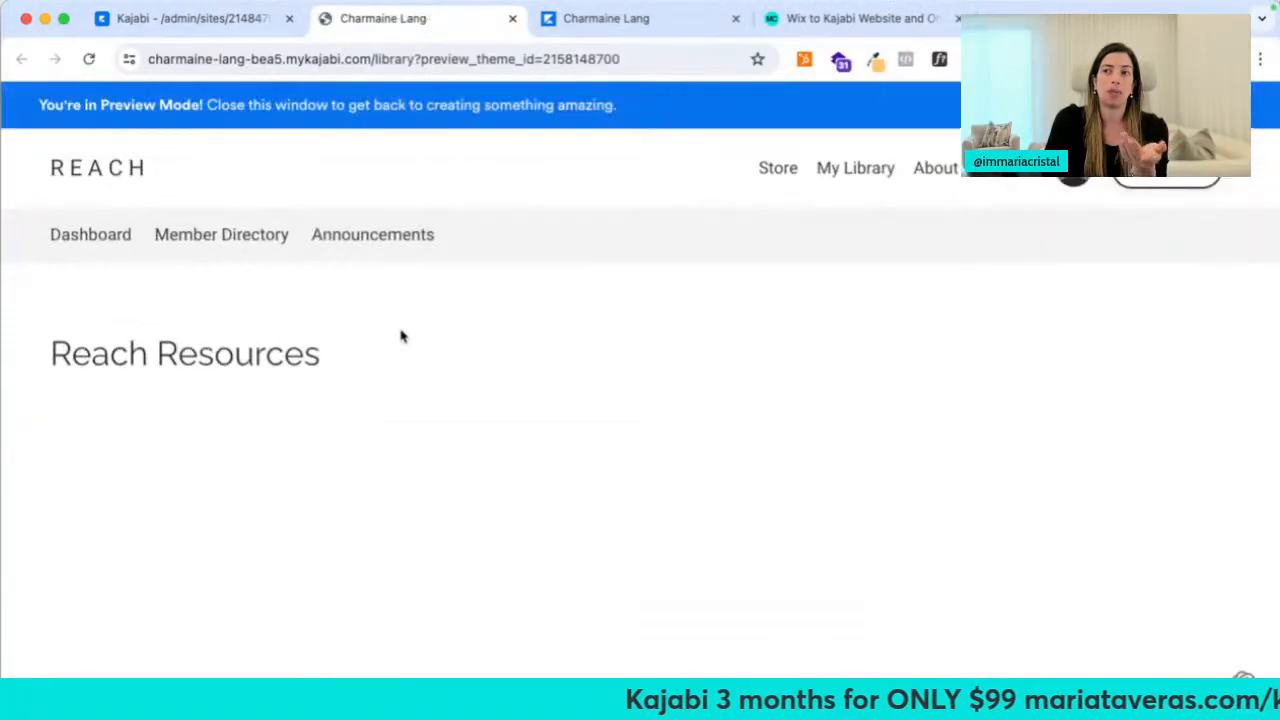
key("super+t")
Load the Faraso Academy library page, then return to the Website Pages list
type("farasoacademy.com/library")
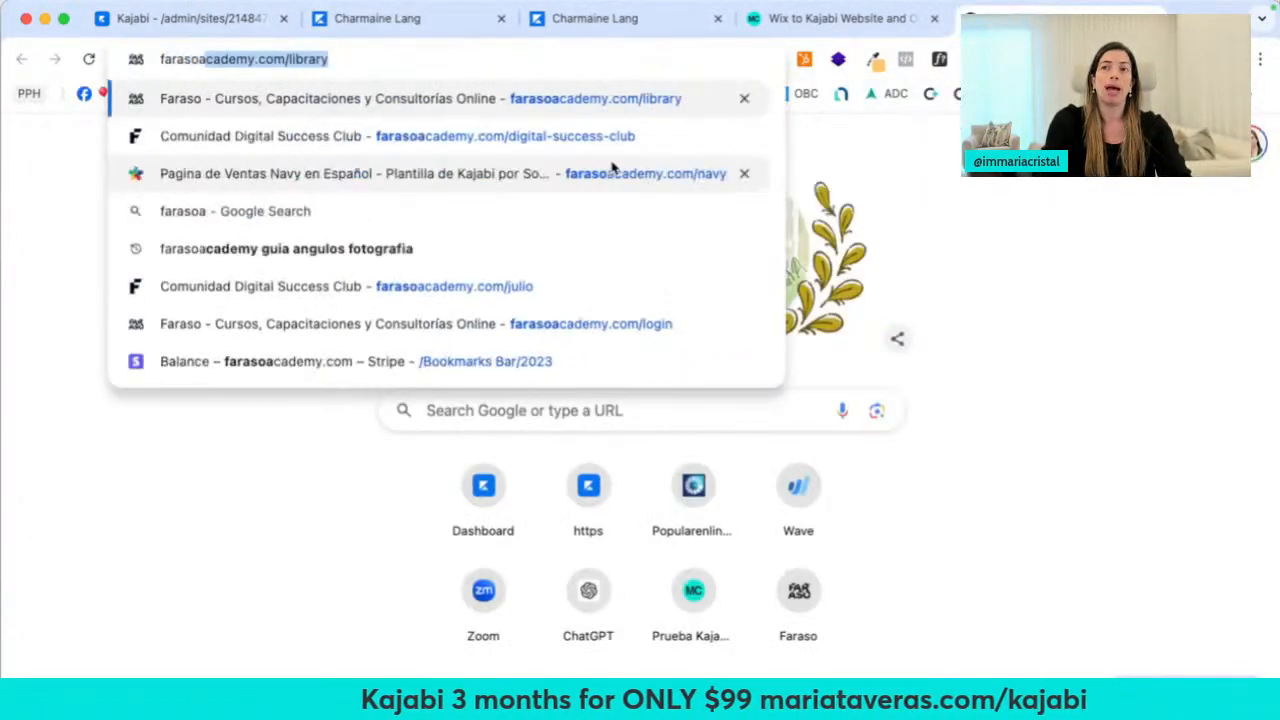
key("Return")
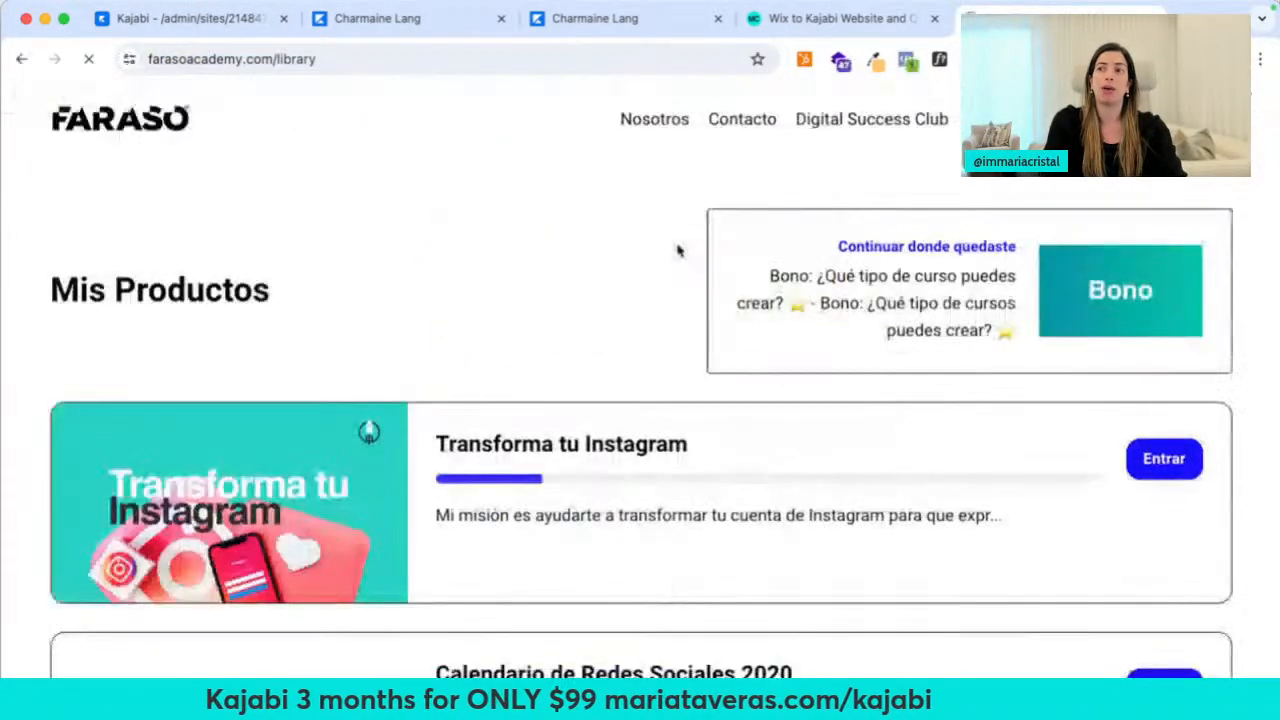
scroll(406, 429, "down", 5)
scroll(310, 577, "down", 5)
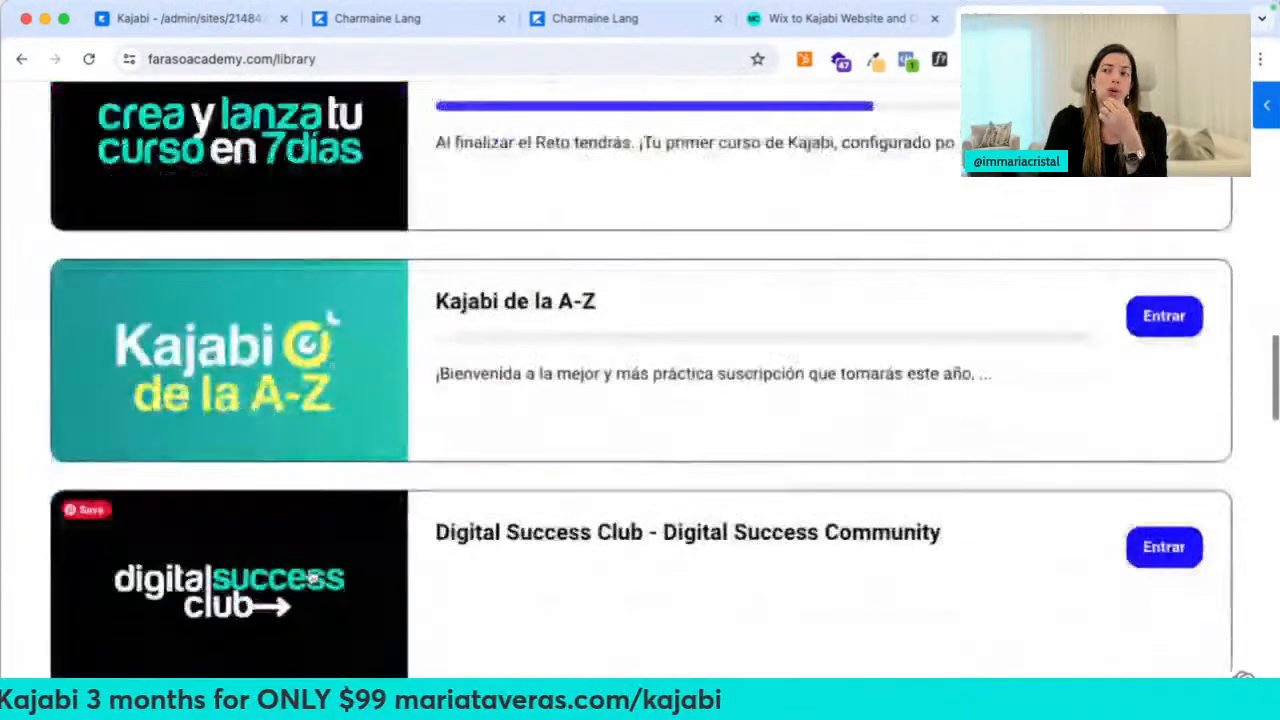
left_click(240, 20)
scroll(413, 395, "down", 5)
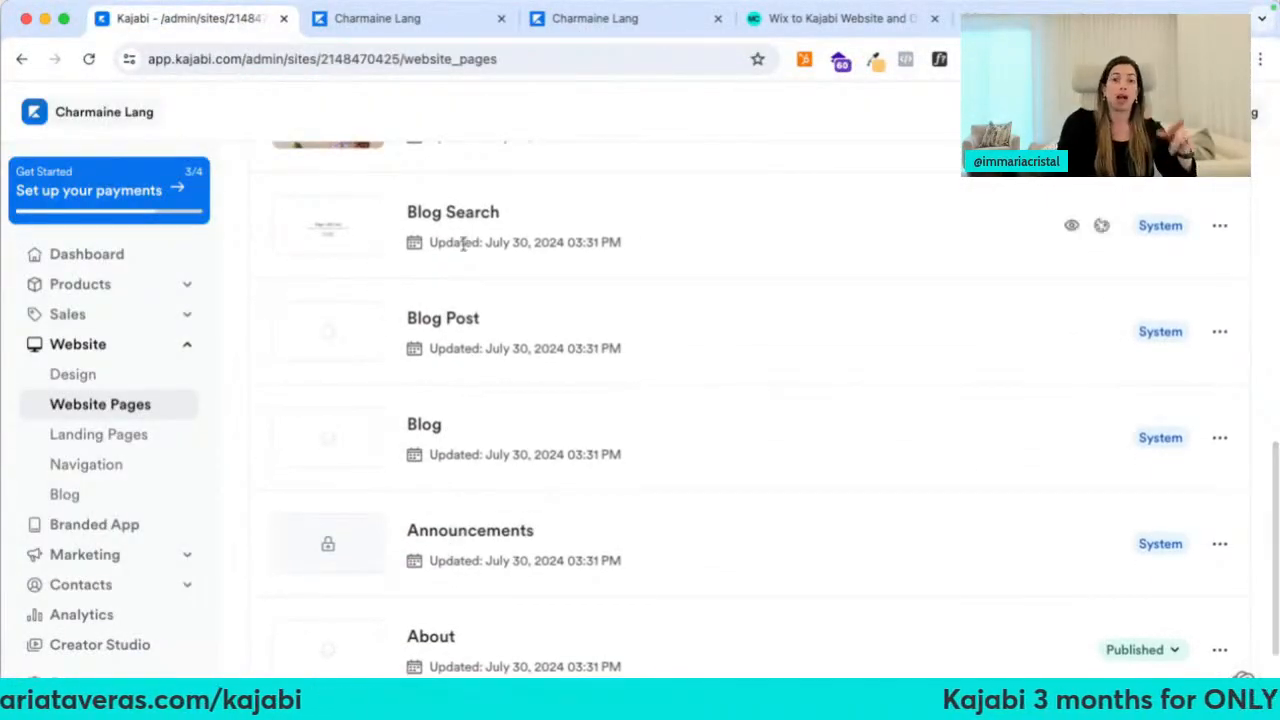
On the MariaCristal blog, dismiss the signup popup and open the Kajabi Products post
left_click(840, 18)
scroll(752, 150, "up", 10)
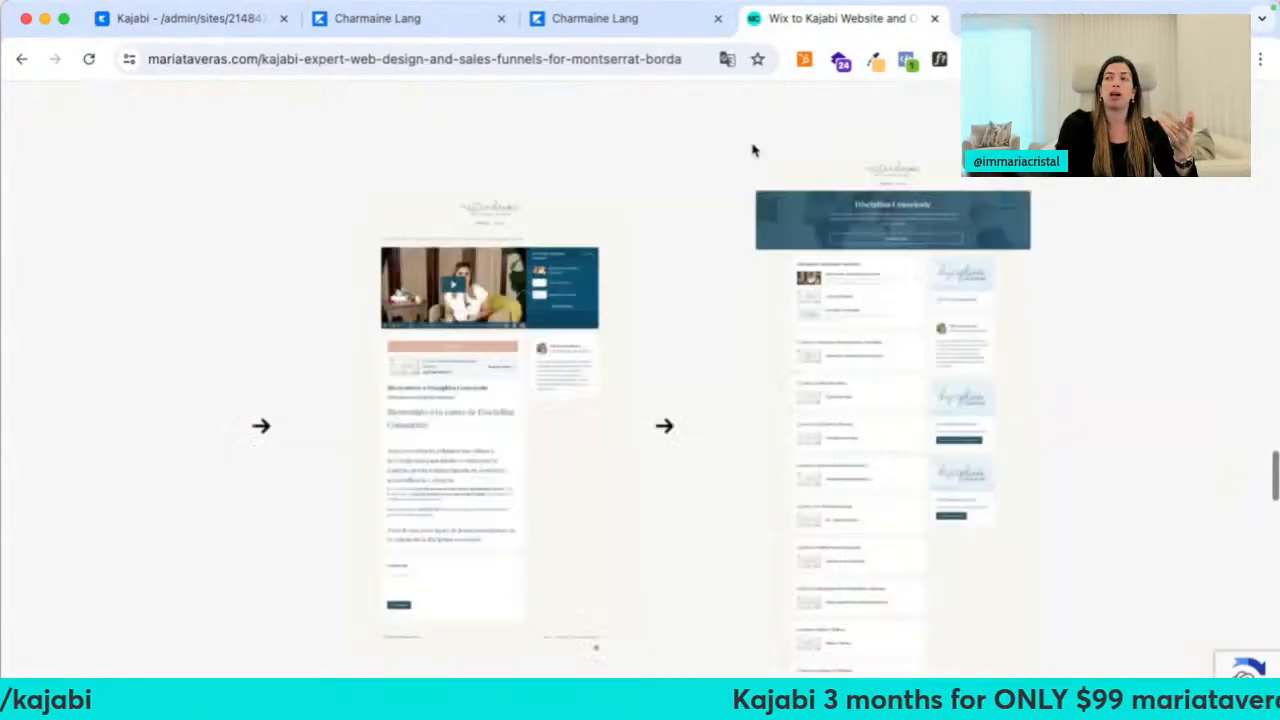
scroll(755, 148, "up", 5)
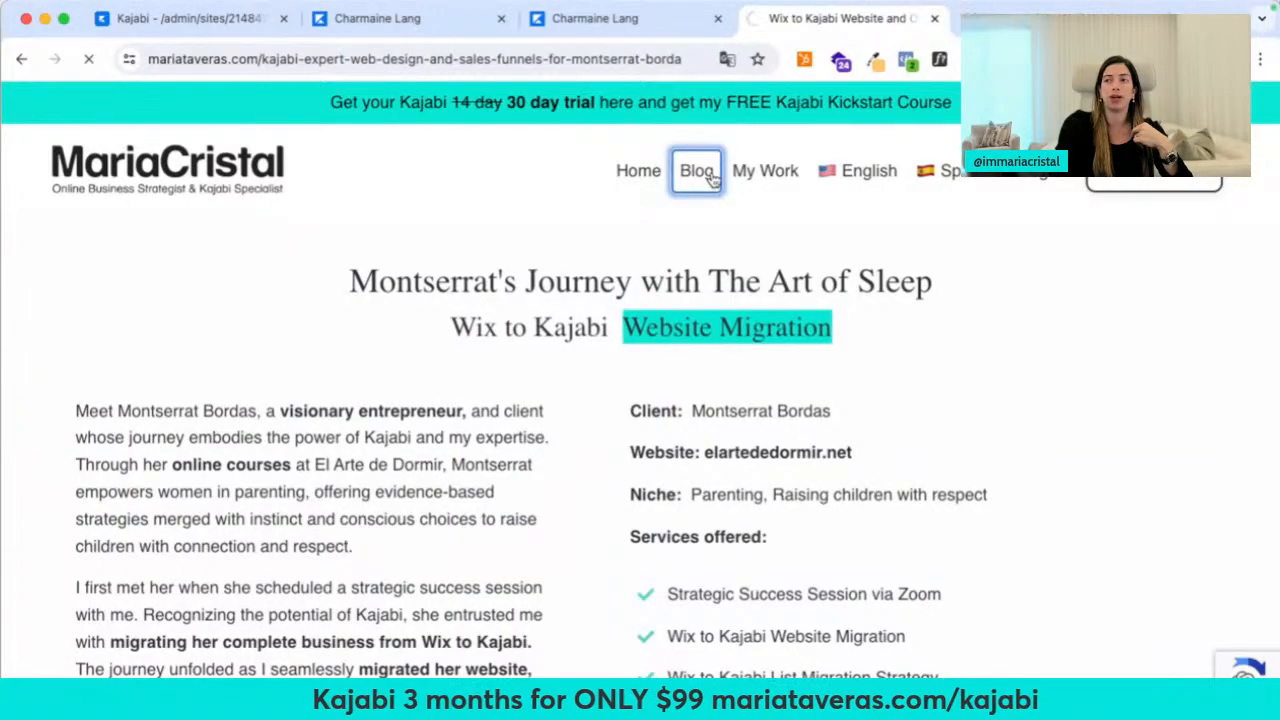
scroll(443, 480, "down", 4)
scroll(1070, 386, "up", 3)
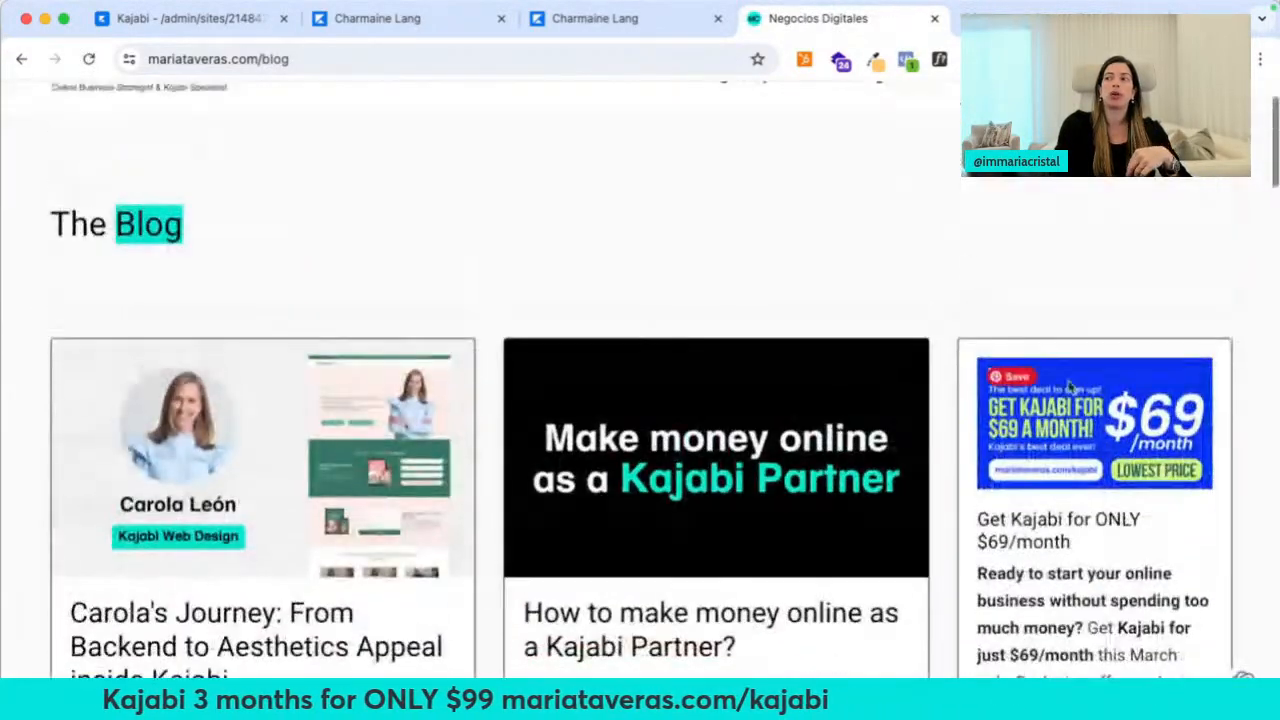
scroll(1063, 541, "down", 10)
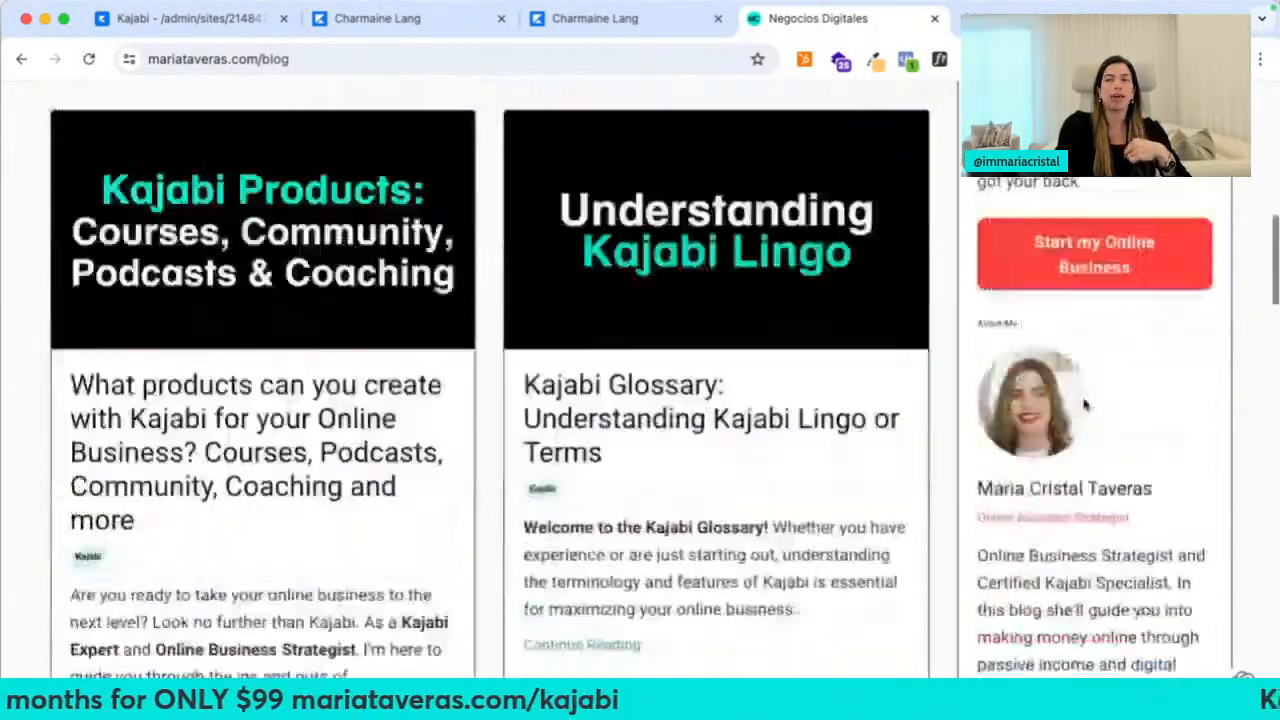
scroll(1085, 403, "up", 10)
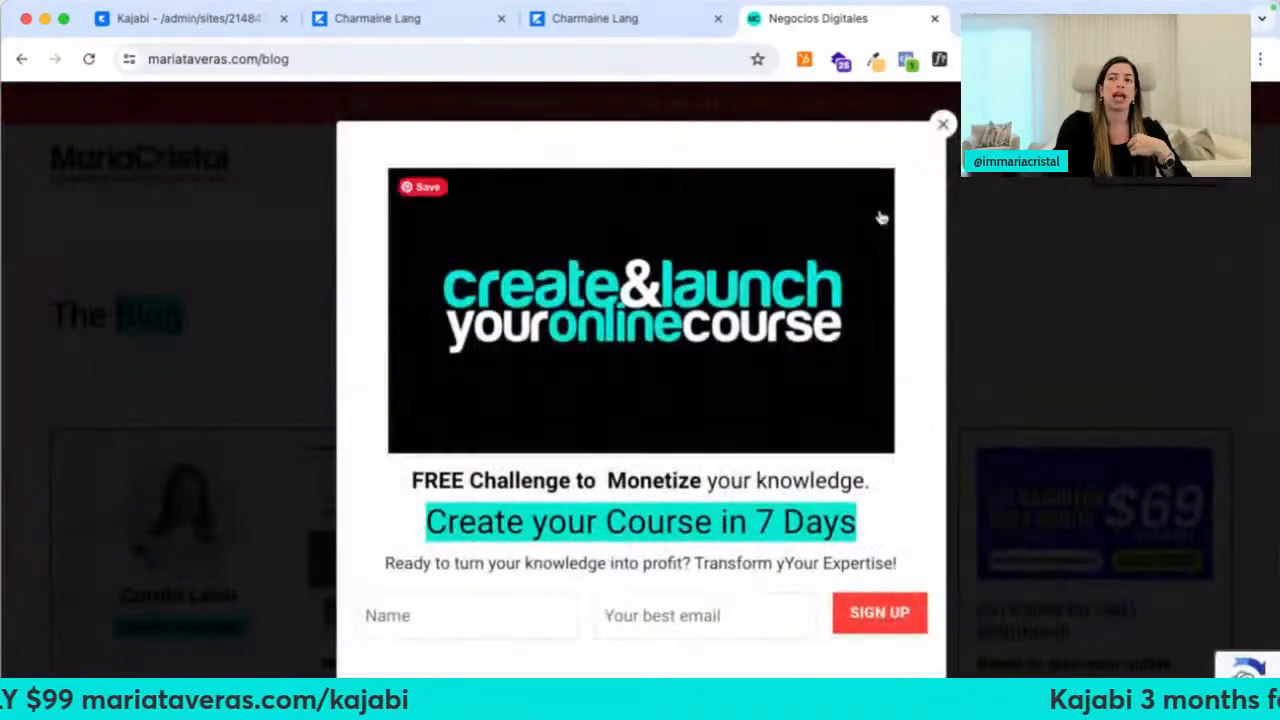
left_click(945, 122)
scroll(486, 314, "down", 5)
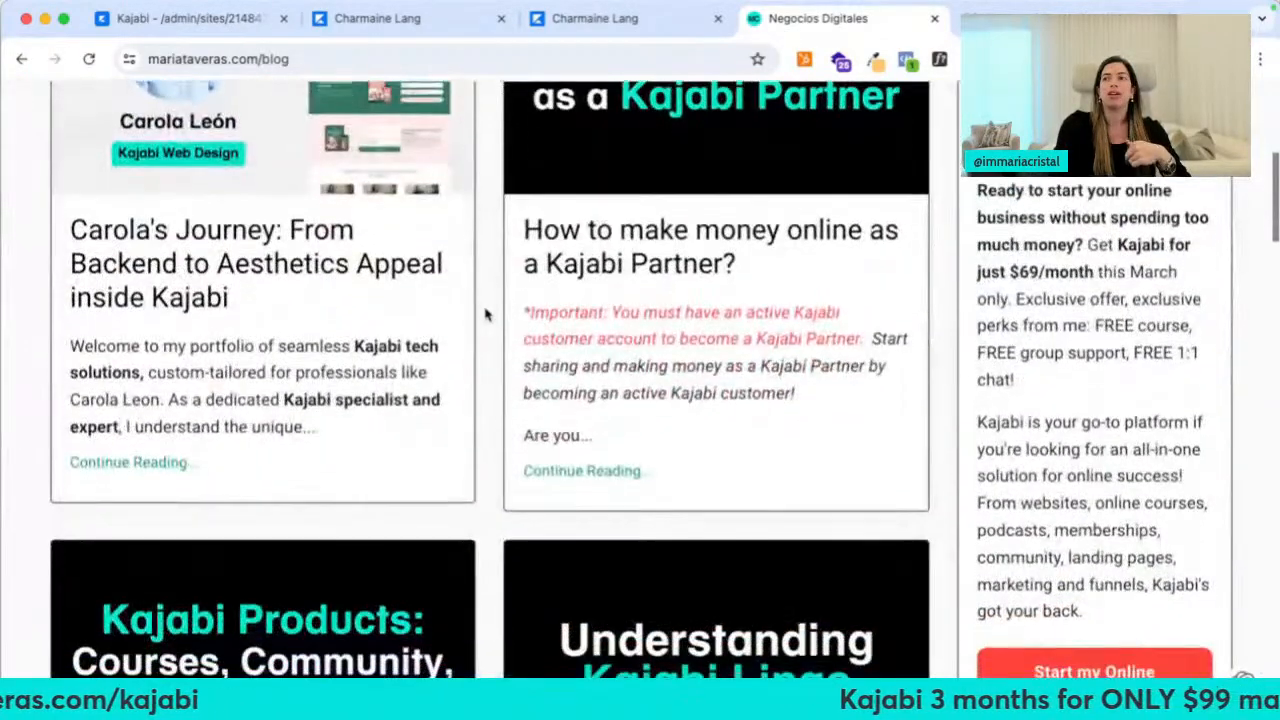
scroll(458, 441, "down", 5)
left_click(293, 455)
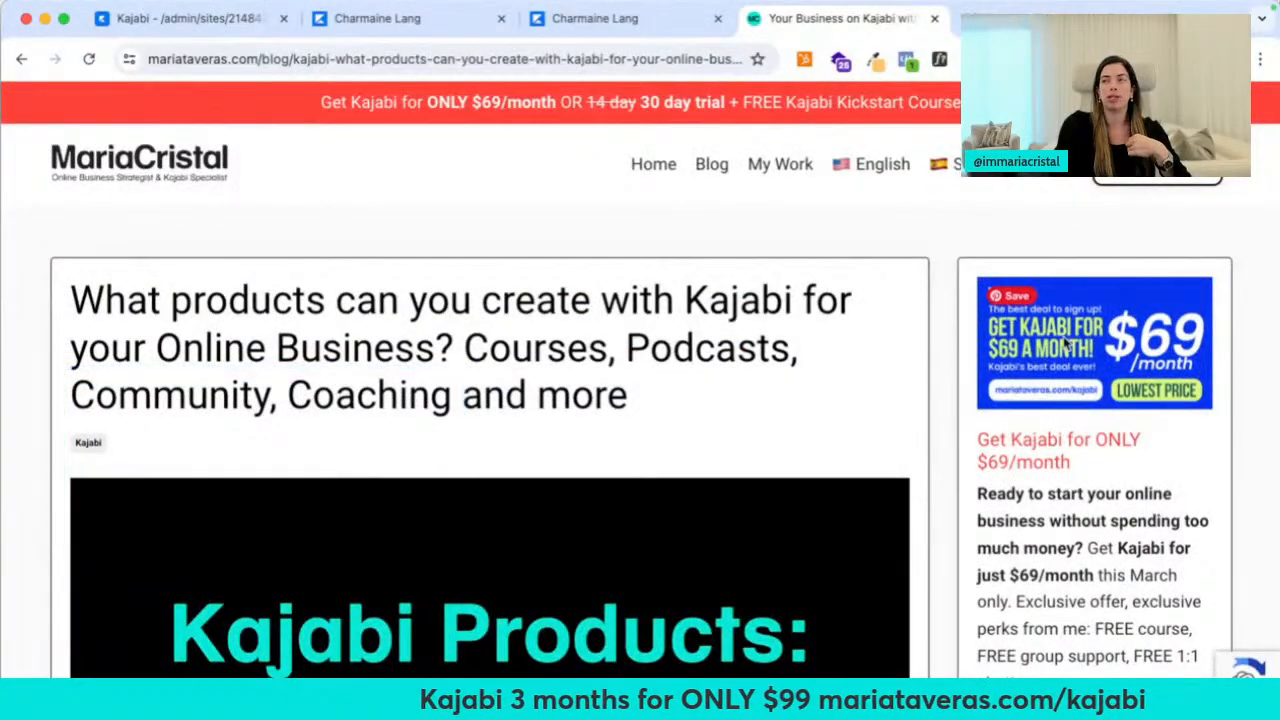
Search the blog for 'ka', then close the blog tab and return to Kajabi admin
scroll(1068, 345, "down", 10)
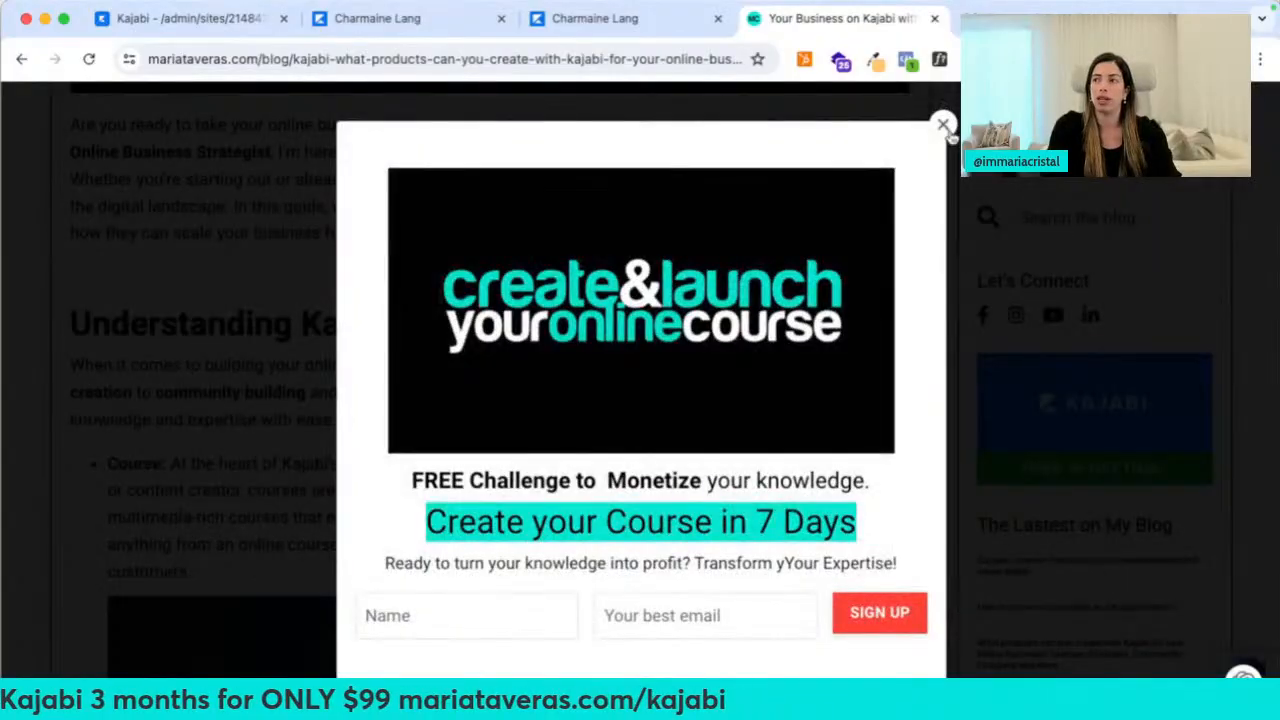
left_click(943, 125)
left_click(1067, 215)
type("ka")
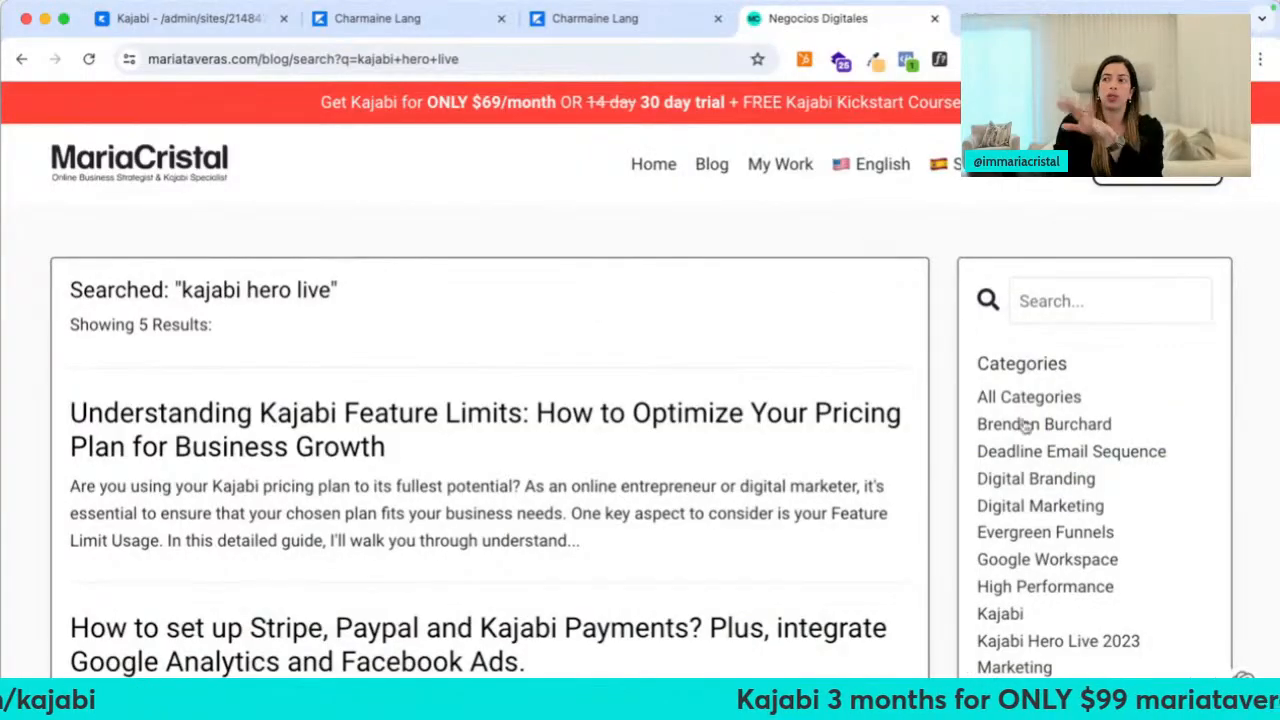
scroll(1025, 425, "down", 8)
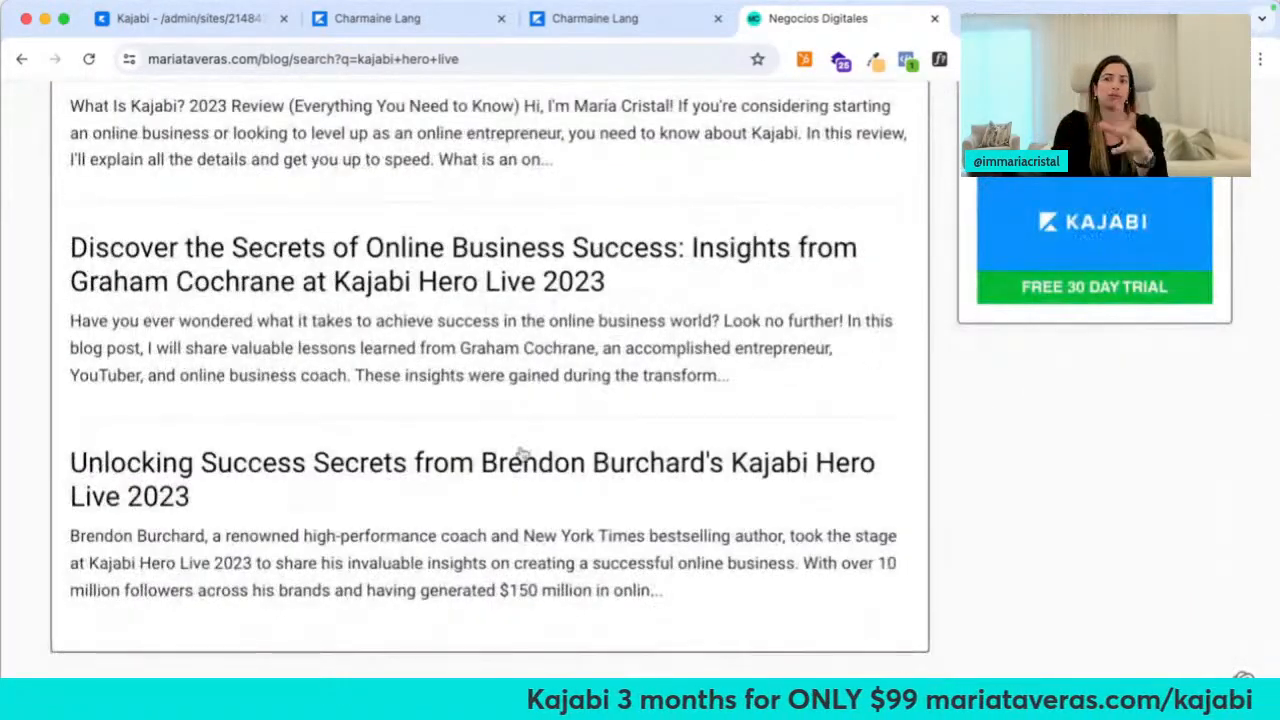
scroll(520, 453, "up", 8)
left_click(934, 19)
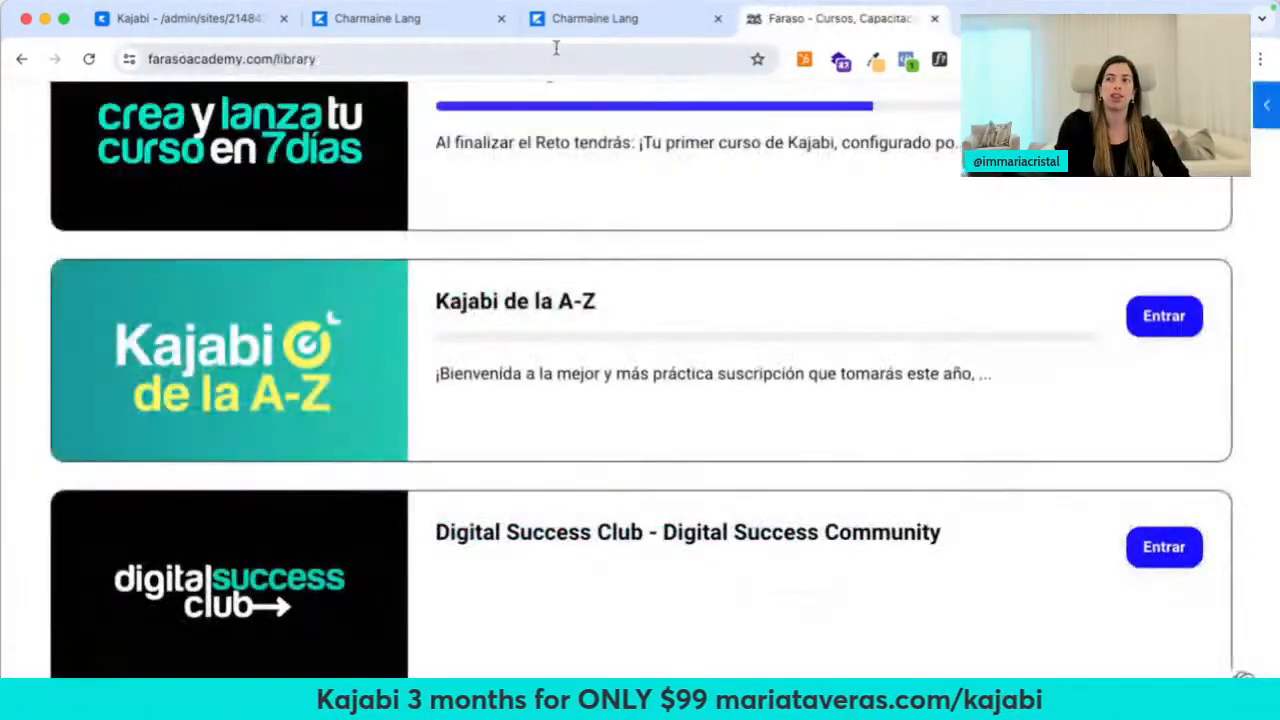
left_click(190, 18)
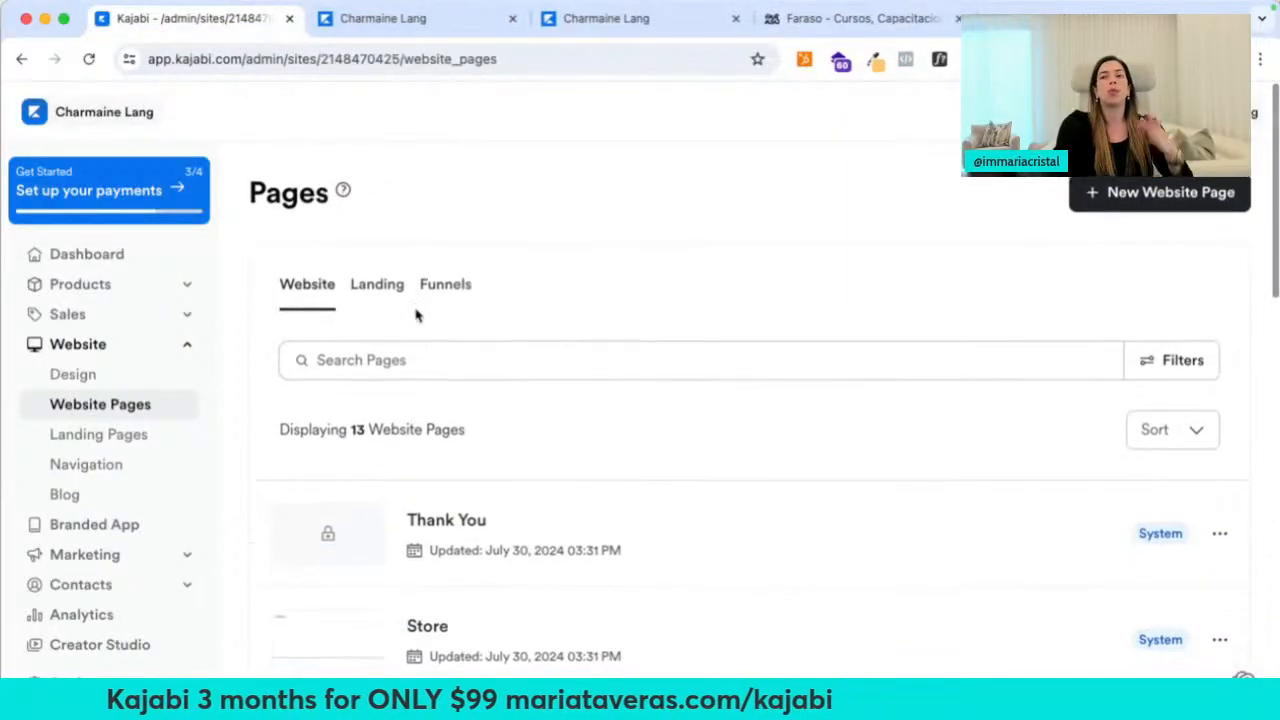
Open the Home page in the site editor, then start a new tab toward 'elsy'
scroll(517, 486, "down", 8)
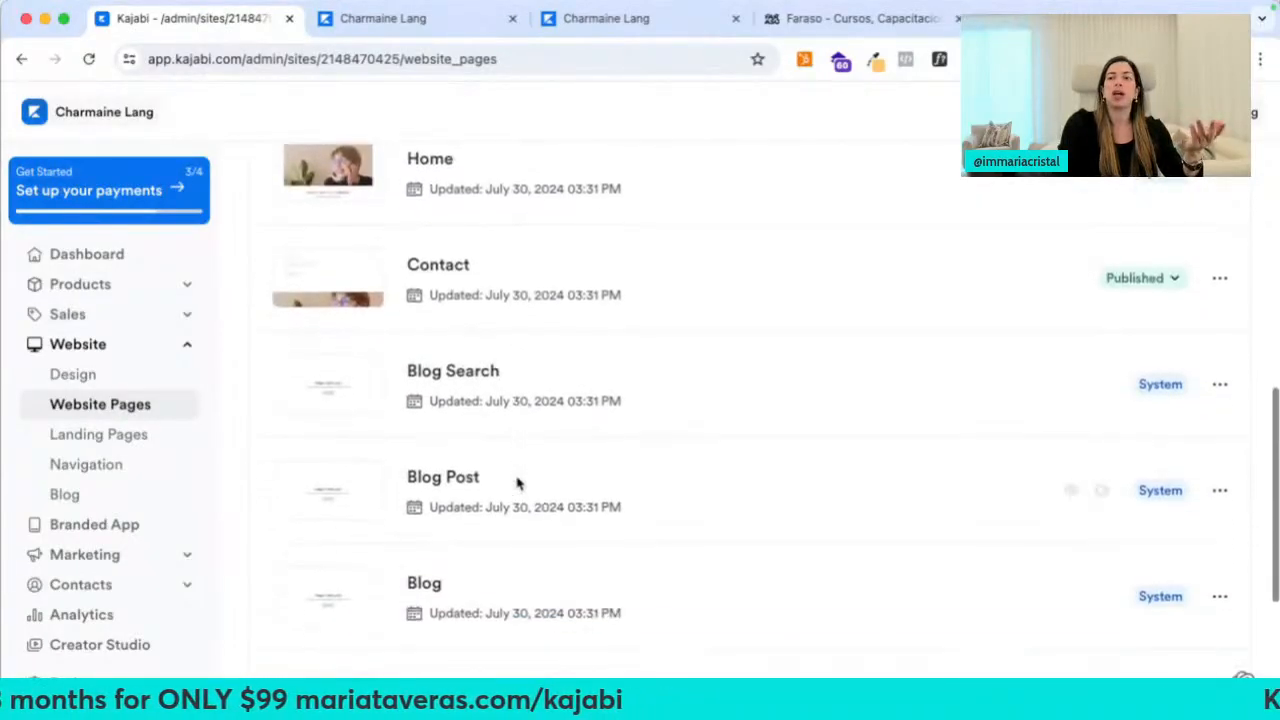
scroll(517, 486, "up", 3)
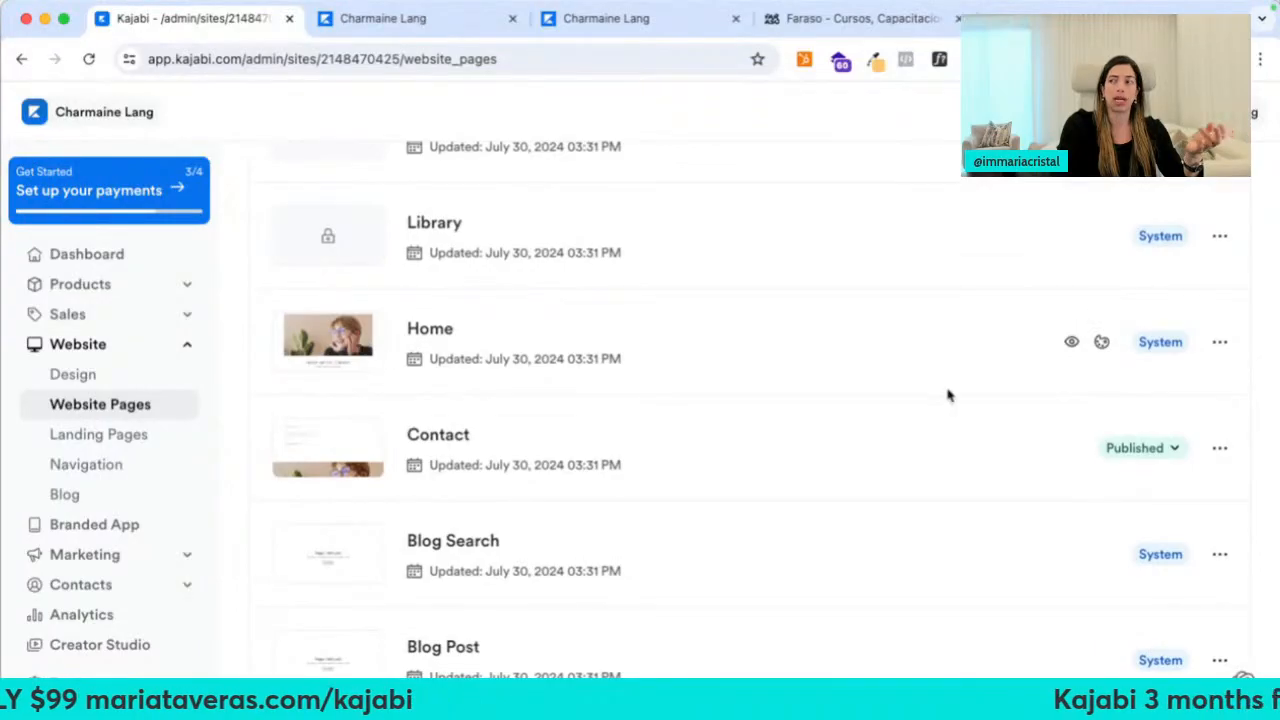
left_click(1100, 344)
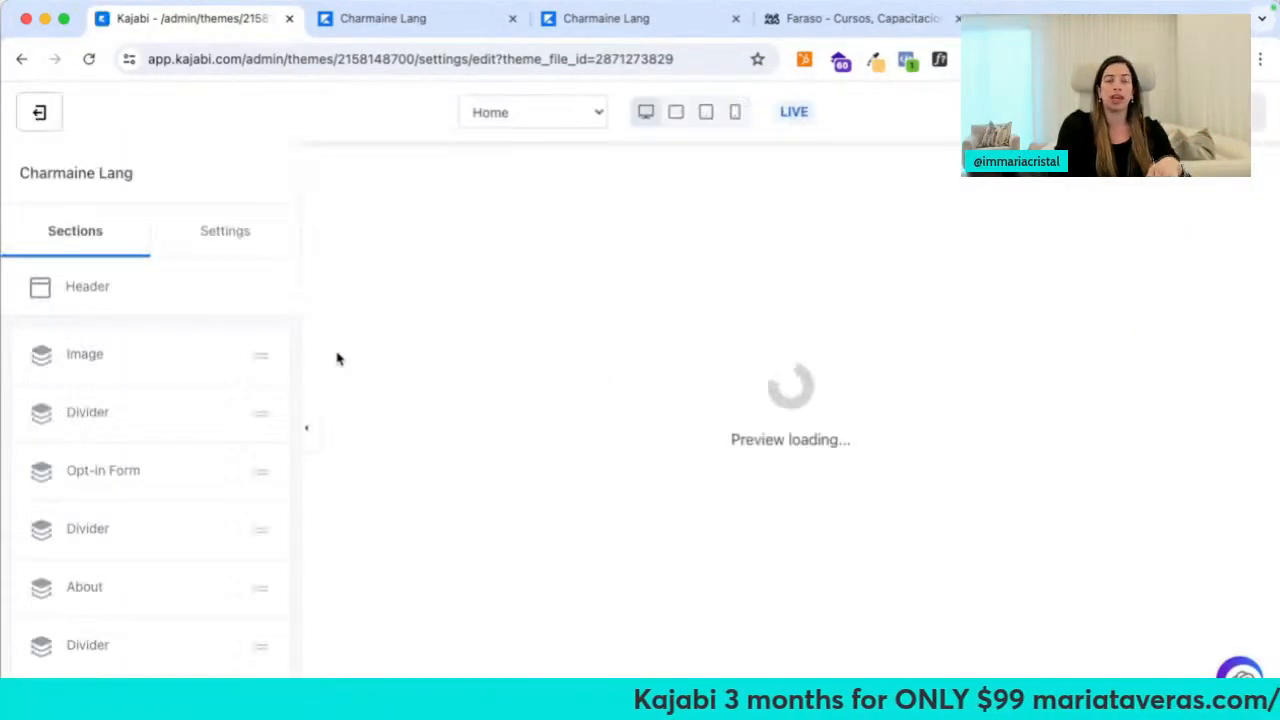
key("super+t")
type("elsycarrasquero.com")
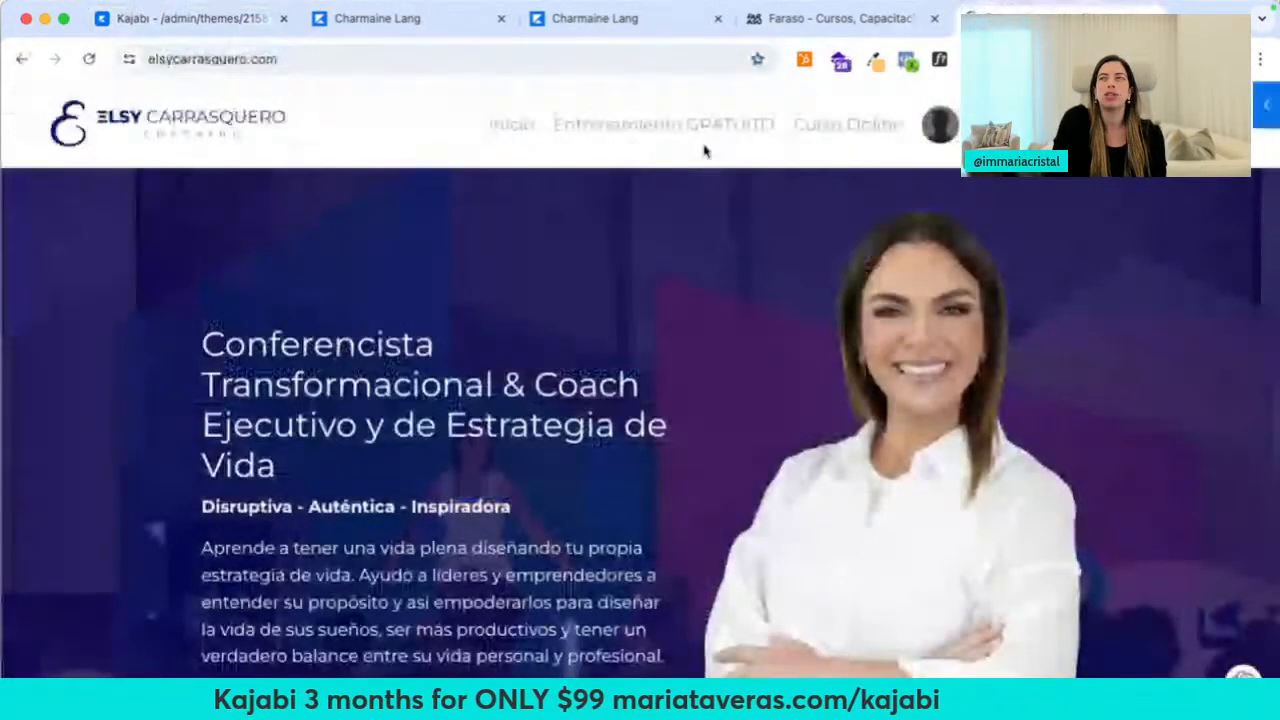
Place the Elsy Carrasquero tab beside the Kajabi tab and start scrolling its homepage
left_click_drag(1068, 22, 467, 25)
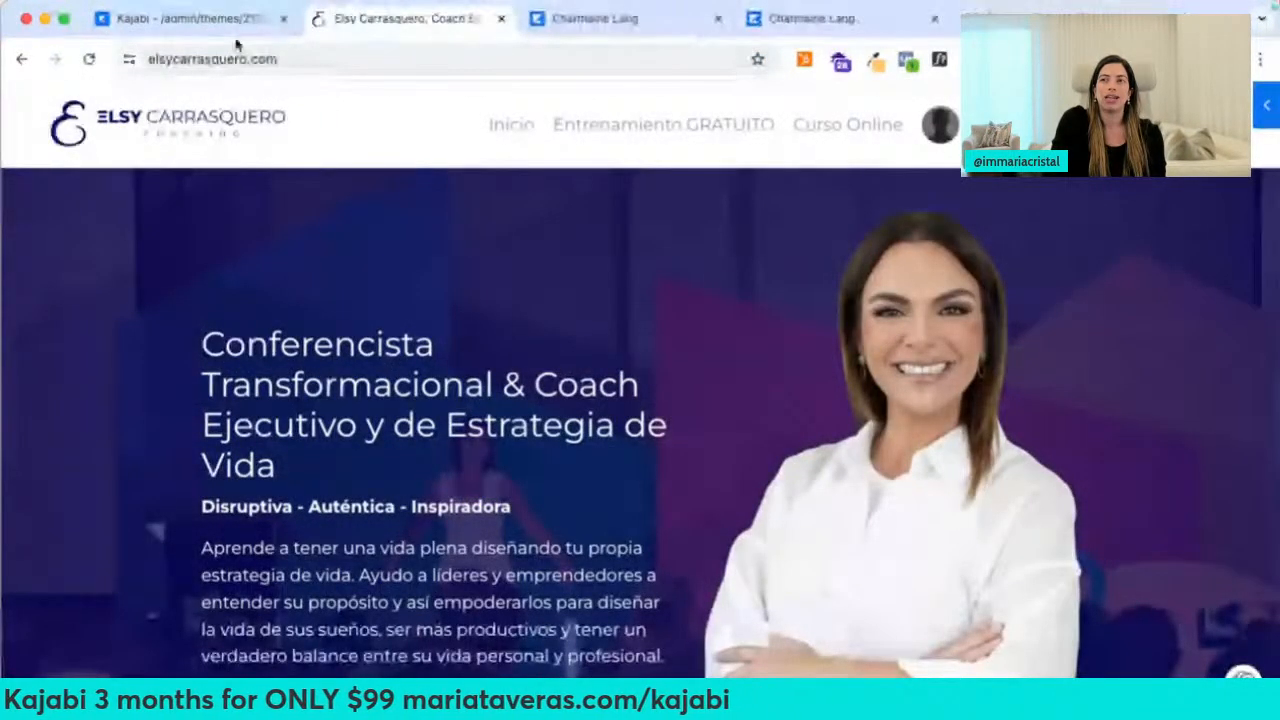
left_click(236, 20)
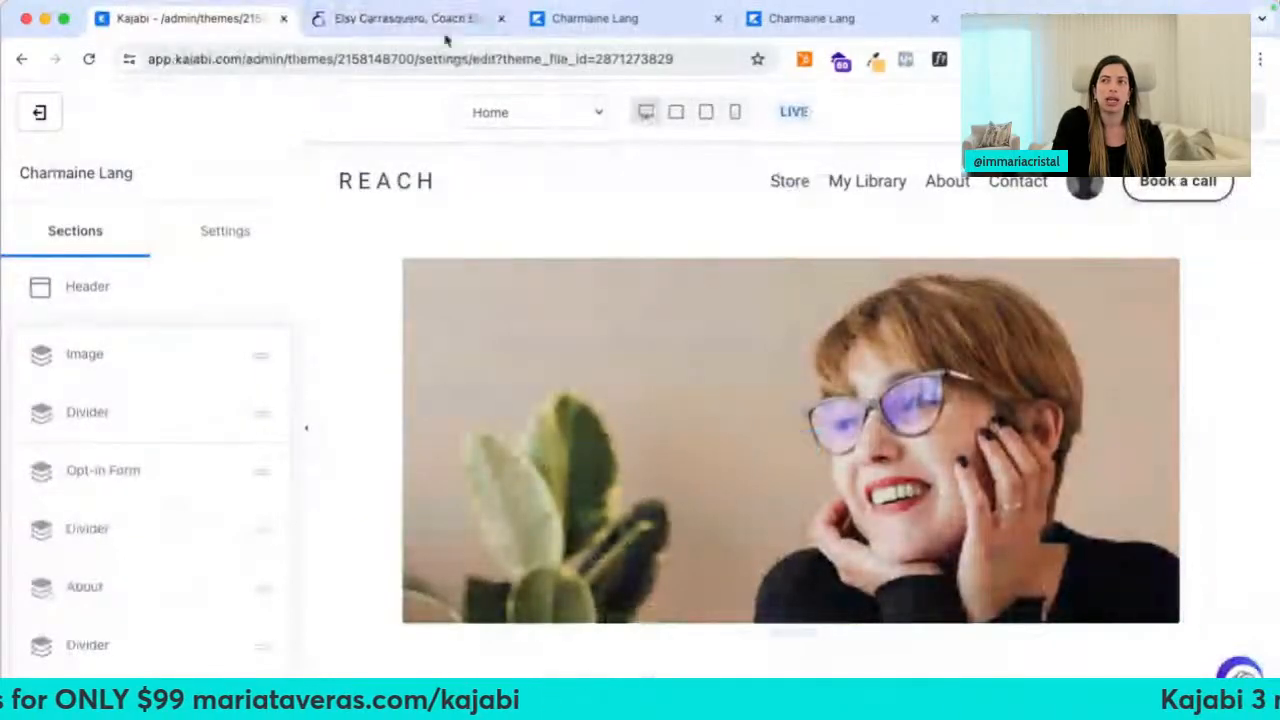
left_click(446, 36)
scroll(587, 453, "down", 10)
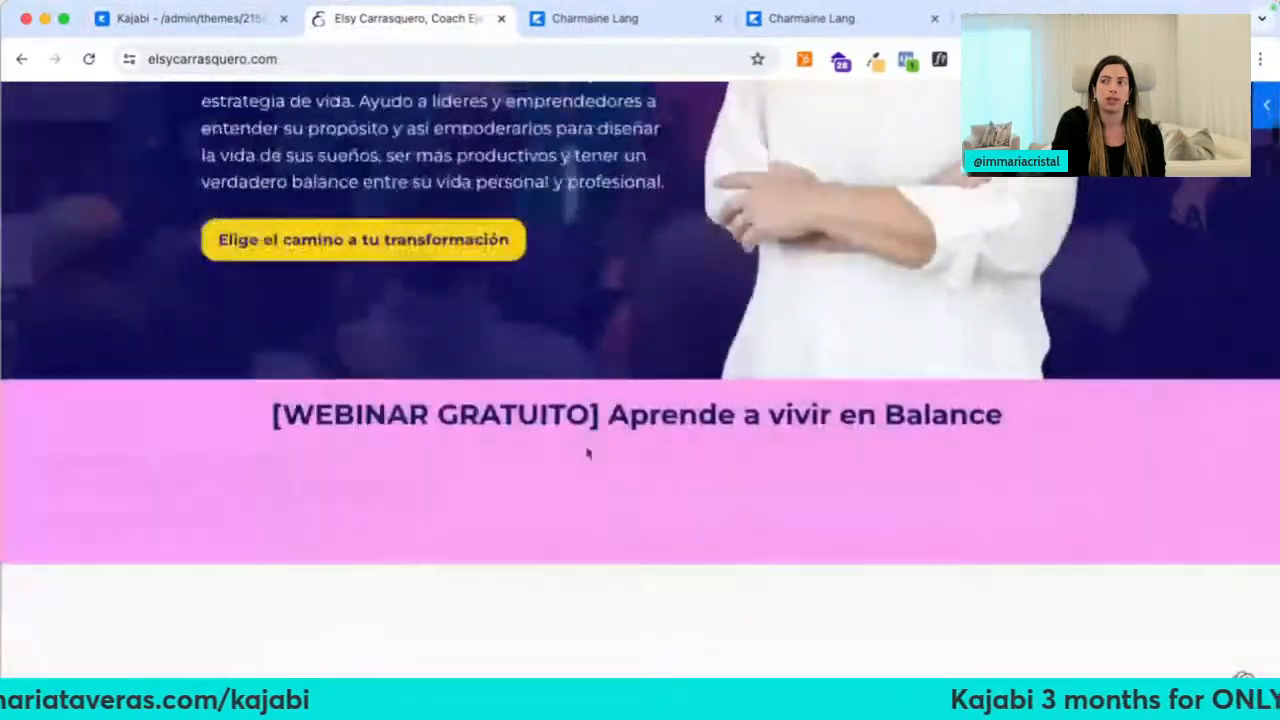
scroll(587, 453, "down", 3)
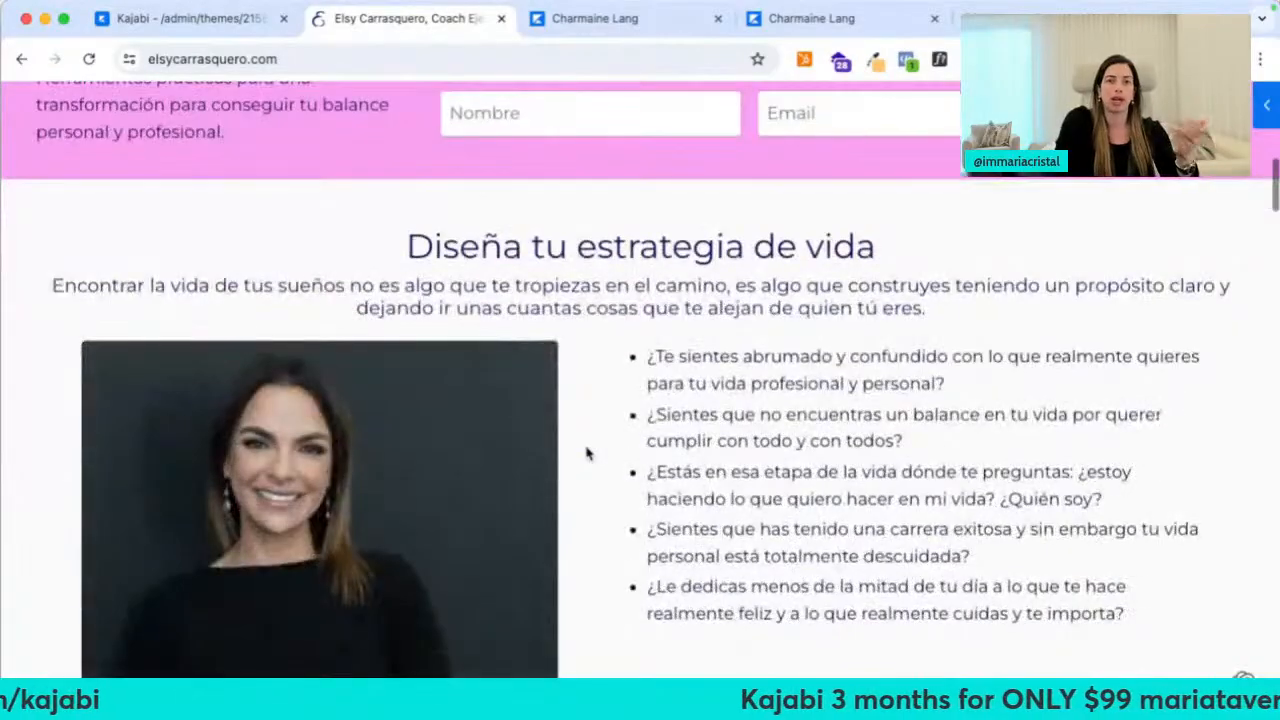
scroll(587, 453, "down", 1)
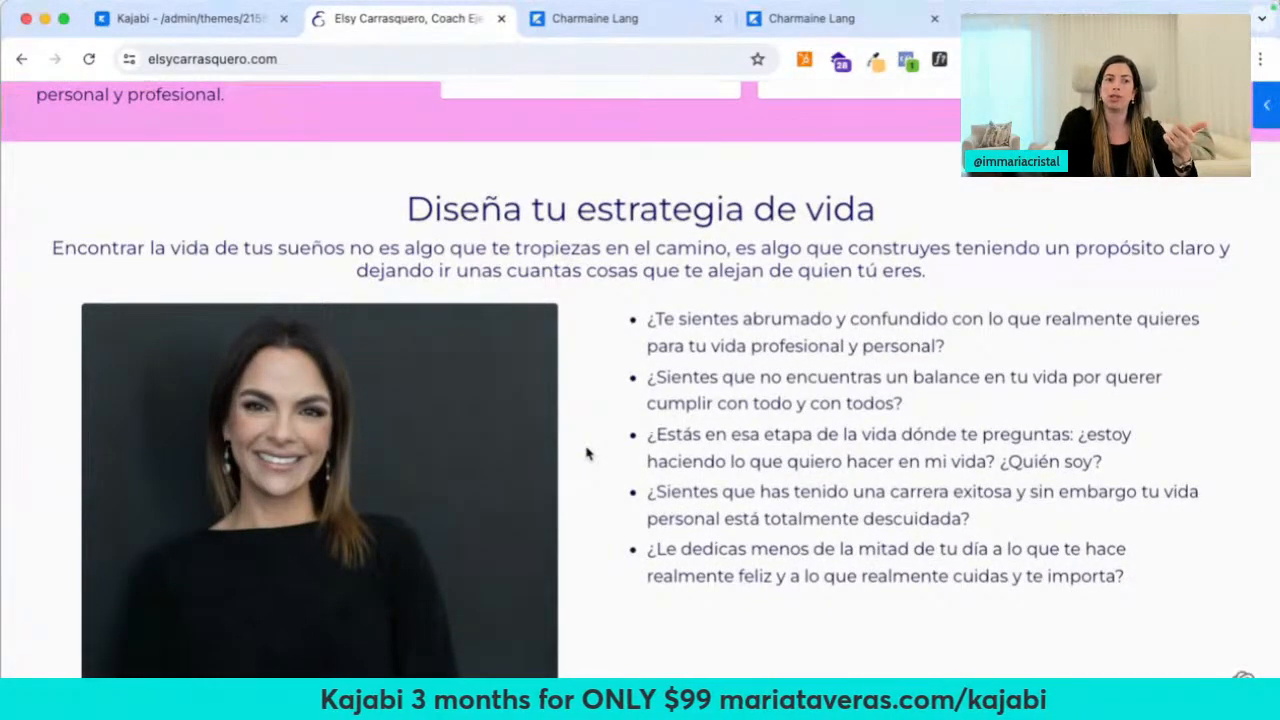
scroll(587, 453, "down", 15)
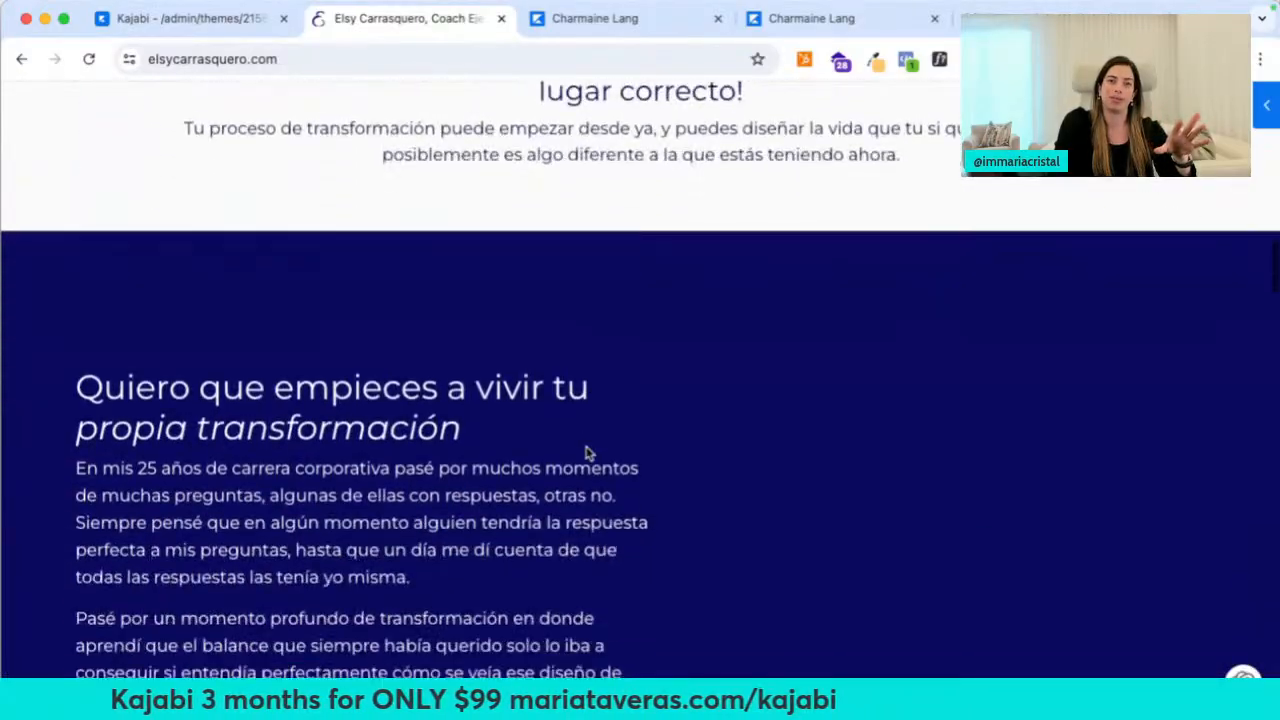
scroll(587, 453, "down", 10)
Scroll the rest of the coaching homepage down to its webinar signup footer, then close the tab
scroll(587, 453, "up", 20)
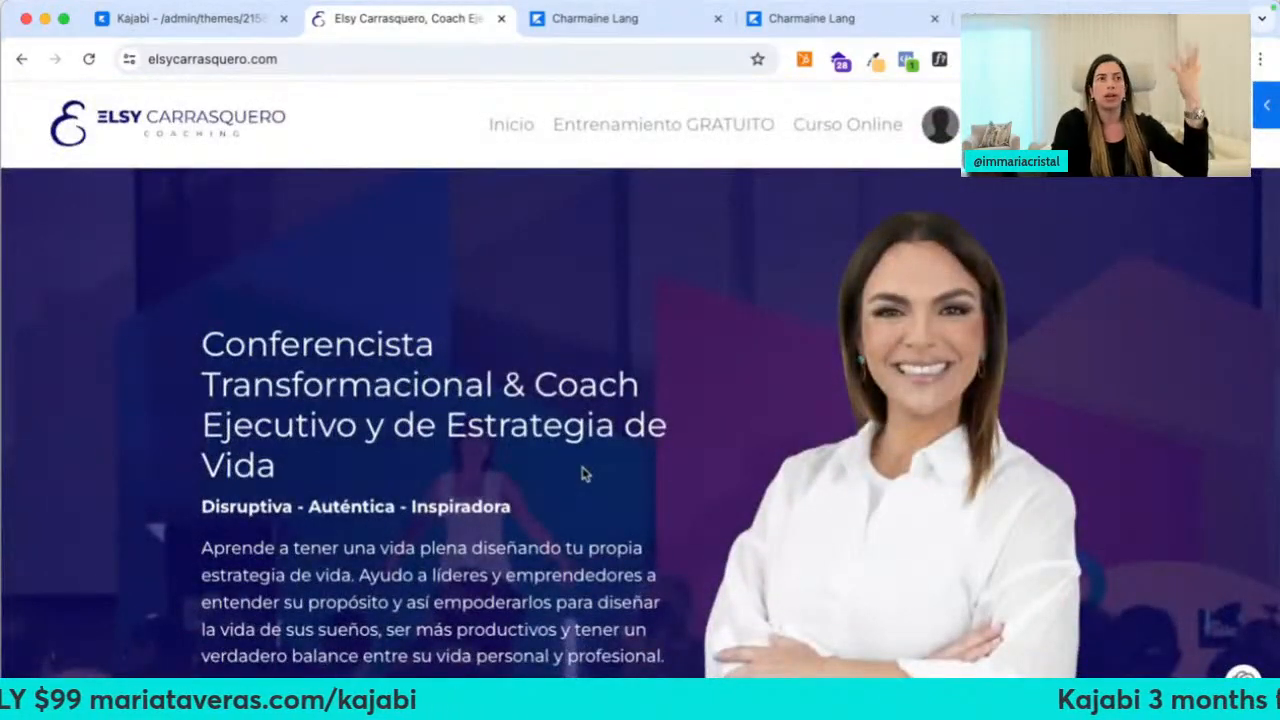
scroll(585, 474, "down", 5)
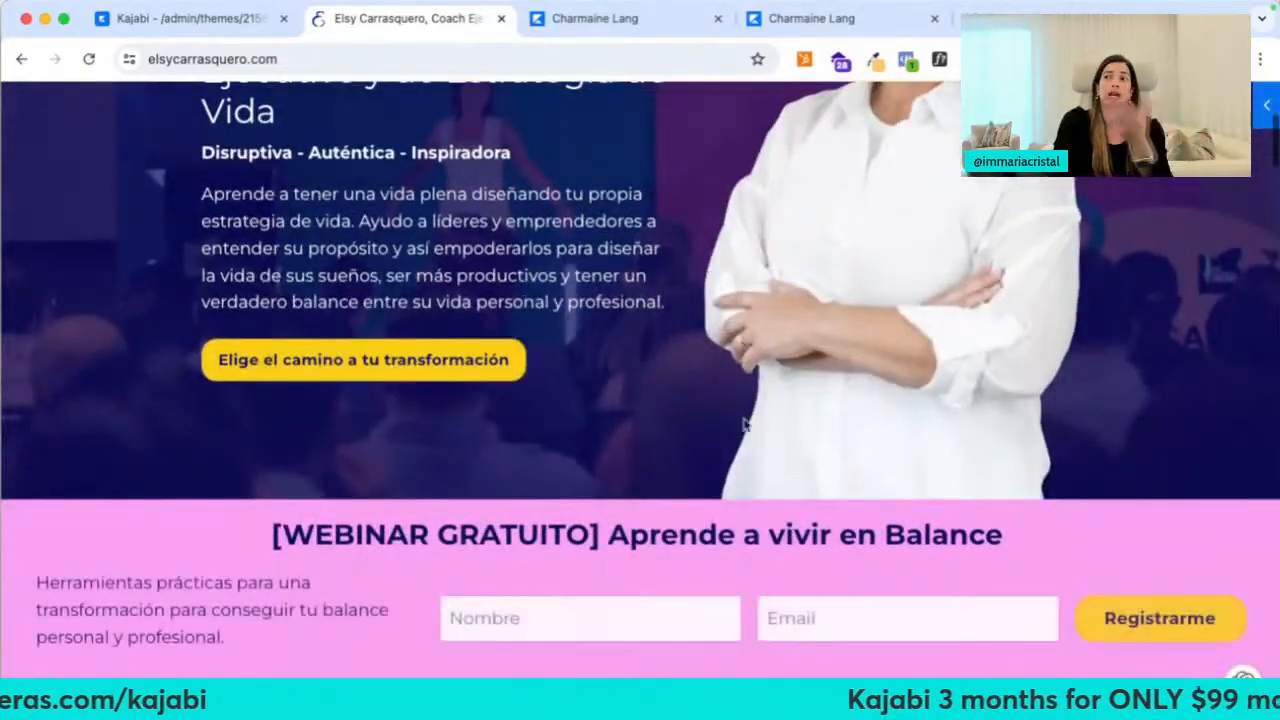
scroll(800, 390, "up", 4)
scroll(616, 445, "down", 5)
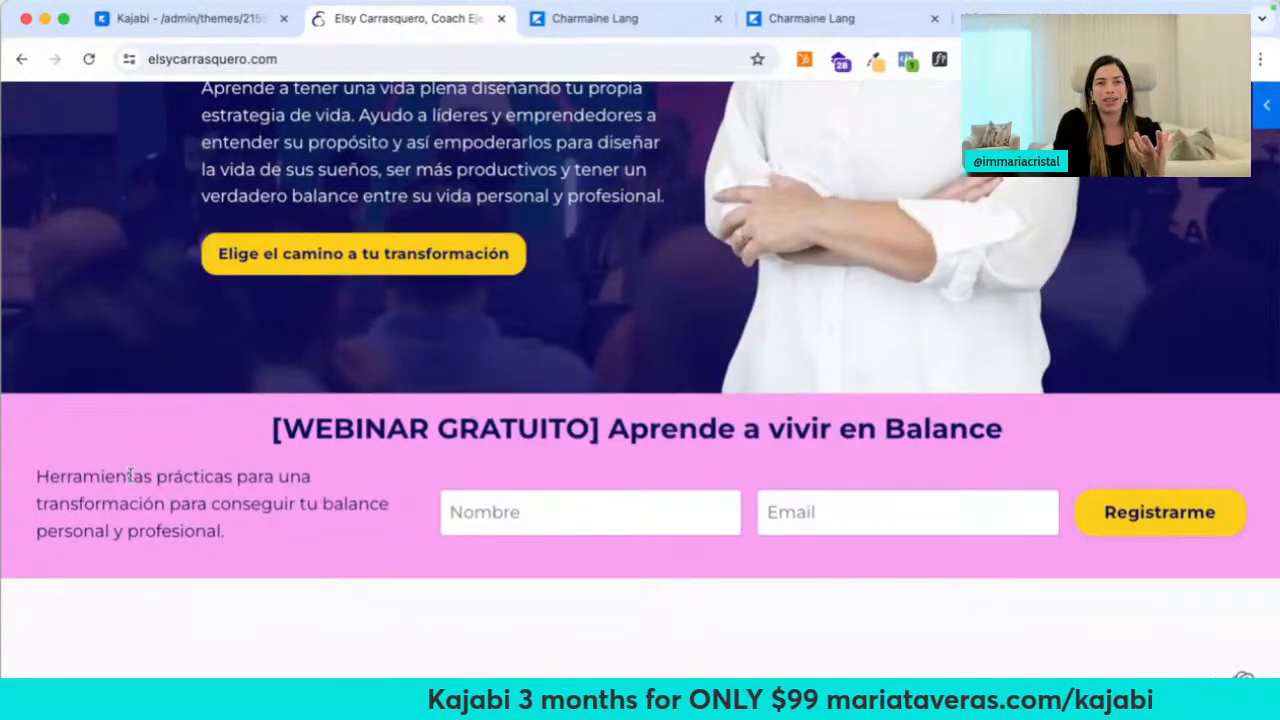
scroll(104, 512, "down", 10)
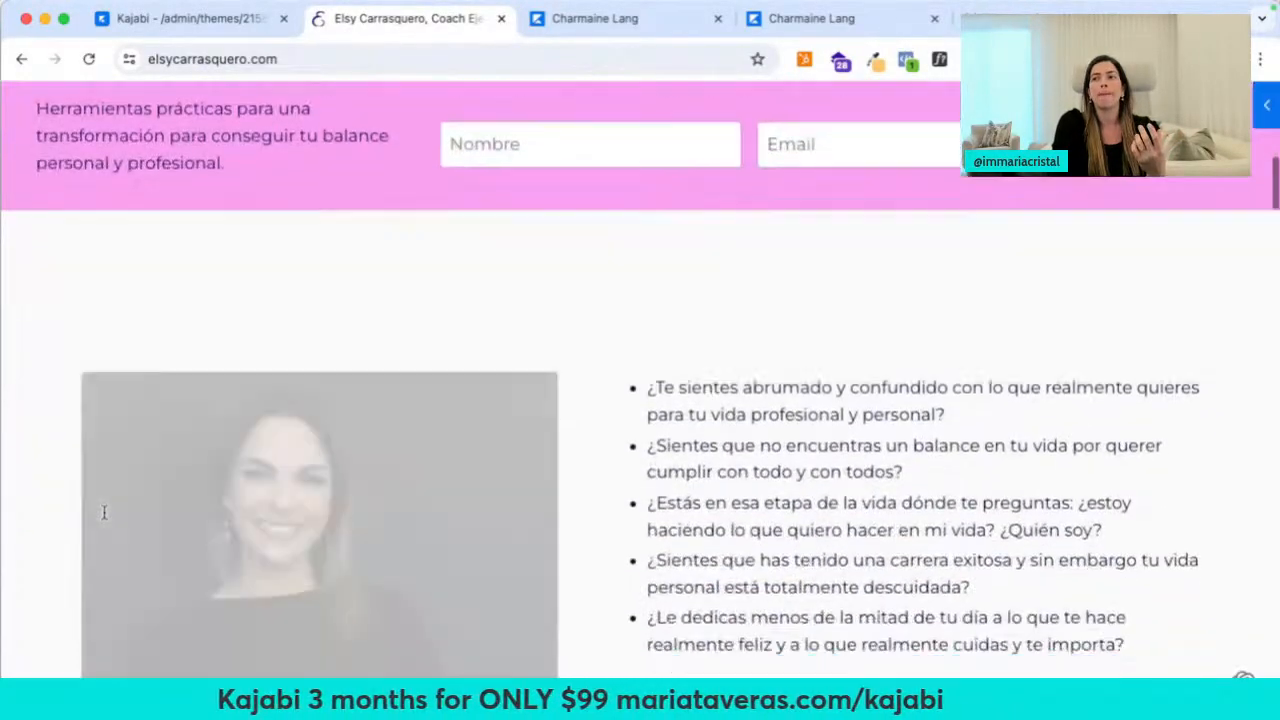
scroll(104, 519, "up", 3)
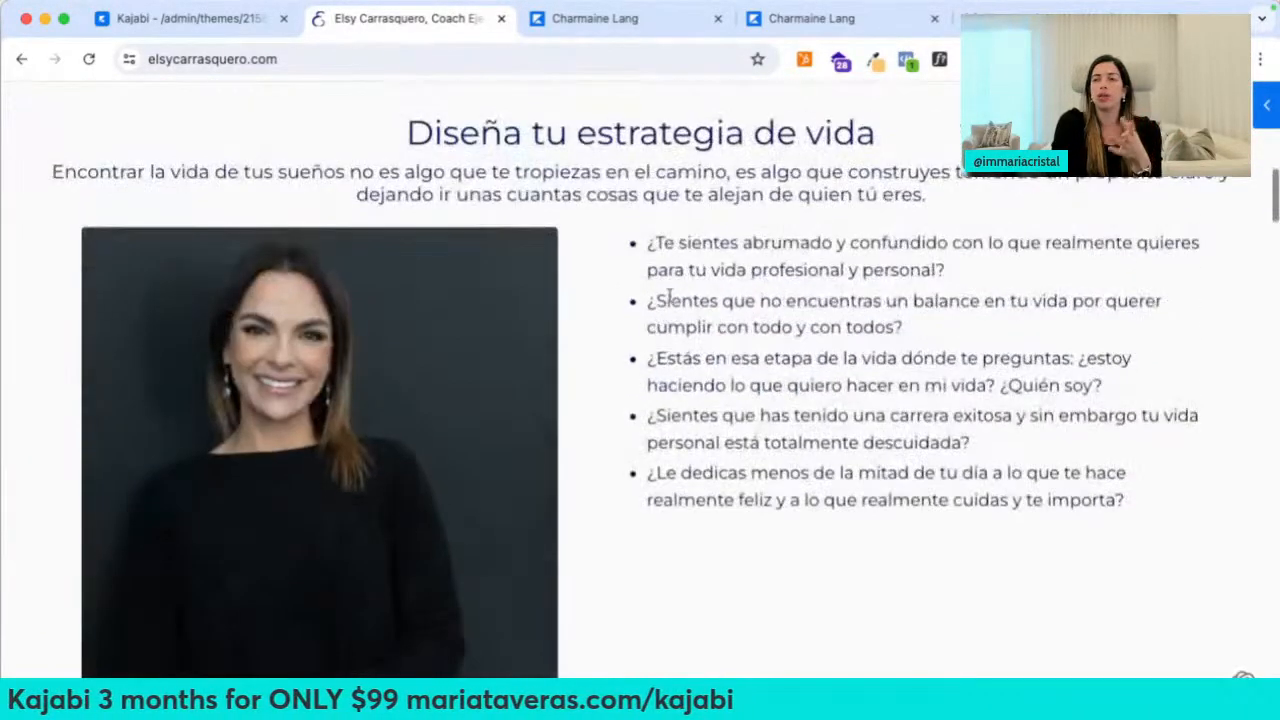
scroll(661, 367, "down", 10)
scroll(666, 371, "down", 10)
scroll(666, 371, "up", 1)
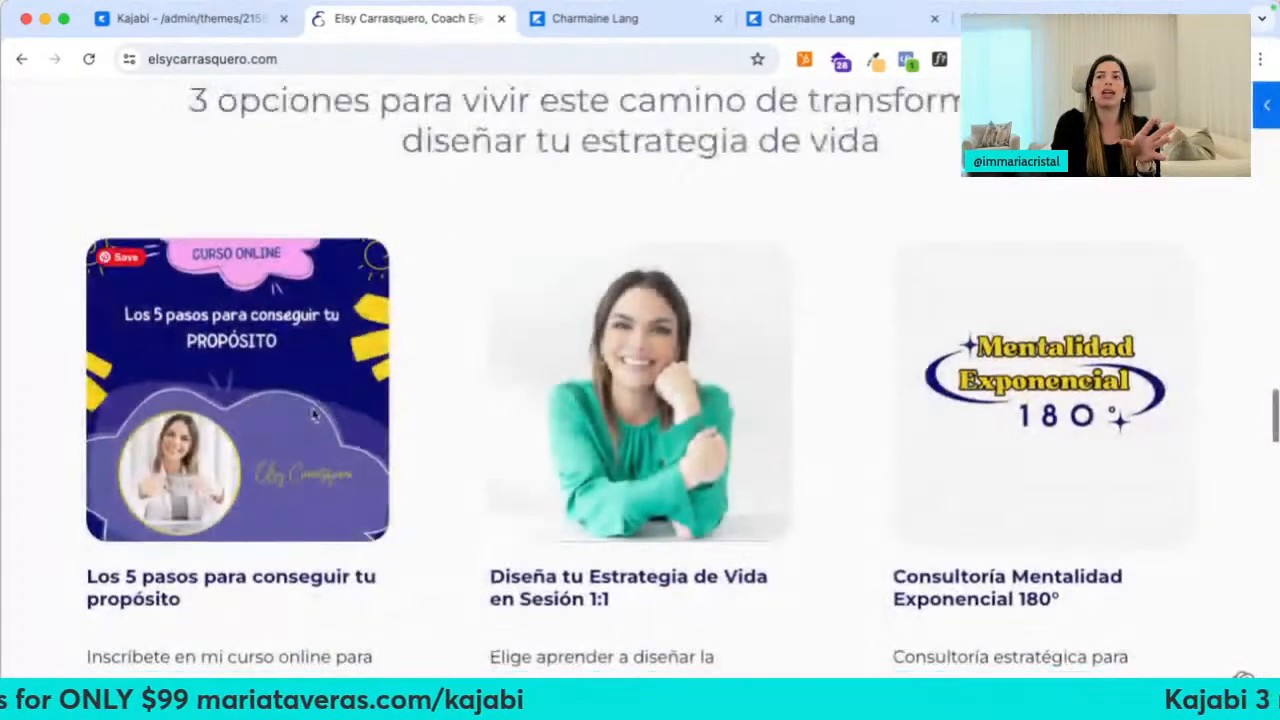
scroll(313, 413, "down", 2)
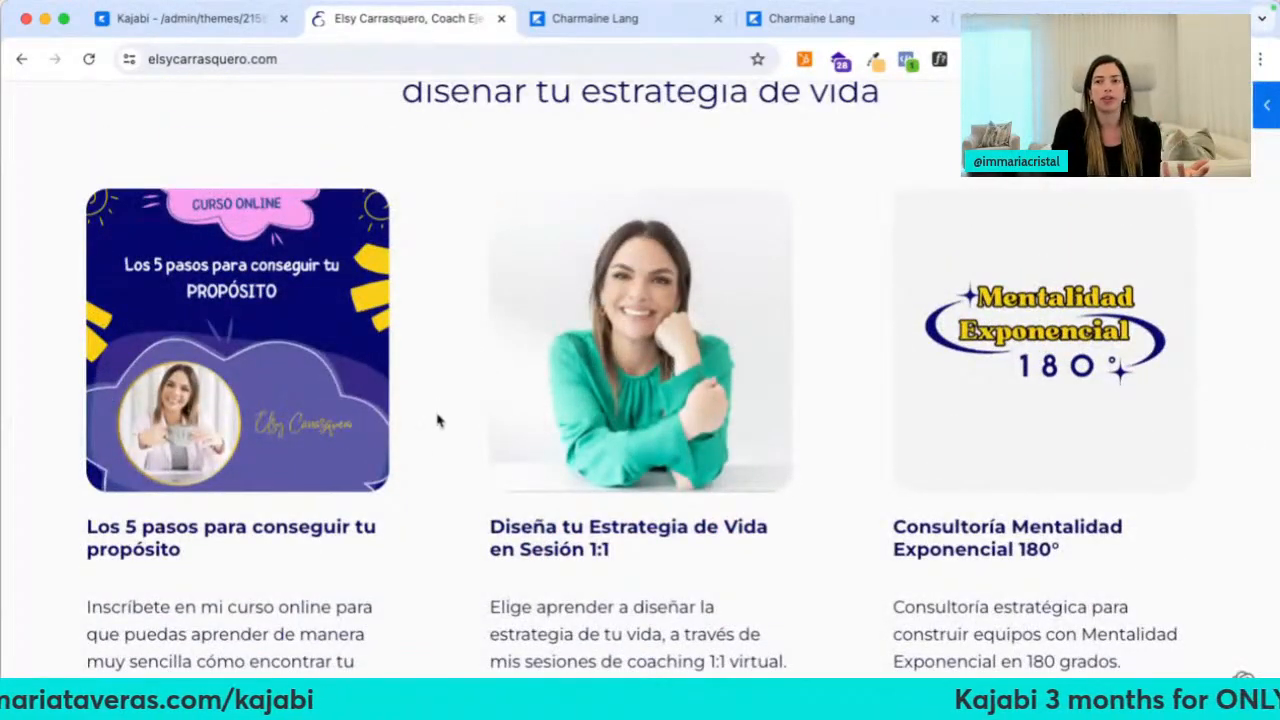
scroll(436, 457, "down", 2)
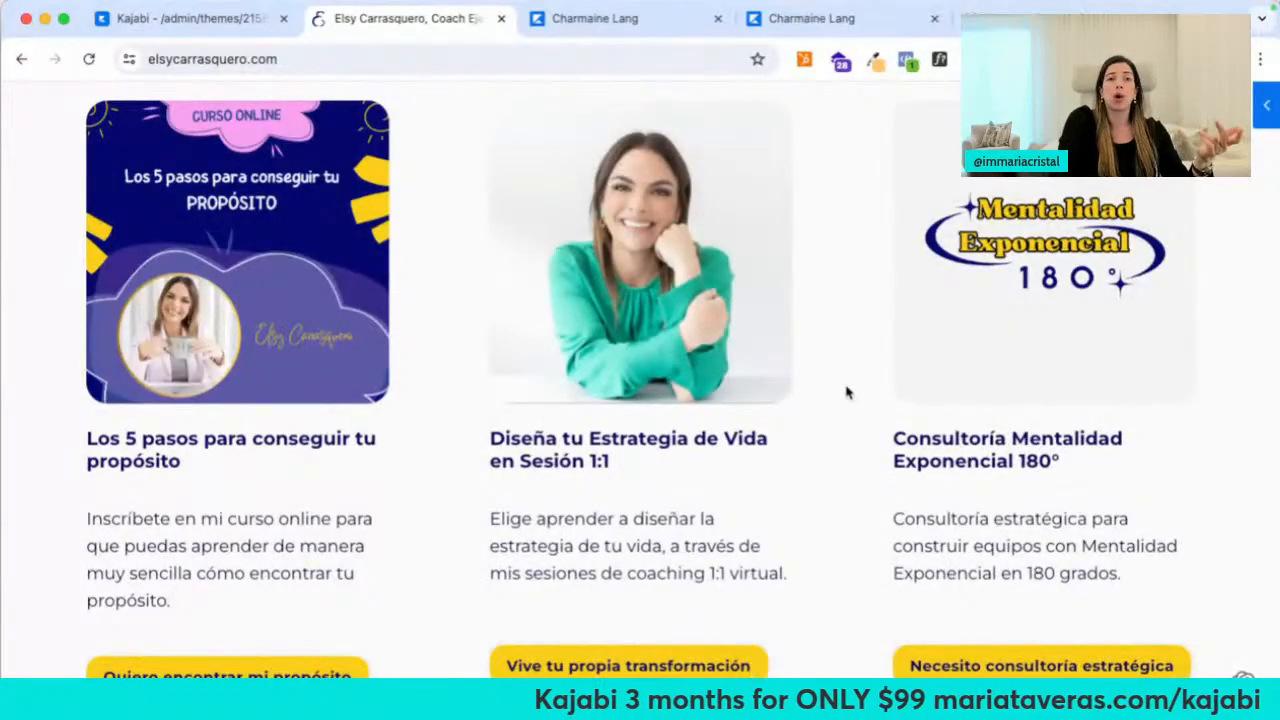
scroll(846, 391, "down", 8)
scroll(686, 340, "down", 5)
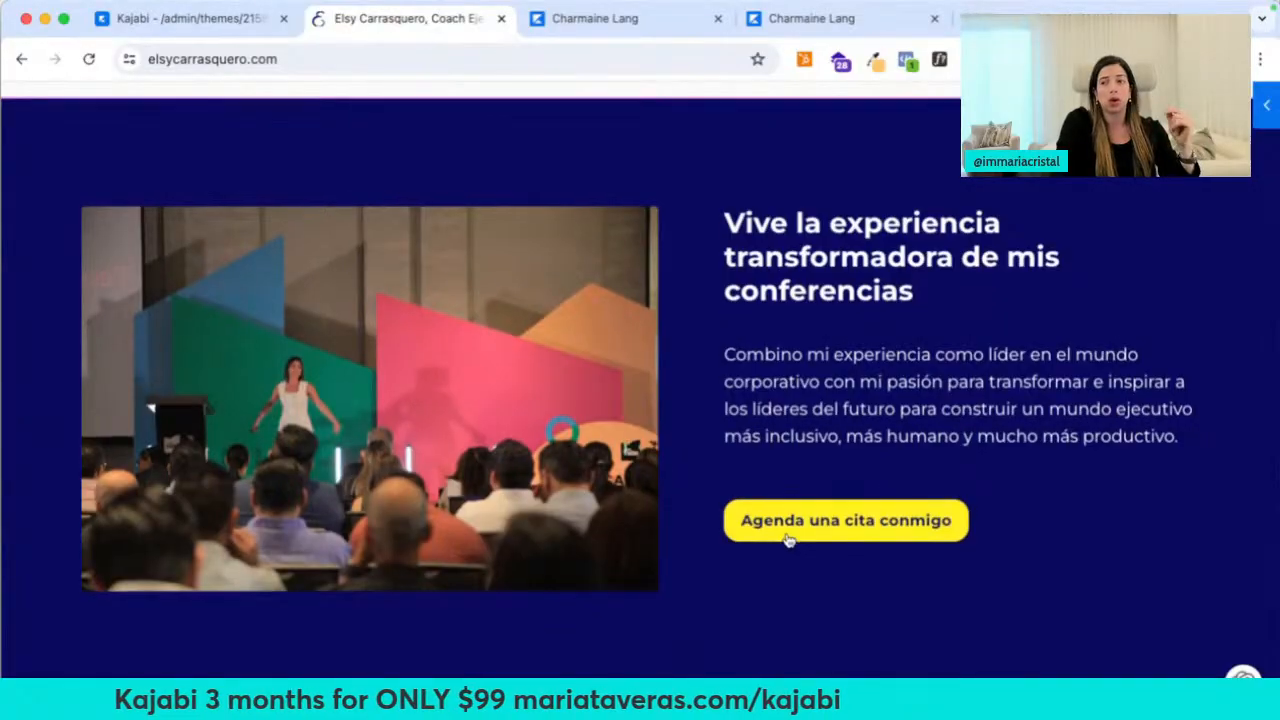
scroll(787, 537, "down", 15)
scroll(765, 532, "down", 20)
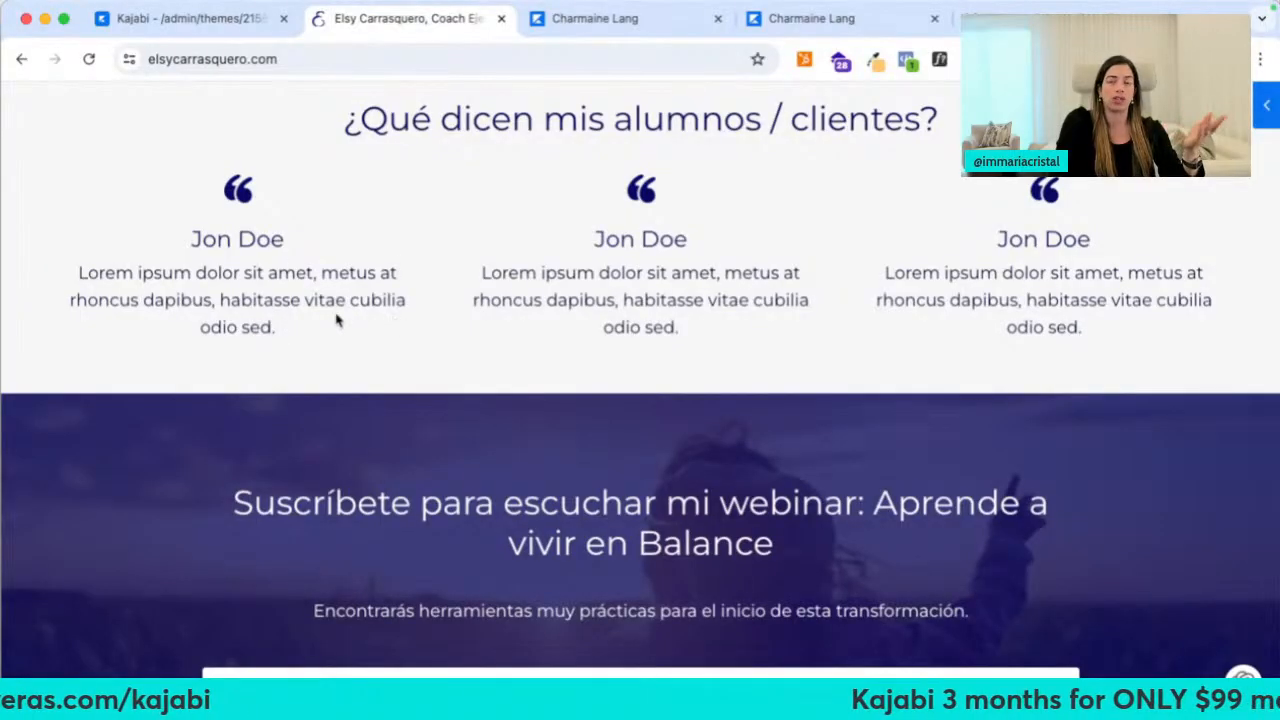
left_click_drag(336, 320, 282, 246)
left_click(282, 246)
scroll(560, 285, "down", 5)
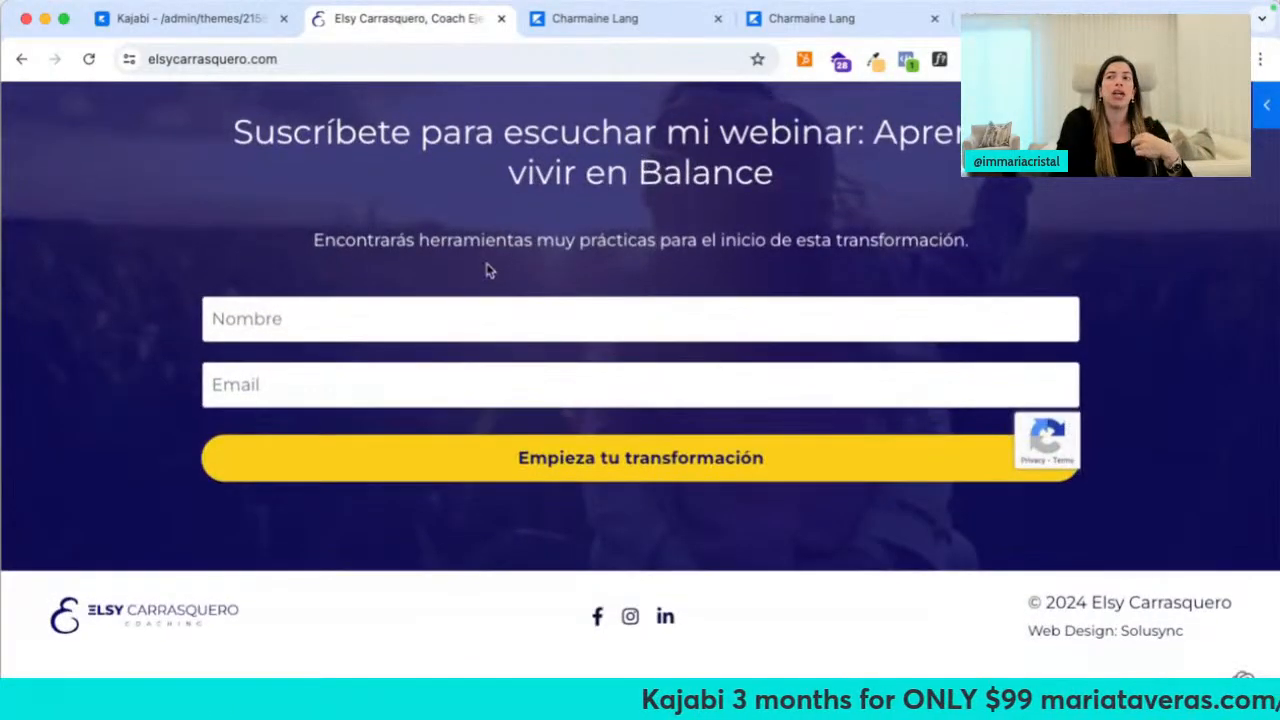
left_click(502, 22)
Load mariataveras.com in a new tab and dismiss its signup popup
key("ctrl+t")
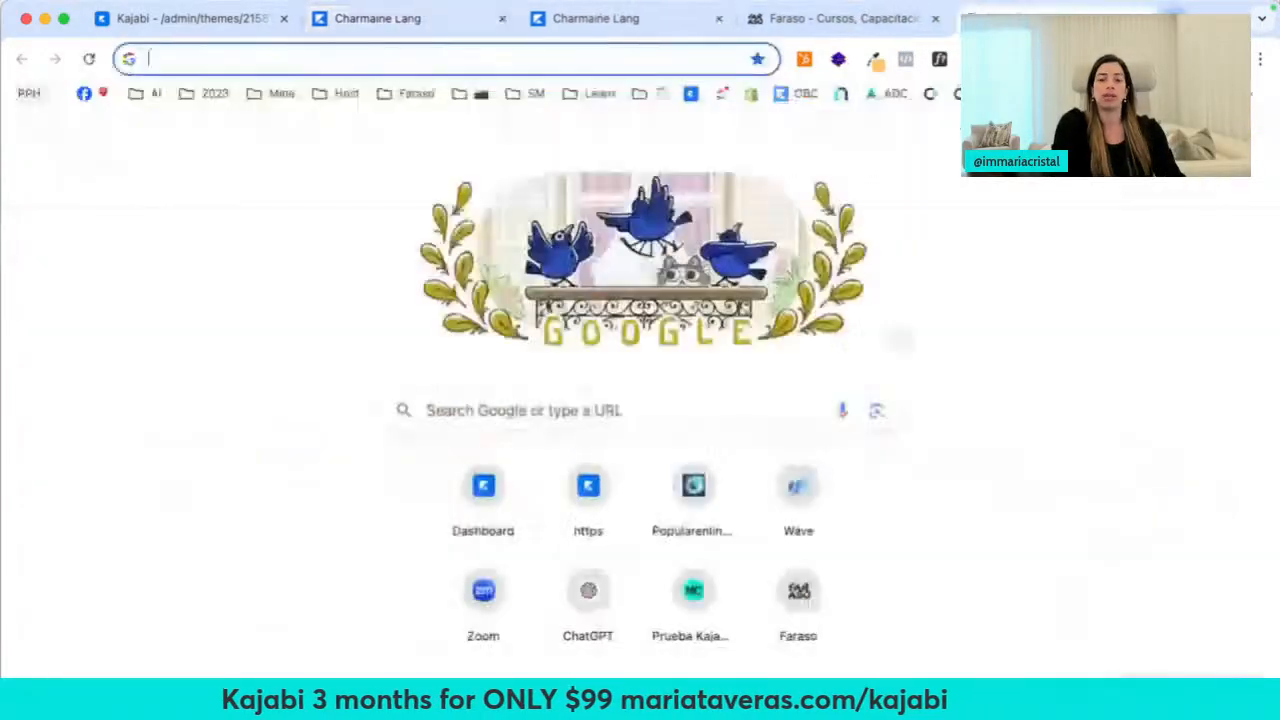
type("mariataveras.com")
key("Return")
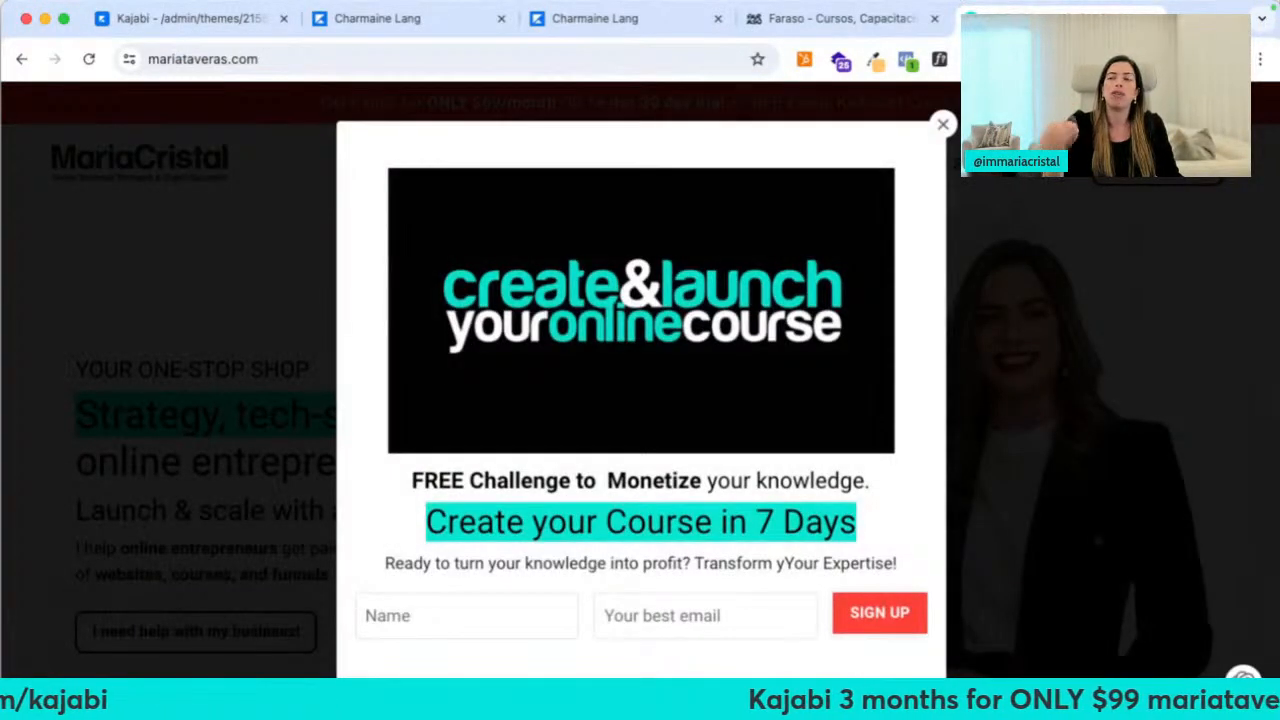
left_click(943, 124)
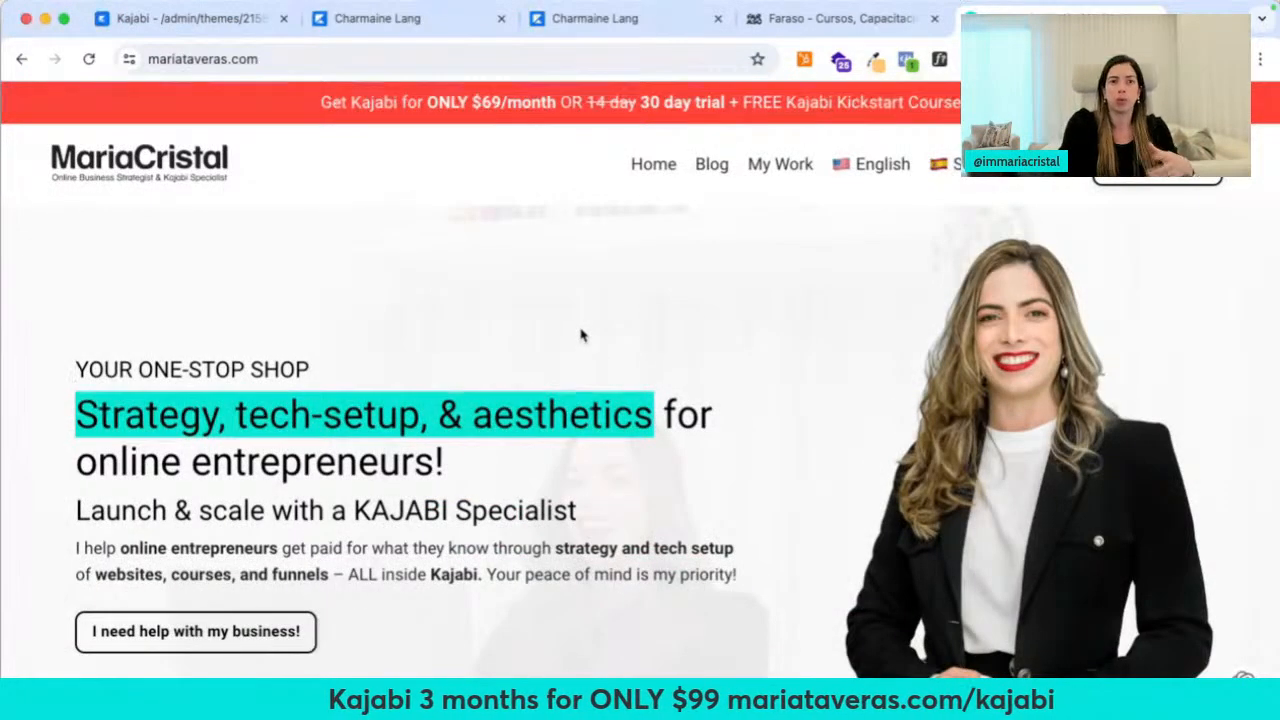
Scroll the mariataveras.com homepage down to the My Work Portfolio section, then open a blank tab
scroll(586, 337, "down", 3)
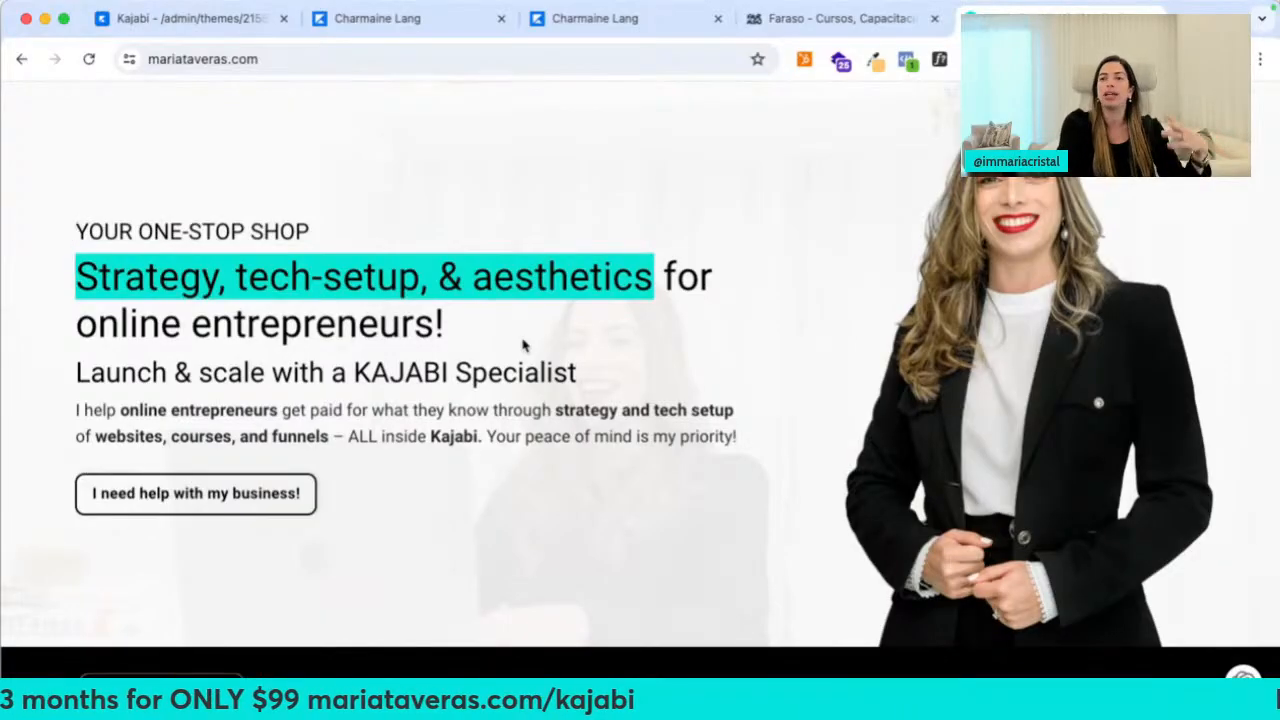
scroll(523, 346, "down", 8)
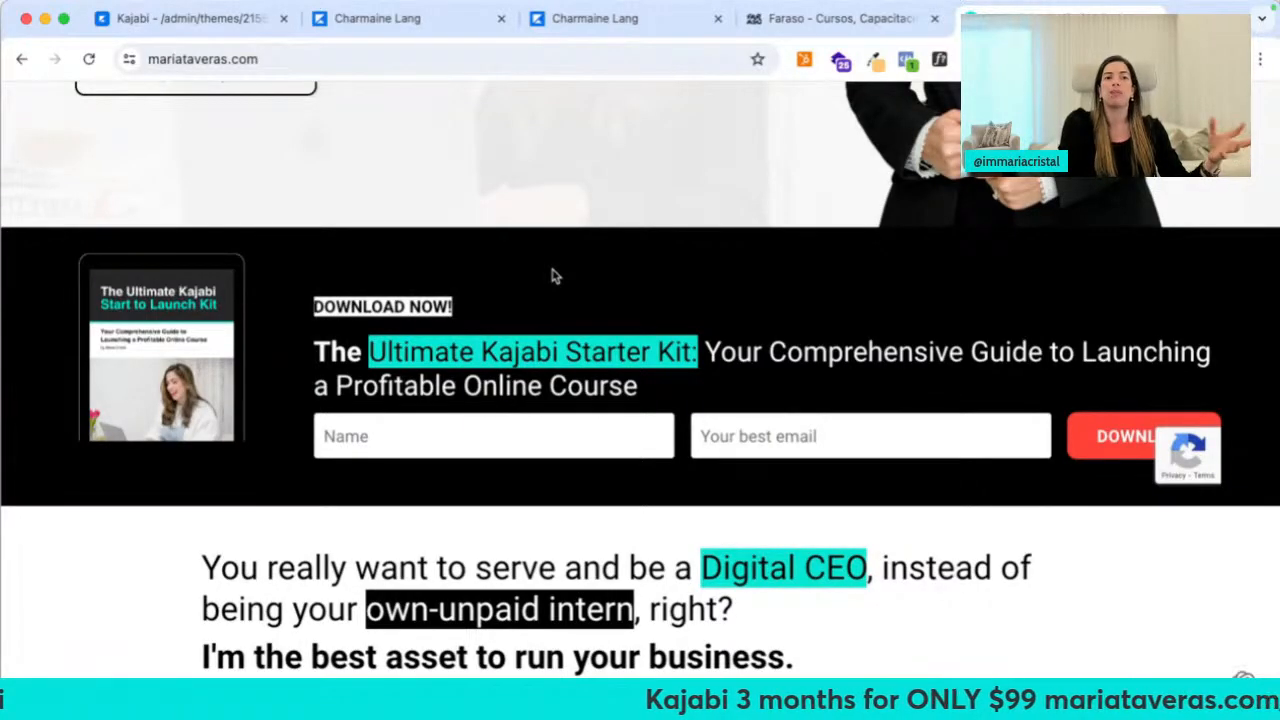
scroll(553, 276, "down", 5)
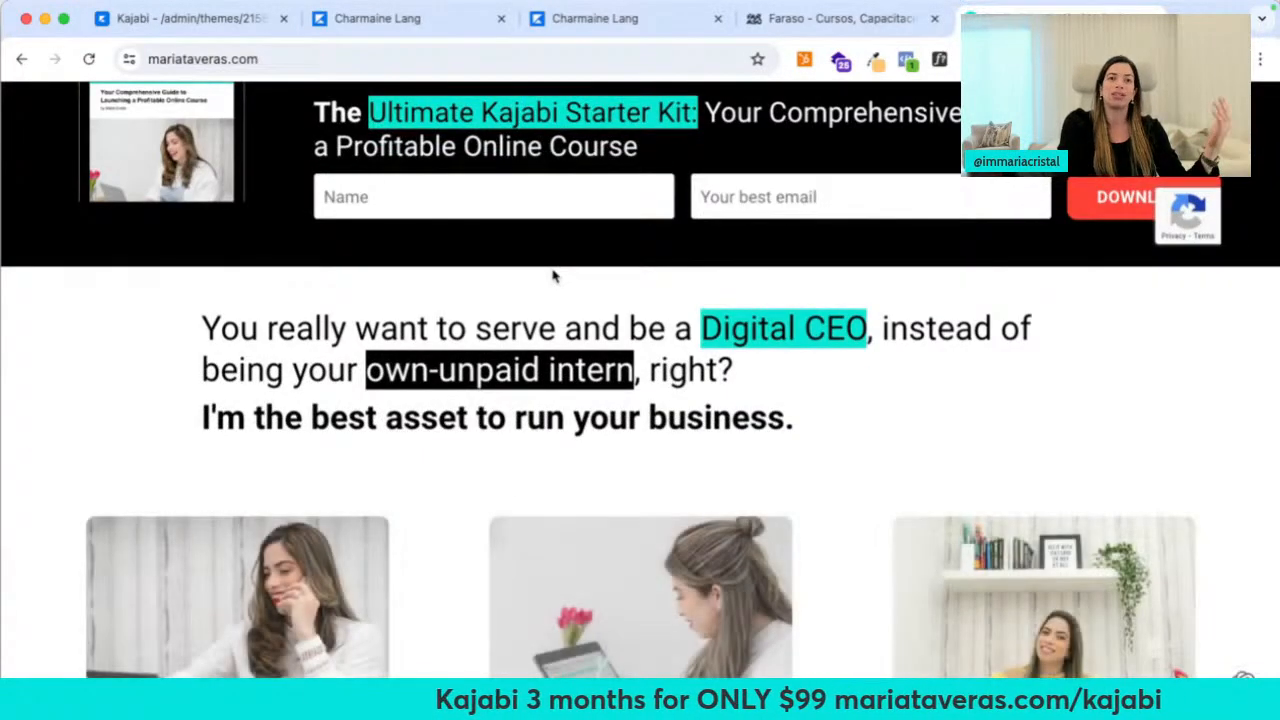
scroll(553, 276, "down", 4)
scroll(553, 276, "down", 4)
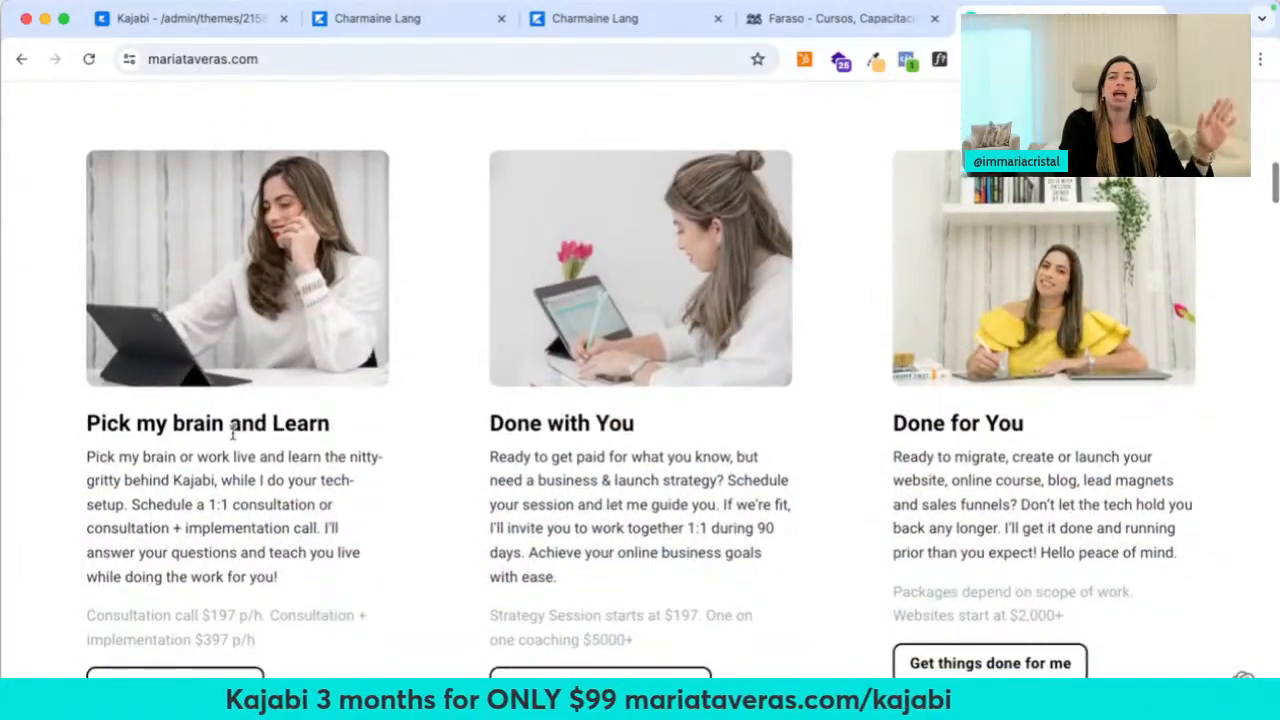
scroll(853, 448, "down", 15)
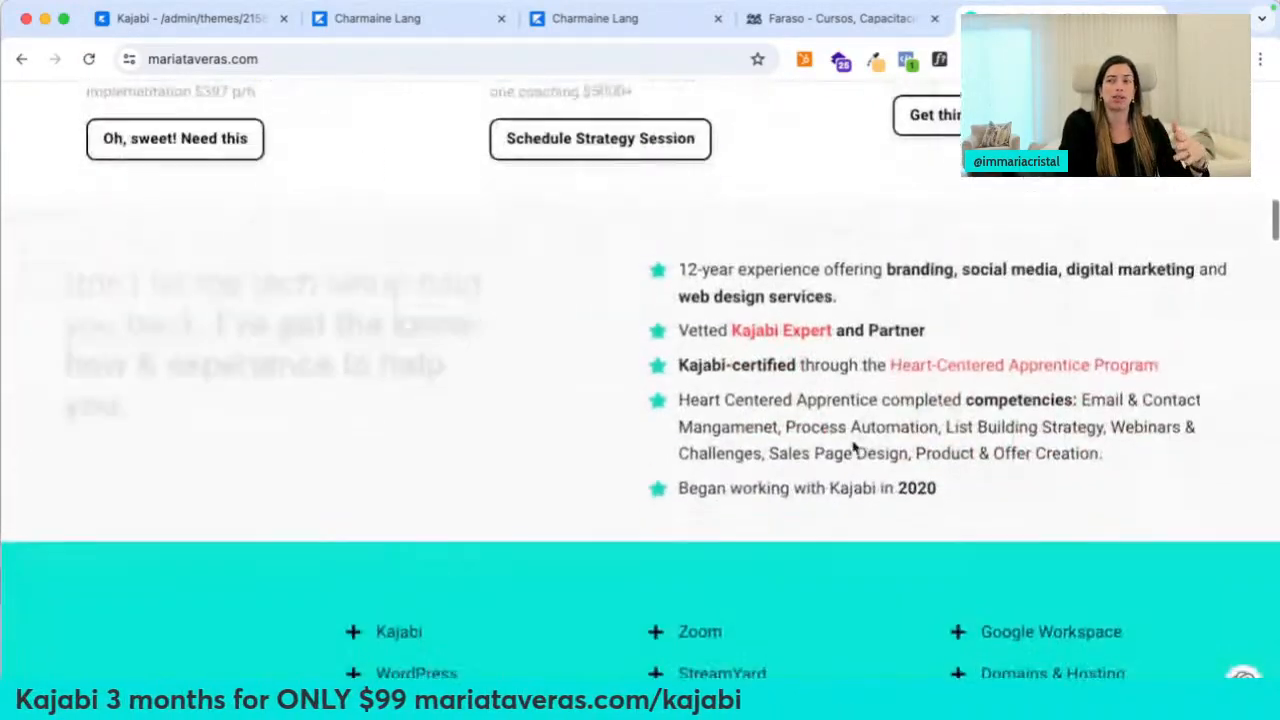
scroll(589, 514, "down", 15)
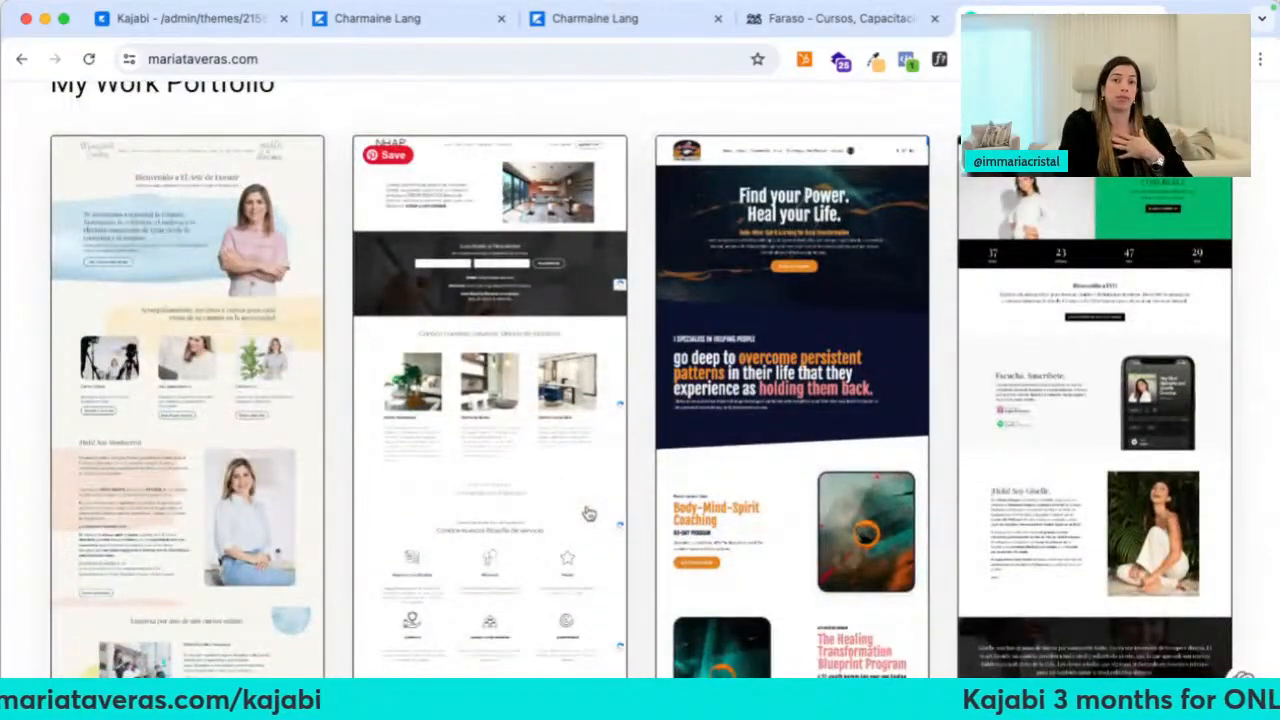
scroll(589, 514, "down", 2)
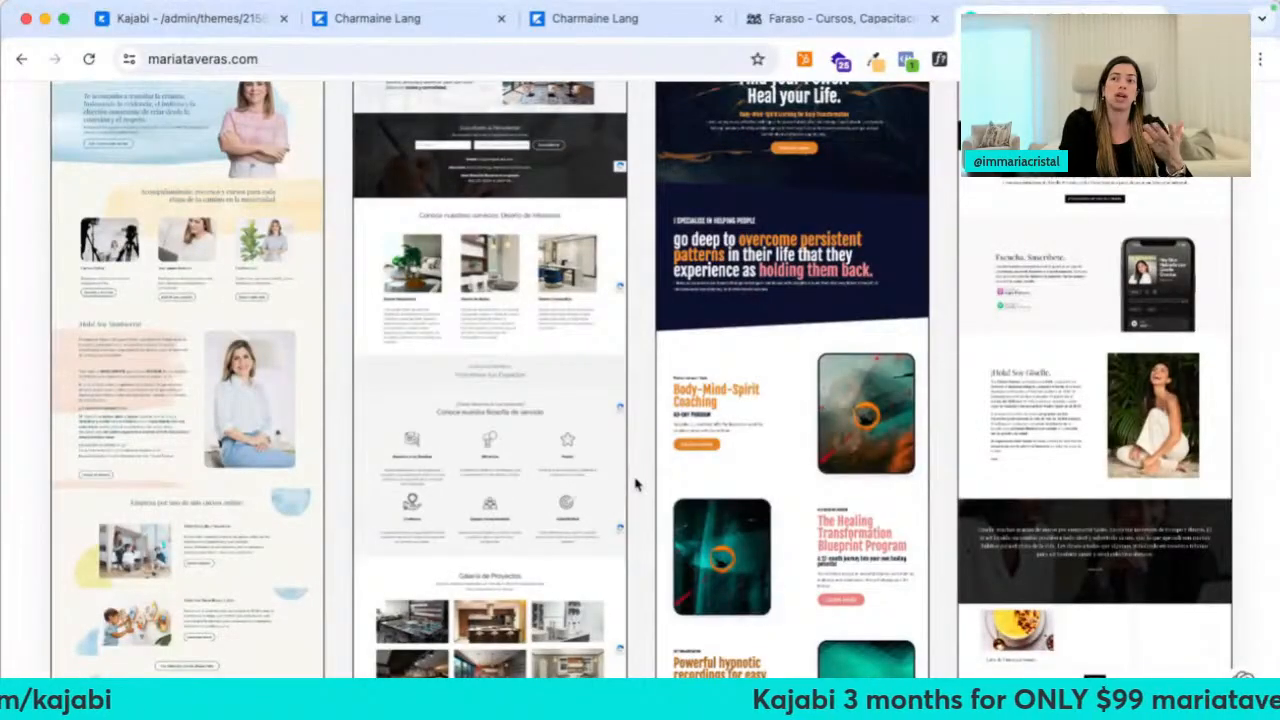
key("super+t")
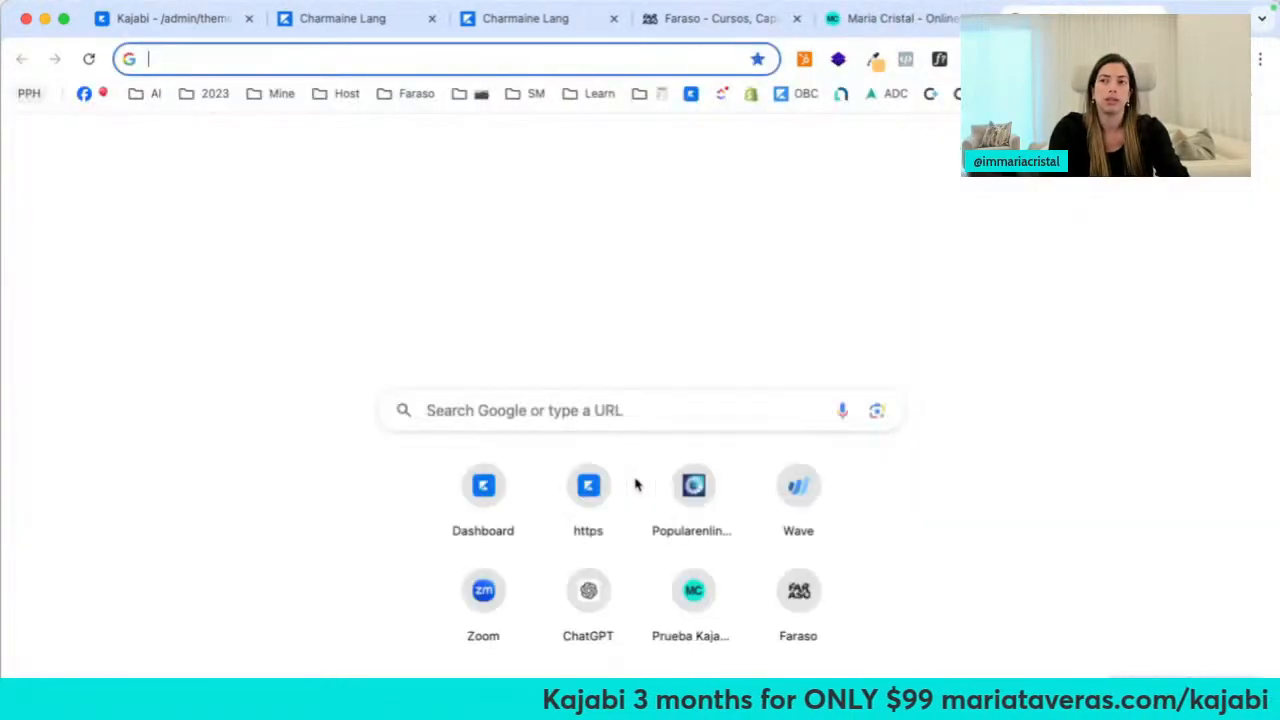
Load salusync.com in the new tab, then switch back to the Maria Cristal site
type("salusync.com")
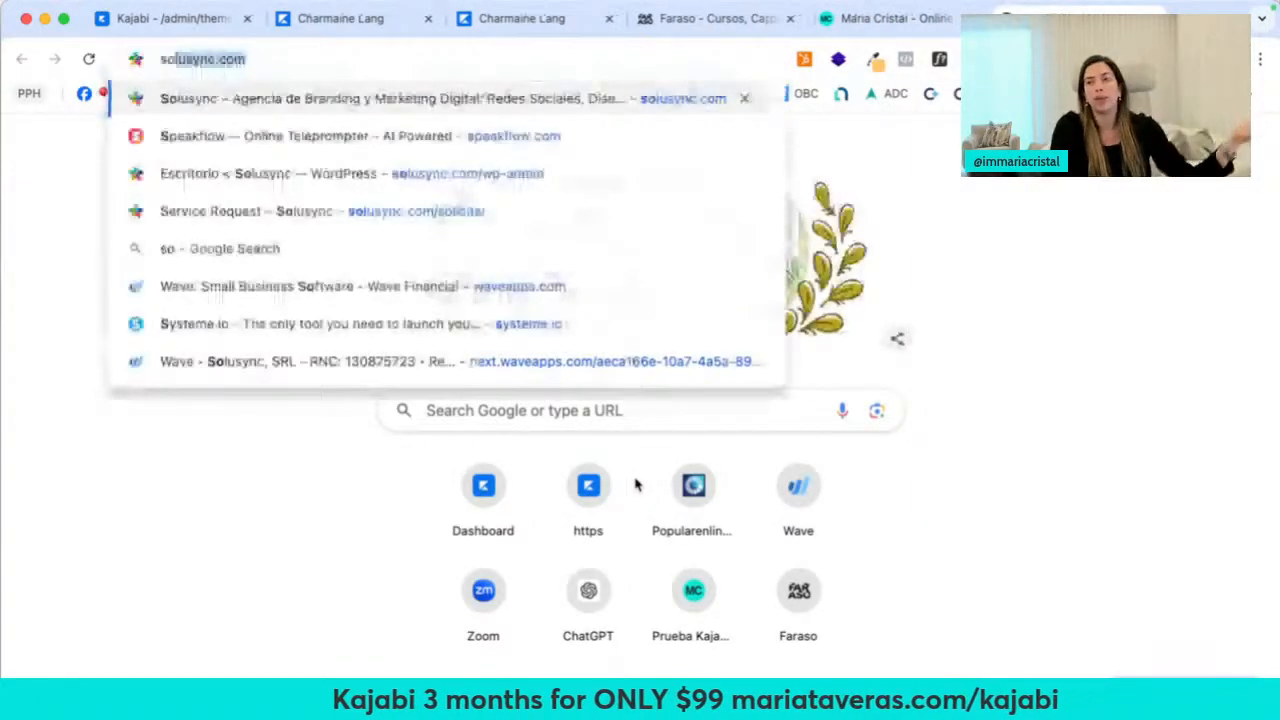
key("Return")
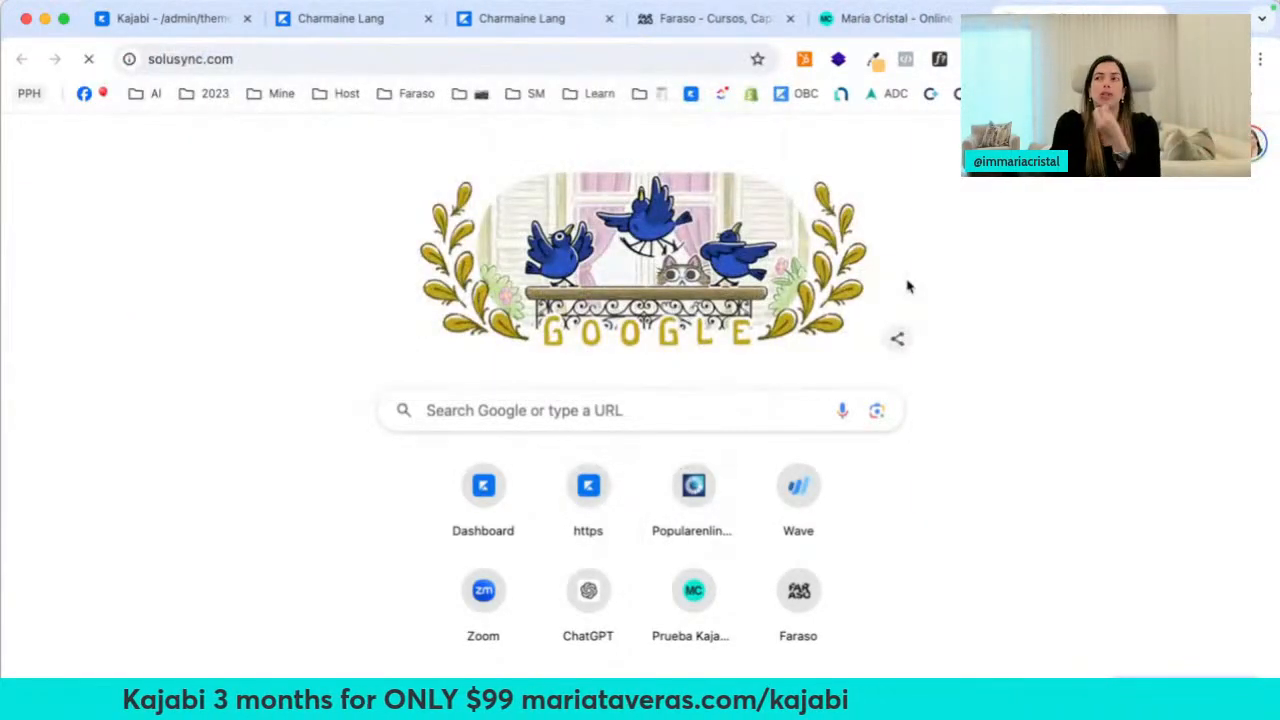
left_click(898, 18)
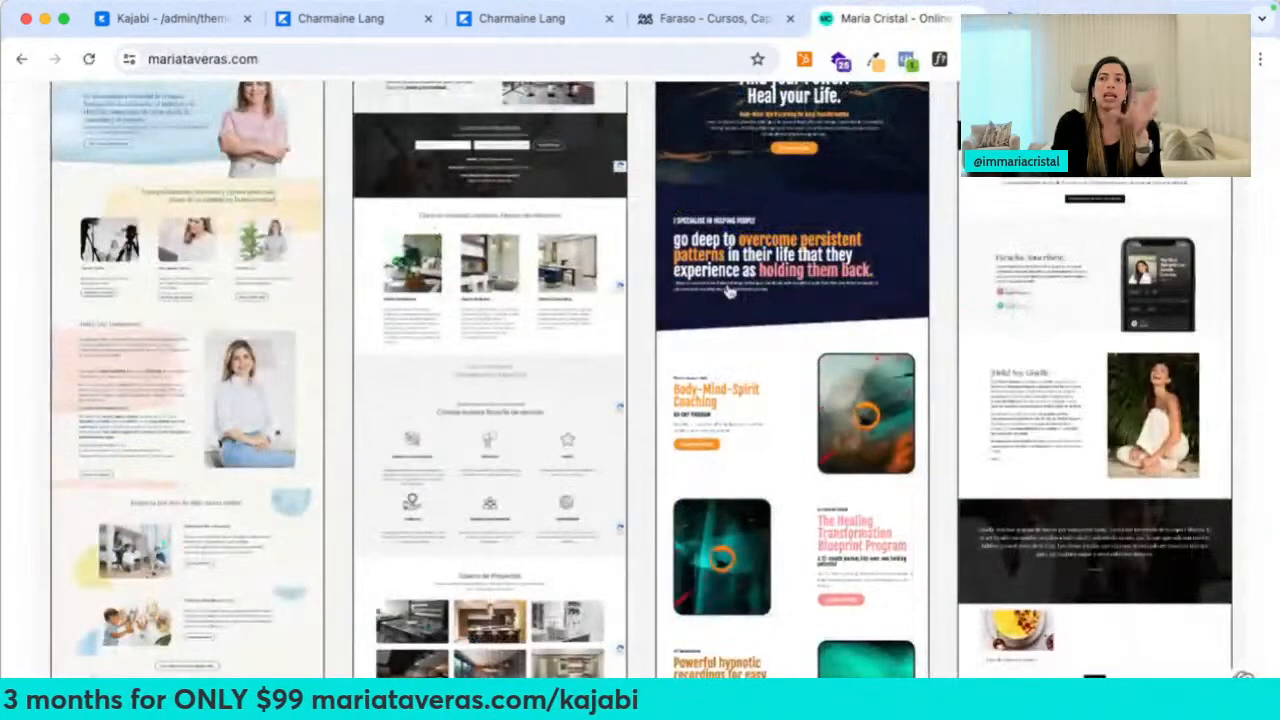
Scroll the Maria Cristal homepage down to the blog posts and newsletter signup form
scroll(938, 290, "down", 15)
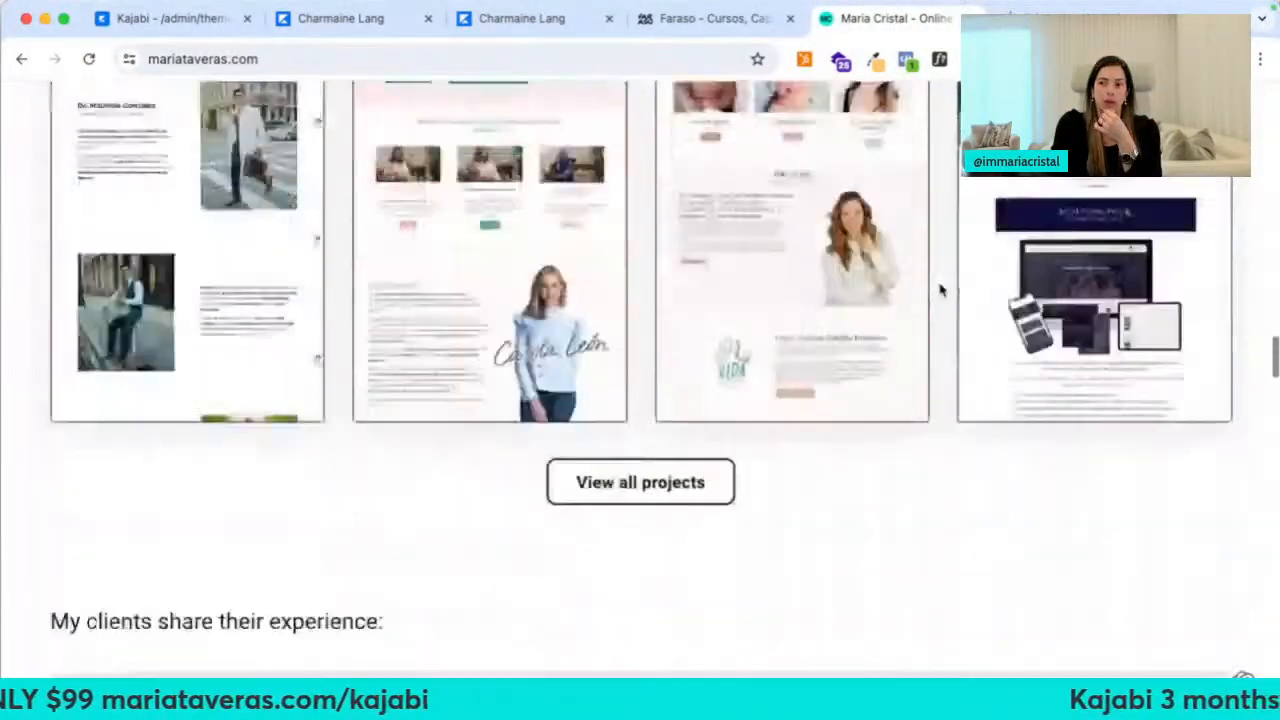
scroll(766, 280, "down", 12)
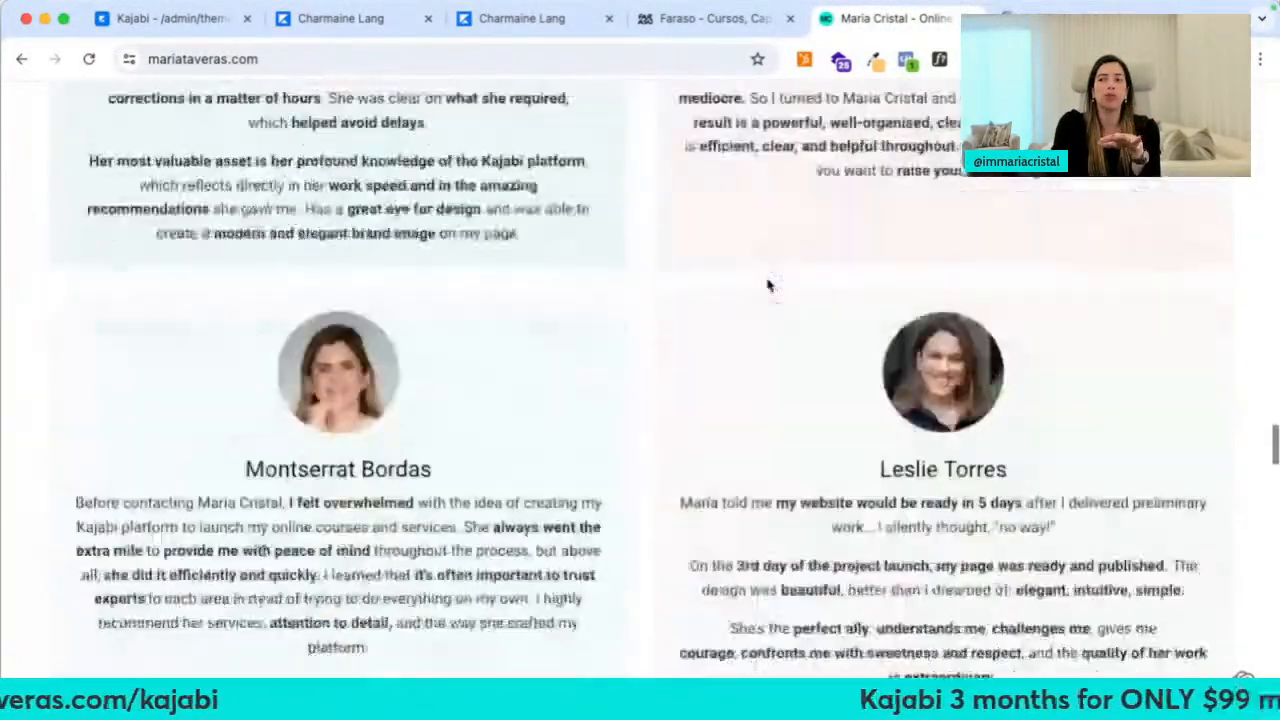
scroll(768, 280, "down", 10)
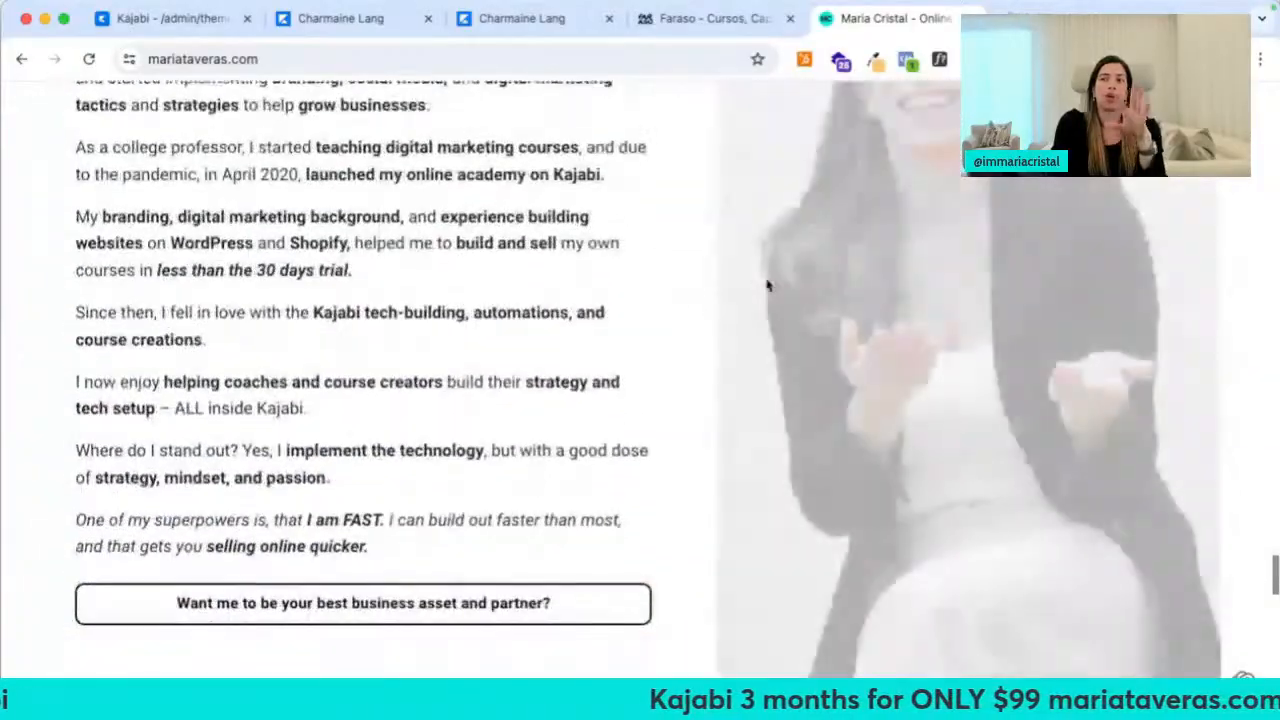
scroll(597, 345, "down", 7)
scroll(214, 237, "up", 1)
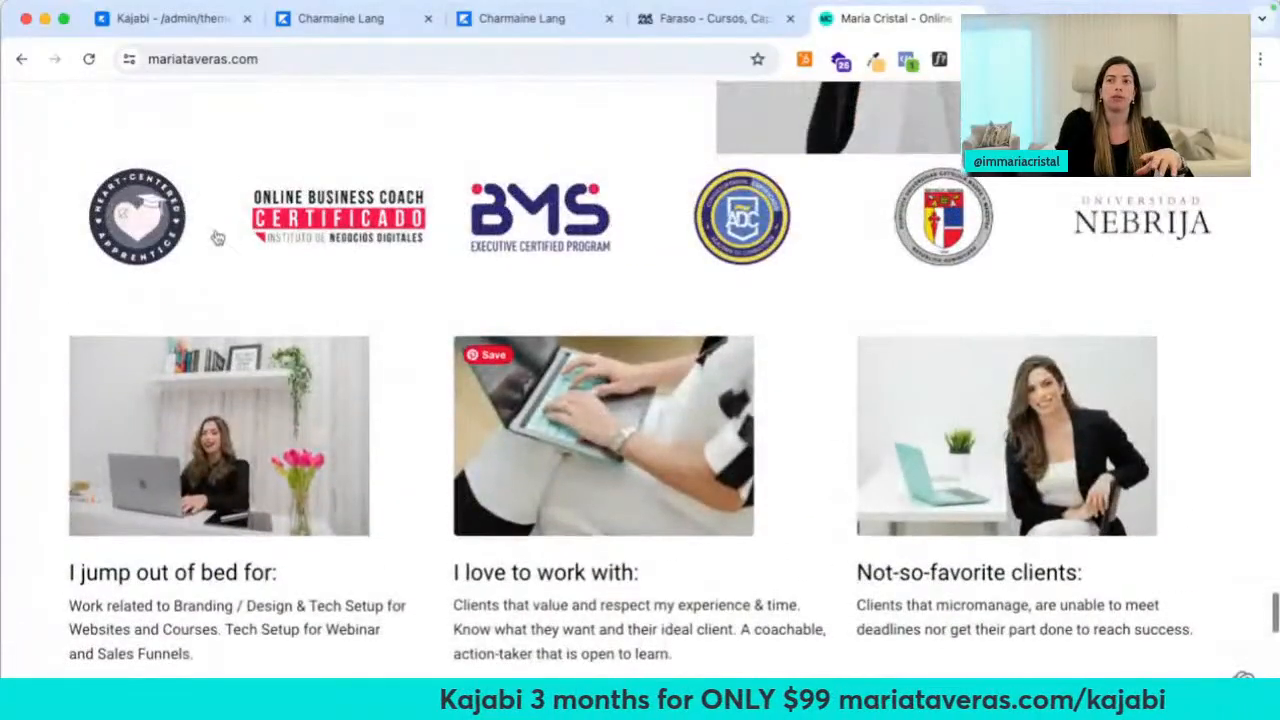
scroll(481, 304, "down", 8)
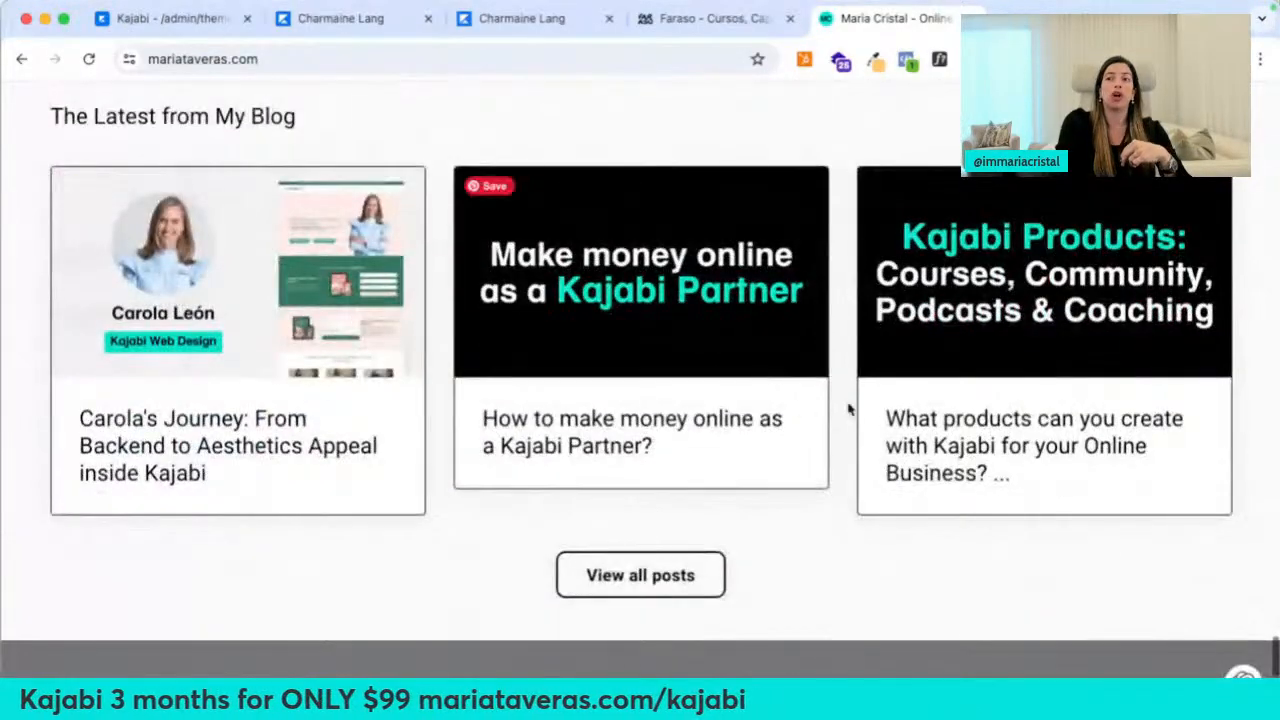
scroll(848, 409, "down", 6)
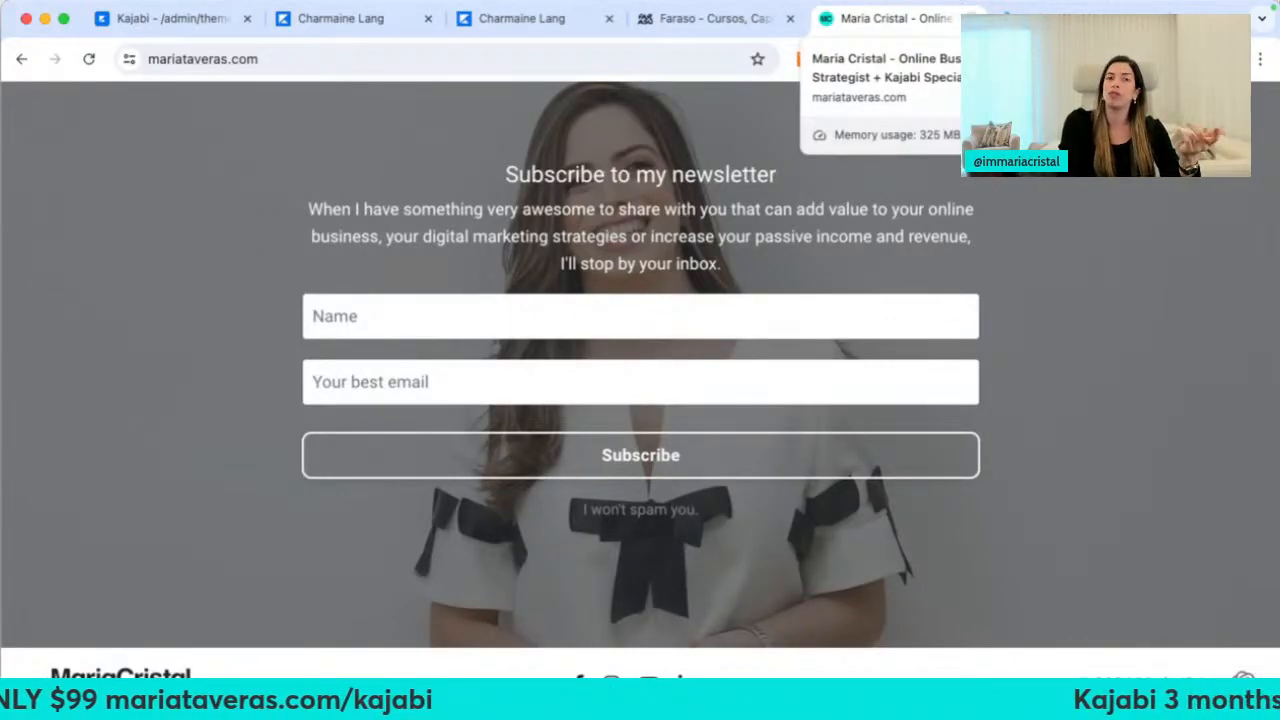
Close the Maria Cristal site and scroll down through the Solusync portfolio
left_click(971, 19)
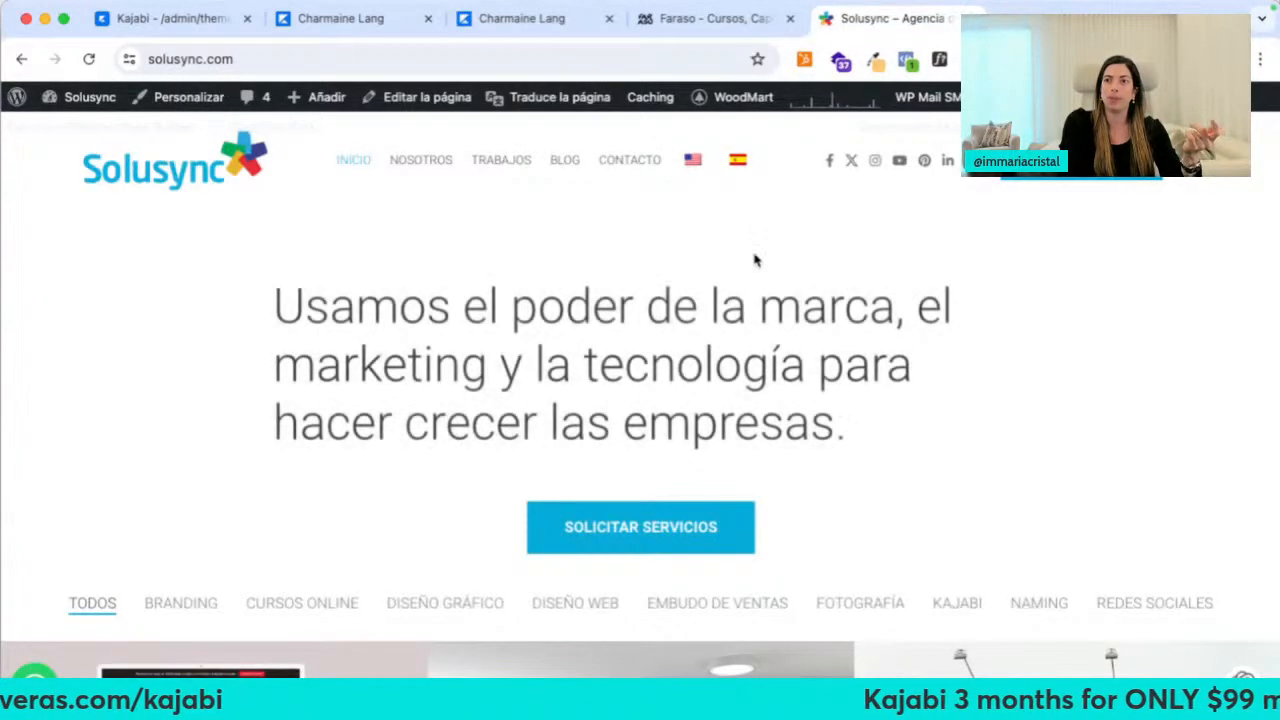
scroll(395, 305, "down", 7)
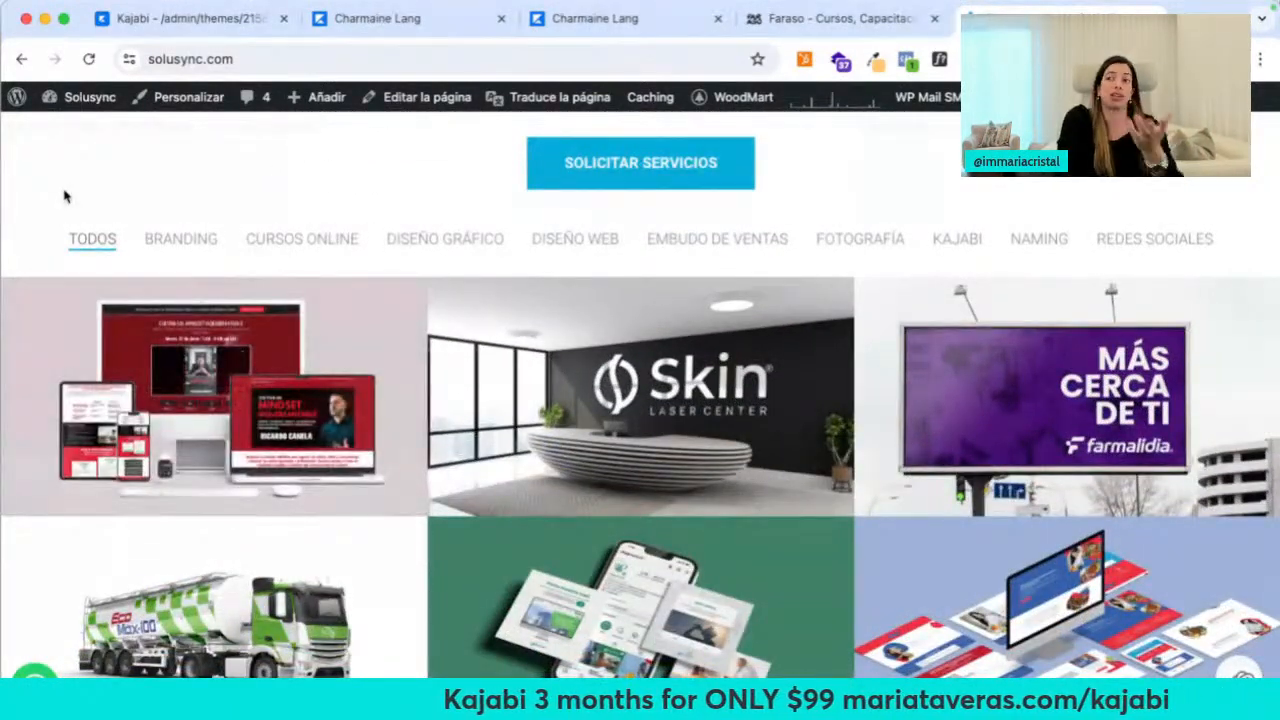
scroll(63, 196, "down", 1)
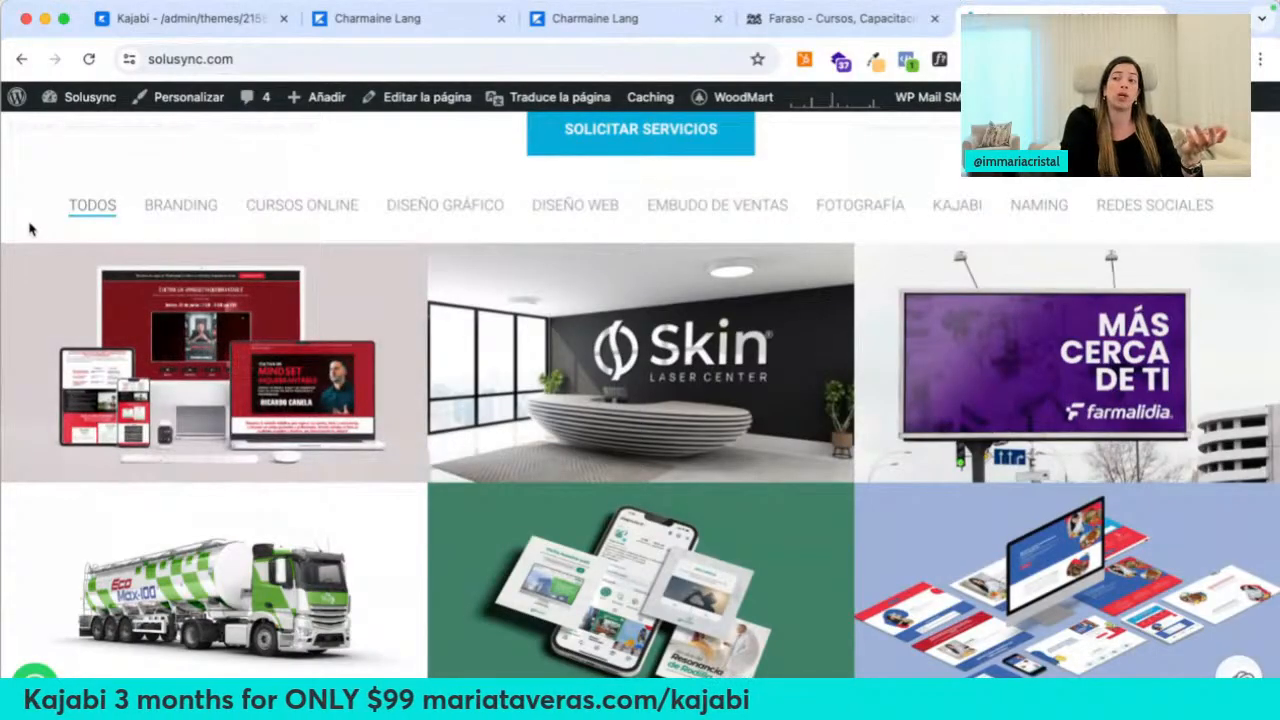
scroll(563, 357, "down", 5)
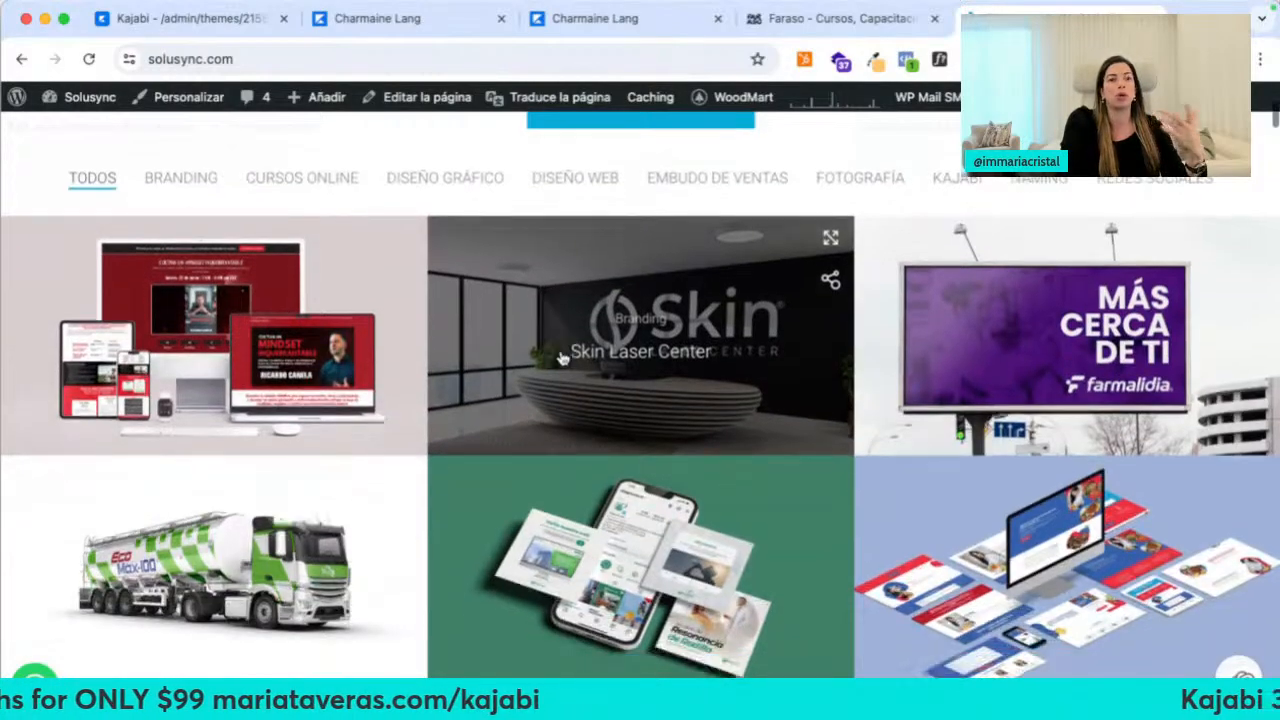
scroll(533, 443, "down", 5)
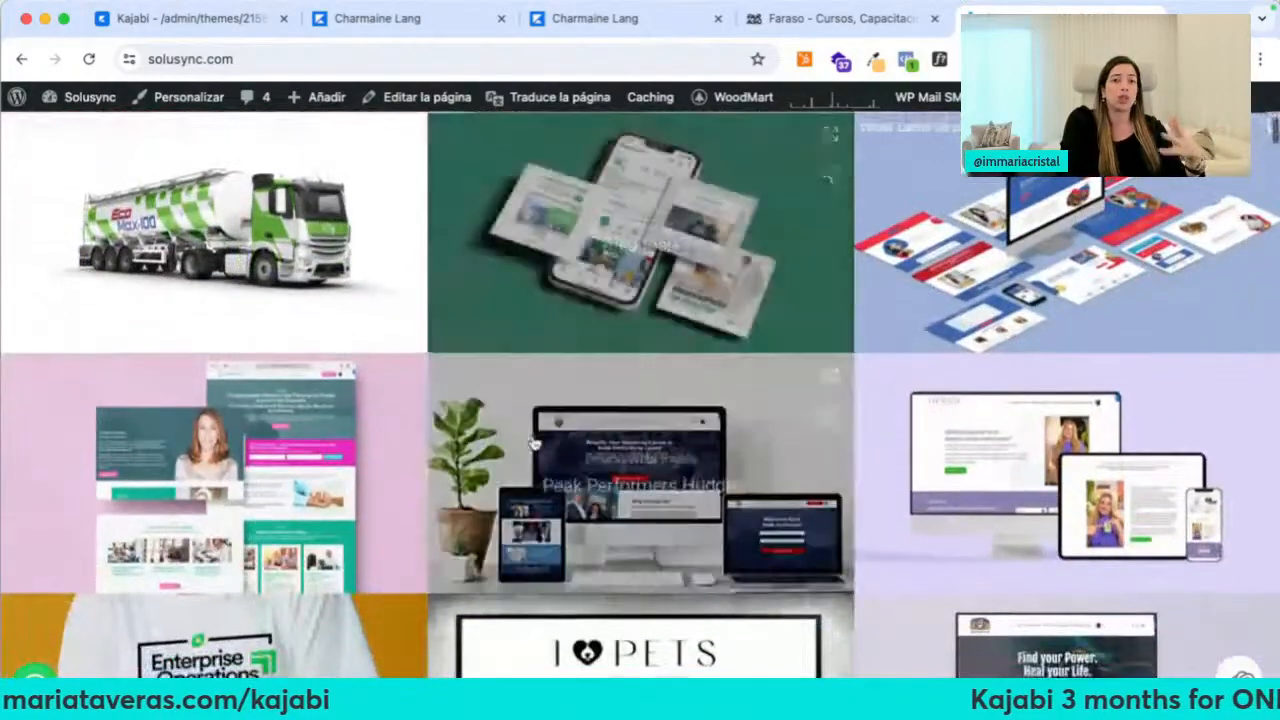
Finish reviewing the Solusync portfolio, close it, and return to the Kajabi Home page editor
scroll(533, 443, "down", 7)
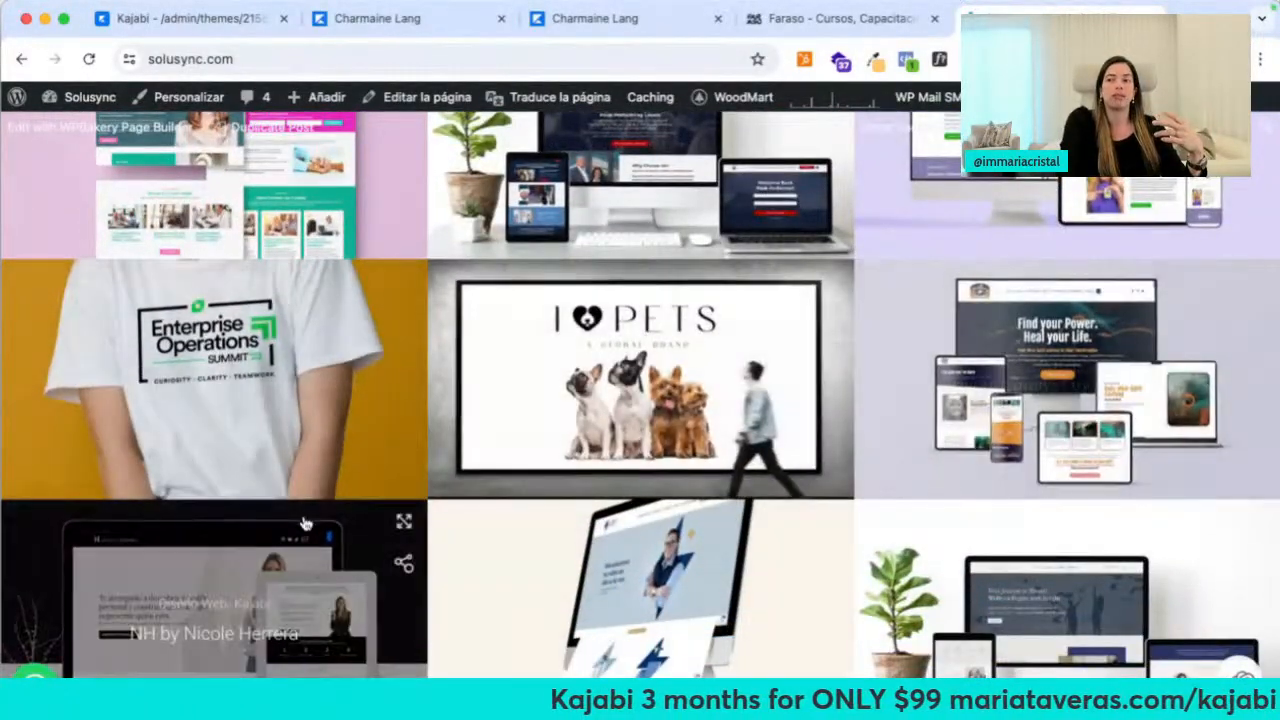
scroll(306, 523, "down", 3)
scroll(484, 493, "up", 10)
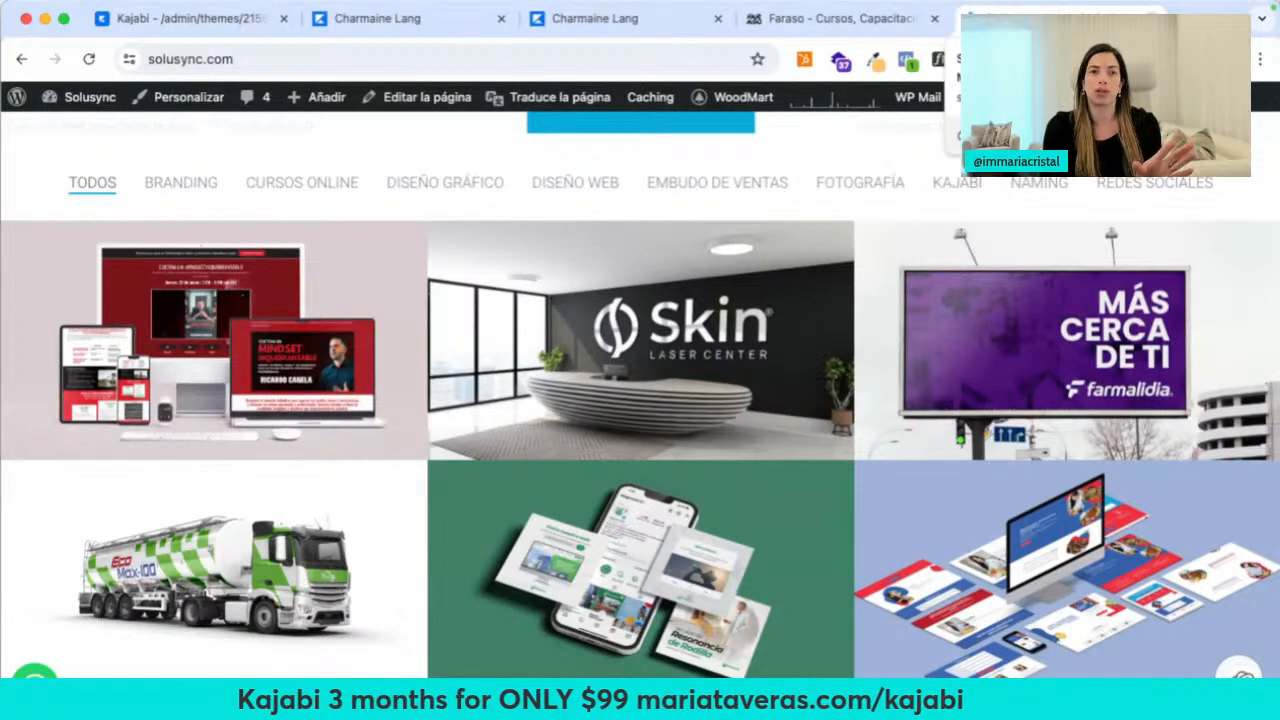
left_click(1152, 18)
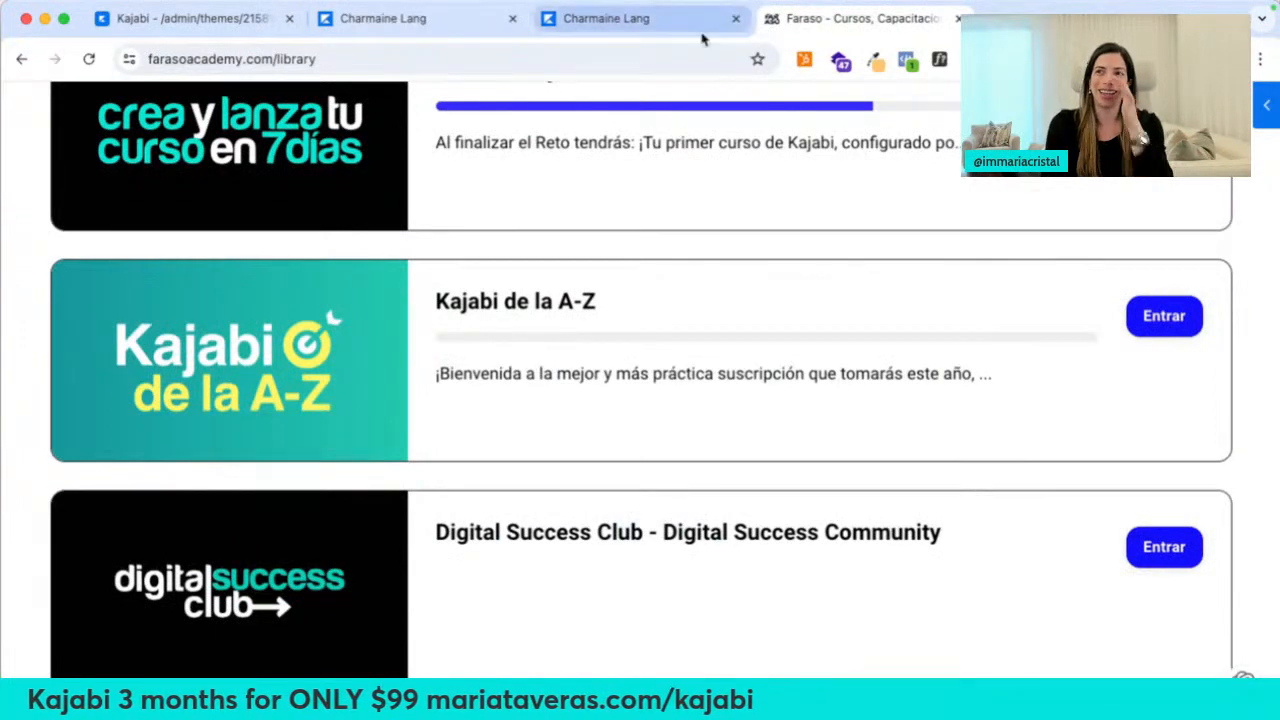
left_click(173, 14)
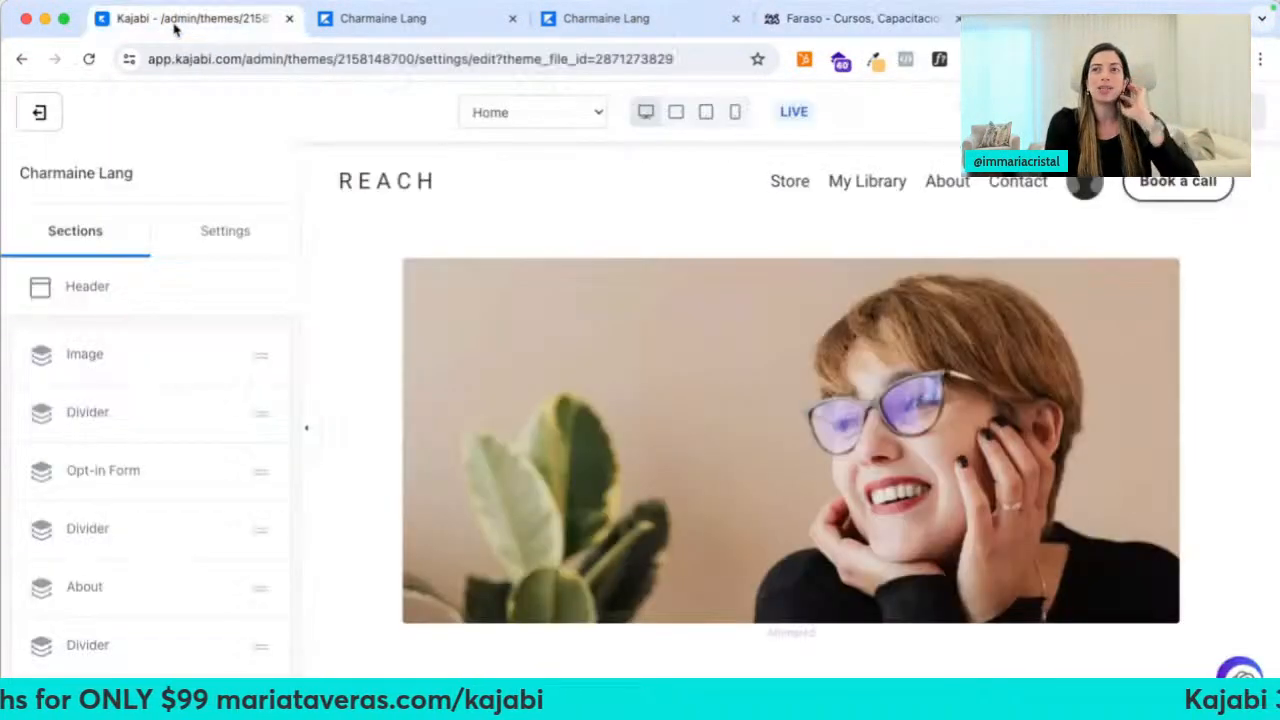
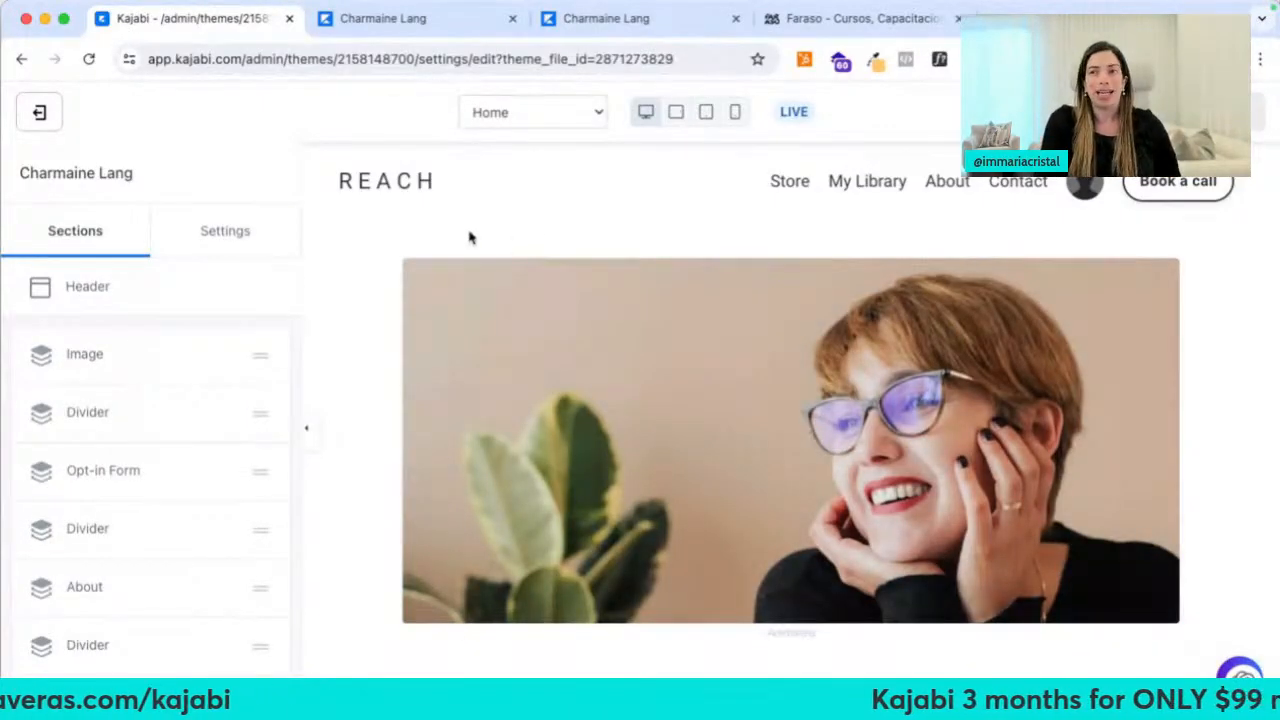
Open the theme's Style Guide and set the page background colour to fdfdfd
left_click(214, 238)
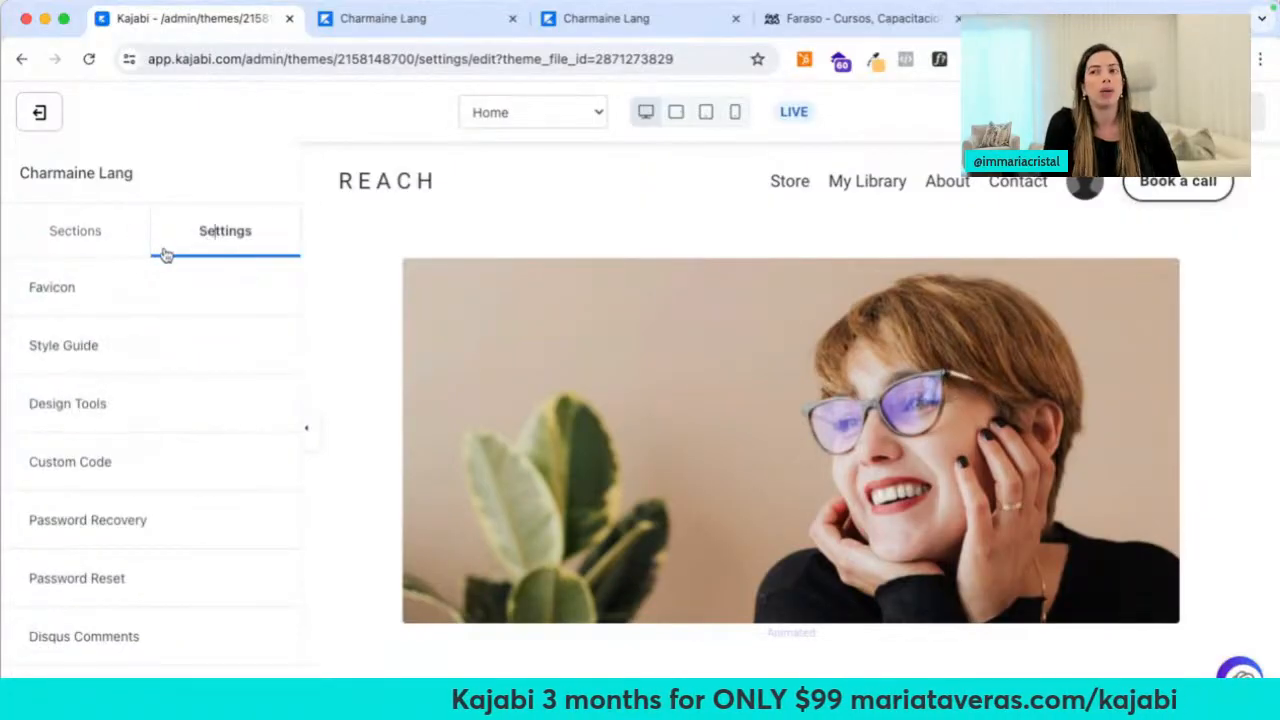
left_click(118, 289)
left_click(40, 170)
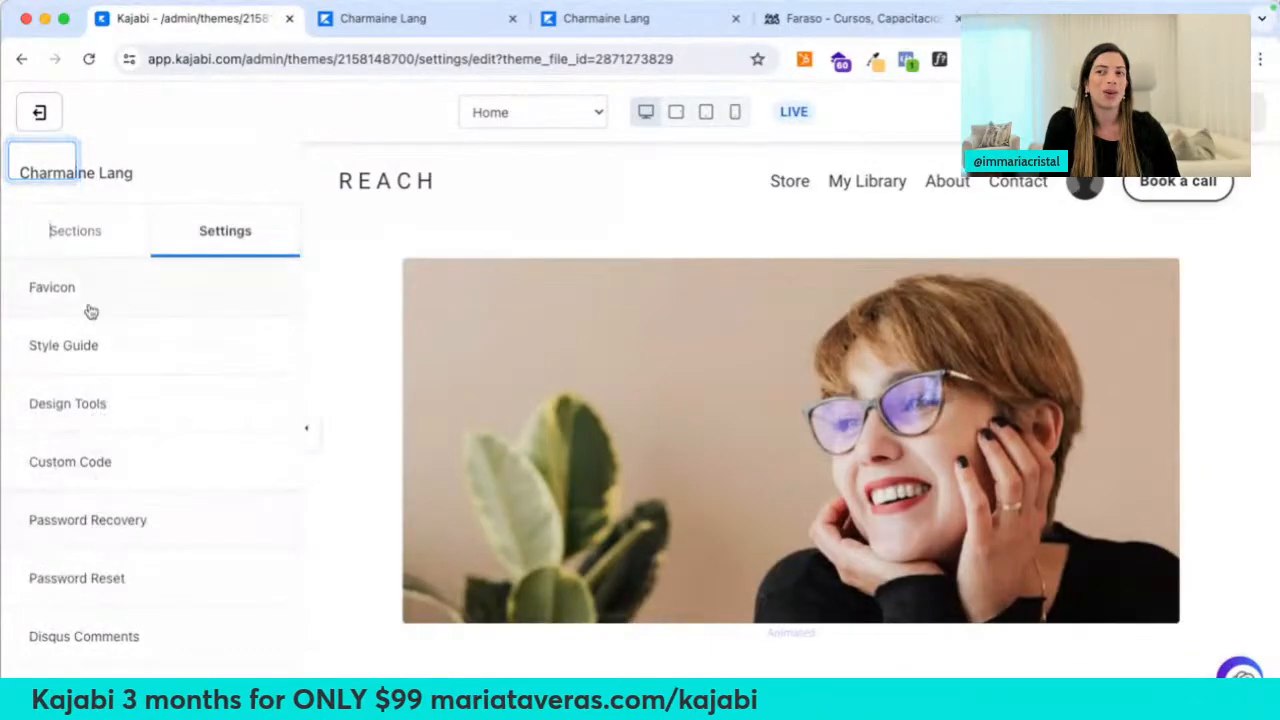
left_click(89, 340)
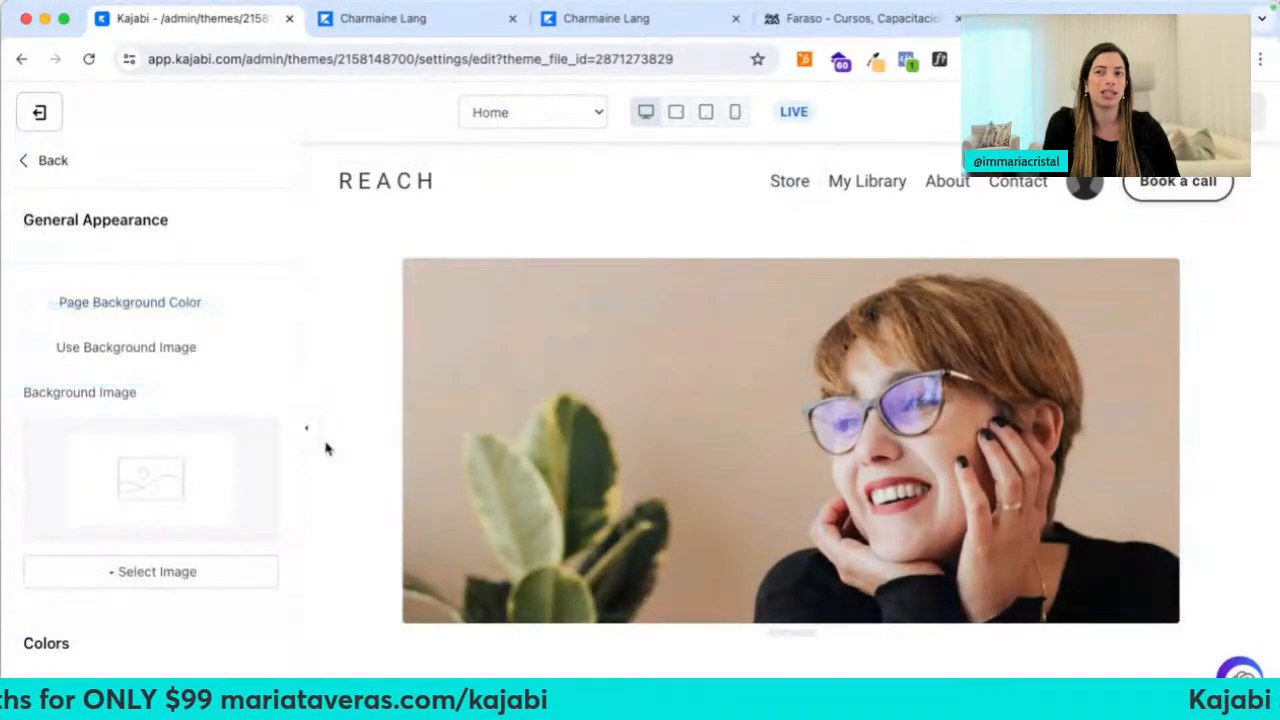
left_click(39, 310)
double_click(57, 512)
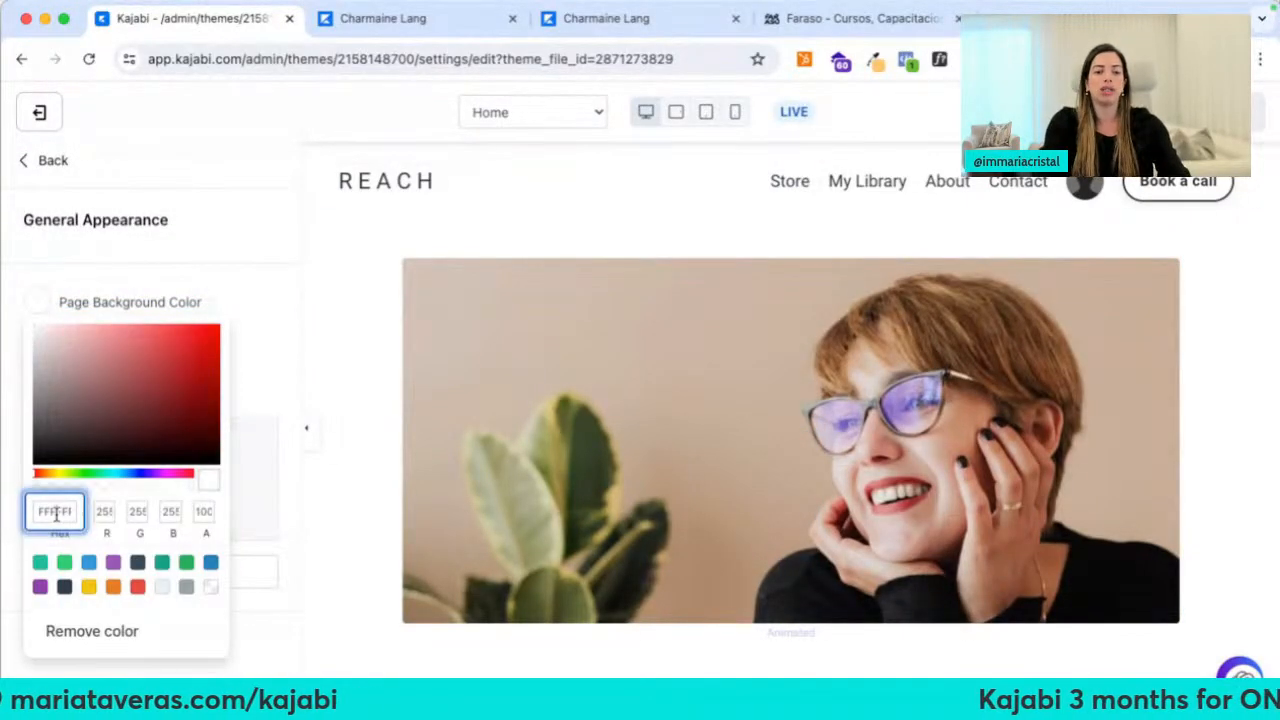
type("fdfdfd")
left_click(254, 303)
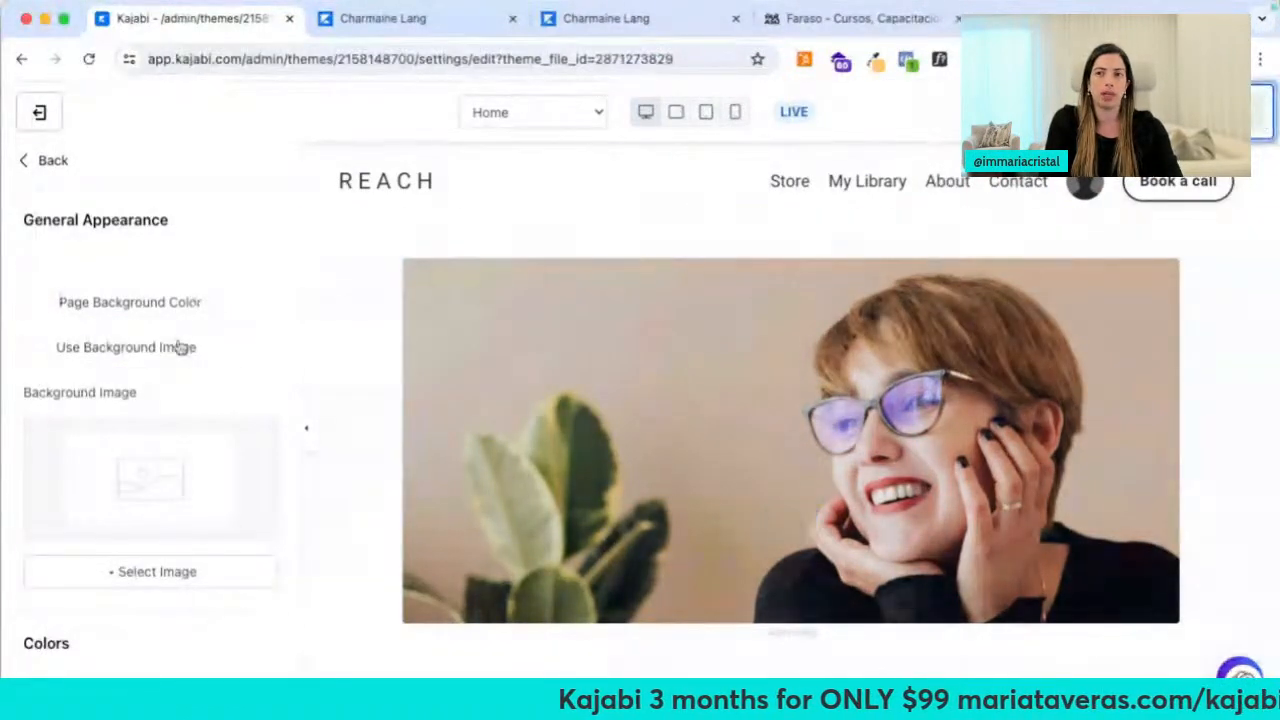
Set the theme's primary colour to blue
scroll(209, 380, "down", 5)
scroll(209, 380, "down", 2)
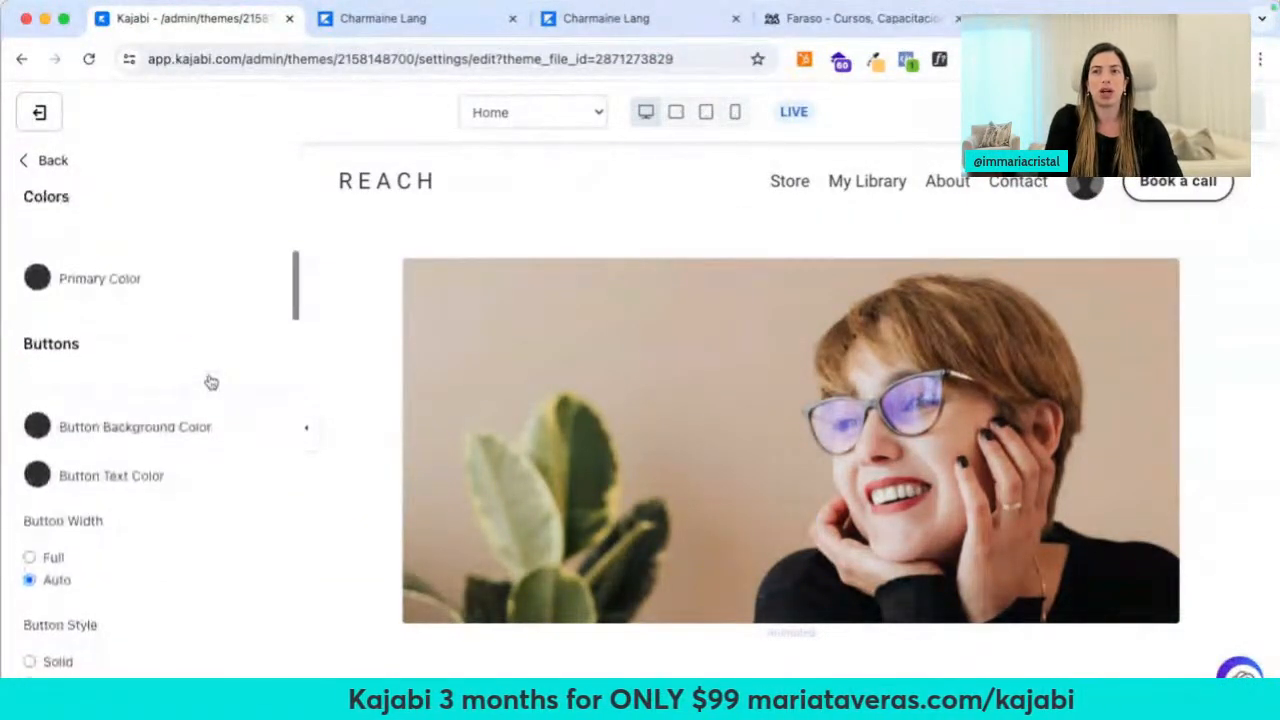
scroll(540, 410, "down", 5)
scroll(898, 470, "up", 5)
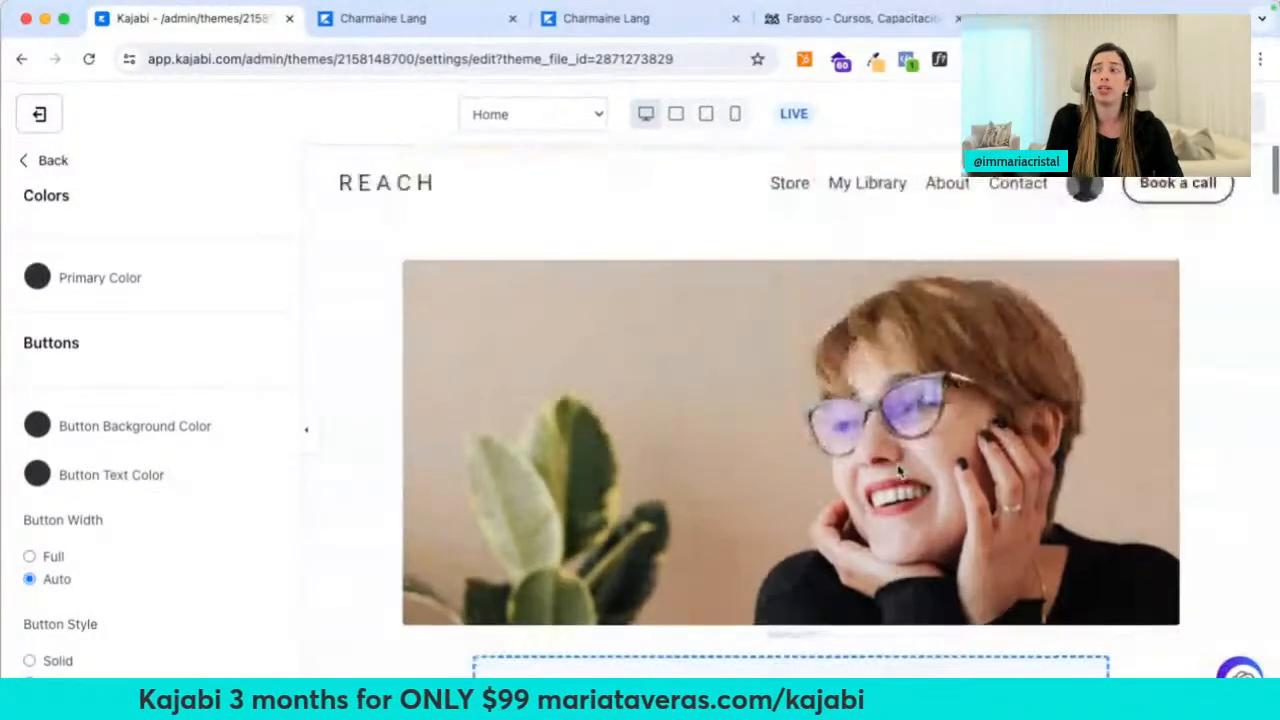
left_click(33, 278)
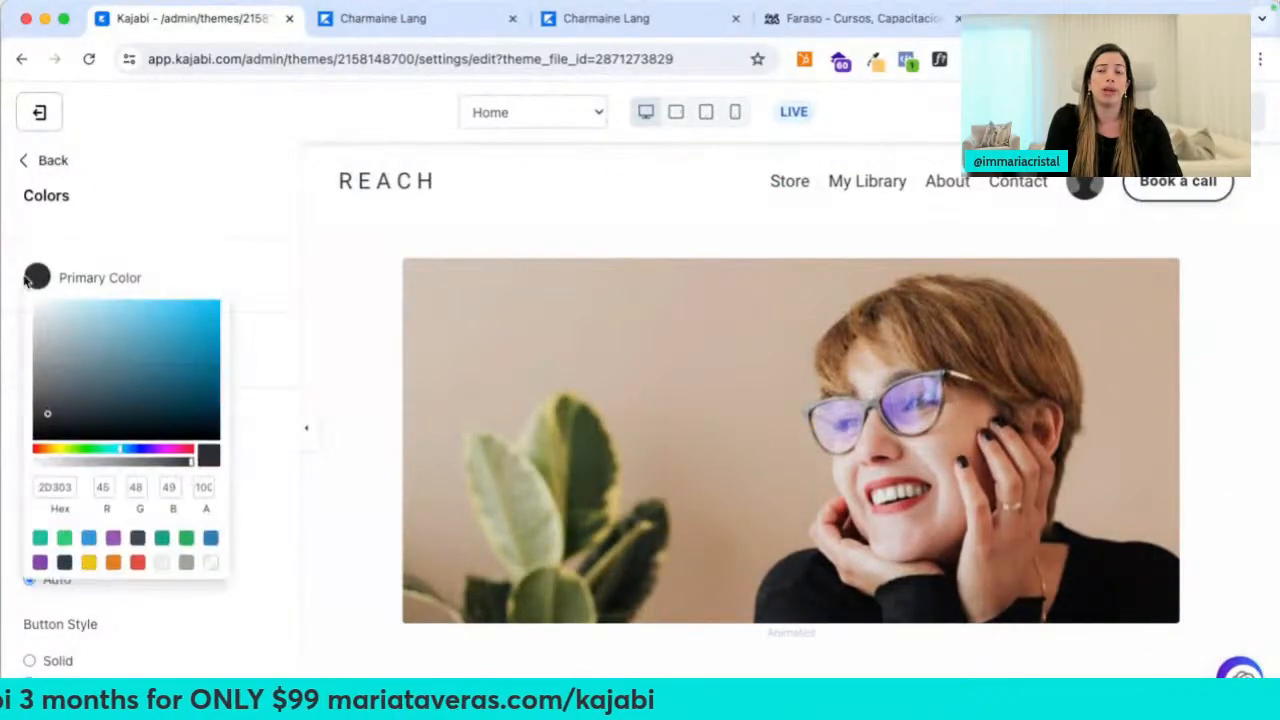
left_click(210, 538)
left_click(277, 320)
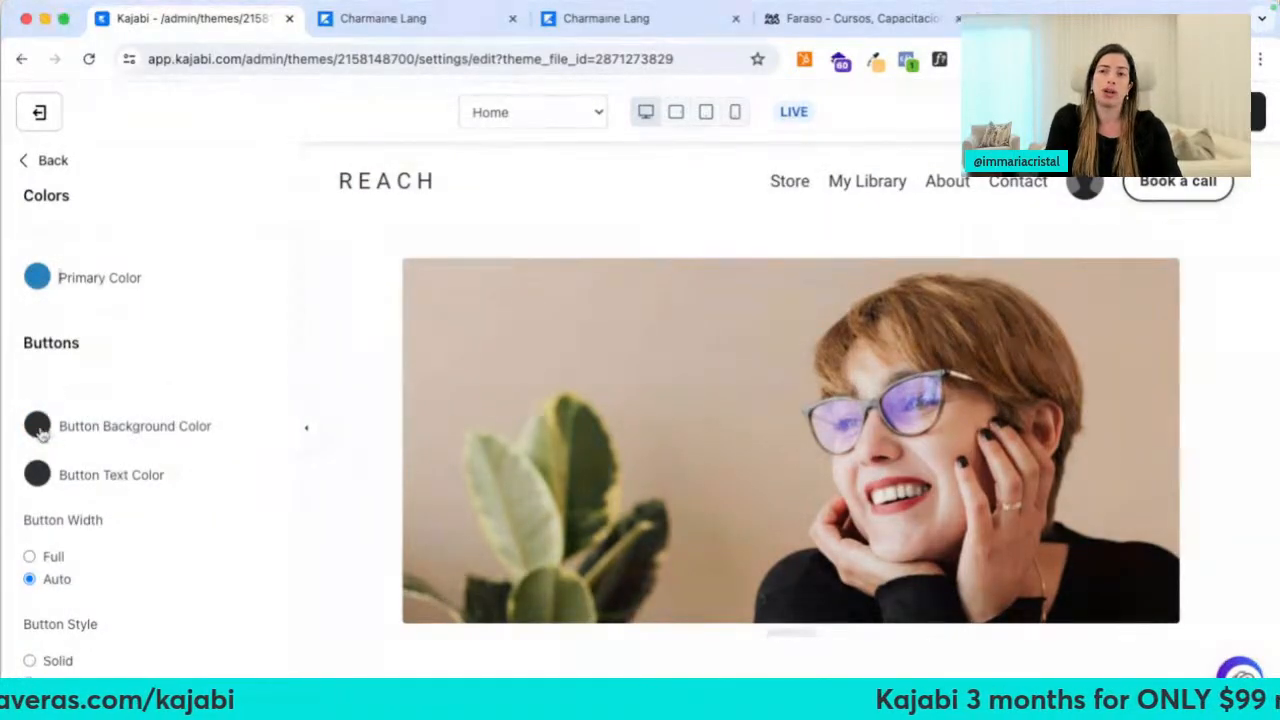
Make the button background green with the Solid button style, and save
left_click(37, 425)
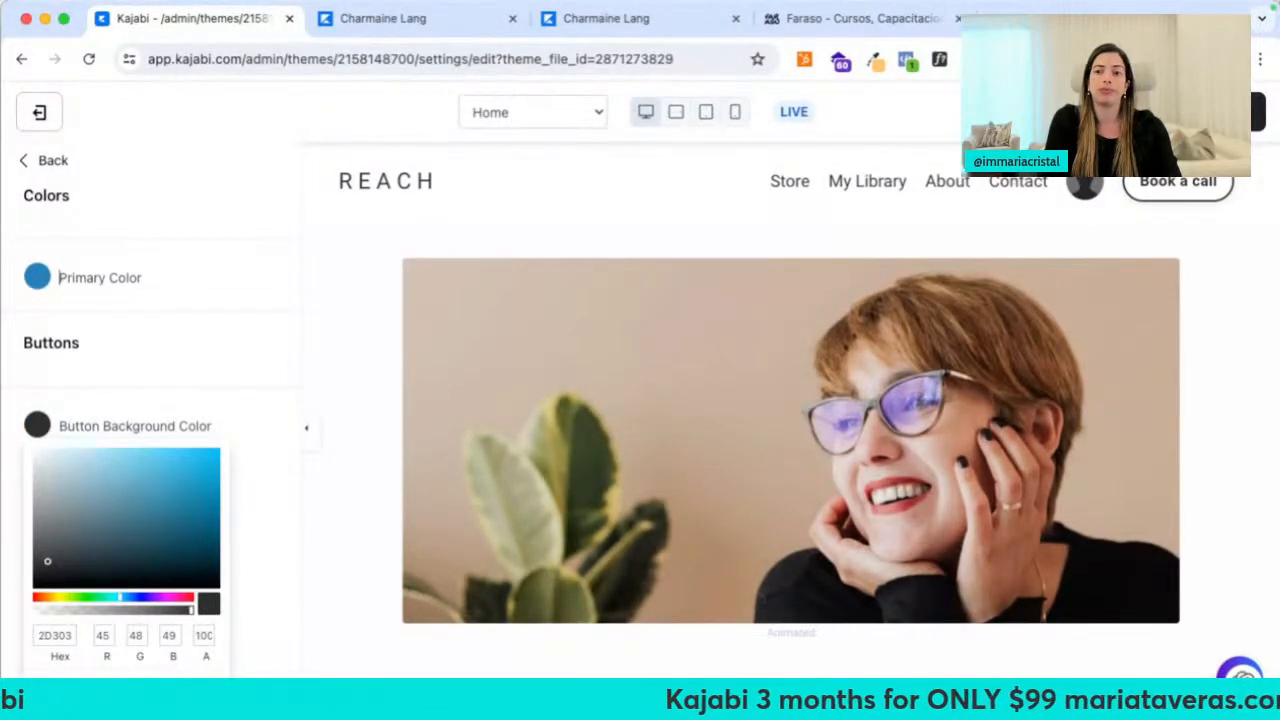
left_click(130, 688)
left_click(265, 523)
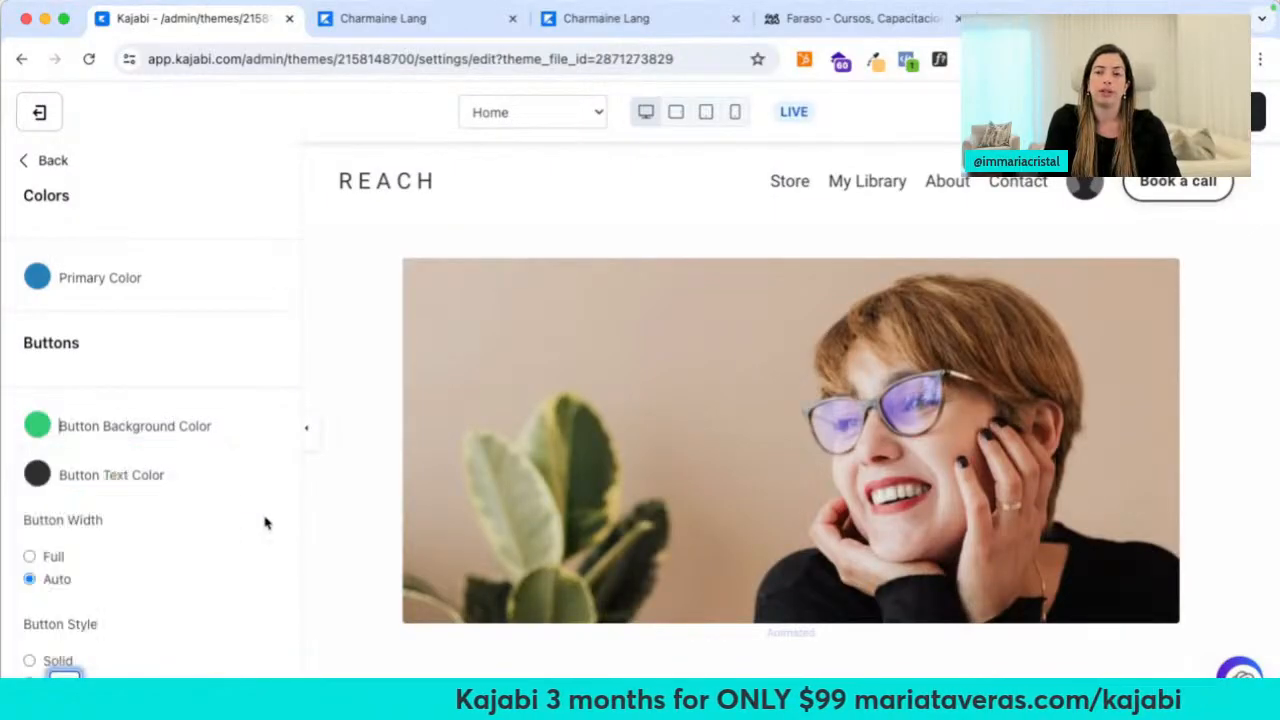
scroll(265, 523, "down", 5)
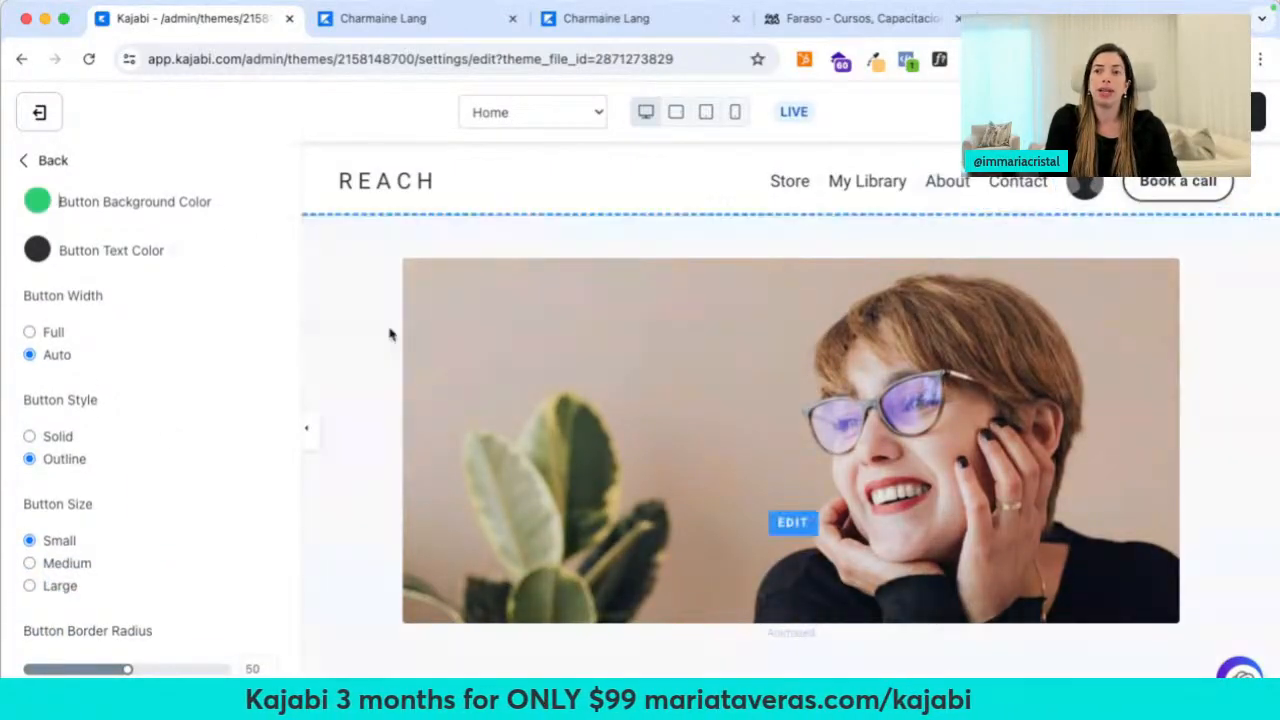
left_click(29, 436)
left_click(1262, 112)
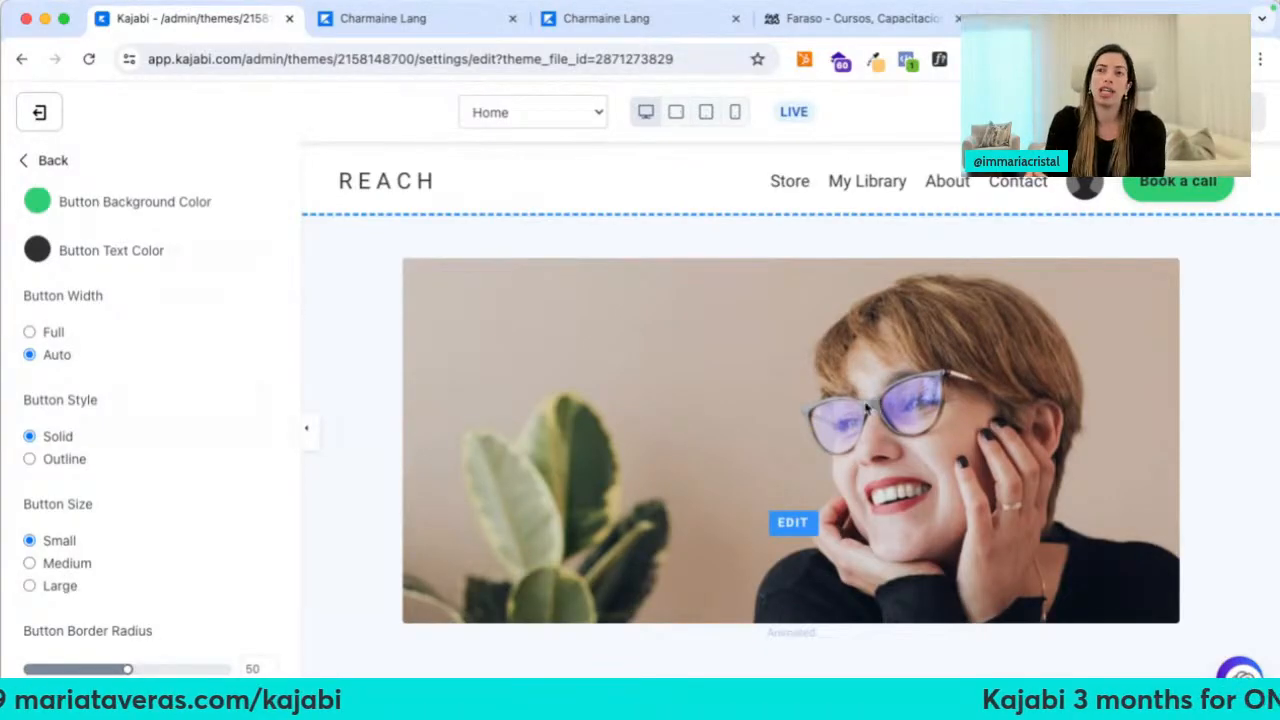
Set the button text colour to white
left_click(35, 257)
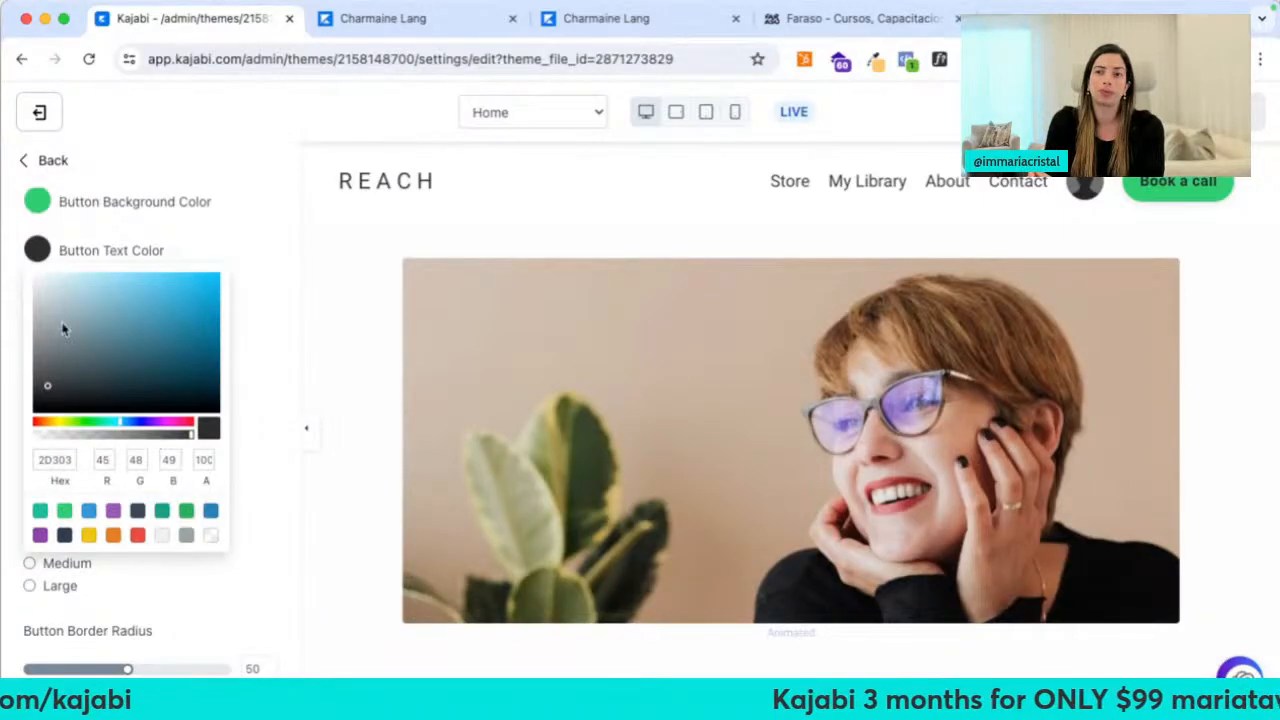
left_click_drag(62, 328, 34, 274)
left_click(240, 246)
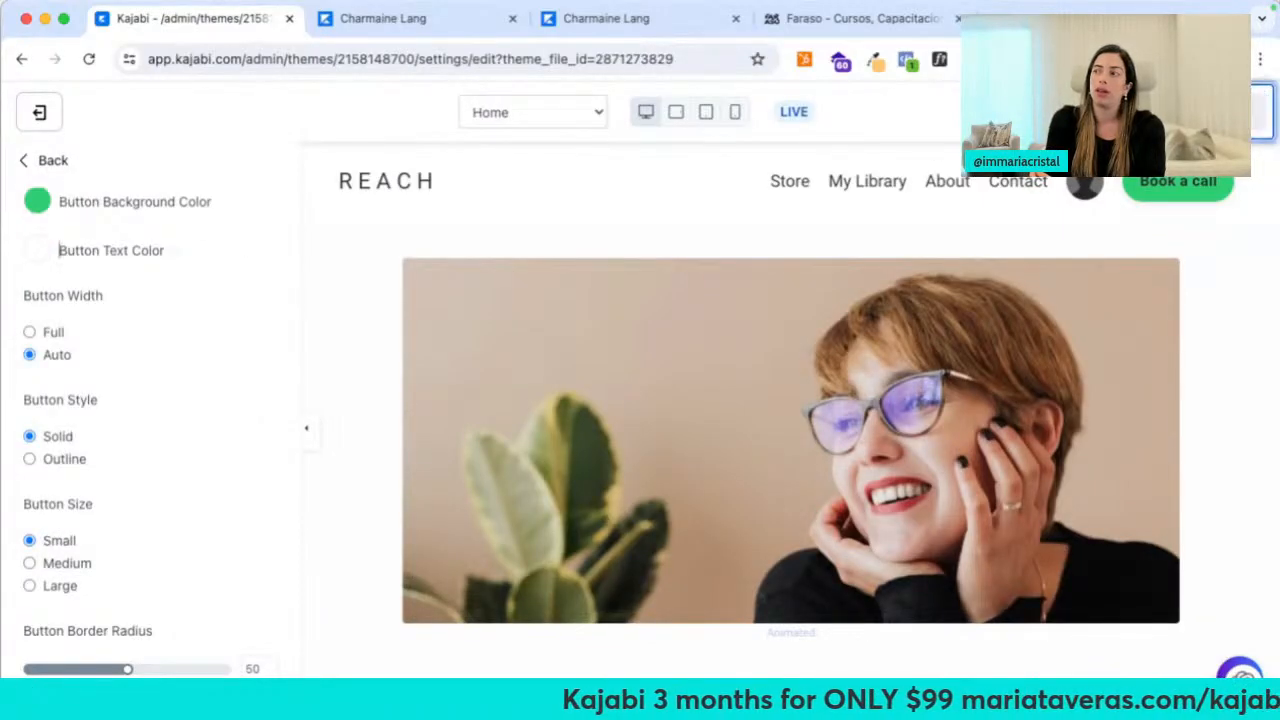
scroll(766, 493, "down", 3)
scroll(766, 493, "up", 2)
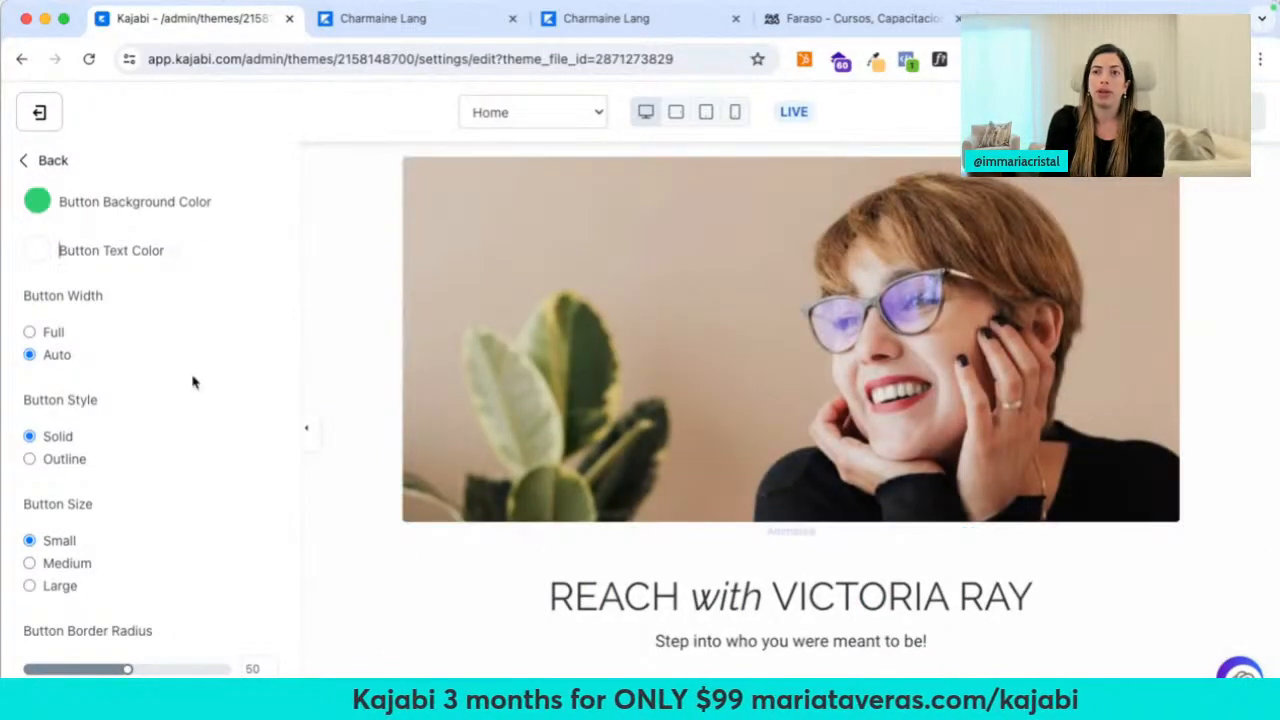
Set the heading font to Playfair Display
scroll(112, 400, "down", 8)
scroll(115, 380, "up", 1)
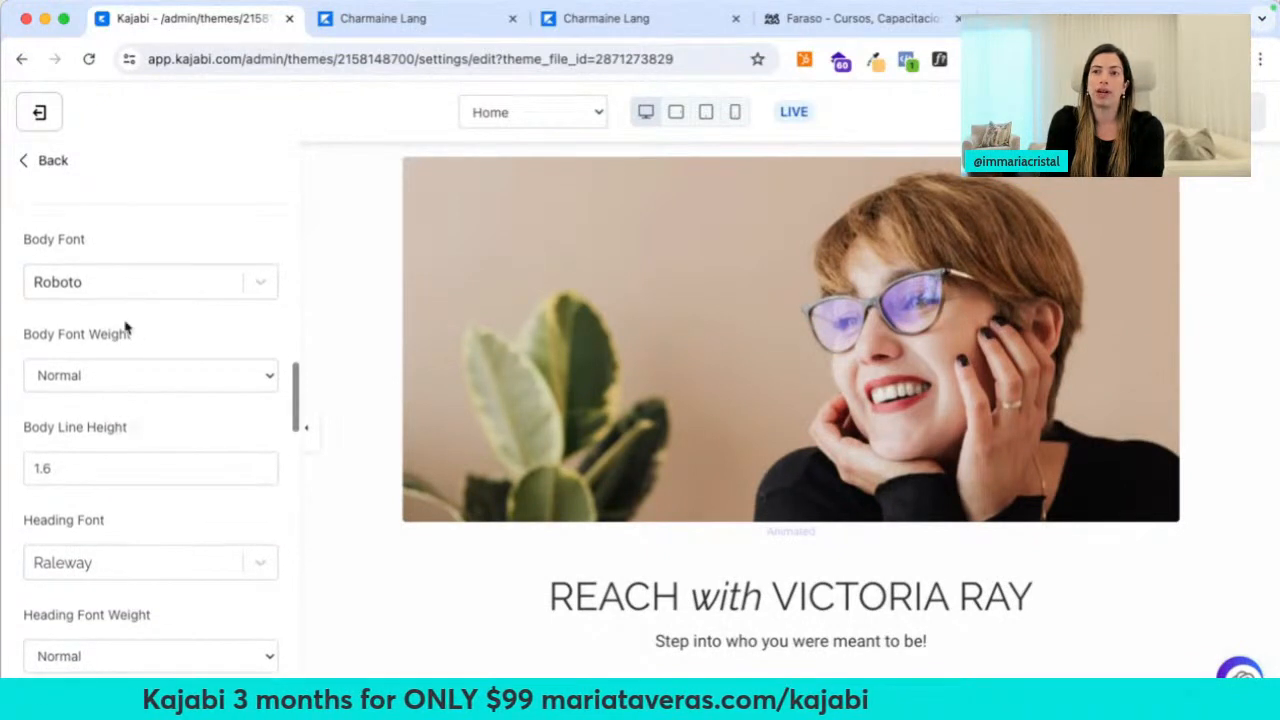
left_click(83, 568)
type("playf")
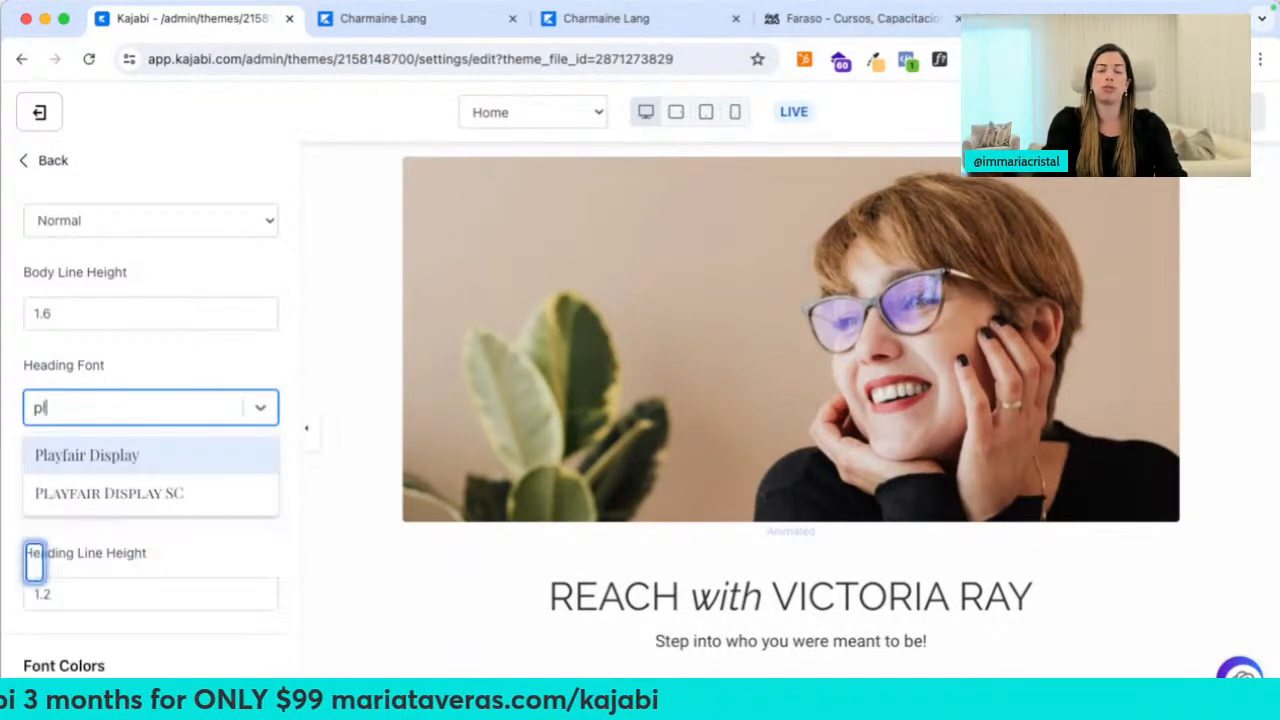
left_click(206, 450)
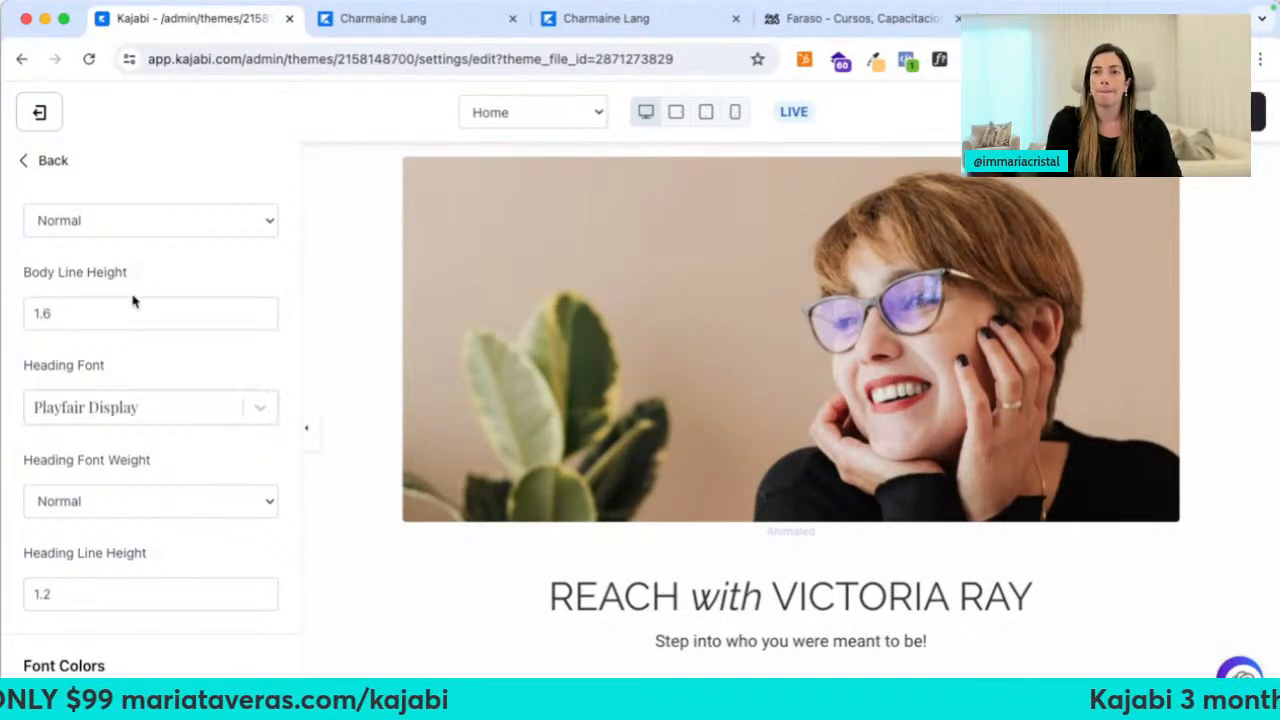
scroll(130, 300, "up", 2)
Set the body font to Nunito, save, and check the preview
left_click(126, 250)
type("nuni")
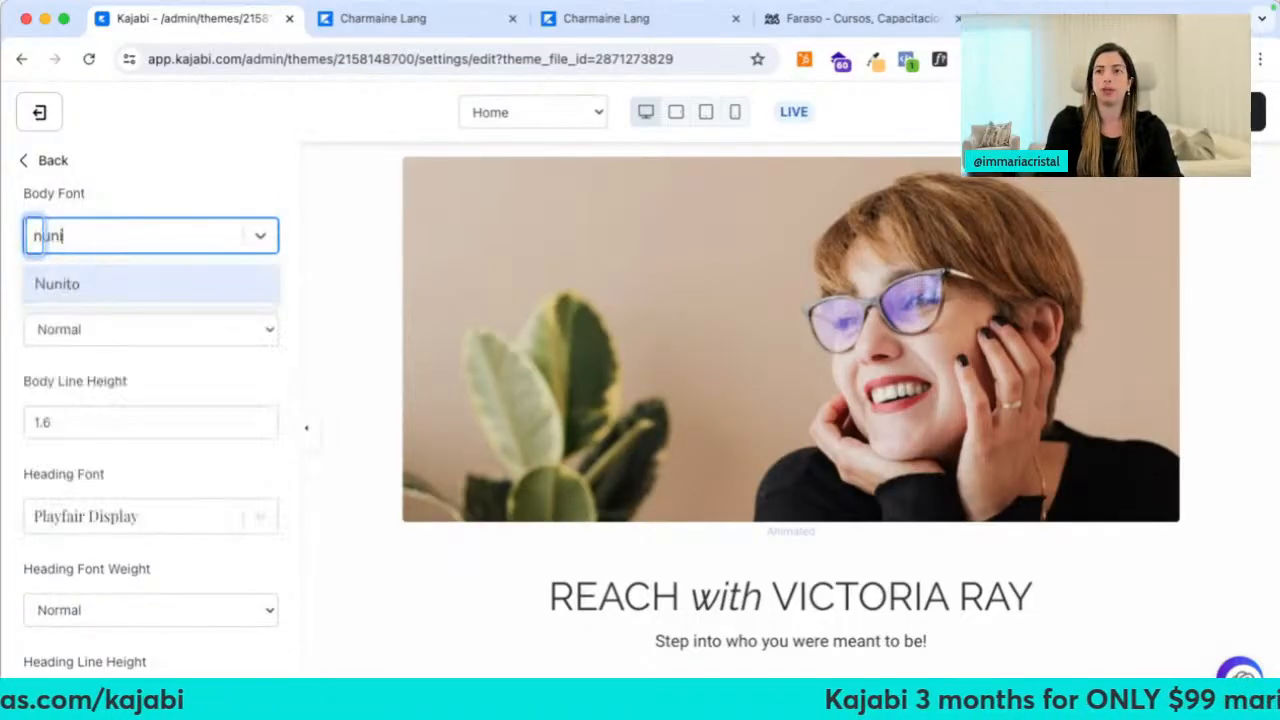
left_click(80, 283)
left_click(1255, 112)
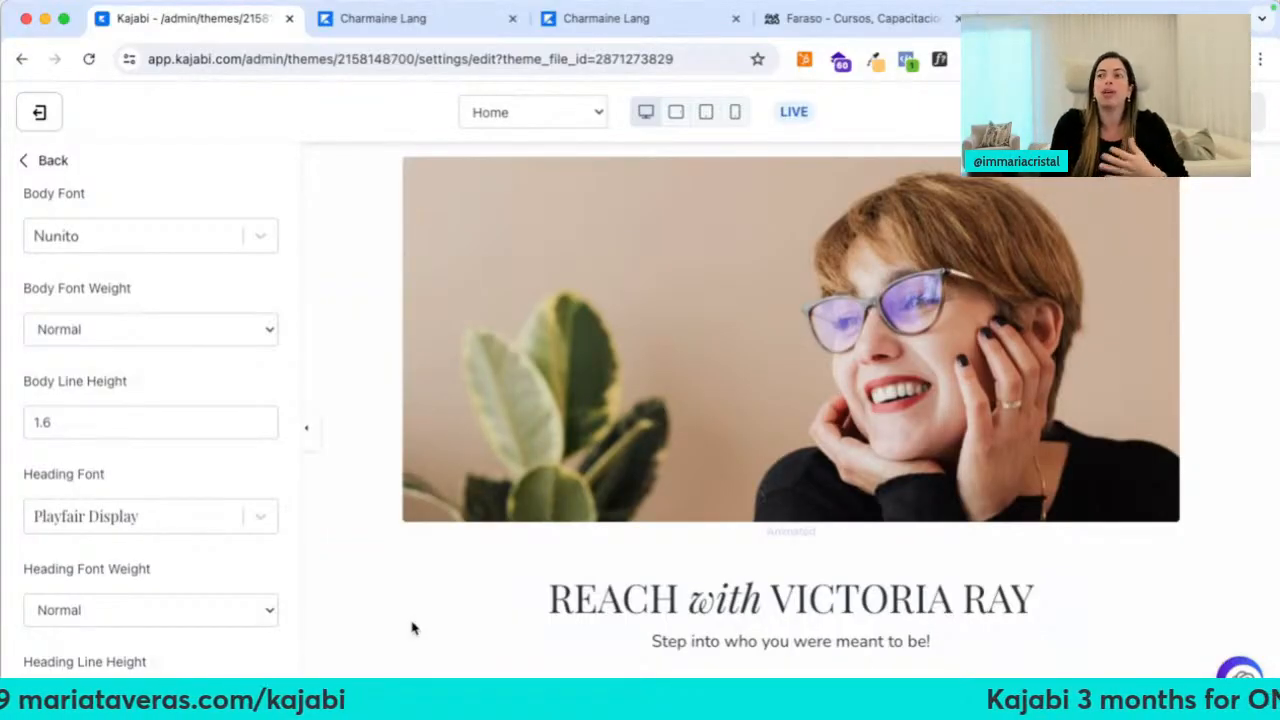
scroll(414, 623, "up", 2)
scroll(414, 623, "down", 10)
scroll(414, 623, "up", 10)
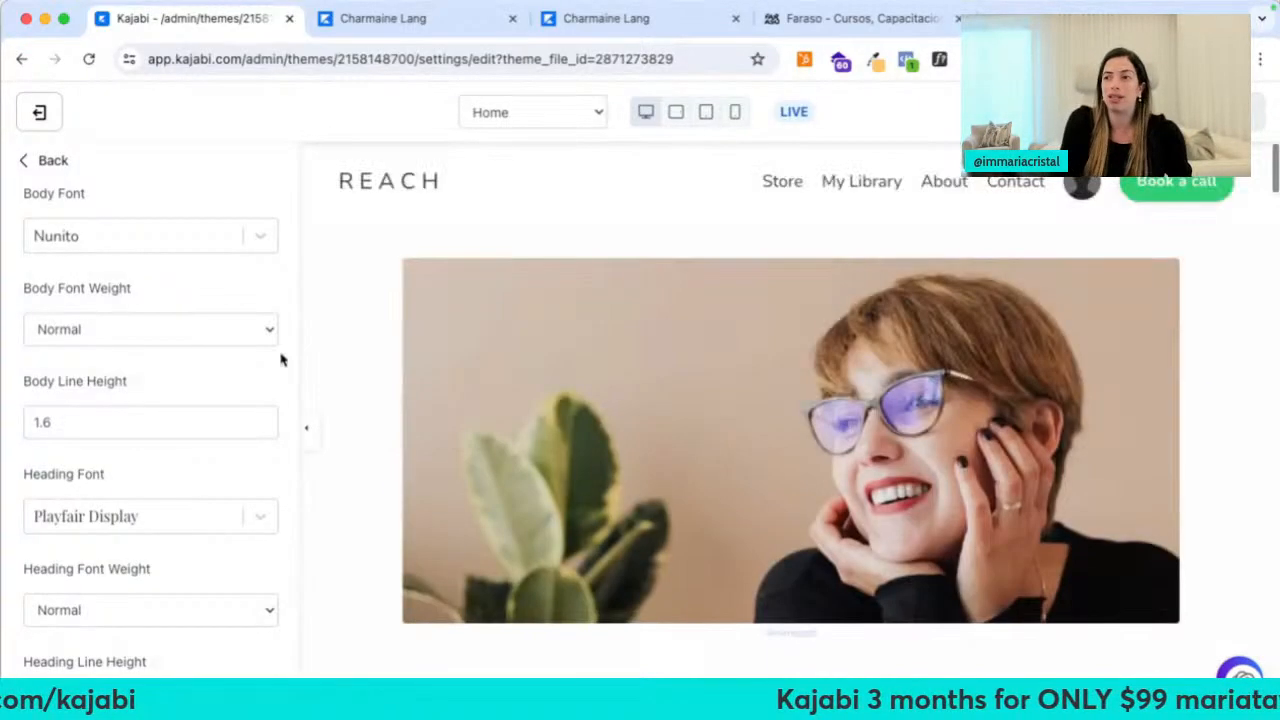
scroll(486, 526, "down", 4)
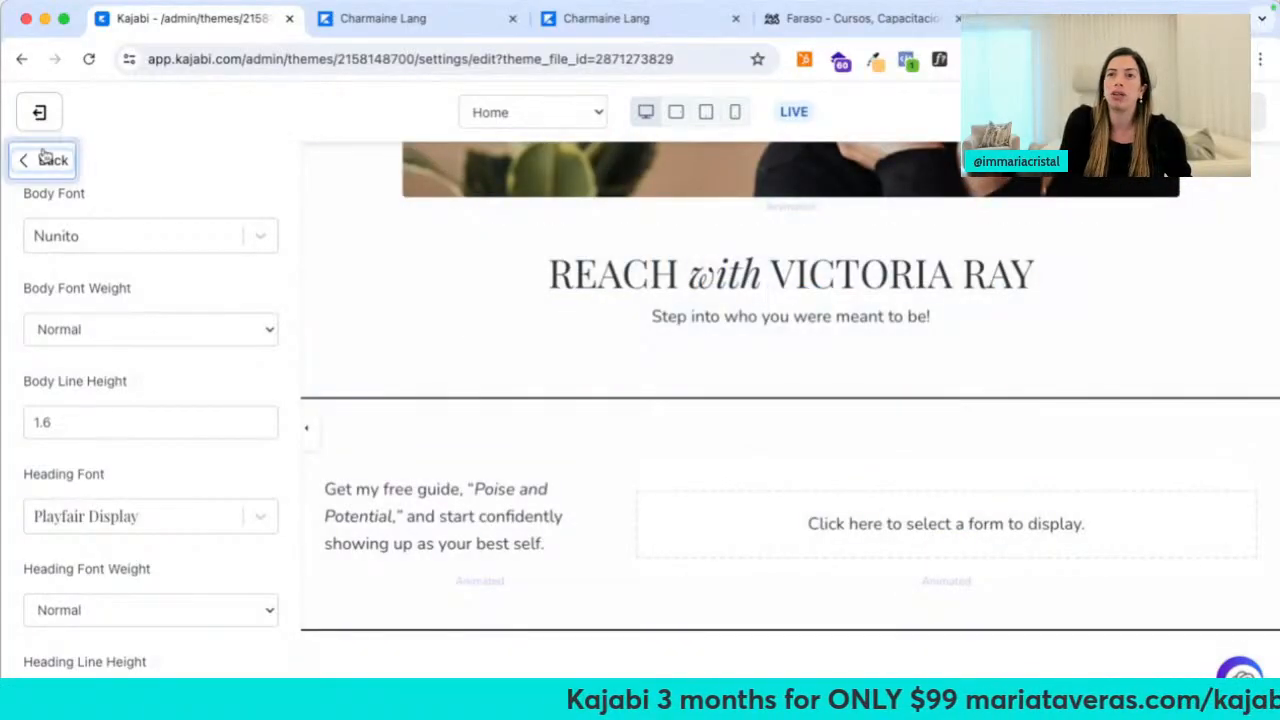
Review the password recovery page's Recover Text, leaving it unchanged
left_click(44, 156)
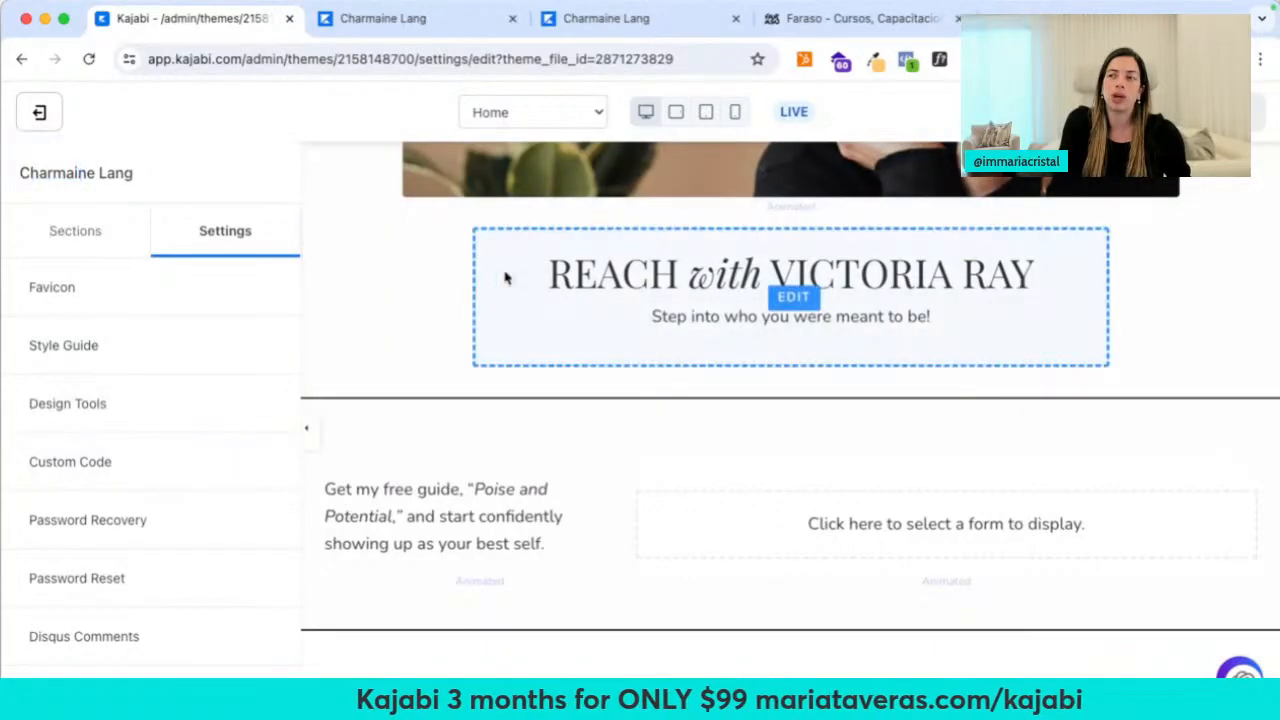
scroll(108, 474, "down", 2)
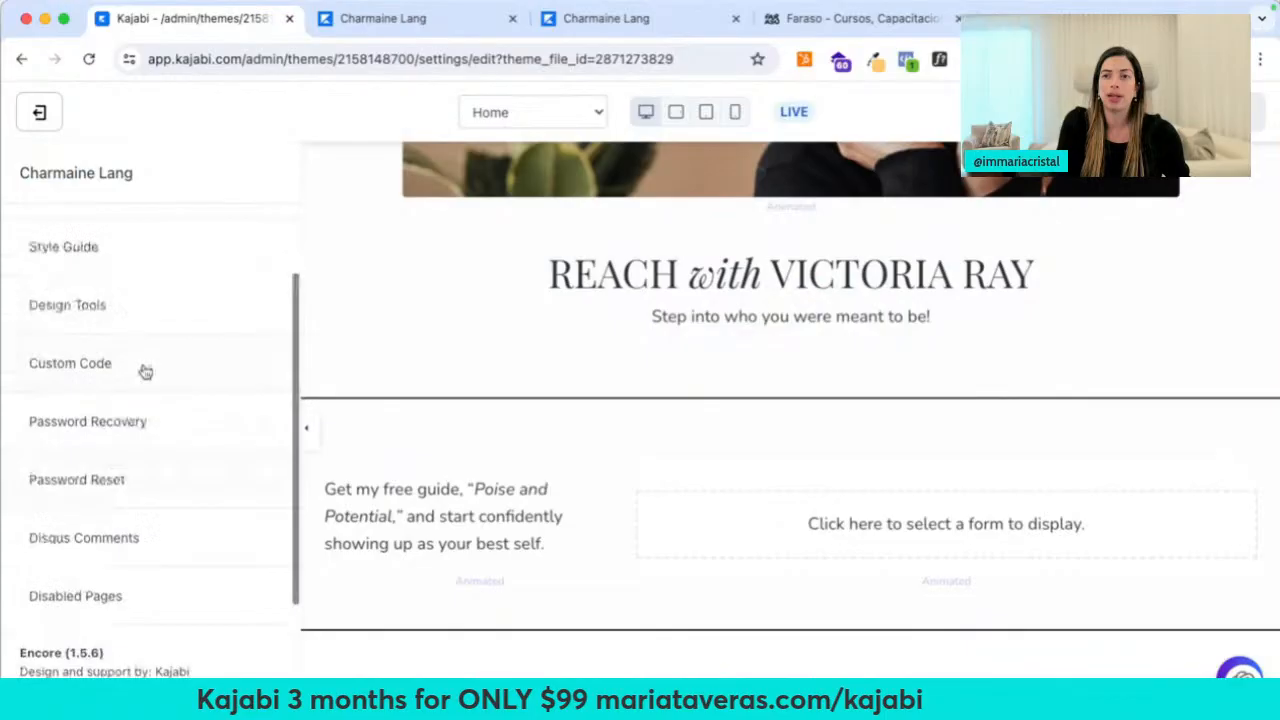
left_click(129, 428)
scroll(150, 386, "down", 1)
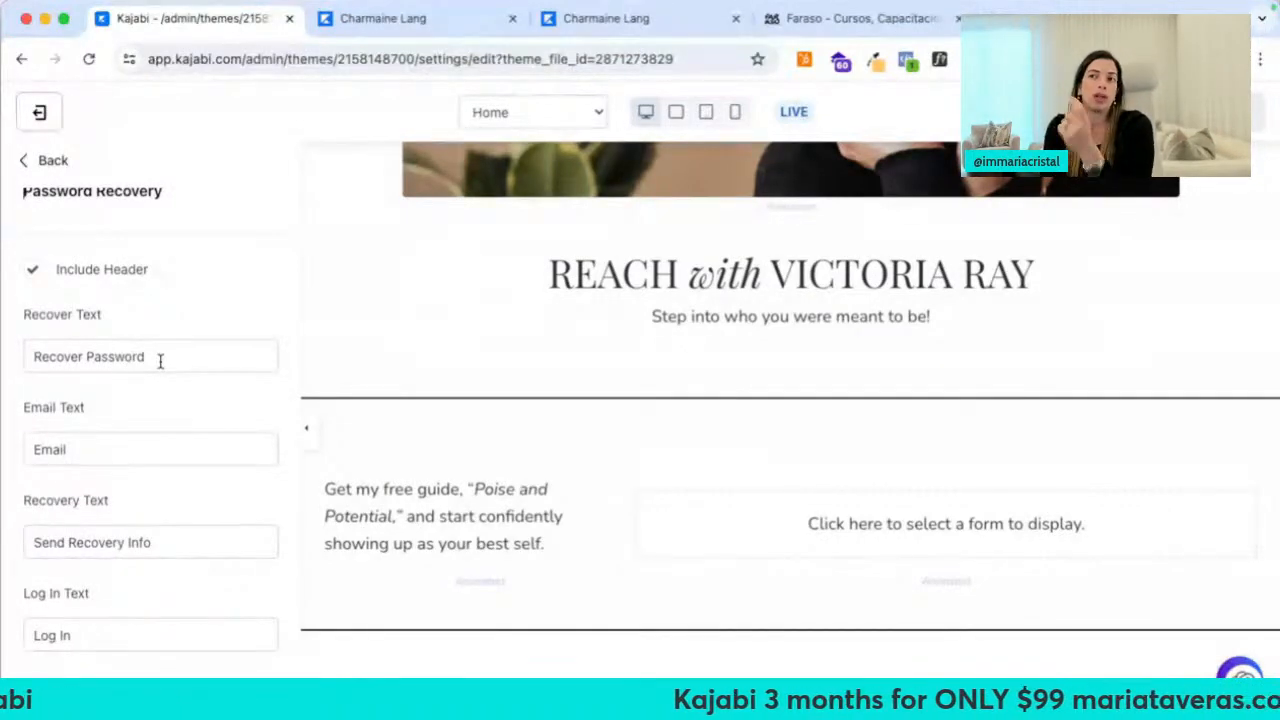
scroll(423, 366, "up", 5)
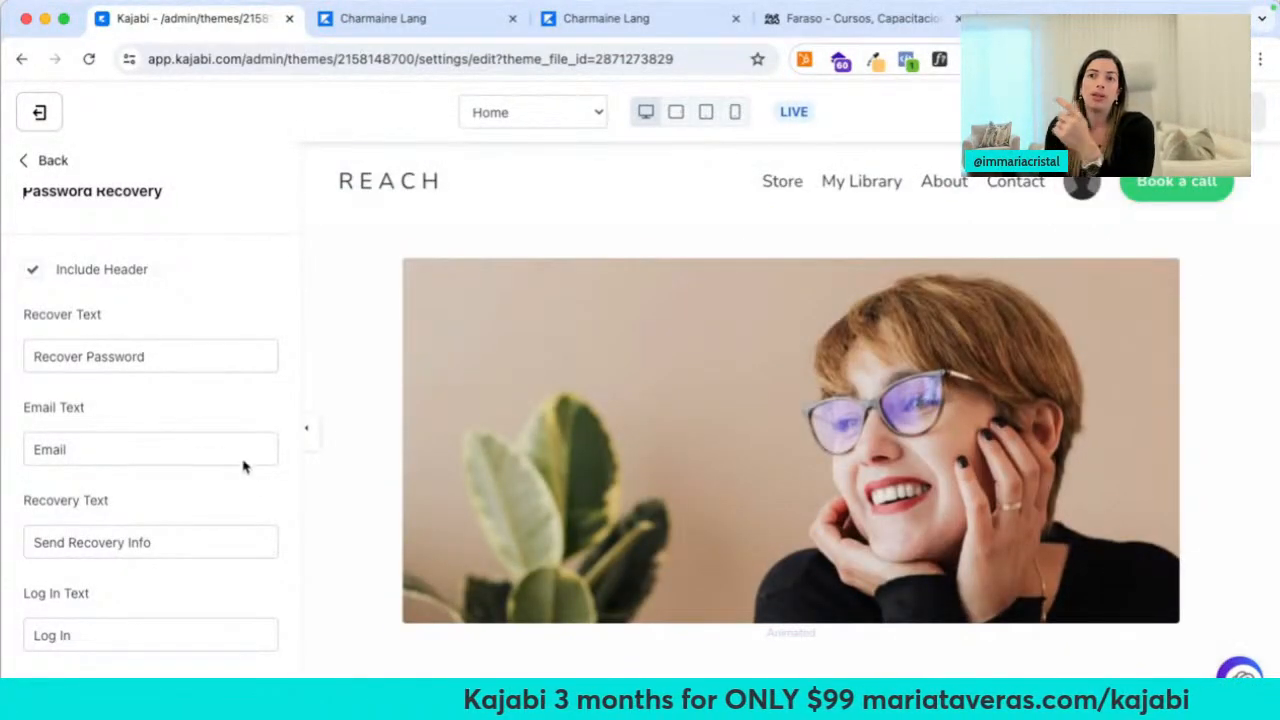
left_click(166, 357)
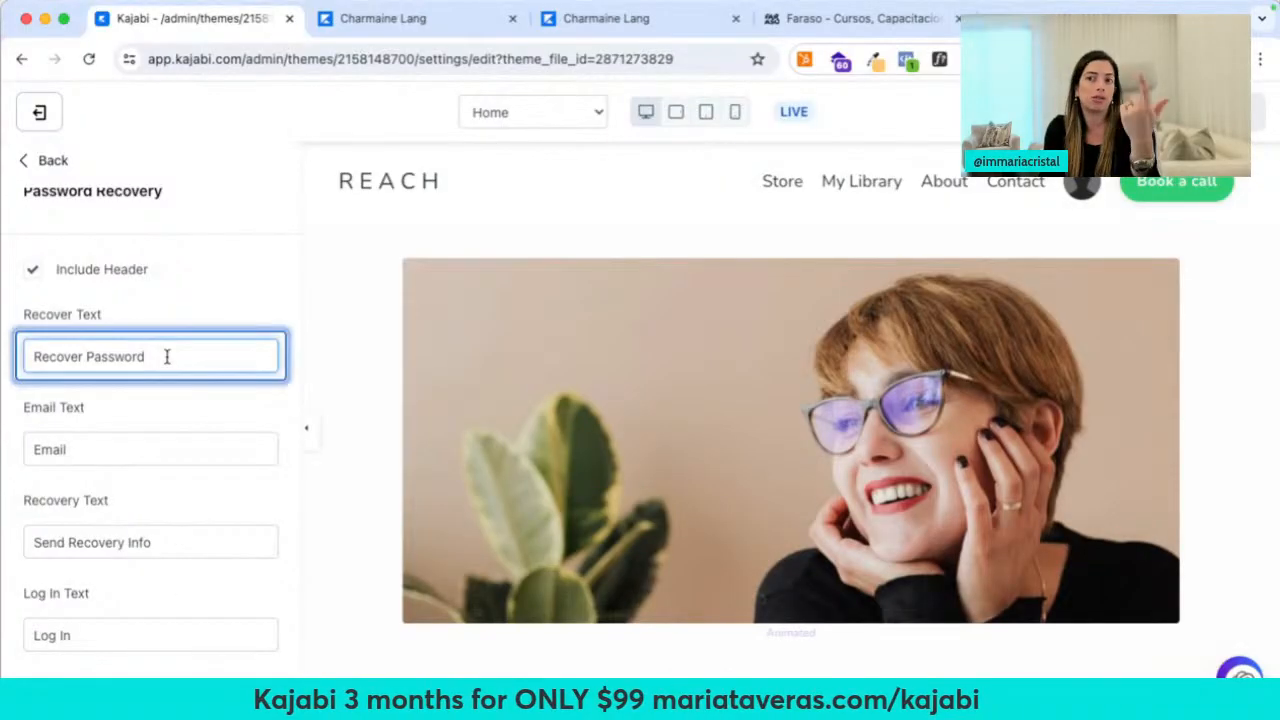
triple_click(166, 357)
left_click(259, 311)
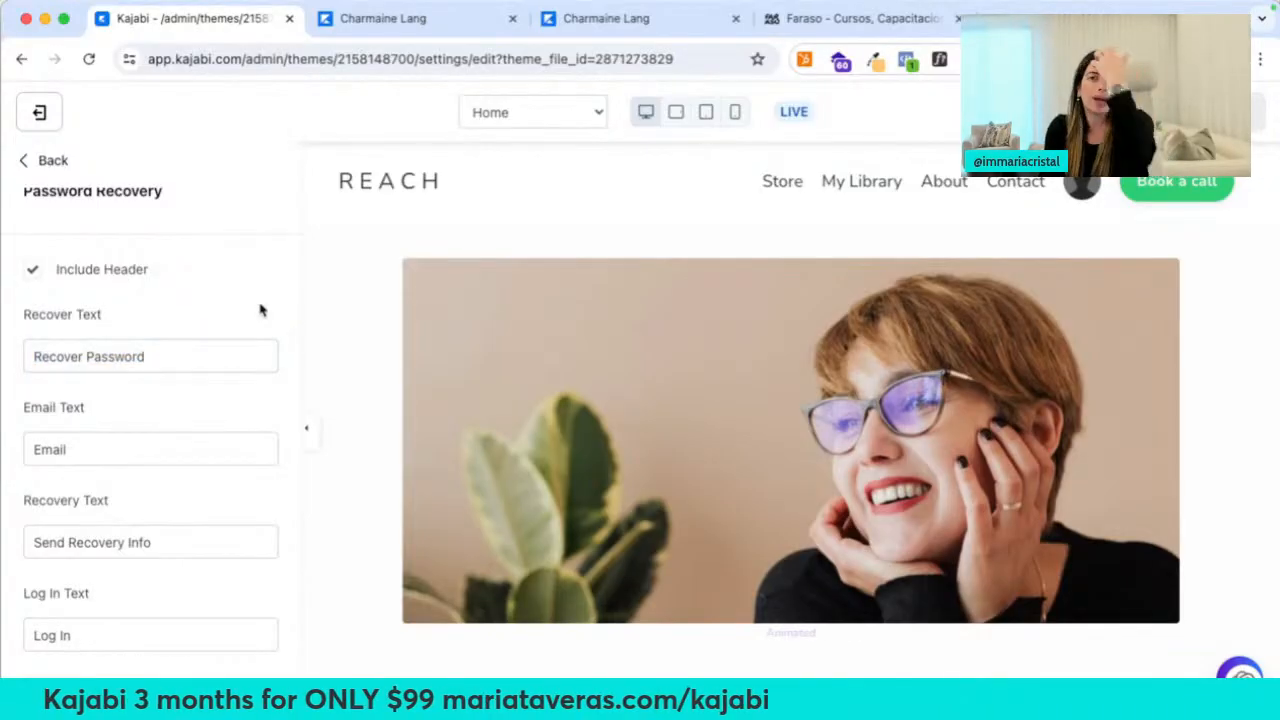
Disable the Member Directory and Announcements pages and save
left_click(47, 161)
scroll(200, 650, "down", 2)
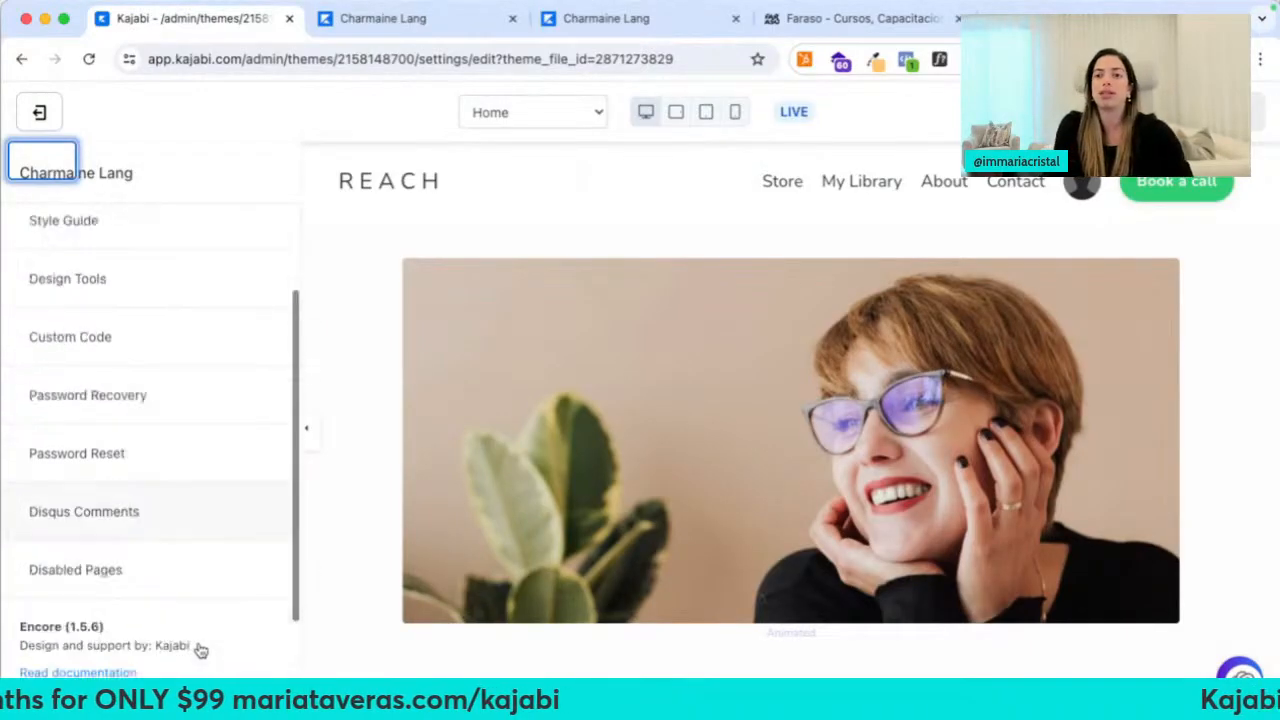
scroll(200, 650, "down", 3)
scroll(191, 560, "up", 2)
left_click(178, 533)
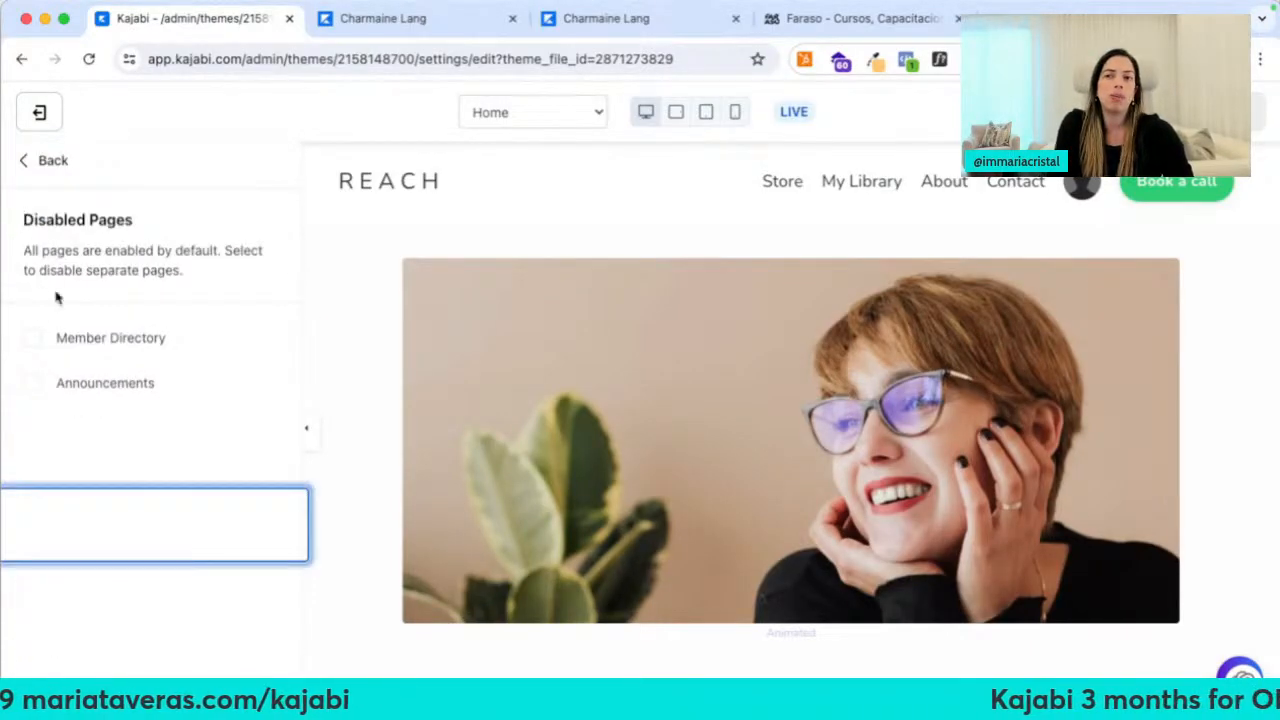
left_click(33, 341)
left_click(33, 383)
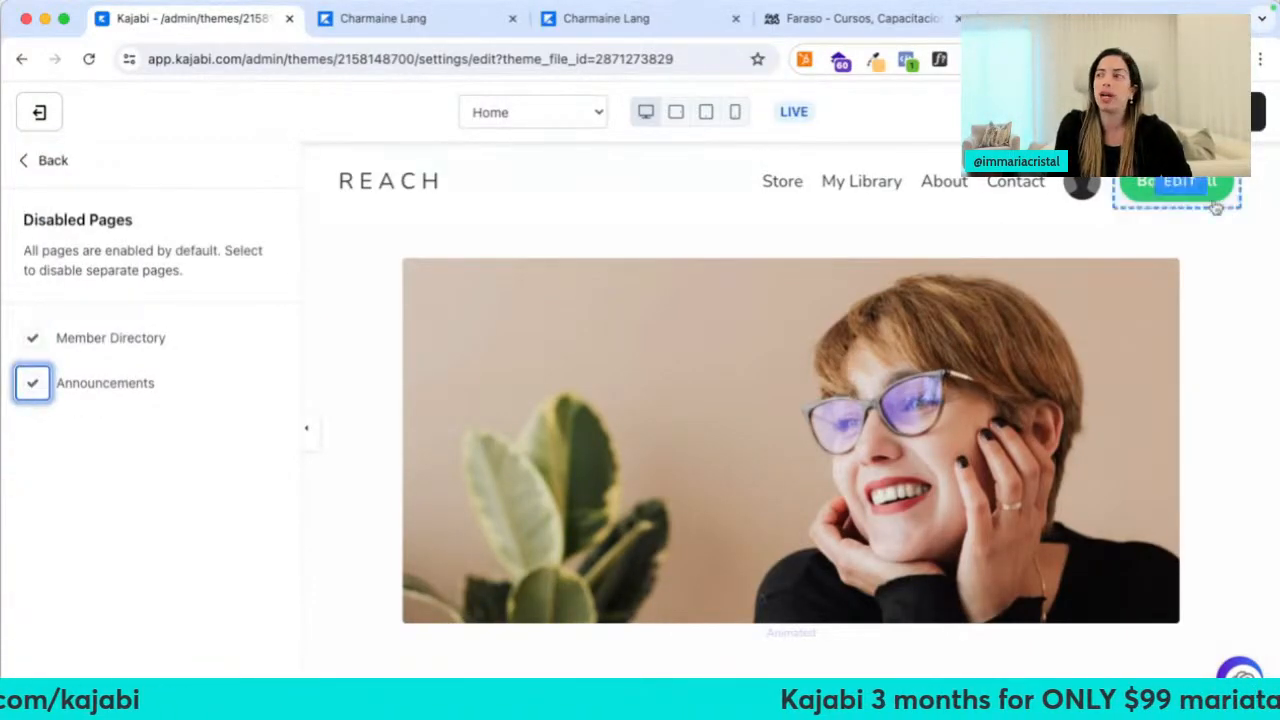
left_click(1258, 111)
Return from site settings to the homepage's list of sections
left_click(32, 160)
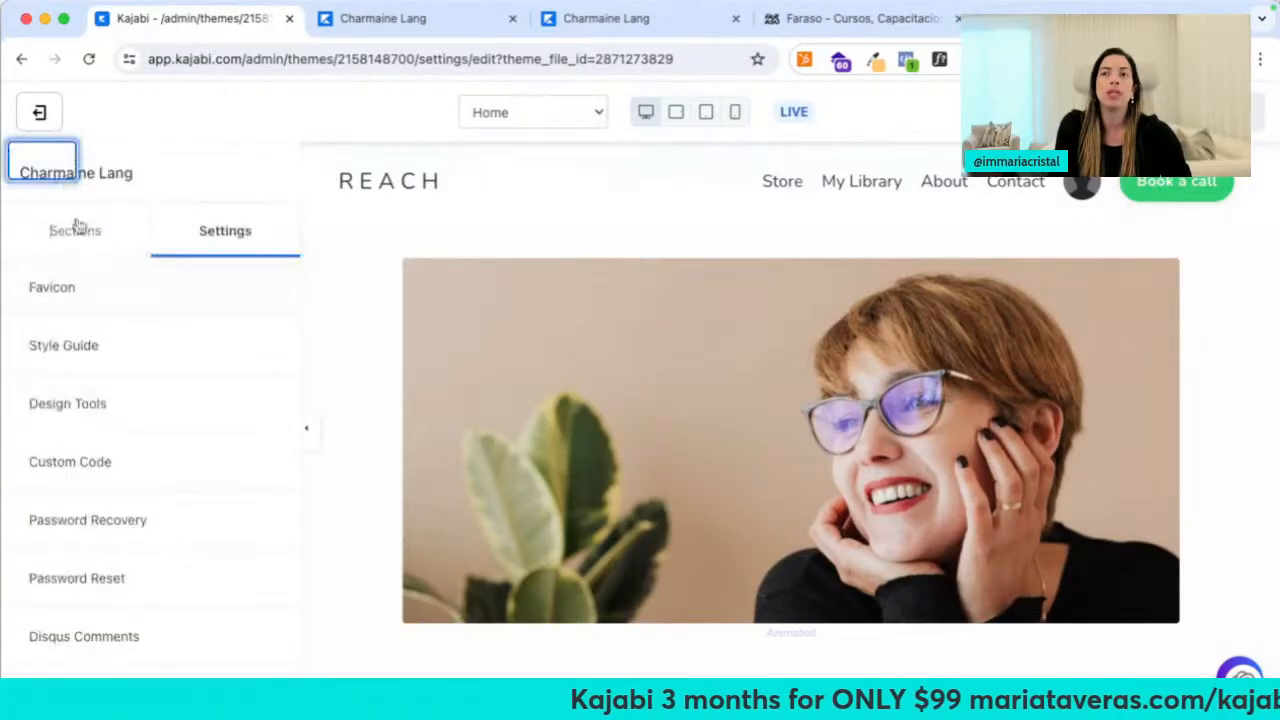
scroll(95, 372, "down", 3)
scroll(95, 372, "up", 2)
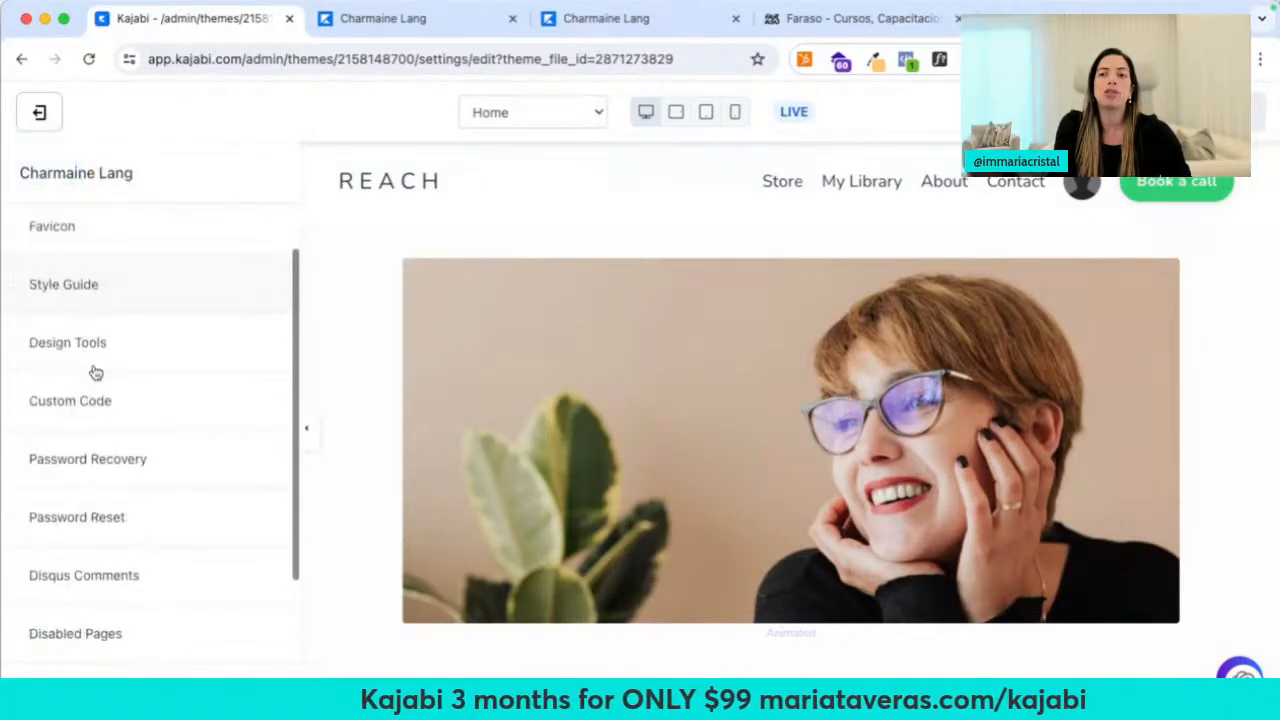
scroll(95, 372, "up", 3)
left_click(63, 235)
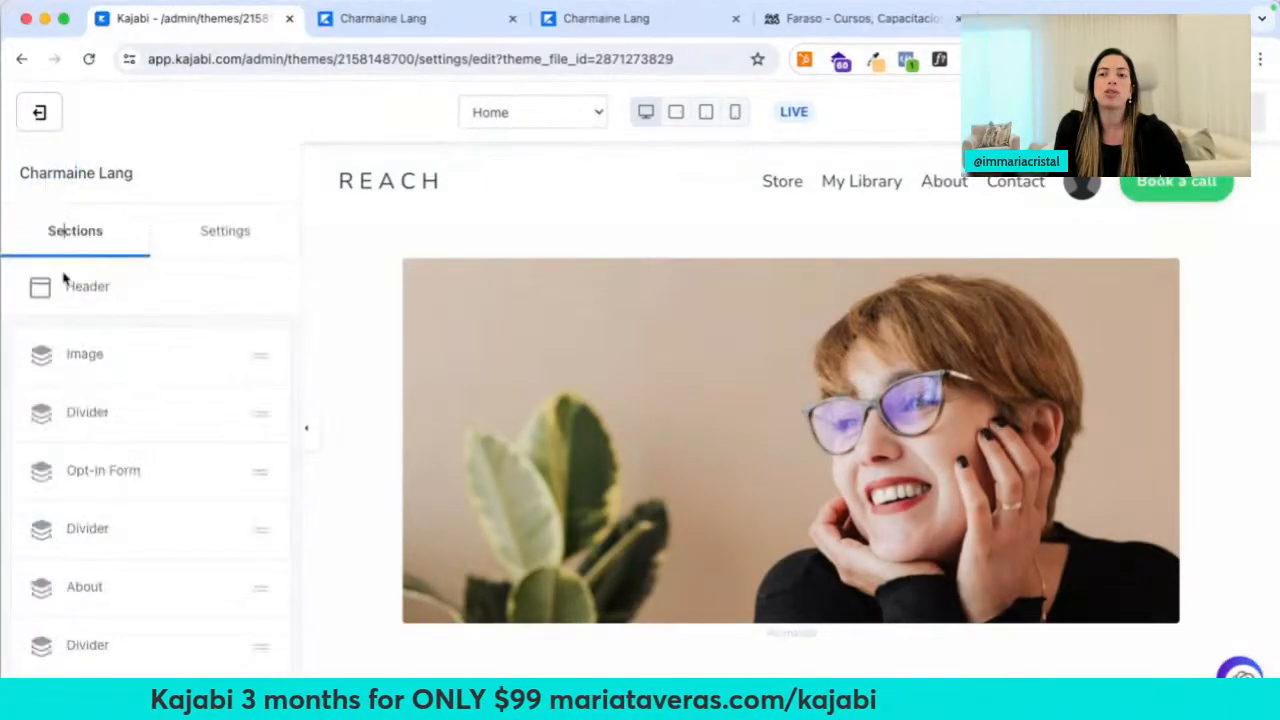
Replace the header's REACH logo text with the site owner's name in spaced capitals
left_click(100, 292)
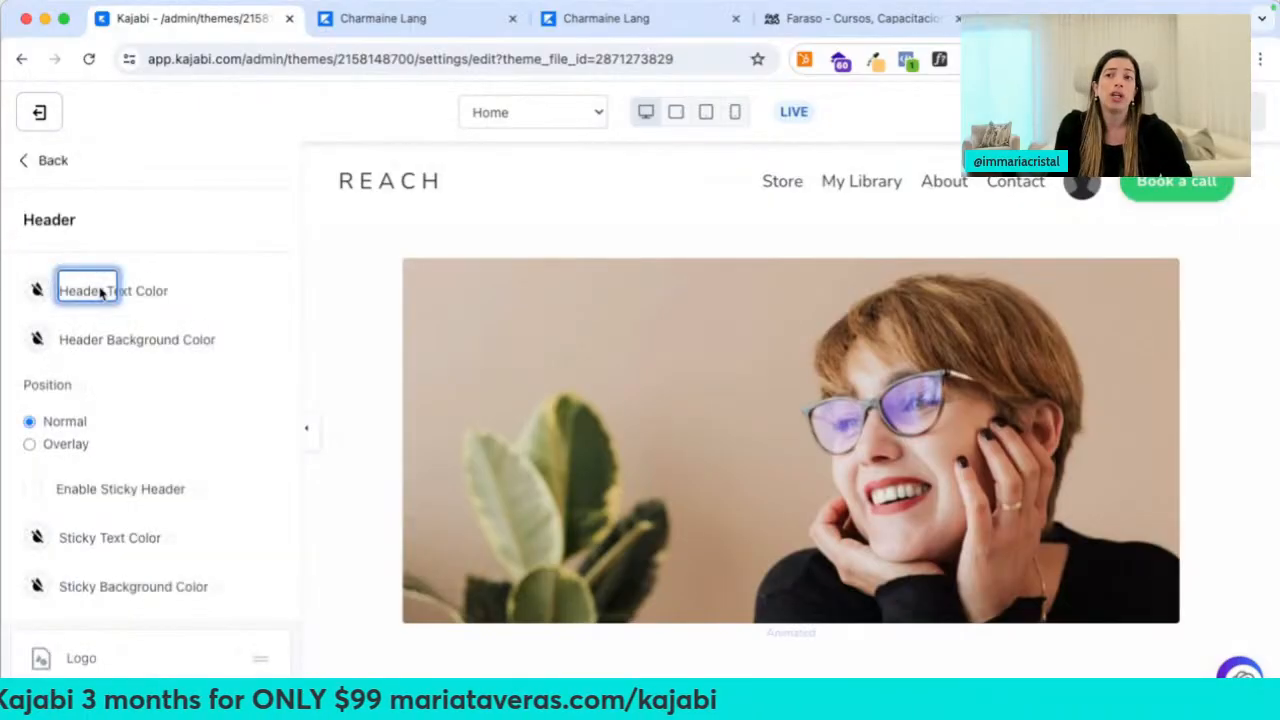
scroll(58, 519, "down", 2)
left_click(85, 523)
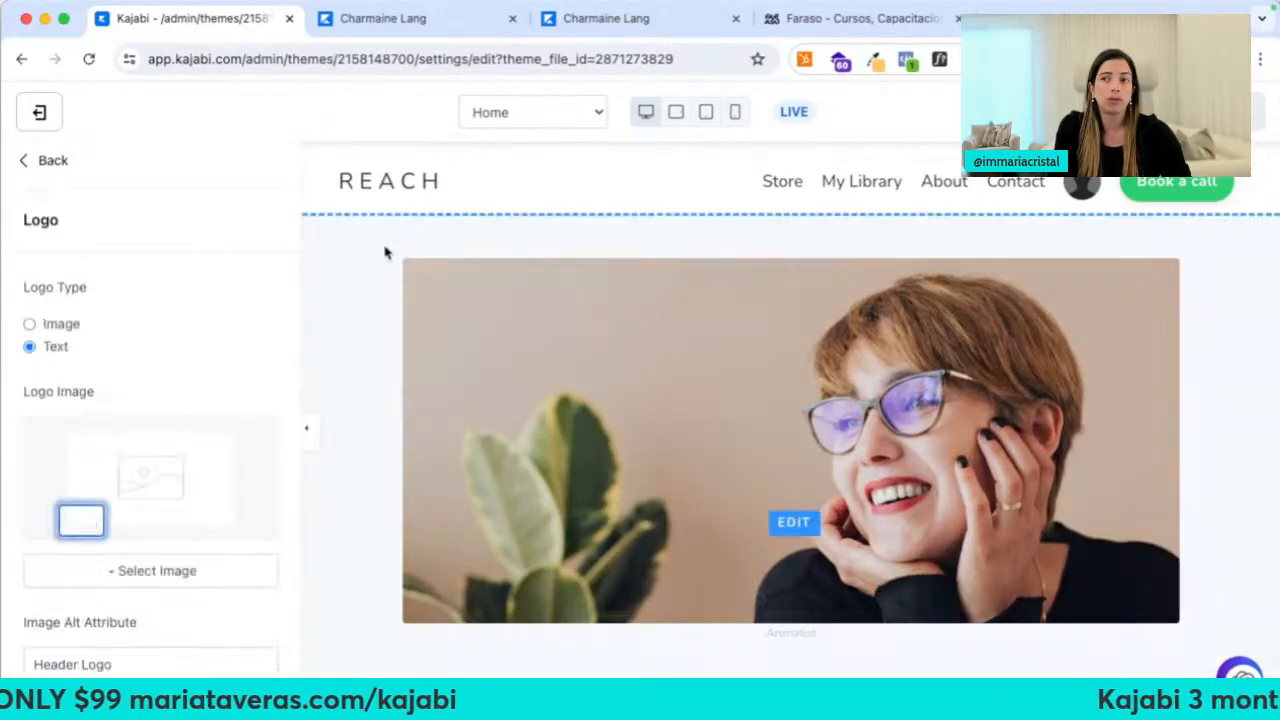
scroll(128, 334, "down", 4)
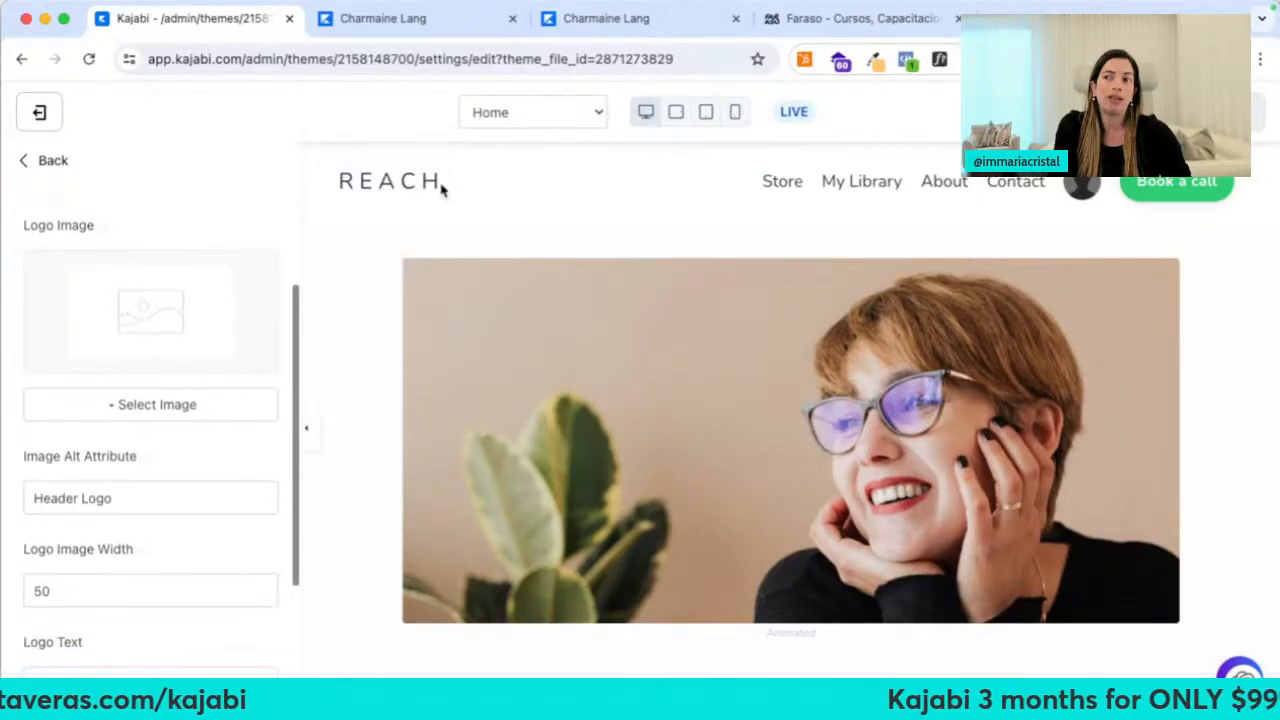
scroll(128, 308, "up", 3)
scroll(123, 405, "down", 4)
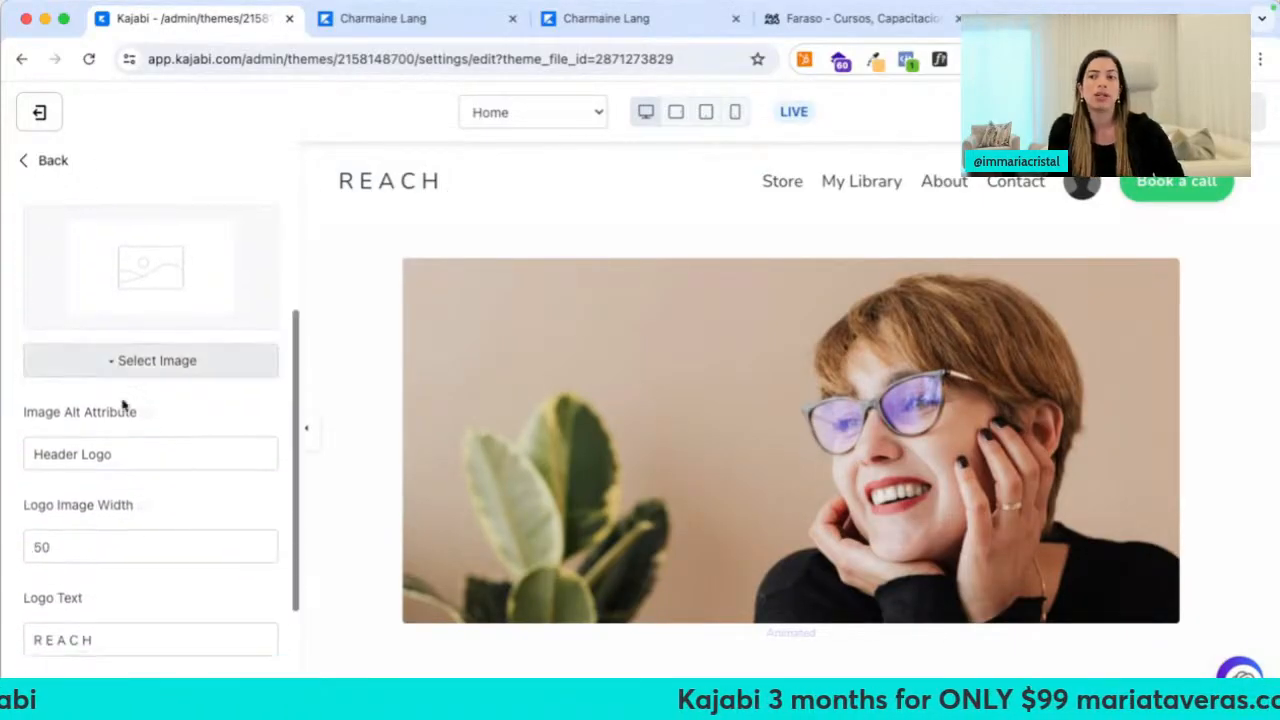
triple_click(106, 638)
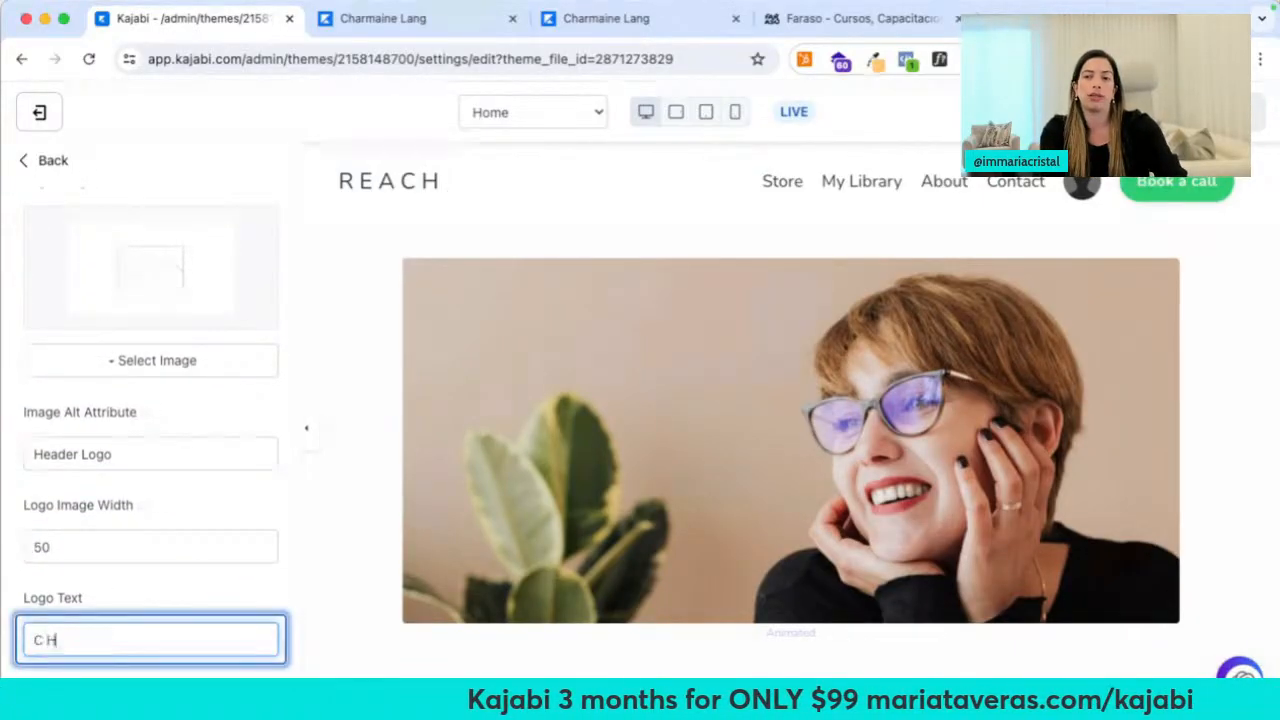
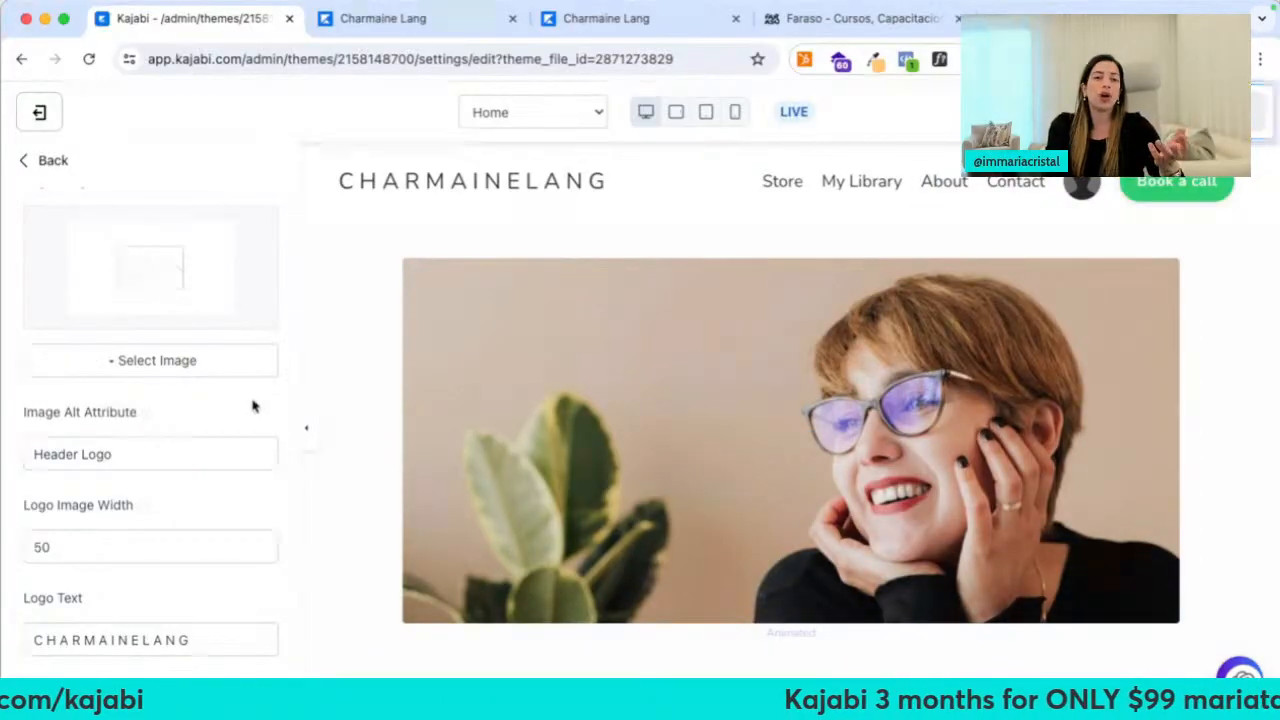
Look over the logo image options and the header's first navigation menu block
left_click(176, 362)
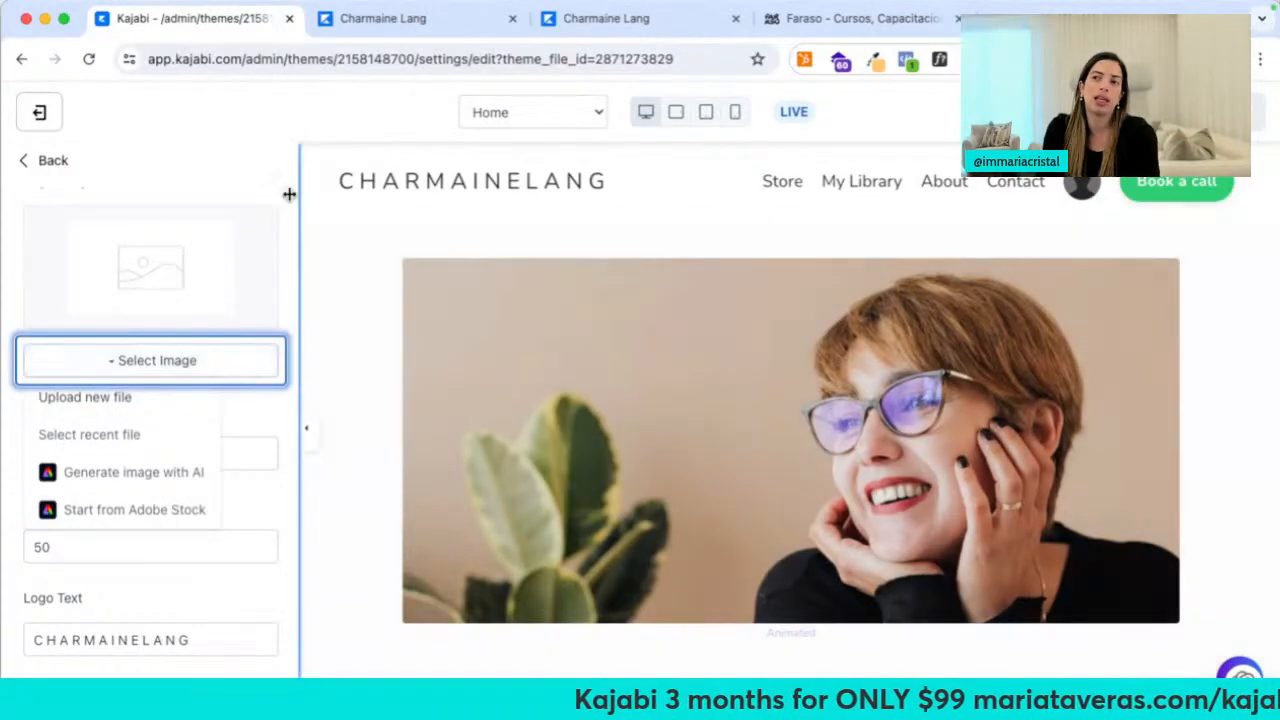
left_click(274, 229)
scroll(253, 287, "up", 4)
scroll(253, 287, "down", 4)
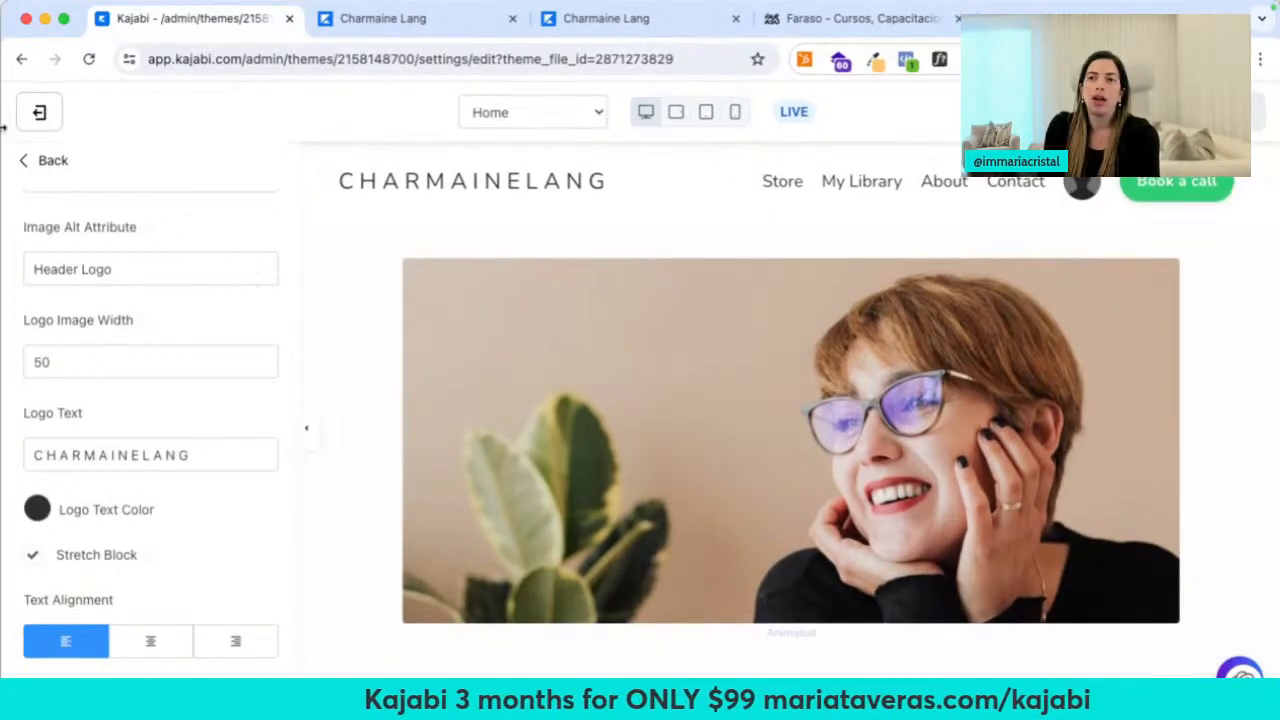
left_click(36, 166)
scroll(234, 617, "down", 3)
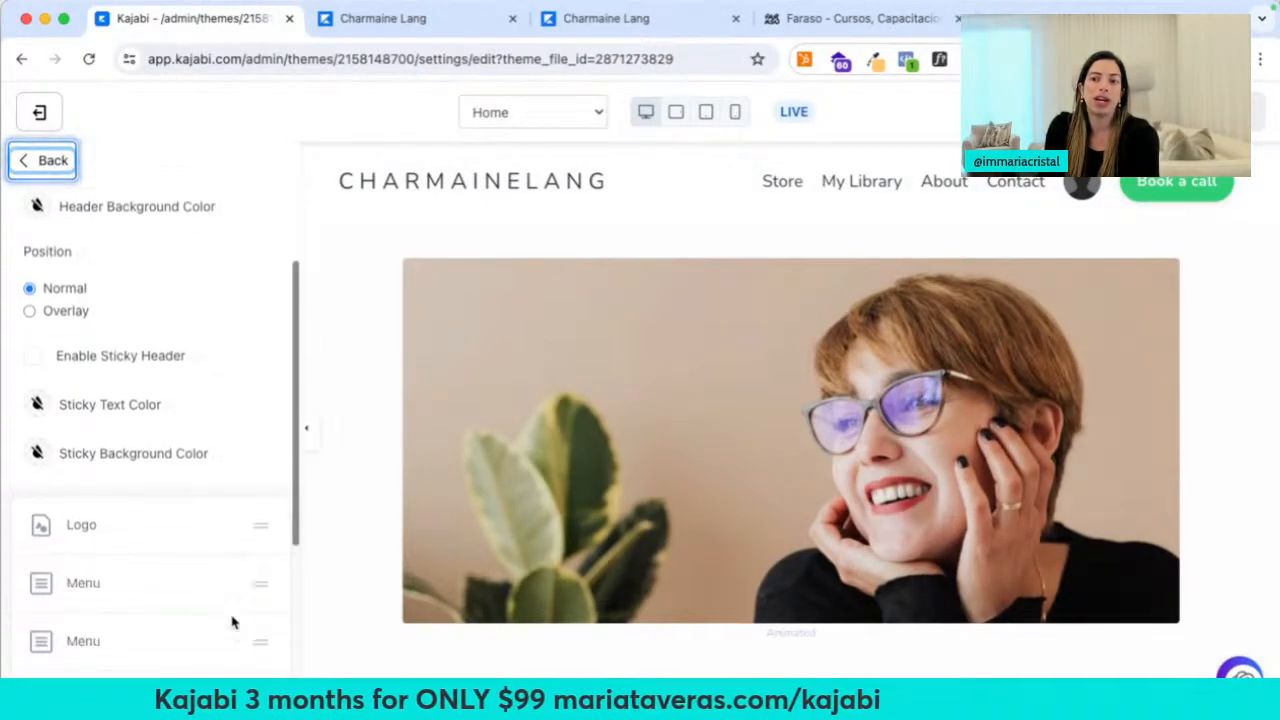
left_click(94, 566)
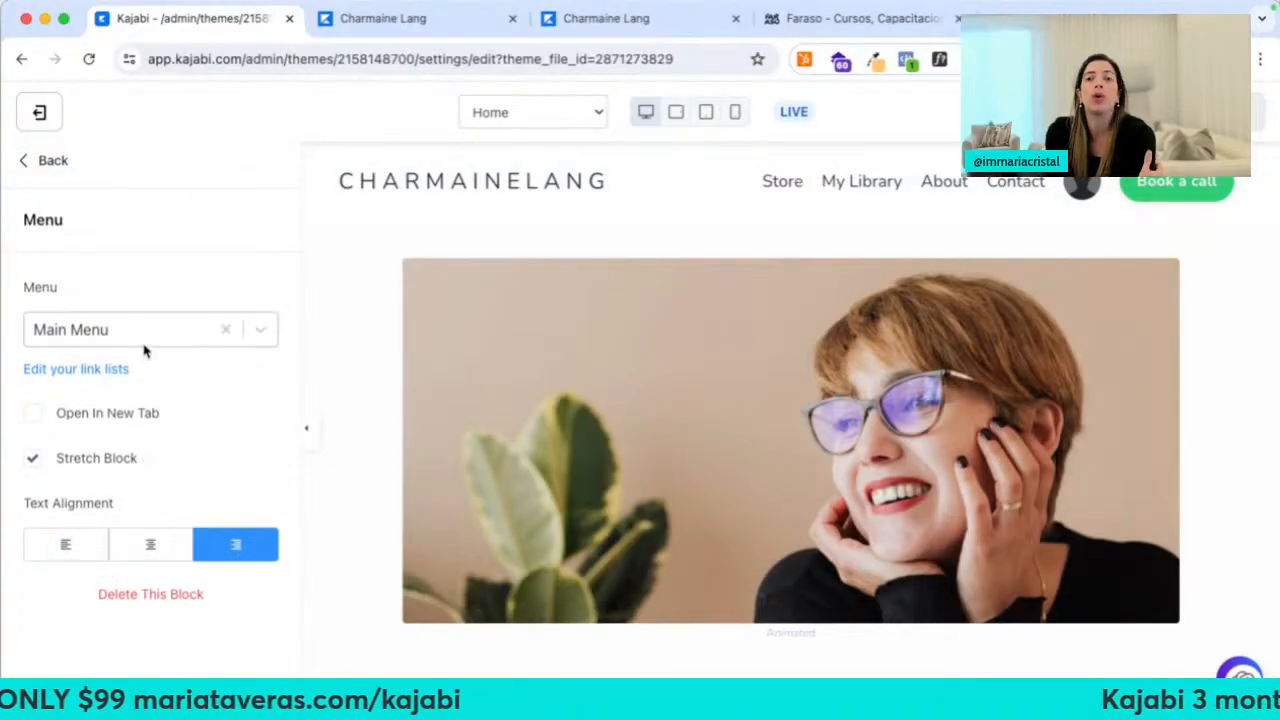
left_click(55, 163)
scroll(177, 505, "down", 6)
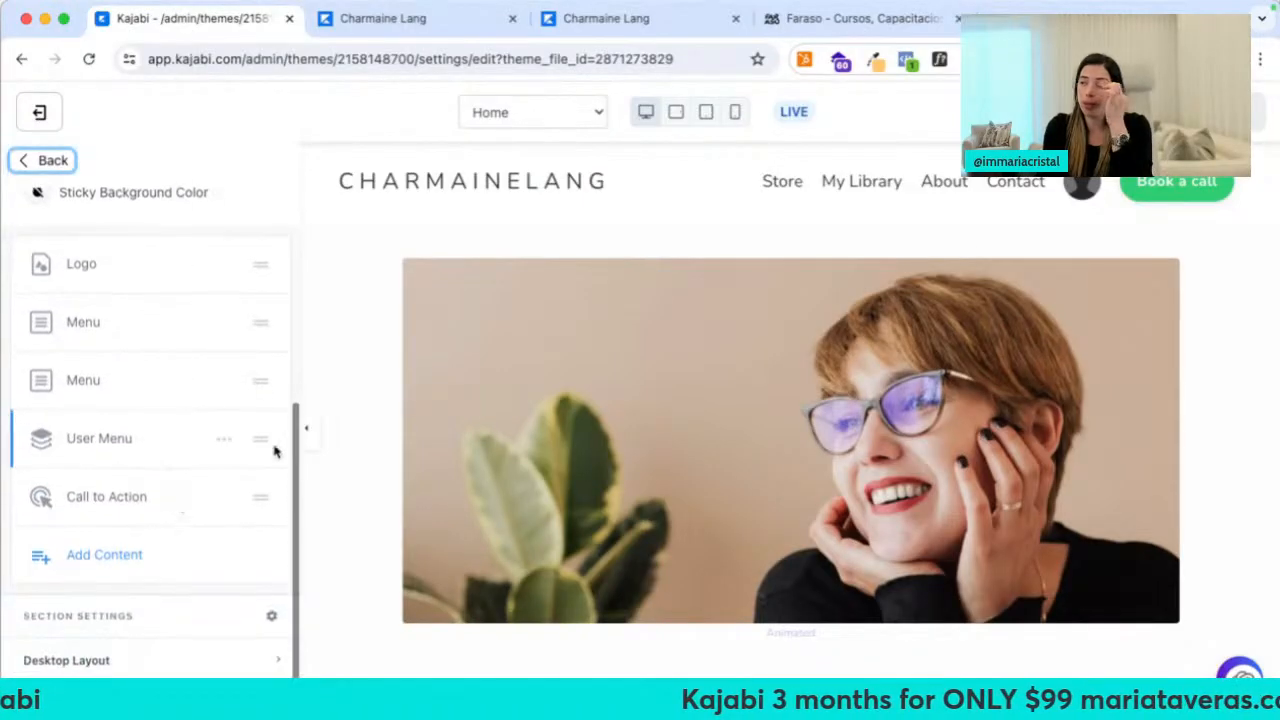
Check the User Menu block settings and browse the blocks addable to the header
left_click(118, 452)
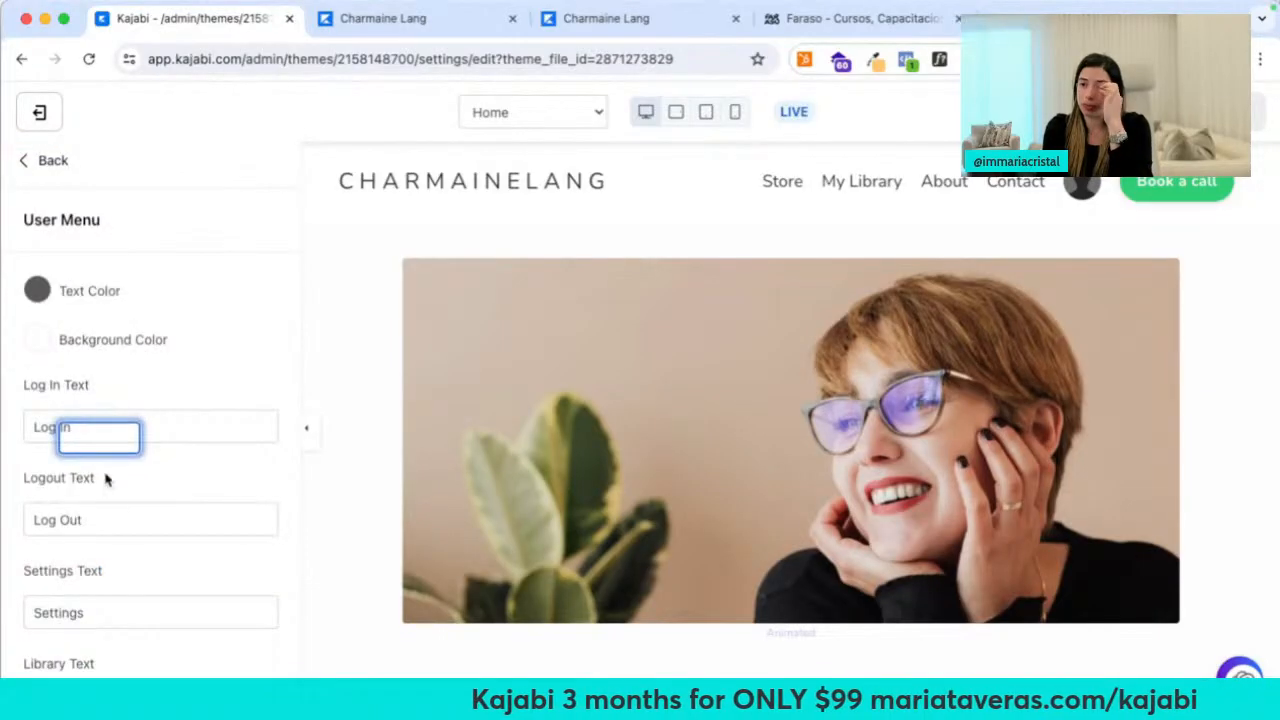
scroll(106, 505, "down", 5)
scroll(110, 400, "up", 2)
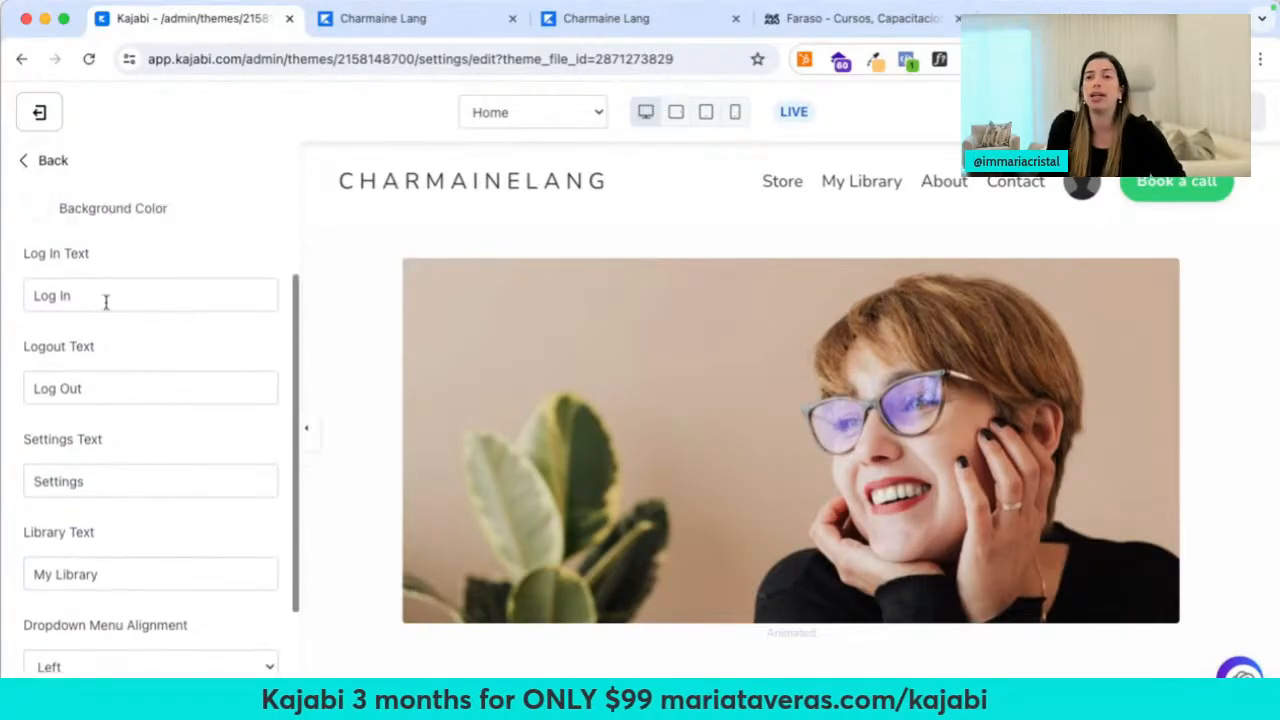
left_click(49, 163)
scroll(137, 518, "down", 5)
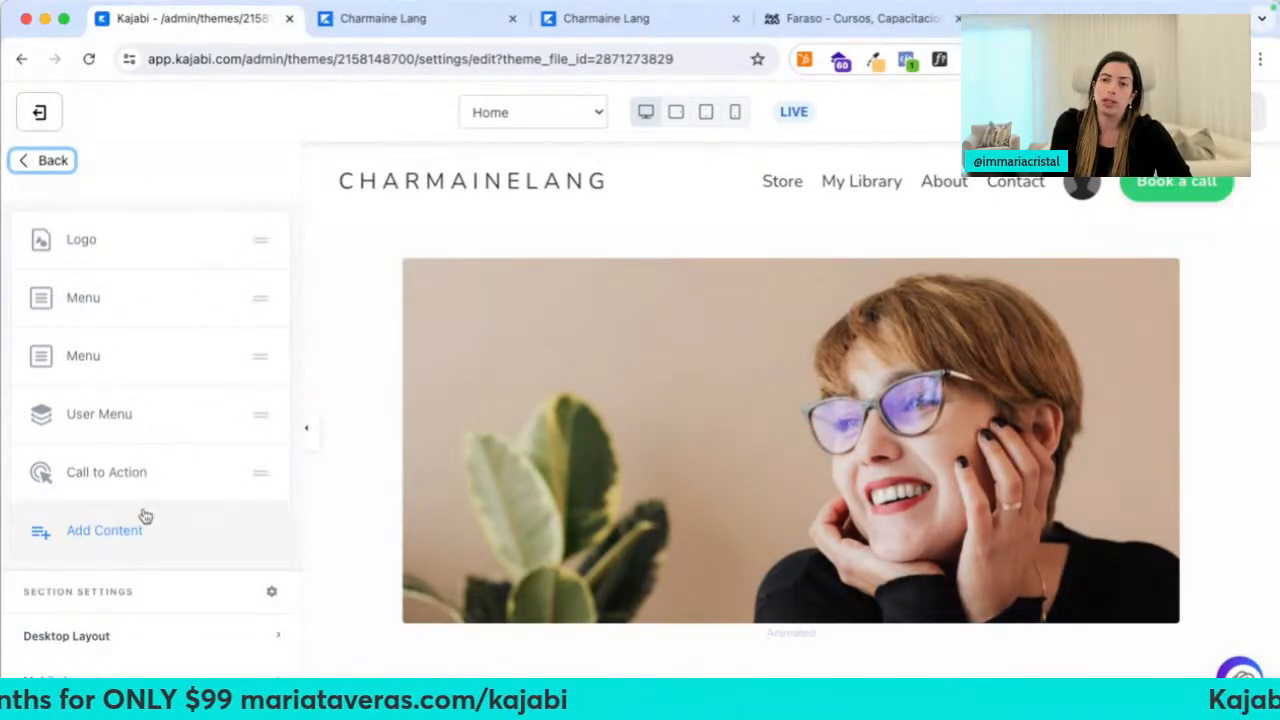
left_click(105, 530)
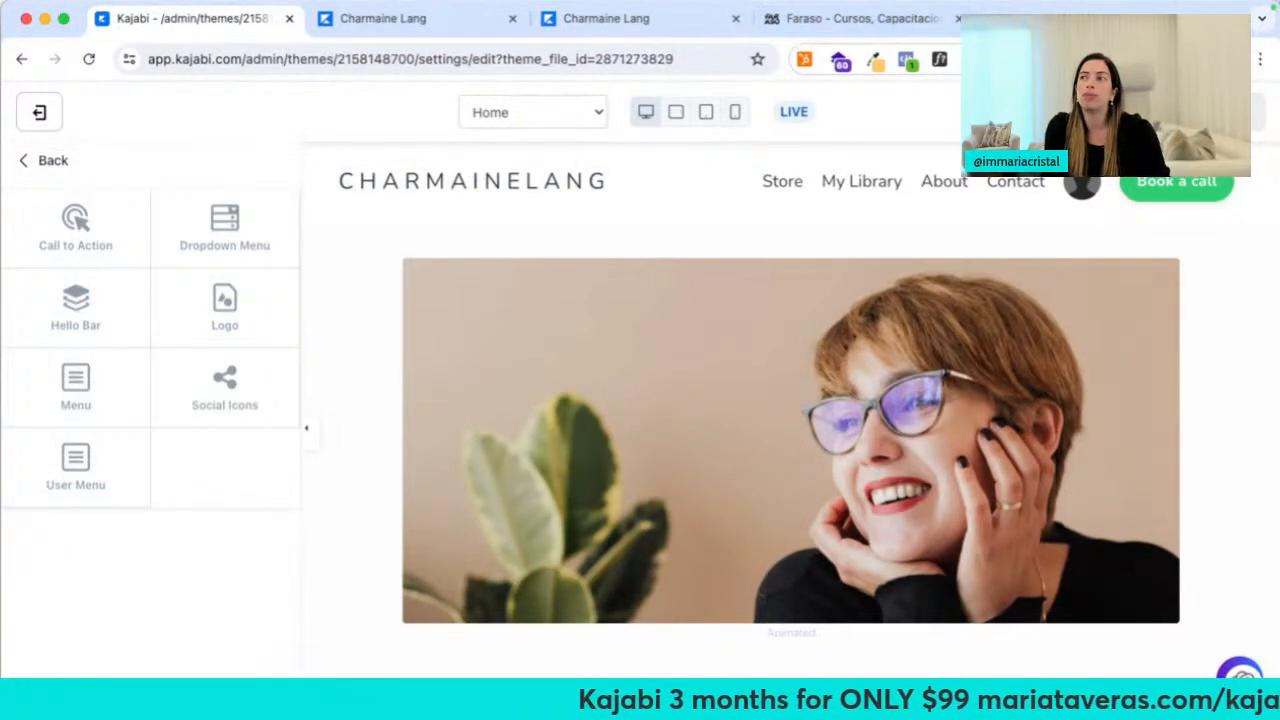
Load the suggested cooking site in a new tab by typing 'CRIST'
left_click(991, 18)
type("CRIST")
key("Return")
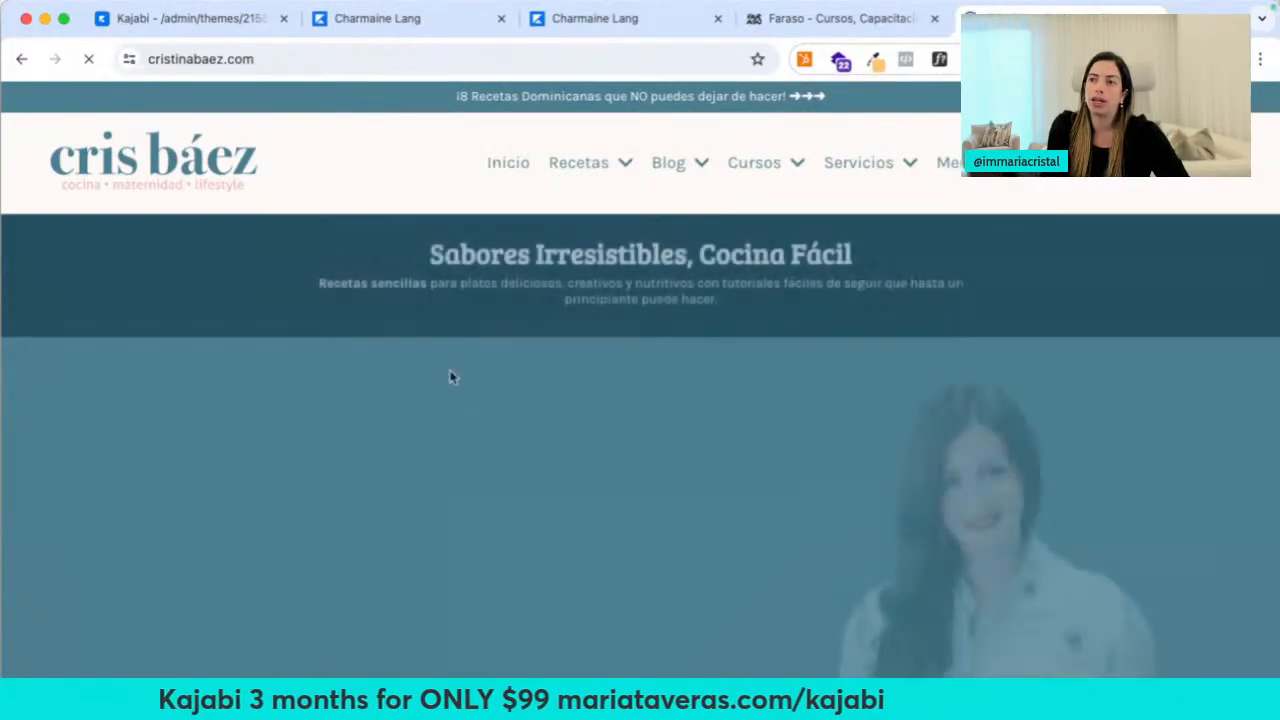
Translate the cooking site into English
right_click(451, 370)
left_click(519, 598)
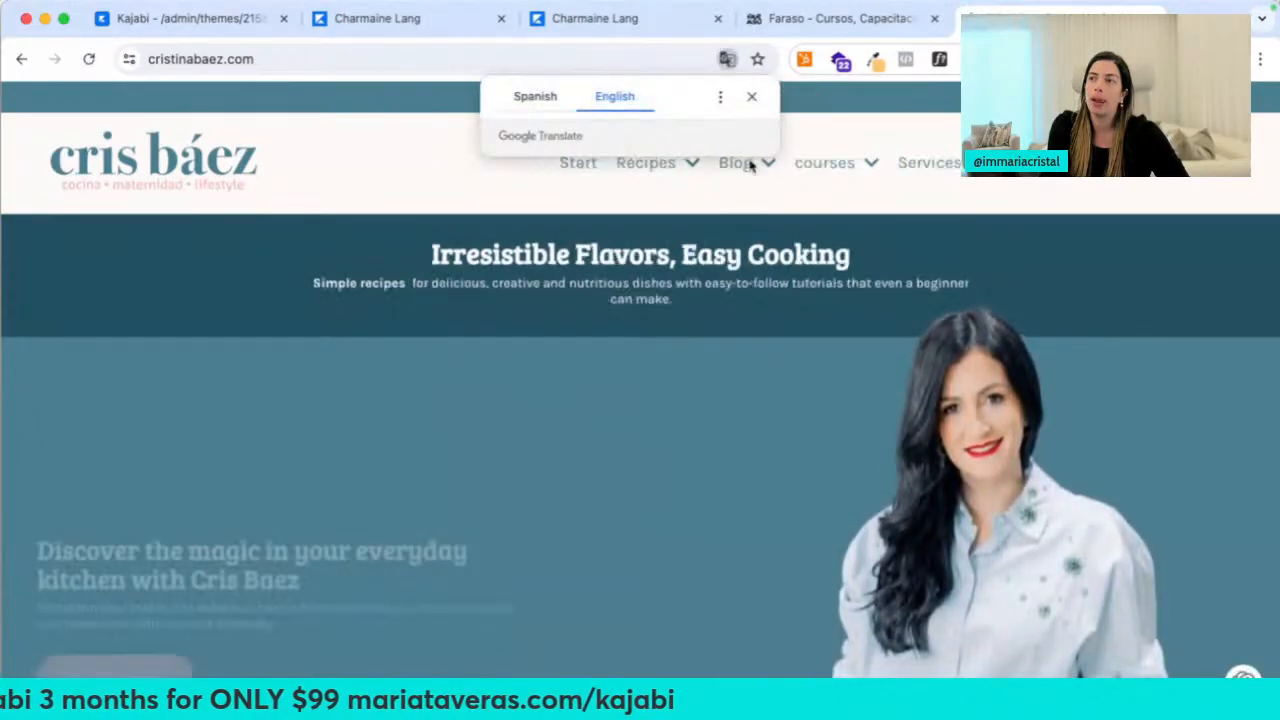
left_click(752, 97)
Browse the Courses, Services and Recipes menus and recent recipes, then close the tab
left_click(868, 163)
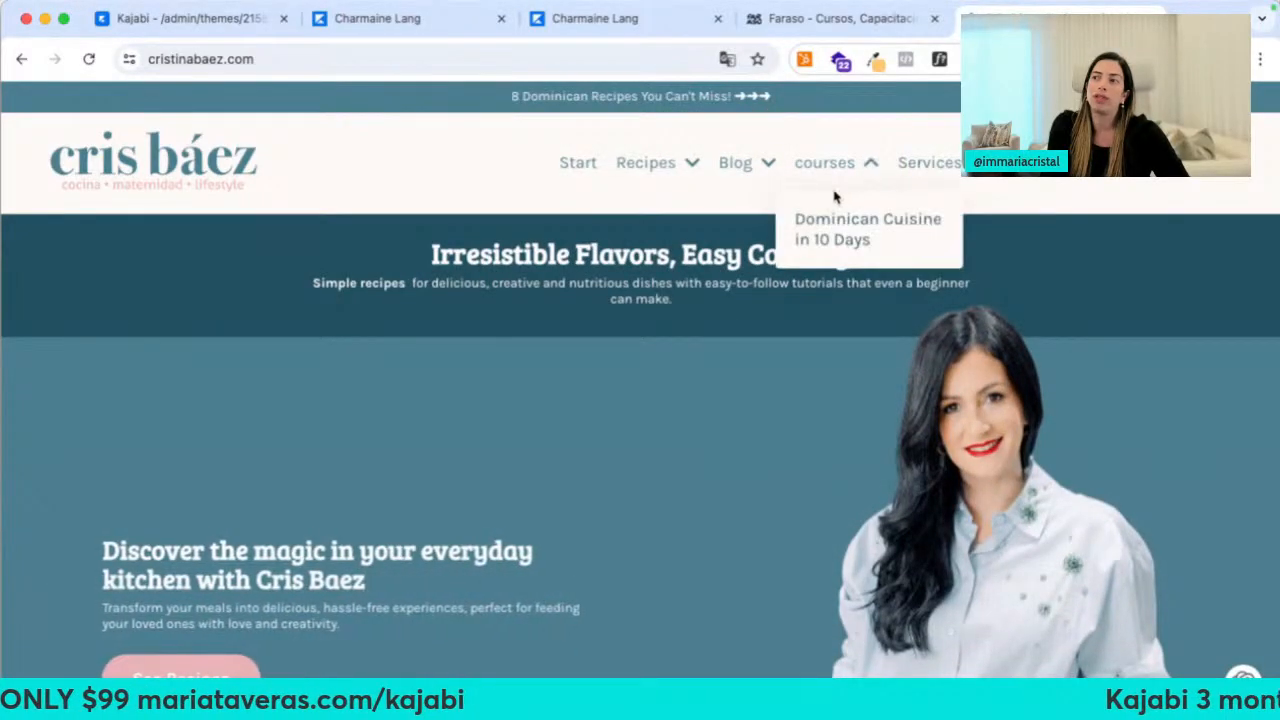
left_click(928, 162)
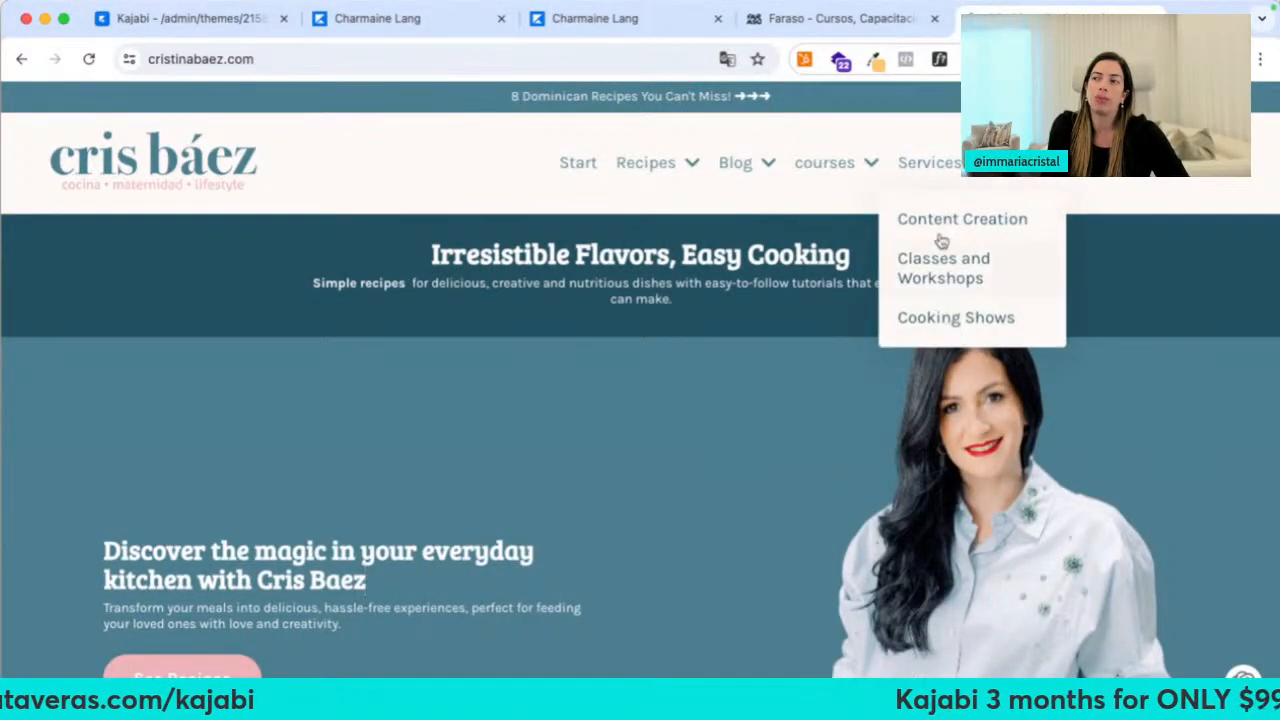
left_click(688, 166)
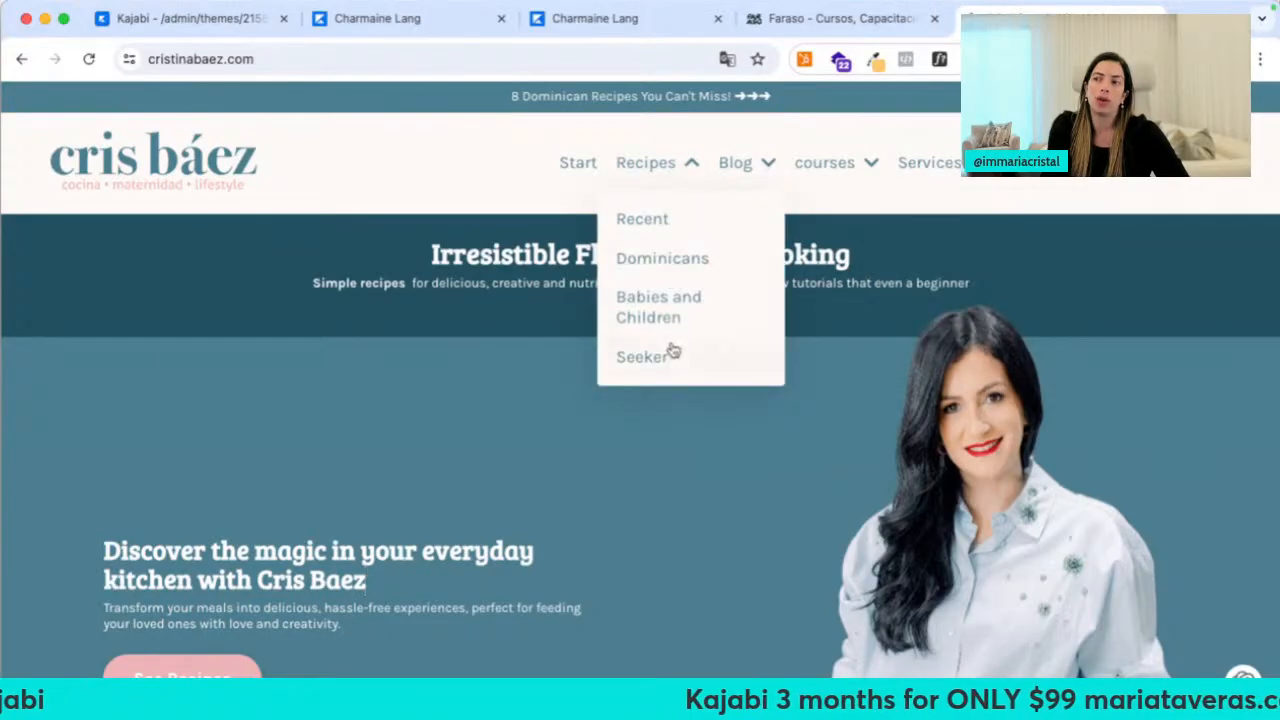
left_click(660, 216)
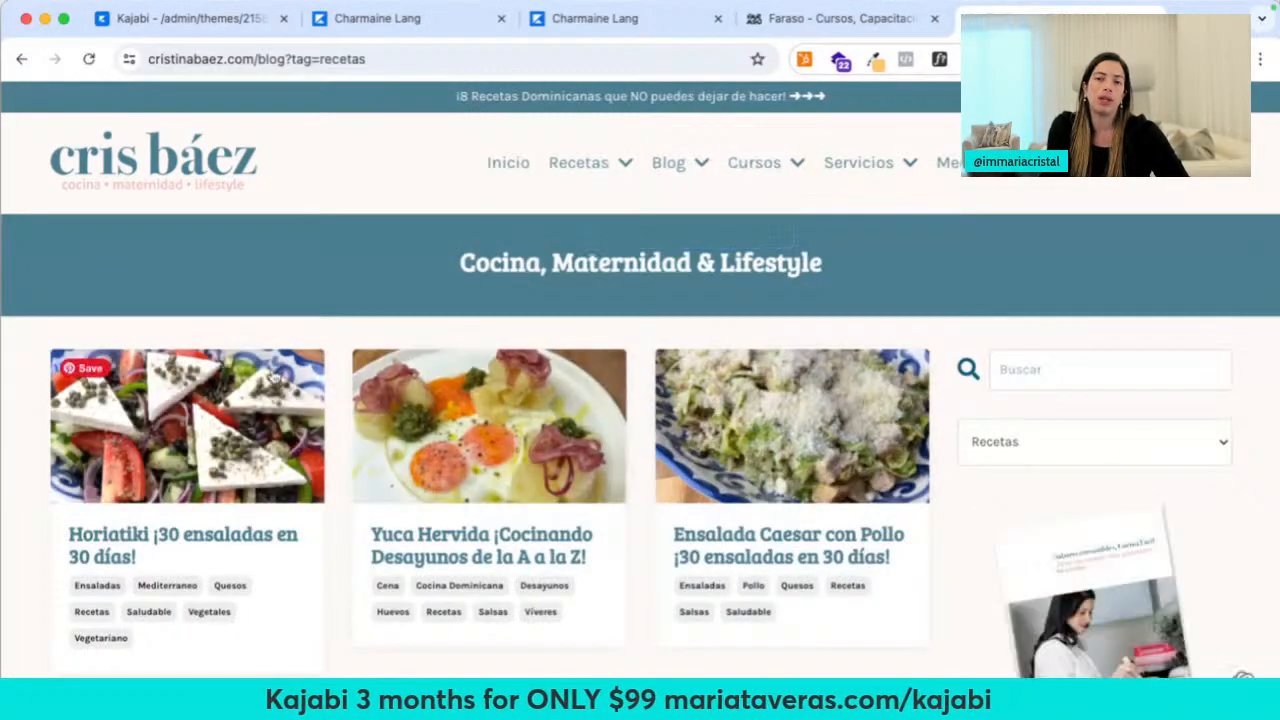
scroll(245, 340, "down", 3)
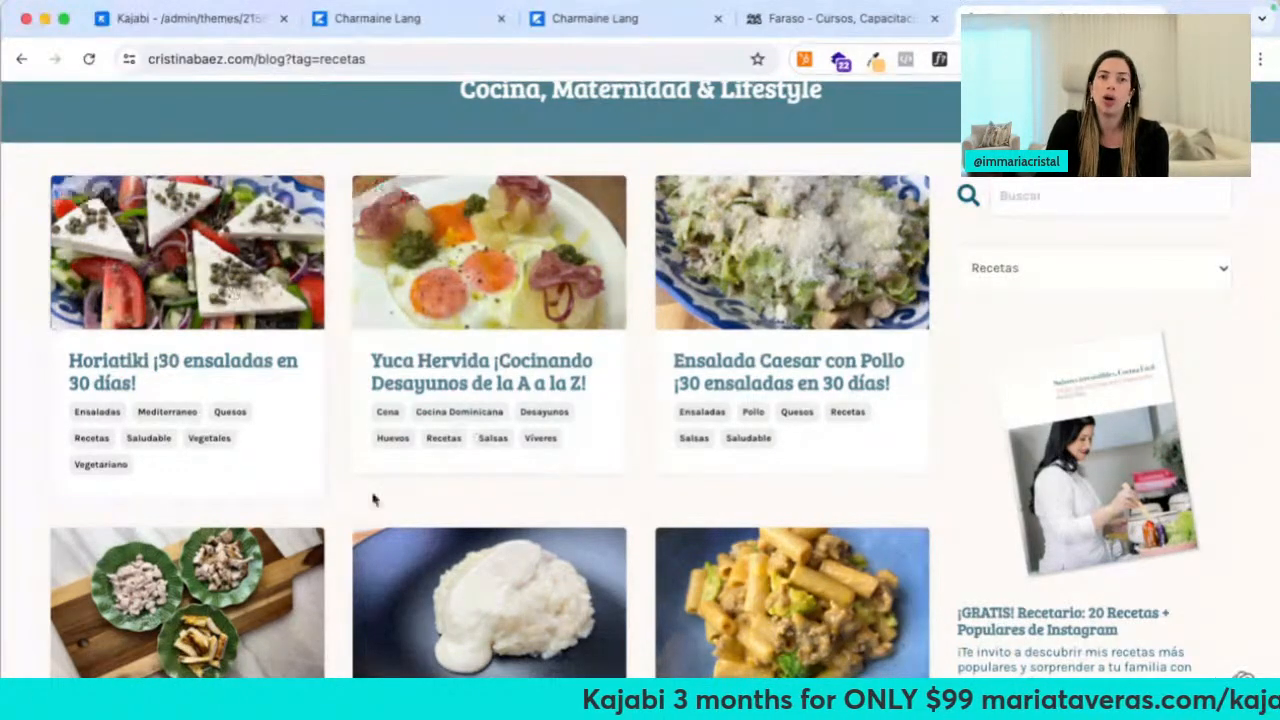
scroll(372, 499, "down", 10)
scroll(372, 499, "up", 10)
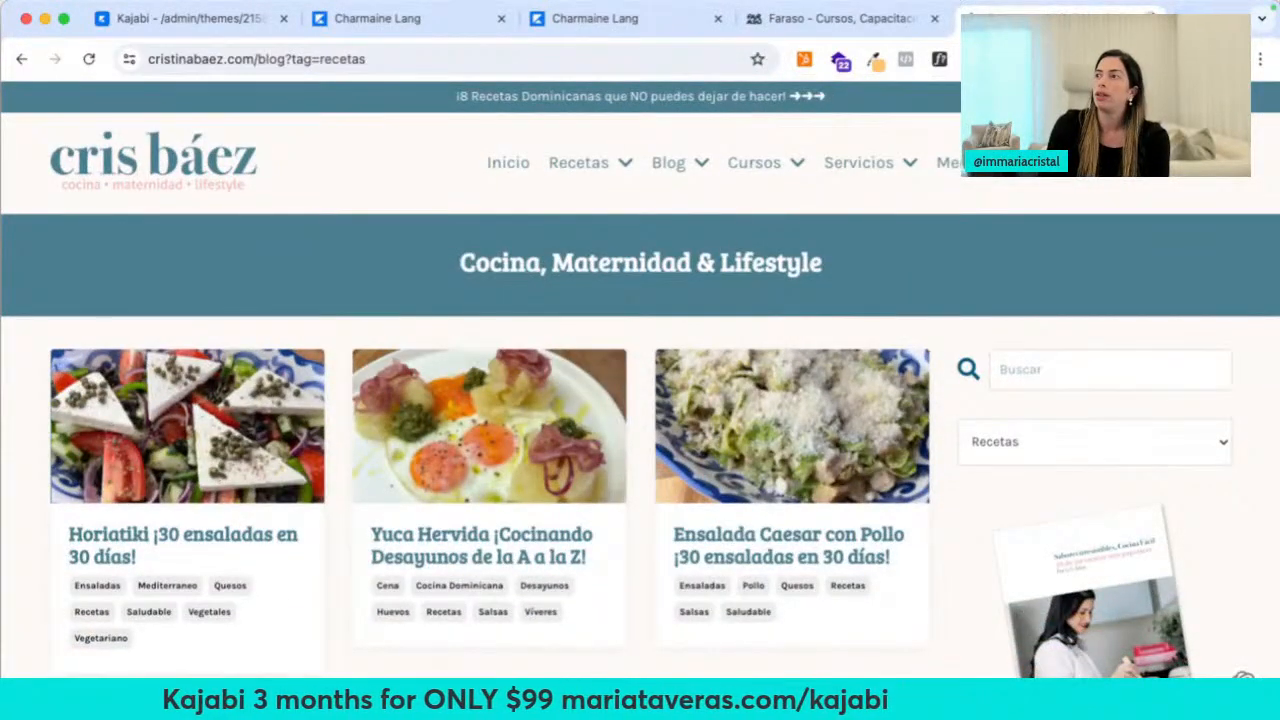
left_click(1152, 18)
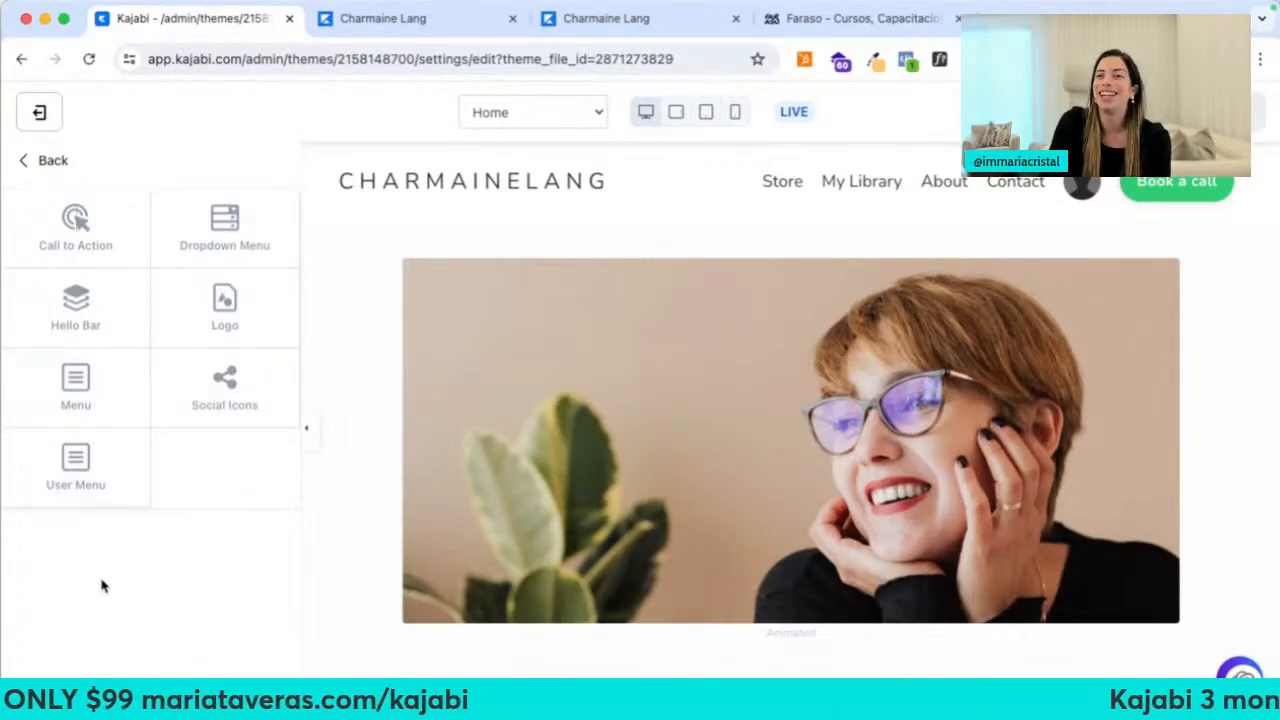
Back out of the header settings to the homepage sections list
left_click(53, 162)
left_click(53, 162)
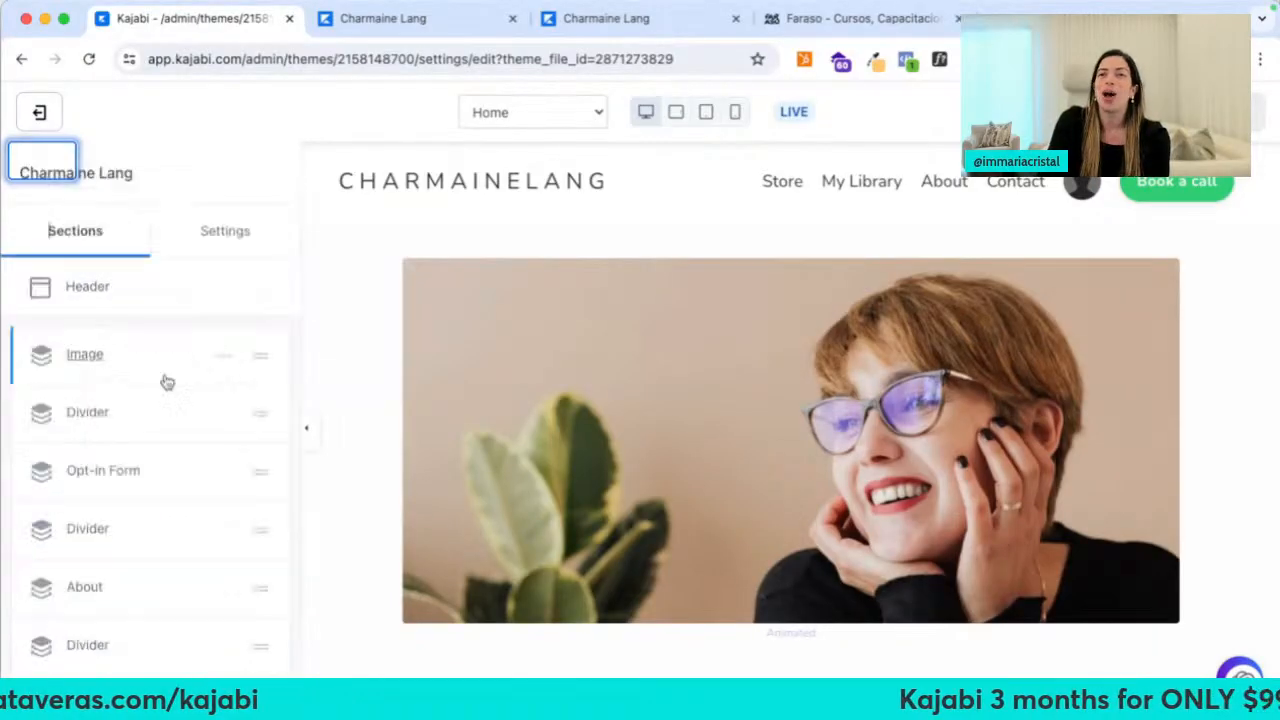
scroll(80, 386, "down", 3)
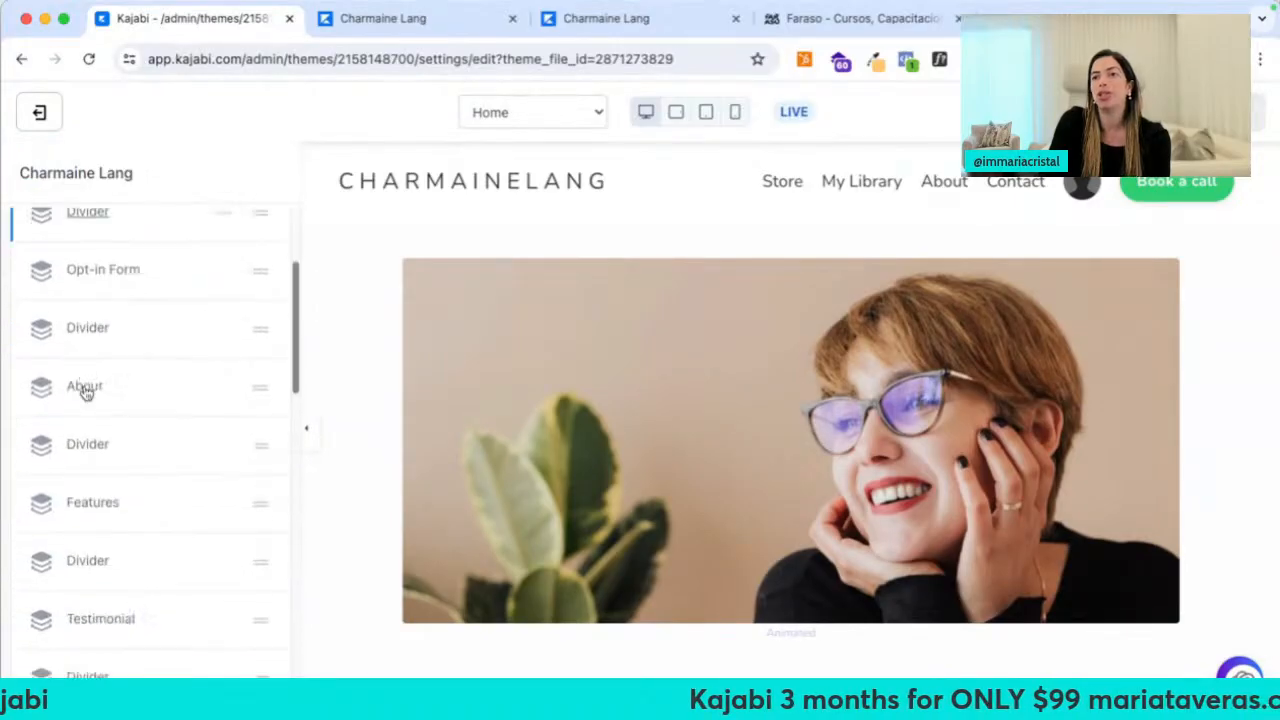
scroll(87, 393, "up", 3)
scroll(171, 309, "down", 10)
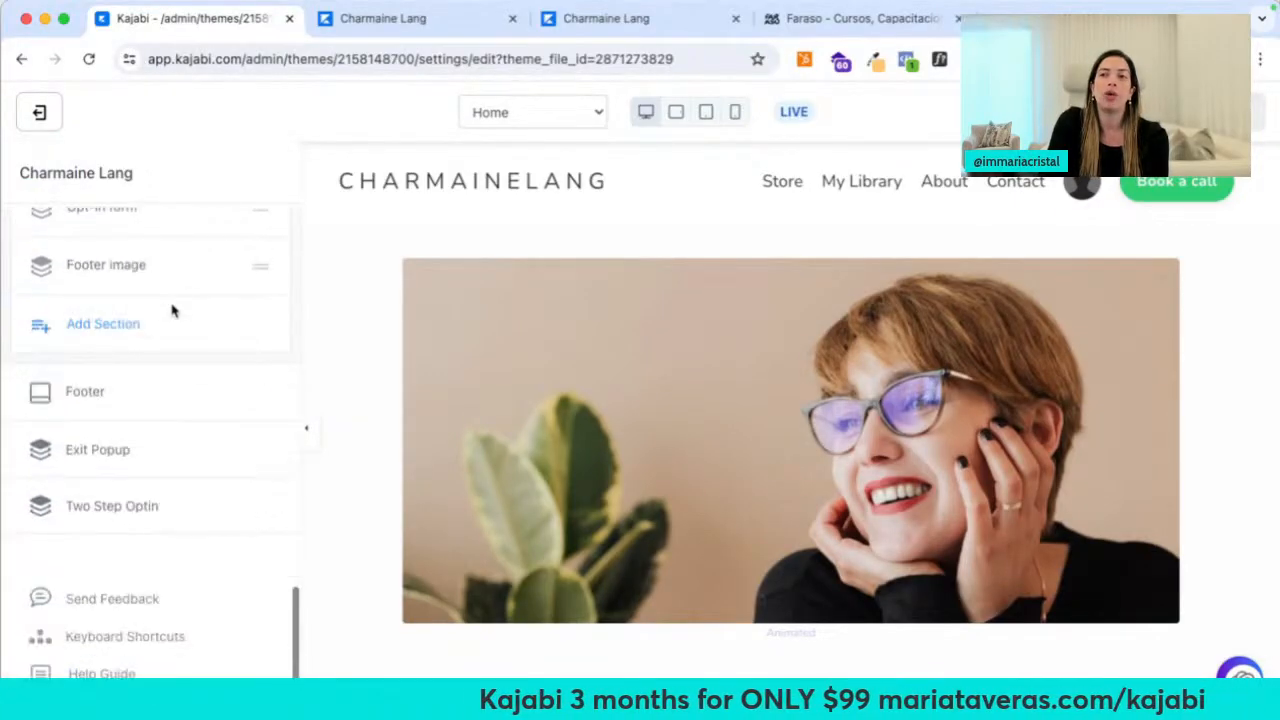
scroll(171, 306, "up", 10)
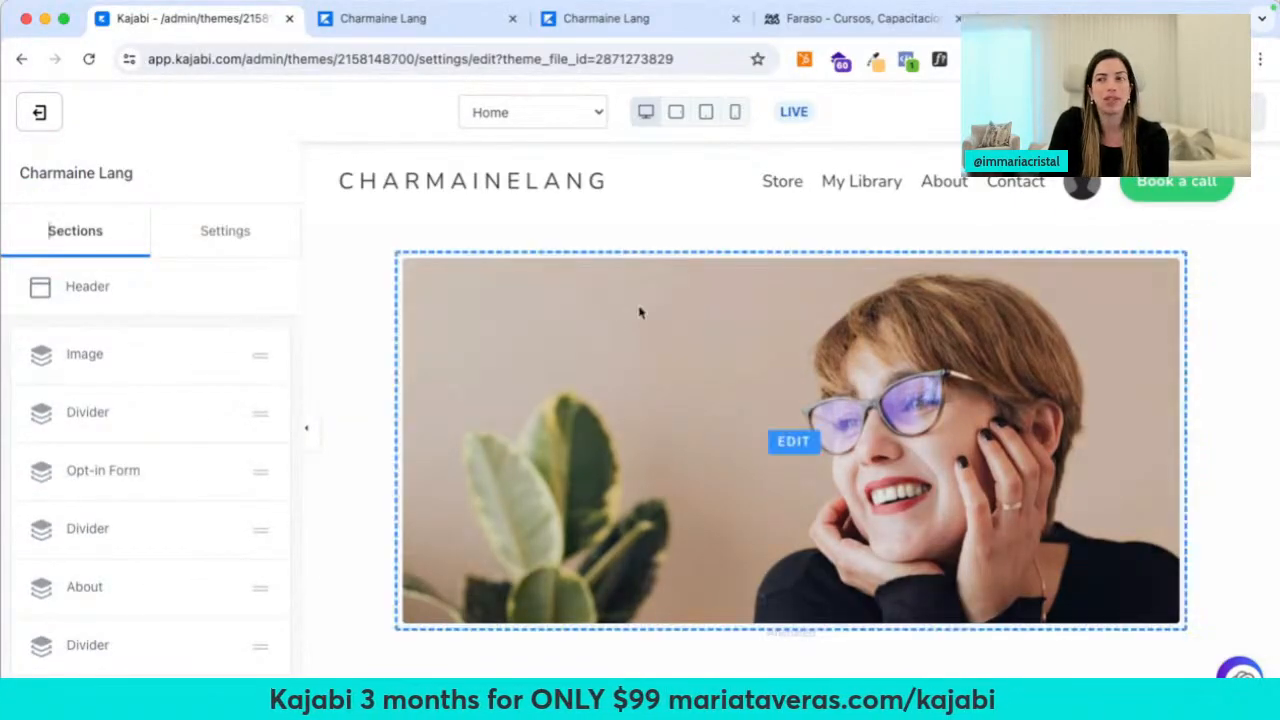
scroll(160, 560, "down", 10)
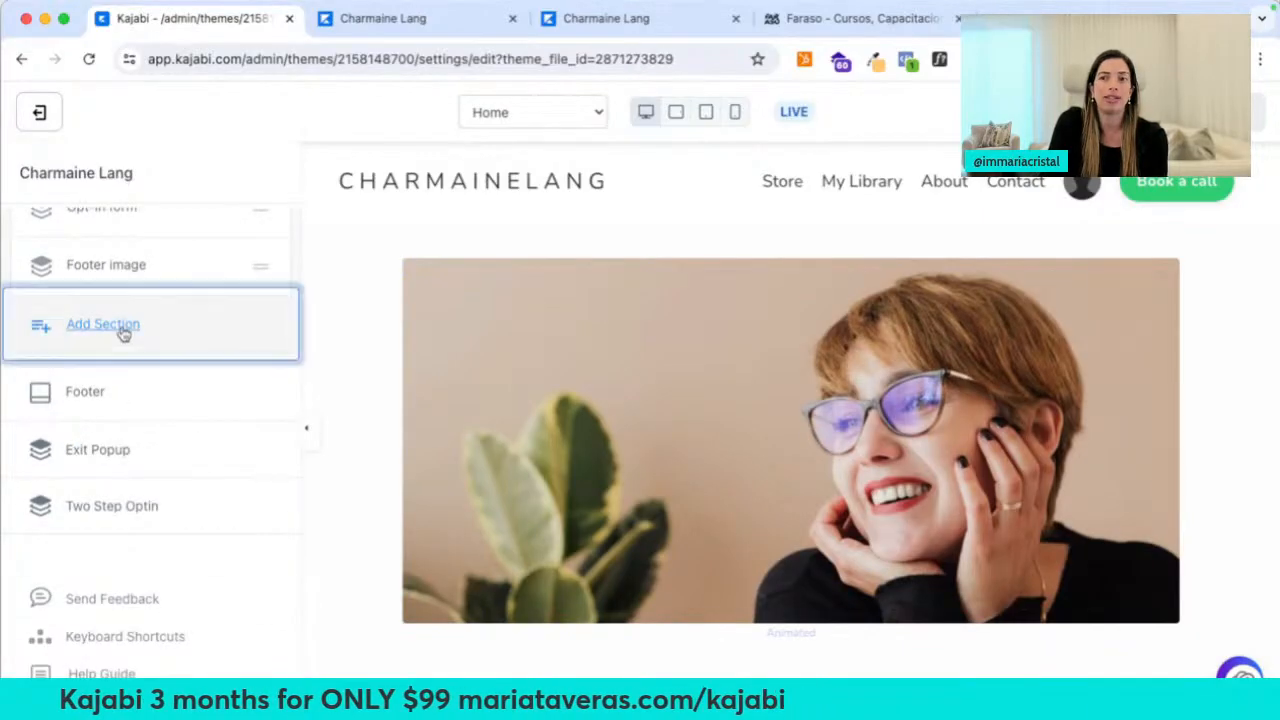
Open the Add Section catalogue and preview the first section types such as 3 Column Text
left_click(120, 331)
scroll(178, 488, "down", 2)
scroll(178, 488, "down", 3)
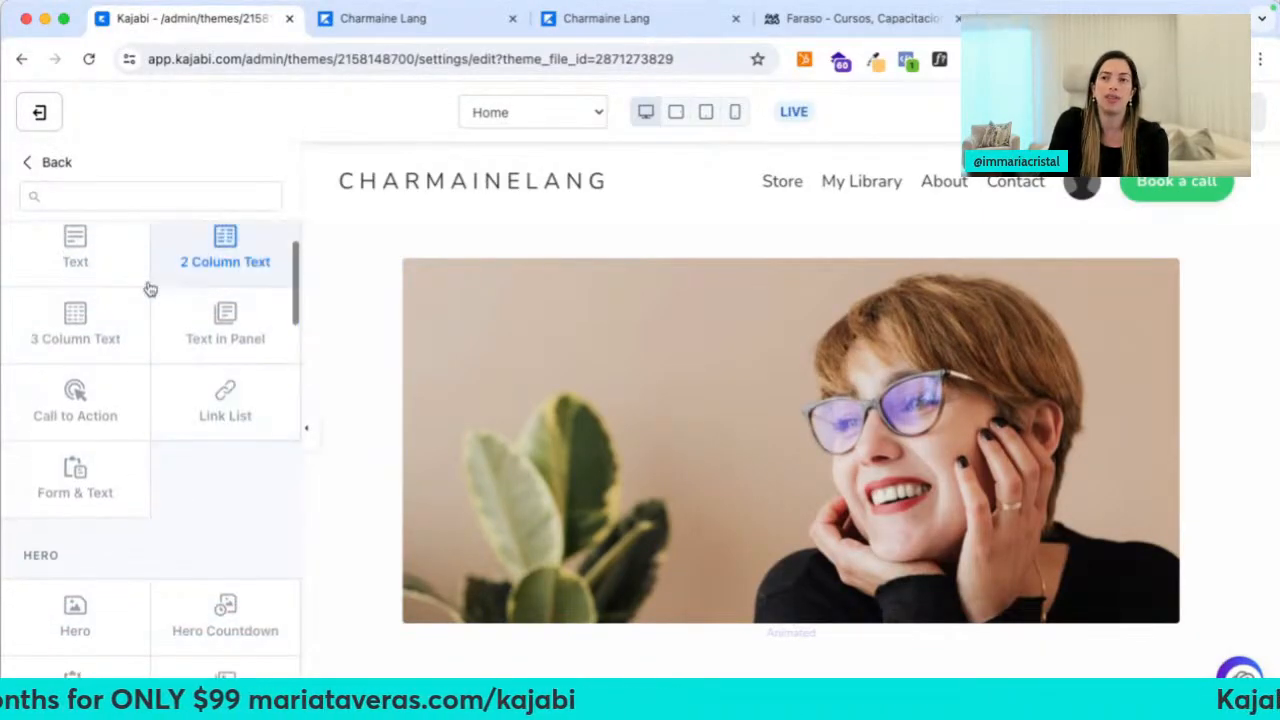
mouse_move(129, 266)
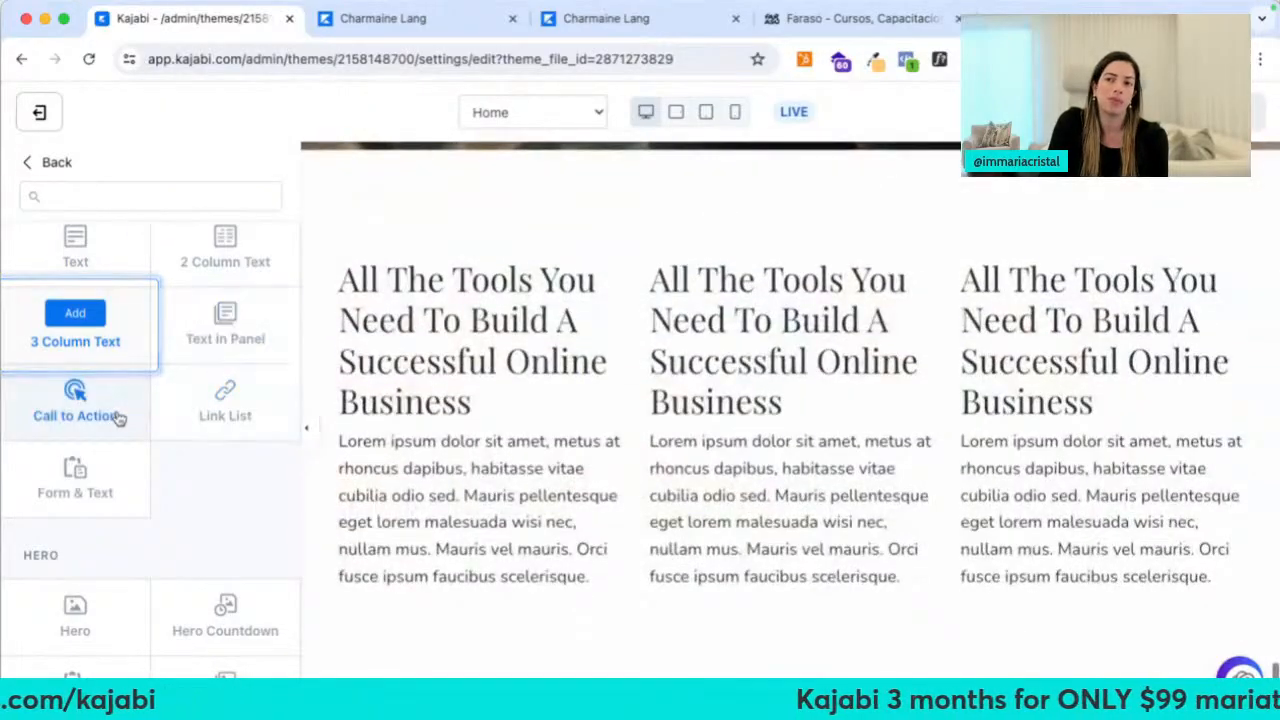
scroll(117, 420, "down", 3)
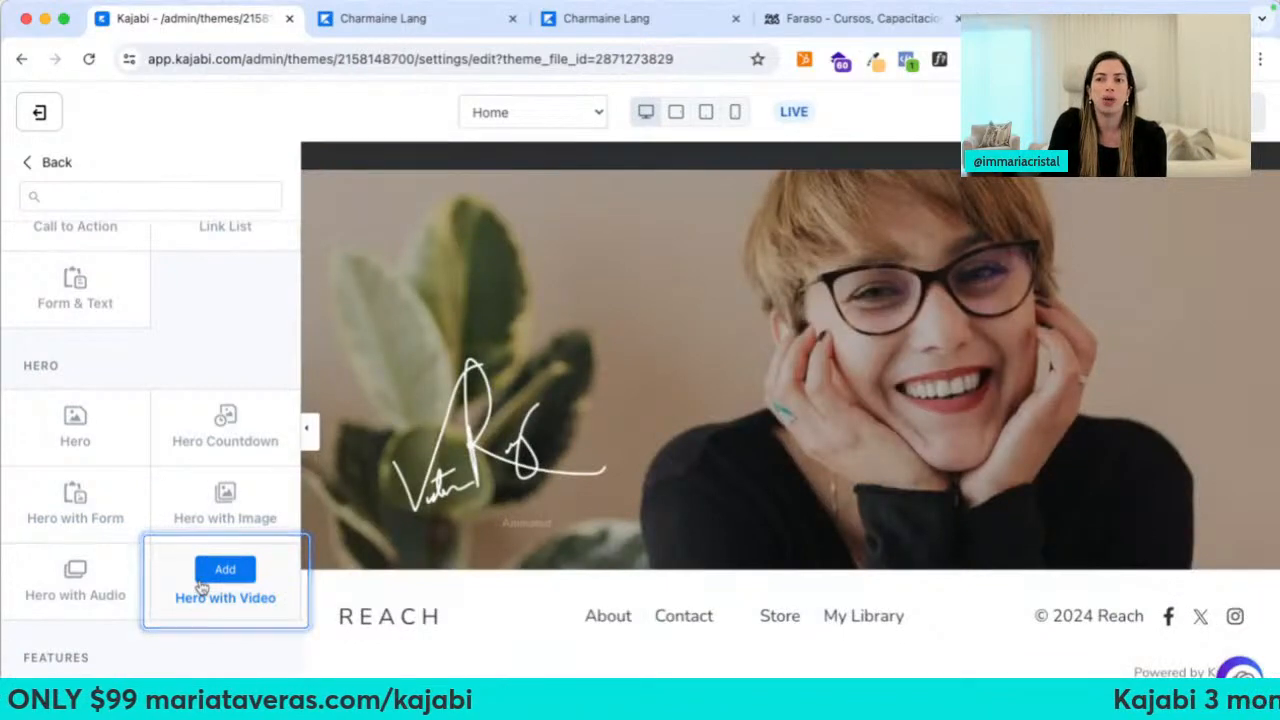
scroll(197, 587, "down", 5)
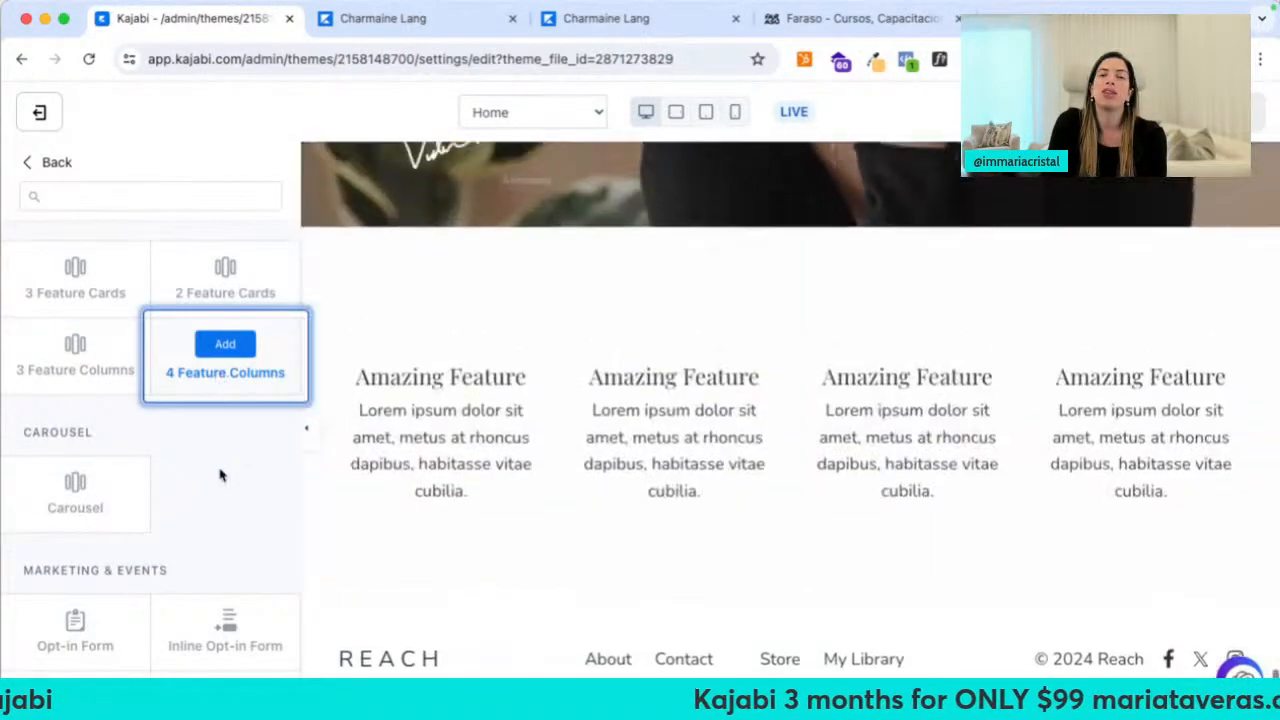
scroll(220, 491, "down", 2)
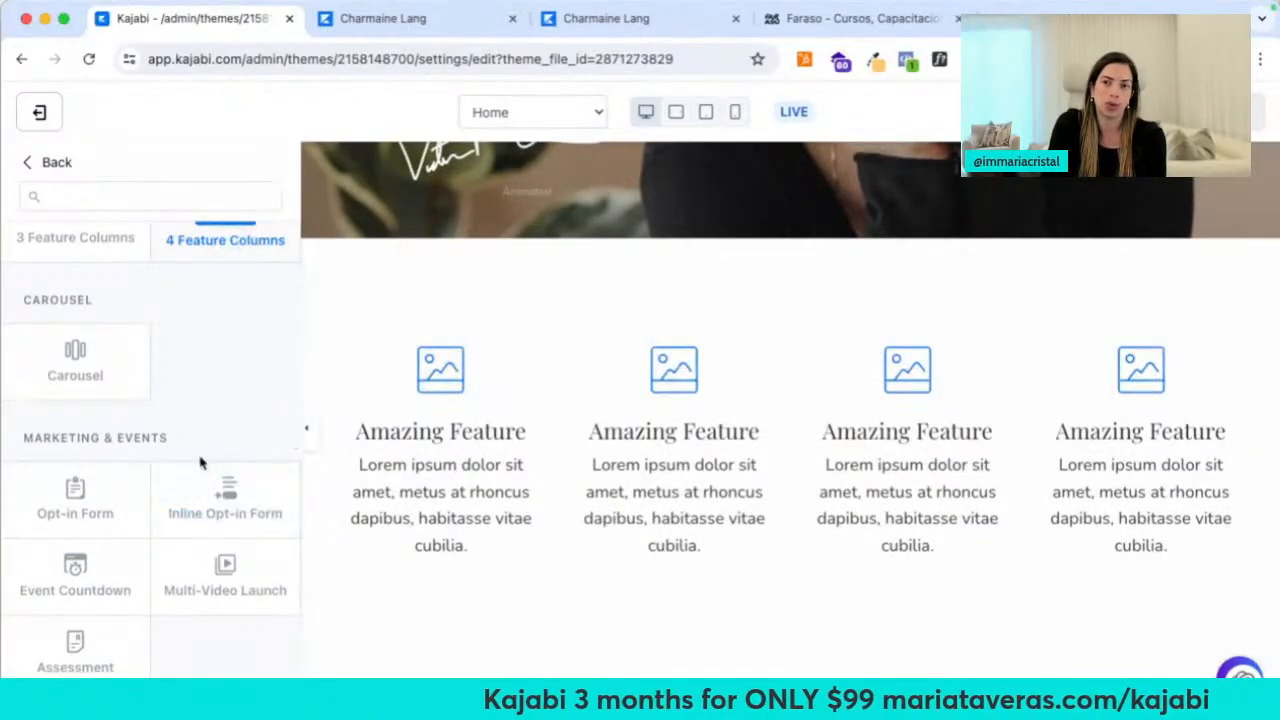
Preview further section types like Carousel and Image Gallery, ending on Video Embed
mouse_move(85, 366)
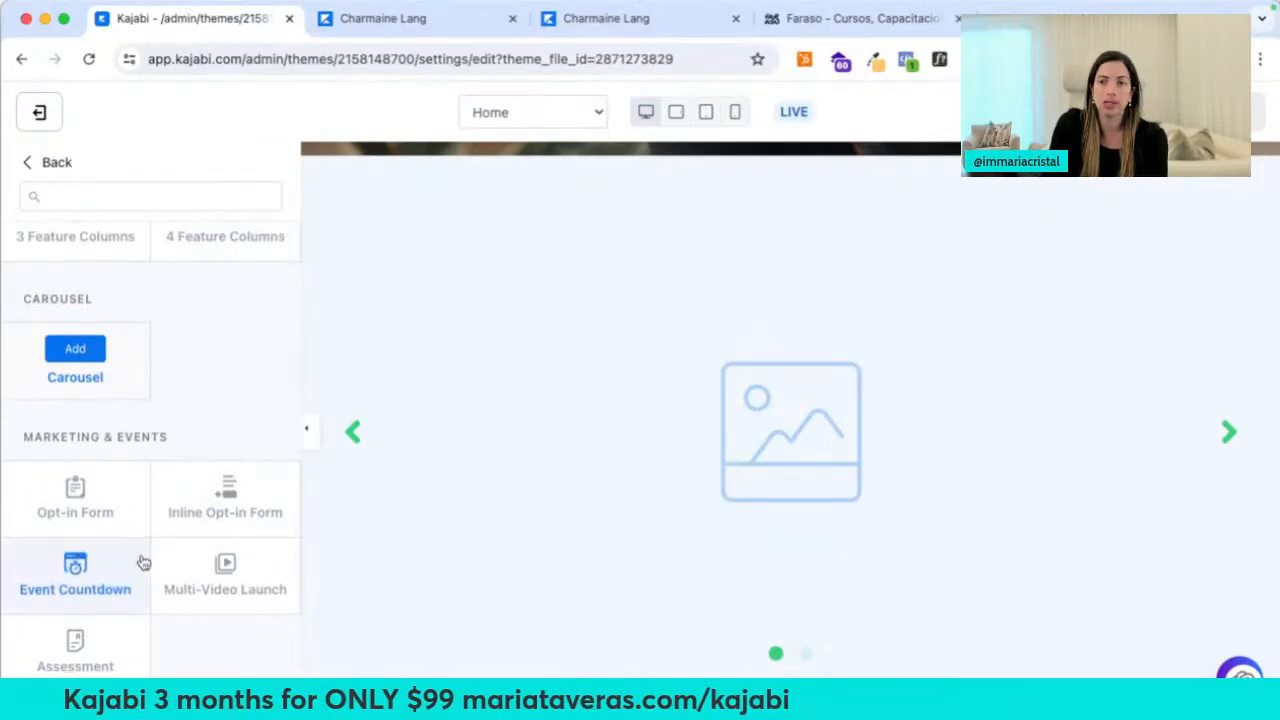
scroll(143, 562, "down", 3)
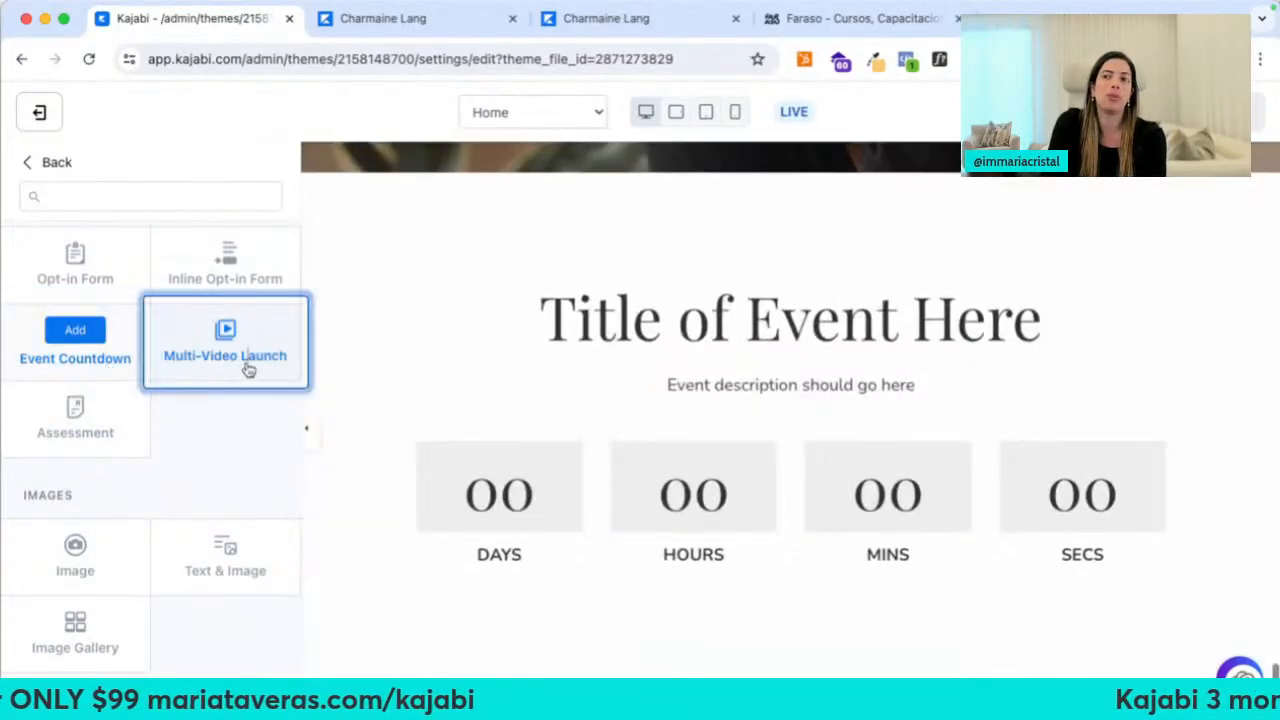
mouse_move(248, 370)
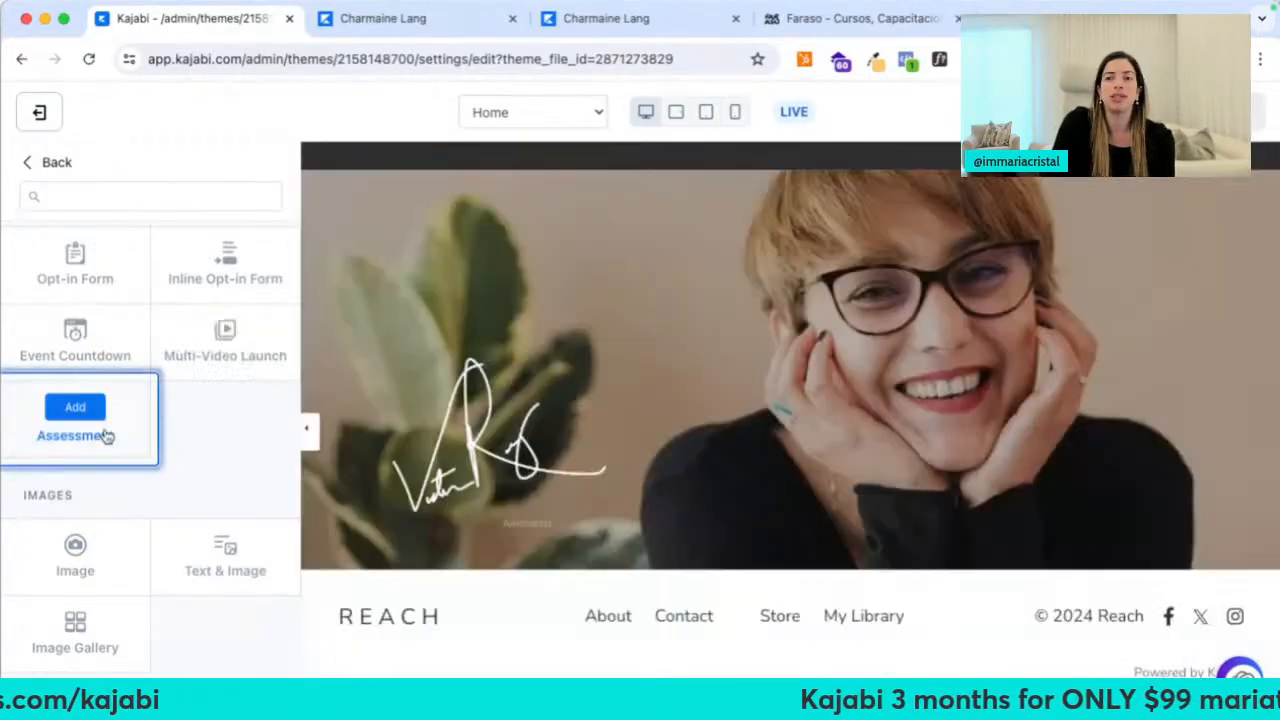
scroll(120, 540, "down", 2)
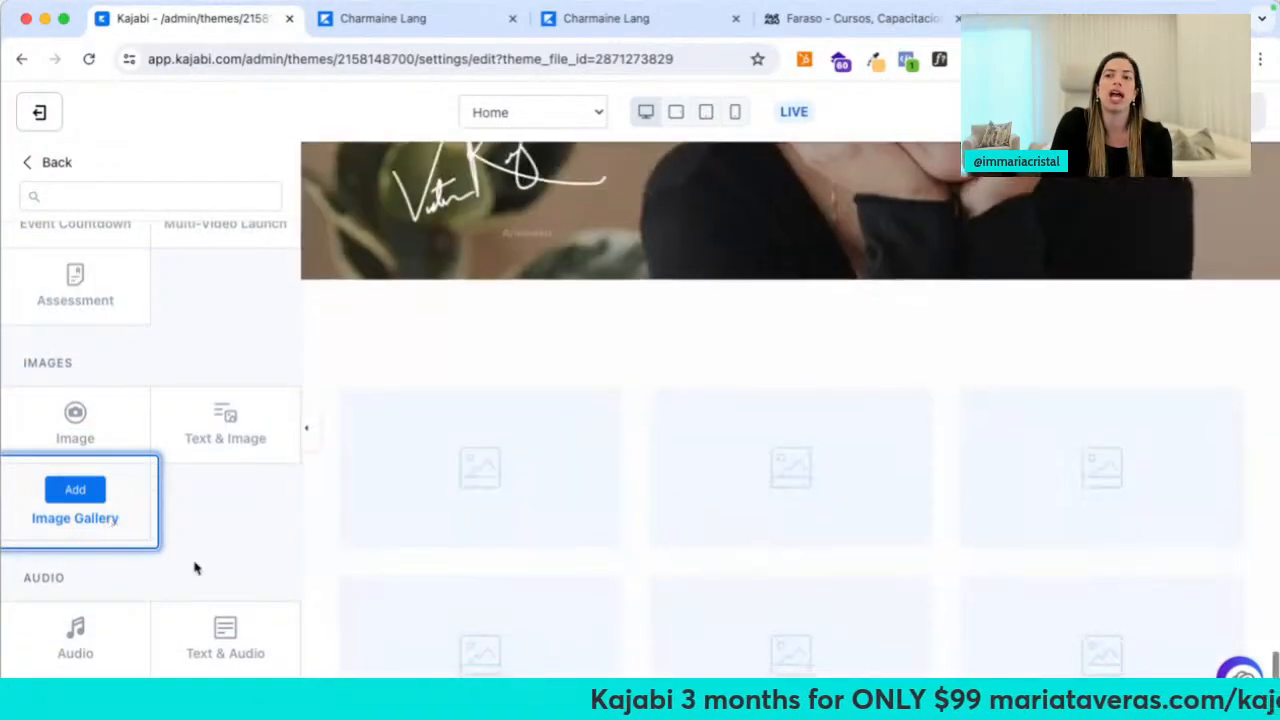
scroll(194, 566, "down", 6)
scroll(196, 568, "down", 2)
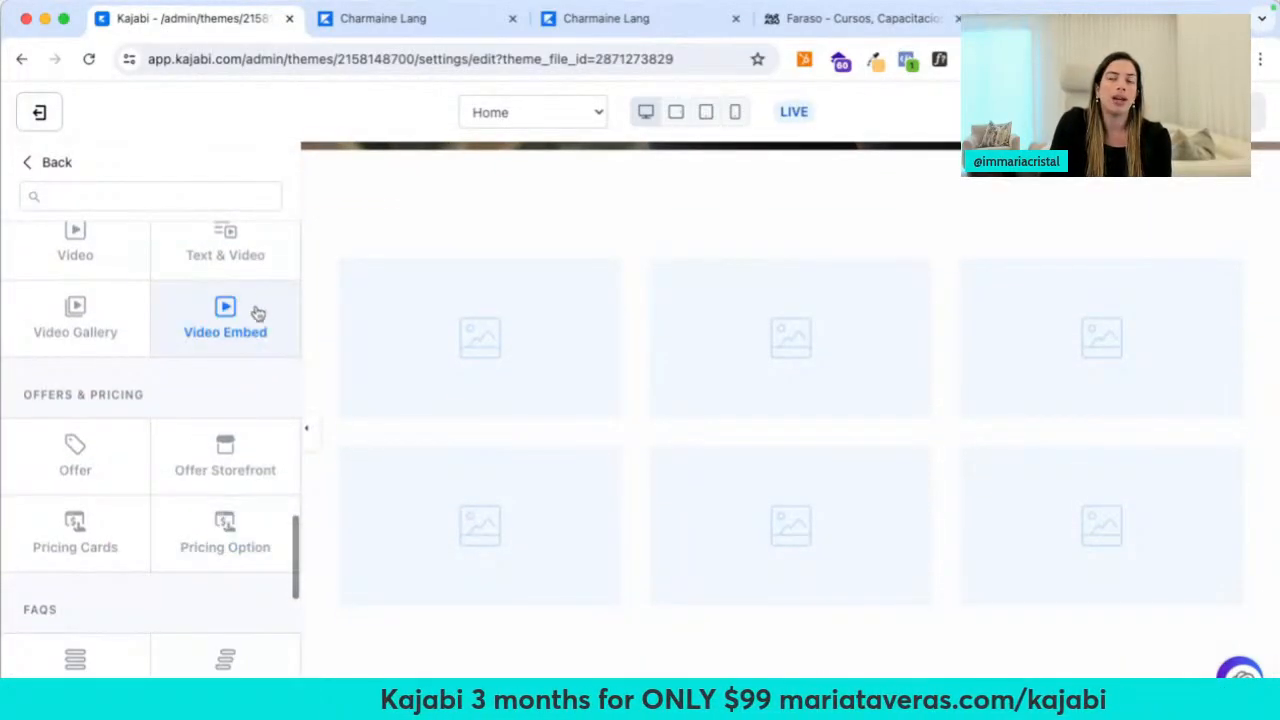
mouse_move(255, 314)
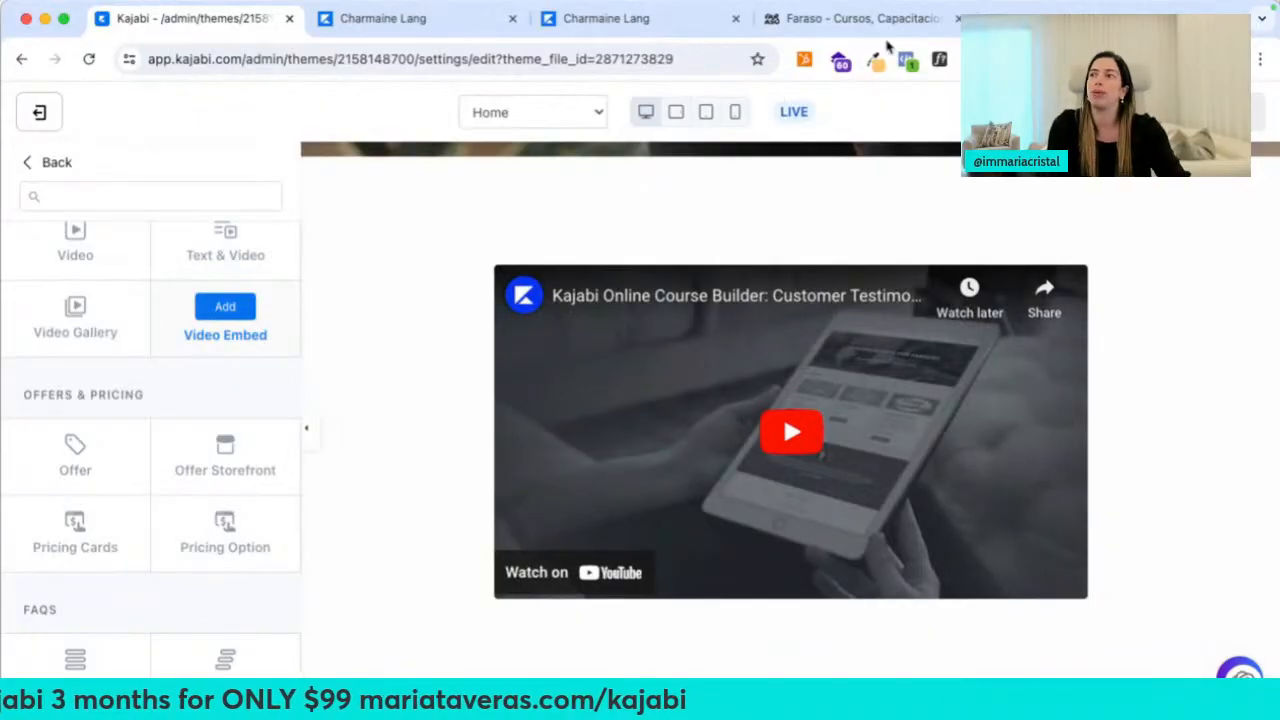
Open mariataveras.com/live in a new tab
key("super+t")
type("mariataveras.")
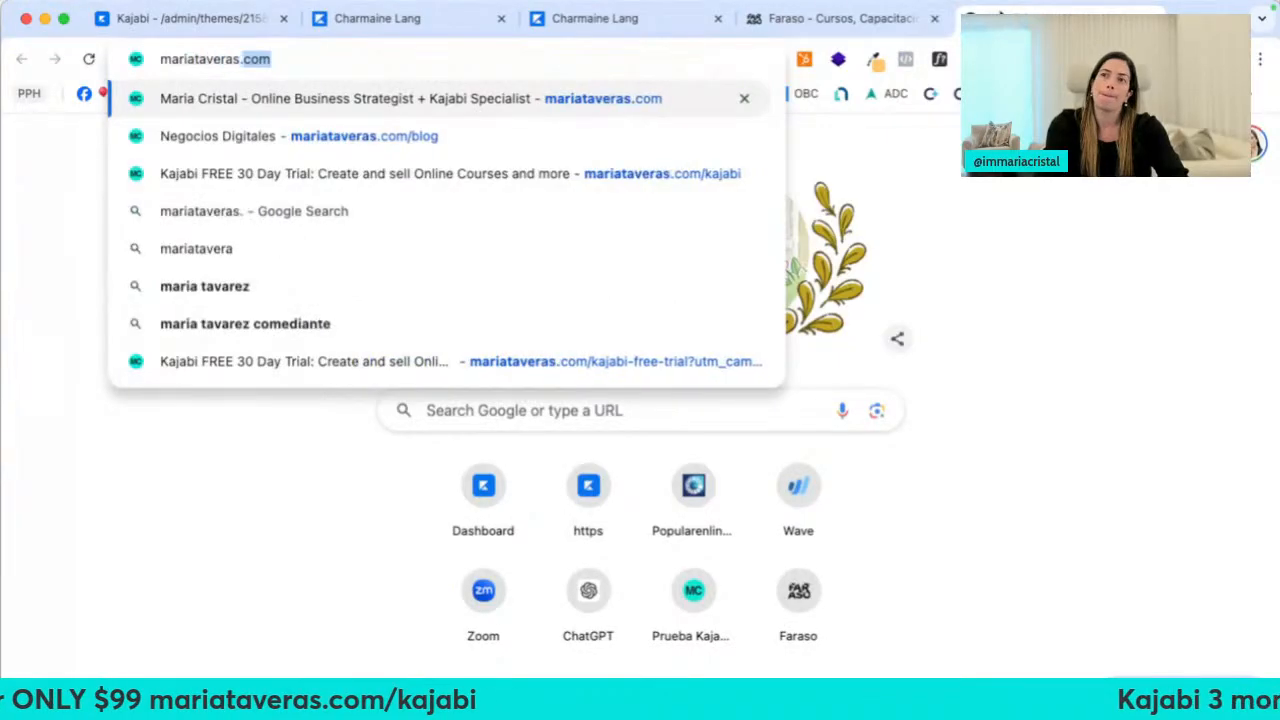
type("com/l")
key("Return")
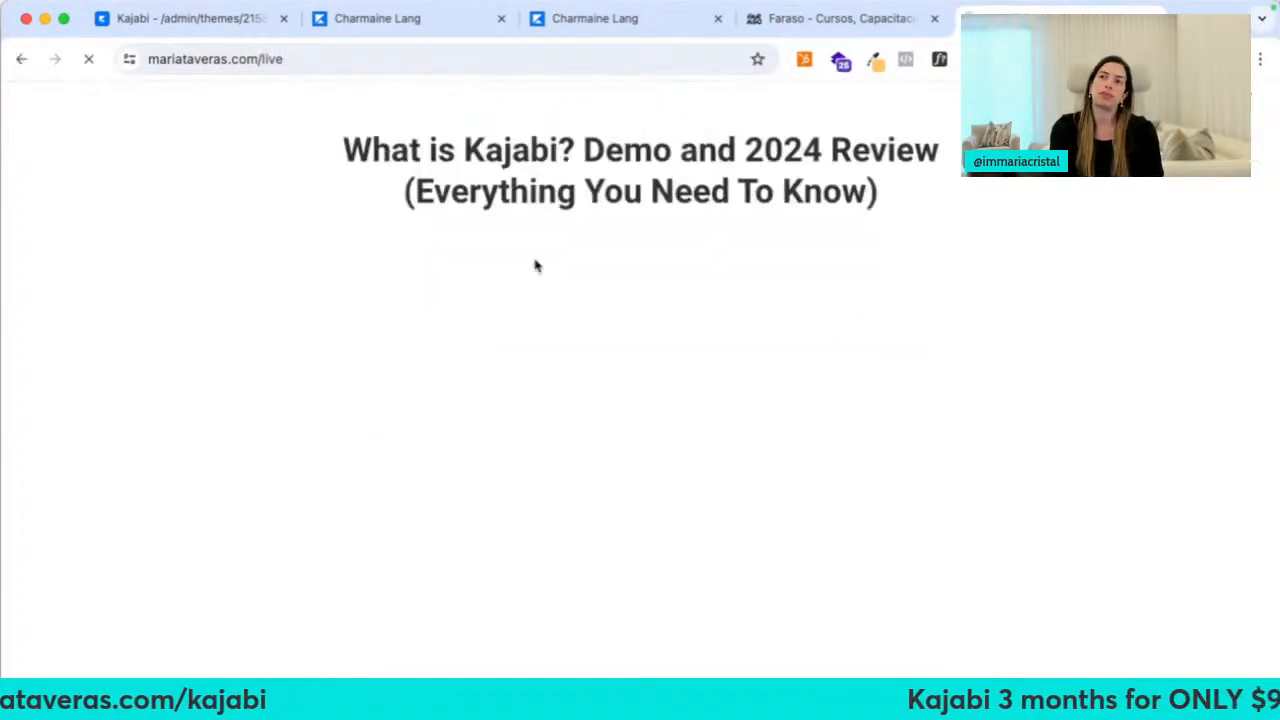
scroll(521, 422, "down", 3)
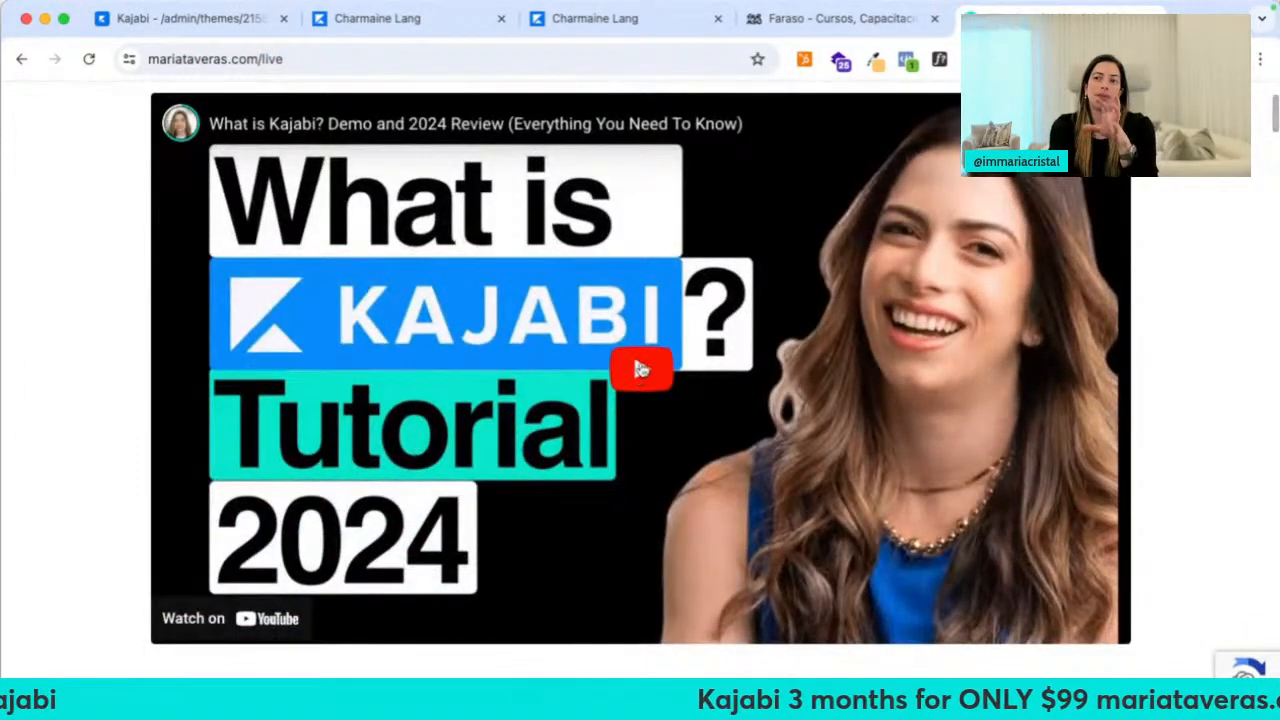
Play and pause the embedded demo video and check the page's Meta Pixel tracking
left_click(640, 372)
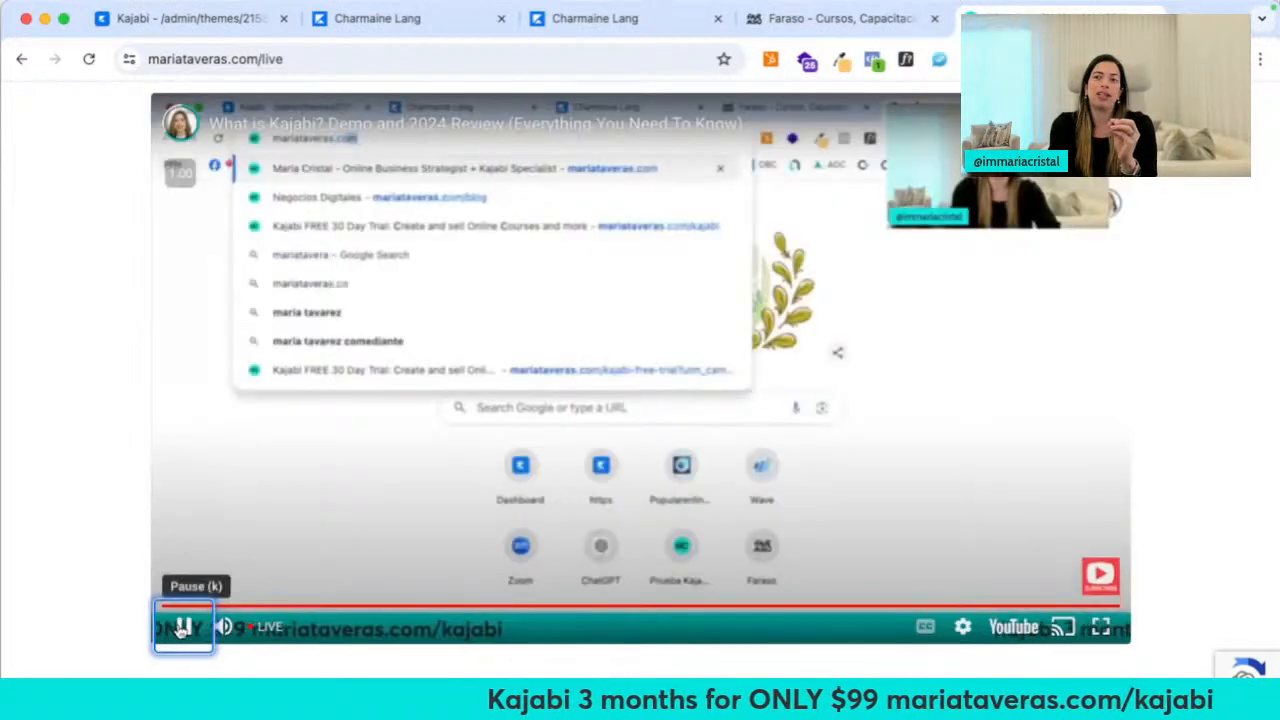
left_click(183, 627)
scroll(451, 337, "up", 3)
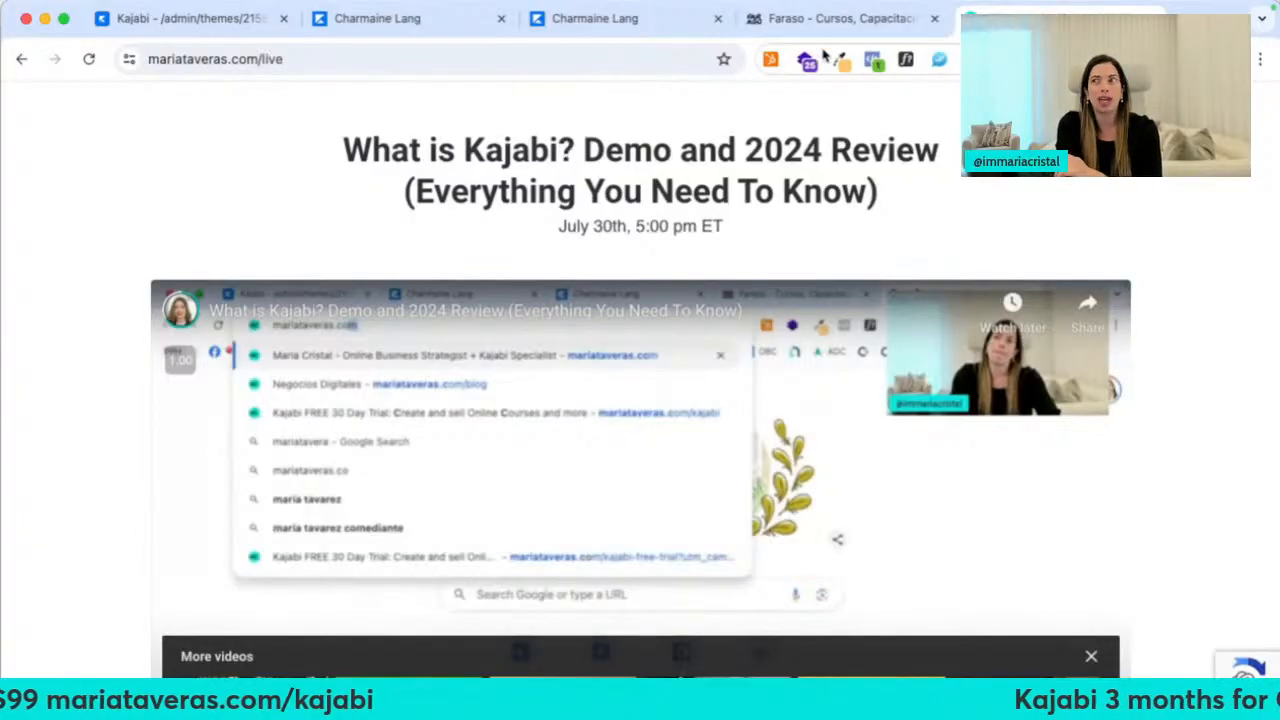
left_click(871, 61)
left_click(869, 63)
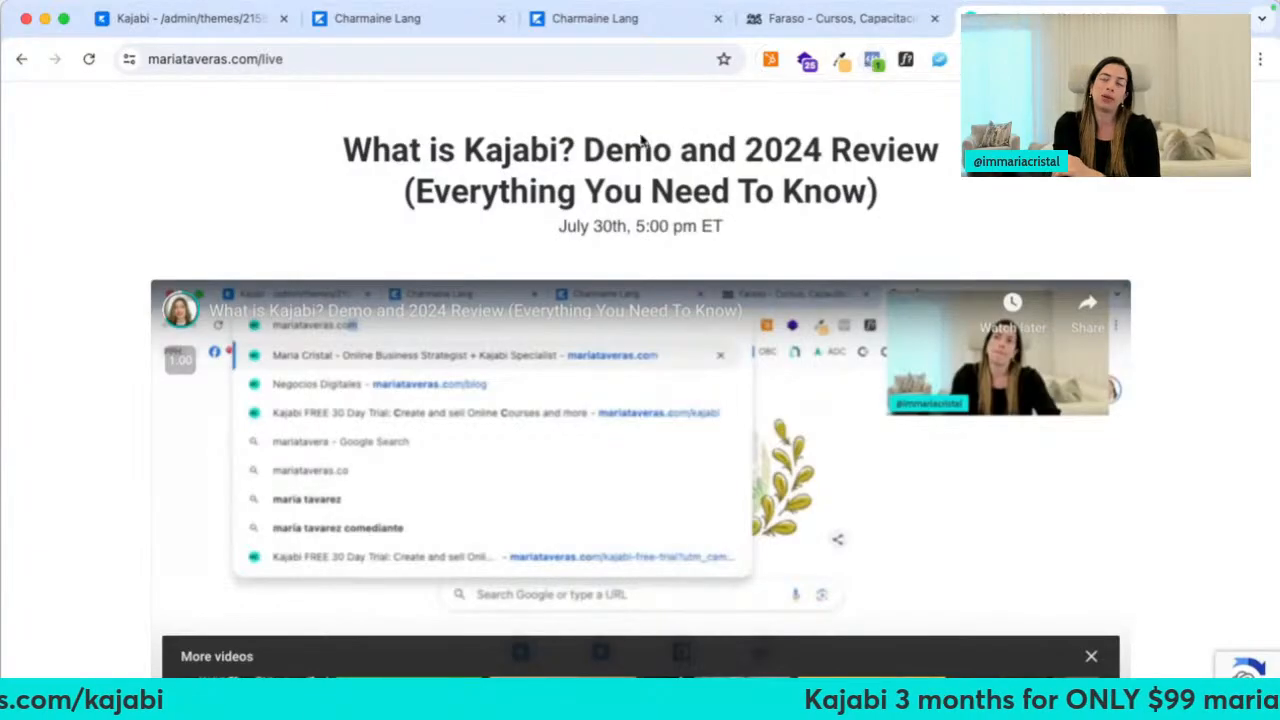
scroll(1008, 193, "down", 2)
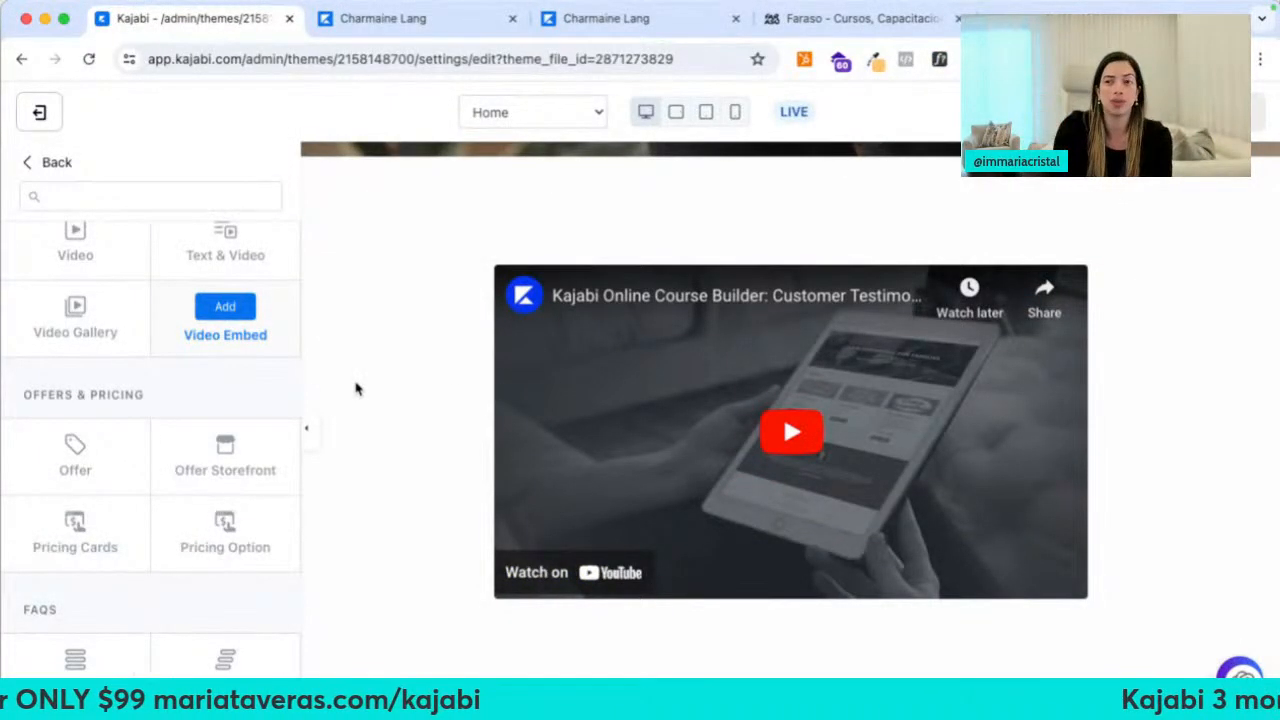
Preview the Pricing Cards, FAQ, 3 Testimonials, 4 Blog Posts and Custom Code sections, then open a new tab
mouse_move(94, 543)
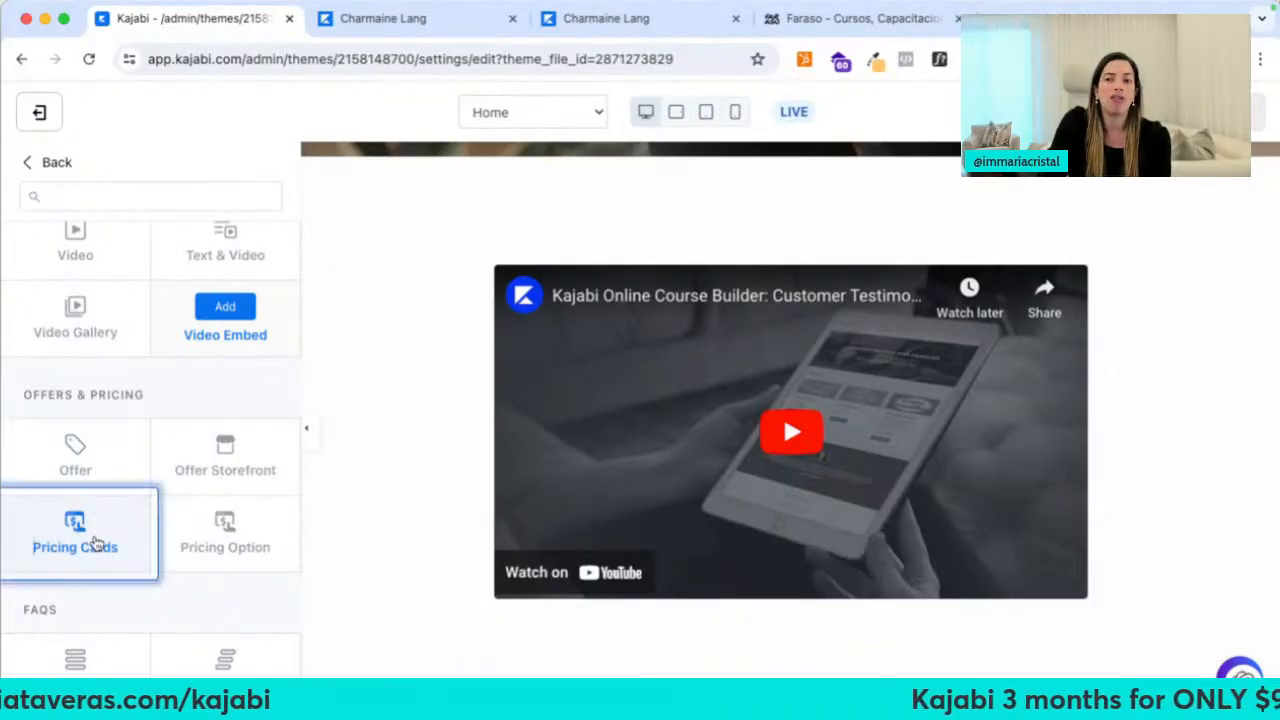
scroll(180, 500, "down", 5)
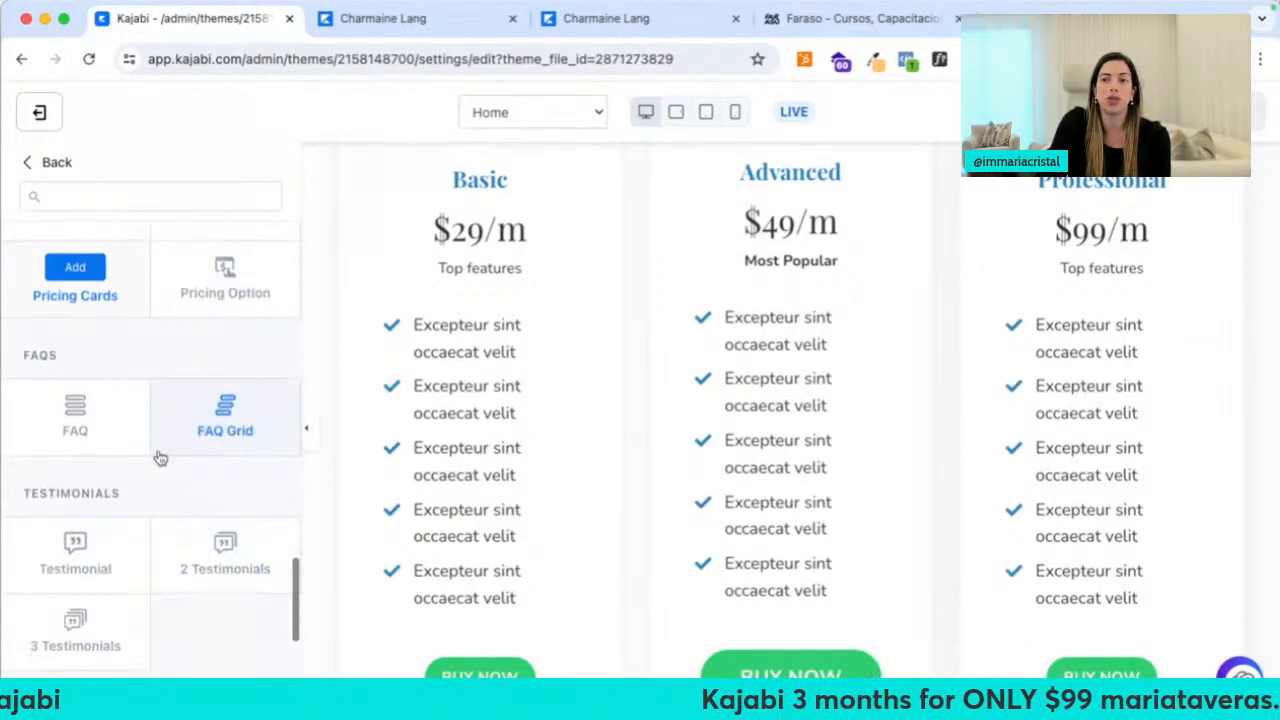
mouse_move(122, 420)
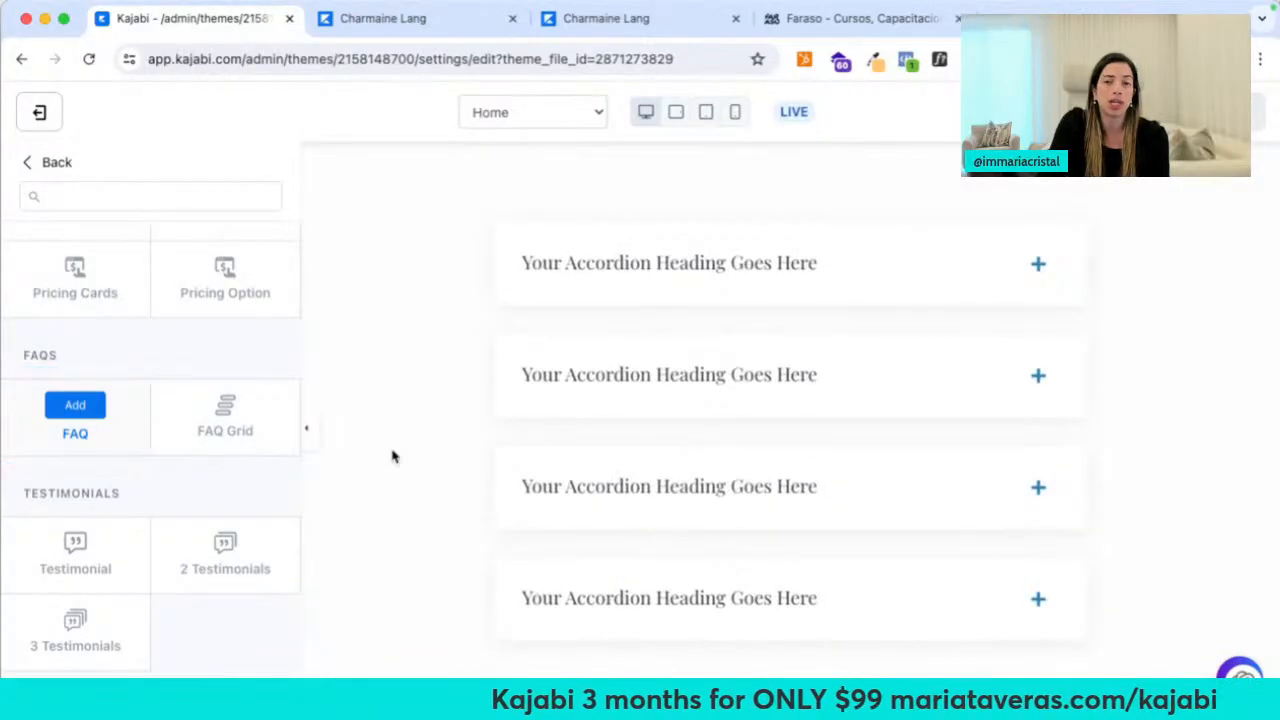
scroll(143, 534, "down", 2)
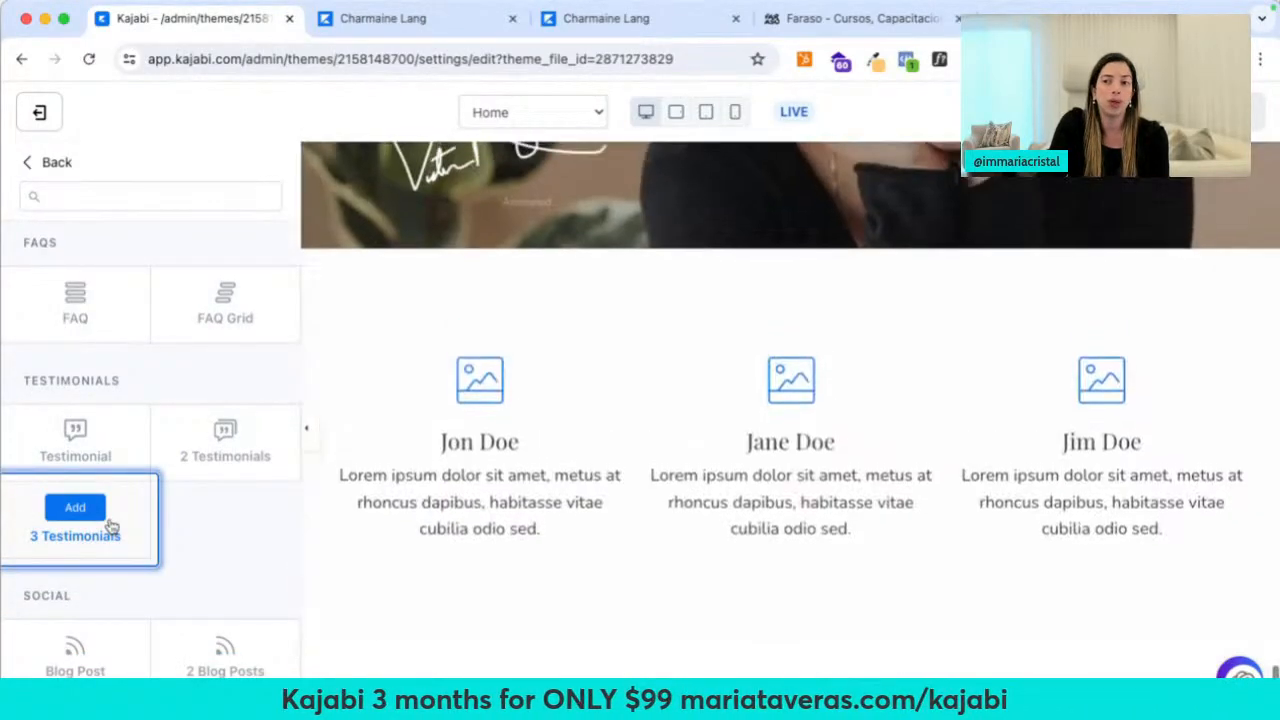
scroll(110, 530, "down", 6)
mouse_move(258, 432)
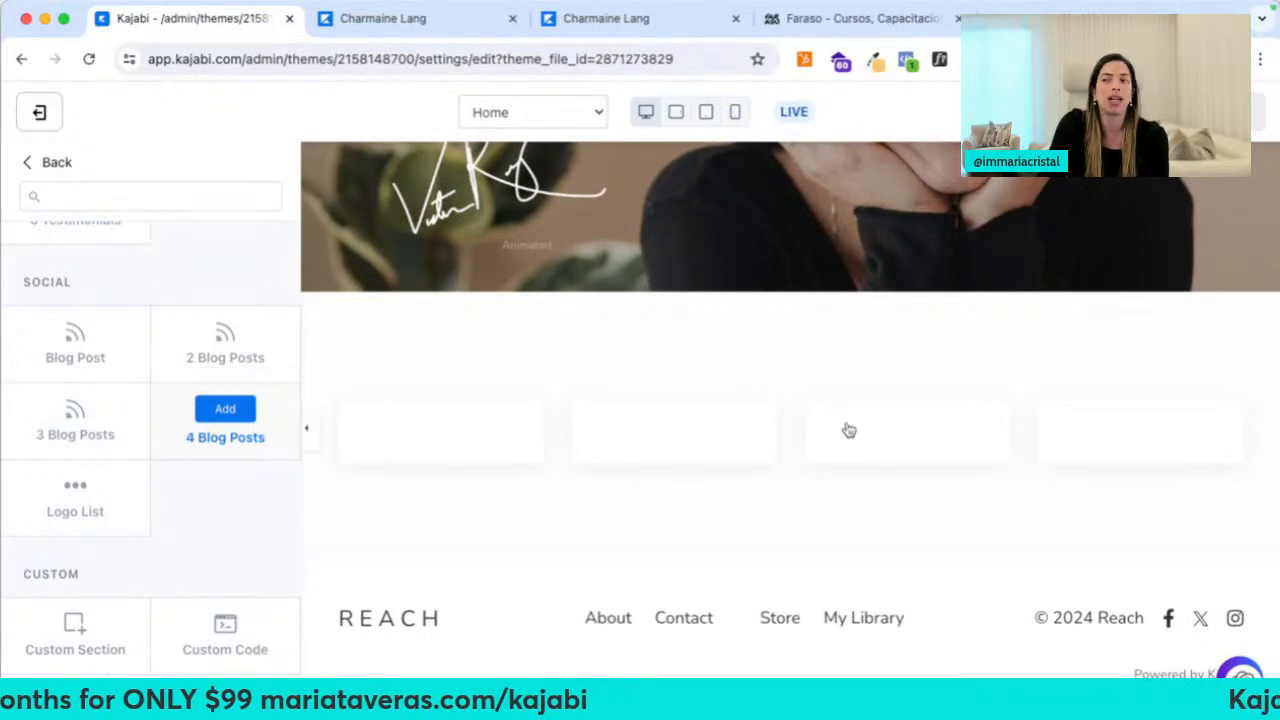
scroll(171, 531, "down", 1)
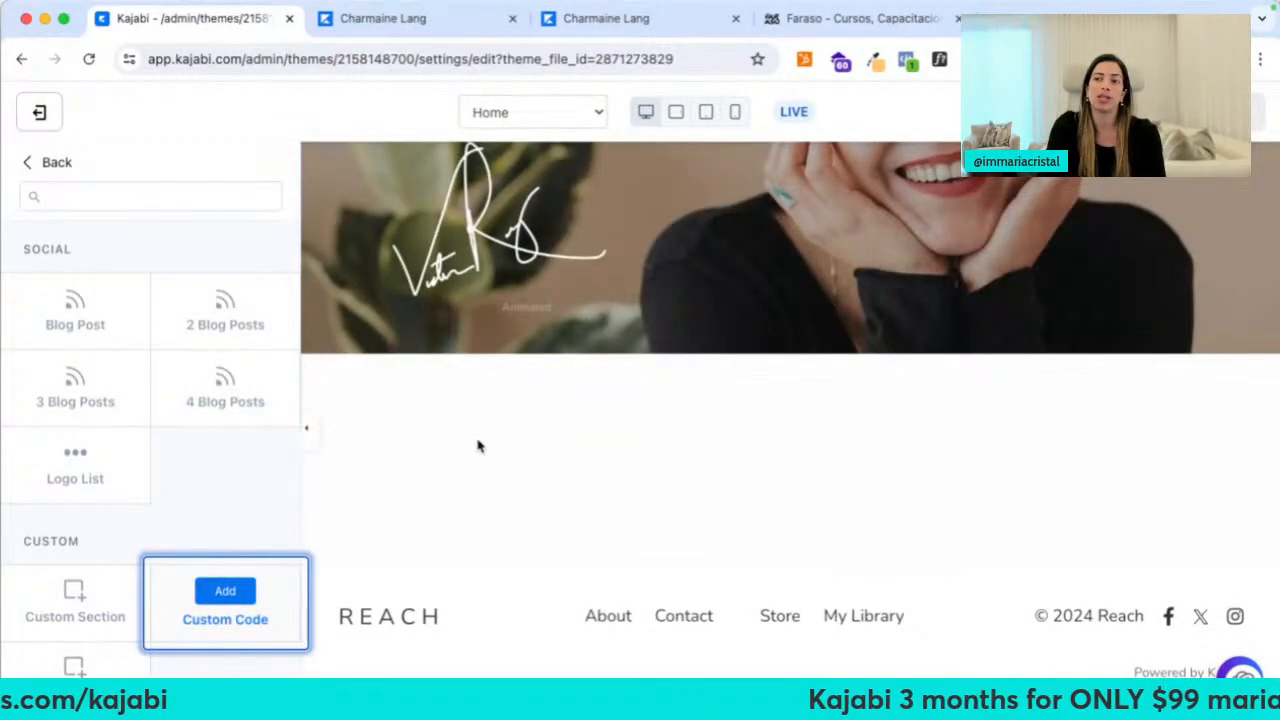
key("super+t")
Load drmaunyc.com, and briefly open then close drmauriciogonzalez.com in another tab
type("drmau")
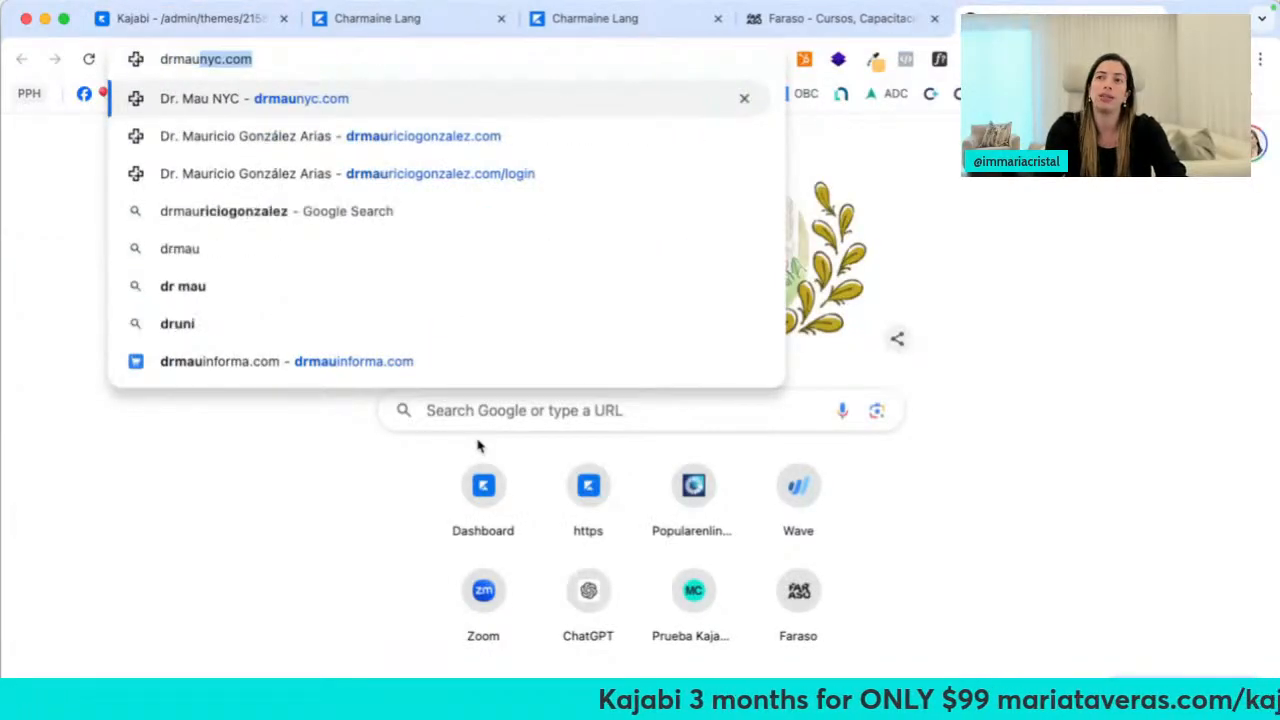
key("Return")
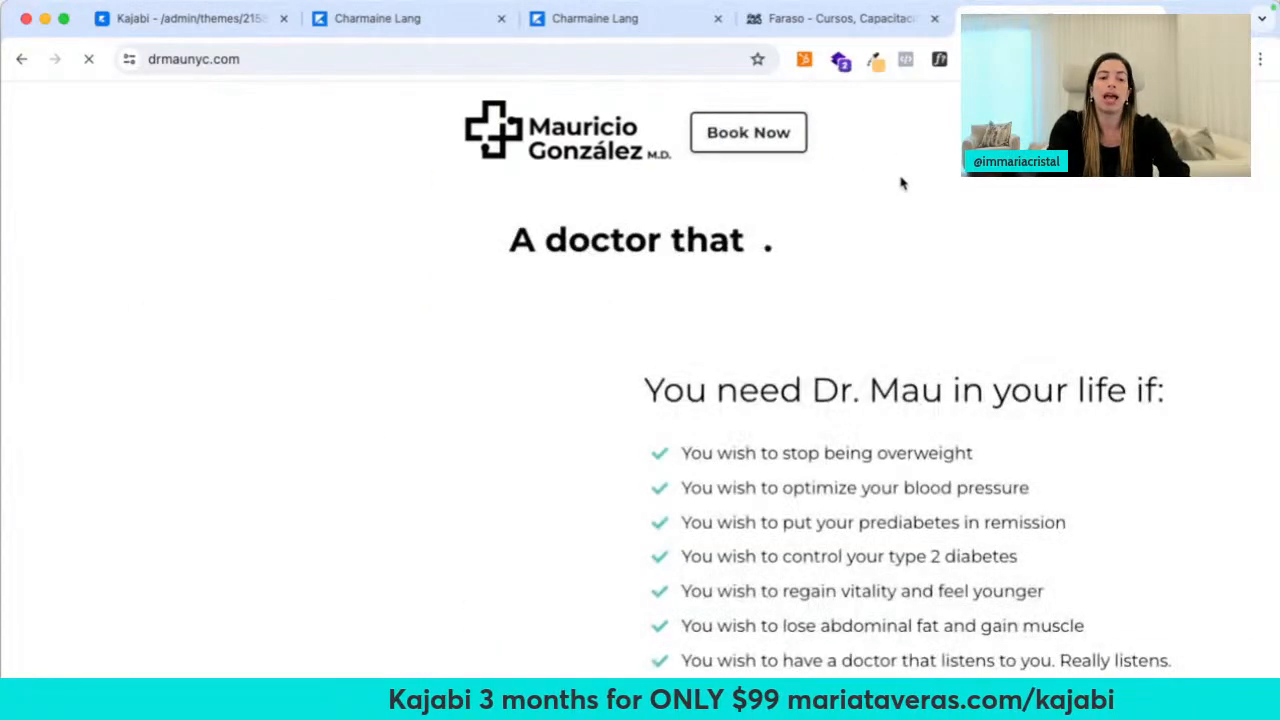
key("super+t")
type("drmauri")
key("Return")
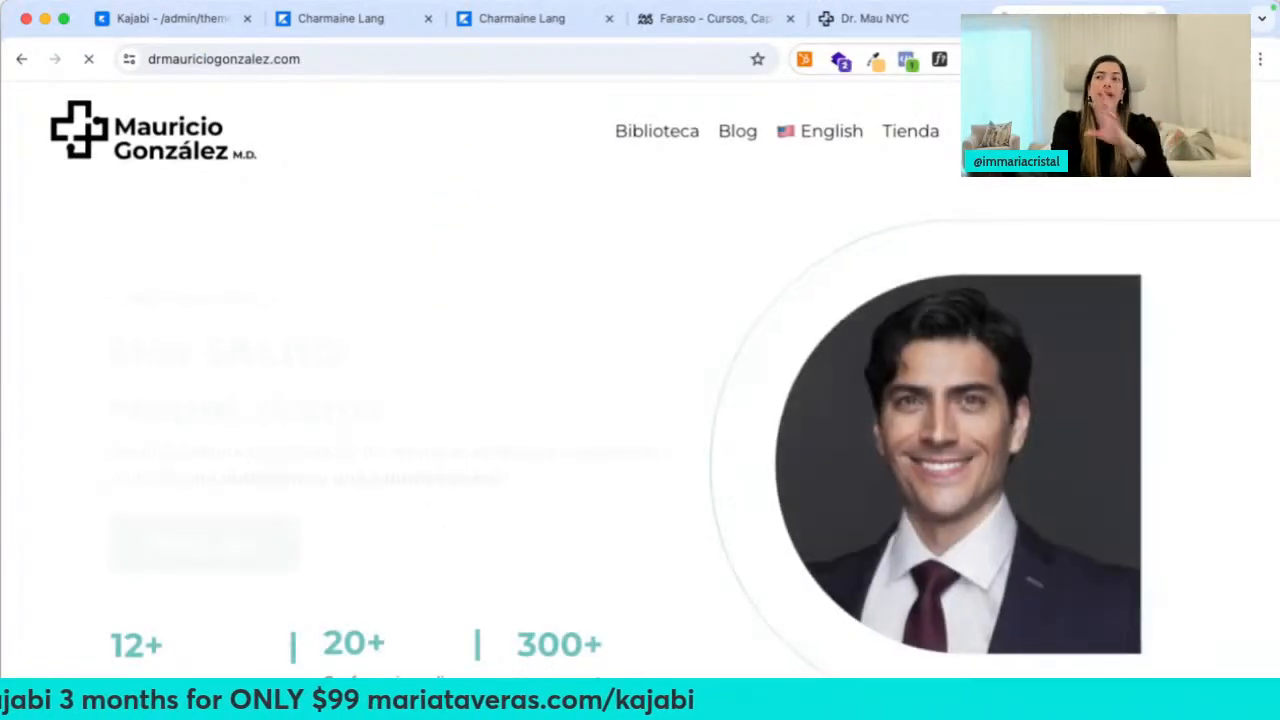
key("super+w")
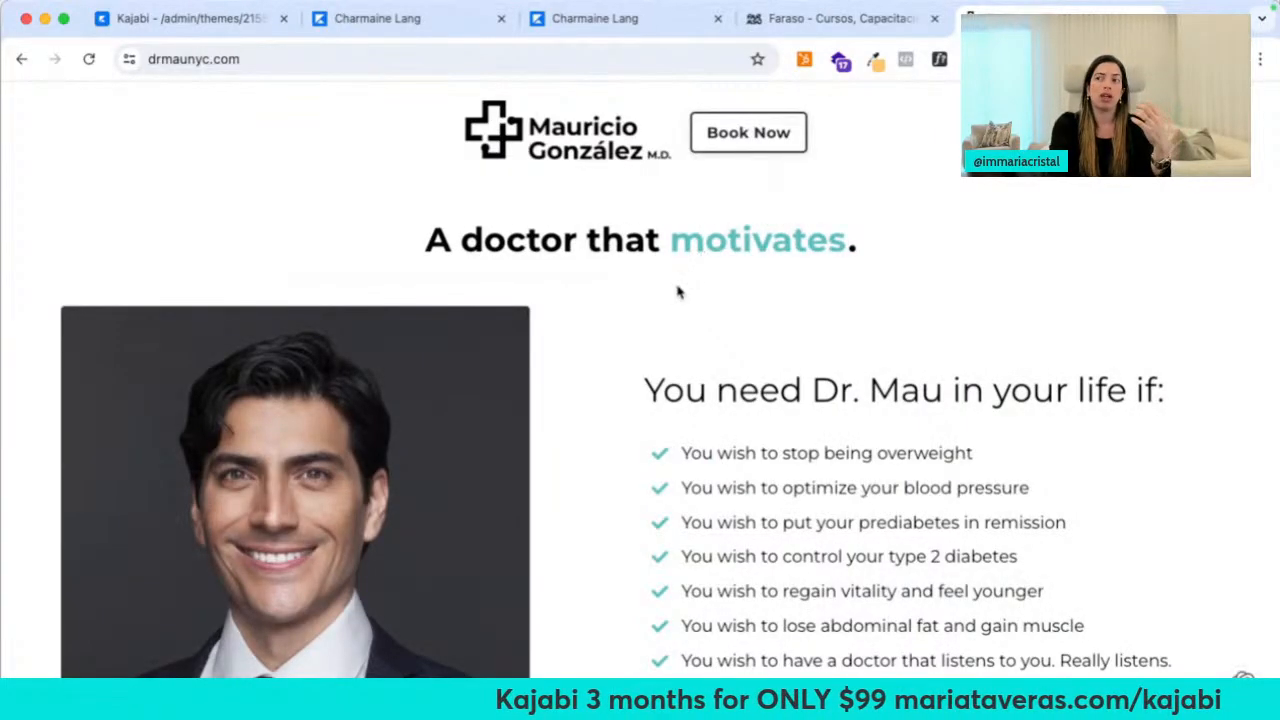
Scroll through drmaunyc.com and jump to its consultation booking section
scroll(677, 291, "down", 10)
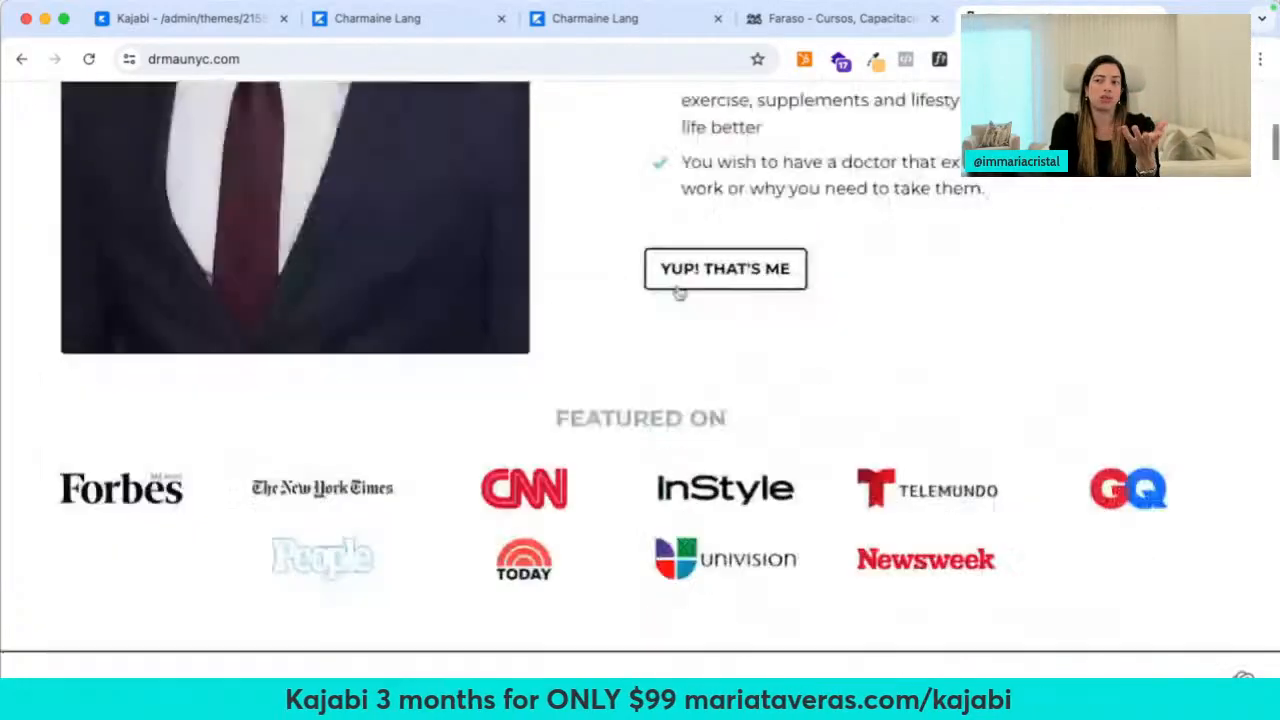
scroll(677, 291, "down", 4)
scroll(606, 277, "down", 6)
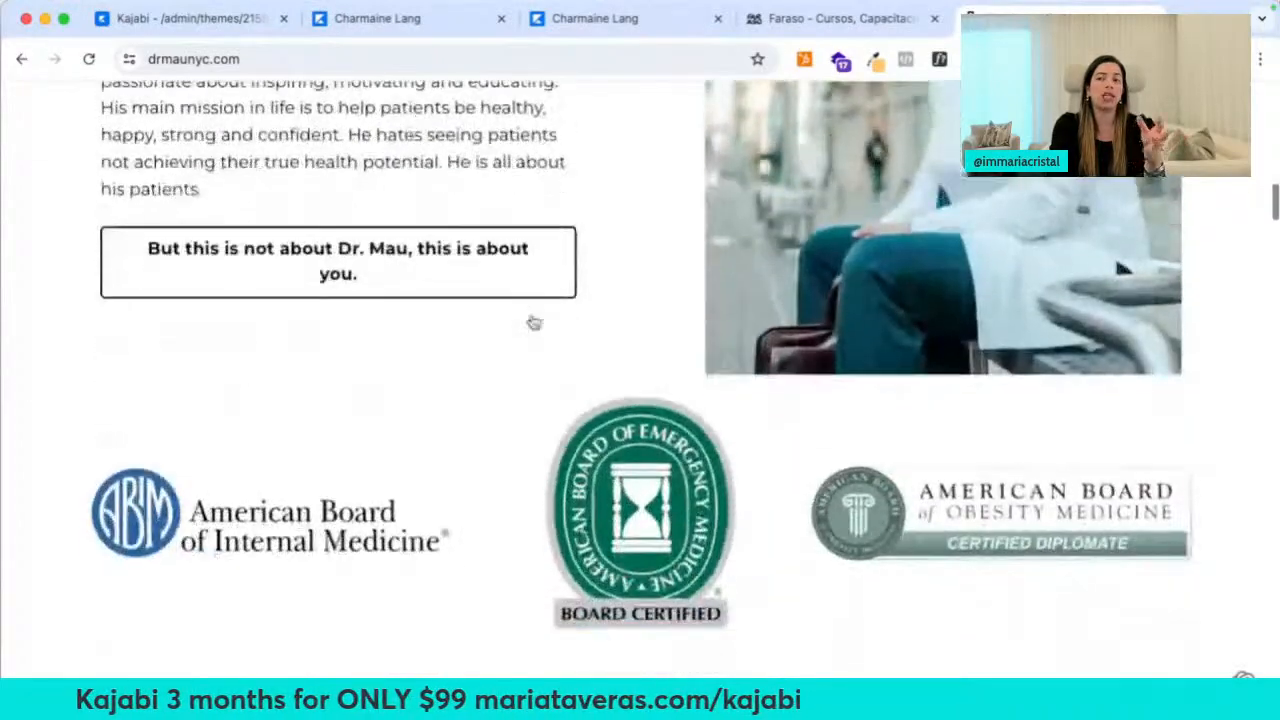
scroll(534, 322, "down", 3)
scroll(720, 391, "down", 15)
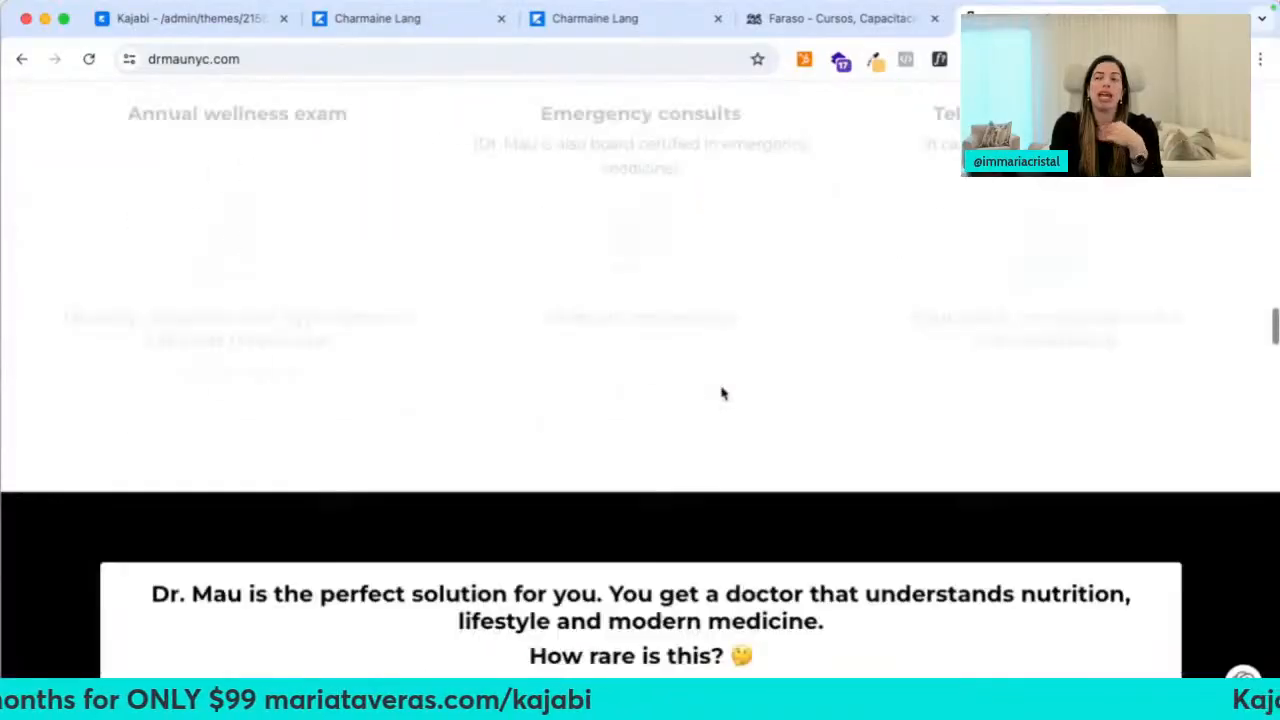
scroll(722, 393, "down", 20)
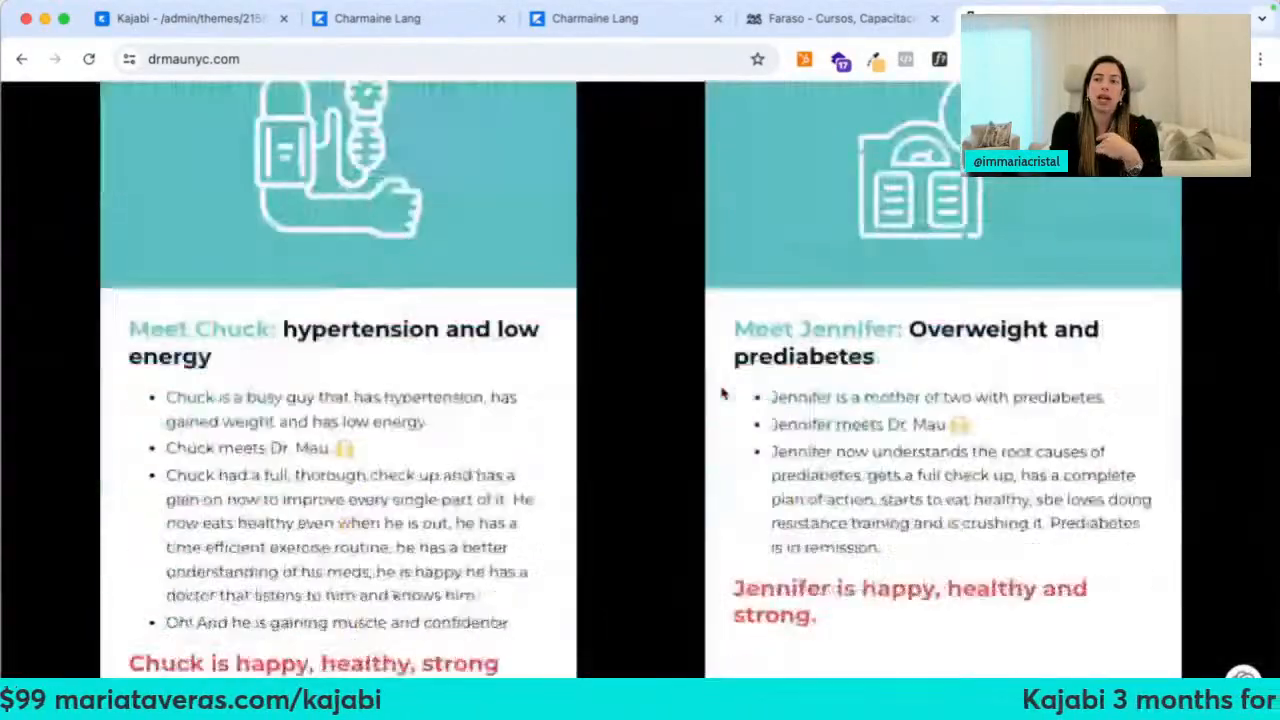
scroll(722, 393, "down", 15)
scroll(560, 360, "up", 4)
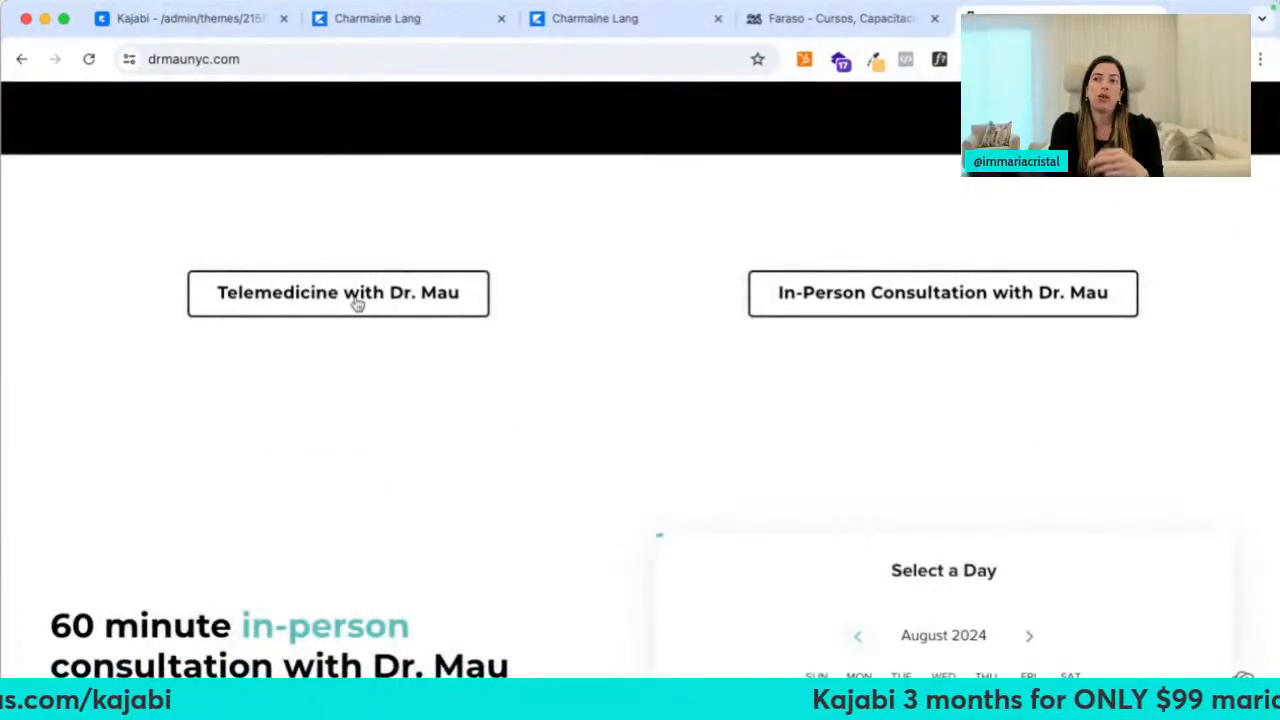
left_click(820, 290)
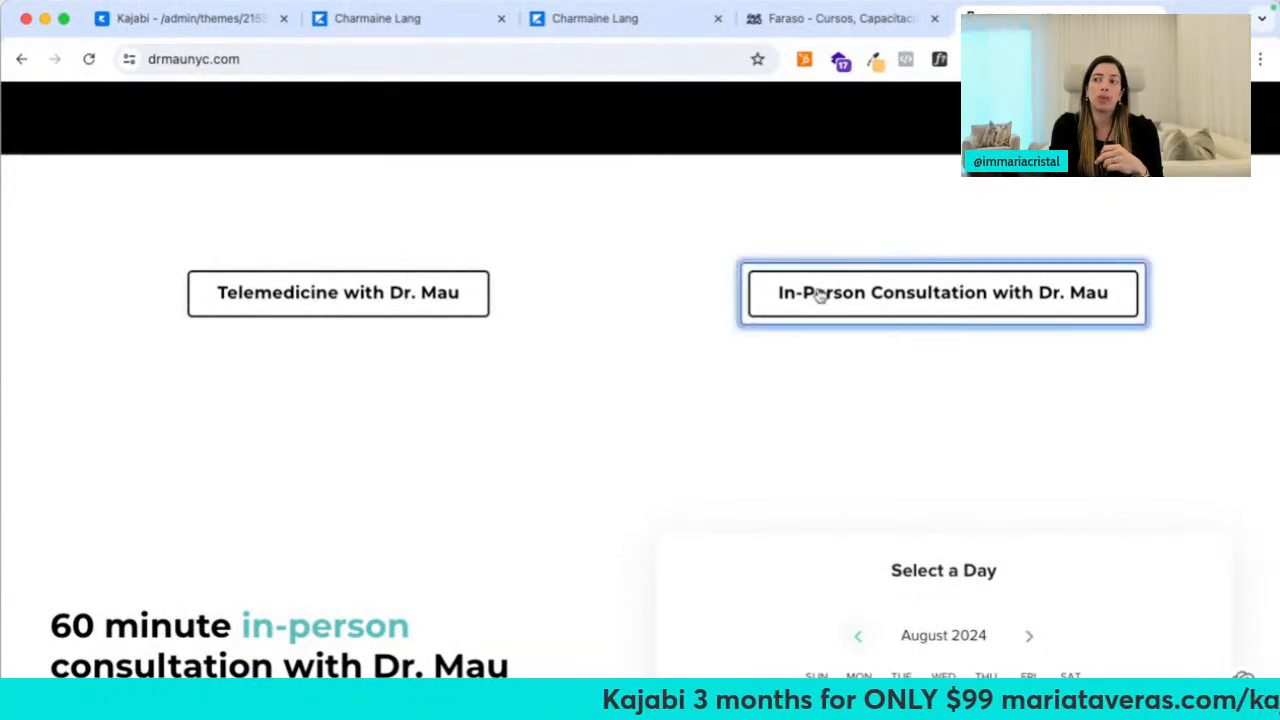
Try booking an August 16, 14:00 telemedicine slot, step back, and return to Kajabi
scroll(765, 450, "down", 6)
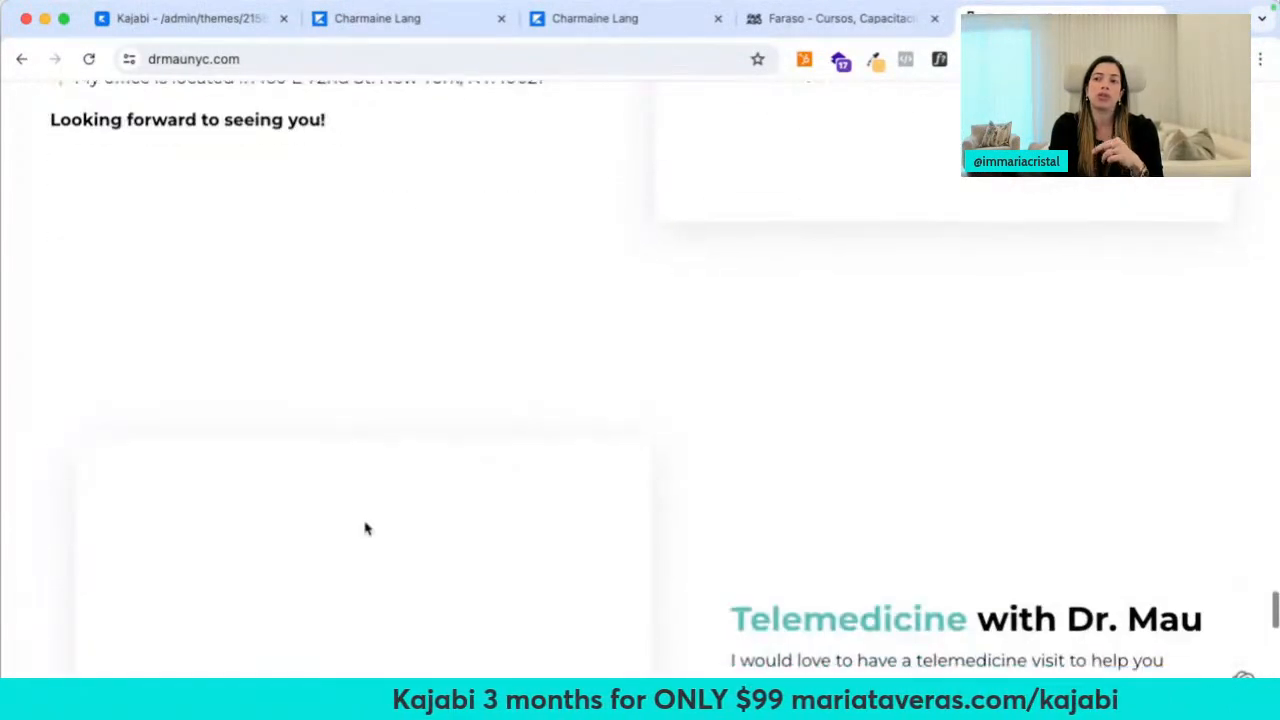
scroll(366, 526, "down", 3)
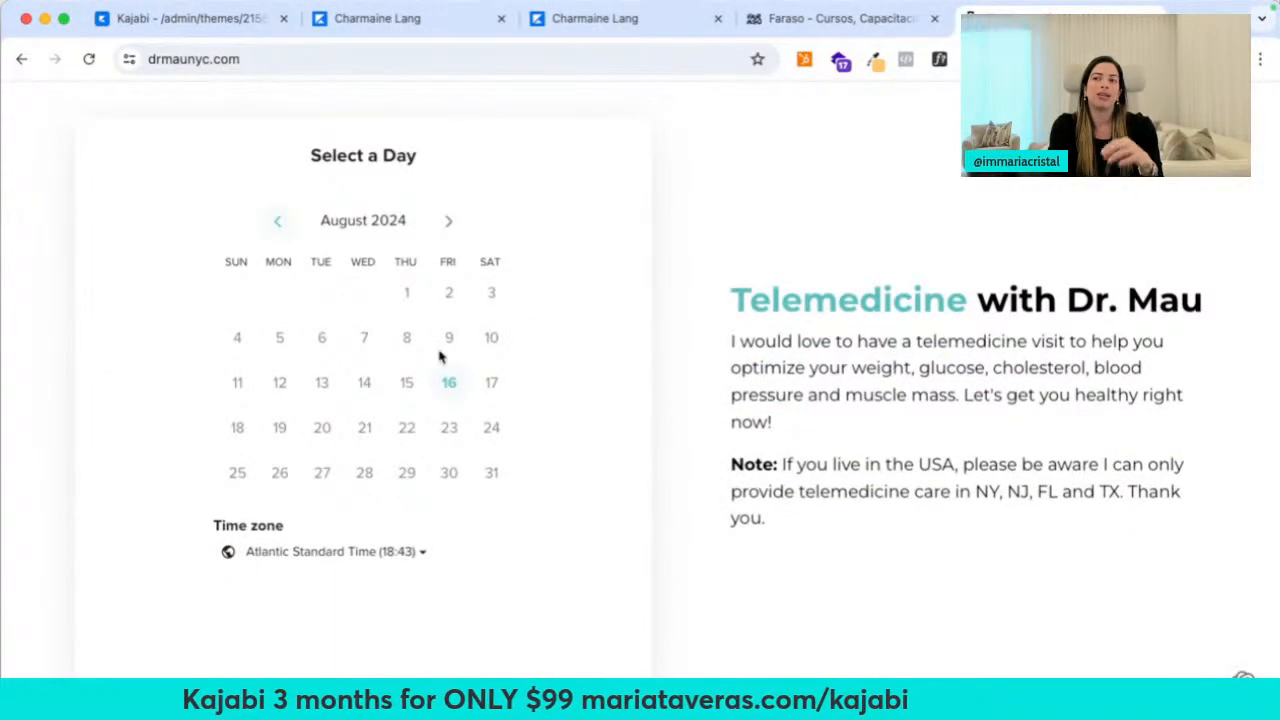
left_click(451, 385)
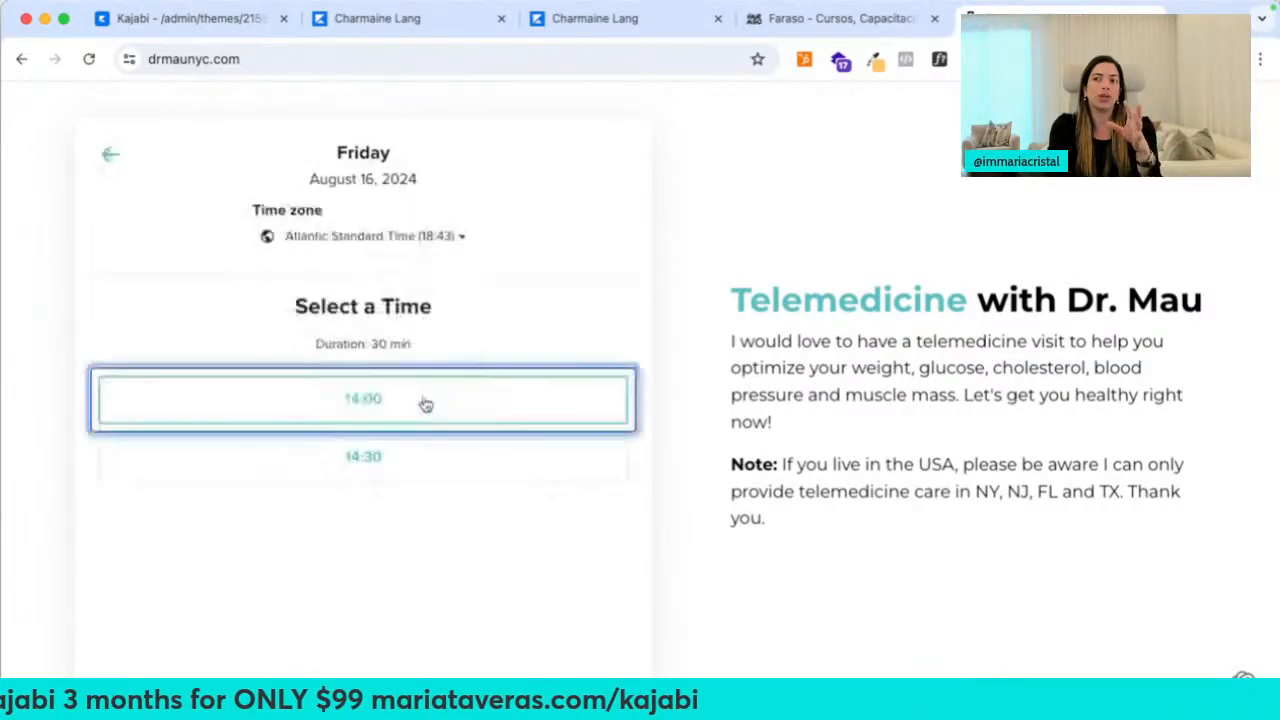
left_click(426, 403)
left_click(460, 402)
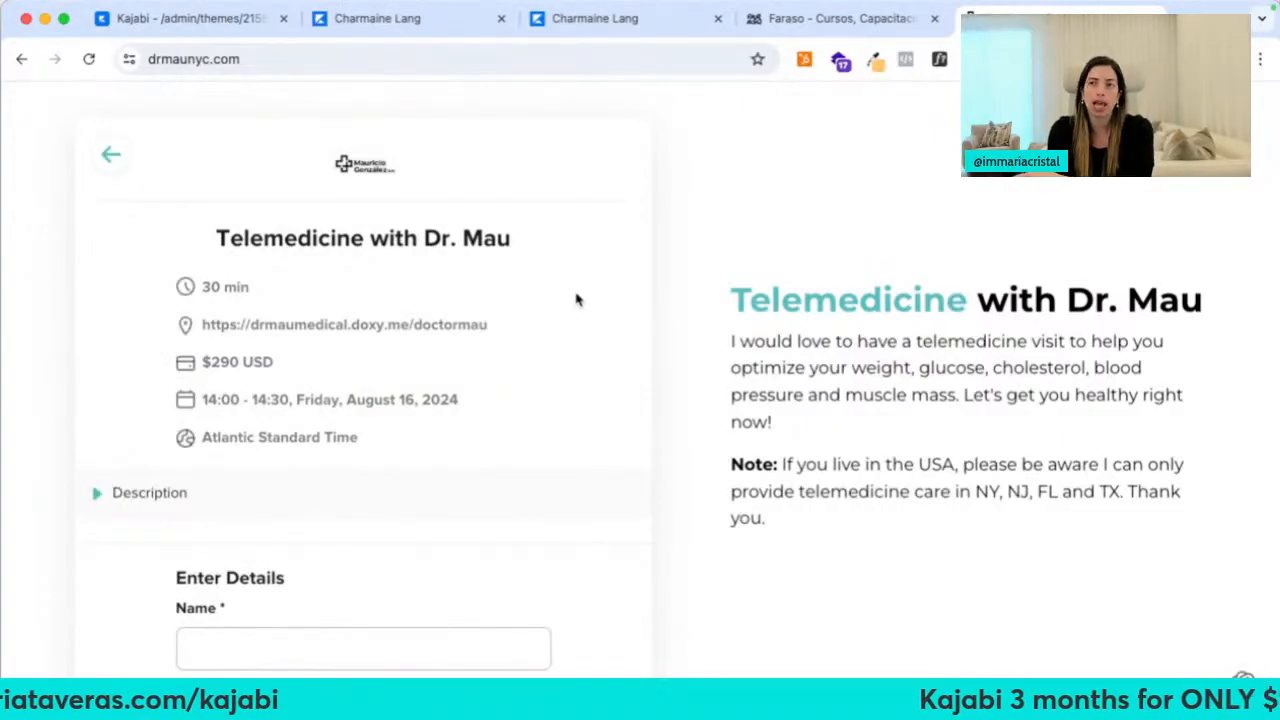
left_click(111, 158)
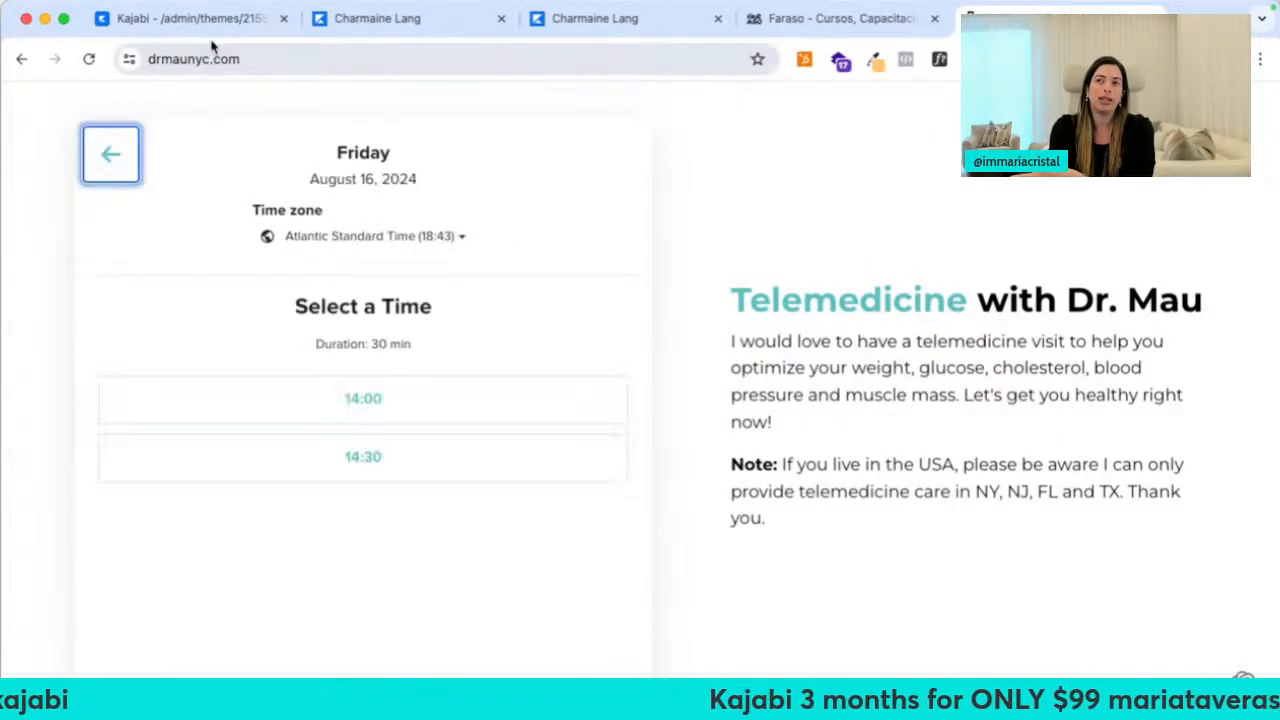
left_click(212, 20)
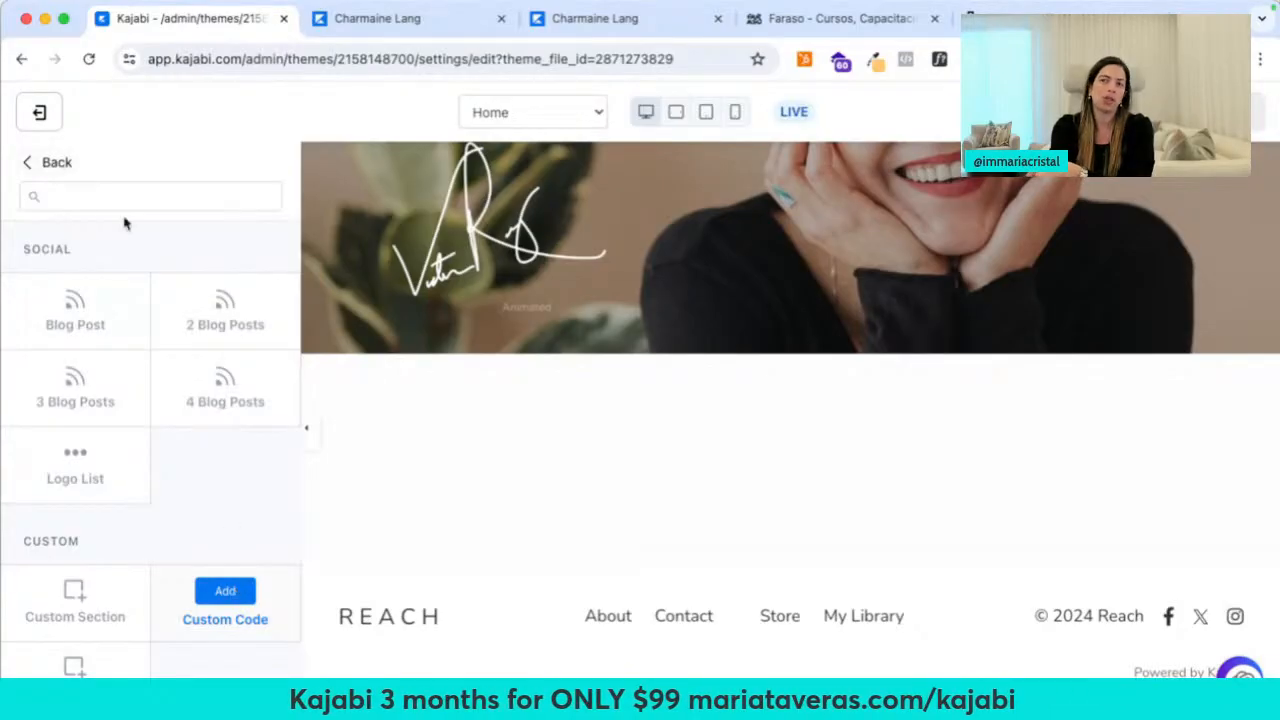
Go back to the homepage sections list and open the Image section's settings
left_click(62, 164)
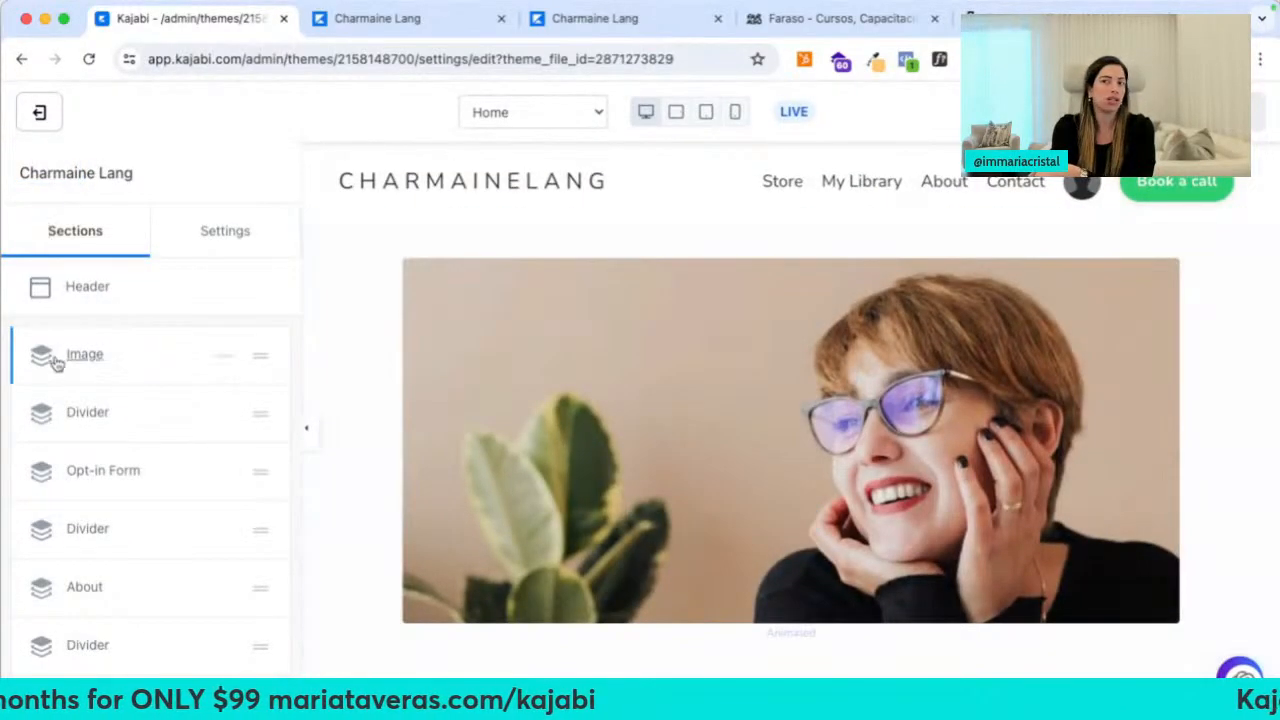
scroll(586, 434, "down", 4)
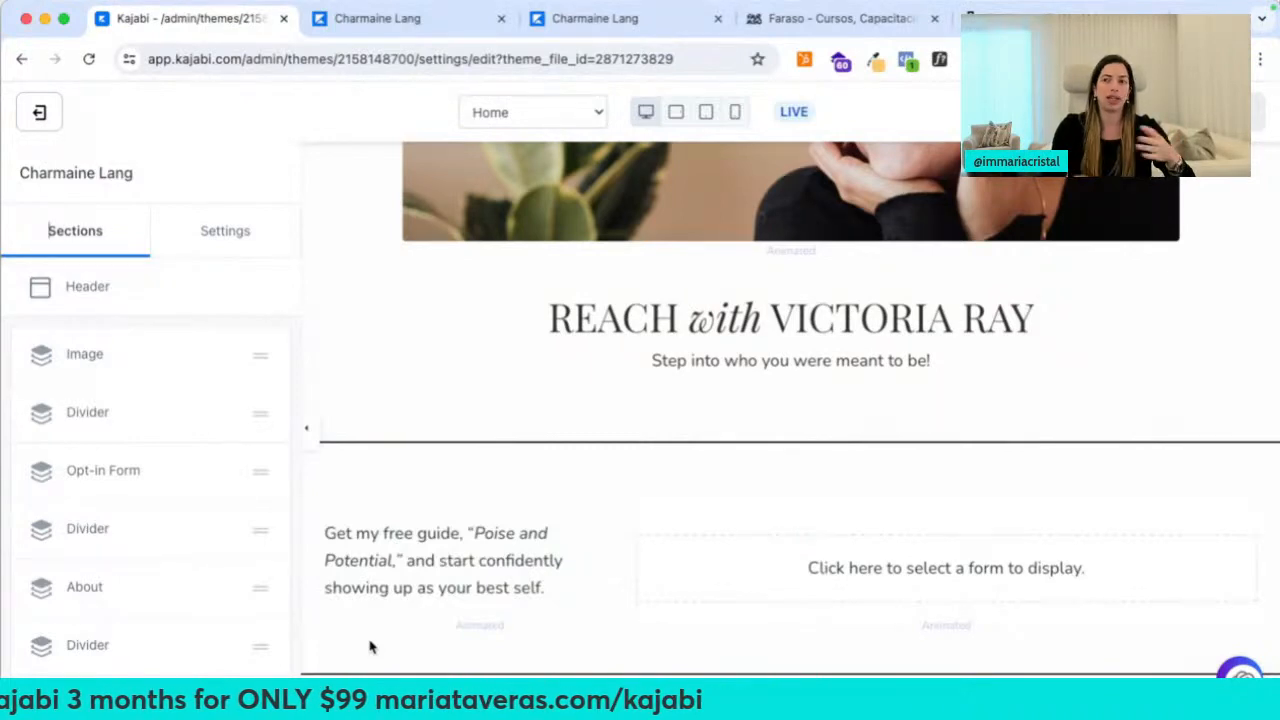
scroll(483, 520, "up", 5)
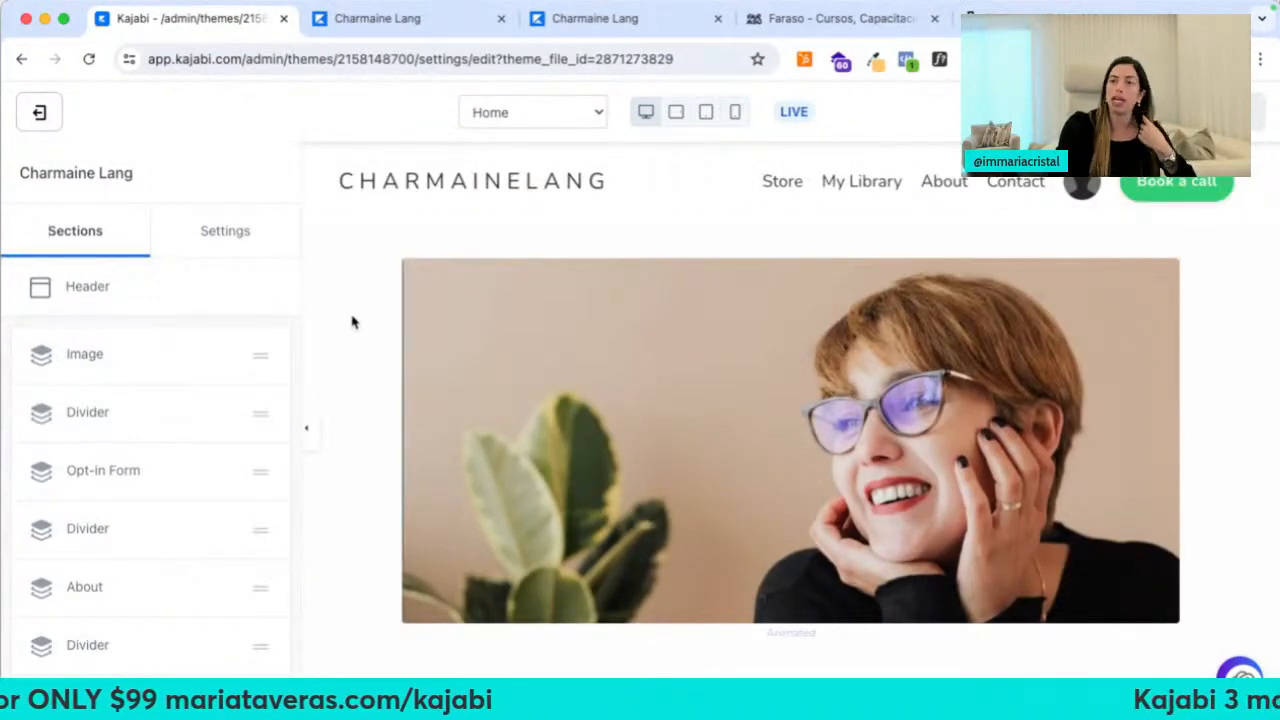
left_click(352, 322)
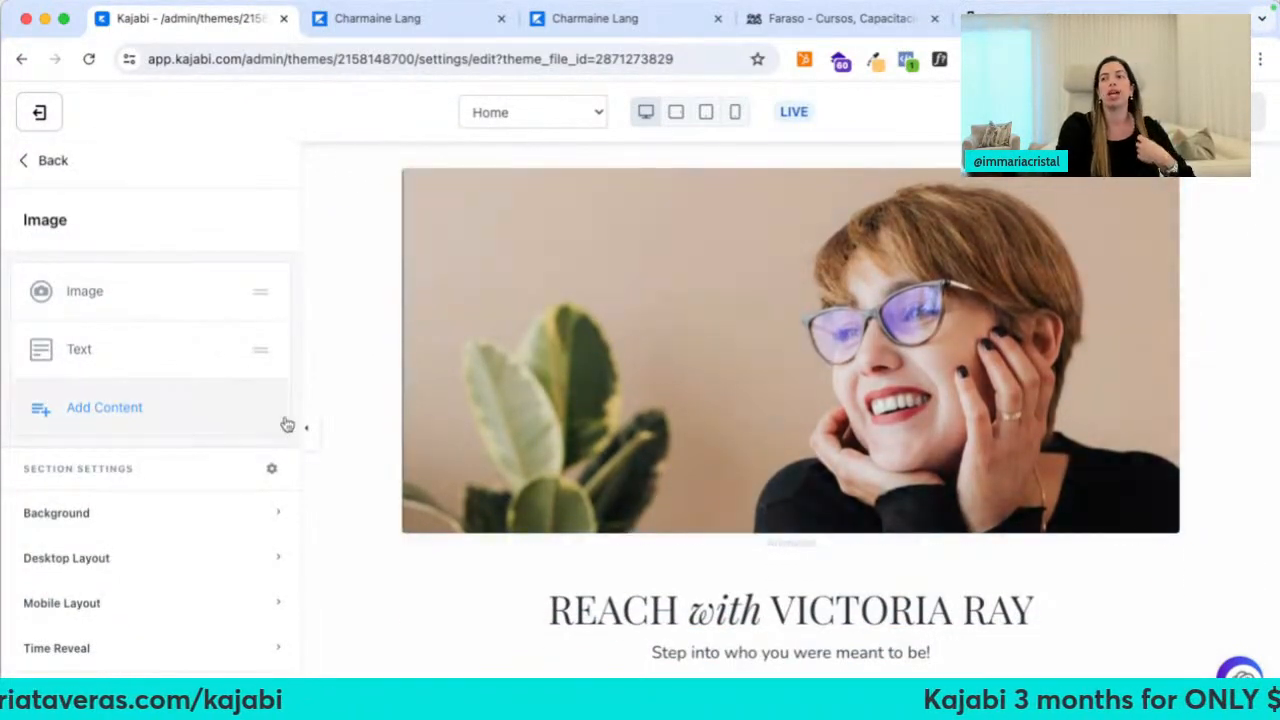
scroll(370, 500, "up", 2)
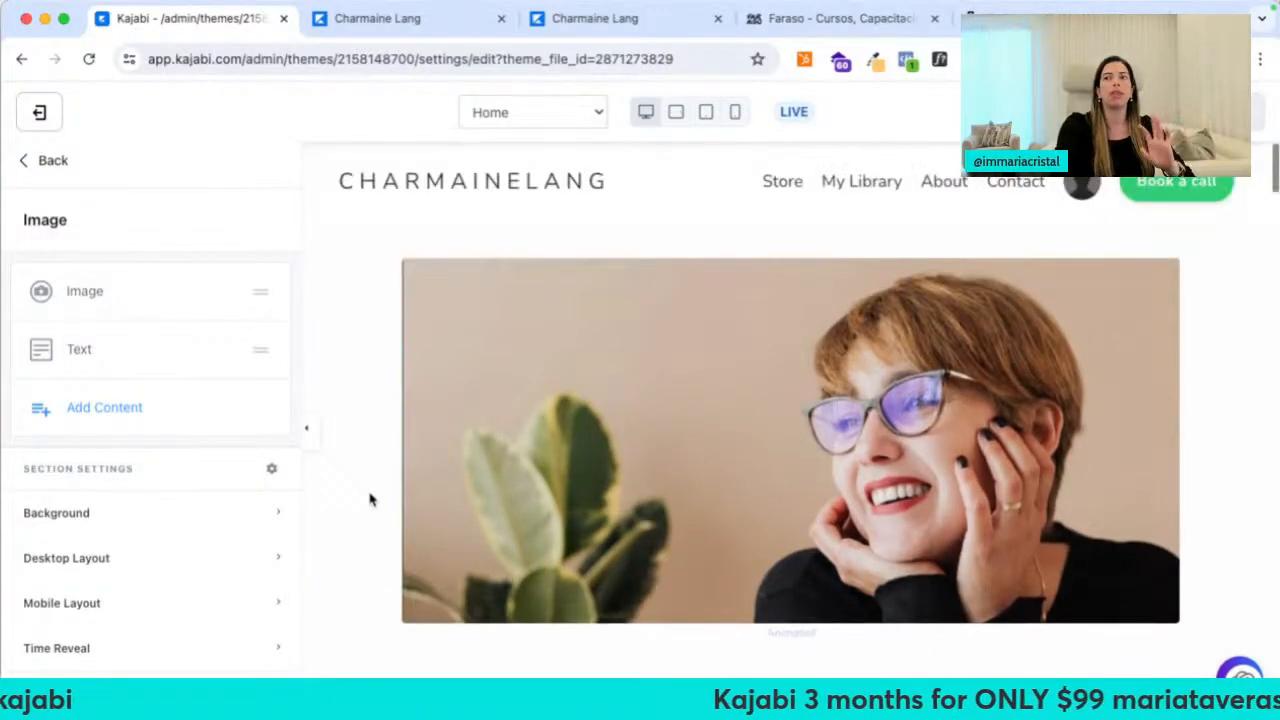
Set the Image section background to #000000 with no media, and open the hero image's settings
left_click(156, 513)
scroll(157, 520, "down", 5)
left_click(193, 275)
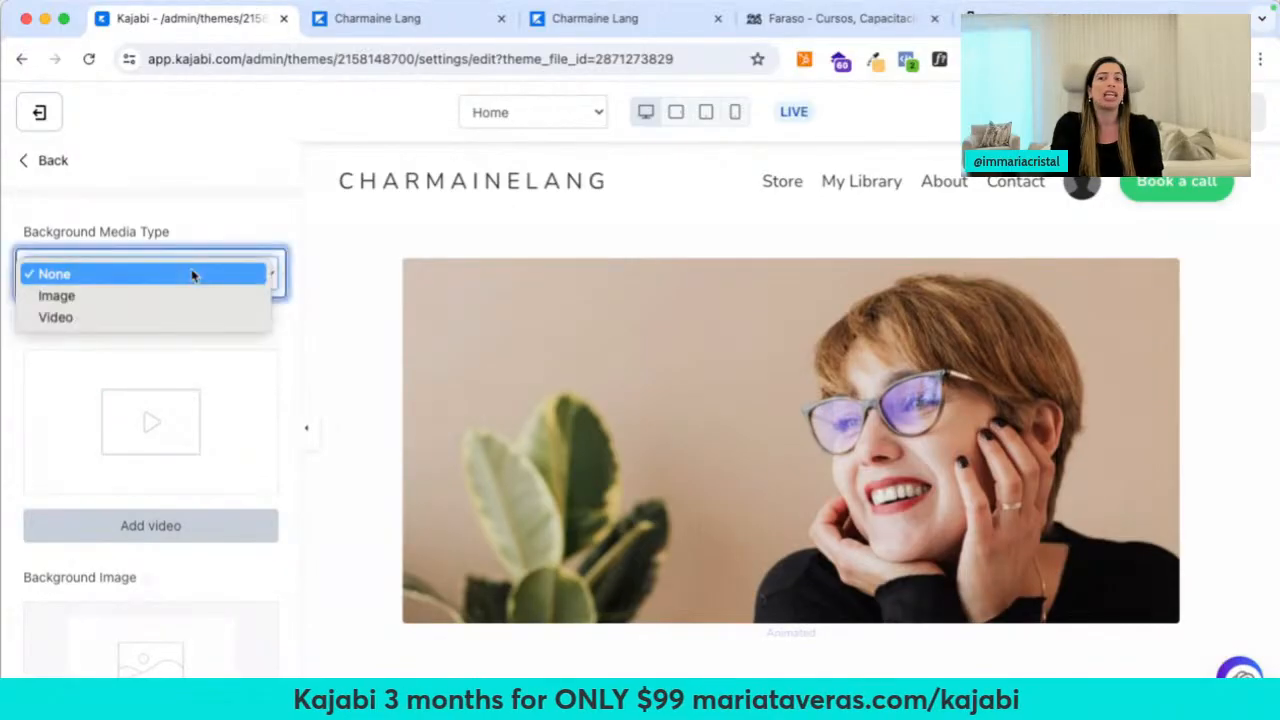
left_click(280, 337)
scroll(280, 340, "down", 5)
left_click(36, 514)
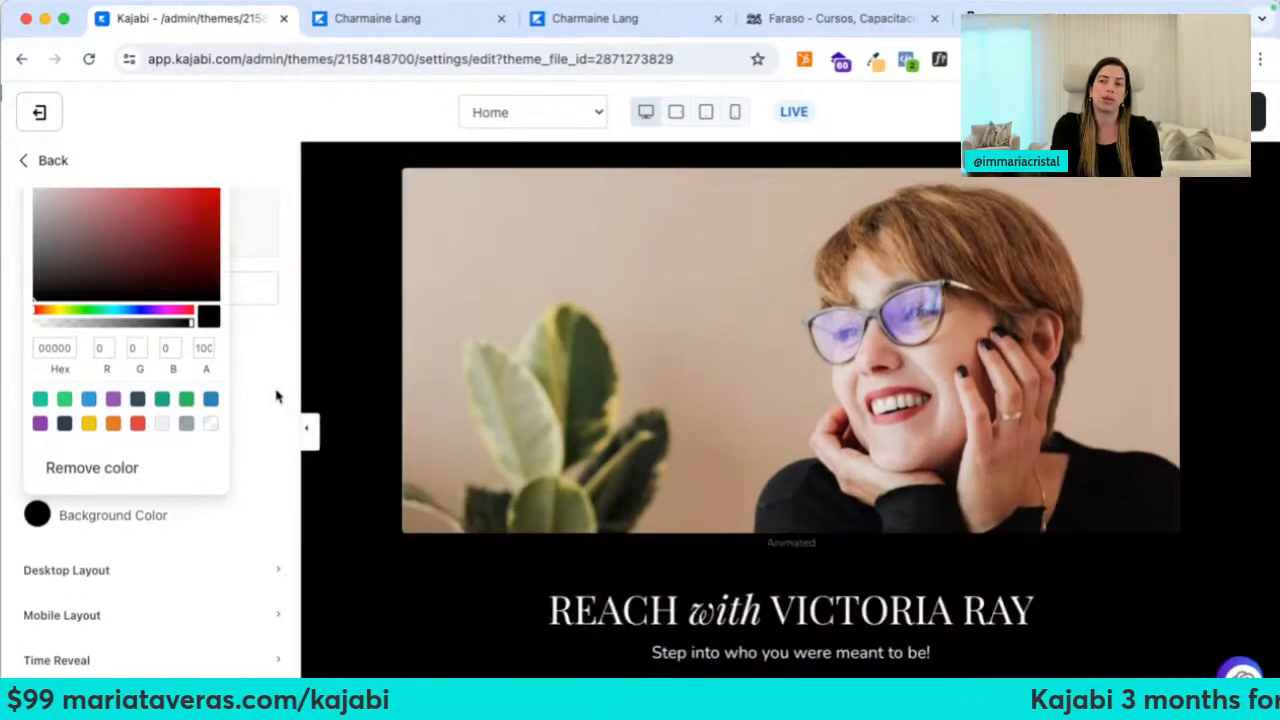
left_click(277, 396)
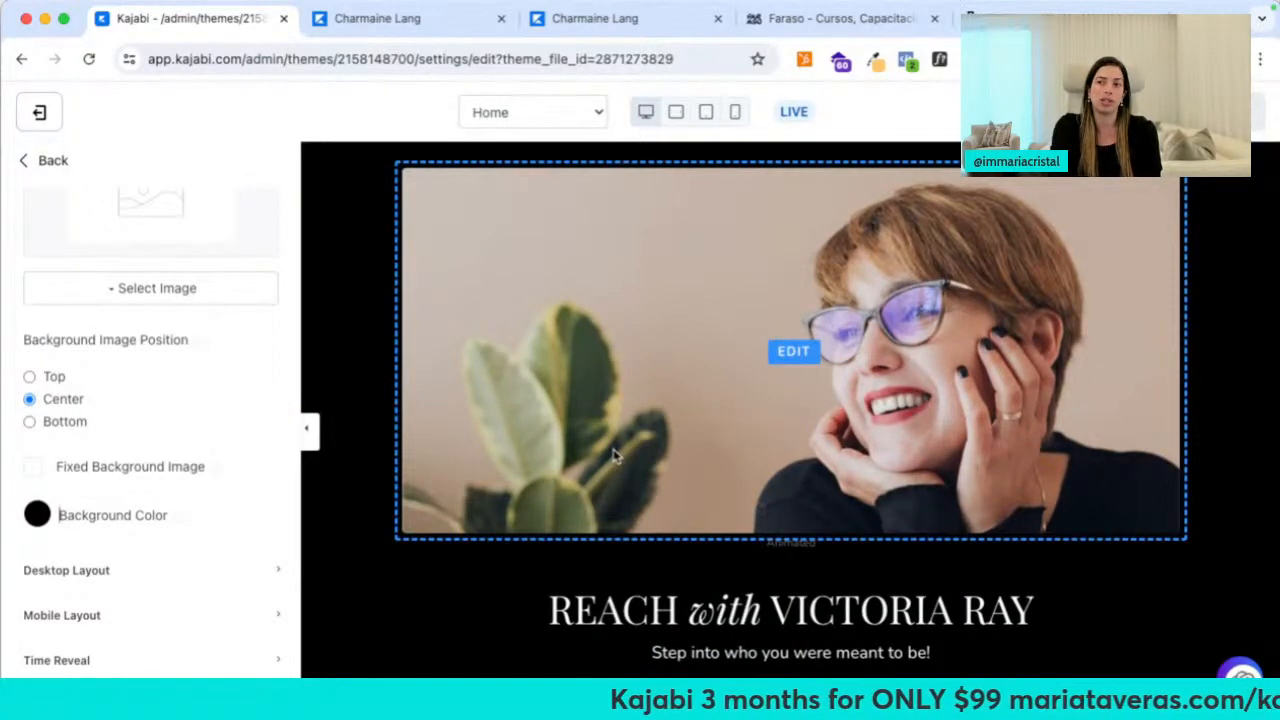
left_click(463, 457)
left_click(146, 377)
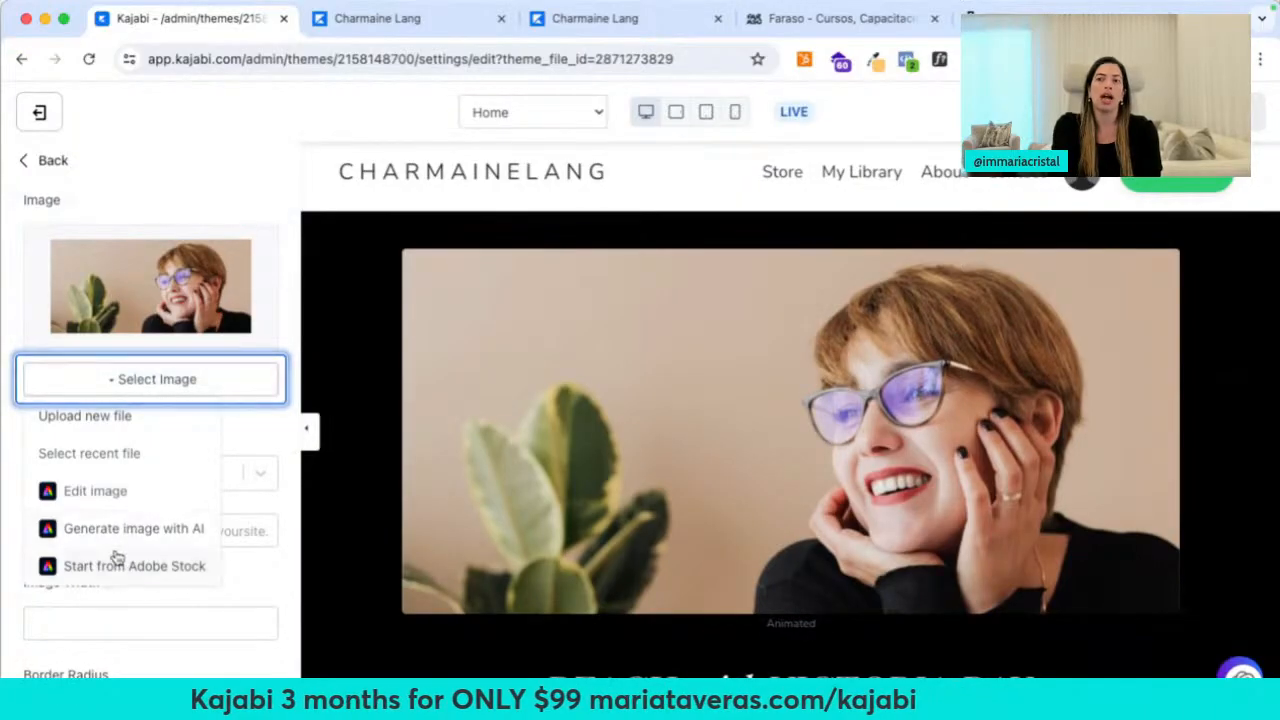
Search Adobe Stock for 'home renovation' and place the first photo on the canvas
left_click(183, 562)
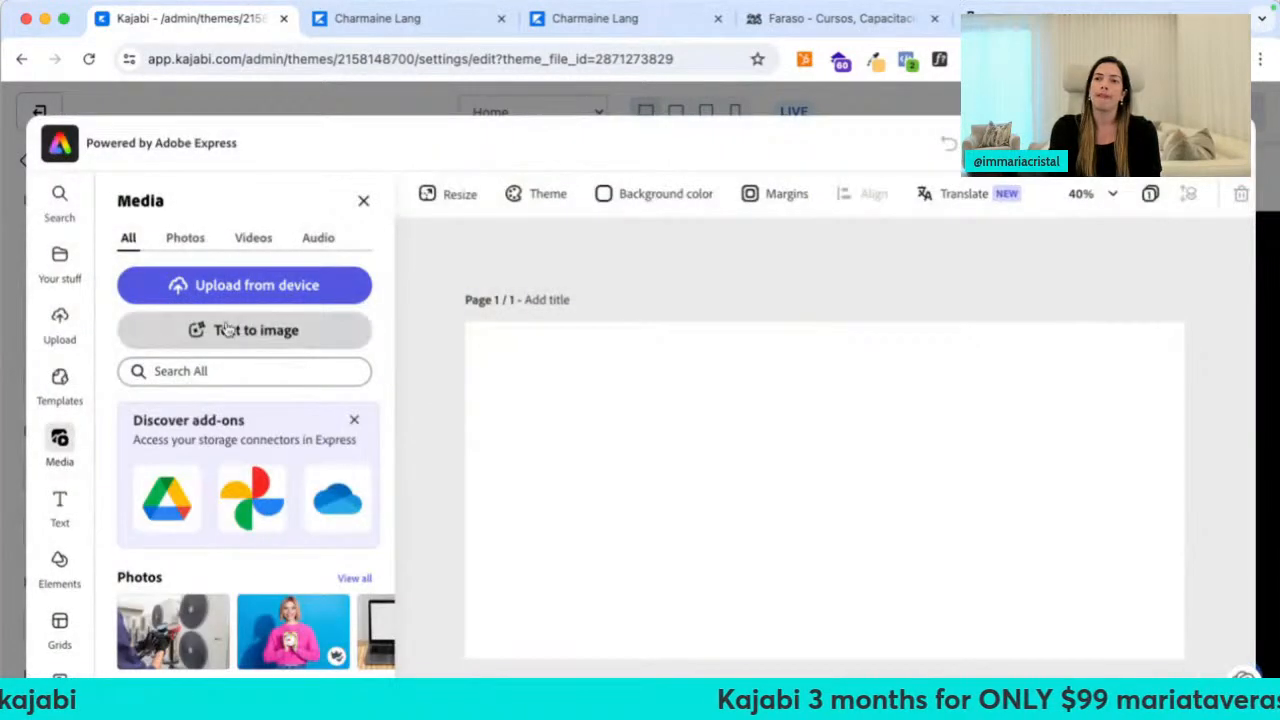
left_click(157, 374)
type("home renovation")
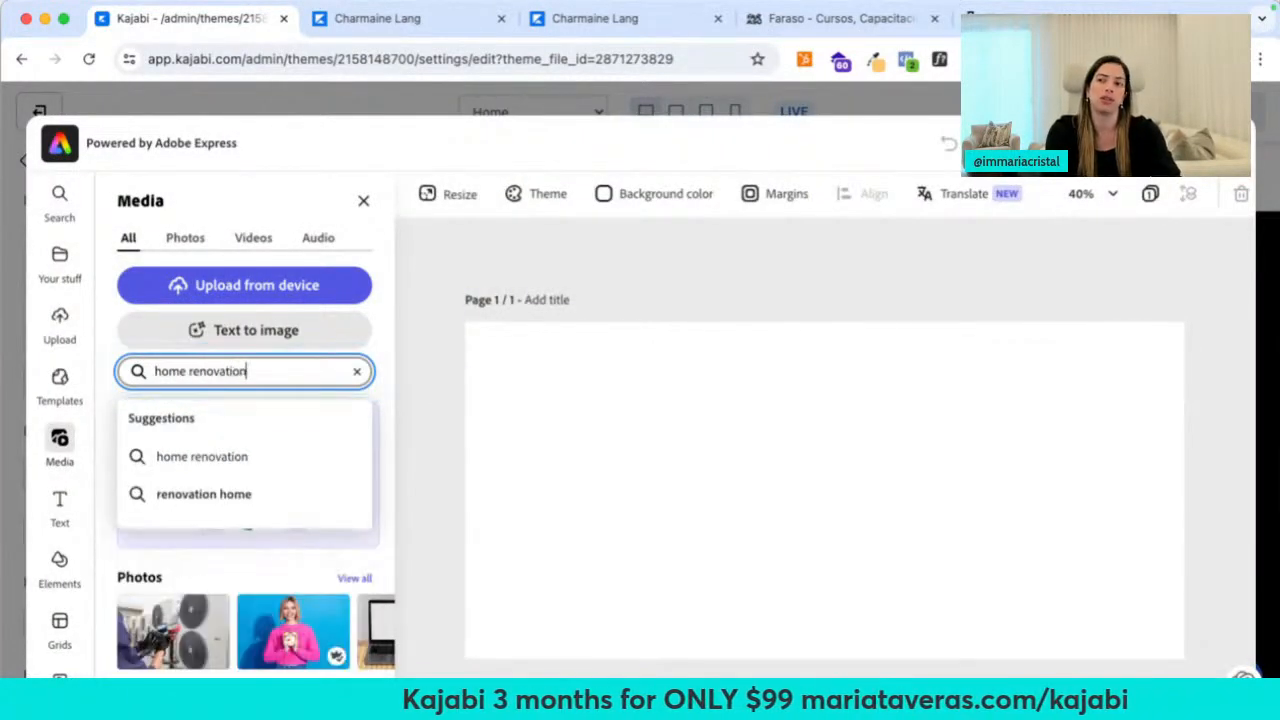
left_click(190, 456)
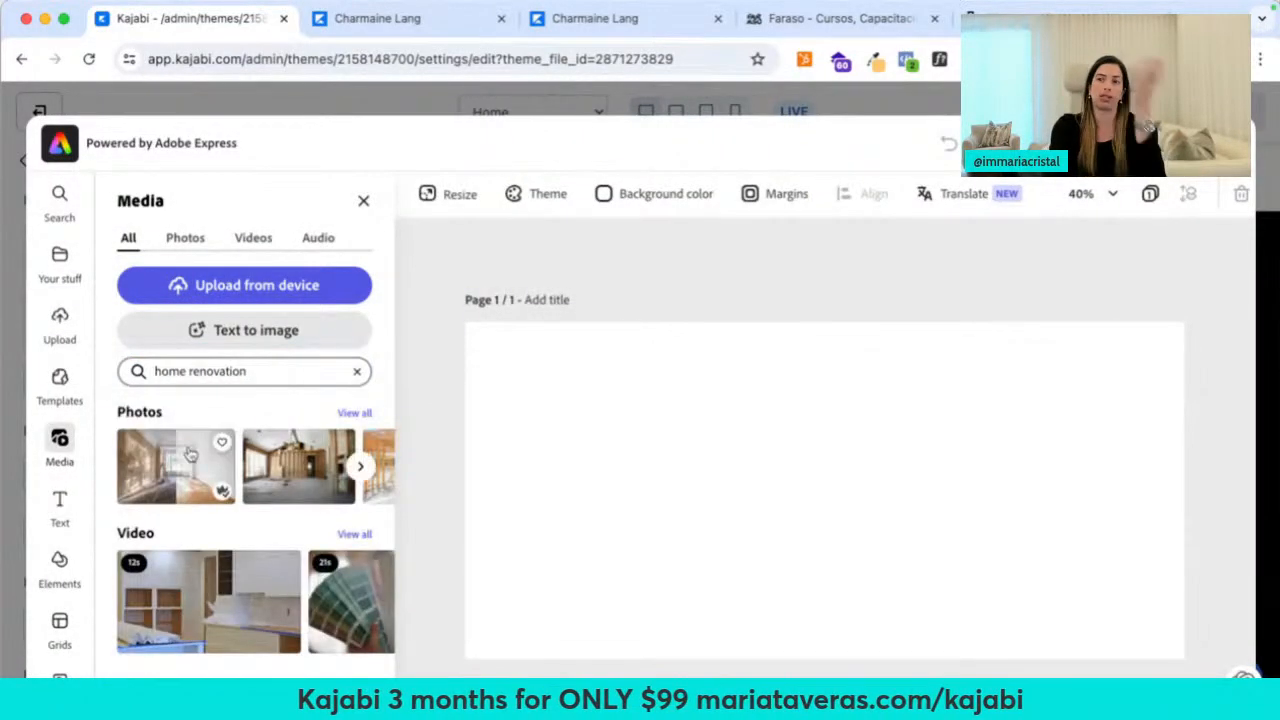
left_click(256, 498)
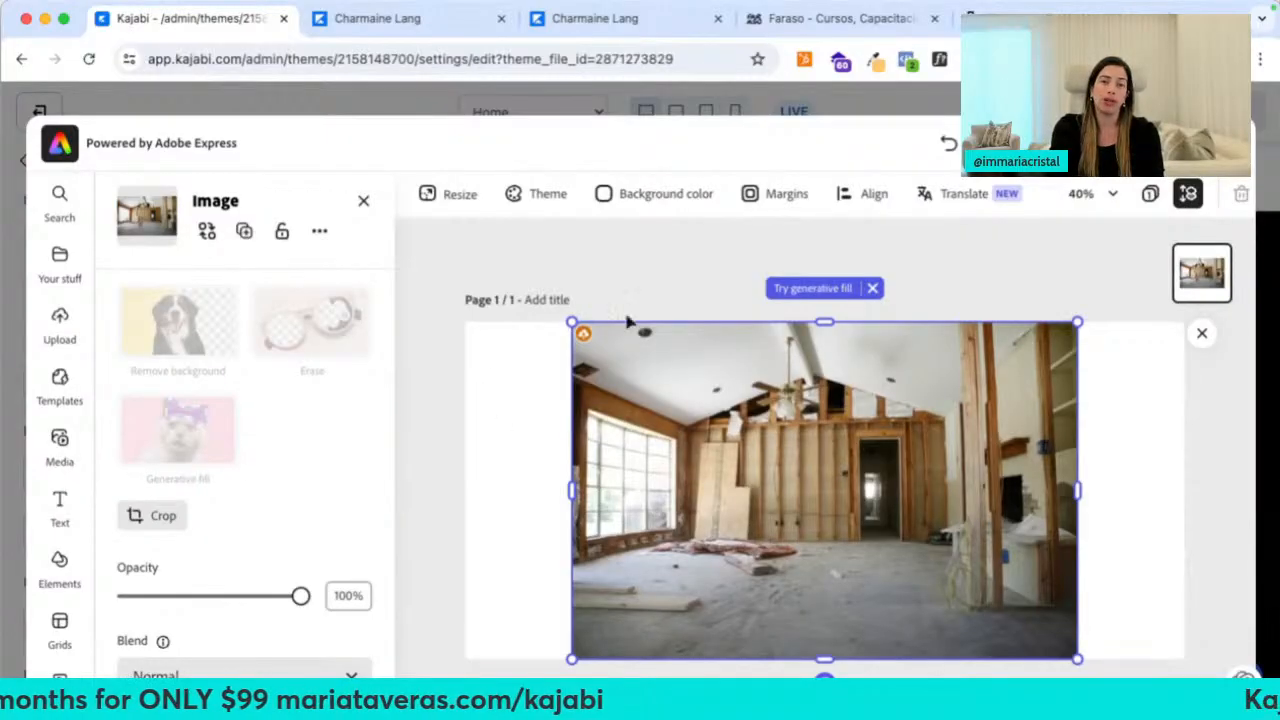
Enlarge the photo to fill the page width and save it into the hero section
left_click_drag(572, 320, 466, 250)
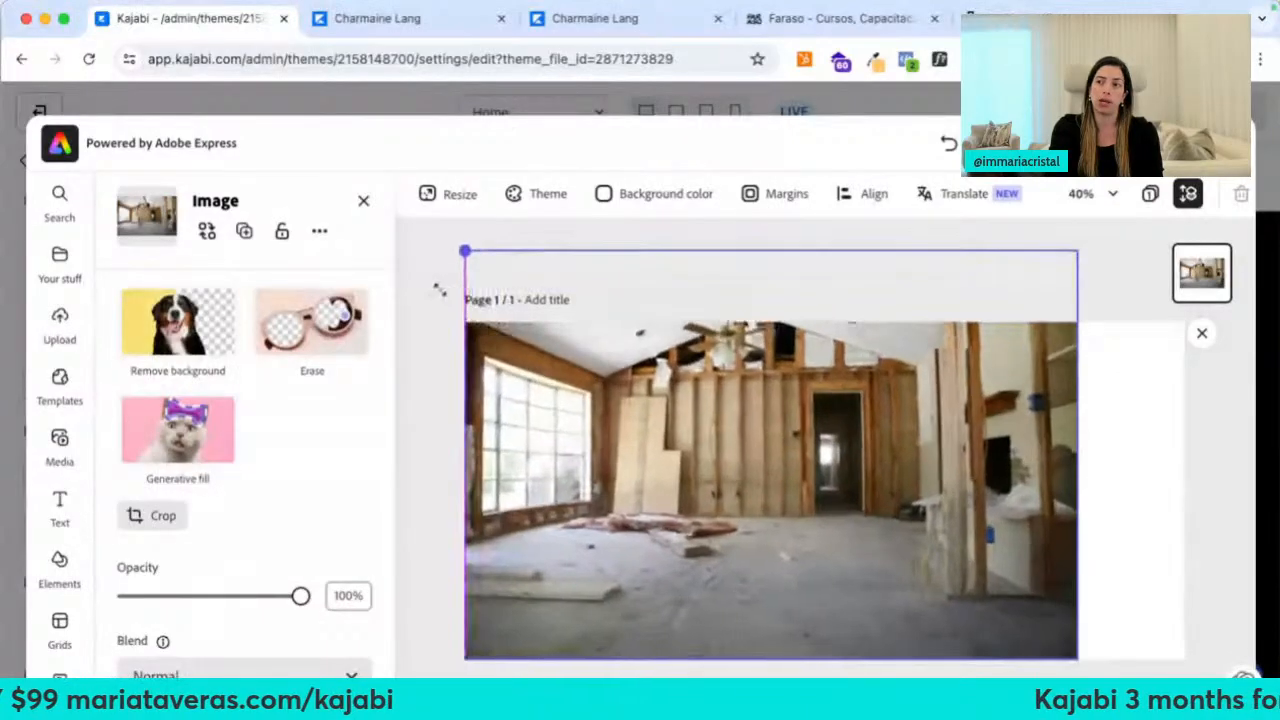
scroll(1232, 625, "down", 1)
left_click_drag(1077, 625, 1198, 671)
left_click_drag(1040, 480, 1040, 507)
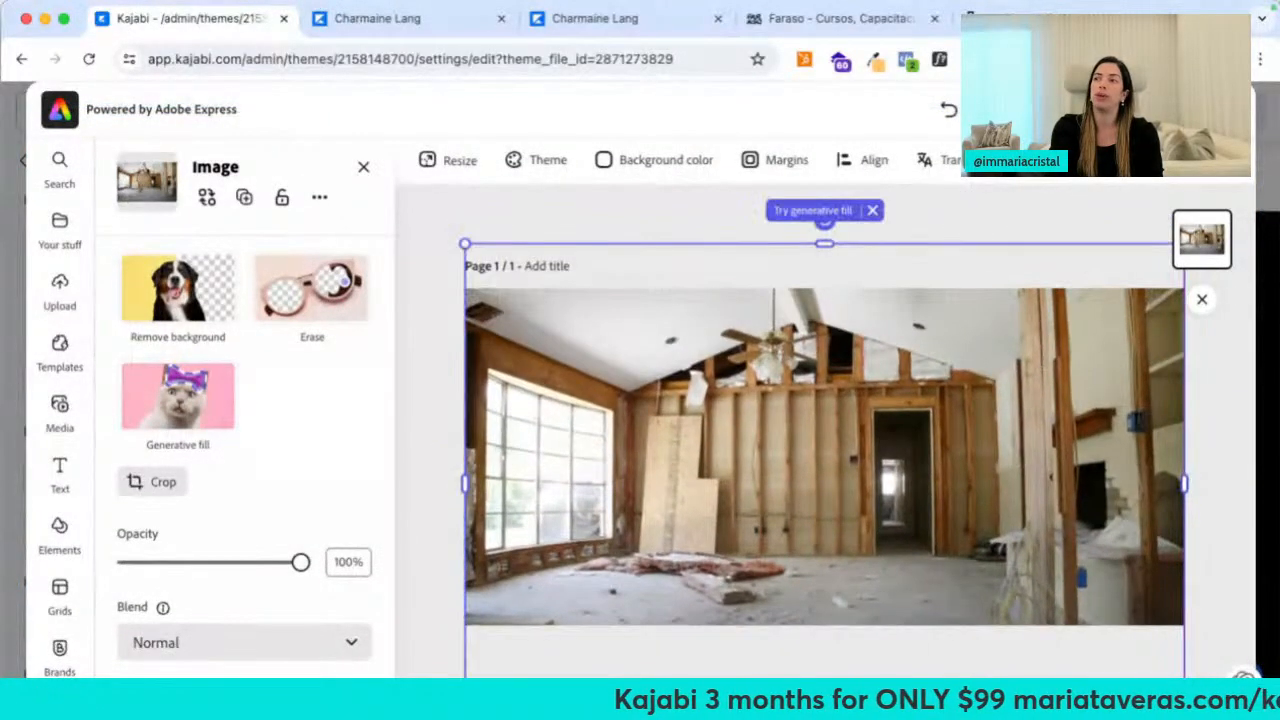
left_click(1110, 110)
left_click(970, 320)
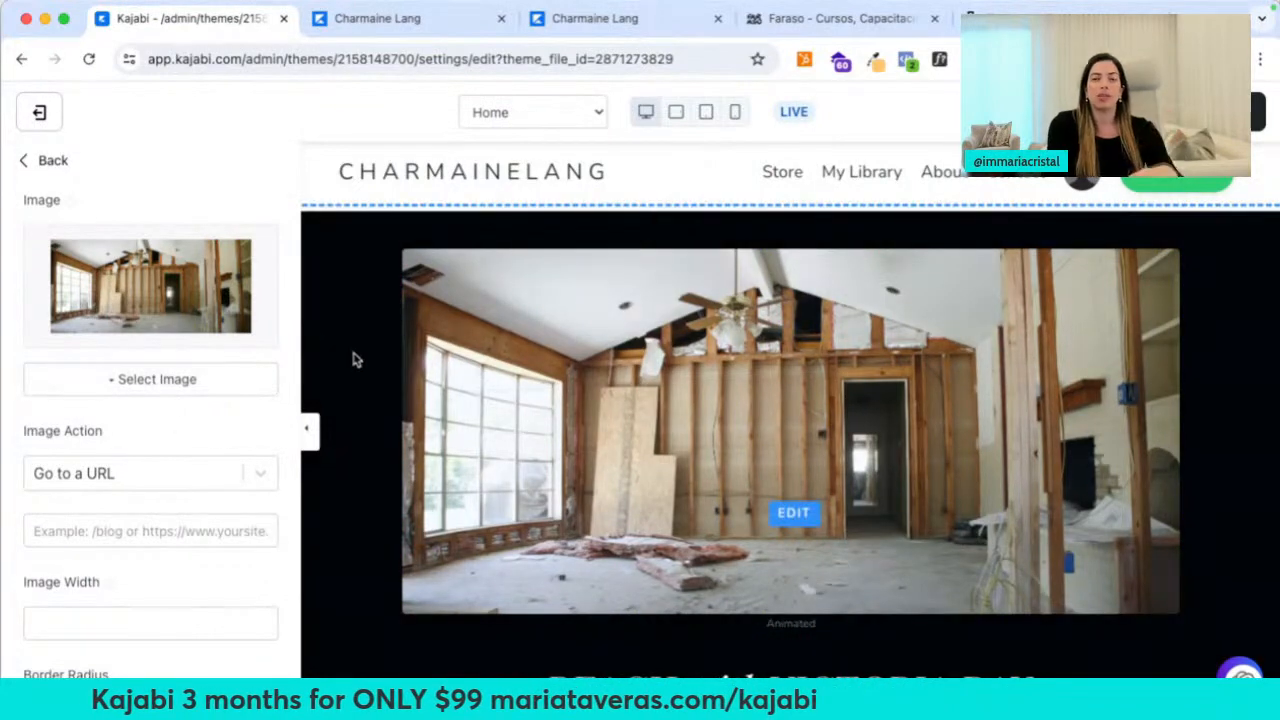
key("ctrl+t")
Load nhapstudio.com and translate the Spanish site into English
type("nhap")
key("Return")
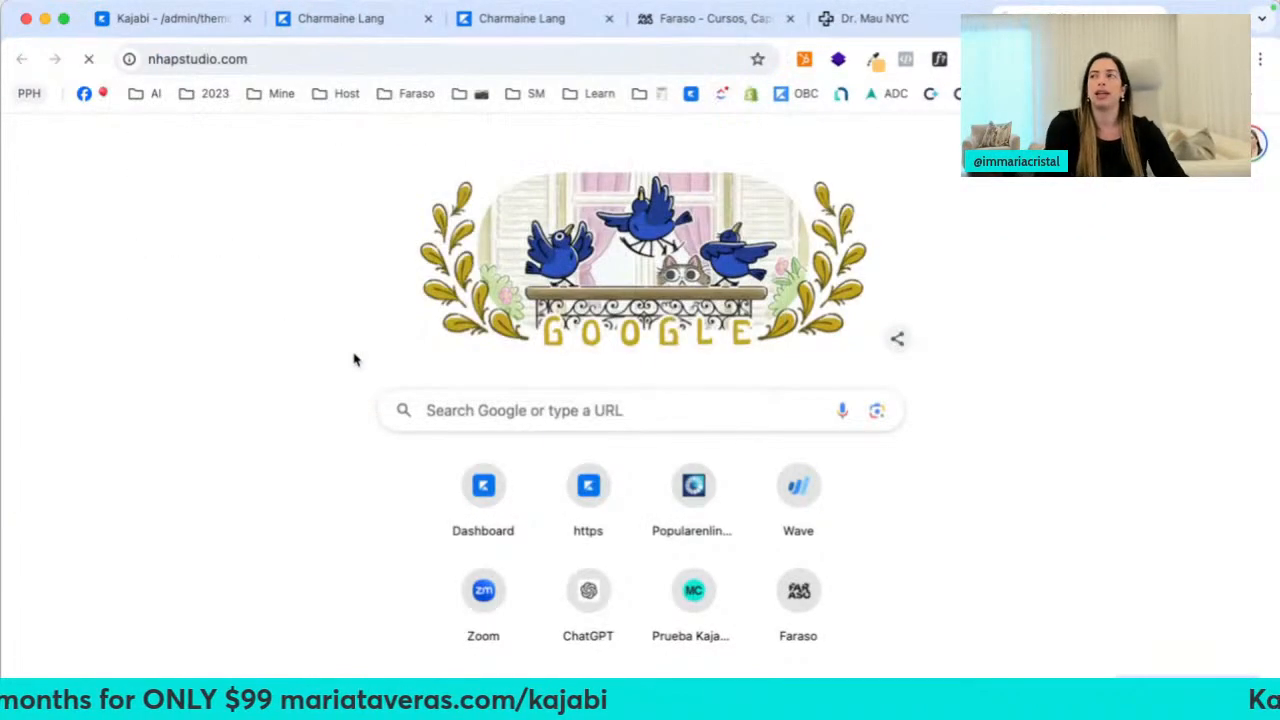
right_click(230, 303)
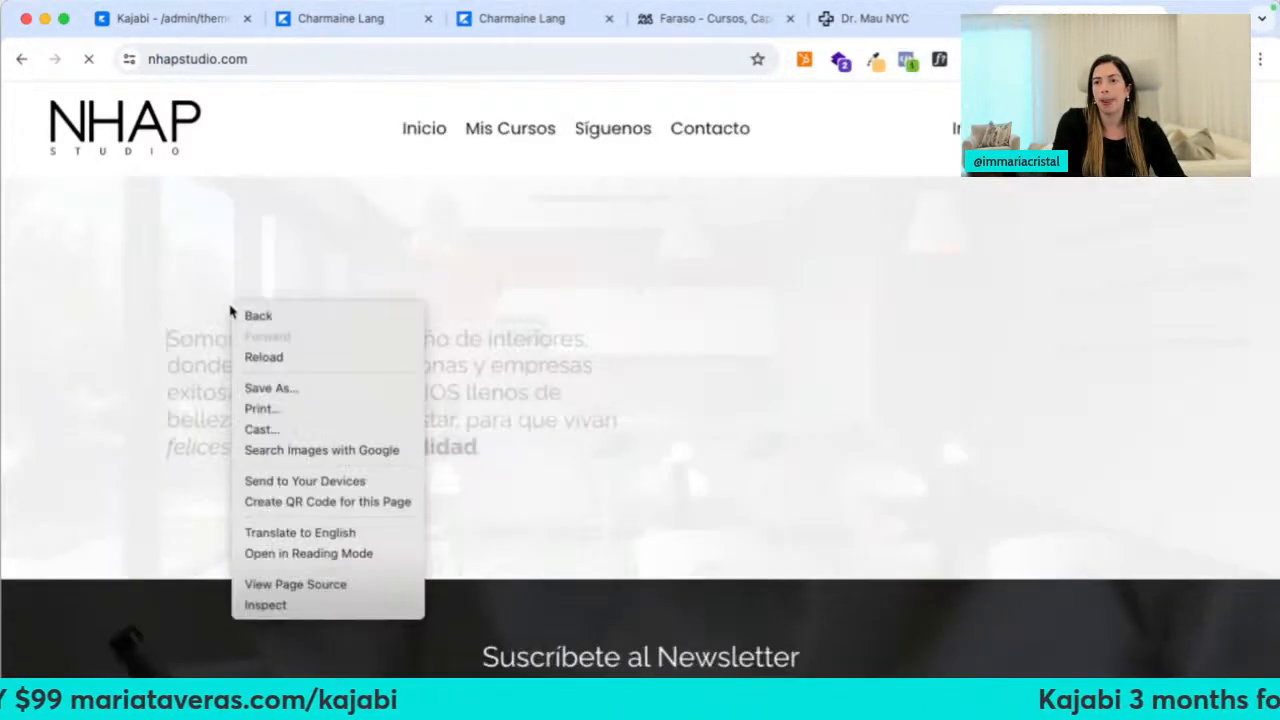
right_click(196, 608)
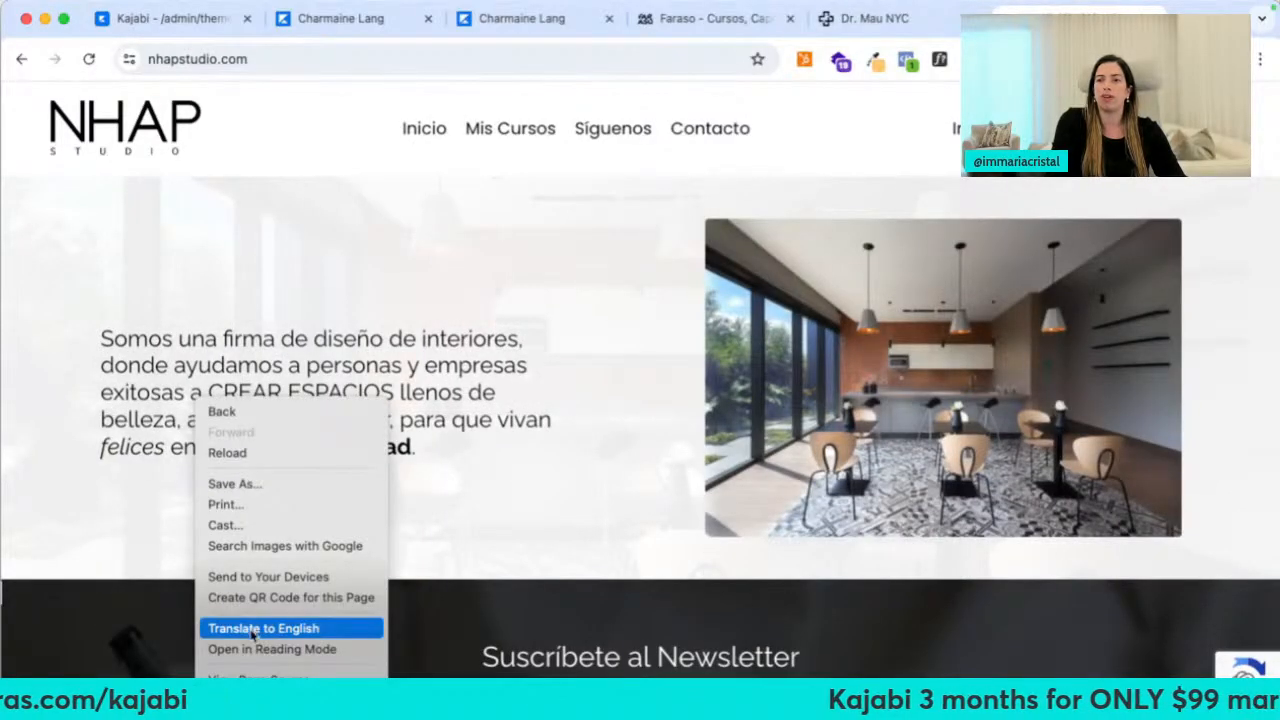
left_click(252, 630)
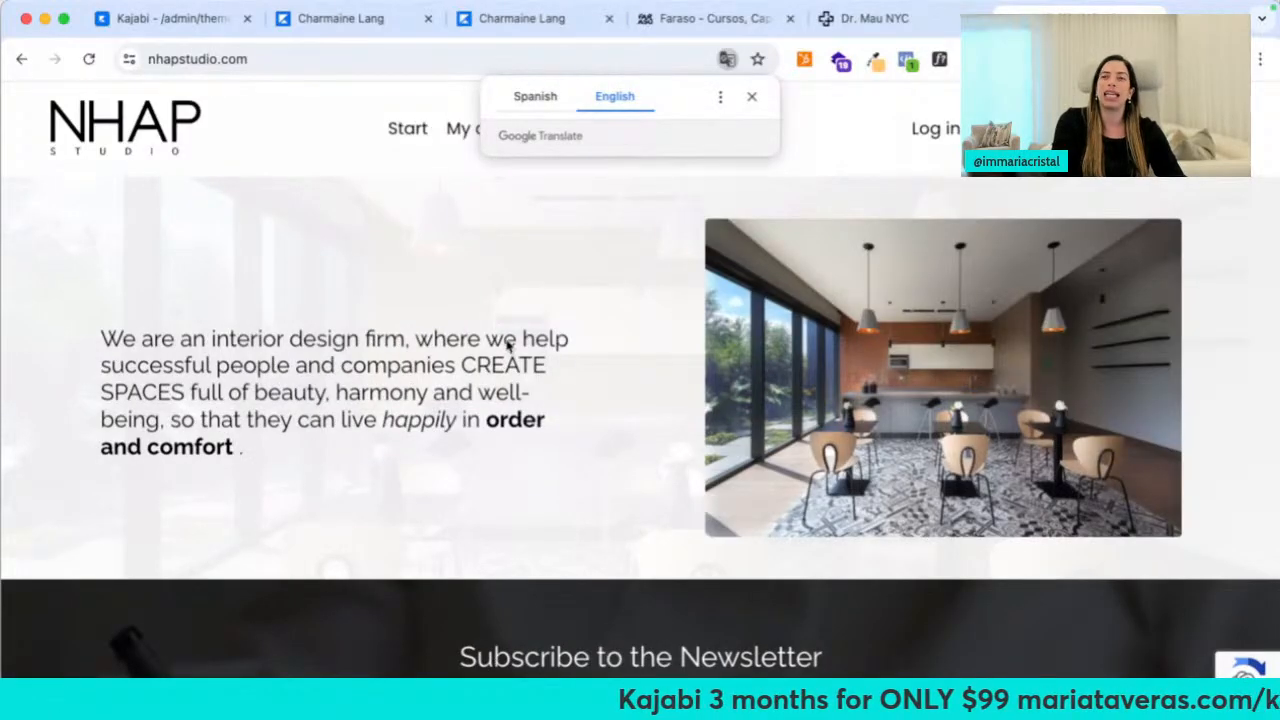
left_click(752, 97)
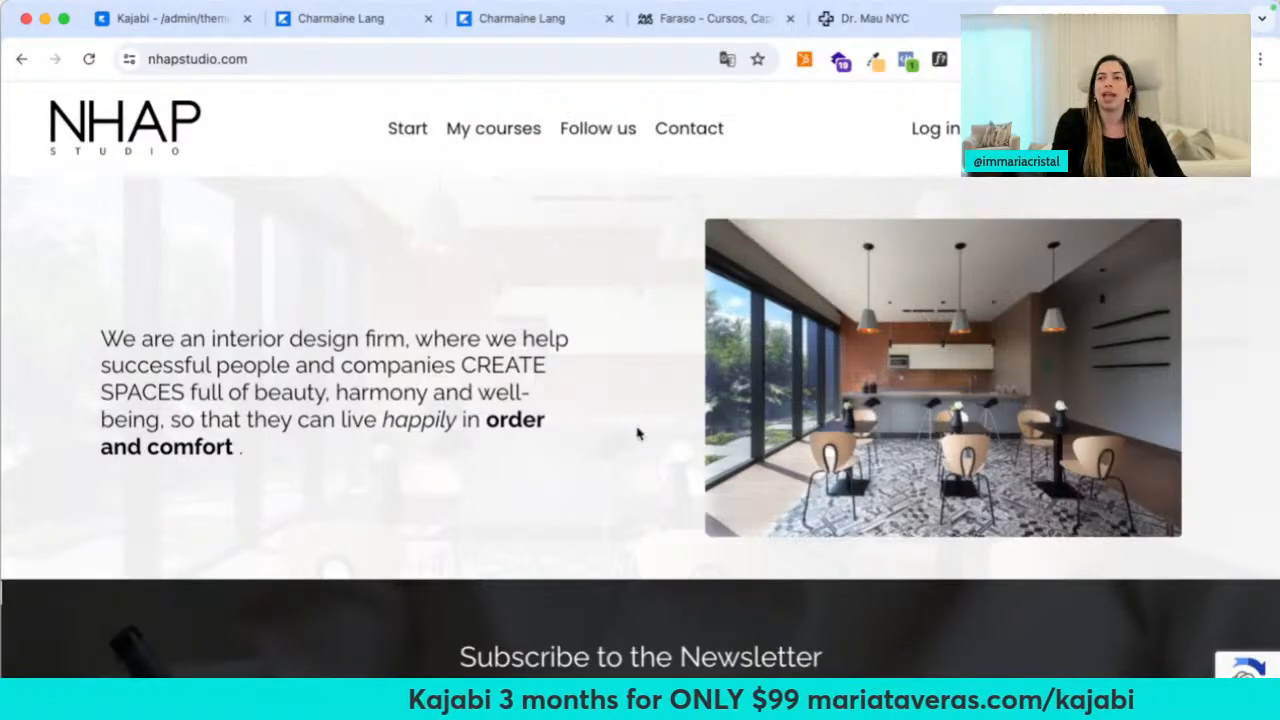
Browse the translated NHAP Studio site, then close it and the Dr. Mau tab
scroll(637, 432, "down", 5)
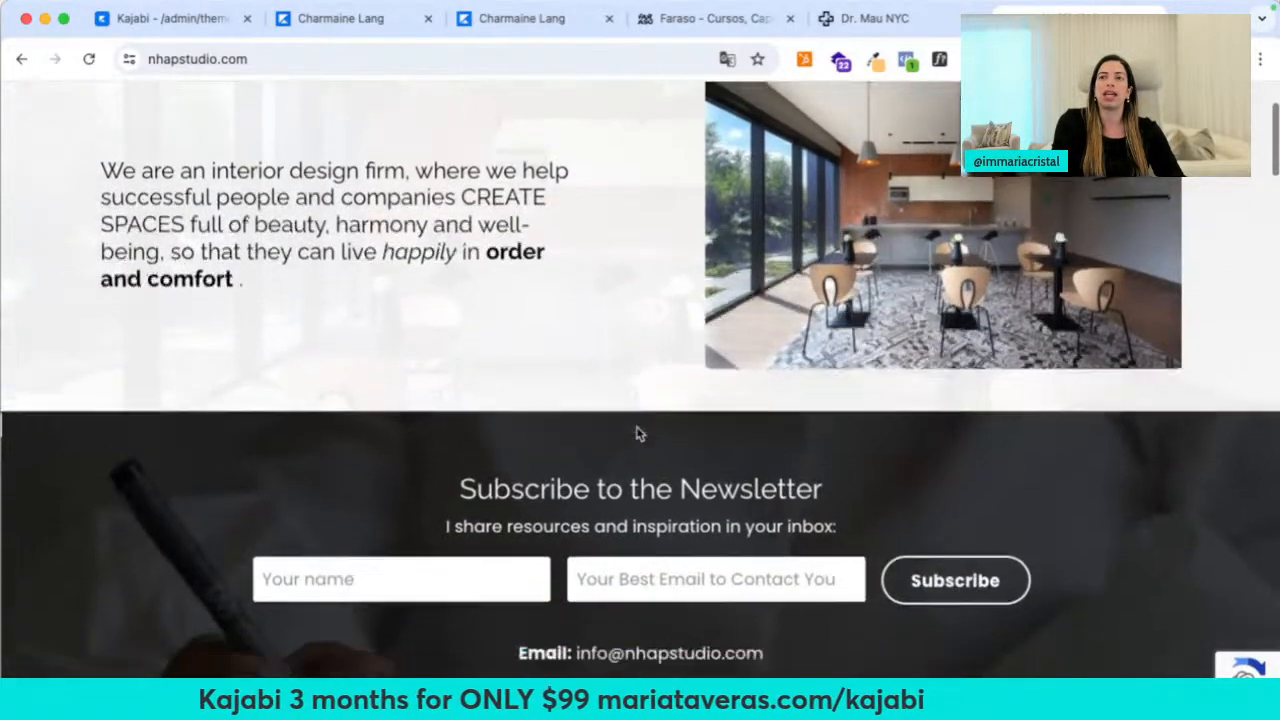
scroll(636, 430, "down", 15)
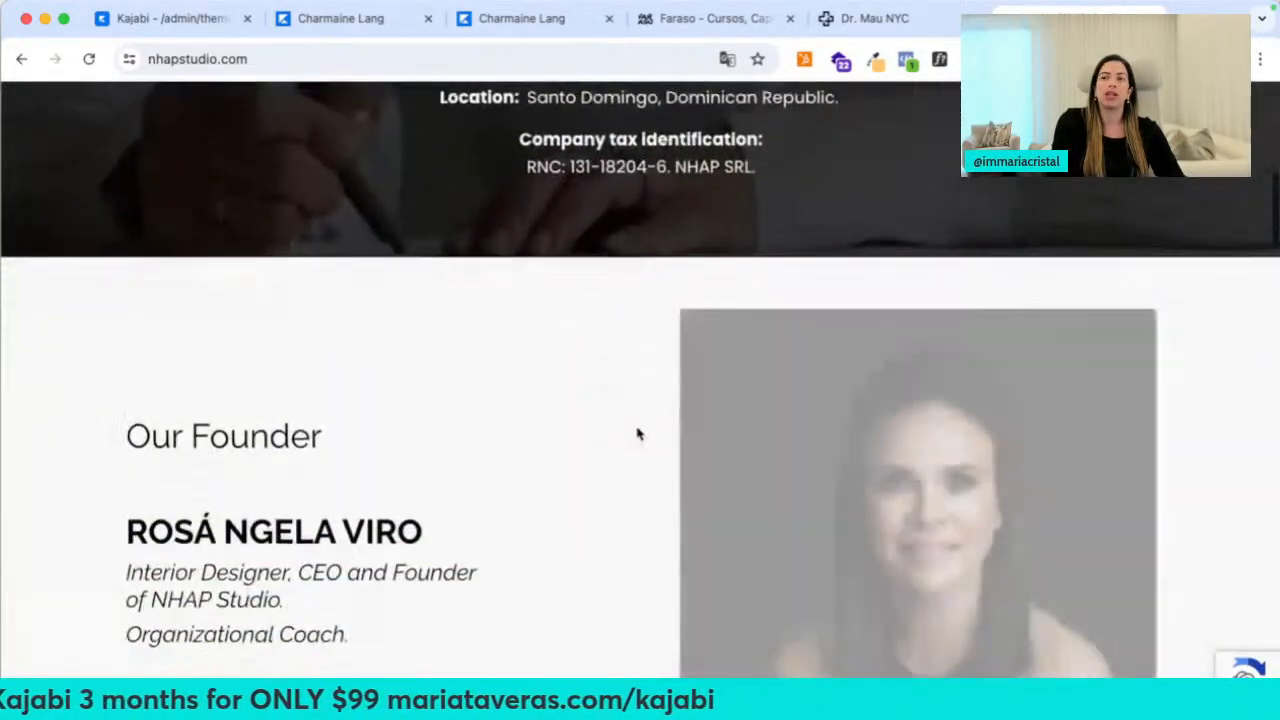
scroll(637, 433, "down", 14)
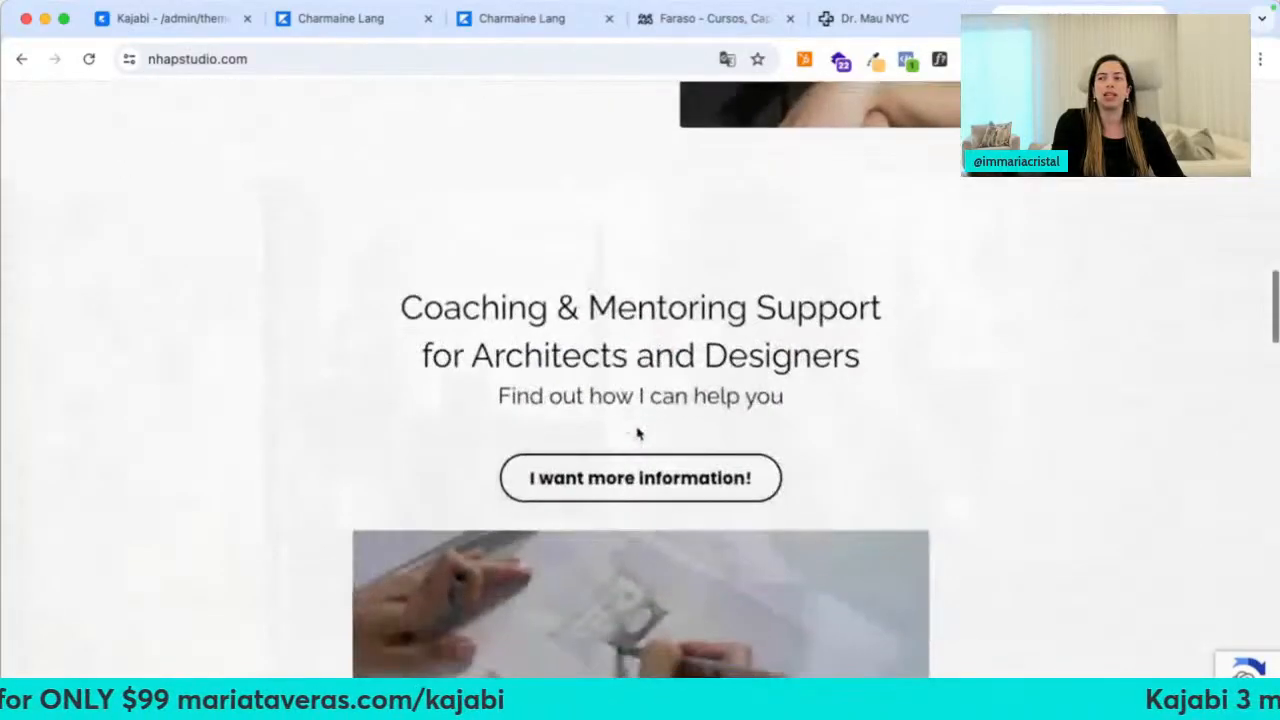
scroll(1040, 380, "down", 16)
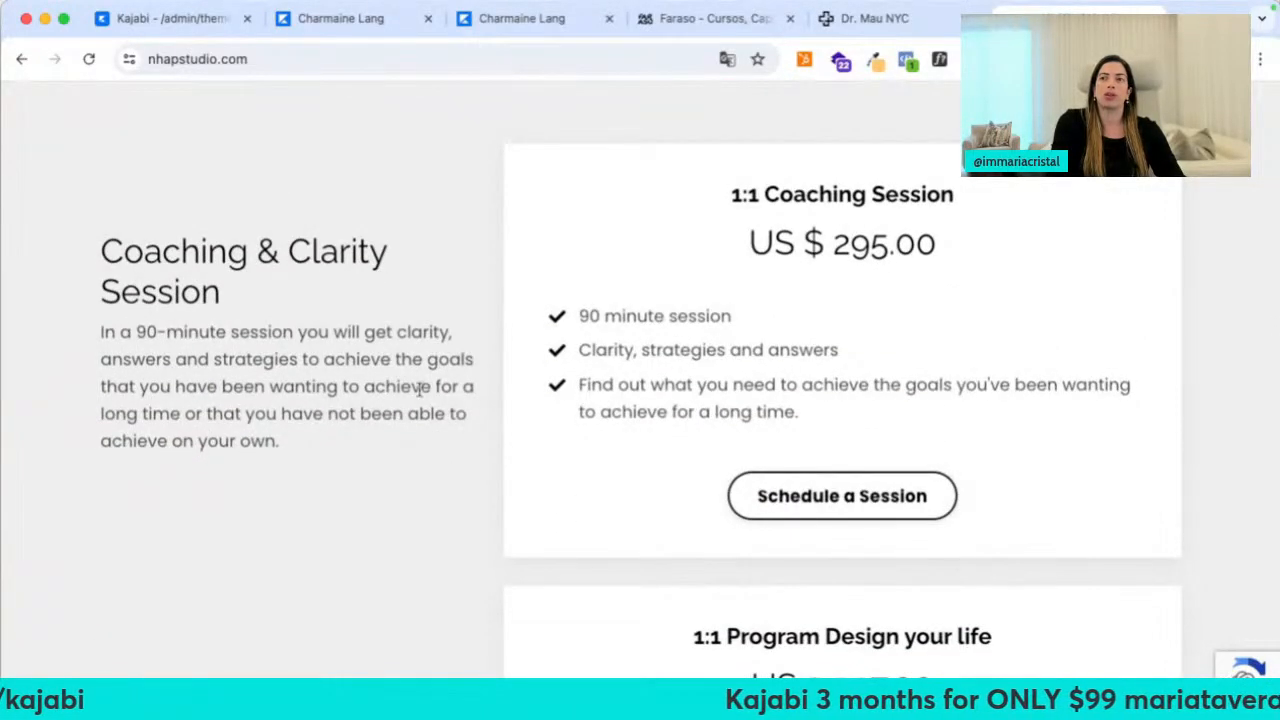
scroll(418, 390, "down", 7)
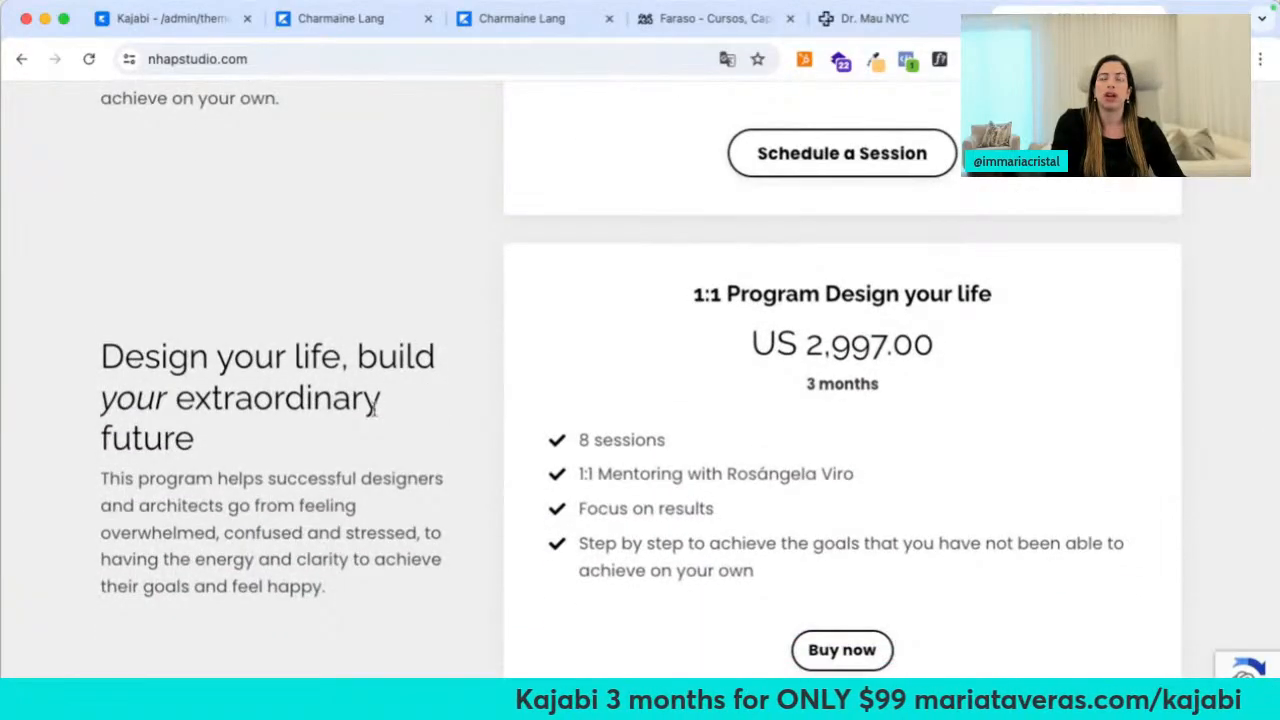
scroll(376, 412, "down", 17)
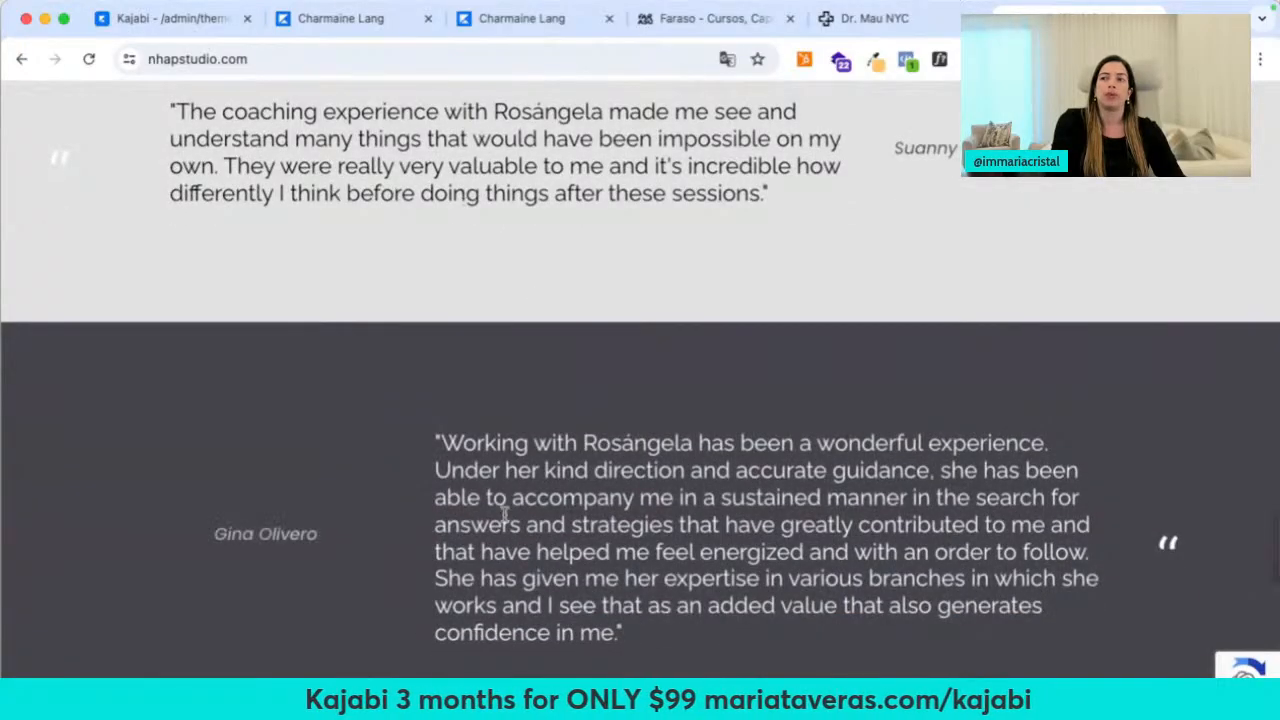
scroll(504, 514, "down", 20)
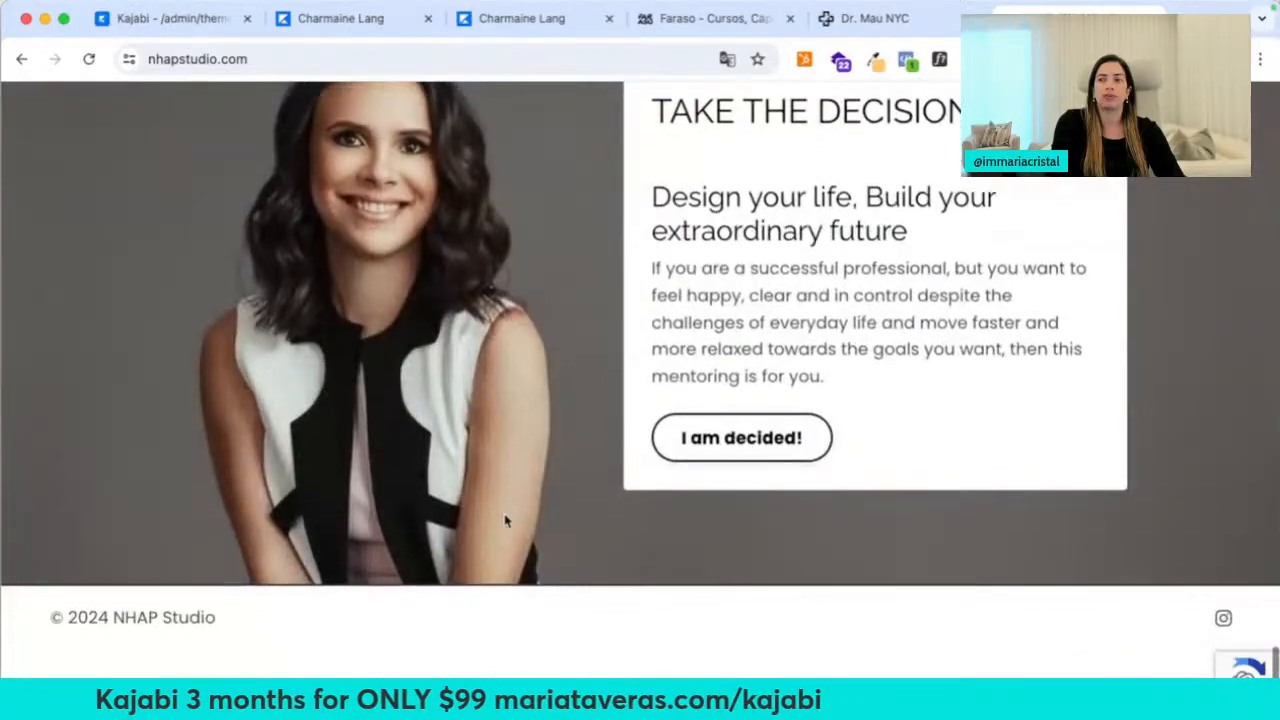
scroll(504, 517, "up", 20)
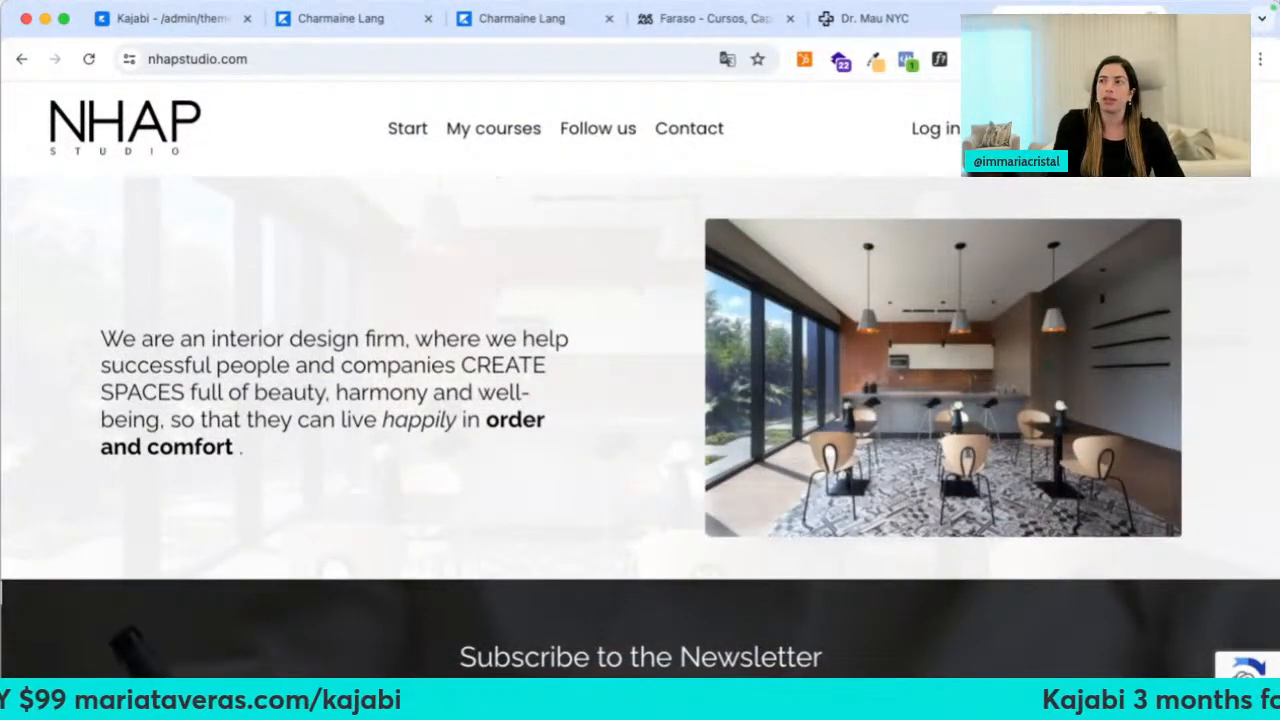
key("ctrl+w")
left_click(1060, 16)
key("super+w")
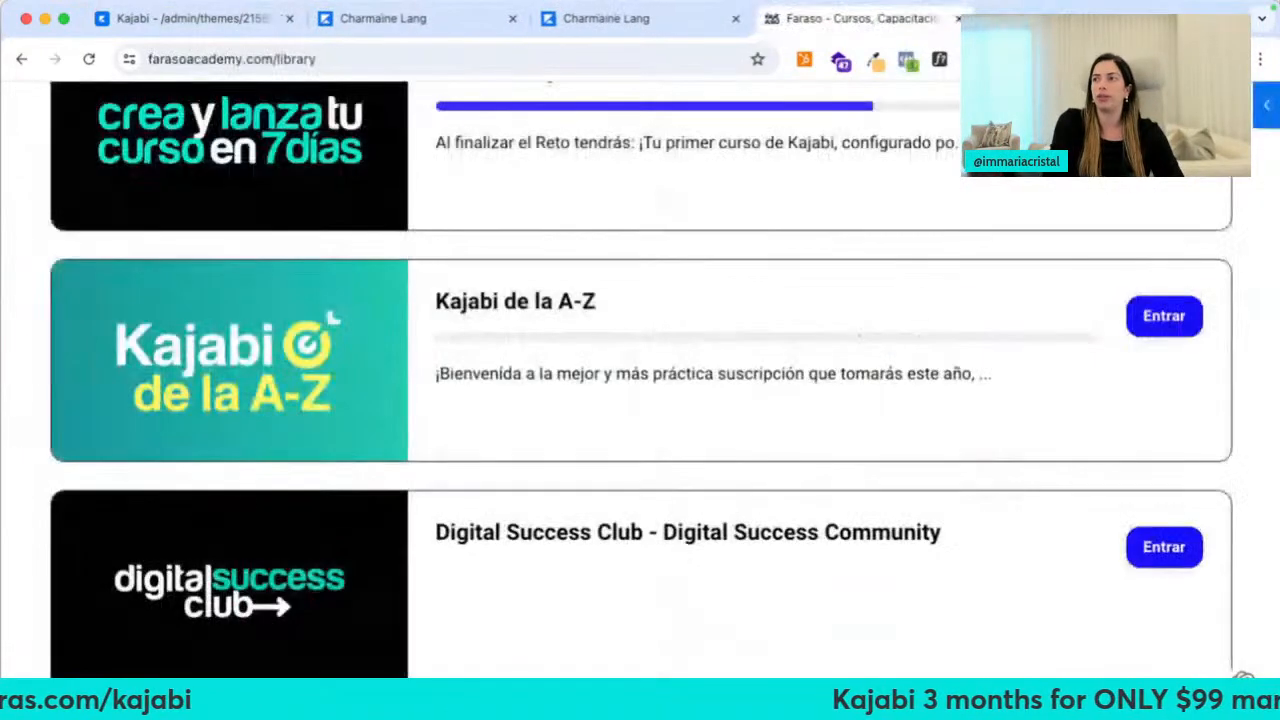
Close the Faraso tab, inspect the Opt-in Form section's Form block, and return to Sections
left_click(956, 19)
left_click(234, 20)
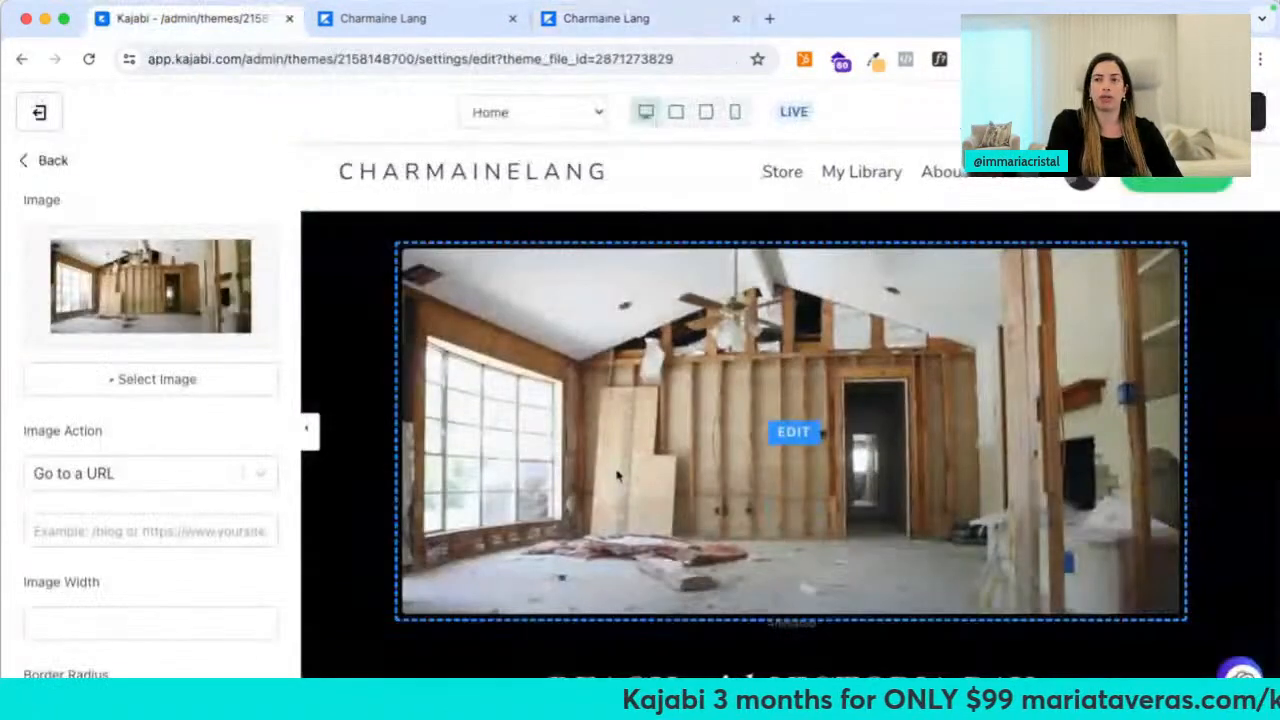
scroll(530, 533, "down", 5)
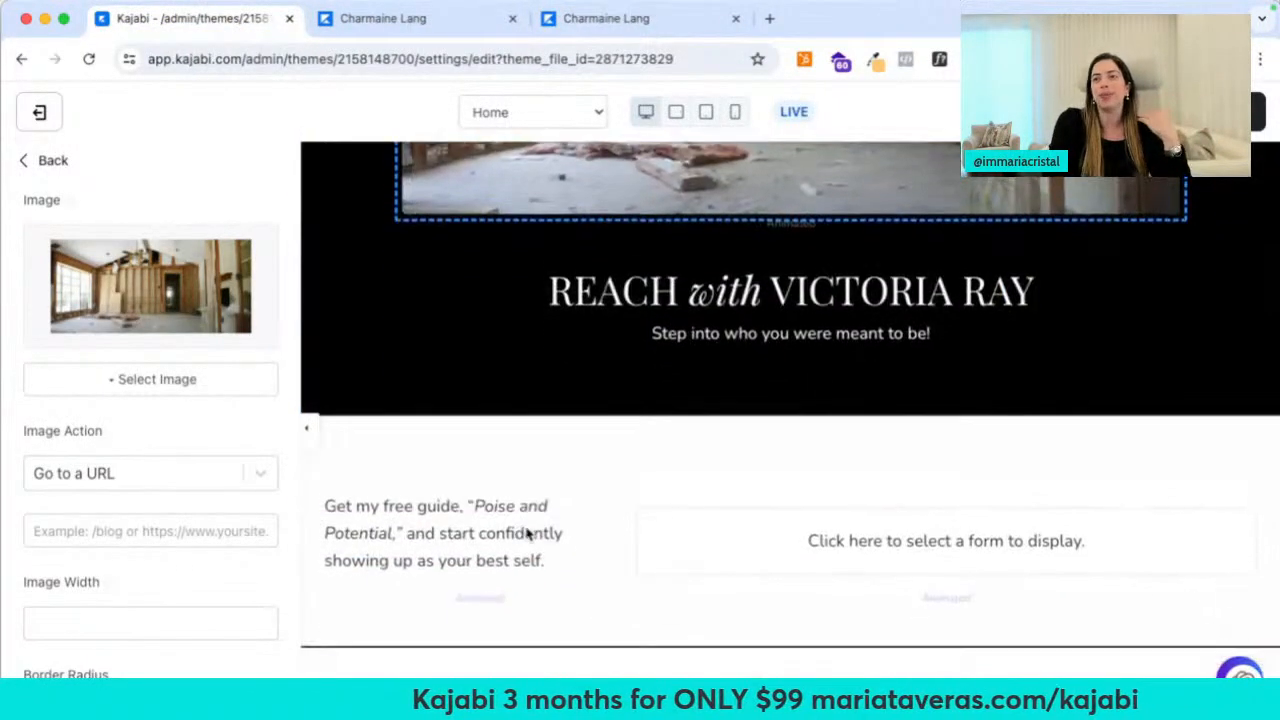
left_click(463, 466)
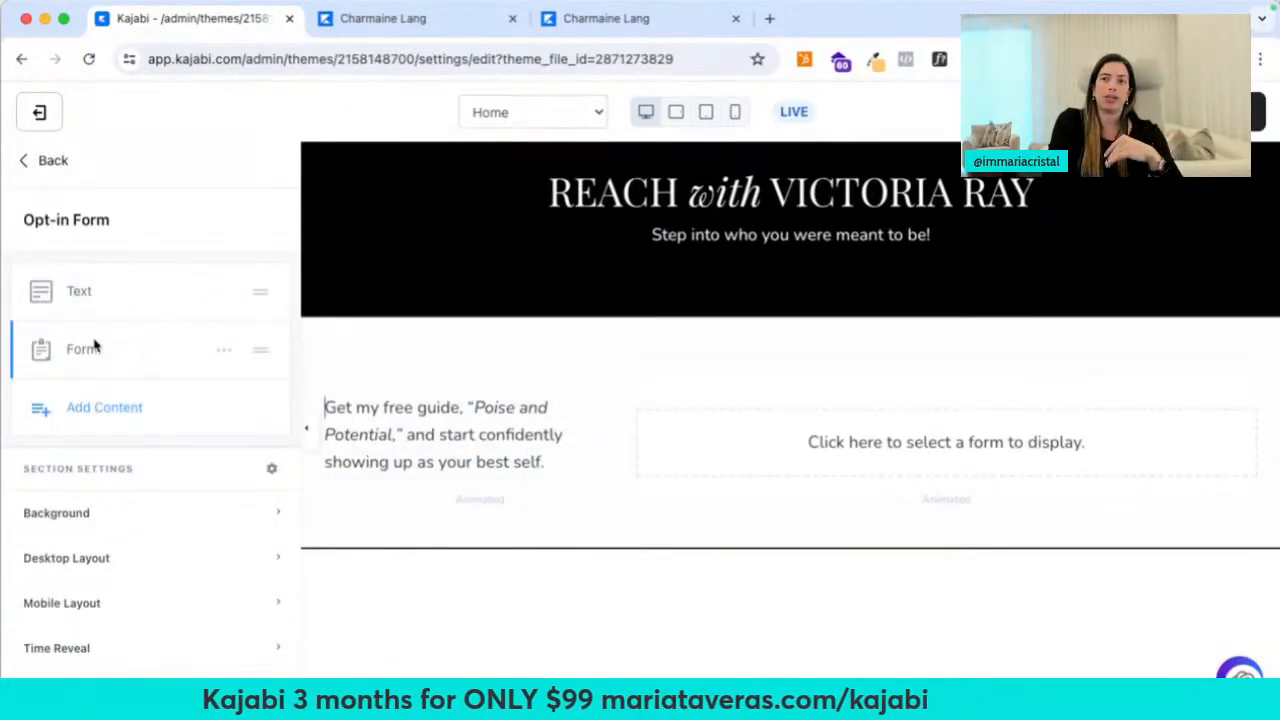
left_click(88, 351)
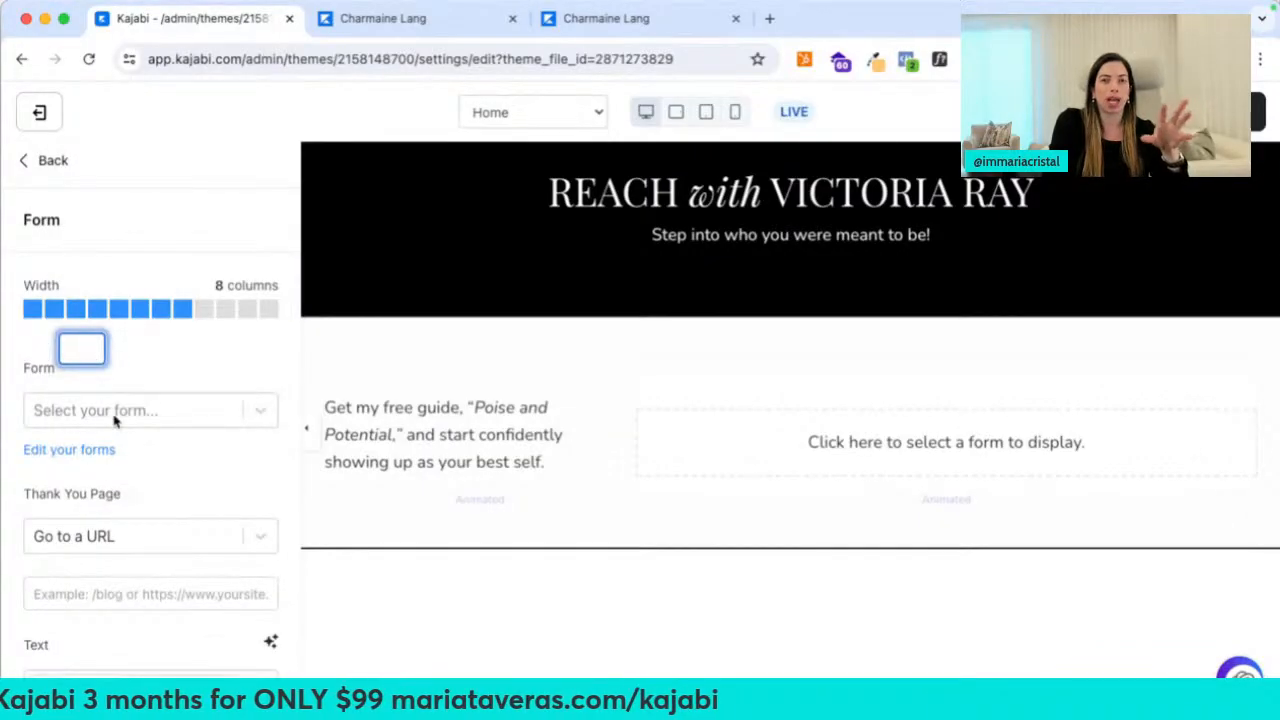
left_click(45, 165)
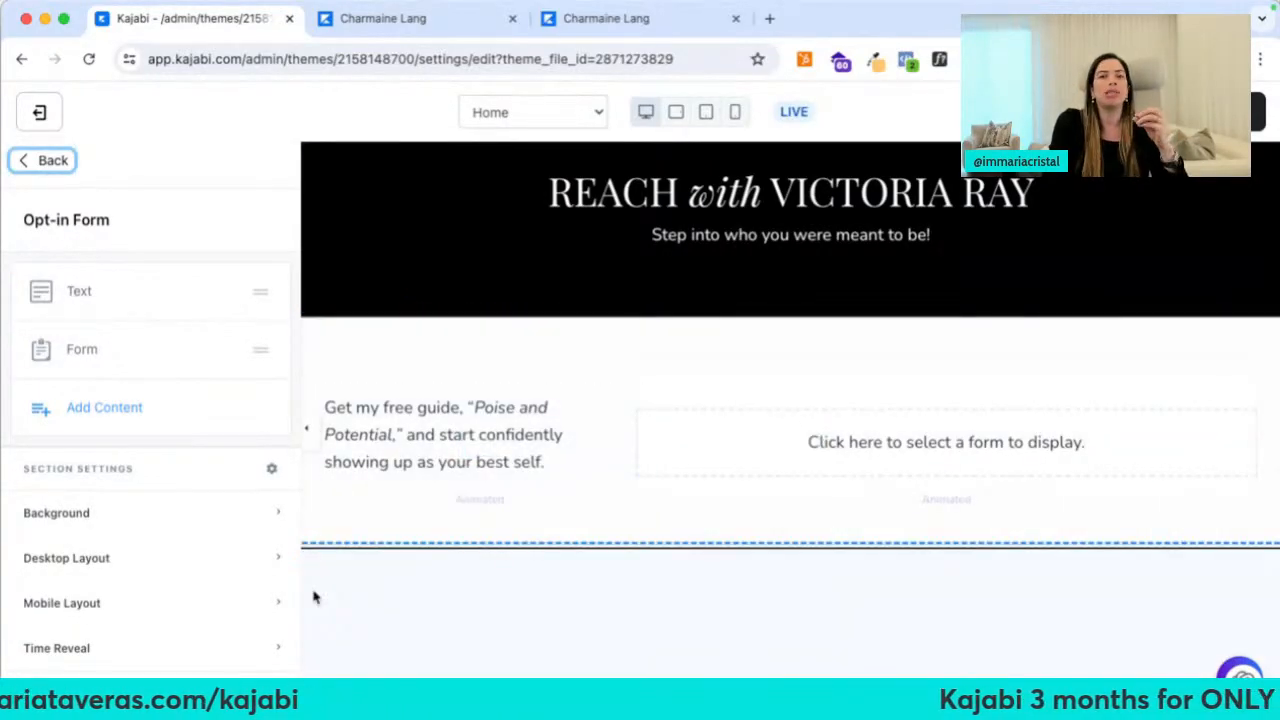
left_click(38, 163)
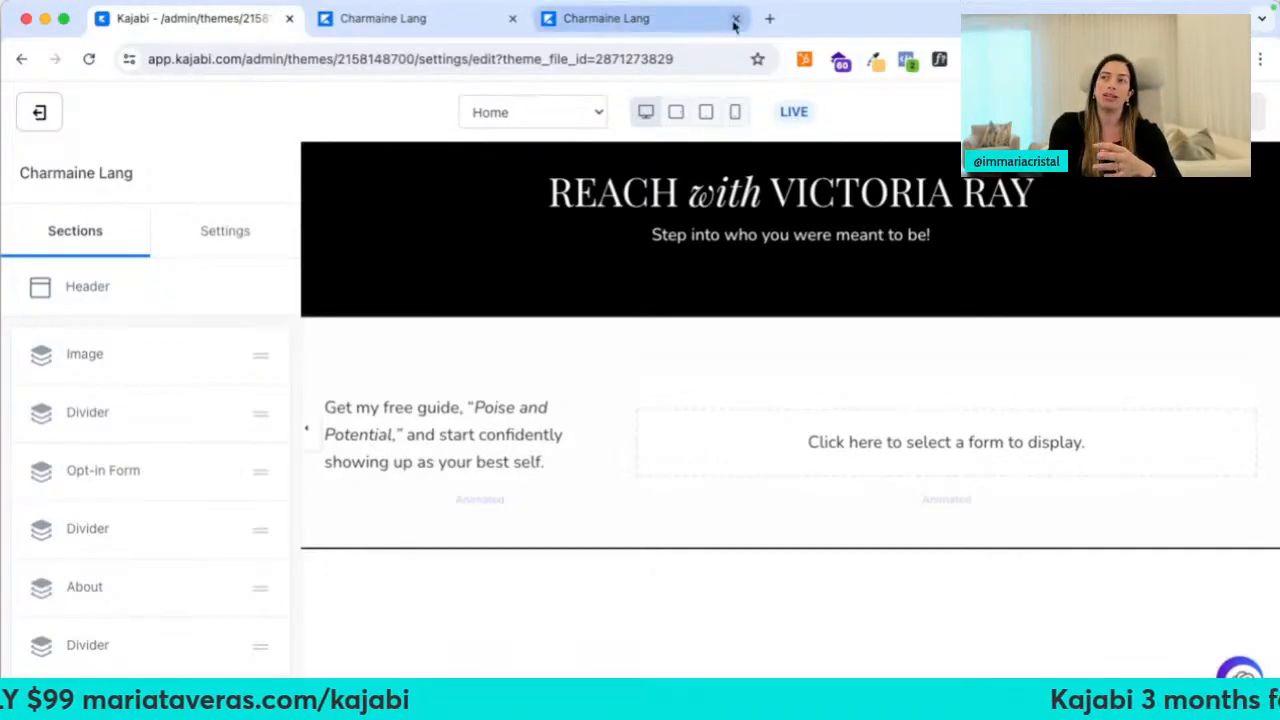
Load mariataveras.com/kajabi and scroll through its 3-months-for-$99 trial and plan options
left_click(769, 18)
type("mariataveras.com/kaj")
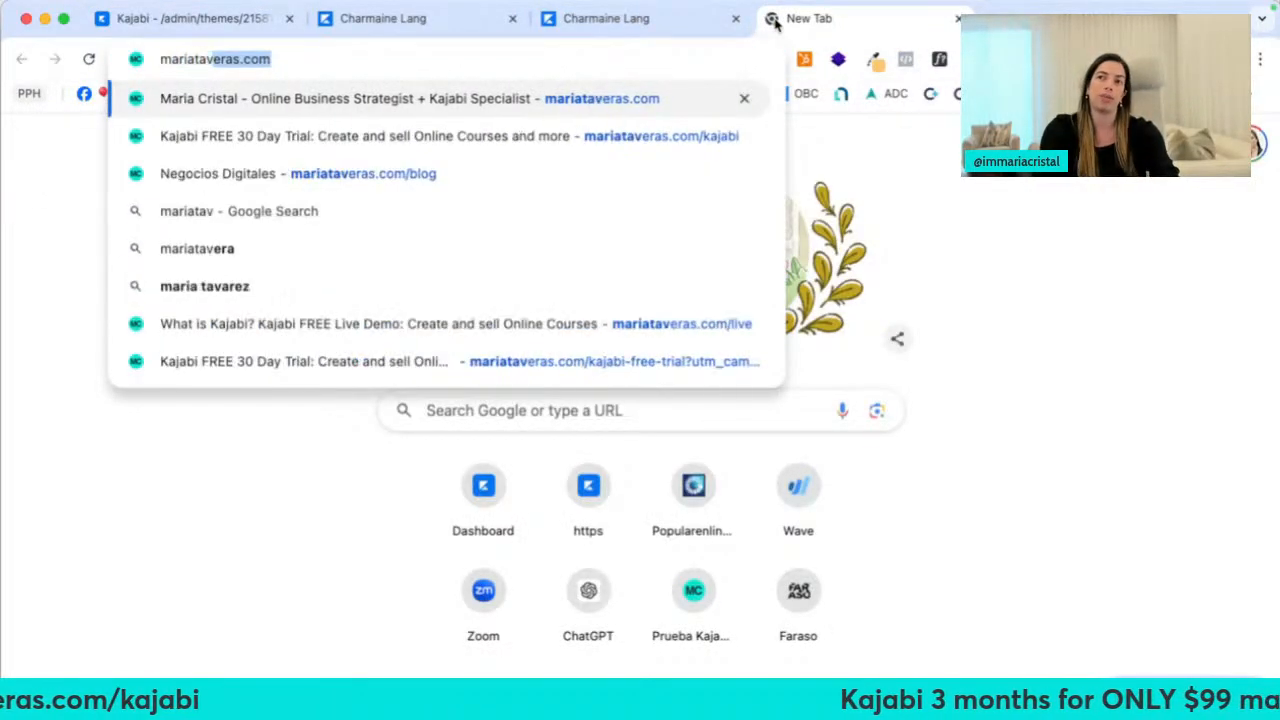
type("abi")
key("Return")
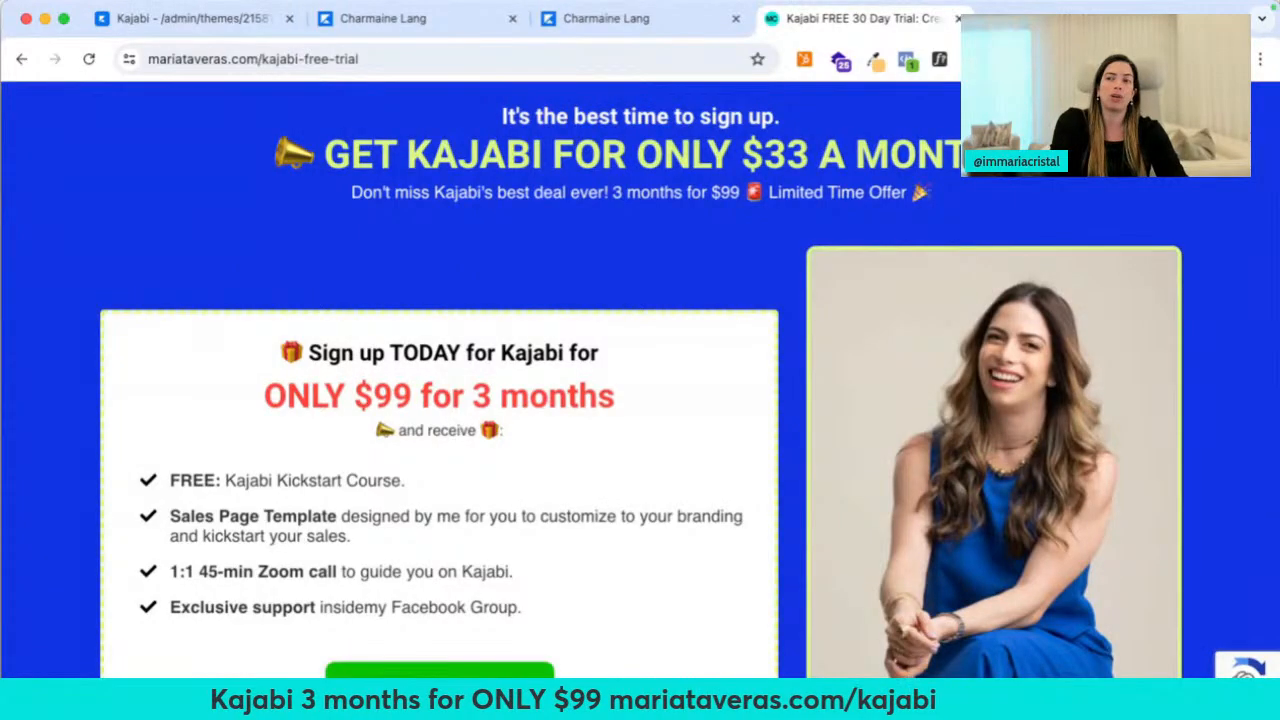
scroll(487, 410, "down", 2)
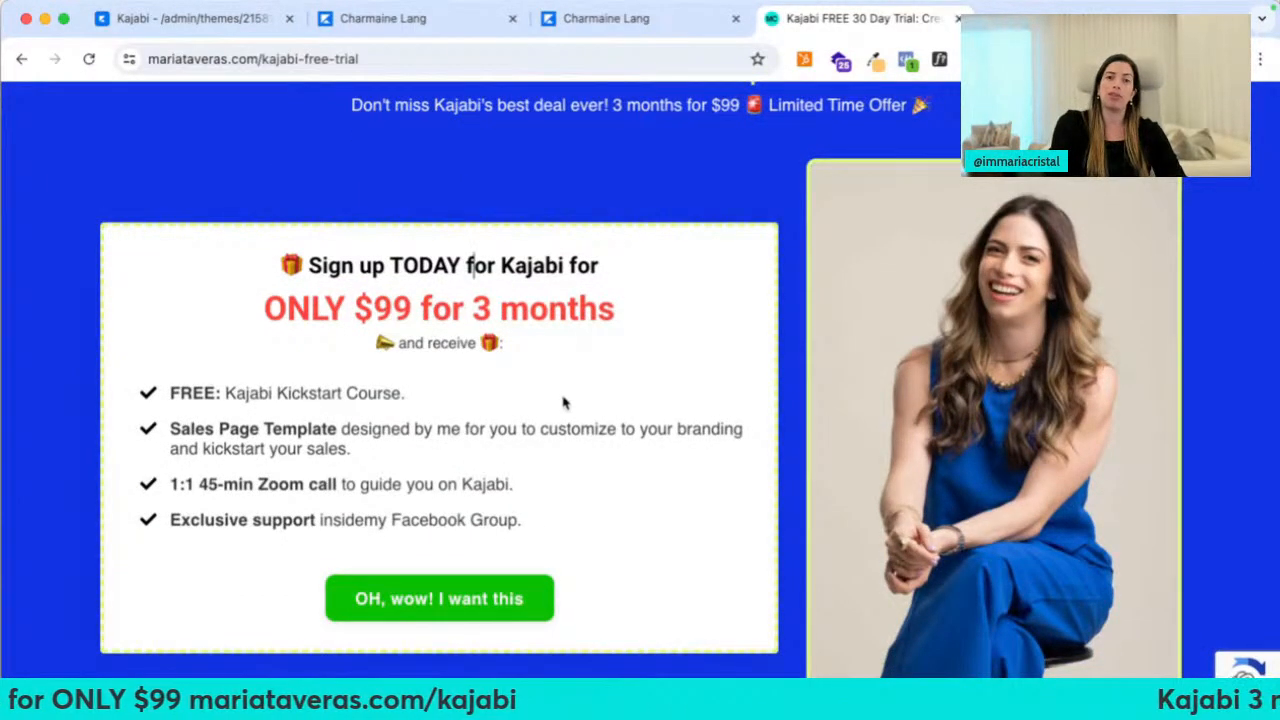
scroll(563, 403, "down", 15)
scroll(730, 322, "up", 1)
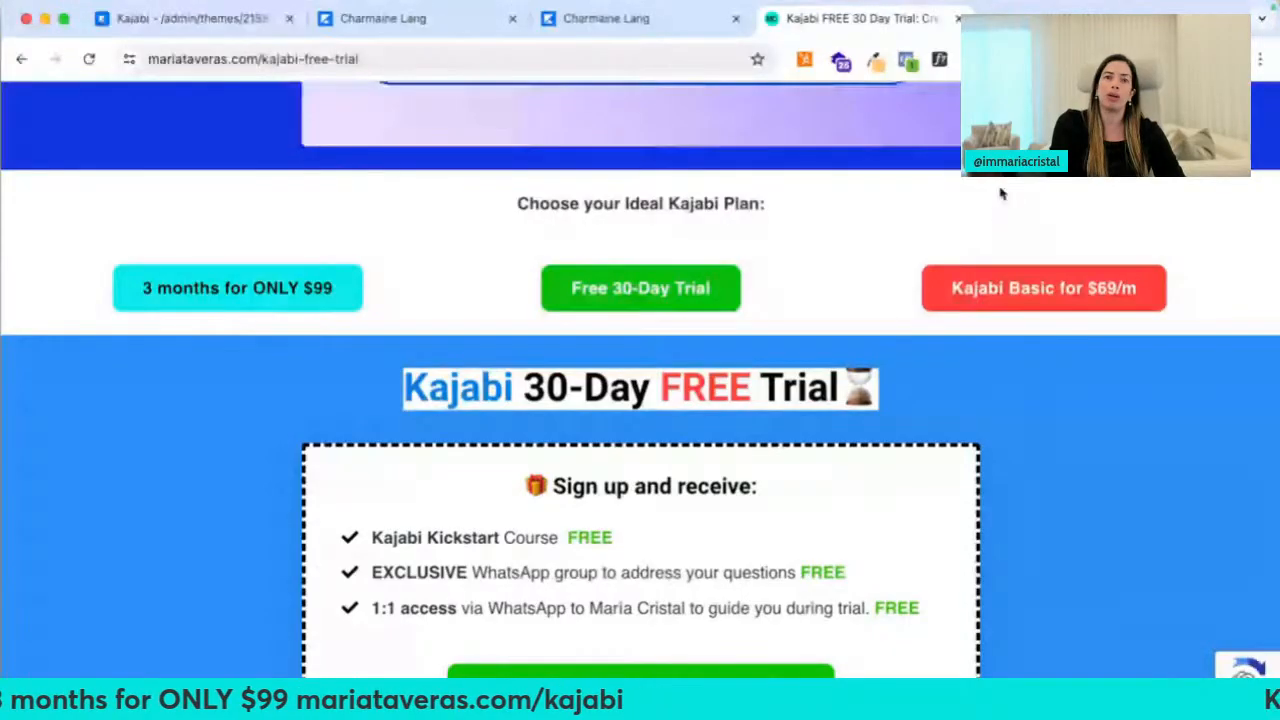
scroll(1000, 193, "down", 10)
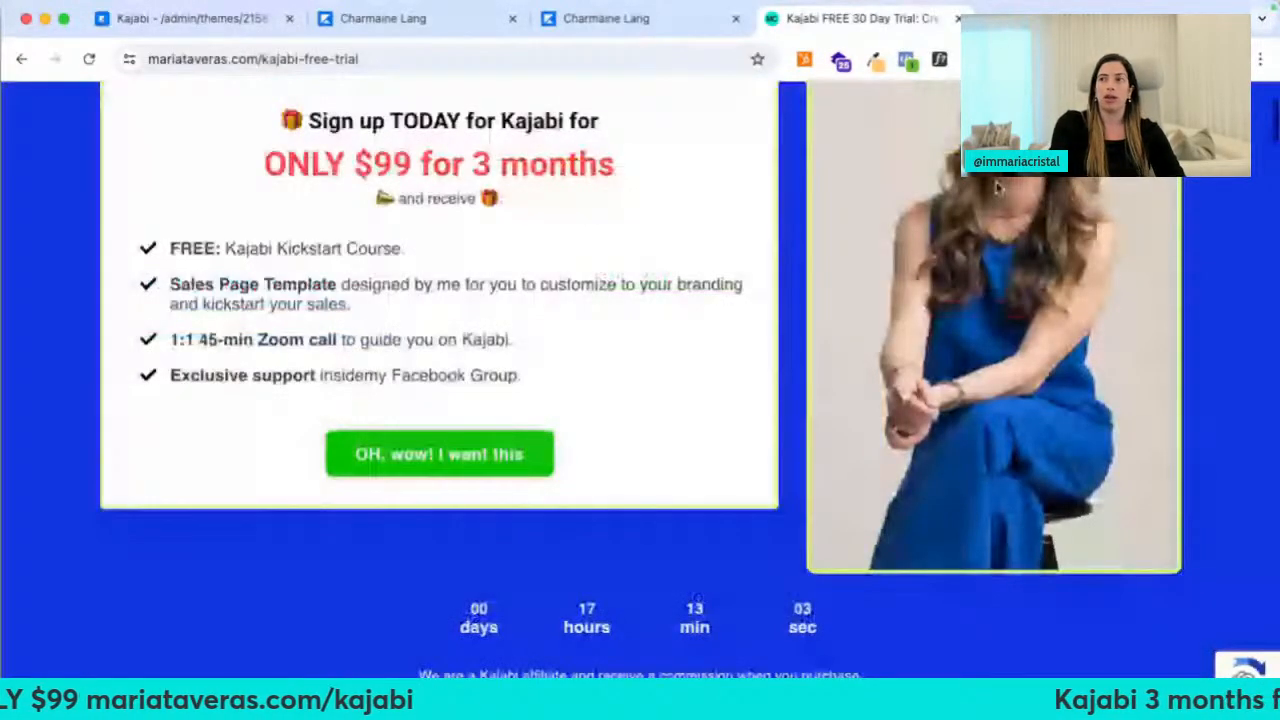
scroll(997, 189, "up", 3)
Open kajabi.com/pricing, view the annual plans from $55 to $319/mo, then close it
left_click(524, 58)
type("kajabi partner Community")
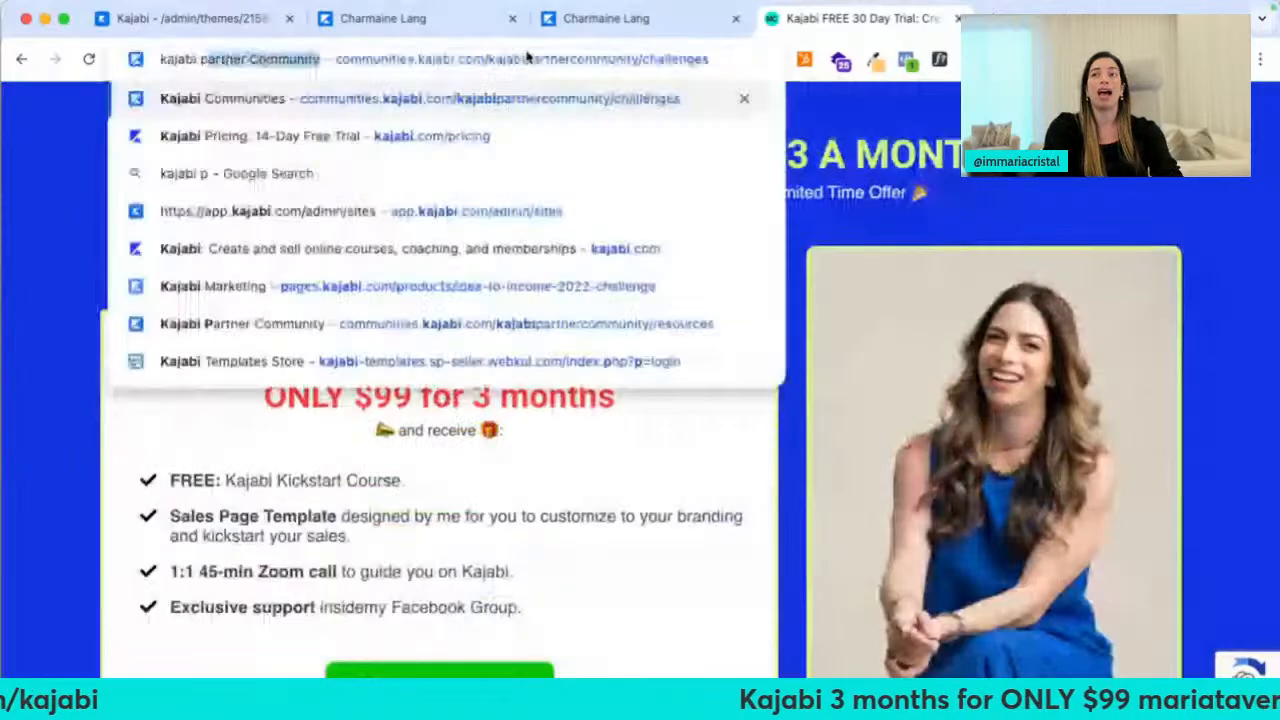
key("Down")
key("Return")
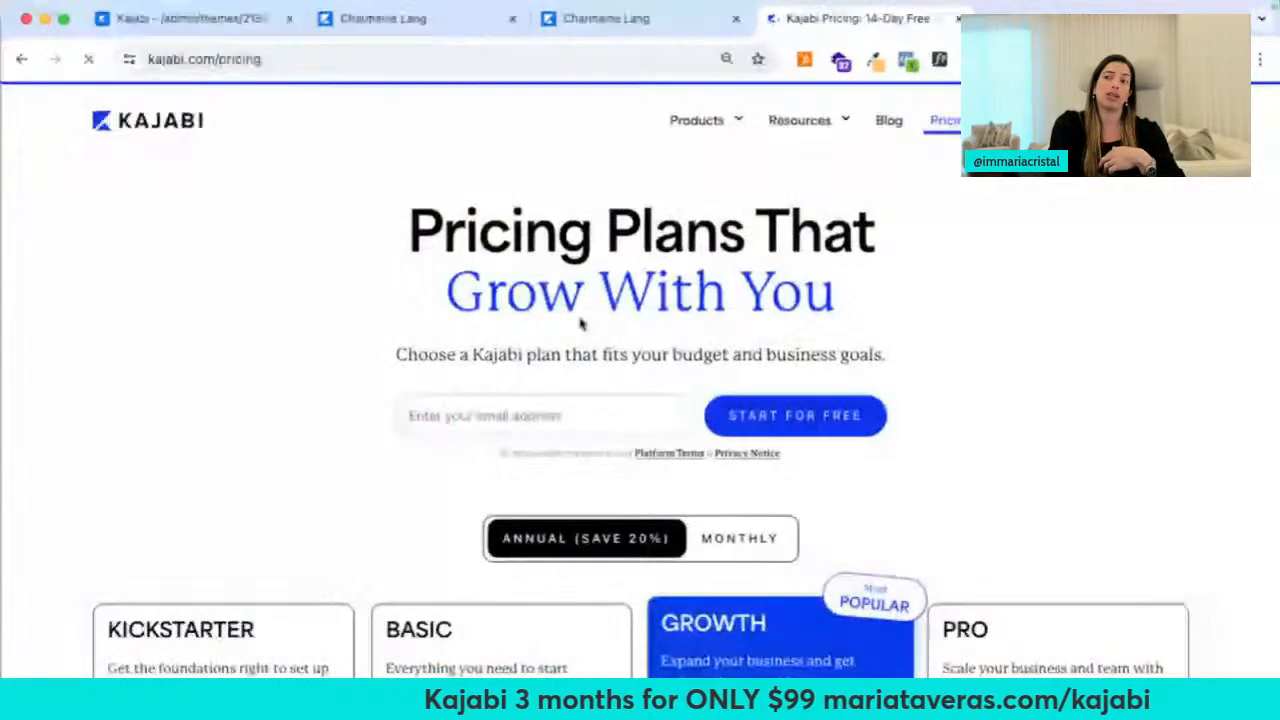
scroll(580, 323, "down", 3)
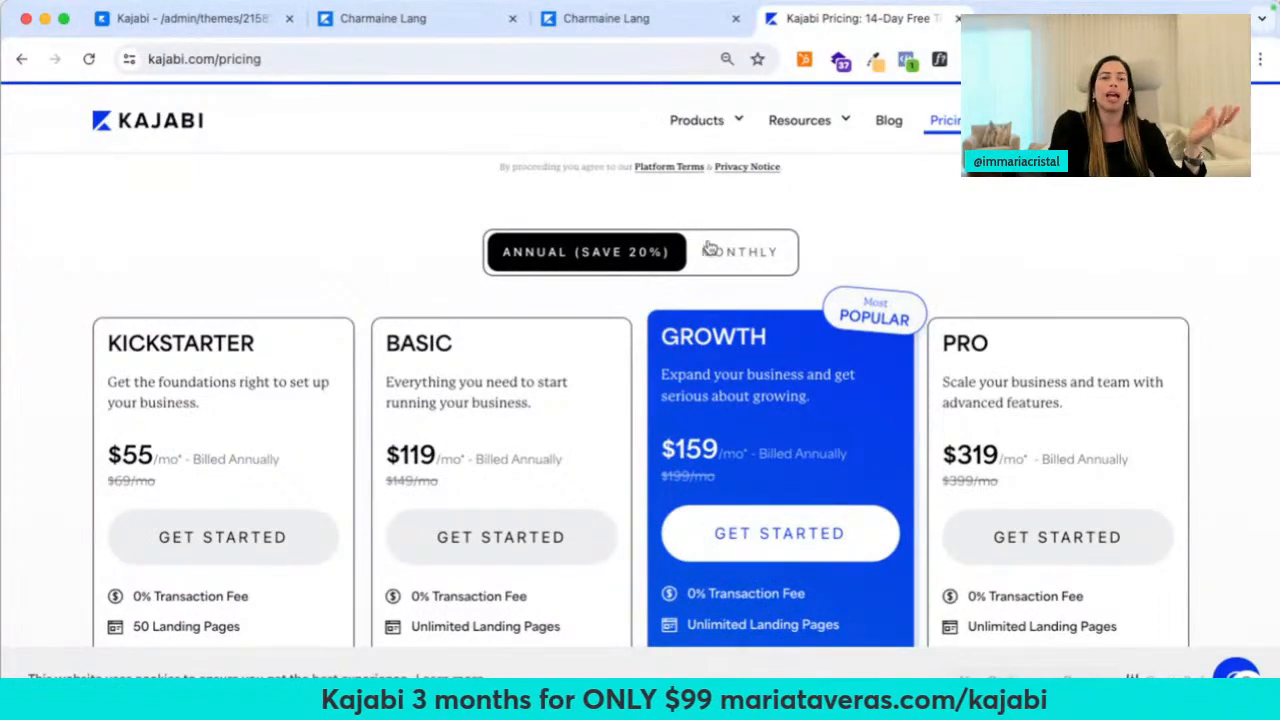
left_click(957, 18)
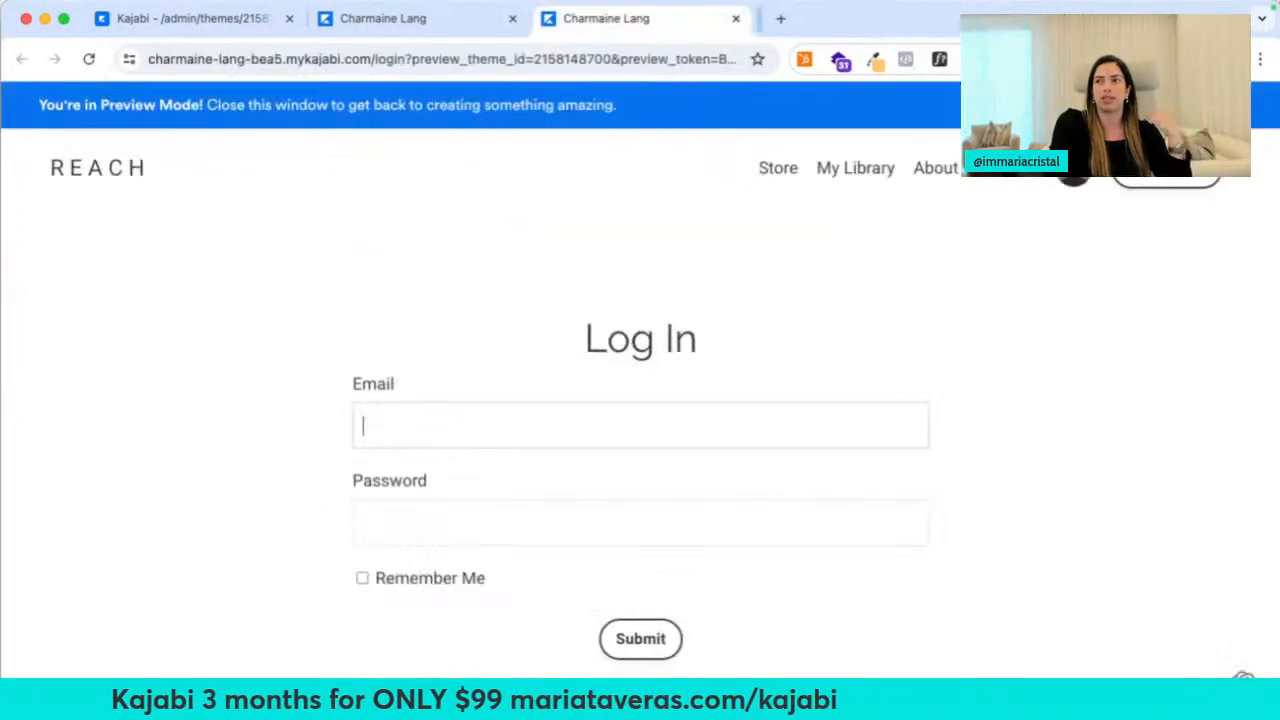
Close the login preview, switch the theme editor to the Library page, then go back to Pages
left_click(735, 18)
left_click(242, 22)
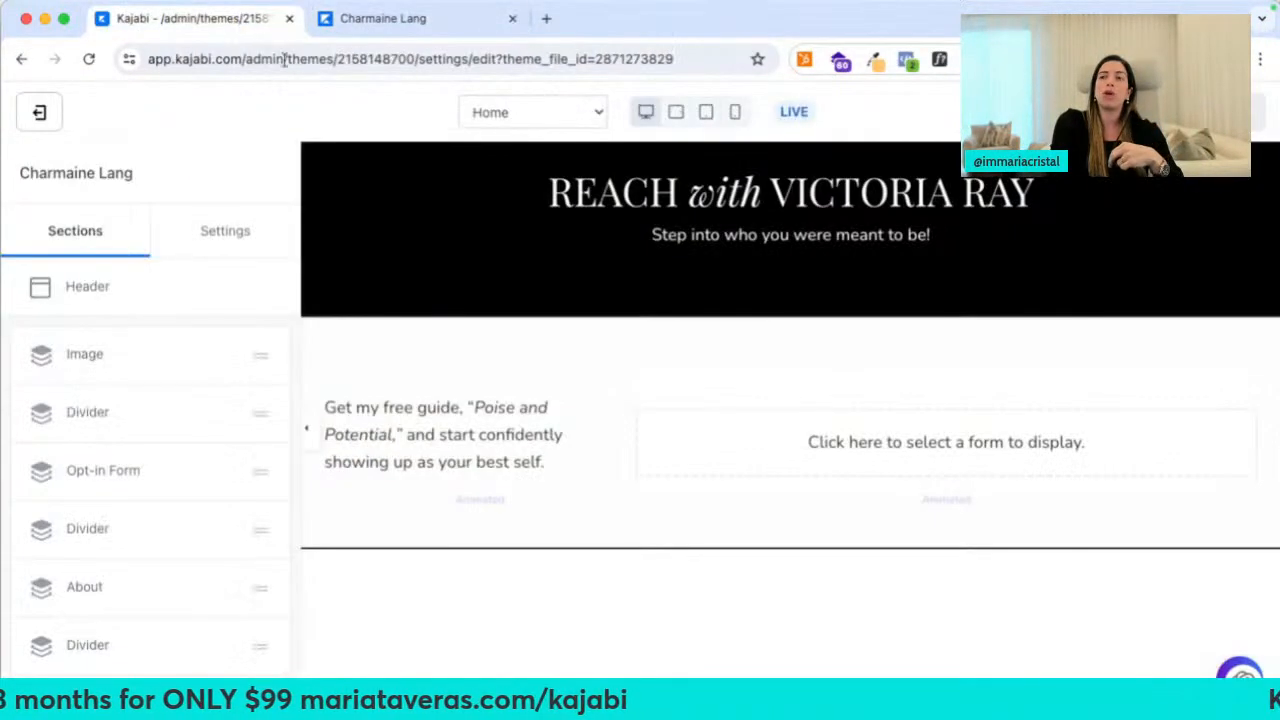
left_click(523, 114)
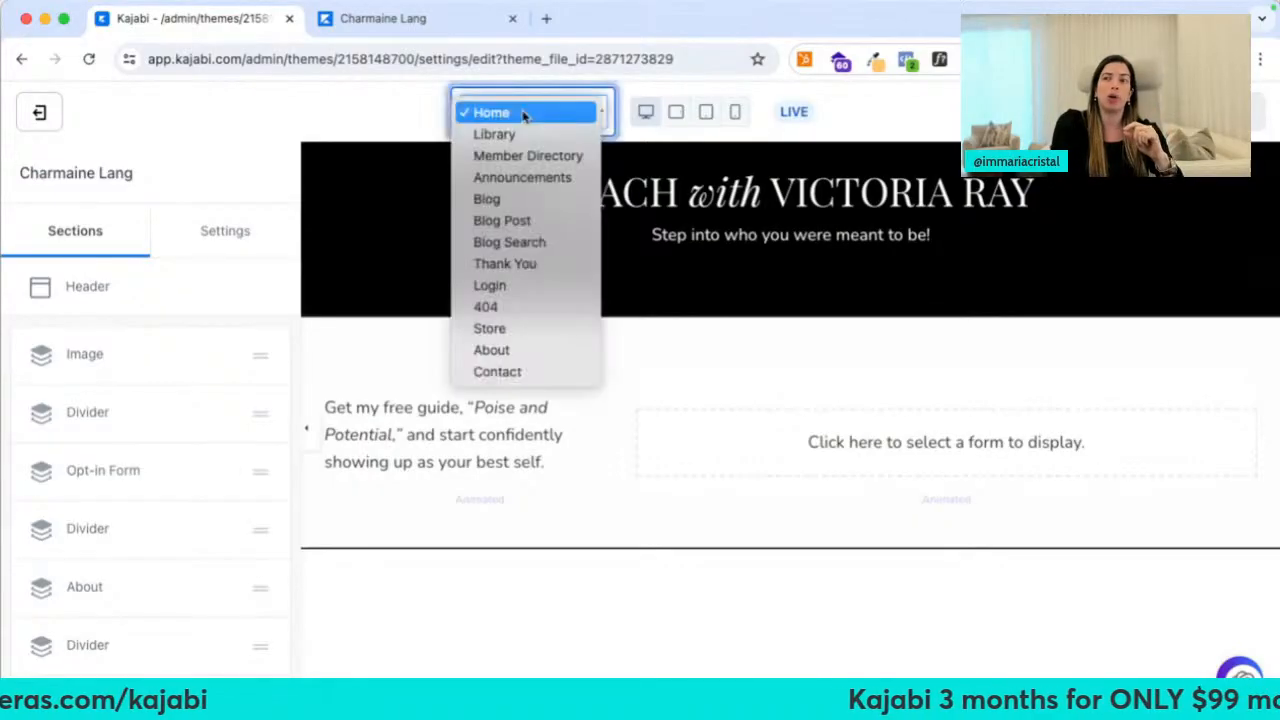
left_click(509, 134)
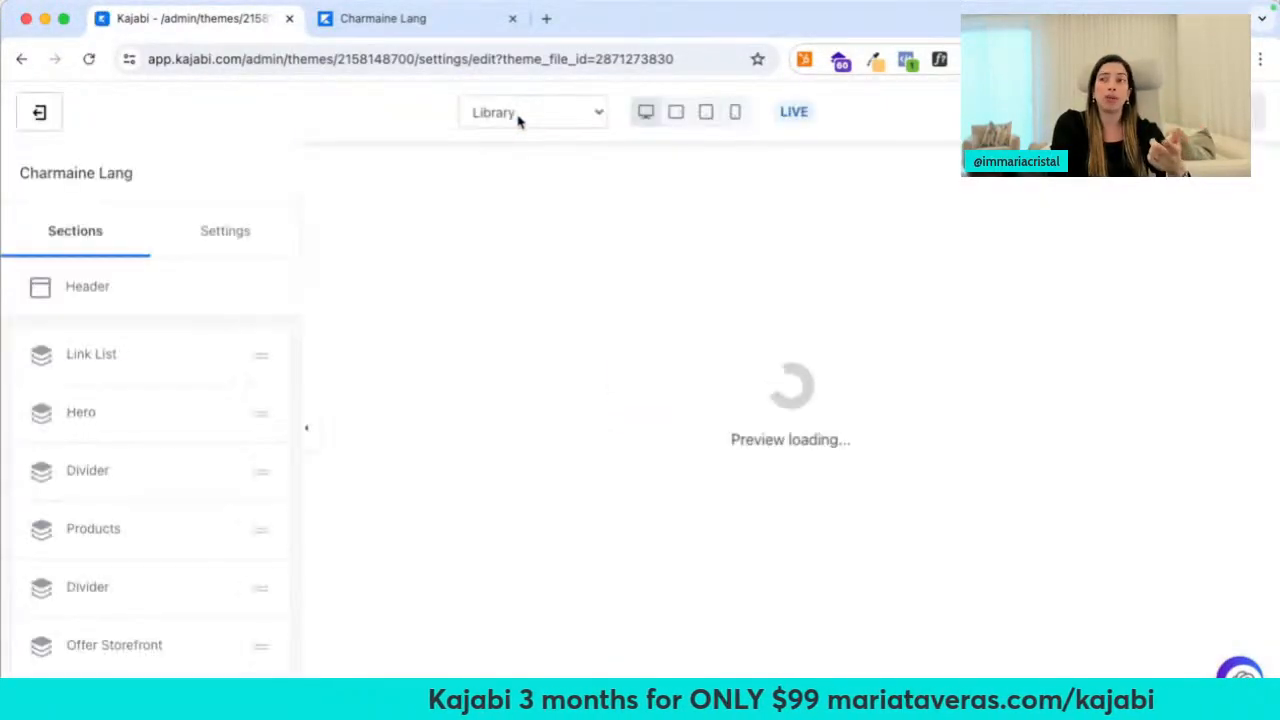
left_click(518, 118)
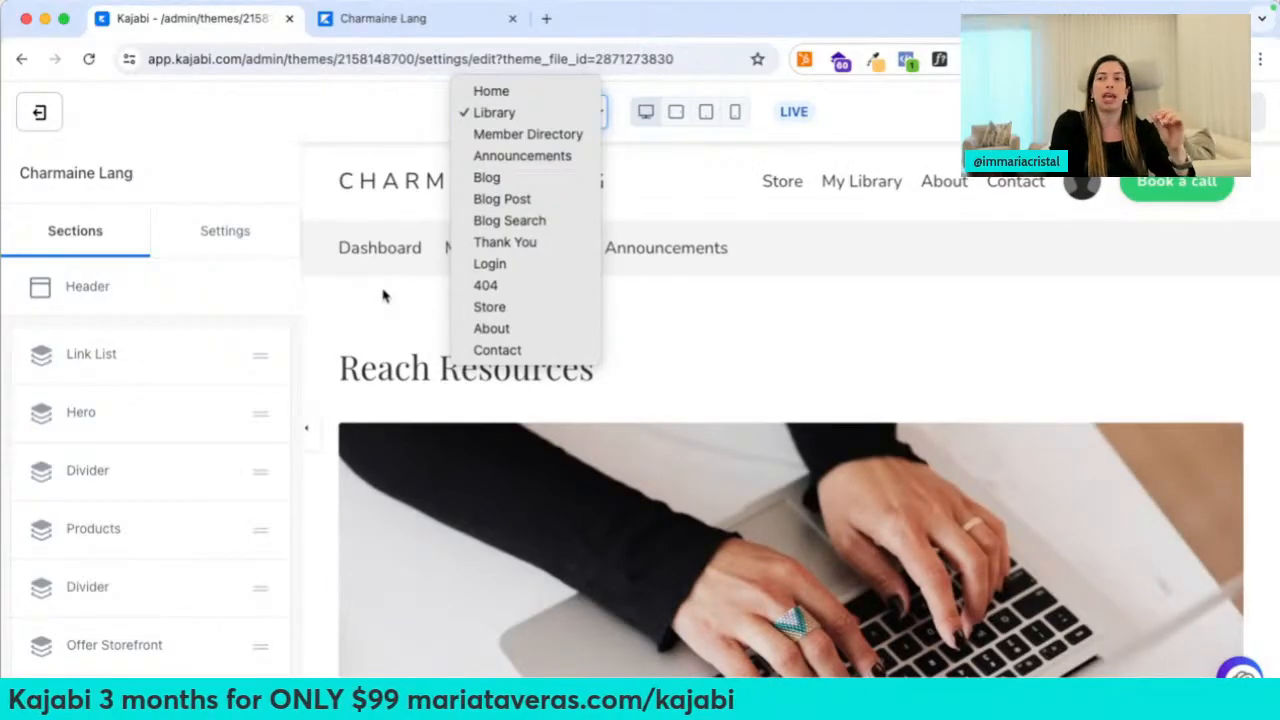
left_click(40, 118)
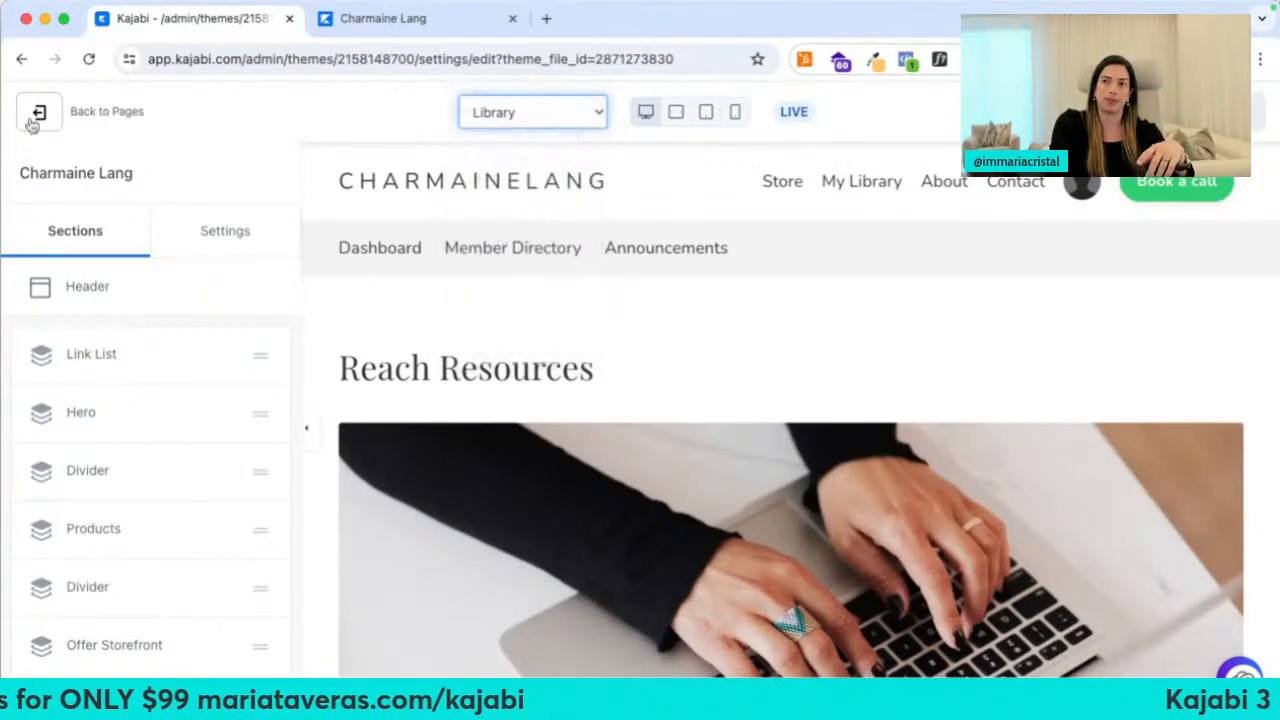
left_click(42, 126)
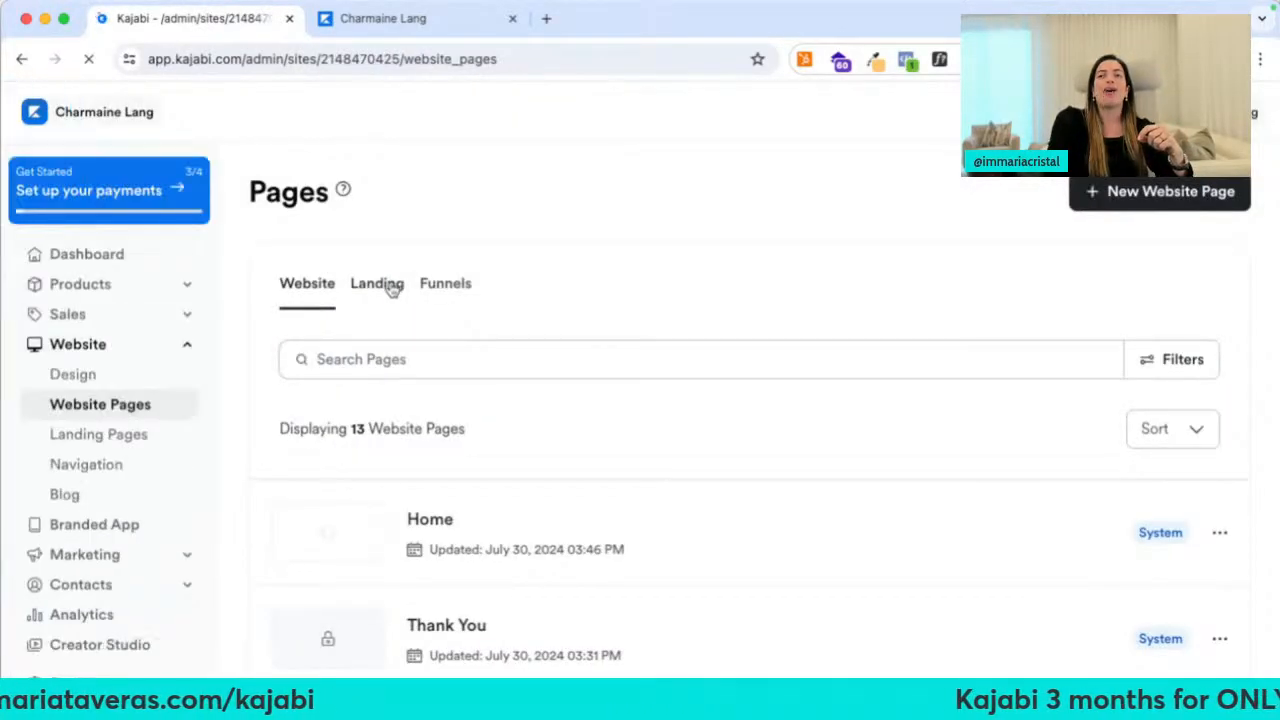
Open the landing pages list and start a new landing page from the template gallery
left_click(390, 286)
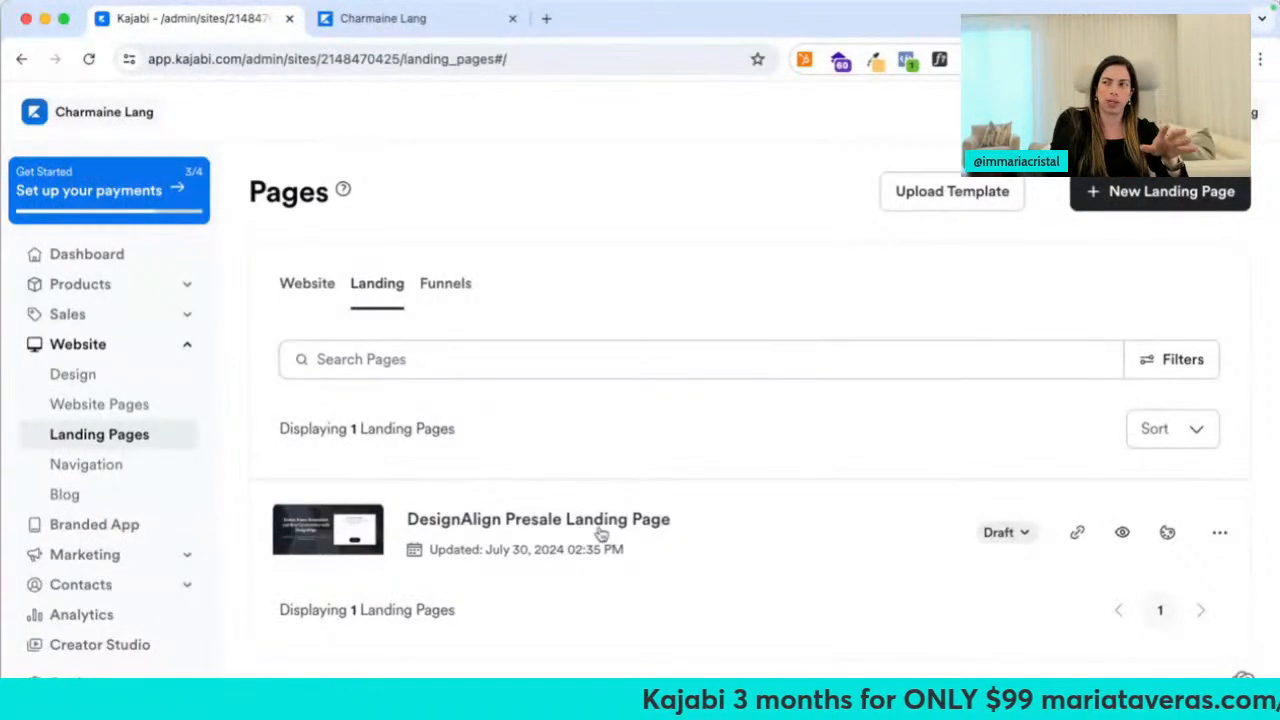
left_click(1093, 198)
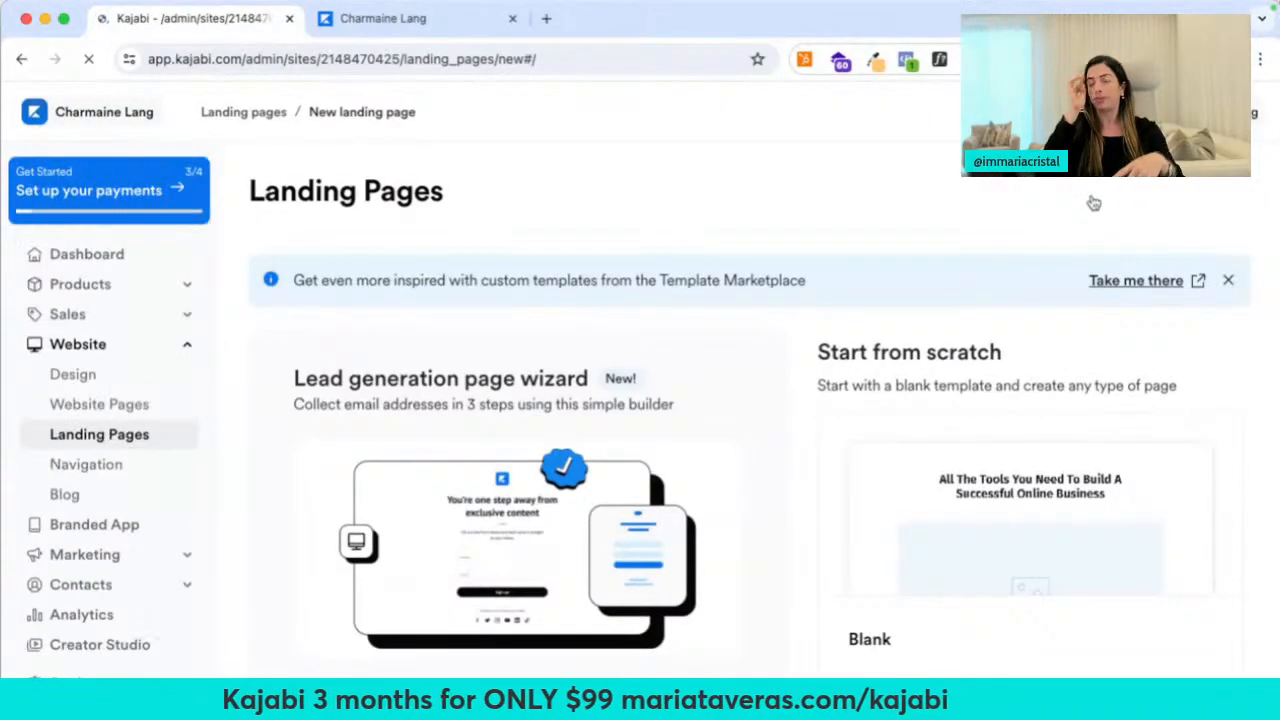
scroll(700, 534, "down", 6)
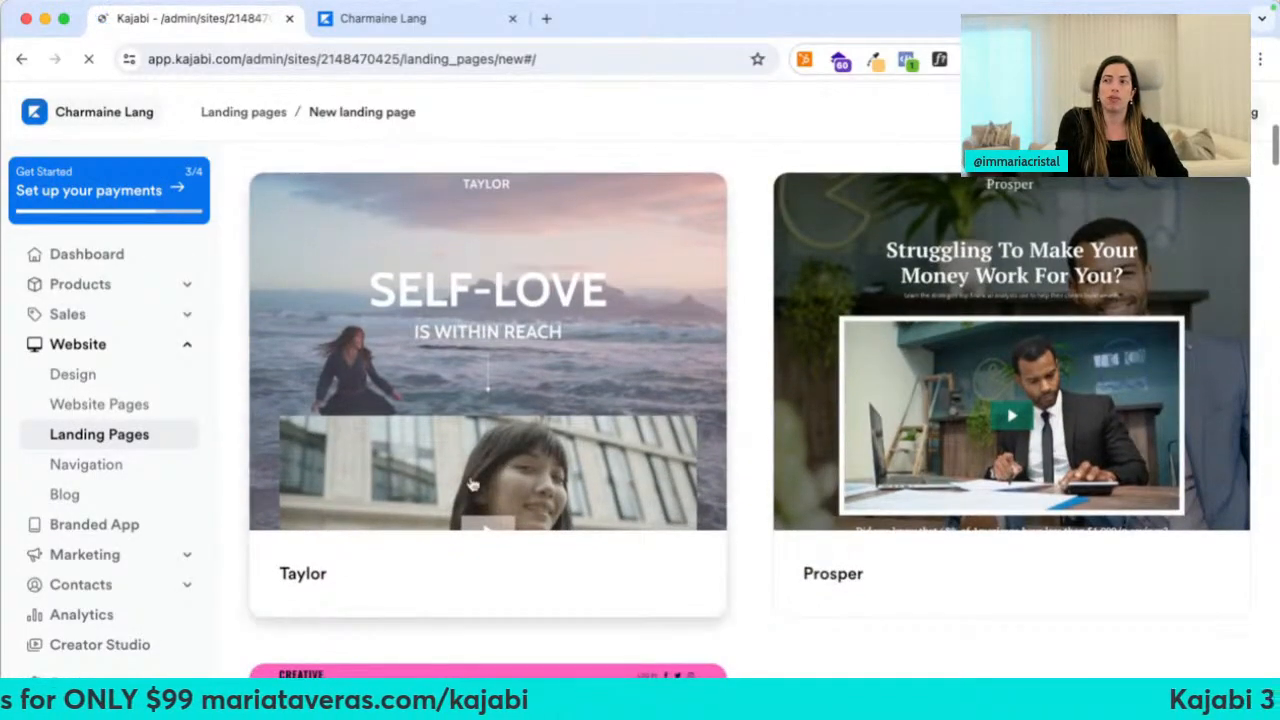
scroll(473, 484, "down", 3)
scroll(470, 488, "down", 5)
Expand the Creative templates, scroll to Podcast, and preview the Tranquility template
left_click(290, 358)
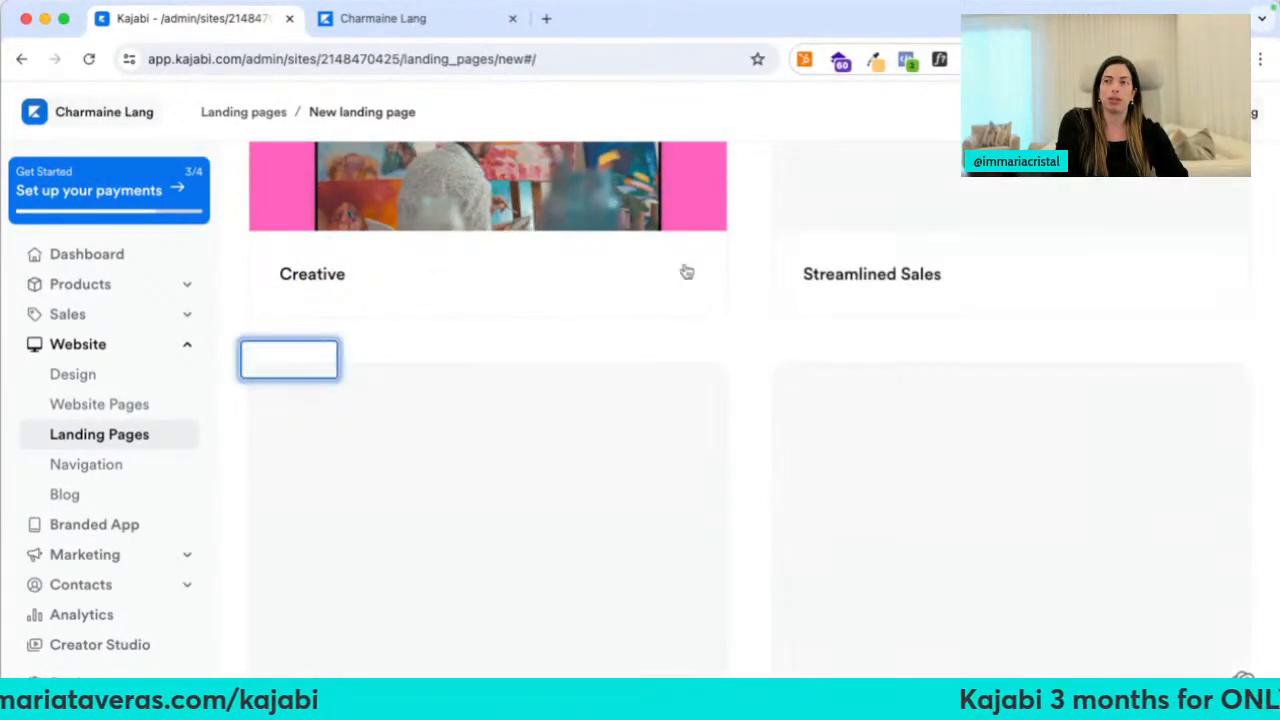
scroll(950, 530, "down", 8)
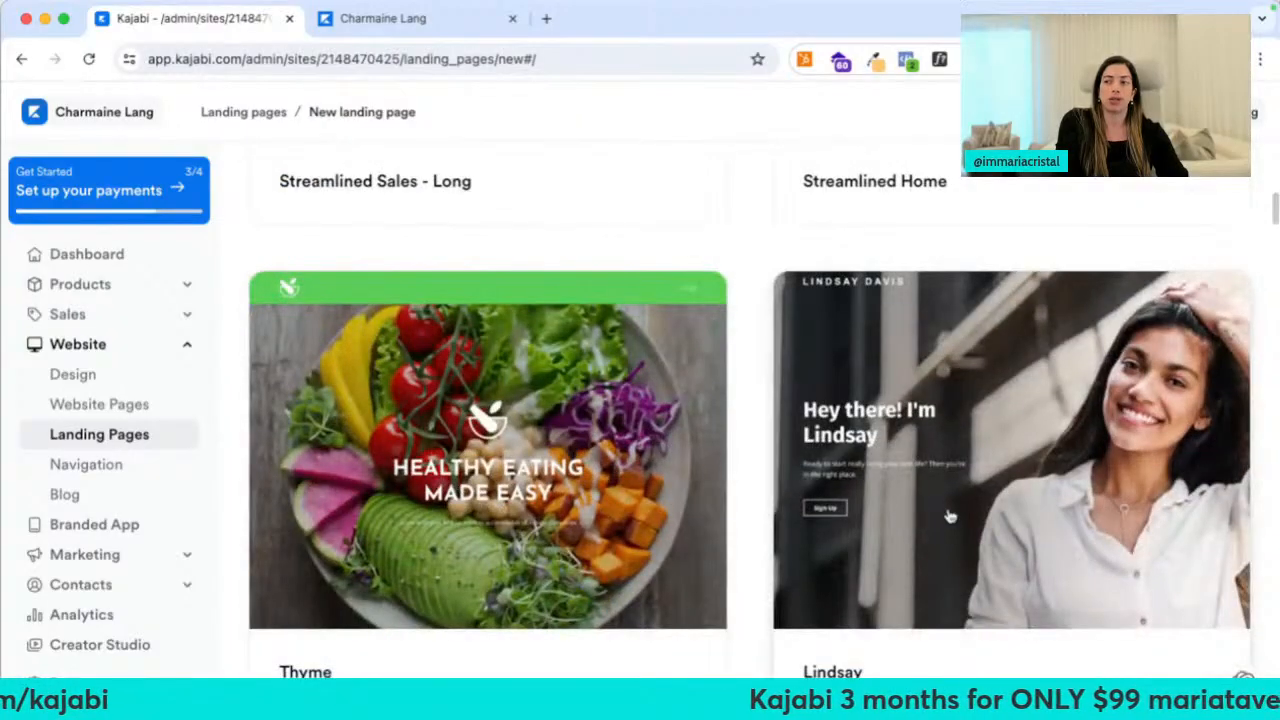
scroll(646, 471, "down", 15)
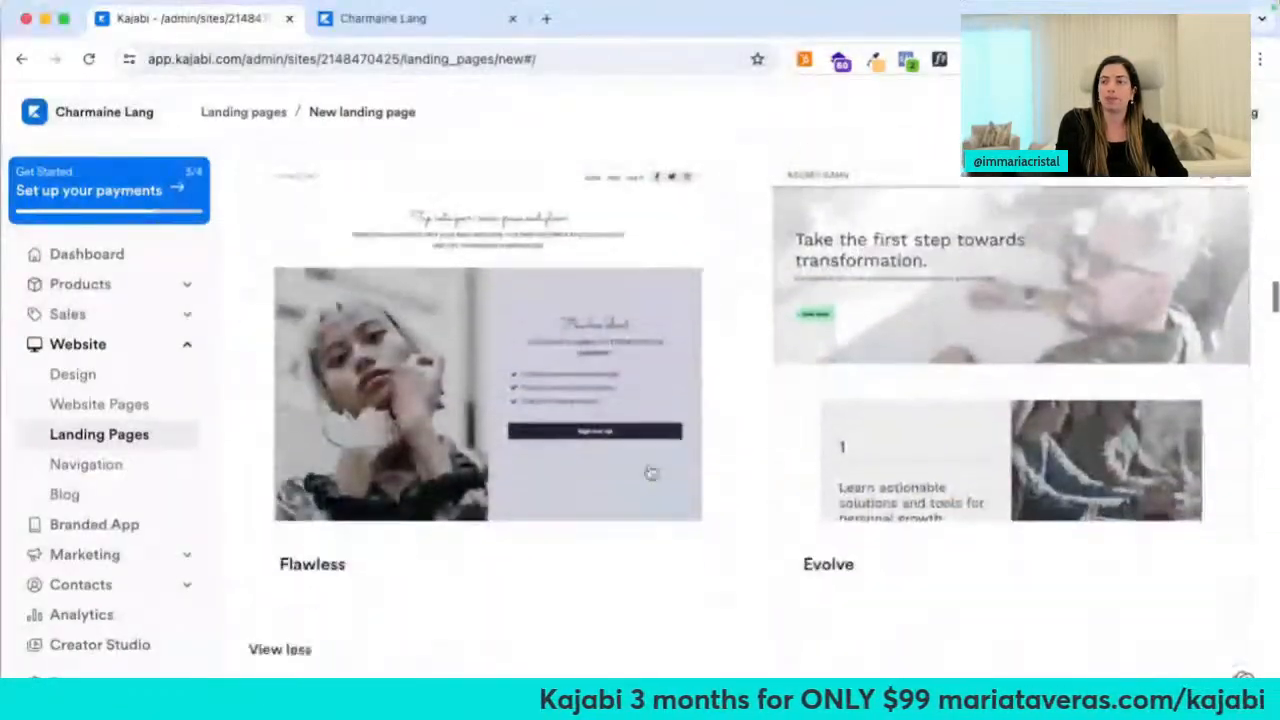
scroll(648, 471, "down", 8)
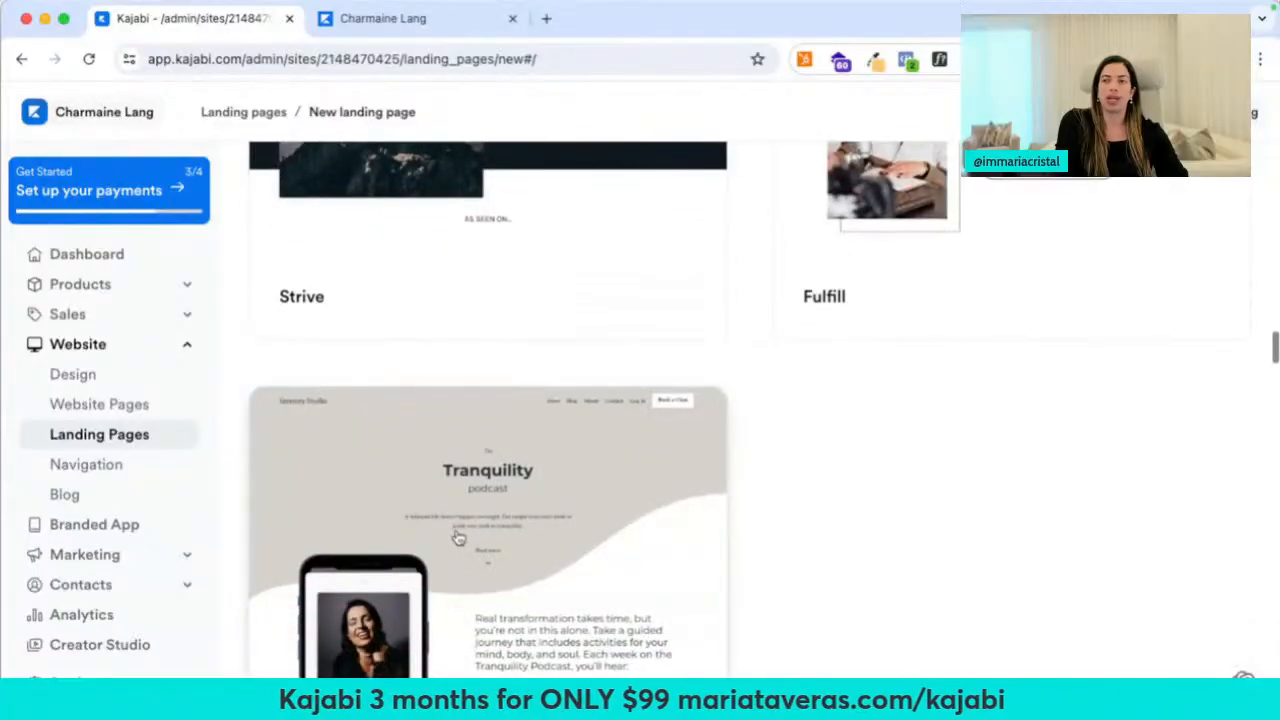
left_click(457, 538)
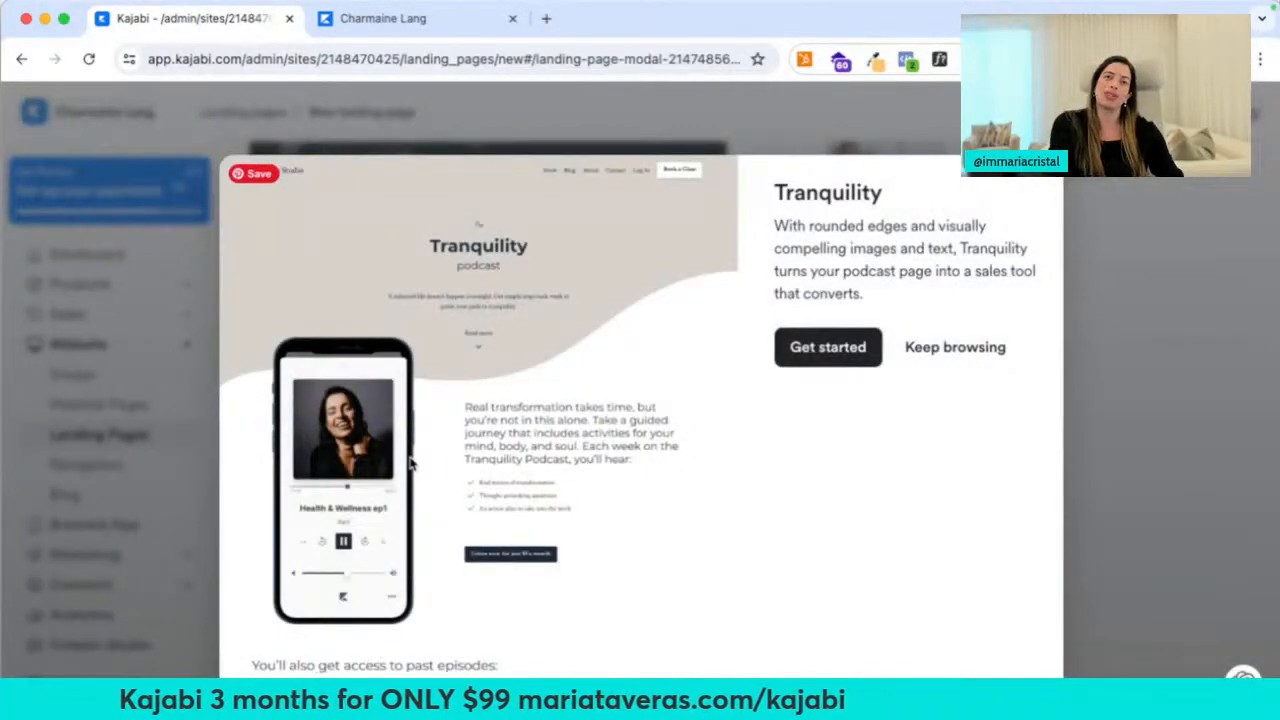
Open the Faraso Inspira podcast page in a new tab and scroll through it
key("ctrl+t")
type("faraso inspira")
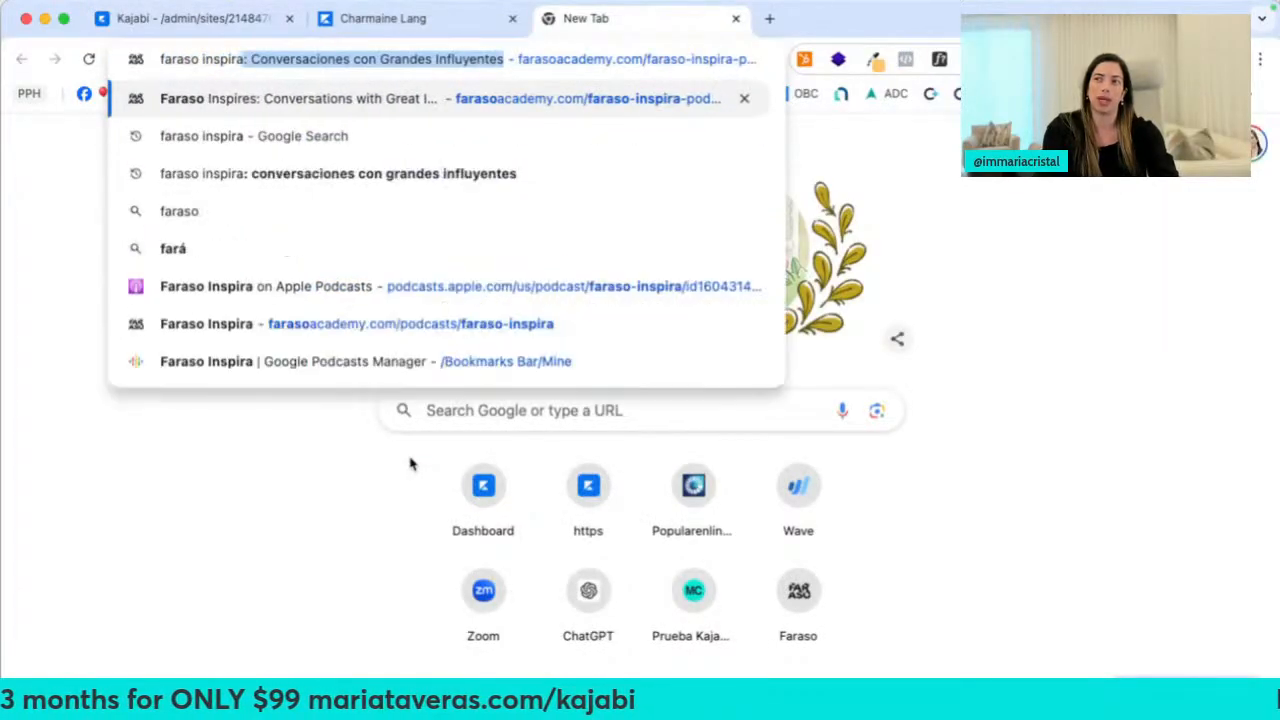
key("Return")
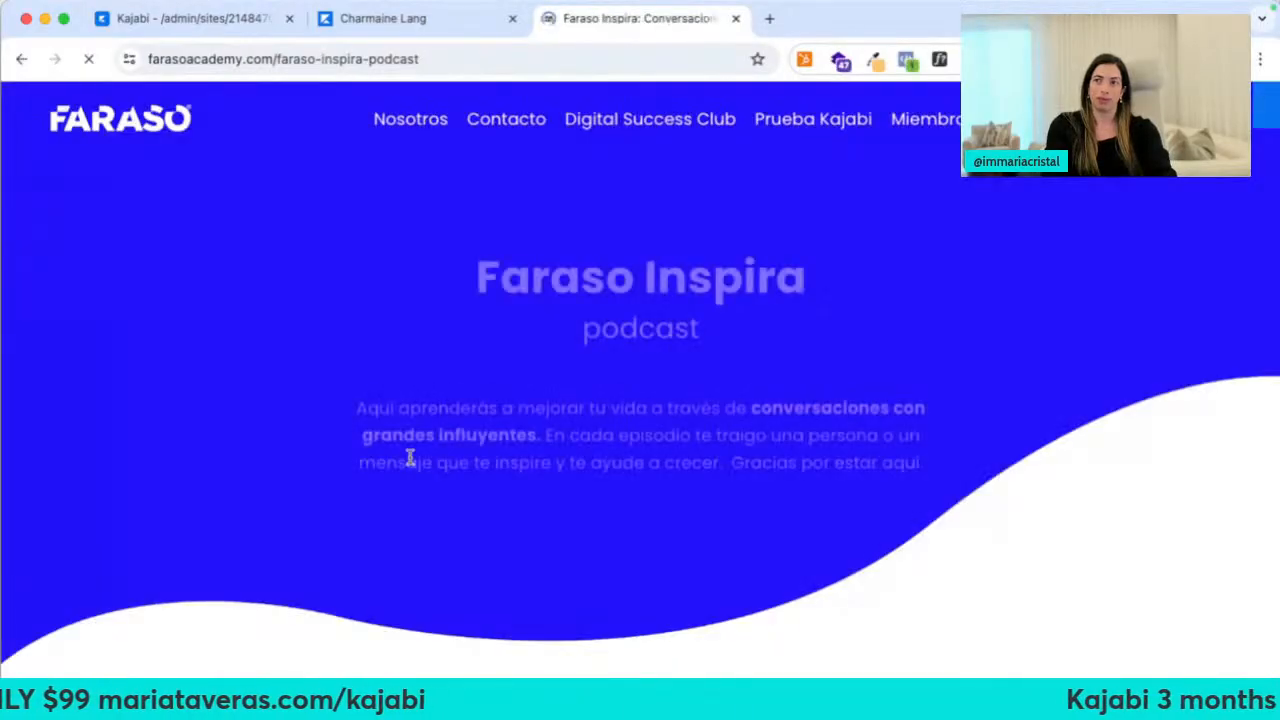
scroll(429, 586, "down", 3)
scroll(429, 586, "down", 2)
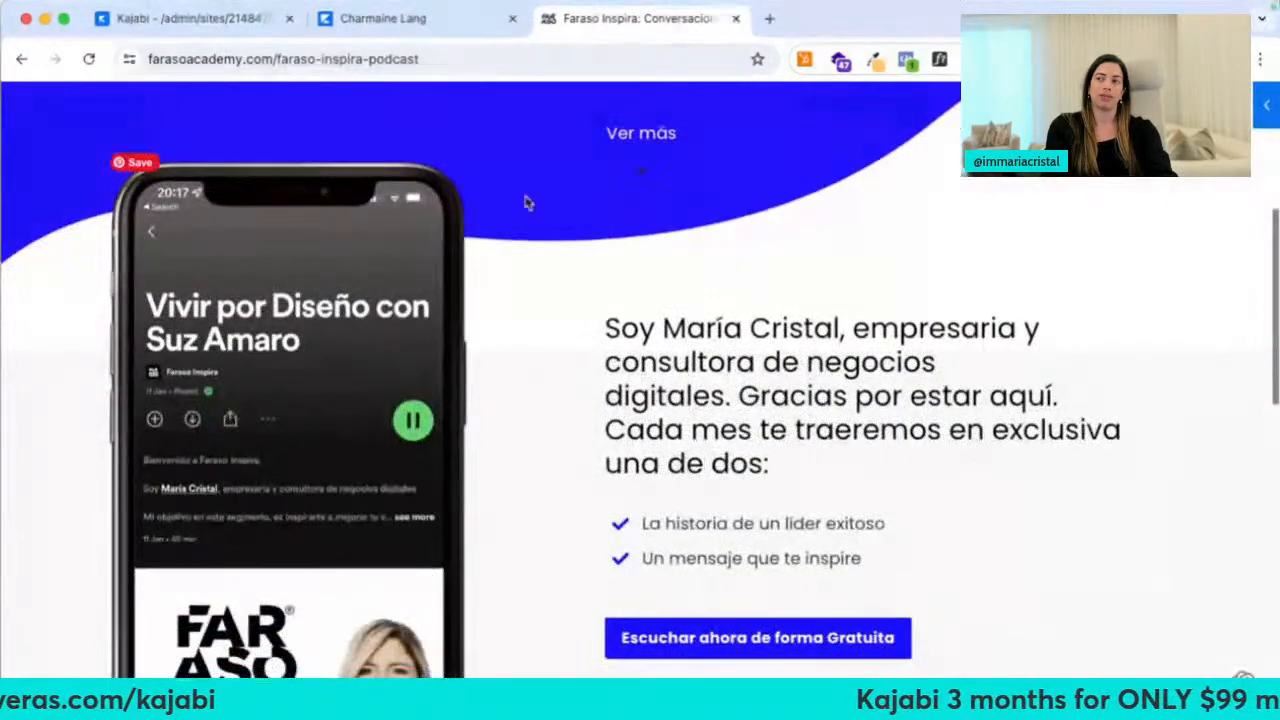
Close the Reach site preview and compare the Tranquility template with the Faraso podcast page
left_click(362, 24)
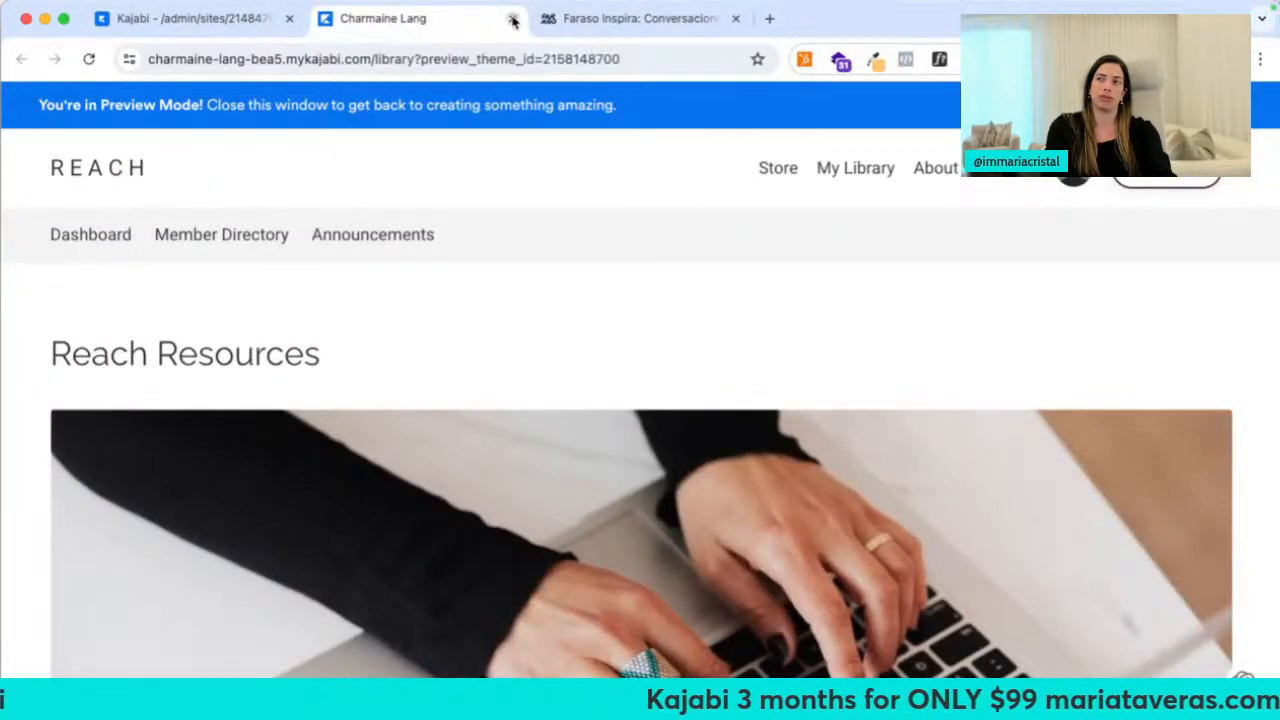
left_click(512, 18)
left_click(212, 24)
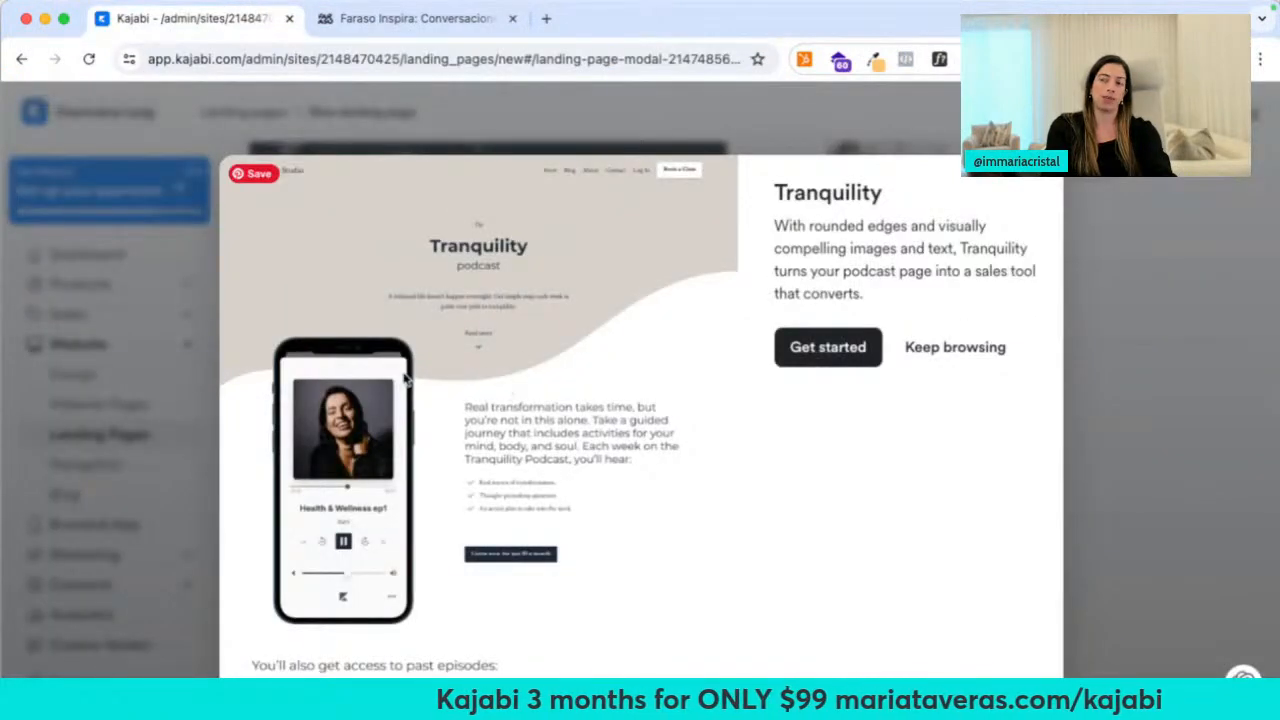
left_click(466, 12)
left_click(381, 45)
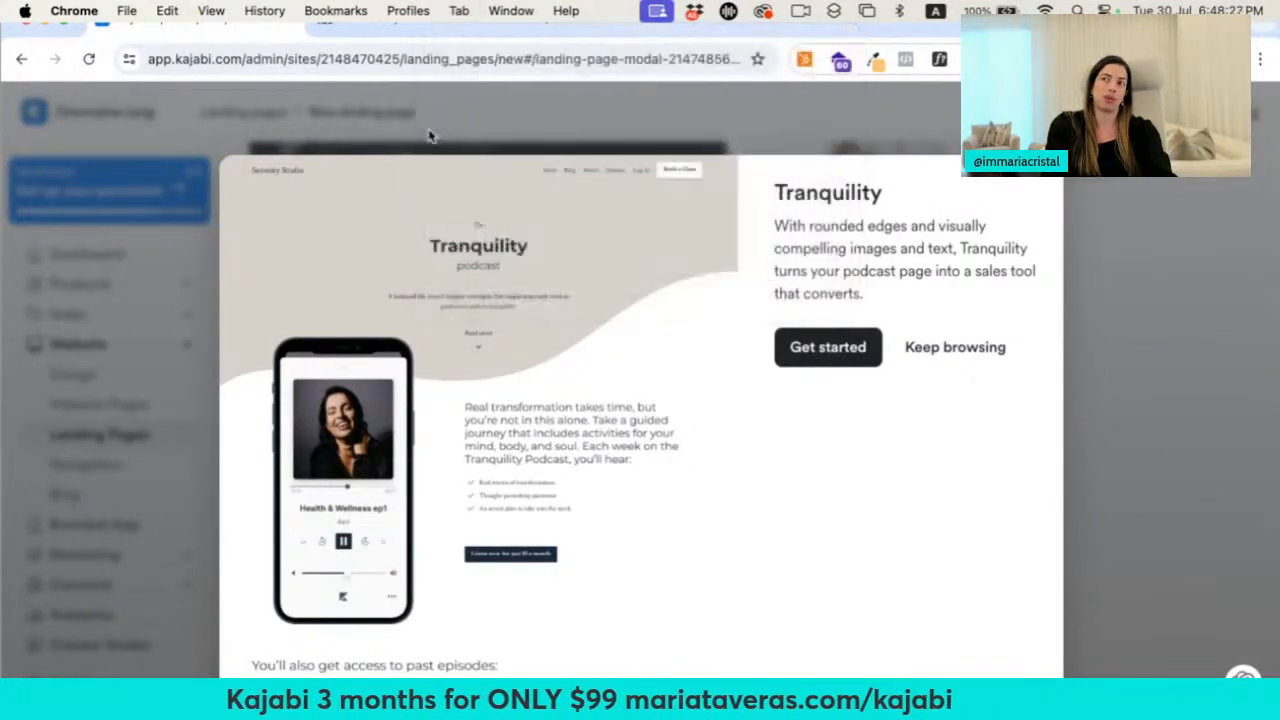
left_click(449, 24)
scroll(520, 466, "down", 4)
scroll(520, 466, "down", 5)
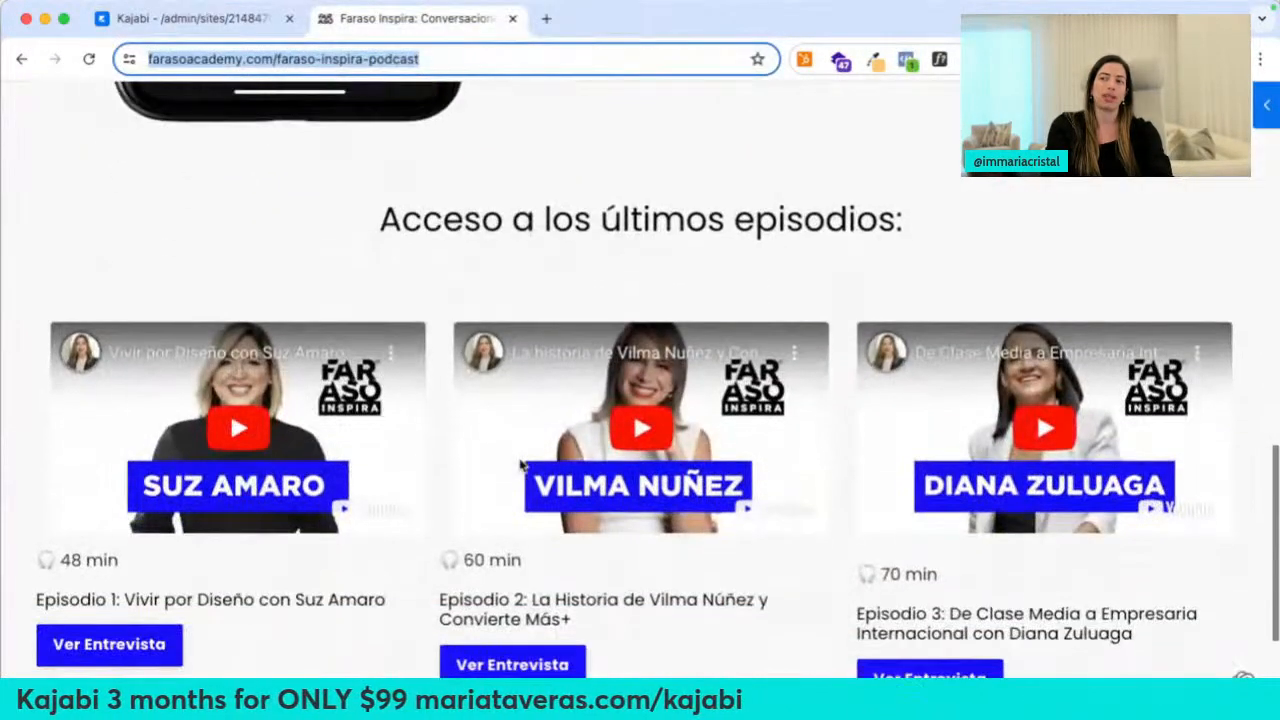
Close the Tranquility preview to reveal the Link in bio templates Resonate and Grit
left_click(262, 33)
scroll(420, 445, "down", 5)
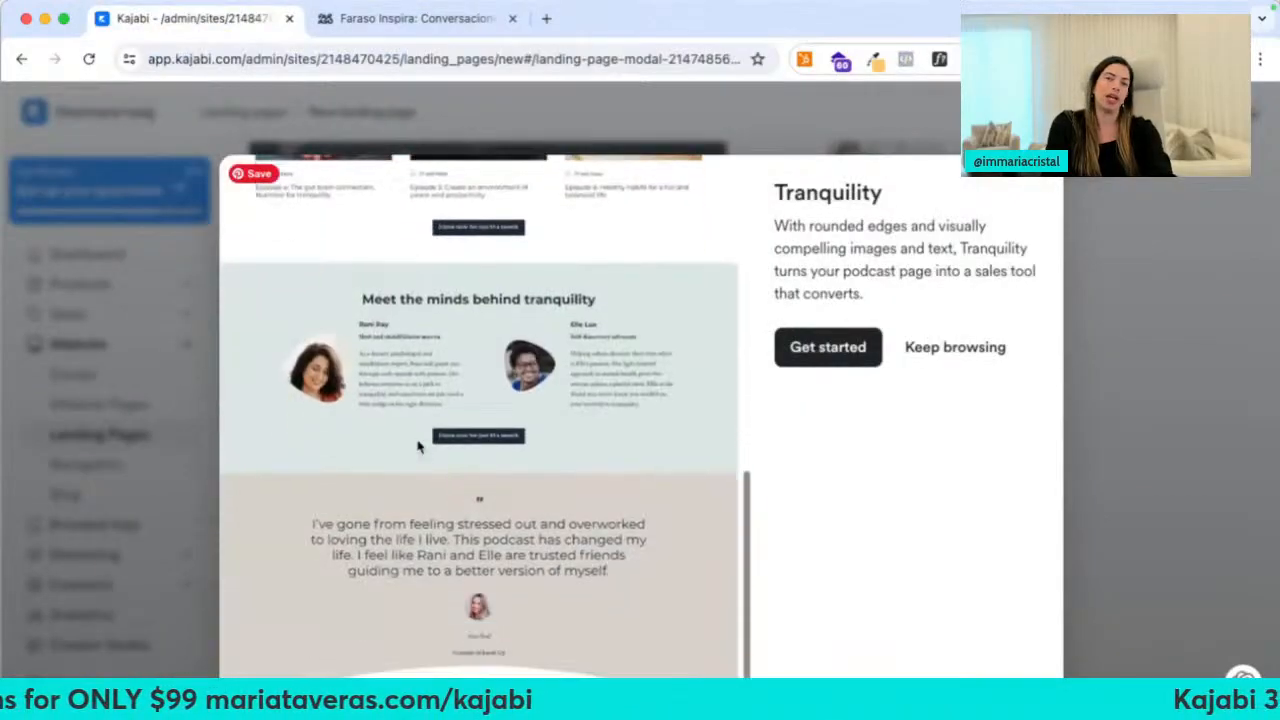
left_click(1119, 265)
scroll(772, 468, "down", 6)
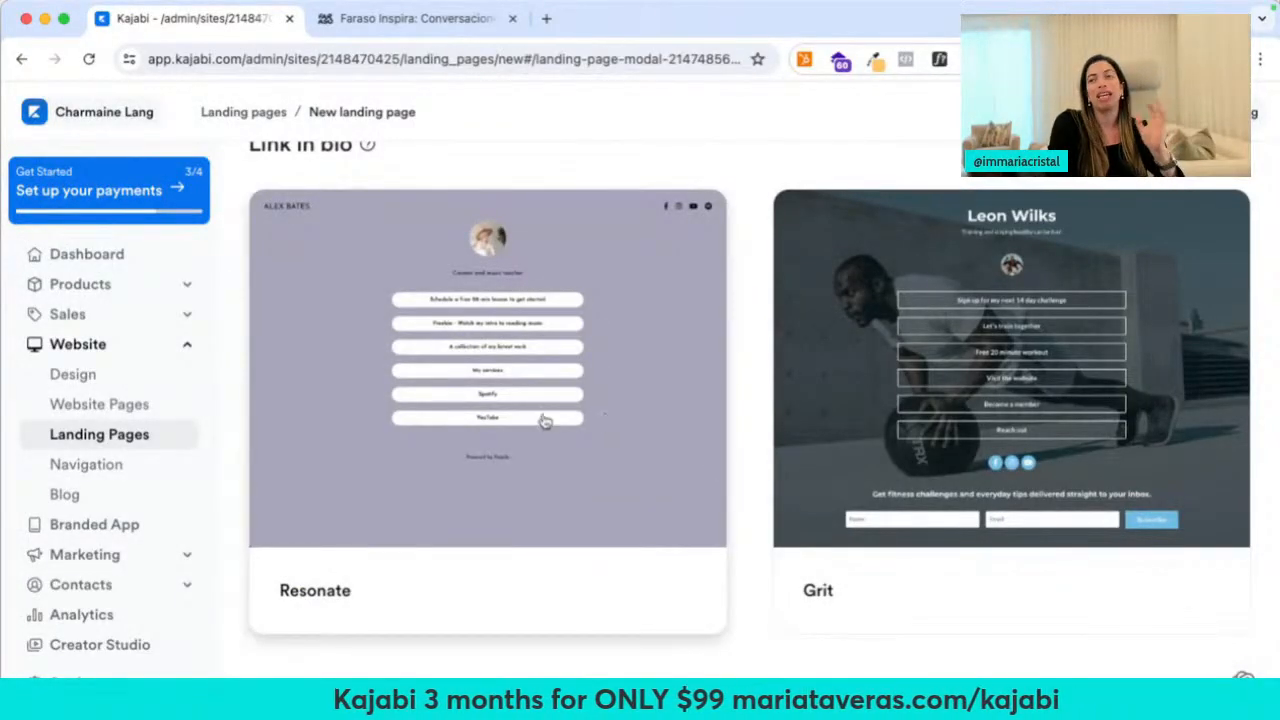
scroll(543, 420, "up", 1)
Load the recipe creator's website in a new tab and open their Instagram profile
left_click(546, 18)
type("cristinabaez.com")
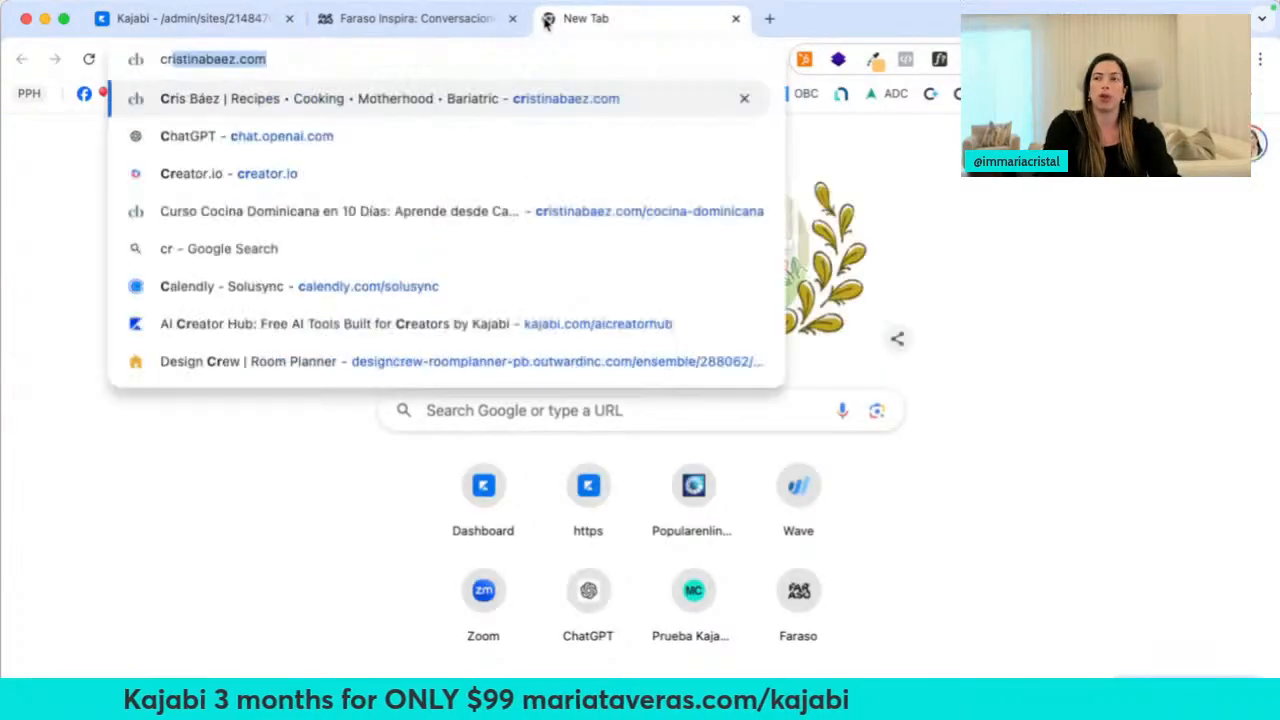
key("Return")
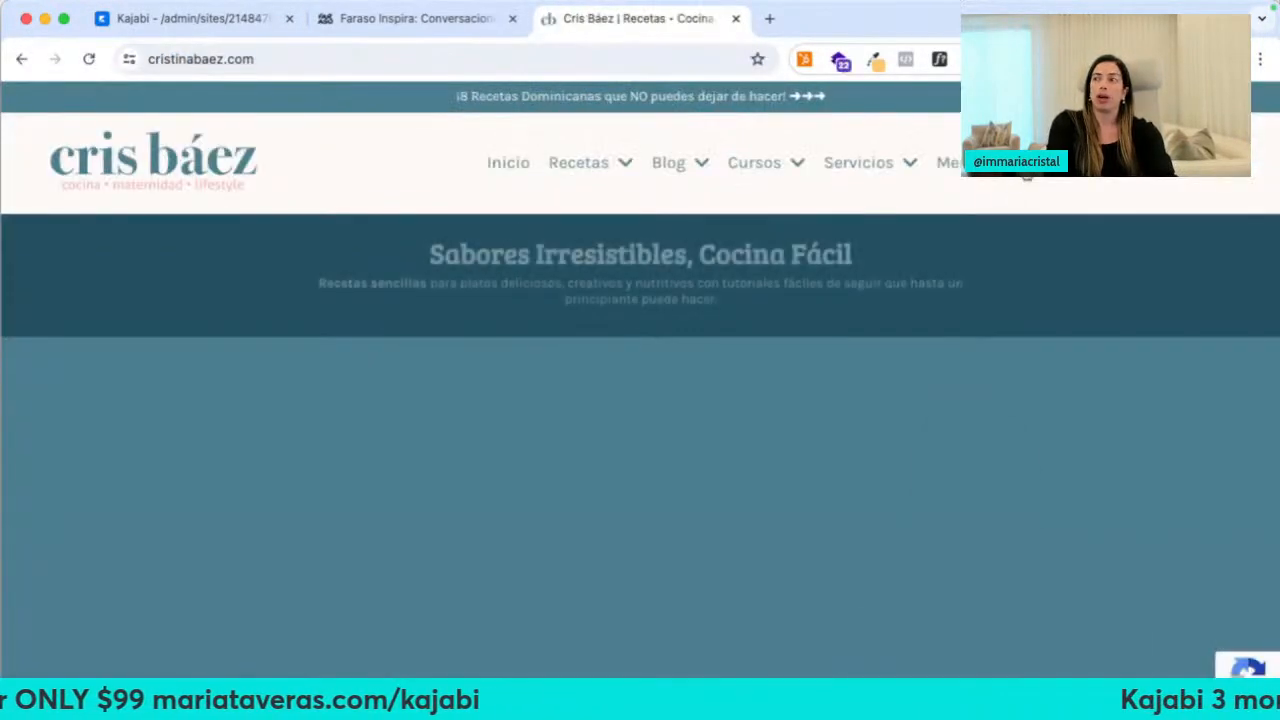
left_click(1110, 163)
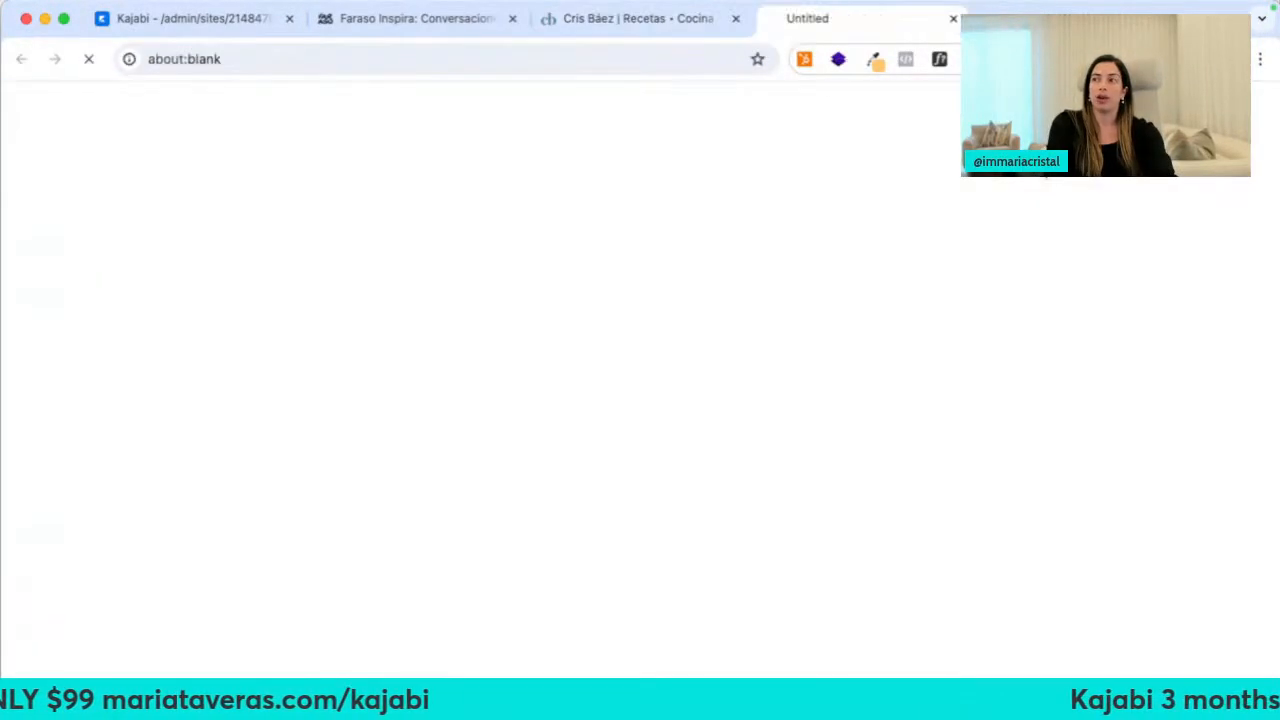
left_click(735, 18)
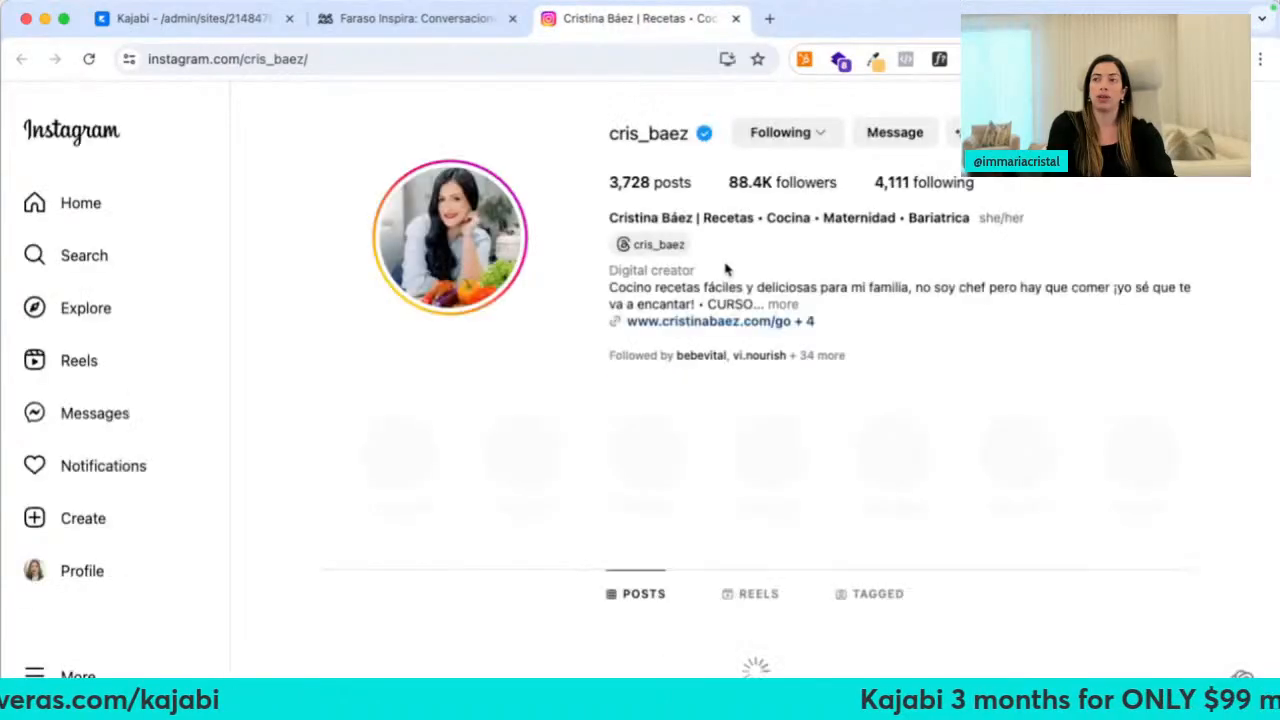
View the creator's Cursos • Recetas • Shop • Servicios link-in-bio page, then close the extra tabs
left_click(718, 352)
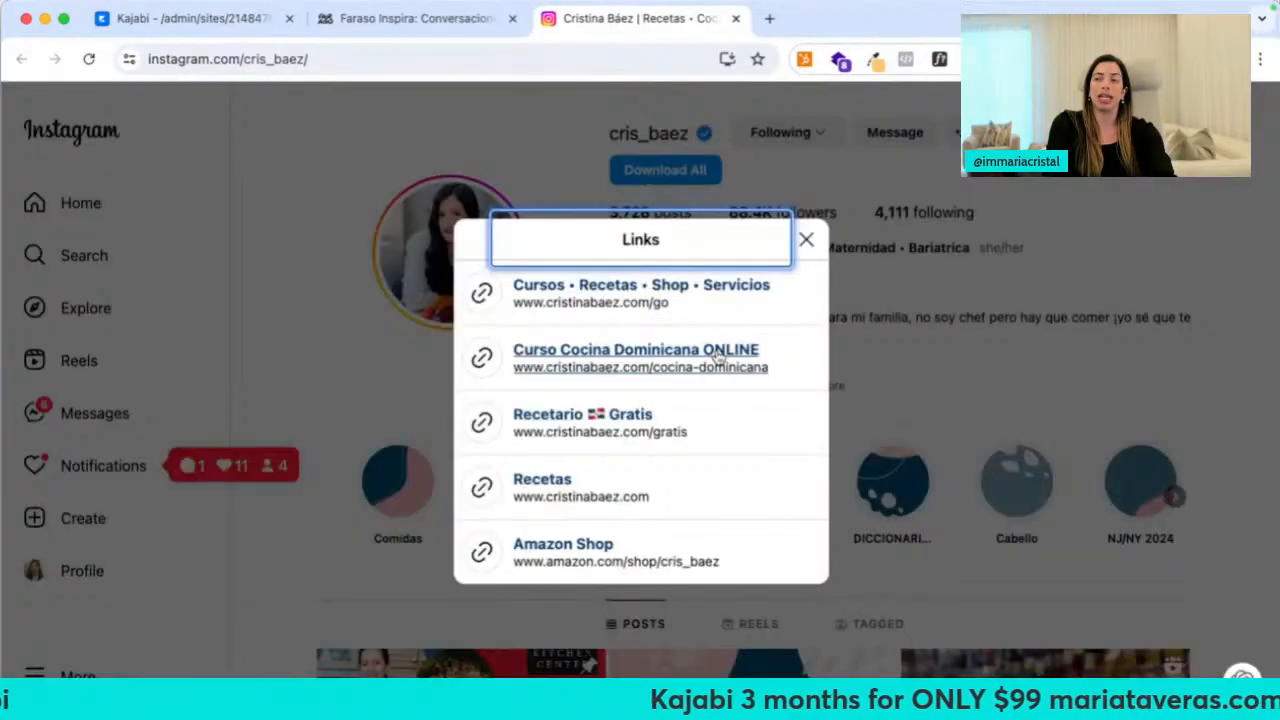
left_click(588, 298)
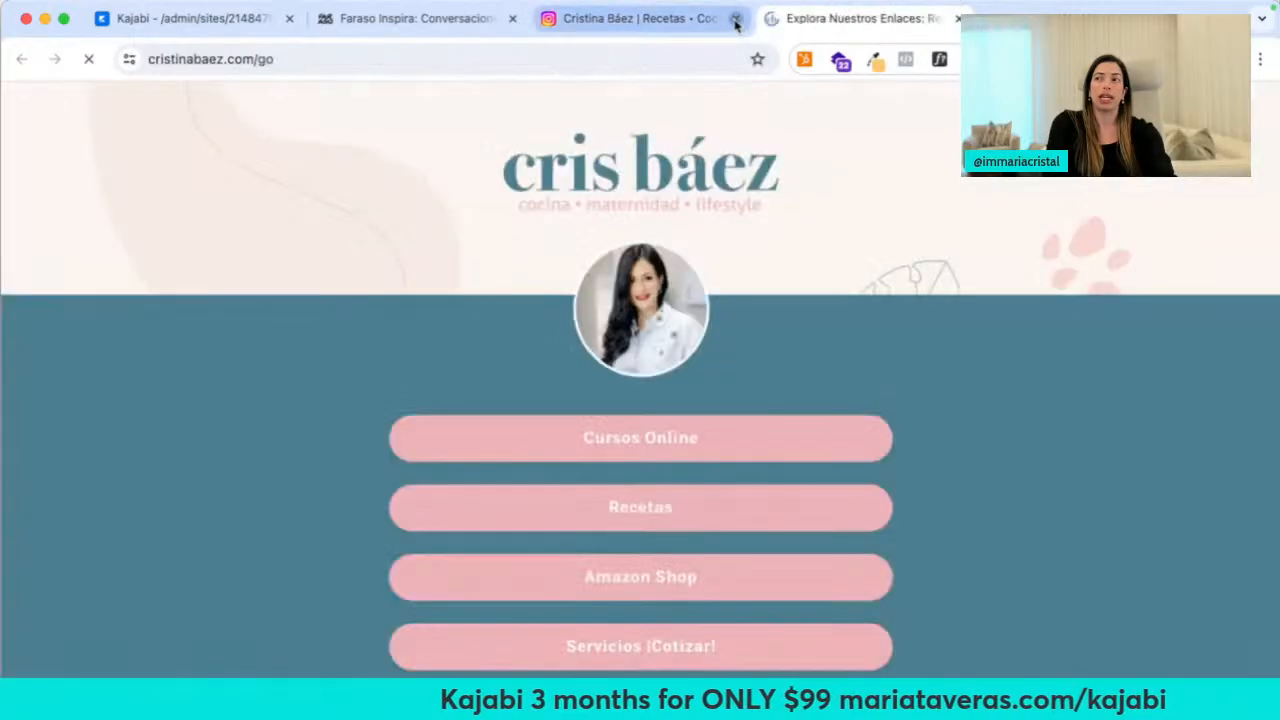
left_click(735, 18)
scroll(814, 286, "down", 3)
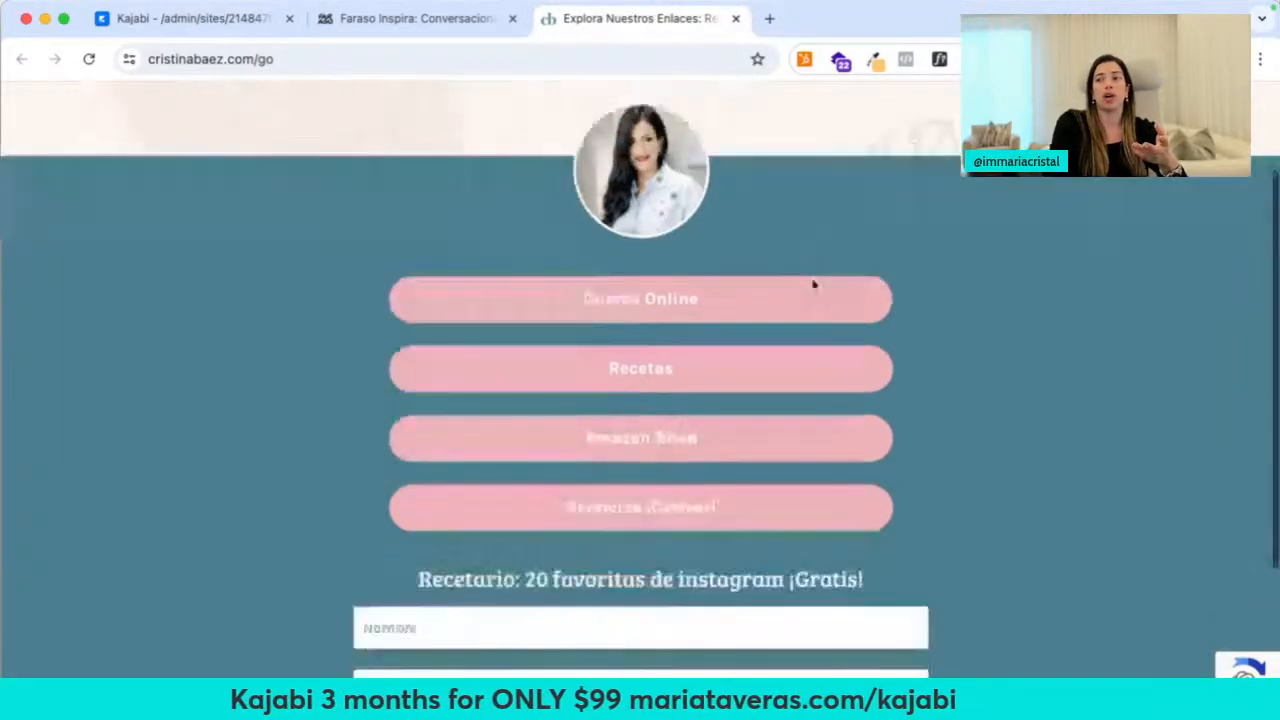
scroll(814, 286, "down", 2)
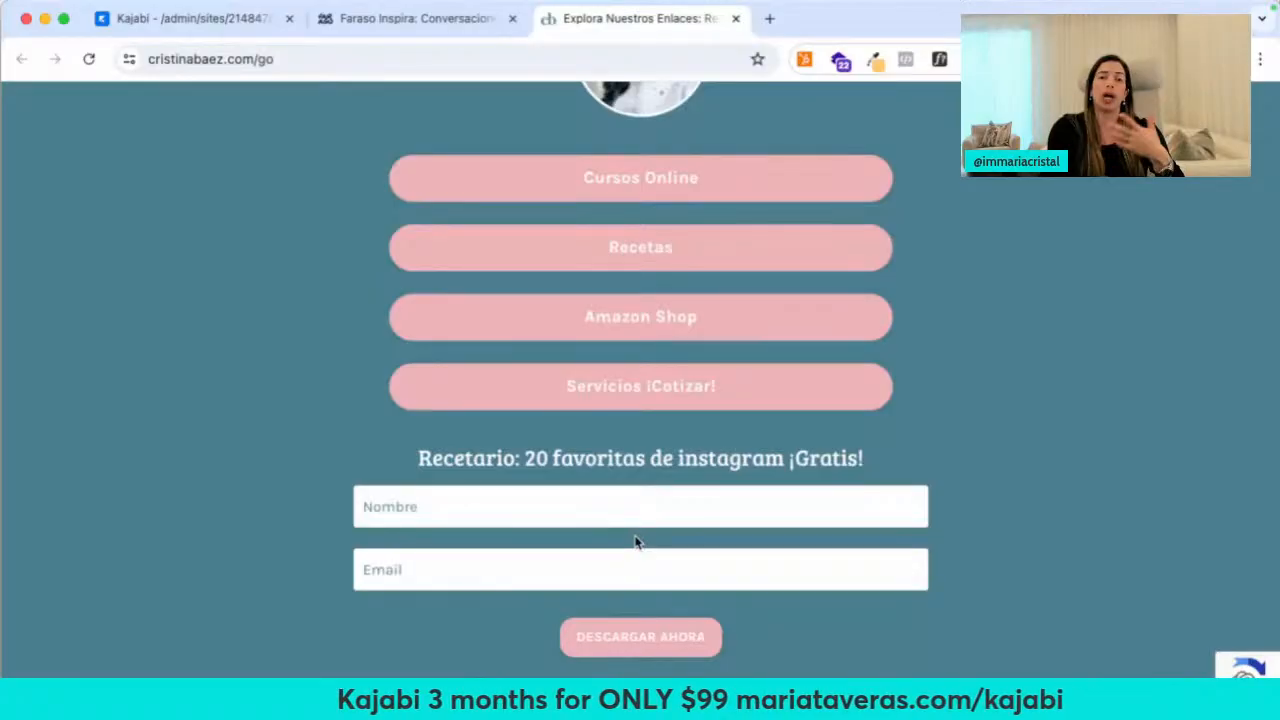
left_click(735, 18)
left_click(512, 18)
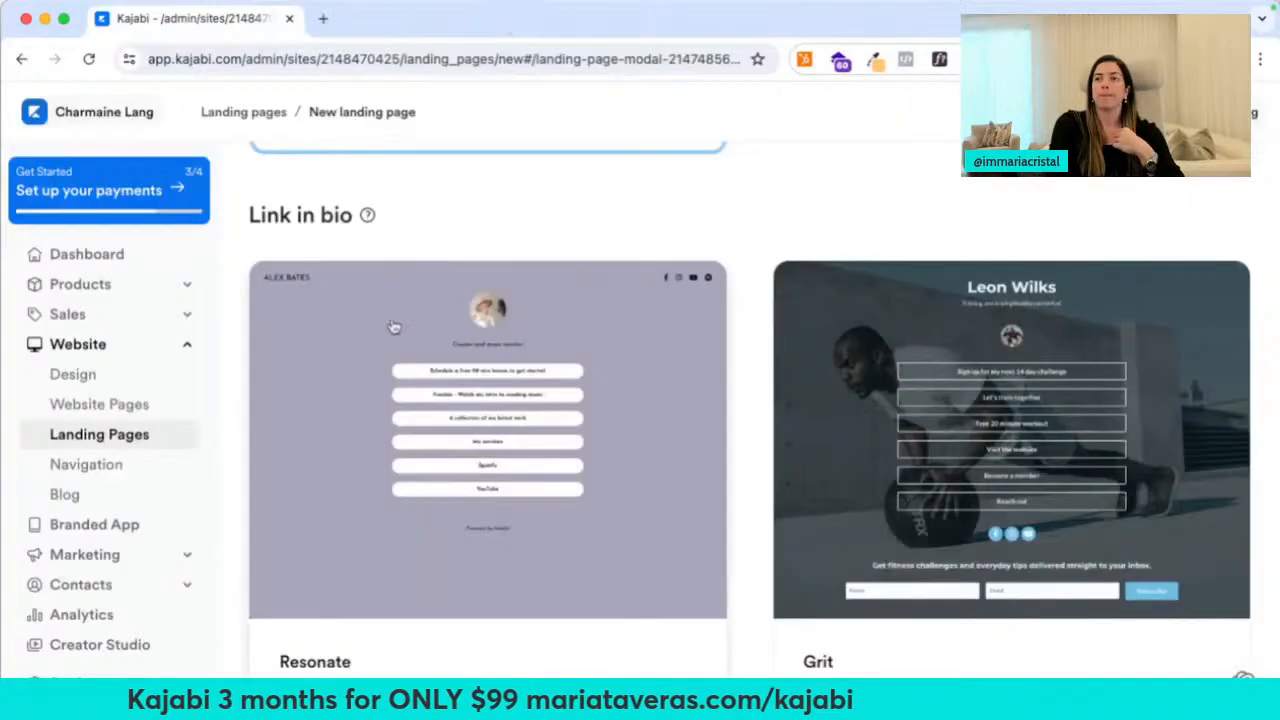
Scroll past the Thank you, Opt-in, Coming soon and Policies templates, then return to Landing pages
scroll(202, 376, "down", 1)
scroll(426, 451, "down", 10)
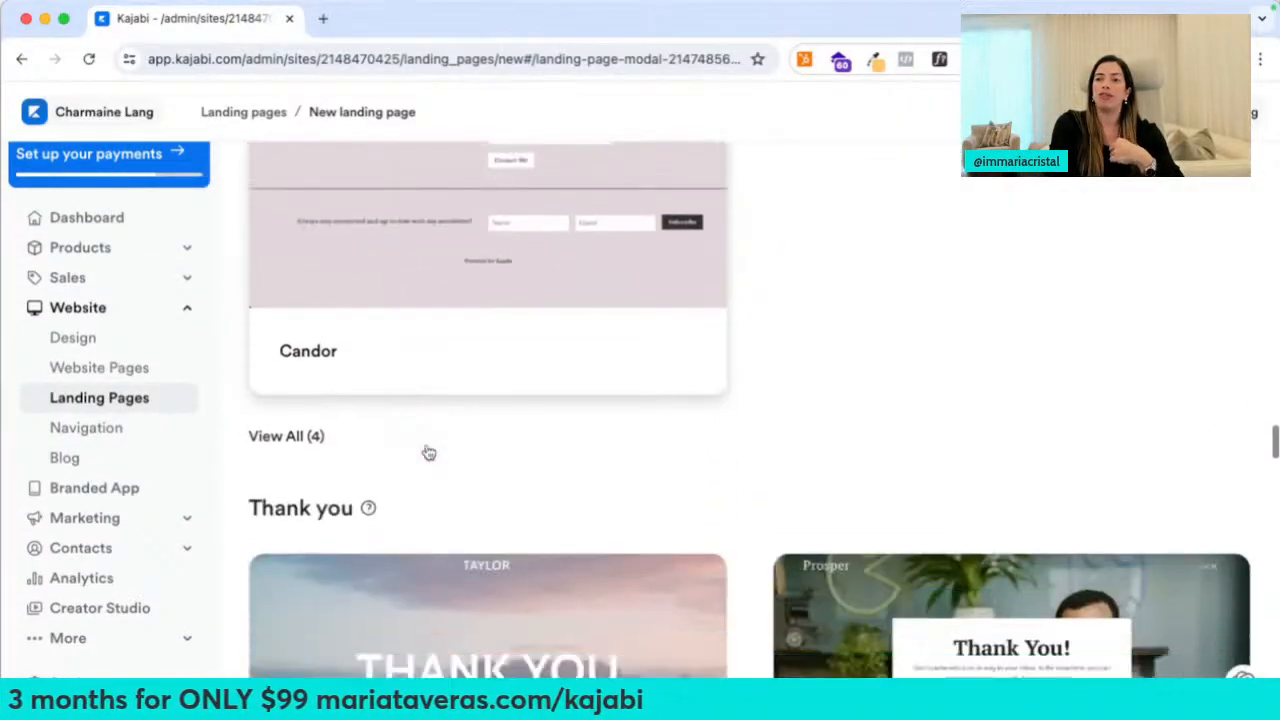
scroll(380, 415, "down", 10)
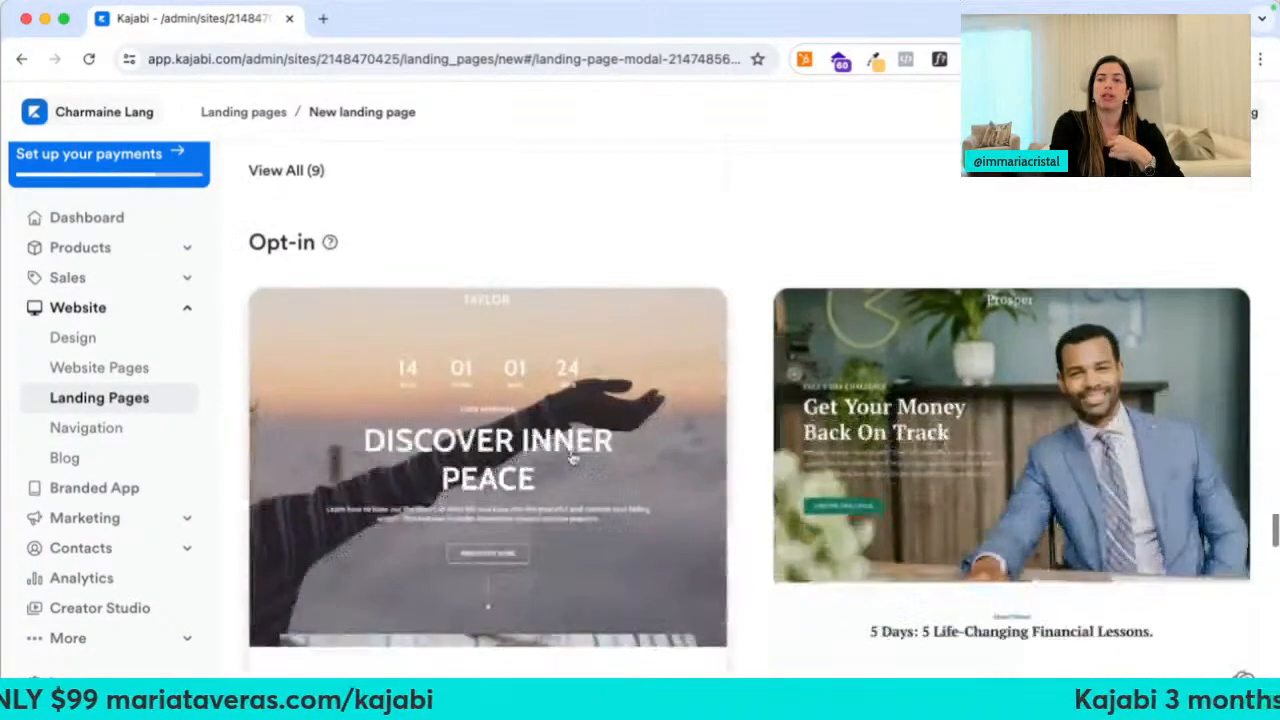
scroll(646, 500, "down", 10)
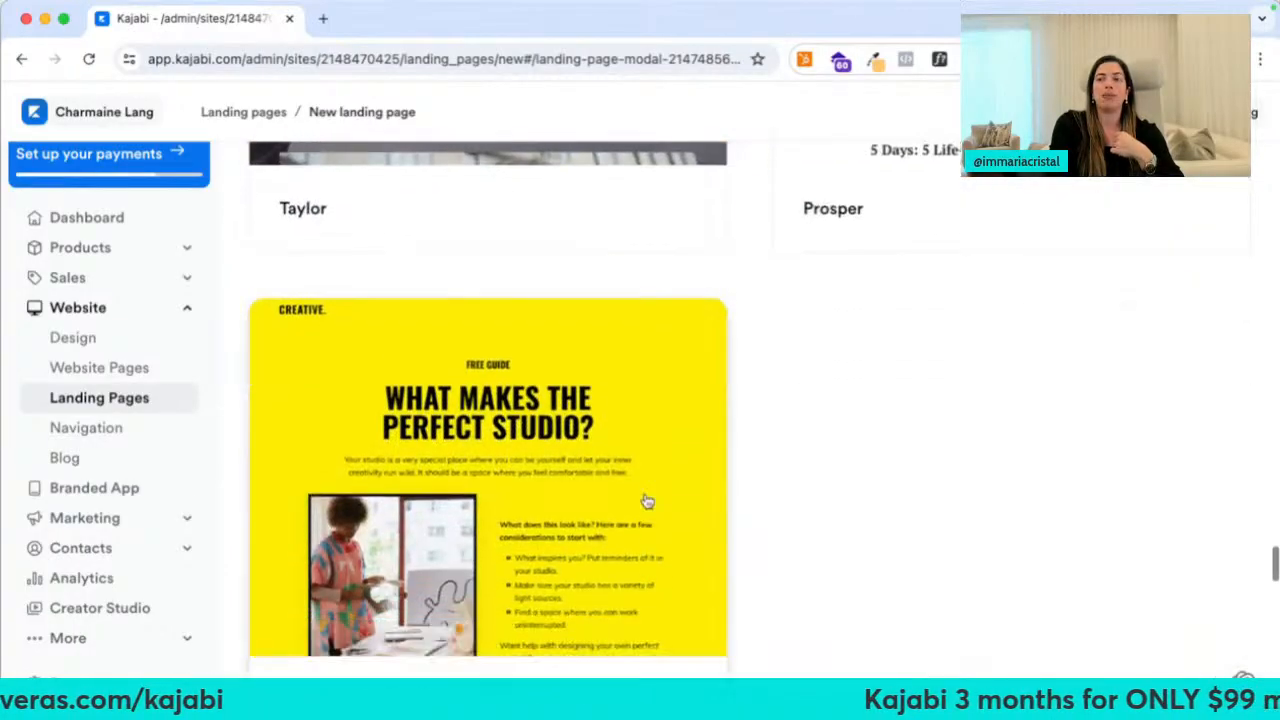
scroll(560, 534, "down", 10)
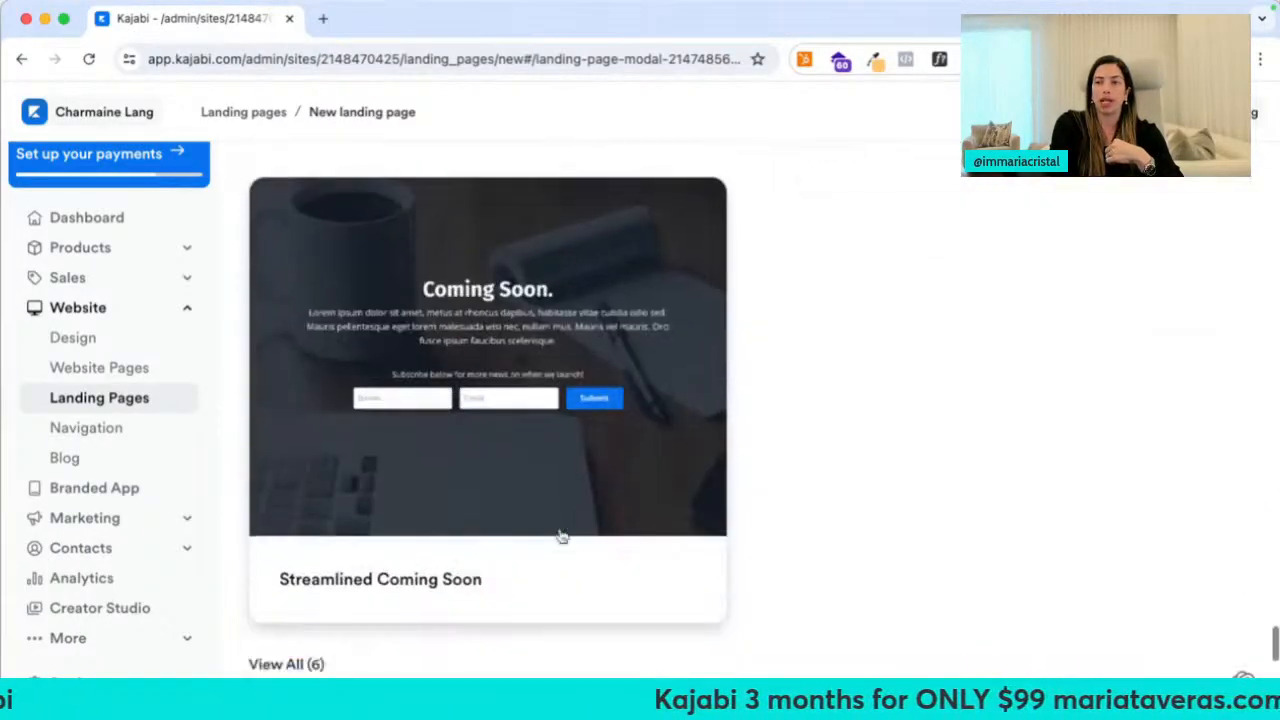
scroll(560, 534, "down", 2)
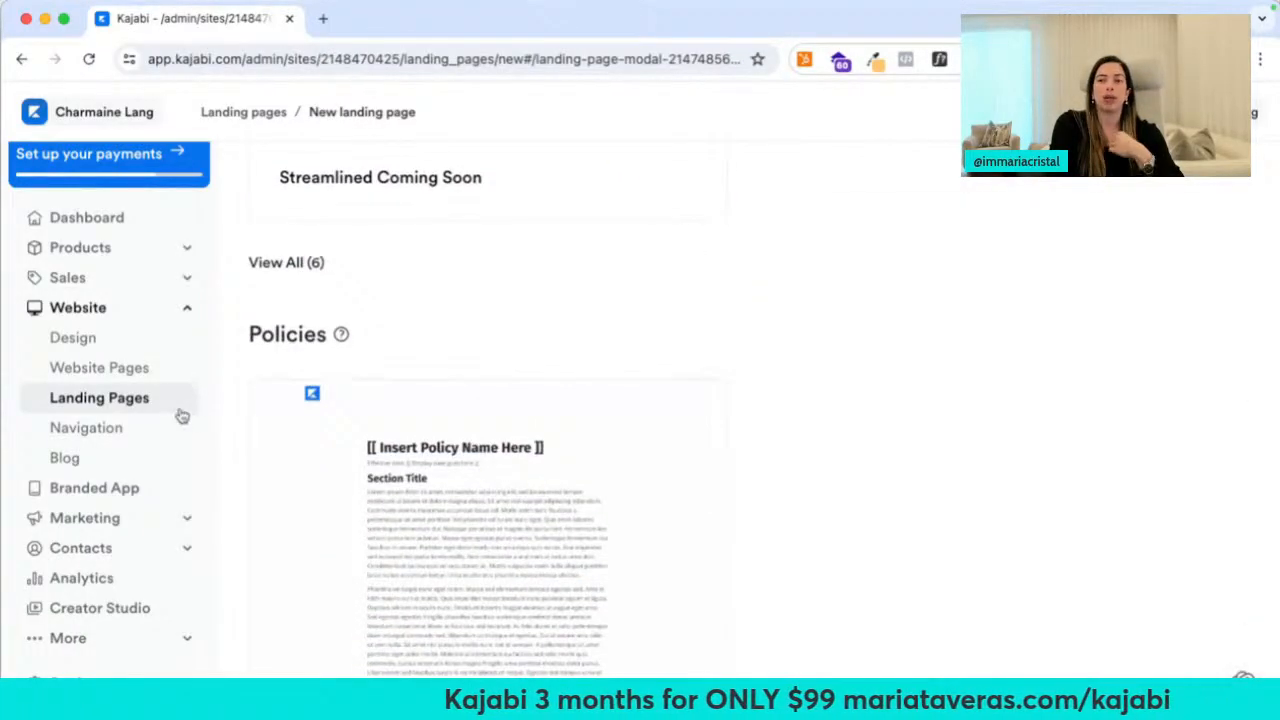
left_click(255, 126)
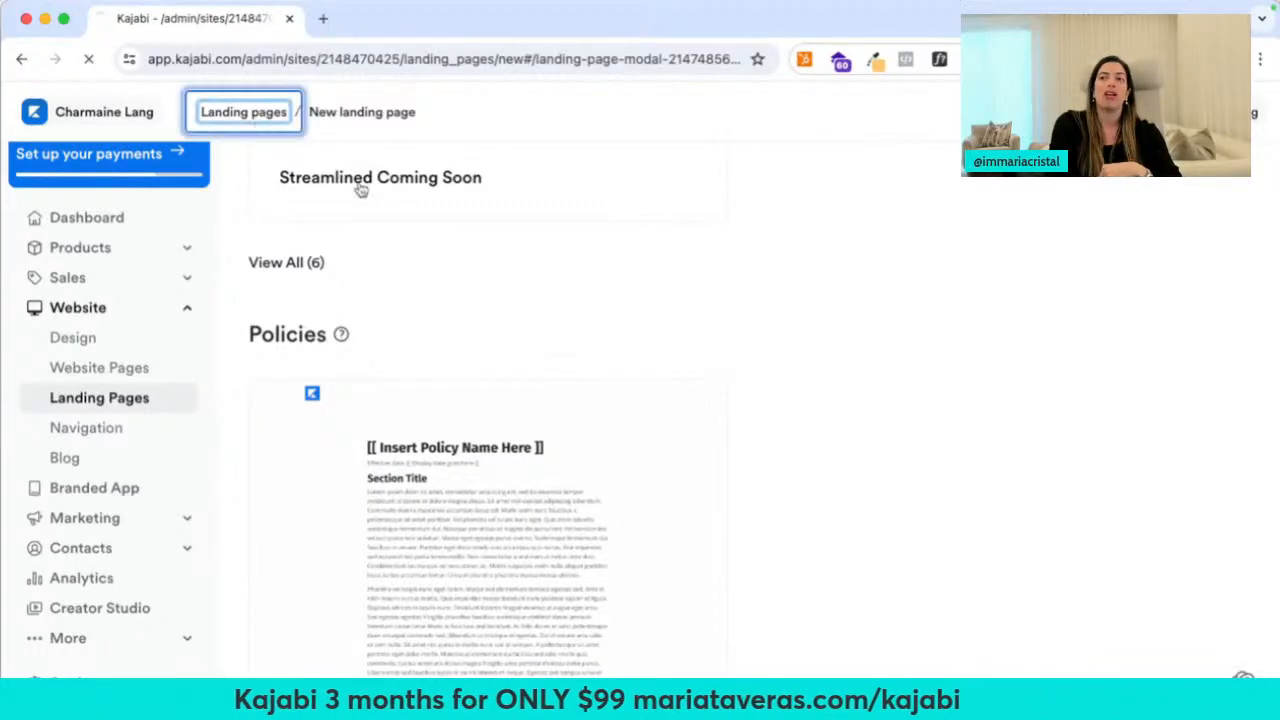
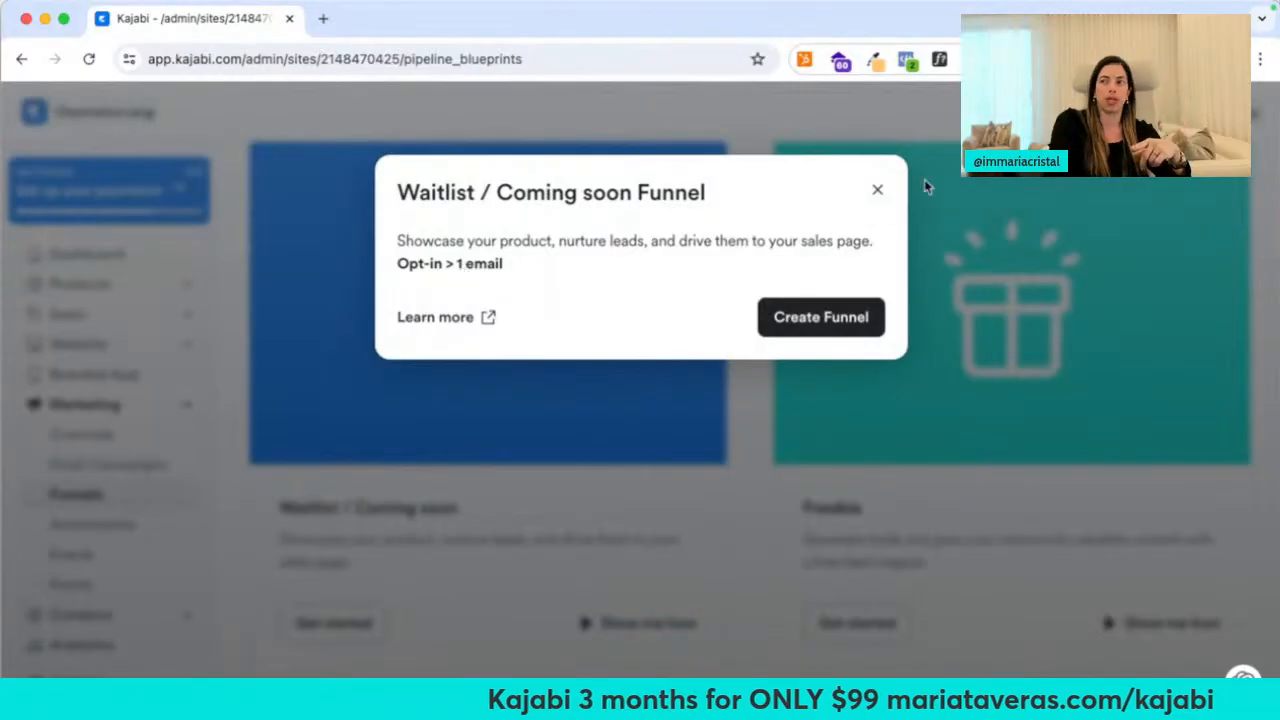
Close the Waitlist preview and view how the Freebie funnel blueprint works
left_click(877, 190)
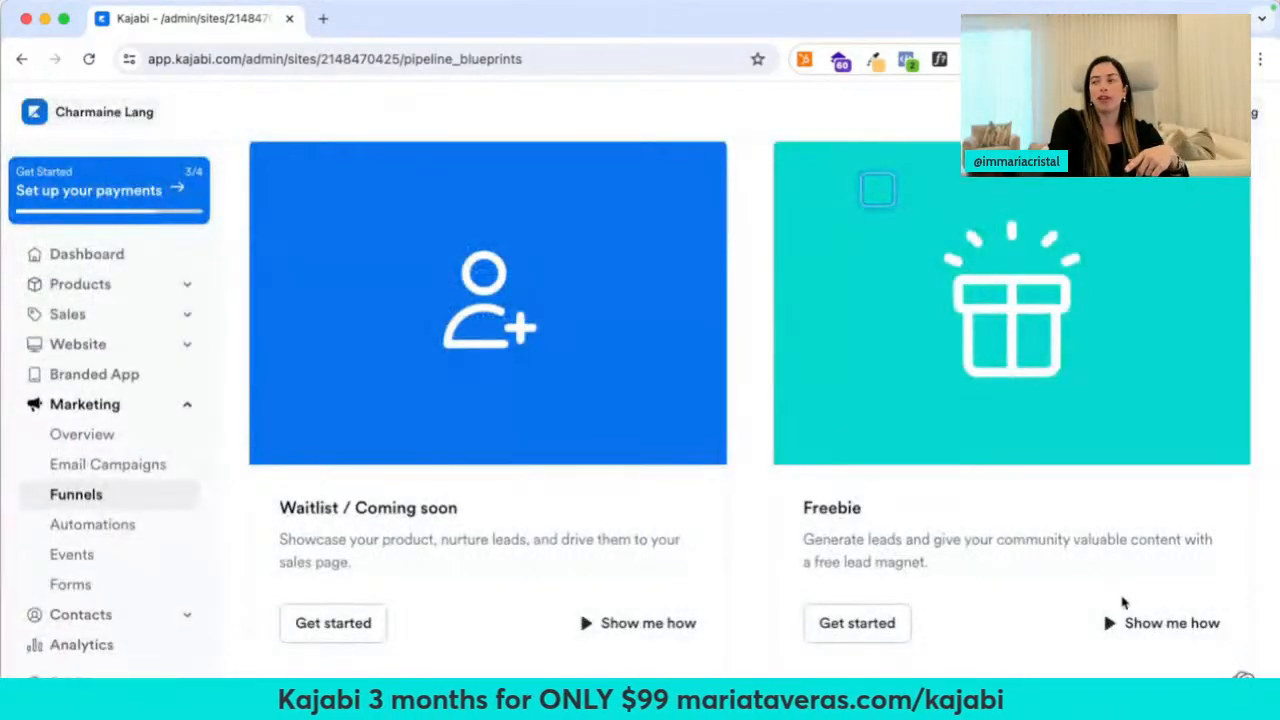
left_click(1145, 623)
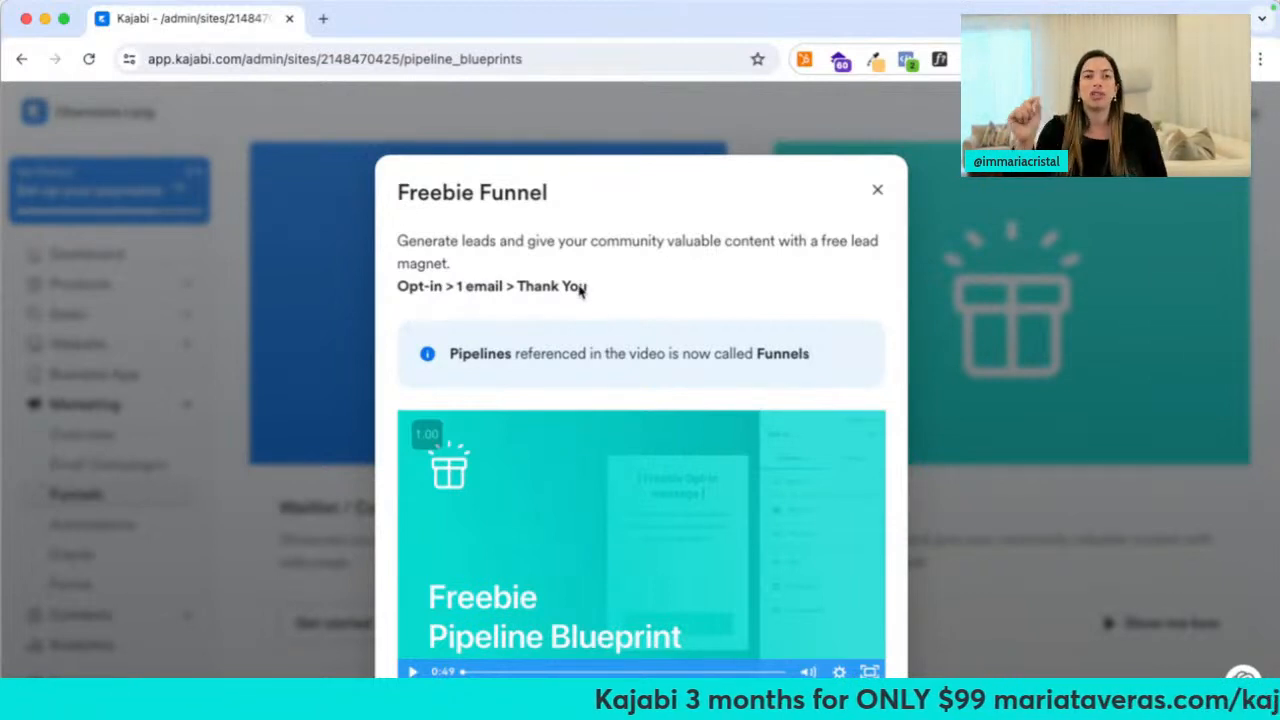
left_click(877, 190)
Preview the Sales Page funnel blueprint, then open the Zoom Webinar funnel's overview and video
scroll(560, 449, "down", 5)
scroll(536, 483, "down", 5)
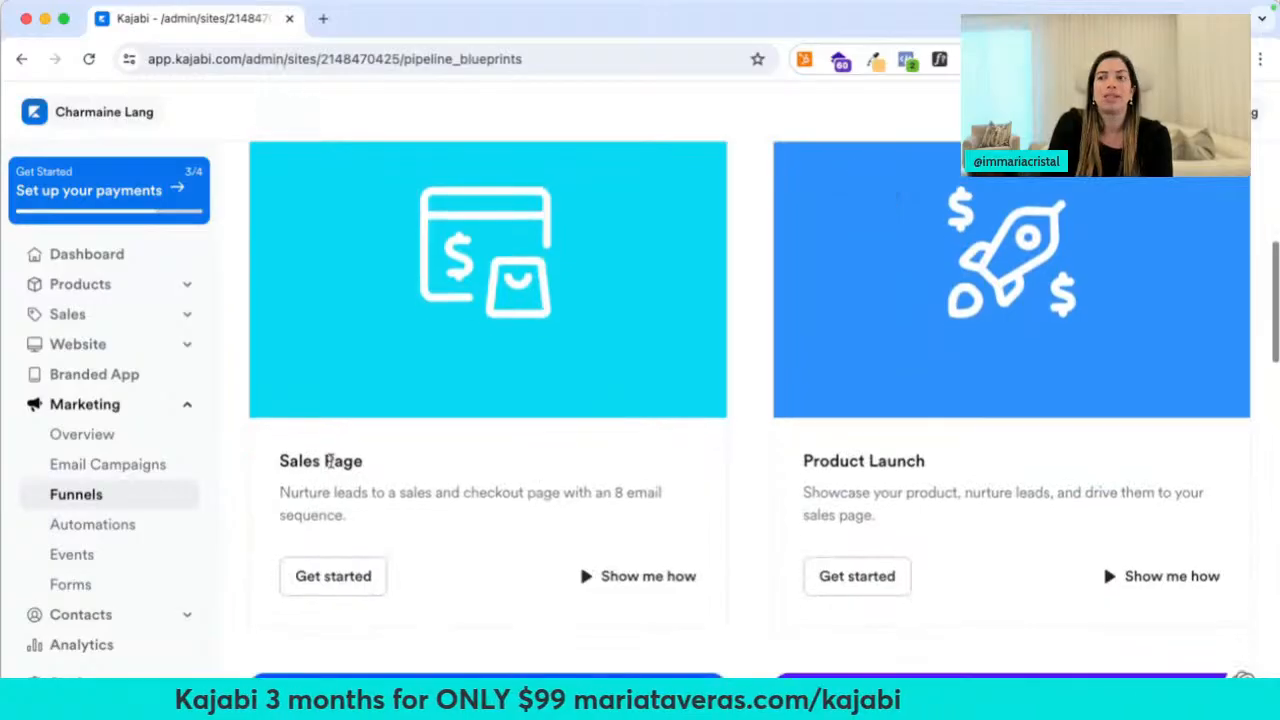
left_click(636, 572)
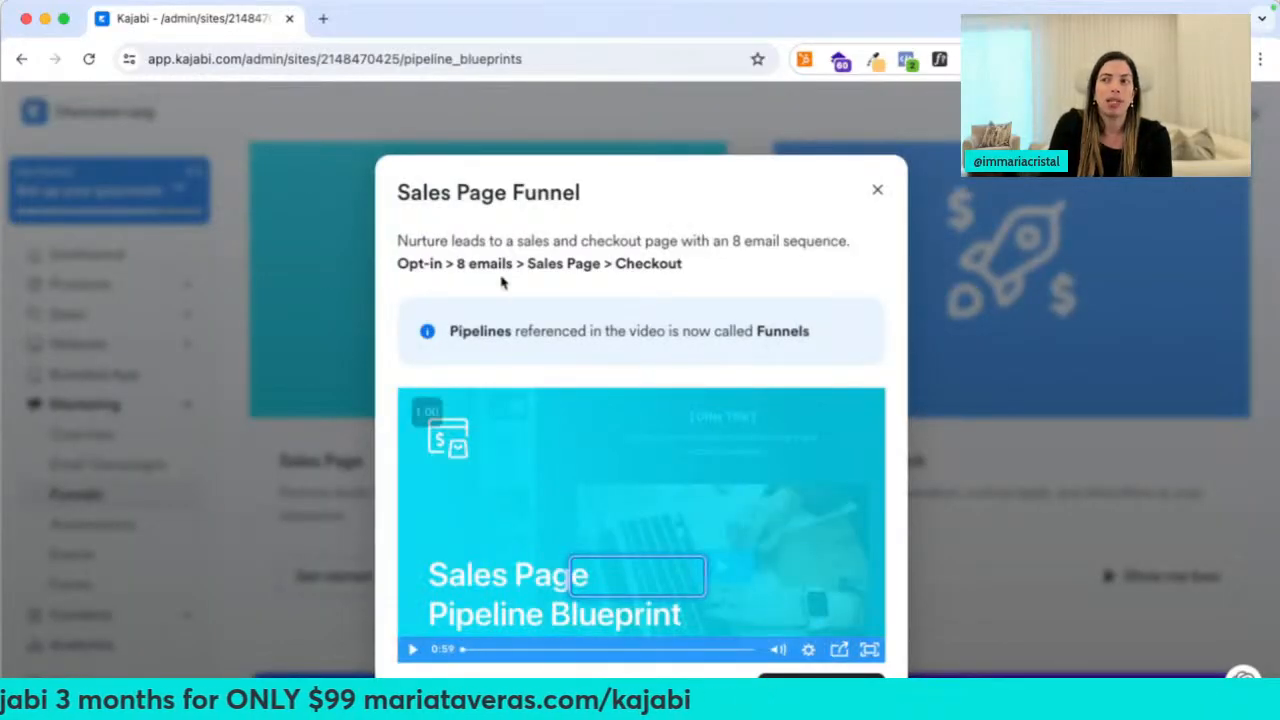
left_click(879, 192)
scroll(846, 405, "down", 5)
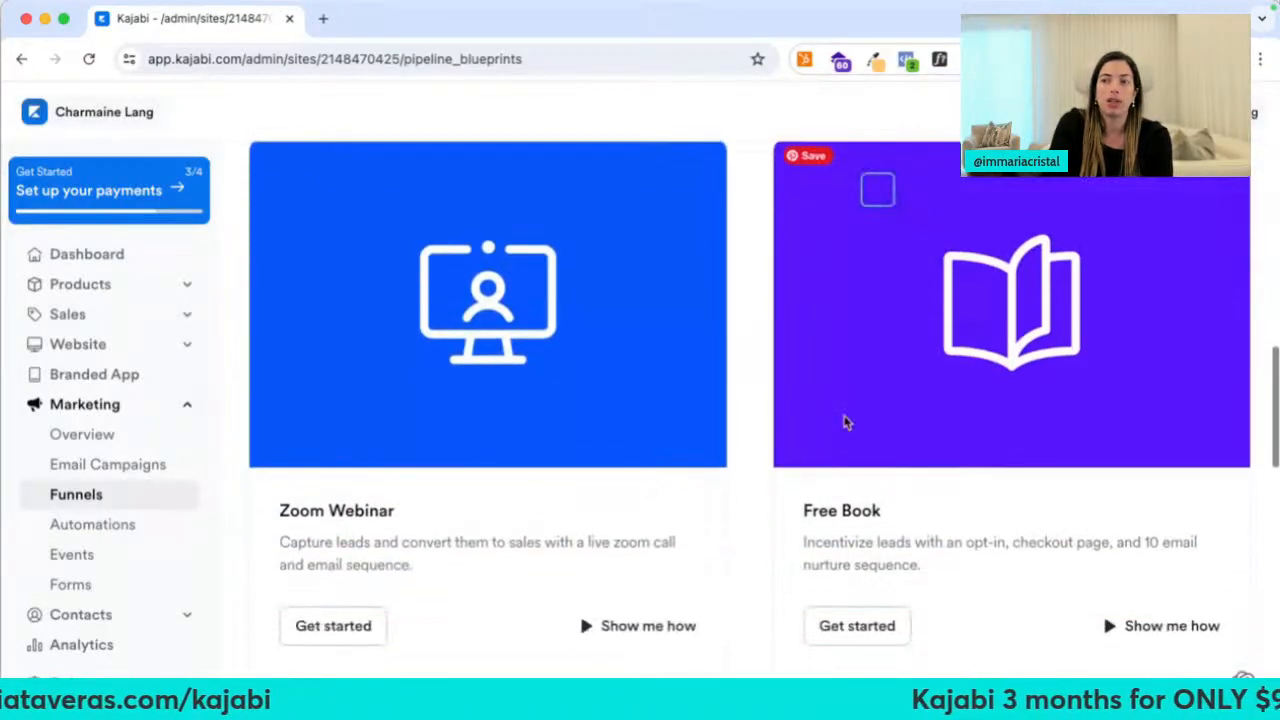
left_click(634, 626)
scroll(491, 289, "down", 1)
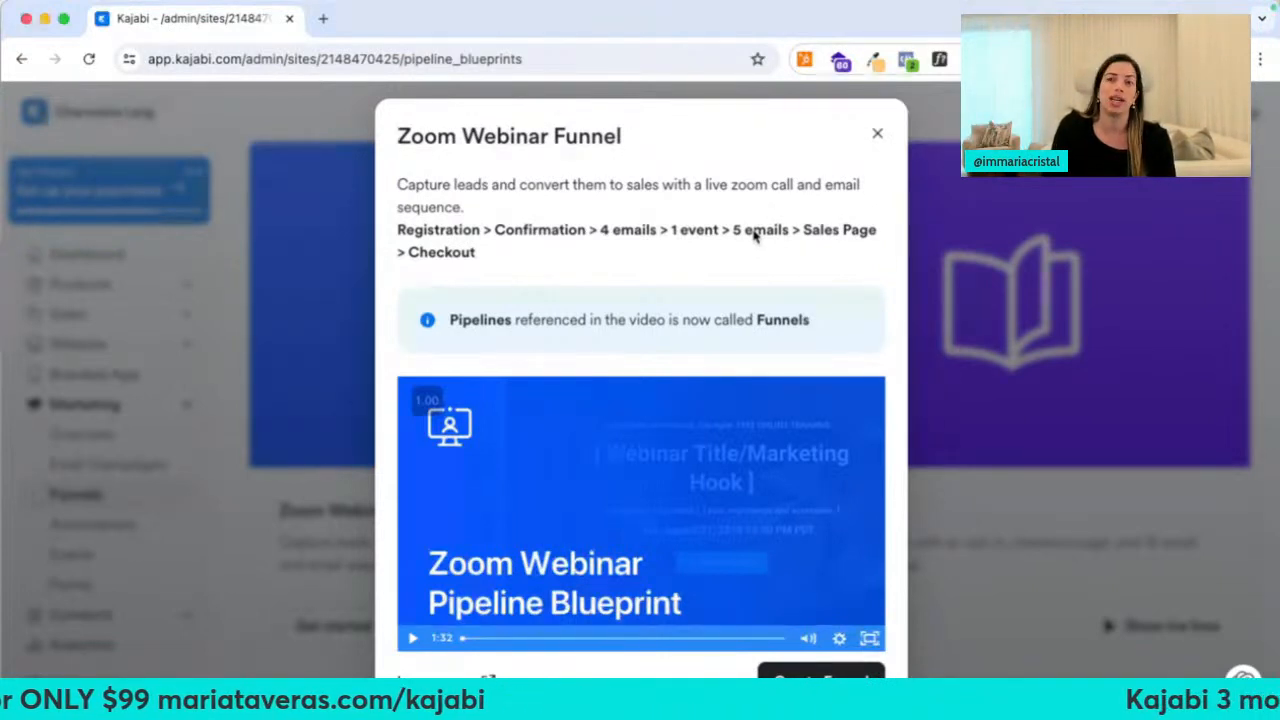
Close the Zoom Webinar Funnel preview dialog
left_click(874, 137)
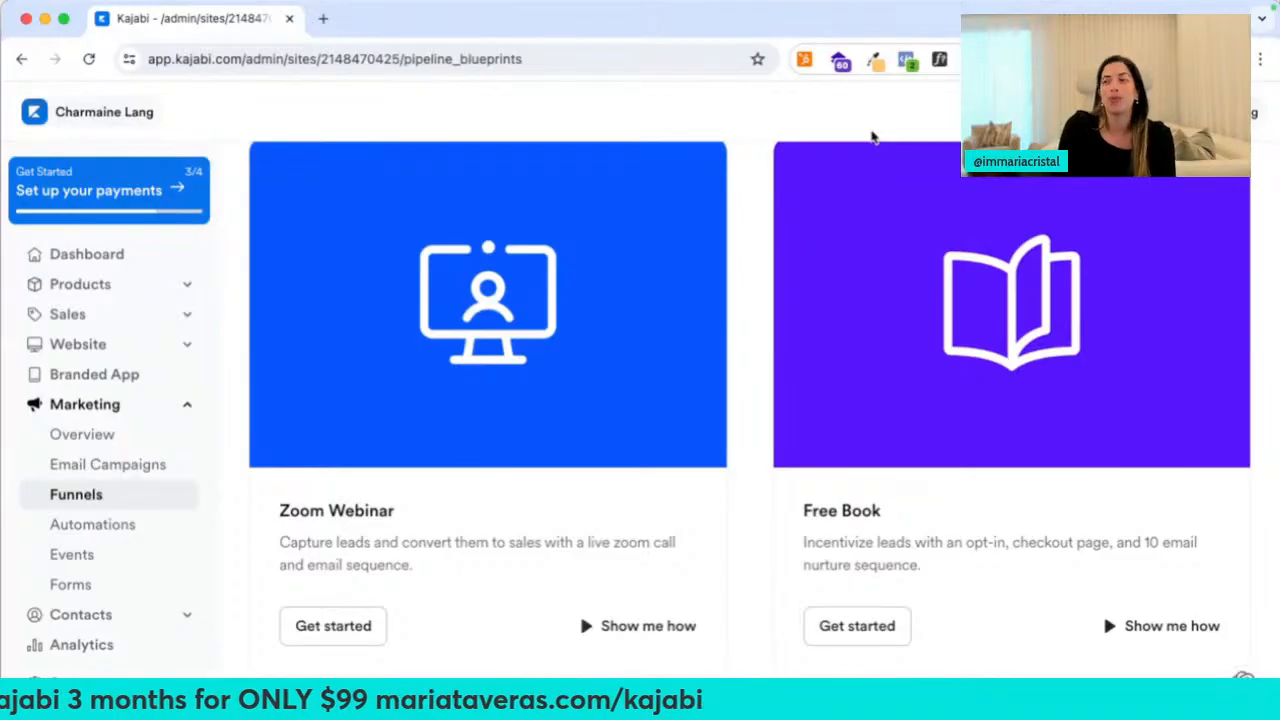
Show the Legacy Funnels and begin a new funnel from the Webinar template
scroll(734, 337, "down", 5)
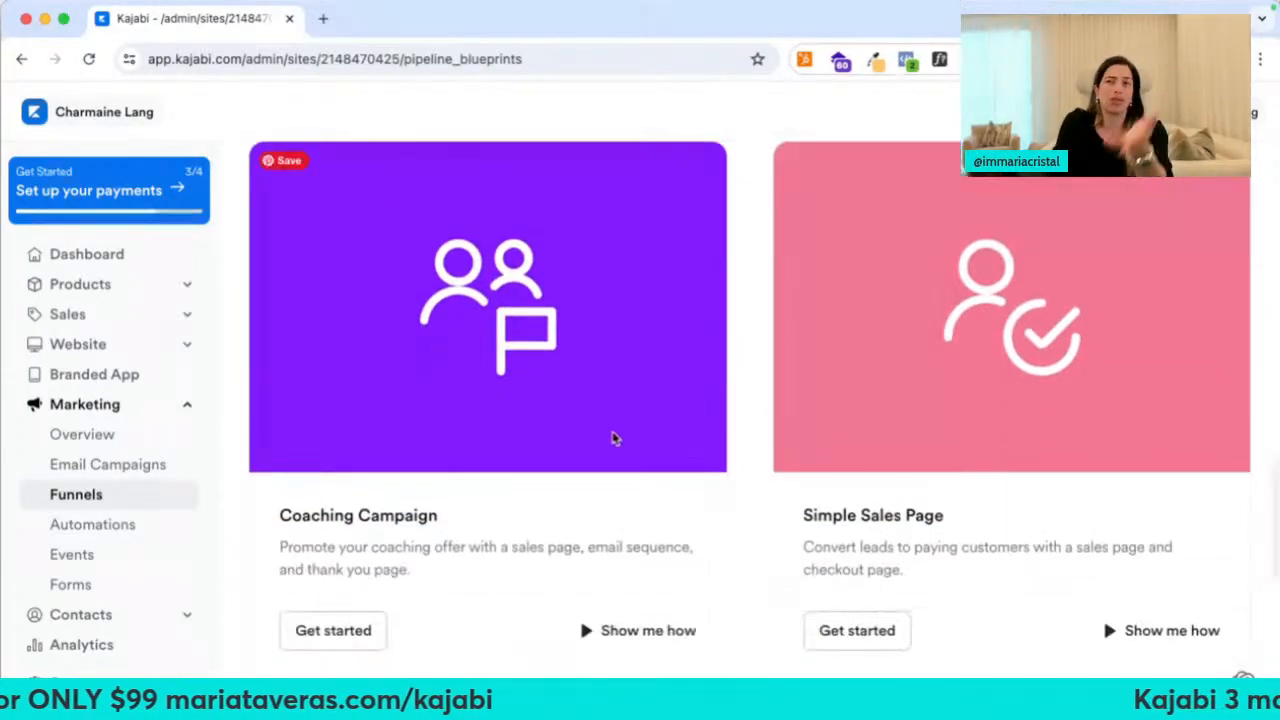
scroll(614, 438, "down", 7)
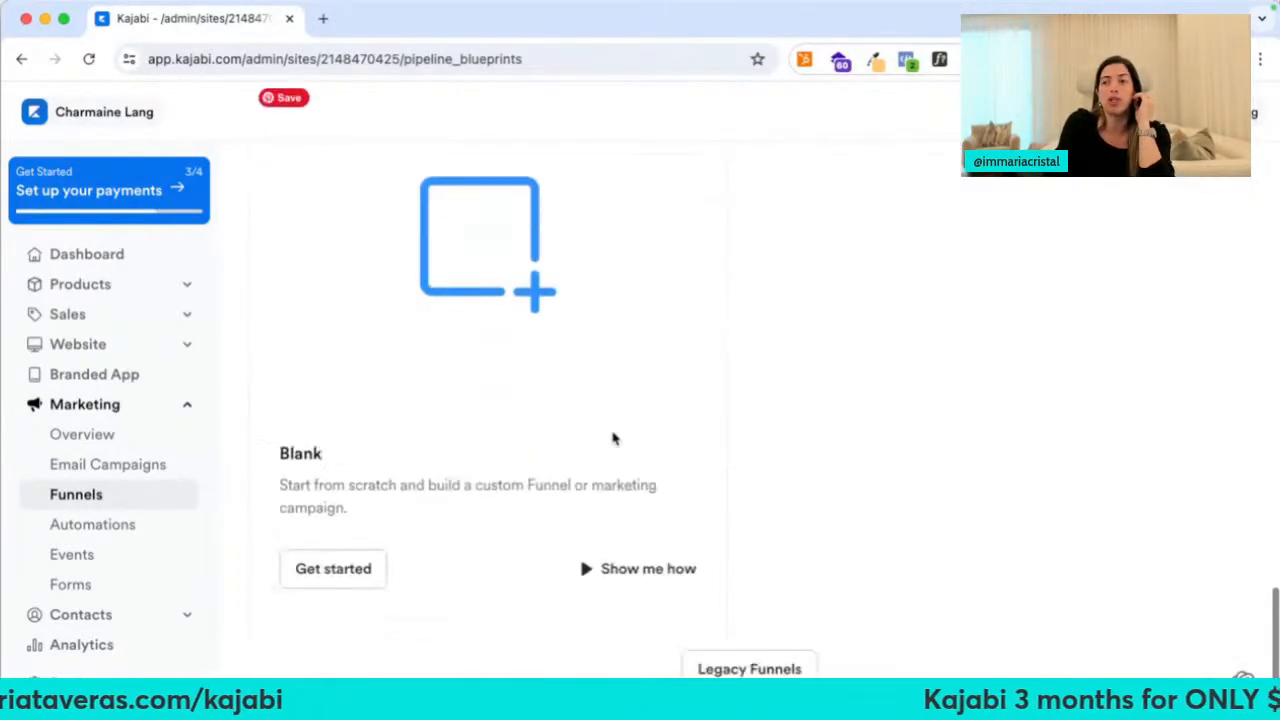
left_click(690, 622)
scroll(692, 625, "down", 10)
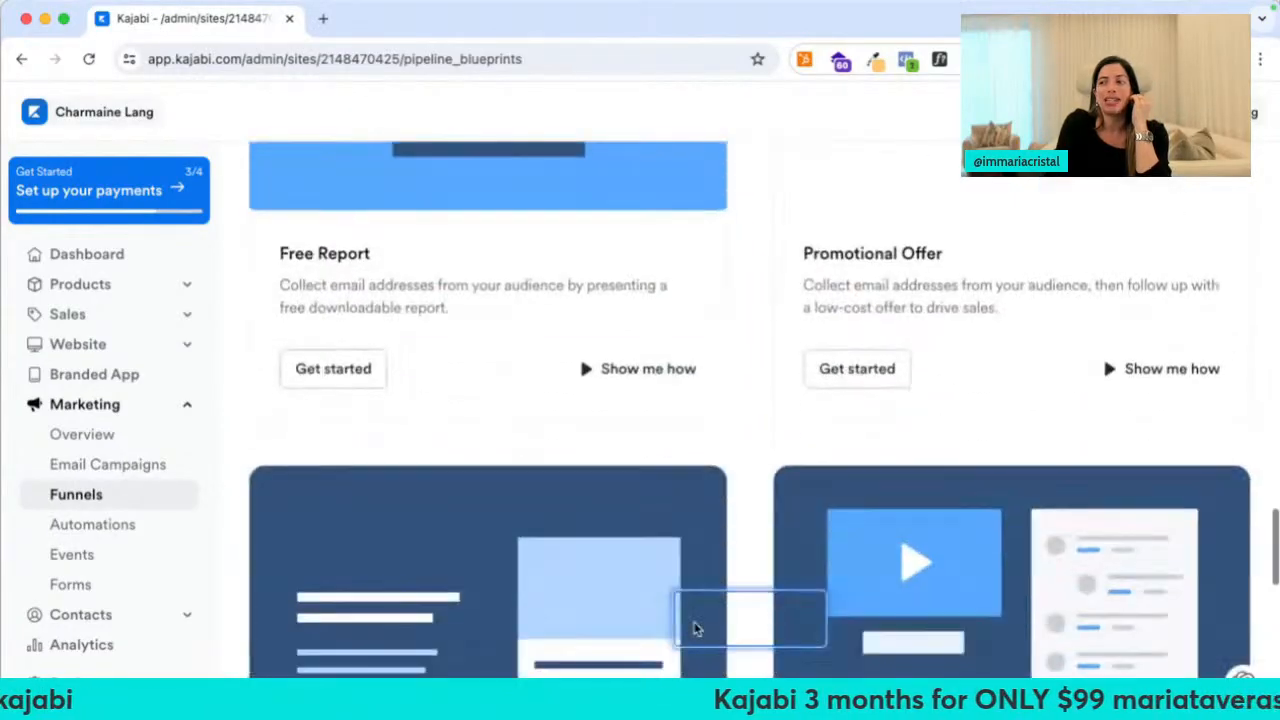
scroll(700, 625, "down", 3)
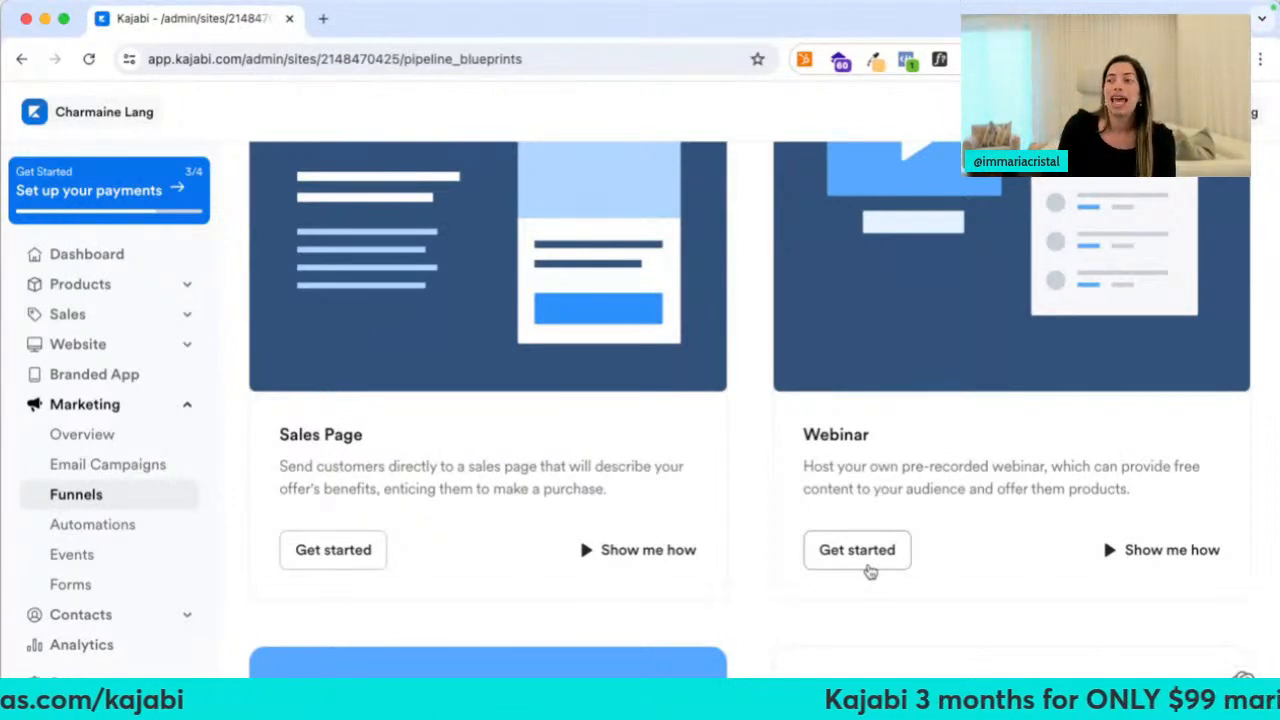
left_click_drag(840, 437, 849, 486)
left_click(845, 488)
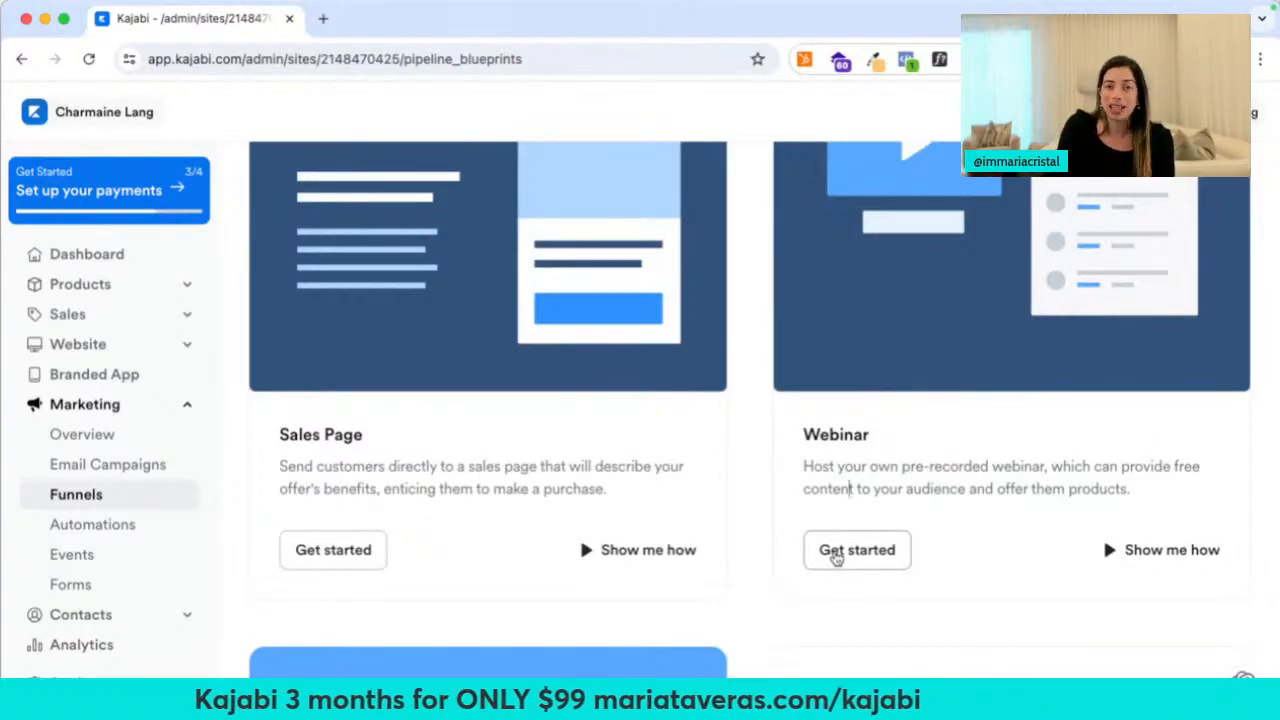
left_click(836, 558)
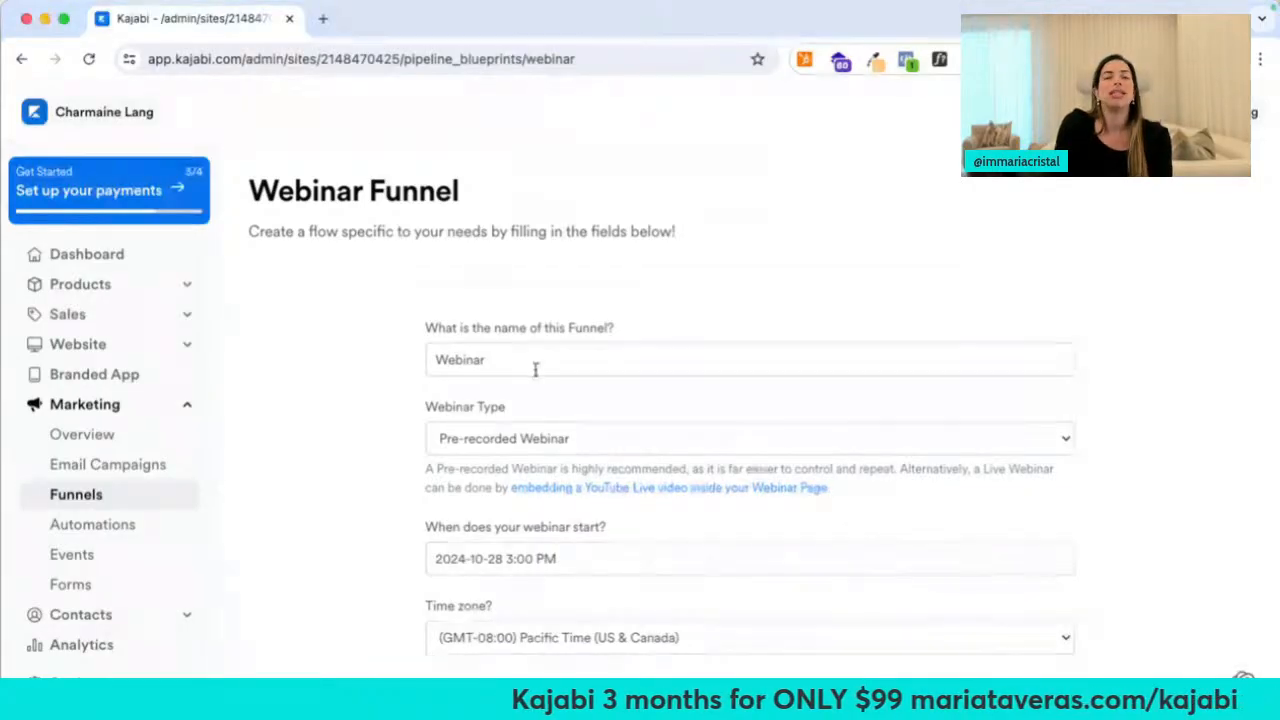
Name the funnel '3 Keys to Home Renovation' and set Webinar Type to Live Webinar (YouTube Live)
scroll(536, 370, "down", 1)
left_click_drag(518, 283, 426, 271)
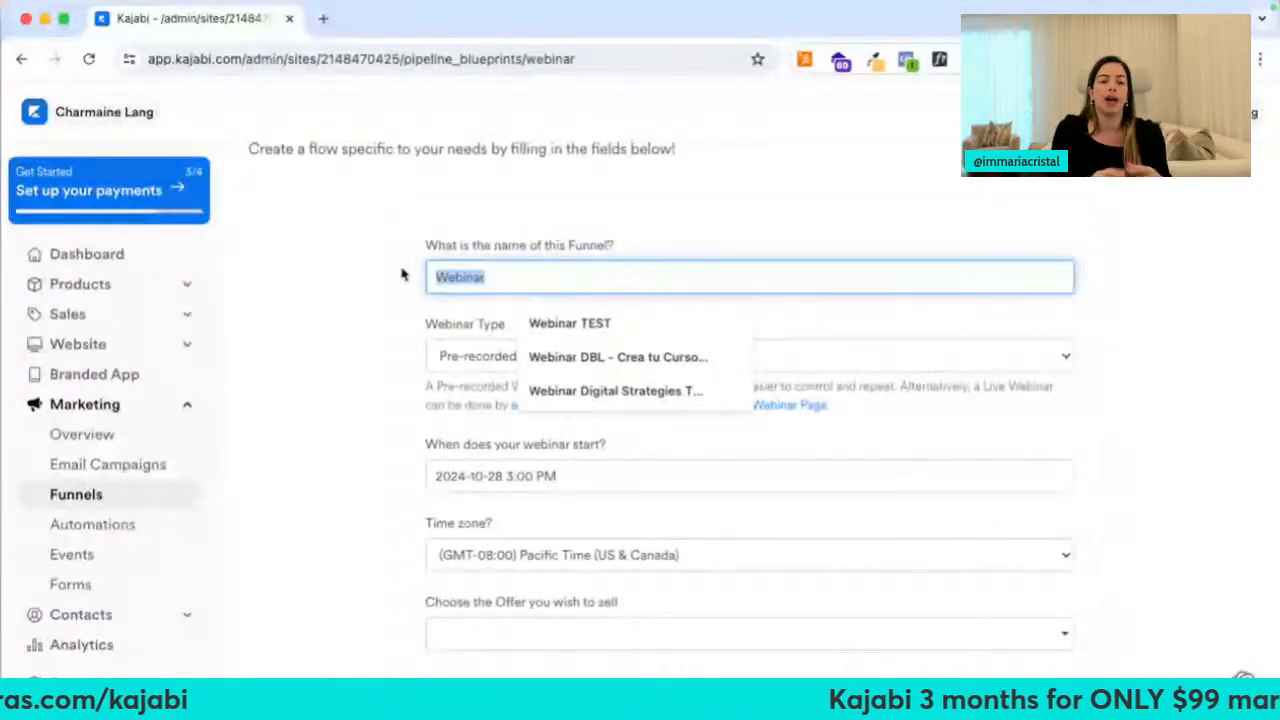
type("3 Keys to Home")
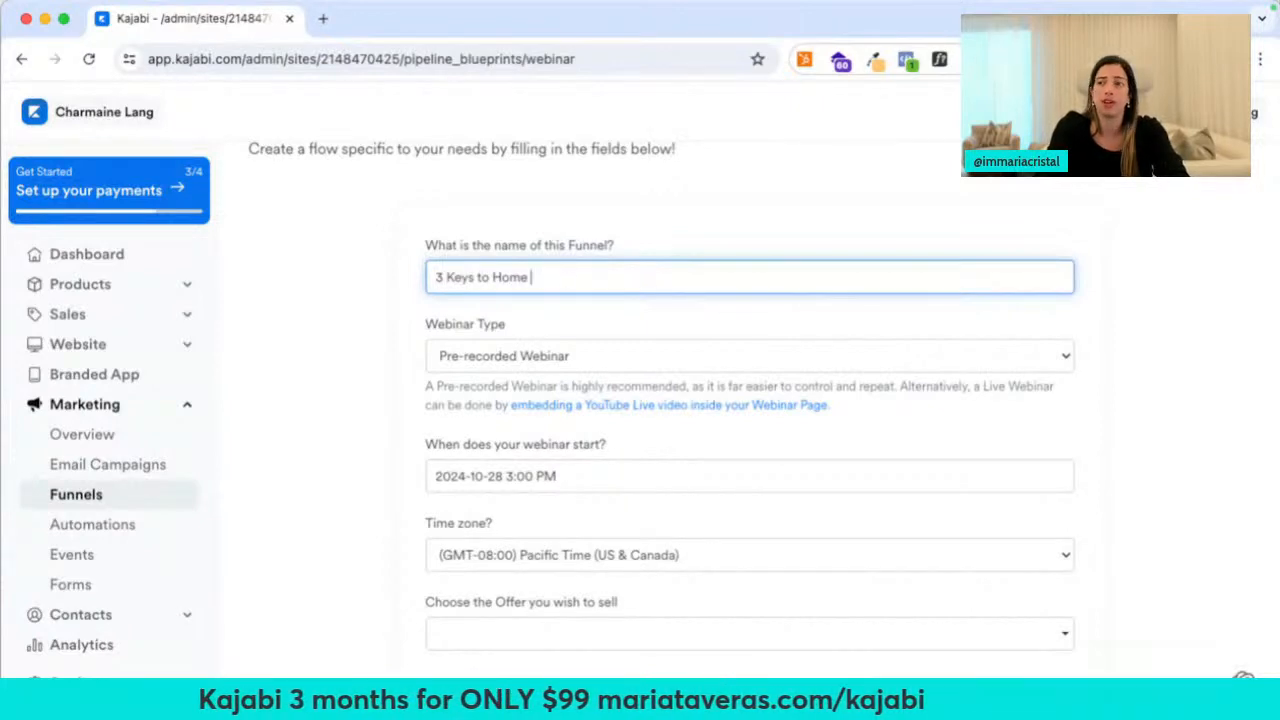
left_click(455, 357)
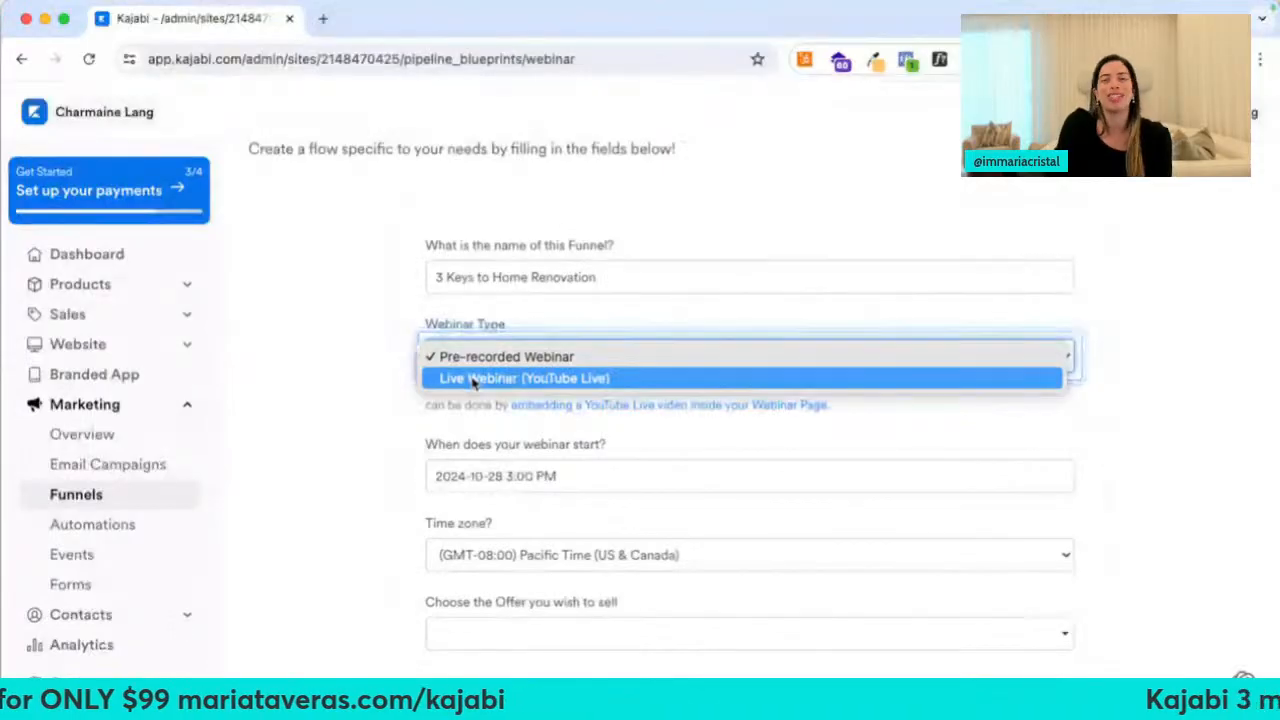
left_click(471, 377)
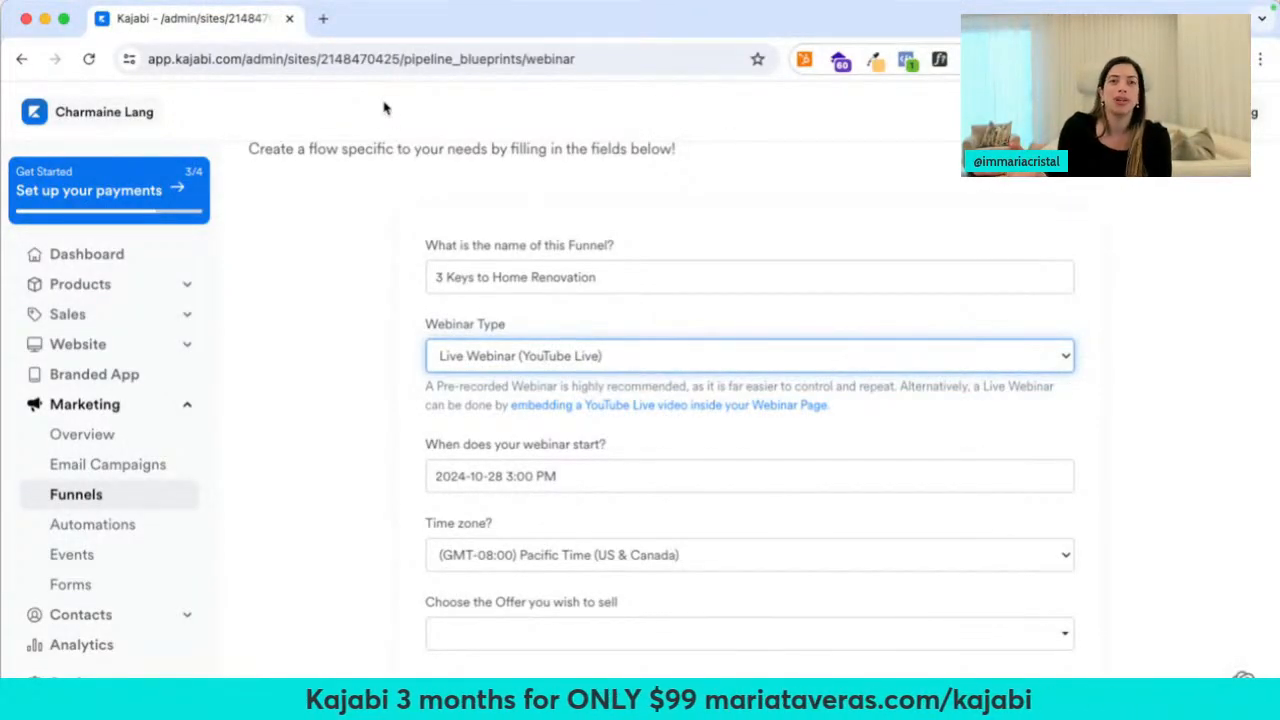
left_click(323, 18)
Load mariataveras.com/live in a new tab, then switch Webinar Type back to Pre-recorded Webinar
type("mariataveras.com/liv")
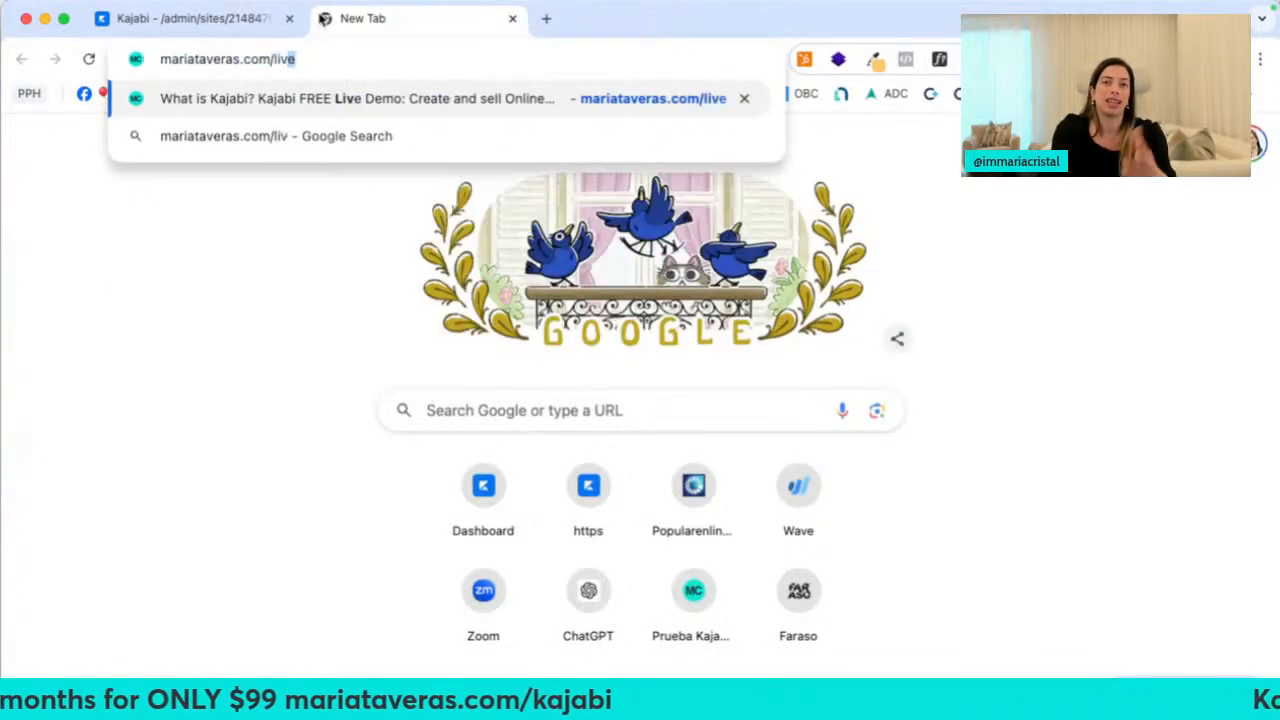
key("Return")
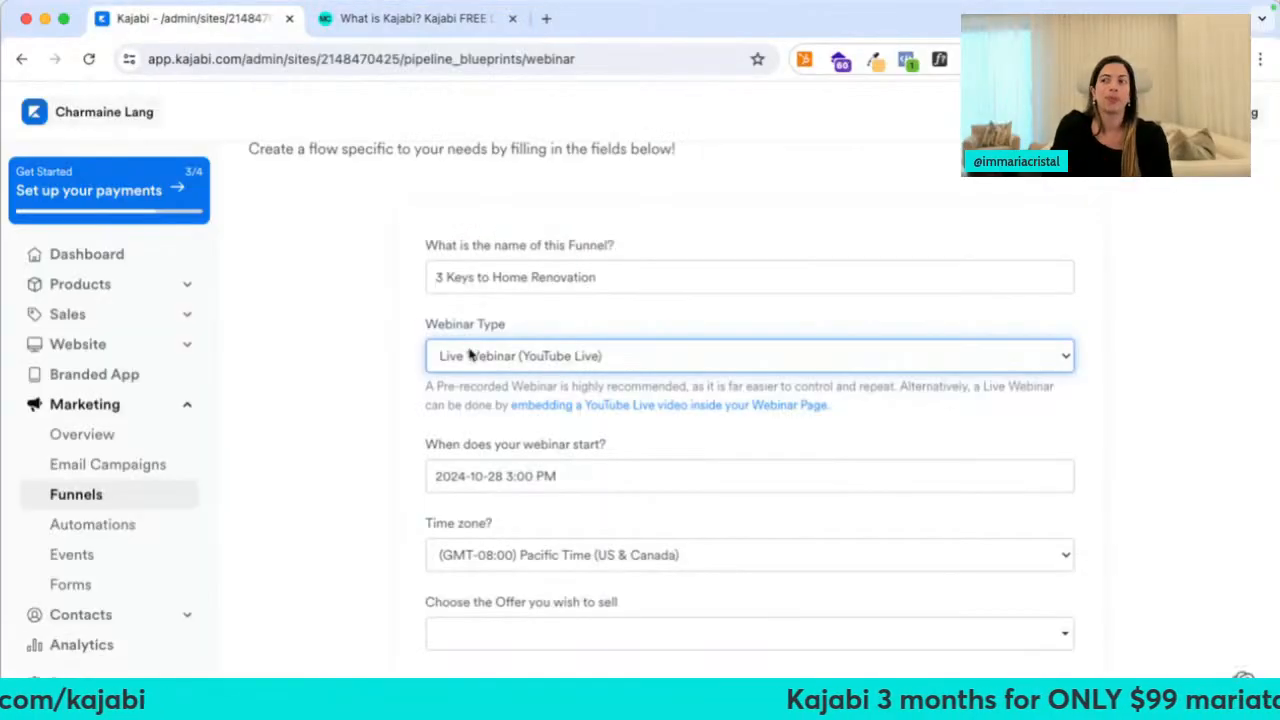
left_click(465, 352)
left_click(465, 334)
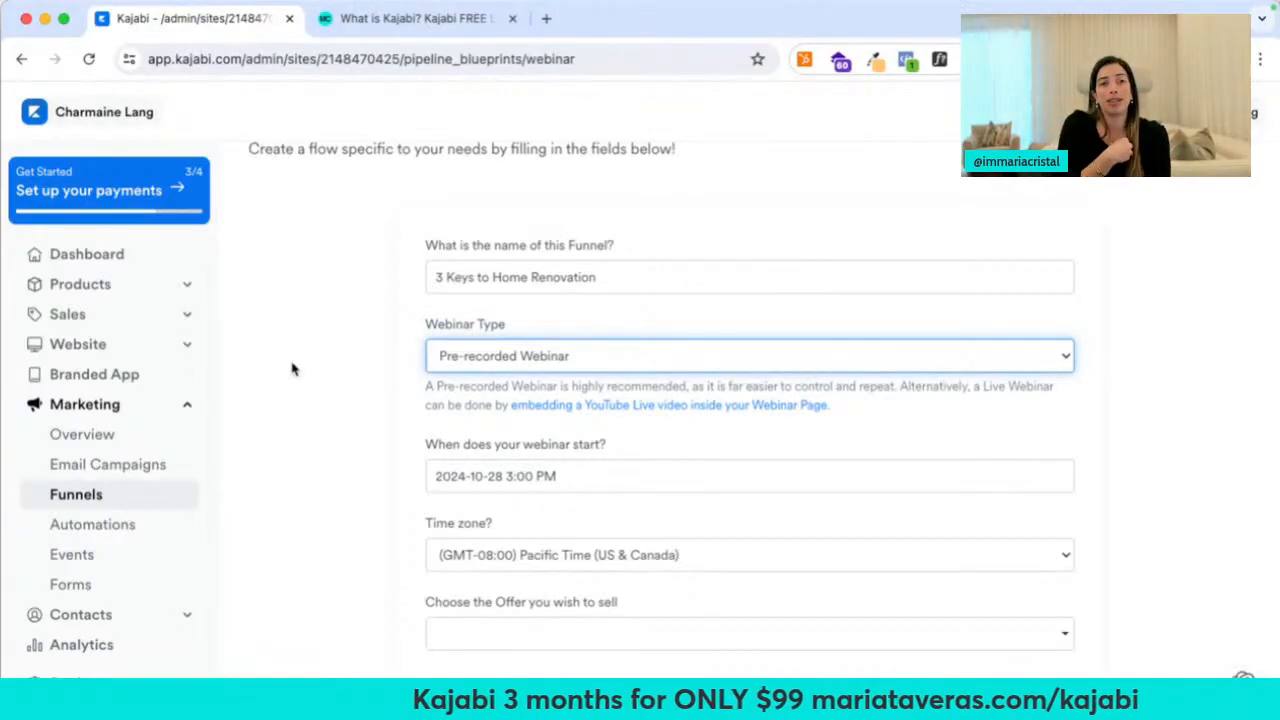
Set the webinar start date to August 5, 2024
left_click(346, 416)
scroll(438, 427, "down", 1)
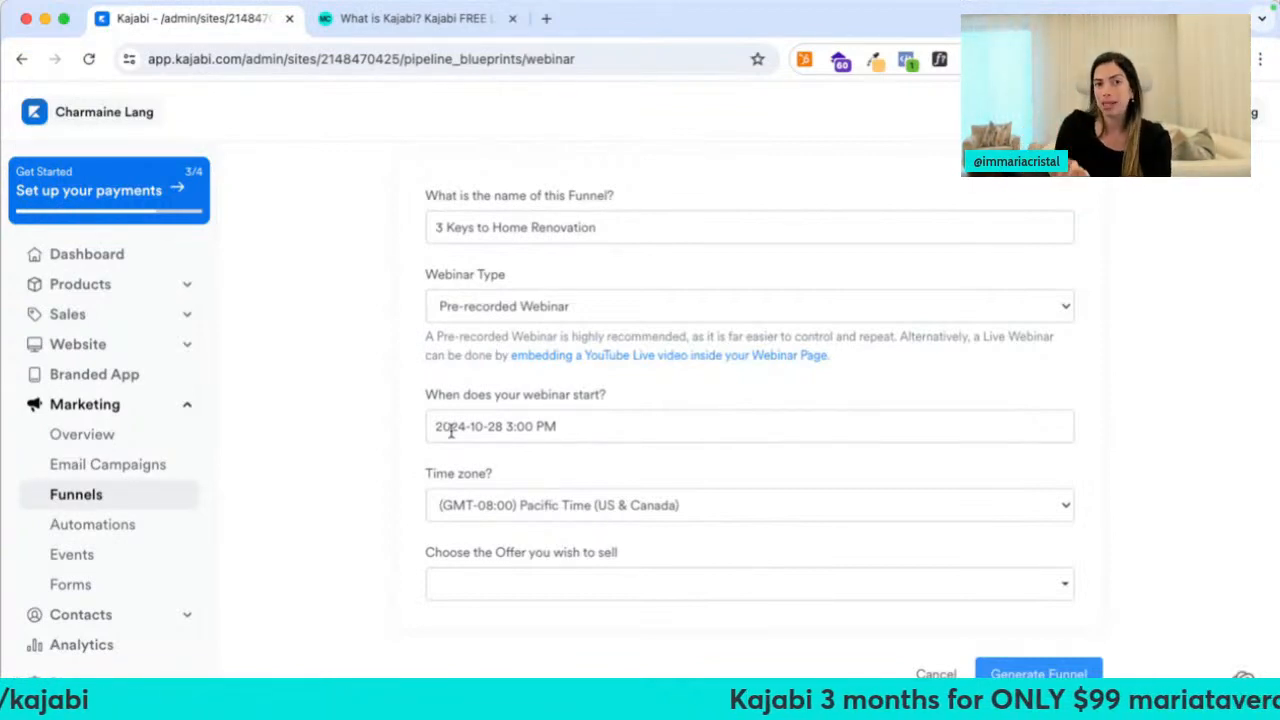
left_click(450, 430)
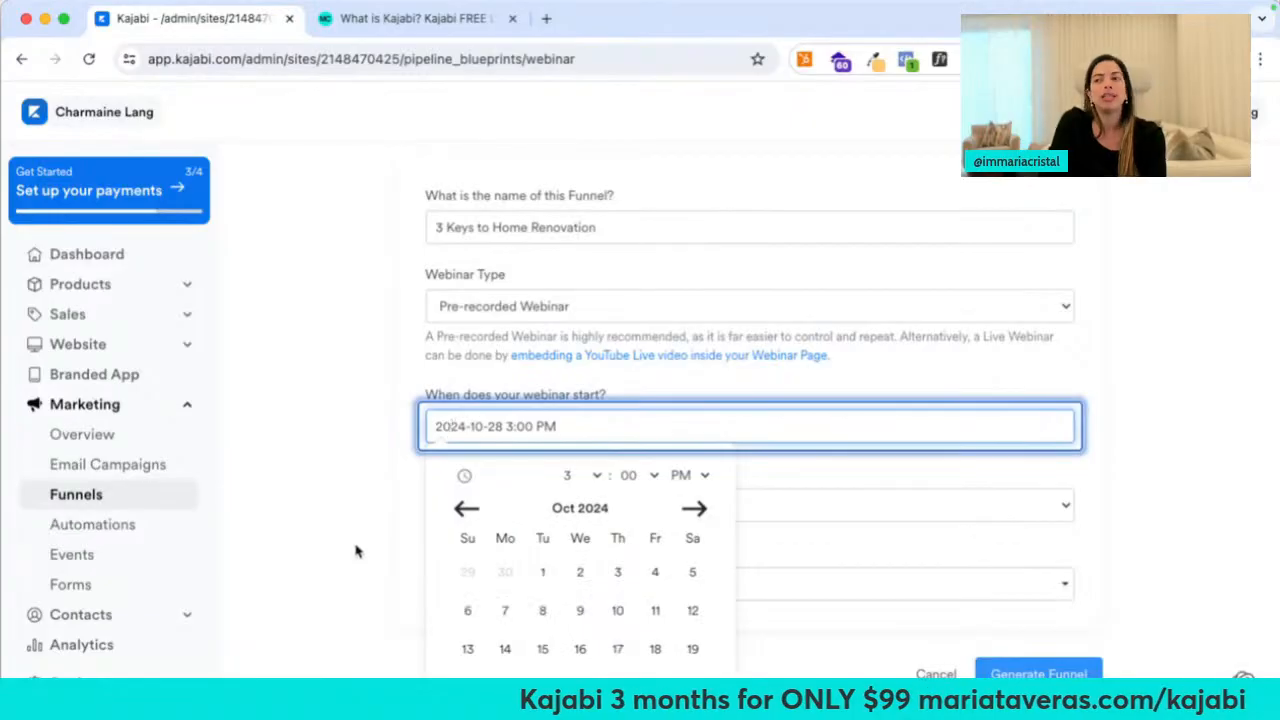
scroll(356, 551, "down", 2)
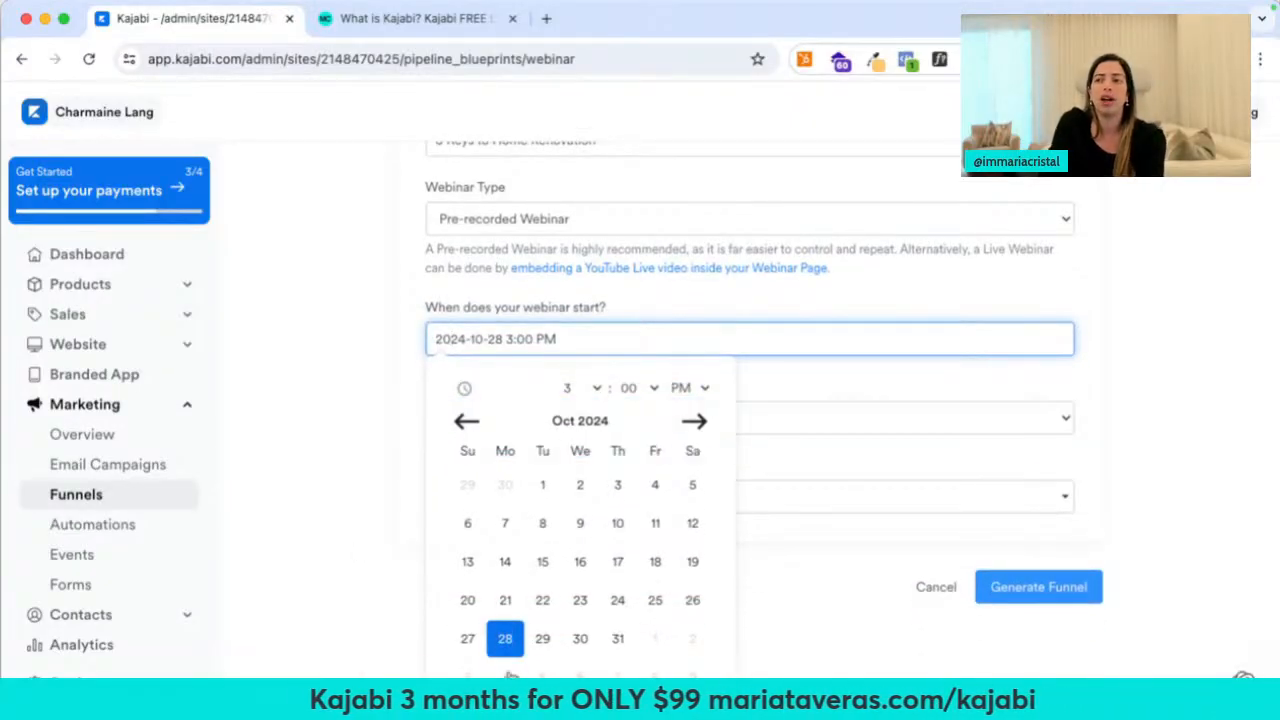
left_click(694, 420)
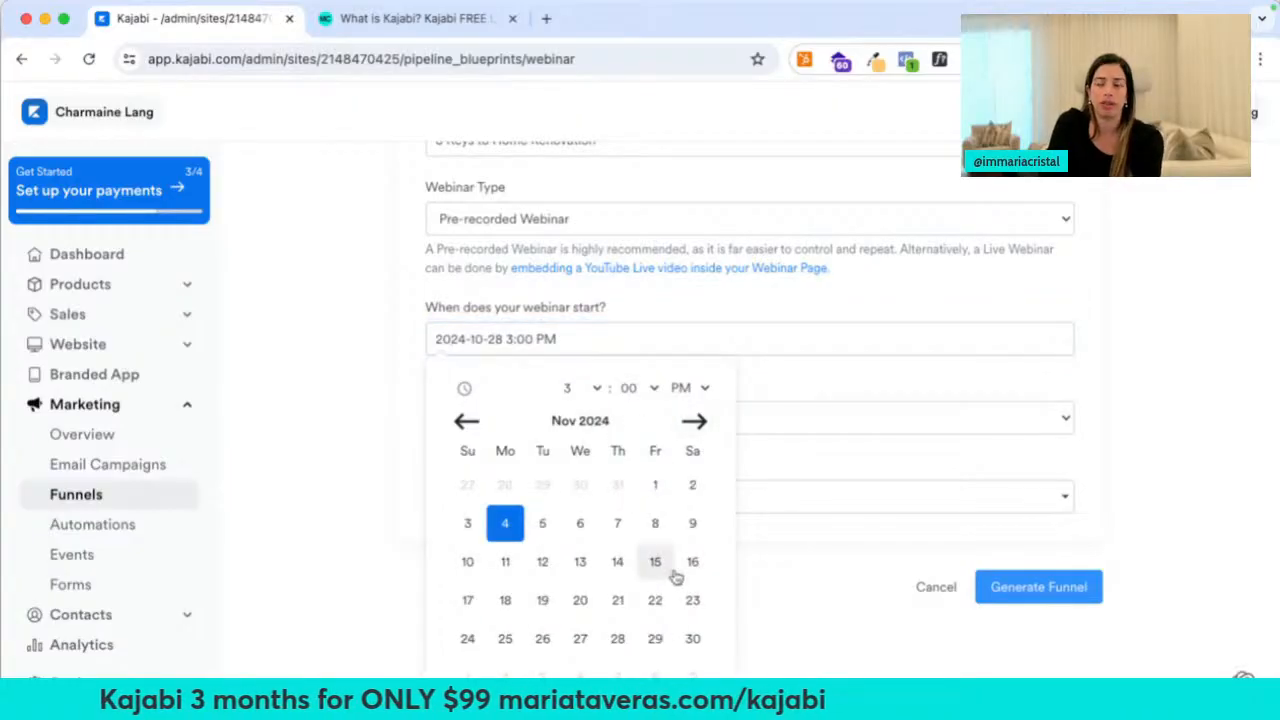
scroll(685, 610, "down", 1)
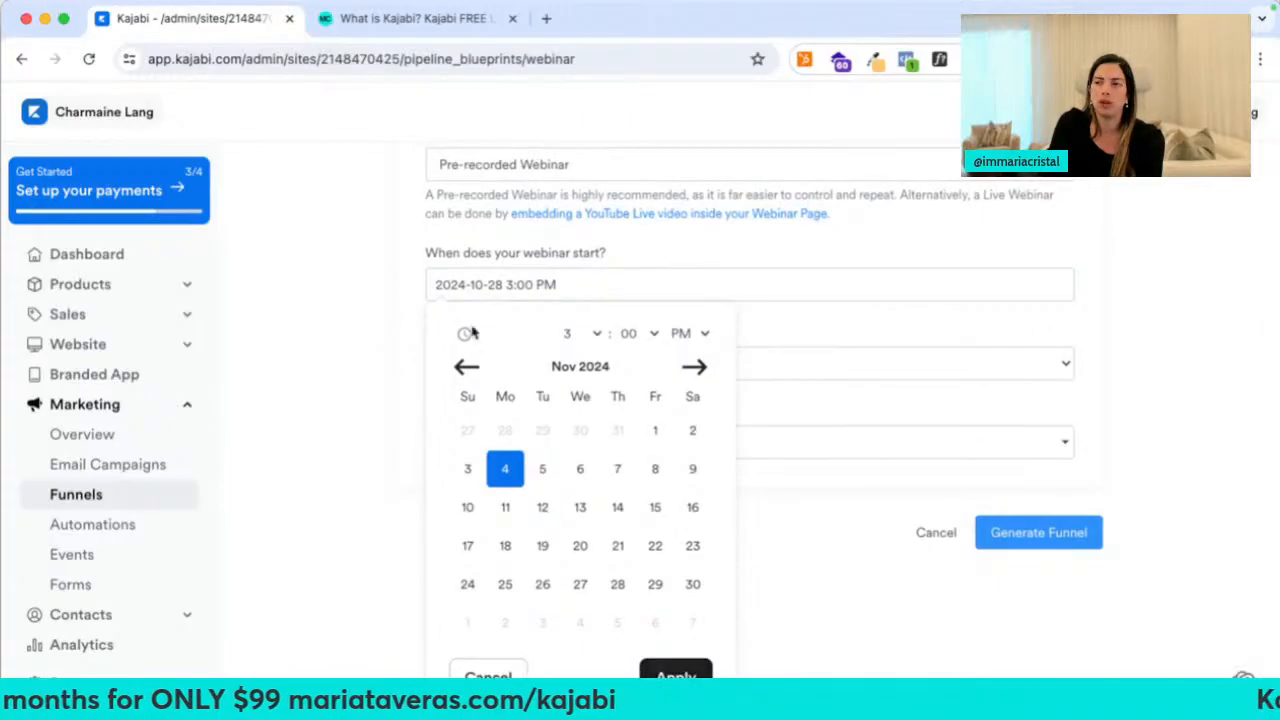
left_click(466, 366)
left_click(466, 367)
left_click(466, 367)
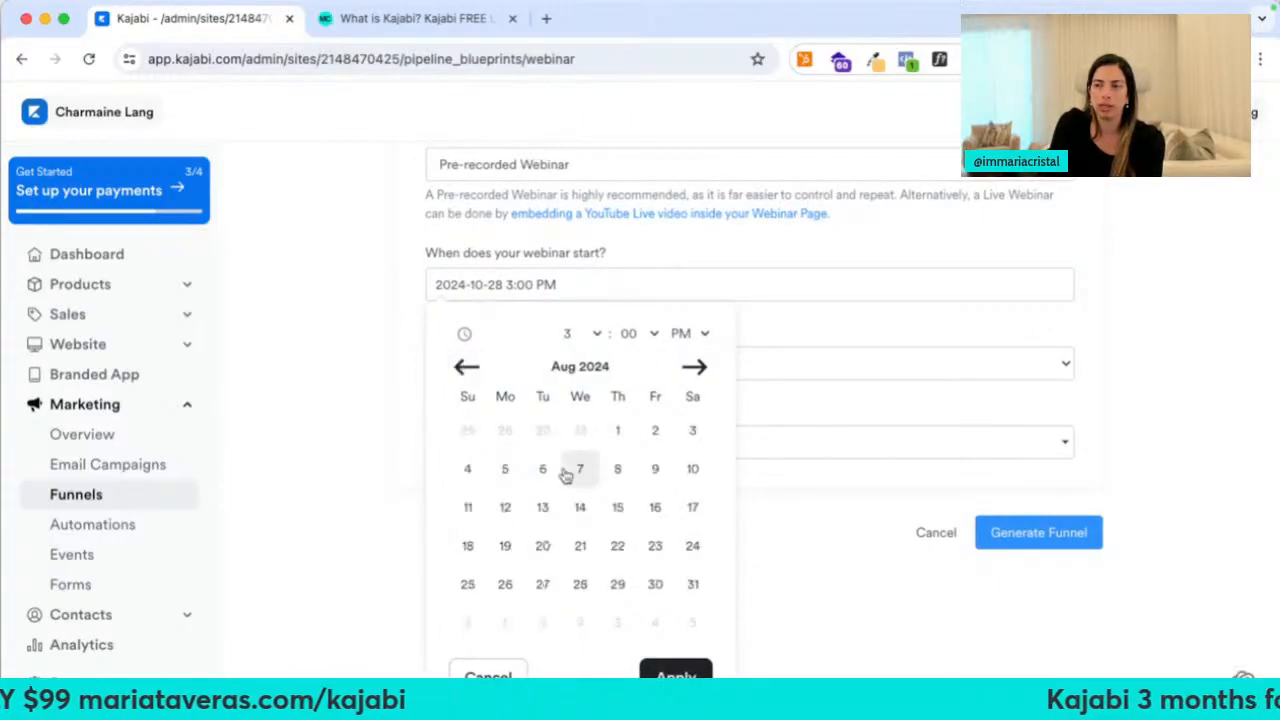
left_click(508, 477)
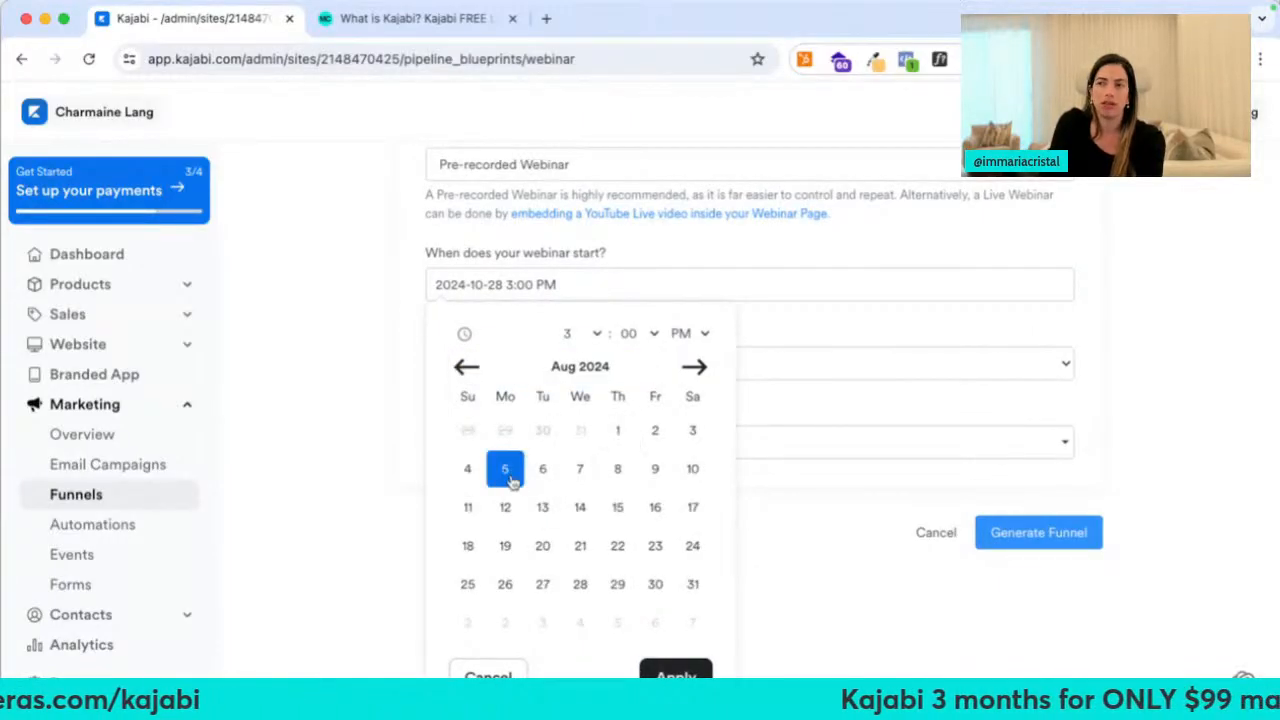
left_click(676, 671)
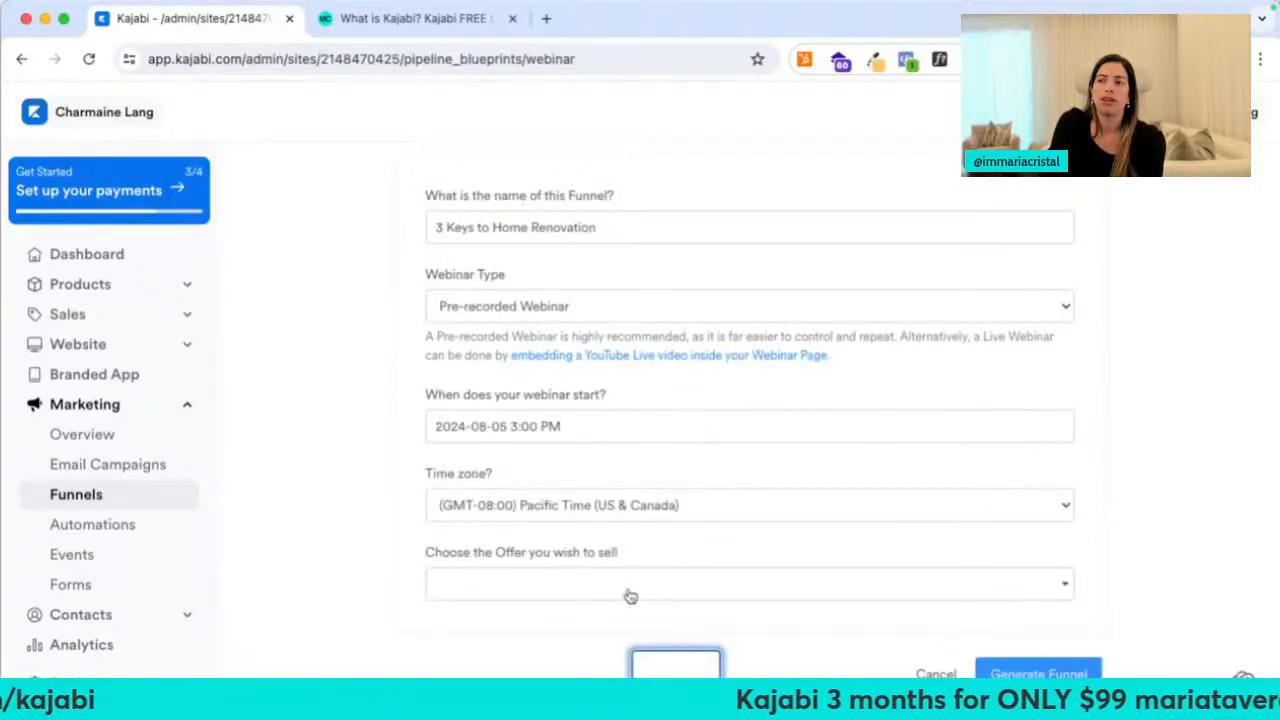
Choose Eastern Time and the DesignAlign $599 offer, then generate the funnel
left_click(557, 505)
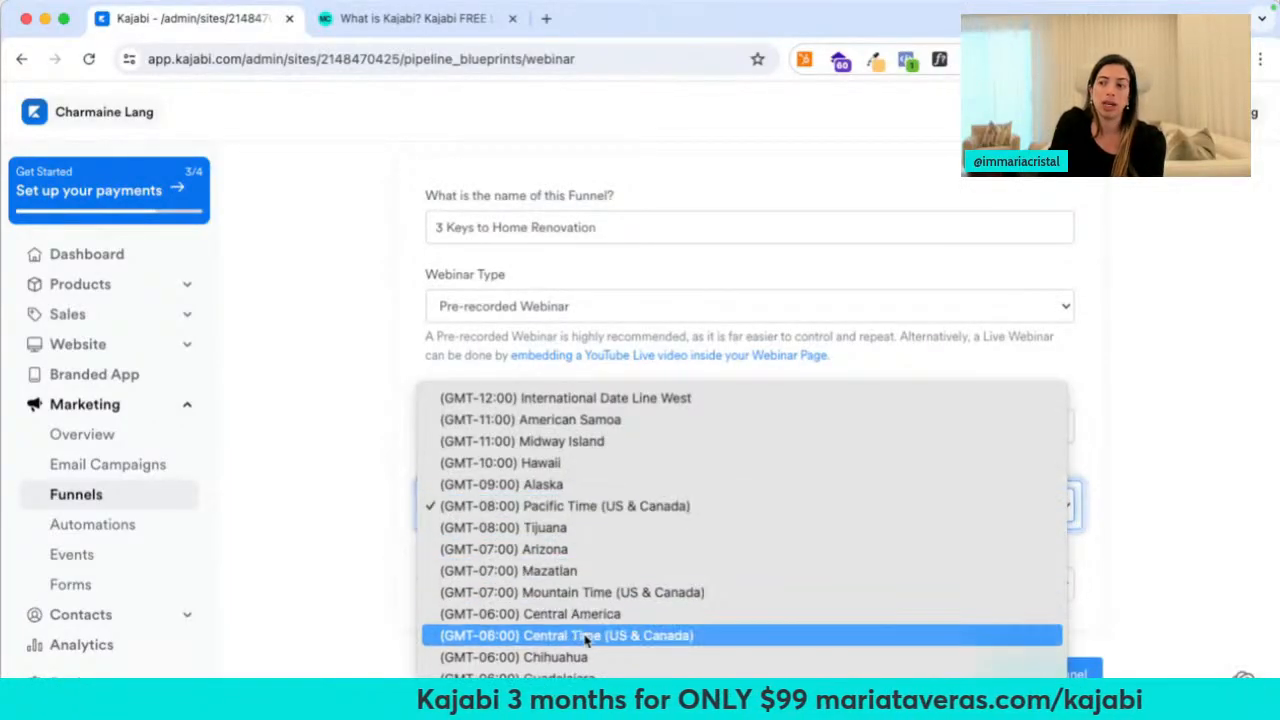
left_click(440, 591)
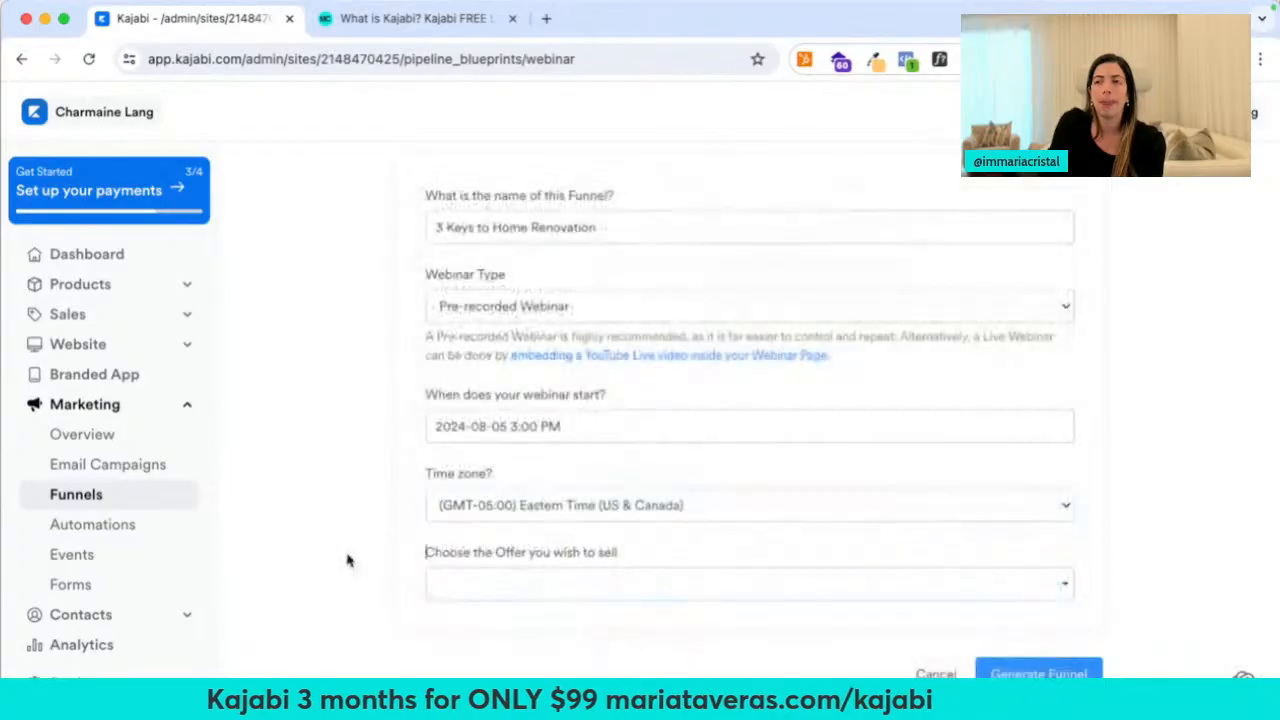
left_click(472, 591)
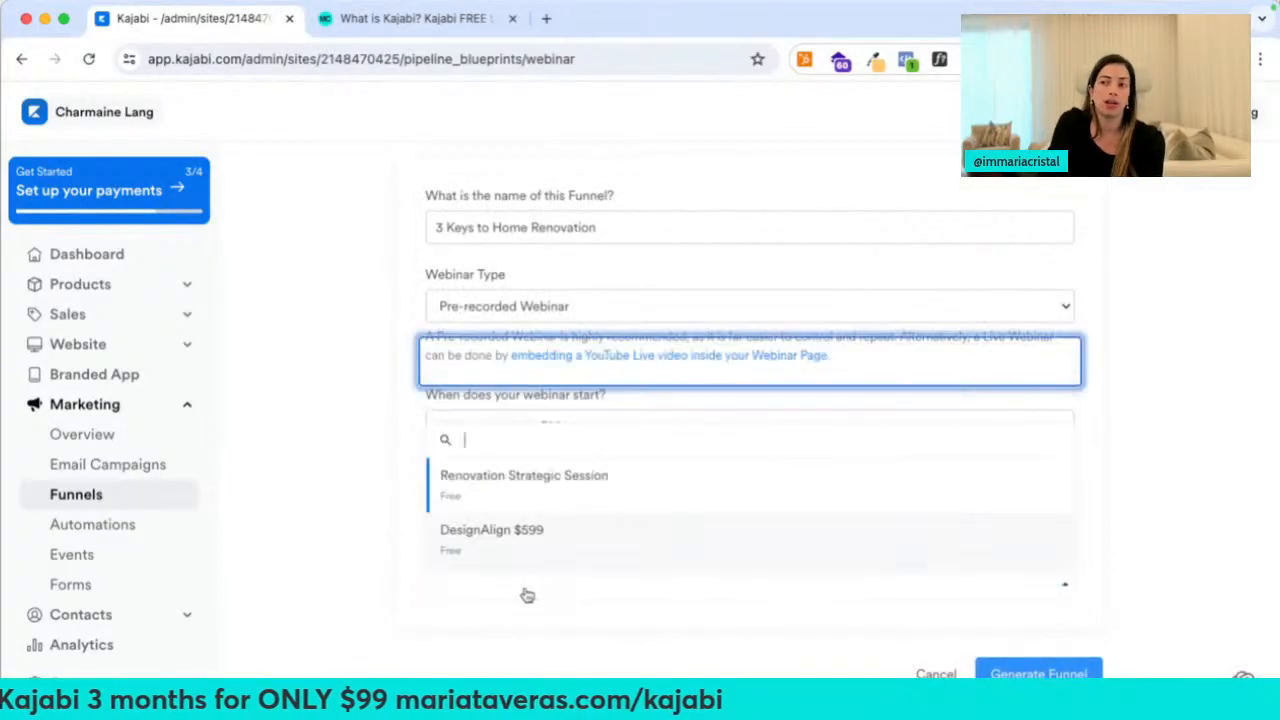
left_click(514, 545)
left_click(1057, 674)
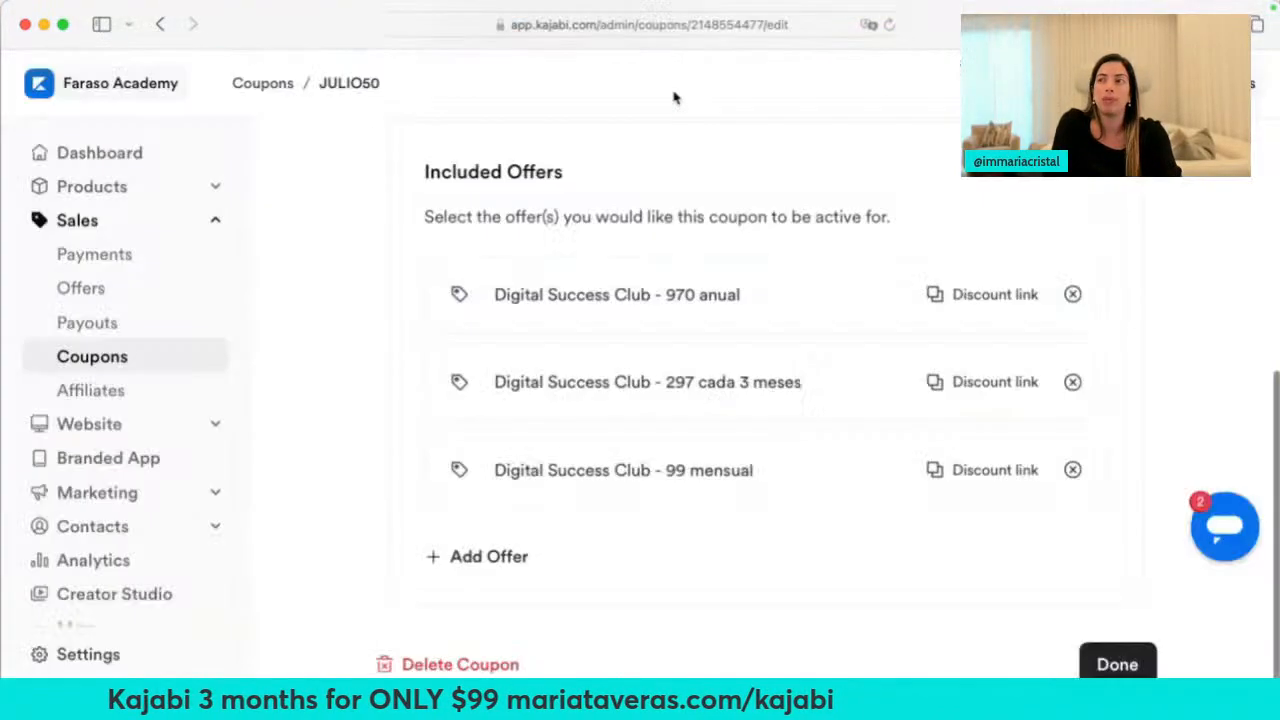
Open the Transforma tu Instagram Webinar funnel via Marketing > Email Campaigns > Funnels
left_click(125, 495)
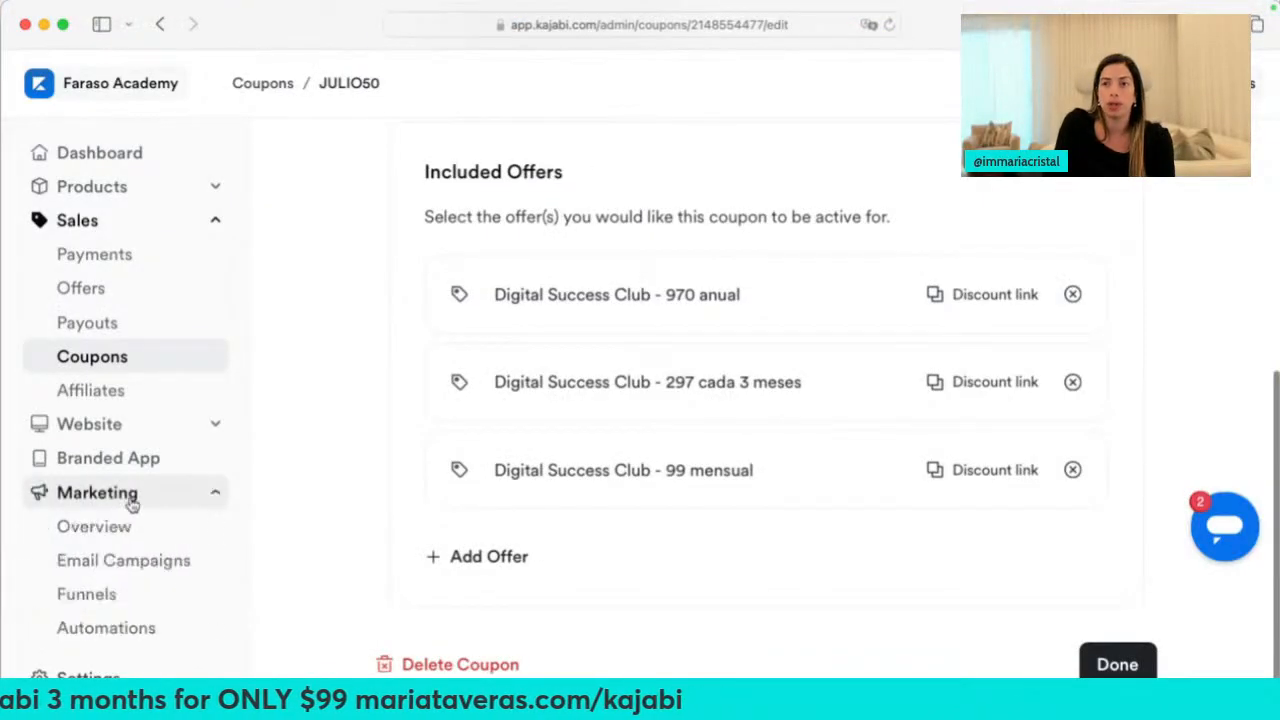
left_click(152, 566)
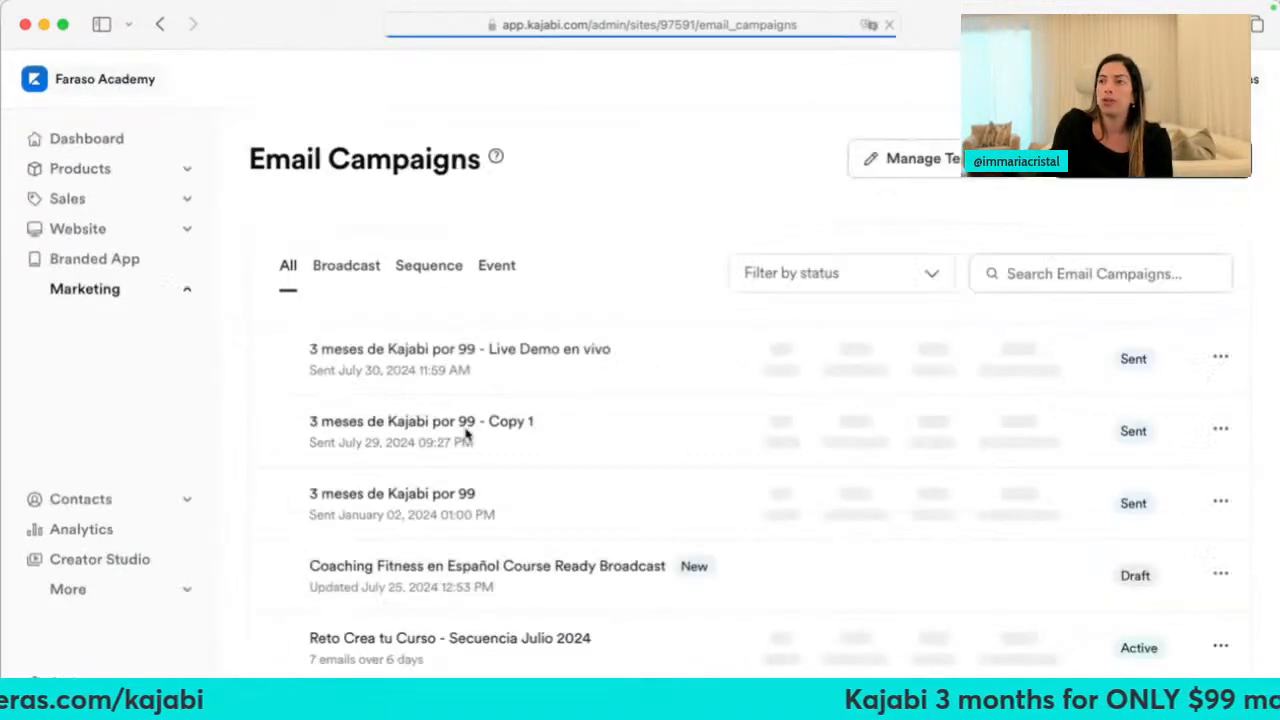
left_click(118, 428)
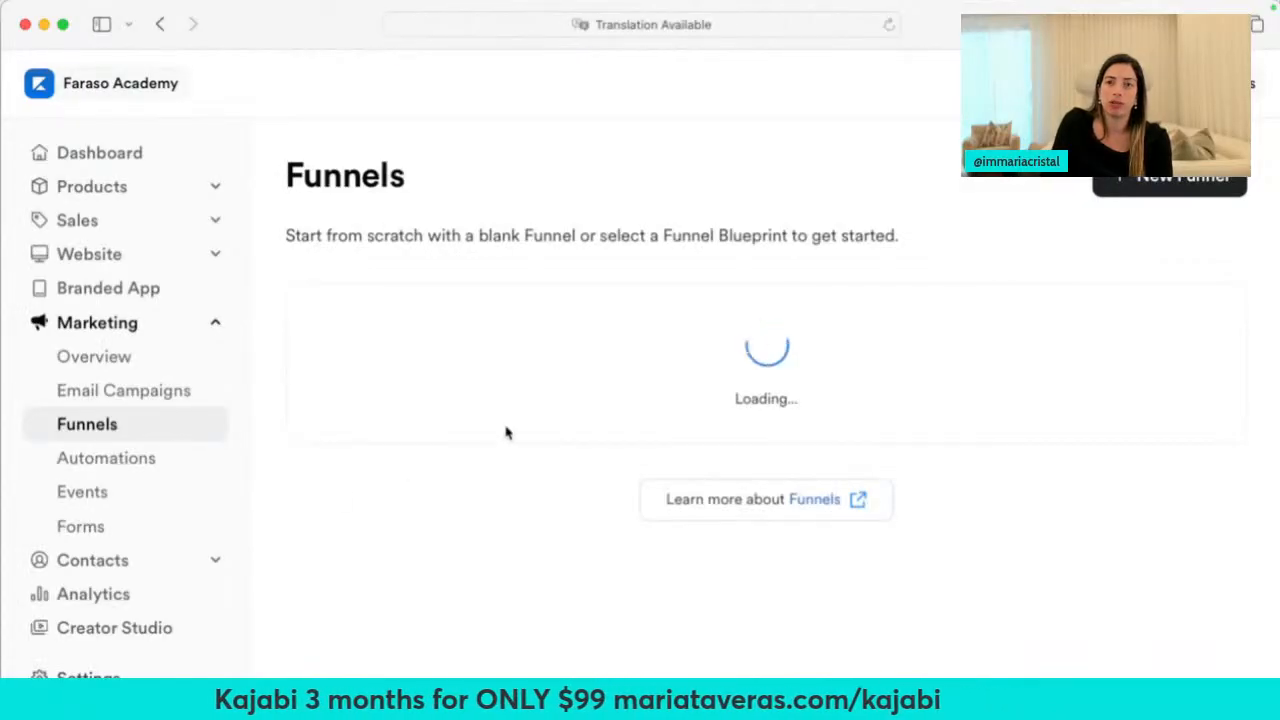
left_click(579, 520)
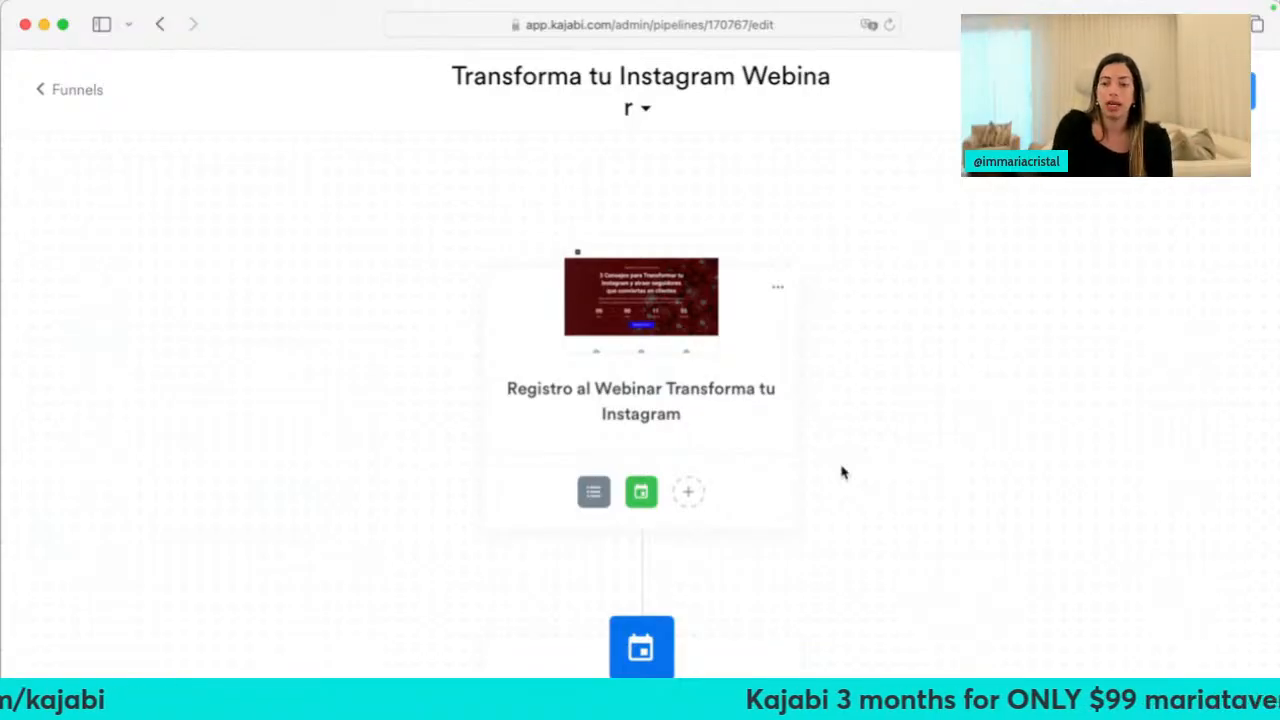
Zoom in and try the funnel's public link in a new tab, which returns a 503 error
key("super+equal")
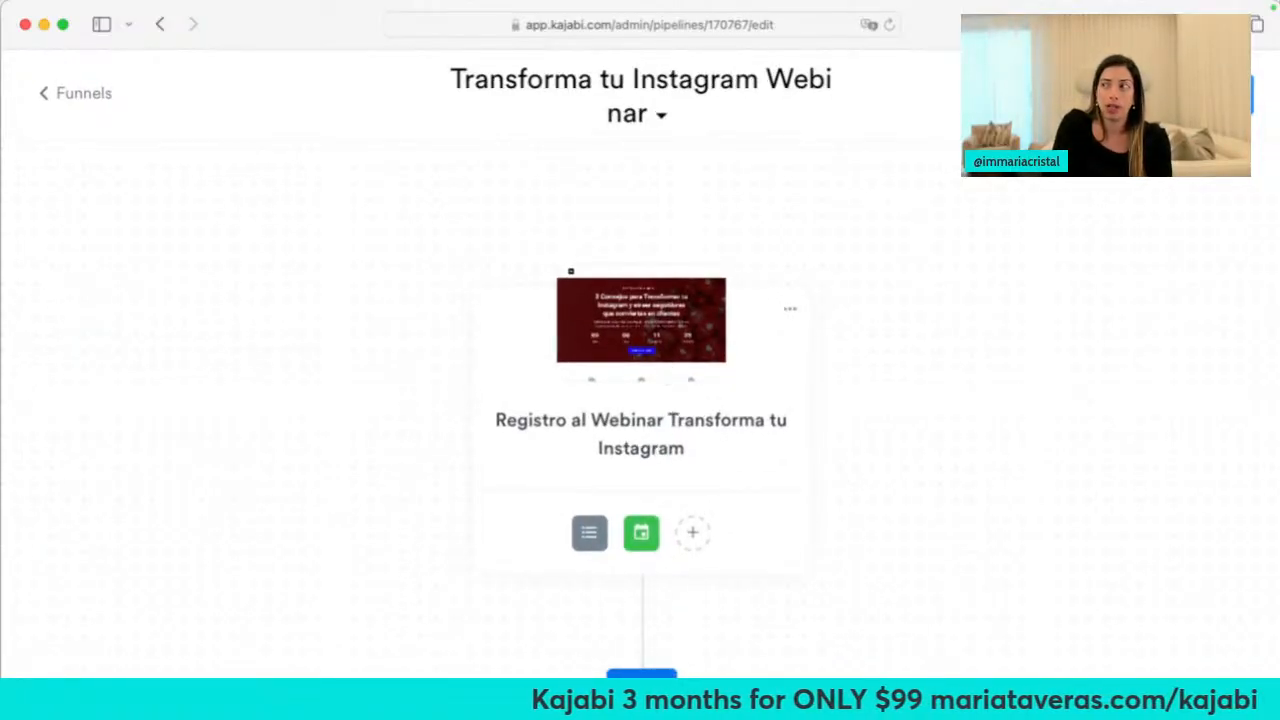
left_click(1190, 94)
key("super+t")
type("https://www.farasoacademy.com/pl/170767")
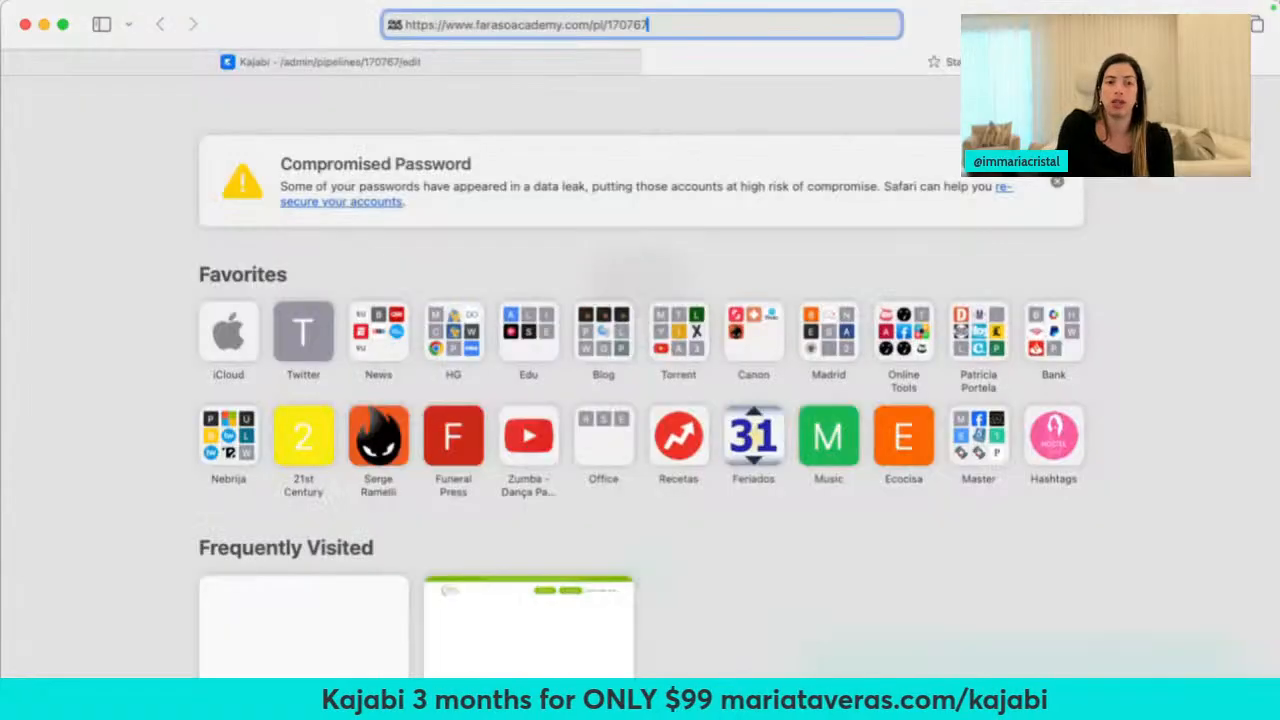
key("Return")
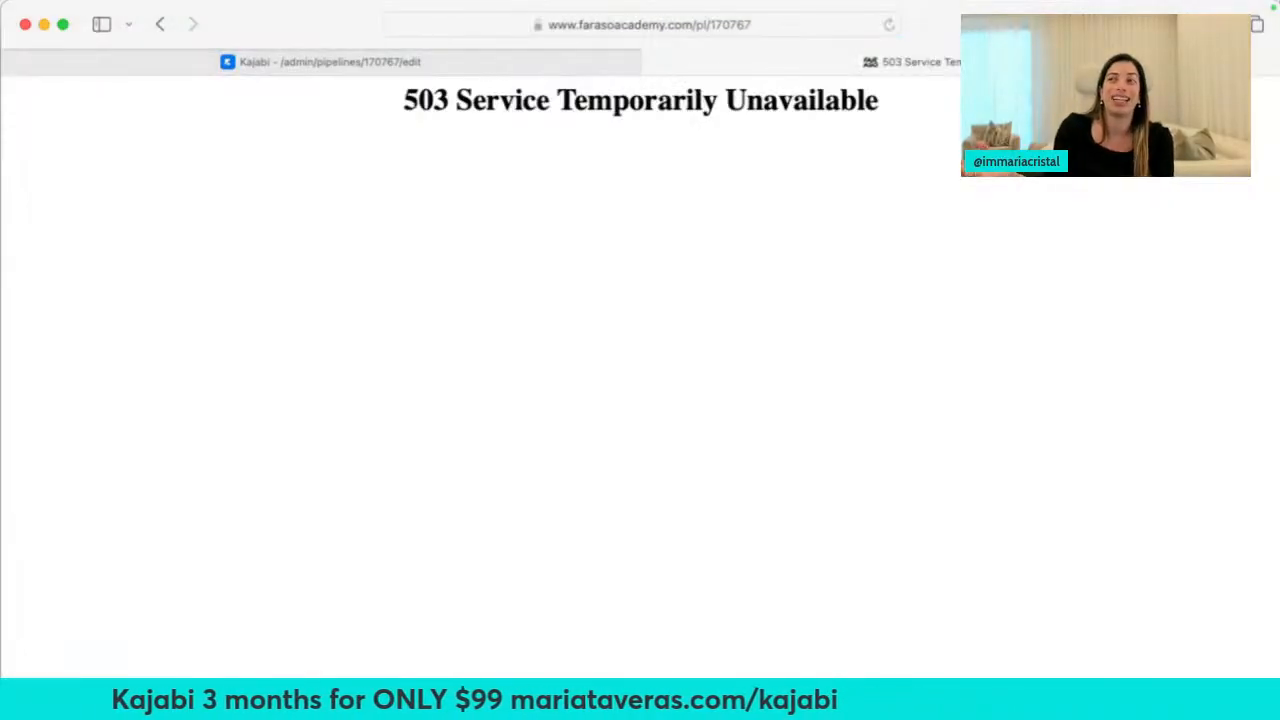
left_click(651, 62)
Inspect the registration page, then scroll through the funnel's event, emails and pages
left_click(694, 337)
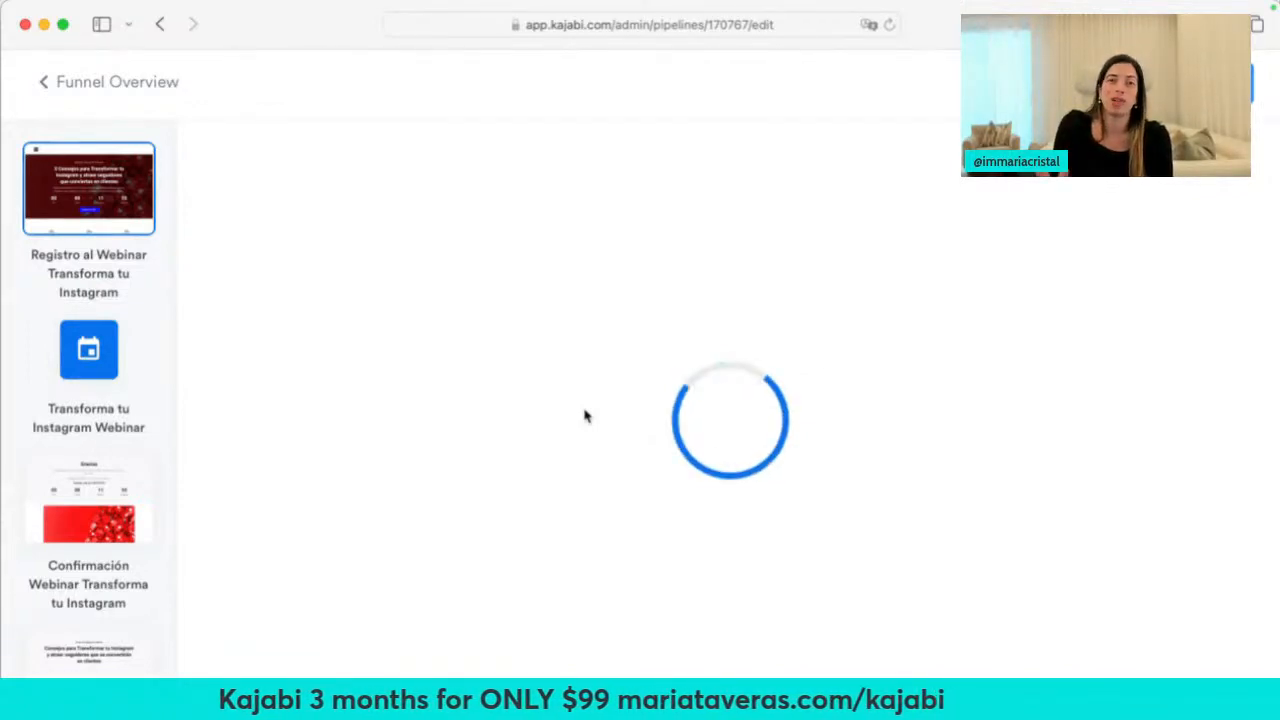
left_click(50, 87)
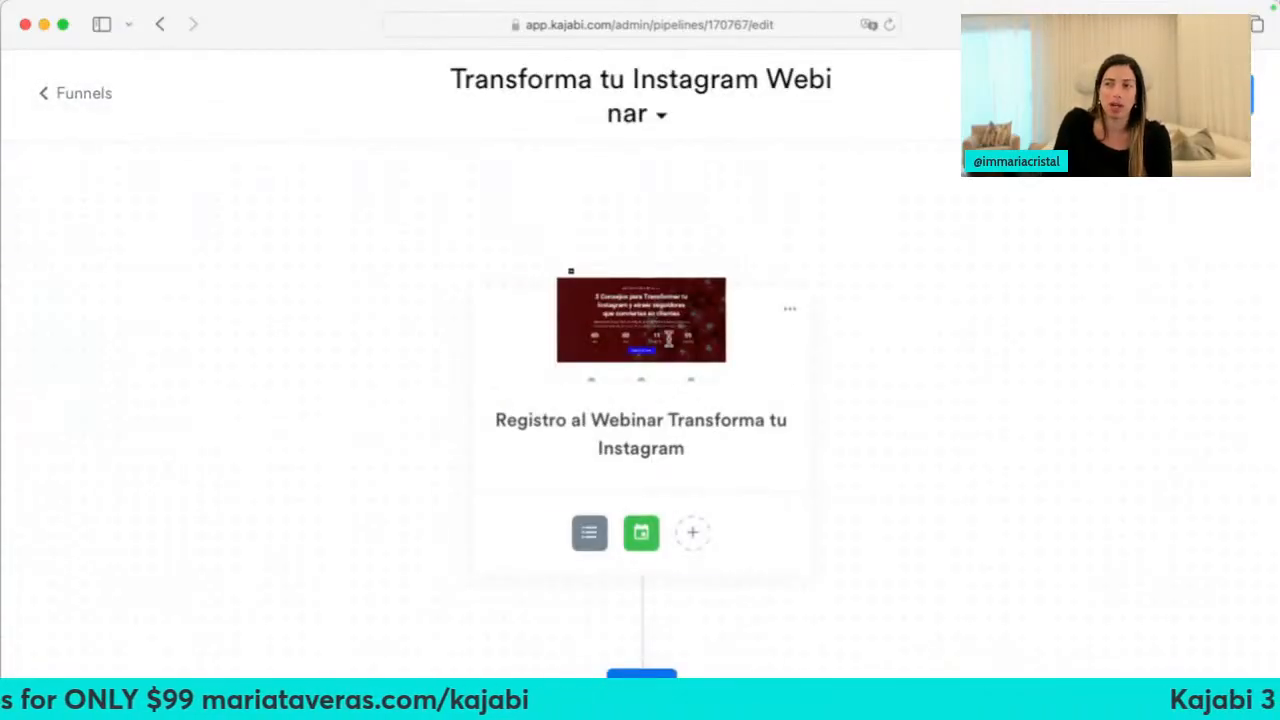
mouse_move(595, 540)
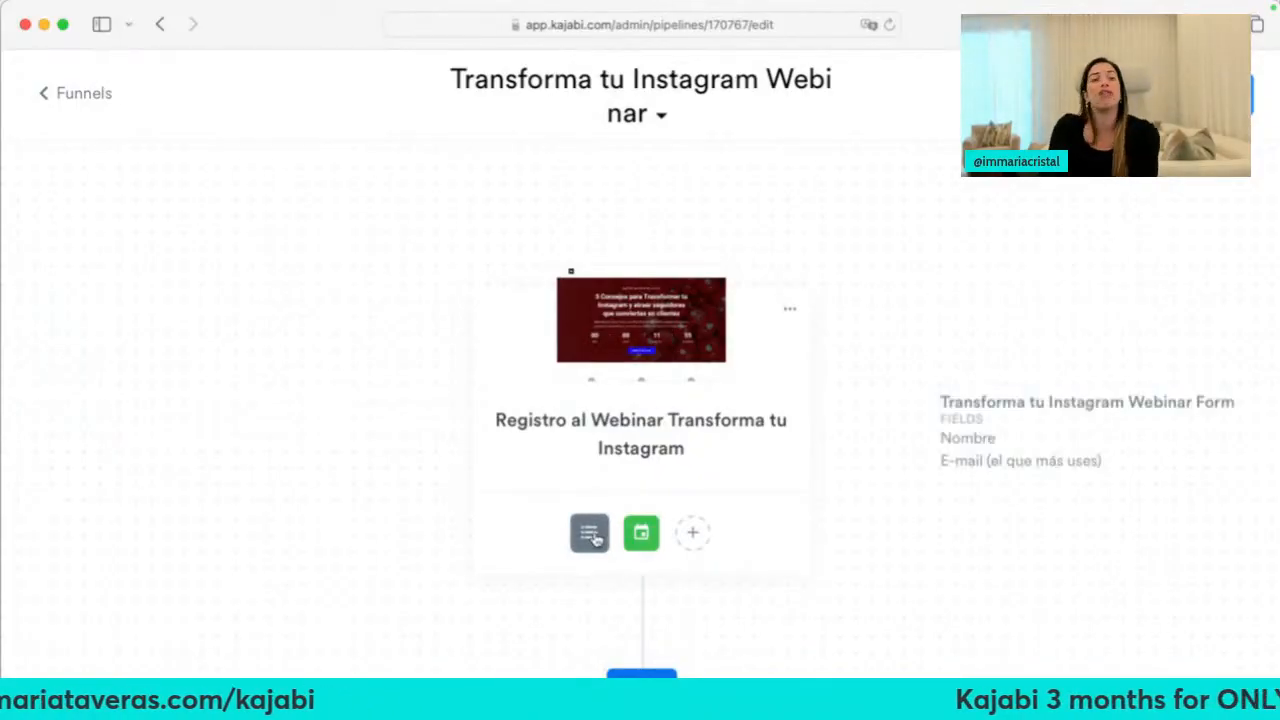
mouse_move(652, 550)
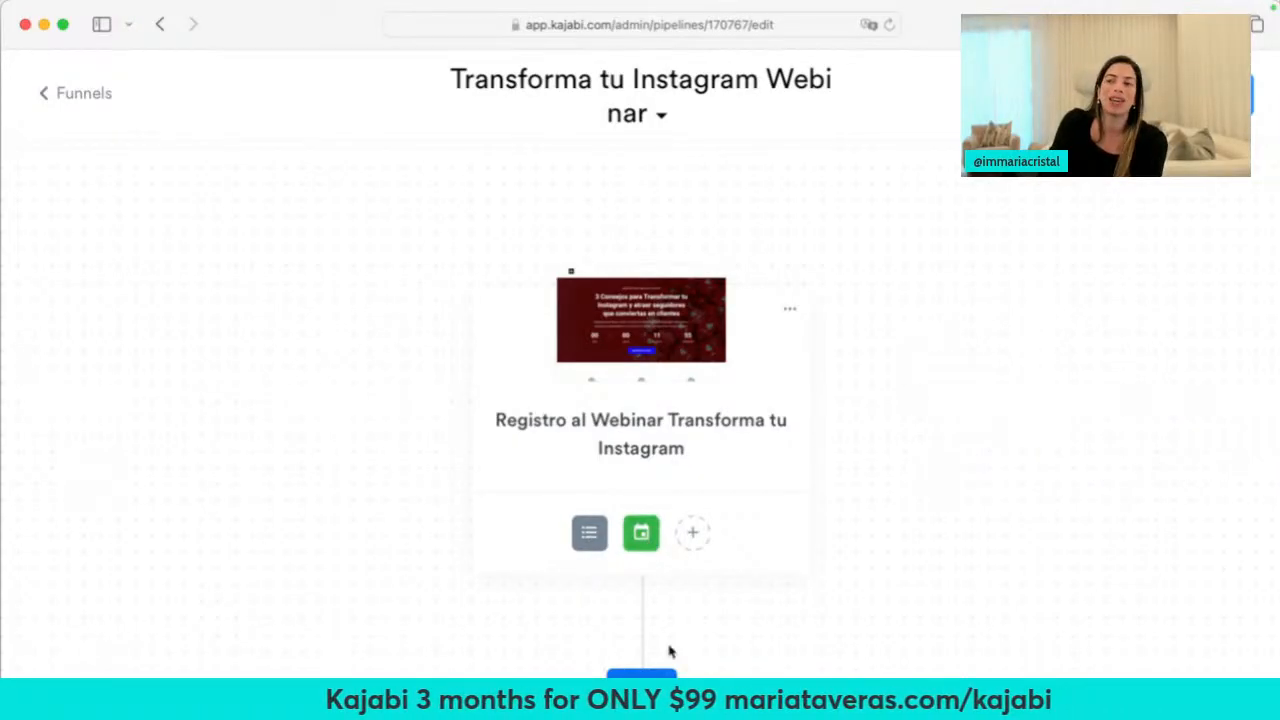
scroll(660, 645, "down", 4)
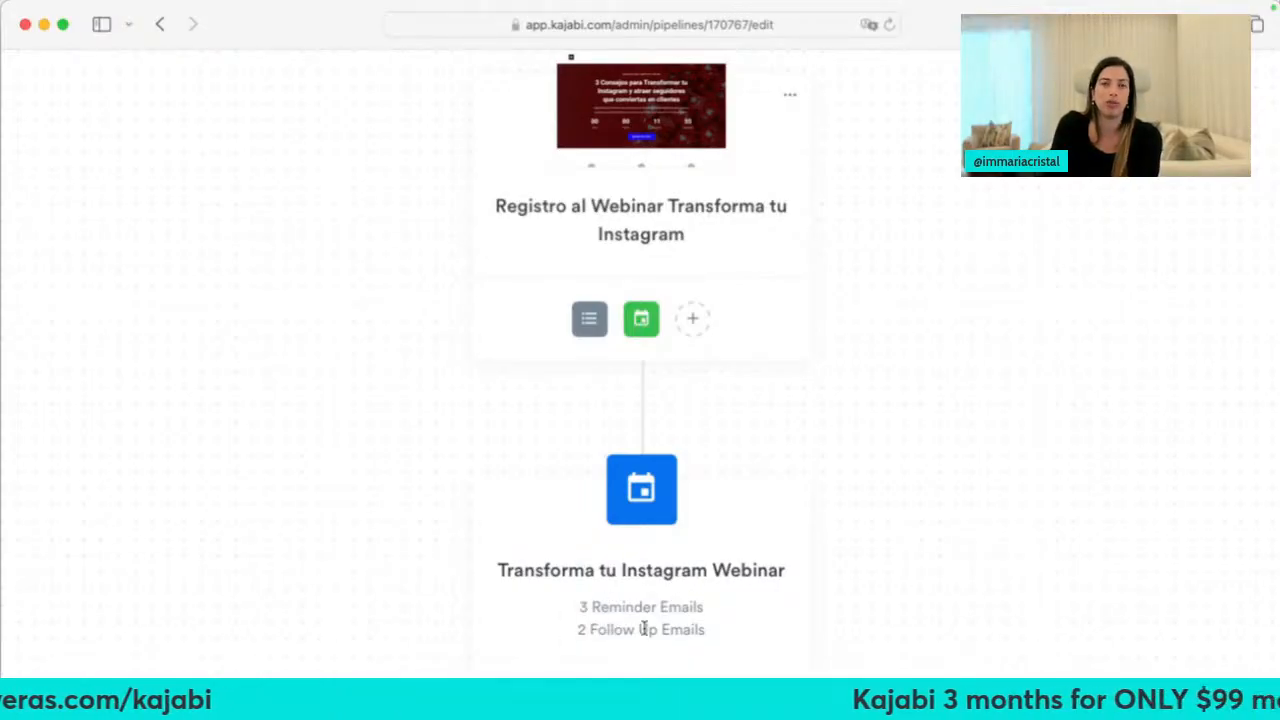
scroll(643, 627, "down", 10)
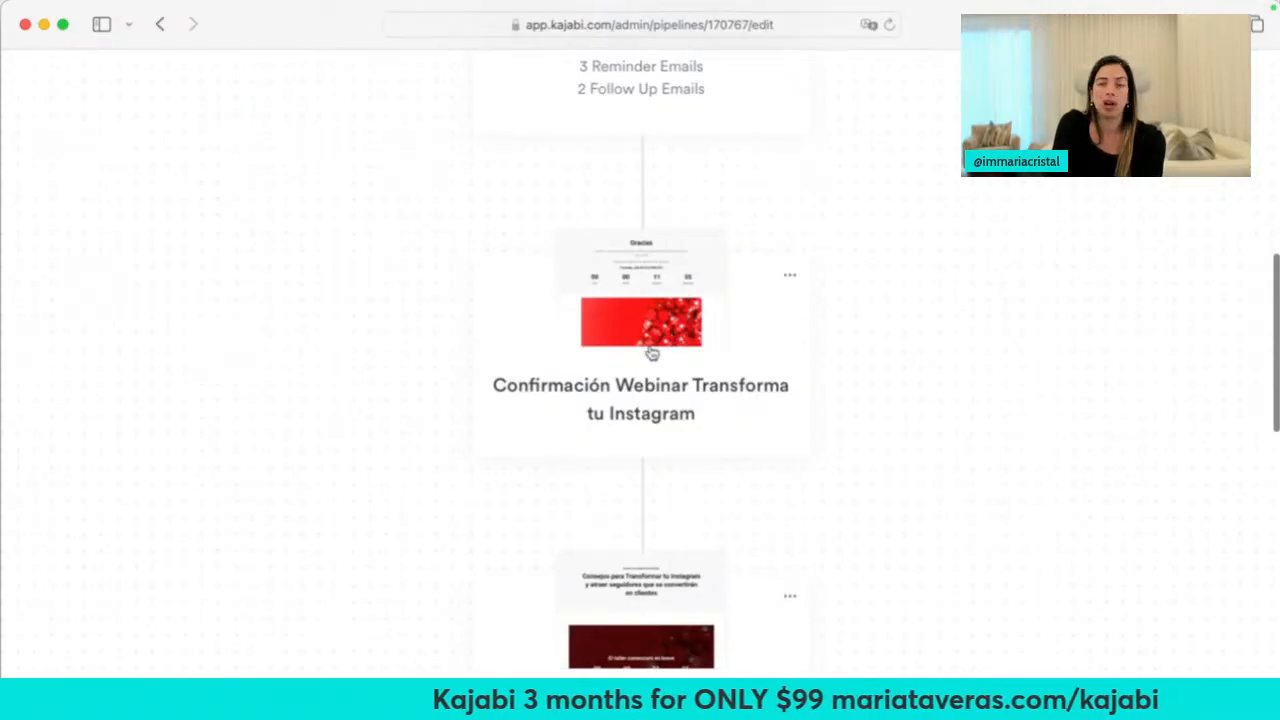
scroll(660, 354, "down", 5)
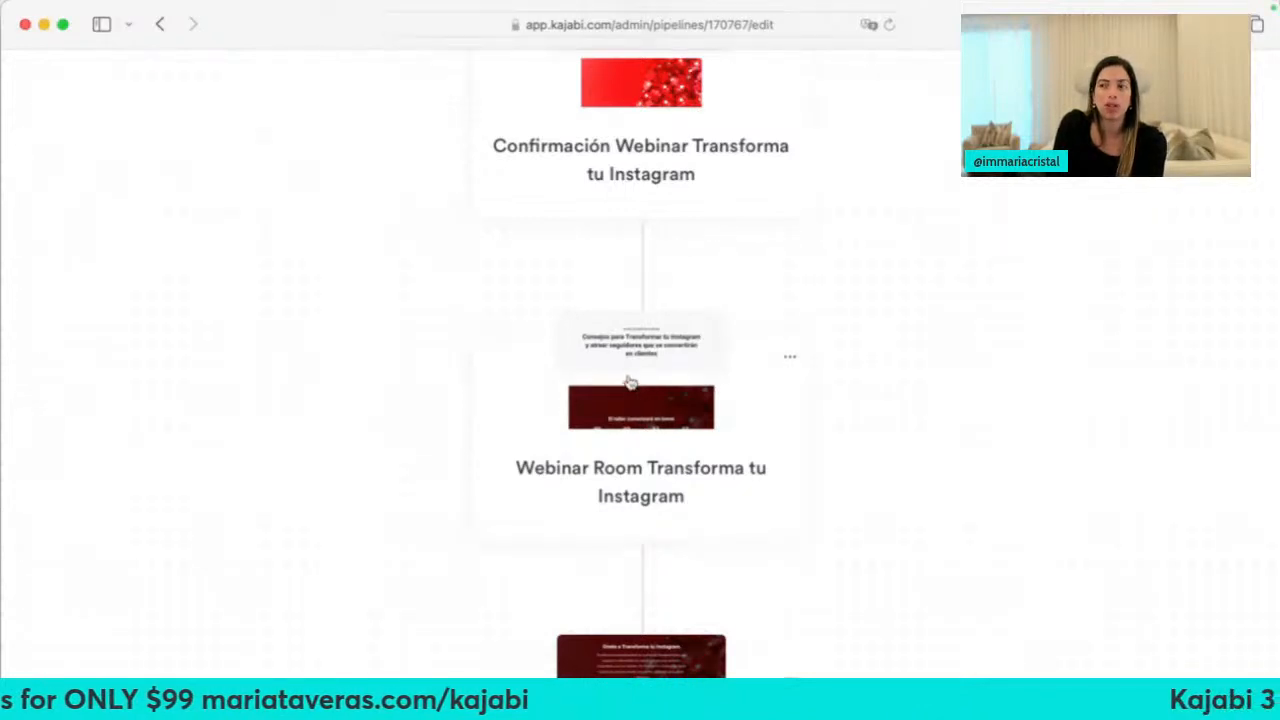
scroll(634, 420, "down", 5)
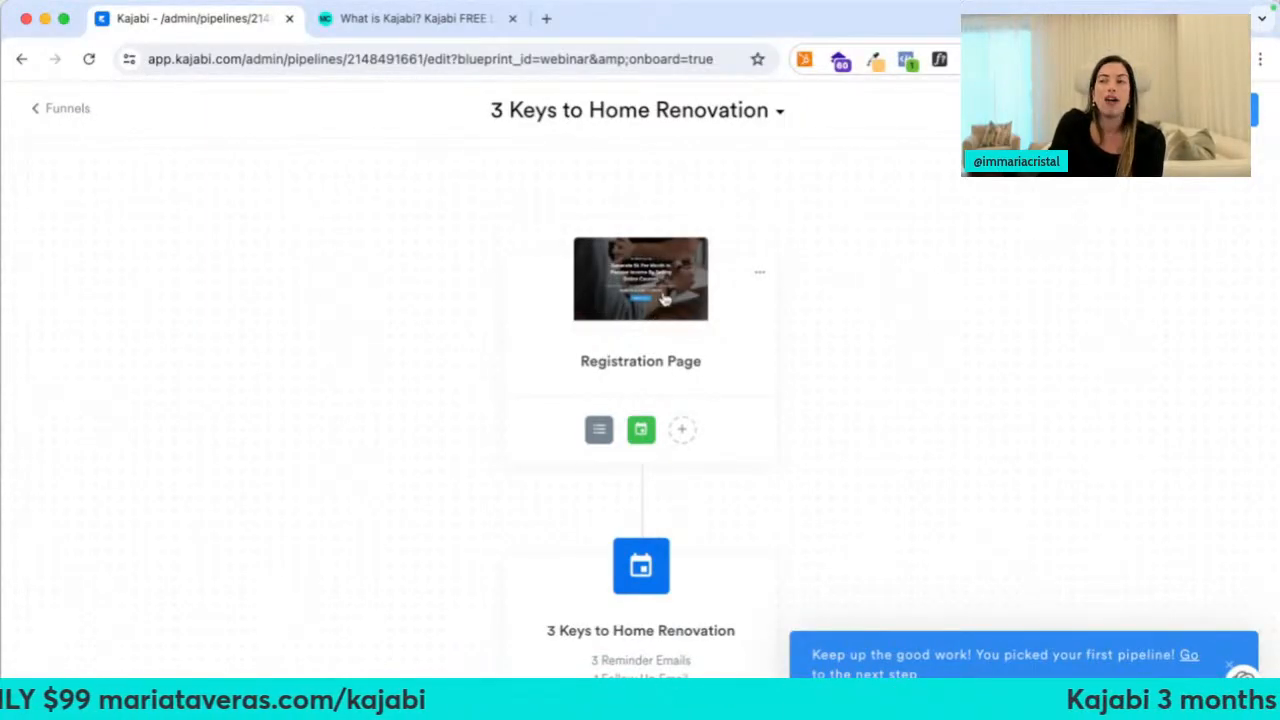
Change the registration page headline to '3 Keys to Home Renovation', deleting the old Generate 5k text
left_click(663, 297)
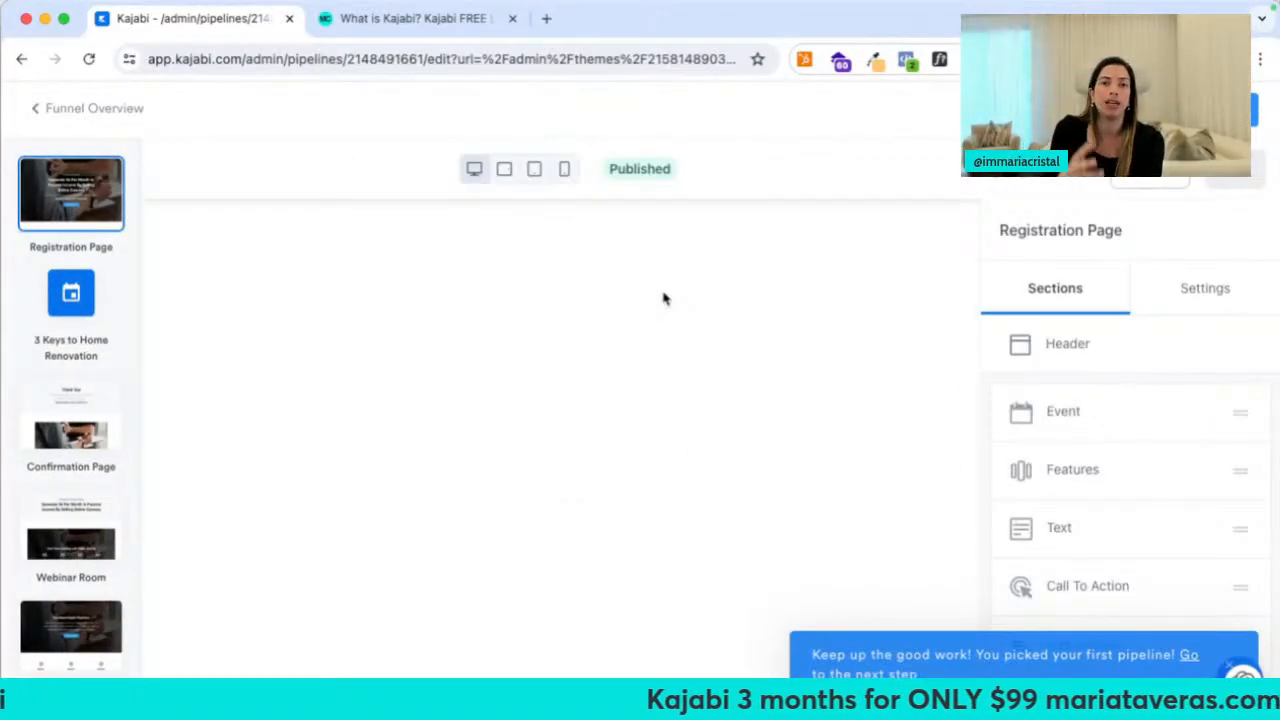
scroll(520, 540, "down", 3)
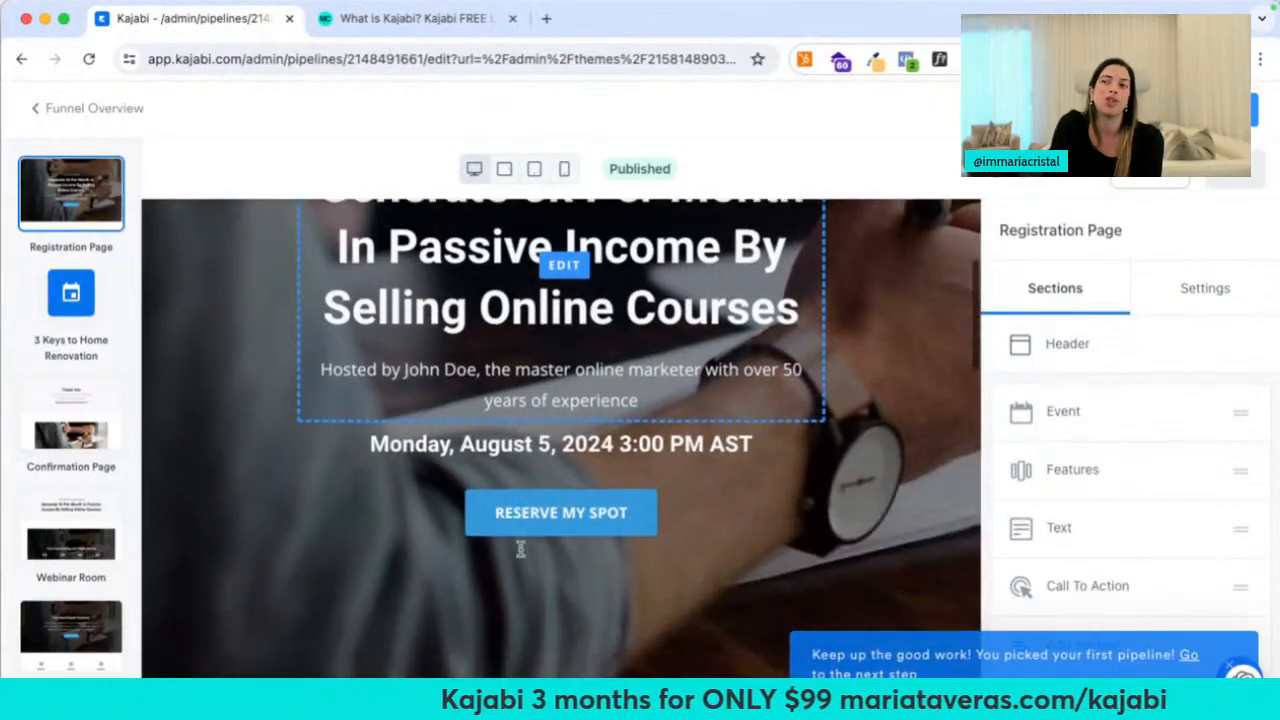
scroll(535, 513, "up", 3)
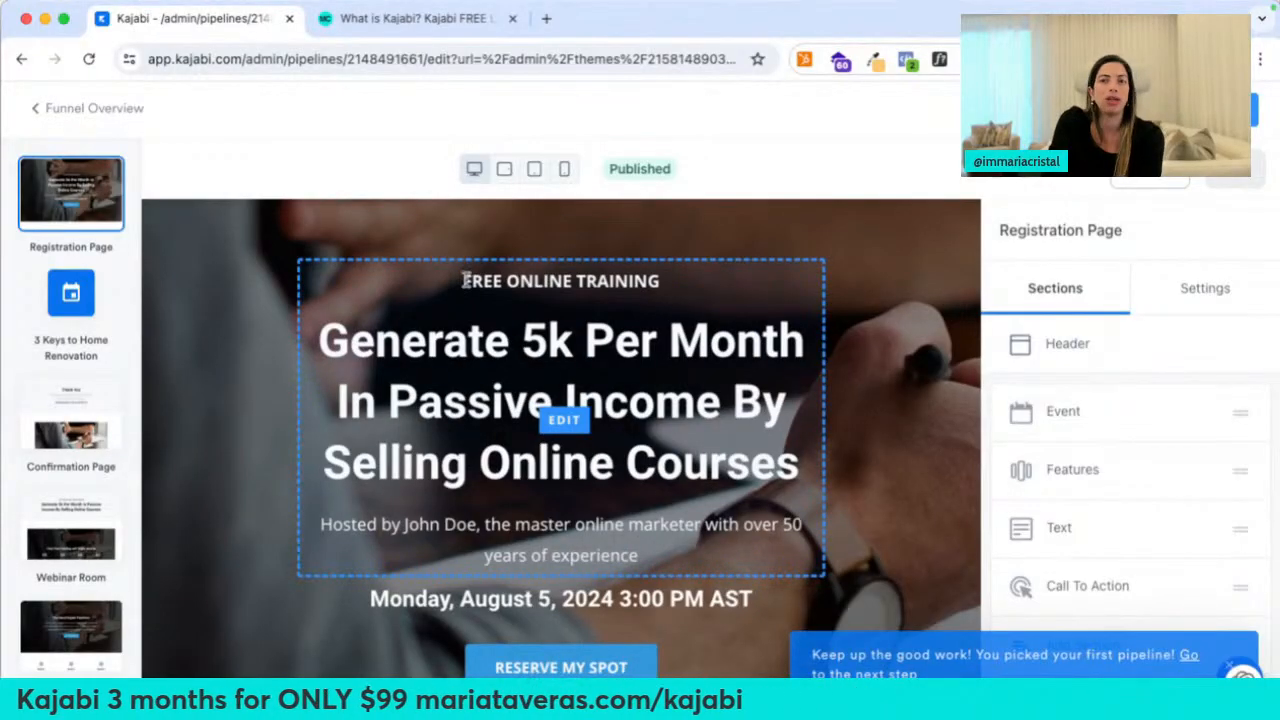
left_click(684, 338)
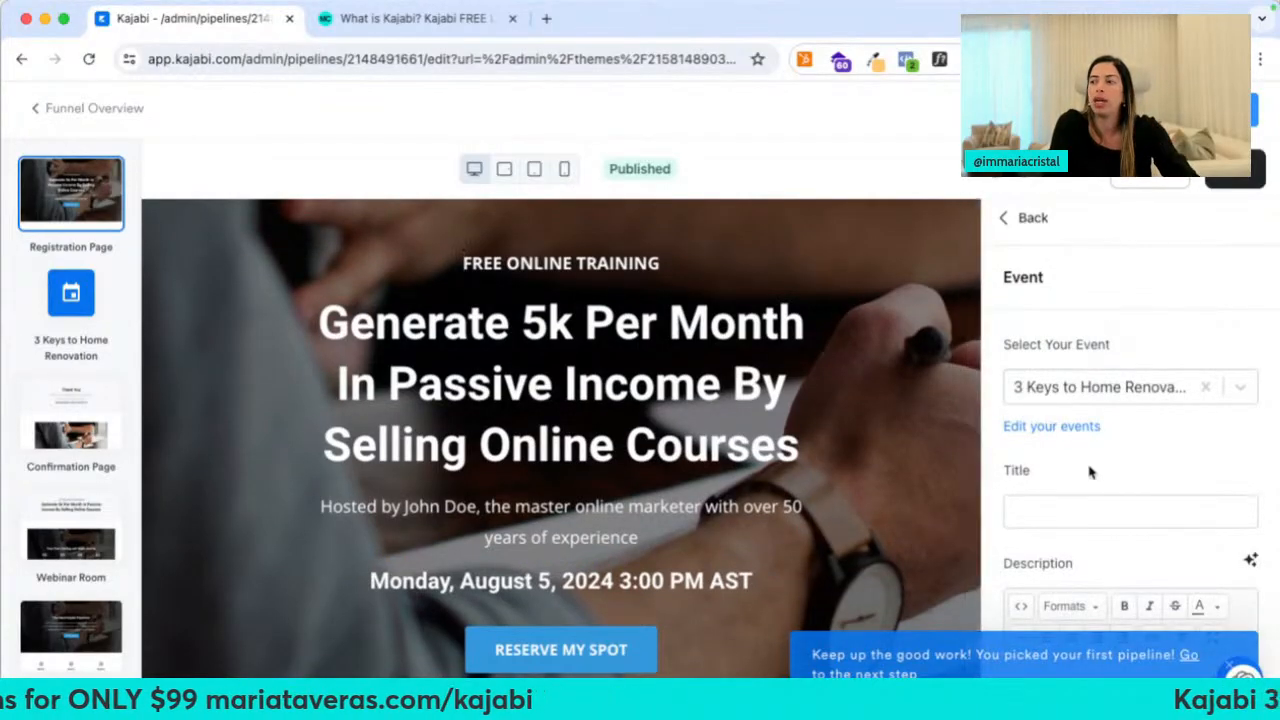
scroll(1077, 462, "down", 3)
left_click(1014, 457)
type("3 Keys t")
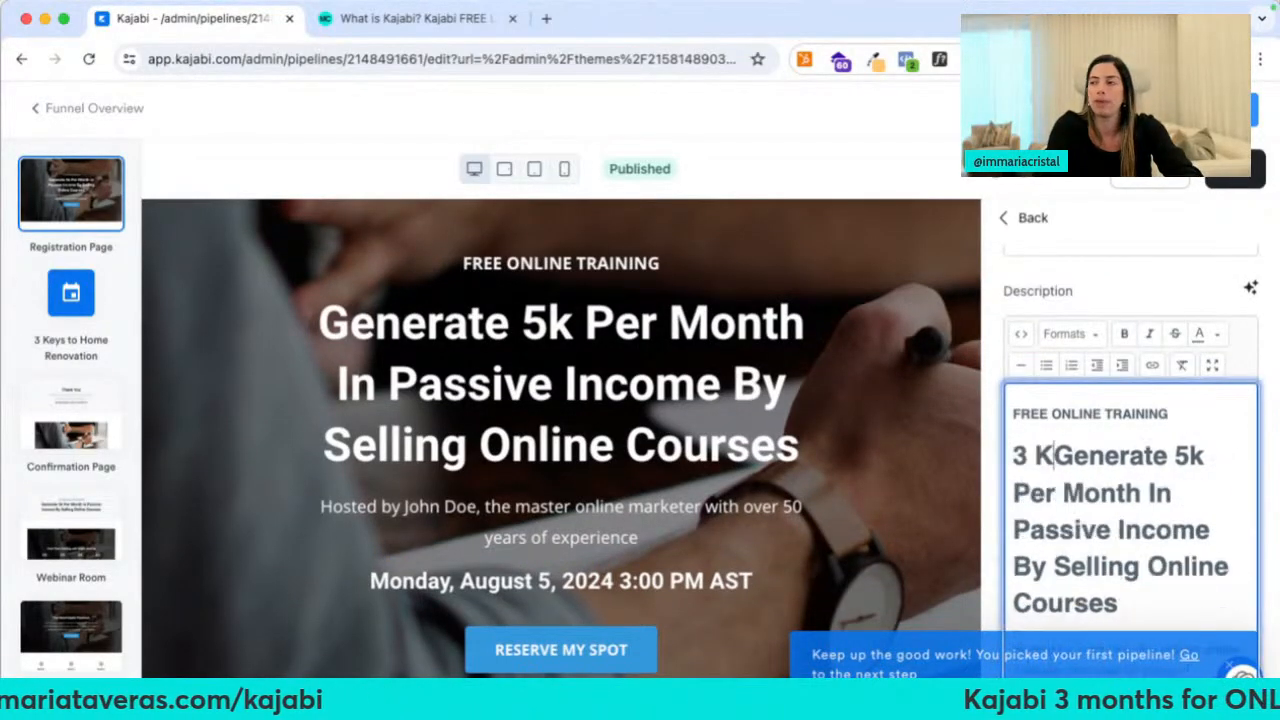
type("o Home REnov")
key("BackSpace")
key("BackSpace")
key("BackSpace")
key("BackSpace")
type("enovation")
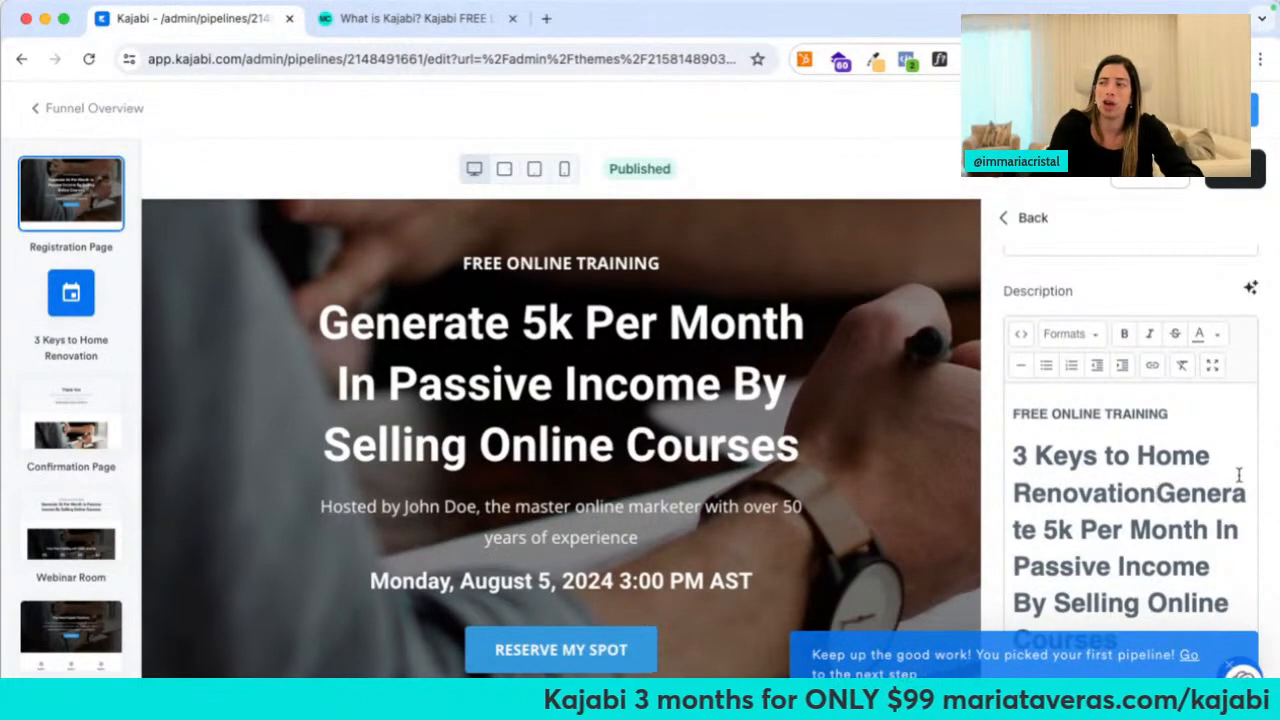
scroll(1238, 476, "down", 3)
left_click(1192, 504, "shift")
key("BackSpace")
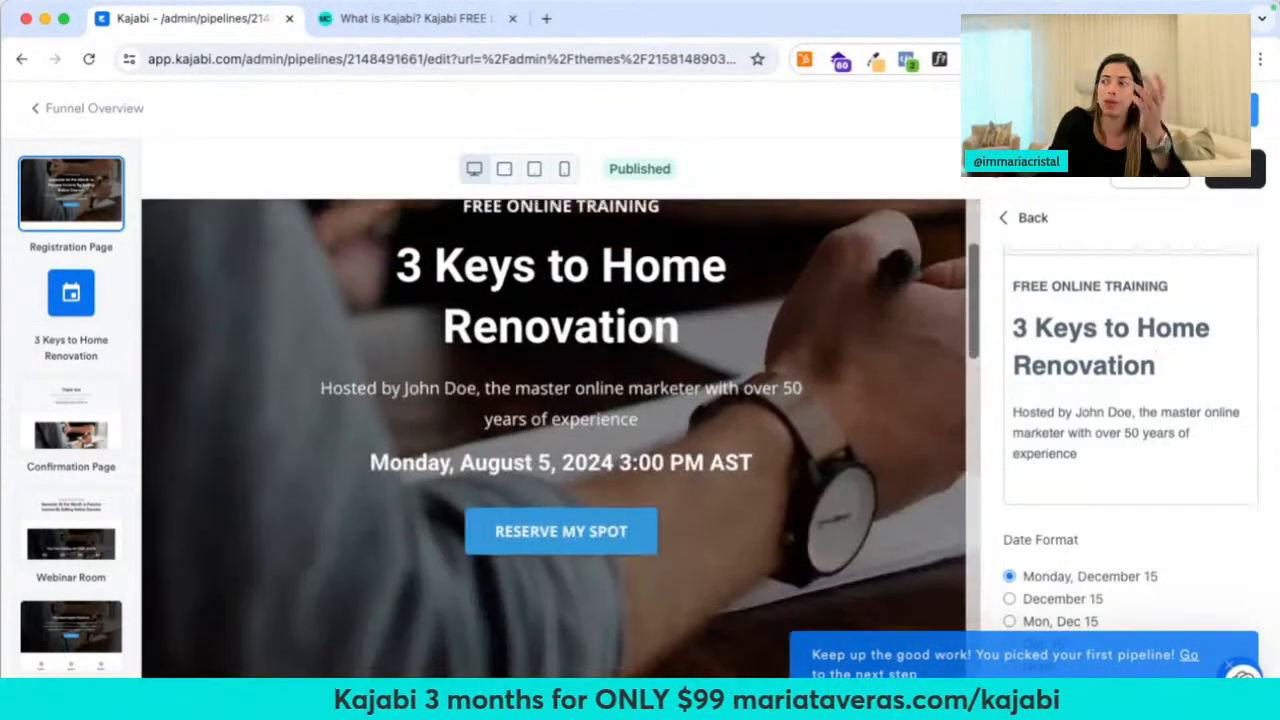
Replace the sample host name with the real host's name and save the page
left_click_drag(1131, 412, 1086, 412)
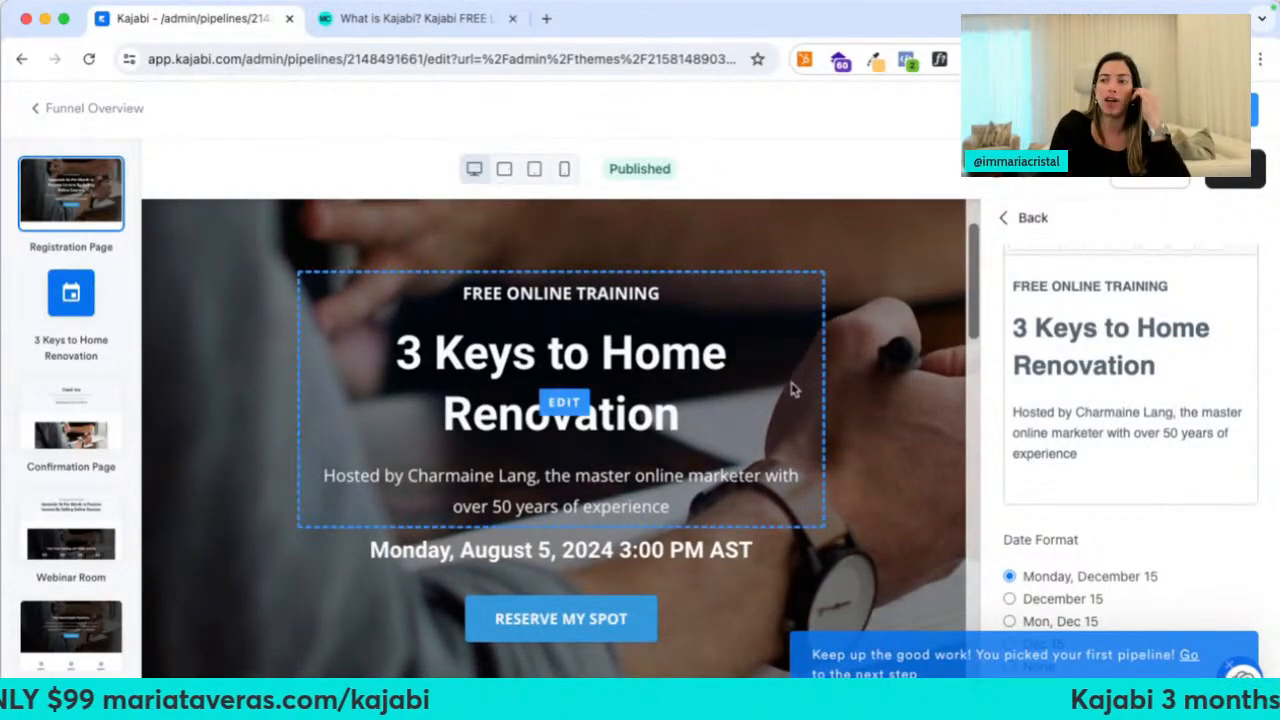
left_click(1233, 177)
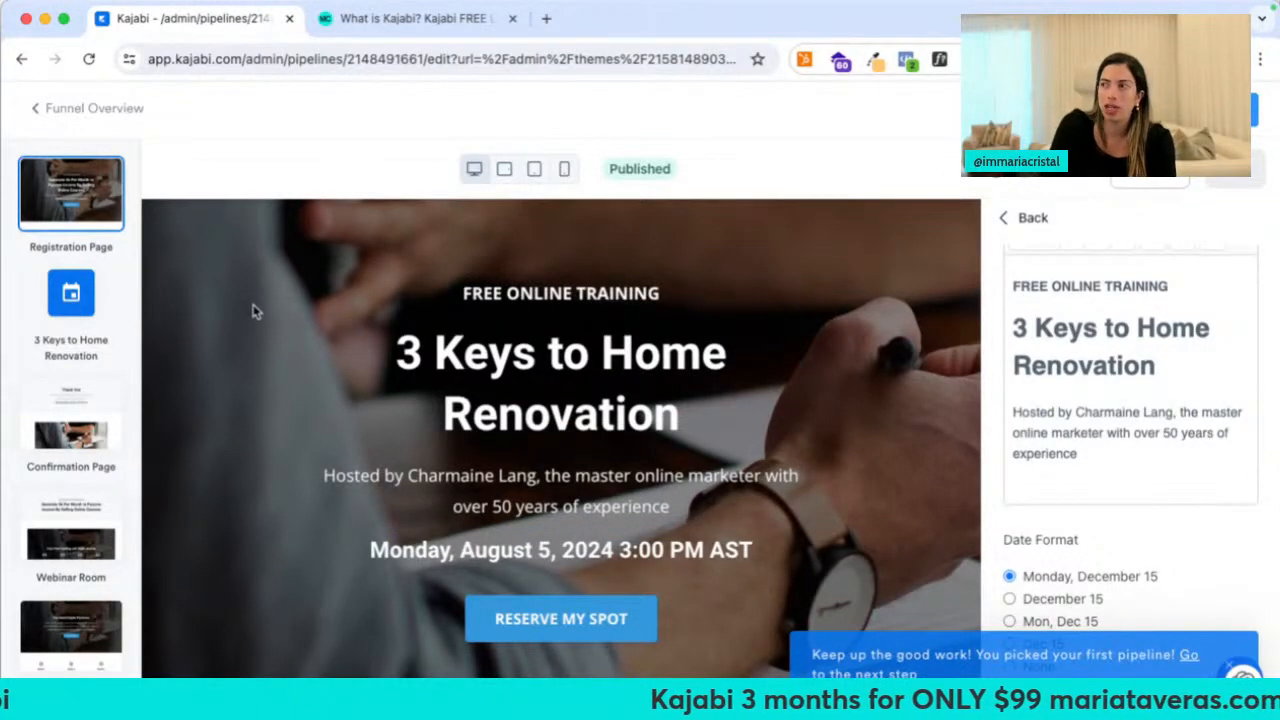
left_click(75, 110)
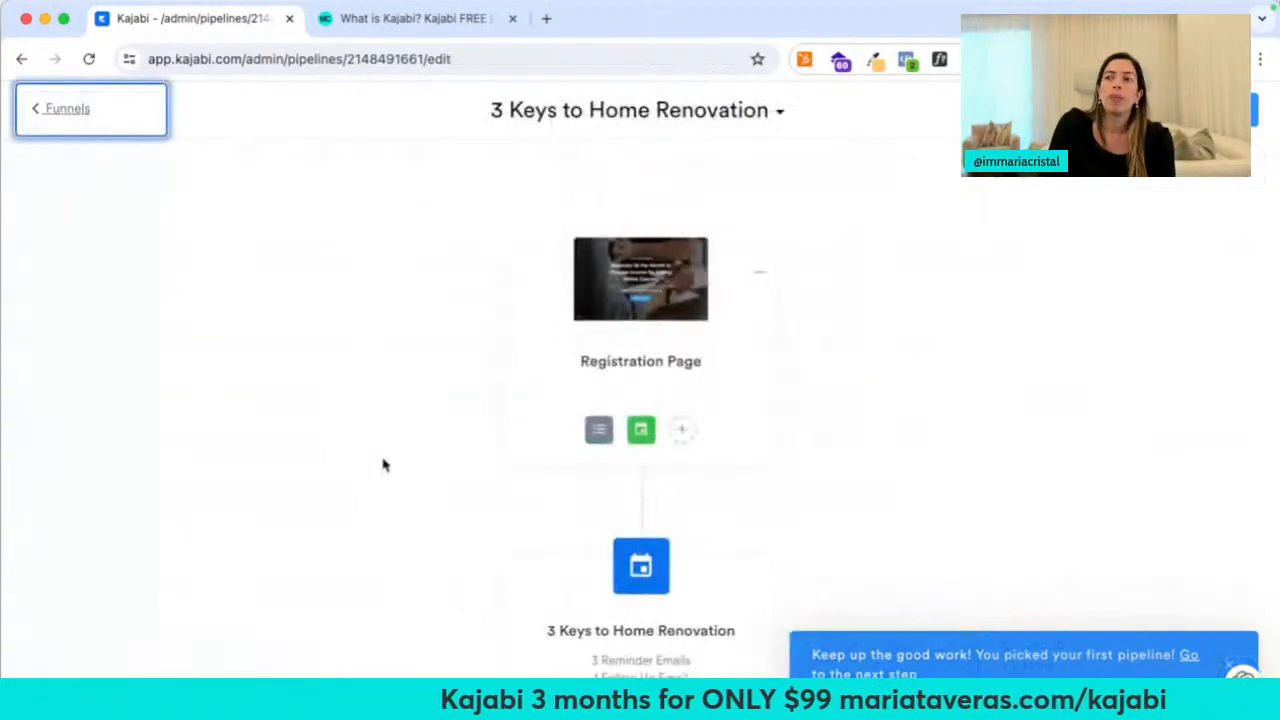
Open the 3 Keys to Home Renovation event and its 'Congrats, you're registered!' email
scroll(675, 400, "down", 3)
left_click(641, 382)
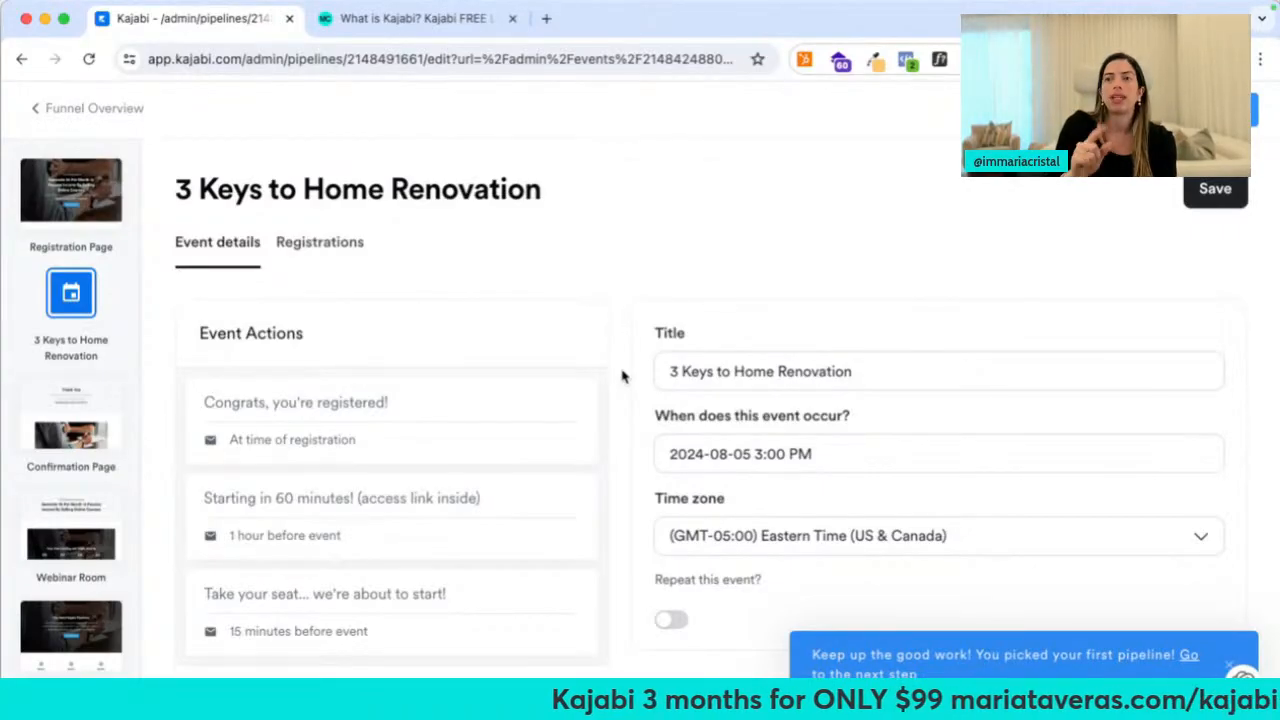
scroll(622, 376, "down", 2)
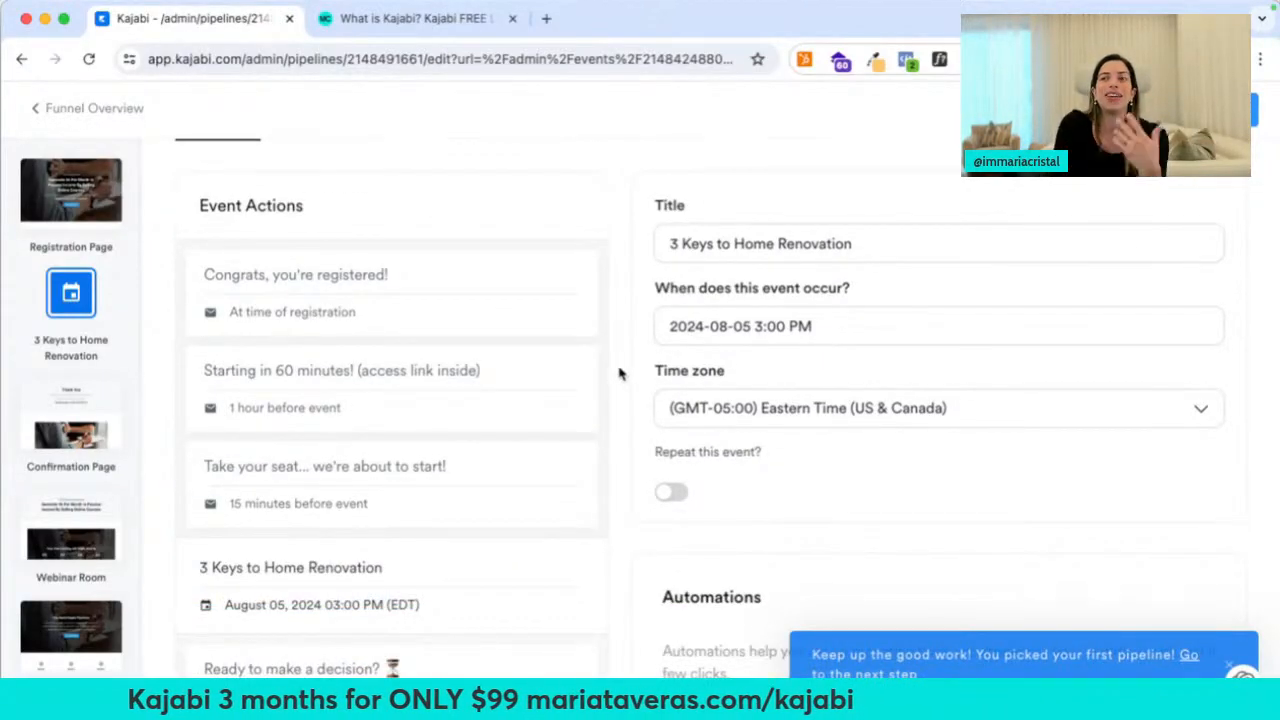
left_click(348, 279)
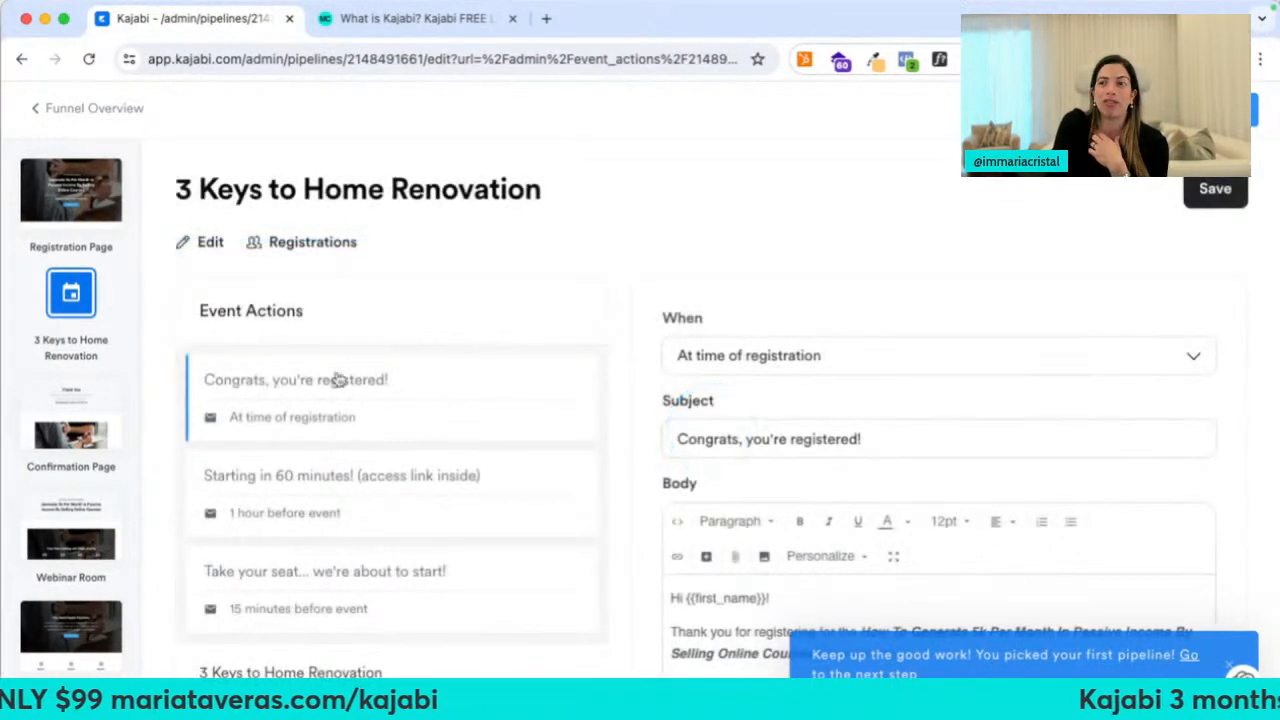
Replace the bold workshop title in the confirmation email with '3 Keys to Home Renovation' and save
scroll(400, 390, "down", 3)
scroll(857, 288, "down", 1)
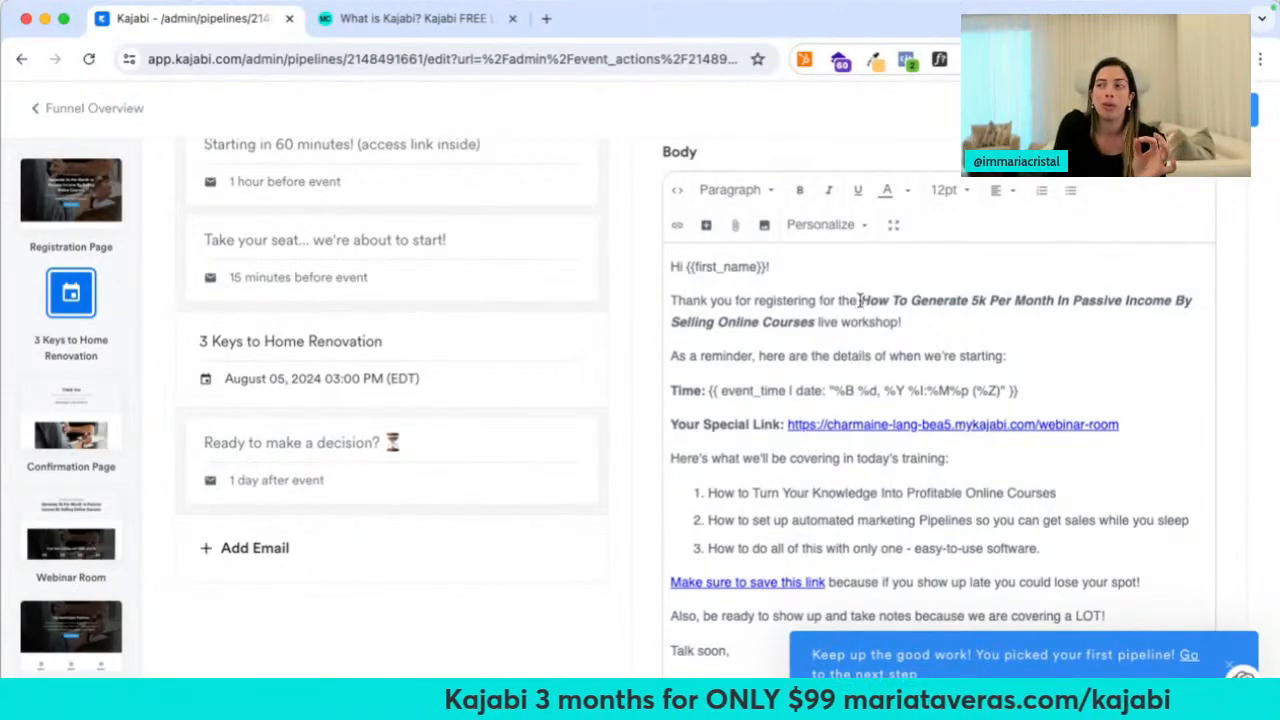
left_click_drag(857, 300, 815, 321)
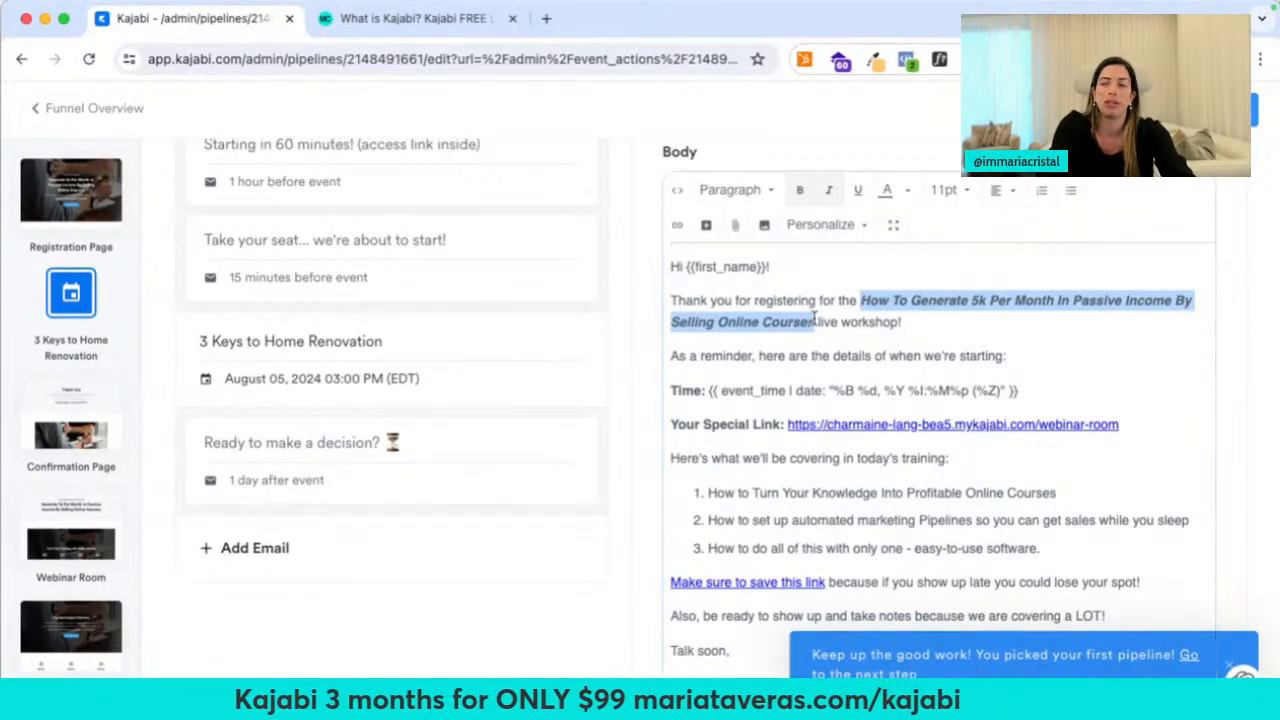
type("3 Keys to Home Renovation")
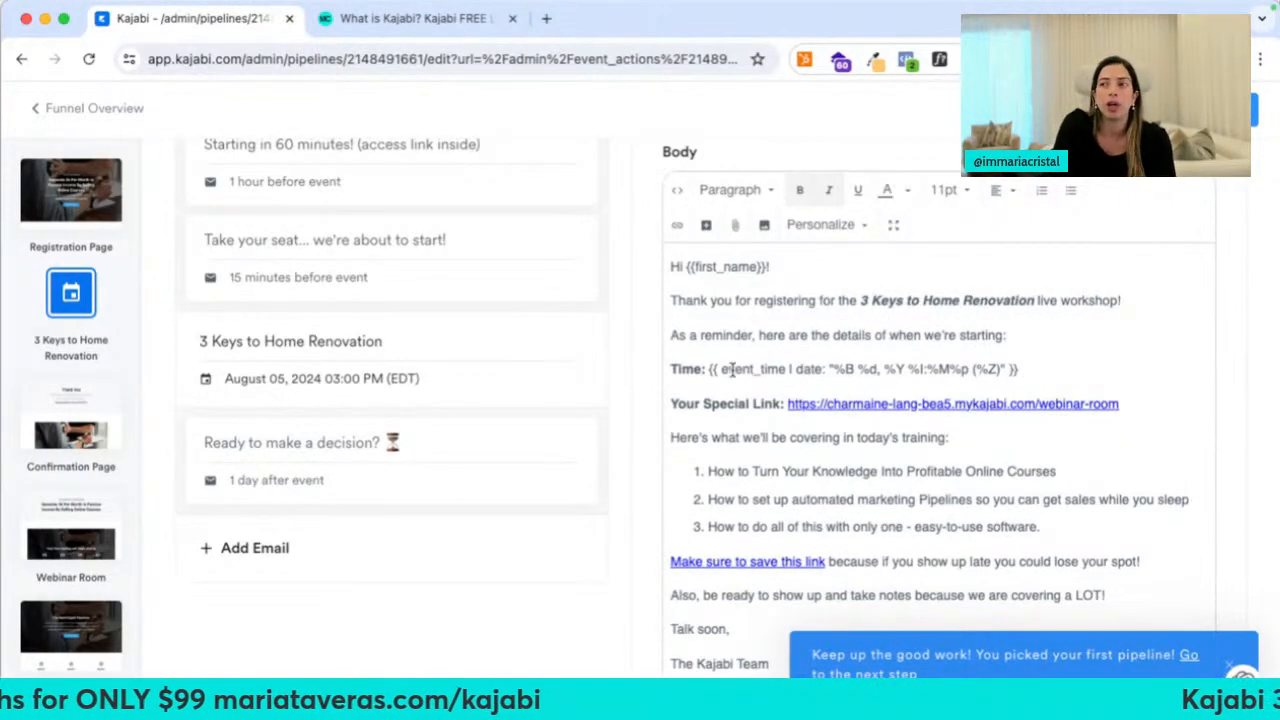
left_click_drag(709, 371, 1049, 371)
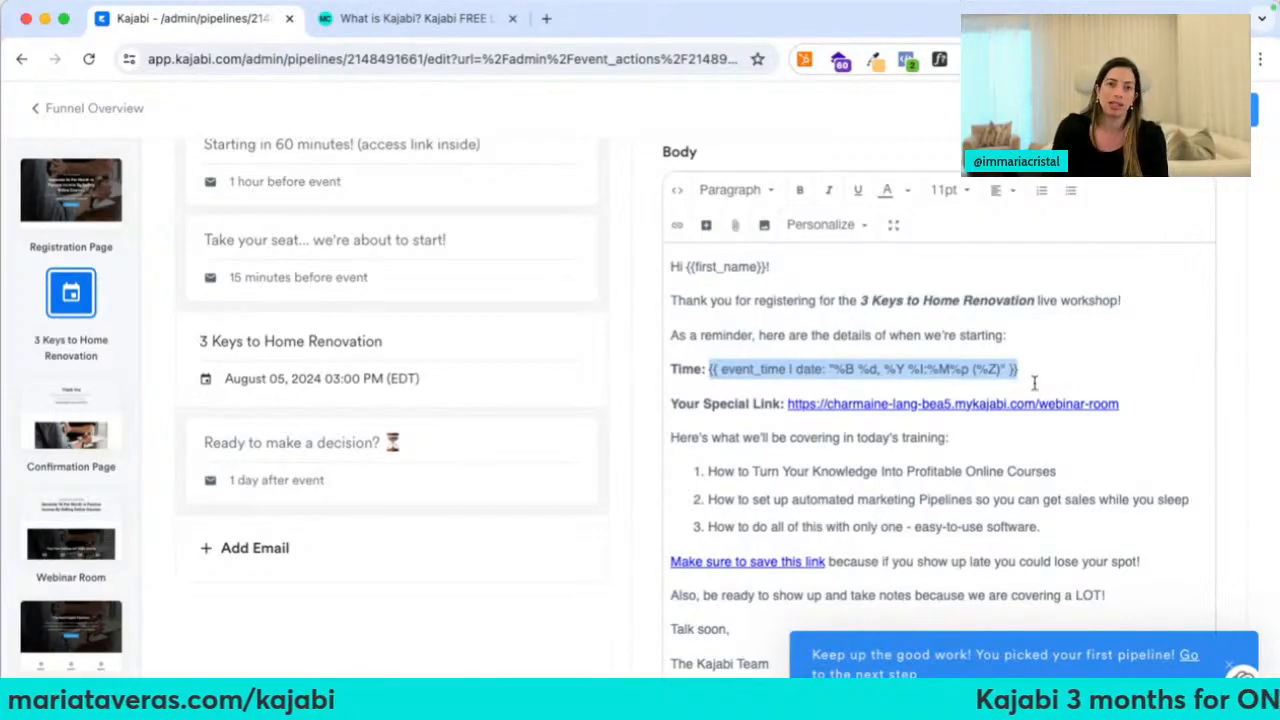
scroll(1034, 383, "down", 2)
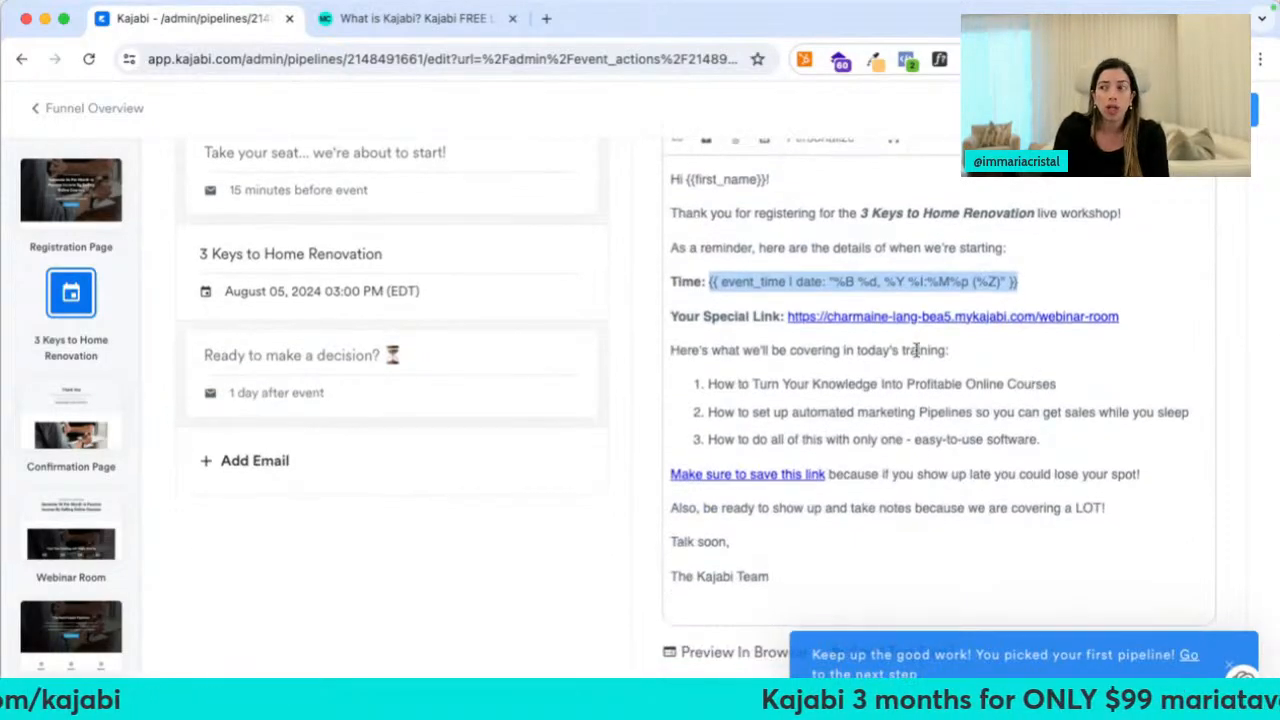
left_click(1033, 317)
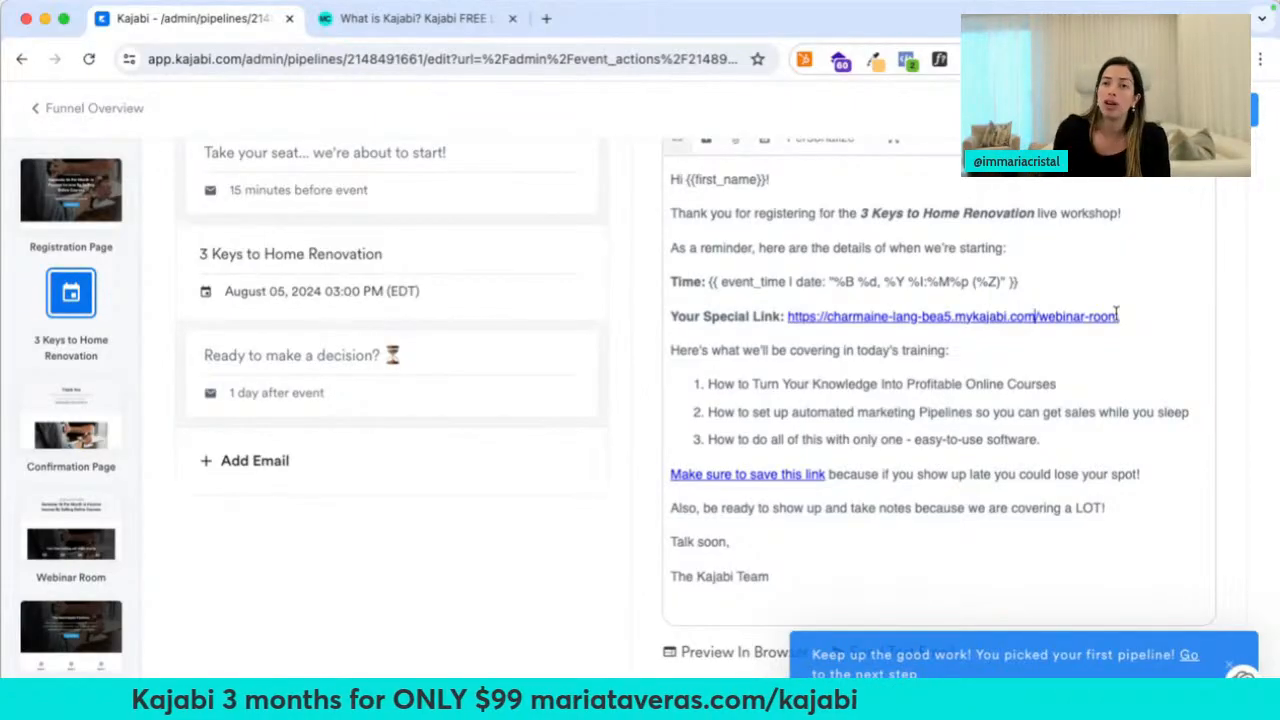
scroll(1027, 330, "up", 6)
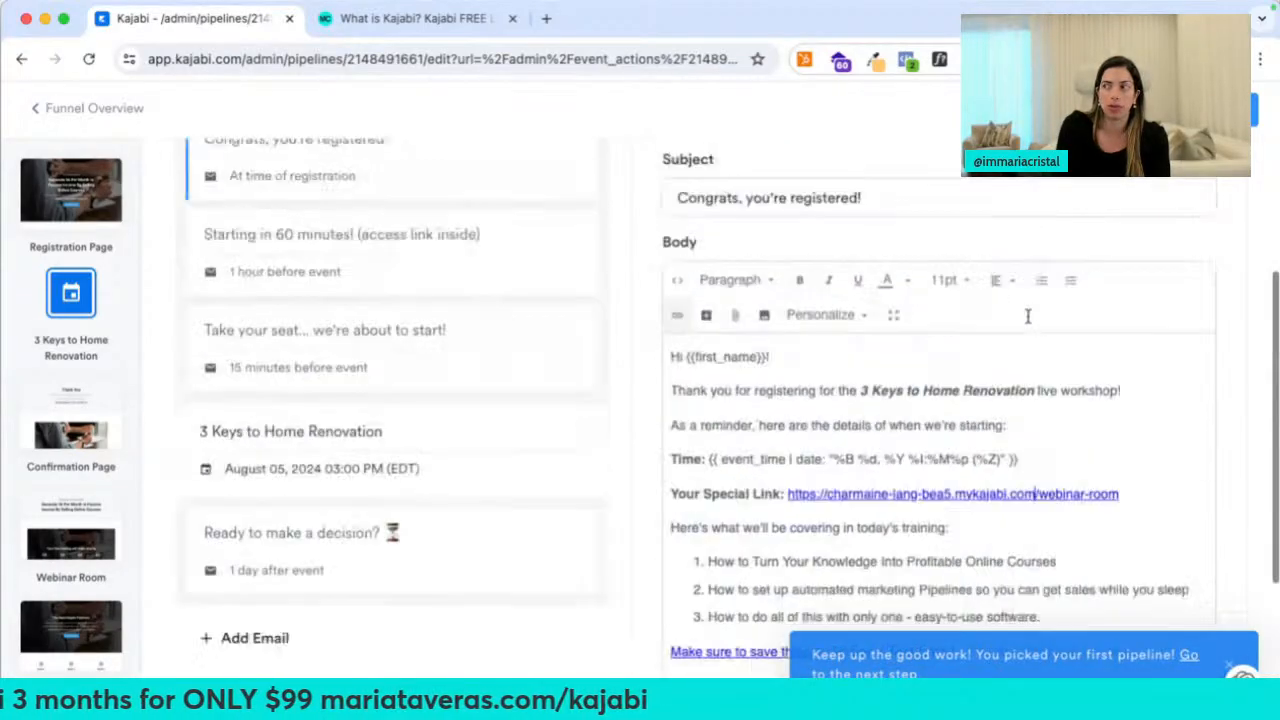
left_click(1213, 189)
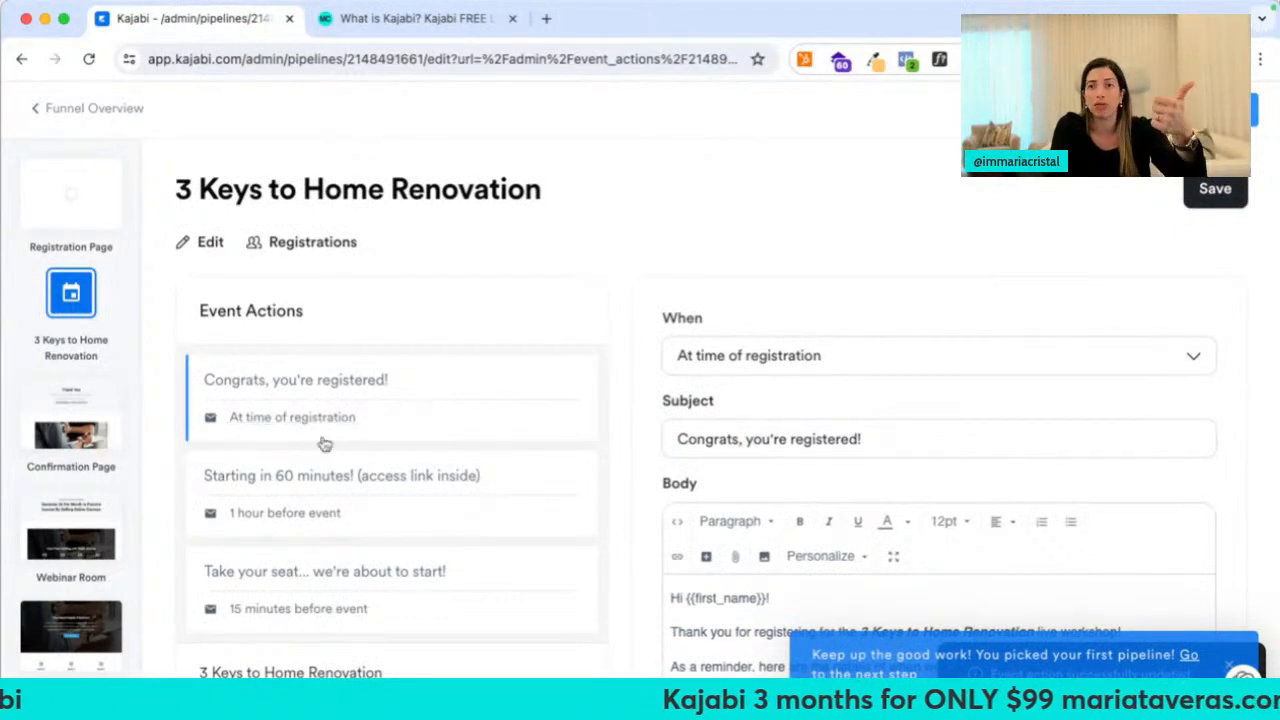
Review the 'Starting in 60 minutes!' reminder email, then return to the event details
left_click(374, 481)
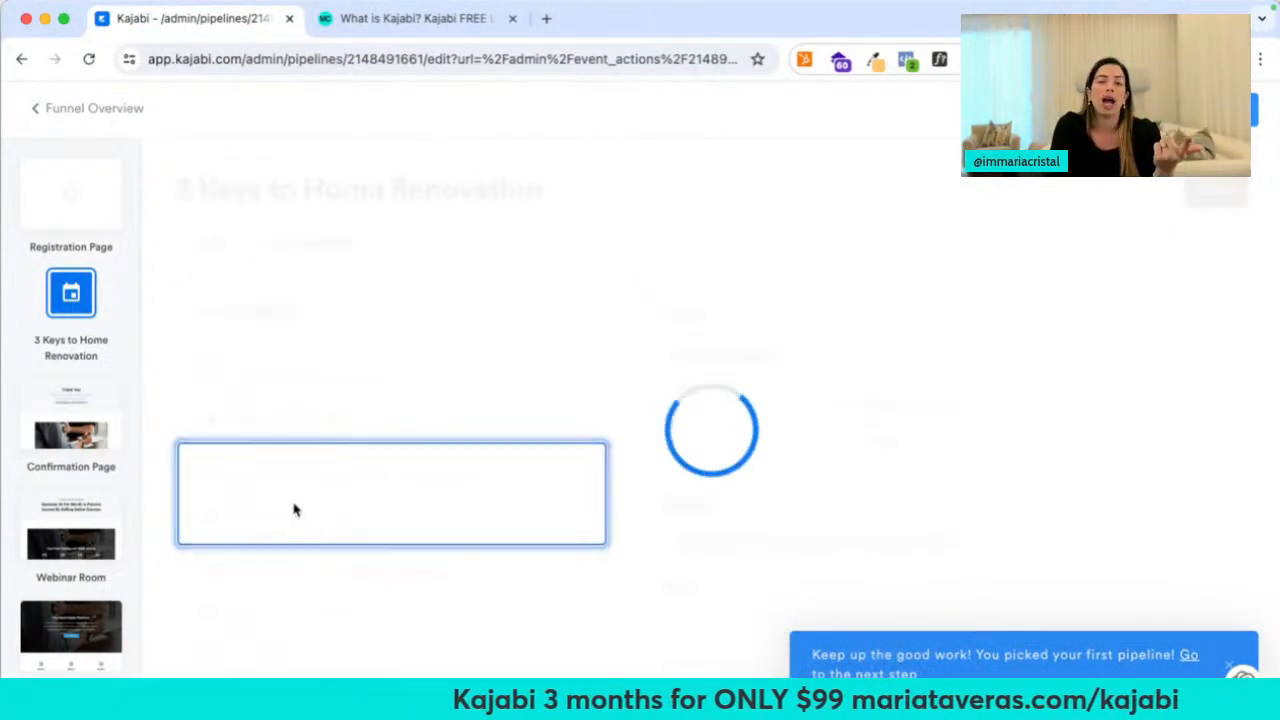
scroll(420, 520, "down", 2)
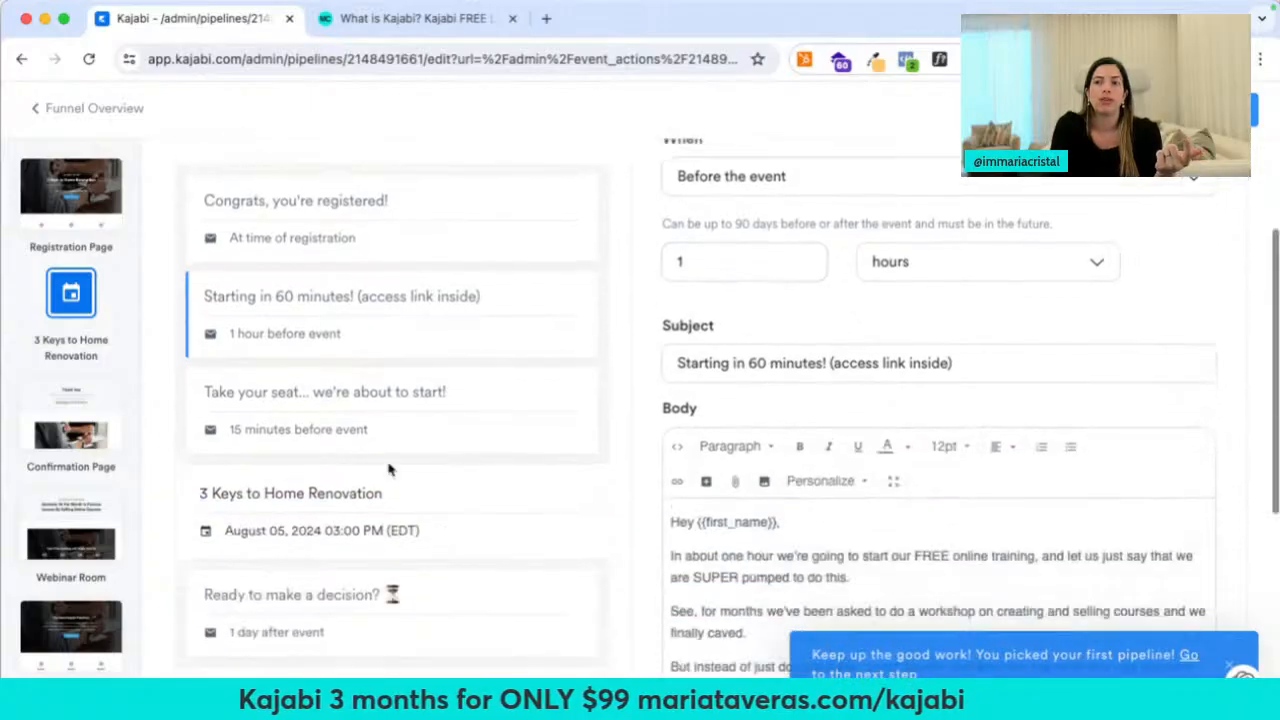
scroll(378, 418, "down", 3)
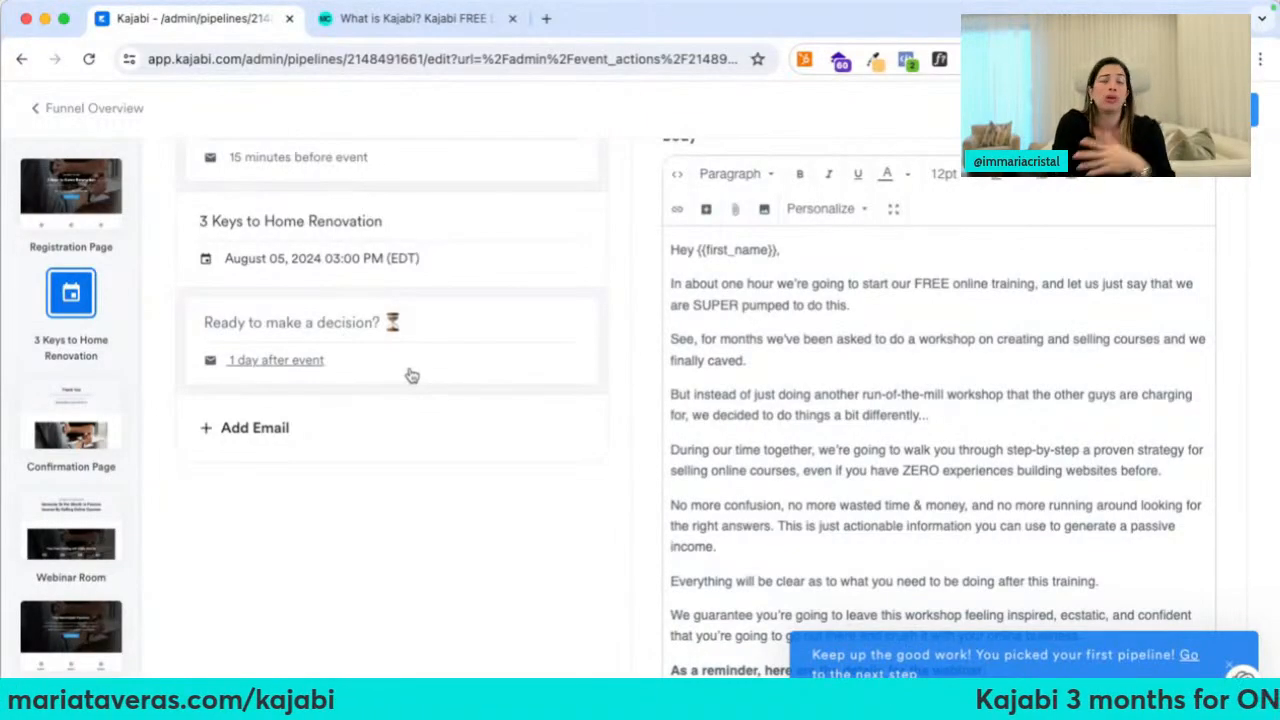
scroll(412, 375, "up", 5)
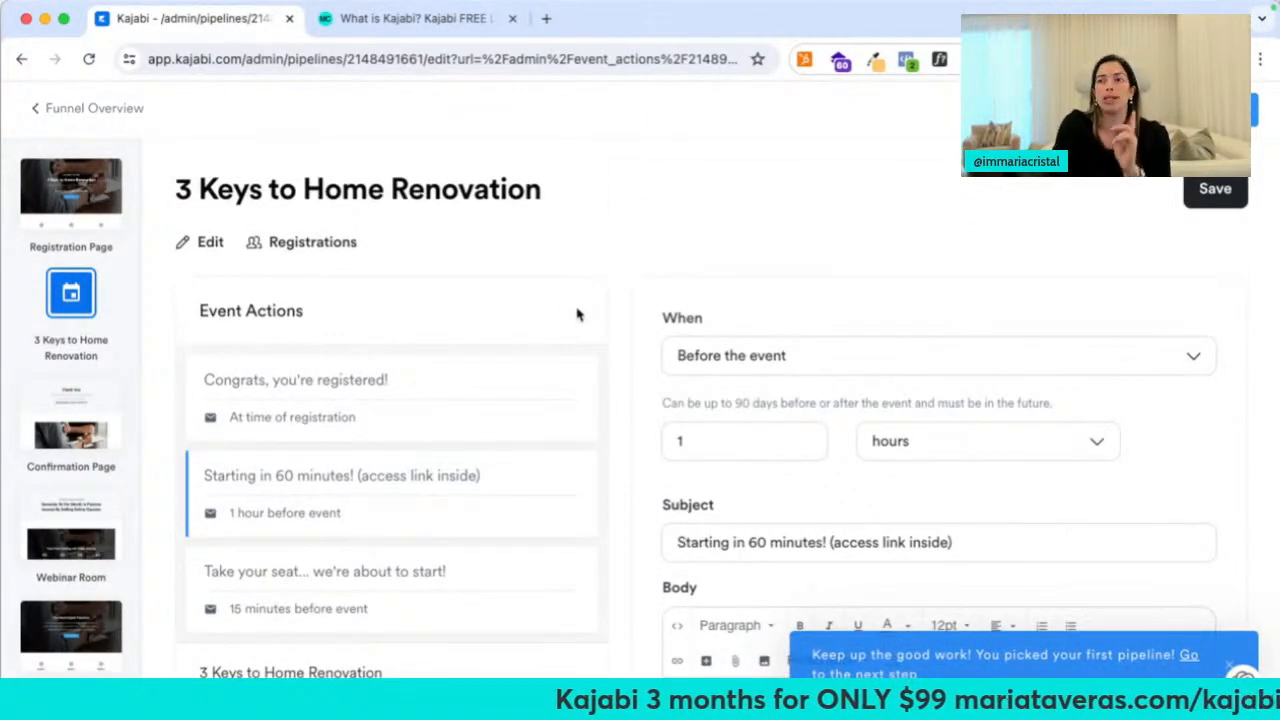
scroll(319, 341, "down", 2)
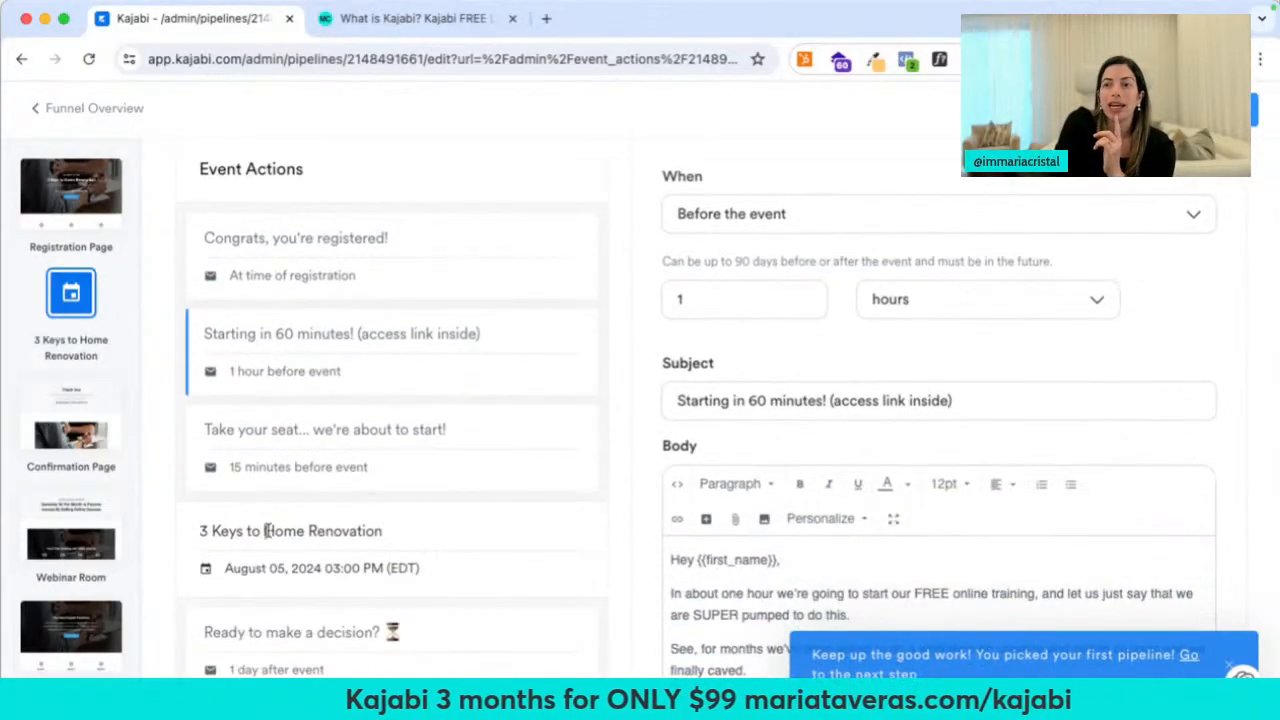
scroll(264, 531, "up", 2)
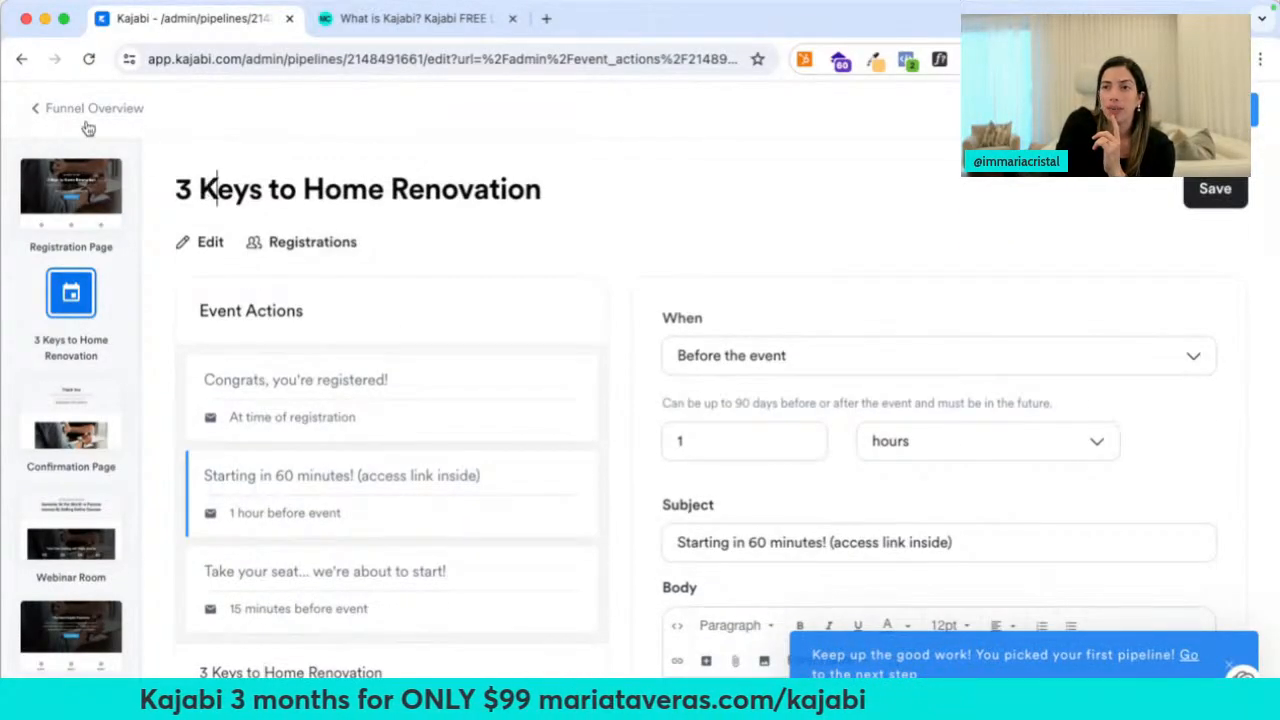
left_click(68, 308)
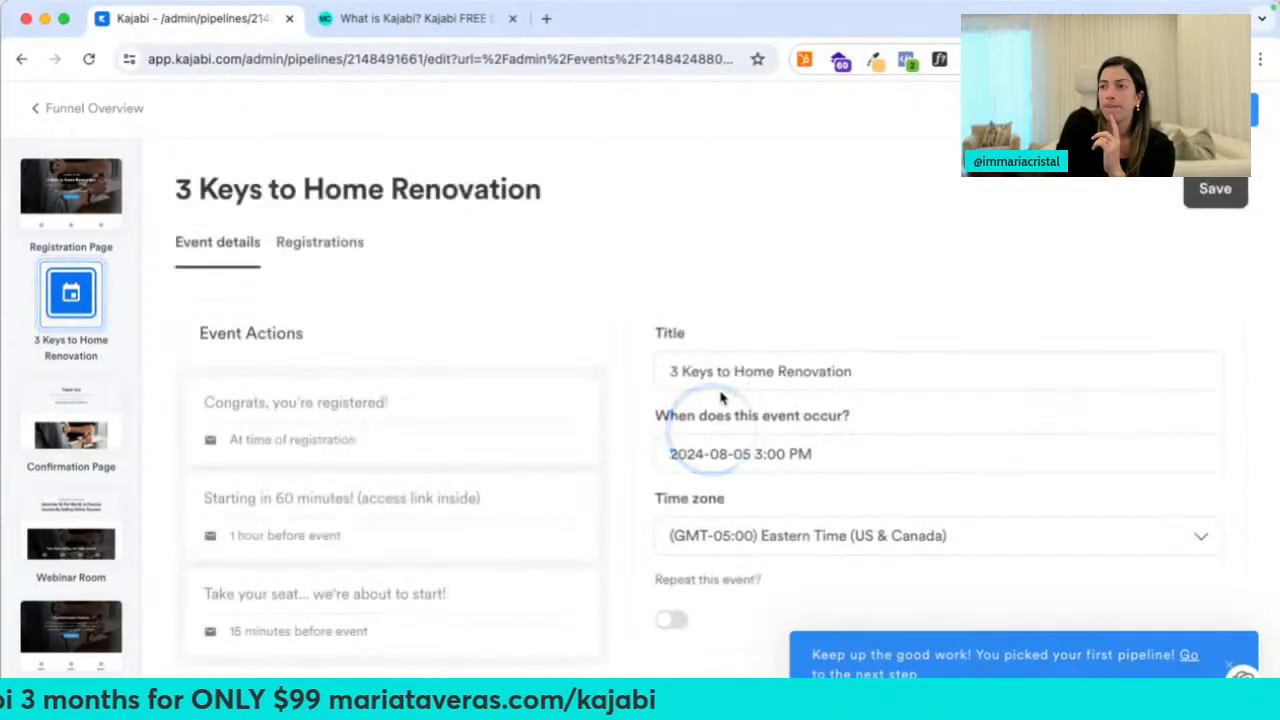
Turn on Repeat this event with a recurrence interval of 2 hours and save
scroll(714, 475, "down", 3)
left_click(672, 403)
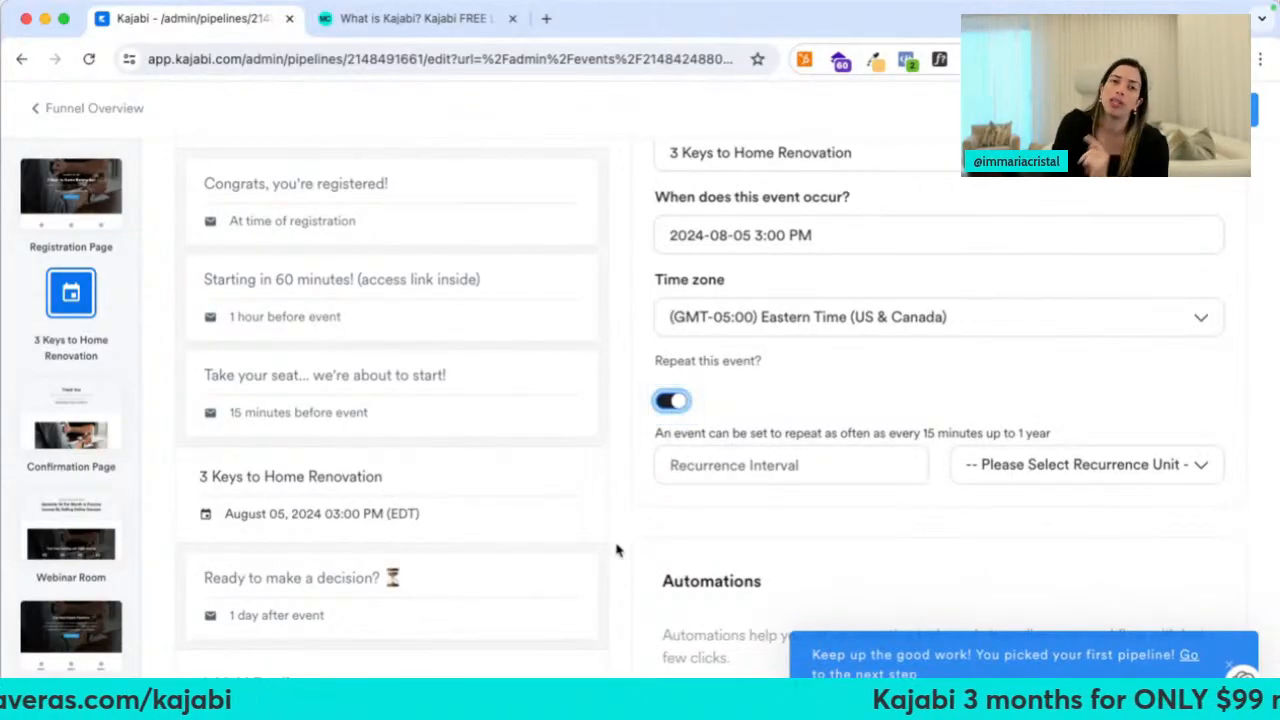
left_click(757, 472)
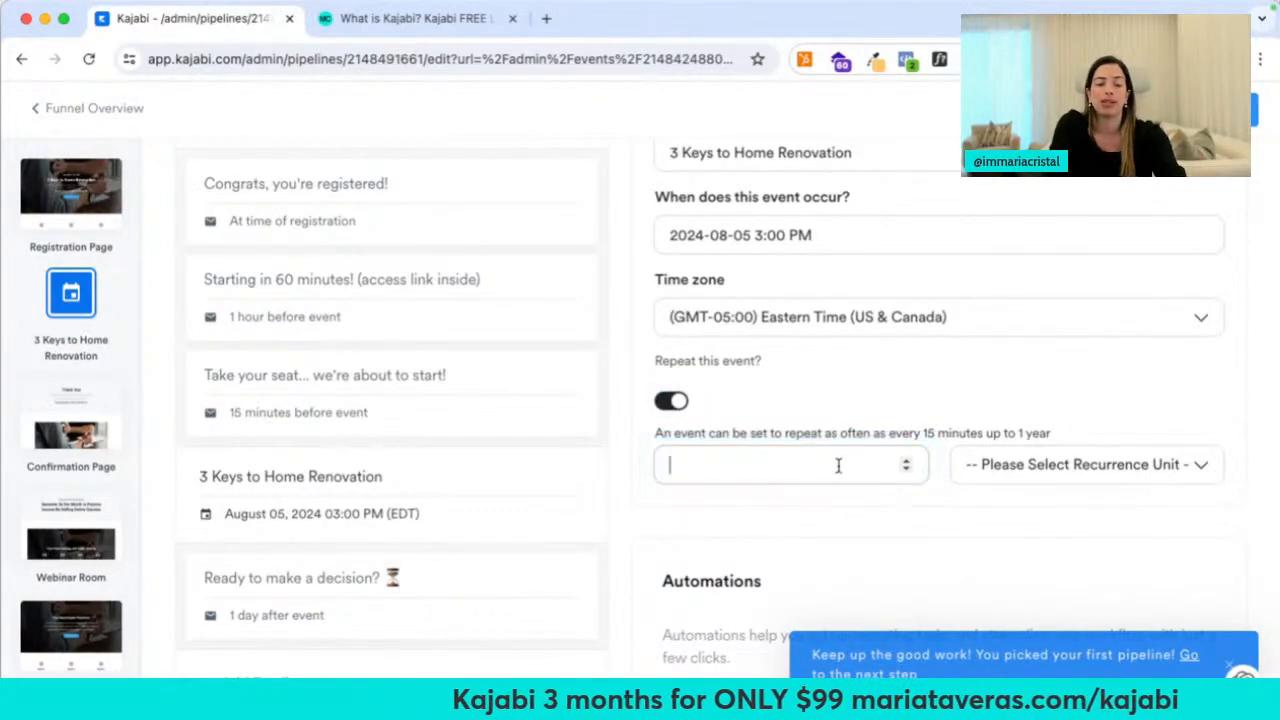
type("2")
left_click(1085, 464)
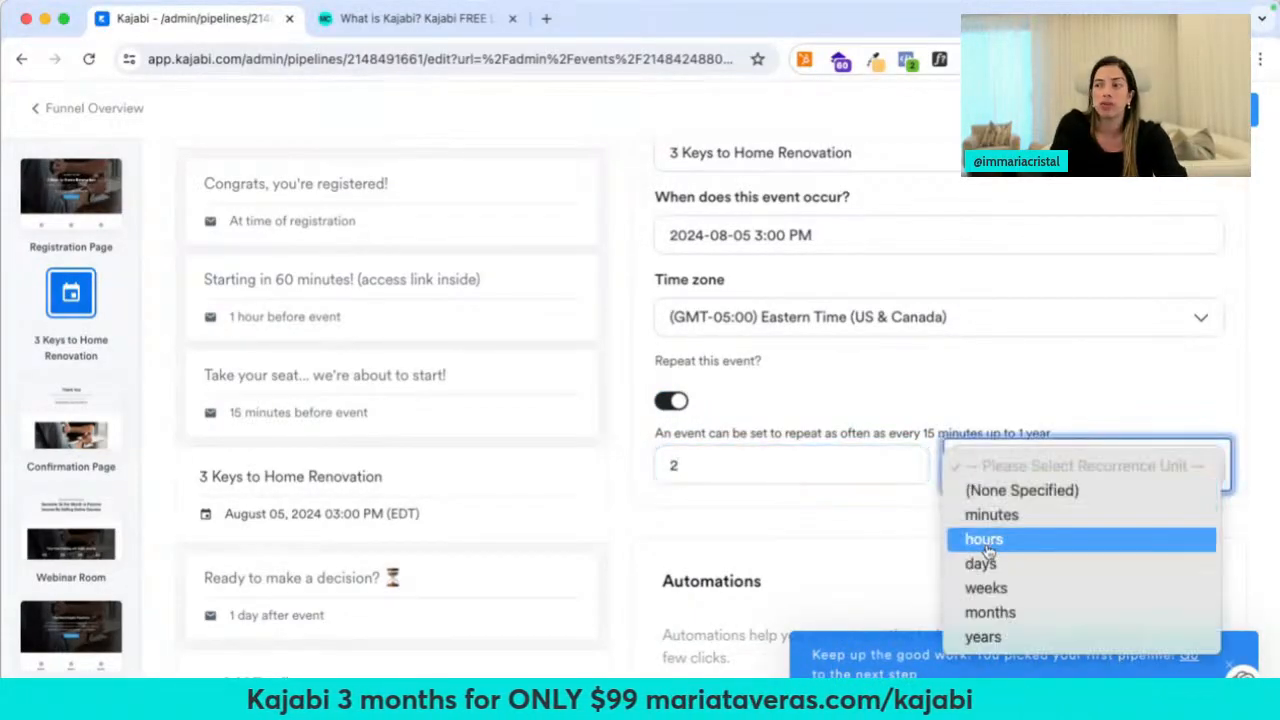
left_click(983, 537)
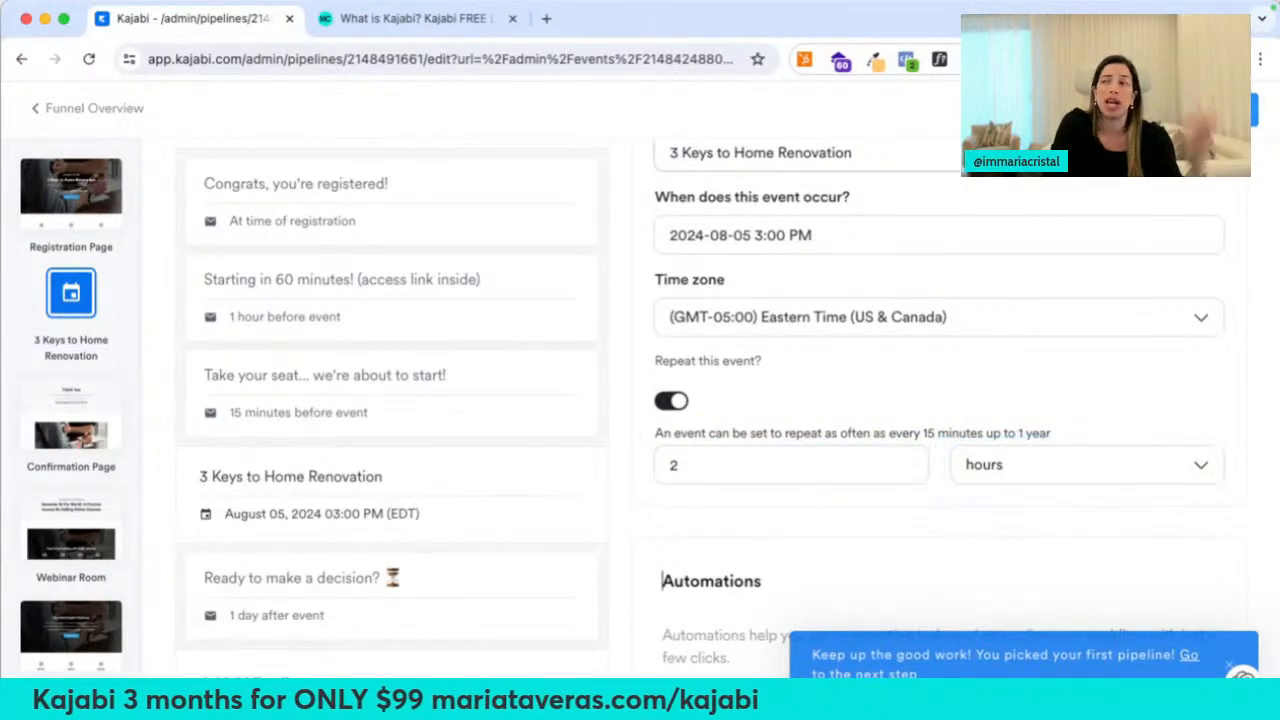
scroll(940, 350, "up", 3)
left_click(1214, 189)
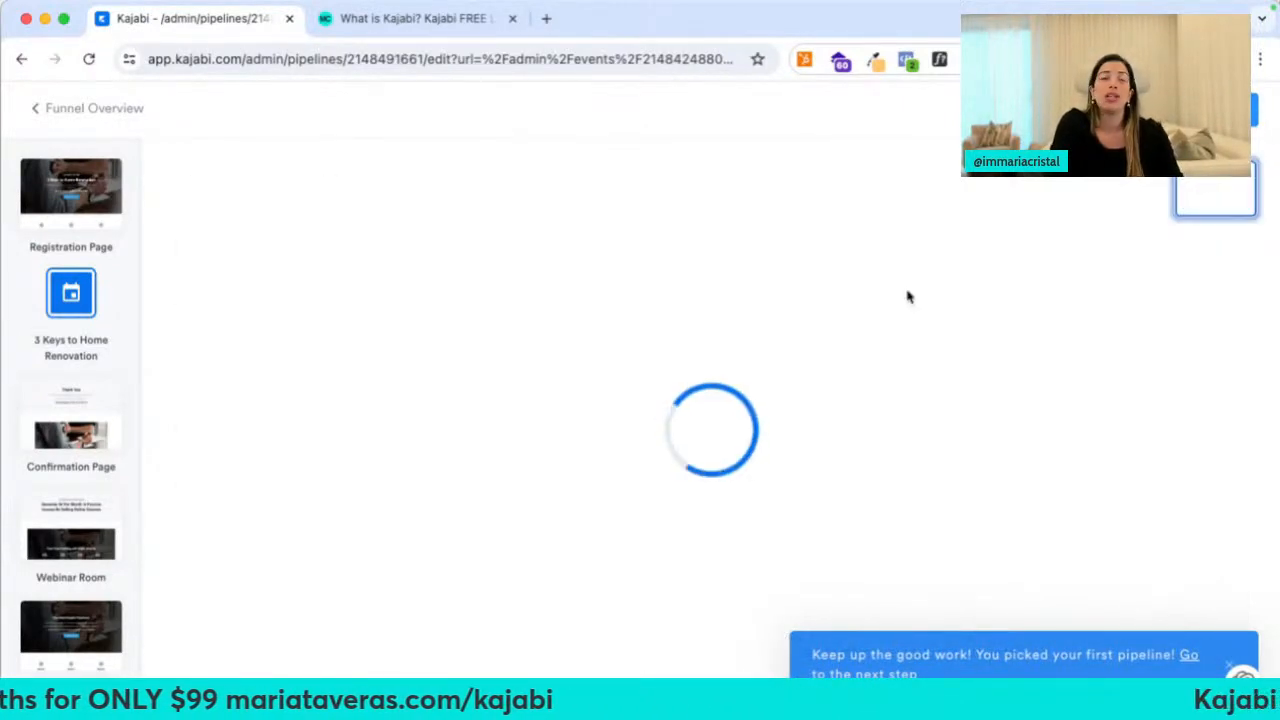
Enable Show Countdown Timer on the Registration Page's event date block, then return to Funnel Overview
left_click(85, 200)
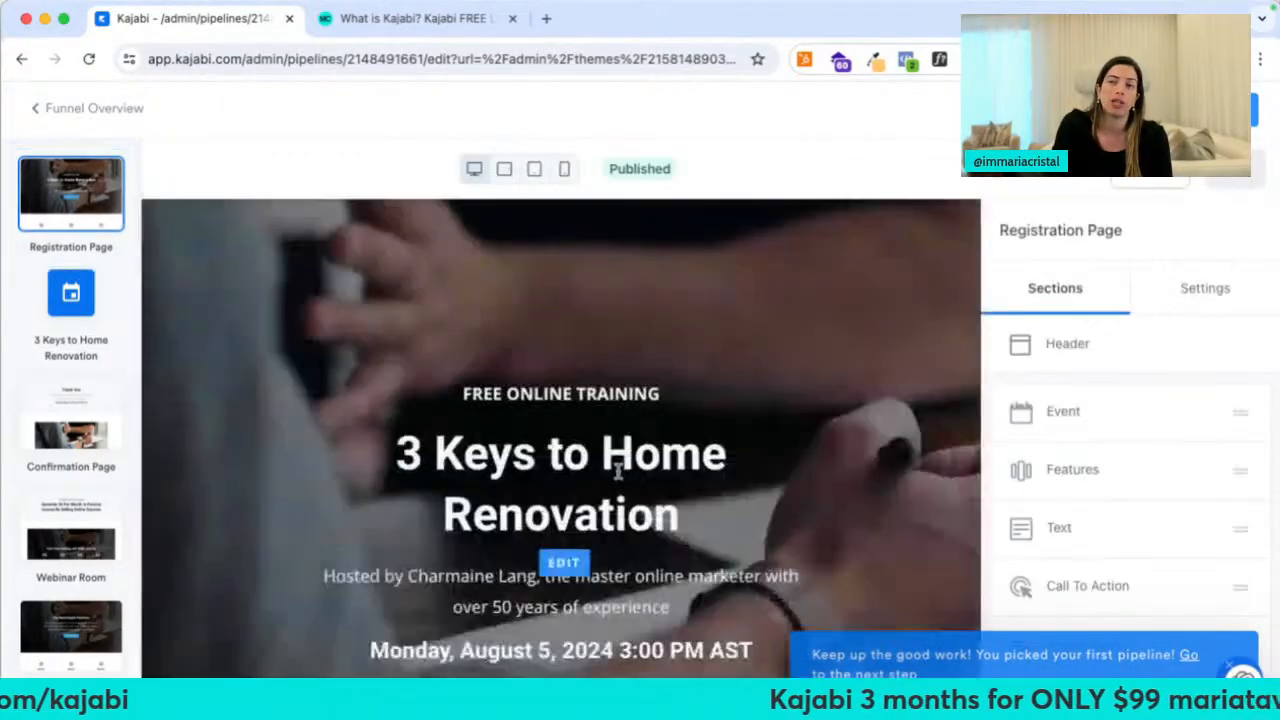
scroll(618, 480, "down", 5)
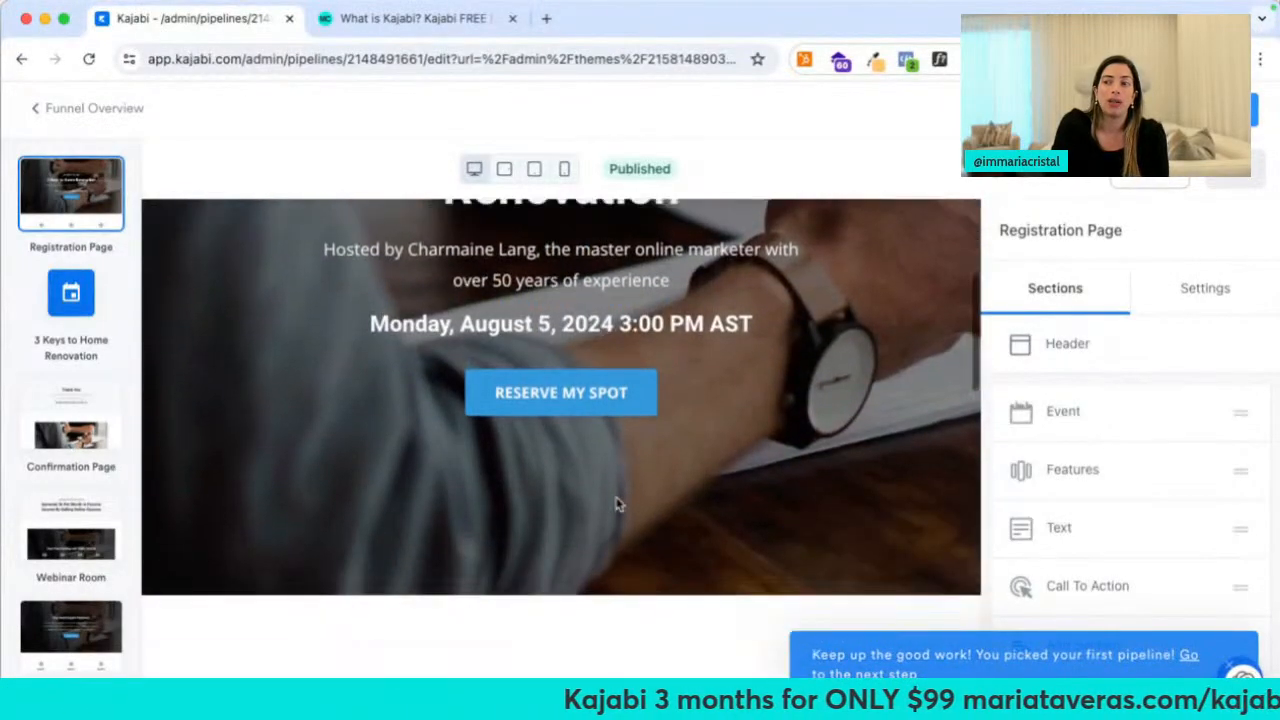
left_click(628, 323)
scroll(1045, 515, "down", 10)
scroll(1045, 515, "down", 5)
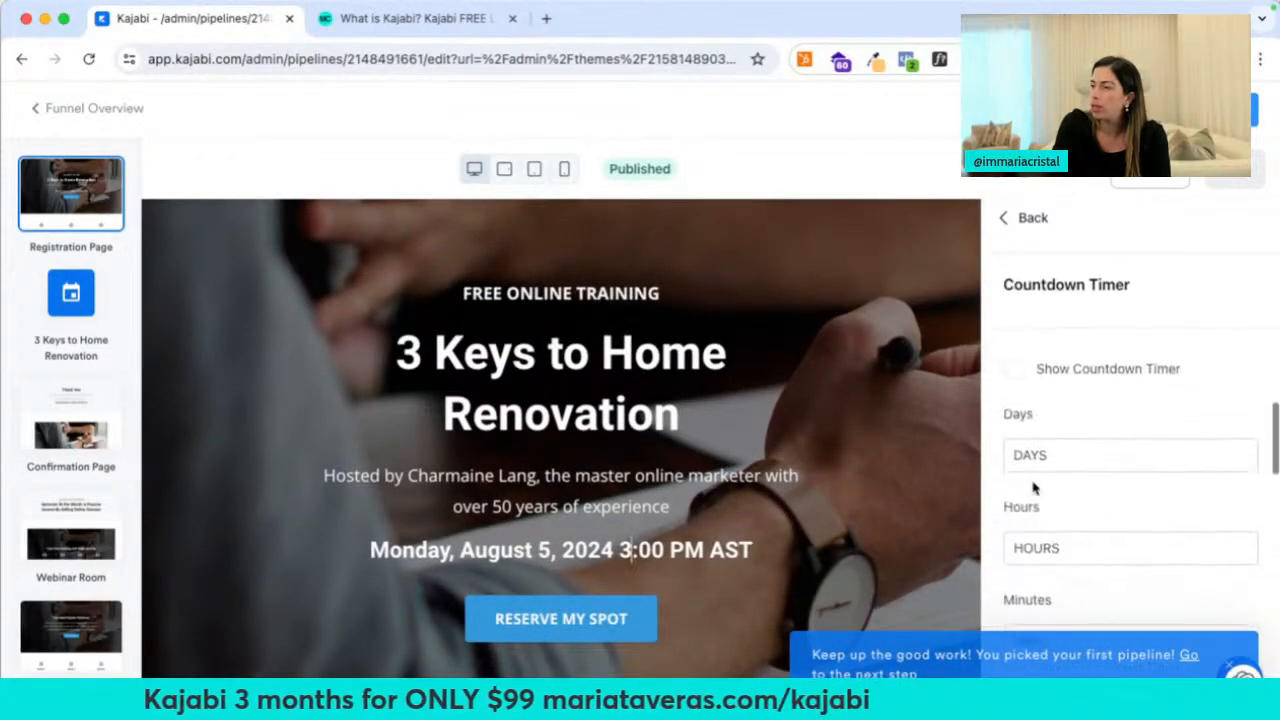
left_click(1014, 369)
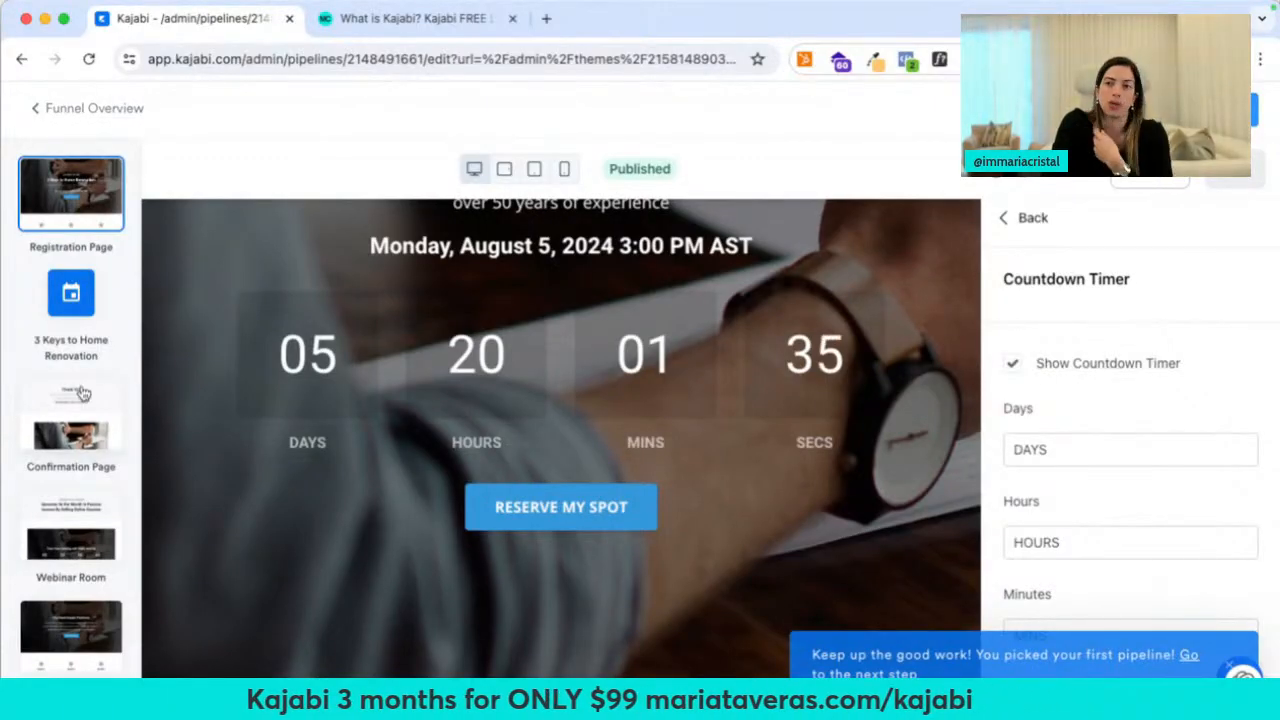
left_click(43, 112)
scroll(469, 482, "down", 5)
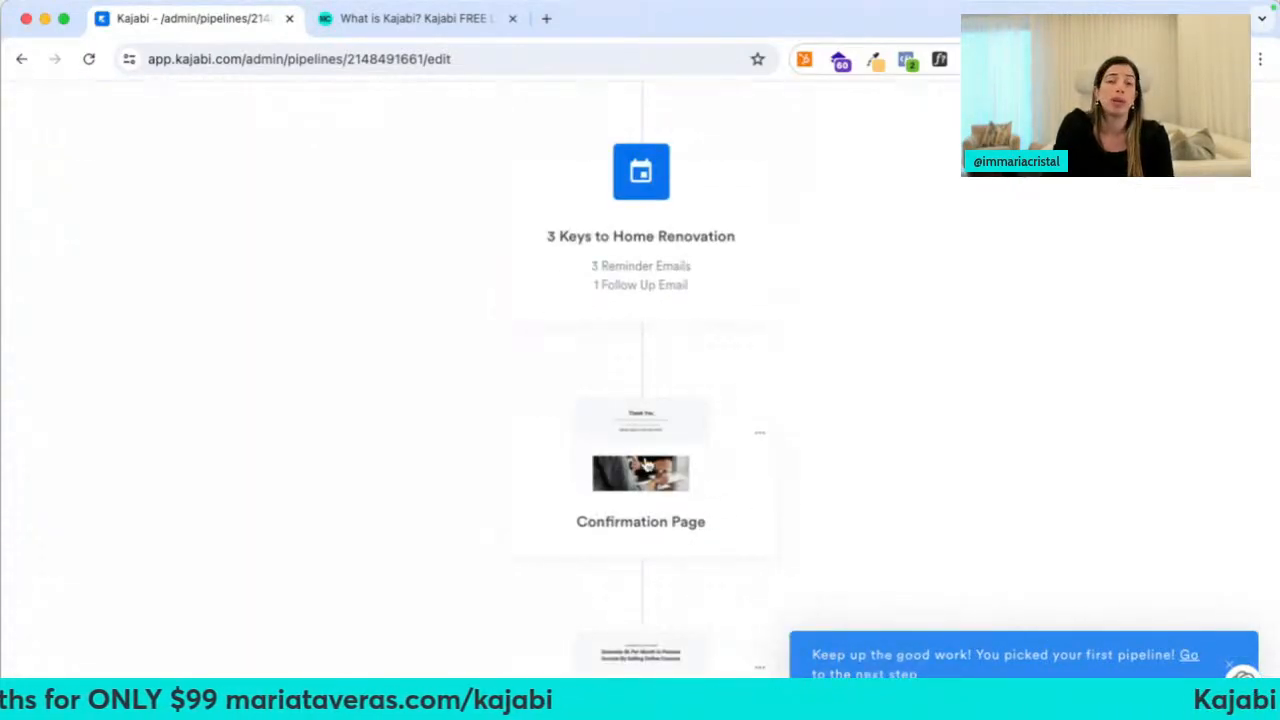
Open the Webinar Room page's Event Video section and scroll to its During Event and After Event settings
scroll(647, 465, "down", 3)
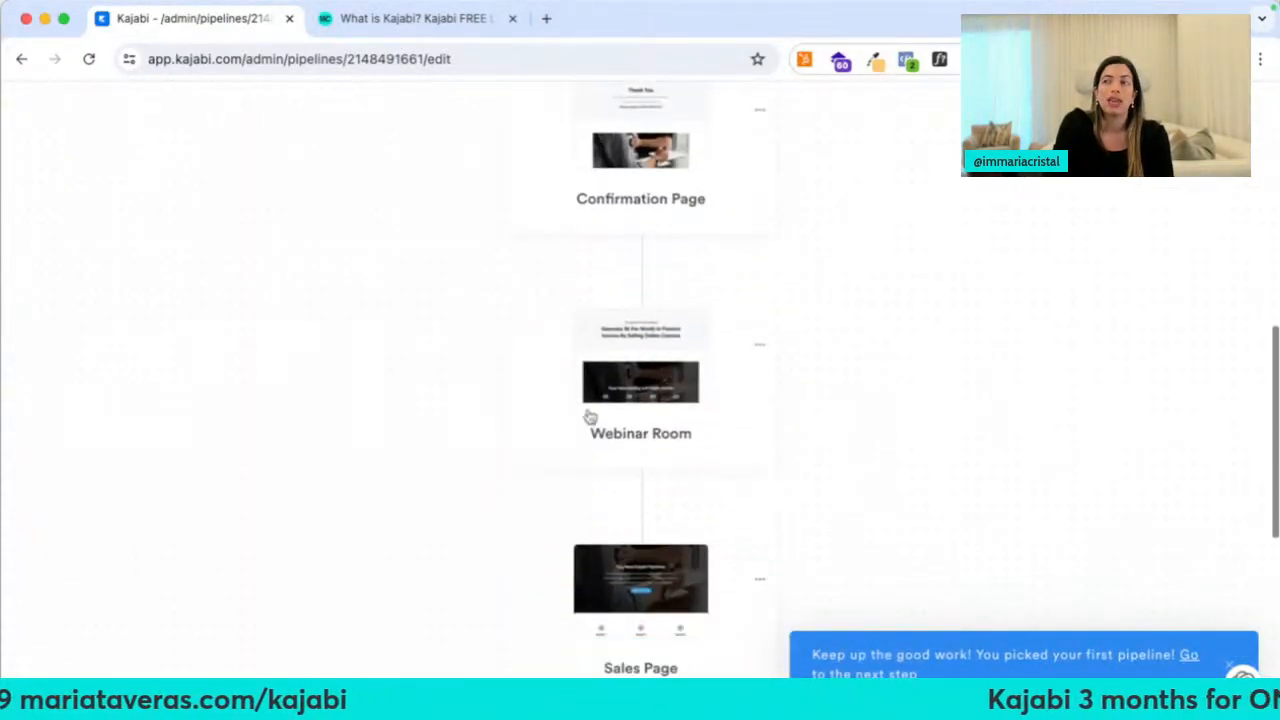
left_click(590, 418)
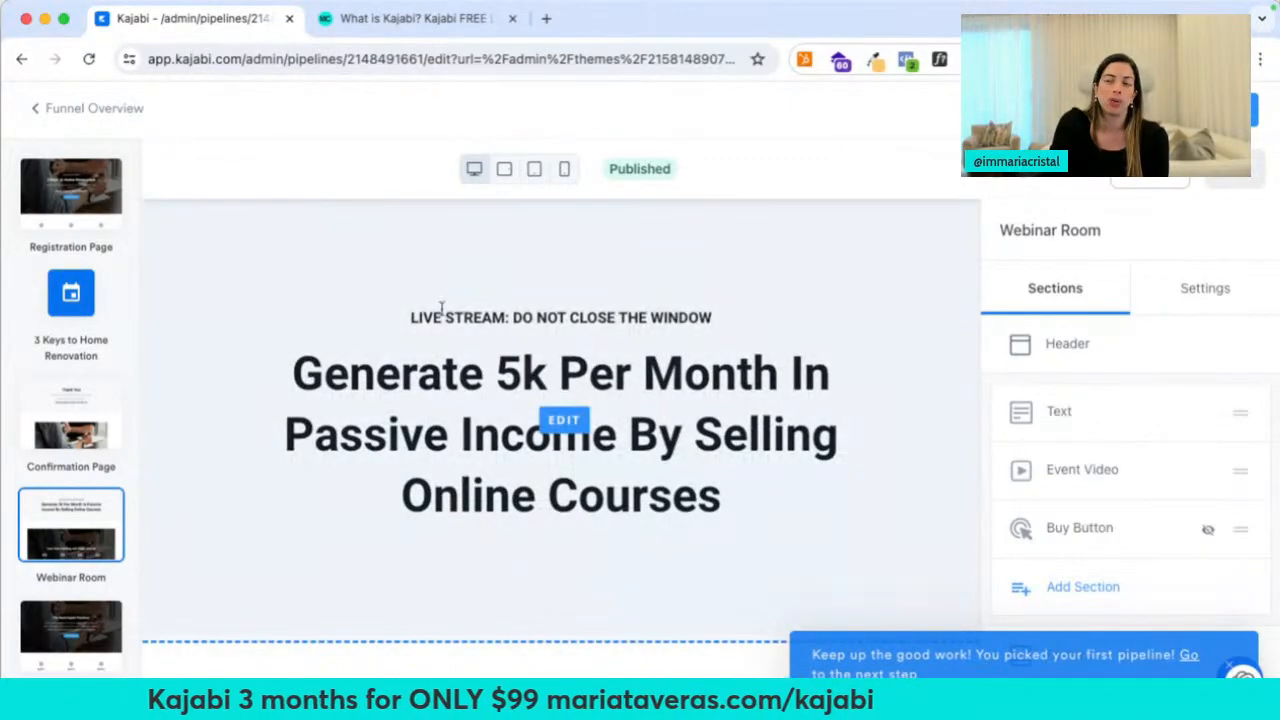
scroll(486, 449, "down", 5)
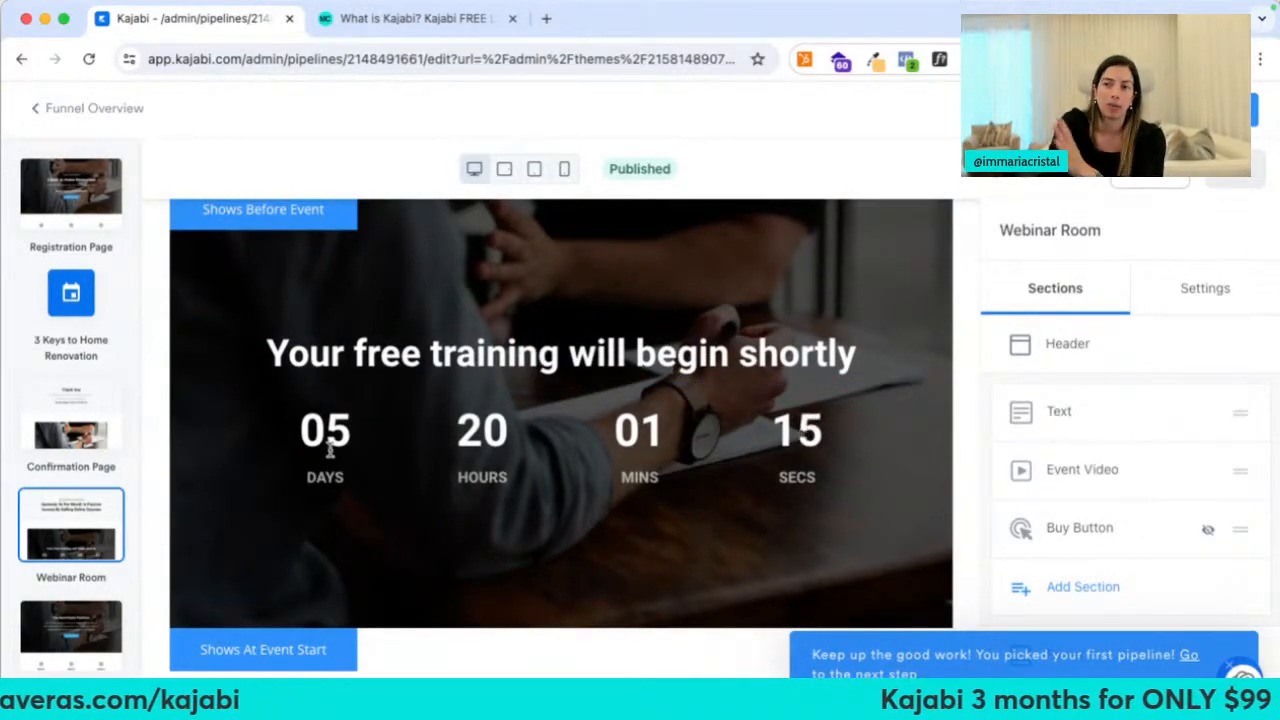
scroll(330, 452, "down", 5)
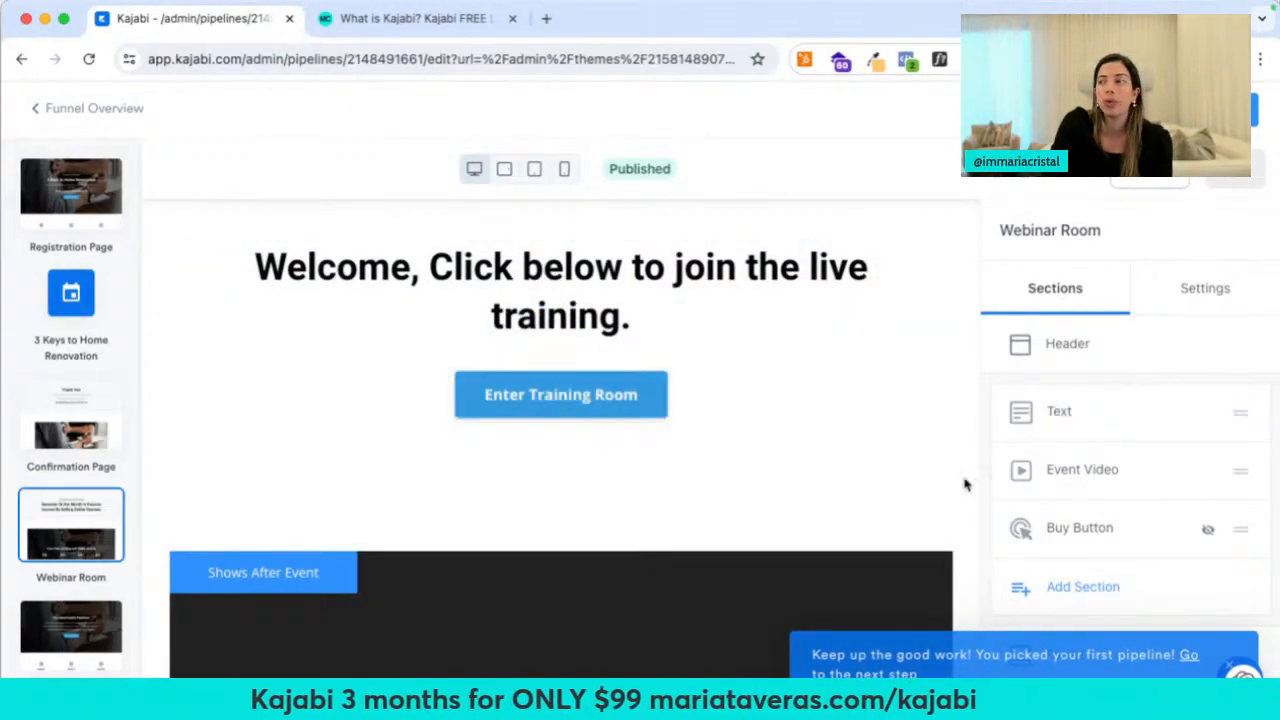
left_click(1062, 476)
scroll(1062, 476, "down", 5)
scroll(1062, 476, "down", 10)
scroll(1062, 470, "down", 12)
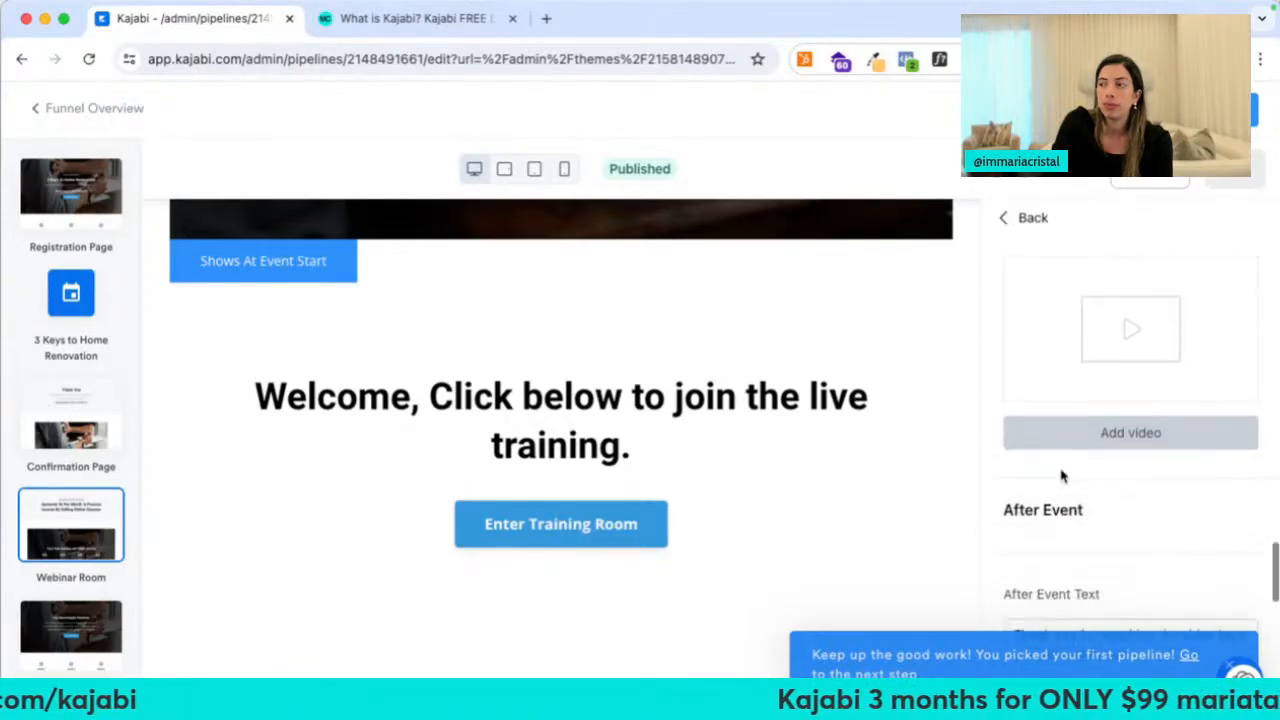
Start adding an event video, then cancel the upload dialog without uploading
left_click(1115, 440)
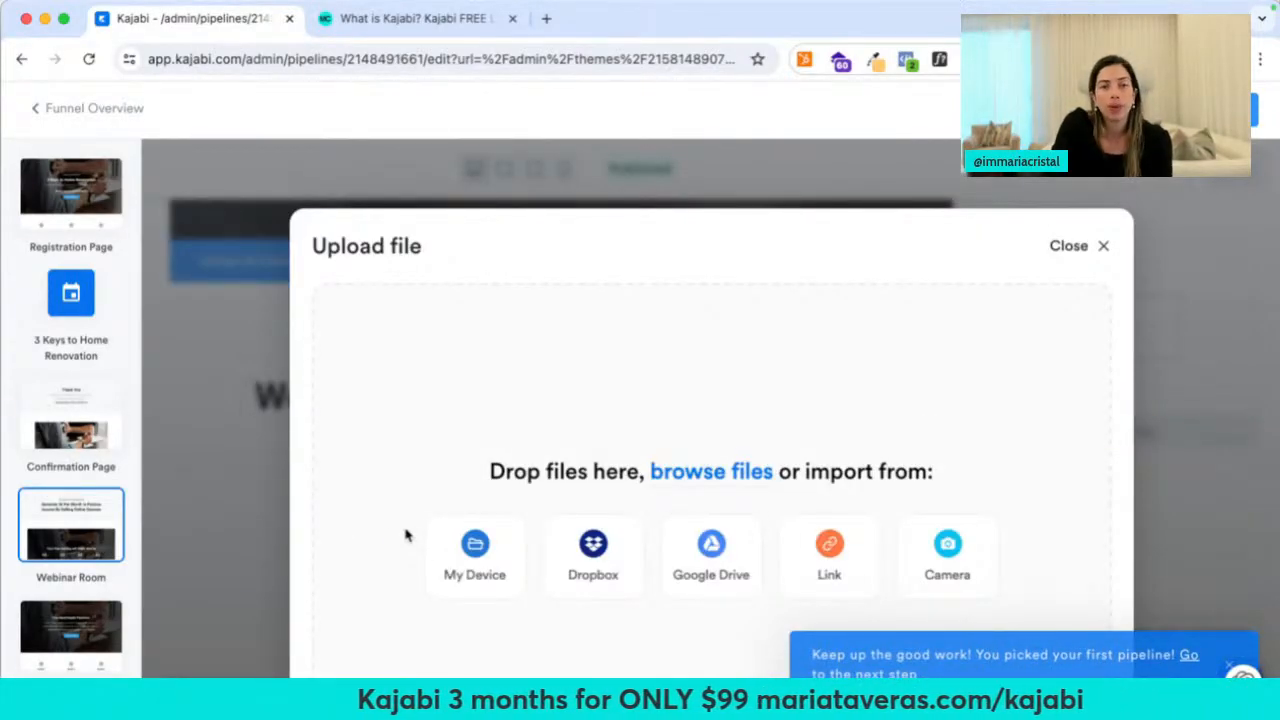
left_click(1068, 247)
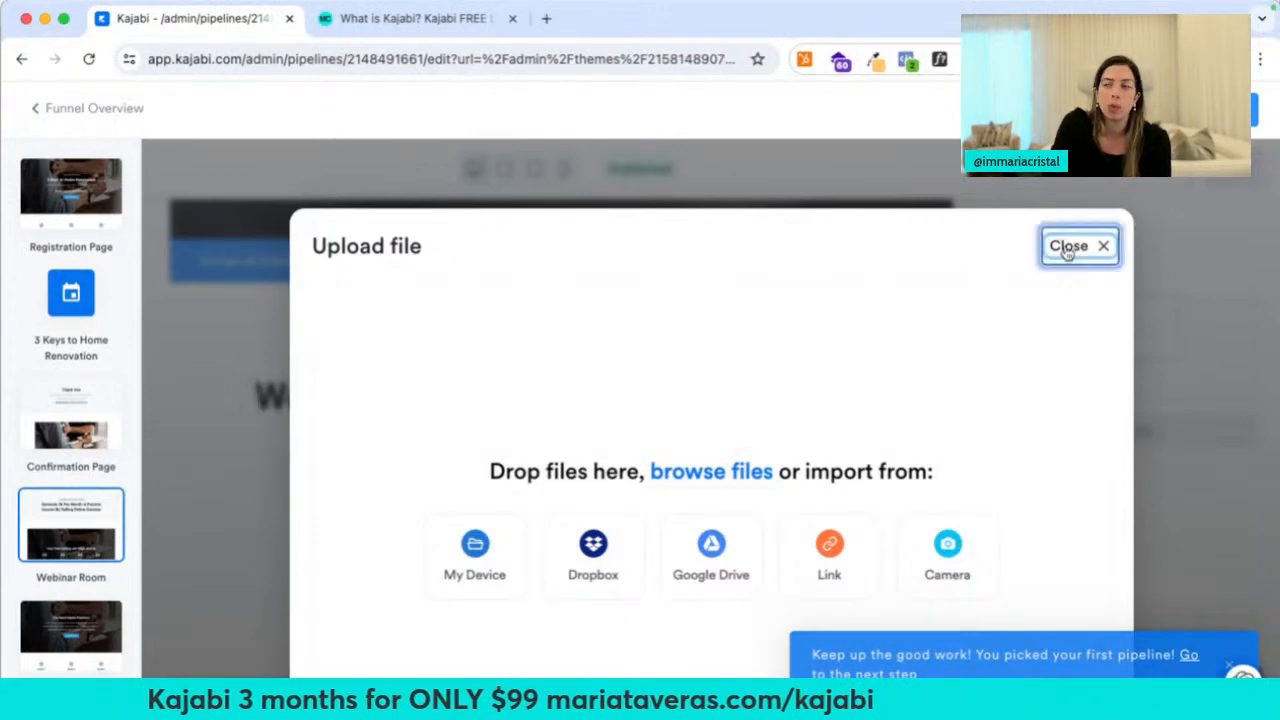
scroll(836, 550, "down", 5)
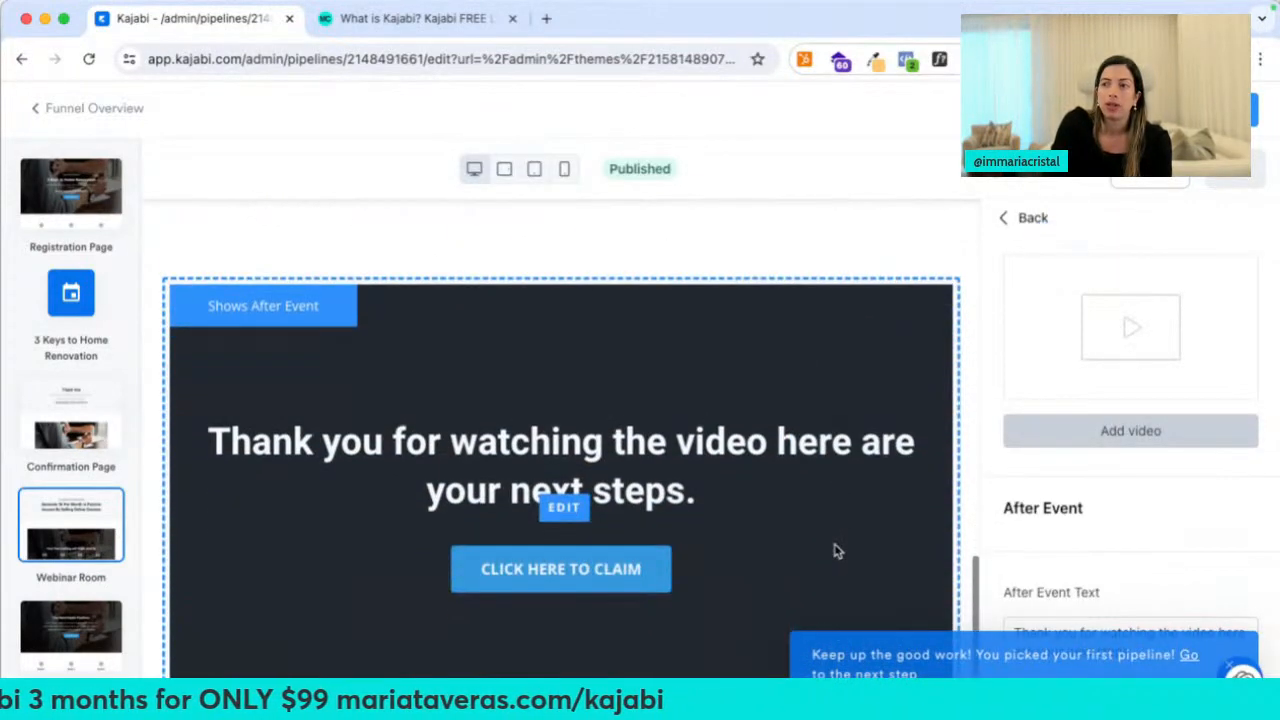
Inspect the CLICK HERE TO CLAIM button's settings, then open the Transforma tu Instagram Webinar Room page
left_click(505, 482)
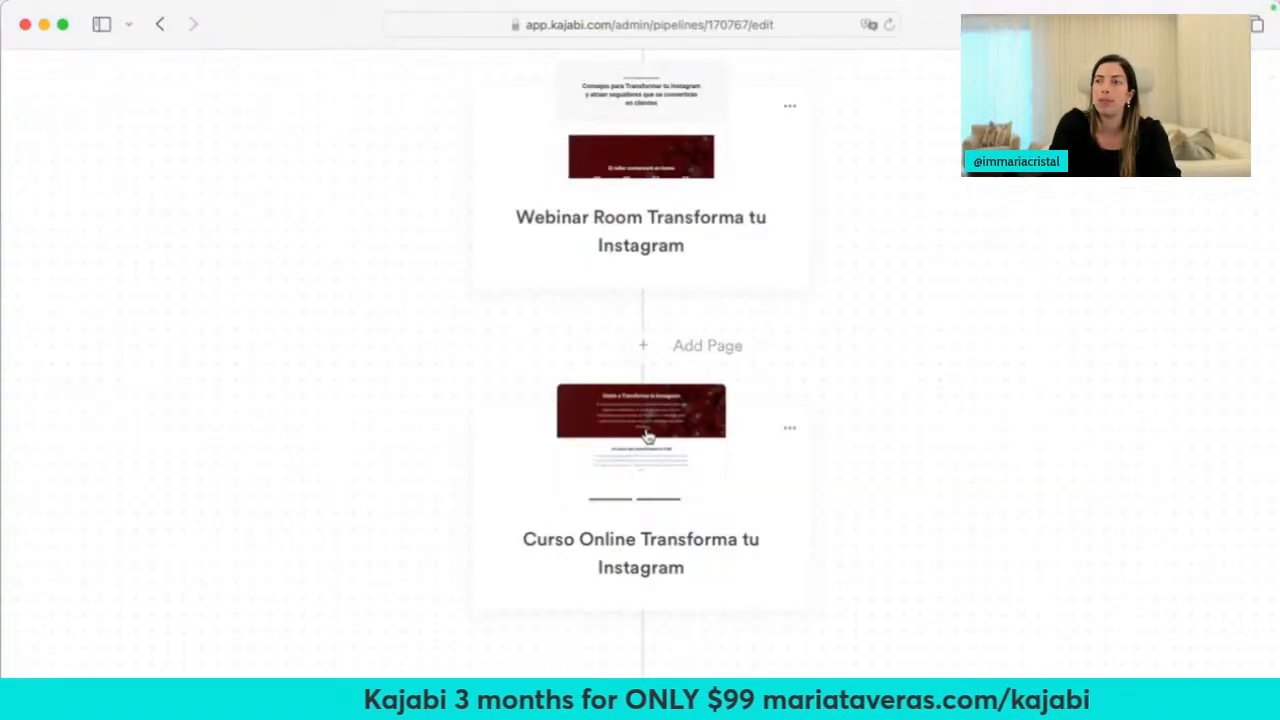
scroll(640, 430, "up", 3)
left_click(666, 330)
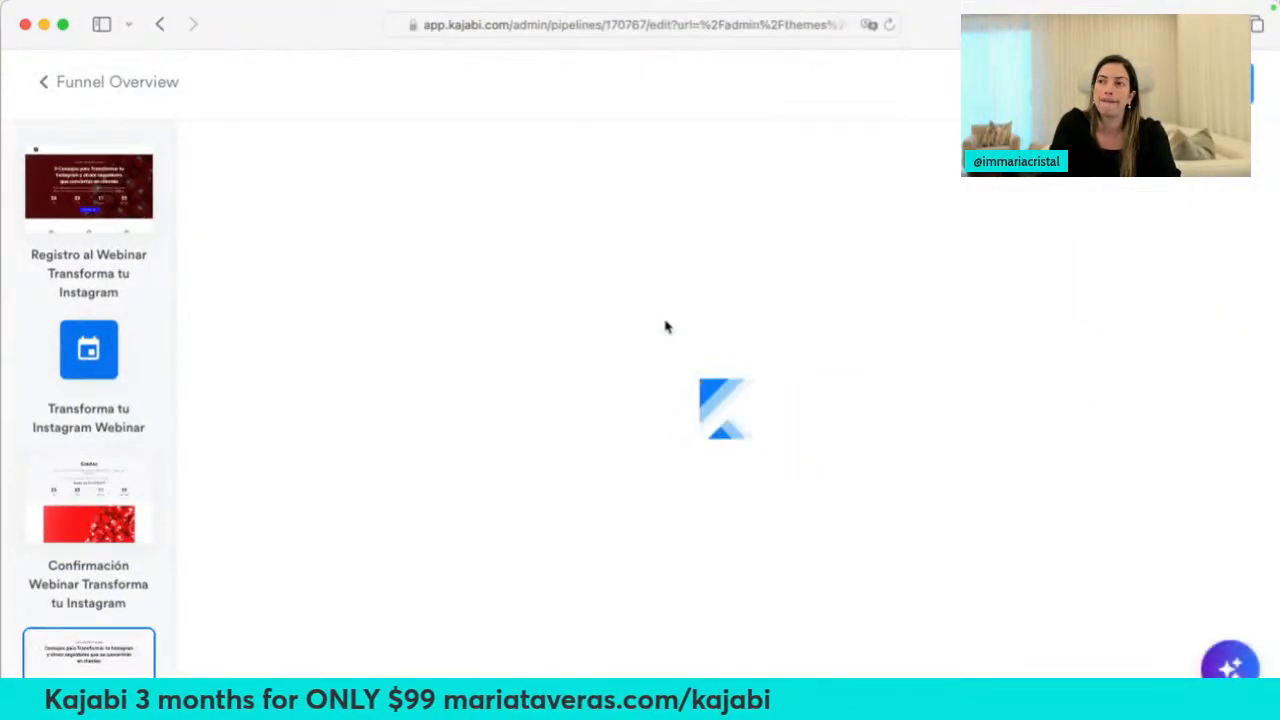
Open the Event Video section's settings and scroll through its options
left_click(1066, 534)
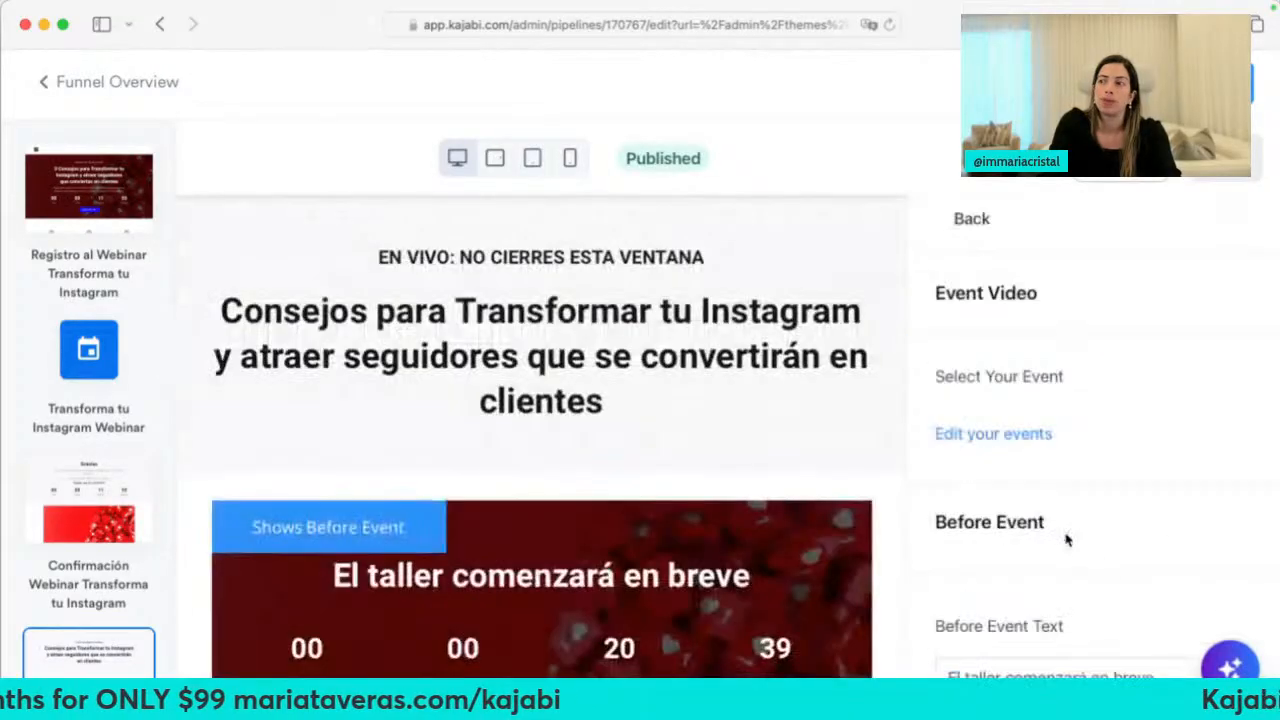
scroll(974, 551, "down", 5)
scroll(974, 545, "down", 3)
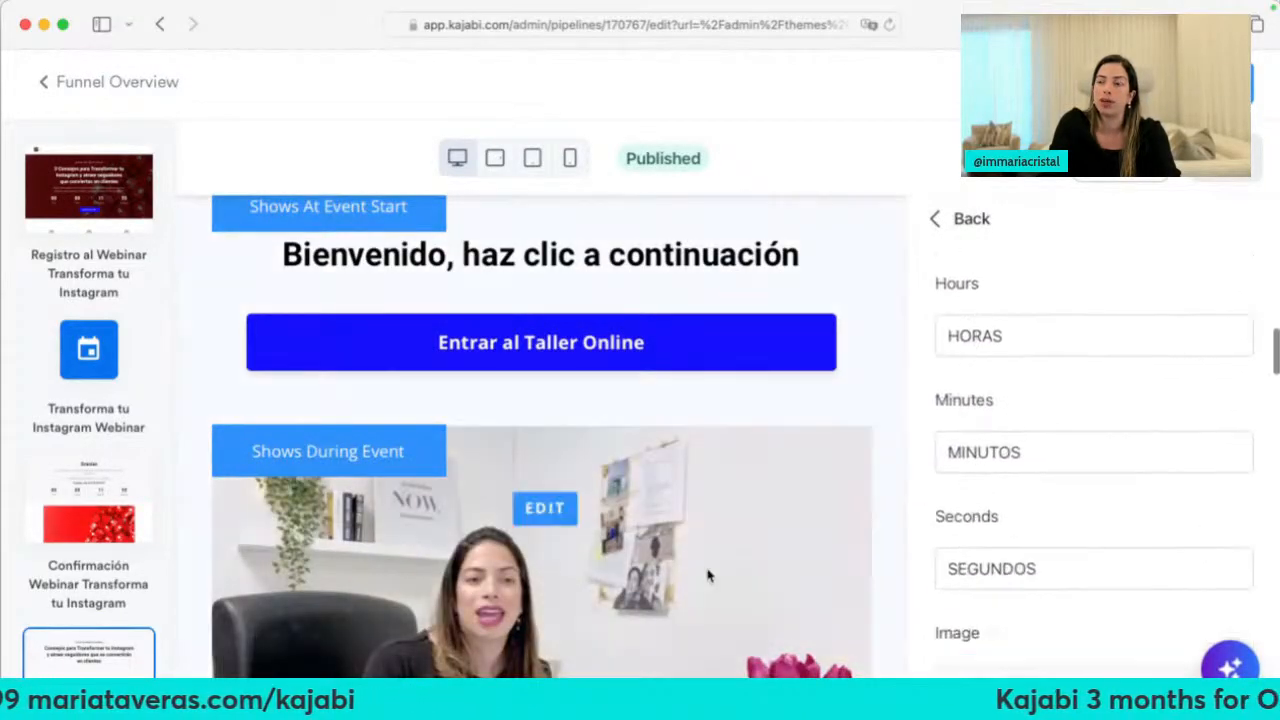
scroll(706, 569, "down", 5)
scroll(1063, 485, "up", 5)
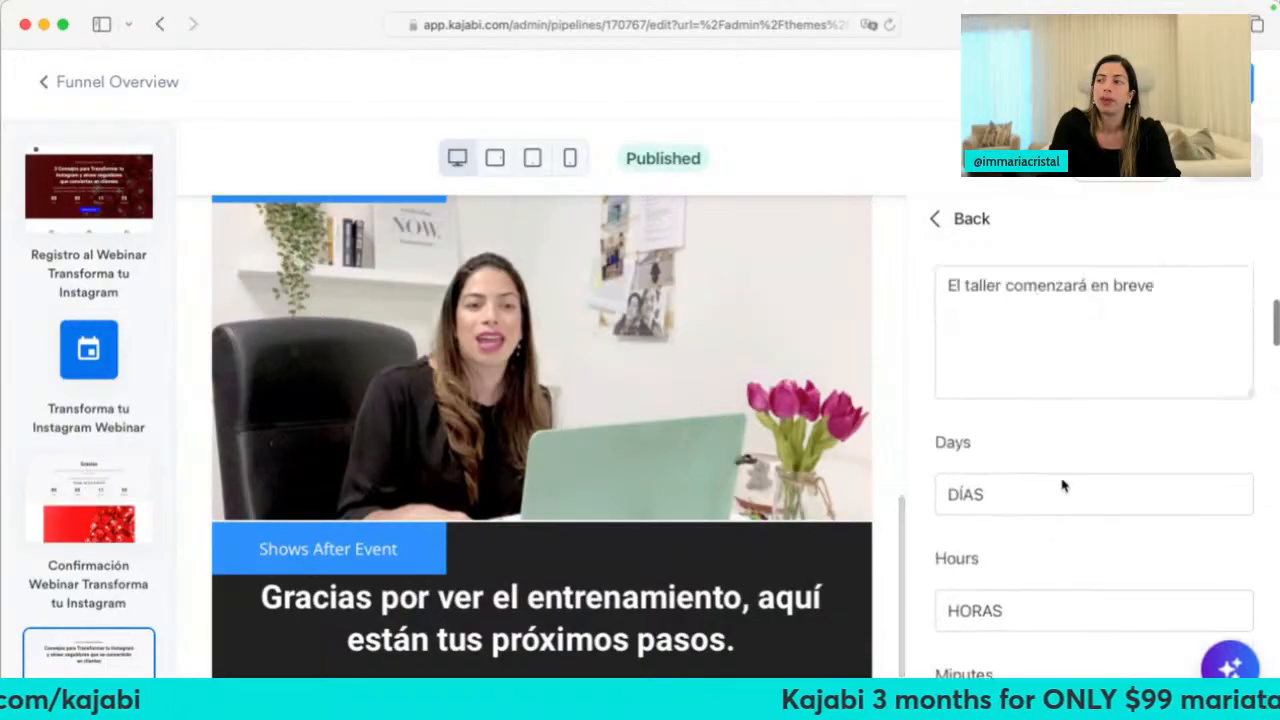
scroll(952, 437, "up", 2)
scroll(634, 466, "up", 3)
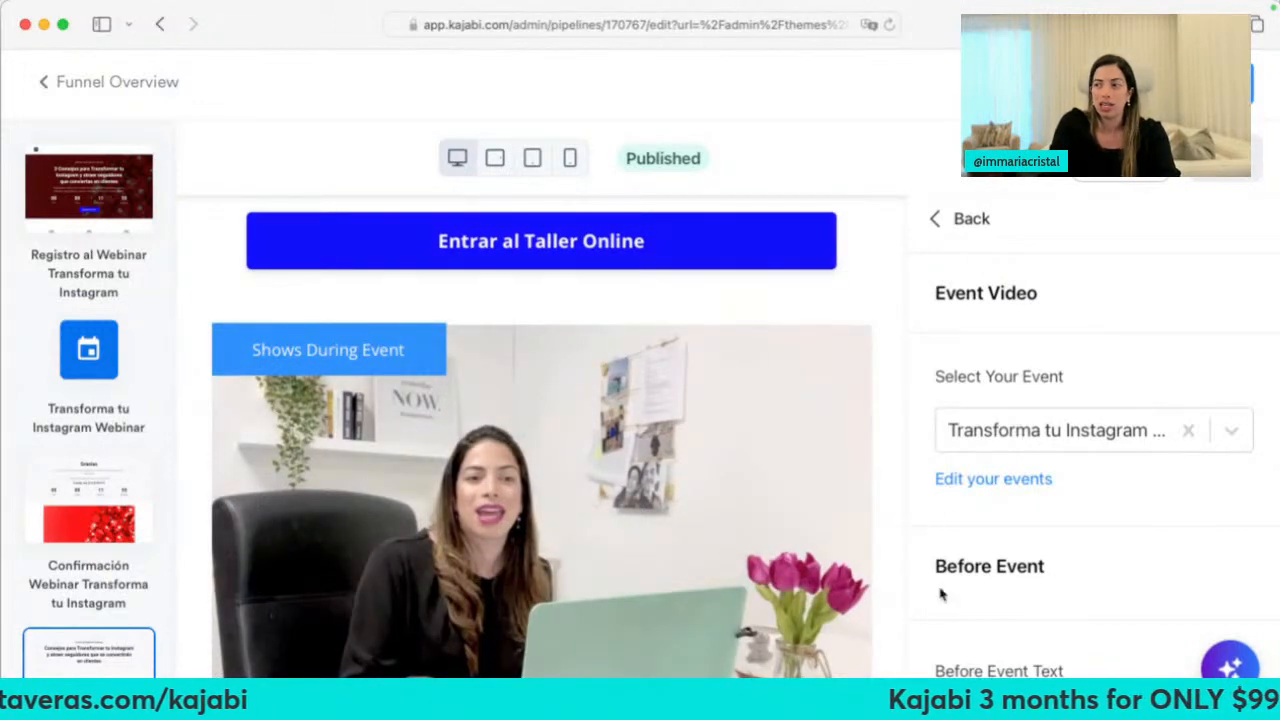
scroll(940, 594, "down", 5)
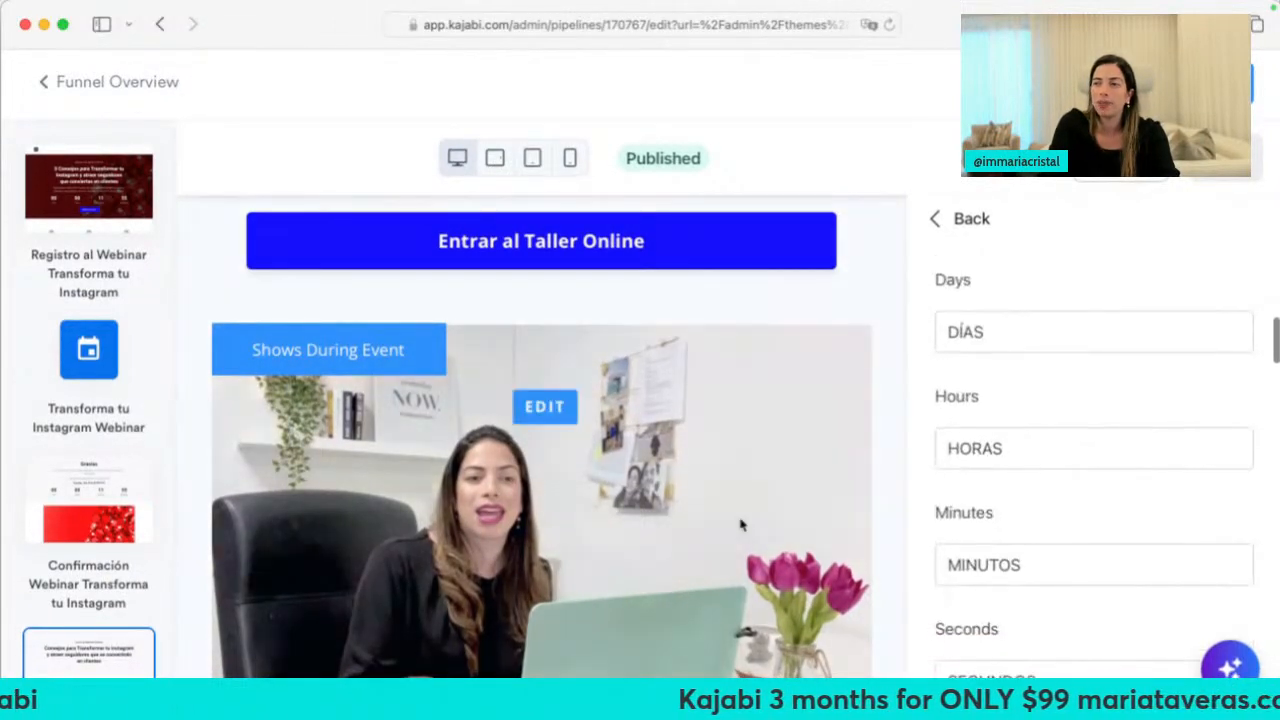
scroll(741, 524, "down", 3)
scroll(1060, 523, "down", 4)
scroll(1062, 521, "up", 5)
scroll(1062, 521, "up", 5)
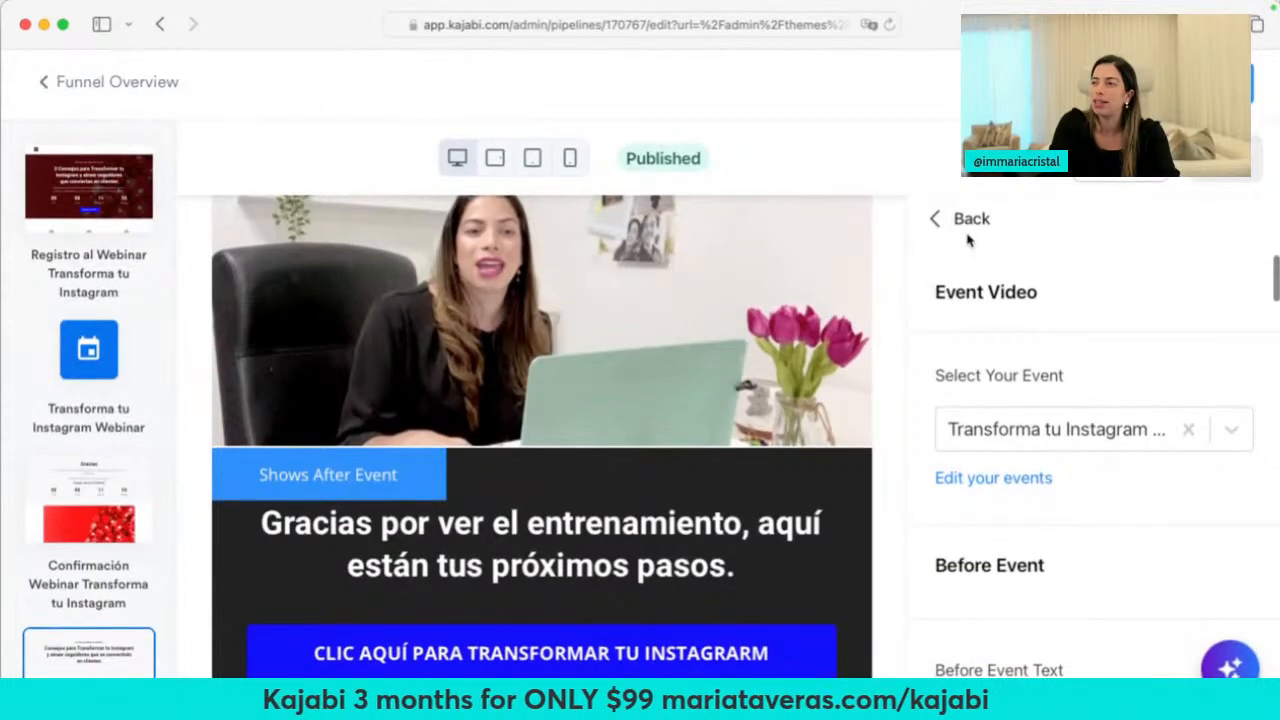
View the event video's stats: 58% engagement, 785 total plays, 61% play rate
left_click(965, 232)
scroll(1040, 466, "down", 3)
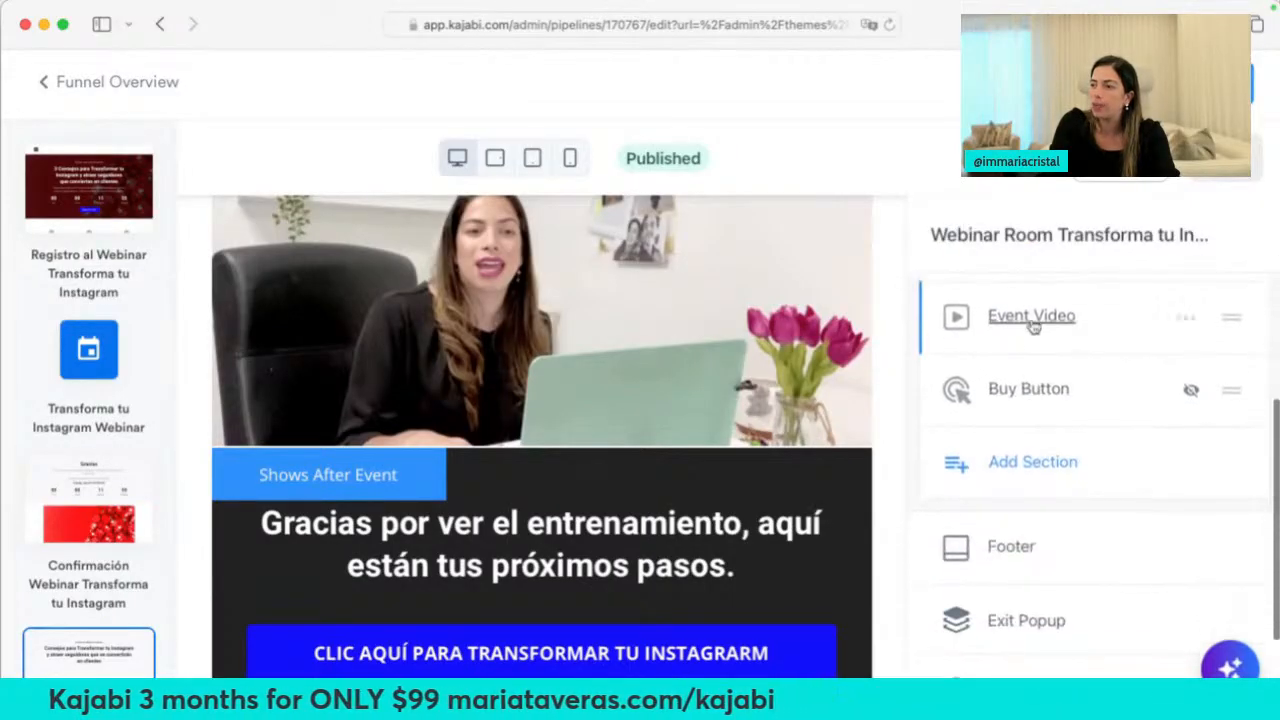
left_click(1031, 320)
scroll(1040, 523, "down", 10)
scroll(1040, 525, "down", 15)
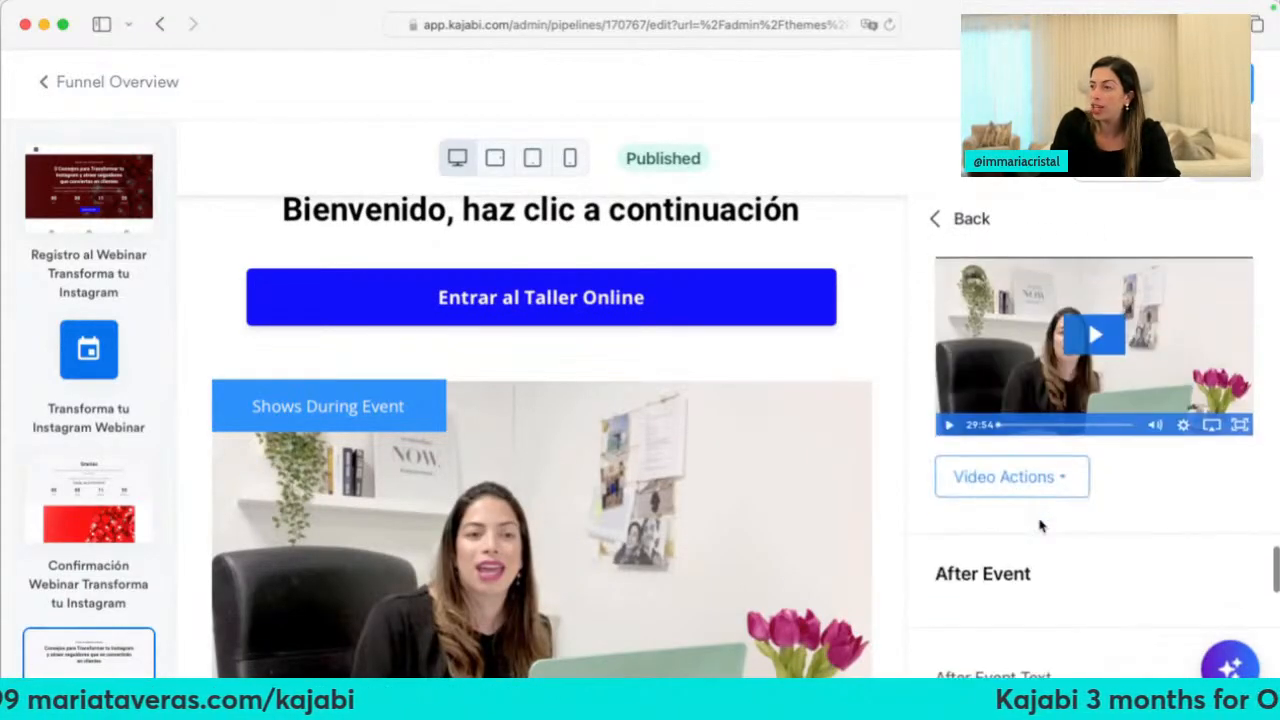
left_click(1042, 488)
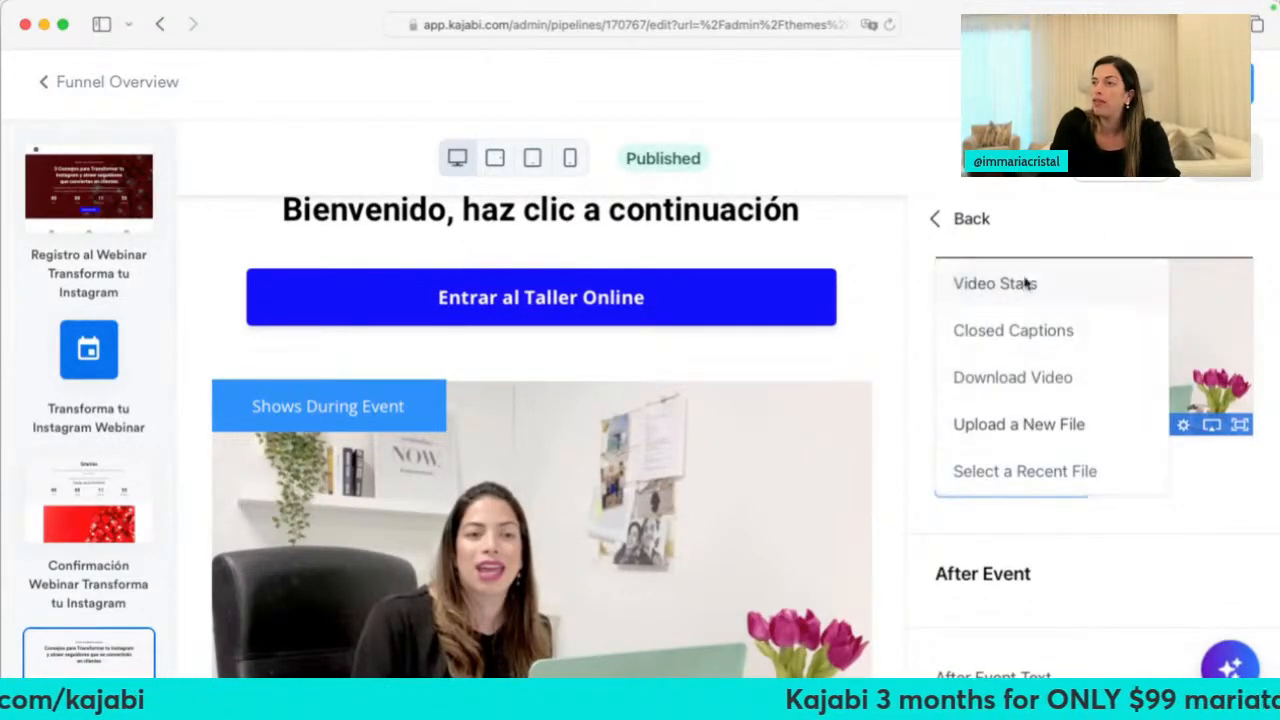
left_click(1026, 283)
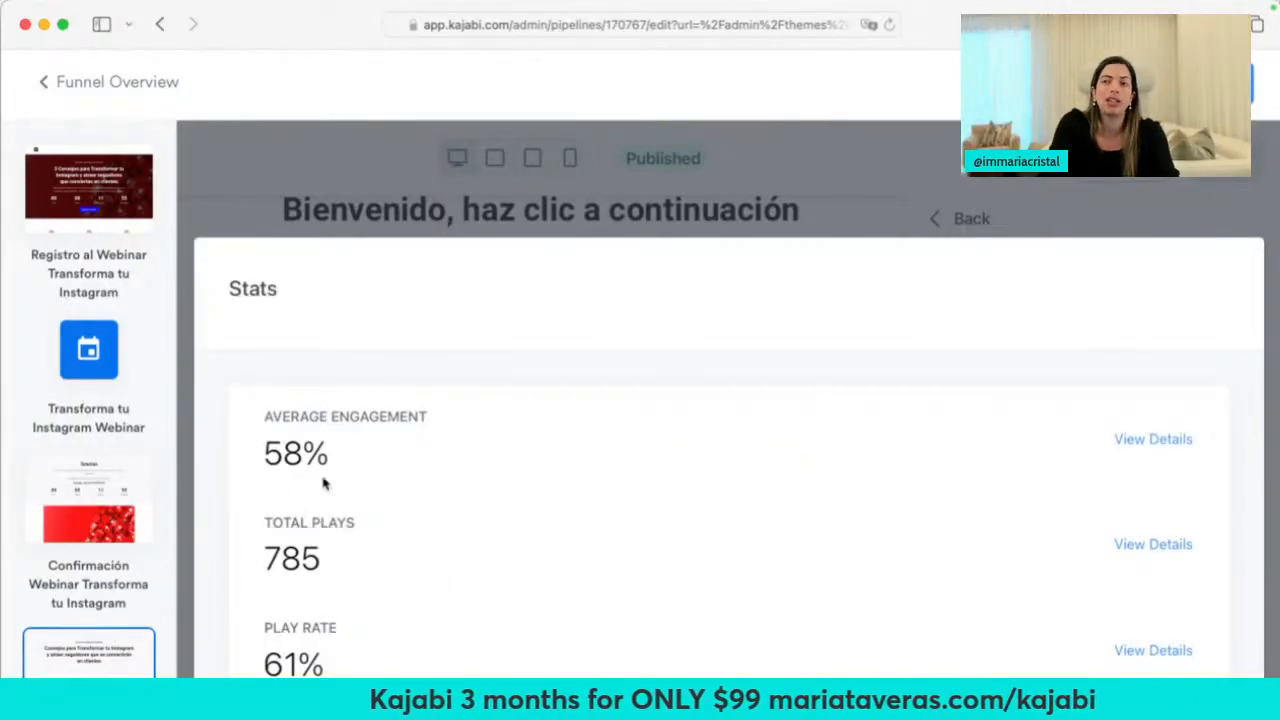
scroll(355, 510, "down", 10)
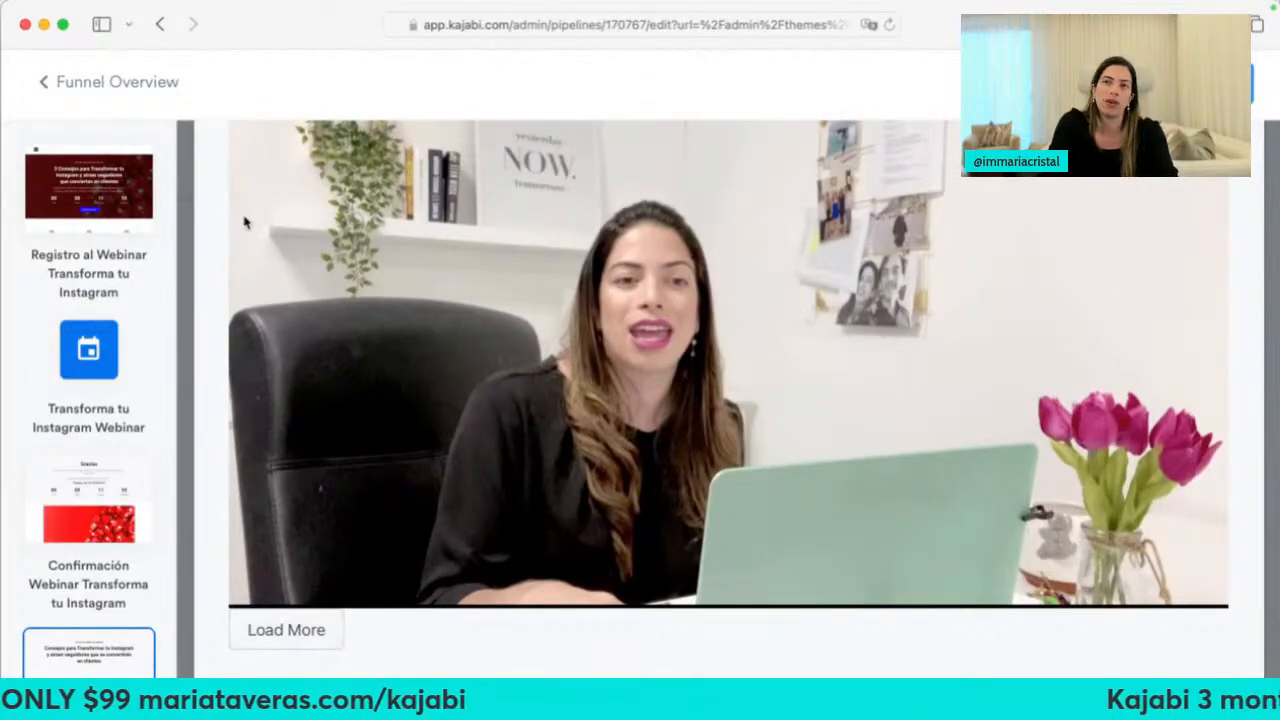
Go back through Funnel Overview to the list of all funnels
left_click(64, 88)
scroll(435, 316, "down", 20)
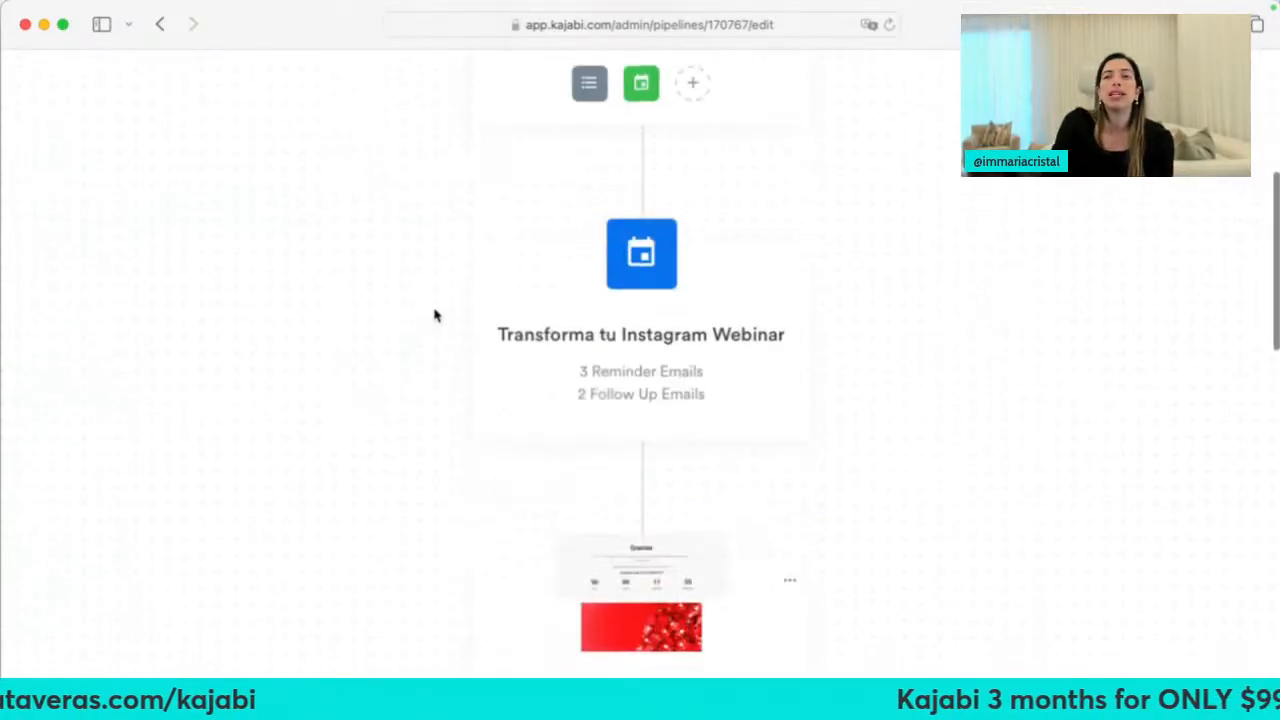
scroll(435, 316, "up", 20)
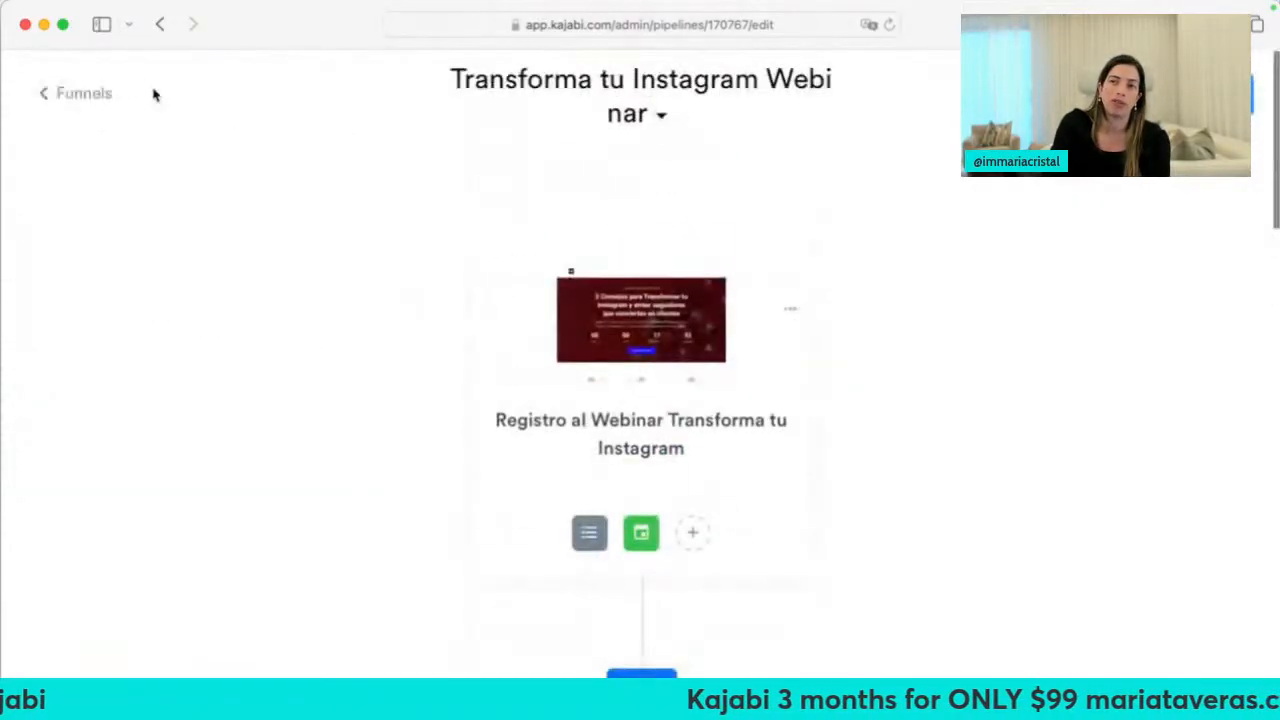
left_click(80, 94)
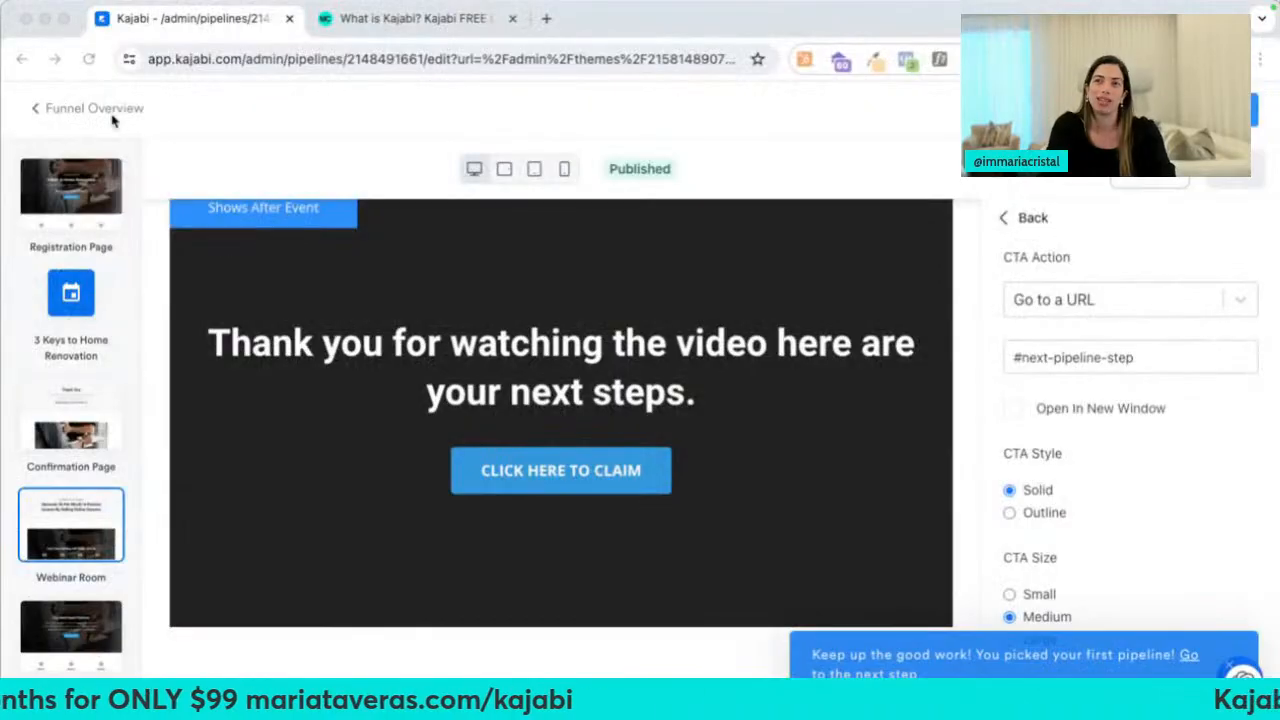
Leave the page editor and load Kajabi's pricing page in a new tab
left_click(75, 110)
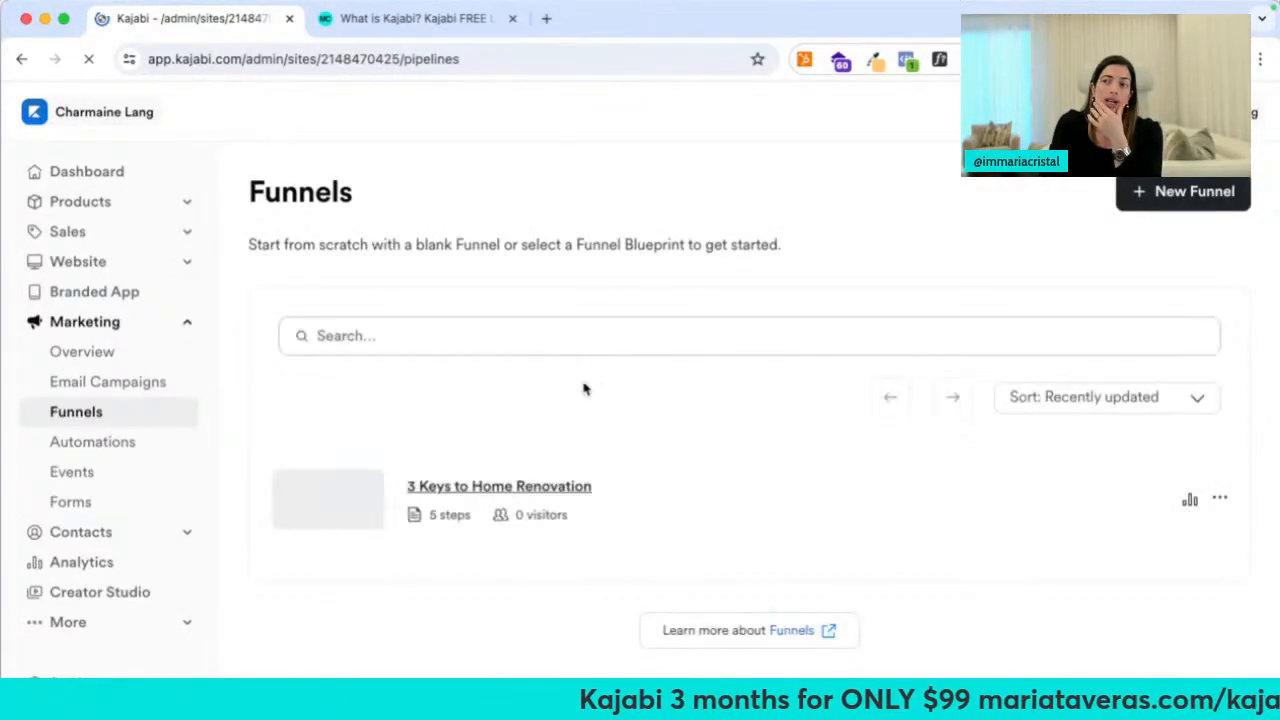
left_click(546, 20)
type("kajabi")
key("Return")
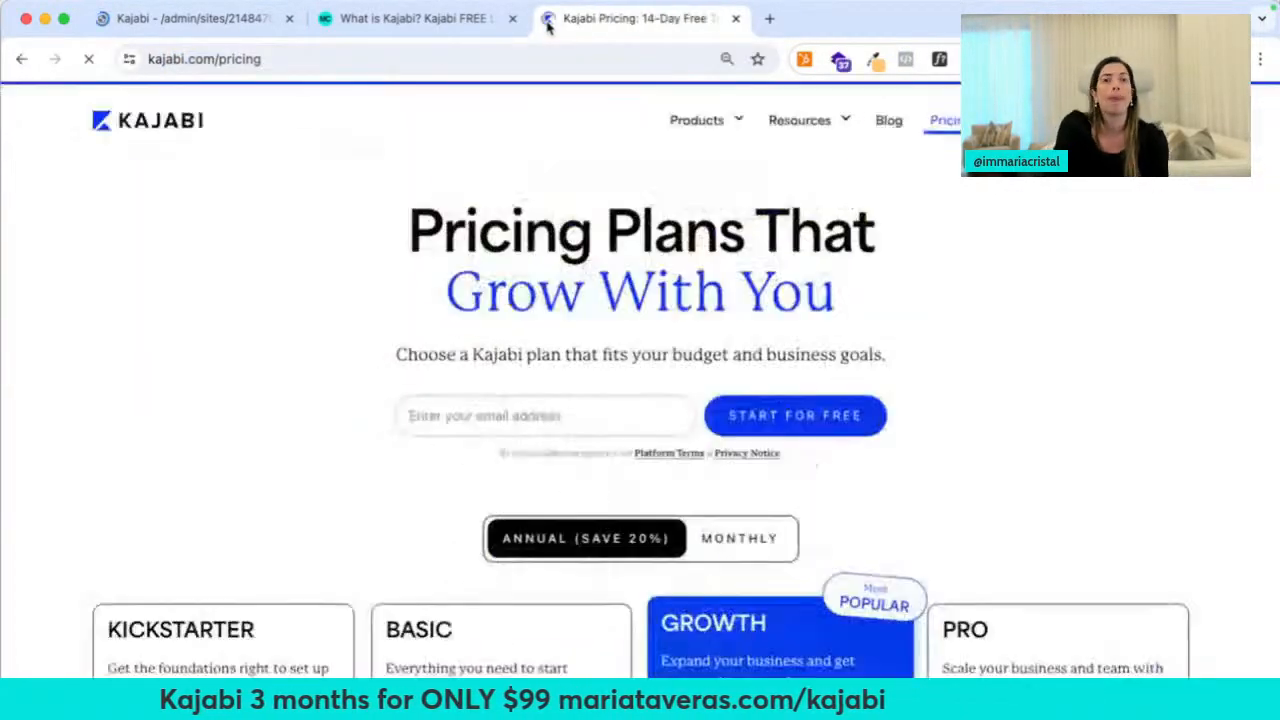
Compare the Kickstarter $55, Basic $119, Growth $159 and Pro $319 plans, noting Growth's 15 funnels
scroll(563, 428, "down", 10)
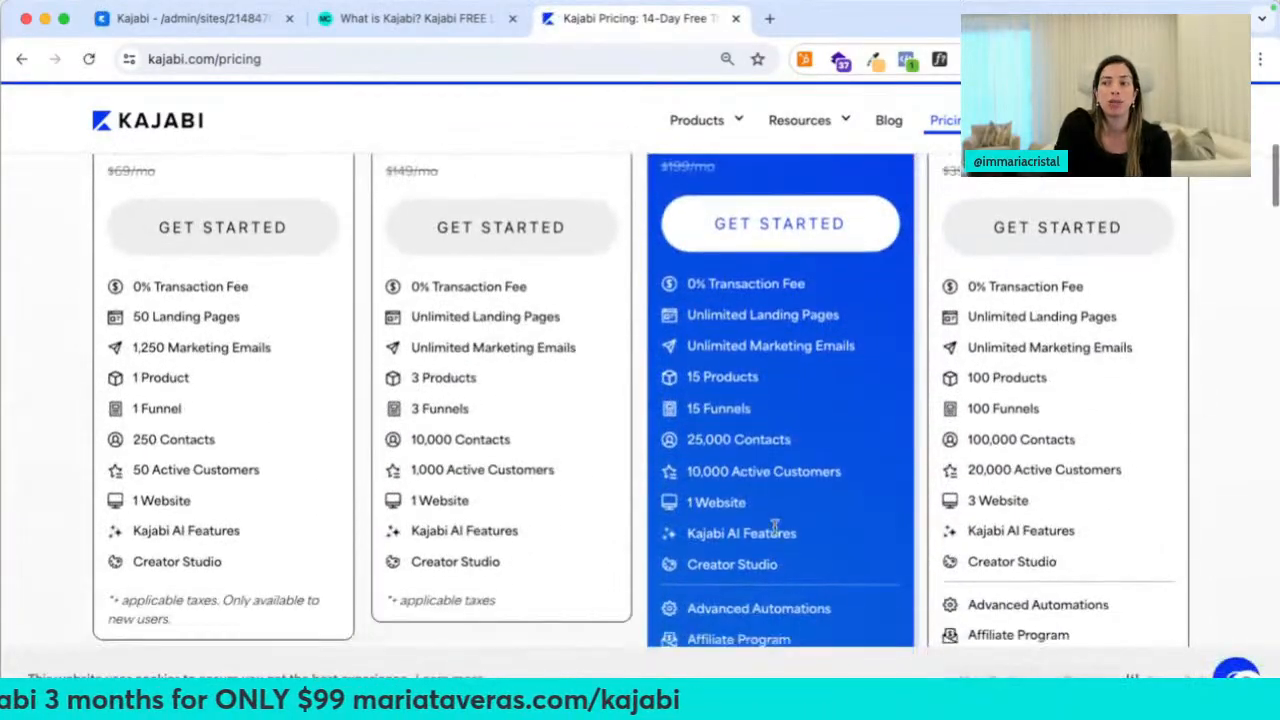
scroll(760, 430, "up", 2)
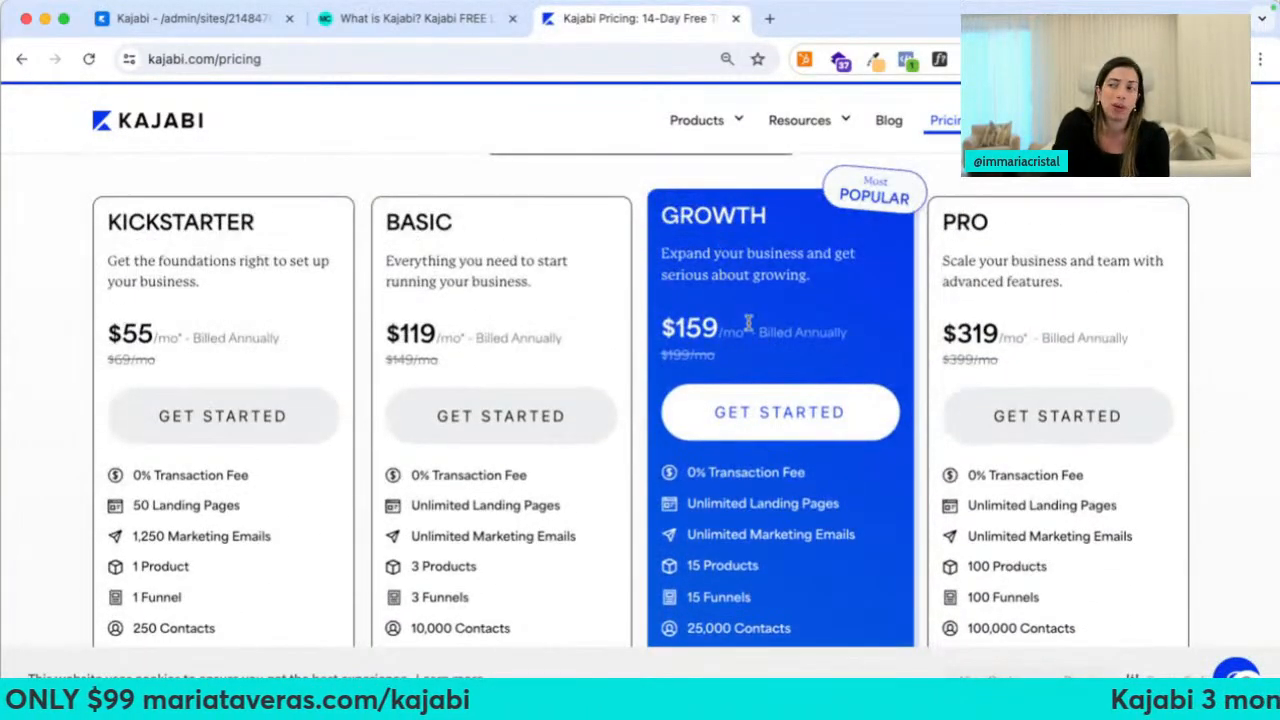
scroll(748, 325, "down", 3)
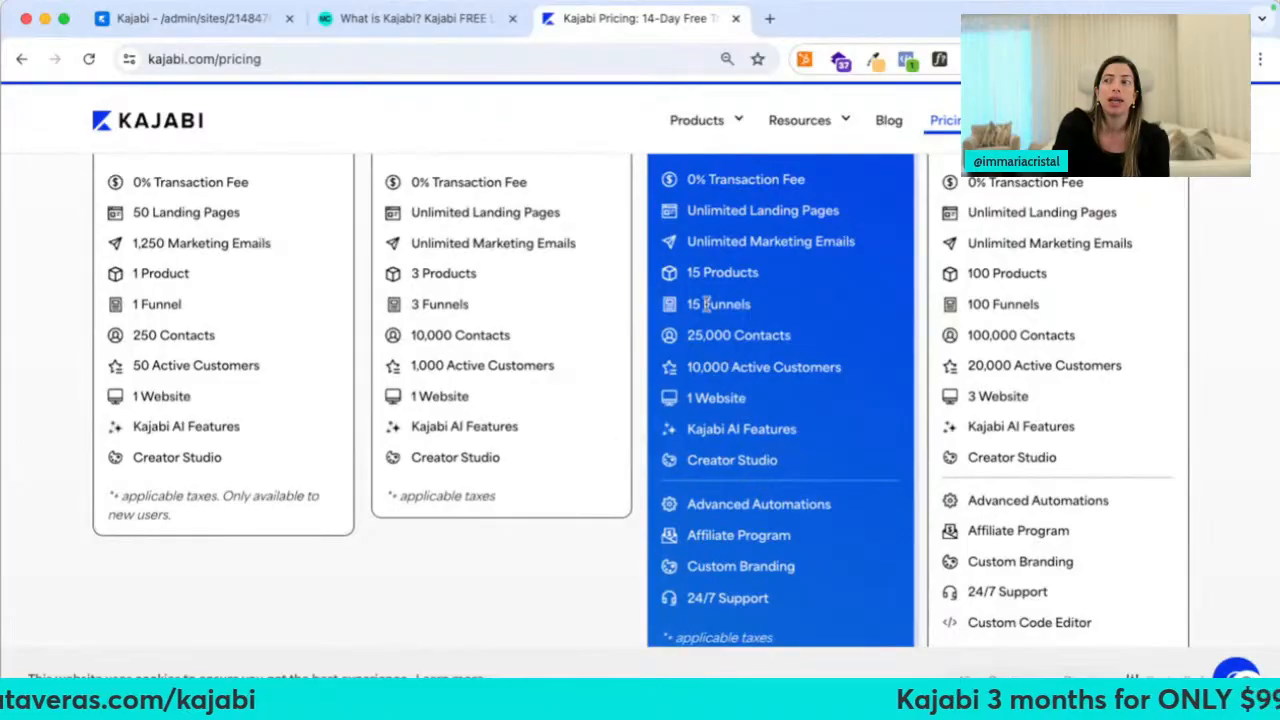
left_click_drag(690, 304, 757, 308)
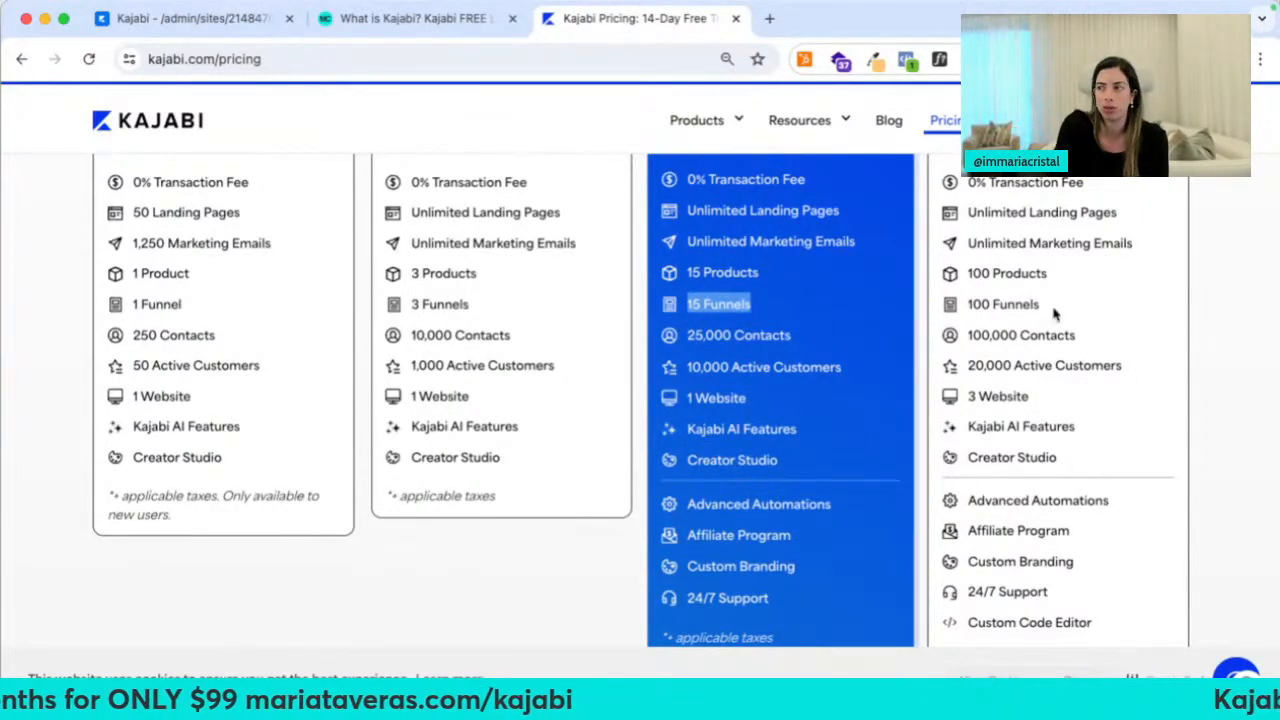
scroll(1053, 314, "up", 3)
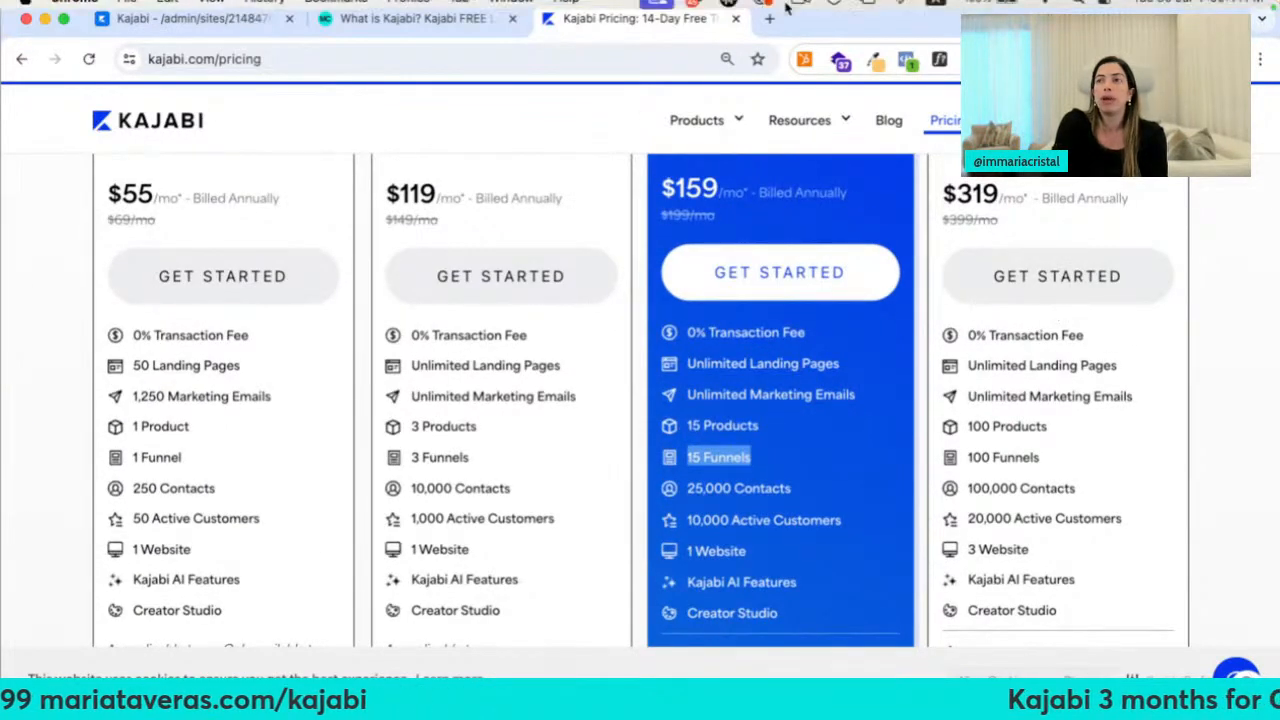
scroll(735, 442, "up", 5)
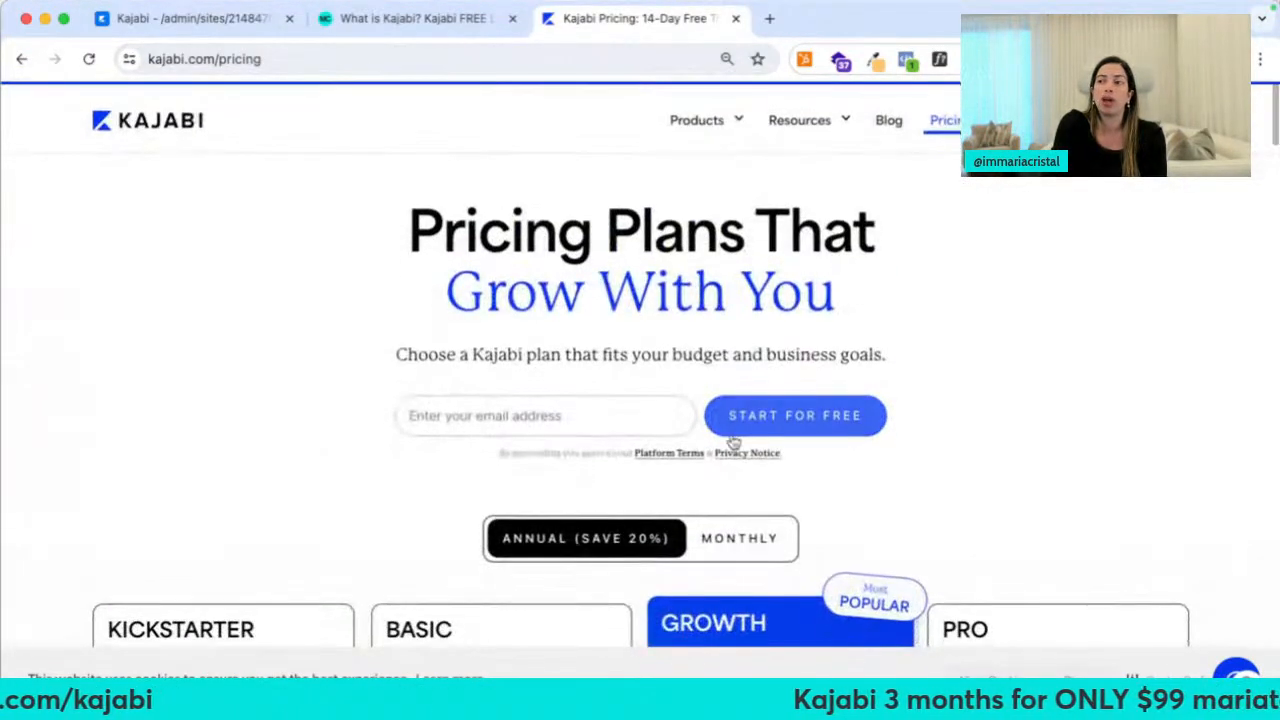
left_click(588, 400)
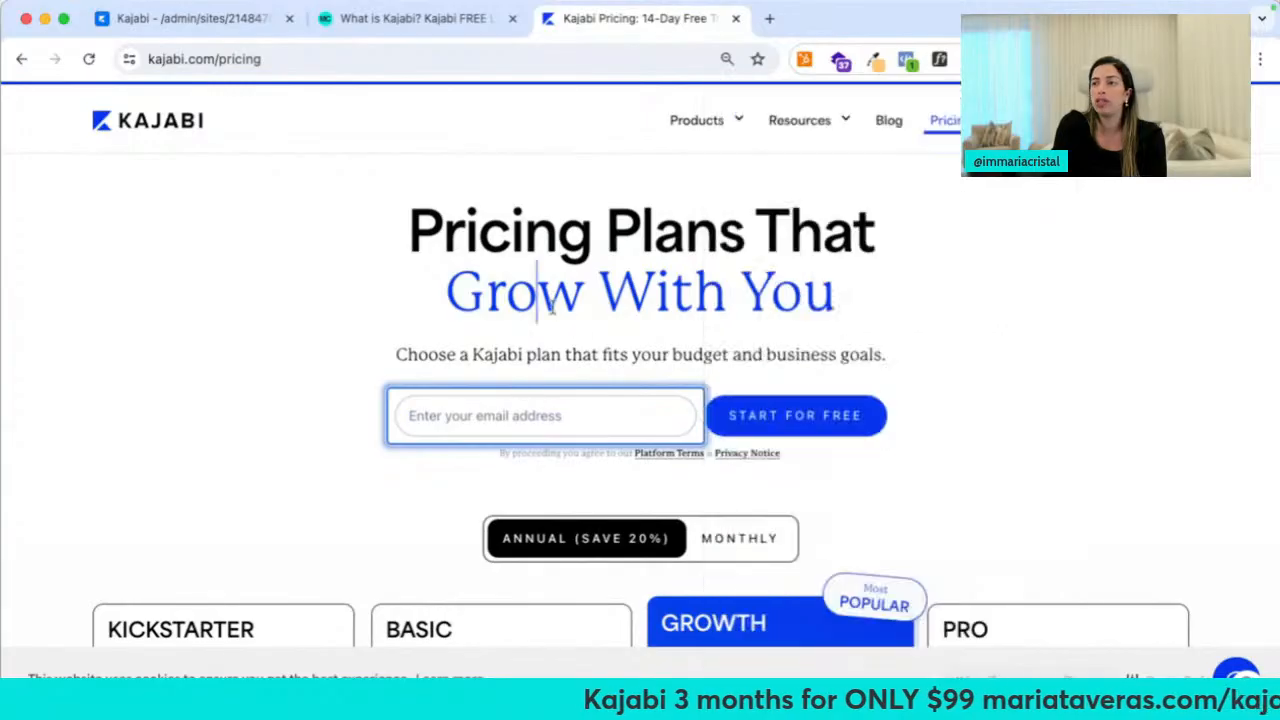
left_click(393, 58)
Load mariataveras.com/kajabi and scroll through its Kajabi trial offer page
type("mariataveras")
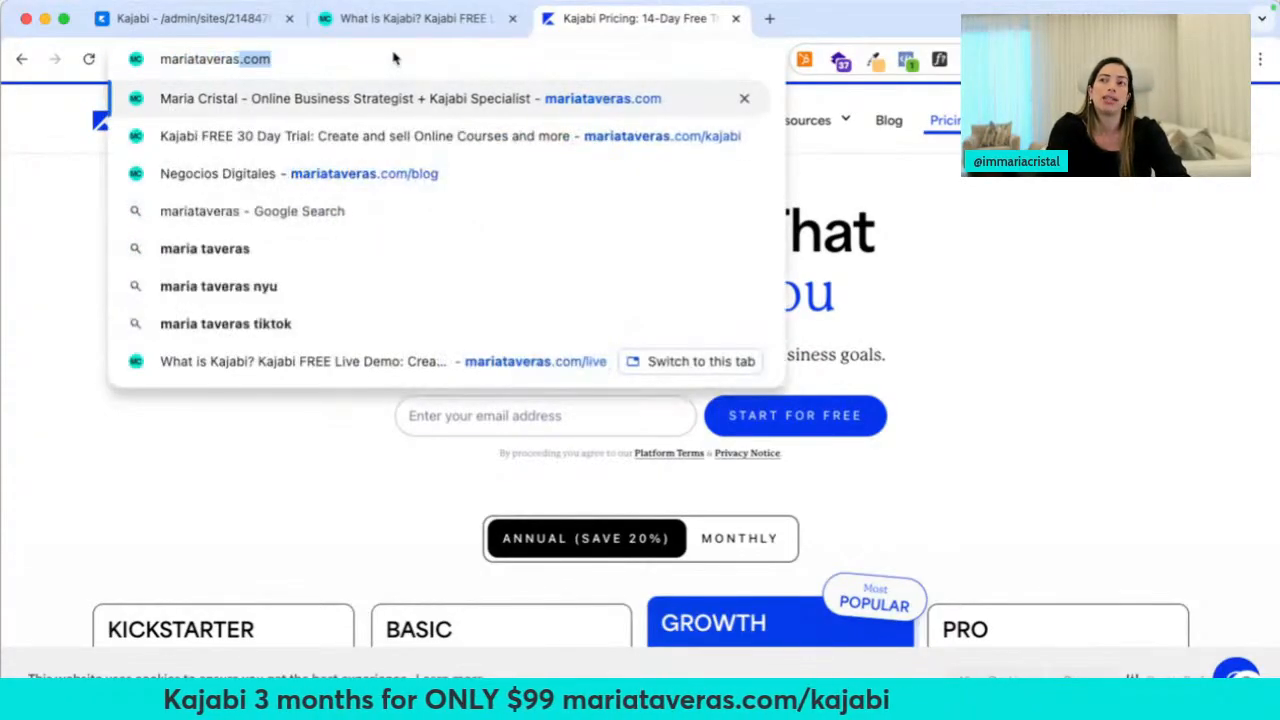
type(".com/kajabi")
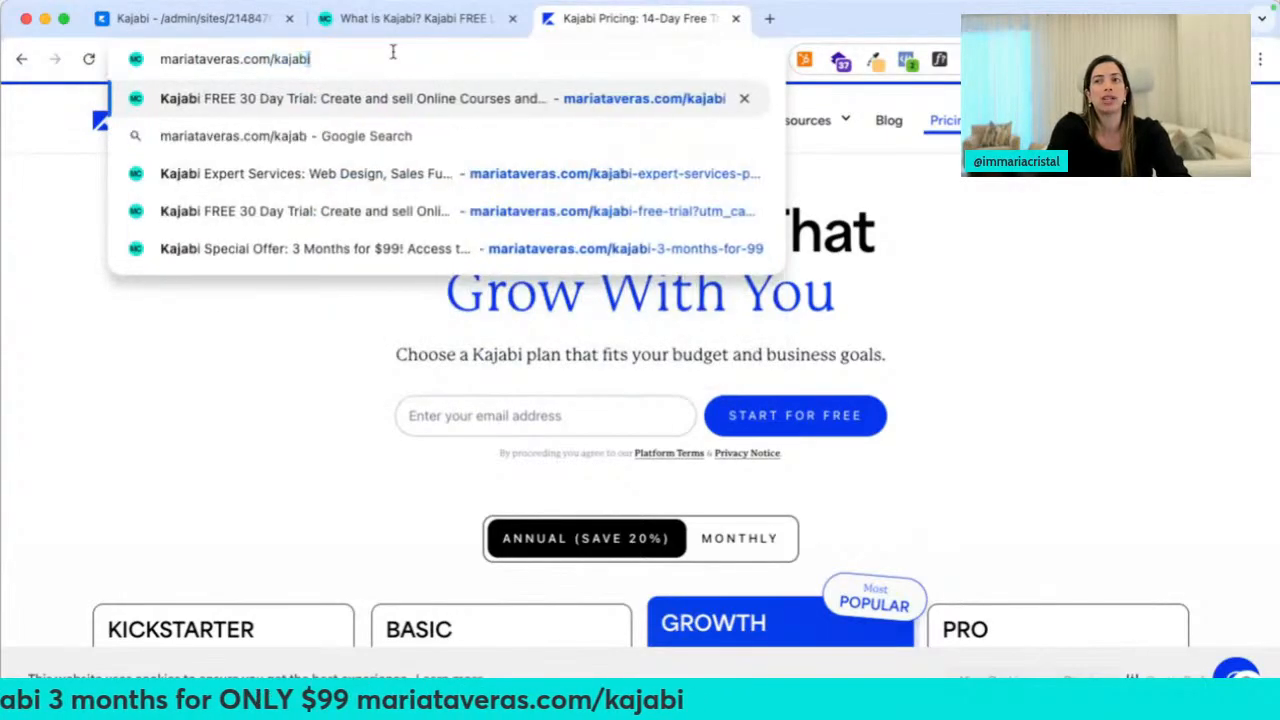
key("Return")
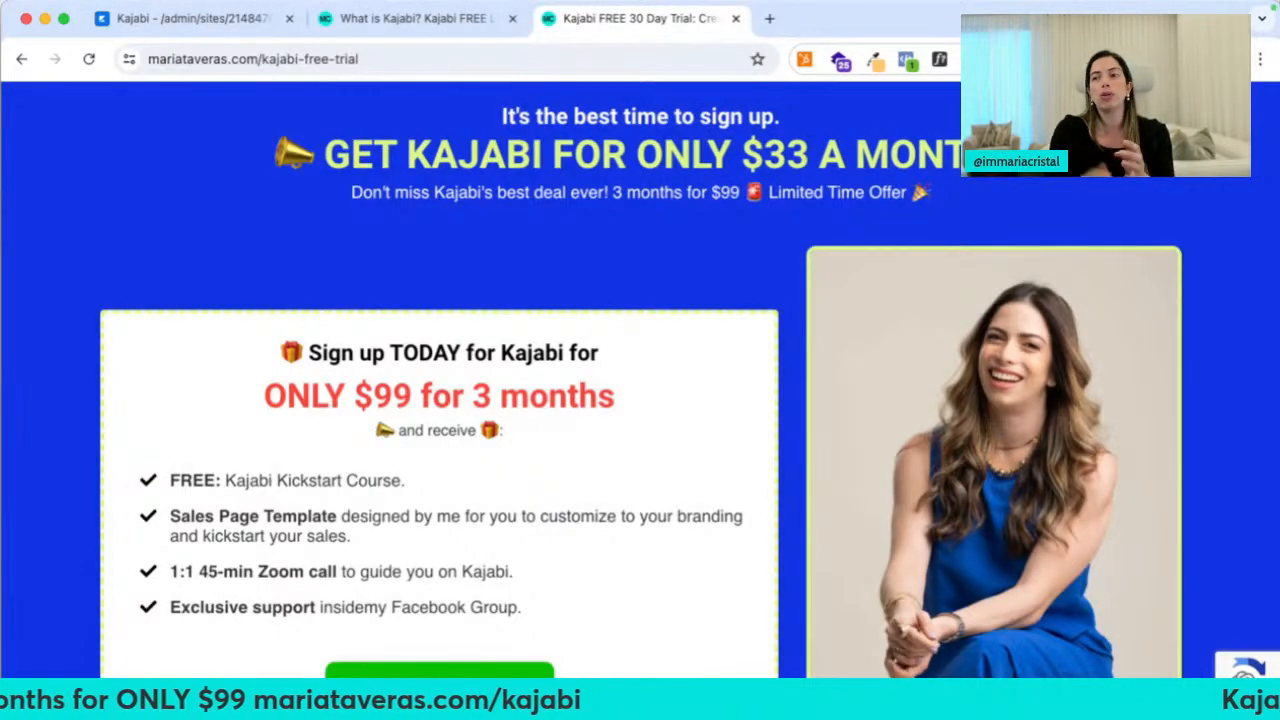
scroll(78, 609, "down", 10)
scroll(78, 612, "down", 9)
scroll(306, 460, "up", 7)
scroll(766, 490, "down", 2)
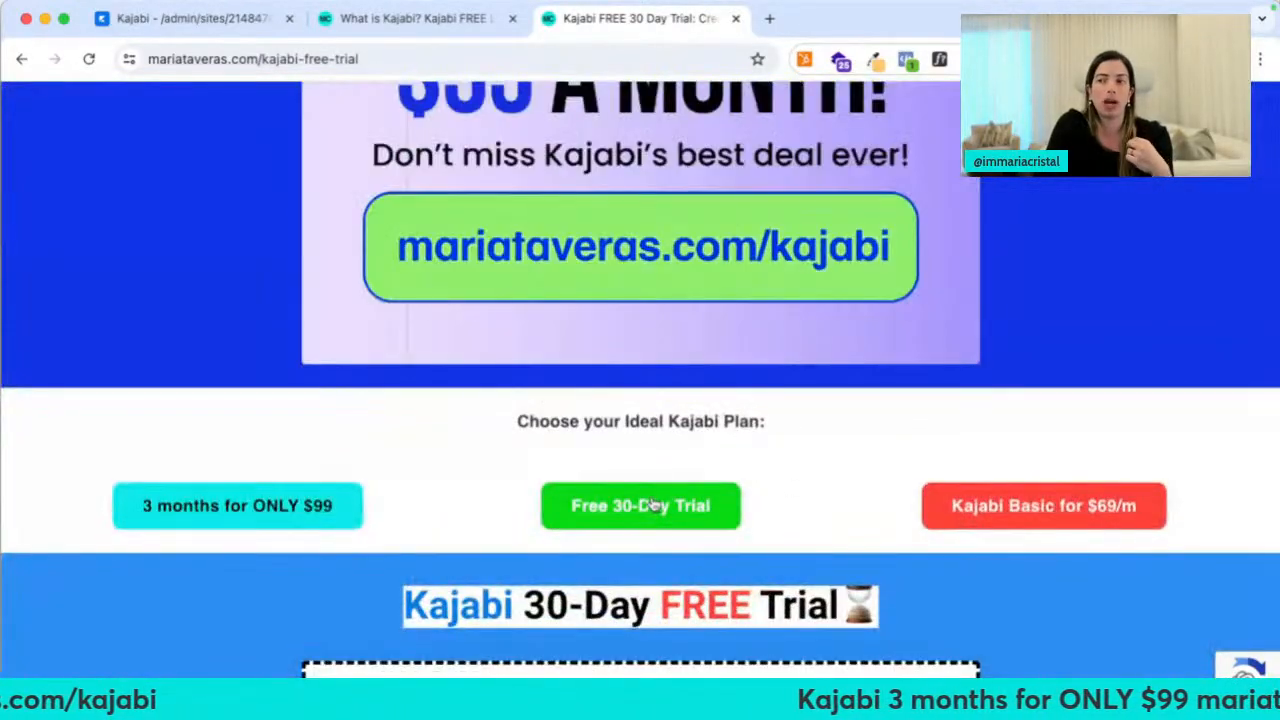
scroll(650, 505, "down", 5)
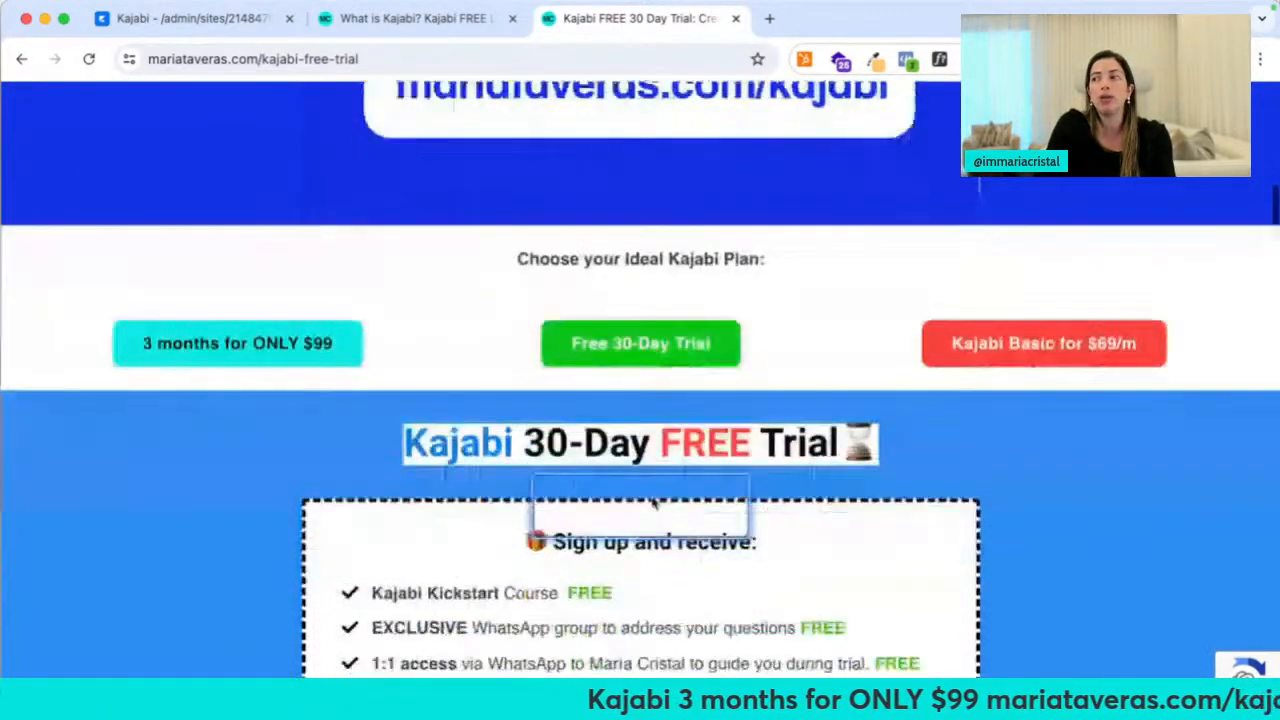
scroll(1071, 349, "up", 2)
Follow the 'Kajabi Basic for $69/m' offer and 'OH, wow! I want this' to sign-up, then close the tabs
left_click(985, 218)
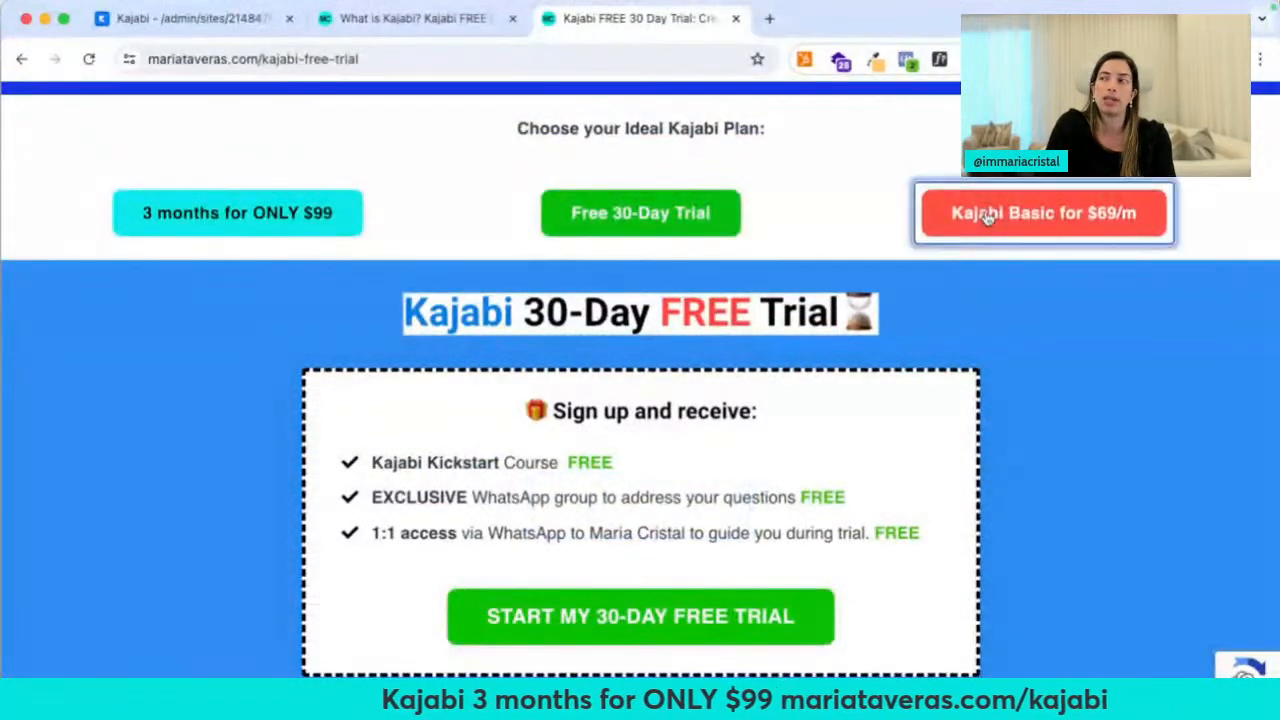
left_click(840, 18)
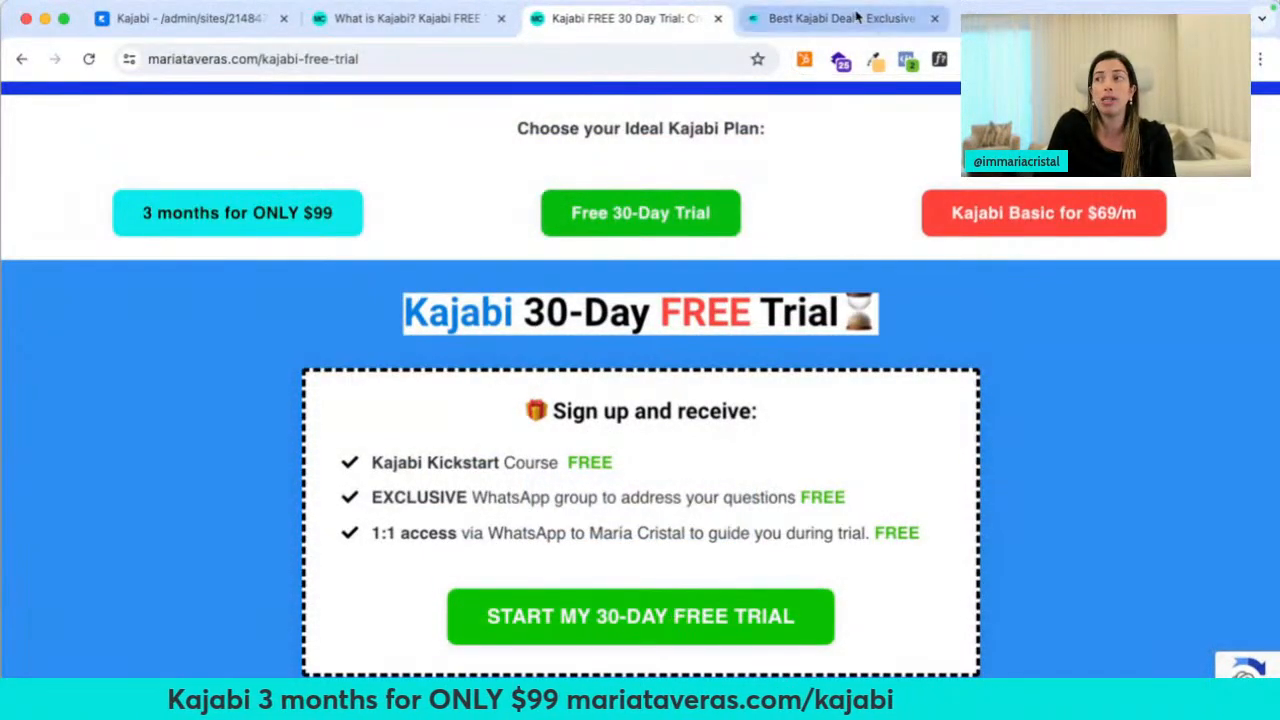
scroll(576, 209, "down", 2)
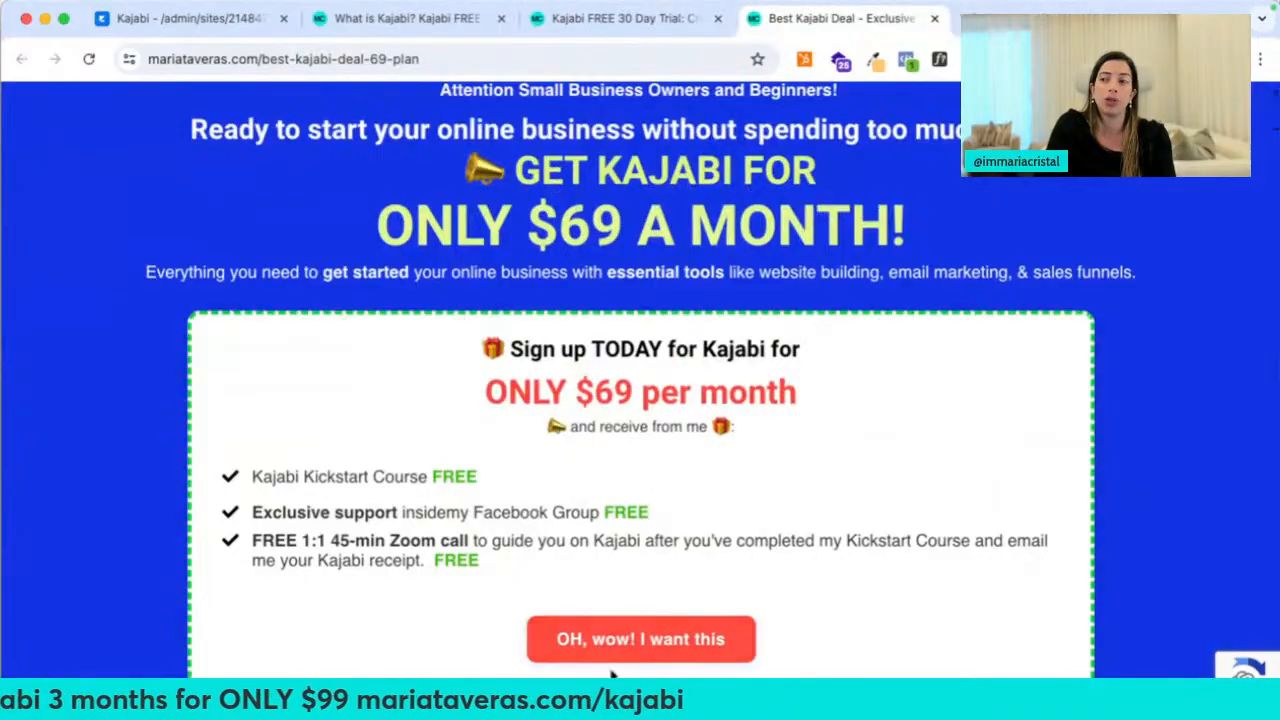
left_click(640, 639)
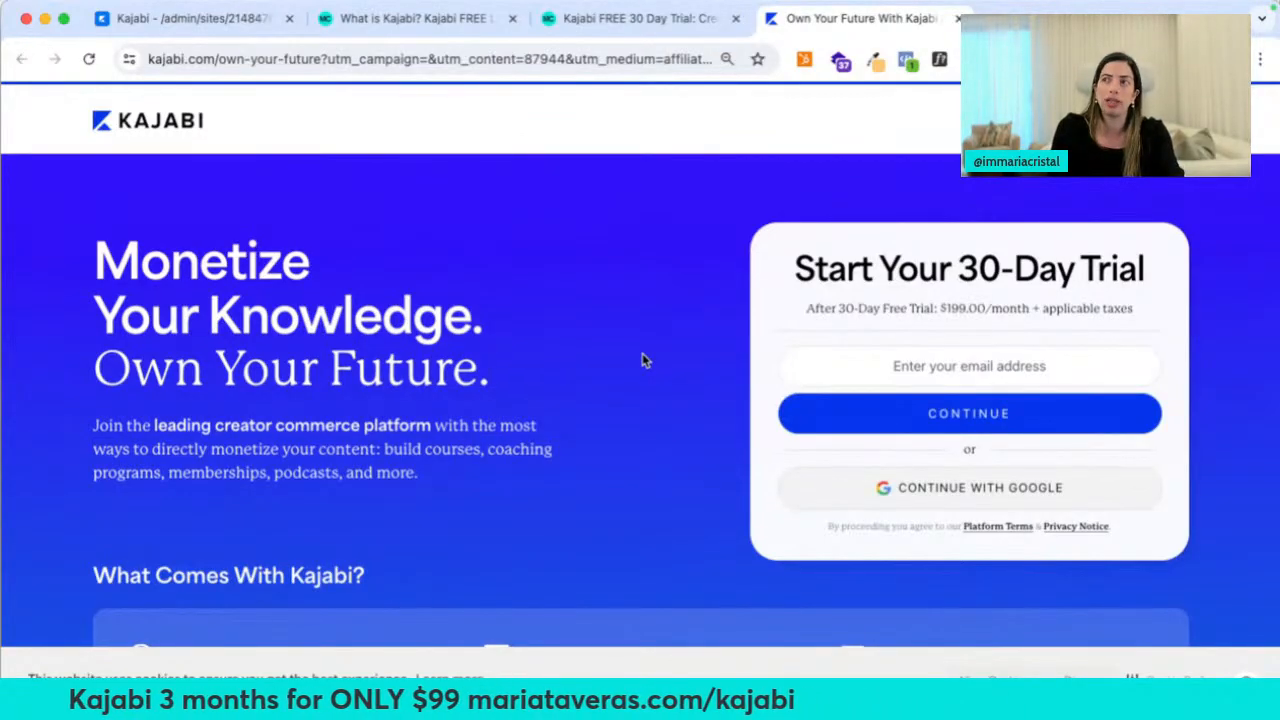
key("super+w")
key("super+w")
key("super+w")
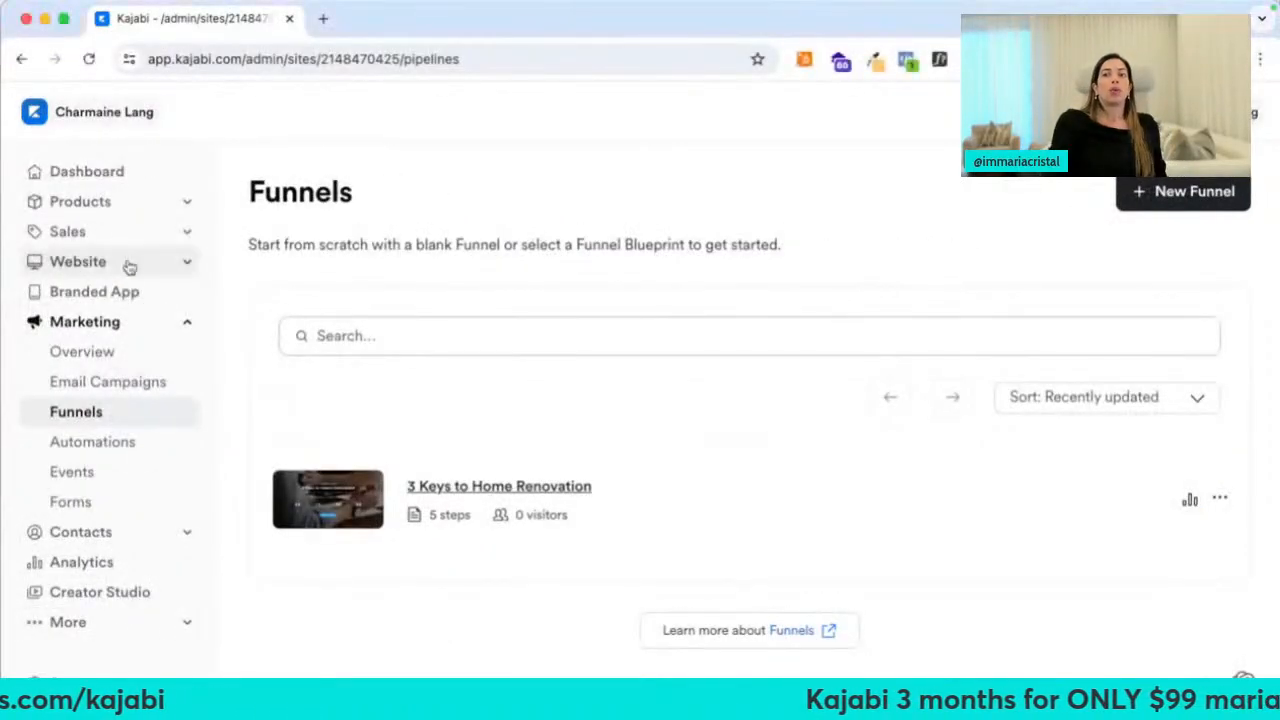
Browse Website Navigation and the Blog setup, then switch to the other site in the site switcher
left_click(106, 264)
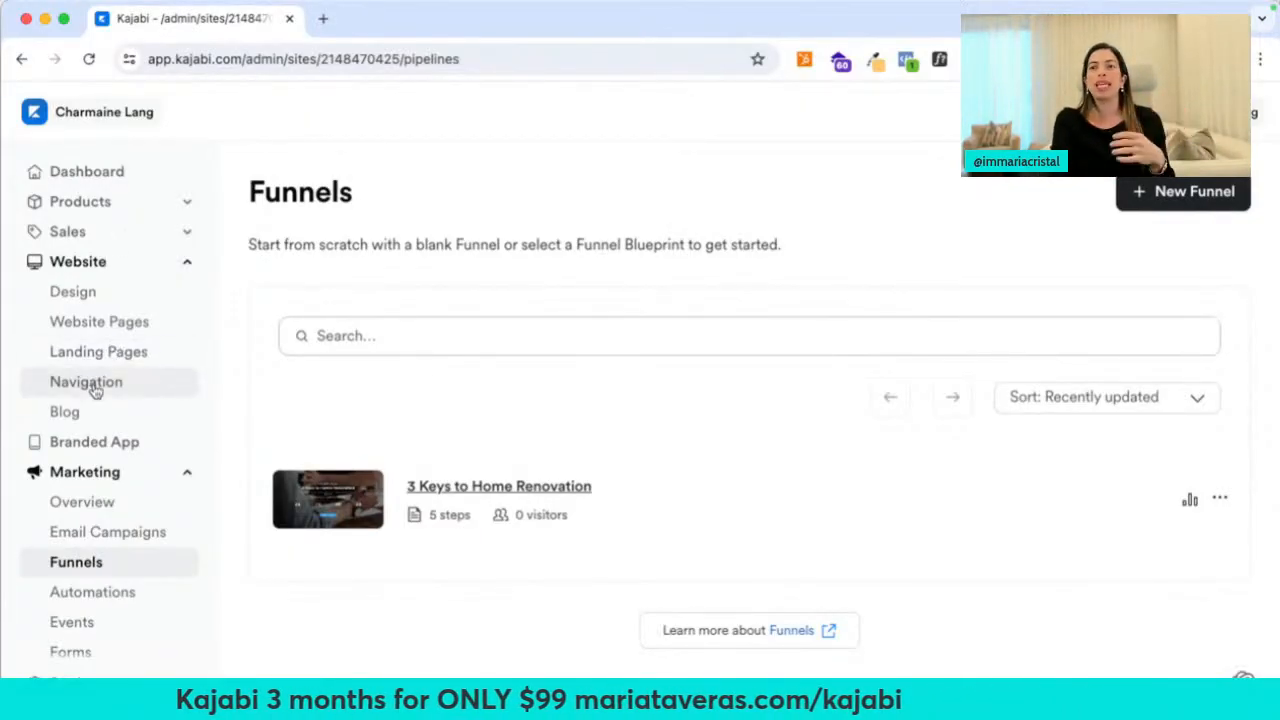
left_click(95, 382)
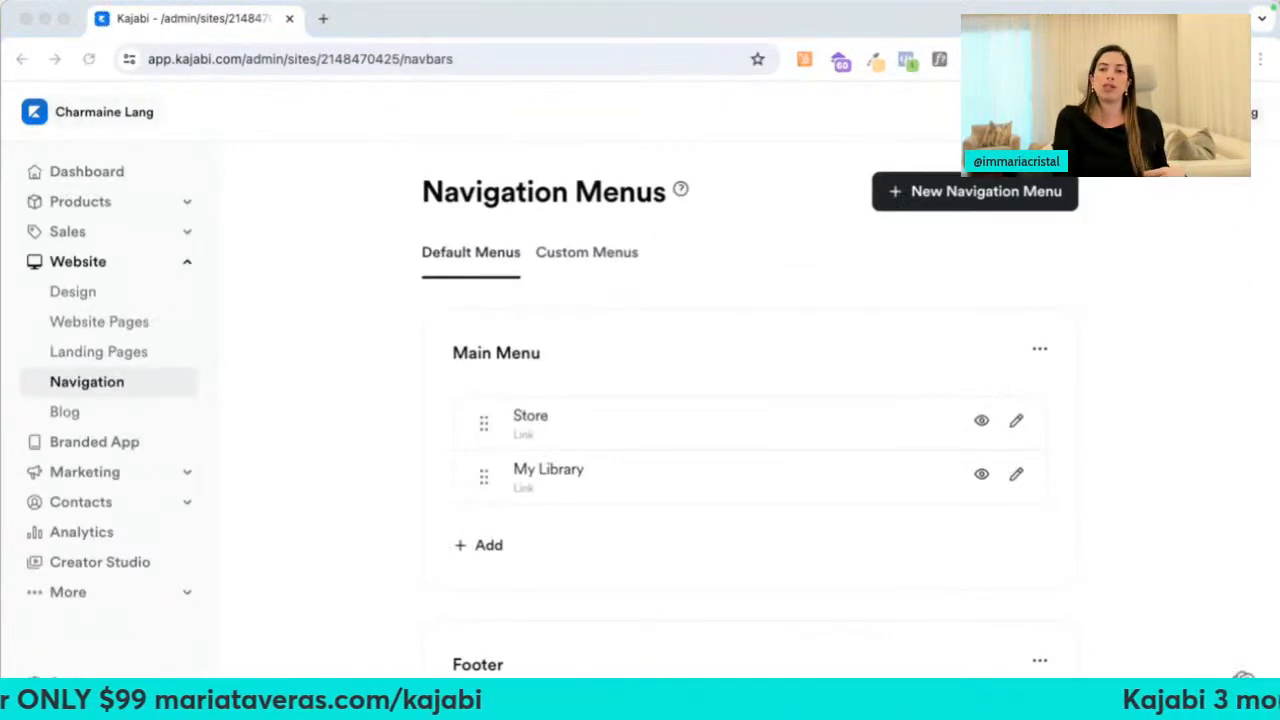
left_click(52, 418)
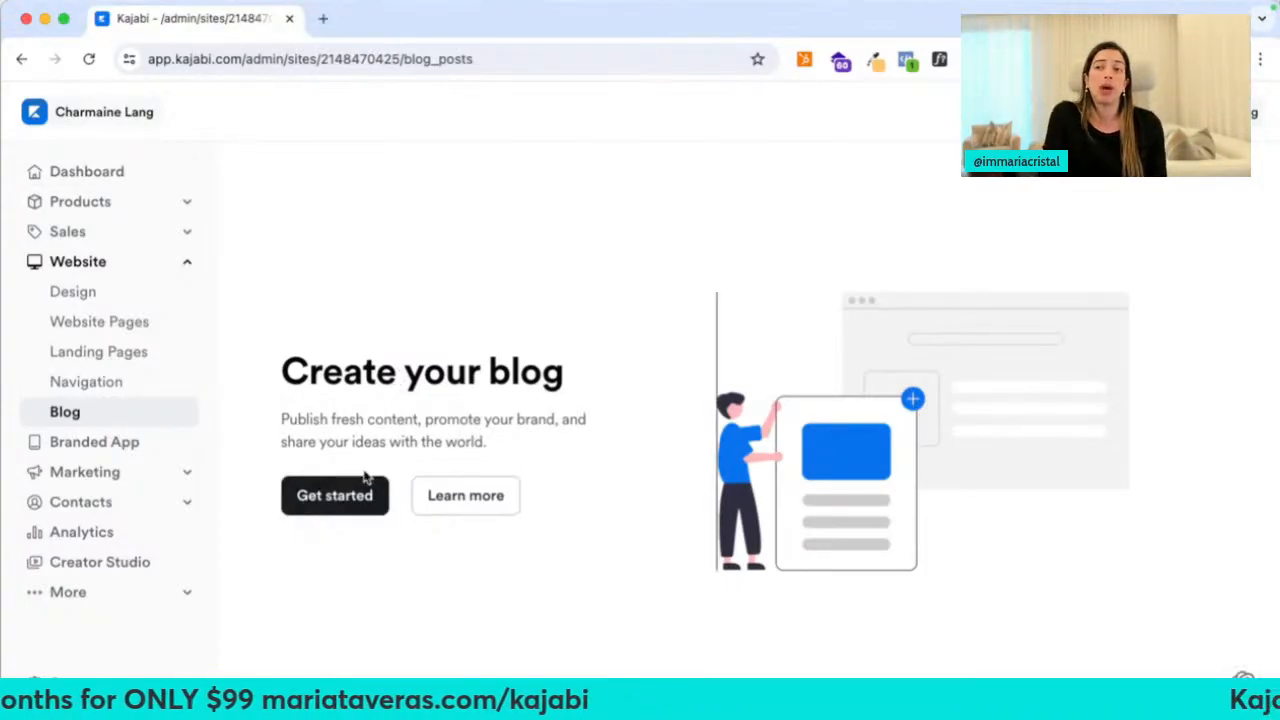
left_click(345, 495)
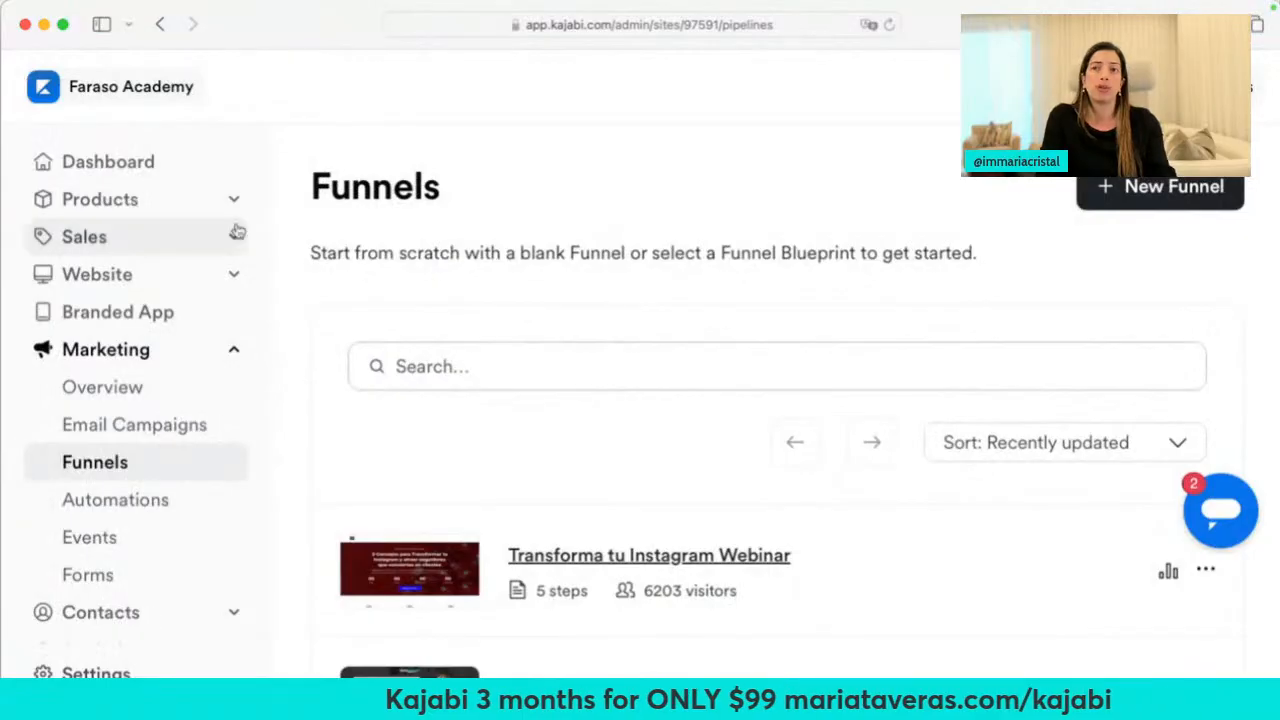
left_click(160, 100)
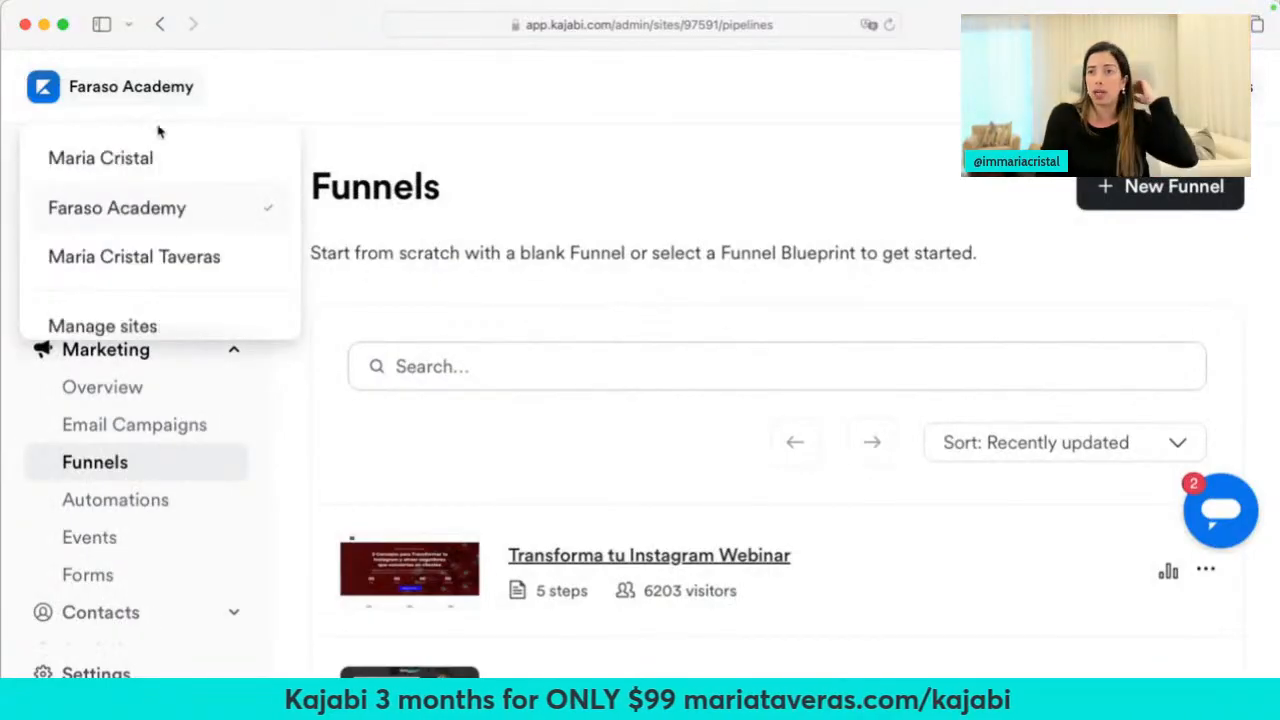
left_click(160, 258)
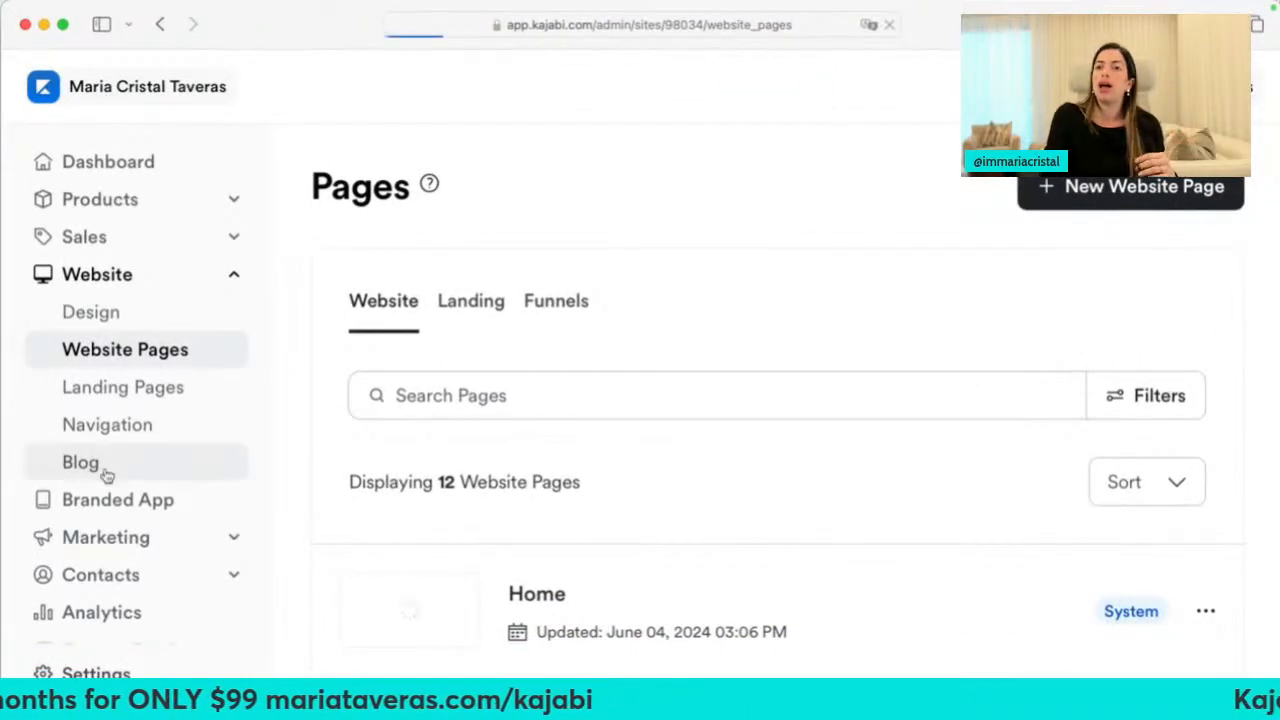
Scroll the blog post list and open the post about what products you can create with Kajabi
scroll(640, 335, "down", 3)
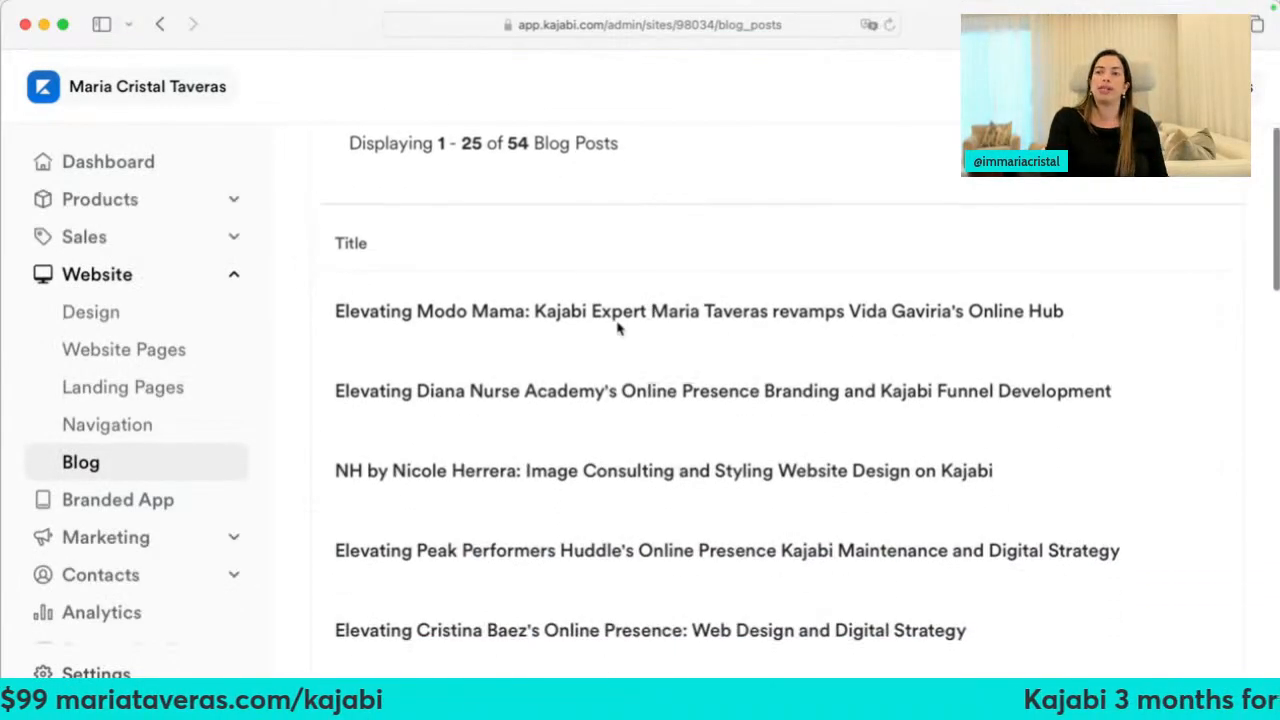
scroll(660, 376, "right", 5)
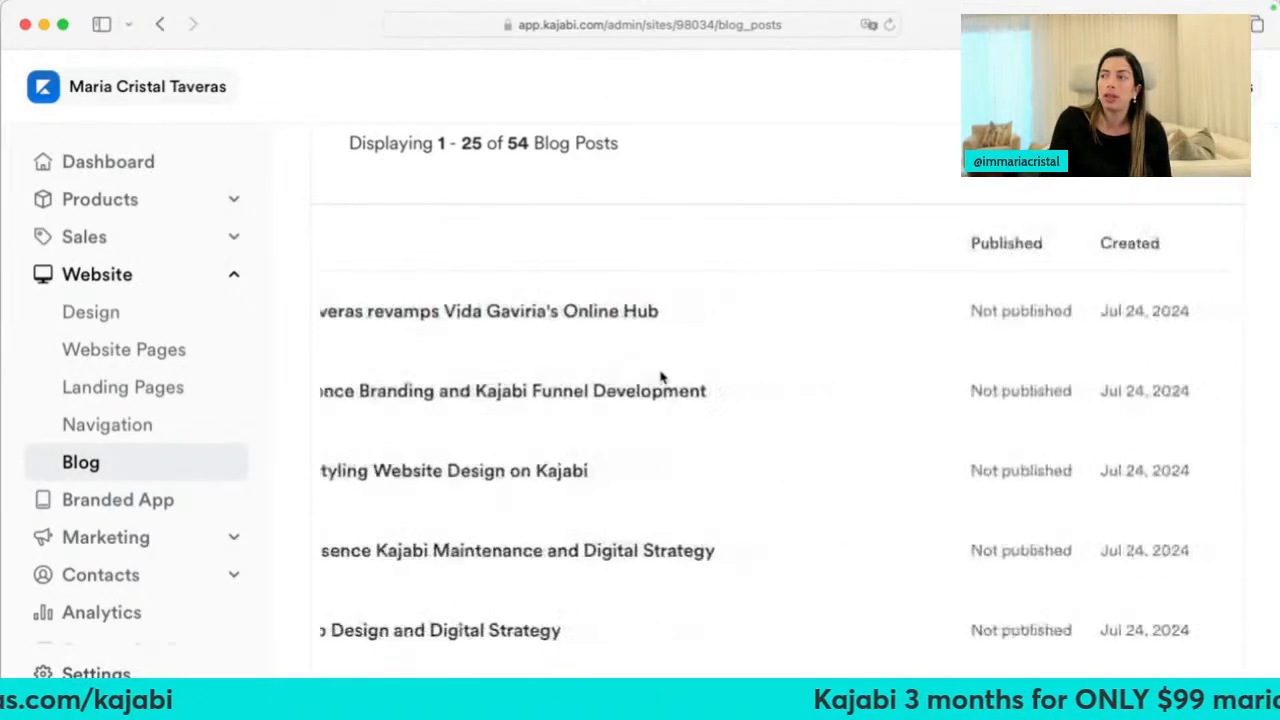
scroll(938, 485, "down", 7)
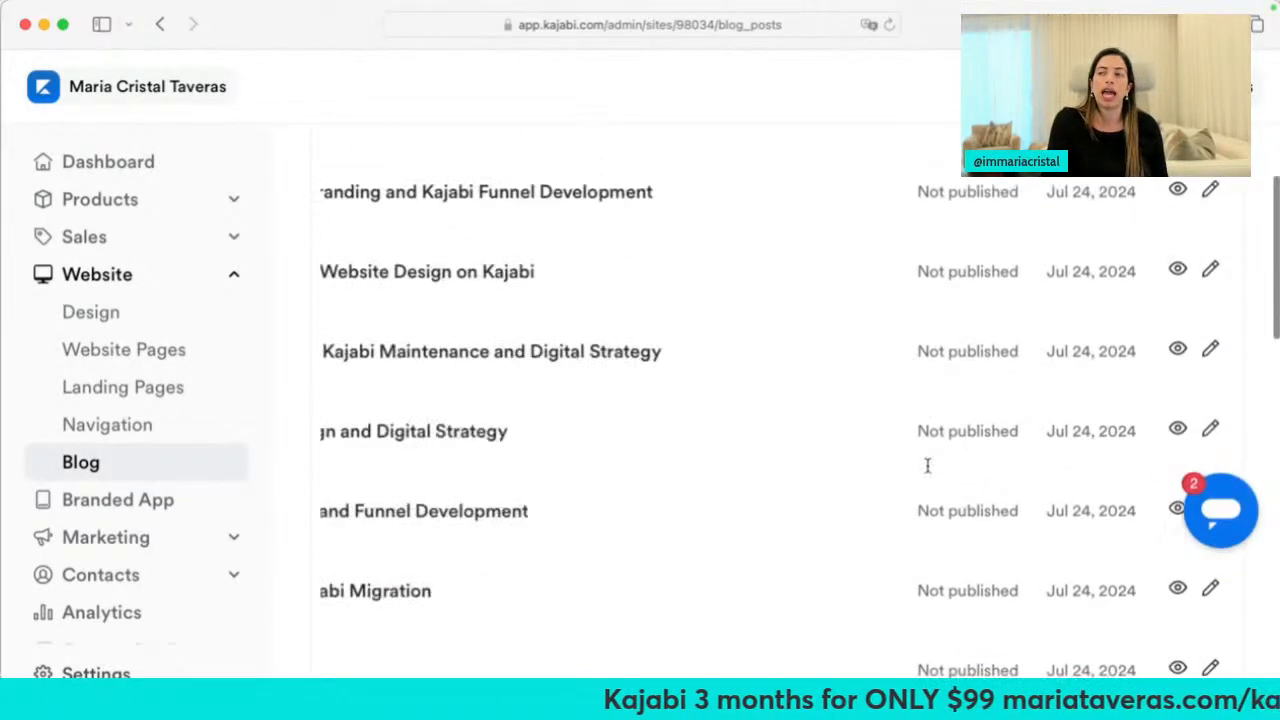
scroll(930, 517, "down", 8)
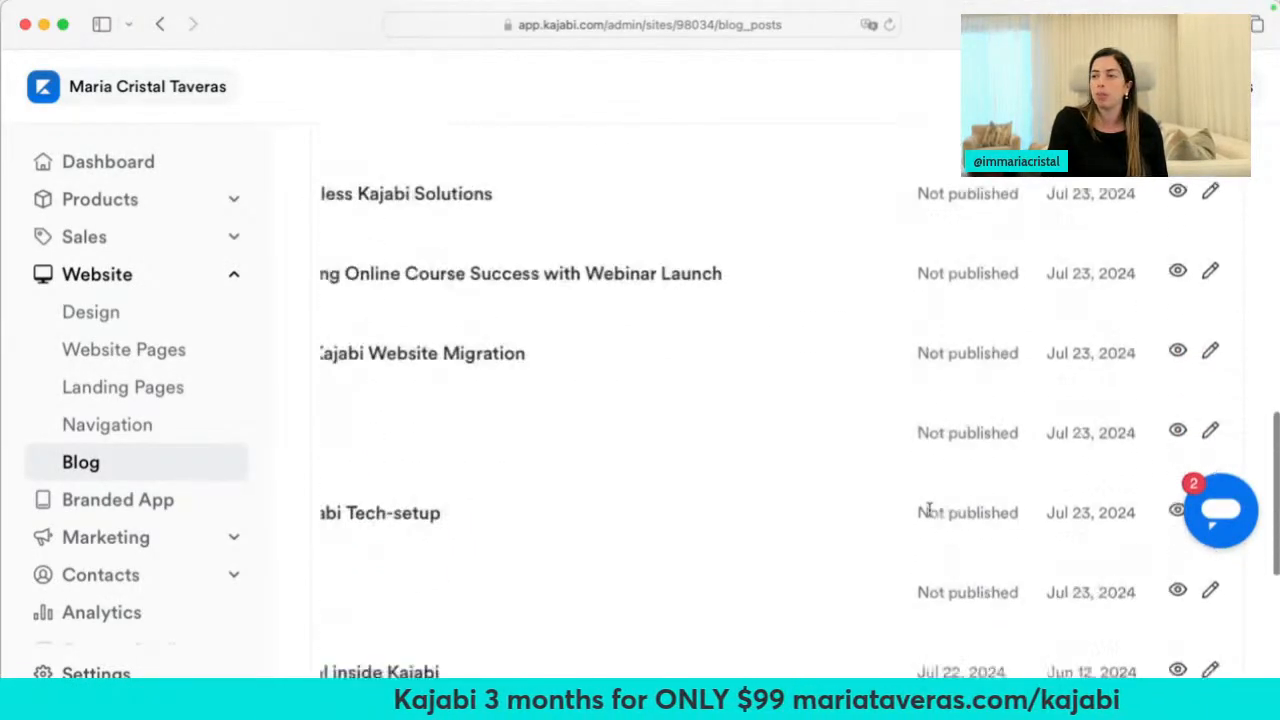
scroll(833, 514, "left", 1)
scroll(471, 400, "left", 10)
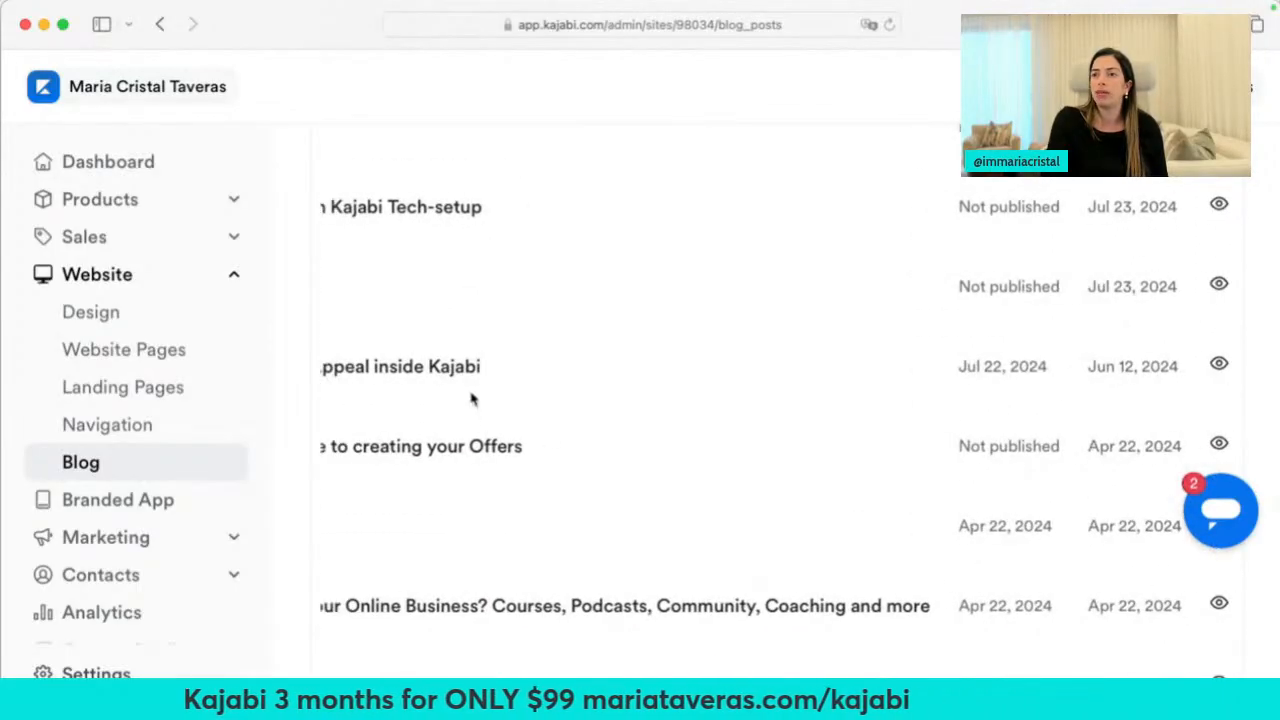
scroll(517, 410, "down", 3)
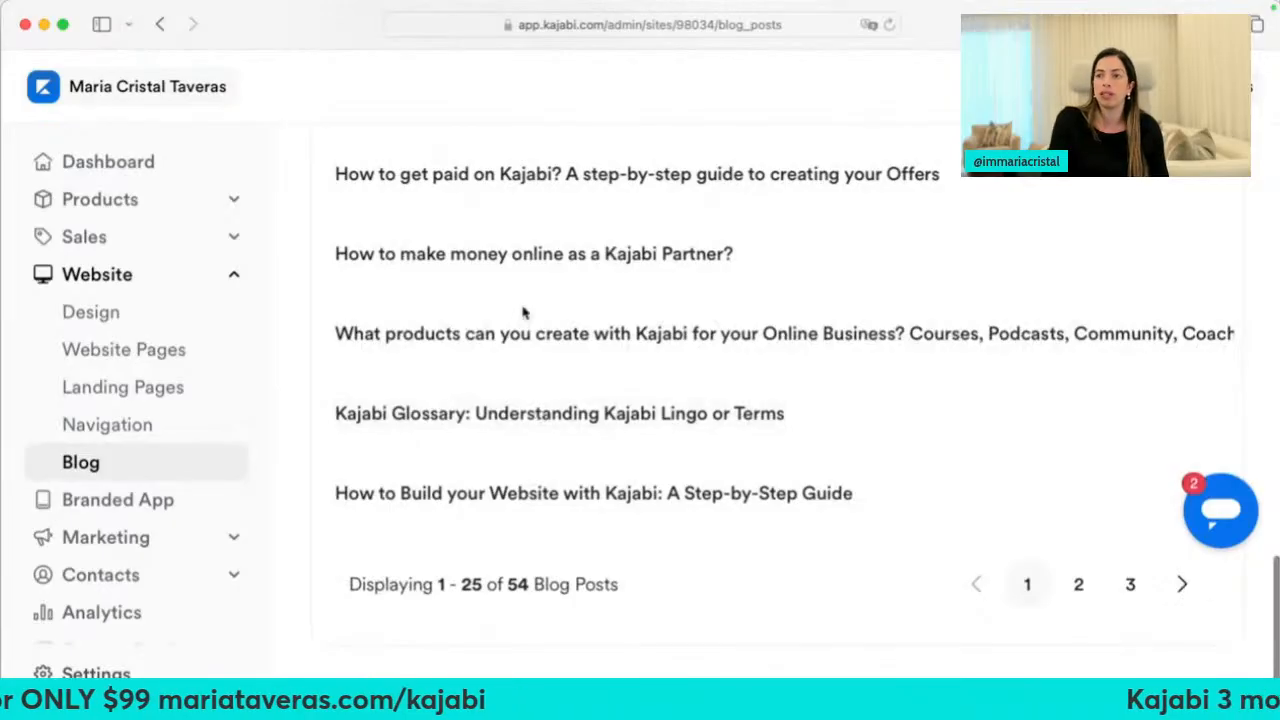
left_click(535, 354)
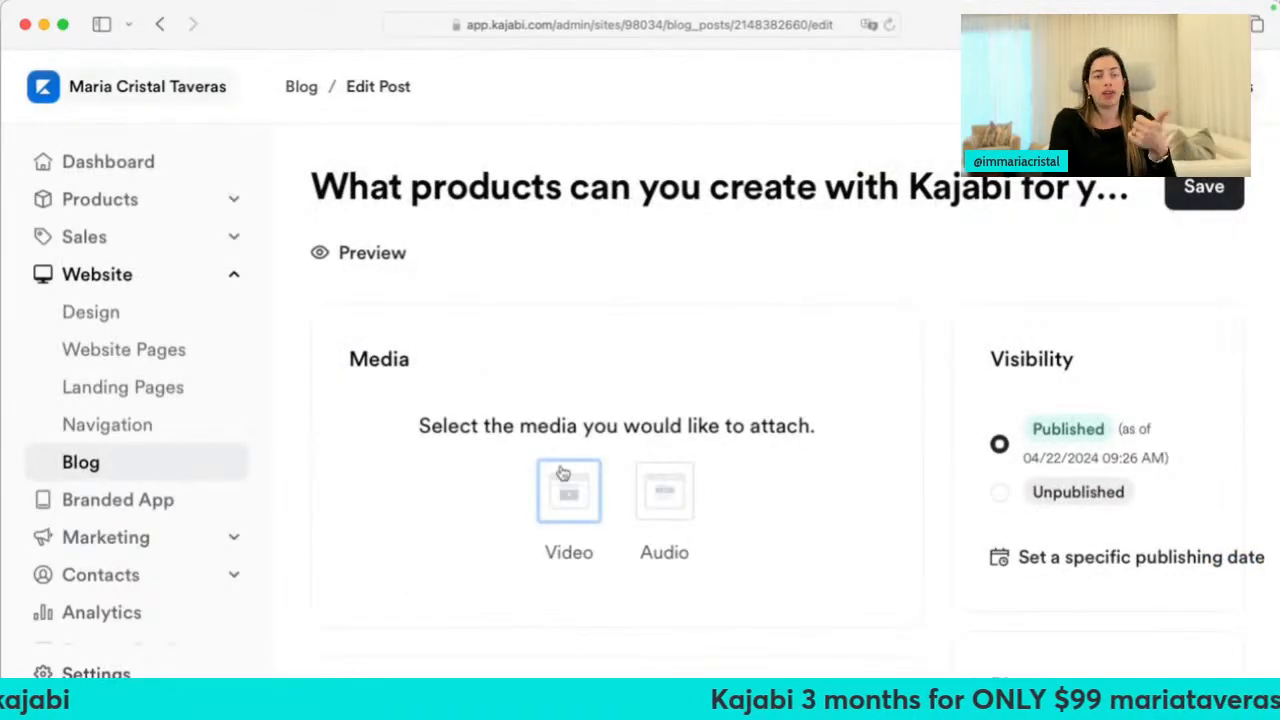
Zoom out to review the Edit Post page, then preview the post on the live site
scroll(657, 500, "down", 5)
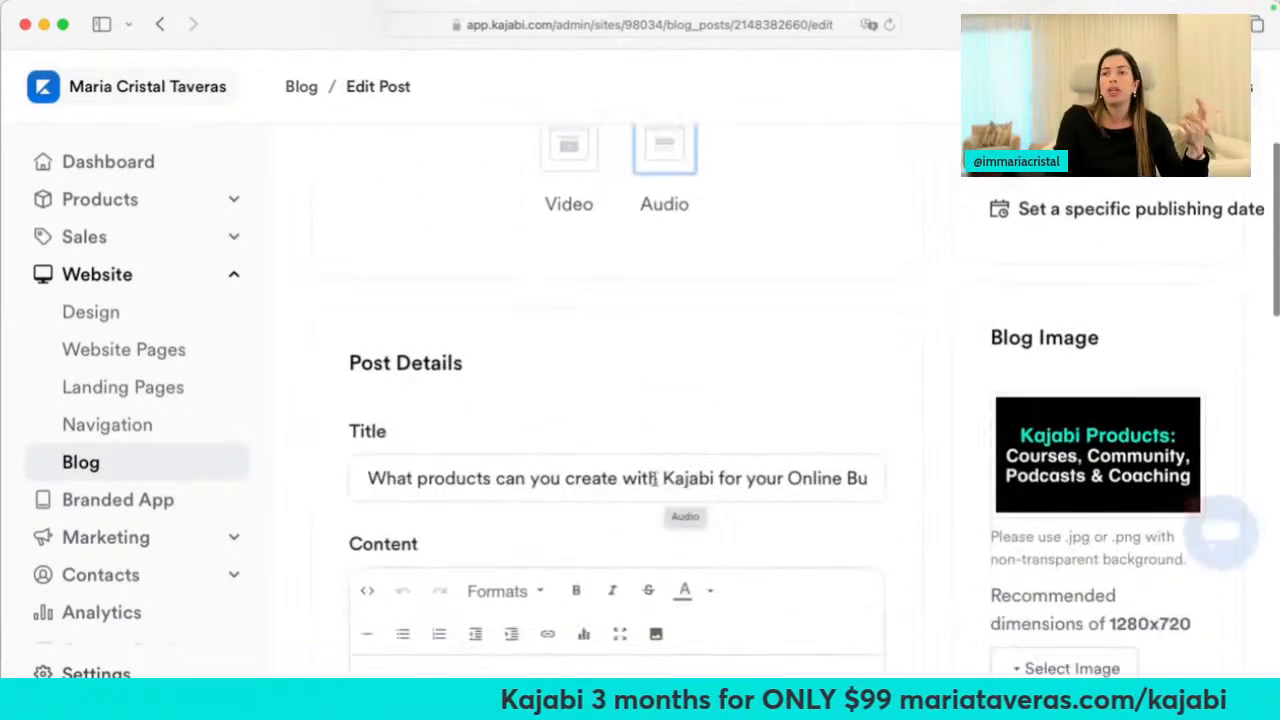
scroll(500, 466, "down", 3)
scroll(523, 526, "down", 10)
scroll(525, 521, "down", 15)
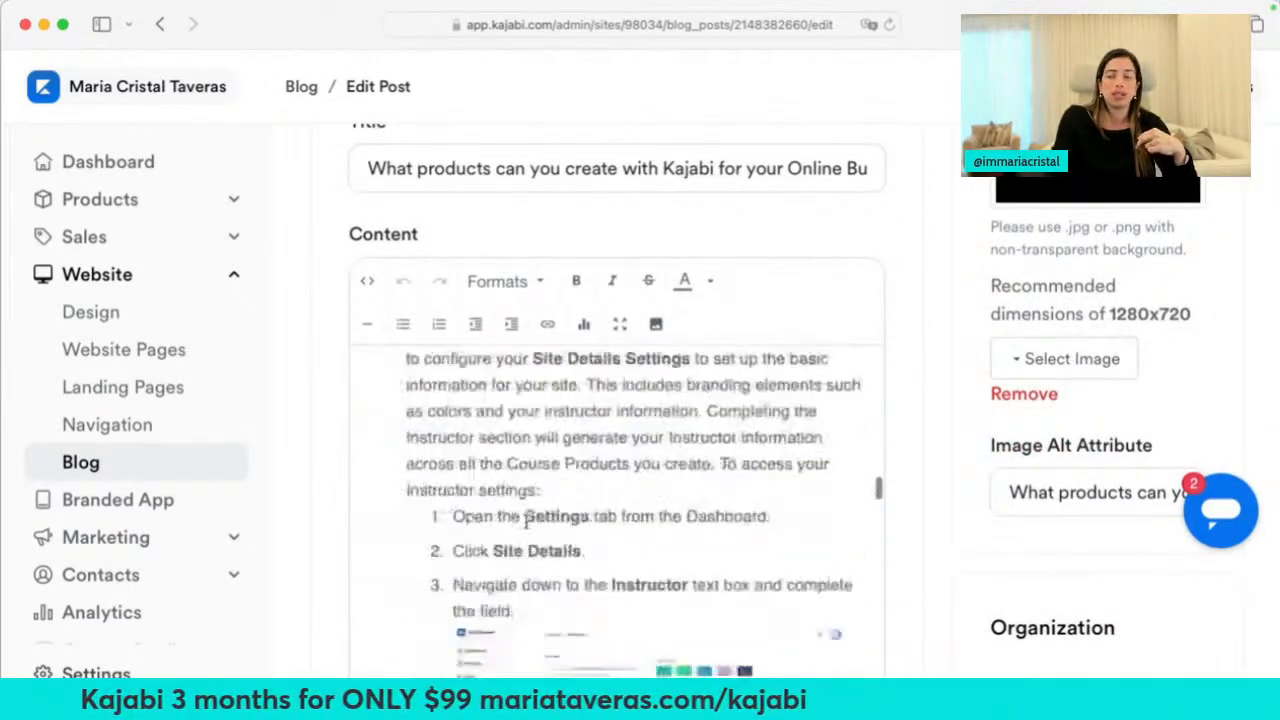
scroll(525, 521, "down", 10)
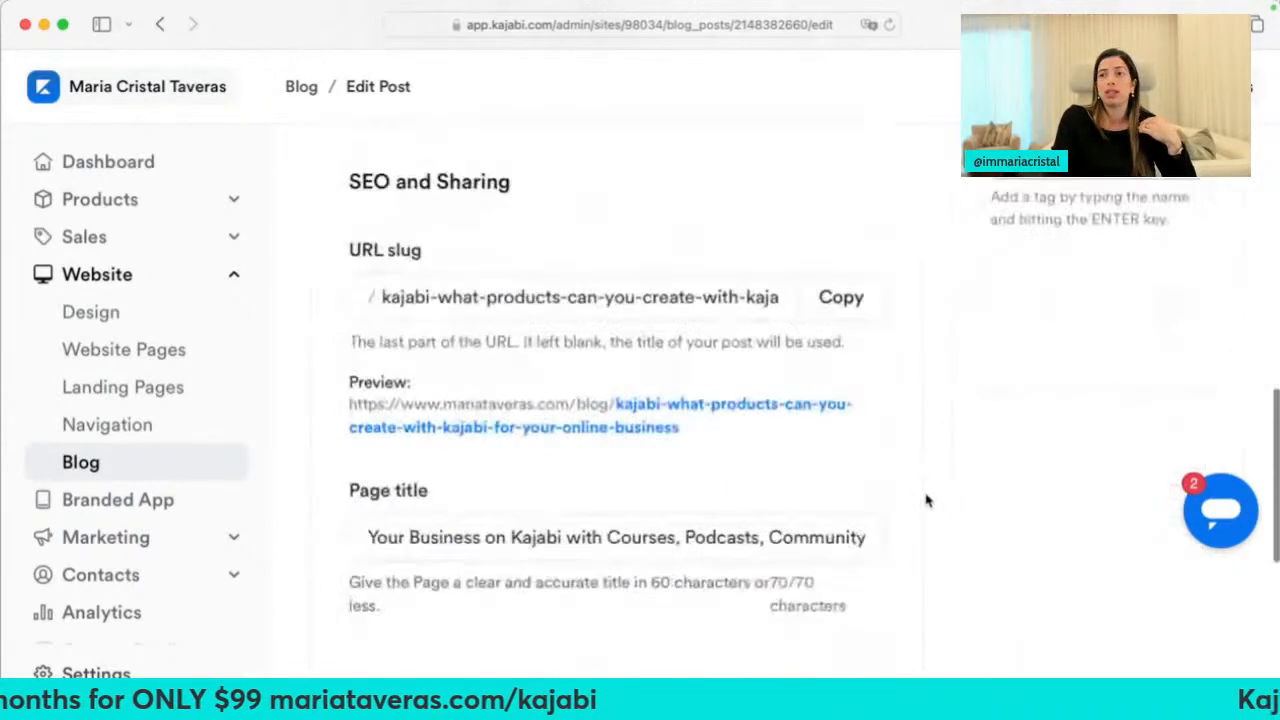
key("super+minus")
key("super+minus")
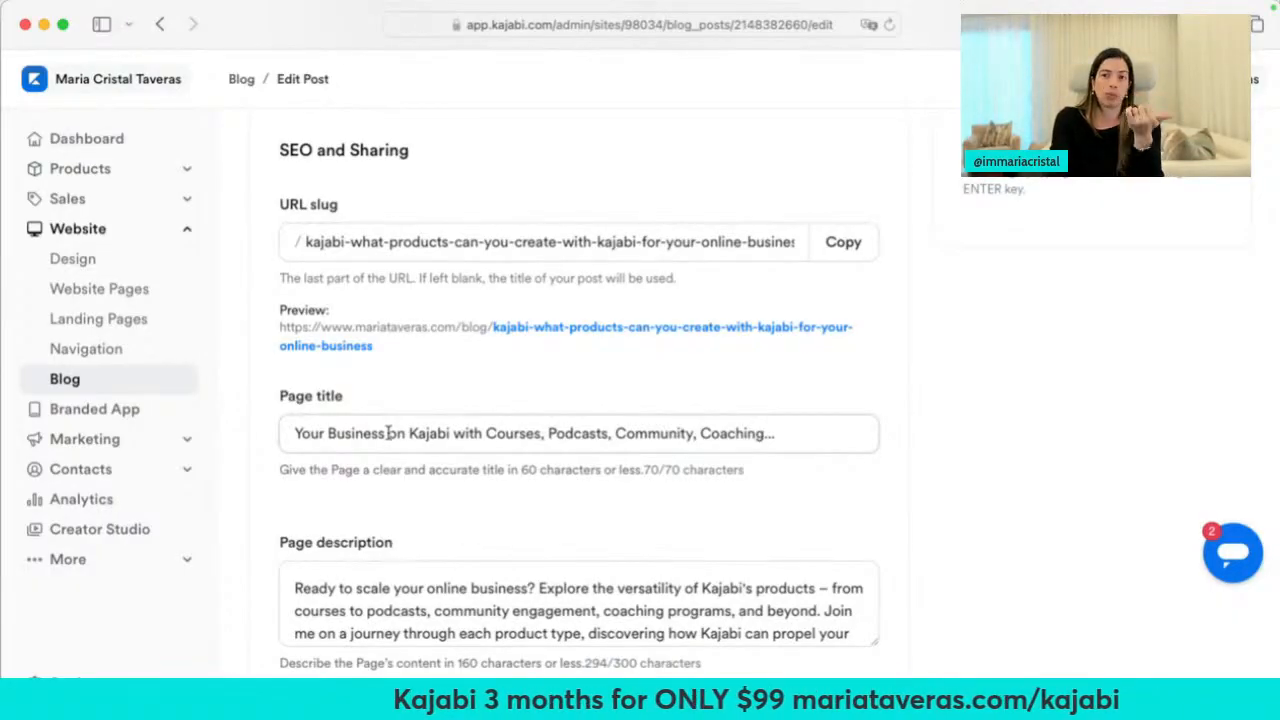
scroll(388, 433, "down", 5)
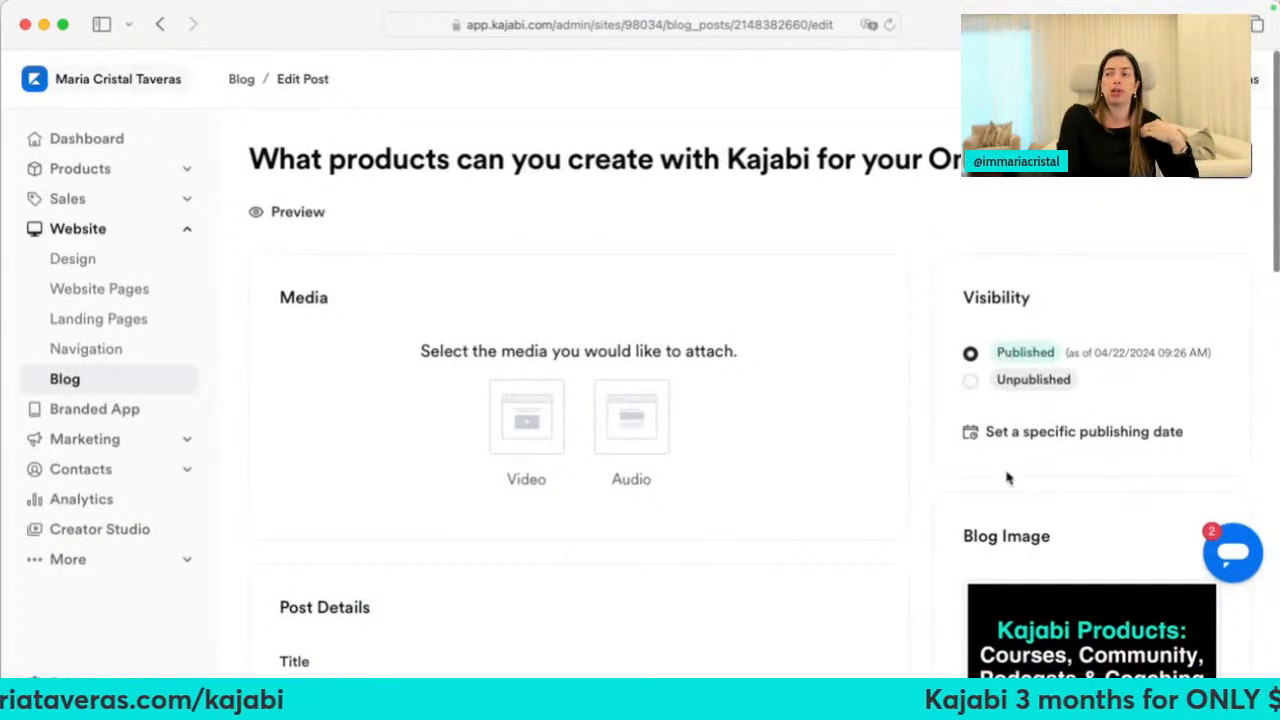
scroll(922, 512, "down", 5)
scroll(962, 572, "down", 5)
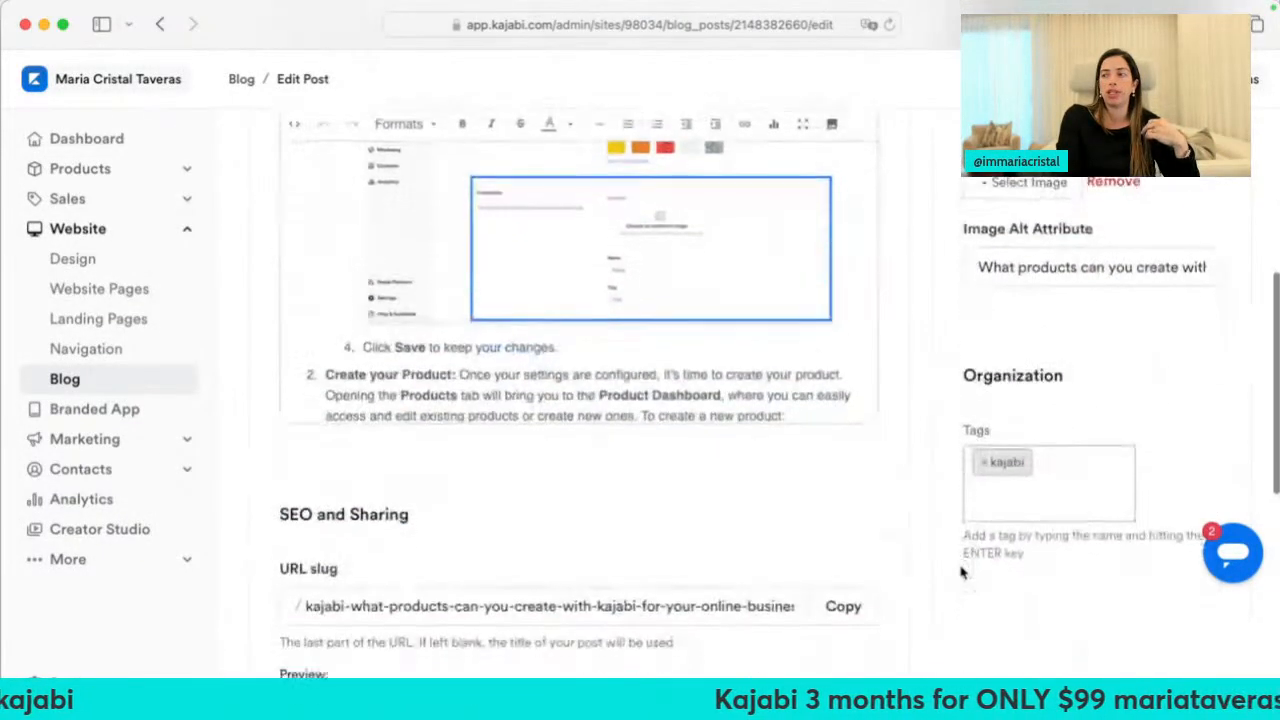
scroll(935, 543, "up", 4)
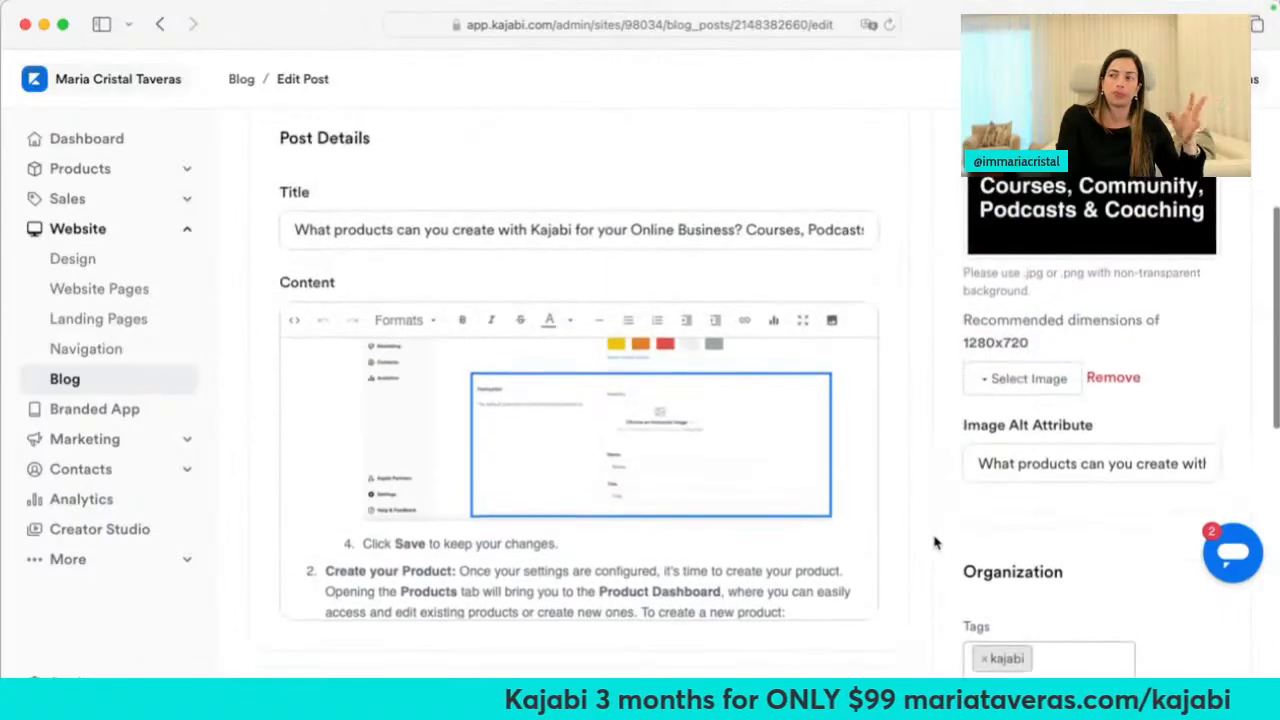
scroll(934, 543, "up", 6)
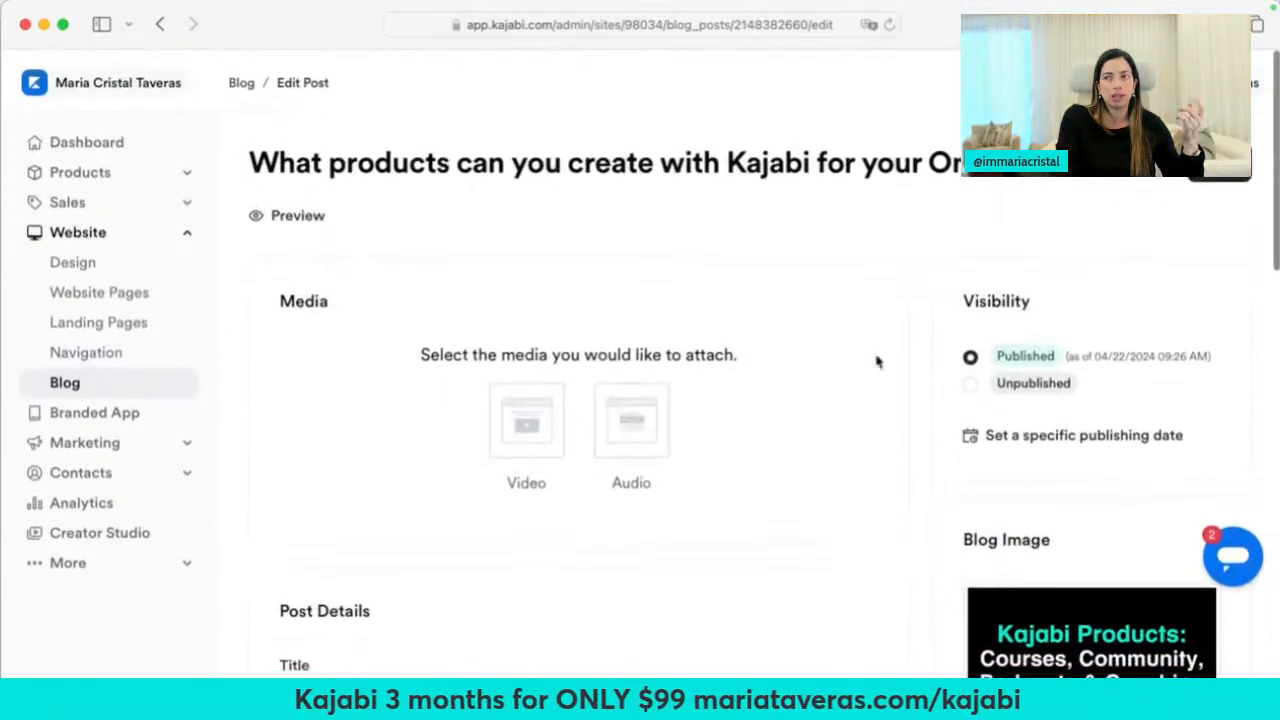
left_click(300, 213)
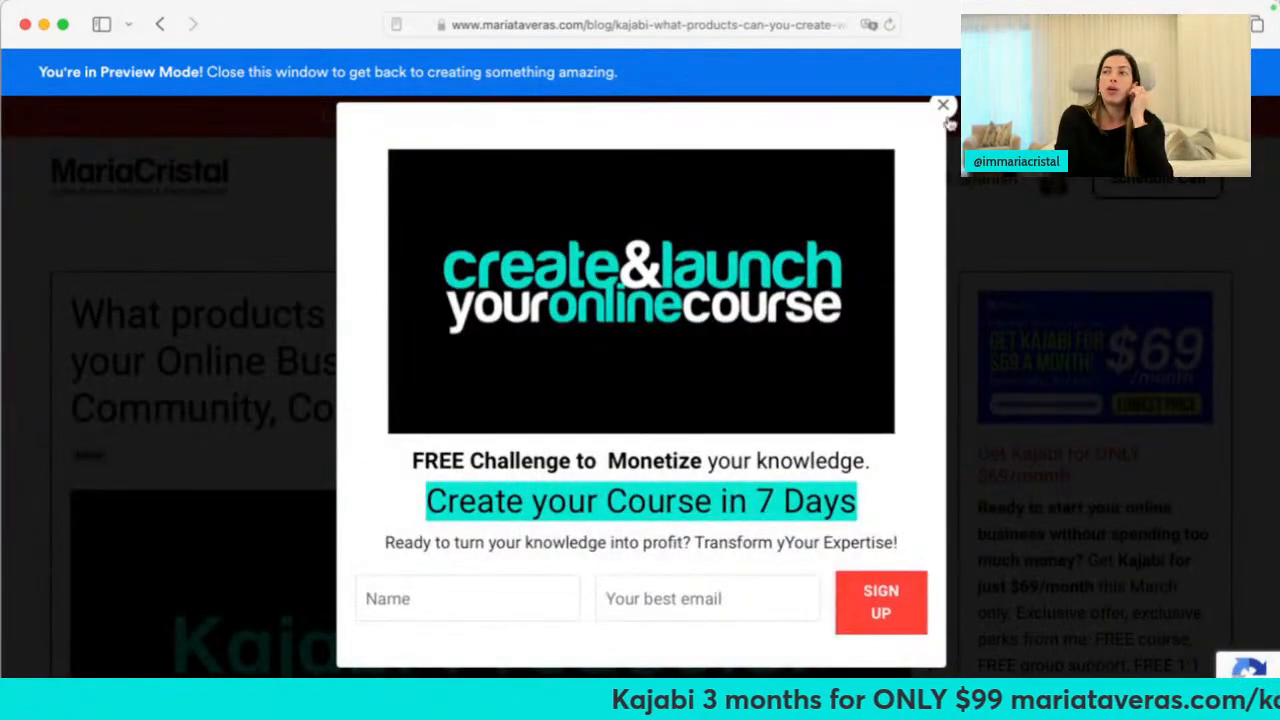
Dismiss the signup popup on the blog preview and go to Marketing > Email Campaigns
left_click(944, 106)
scroll(329, 511, "down", 15)
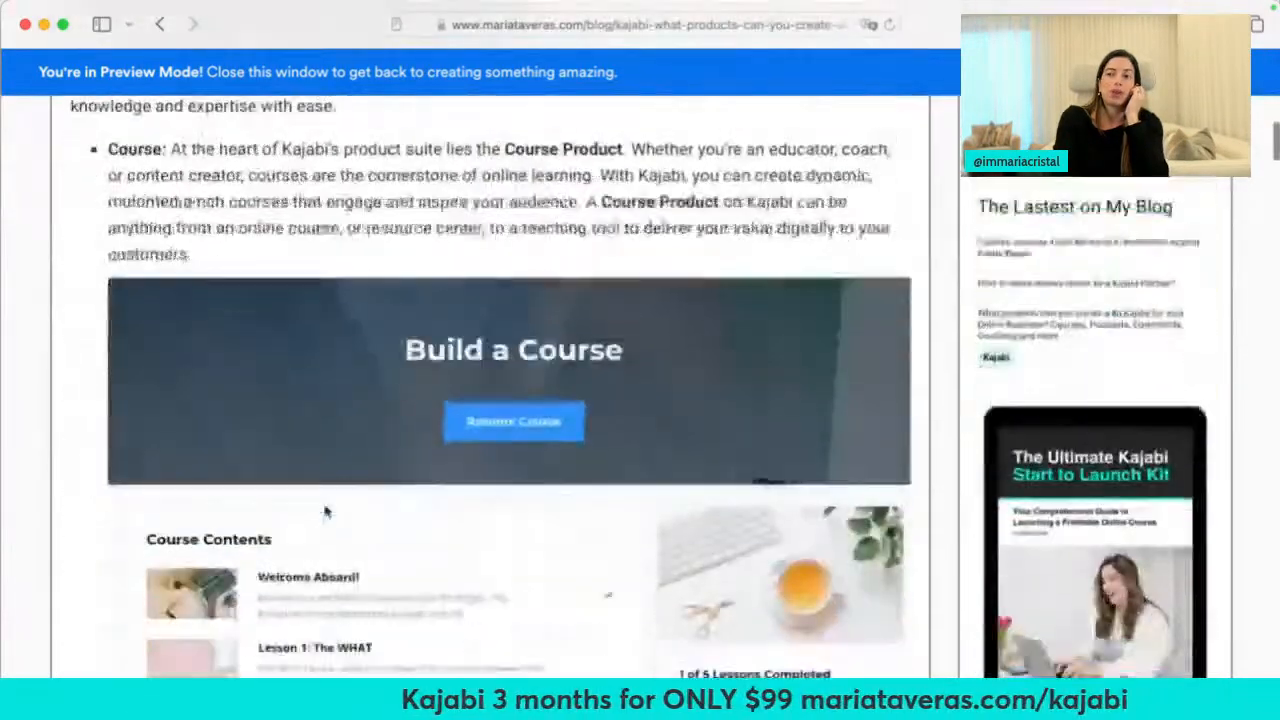
scroll(325, 512, "down", 20)
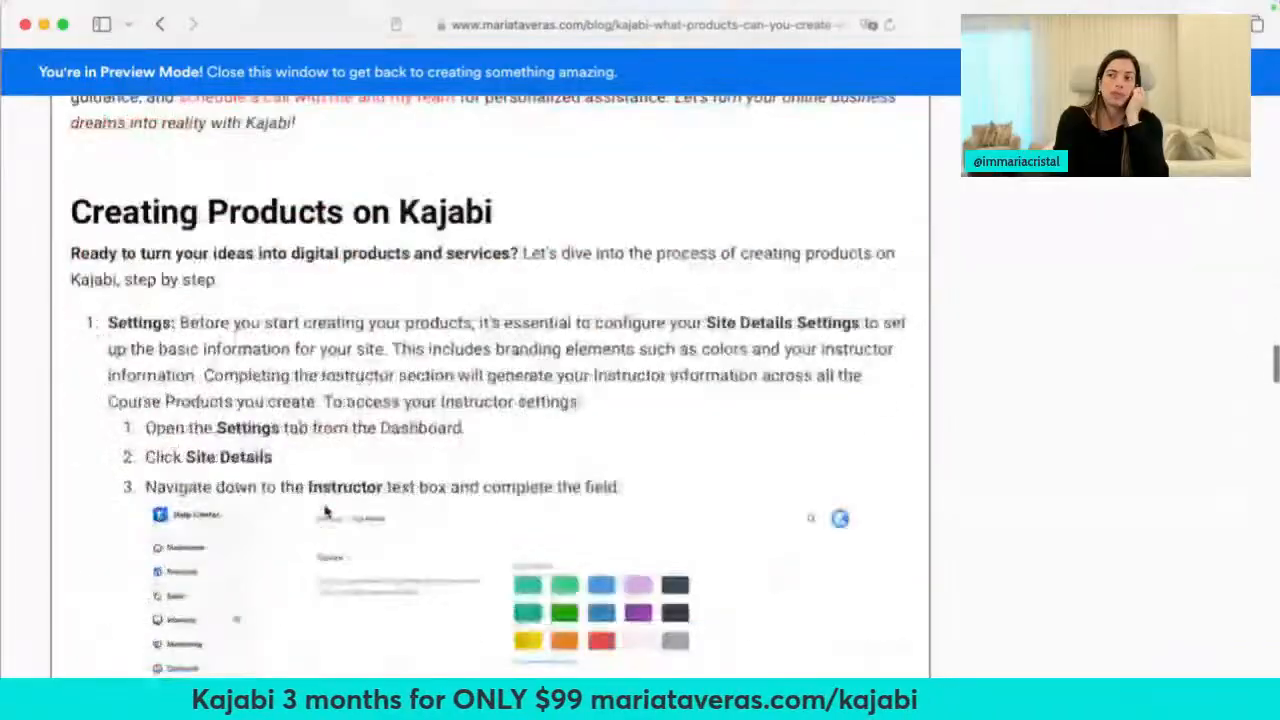
scroll(325, 512, "down", 3)
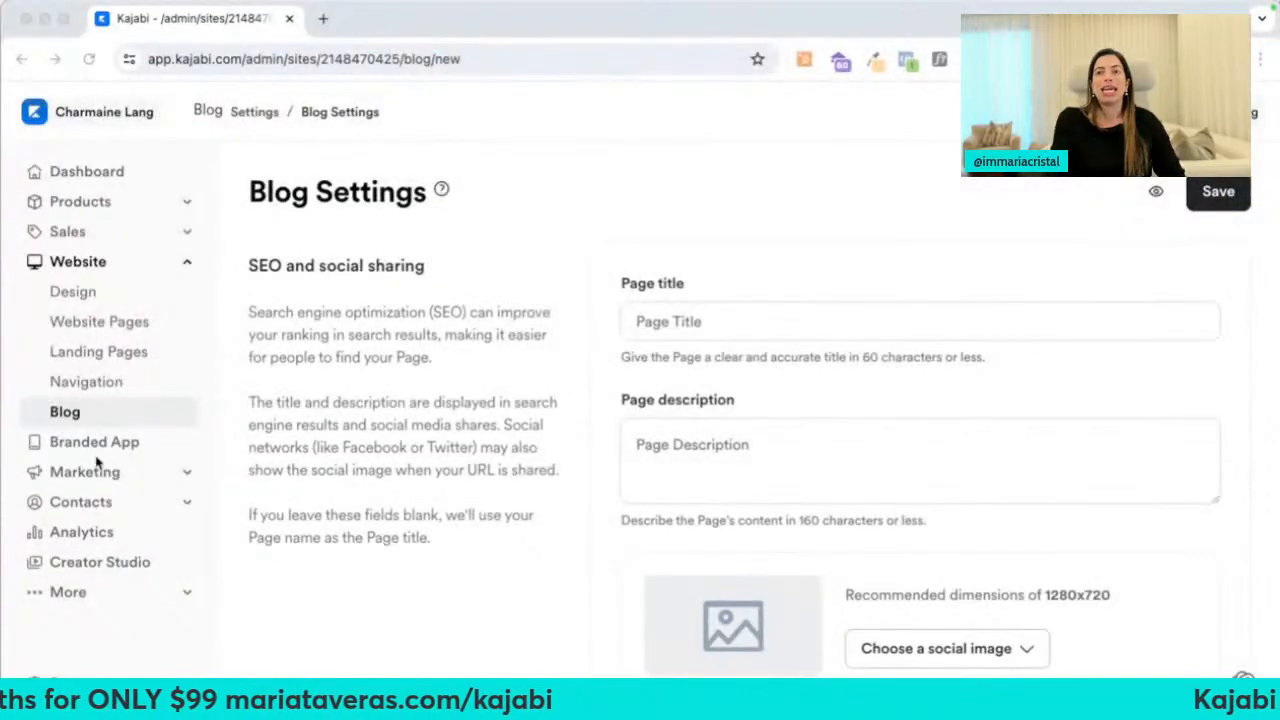
left_click(100, 471)
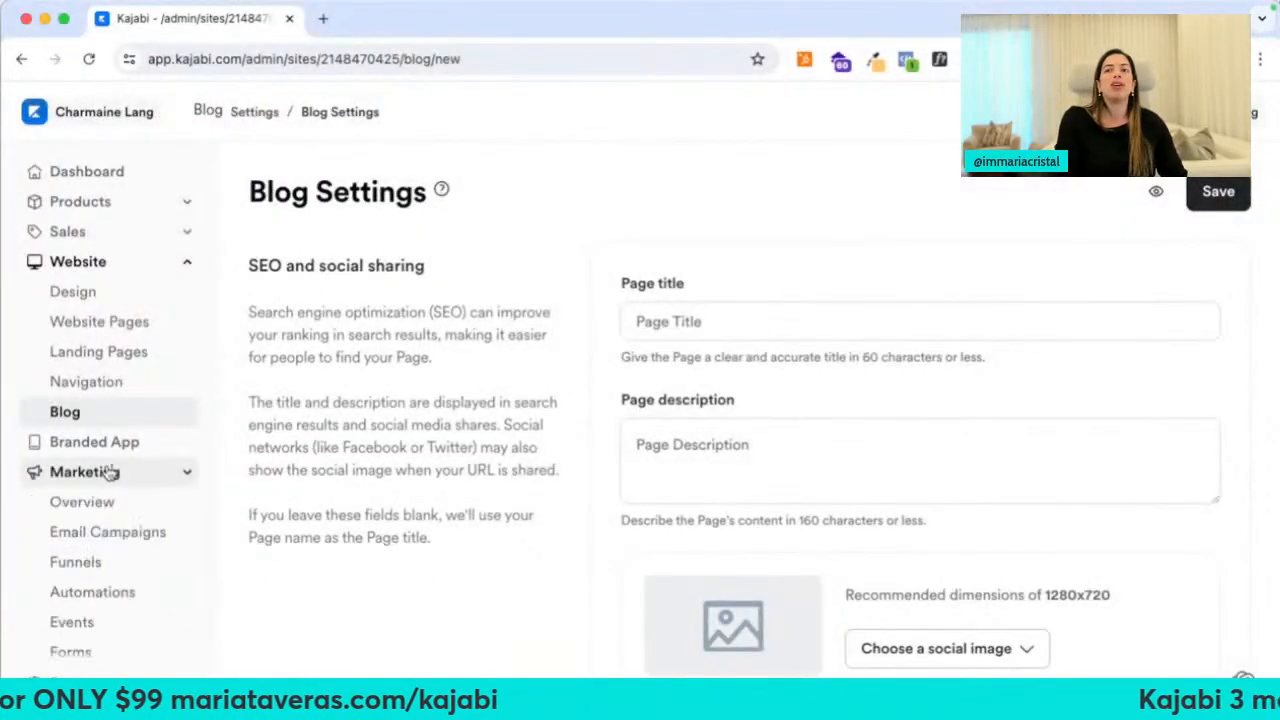
left_click(112, 533)
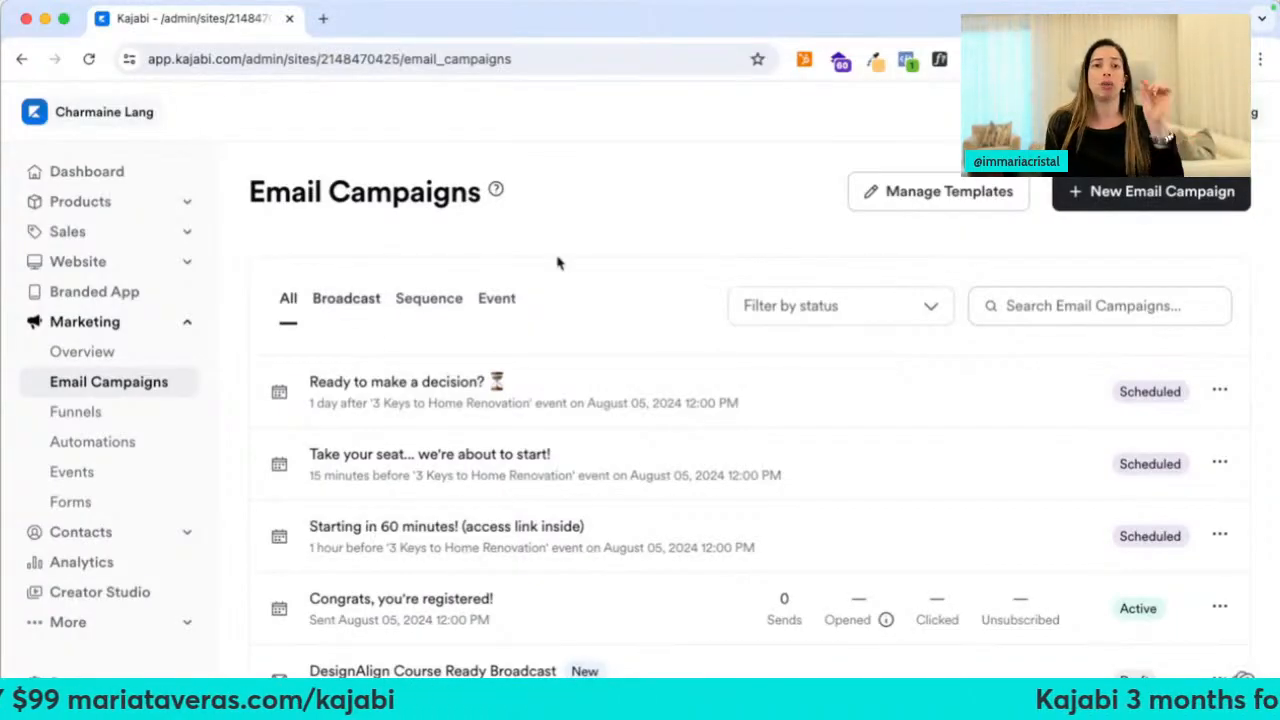
Abandon the new email campaign chooser and start a new event from the Events page
left_click(1080, 195)
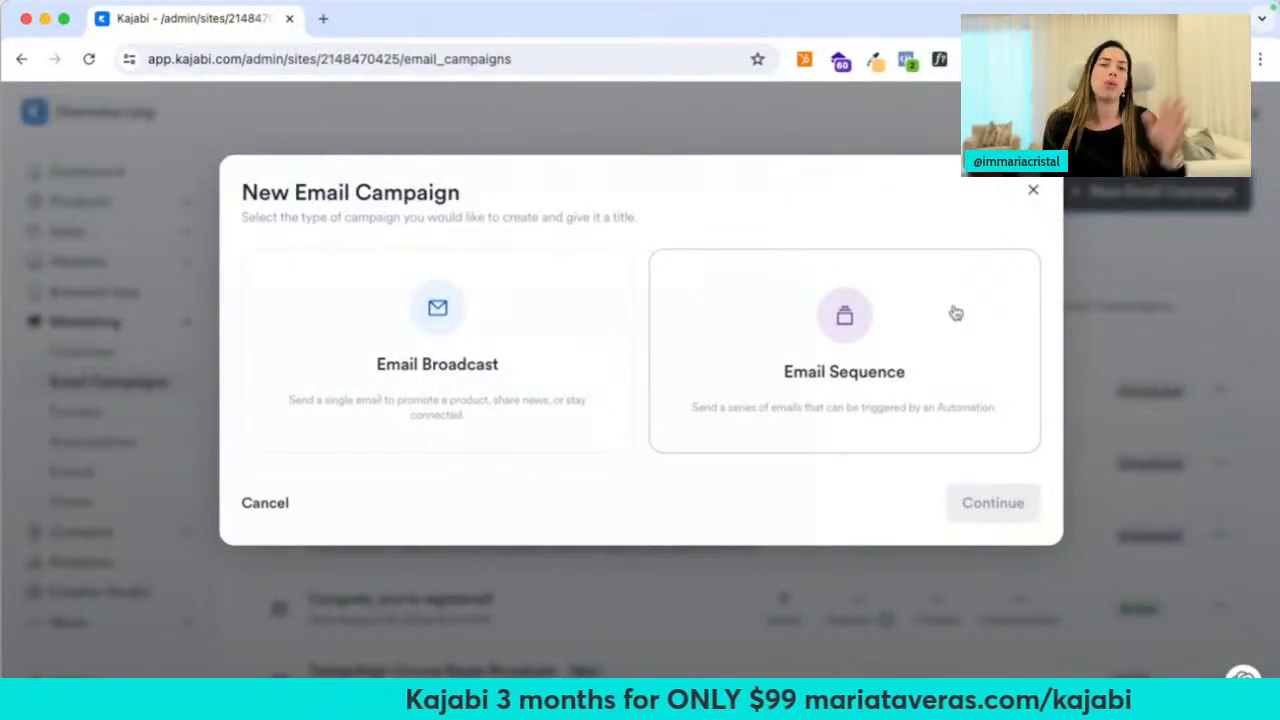
left_click(1034, 195)
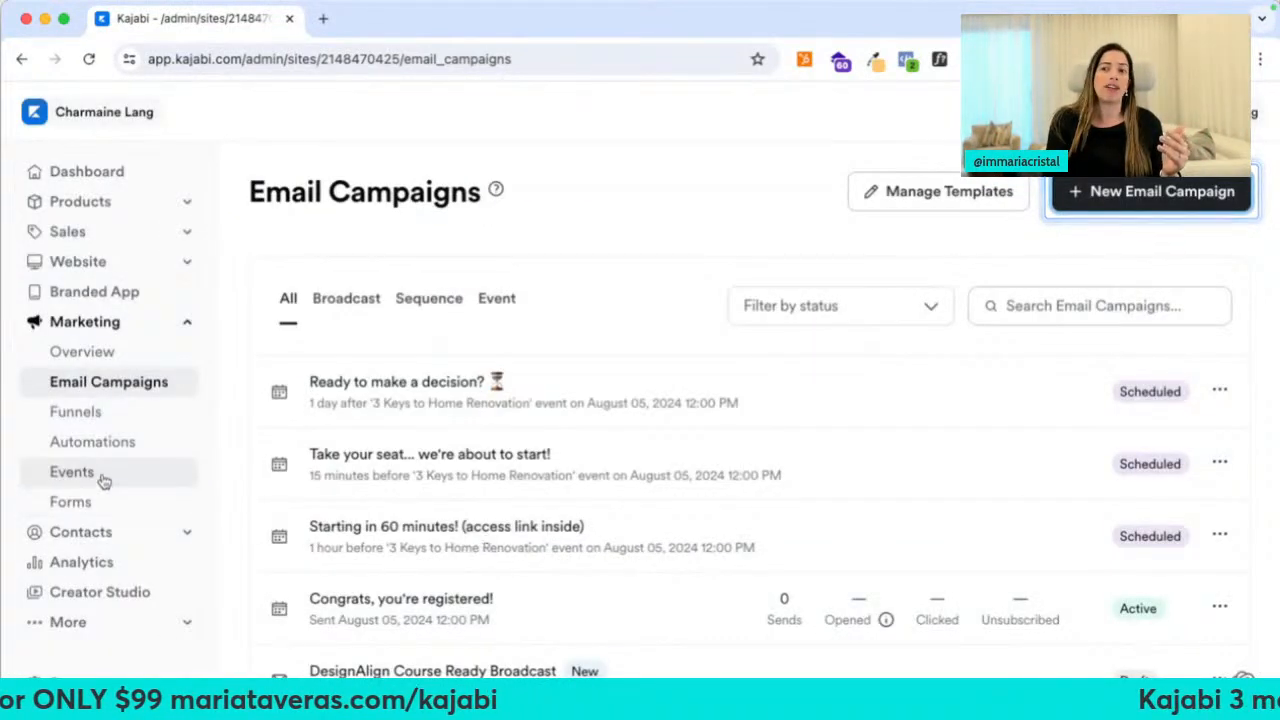
left_click(104, 482)
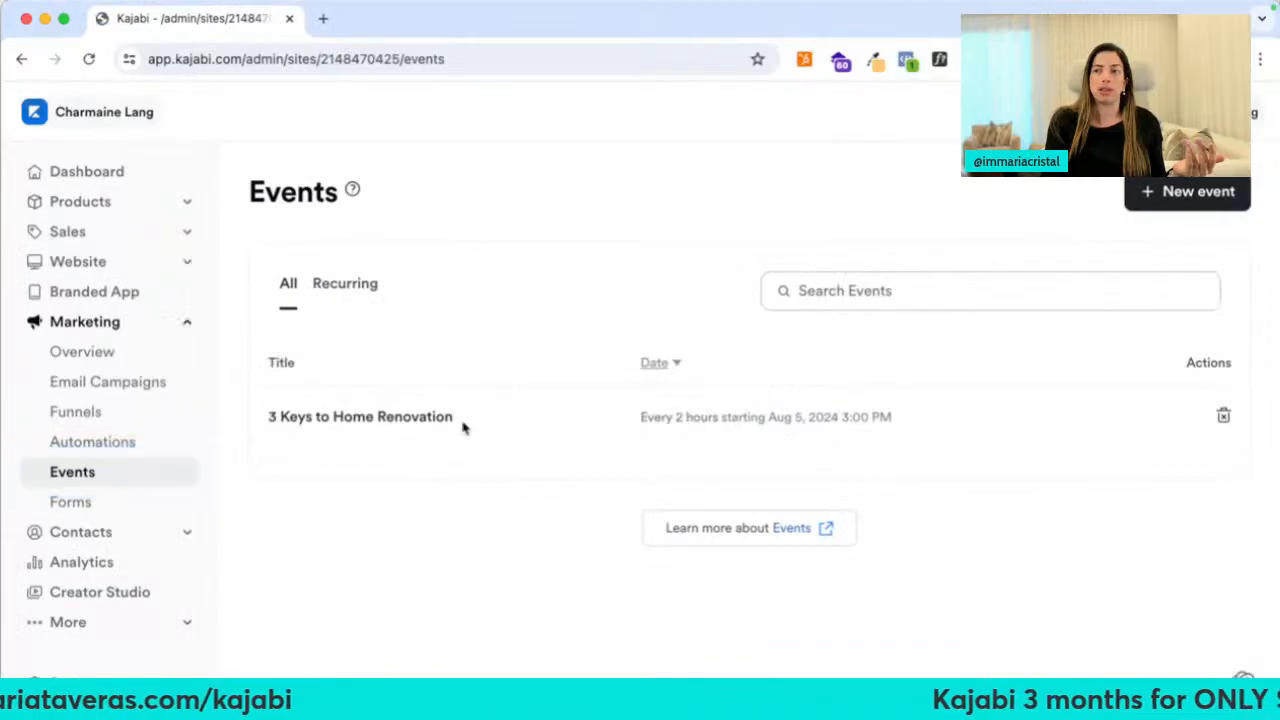
left_click(1146, 197)
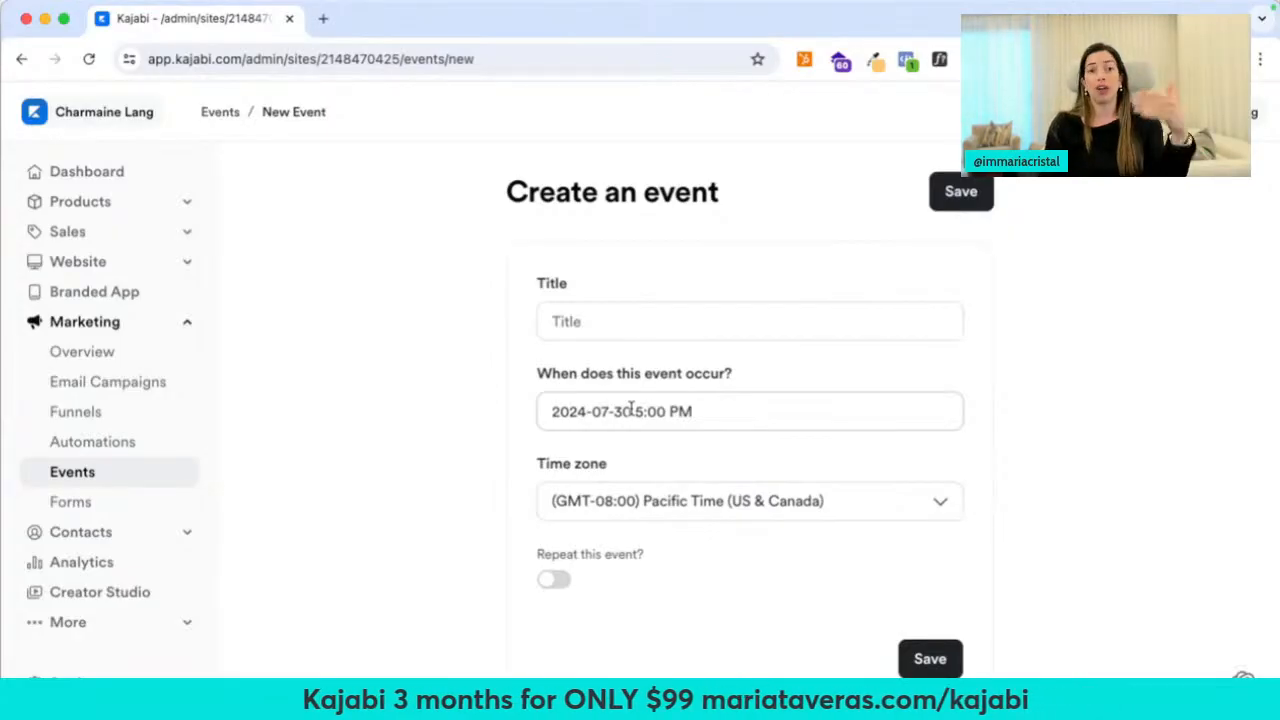
Enter 'Home Renovation Workshop' as the new event's title
left_click(616, 320)
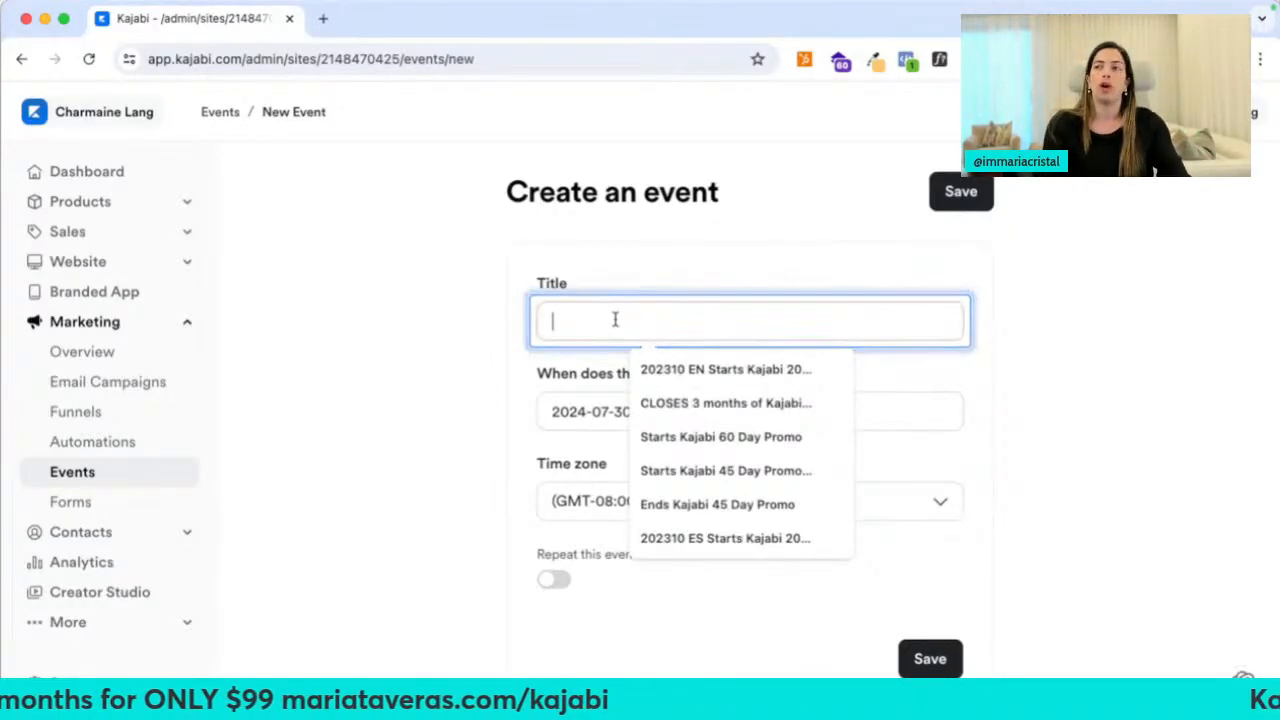
type("Home REnovati")
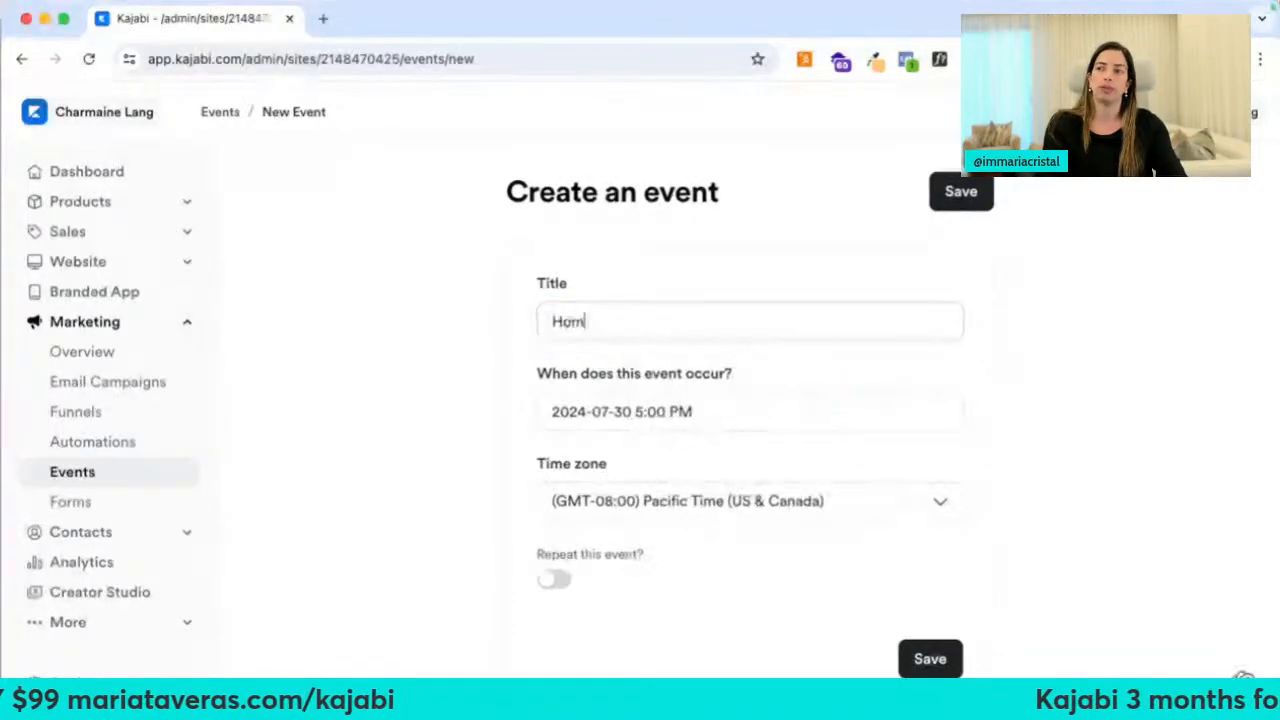
key("BackSpace")
key("BackSpace")
key("BackSpace")
key("BackSpace")
key("BackSpace")
key("BackSpace")
key("BackSpace")
type("enov")
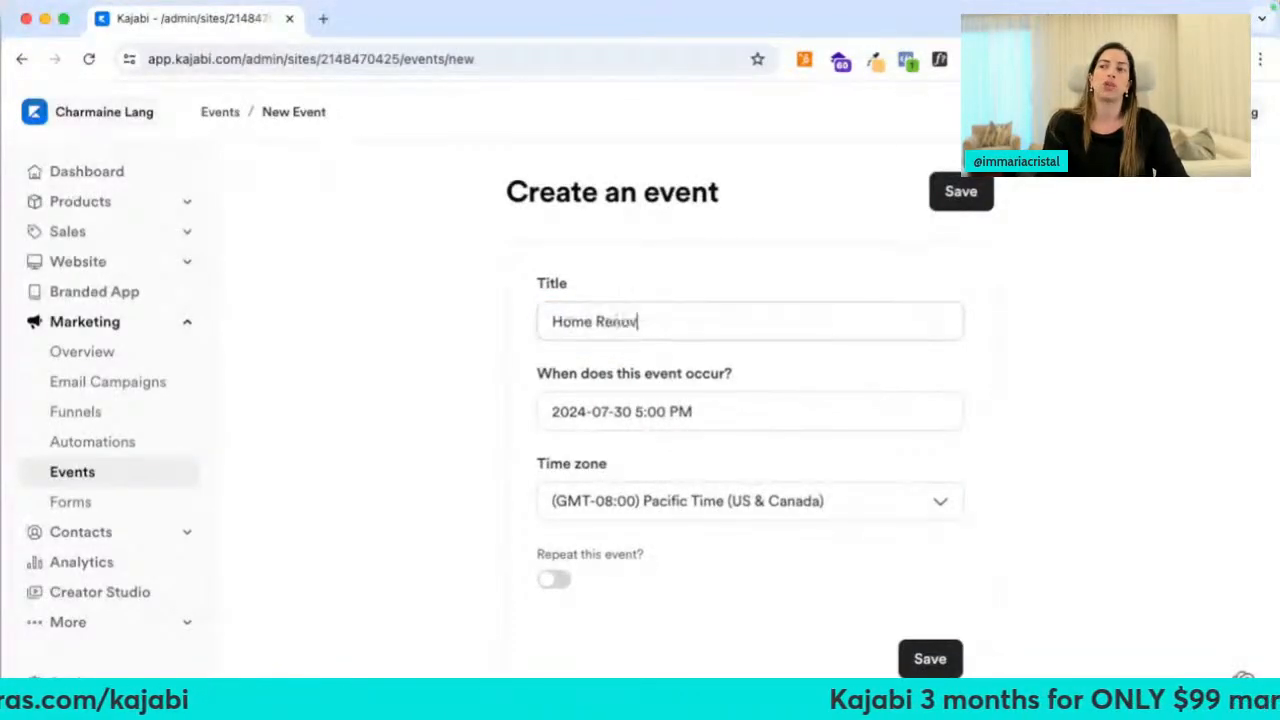
type("ation Workshop")
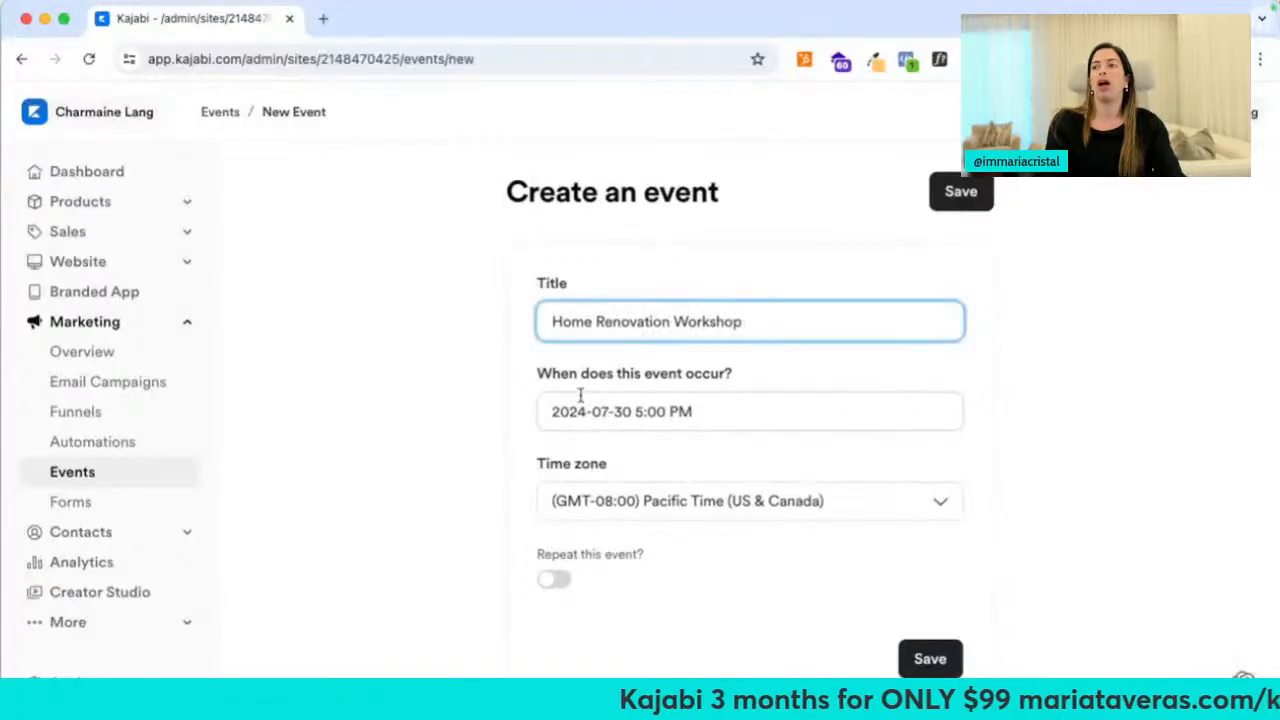
Set the event date to August 7, 2024 and save the event
left_click(580, 395)
scroll(690, 600, "down", 2)
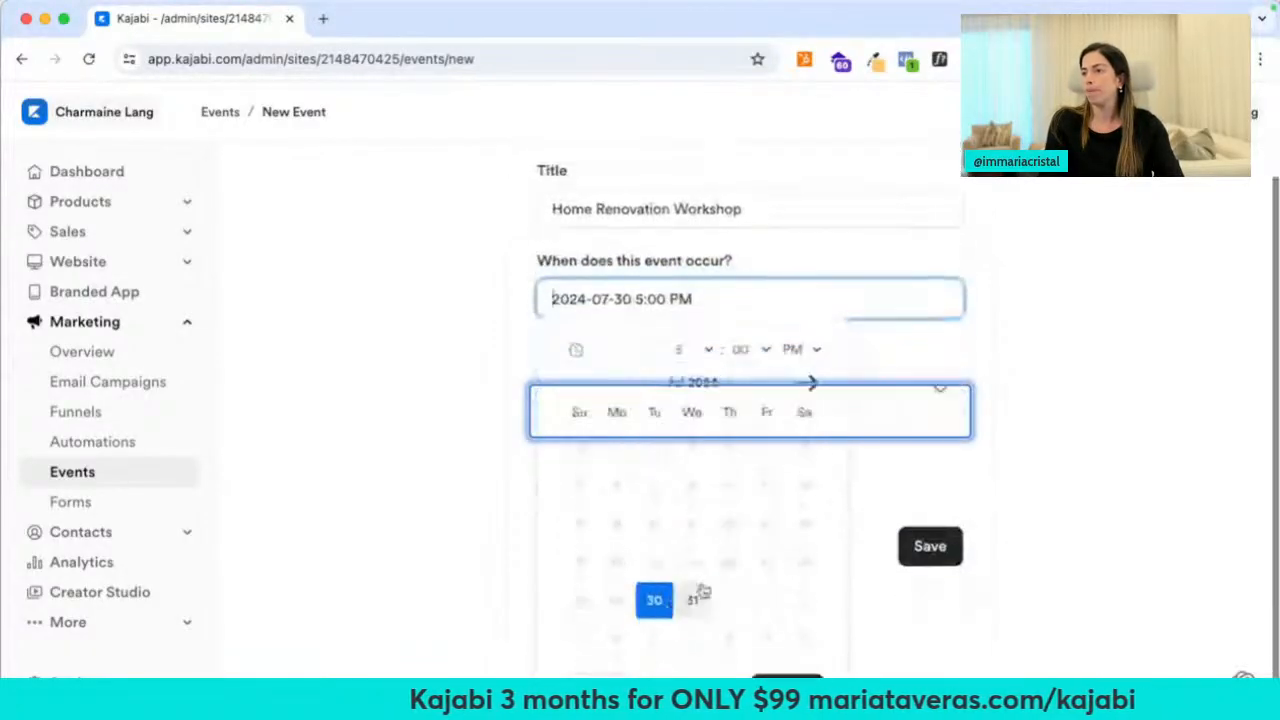
left_click(806, 382)
left_click(692, 486)
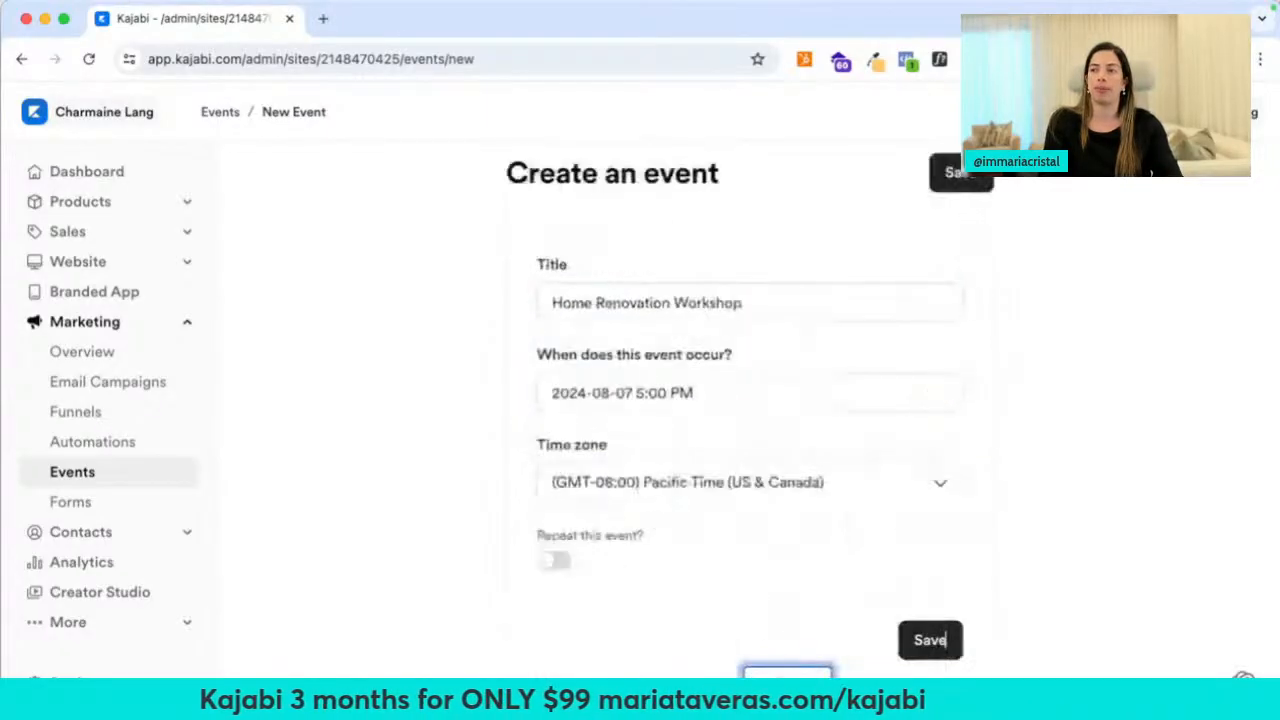
left_click(905, 639)
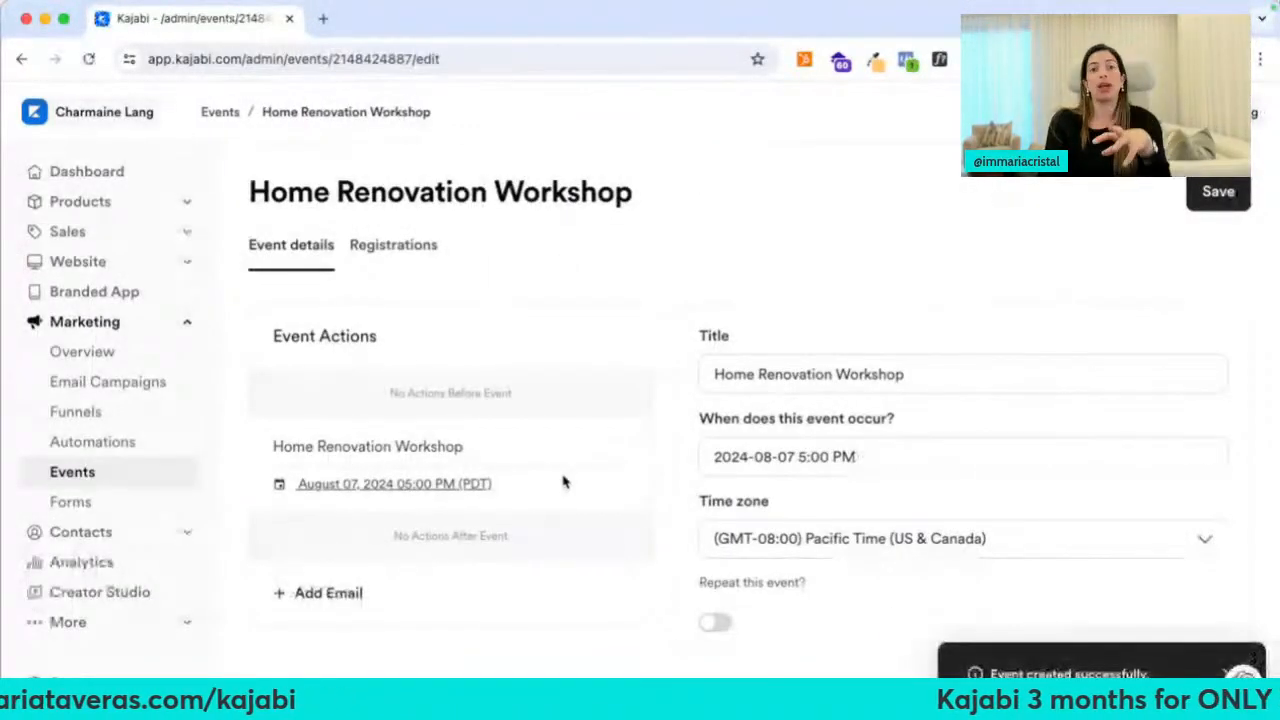
scroll(563, 481, "down", 3)
Add an email action to the event, timed to send 60 minutes after the event
left_click(343, 464)
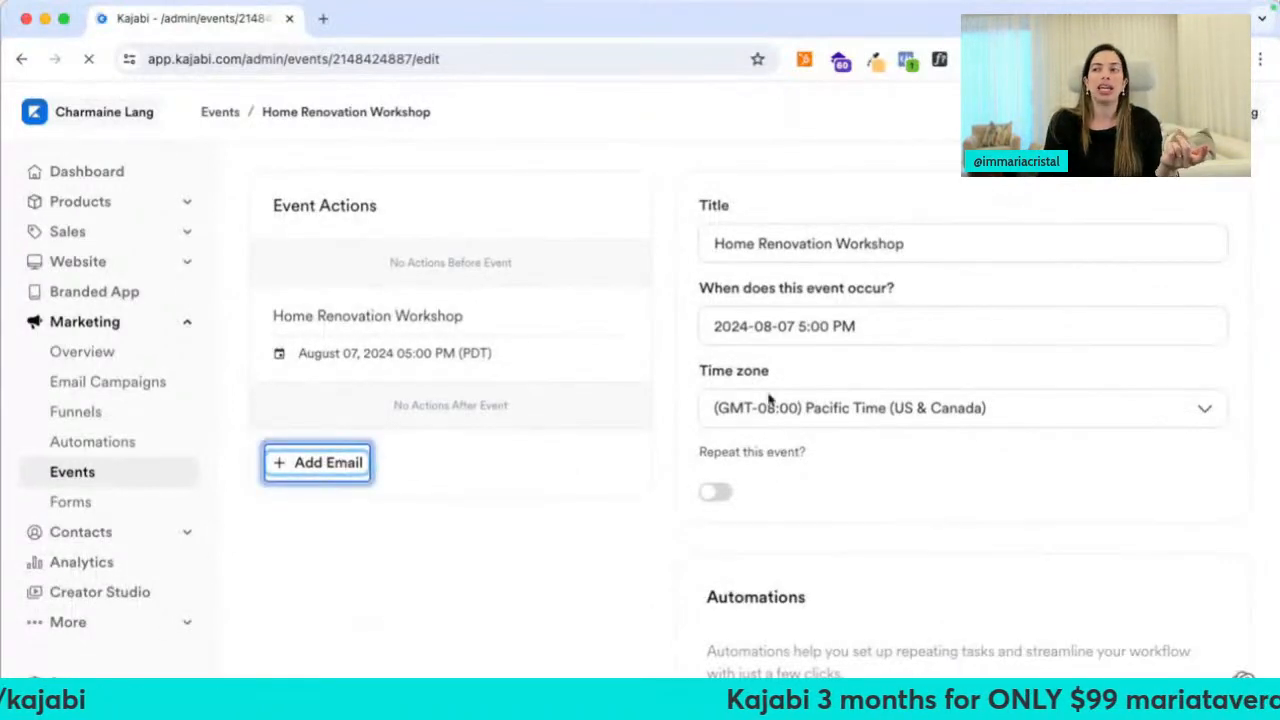
left_click(777, 362)
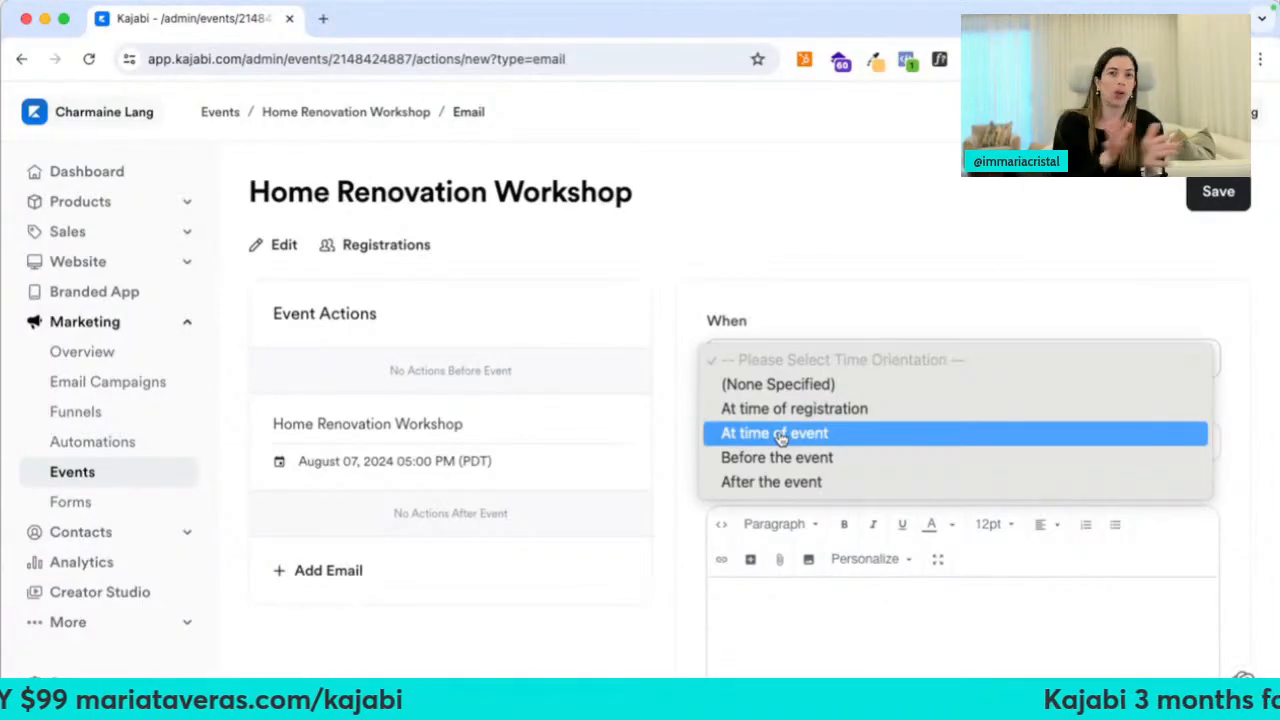
left_click(779, 457)
left_click(905, 450)
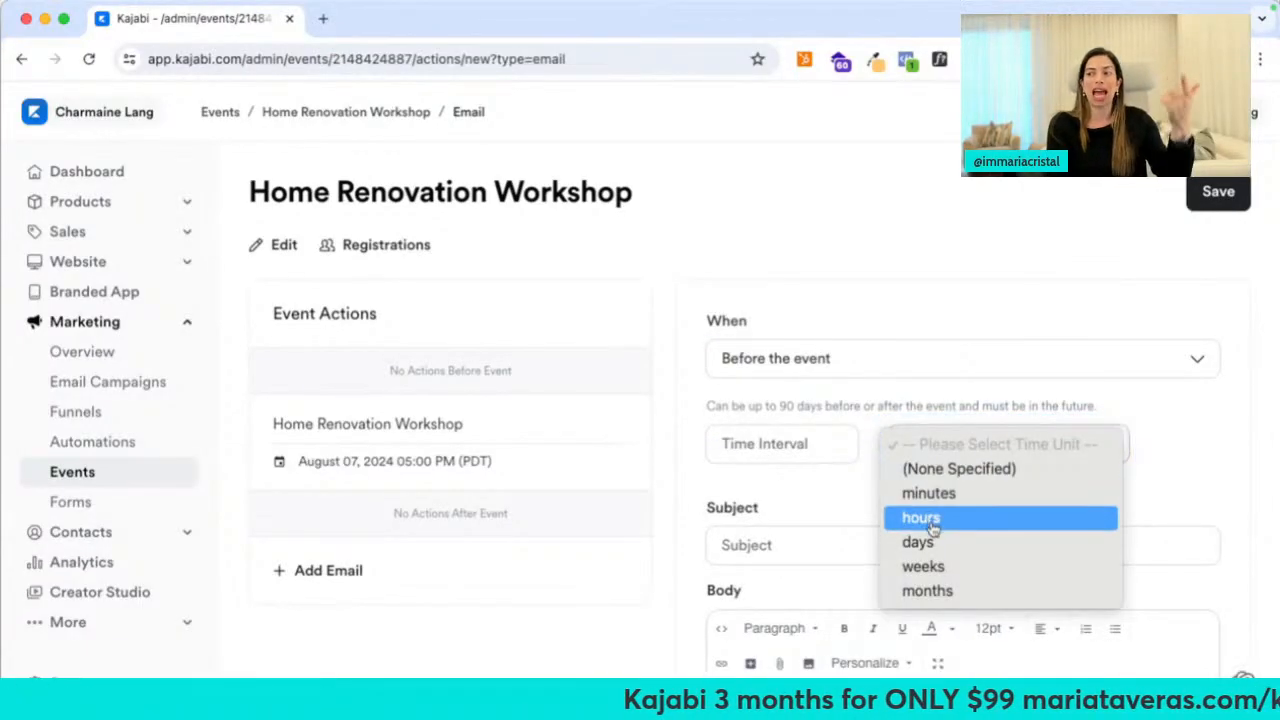
left_click(760, 472)
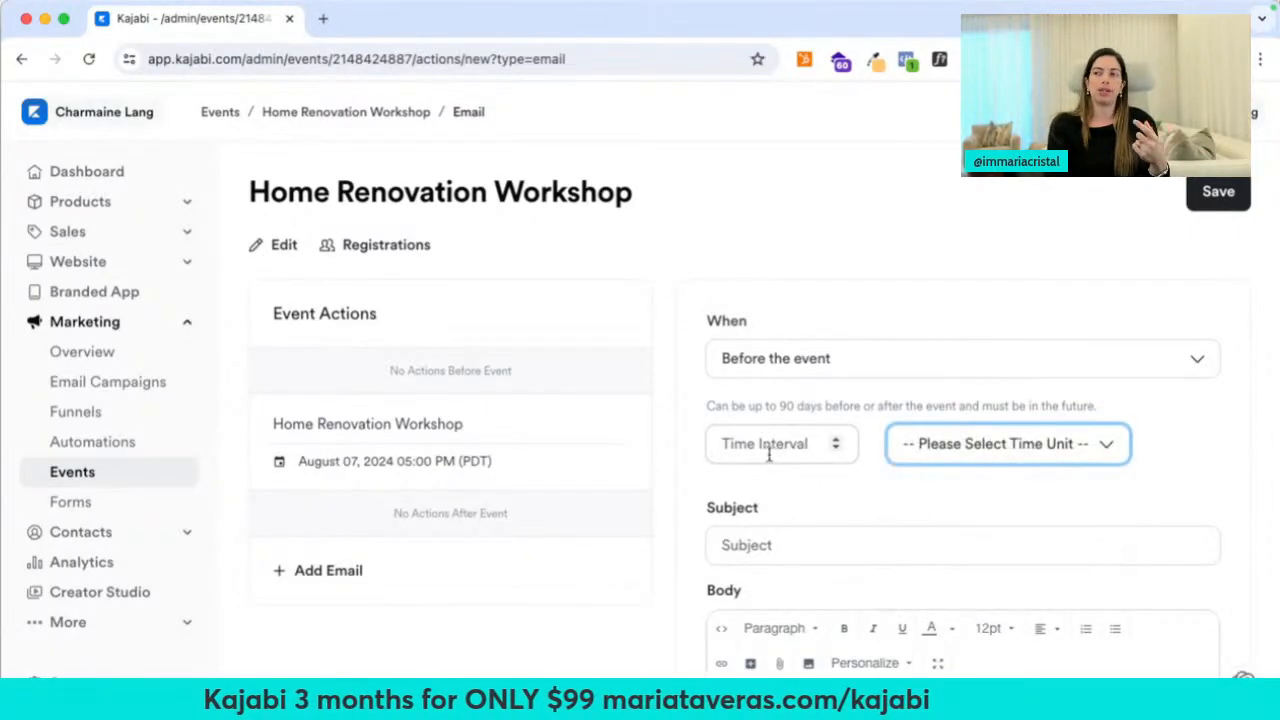
left_click(770, 447)
type("60")
left_click(905, 444)
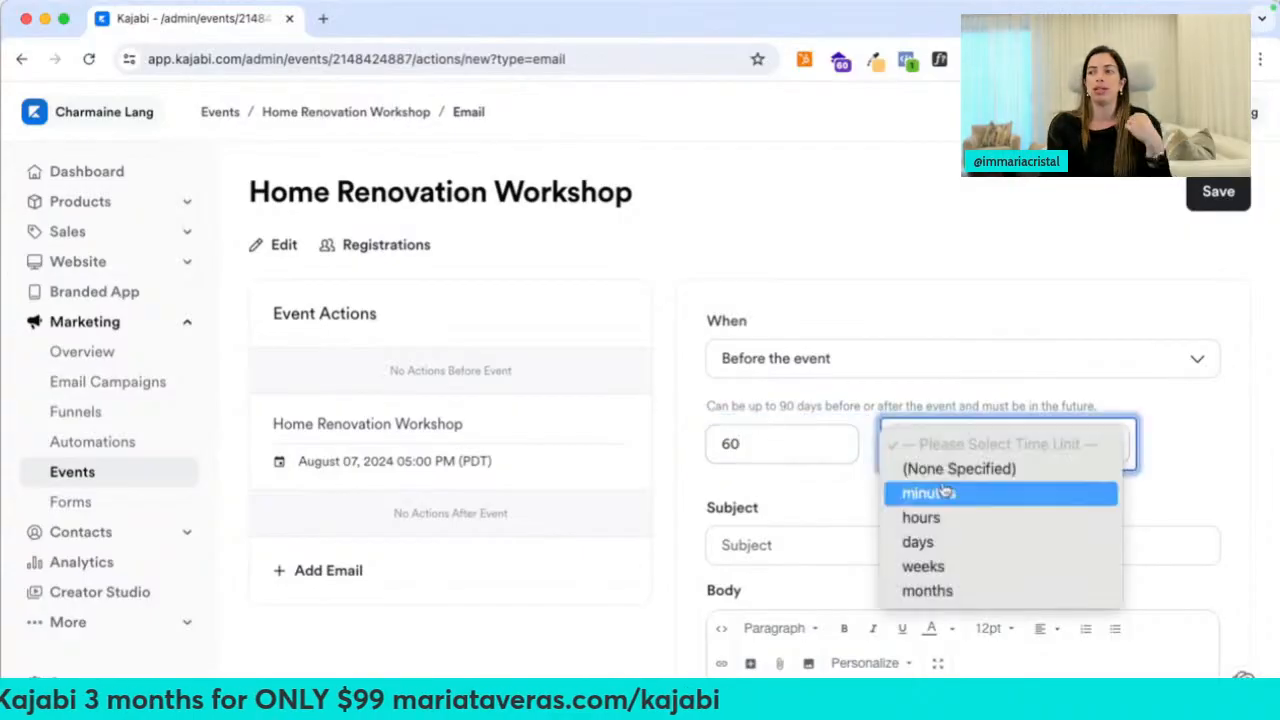
left_click(909, 519)
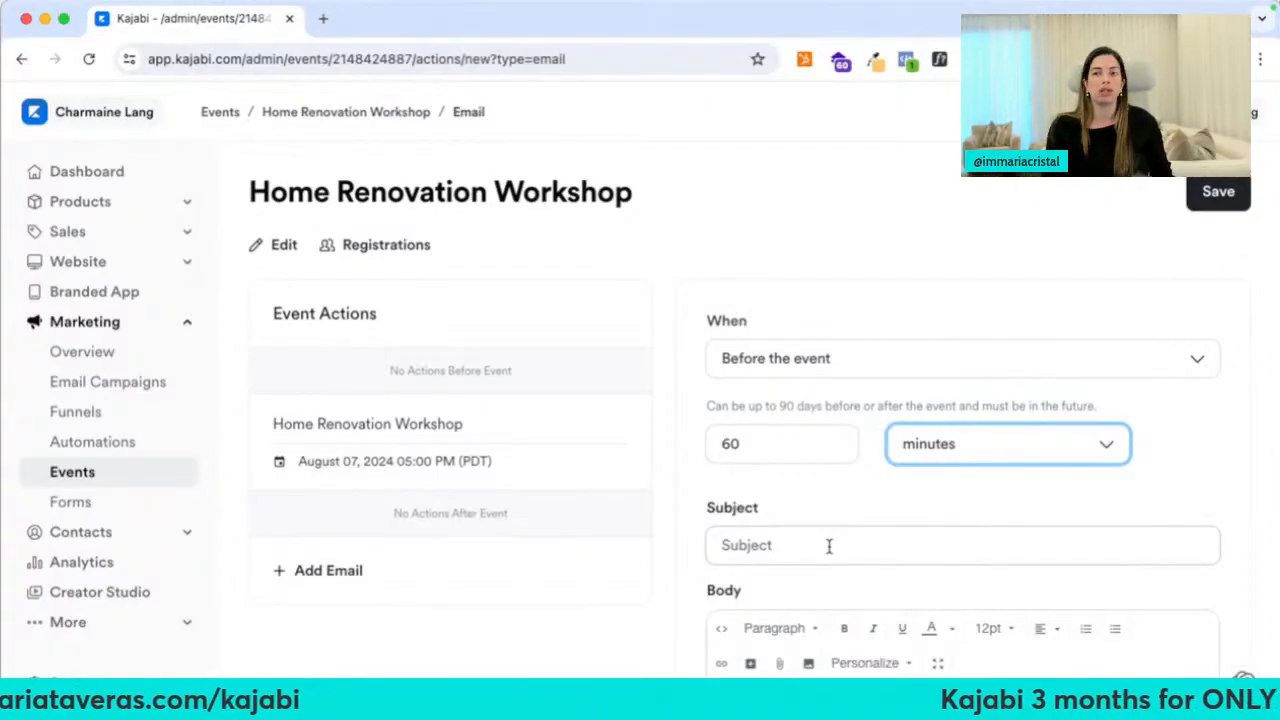
left_click(812, 366)
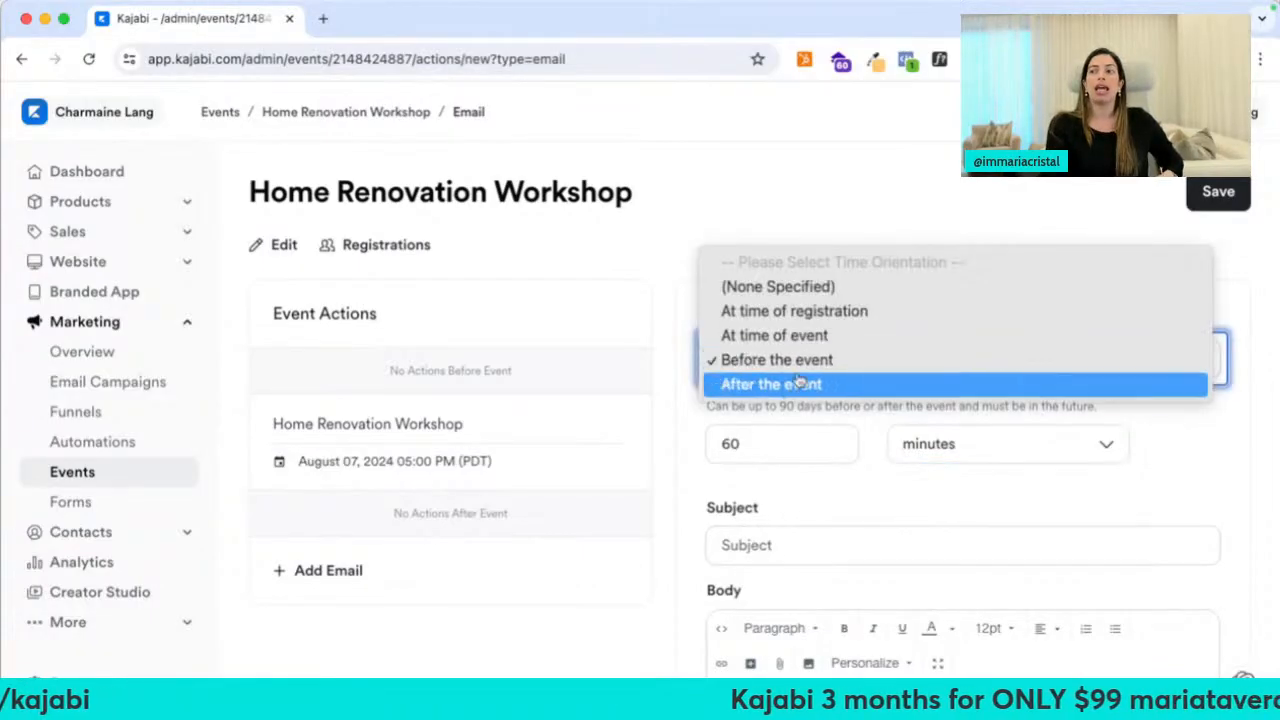
left_click(800, 386)
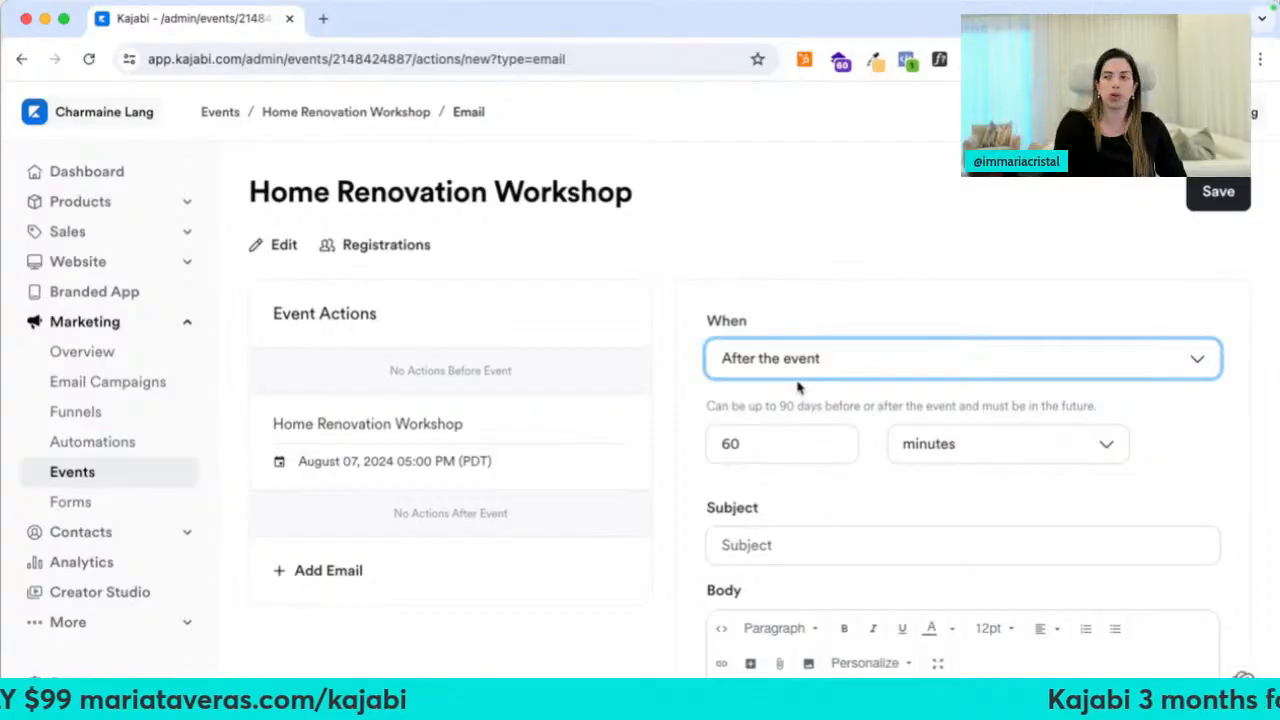
Start a new email campaign from Email Campaigns and choose Email Broadcast
left_click(115, 386)
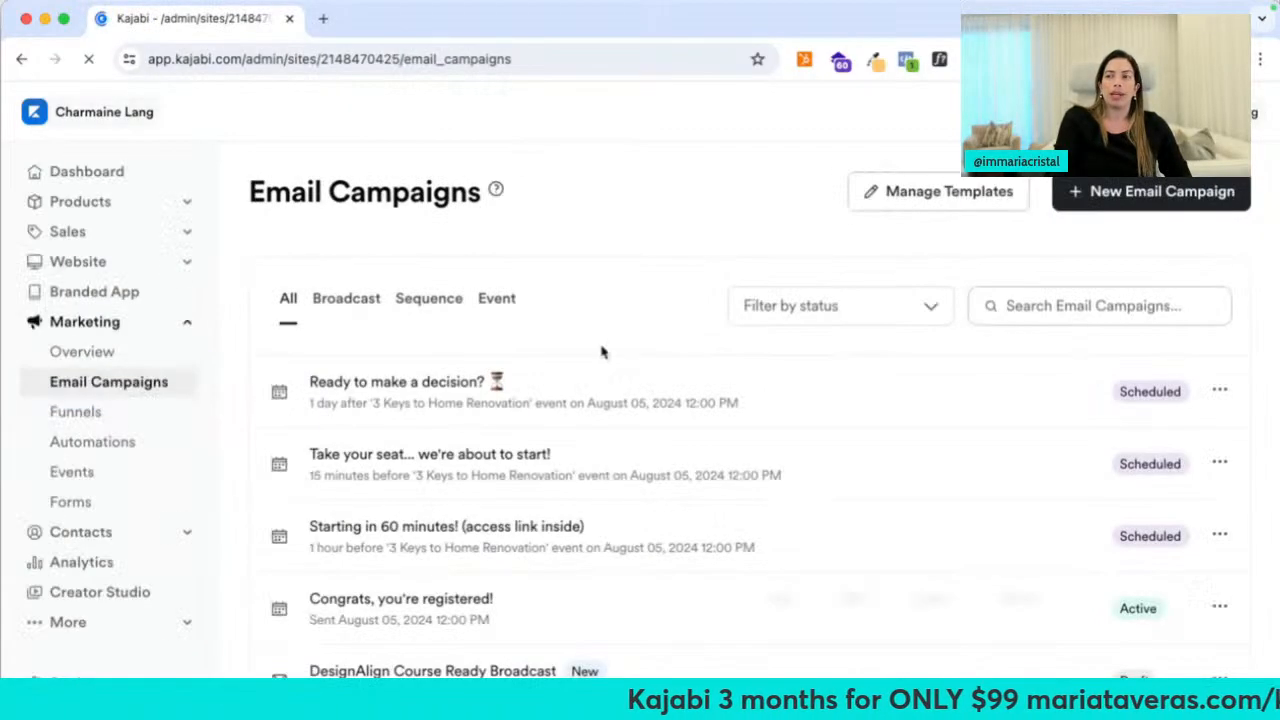
left_click(1082, 196)
left_click(542, 335)
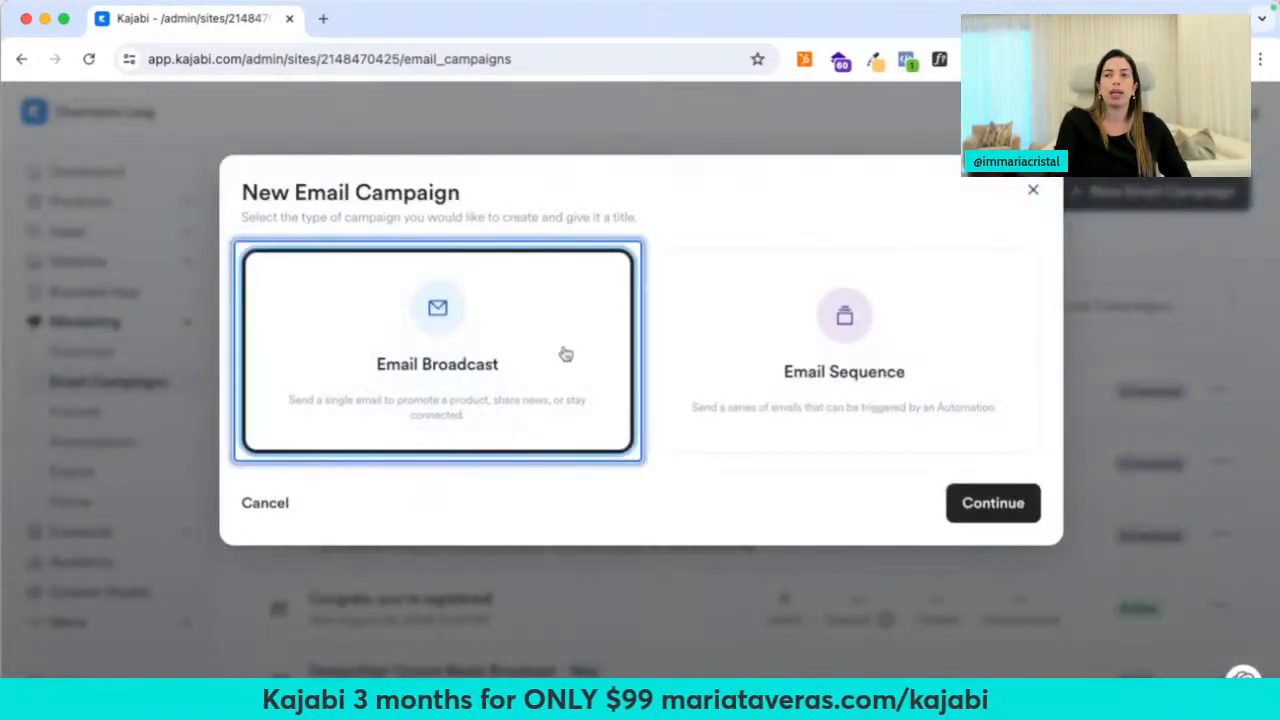
Continue with the broadcast type and browse the email templates at a reduced zoom
left_click(1010, 520)
scroll(703, 497, "down", 4)
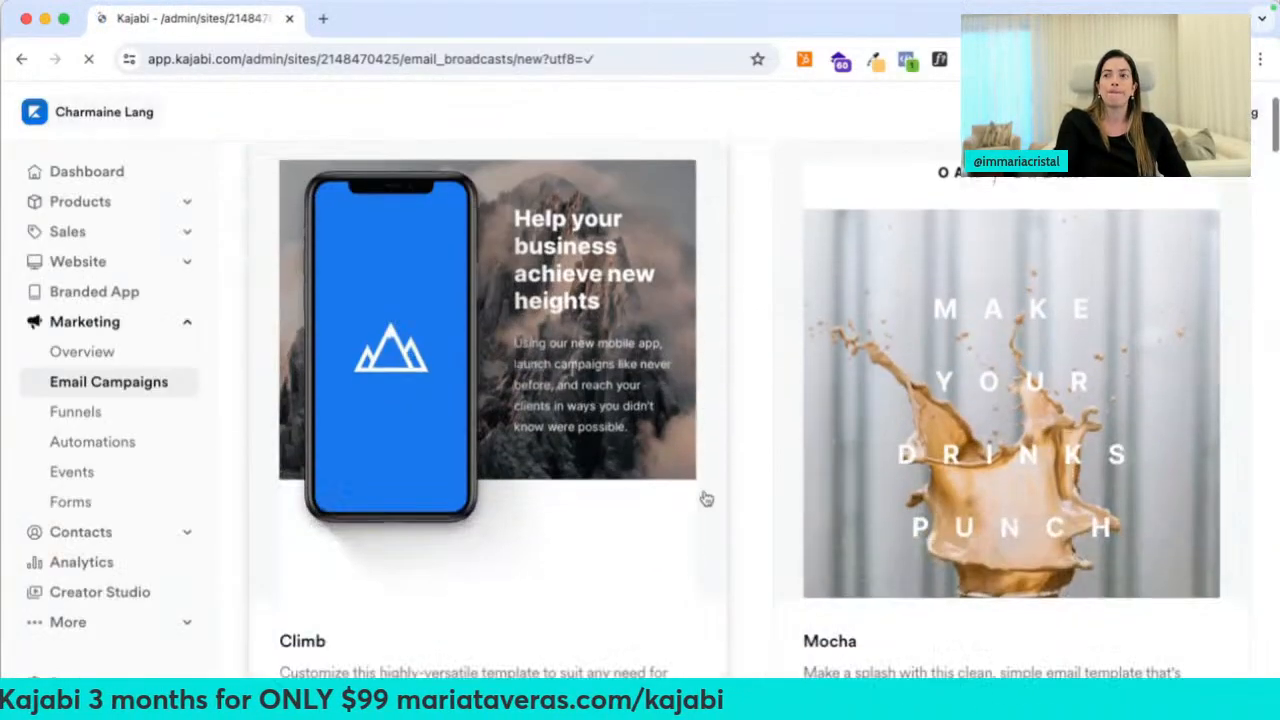
key("ctrl+minus")
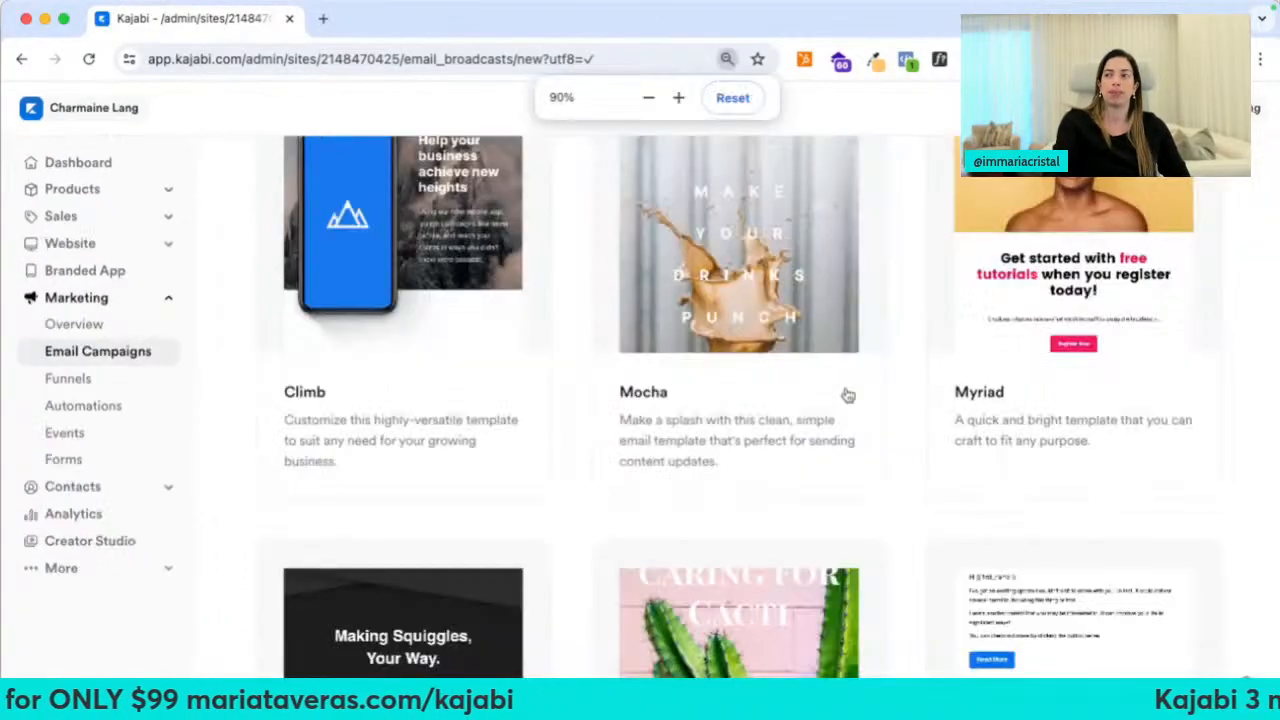
scroll(846, 394, "up", 3)
scroll(865, 423, "down", 5)
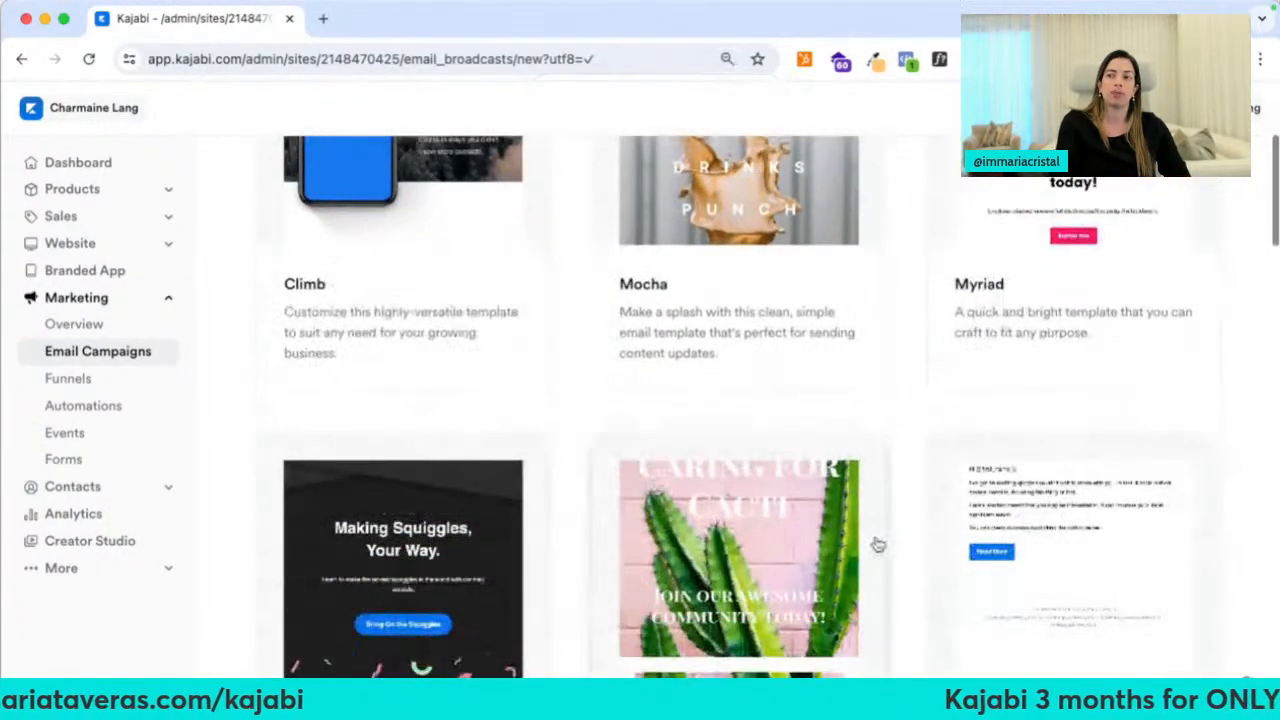
scroll(810, 553, "down", 1)
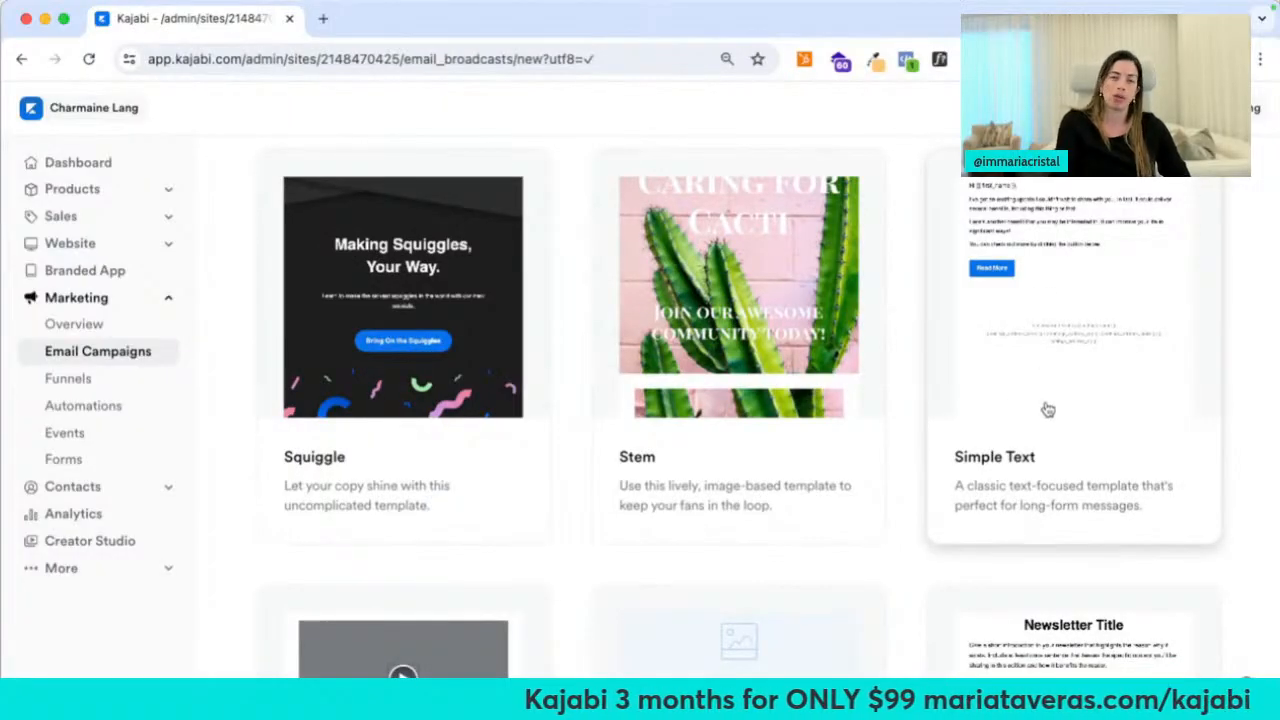
scroll(1047, 409, "down", 4)
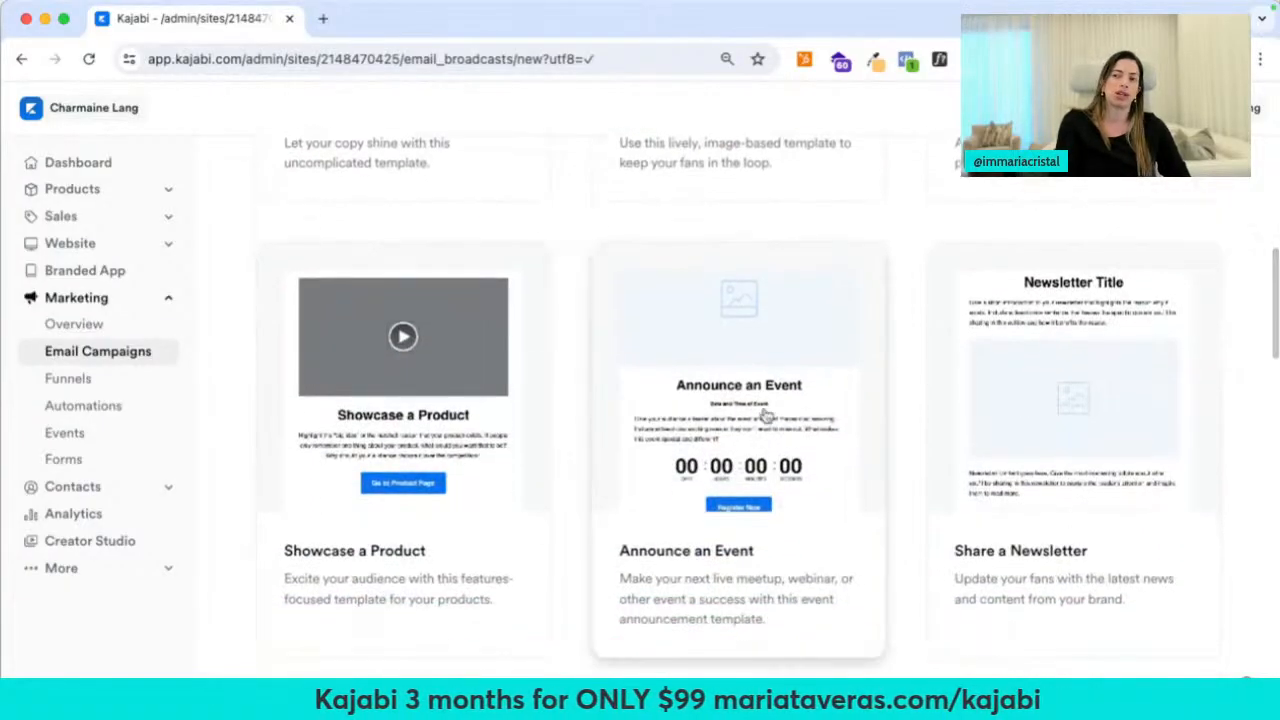
scroll(974, 400, "down", 5)
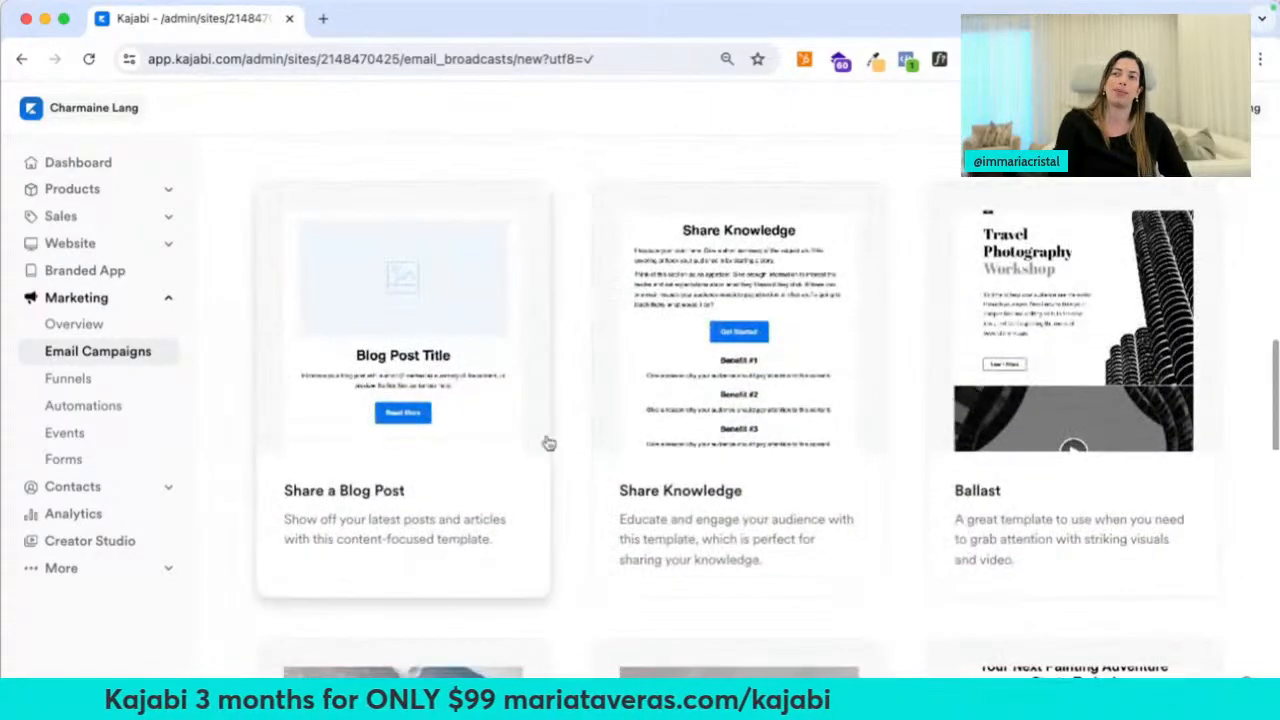
scroll(393, 467, "down", 2)
scroll(393, 467, "down", 10)
scroll(963, 466, "up", 15)
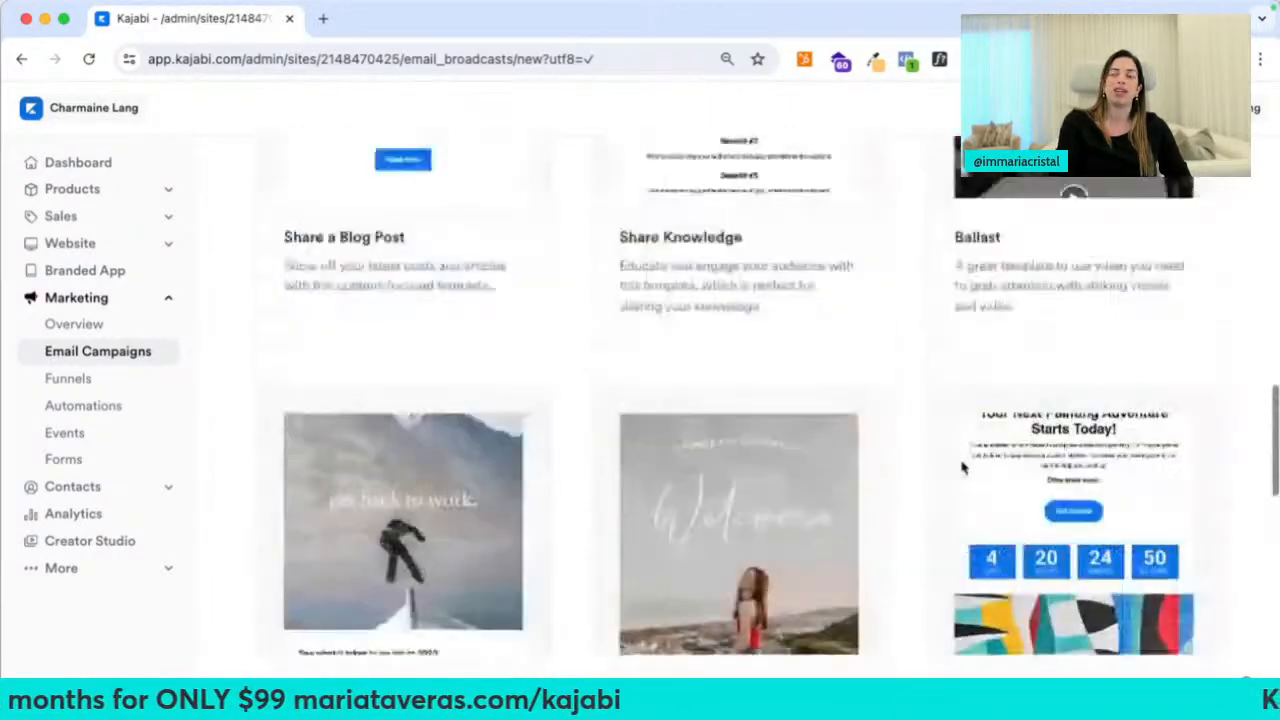
scroll(963, 466, "up", 5)
scroll(963, 466, "down", 5)
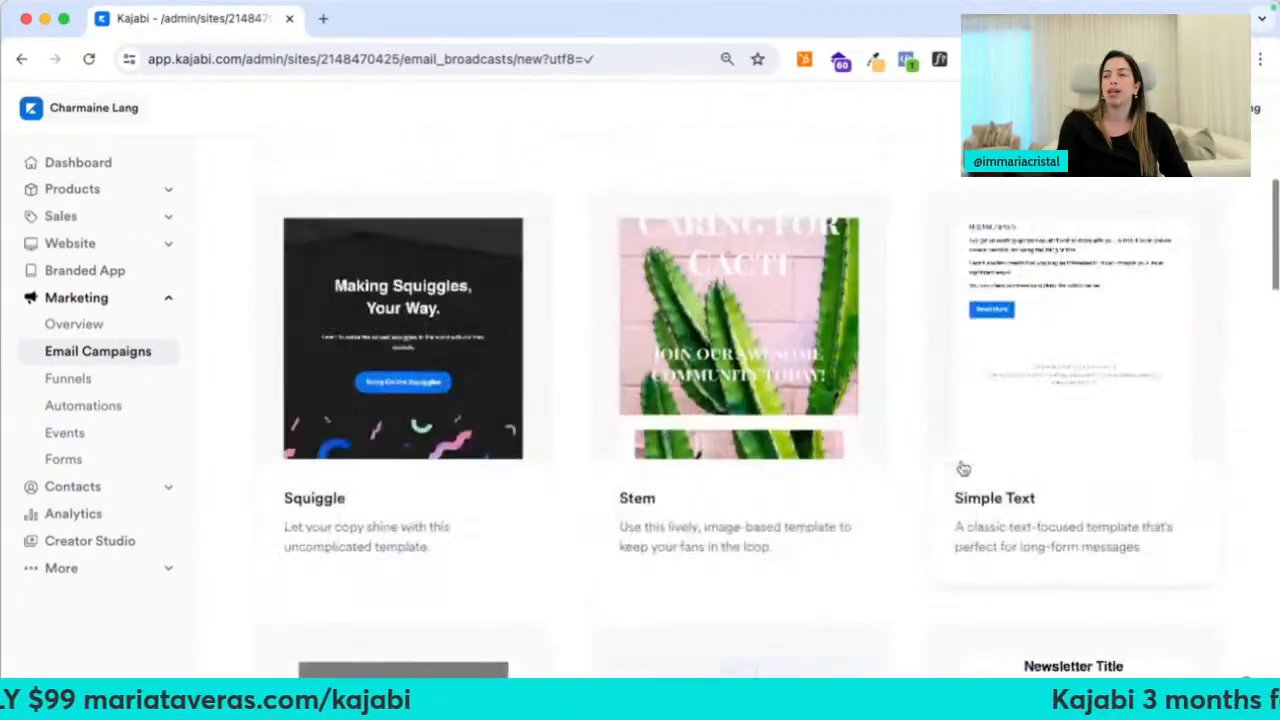
Choose the Simple Text template and name the broadcast 'Test Broadcast'
left_click(1009, 441)
left_click(805, 298)
left_click(806, 316)
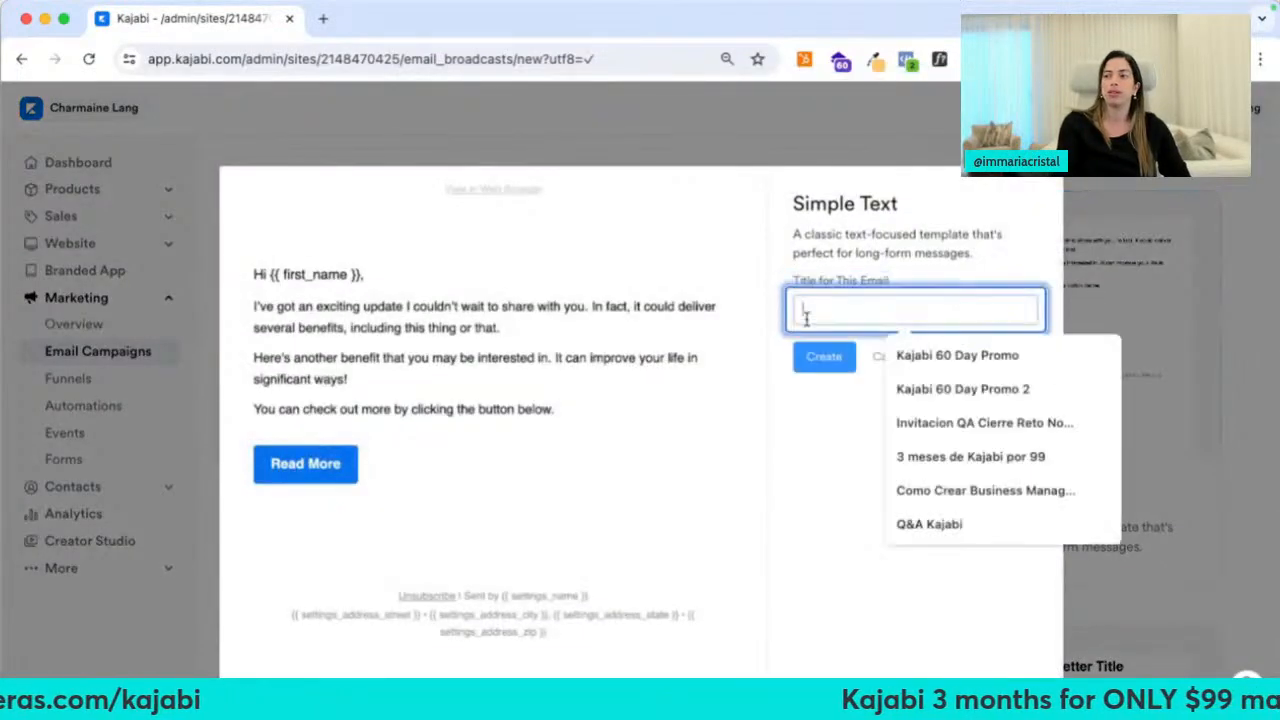
type("Test ")
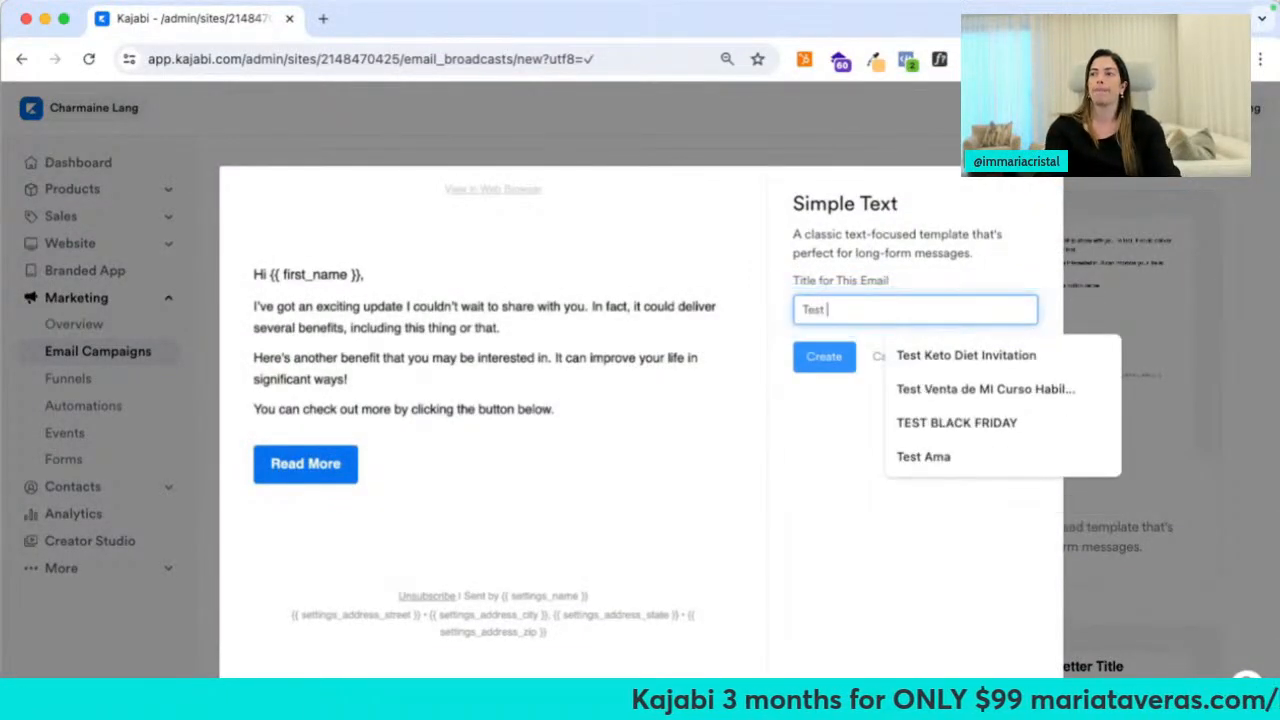
type("Broadcast")
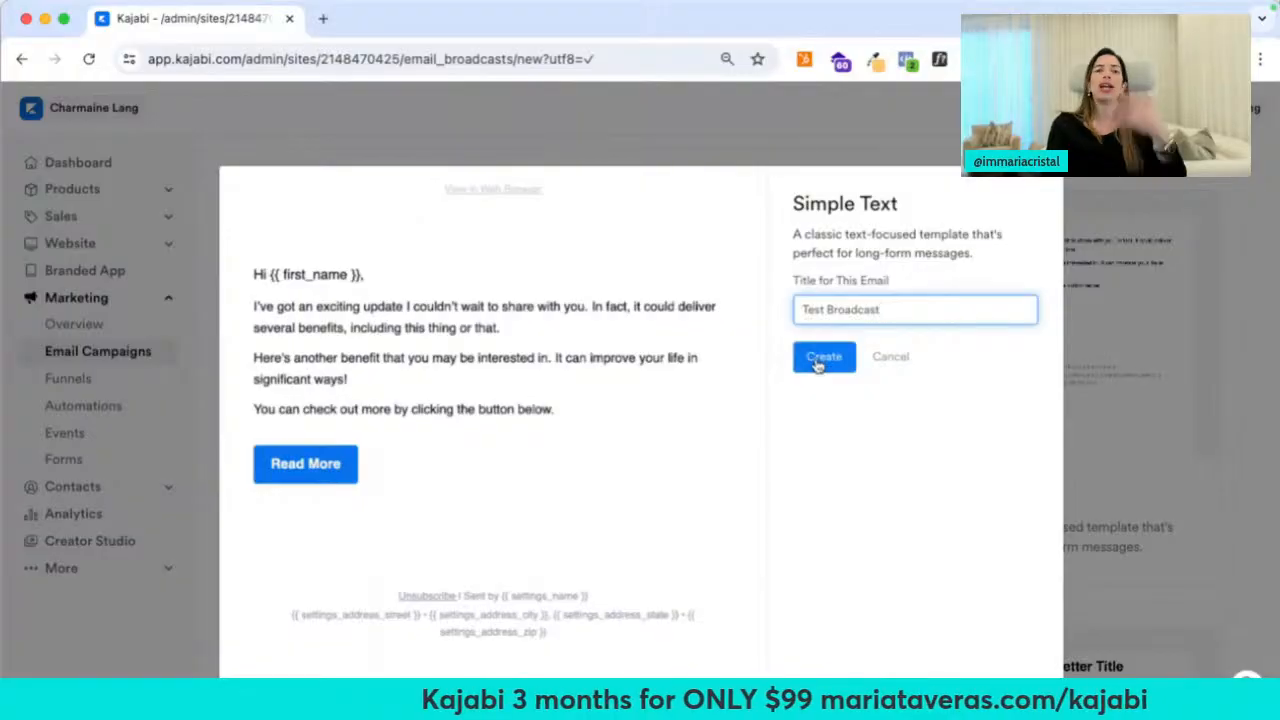
left_click(820, 360)
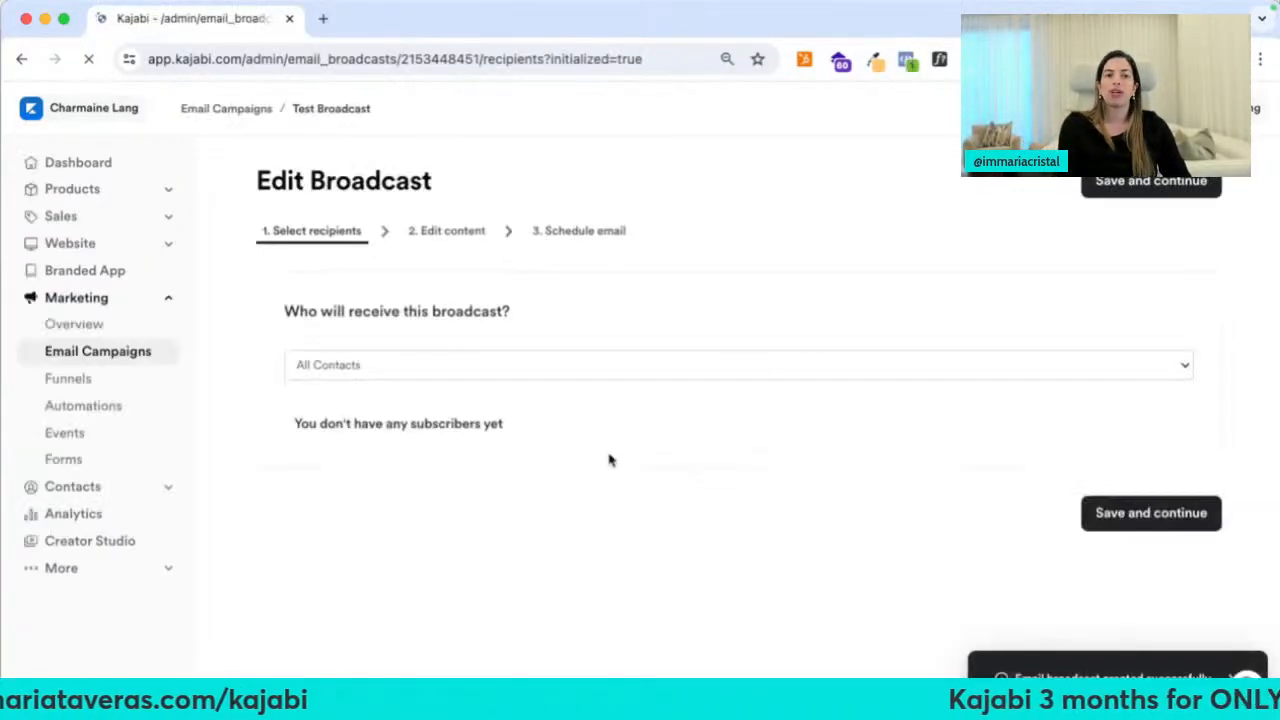
Try a Custom Segment recipient filter for contacts who submitted forms
left_click(352, 366)
left_click(369, 429)
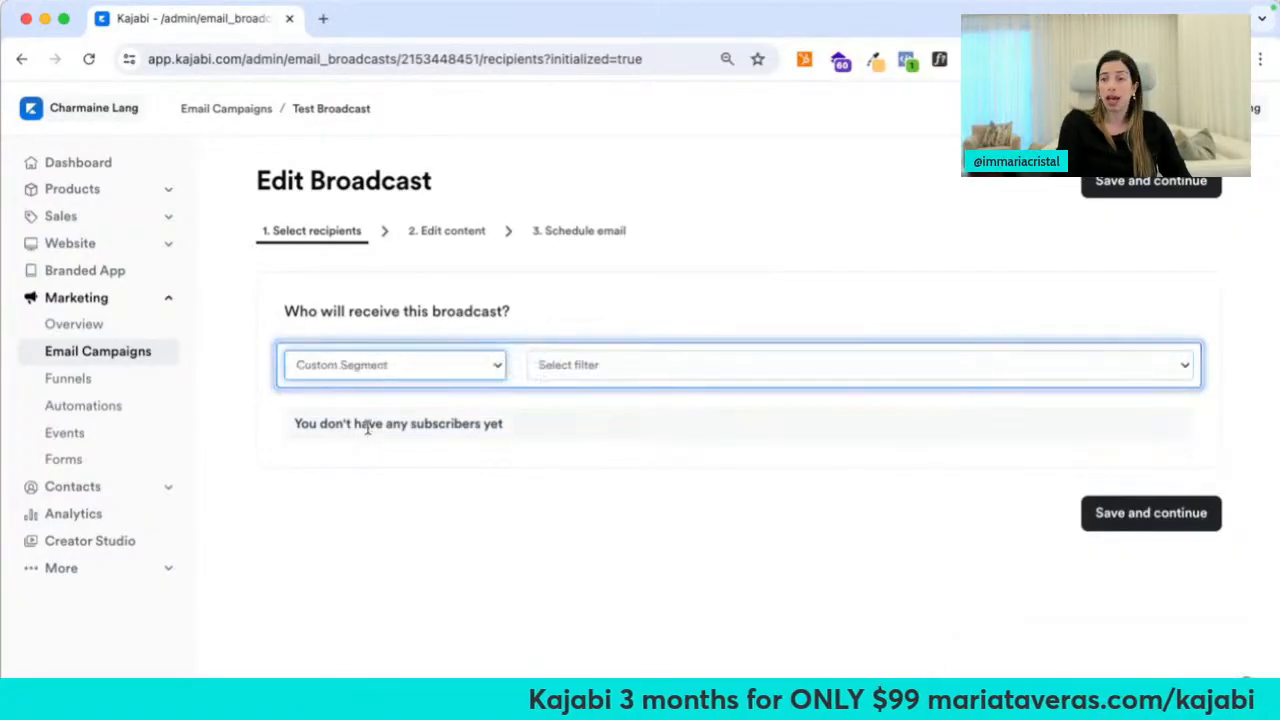
left_click(566, 360)
scroll(625, 630, "down", 4)
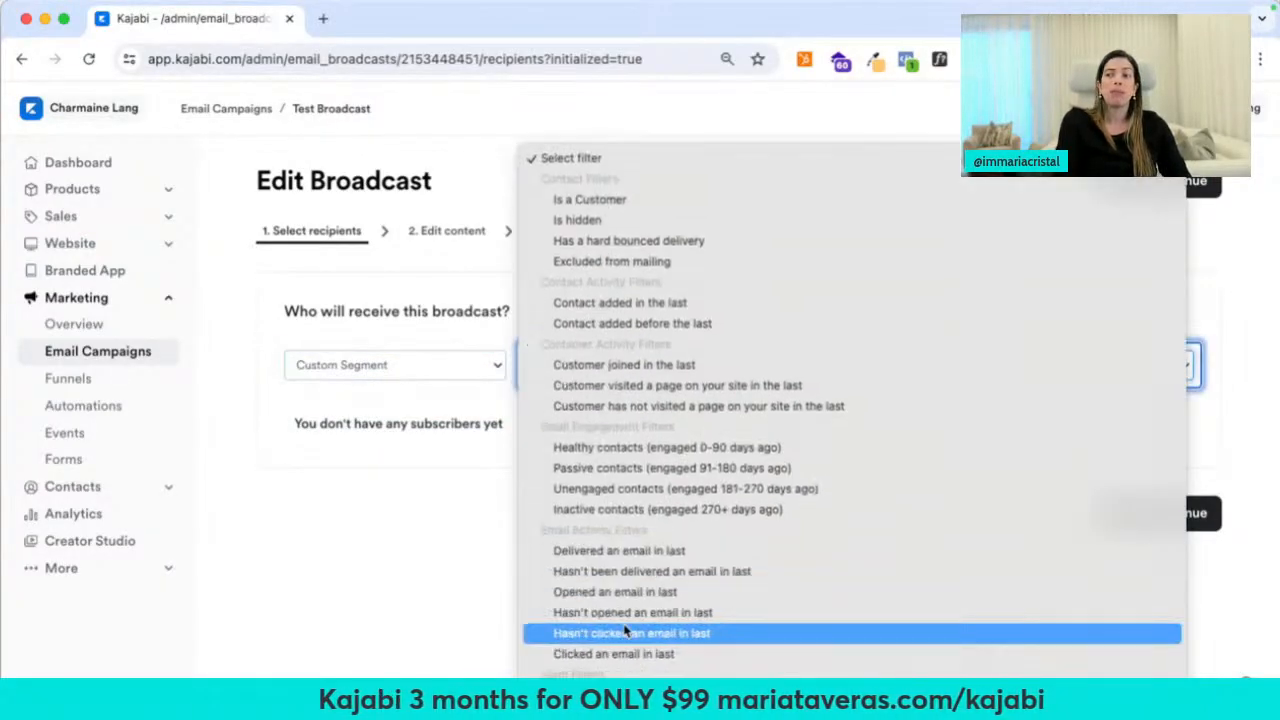
scroll(626, 640, "down", 3)
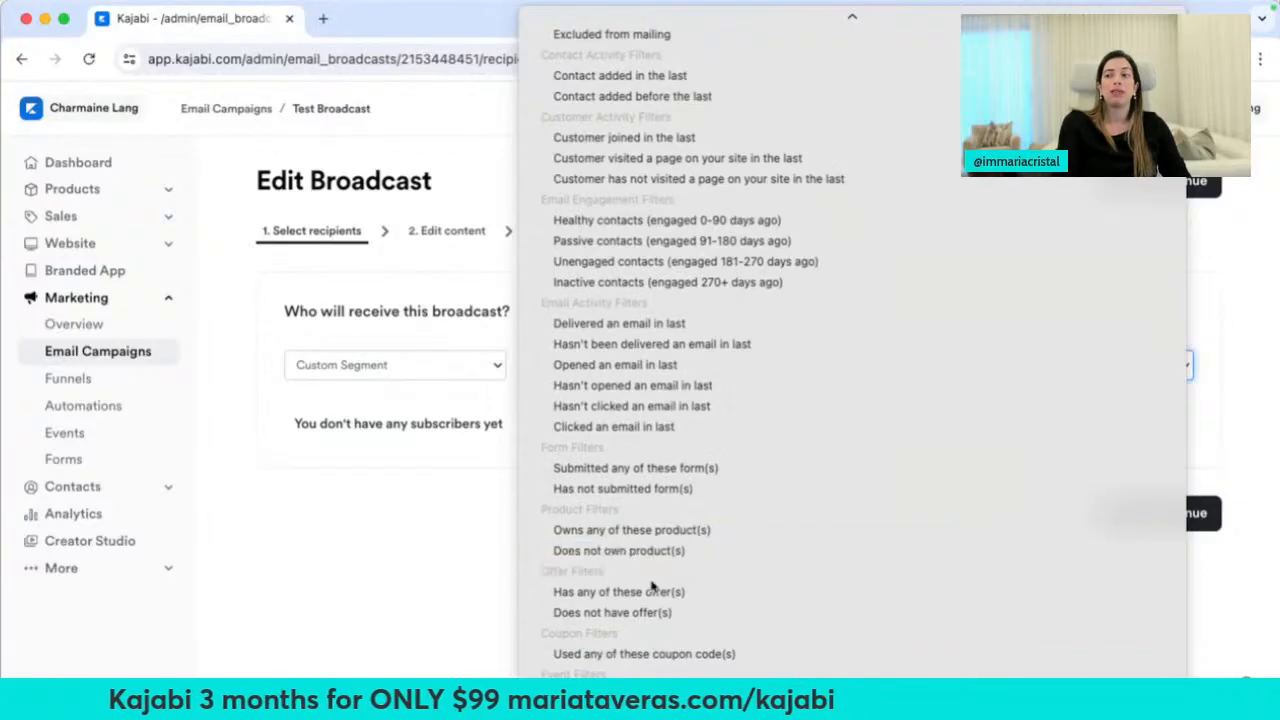
scroll(651, 634, "down", 4)
left_click(689, 307)
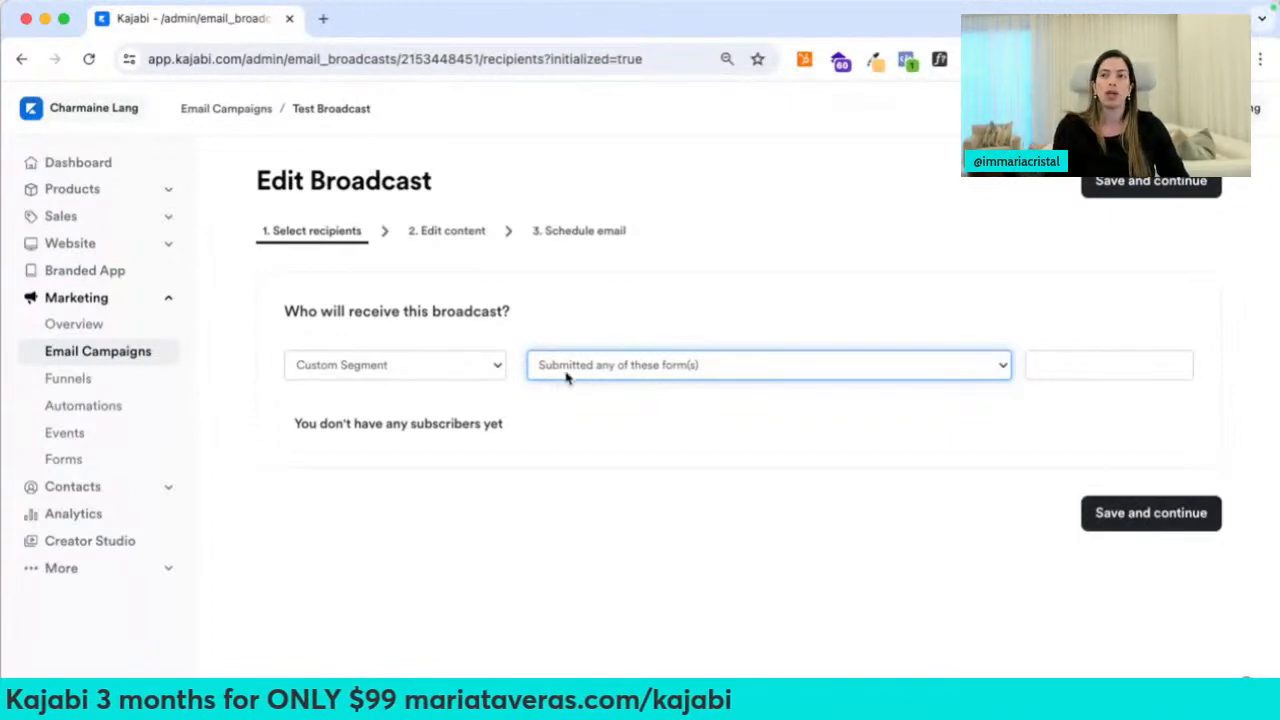
Switch recipients back to All Contacts and save to continue to content editing
left_click(437, 370)
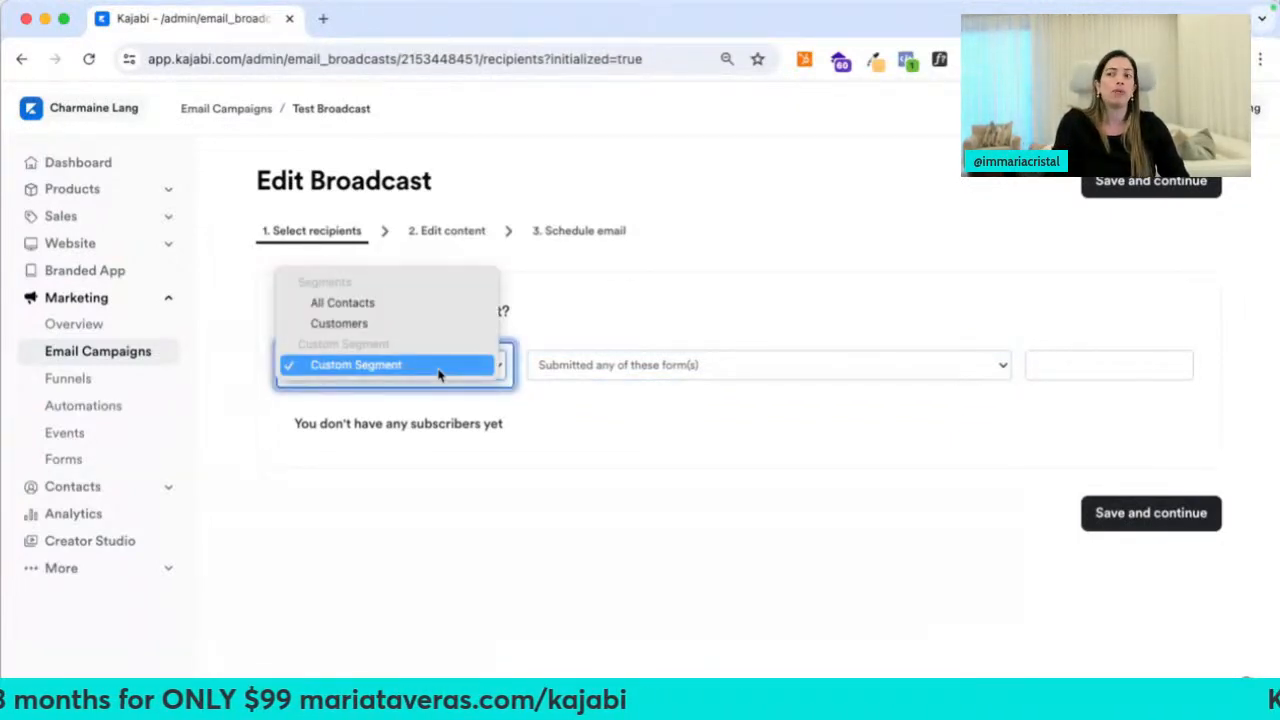
left_click(420, 303)
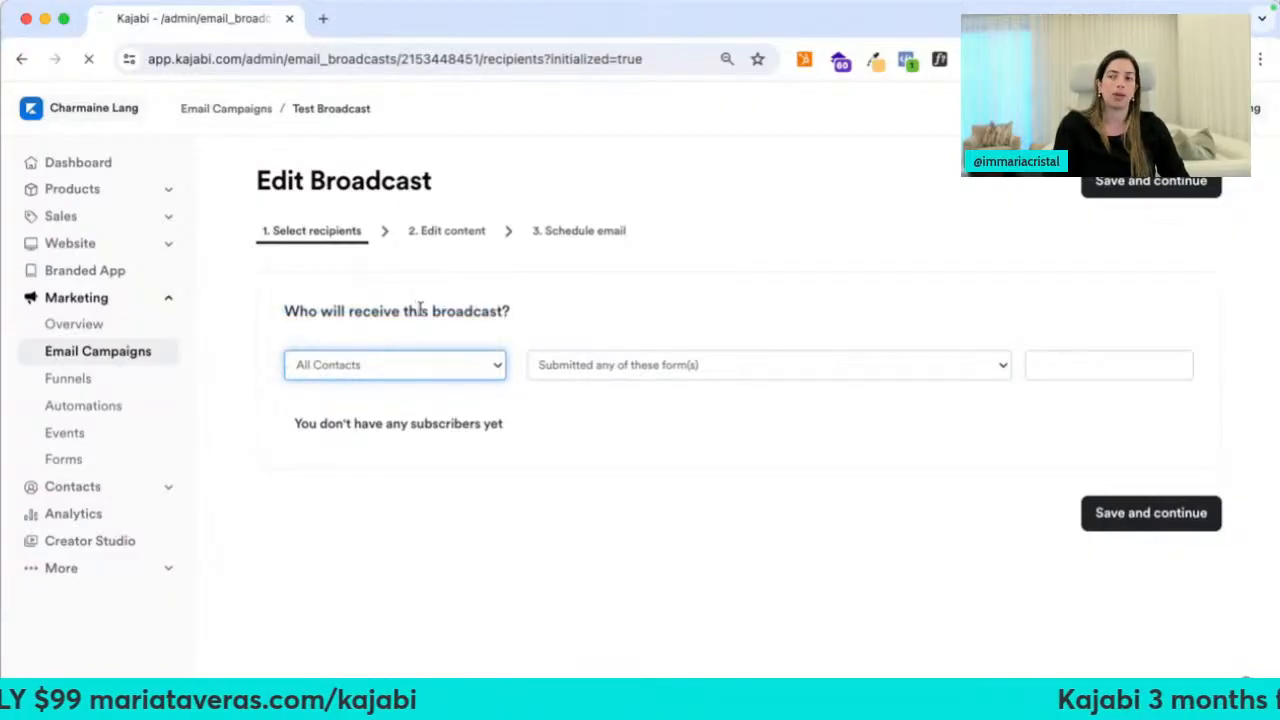
left_click(1086, 517)
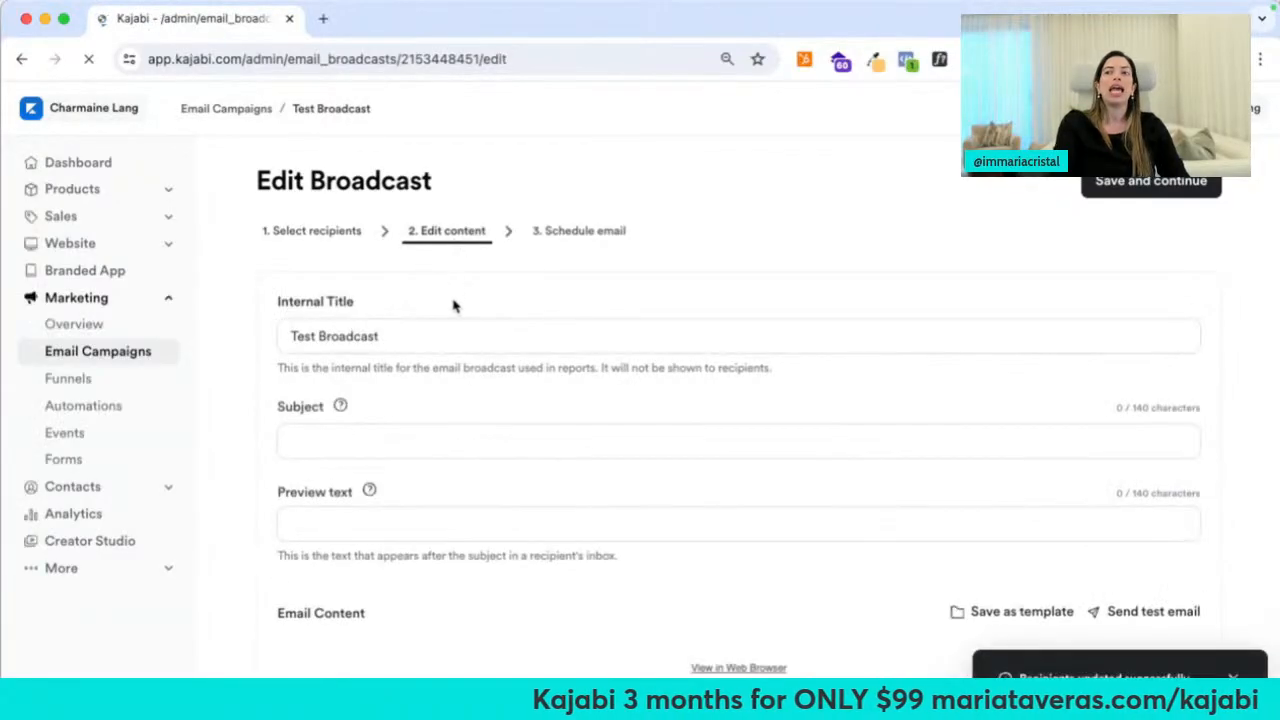
Ask Ama to write a home renovation evergreen webinar email that sells the 'Design Align' course
scroll(453, 305, "down", 2)
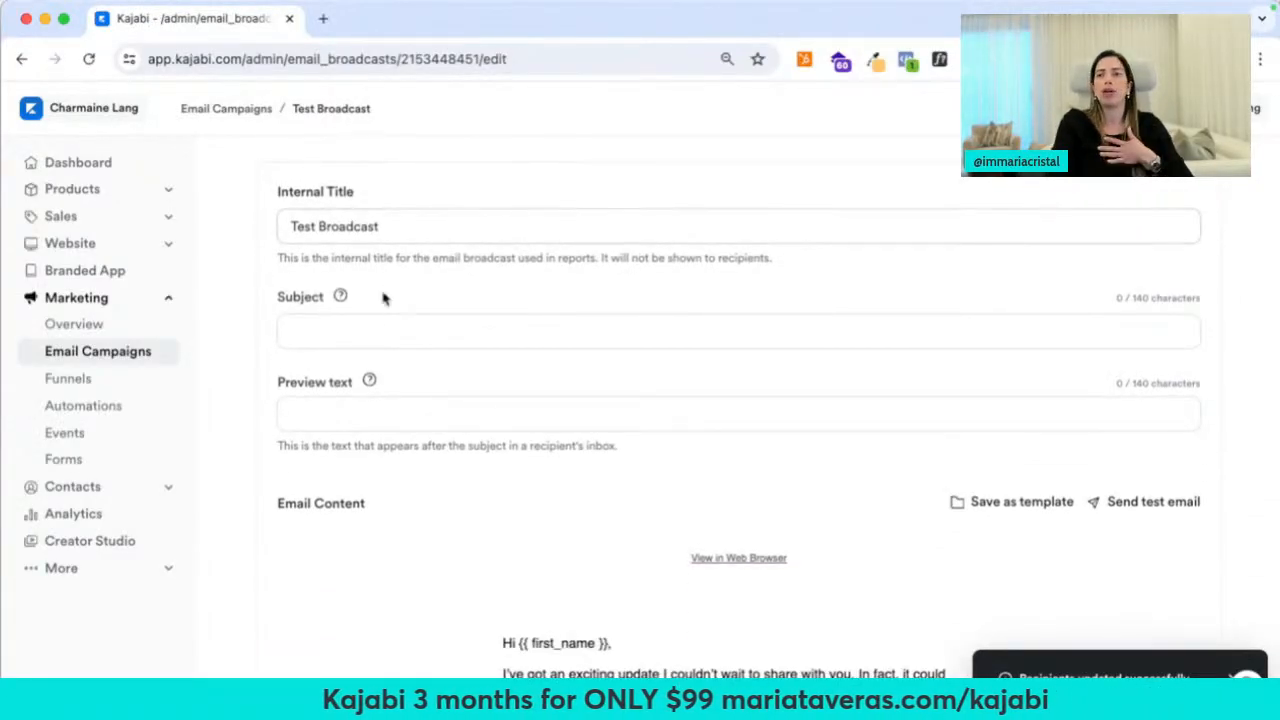
left_click(370, 325)
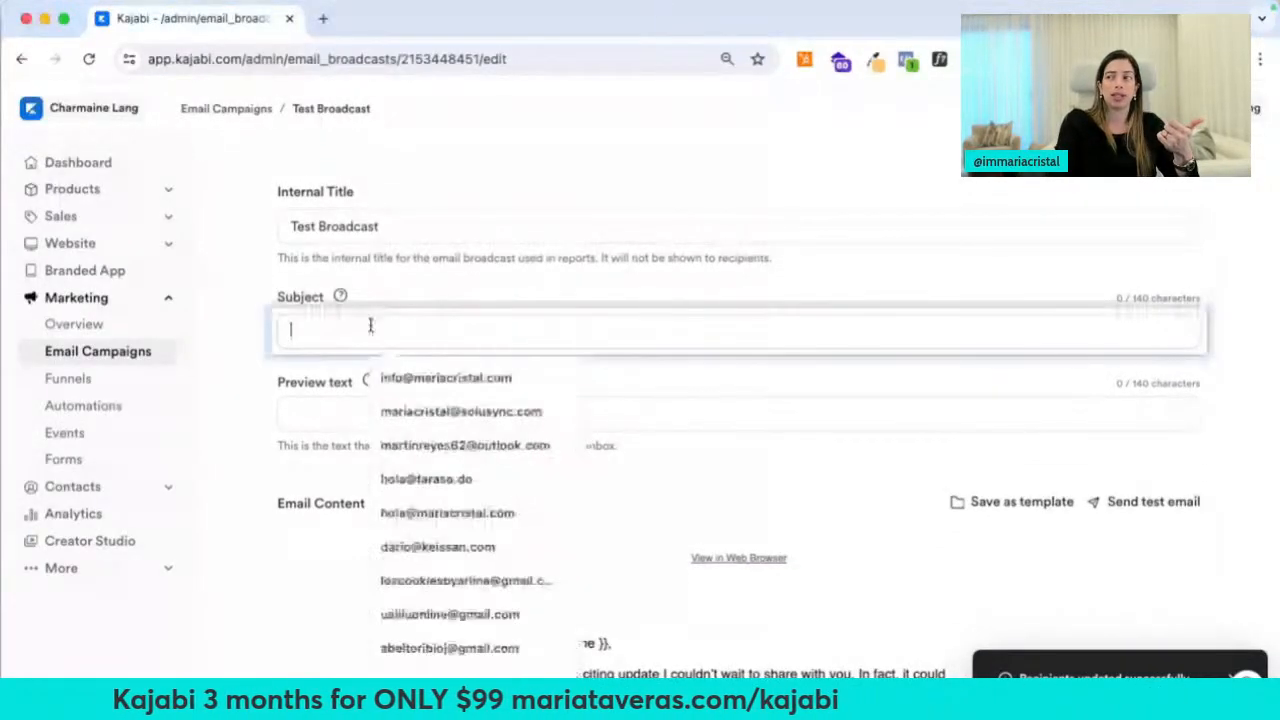
left_click(446, 277)
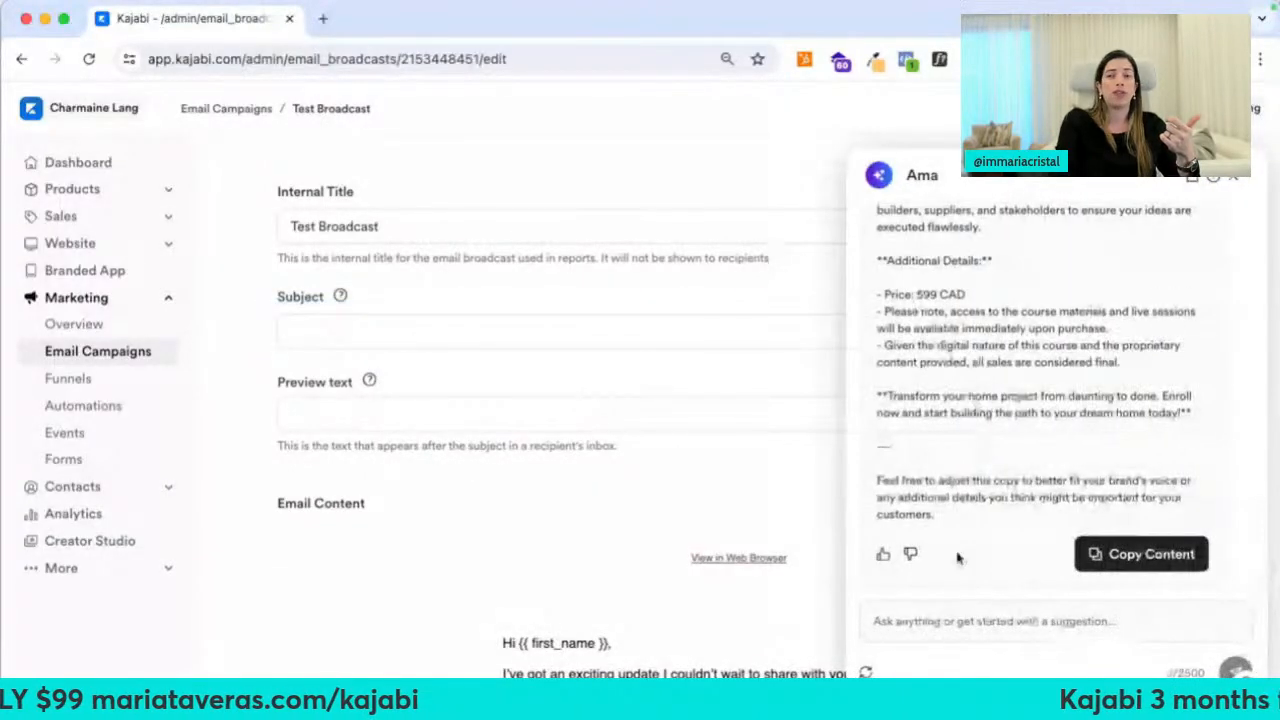
left_click(949, 627)
type("I'")
type("LL")
type(" WANT TO invite my subscribers to my free")
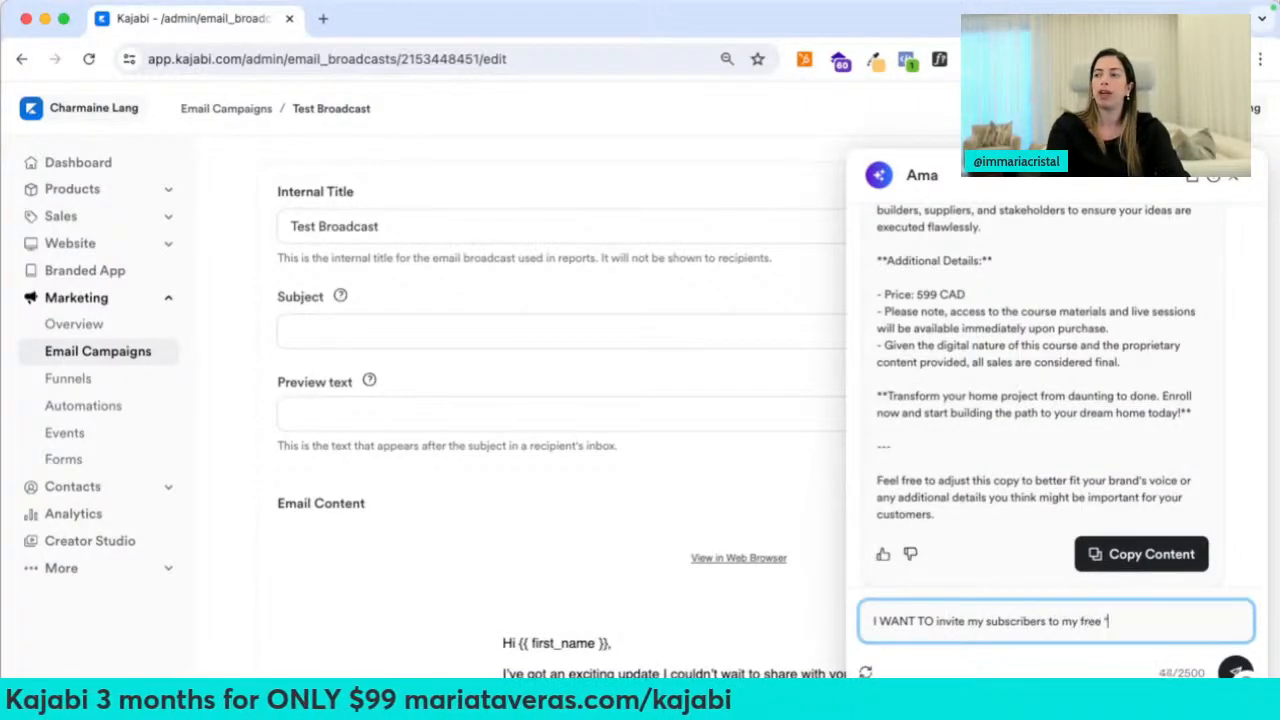
type("home renovation")
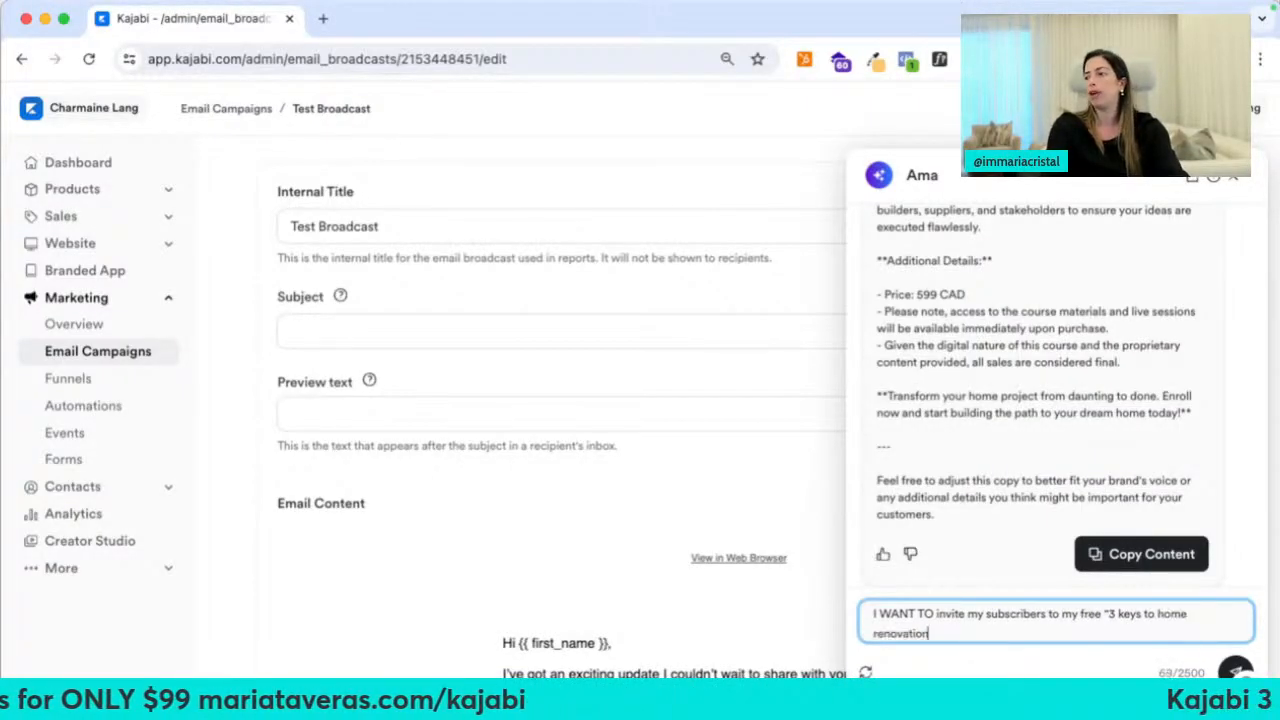
type("\" evergreen webinar which then sells my \"Design Align")
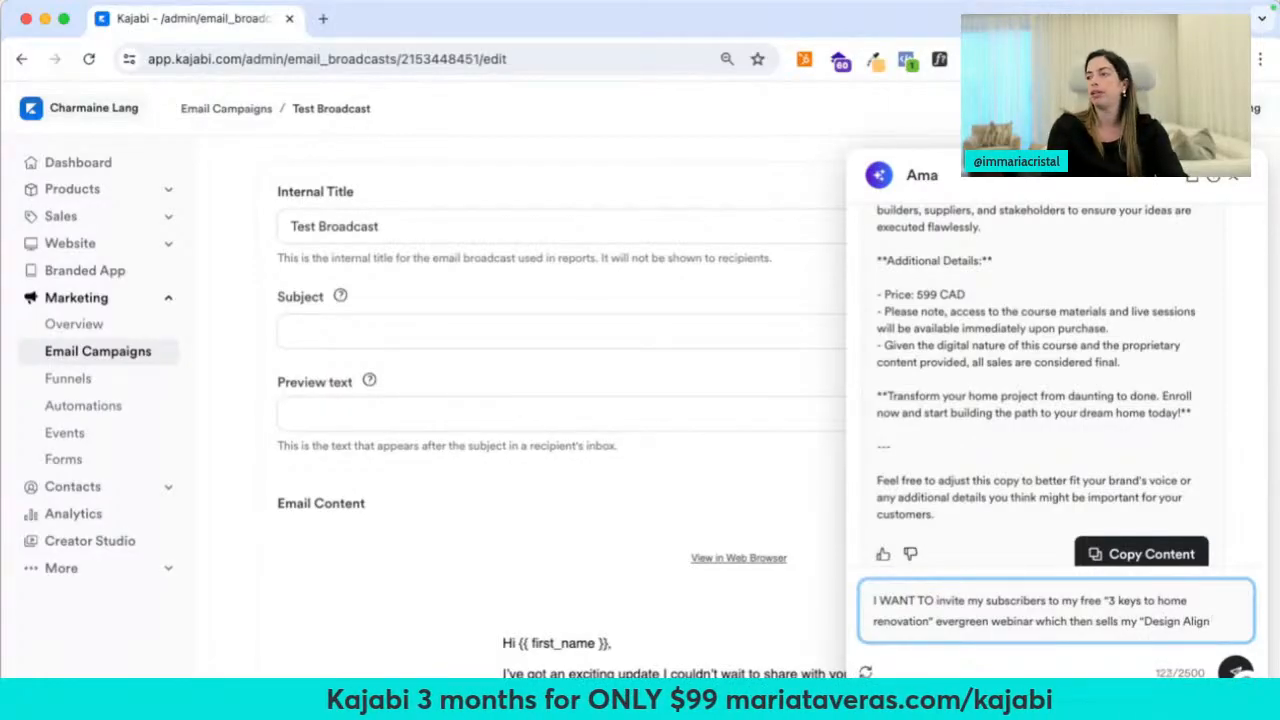
type("\" course. Please help me write the email copy, subject and pre")
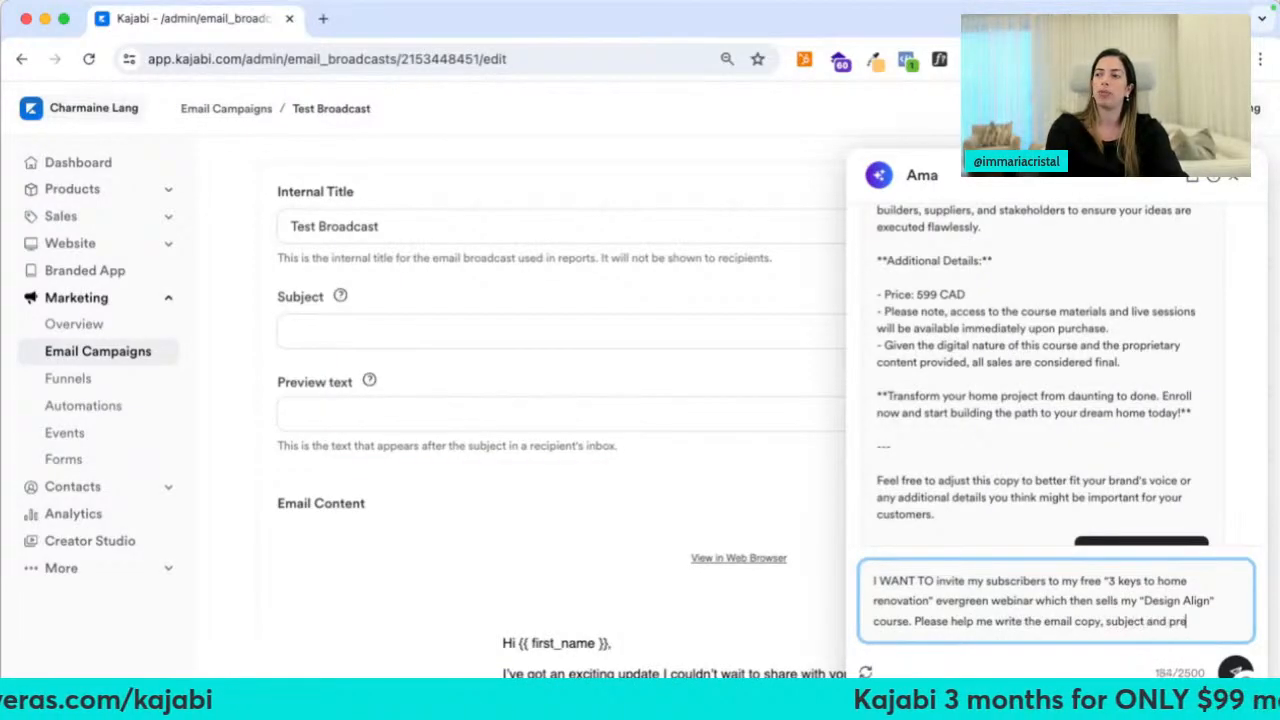
type(".")
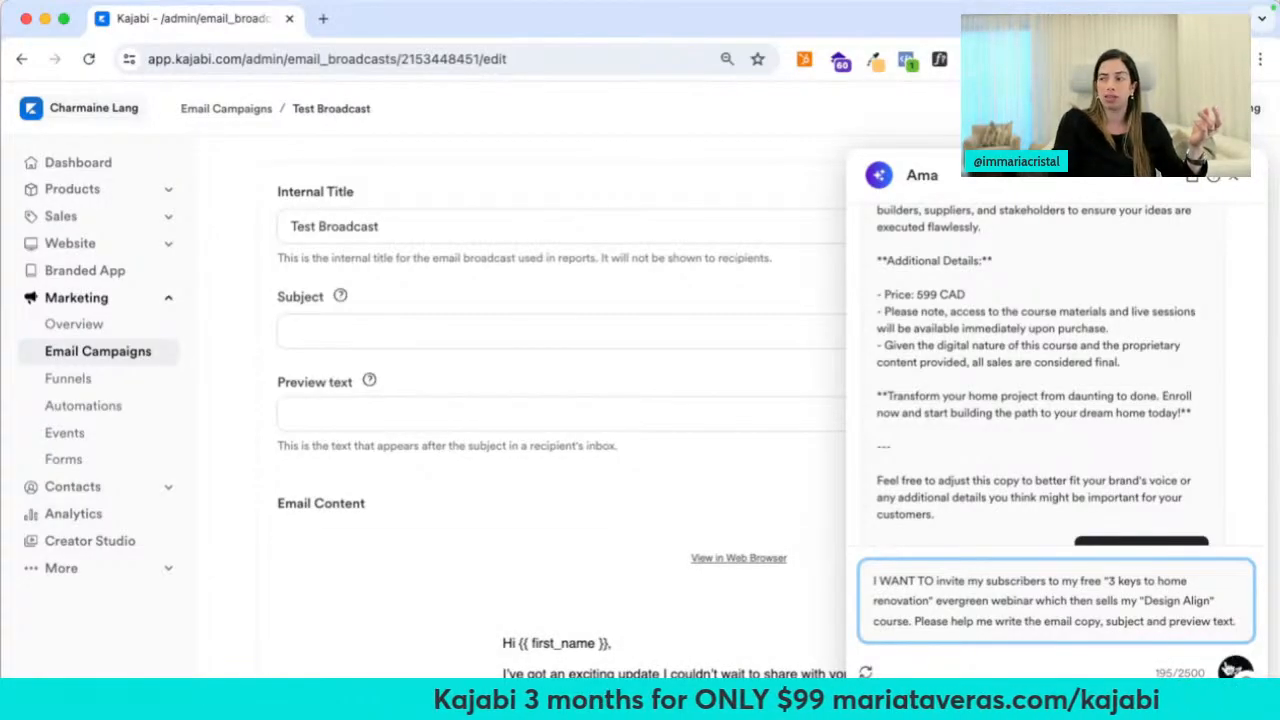
left_click(1236, 668)
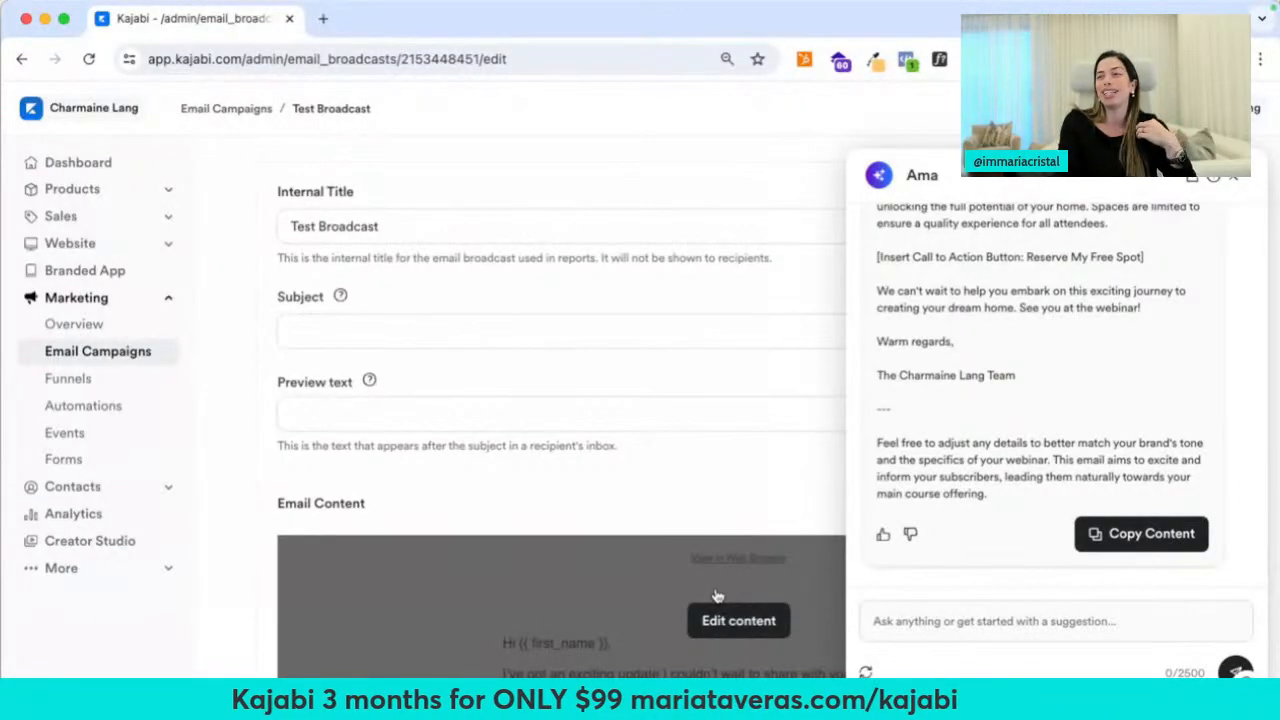
Read through Ama's drafted webinar email, then close the assistant panel
scroll(1003, 427, "up", 3)
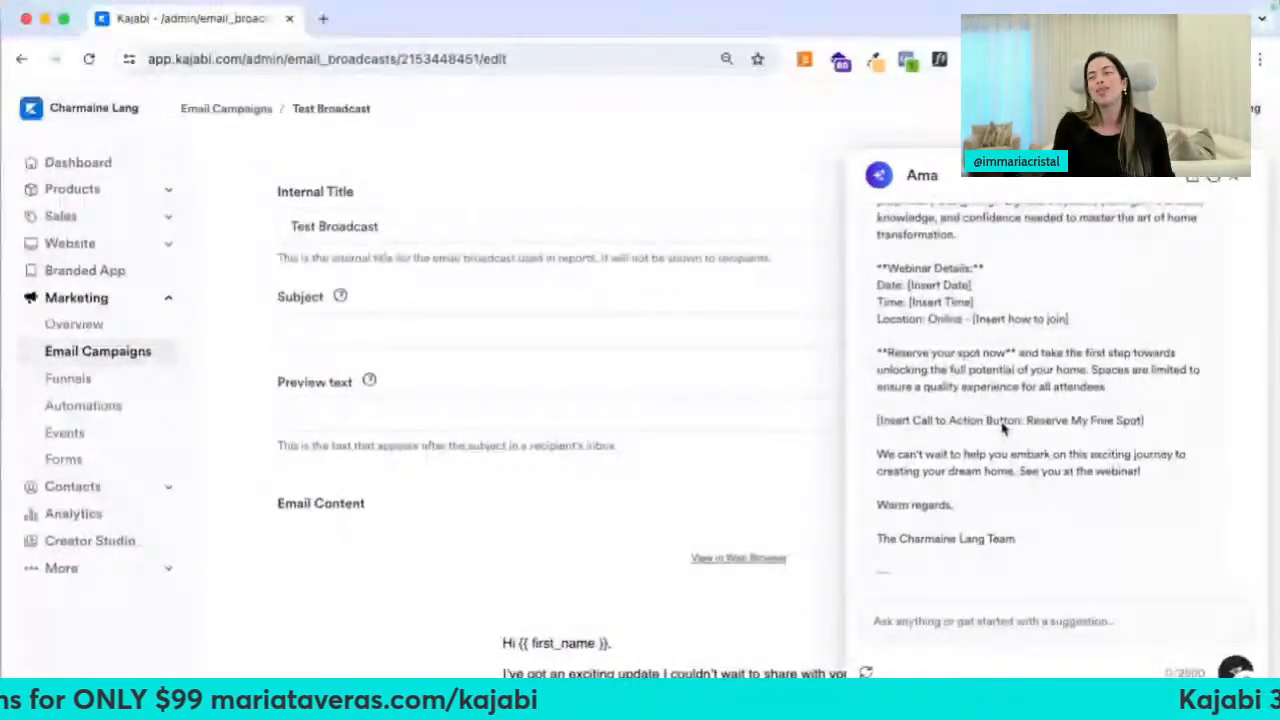
scroll(1003, 427, "up", 1)
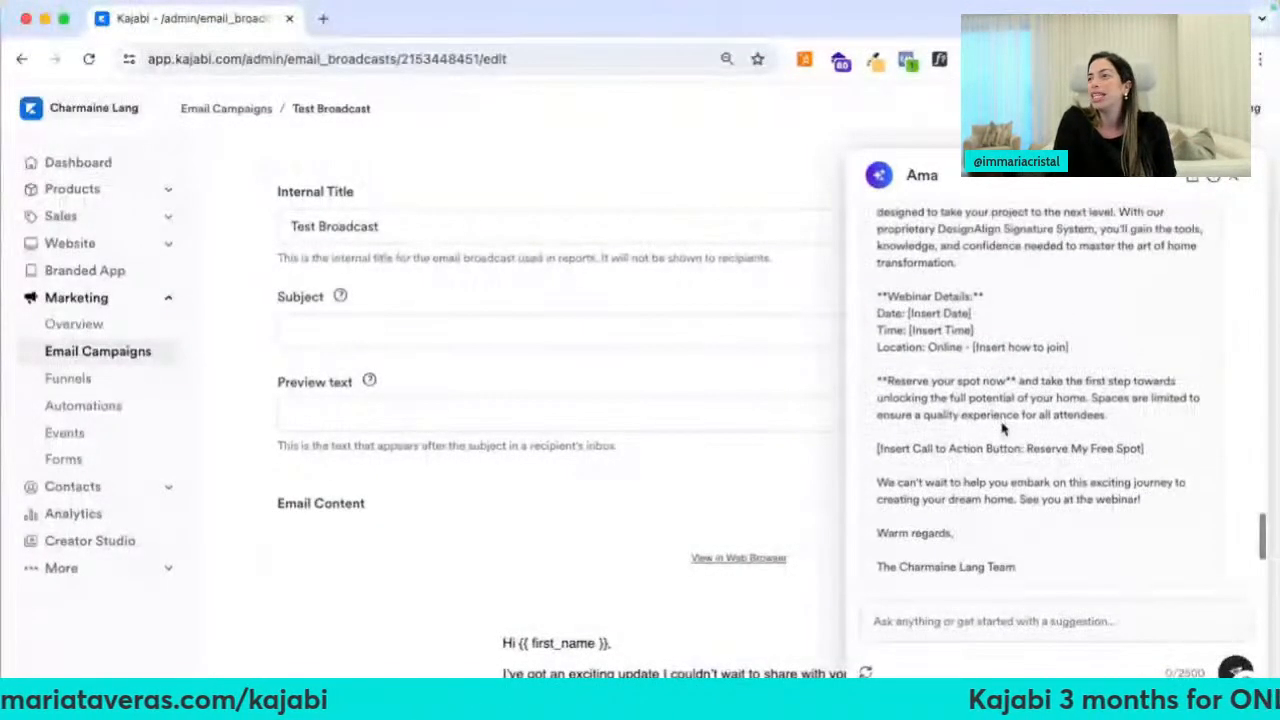
scroll(1003, 427, "up", 6)
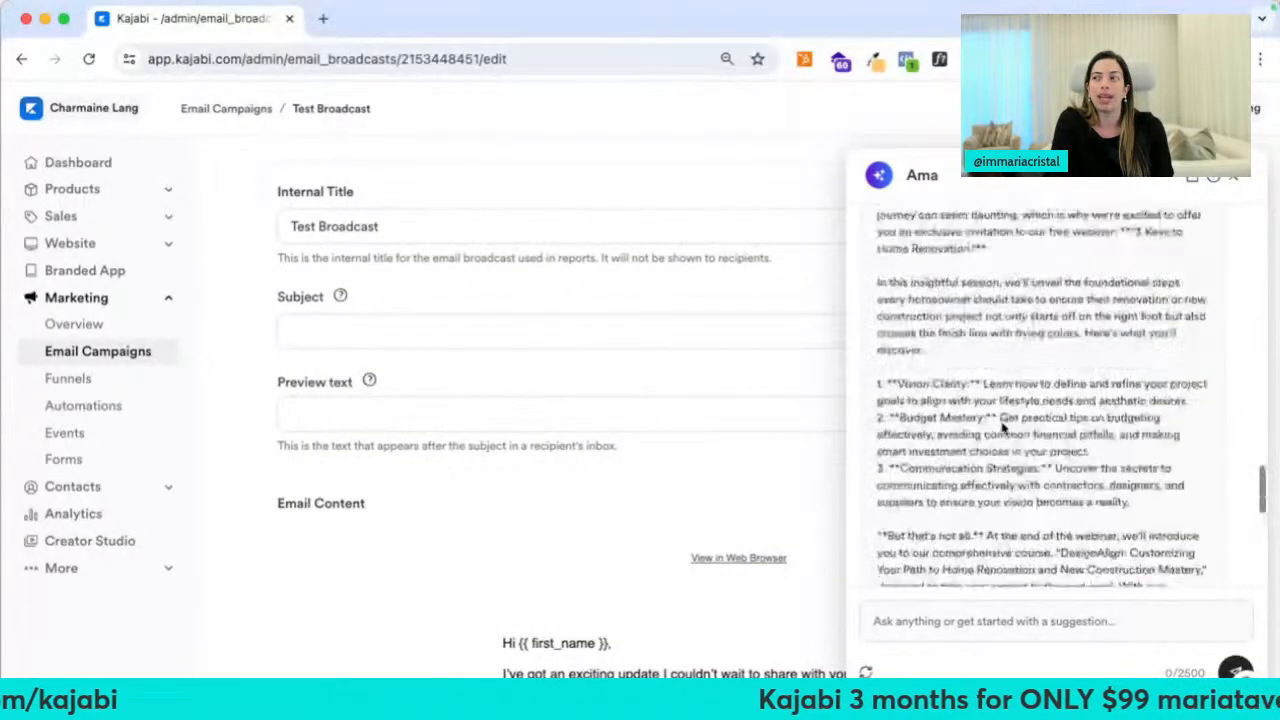
scroll(1003, 427, "up", 4)
left_click_drag(968, 277, 986, 394)
scroll(988, 415, "down", 2)
scroll(988, 415, "down", 4)
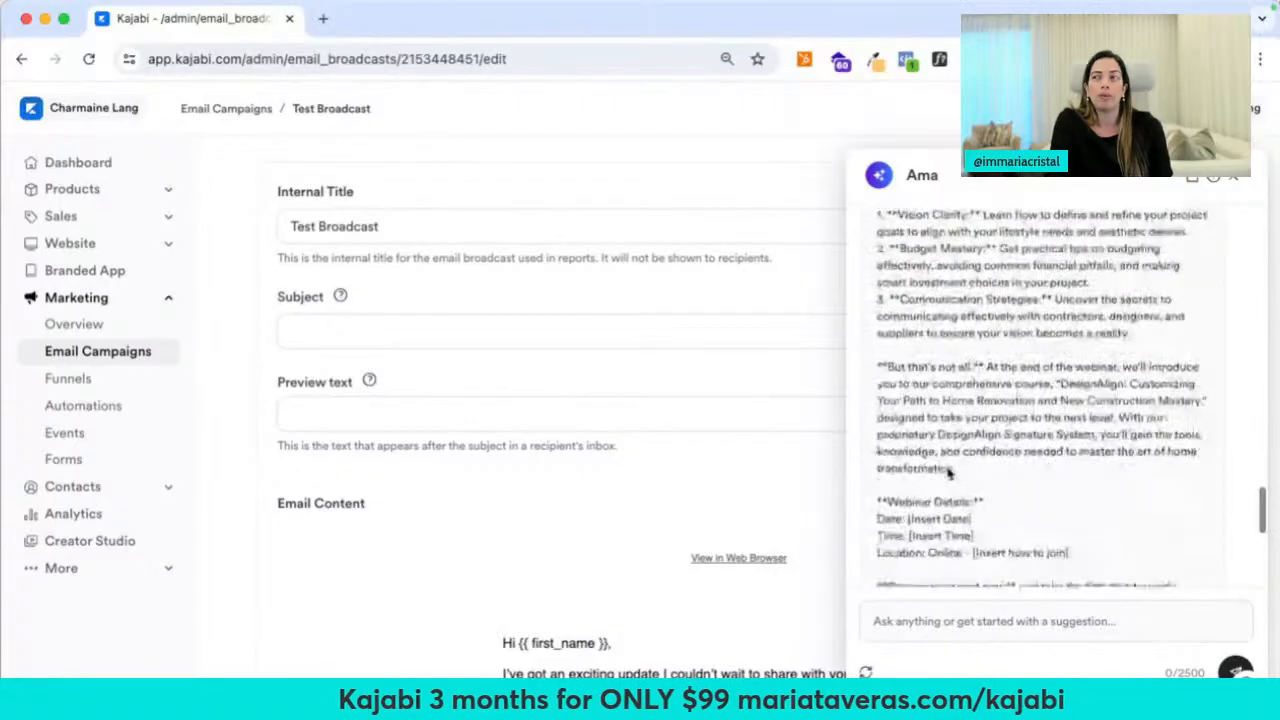
scroll(950, 473, "down", 4)
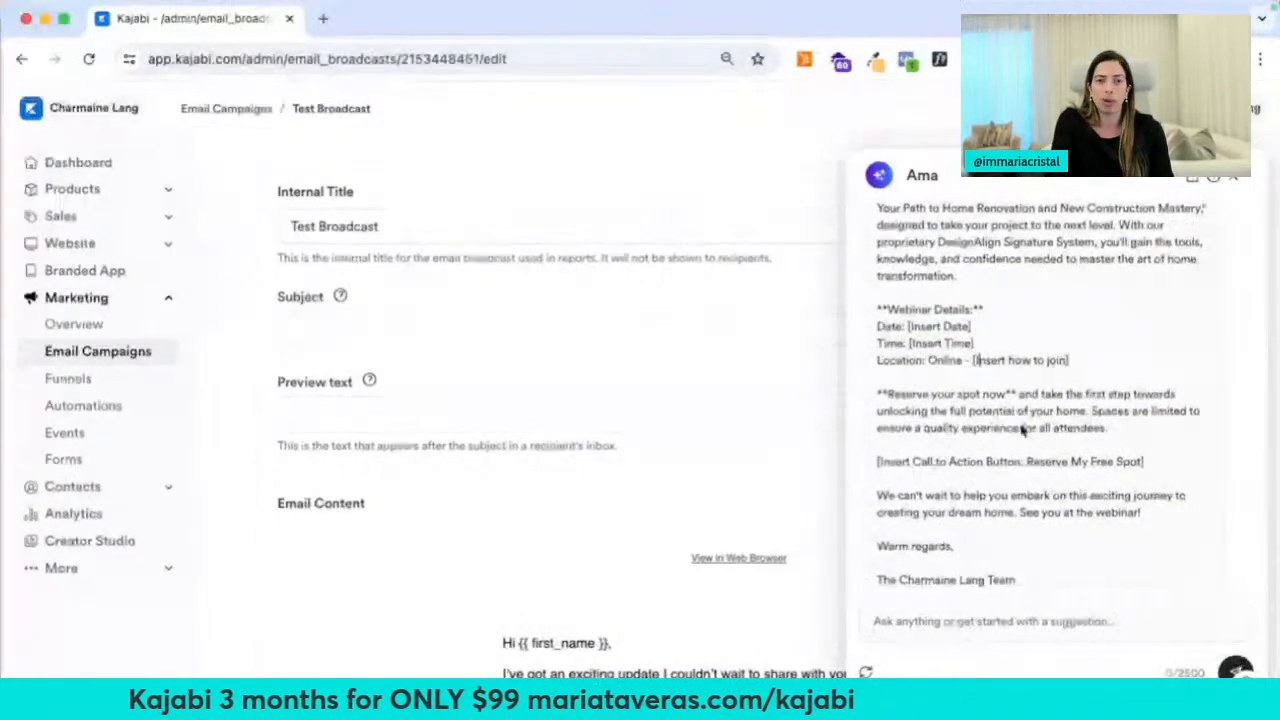
scroll(1022, 429, "down", 4)
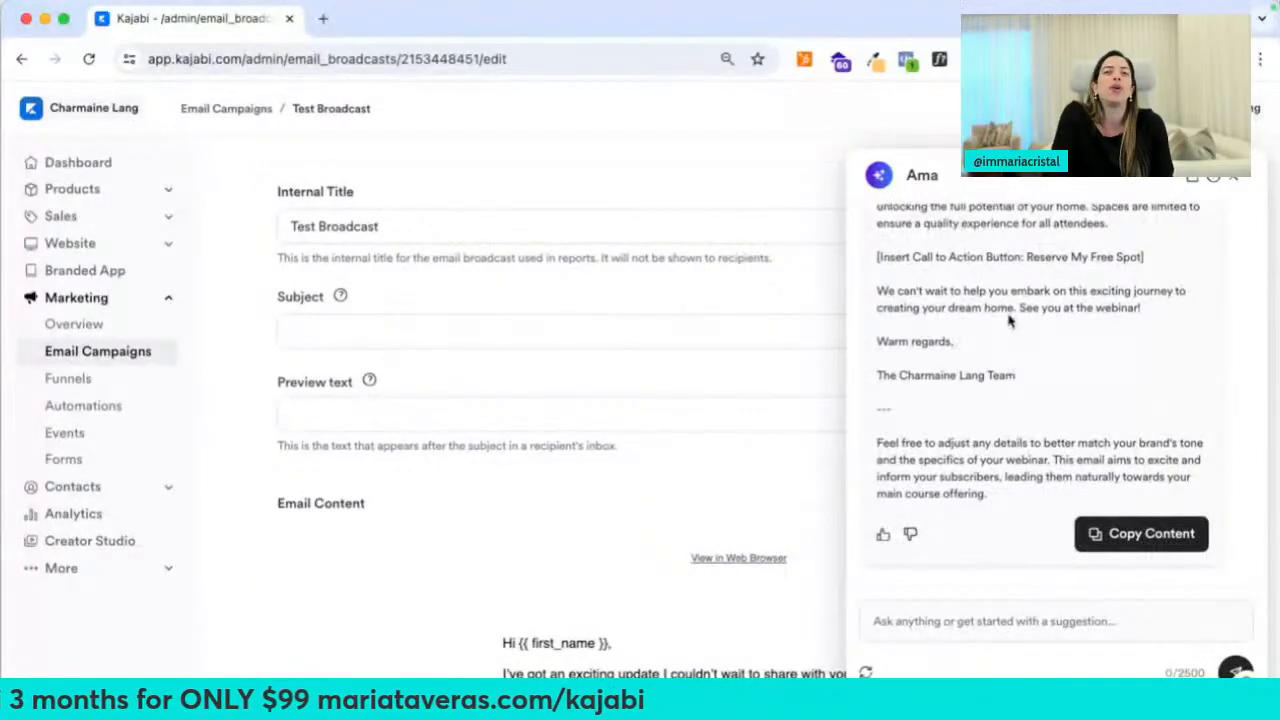
left_click(1236, 184)
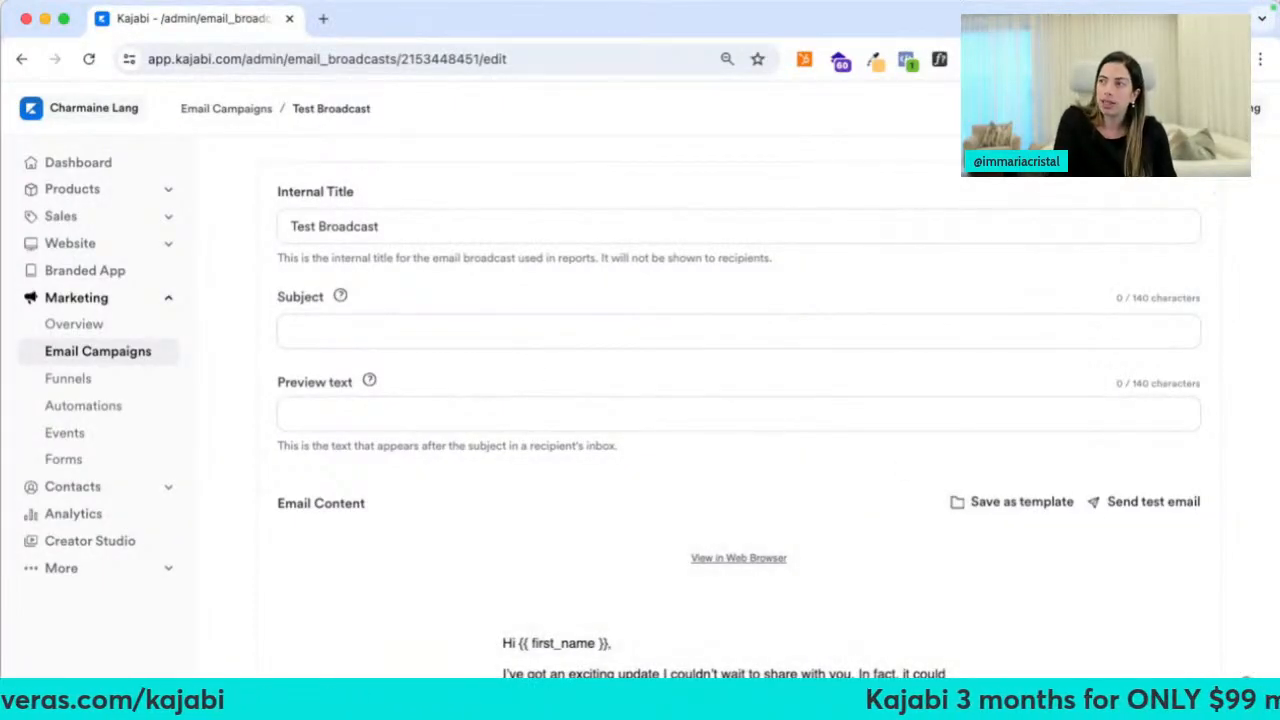
Copy Ama's subject 'Unlock Your Home's Potential: Free Webinar Inside!' into the Subject field
left_click(1233, 183)
scroll(1050, 368, "up", 8)
scroll(1052, 367, "up", 8)
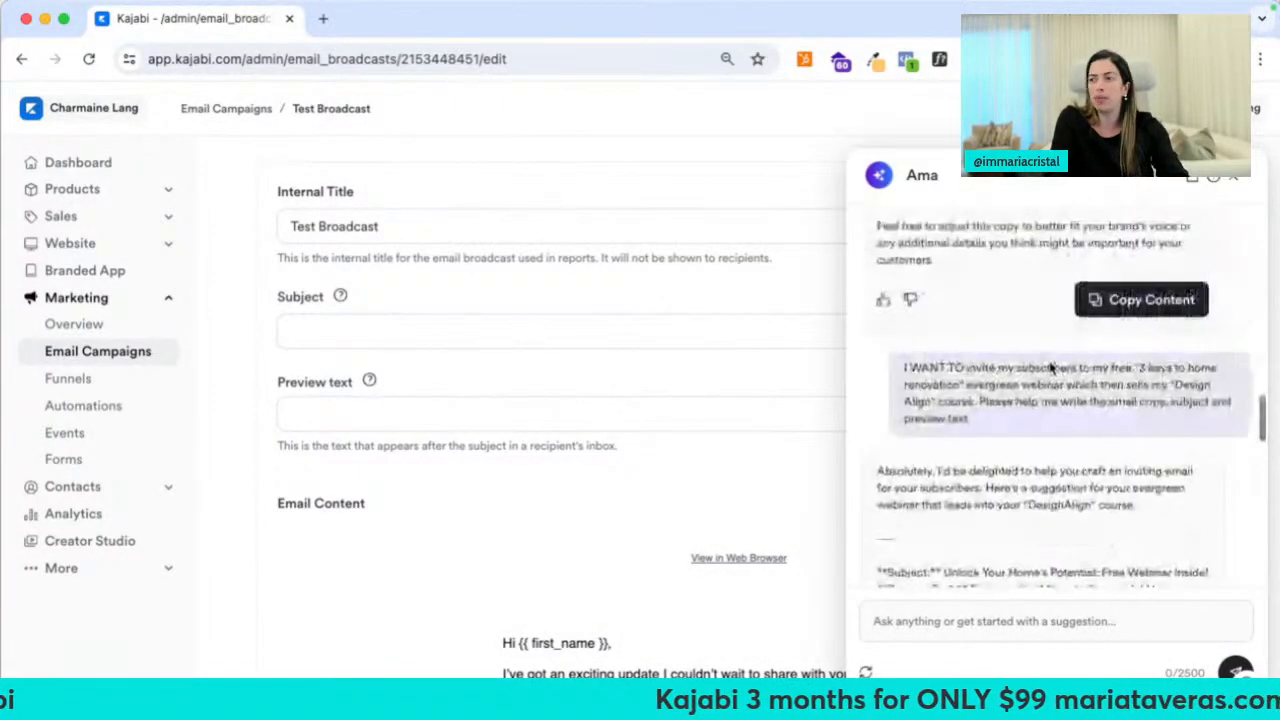
scroll(1010, 410, "down", 3)
left_click_drag(945, 441, 1230, 444)
key("super+c")
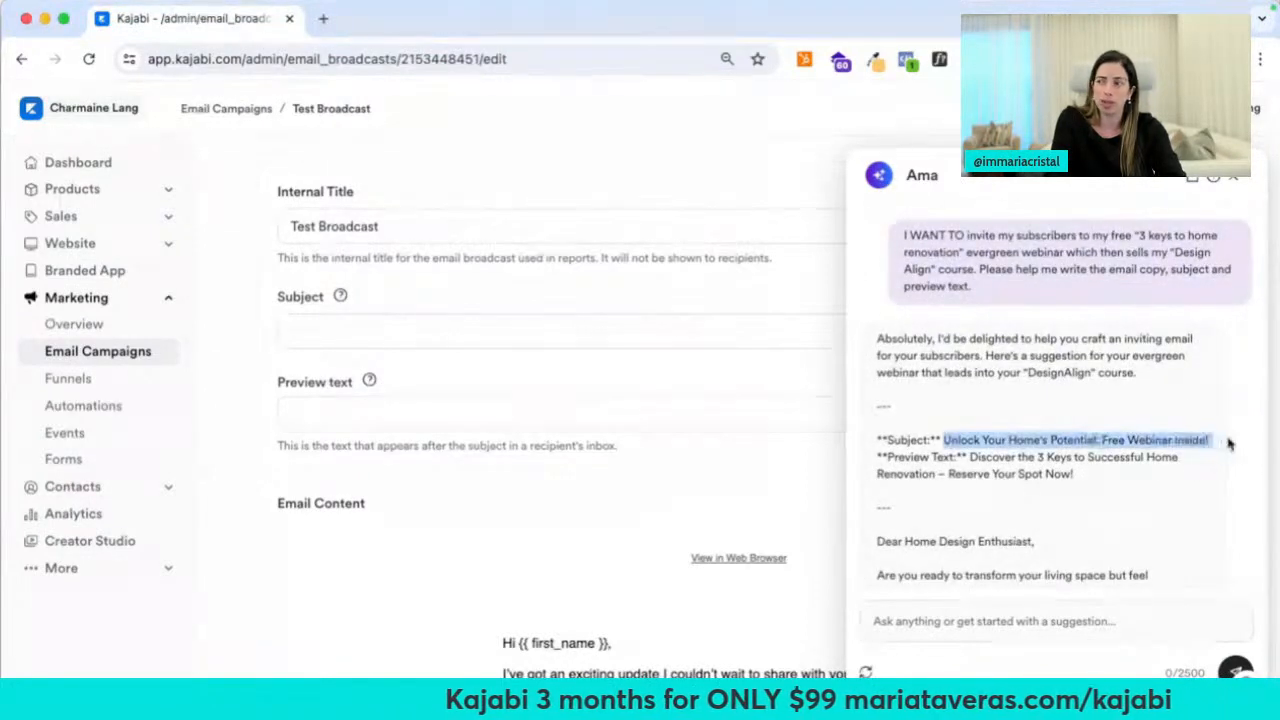
left_click(397, 331)
key("super+v")
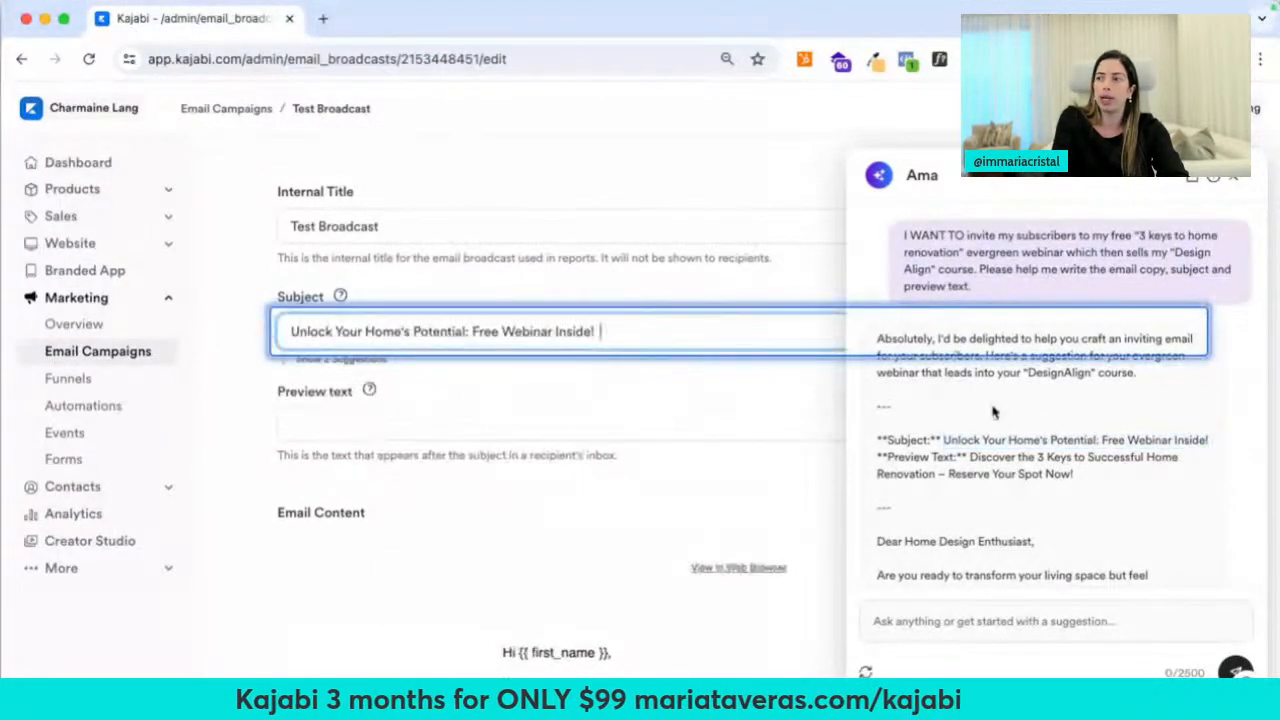
Paste Ama's suggested preview text into Preview text and open the content editor
left_click_drag(969, 460, 1074, 476)
key("super+c")
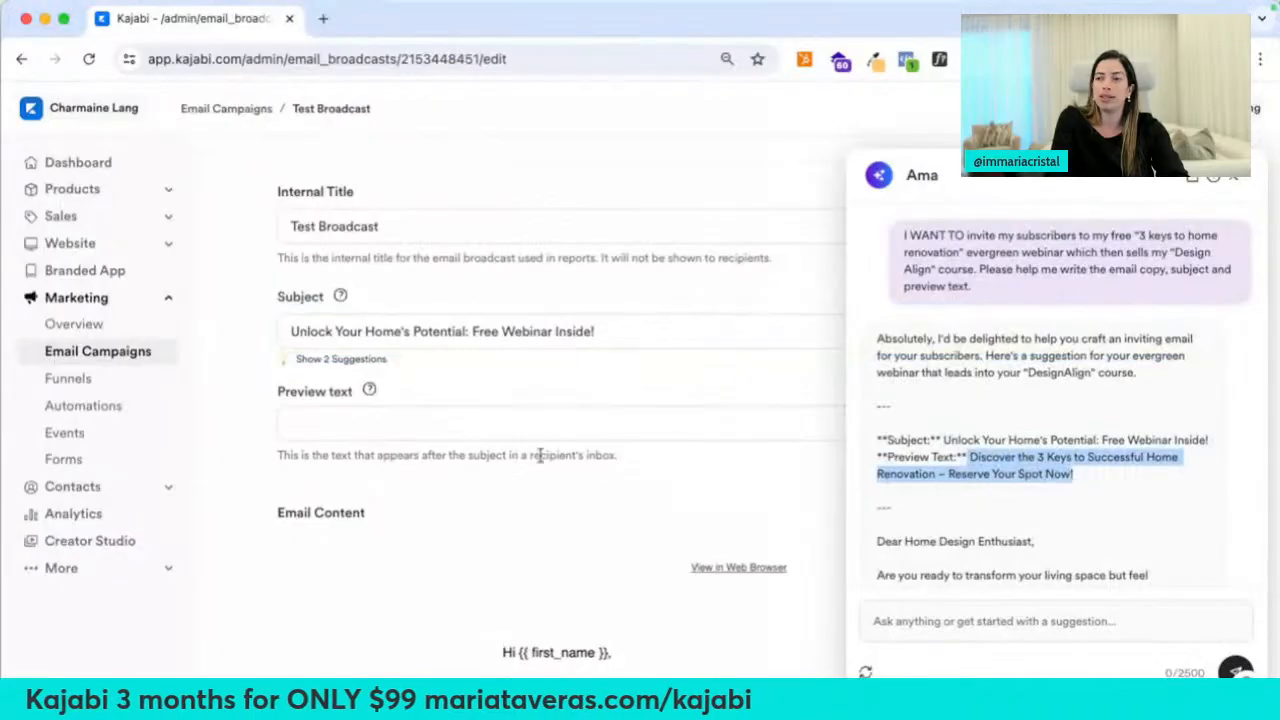
left_click(534, 429)
key("super+v")
scroll(711, 508, "down", 3)
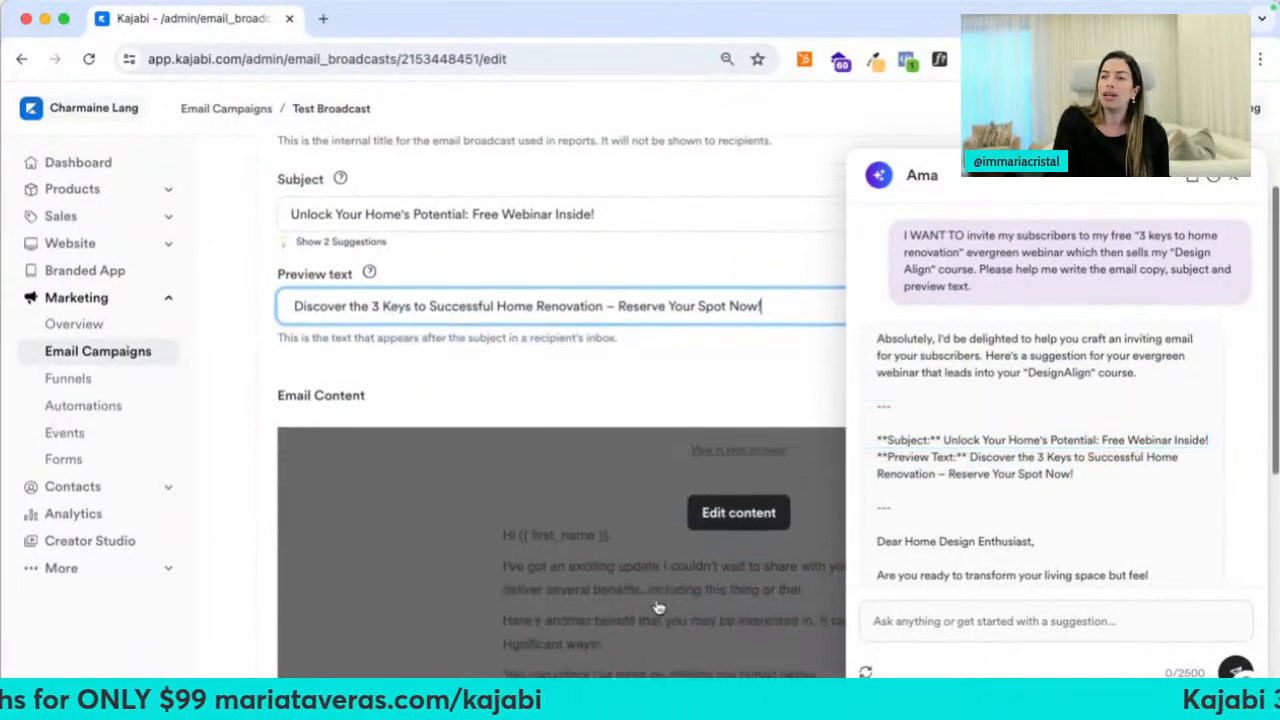
left_click(788, 484)
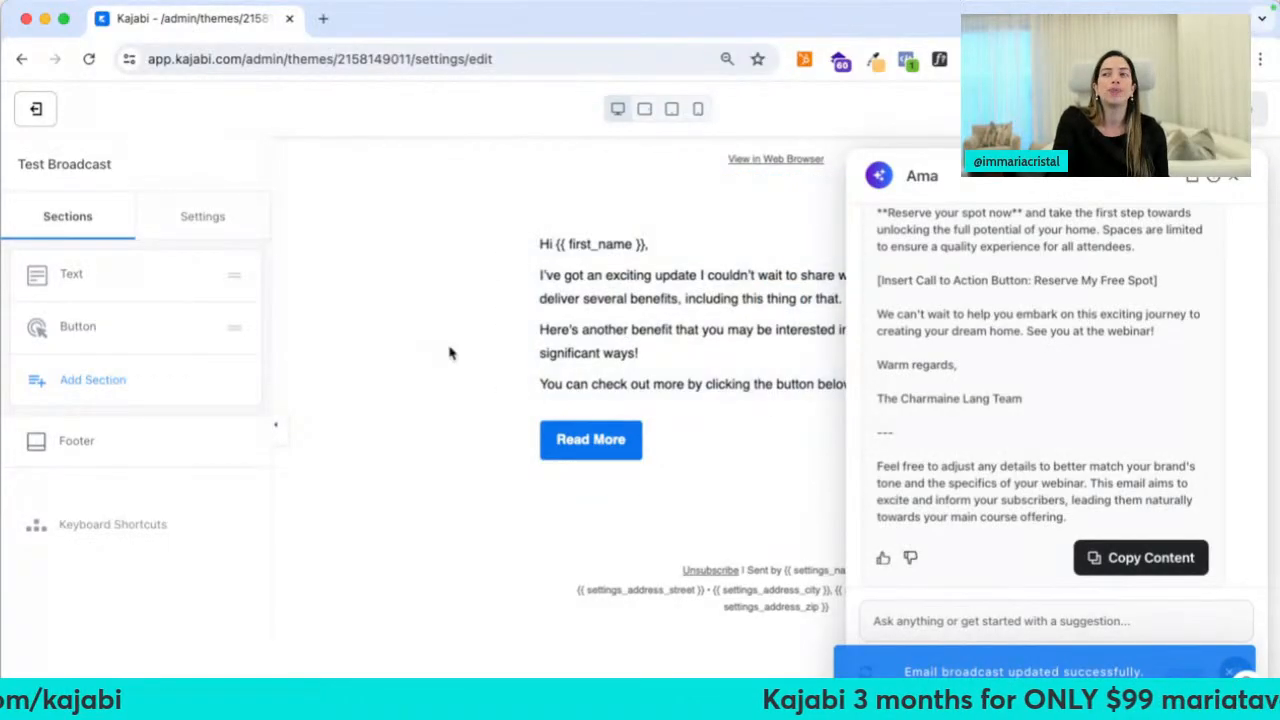
Review the email's font settings without changing them
left_click(211, 222)
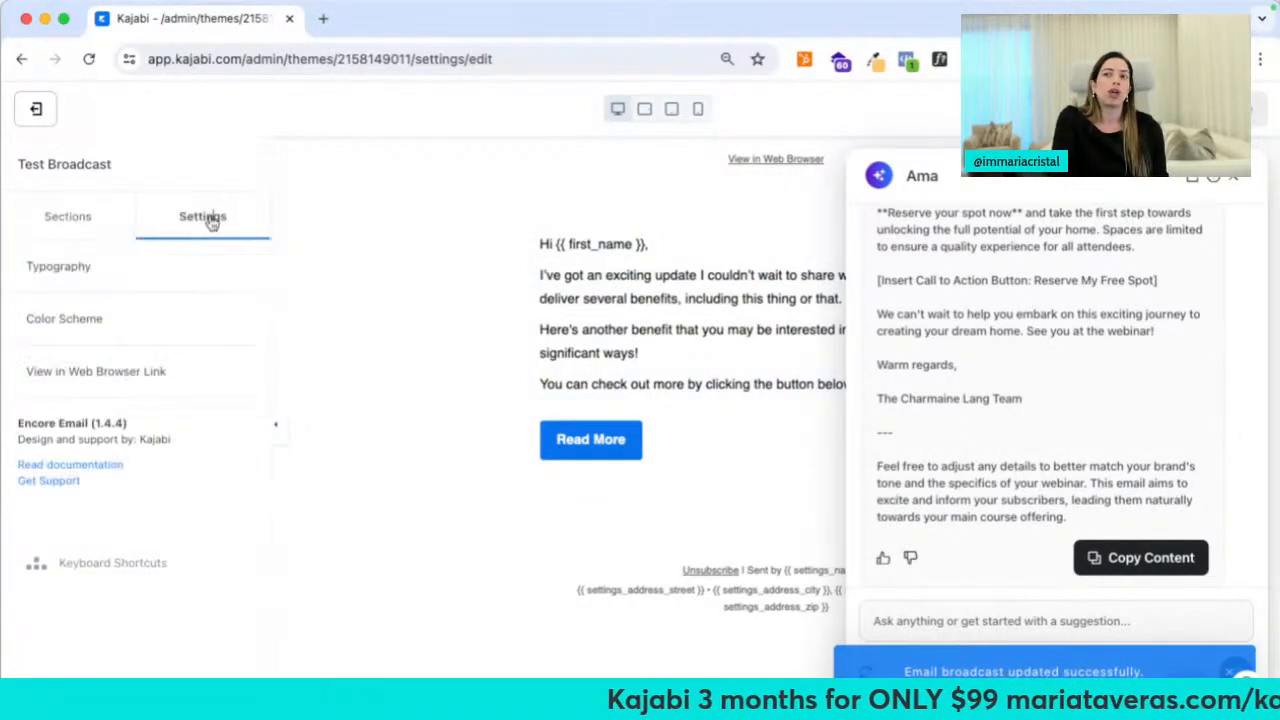
left_click(153, 288)
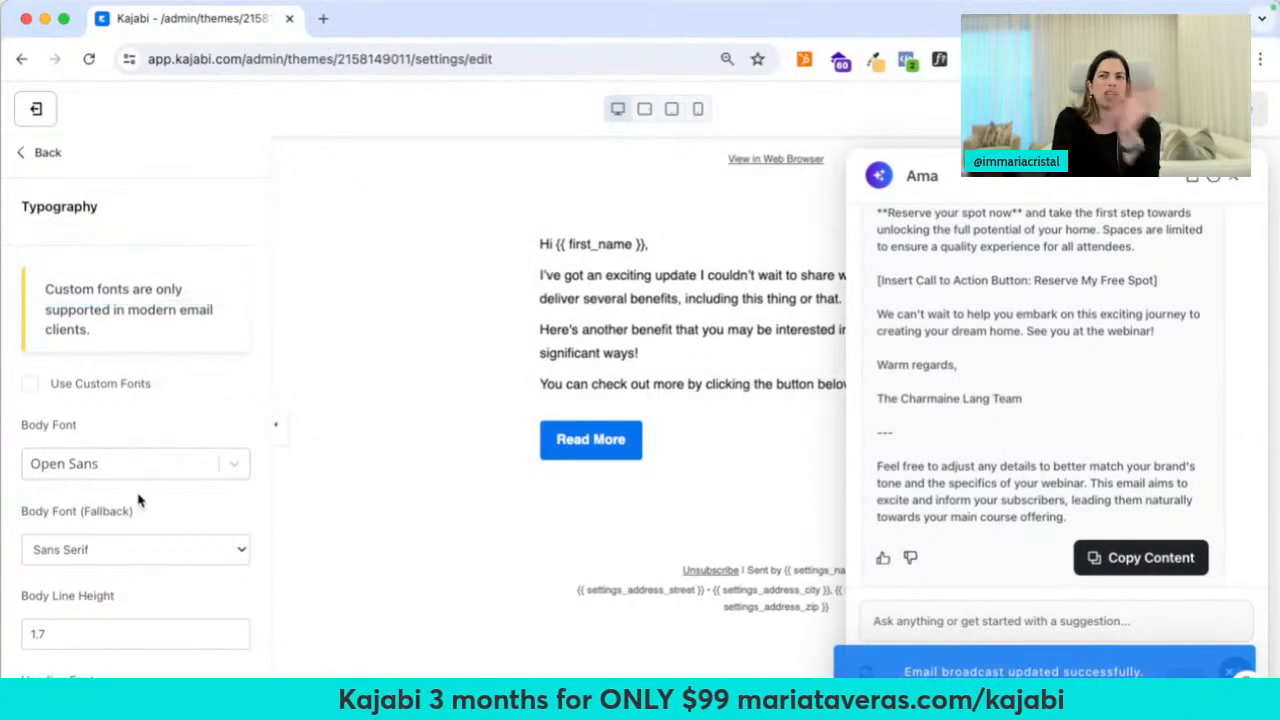
scroll(138, 500, "down", 10)
scroll(138, 500, "down", 8)
scroll(137, 497, "up", 15)
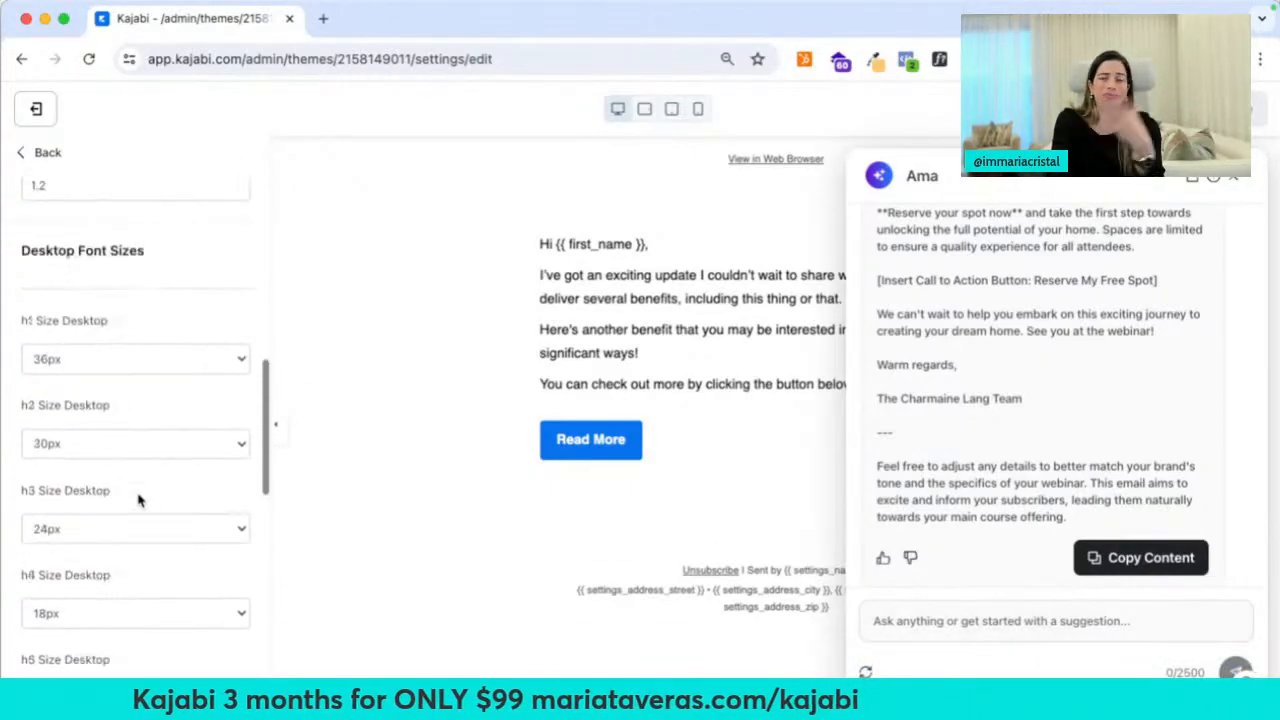
left_click(47, 154)
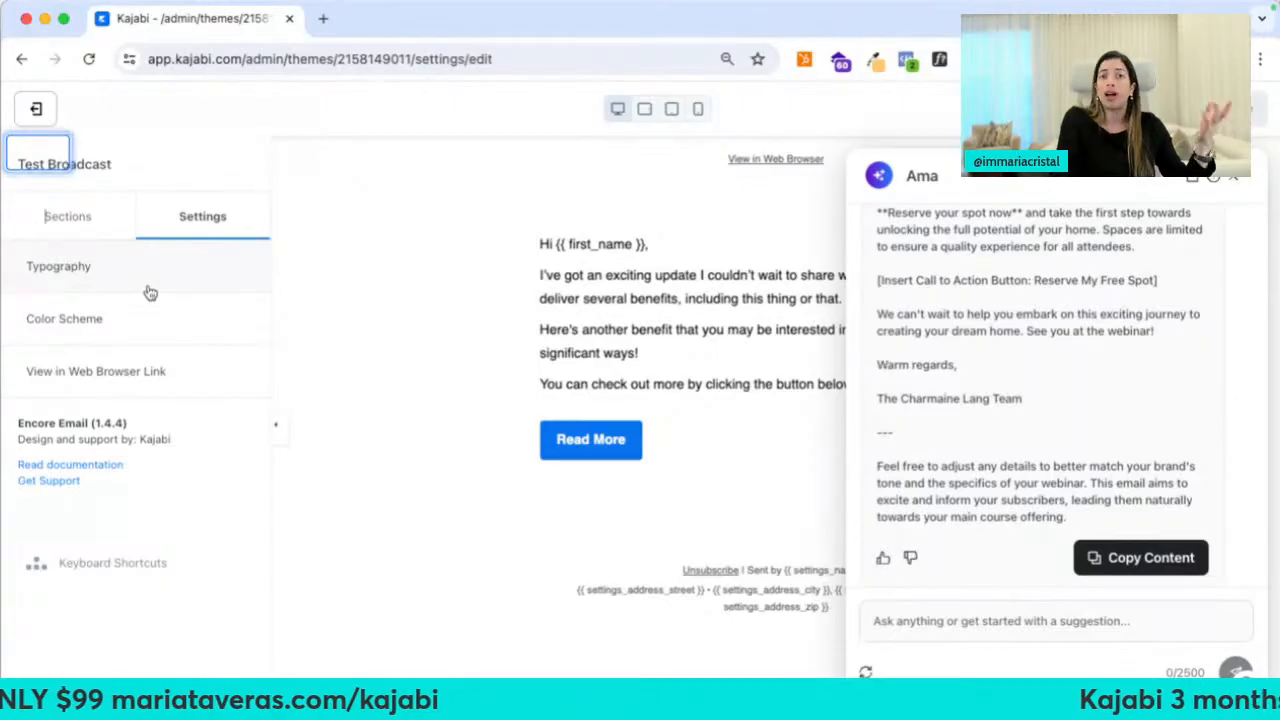
Set the page background colour to a light grey preset
left_click(101, 330)
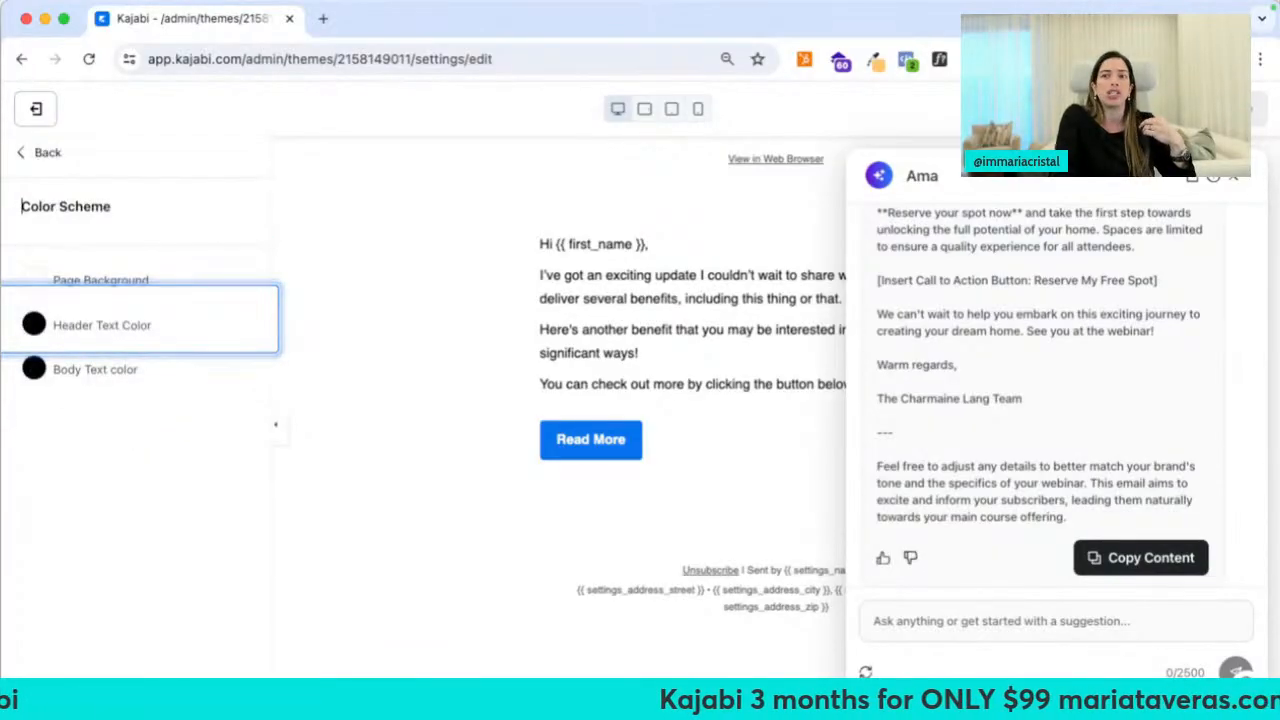
left_click(36, 280)
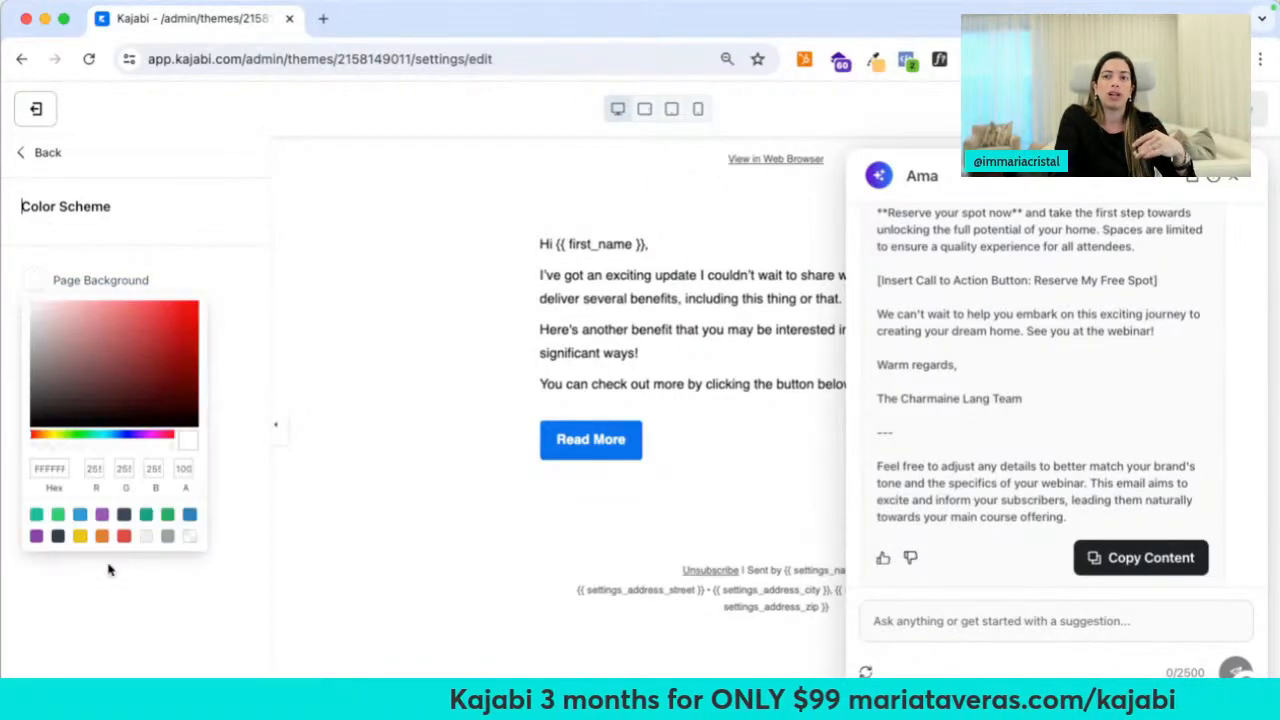
left_click(146, 537)
left_click(300, 482)
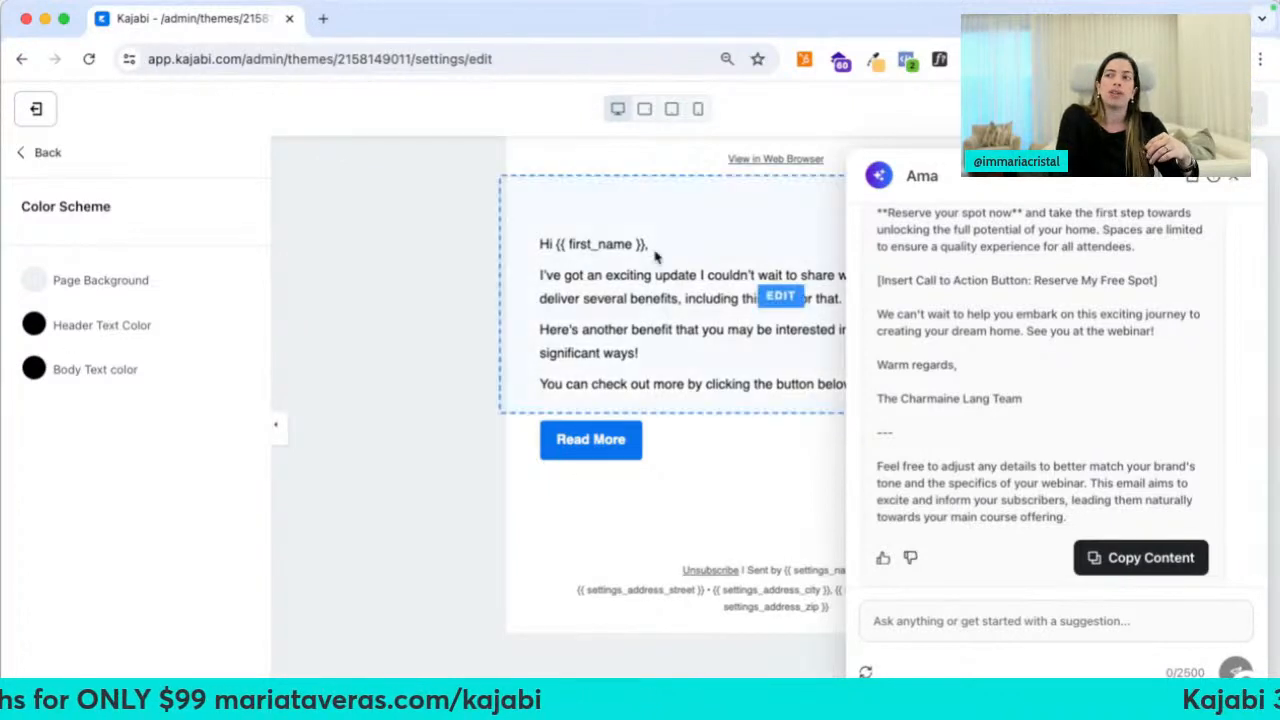
Set the header text colour to a blue preset and return to the sections list
left_click(31, 334)
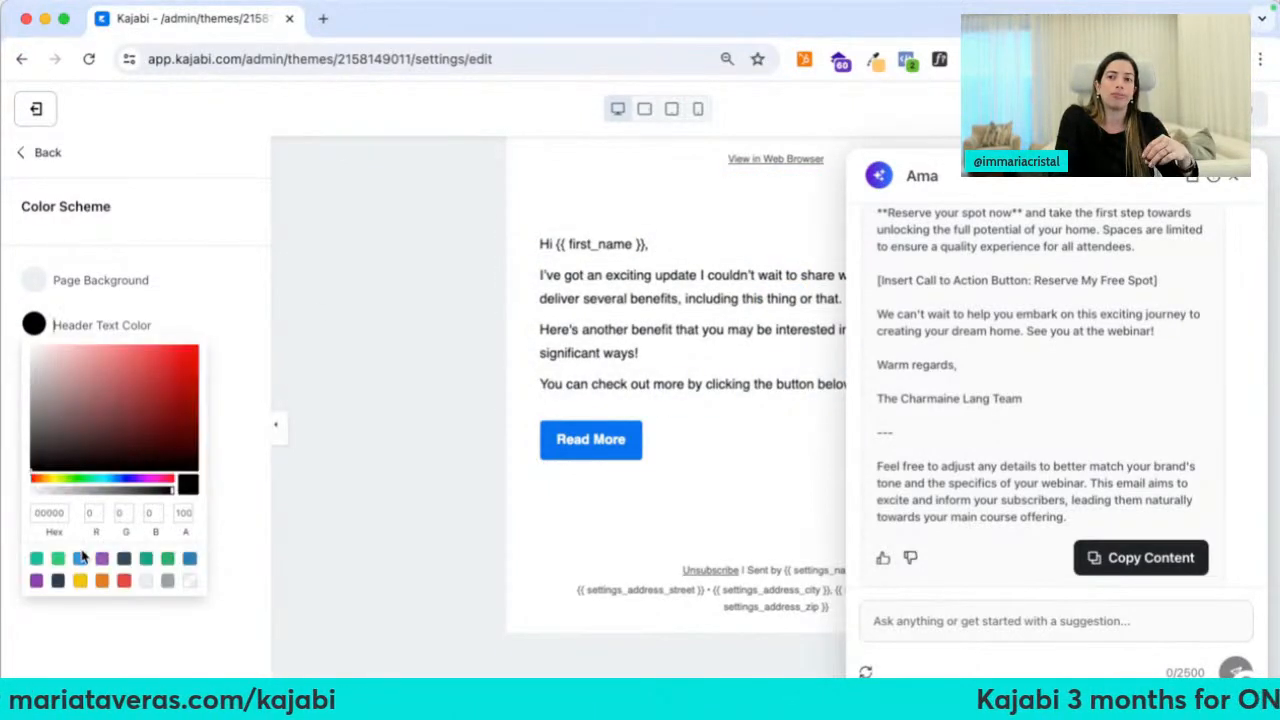
left_click(80, 557)
left_click(258, 261)
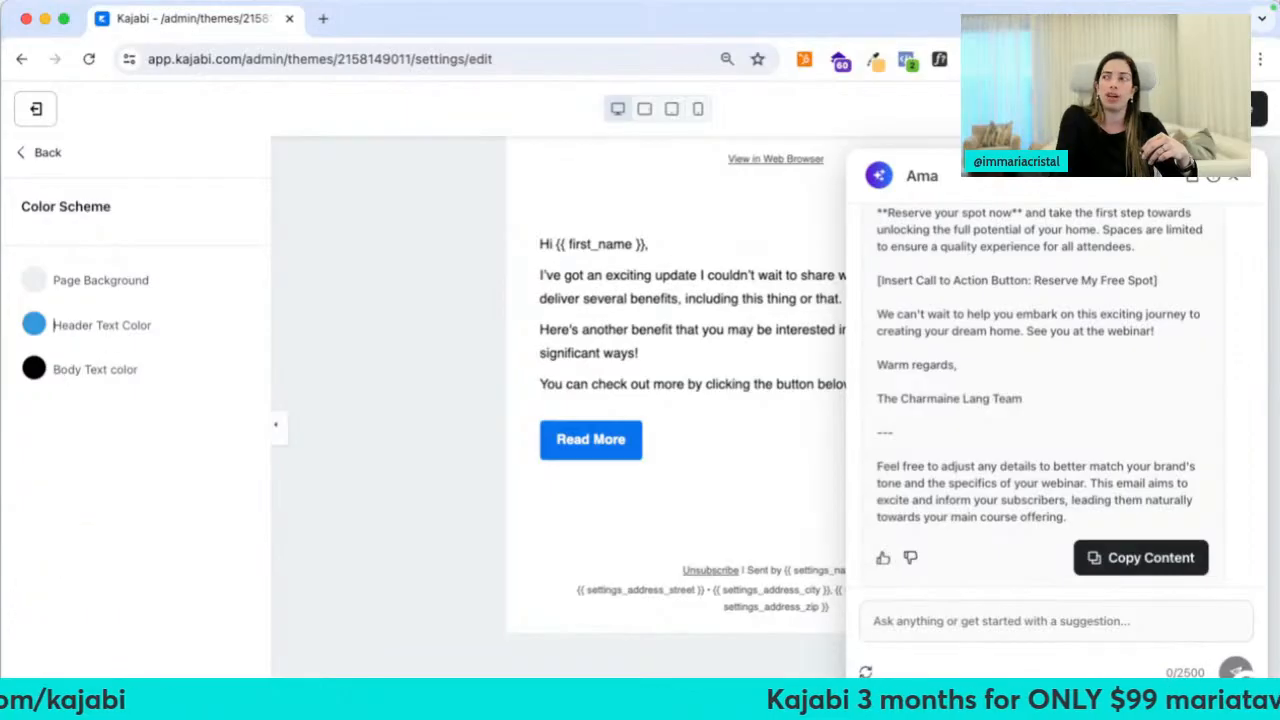
left_click(43, 155)
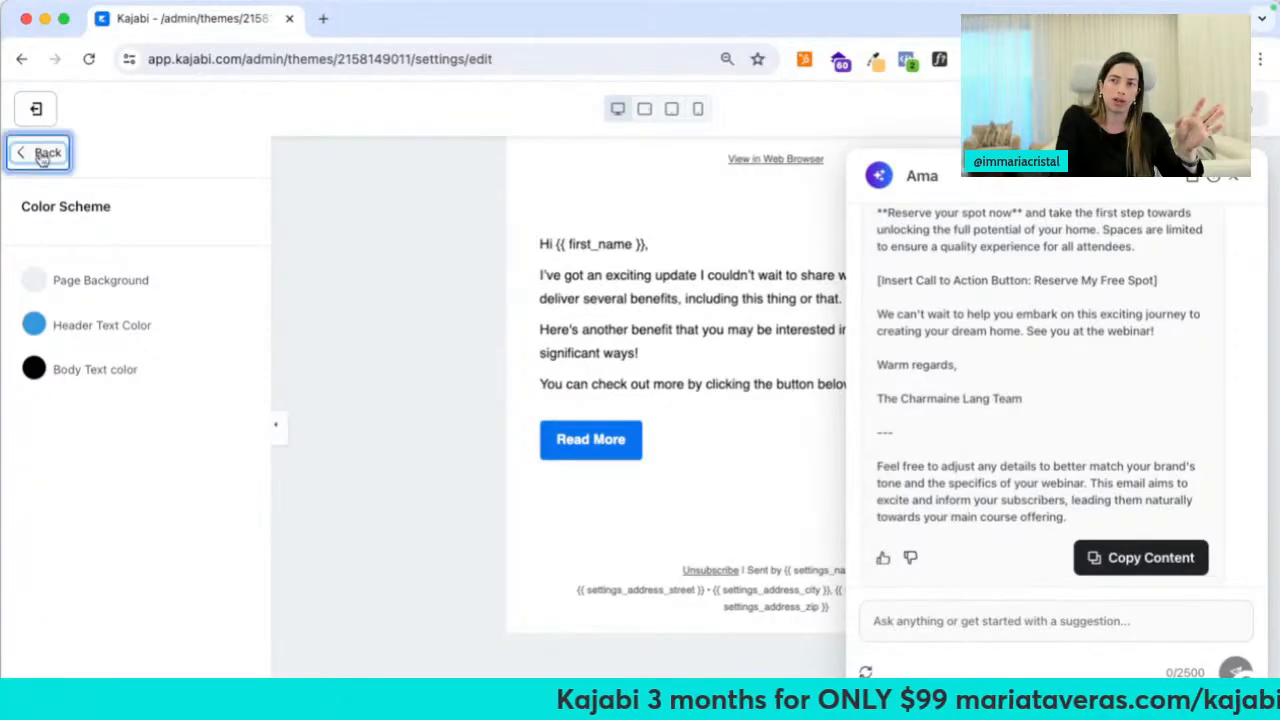
left_click(86, 235)
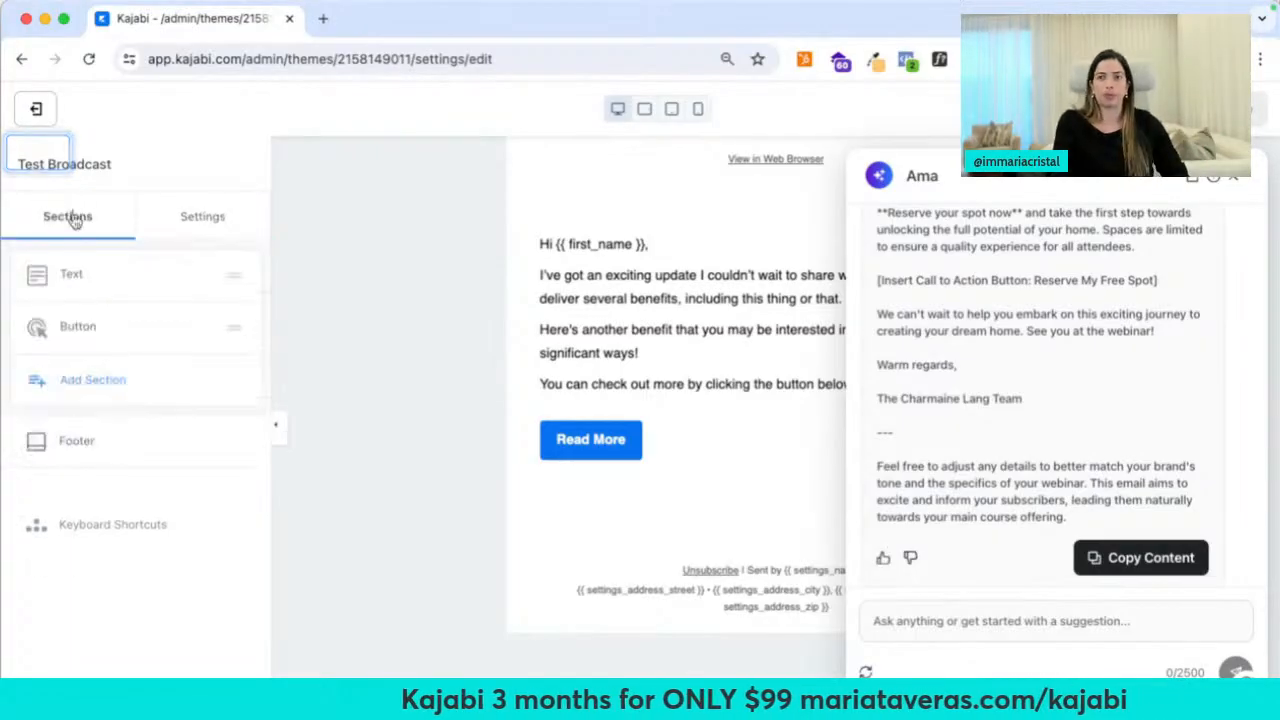
Add a text block and an image block below the Read More button
left_click(134, 390)
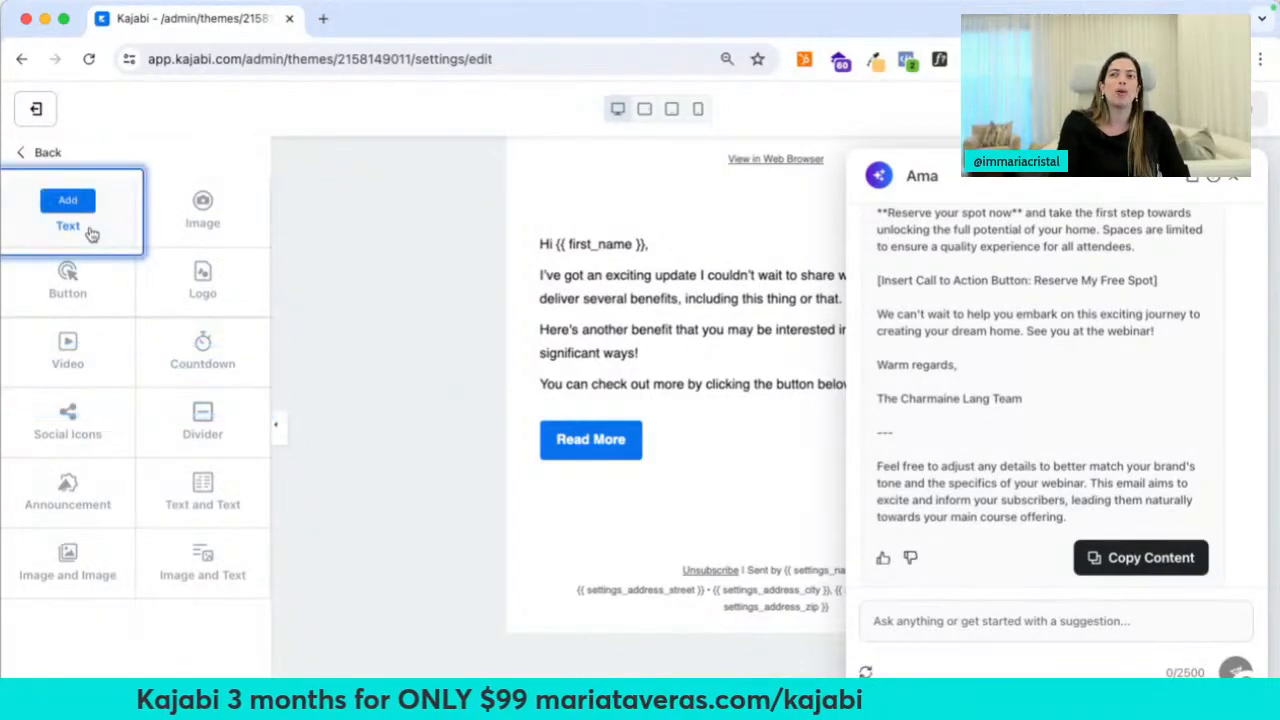
left_click(89, 232)
left_click(1230, 180)
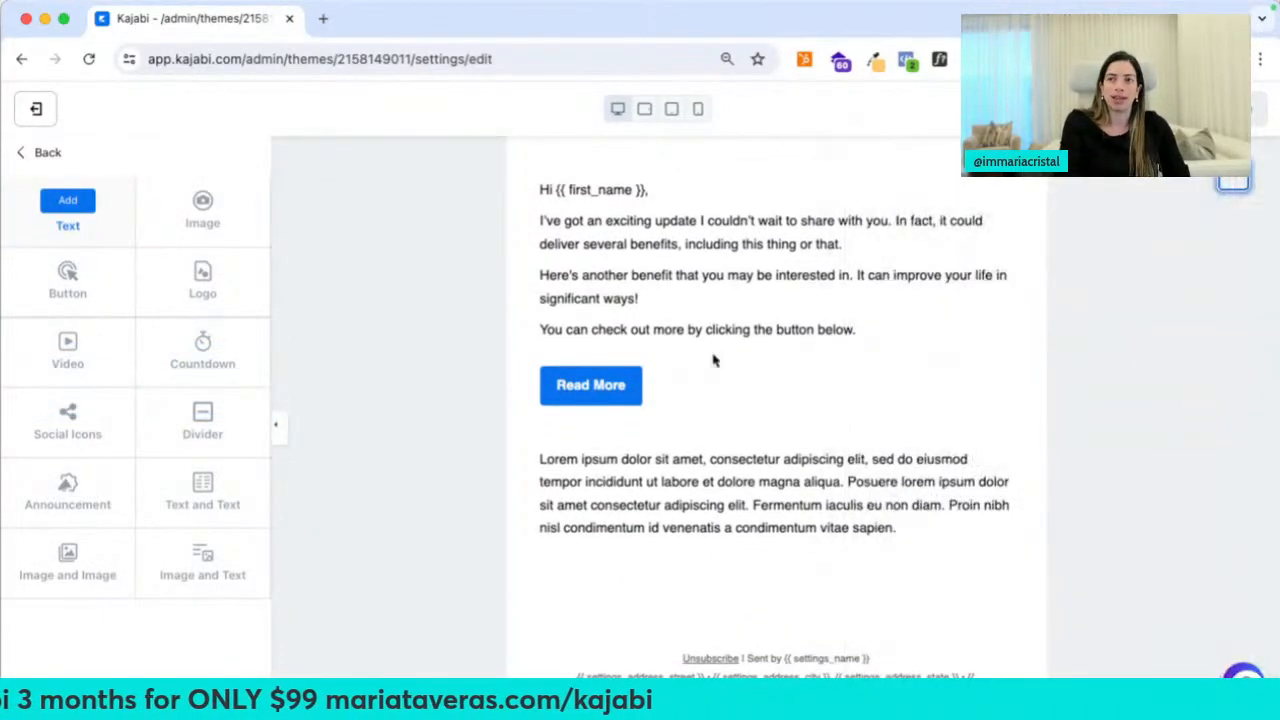
left_click(222, 198)
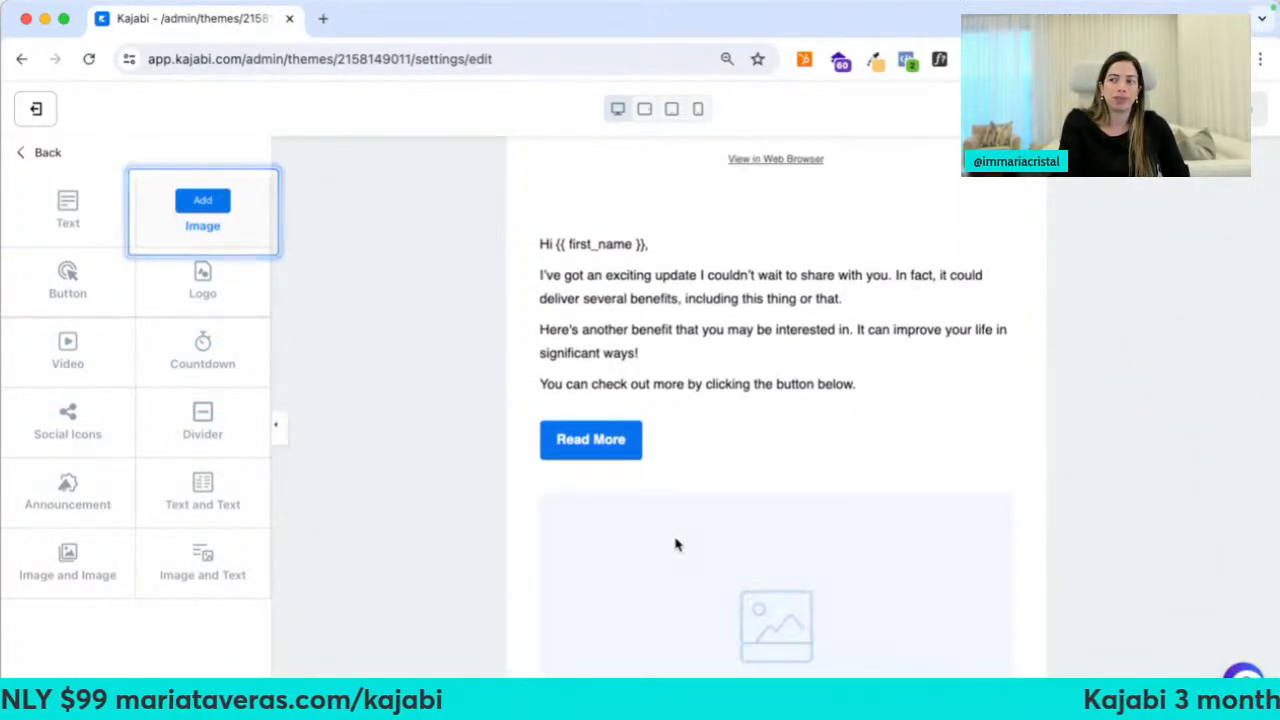
left_click(208, 200)
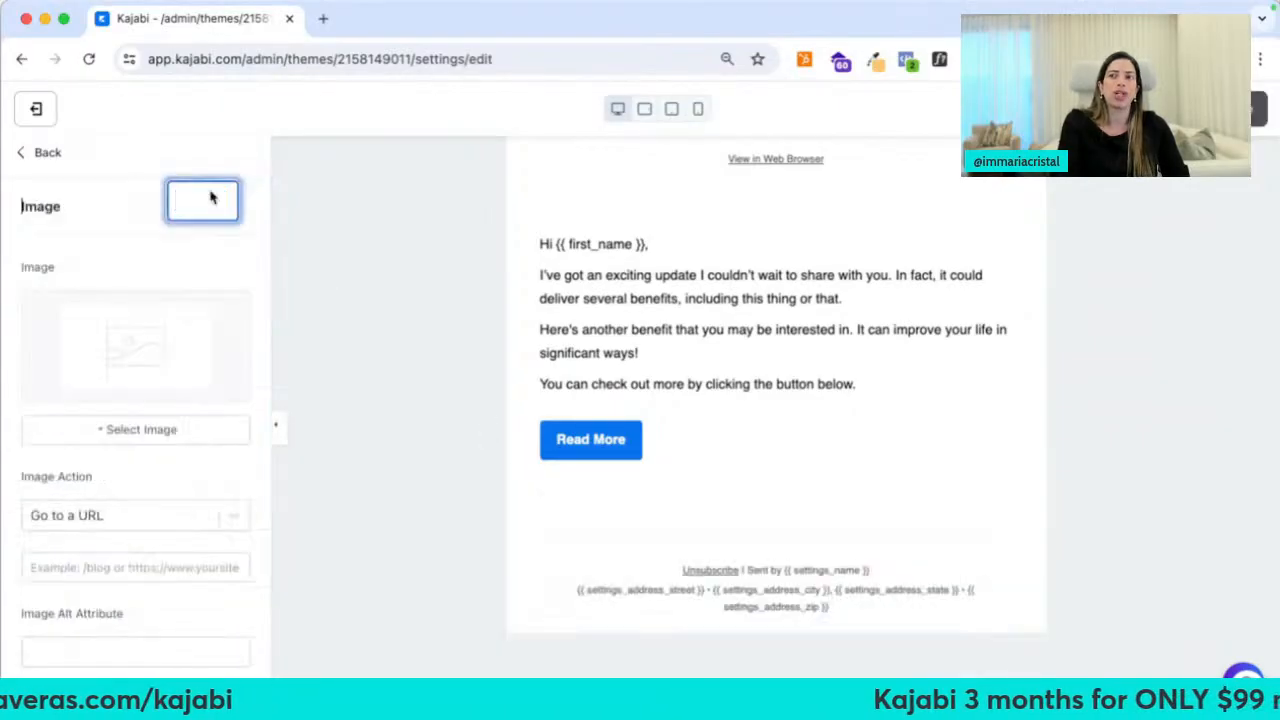
left_click(42, 148)
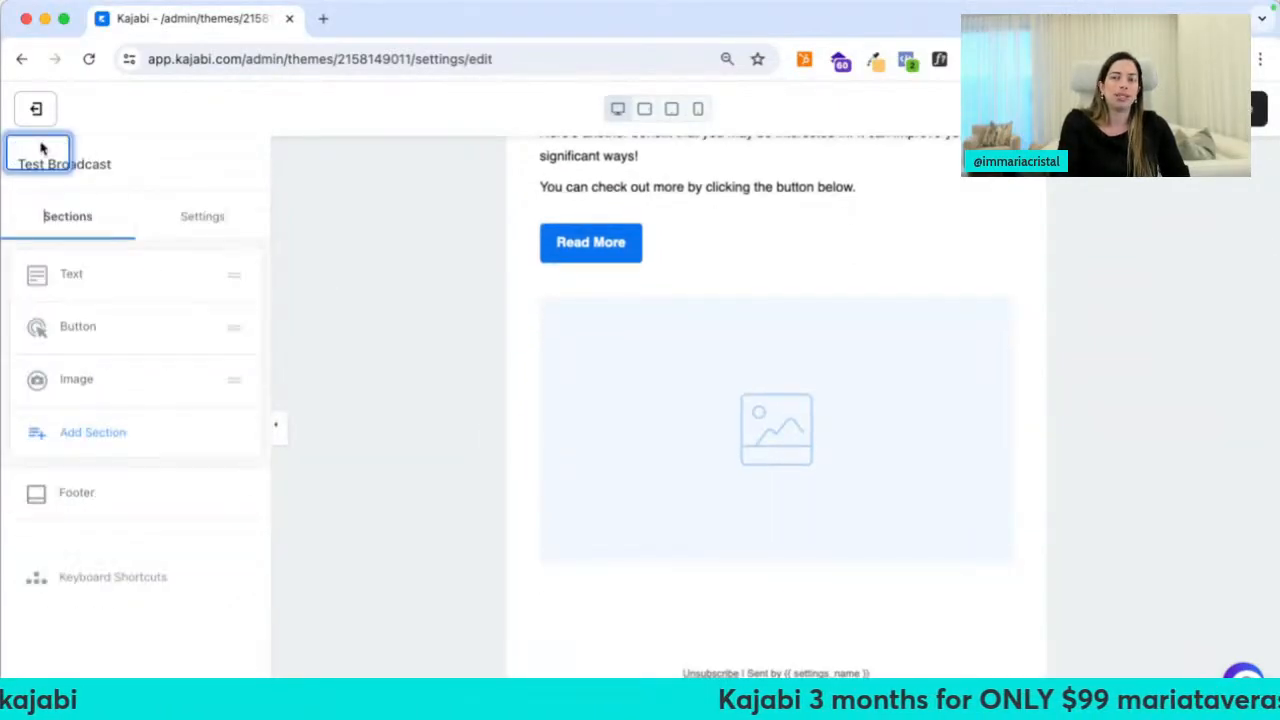
Set the Read More button's background colour to the red swatch
left_click(74, 328)
left_click(42, 152)
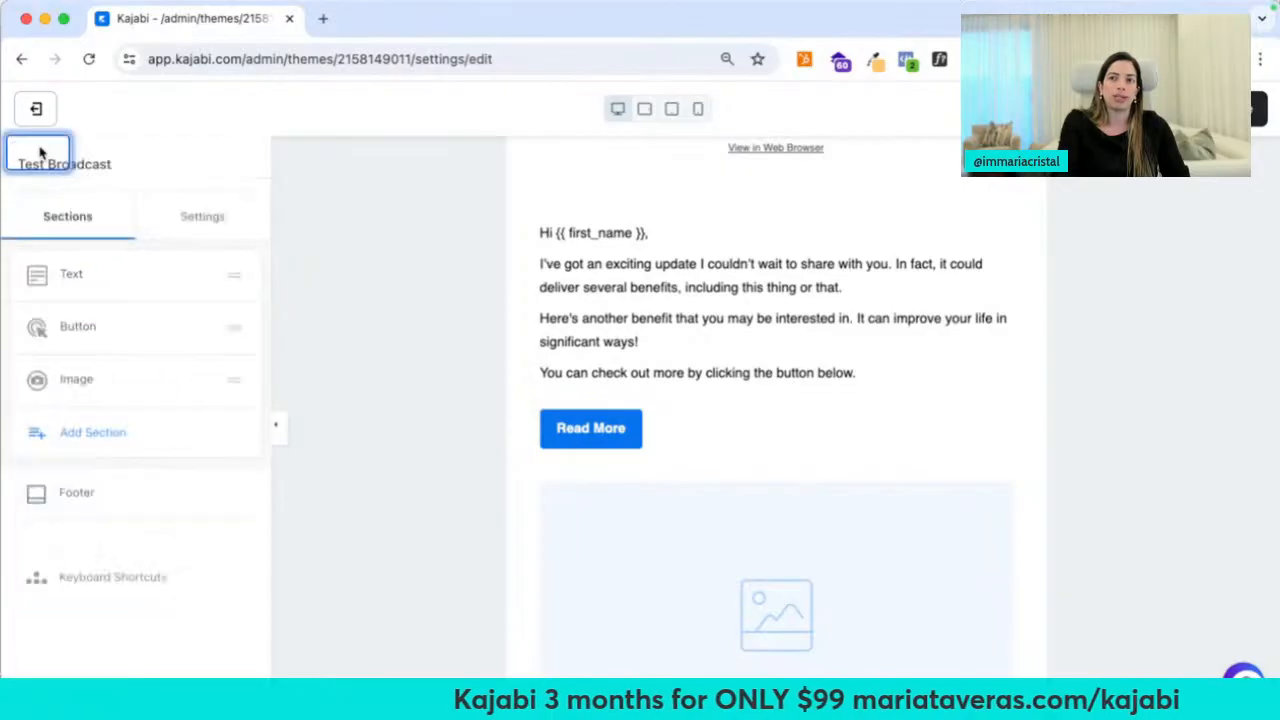
left_click(75, 318)
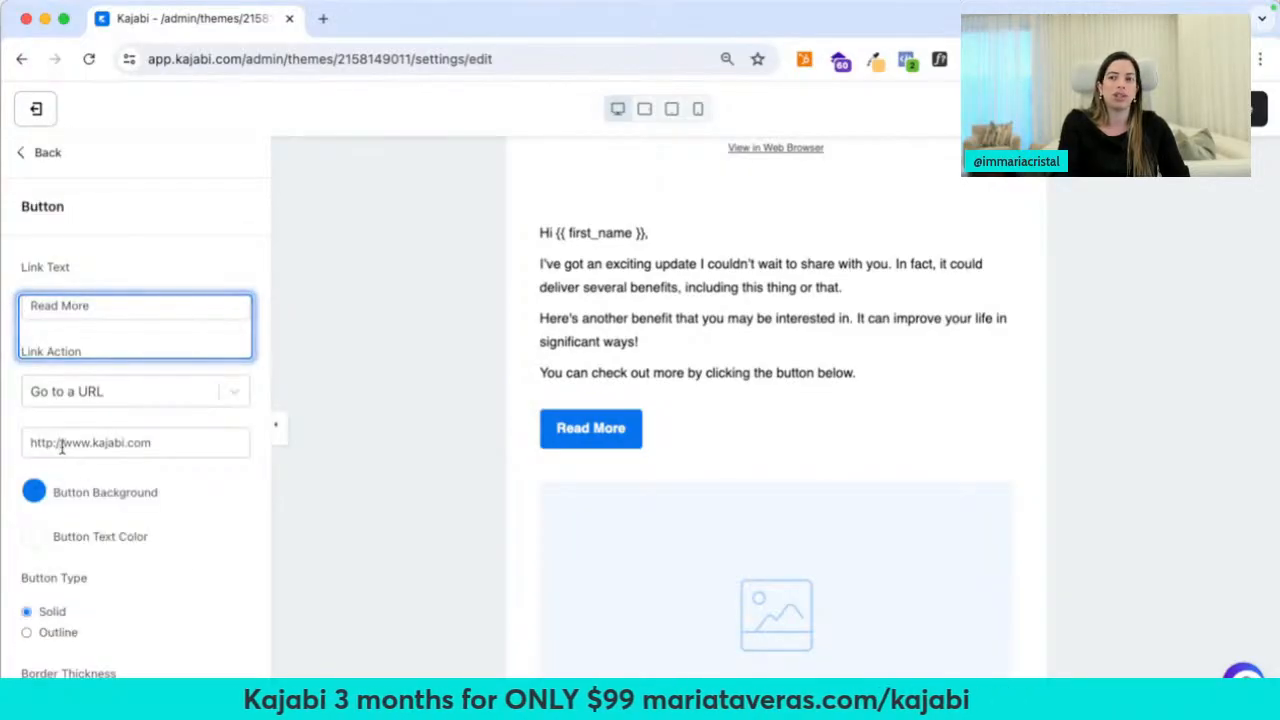
left_click(34, 492)
left_click(123, 457)
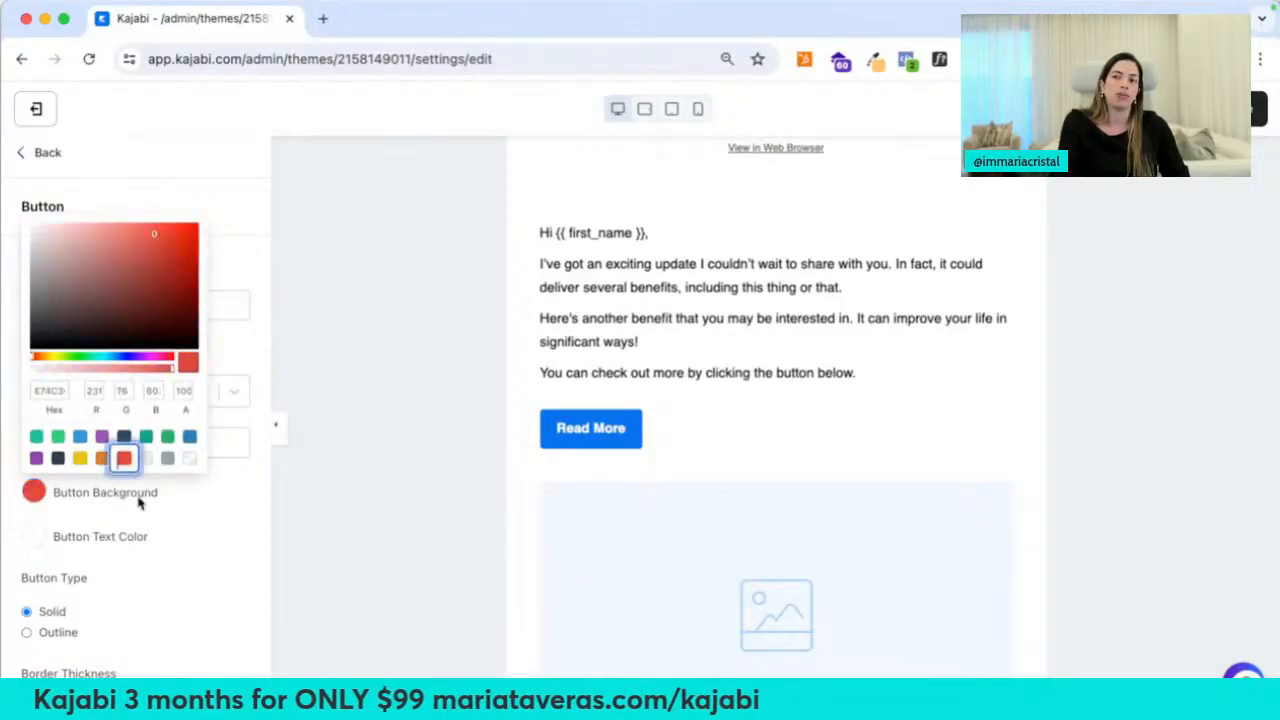
left_click(42, 155)
Add a Logo section and drag it to the top of the email
left_click(120, 433)
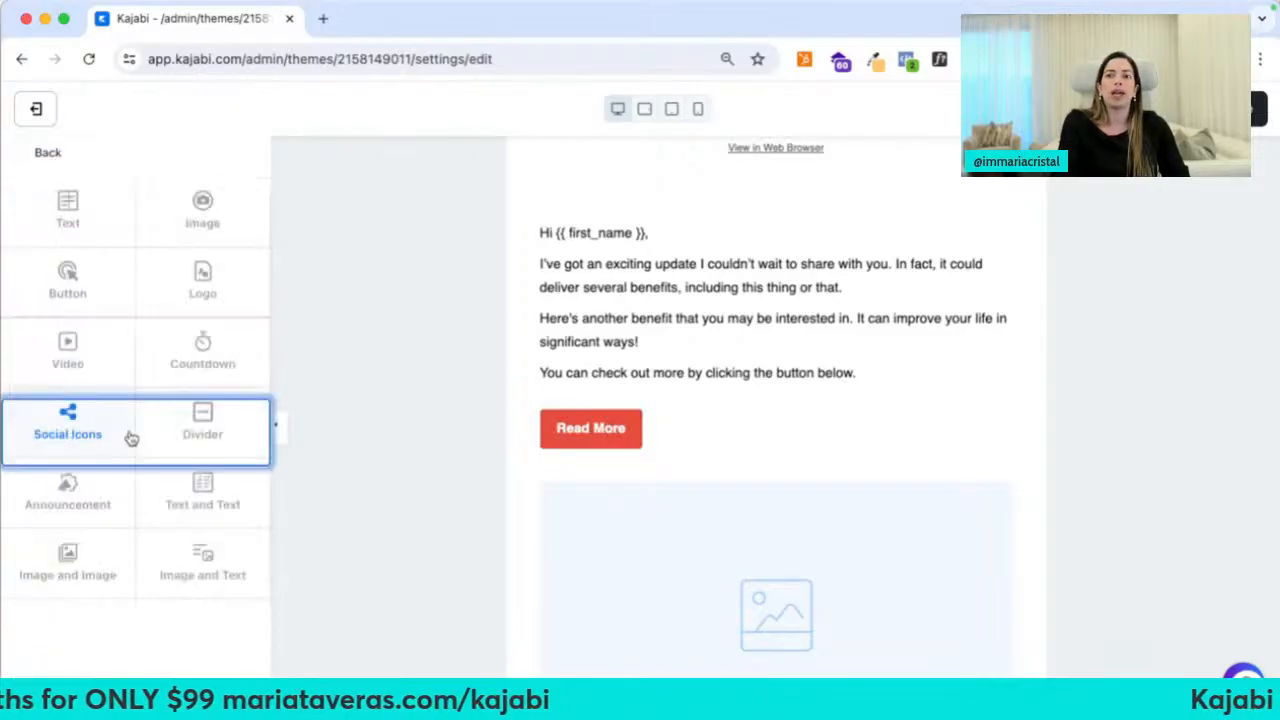
left_click(203, 271)
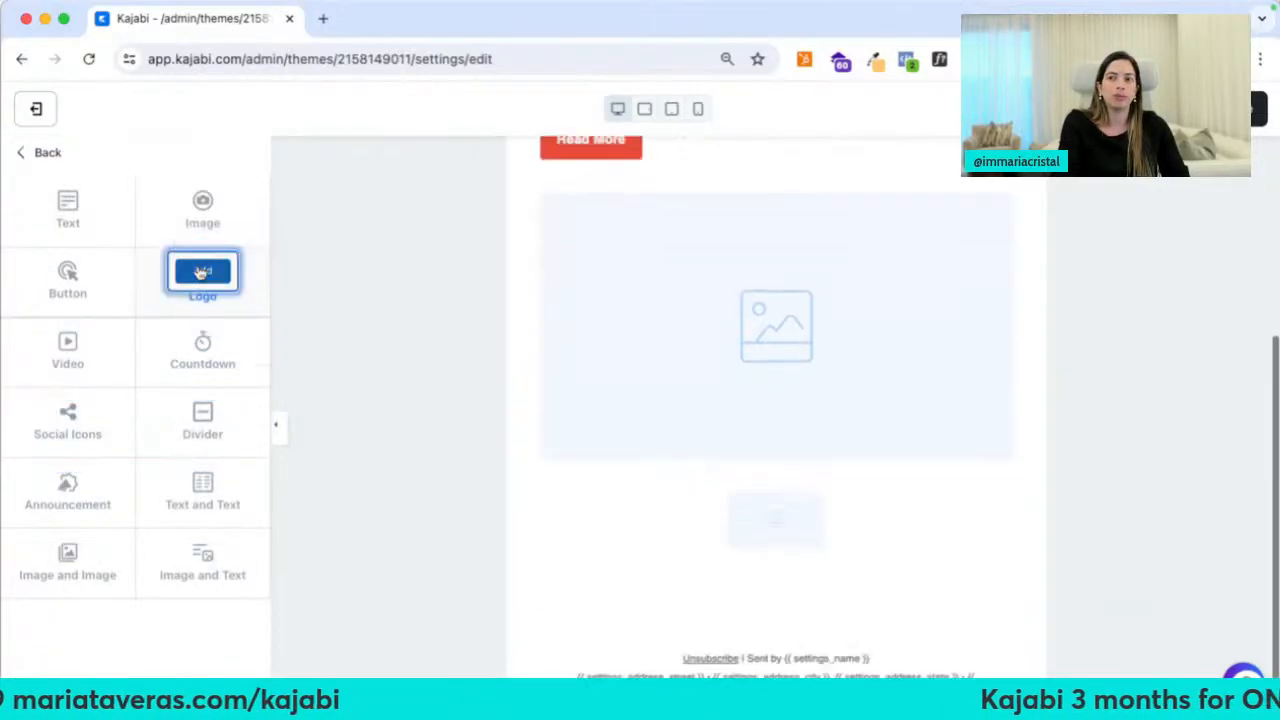
left_click(35, 154)
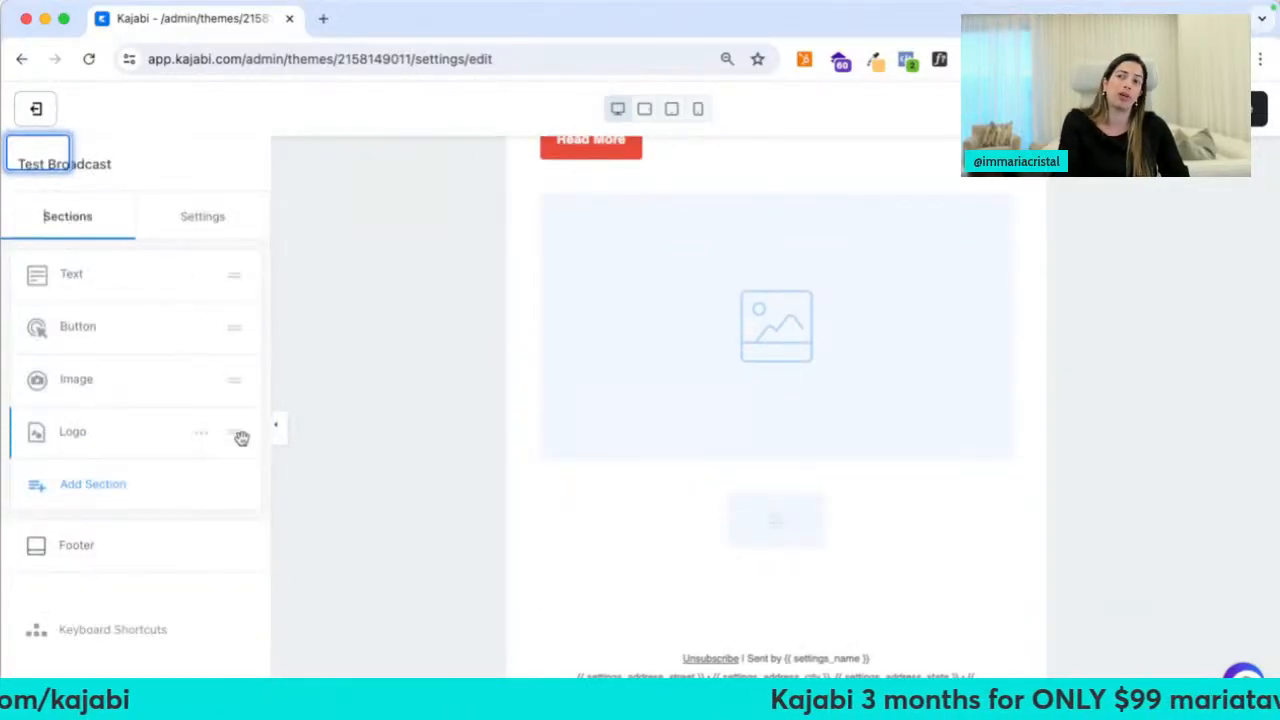
left_click_drag(243, 437, 249, 289)
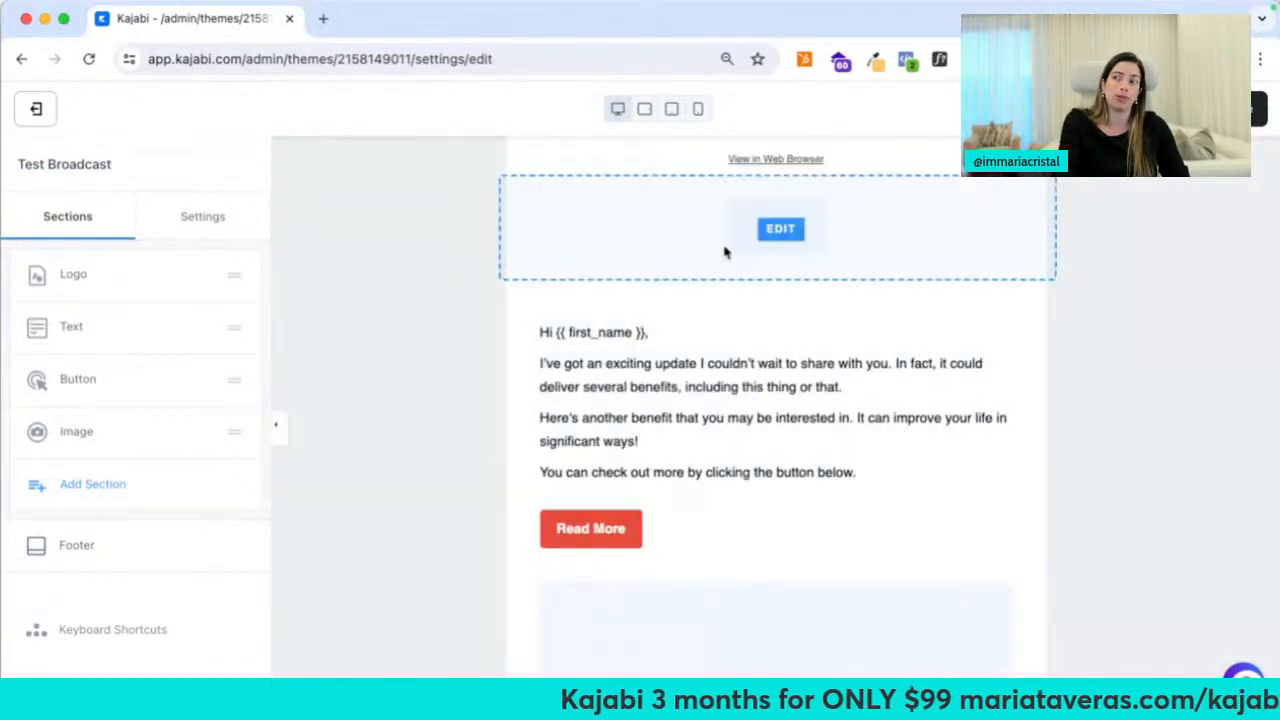
Add a Countdown section counting down to the 3 Keys to Home Renovation event
left_click(92, 486)
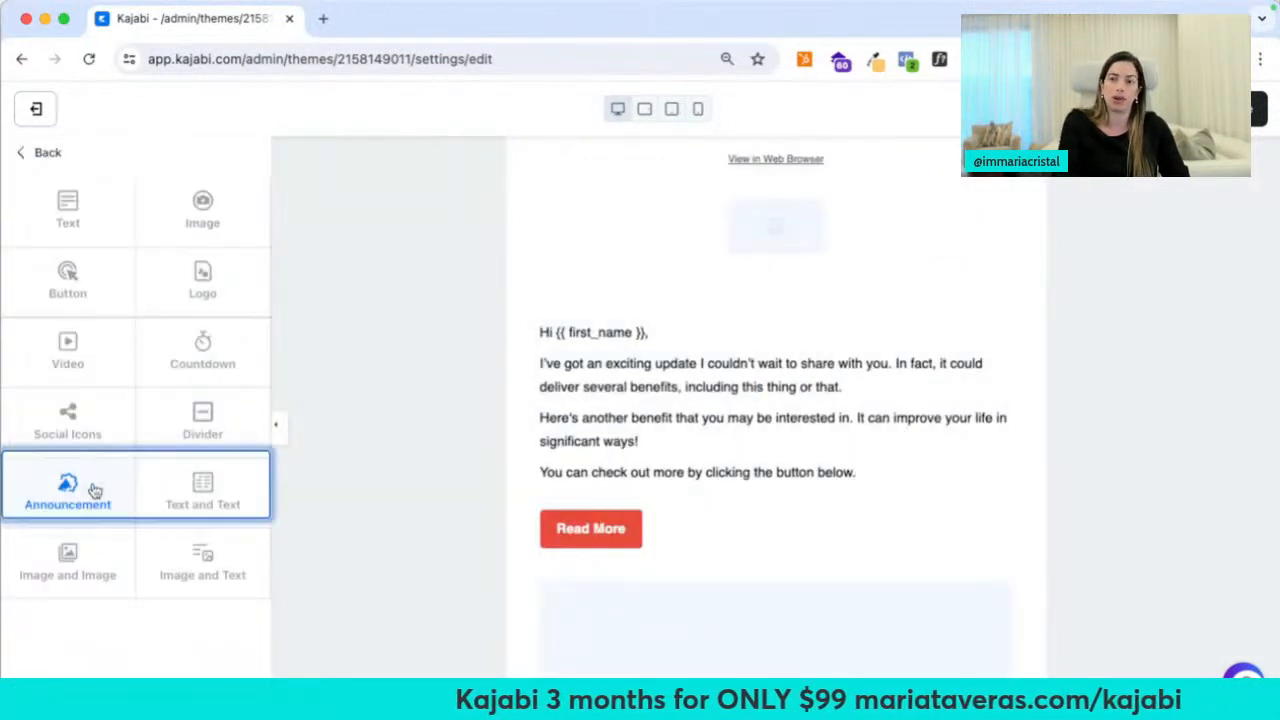
left_click(68, 343)
left_click(215, 364)
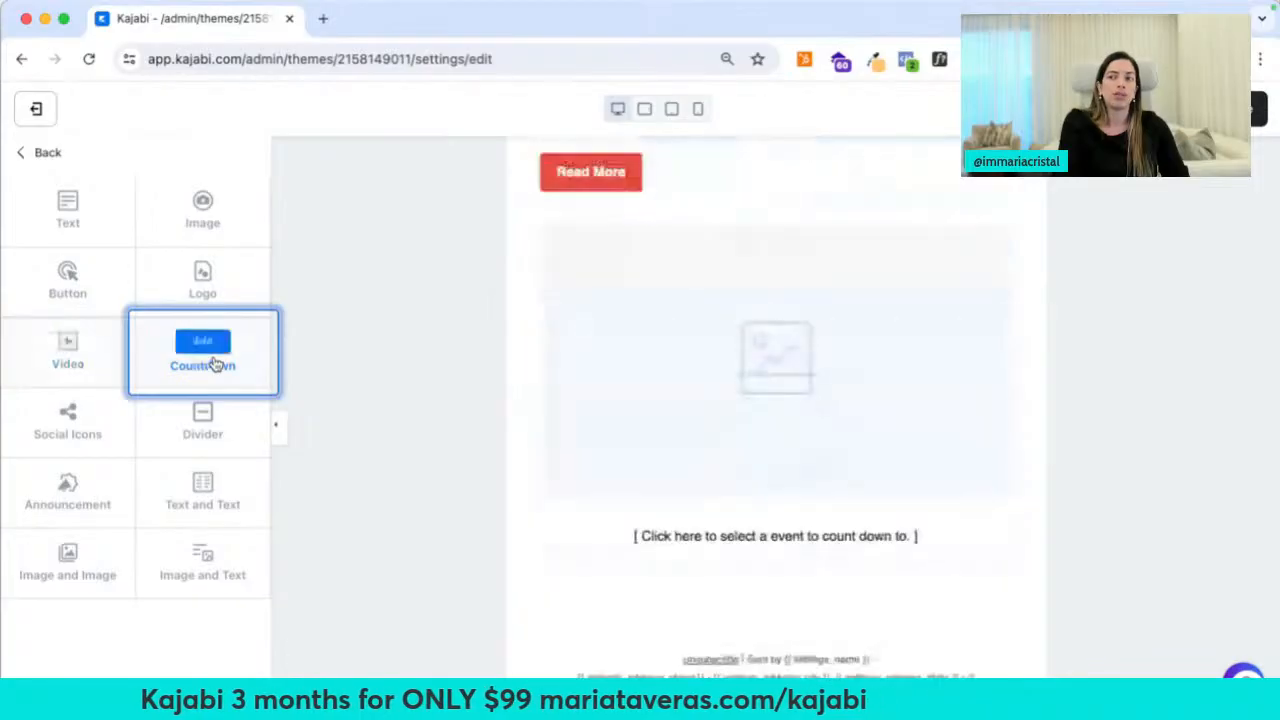
left_click(146, 308)
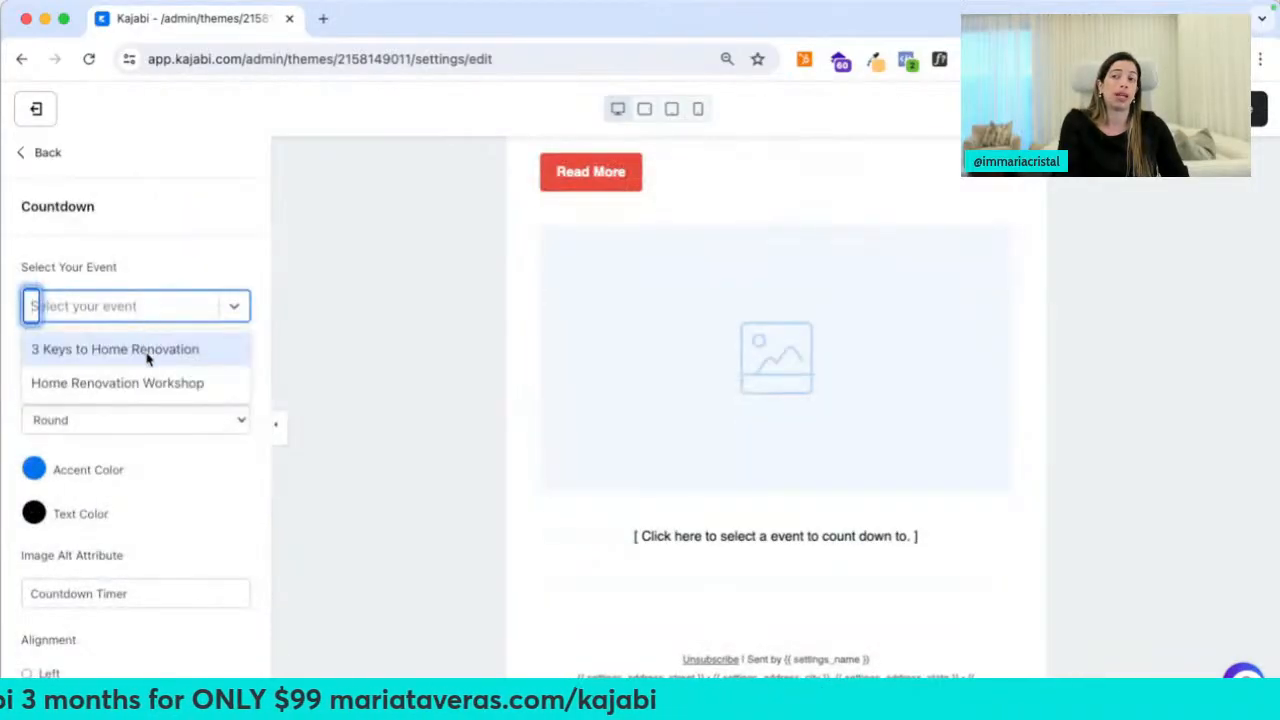
left_click(146, 350)
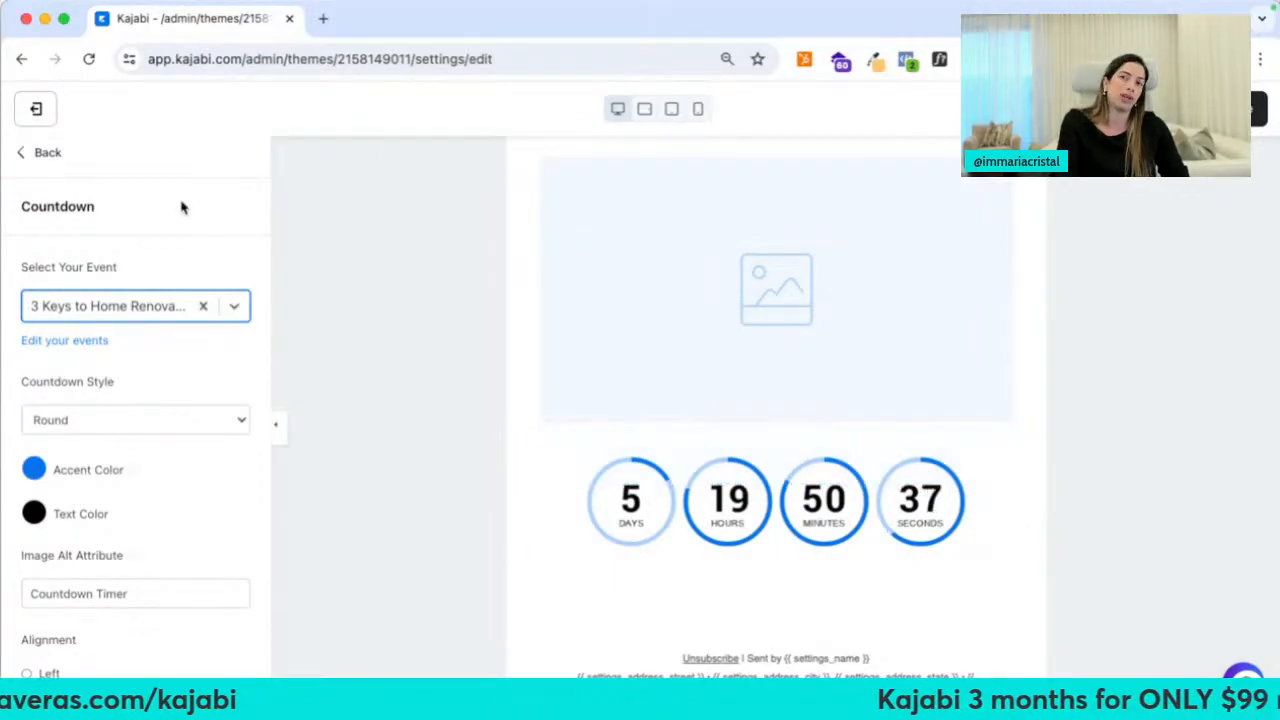
left_click(47, 150)
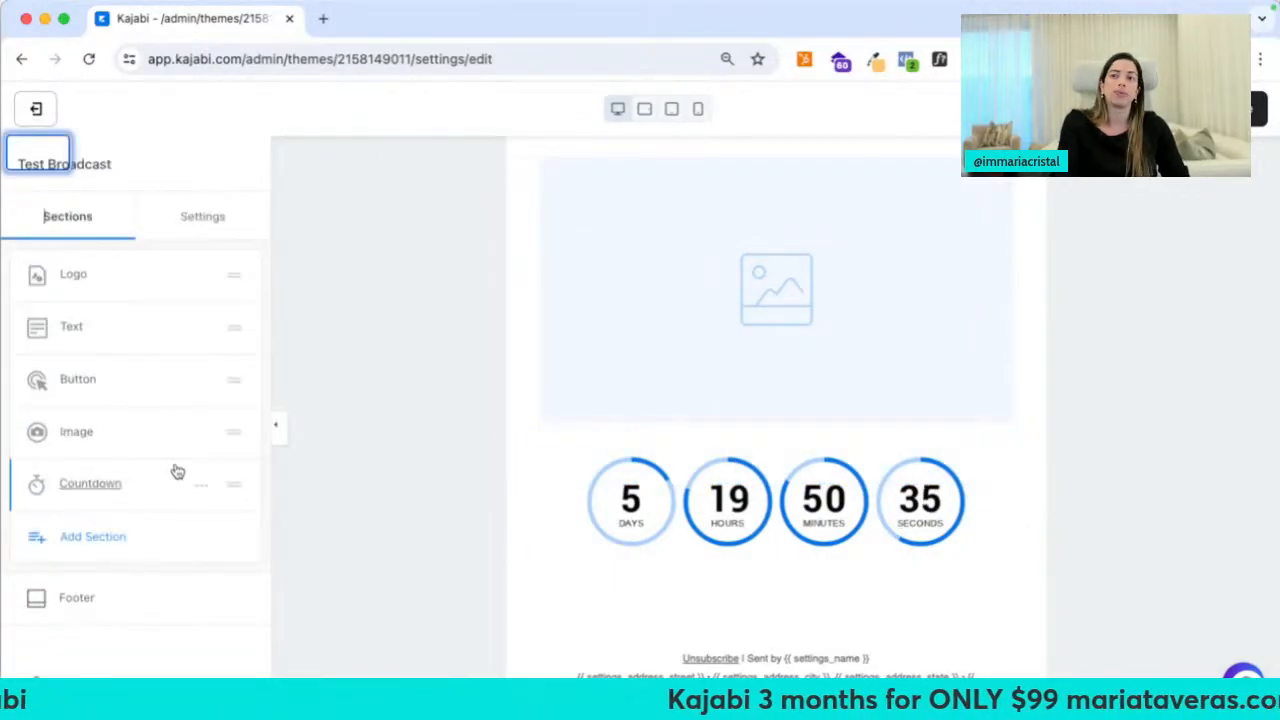
Add a Social Icons section and a two-column Text and Text section
left_click(94, 528)
mouse_move(117, 432)
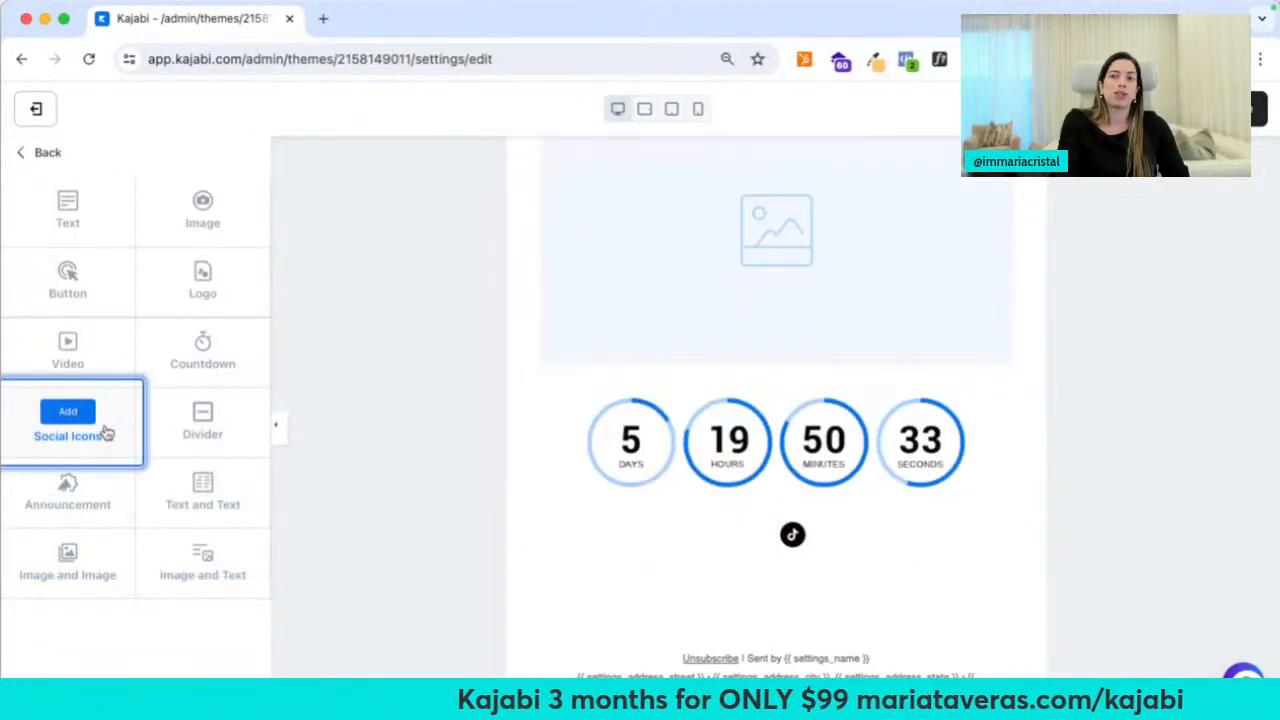
left_click(68, 410)
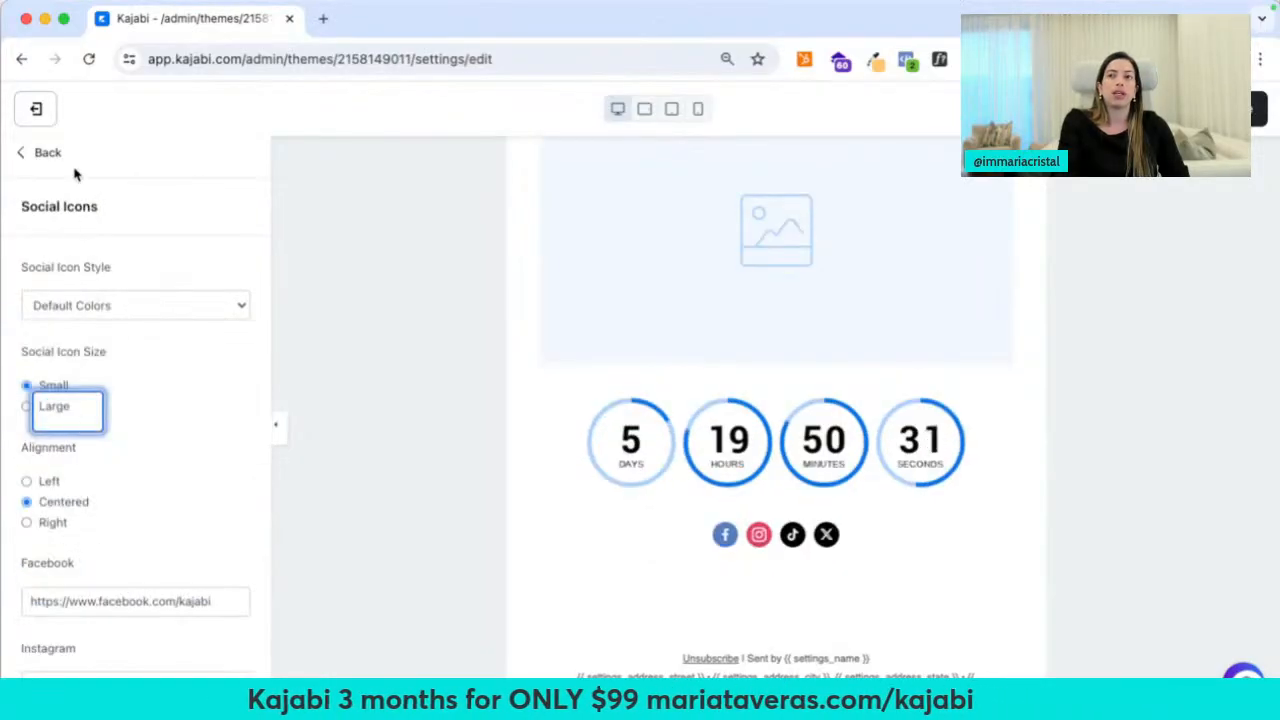
left_click(48, 153)
left_click(100, 586)
mouse_move(173, 503)
left_click(198, 482)
left_click(47, 152)
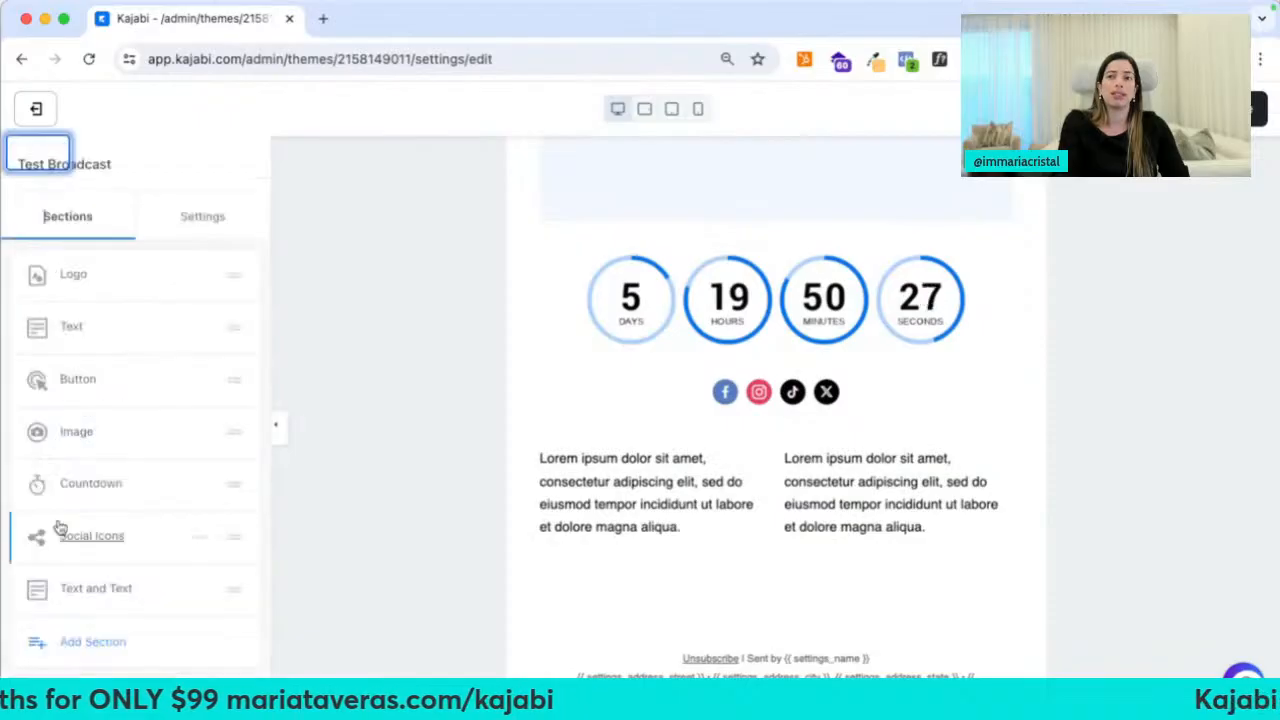
Add an Announcement banner, an Image and Image section, and an Image and Text section
left_click(78, 640)
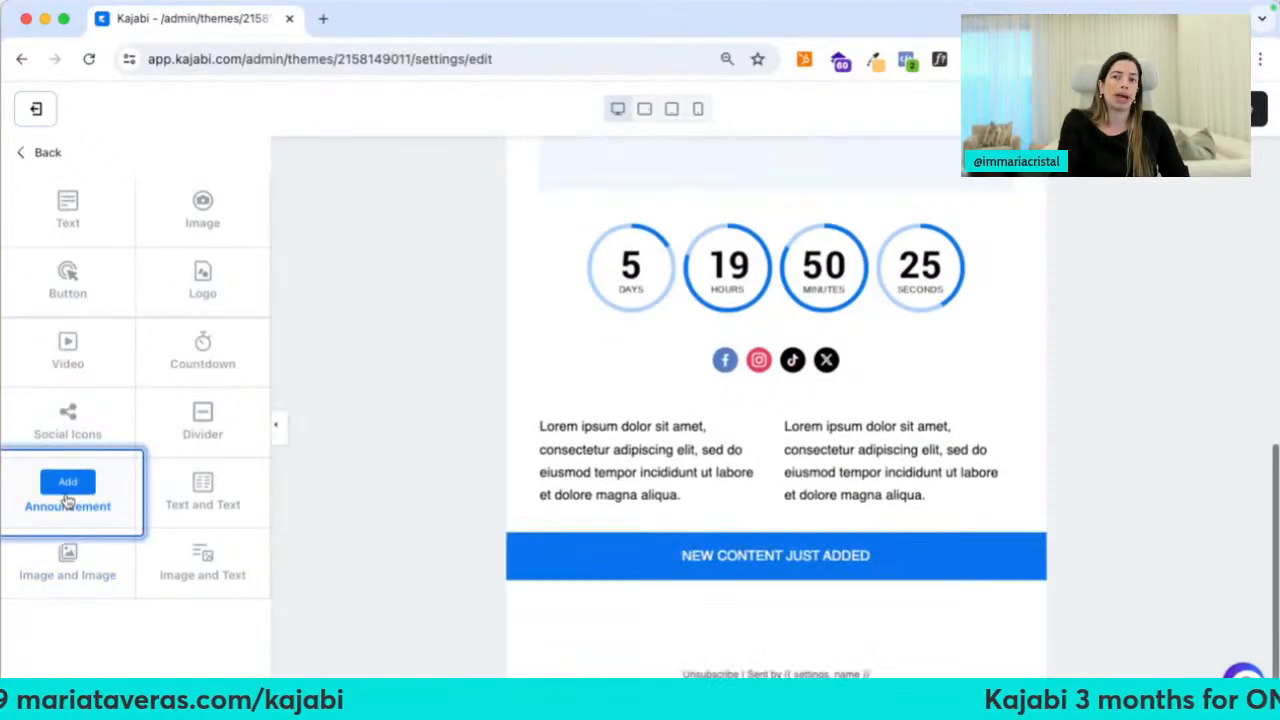
left_click(66, 484)
left_click(47, 152)
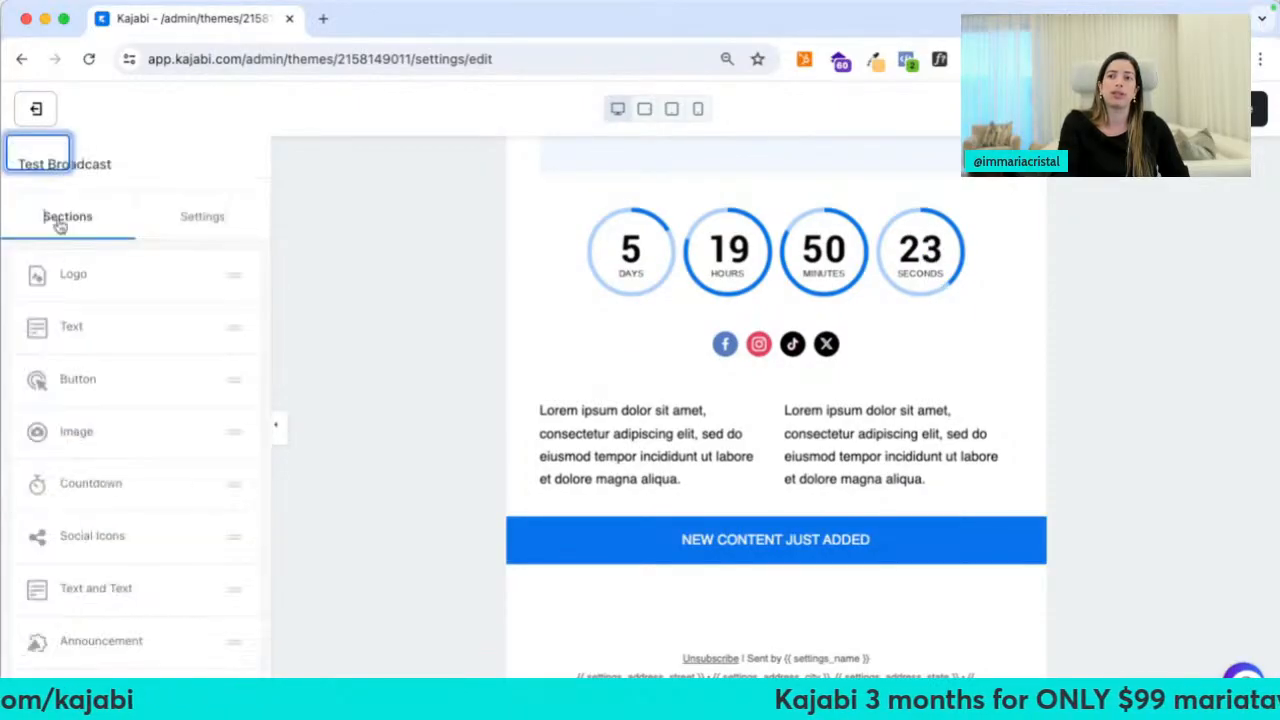
left_click(78, 660)
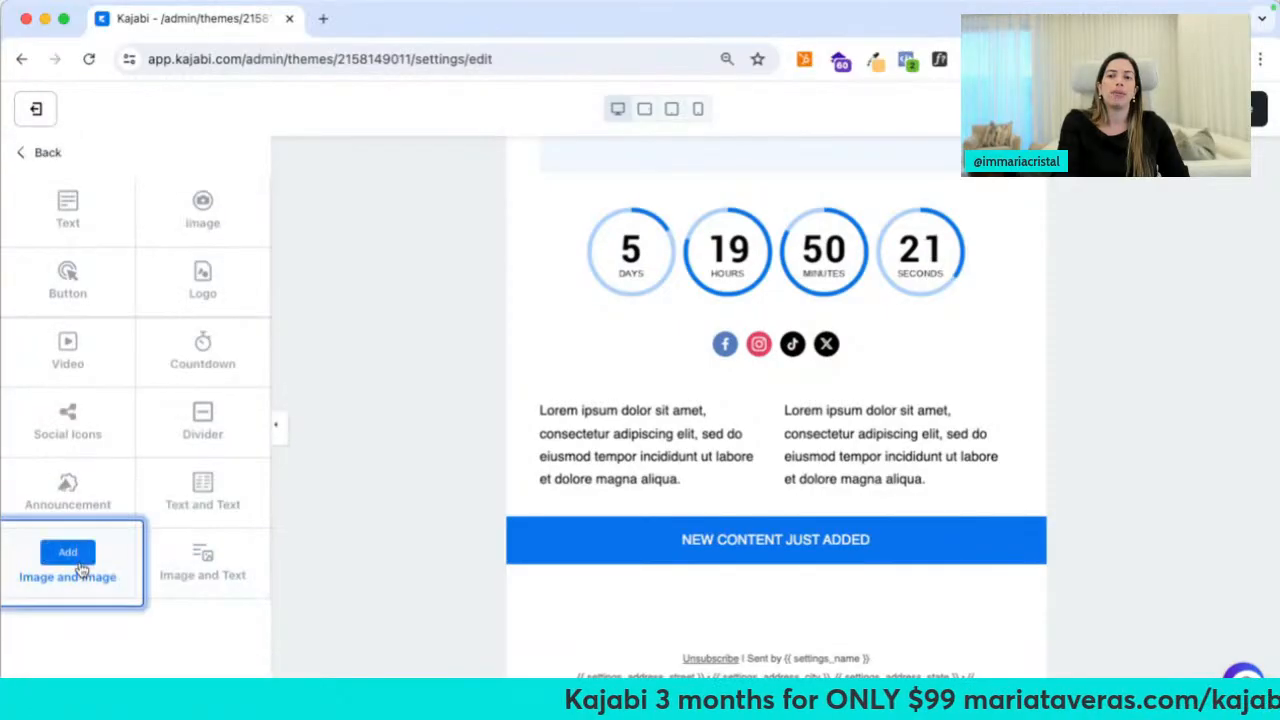
left_click(66, 552)
left_click(49, 152)
scroll(150, 630, "down", 3)
left_click(143, 660)
left_click(208, 560)
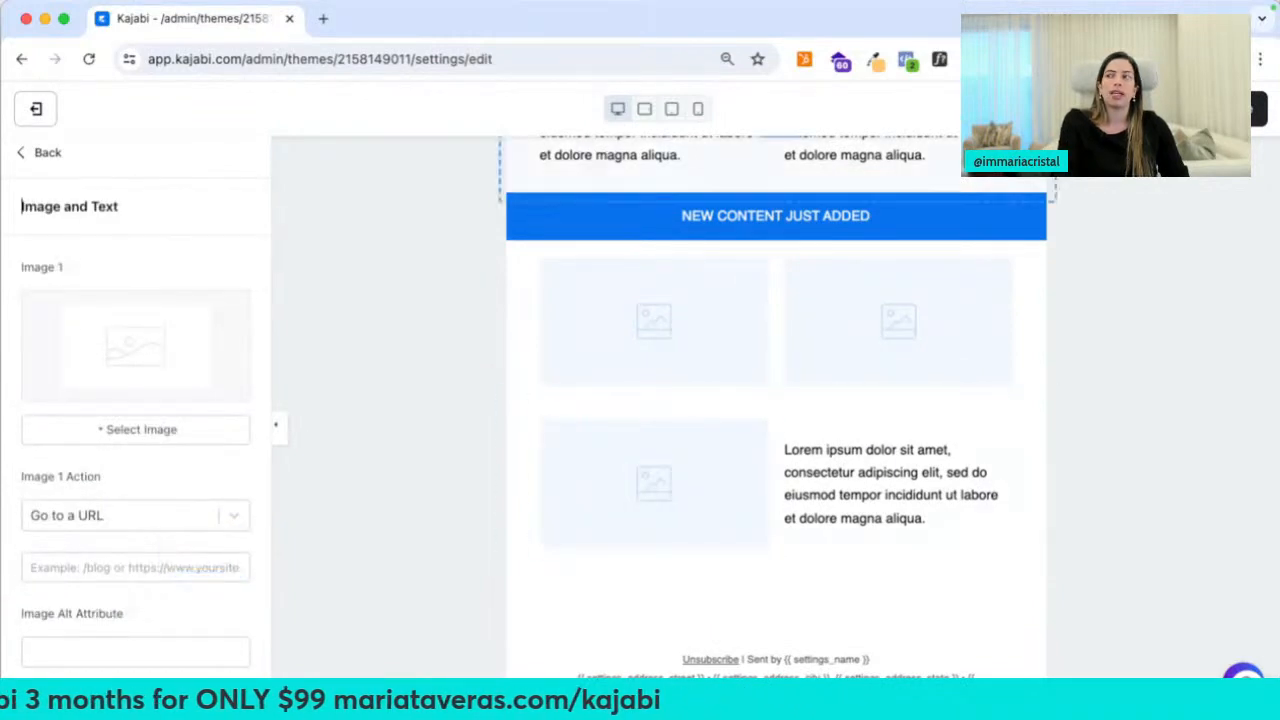
Leave the email designer and return to the Edit Broadcast page
scroll(797, 325, "up", 5)
scroll(797, 327, "up", 6)
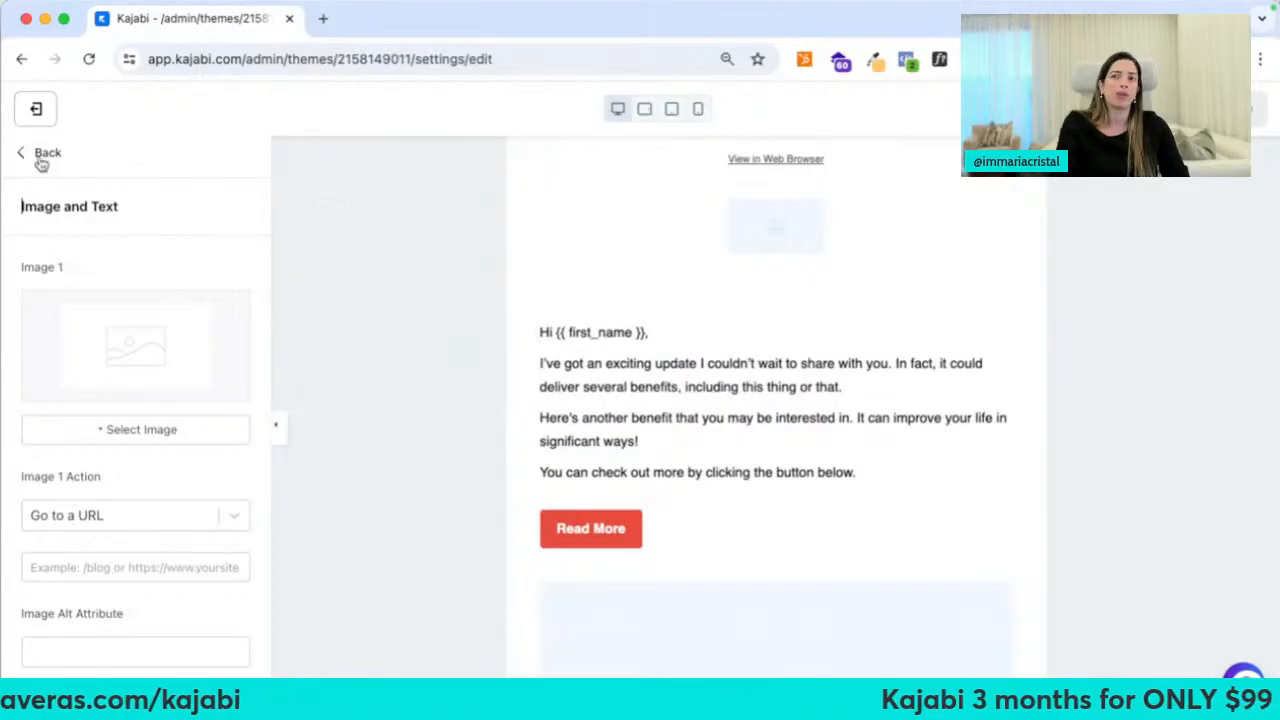
left_click(36, 109)
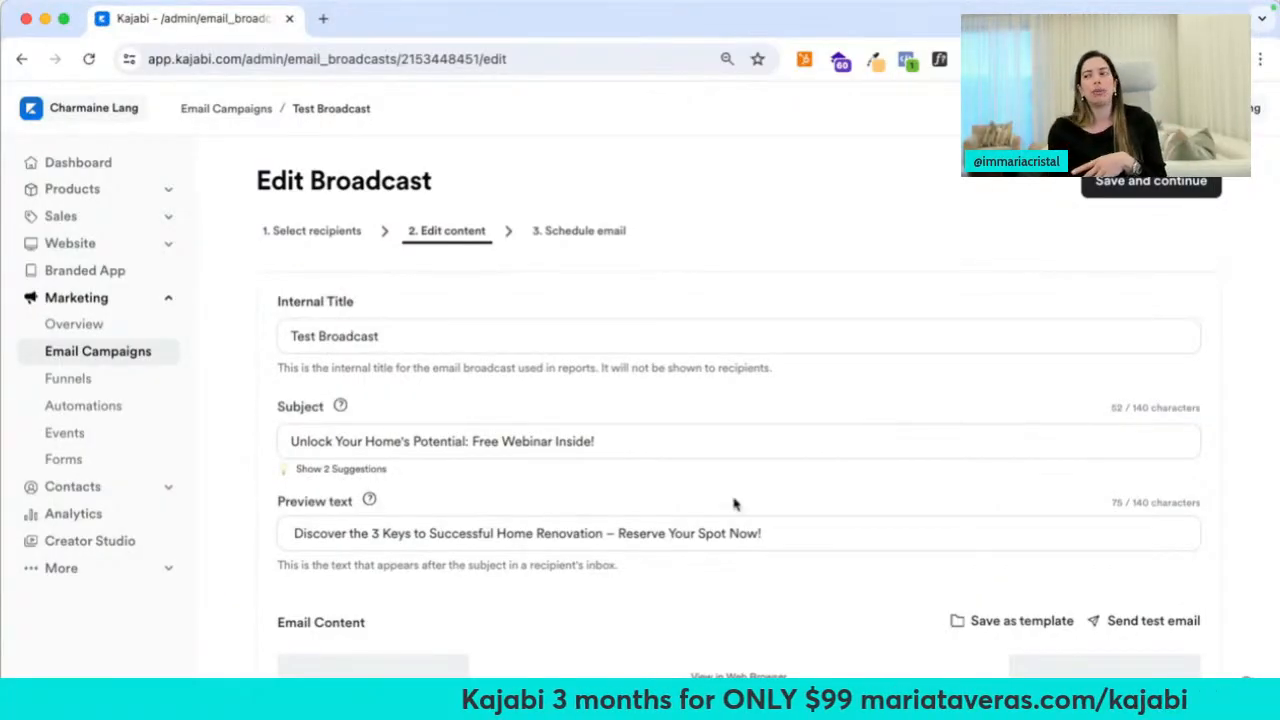
Cancel the Save as template form and move on to scheduling the broadcast
left_click(998, 630)
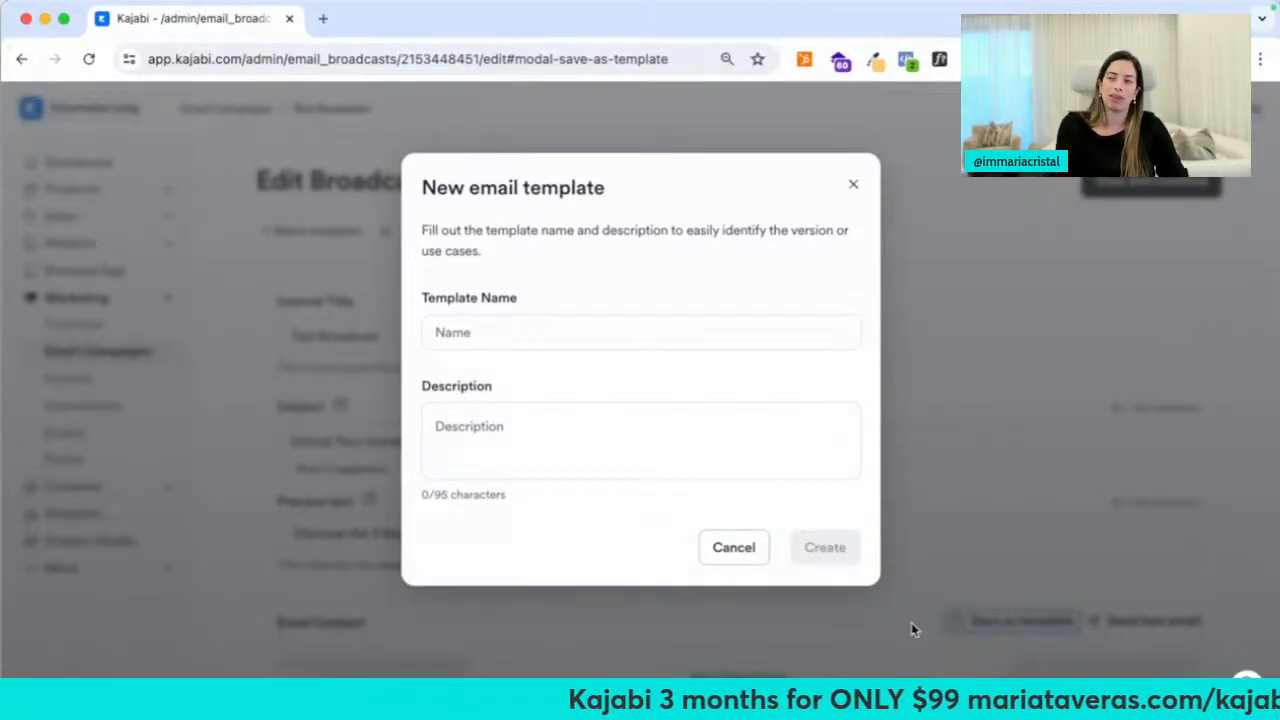
left_click(750, 558)
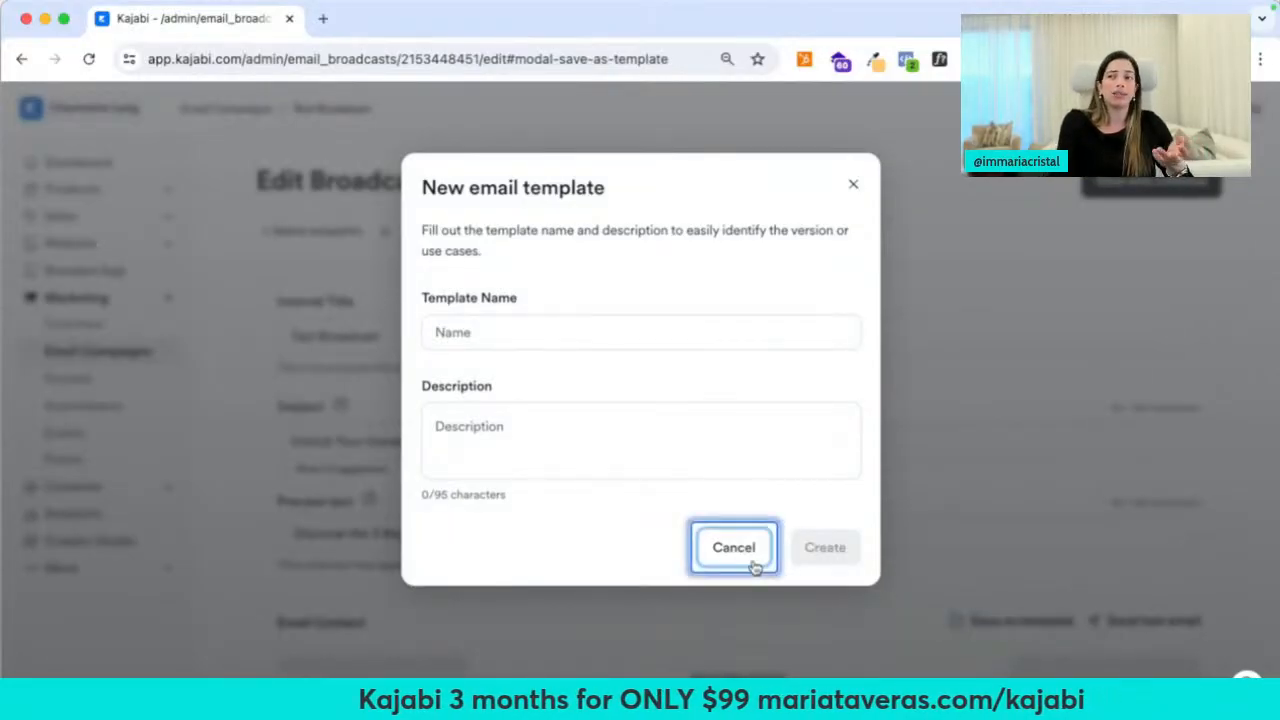
left_click(548, 236)
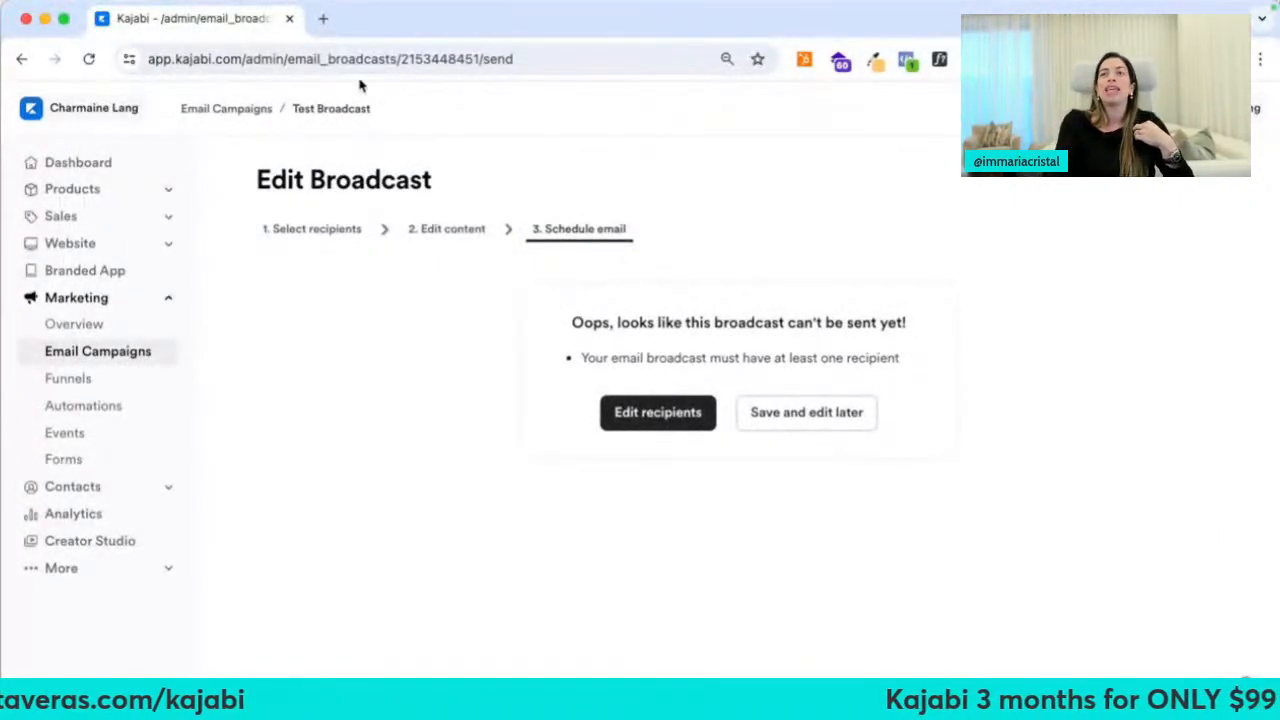
From the Email Campaigns list, start a new Email Sequence campaign
left_click(248, 118)
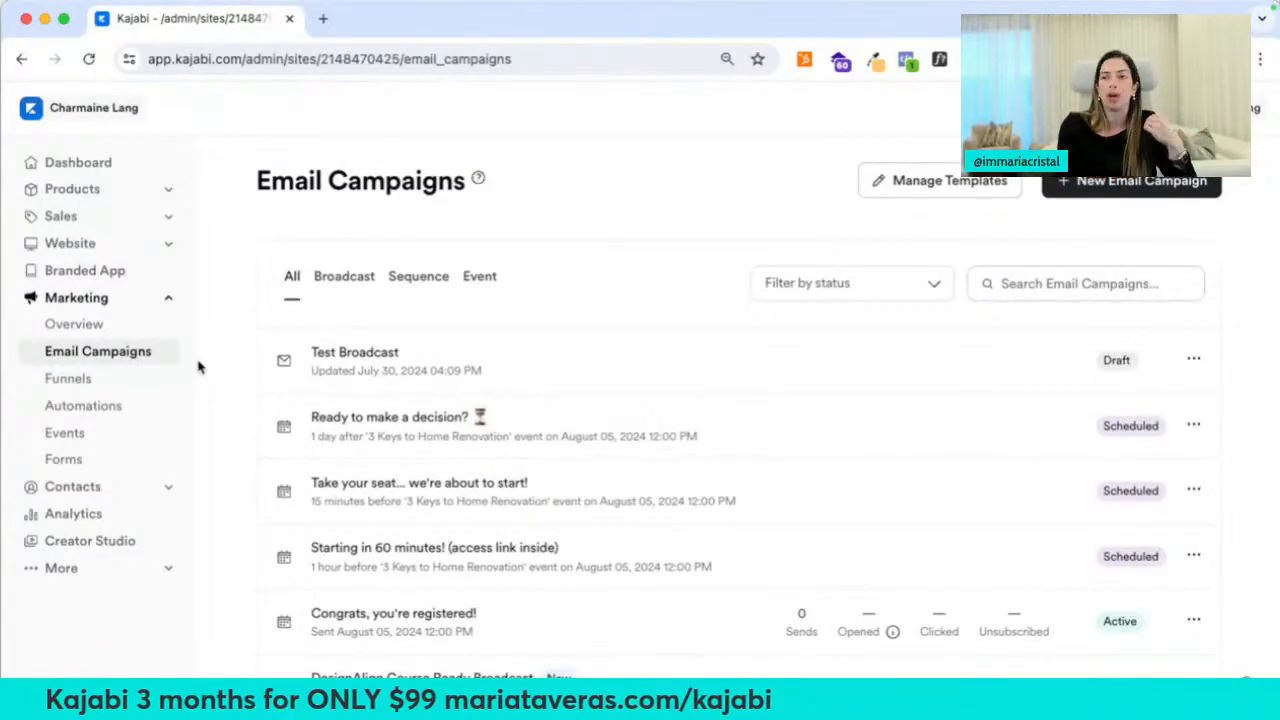
left_click(1120, 182)
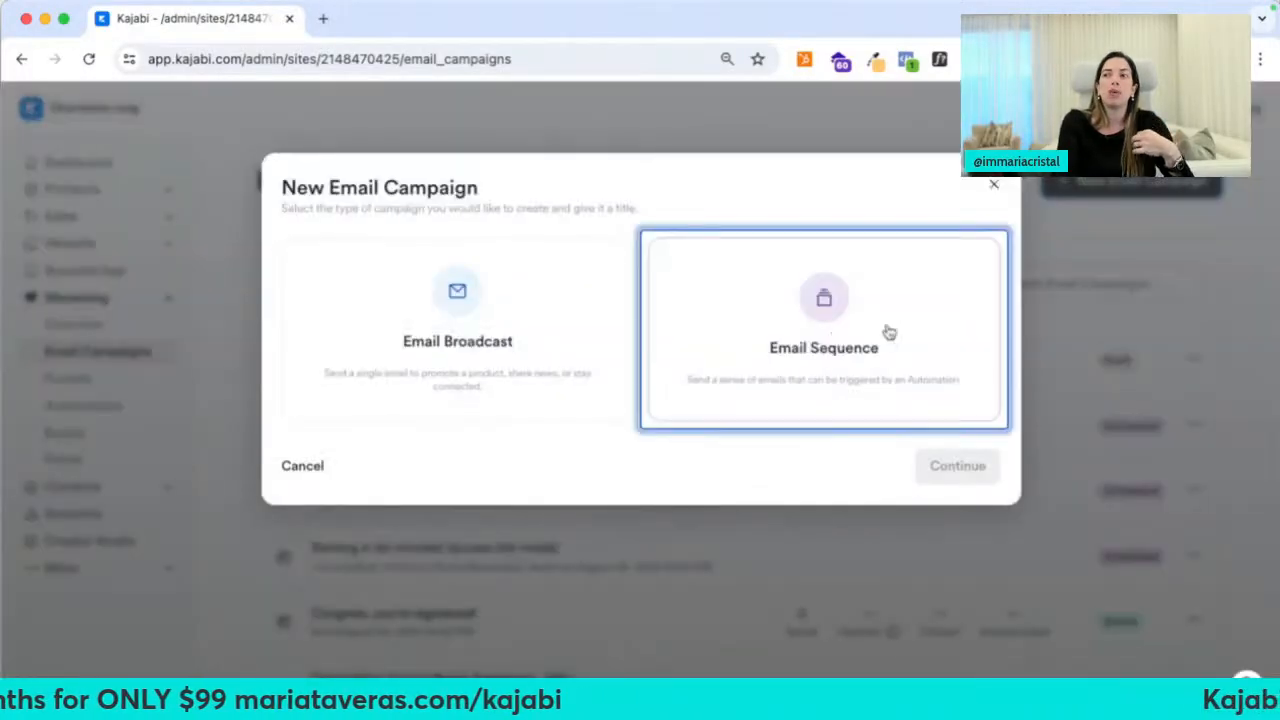
left_click(886, 331)
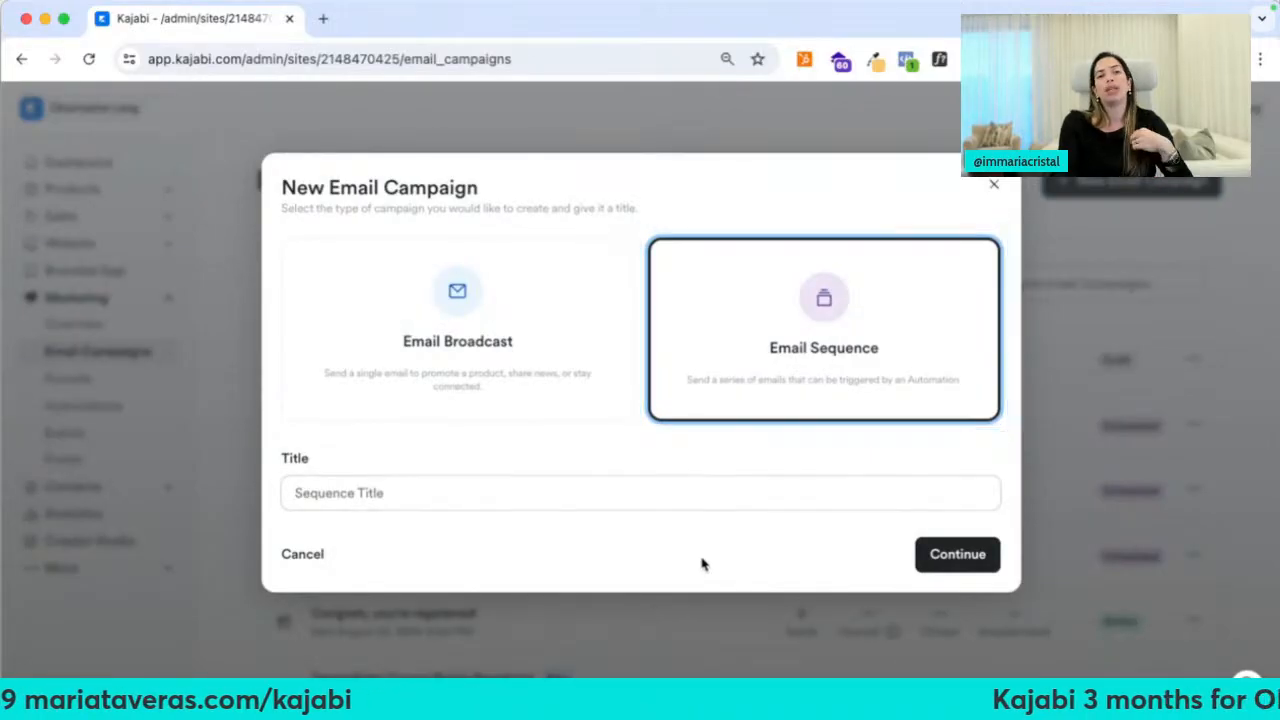
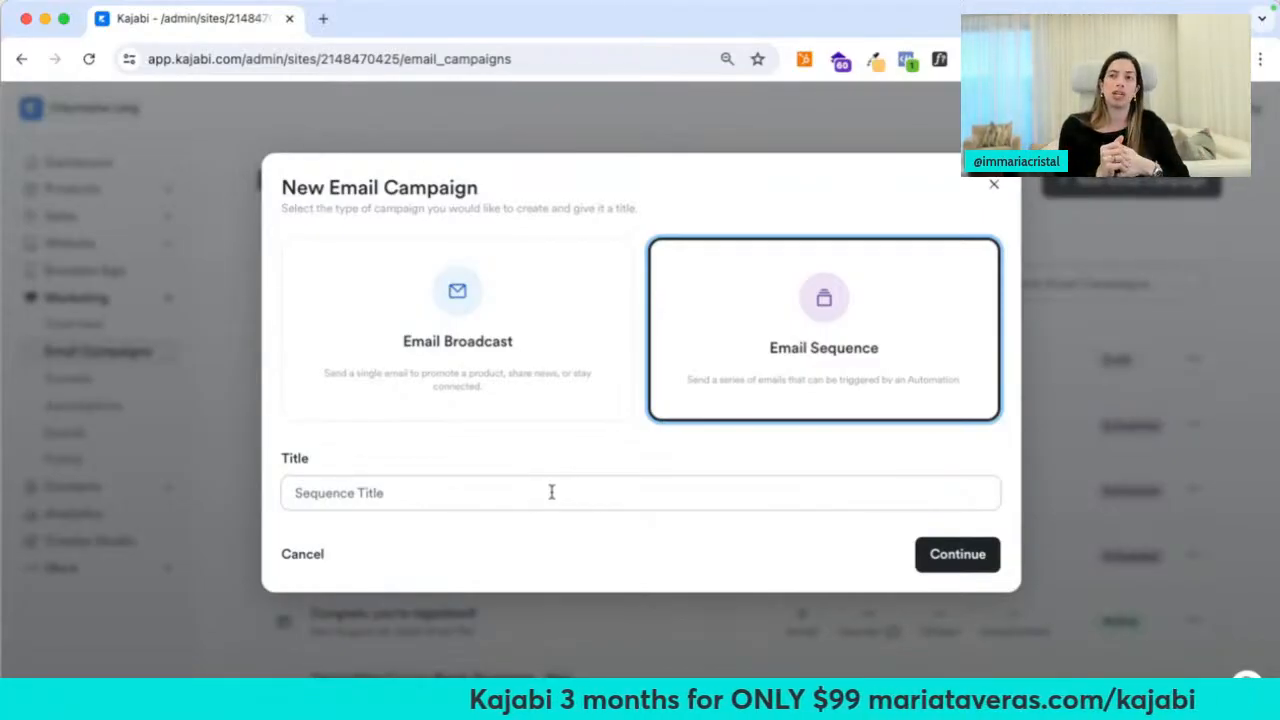
Name the new email sequence 'Post Purchase - Thank you / Welcome Design Align' and continue to its templates
left_click(551, 492)
type("Pos")
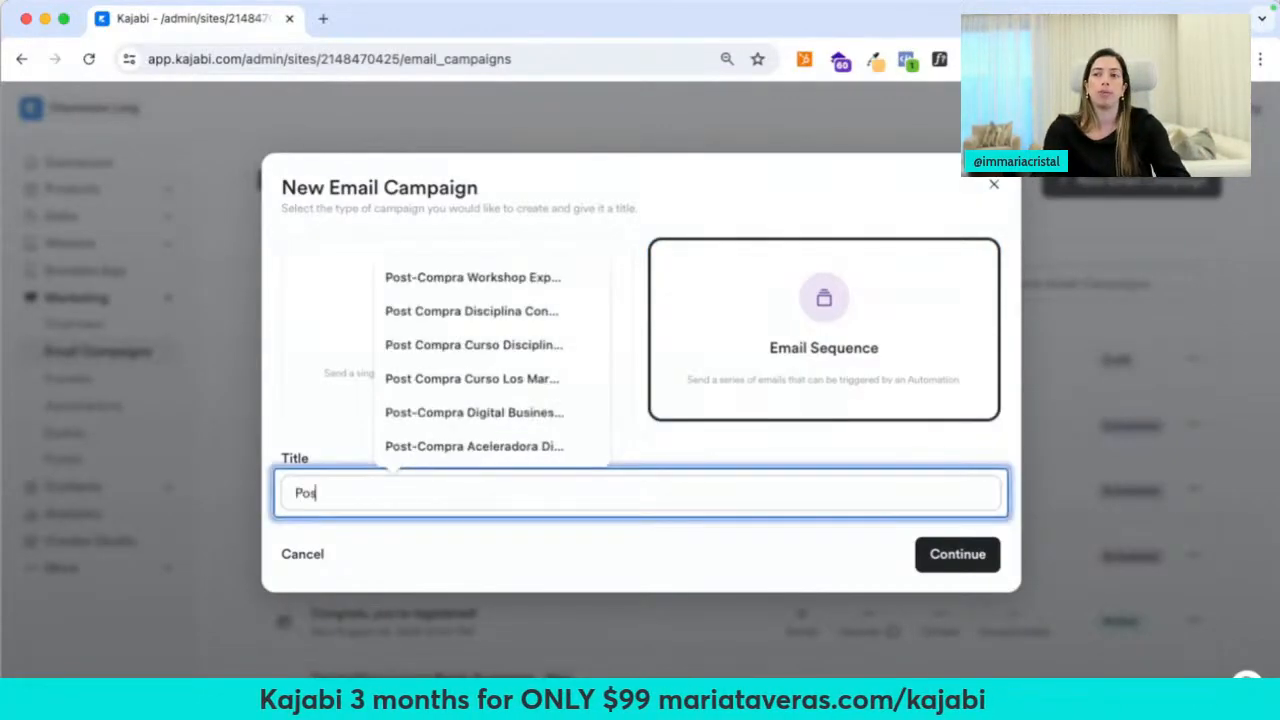
type("t Purchase - Thank you / Welcome D")
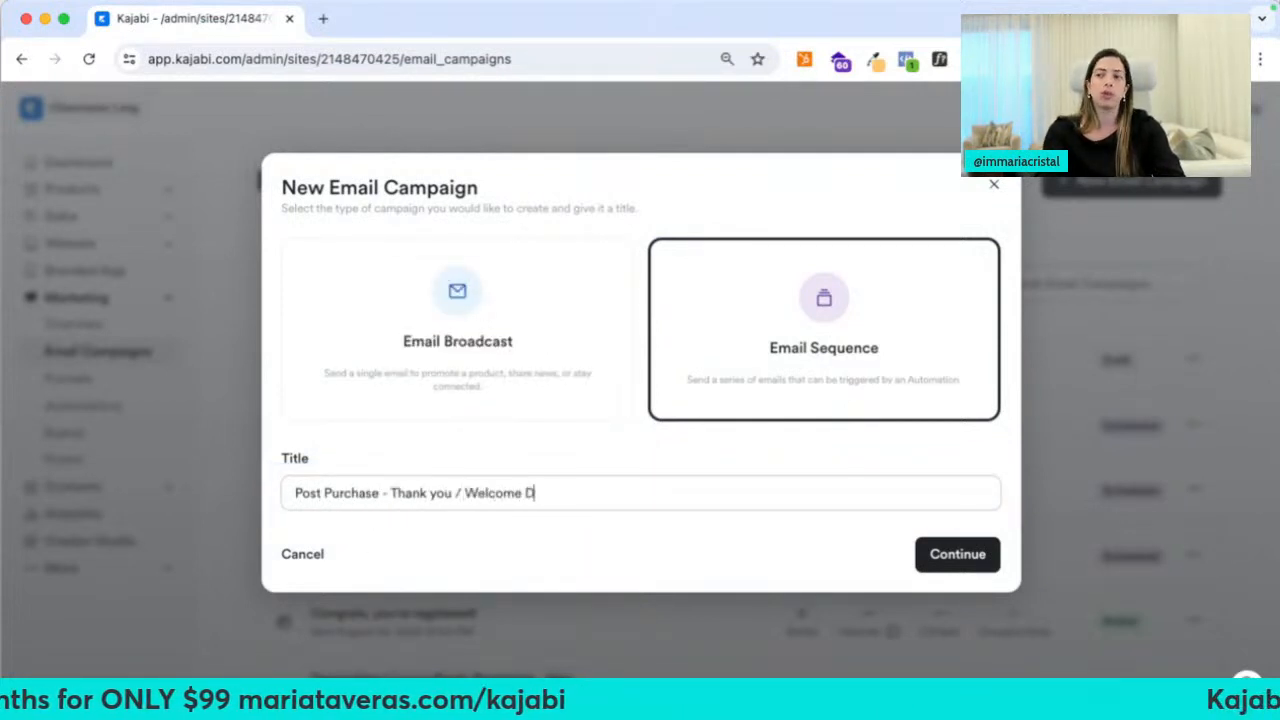
left_click(957, 554)
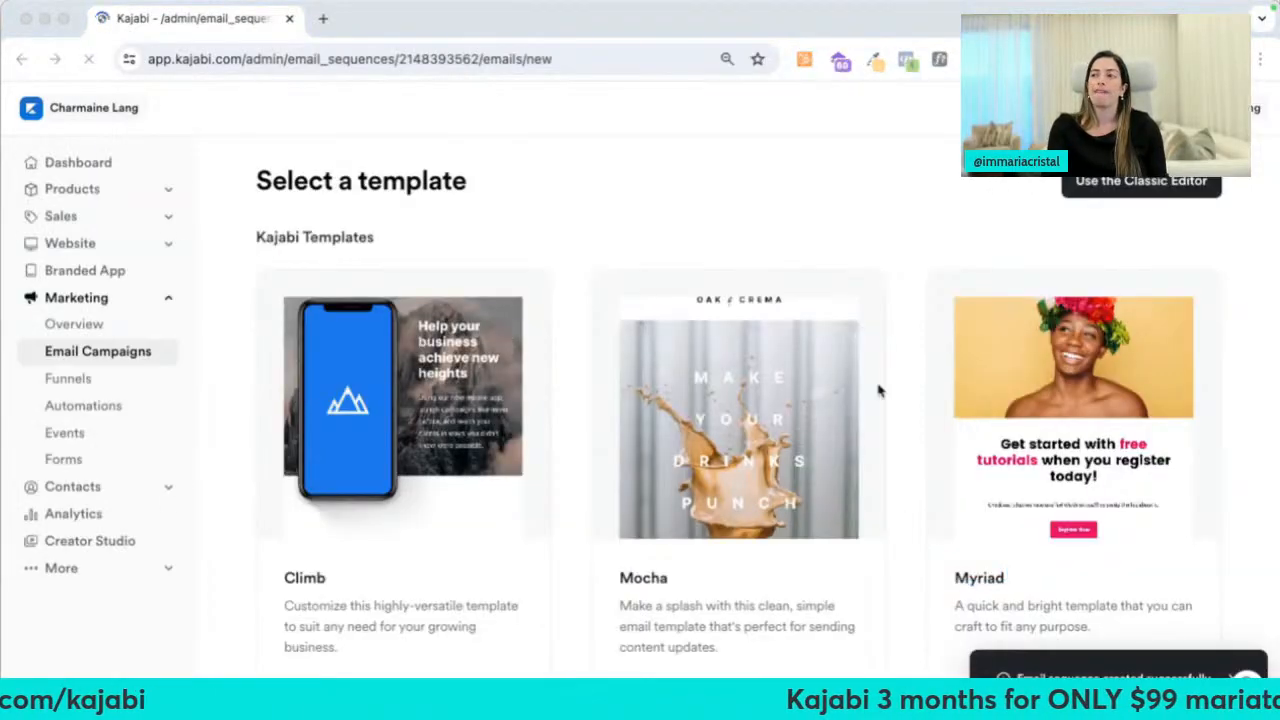
scroll(878, 390, "down", 13)
Create a Simple Text email titled 'Welcome to Design Align' in the sequence
scroll(912, 404, "down", 5)
scroll(914, 400, "up", 15)
left_click(1068, 338)
left_click(841, 300)
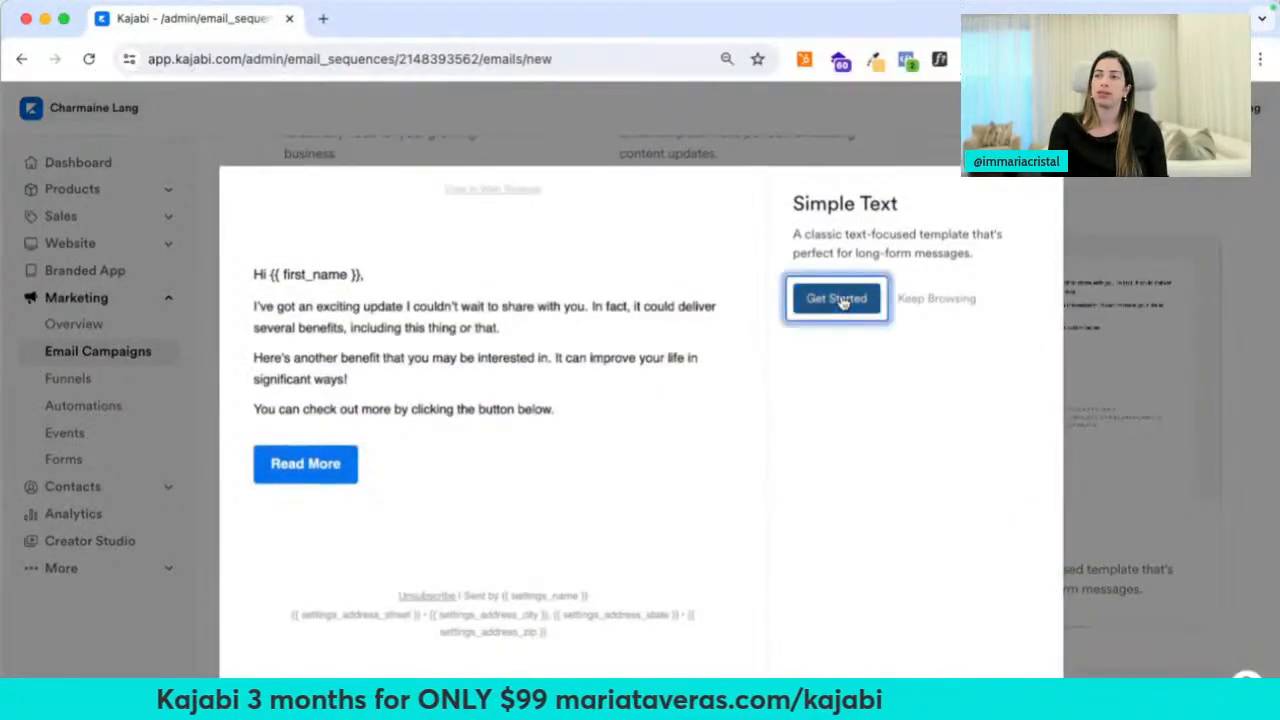
type("Welcome ")
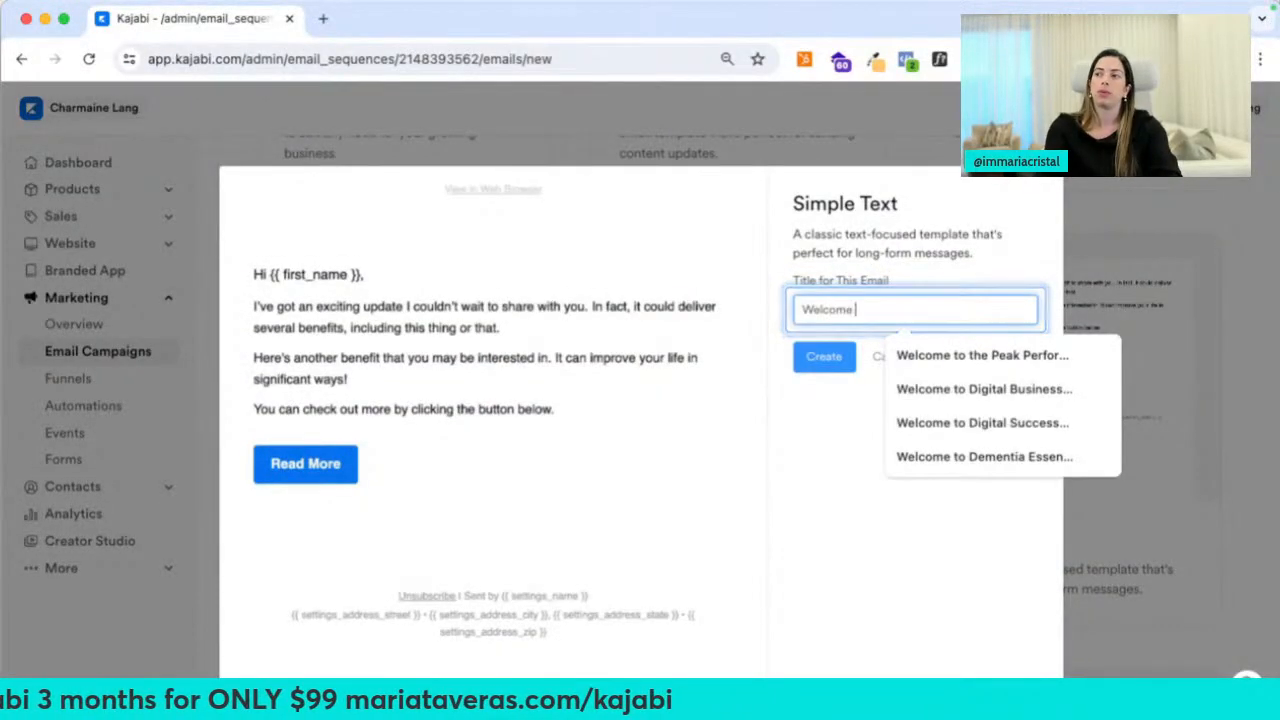
type("to Dei")
type("ig")
left_click(826, 357)
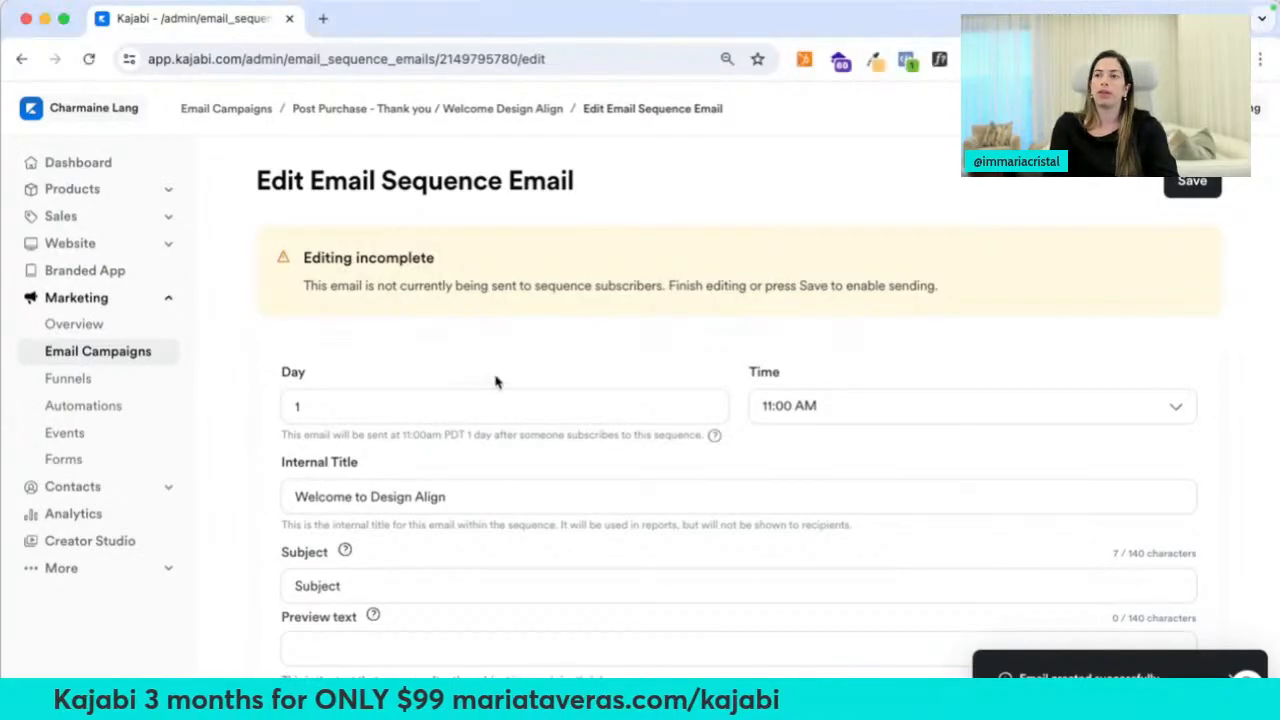
left_click(418, 397)
Set the welcome email to send on day 0
scroll(375, 372, "down", 3)
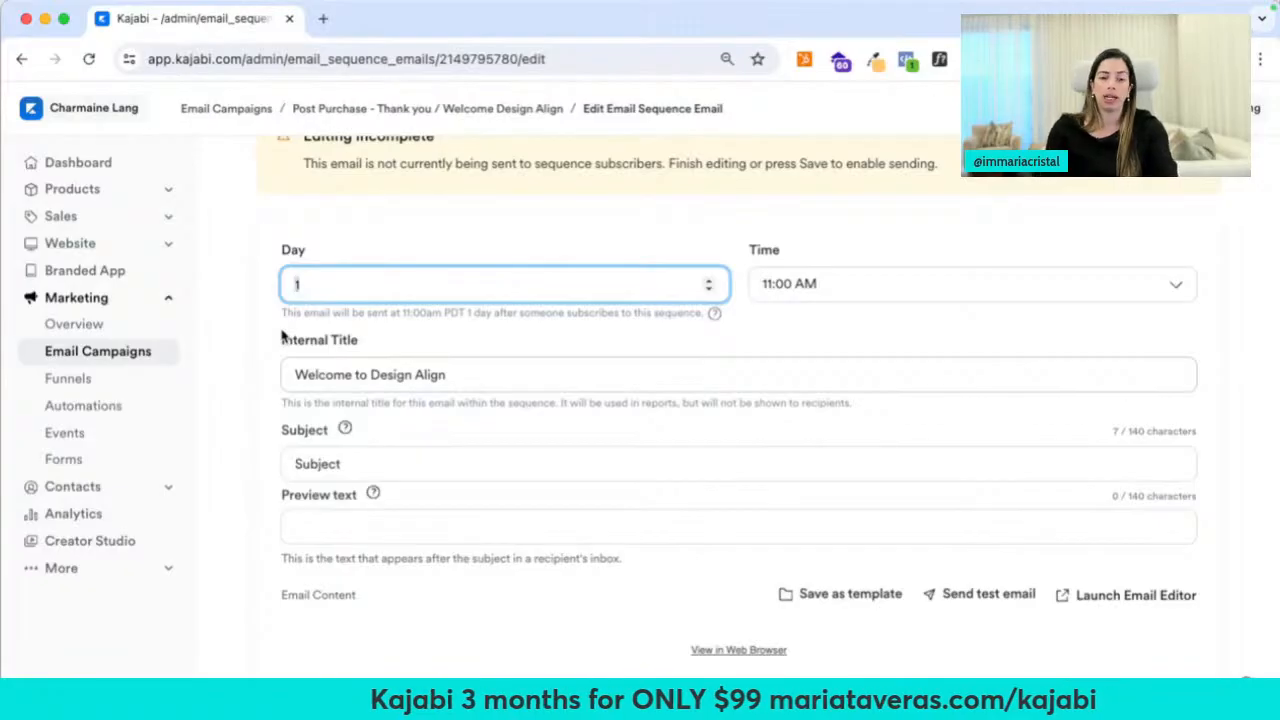
key("BackSpace")
type("0")
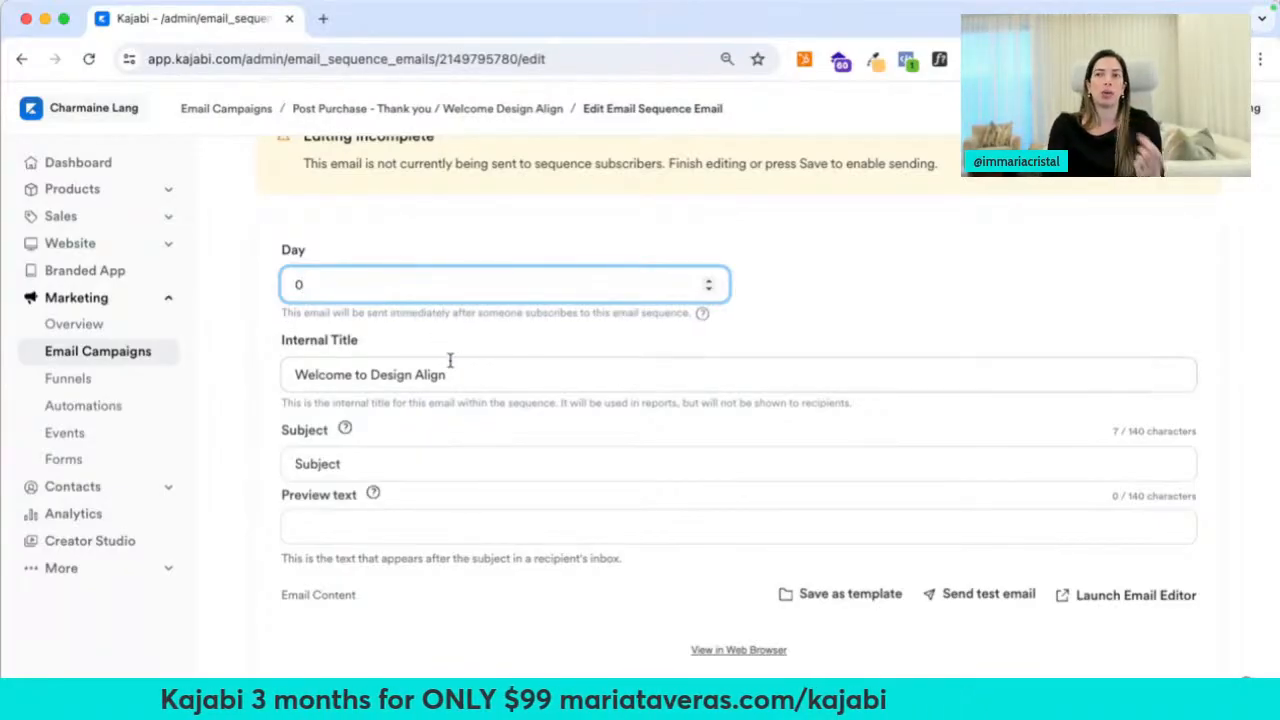
scroll(450, 360, "down", 2)
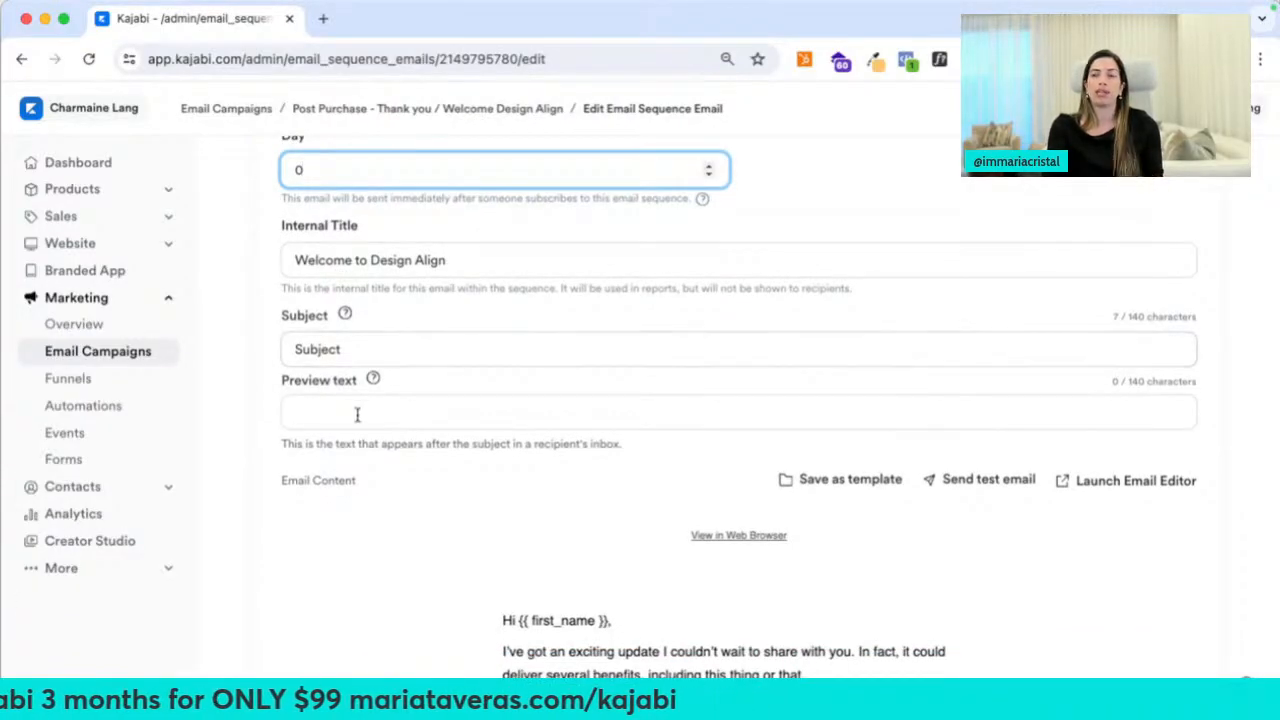
Change the email subject to 'You're in! Welcome to Design Align'
left_click(374, 340)
key("super+a")
type("We")
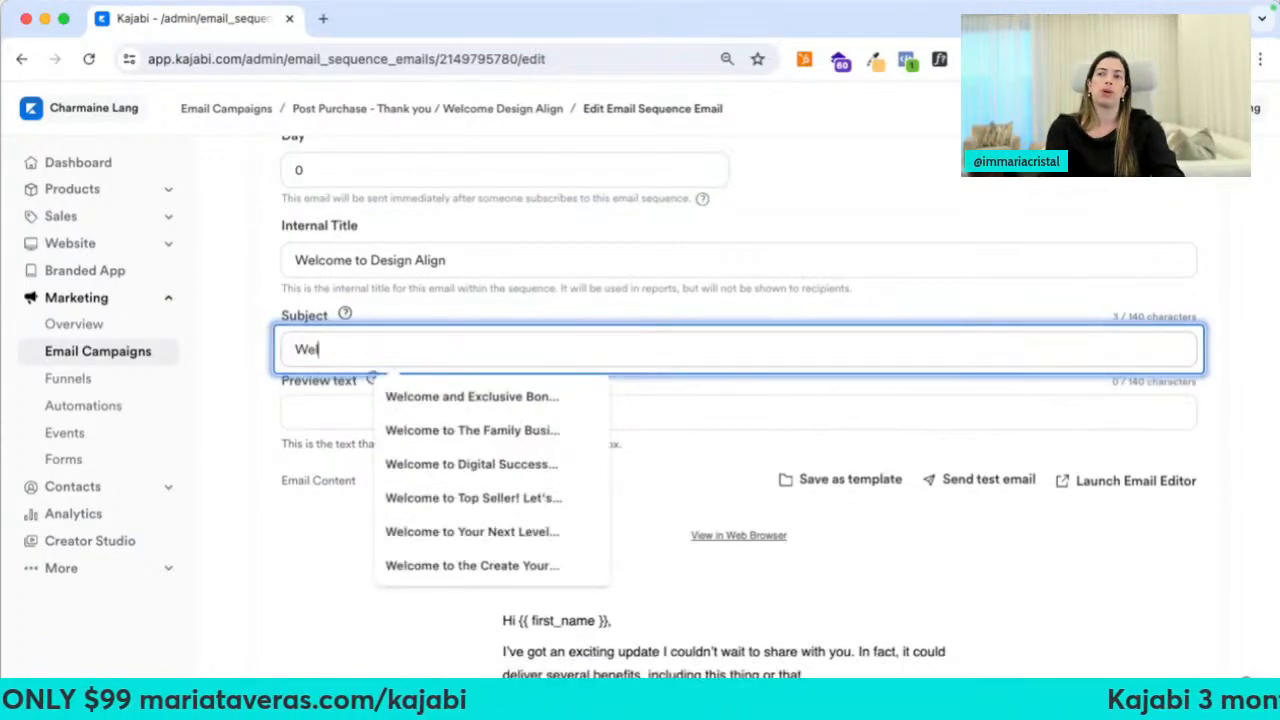
key("BackSpace")
type("elcome to Design")
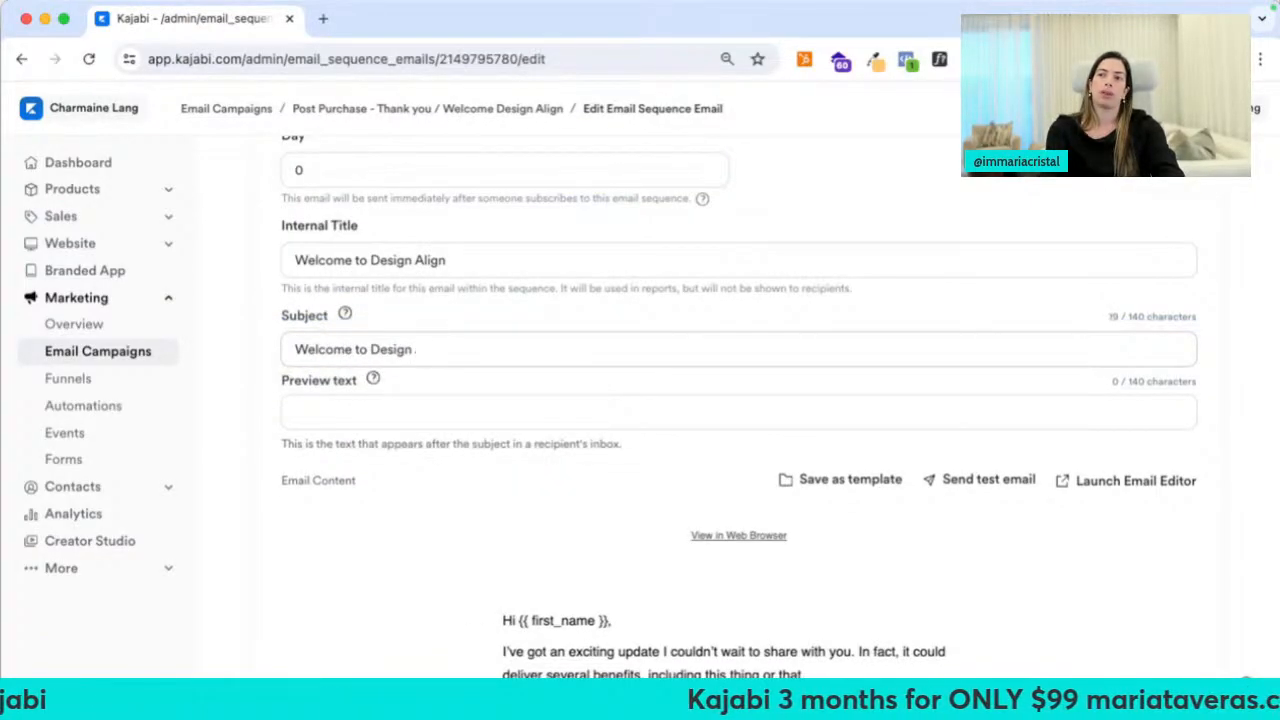
type("You're in!")
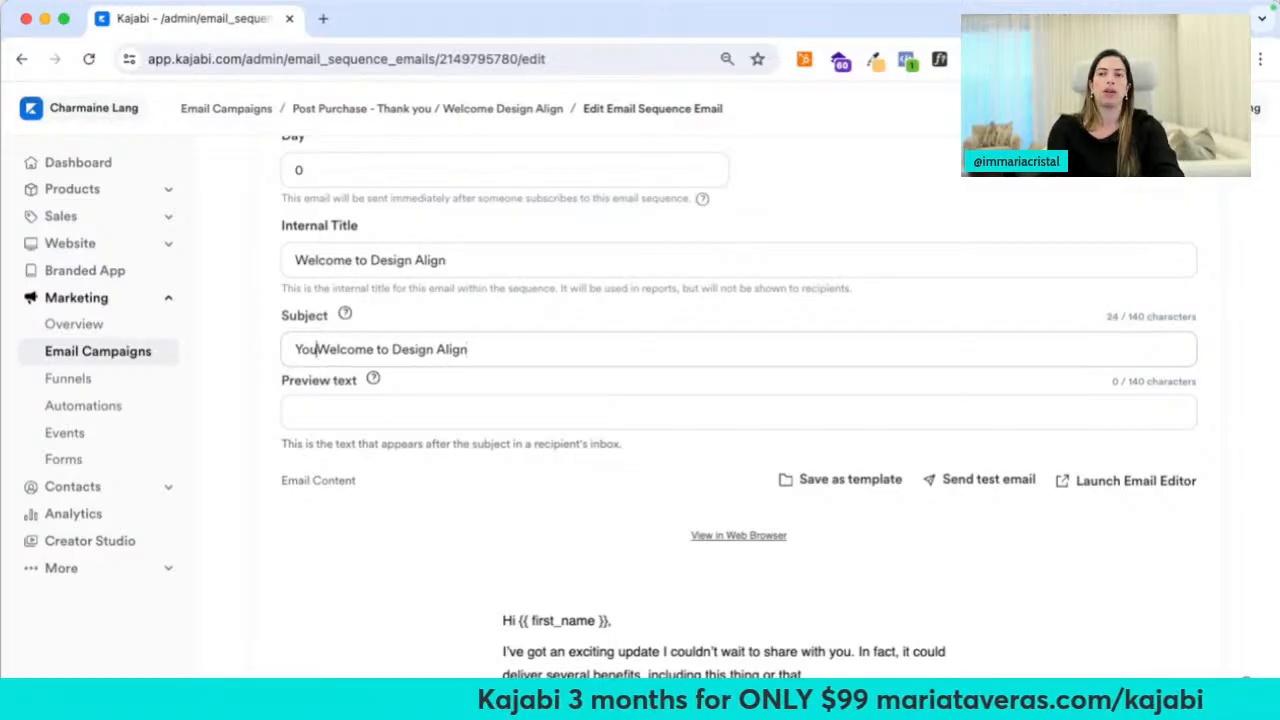
left_click(514, 407)
Replace the email body text with the pasted DesignAlign welcome message
left_click(740, 598)
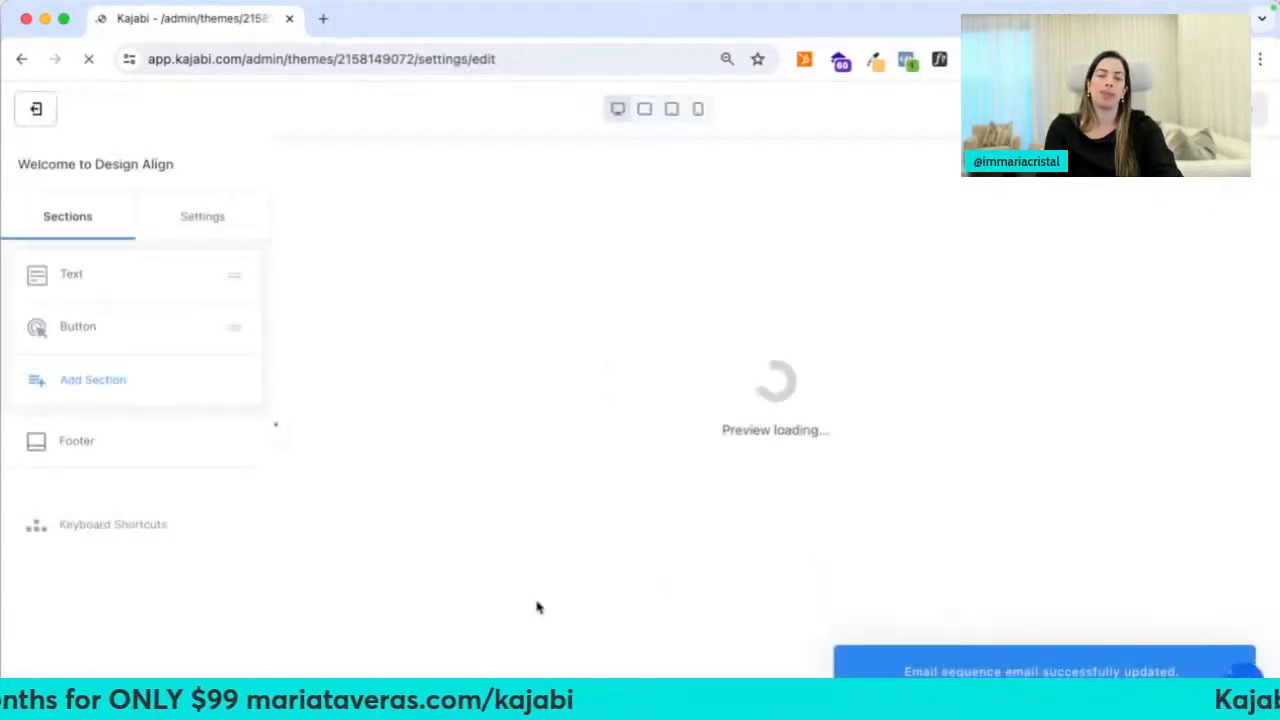
left_click(689, 276)
left_click(157, 449)
key("ctrl+a")
key("ctrl+v")
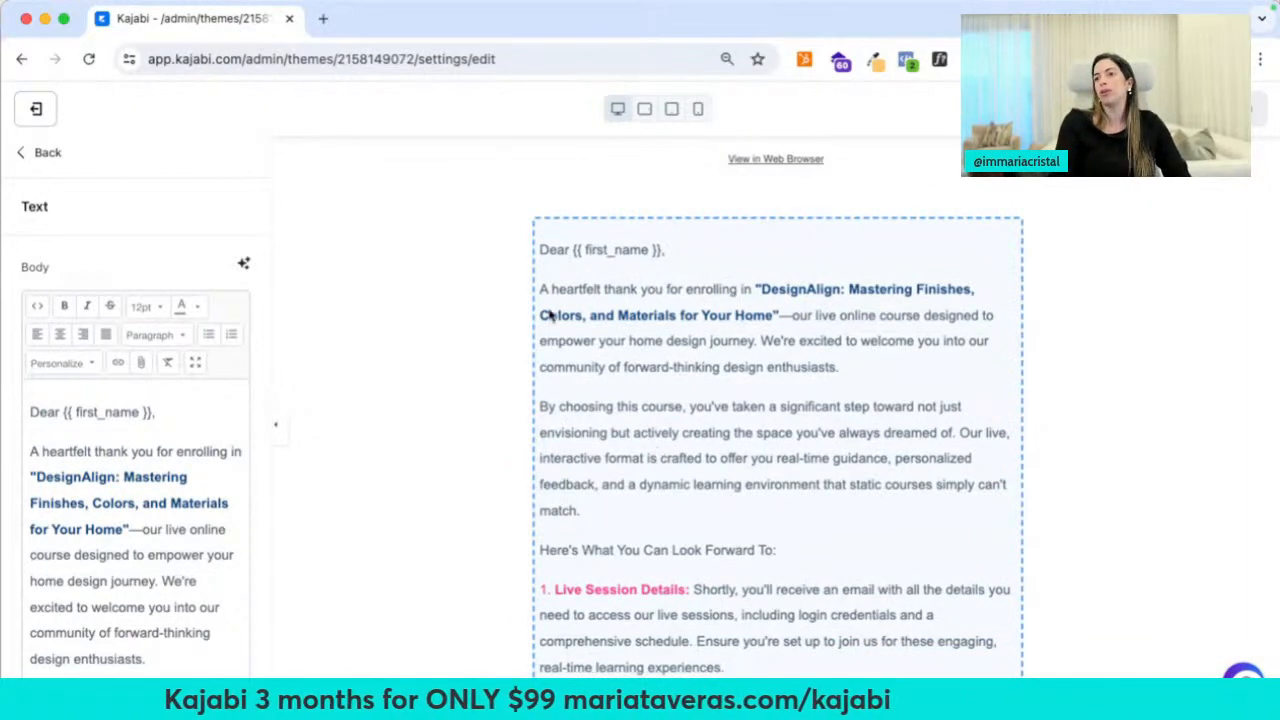
Relabel the email's Read More button to 'Login Now'
scroll(616, 432, "down", 3)
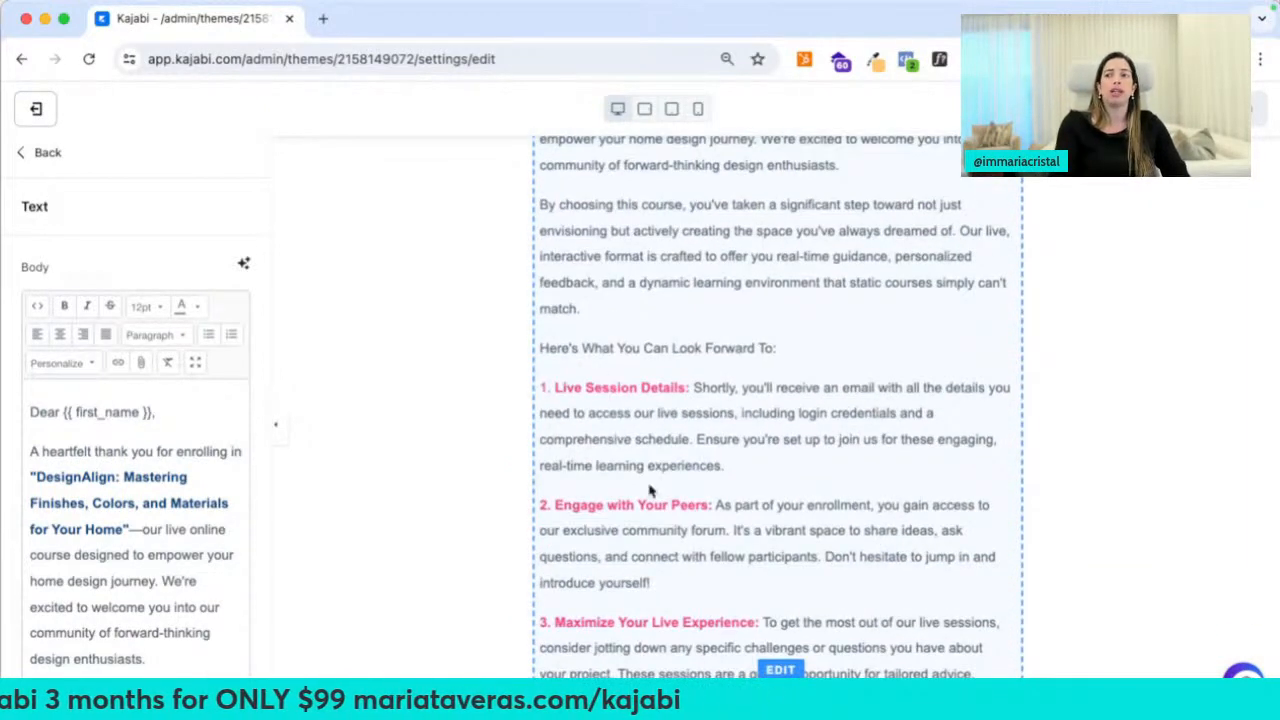
scroll(630, 505, "down", 1)
scroll(608, 517, "down", 1)
scroll(643, 454, "down", 7)
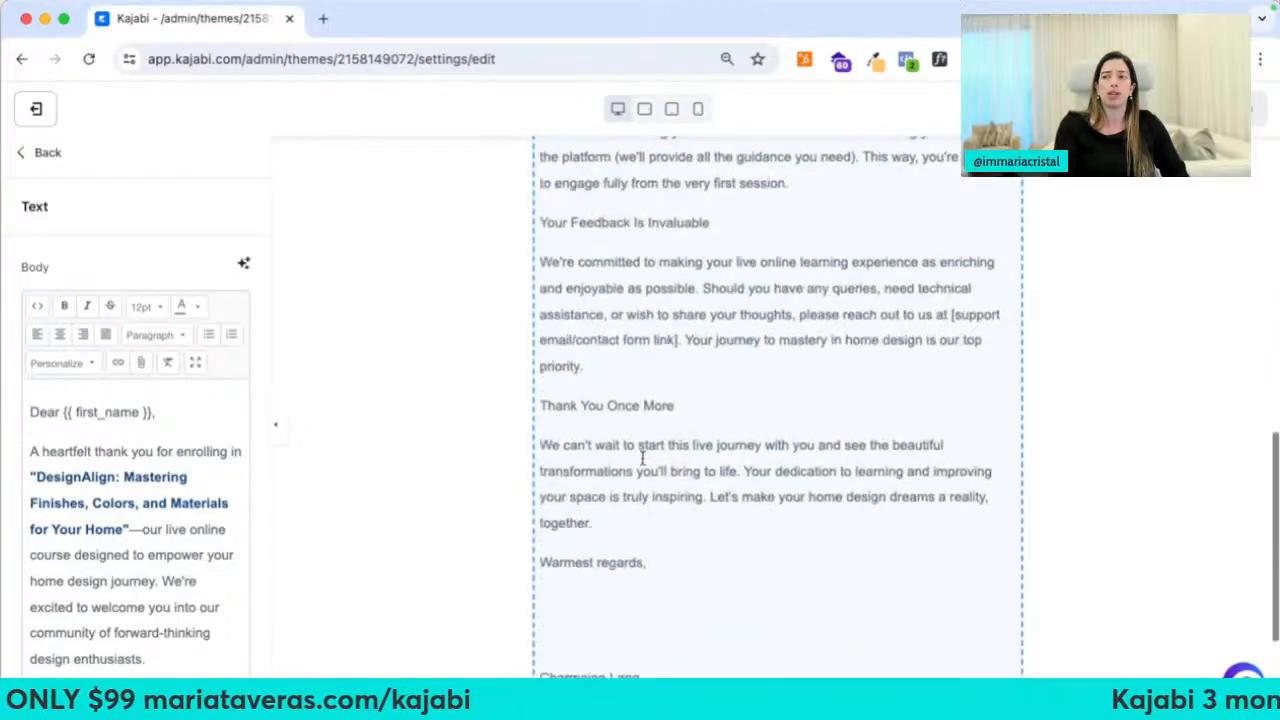
scroll(643, 460, "up", 1)
scroll(643, 460, "down", 1)
left_click(590, 527)
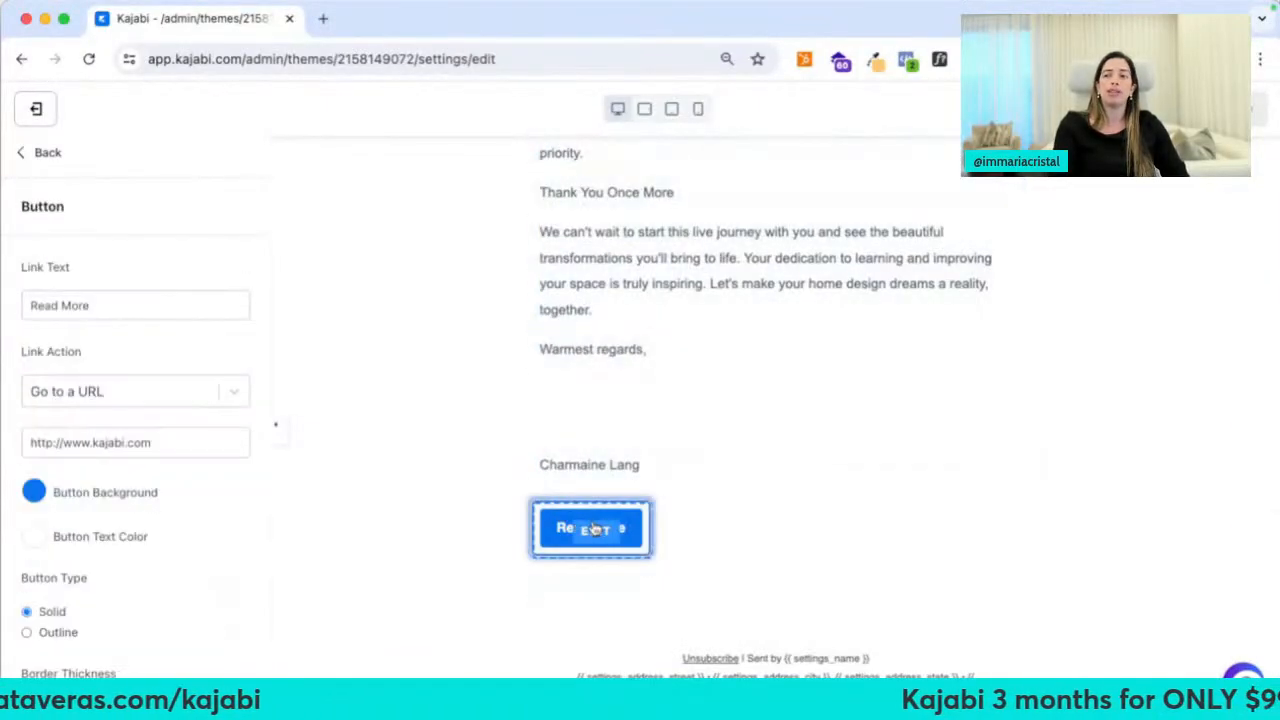
left_click(122, 295)
triple_click(104, 305)
type("Login Now")
key("Tab")
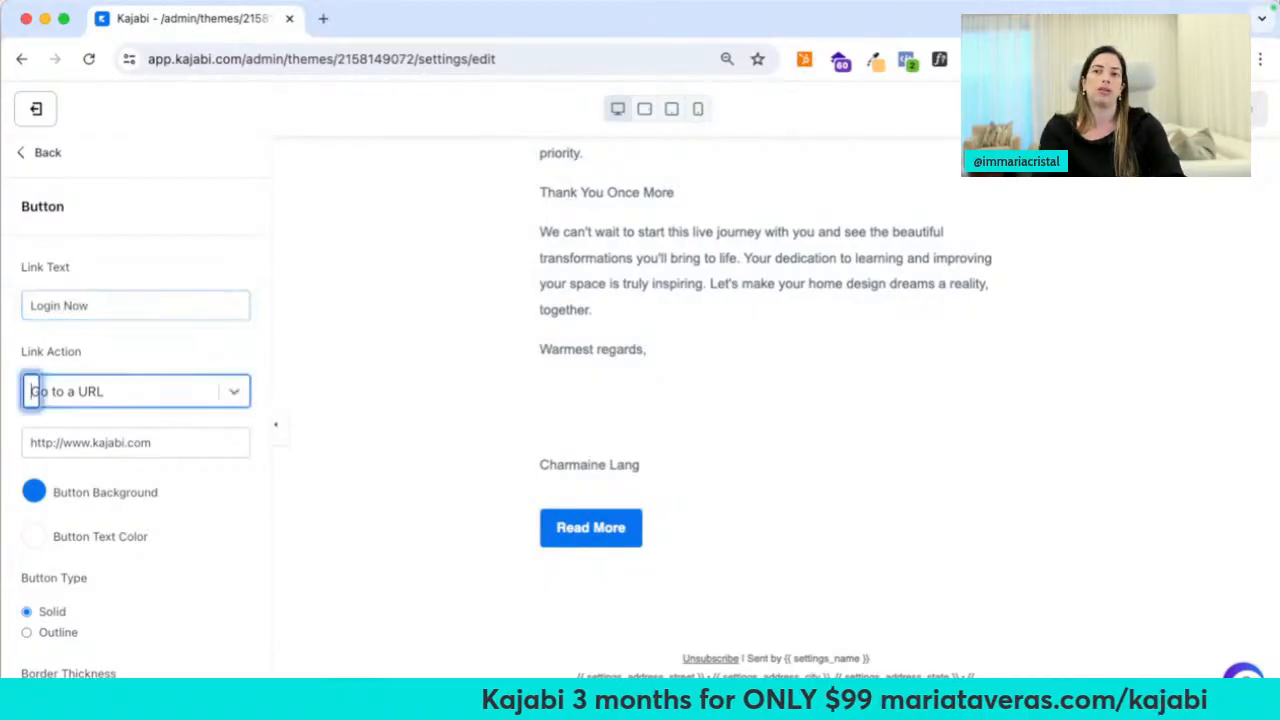
key("super+t")
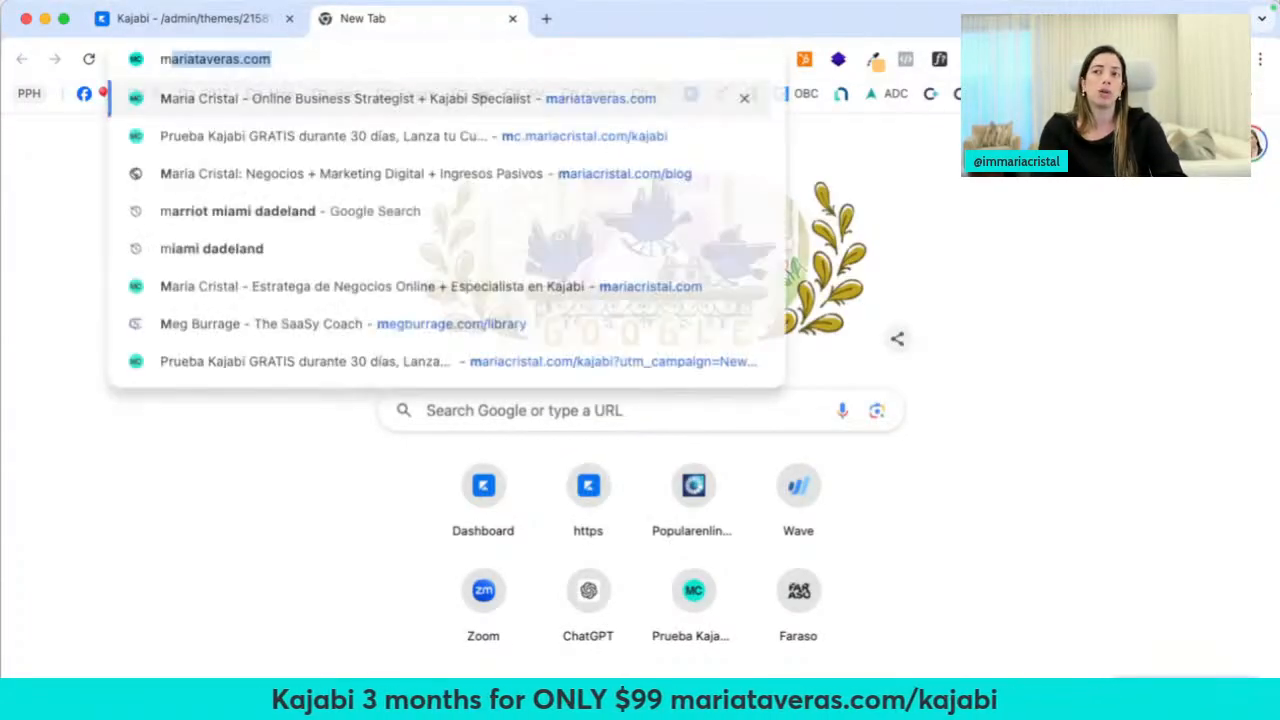
Load the creator site's /login page in a new browser tab
type("domain.com/login")
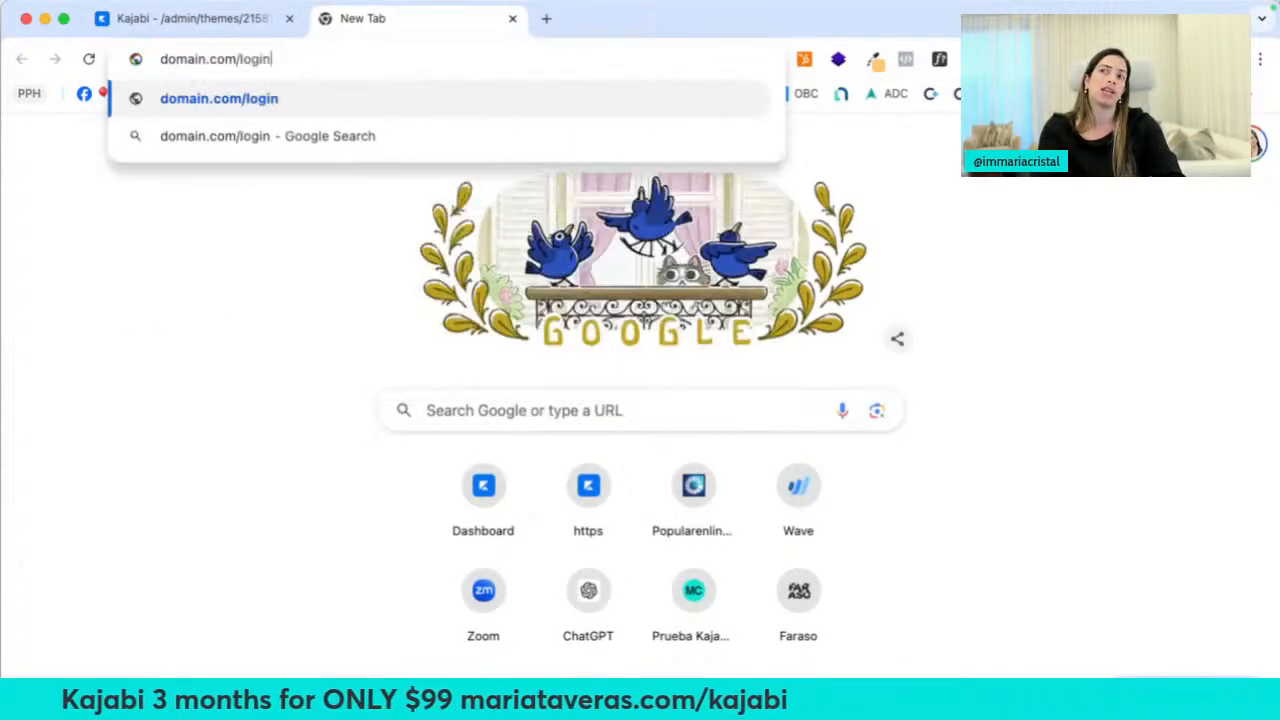
key("super+a")
type("mariataveras.com")
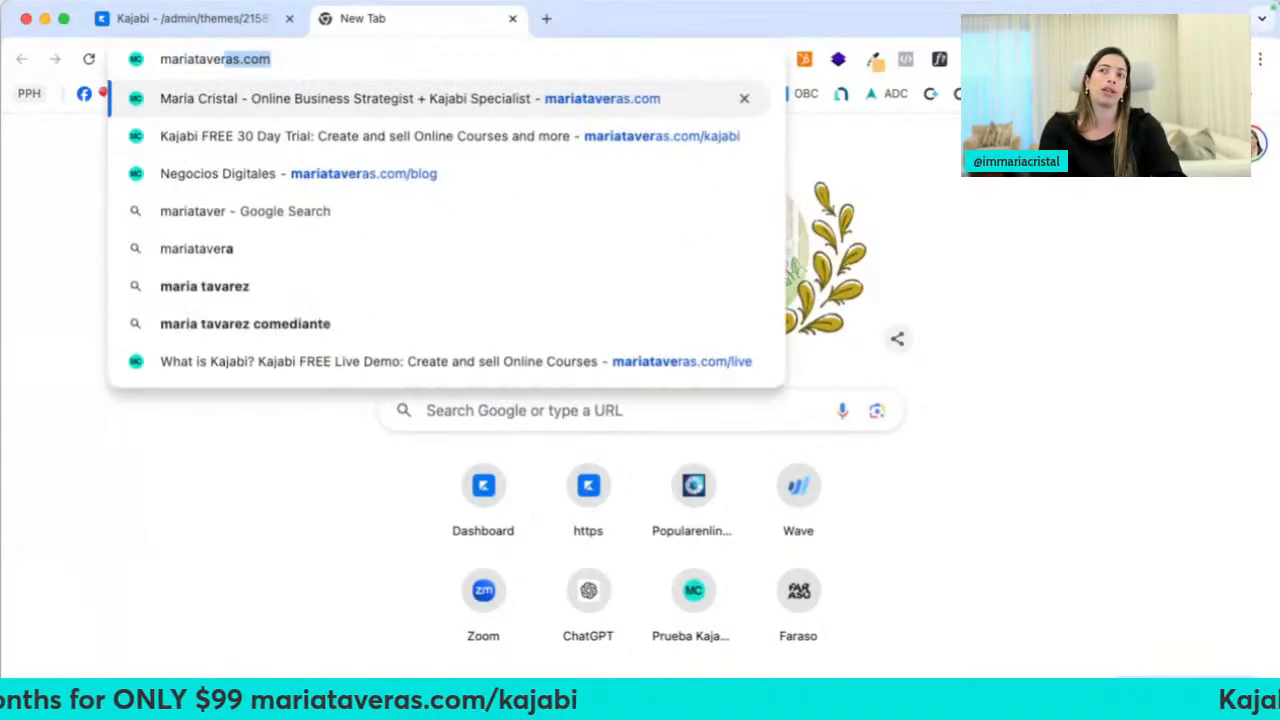
type("/login")
key("Return")
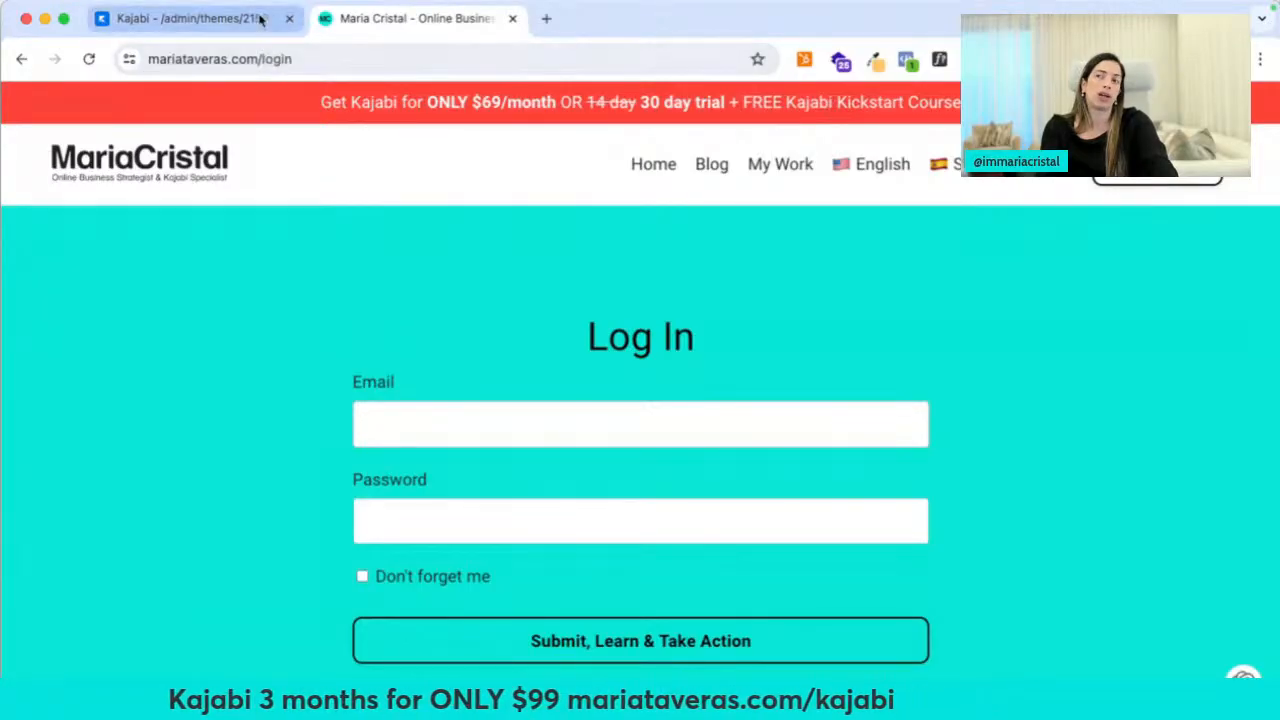
Look up the site's /library and academy course library pages, then close the tab
double_click(340, 58)
type("library")
key("Return")
left_click(312, 59)
type("fara")
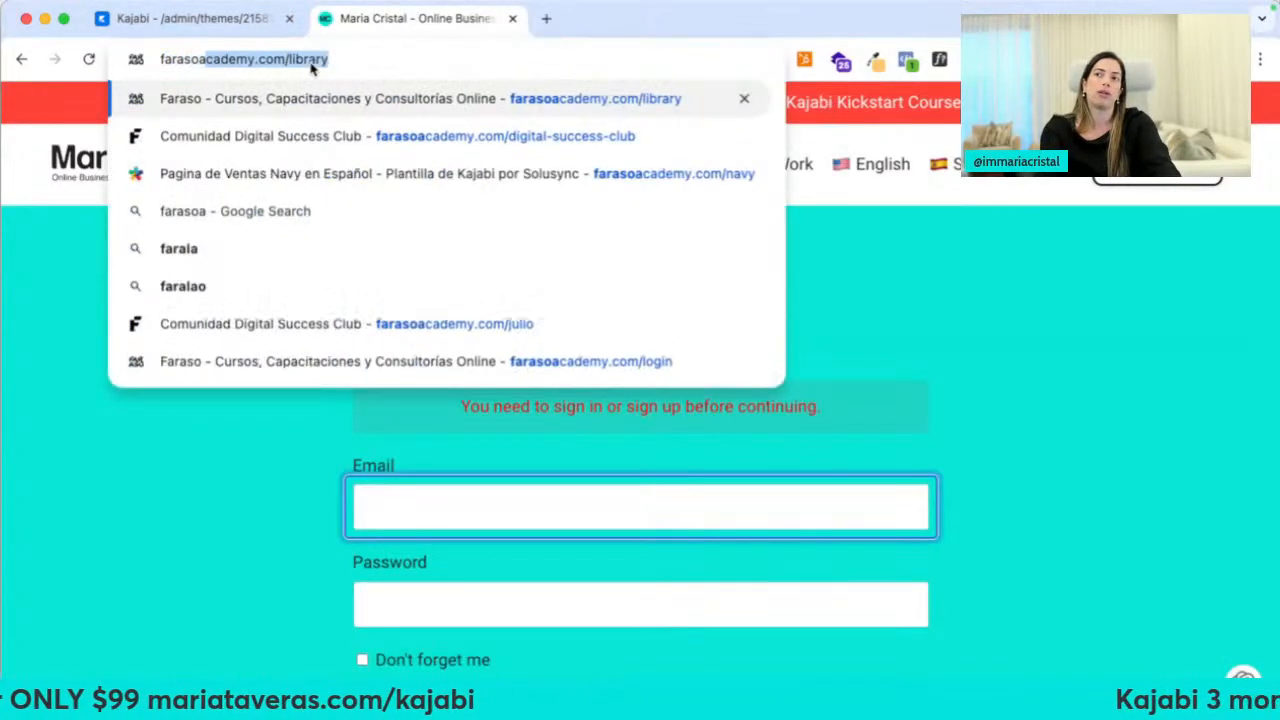
key("Return")
scroll(389, 437, "down", 10)
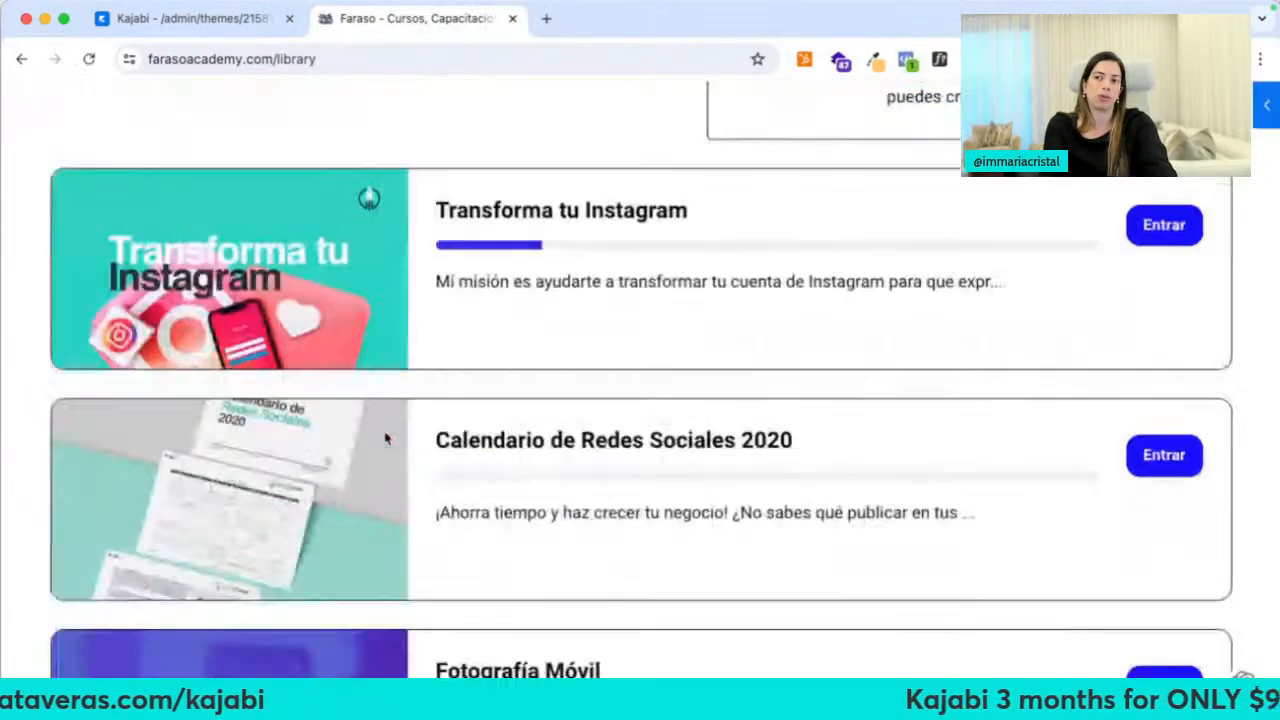
scroll(388, 438, "down", 5)
key("super+w")
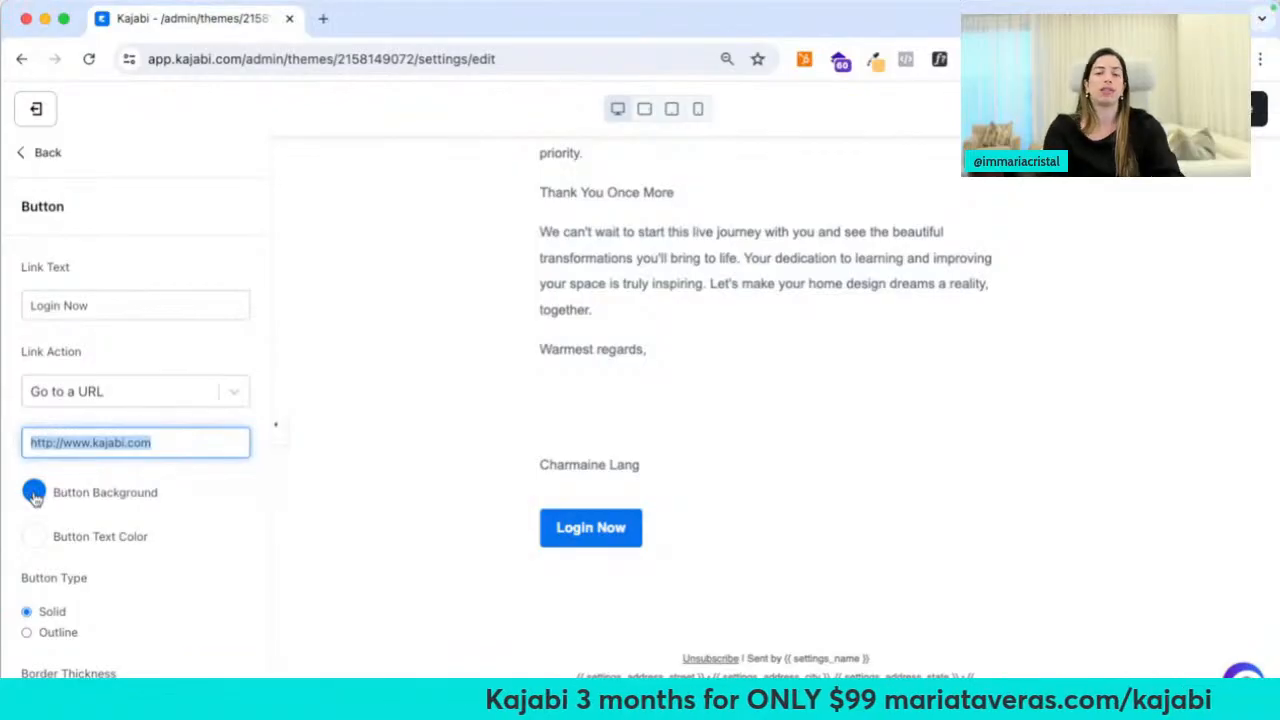
Clear the button's link address and give the Login Now button a red background
type("domain.com")
key("ctrl+a")
key("BackSpace")
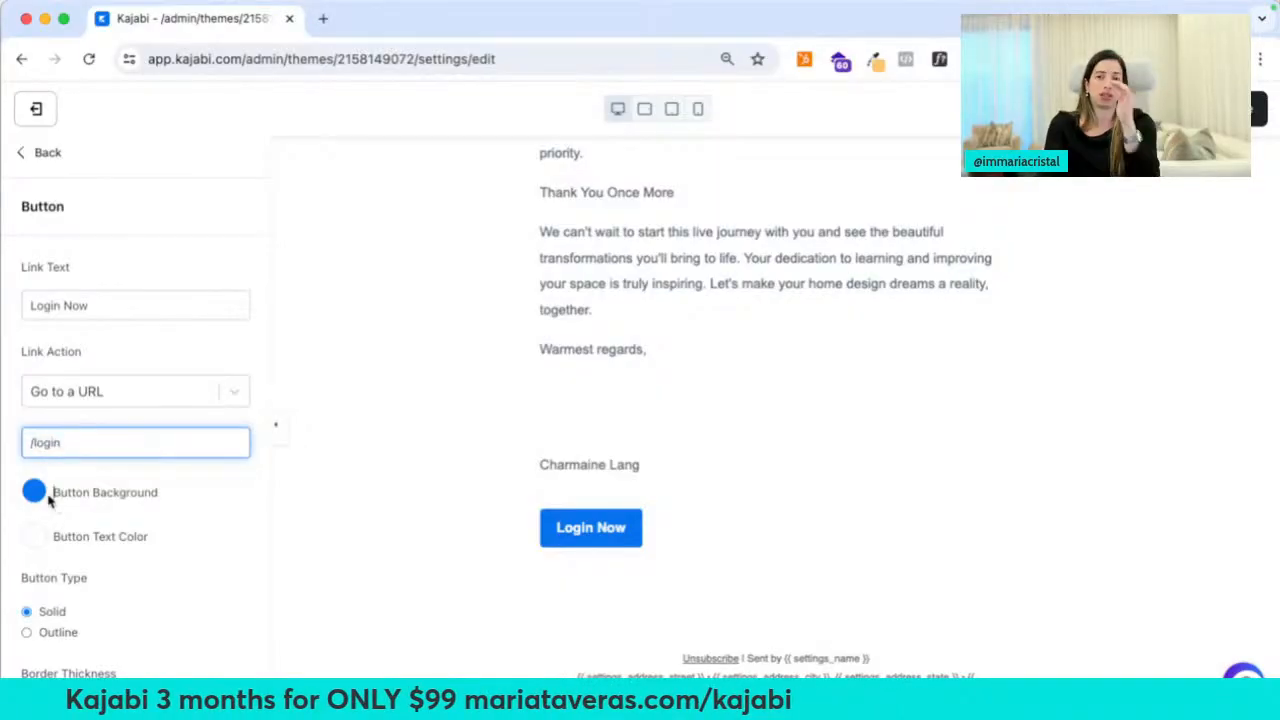
left_click(34, 494)
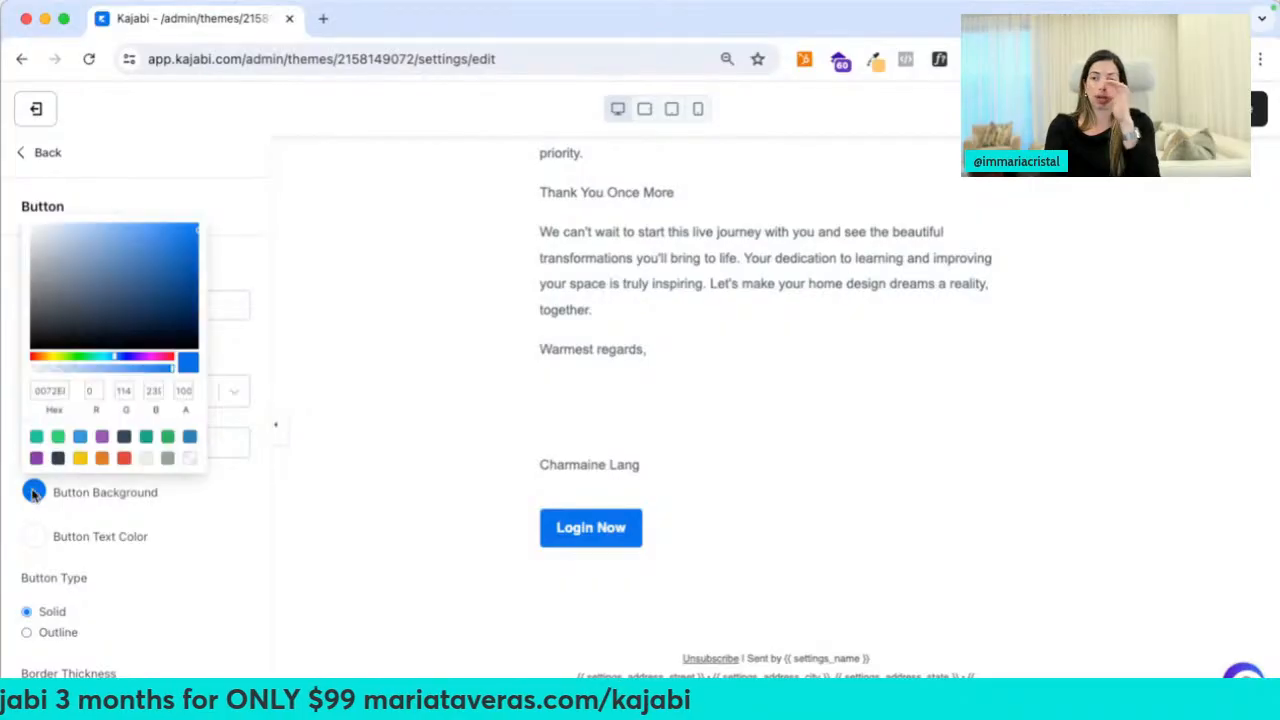
left_click(123, 462)
left_click(178, 606)
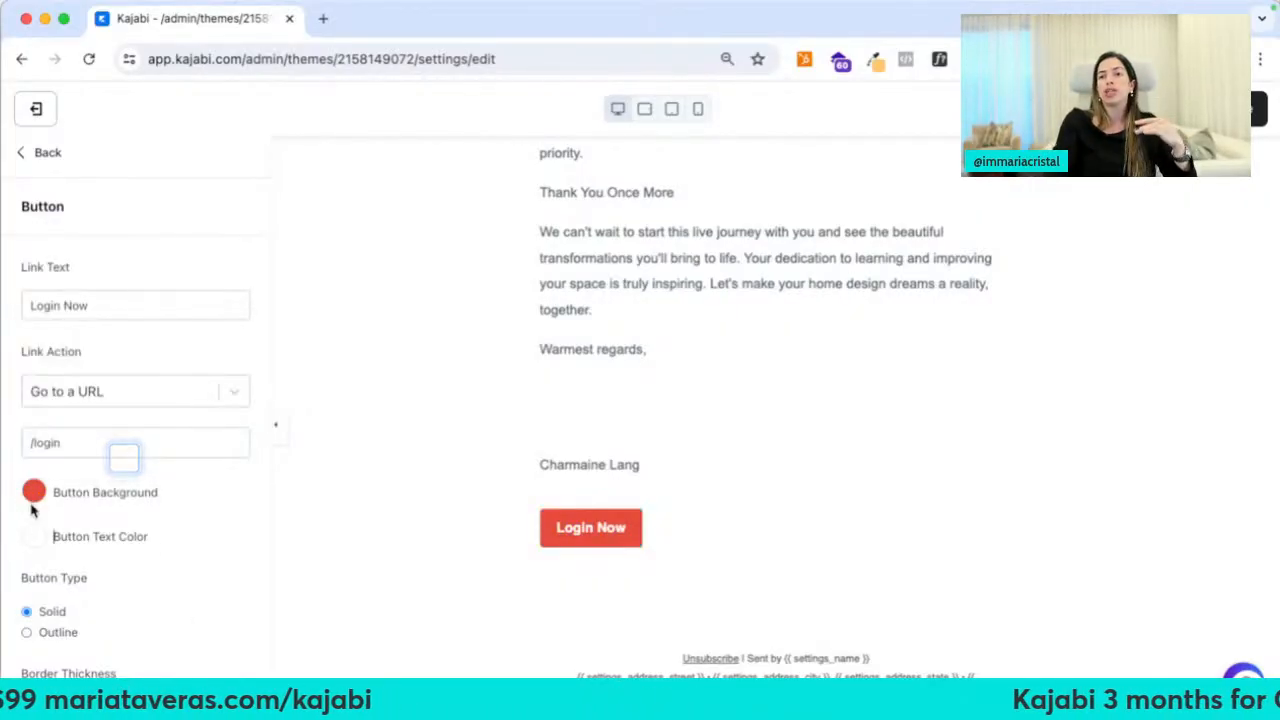
left_click(34, 492)
left_click(53, 492)
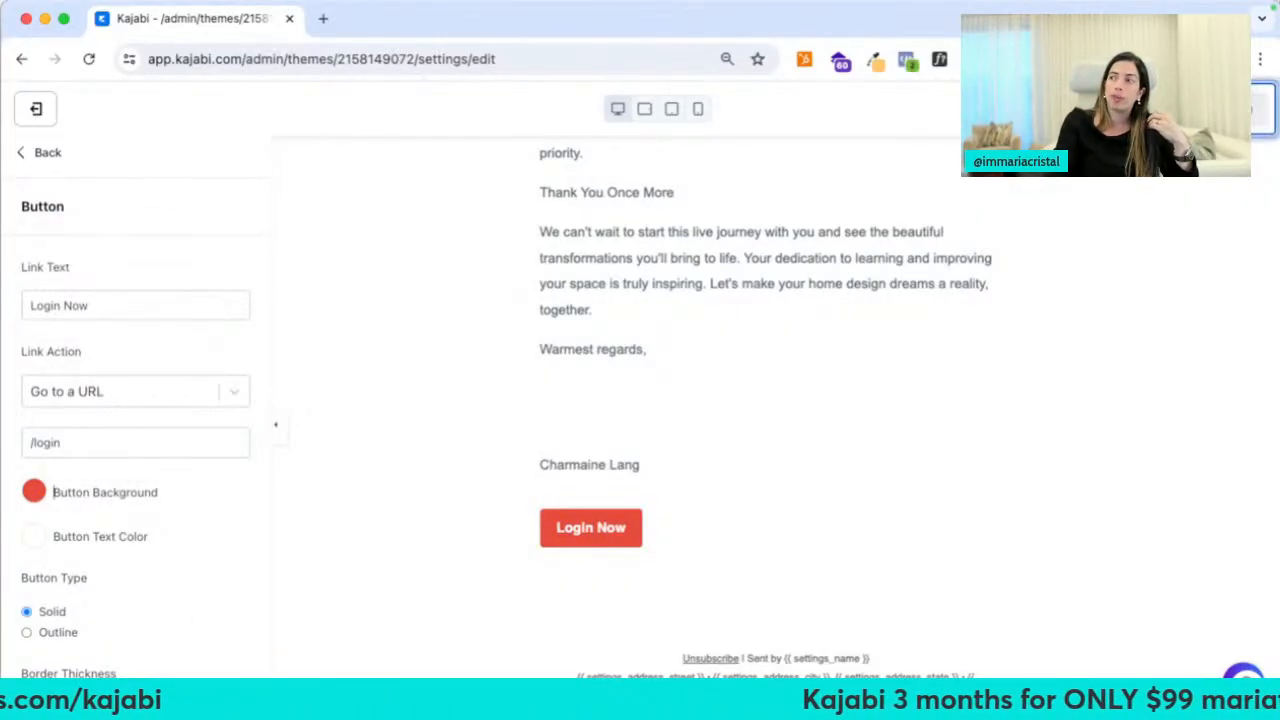
Preview the email, test the Login Now button, then save and close the editor
left_click(1262, 108)
scroll(430, 480, "down", 10)
left_click(463, 522)
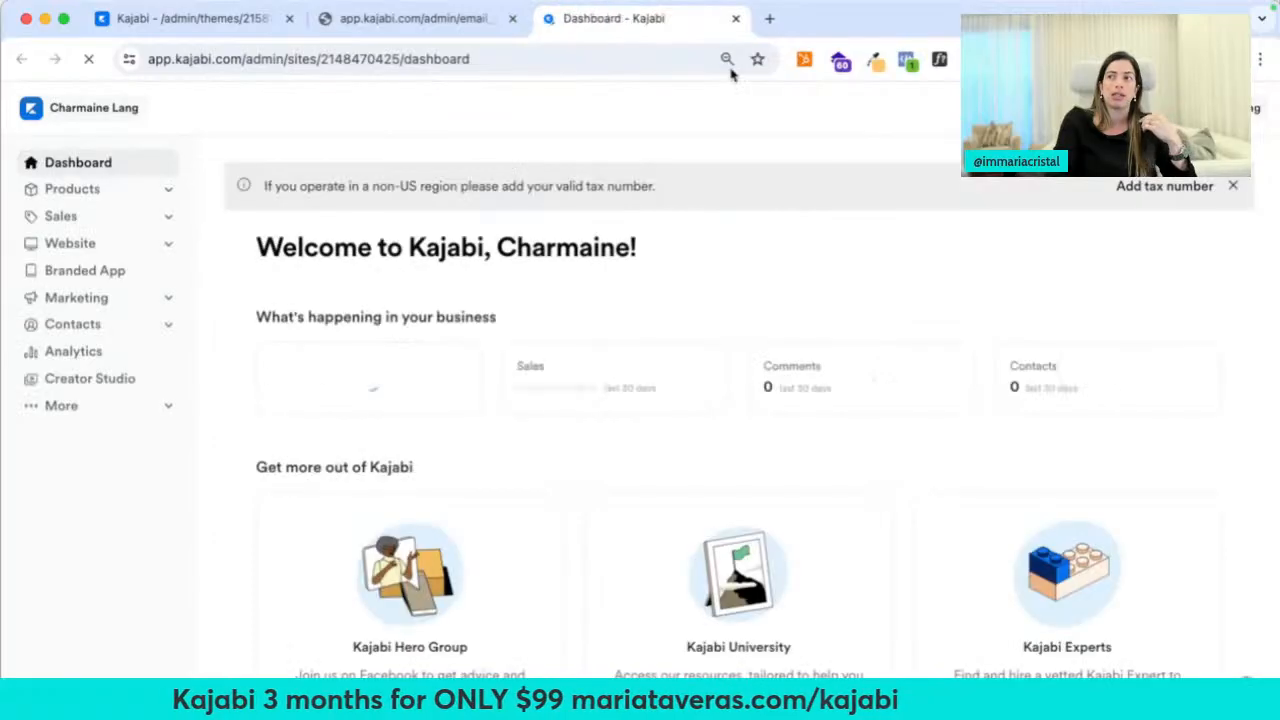
left_click(736, 21)
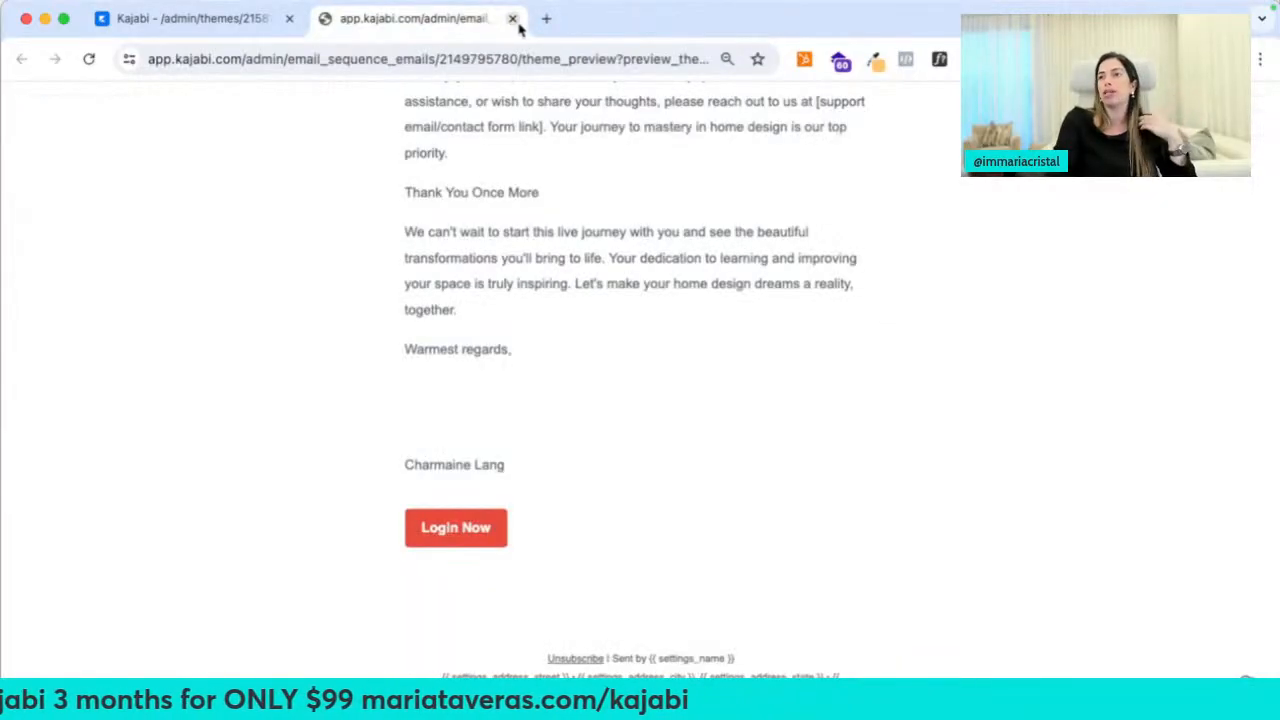
left_click(512, 19)
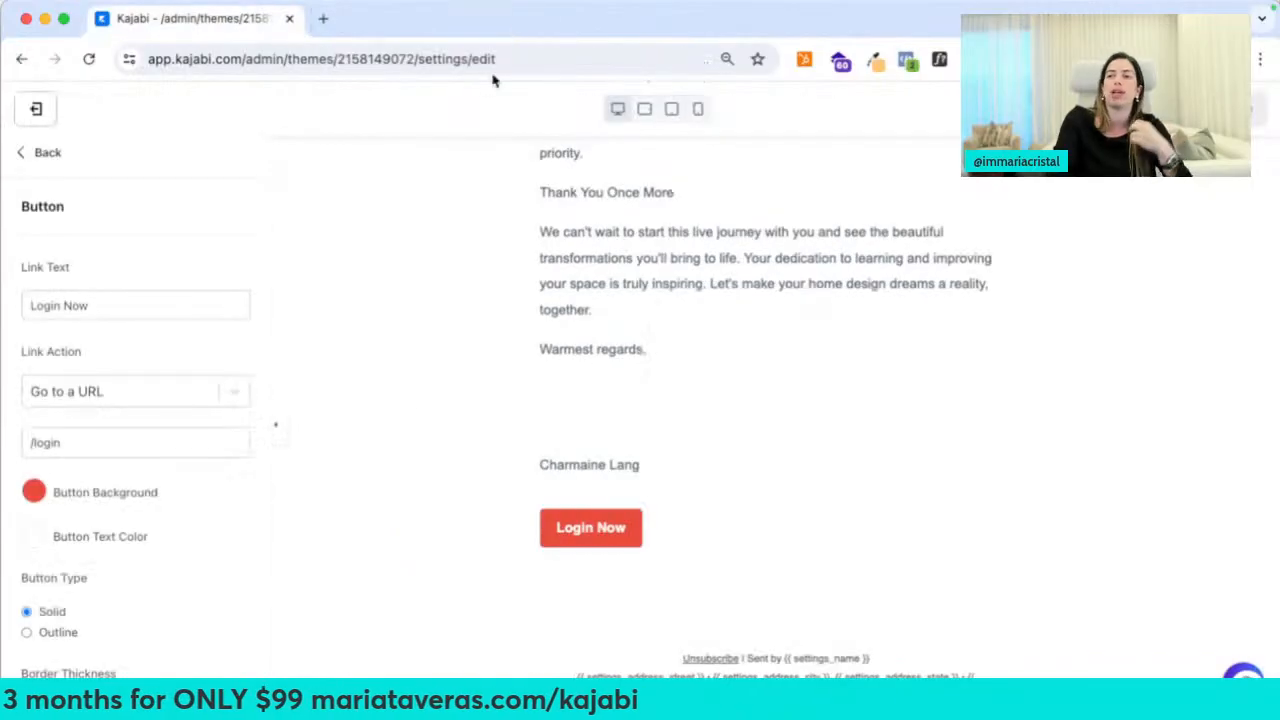
left_click(36, 109)
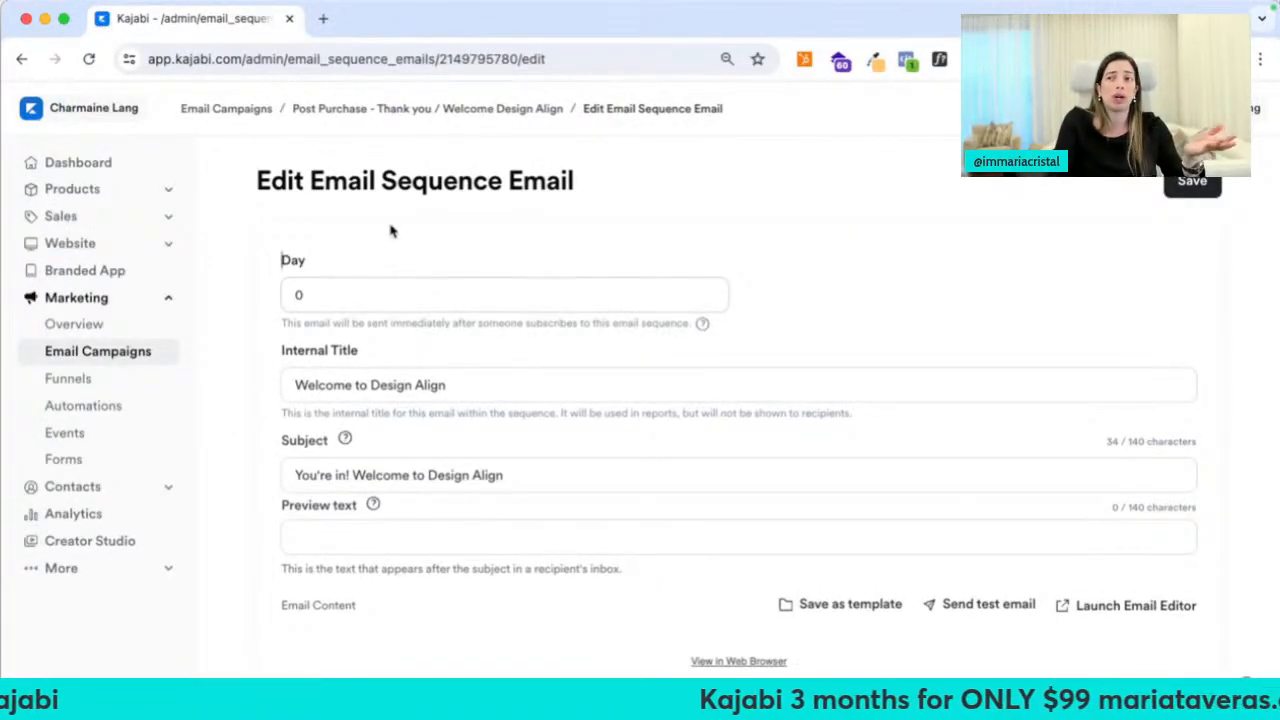
left_click(415, 110)
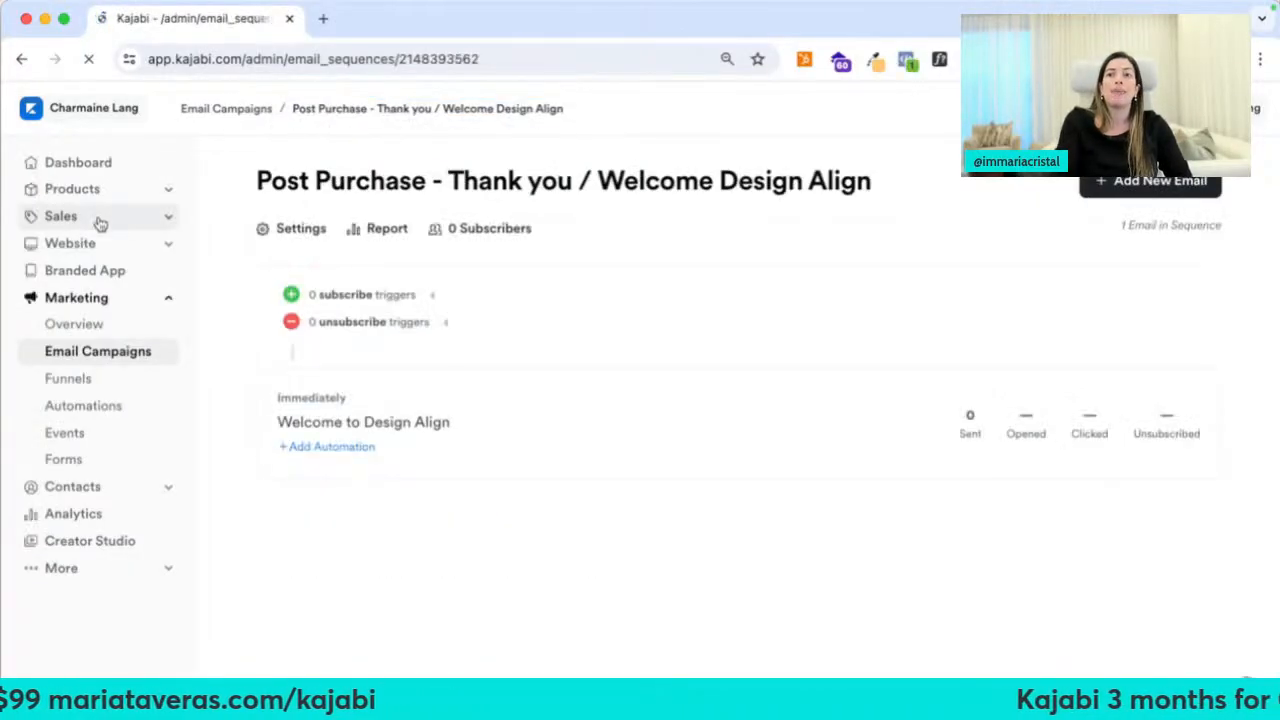
Open the DesignAlign $599 offer from Sales > Offers
left_click(108, 218)
left_click(103, 272)
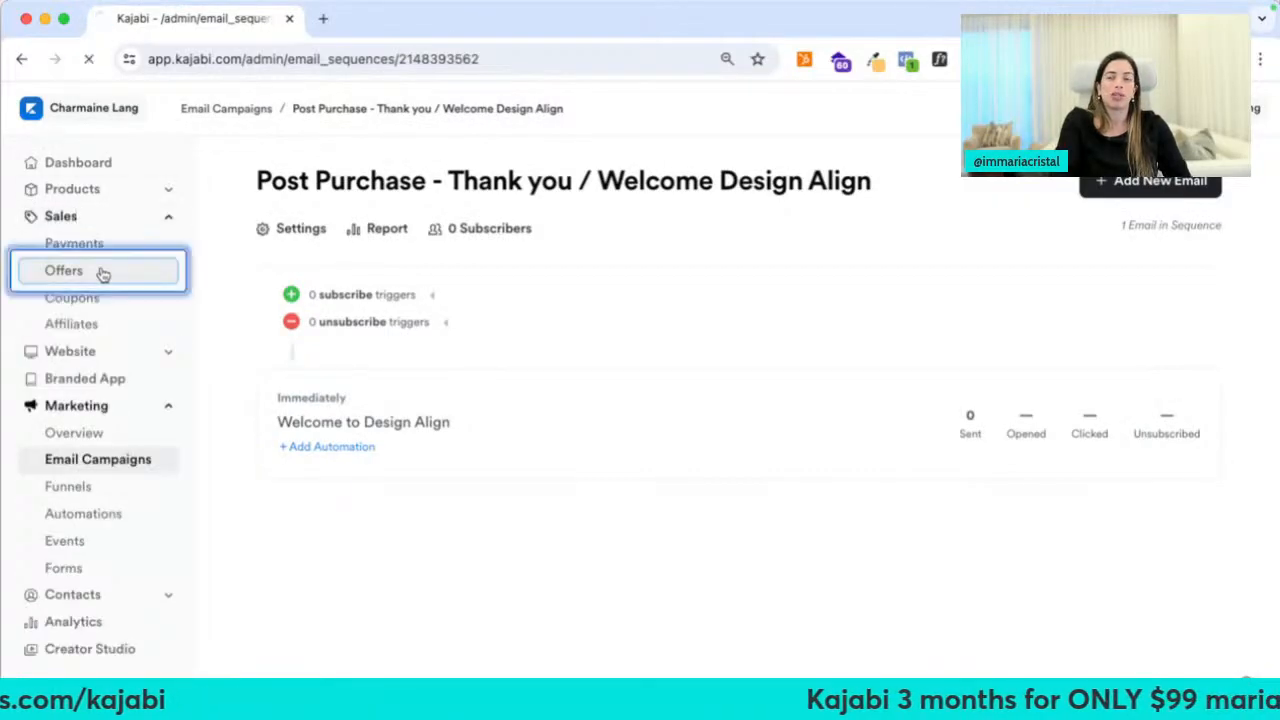
scroll(309, 571, "down", 3)
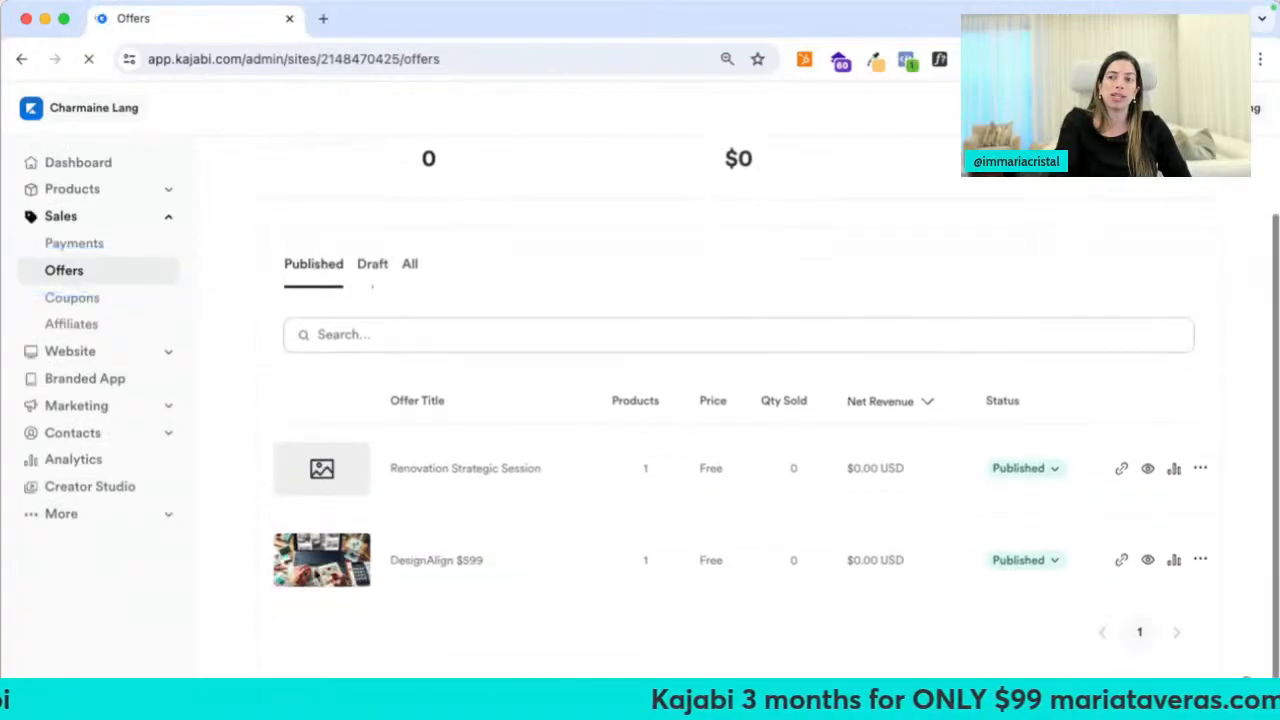
left_click(415, 563)
scroll(414, 567, "down", 10)
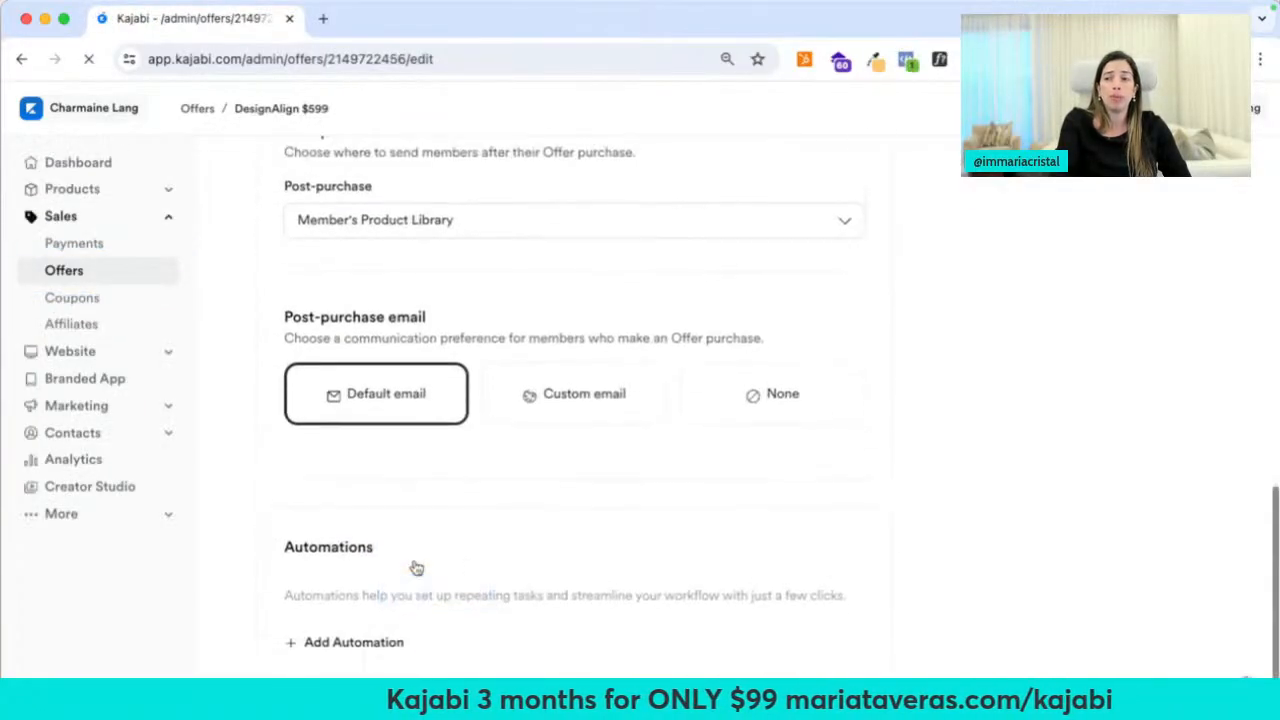
Add an automation subscribing buyers to the Welcome Design Align email sequence and save the offer
left_click(370, 655)
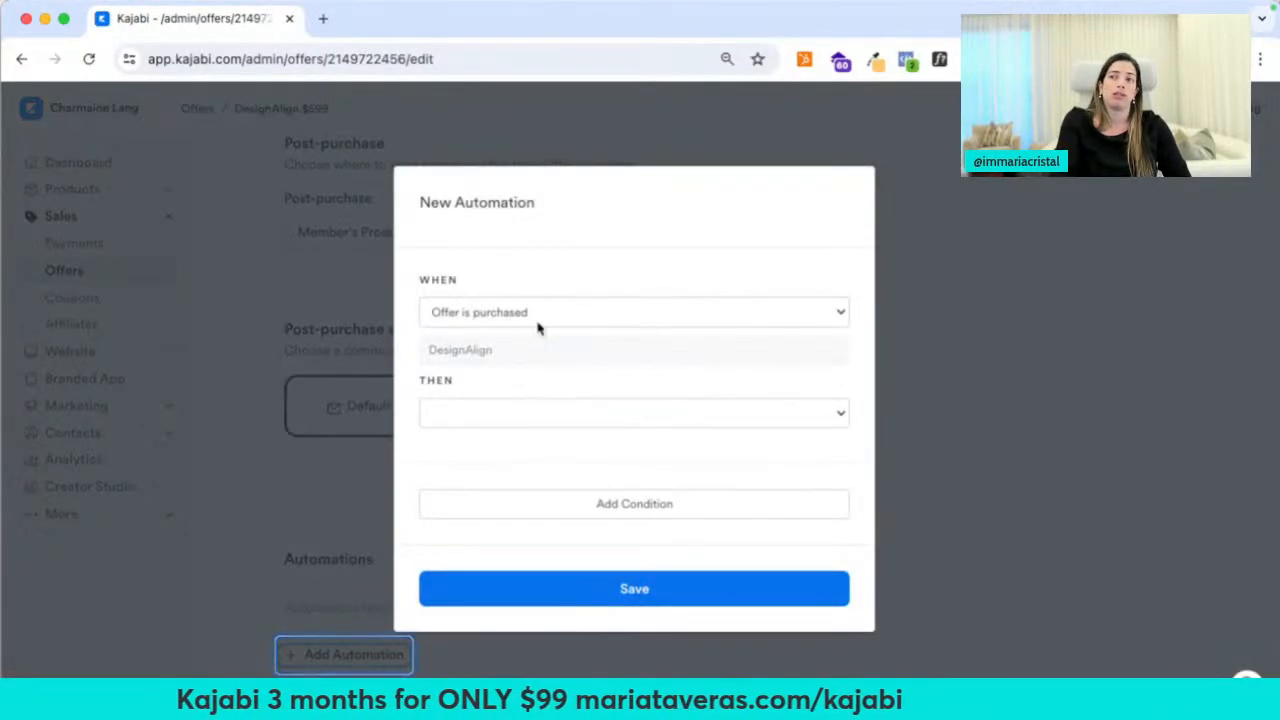
left_click(517, 413)
left_click(523, 537)
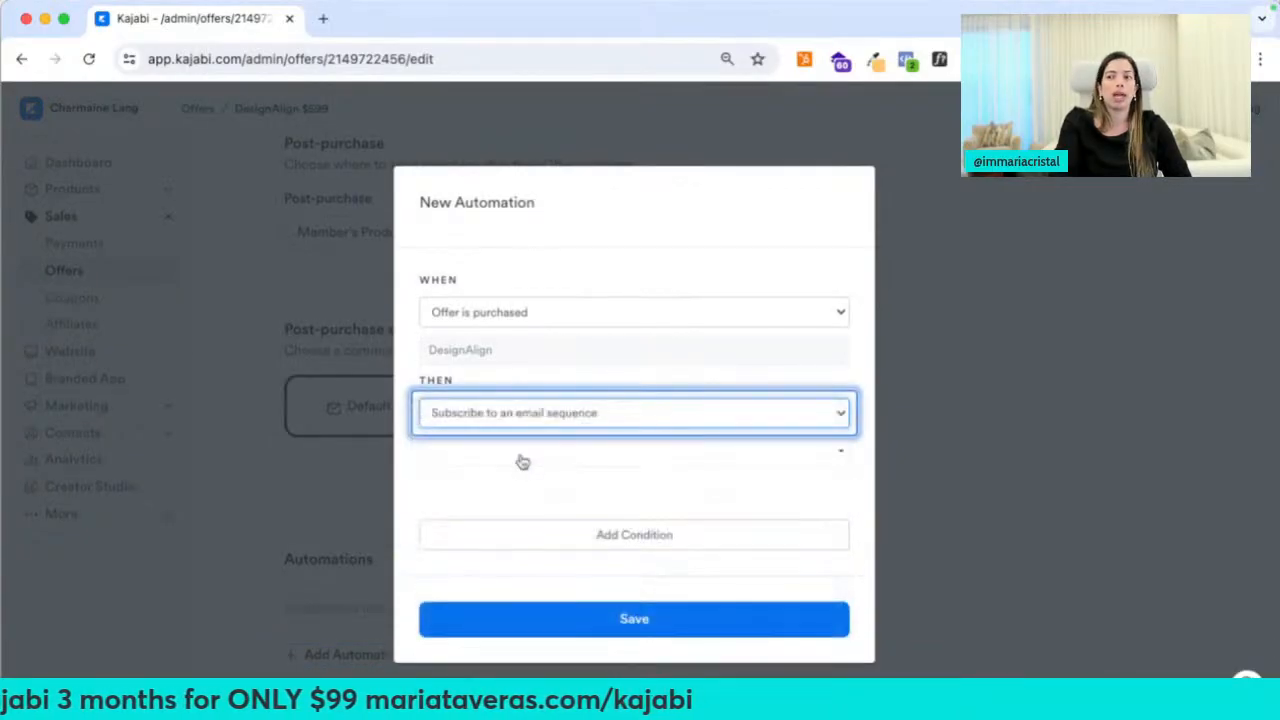
left_click(505, 455)
type("we")
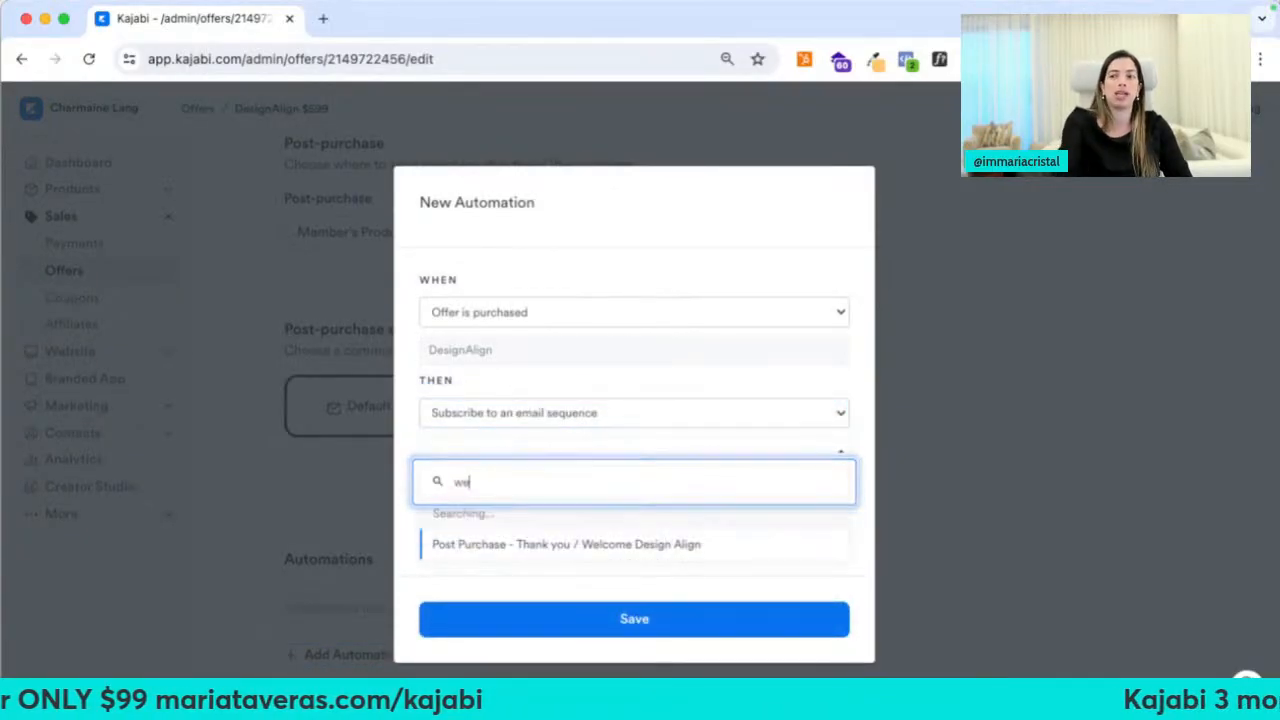
left_click(571, 520)
left_click(600, 620)
scroll(891, 423, "up", 10)
left_click(1191, 182)
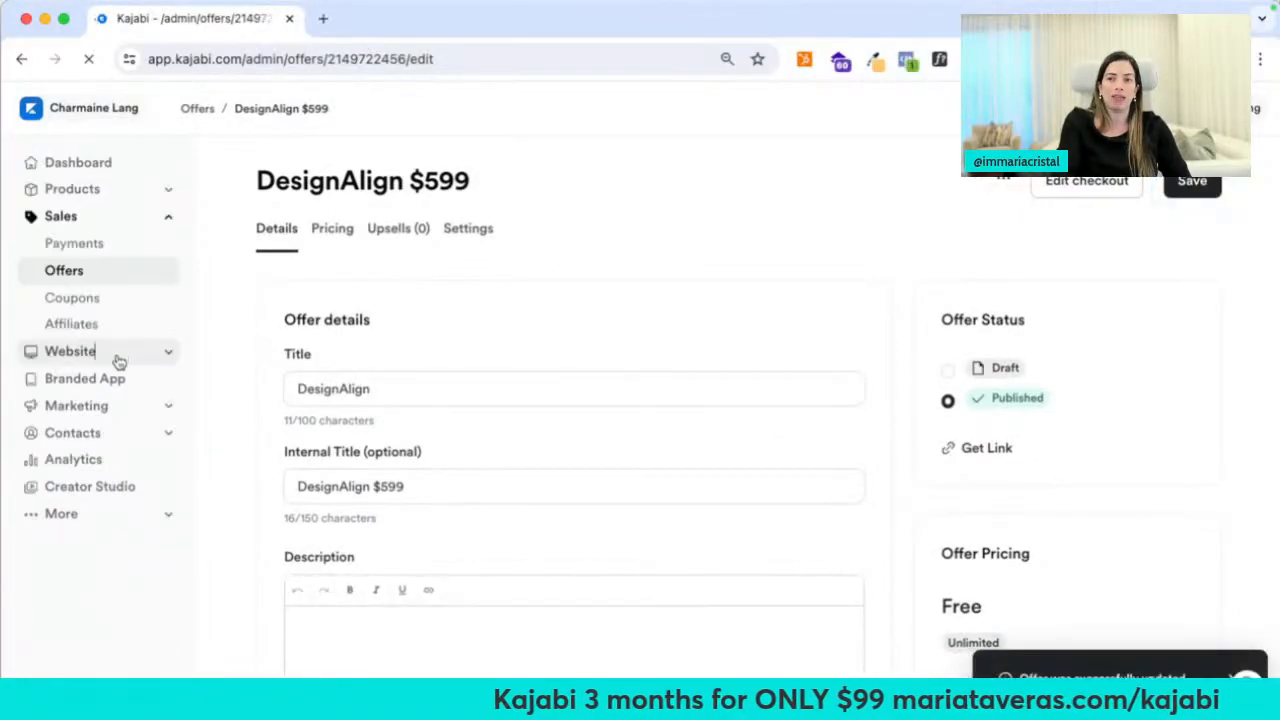
left_click(117, 358)
left_click(108, 434)
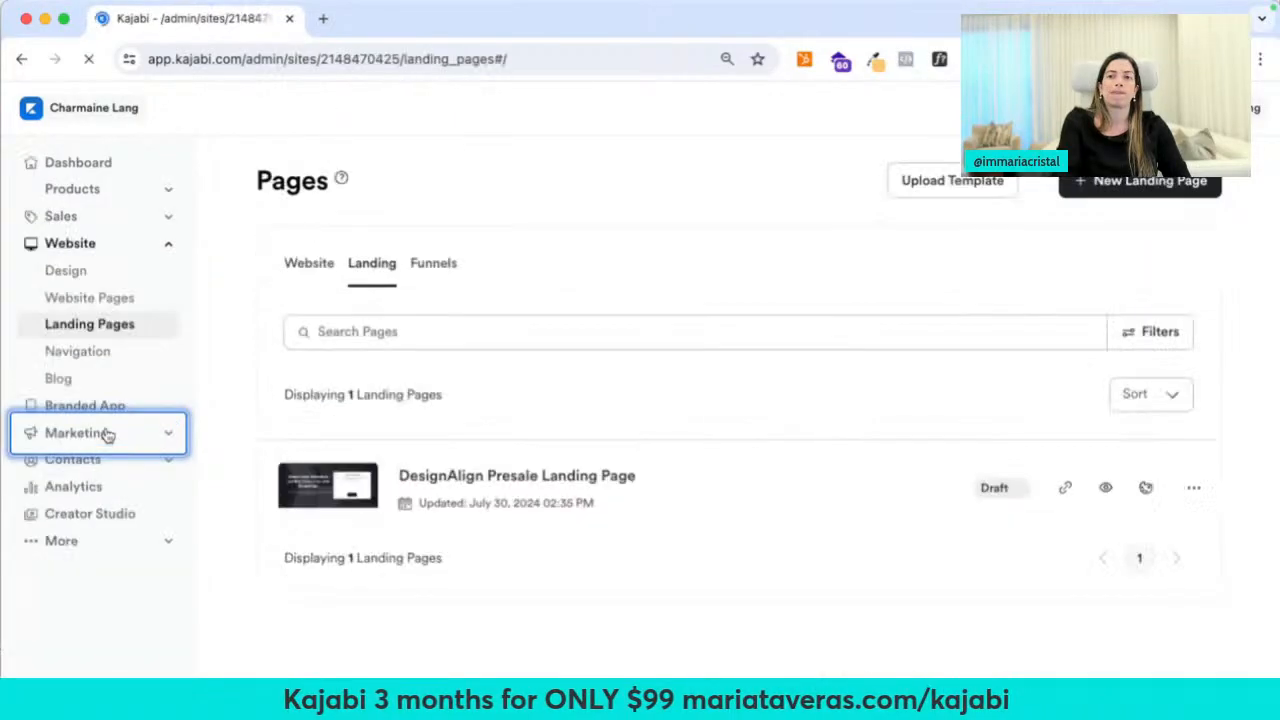
Upload the Design align Sales Page template zip from this computer
left_click(937, 181)
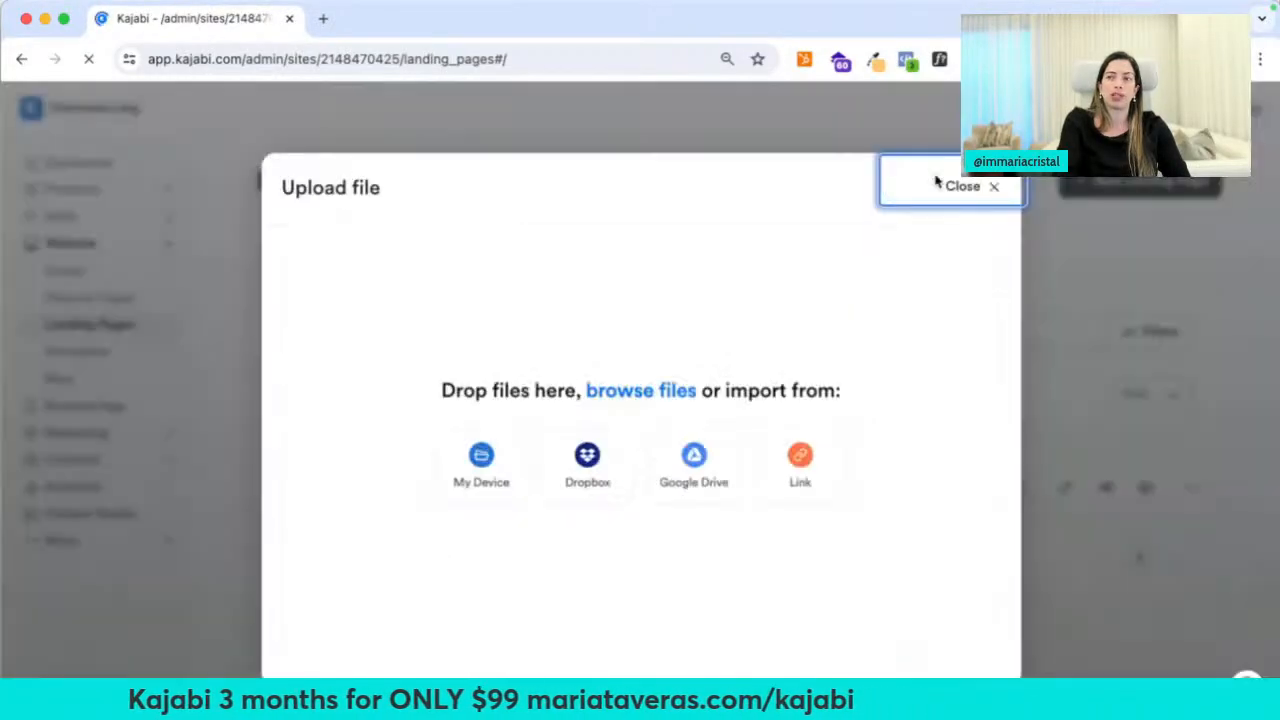
left_click(484, 465)
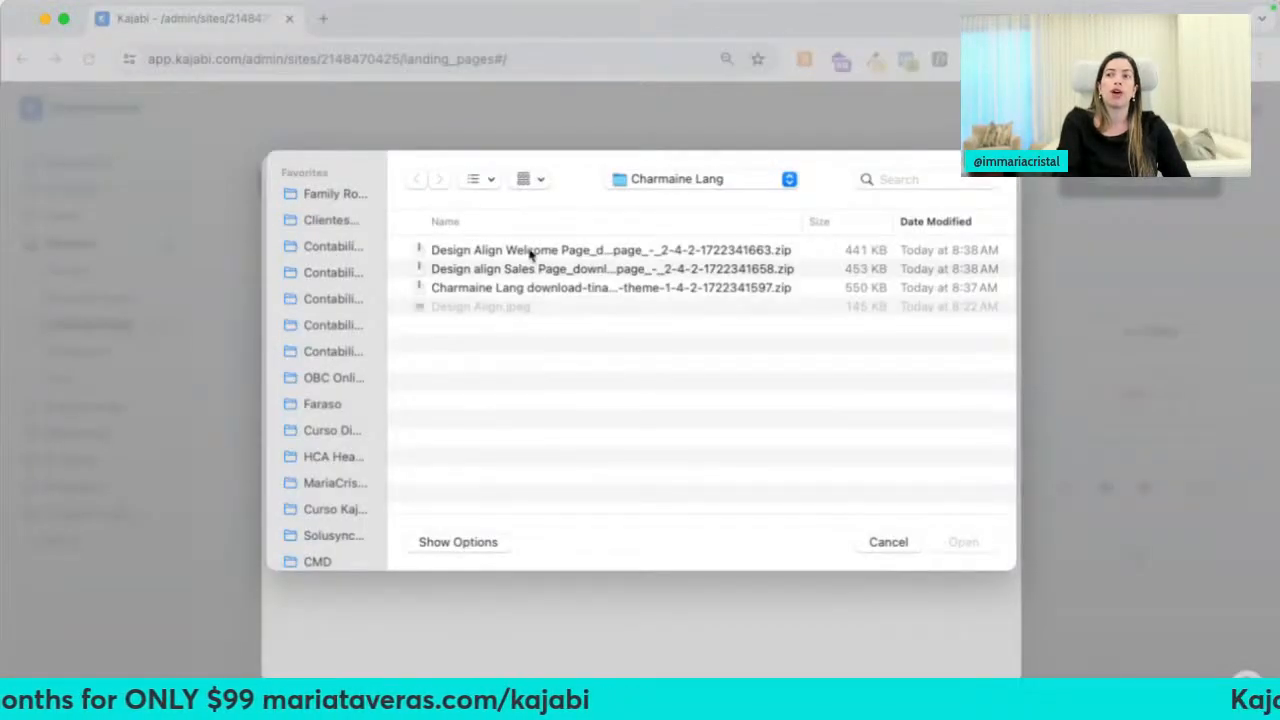
double_click(527, 269)
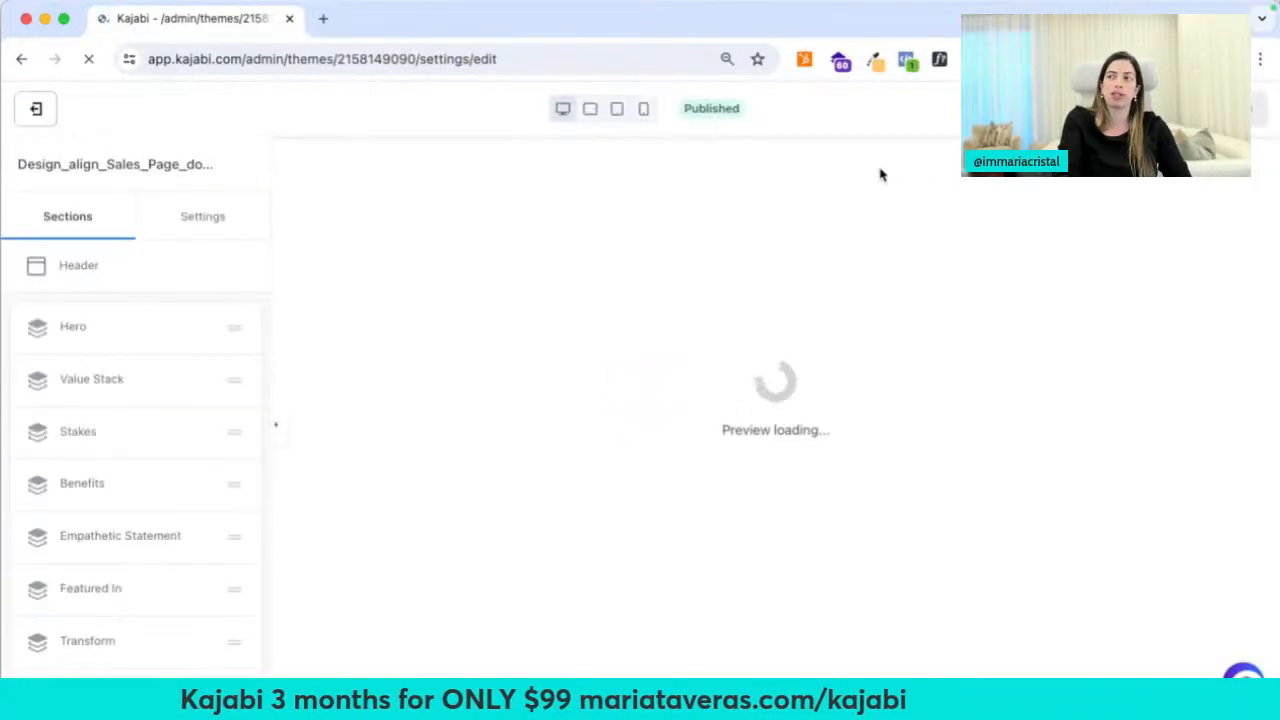
left_click(35, 108)
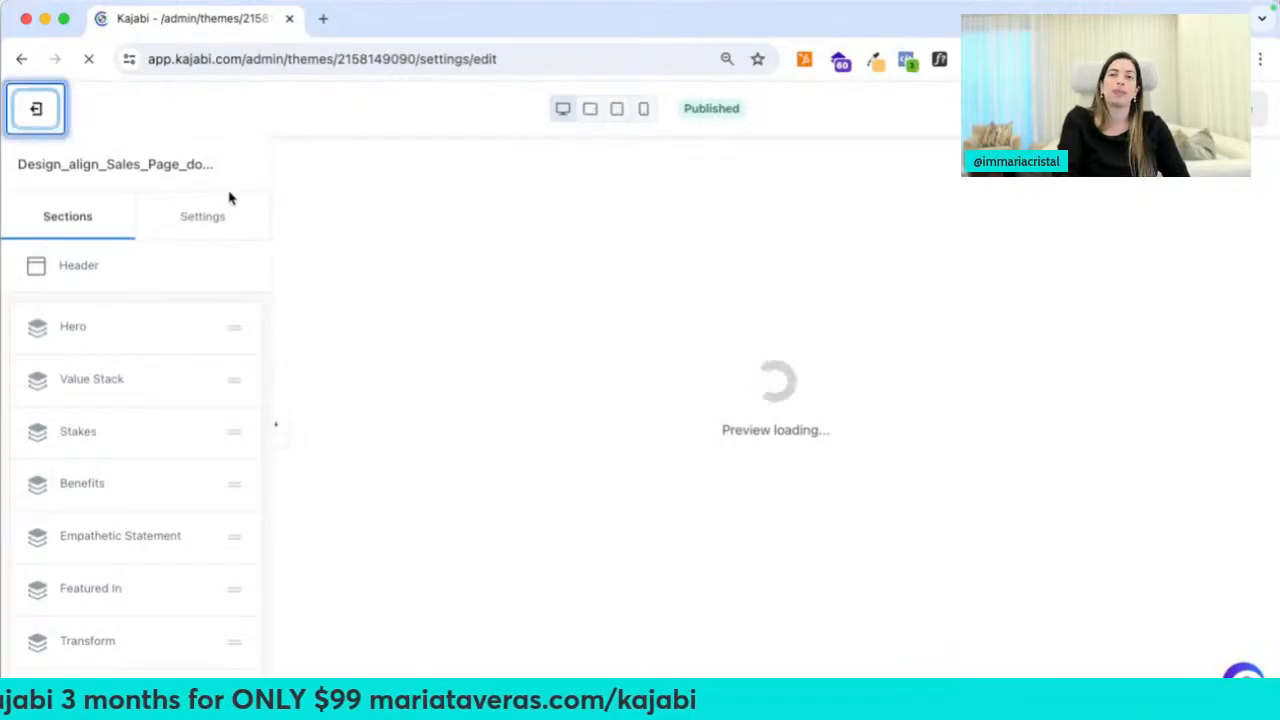
Upload the Design Align Welcome Page template zip as a second landing page
left_click(955, 186)
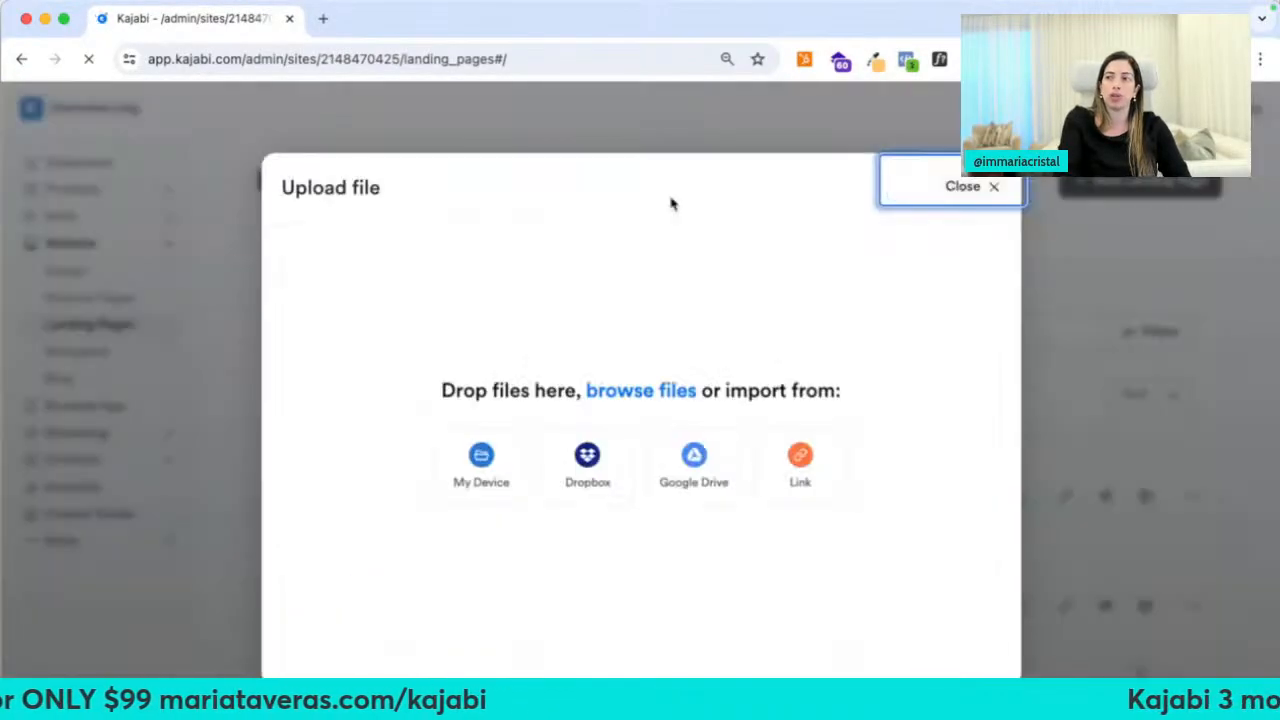
left_click(478, 460)
double_click(553, 250)
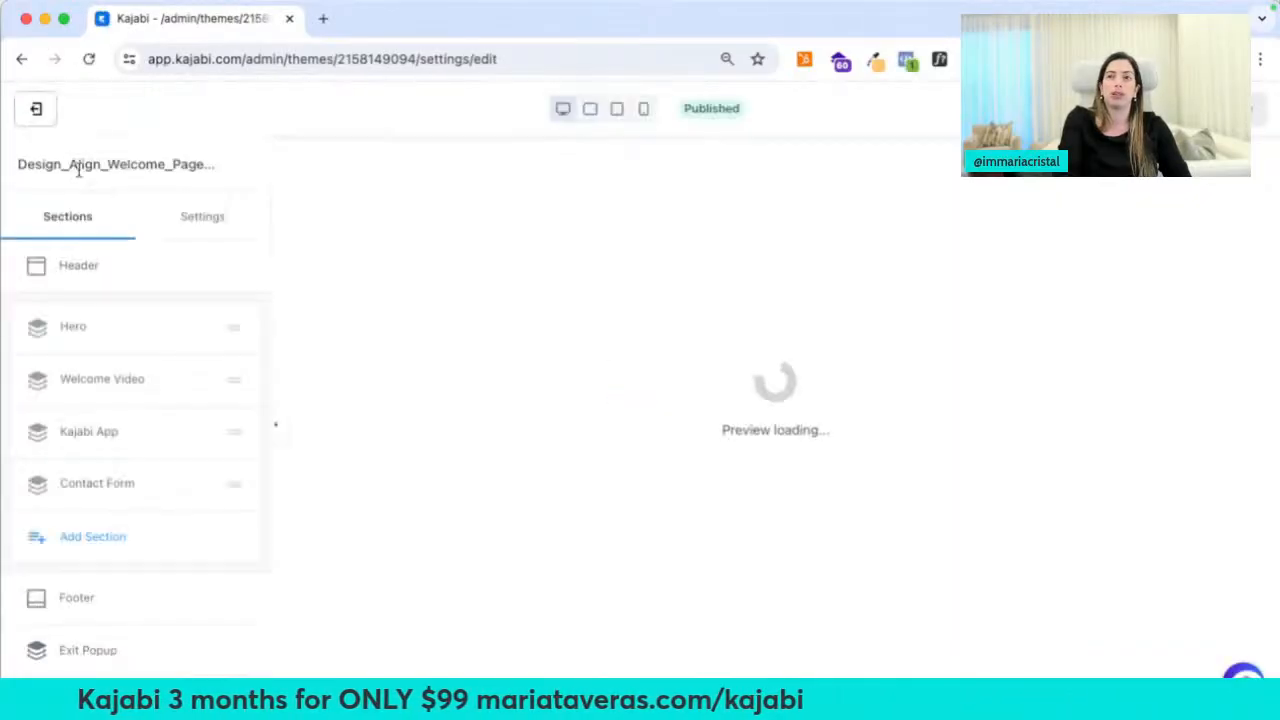
left_click(36, 108)
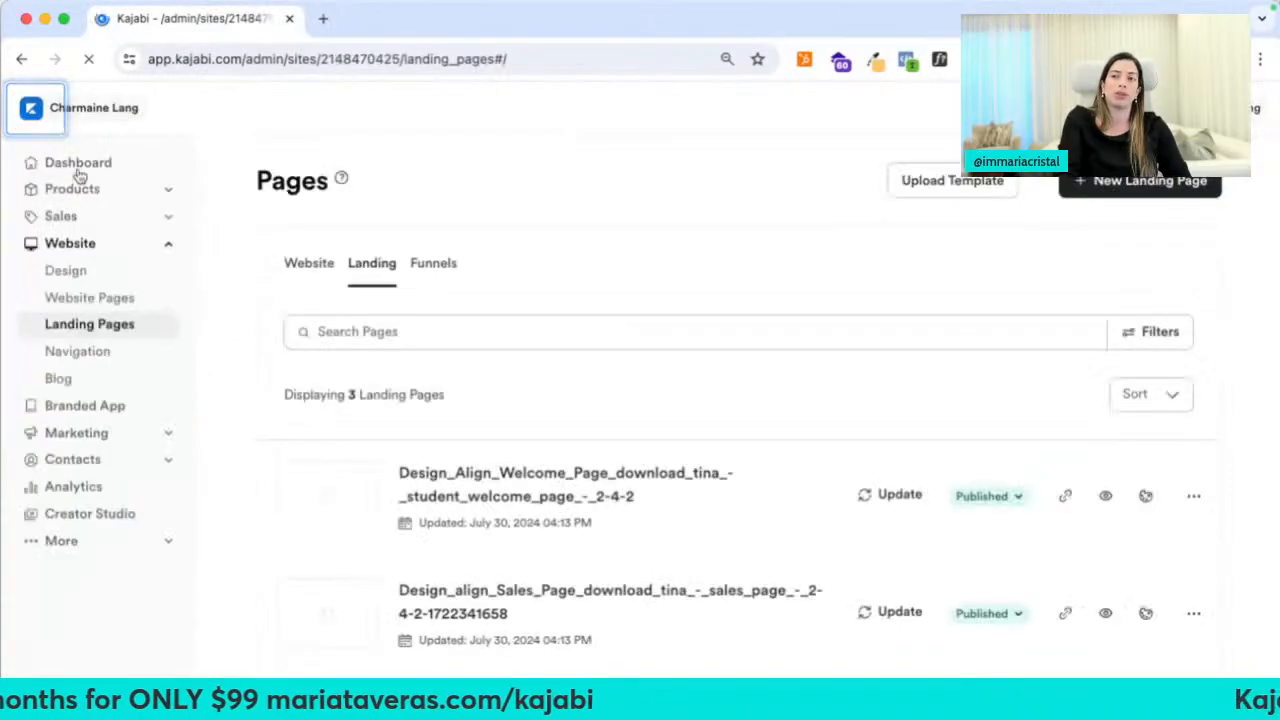
left_click(96, 221)
Open the DesignAlign $599 offer and scroll to its post-purchase settings
left_click(79, 283)
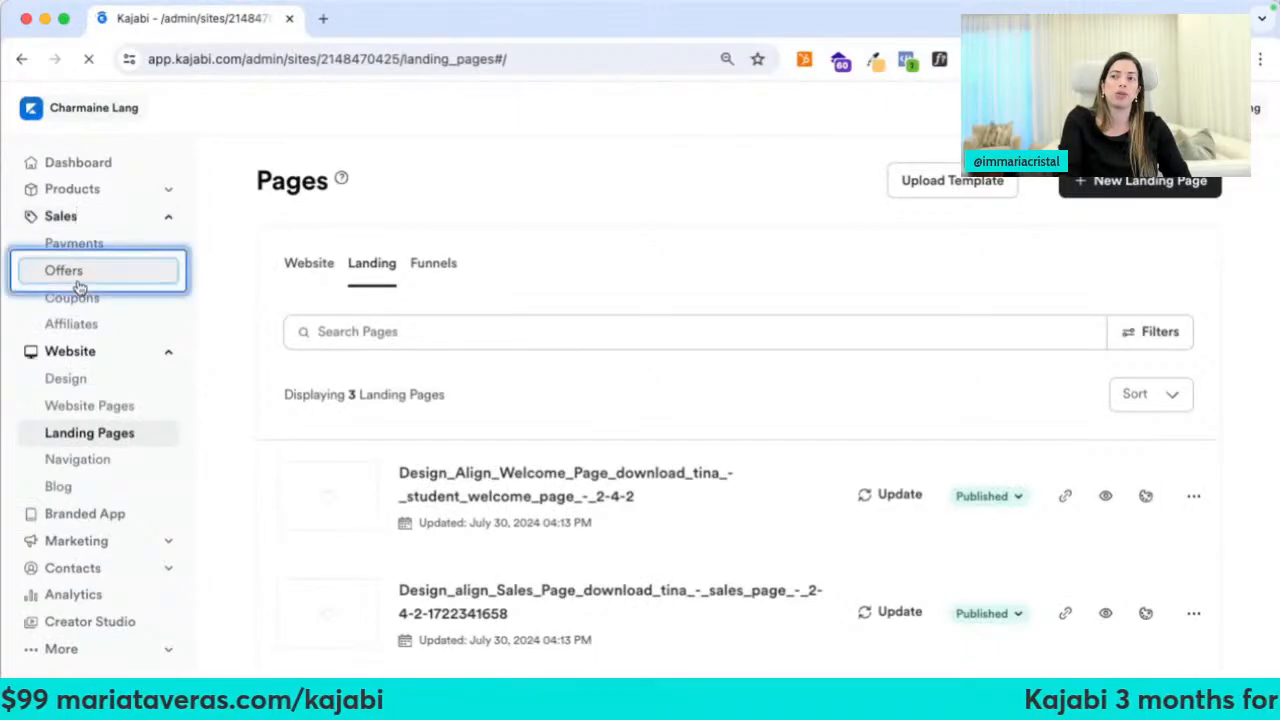
scroll(449, 590, "down", 2)
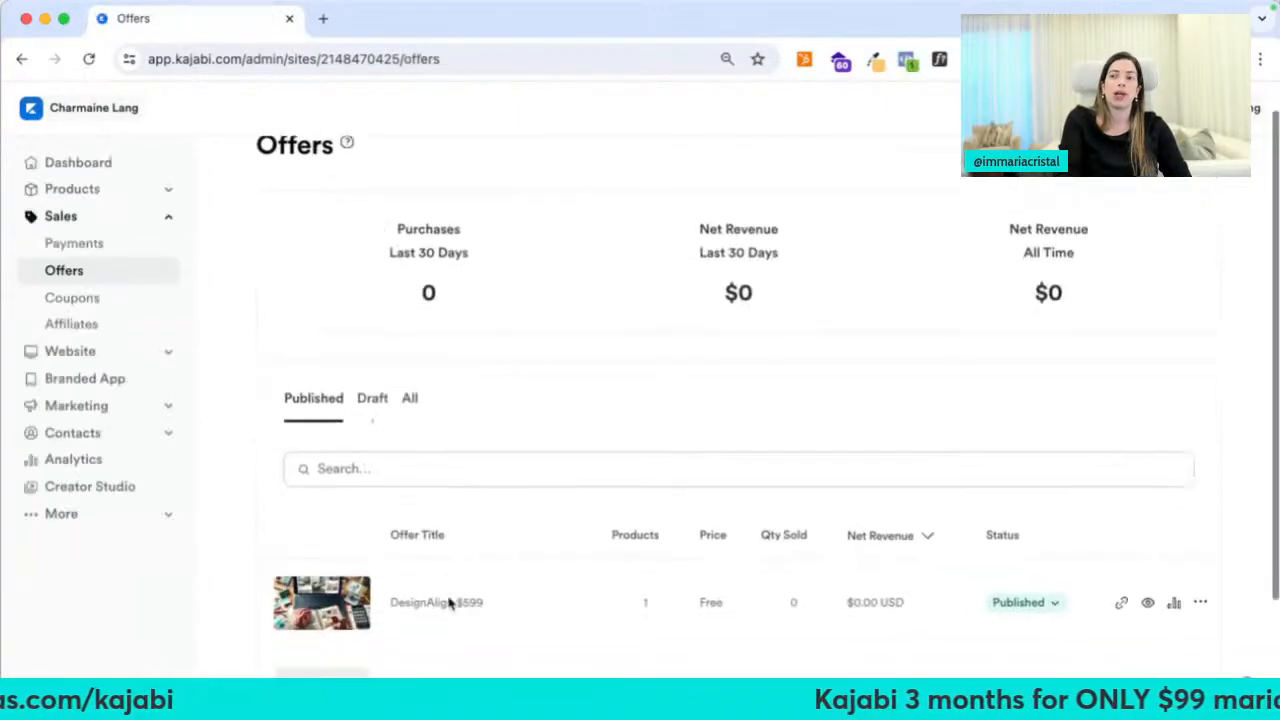
left_click(447, 548)
scroll(447, 548, "down", 6)
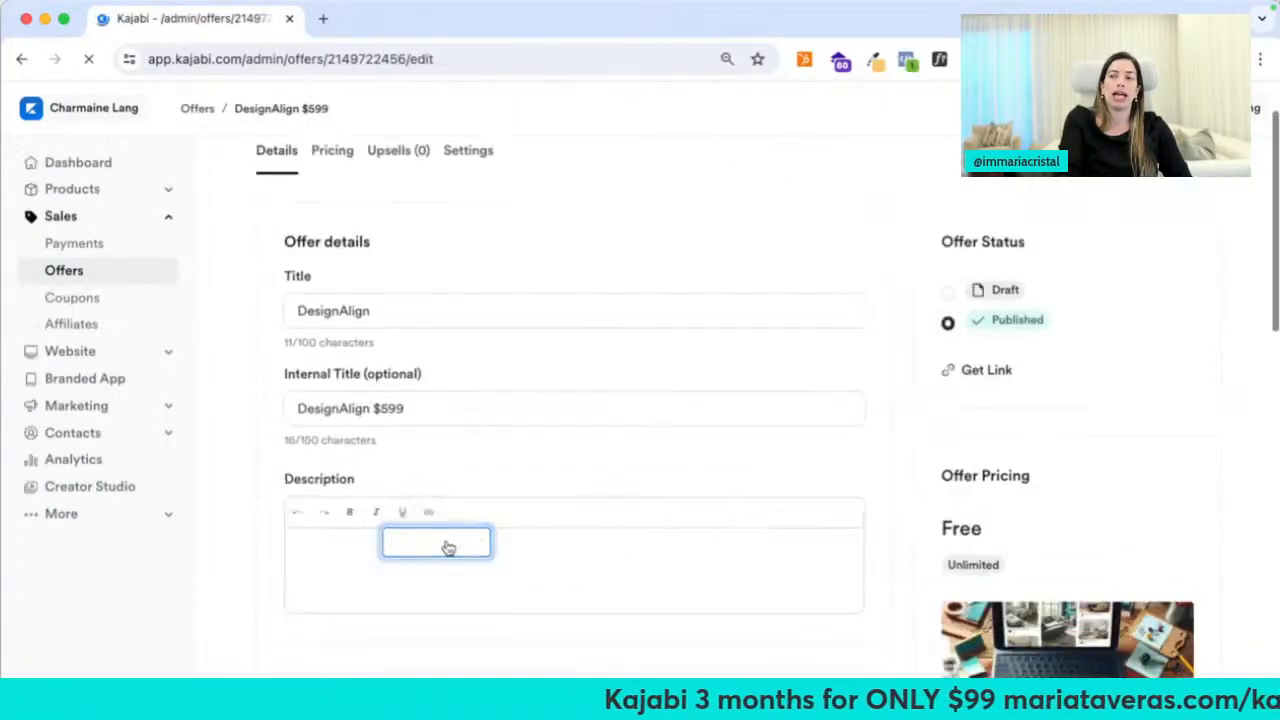
scroll(447, 548, "down", 1)
scroll(440, 309, "down", 4)
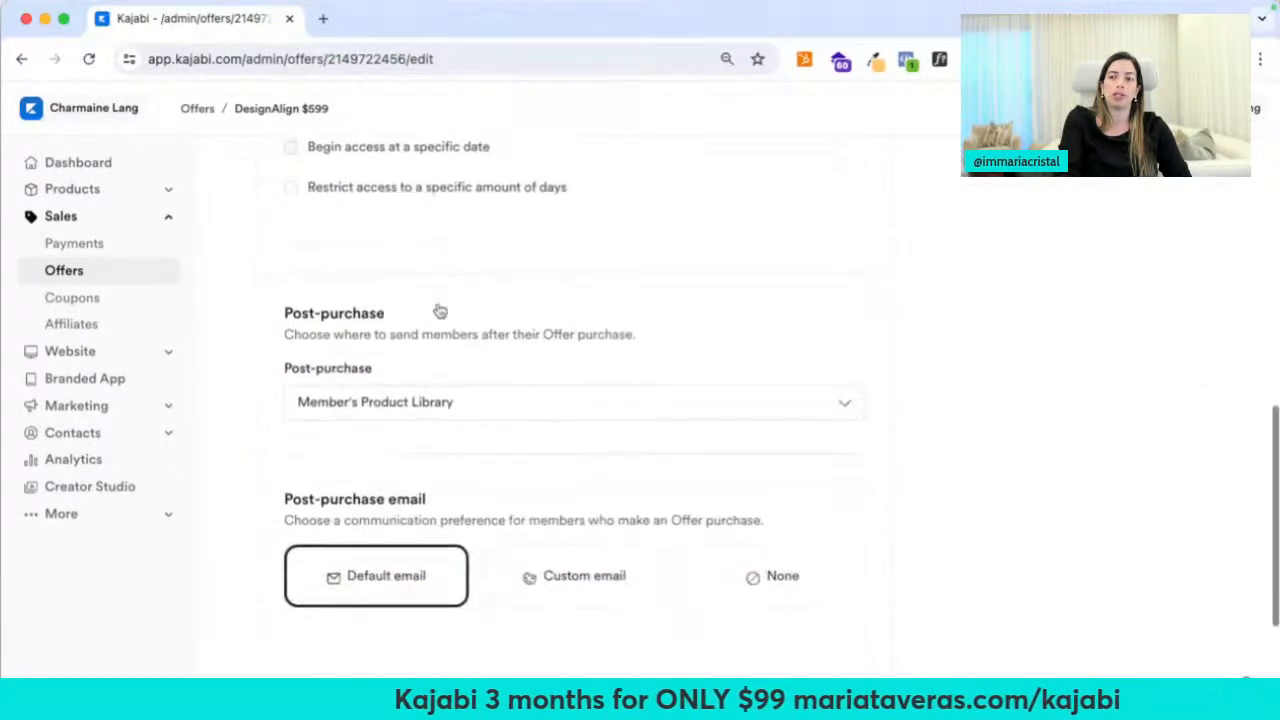
Set post-purchase to the existing Design Align Welcome Page landing page and save the offer
left_click(392, 352)
left_click(363, 374)
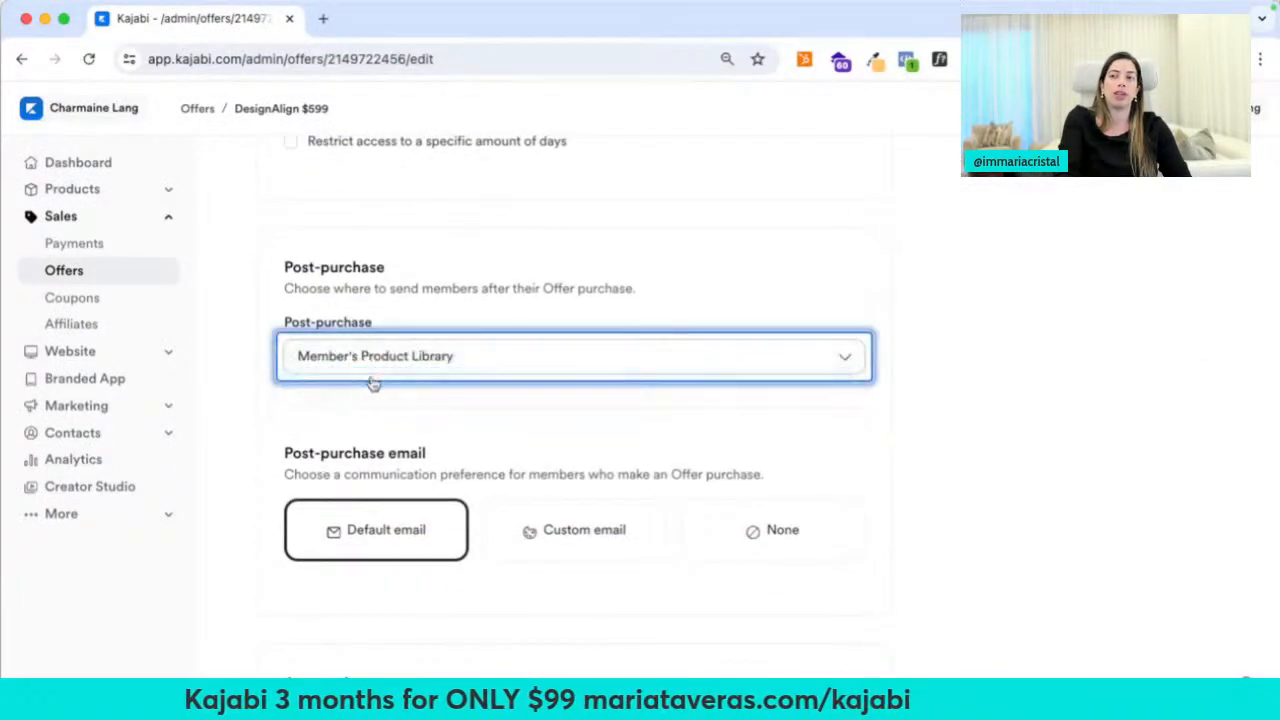
left_click(380, 421)
type("wel")
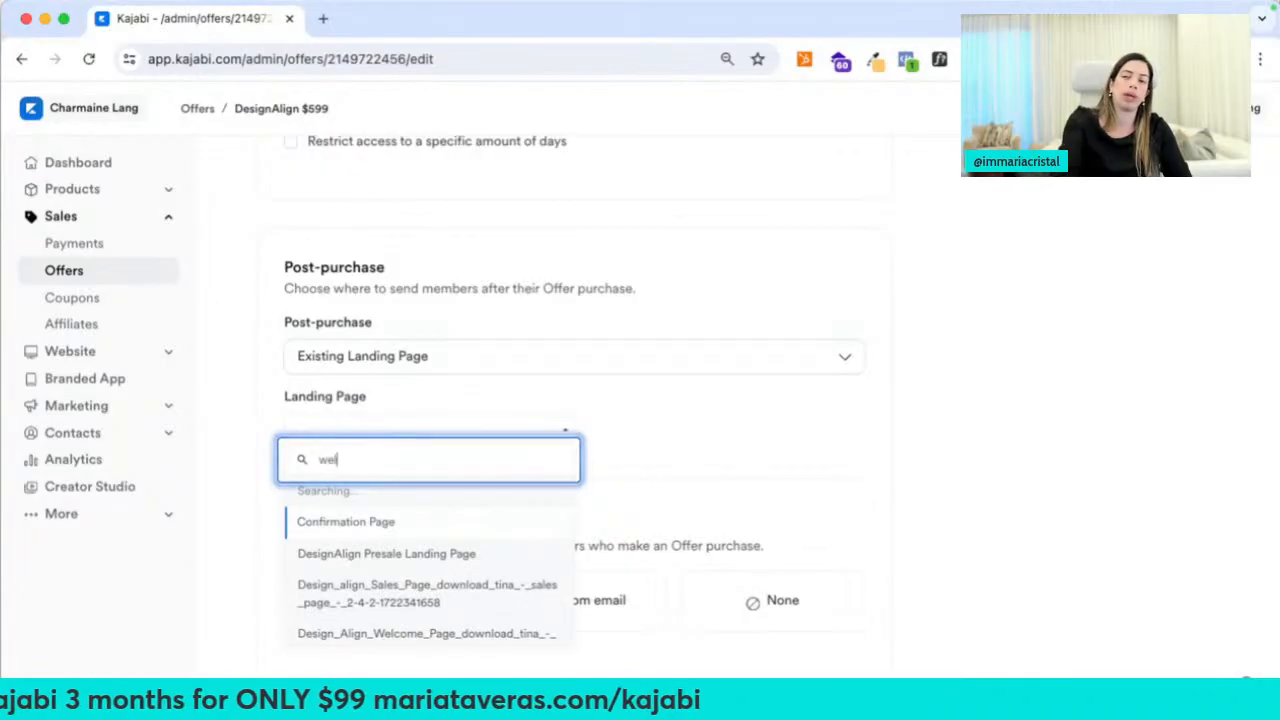
left_click(390, 510)
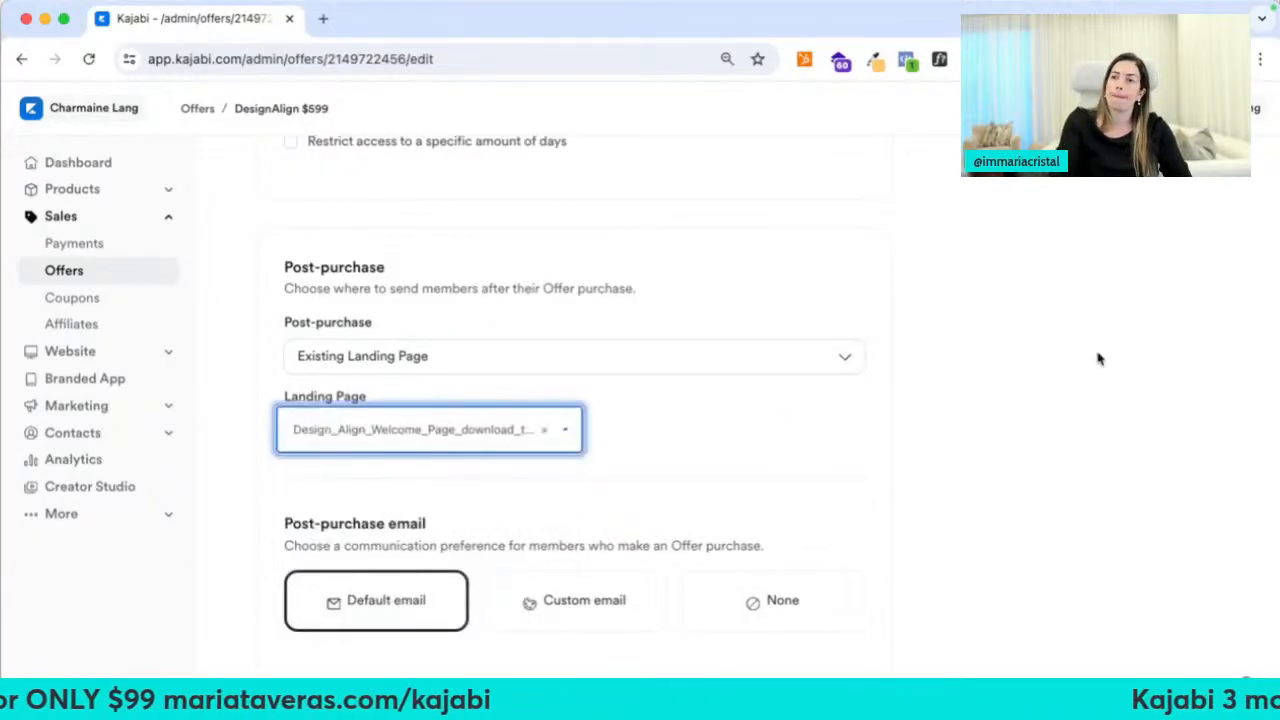
scroll(1097, 359, "up", 10)
left_click(1190, 196)
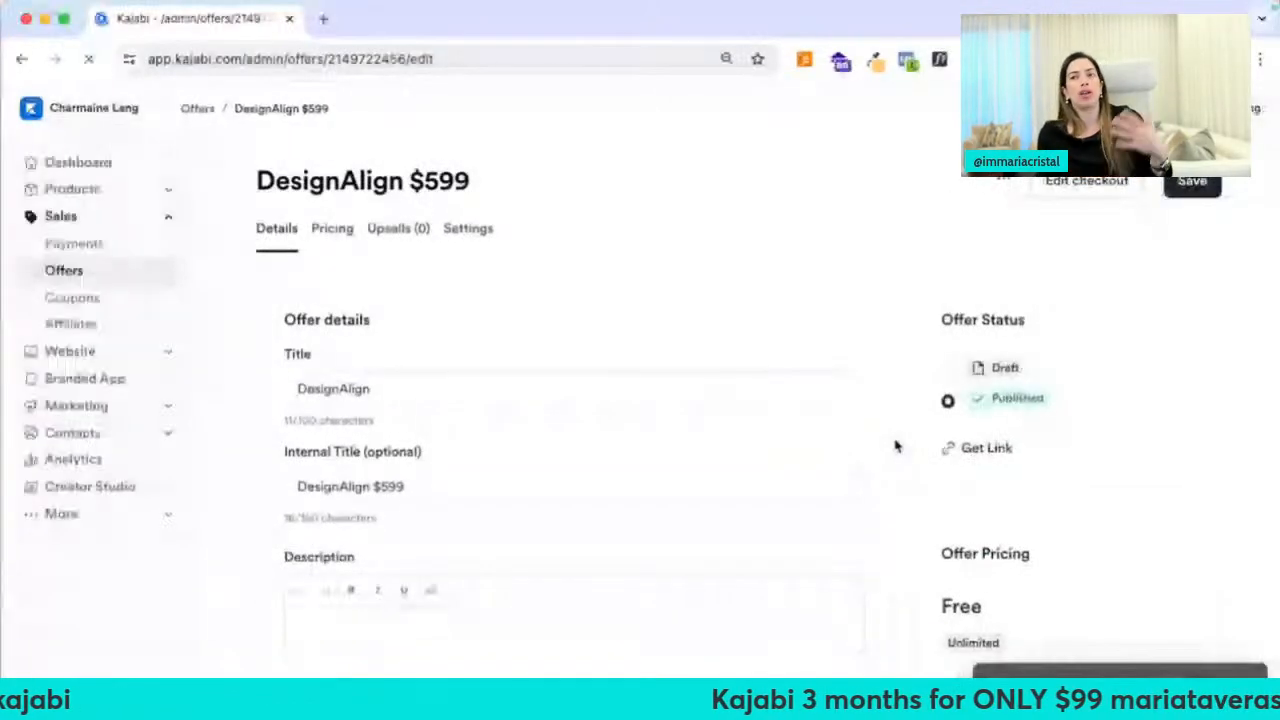
left_click(143, 355)
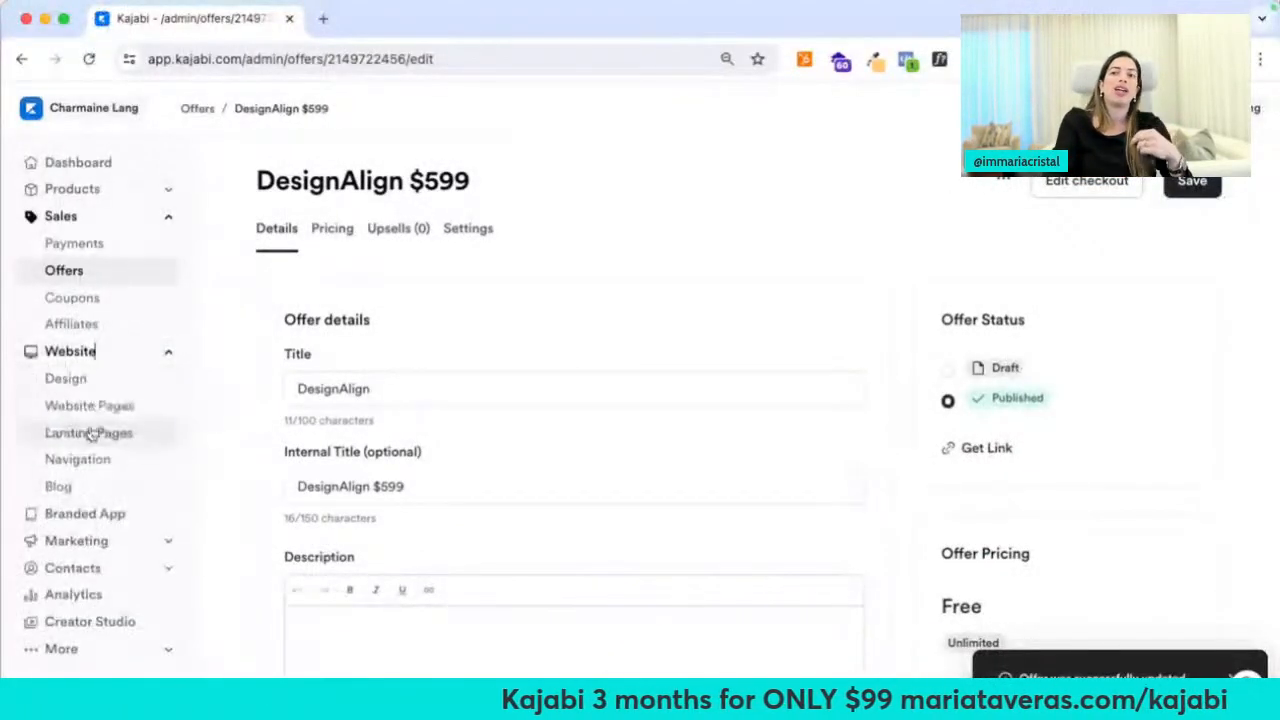
Open the details of the Design Align welcome landing page
left_click(91, 431)
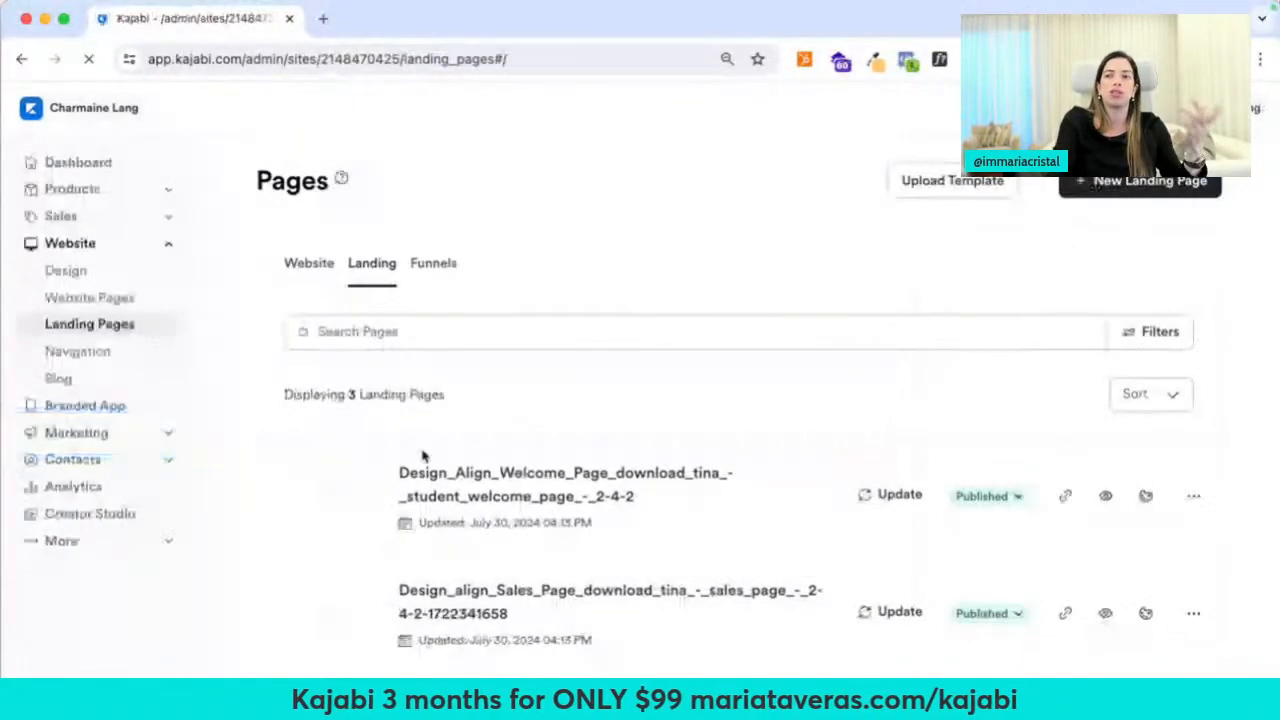
scroll(795, 505, "down", 3)
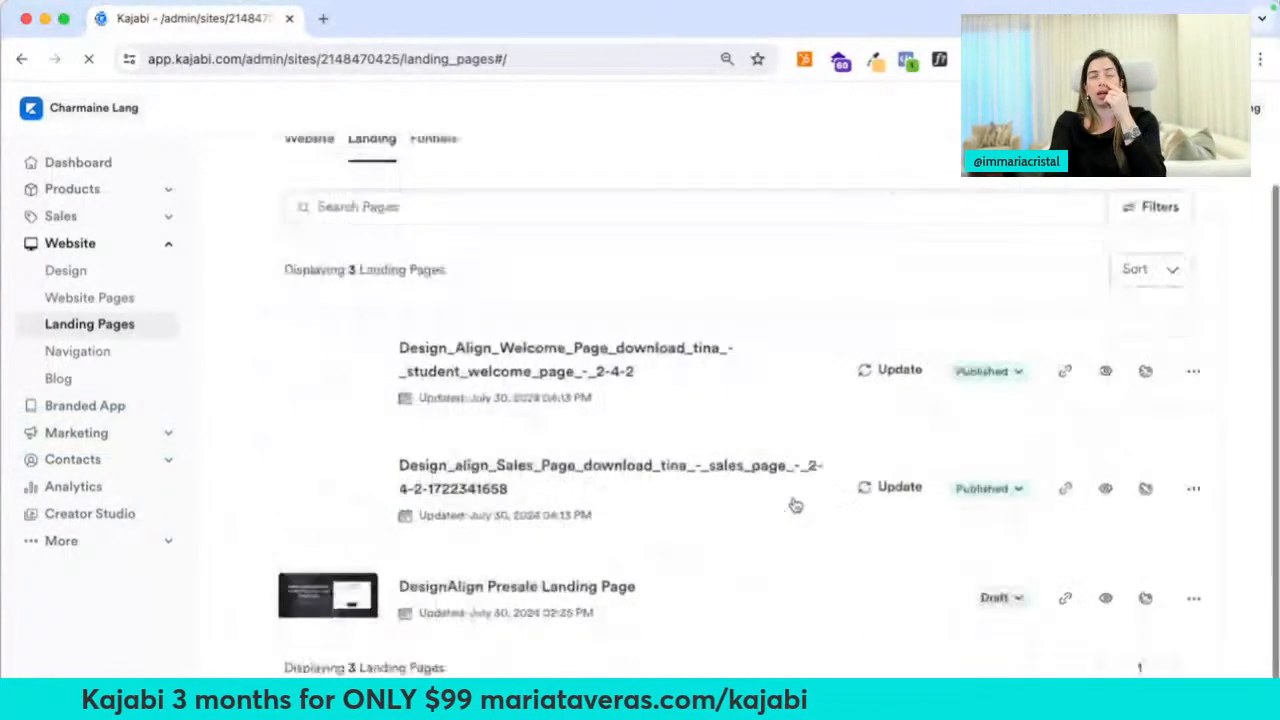
left_click(1193, 352)
left_click(1110, 388)
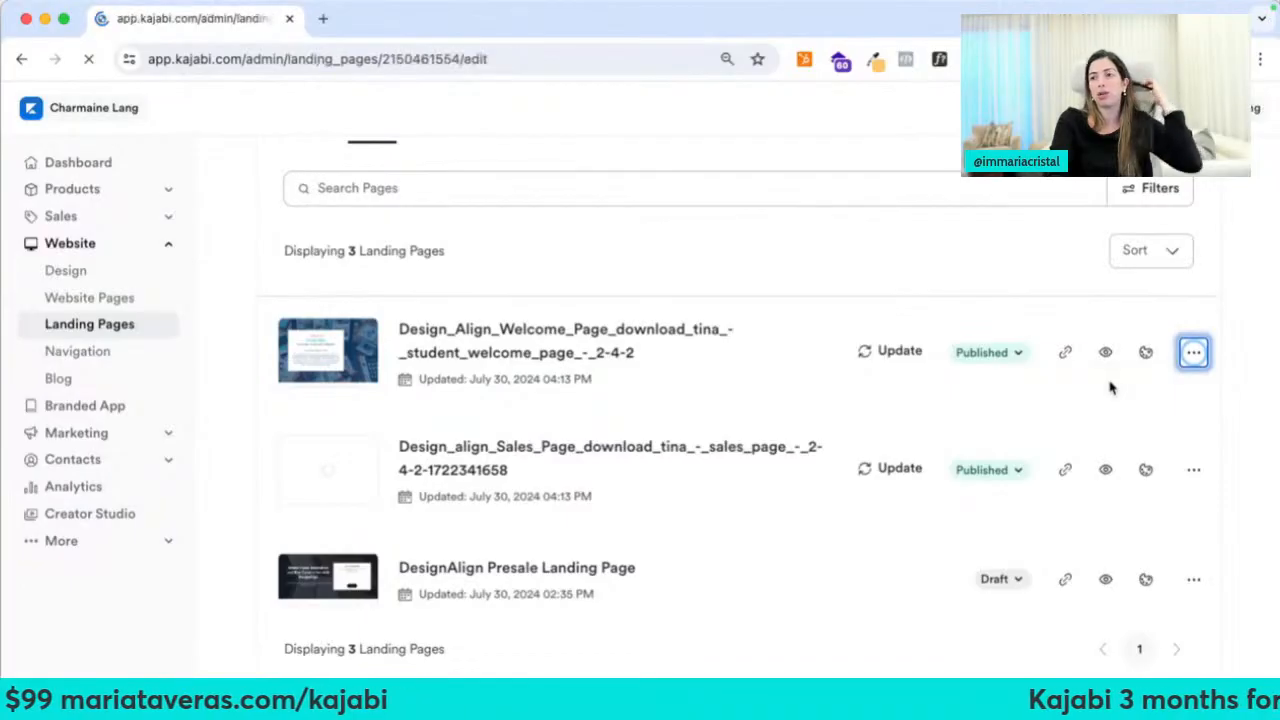
Retitle the page 'Welcome to Design Align Page' with the welcome-dap URL slug
left_click(712, 294)
key("super+a")
type("Welcome to Desing")
key("BackSpace")
type("Align Pag")
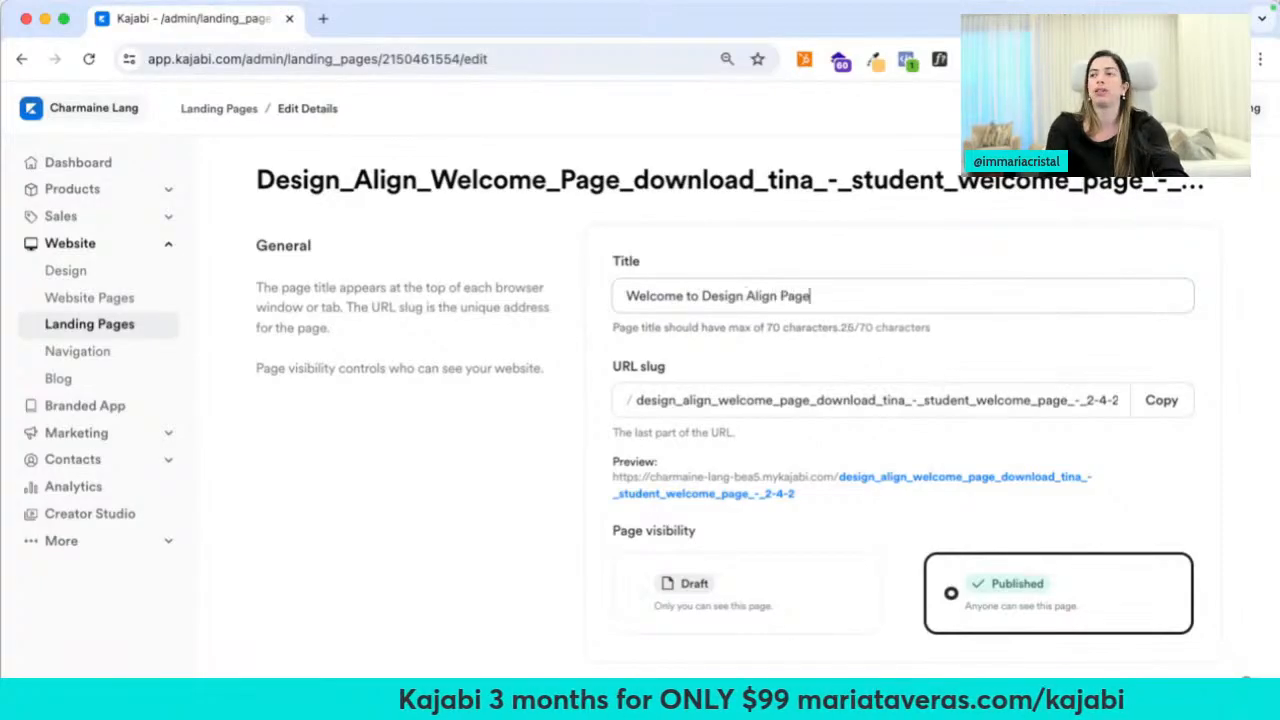
type("e")
key("Tab")
type("welcome-dap-876")
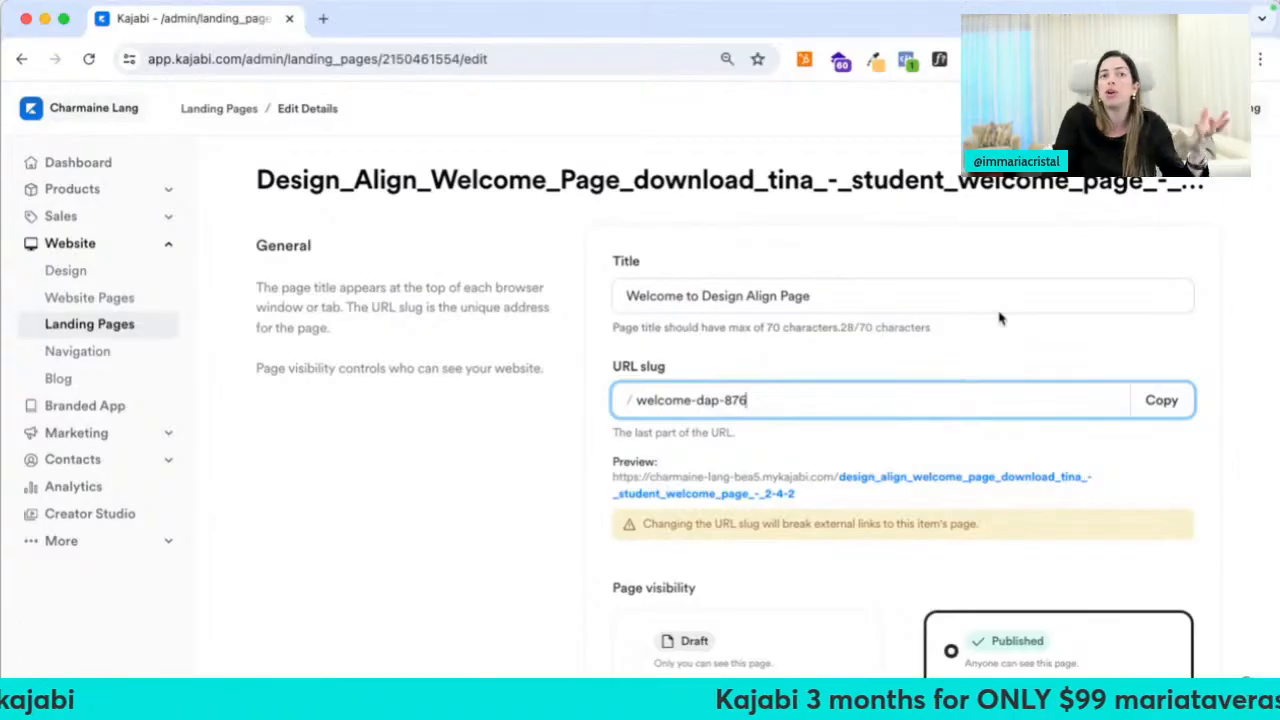
Toggle Show page in search results, save the page settings, and return to Landing Pages
scroll(1000, 318, "down", 6)
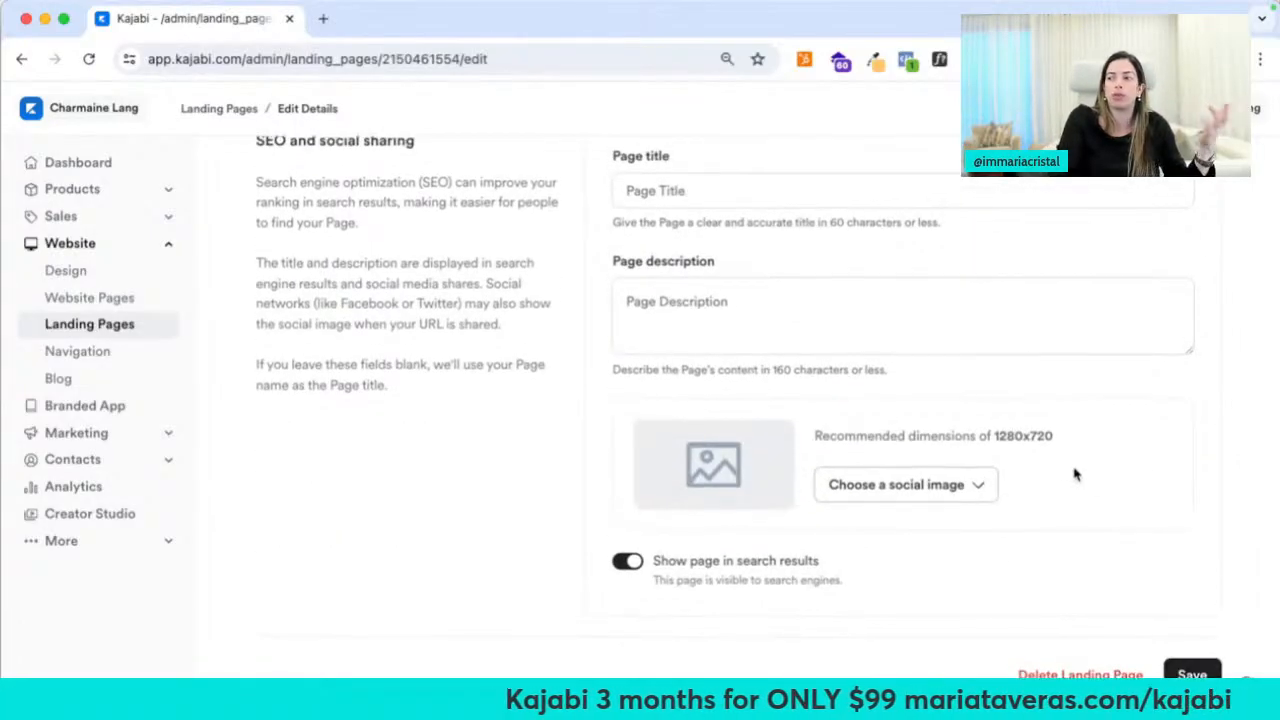
scroll(1080, 483, "up", 6)
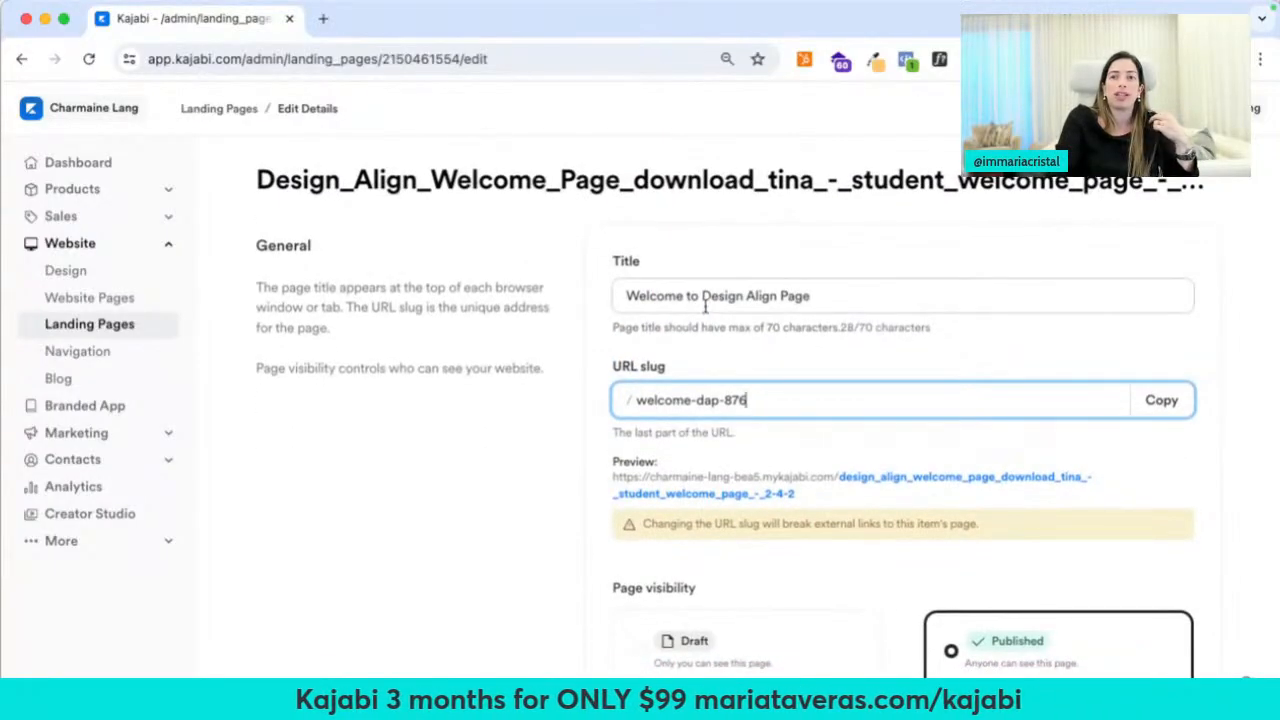
scroll(535, 562, "down", 5)
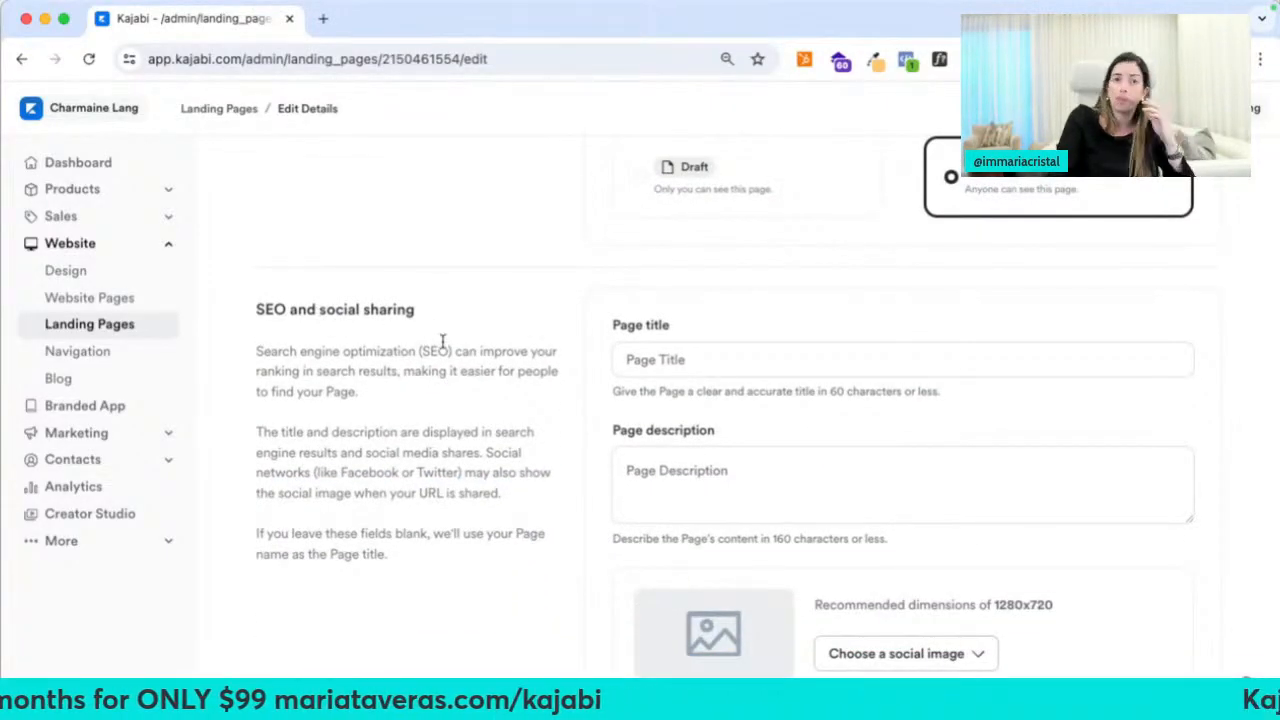
scroll(442, 342, "down", 2)
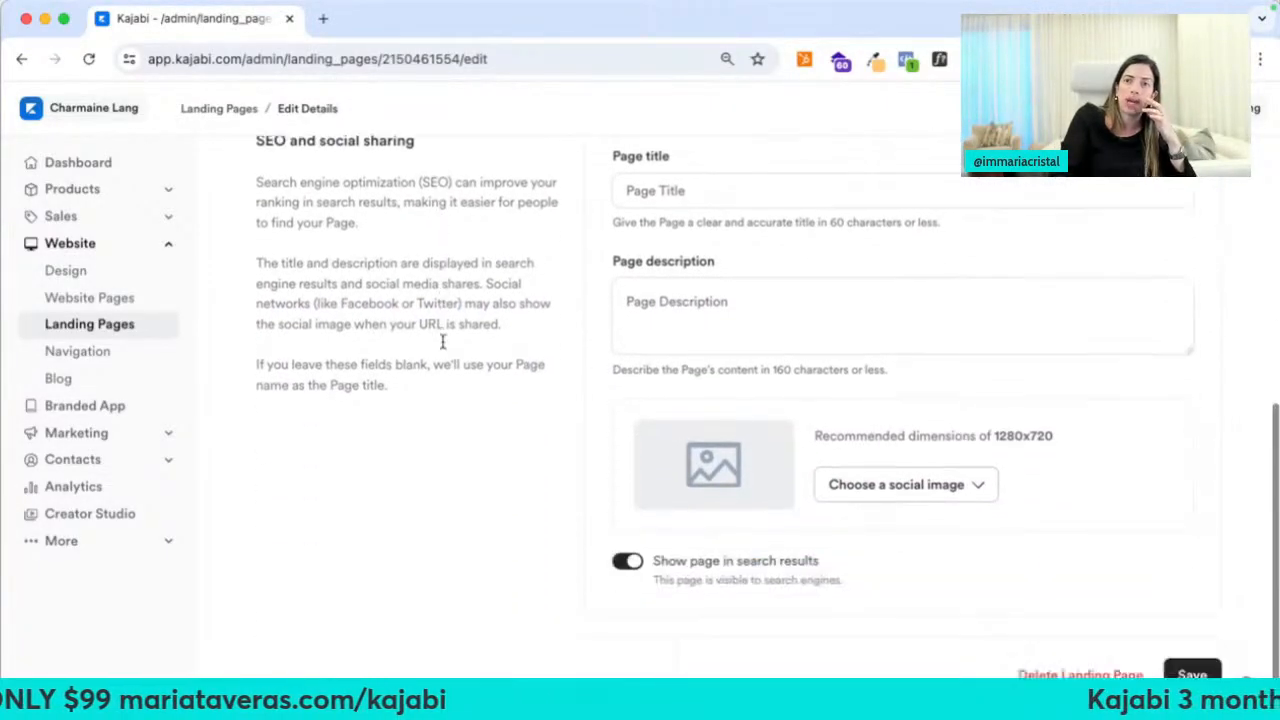
left_click(627, 563)
key("Tab")
key("Tab")
key("Return")
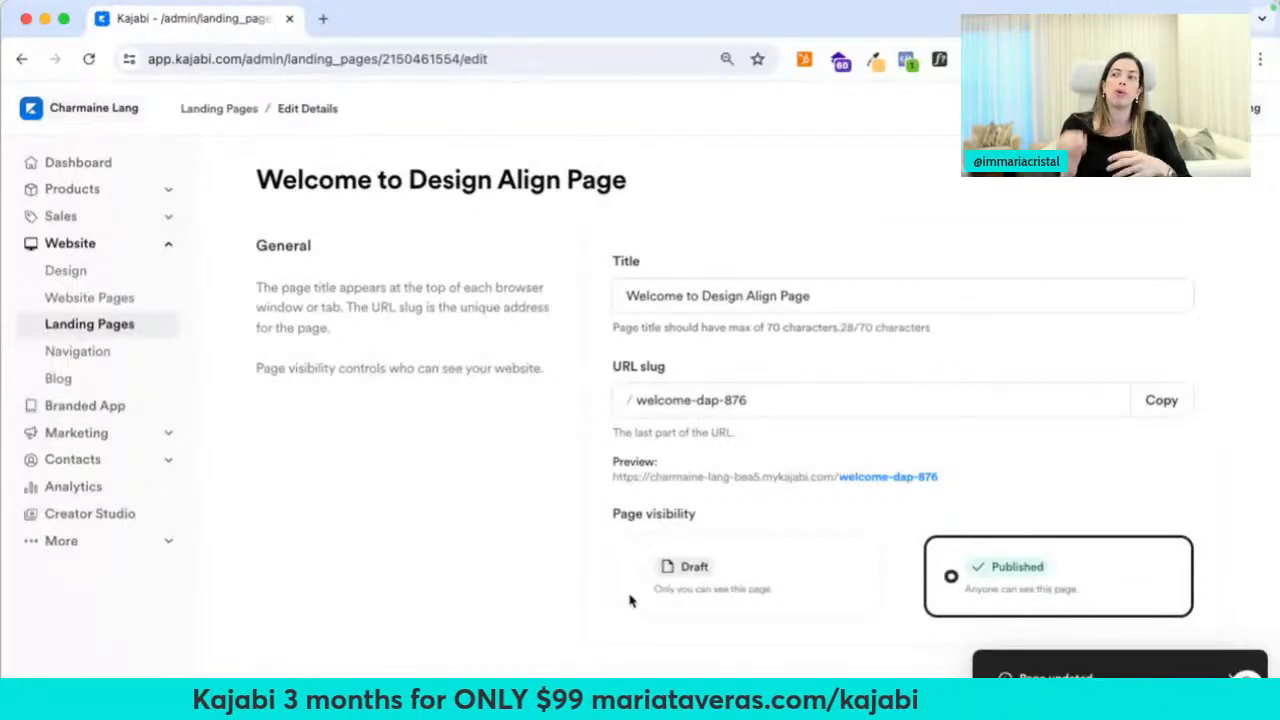
left_click(215, 110)
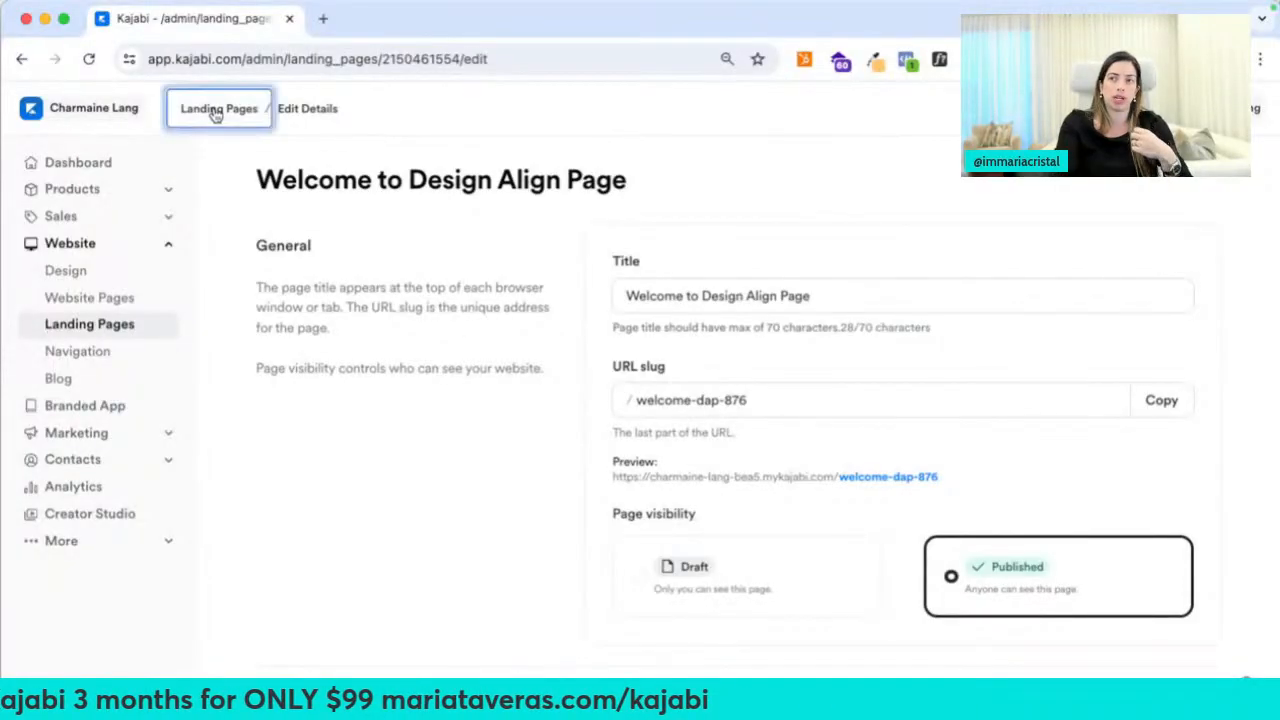
scroll(485, 465, "down", 1)
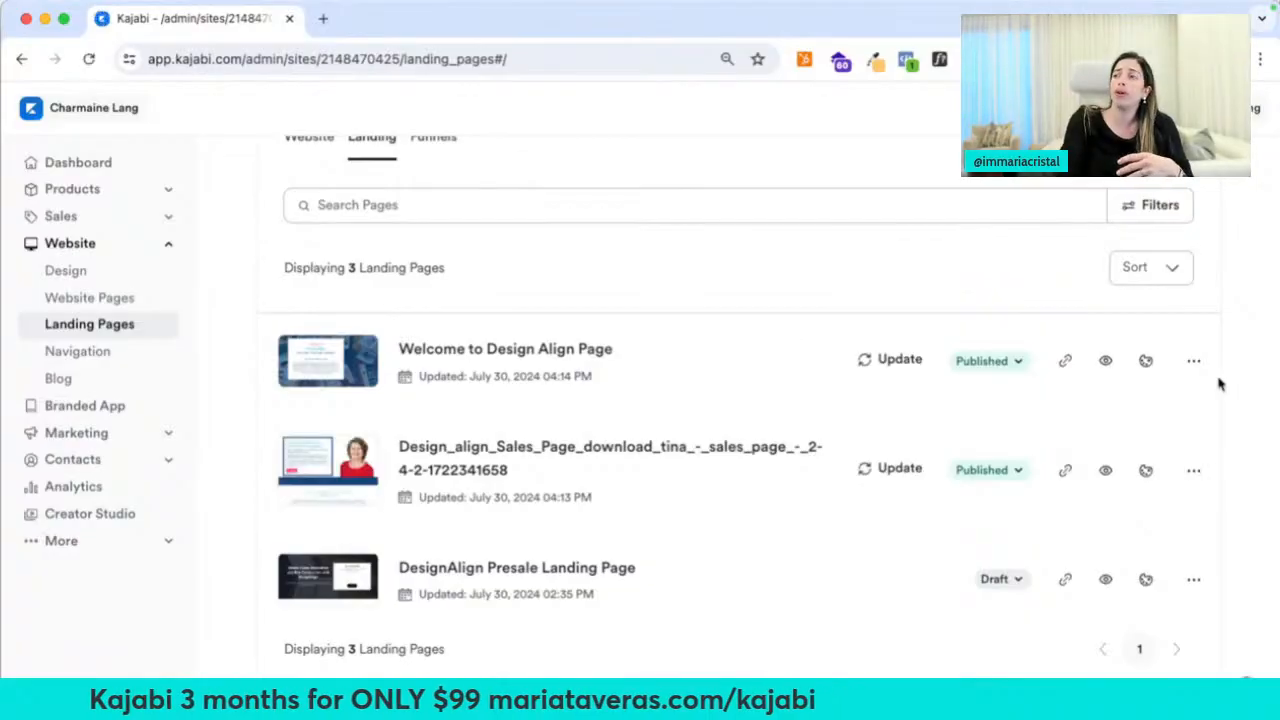
Open Edit details for the sales landing page in the second row
left_click(1190, 364)
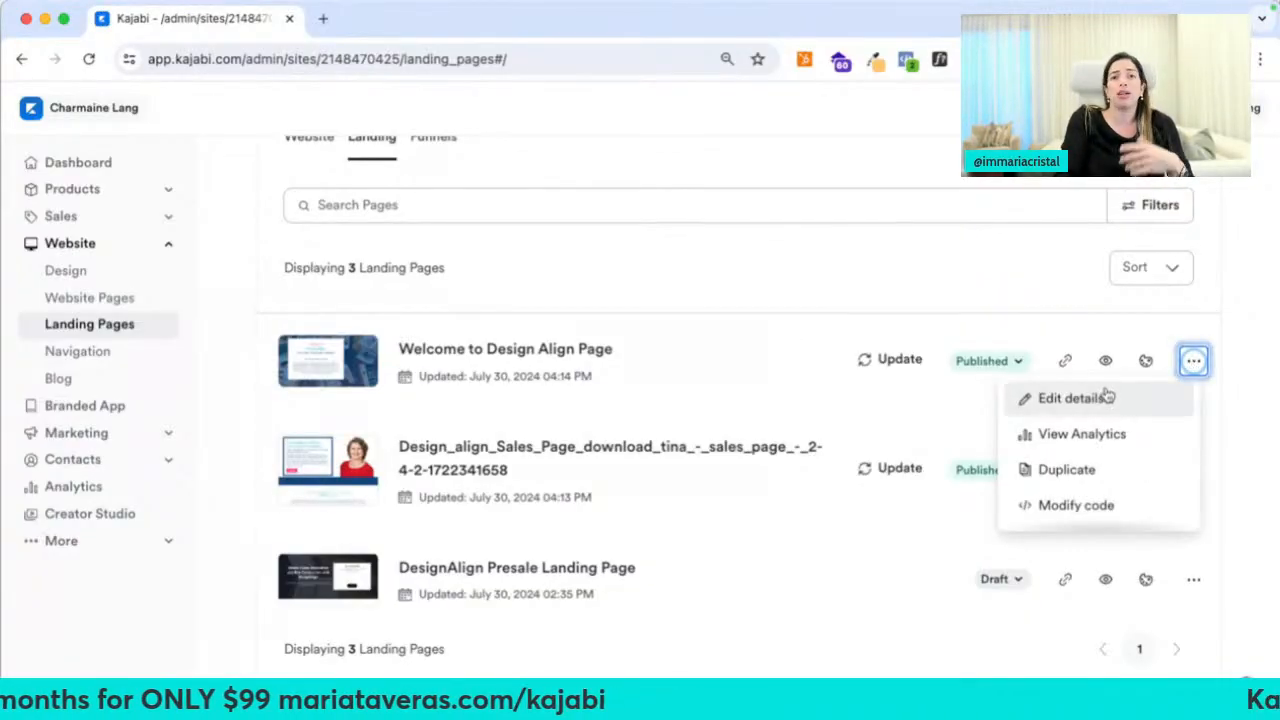
key("Escape")
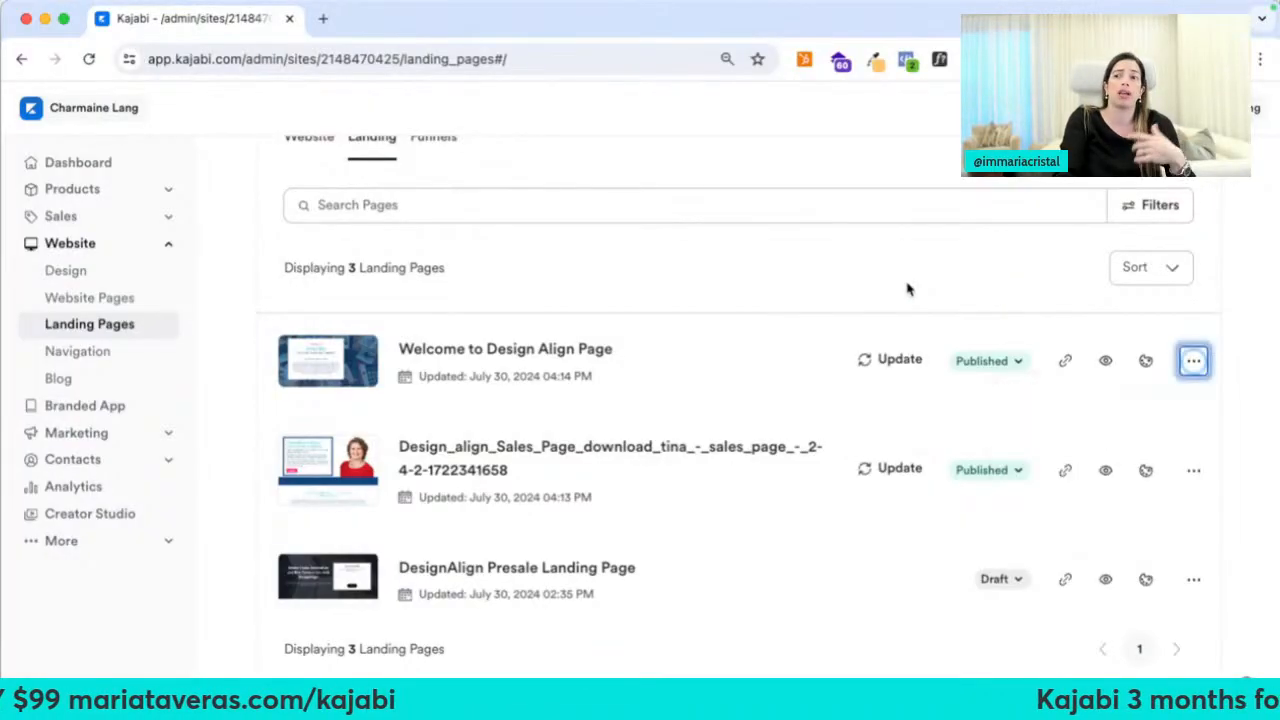
left_click(1193, 470)
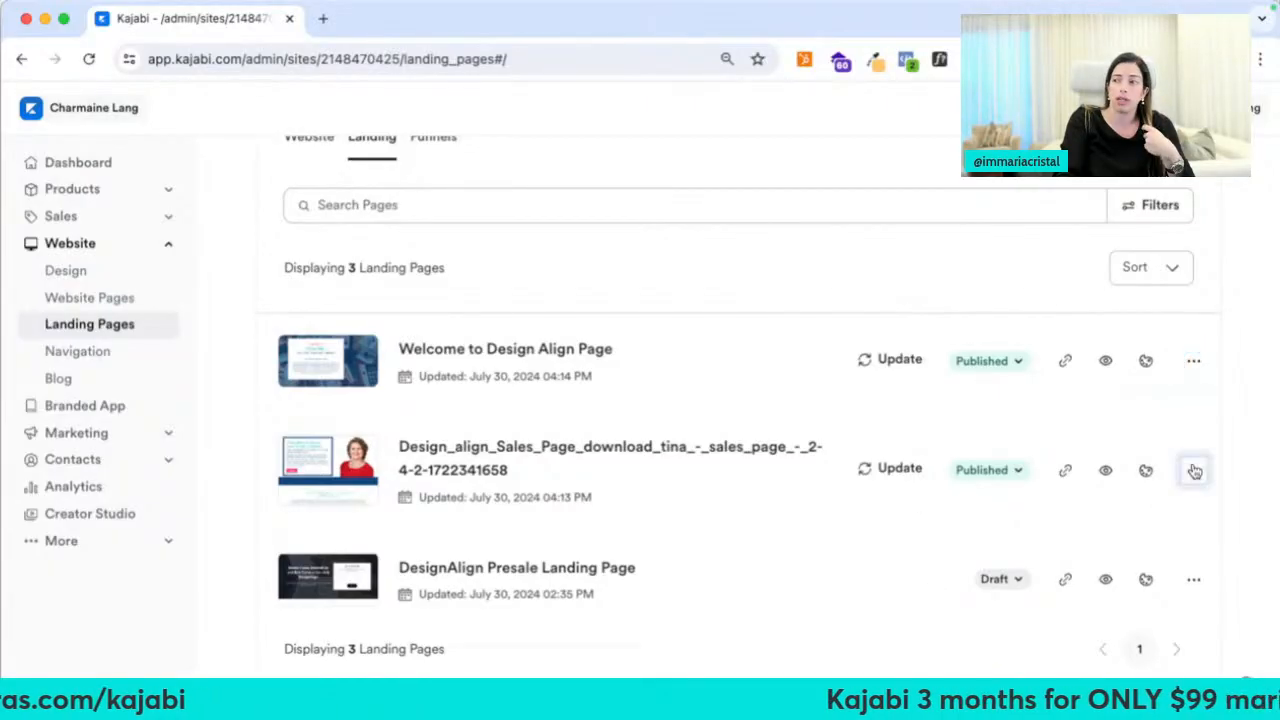
left_click(1193, 470)
left_click(1193, 470)
left_click(1108, 503)
Set the title to 'Design Align Online Course' and the slug to 'design-align-online-course', then save
left_click(630, 296)
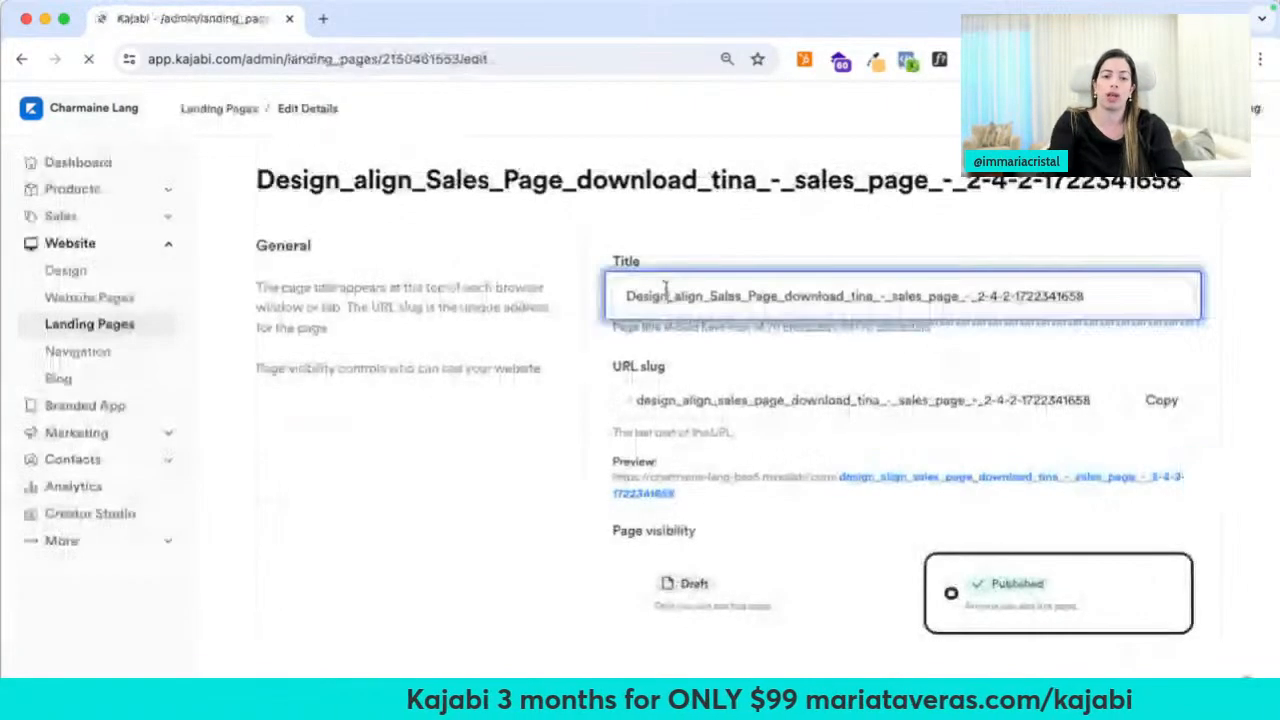
key("ctrl+a")
type("Design Align ")
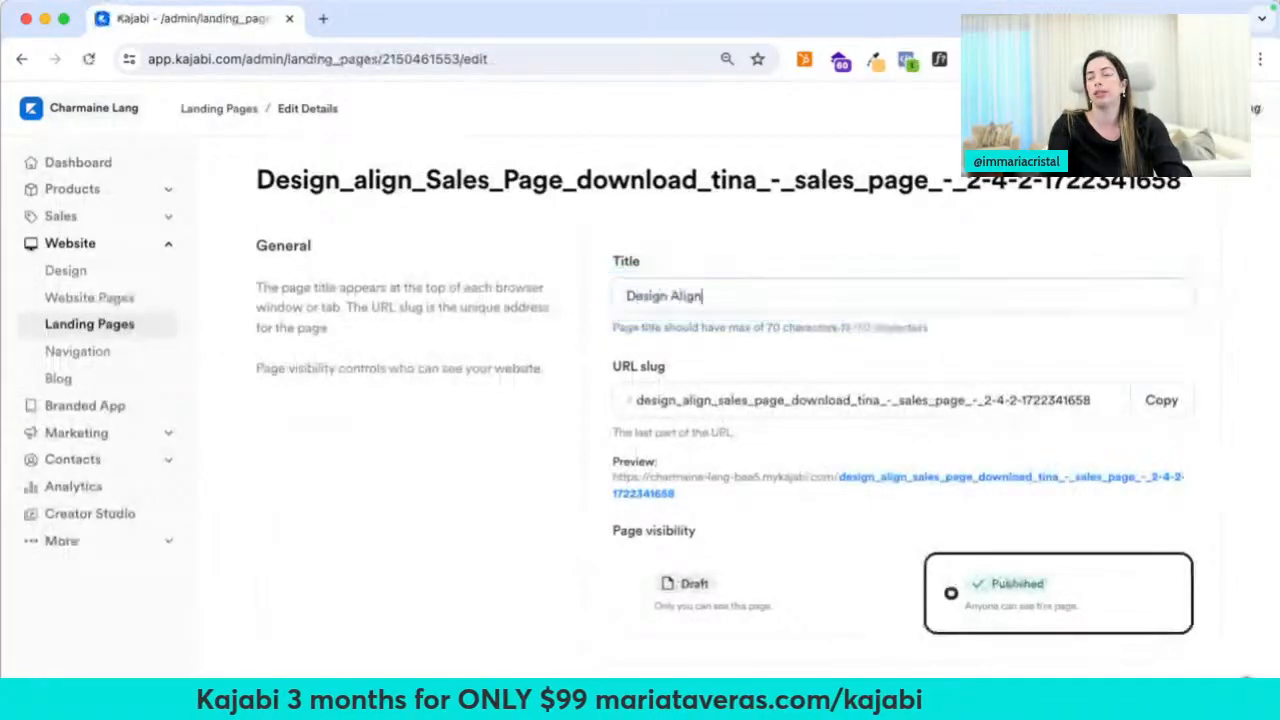
type("Online Course")
key("Tab")
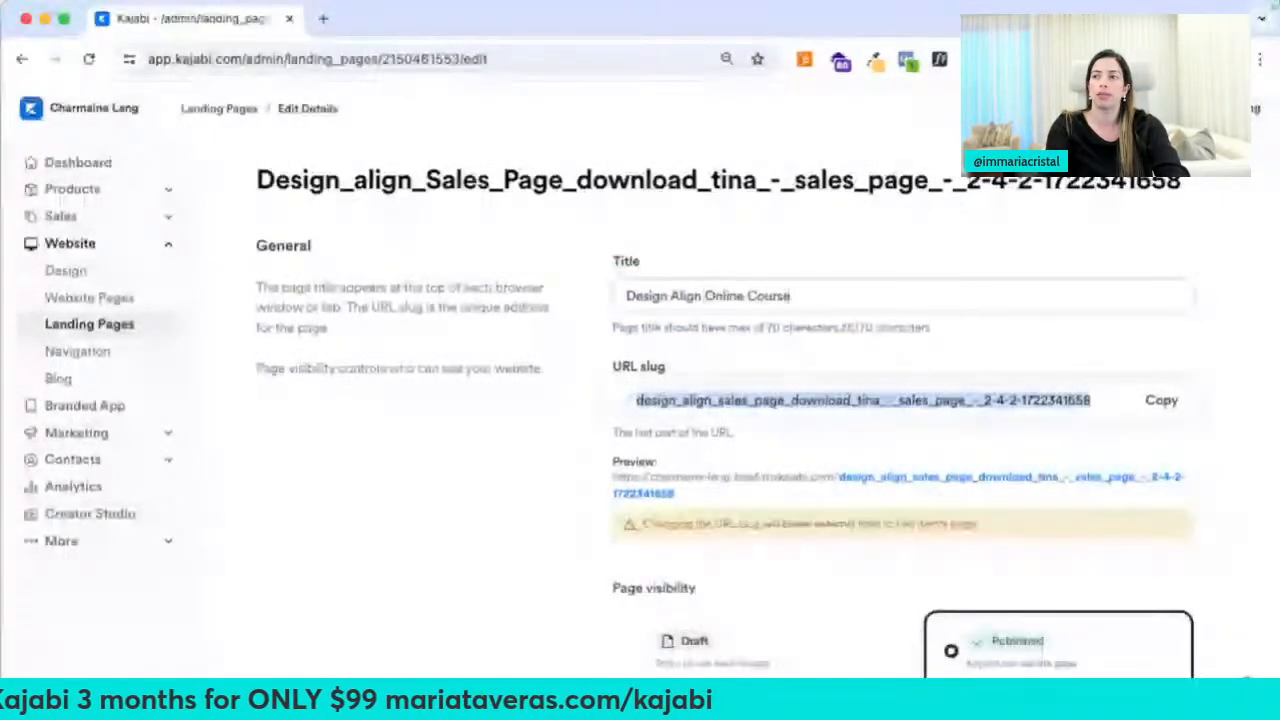
type("design-align-onli")
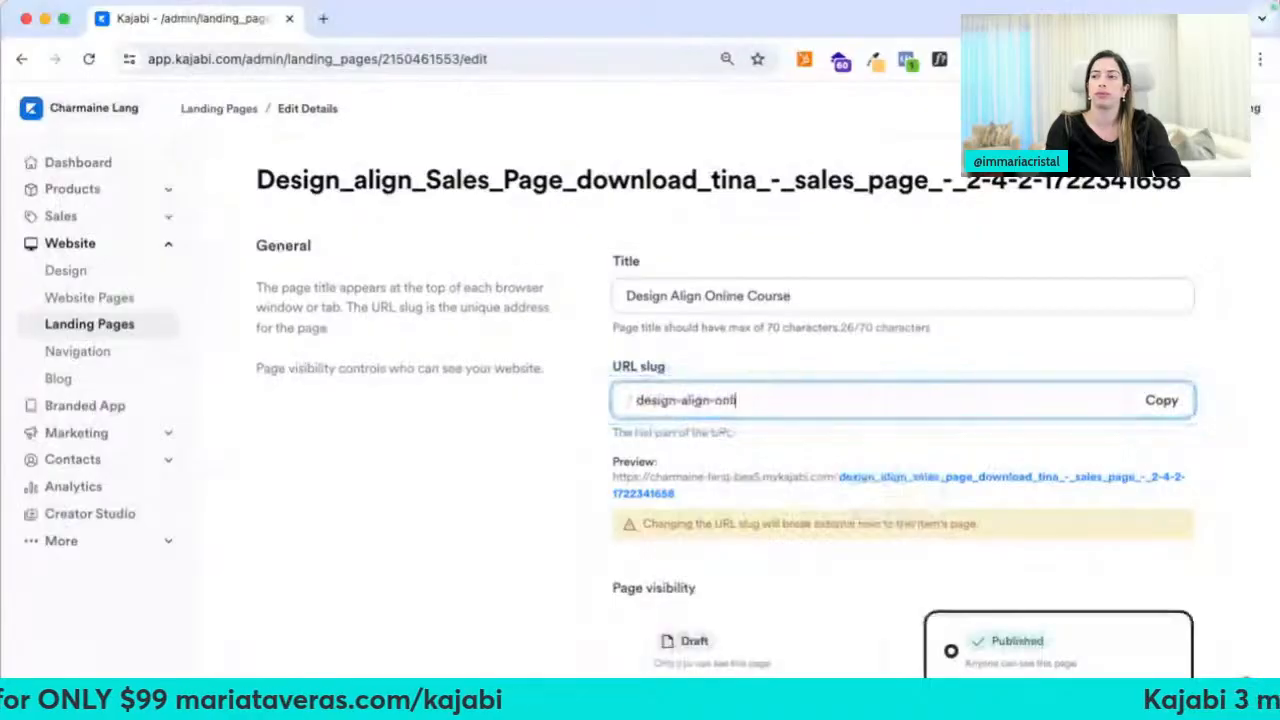
type("ne-course")
scroll(414, 451, "down", 7)
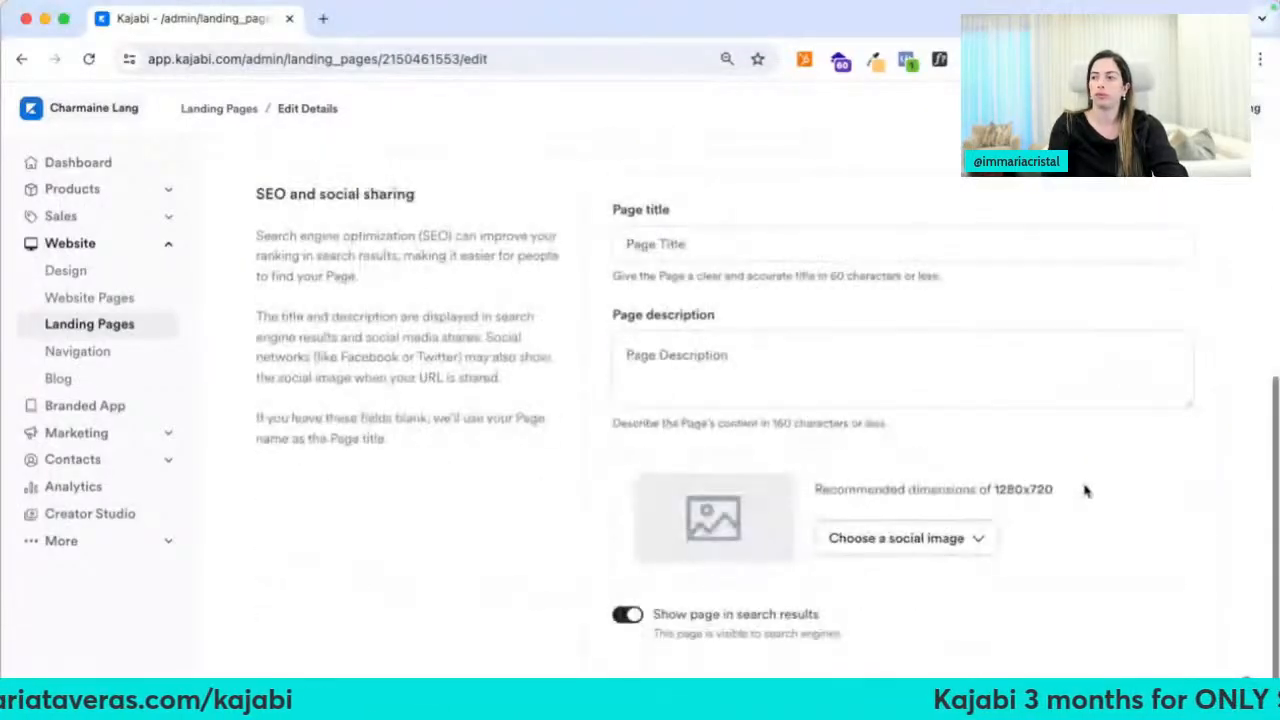
scroll(1055, 572, "down", 1)
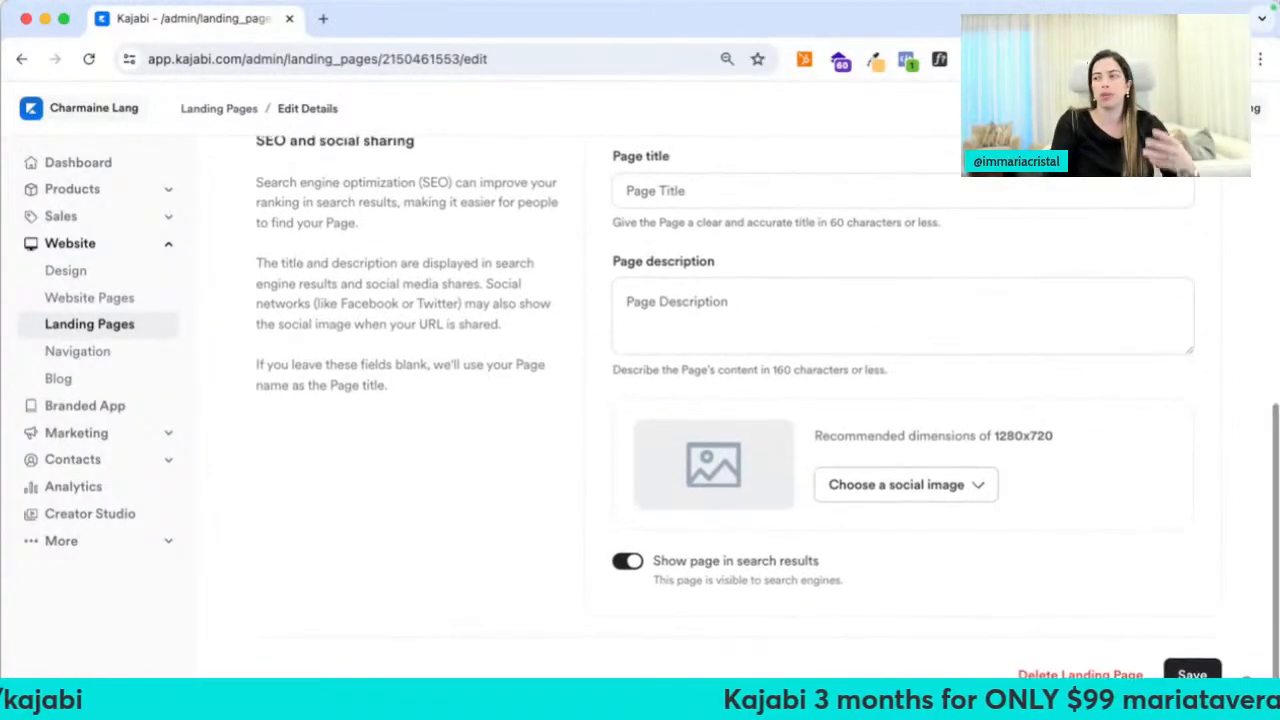
left_click(1190, 667)
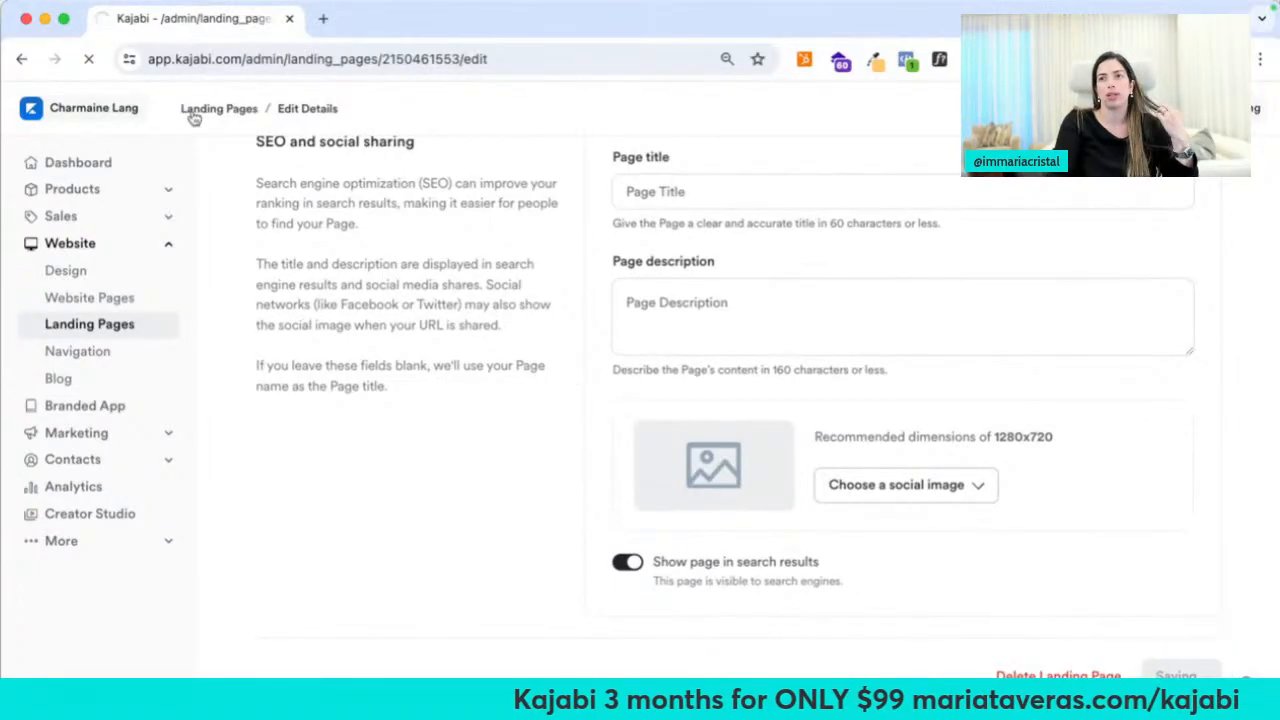
Return to the Landing Pages list, view Marketing > Email Campaigns, then go to Site settings
left_click(195, 115)
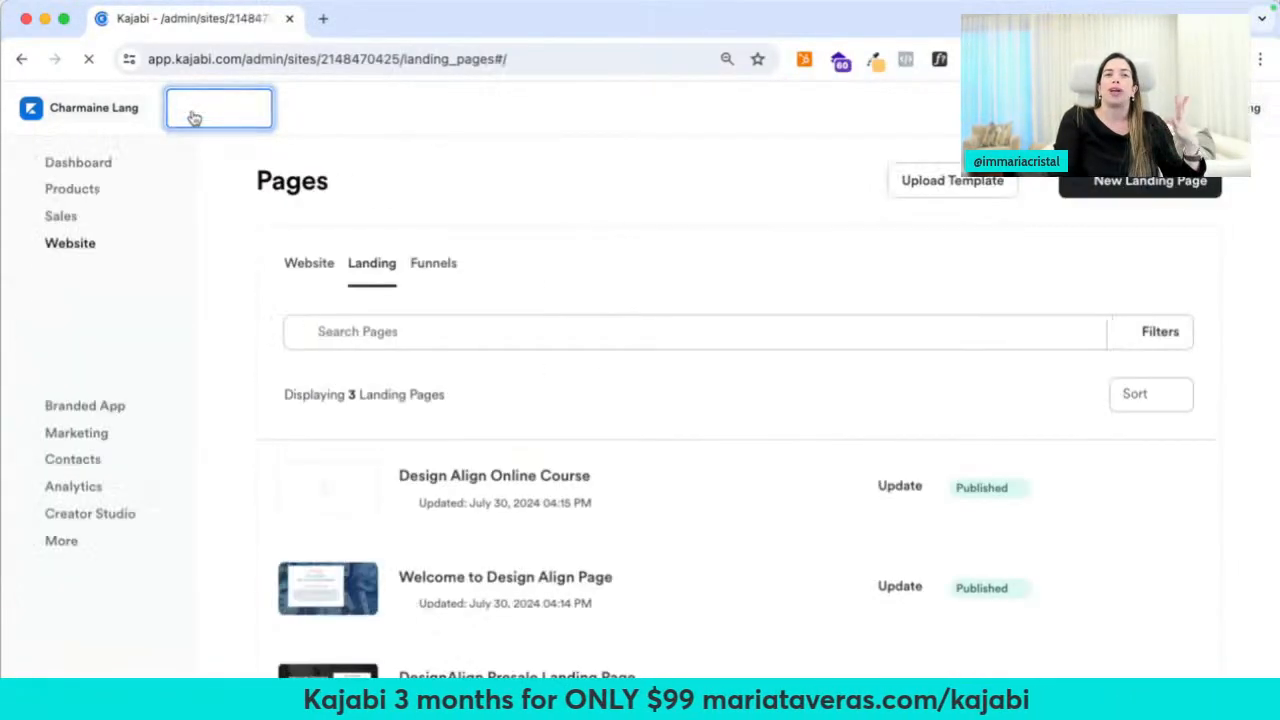
scroll(466, 388, "down", 2)
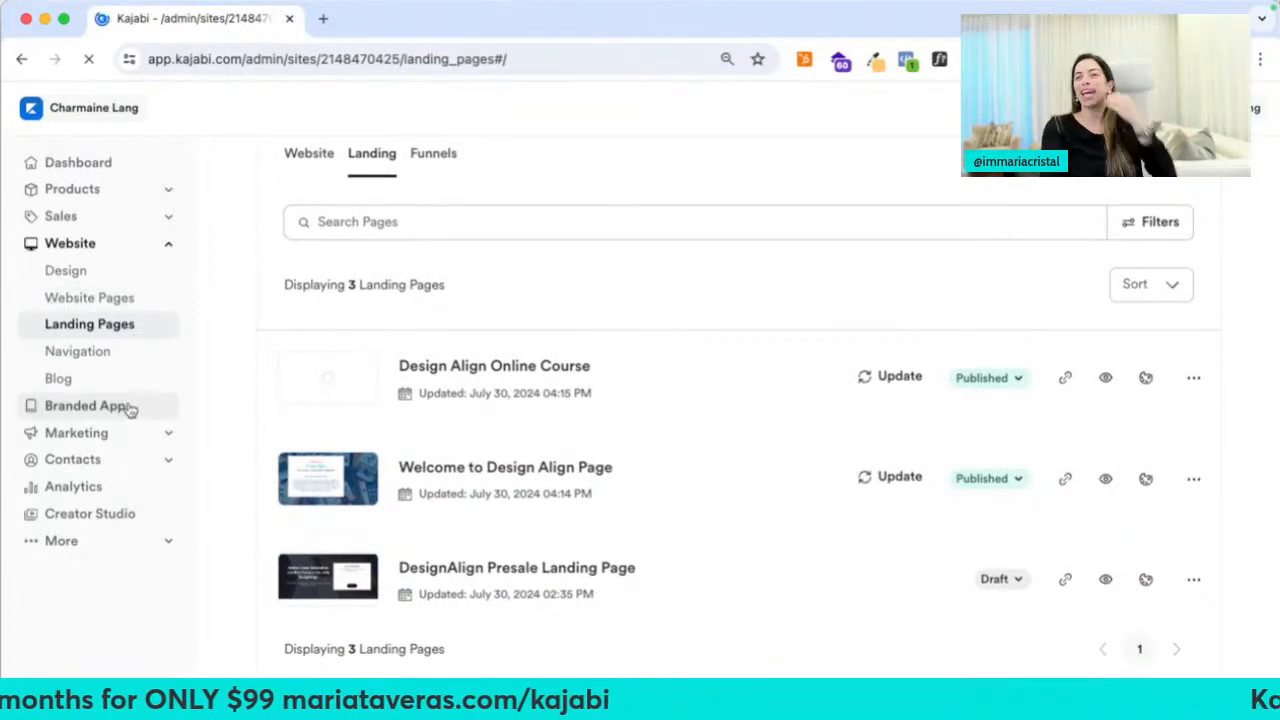
left_click(130, 432)
left_click(118, 492)
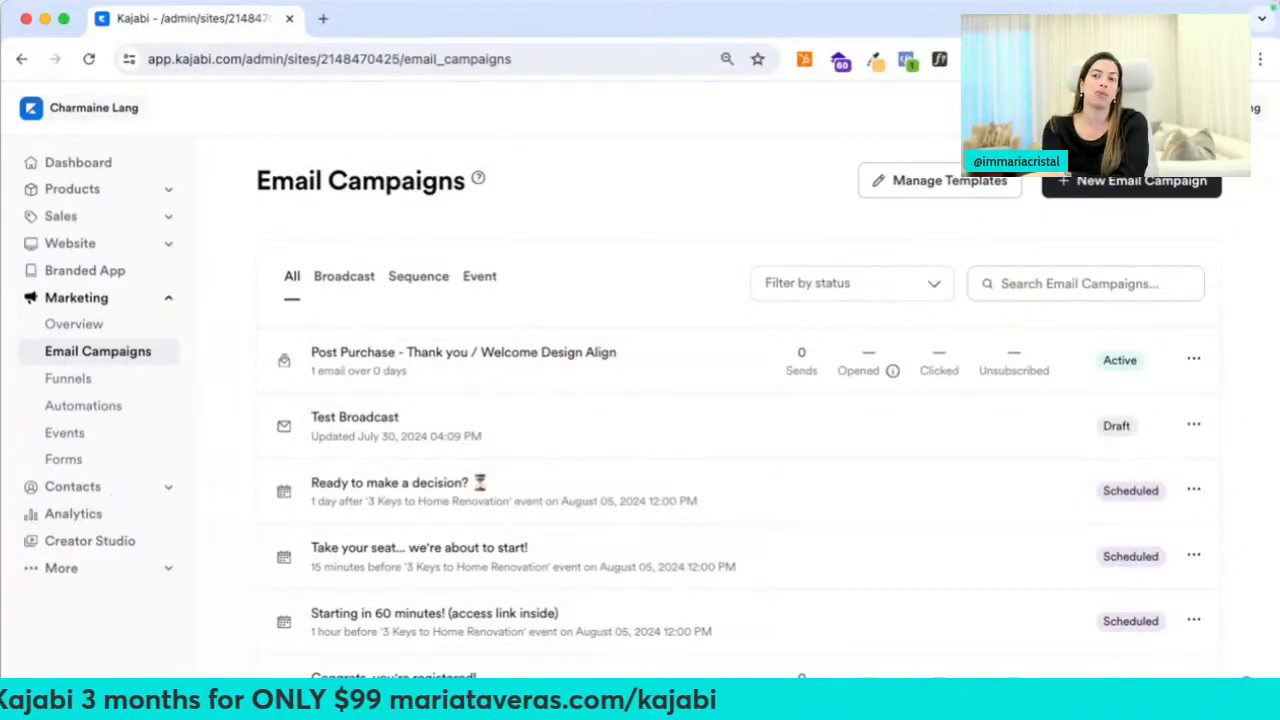
left_click(70, 690)
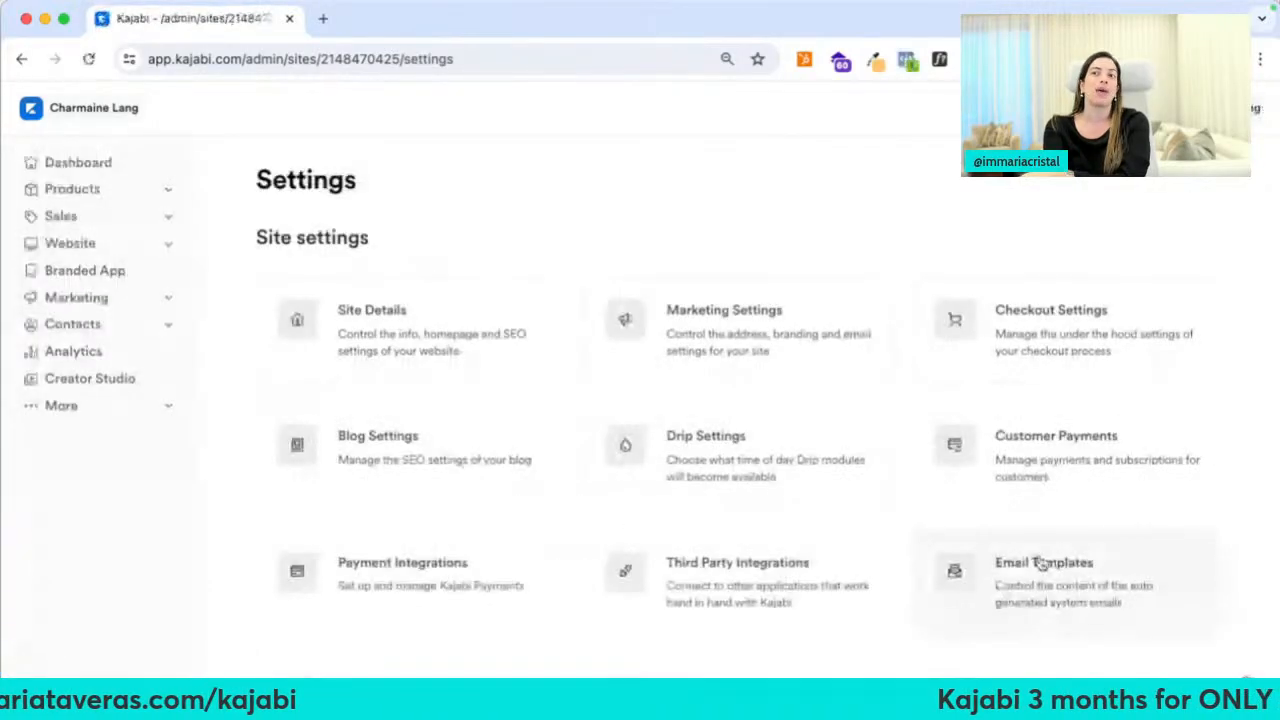
Browse Marketing's Automations and Forms lists, then open the 3 Keys to Home Renovation Form
left_click(125, 298)
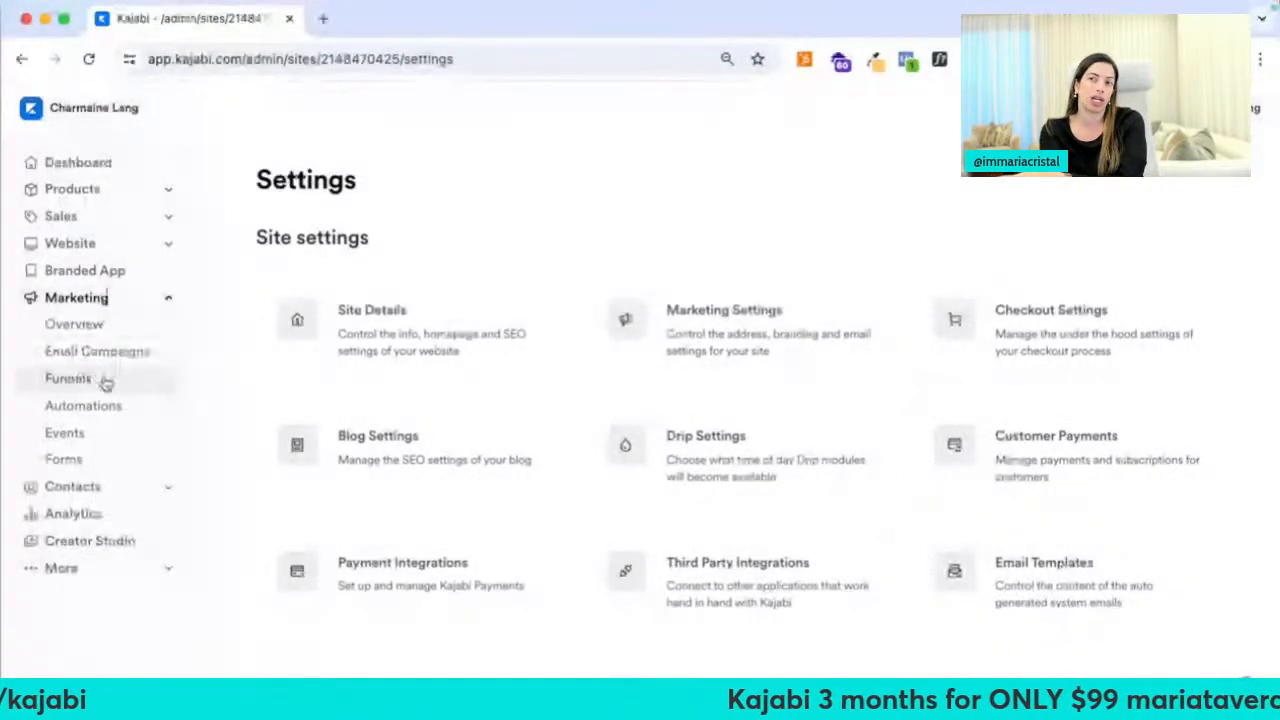
left_click(100, 406)
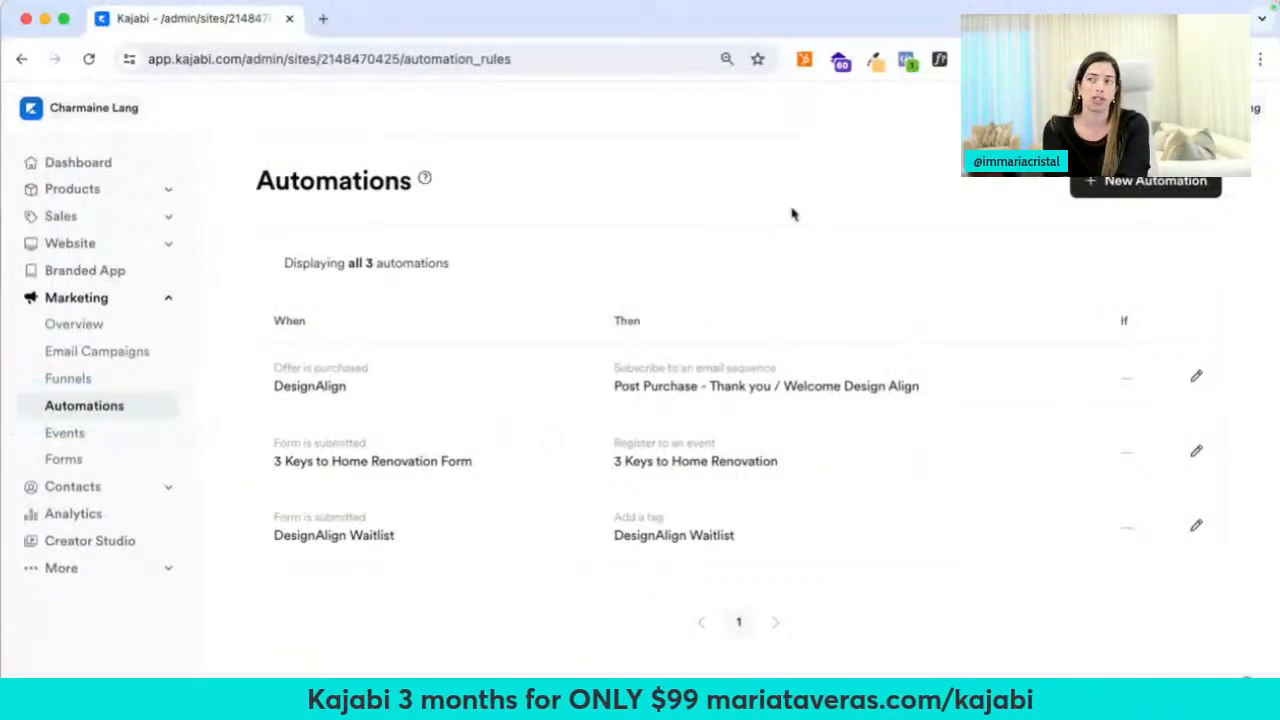
left_click(128, 457)
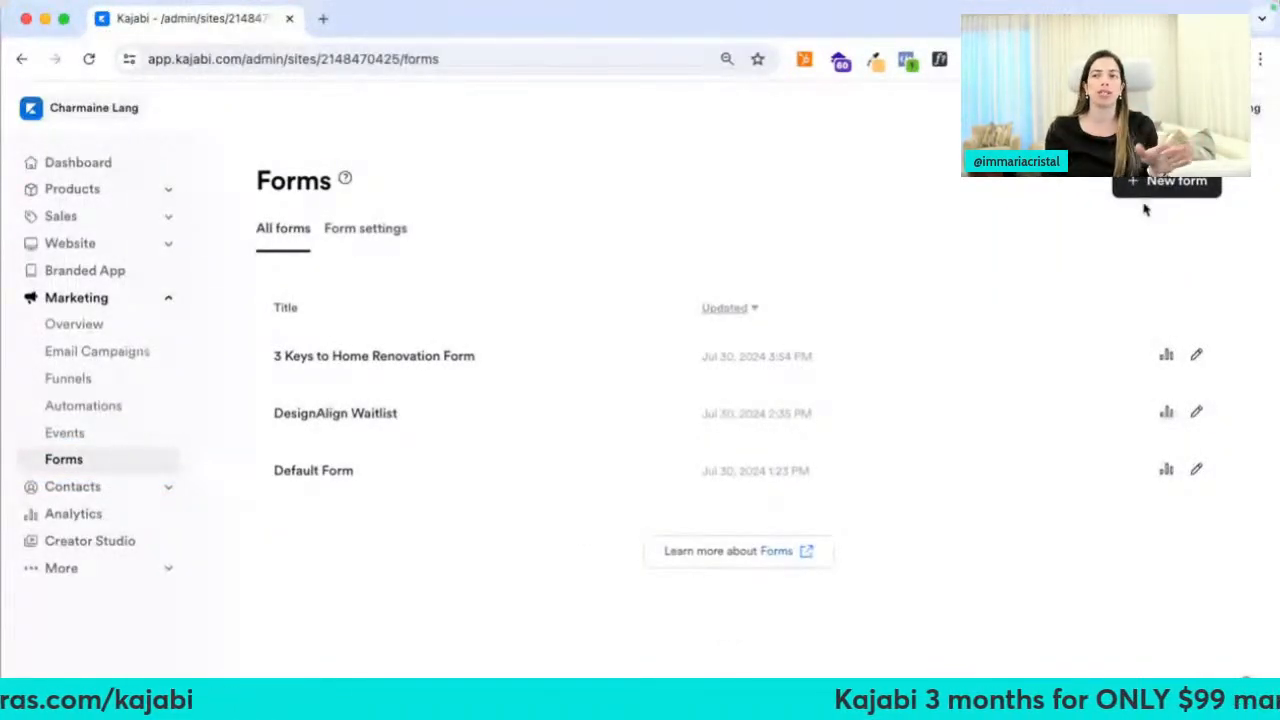
left_click(353, 357)
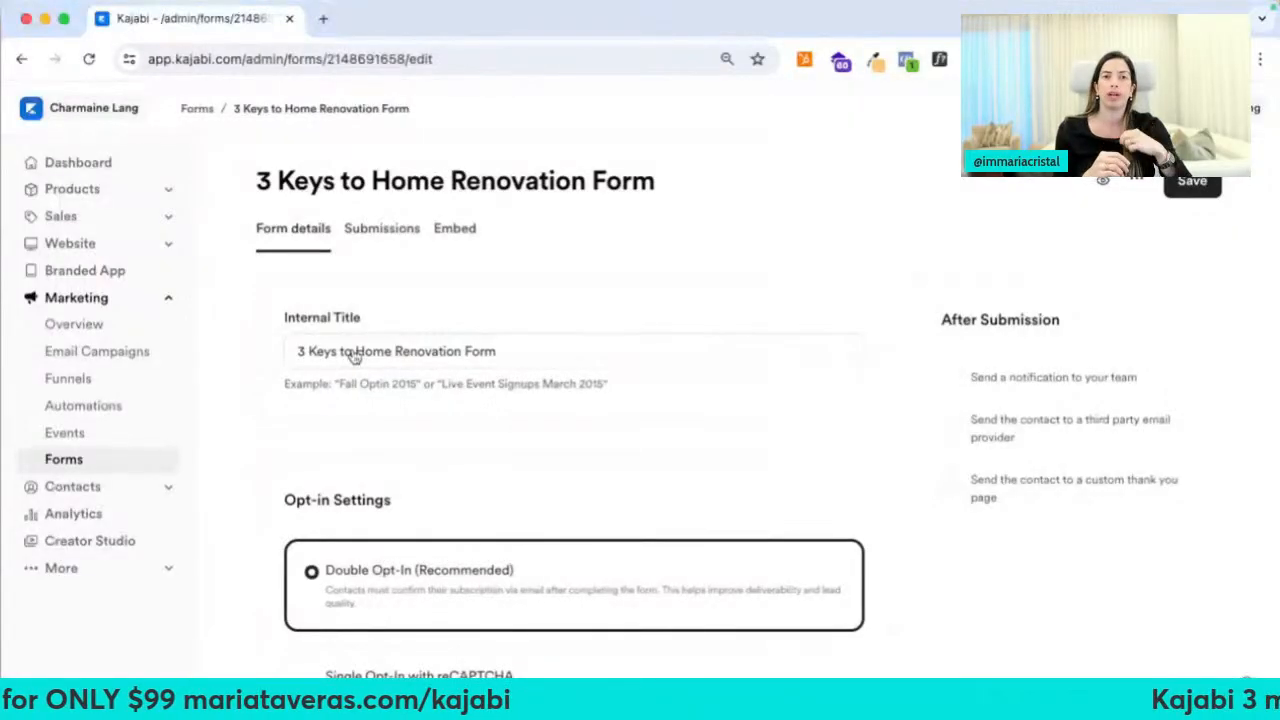
Switch the form's opt-in setting to single opt-in with reCAPTCHA
scroll(353, 357, "down", 3)
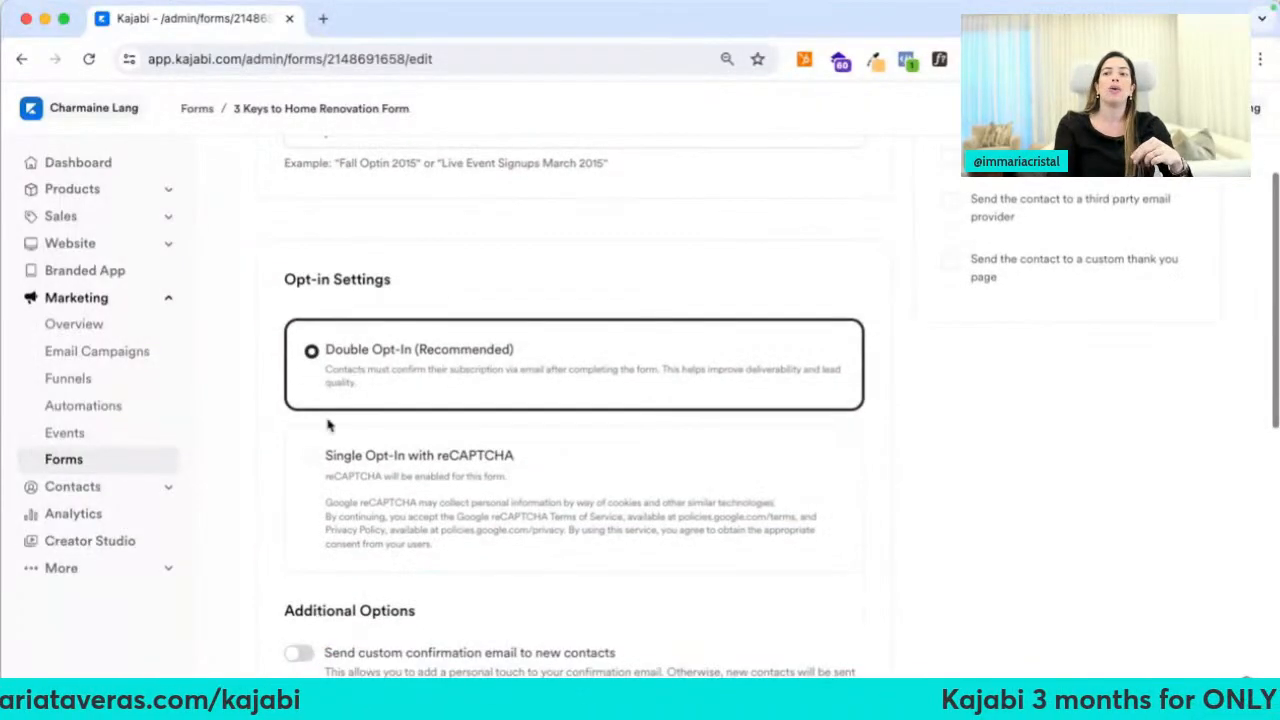
left_click(313, 466)
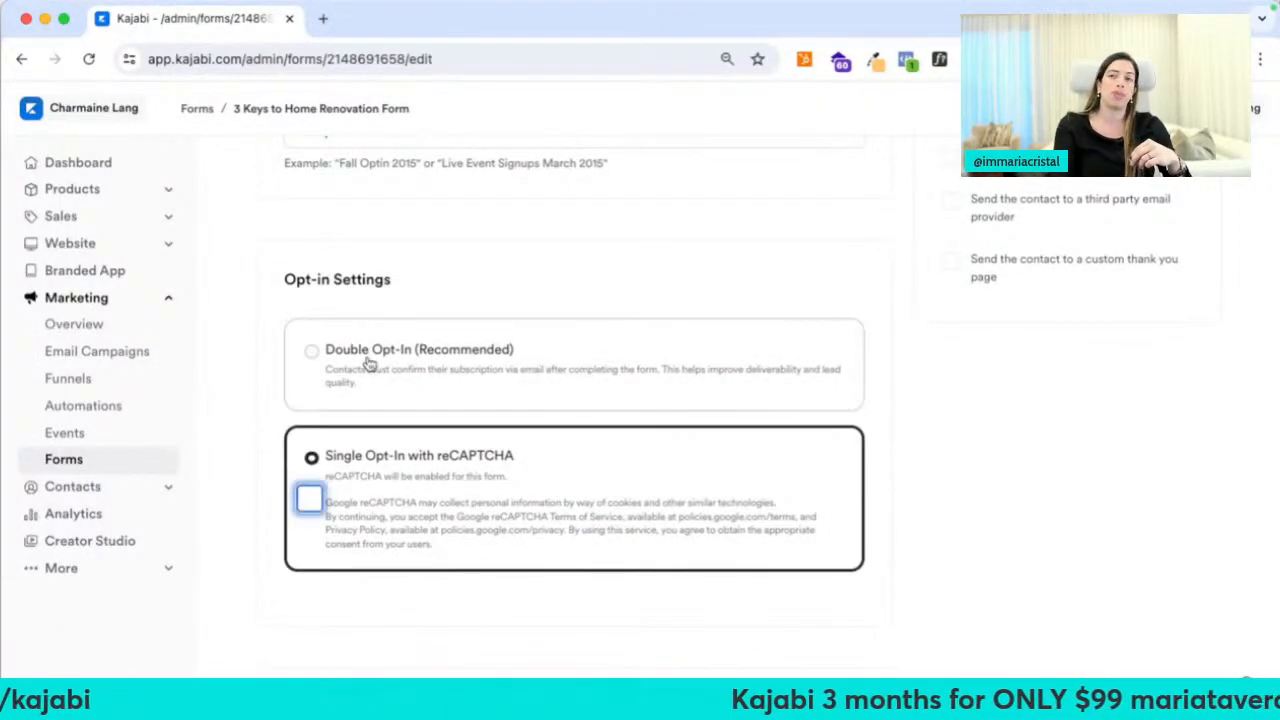
left_click(369, 364)
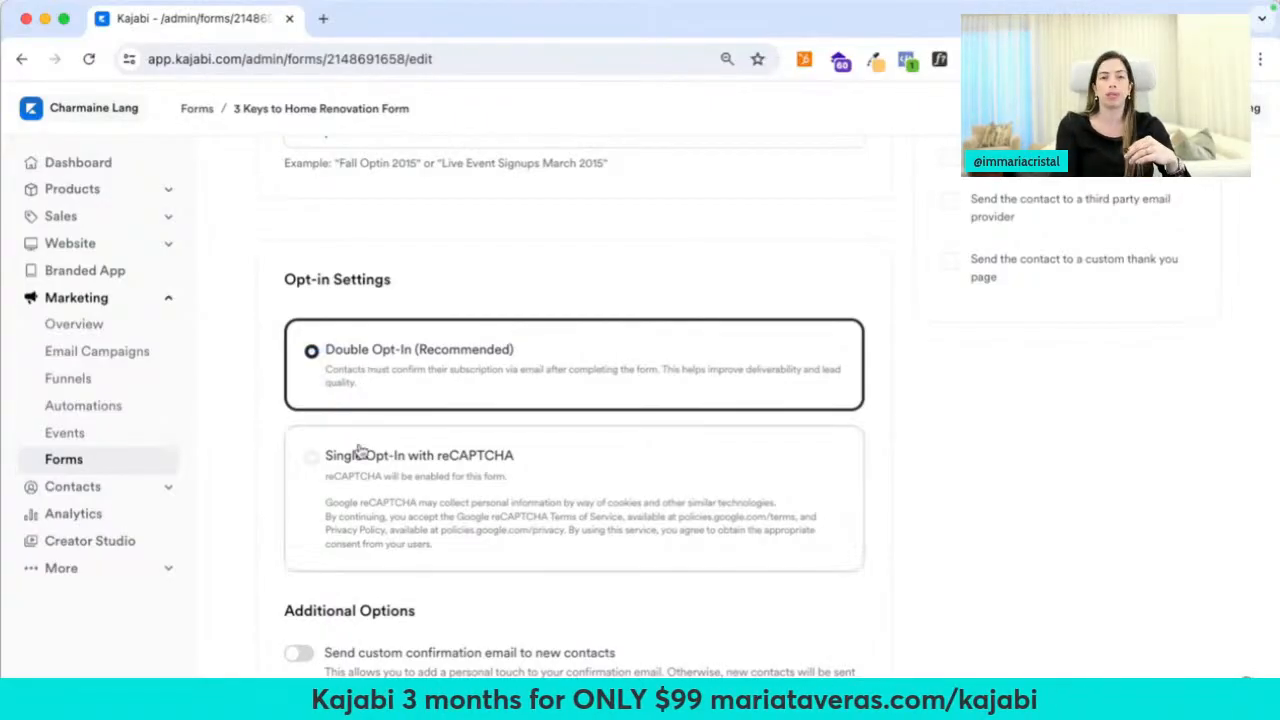
scroll(357, 465, "down", 1)
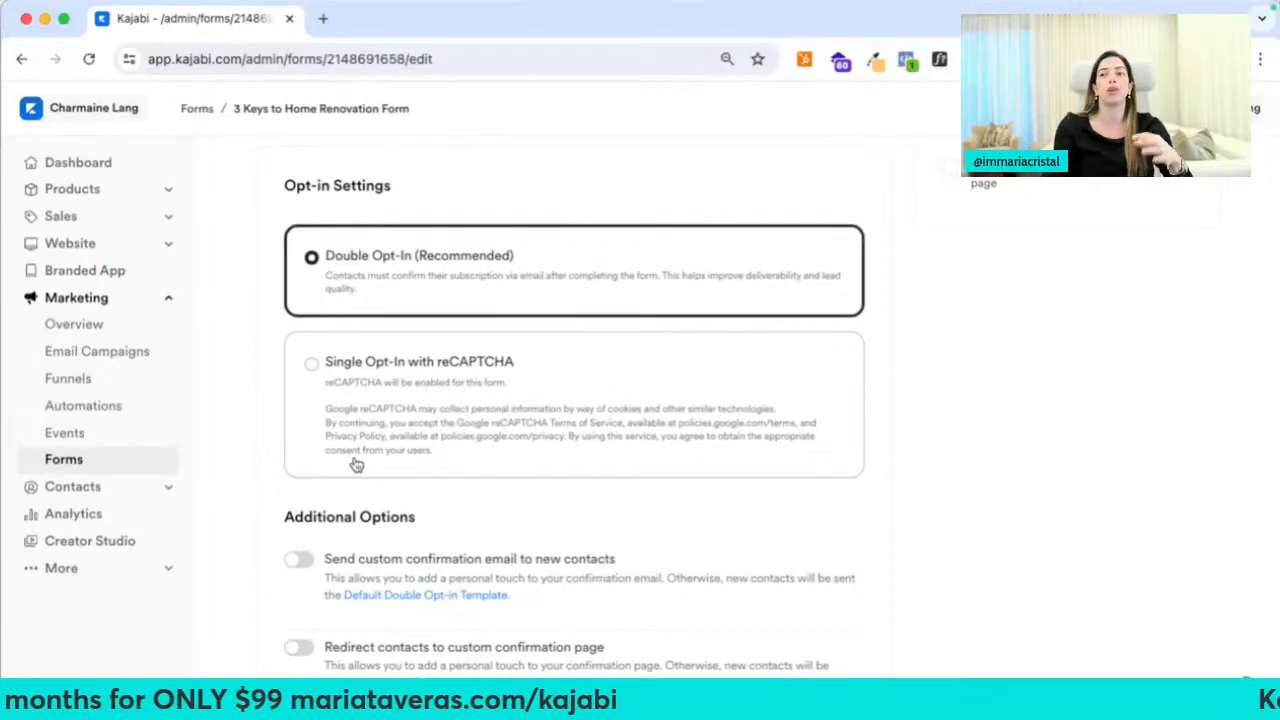
left_click(357, 465)
Add a third form field slot and browse the existing fields available to select
scroll(354, 458, "down", 2)
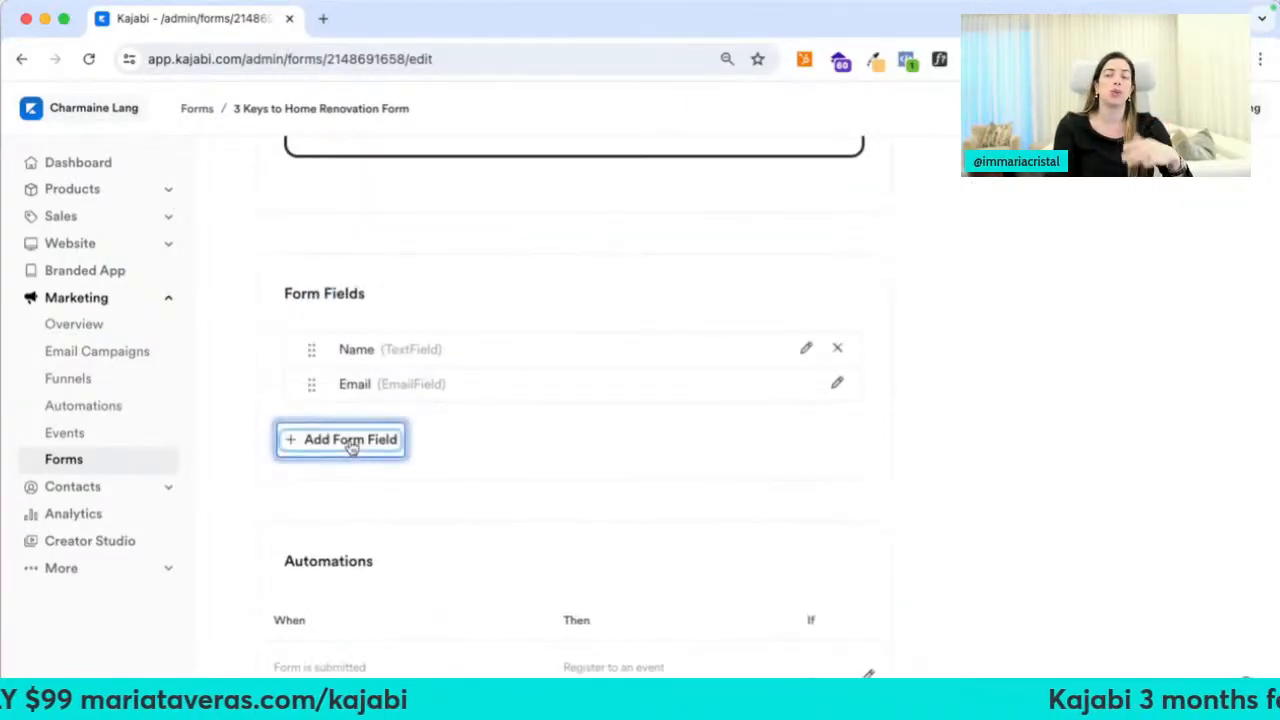
left_click(350, 441)
left_click(425, 450)
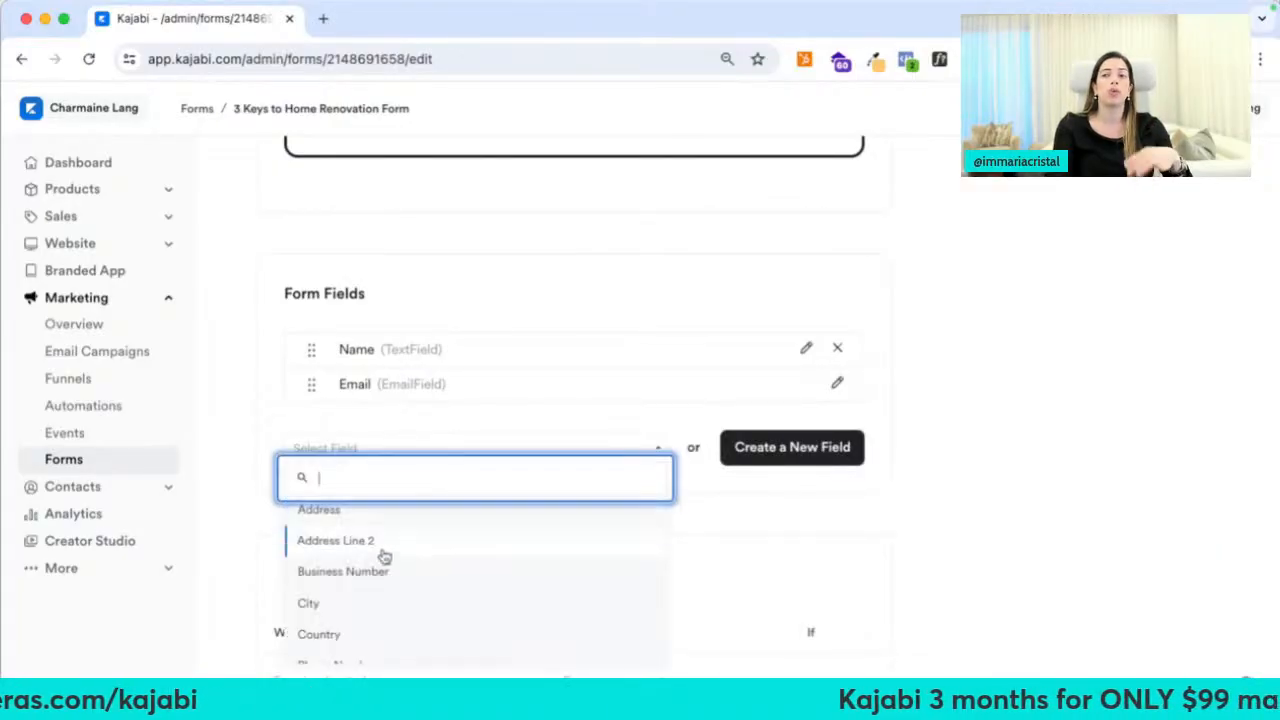
scroll(366, 600, "down", 3)
scroll(406, 620, "up", 3)
Create a required Checkbox field titled with the email-list consent sentence and save it
left_click(742, 450)
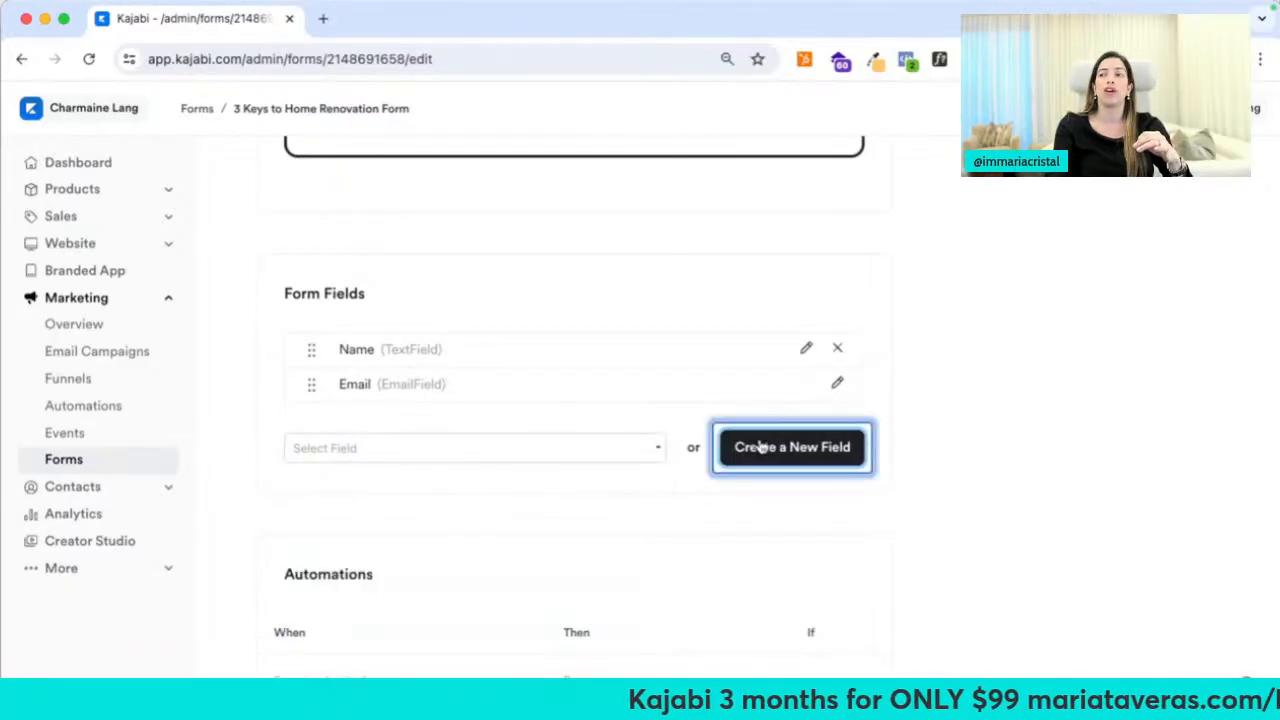
left_click(490, 384)
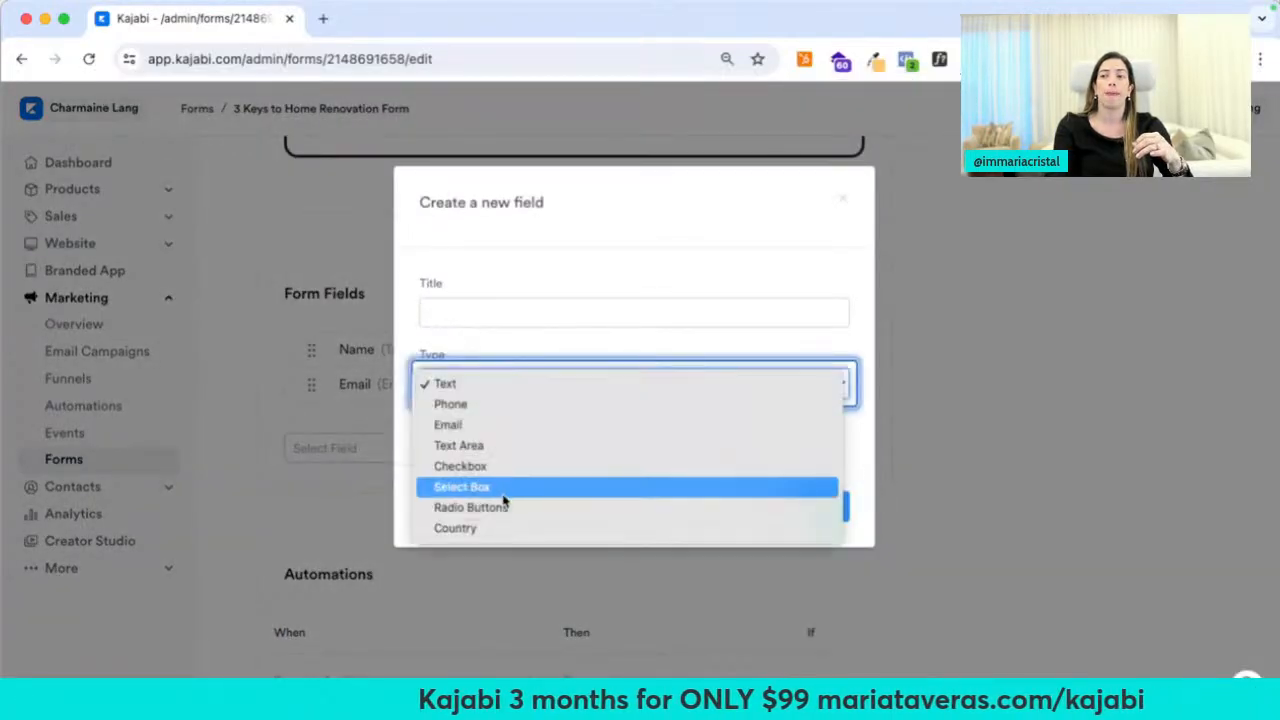
left_click(504, 468)
left_click(500, 305)
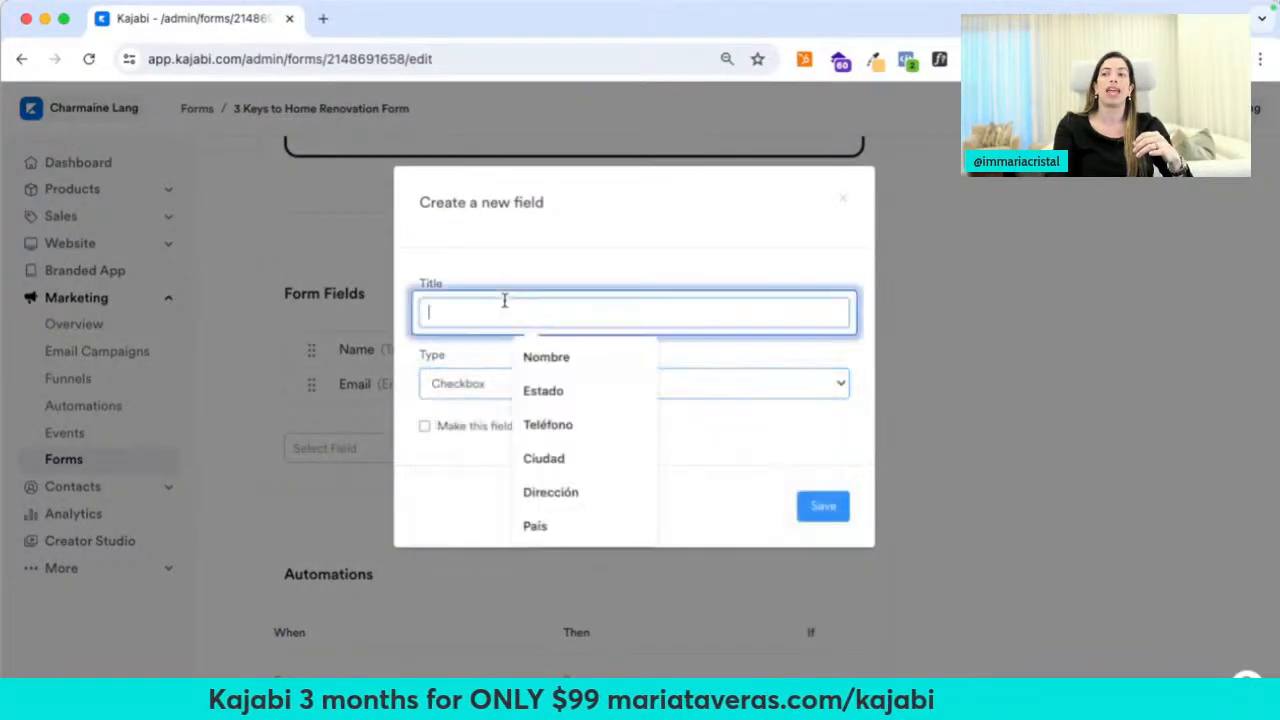
type("I")
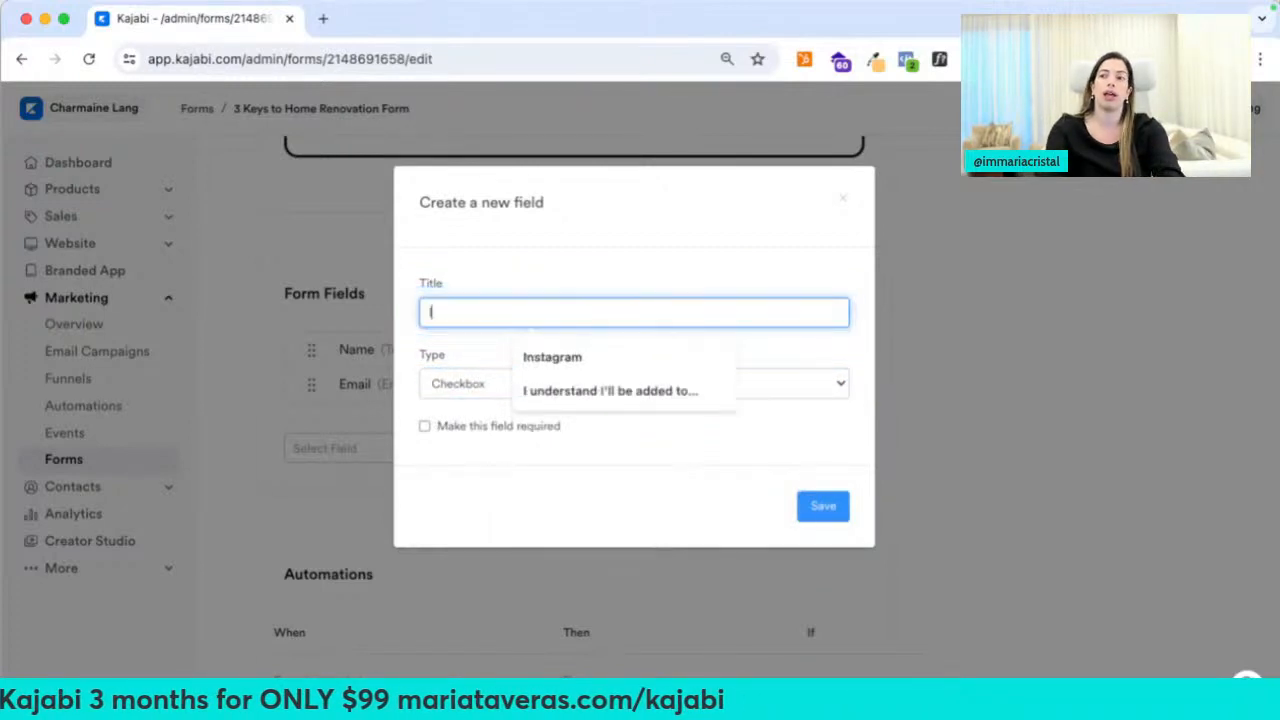
left_click(594, 397)
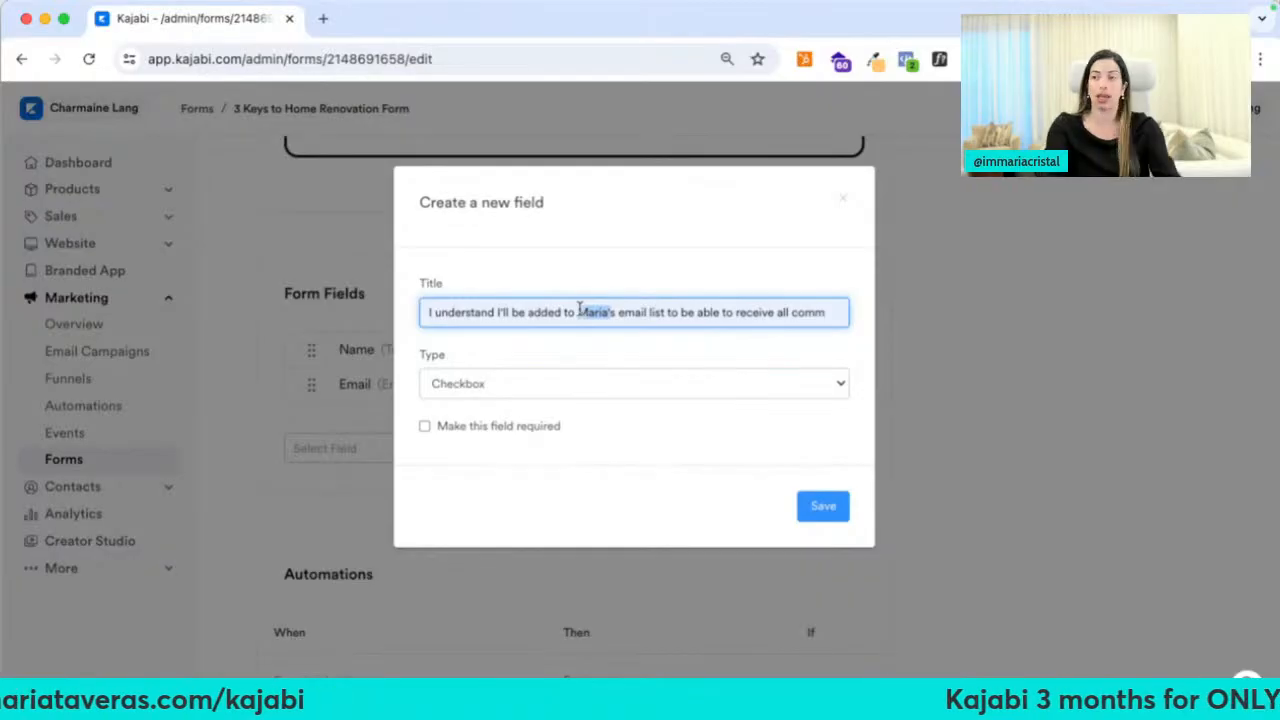
type("Charmaine")
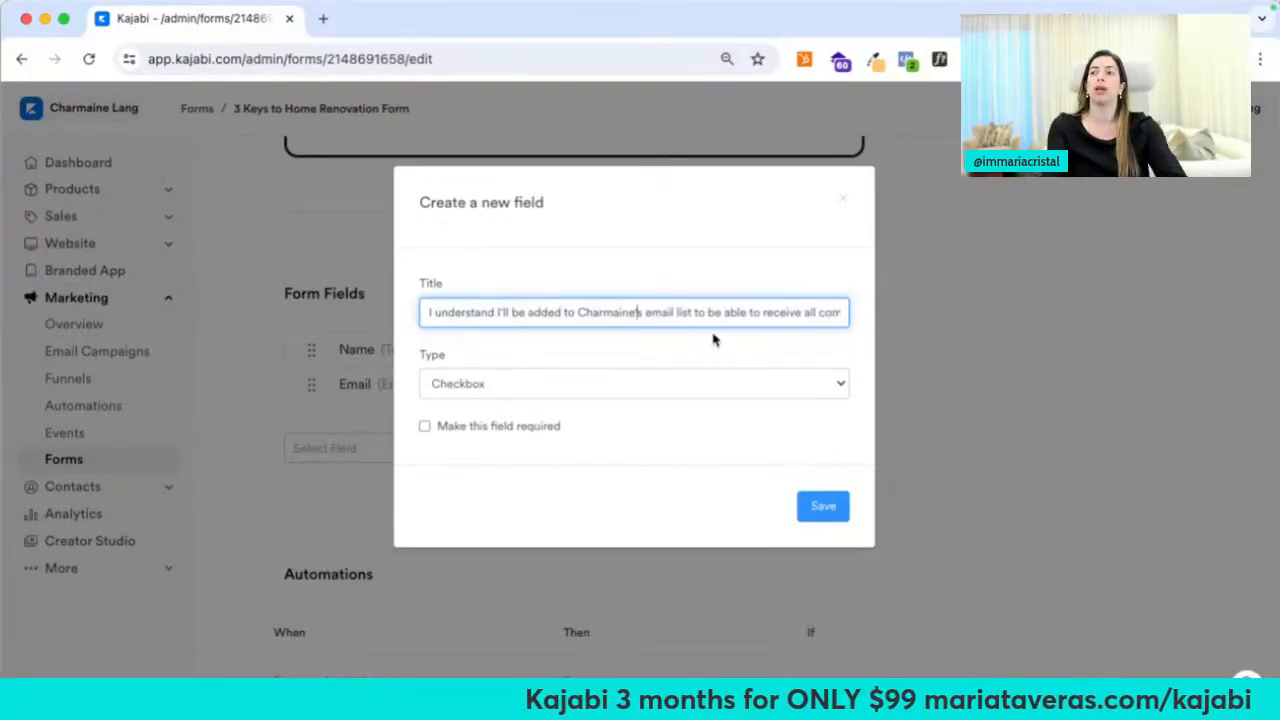
left_click(440, 428)
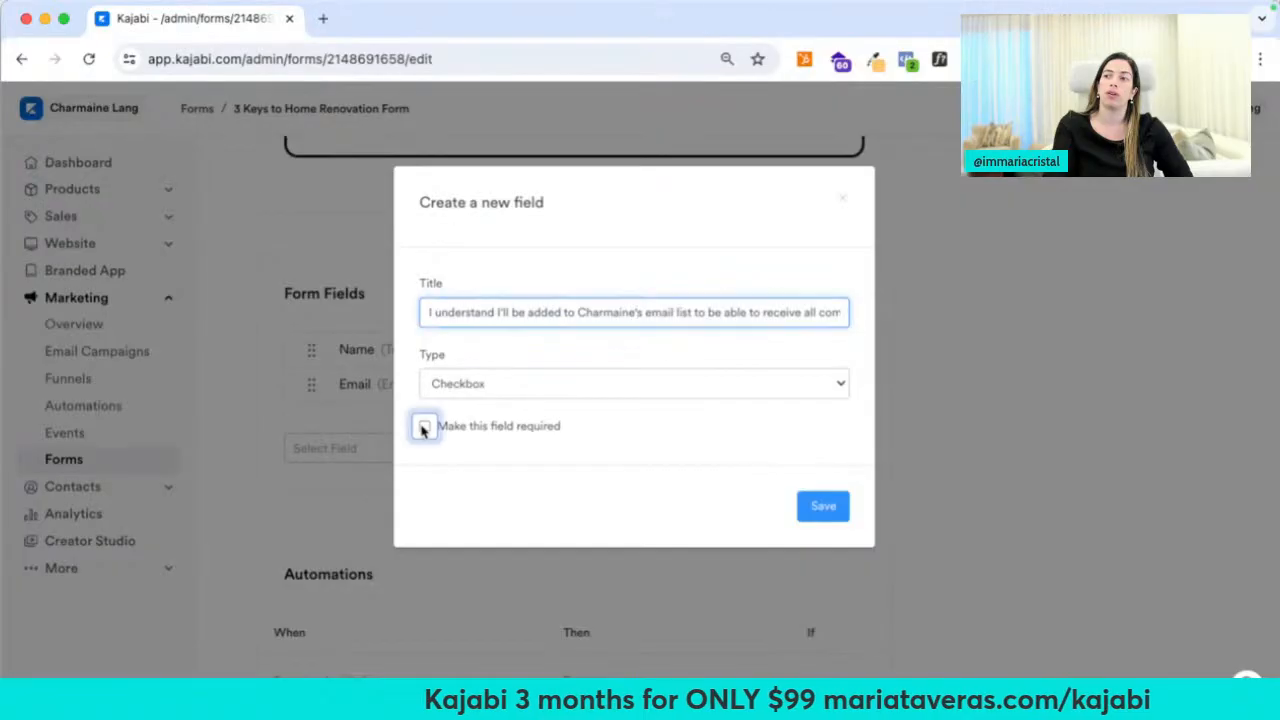
left_click(824, 500)
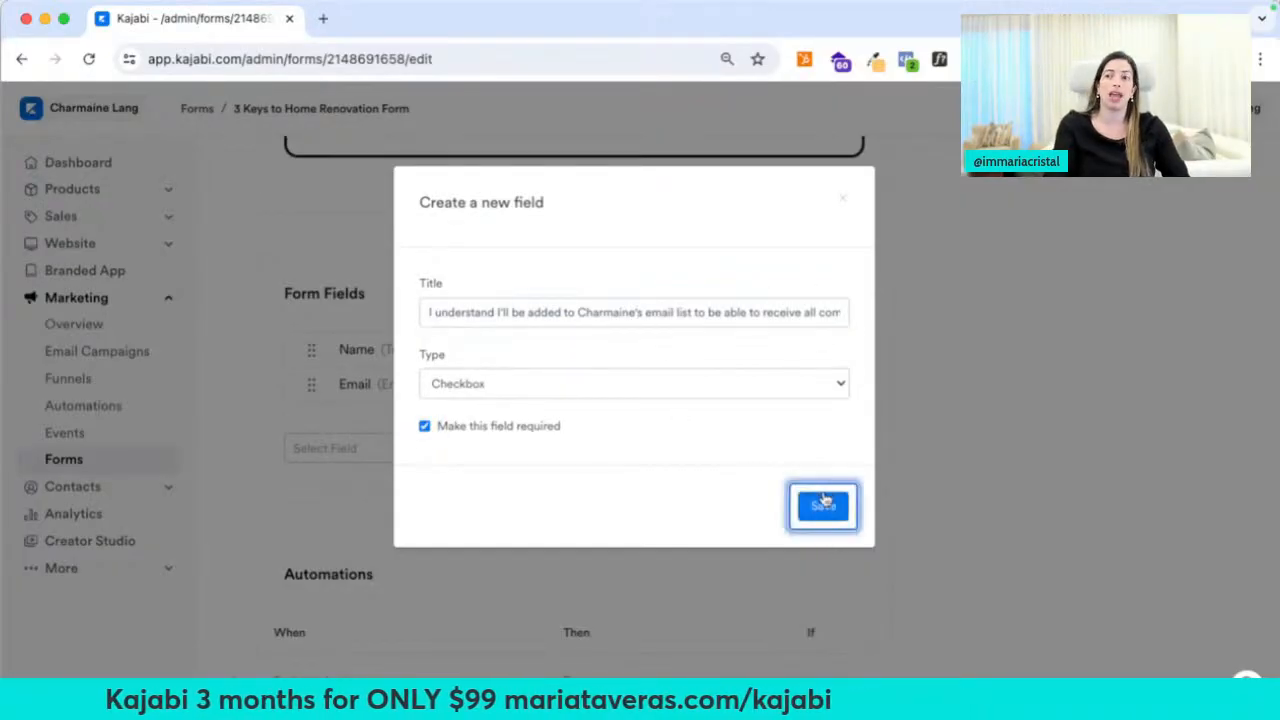
Save the form with its new consent checkbox field
scroll(336, 298, "up", 3)
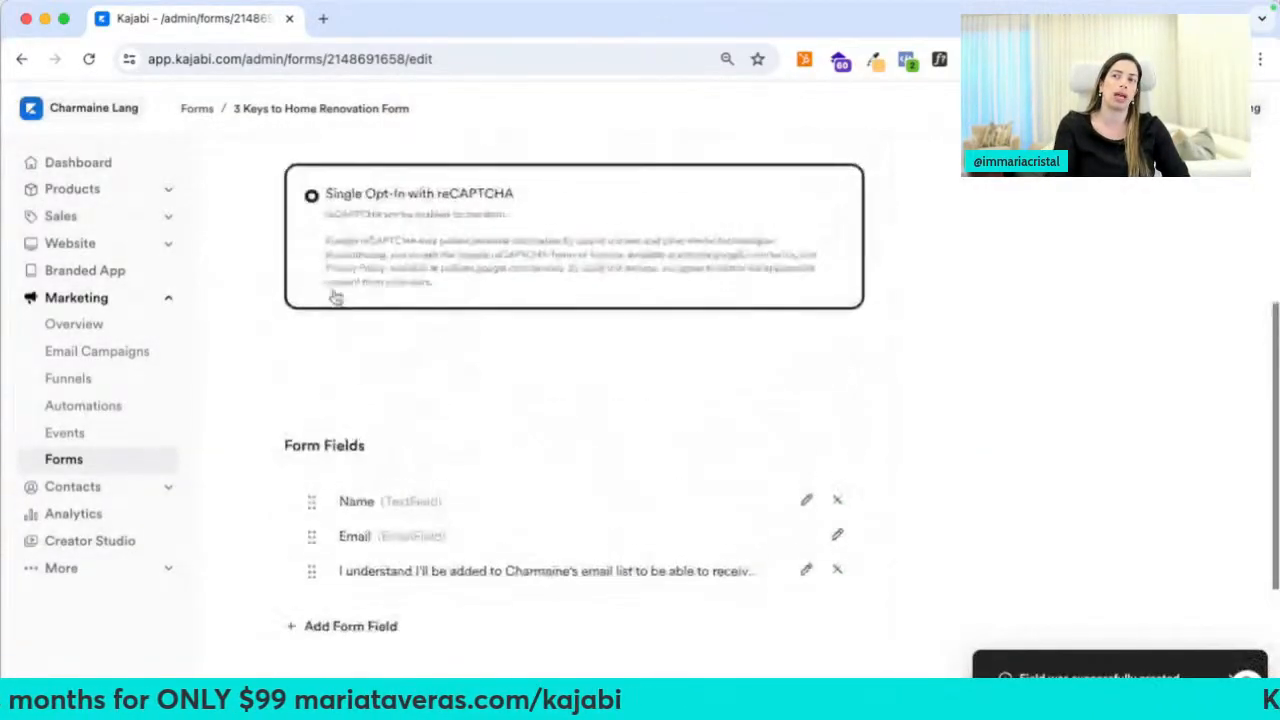
scroll(408, 371, "down", 3)
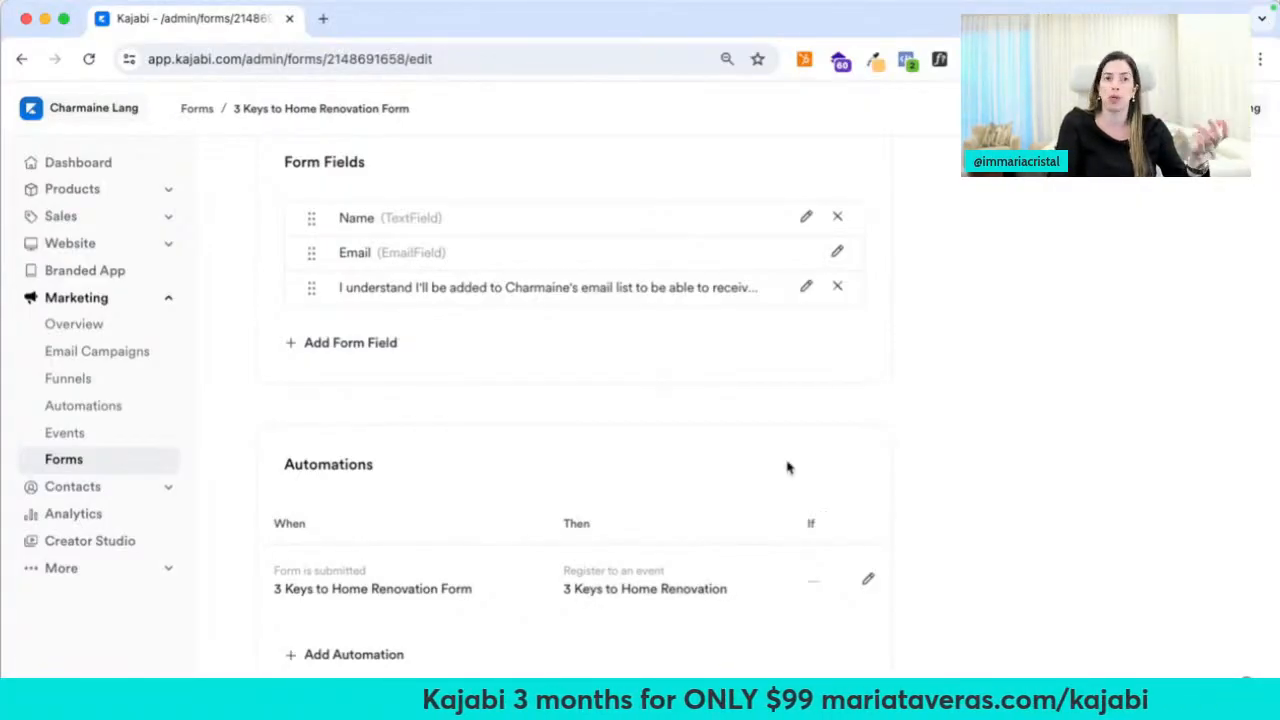
scroll(780, 470, "up", 10)
left_click(1178, 192)
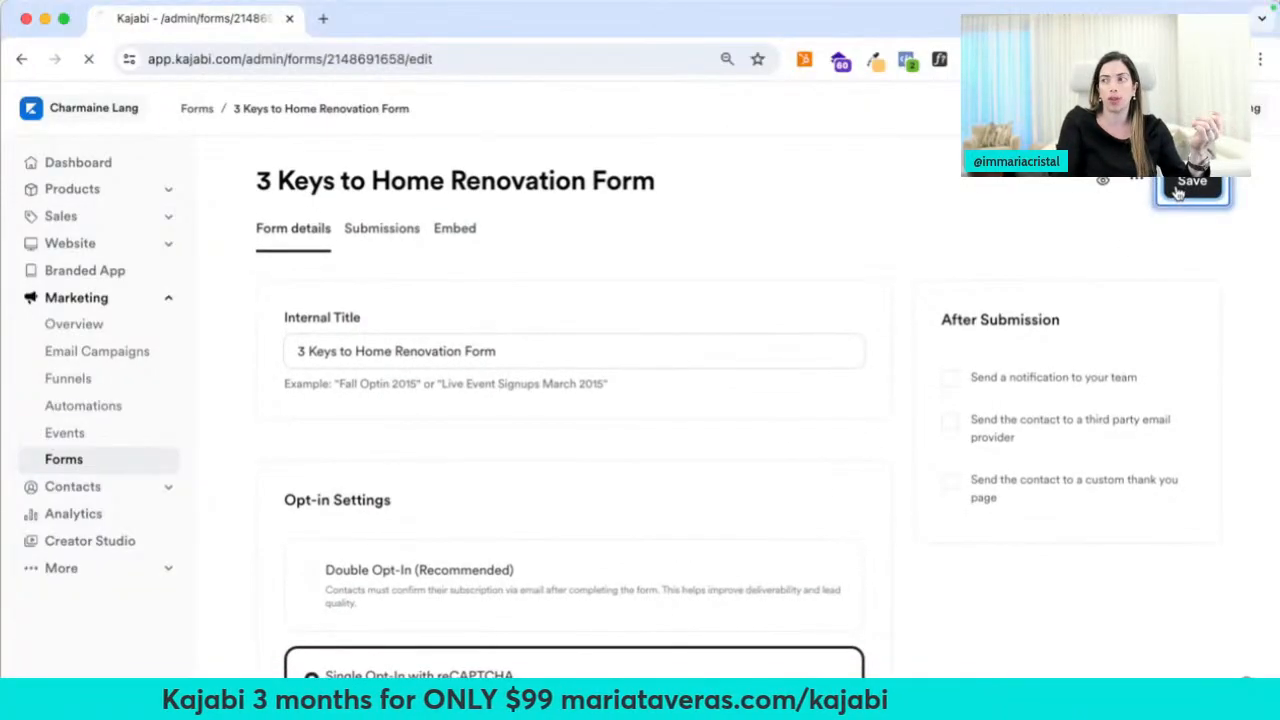
Under After Submission, enable team notifications and sending contacts to a custom thank-you page
left_click(950, 378)
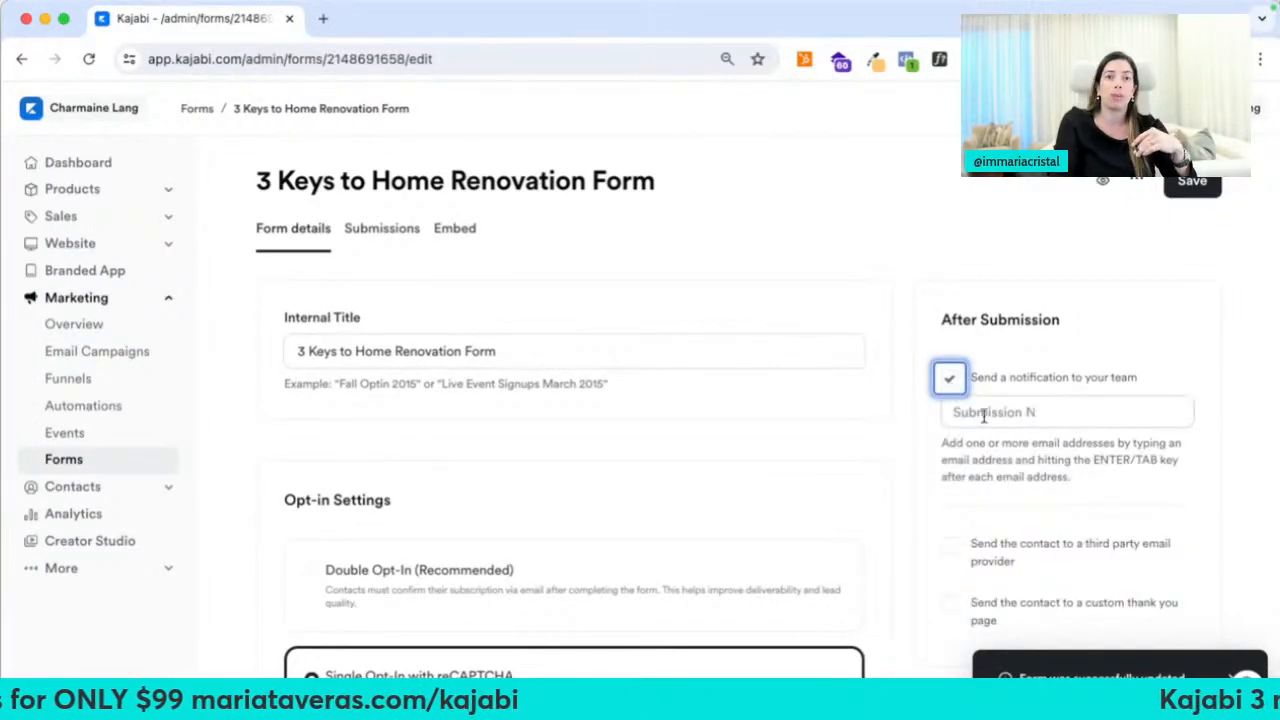
scroll(984, 415, "down", 3)
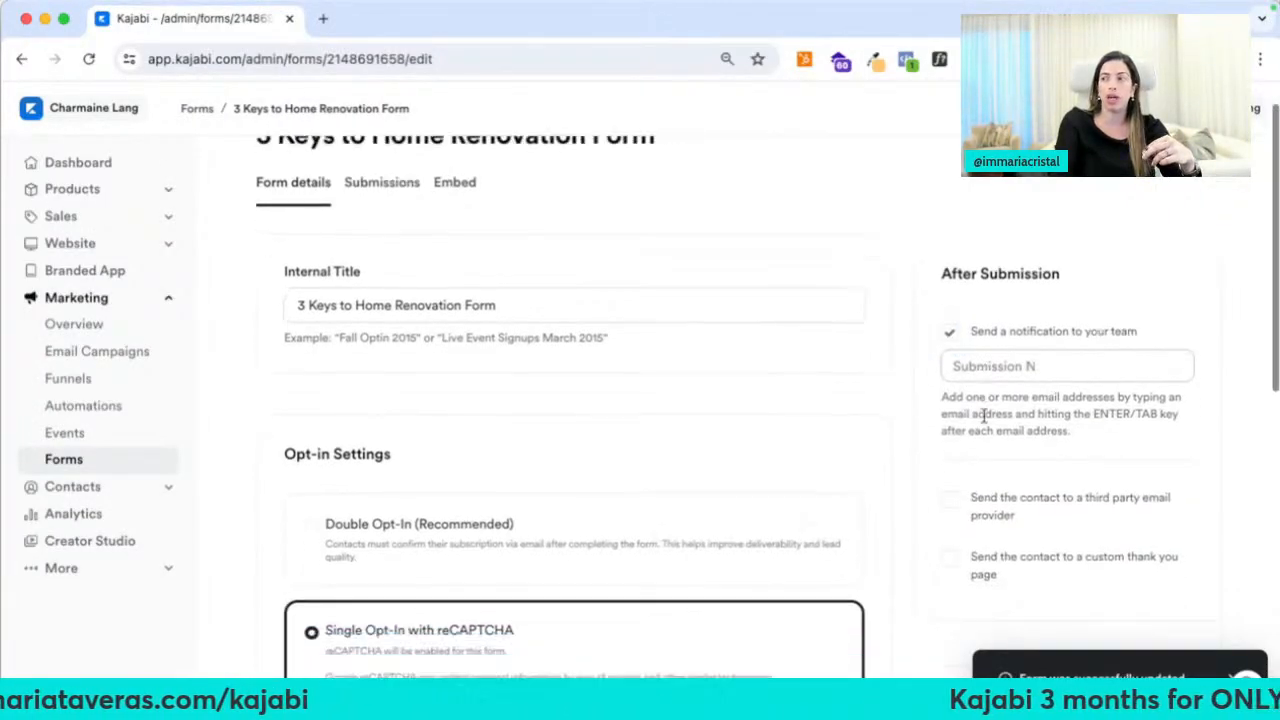
left_click(949, 446)
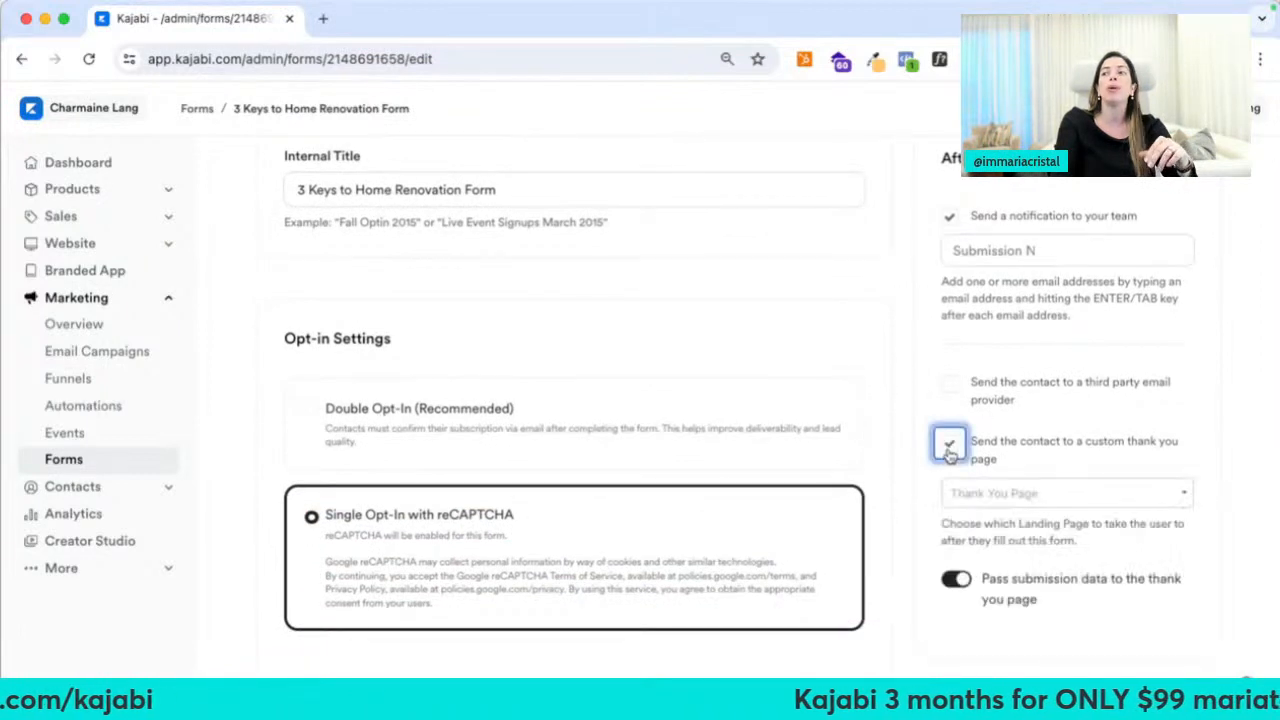
left_click(995, 496)
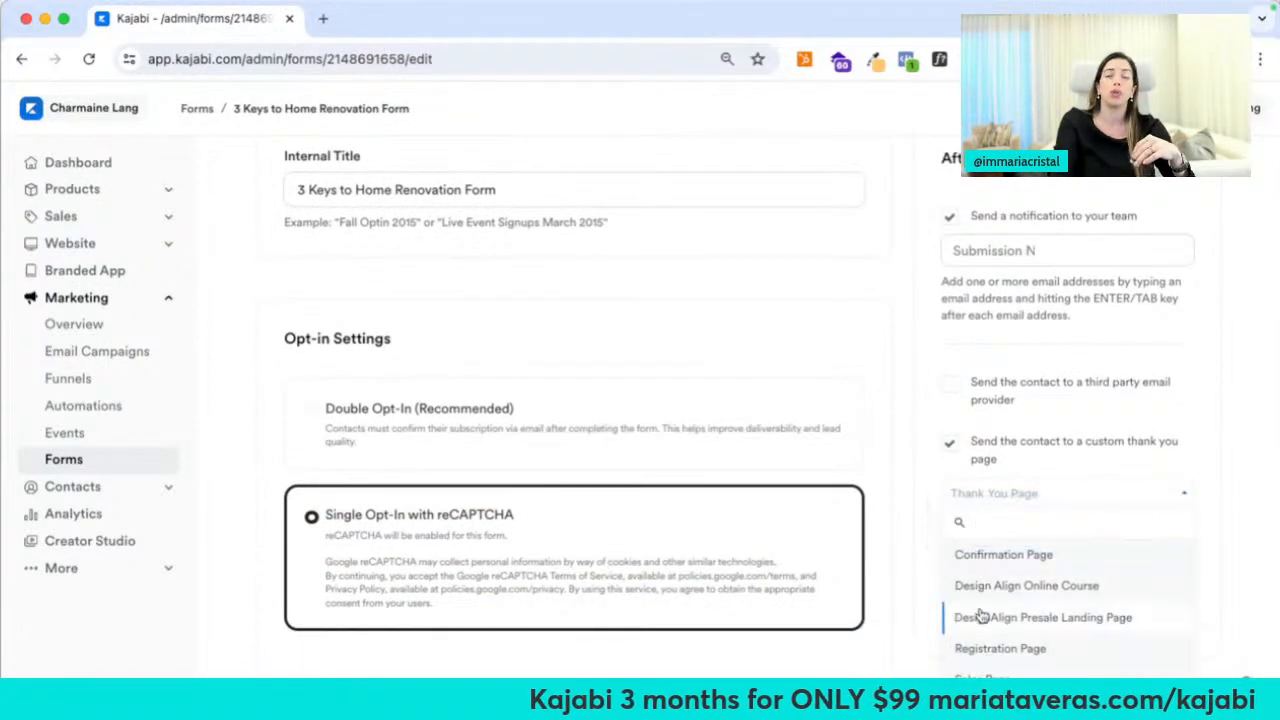
left_click(870, 352)
Go to Contacts > All Contacts
scroll(877, 346, "up", 2)
scroll(877, 350, "up", 1)
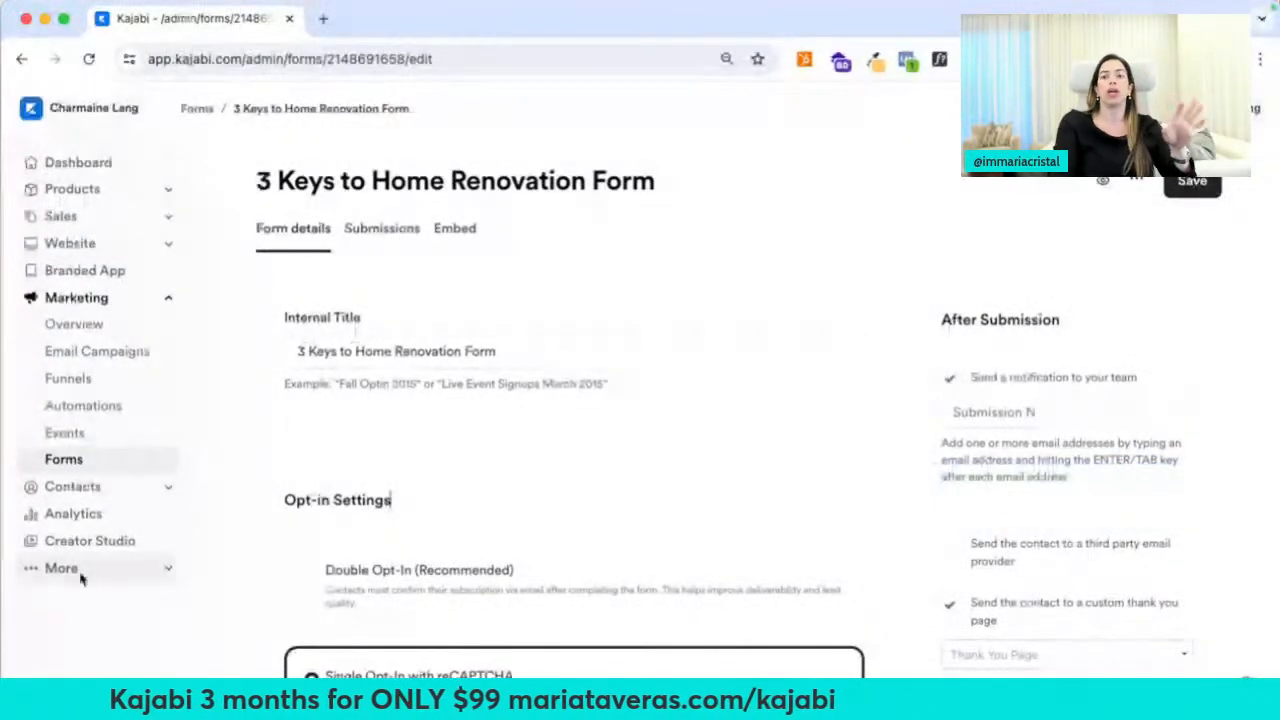
left_click(134, 487)
left_click(95, 517)
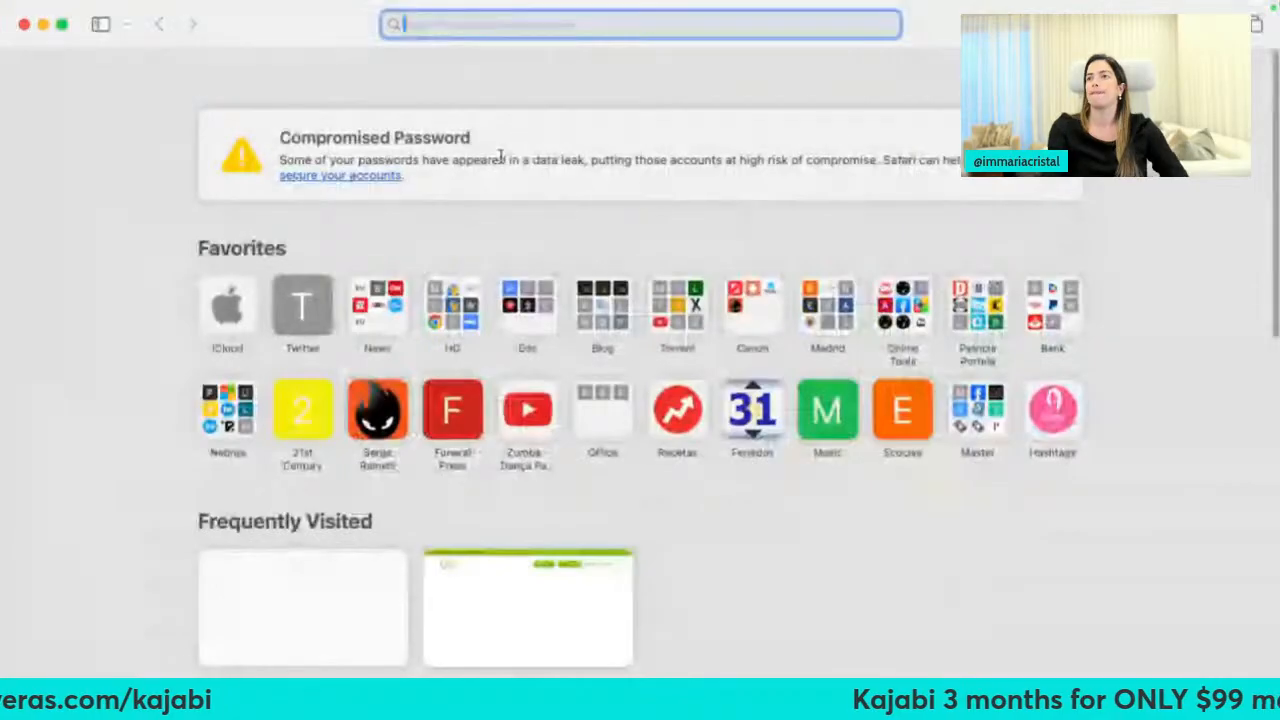
Load the other site's Kajabi dashboard in Safari and open Contacts > All Contacts
type("sites")
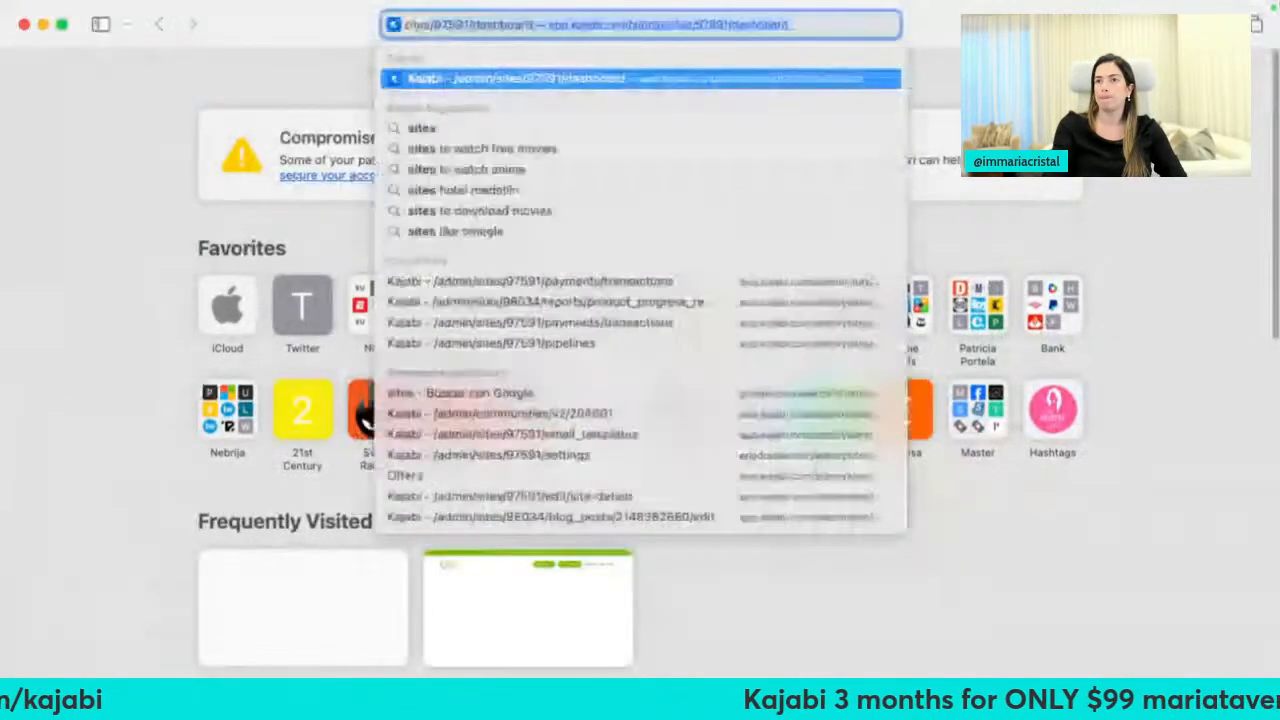
key("Return")
left_click(107, 320)
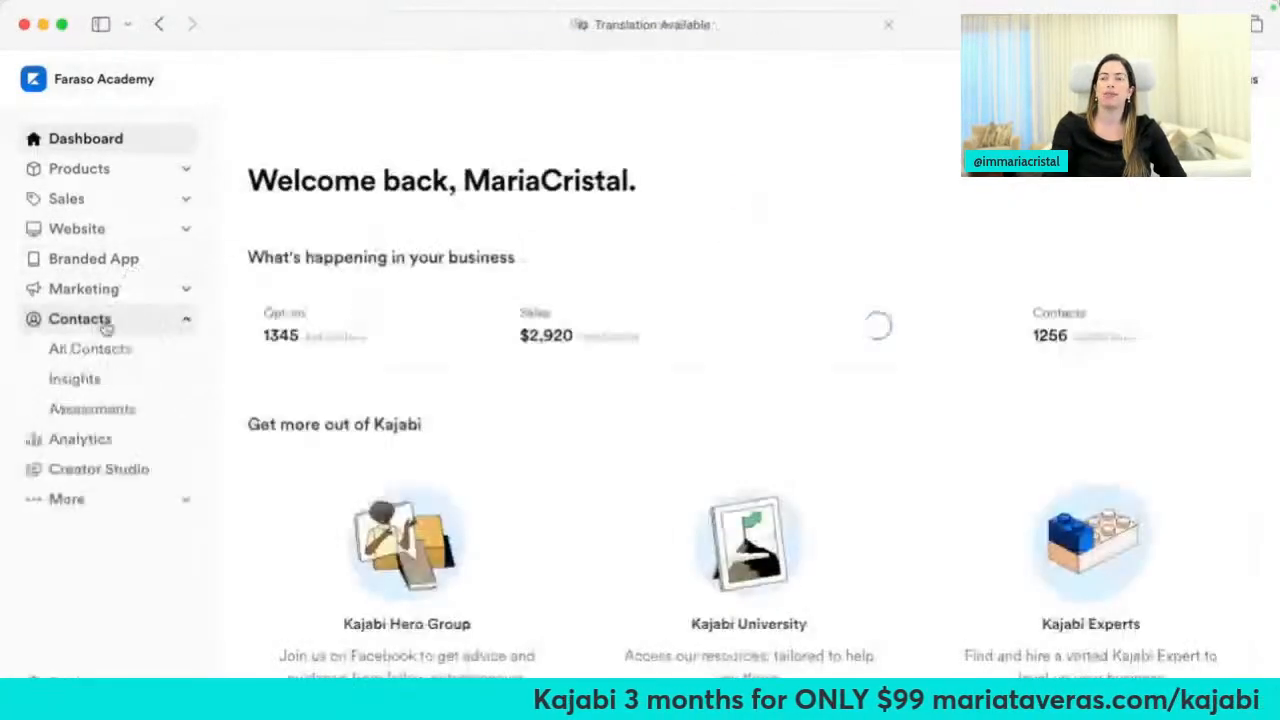
left_click(95, 348)
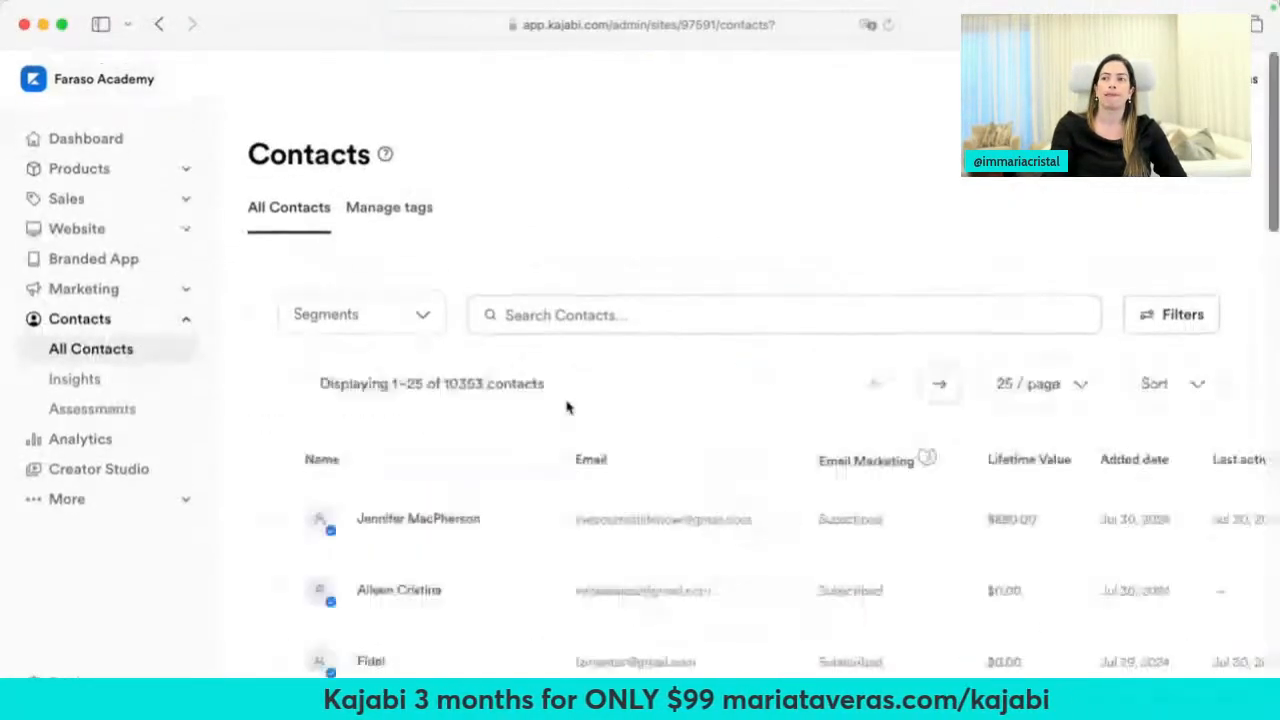
scroll(566, 408, "down", 3)
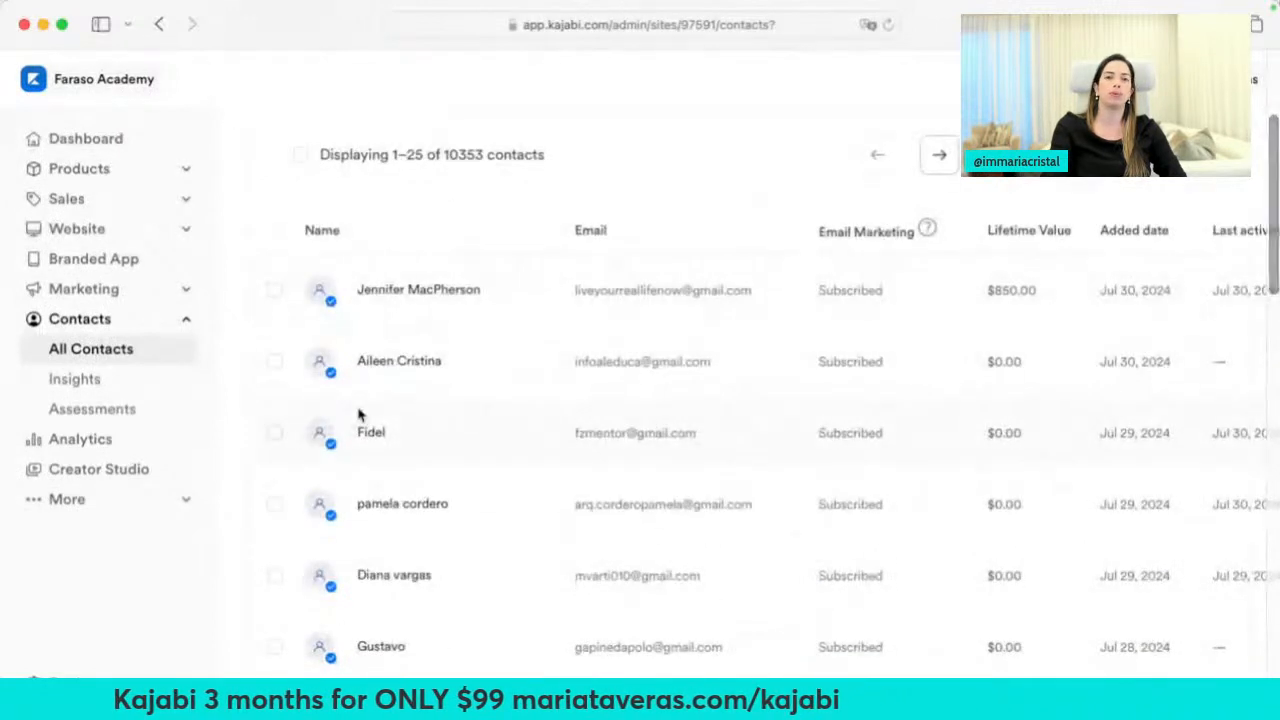
scroll(448, 465, "up", 2)
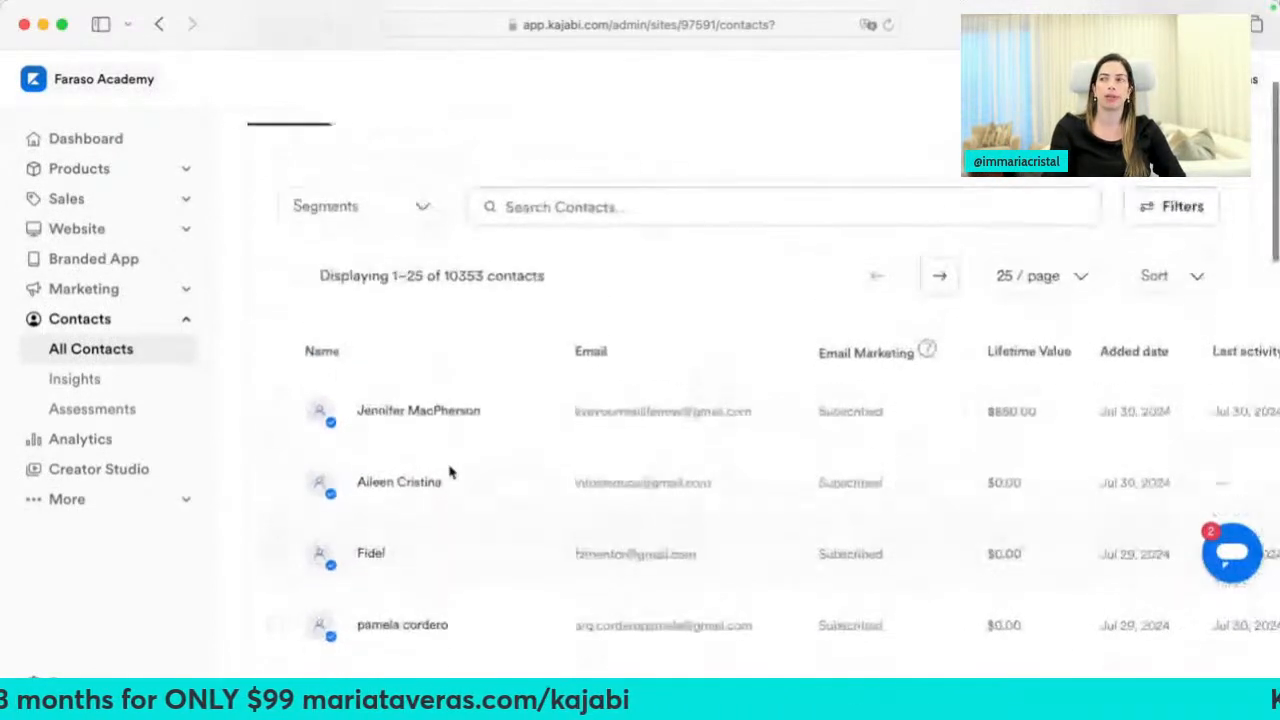
Search the contacts for the contact's name and open the single matching result
left_click(617, 208)
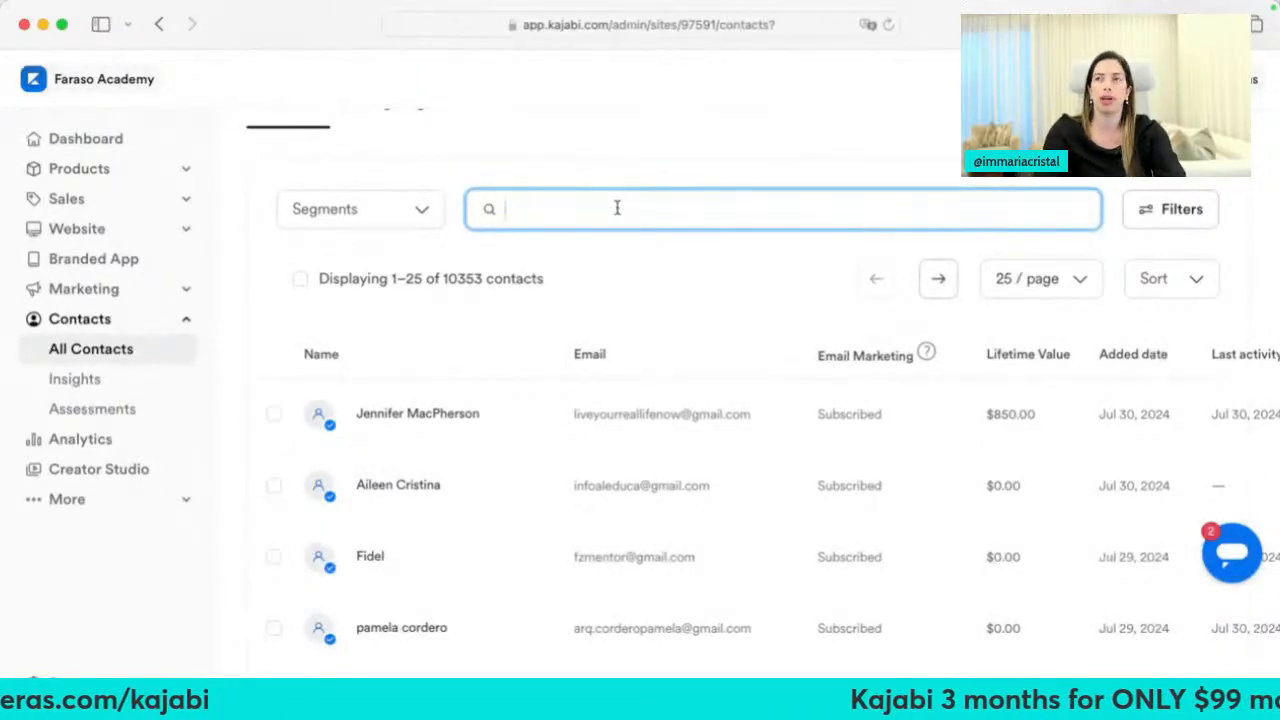
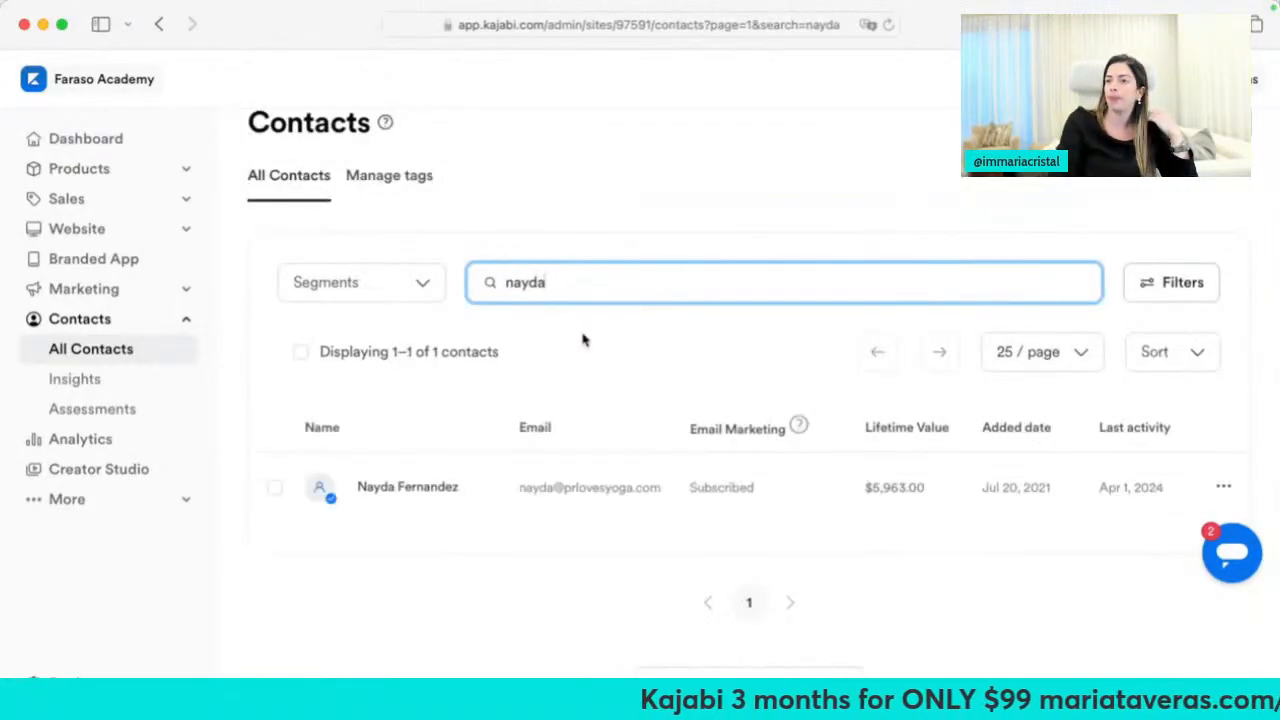
left_click(423, 494)
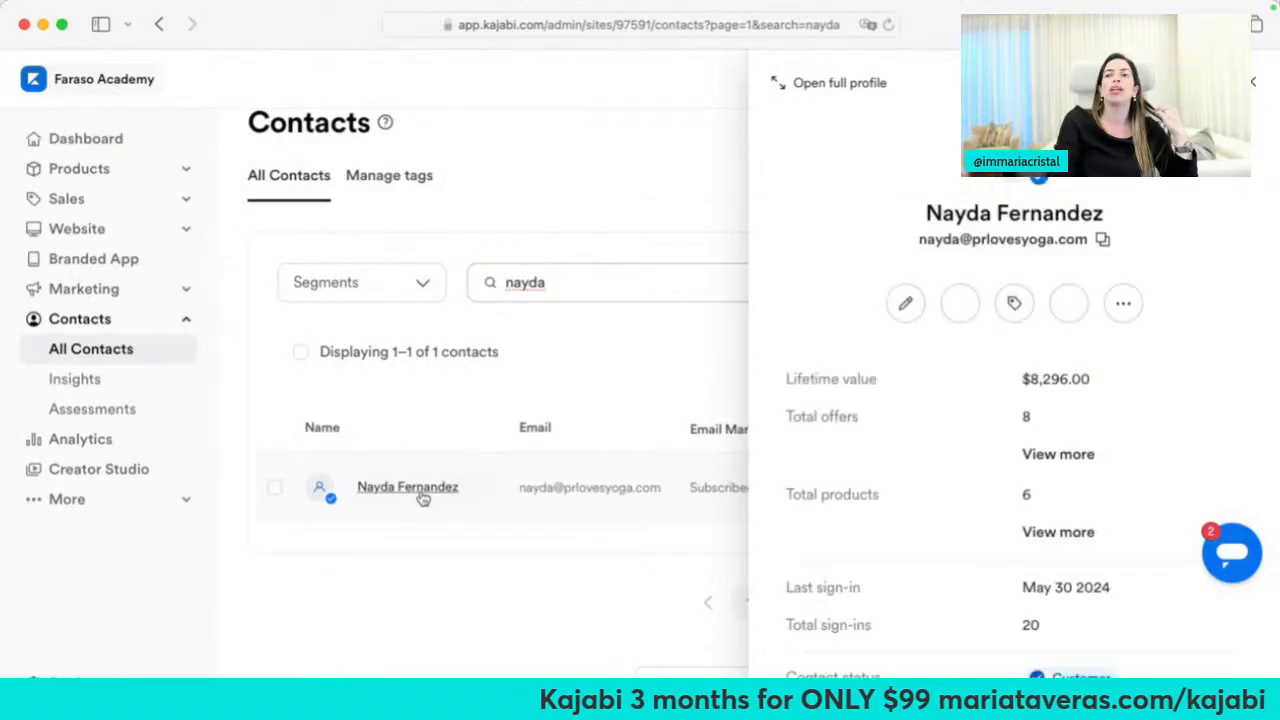
Open the contact's full profile and scroll through its Lifecycle activity
left_click(866, 88)
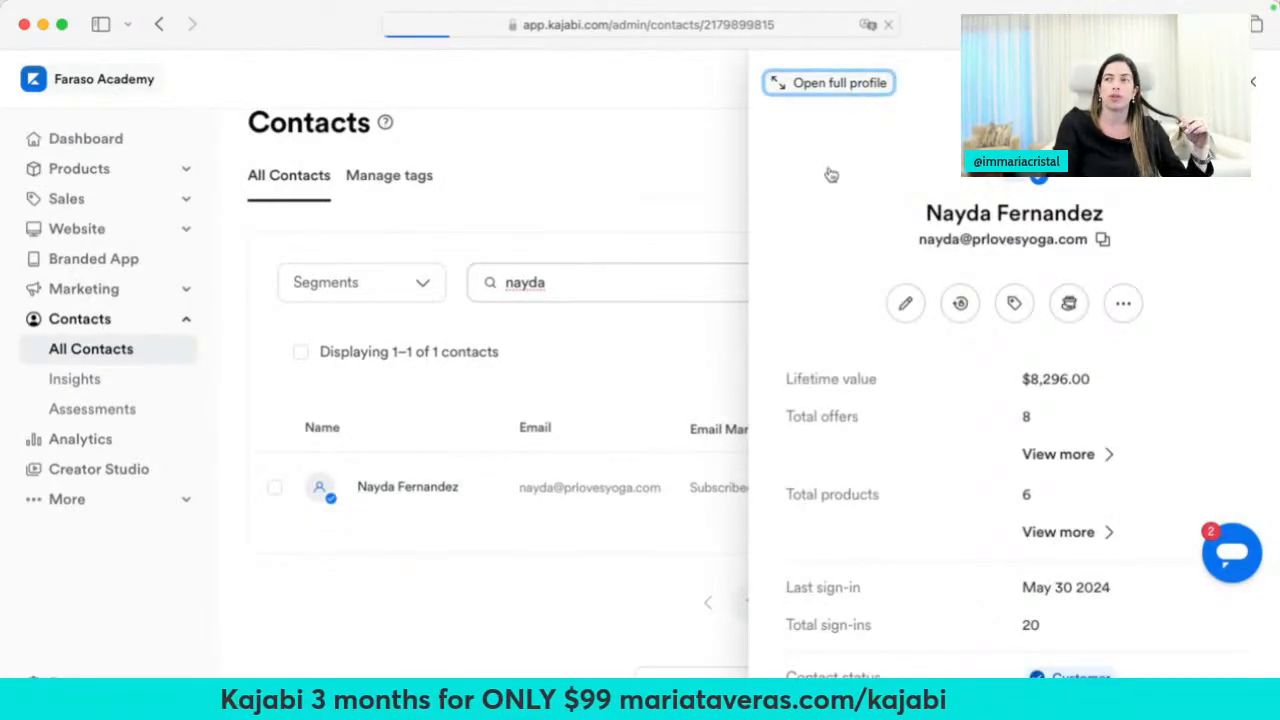
scroll(465, 437, "down", 20)
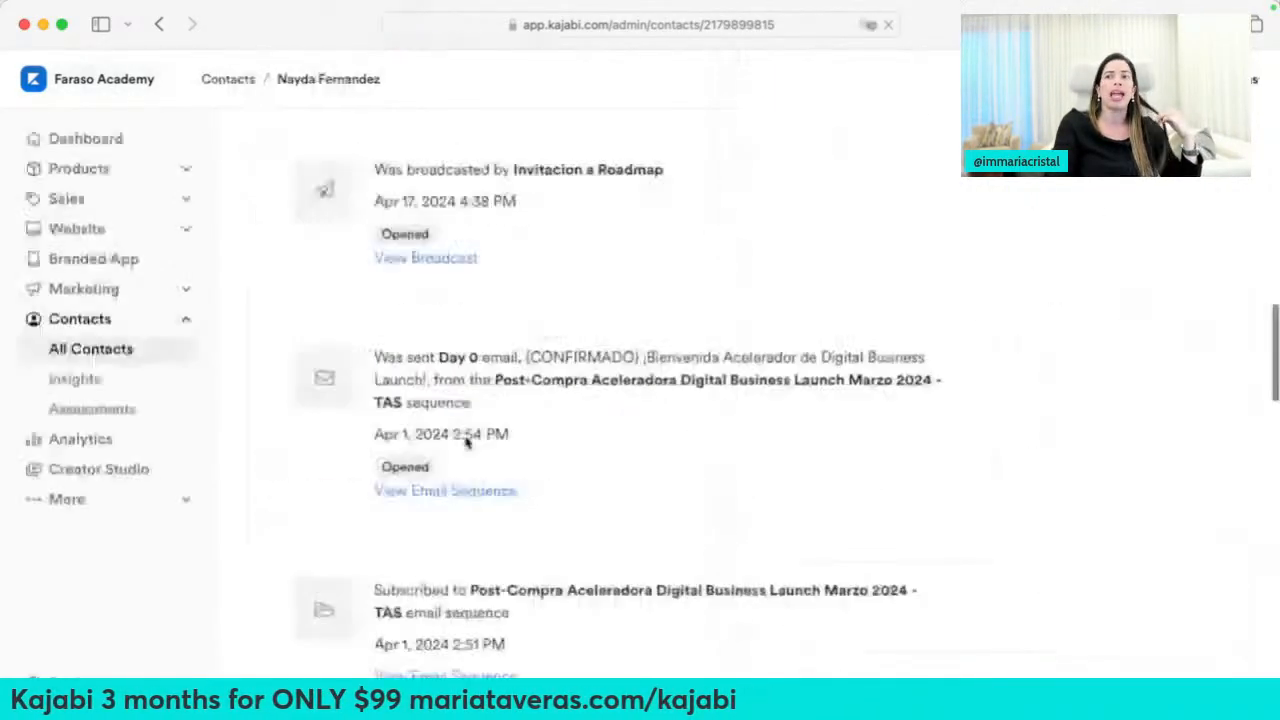
scroll(466, 449, "up", 6)
scroll(447, 585, "up", 15)
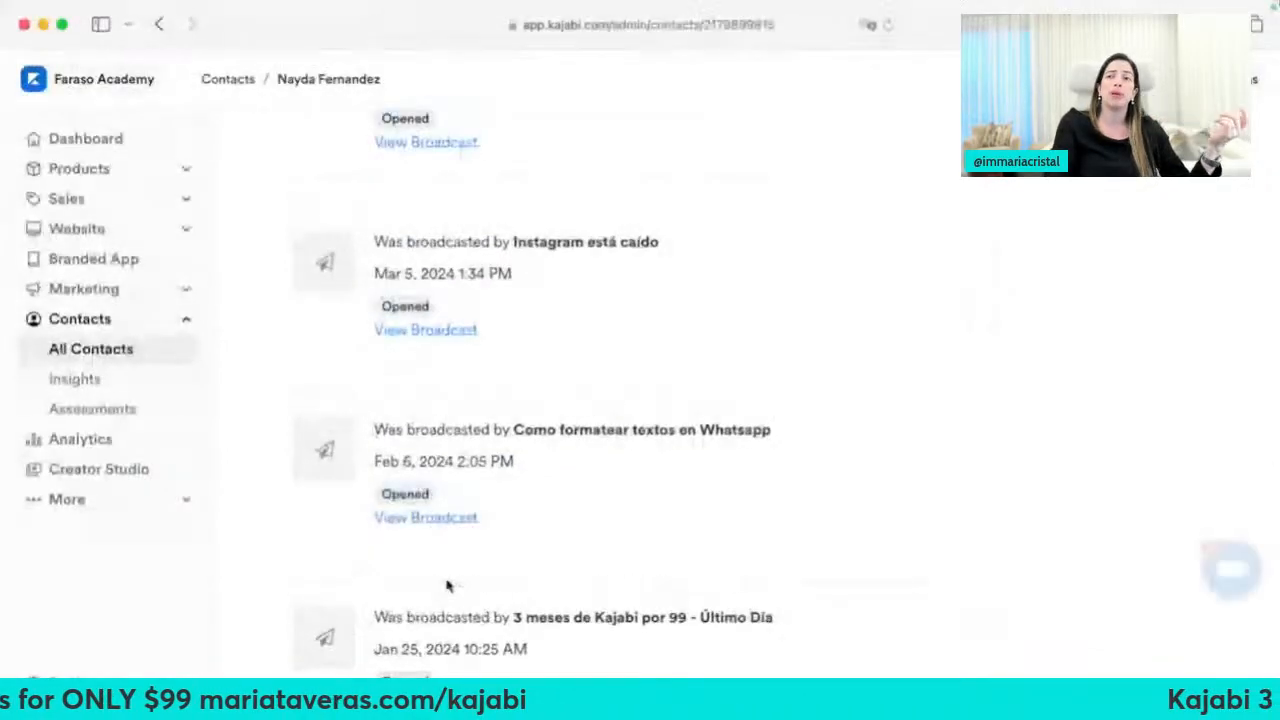
scroll(447, 585, "up", 15)
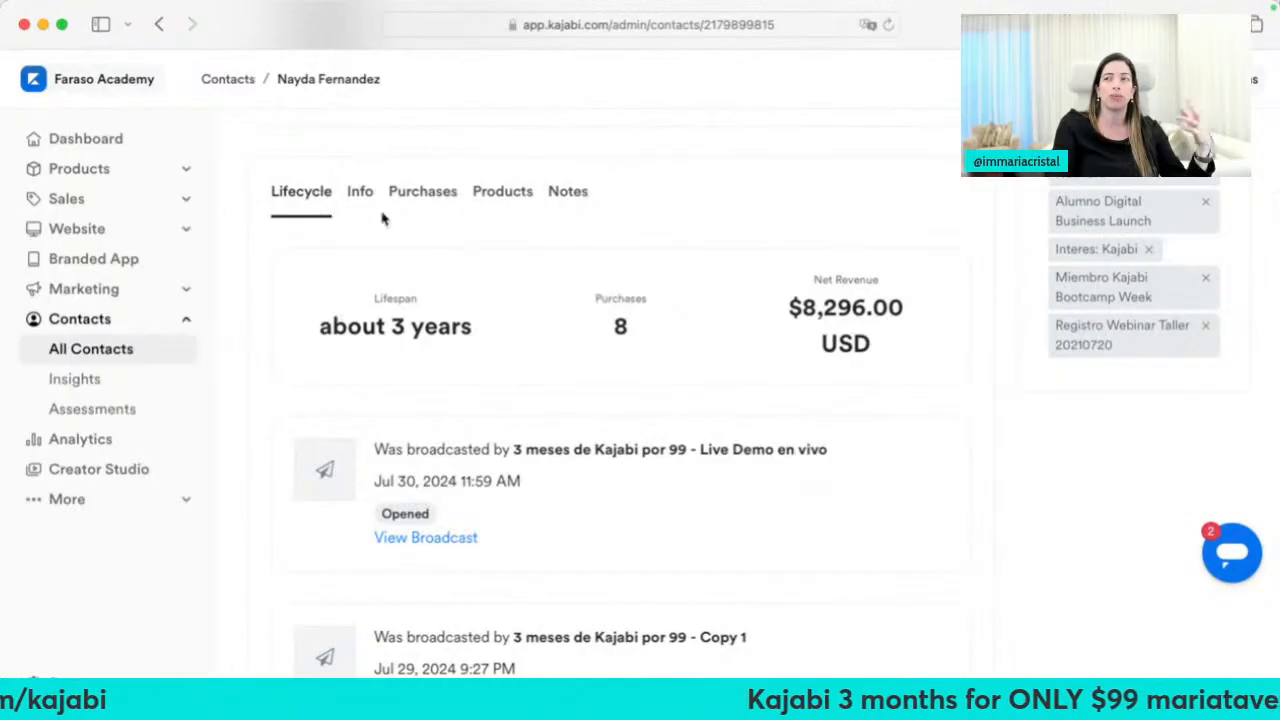
Review the Info, Purchases and Products tabs, then open the contact Insights overview
left_click(360, 200)
left_click(421, 203)
scroll(537, 421, "down", 3)
scroll(537, 420, "up", 6)
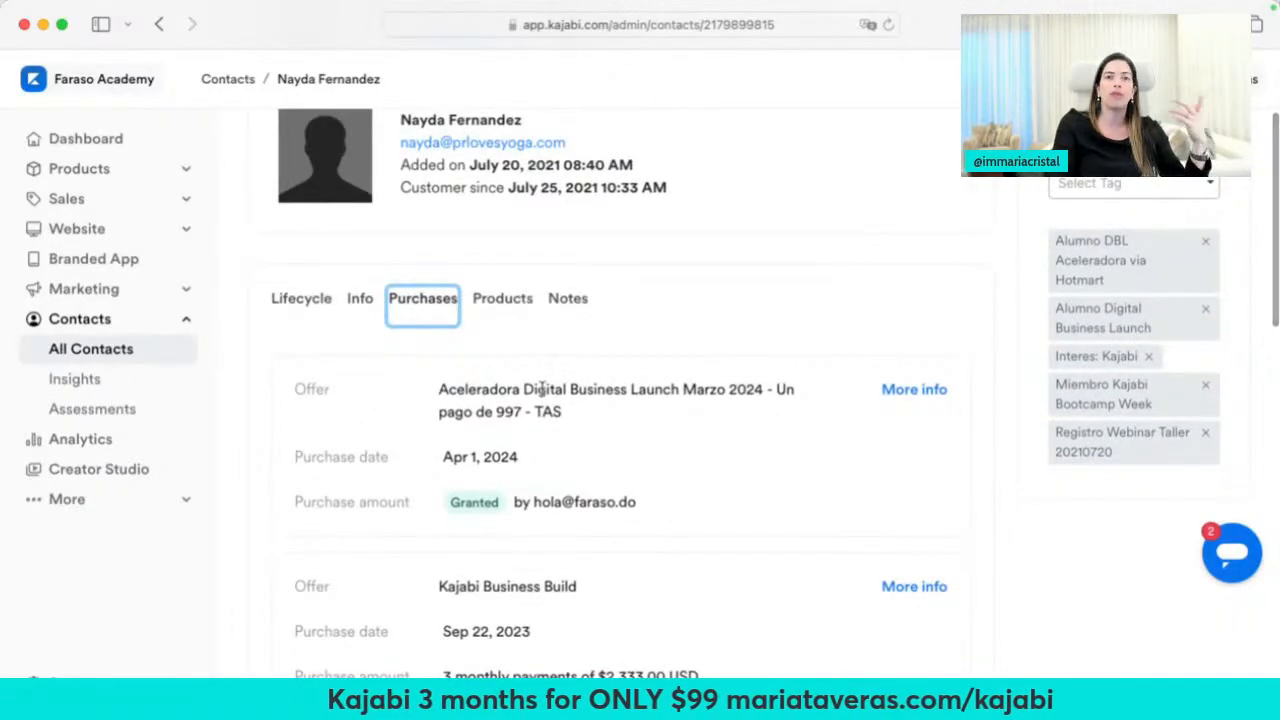
left_click(510, 304)
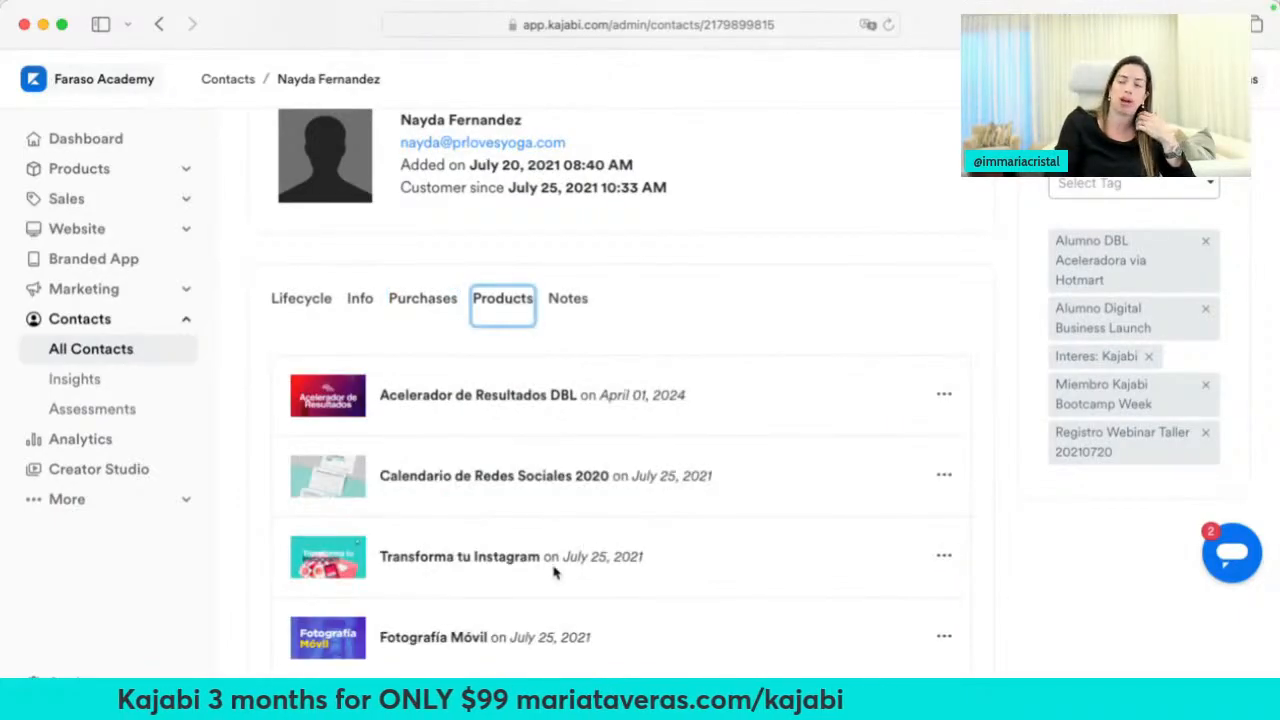
scroll(555, 572, "down", 2)
scroll(555, 572, "up", 3)
scroll(555, 572, "up", 2)
left_click(157, 379)
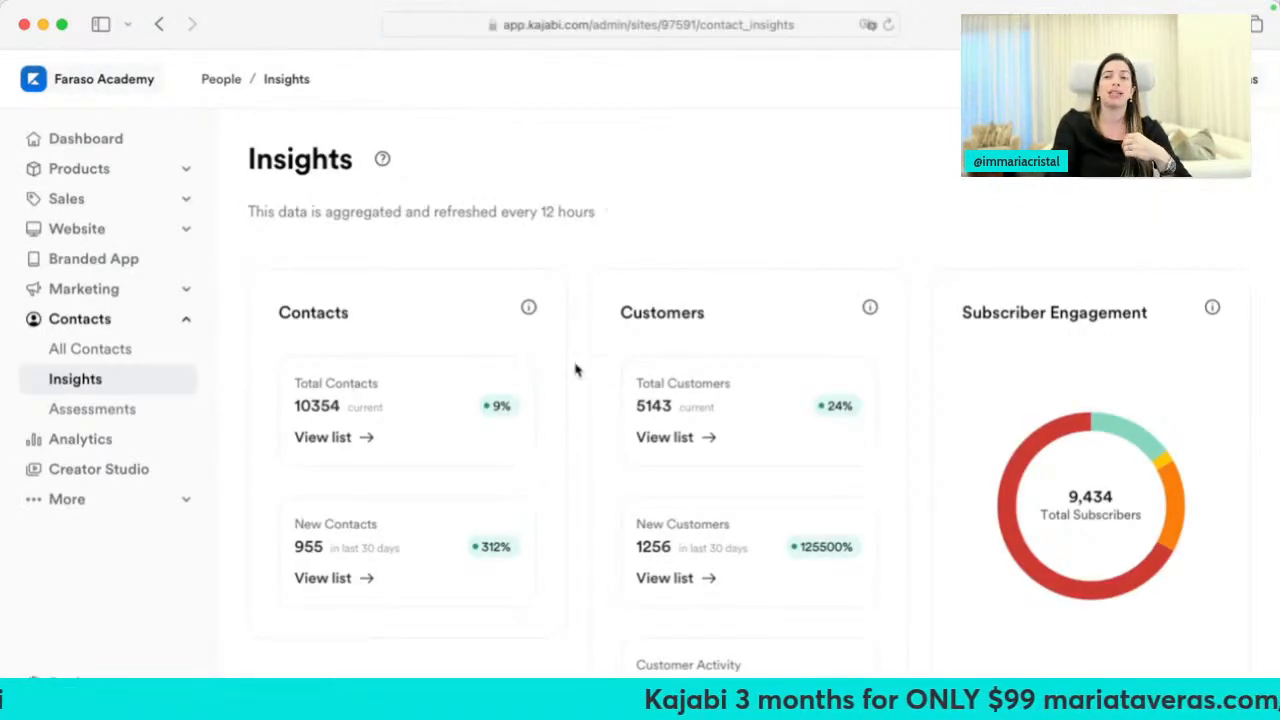
Open Contacts > Assessments and scroll the 21 assessments down to Kajabi Quiz
scroll(611, 483, "down", 2)
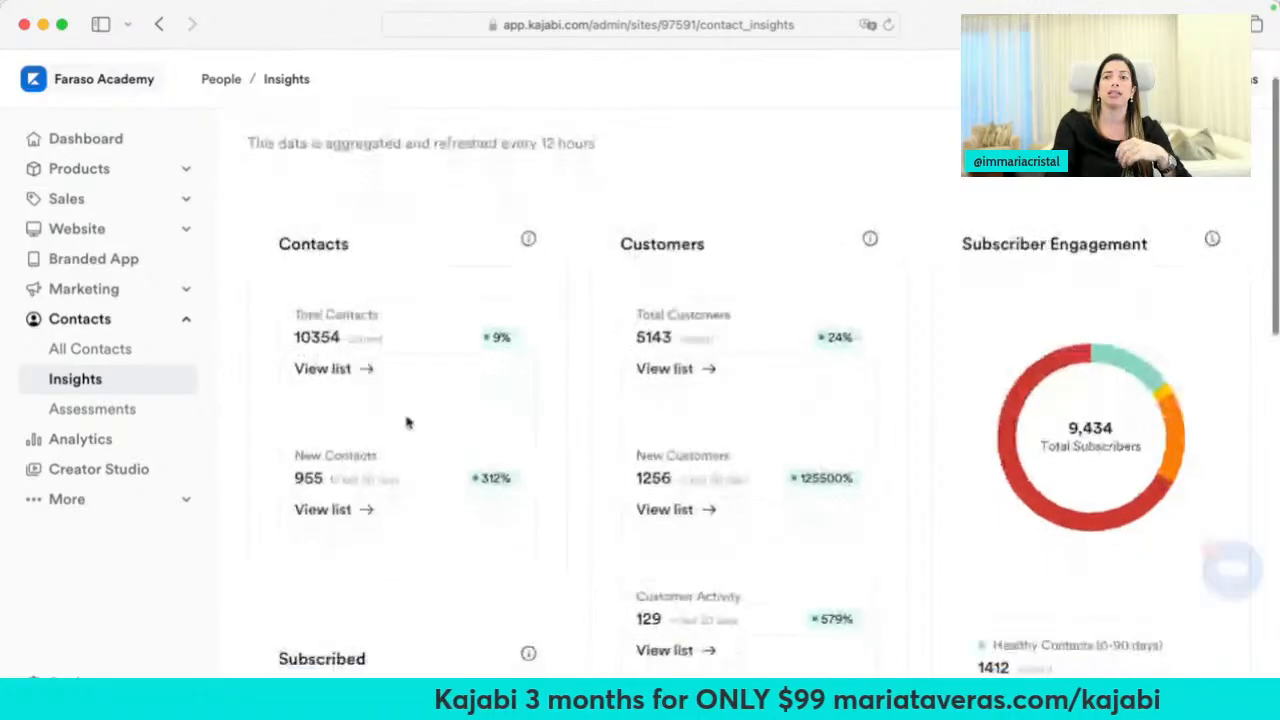
left_click(147, 406)
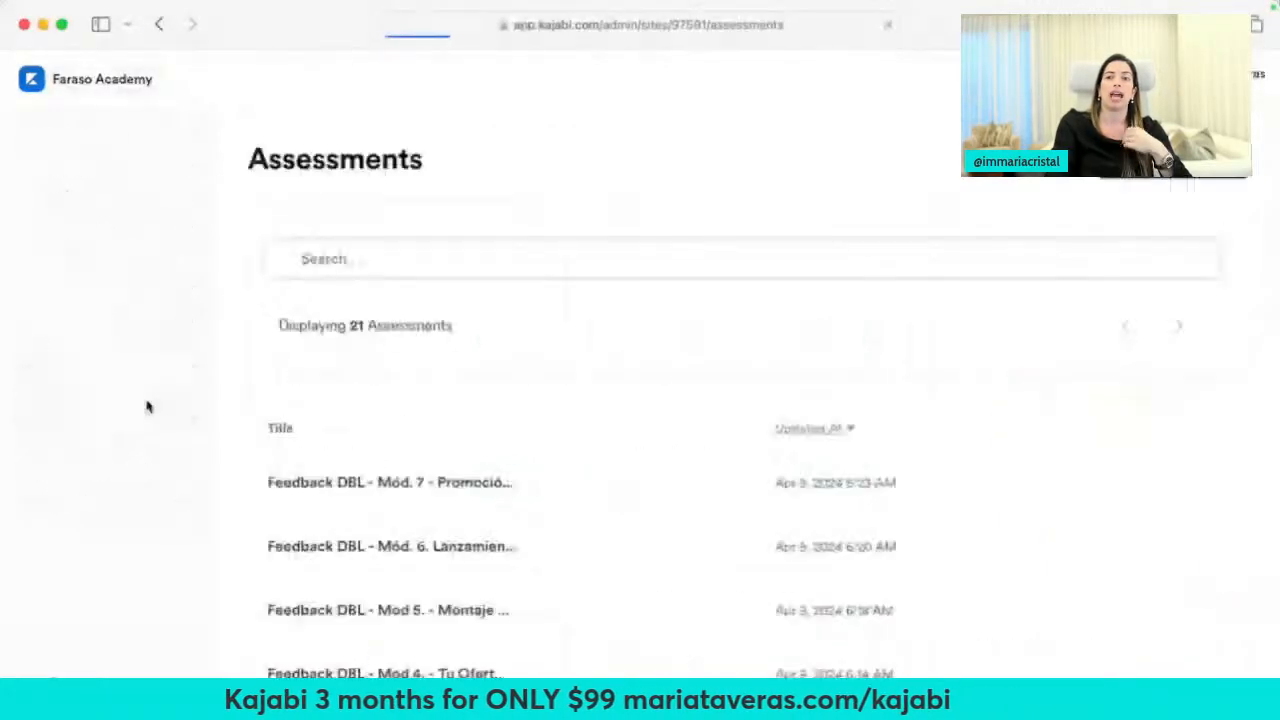
scroll(457, 443, "down", 1)
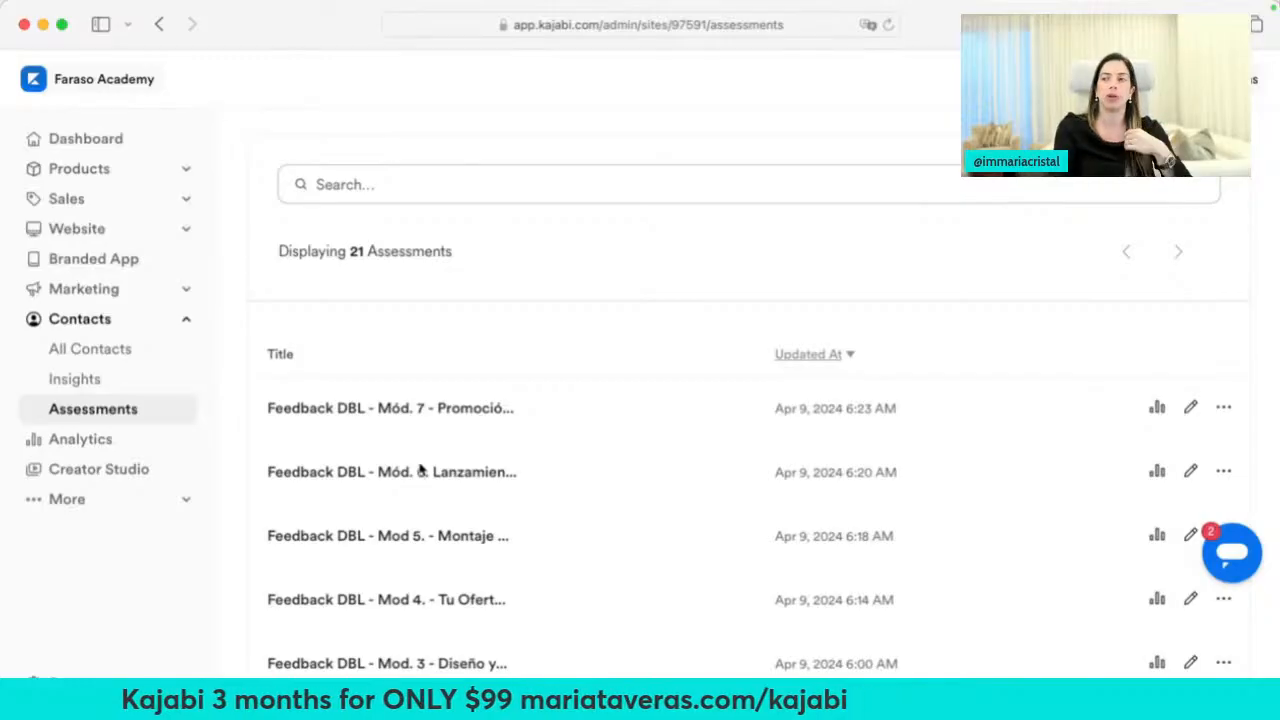
scroll(443, 390, "down", 5)
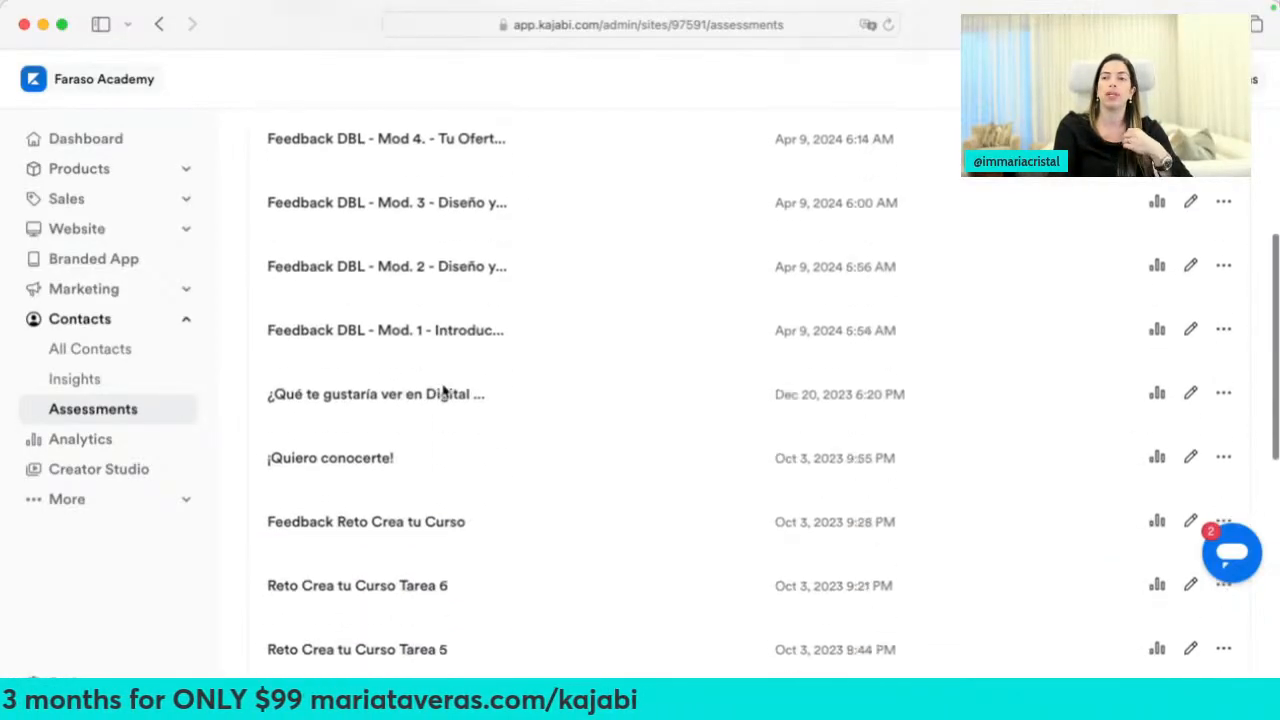
scroll(443, 391, "down", 2)
scroll(443, 391, "down", 2)
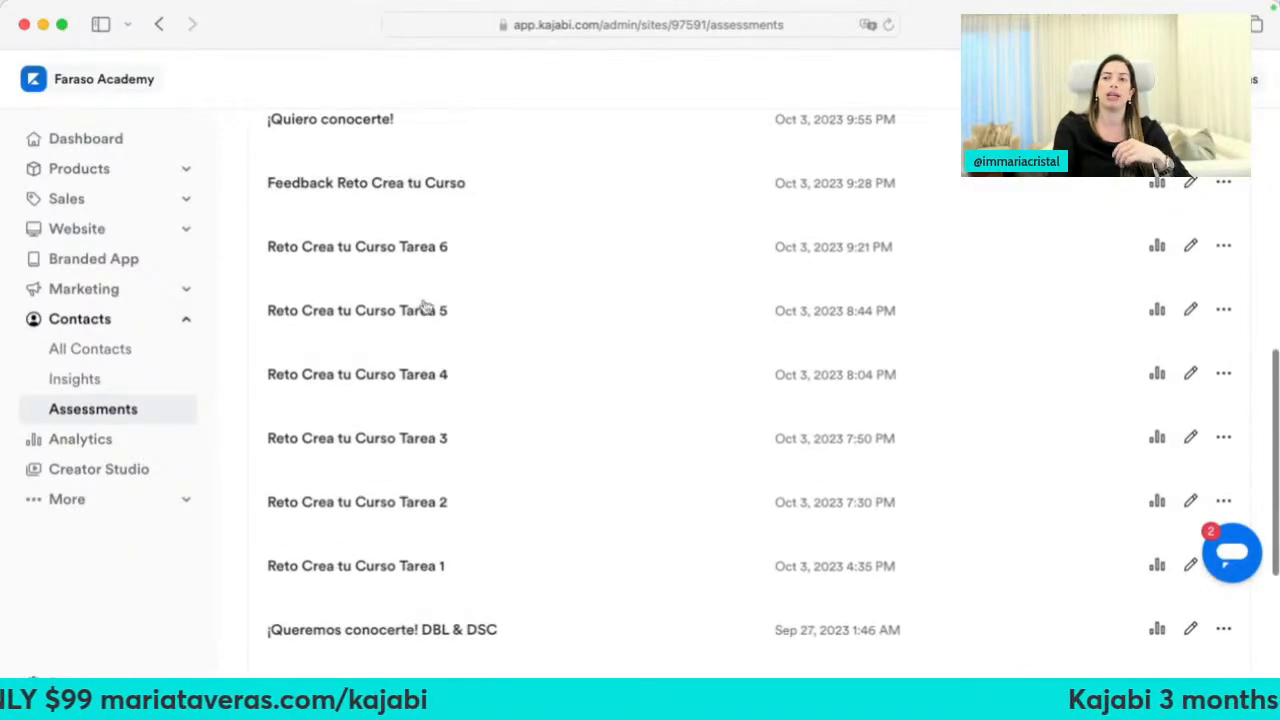
scroll(405, 565, "down", 2)
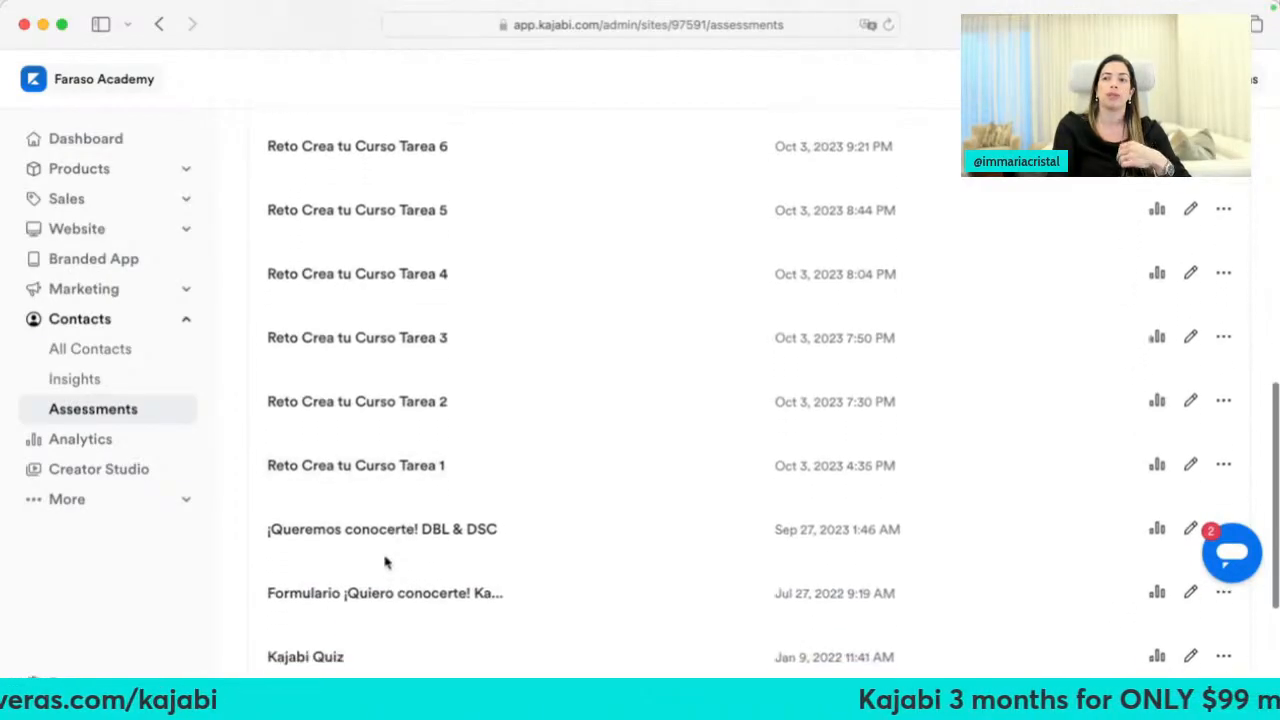
Open the ¡Queremos conocerte! DBL & DSC assessment and look over its details
left_click(388, 528)
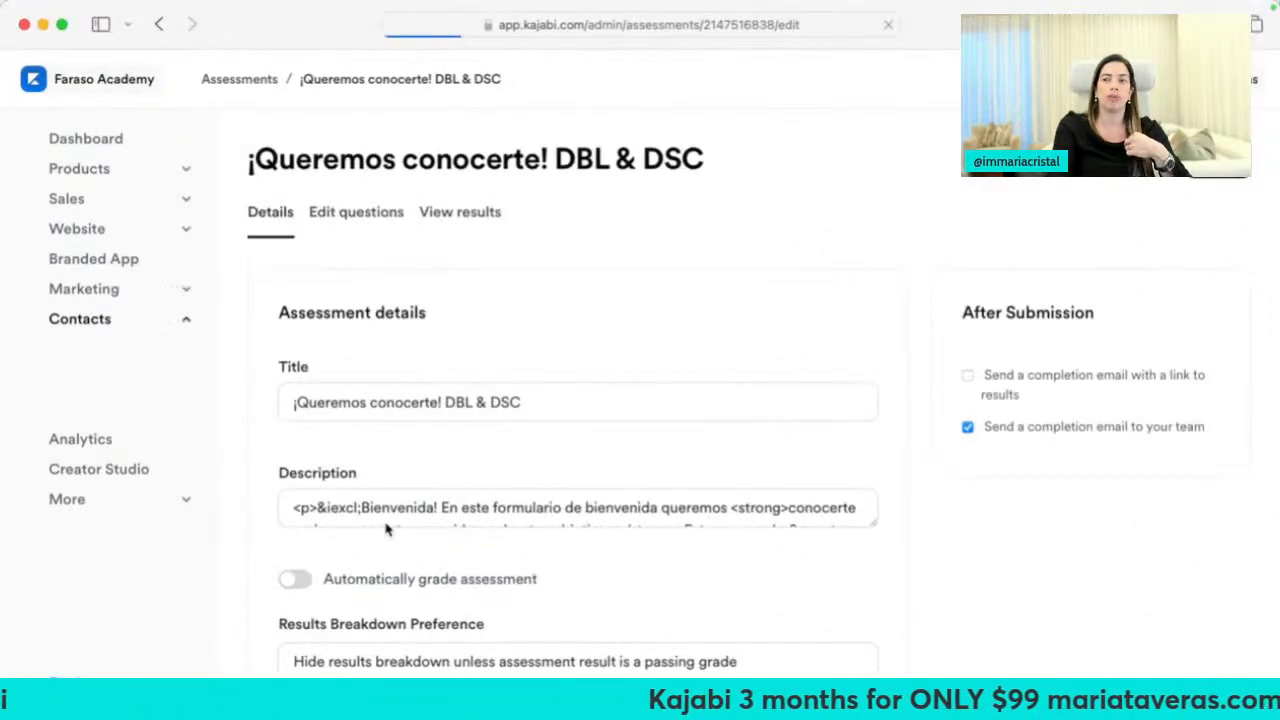
scroll(485, 480, "down", 5)
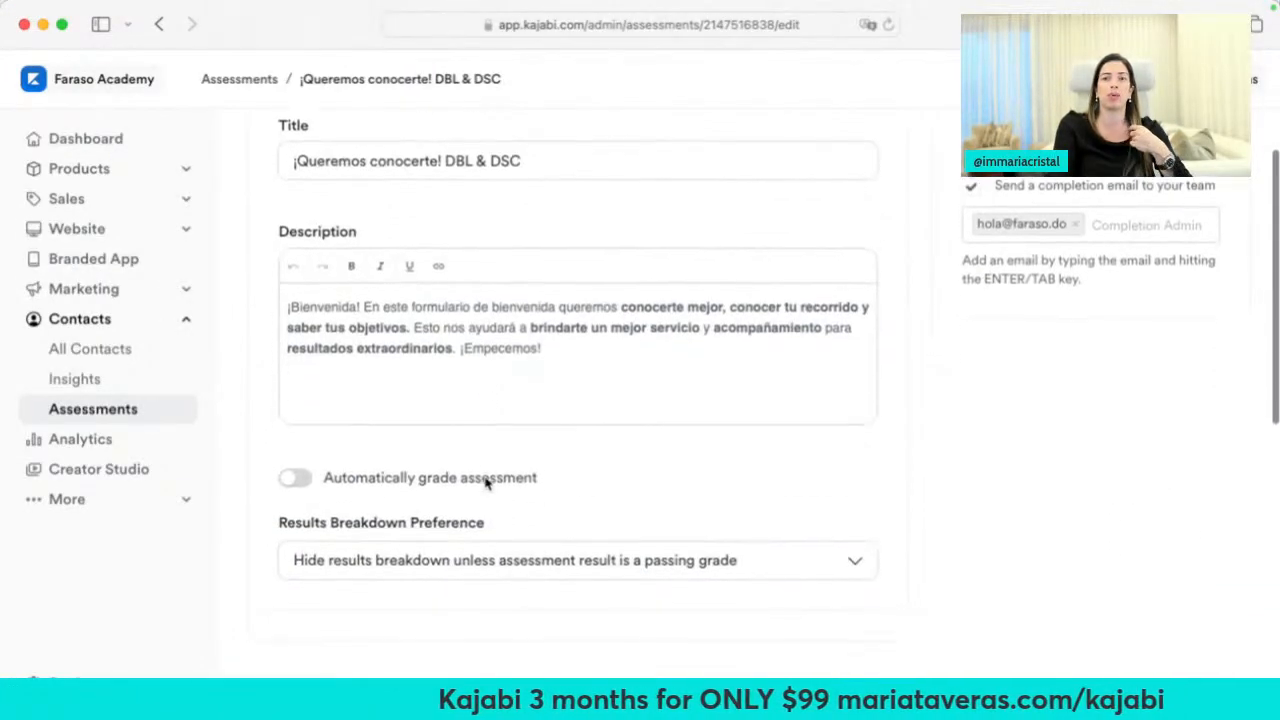
scroll(486, 480, "up", 2)
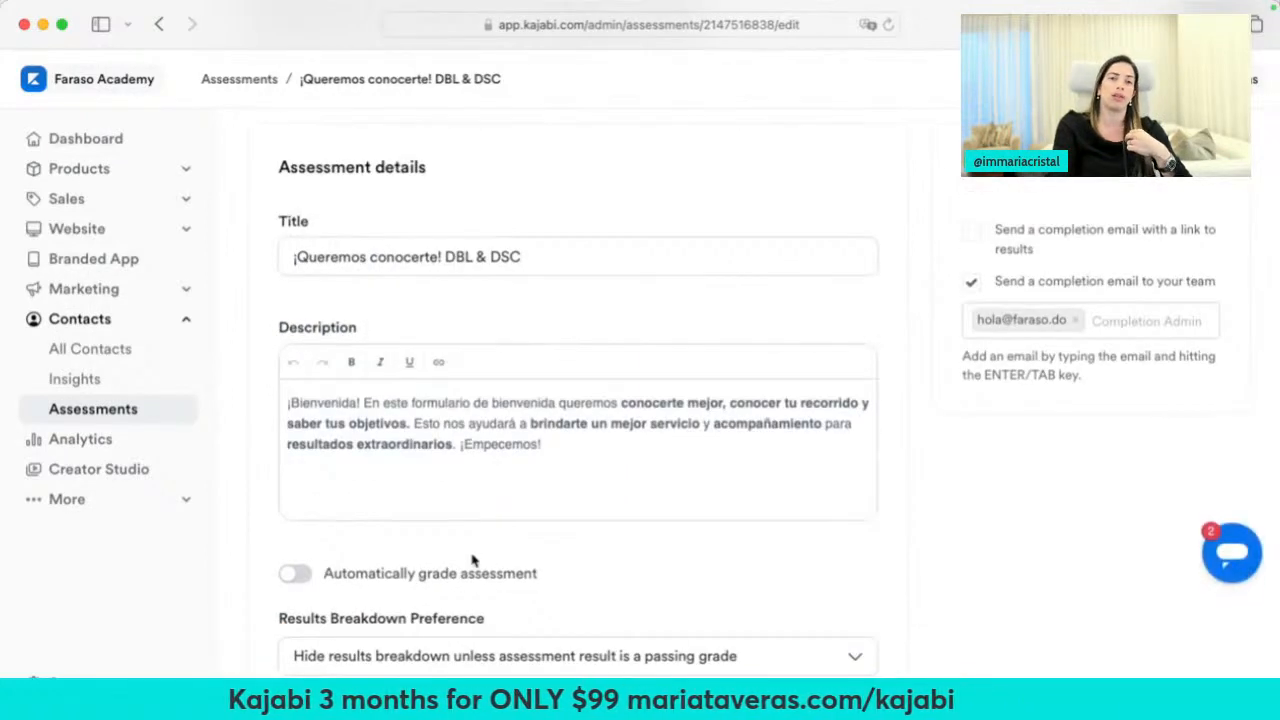
scroll(473, 560, "up", 3)
Scroll through the assessment's questions in Edit questions, then return to Edit Details
left_click(384, 212)
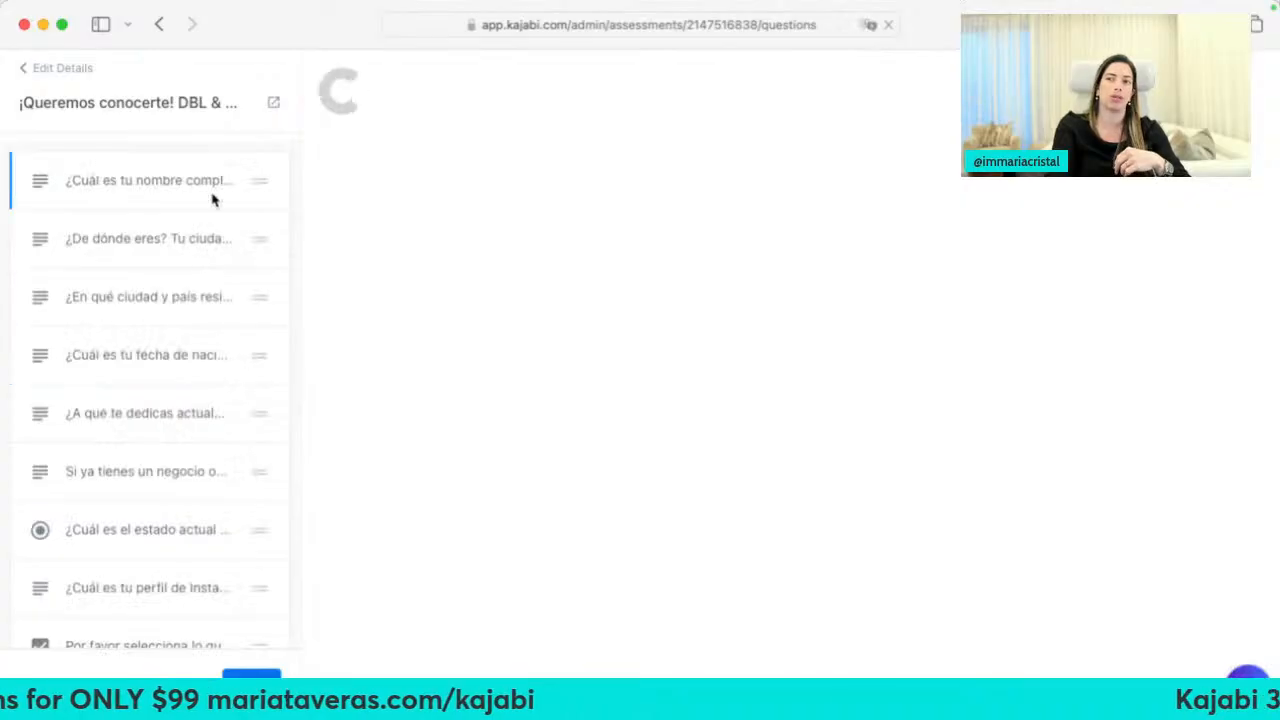
scroll(447, 287, "down", 10)
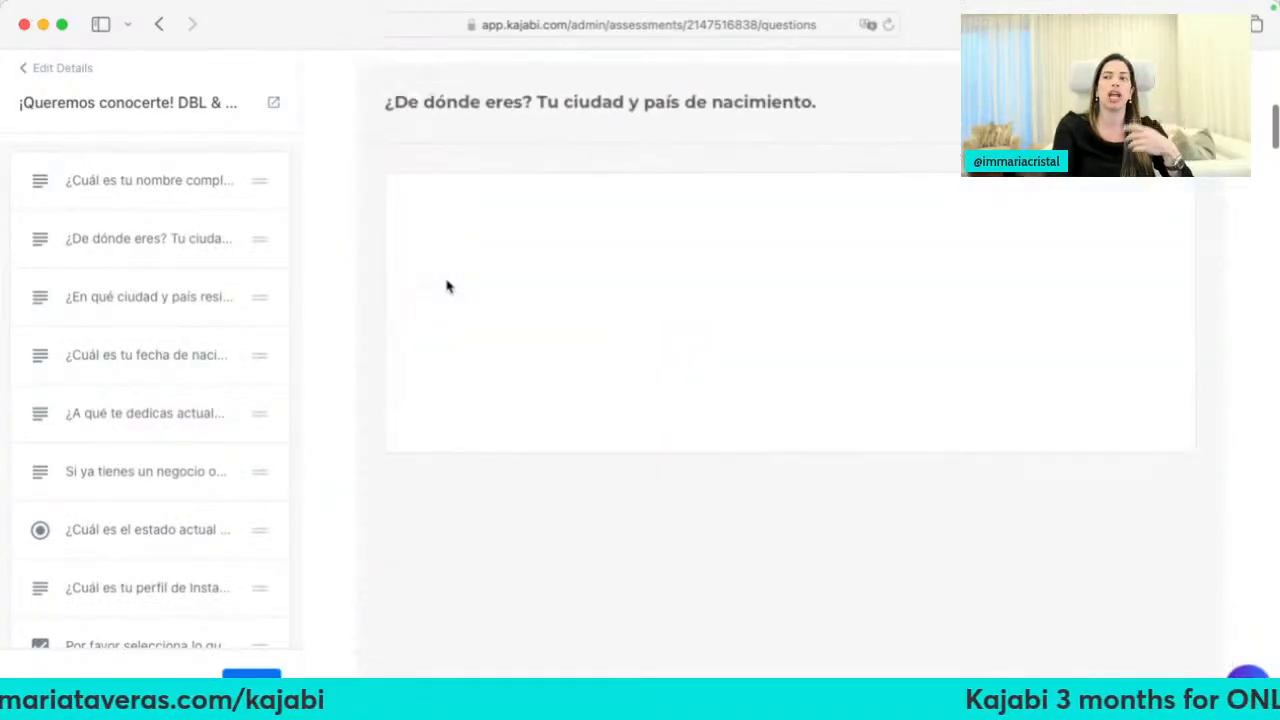
scroll(447, 287, "down", 10)
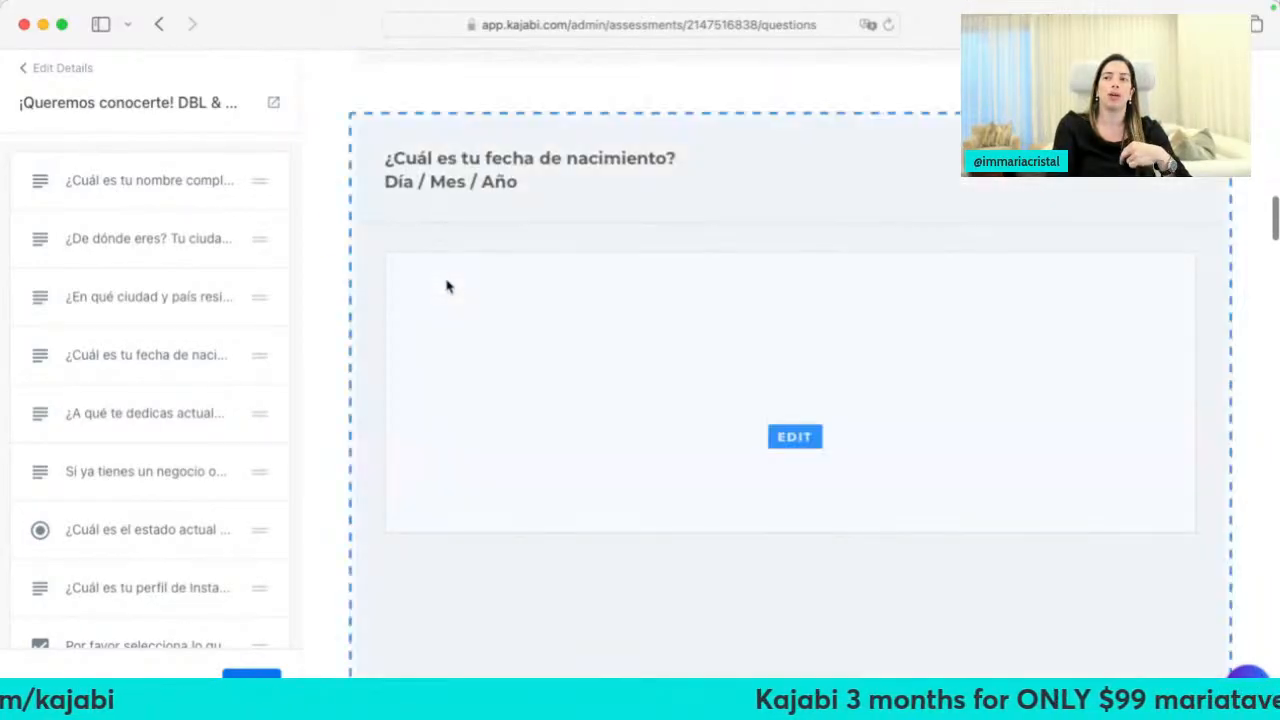
scroll(447, 287, "down", 5)
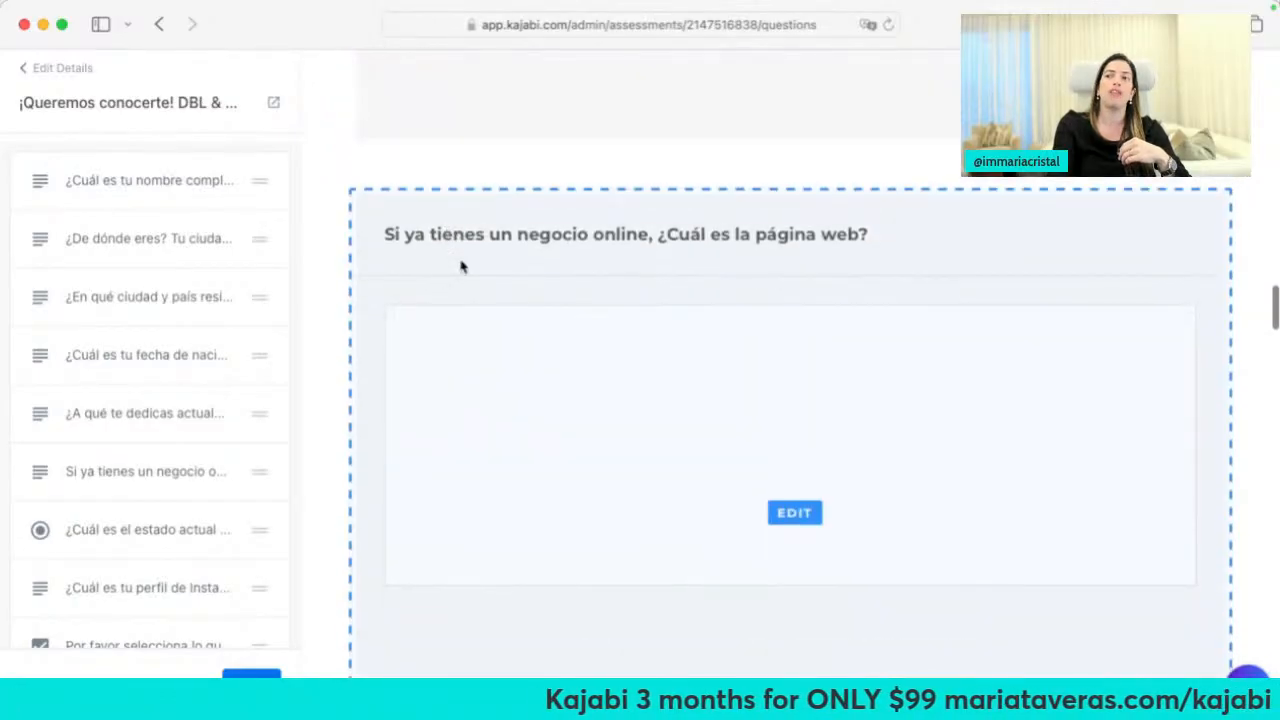
scroll(382, 364, "down", 7)
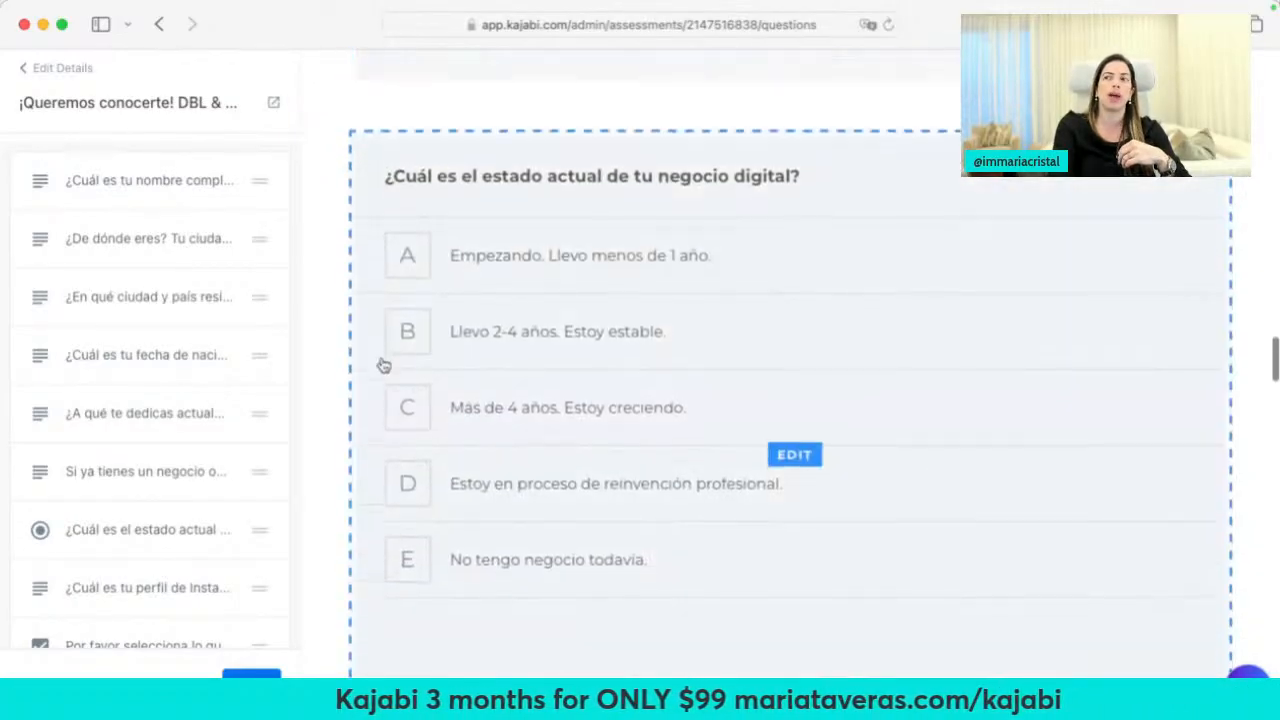
left_click(50, 79)
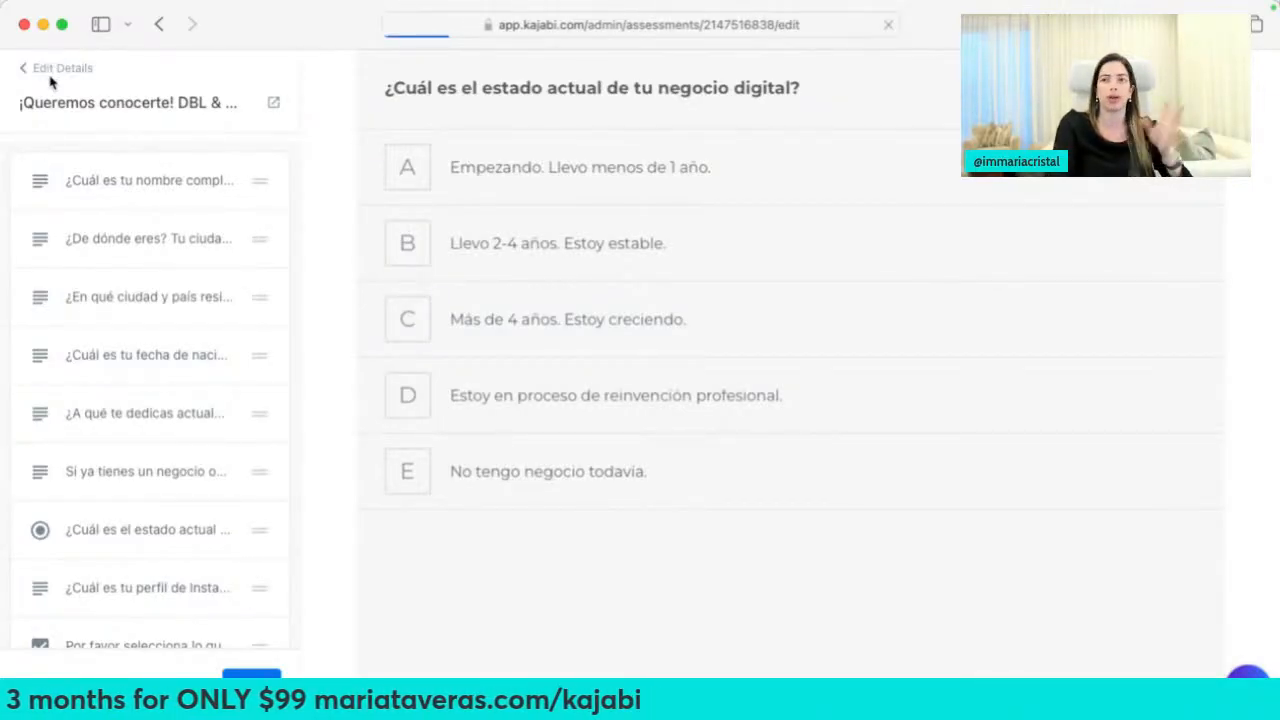
Go from Analytics to the Creator Studio landing page and start a first video-repurposing project
left_click(96, 450)
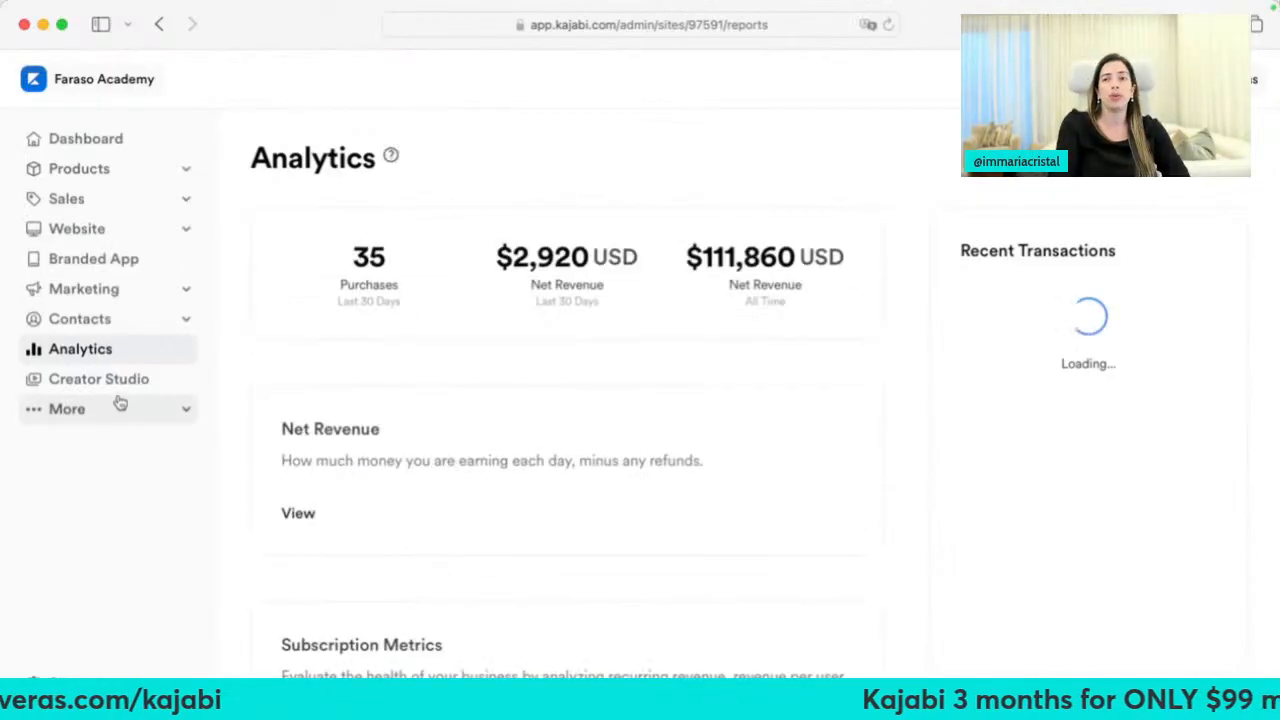
left_click(109, 382)
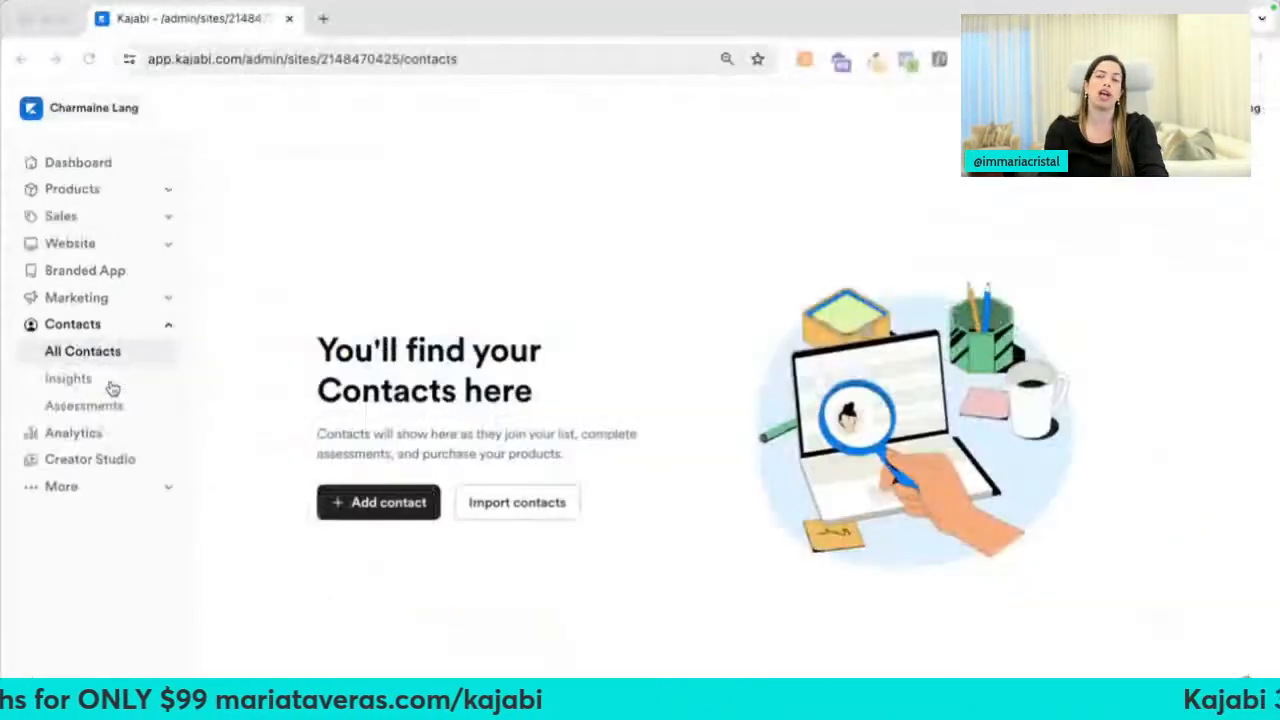
left_click(95, 462)
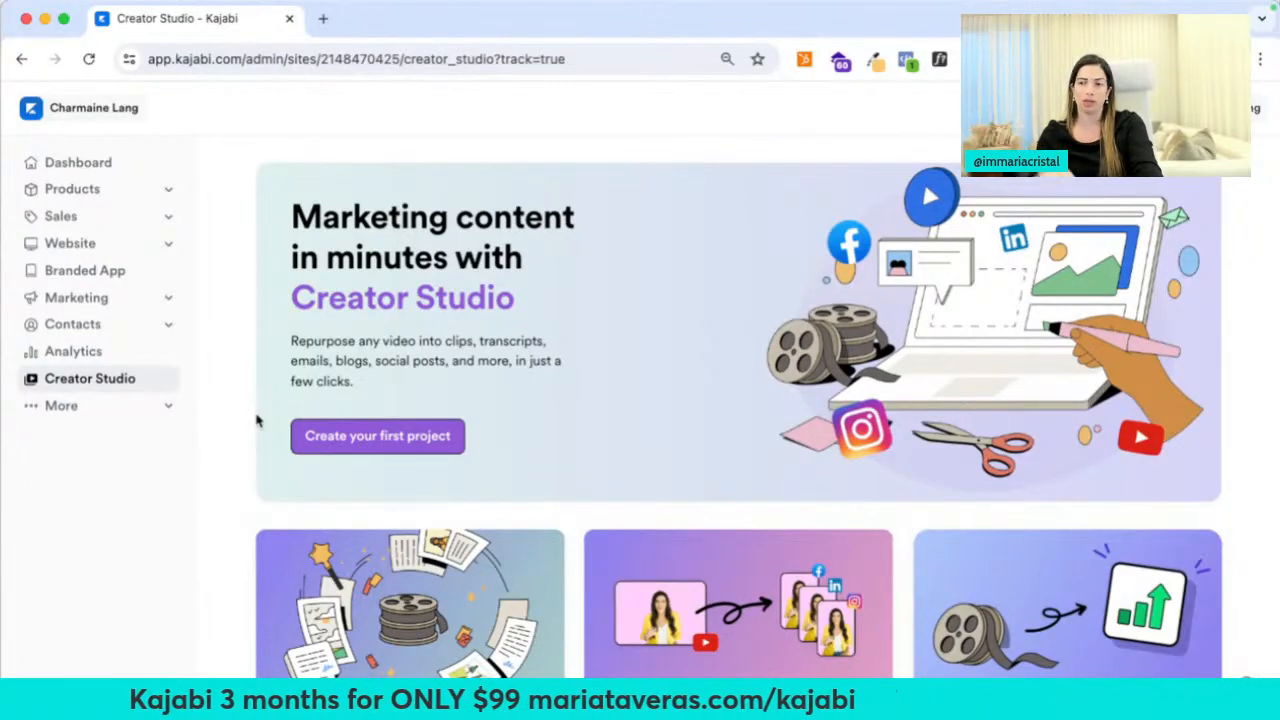
scroll(256, 421, "down", 2)
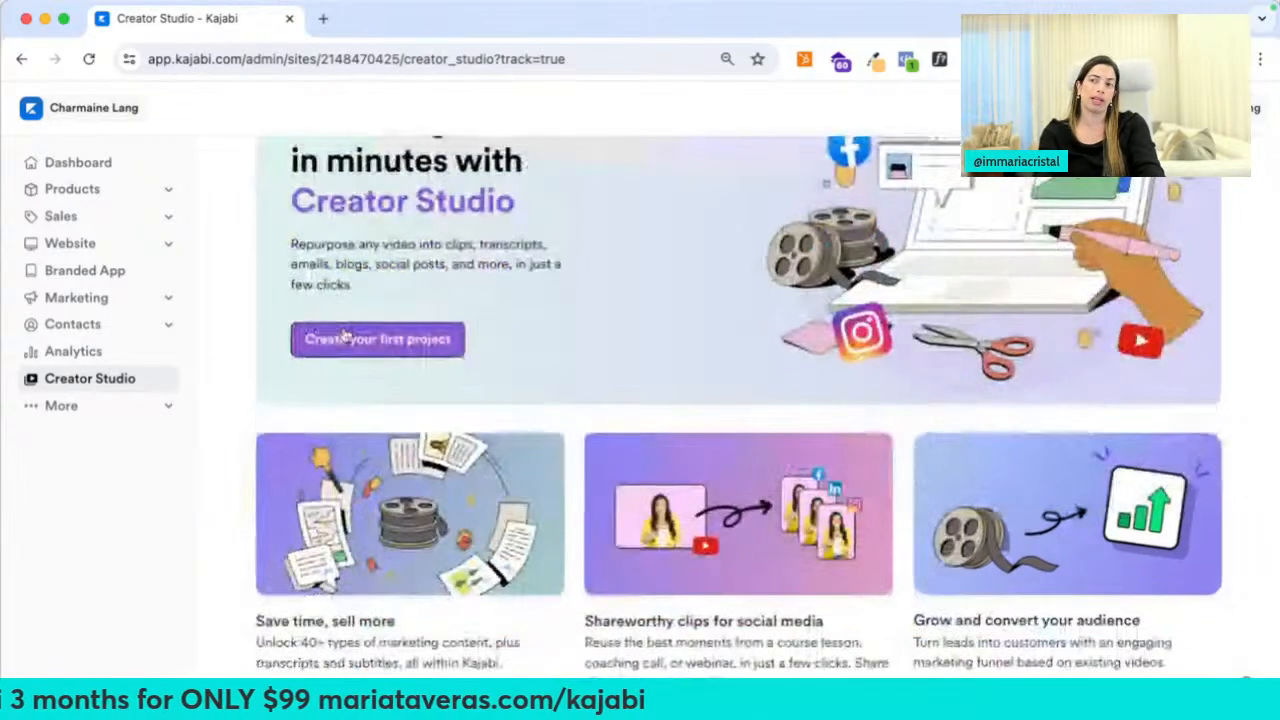
left_click(344, 334)
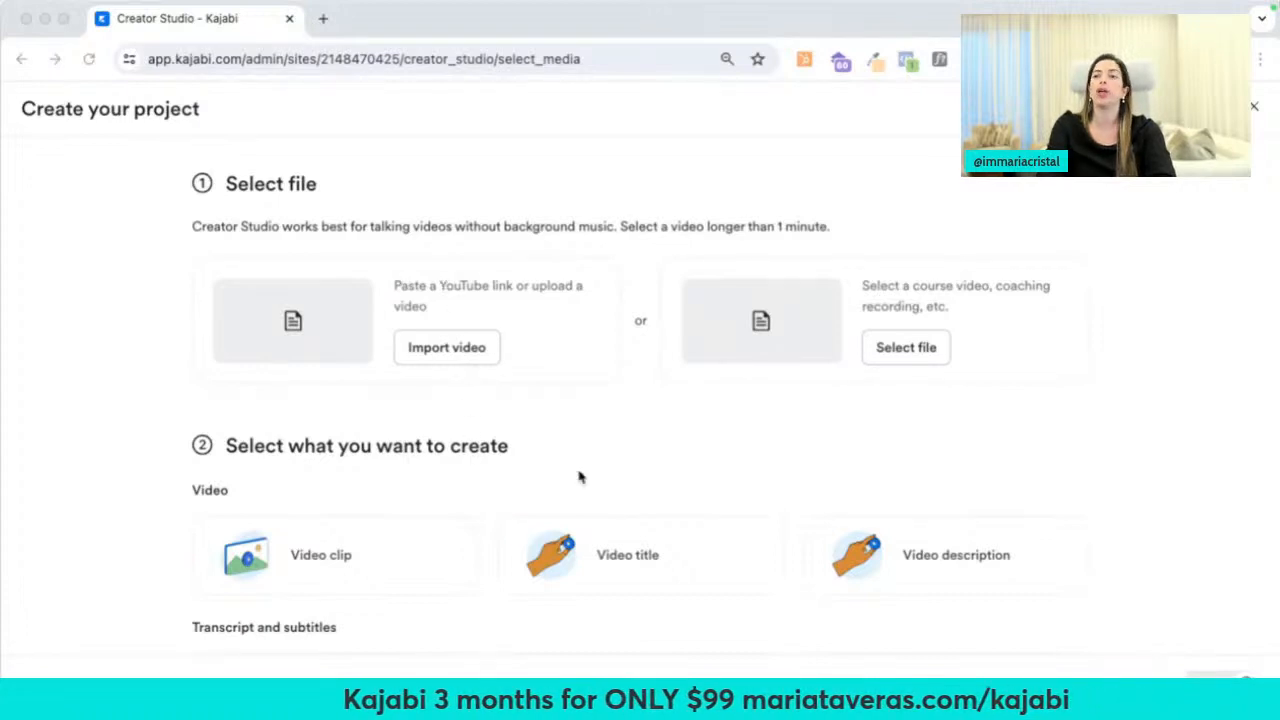
Start a first Creator Studio project and scroll through the content types offered
left_click(633, 474)
scroll(634, 474, "down", 5)
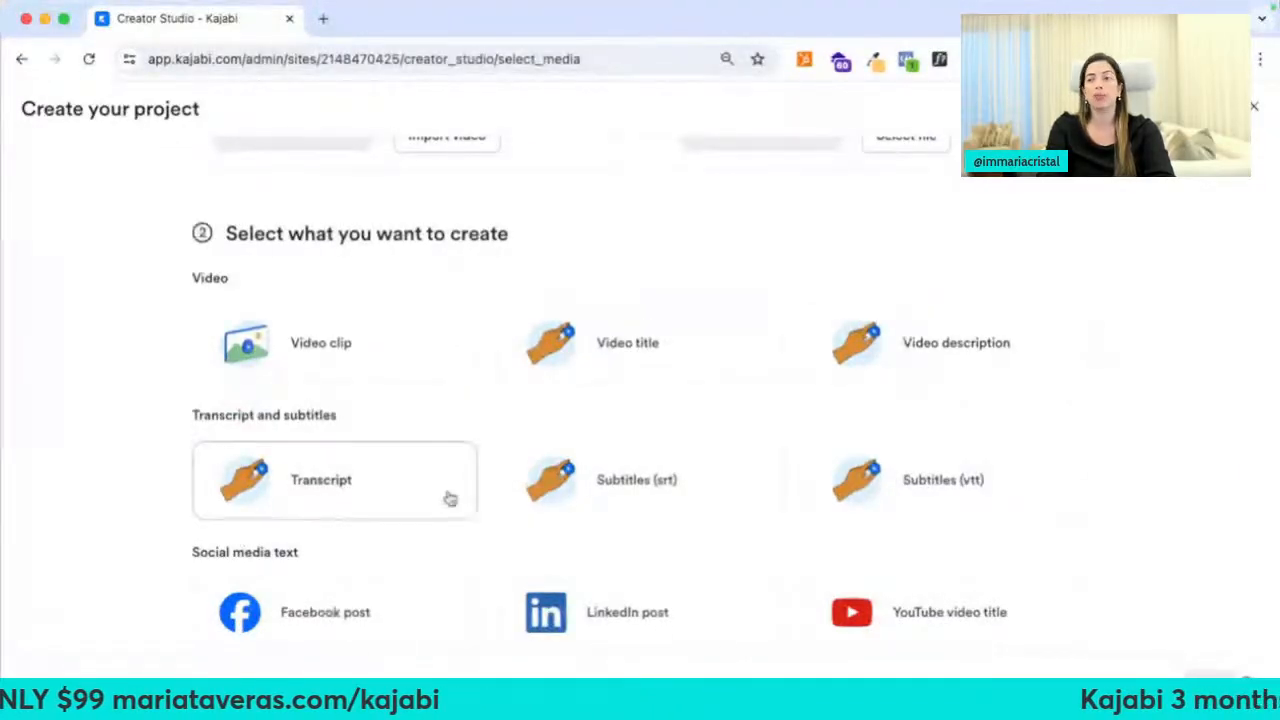
scroll(249, 534, "down", 7)
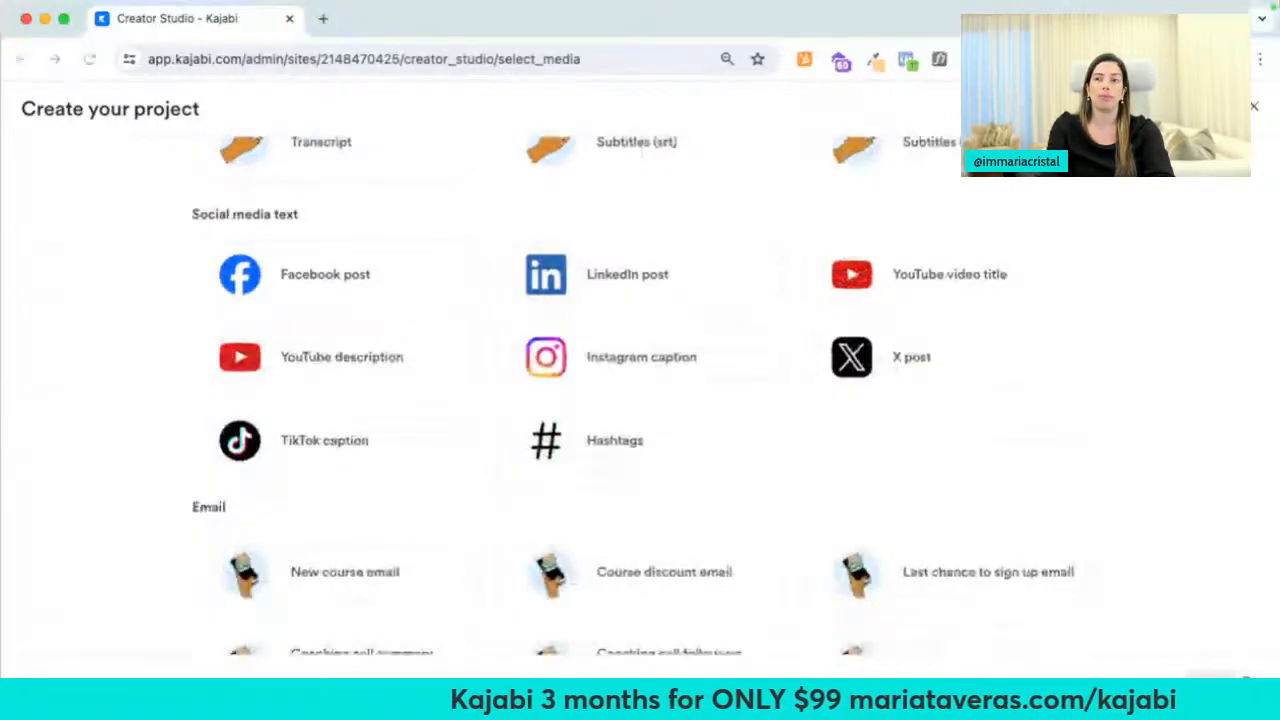
Open Creator Studio in the other account and scroll to its three existing projects
left_click(111, 326)
scroll(111, 326, "down", 6)
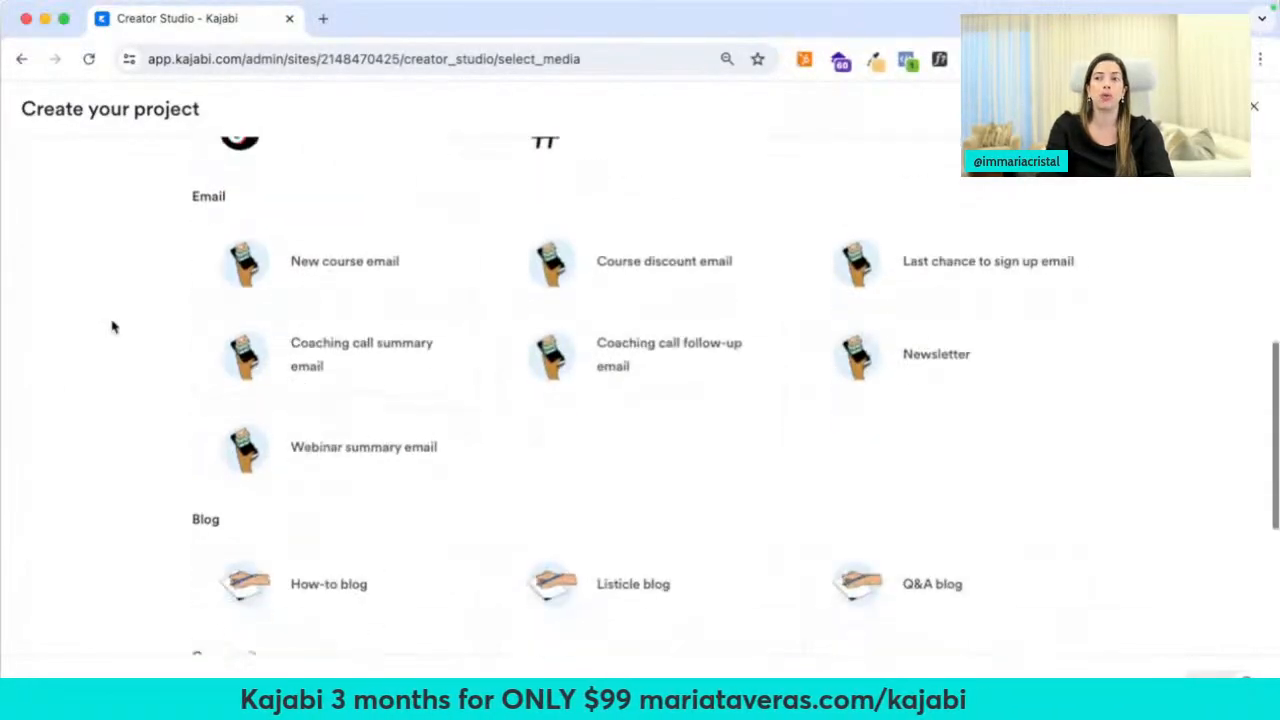
scroll(420, 394, "down", 5)
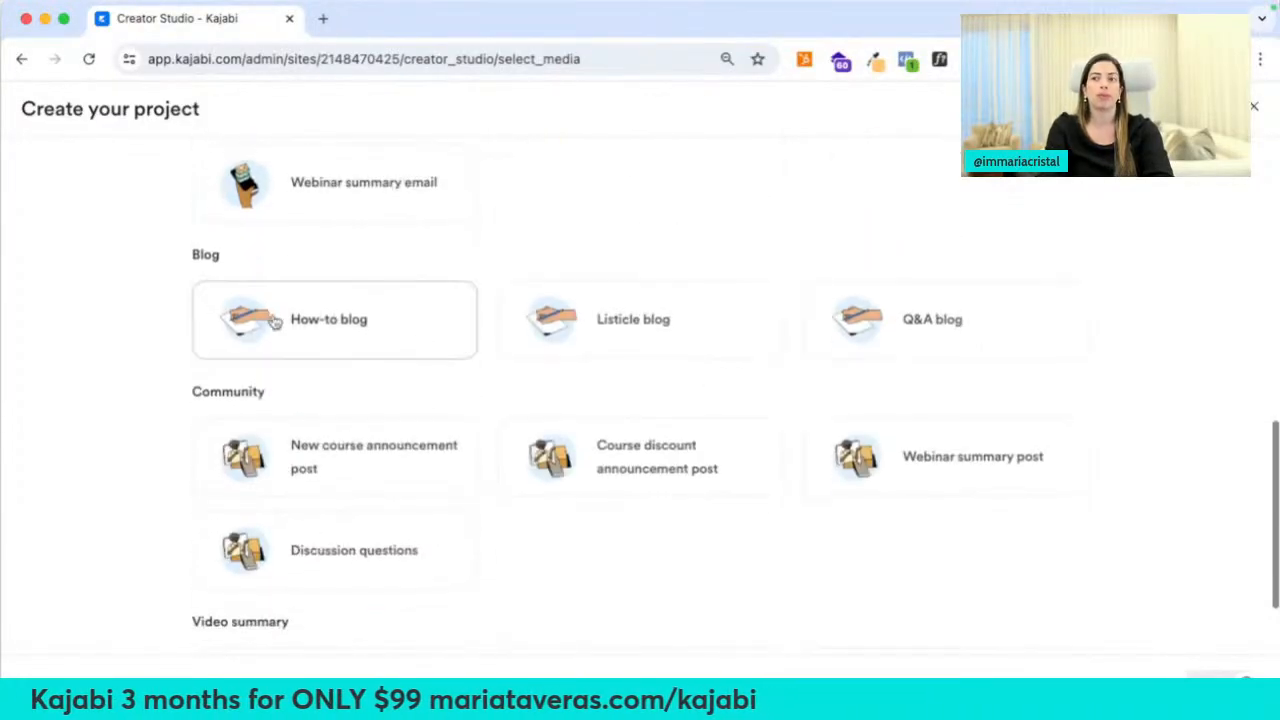
scroll(408, 517, "down", 7)
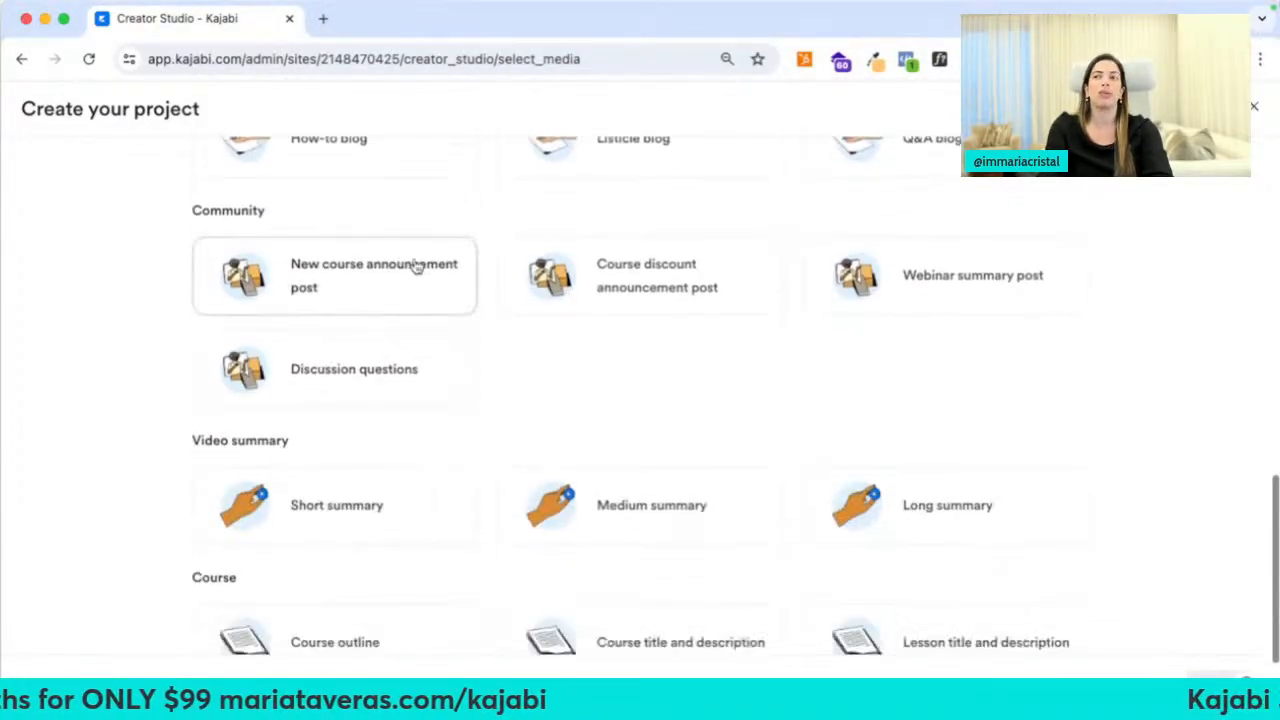
scroll(382, 420, "down", 1)
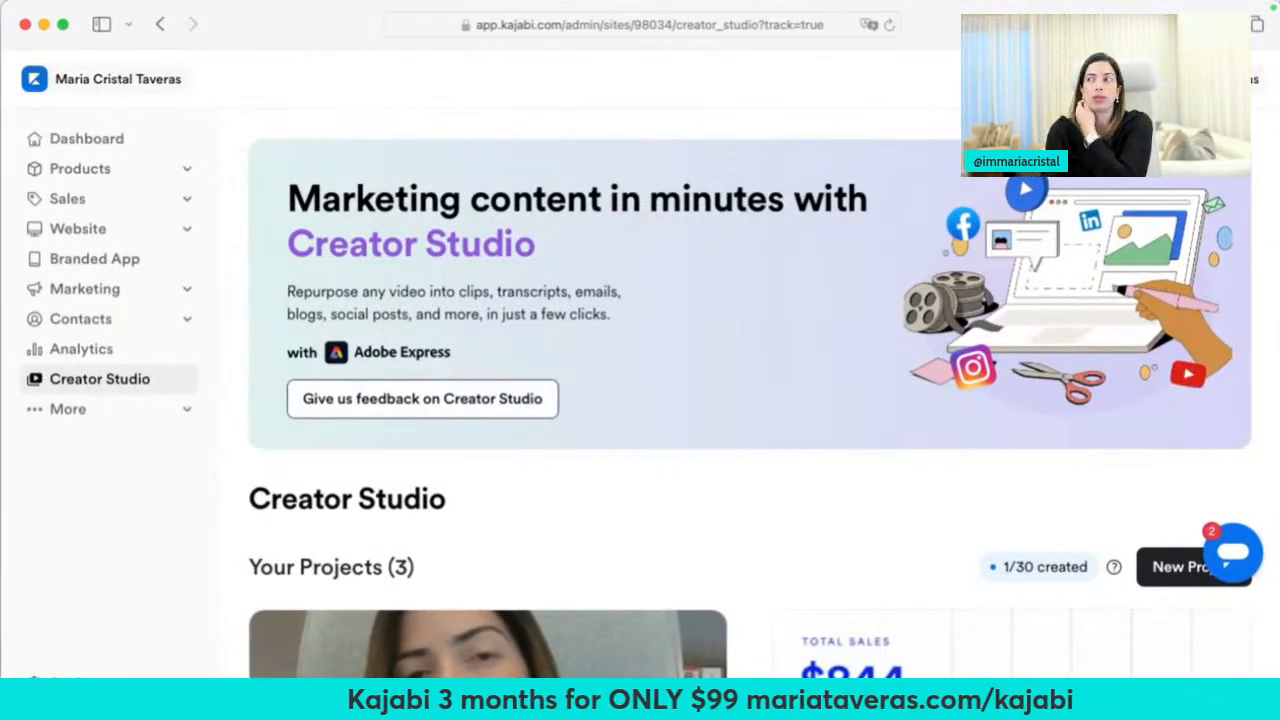
scroll(710, 403, "down", 5)
scroll(760, 470, "down", 3)
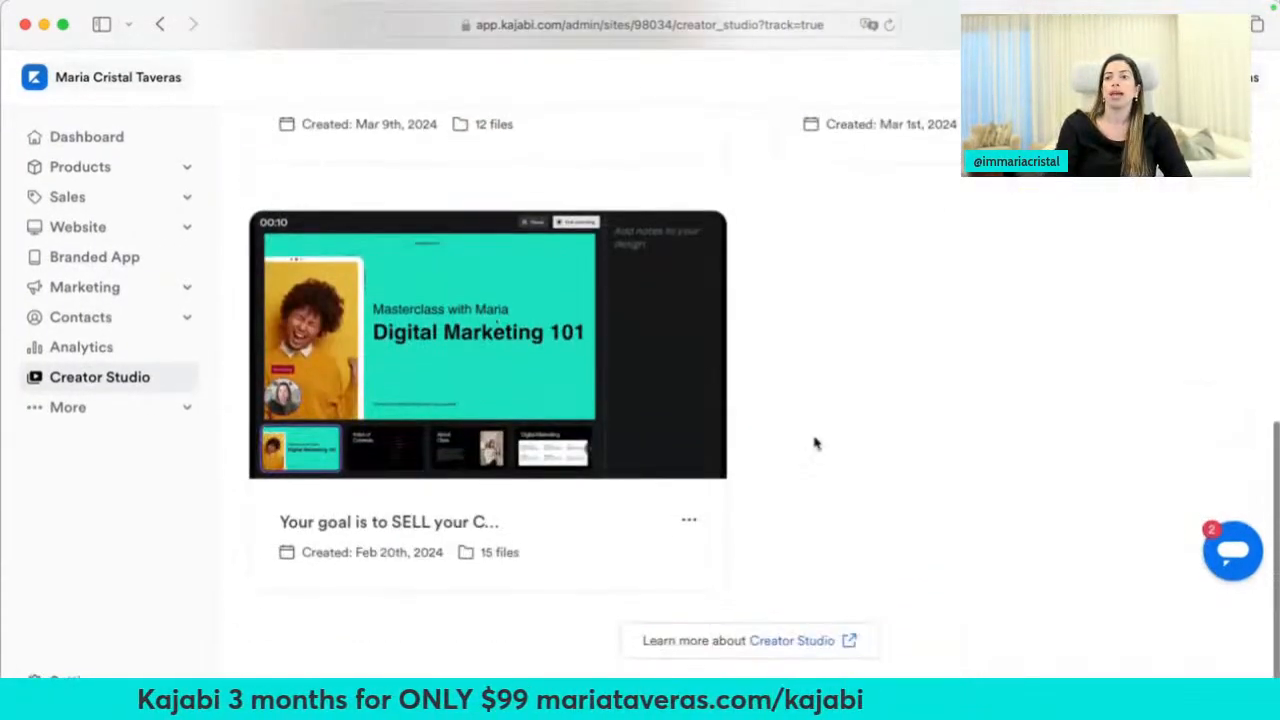
scroll(816, 440, "up", 6)
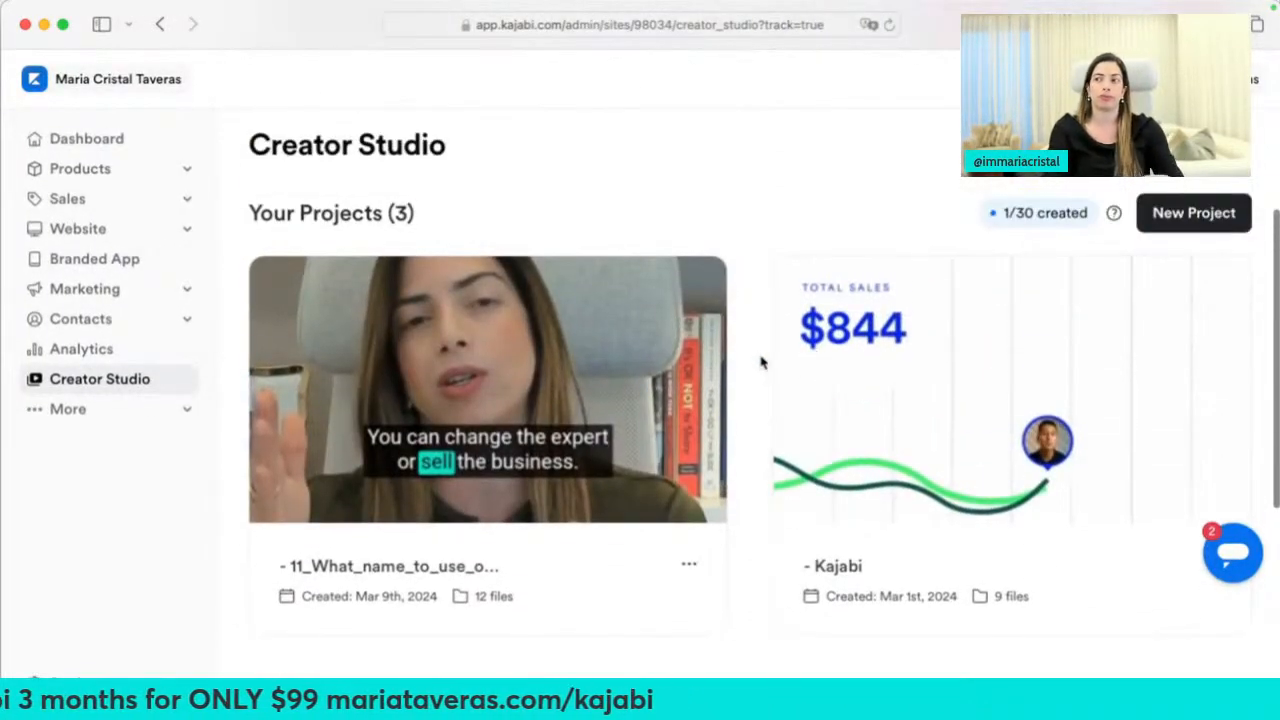
Open mariataveras.com in a new browser tab
key("super+t")
type("mariataveras.com")
key("Return")
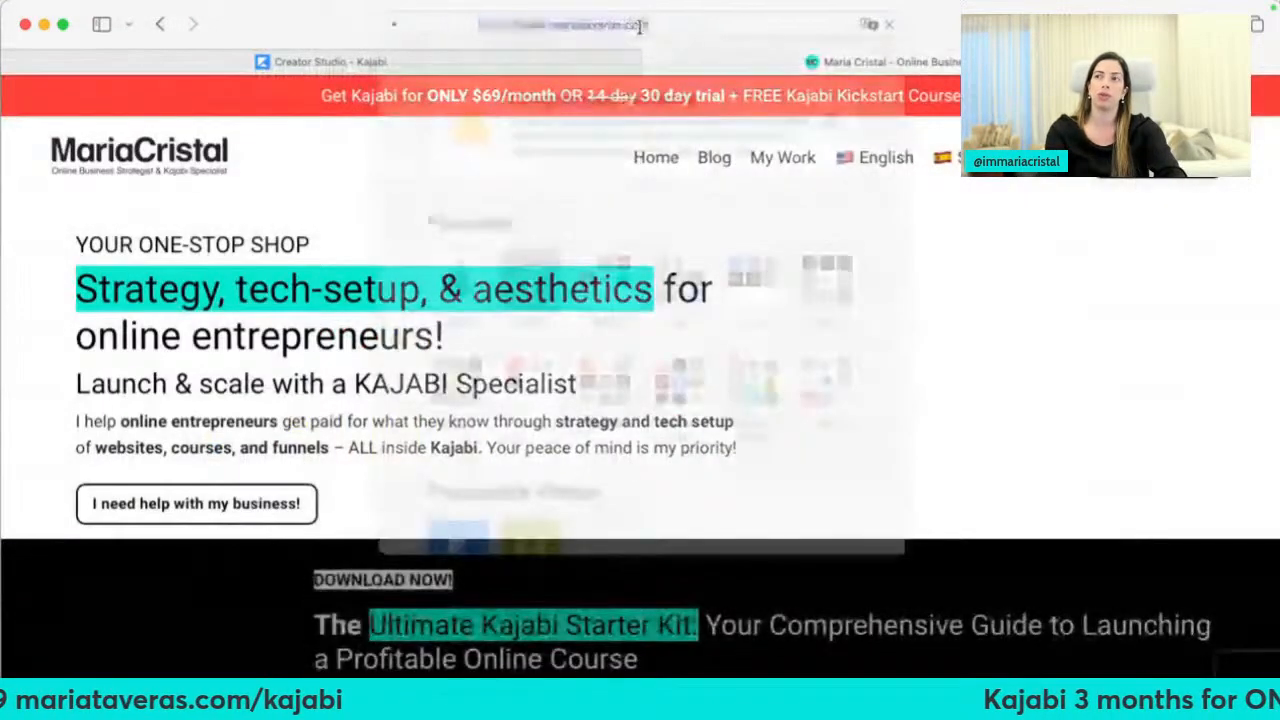
Load the mariataveras.com/kajabi free-trial page, scroll through it and back to the top hero
left_click(645, 25)
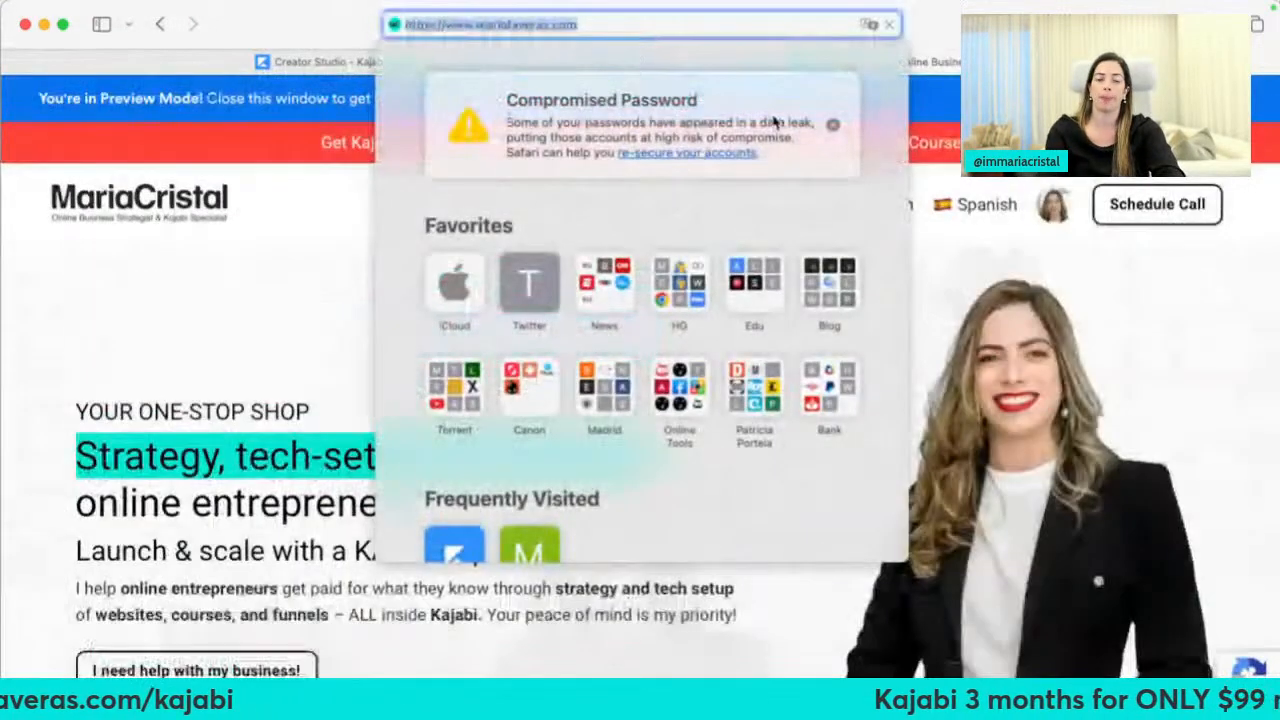
type("mariatav")
key("BackSpace")
key("BackSpace")
key("BackSpace")
key("BackSpace")
key("BackSpace")
type("iataveras")
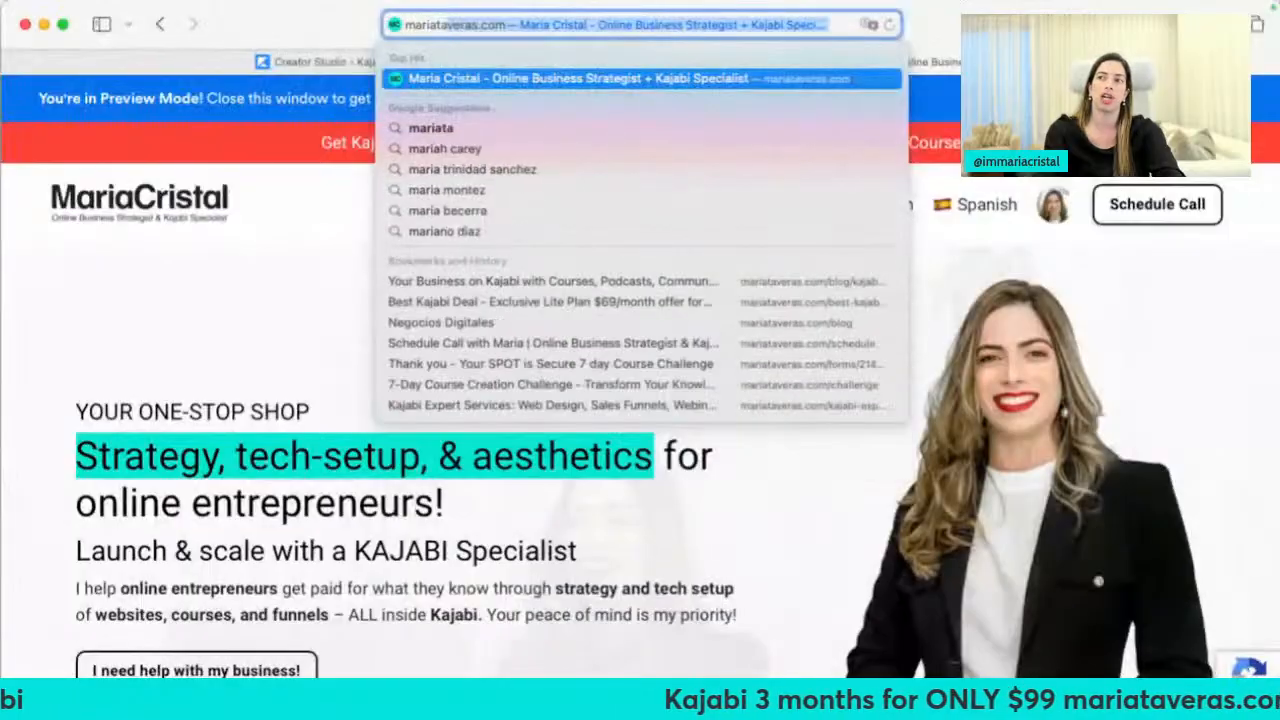
type(".com/kajabi")
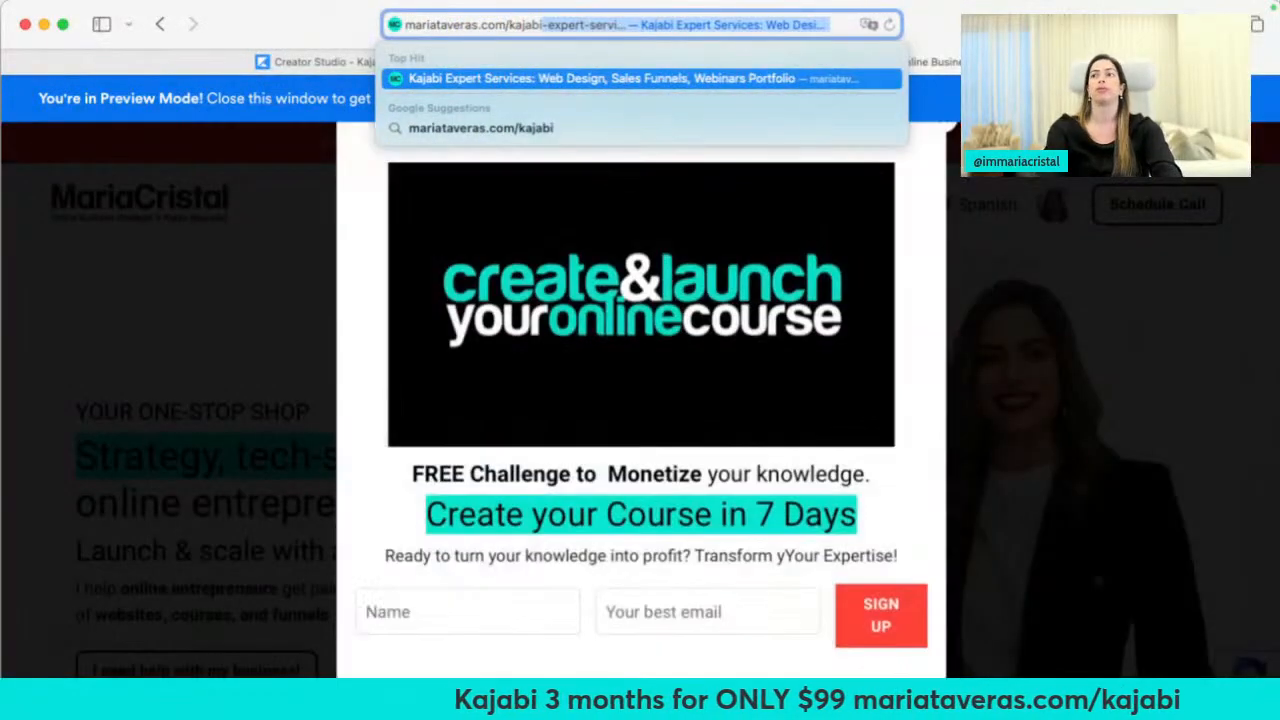
key("Return")
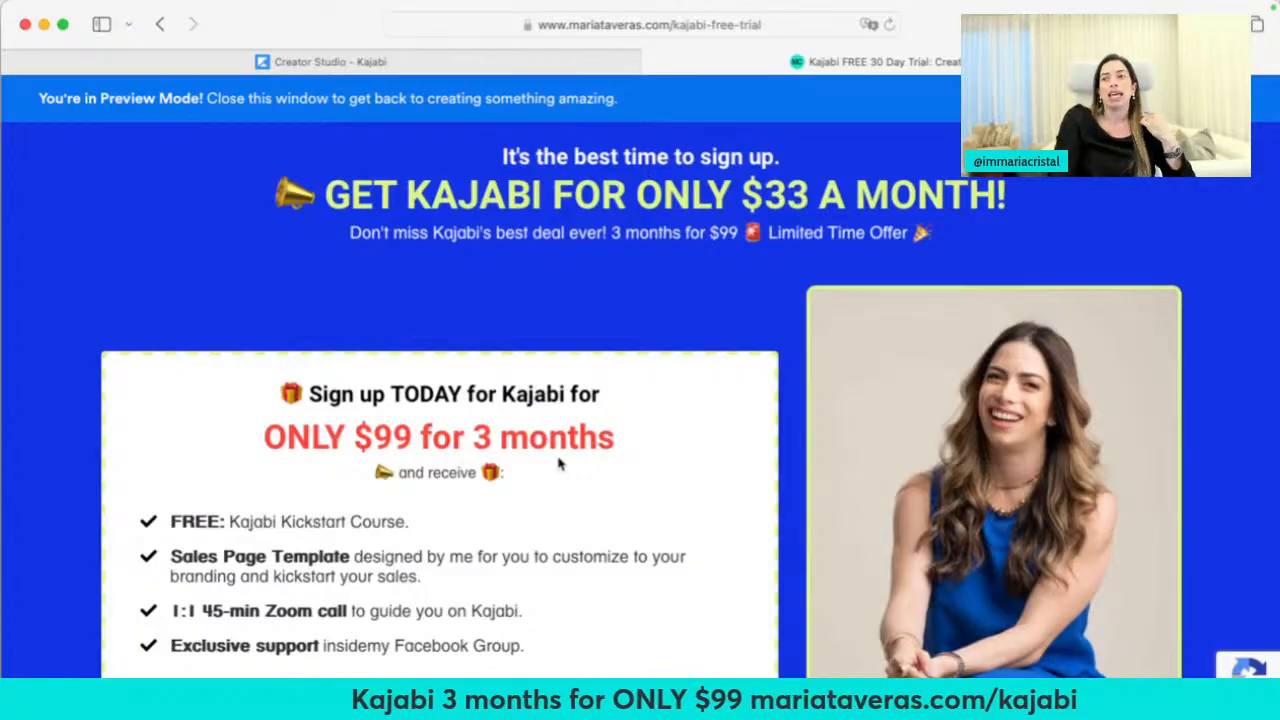
scroll(558, 463, "down", 10)
scroll(565, 425, "down", 20)
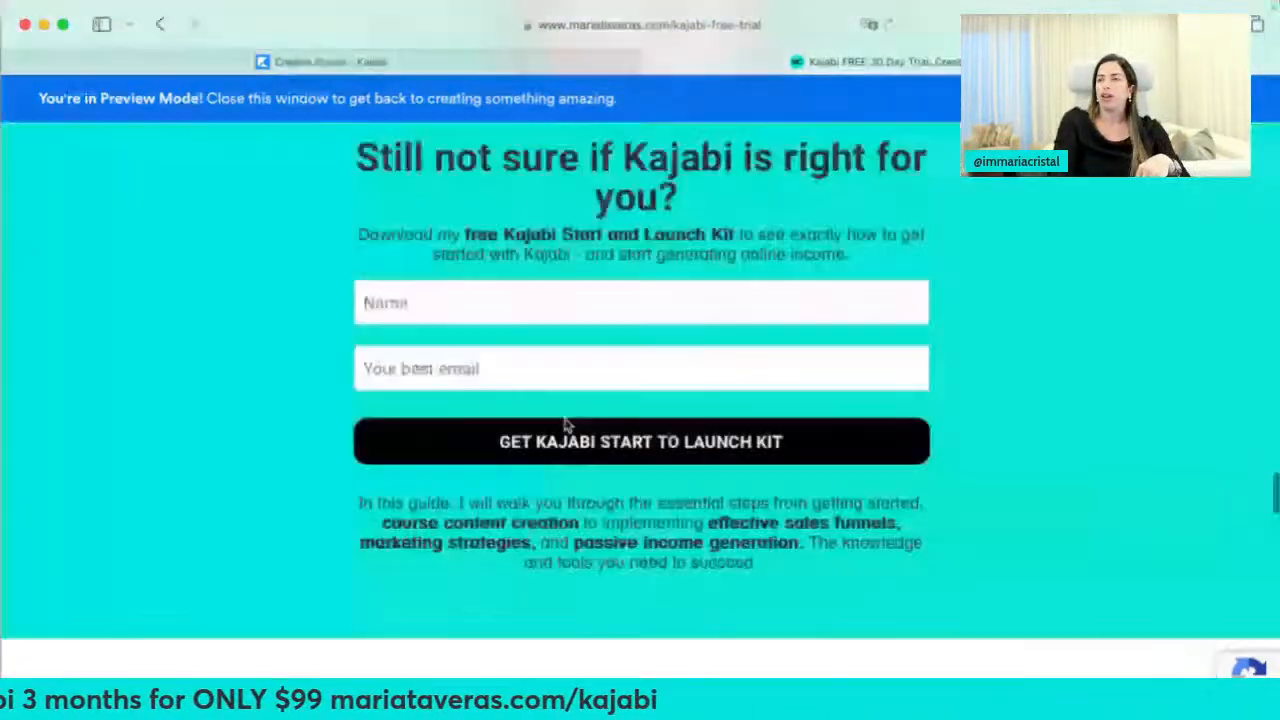
scroll(565, 425, "up", 20)
left_click(560, 25)
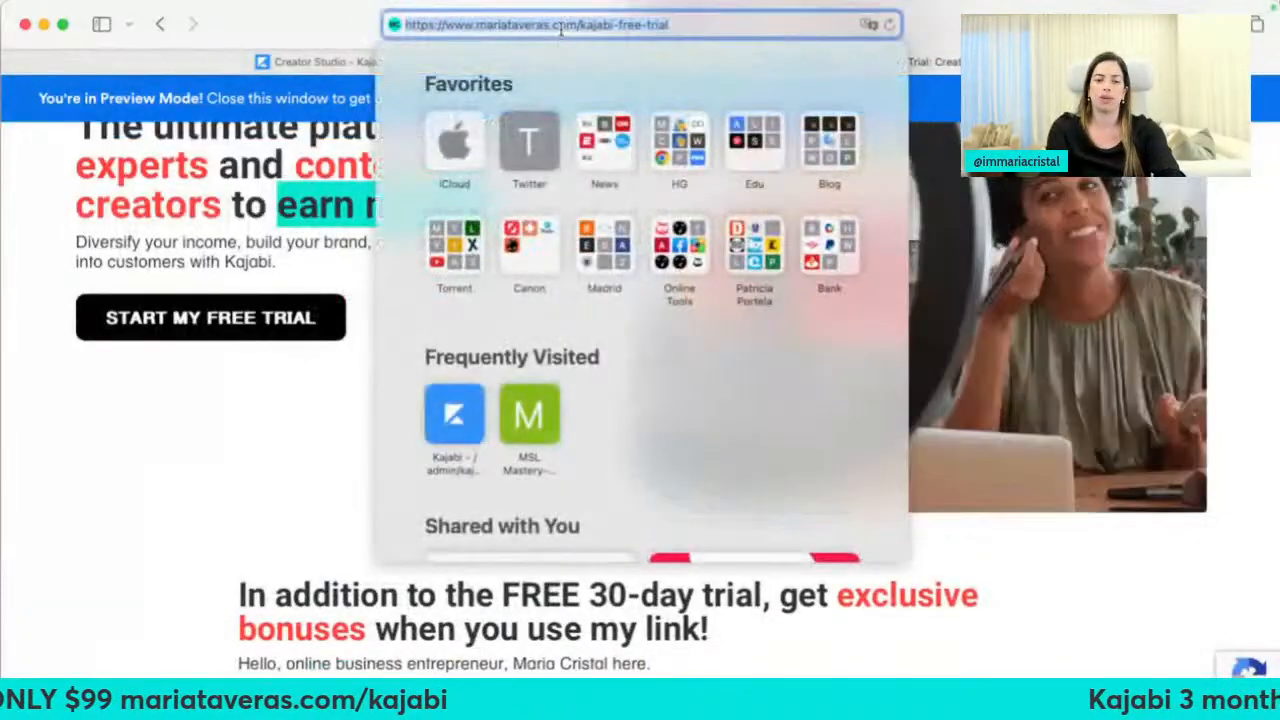
Load mariacristal.com, then extend the address to open mariacristal.com/kajabi
type("mariacristal.com")
key("Return")
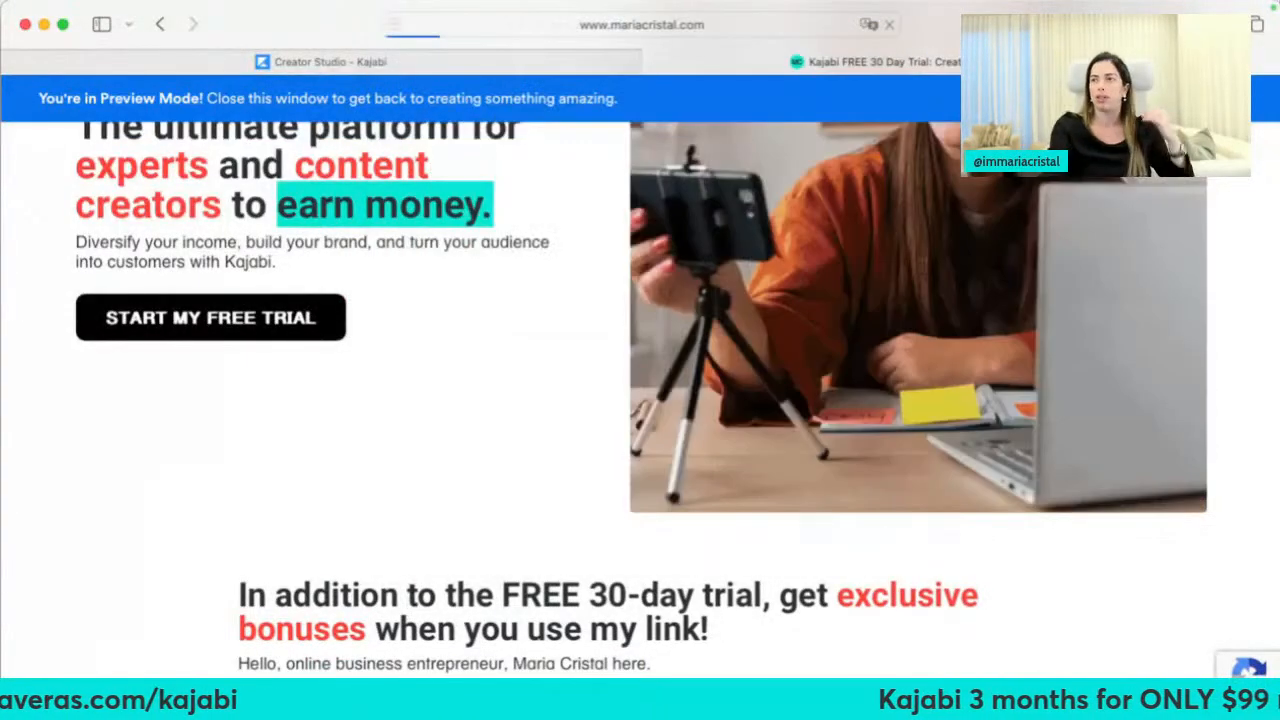
left_click(572, 24)
left_click(572, 24)
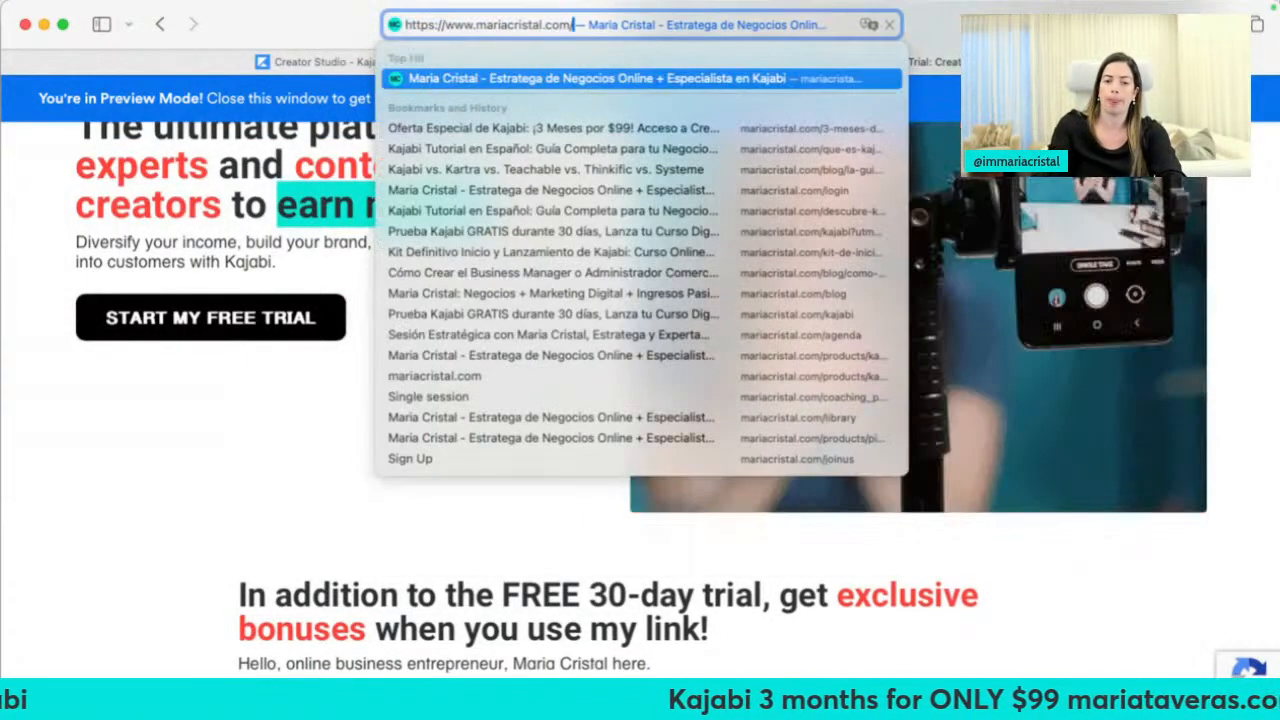
key("Return")
left_click(718, 33)
key("Right")
type("/kajabi")
key("Return")
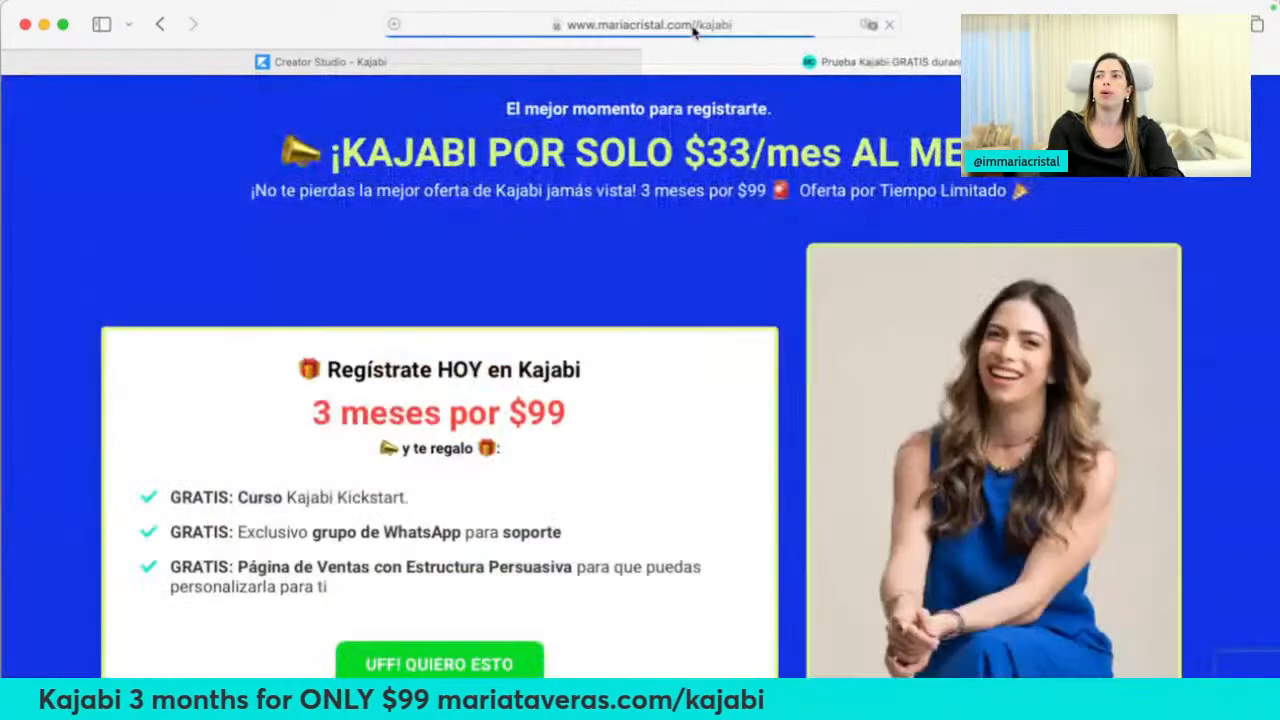
Scroll down the mariacristal.com offer page to its promo video
left_click(698, 33)
left_click(223, 300)
scroll(223, 300, "down", 10)
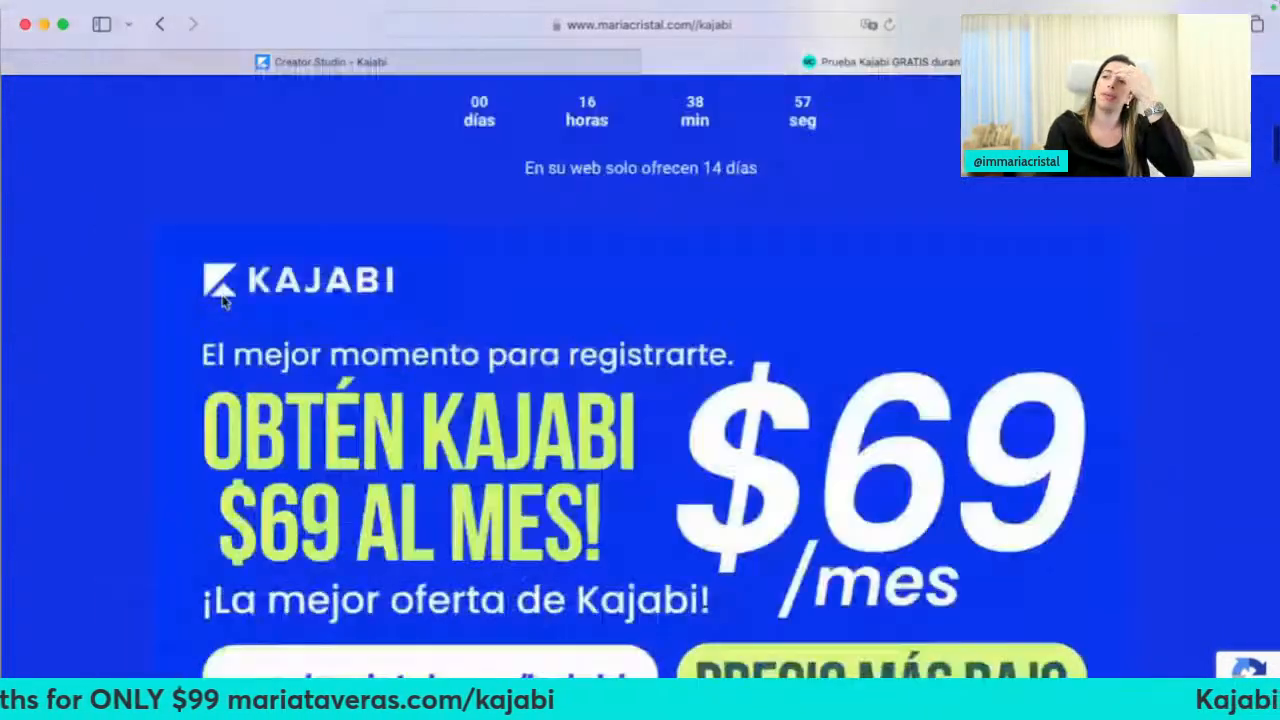
scroll(223, 300, "down", 10)
scroll(223, 300, "up", 3)
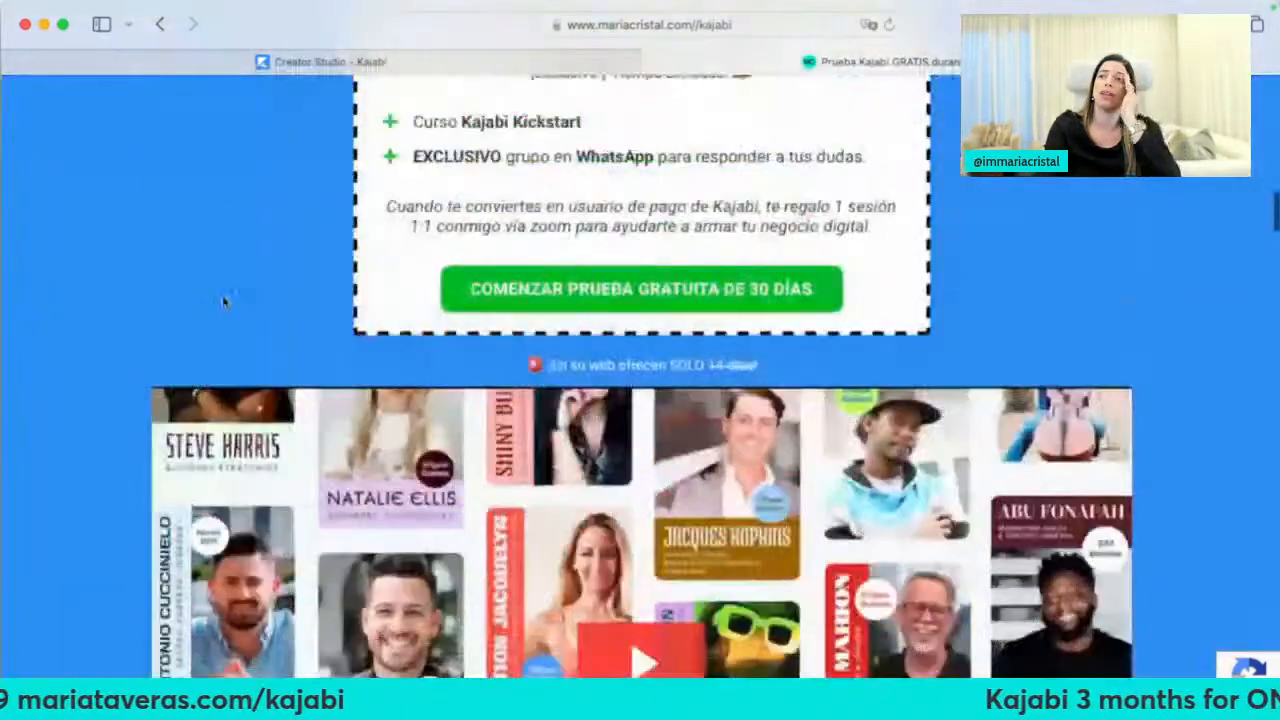
scroll(665, 511, "down", 3)
Play the promo video, pausing, resuming and restarting it with sound, then return to Creator Studio
left_click(185, 628)
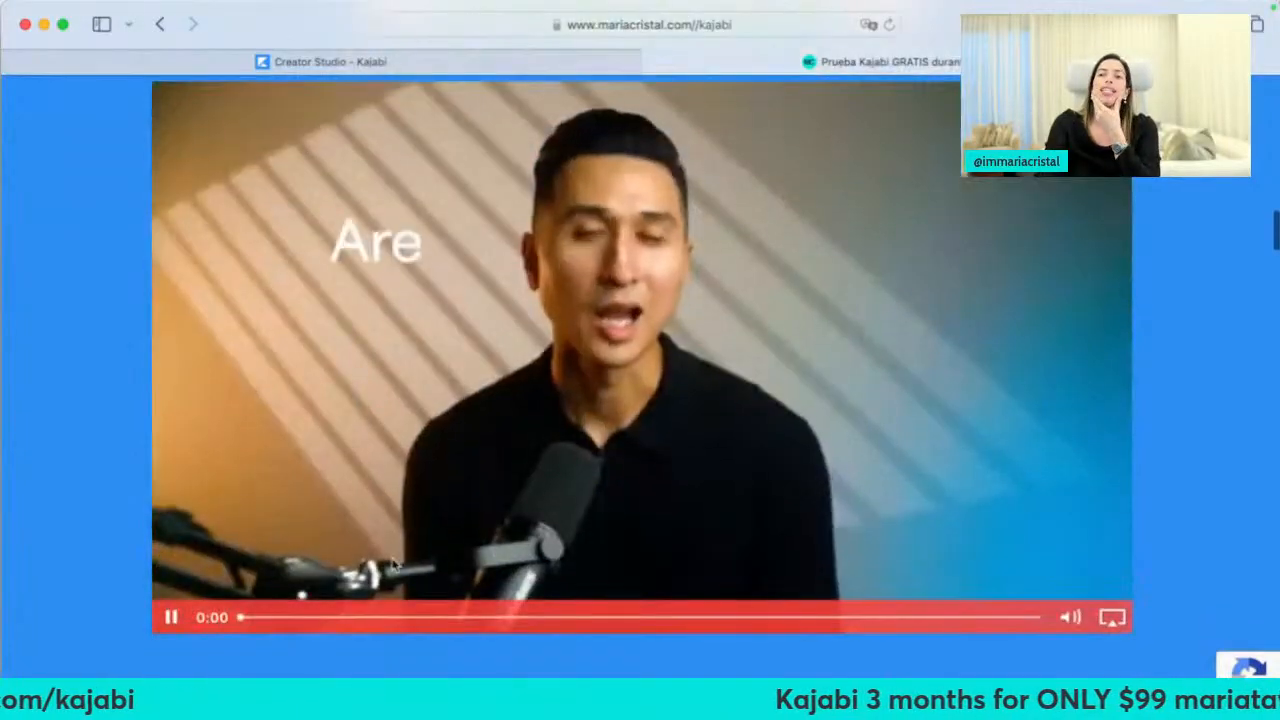
left_click(170, 620)
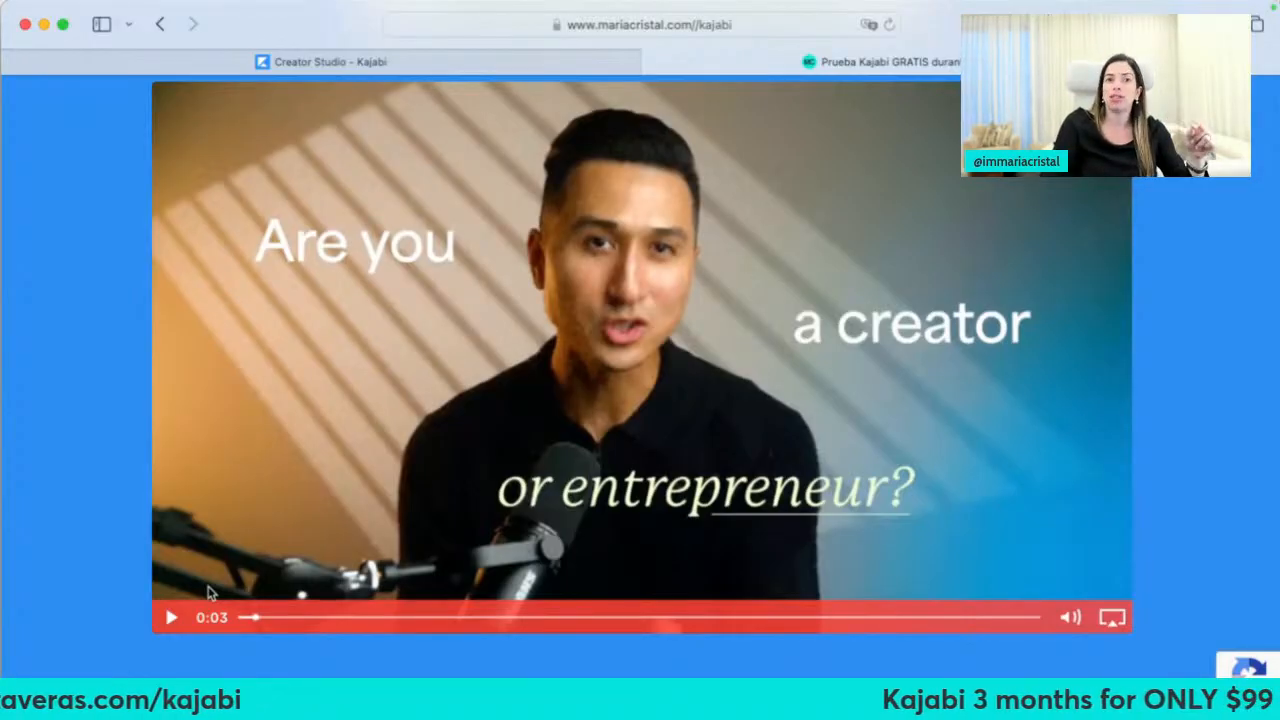
left_click(208, 592)
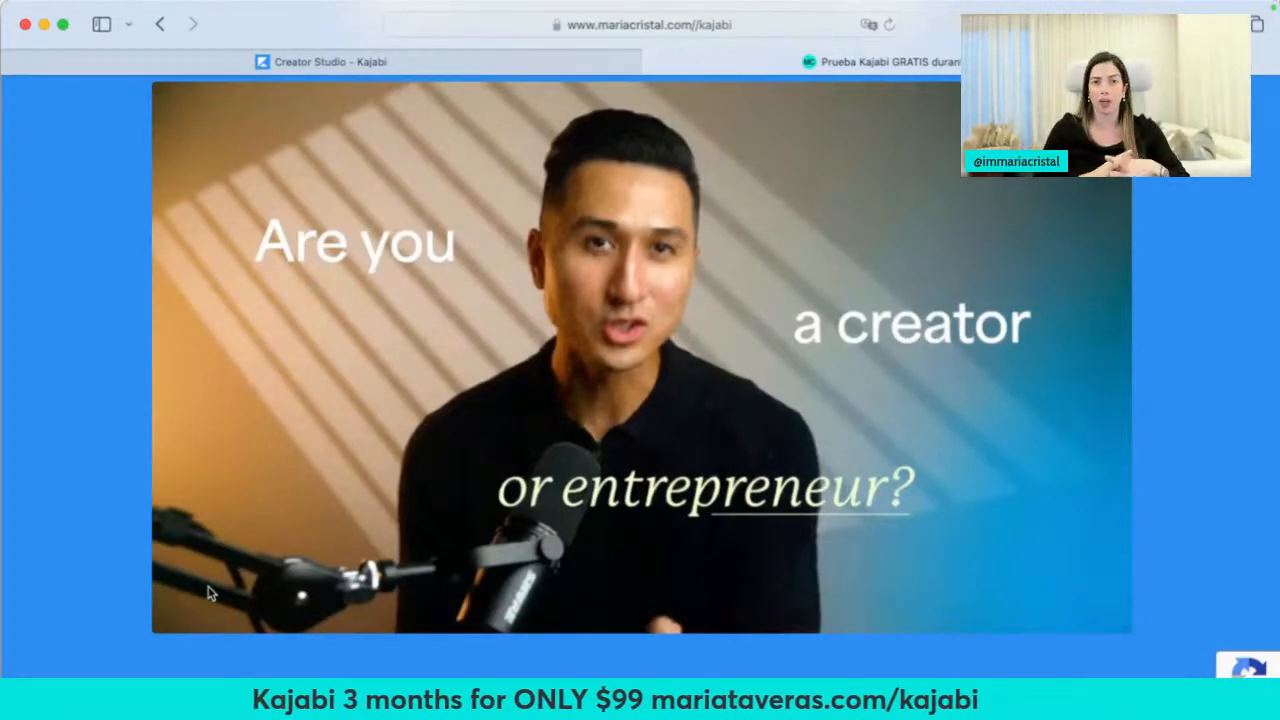
left_click(293, 515)
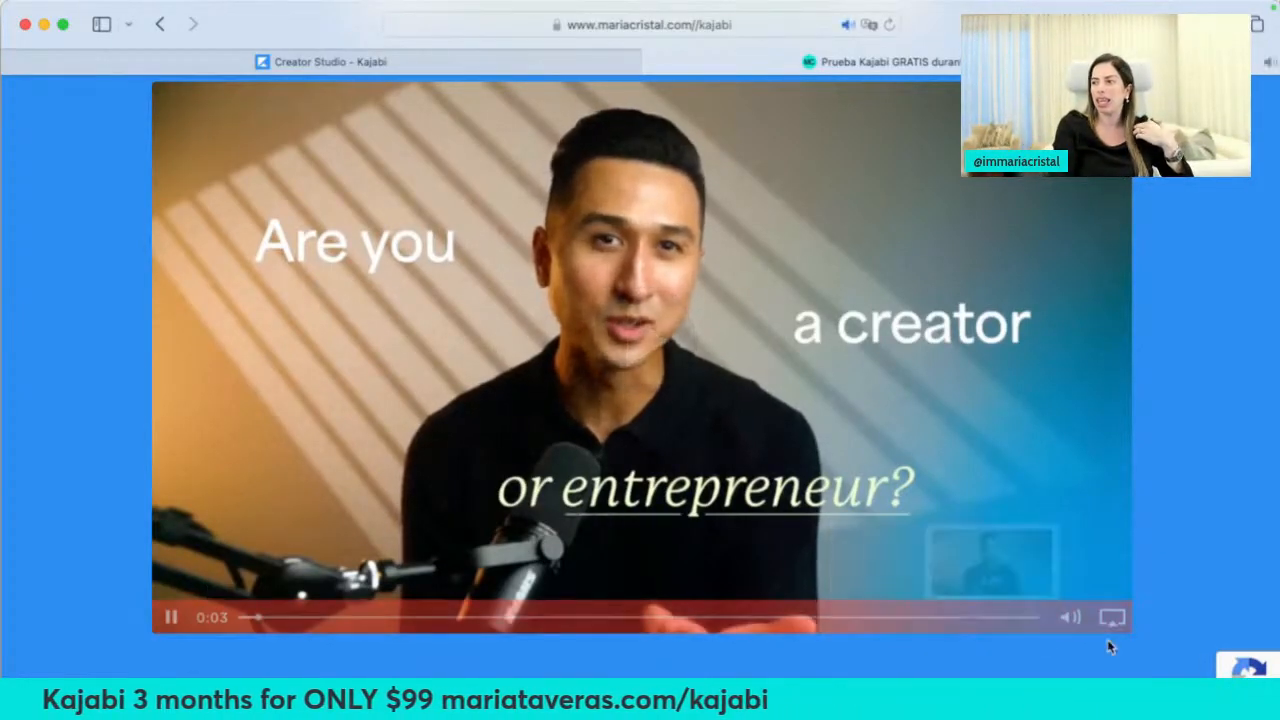
scroll(537, 595, "up", 2)
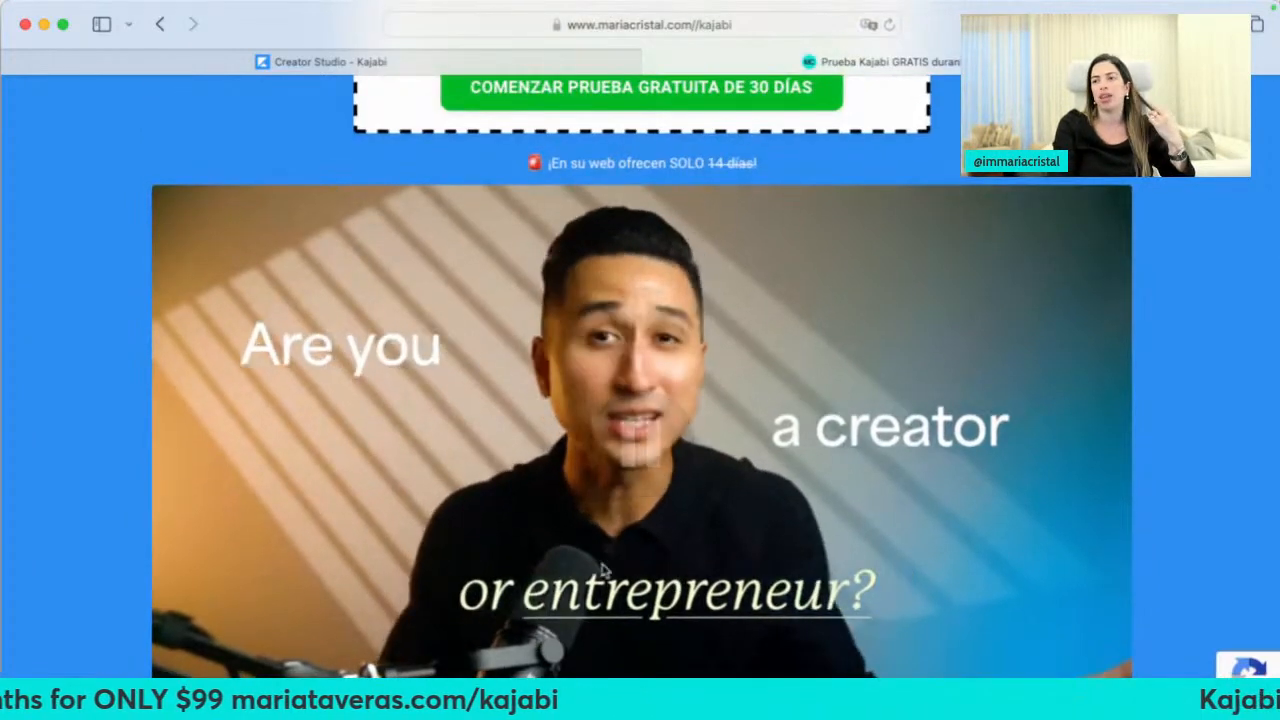
scroll(660, 450, "down", 2)
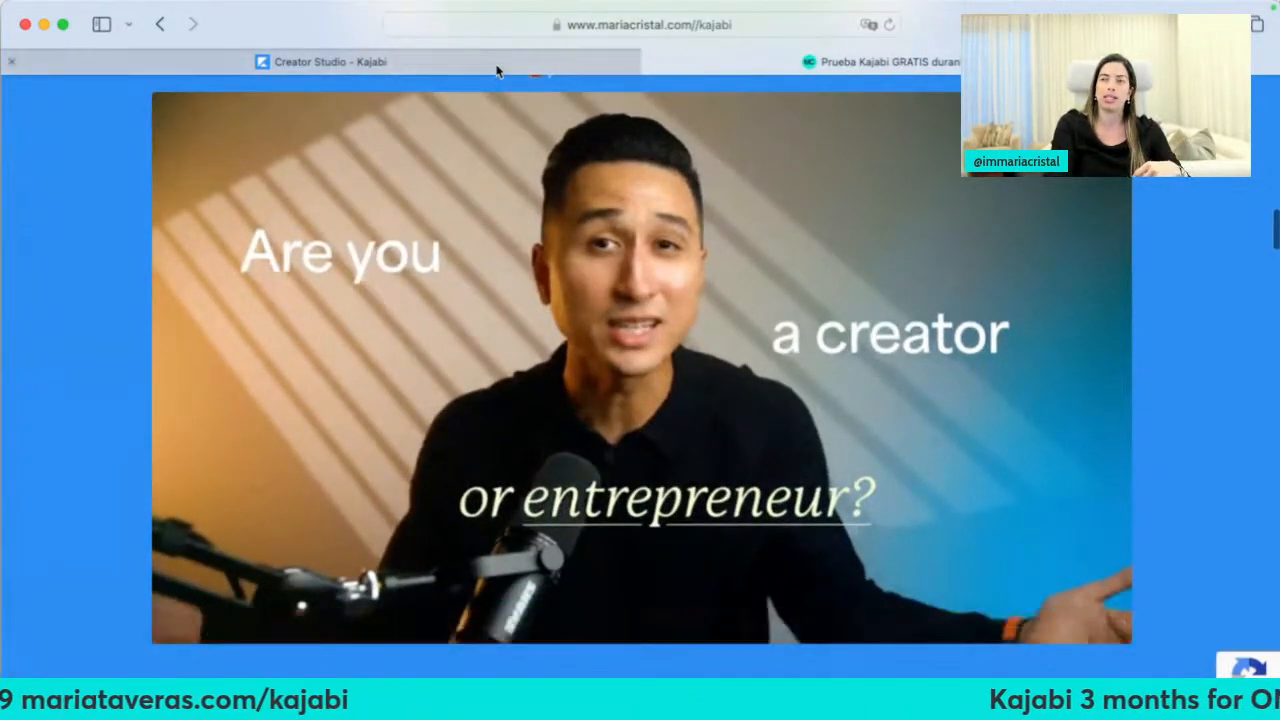
left_click(485, 61)
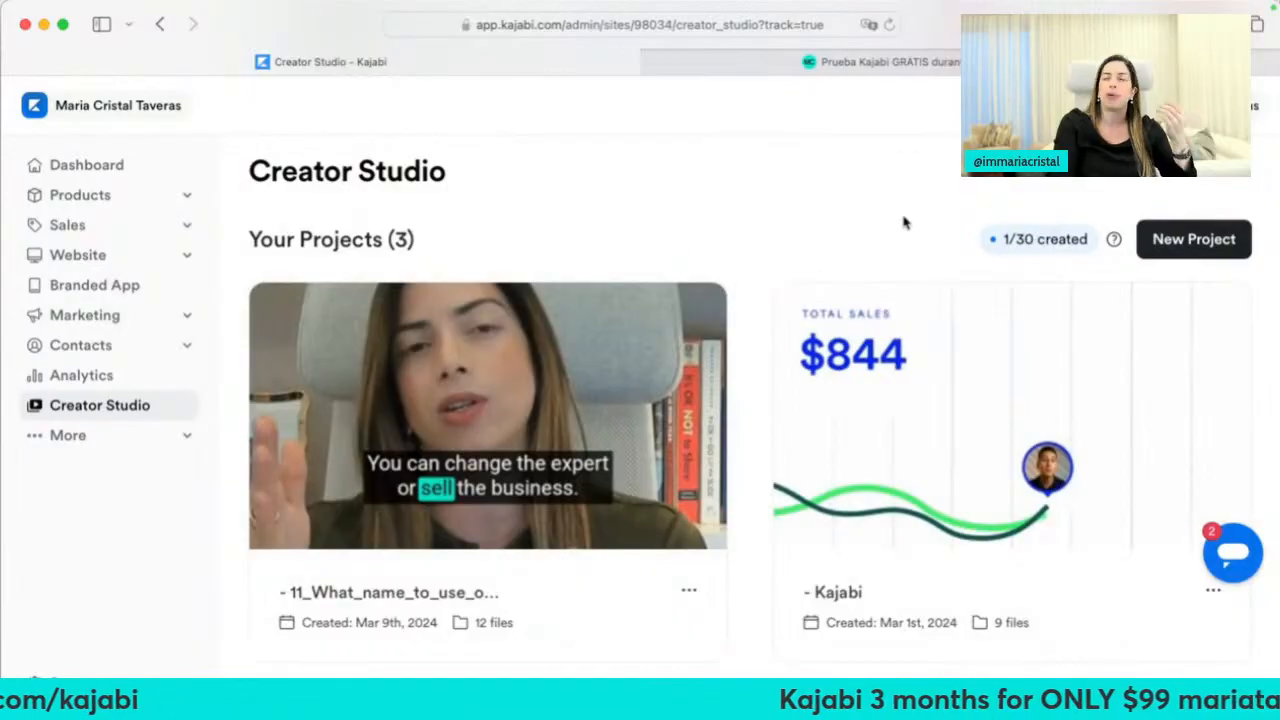
Look at the New Project page, then go back to the Creator Studio projects list
left_click(1164, 243)
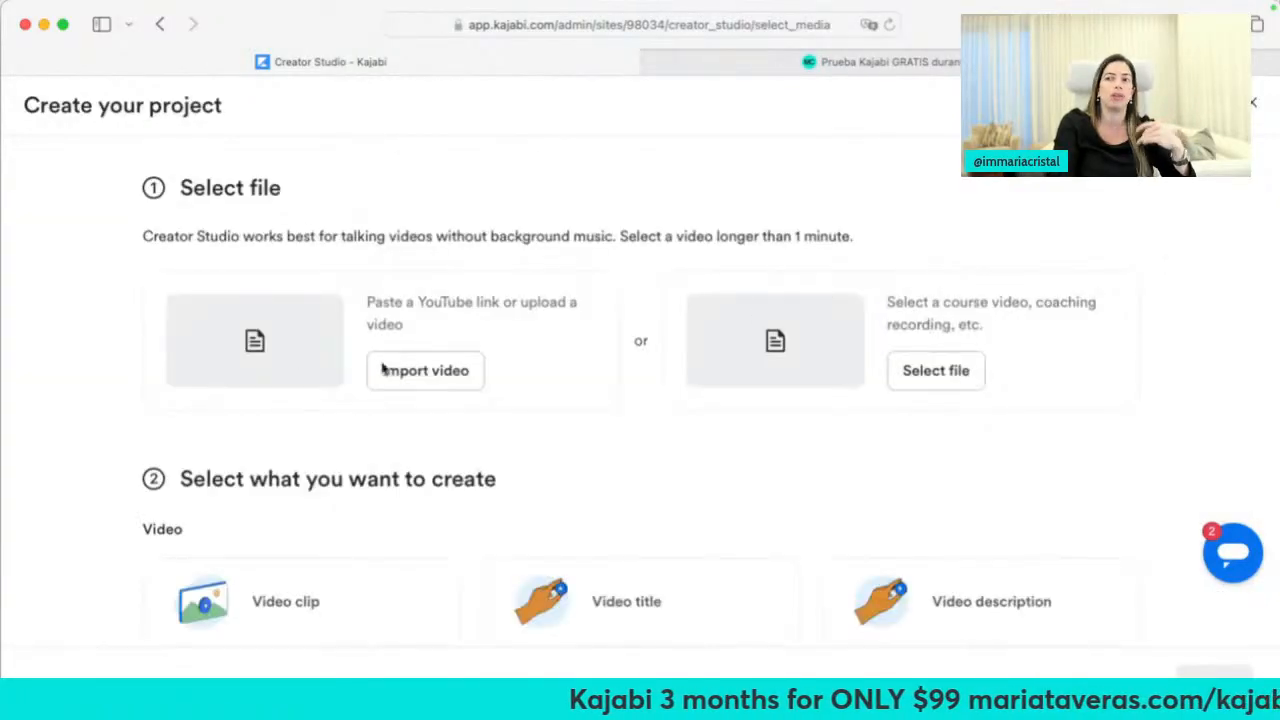
scroll(214, 543, "down", 3)
scroll(214, 543, "up", 3)
left_click(160, 24)
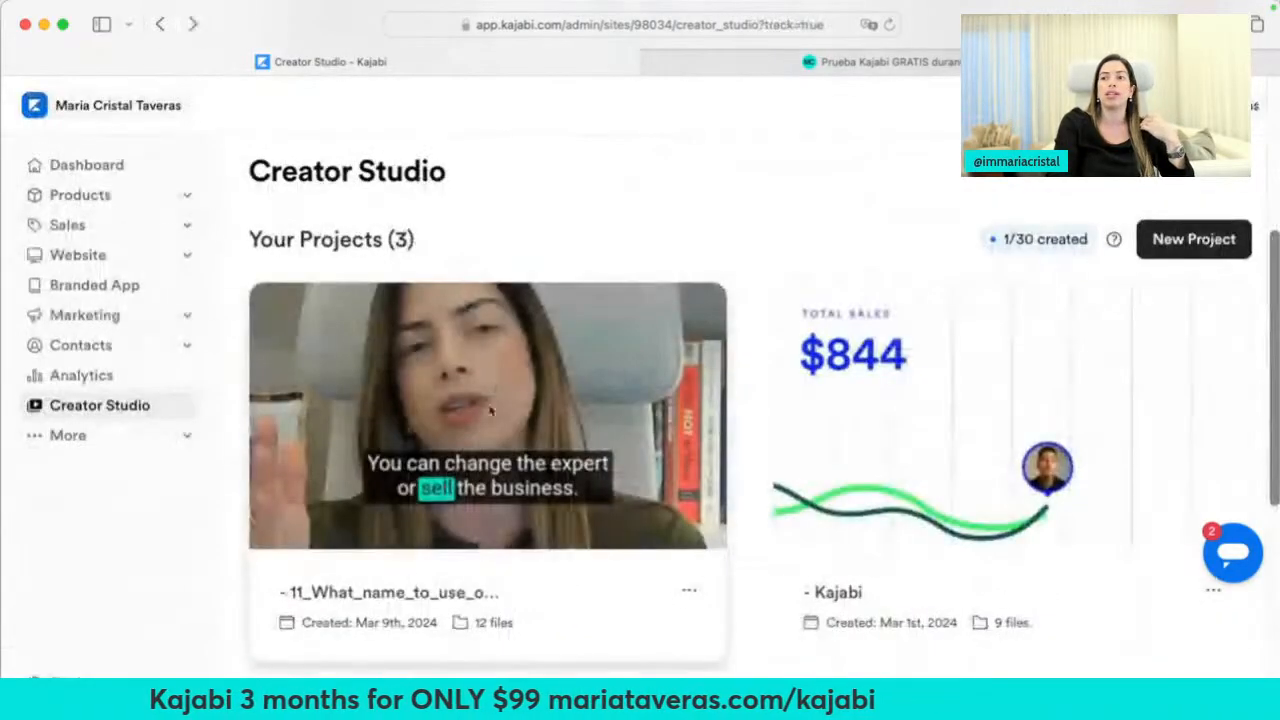
Open the Kajabi project and review its generated video description and transcript
scroll(505, 607, "down", 2)
scroll(505, 607, "down", 1)
left_click(963, 251)
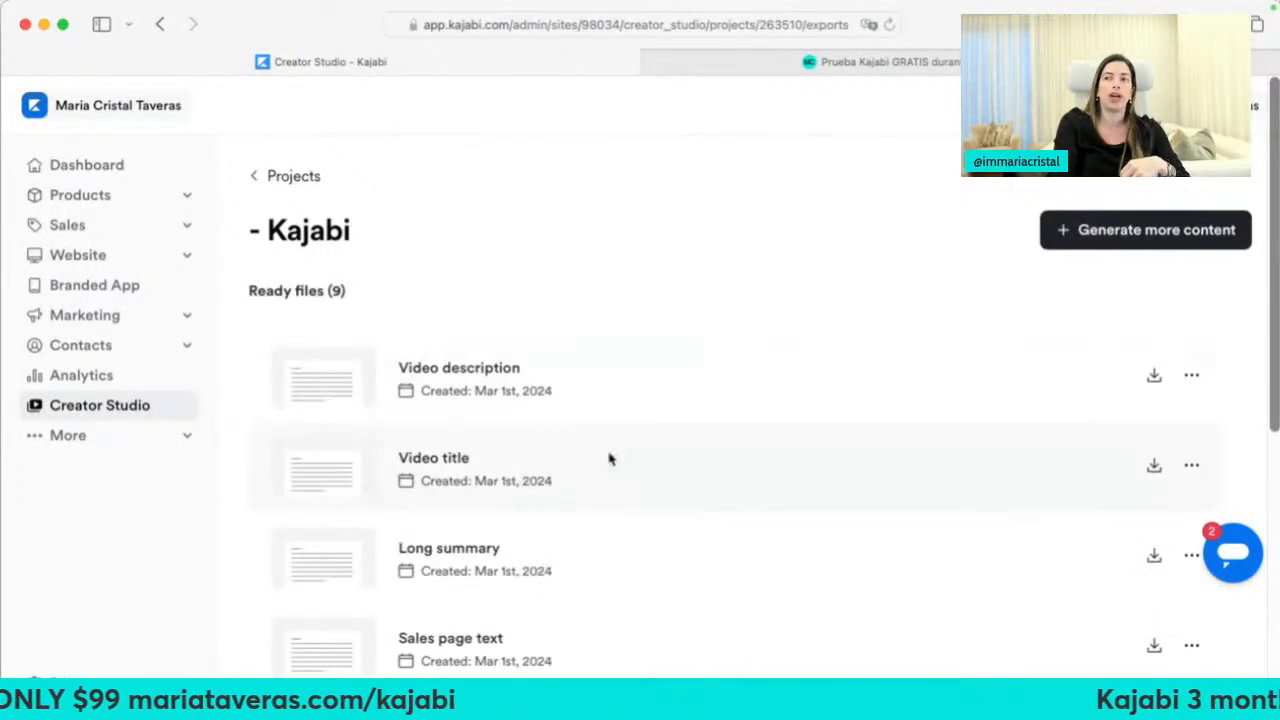
left_click(471, 372)
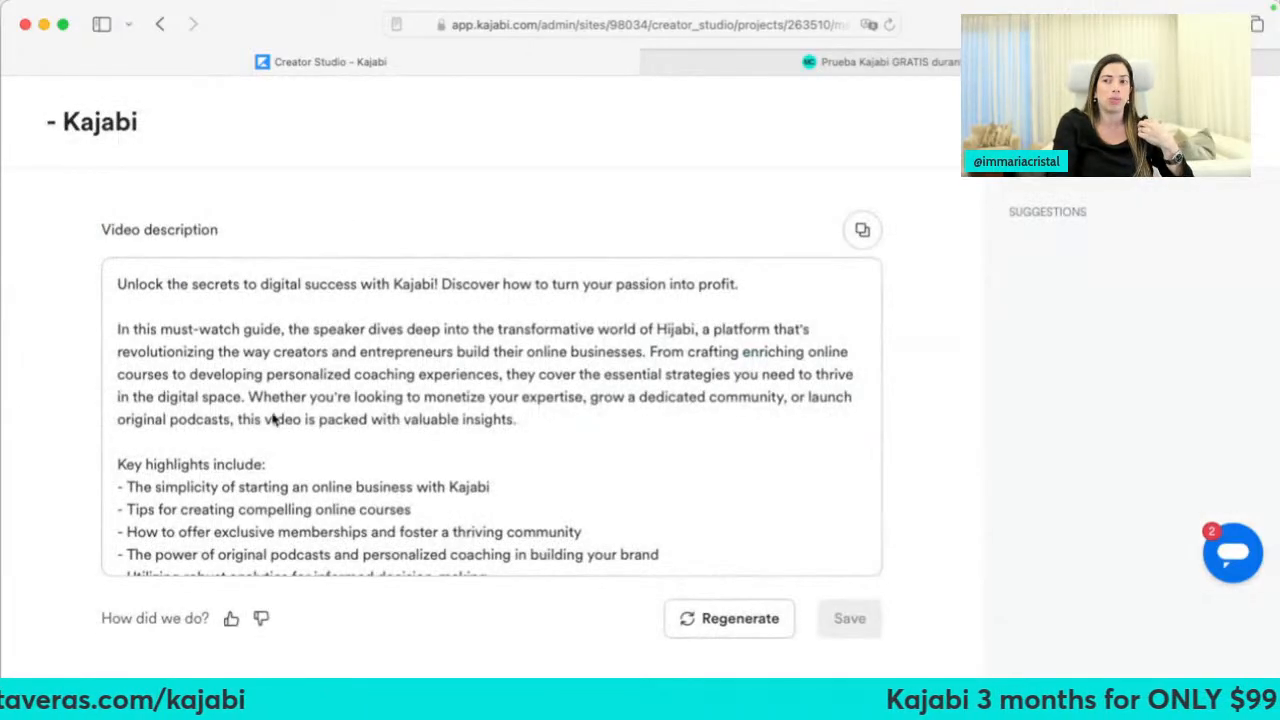
scroll(278, 474, "down", 3)
scroll(278, 474, "down", 3)
scroll(354, 471, "up", 6)
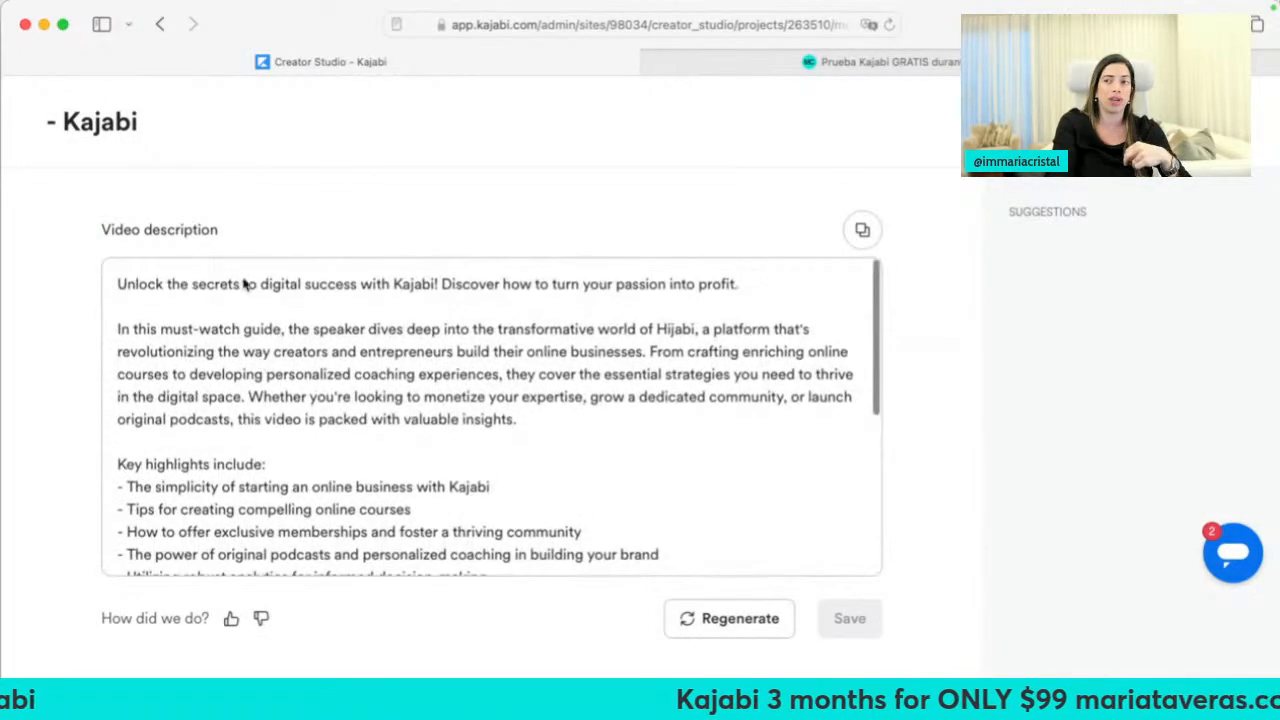
left_click(158, 25)
scroll(281, 414, "down", 10)
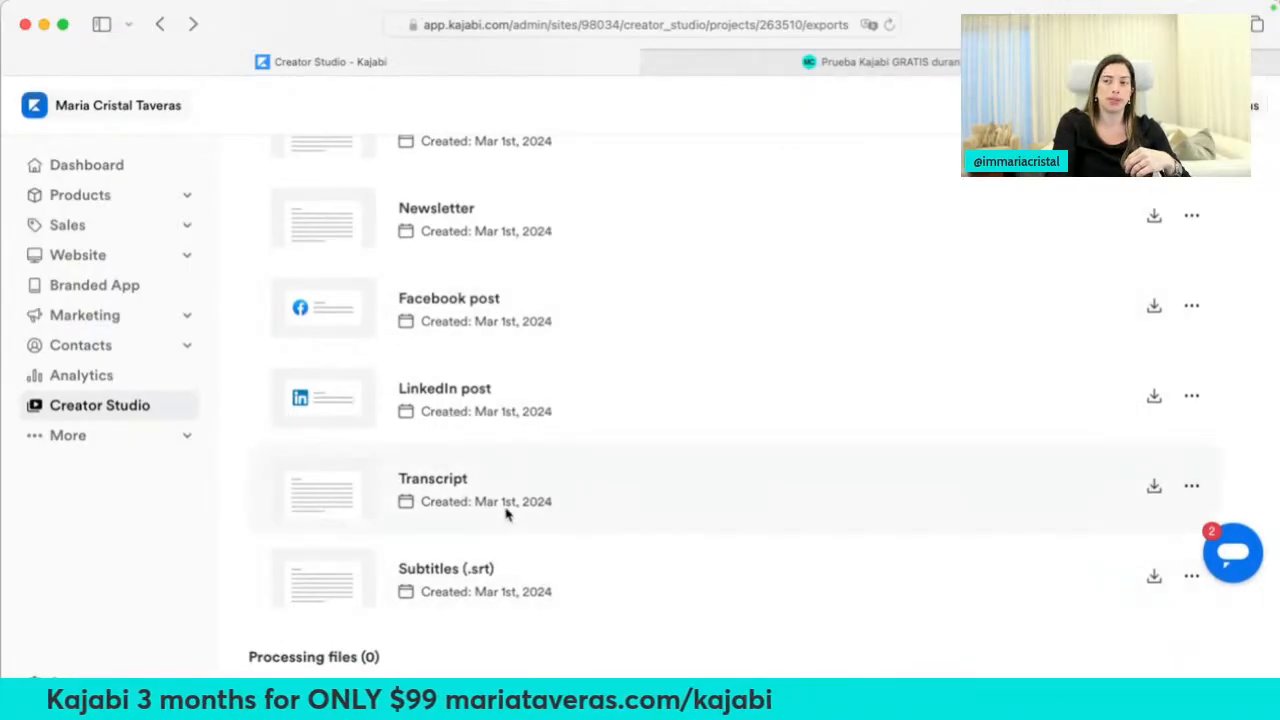
left_click(453, 490)
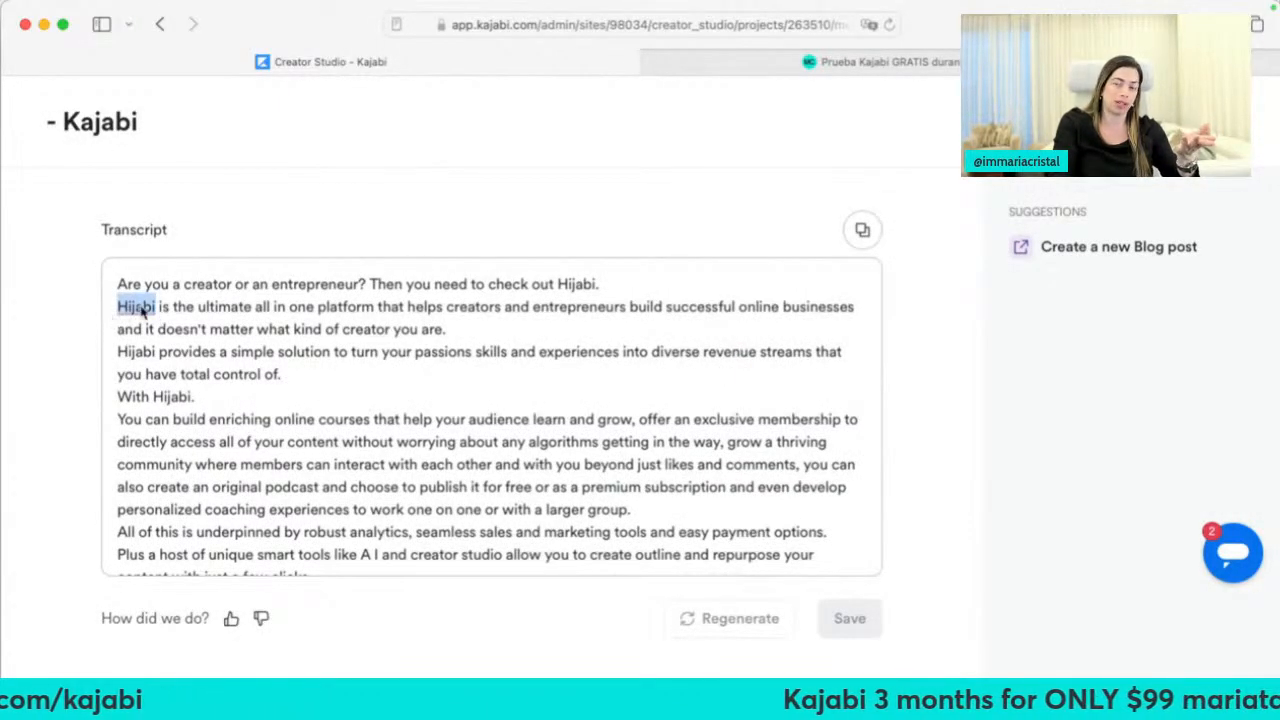
left_click(150, 28)
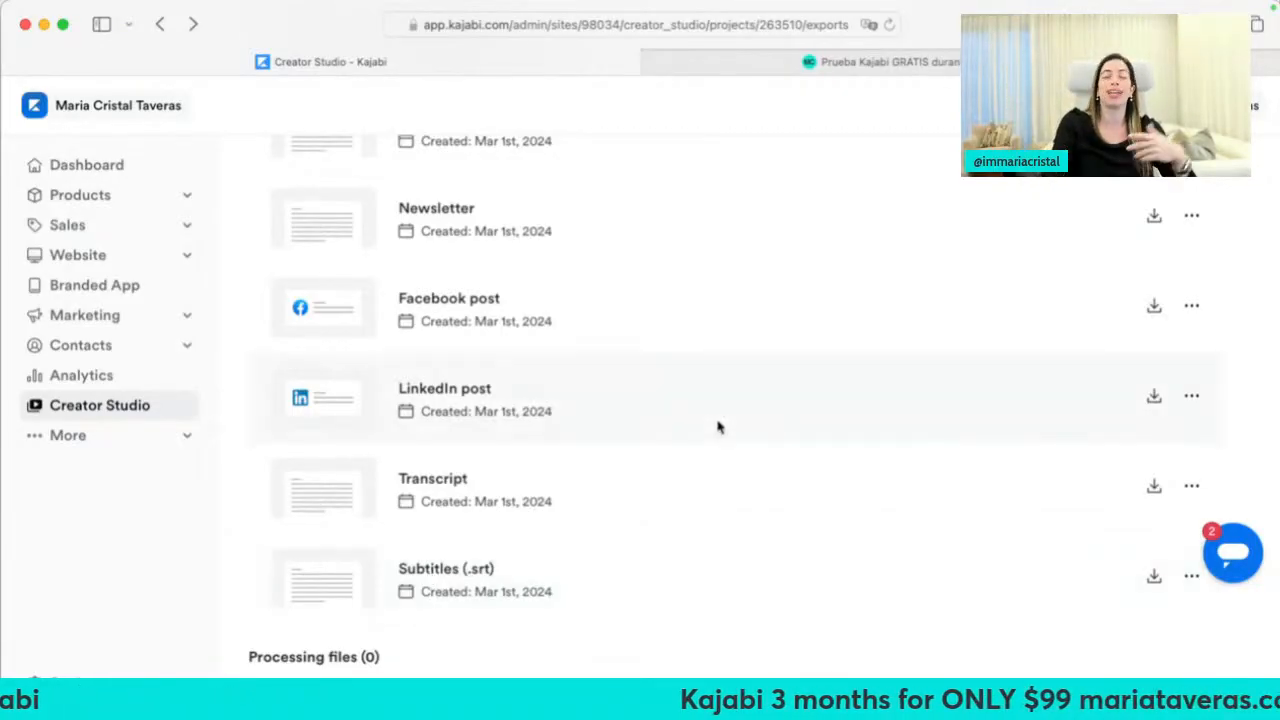
Open mariataveras.com/kajabi in a new tab and scroll down to its promo video
left_click(826, 64)
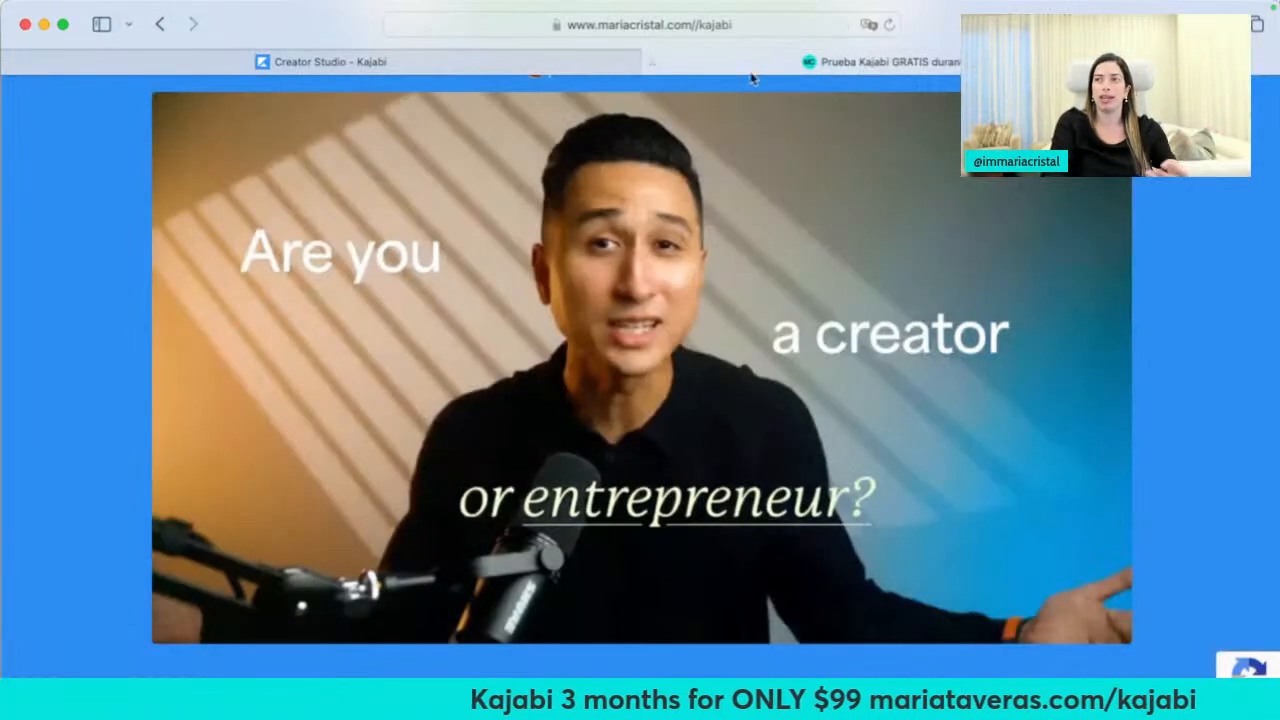
key("super+t")
type("mariataveras.com")
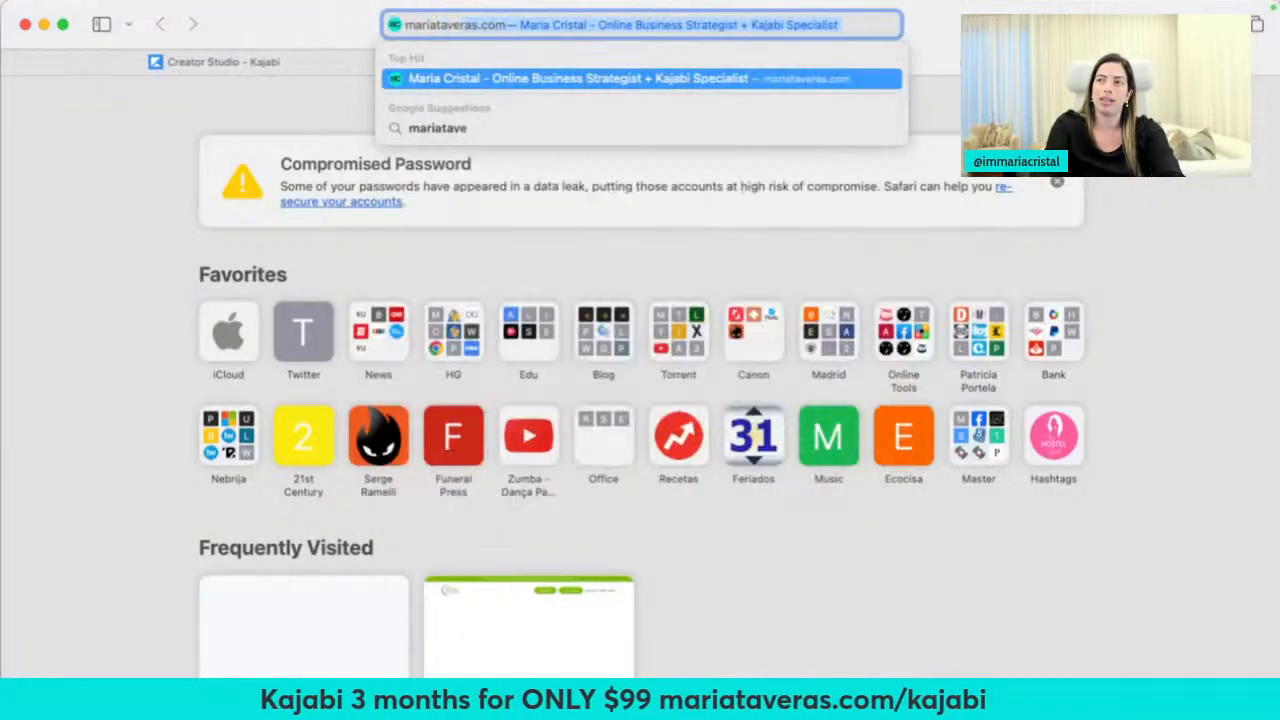
type("/k")
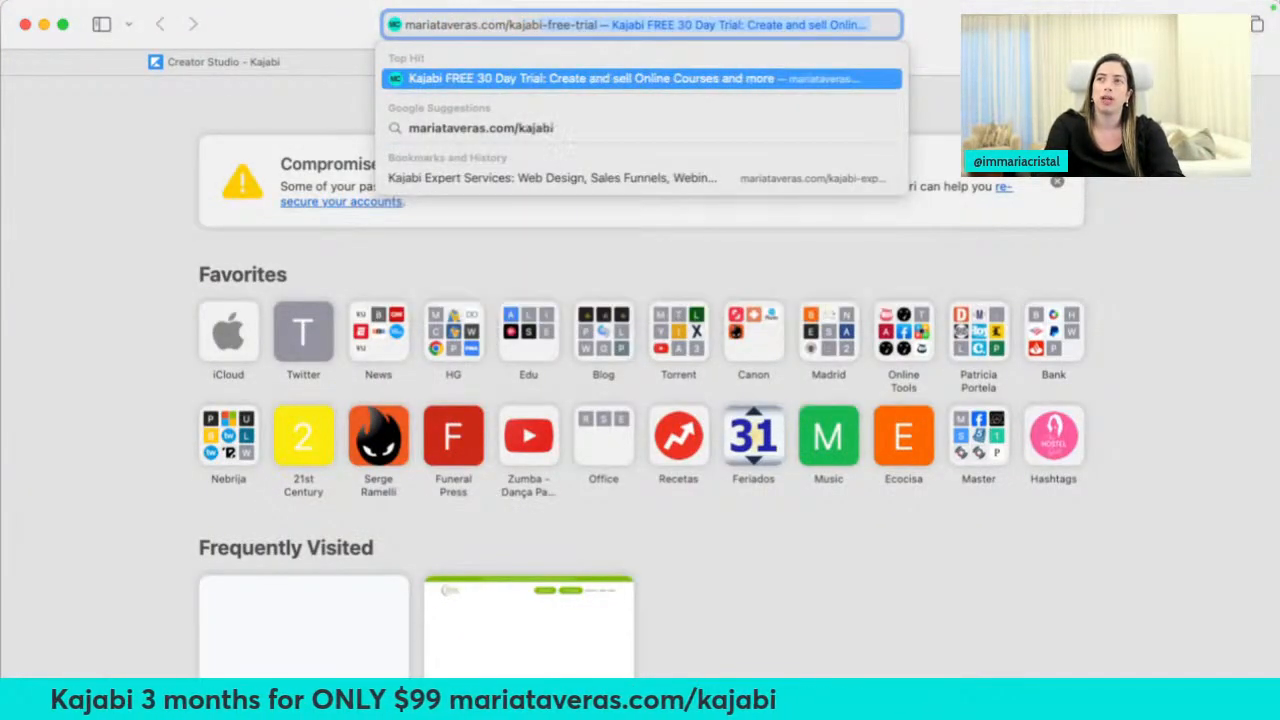
type("ajabi")
key("Return")
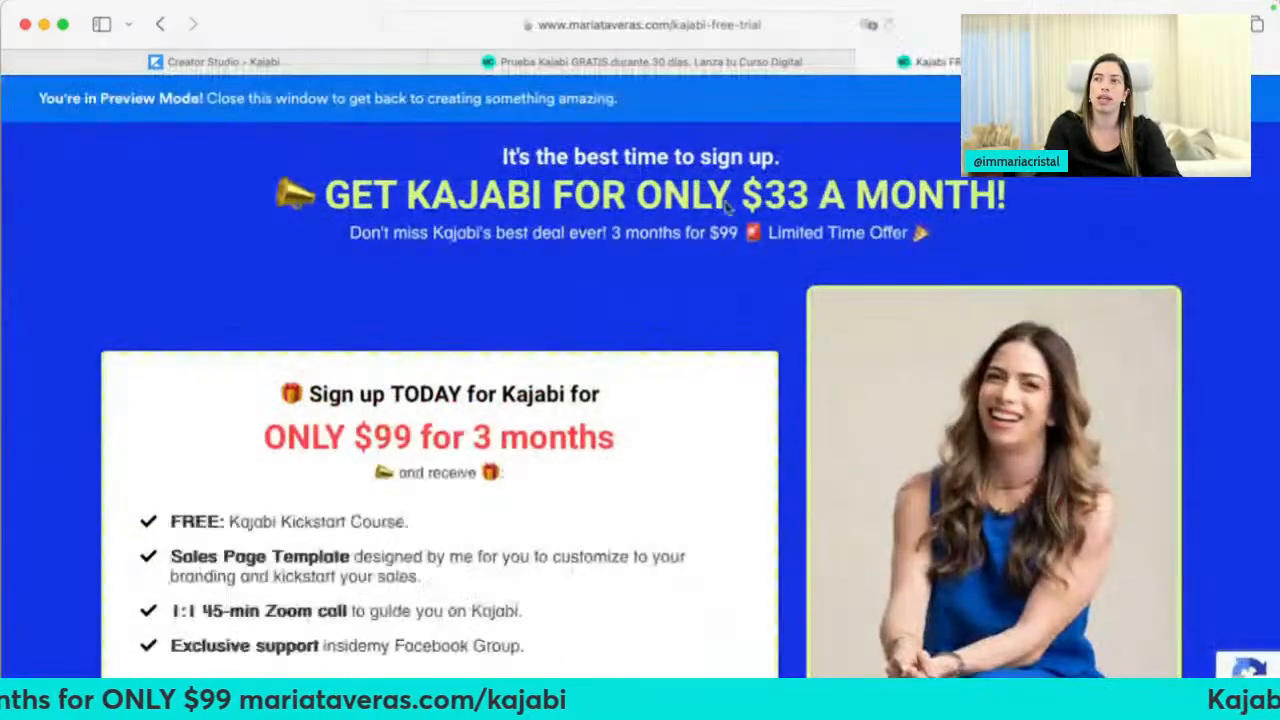
scroll(667, 365, "down", 15)
scroll(667, 365, "down", 3)
scroll(655, 405, "down", 6)
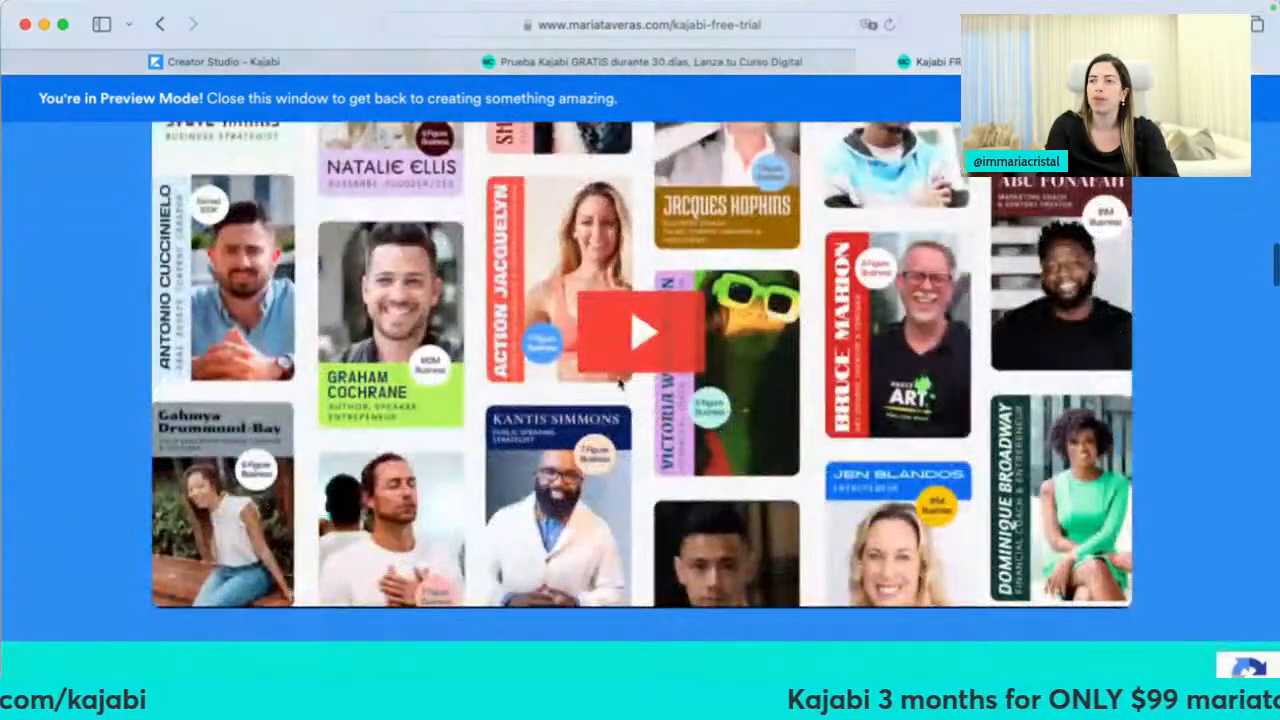
Play the promo video with English captions, then go back to the Creator Studio tab
left_click(447, 557)
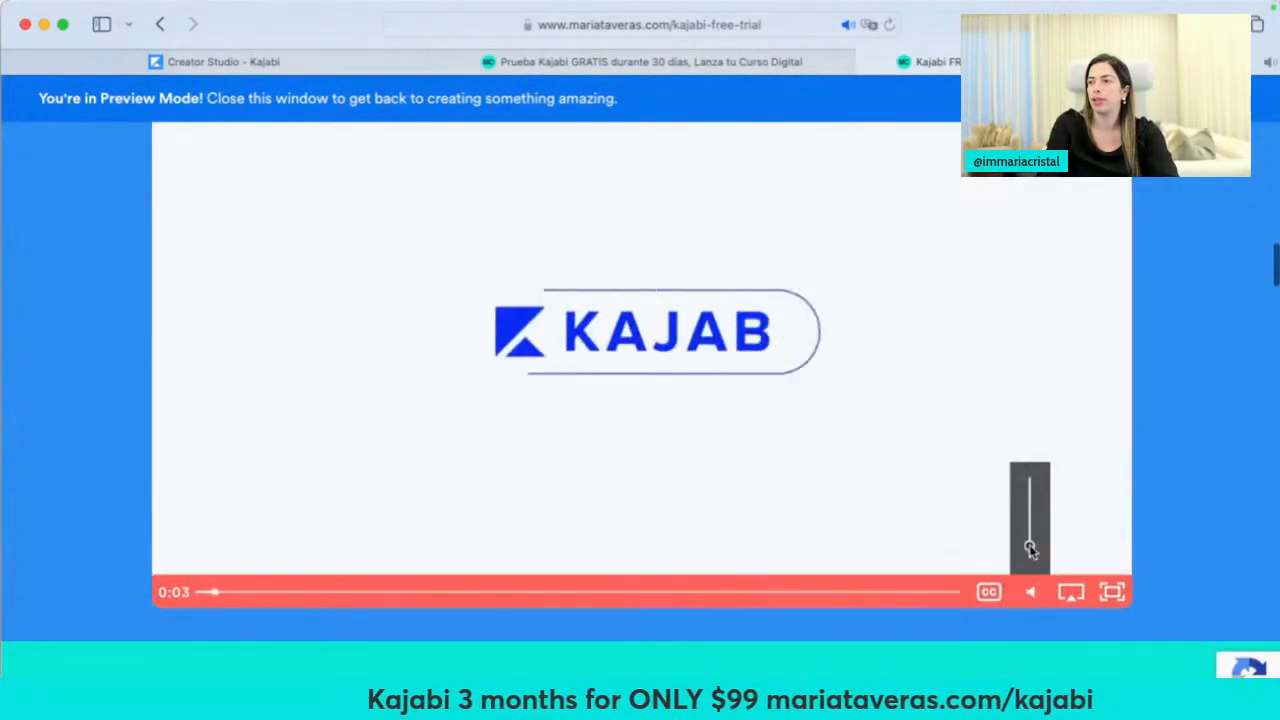
left_click(988, 591)
left_click(1012, 518)
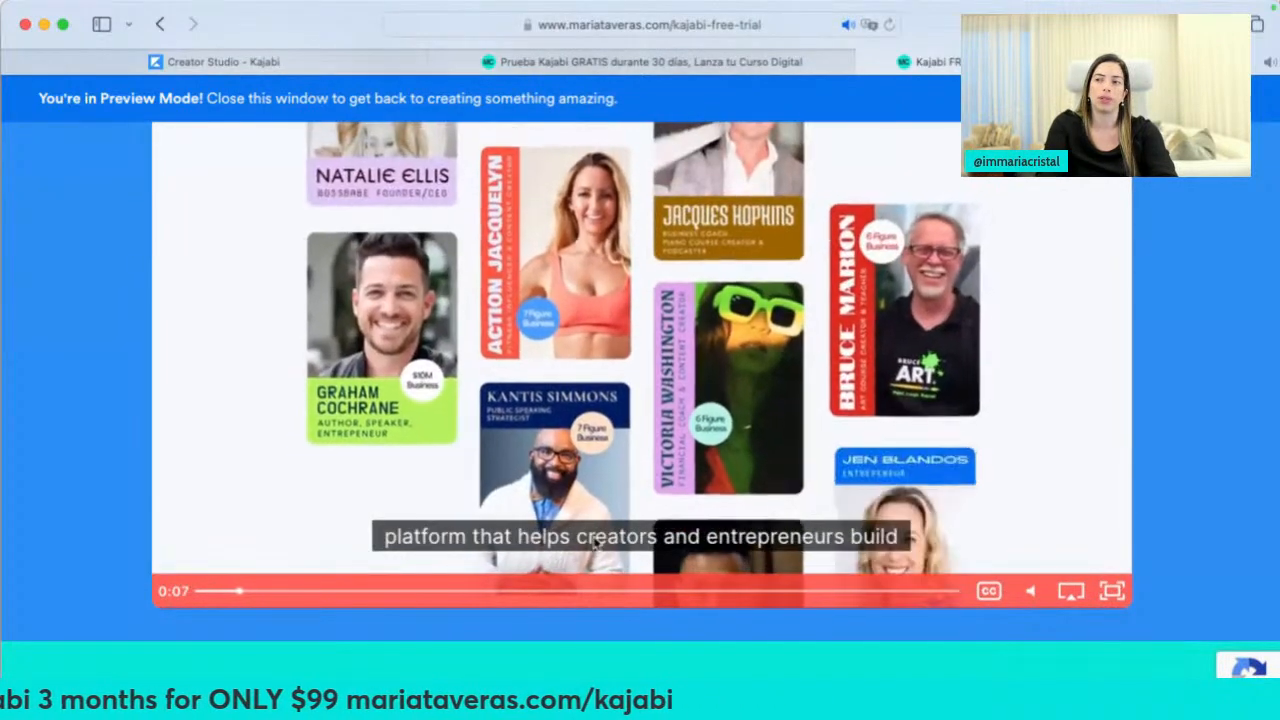
left_click(868, 62)
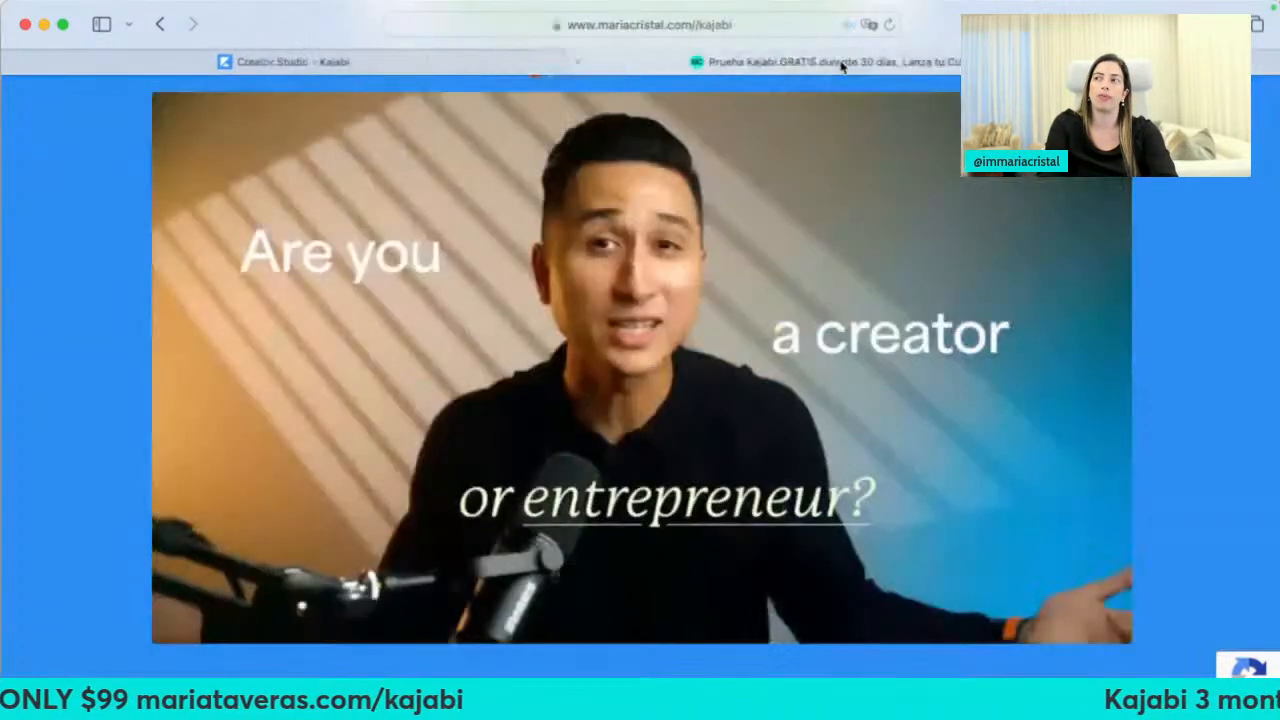
left_click(486, 64)
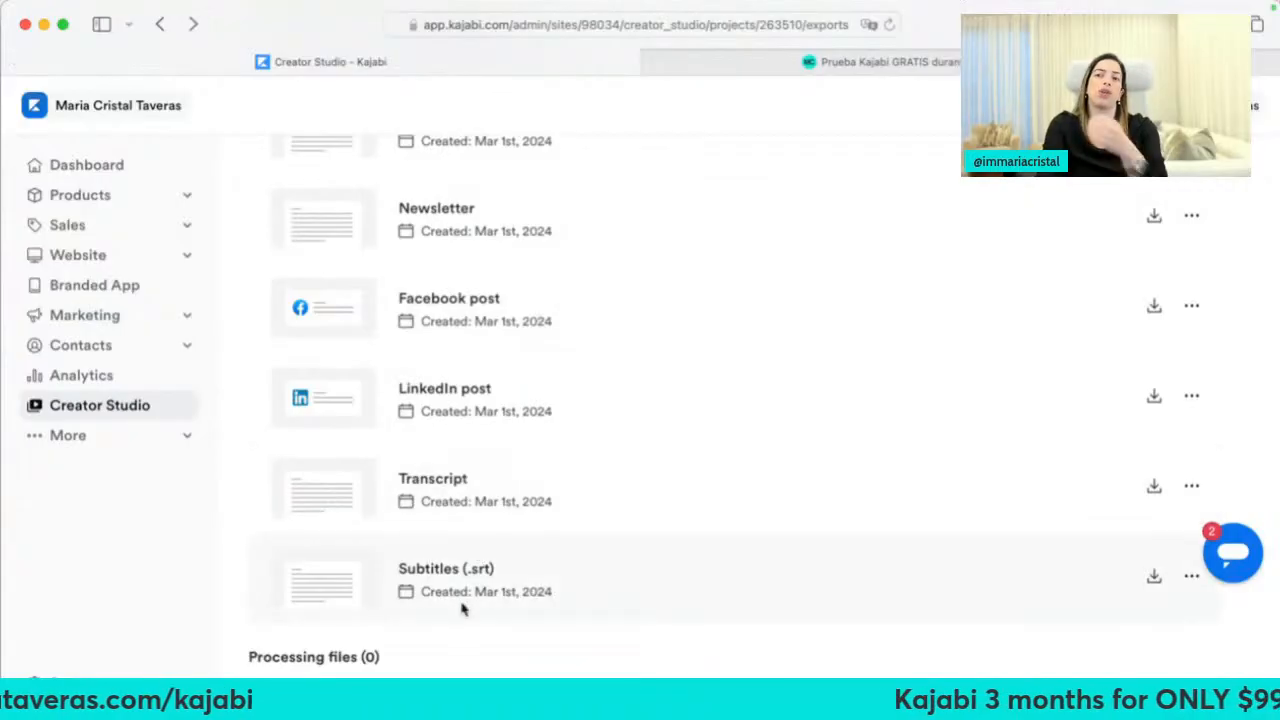
Return to the projects overview and open the first project with 12 ready files
scroll(463, 549, "up", 10)
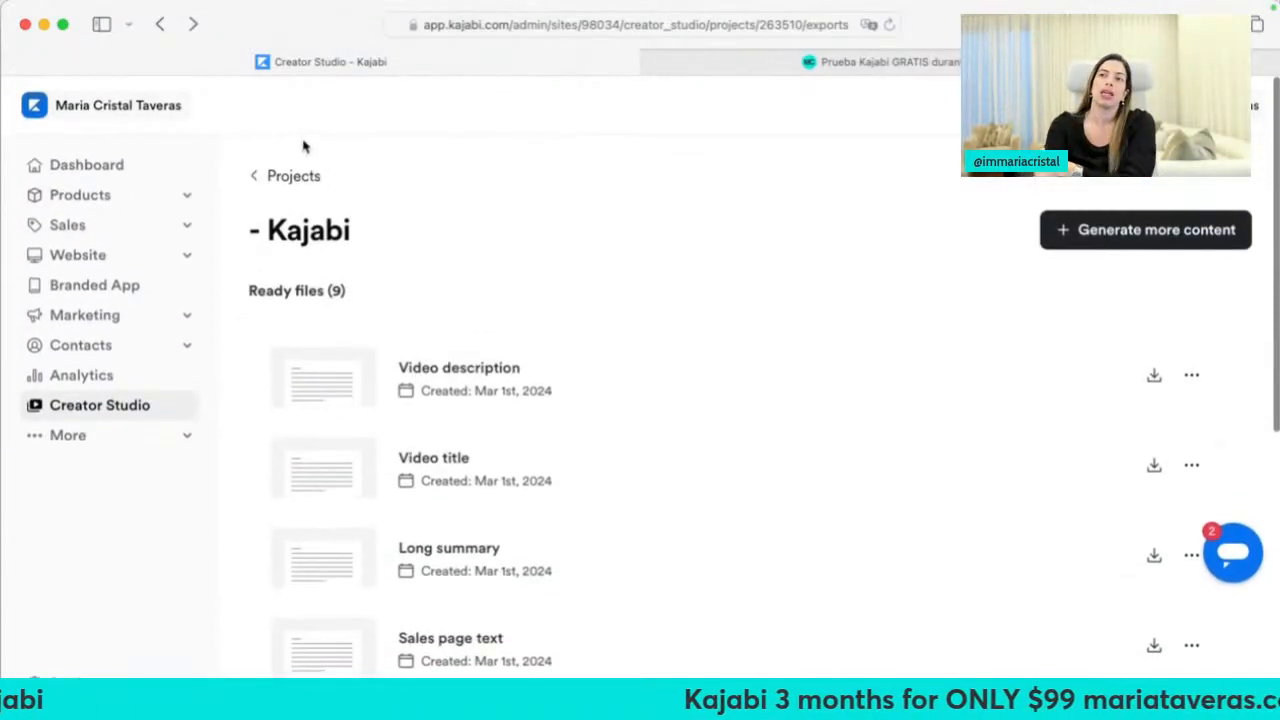
left_click(285, 176)
scroll(511, 367, "down", 5)
left_click(511, 367)
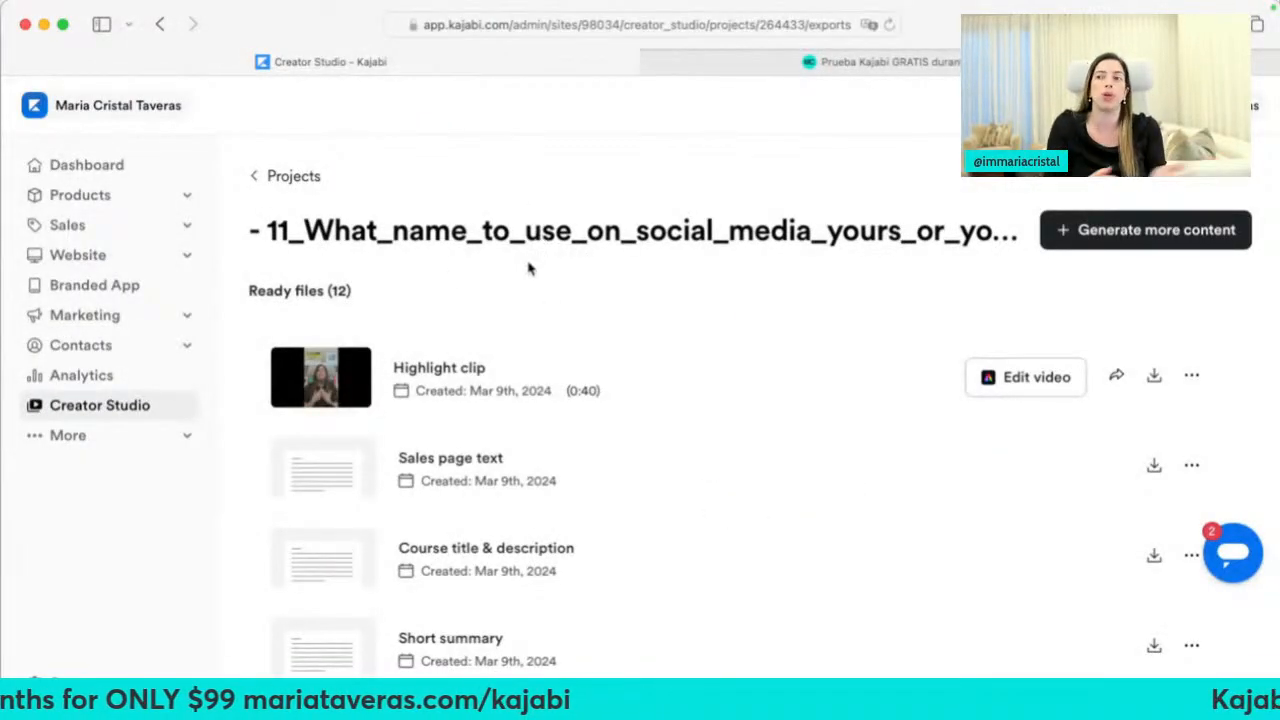
scroll(560, 490, "down", 3)
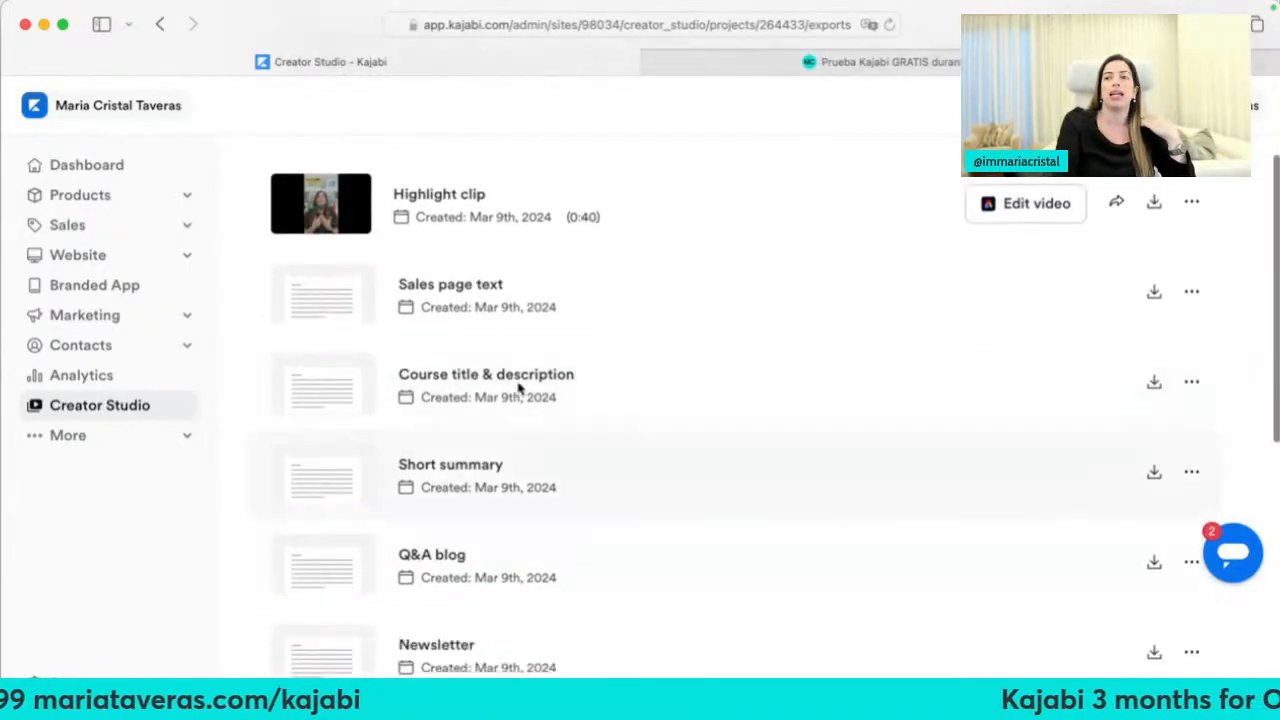
Review the Sales page text, Q&A blog and Instagram caption exports, then show Highlight clip's options
left_click(448, 287)
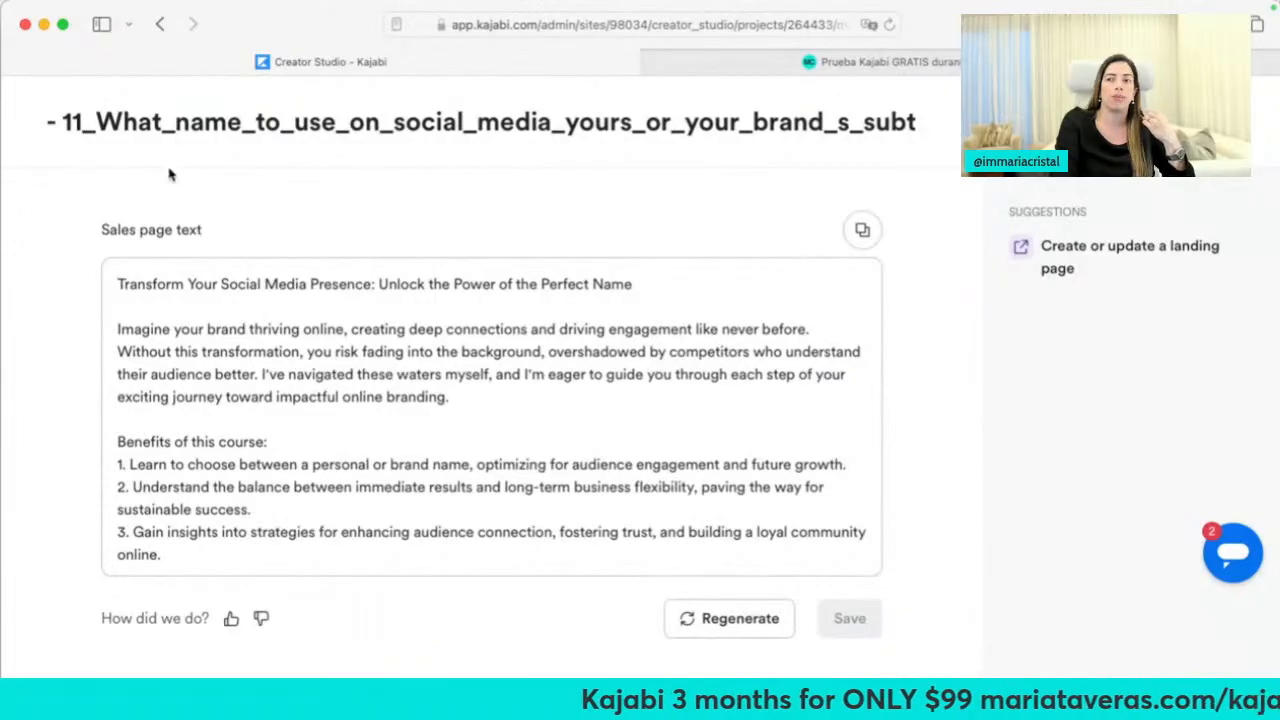
left_click(161, 24)
scroll(357, 460, "down", 5)
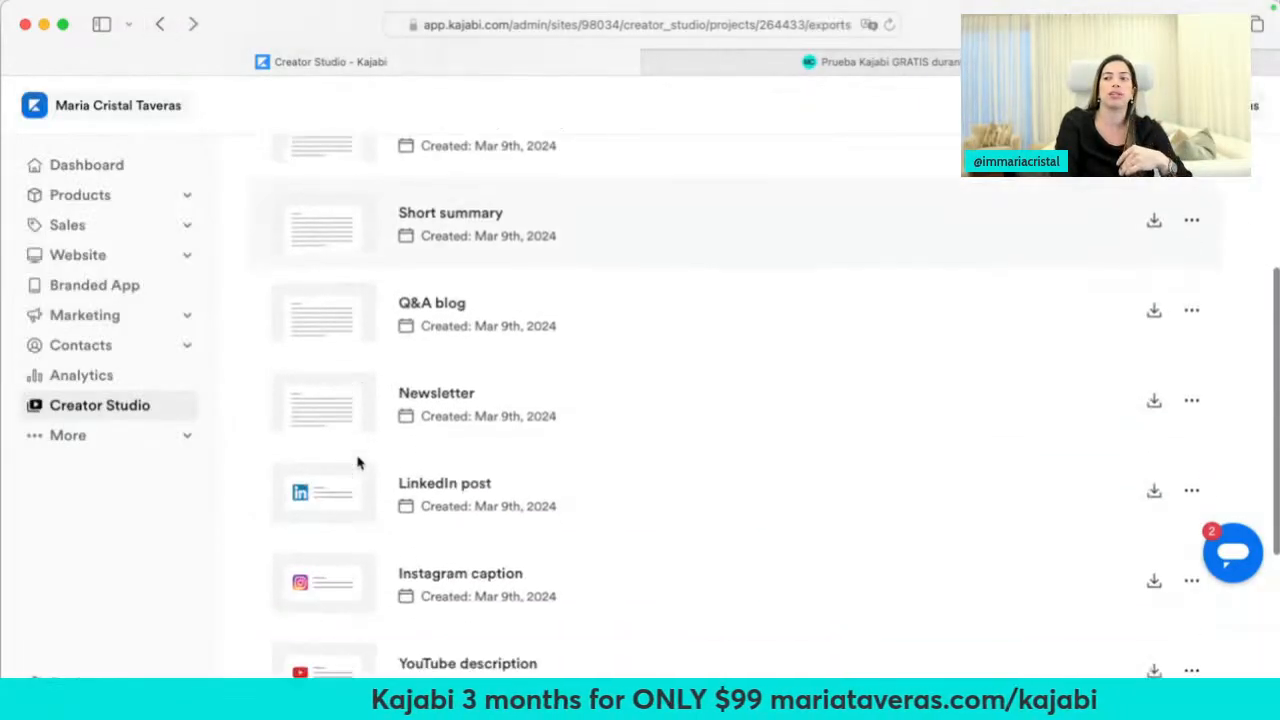
scroll(360, 455, "up", 3)
left_click(430, 337)
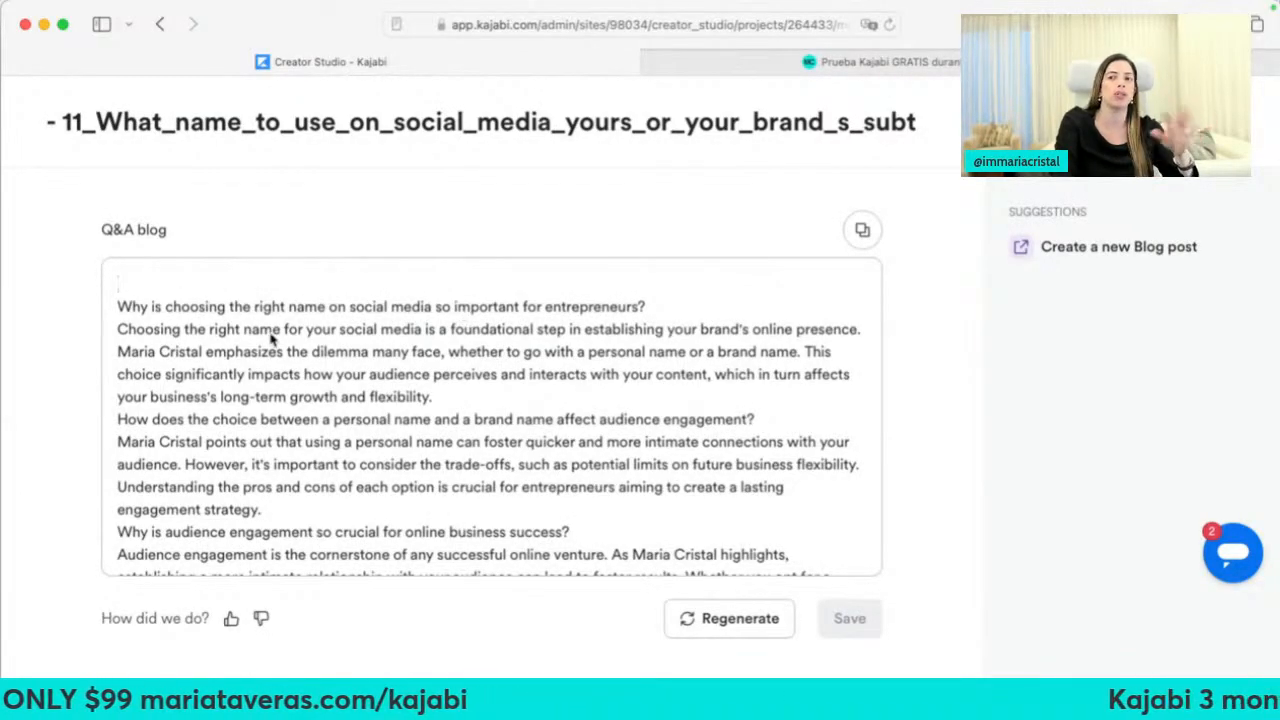
scroll(275, 342, "down", 10)
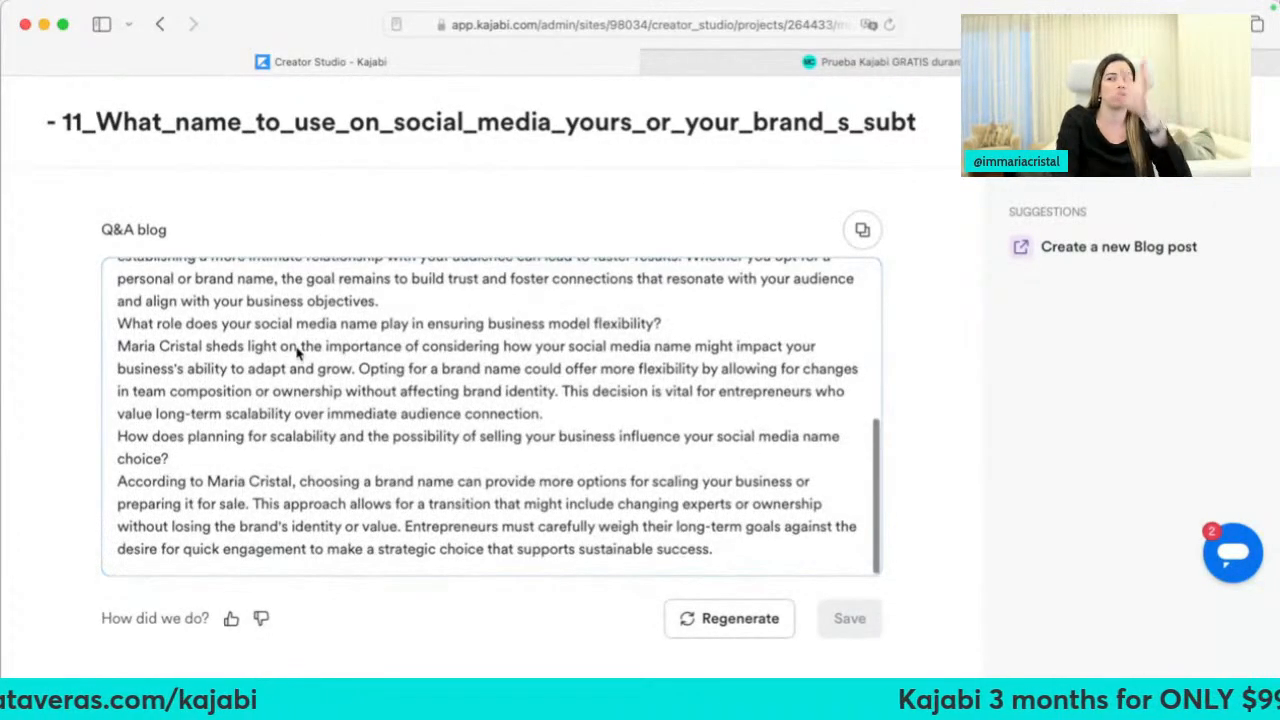
left_click(160, 24)
scroll(451, 500, "down", 5)
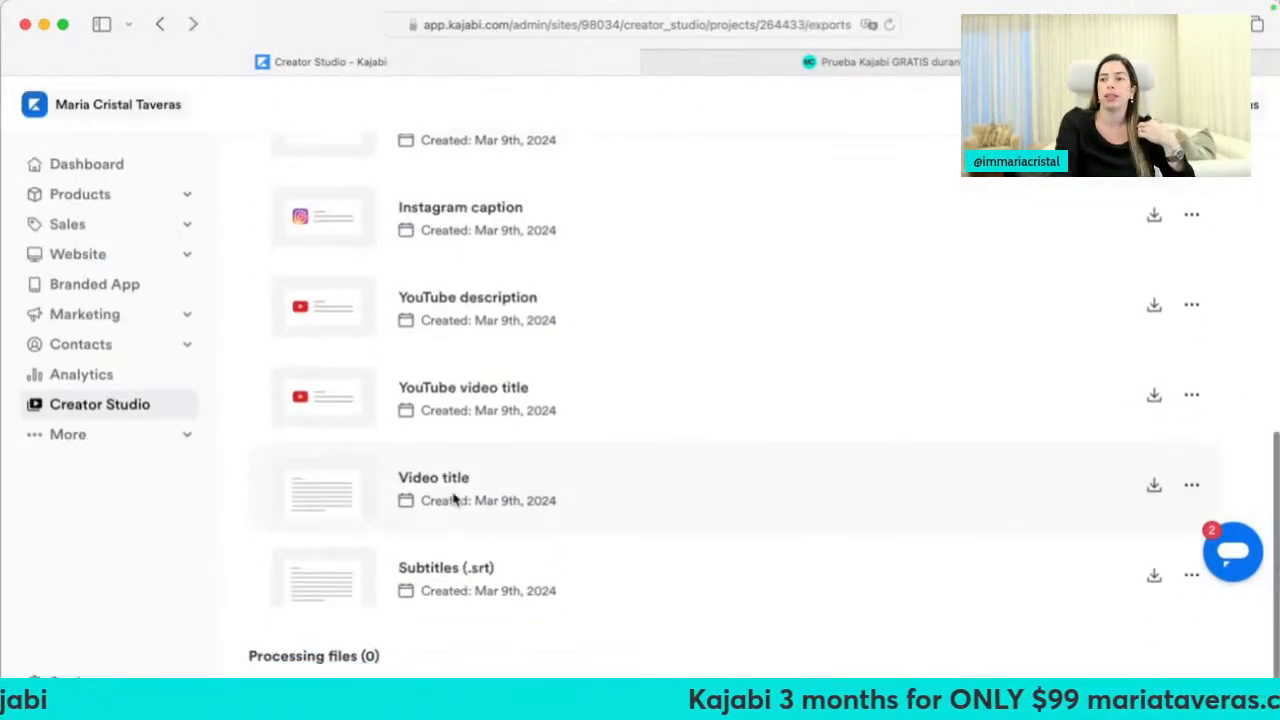
left_click(462, 206)
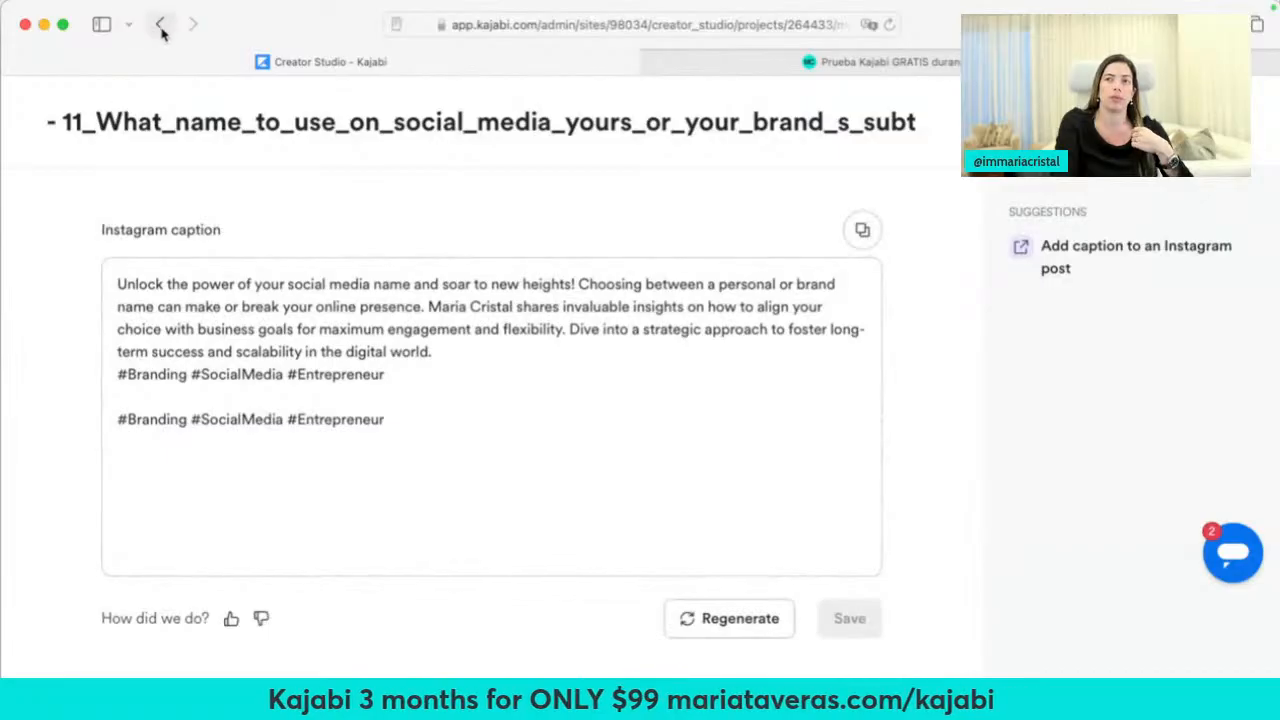
left_click(160, 24)
scroll(493, 440, "up", 5)
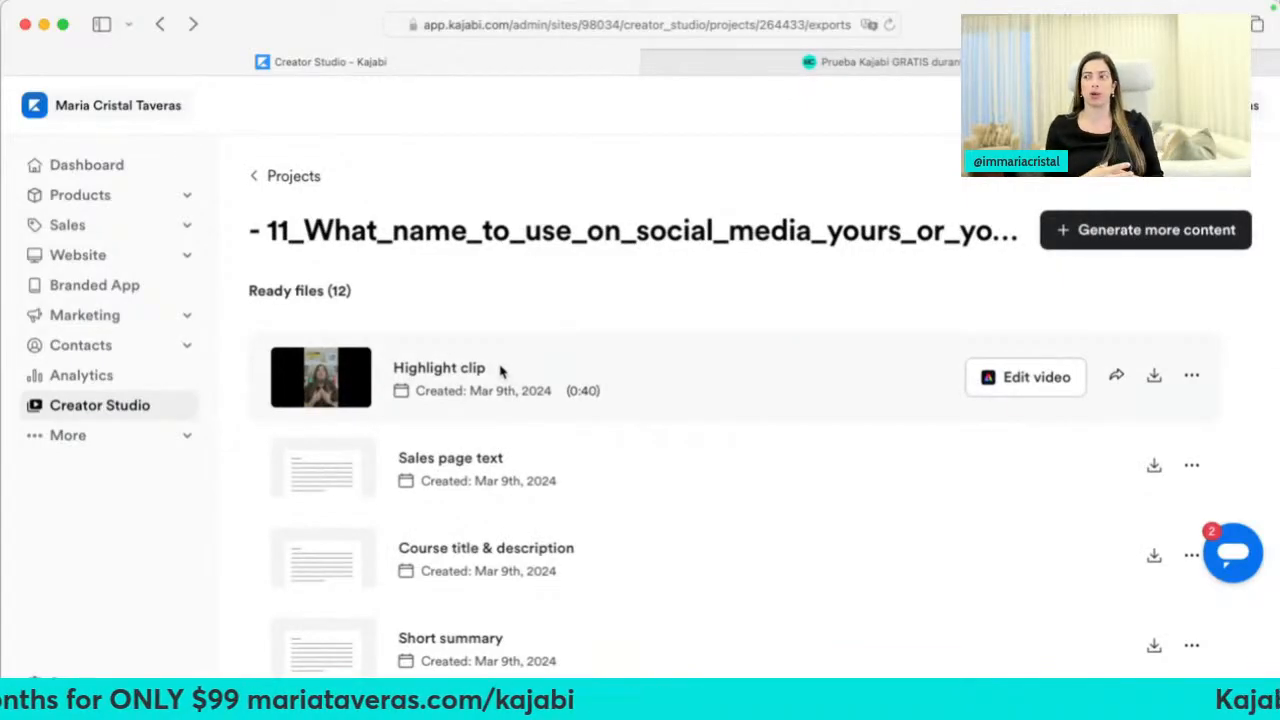
left_click(1192, 376)
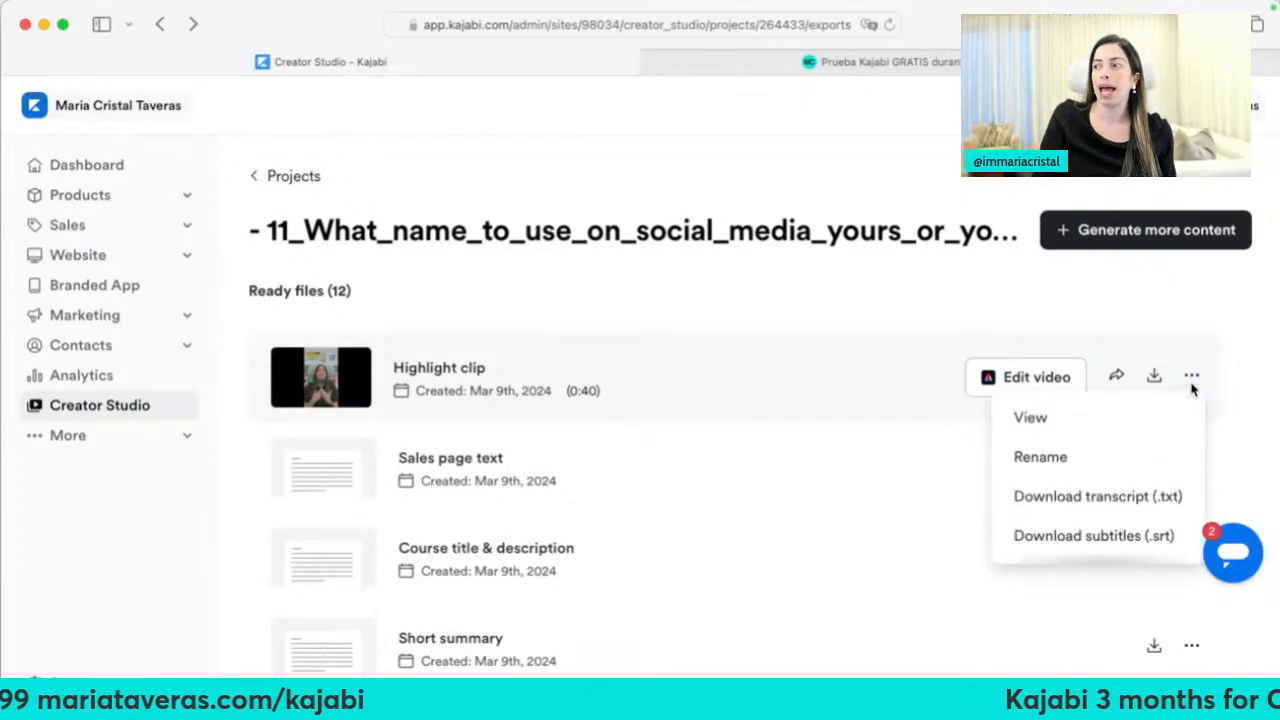
Resize the Highlight clip to TikTok's Standard 9:16 (1080 x 1920) and continue in the full editor
left_click(1192, 378)
left_click(1050, 379)
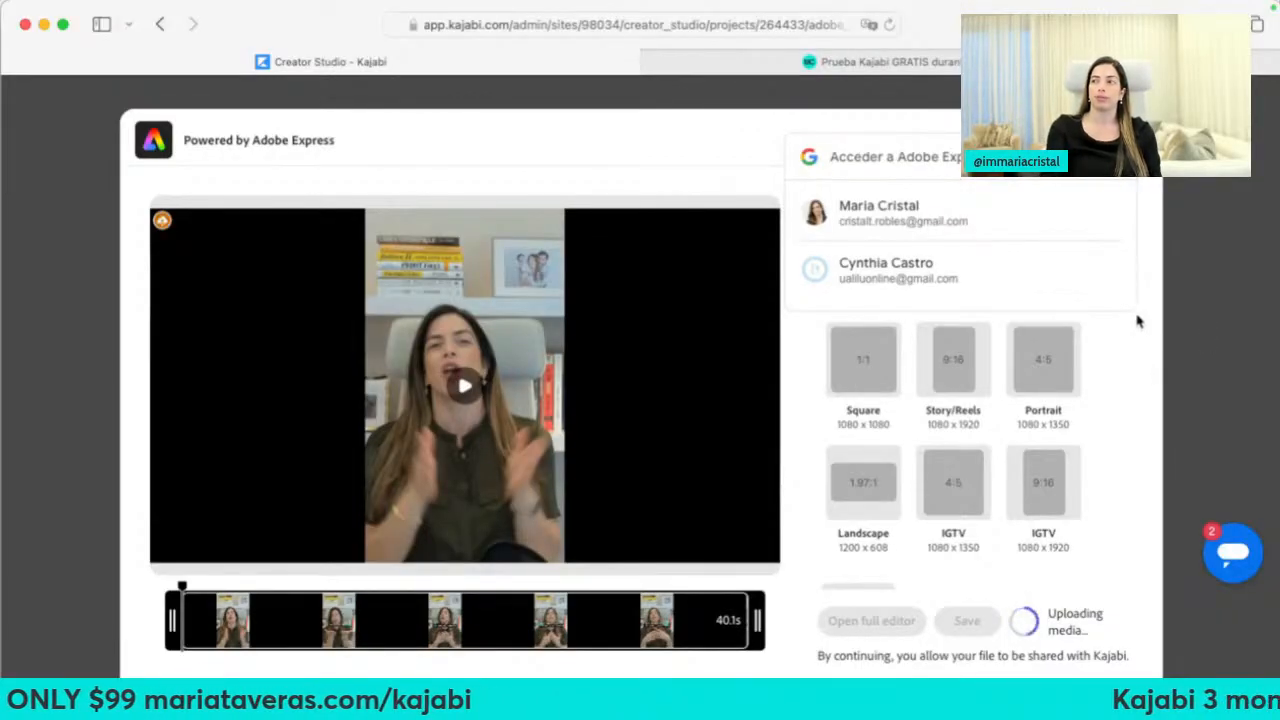
left_click(1115, 157)
scroll(1103, 408, "down", 2)
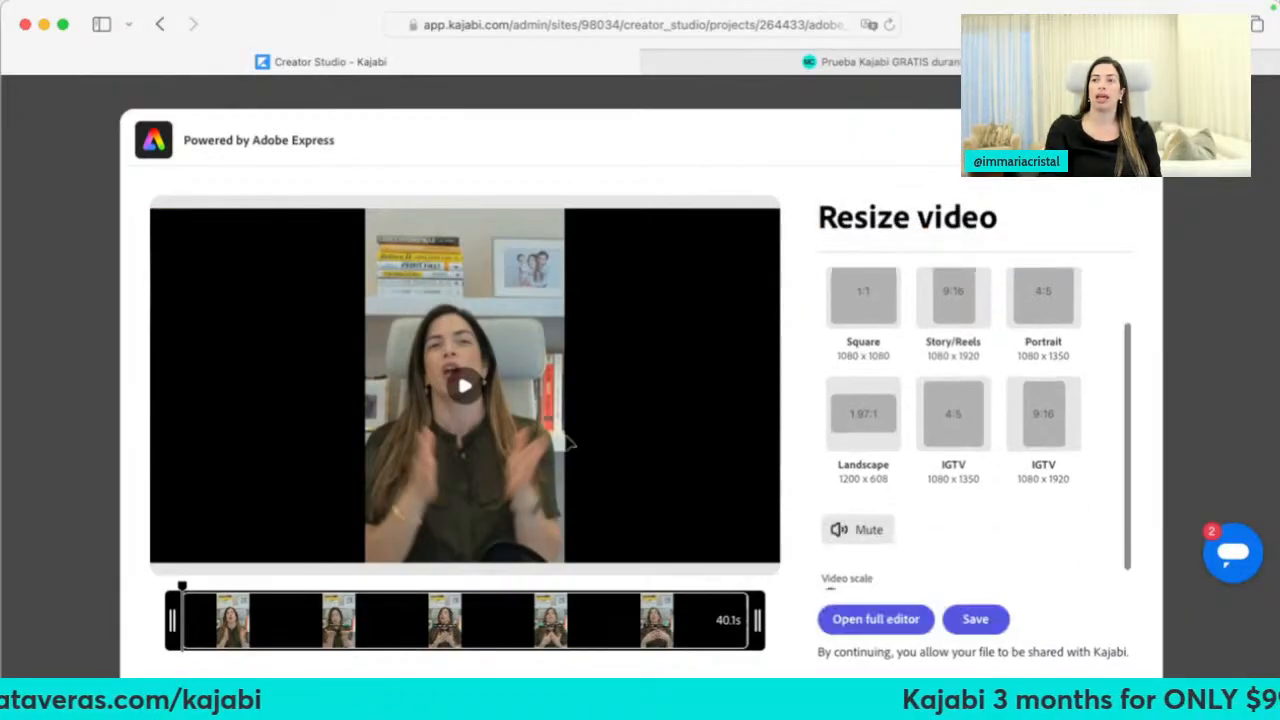
scroll(840, 390, "up", 3)
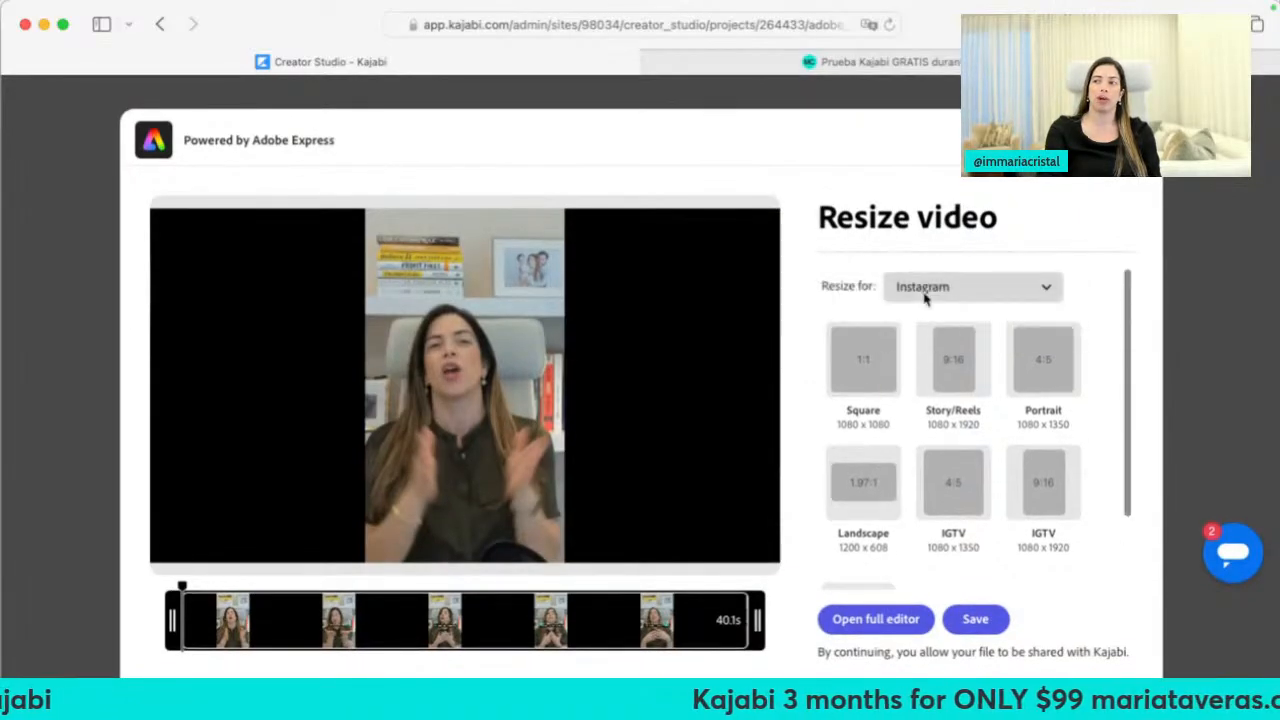
left_click(924, 292)
left_click(930, 545)
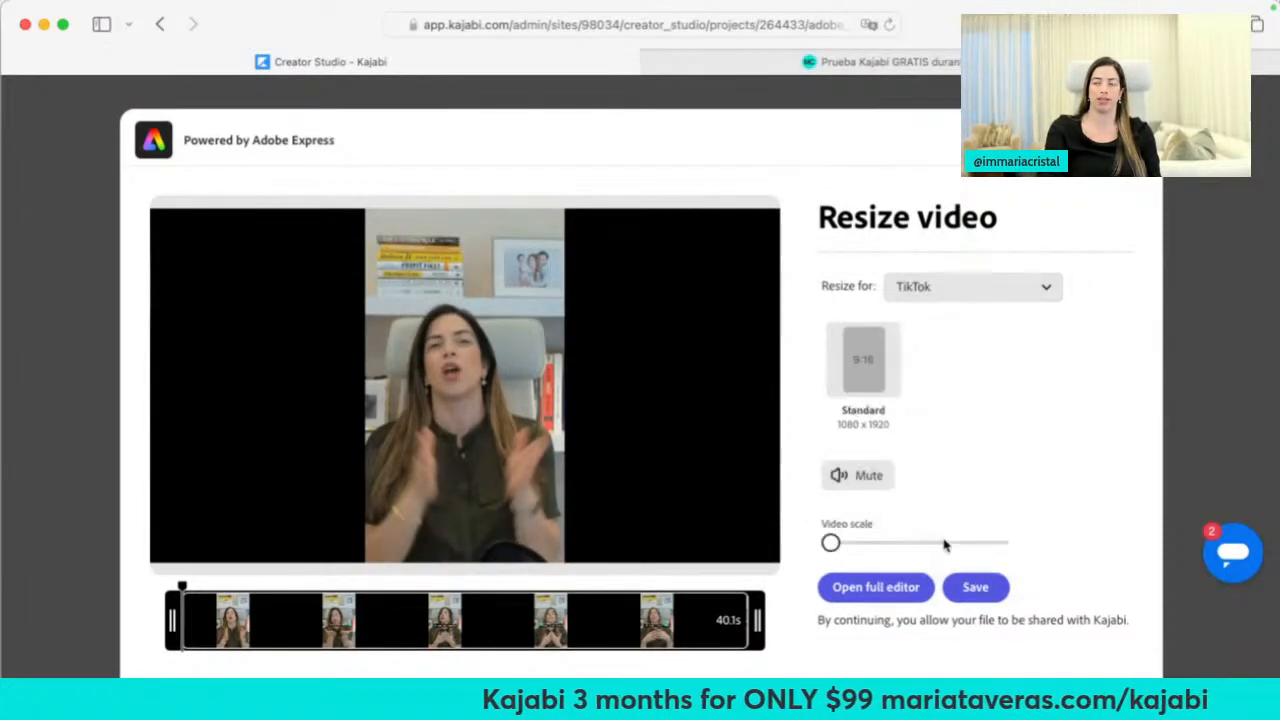
left_click(867, 350)
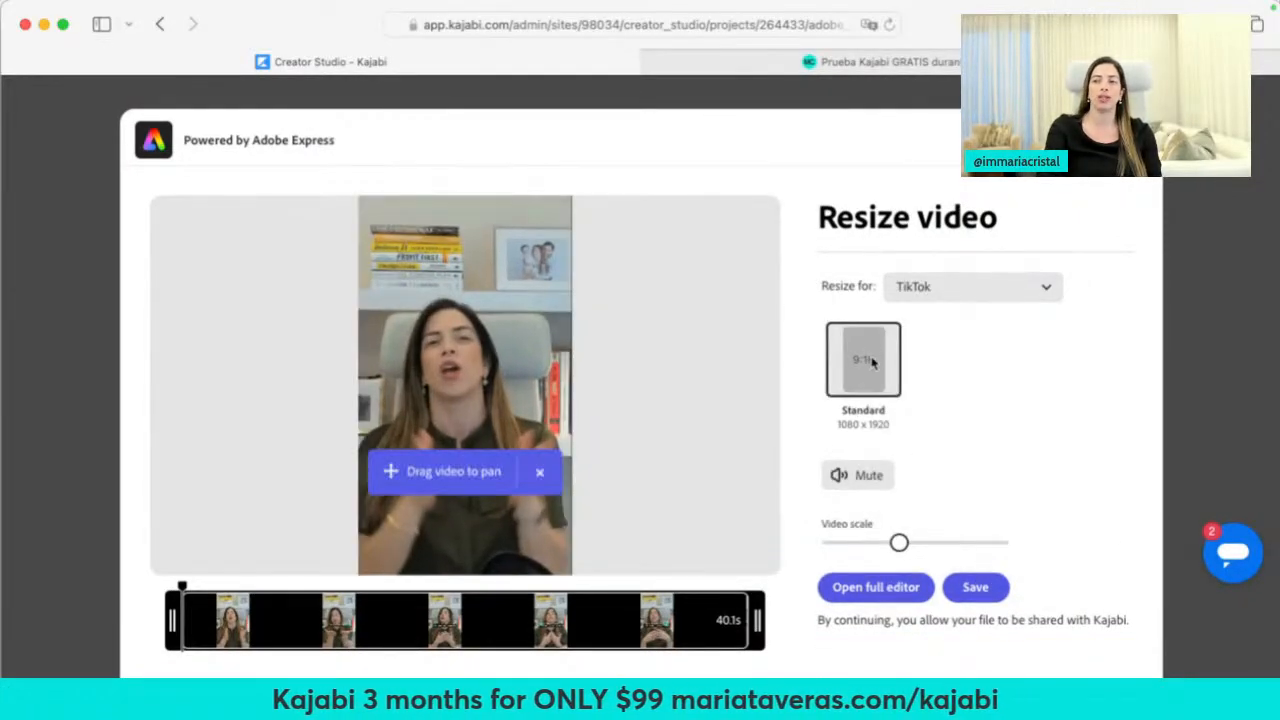
left_click(875, 598)
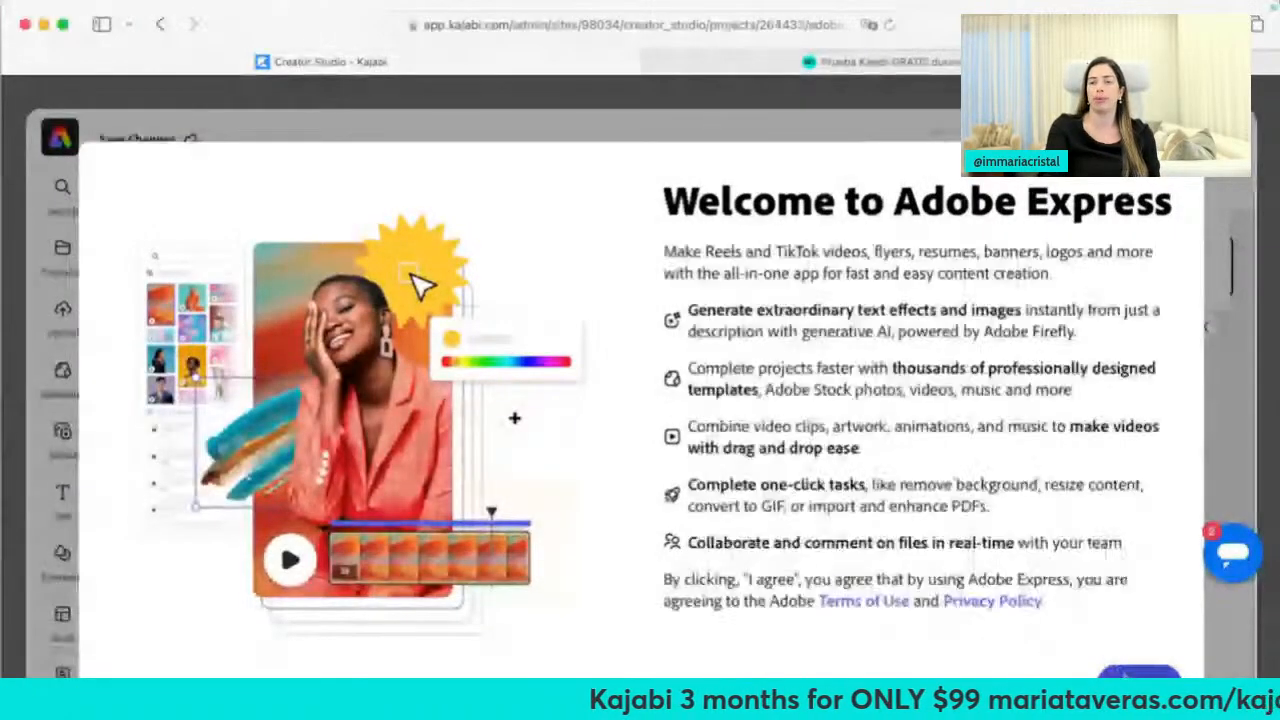
Dismiss the Adobe Express welcome screen and guided tour, then cancel a file upload
left_click(1120, 672)
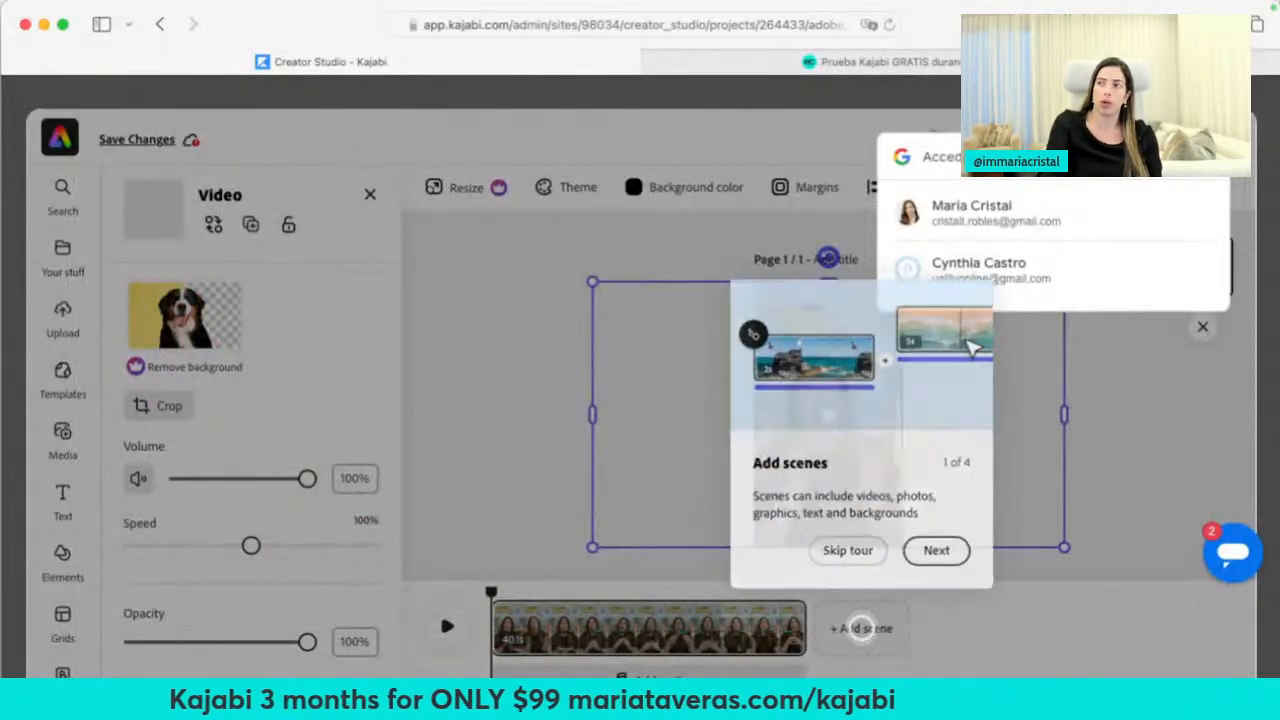
left_click(847, 548)
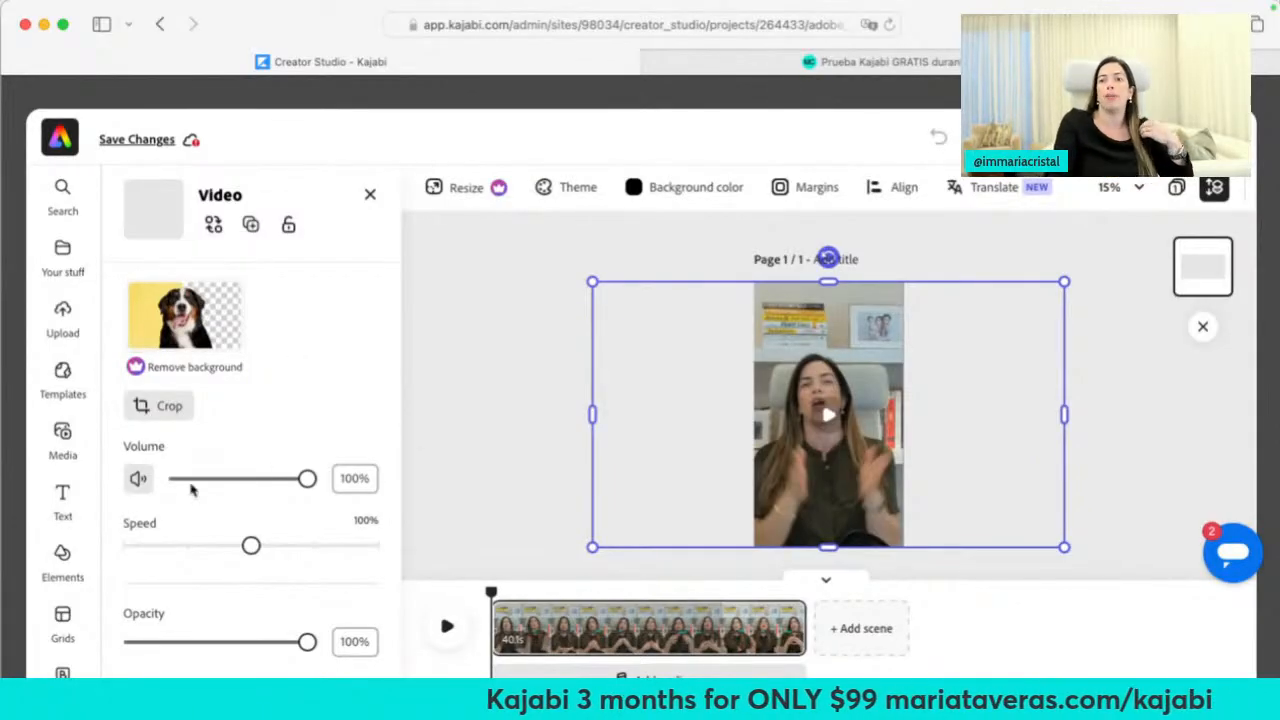
scroll(213, 485, "down", 3)
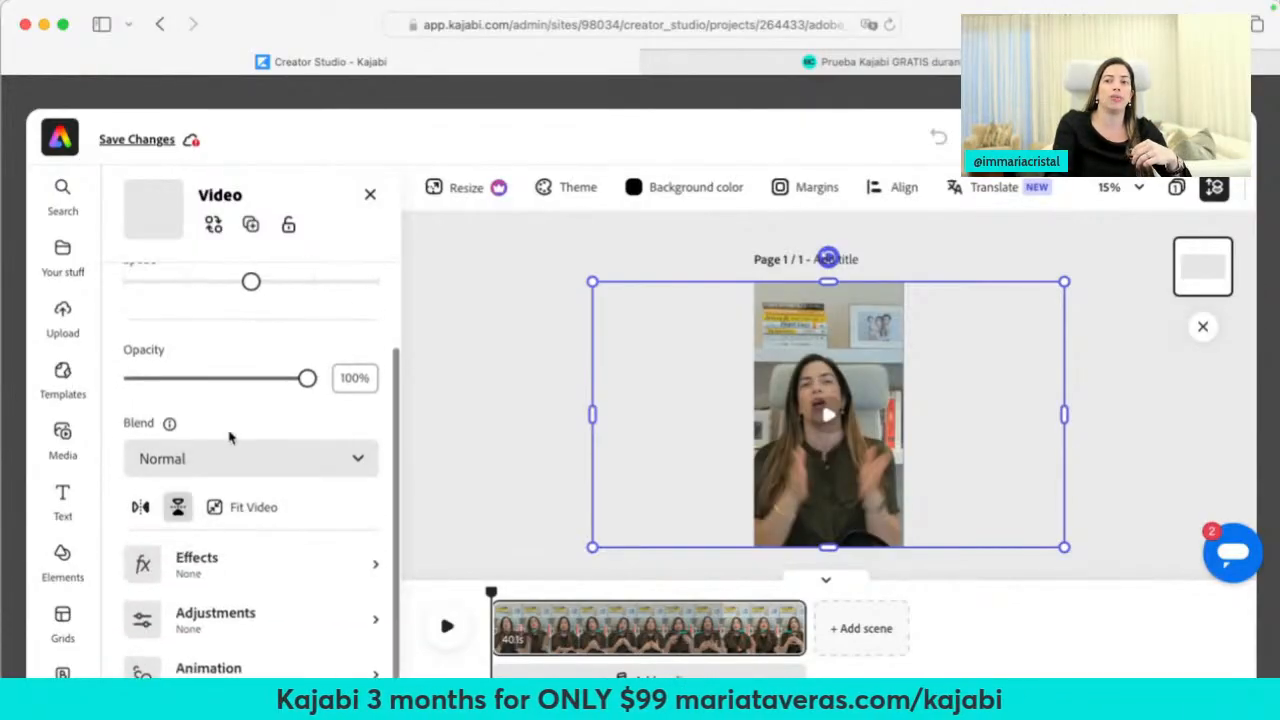
left_click(63, 312)
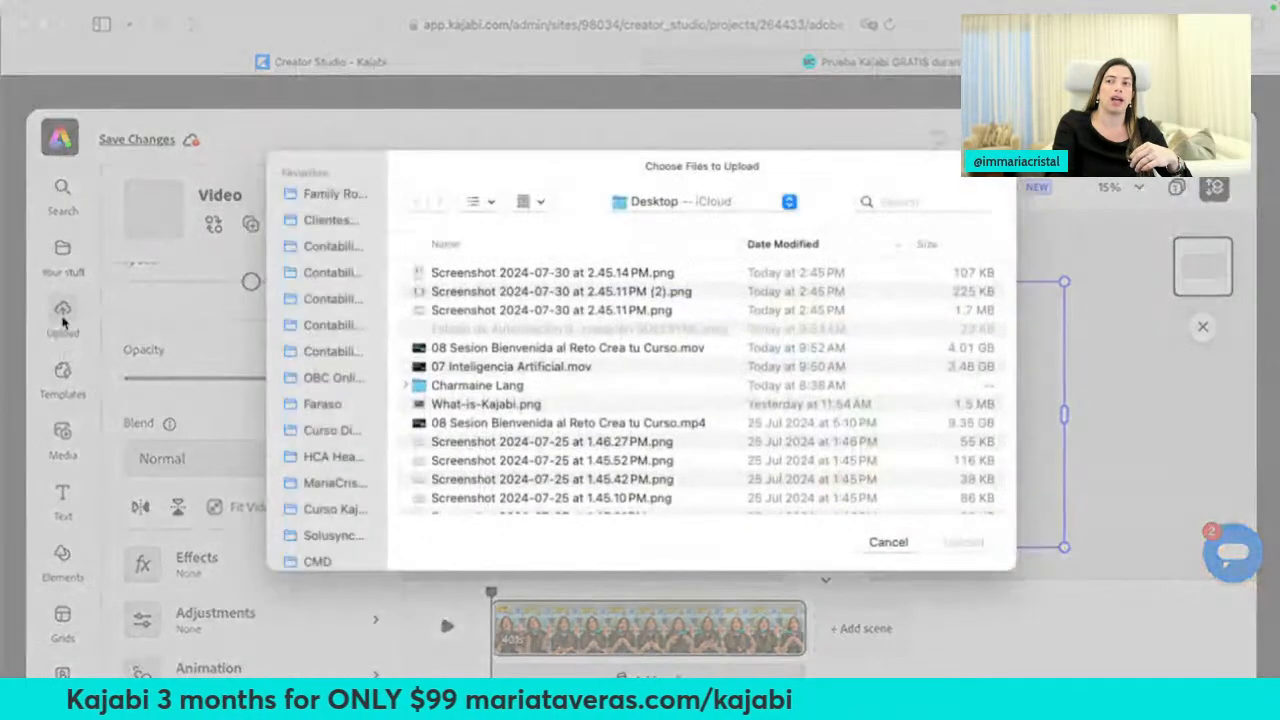
left_click(893, 543)
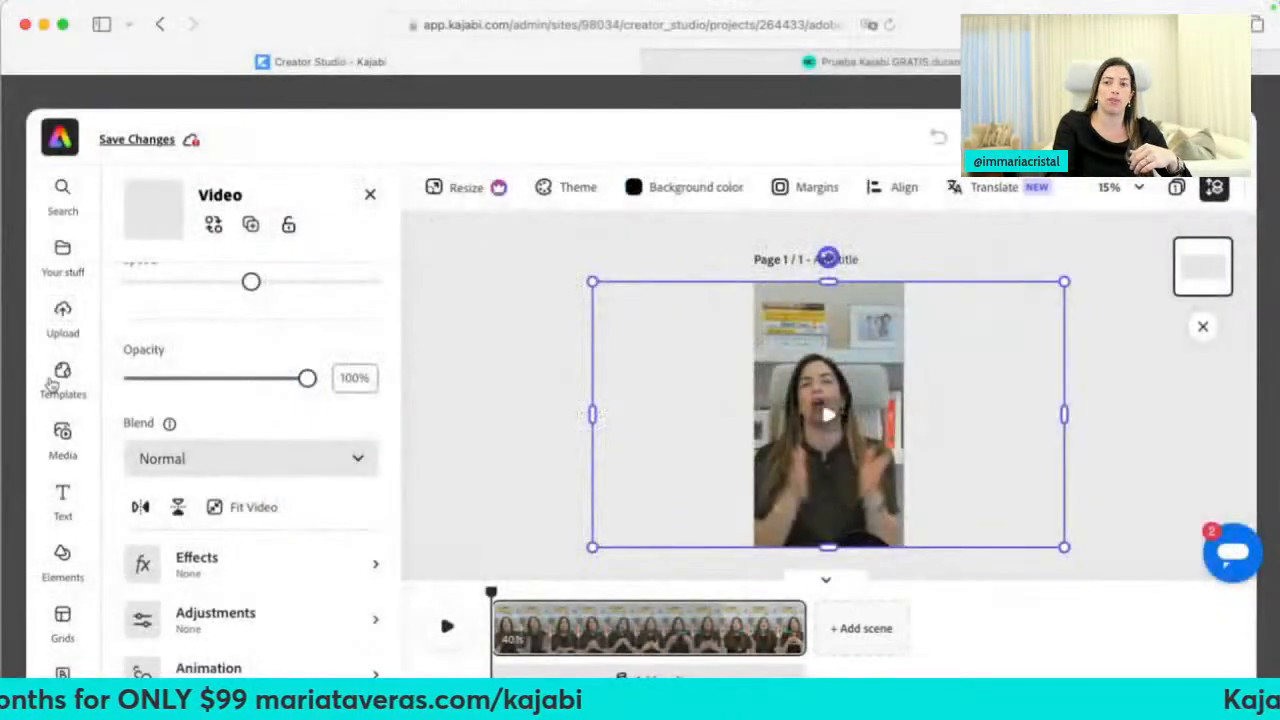
Search the media library for 'rocket' and filter the results to videos
left_click(60, 378)
left_click(62, 438)
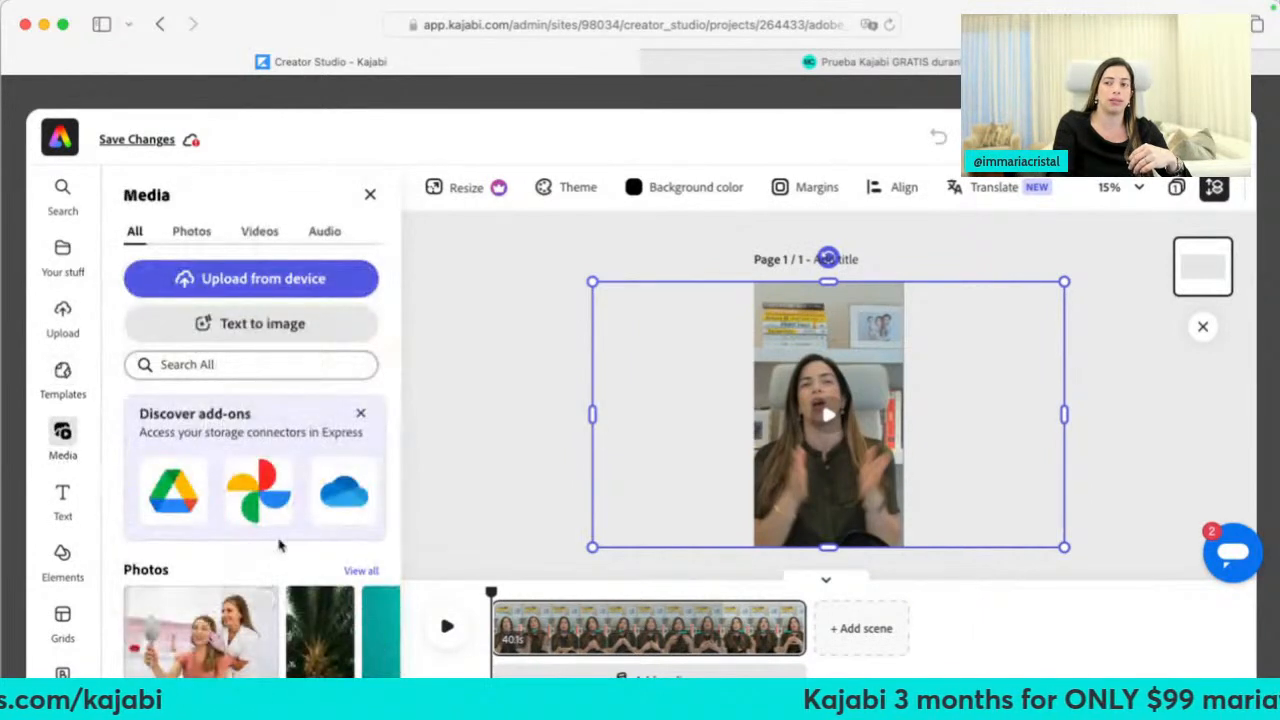
scroll(251, 546, "down", 1)
left_click(242, 366)
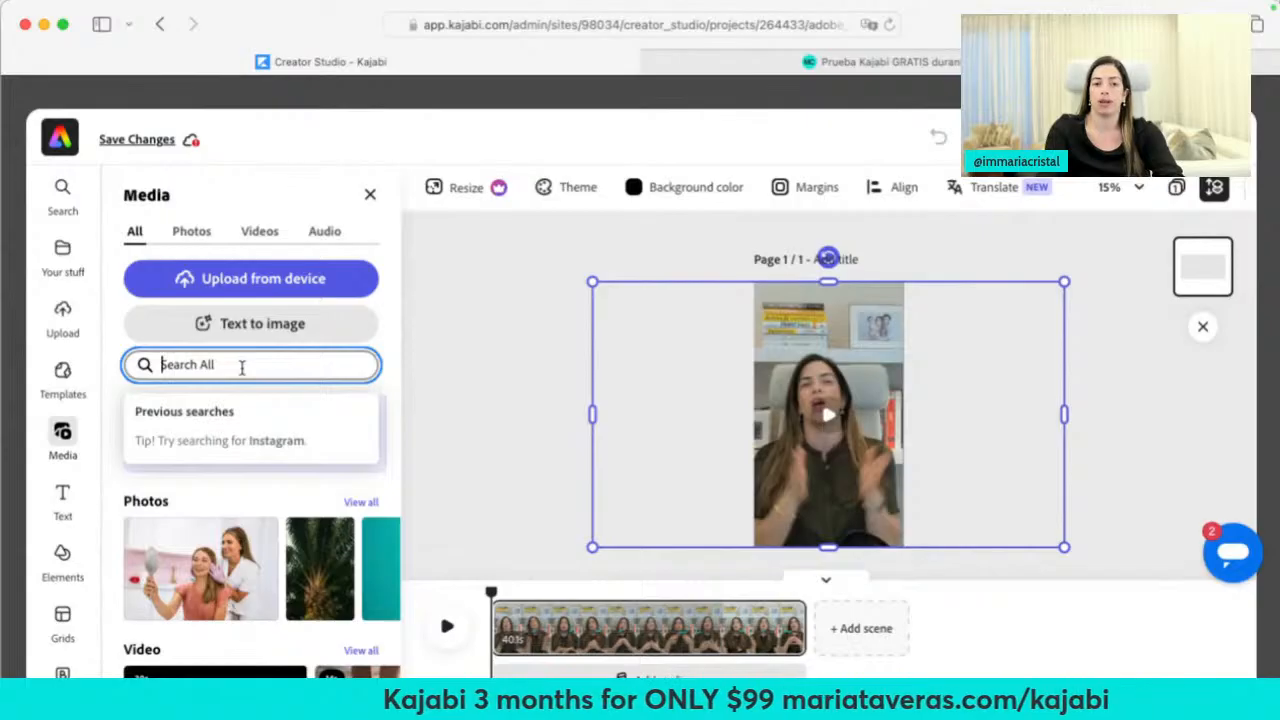
type("rocket")
key("Return")
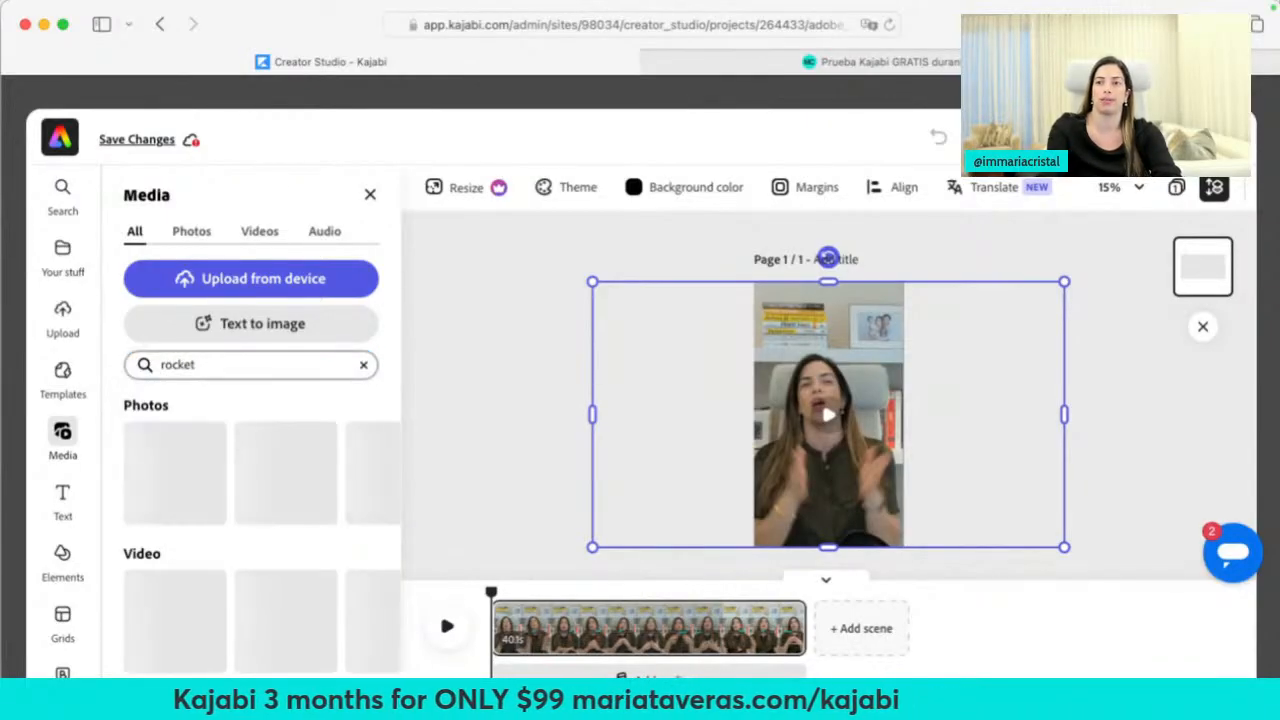
scroll(223, 563, "down", 5)
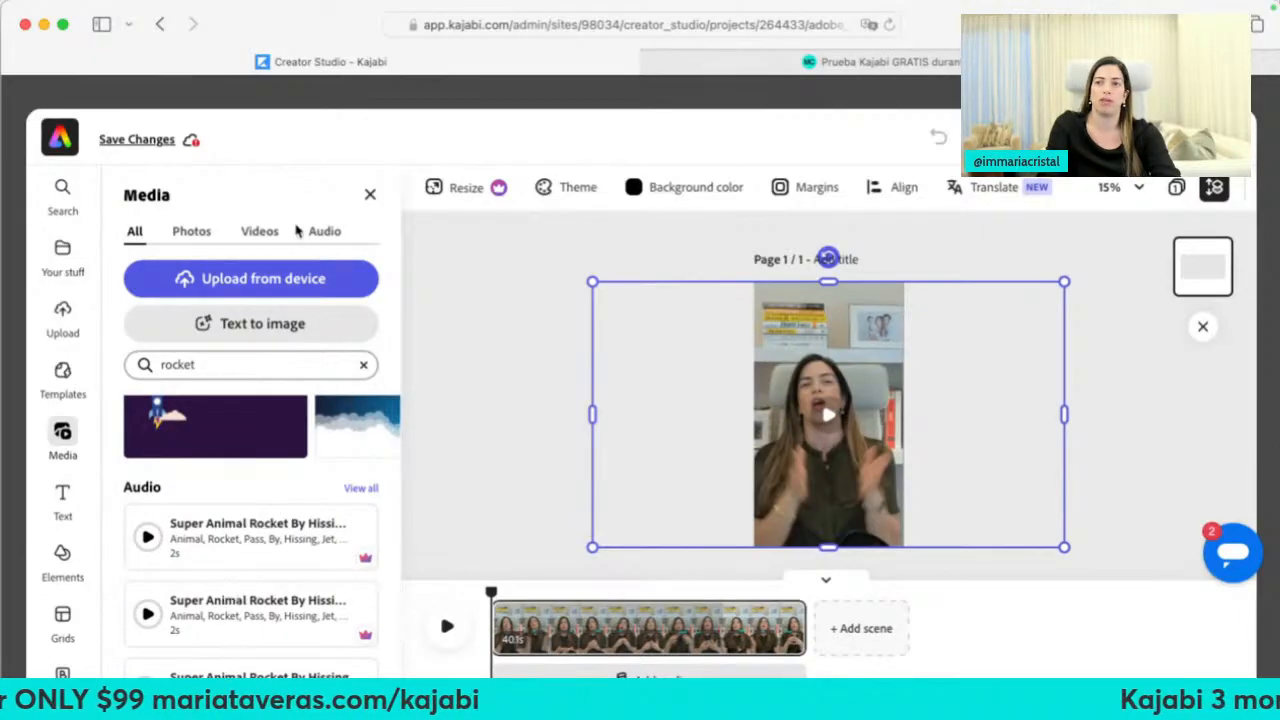
left_click(253, 231)
Refine the media search to 'rocket png', trim it back, and bring up the text templates
left_click(220, 320)
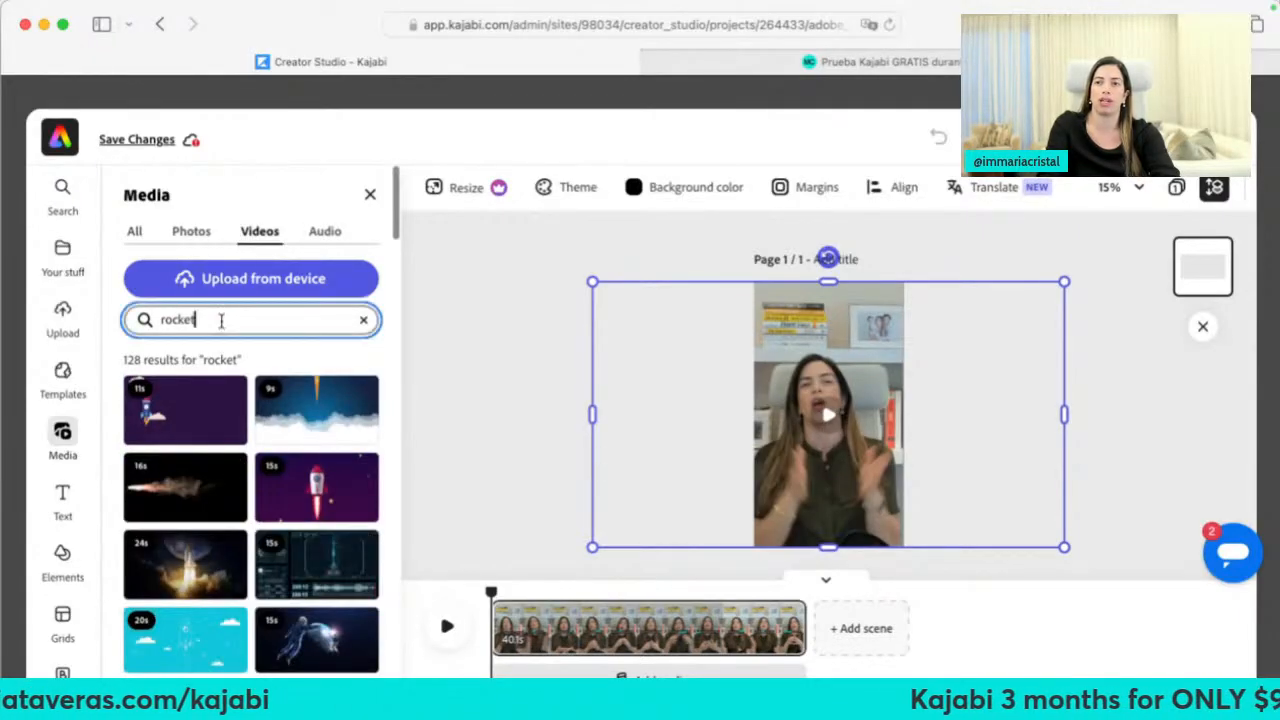
type("on")
key("BackSpace")
key("BackSpace")
type("png")
key("Return")
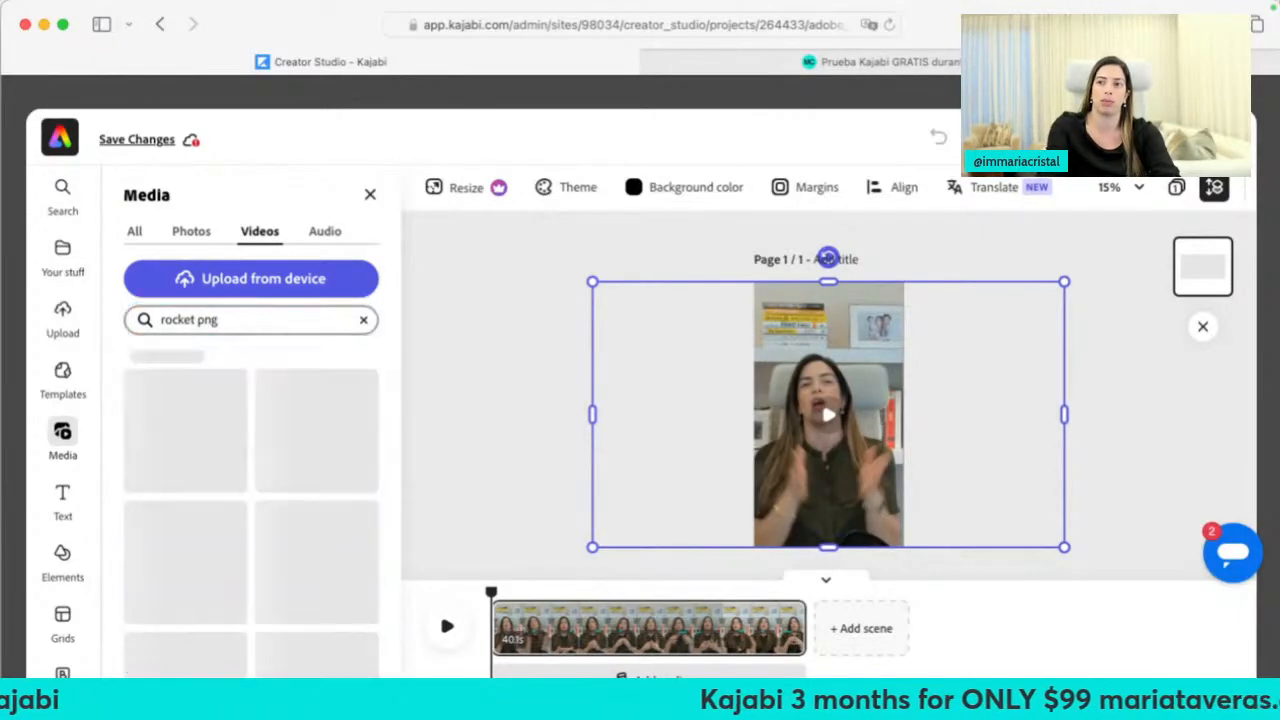
left_click(206, 320)
key("BackSpace")
key("BackSpace")
key("BackSpace")
key("BackSpace")
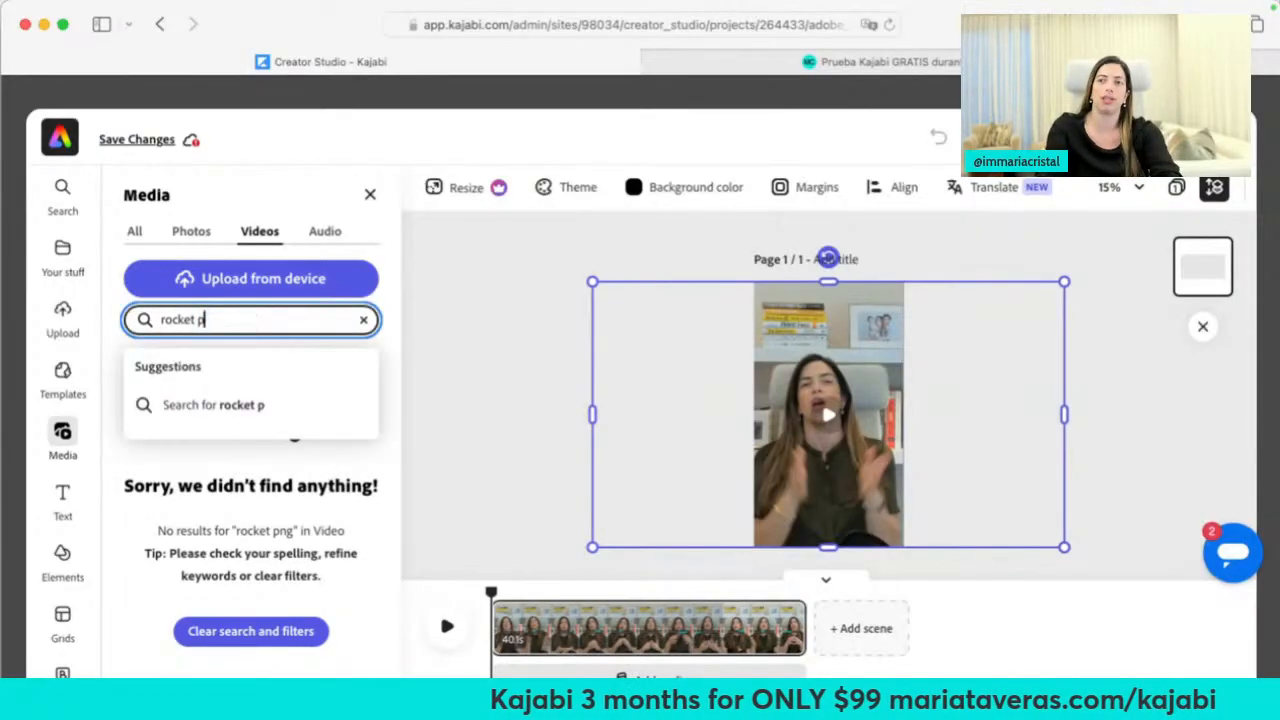
left_click(62, 500)
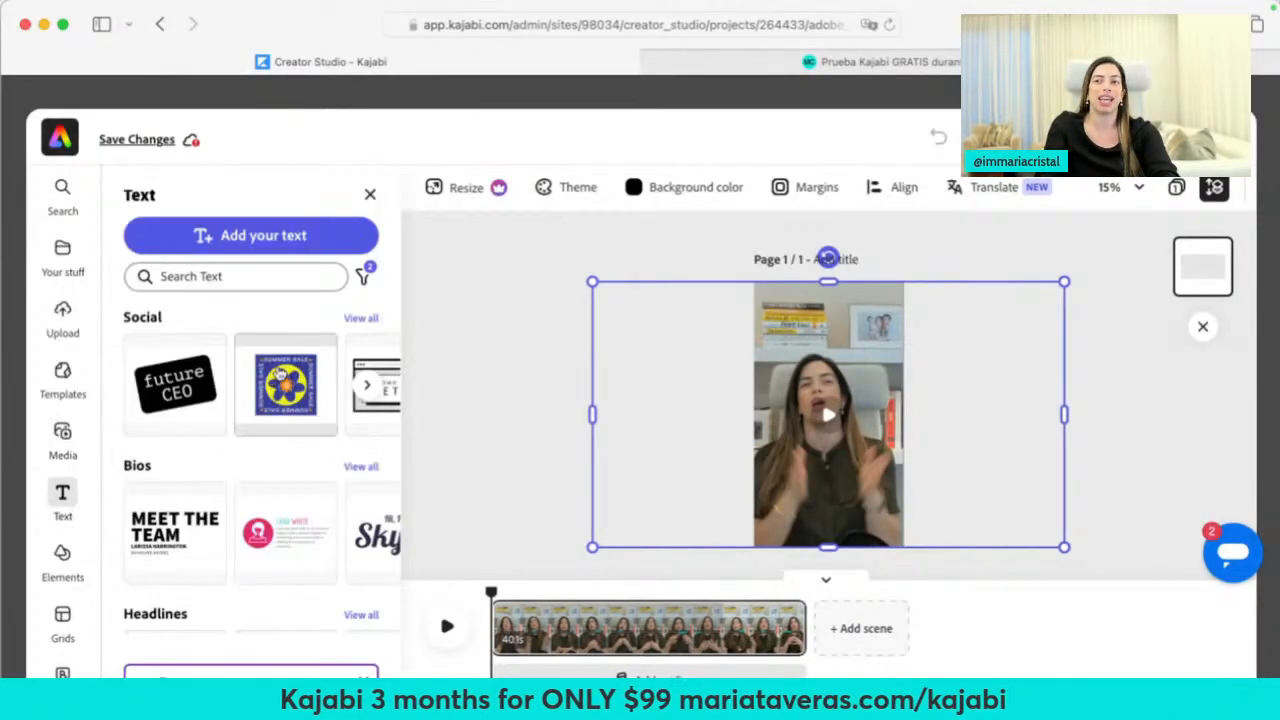
Add the MEET THE TEAM text template to the clip and make its text white
left_click(175, 548)
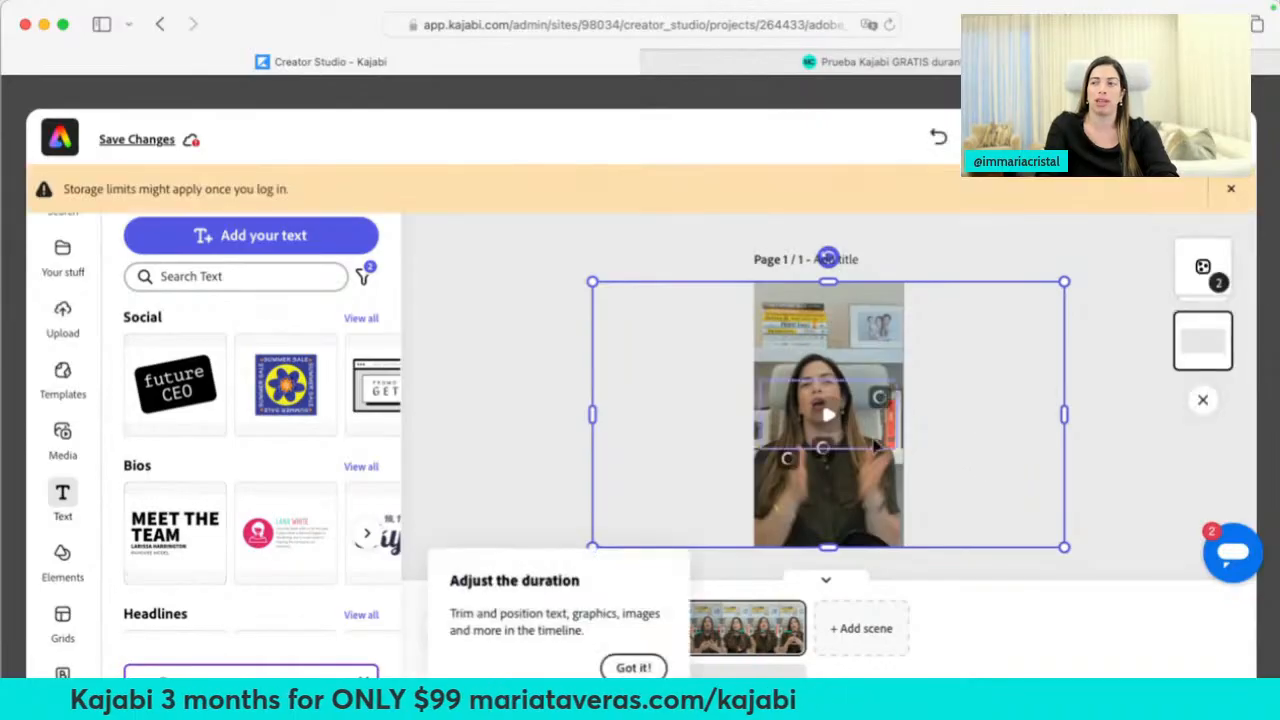
left_click(781, 422)
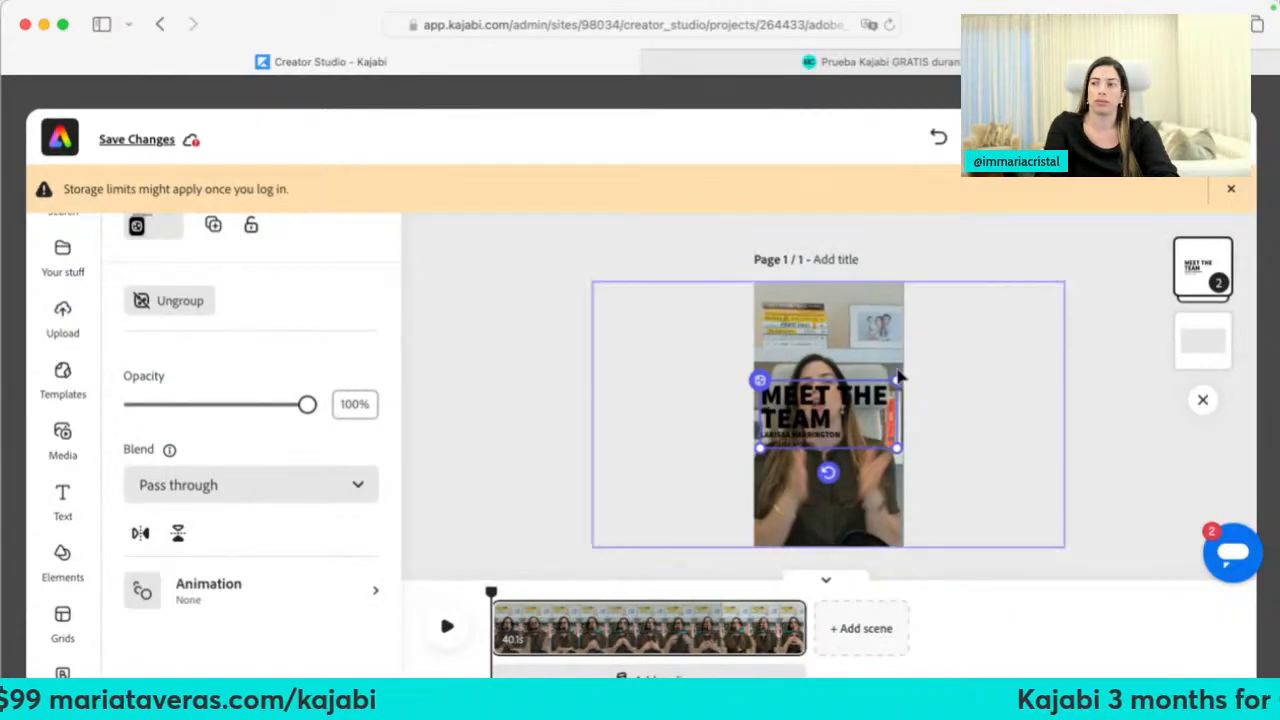
left_click(850, 395)
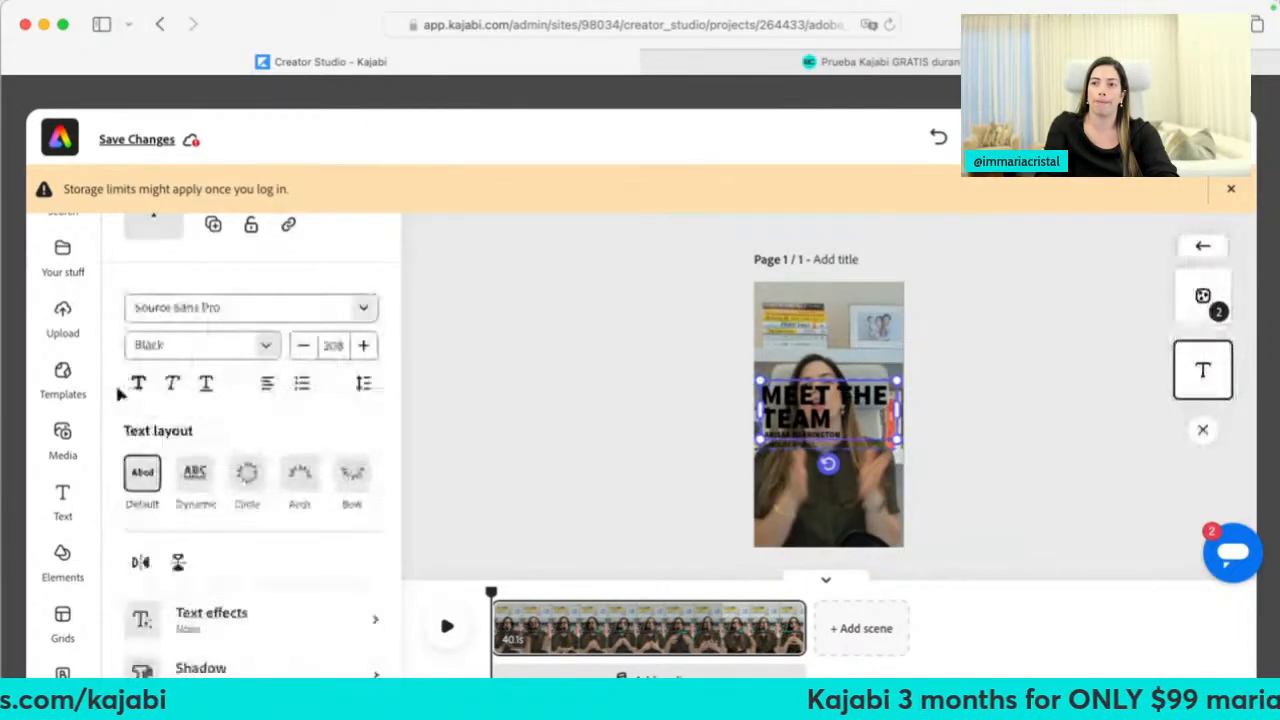
left_click(153, 593)
left_click(266, 572)
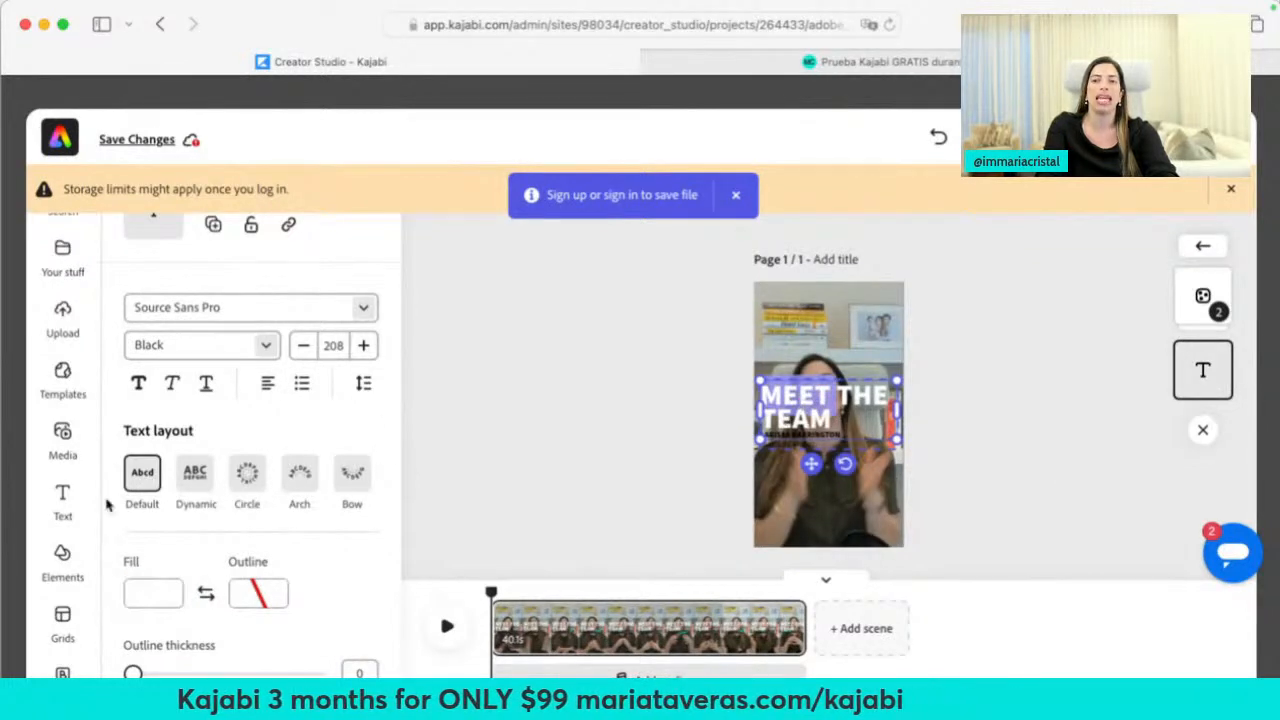
Browse the design elements and grid layouts, then close the editor, discarding the changes
left_click(62, 557)
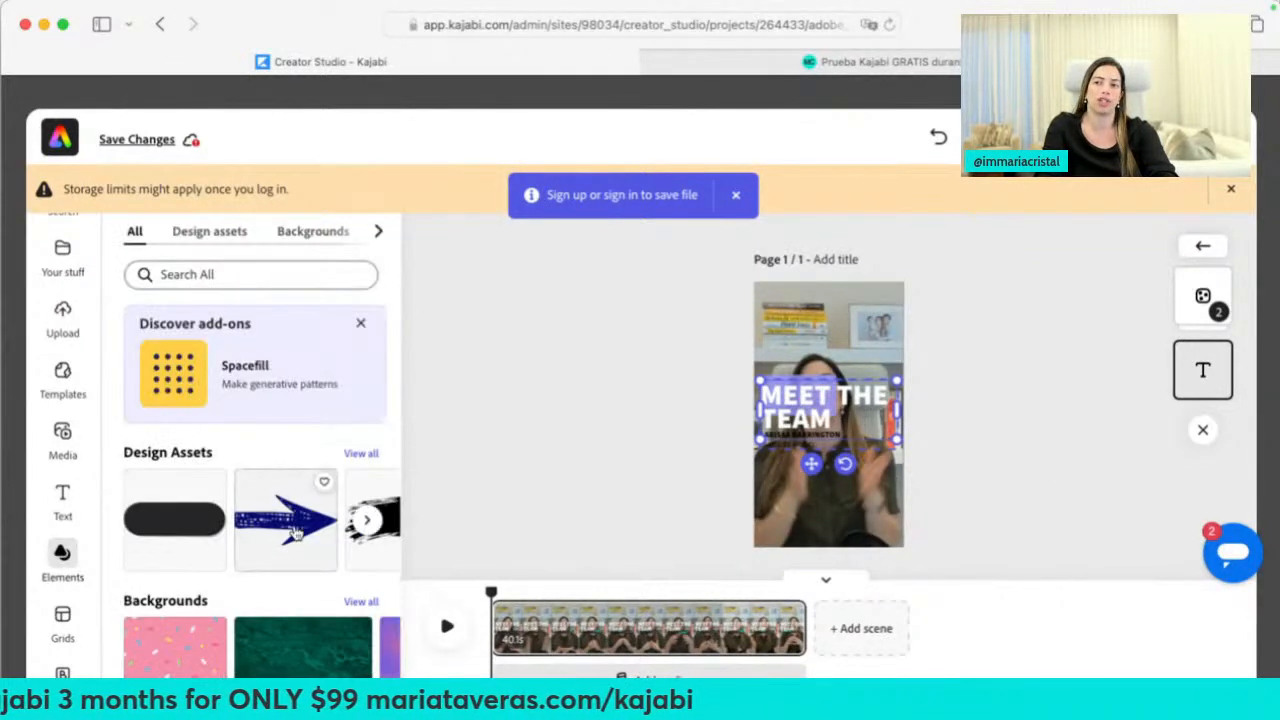
left_click(368, 522)
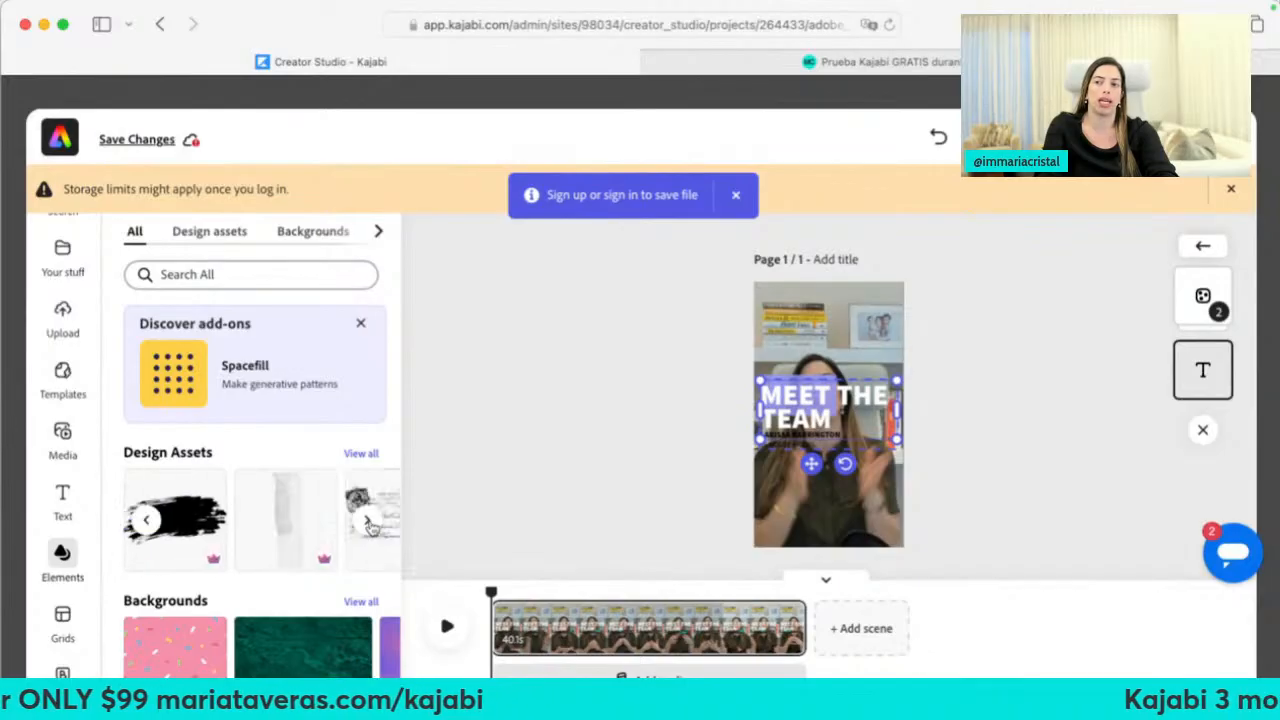
left_click(368, 522)
left_click(370, 522)
left_click(370, 522)
scroll(300, 500, "down", 3)
left_click(62, 620)
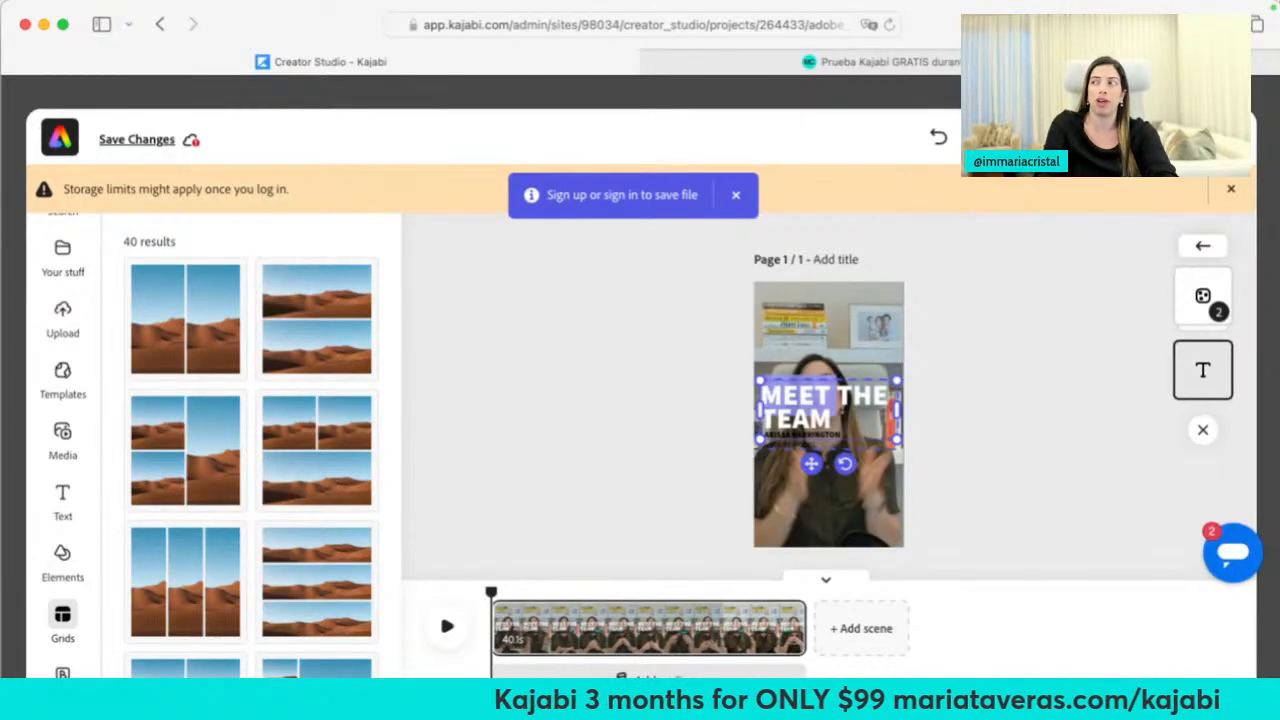
left_click(1230, 137)
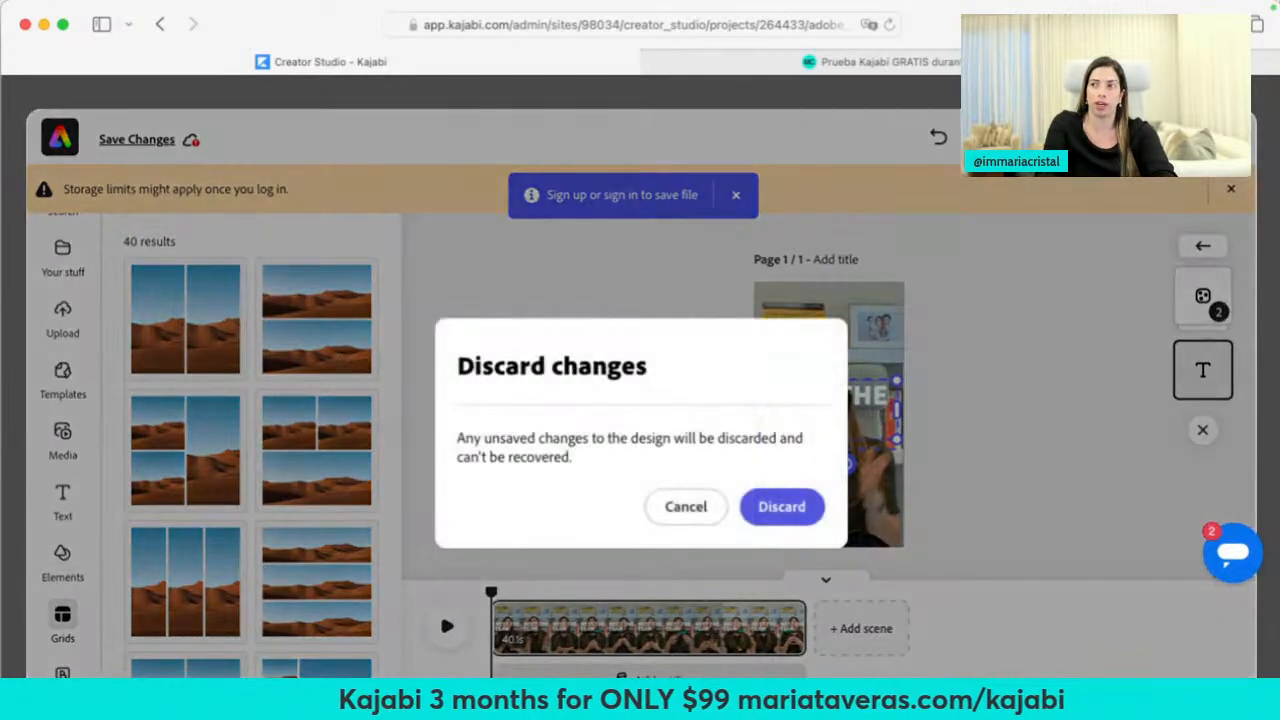
left_click(782, 506)
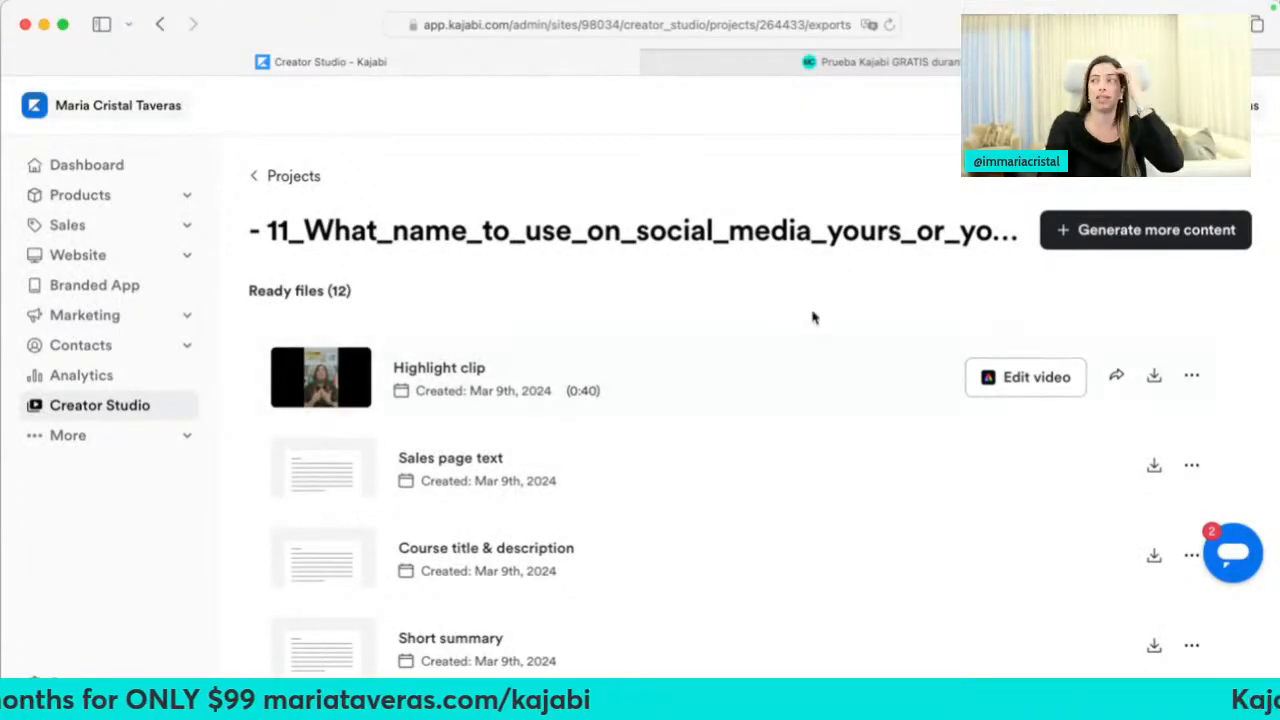
Browse the Creator Studio projects overview, then return to the Creator Studio landing page
left_click(272, 186)
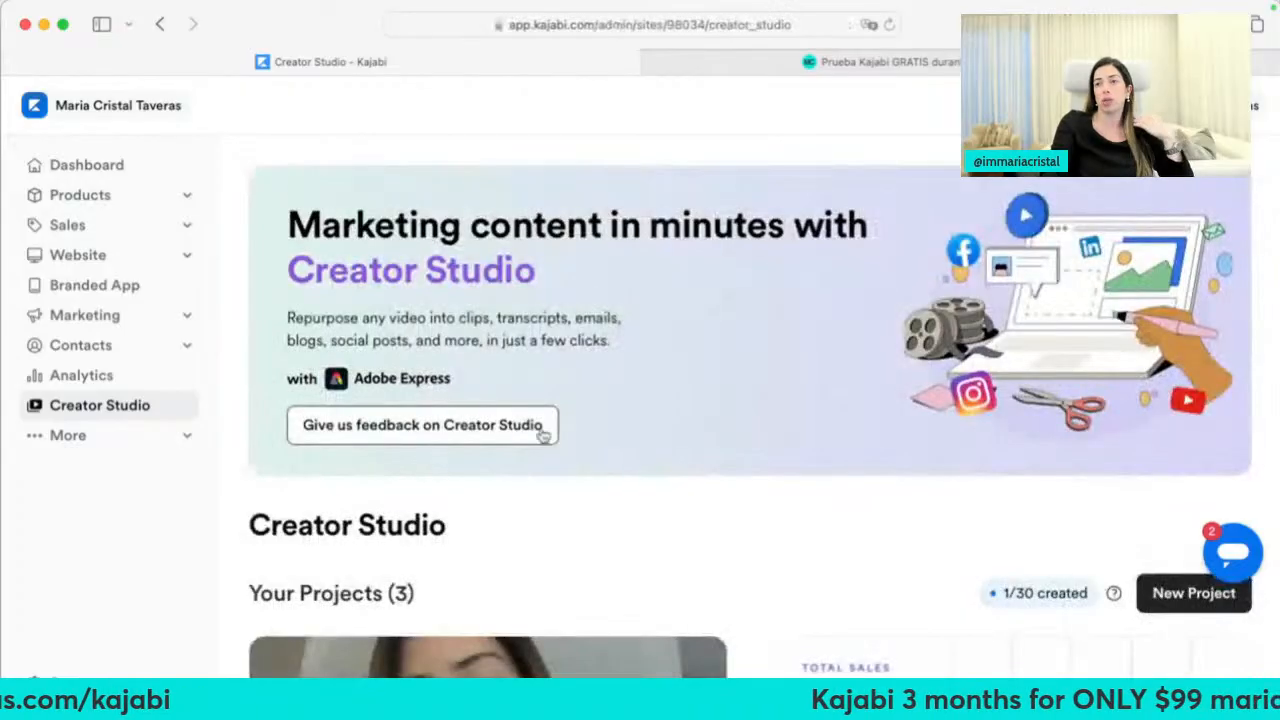
scroll(580, 553, "down", 3)
scroll(580, 553, "down", 5)
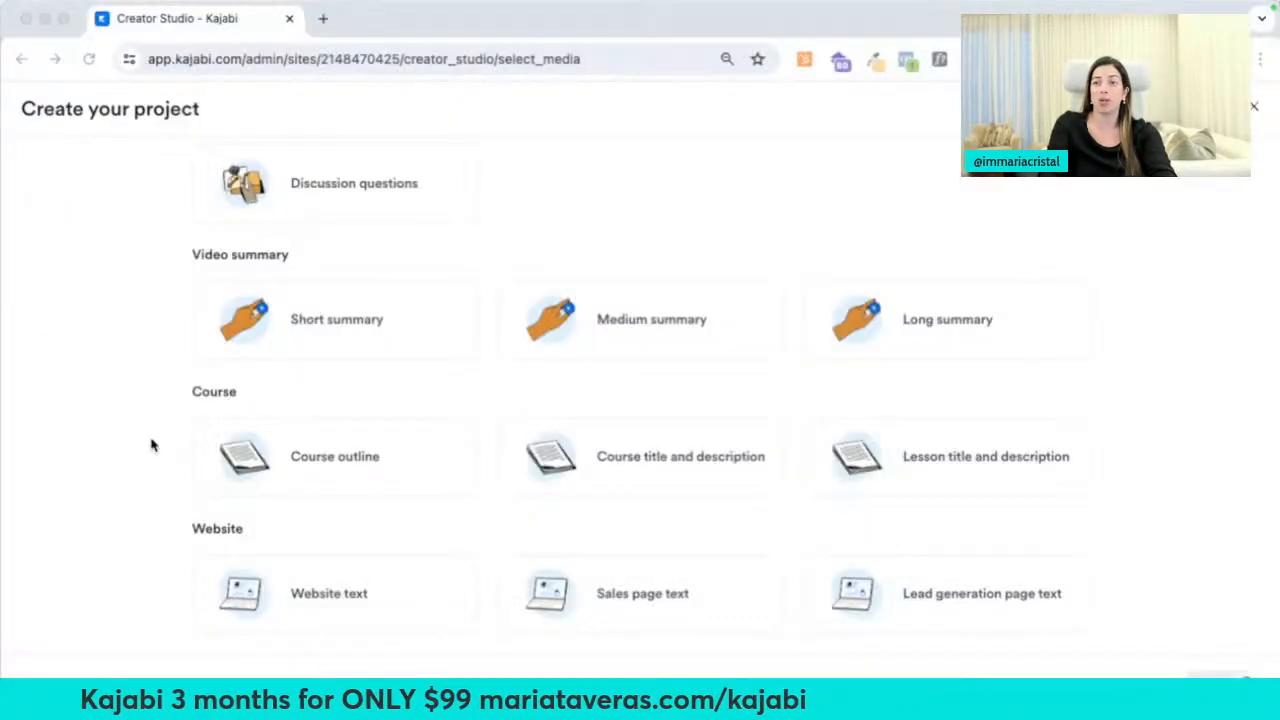
scroll(157, 277, "up", 10)
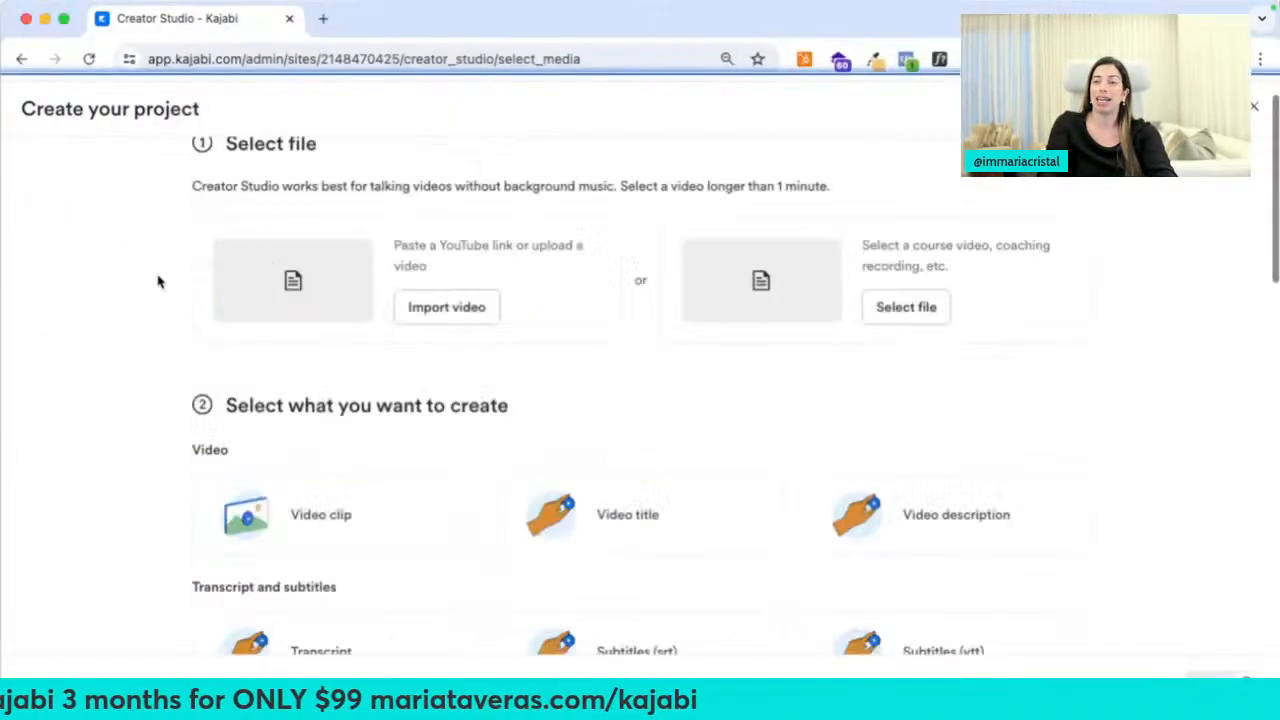
left_click(21, 59)
Open Expert Services from the More section in a new tab and view the Kajabi Experts page
left_click(112, 410)
right_click(88, 437)
left_click(150, 440)
left_click(378, 30)
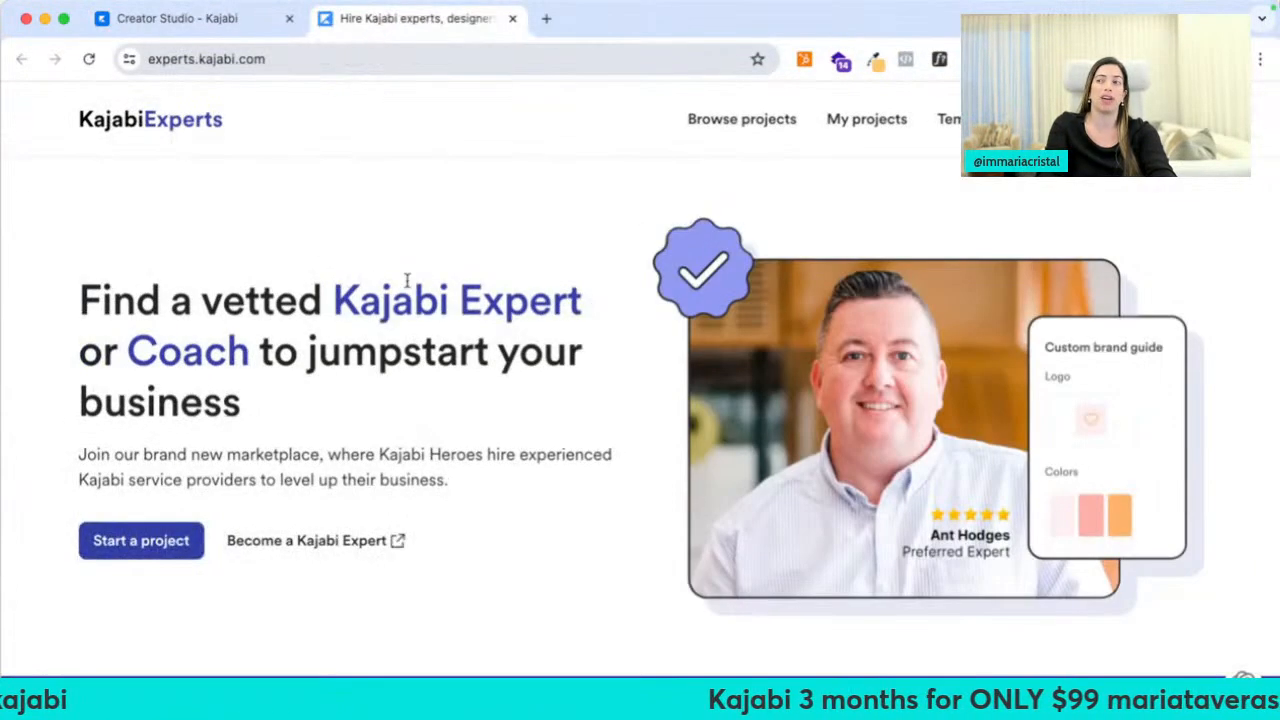
Scroll through the Kajabi Experts marketplace, then close its tab
scroll(480, 362, "down", 10)
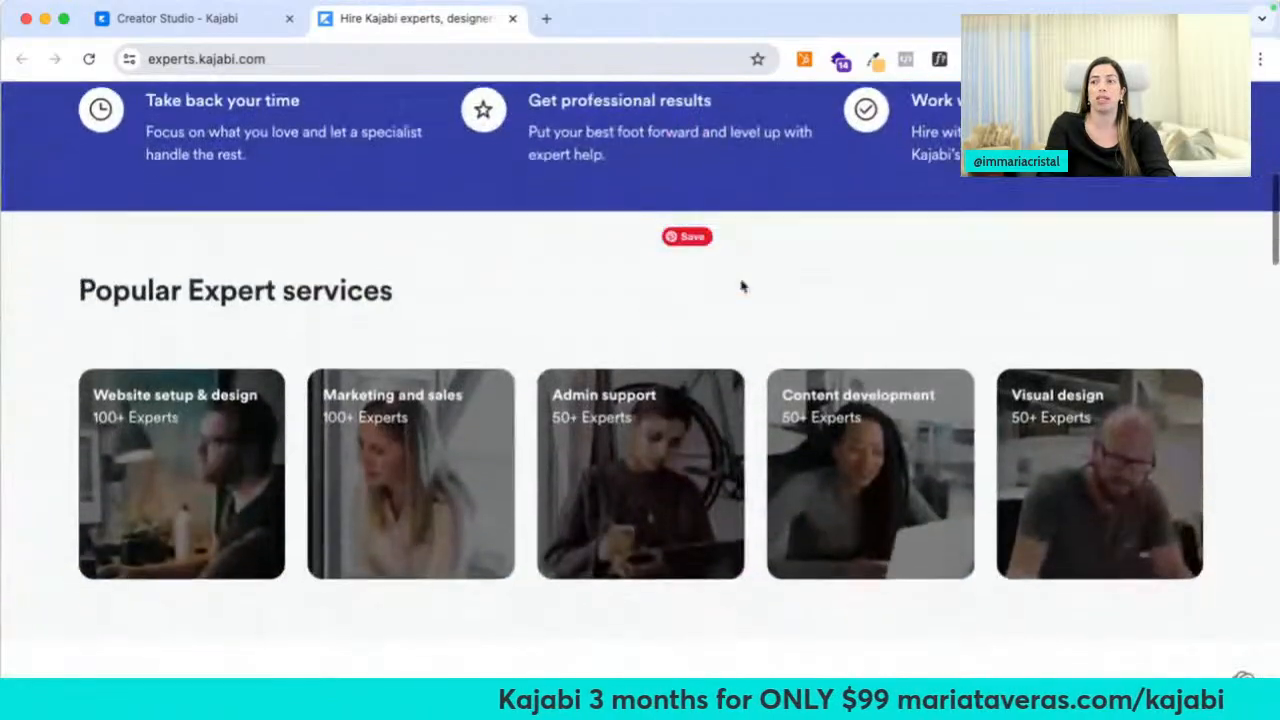
scroll(607, 339, "down", 20)
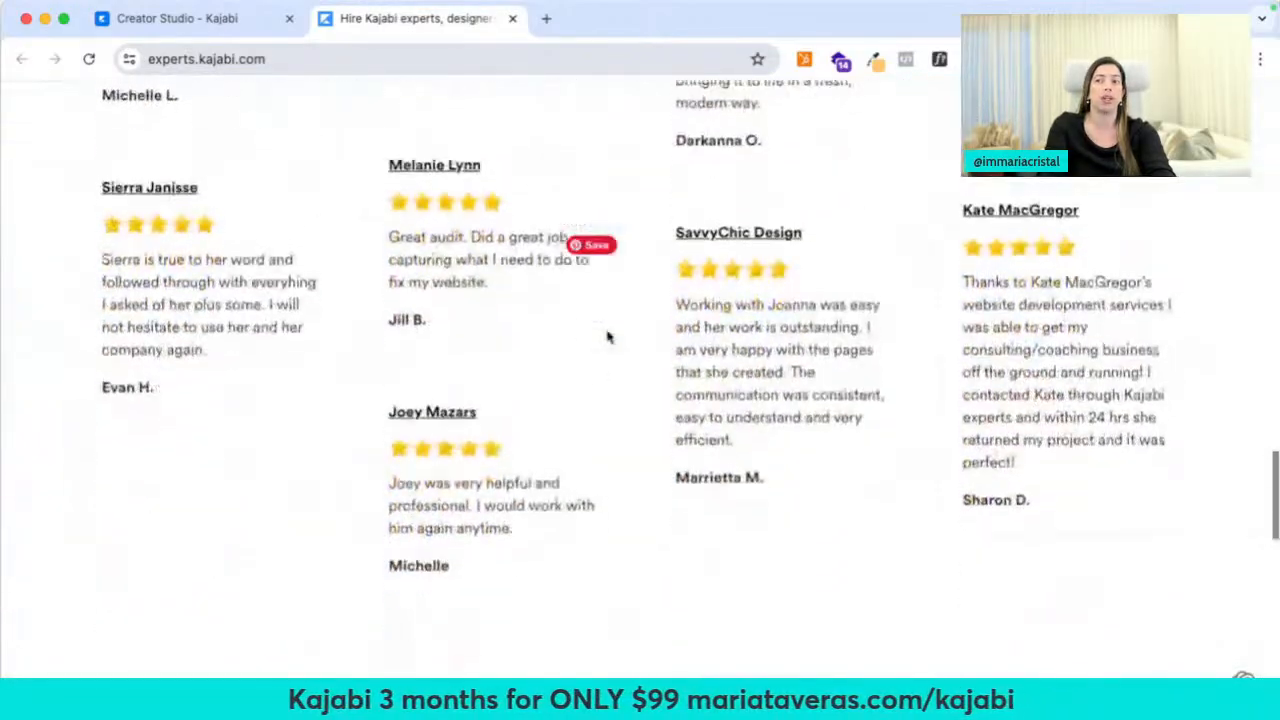
scroll(607, 339, "up", 20)
key("super+w")
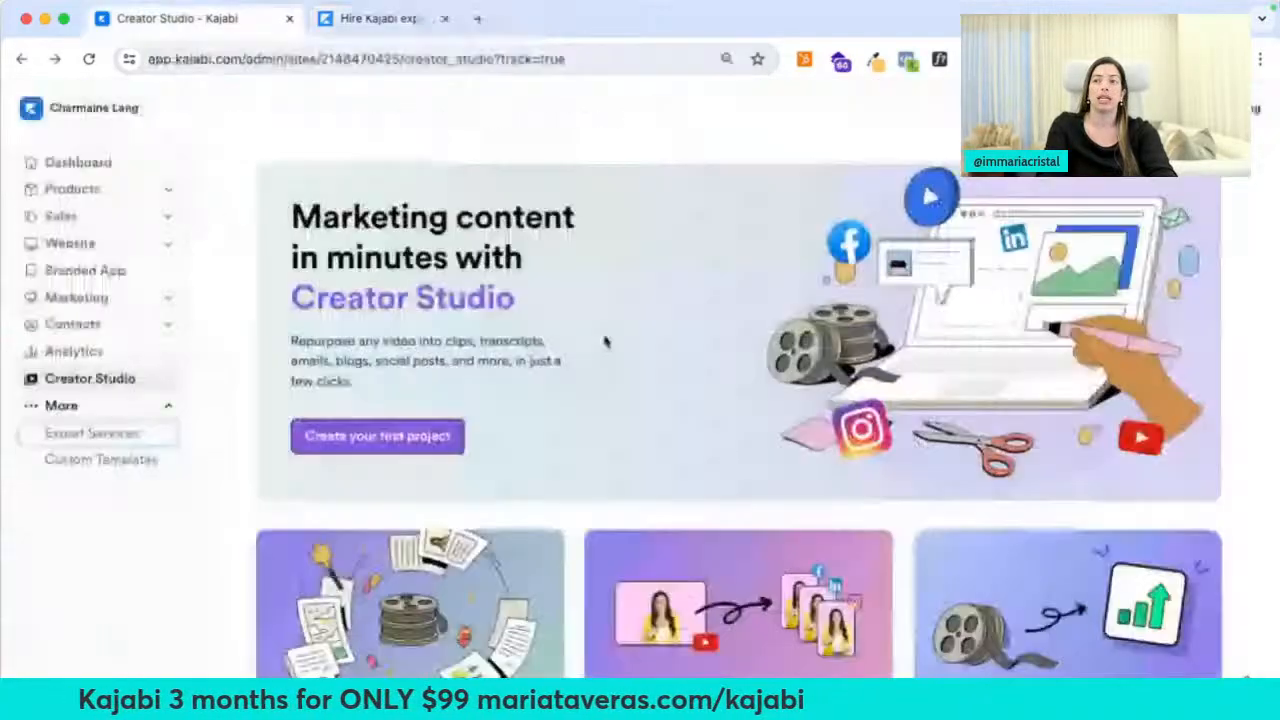
Open Custom Templates to review the Kajabi Templates marketplace, then close it and return to Creator Studio
left_click(120, 459)
scroll(346, 500, "down", 1)
scroll(346, 500, "down", 5)
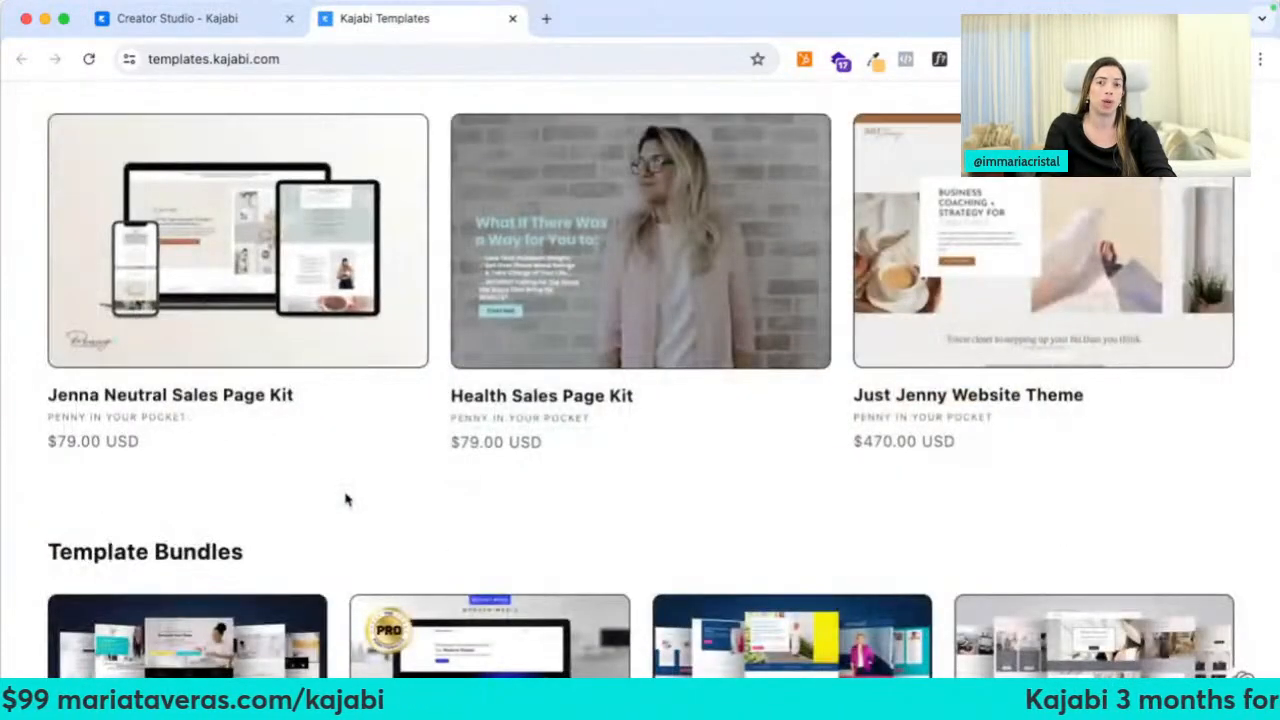
scroll(346, 500, "up", 6)
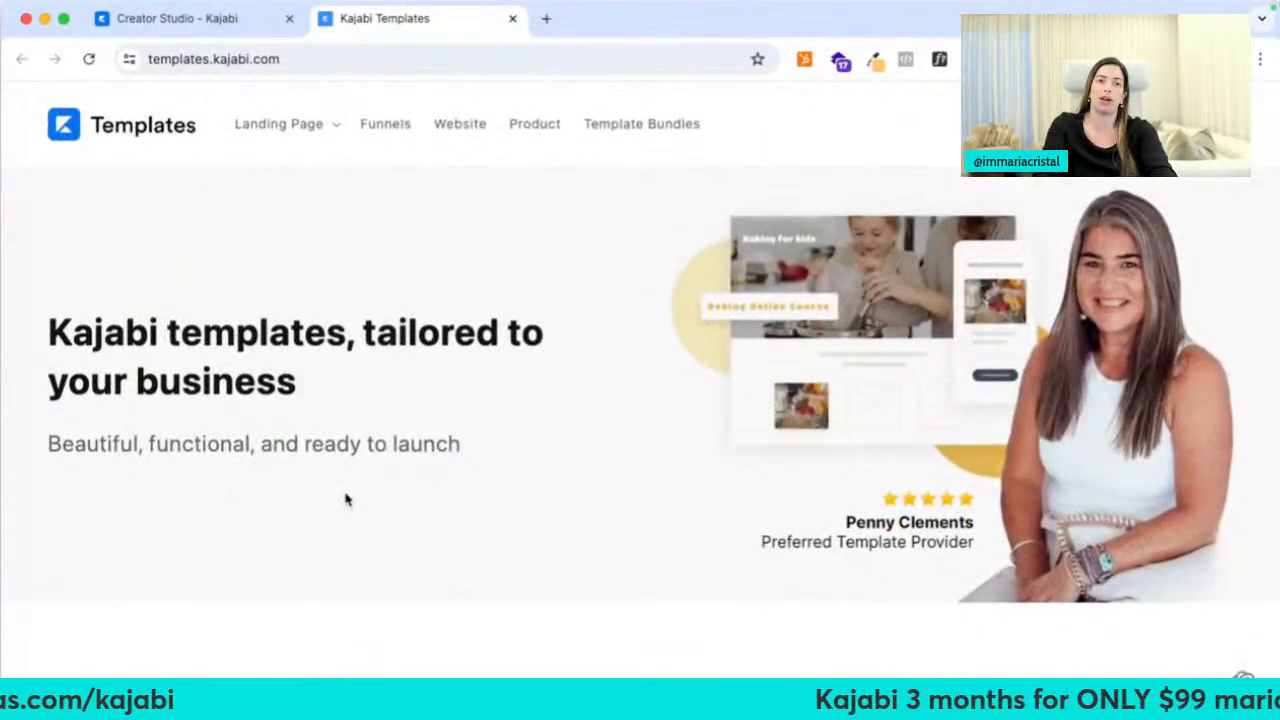
key("super+w")
left_click(366, 139)
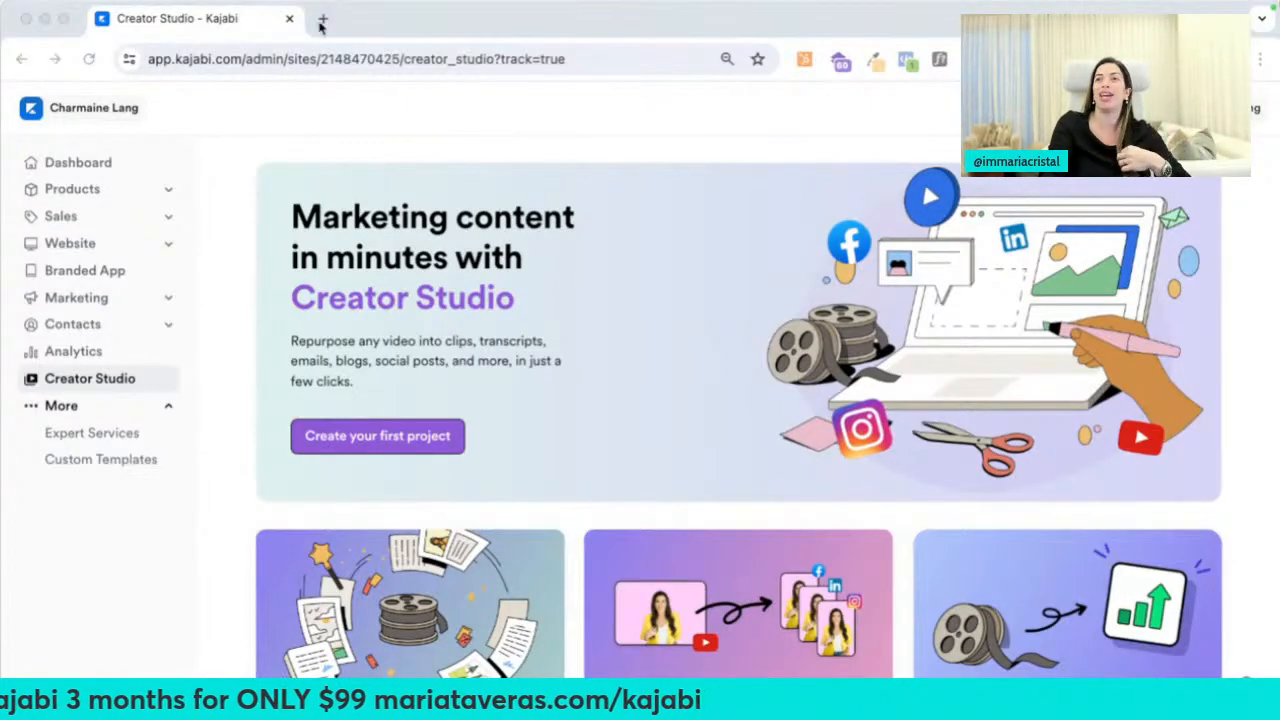
left_click(307, 121)
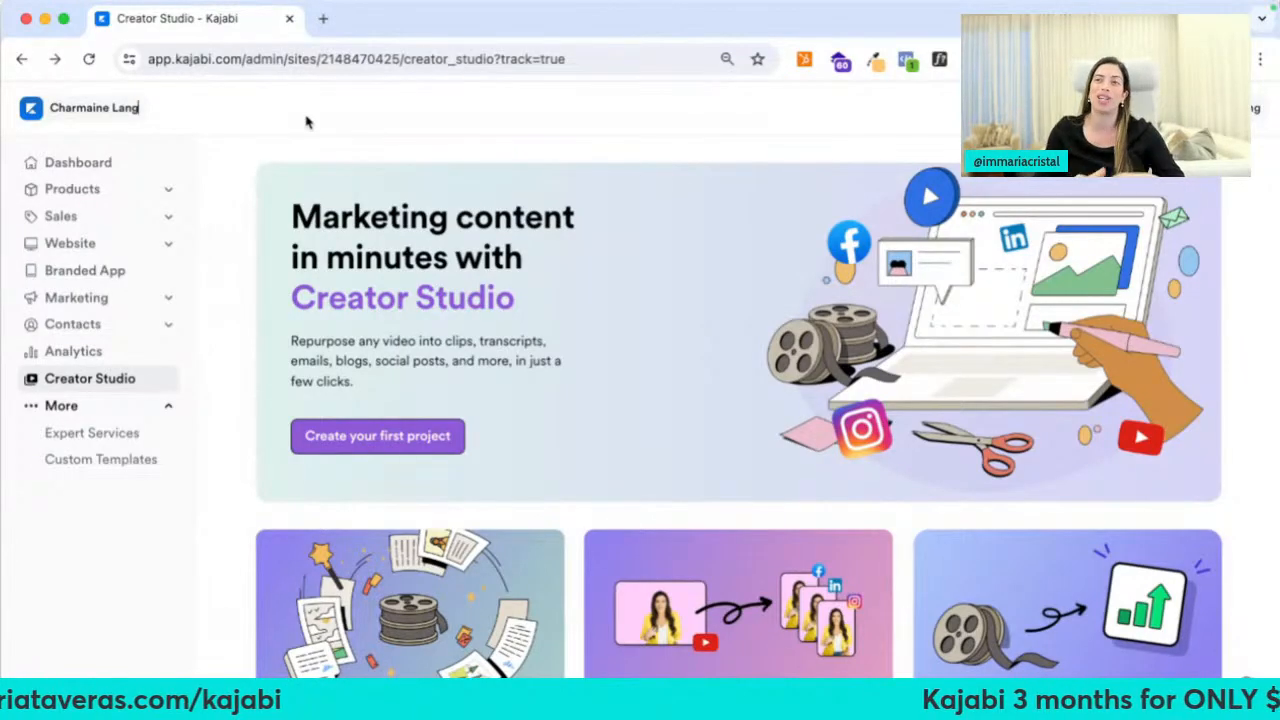
left_click(323, 18)
type("mariatav")
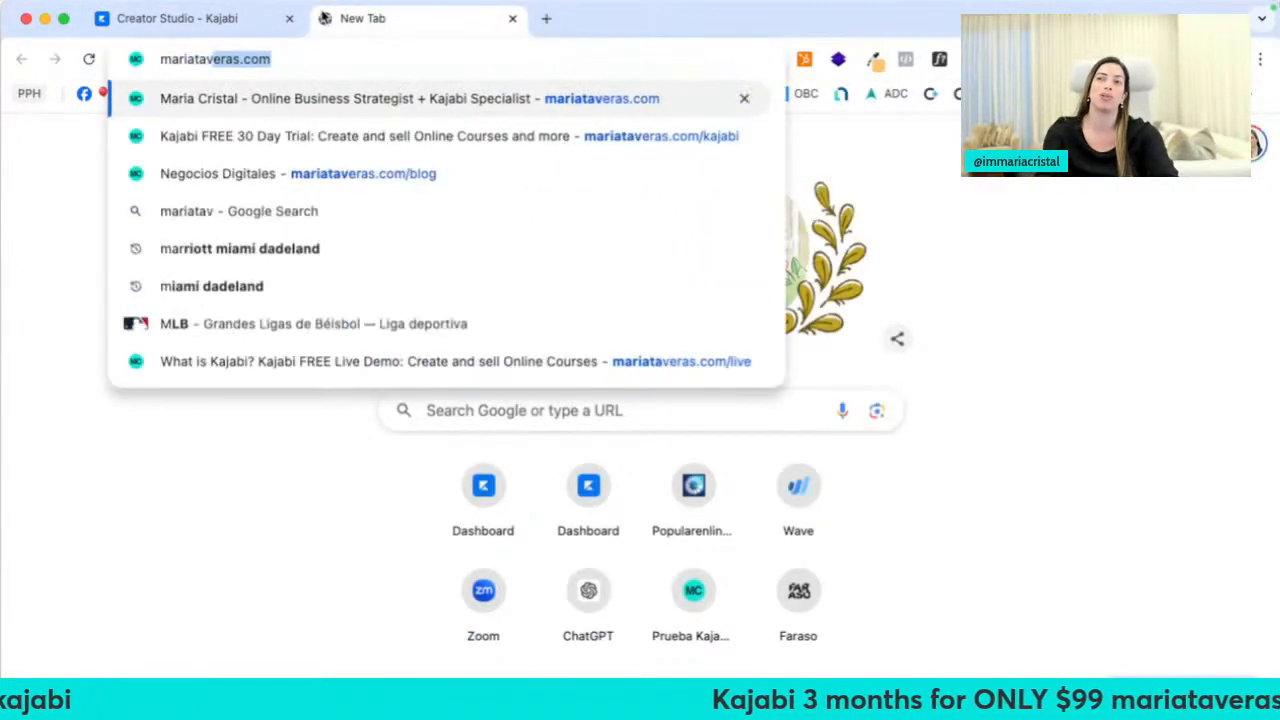
type("eras.com/kajabi")
key("Return")
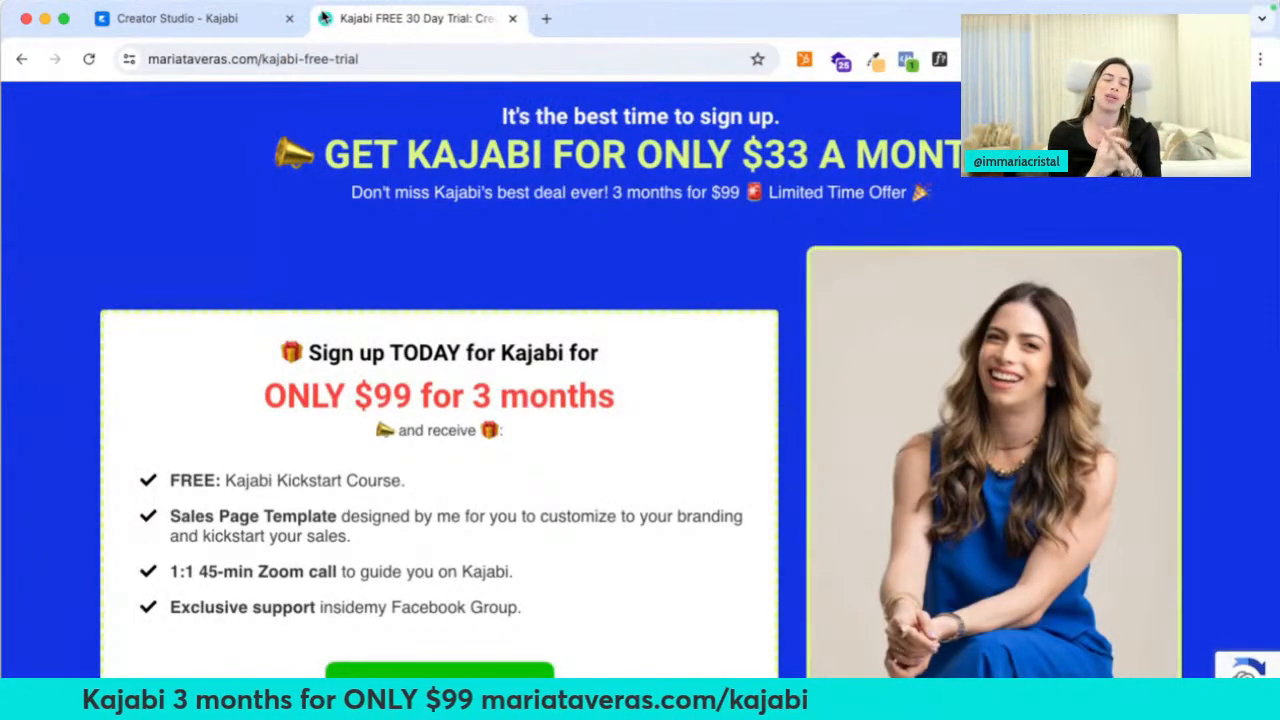
scroll(294, 289, "down", 5)
left_click_drag(225, 274, 432, 281)
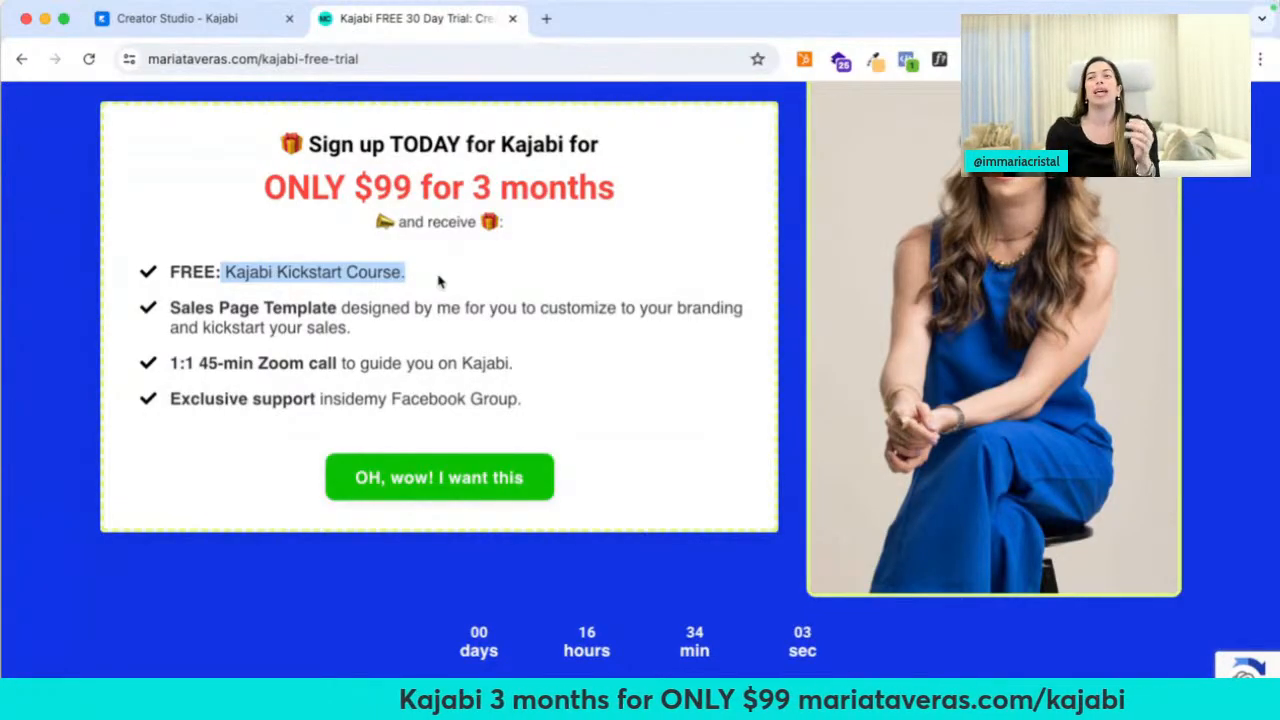
left_click(438, 281)
triple_click(444, 340)
left_click(447, 343)
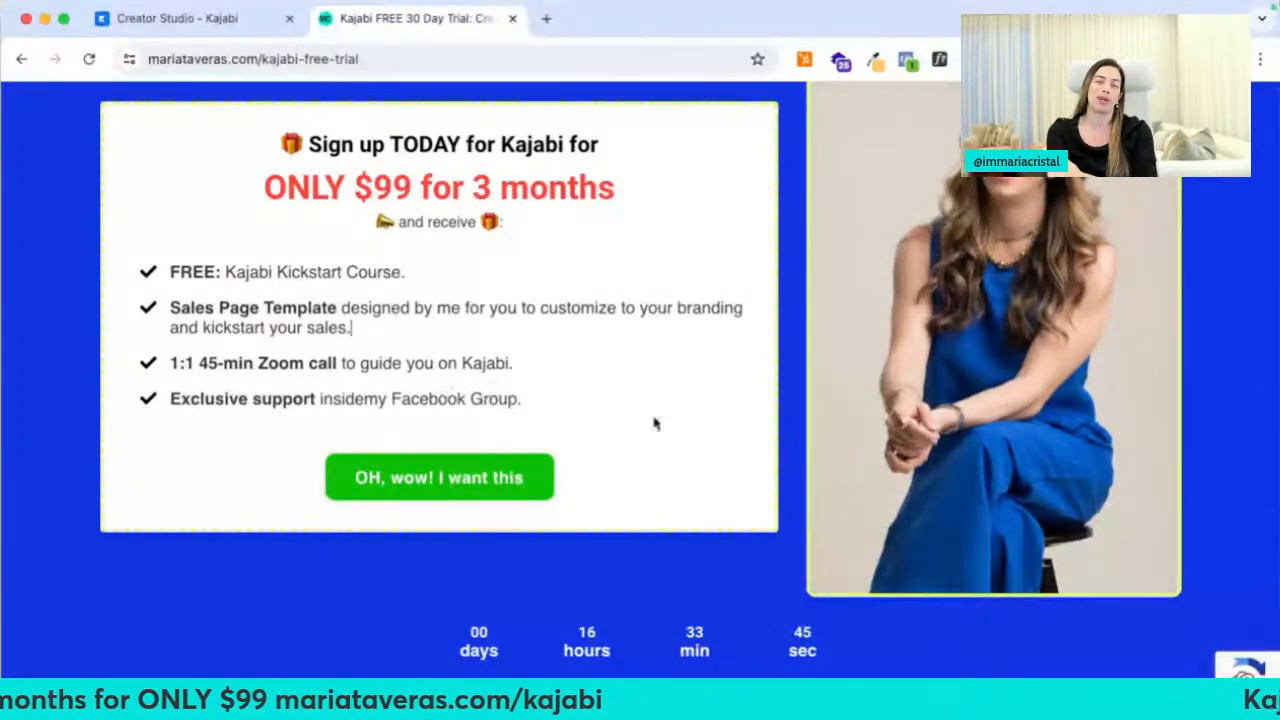
scroll(683, 435, "down", 1)
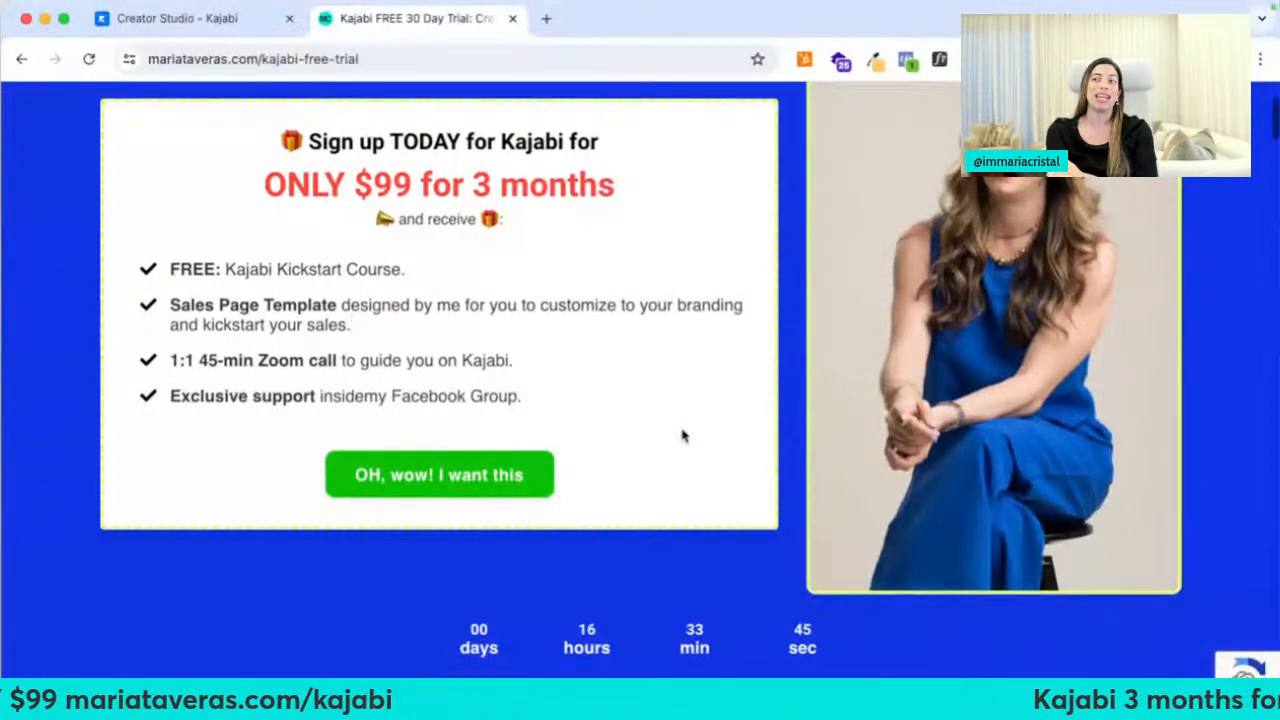
scroll(683, 435, "down", 1)
scroll(683, 435, "down", 2)
scroll(465, 289, "up", 4)
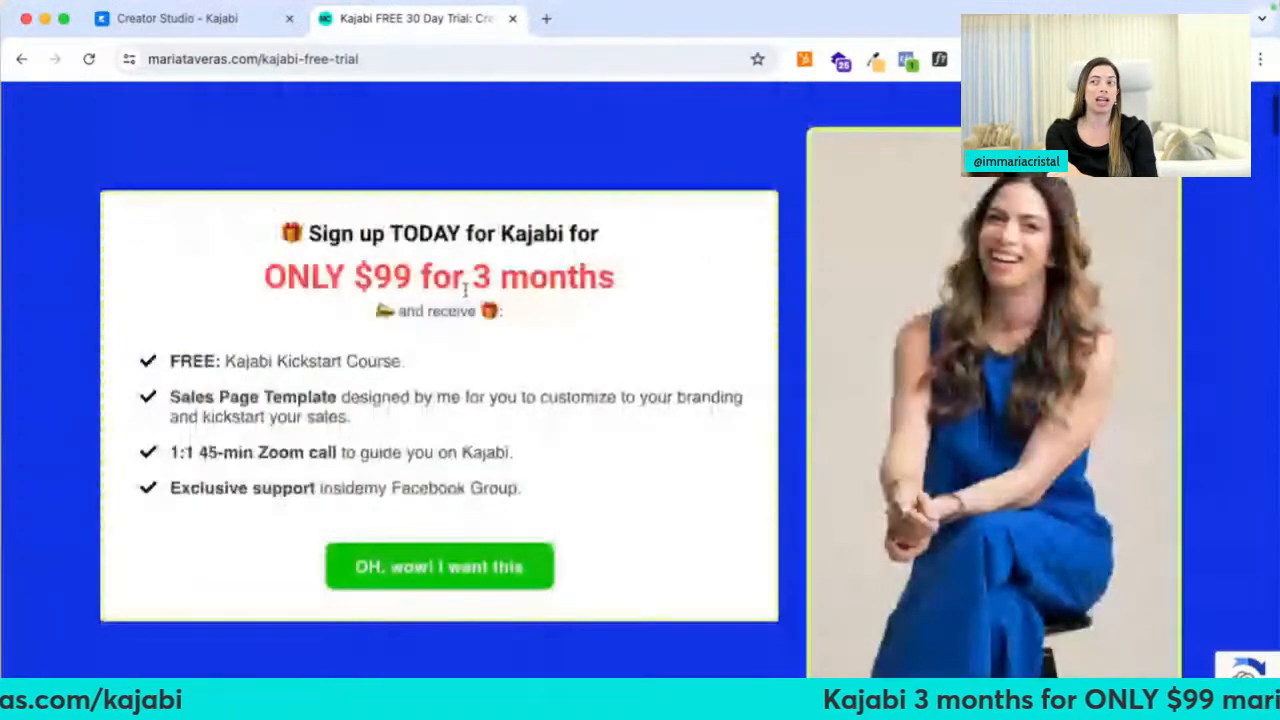
scroll(465, 289, "up", 2)
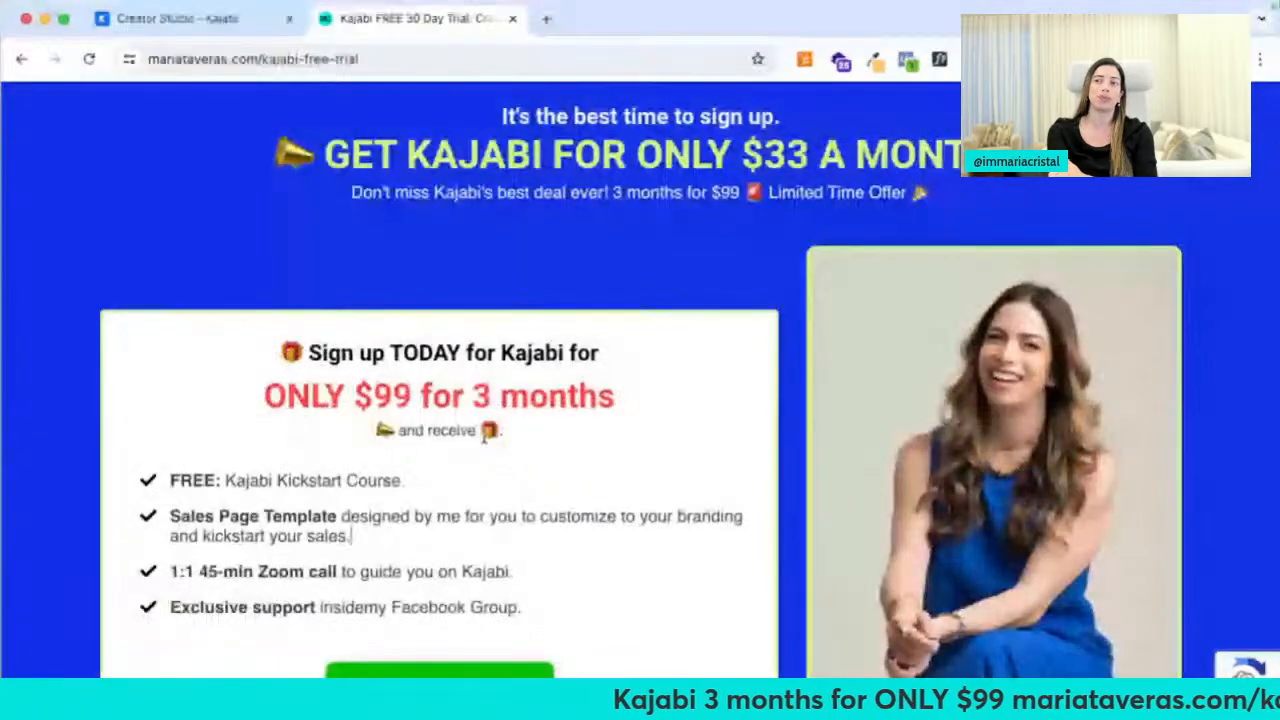
scroll(545, 433, "down", 4)
scroll(545, 433, "down", 5)
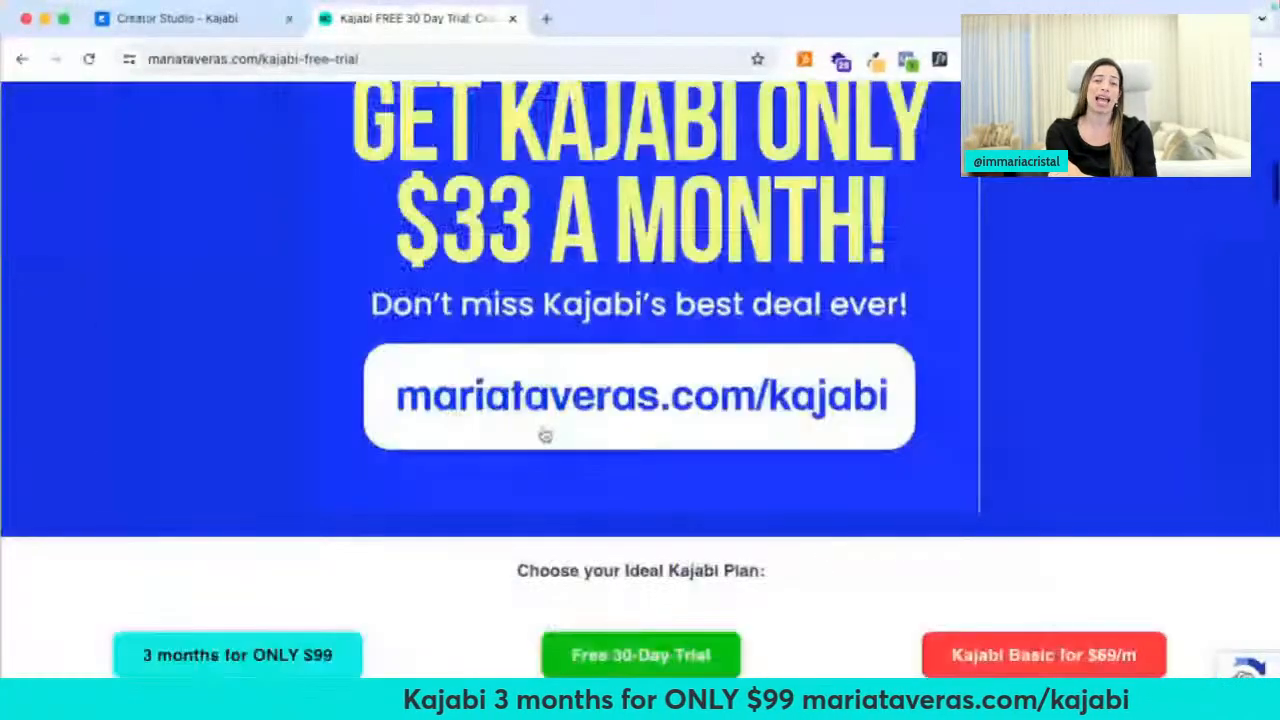
scroll(545, 433, "down", 4)
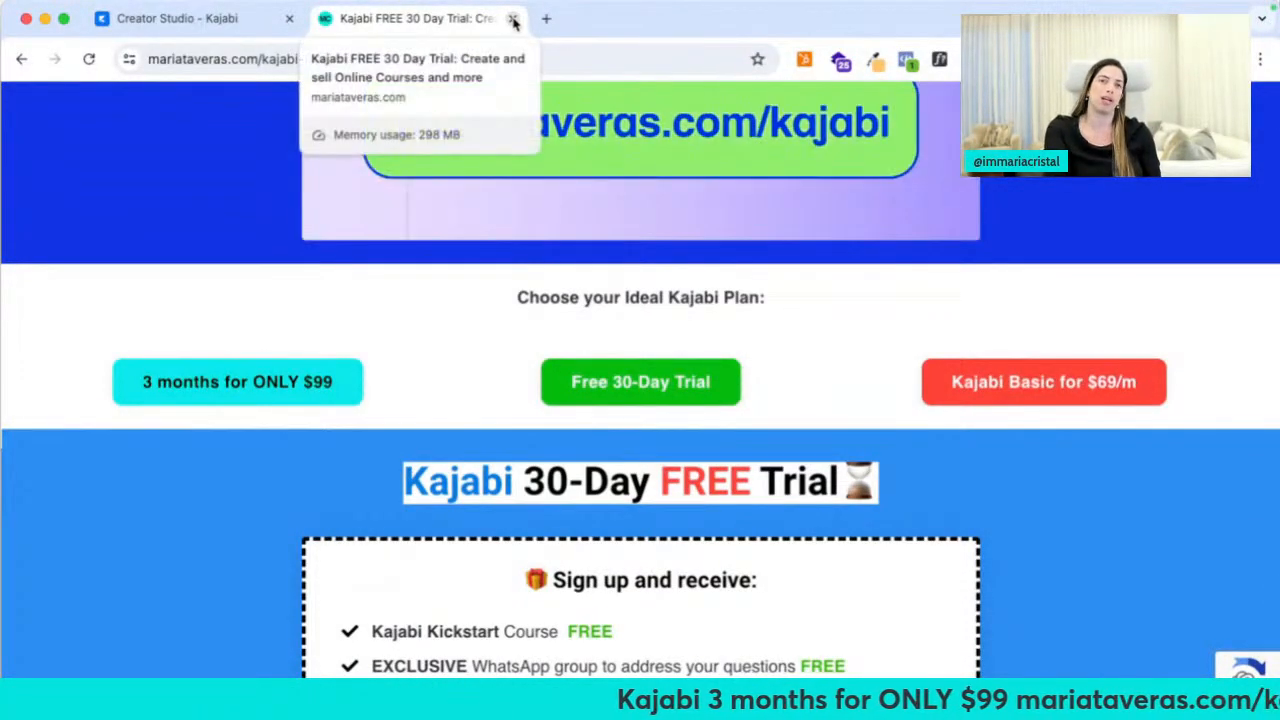
left_click(513, 19)
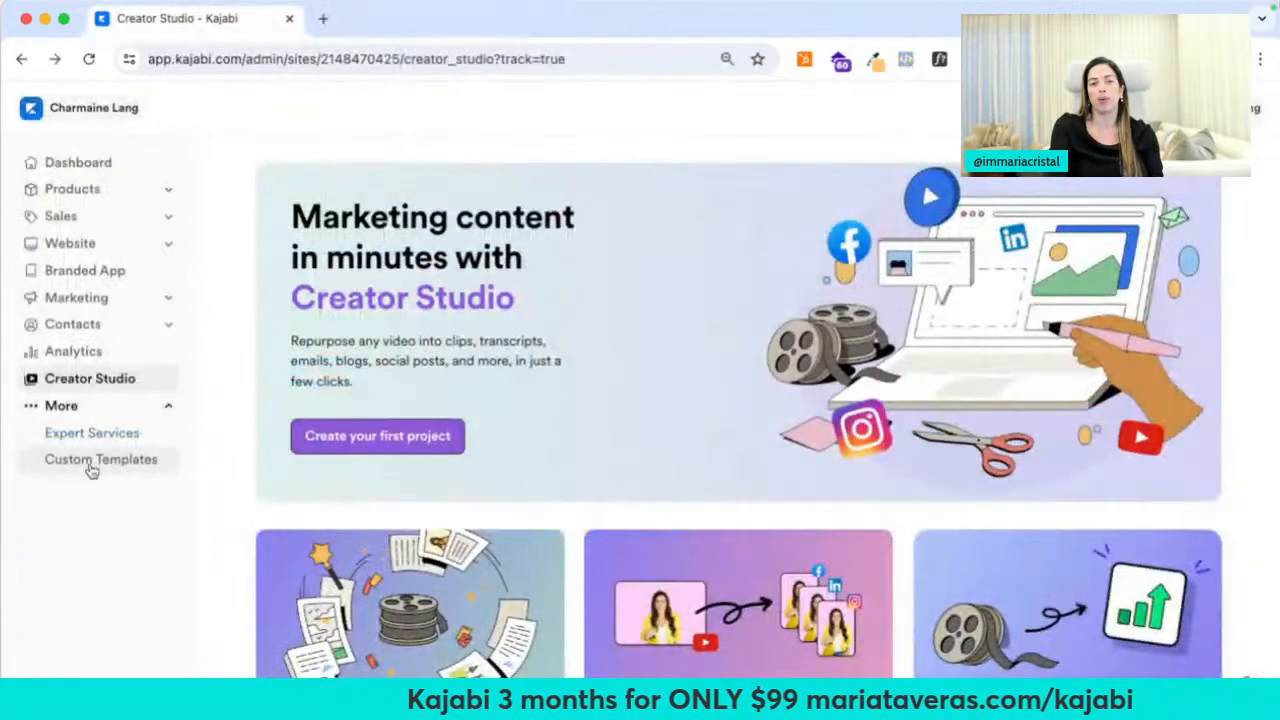